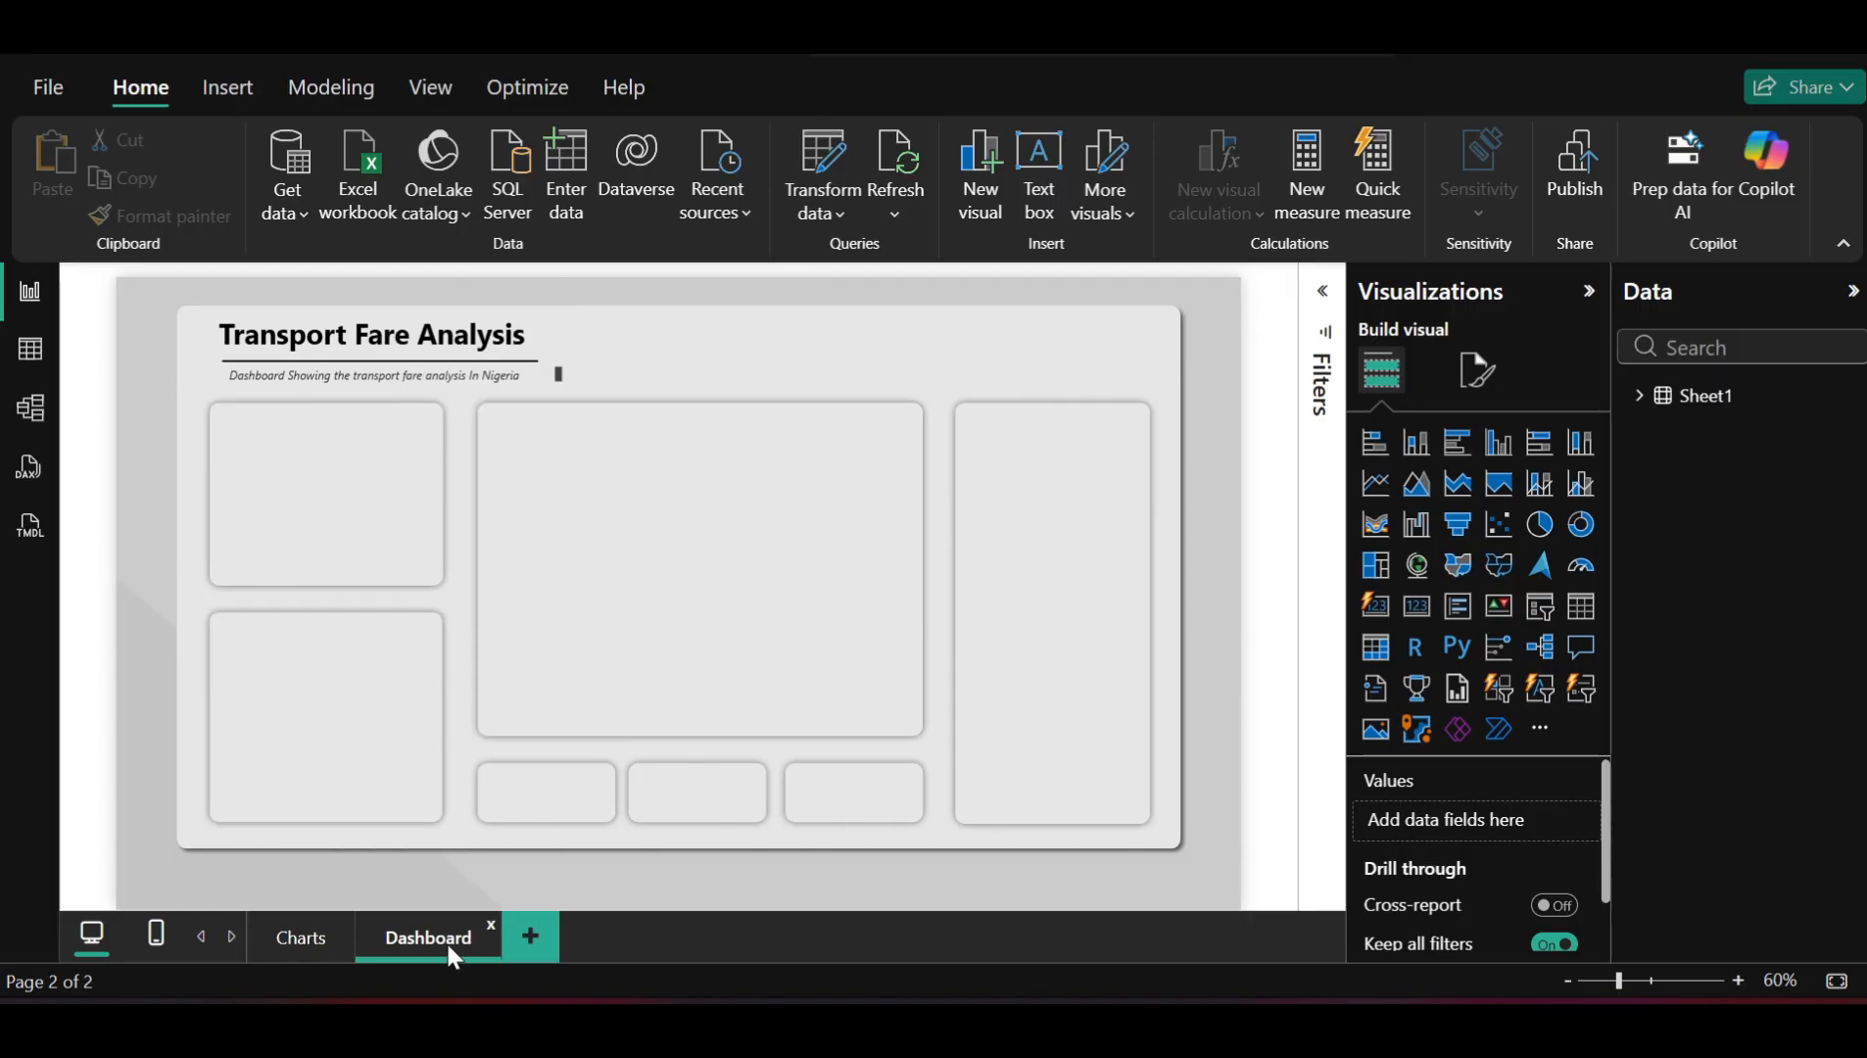
# Duplicate the "Transport Fare Analysis" title text box on the Dashboard page and place the copy in the large central panel
pyautogui.click(299, 940)
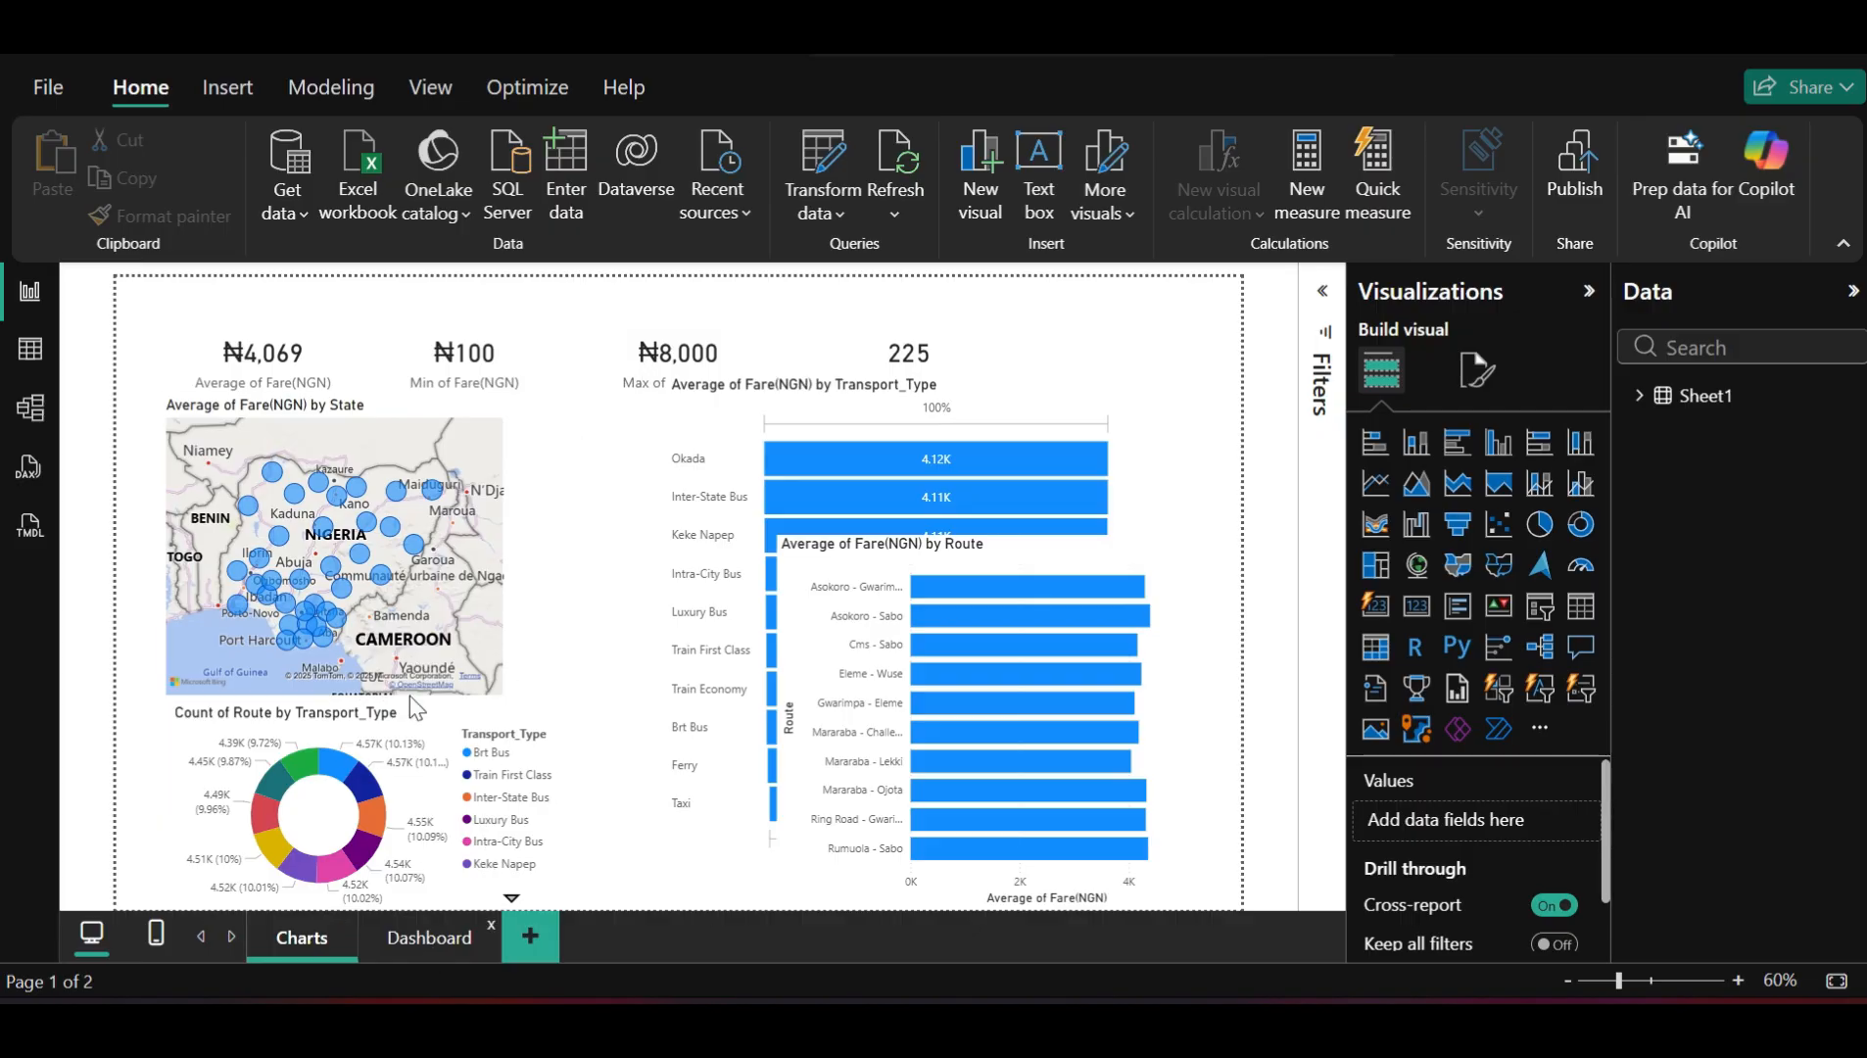
pyautogui.click(423, 936)
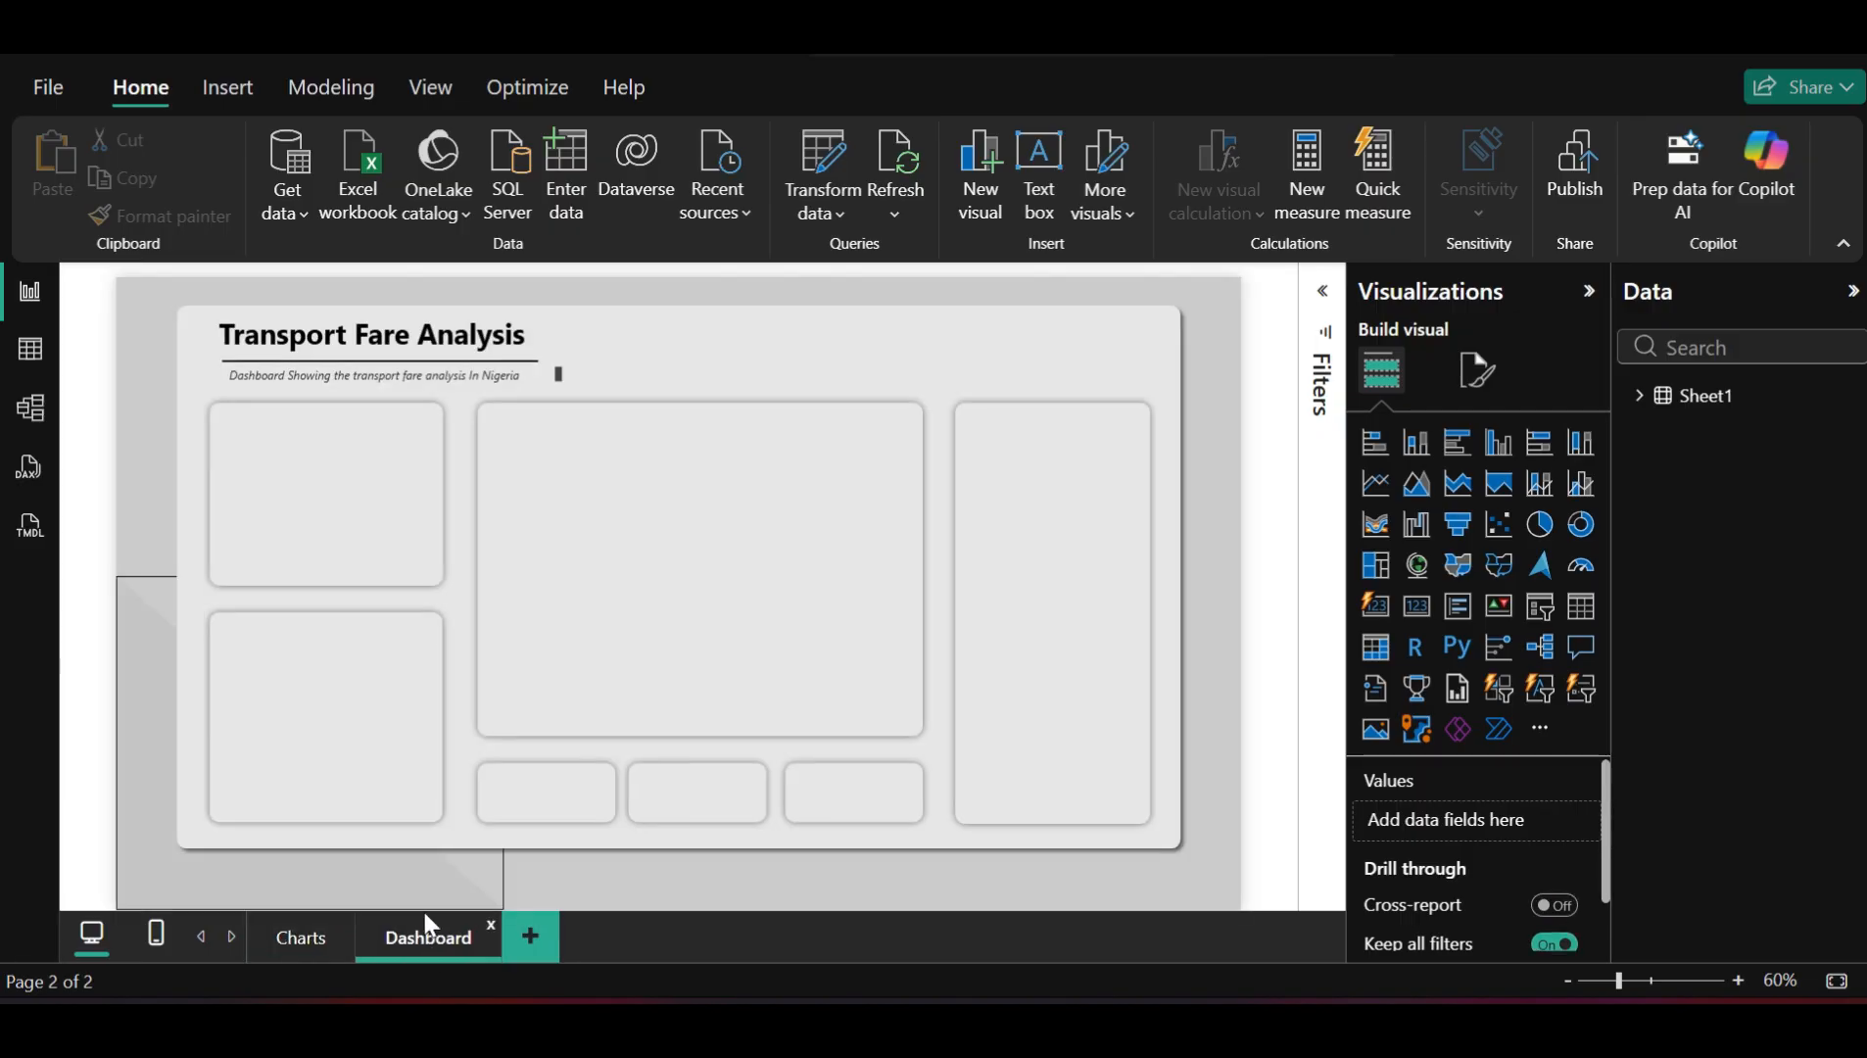
pyautogui.click(362, 309)
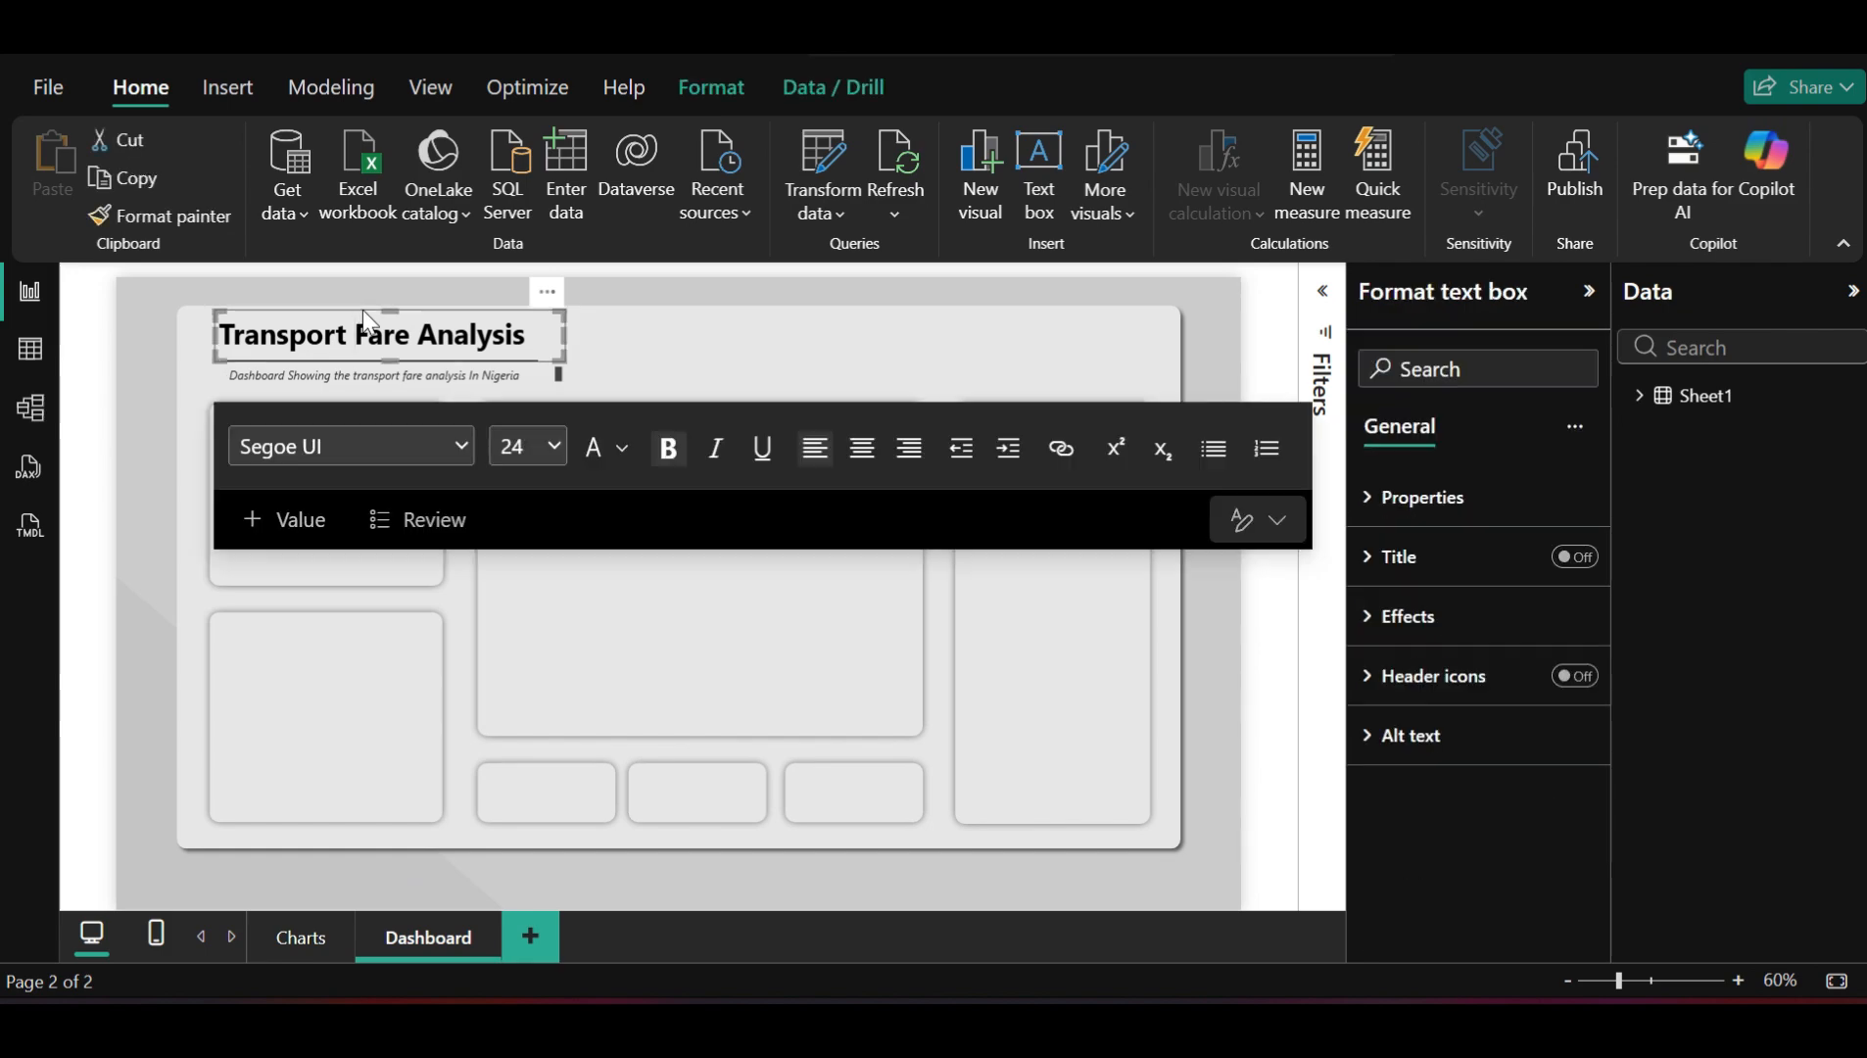
pyautogui.click(364, 375)
pyautogui.click(407, 319)
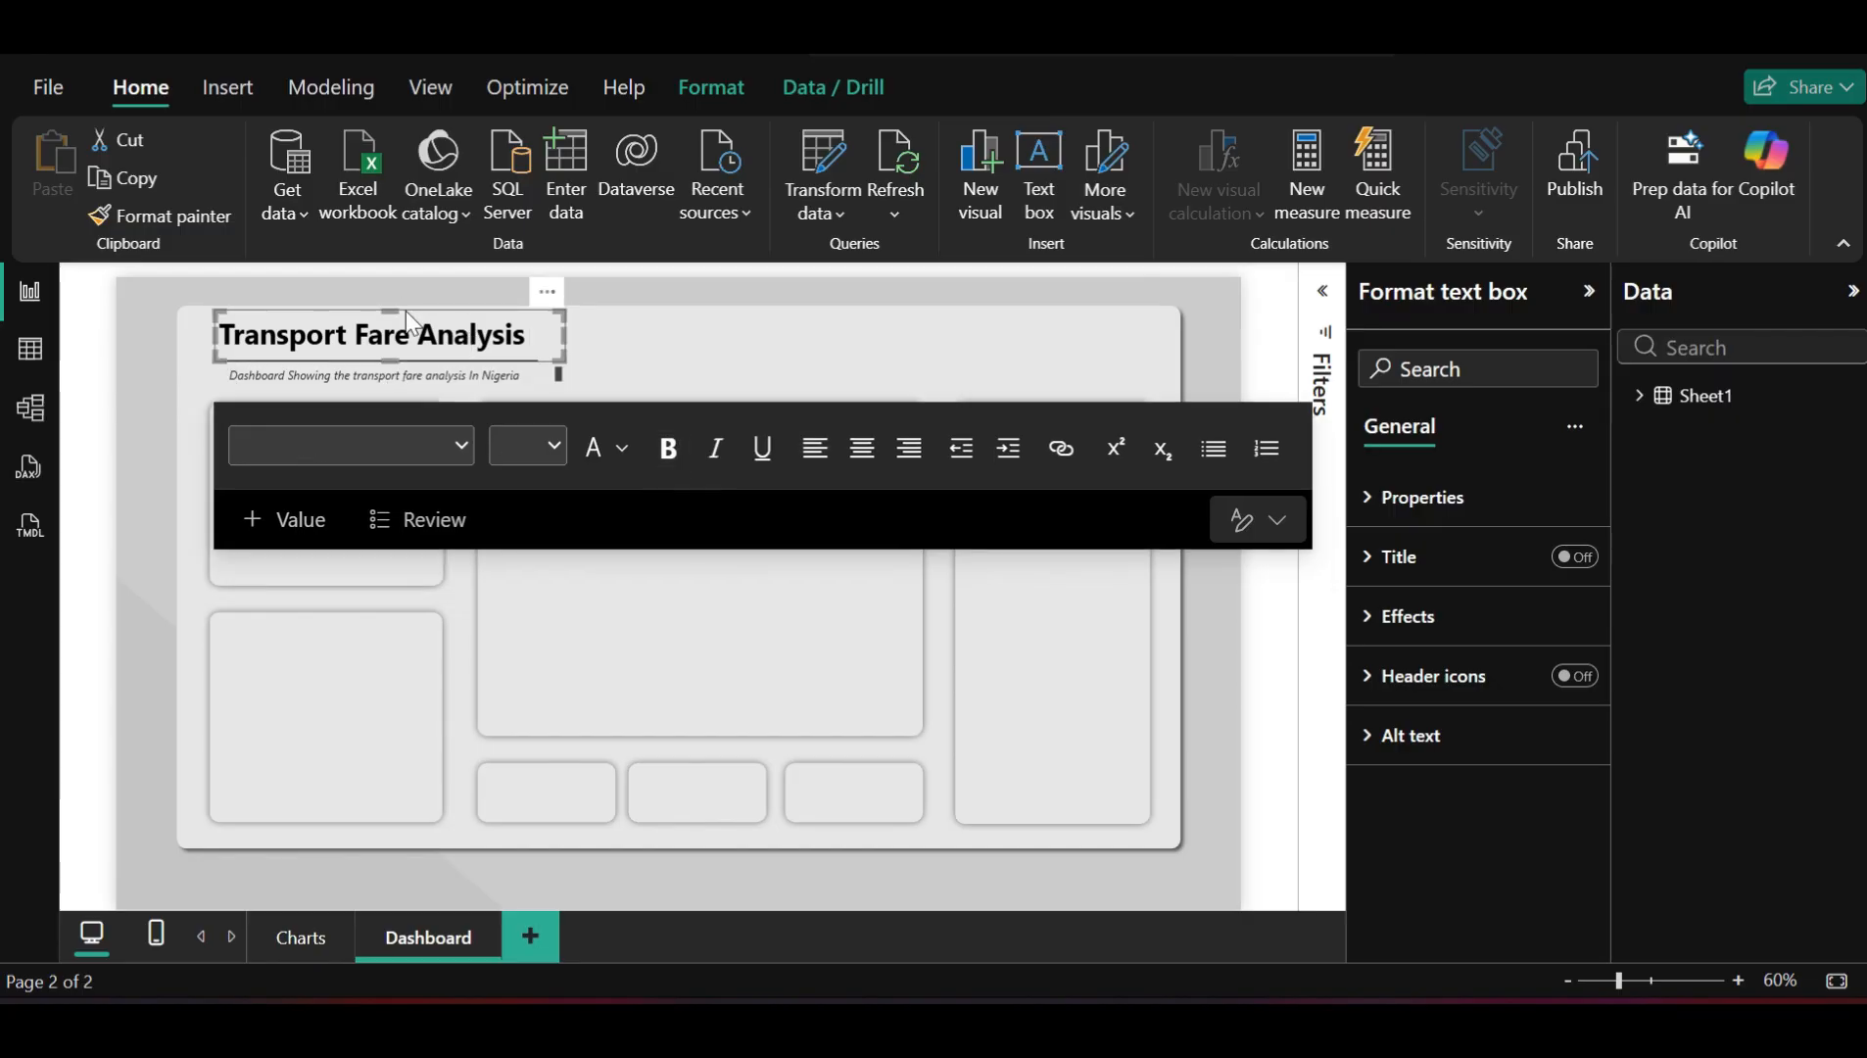
pyautogui.hotkey('ctrl', 'c')
pyautogui.hotkey('ctrl', 'v')
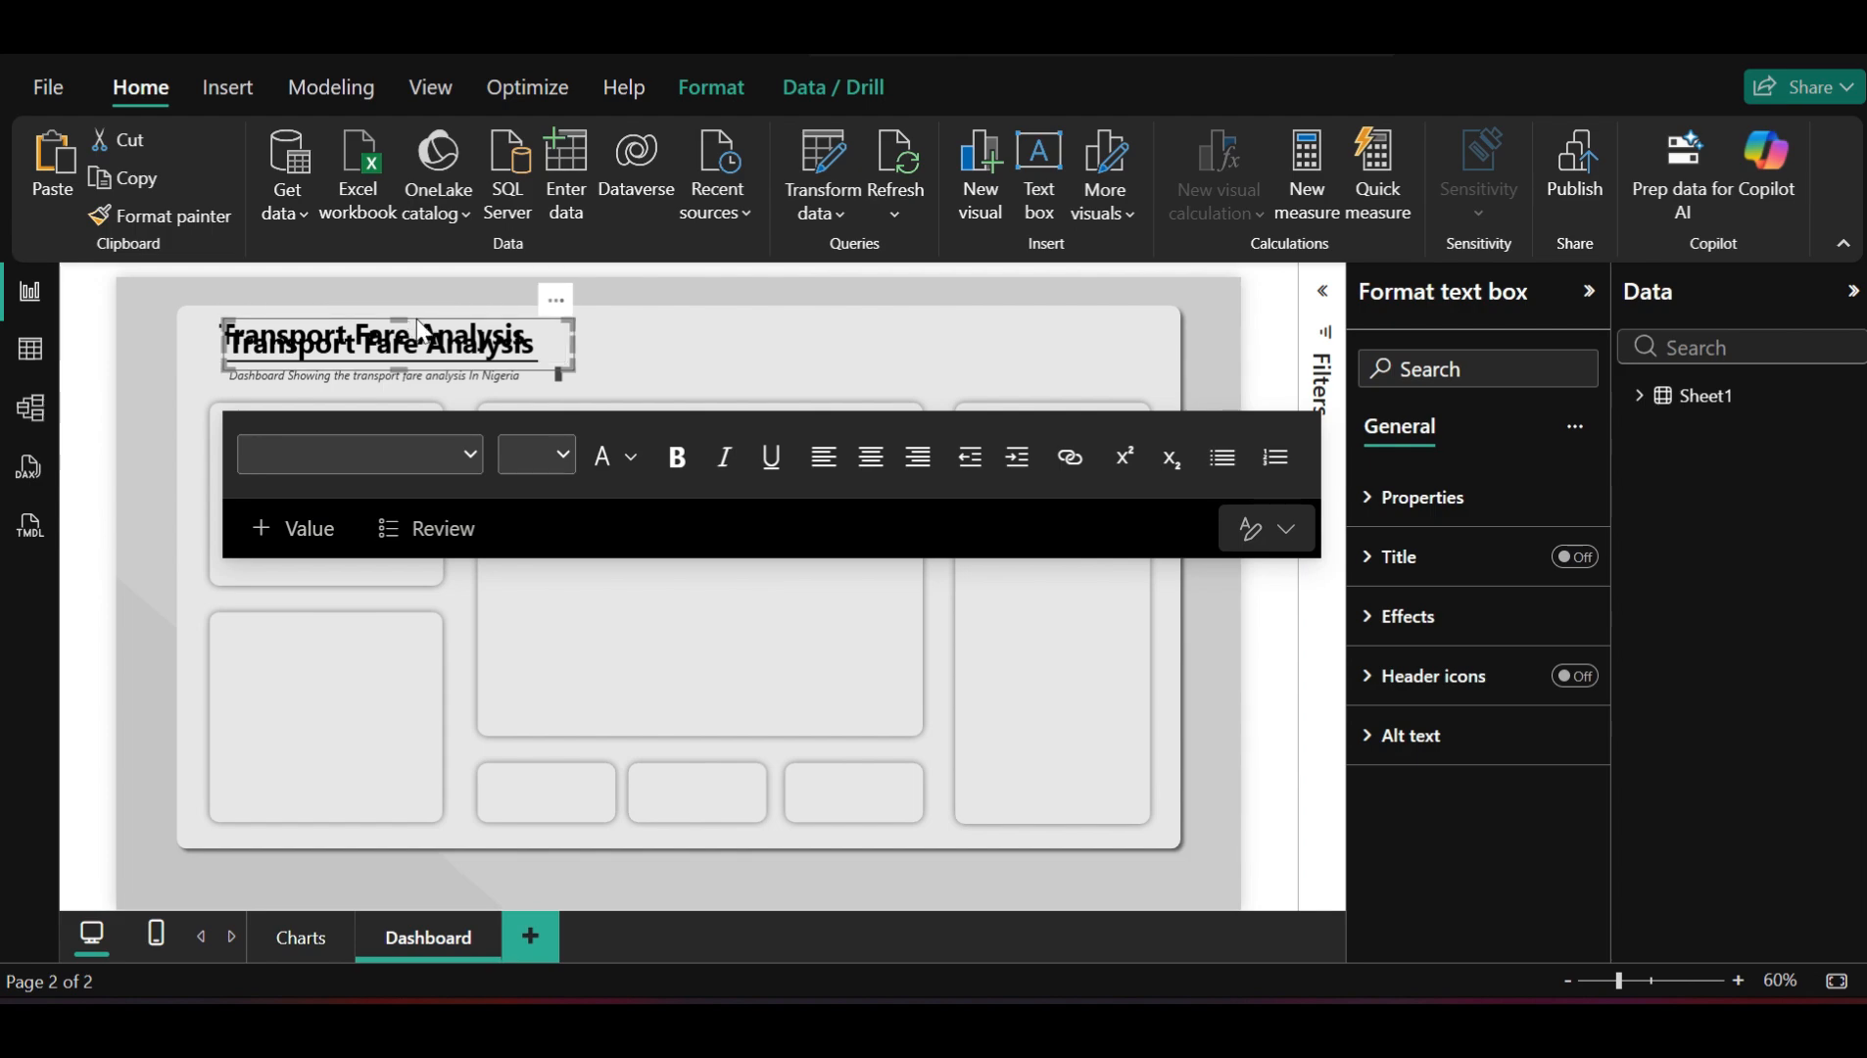
pyautogui.moveTo(418, 328); pyautogui.dragTo(773, 529)
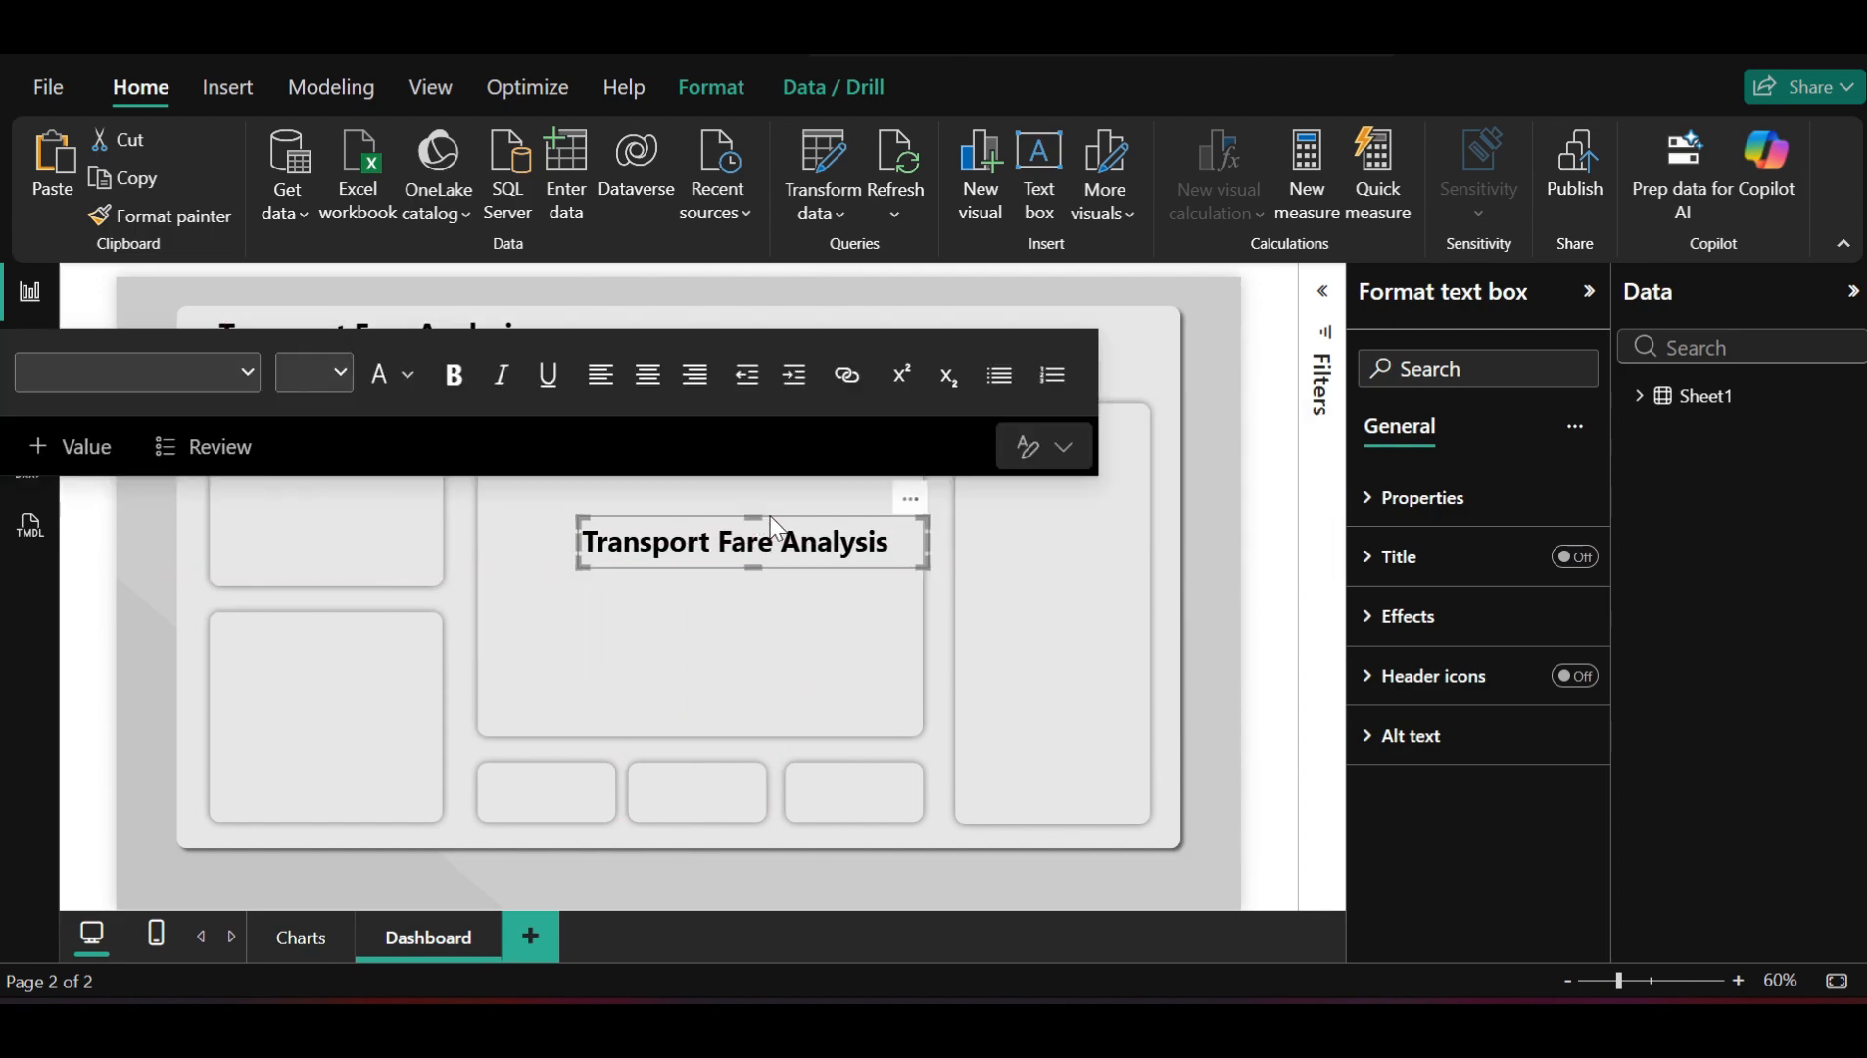
# Set the duplicated title text to font size 9 and remove its bold formatting
pyautogui.click(899, 539)
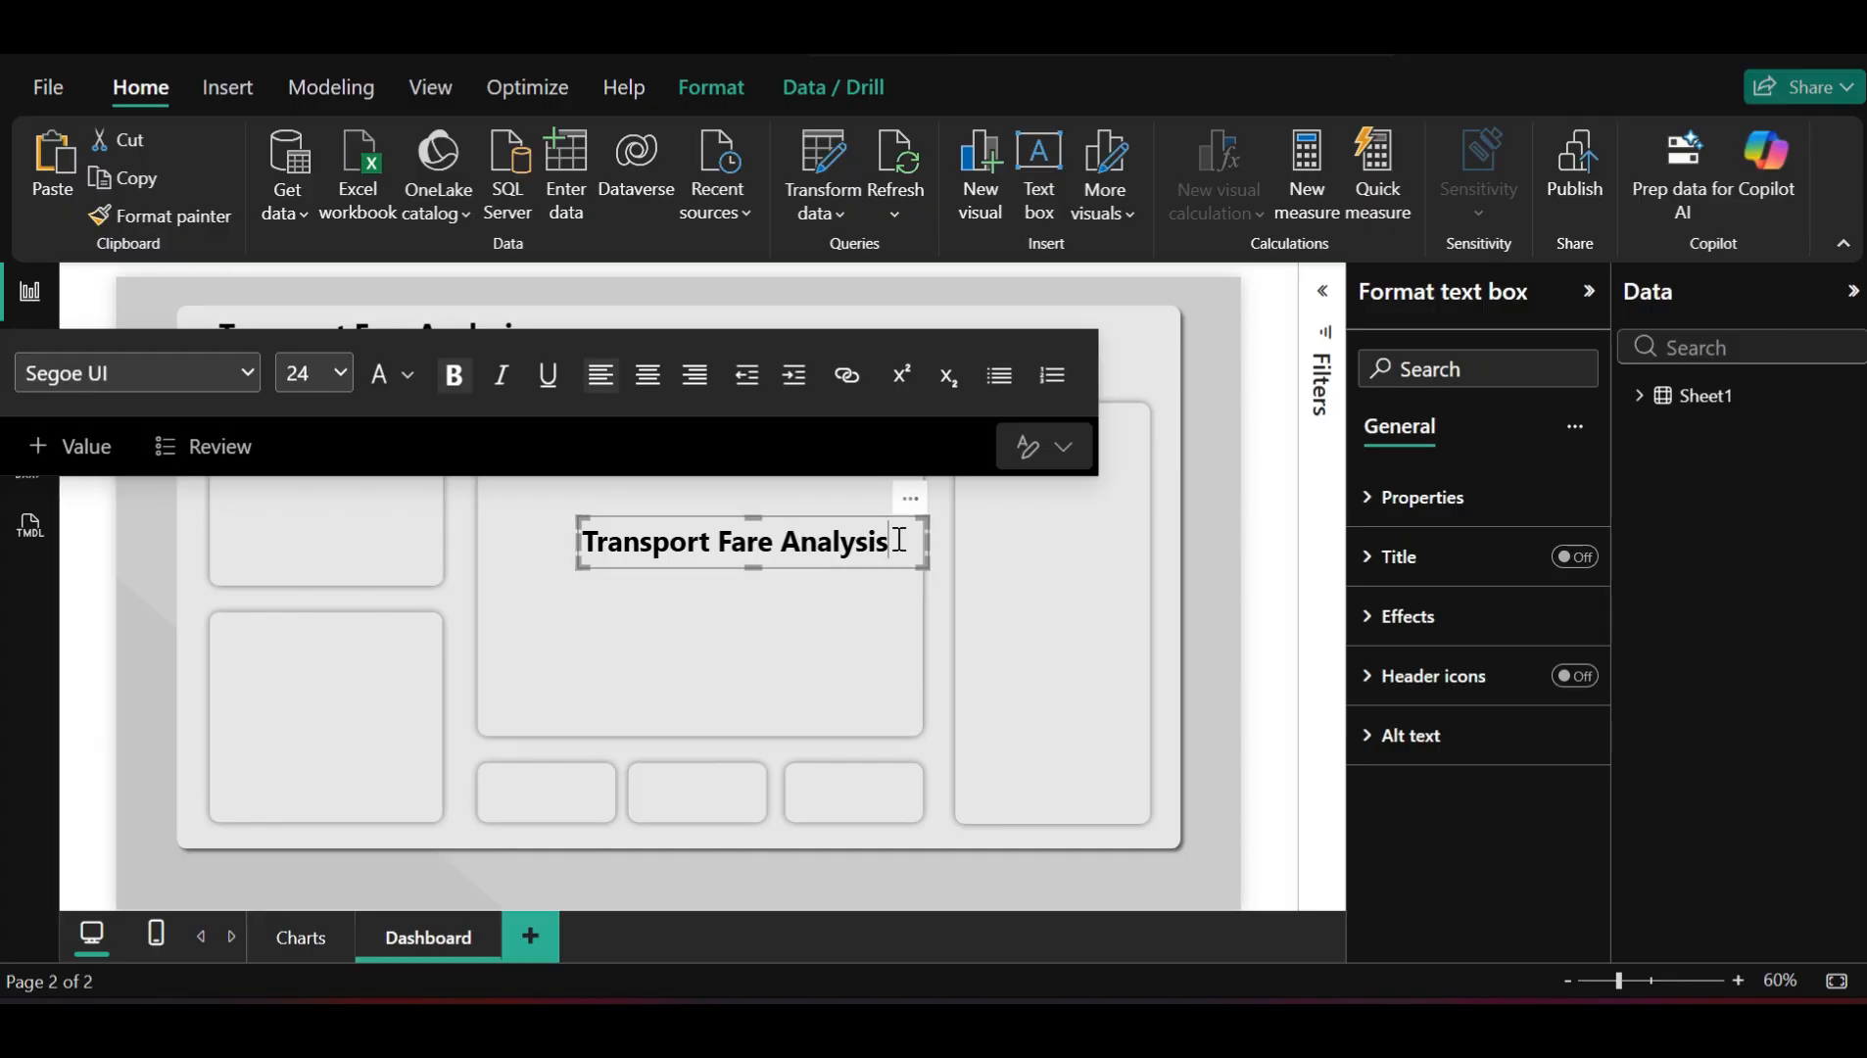
pyautogui.hotkey('ctrl', 'a')
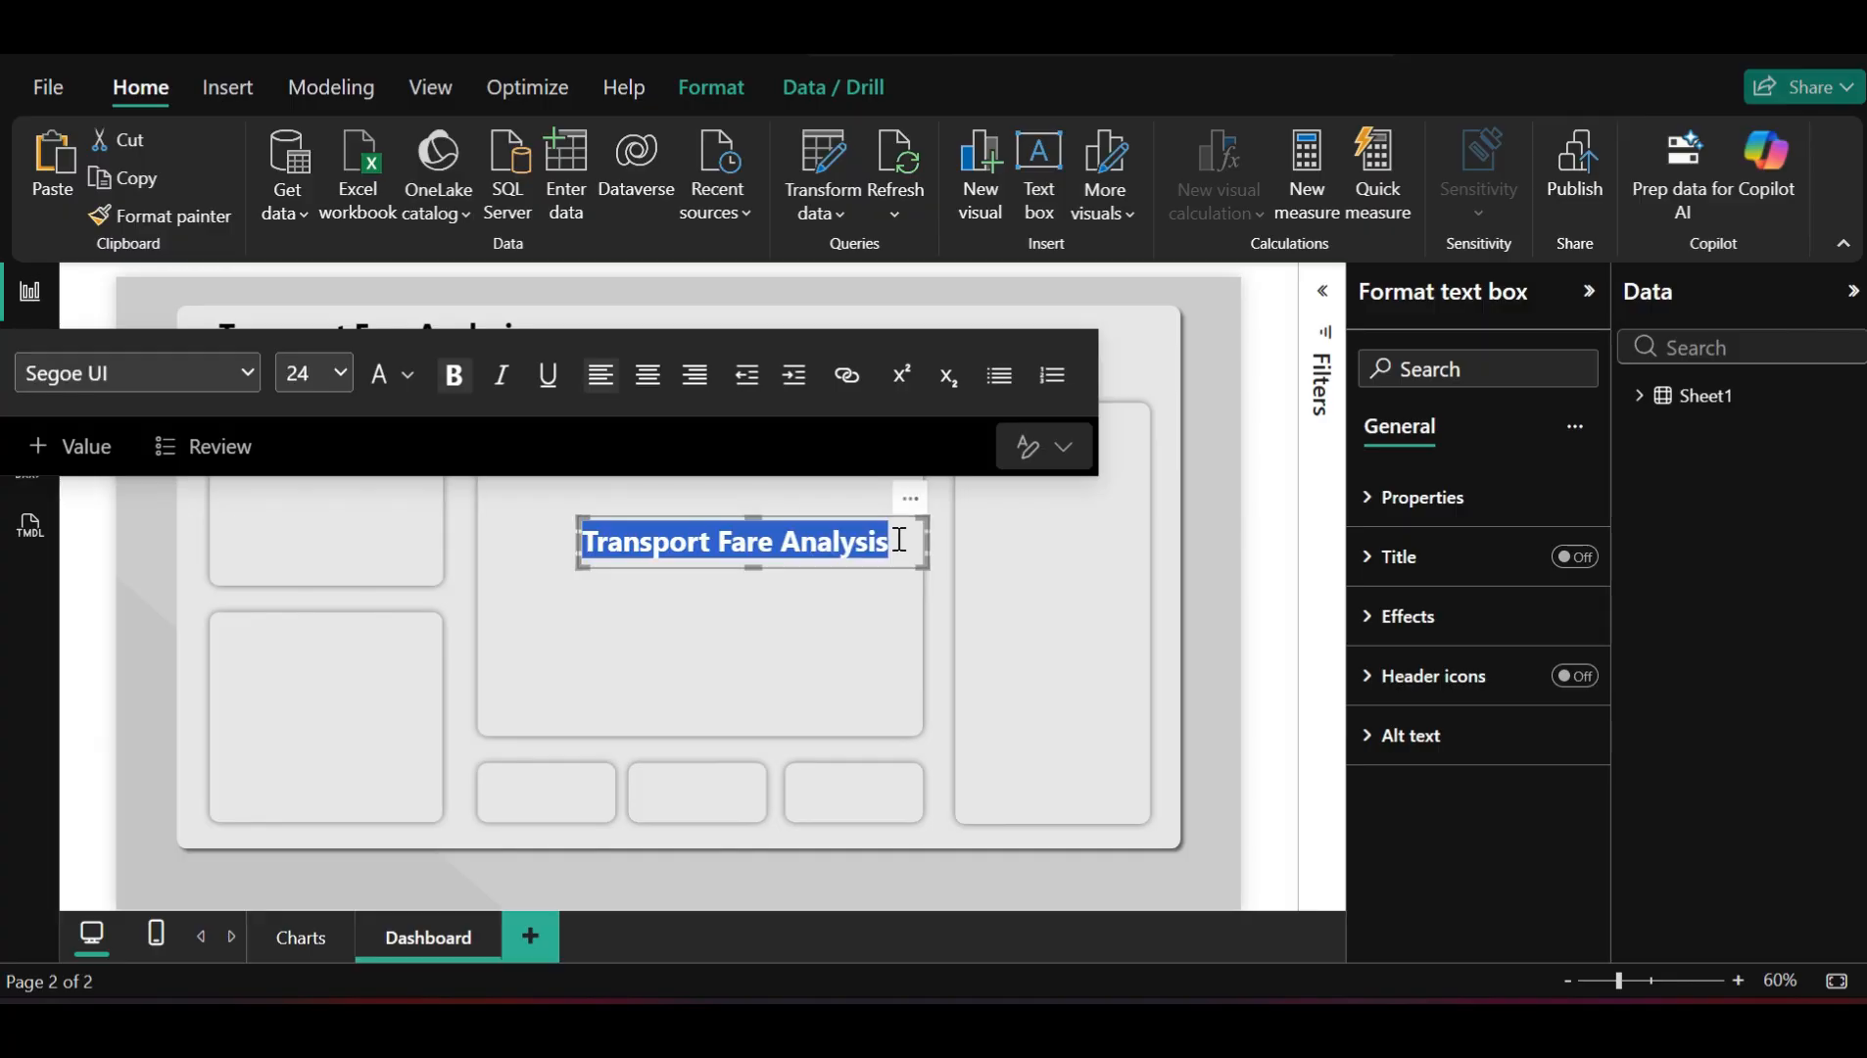
pyautogui.click(340, 368)
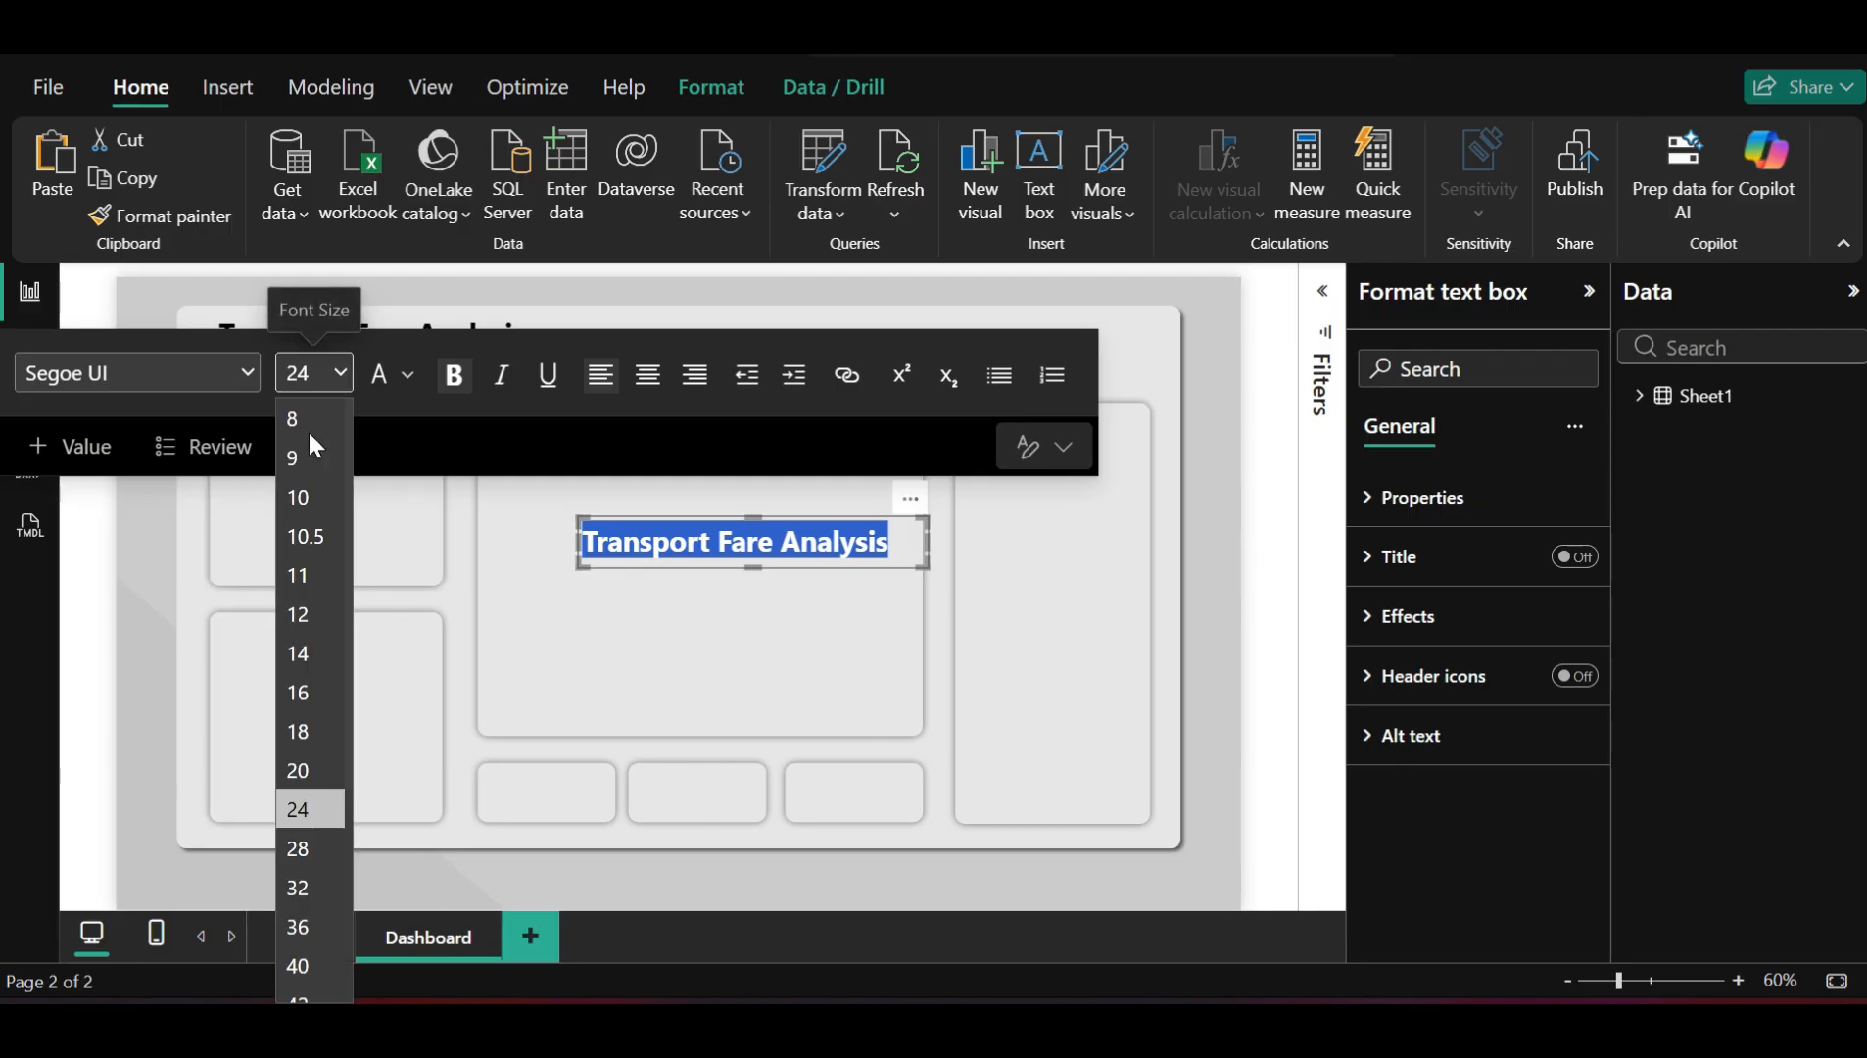
pyautogui.click(290, 448)
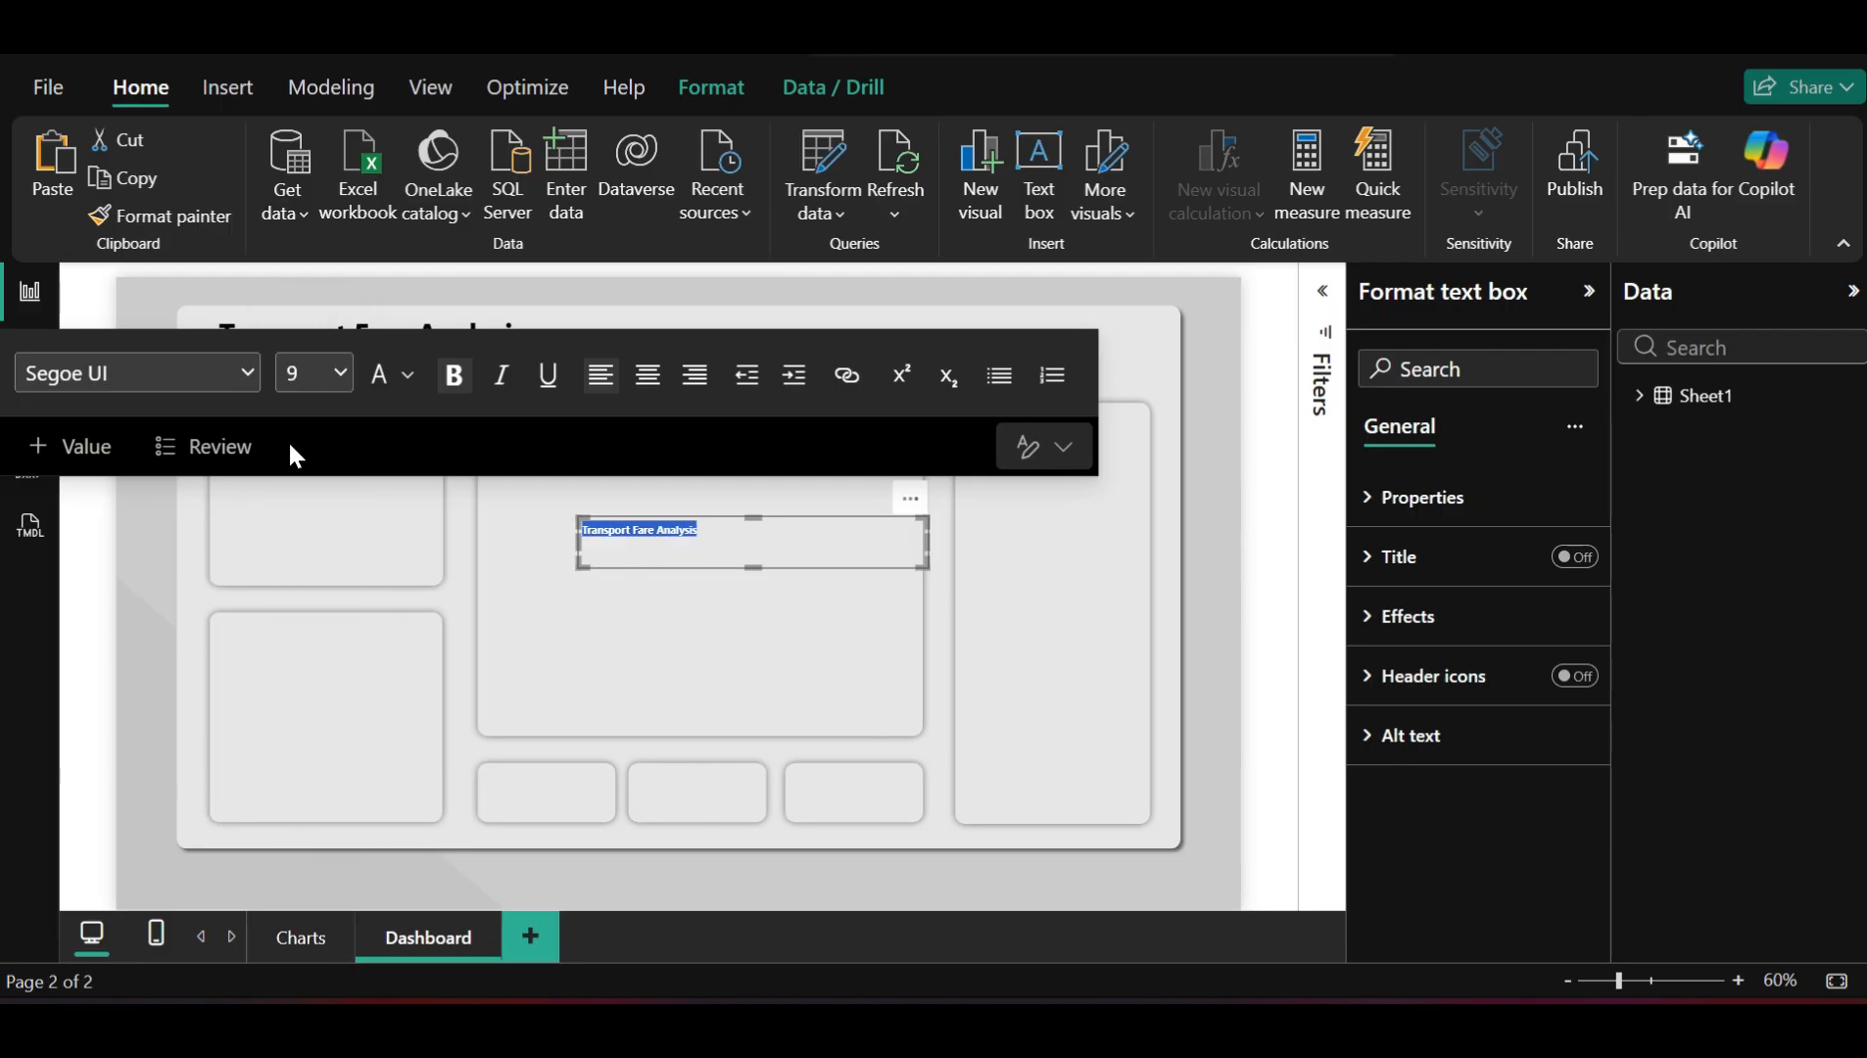
pyautogui.click(452, 392)
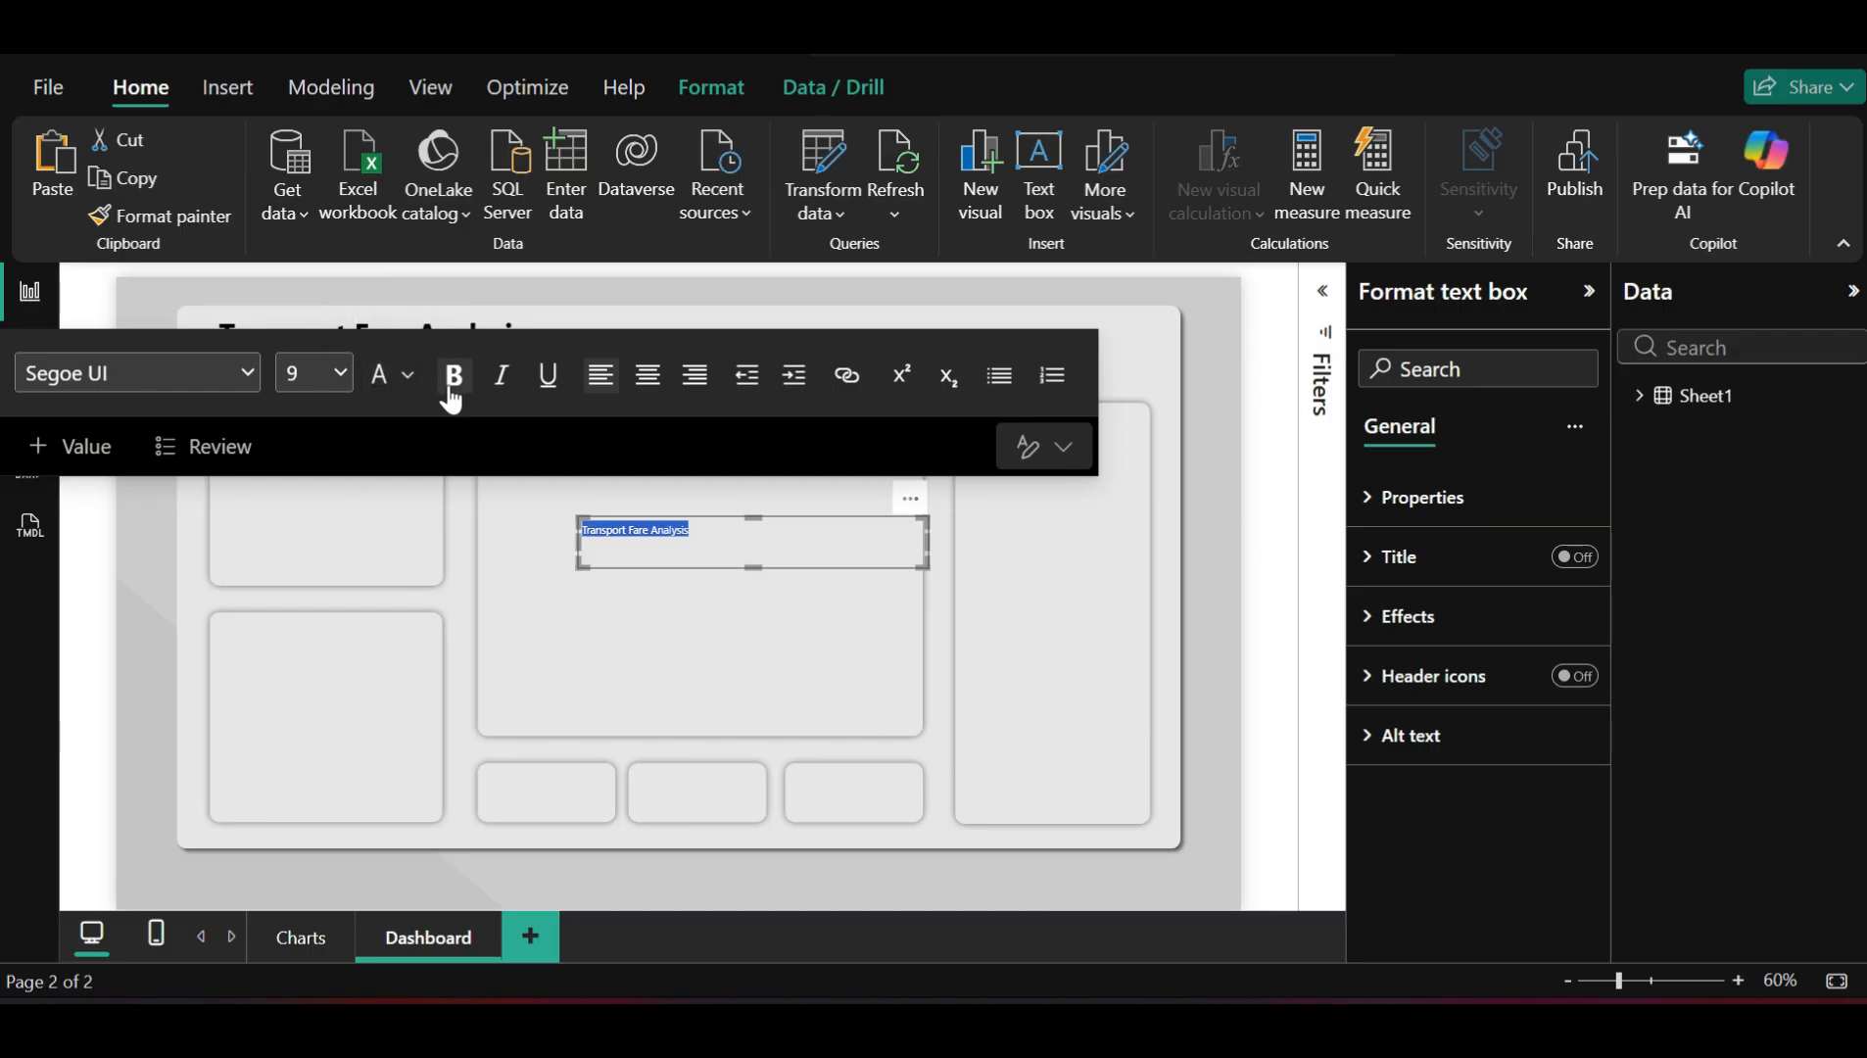
pyautogui.click(1270, 559)
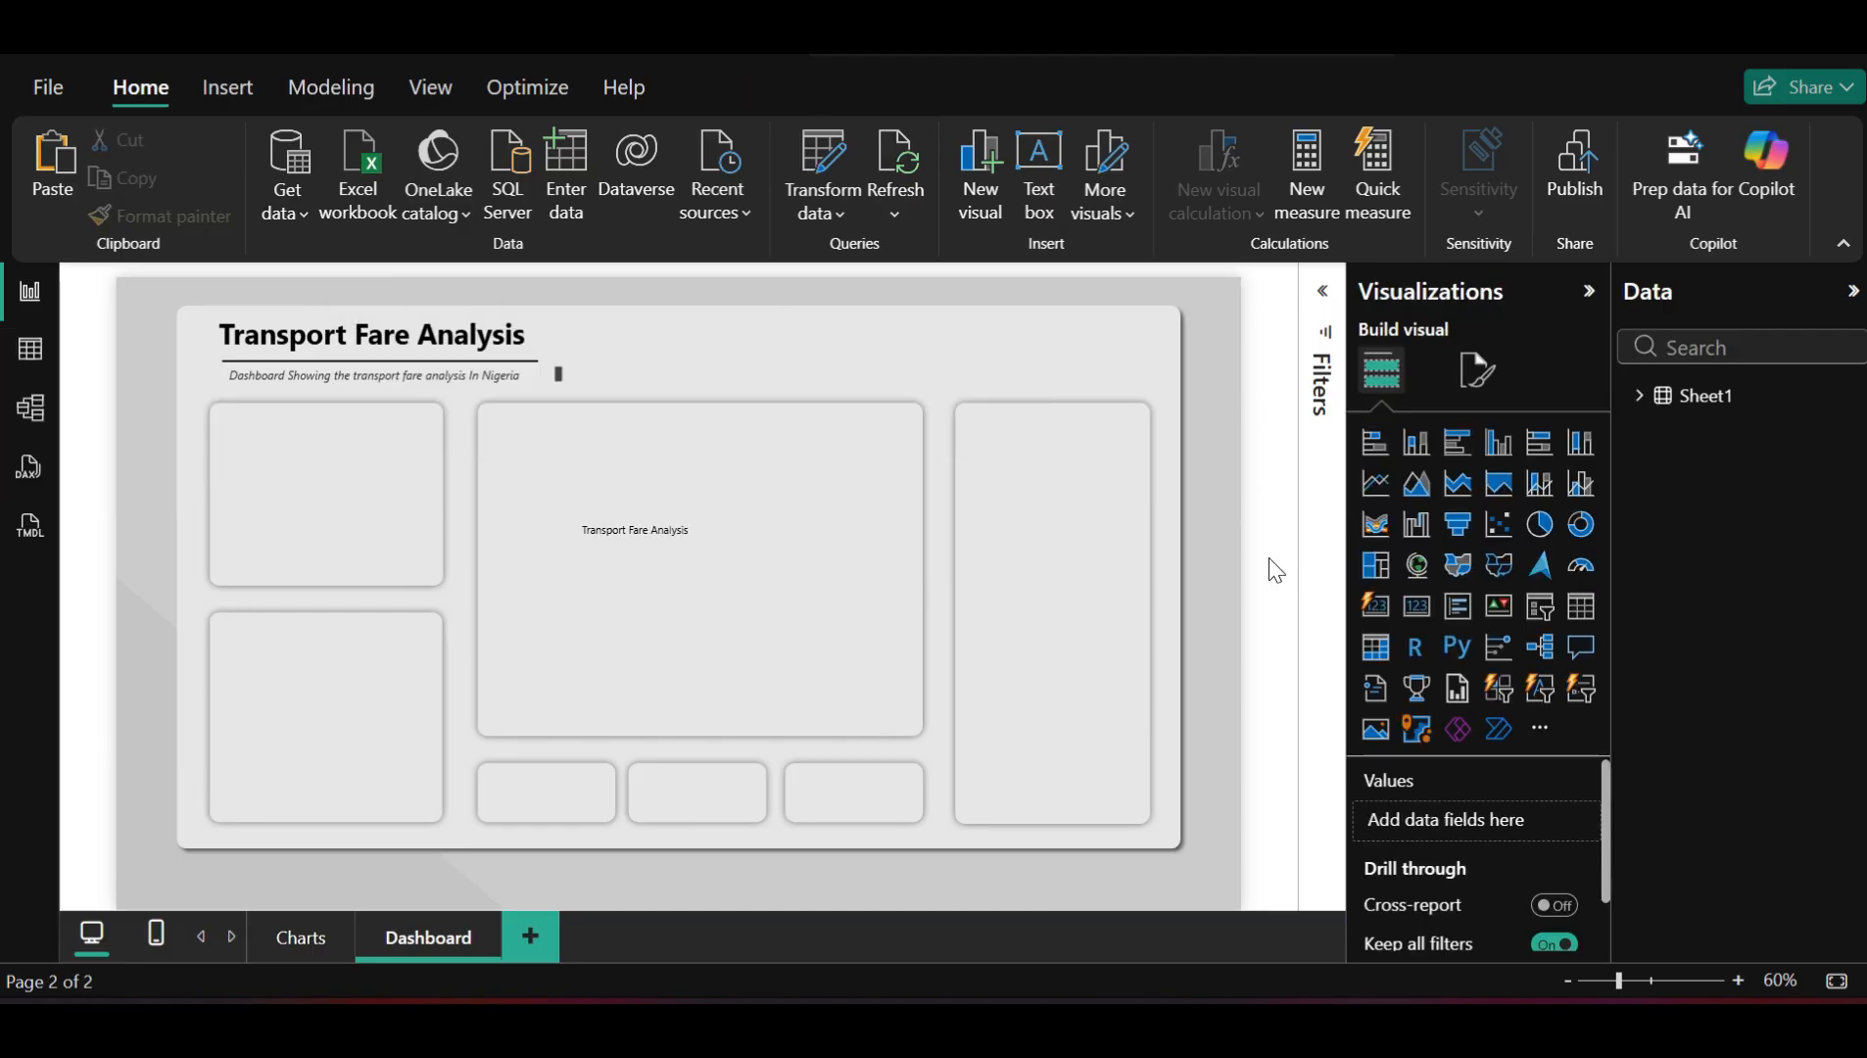
# Try the duplicated text in the central panel at font size 10 with bold formatting
pyautogui.tripleClick(654, 529)
pyautogui.click(337, 382)
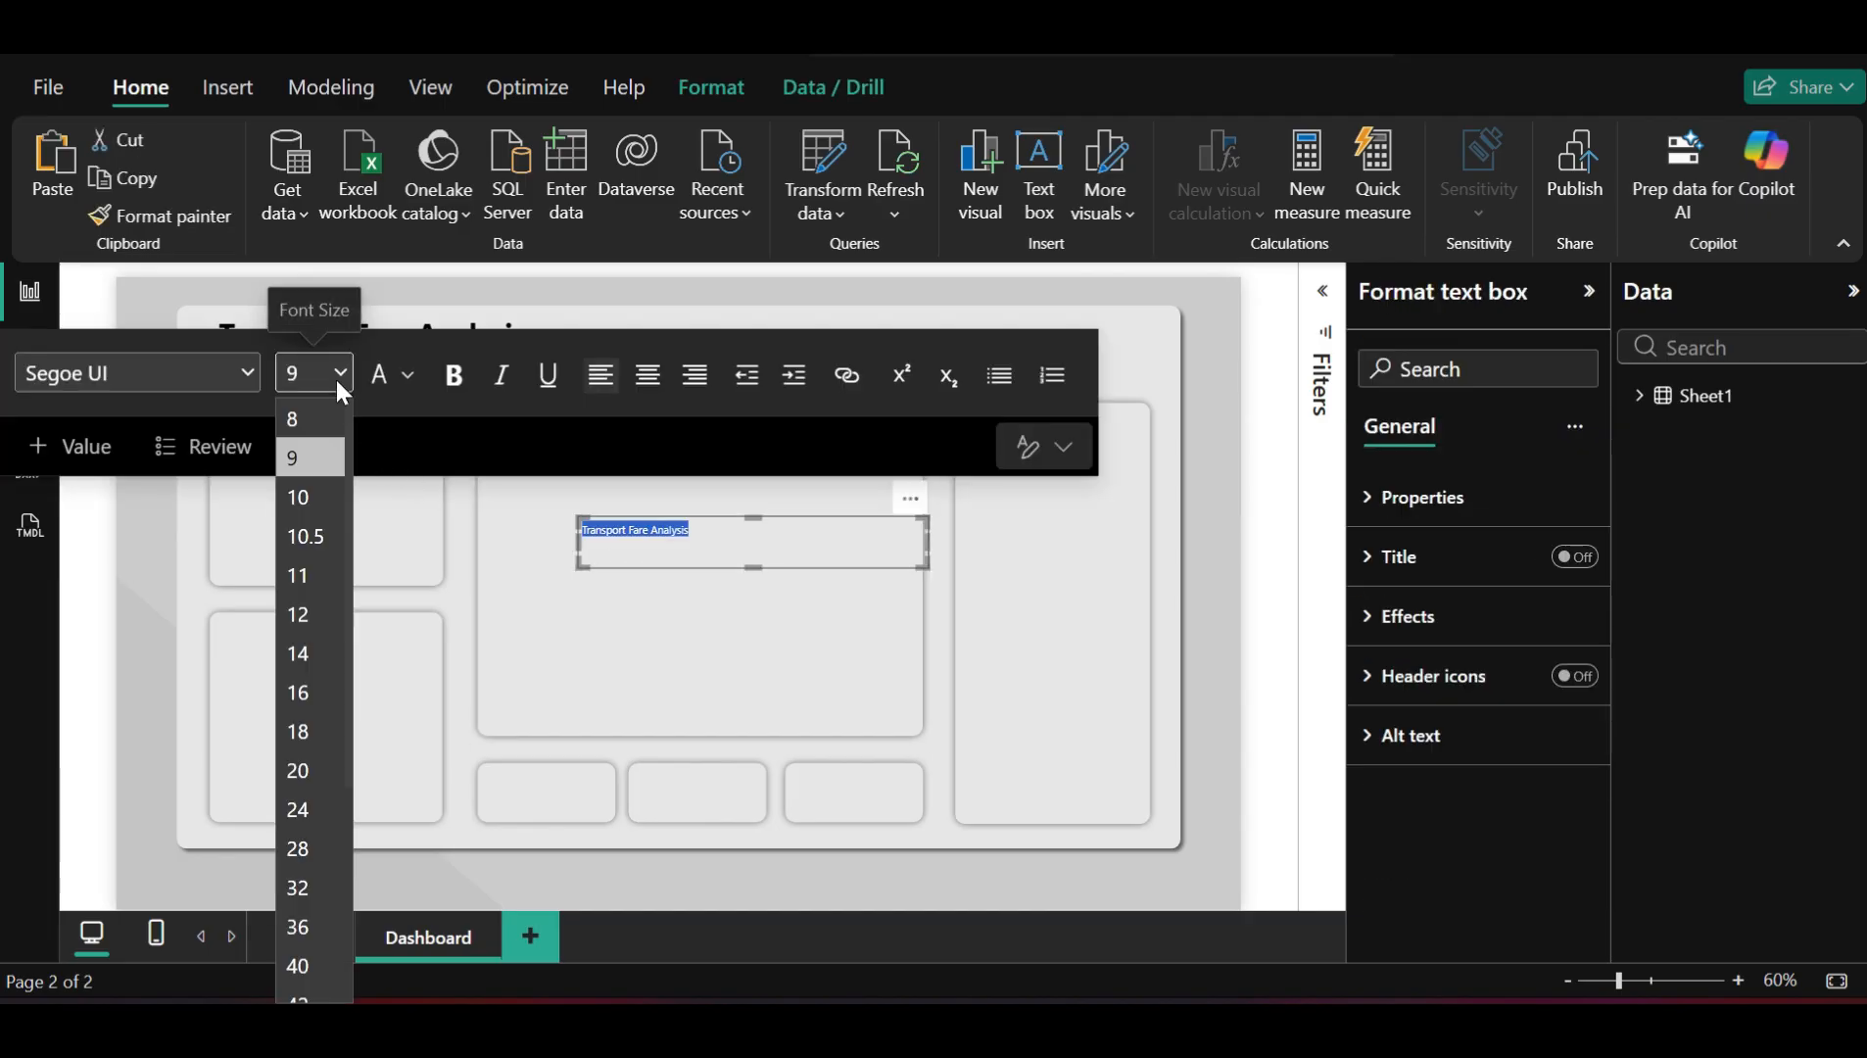
pyautogui.click(316, 500)
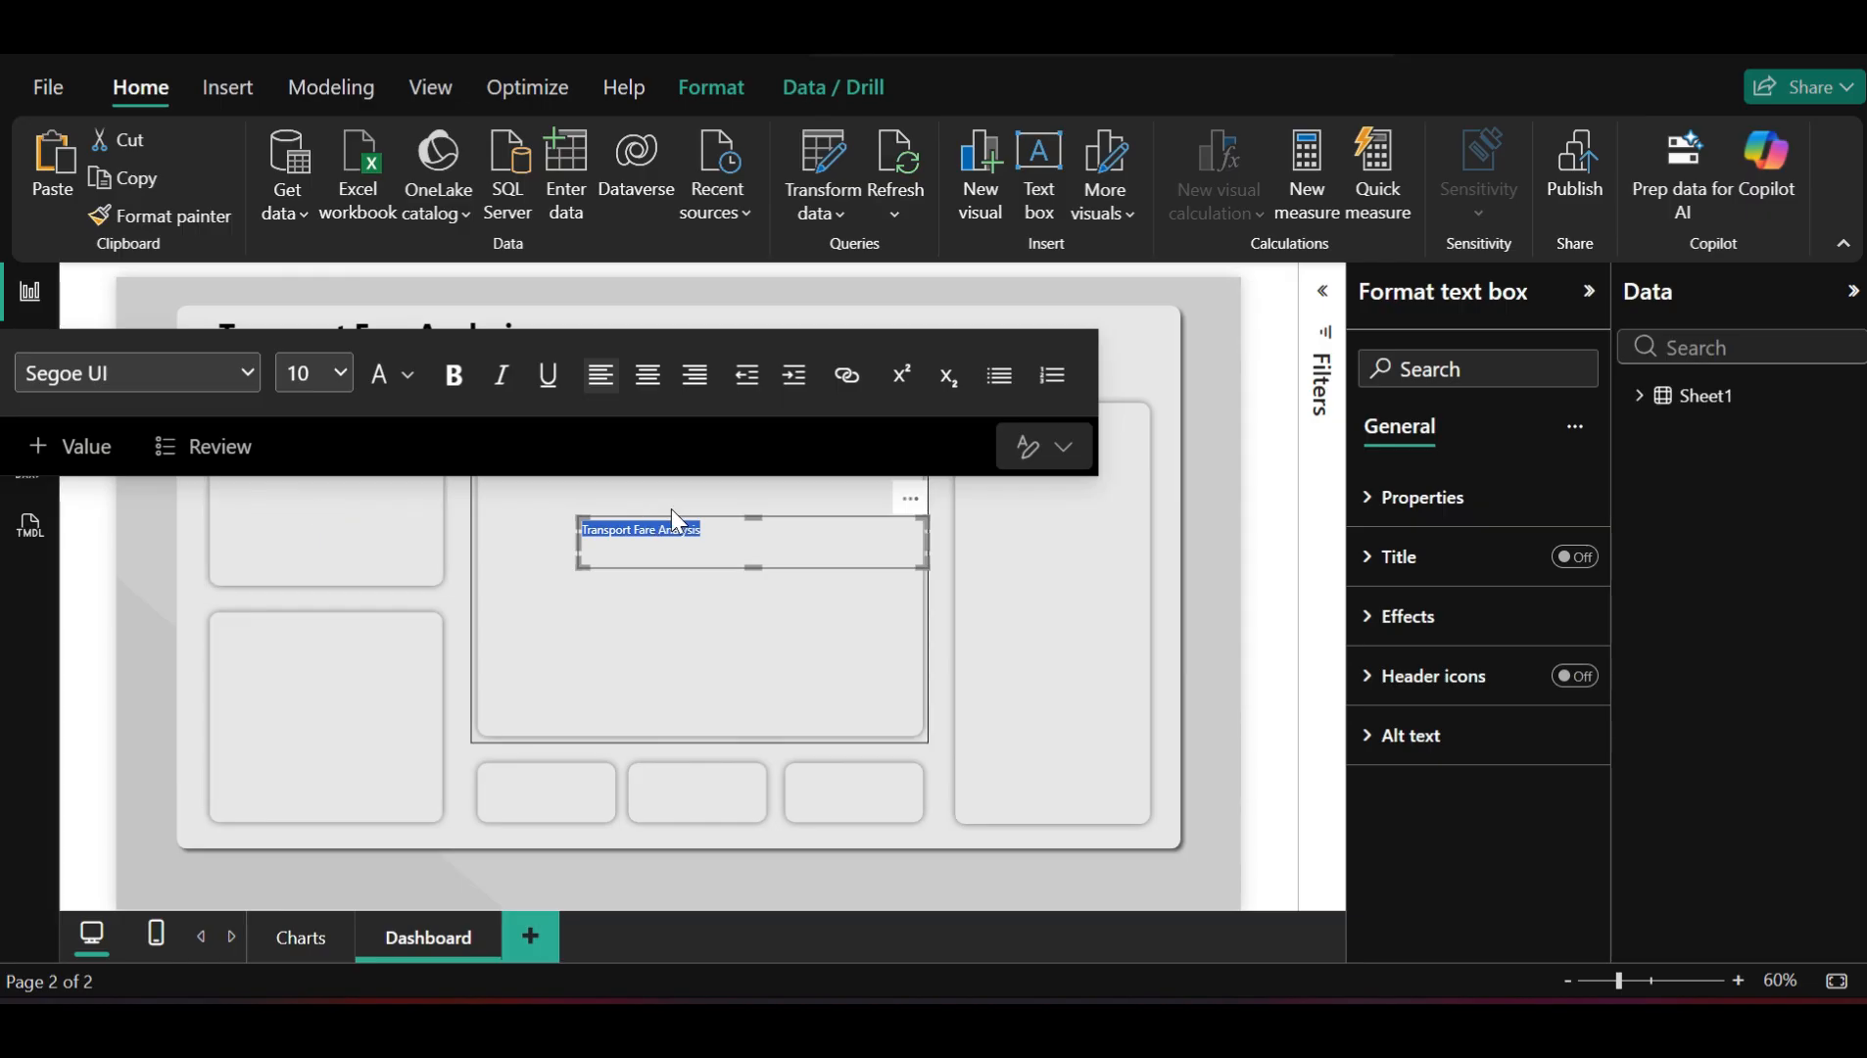
pyautogui.click(1209, 418)
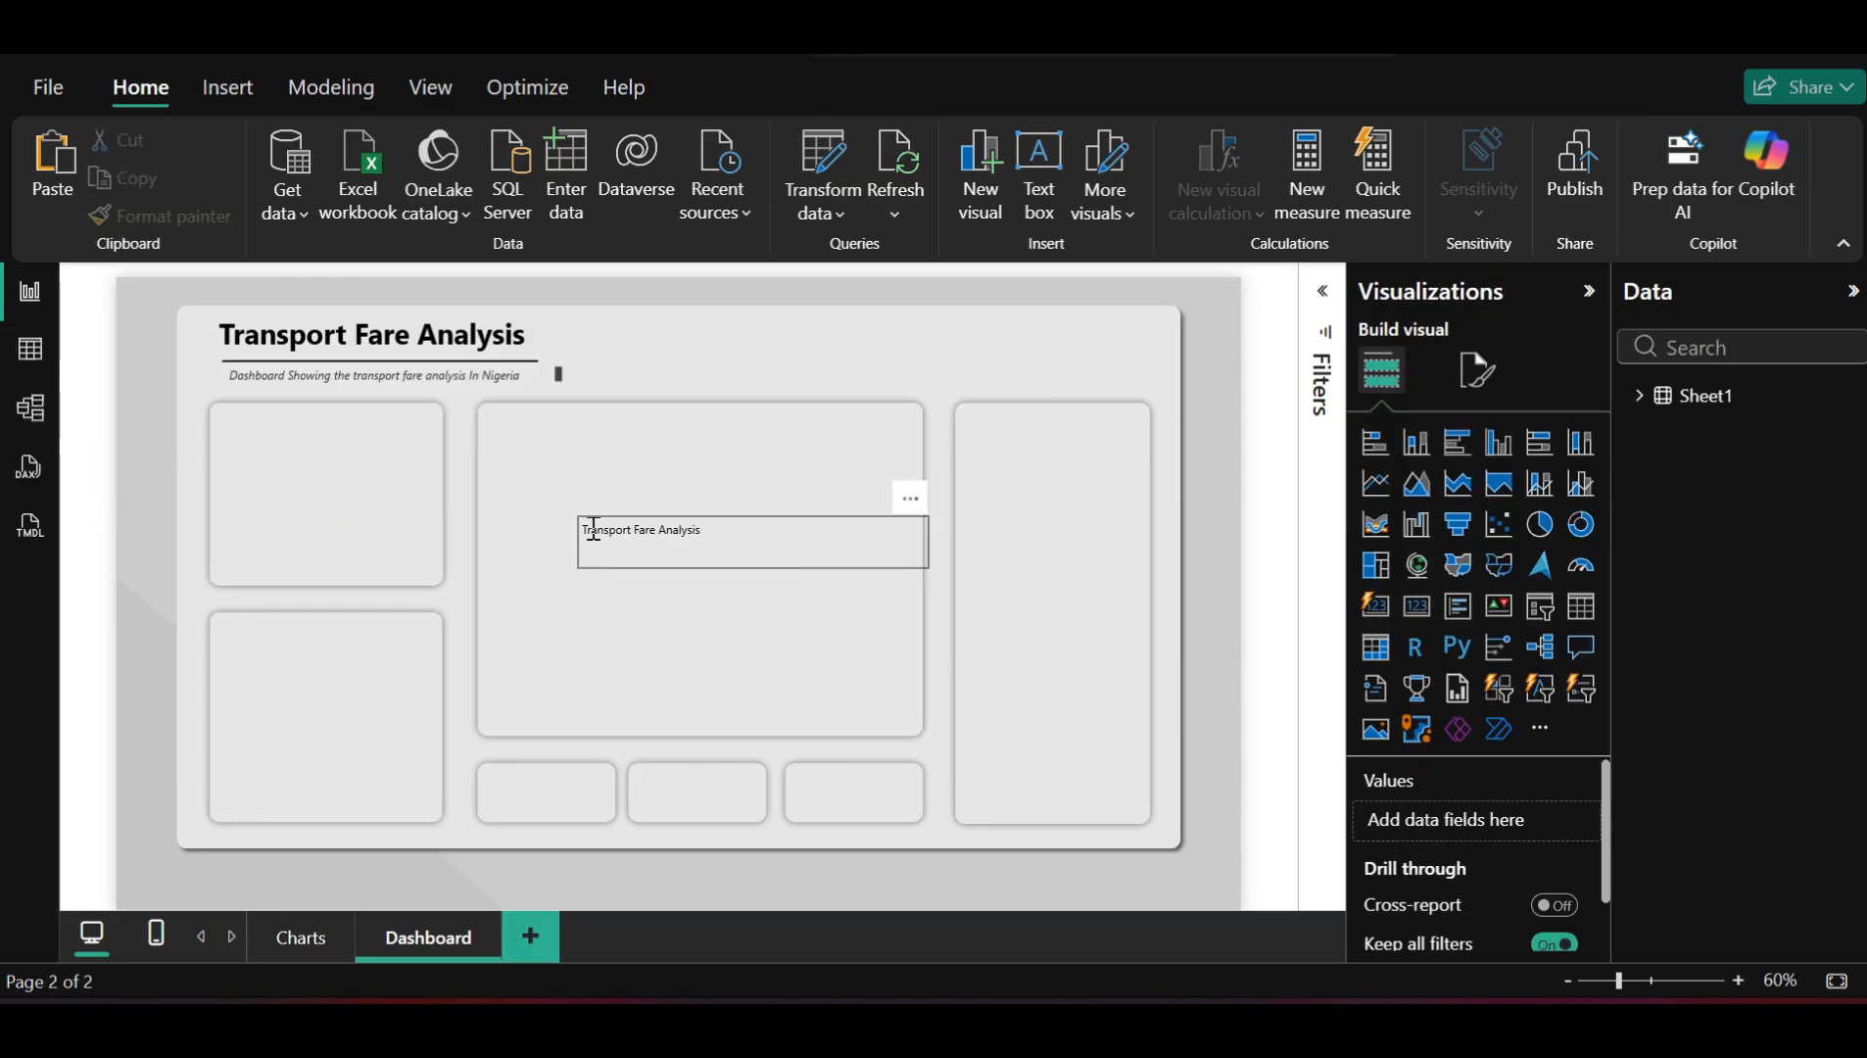
pyautogui.click(657, 534)
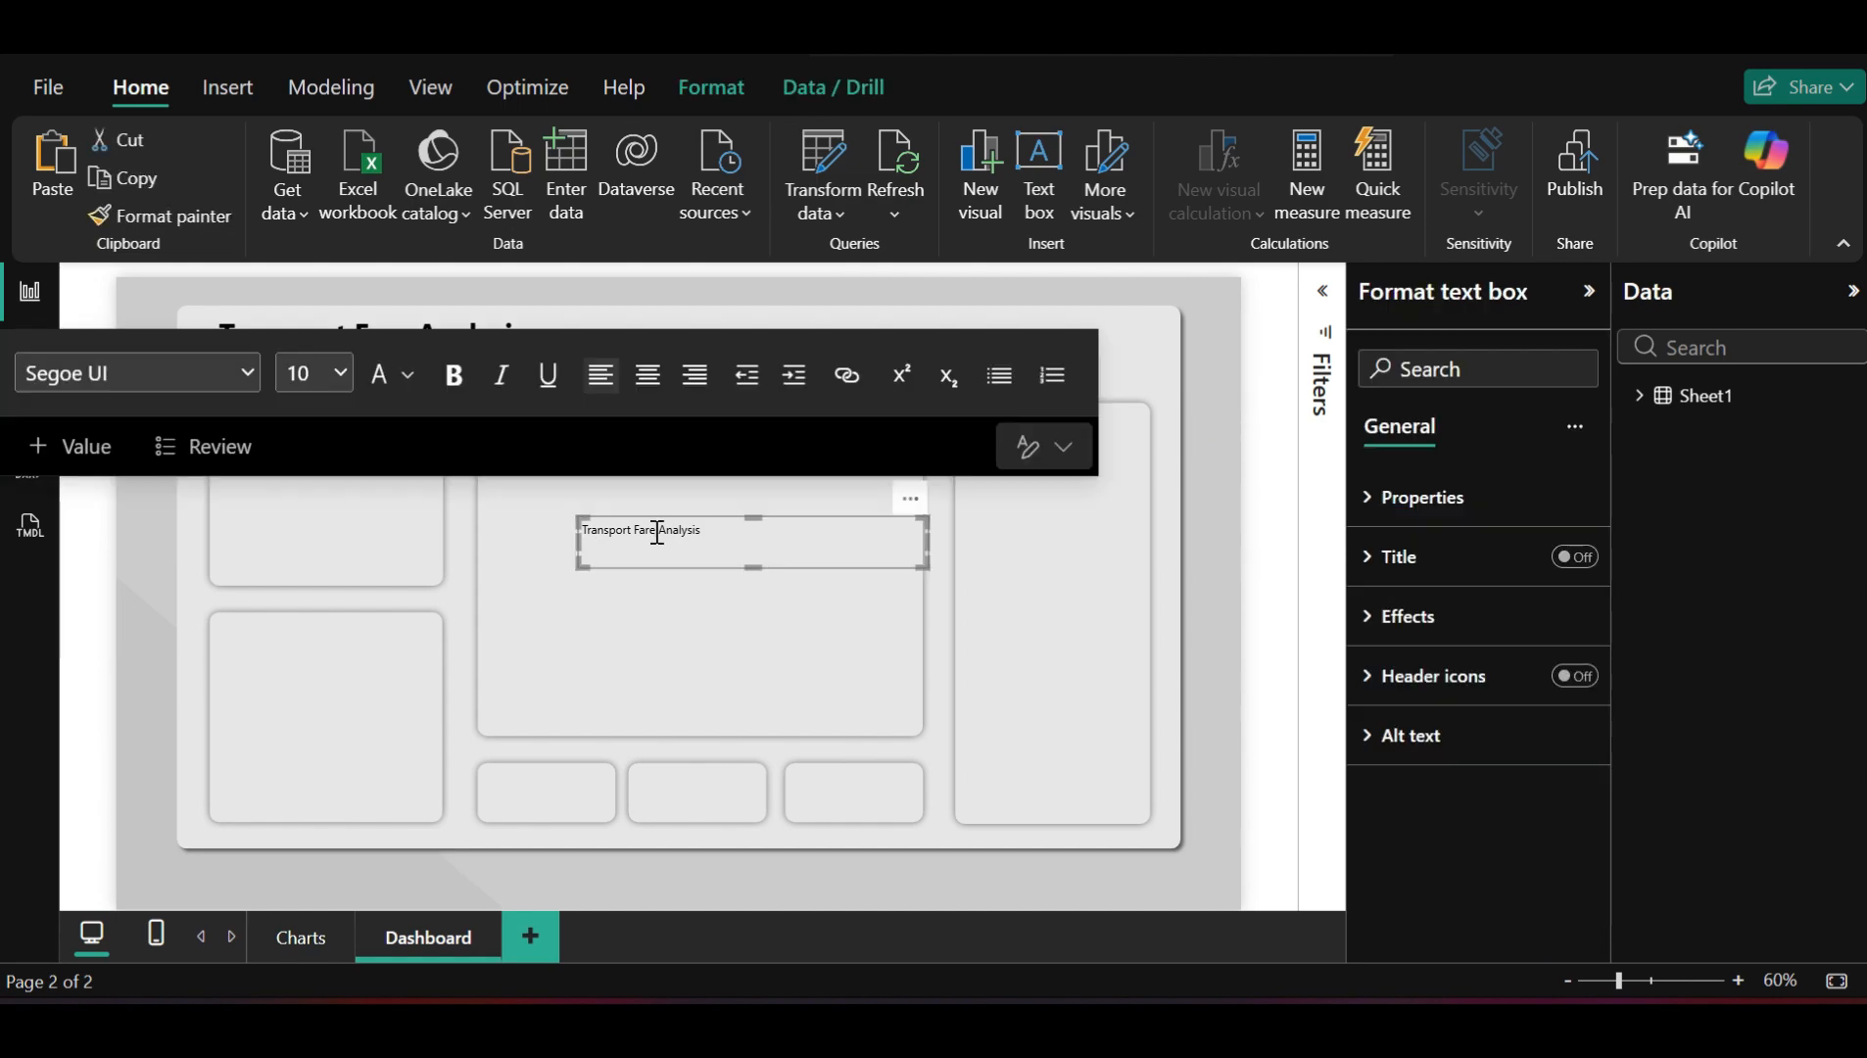
pyautogui.tripleClick(658, 534)
pyautogui.click(456, 377)
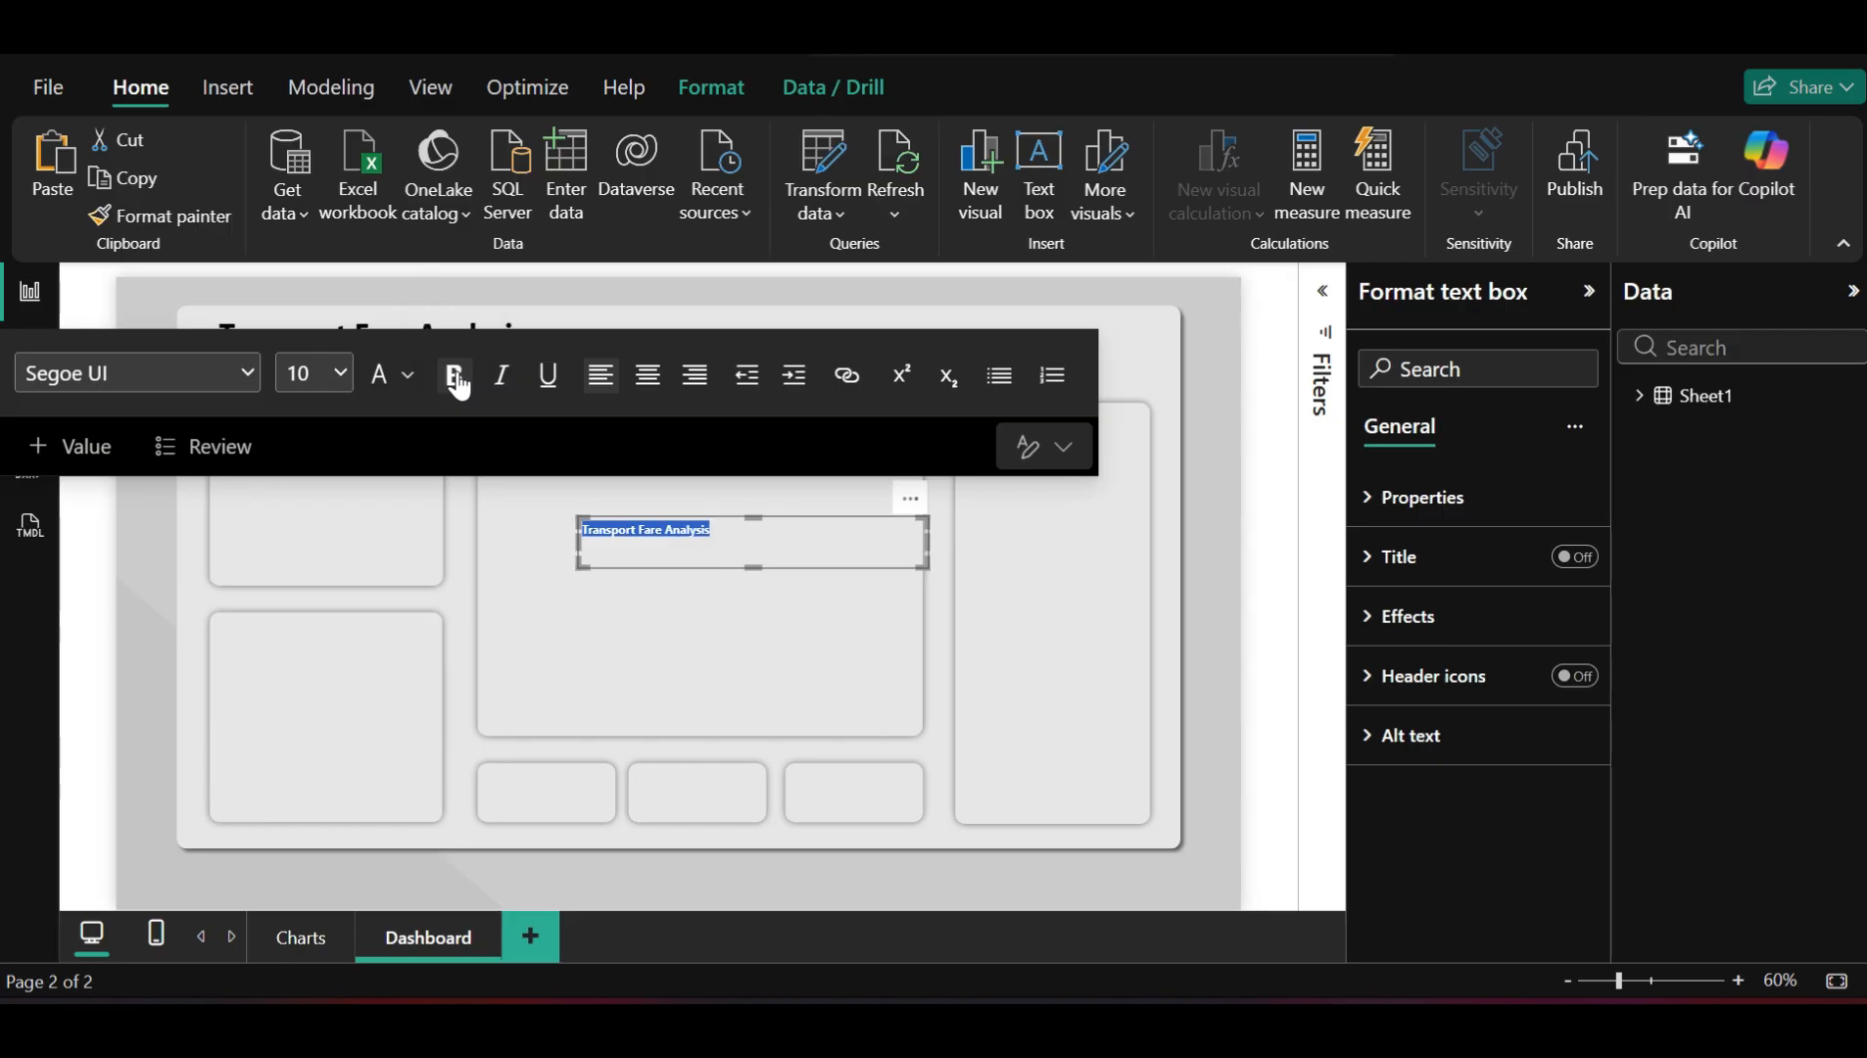
pyautogui.click(1222, 564)
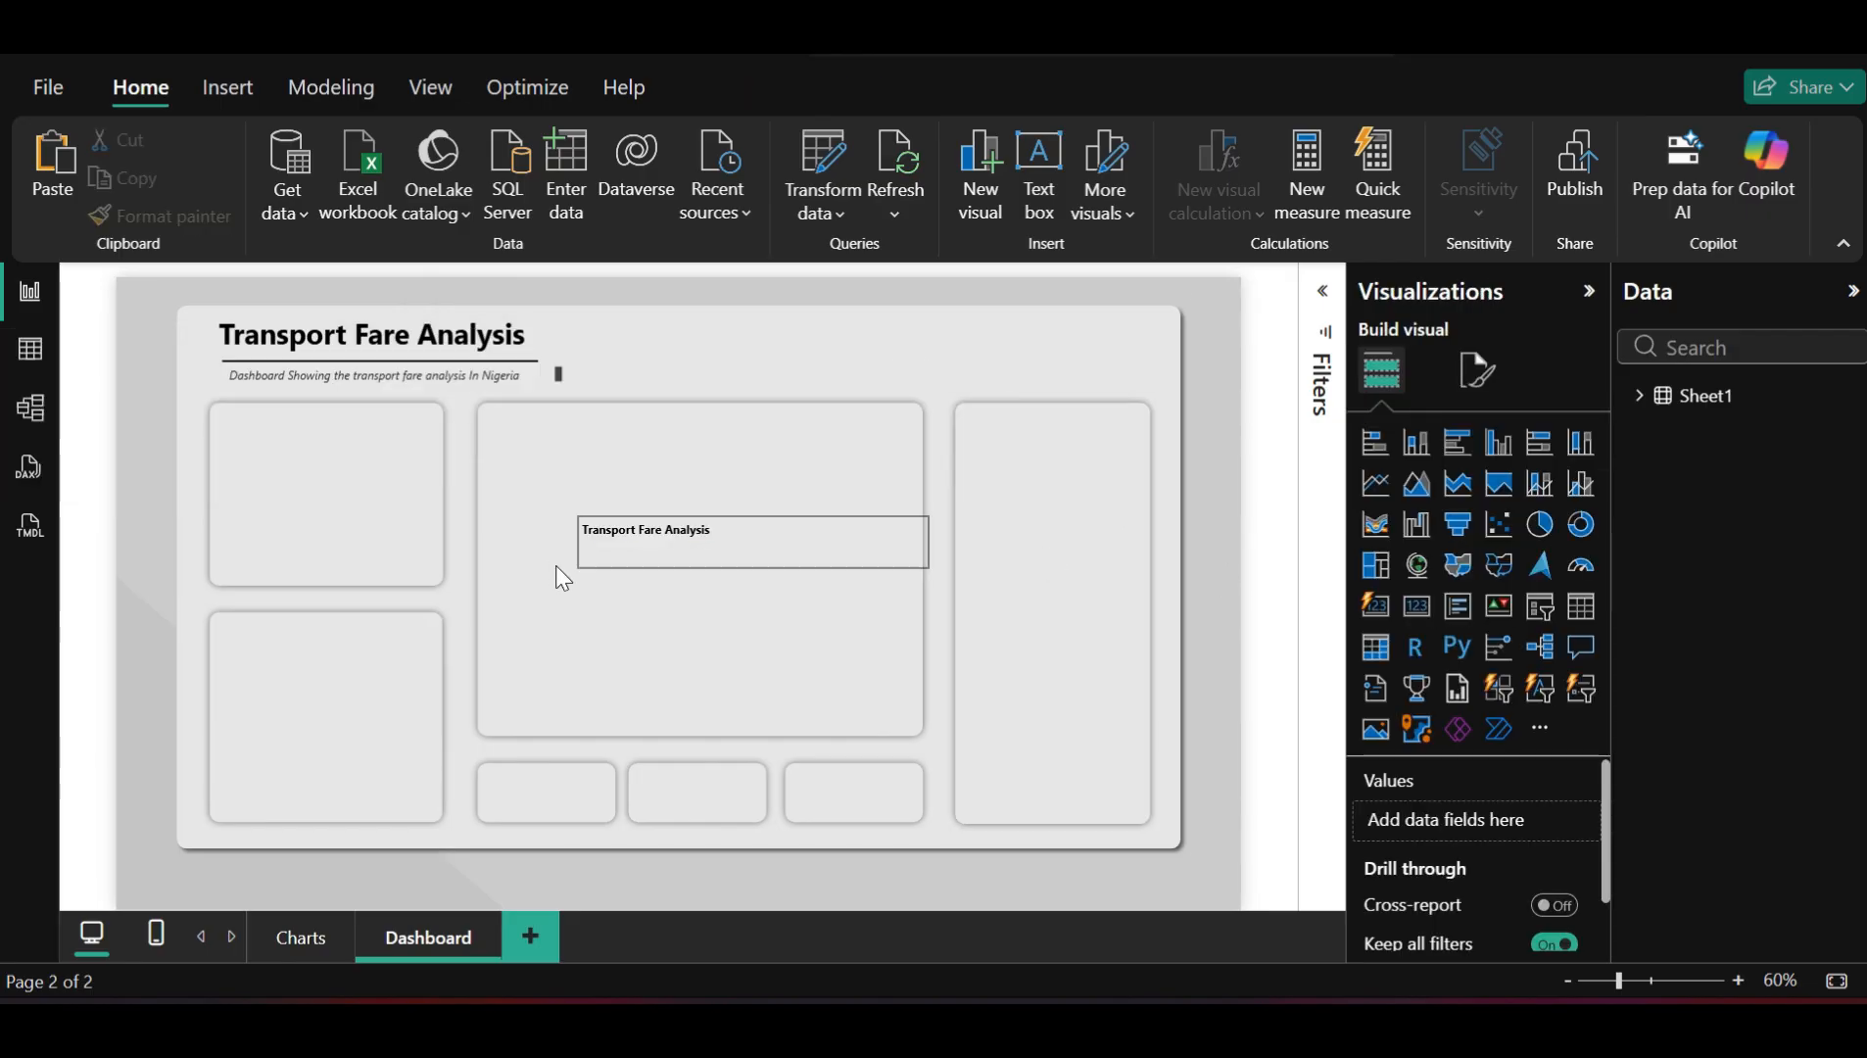
# Return the text in the central panel to font size 9 without bold
pyautogui.click(597, 535)
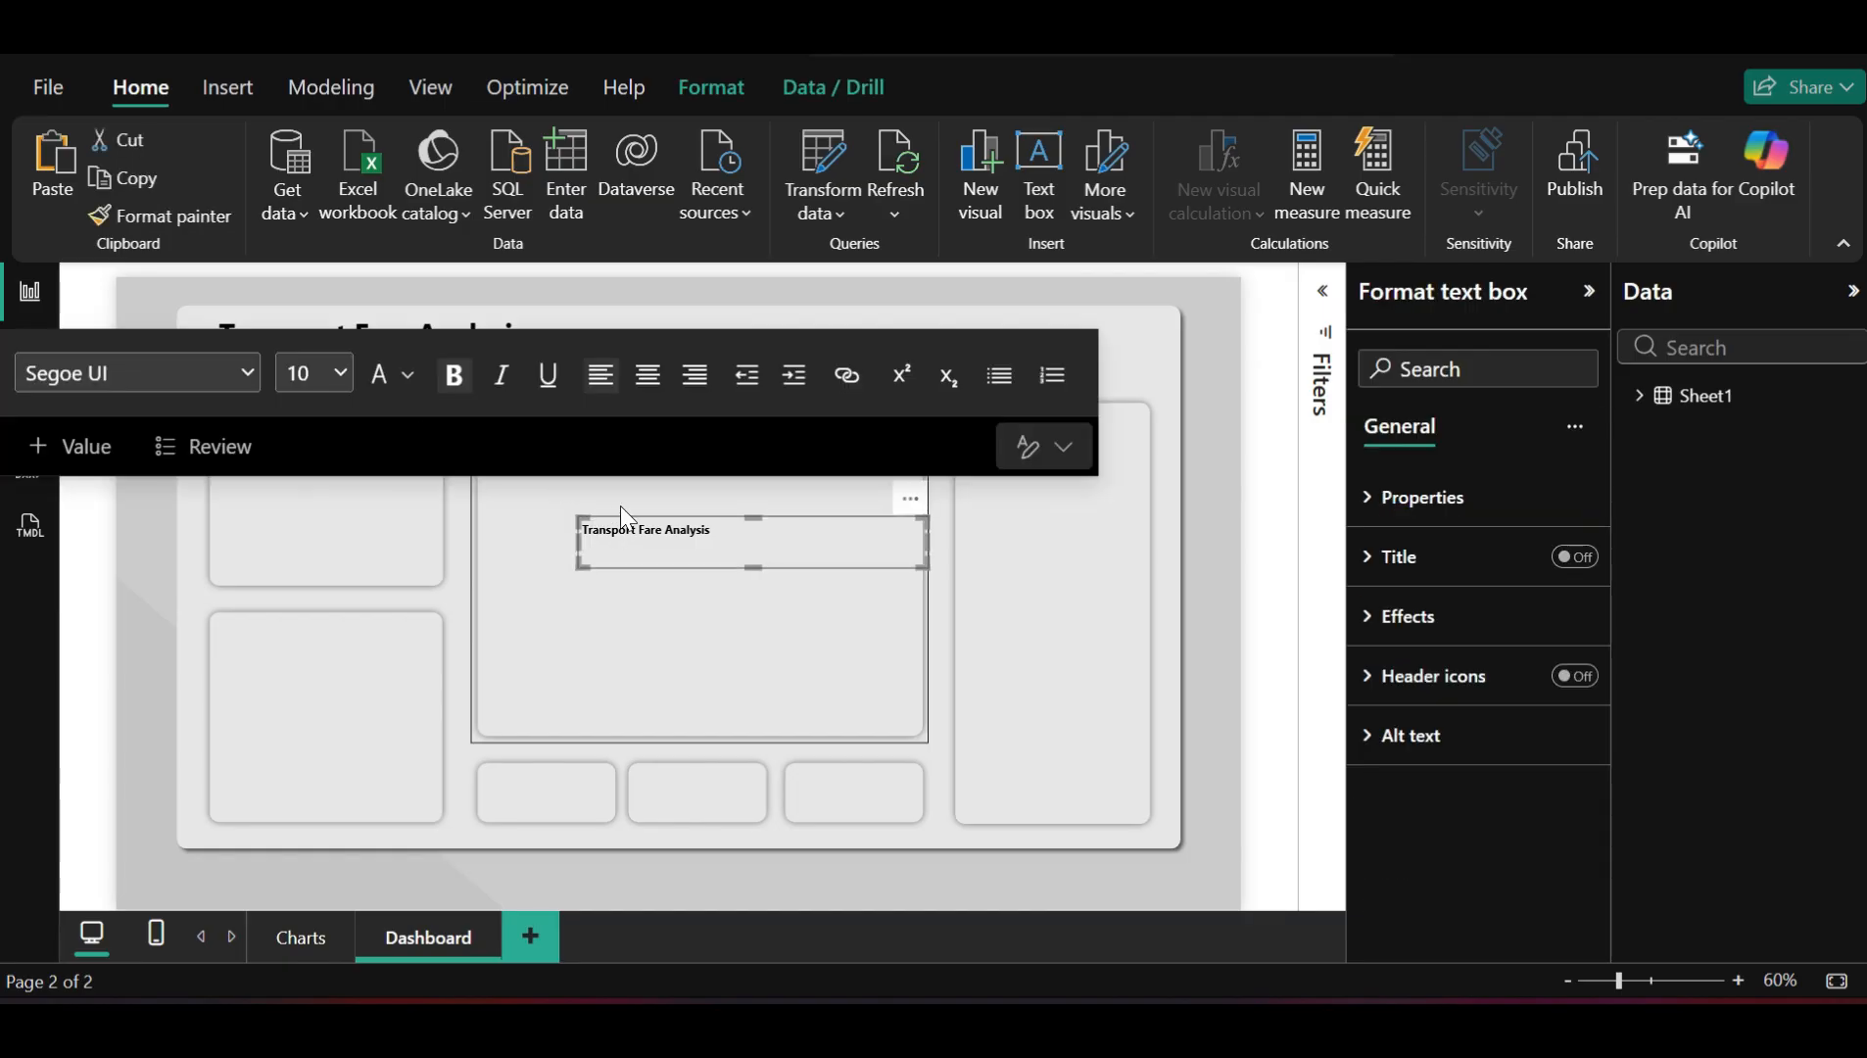
pyautogui.hotkey('ctrl', 'a')
pyautogui.click(338, 375)
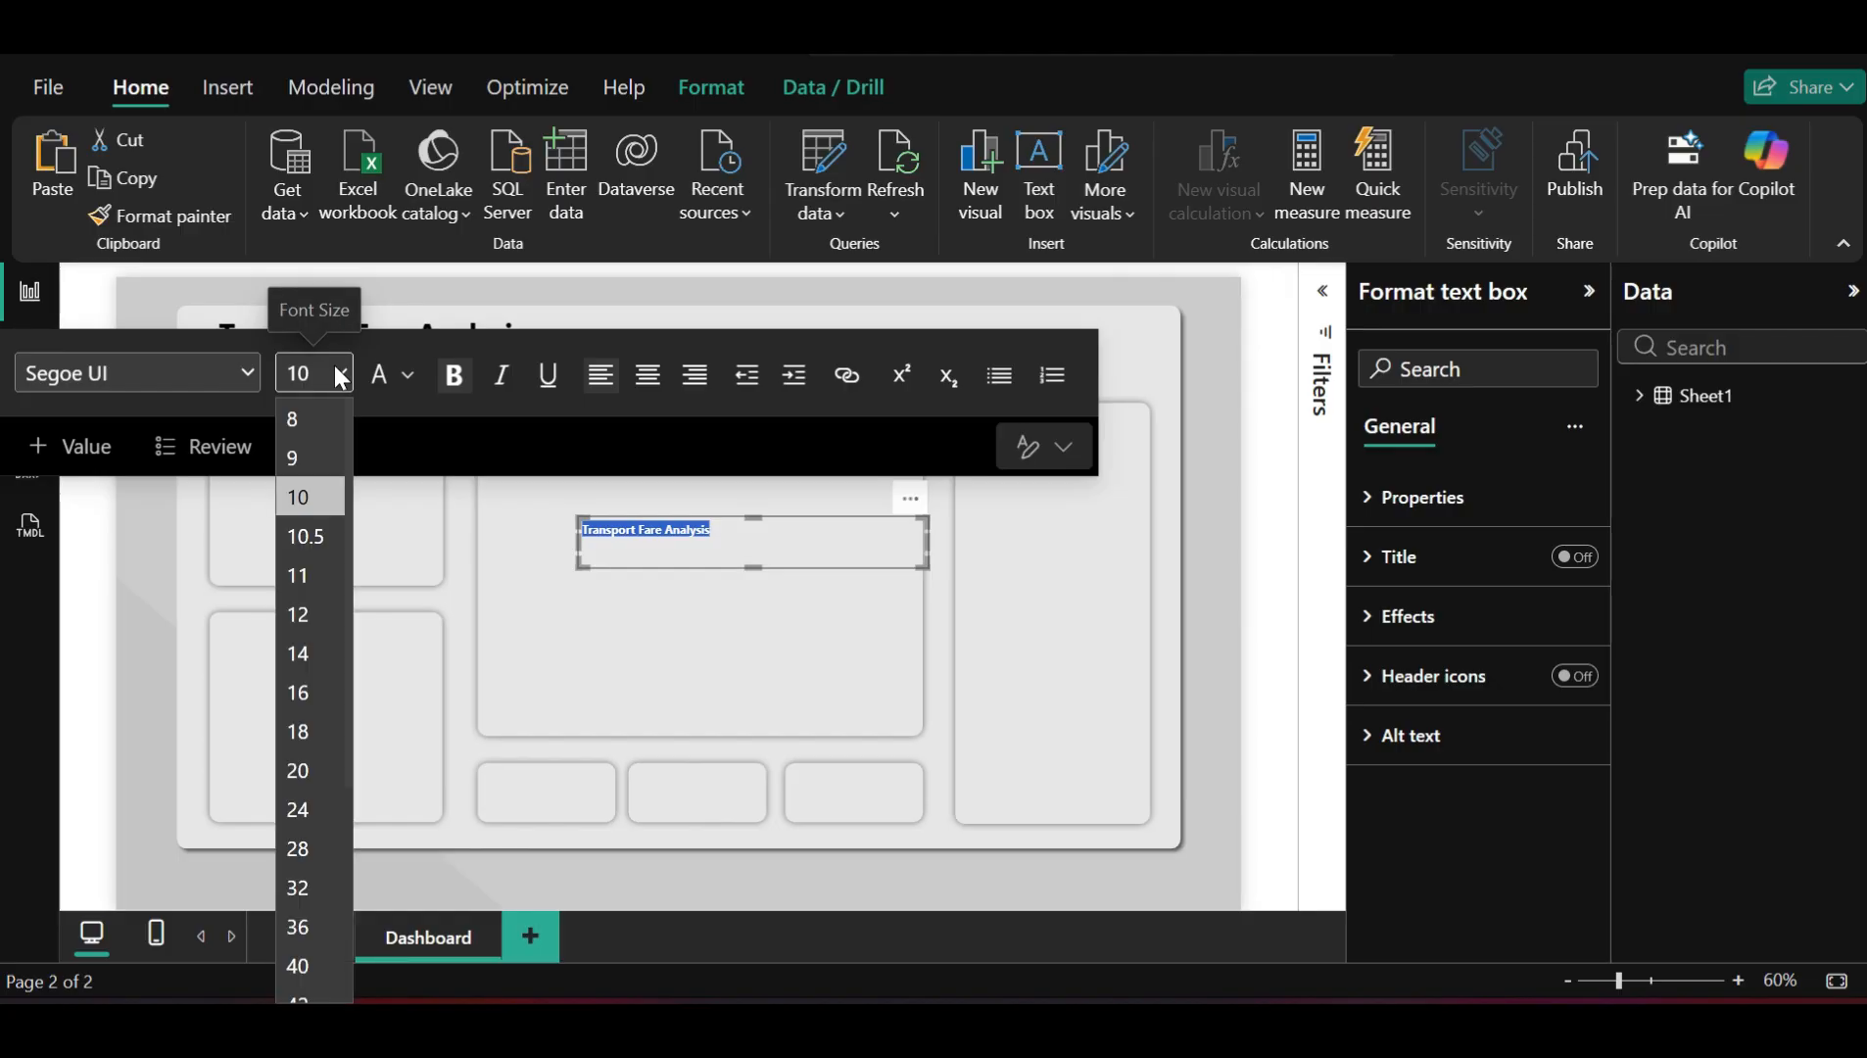
pyautogui.click(302, 459)
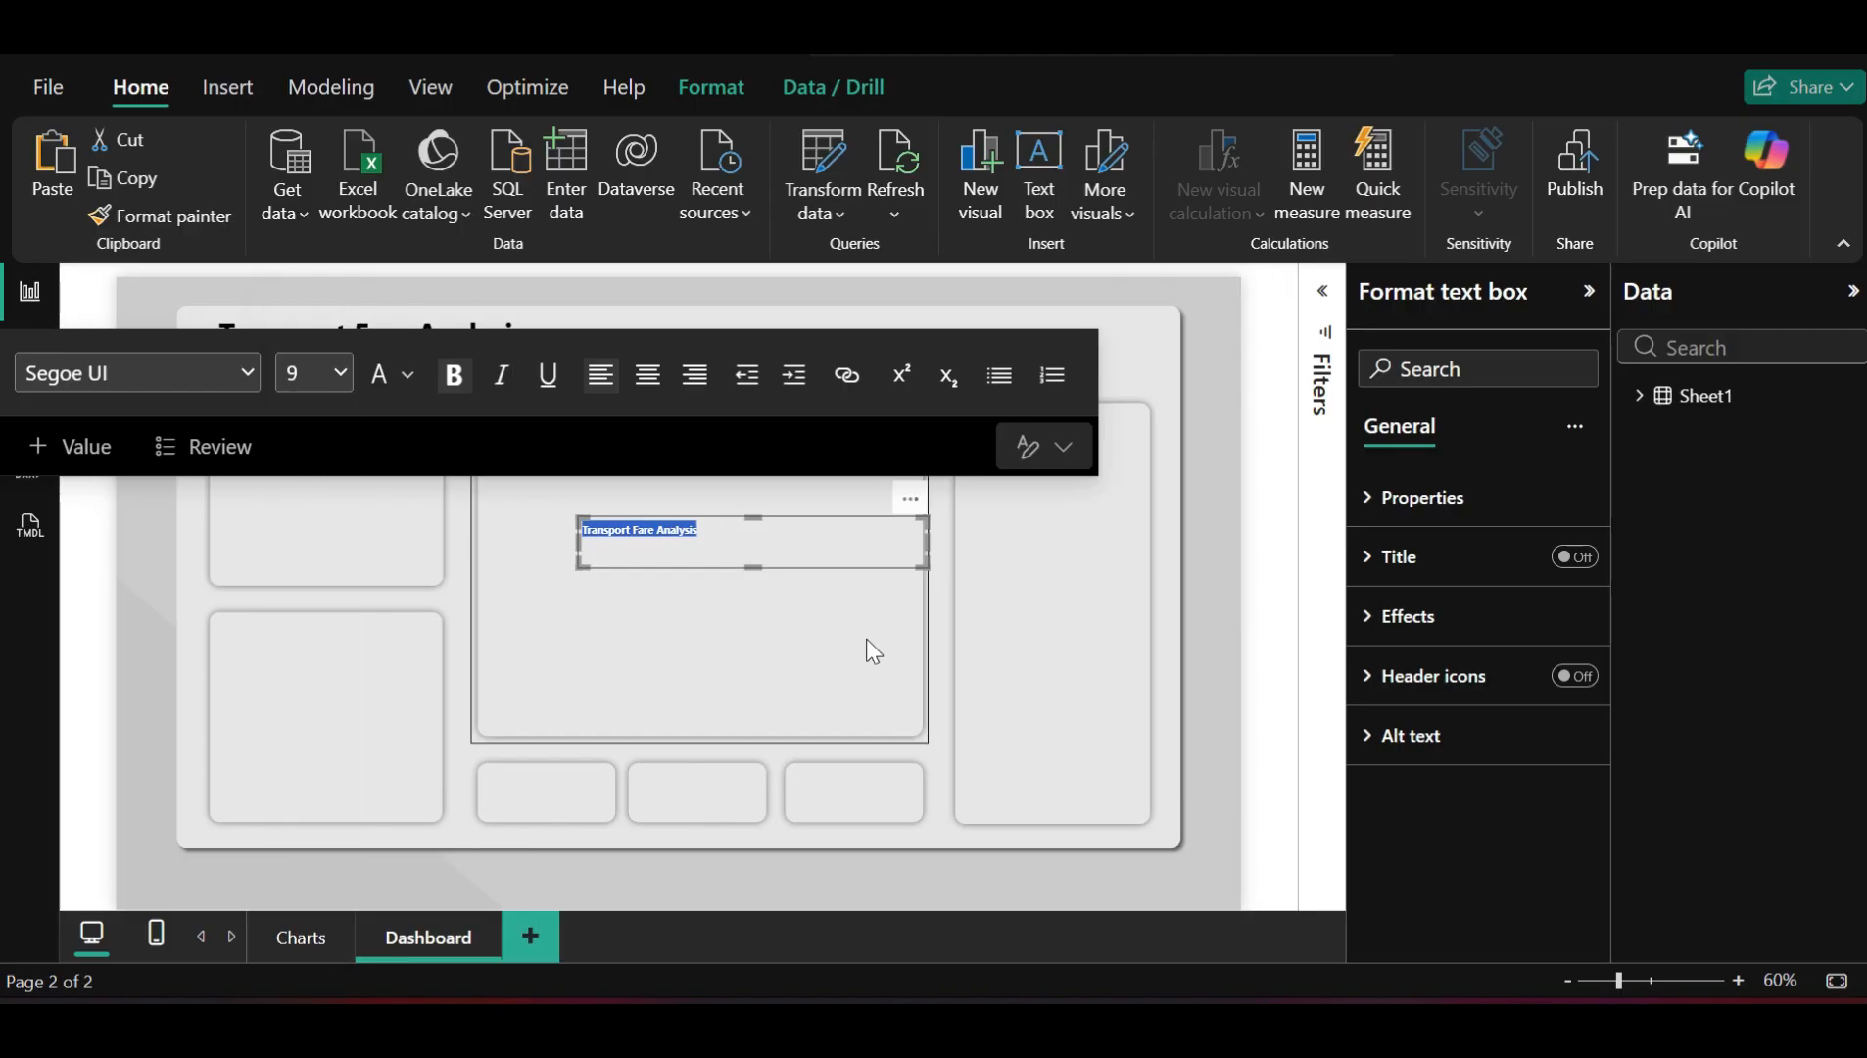
pyautogui.click(1280, 543)
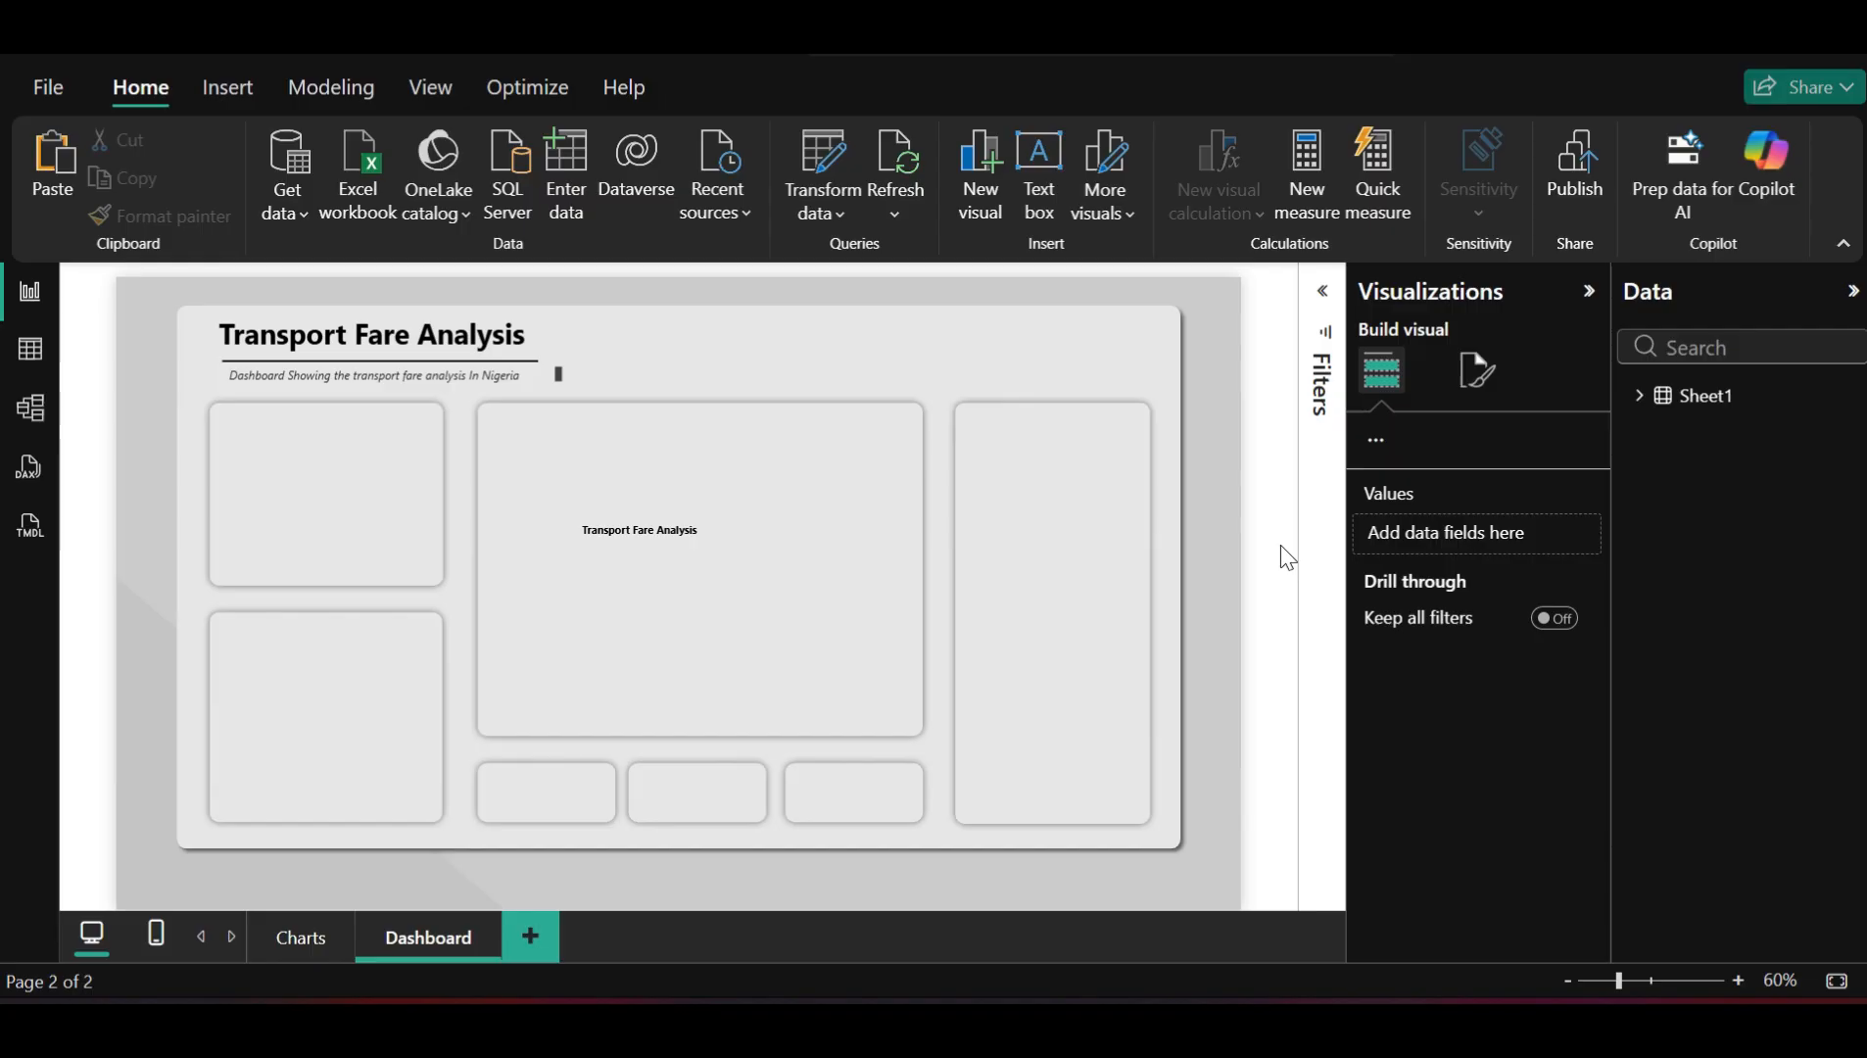
pyautogui.tripleClick(606, 530)
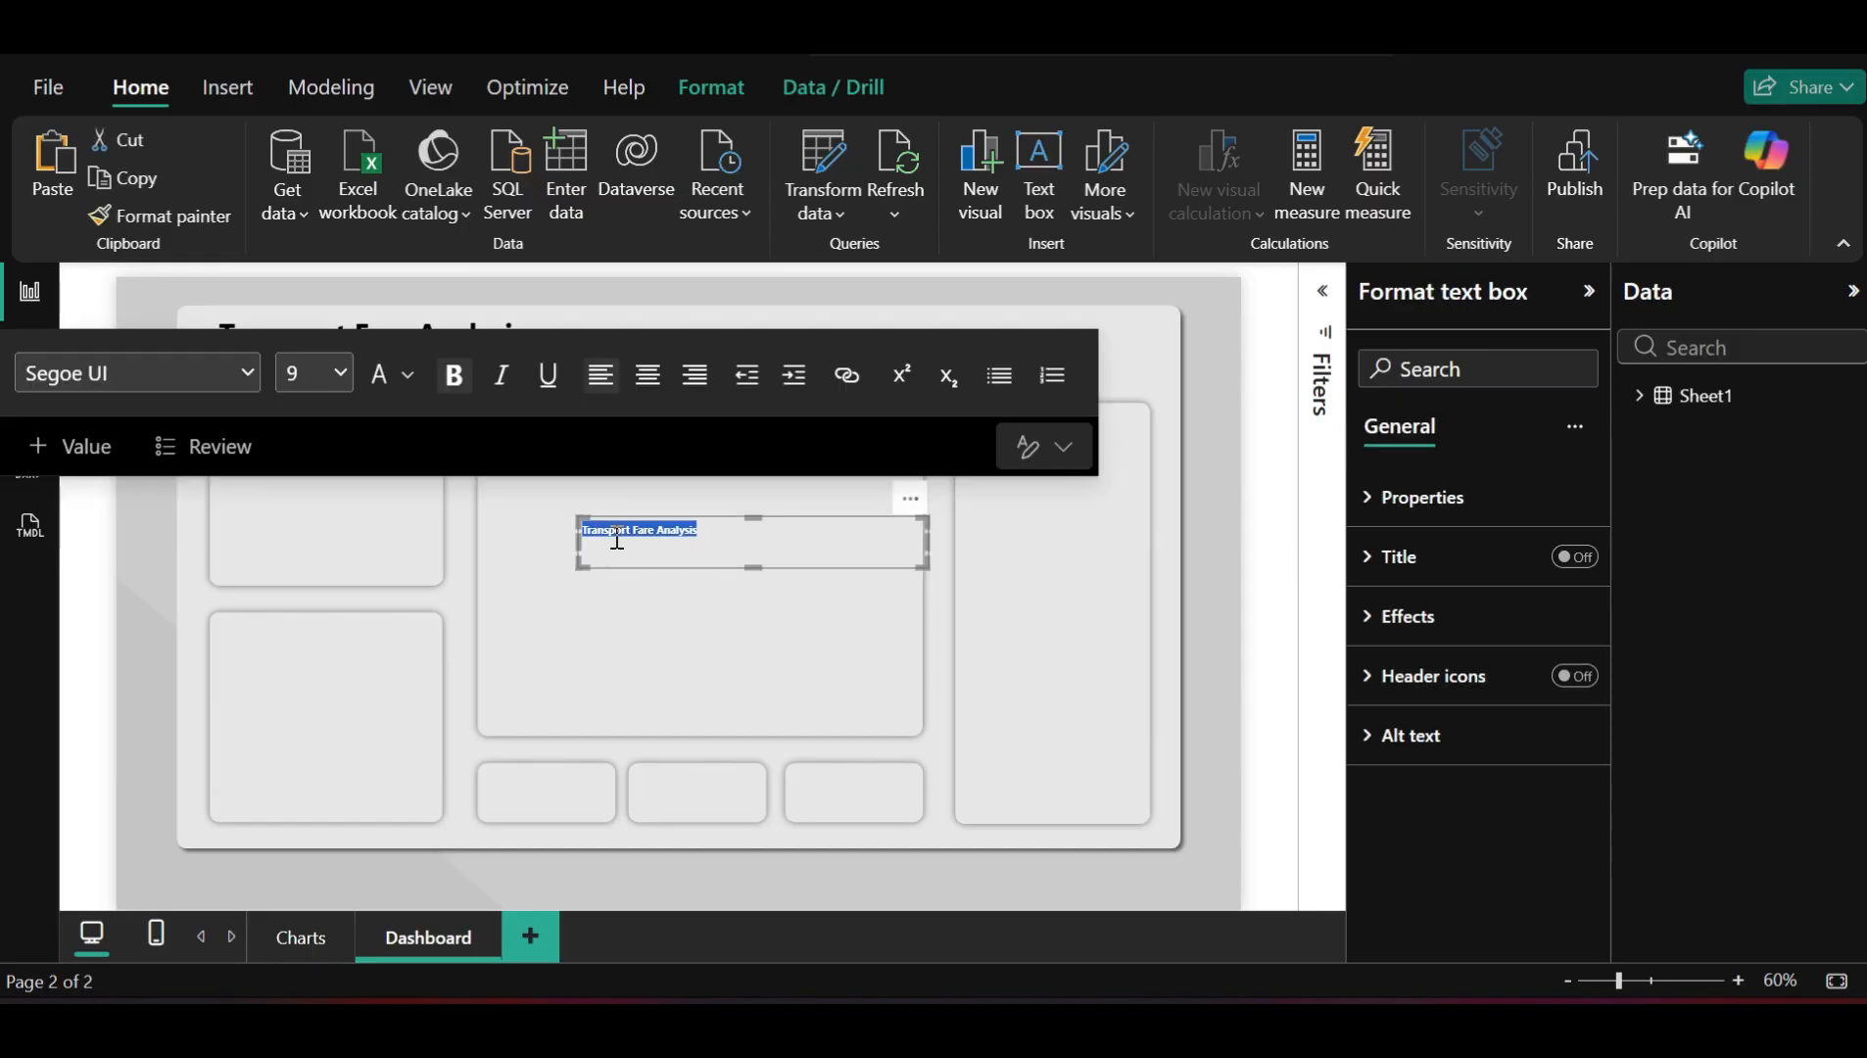
pyautogui.click(456, 377)
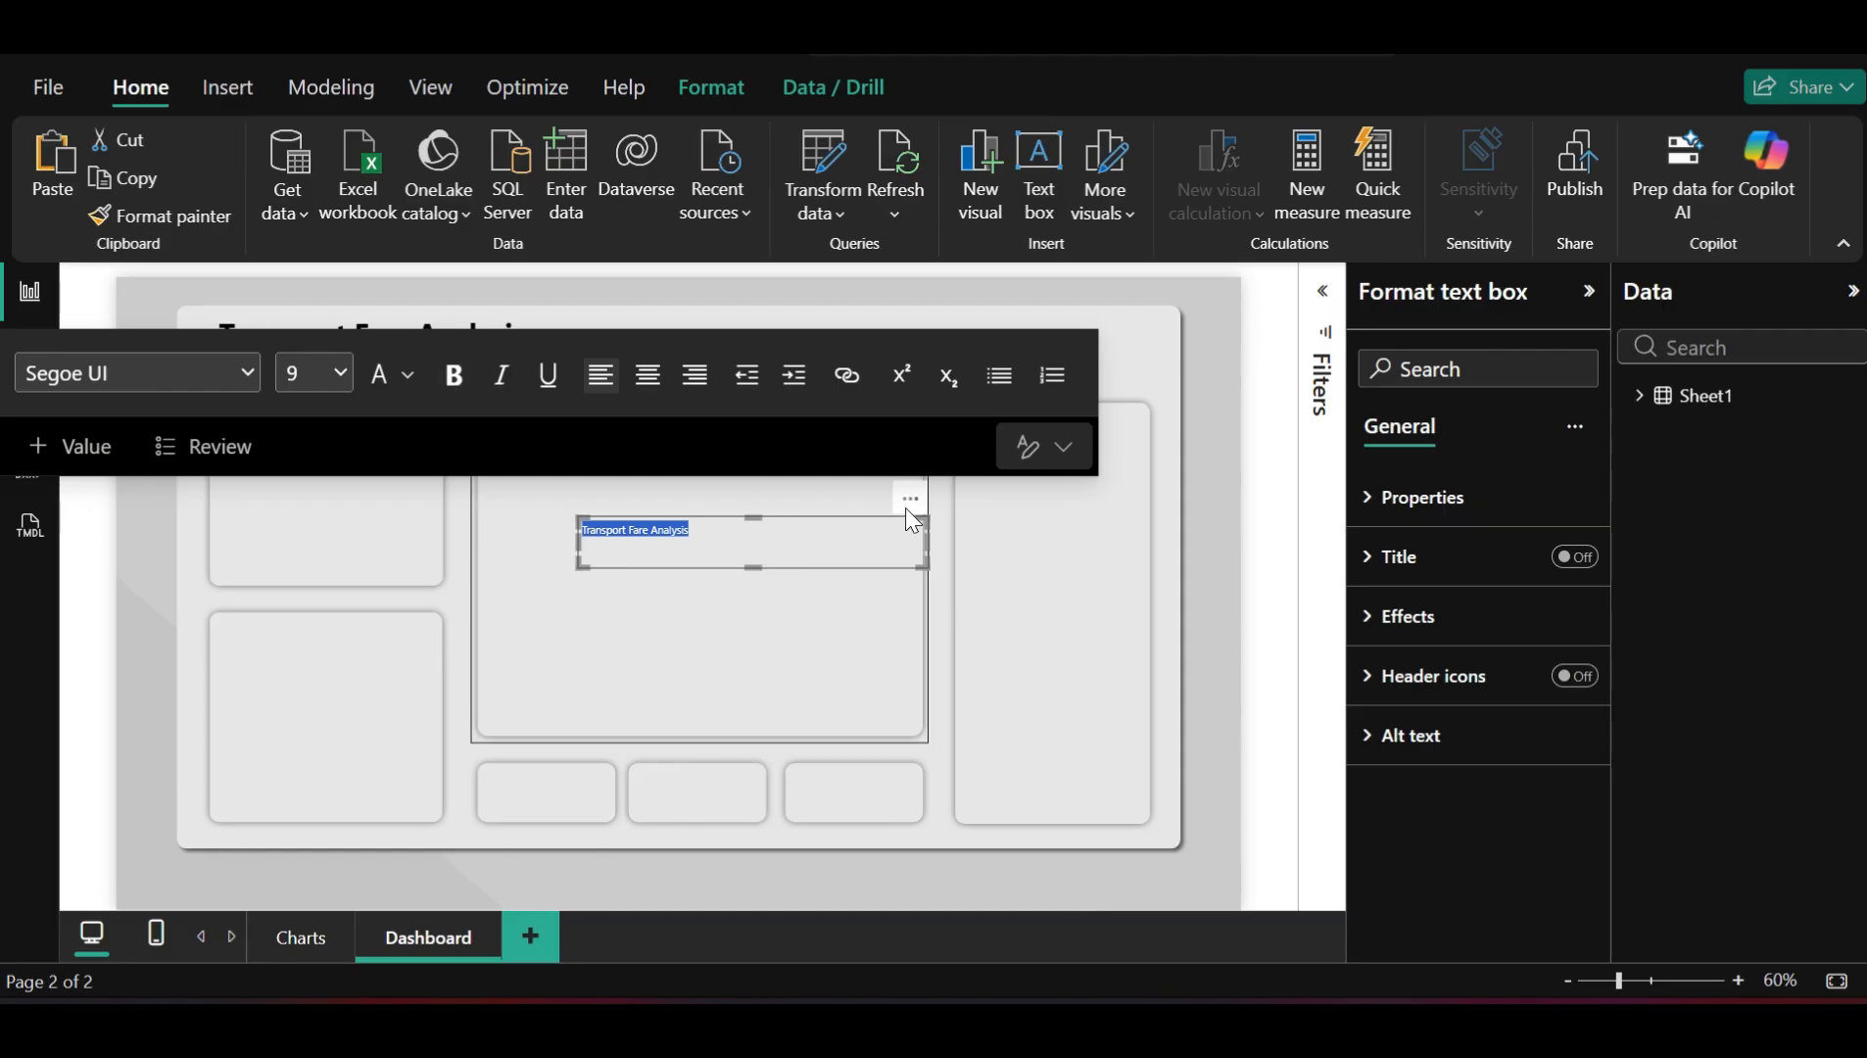
pyautogui.click(1221, 565)
pyautogui.click(651, 530)
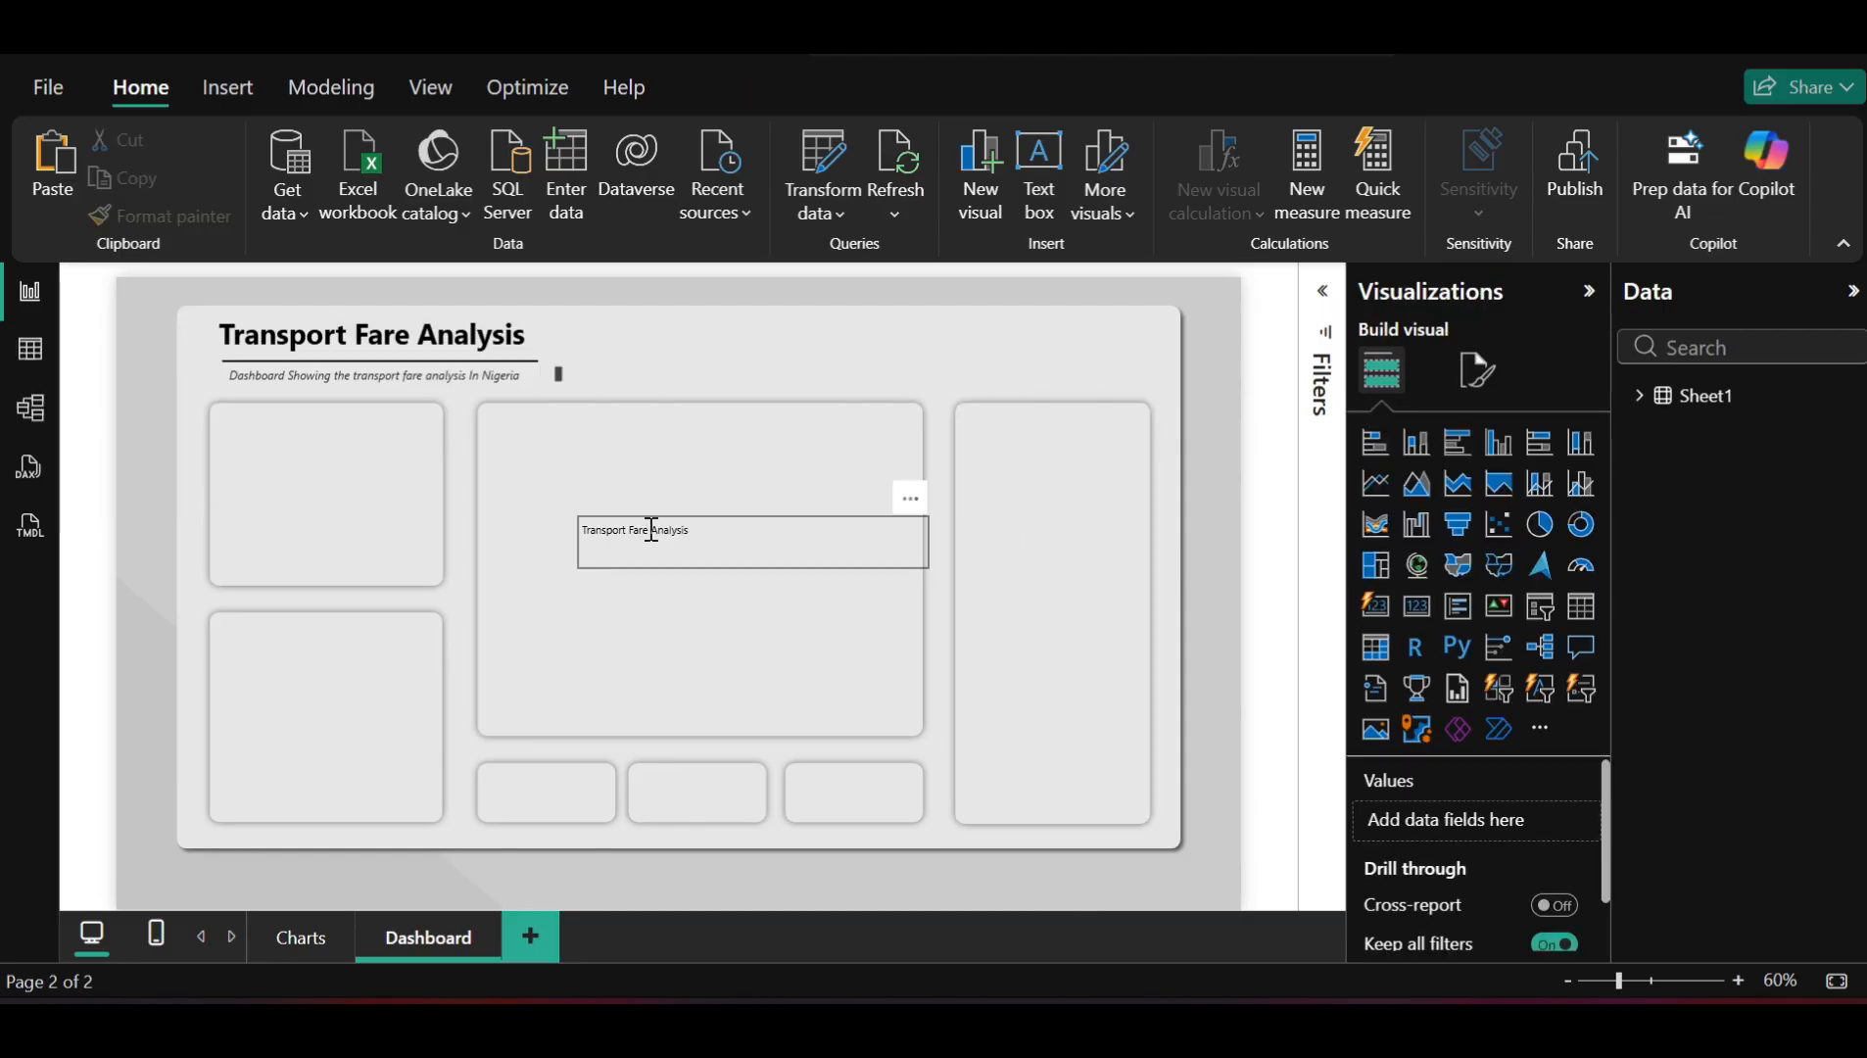
pyautogui.click(651, 530)
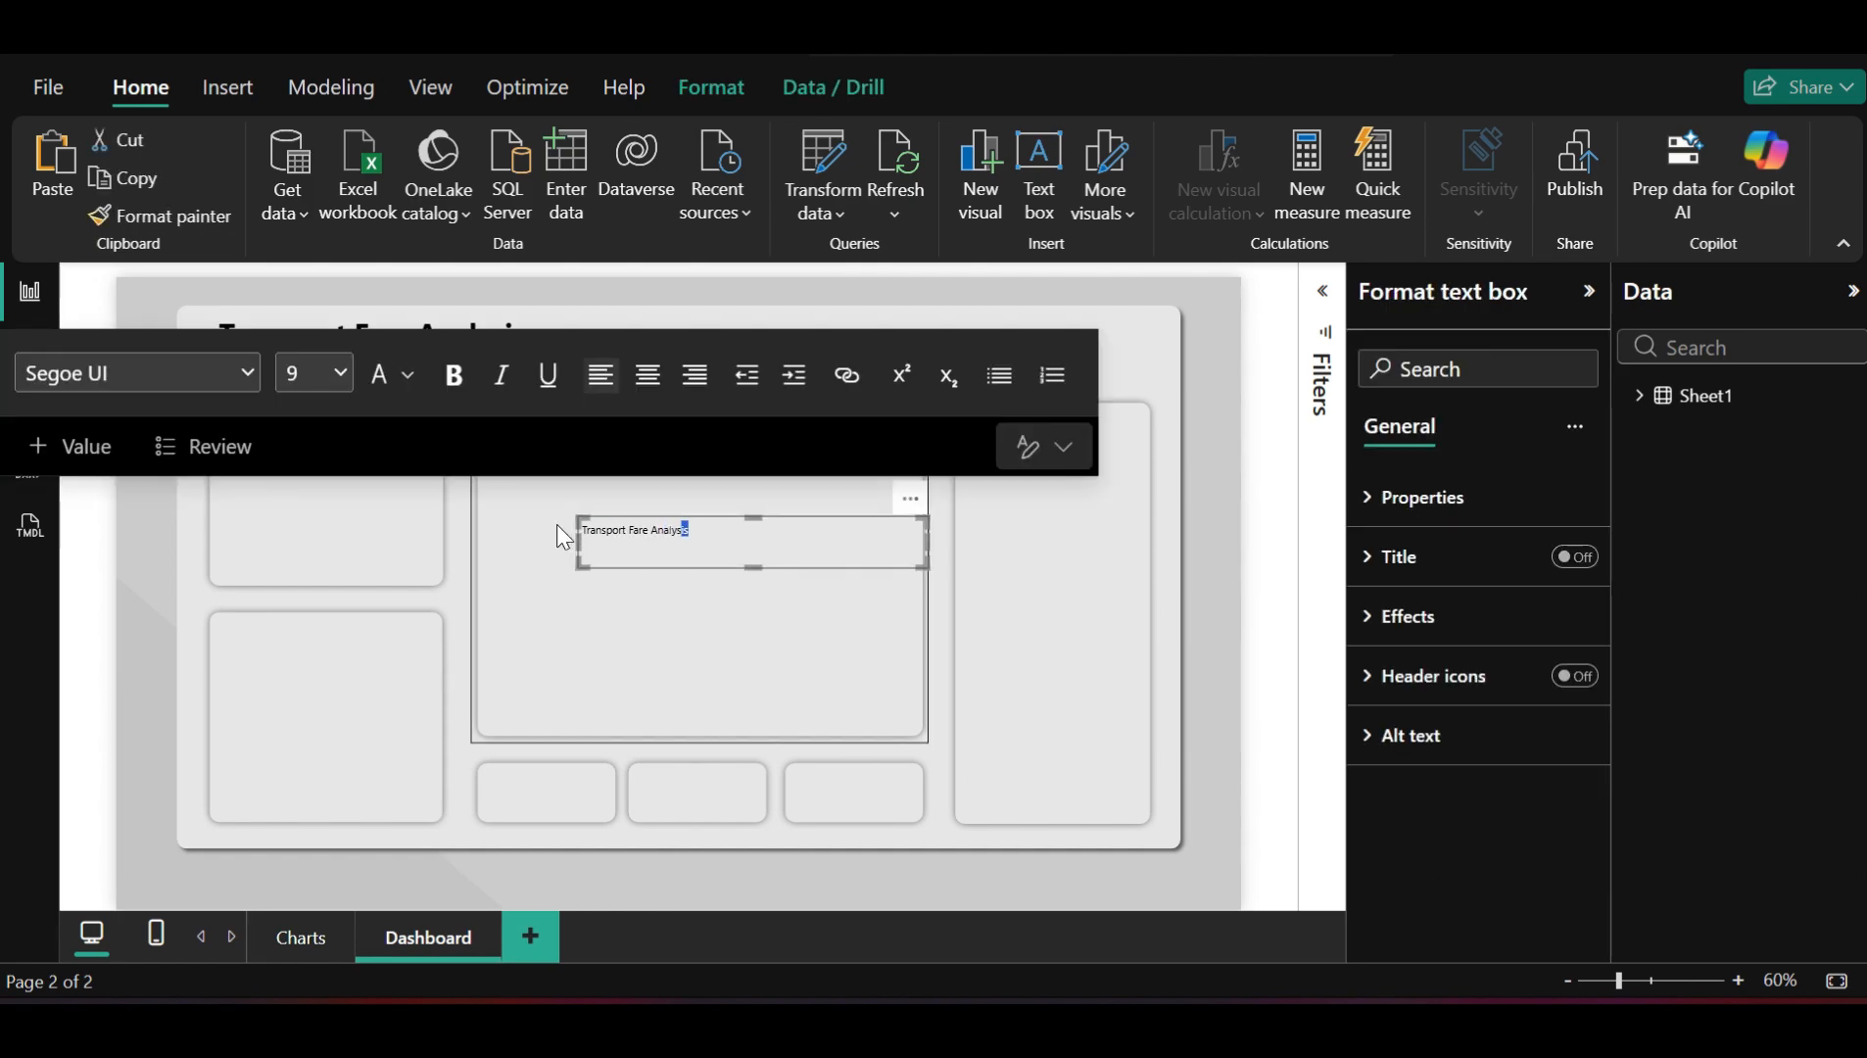
pyautogui.moveTo(691, 535); pyautogui.dragTo(586, 529)
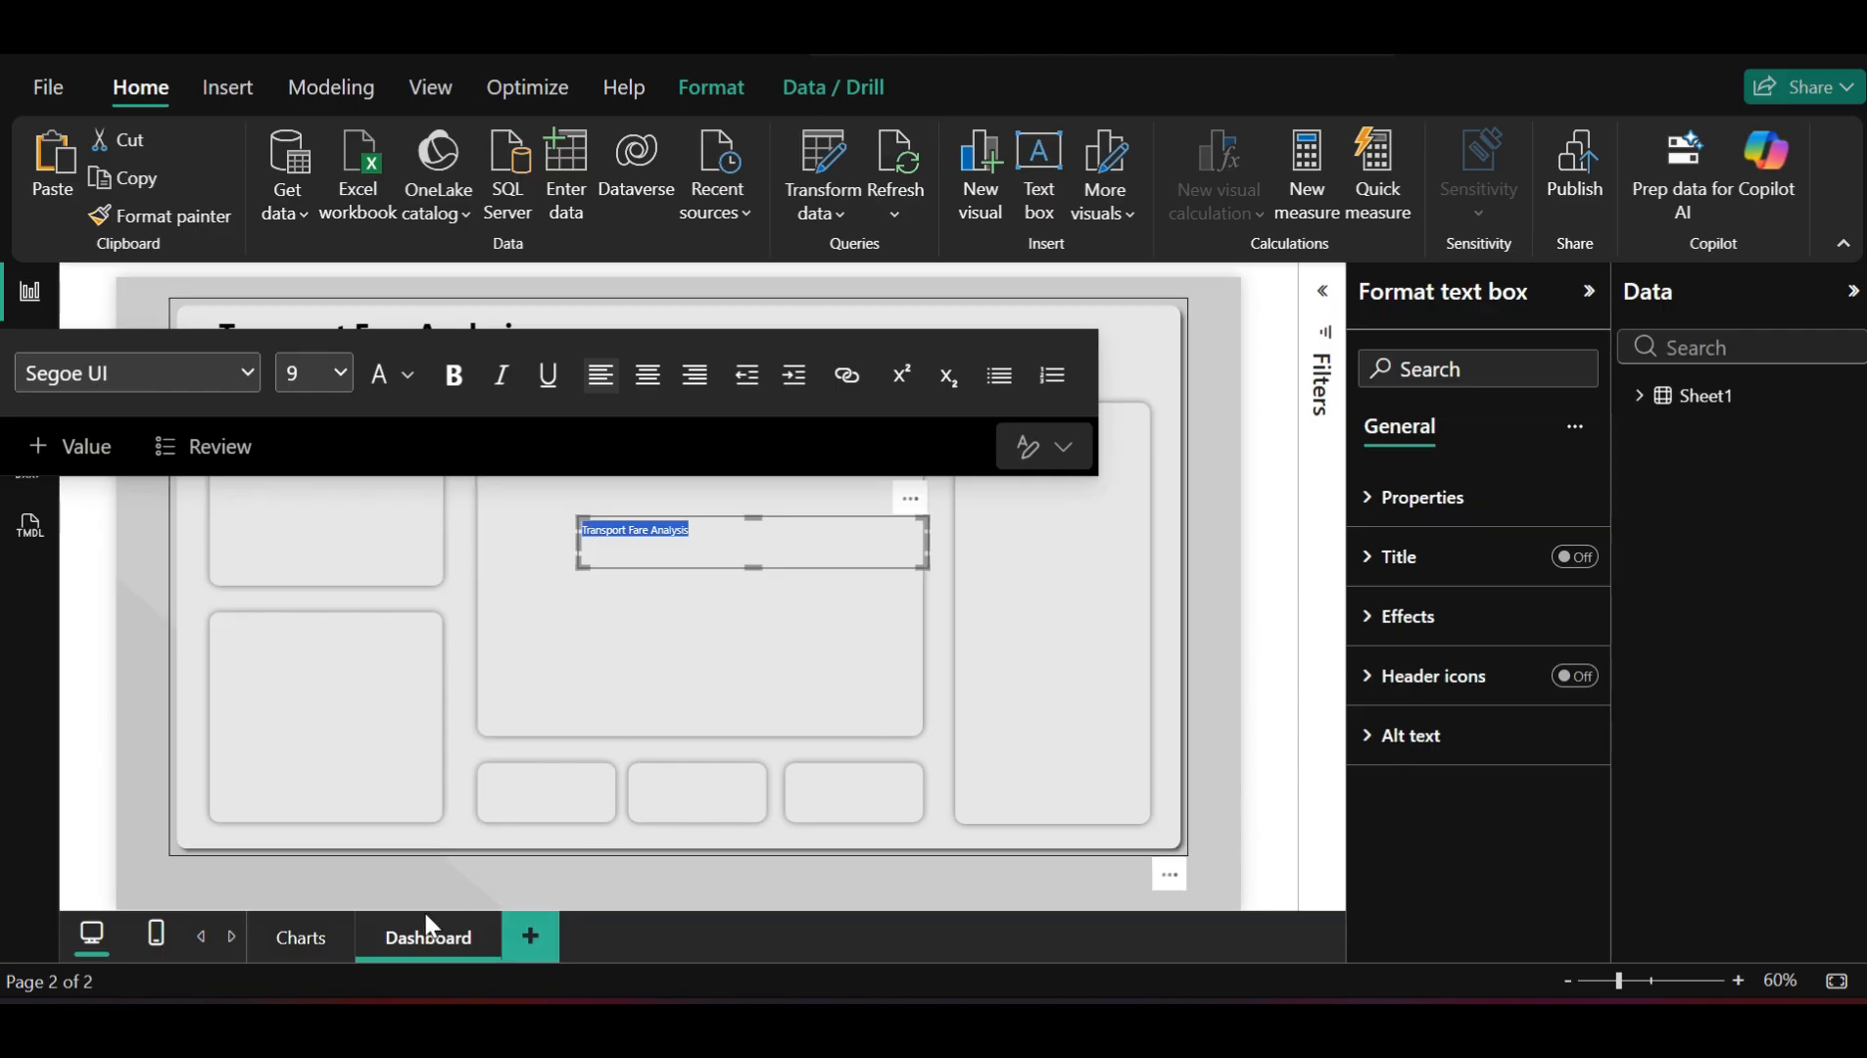
pyautogui.click(301, 921)
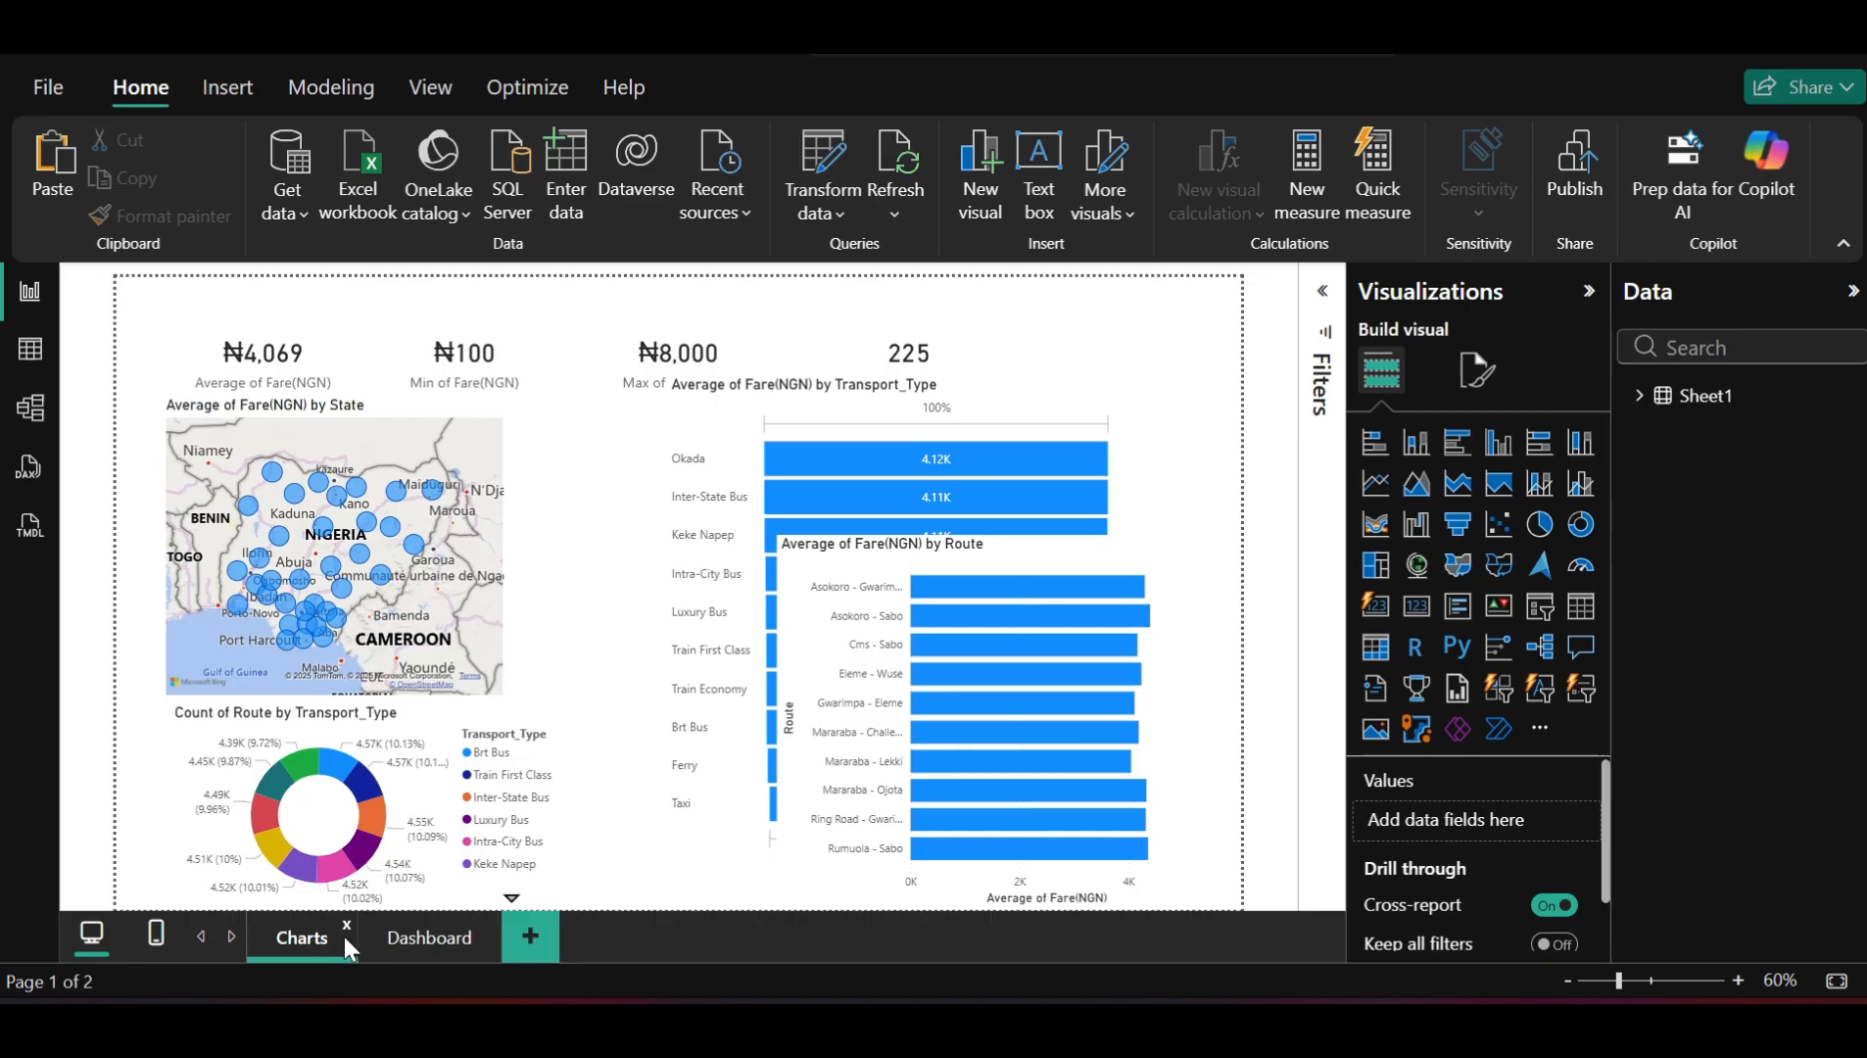
pyautogui.click(422, 936)
# Narrow the duplicated text box in the central panel so that it just fits its text
pyautogui.click(656, 548)
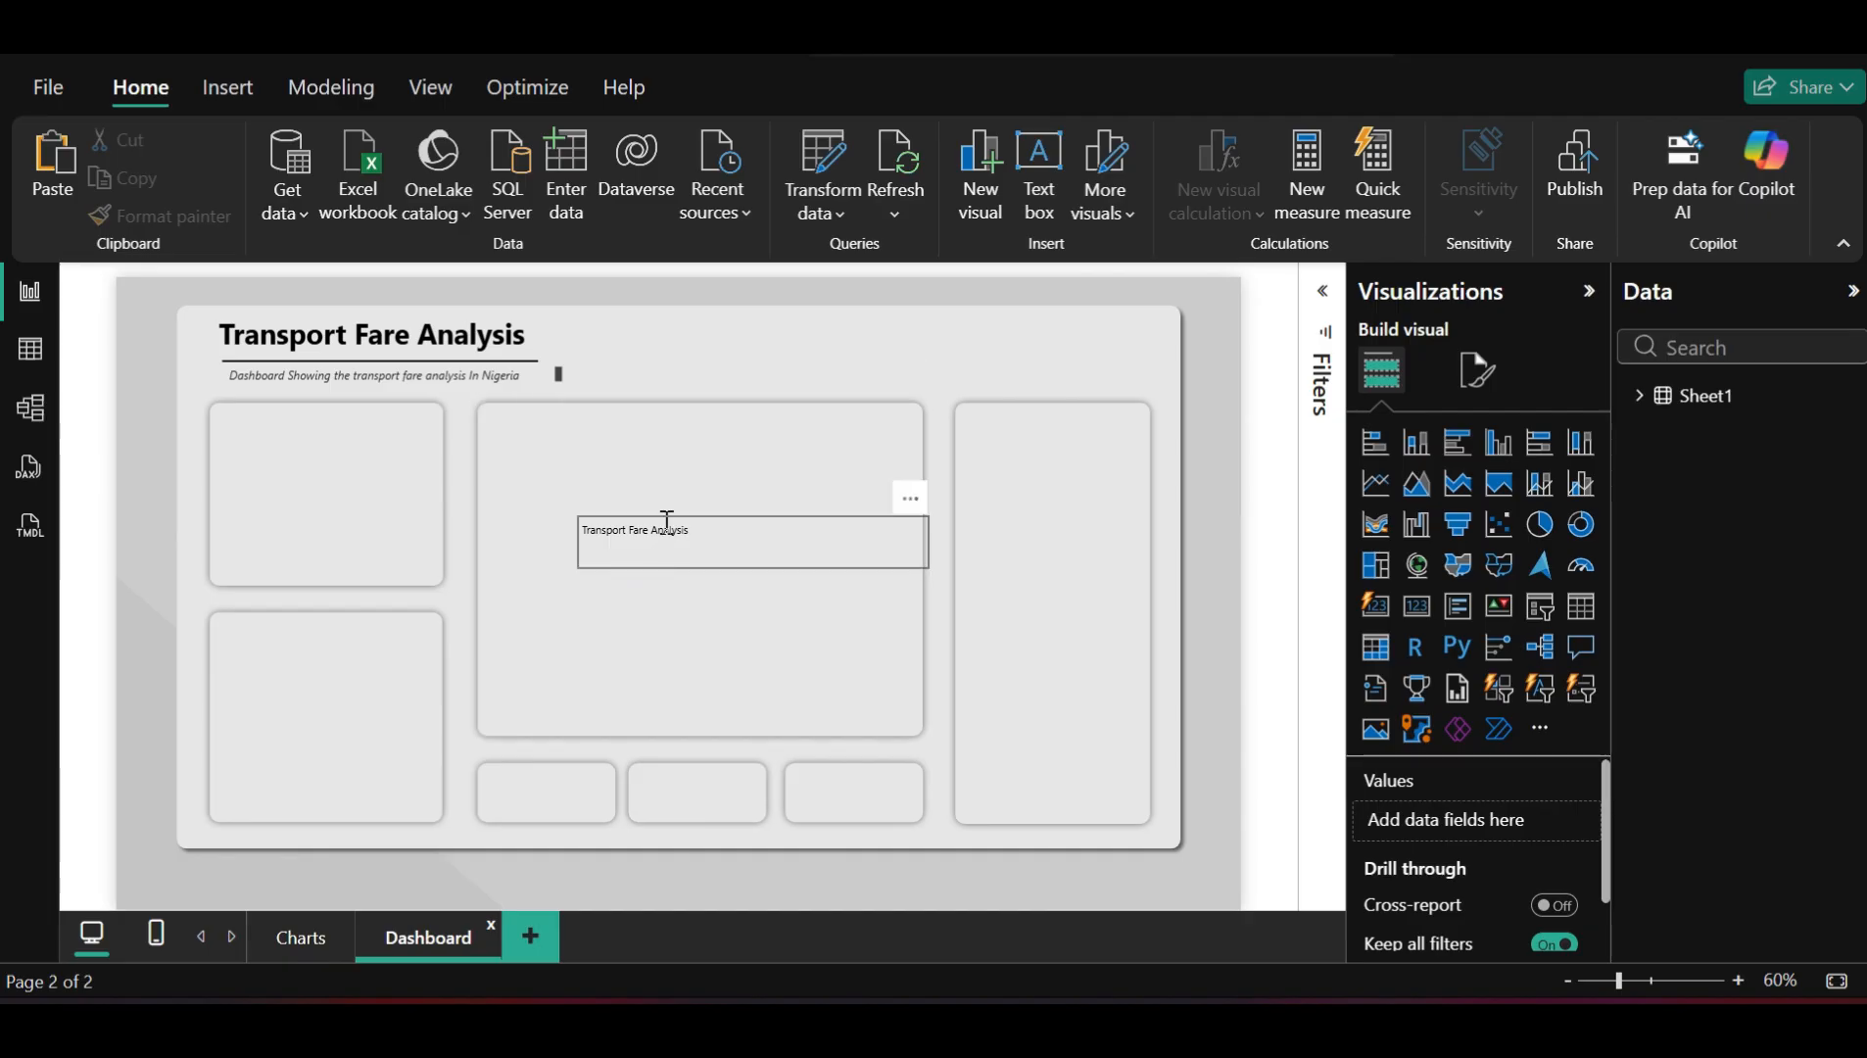
pyautogui.click(704, 516)
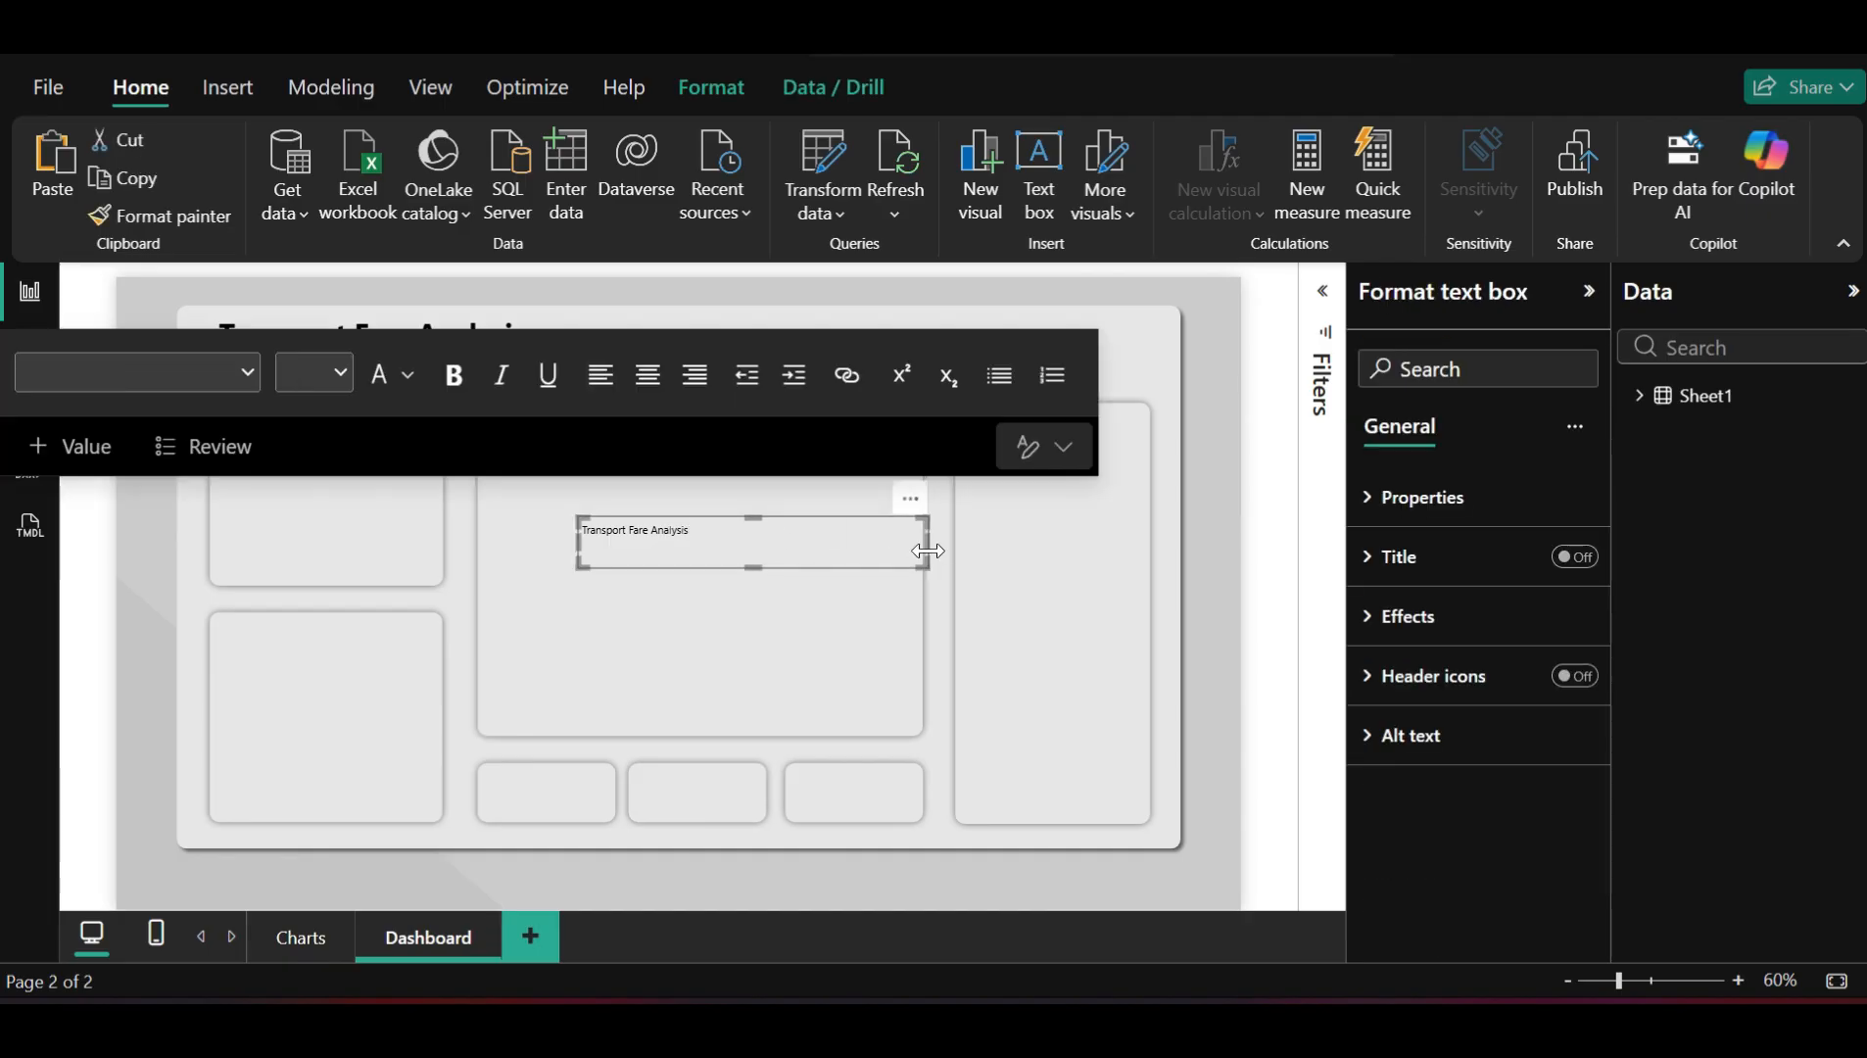
pyautogui.moveTo(927, 550); pyautogui.dragTo(726, 510)
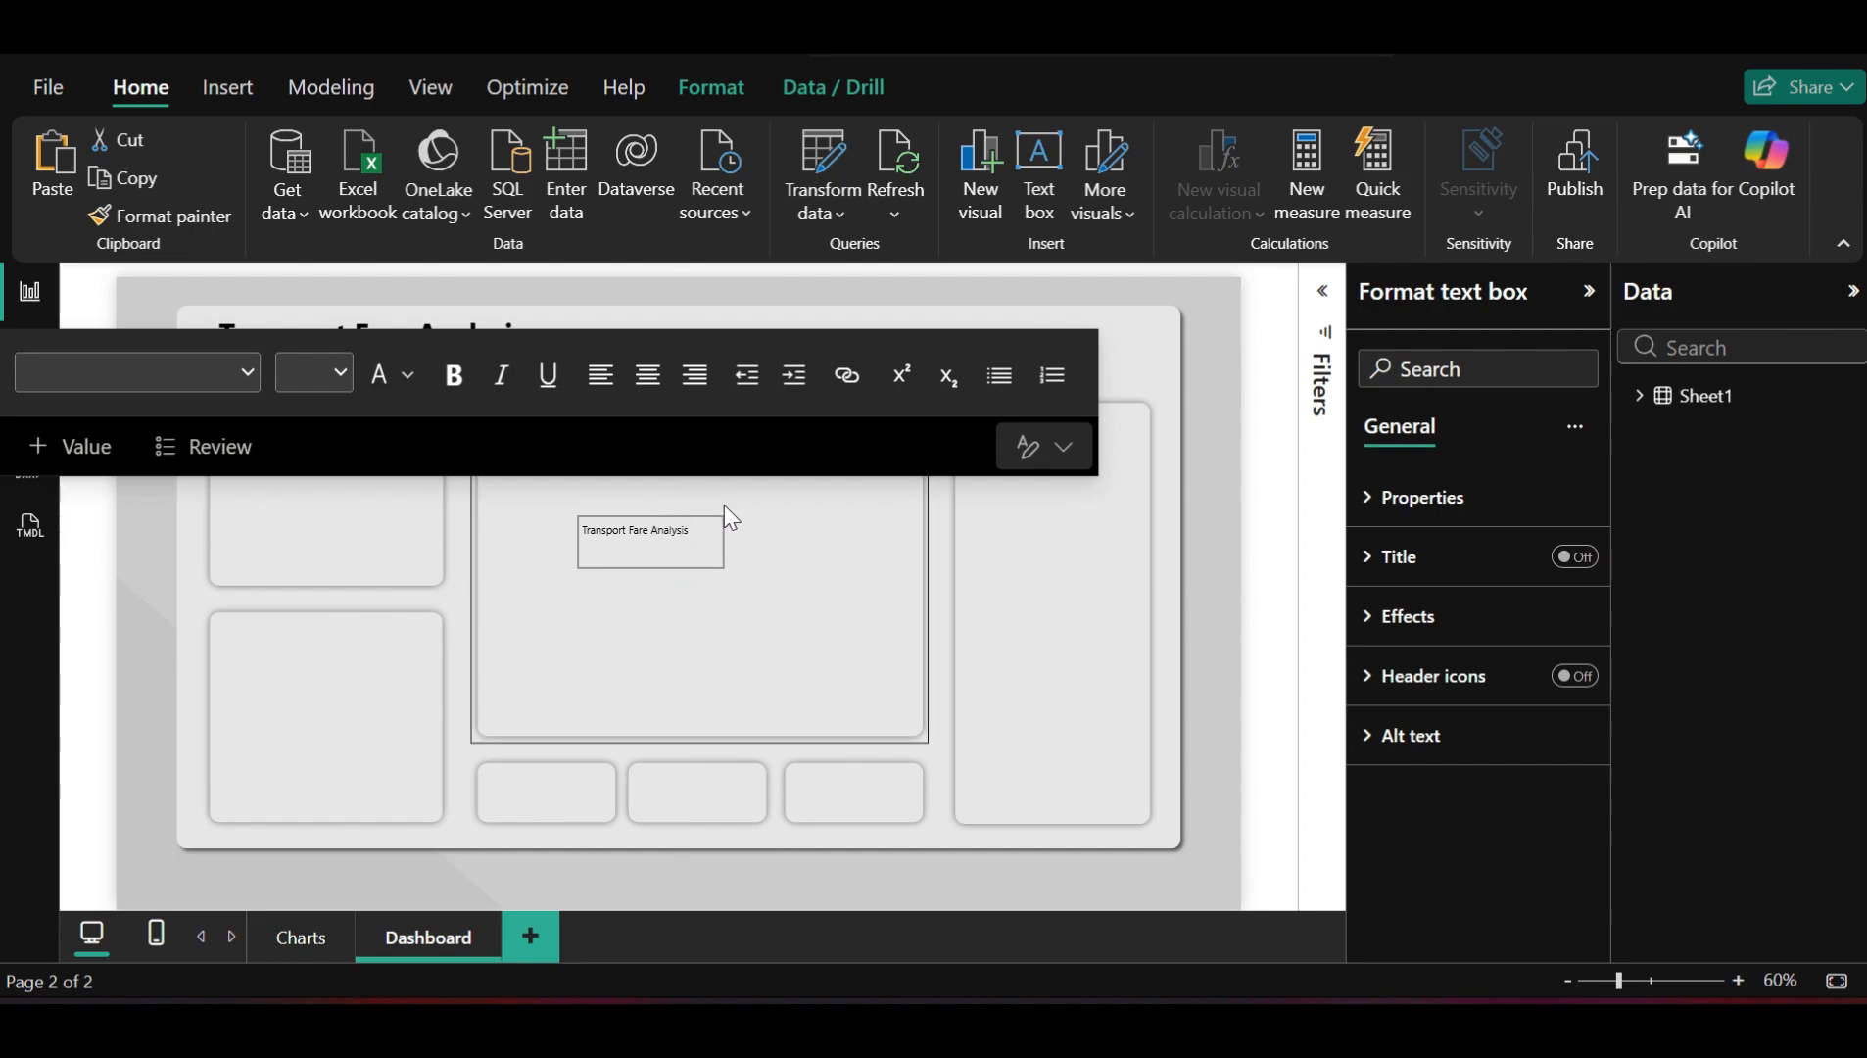
# Replace the text of the duplicated text box with "Avg. Transport Fare"
pyautogui.tripleClick(674, 530)
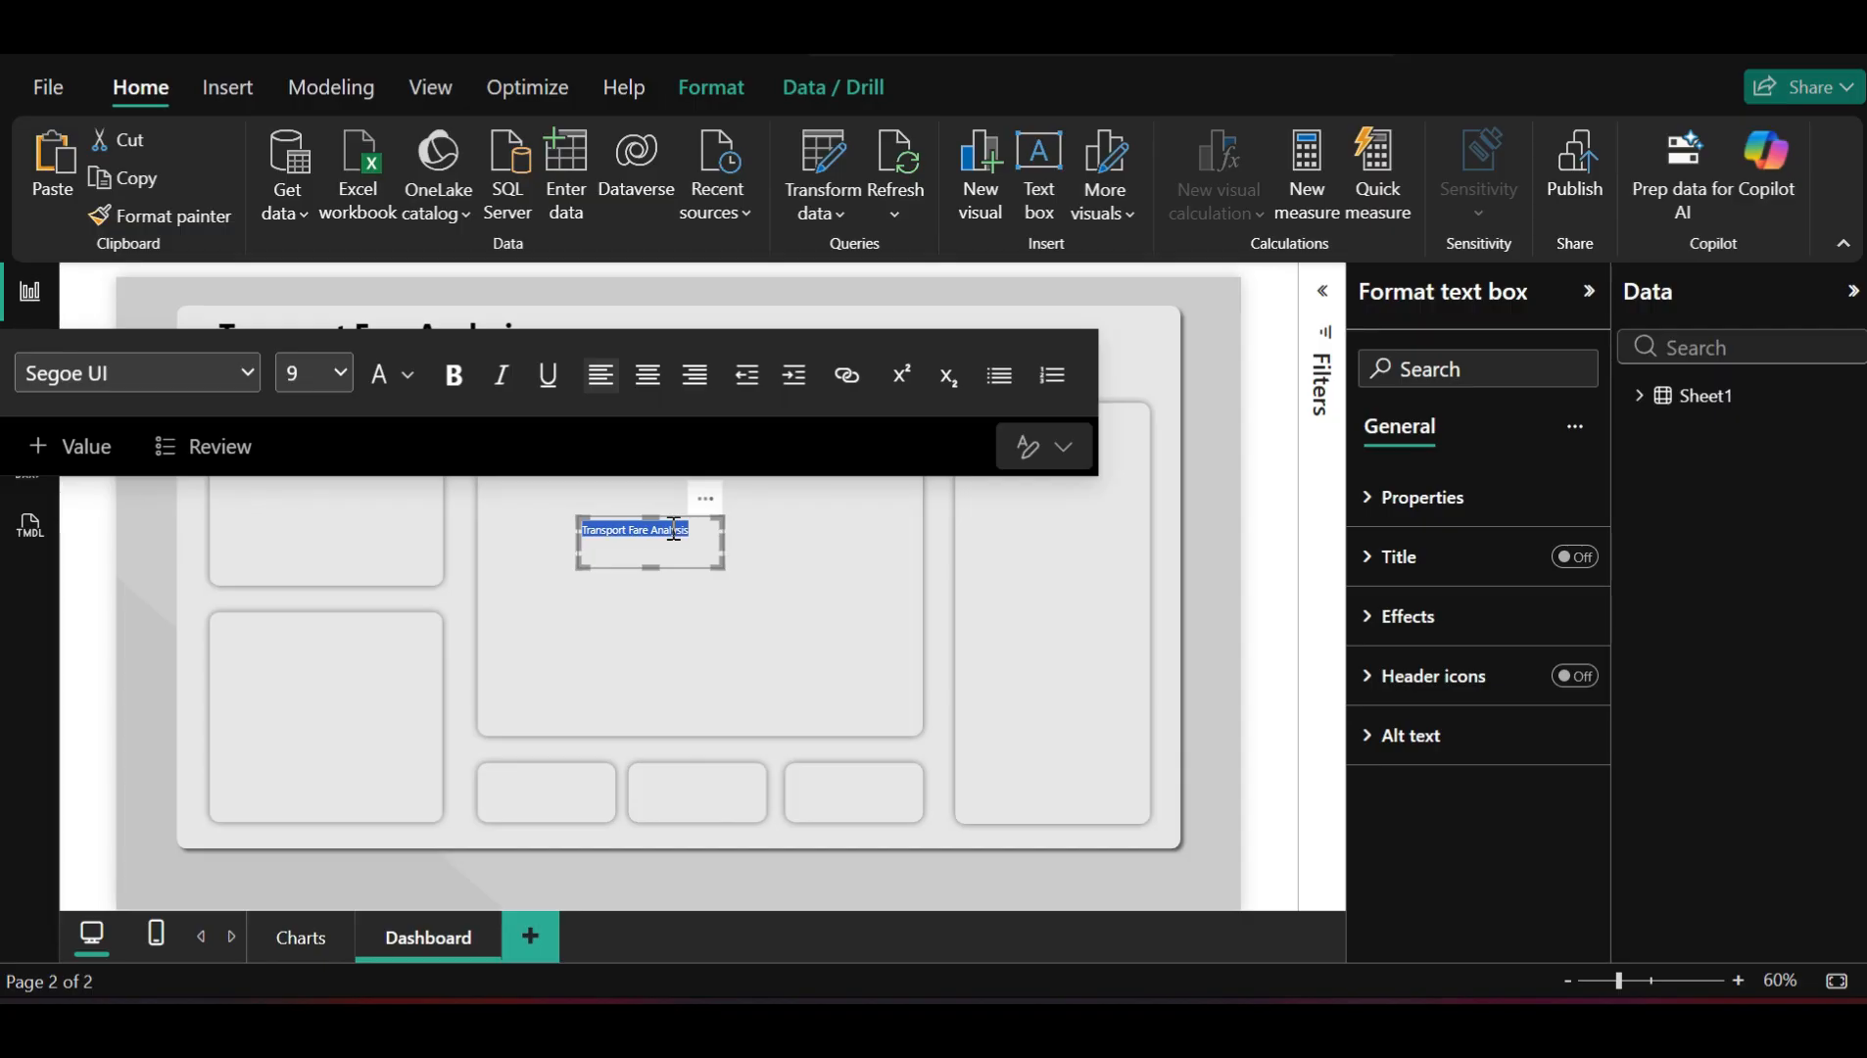
pyautogui.write('Average Tfare')
pyautogui.press('BackSpace')
pyautogui.write('.Fare')
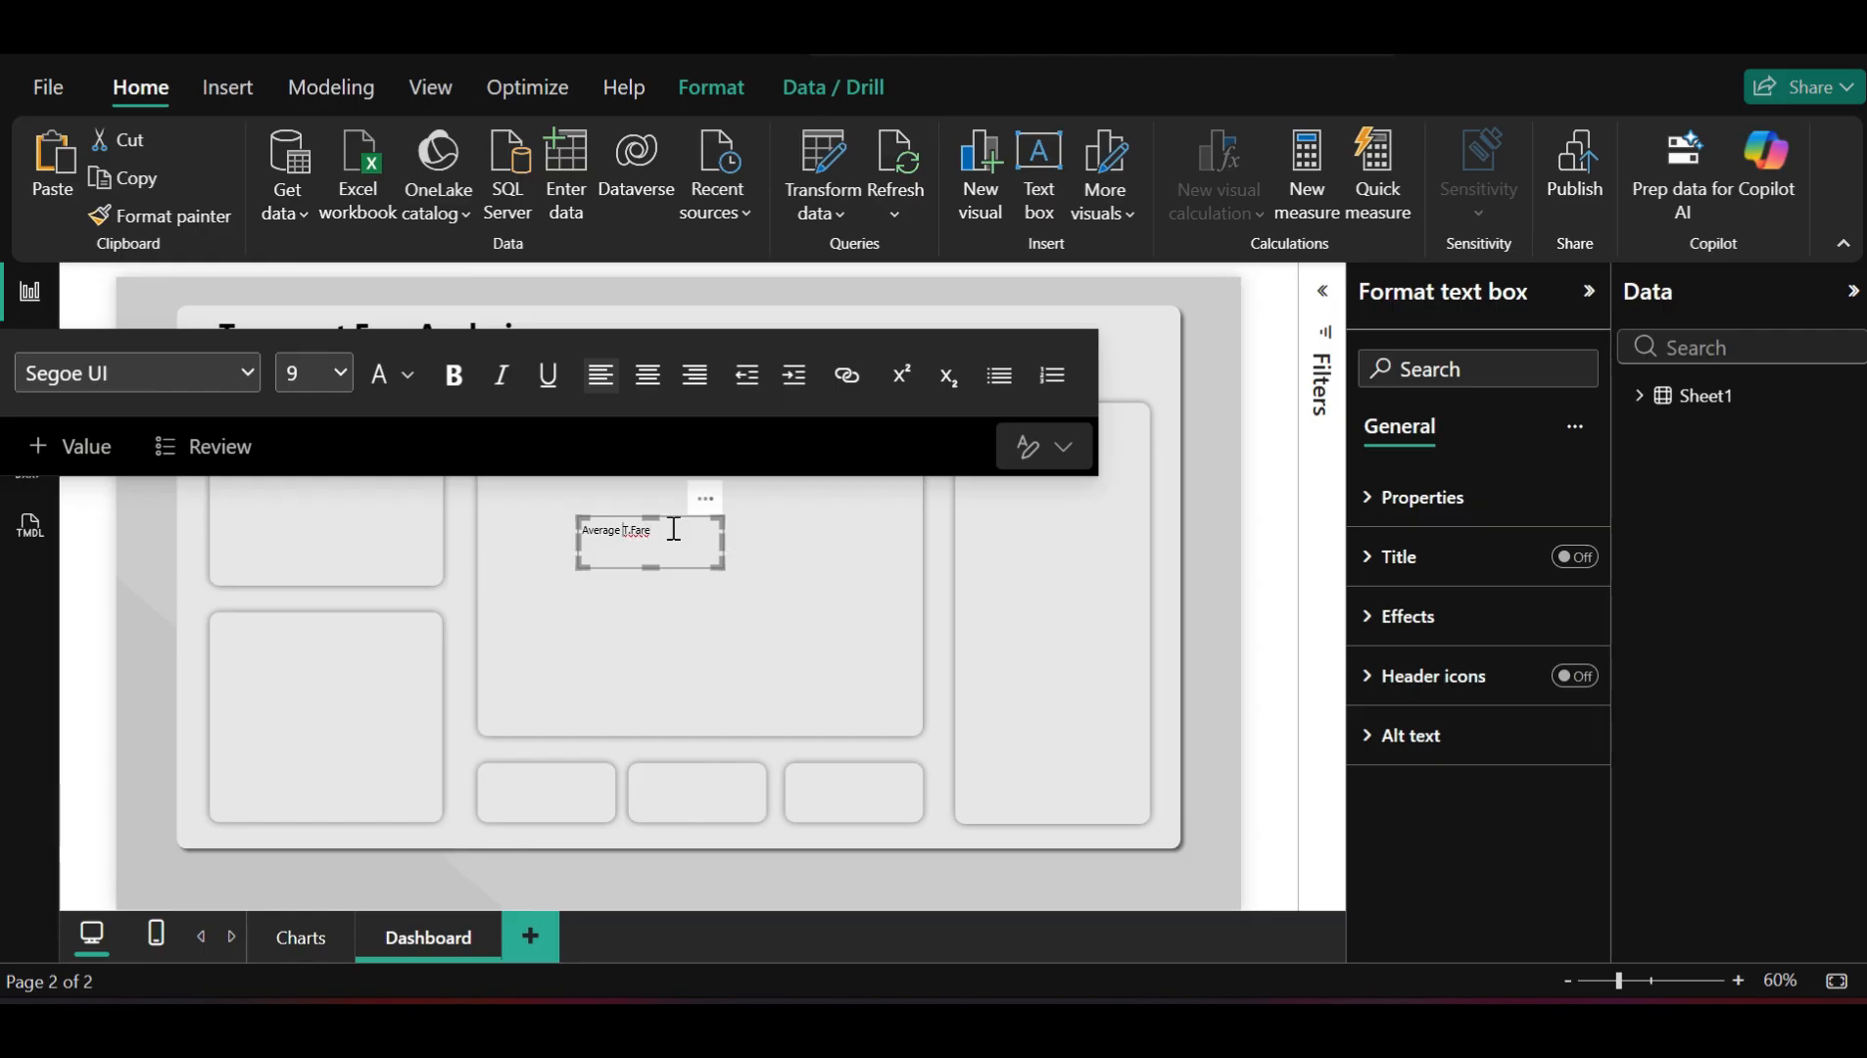
pyautogui.press('BackSpace')
pyautogui.press('BackSpace')
pyautogui.press('BackSpace')
pyautogui.press('BackSpace')
pyautogui.write('g.')
pyautogui.press('Right')
pyautogui.press('Delete')
pyautogui.write('tanpor')
pyautogui.press('BackSpace')
pyautogui.press('BackSpace')
pyautogui.press('BackSpace')
pyautogui.press('BackSpace')
pyautogui.press('BackSpace')
pyautogui.press('BackSpace')
pyautogui.write('ransport')
# Move the "Avg. Transport Fare" label to the upper edge of the first small card below the central panel and fine-tune its position
pyautogui.moveTo(653, 552); pyautogui.dragTo(577, 761)
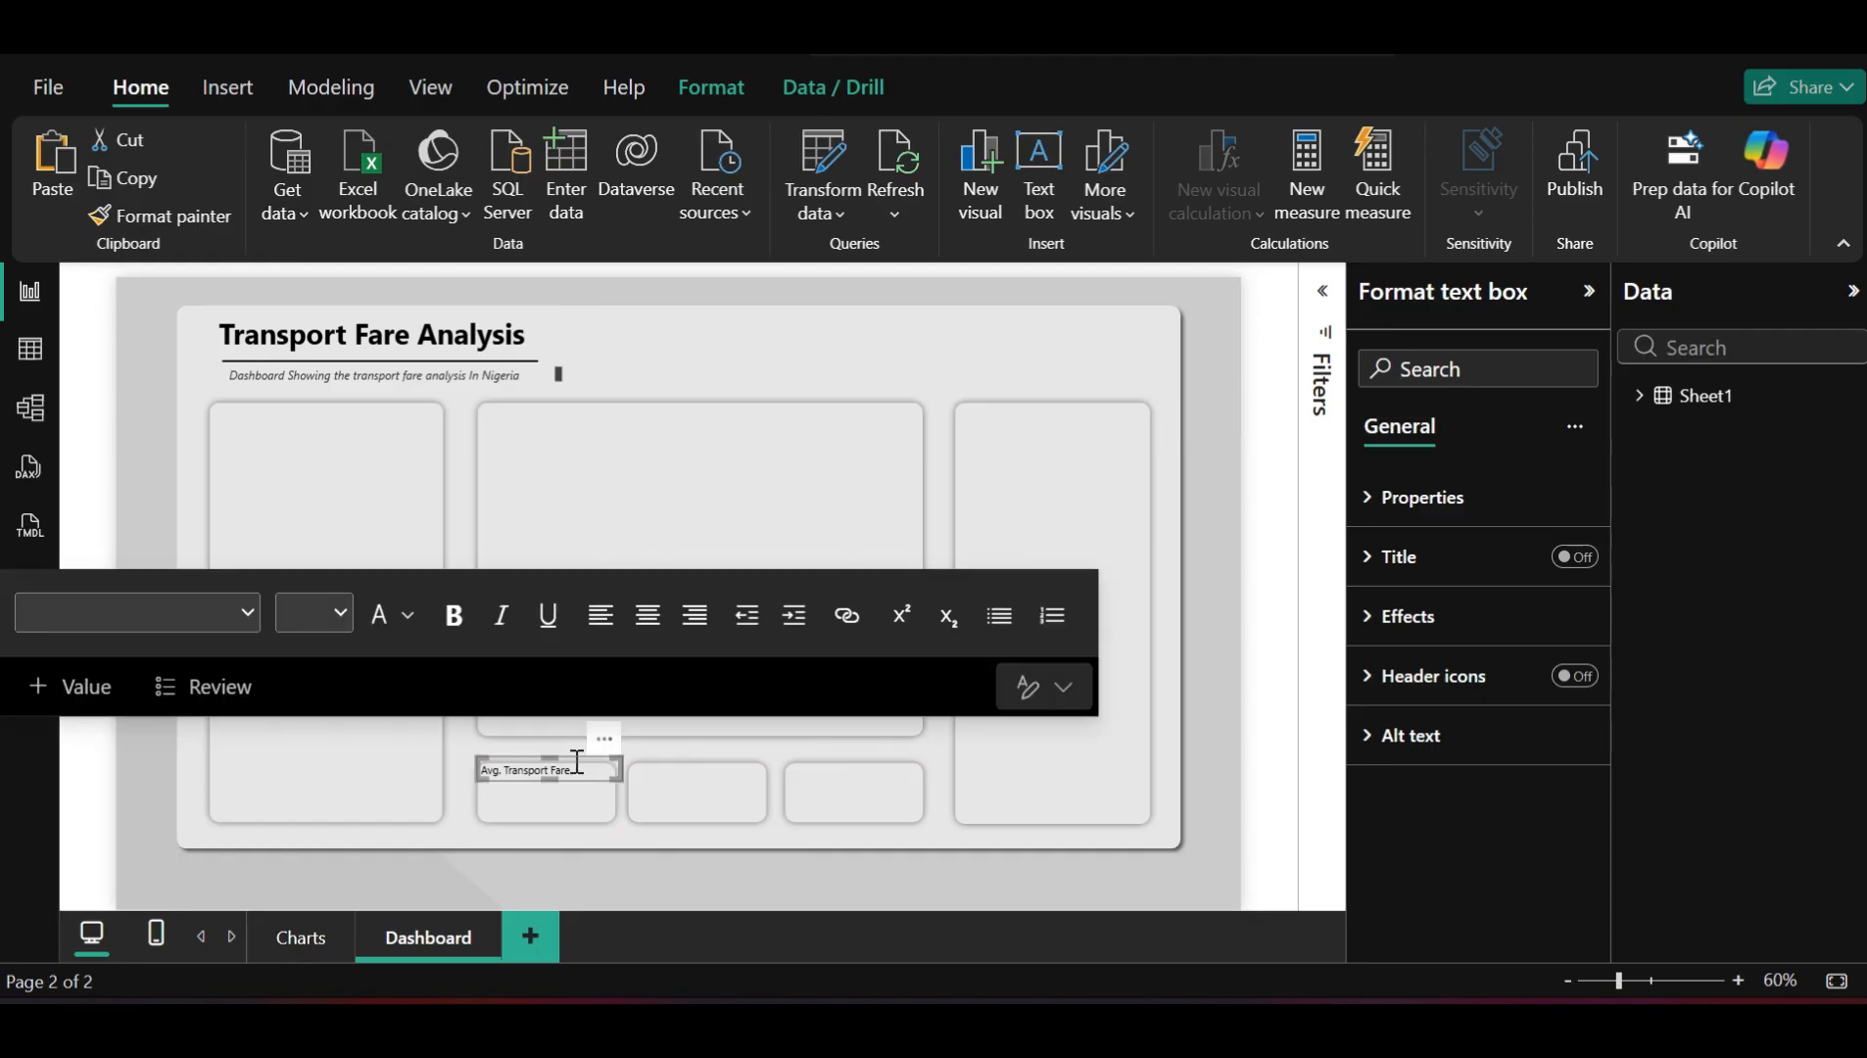
pyautogui.press('Right')
pyautogui.press('Right')
pyautogui.press('Right')
pyautogui.press('Down')
pyautogui.press('Down')
pyautogui.press('Down')
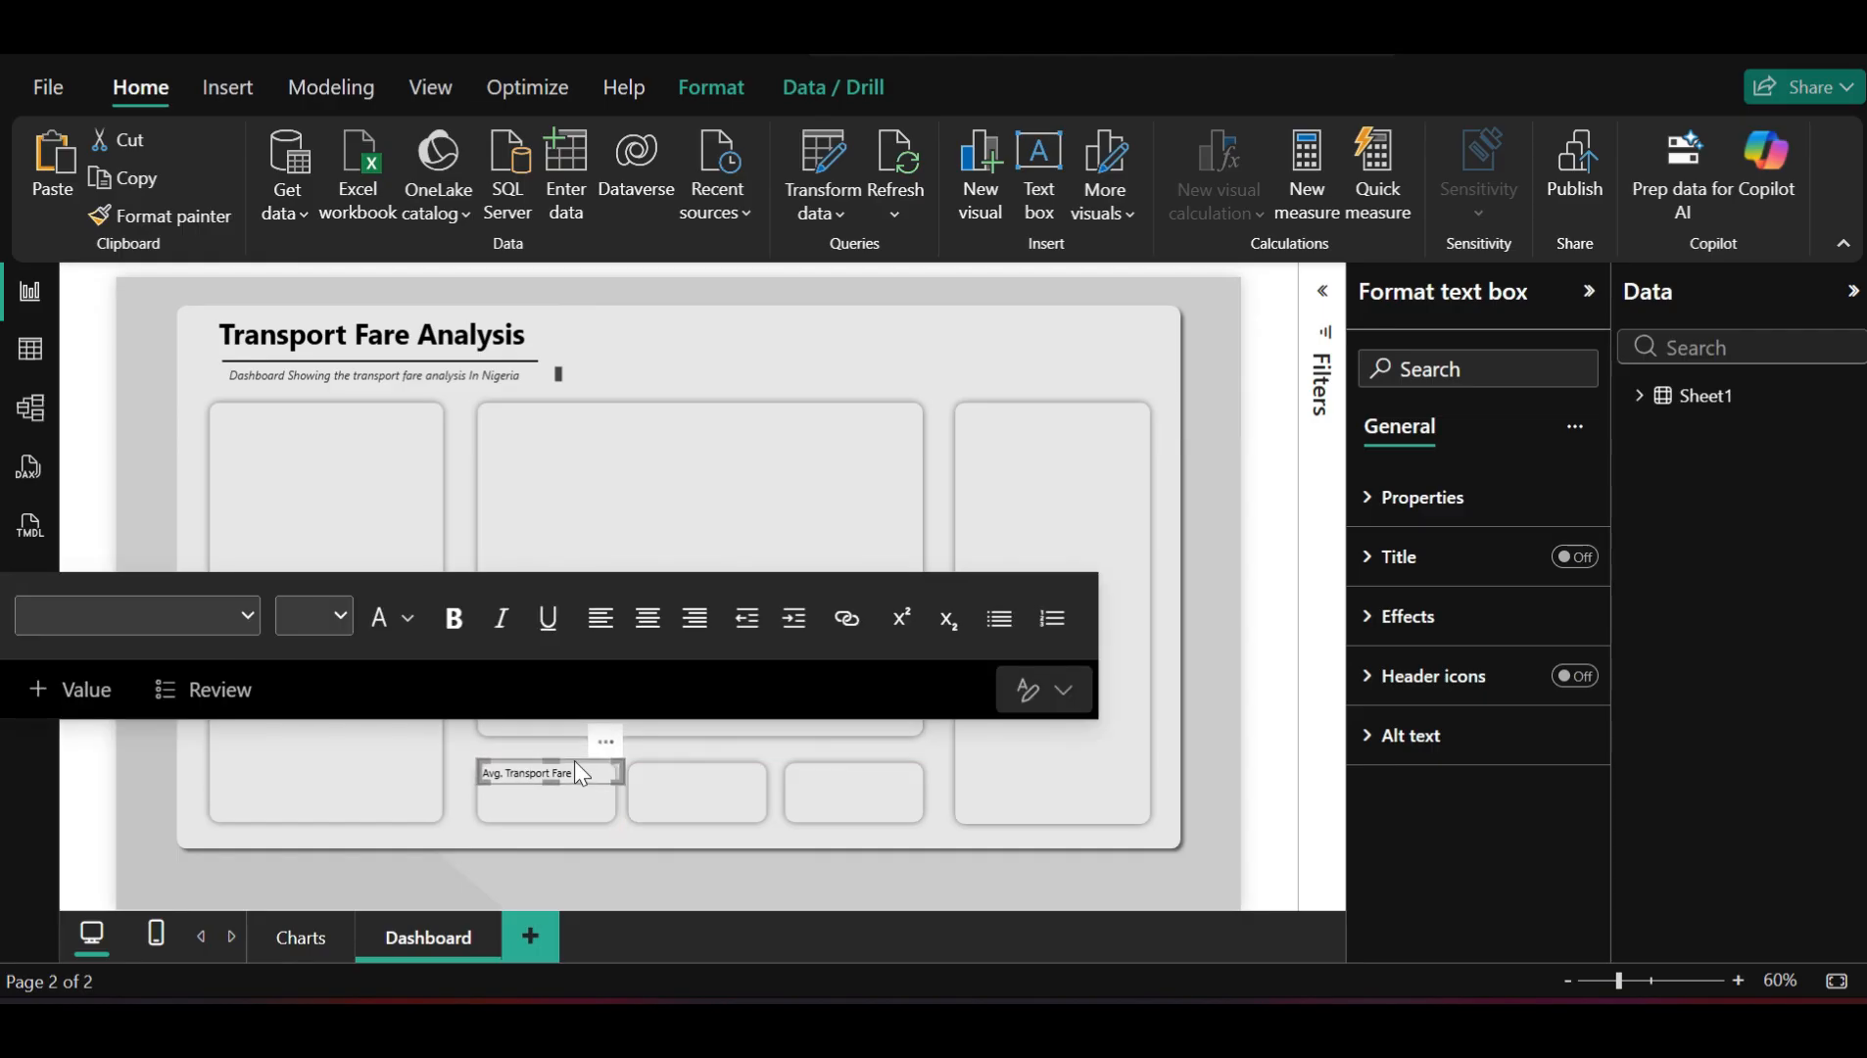
# Nudge the "Avg. Transport Fare" label slightly up and to the right within the first small card
pyautogui.press('Up')
pyautogui.press('Up')
pyautogui.press('Right')
pyautogui.press('Right')
pyautogui.press('Right')
pyautogui.press('Right')
pyautogui.press('Right')
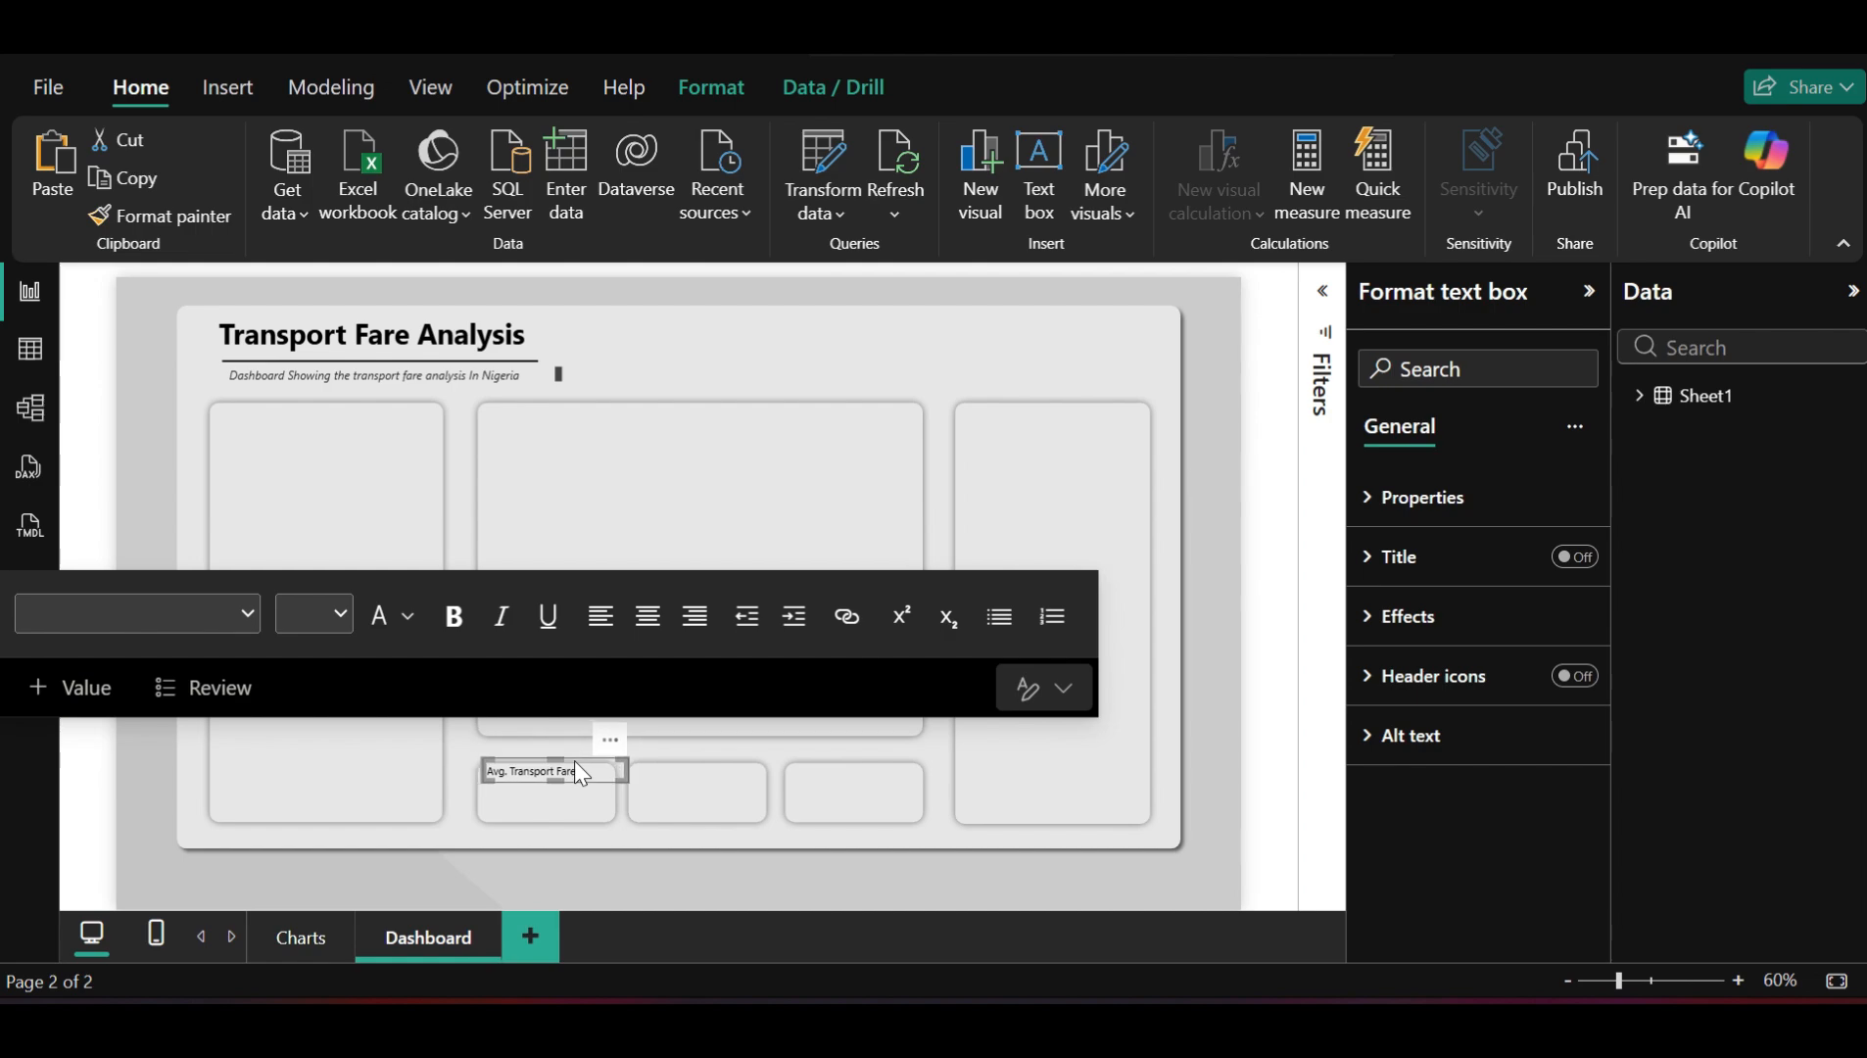
pyautogui.press('Down')
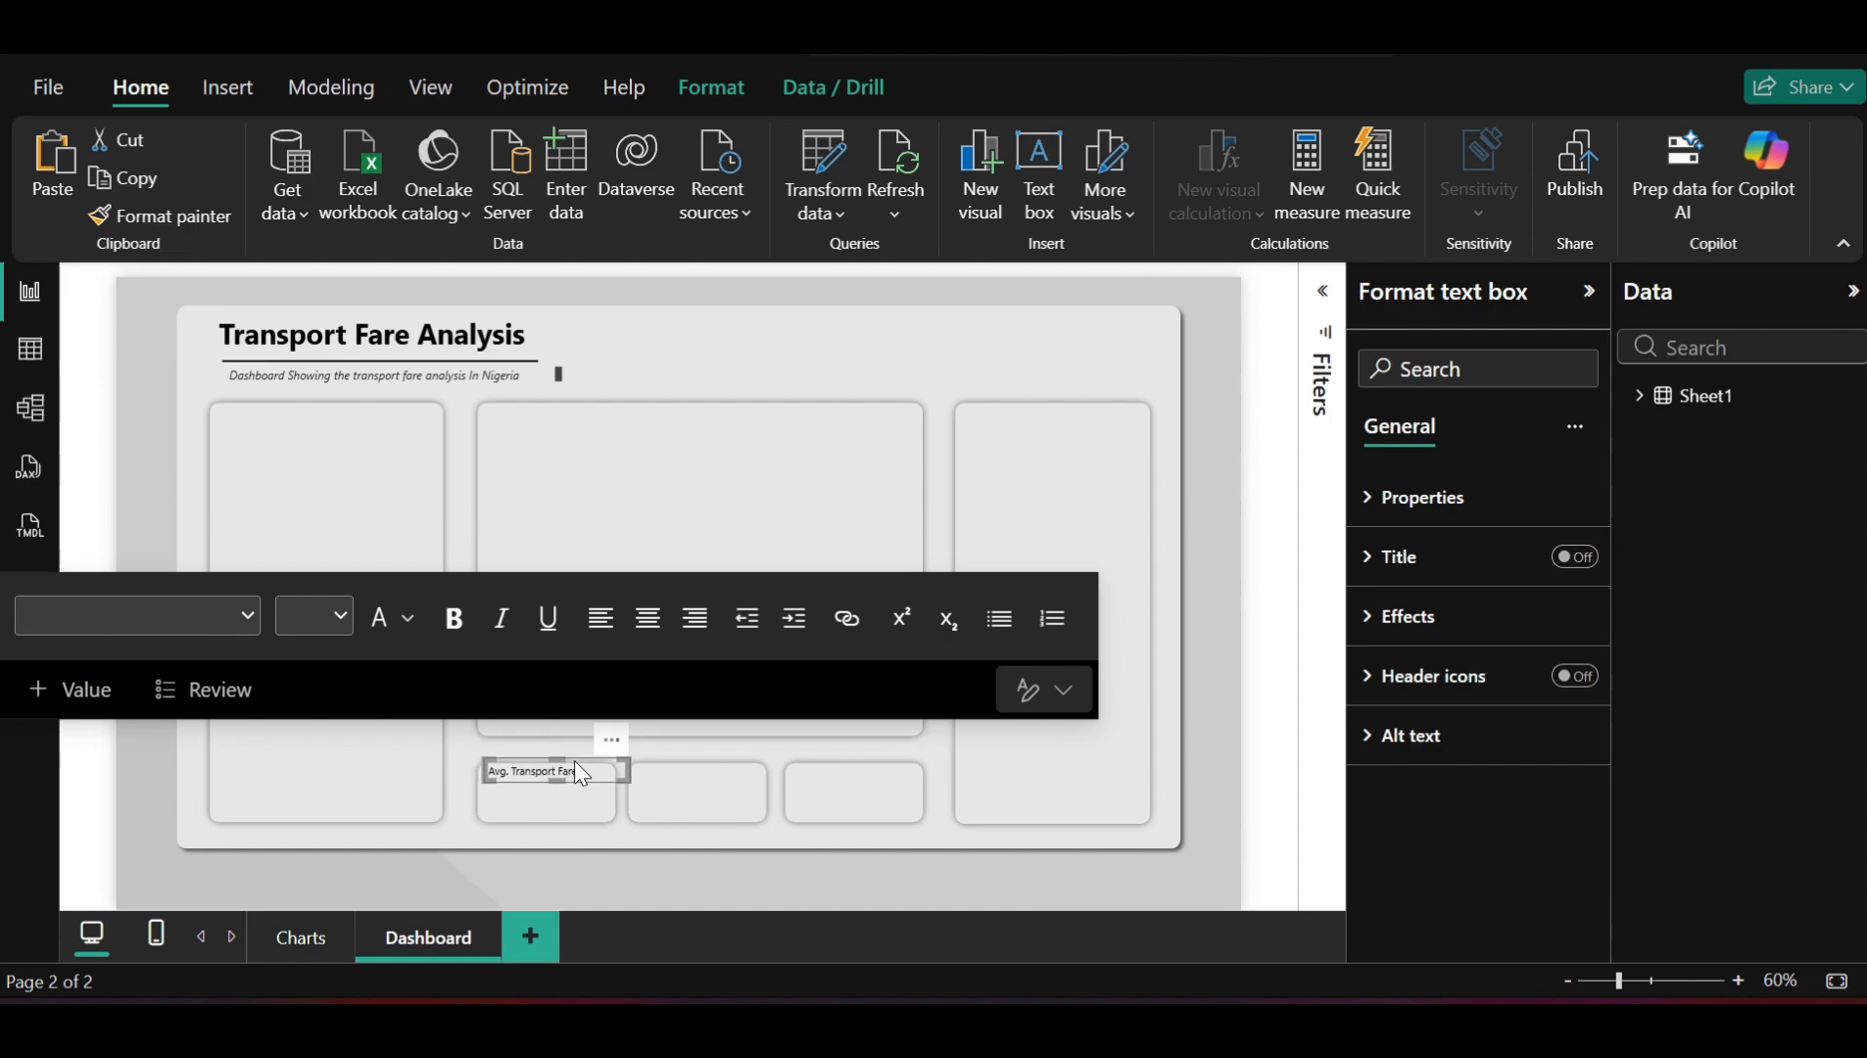
# Make the whole "Avg. Transport Fare" label text bold
pyautogui.click(455, 635)
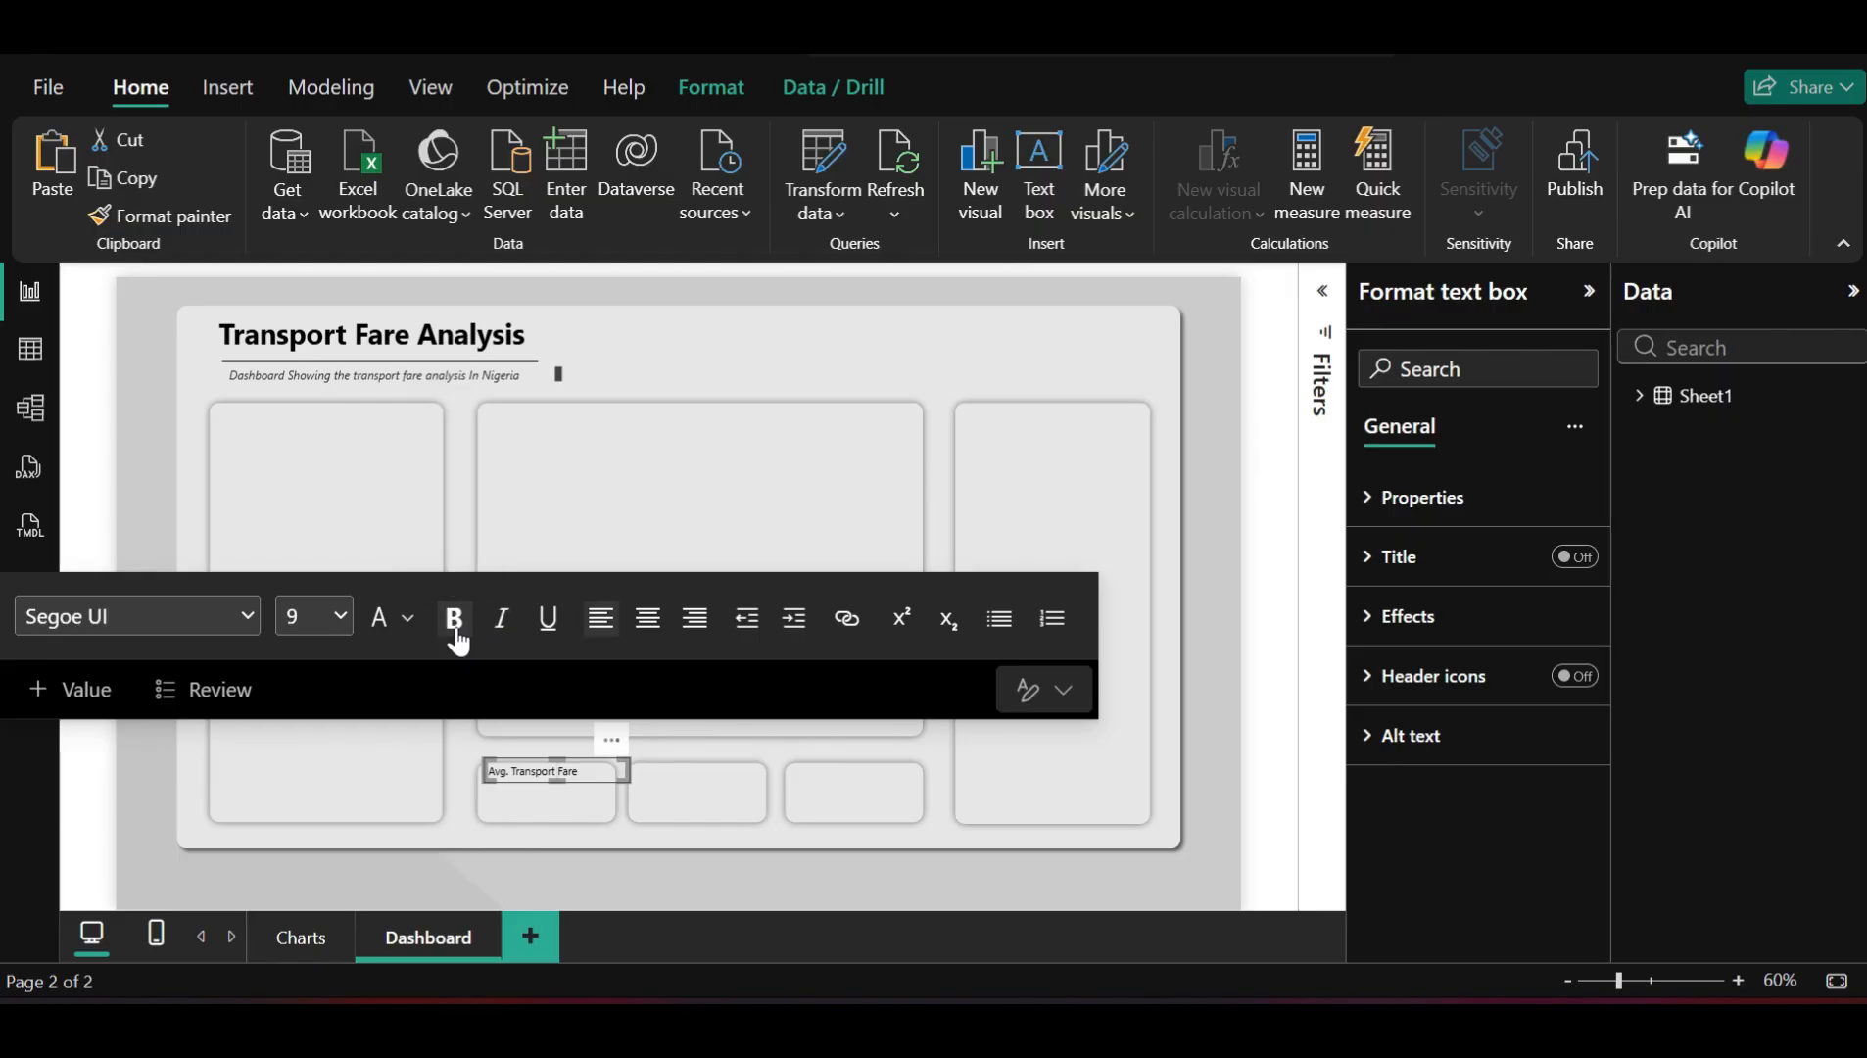
pyautogui.tripleClick(537, 781)
pyautogui.click(455, 627)
pyautogui.click(1270, 696)
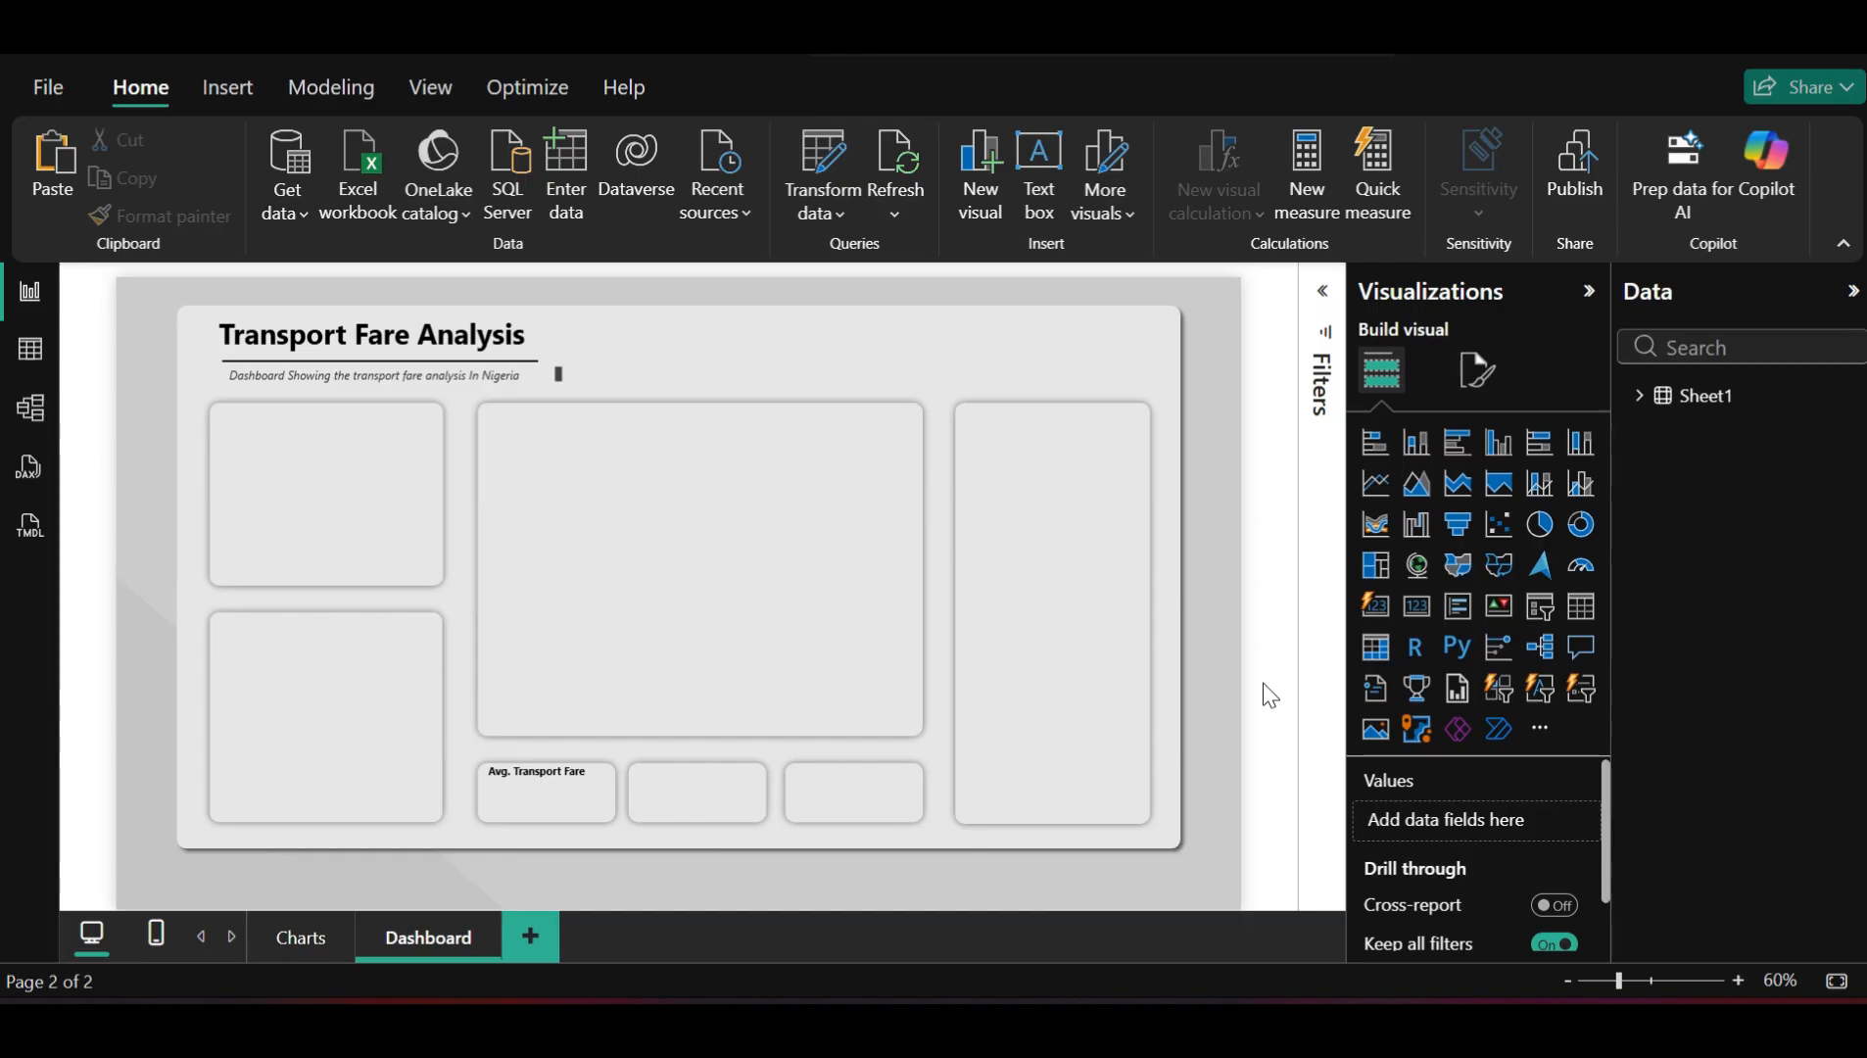
# Reposition the bold "Avg. Transport Fare" label slightly lower in the first small card using small nudges
pyautogui.click(537, 773)
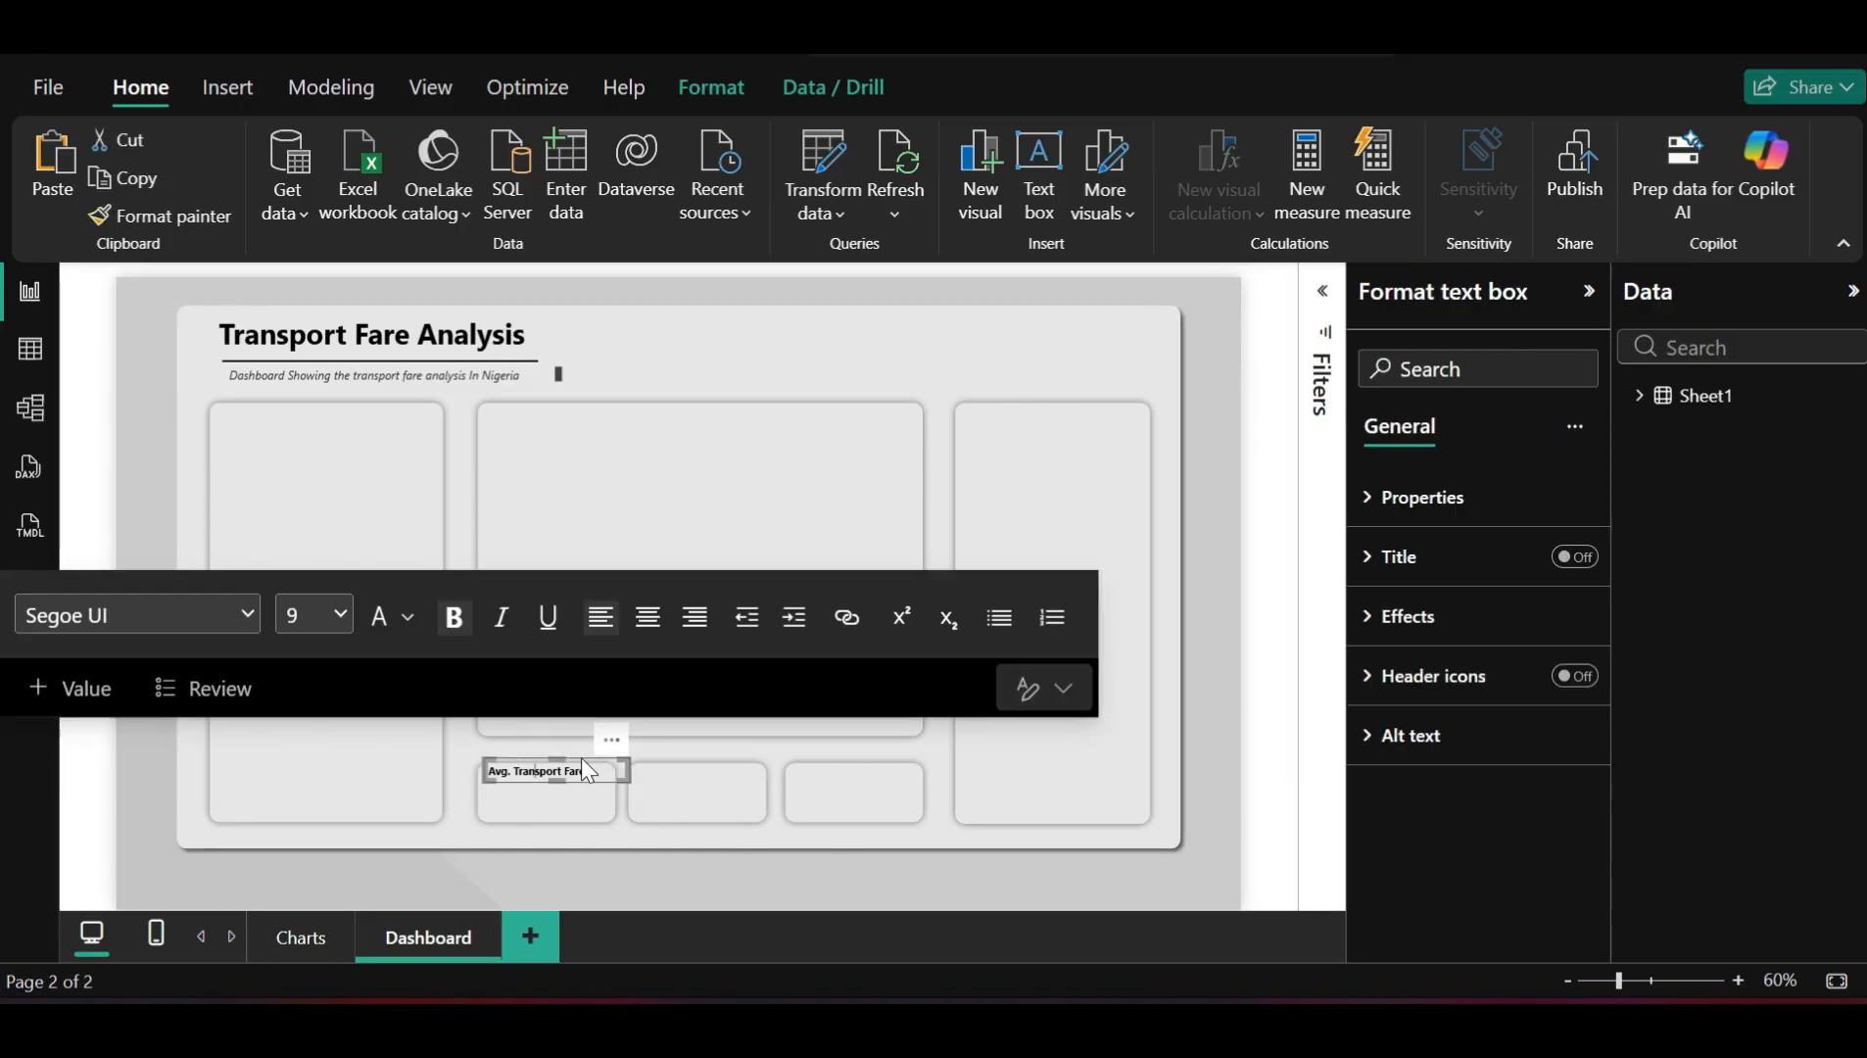
pyautogui.click(581, 757)
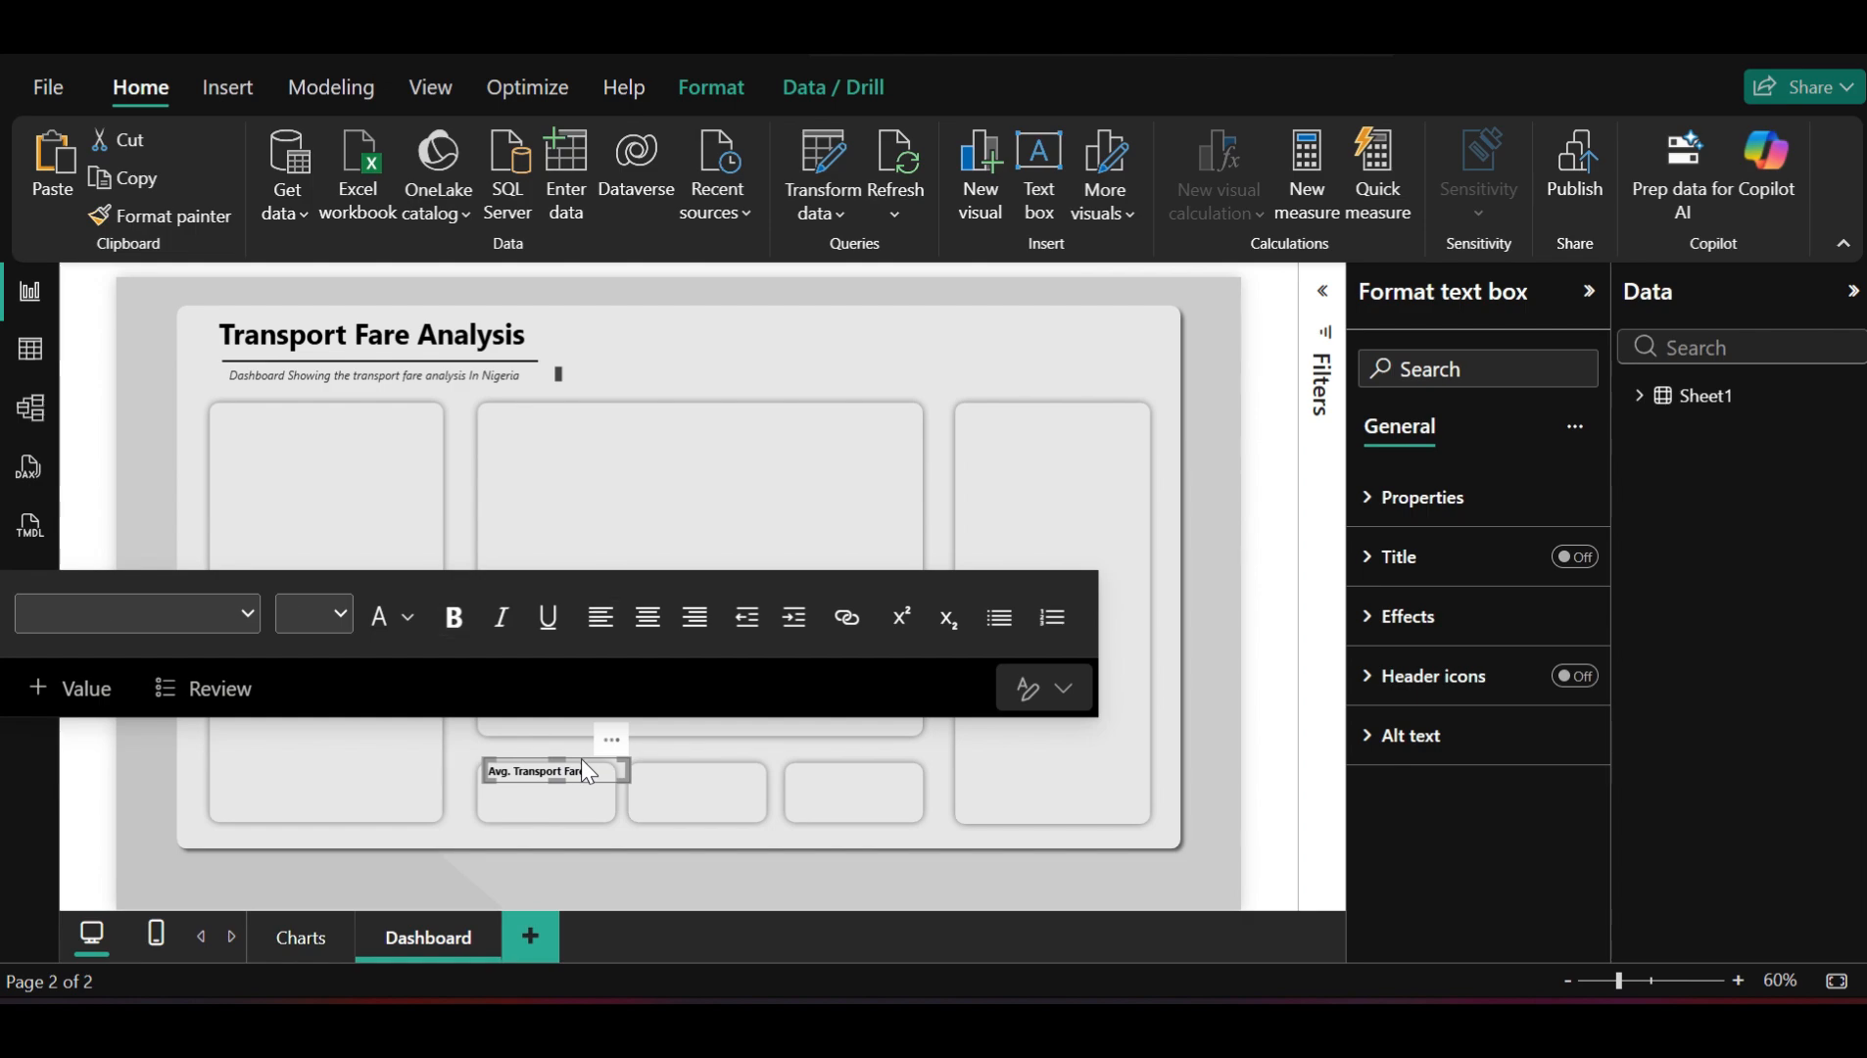
pyautogui.moveTo(581, 759); pyautogui.dragTo(586, 766)
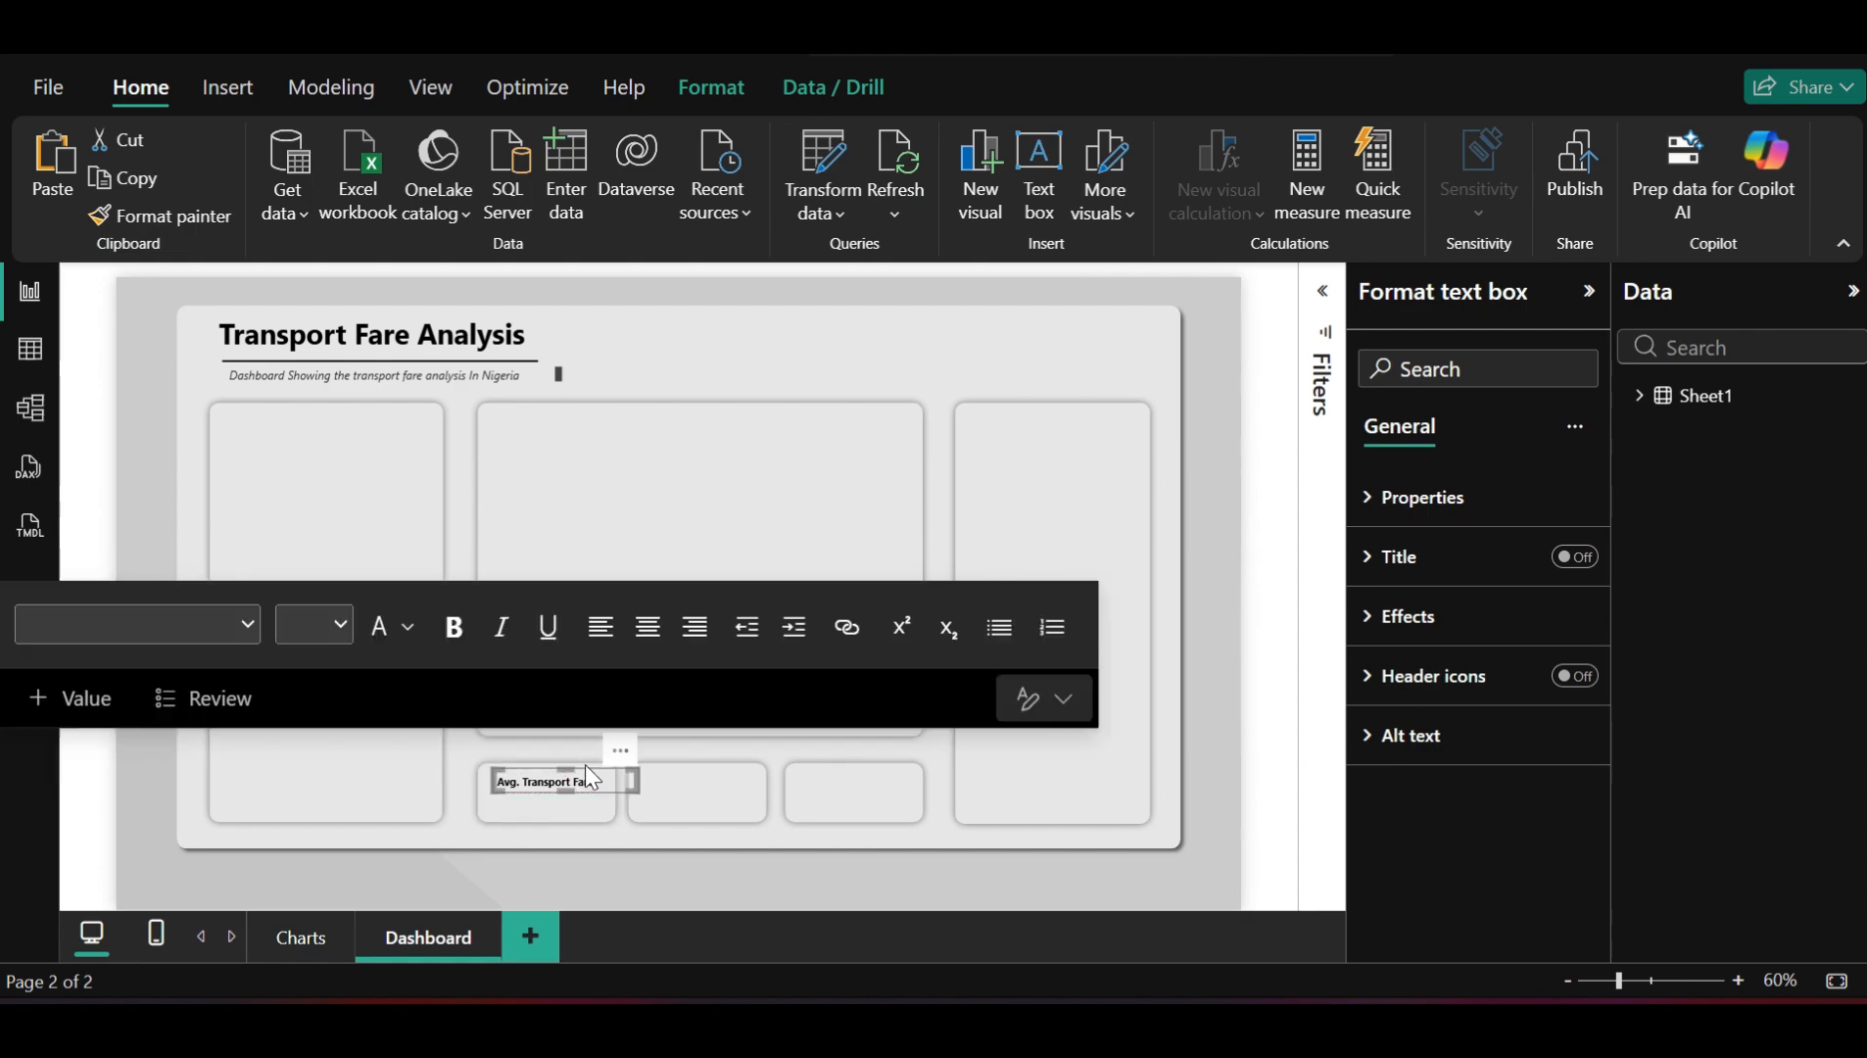
pyautogui.press('Left')
pyautogui.press('Up')
pyautogui.press('Left')
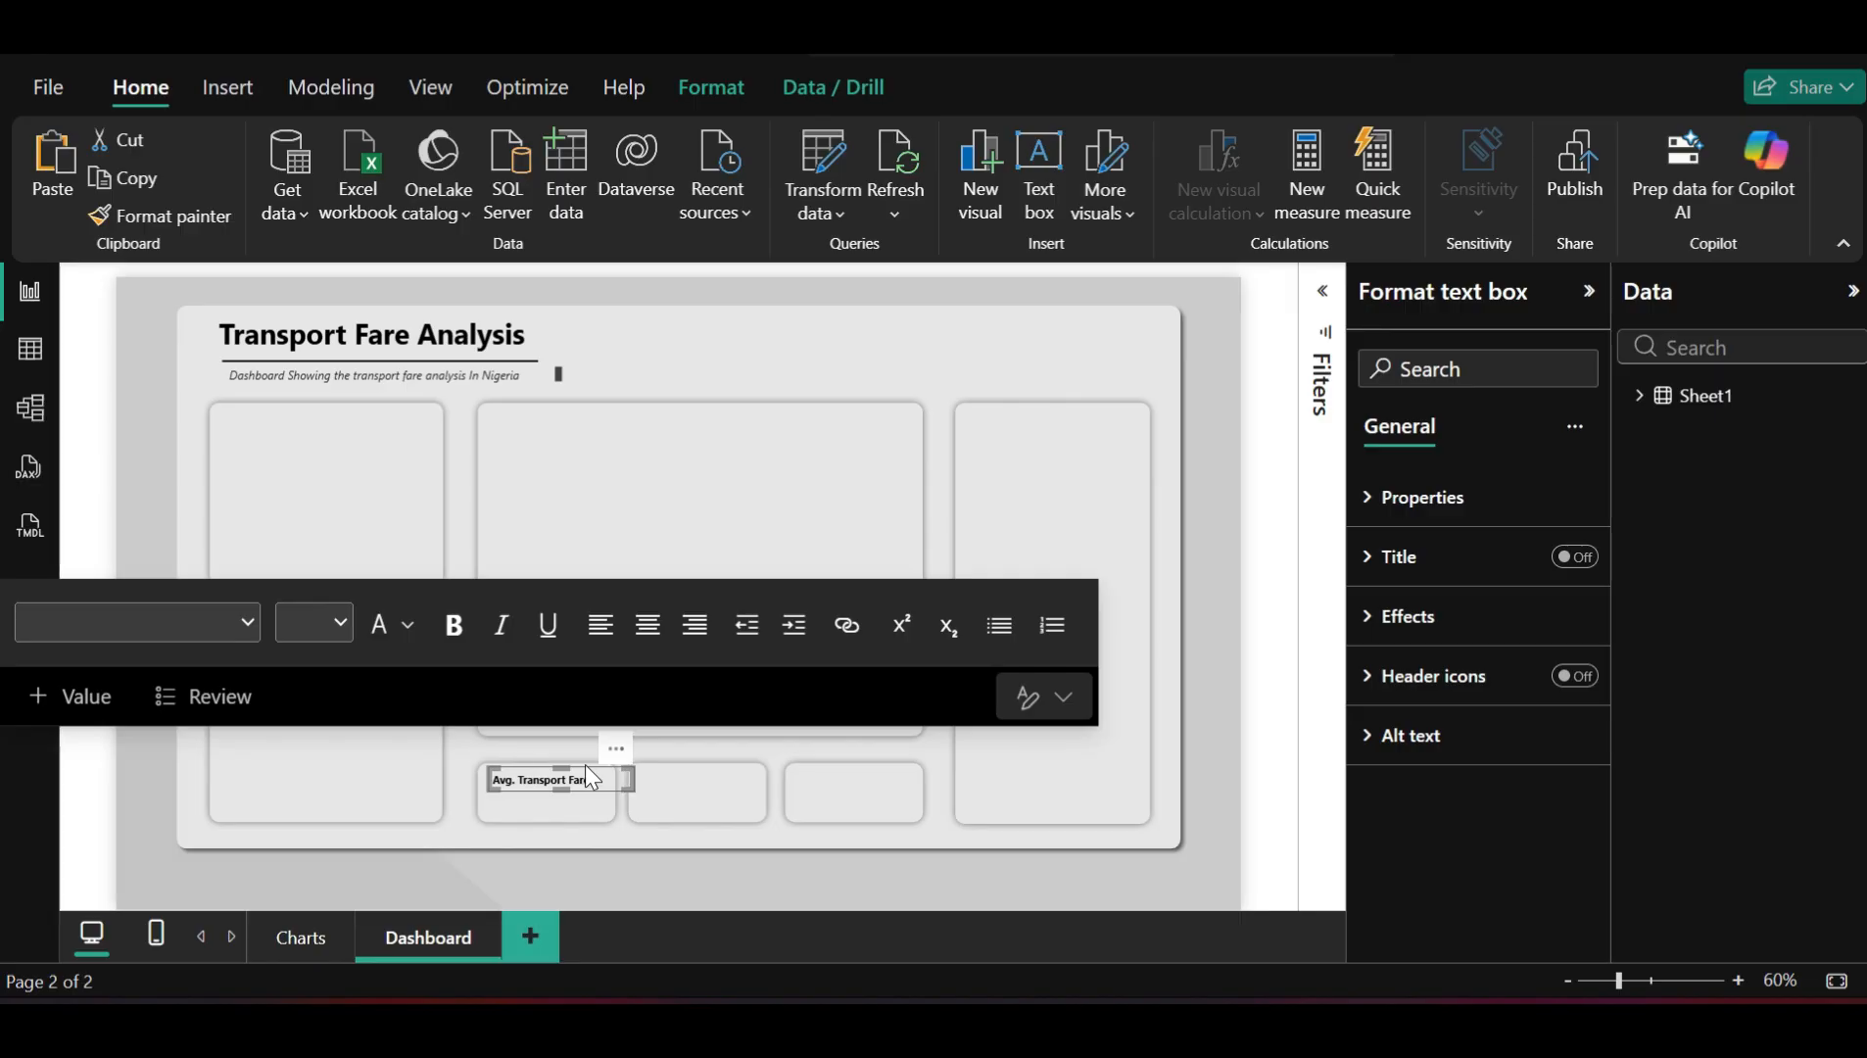
pyautogui.press('Left')
pyautogui.press('Up')
pyautogui.press('Up')
pyautogui.press('Left')
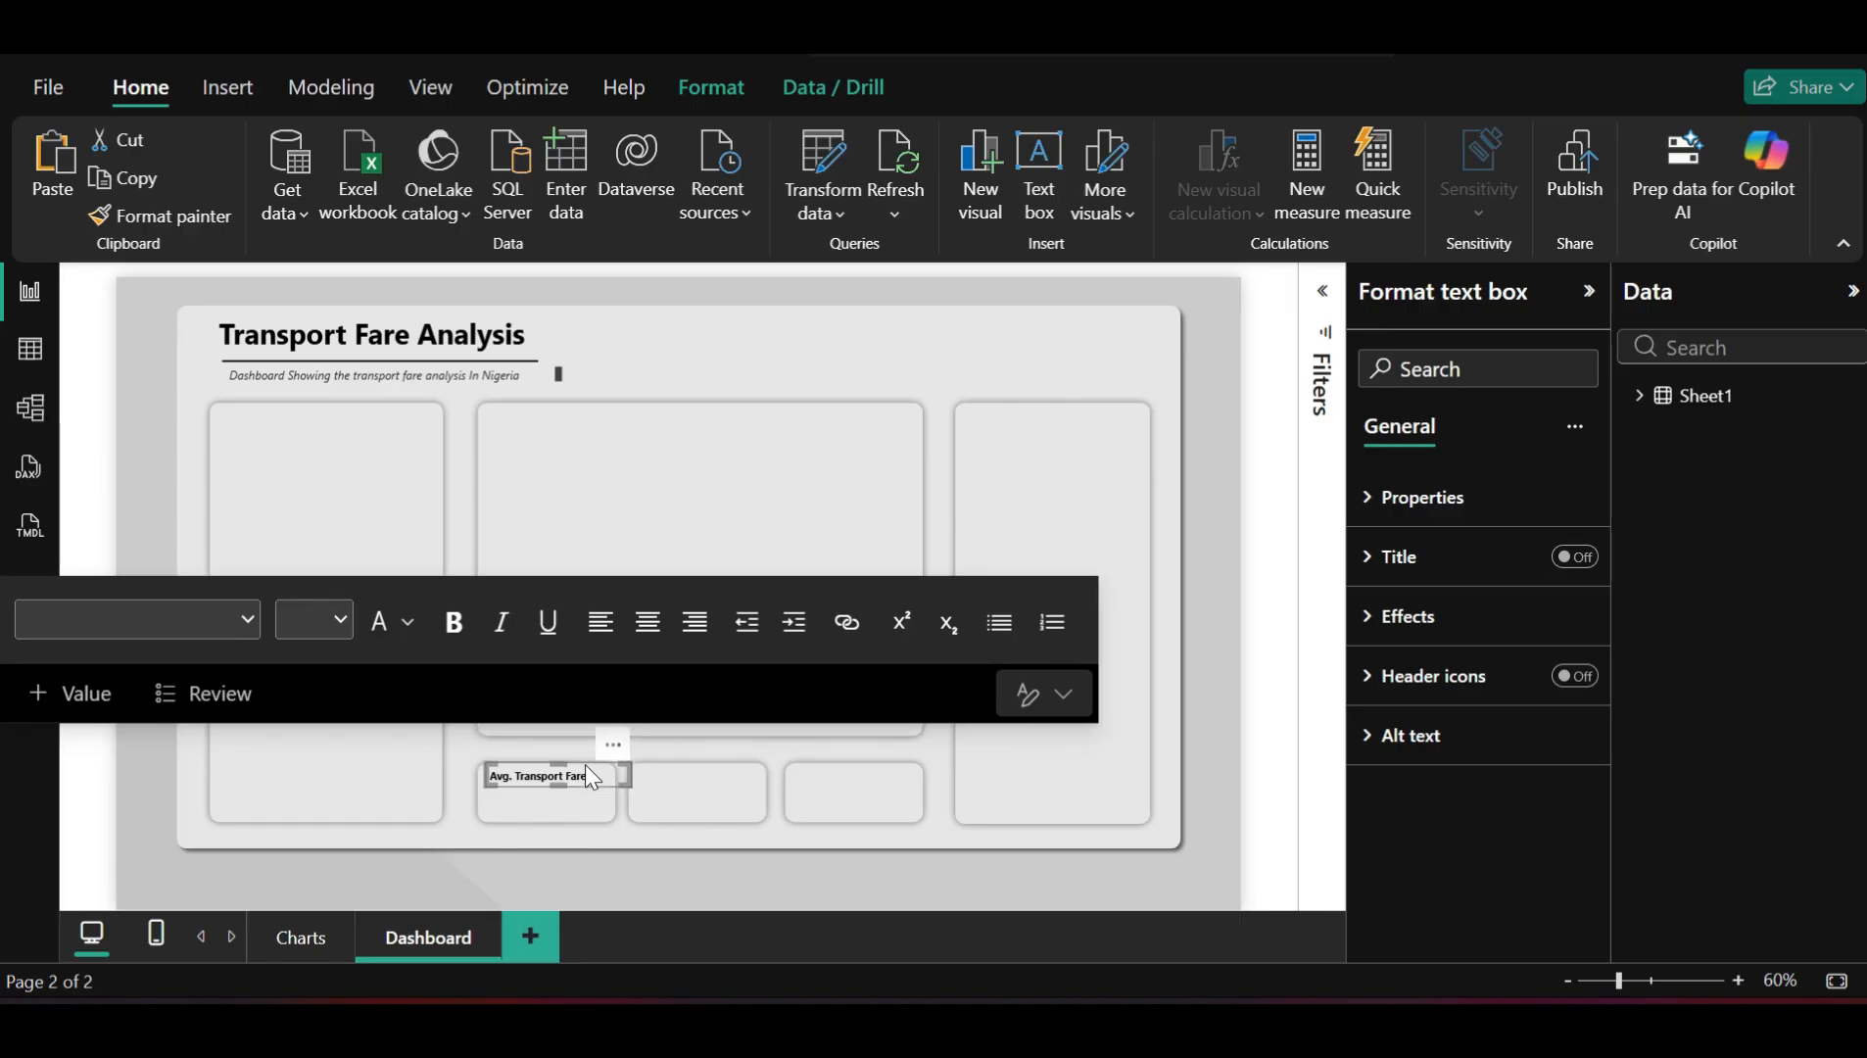
pyautogui.press('Up')
pyautogui.press('Left')
pyautogui.press('Up')
pyautogui.press('Right')
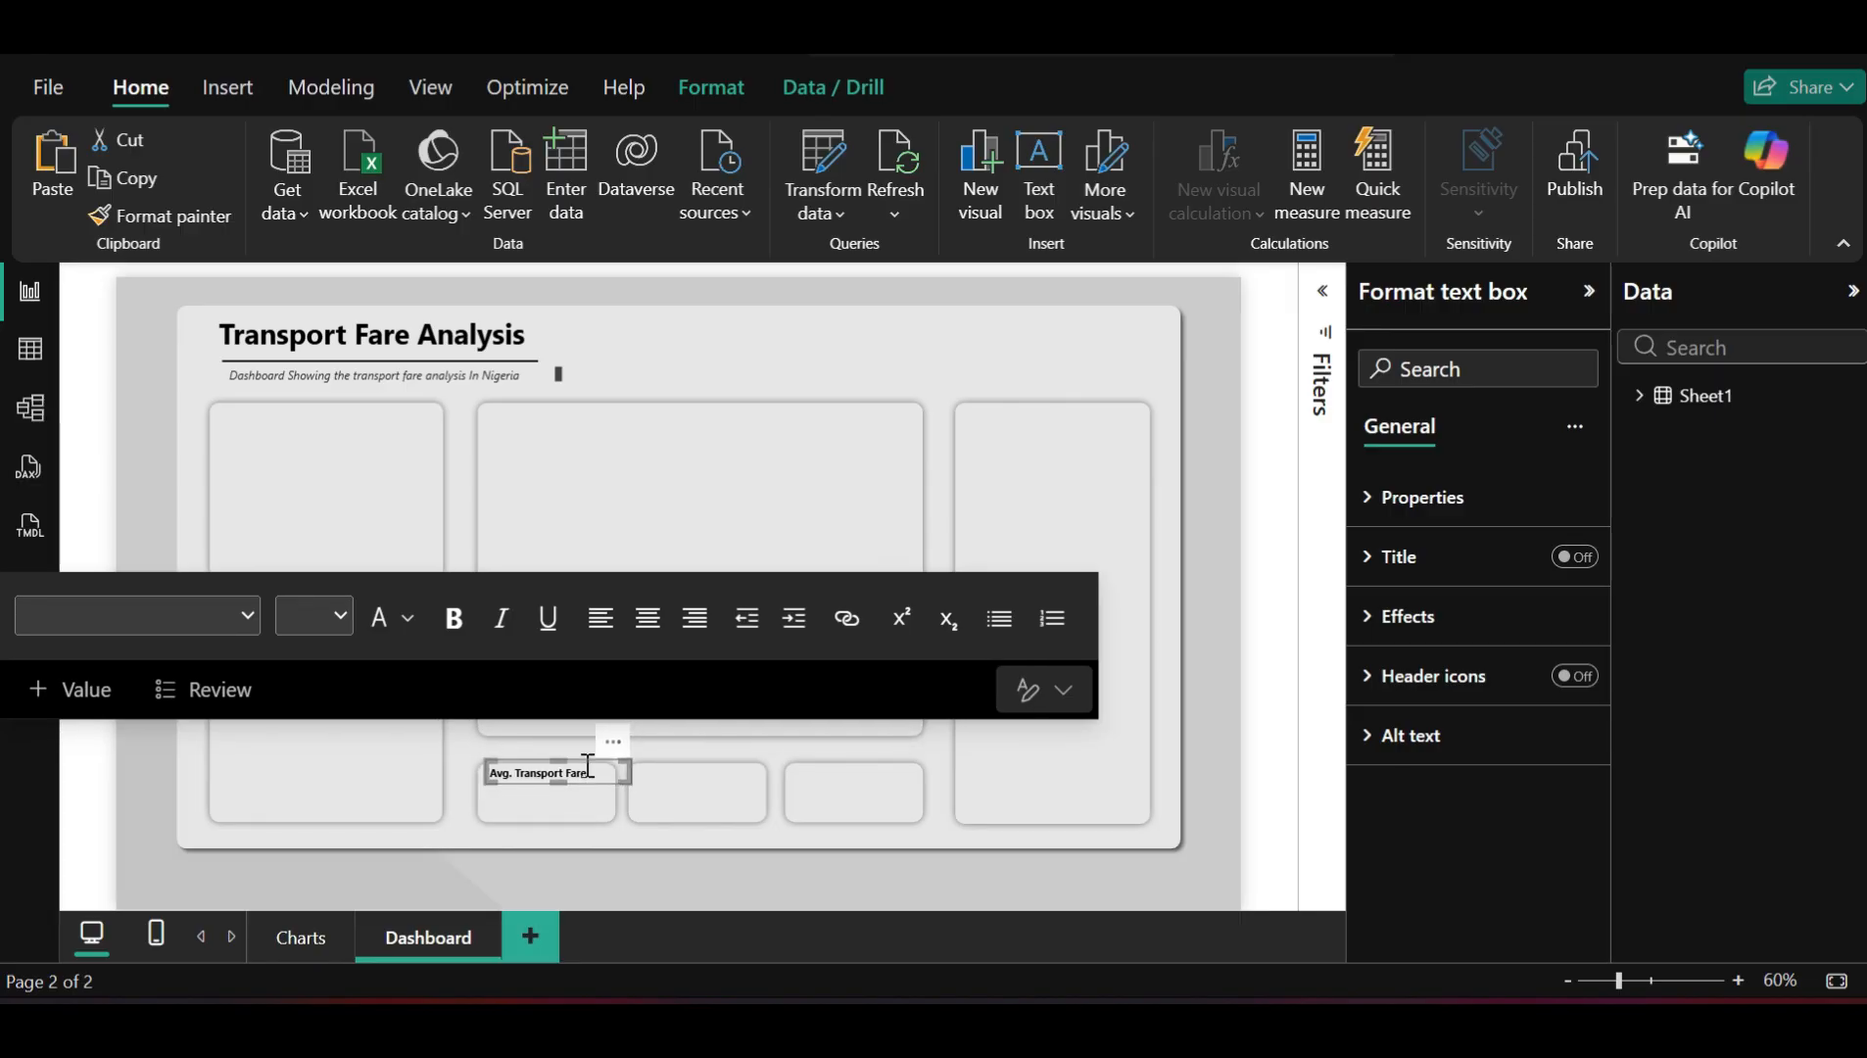
pyautogui.press('Left')
pyautogui.press('Down')
pyautogui.press('Down')
pyautogui.press('Down')
pyautogui.press('Down')
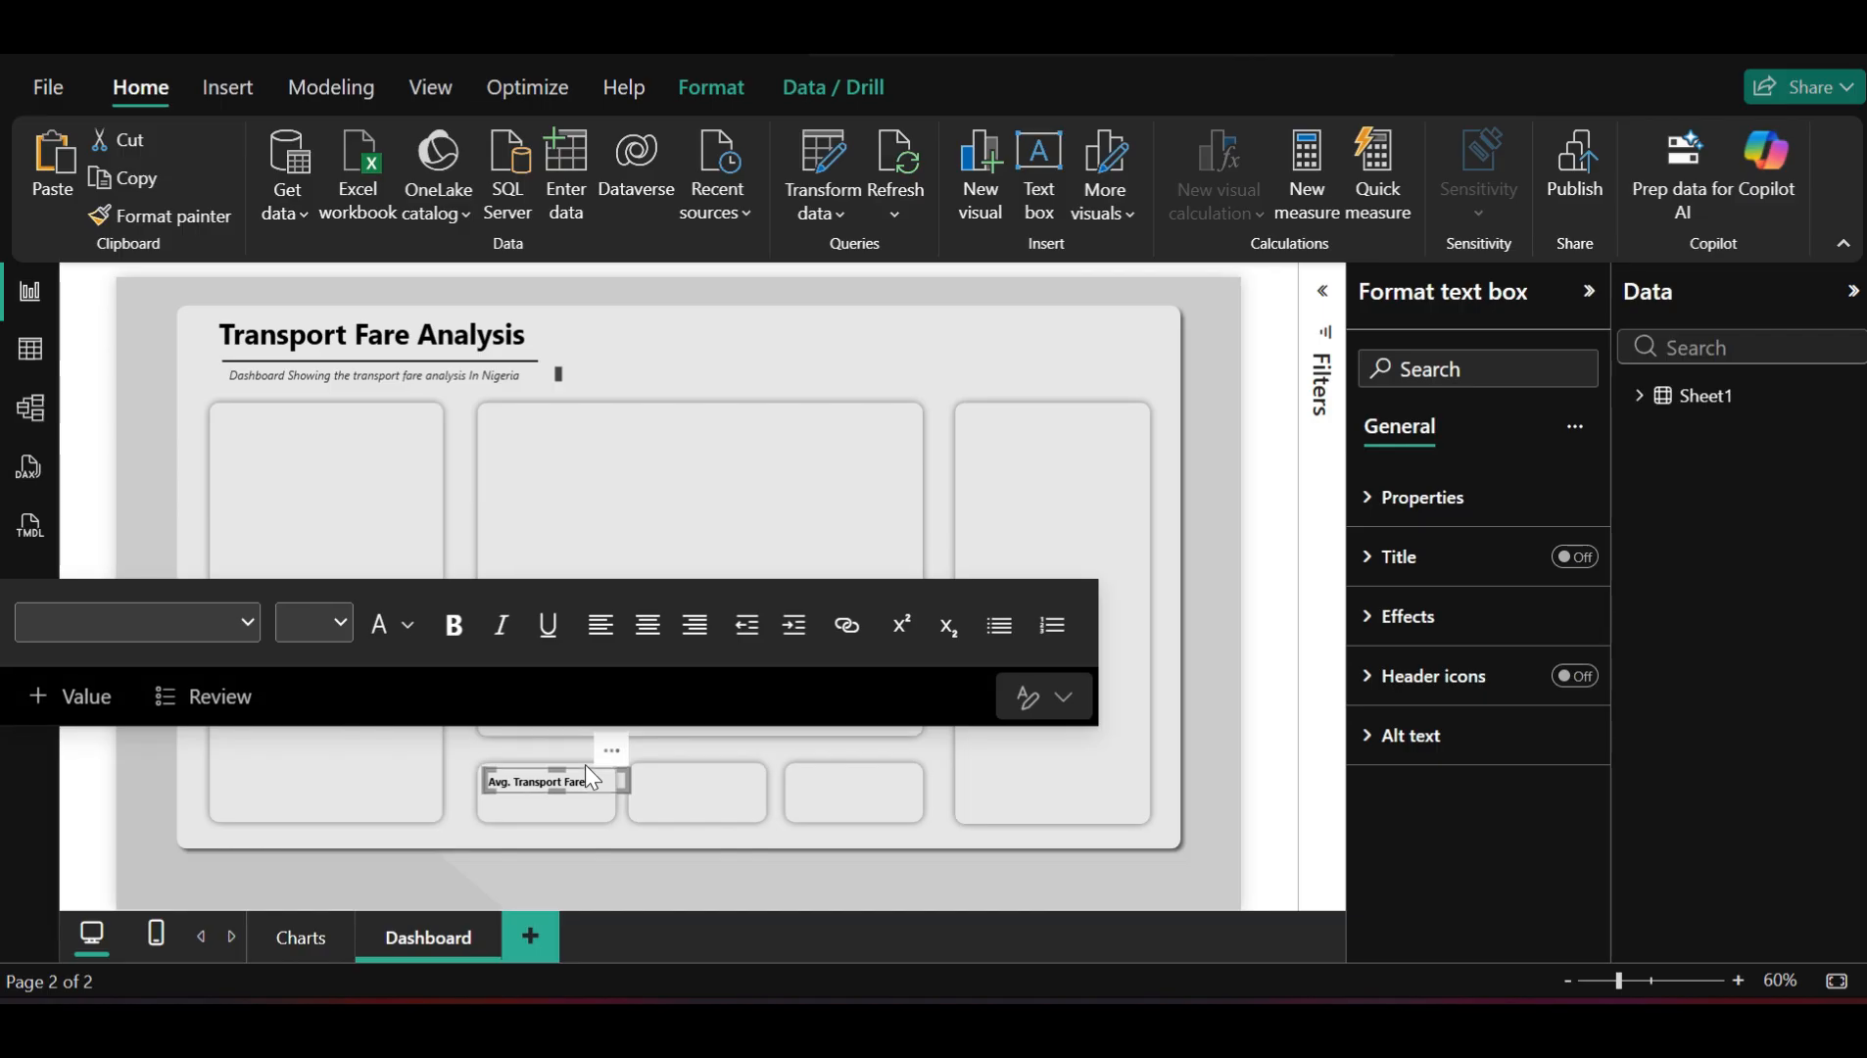
pyautogui.press('Down')
# Shift the "Avg. Transport Fare" label slightly right and raise it to just below the first small card's upper edge
pyautogui.moveTo(586, 769)
pyautogui.mouseDown()
pyautogui.moveTo(606, 811)
pyautogui.moveTo(575, 758)
pyautogui.moveTo(590, 767)
pyautogui.mouseUp()
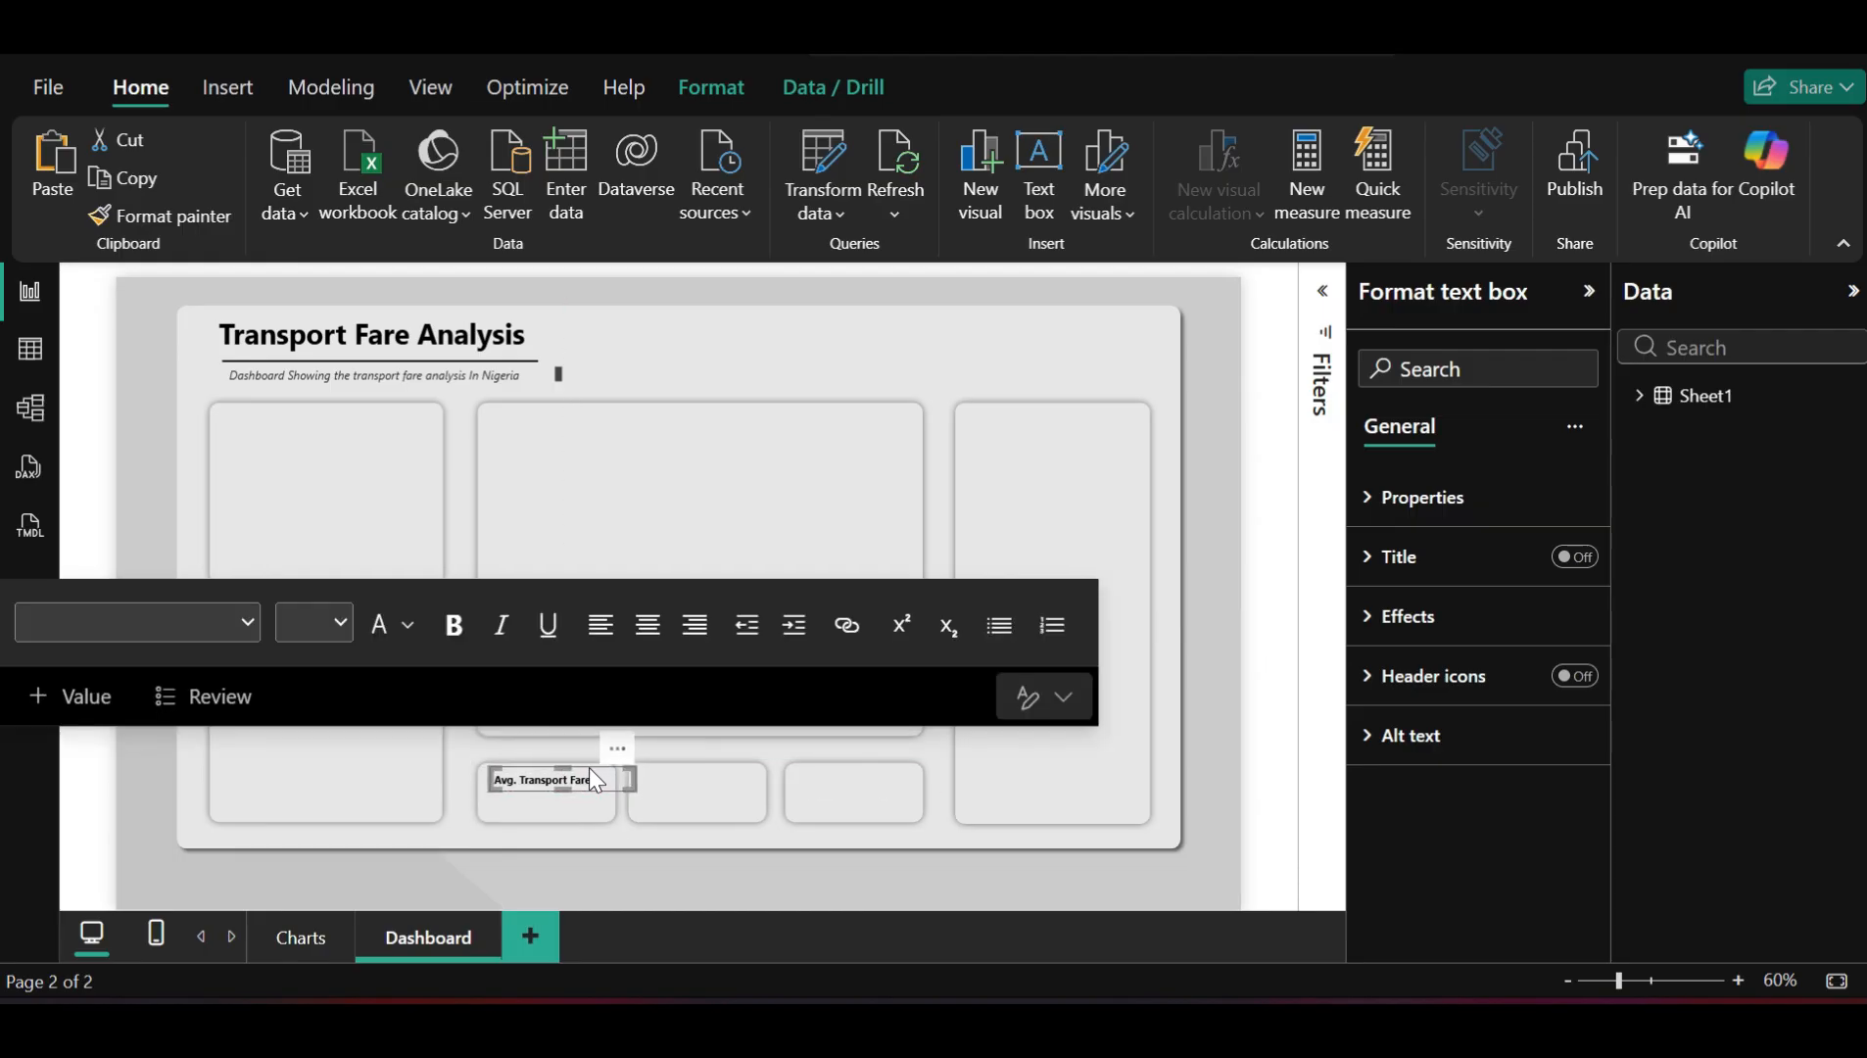
pyautogui.press('Up')
pyautogui.press('Up')
pyautogui.press('Up')
pyautogui.press('Up')
pyautogui.press('Up')
pyautogui.press('Up')
pyautogui.press('Up')
pyautogui.press('Up')
pyautogui.press('Up')
pyautogui.press('Up')
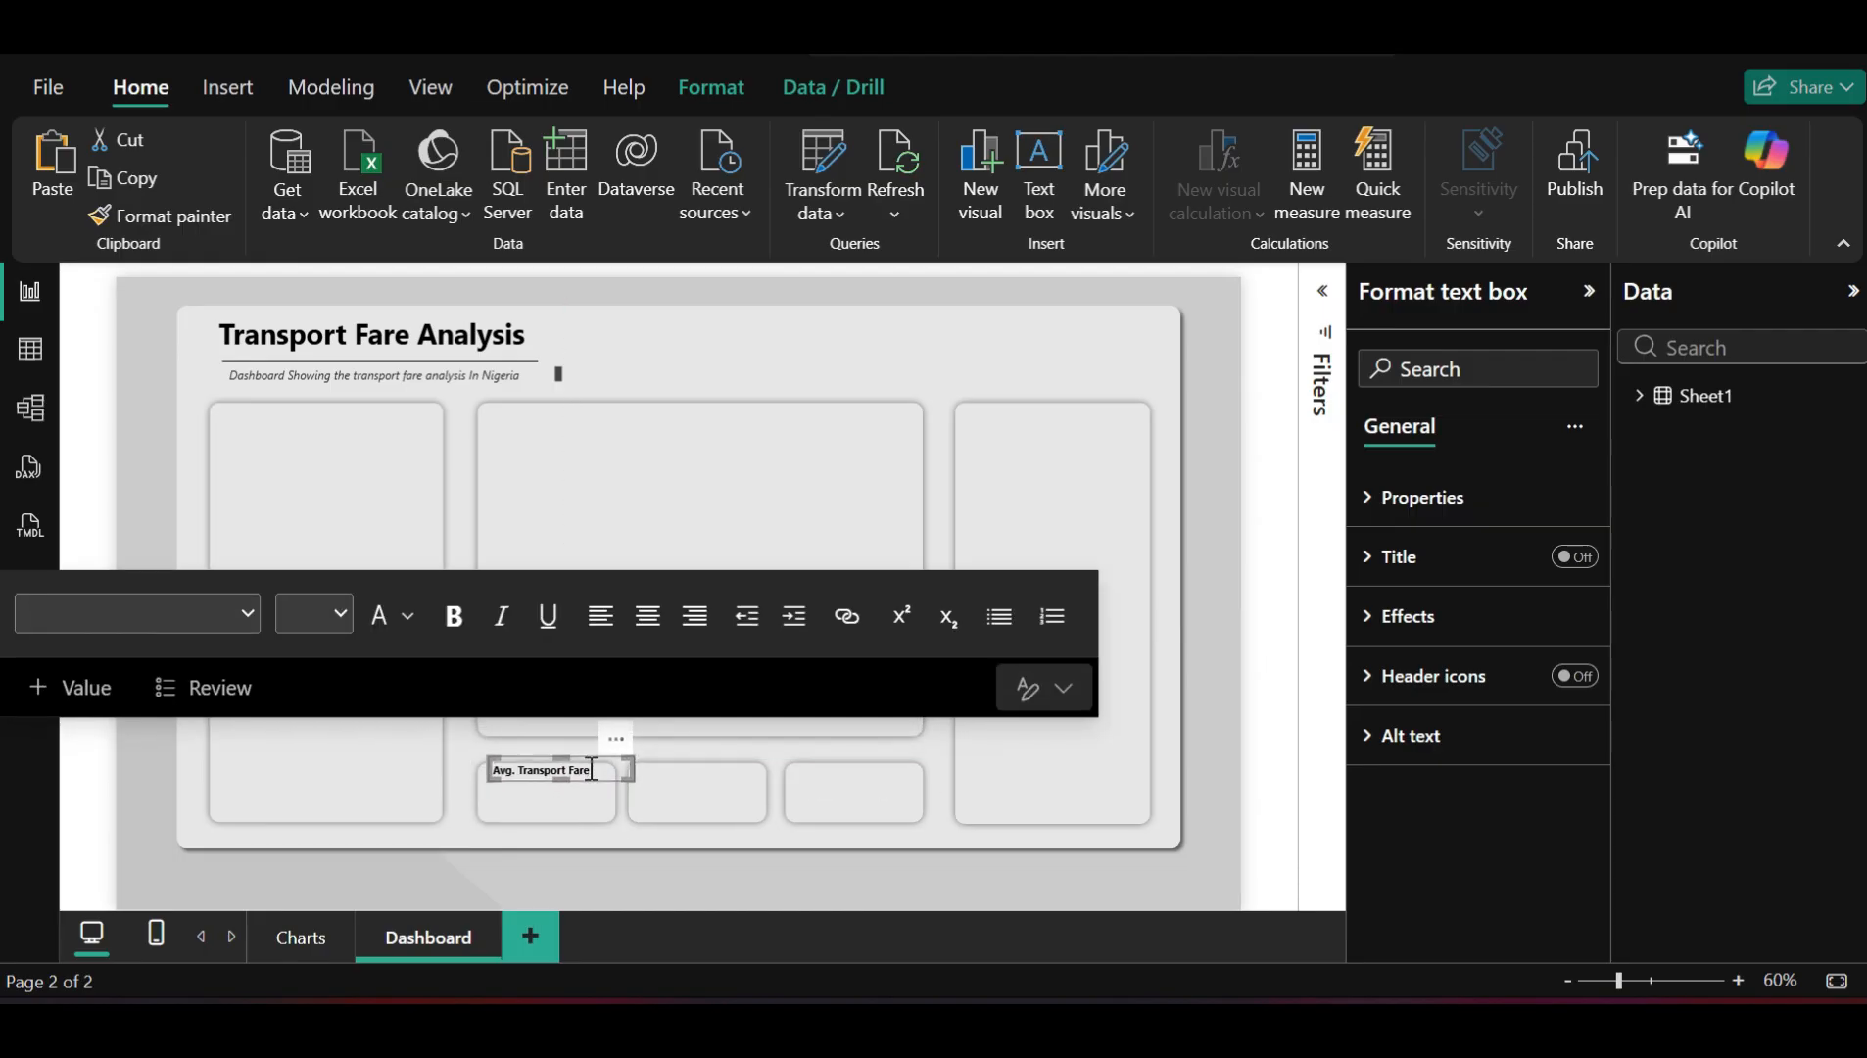
pyautogui.press('Down')
pyautogui.press('Down')
pyautogui.press('Down')
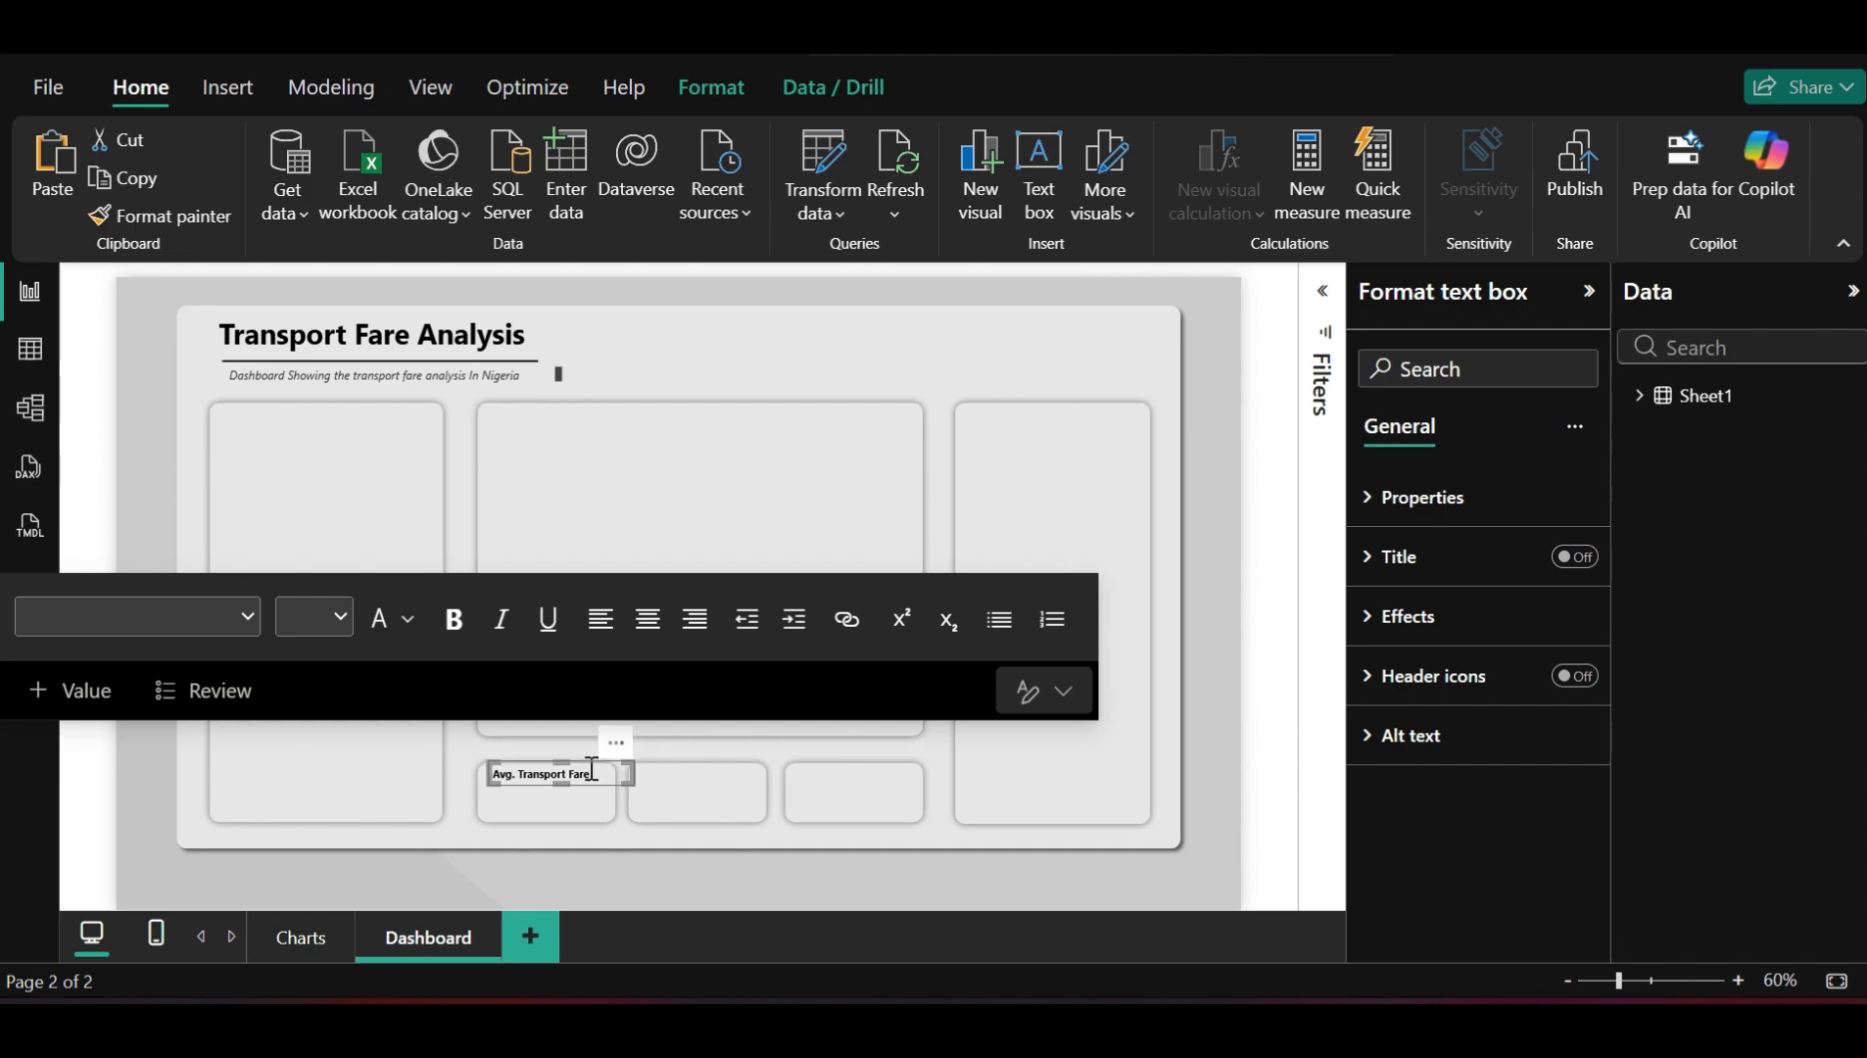
pyautogui.press('Up')
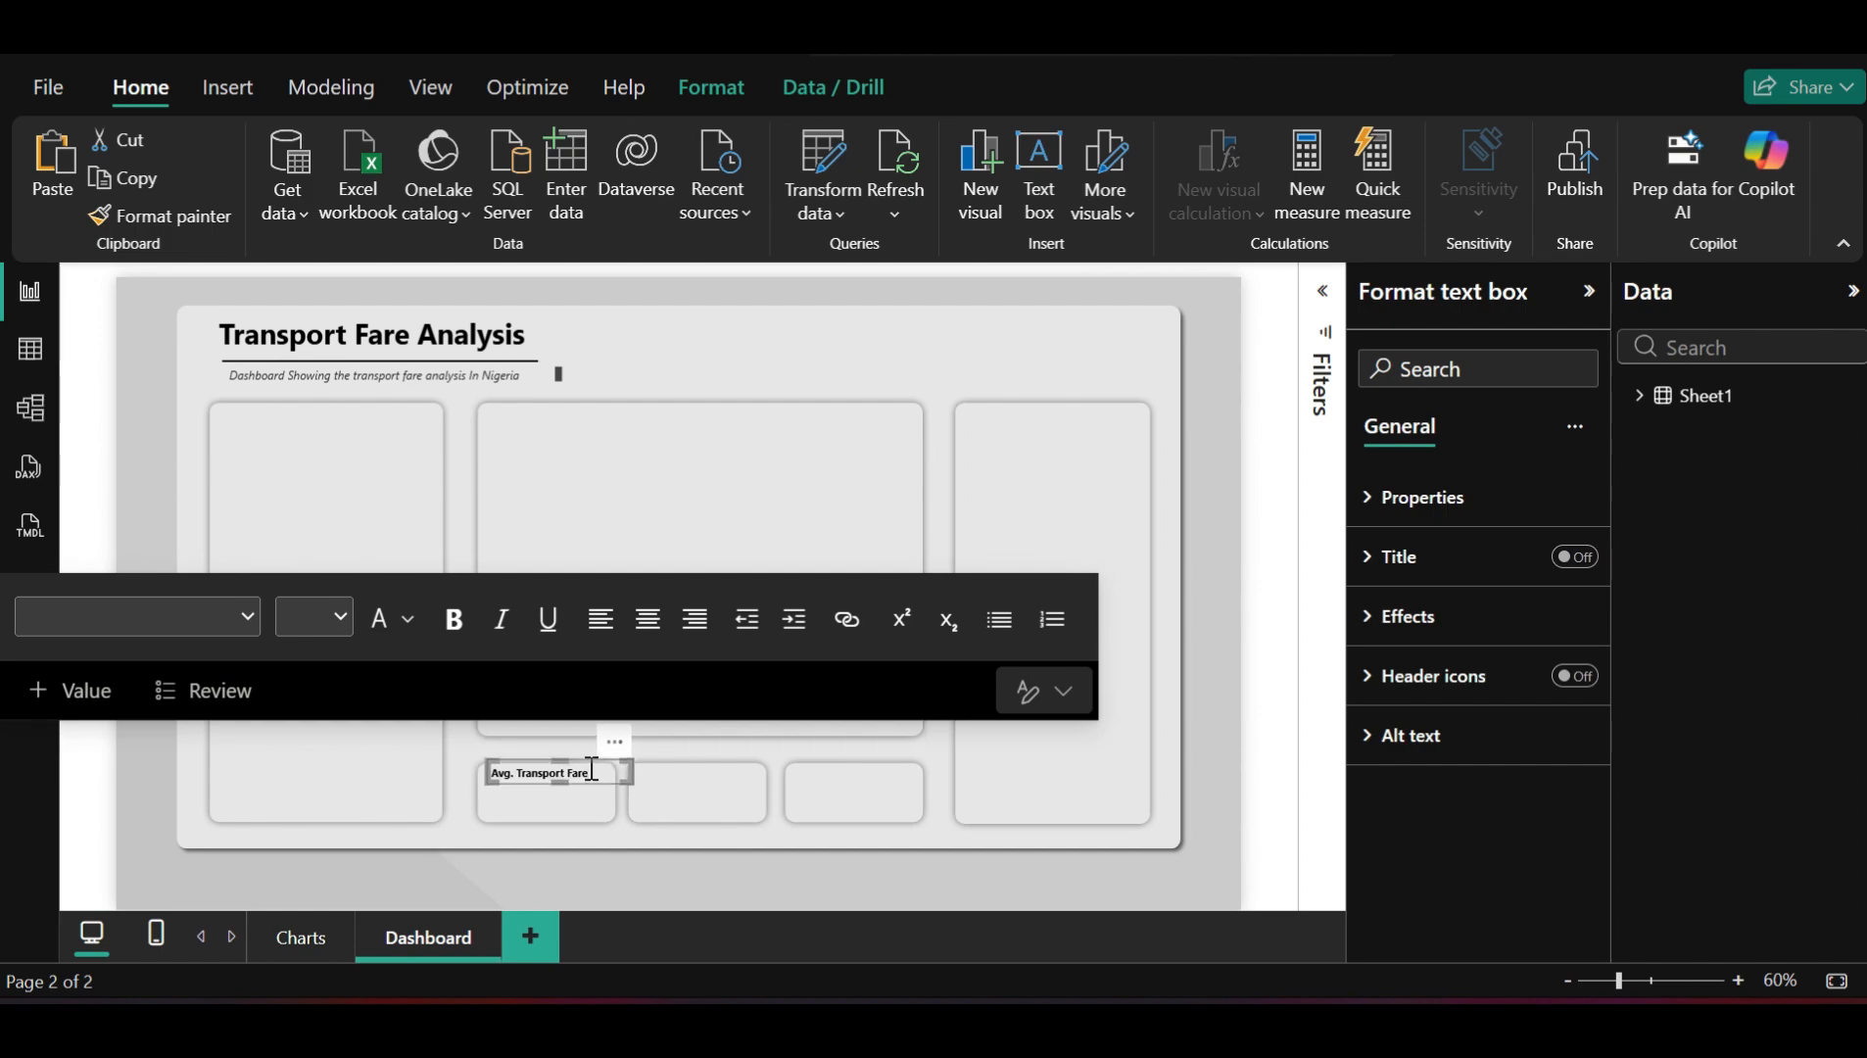
pyautogui.click(1279, 705)
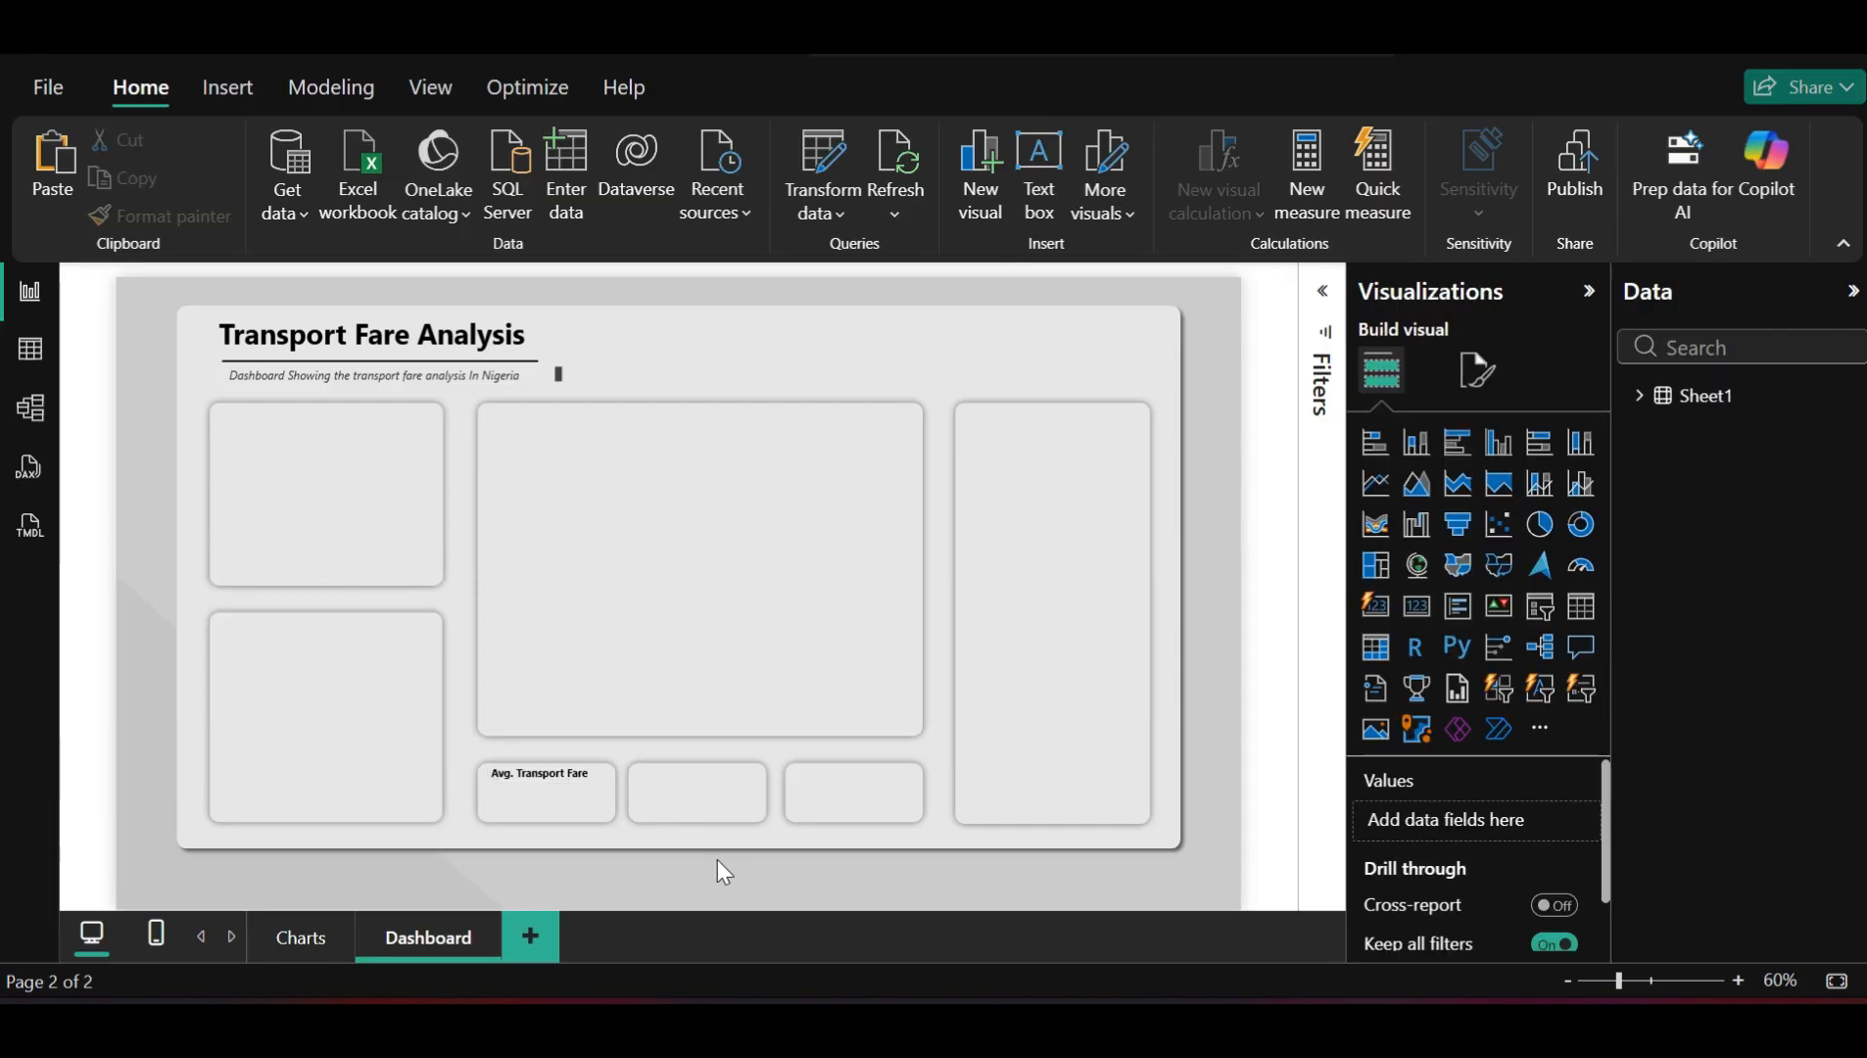
# Duplicate the bold "Avg. Transport Fare" text box four times
pyautogui.click(560, 776)
pyautogui.click(581, 758)
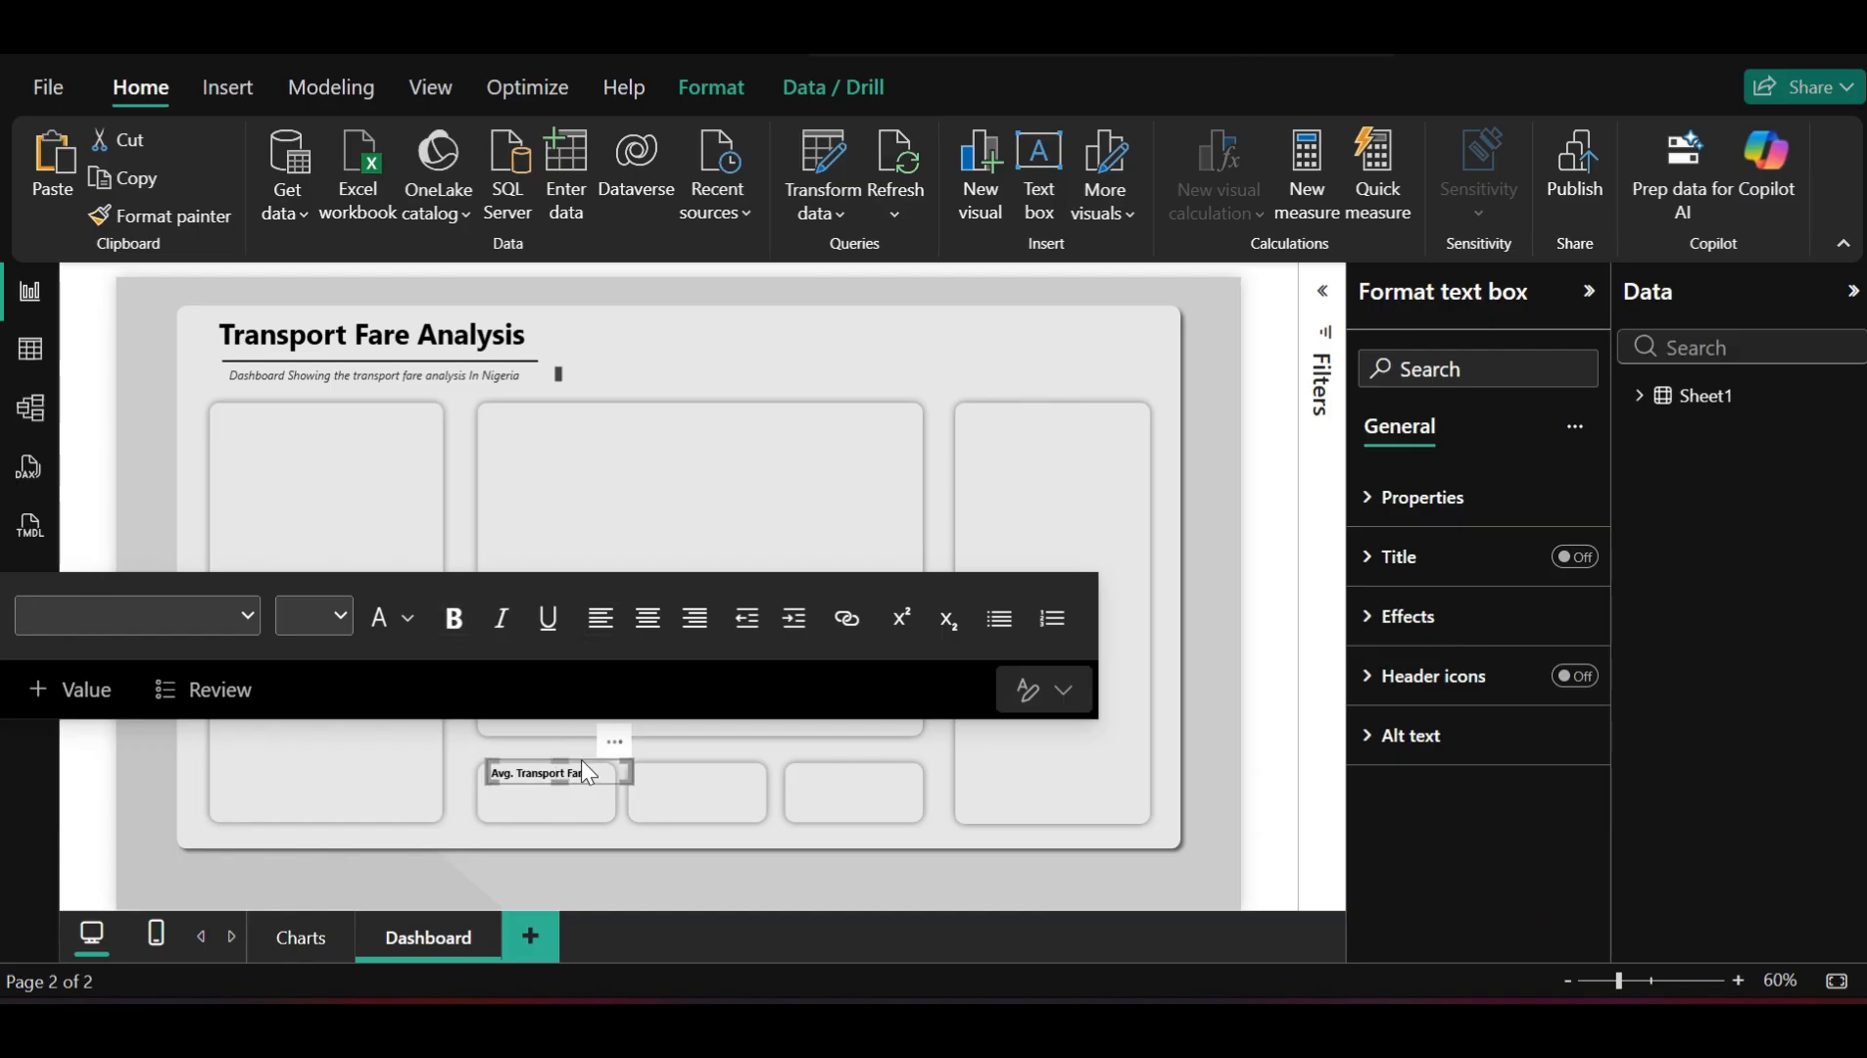
pyautogui.hotkey('ctrl', 'v')
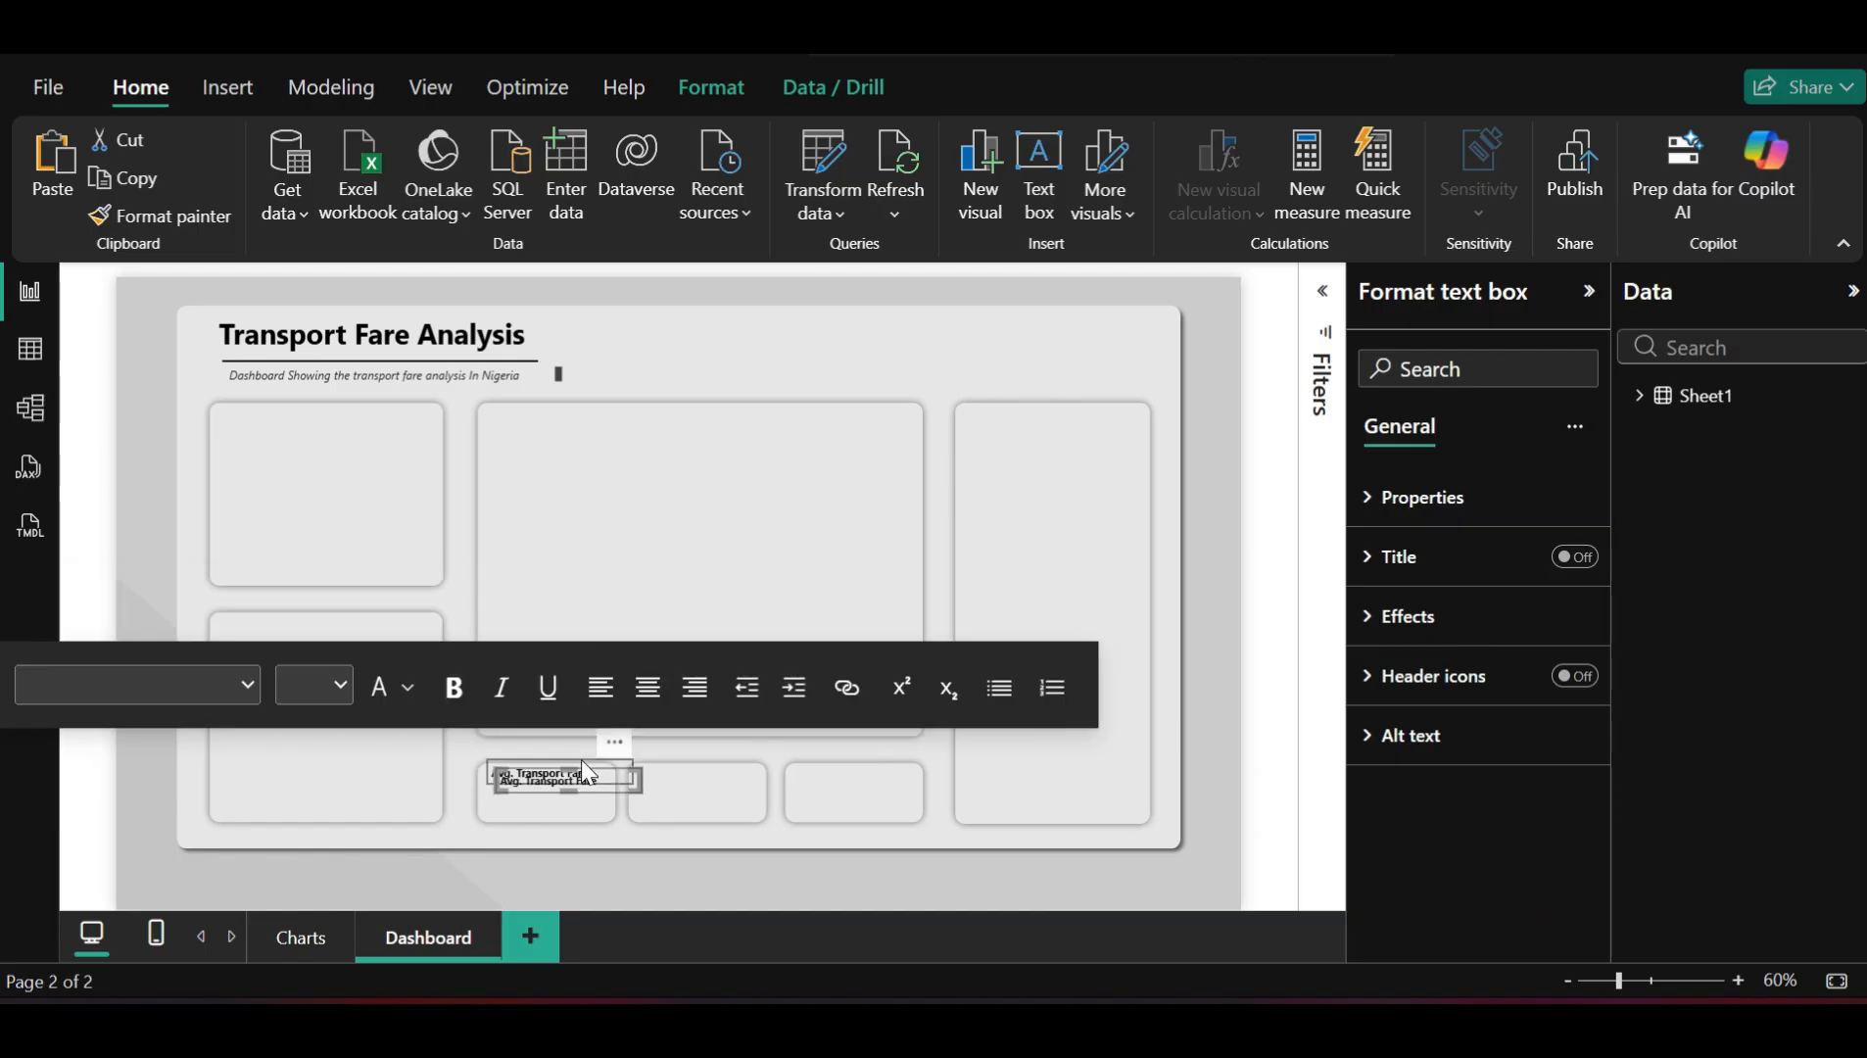
pyautogui.hotkey('ctrl', 'v')
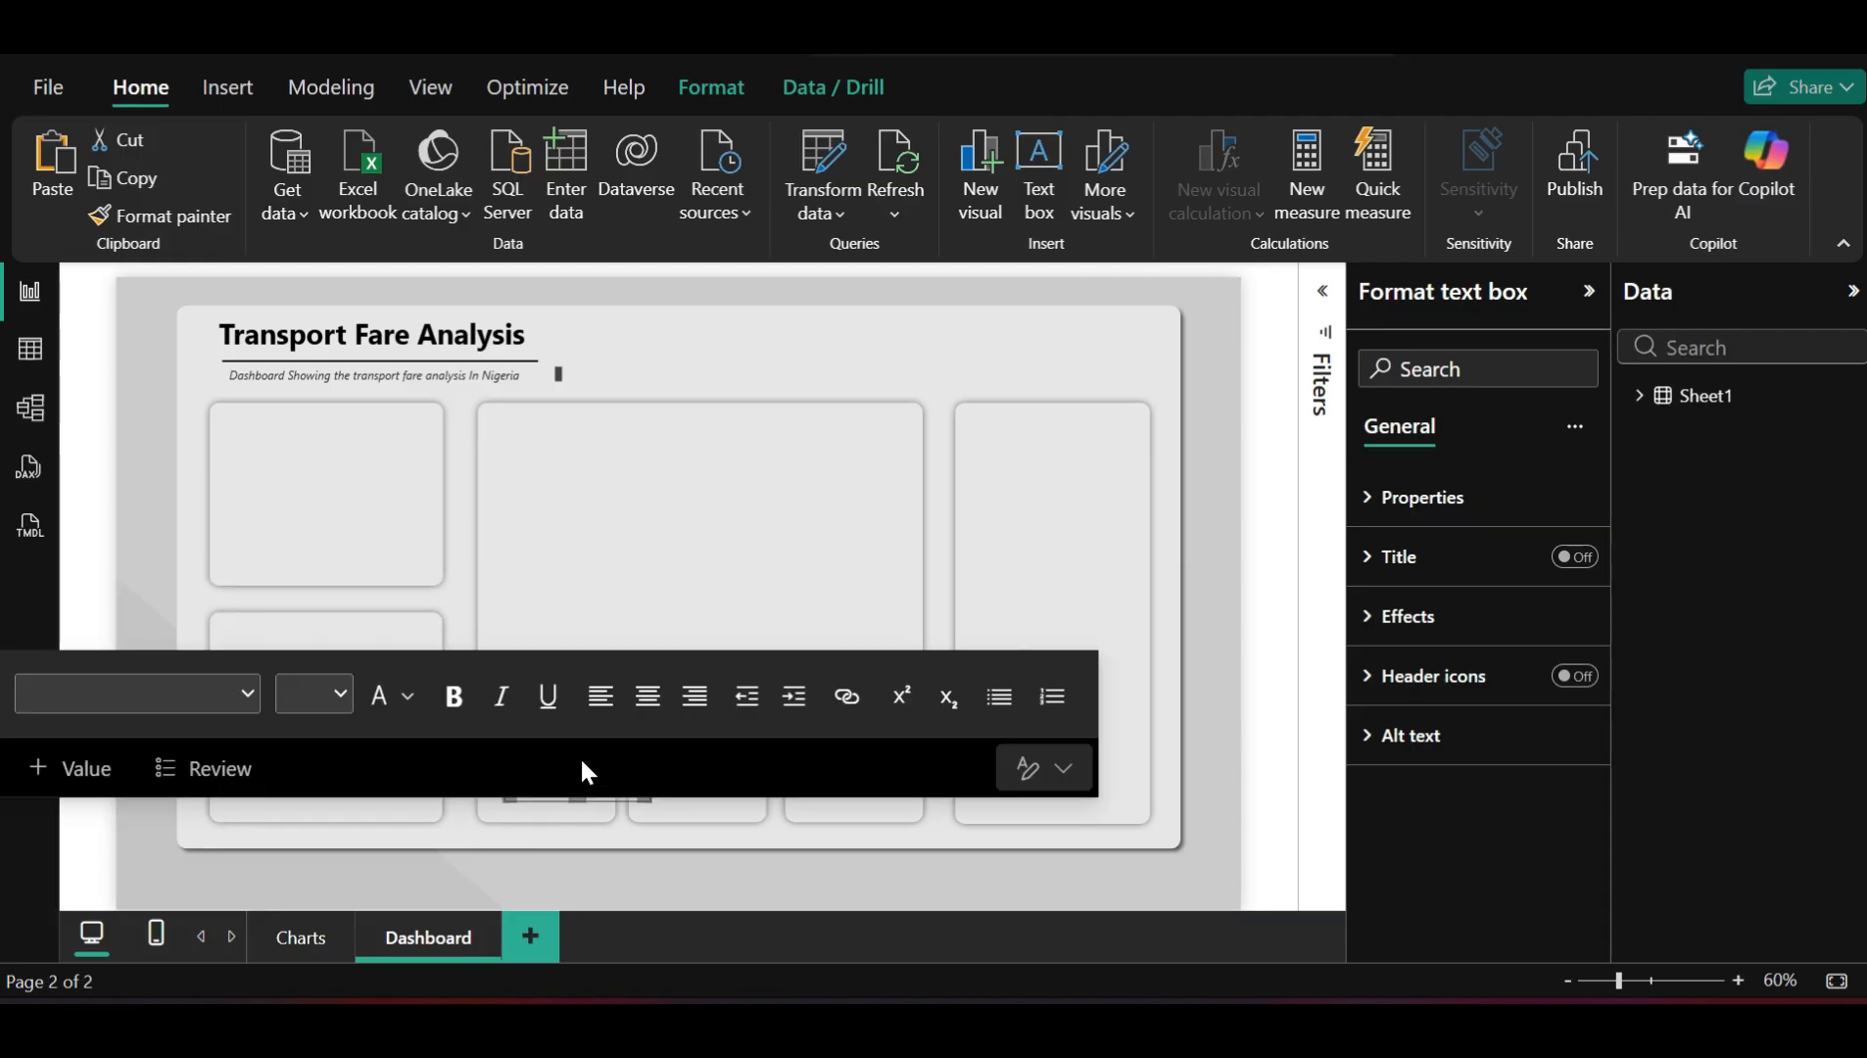
pyautogui.hotkey('ctrl', 'v')
pyautogui.hotkey('ctrl', 'v')
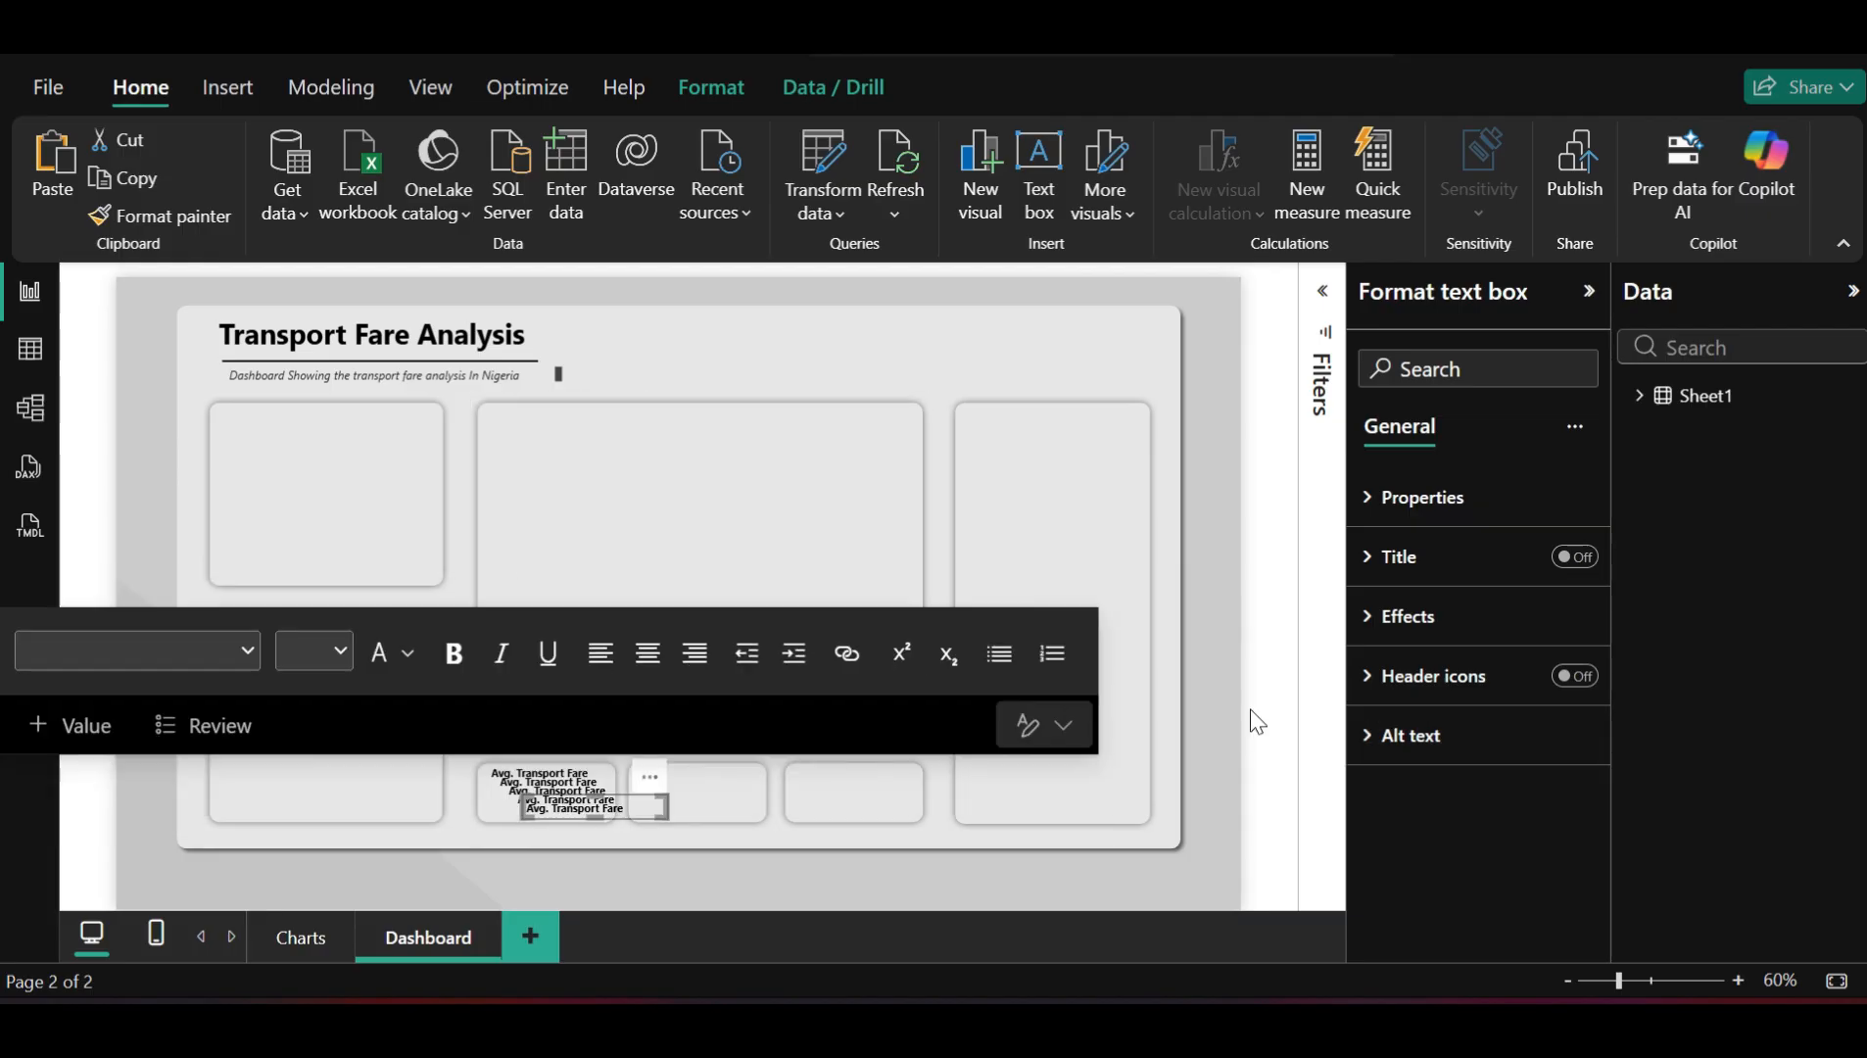
# Place one label copy at the top of the upper-left card and another at the top of the large central panel
pyautogui.click(869, 768)
pyautogui.click(636, 801)
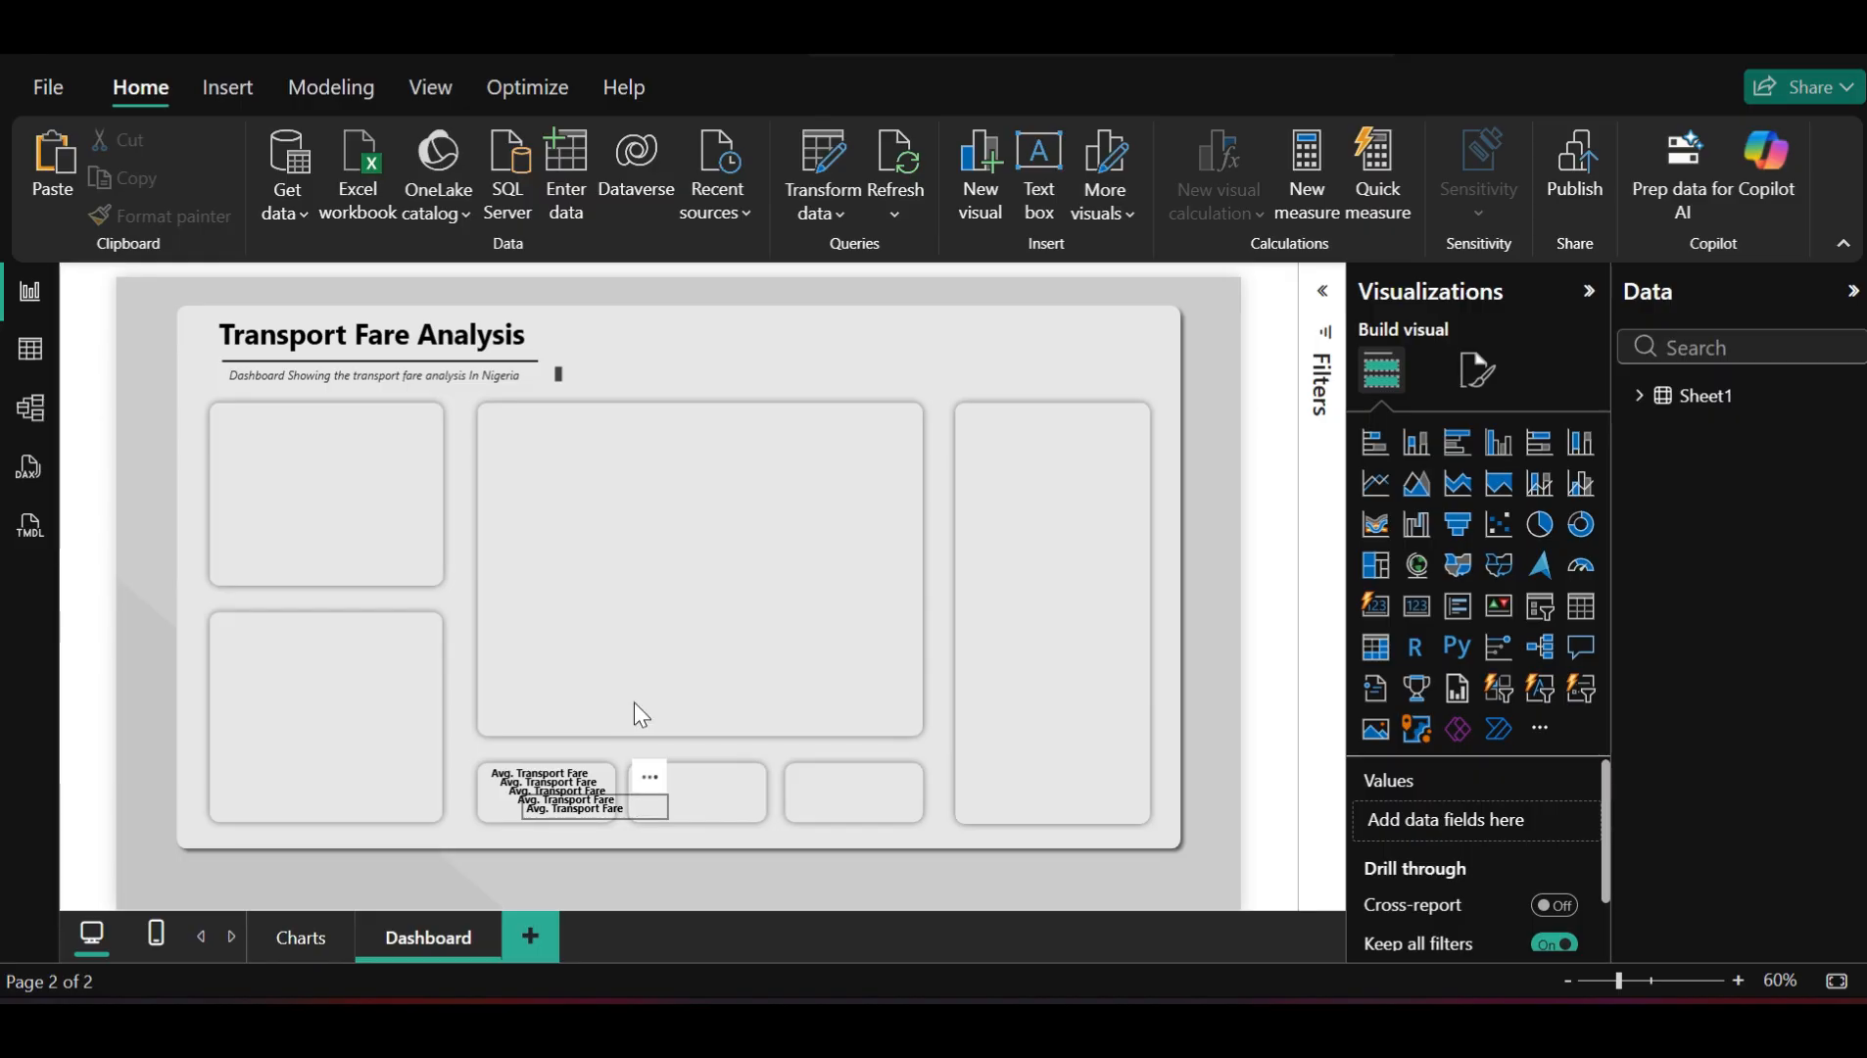
pyautogui.moveTo(630, 801); pyautogui.dragTo(335, 409)
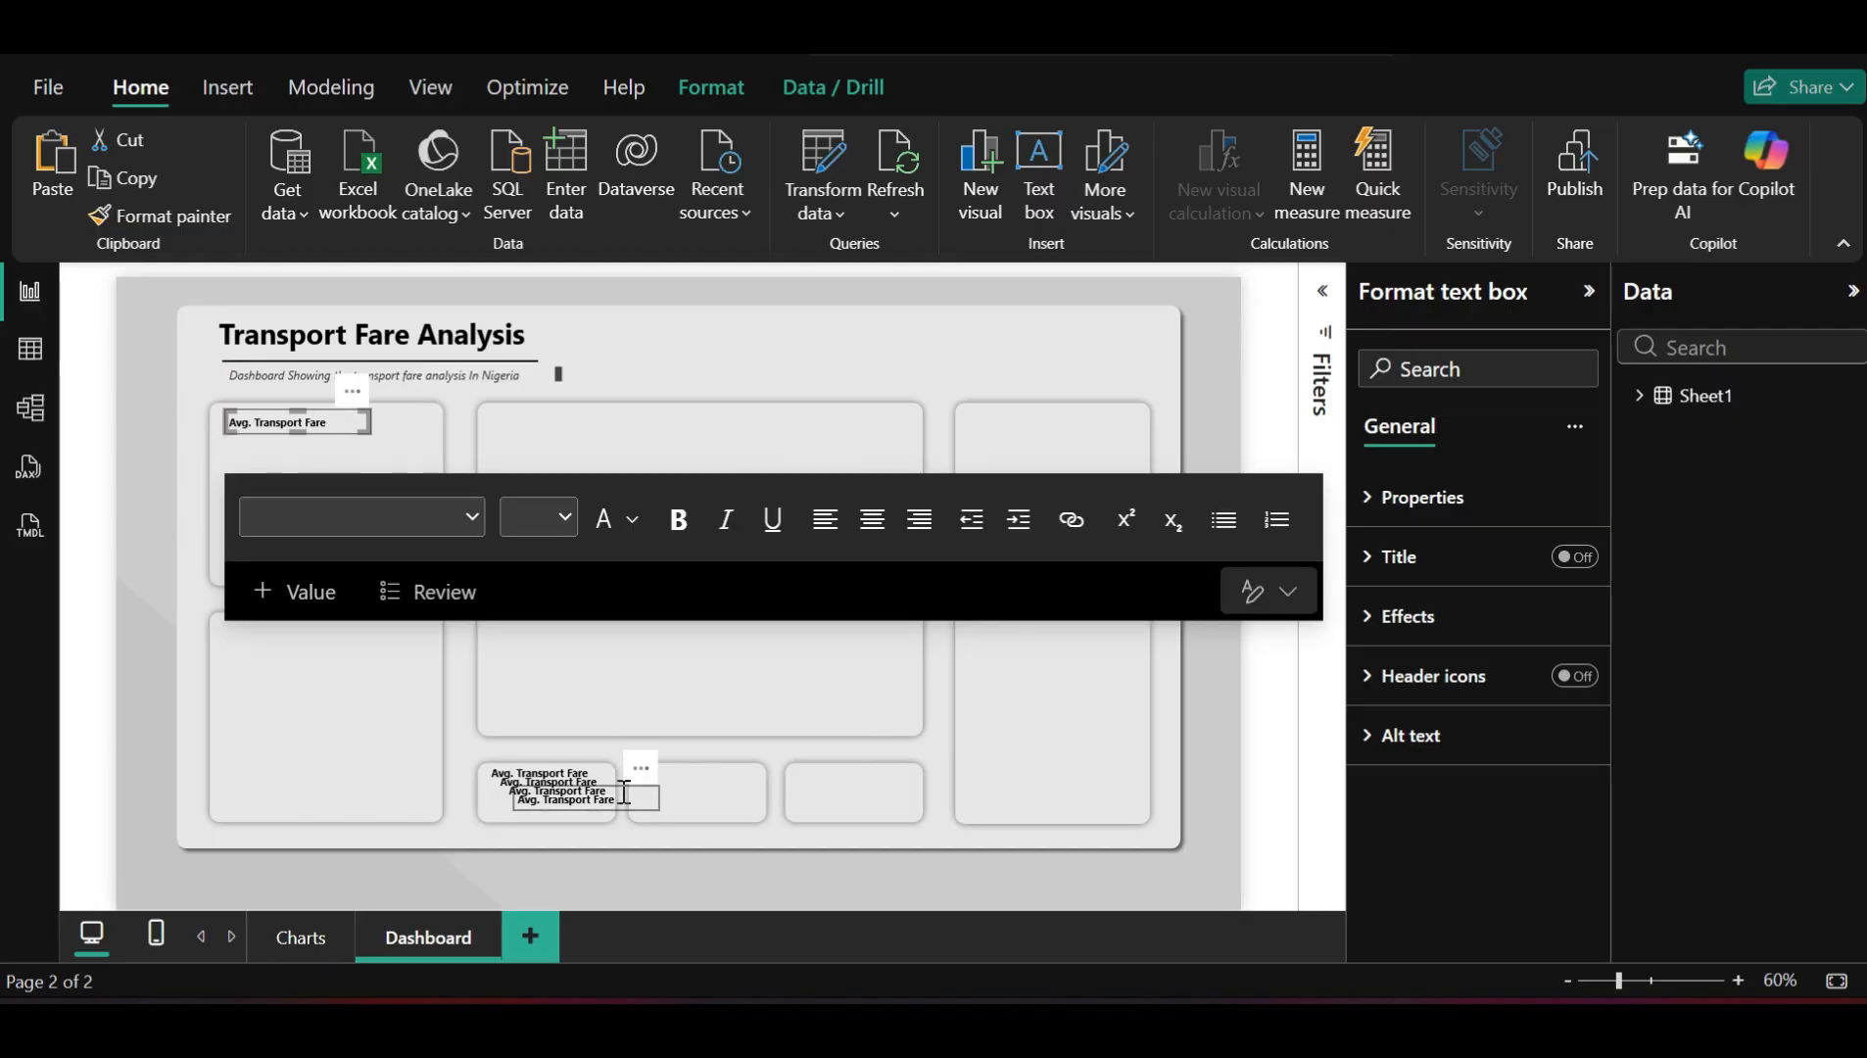
pyautogui.moveTo(627, 797); pyautogui.dragTo(603, 413)
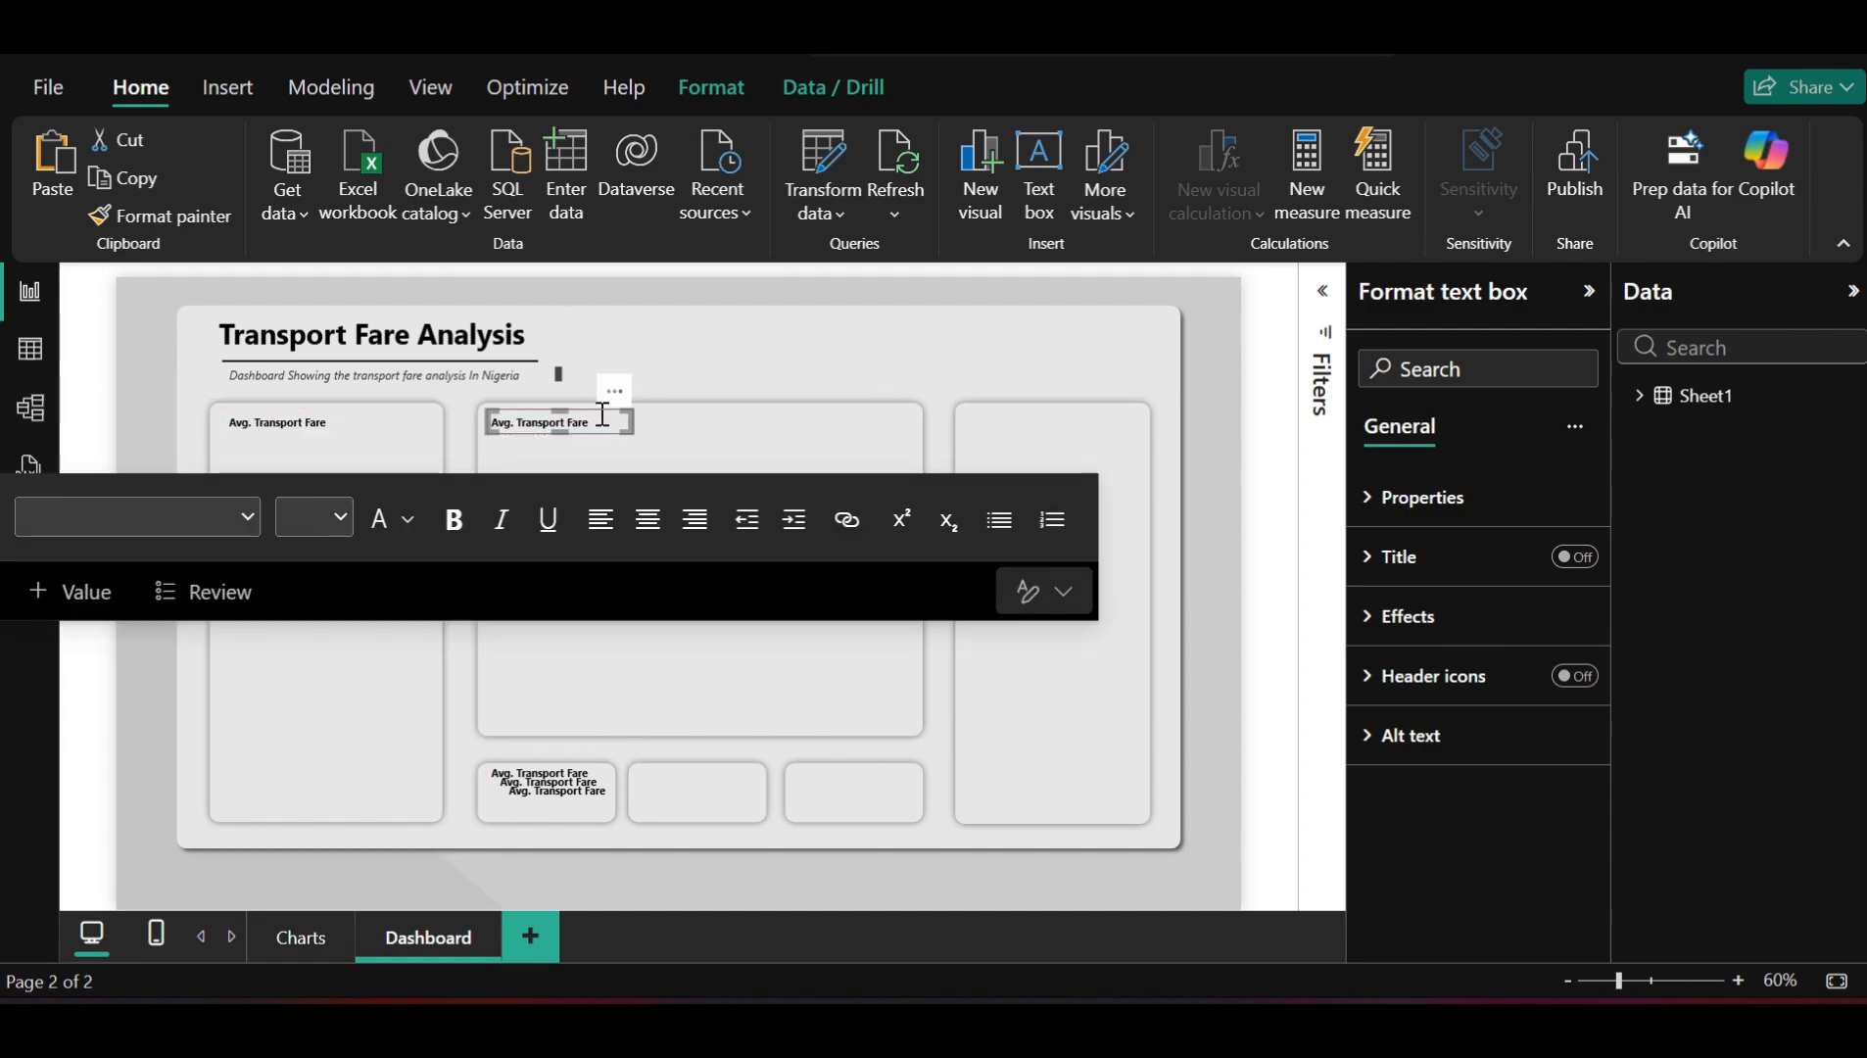
# Place the remaining label copies at the top of the lower-left card and of the second small card, aligned with the first card's label
pyautogui.click(592, 624)
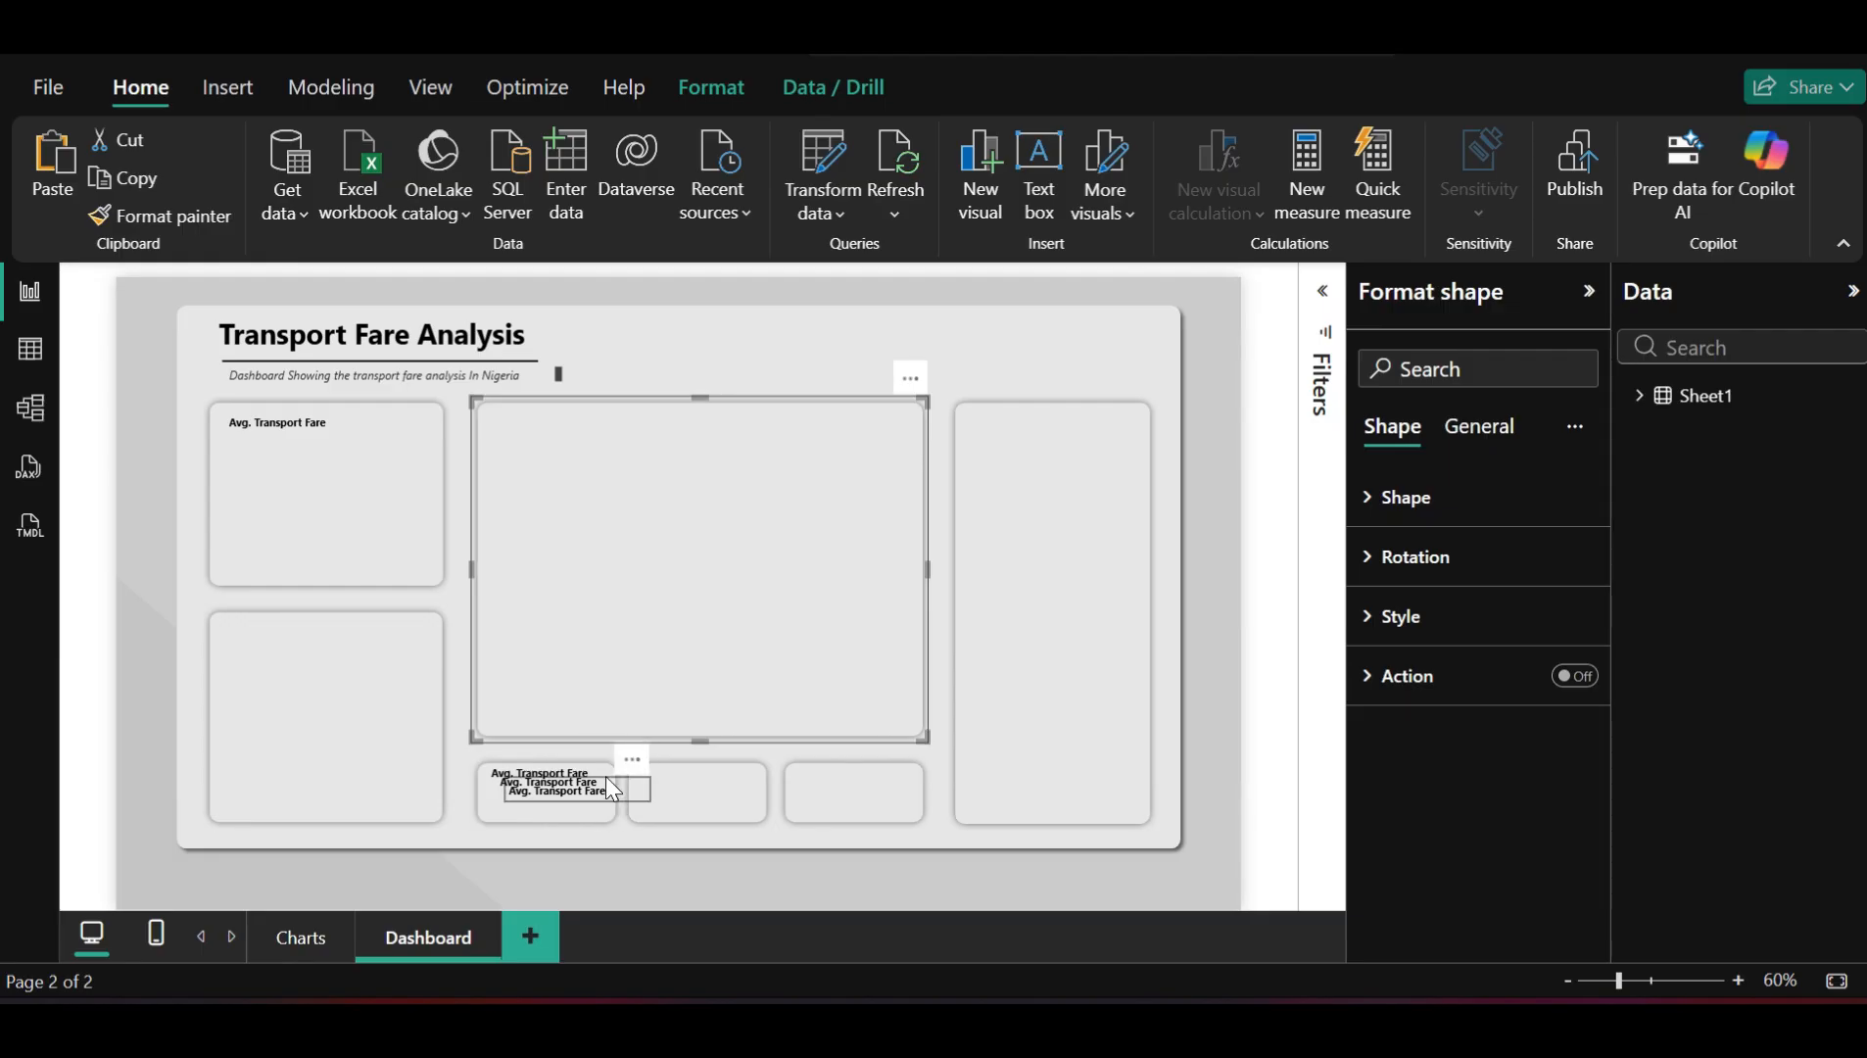
pyautogui.moveTo(605, 776); pyautogui.dragTo(329, 624)
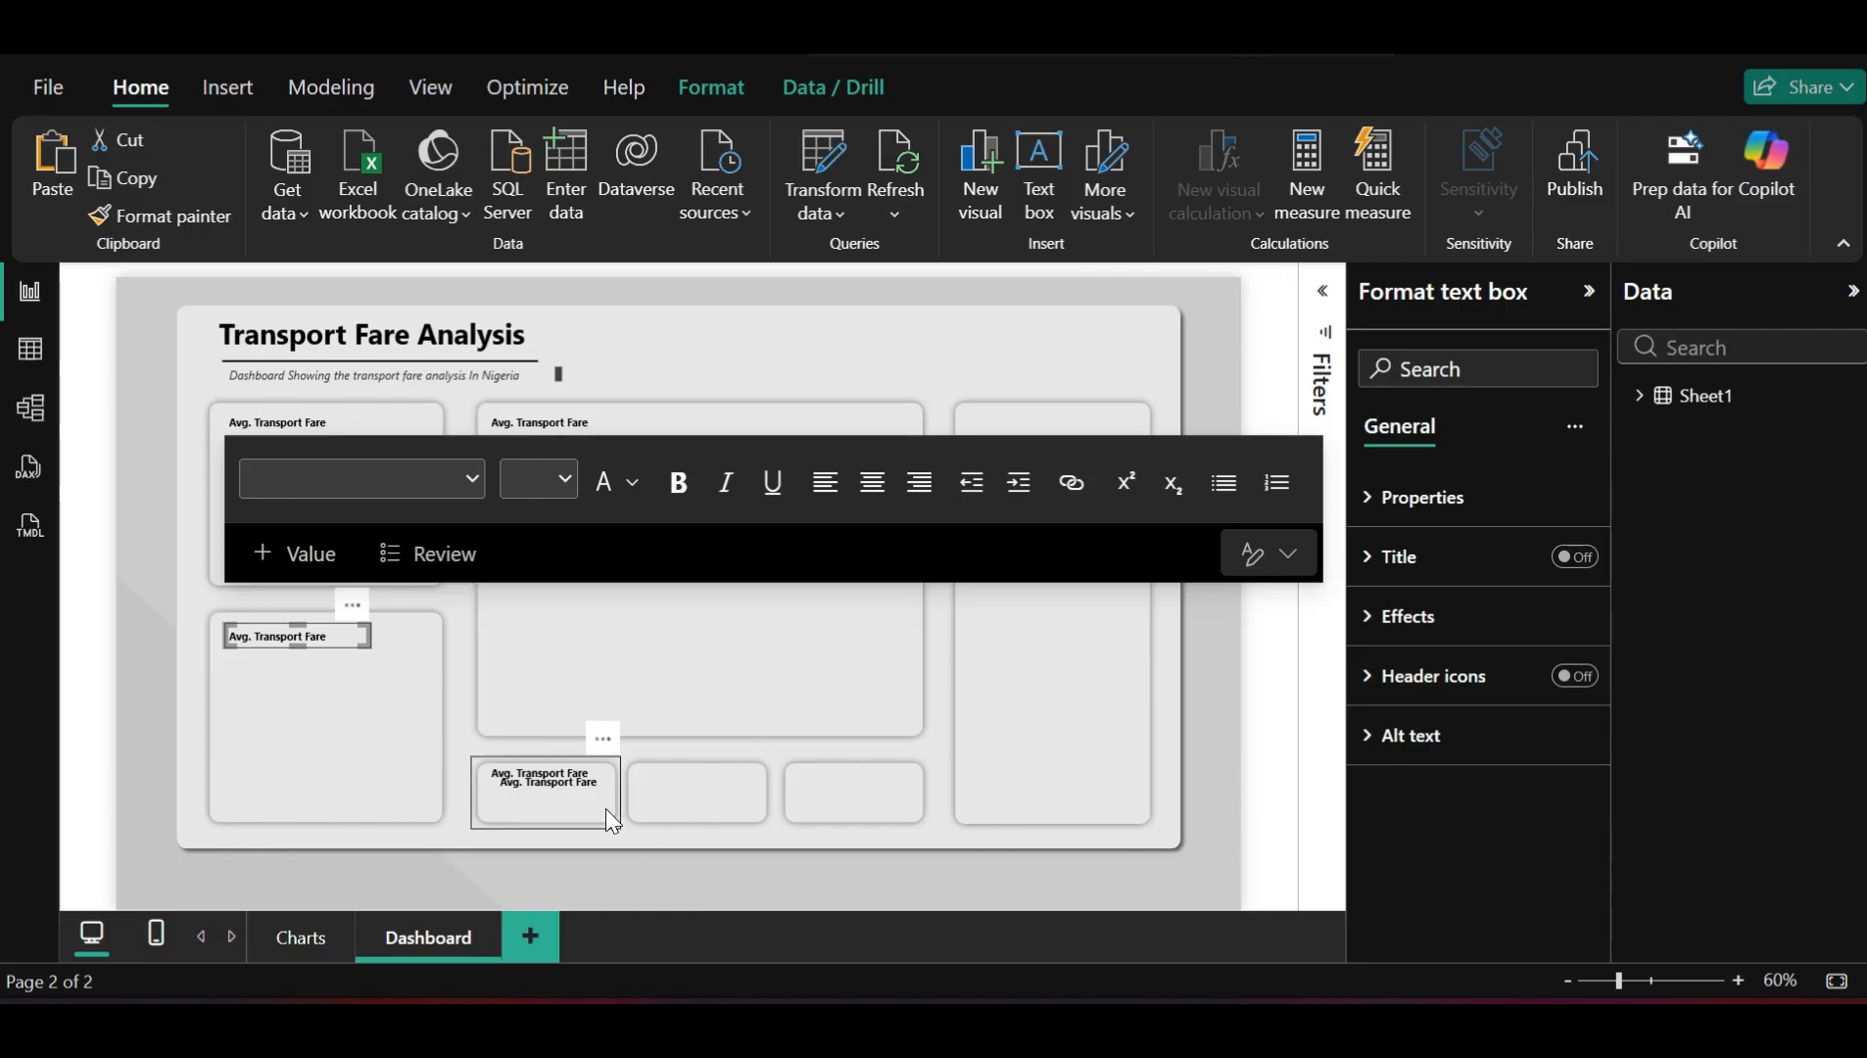
pyautogui.click(602, 779)
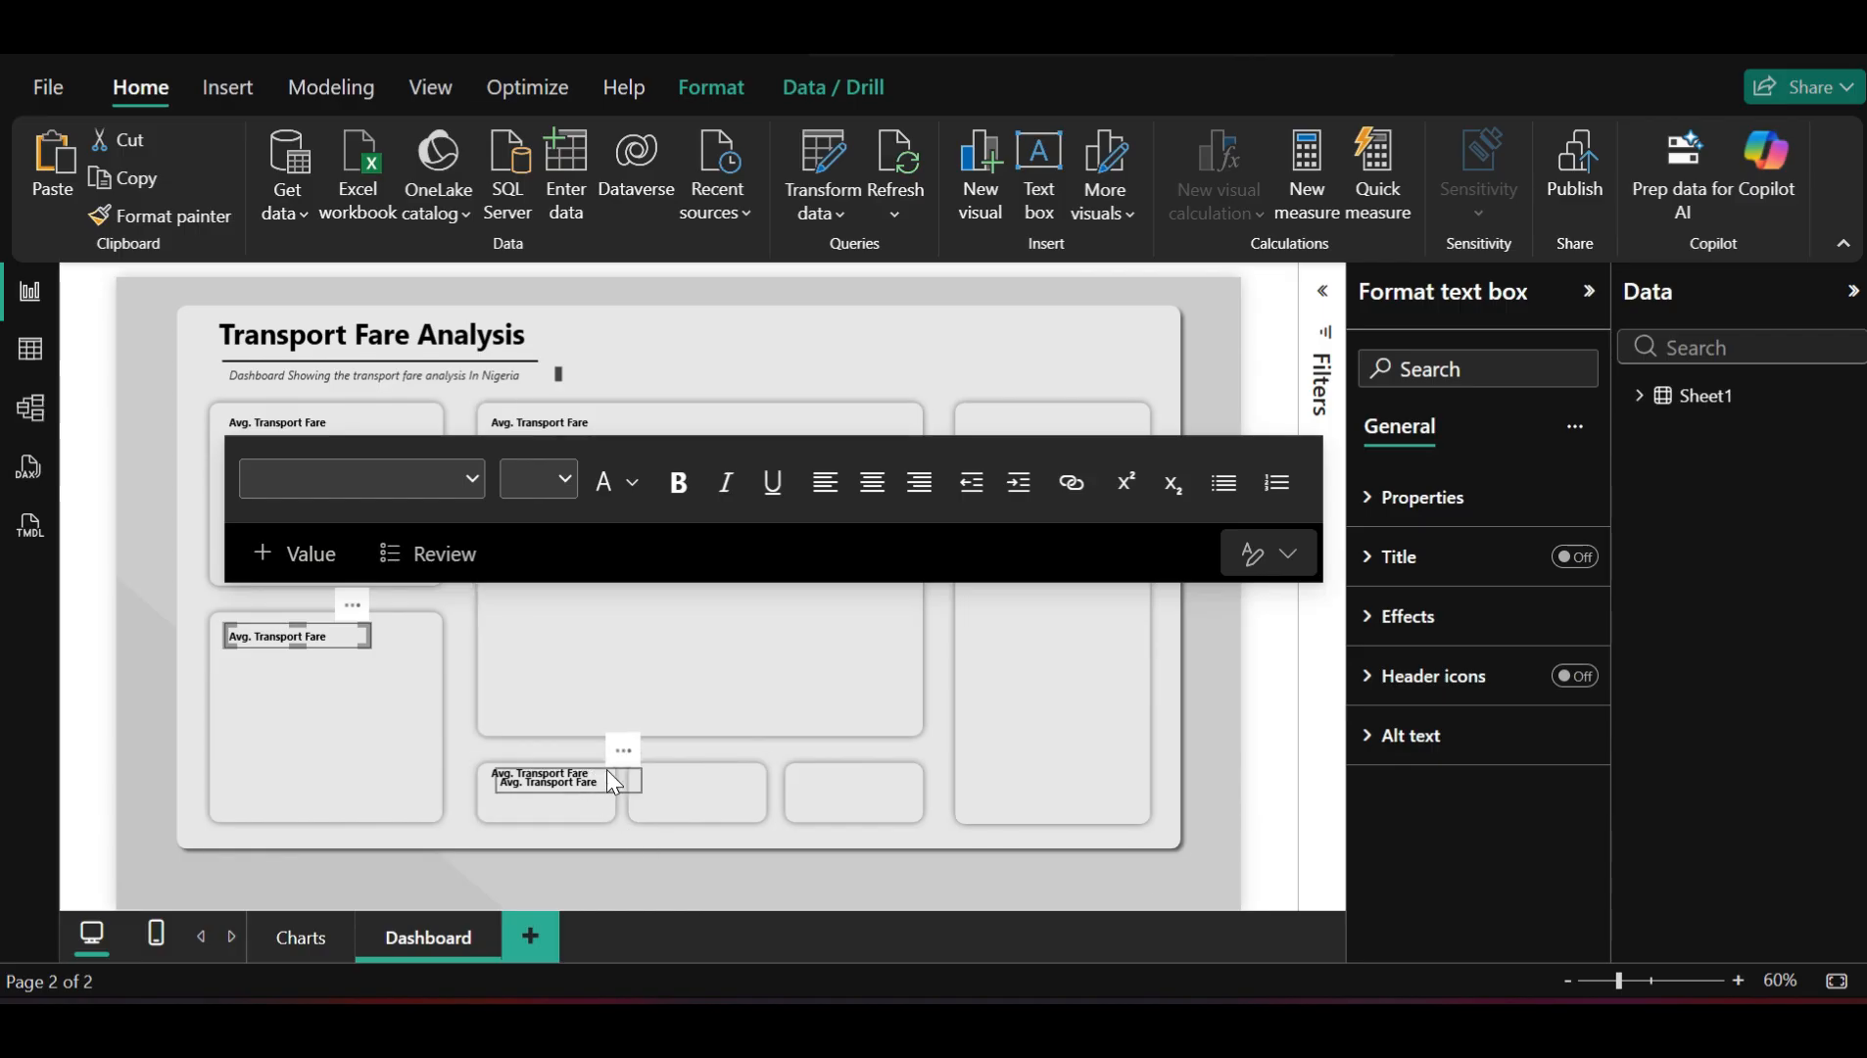
pyautogui.moveTo(606, 769); pyautogui.dragTo(752, 764)
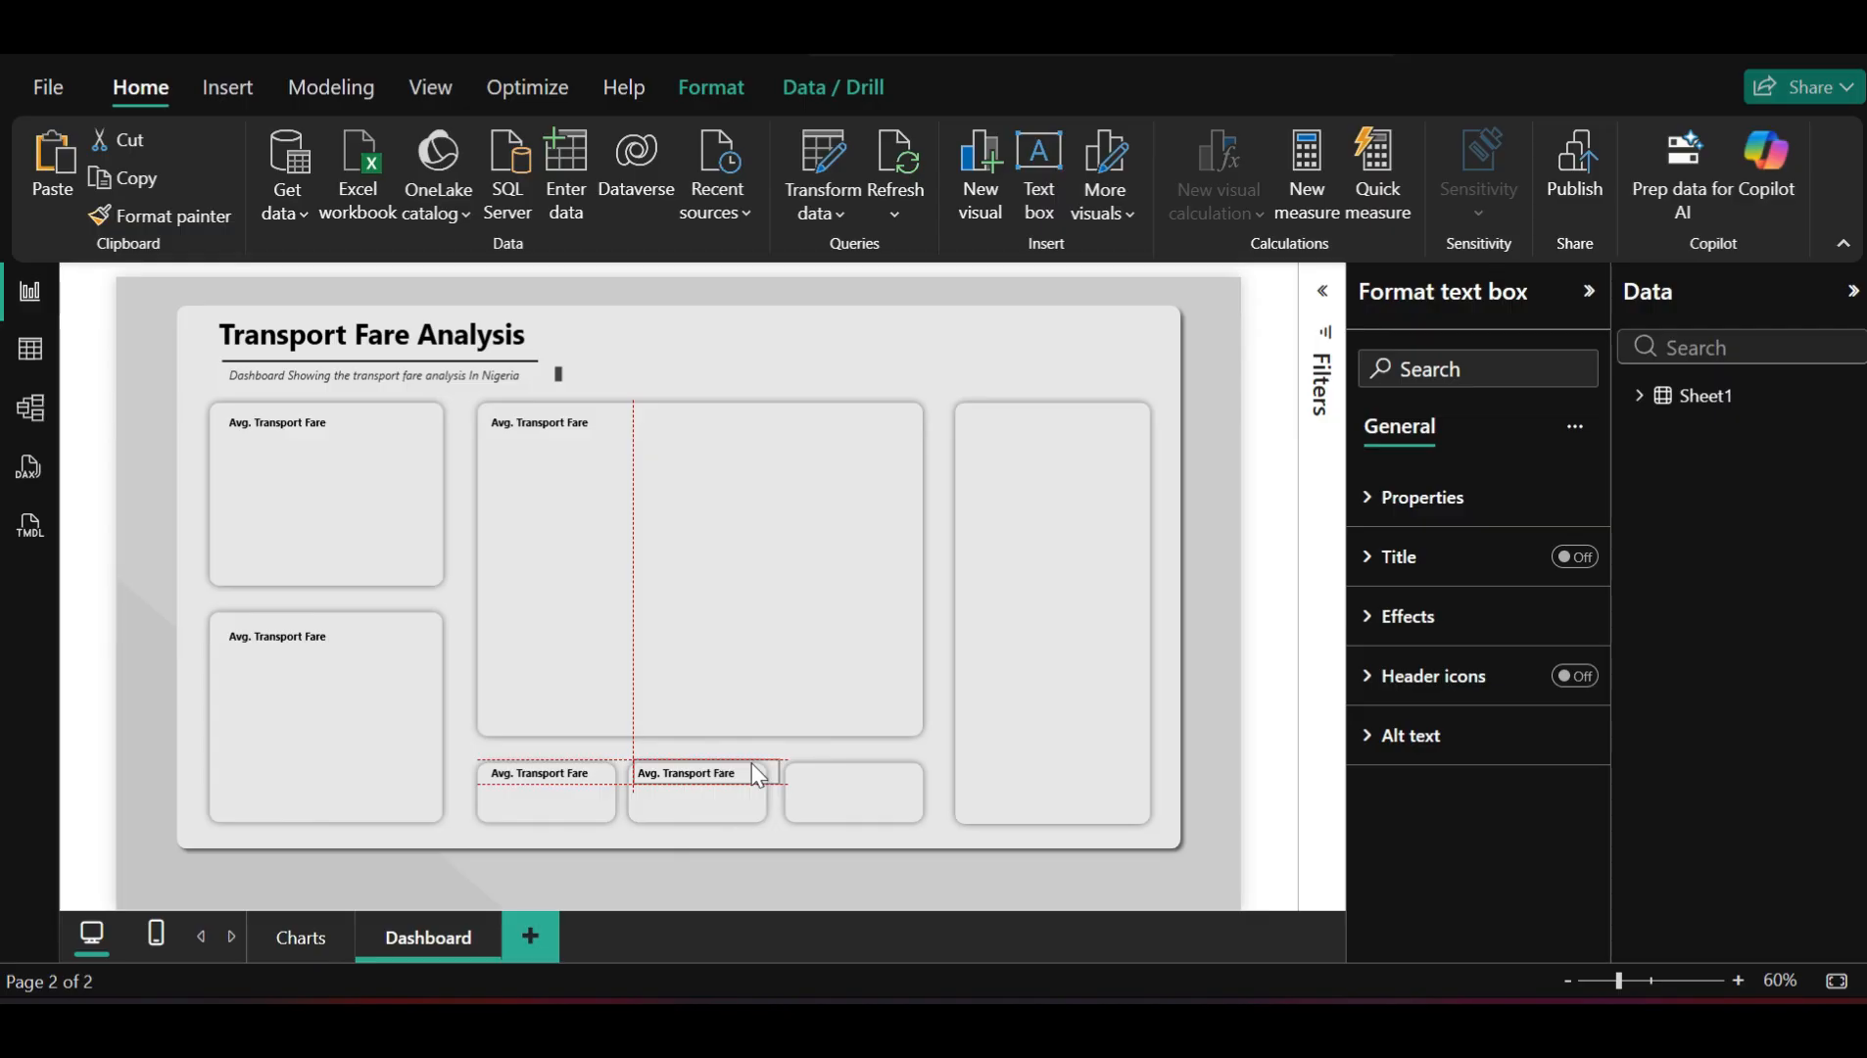
pyautogui.moveTo(751, 764); pyautogui.dragTo(751, 764)
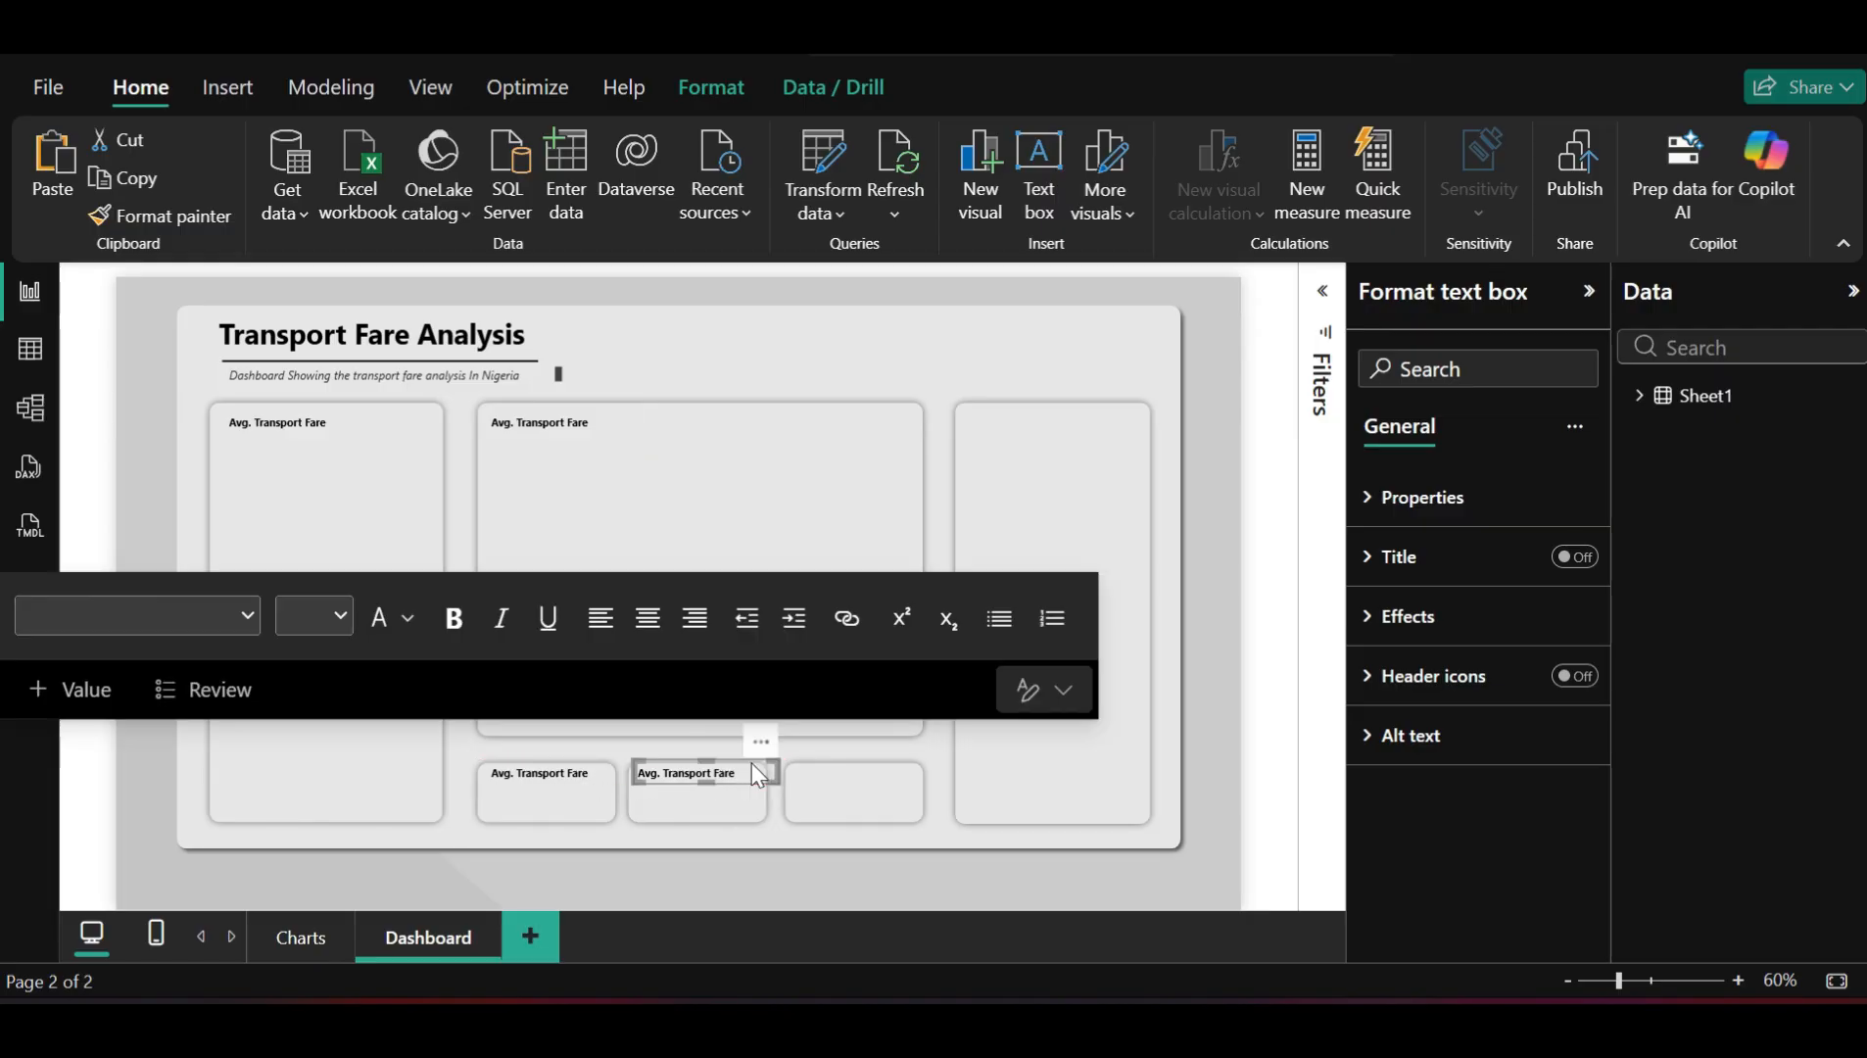
# Paste two more label copies and place them at the top of the third small card and of the tall right-hand card
pyautogui.hotkey('ctrl', 'v')
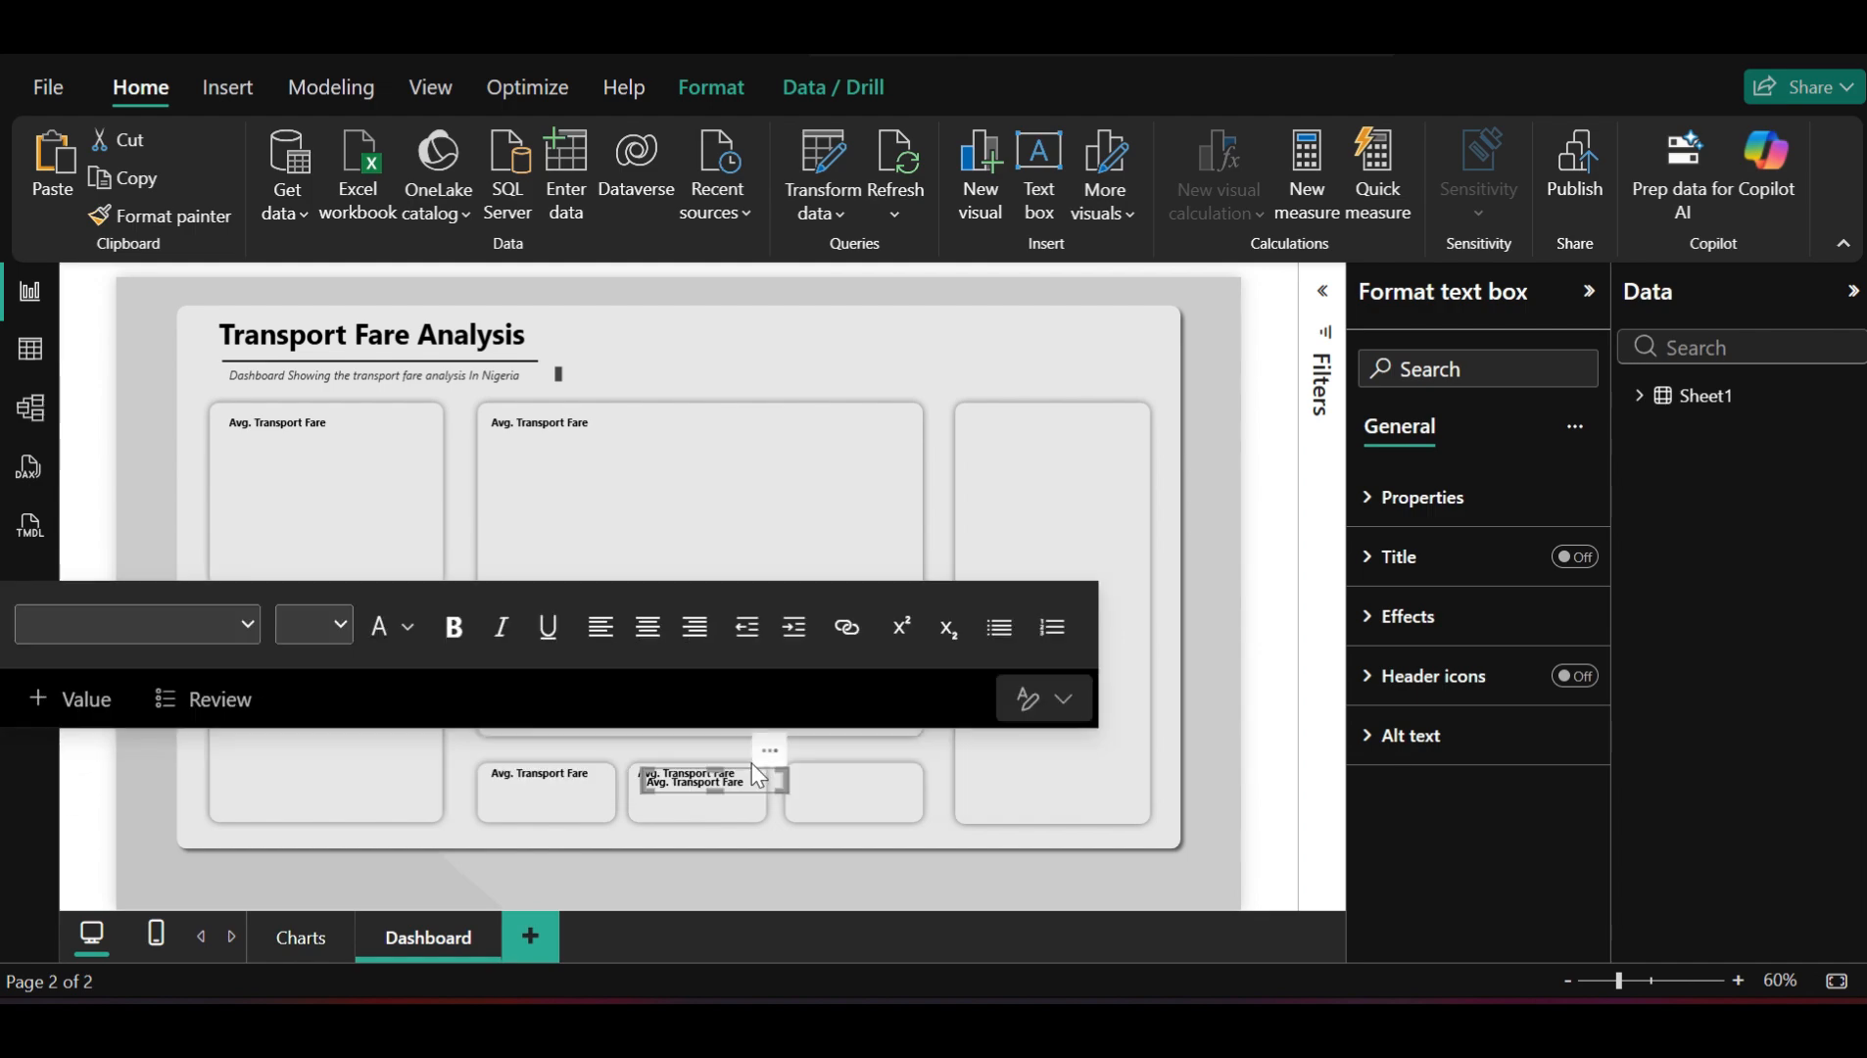
pyautogui.hotkey('ctrl', 'v')
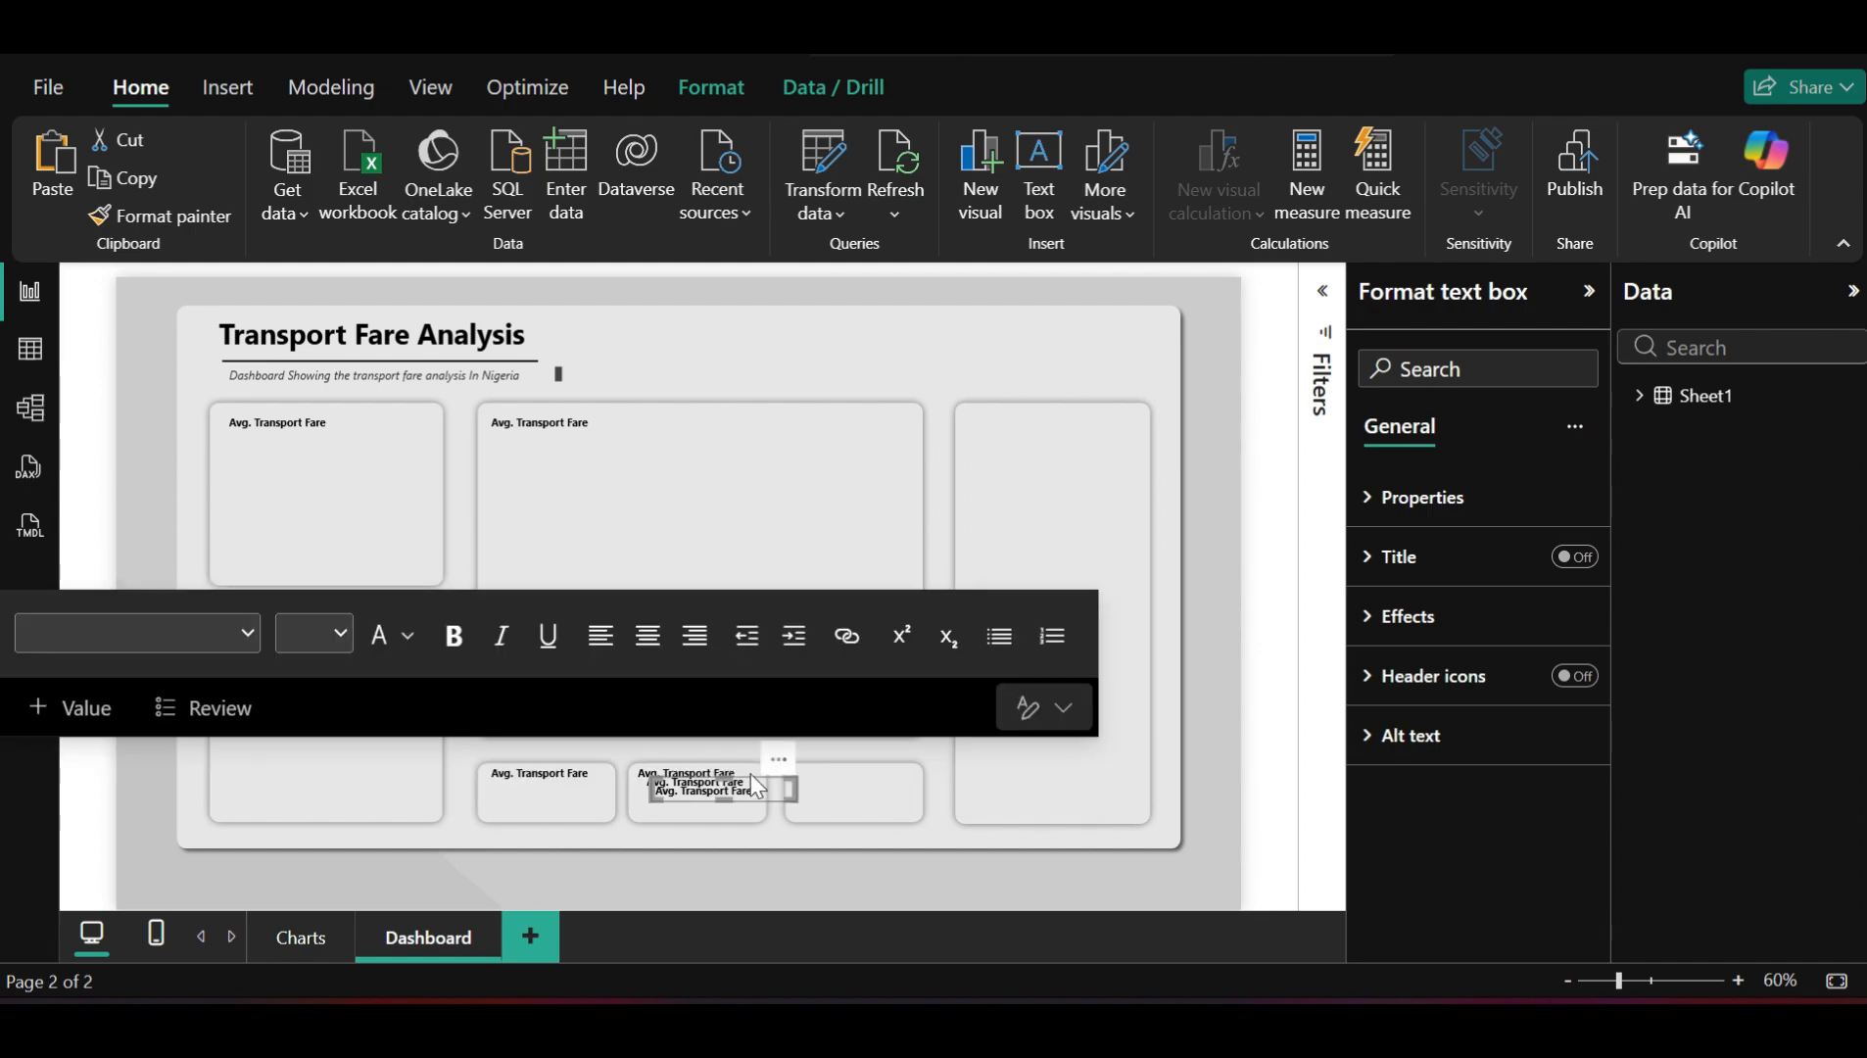
pyautogui.moveTo(750, 775); pyautogui.dragTo(885, 758)
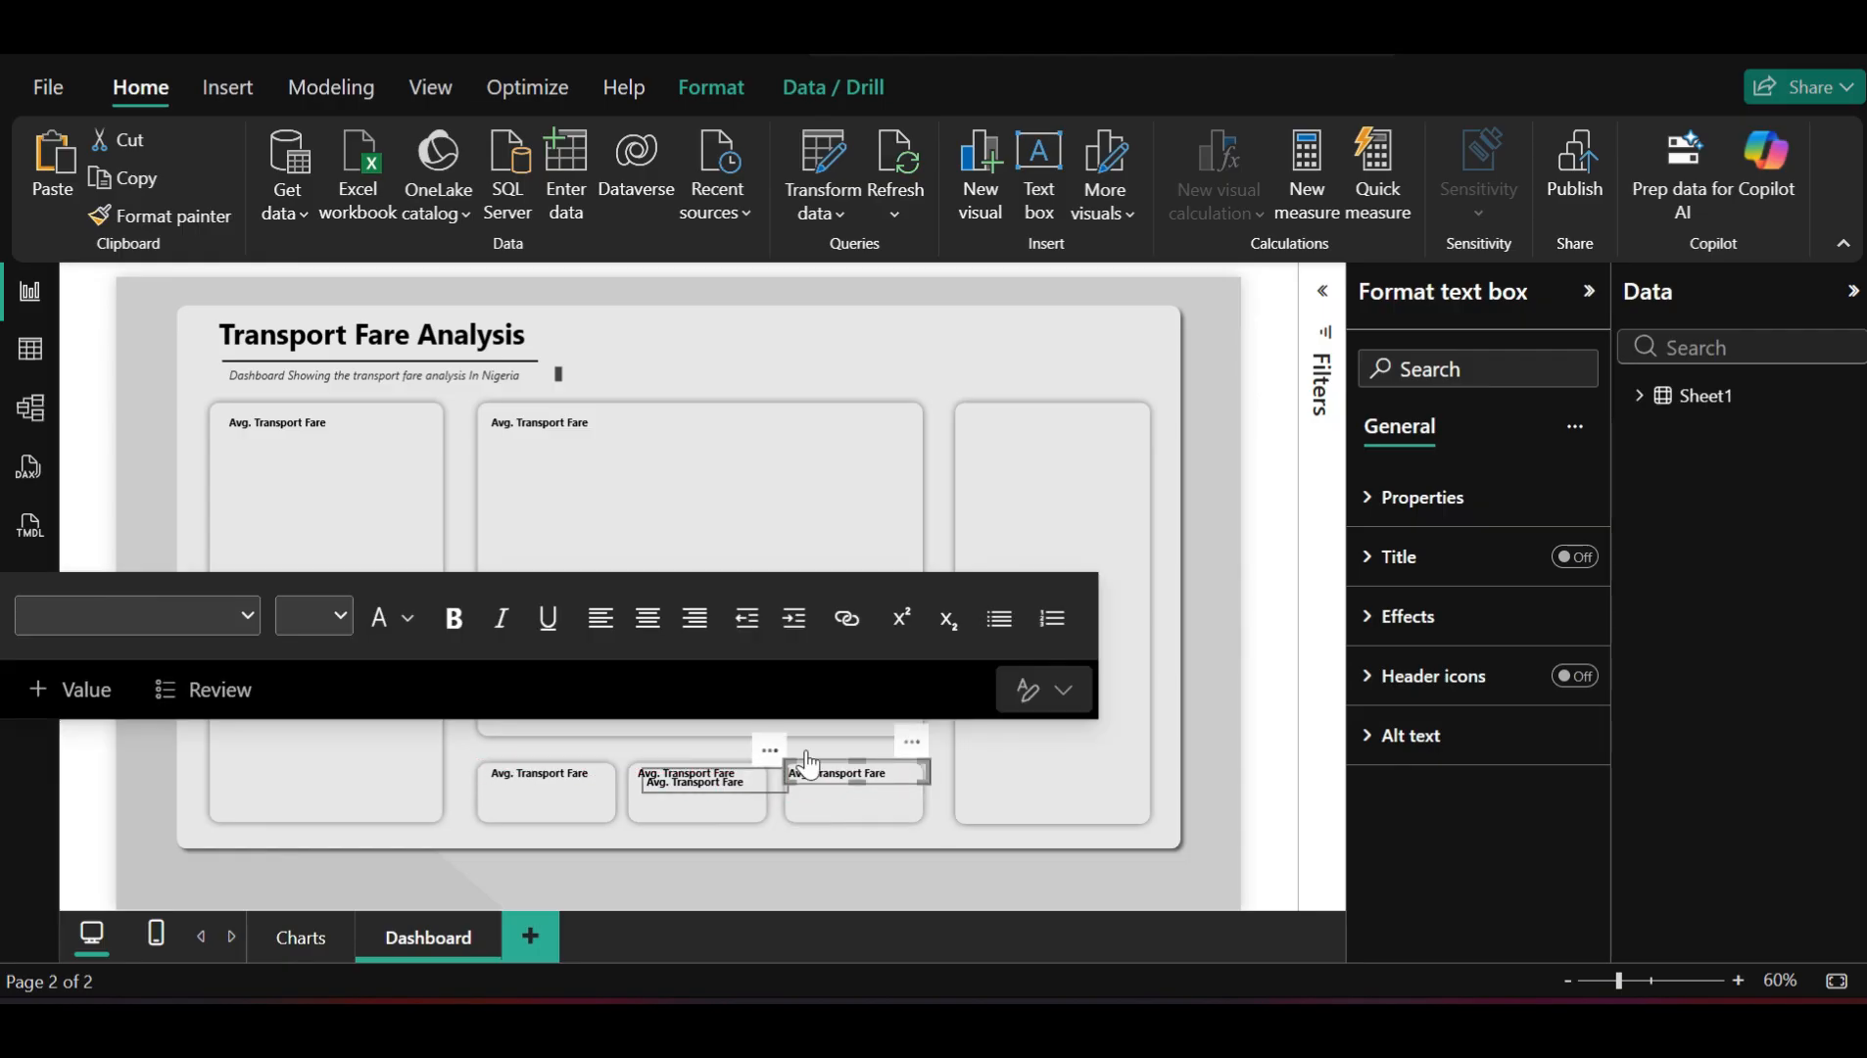
pyautogui.moveTo(746, 766); pyautogui.dragTo(1083, 406)
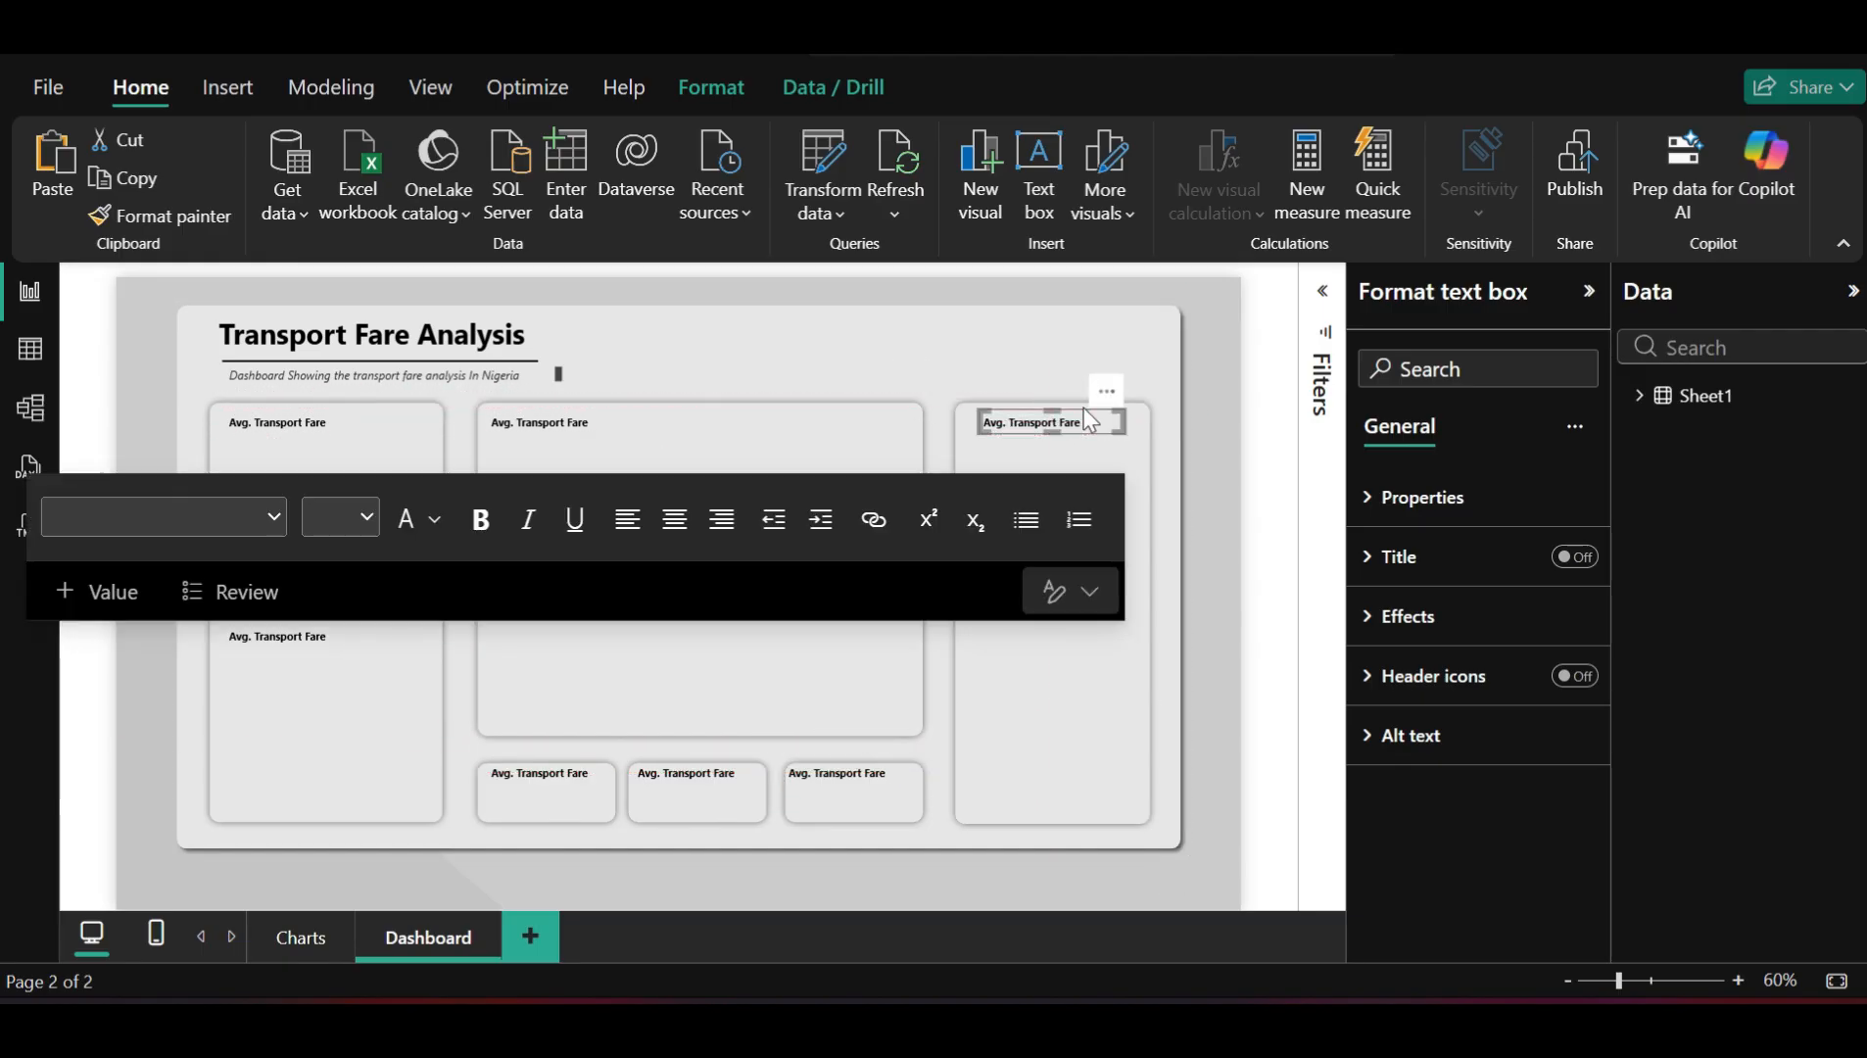
pyautogui.click(1255, 421)
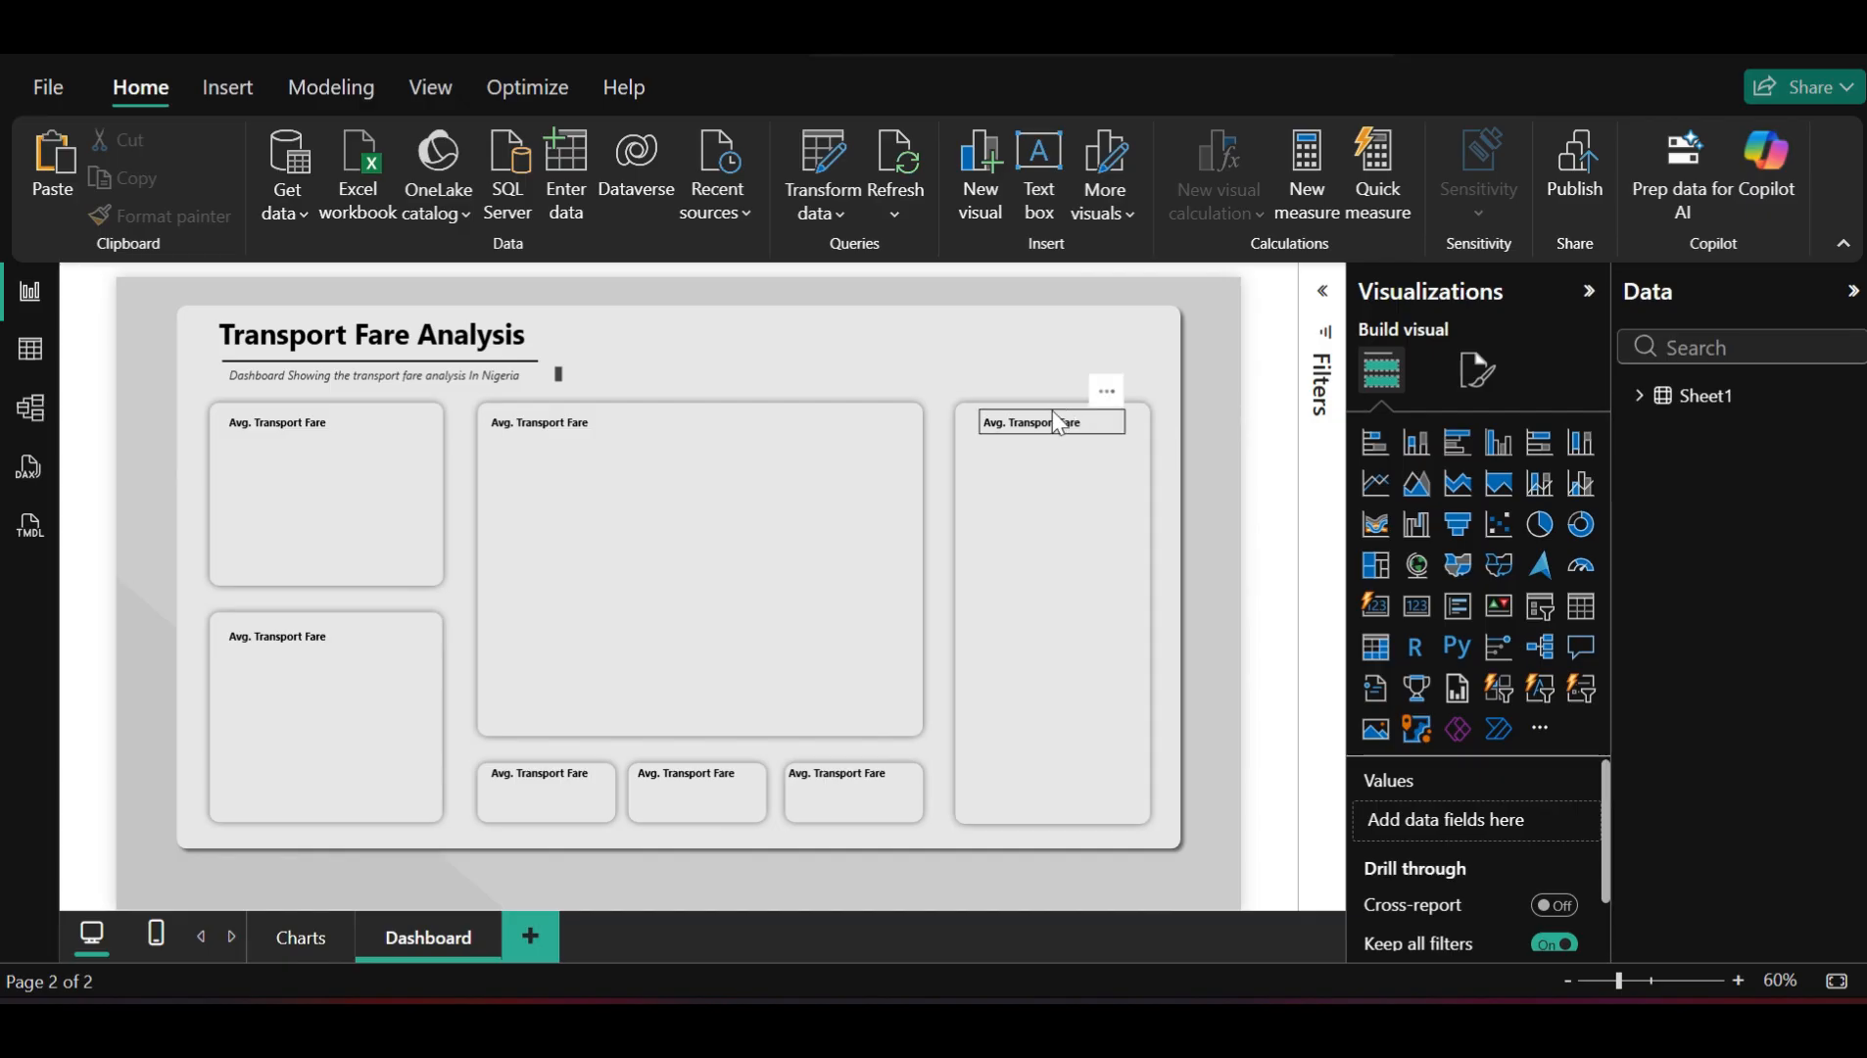
pyautogui.moveTo(1038, 409); pyautogui.dragTo(1041, 410)
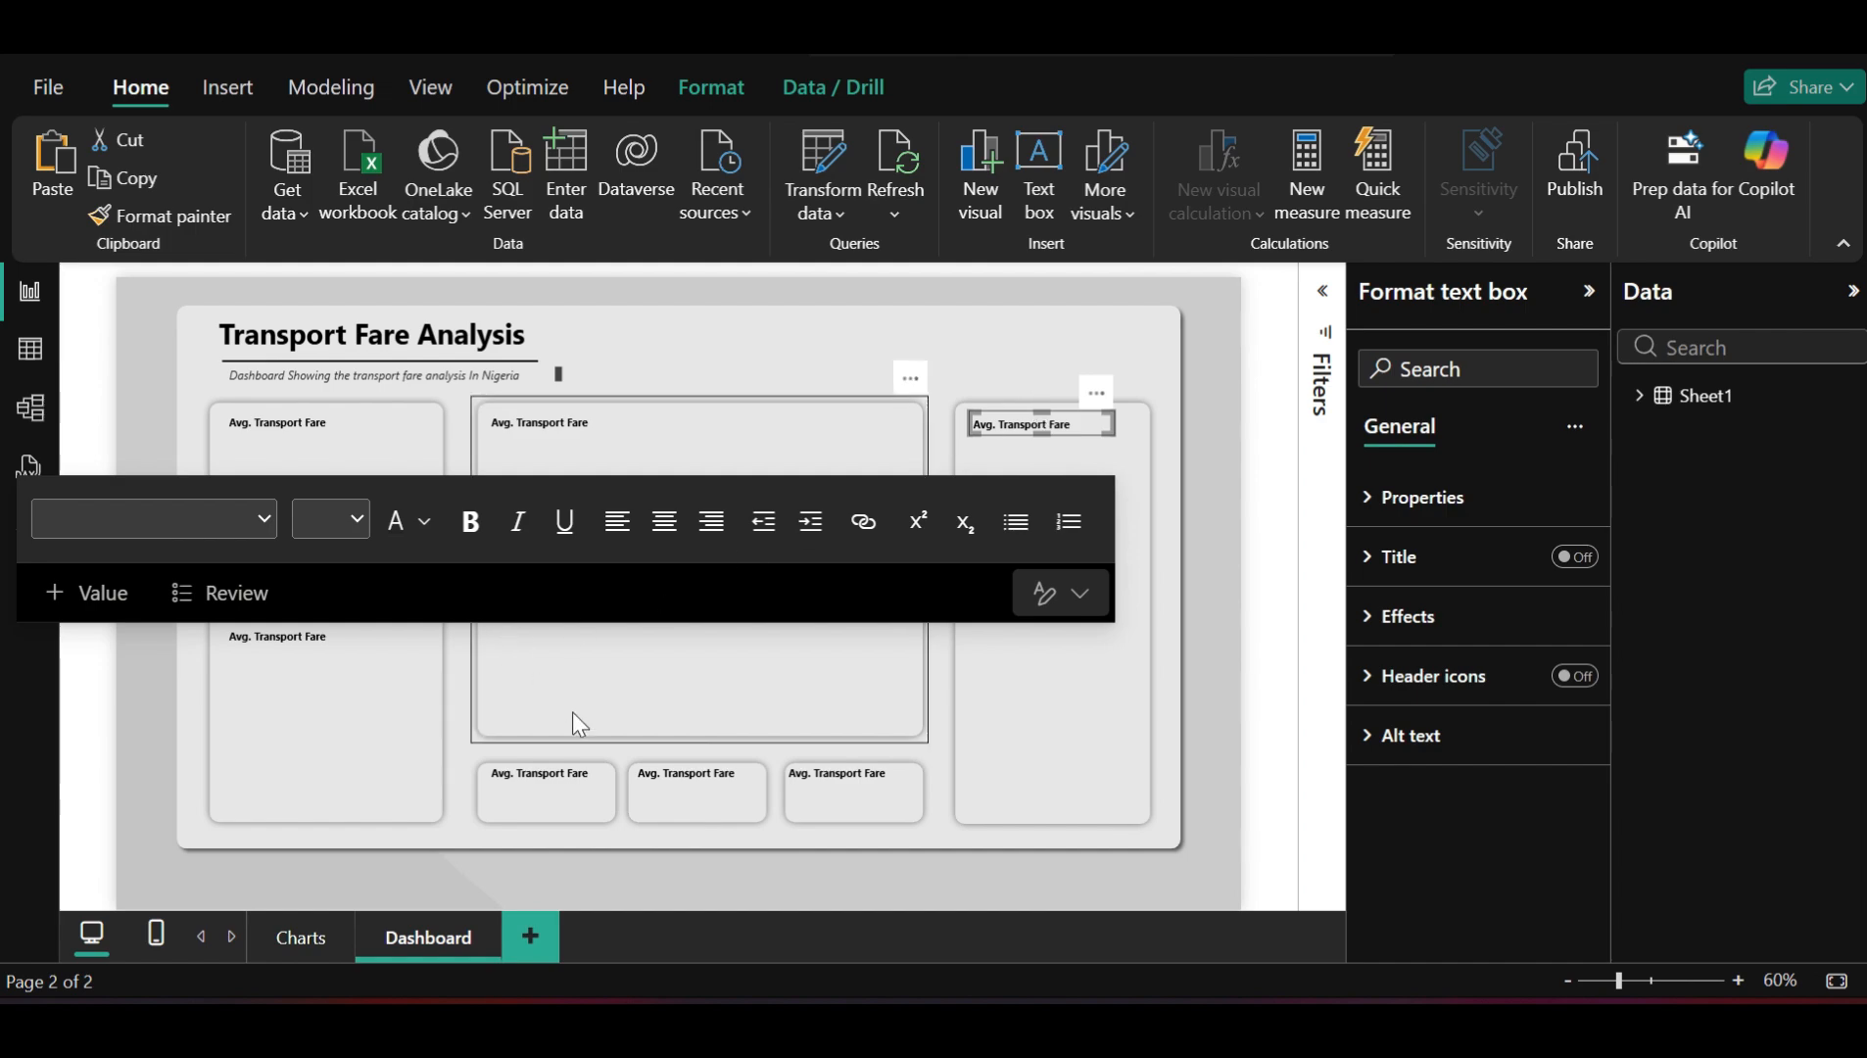
# Duplicate the first small card's label and place the copy below the main background panel, near its lower-right corner
pyautogui.click(573, 774)
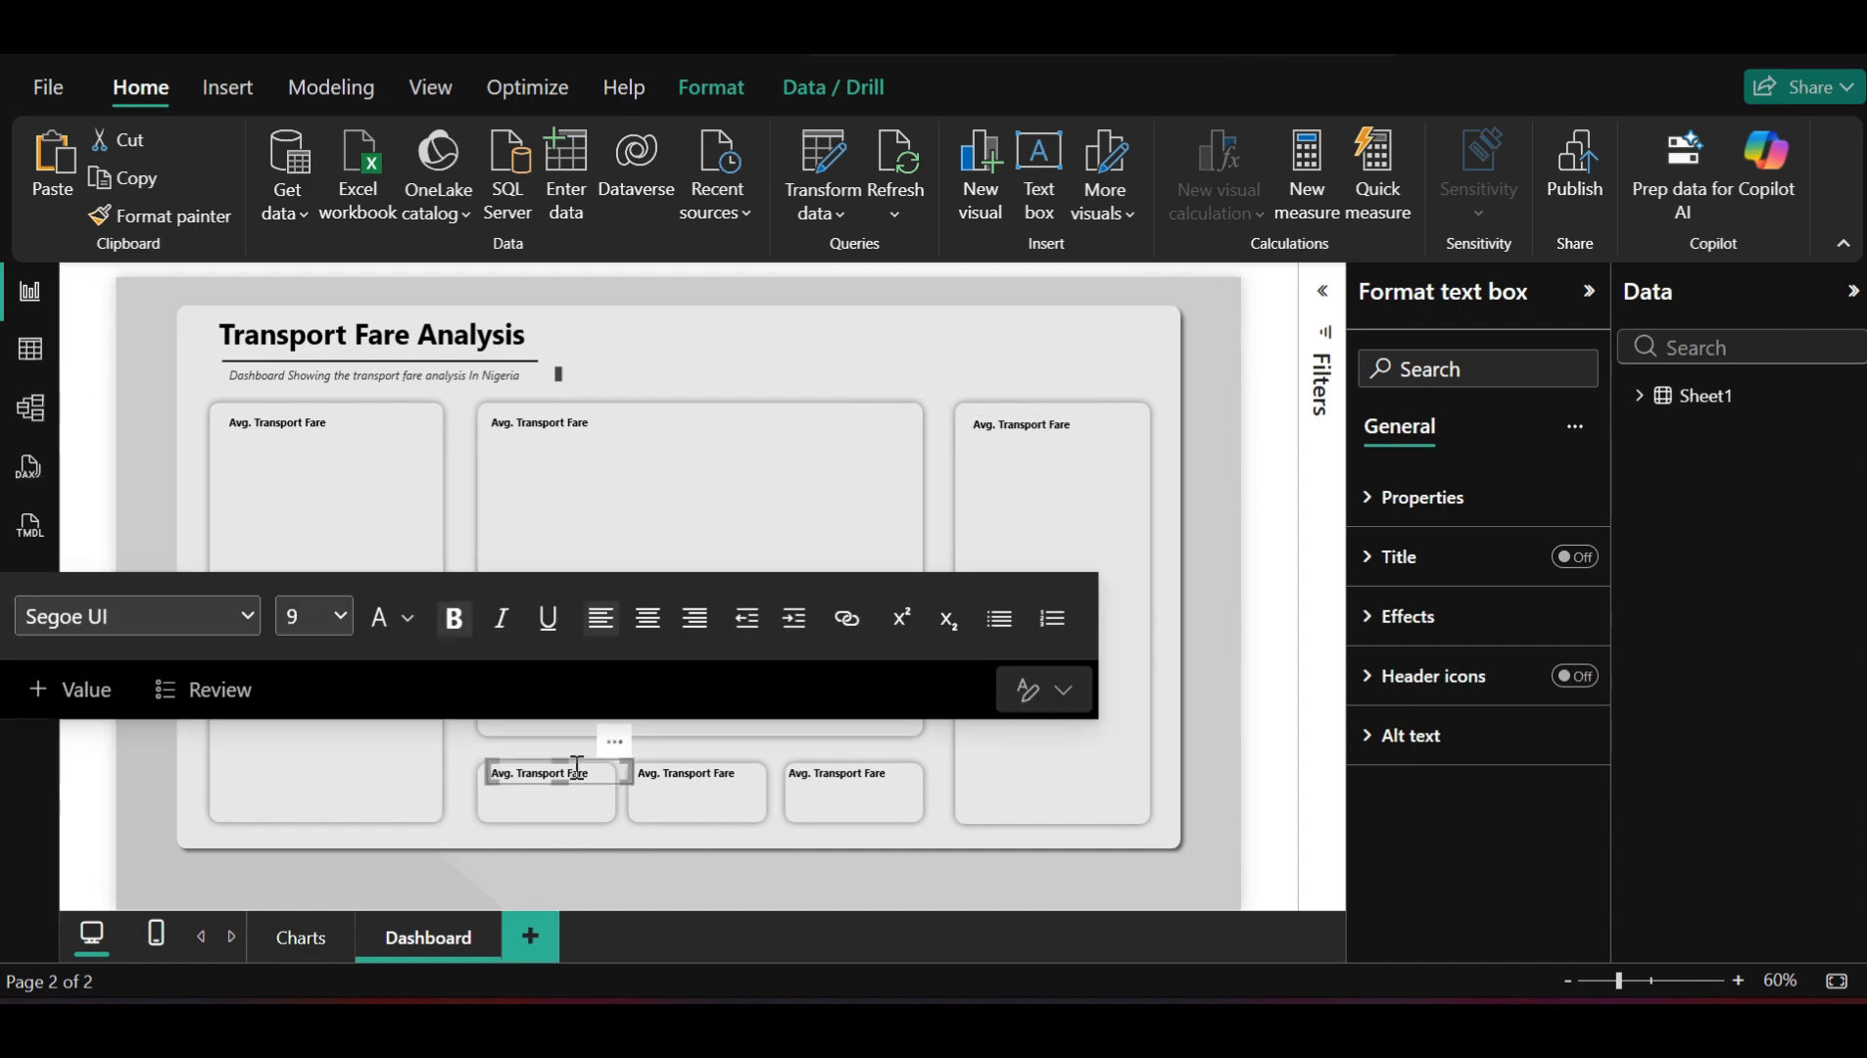
pyautogui.click(581, 763)
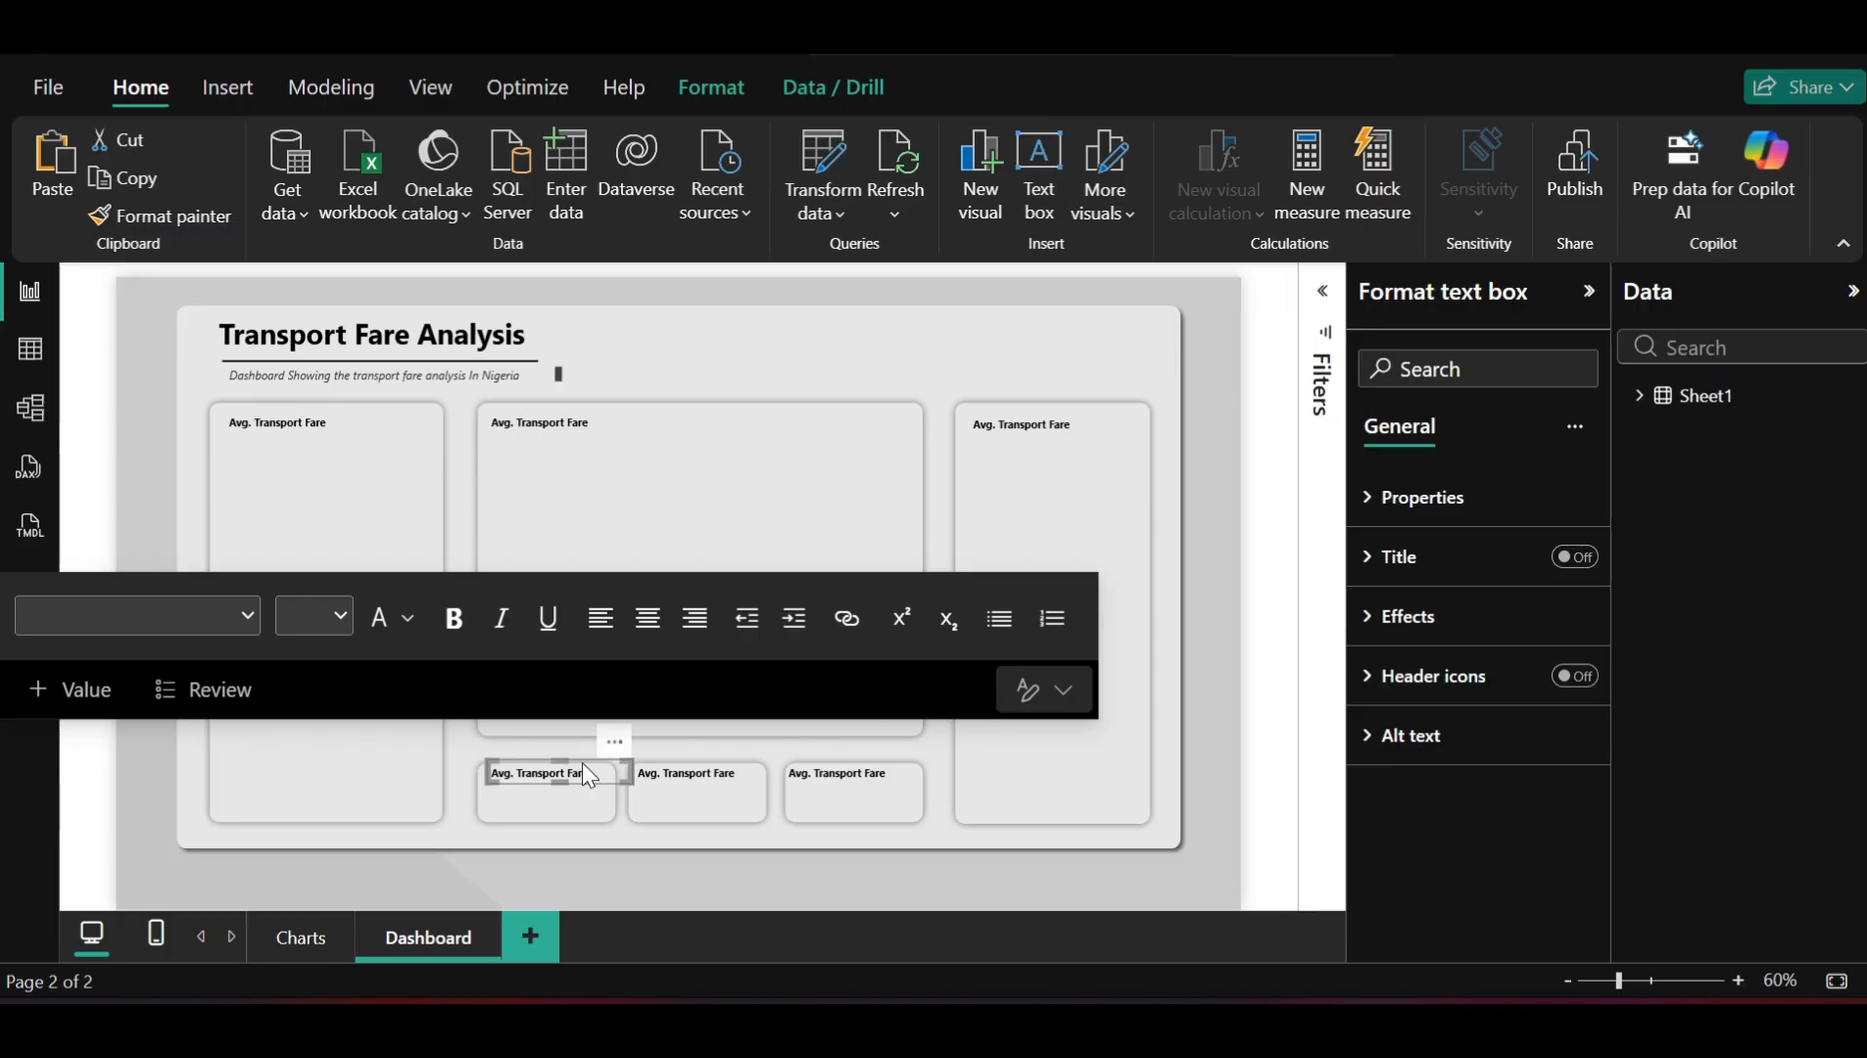
pyautogui.hotkey('ctrl', 'c')
pyautogui.hotkey('ctrl', 'v')
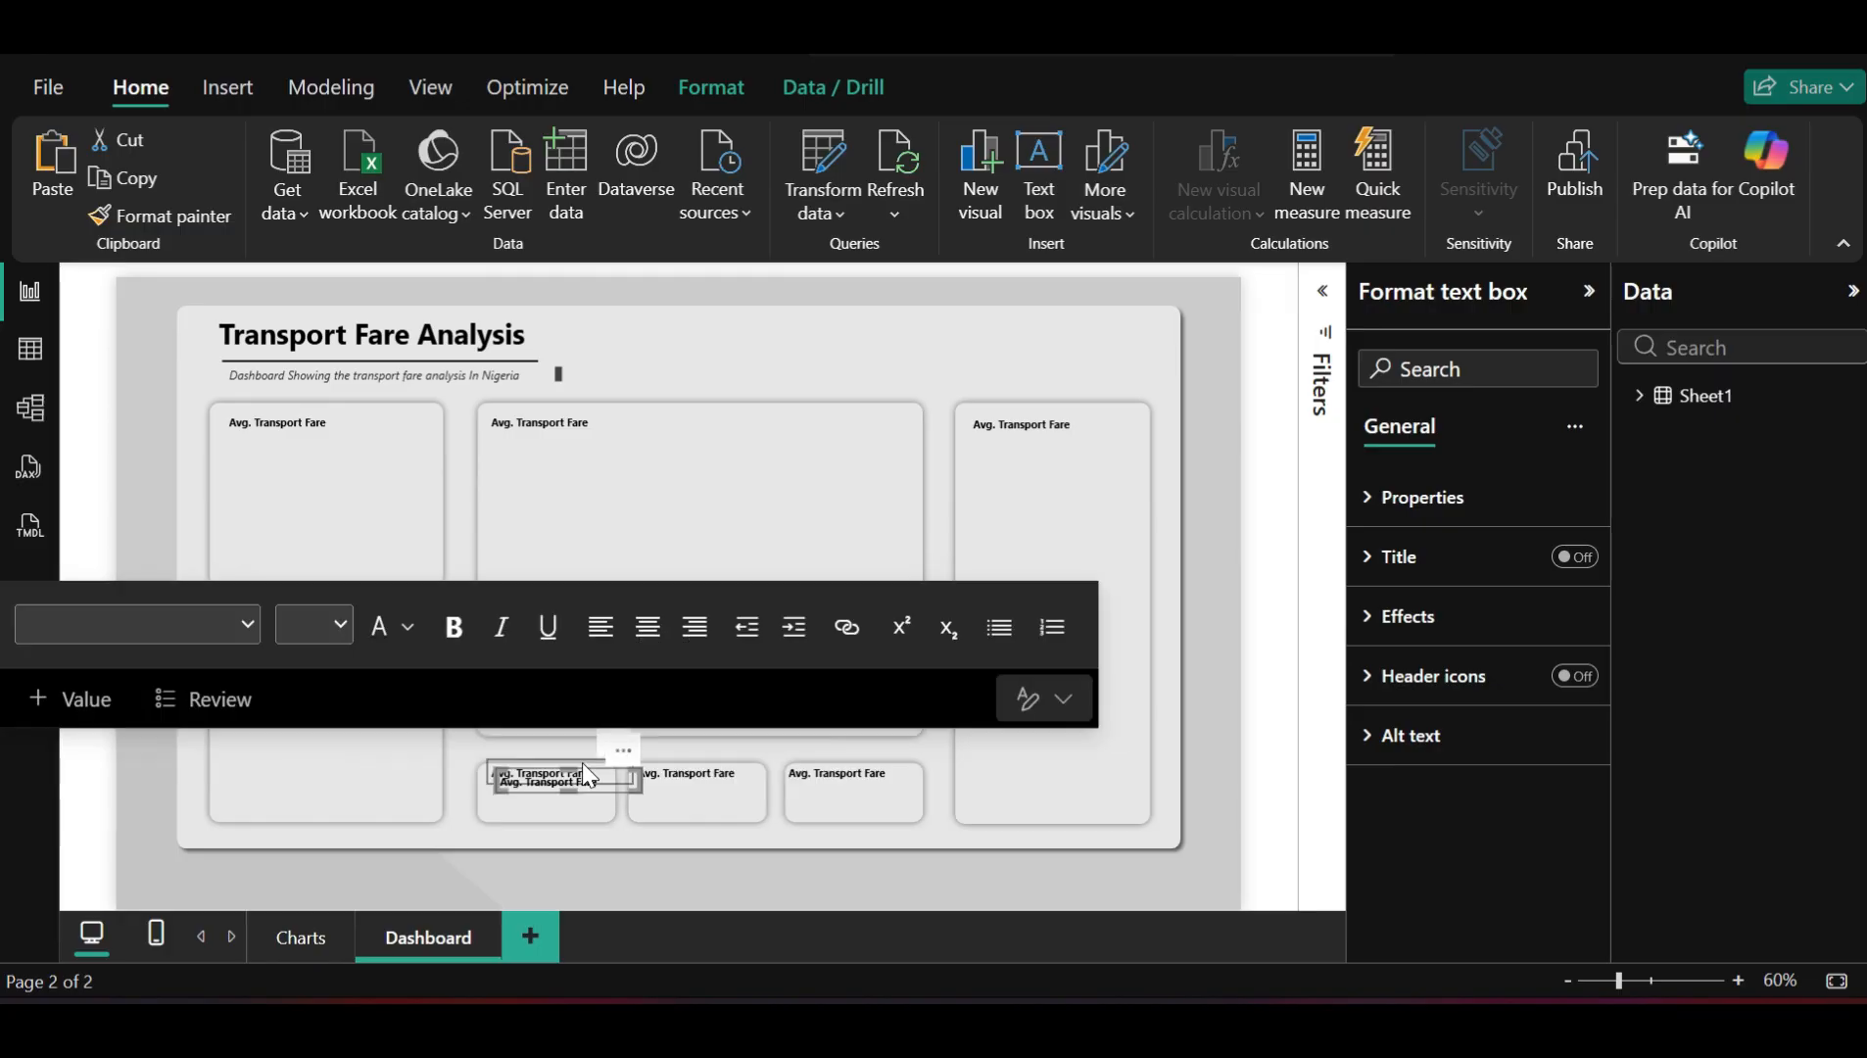
pyautogui.moveTo(591, 767); pyautogui.dragTo(1103, 860)
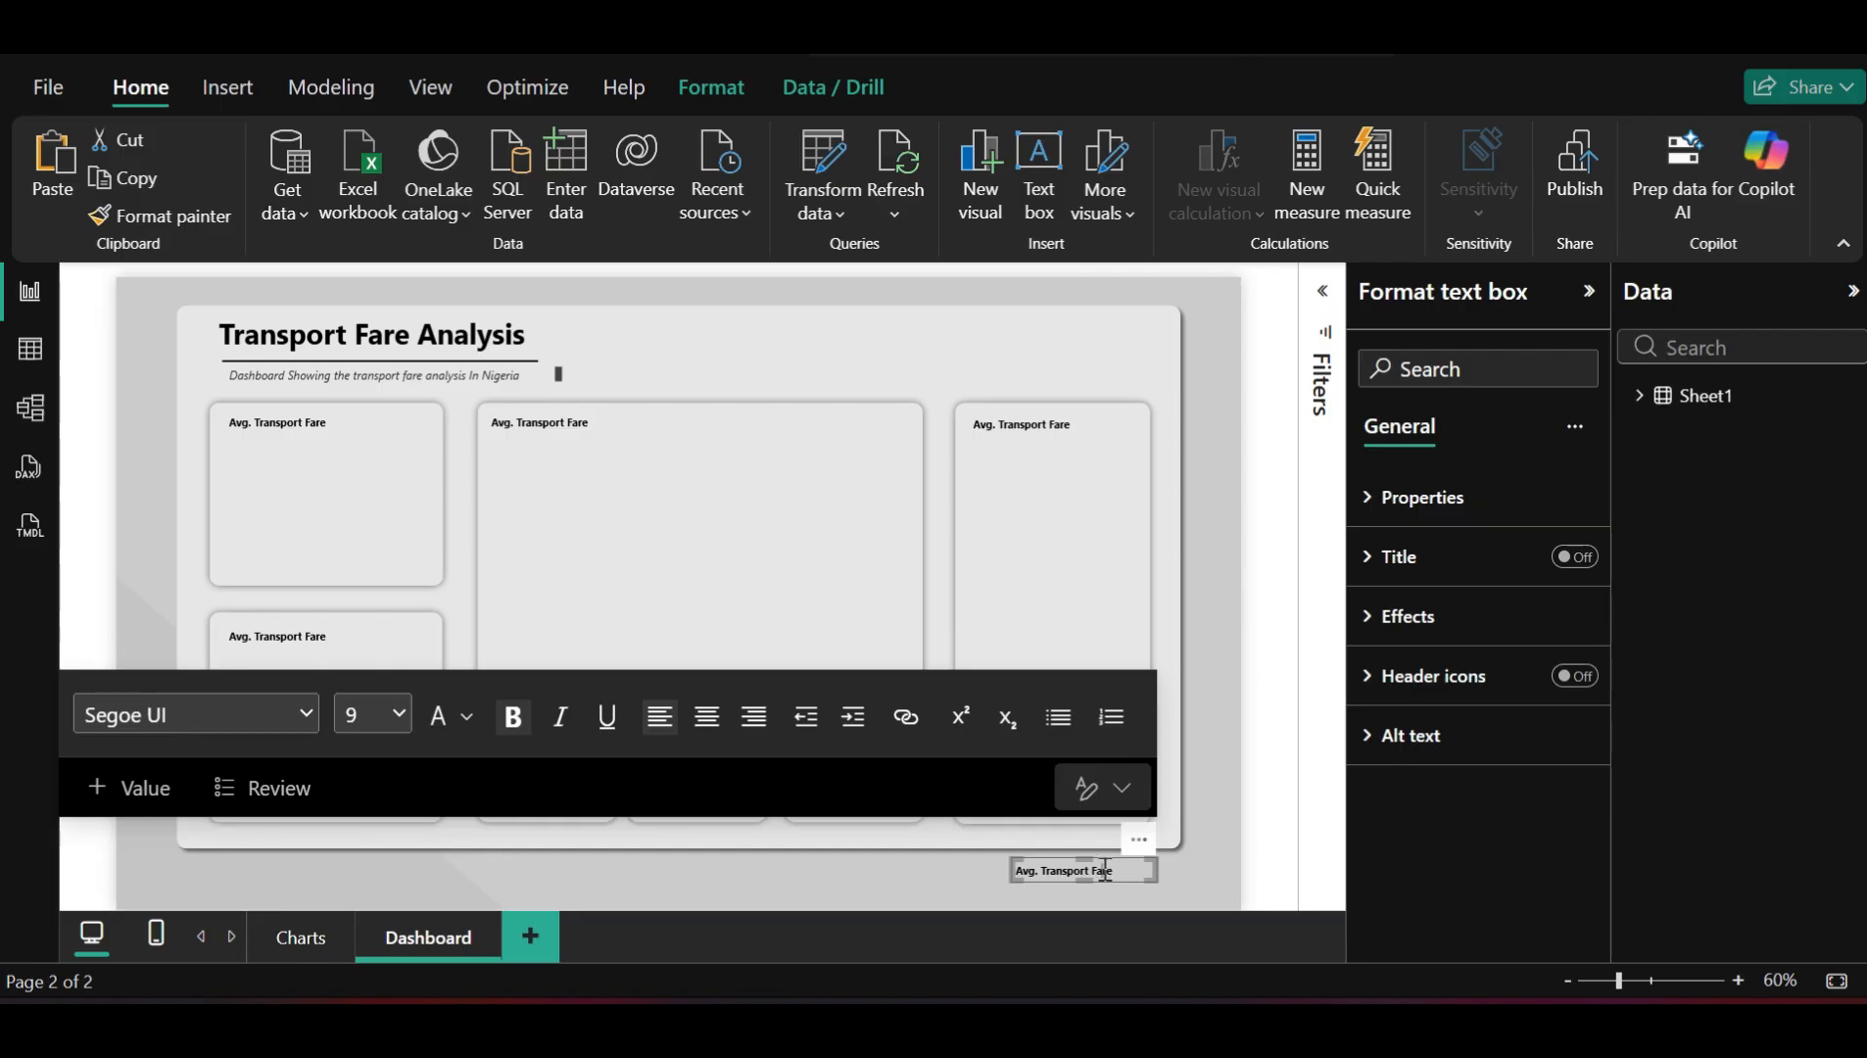
# Replace the text of the label copy below the panel with the author's name
pyautogui.tripleClick(1105, 870)
pyautogui.press('BackSpace')
pyautogui.write('Oluwafeyidunminiin')
pyautogui.write('u')
pyautogui.click(1271, 848)
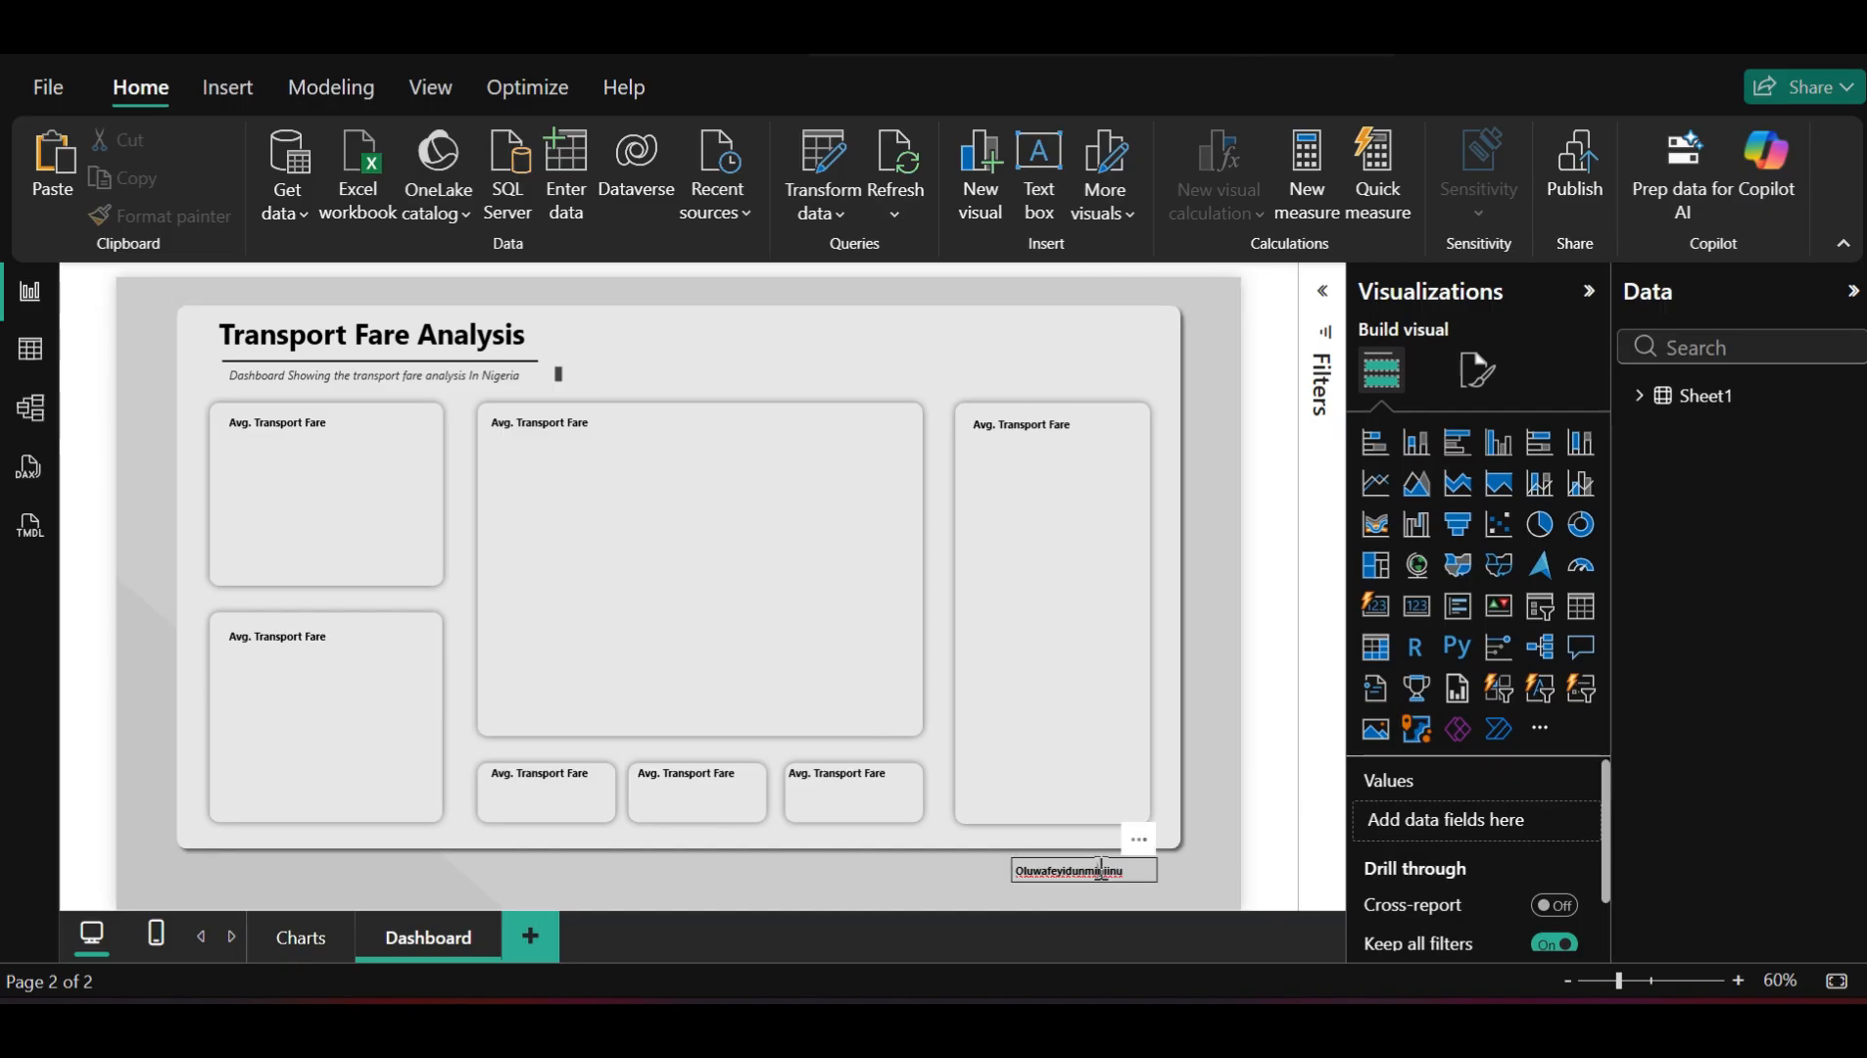
# Remove the bold formatting from the author's name and set its font color to gray
pyautogui.doubleClick(1100, 869)
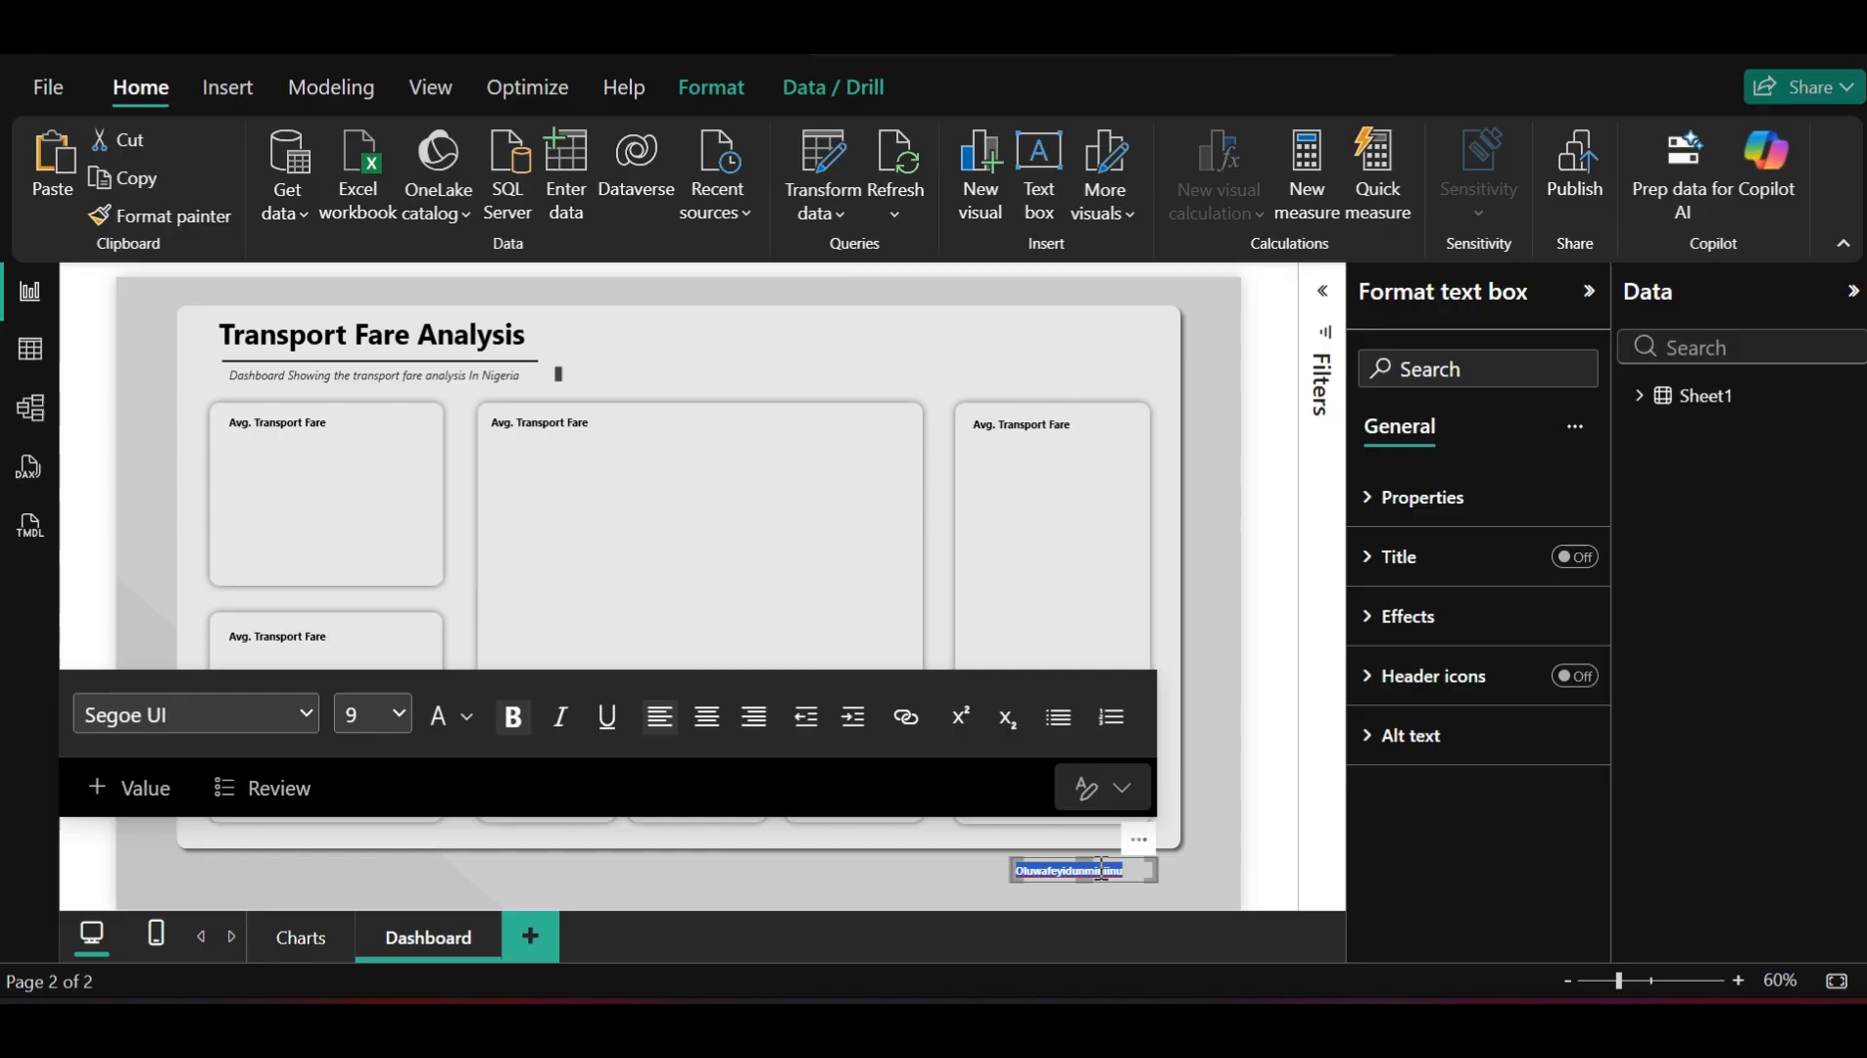
pyautogui.click(512, 720)
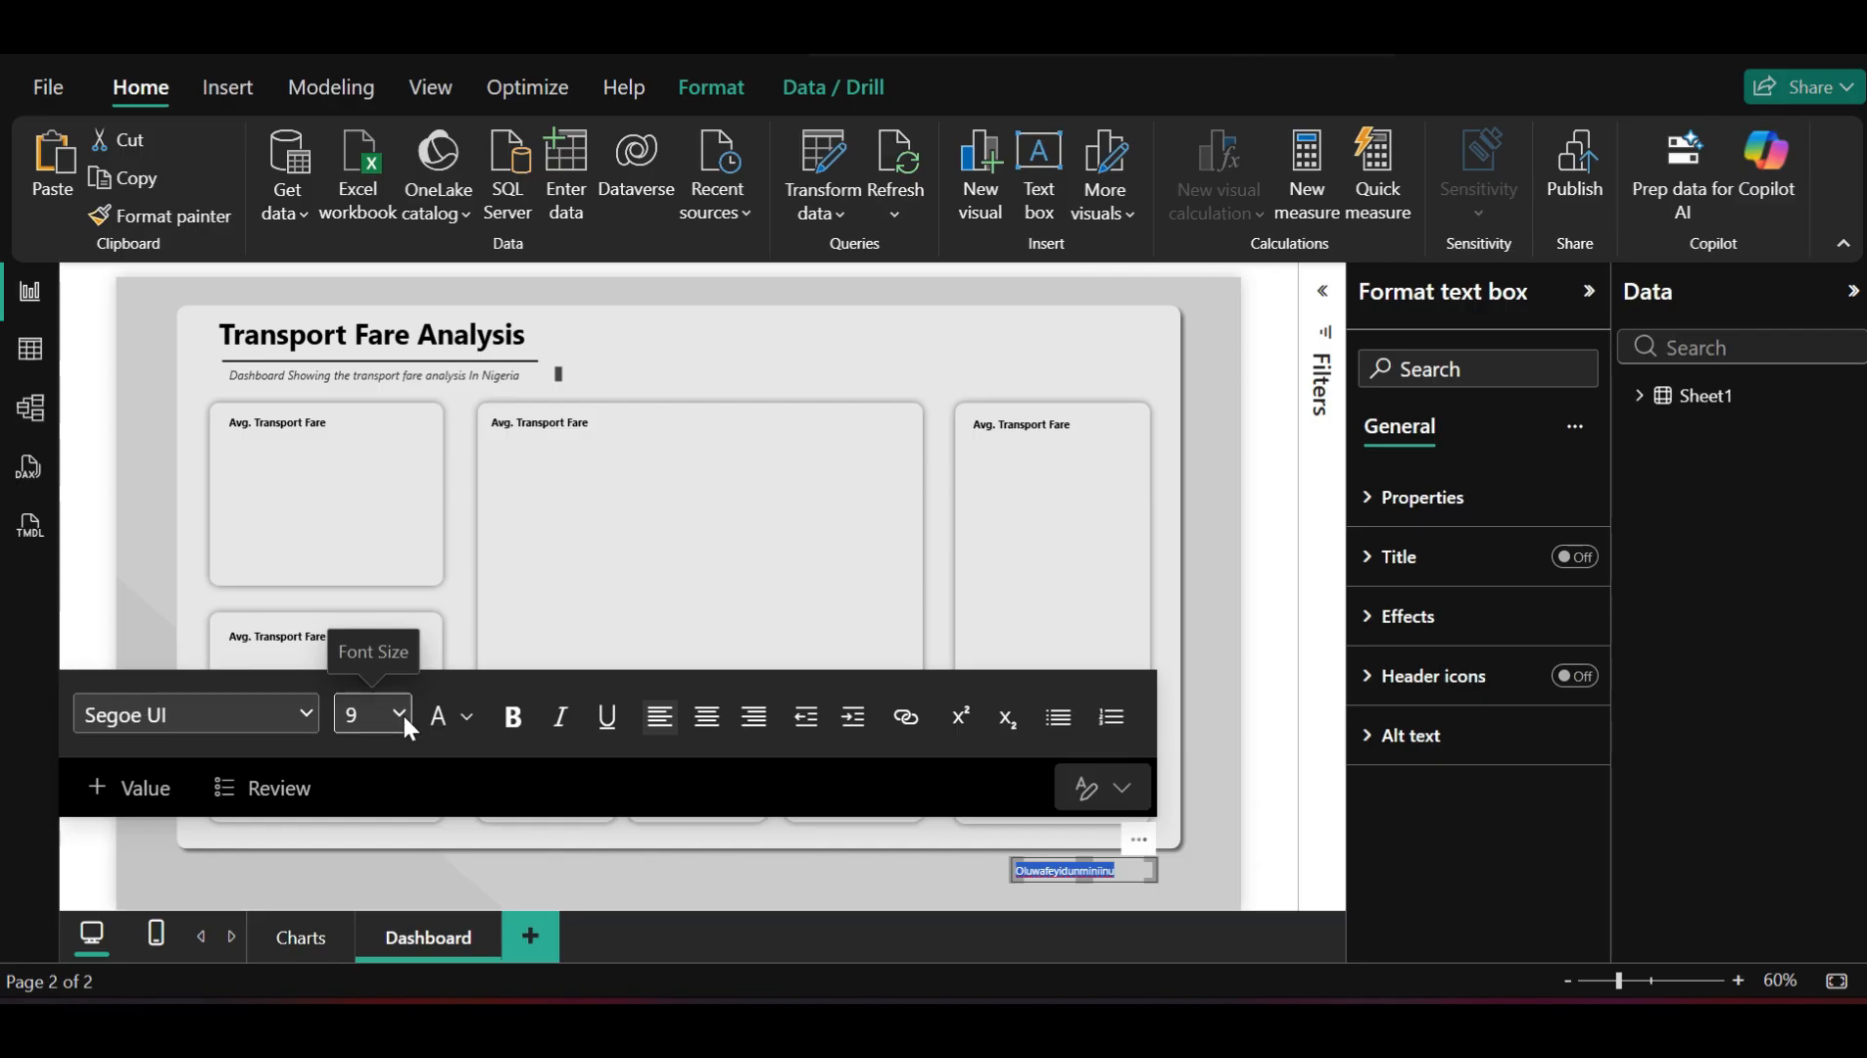
pyautogui.click(469, 720)
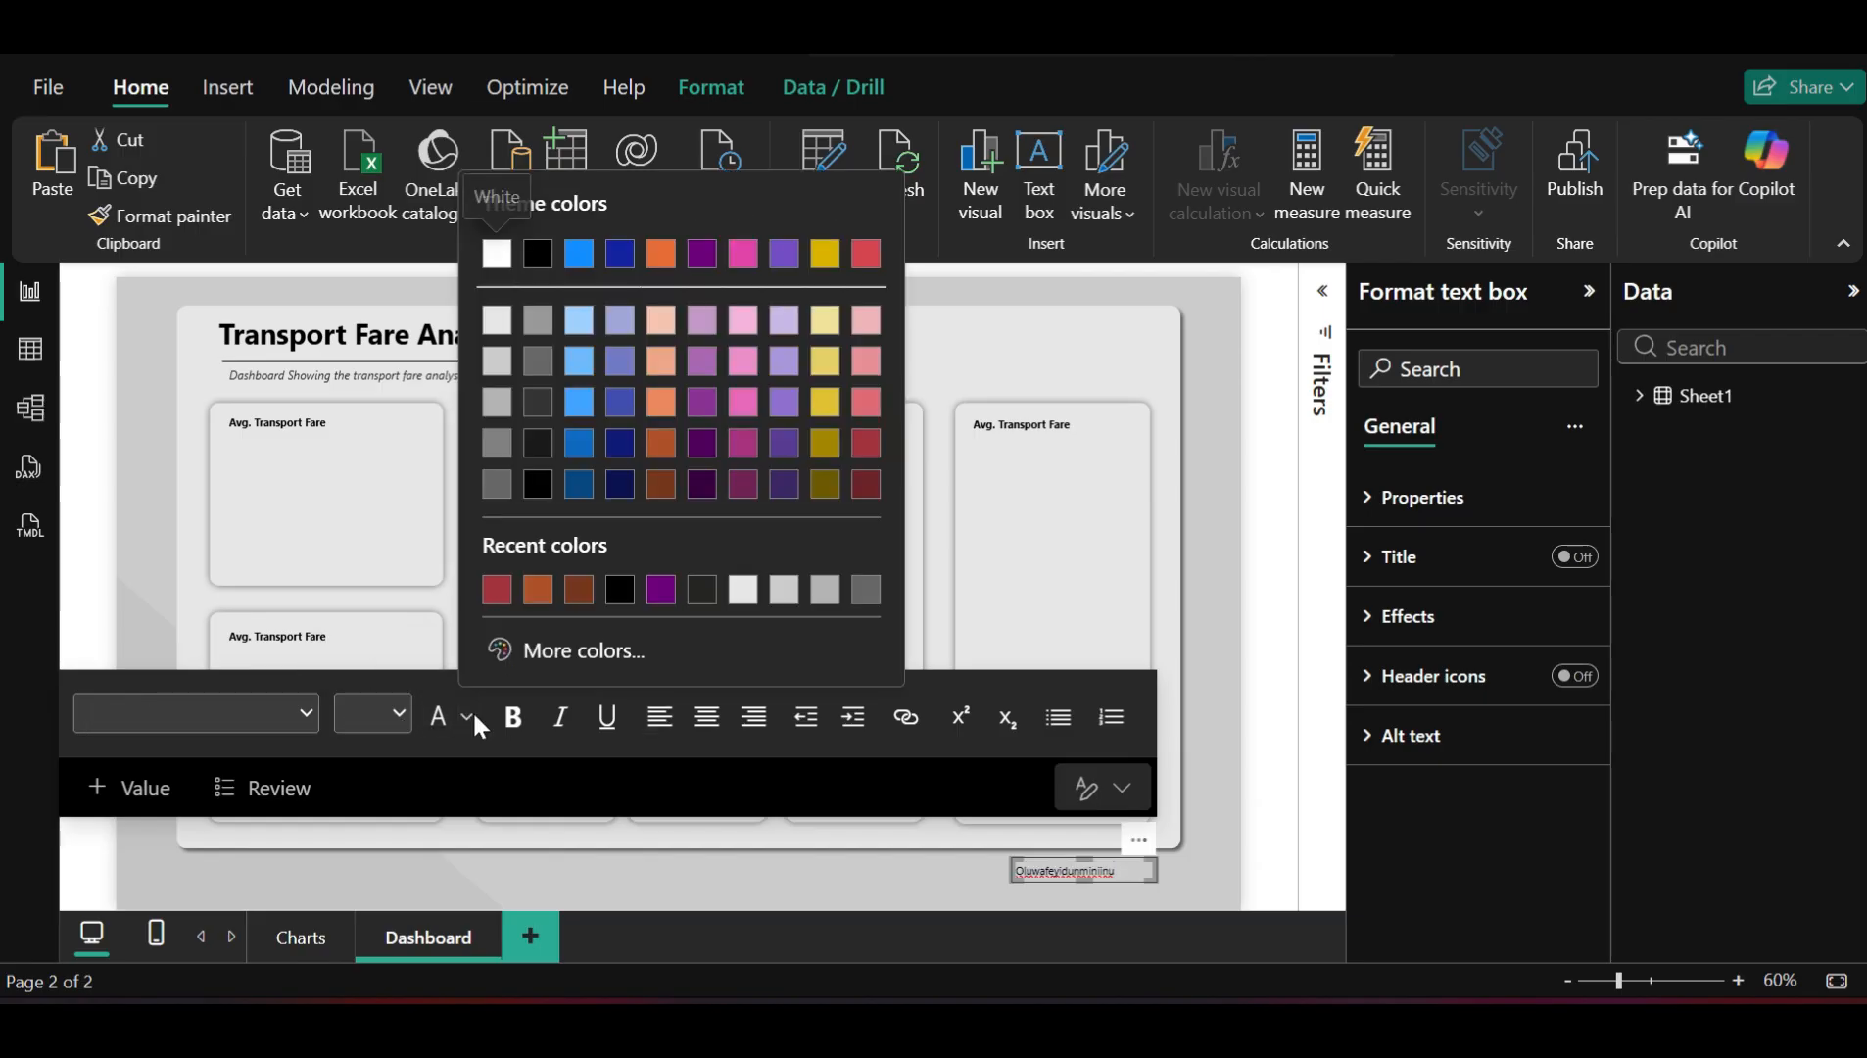
pyautogui.click(546, 375)
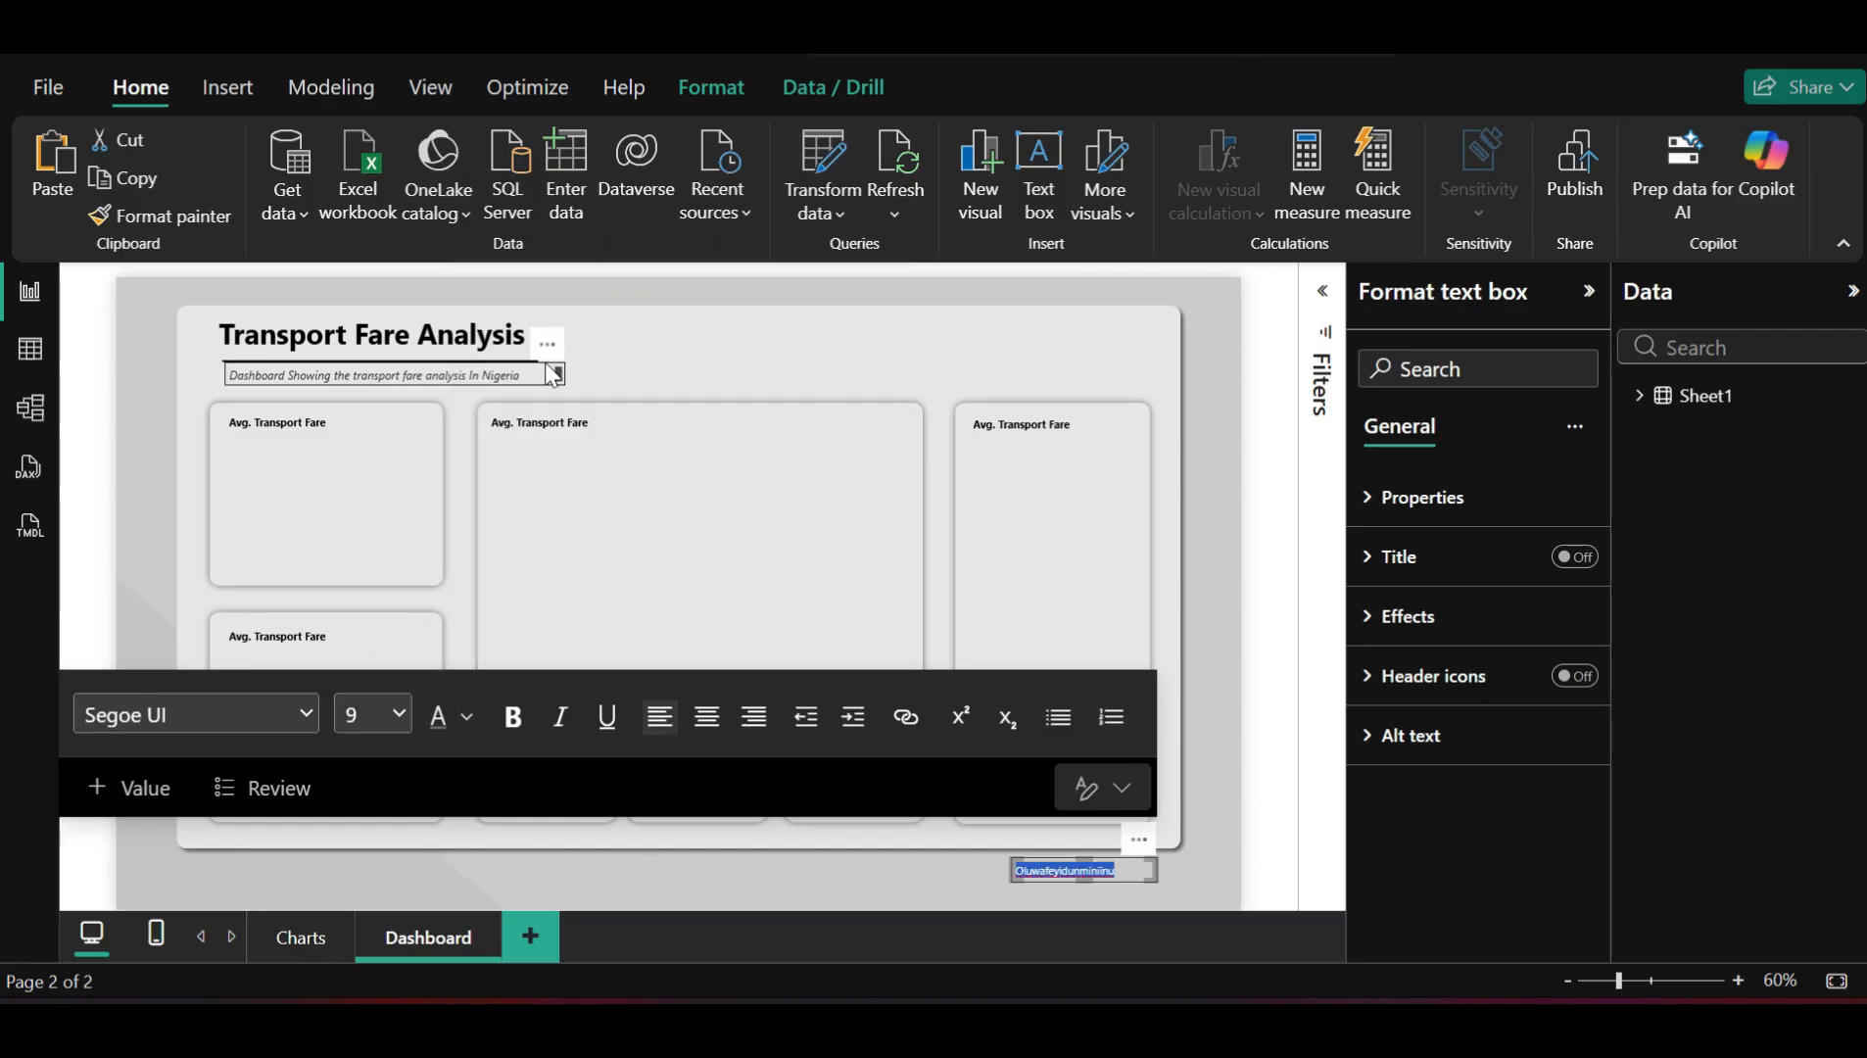
pyautogui.click(1284, 635)
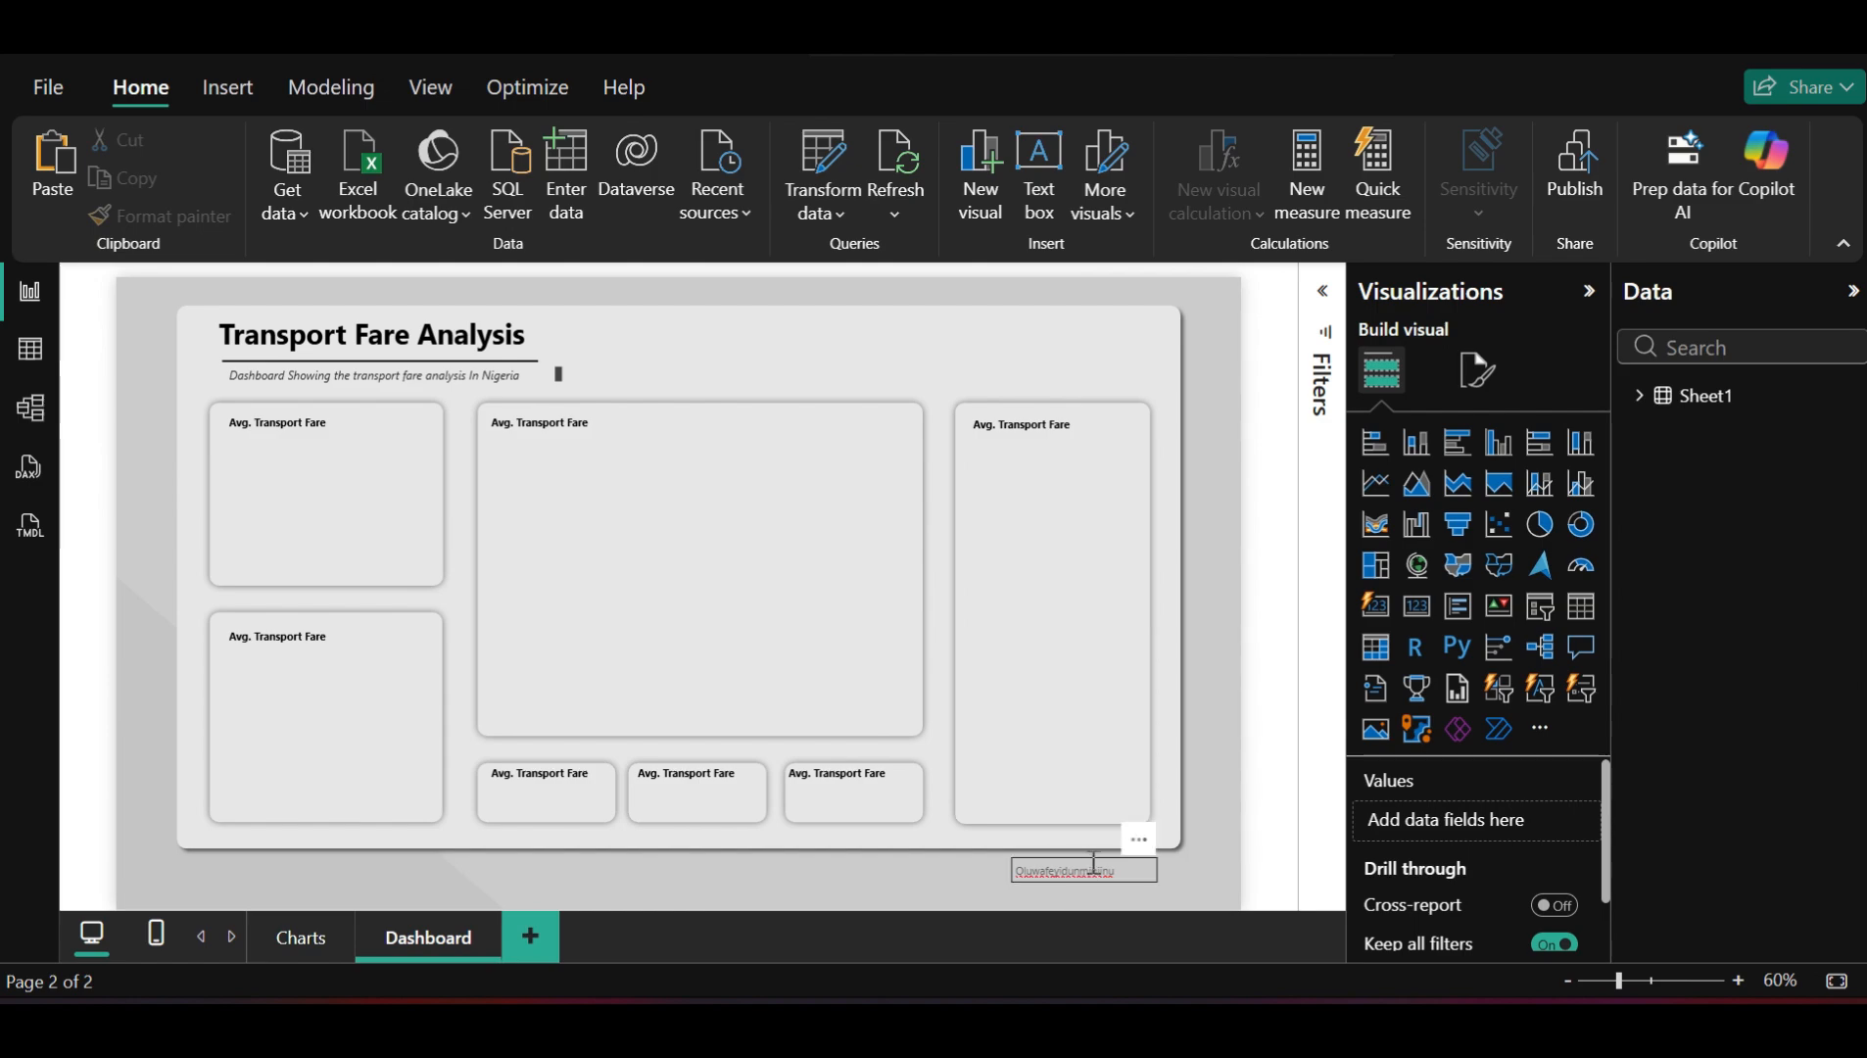
# Narrow the author text box to fit its text and shift it toward the page's right edge
pyautogui.click(1156, 871)
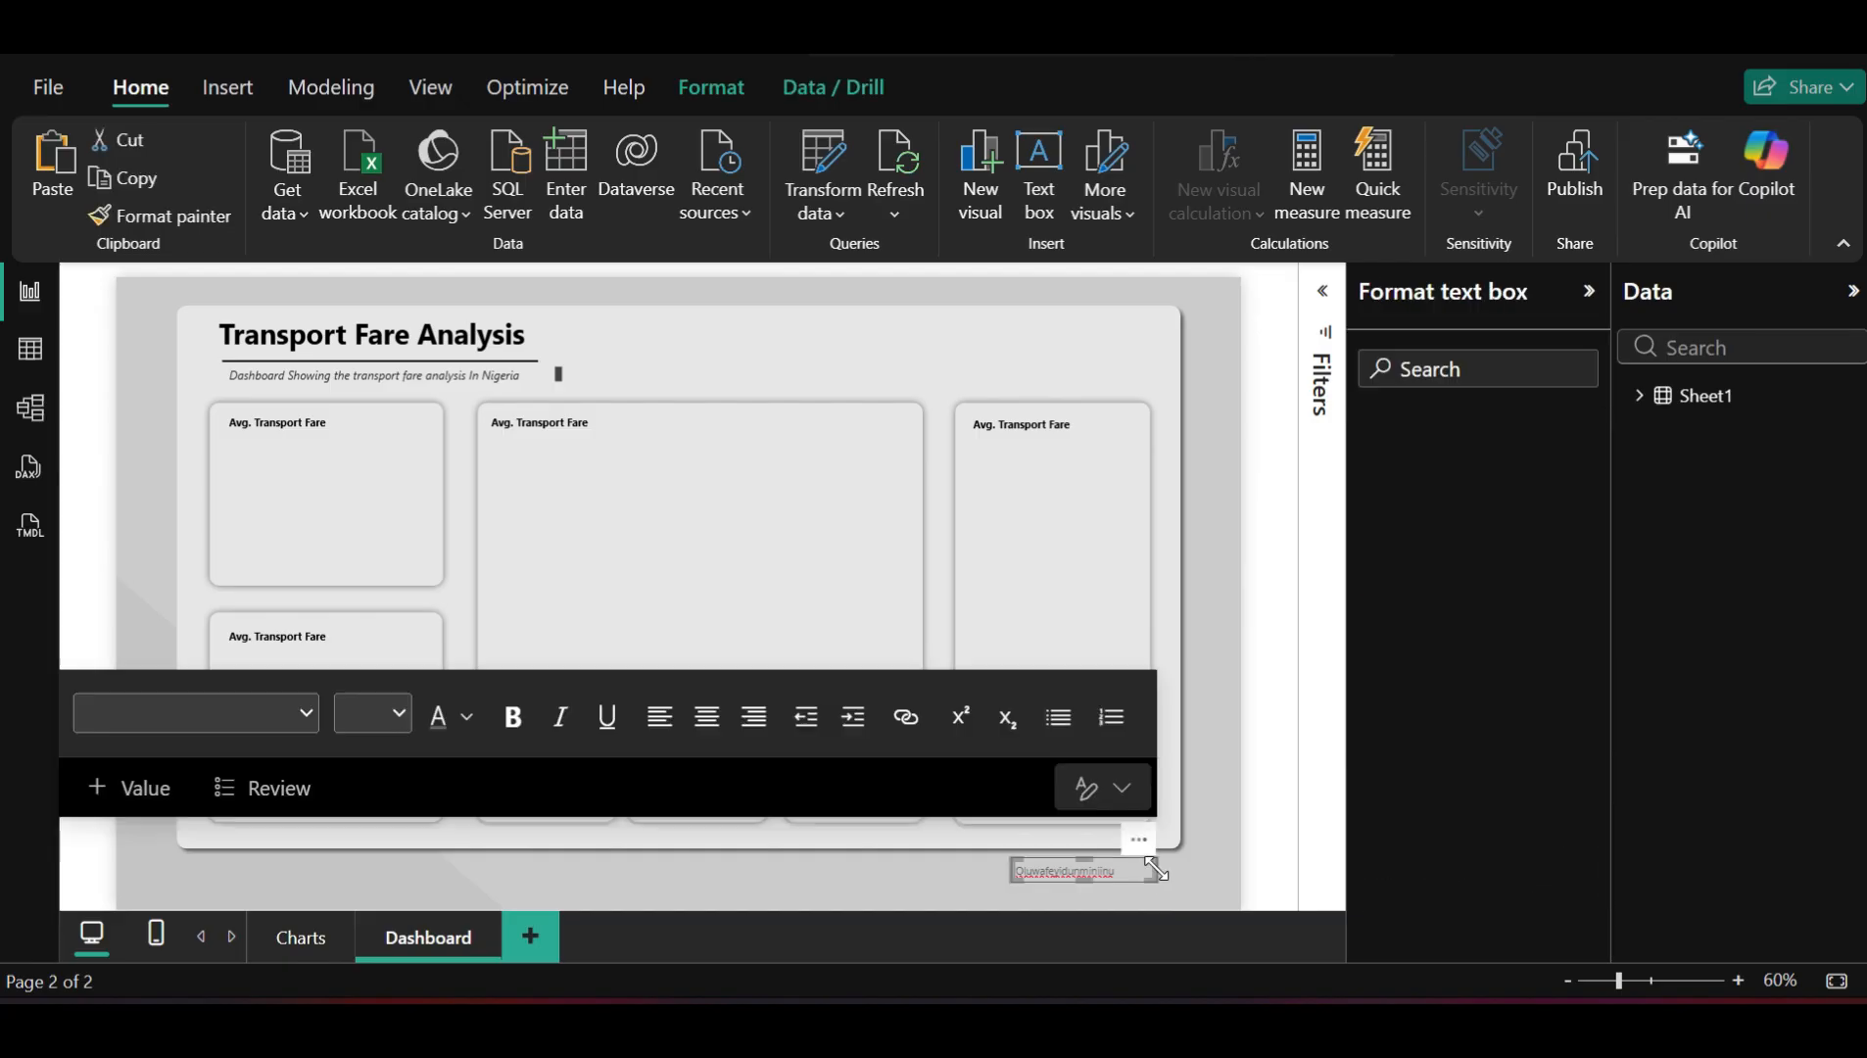
pyautogui.moveTo(1156, 867)
pyautogui.mouseDown()
pyautogui.moveTo(1110, 872)
pyautogui.moveTo(1126, 875)
pyautogui.mouseUp()
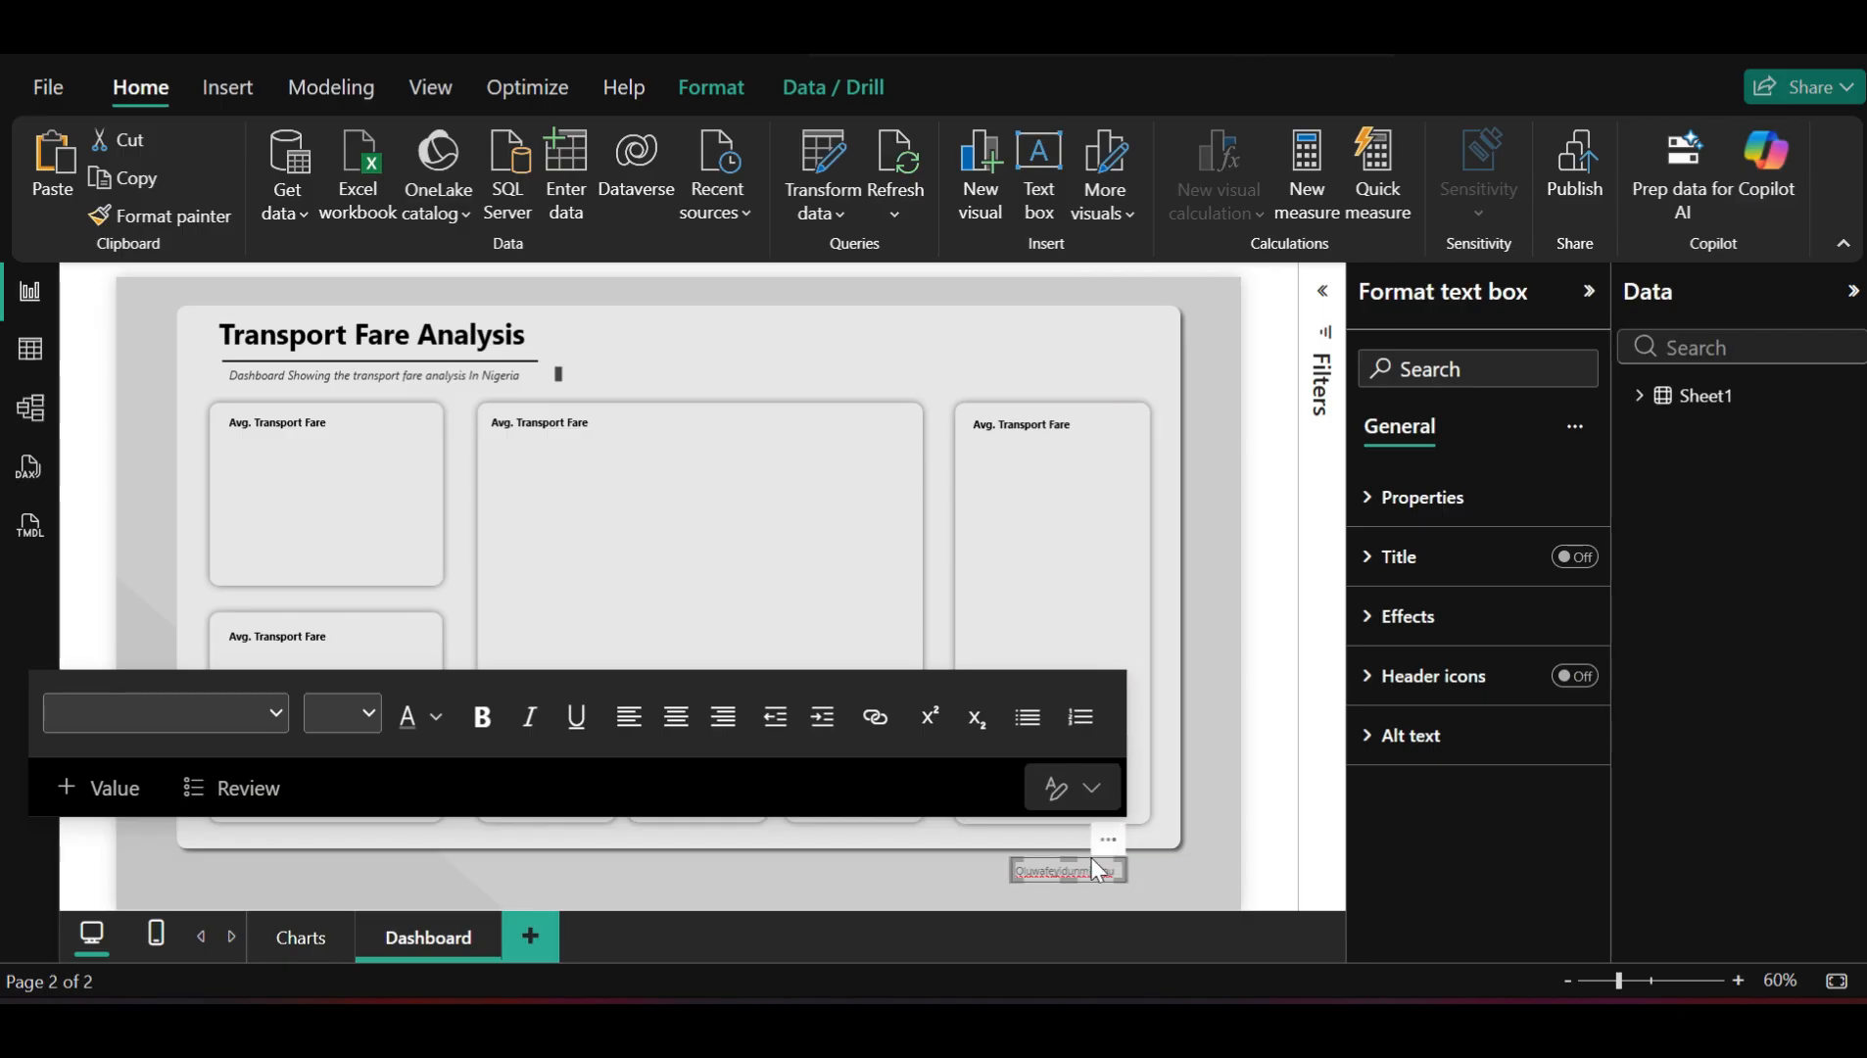
pyautogui.moveTo(1095, 858)
pyautogui.mouseDown()
pyautogui.moveTo(1140, 858)
pyautogui.moveTo(1124, 823)
pyautogui.moveTo(1120, 859)
pyautogui.mouseUp()
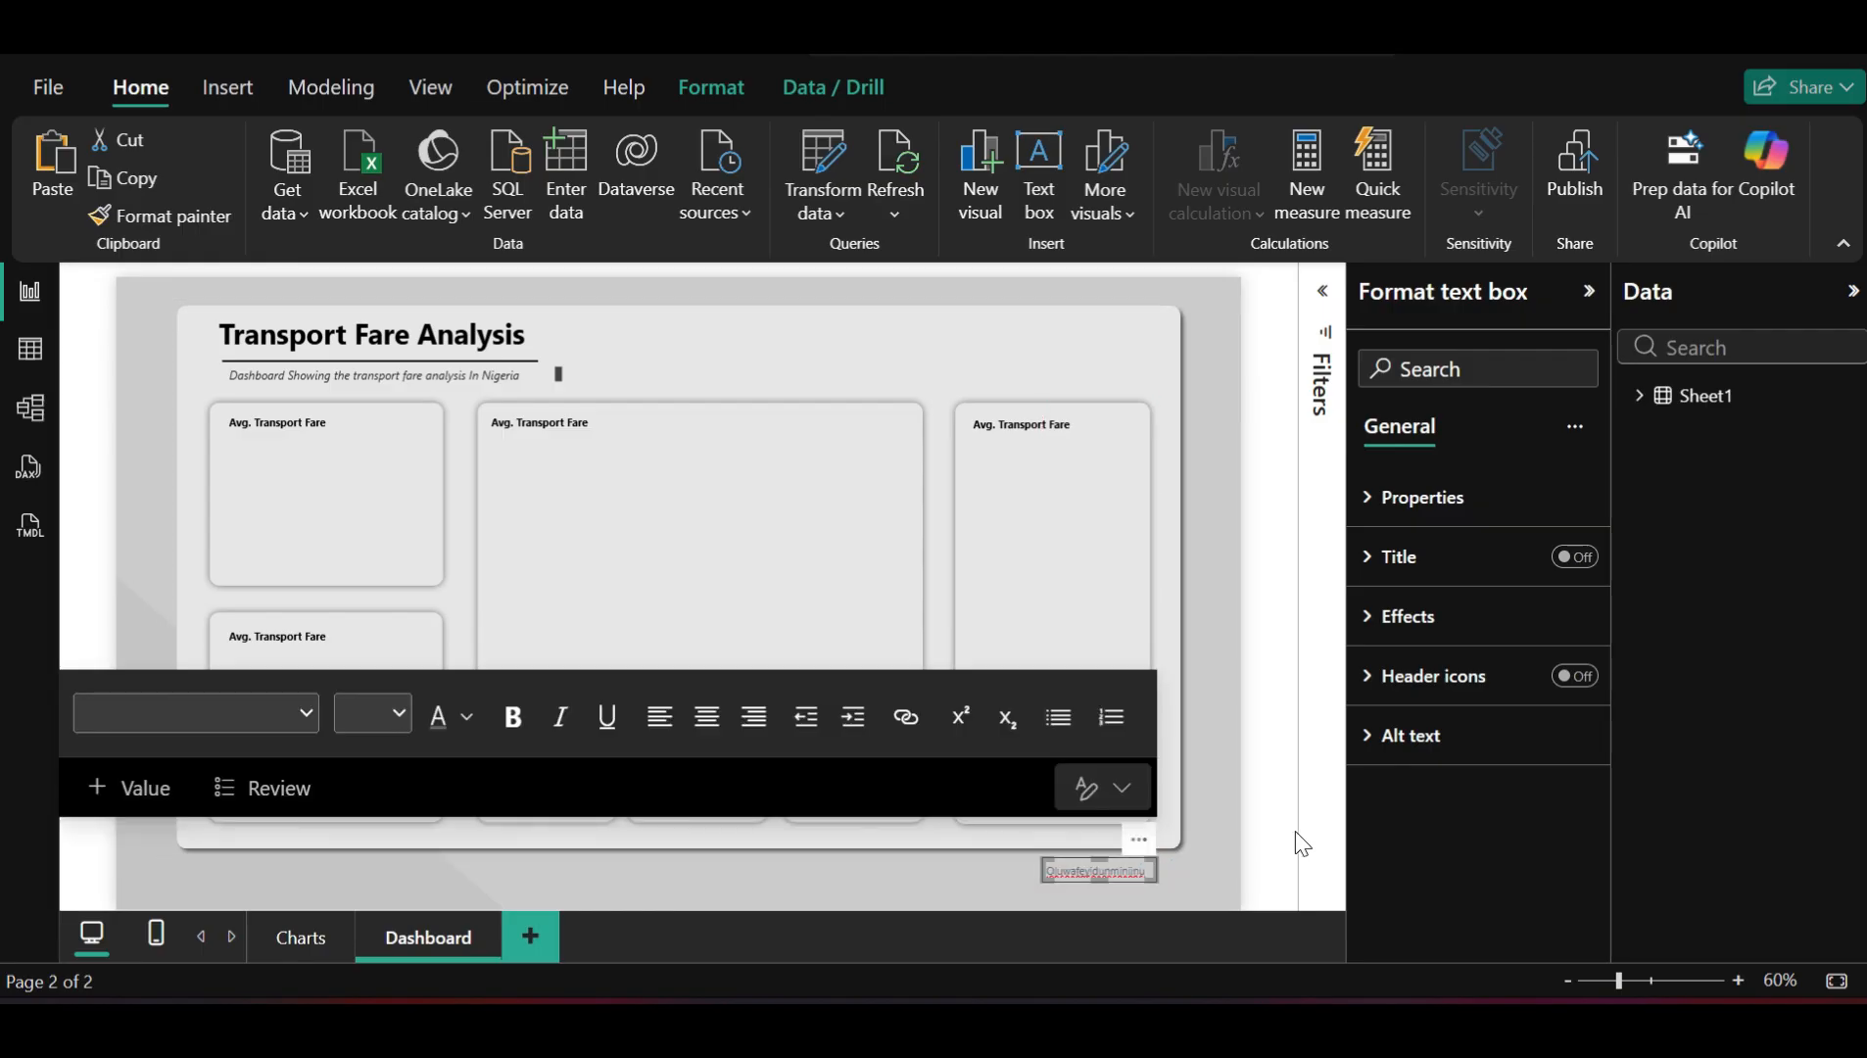
pyautogui.click(1297, 835)
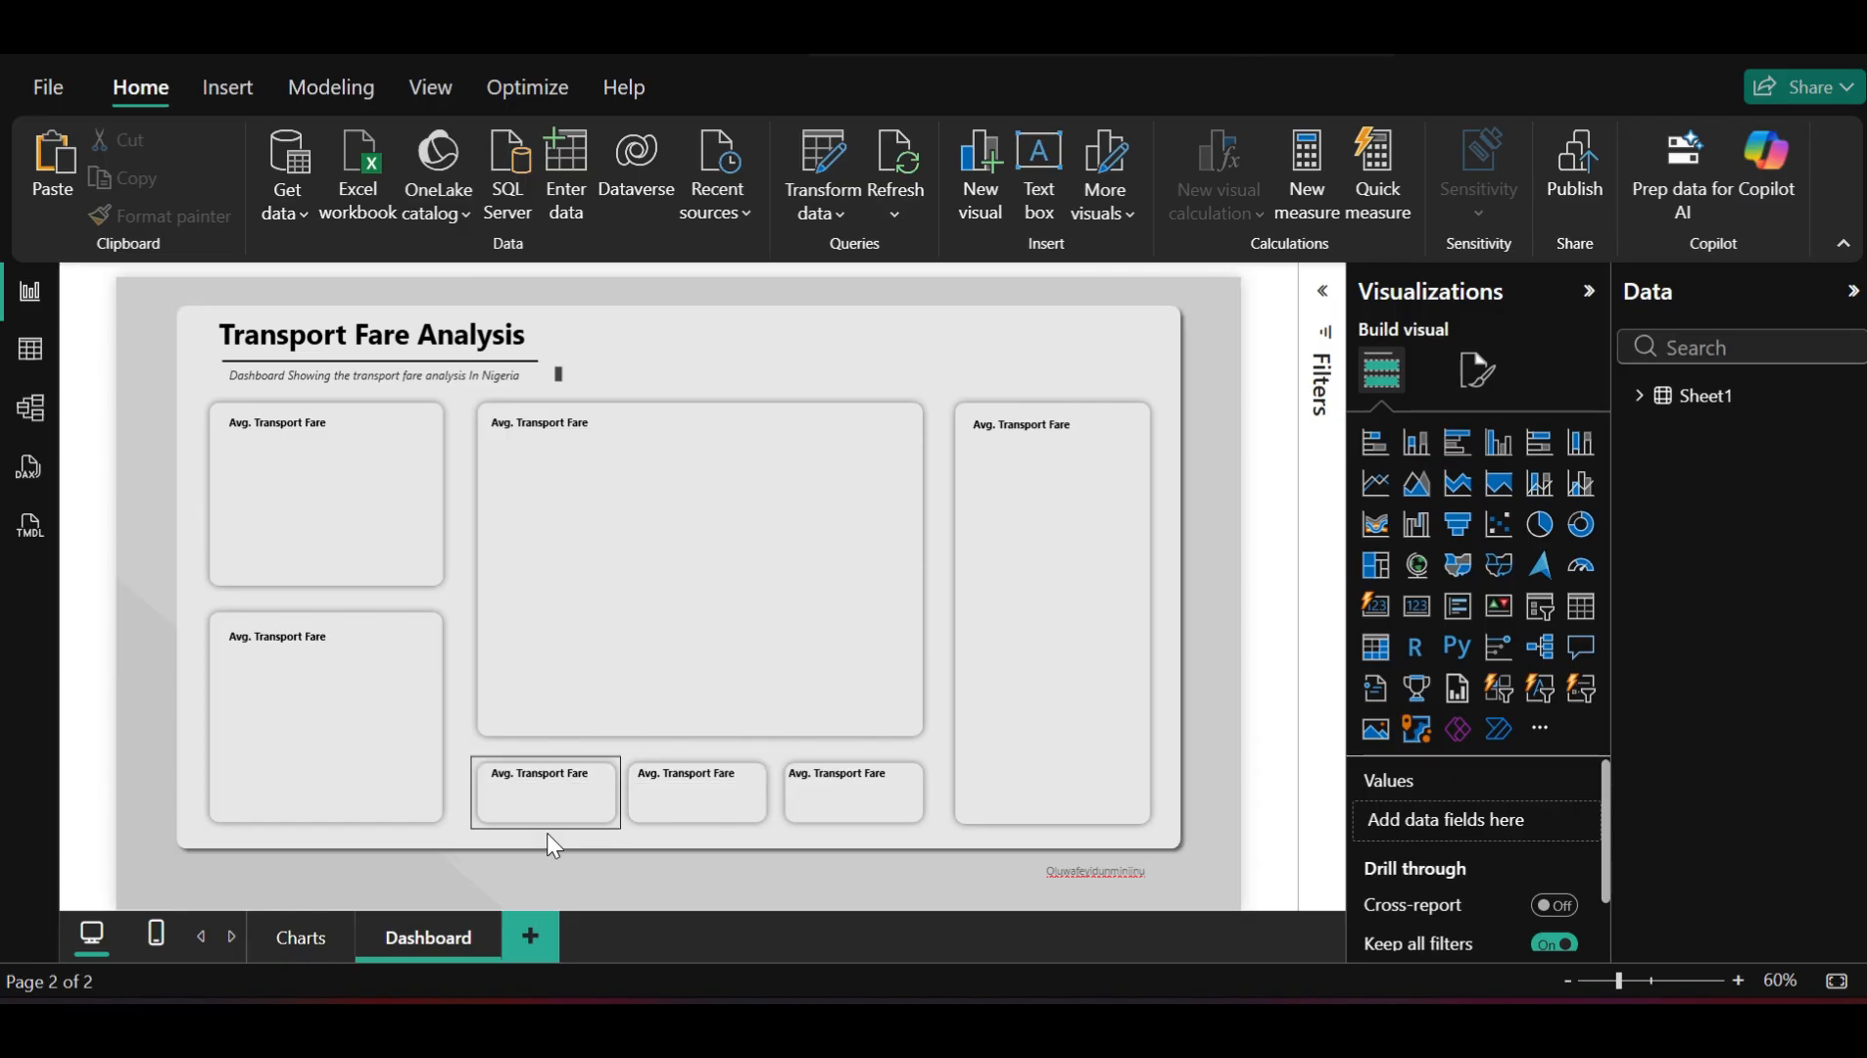
# Check the visuals on the Charts page and change the first small card's label on the Dashboard page to "Min. Transport Fare"
pyautogui.click(326, 948)
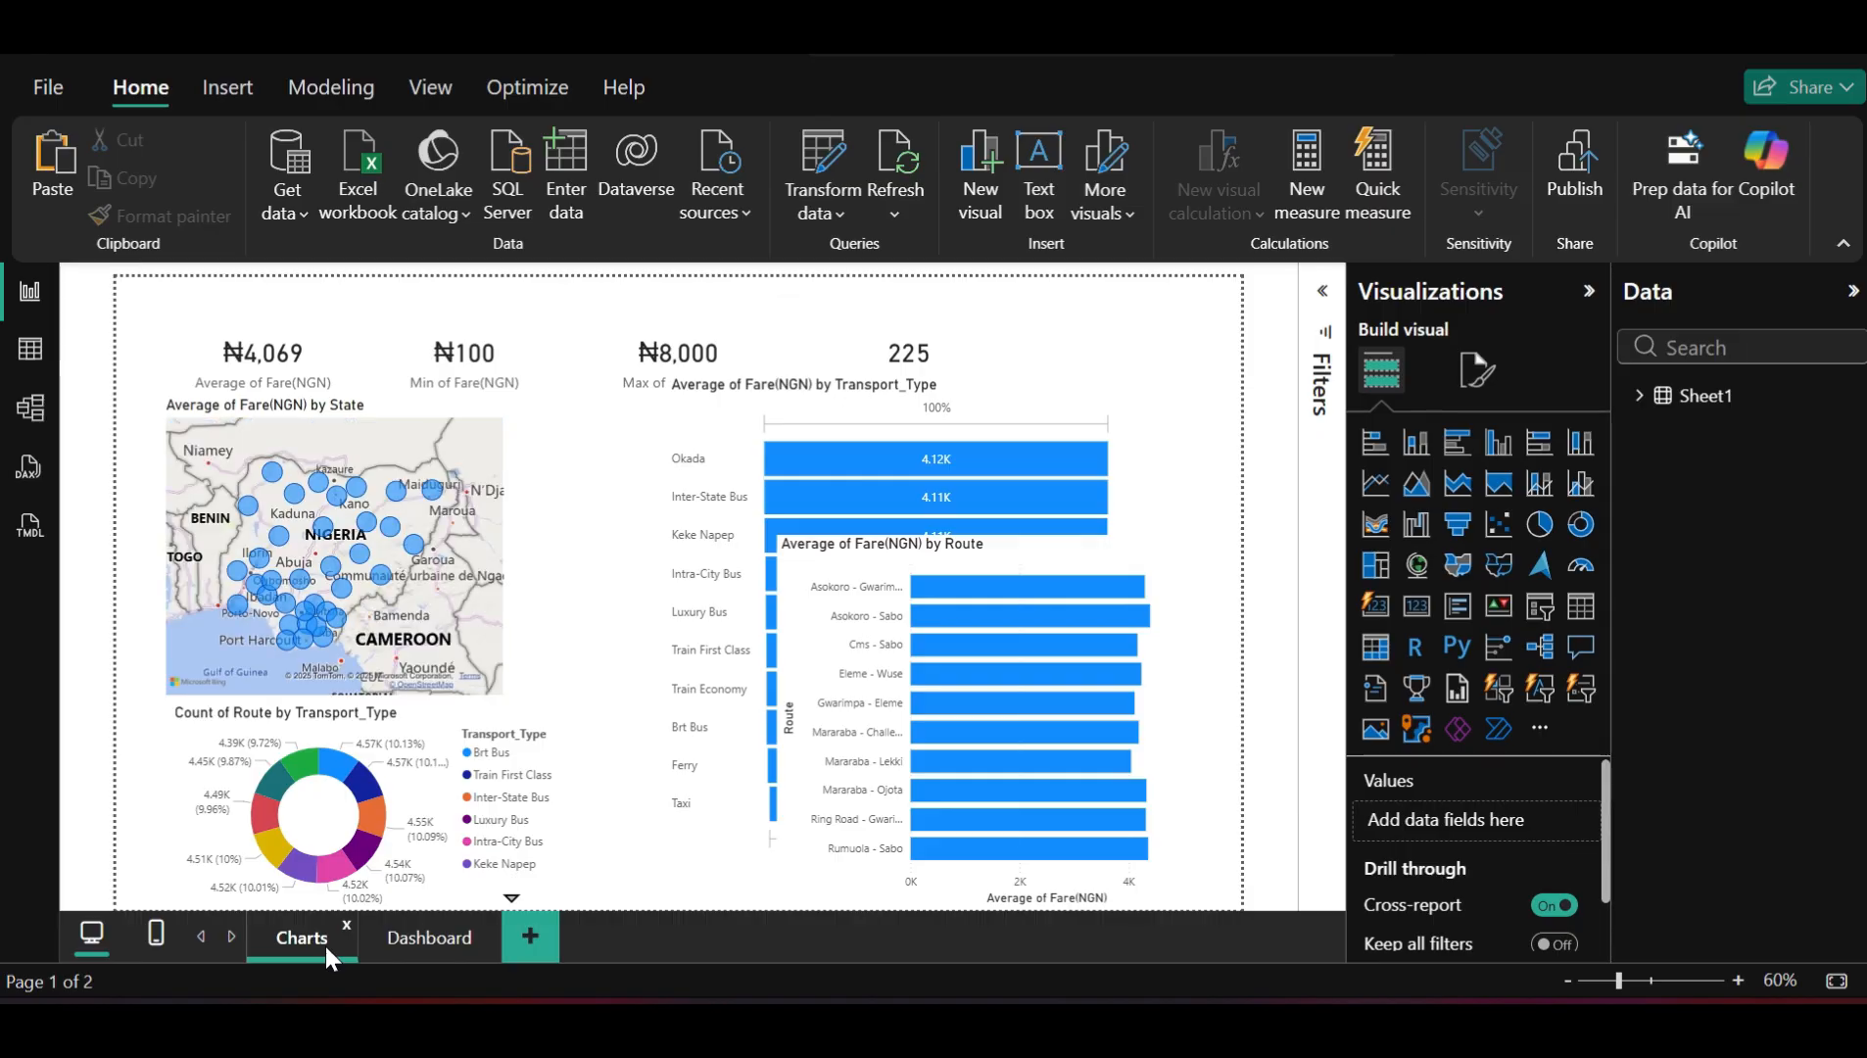
pyautogui.click(419, 939)
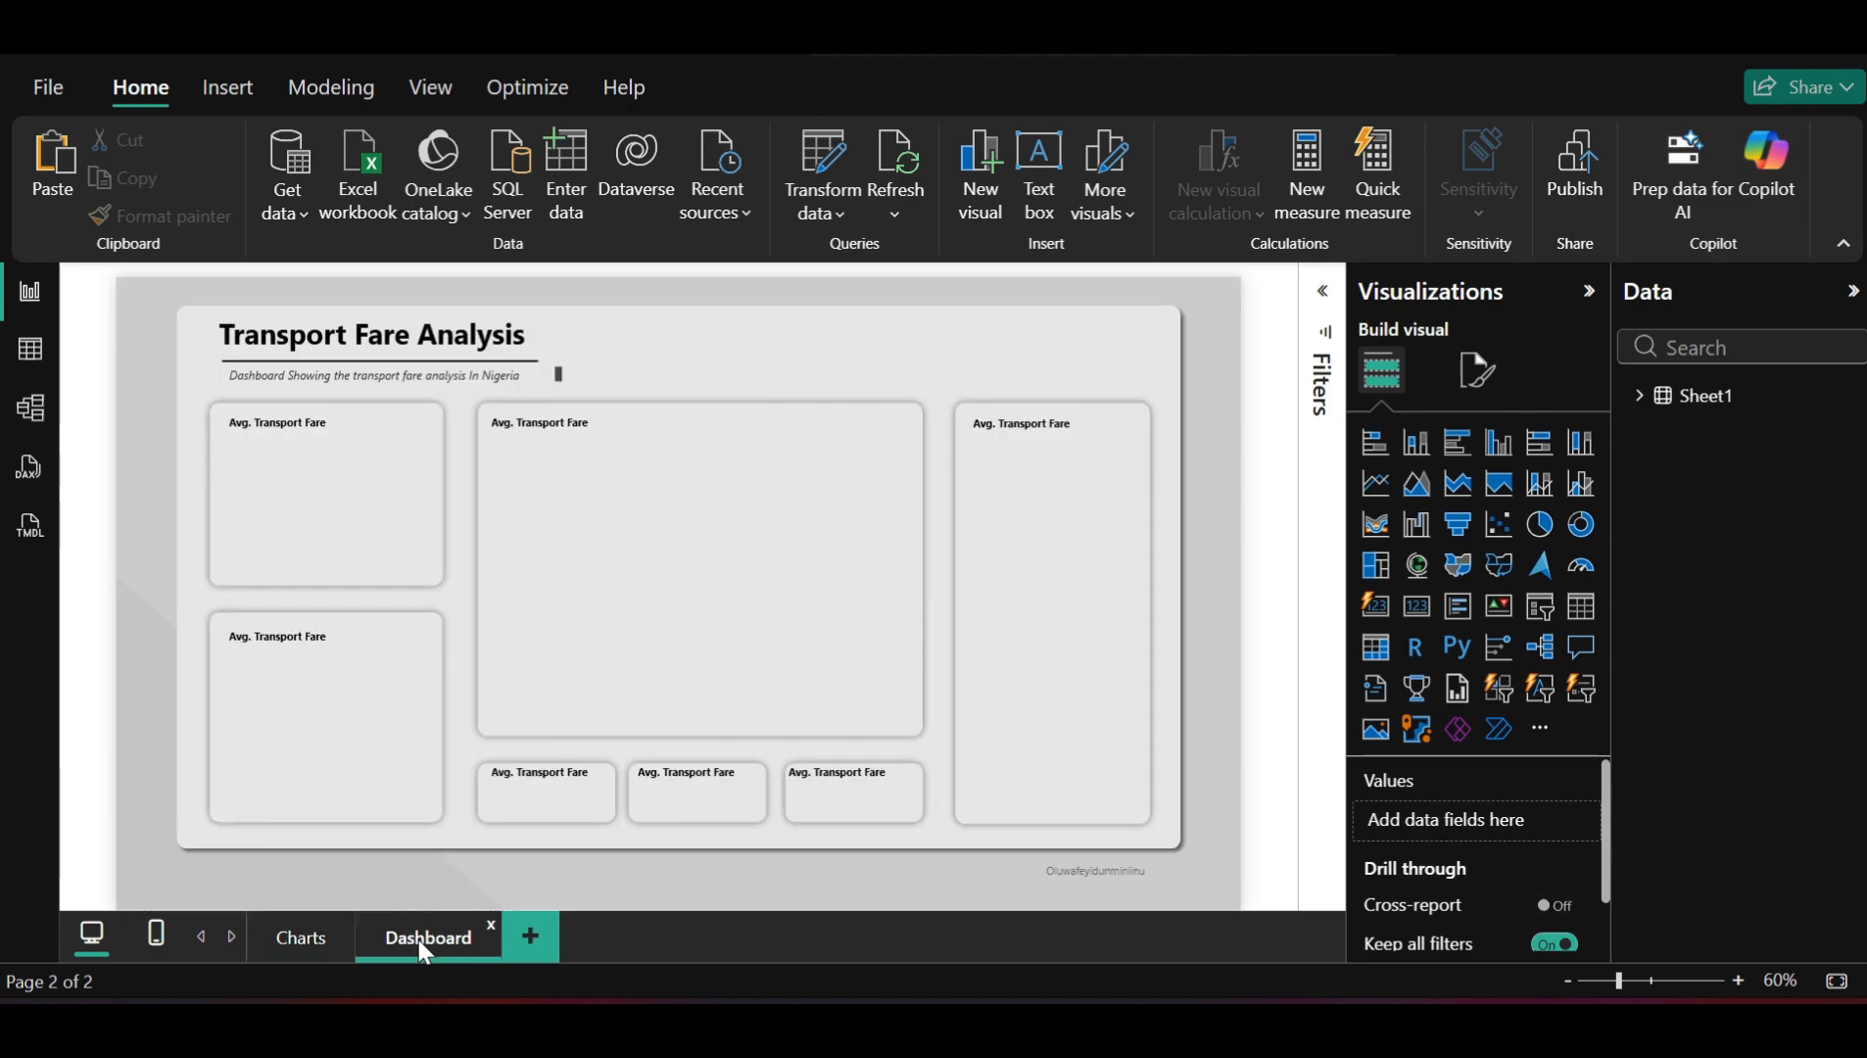
pyautogui.click(323, 932)
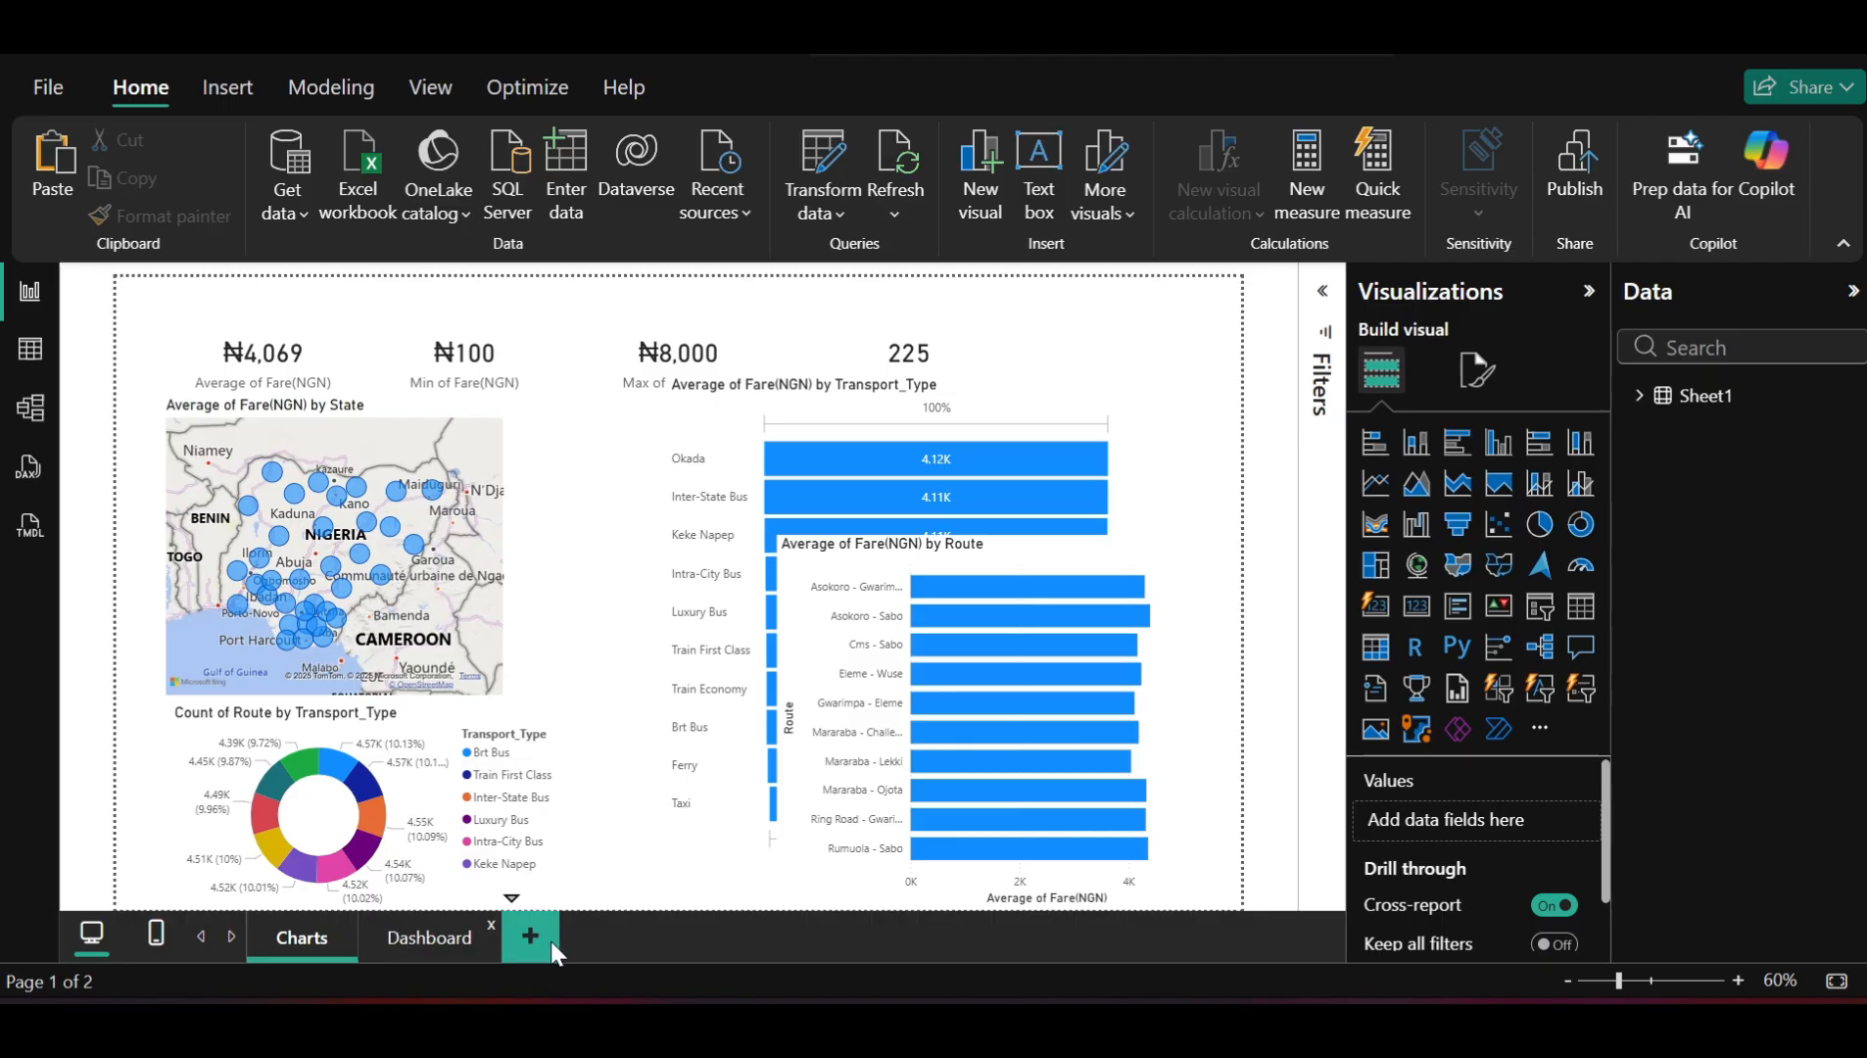
pyautogui.click(421, 925)
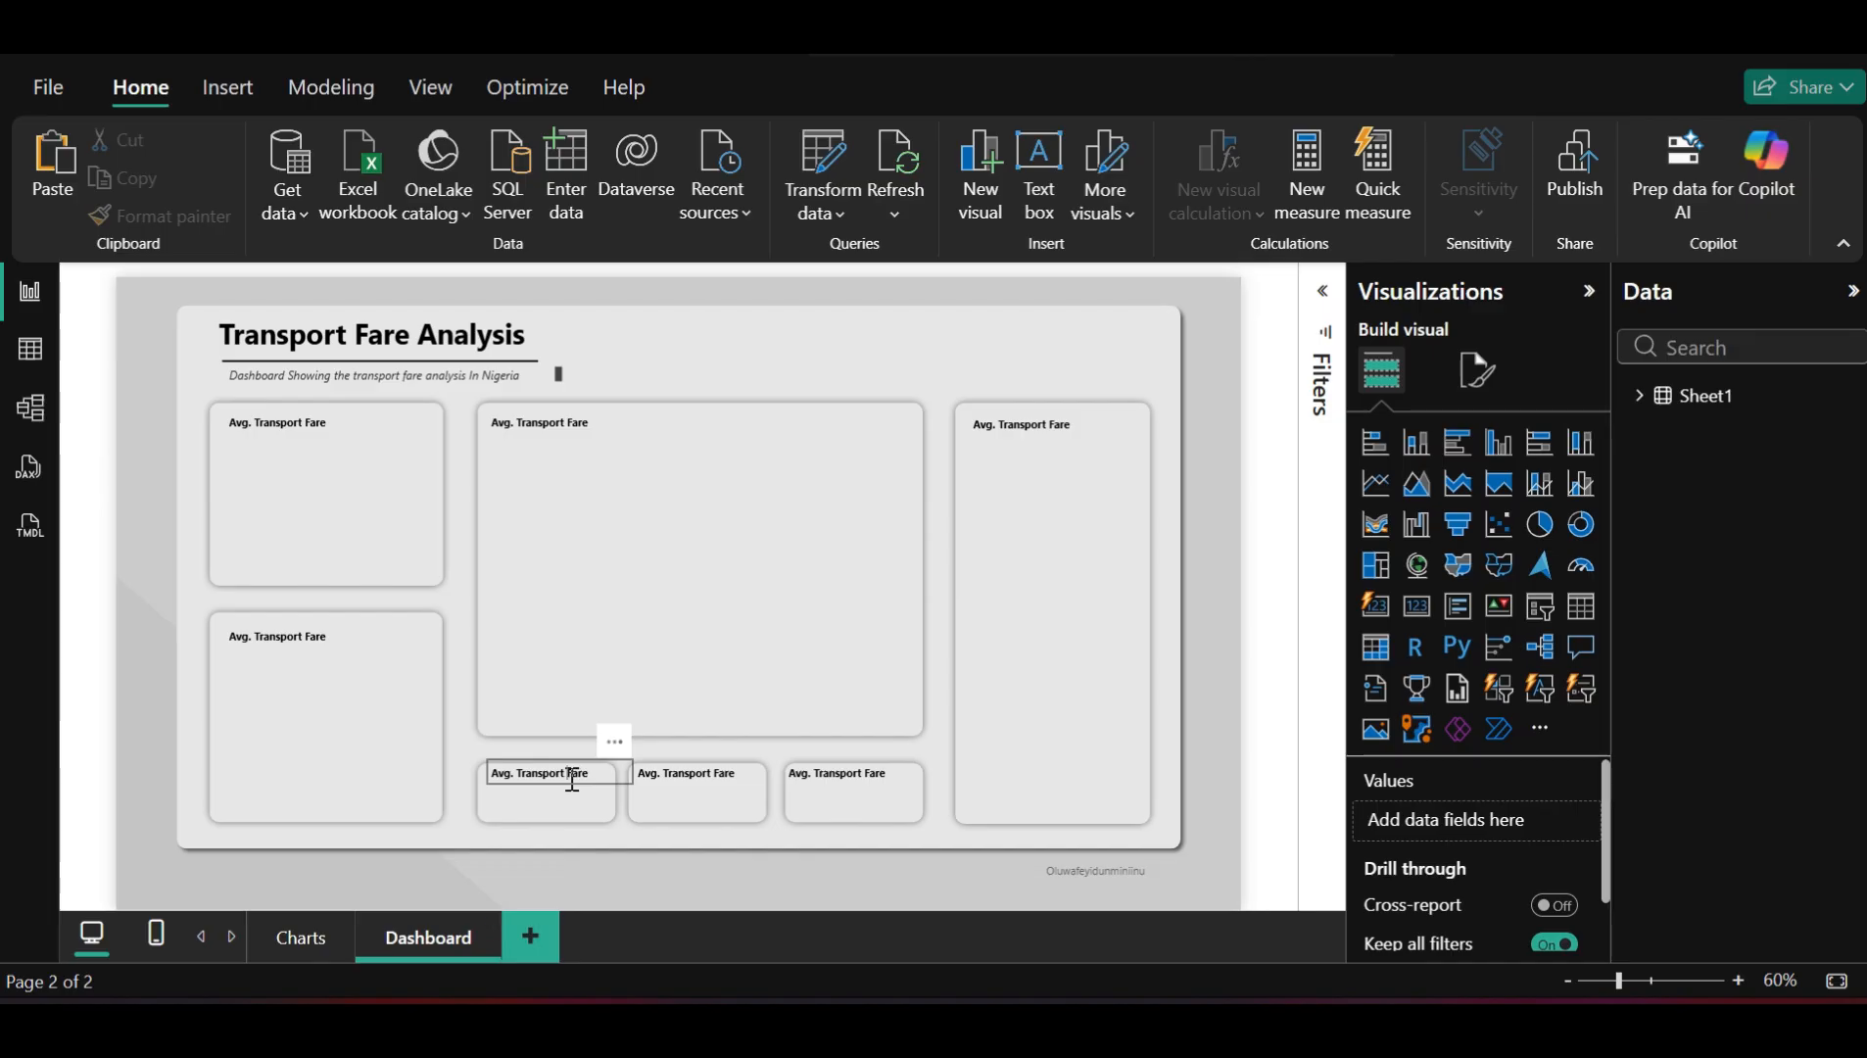
pyautogui.click(517, 776)
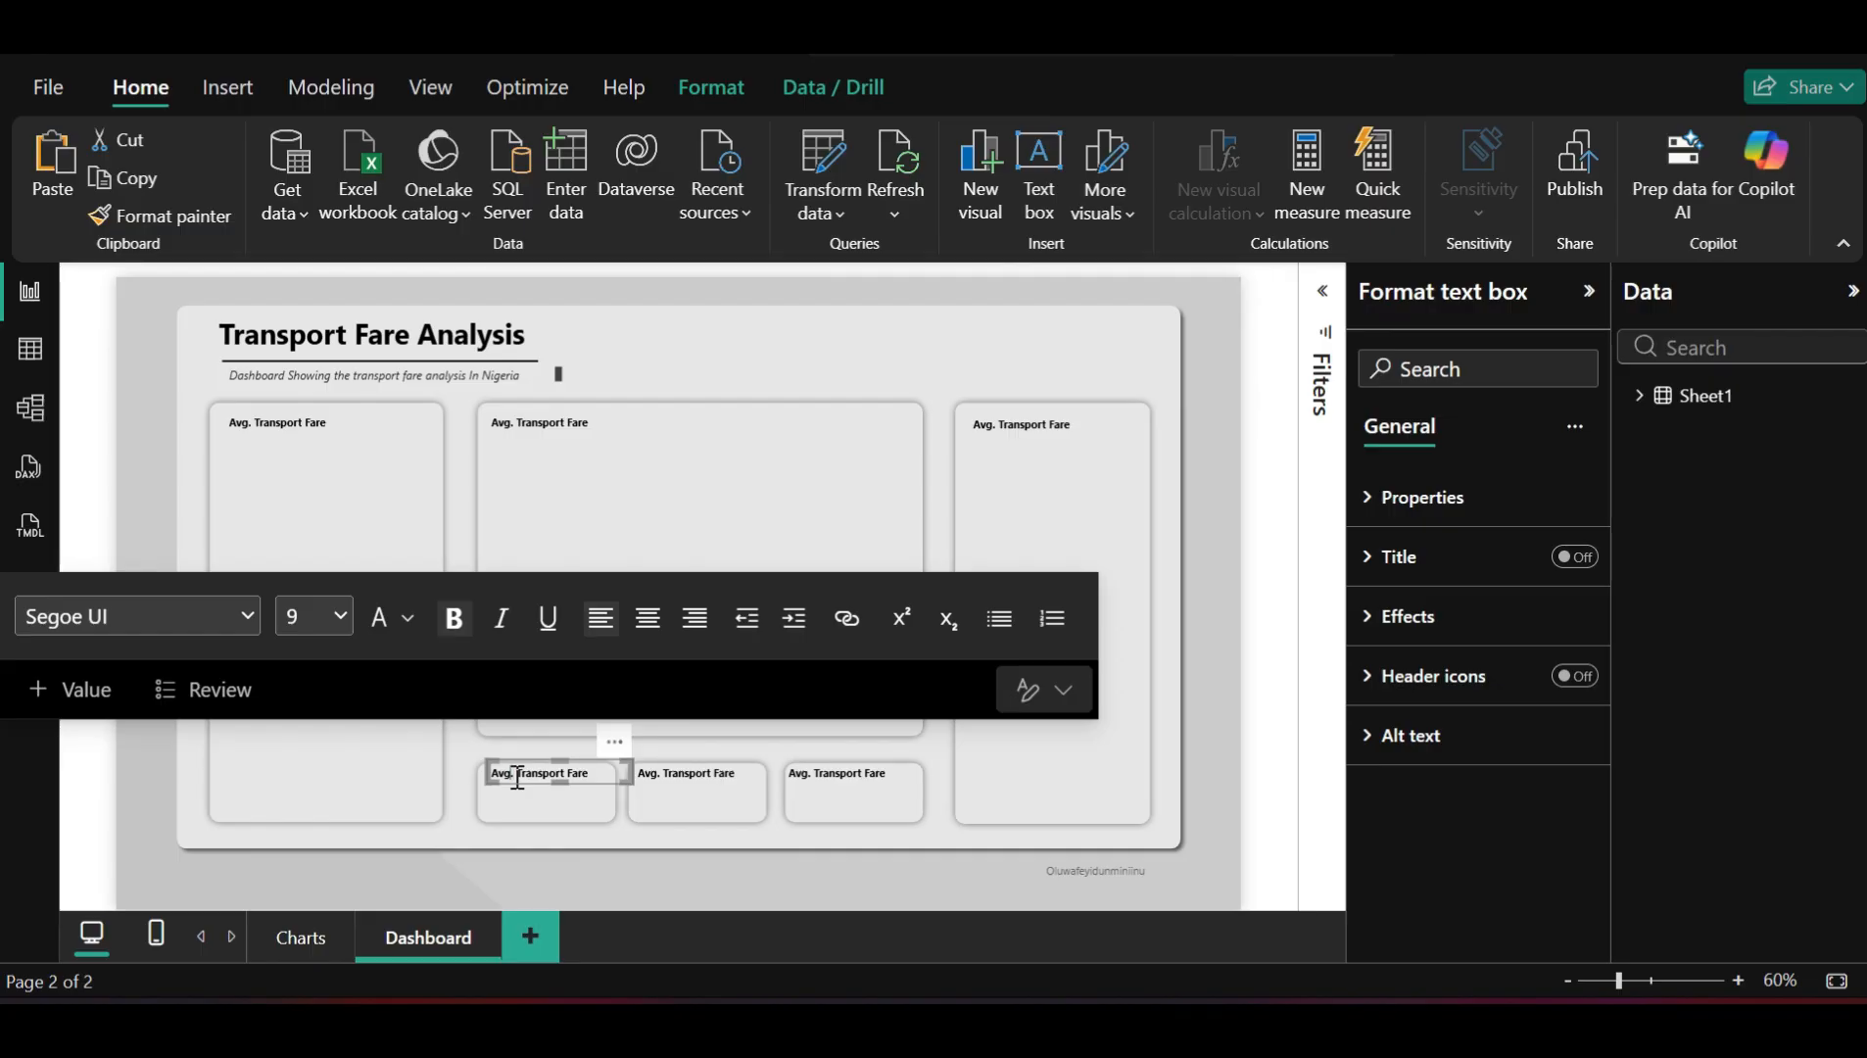
pyautogui.hotkey('shift', 'Left')
pyautogui.hotkey('shift', 'Left')
pyautogui.hotkey('shift', 'Left')
pyautogui.hotkey('shift', 'Left')
pyautogui.write('Min')
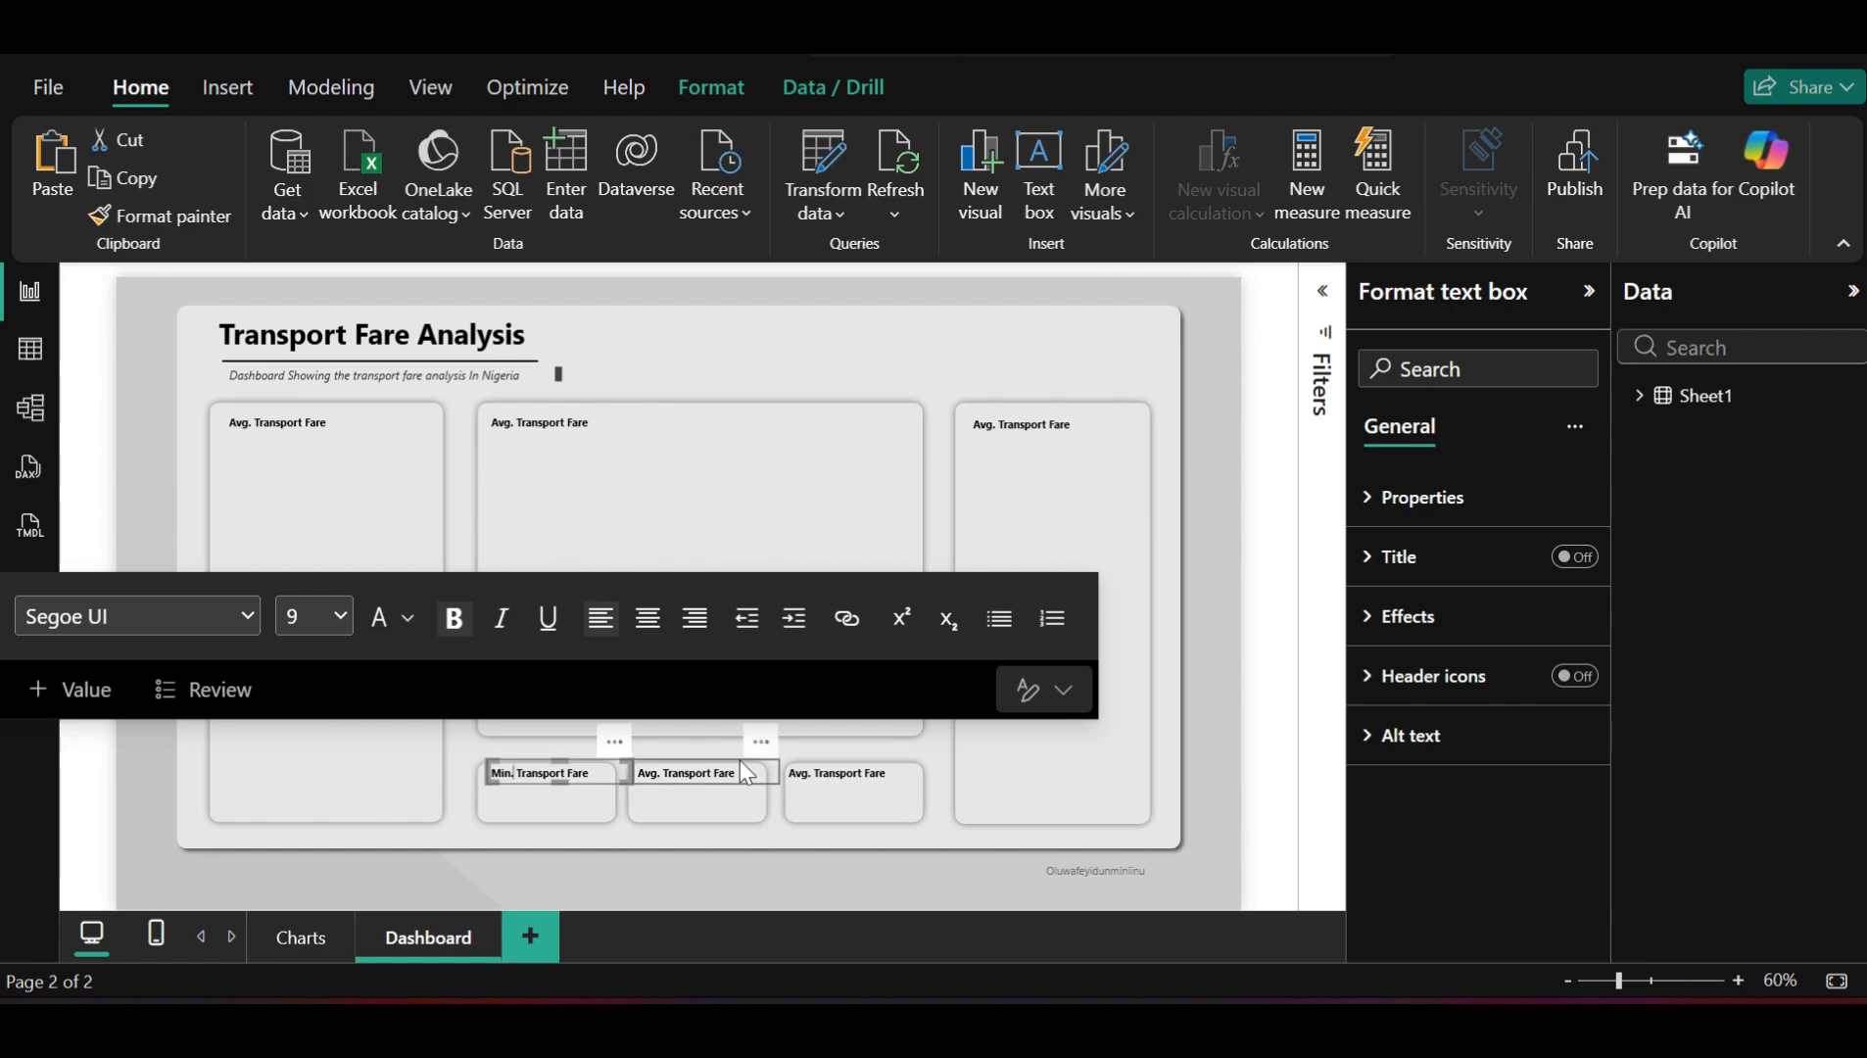
# Change the third small card's label to "Max. Transport Fare"
pyautogui.click(813, 773)
pyautogui.click(813, 772)
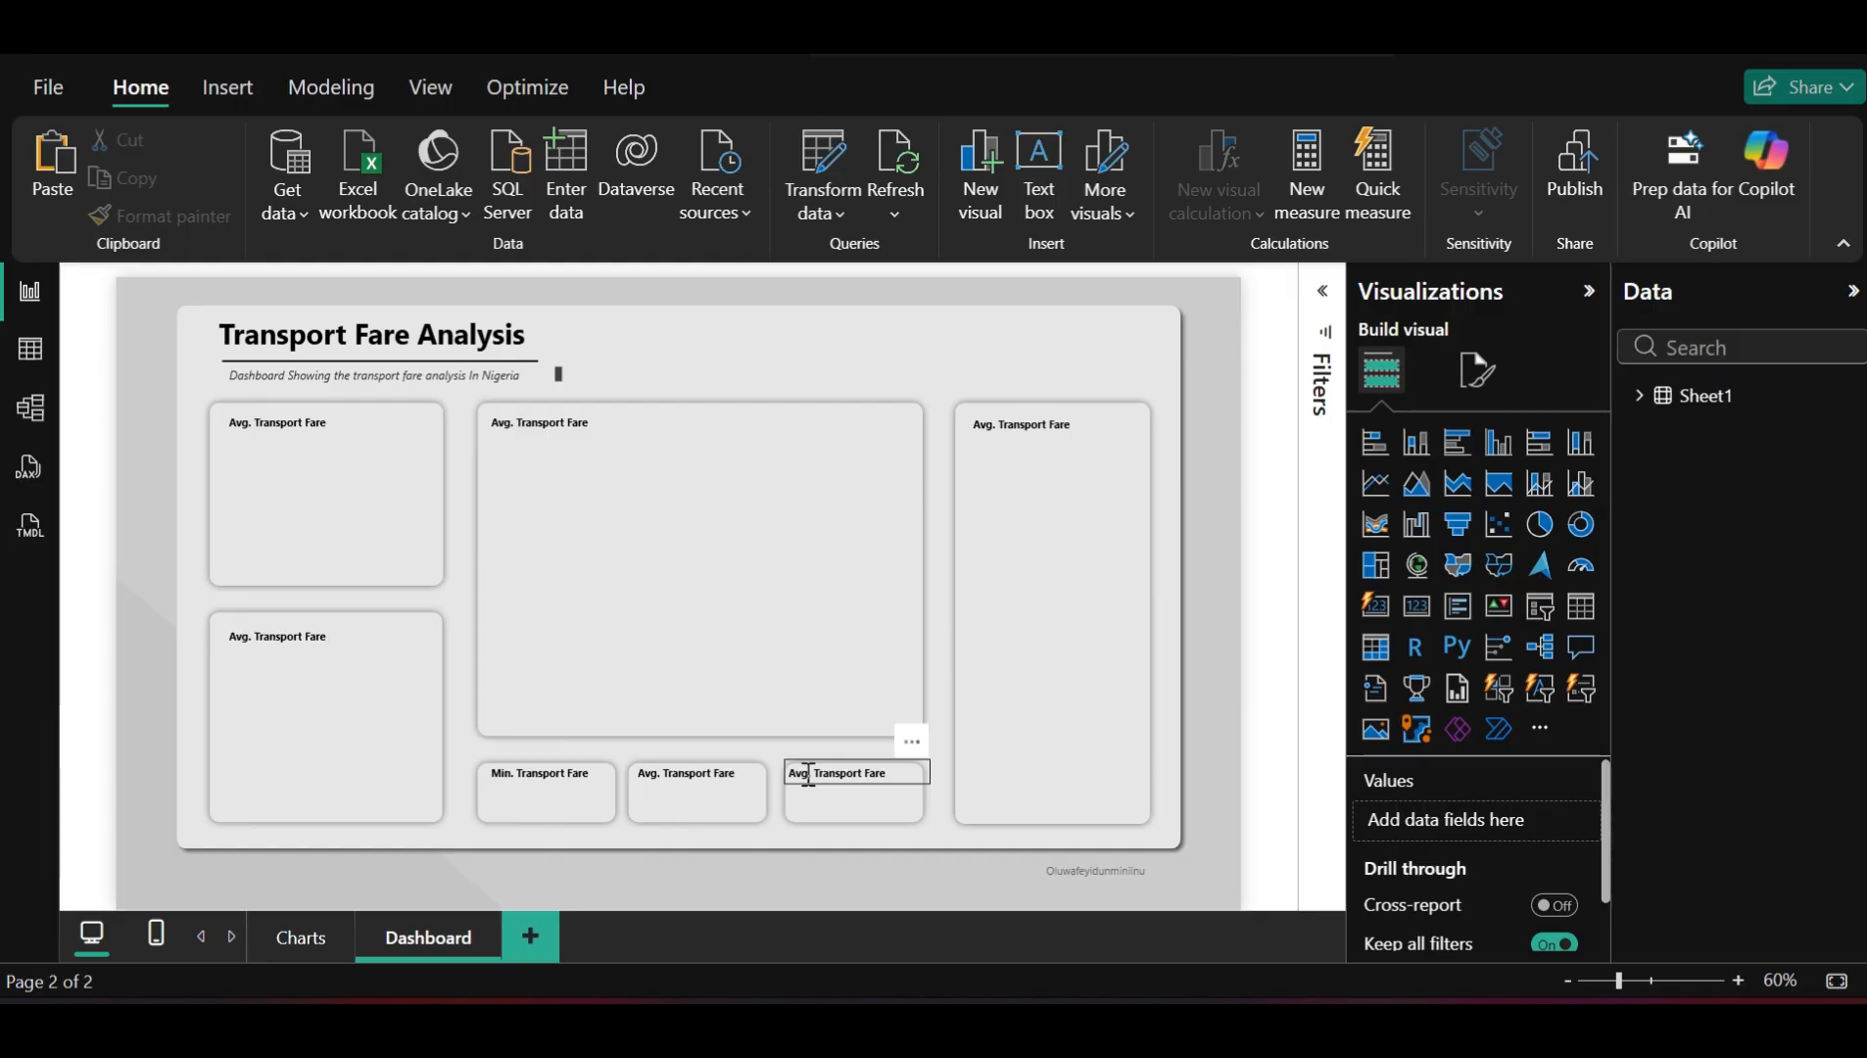
pyautogui.click(812, 774)
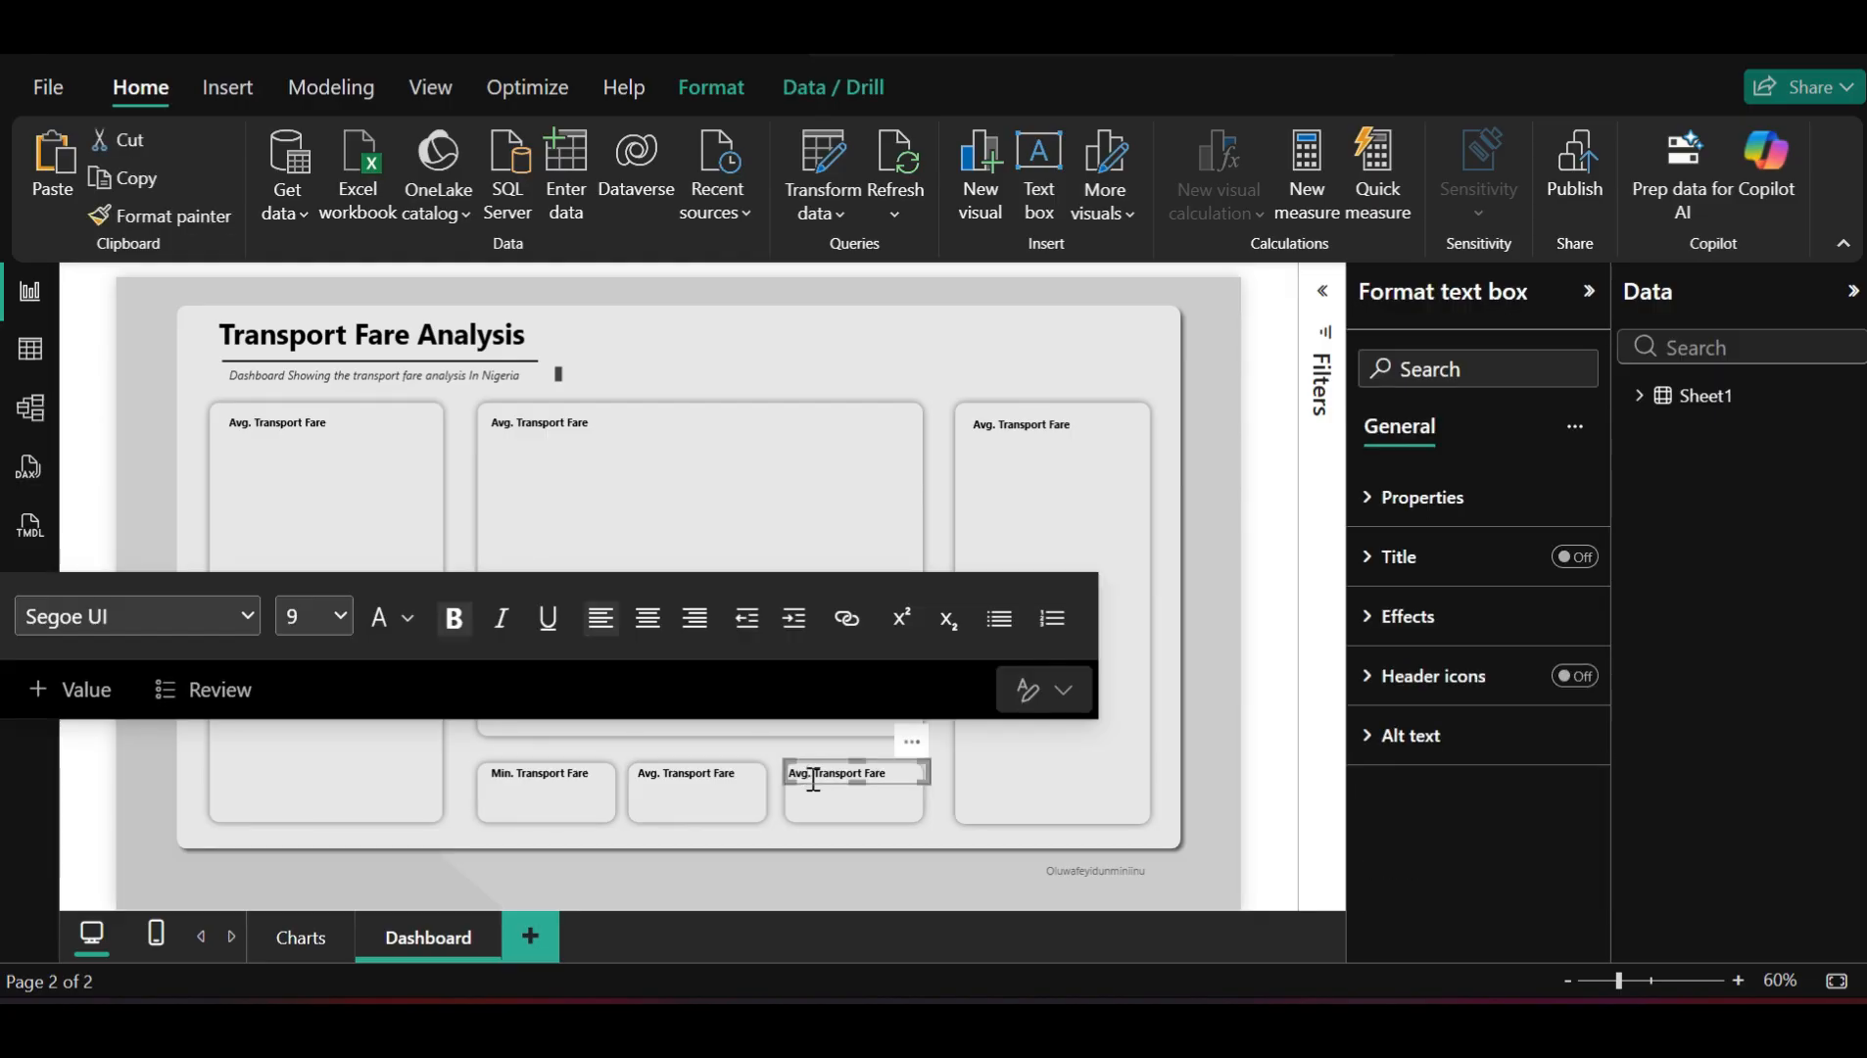
pyautogui.hotkey('shift', 'Left')
pyautogui.hotkey('shift', 'Left')
pyautogui.hotkey('shift', 'Left')
pyautogui.write('Max')
pyautogui.click(1291, 752)
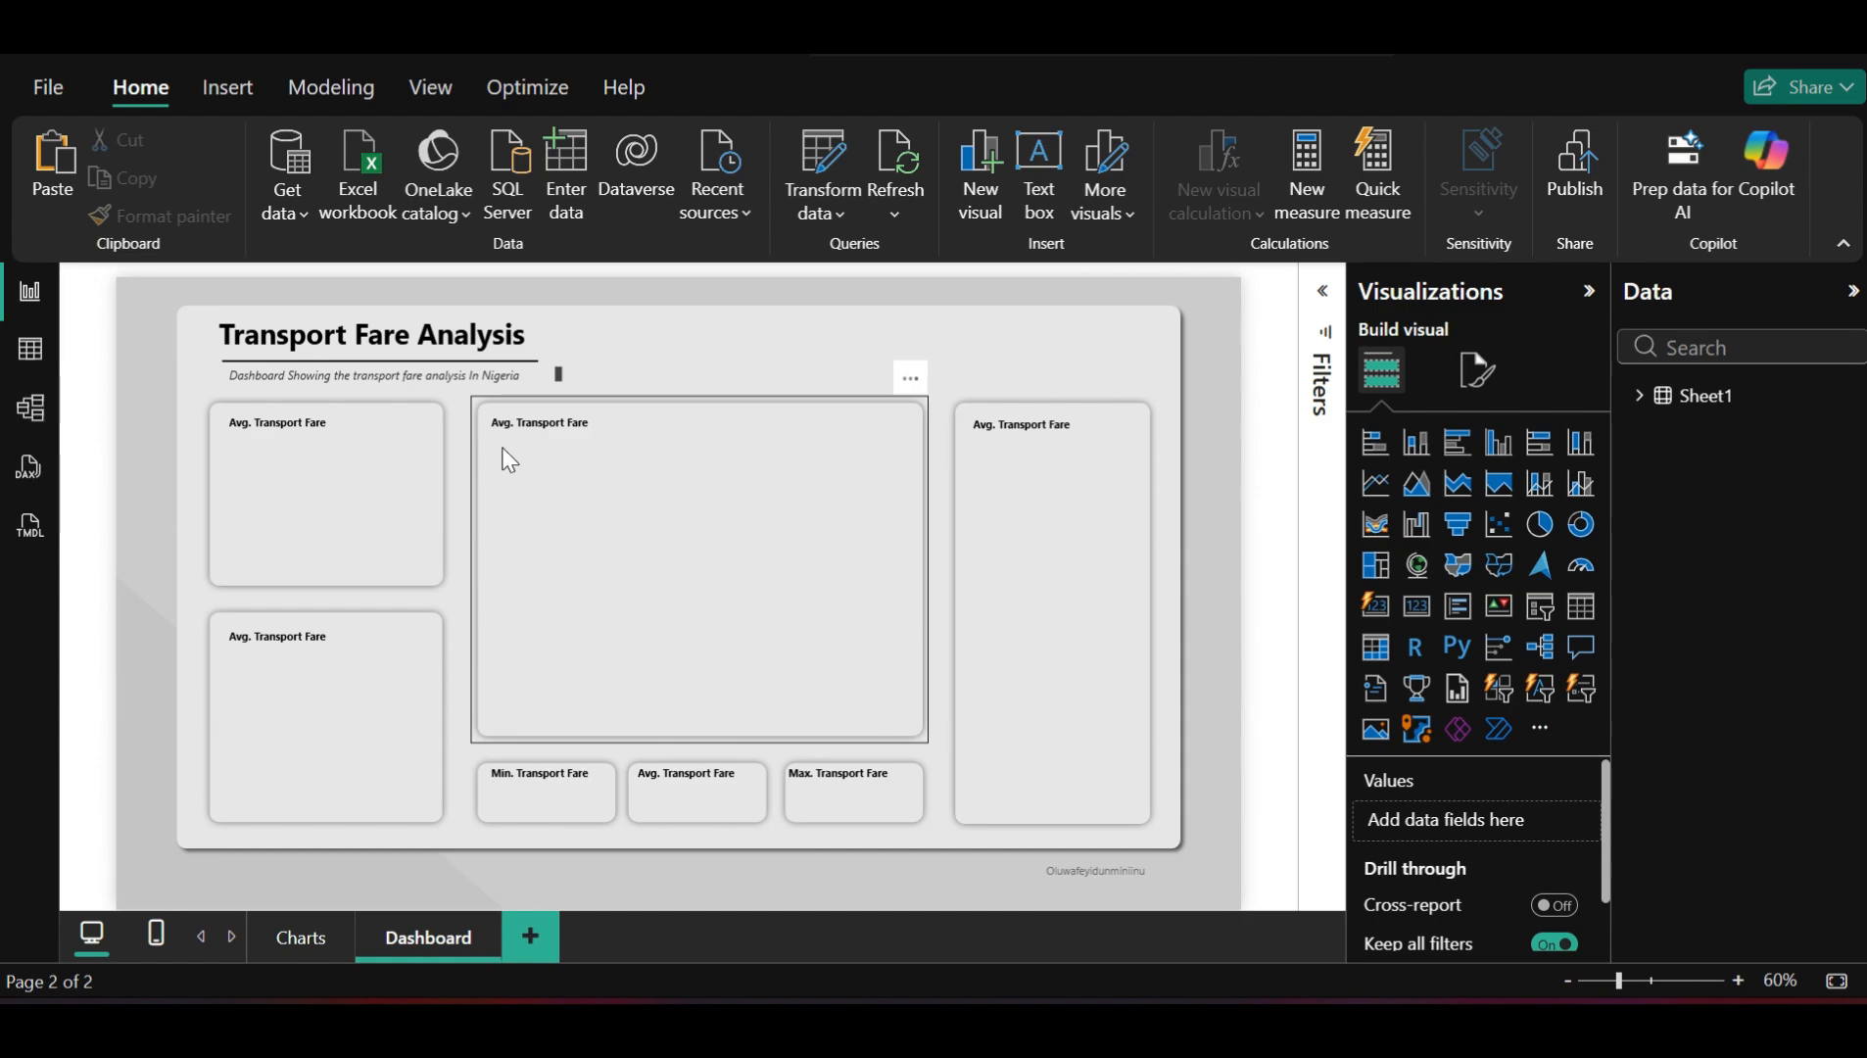
# On the Charts page, move the "Average of Fare(NGN) by Route" bar chart slightly upward, and return to the Dashboard page
pyautogui.click(319, 936)
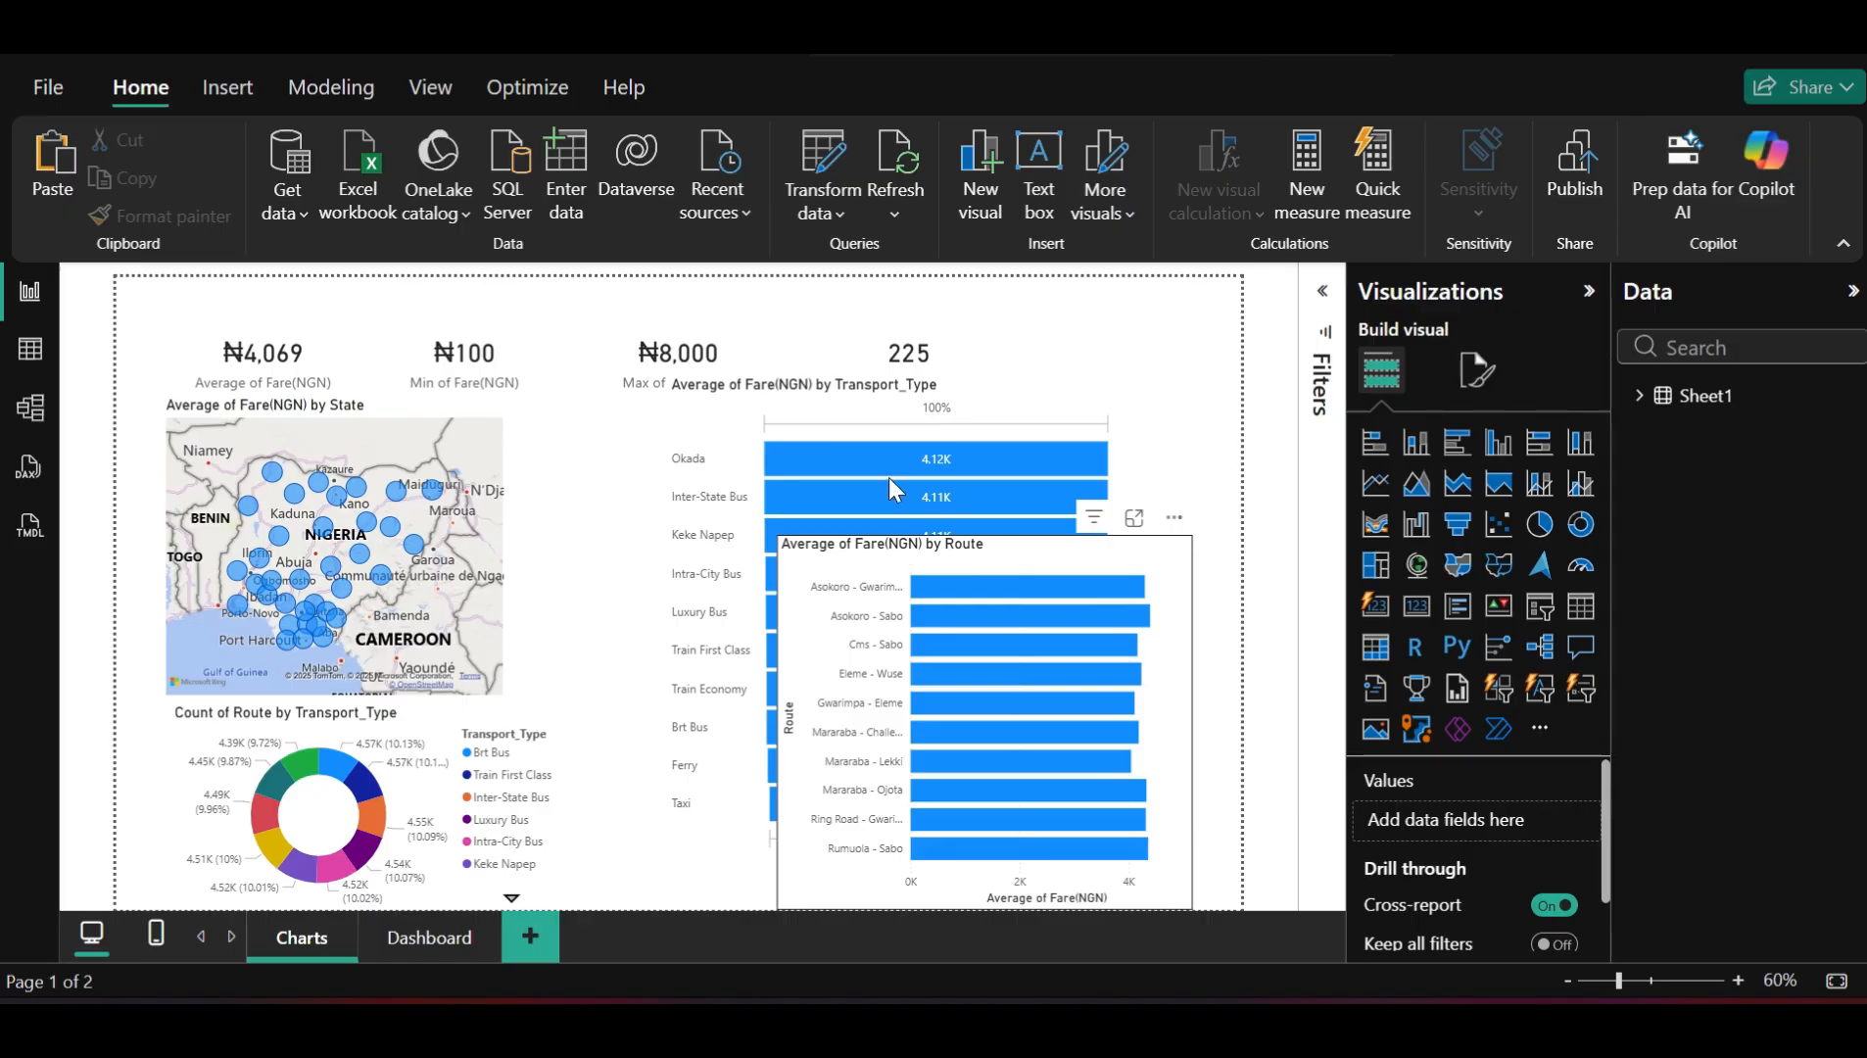
pyautogui.moveTo(863, 548); pyautogui.dragTo(890, 481)
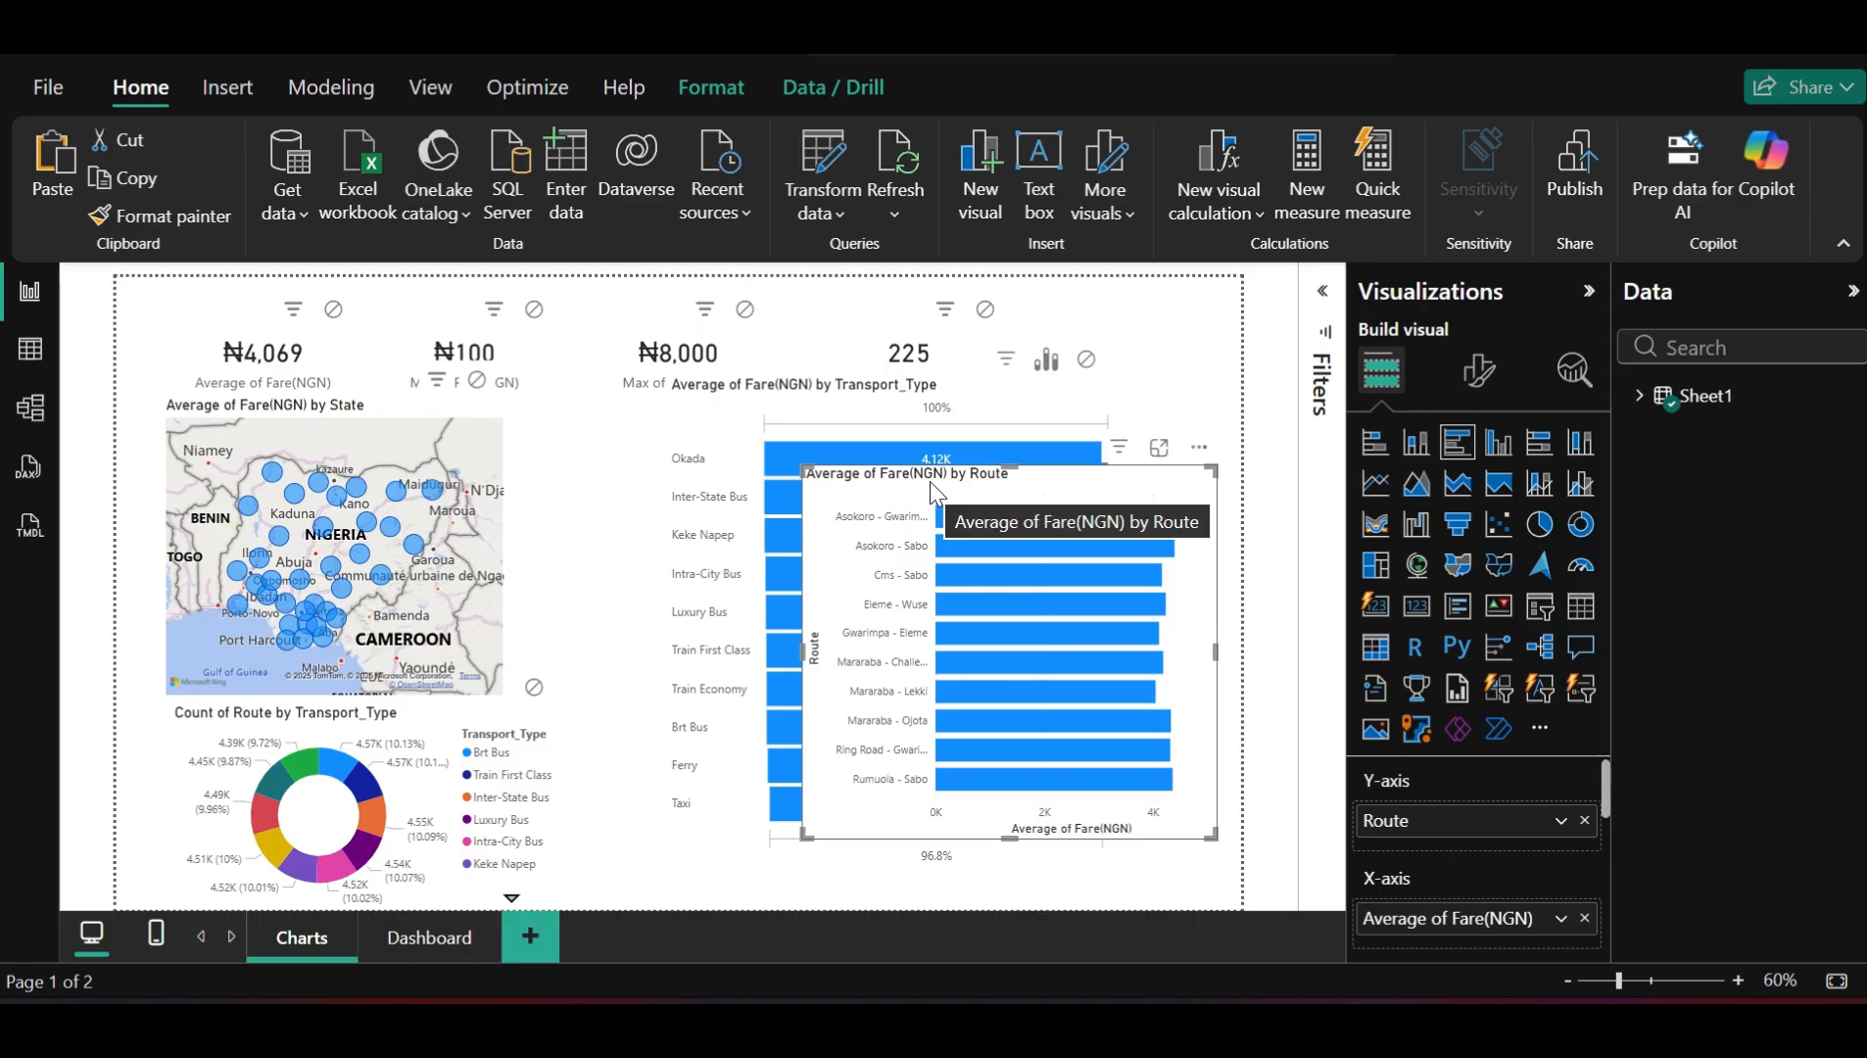
pyautogui.click(458, 948)
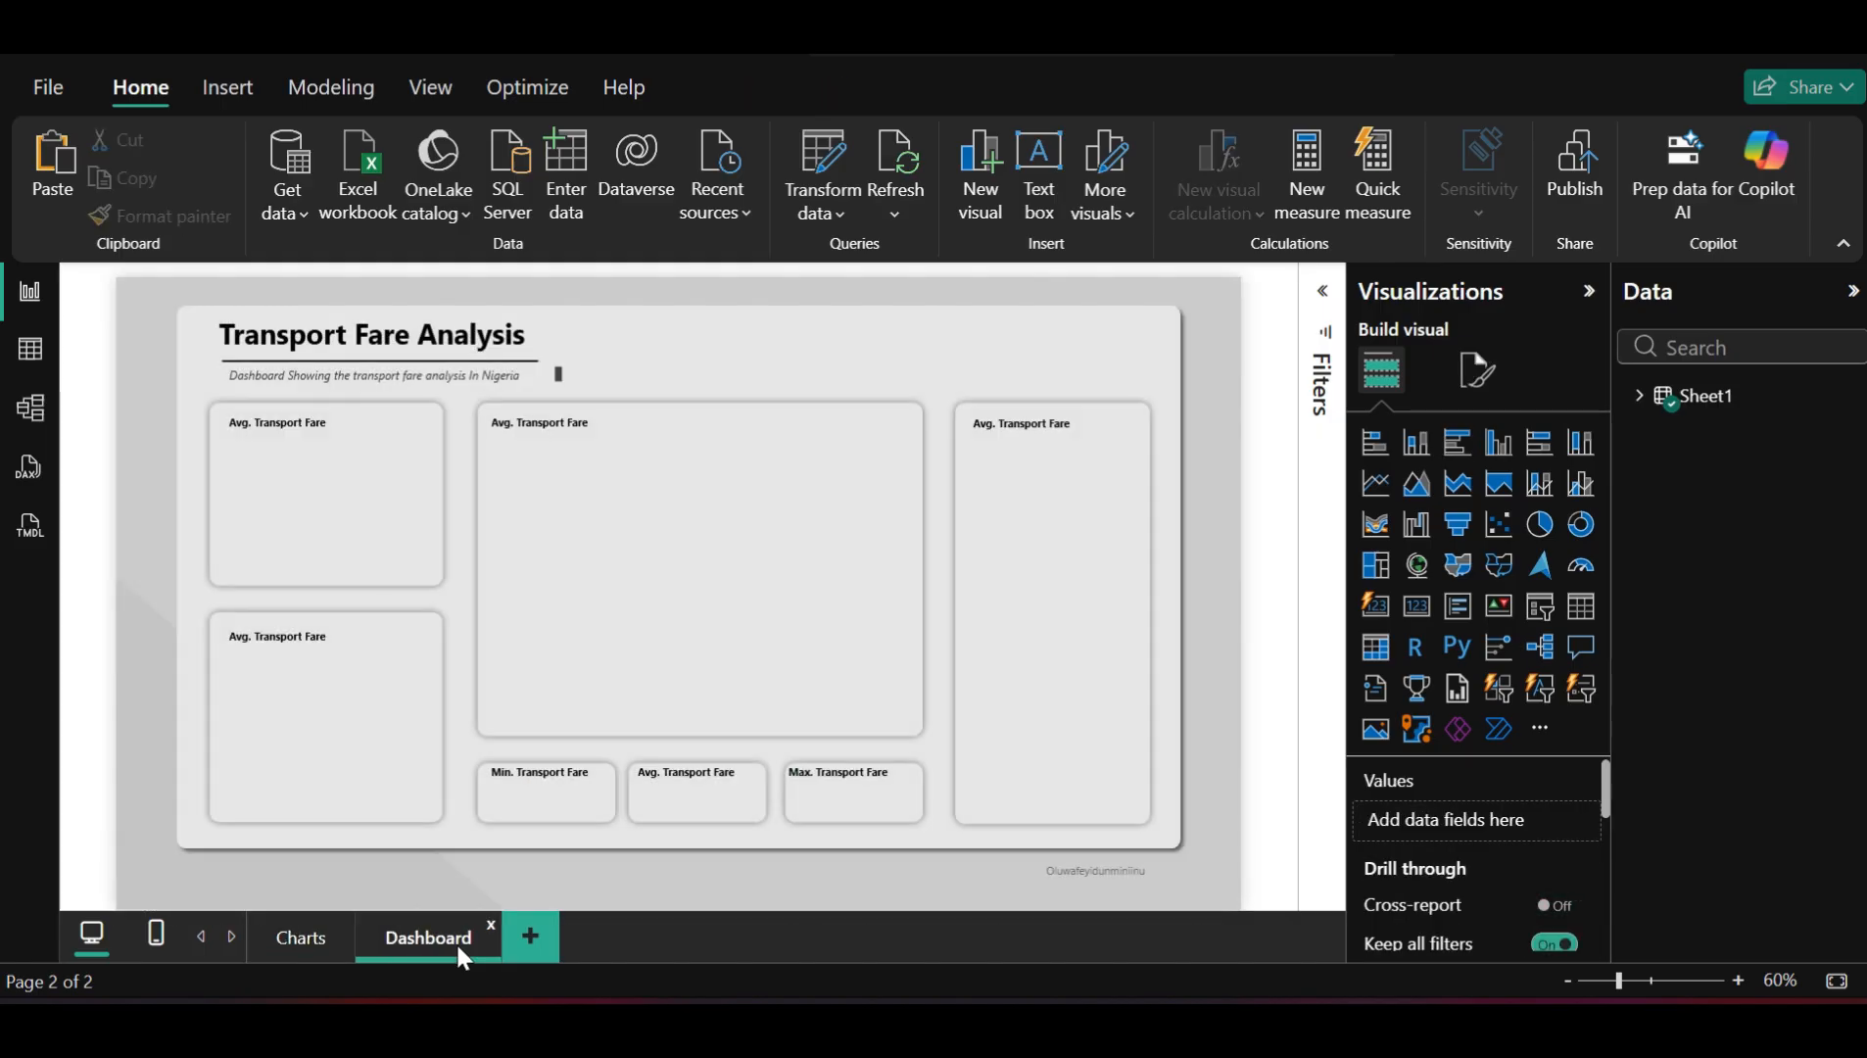
# Change the large central panel's label to "State Transport Fare"
pyautogui.click(579, 431)
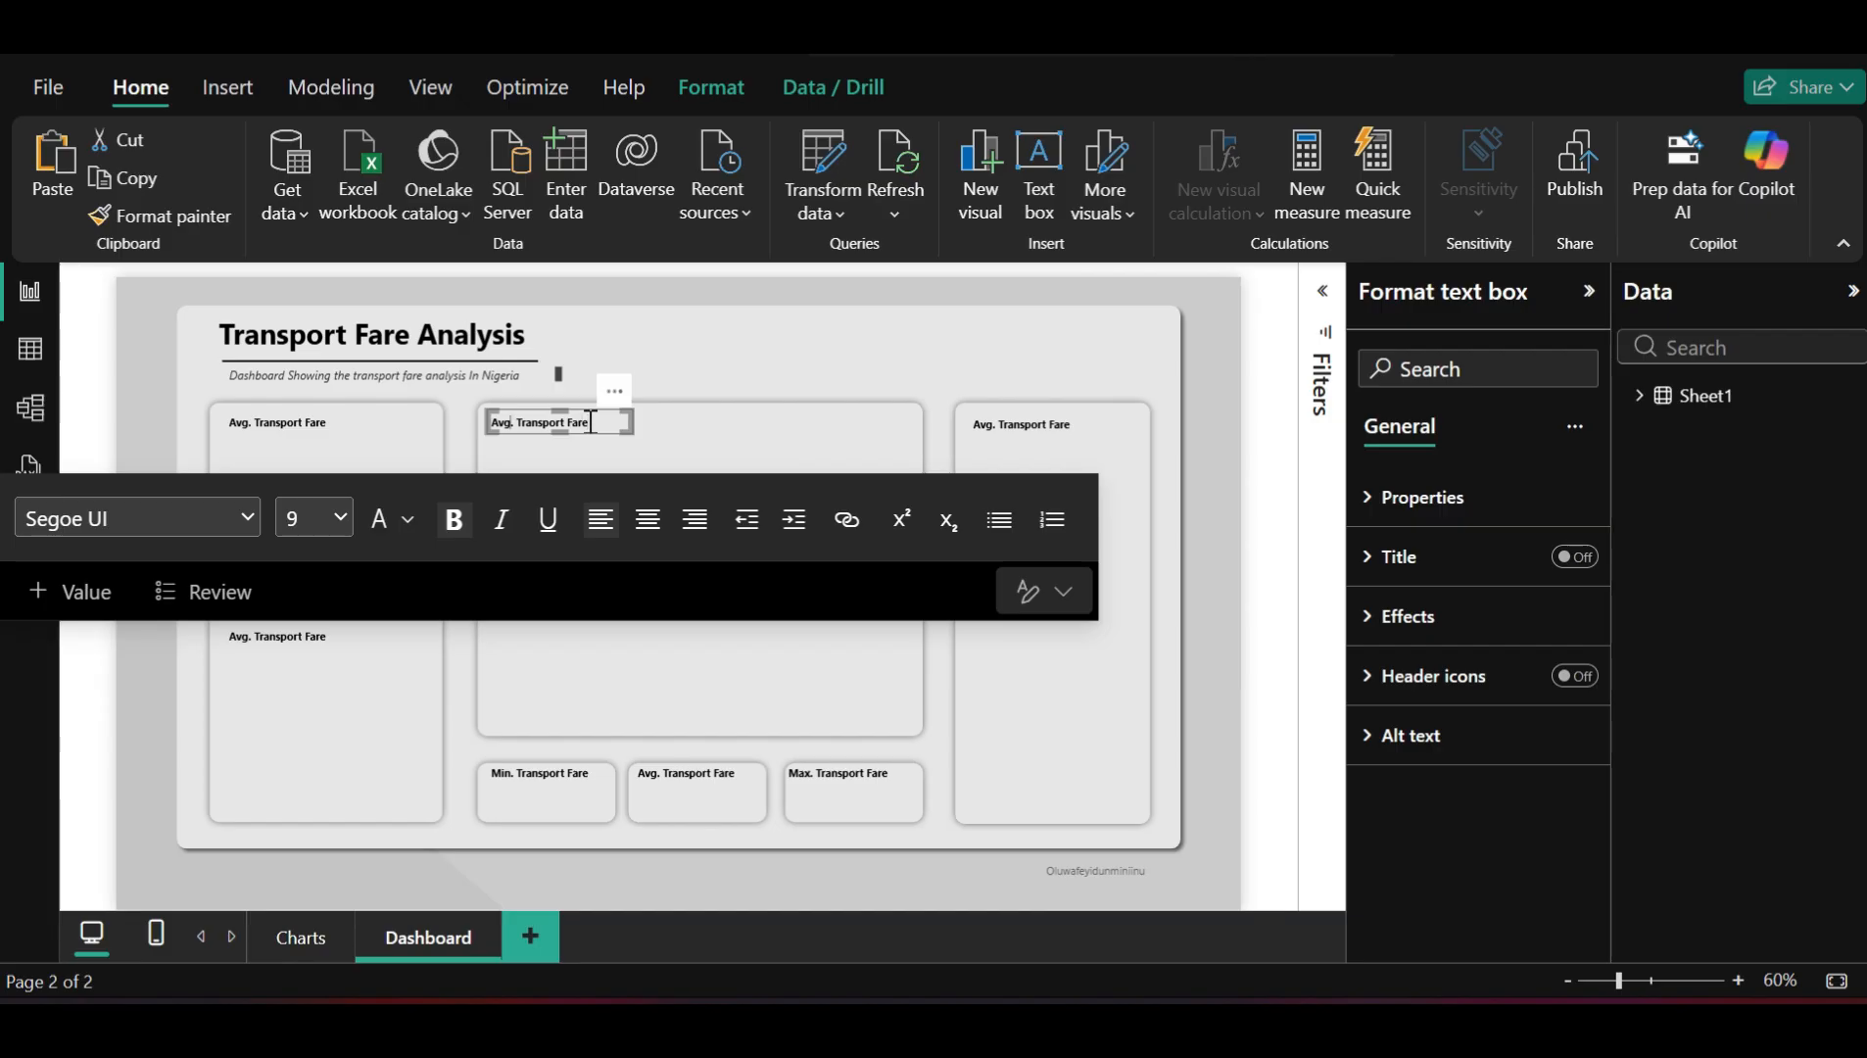
pyautogui.press('BackSpace')
pyautogui.press('BackSpace')
pyautogui.press('BackSpace')
pyautogui.press('BackSpace')
pyautogui.press('BackSpace')
pyautogui.write('State')
pyautogui.press('BackSpace')
pyautogui.press('Delete')
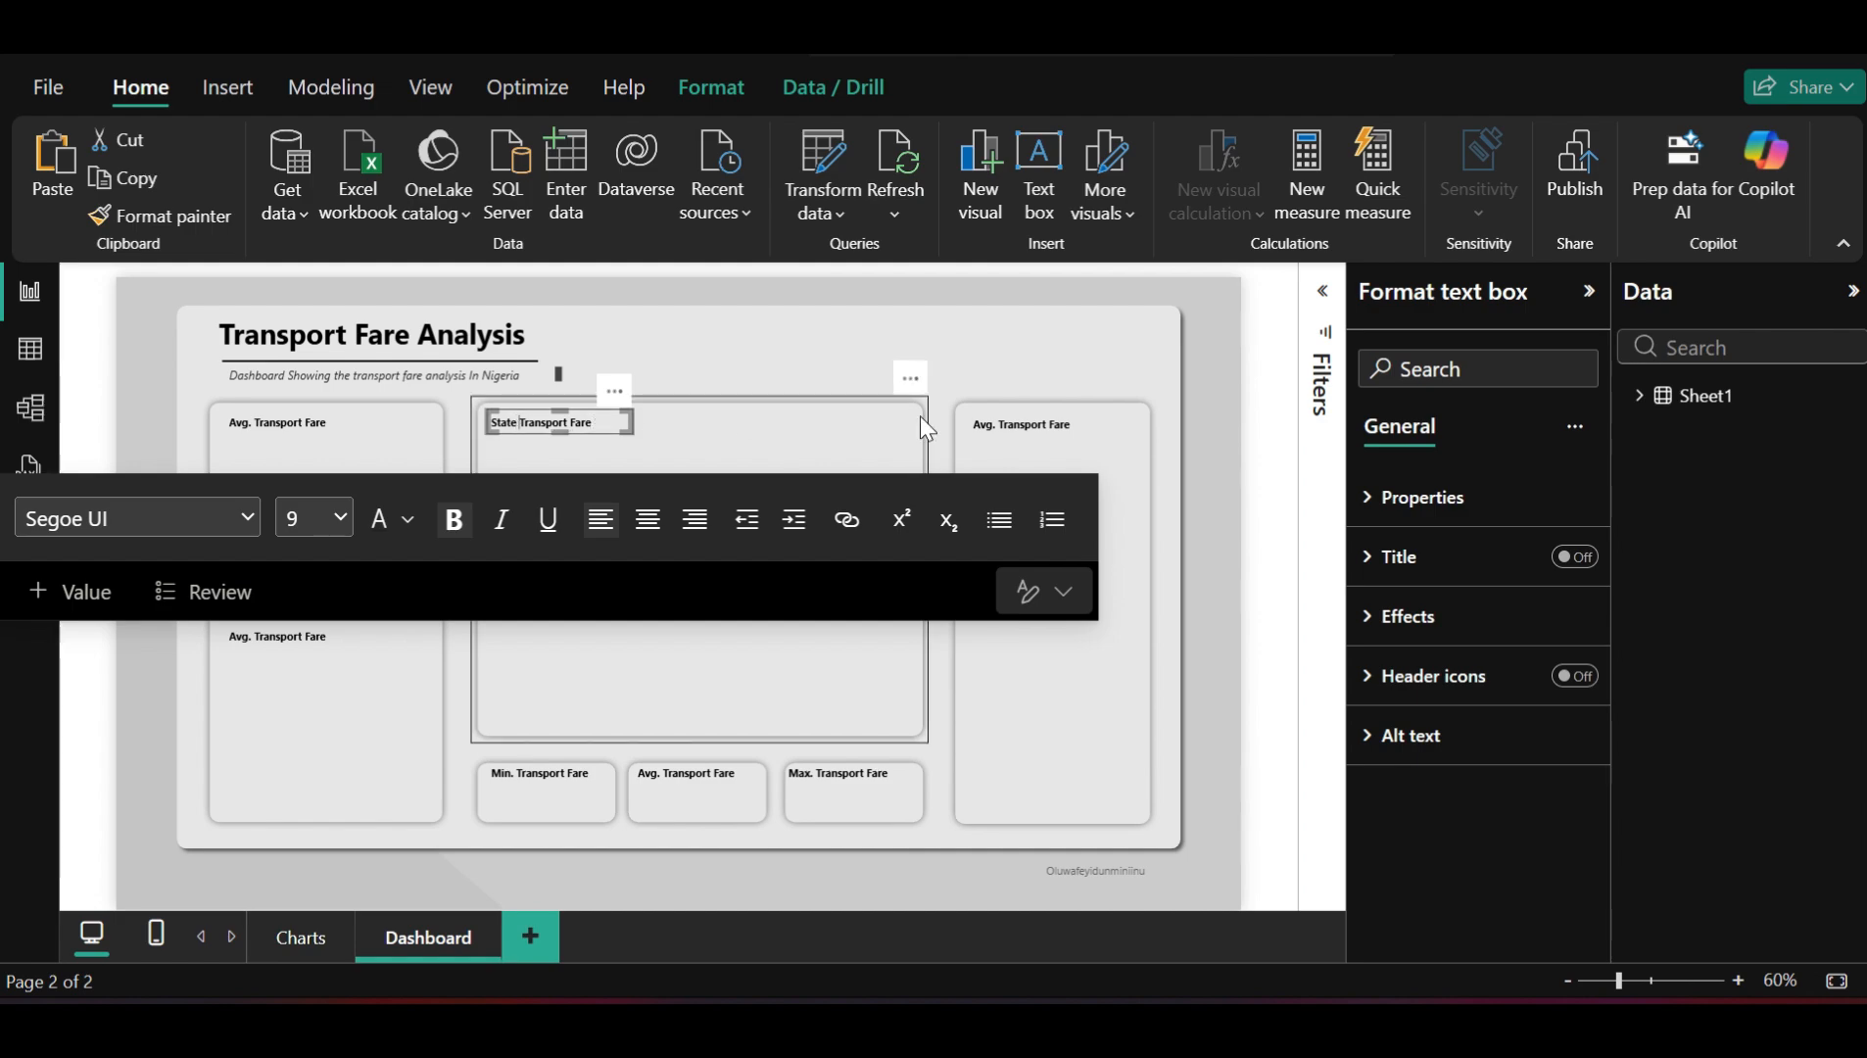
# Compare the Charts page visuals with the labels of the tall right-hand card and the upper-left card on the Dashboard page
pyautogui.click(998, 416)
pyautogui.click(998, 418)
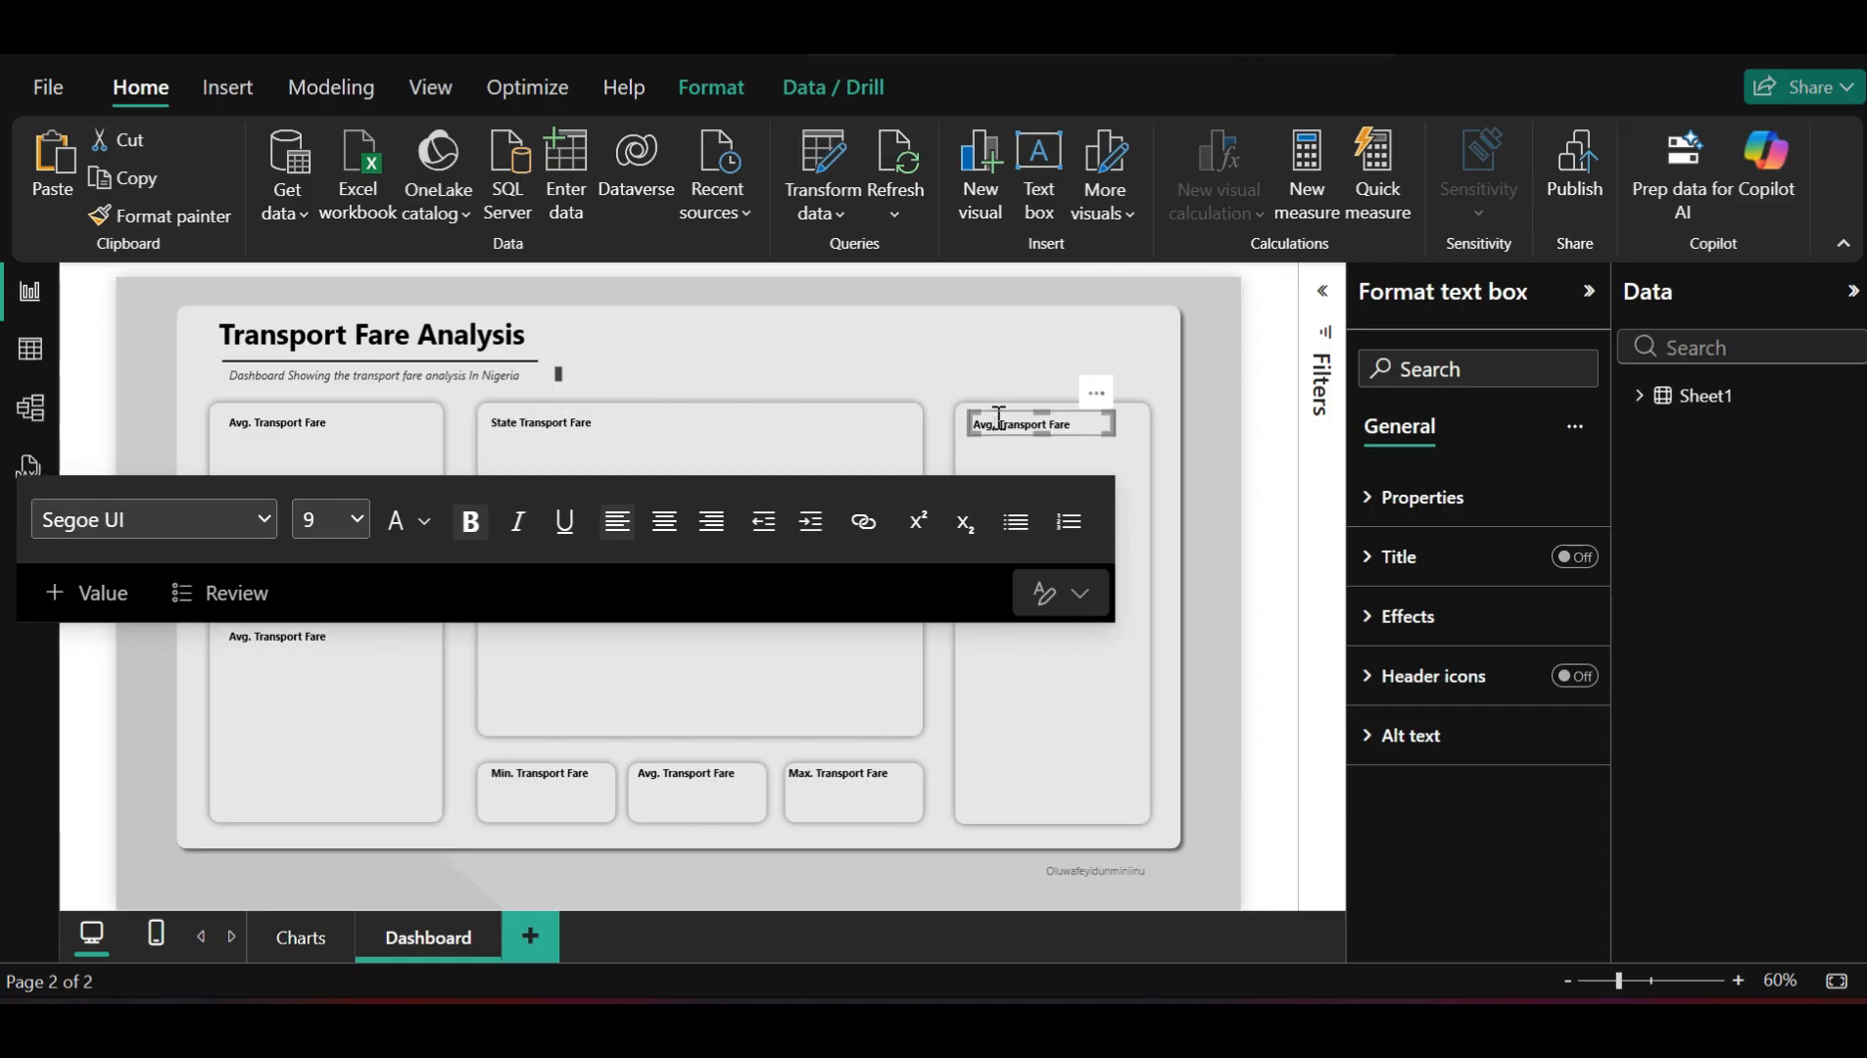
pyautogui.click(301, 938)
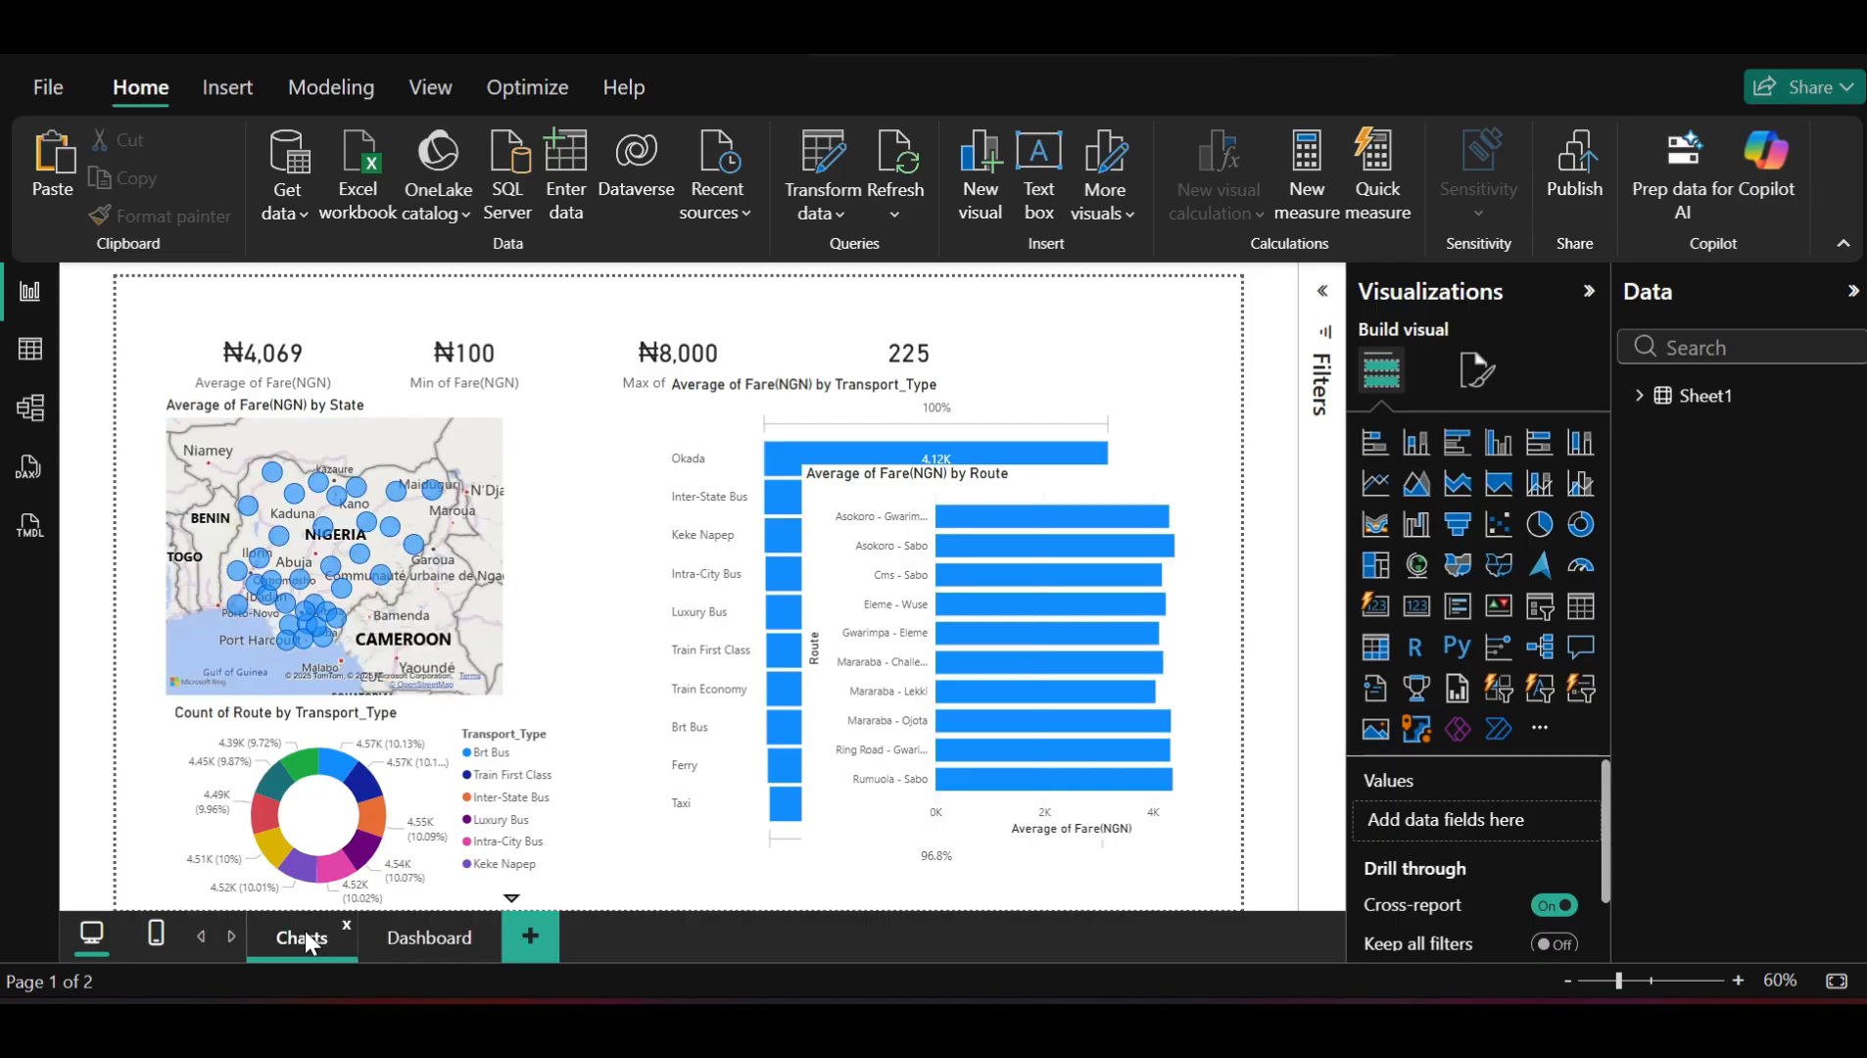
pyautogui.click(417, 940)
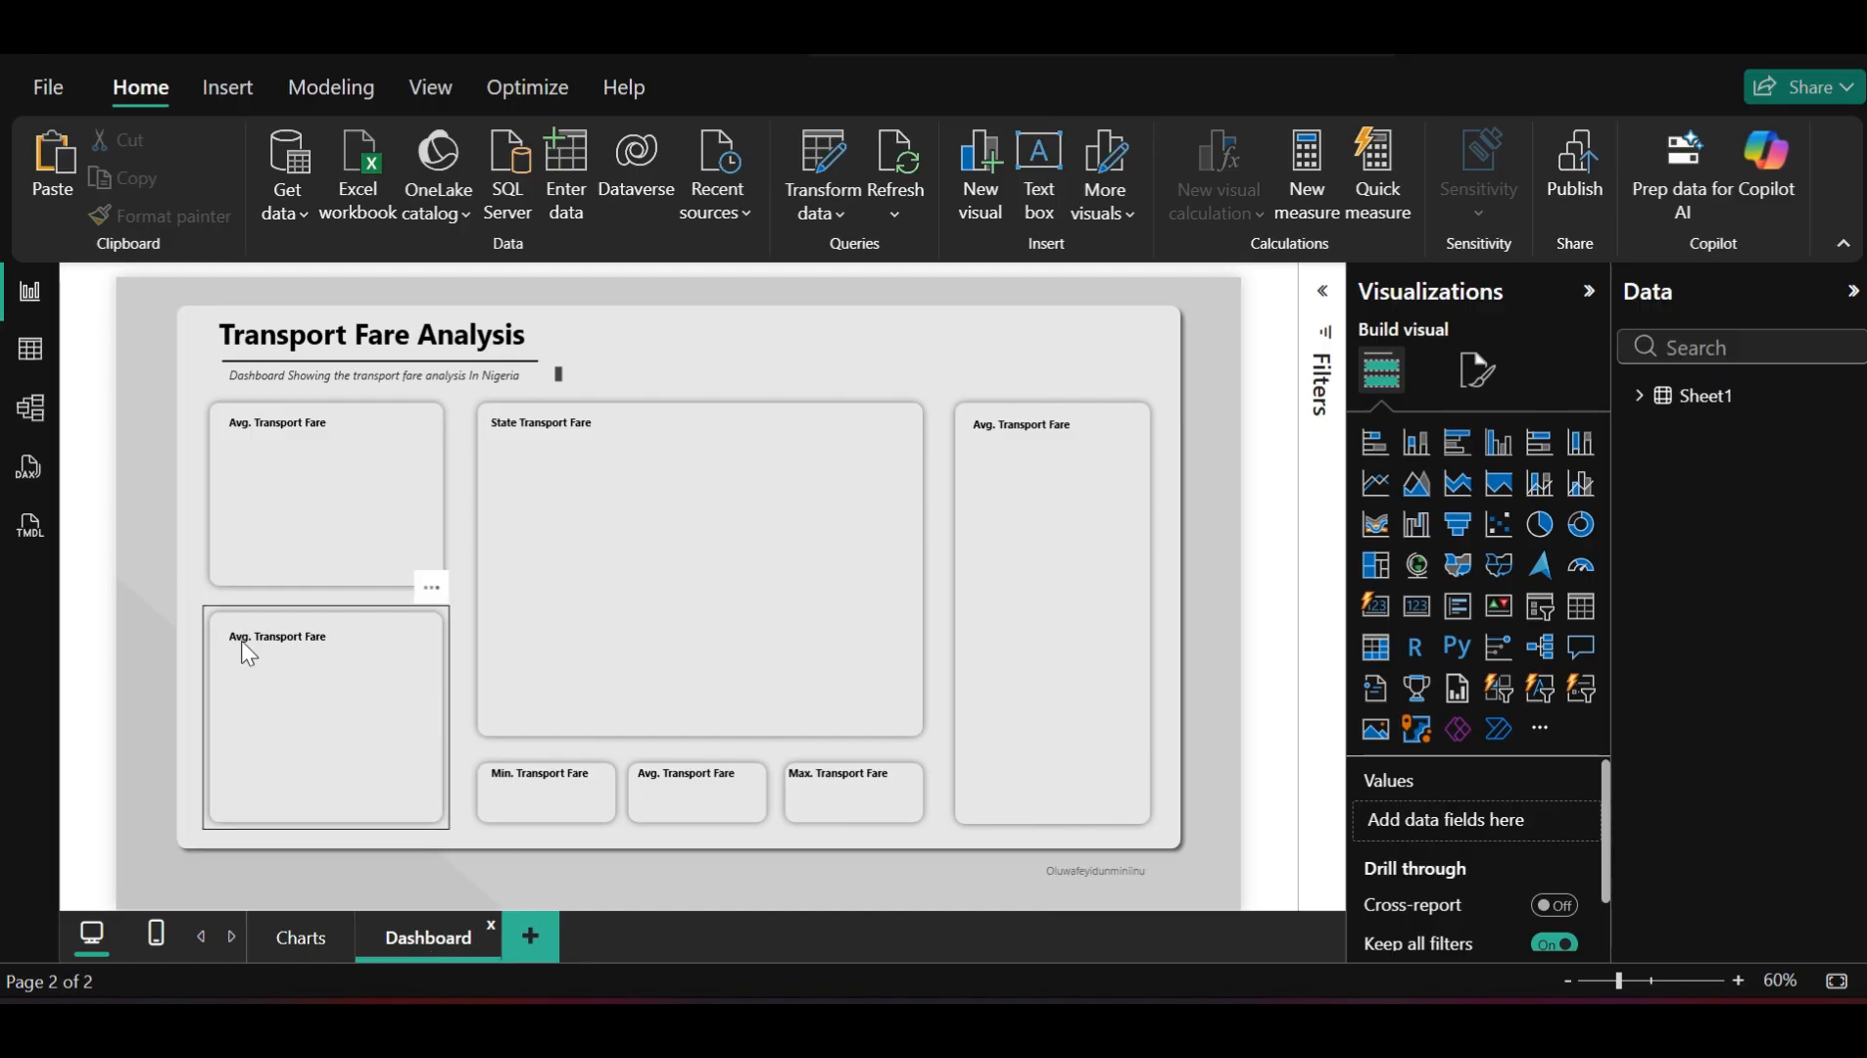
pyautogui.click(266, 433)
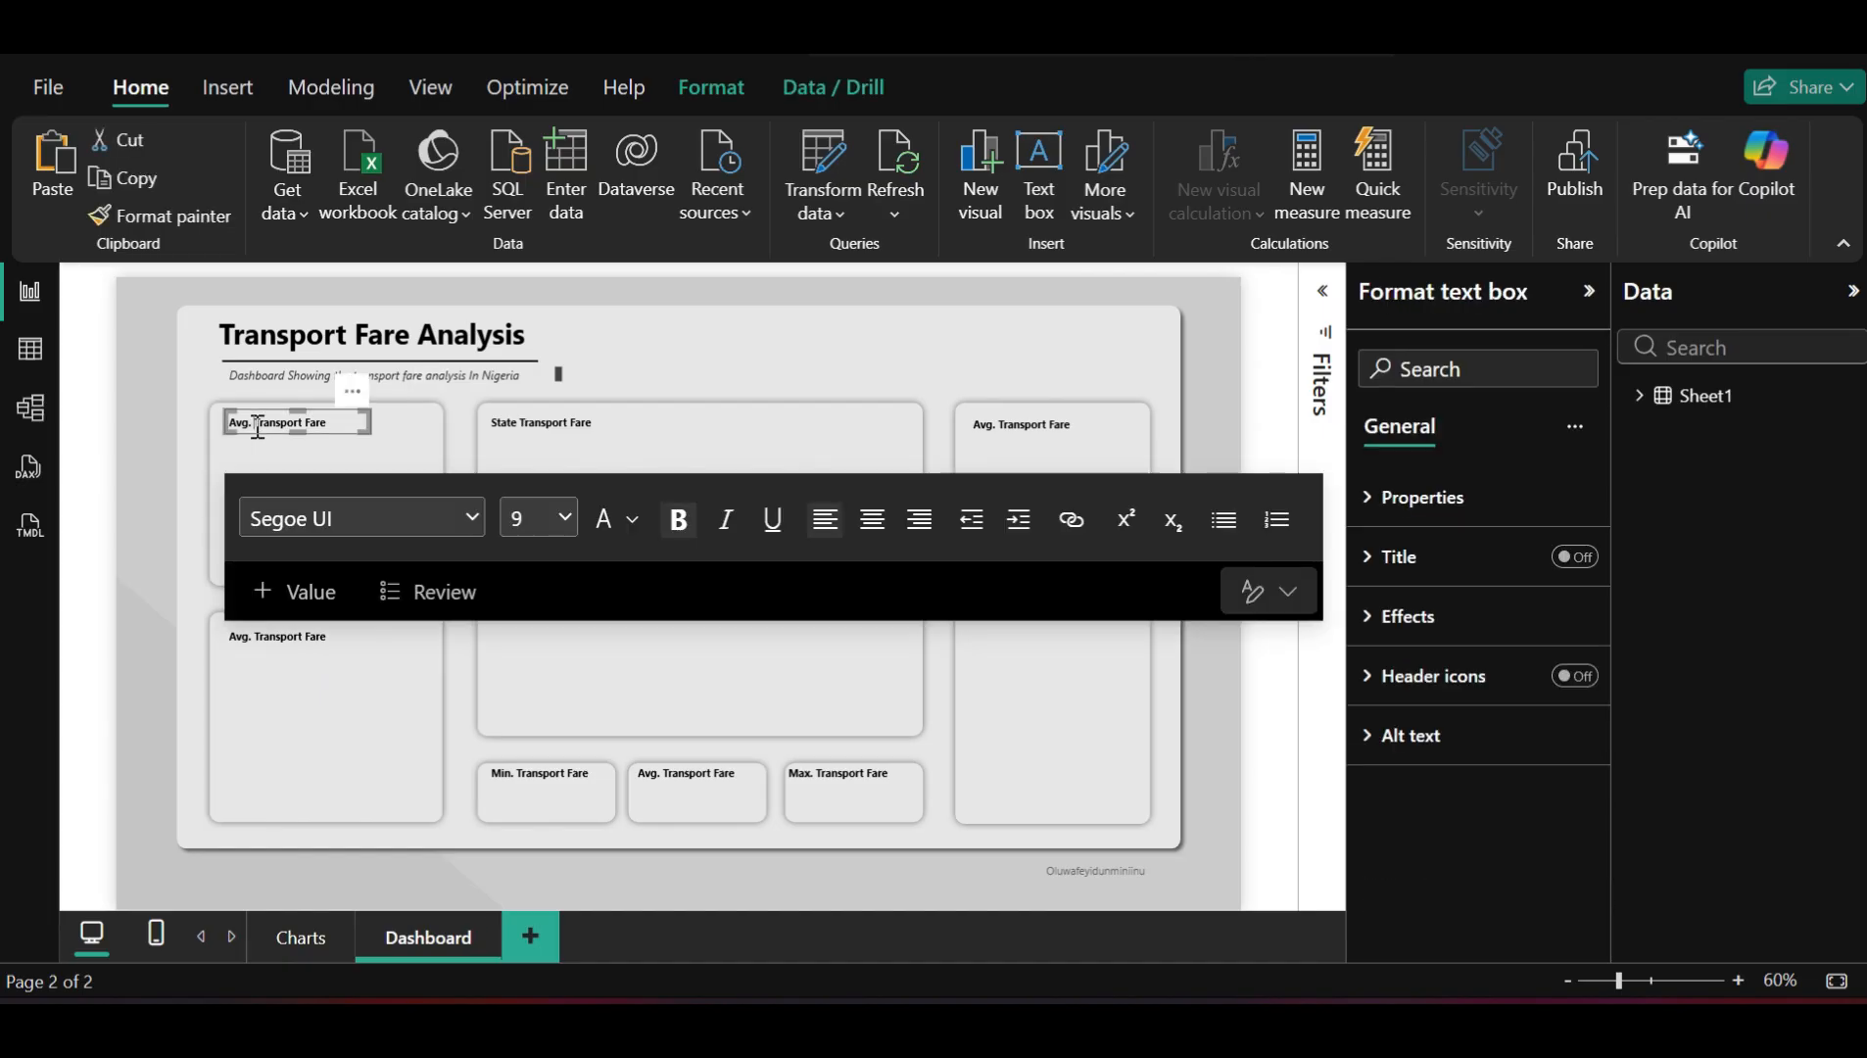
pyautogui.hotkey('shift', 'Left')
pyautogui.hotkey('shift', 'Left')
pyautogui.hotkey('shift', 'Left')
pyautogui.hotkey('shift', 'Left')
pyautogui.click(337, 943)
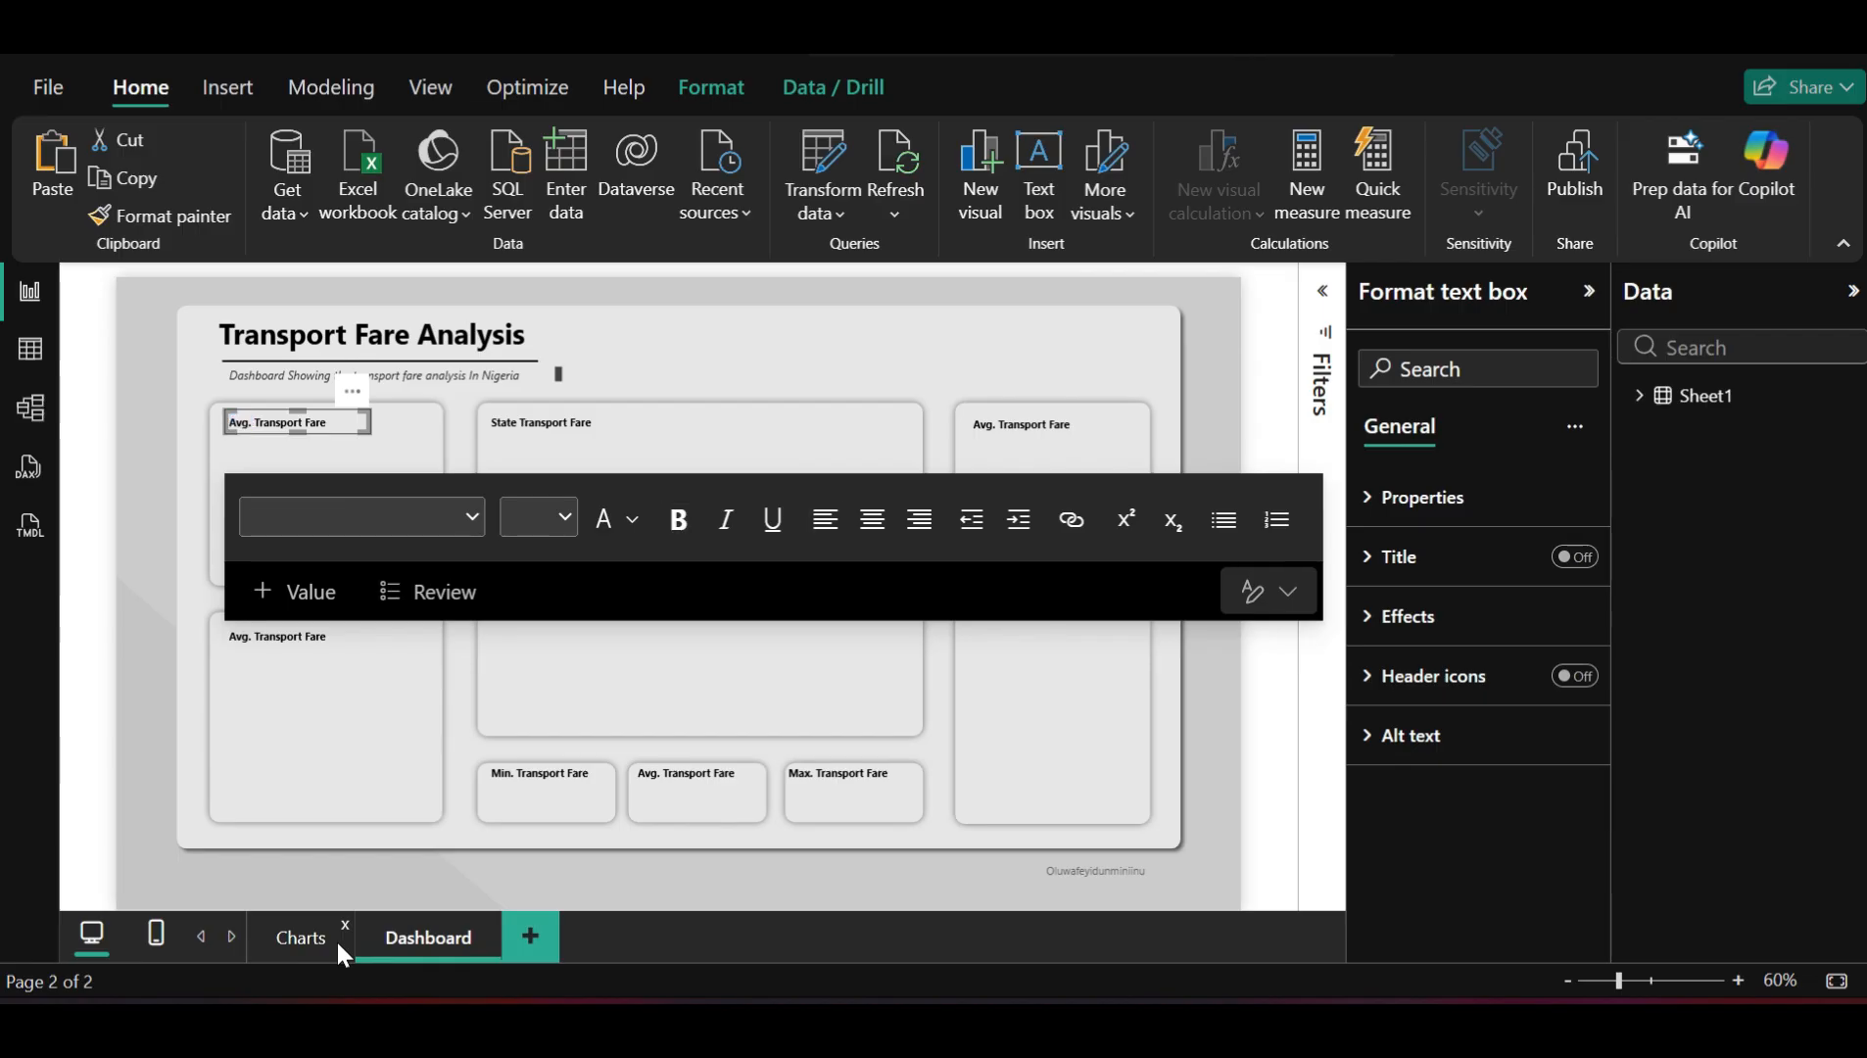
pyautogui.click(337, 942)
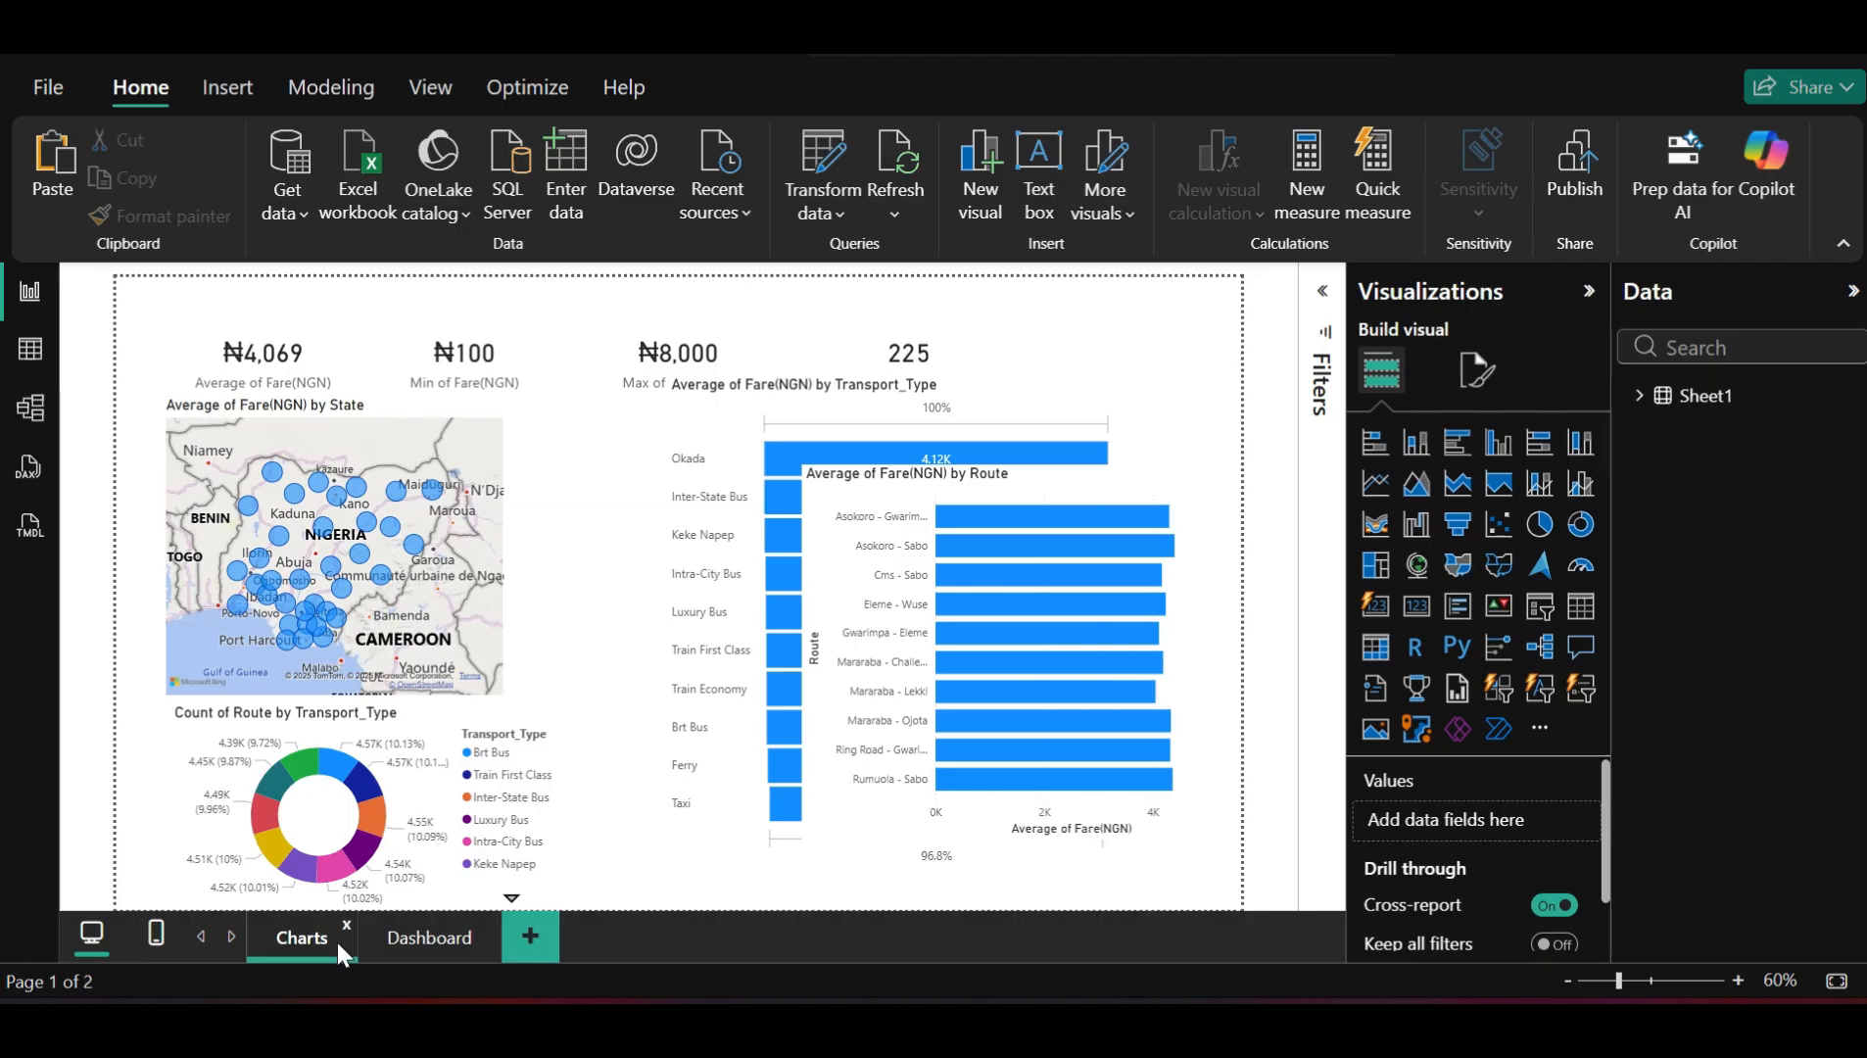
pyautogui.click(428, 938)
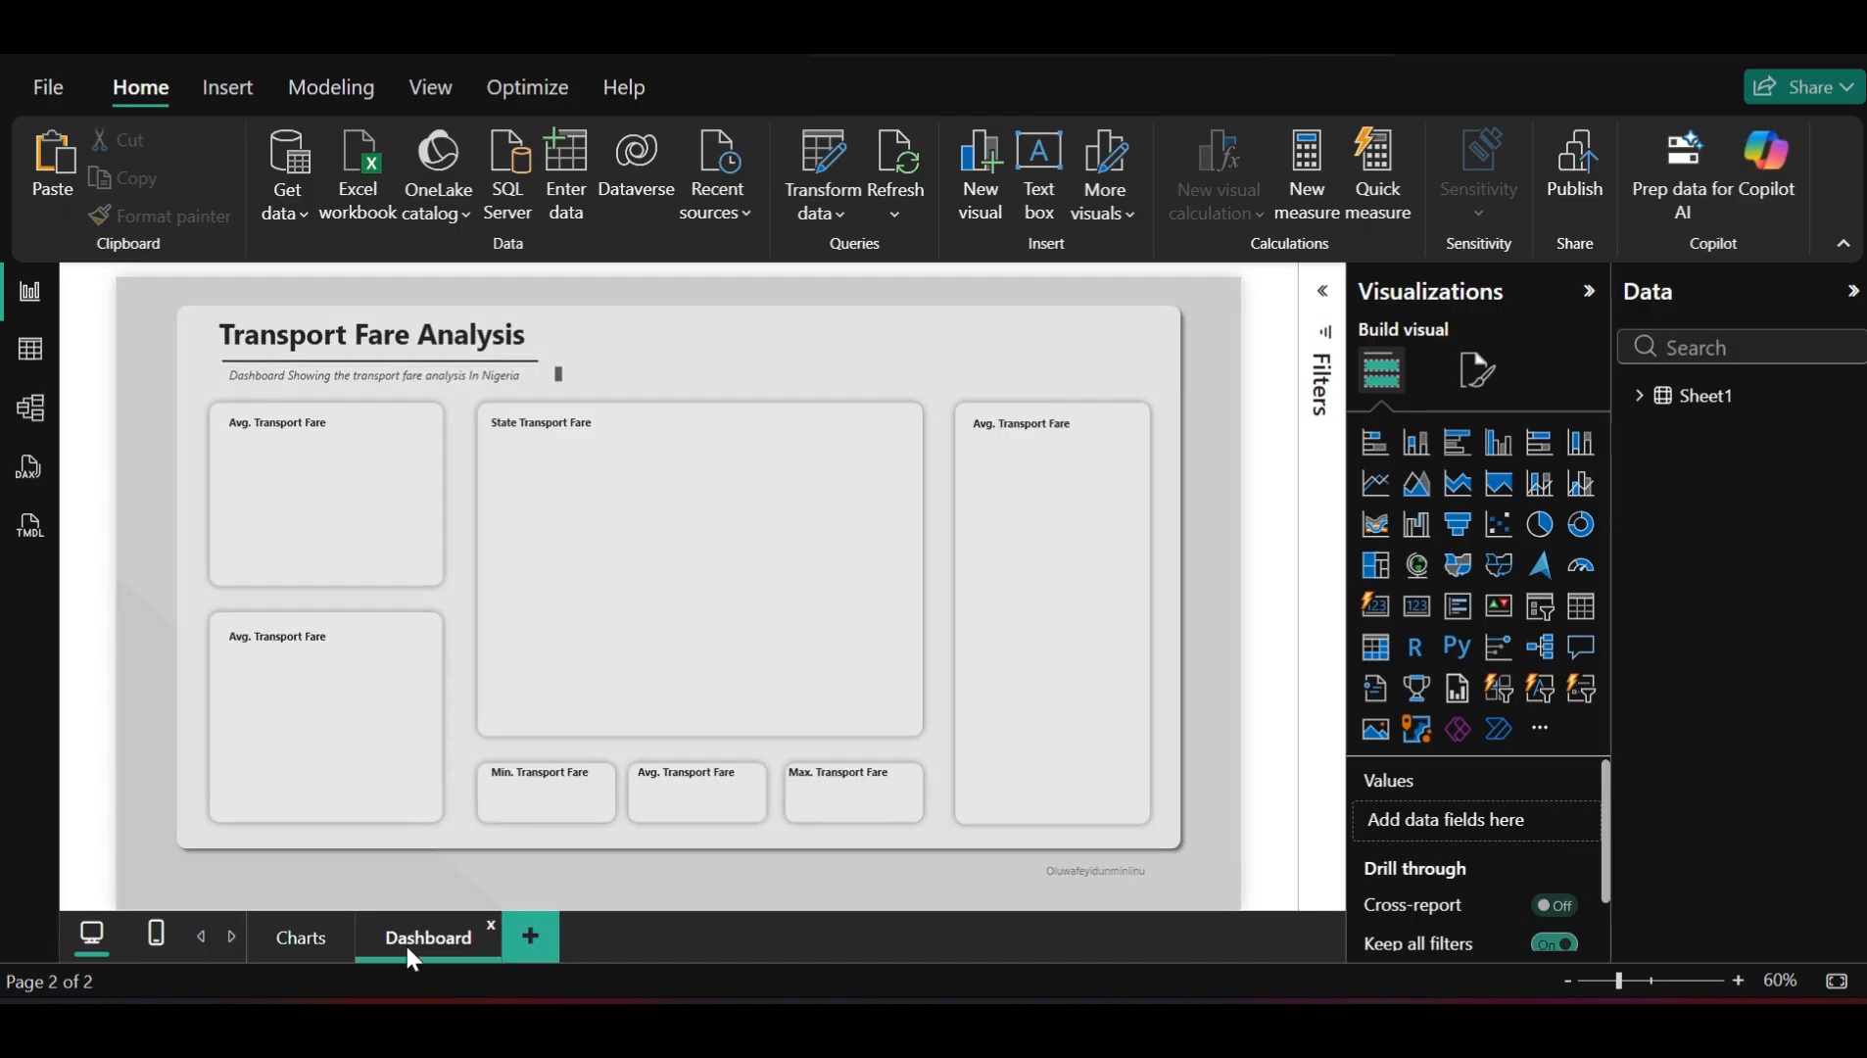
# In the upper-left card's label, replace "Fare" with "Type" and "Avg." with "R"
pyautogui.click(320, 647)
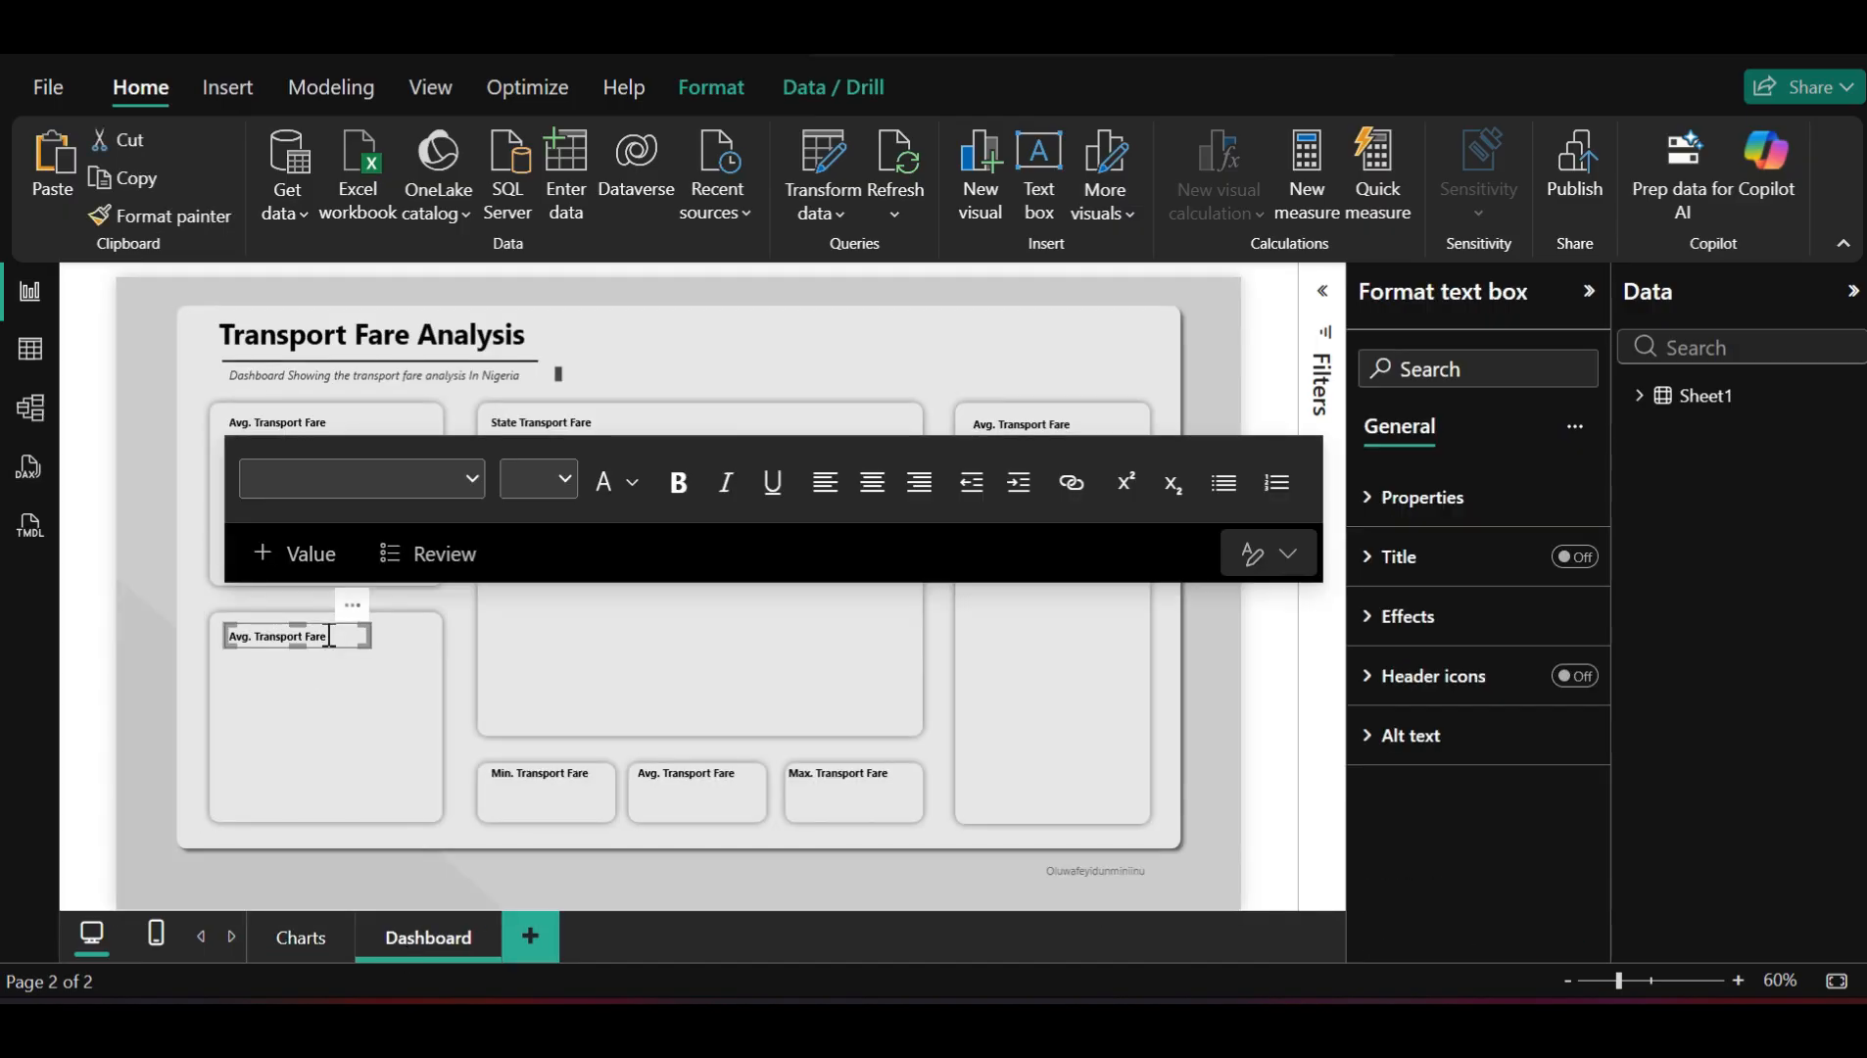
pyautogui.click(315, 423)
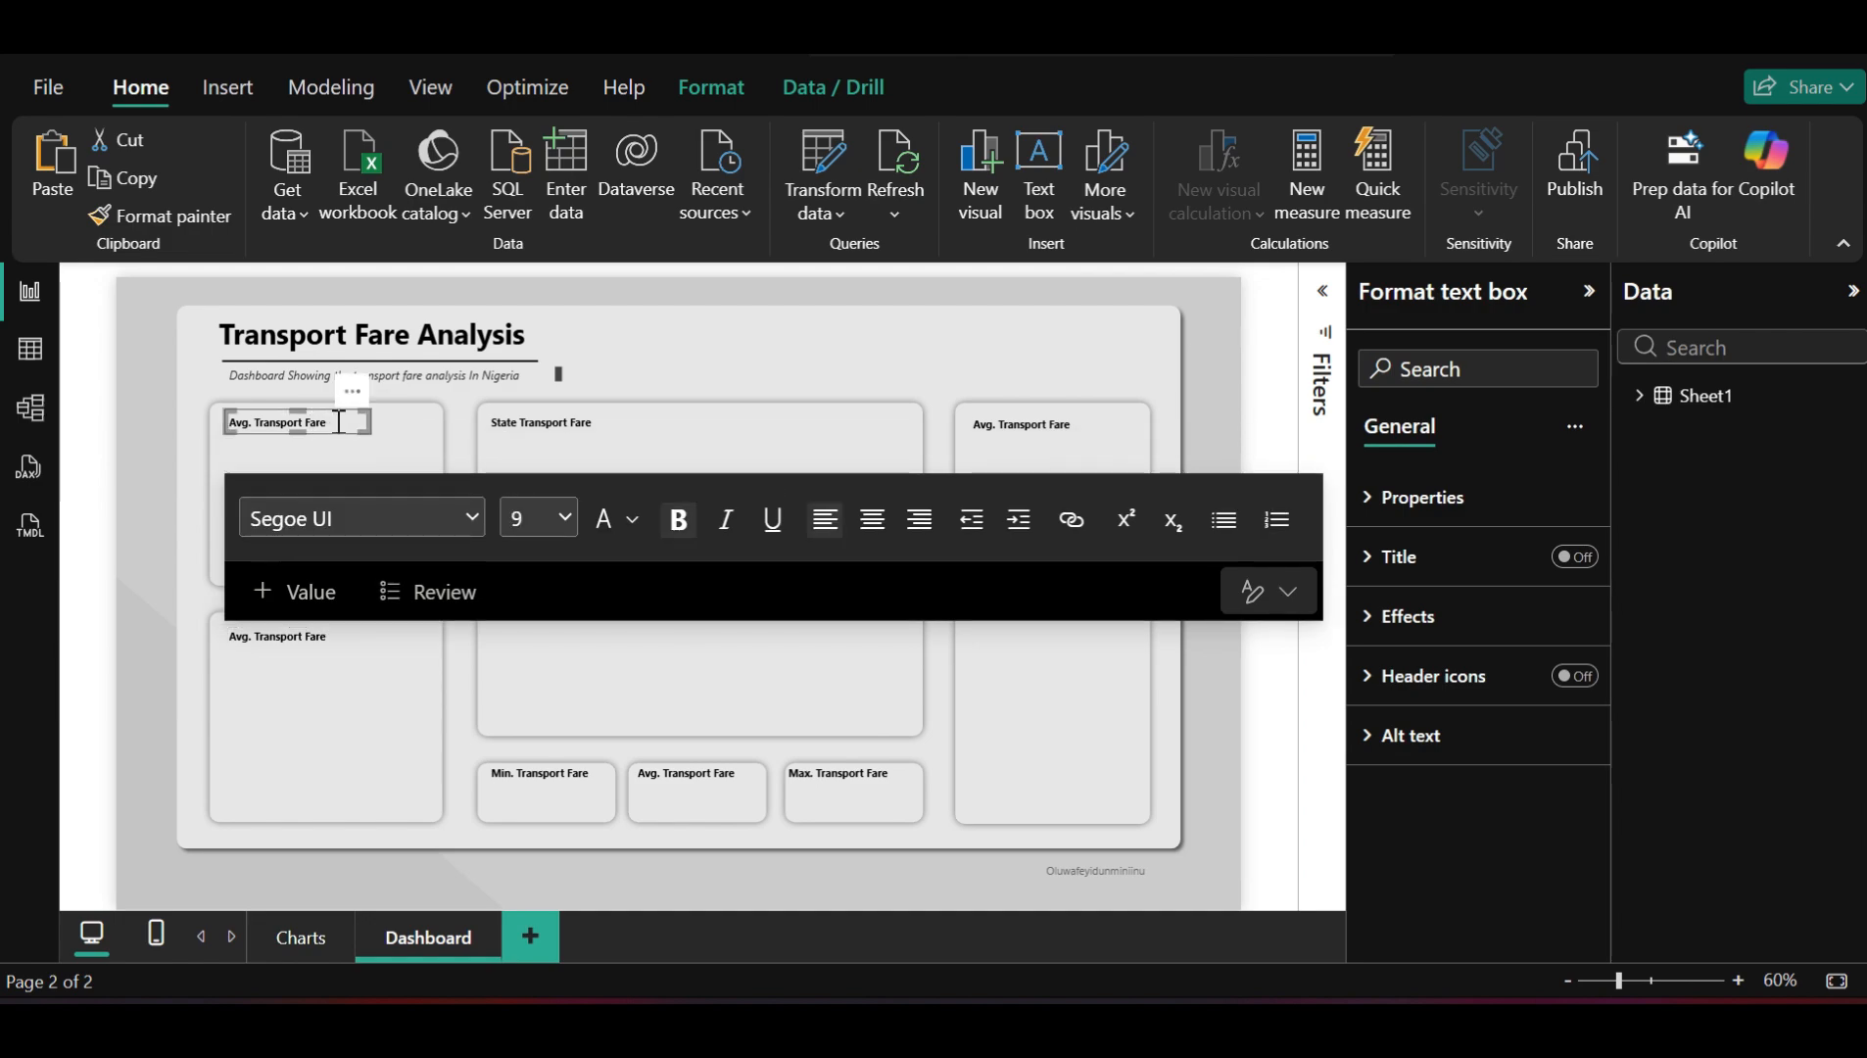
pyautogui.moveTo(338, 423)
pyautogui.mouseDown()
pyautogui.moveTo(243, 423)
pyautogui.moveTo(309, 431)
pyautogui.mouseUp()
pyautogui.write('Type')
pyautogui.press('Left')
pyautogui.press('BackSpace')
pyautogui.press('BackSpace')
pyautogui.press('BackSpace')
pyautogui.press('BackSpace')
pyautogui.press('BackSpace')
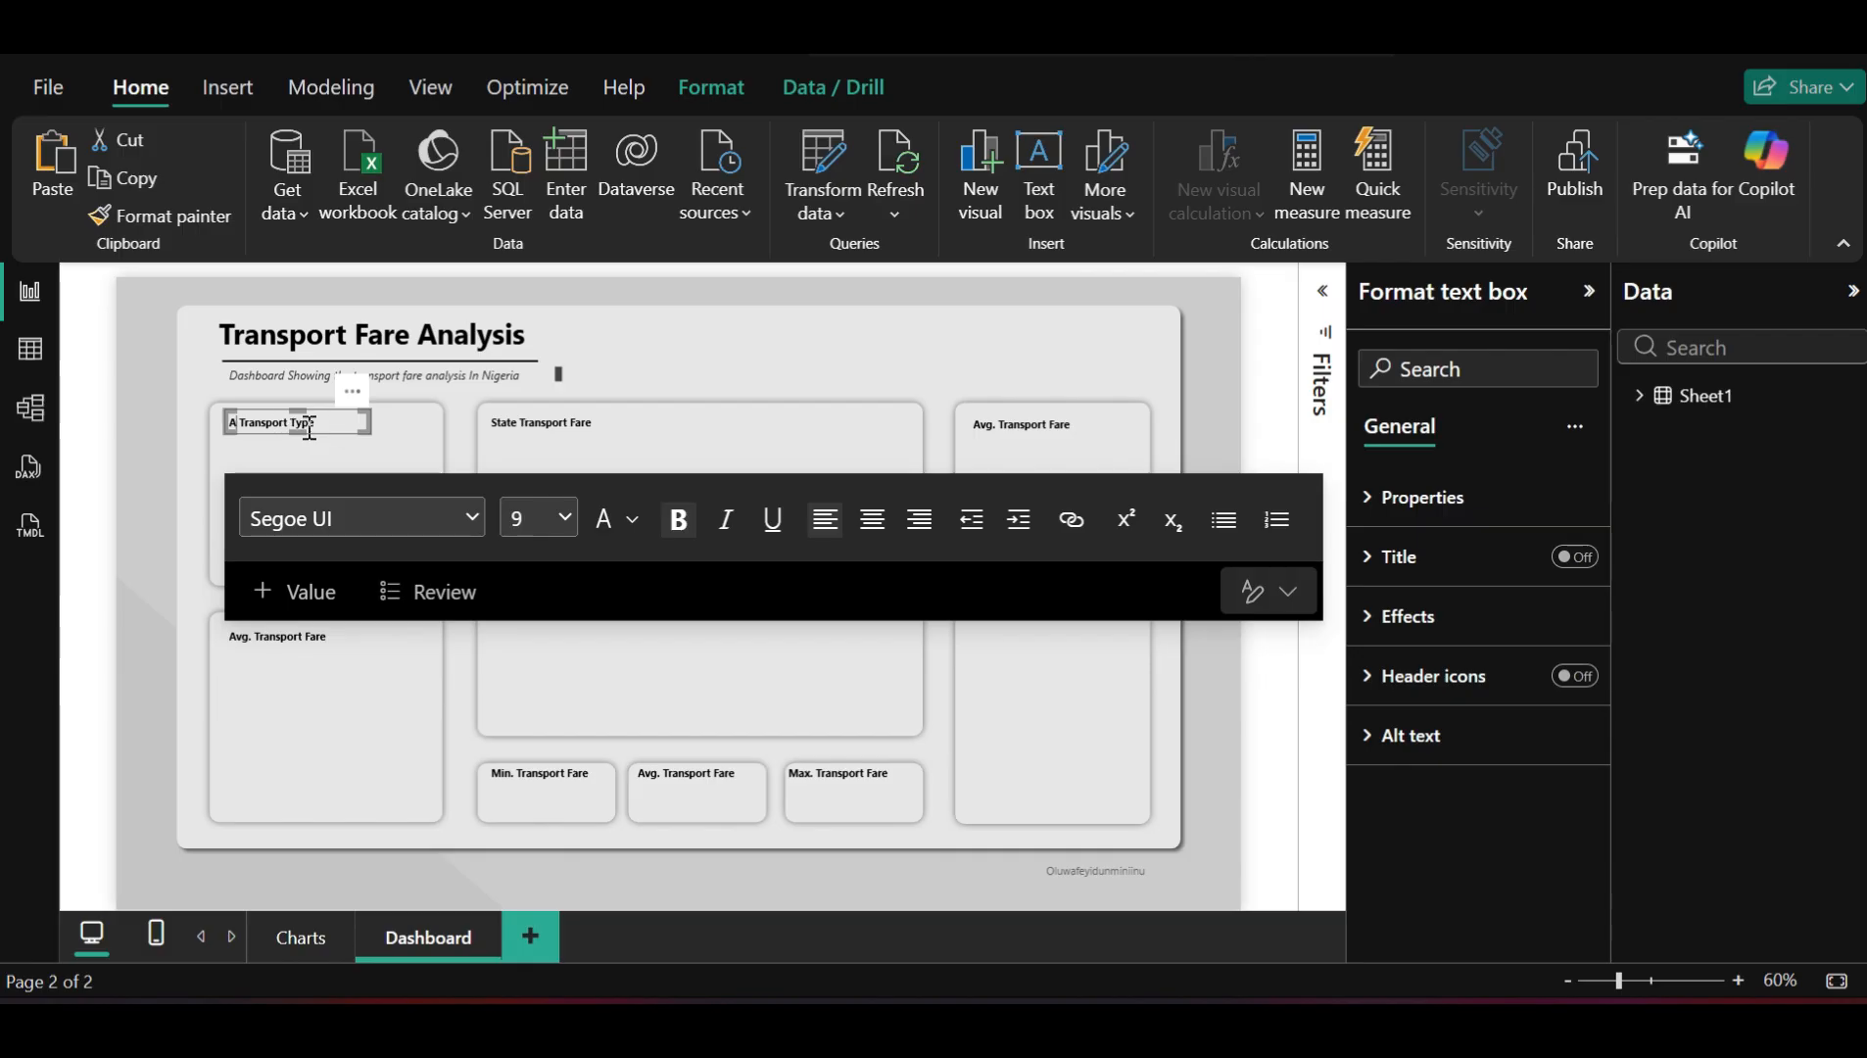
pyautogui.write('ROute')
pyautogui.press('BackSpace')
pyautogui.press('BackSpace')
pyautogui.press('BackSpace')
pyautogui.press('BackSpace')
# Check the route visual's title on the Charts page and change the upper-left card's label to "Route by Transport Type"
pyautogui.click(307, 949)
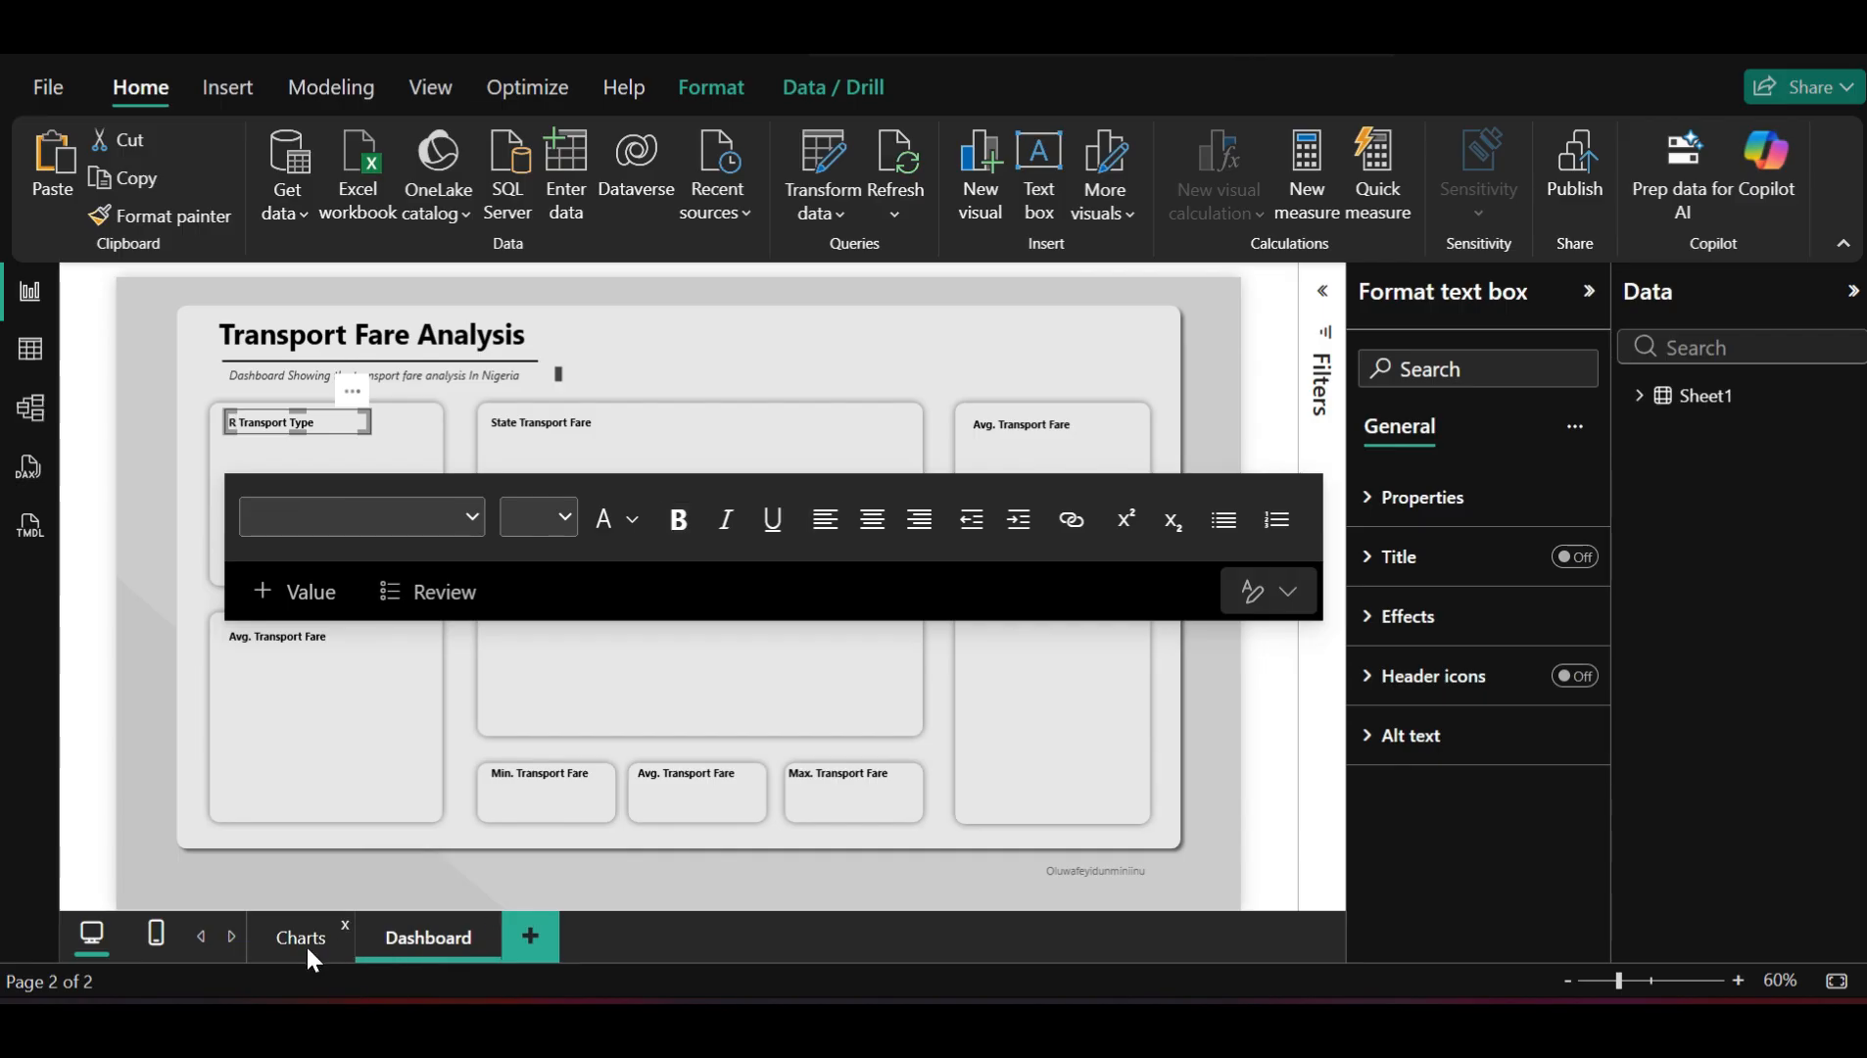
pyautogui.click(307, 944)
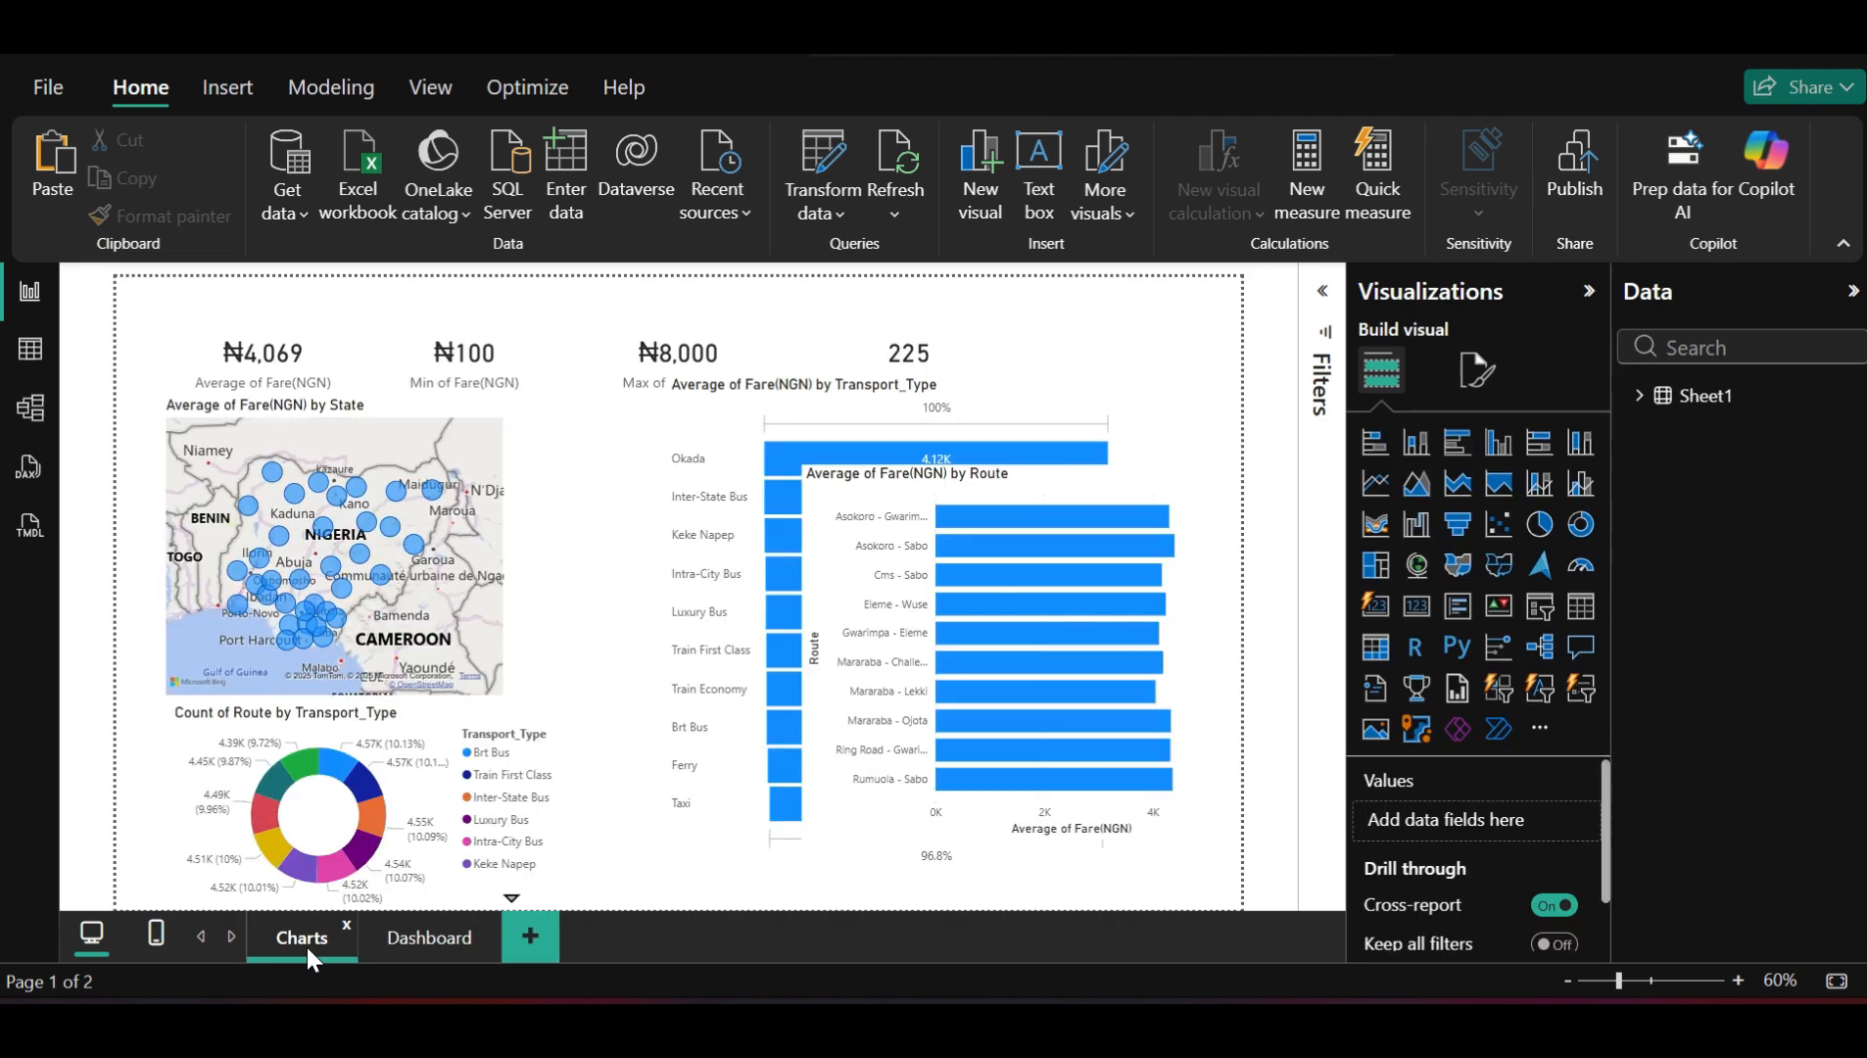
pyautogui.click(404, 934)
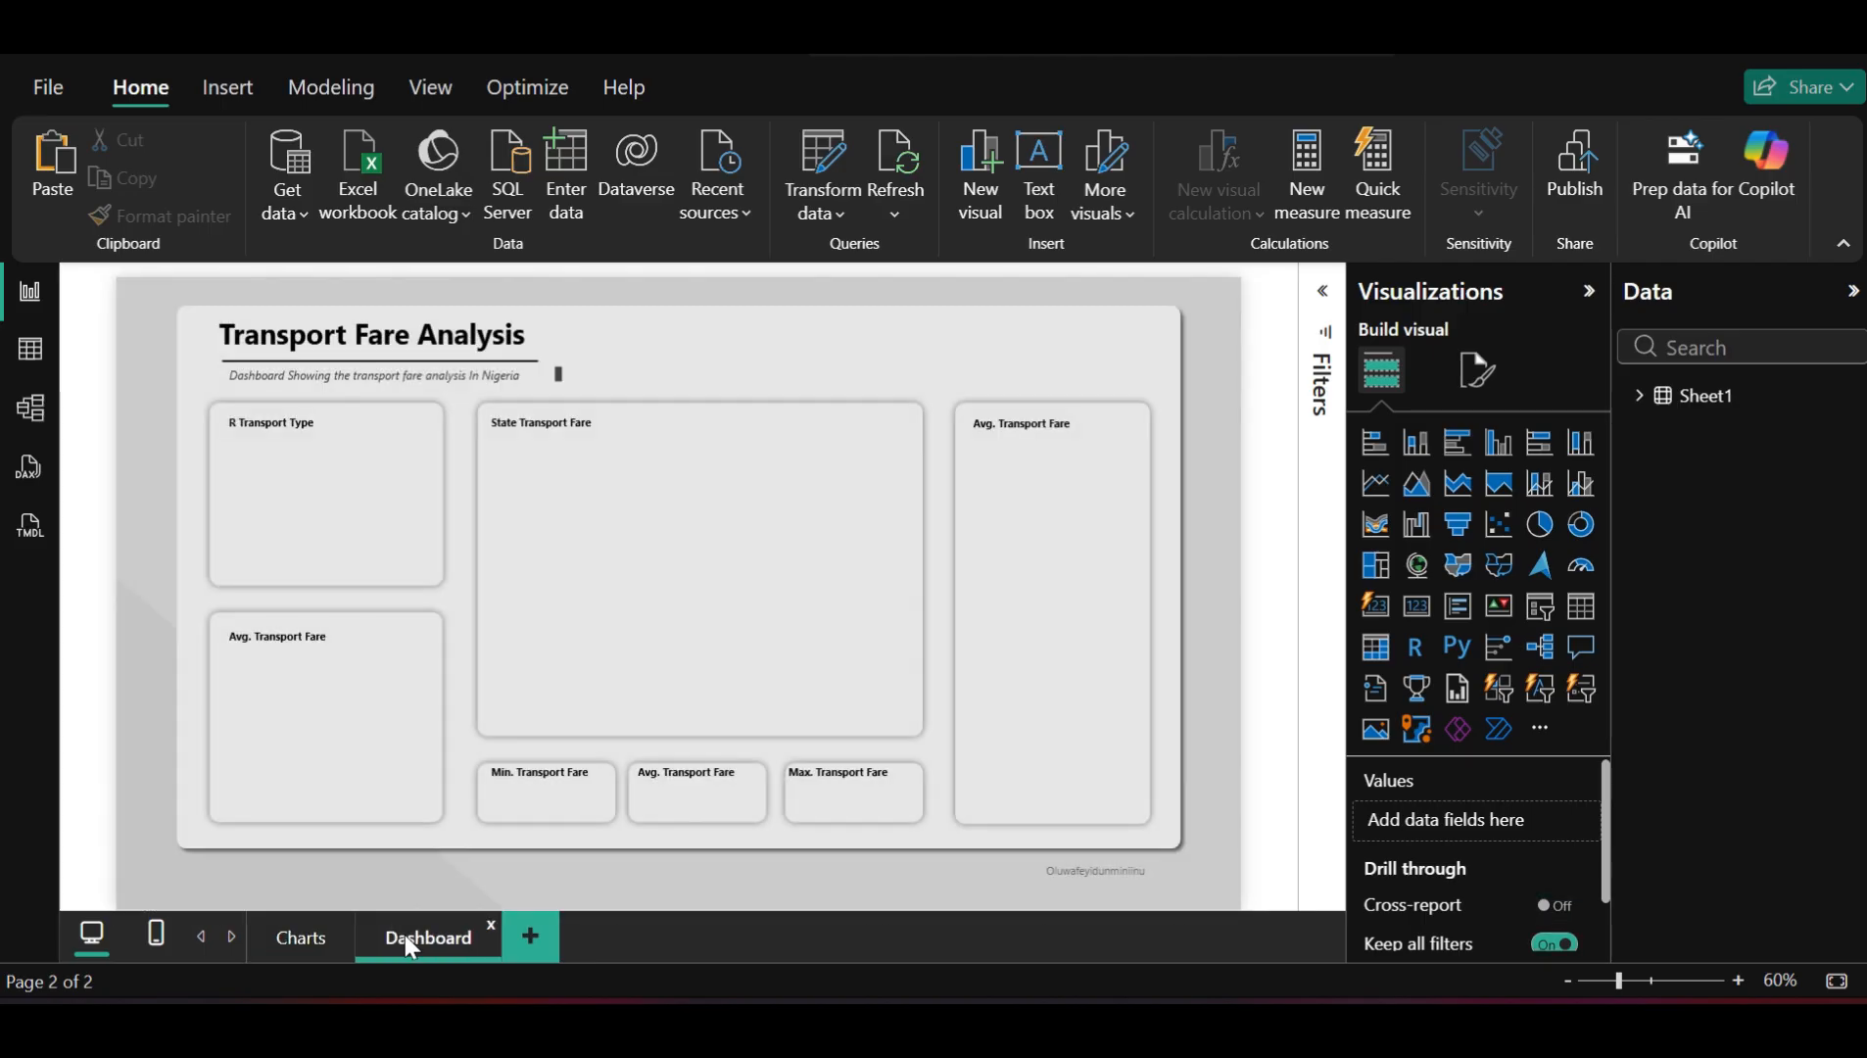
pyautogui.click(240, 427)
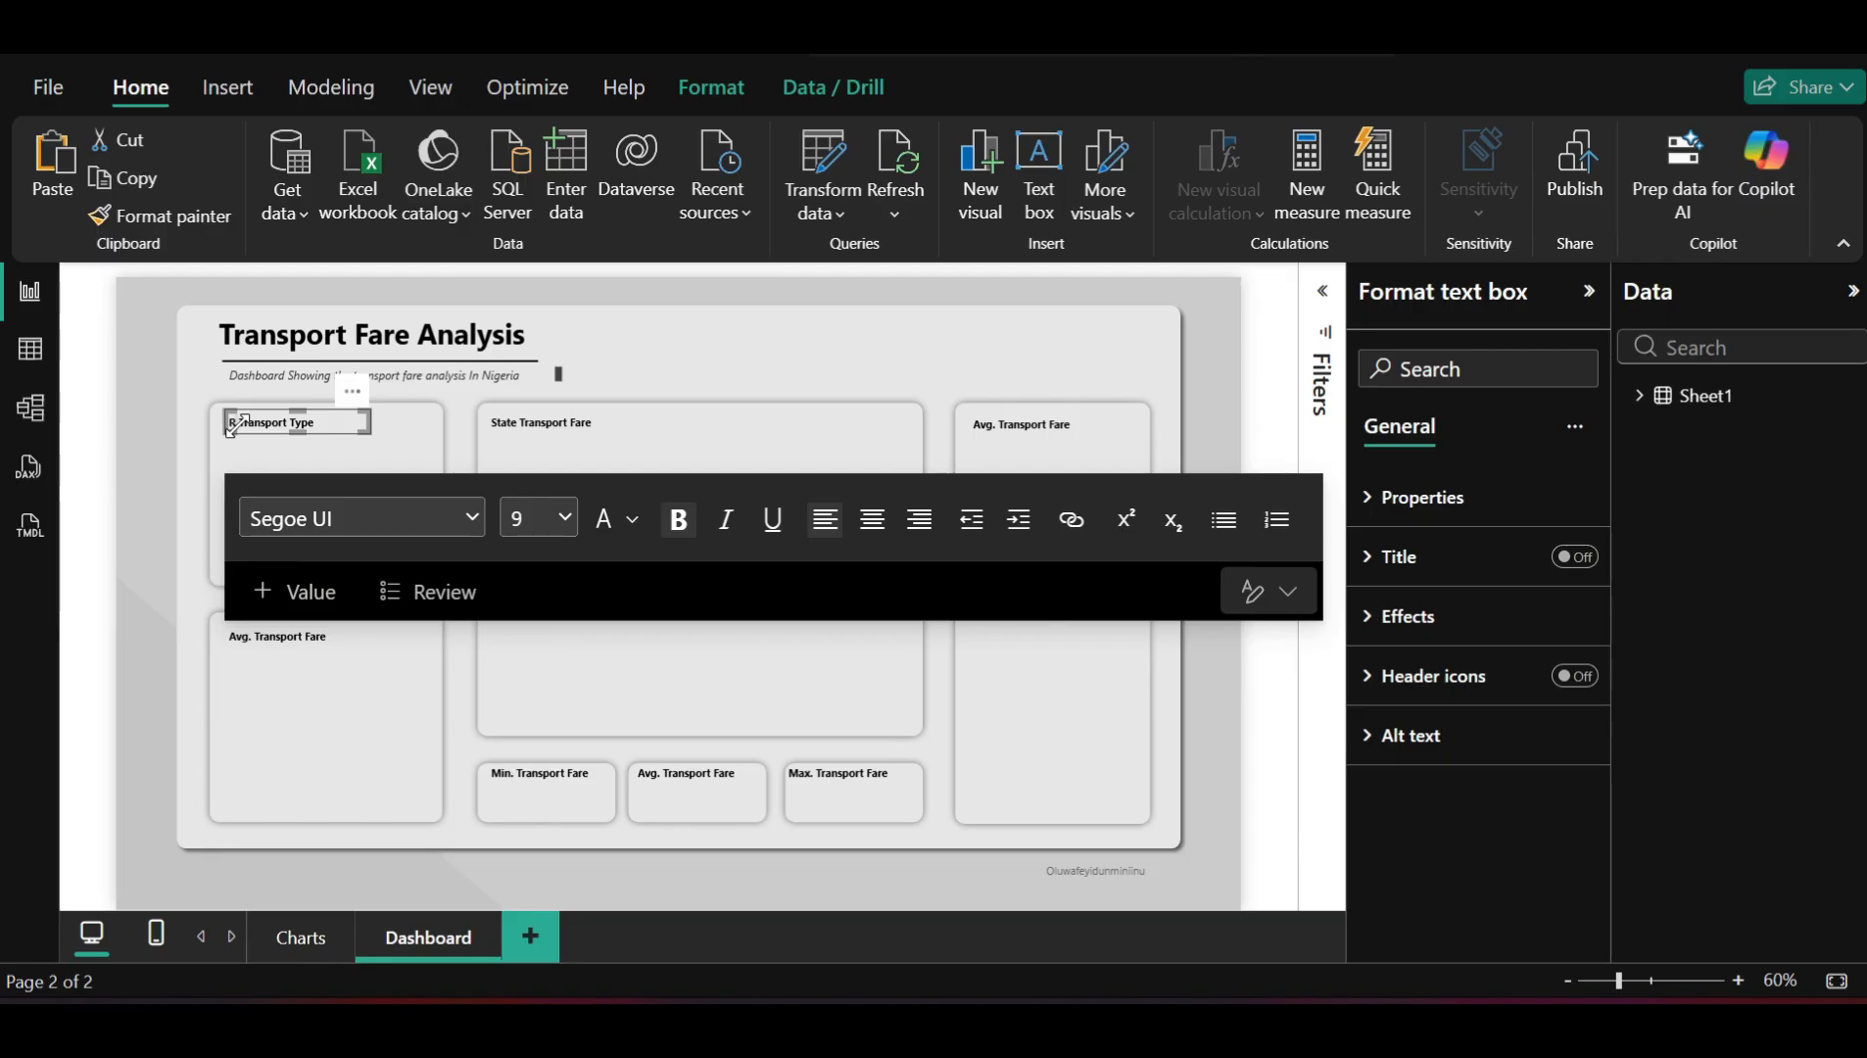
pyautogui.write('Road ')
pyautogui.write('te')
pyautogui.press('BackSpace')
pyautogui.press('BackSpace')
pyautogui.write('e buy')
pyautogui.press('BackSpace')
pyautogui.press('BackSpace')
pyautogui.write('y')
# Reorder the upper-left card's label to read "Transport Type by Route"
pyautogui.hotkey('shift', 'Left')
pyautogui.hotkey('shift', 'Left')
pyautogui.hotkey('shift', 'Left')
pyautogui.hotkey('shift', 'Left')
pyautogui.hotkey('shift', 'Left')
pyautogui.hotkey('shift', 'Left')
pyautogui.hotkey('shift', 'Left')
pyautogui.hotkey('shift', 'Left')
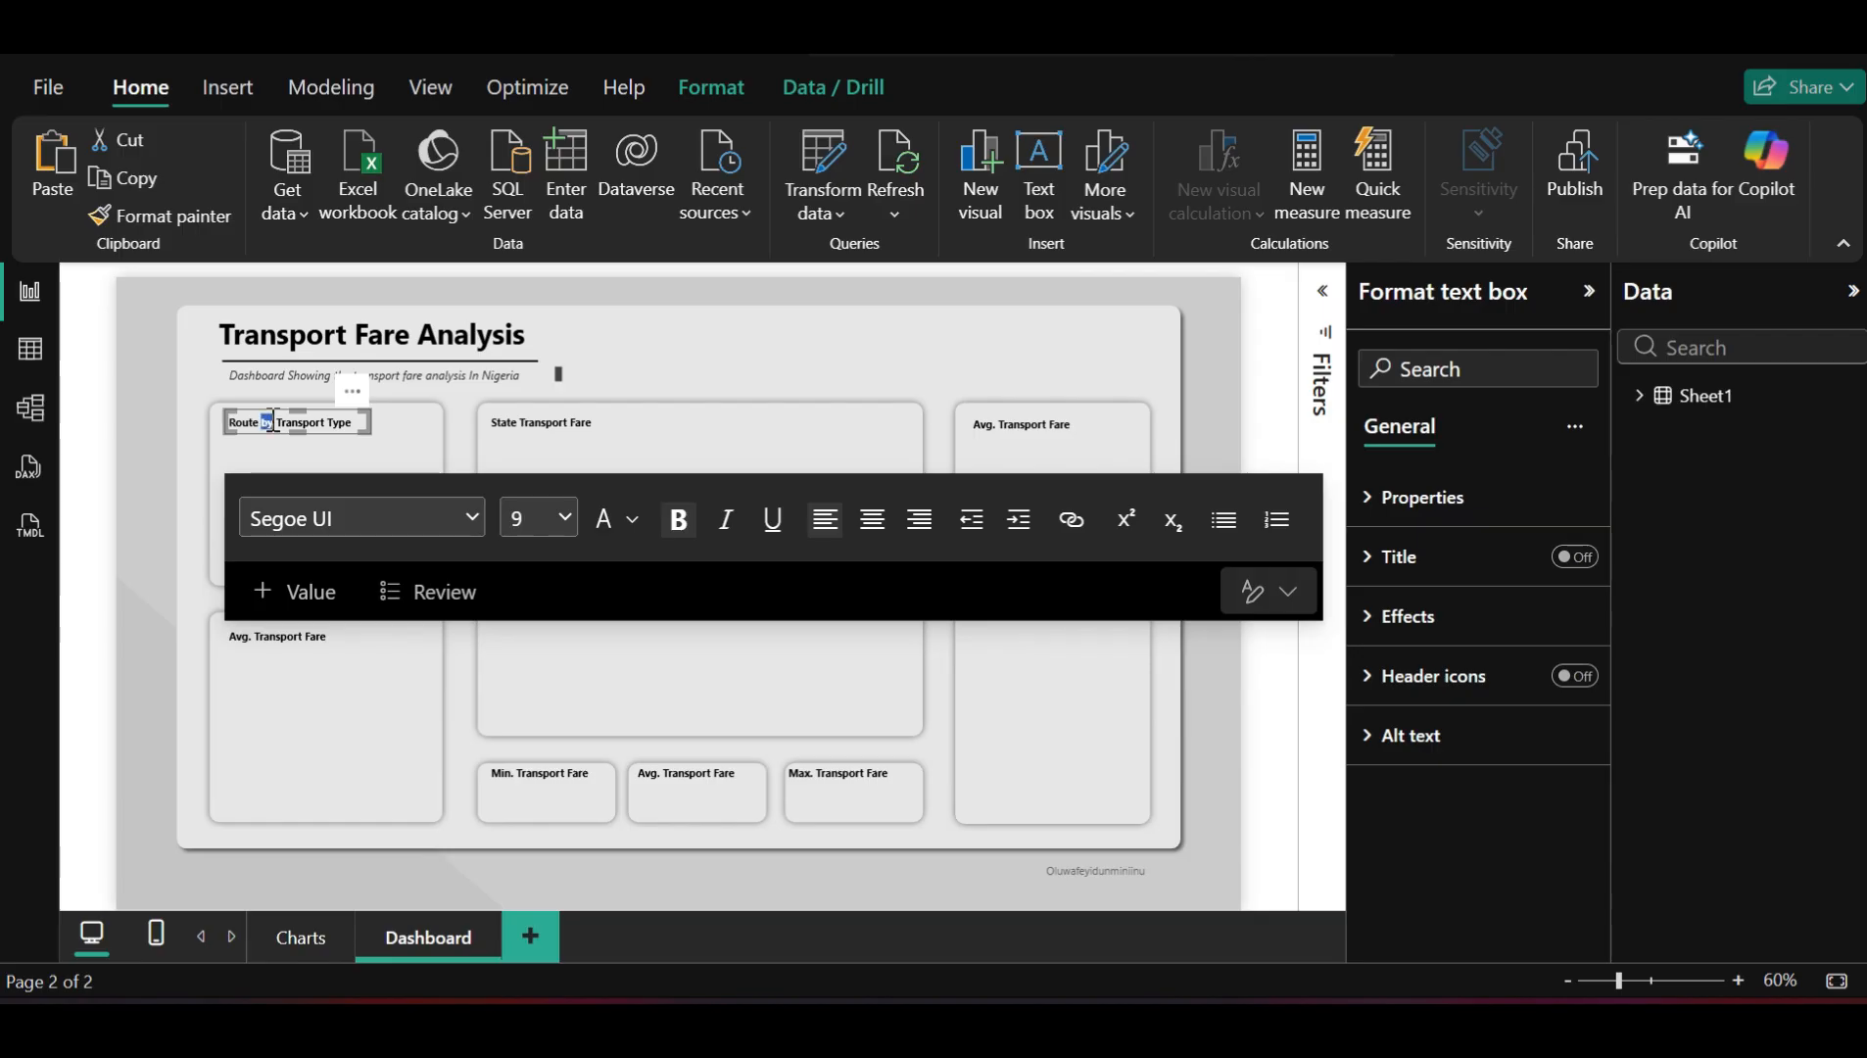
pyautogui.hotkey('shift', 'Left')
pyautogui.hotkey('ctrl', 'c')
pyautogui.press('BackSpace')
pyautogui.press('Delete')
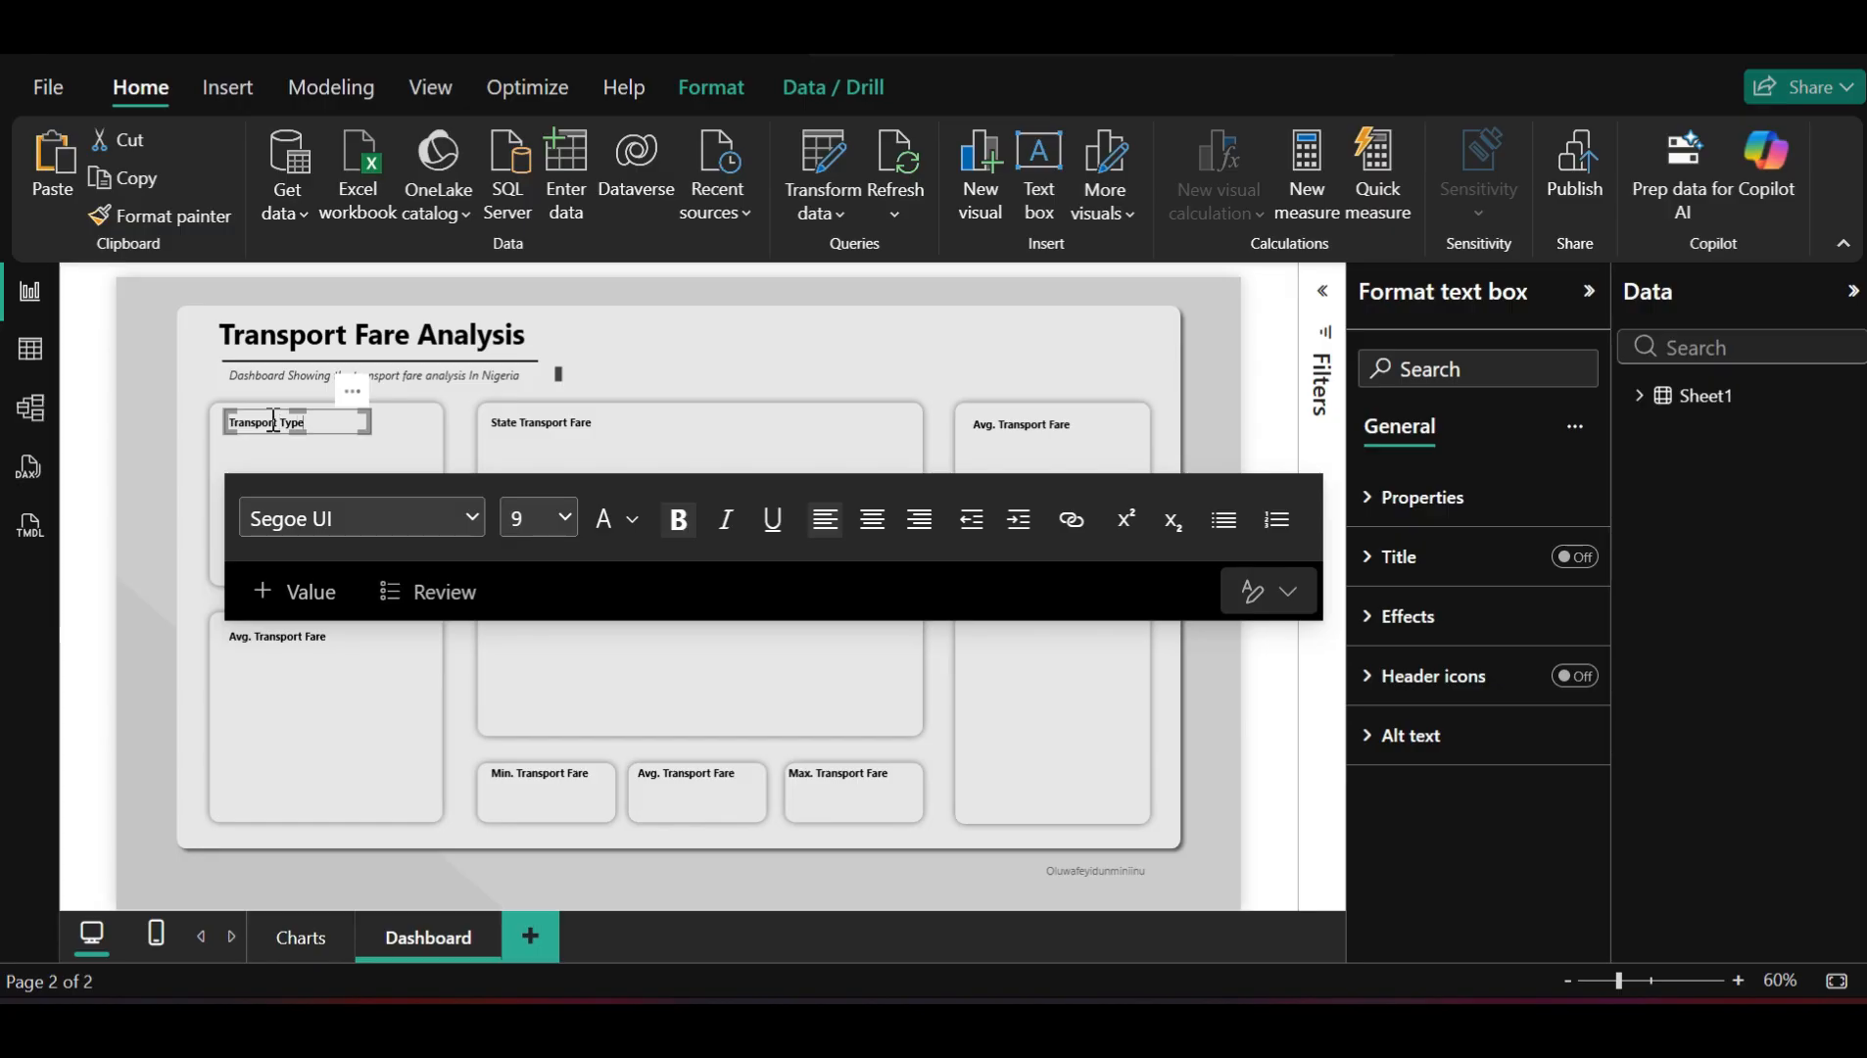
pyautogui.press('End')
pyautogui.hotkey('ctrl', 'v')
pyautogui.write('by')
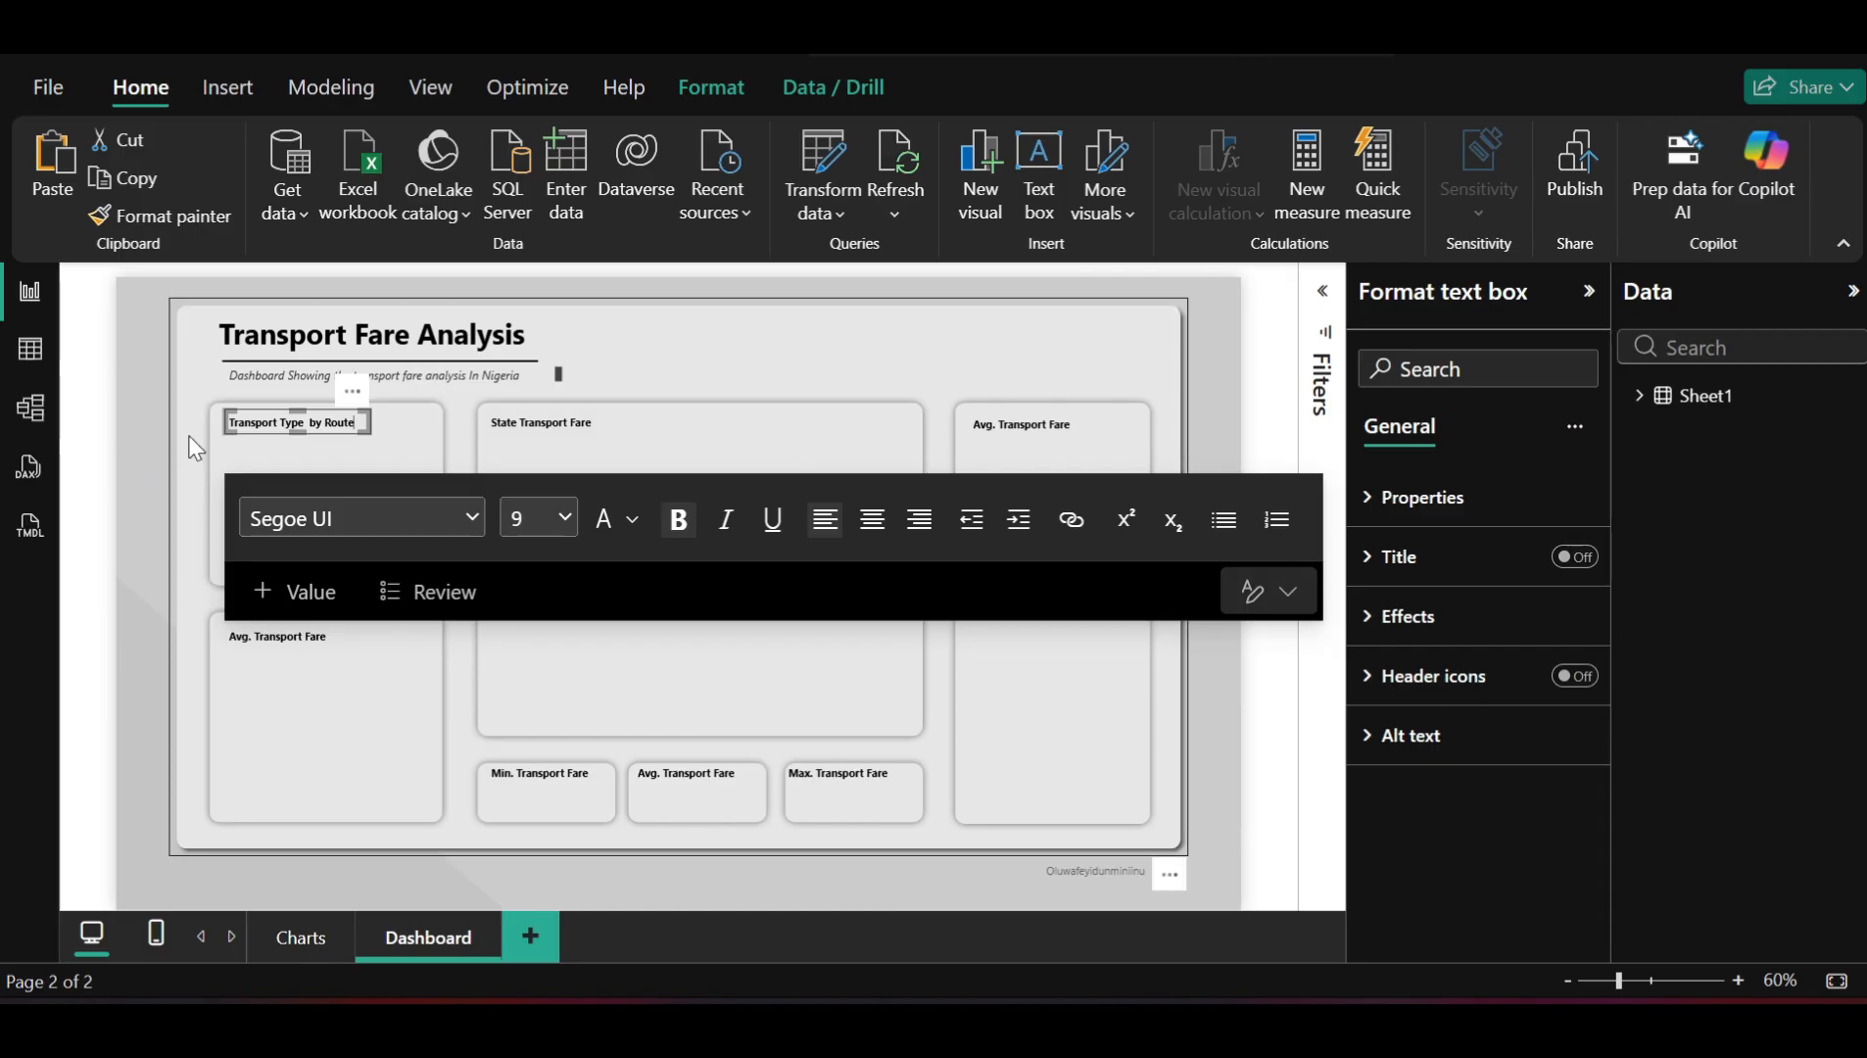
pyautogui.click(87, 398)
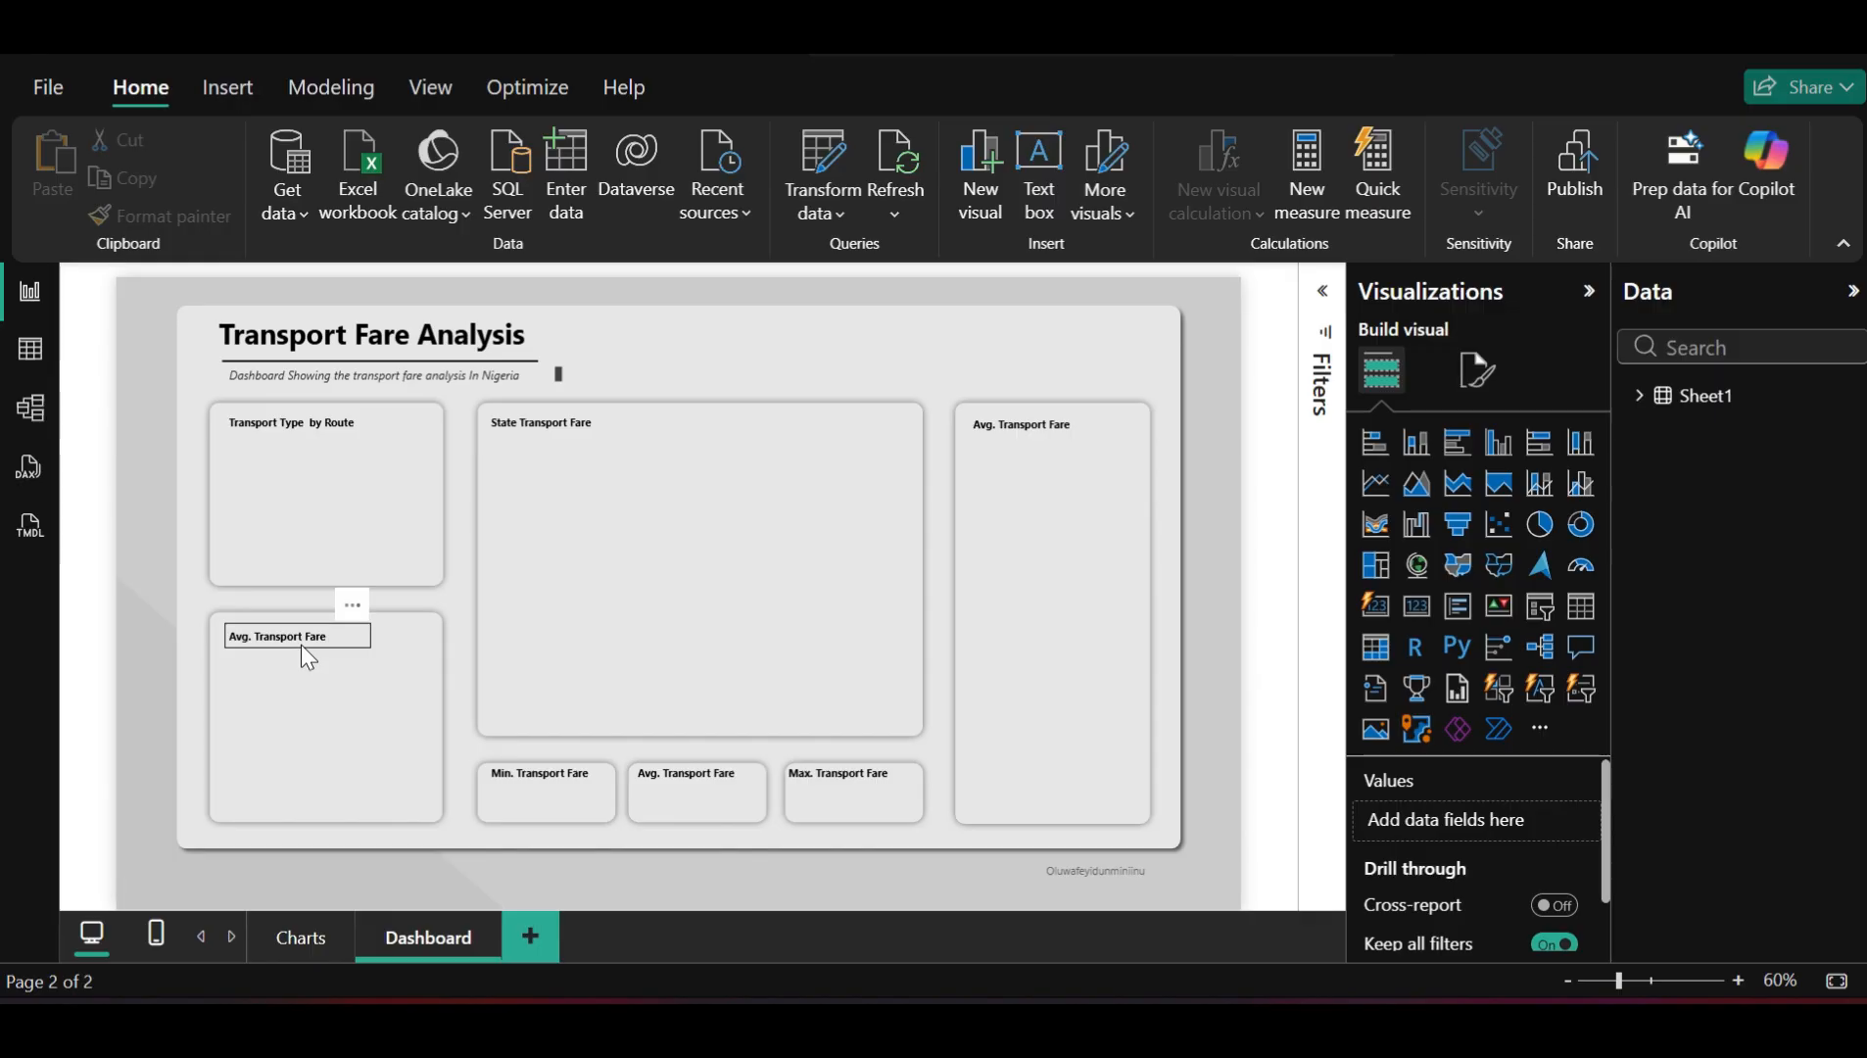
# Check the Charts page, change the lower-left card's label to "Avg. Transport Fare per Route", and widen its text box to fit
pyautogui.click(318, 938)
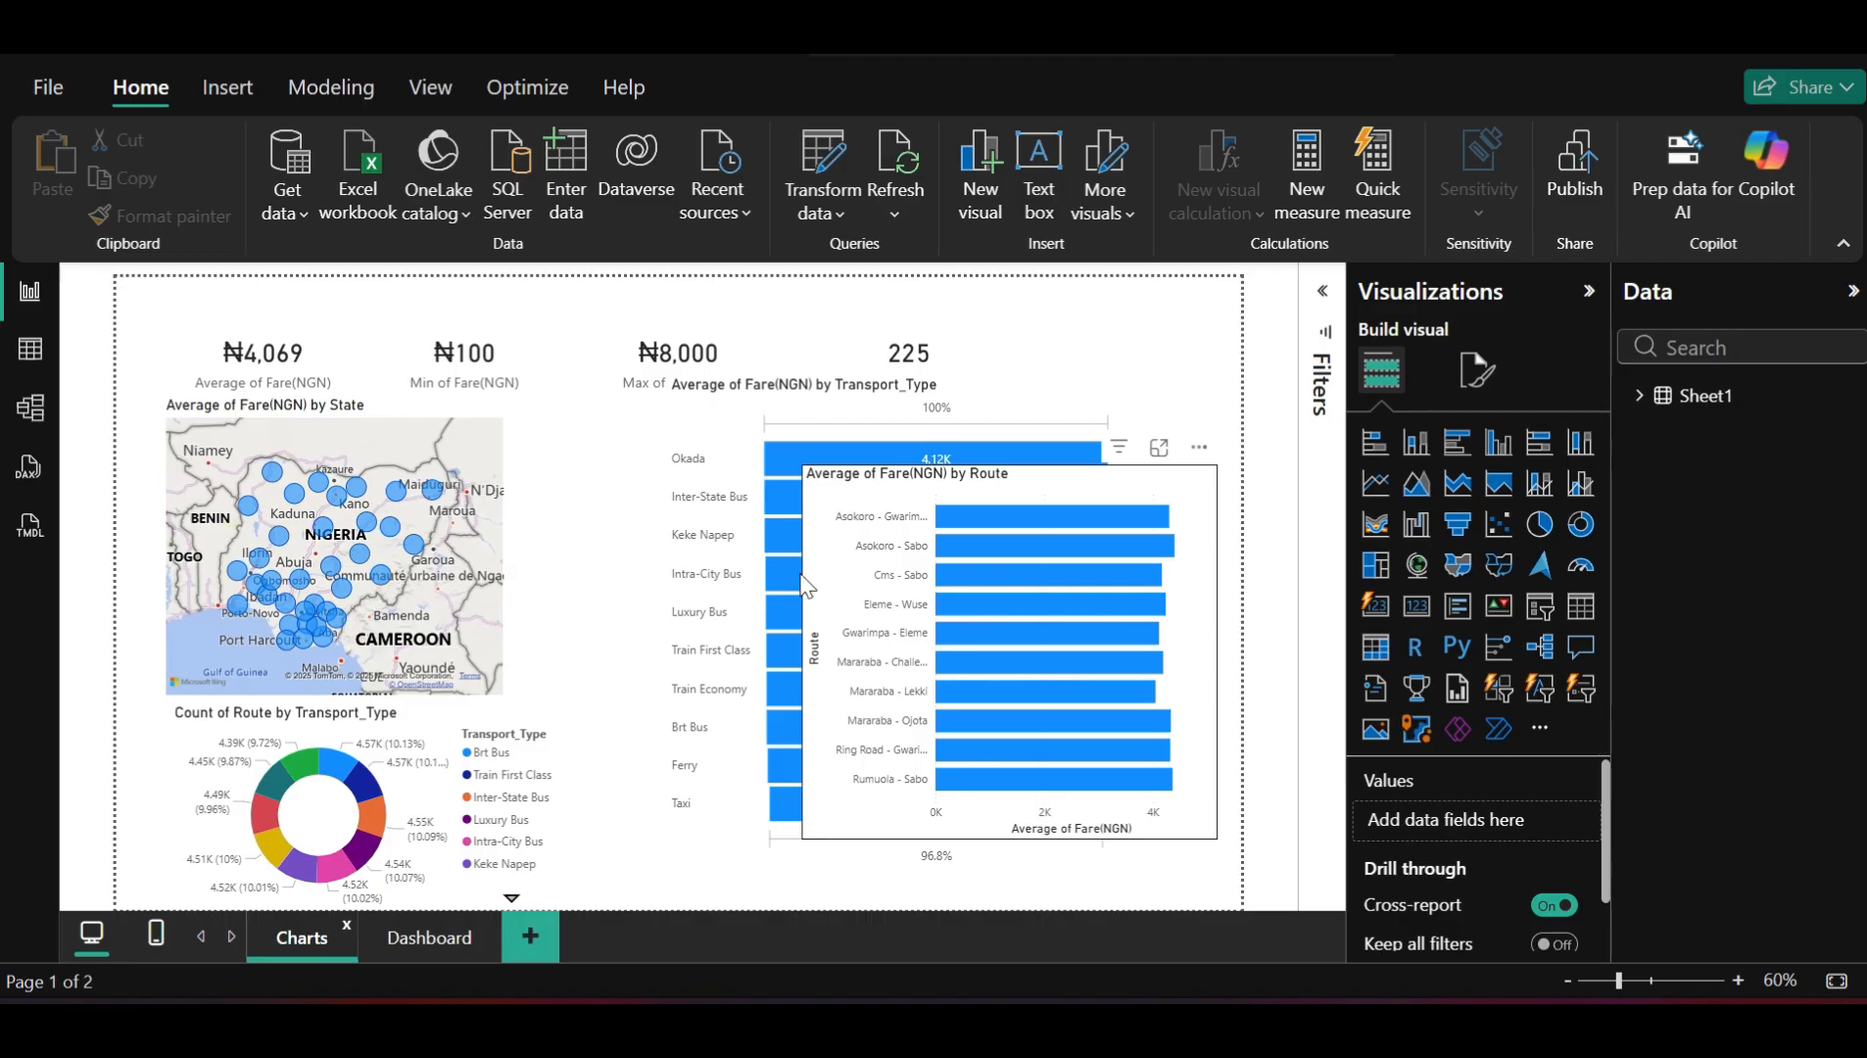
pyautogui.moveTo(802, 583)
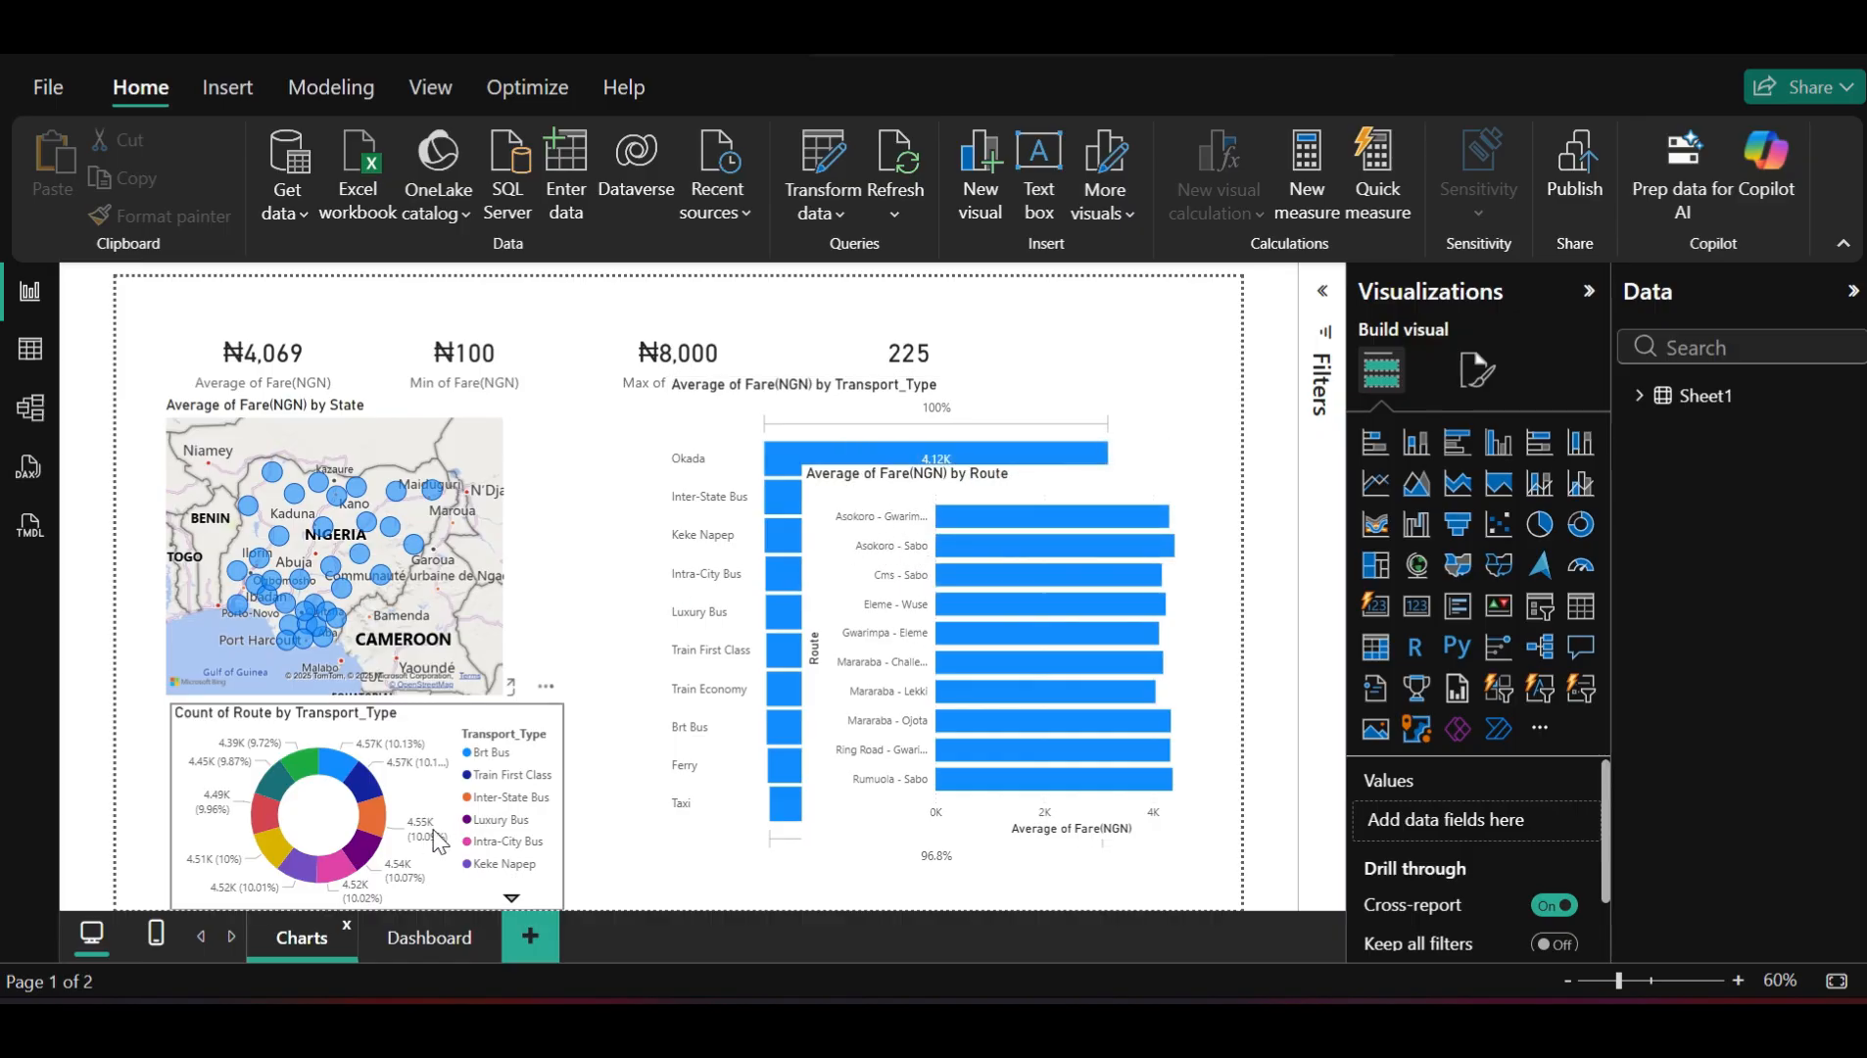
pyautogui.click(446, 937)
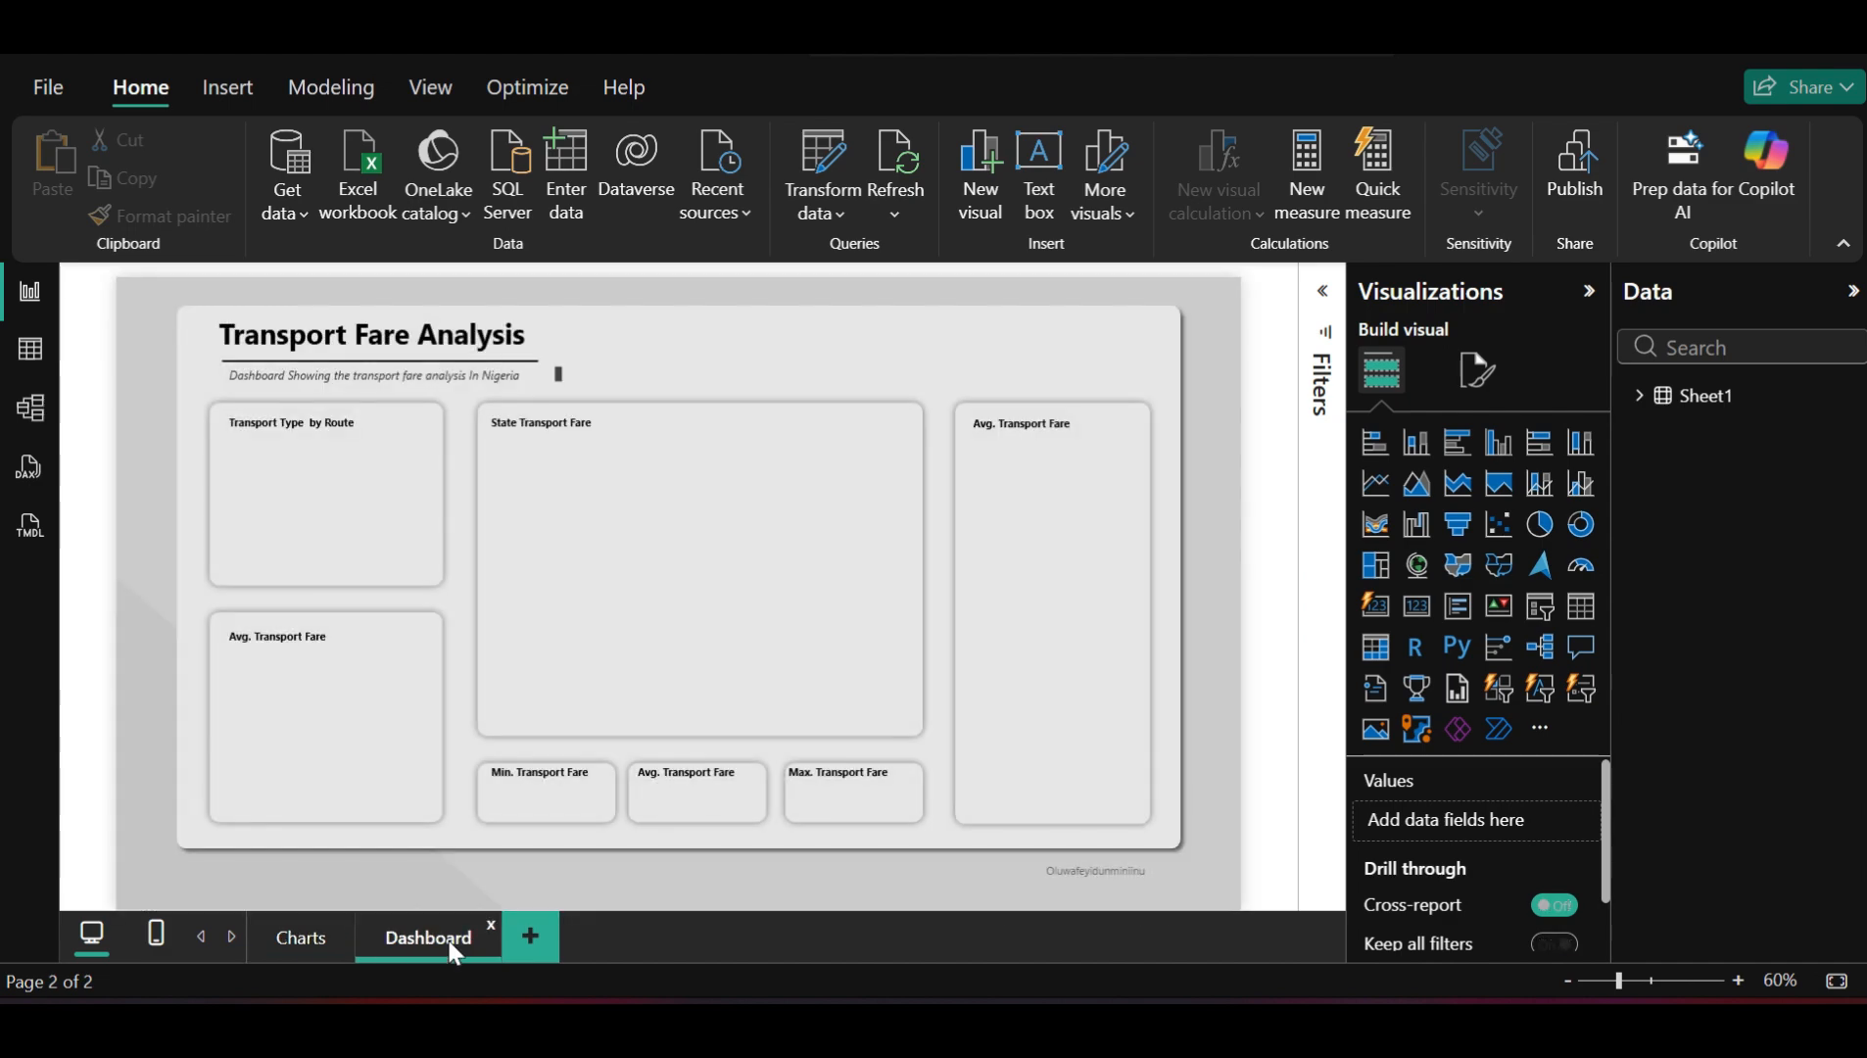
pyautogui.click(289, 646)
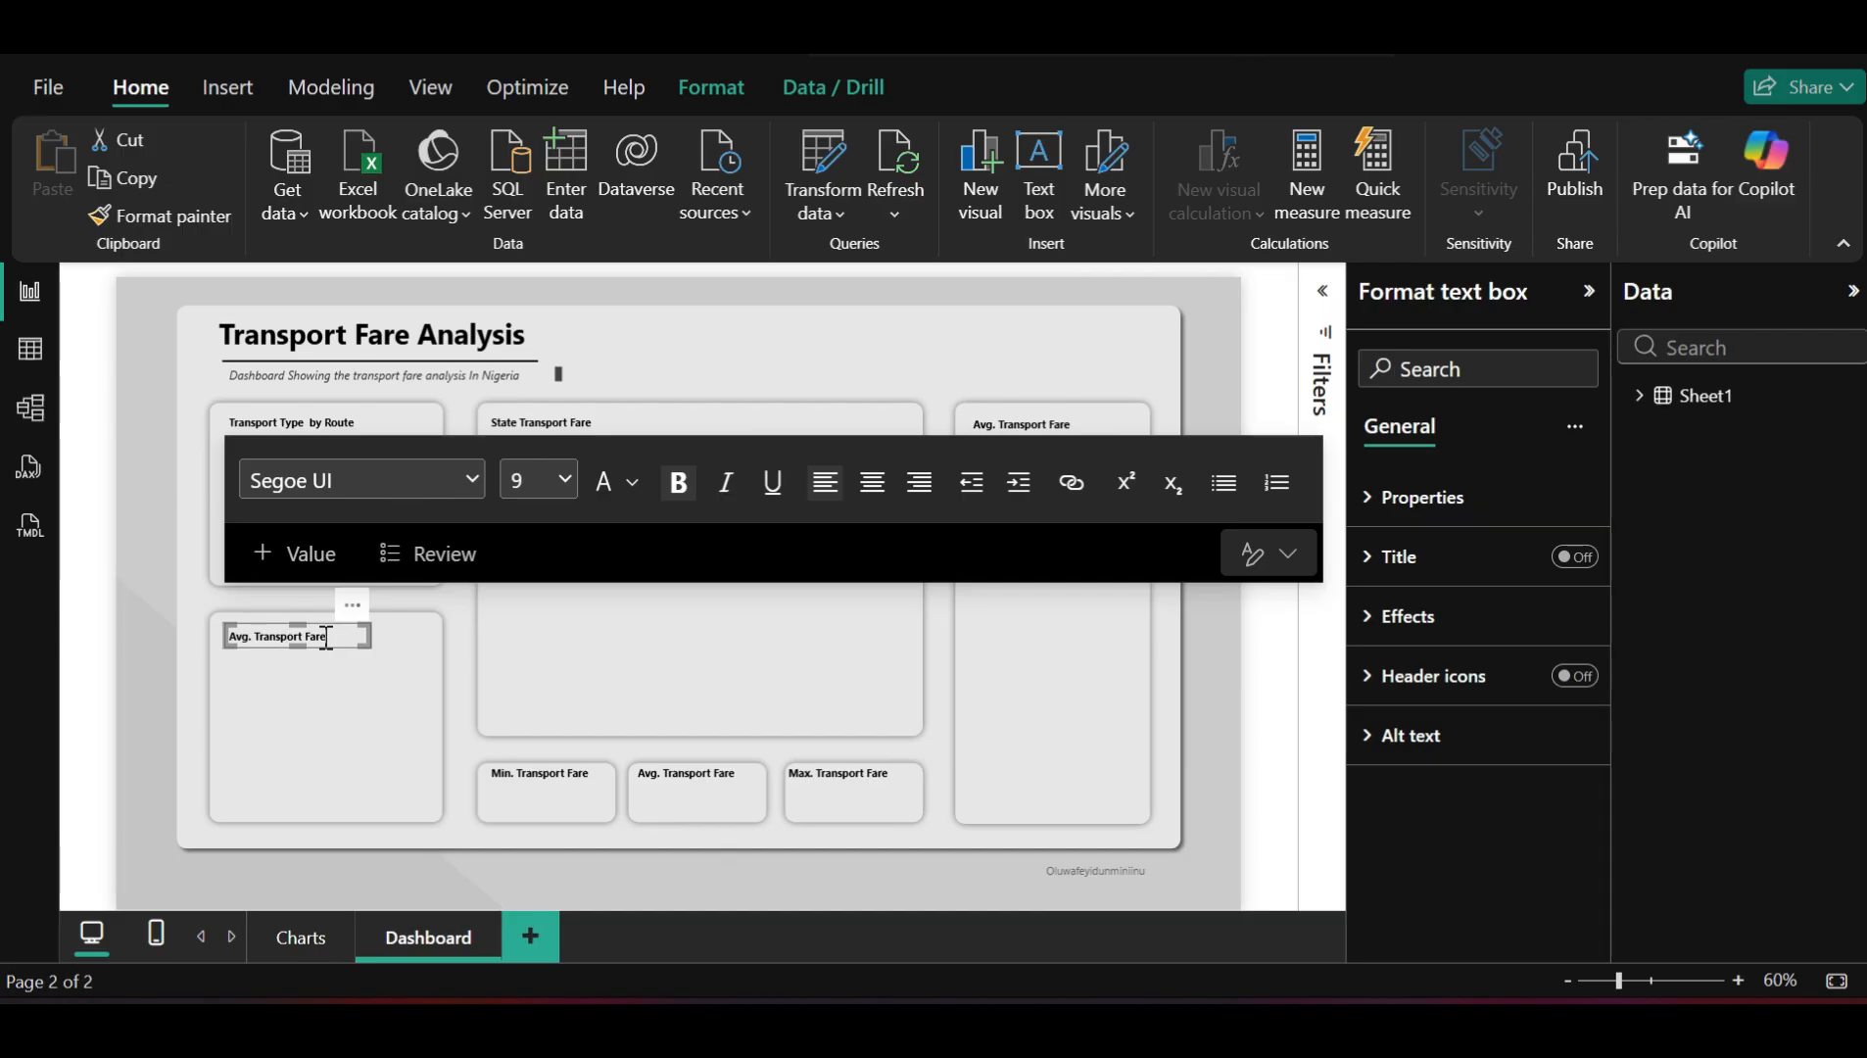
pyautogui.write('per R')
pyautogui.hotkey('ctrl', 'a')
pyautogui.write('Route')
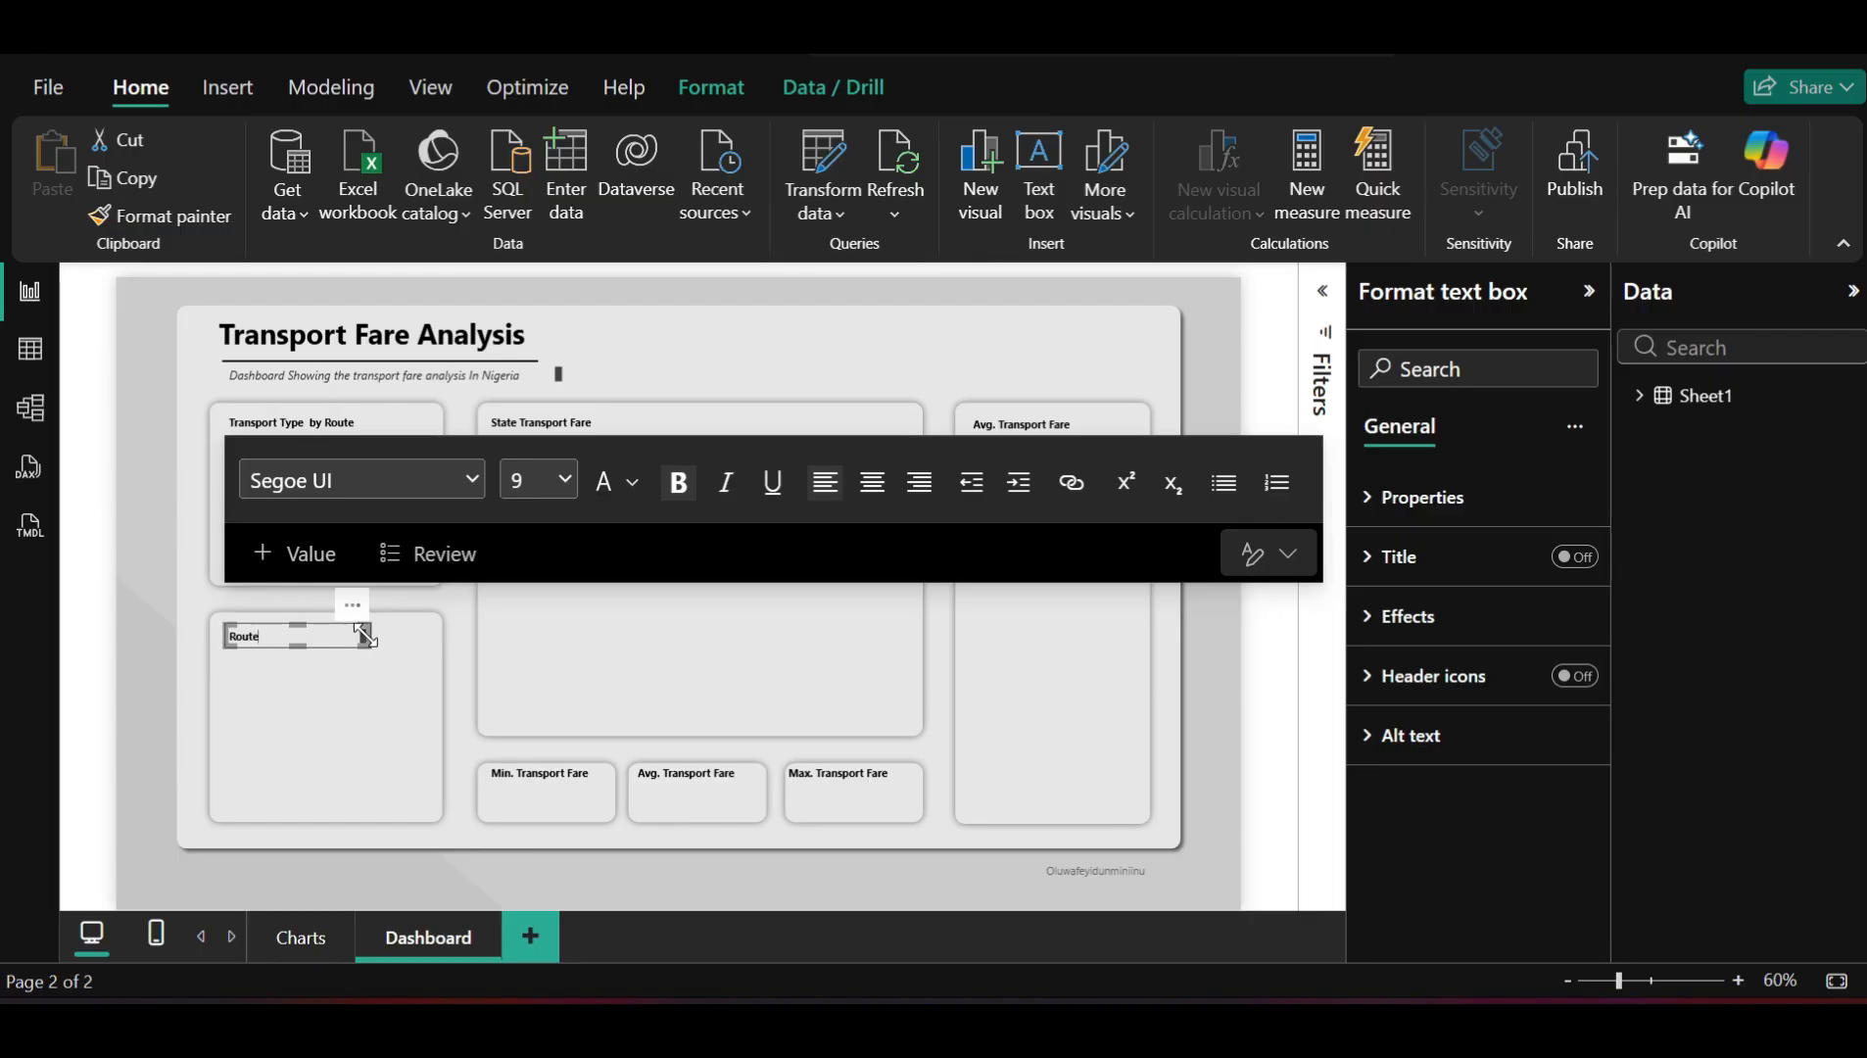
pyautogui.moveTo(363, 637); pyautogui.dragTo(400, 635)
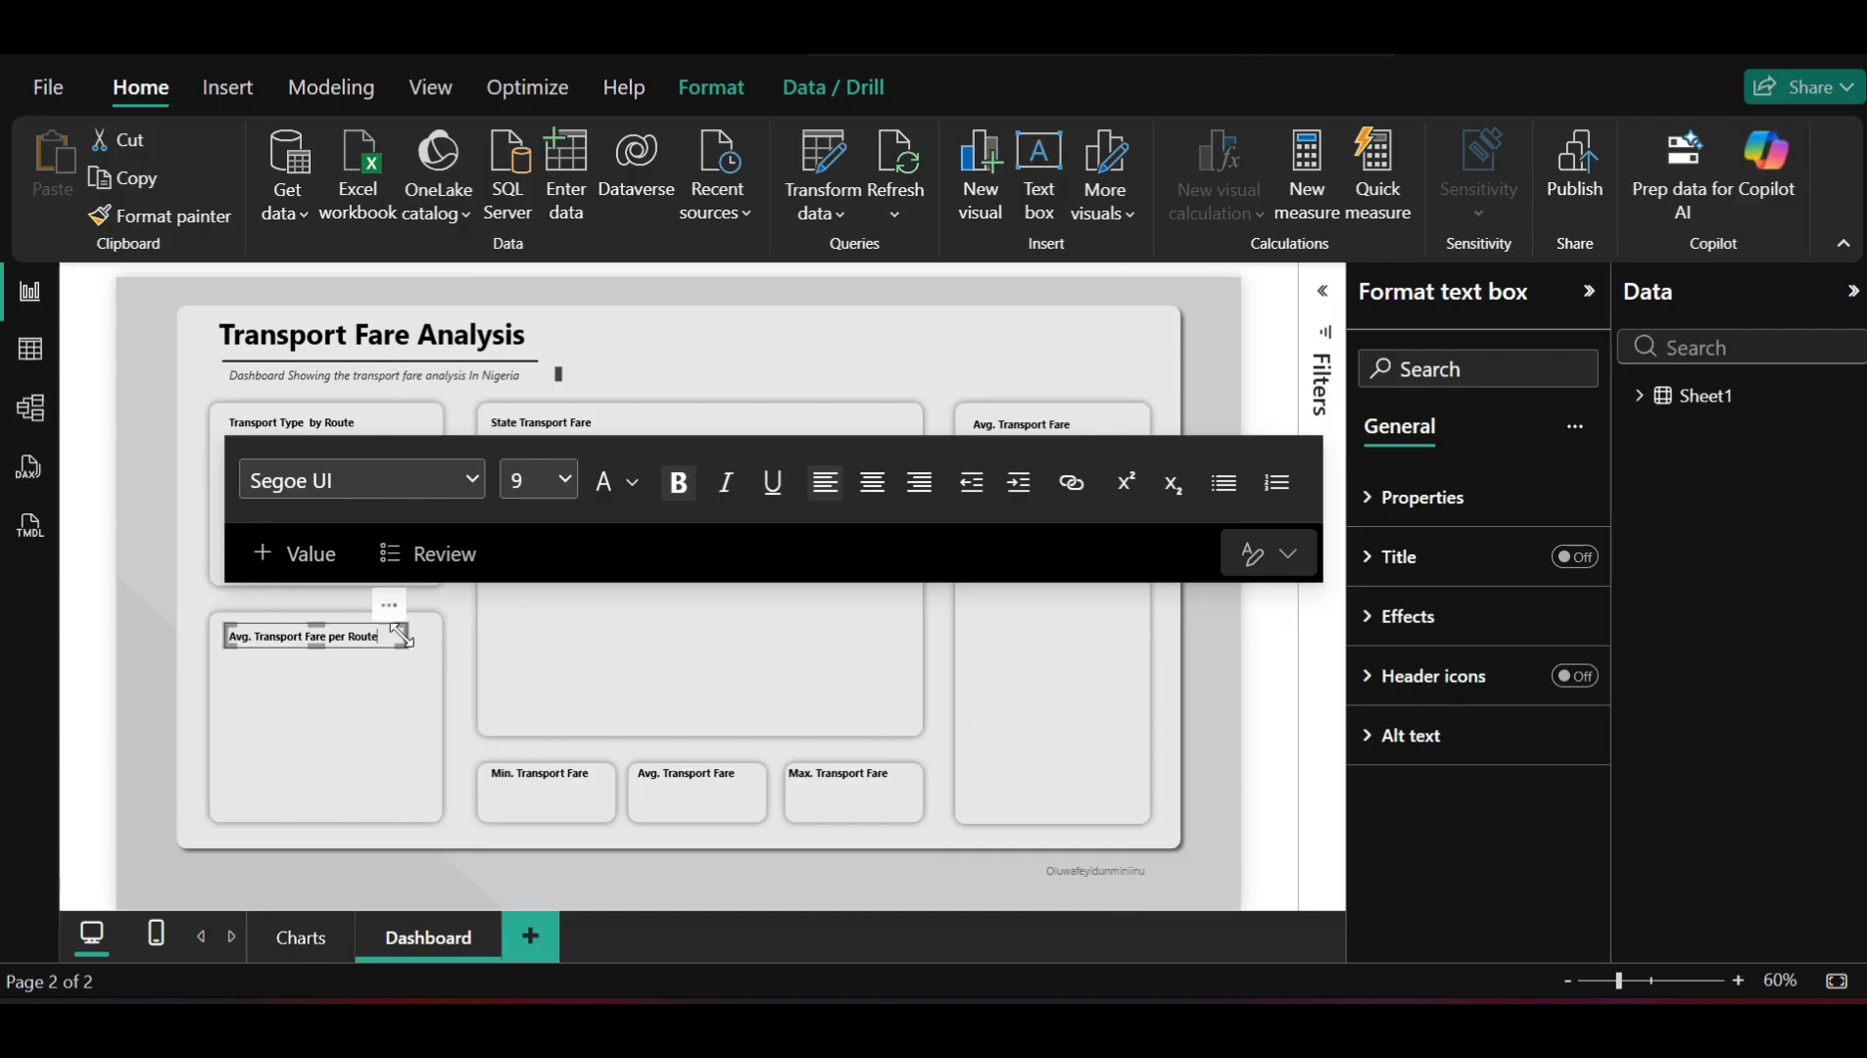
pyautogui.click(92, 655)
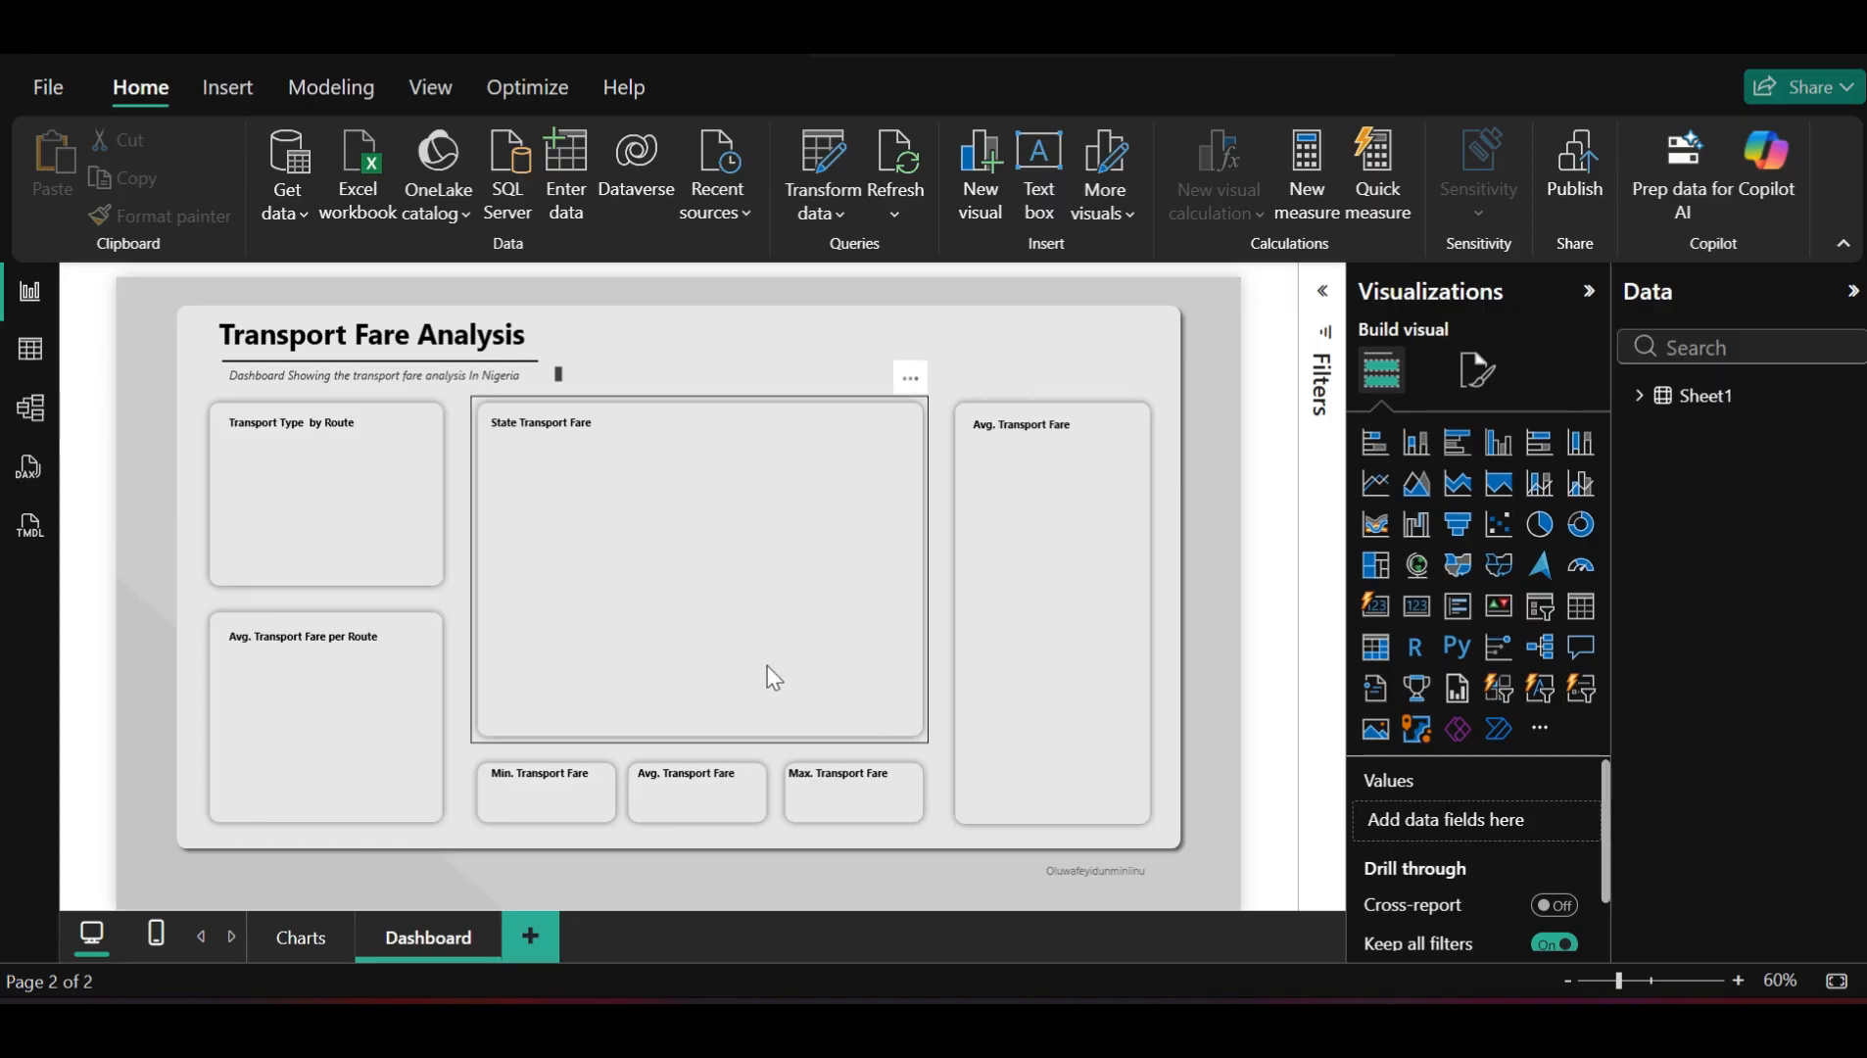
# On the Charts page, move the "Average of Fare(NGN) by Transport_Type" funnel left and the "Average of Fare(NGN) by Route" bar chart beside it
pyautogui.click(298, 941)
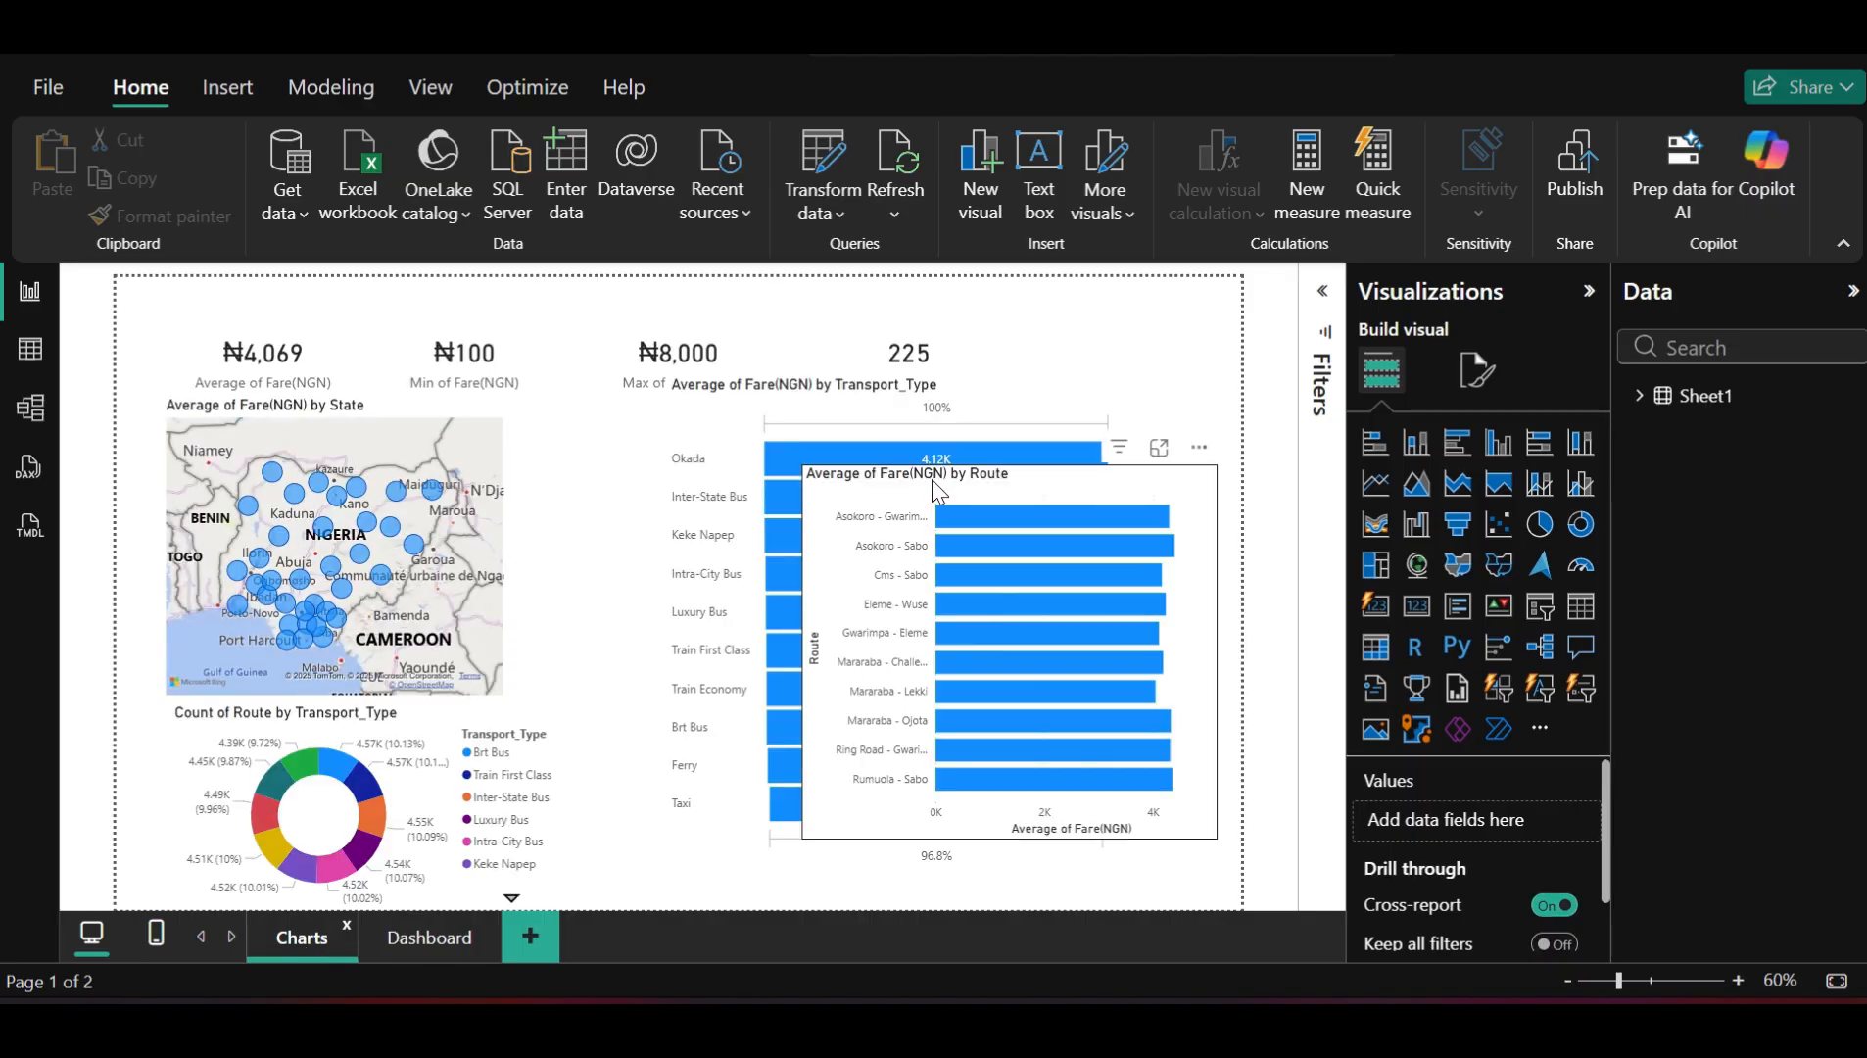
pyautogui.click(992, 607)
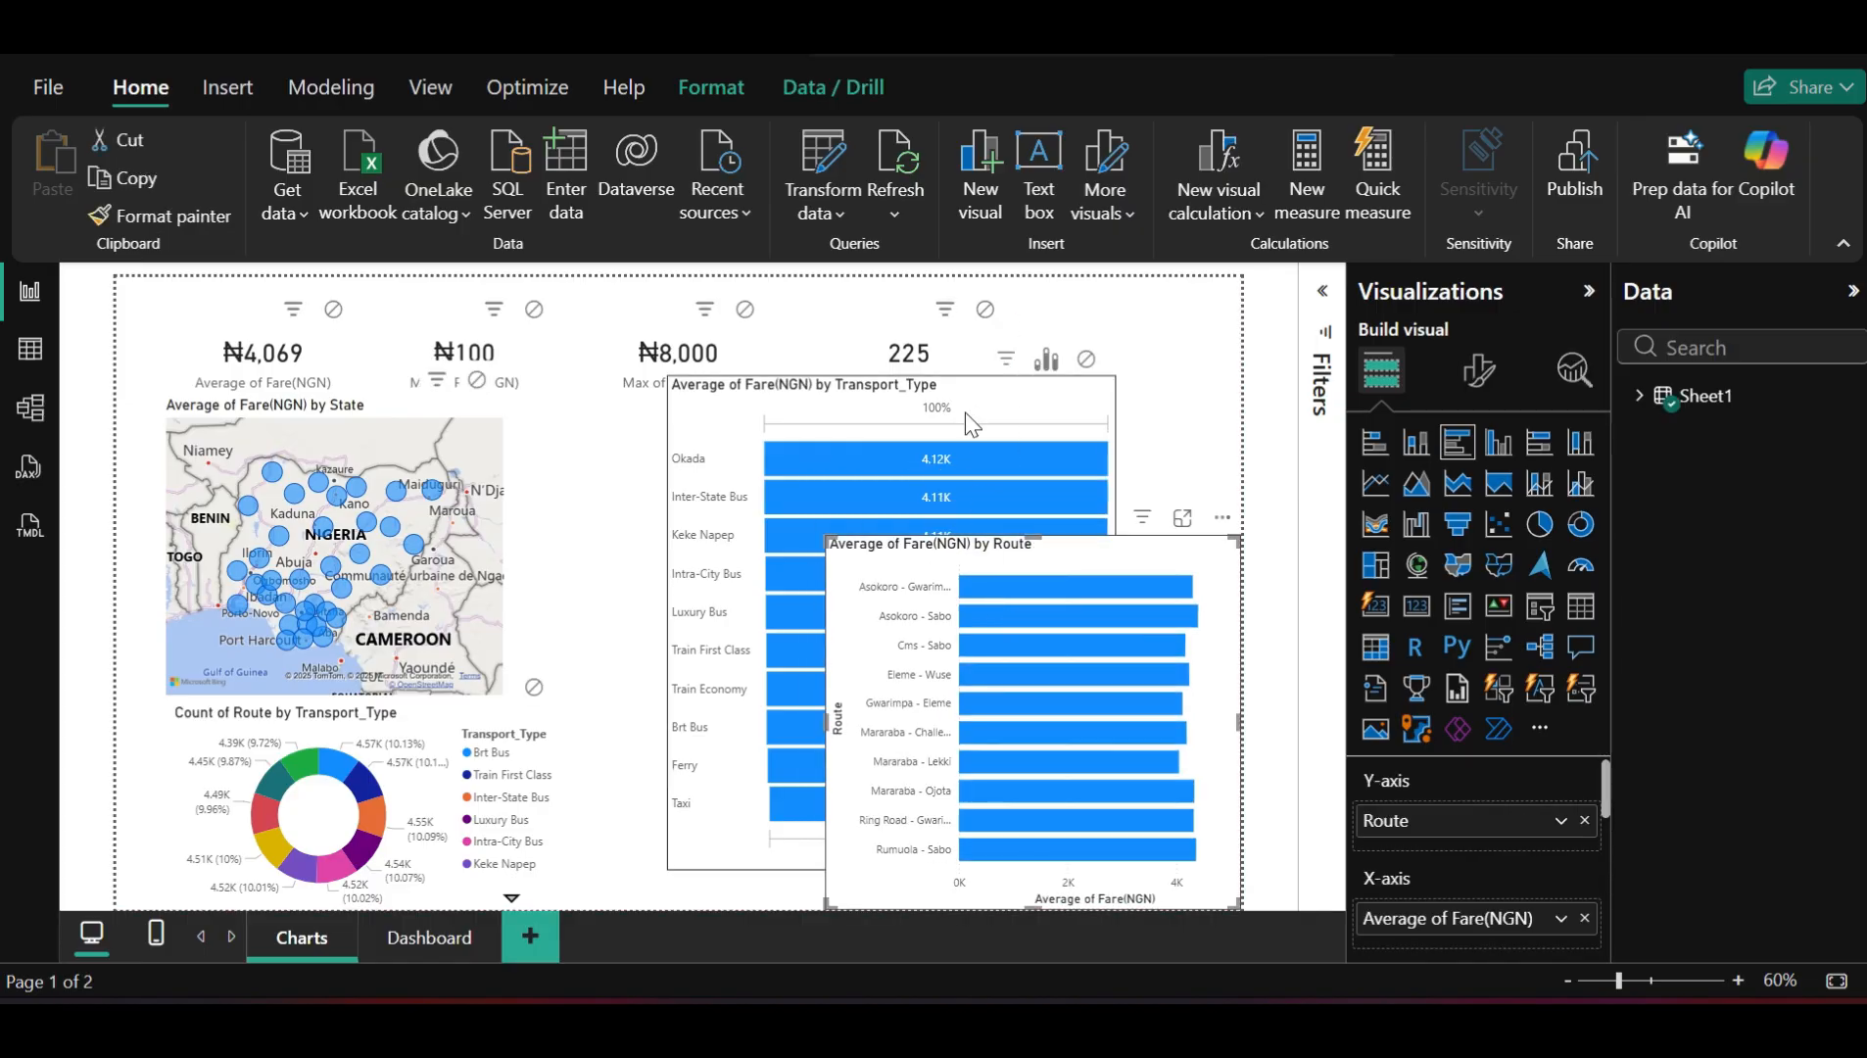
pyautogui.moveTo(966, 413); pyautogui.dragTo(725, 401)
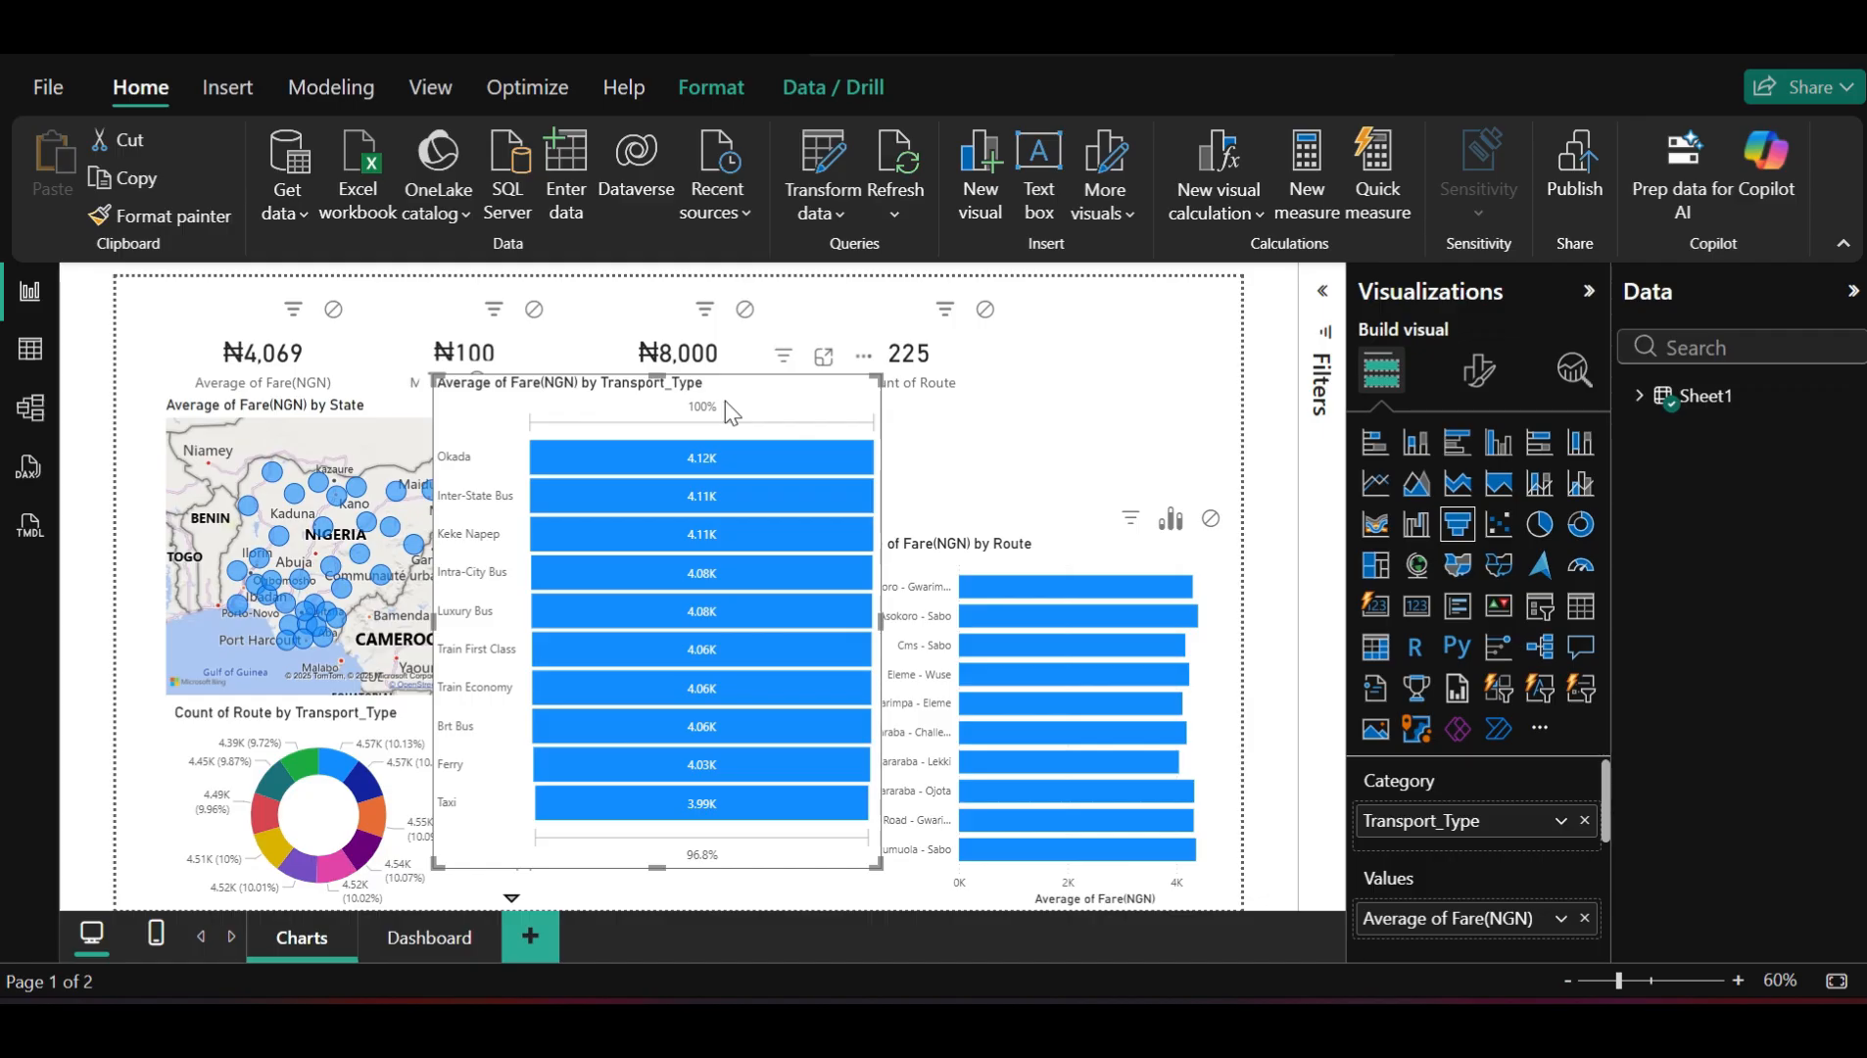
pyautogui.click(1078, 542)
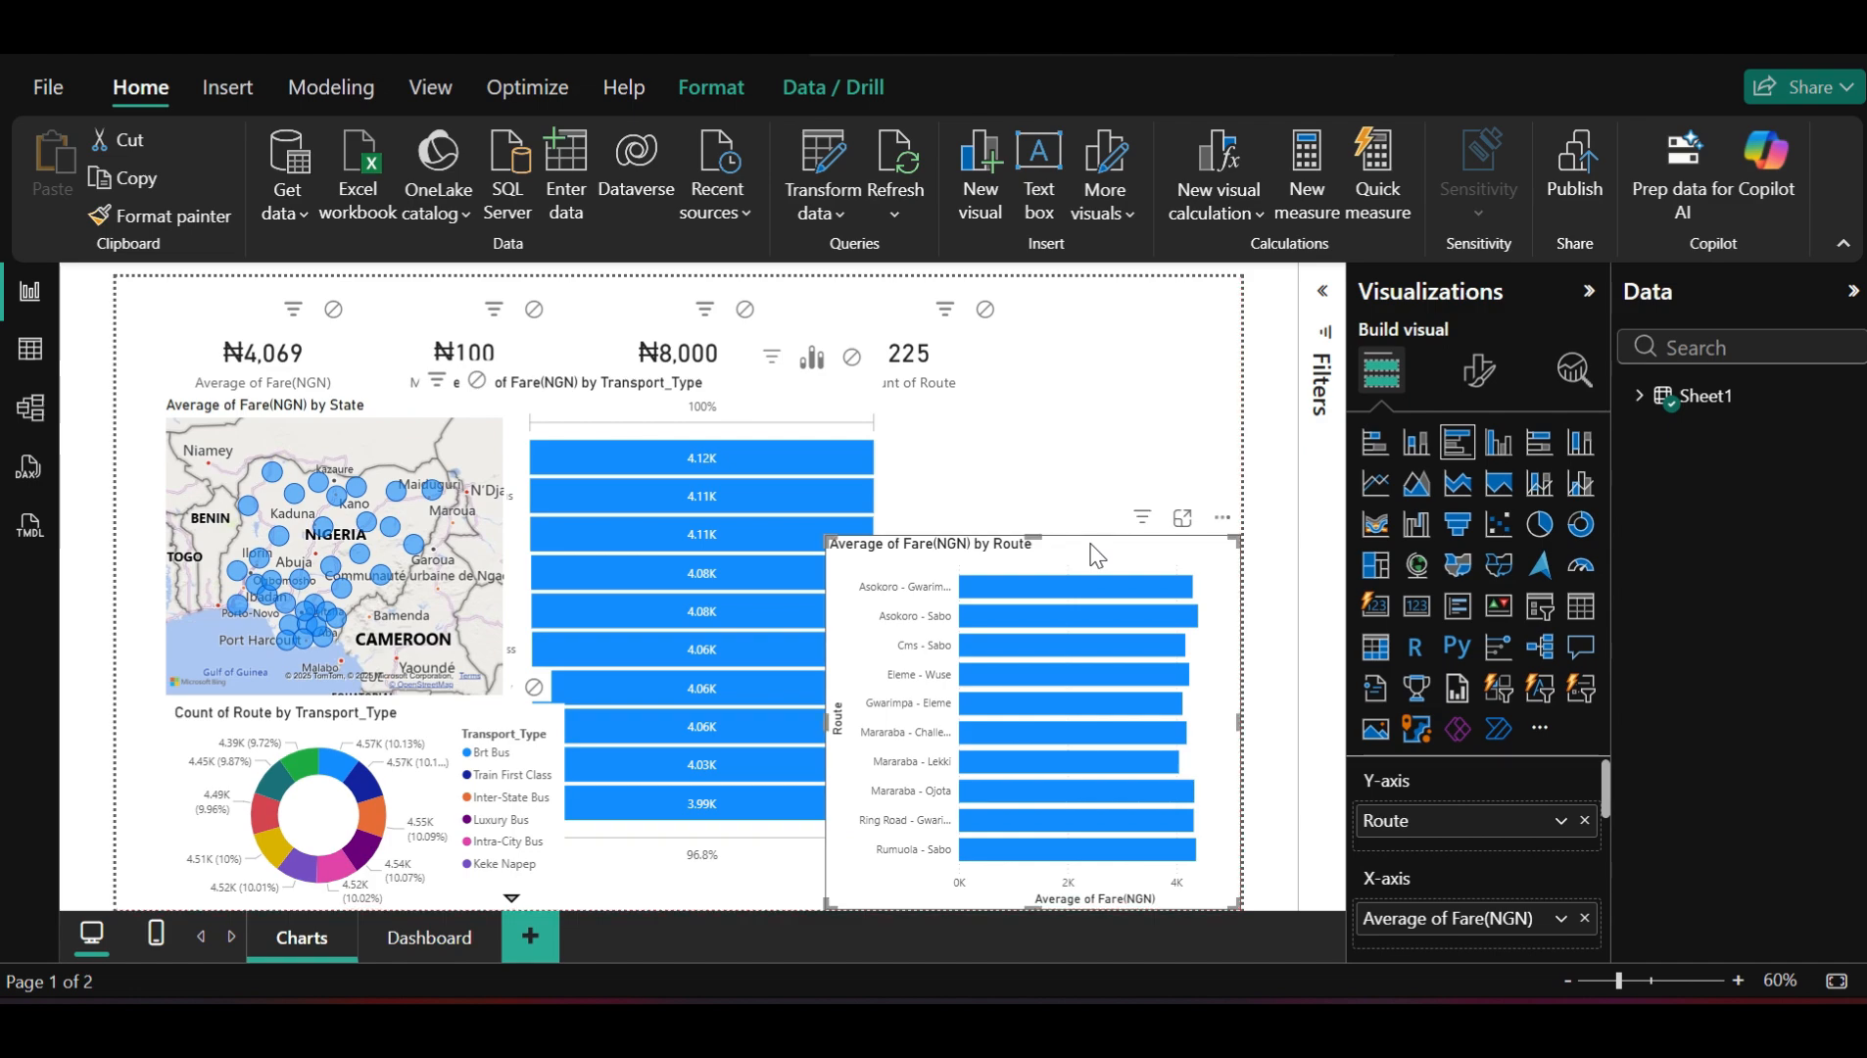
pyautogui.moveTo(1097, 554); pyautogui.dragTo(1095, 397)
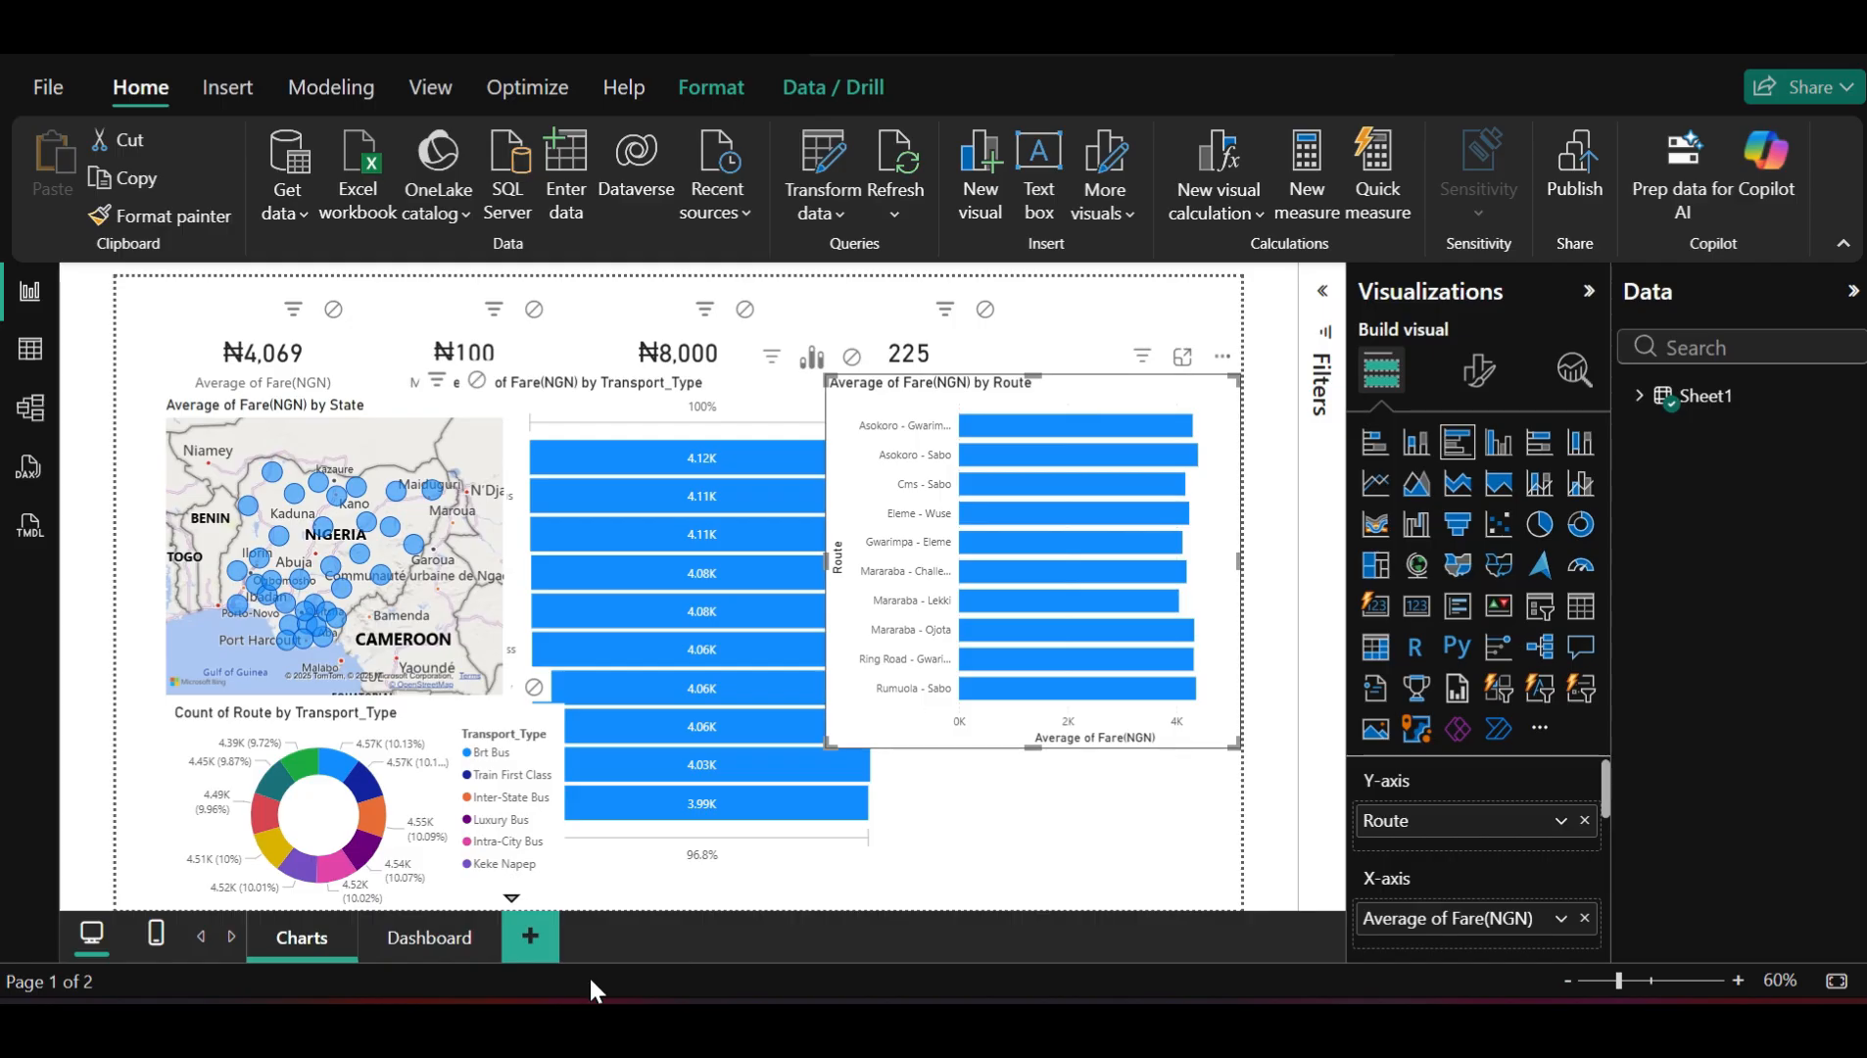
# Change the Dashboard's large central panel label to "Average Fare by State"
pyautogui.click(431, 936)
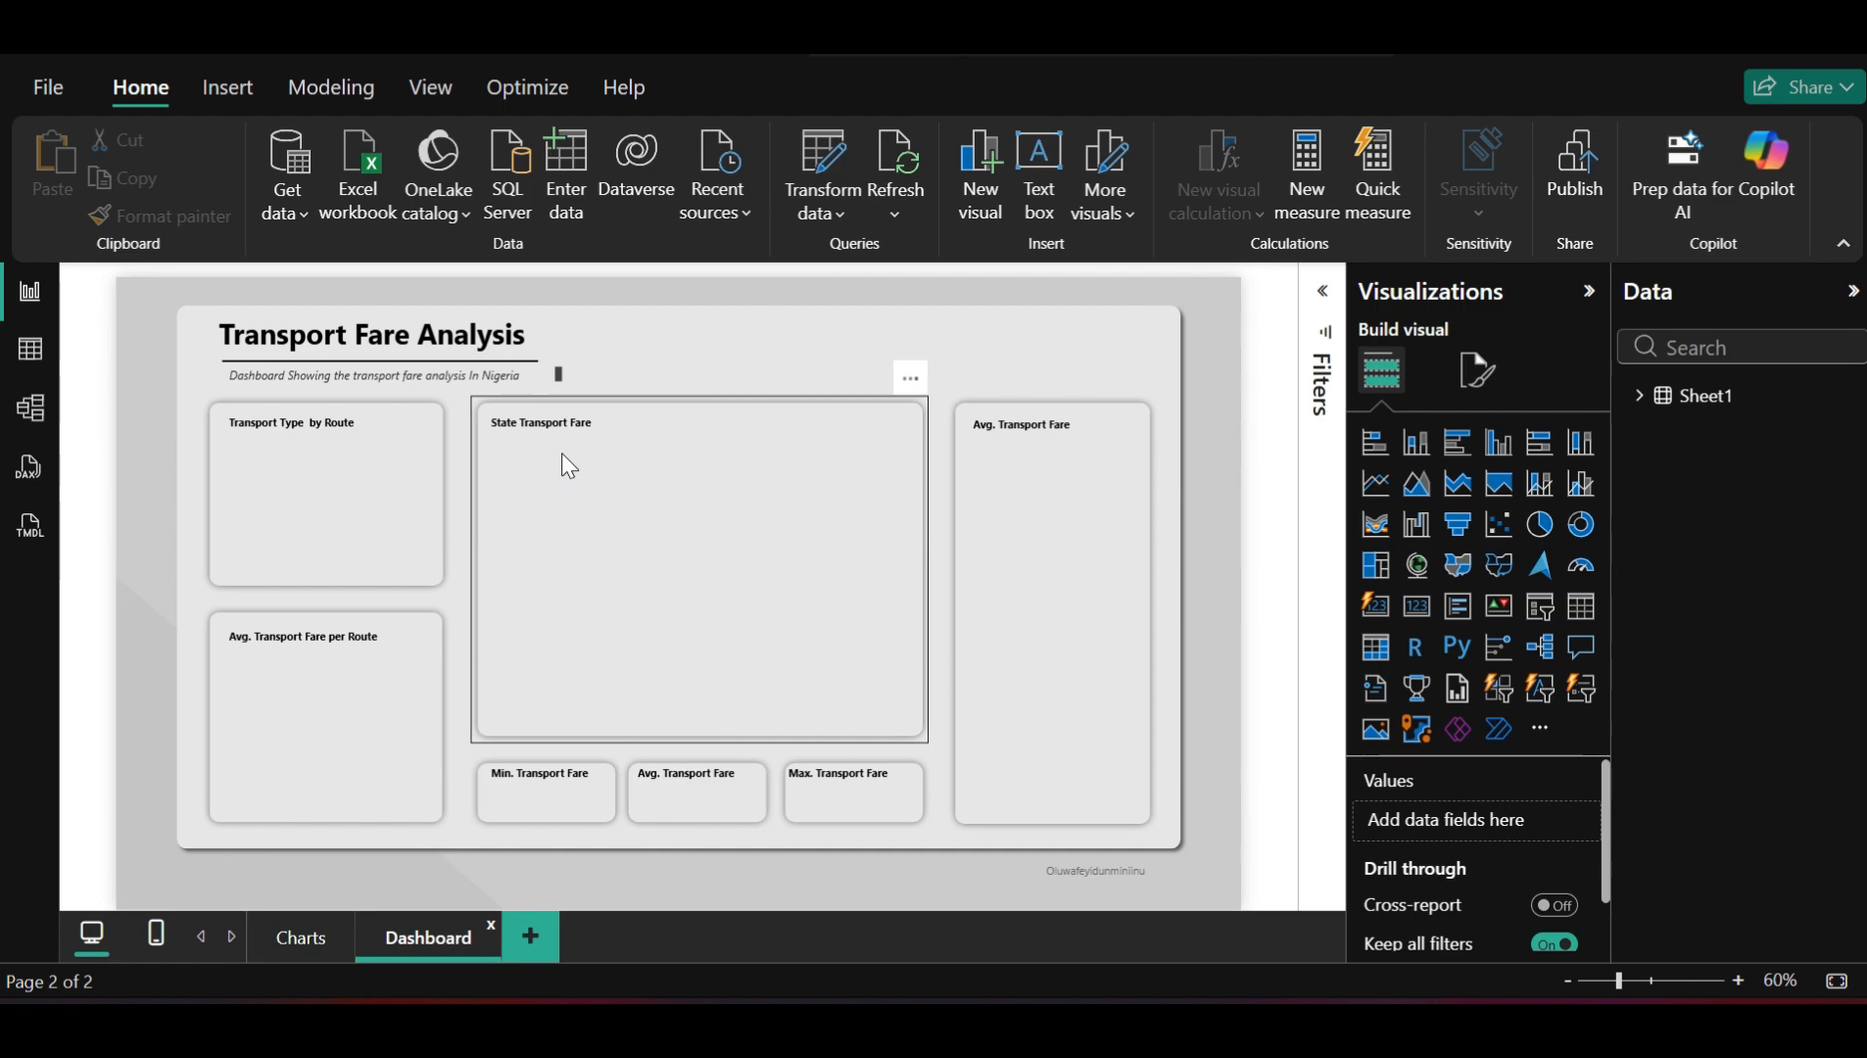
pyautogui.click(578, 431)
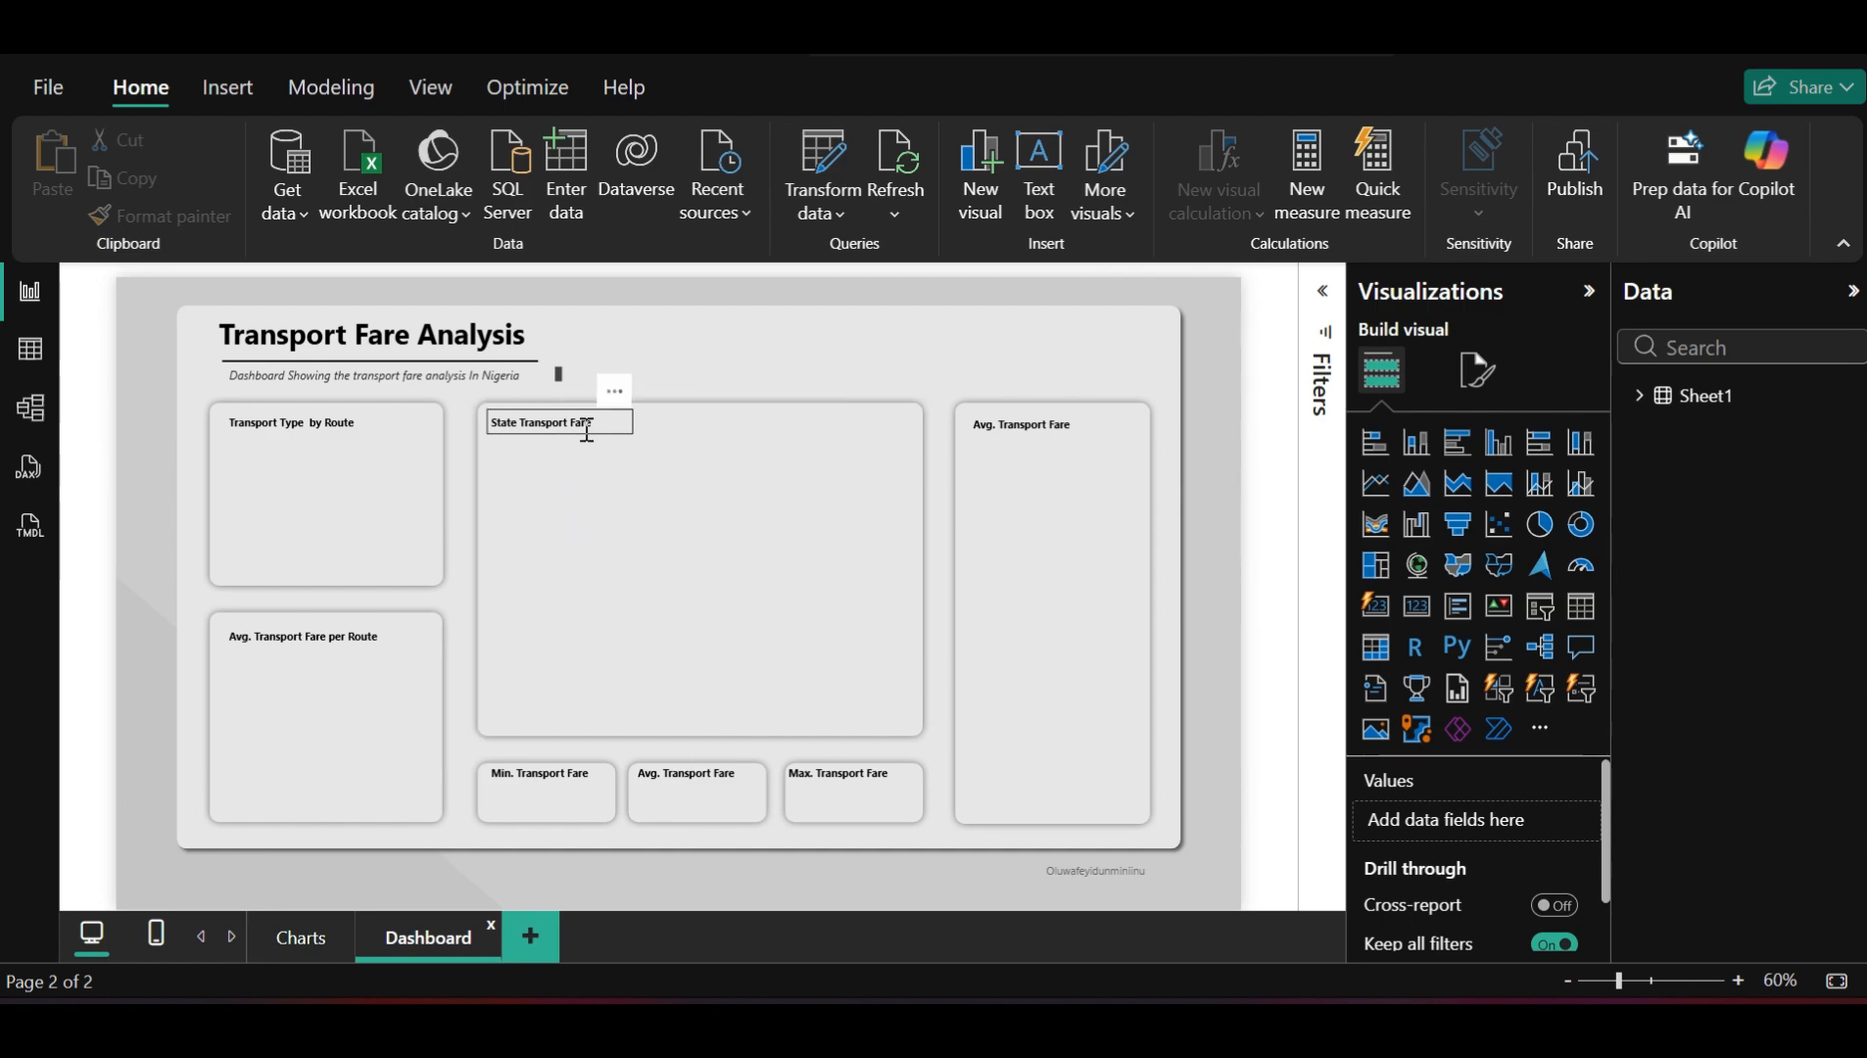
pyautogui.click(498, 421)
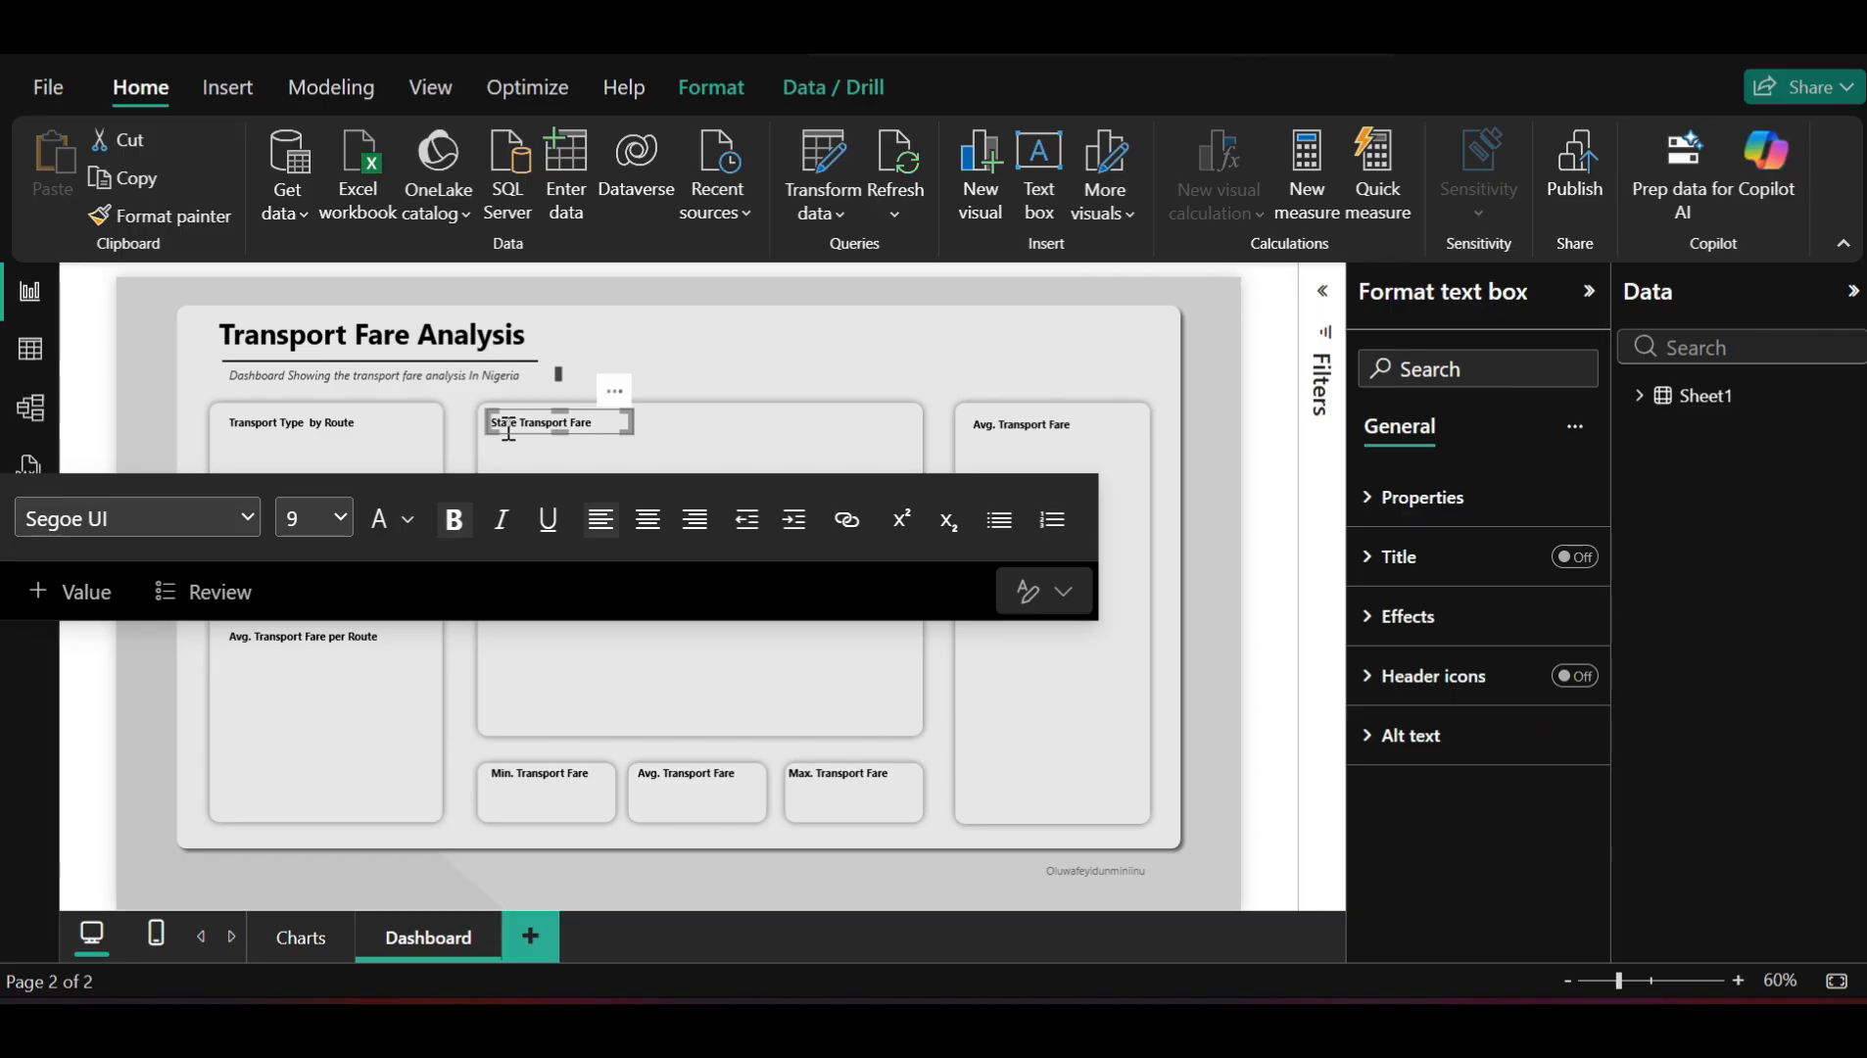
pyautogui.write('a')
pyautogui.press('BackSpace')
pyautogui.write('Average  Fare by State')
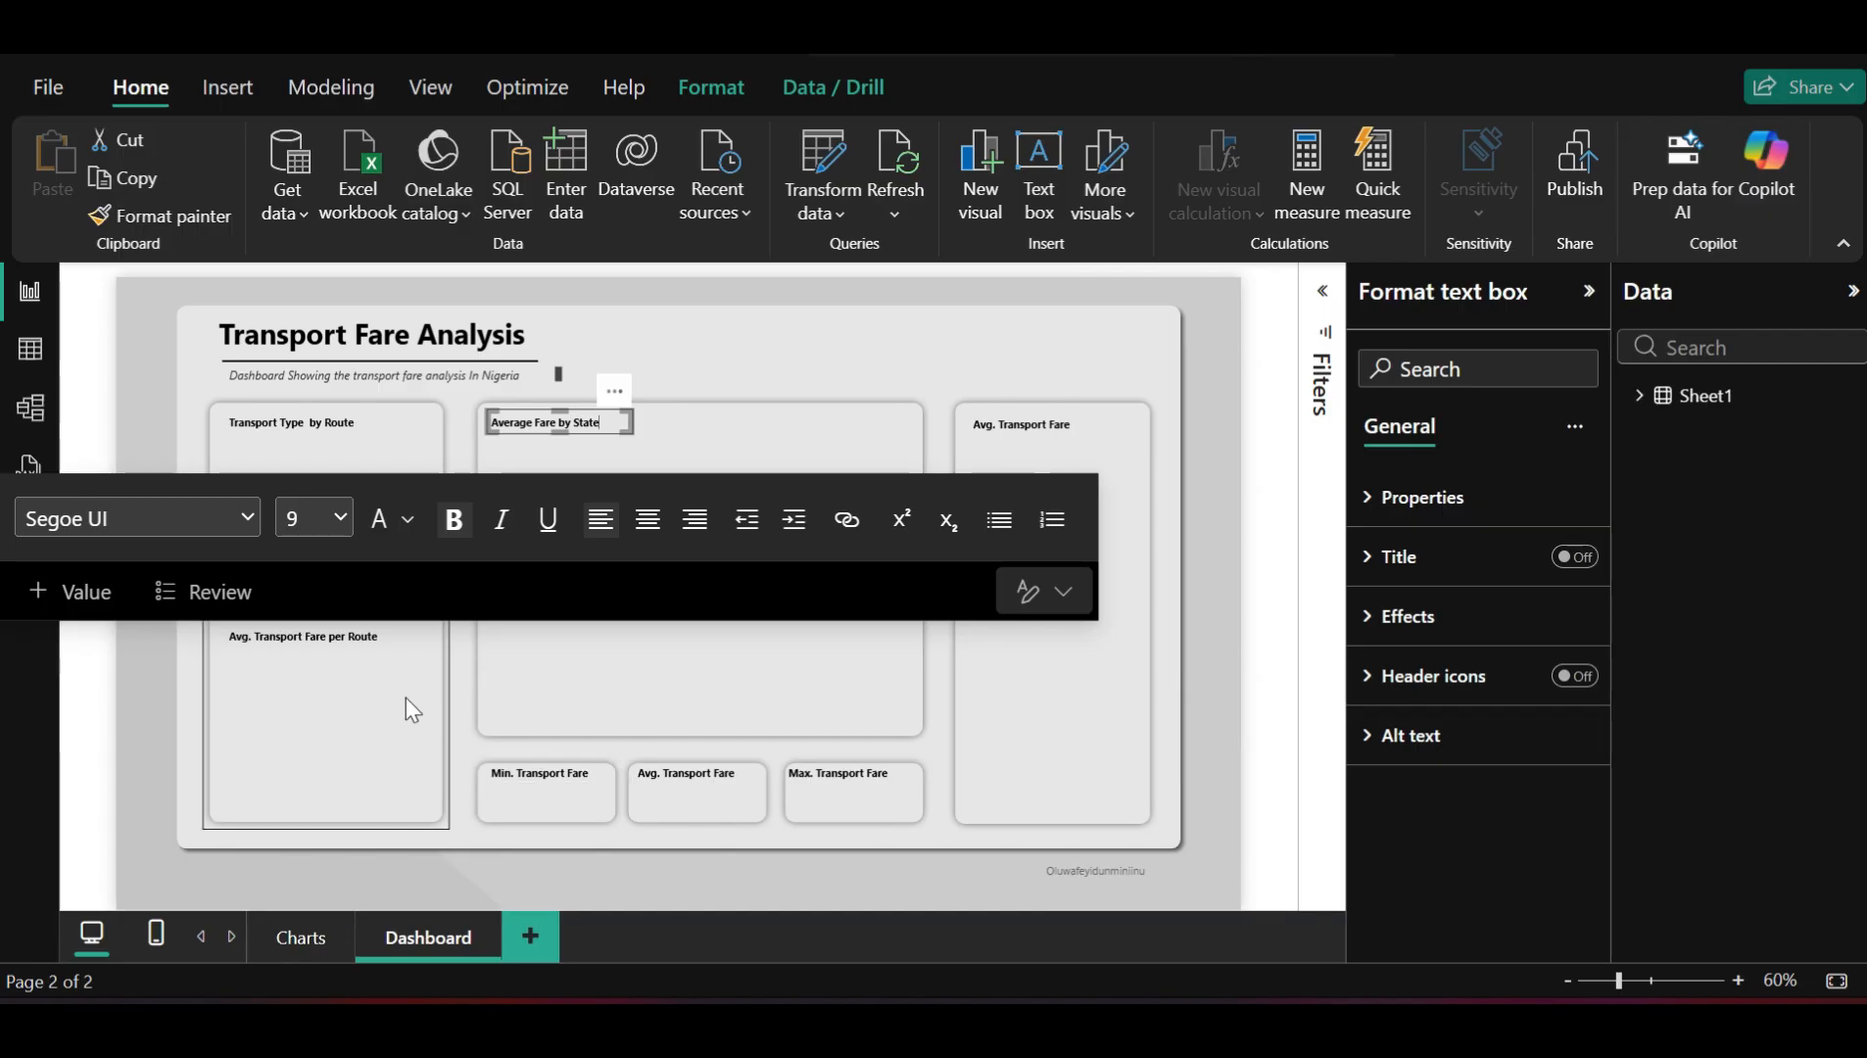
# Compare the lower-left card's label on the Dashboard page with the visual titles on the Charts page
pyautogui.click(312, 646)
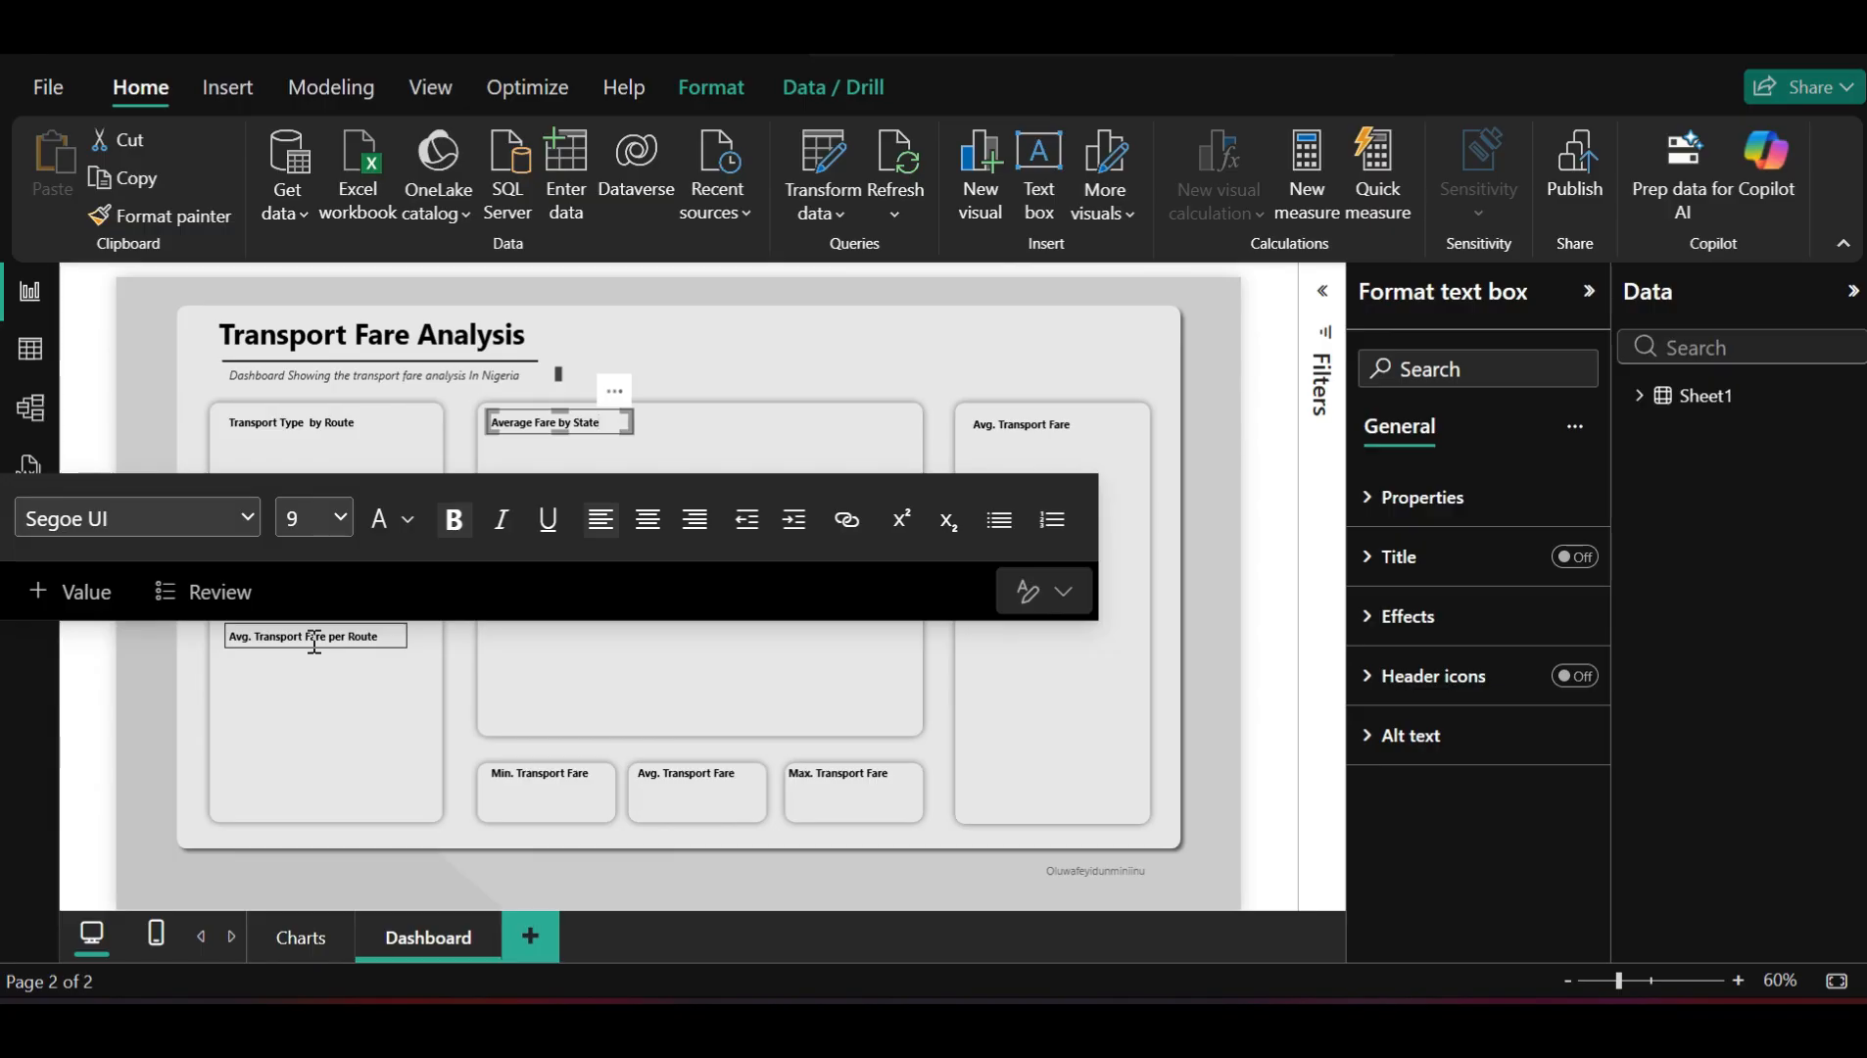
pyautogui.click(394, 643)
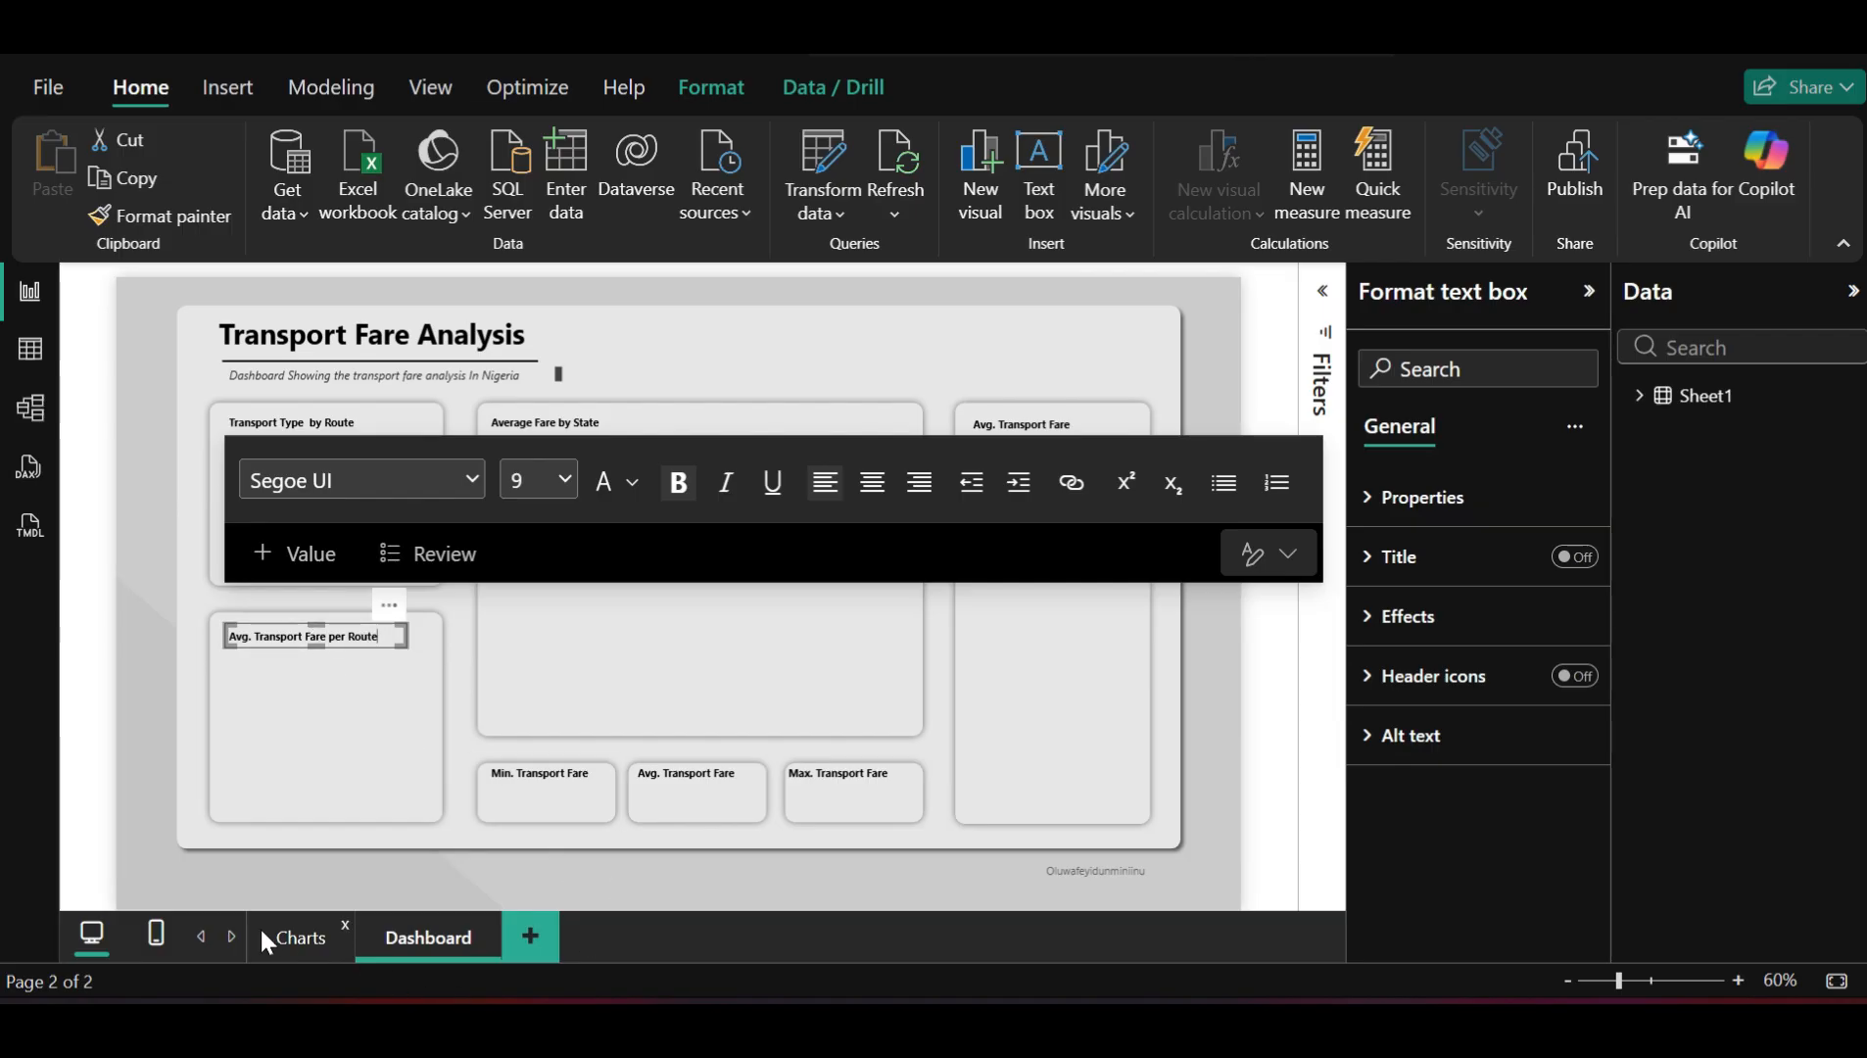
pyautogui.click(305, 947)
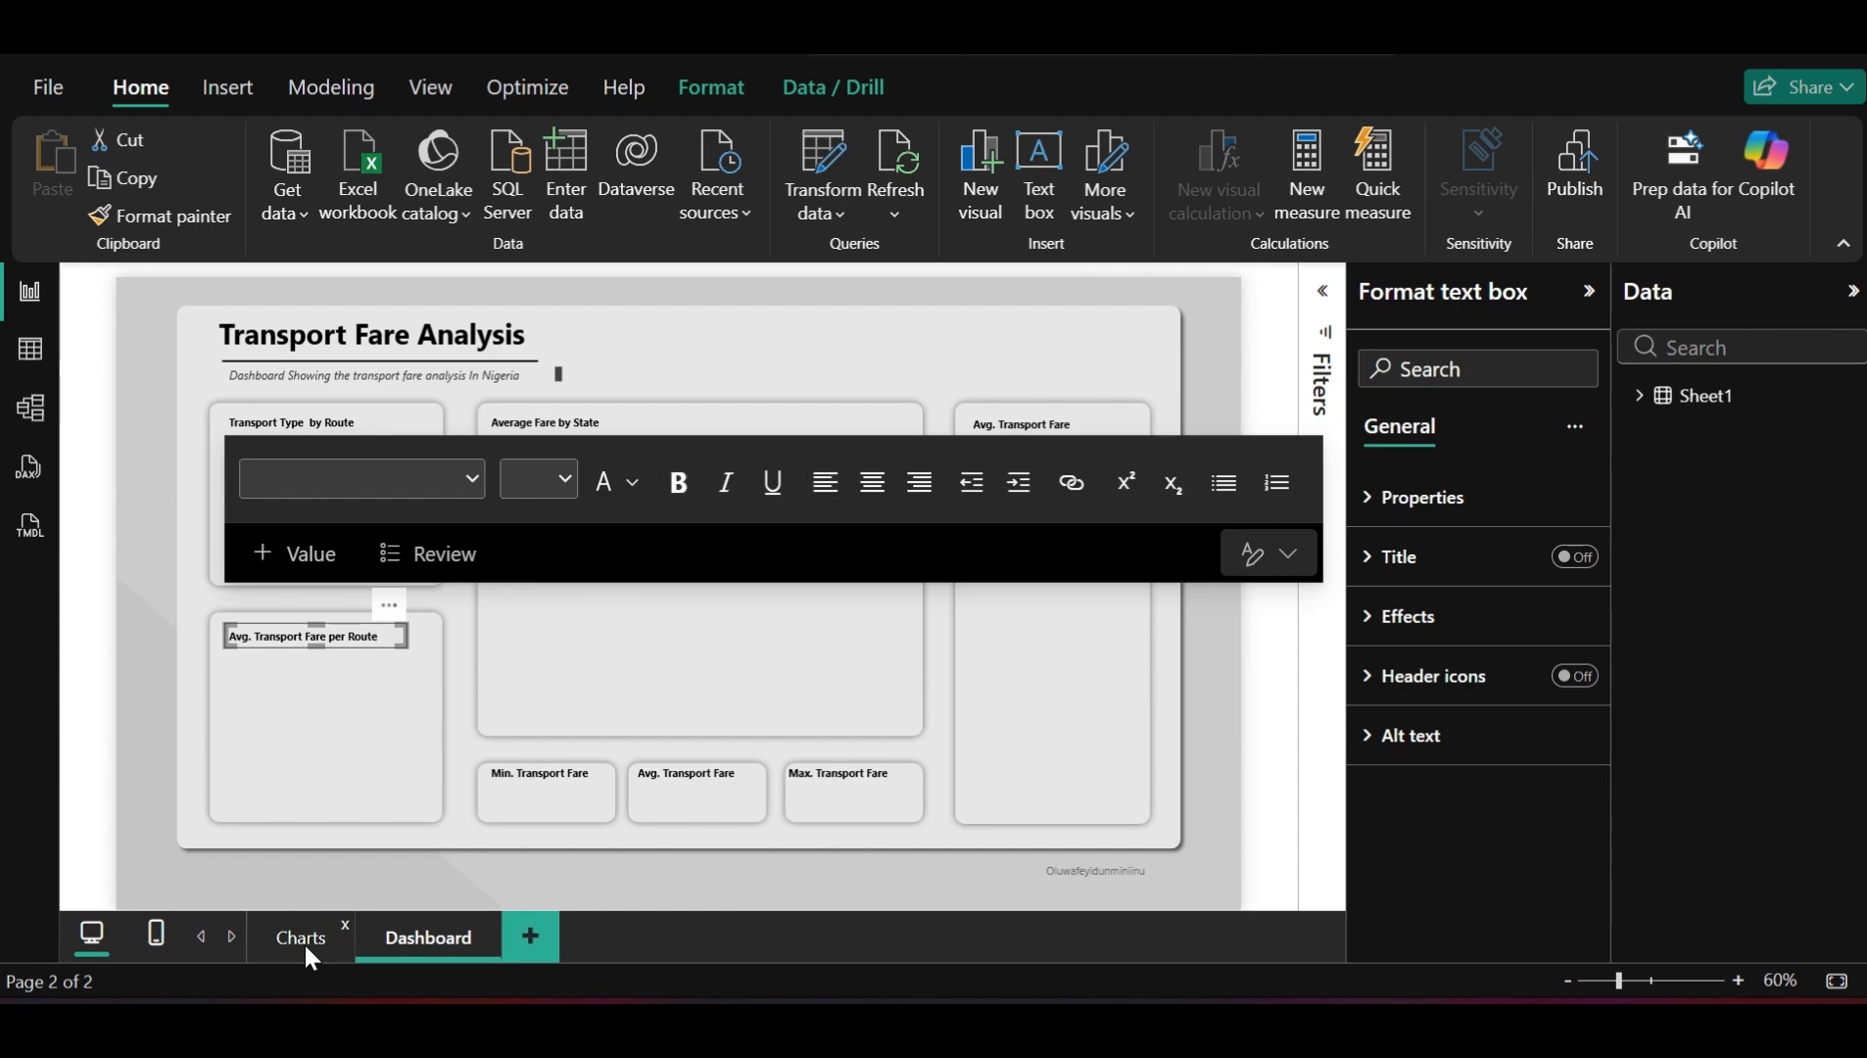
pyautogui.click(304, 946)
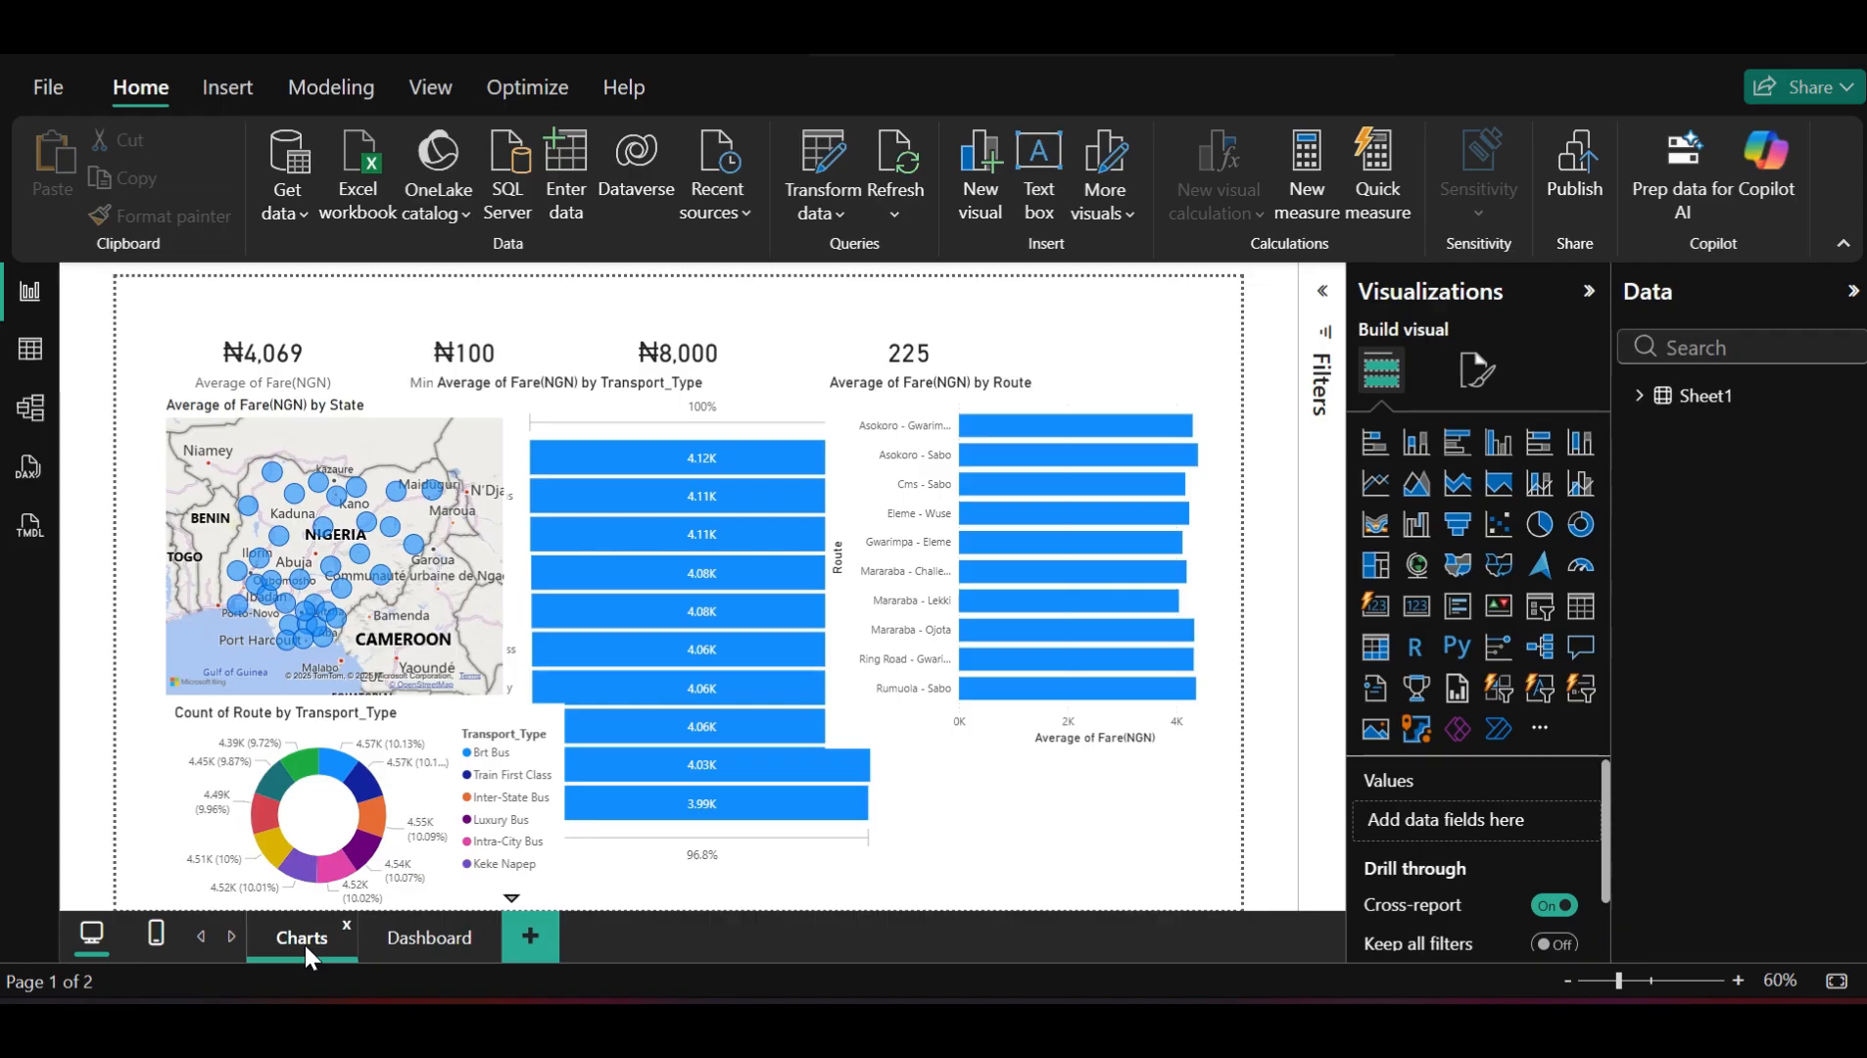
pyautogui.click(395, 950)
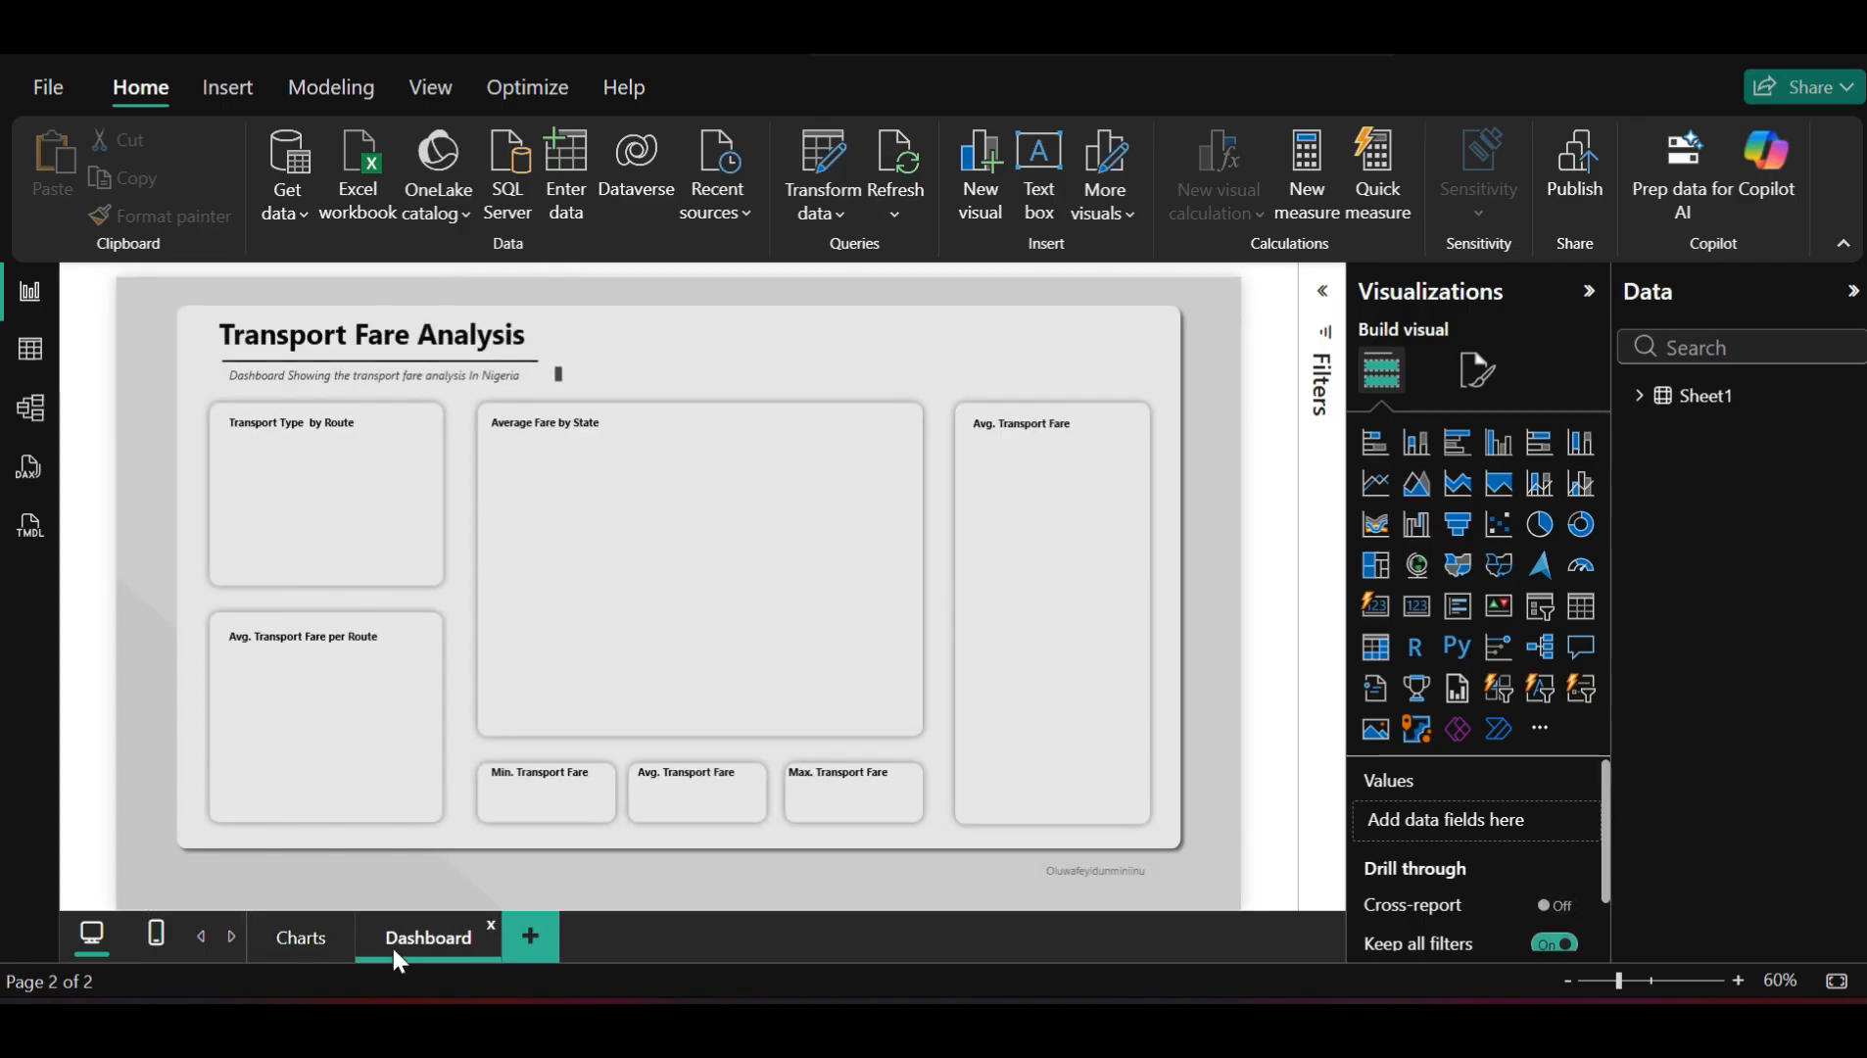
# On the Charts page, shift the transport type funnel slightly right and down, and the route bar chart slightly upward
pyautogui.click(303, 947)
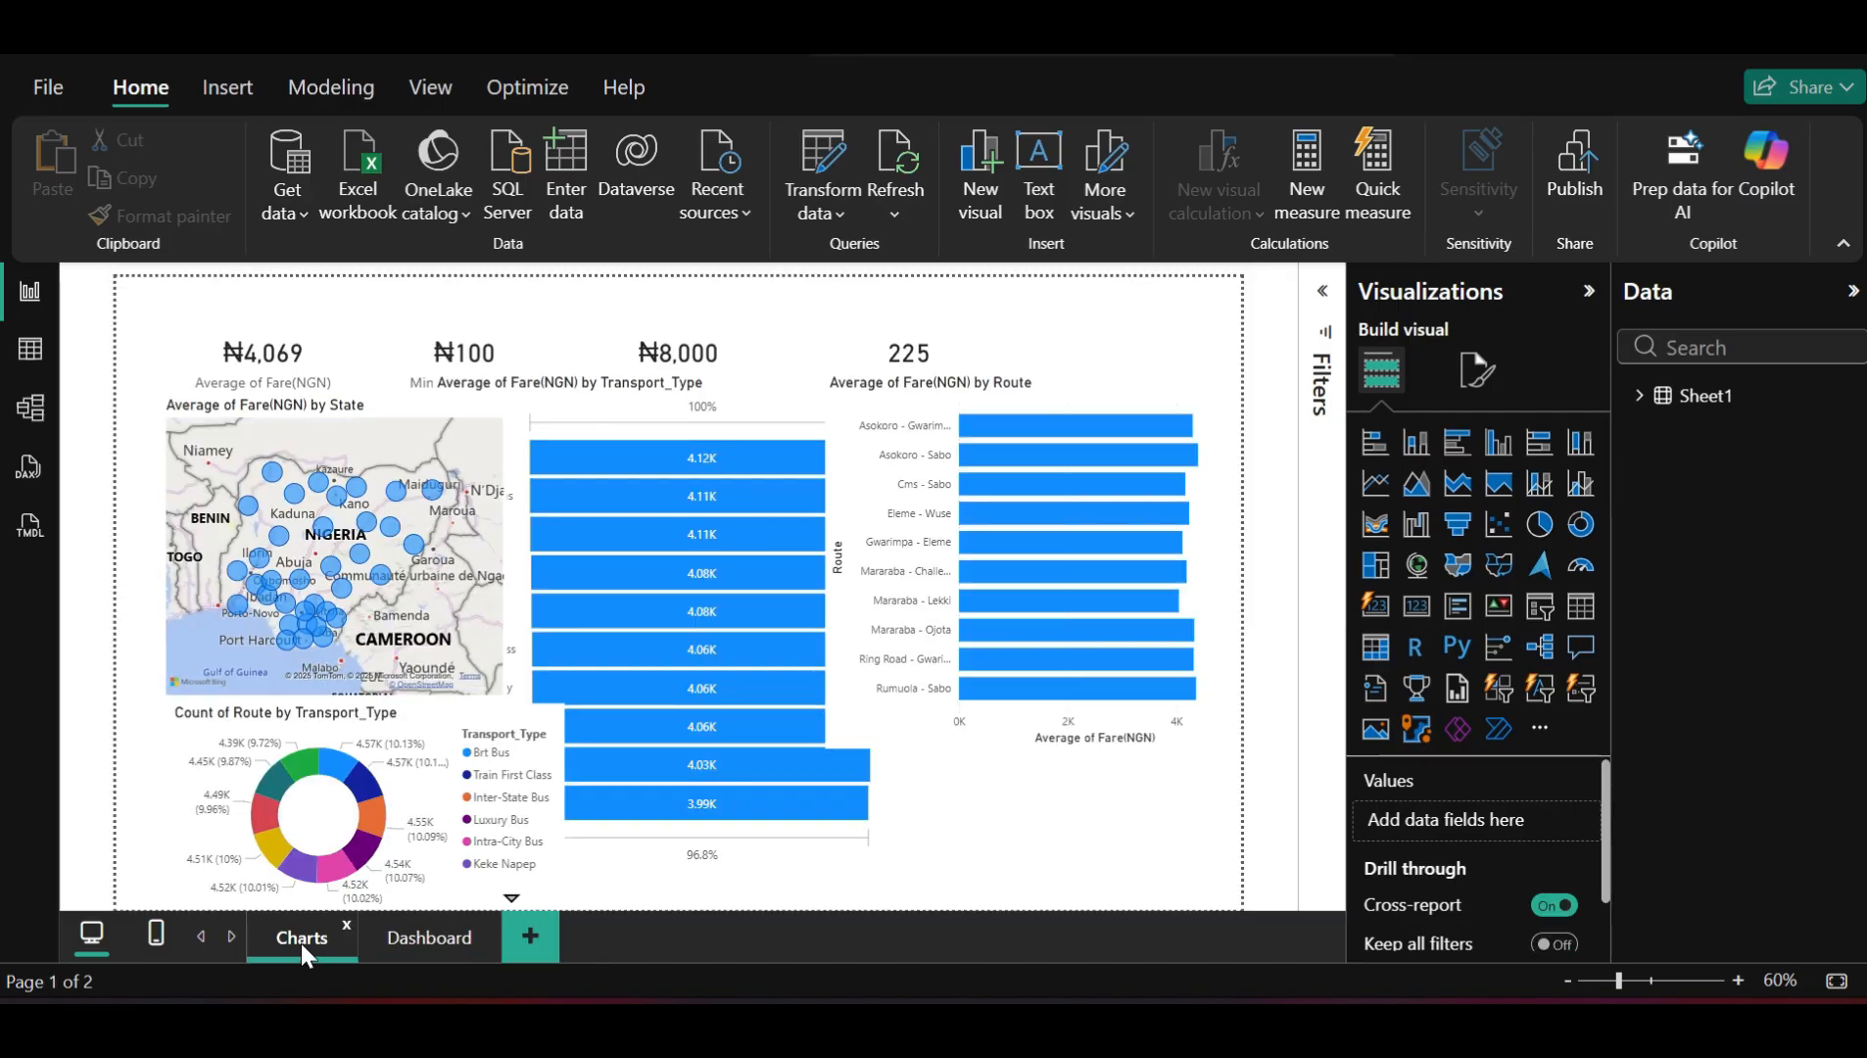
pyautogui.click(756, 394)
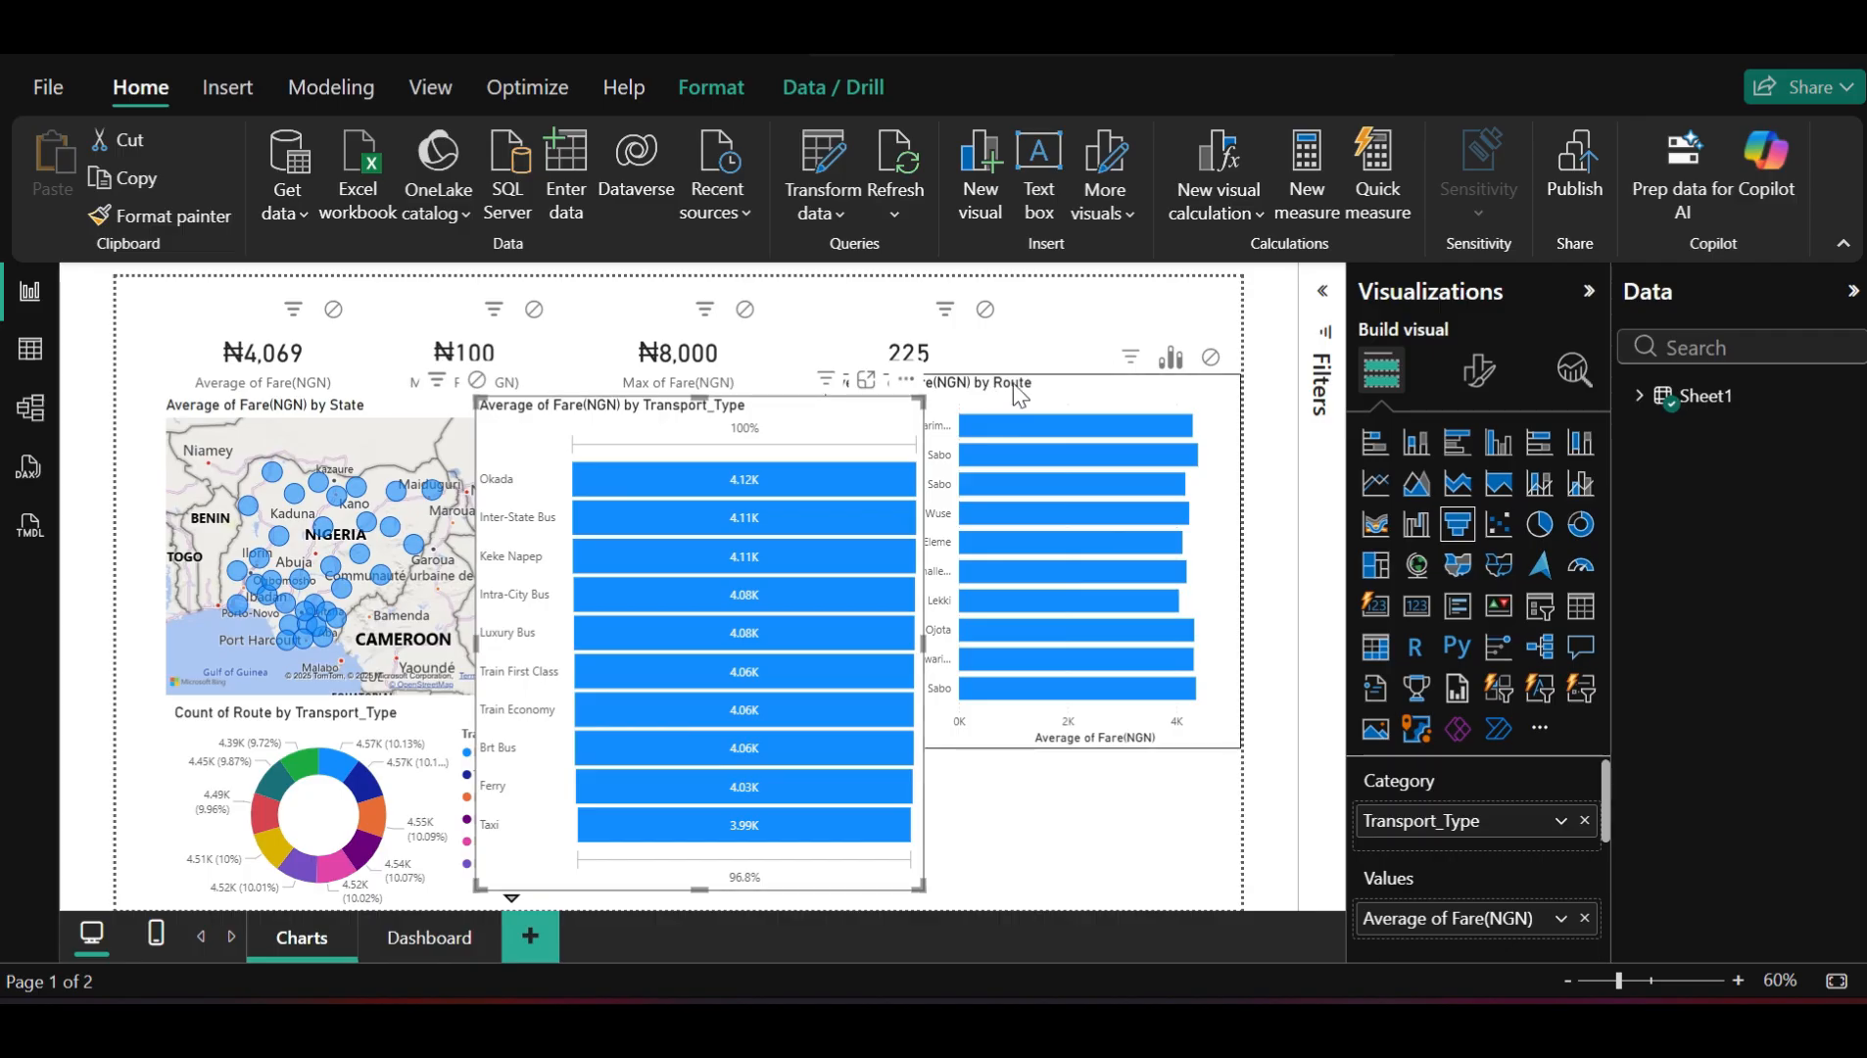
pyautogui.click(1050, 374)
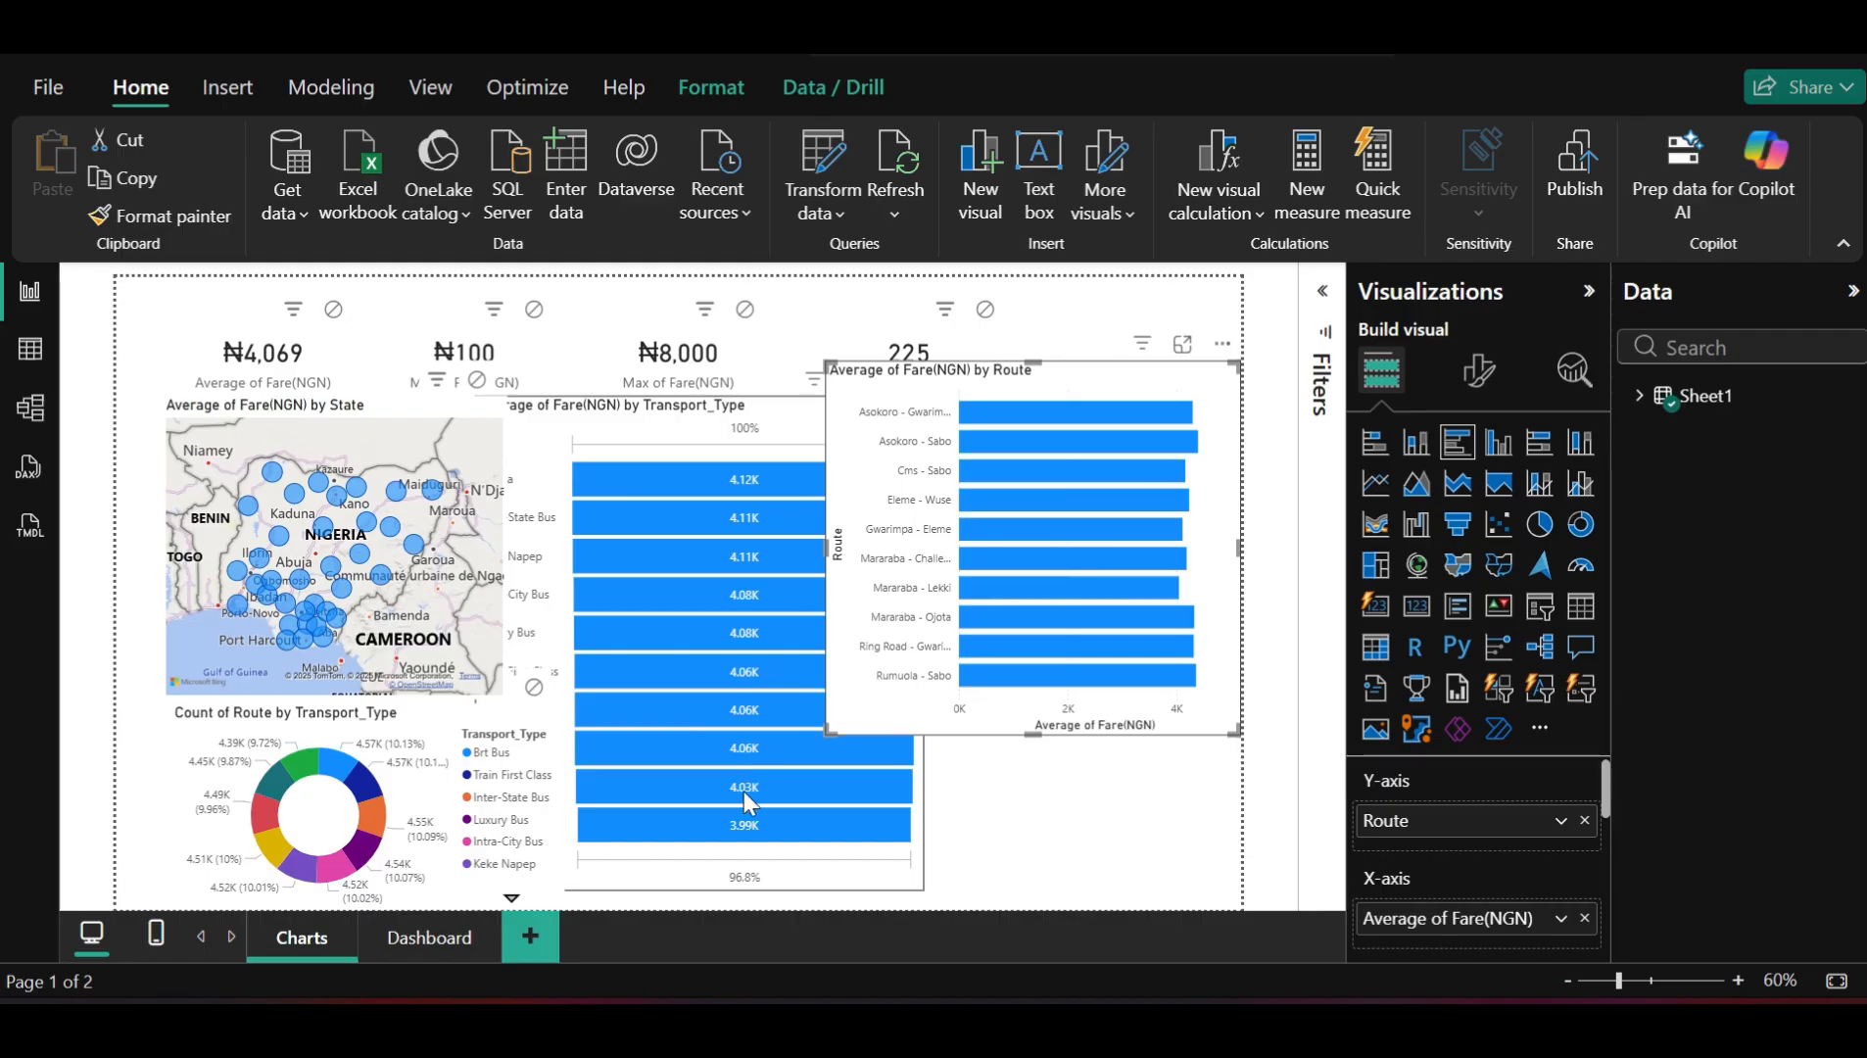
# Change the Dashboard's lower-left card label to "Avg. Transport Fare by Transport Type" and widen its text box to fit
pyautogui.moveTo(744, 792)
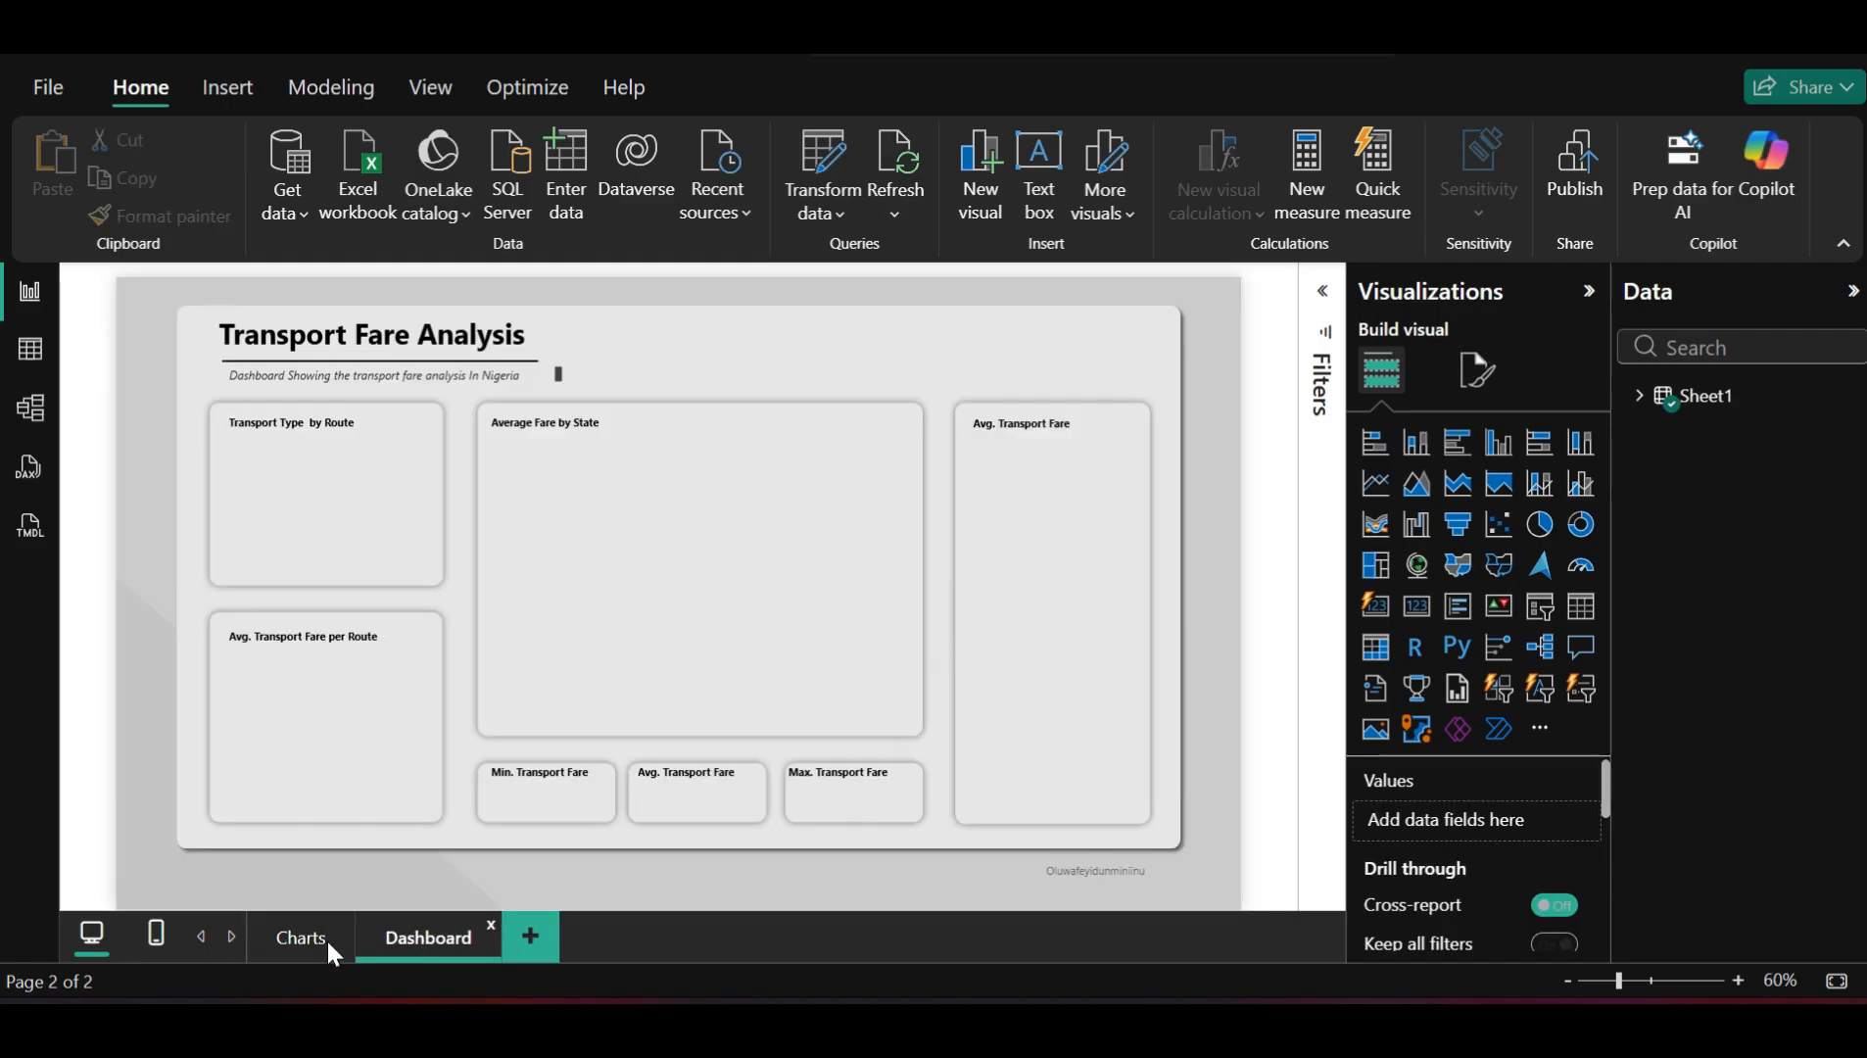
pyautogui.click(327, 938)
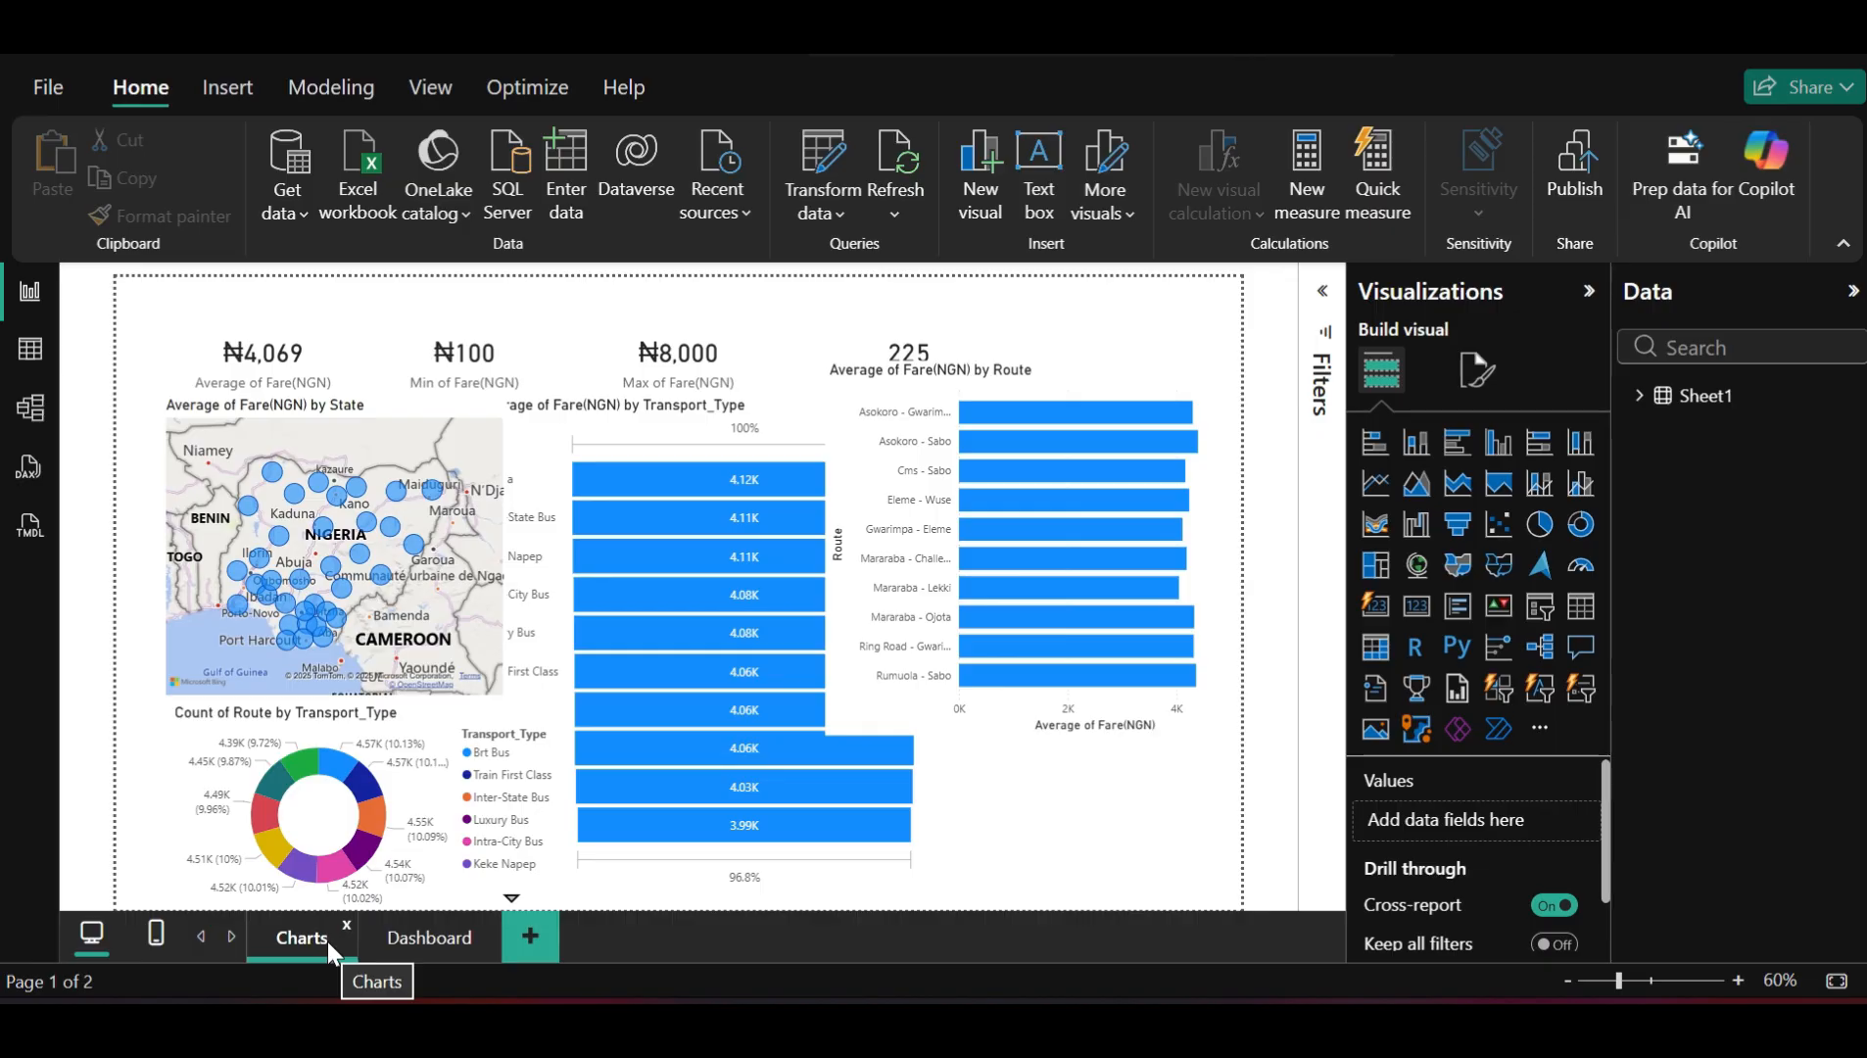
pyautogui.click(419, 948)
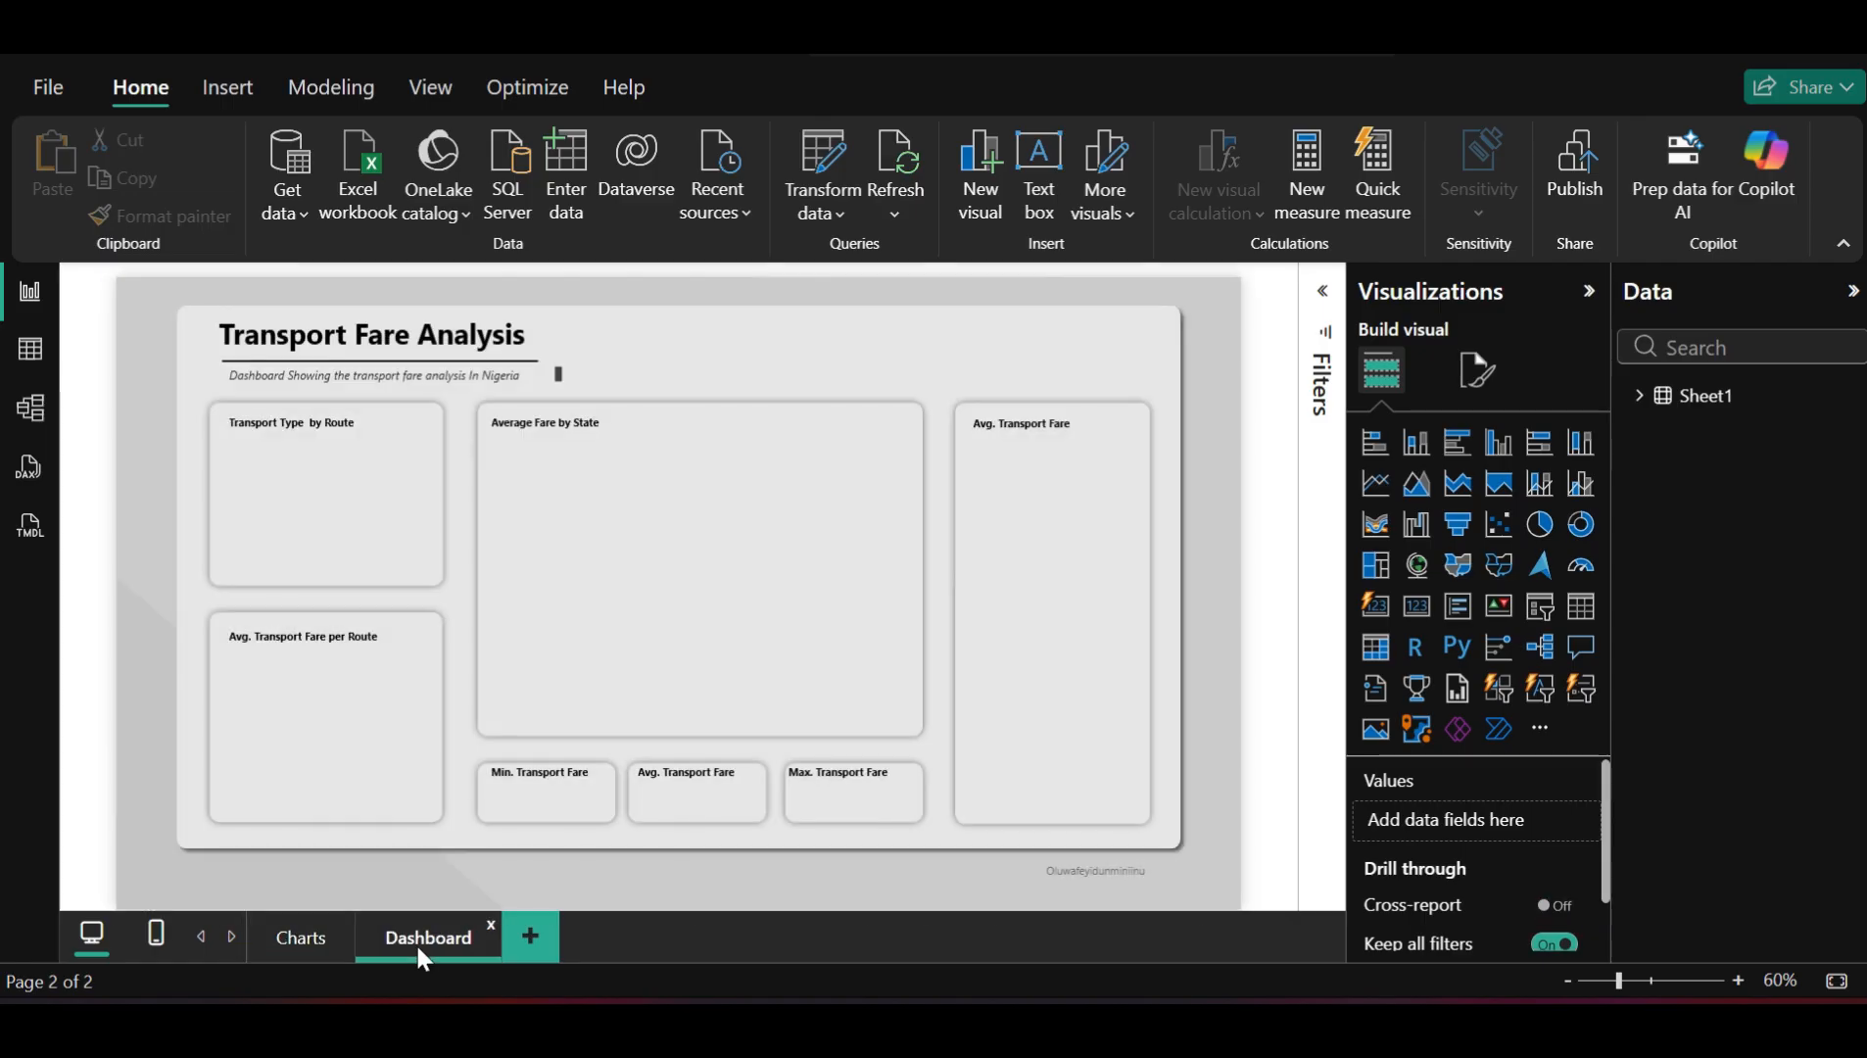
pyautogui.click(339, 720)
pyautogui.click(323, 638)
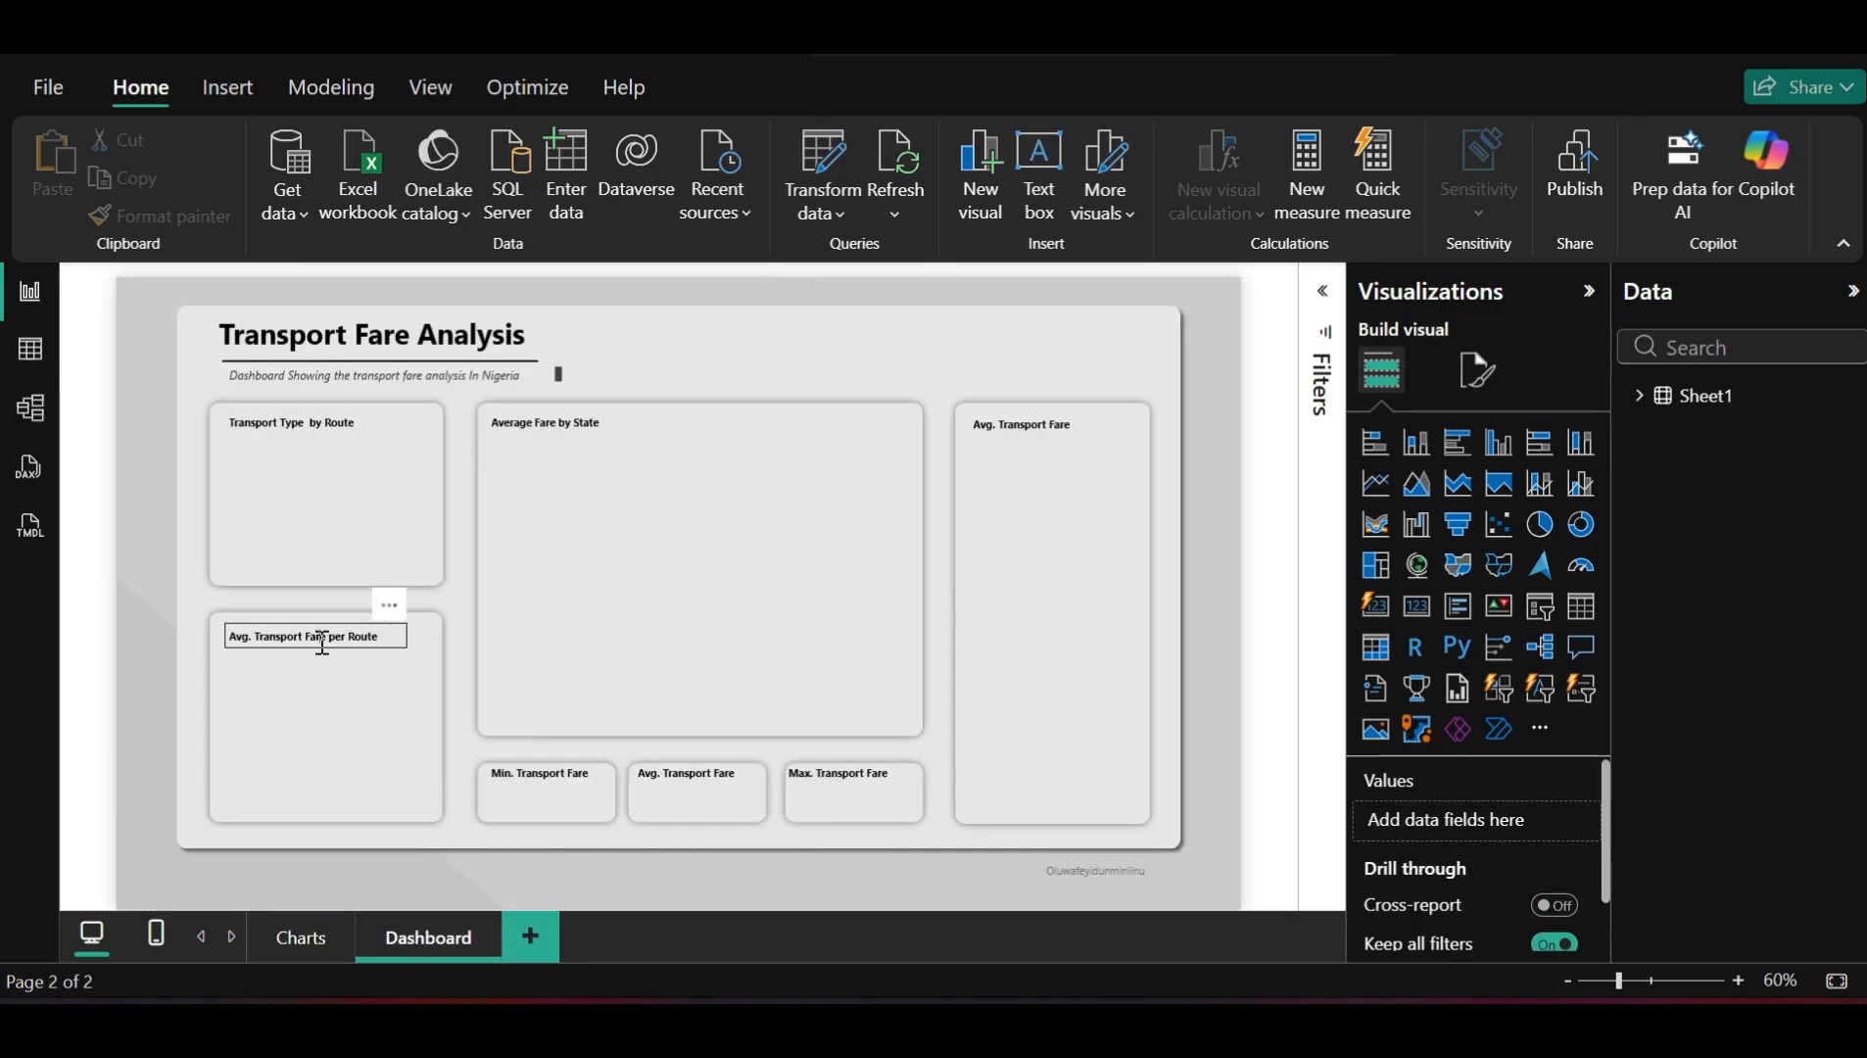
pyautogui.click(322, 644)
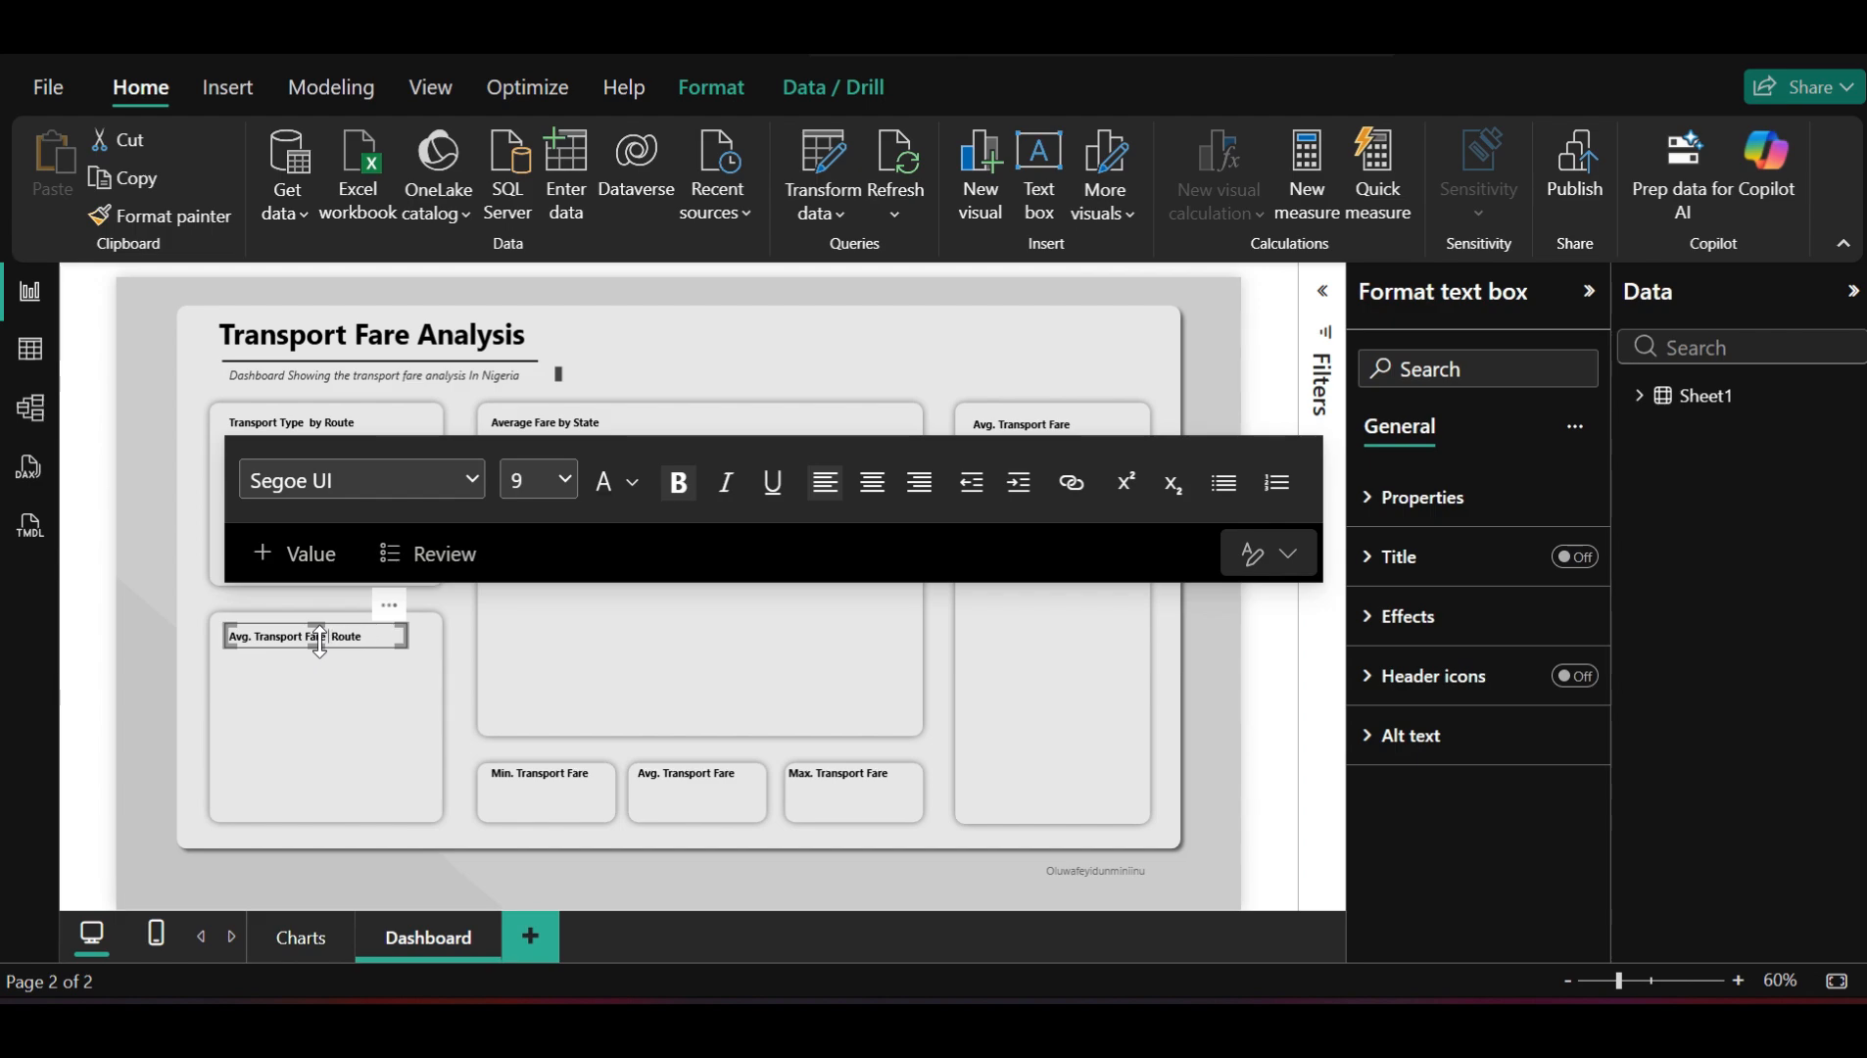
pyautogui.write('by')
pyautogui.press('BackSpace')
pyautogui.press('BackSpace')
pyautogui.press('BackSpace')
pyautogui.press('BackSpace')
pyautogui.write('Tranport')
pyautogui.press('BackSpace')
pyautogui.press('BackSpace')
pyautogui.press('BackSpace')
pyautogui.press('BackSpace')
pyautogui.write('spo')
pyautogui.hotkey('ctrl', 'a')
pyautogui.write('Tu')
pyautogui.write('ype')
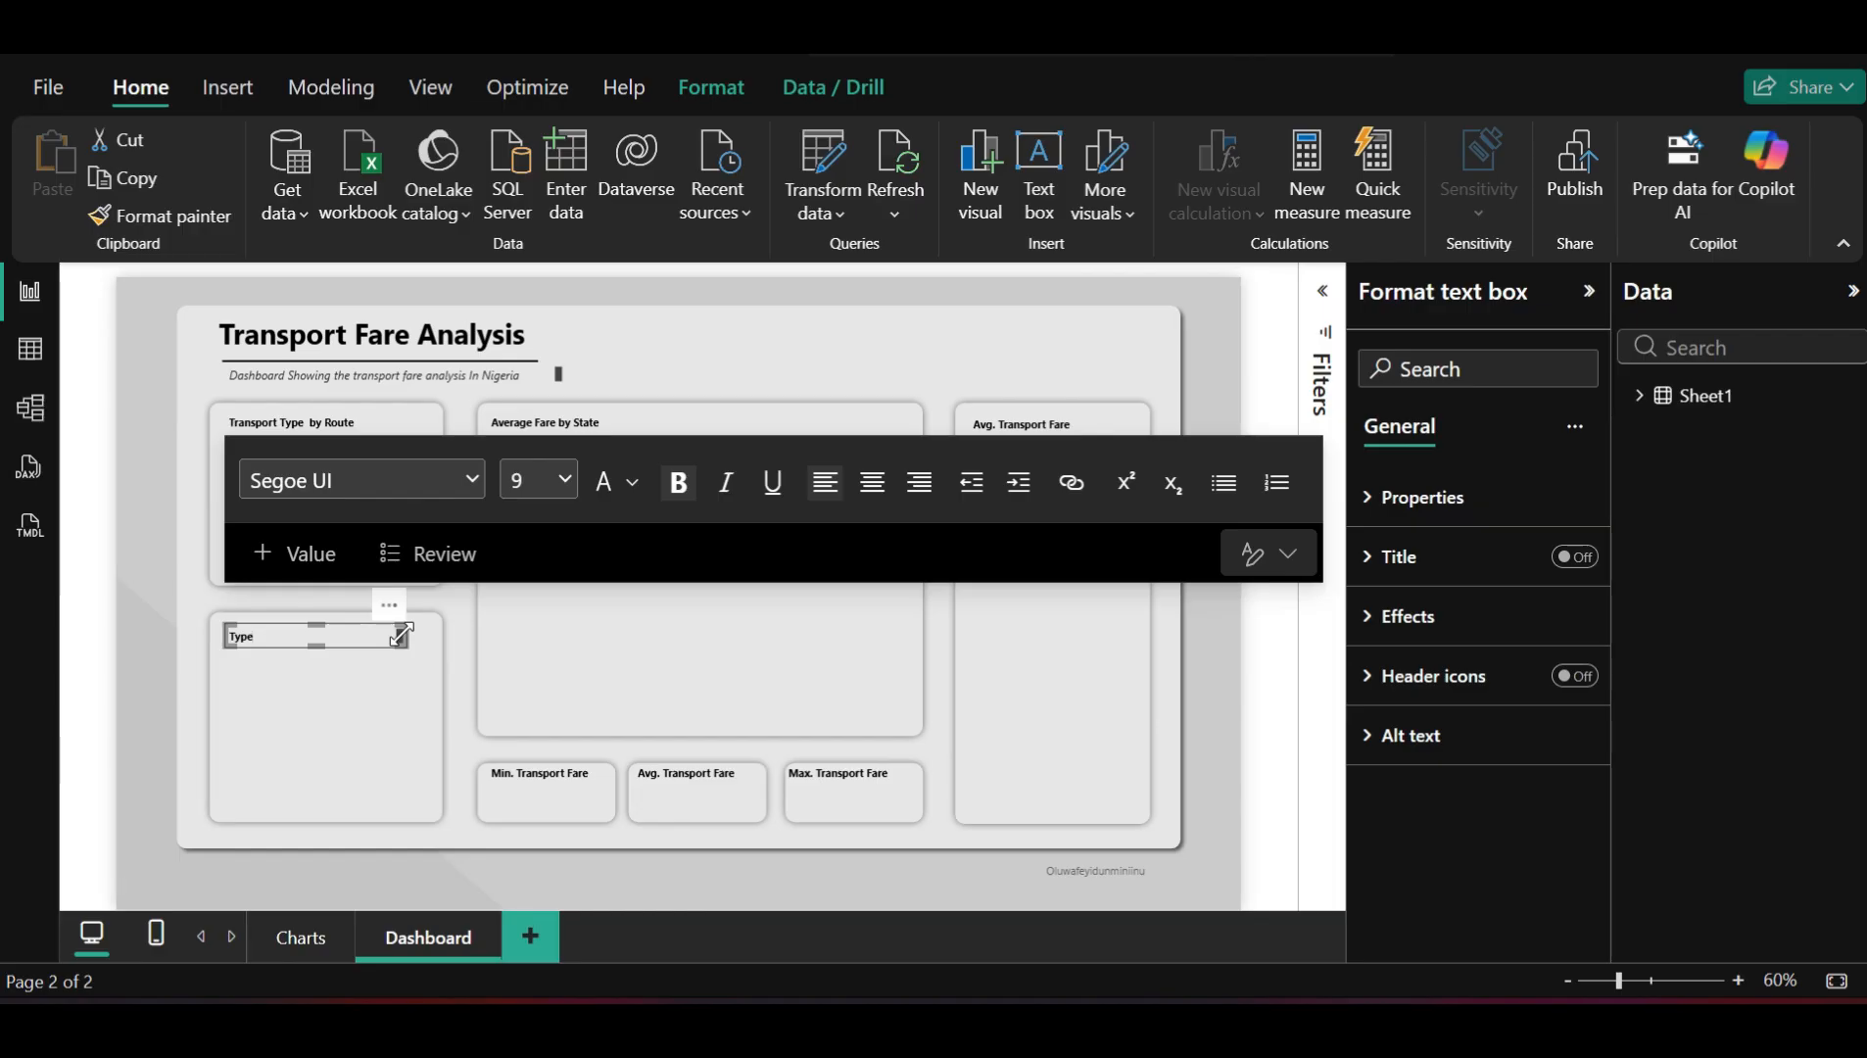
pyautogui.moveTo(399, 636)
pyautogui.mouseDown()
pyautogui.moveTo(438, 645)
pyautogui.moveTo(427, 635)
pyautogui.mouseUp()
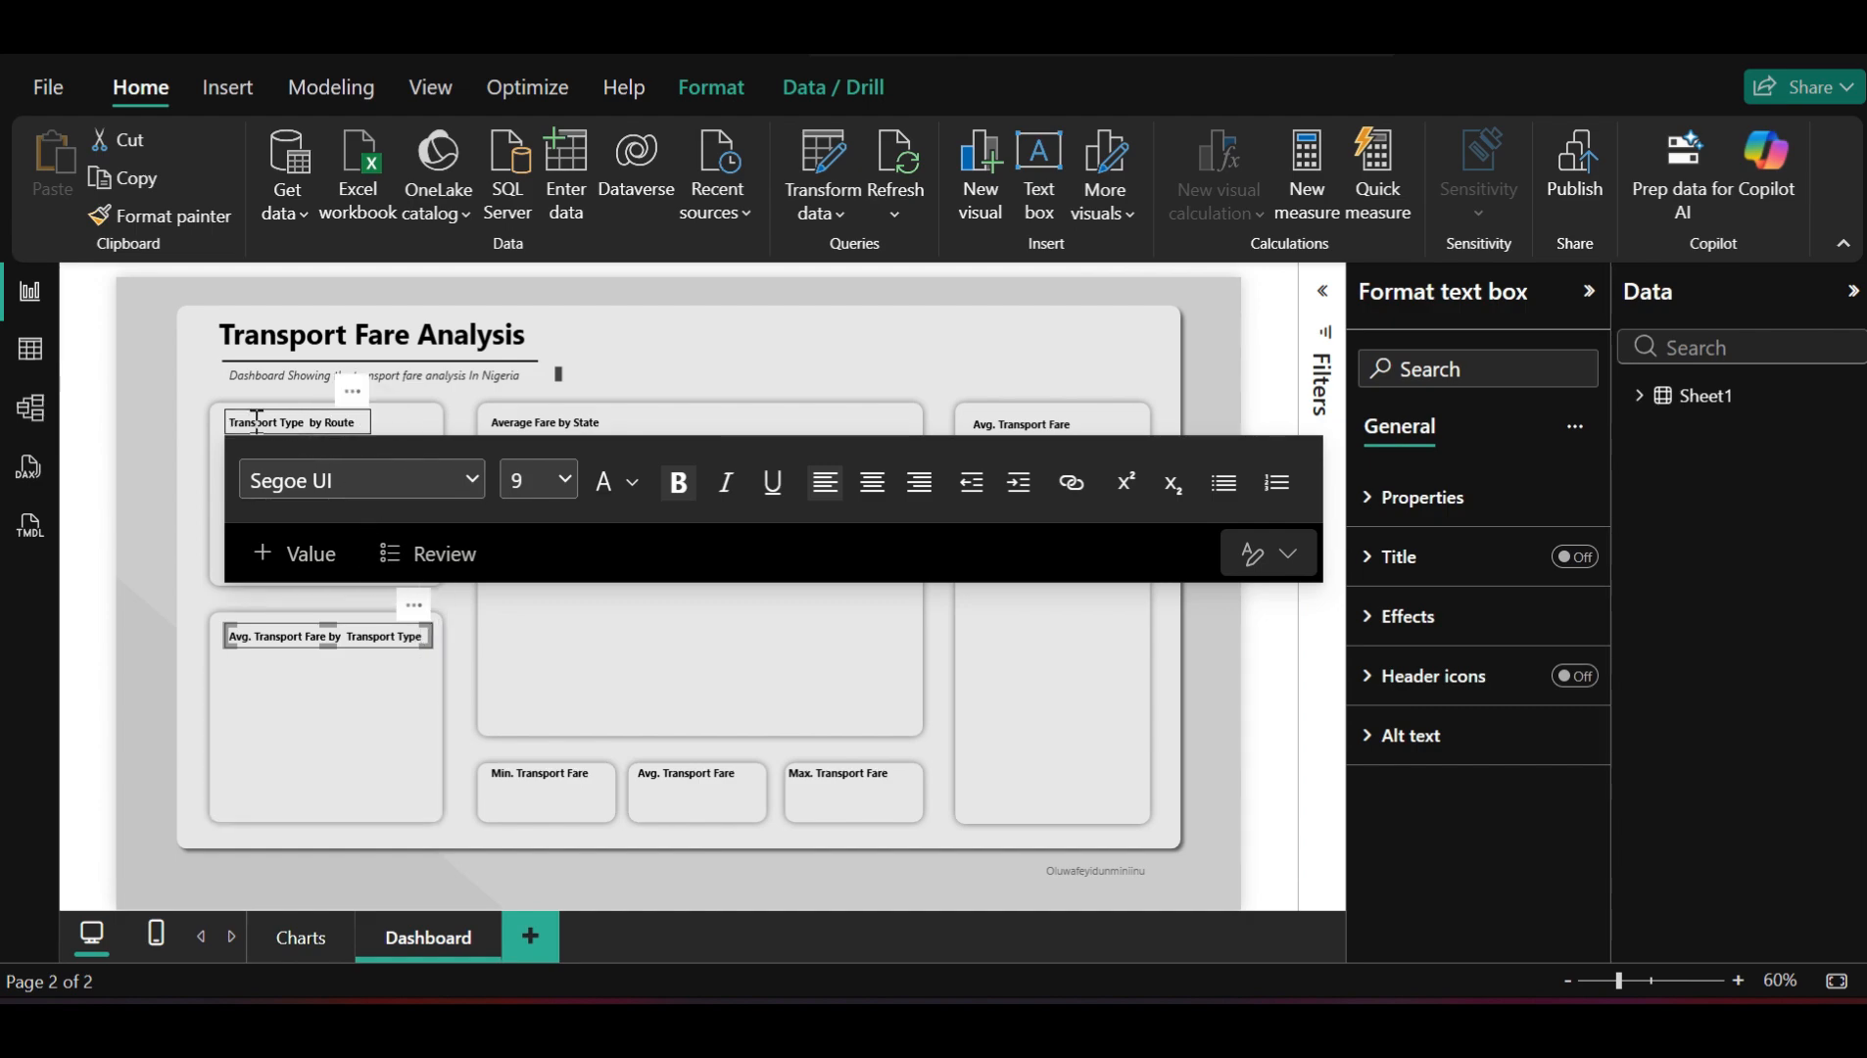
# Check the Charts page visuals, and reword the Dashboard's upper-left card label to "Route by Transport Type"
pyautogui.click(298, 943)
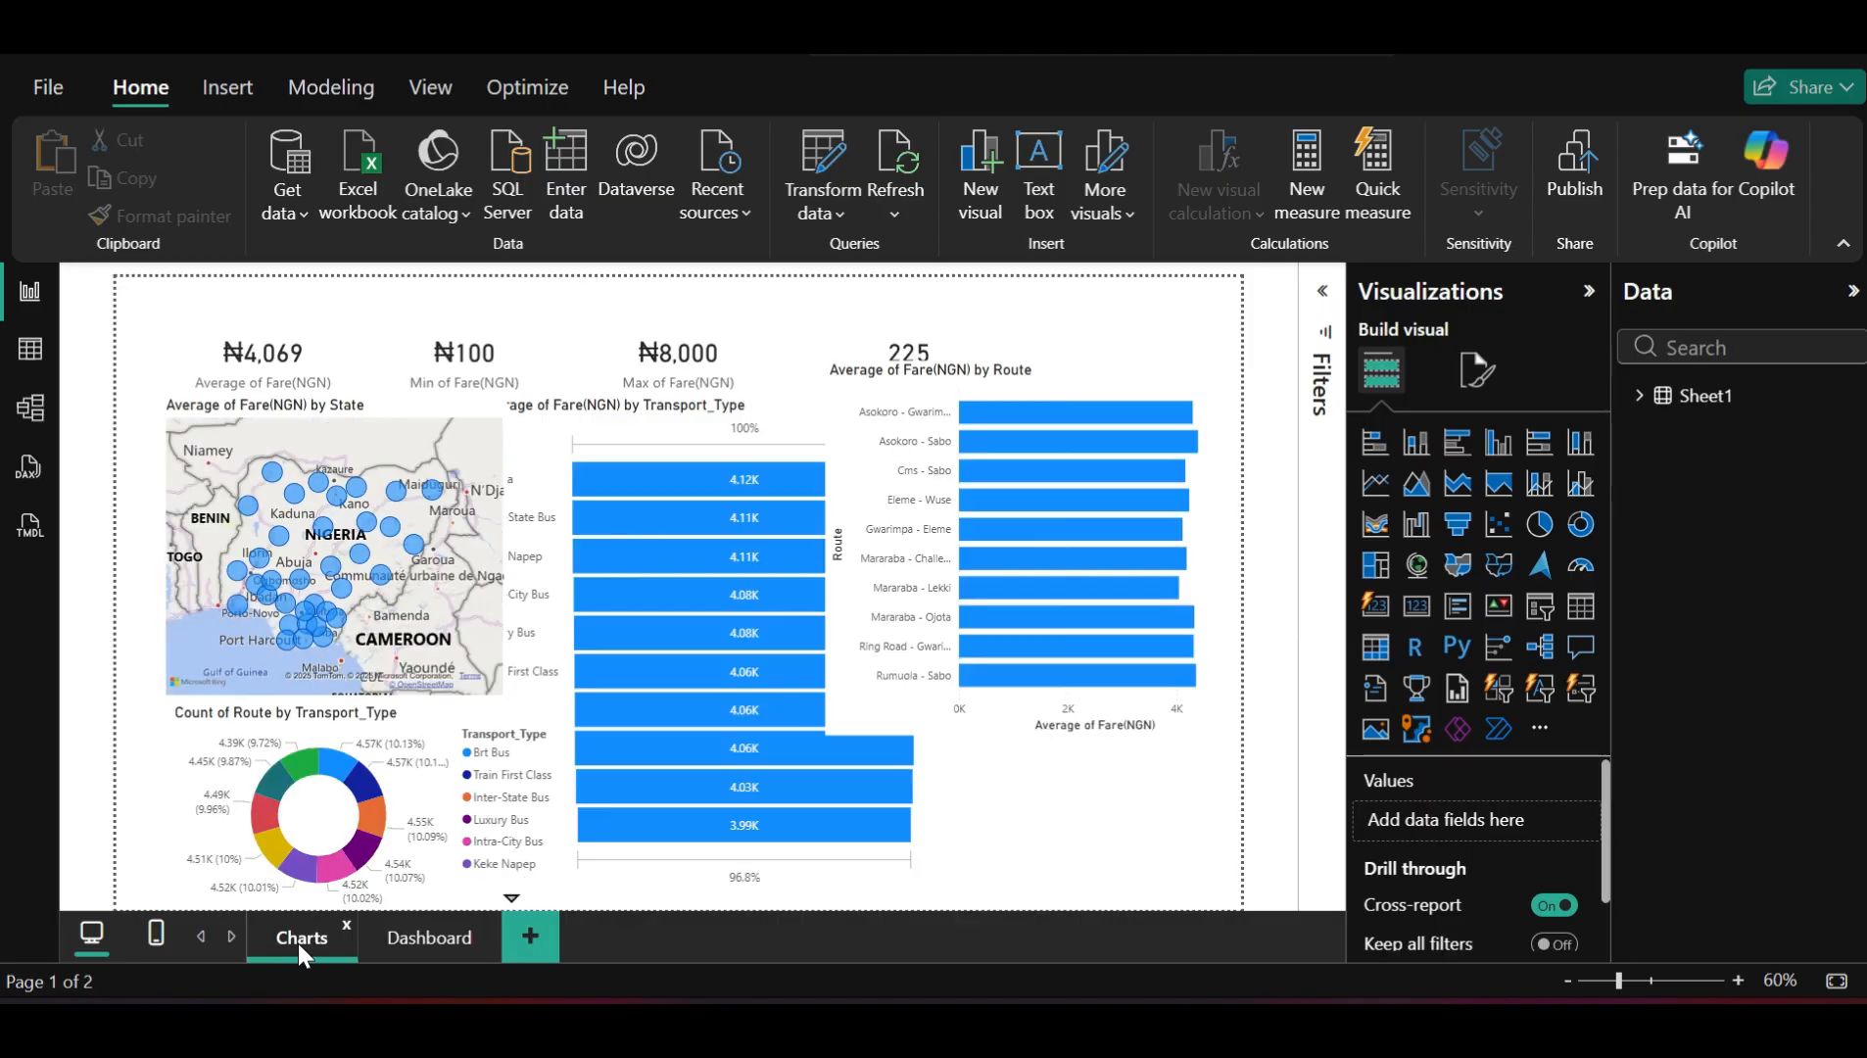
pyautogui.click(421, 941)
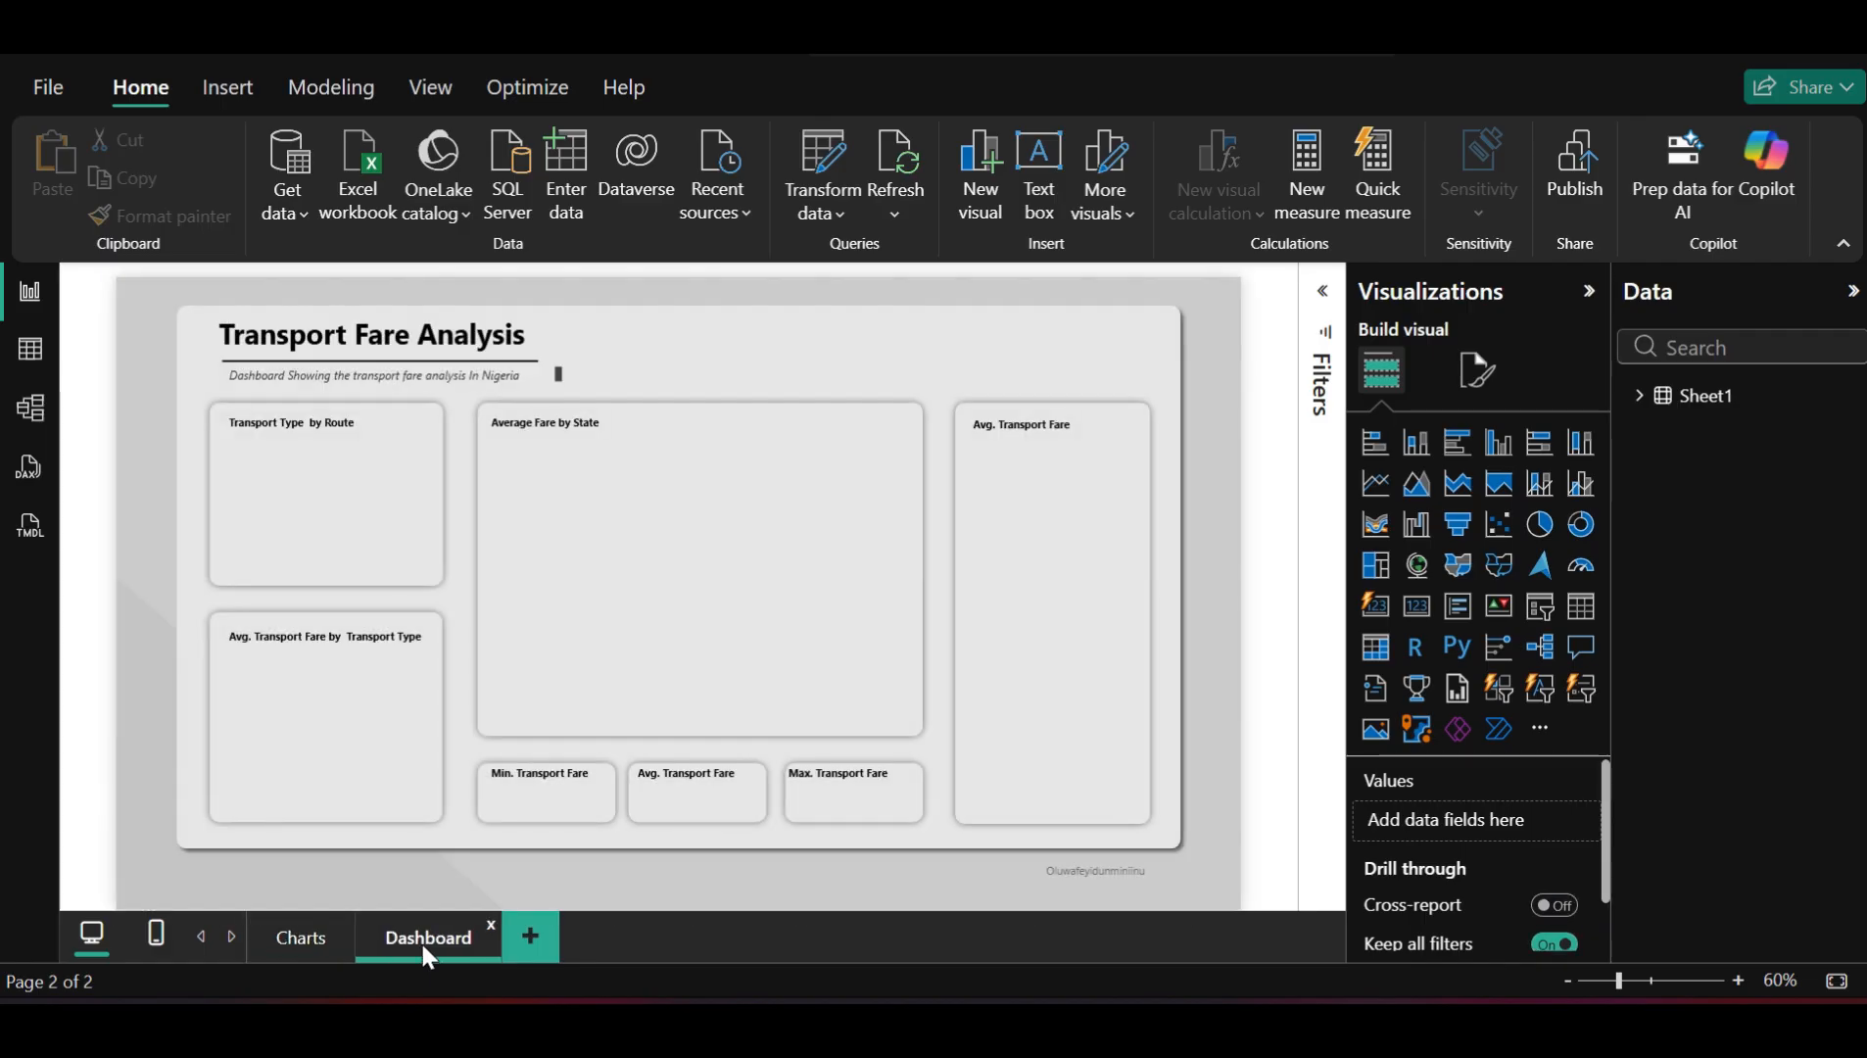
pyautogui.click(322, 427)
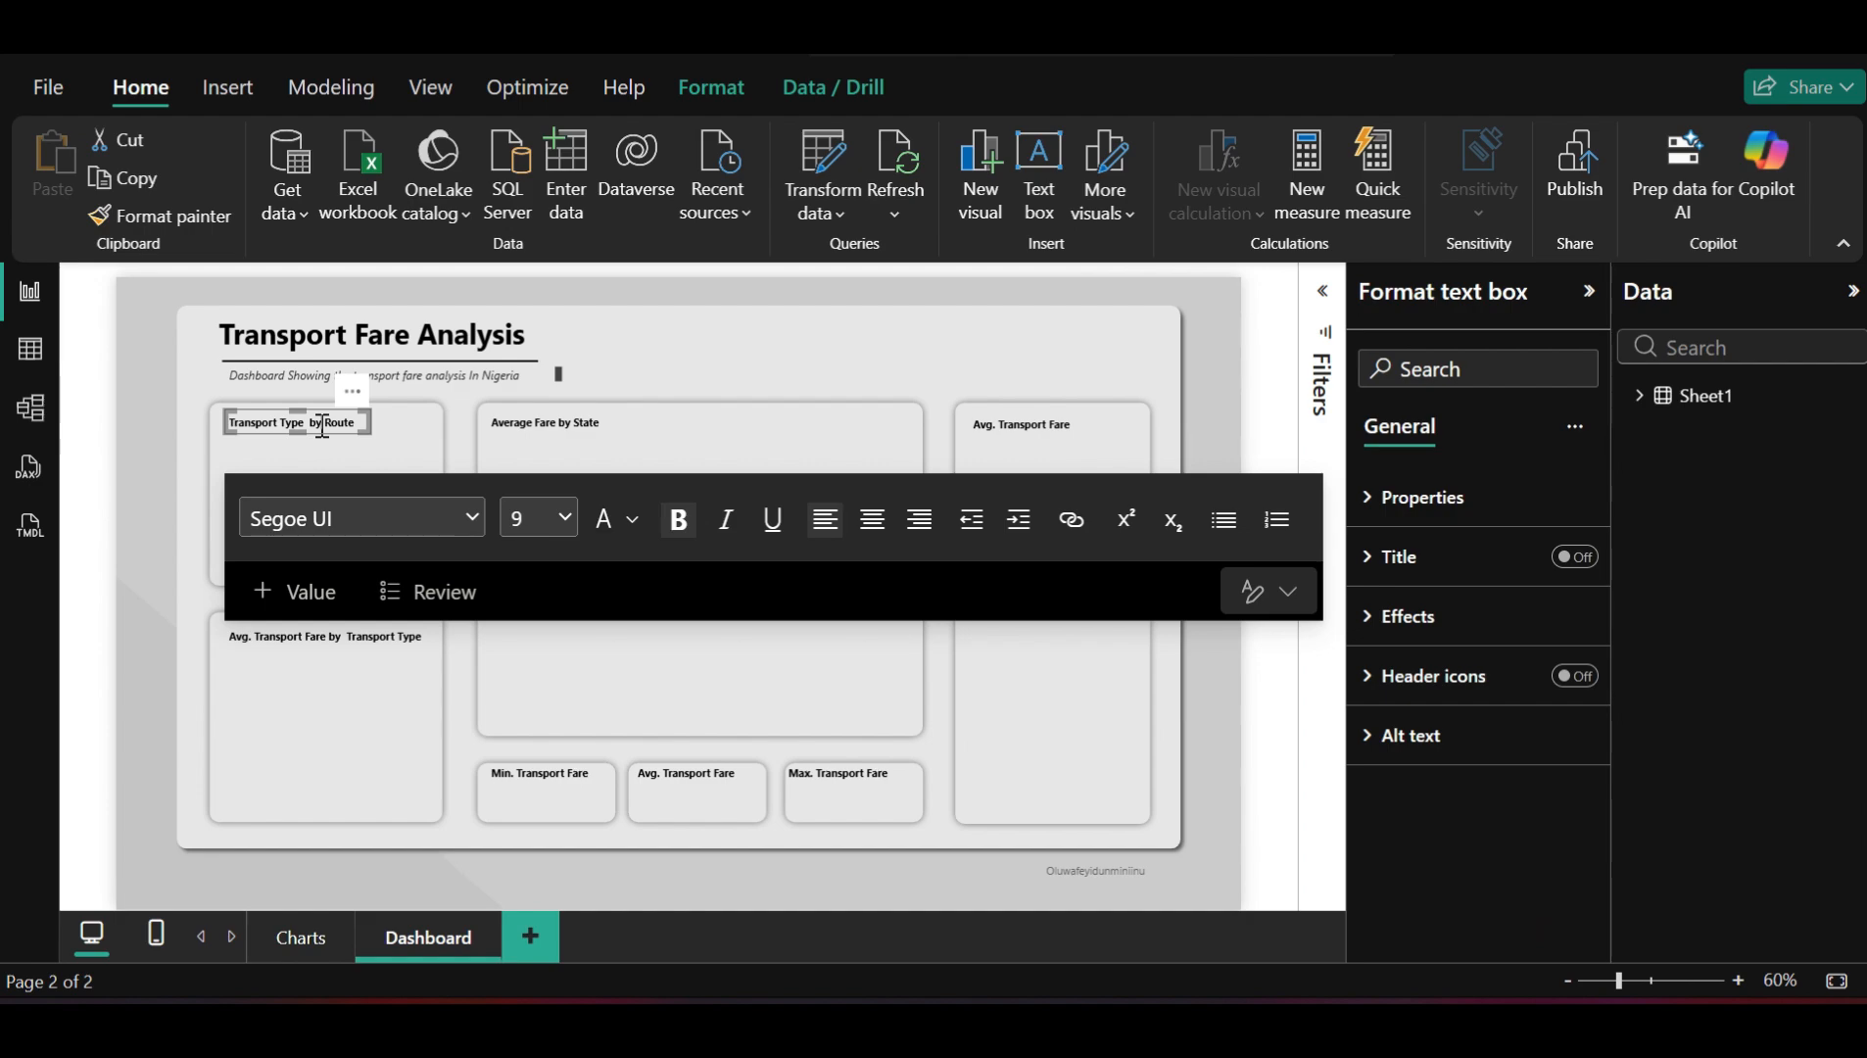
pyautogui.press('BackSpace')
pyautogui.press('BackSpace')
pyautogui.press('BackSpace')
pyautogui.press('BackSpace')
pyautogui.press('BackSpace')
pyautogui.press('BackSpace')
pyautogui.press('BackSpace')
pyautogui.press('BackSpace')
pyautogui.press('BackSpace')
pyautogui.press('BackSpace')
pyautogui.press('BackSpace')
pyautogui.press('BackSpace')
pyautogui.press('BackSpace')
pyautogui.press('BackSpace')
pyautogui.press('BackSpace')
pyautogui.press('BackSpace')
pyautogui.press('BackSpace')
pyautogui.press('BackSpace')
pyautogui.press('BackSpace')
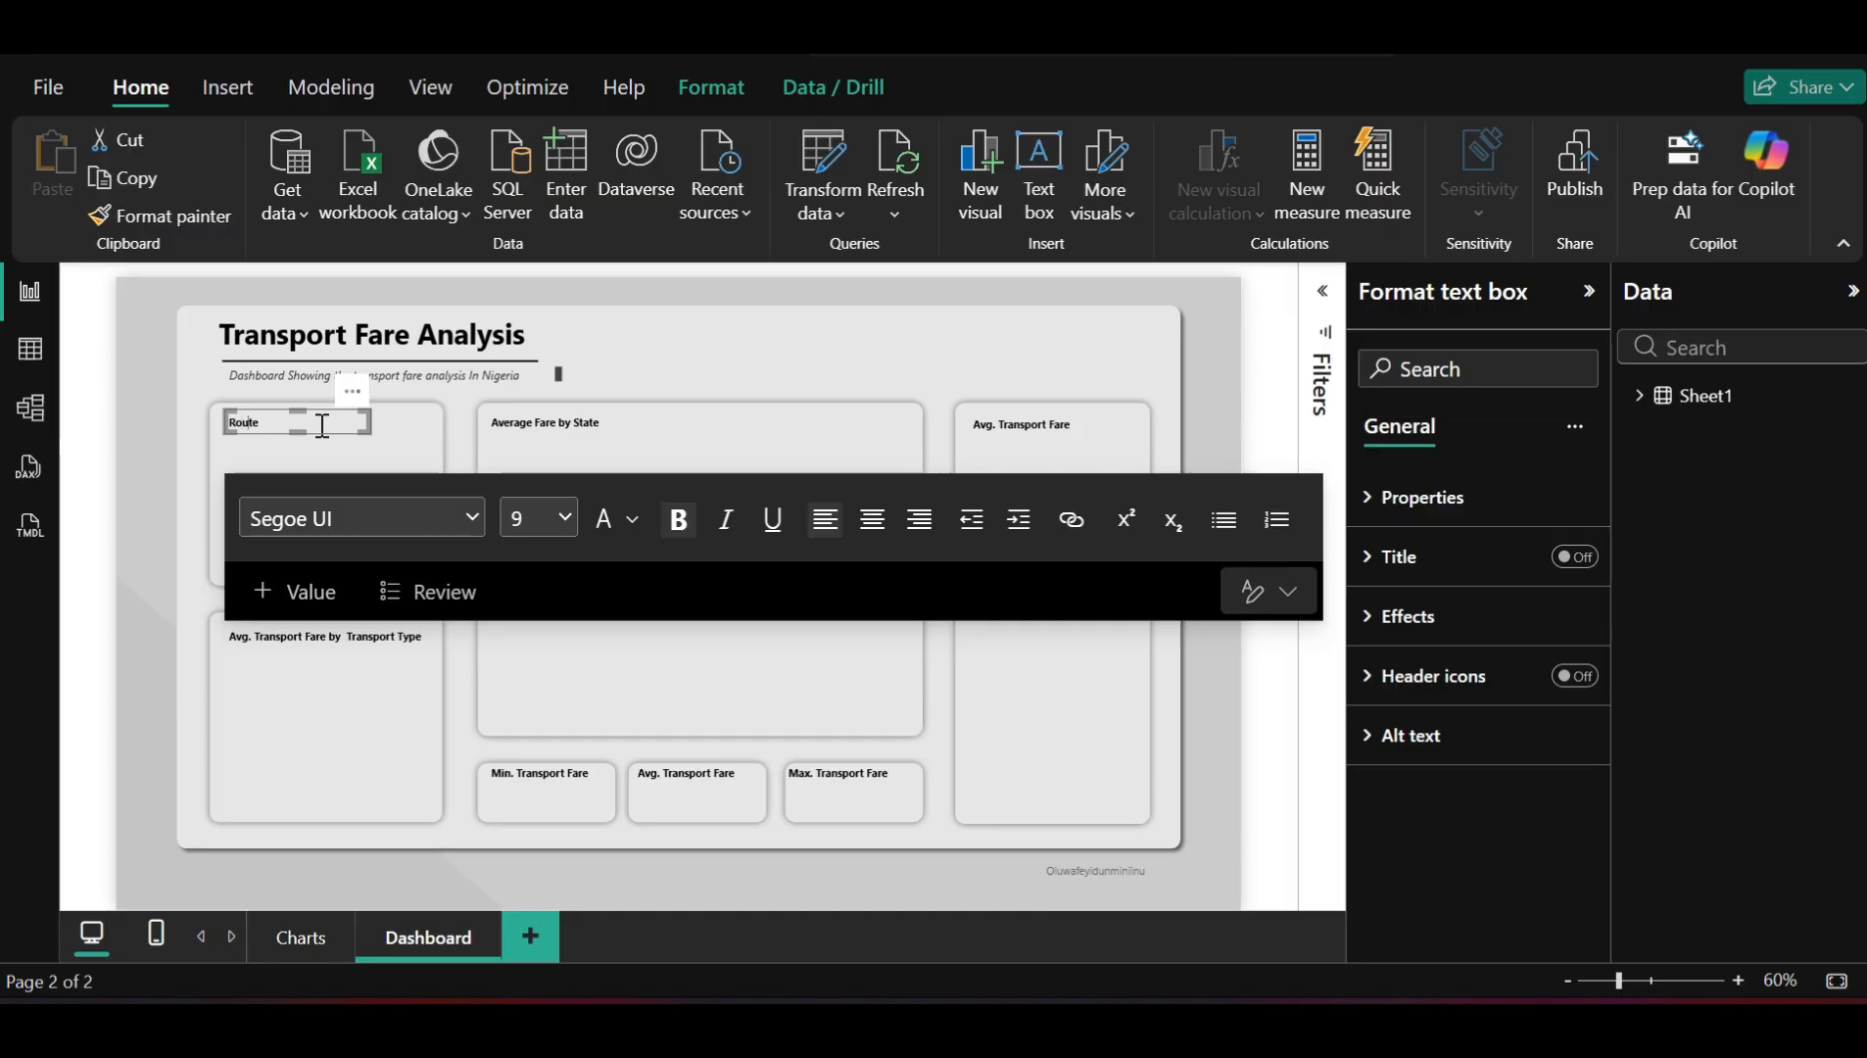
pyautogui.press('Right')
pyautogui.press('Right')
pyautogui.write('b')
pyautogui.press('BackSpace')
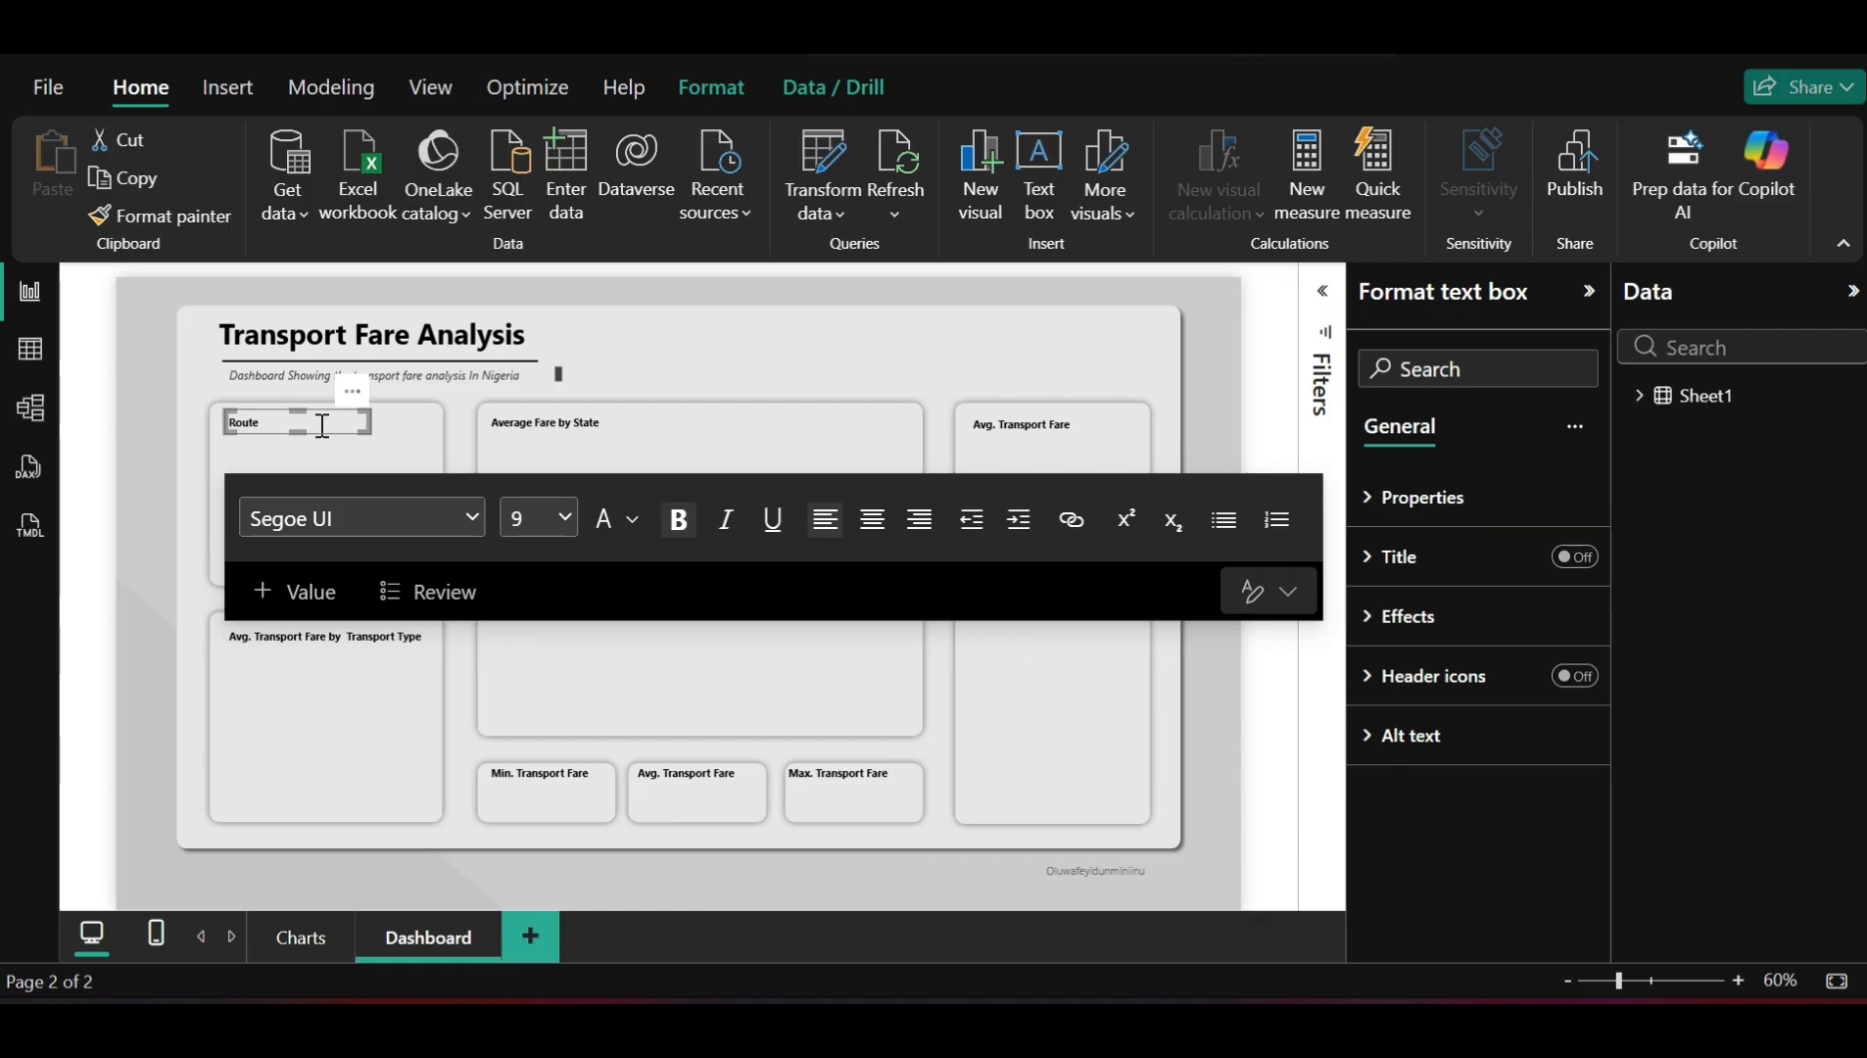
pyautogui.write('by tra')
pyautogui.write('ran')
pyautogui.write('spor')
pyautogui.write('t ')
pyautogui.write('Typ')
pyautogui.write('e')
# Change the tall right-hand card's label to "Top 10 Most Expensive Route" and enlarge its text box to show the full text
pyautogui.click(330, 637)
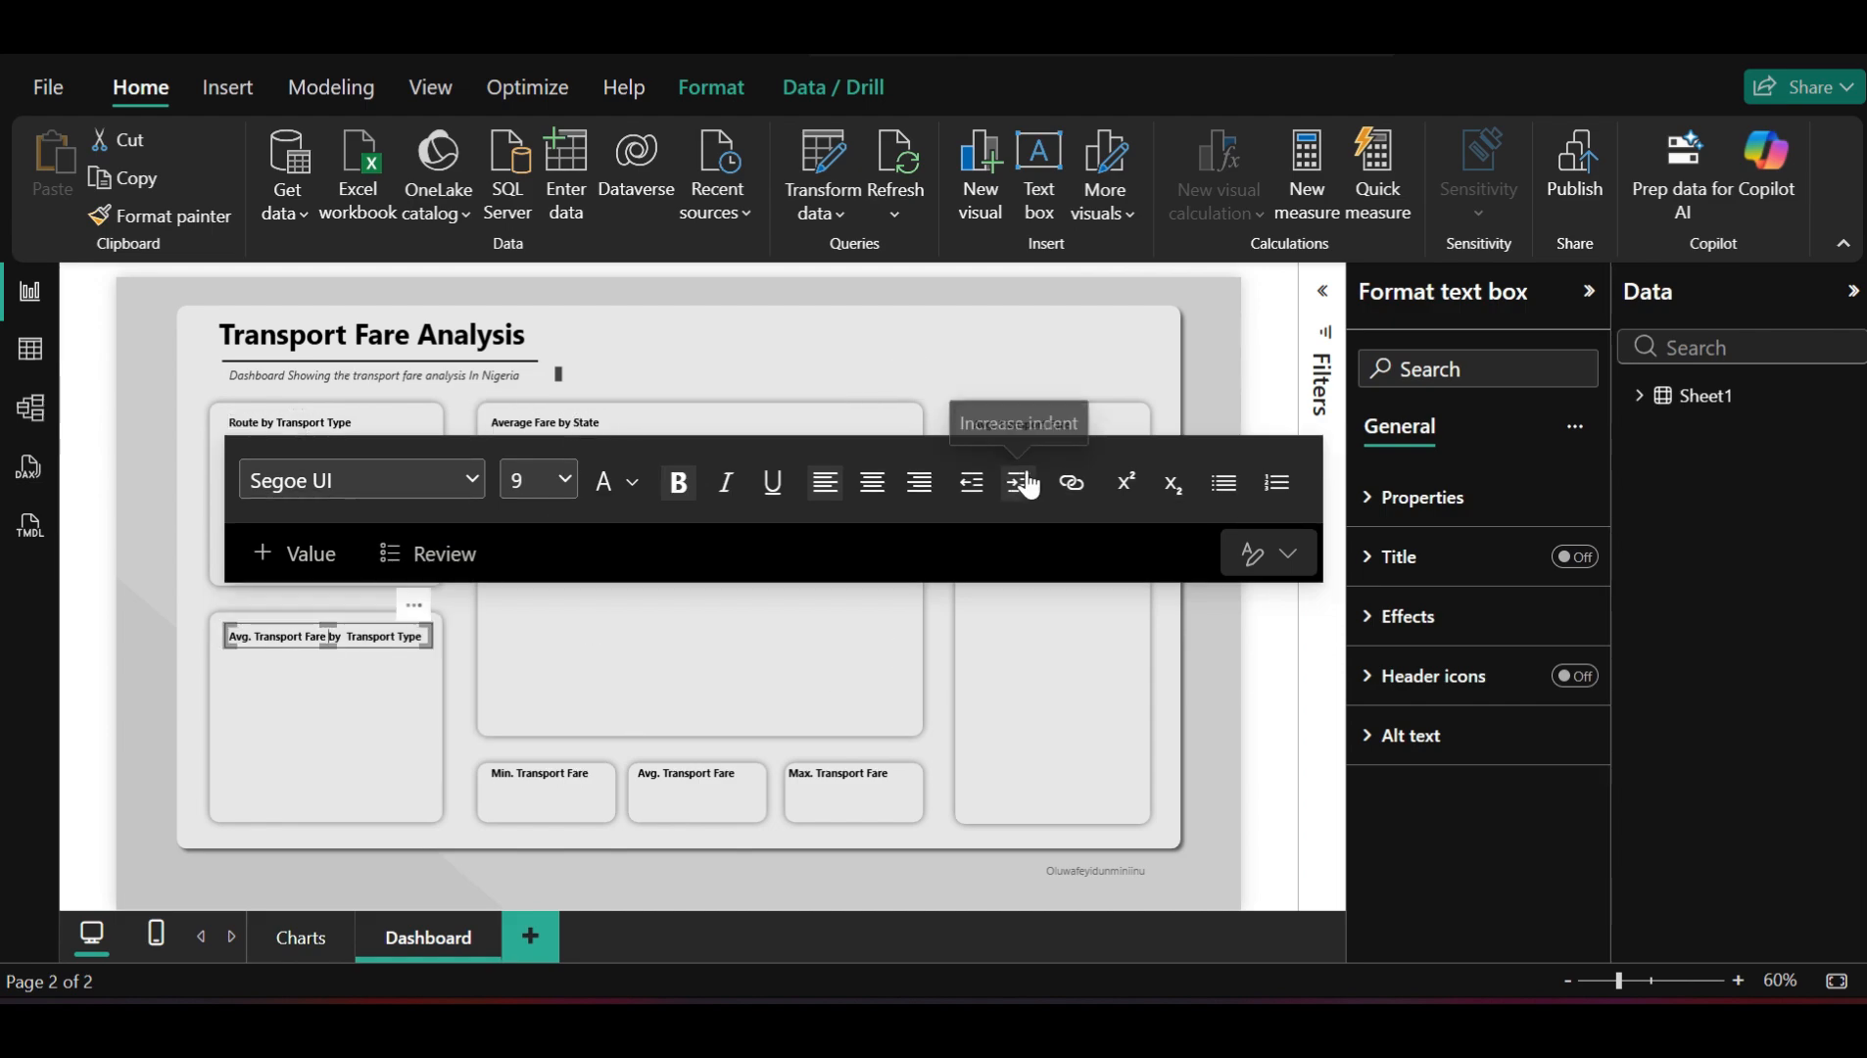
pyautogui.click(1045, 427)
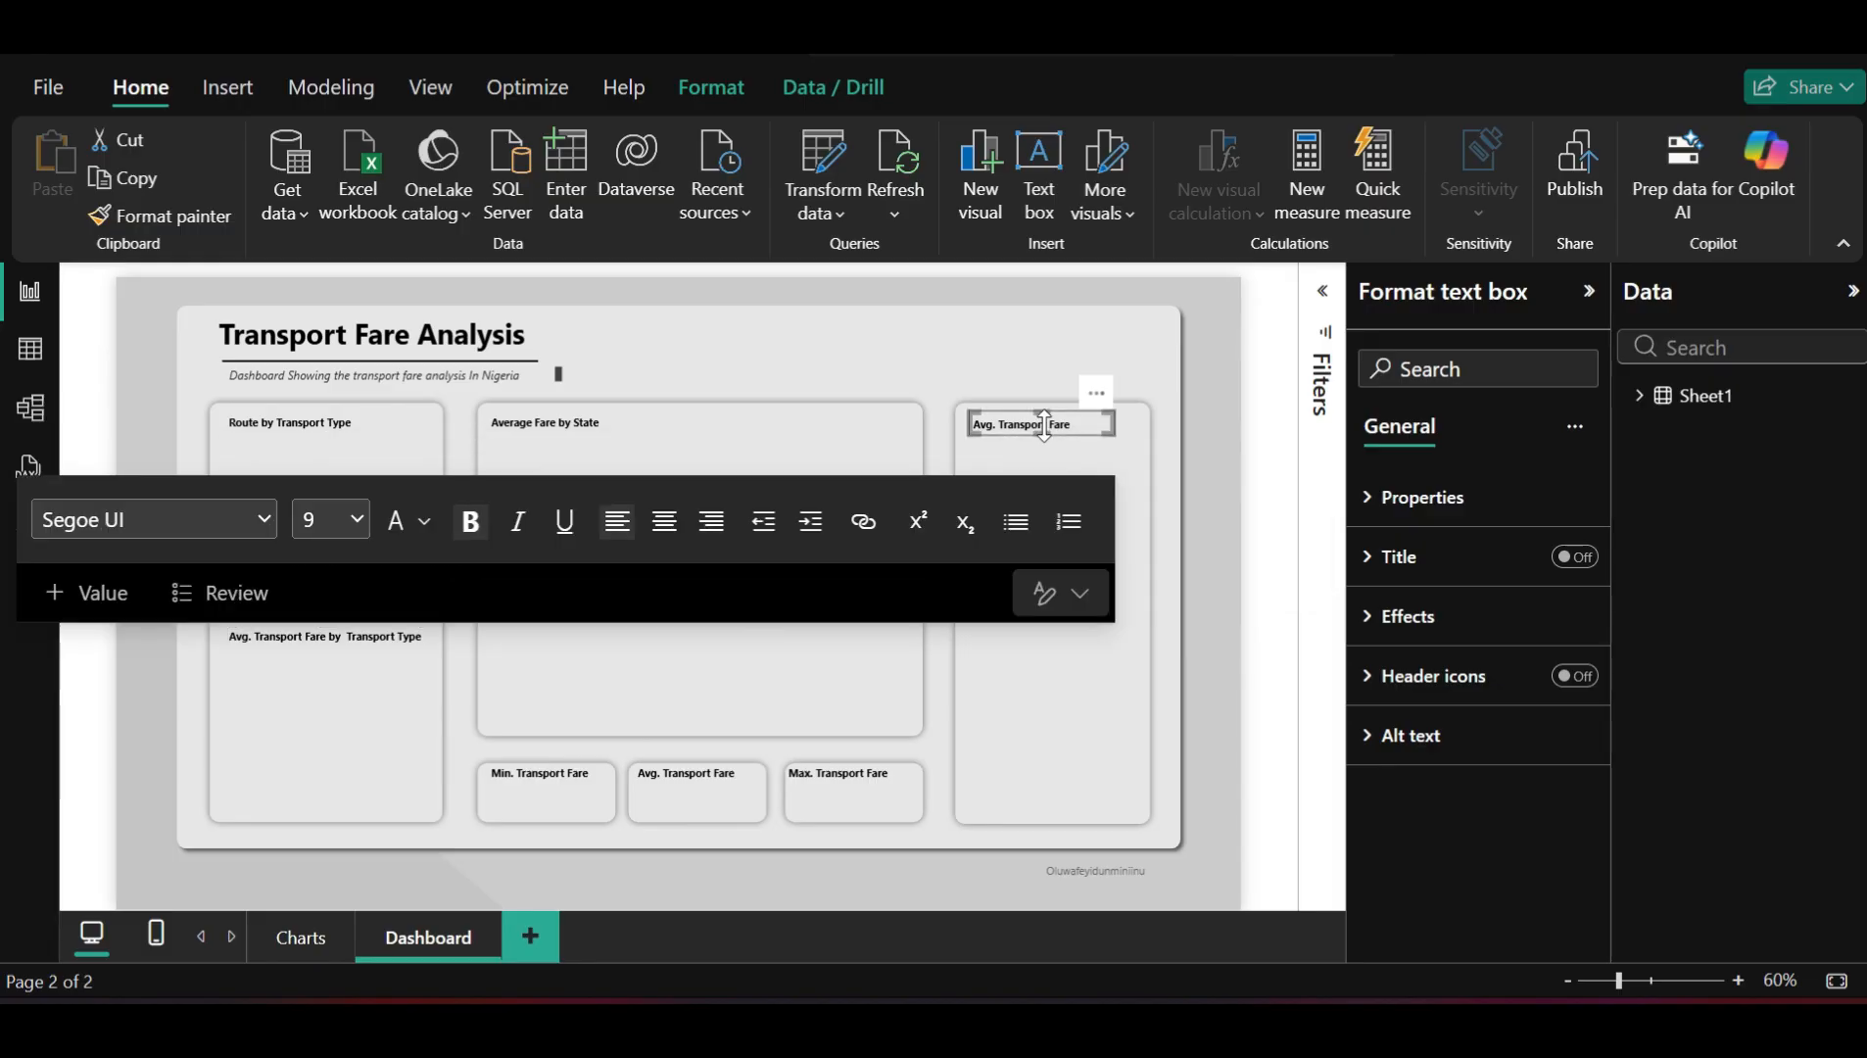
pyautogui.hotkey('ctrl', 'a')
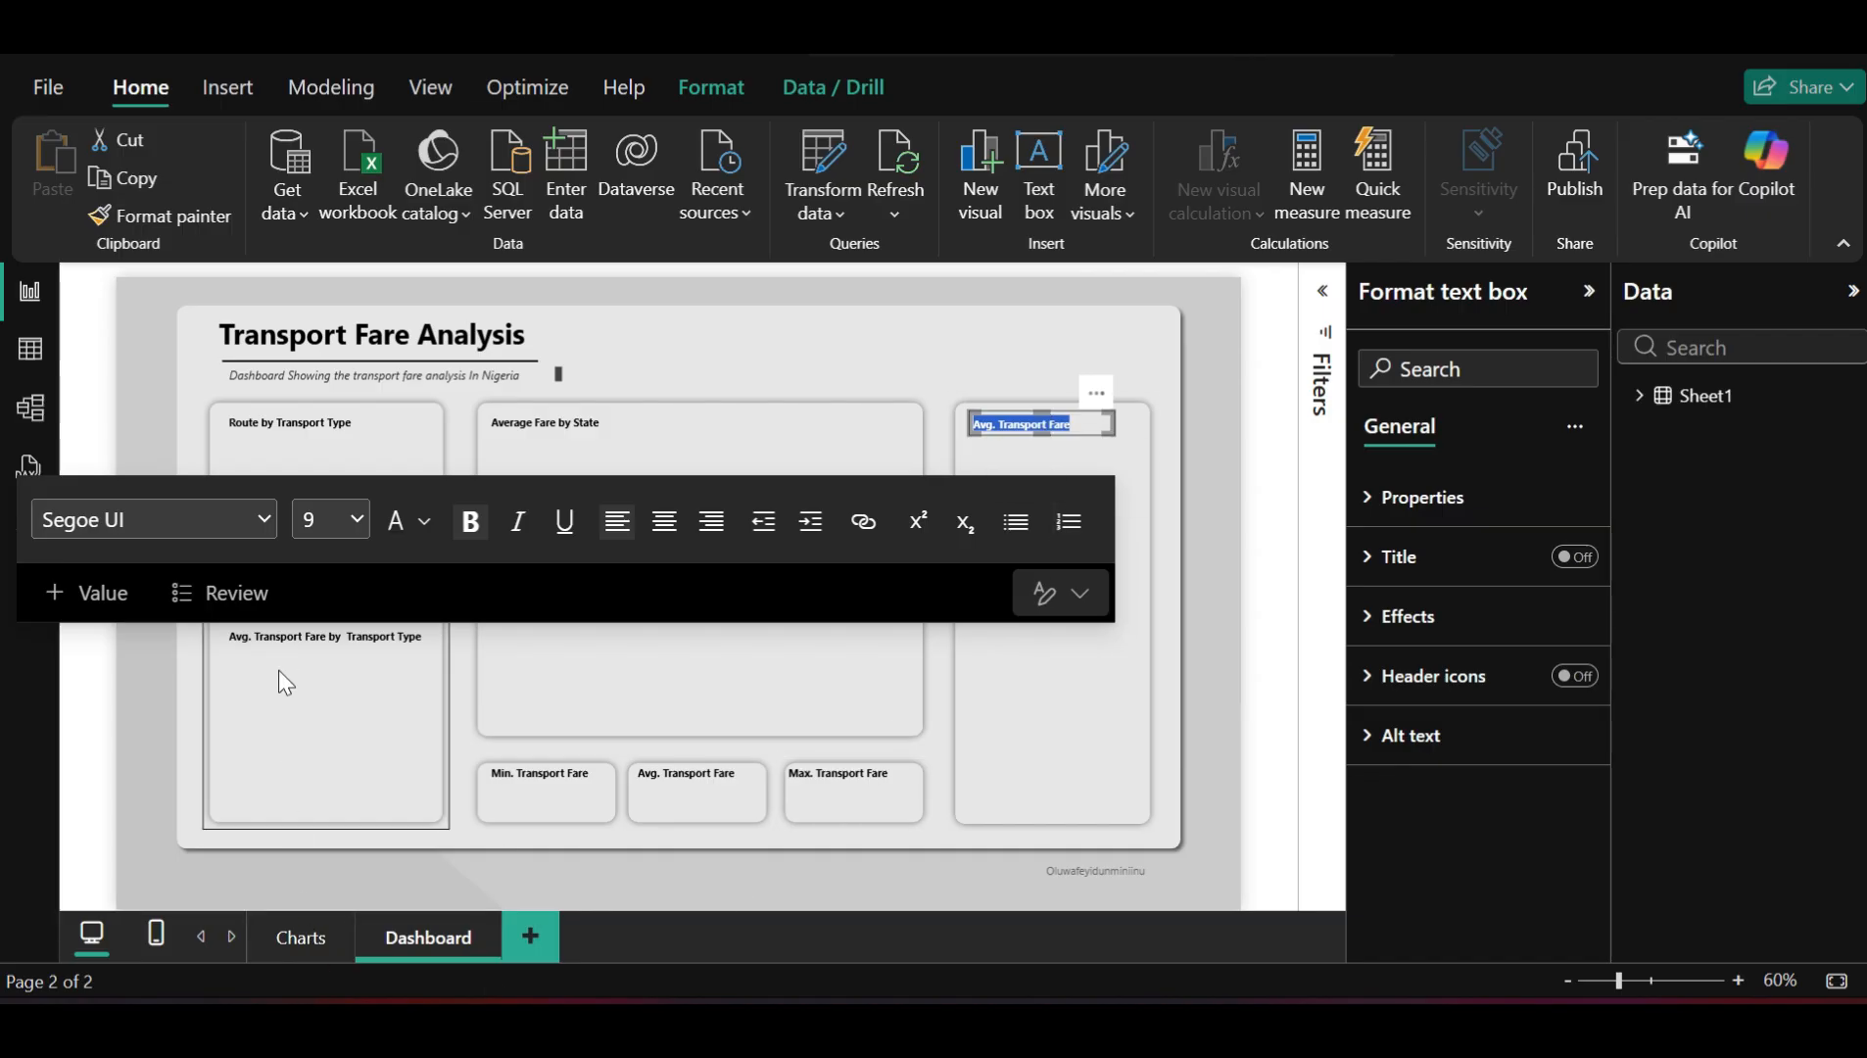
pyautogui.click(301, 930)
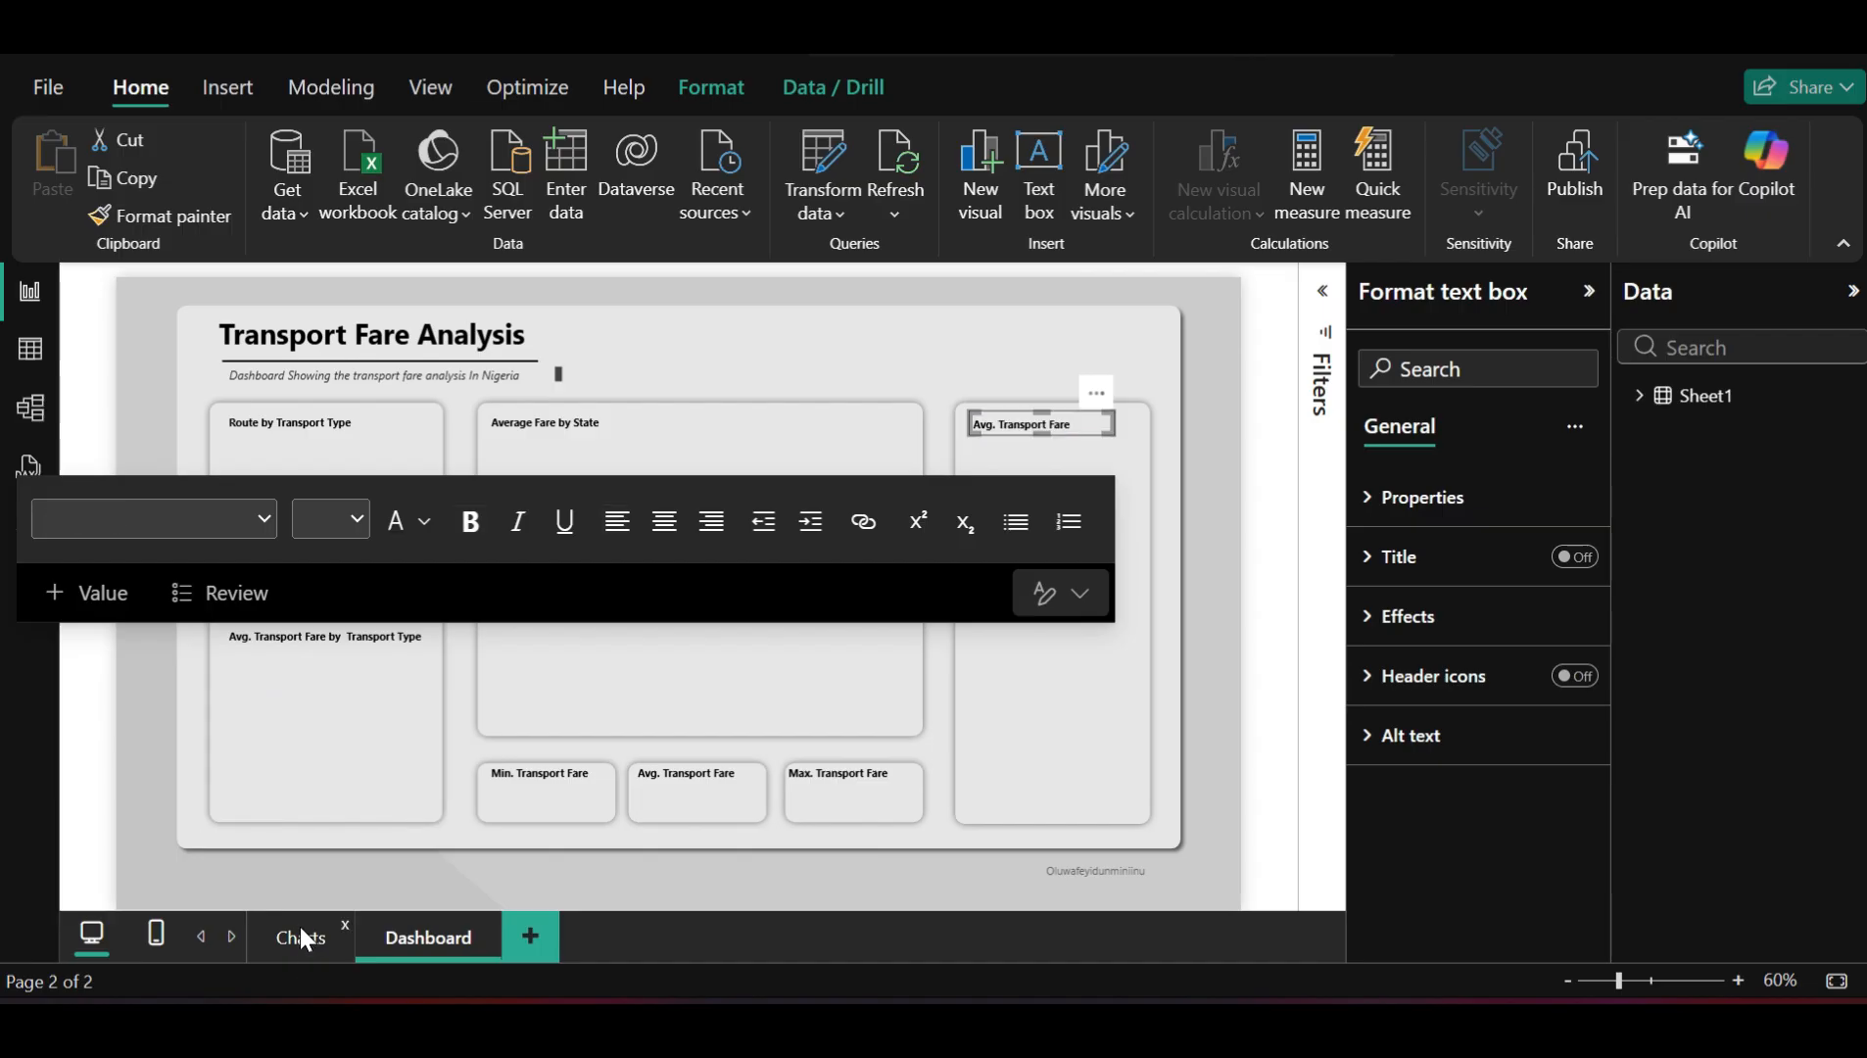
pyautogui.click(300, 928)
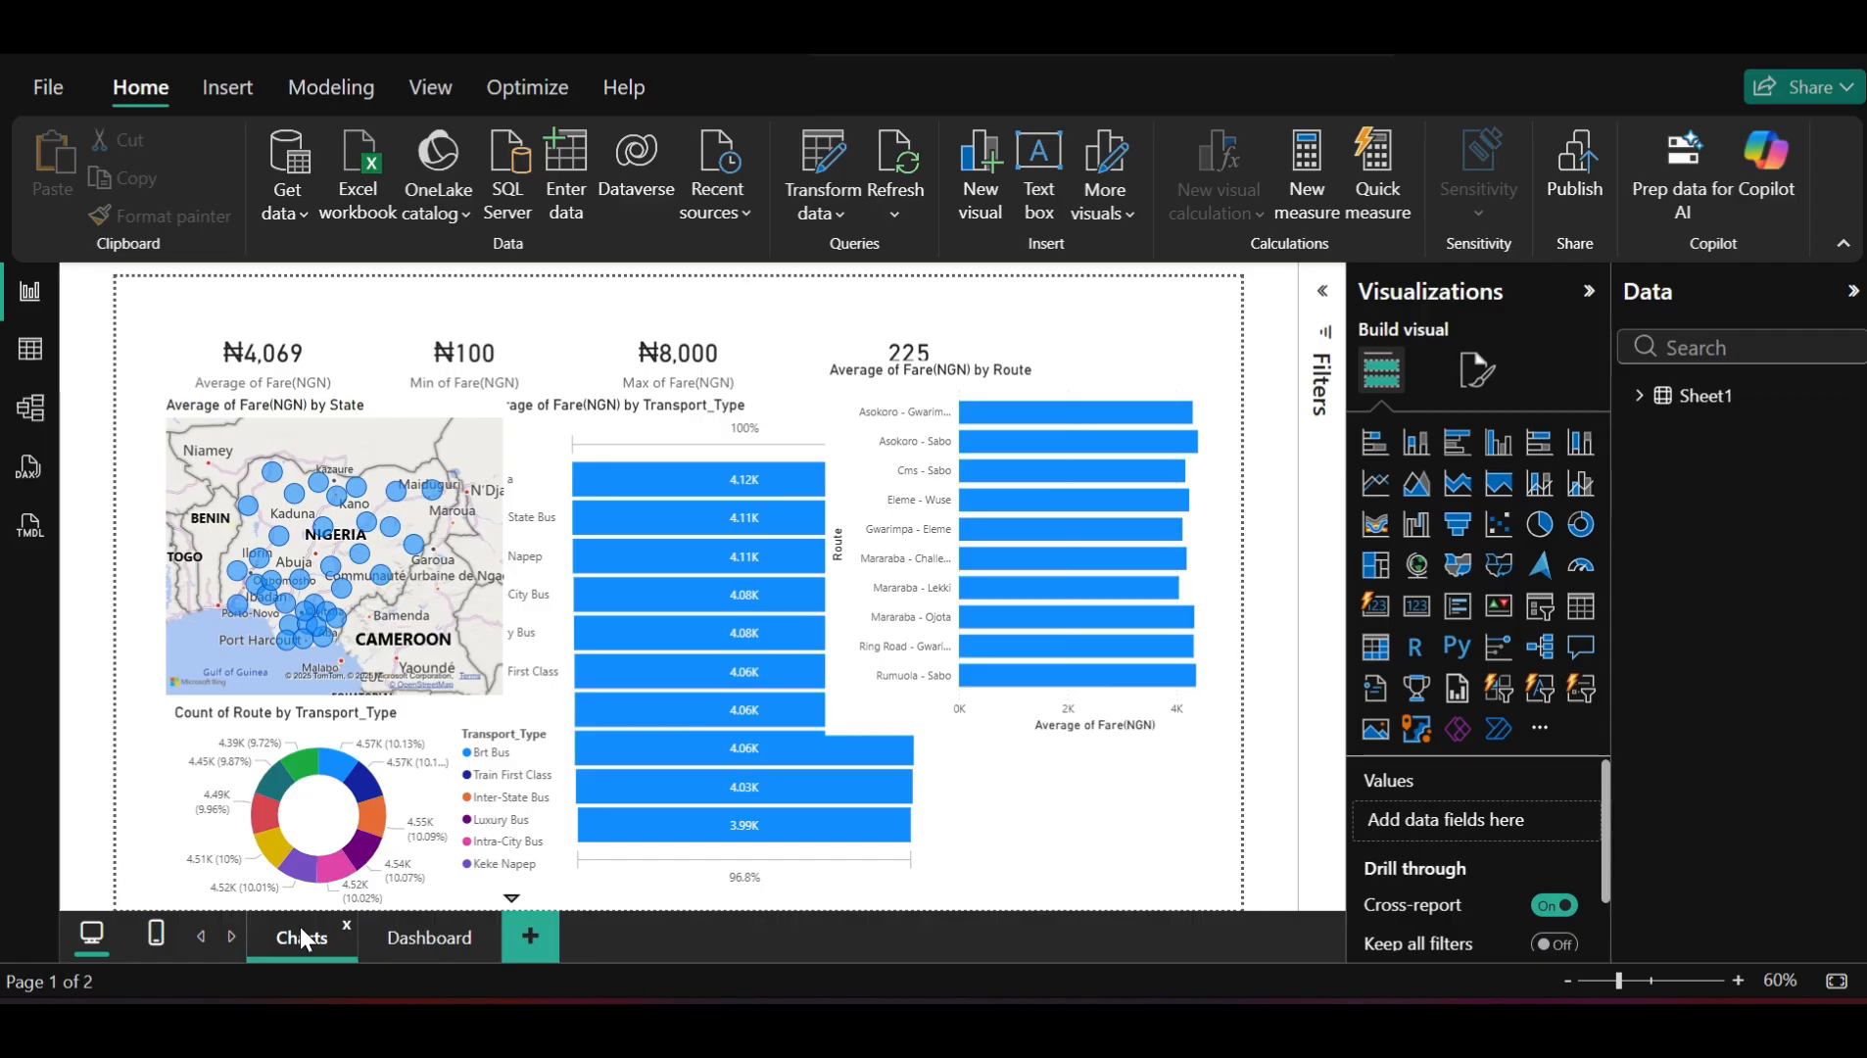
pyautogui.click(399, 938)
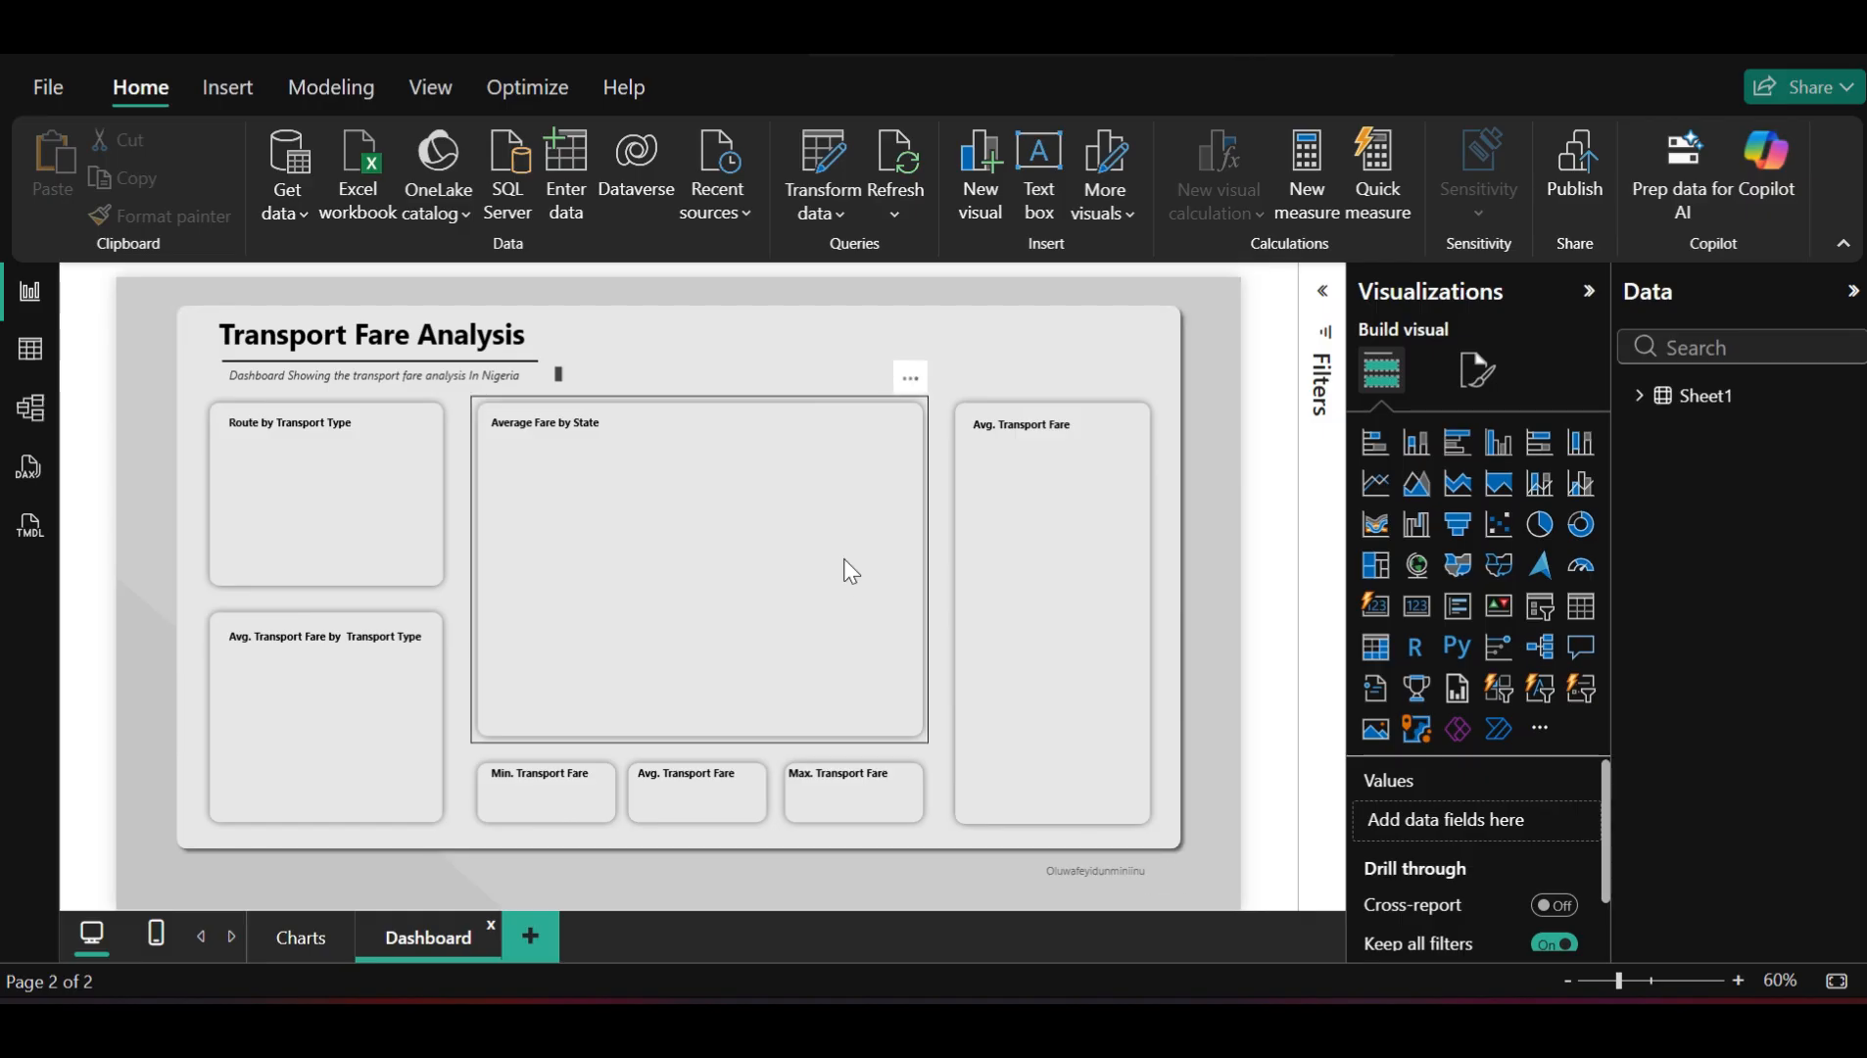
pyautogui.click(1081, 428)
pyautogui.moveTo(1079, 429); pyautogui.dragTo(955, 438)
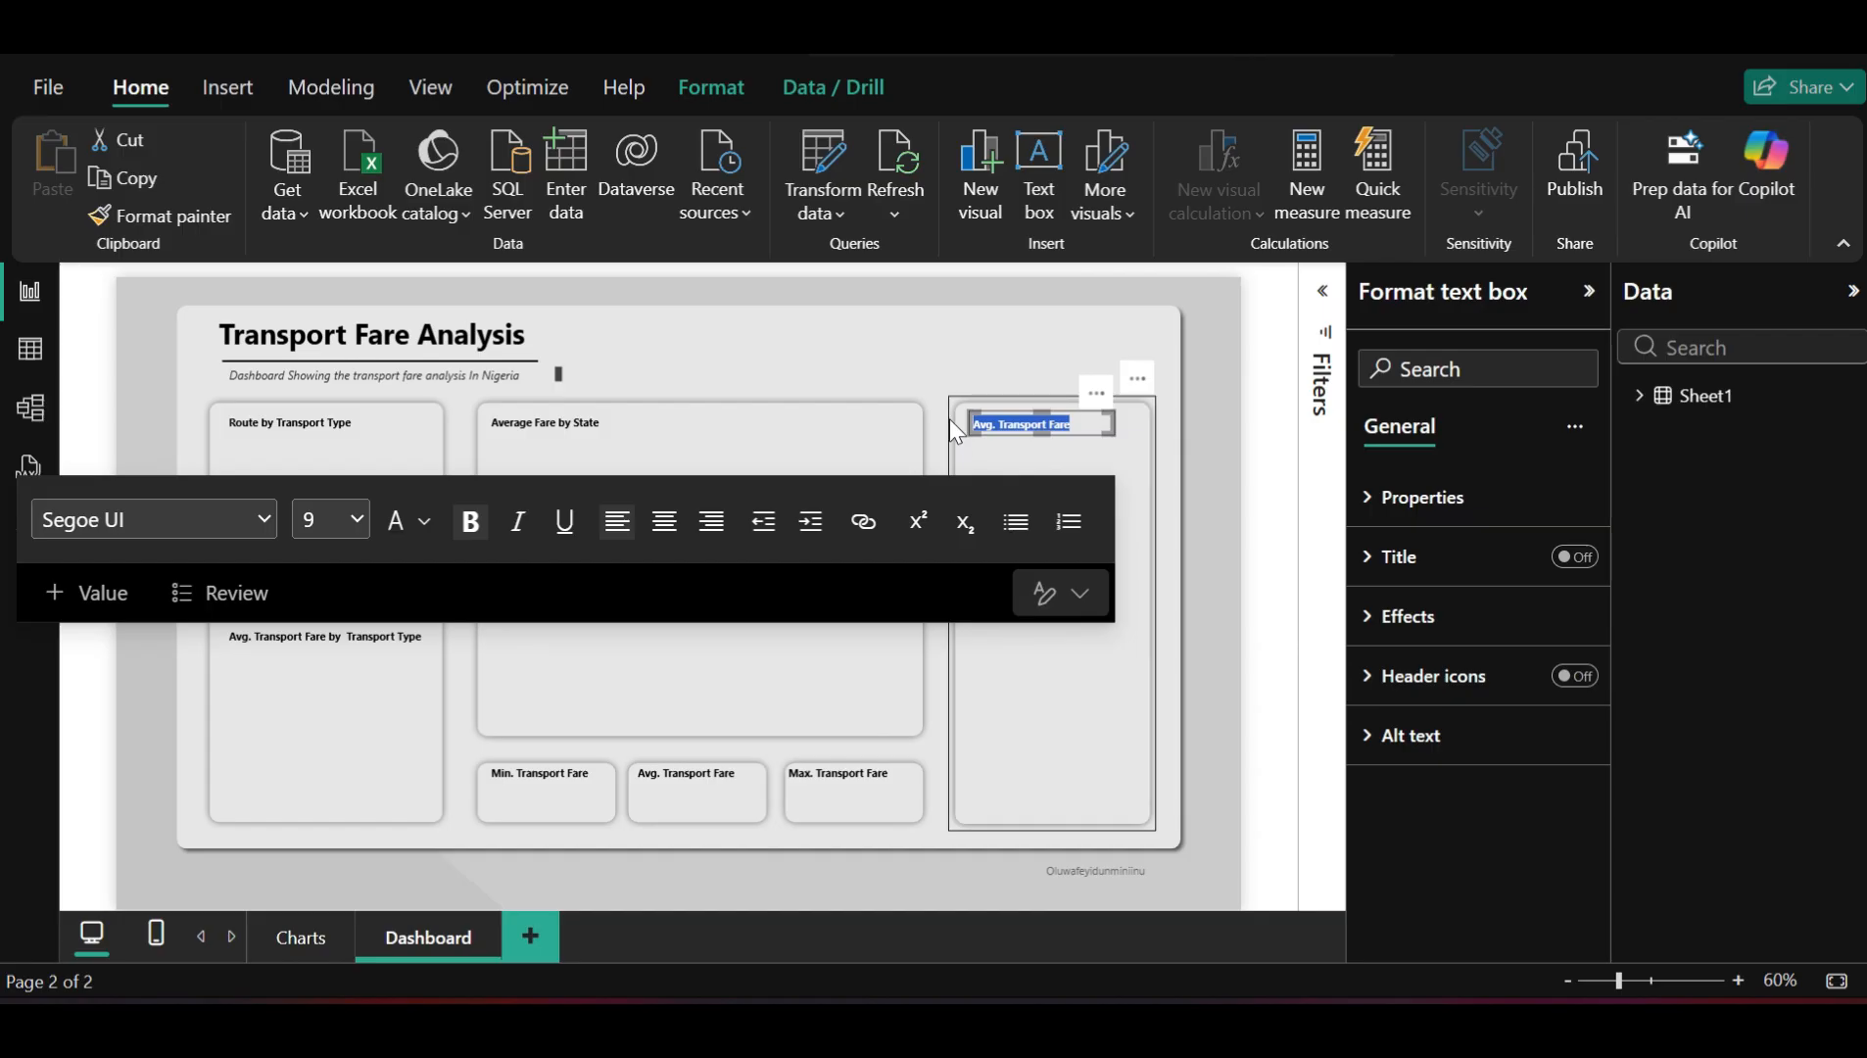
pyautogui.write('Top 10 Most Expensive Ro')
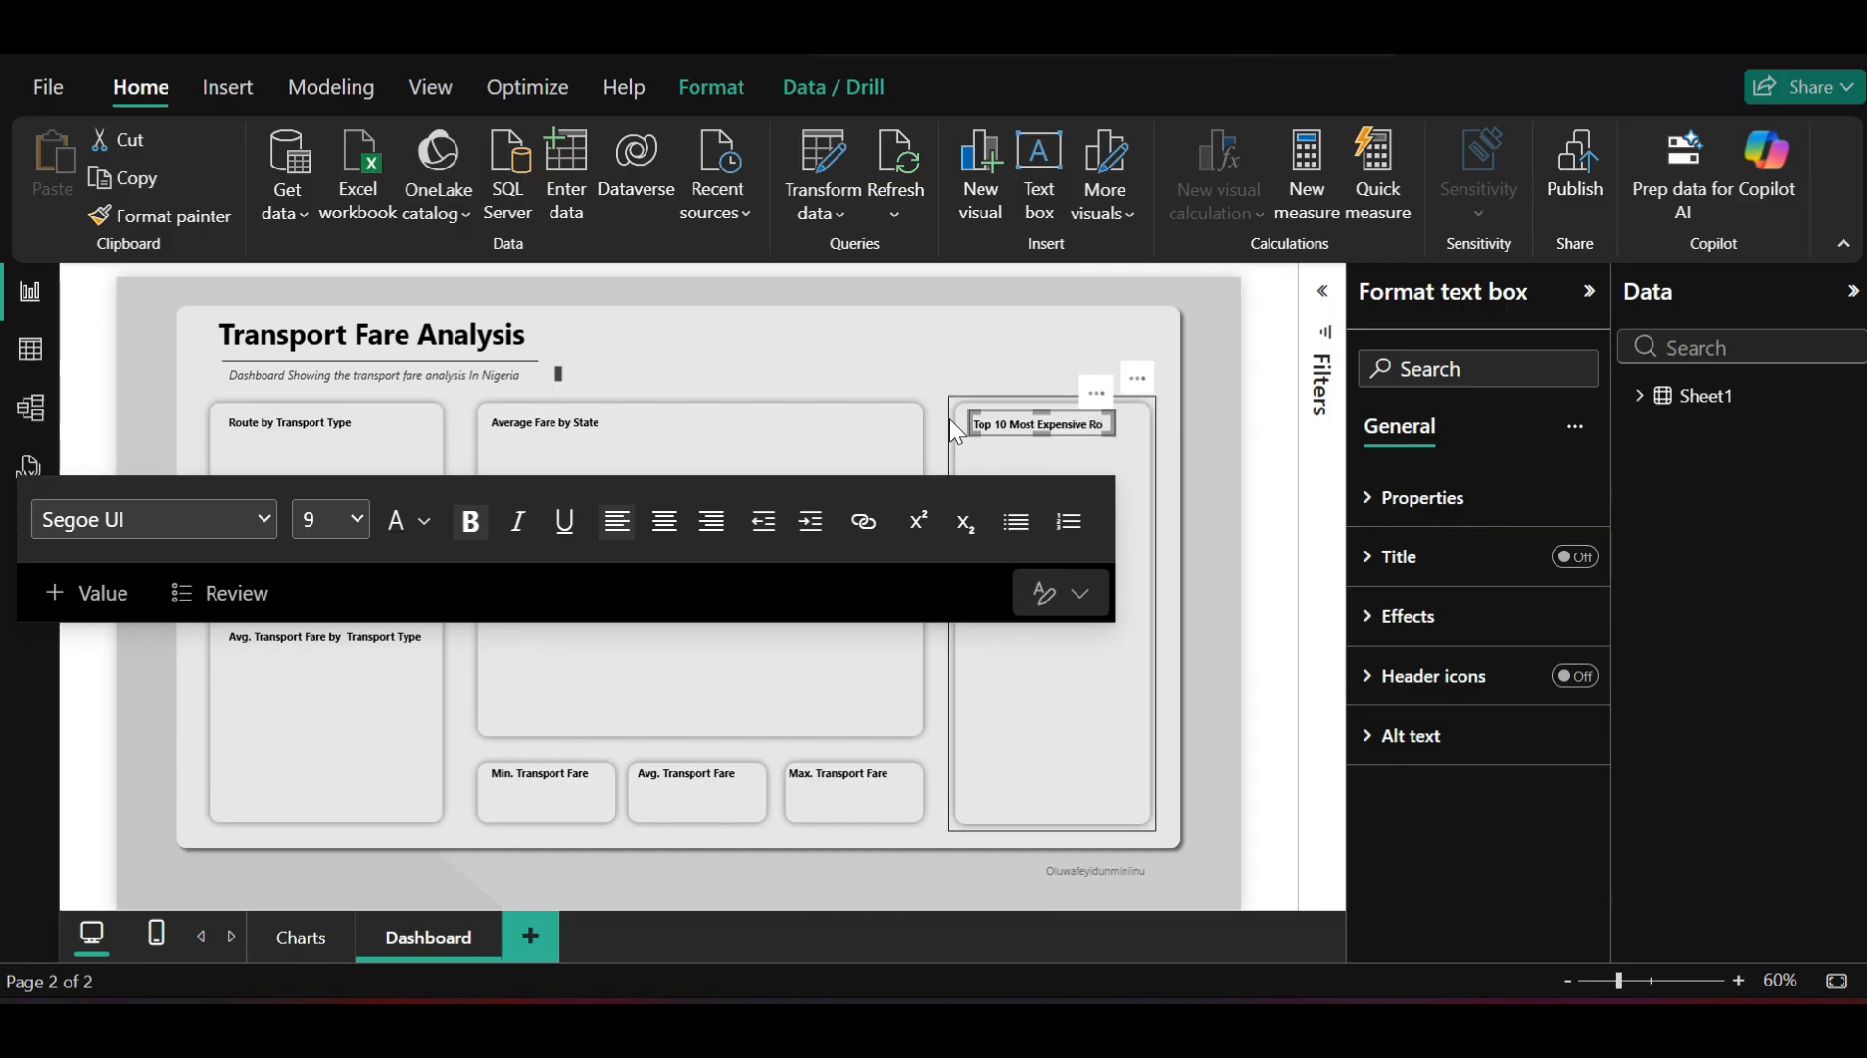
pyautogui.write('ute')
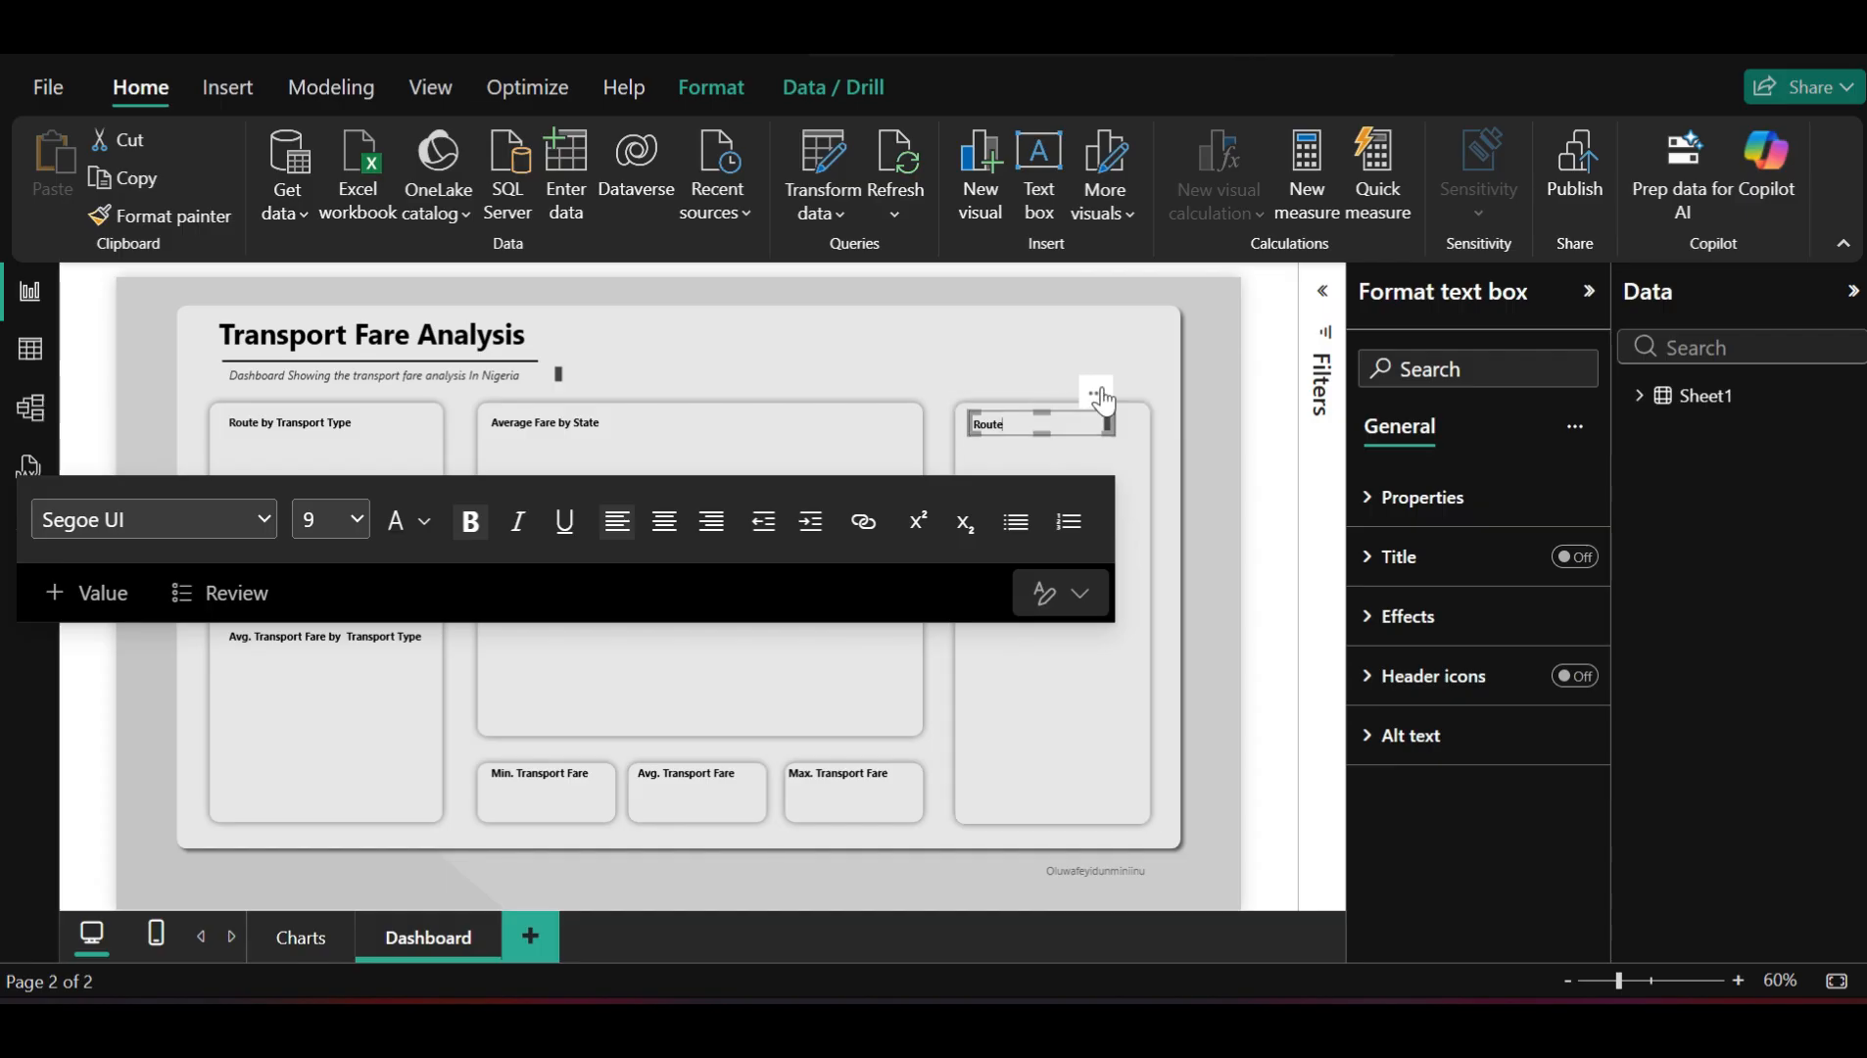
pyautogui.moveTo(1112, 422)
pyautogui.mouseDown()
pyautogui.moveTo(1140, 421)
pyautogui.moveTo(1113, 410)
pyautogui.mouseUp()
# Swap the "Top 10 Most Expensive Route" label with the "Avg. Transport Fare by Transport Type" label between the lower-left and tall right-hand cards
pyautogui.moveTo(1110, 424); pyautogui.dragTo(352, 642)
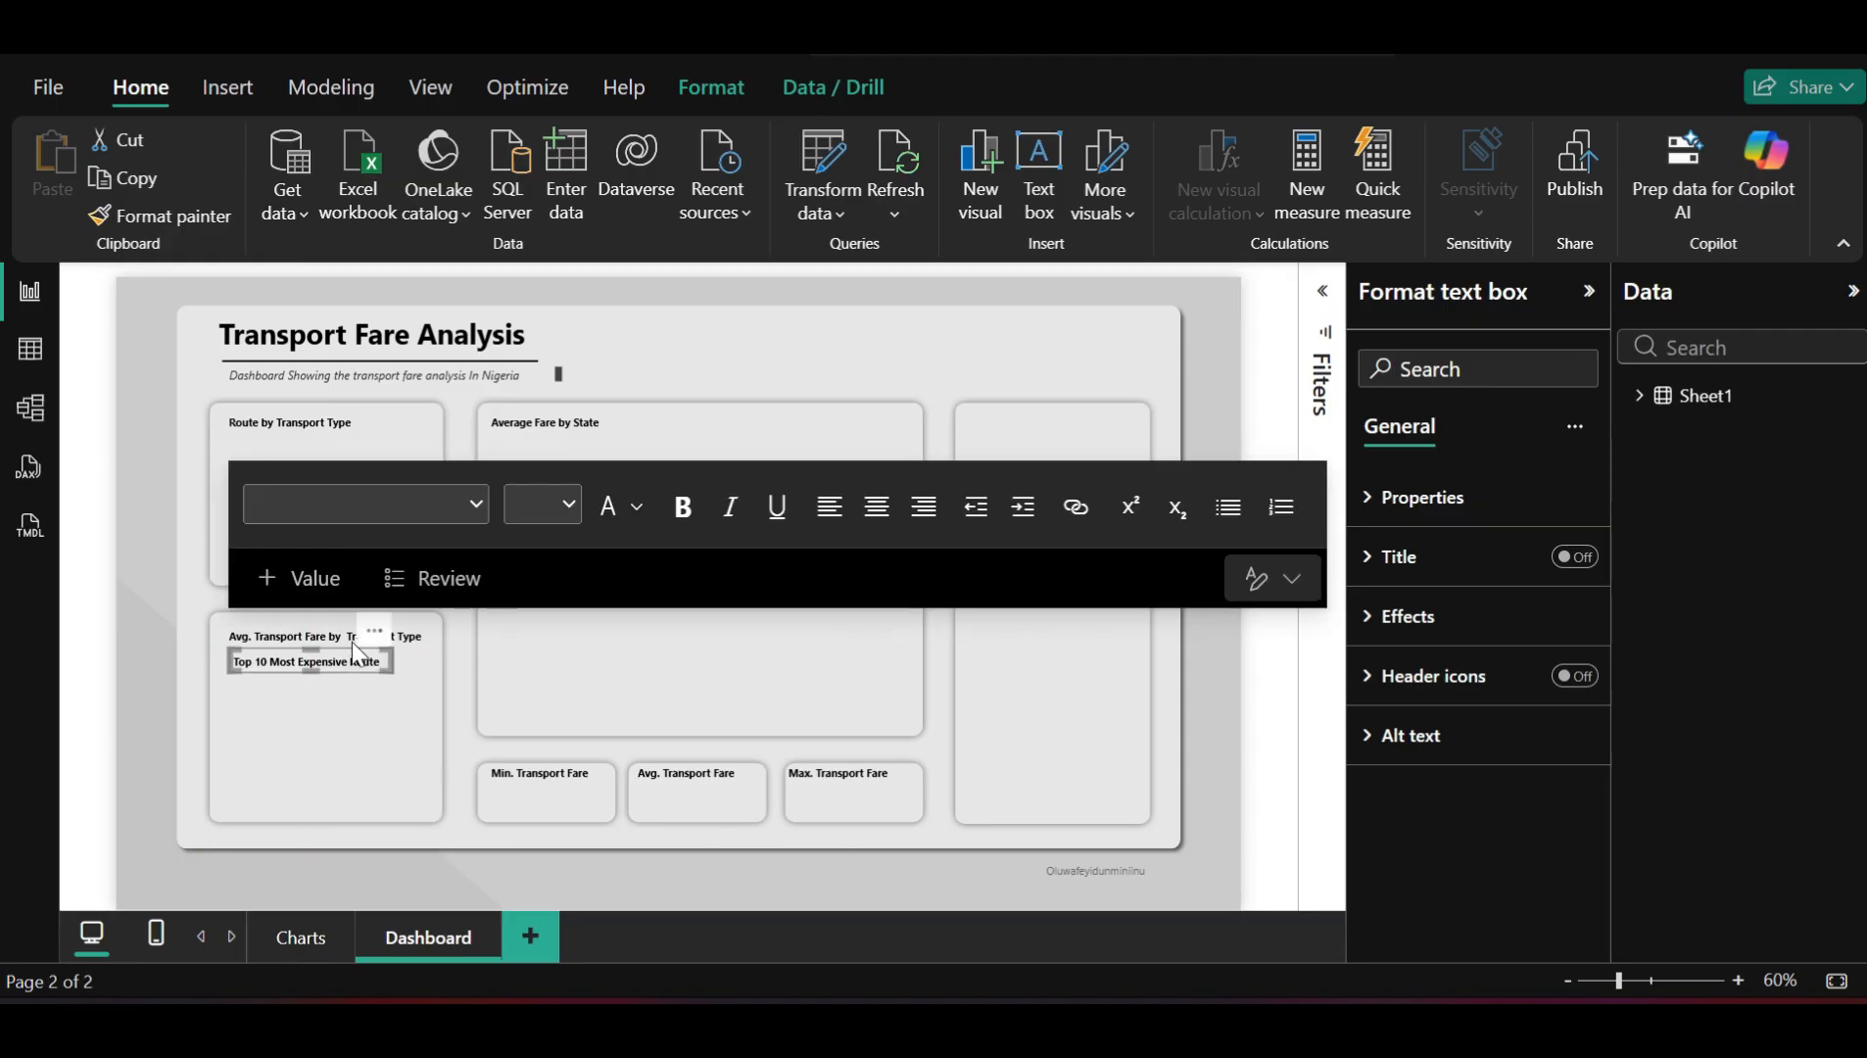
pyautogui.click(418, 637)
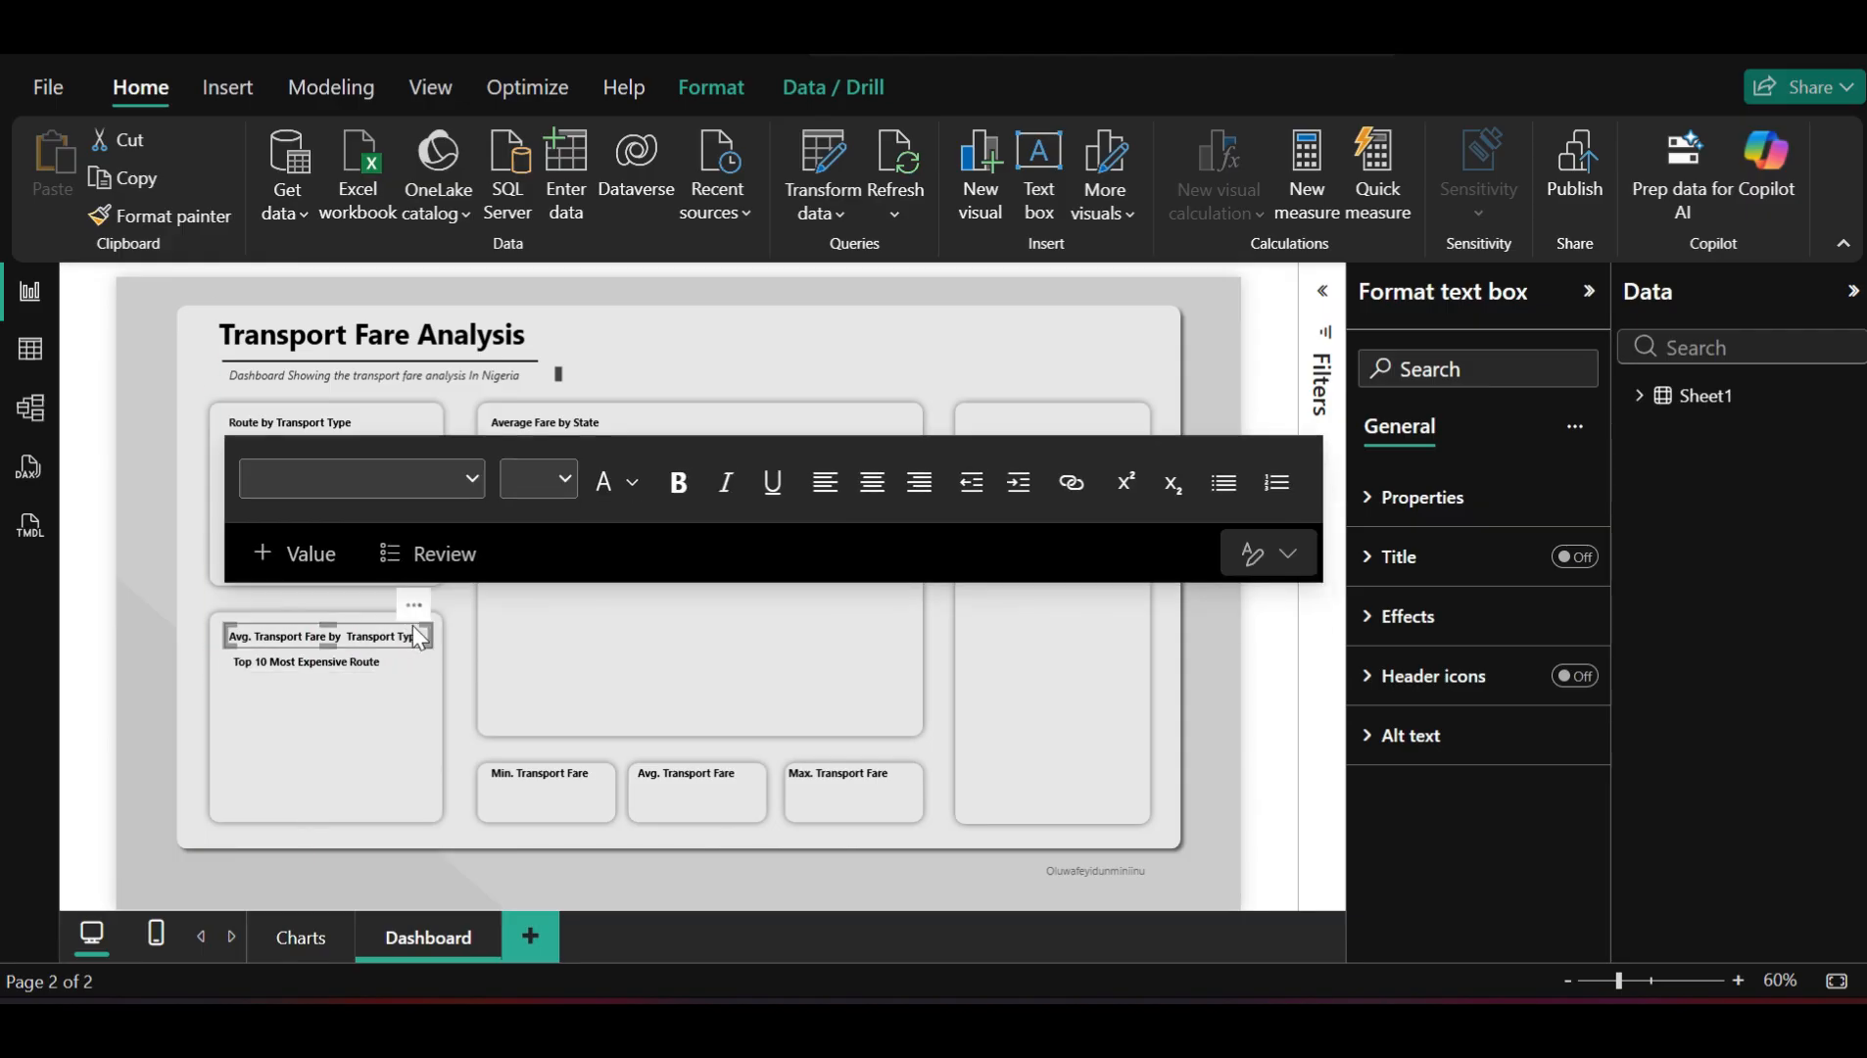
pyautogui.moveTo(399, 632); pyautogui.dragTo(1123, 435)
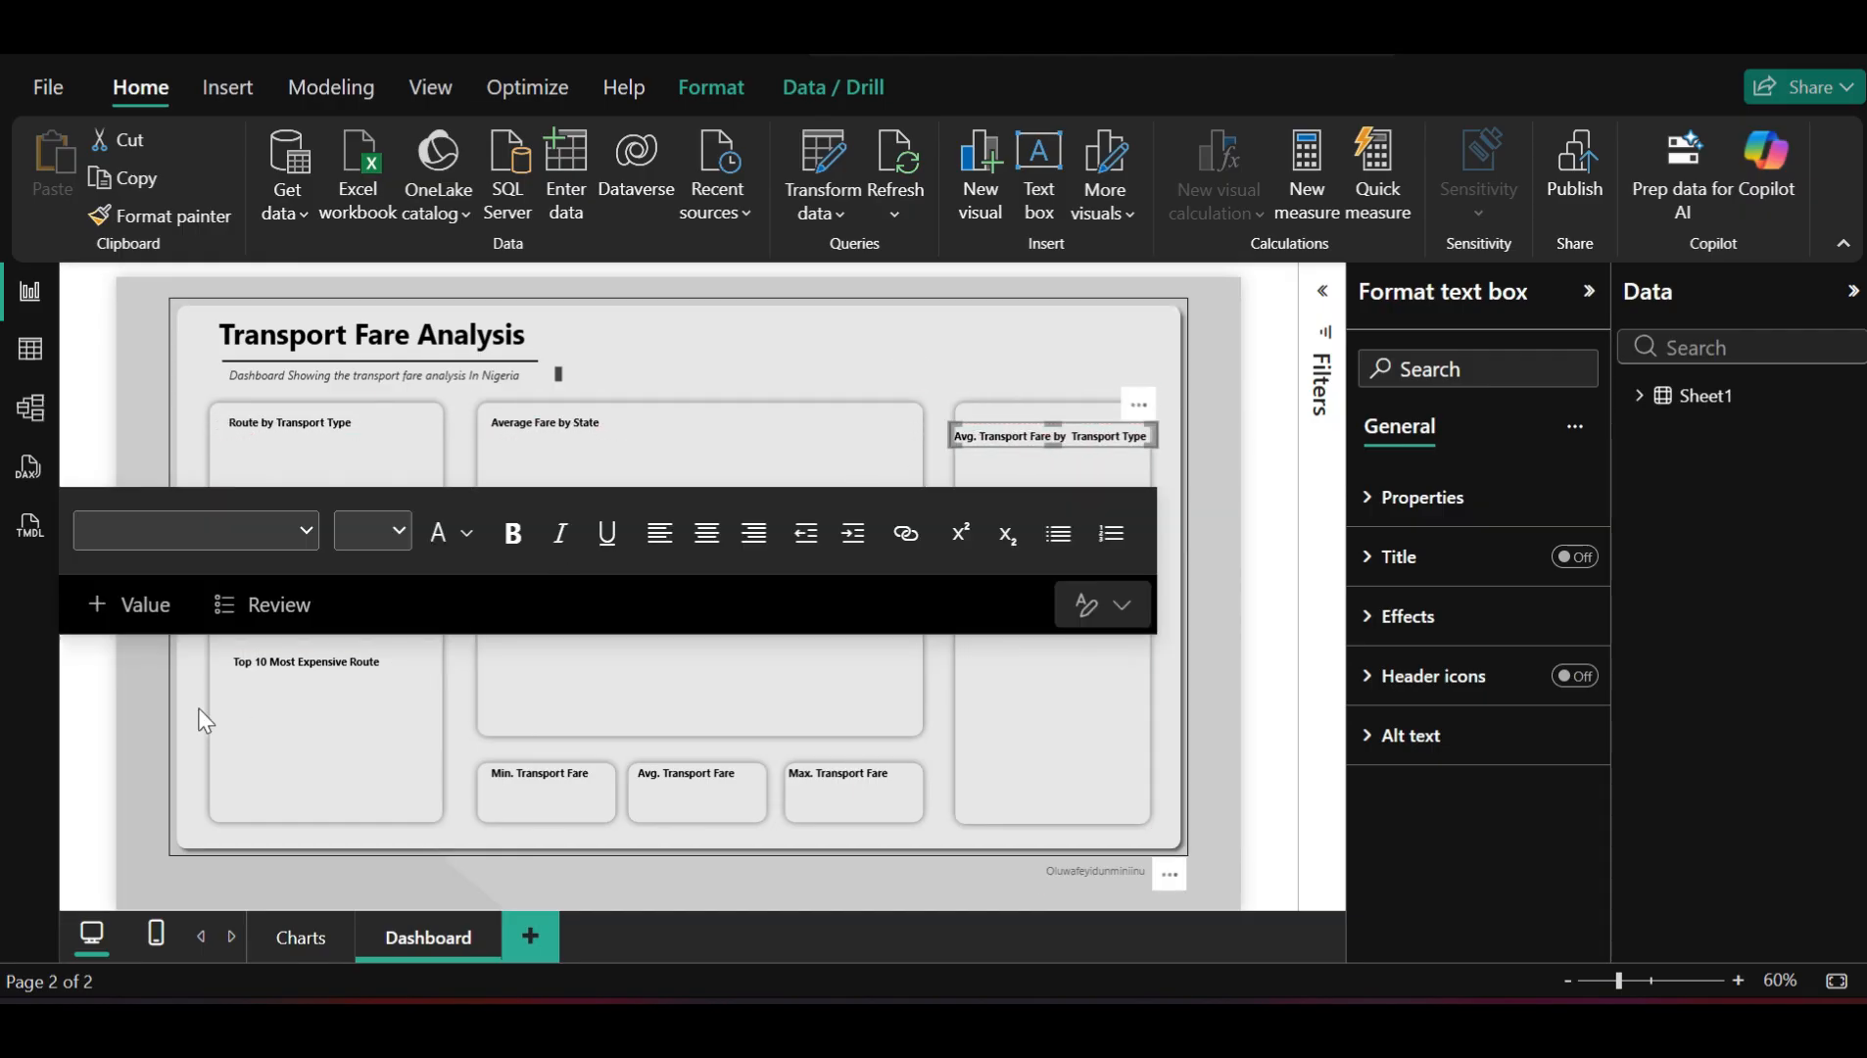
pyautogui.click(288, 662)
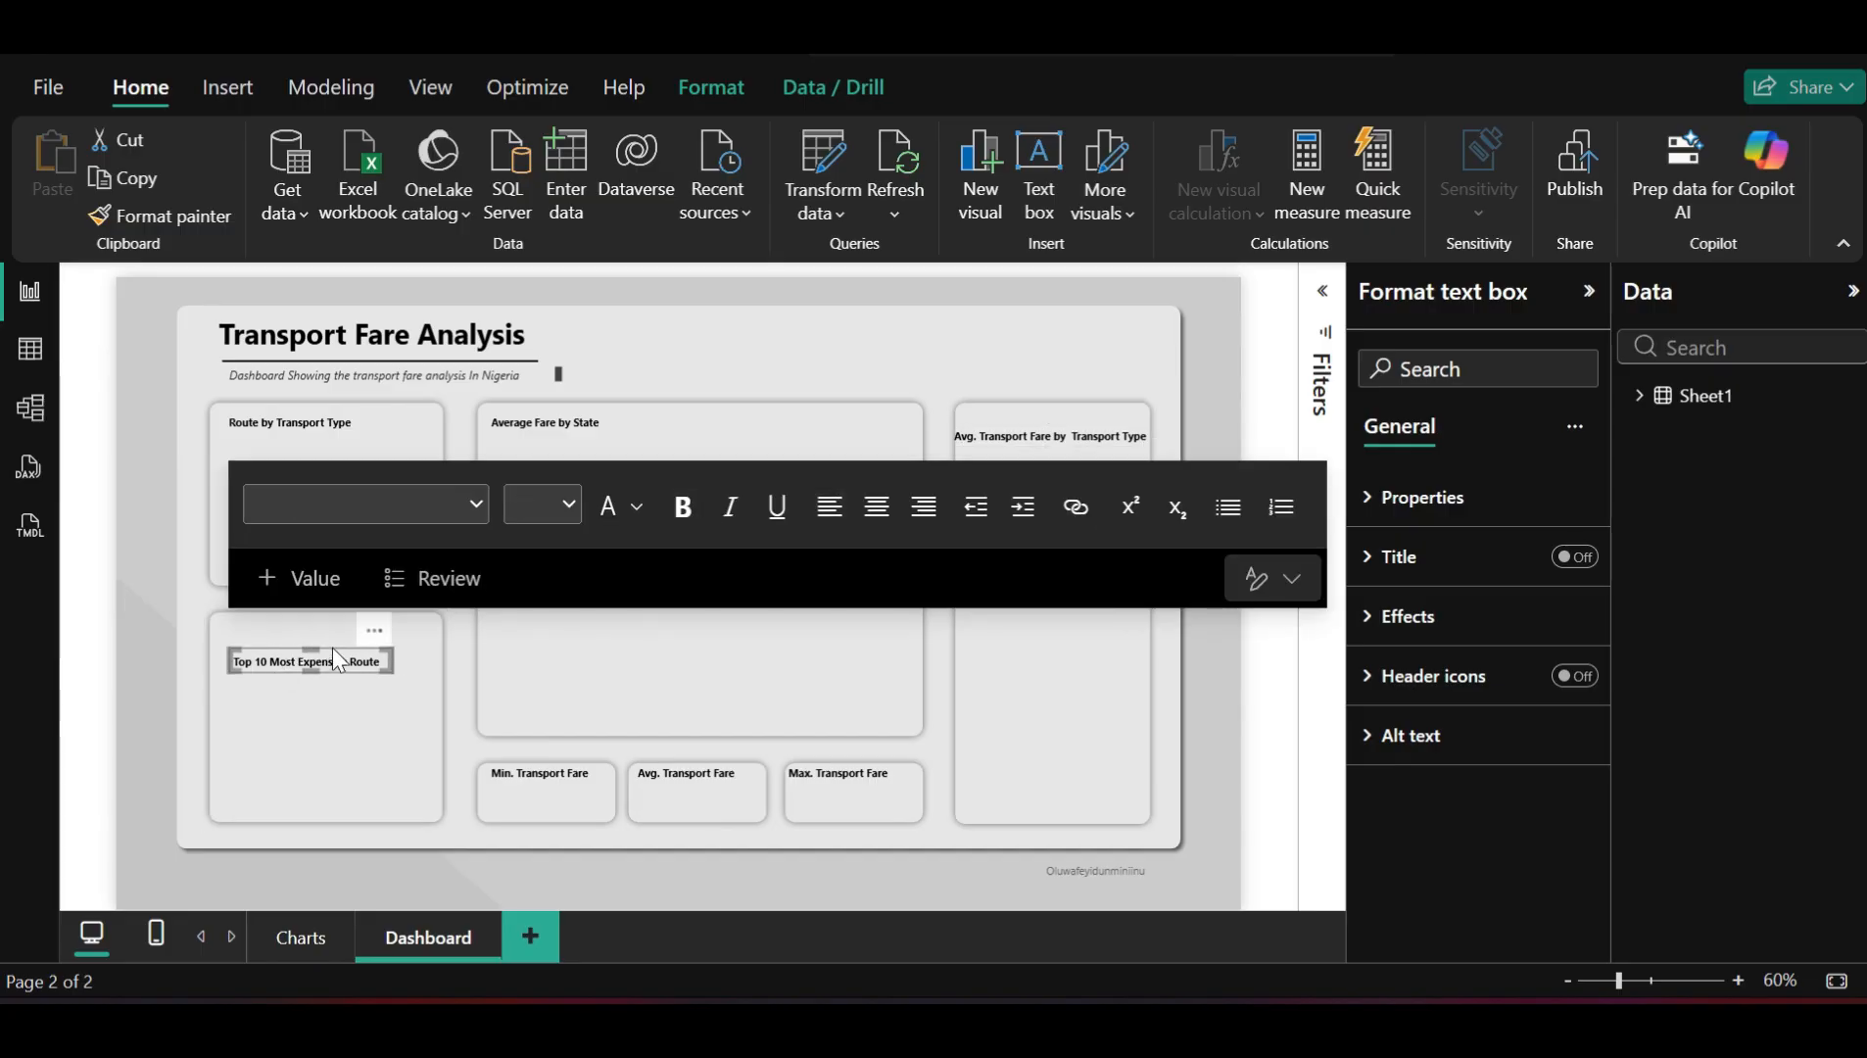
pyautogui.moveTo(333, 647); pyautogui.dragTo(325, 624)
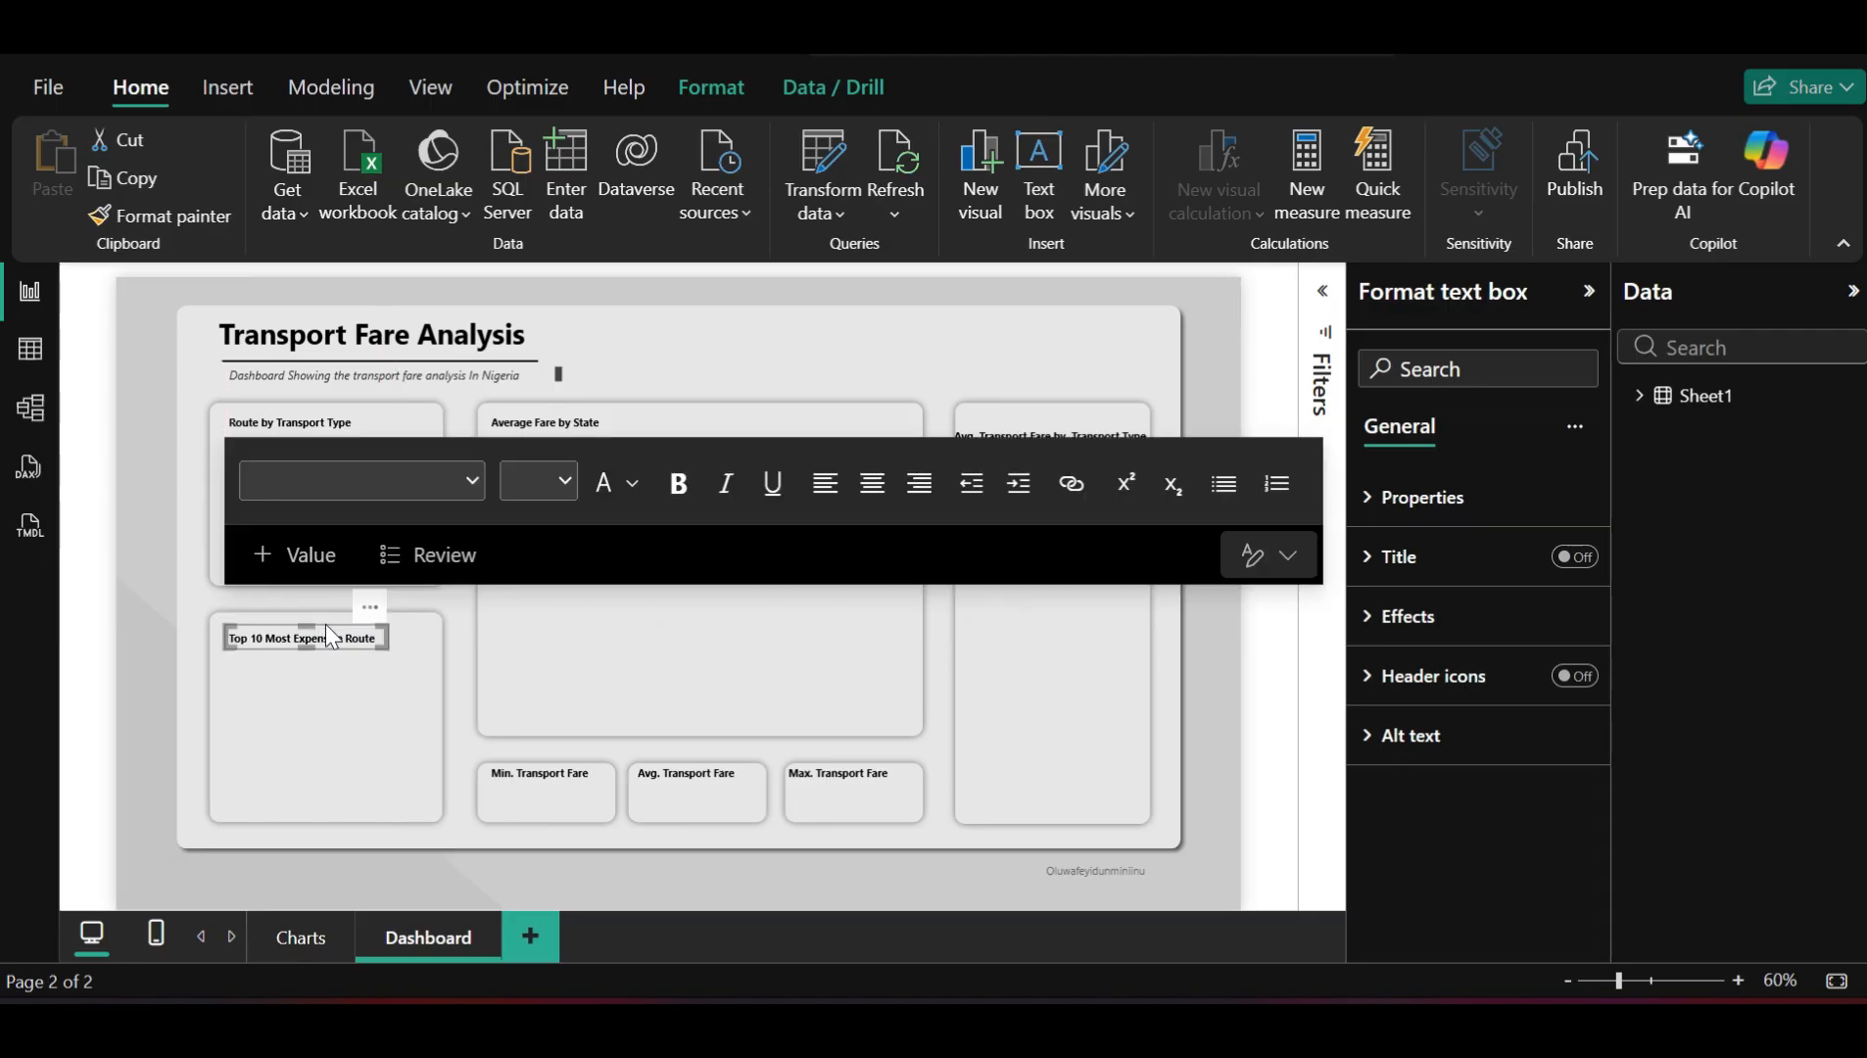
# Widen the tall right-hand card slightly by extending its right edge
pyautogui.click(1044, 417)
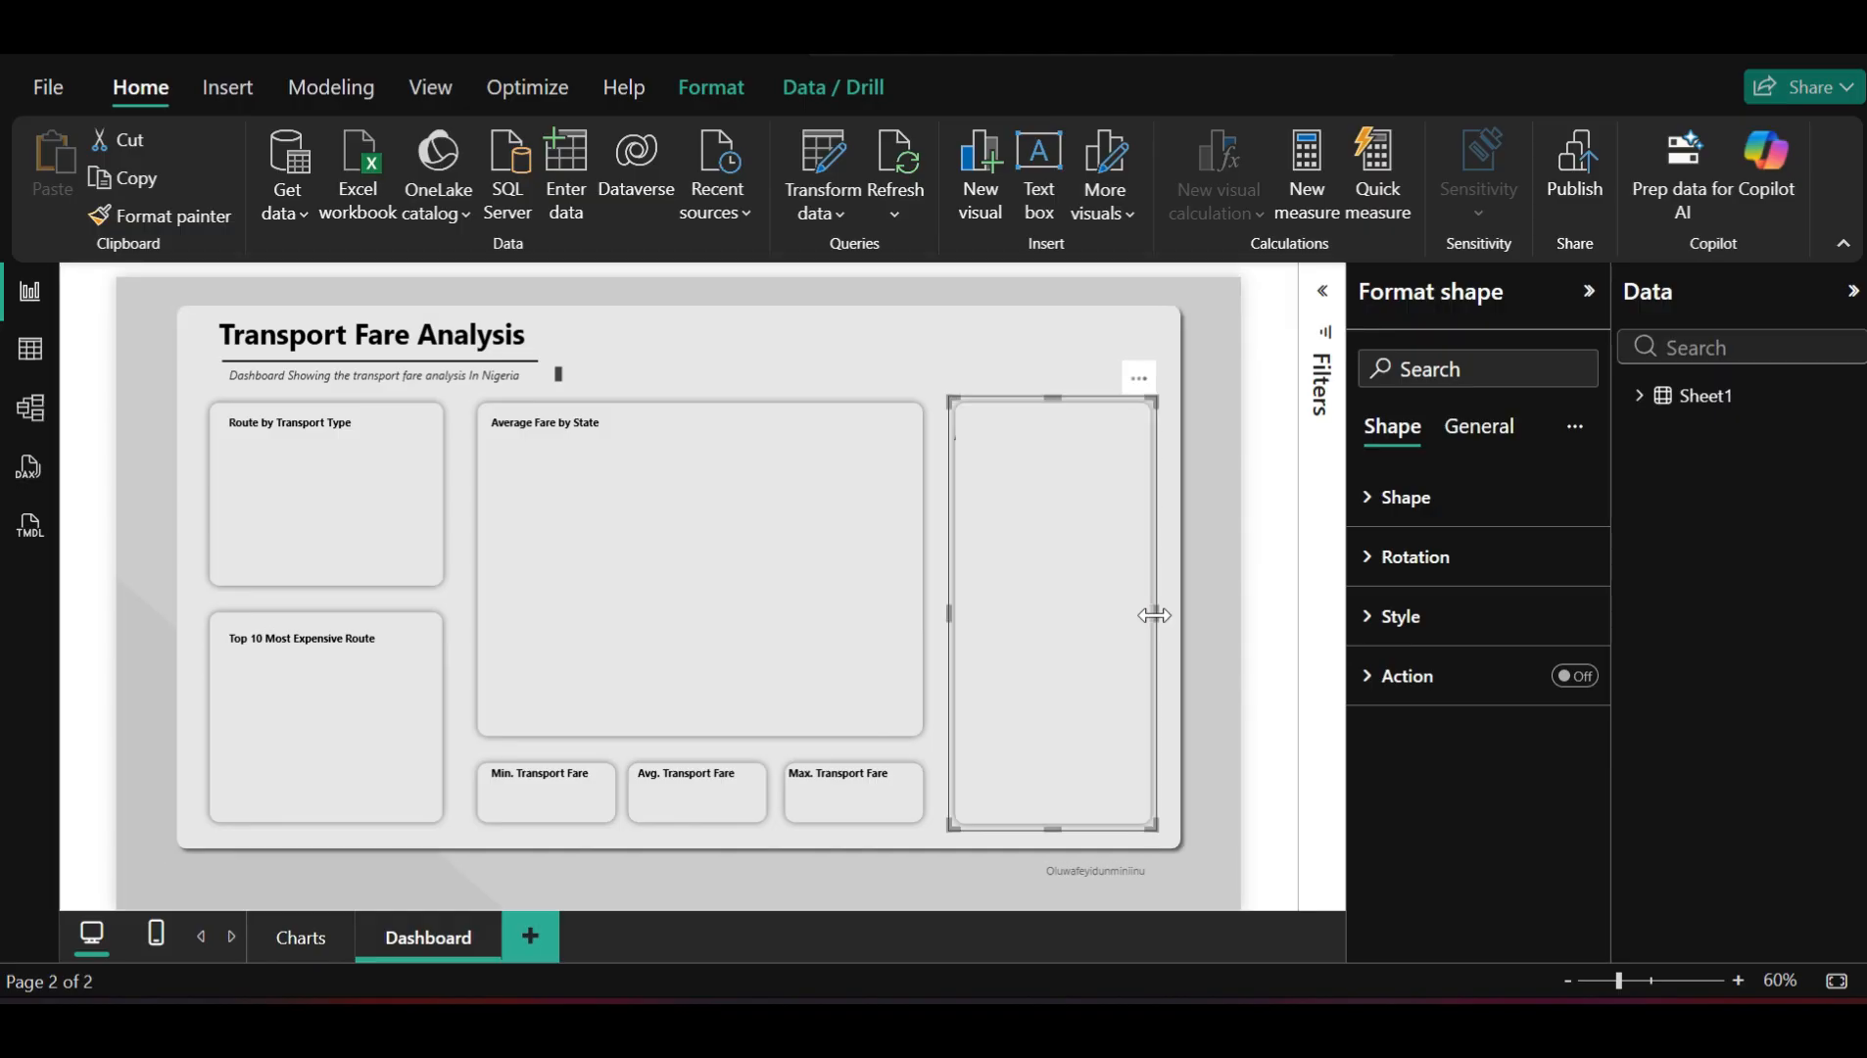
pyautogui.moveTo(1154, 614); pyautogui.dragTo(1163, 614)
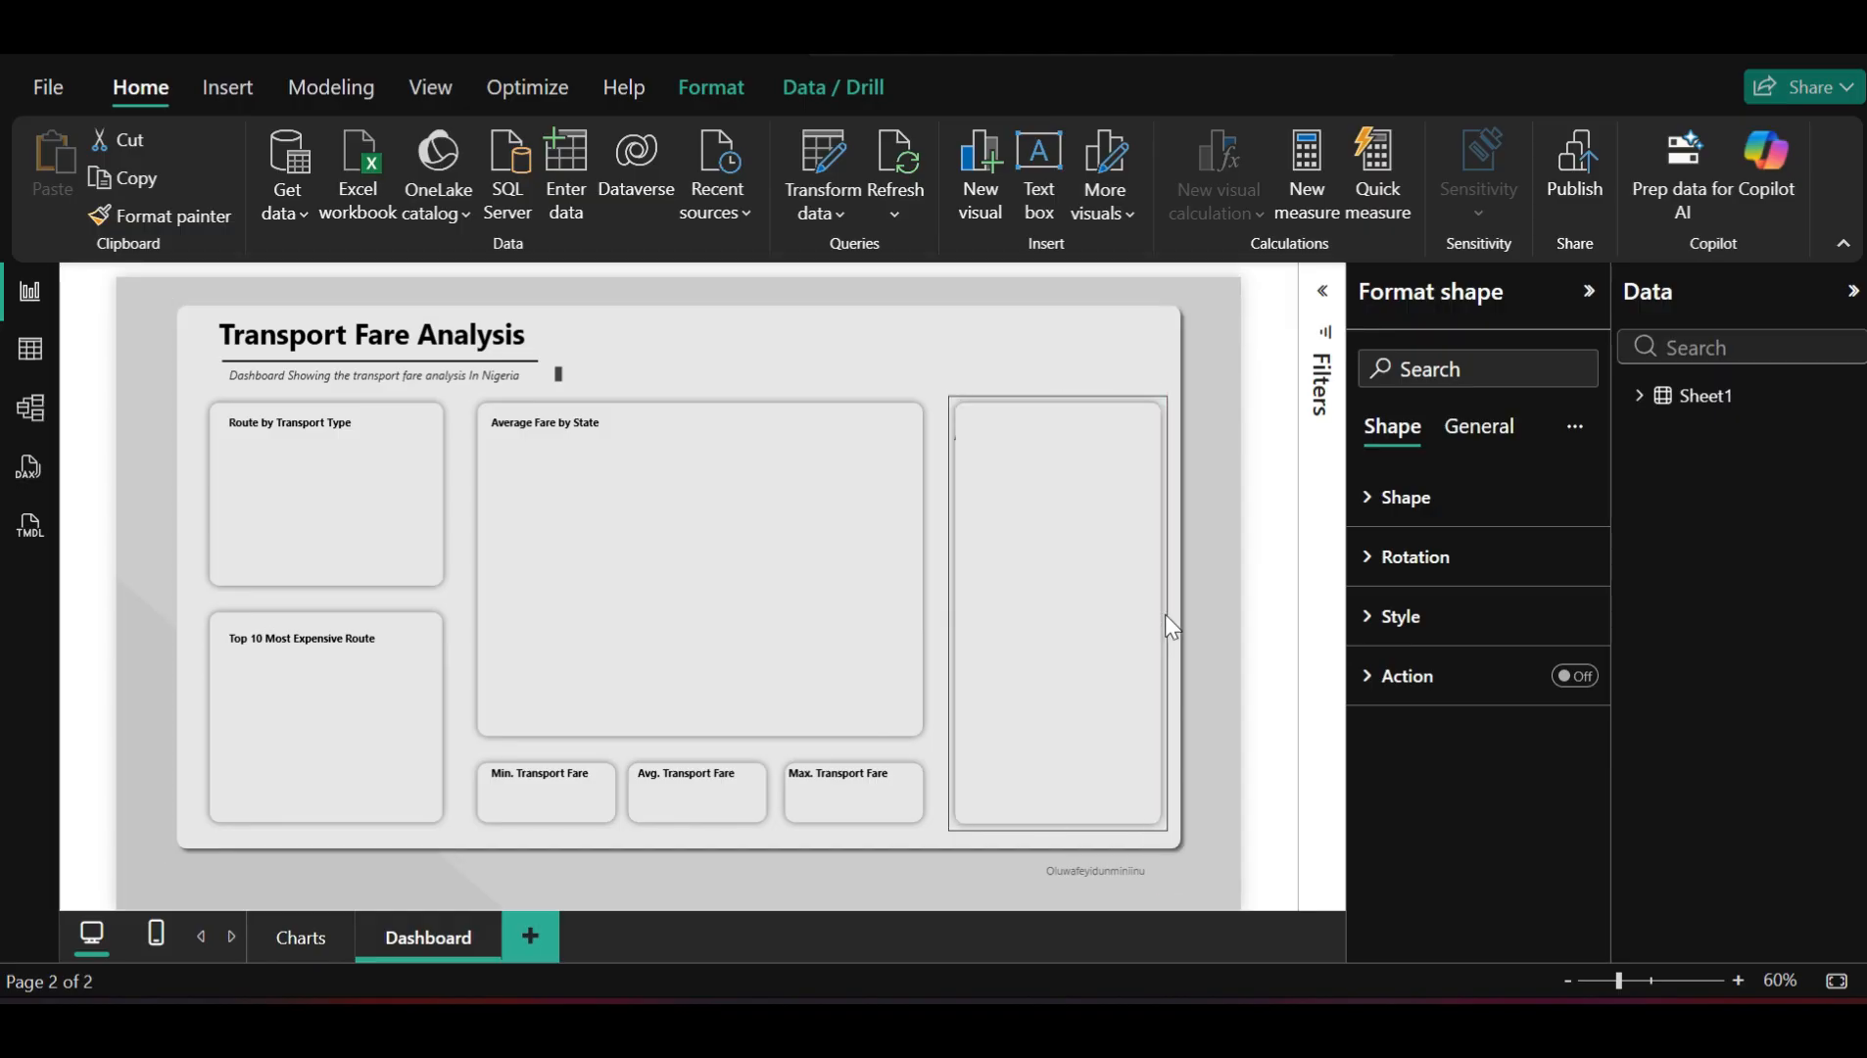
pyautogui.click(1268, 555)
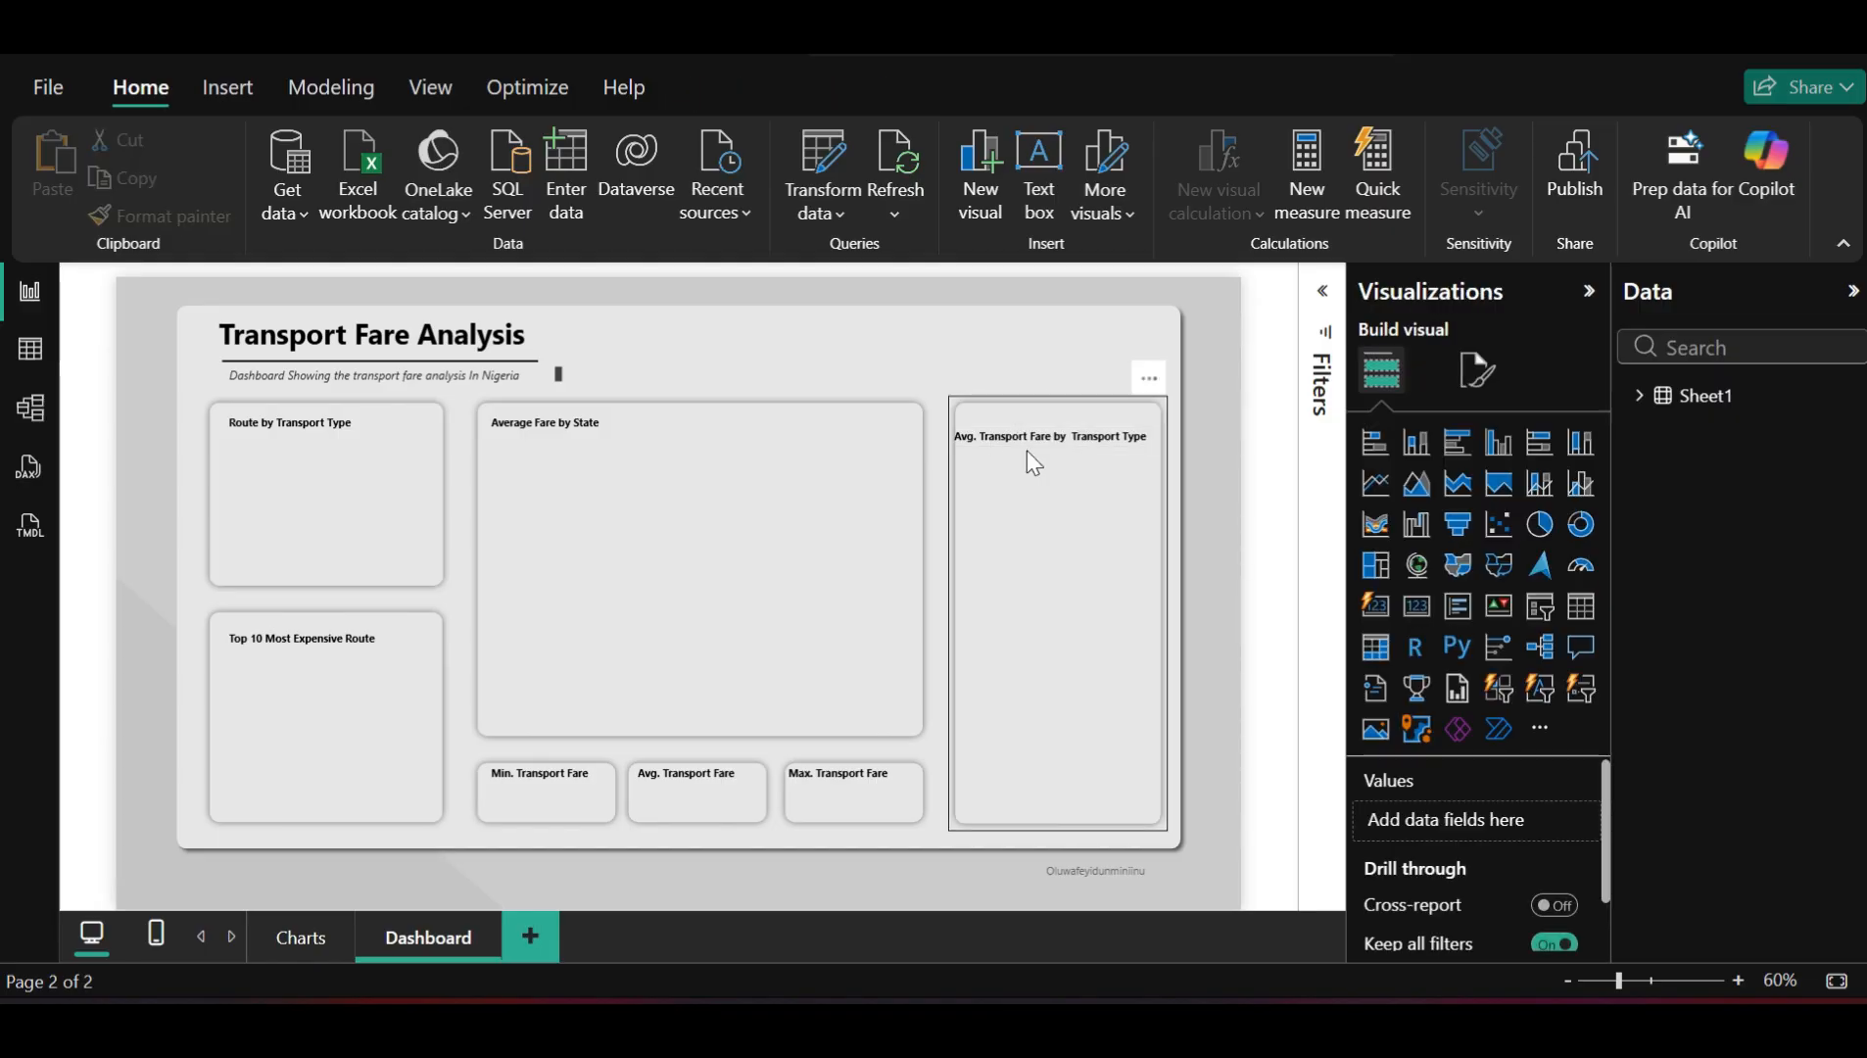
# Move the "Avg. Transport Fare by Transport Type" label inside the tall right-hand card and line it up with the other upper cards' labels
pyautogui.click(953, 436)
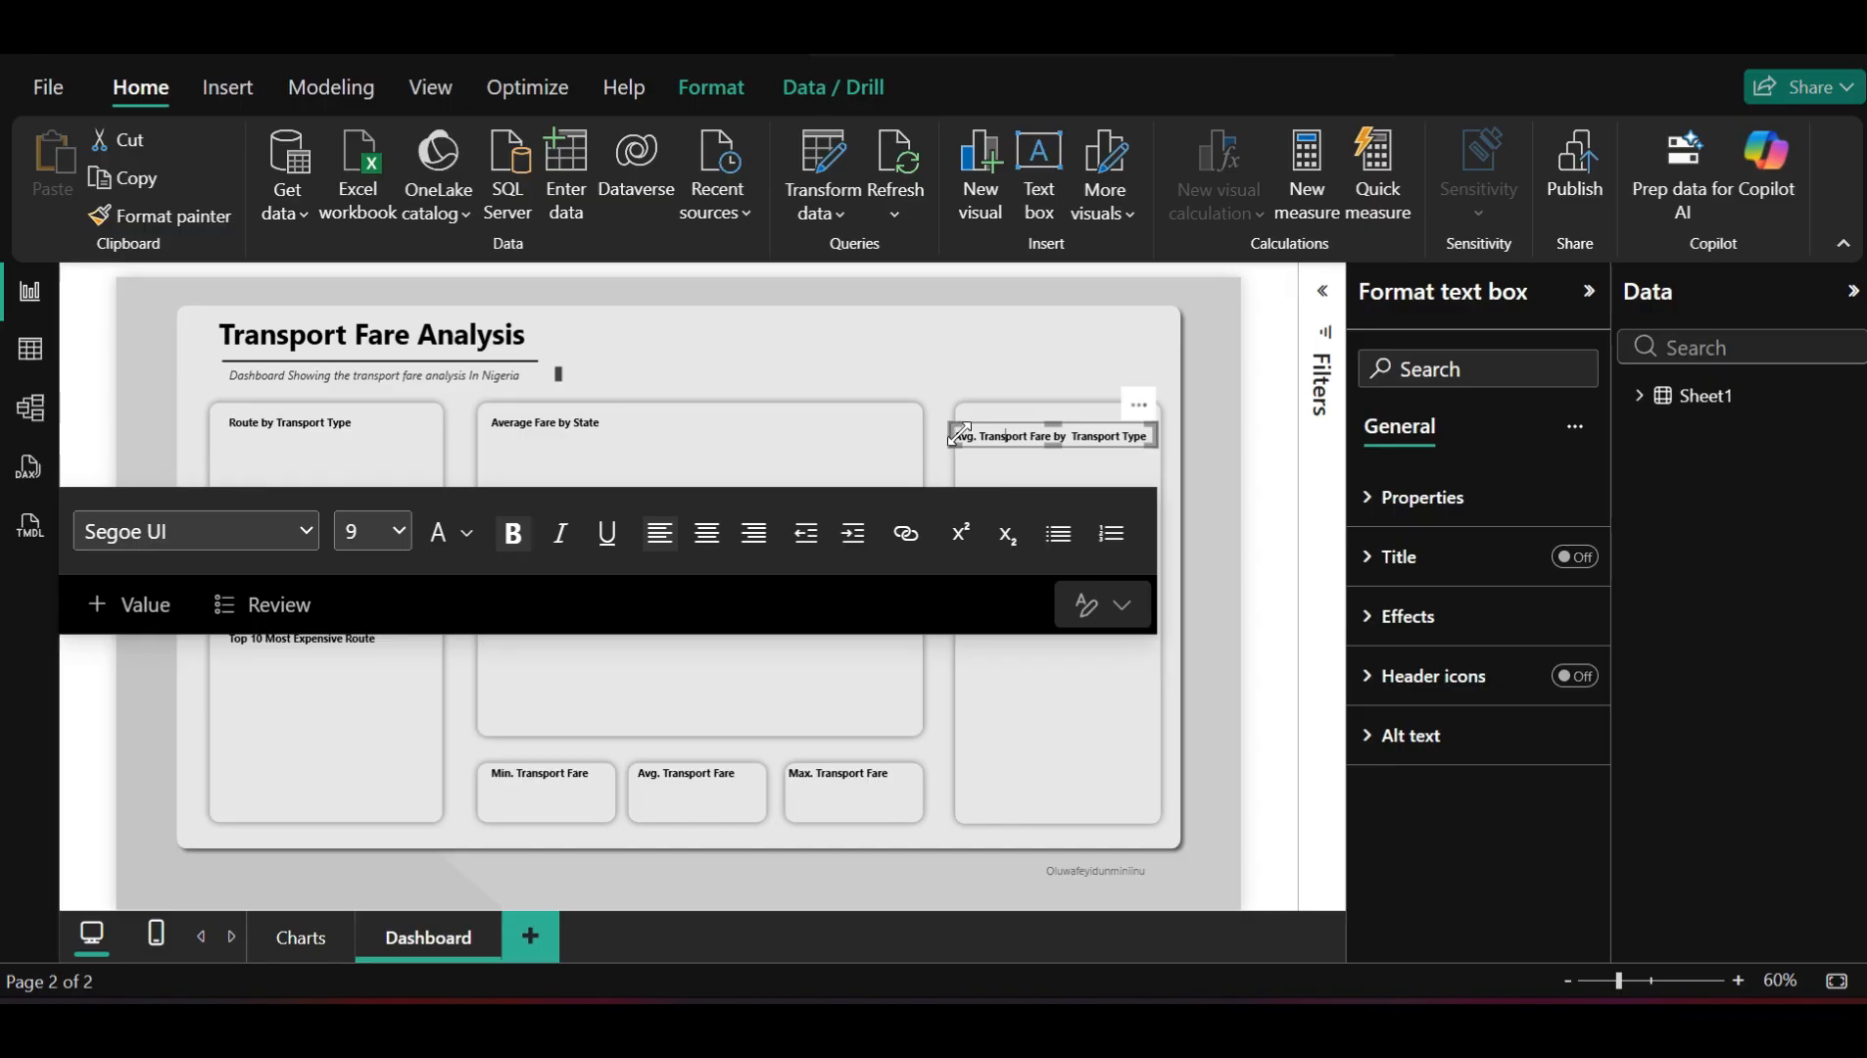
pyautogui.moveTo(953, 434); pyautogui.dragTo(961, 433)
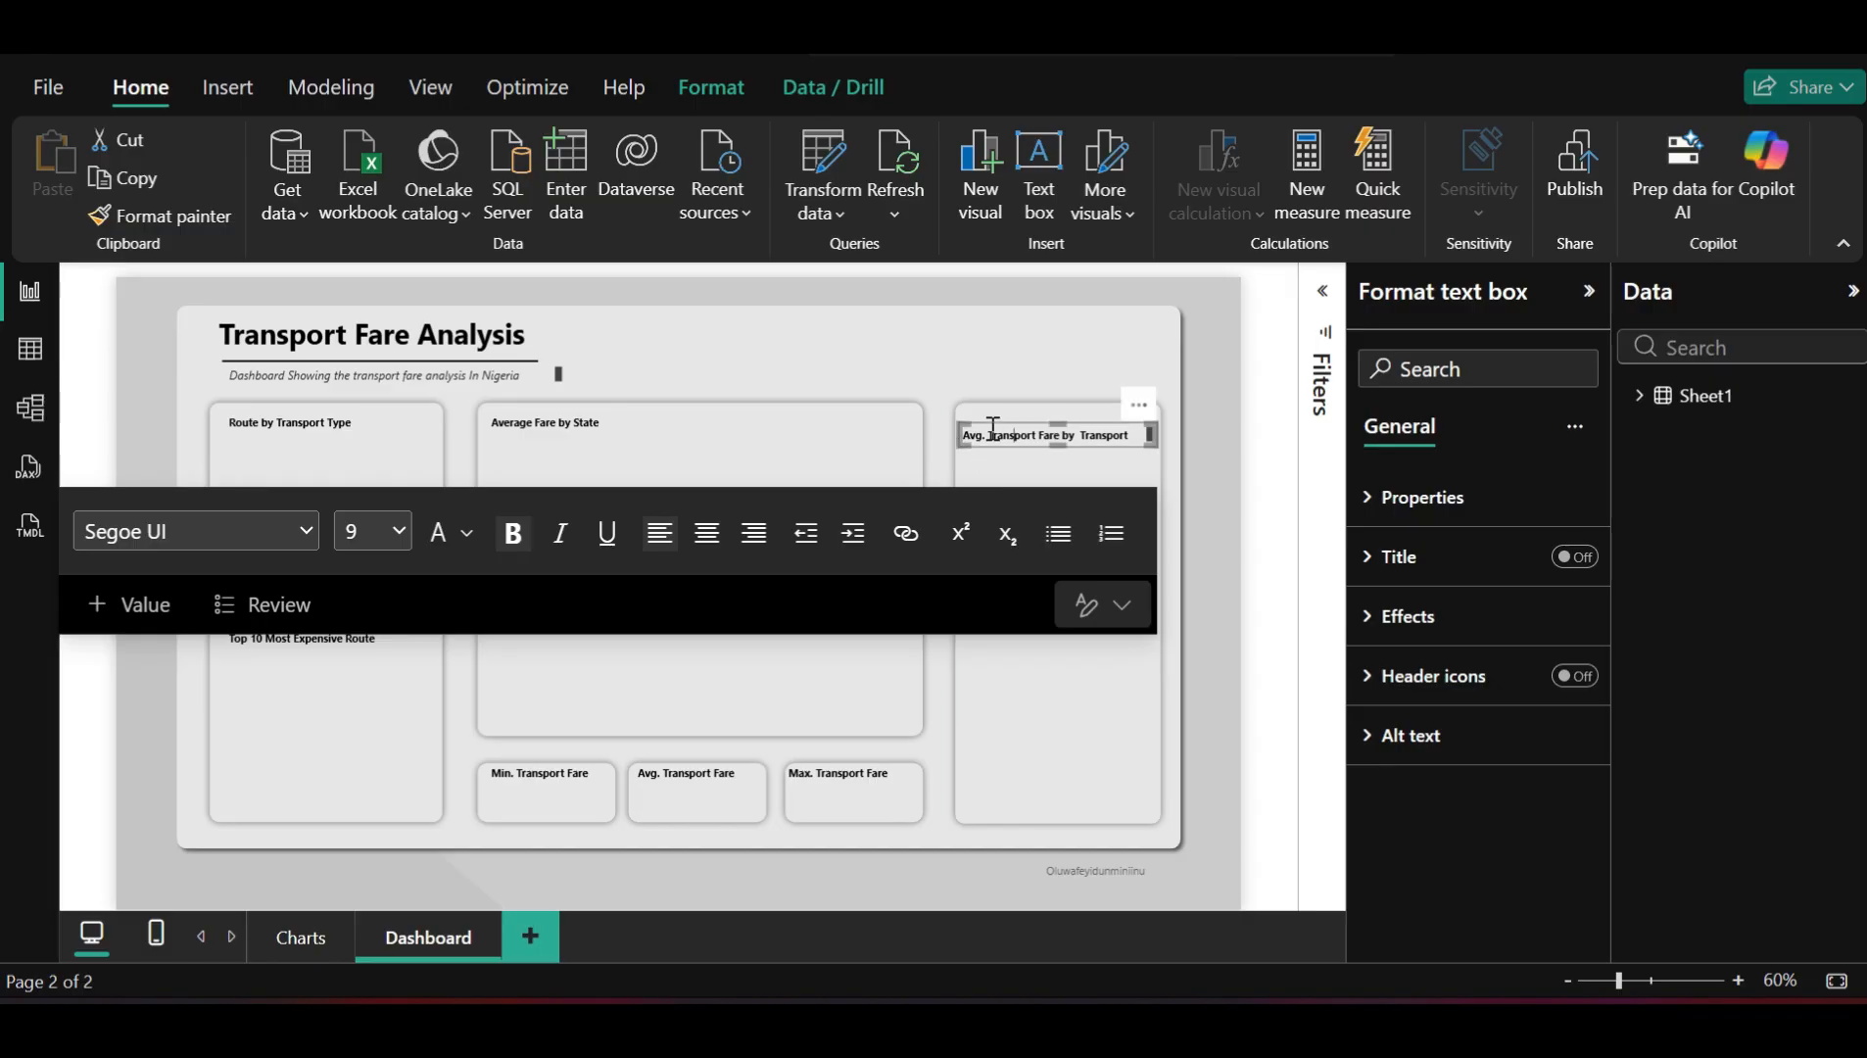
pyautogui.click(995, 422)
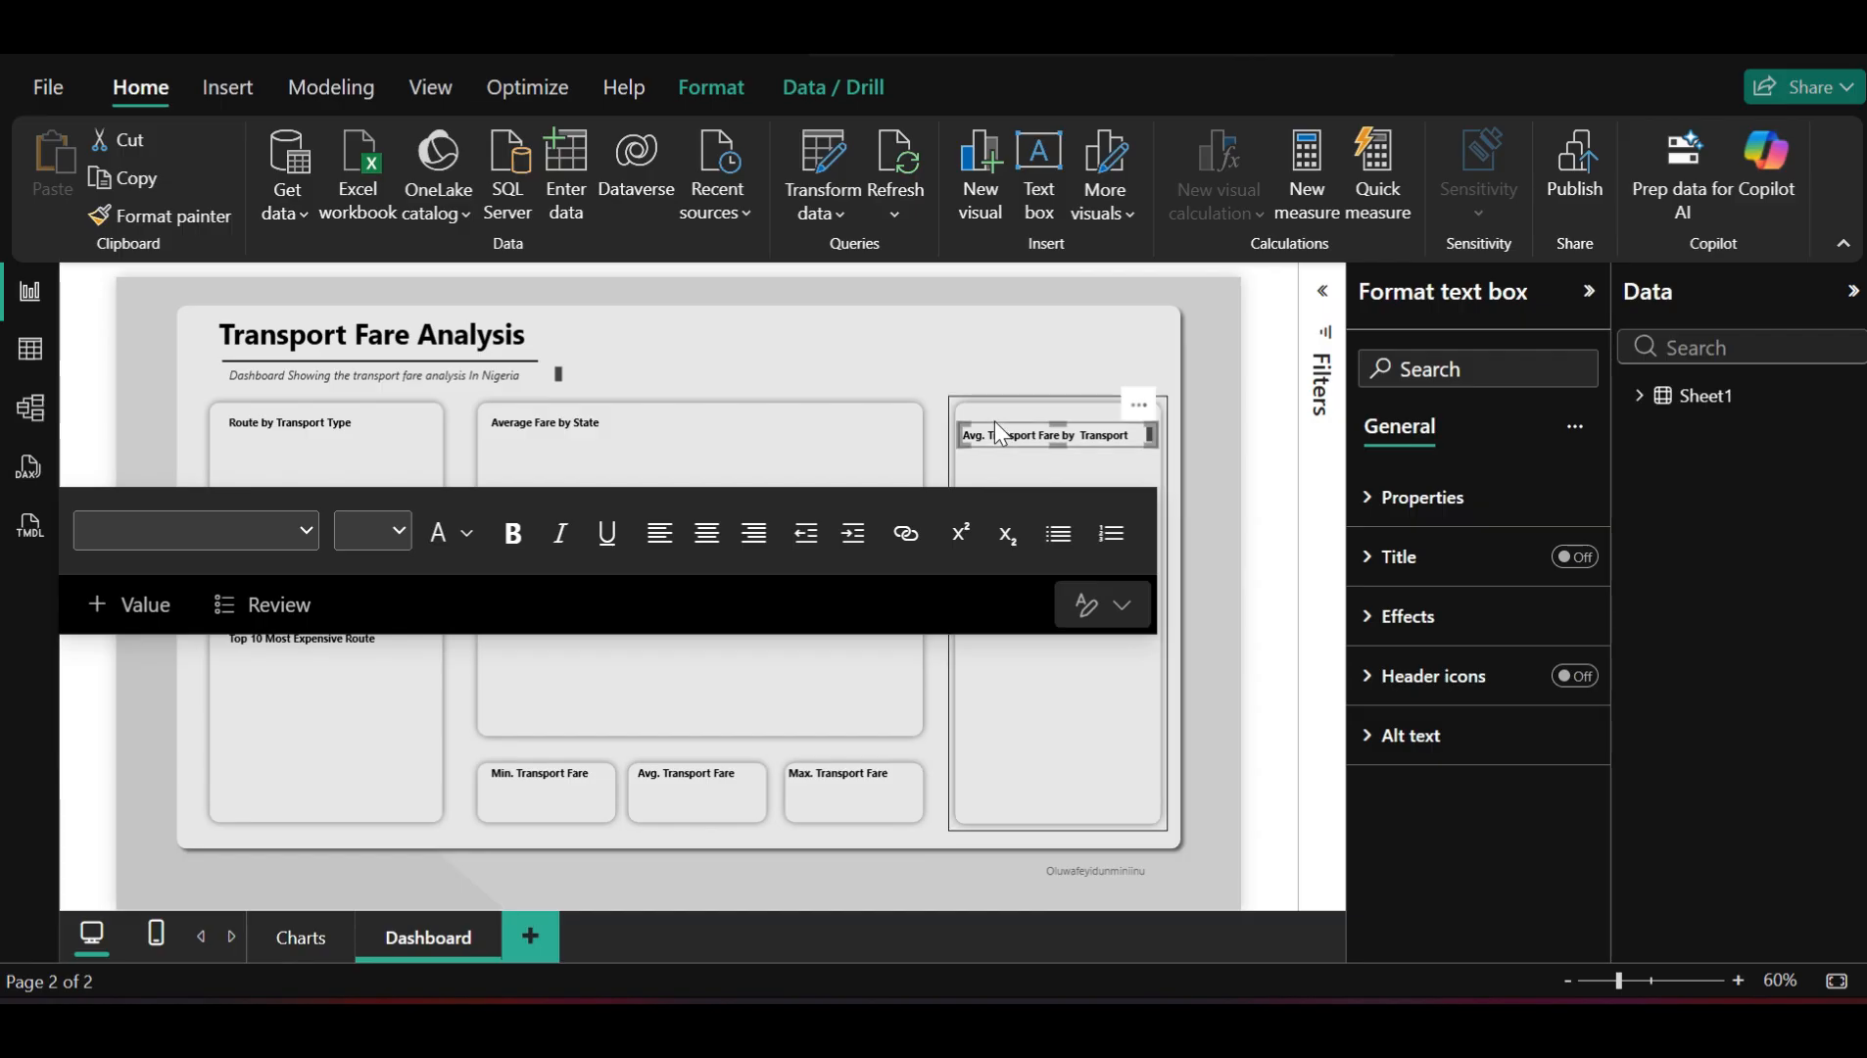
pyautogui.moveTo(996, 421); pyautogui.dragTo(1002, 412)
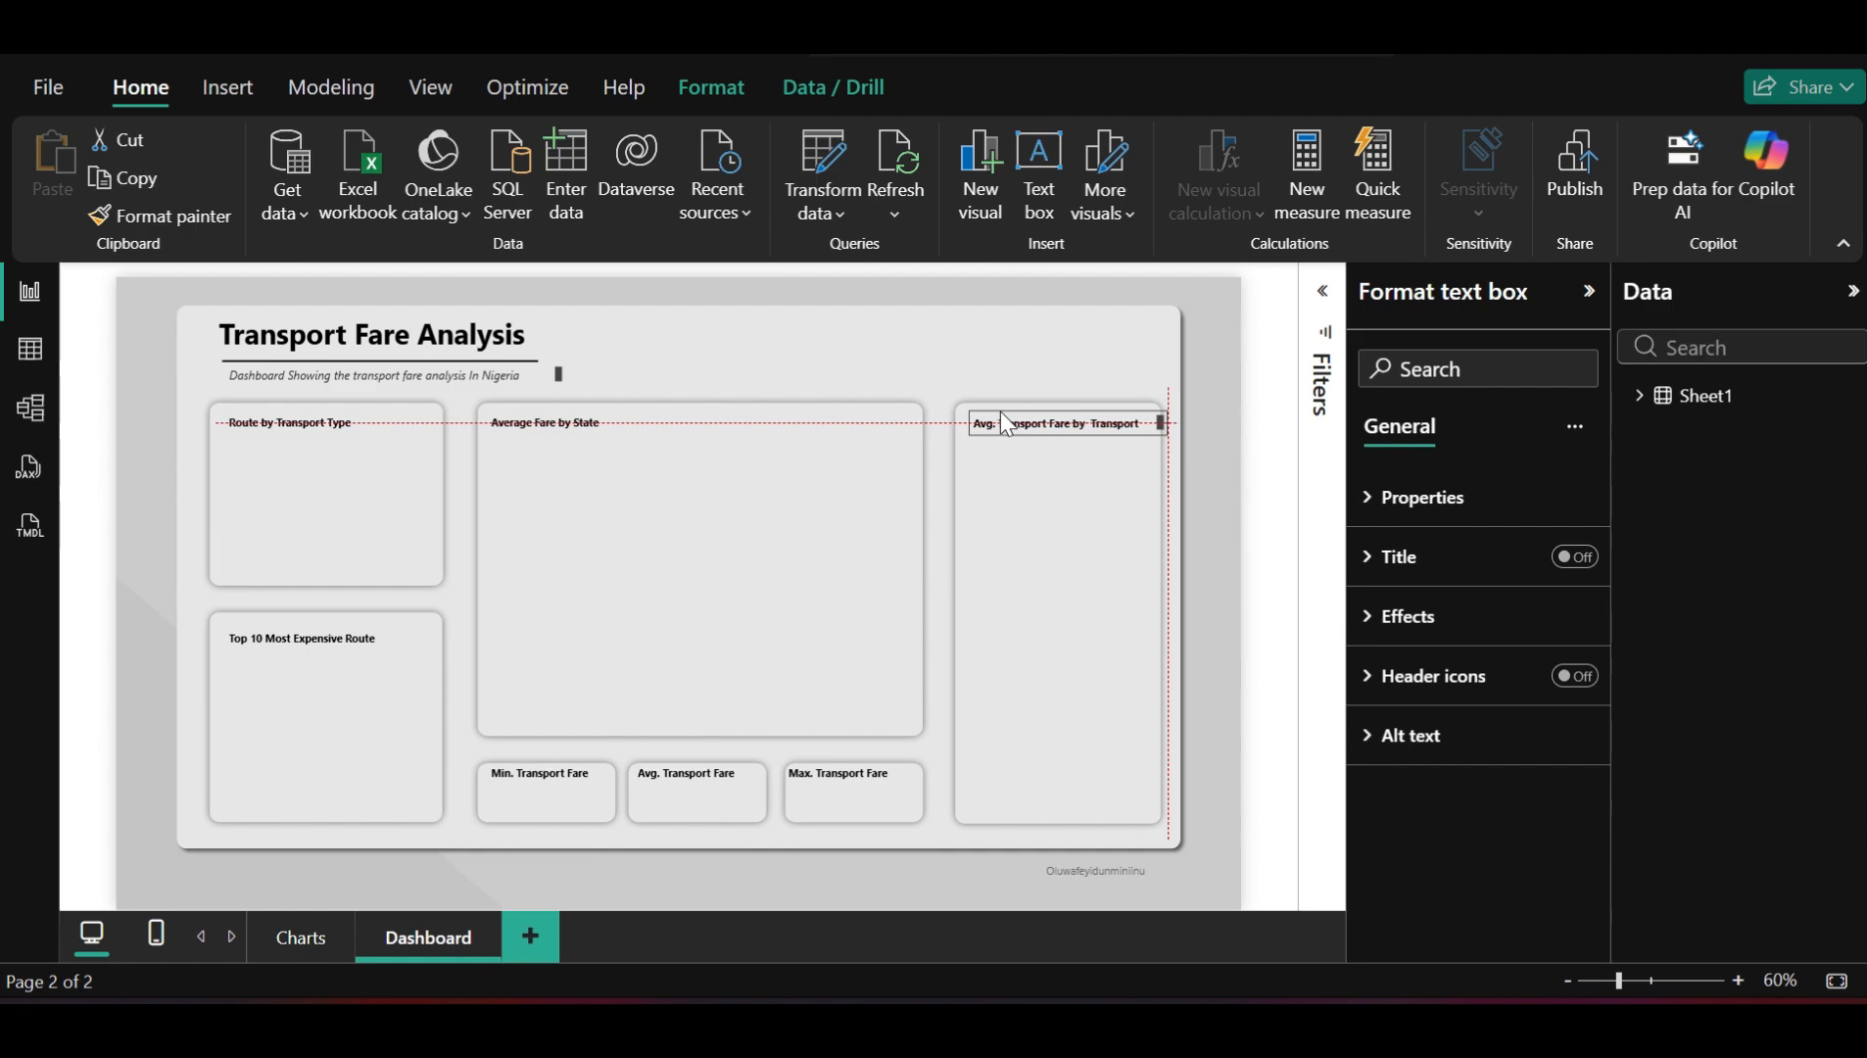
pyautogui.moveTo(1000, 411); pyautogui.dragTo(1000, 412)
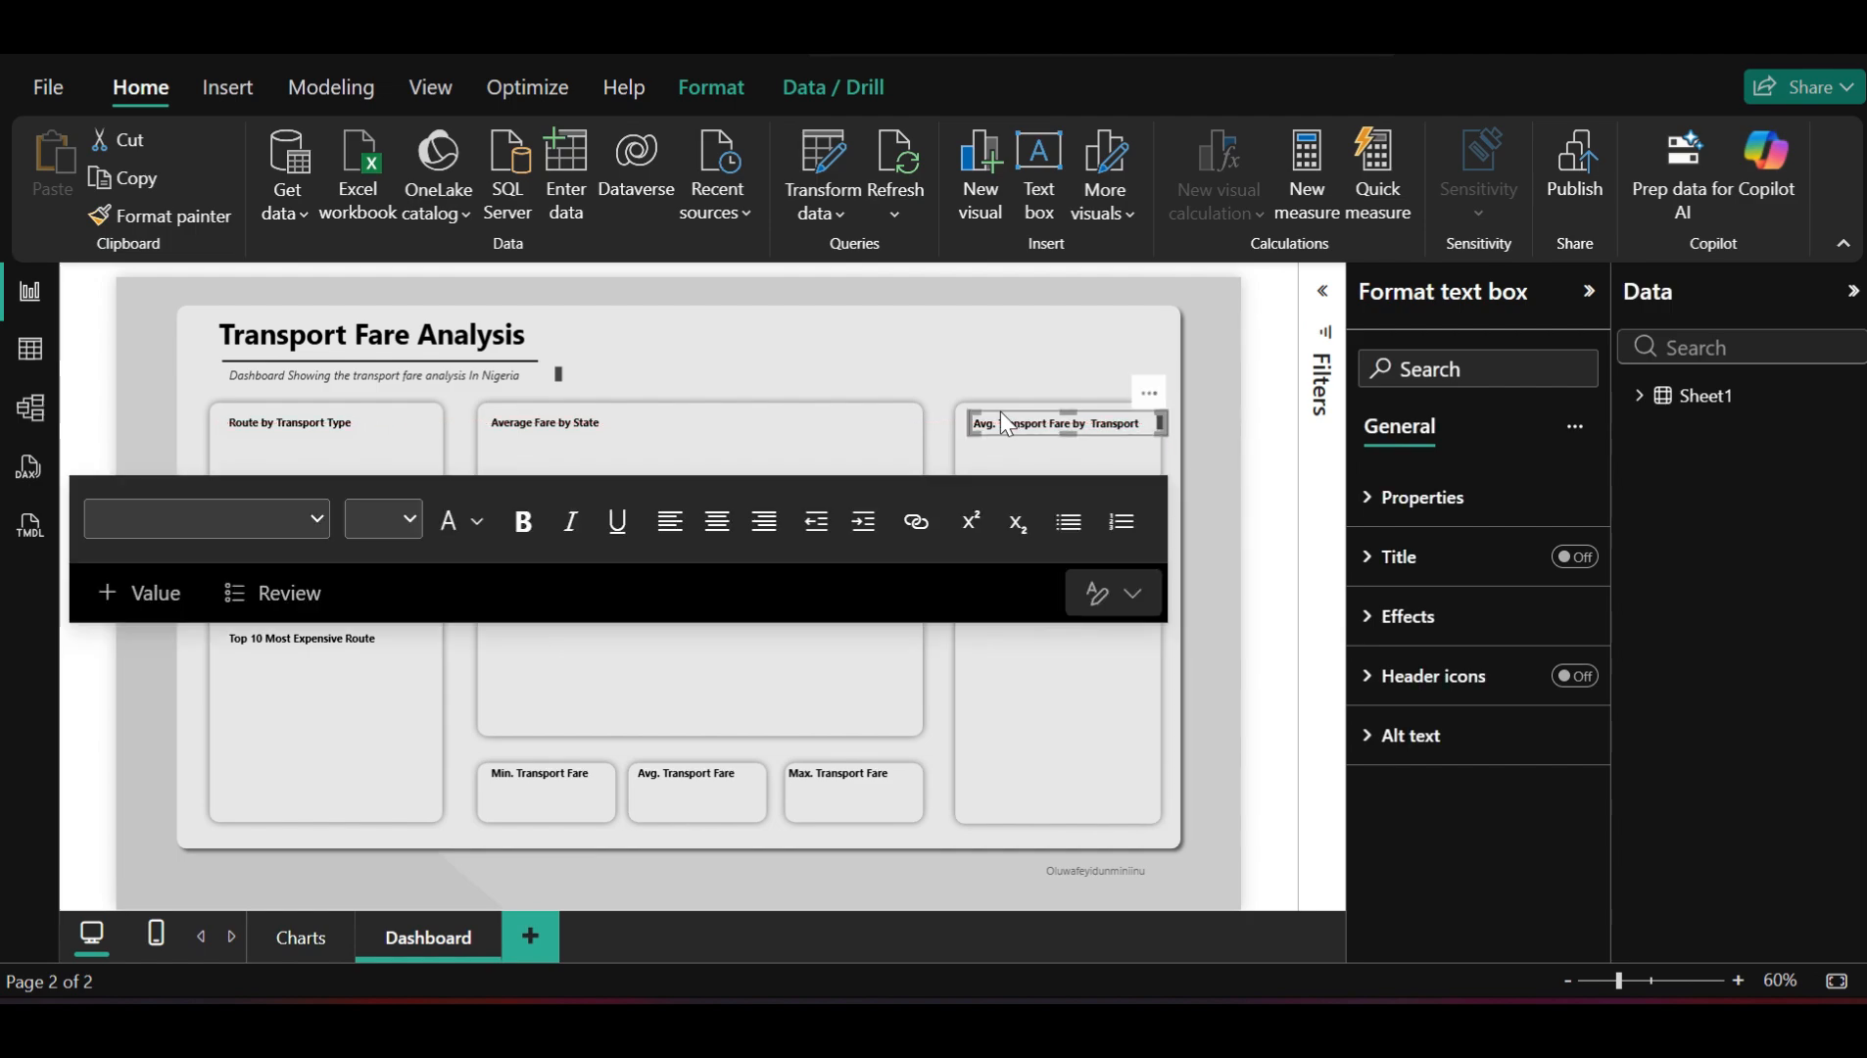
# Clear the tall right-hand card's label and restore its "Avg. Transport Fare by Transport" wording in bold
pyautogui.click(1089, 426)
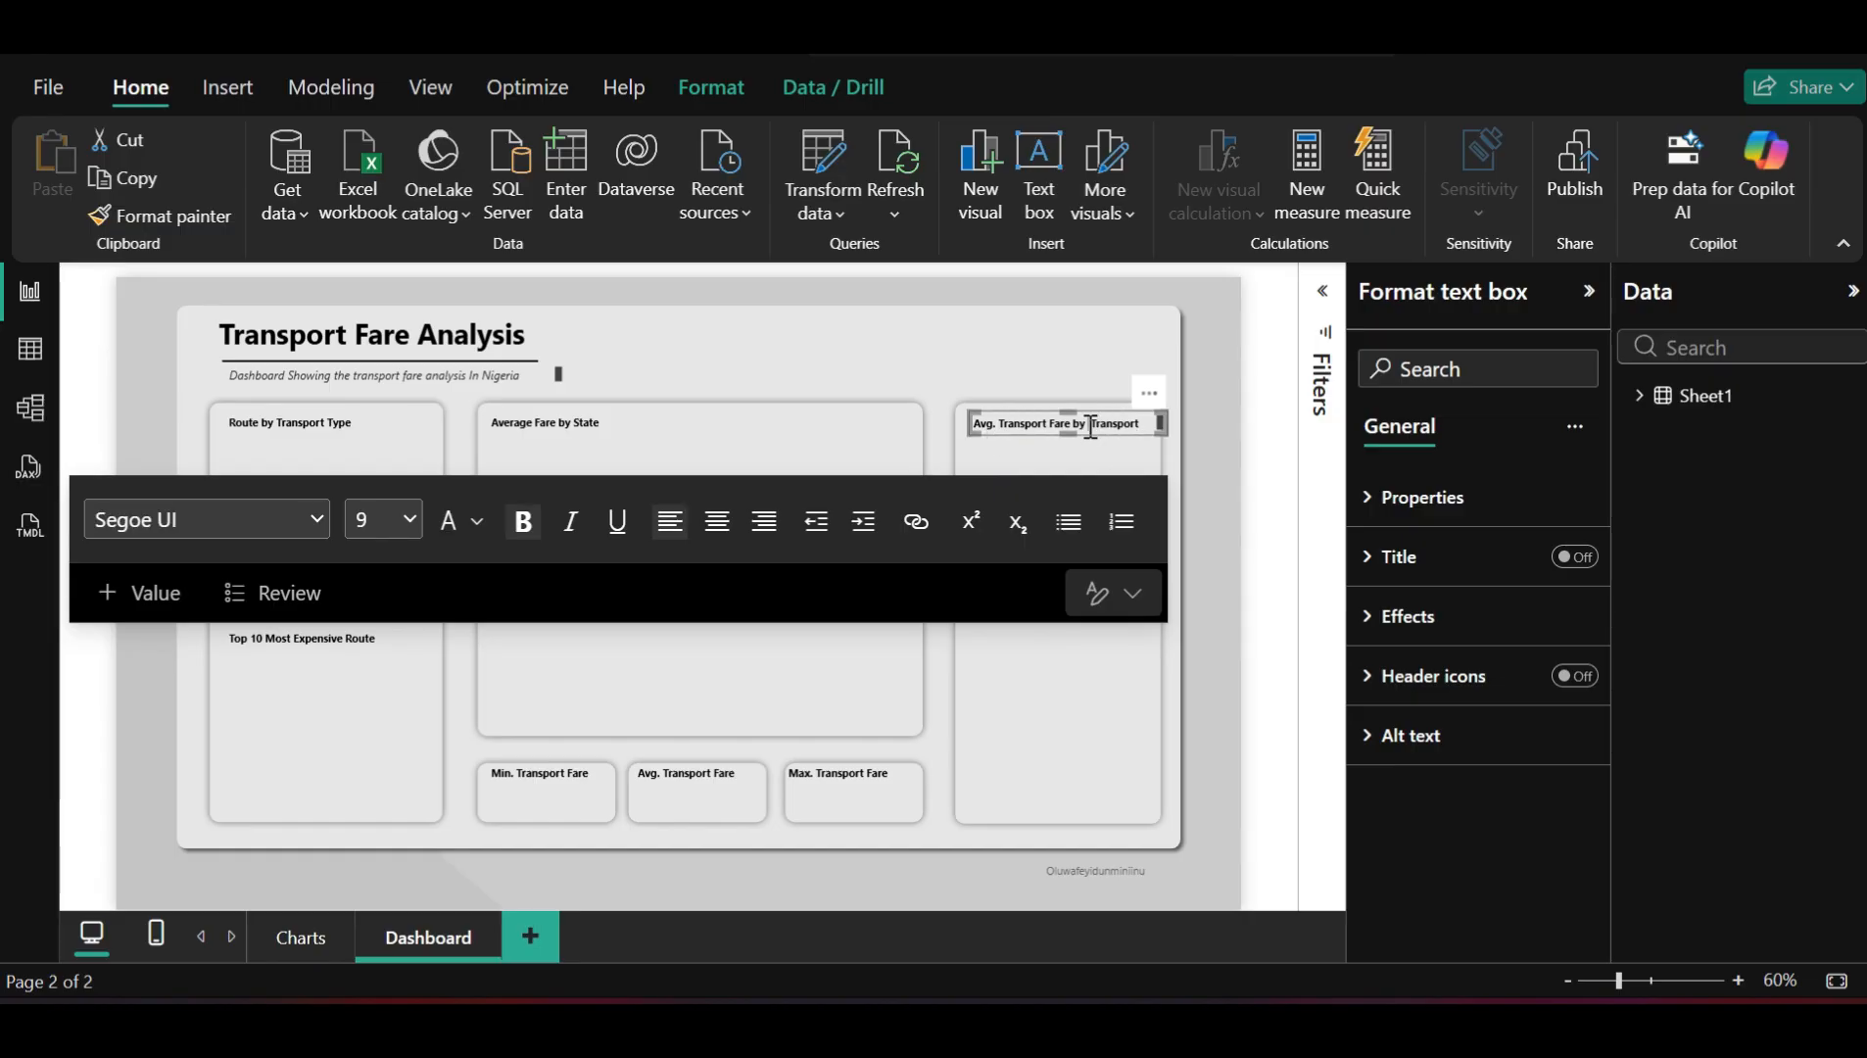
pyautogui.press('BackSpace')
pyautogui.press('BackSpace')
pyautogui.press('BackSpace')
pyautogui.press('BackSpace')
pyautogui.press('BackSpace')
pyautogui.press('BackSpace')
pyautogui.press('BackSpace')
pyautogui.press('BackSpace')
pyautogui.press('BackSpace')
pyautogui.press('BackSpace')
pyautogui.press('BackSpace')
pyautogui.press('BackSpace')
pyautogui.press('BackSpace')
pyautogui.press('BackSpace')
pyautogui.press('BackSpace')
pyautogui.press('BackSpace')
pyautogui.press('BackSpace')
pyautogui.press('BackSpace')
pyautogui.press('BackSpace')
pyautogui.press('BackSpace')
pyautogui.press('Delete')
pyautogui.press('Delete')
pyautogui.press('Delete')
pyautogui.press('Delete')
pyautogui.press('Delete')
pyautogui.press('Delete')
pyautogui.press('Delete')
pyautogui.press('Delete')
pyautogui.press('Delete')
pyautogui.press('Delete')
pyautogui.press('Delete')
pyautogui.press('Delete')
pyautogui.press('Delete')
pyautogui.press('Delete')
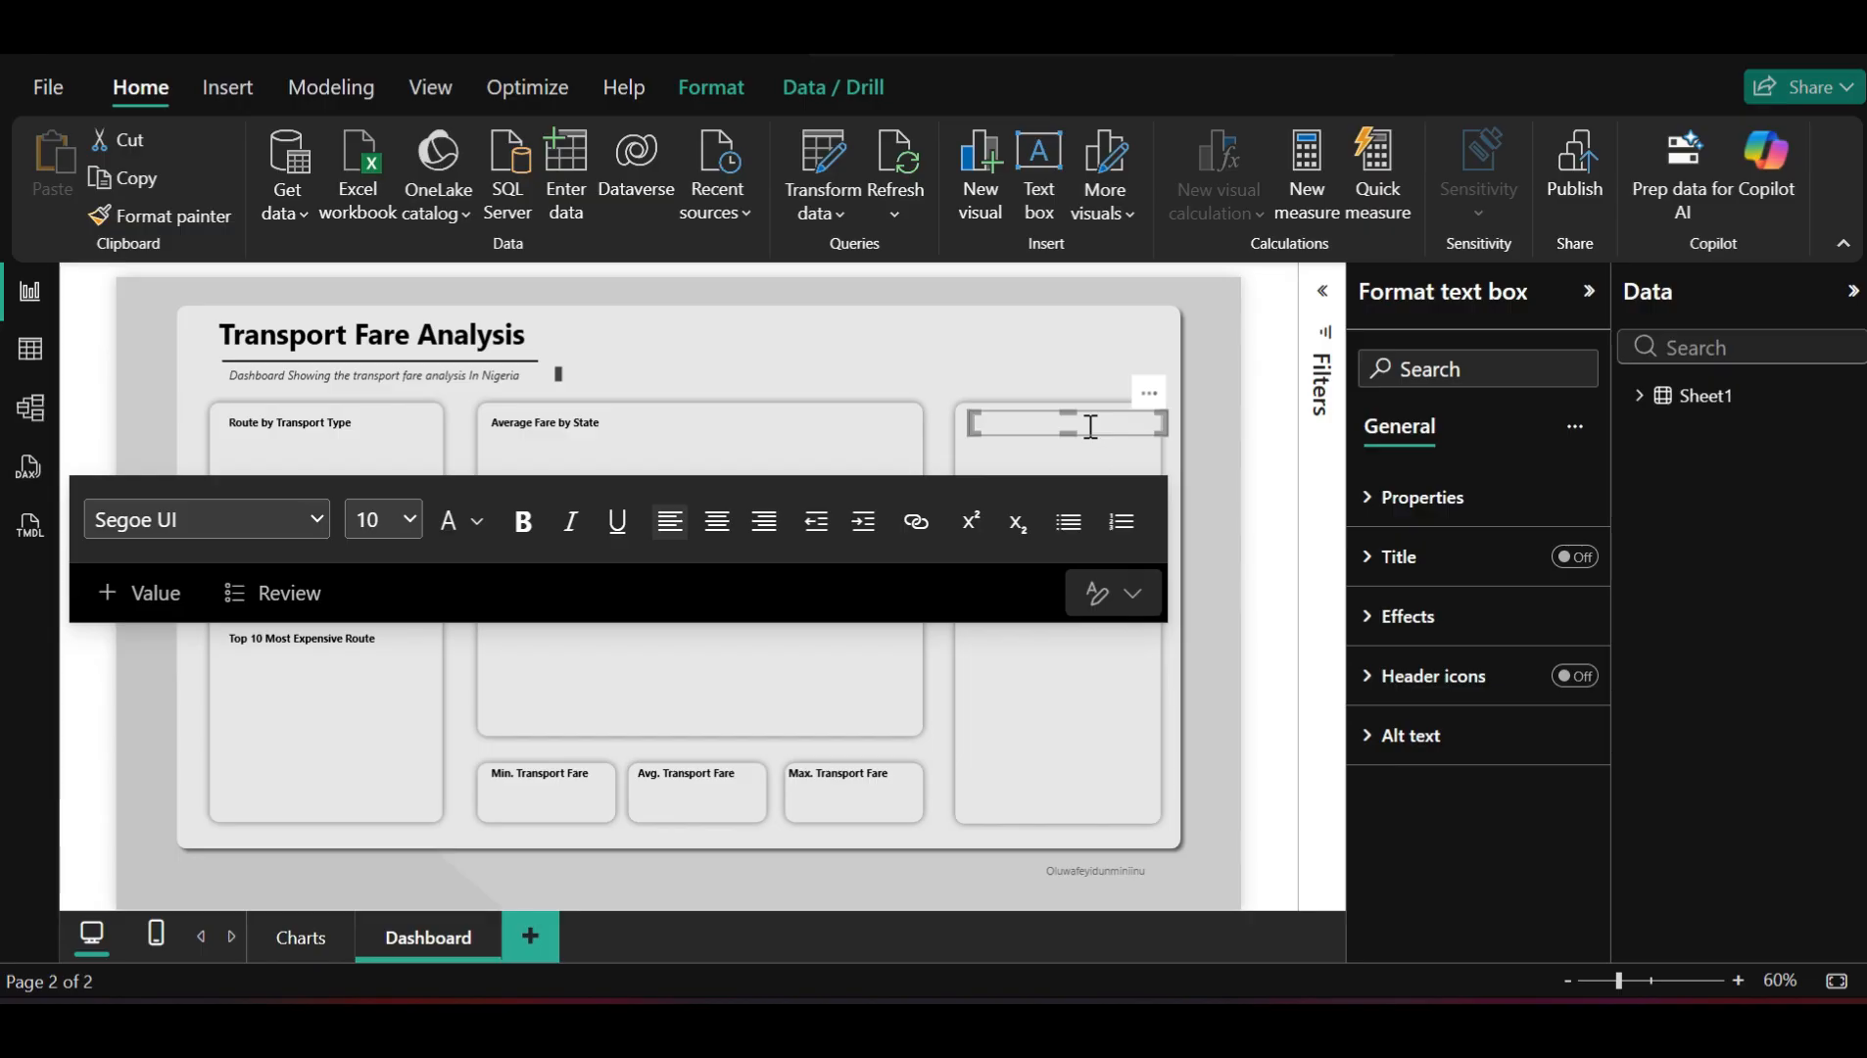
pyautogui.hotkey('ctrl', 'b')
pyautogui.write('Avg. Transport Fare by Transport')
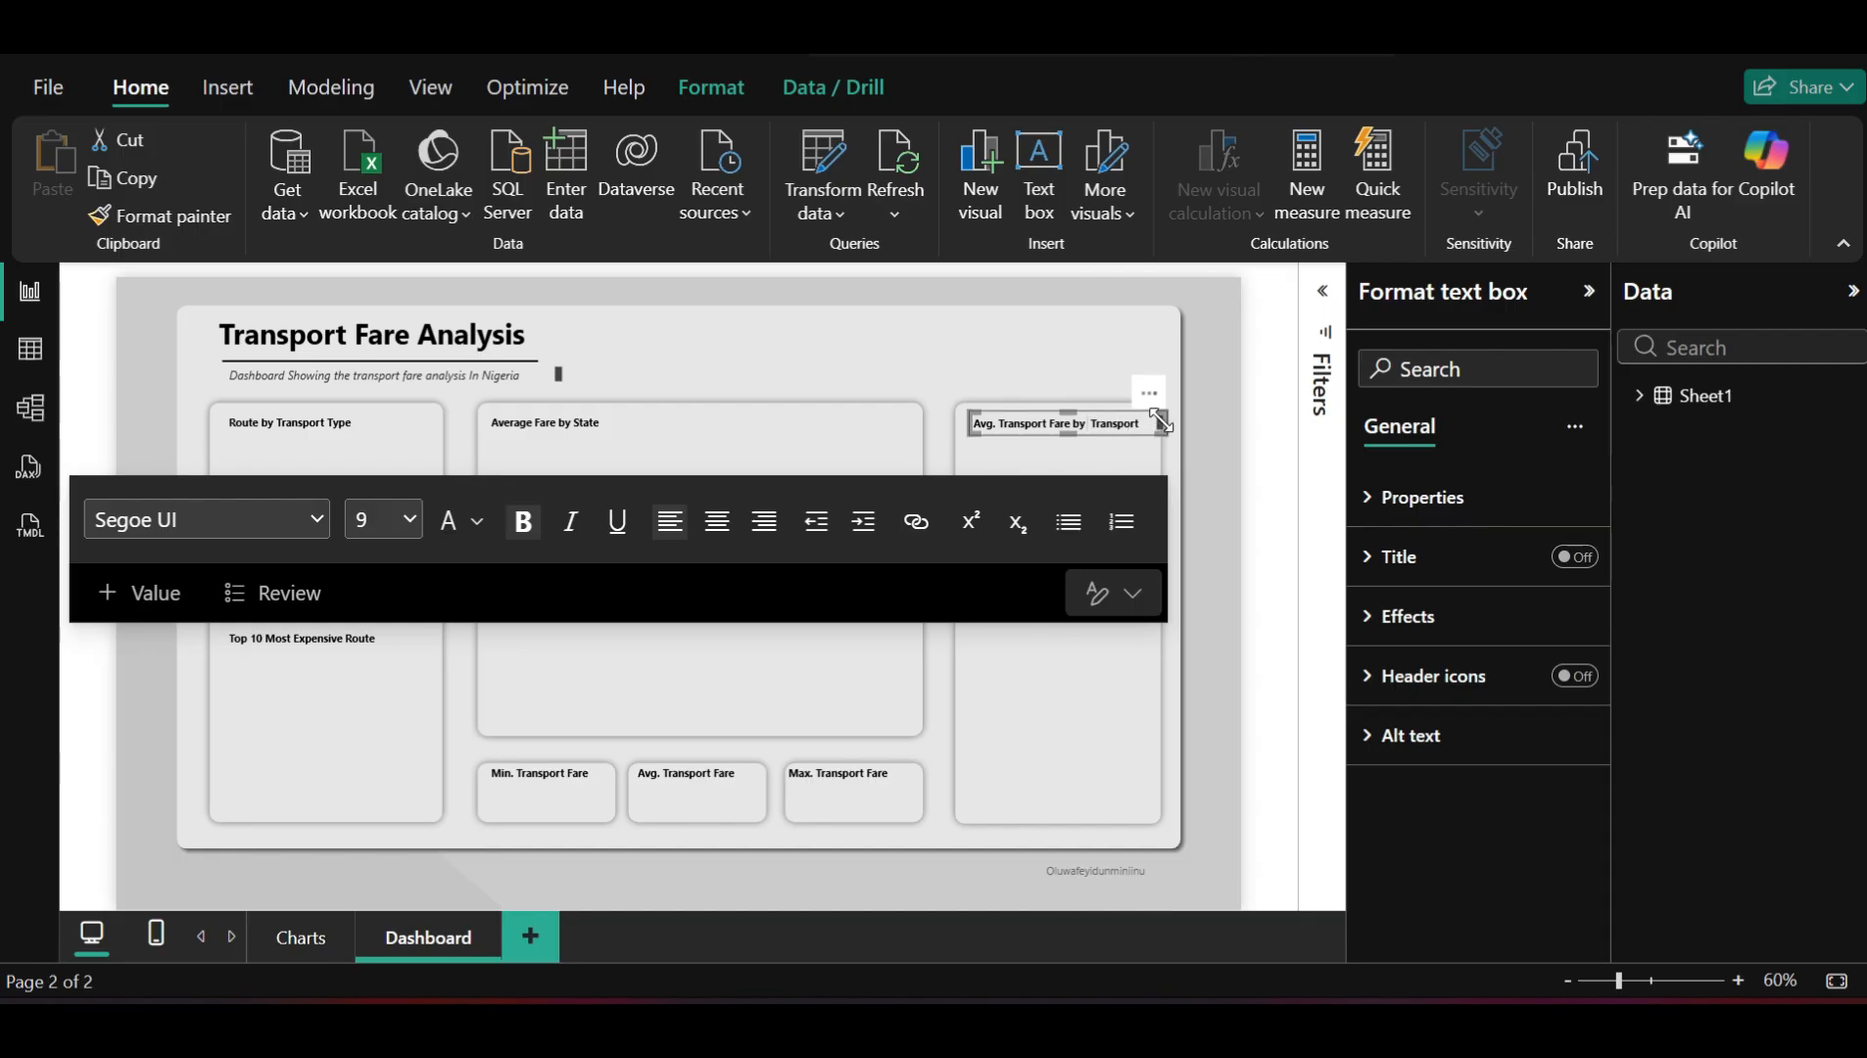
# Widen the tall right-hand card's label text box so the full "Avg. Transport Fare by Transport Type" text fits on one line
pyautogui.moveTo(1161, 421); pyautogui.dragTo(1184, 418)
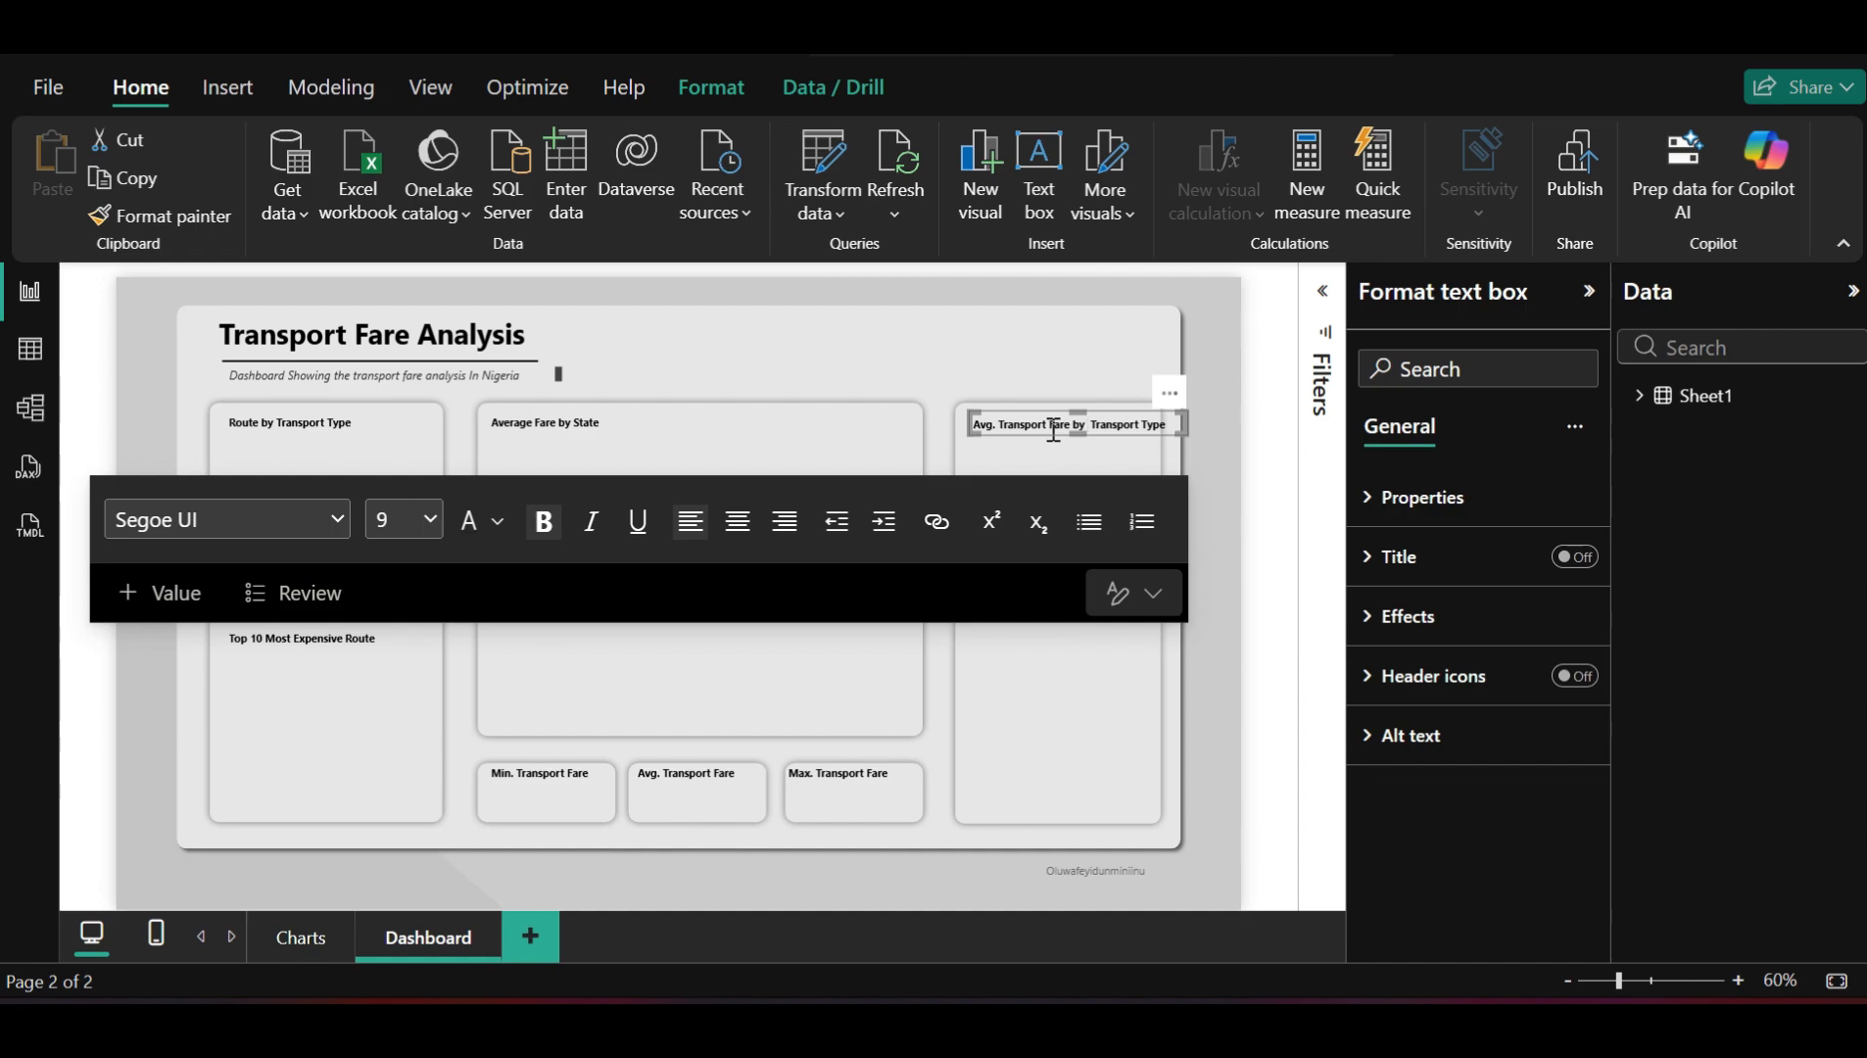
pyautogui.press('BackSpace')
pyautogui.press('BackSpace')
pyautogui.press('BackSpace')
pyautogui.press('BackSpace')
pyautogui.press('BackSpace')
pyautogui.press('BackSpace')
pyautogui.press('BackSpace')
pyautogui.press('BackSpace')
pyautogui.press('BackSpace')
pyautogui.write('.')
pyautogui.press('BackSpace')
pyautogui.press('BackSpace')
pyautogui.write('ras')
pyautogui.press('Left')
pyautogui.write('n')
pyautogui.press('Right')
pyautogui.write('port')
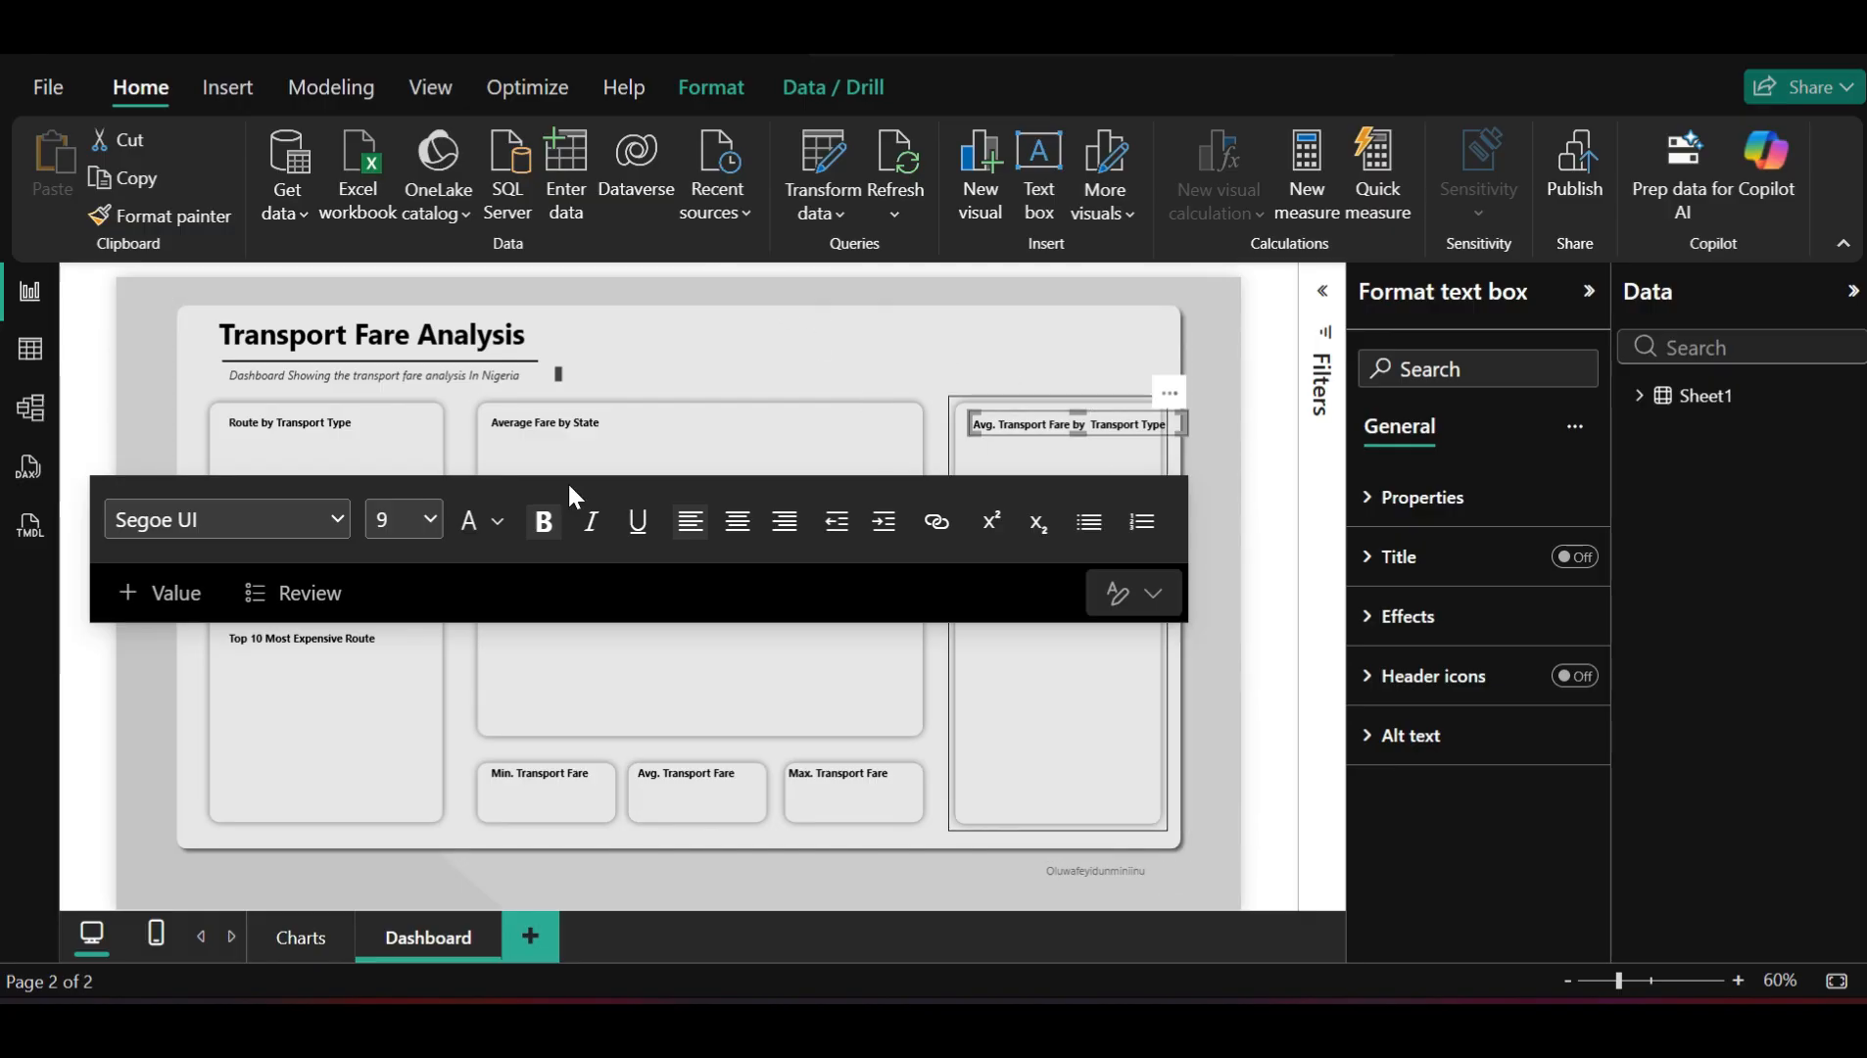
# Try font size 8 on the "Avg. Transport Fare by Transport Type" label
pyautogui.click(435, 518)
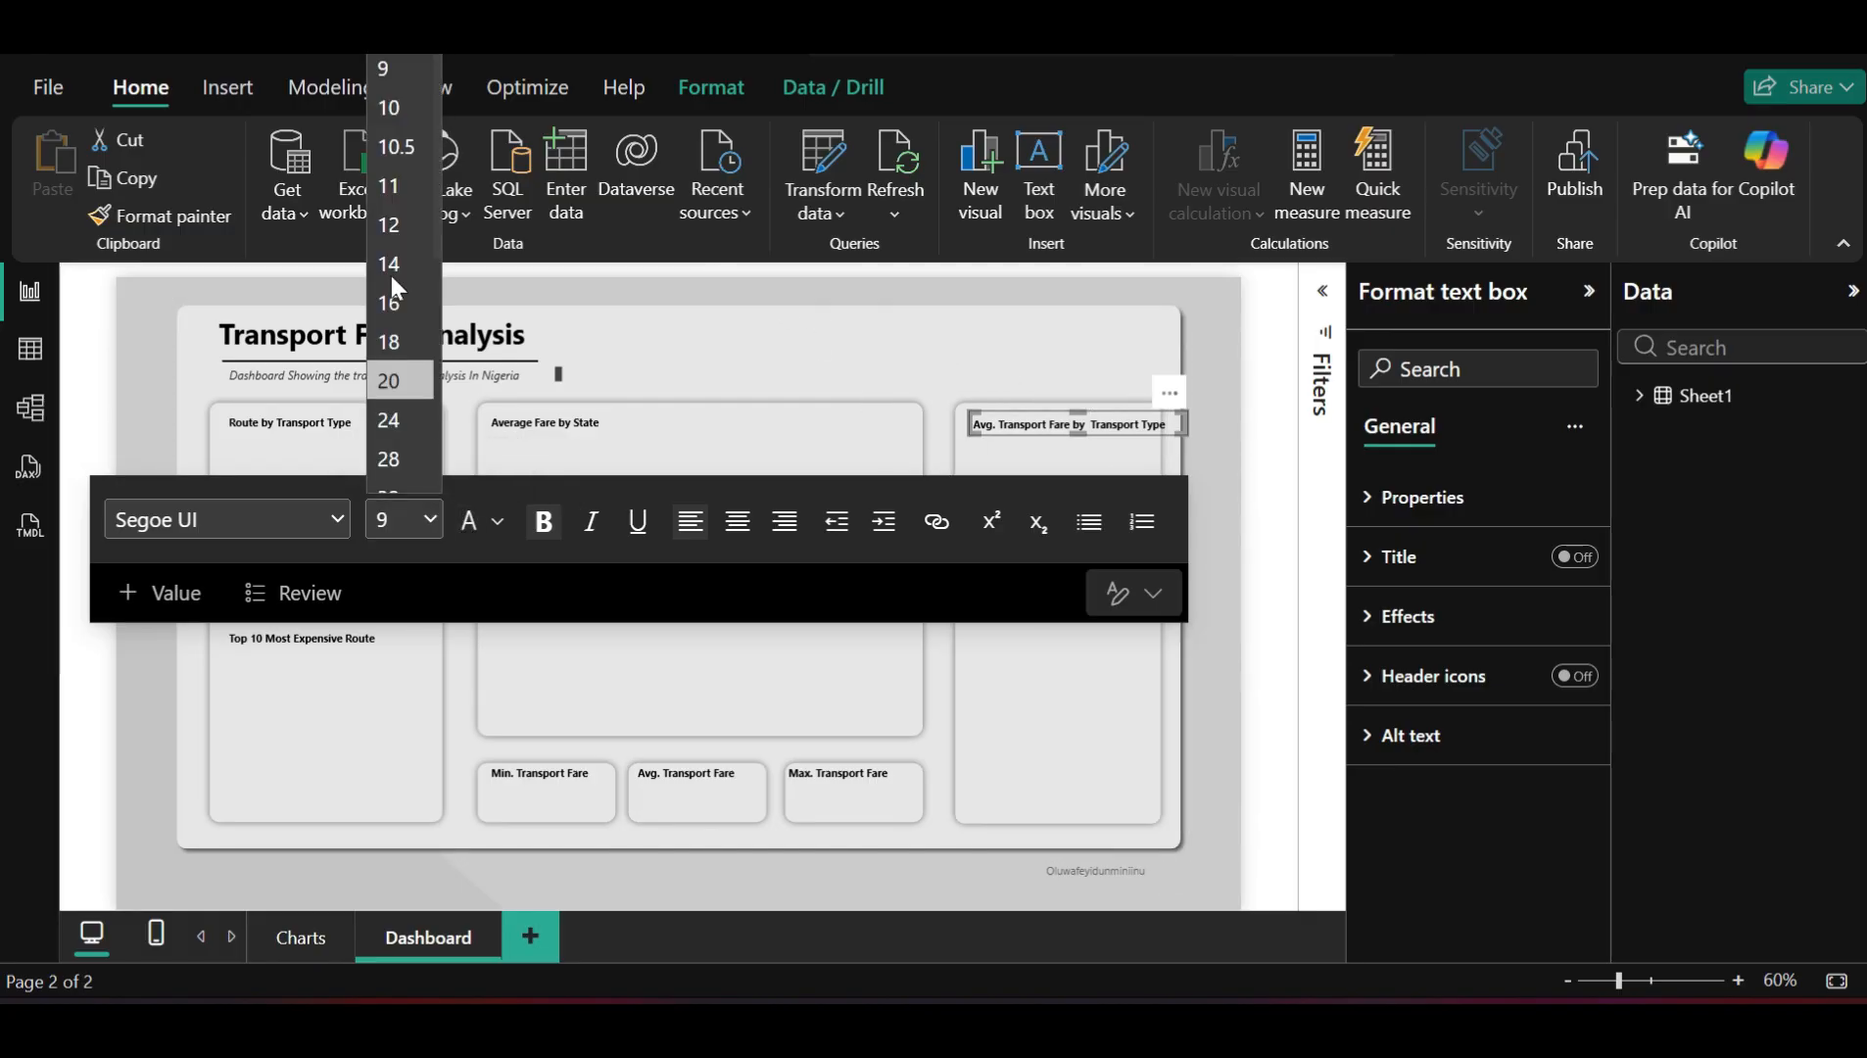
pyautogui.click(390, 56)
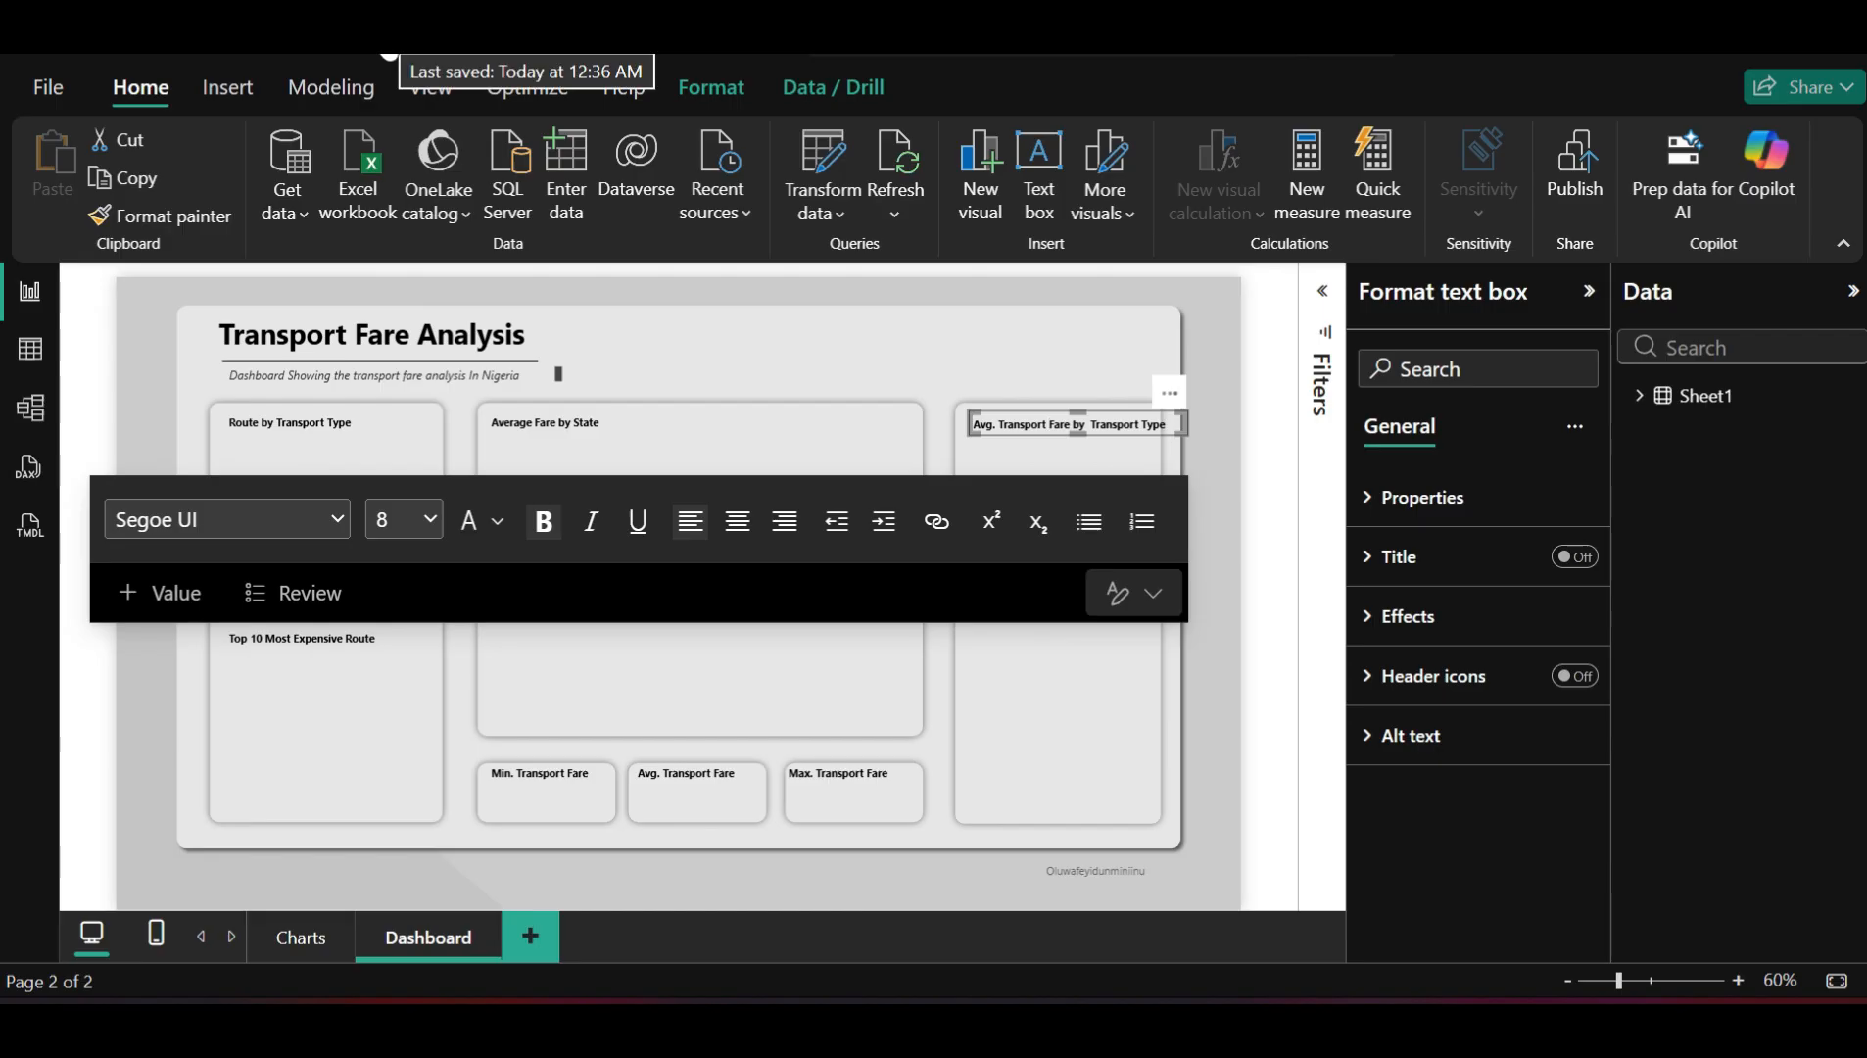
pyautogui.hotkey('ctrl', 'z')
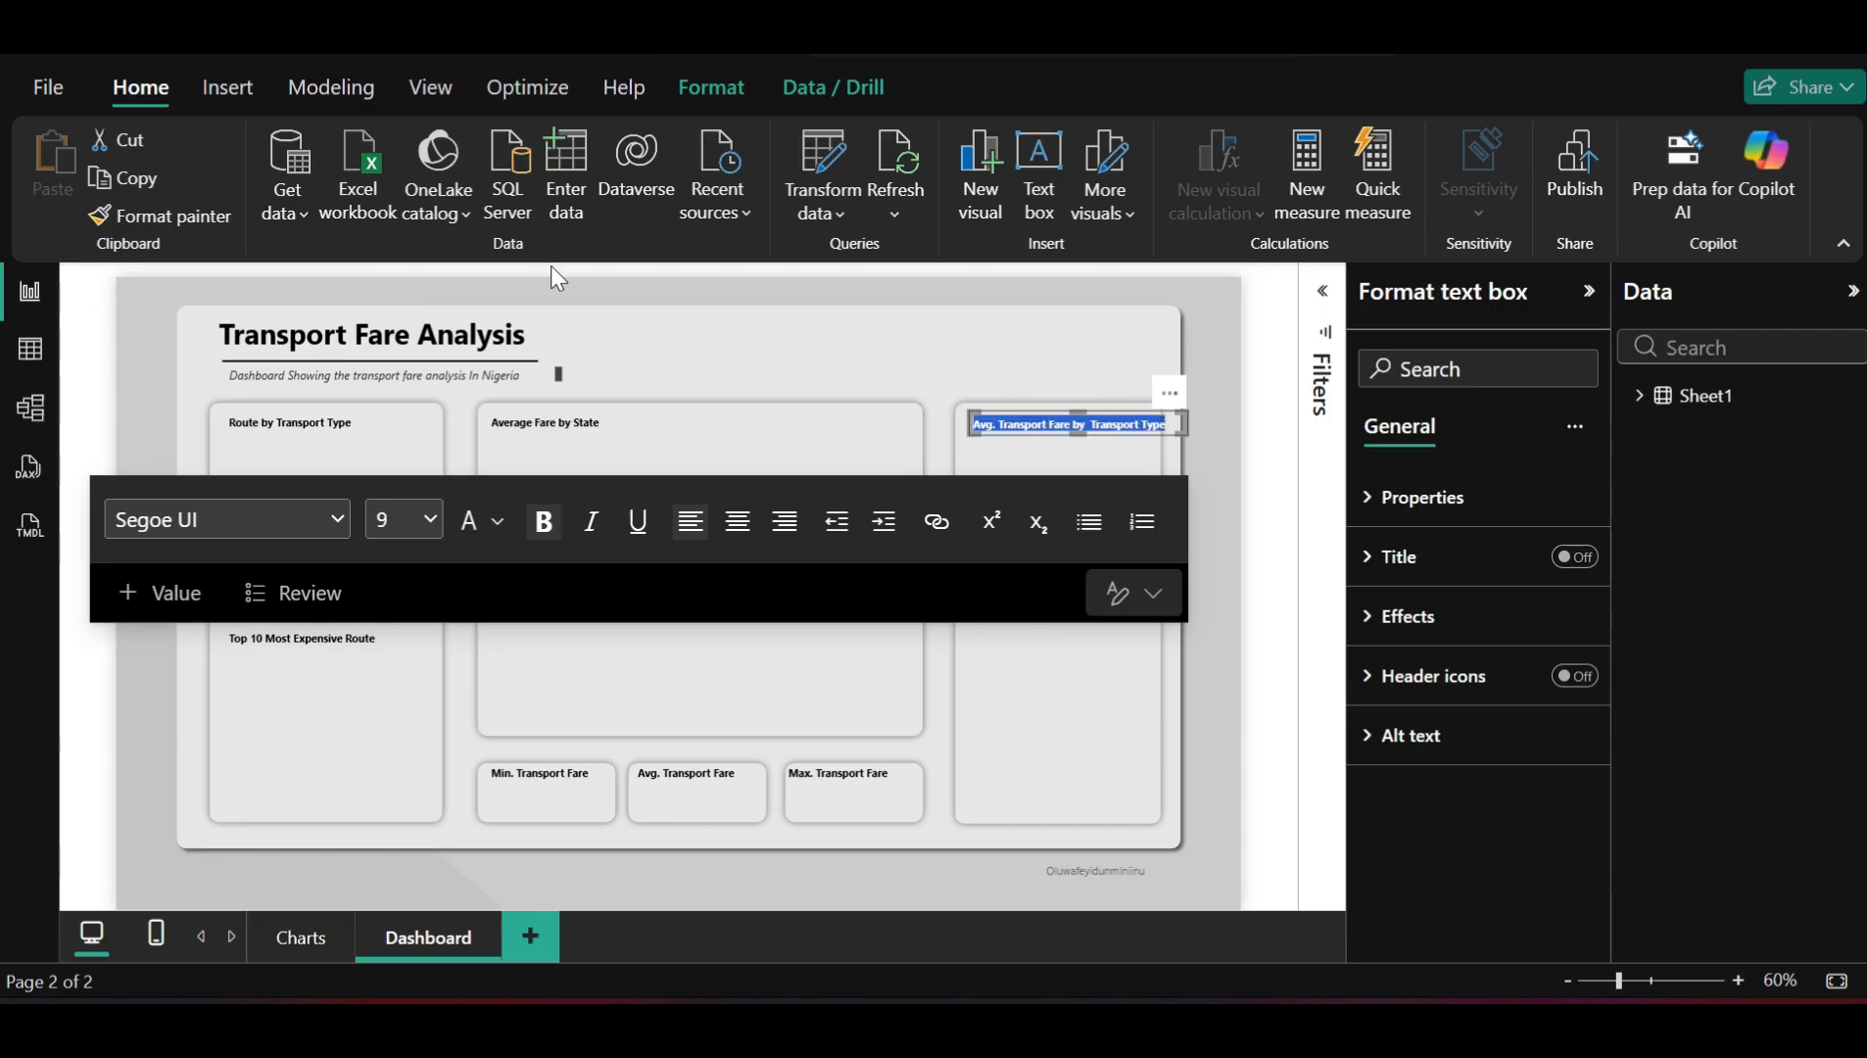
pyautogui.click(425, 515)
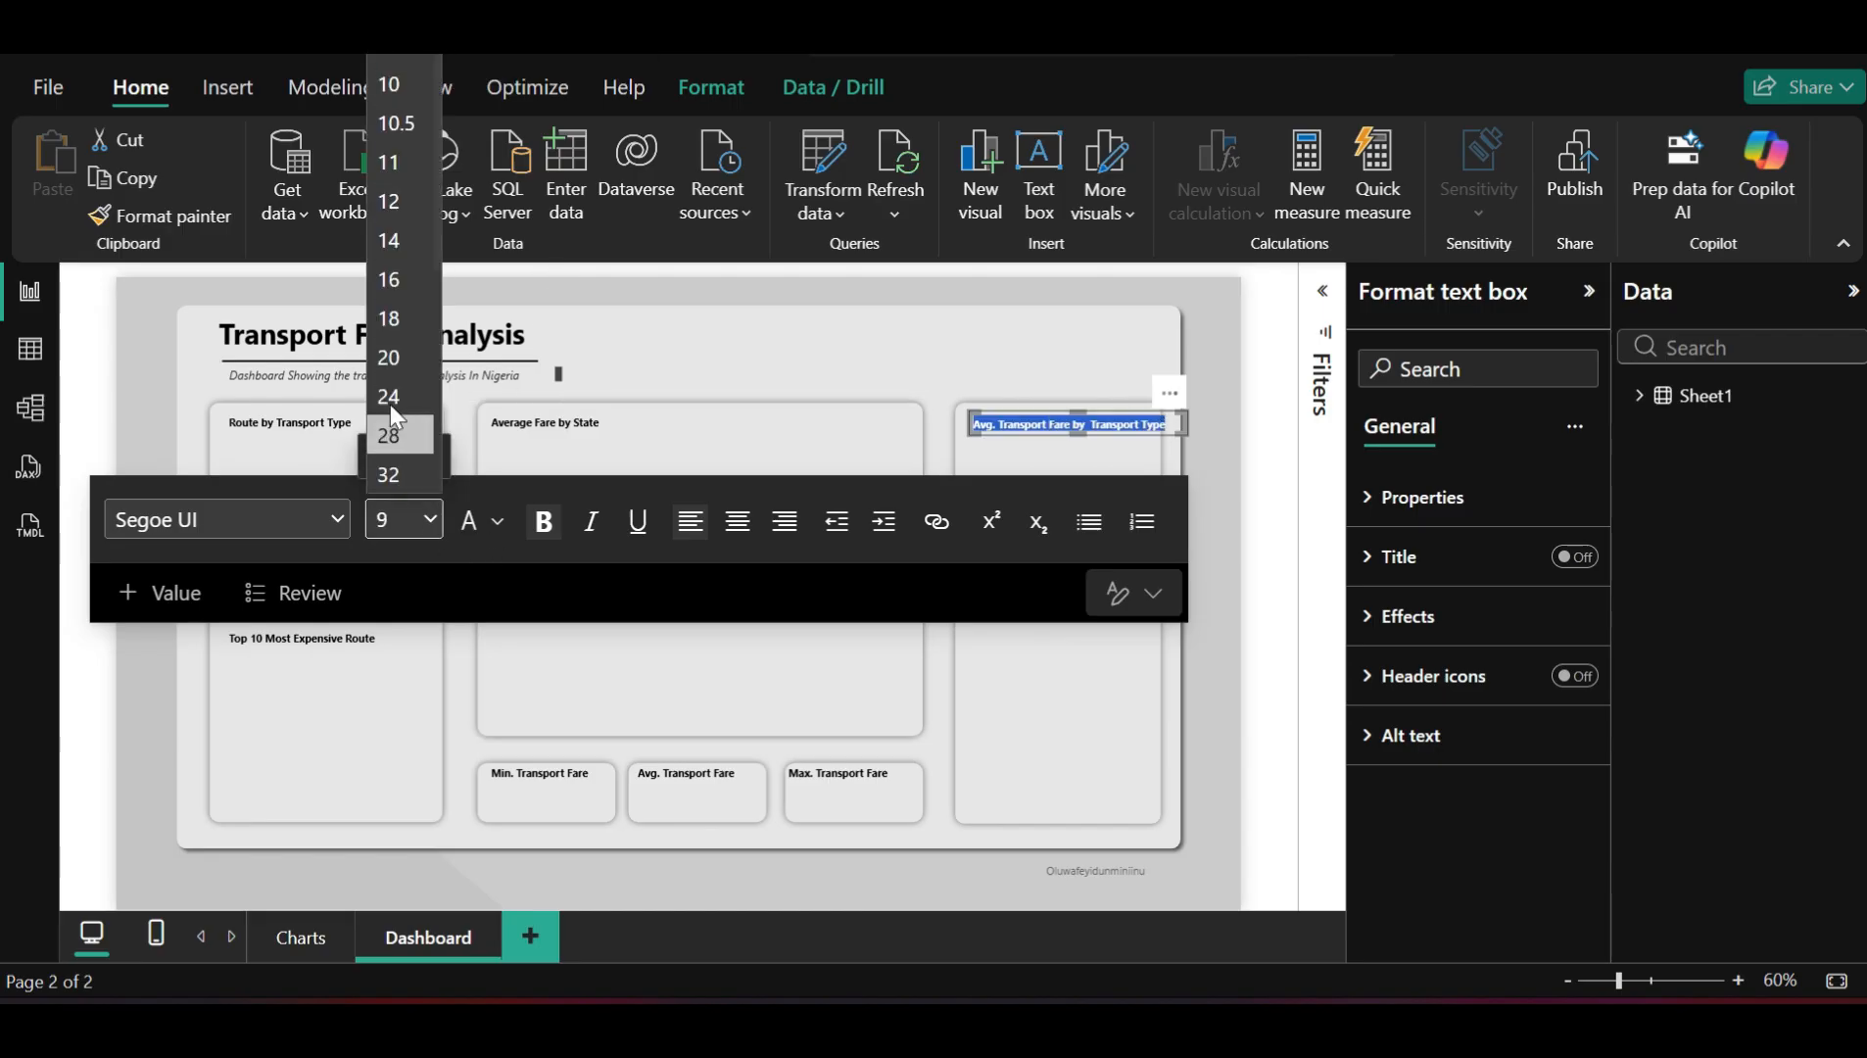
pyautogui.scroll(1, 392, 147)
pyautogui.click(386, 33)
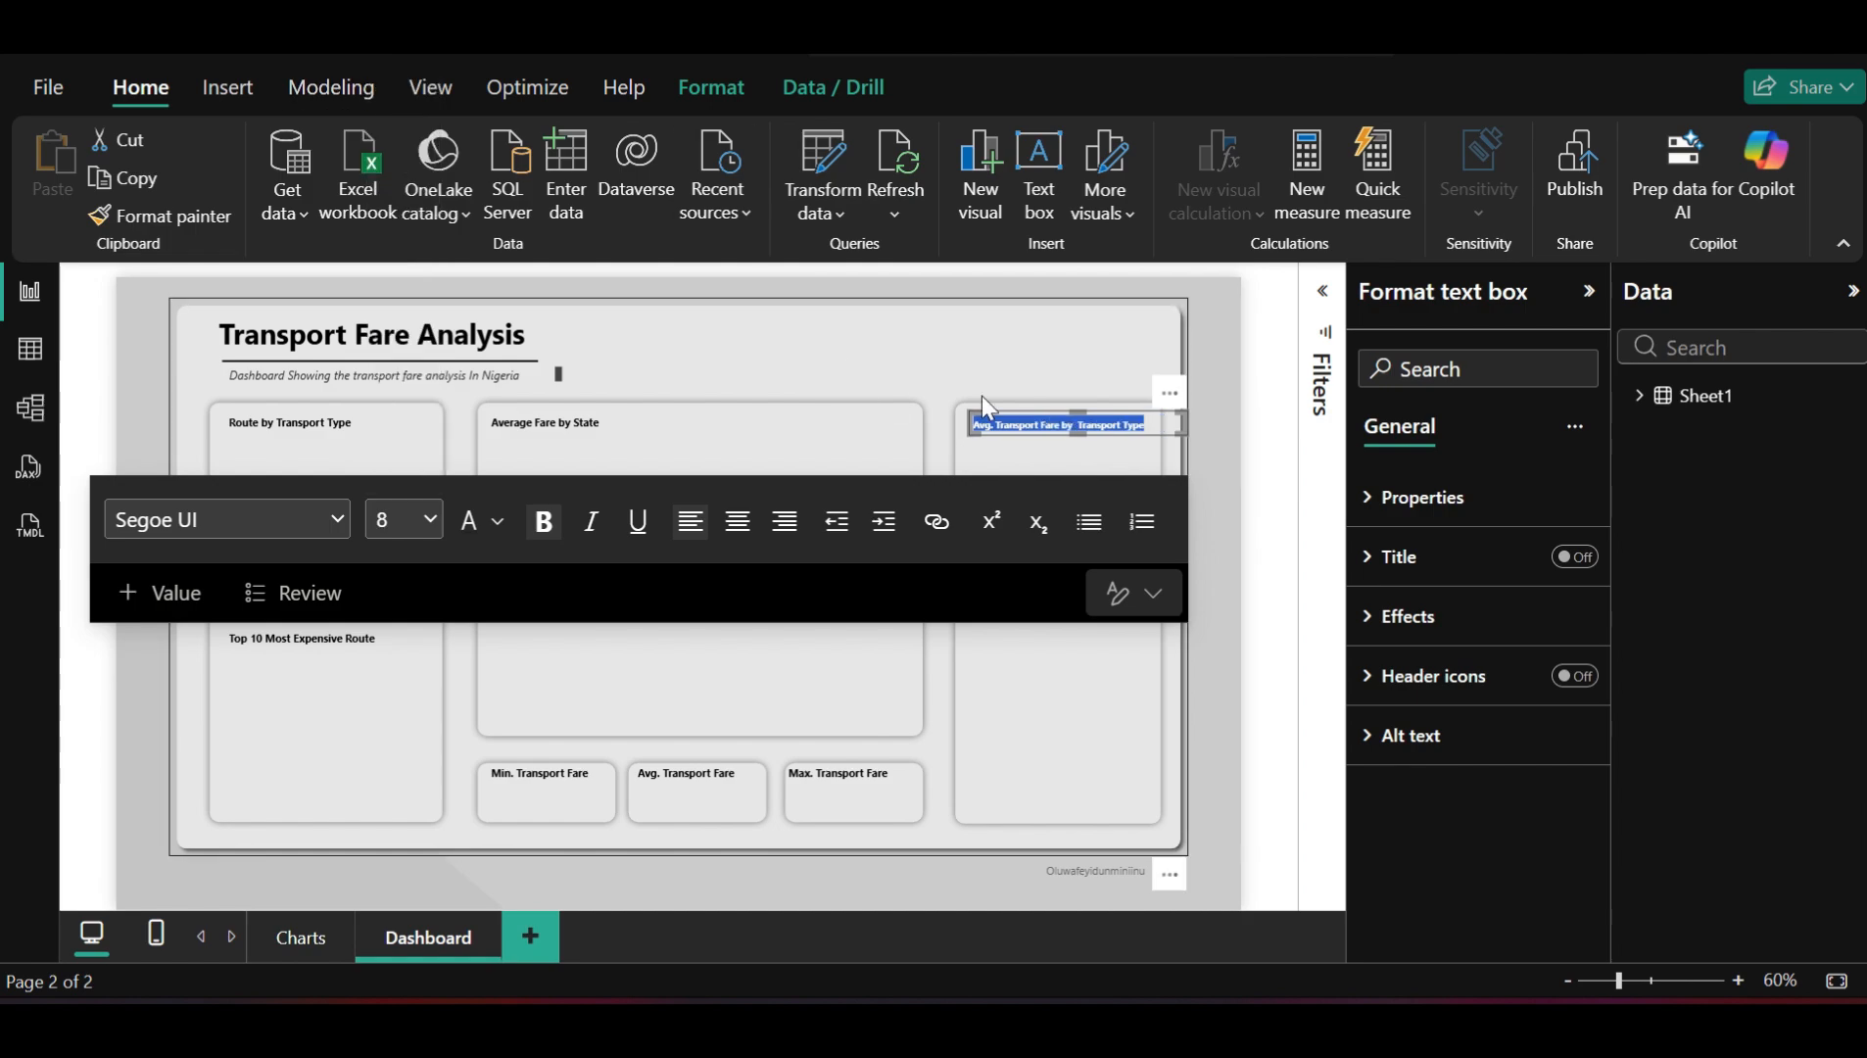
pyautogui.click(1269, 461)
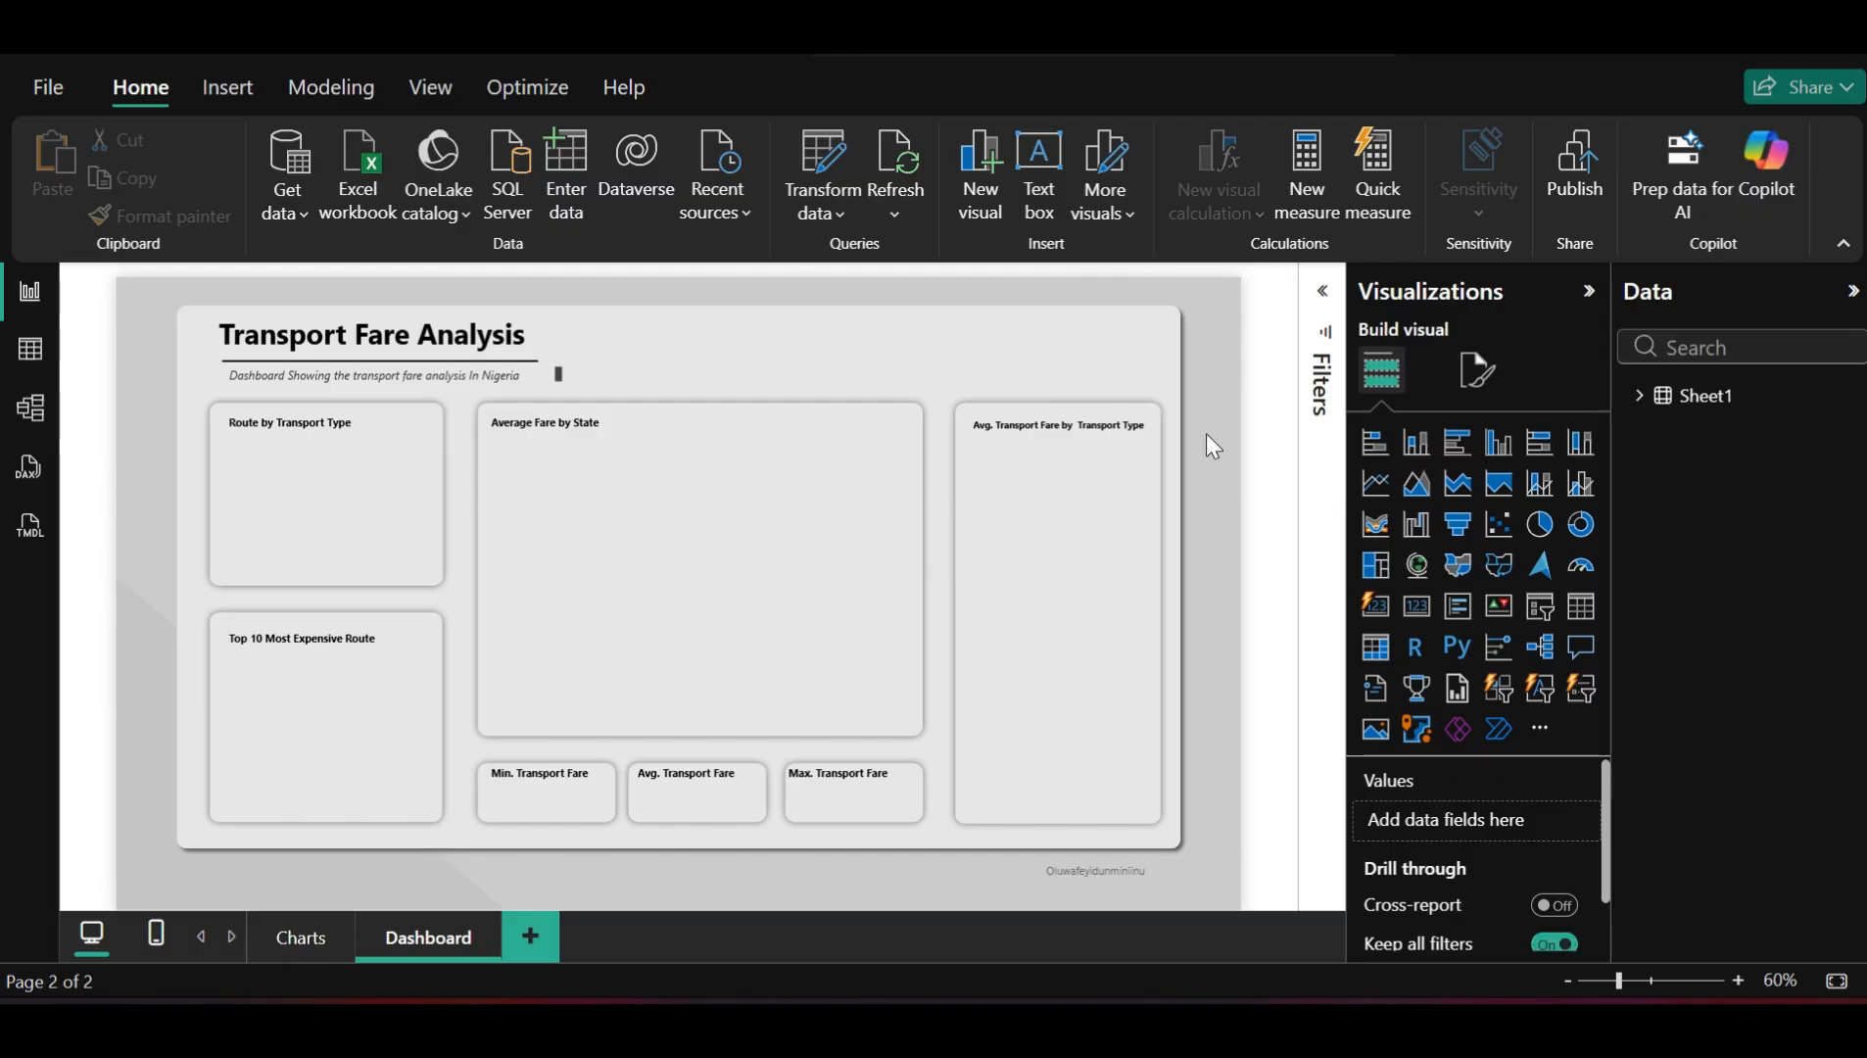
# Nudge the "Avg. Transport Fare by Transport Type" label up slightly and set its font size to 9
pyautogui.click(1061, 420)
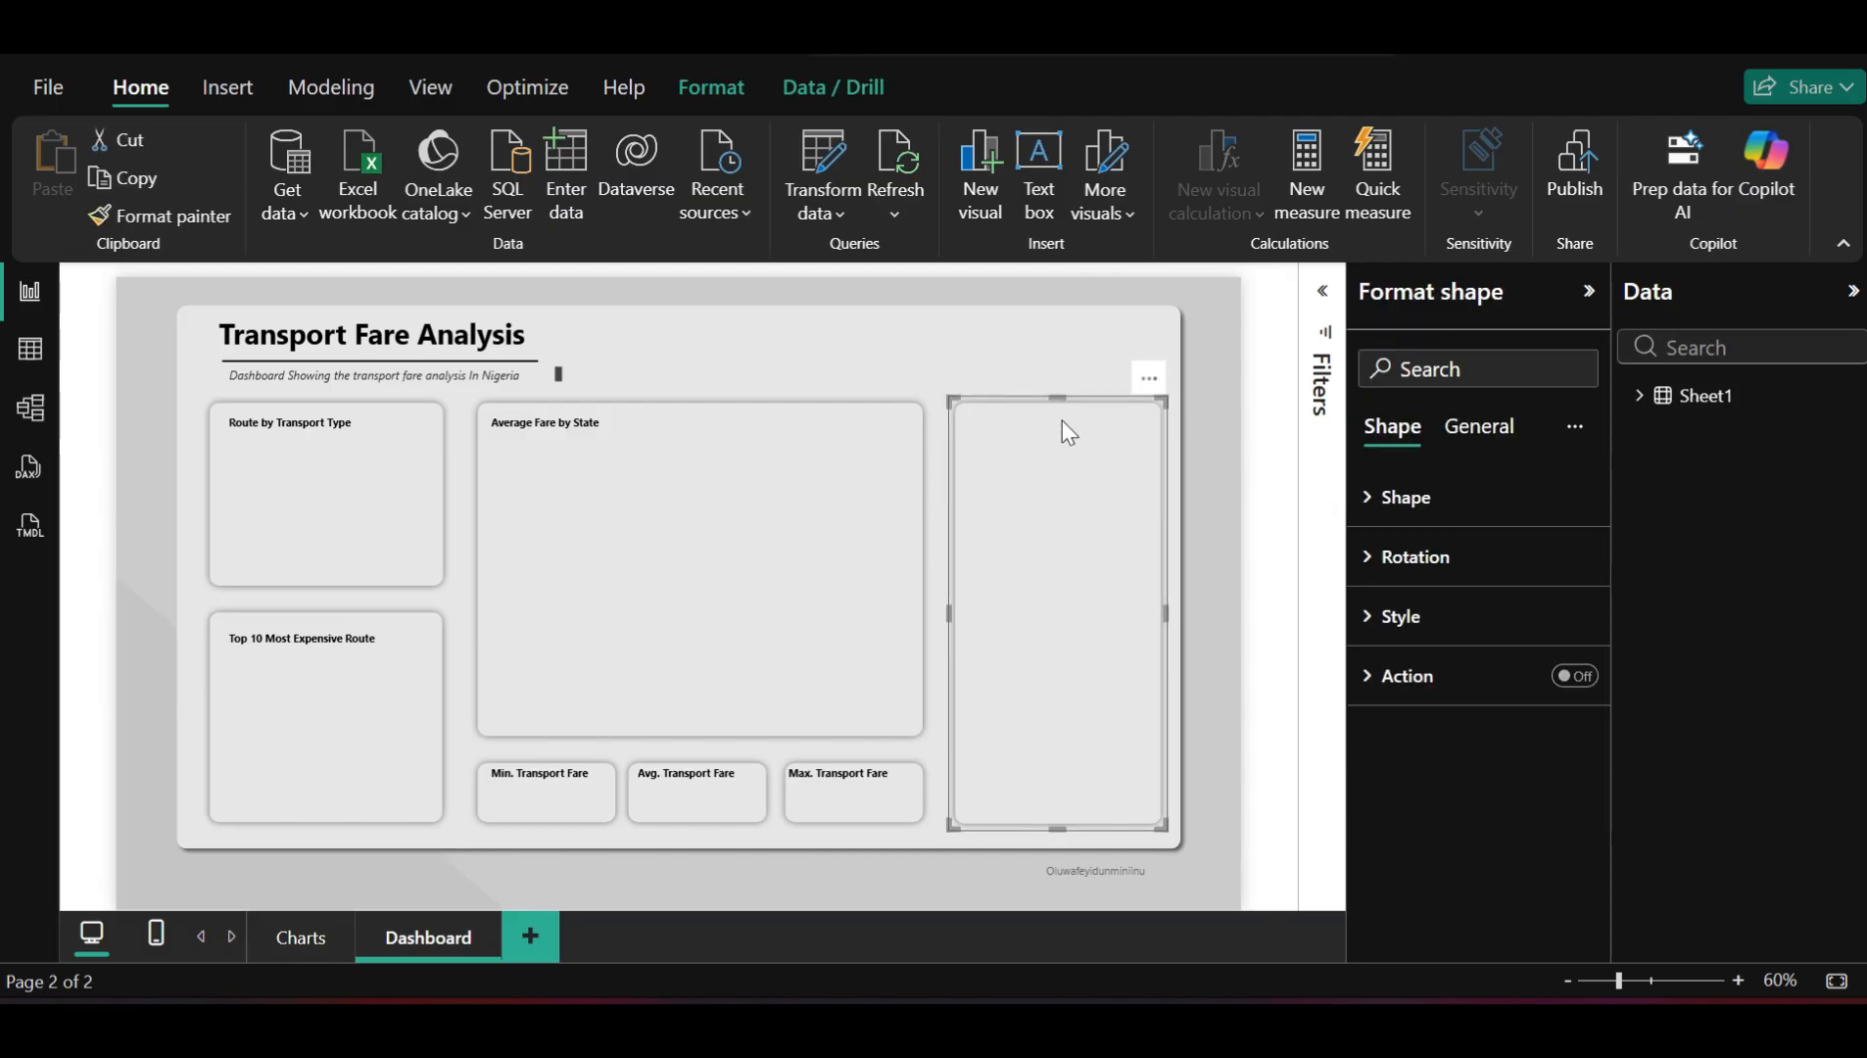
pyautogui.click(1261, 466)
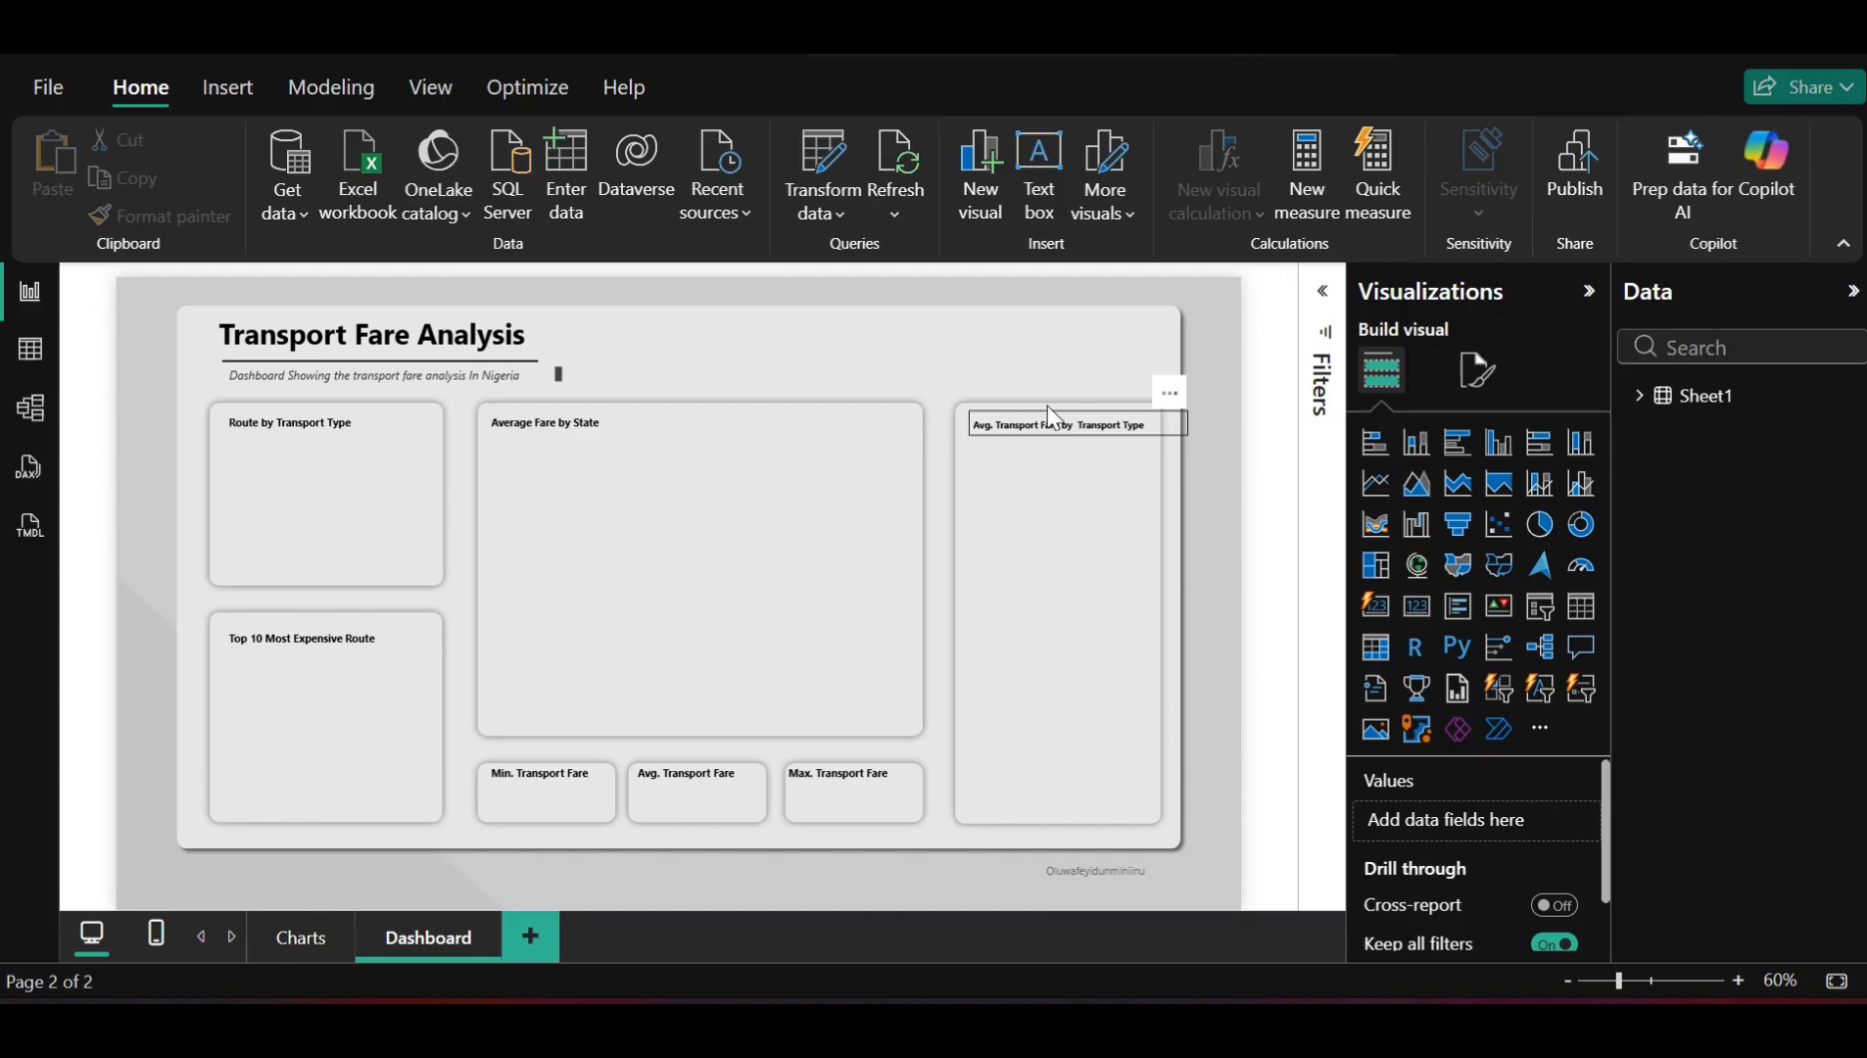
pyautogui.moveTo(1047, 405); pyautogui.dragTo(1055, 410)
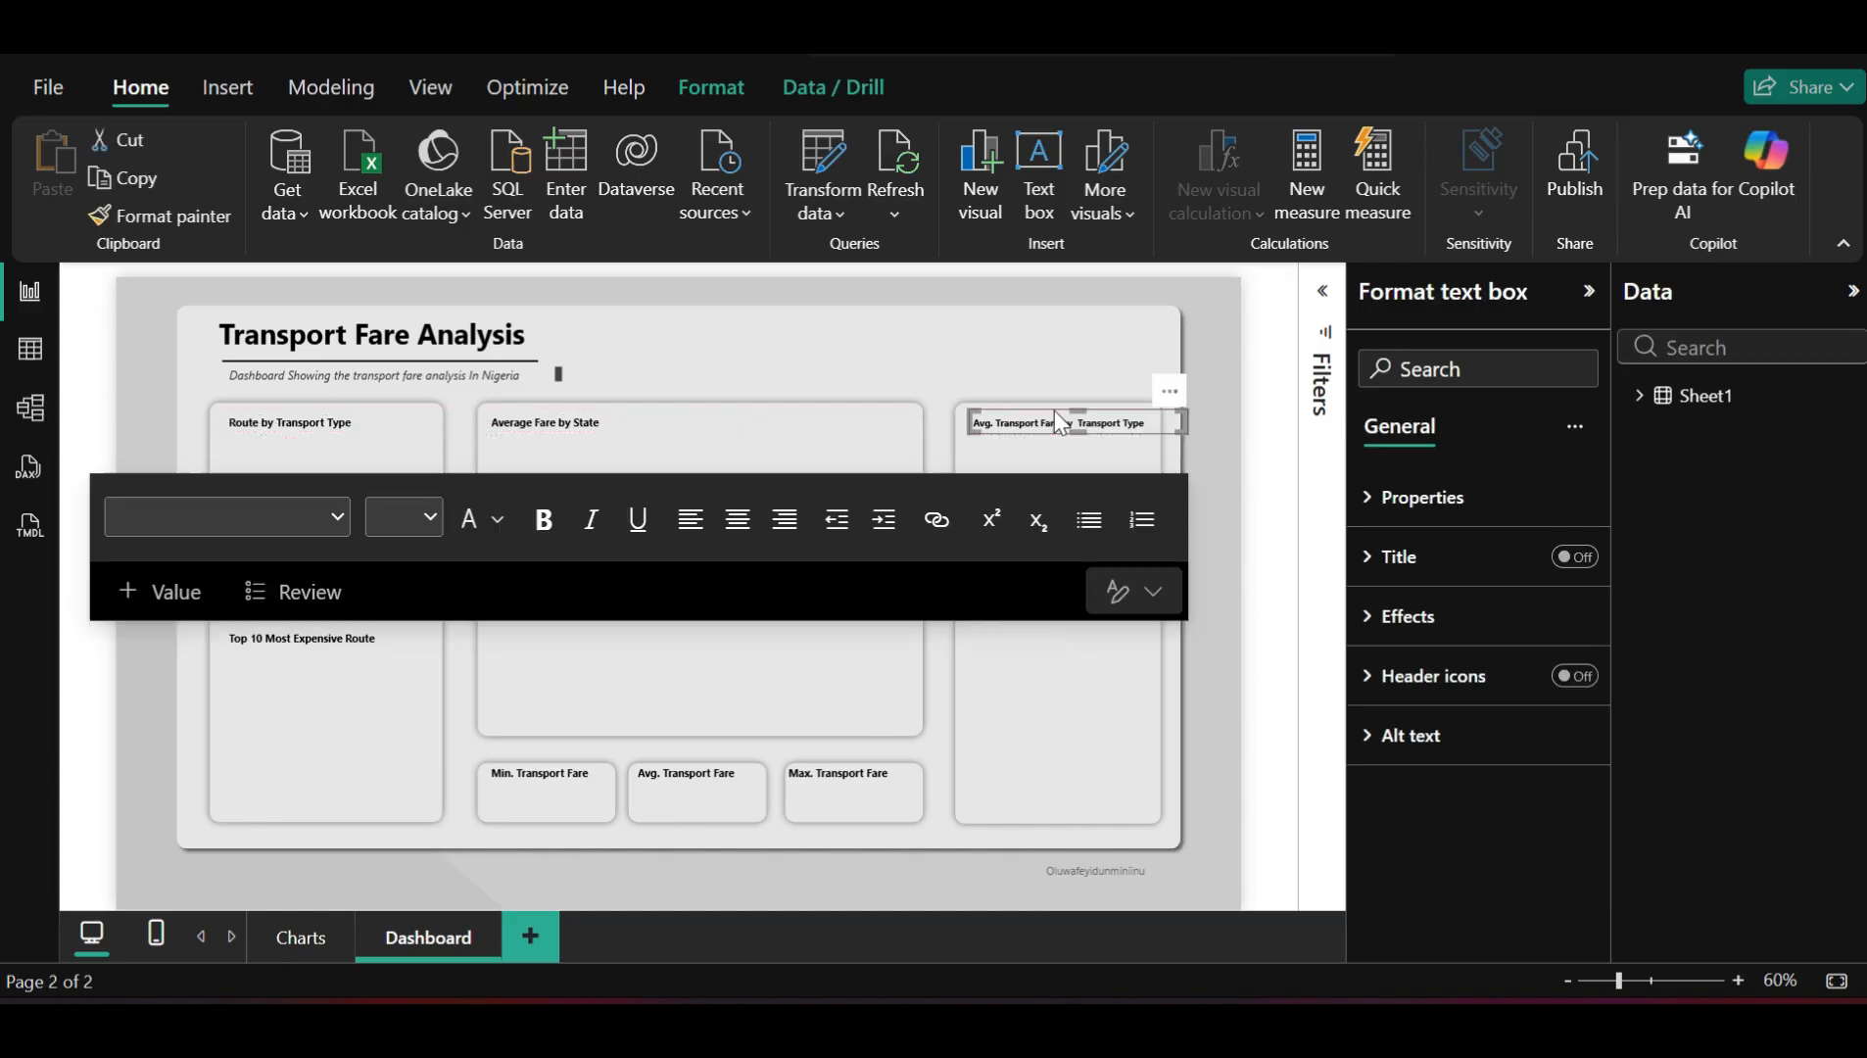
pyautogui.click(413, 516)
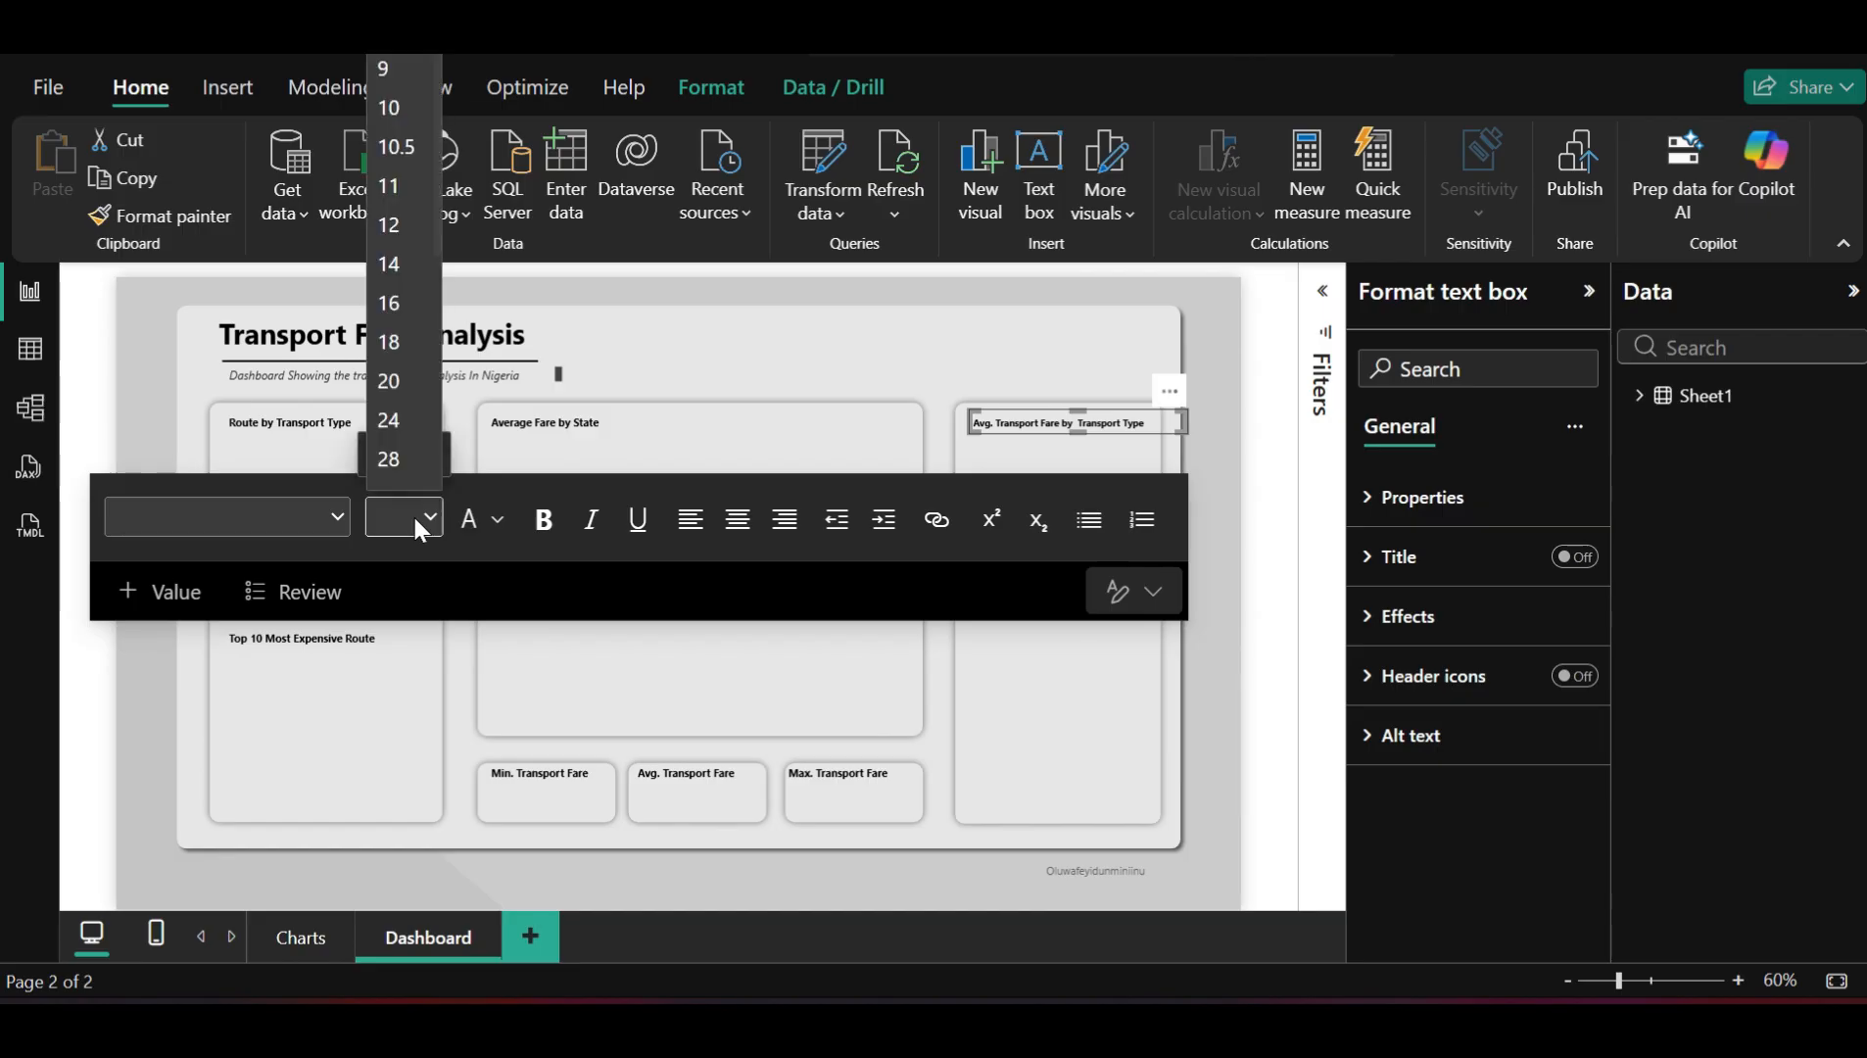
pyautogui.click(390, 74)
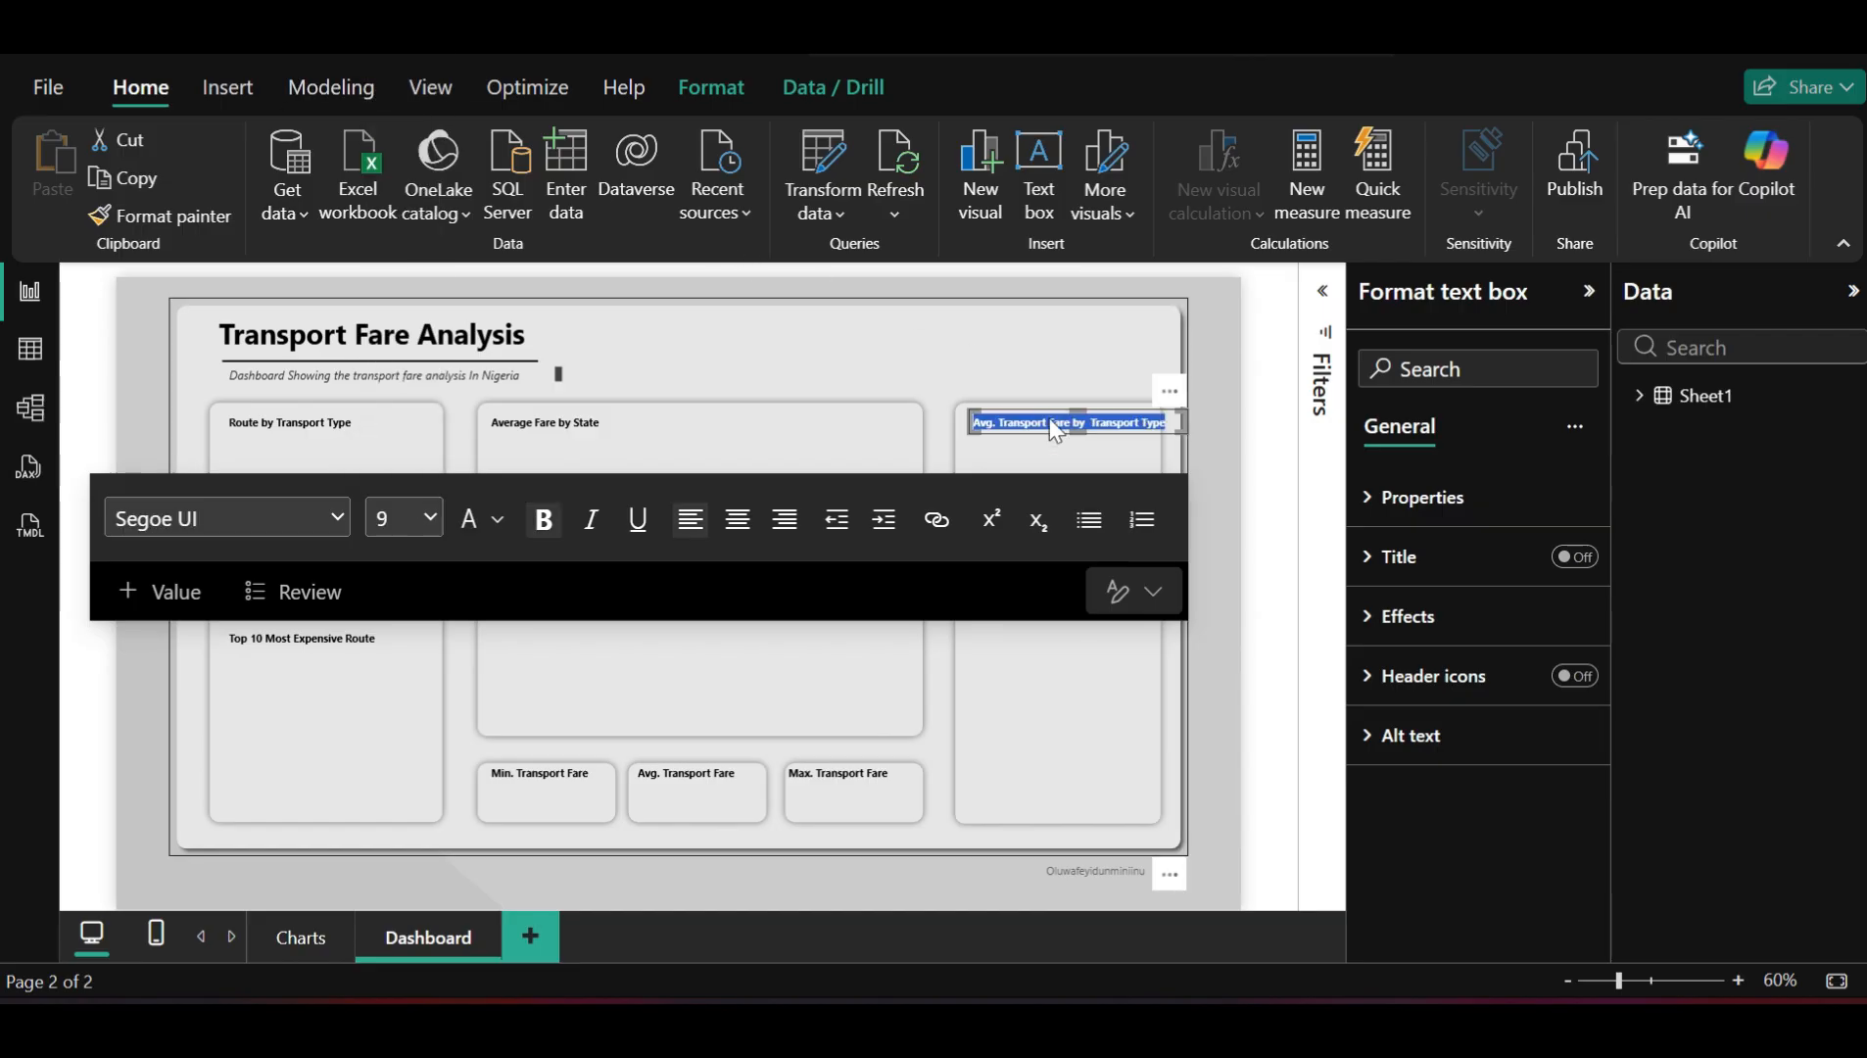
pyautogui.click(993, 412)
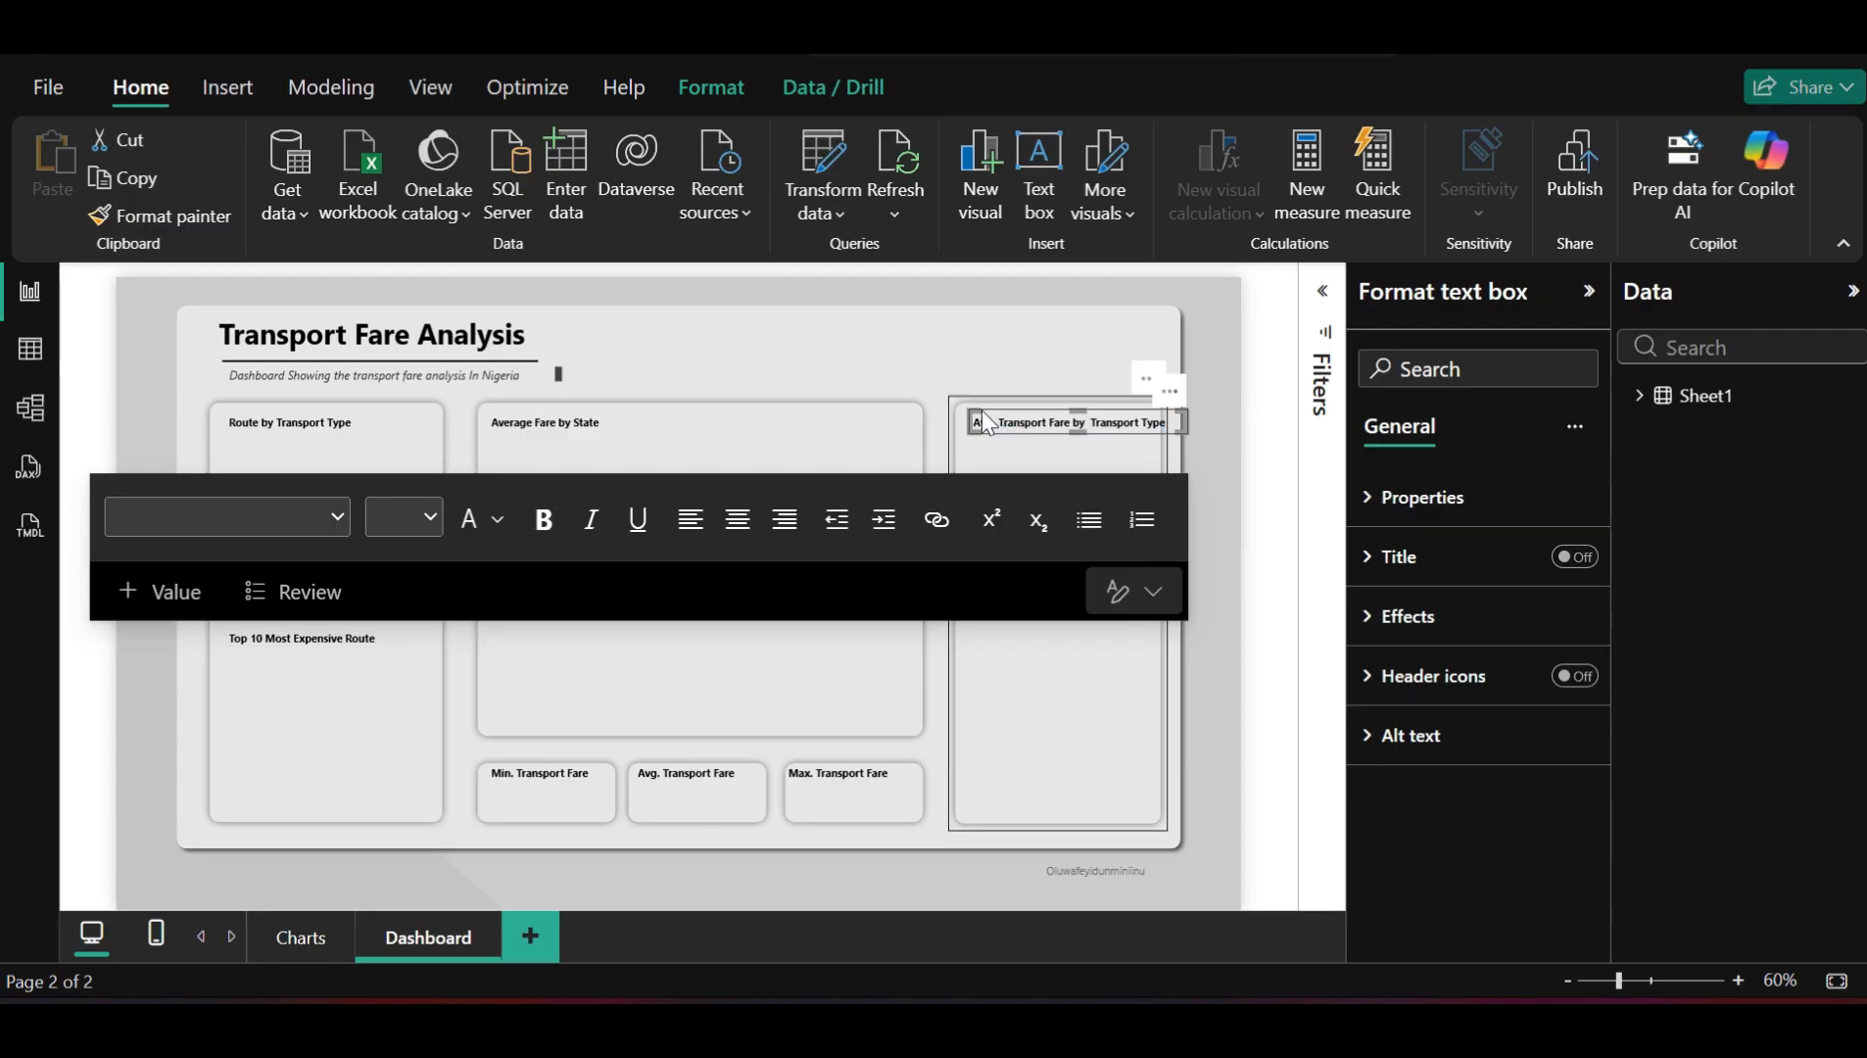
pyautogui.click(977, 412)
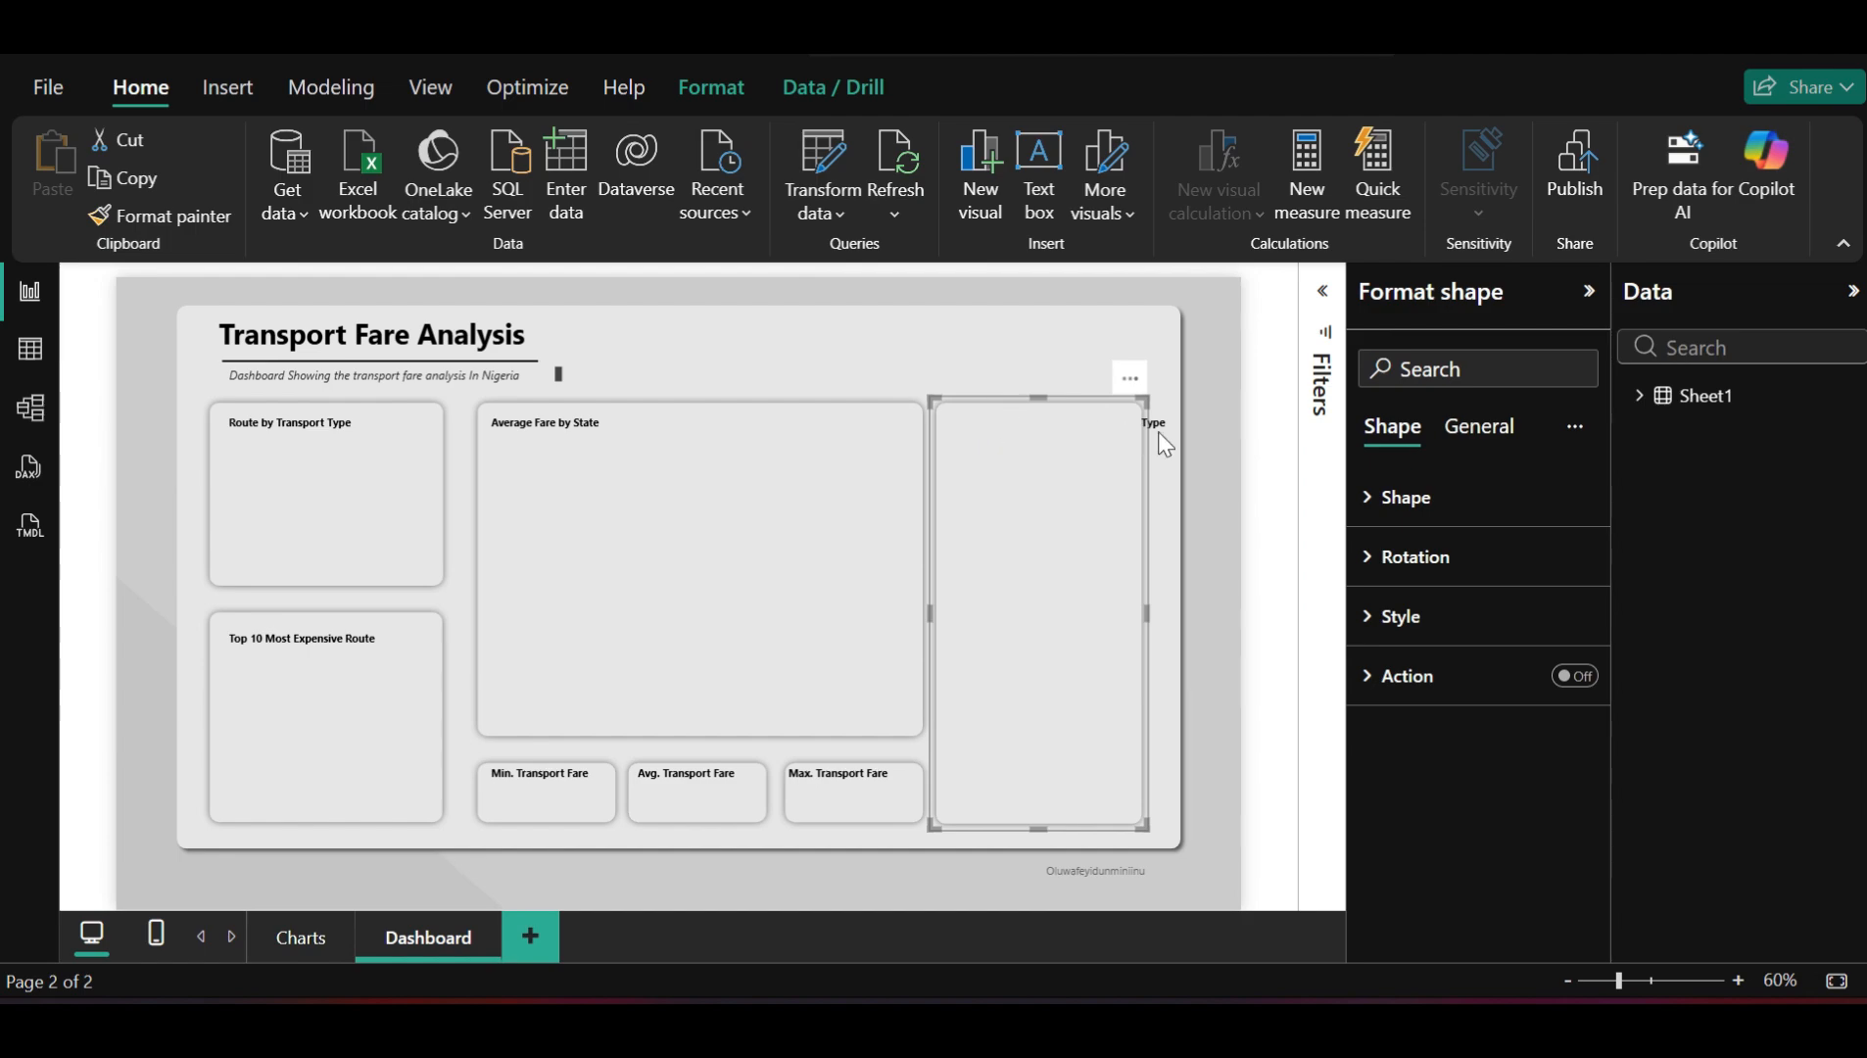
pyautogui.hotkey('ctrl', 'z')
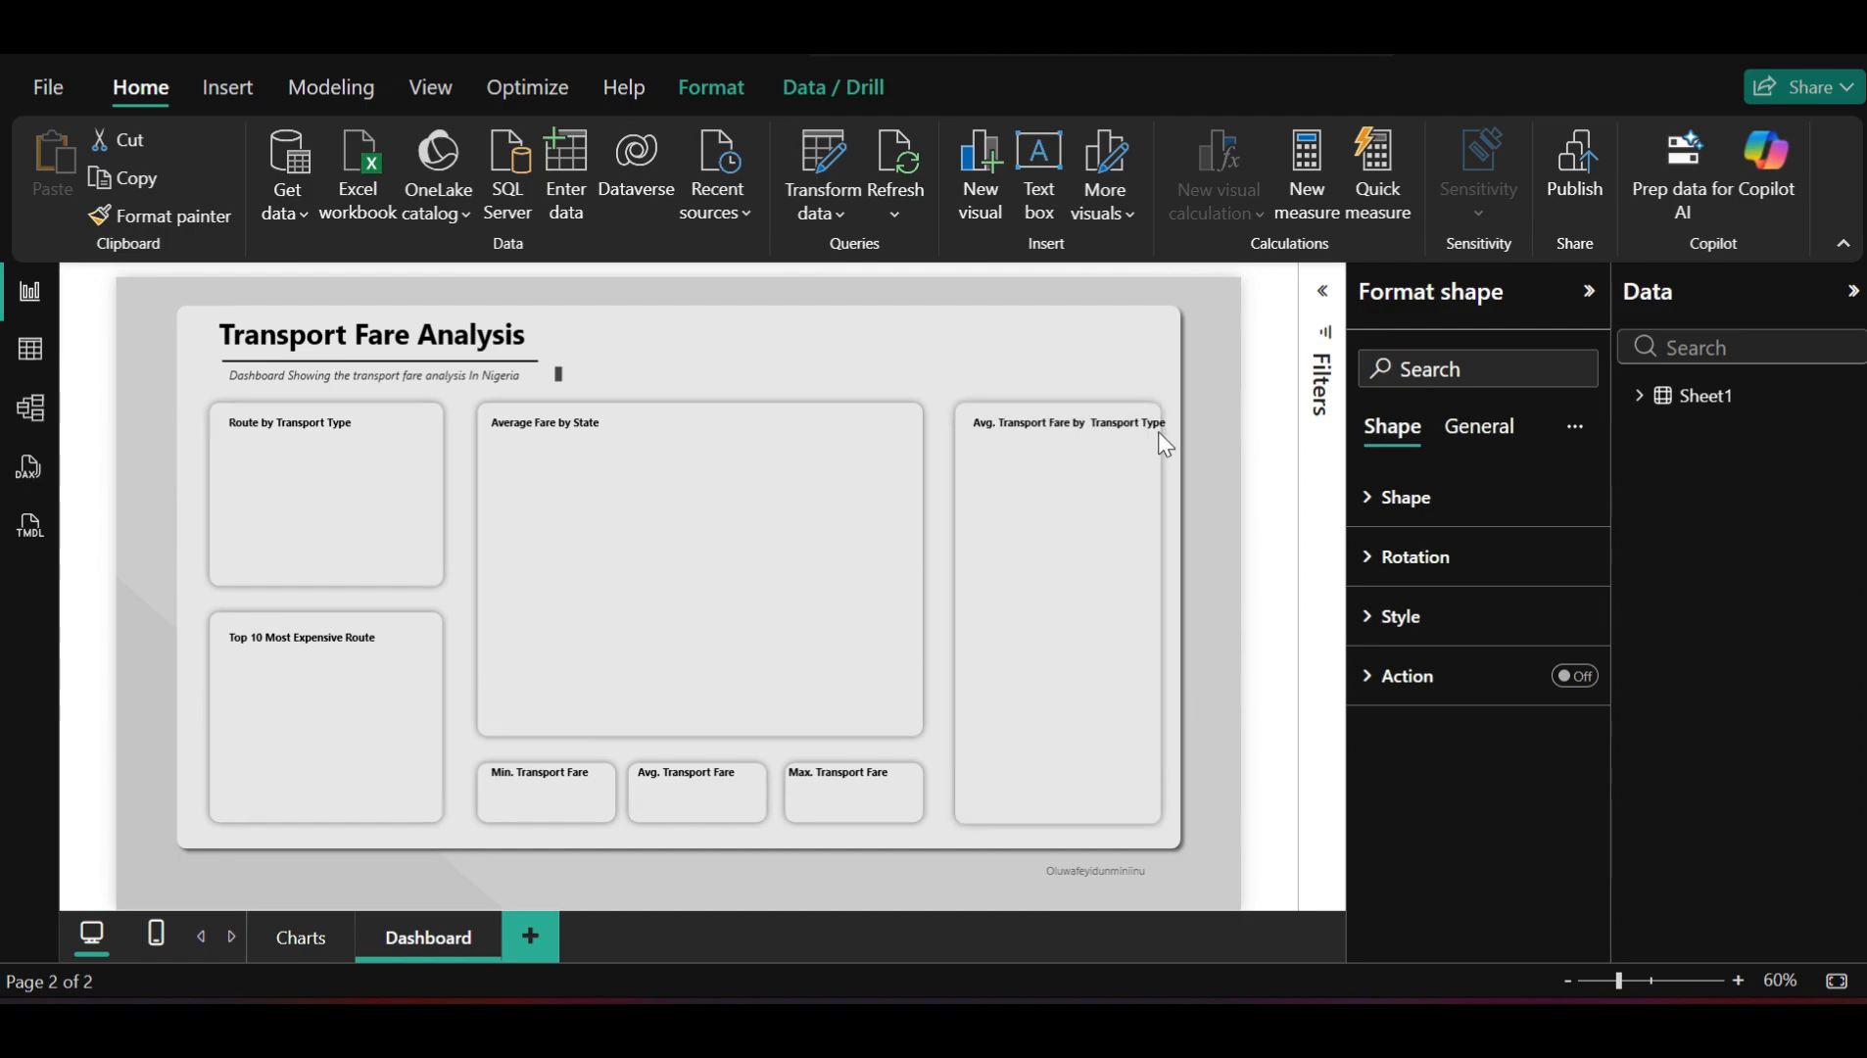
# Set the whole "Avg. Transport Fare by Transport Type" label to font size 9 and shift it slightly left within its card
pyautogui.click(1279, 441)
pyautogui.click(1094, 423)
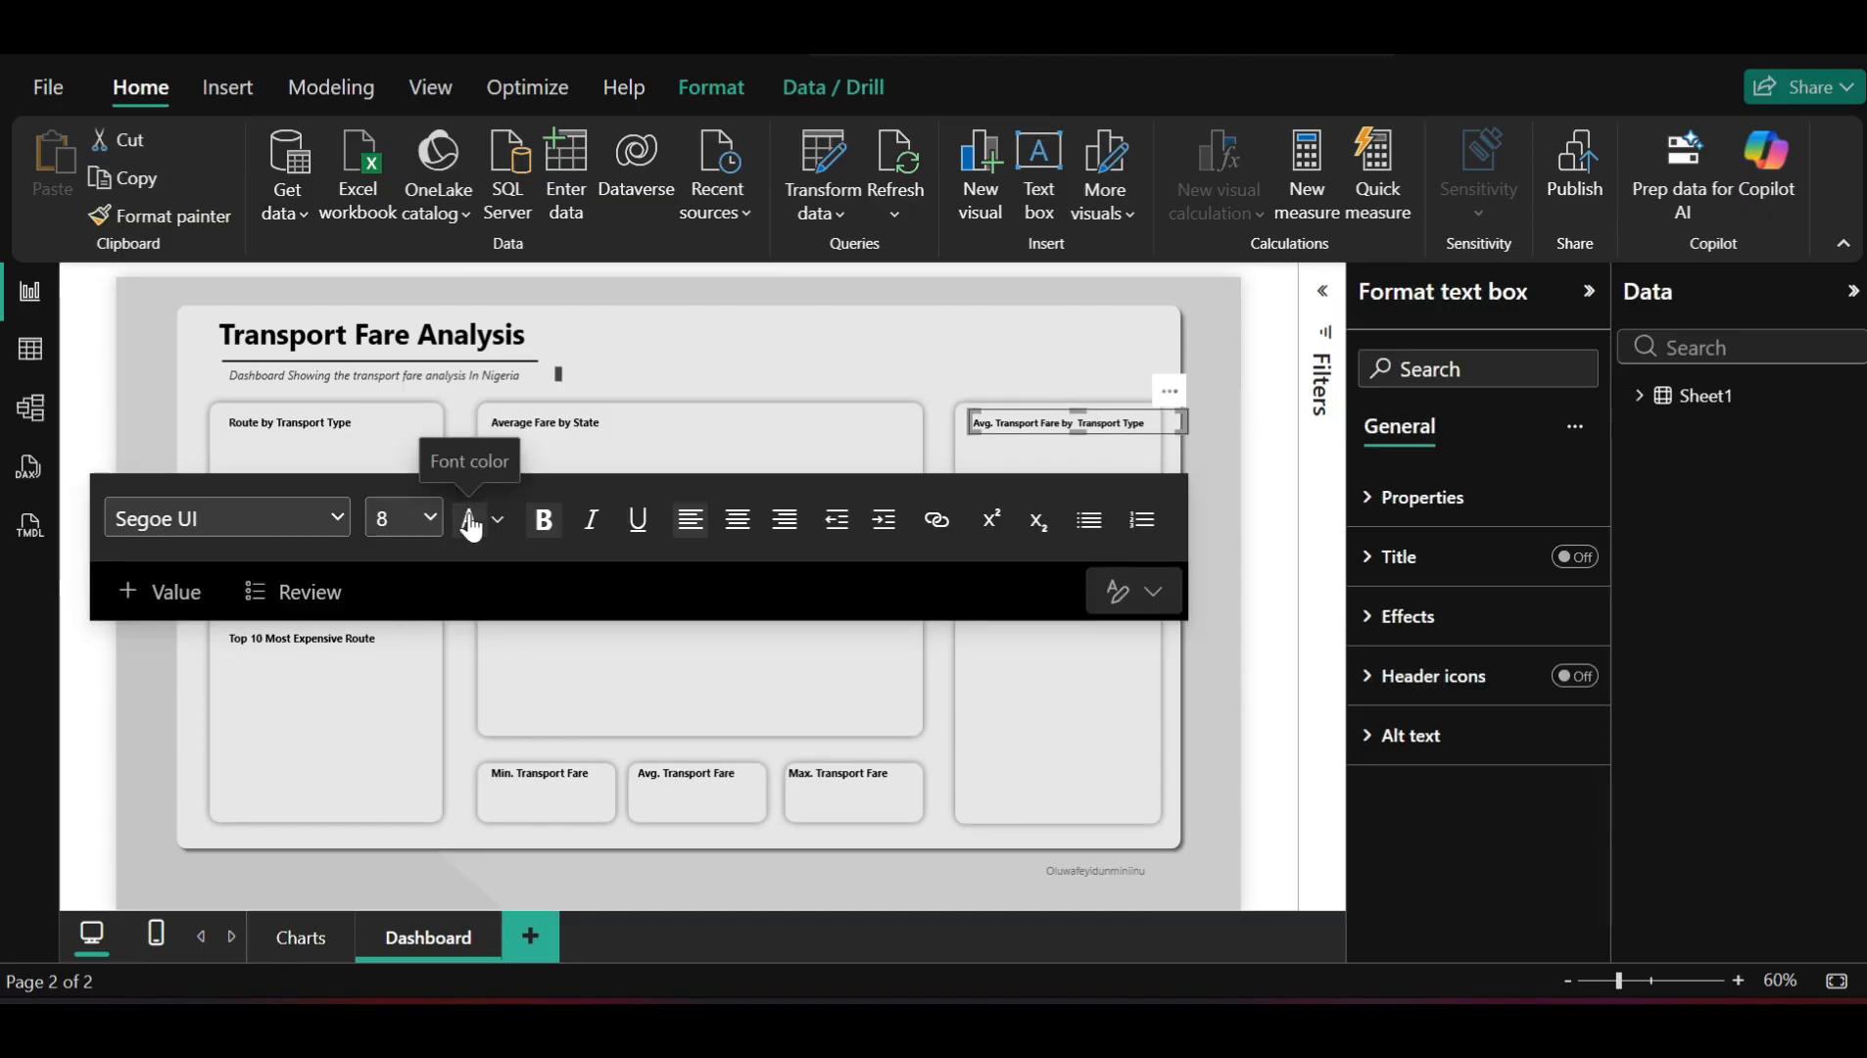
pyautogui.hotkey('ctrl', 'a')
pyautogui.click(427, 516)
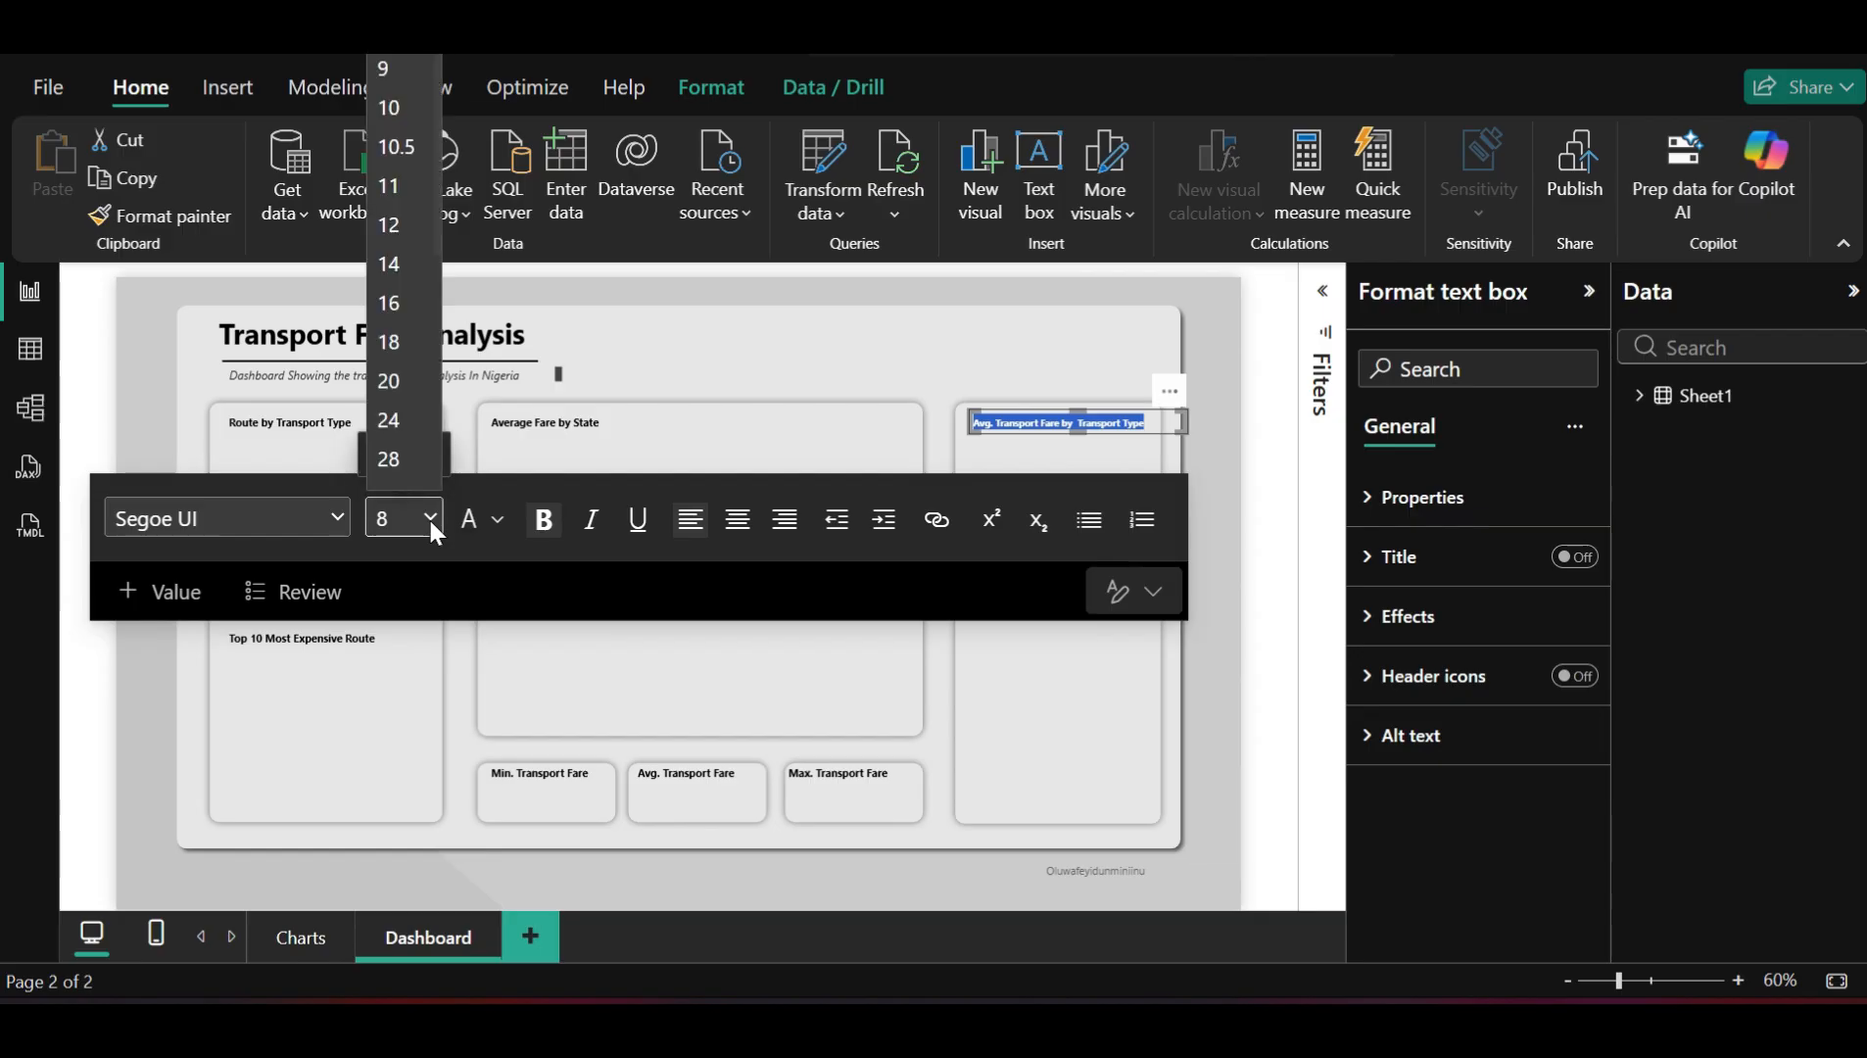
pyautogui.click(413, 56)
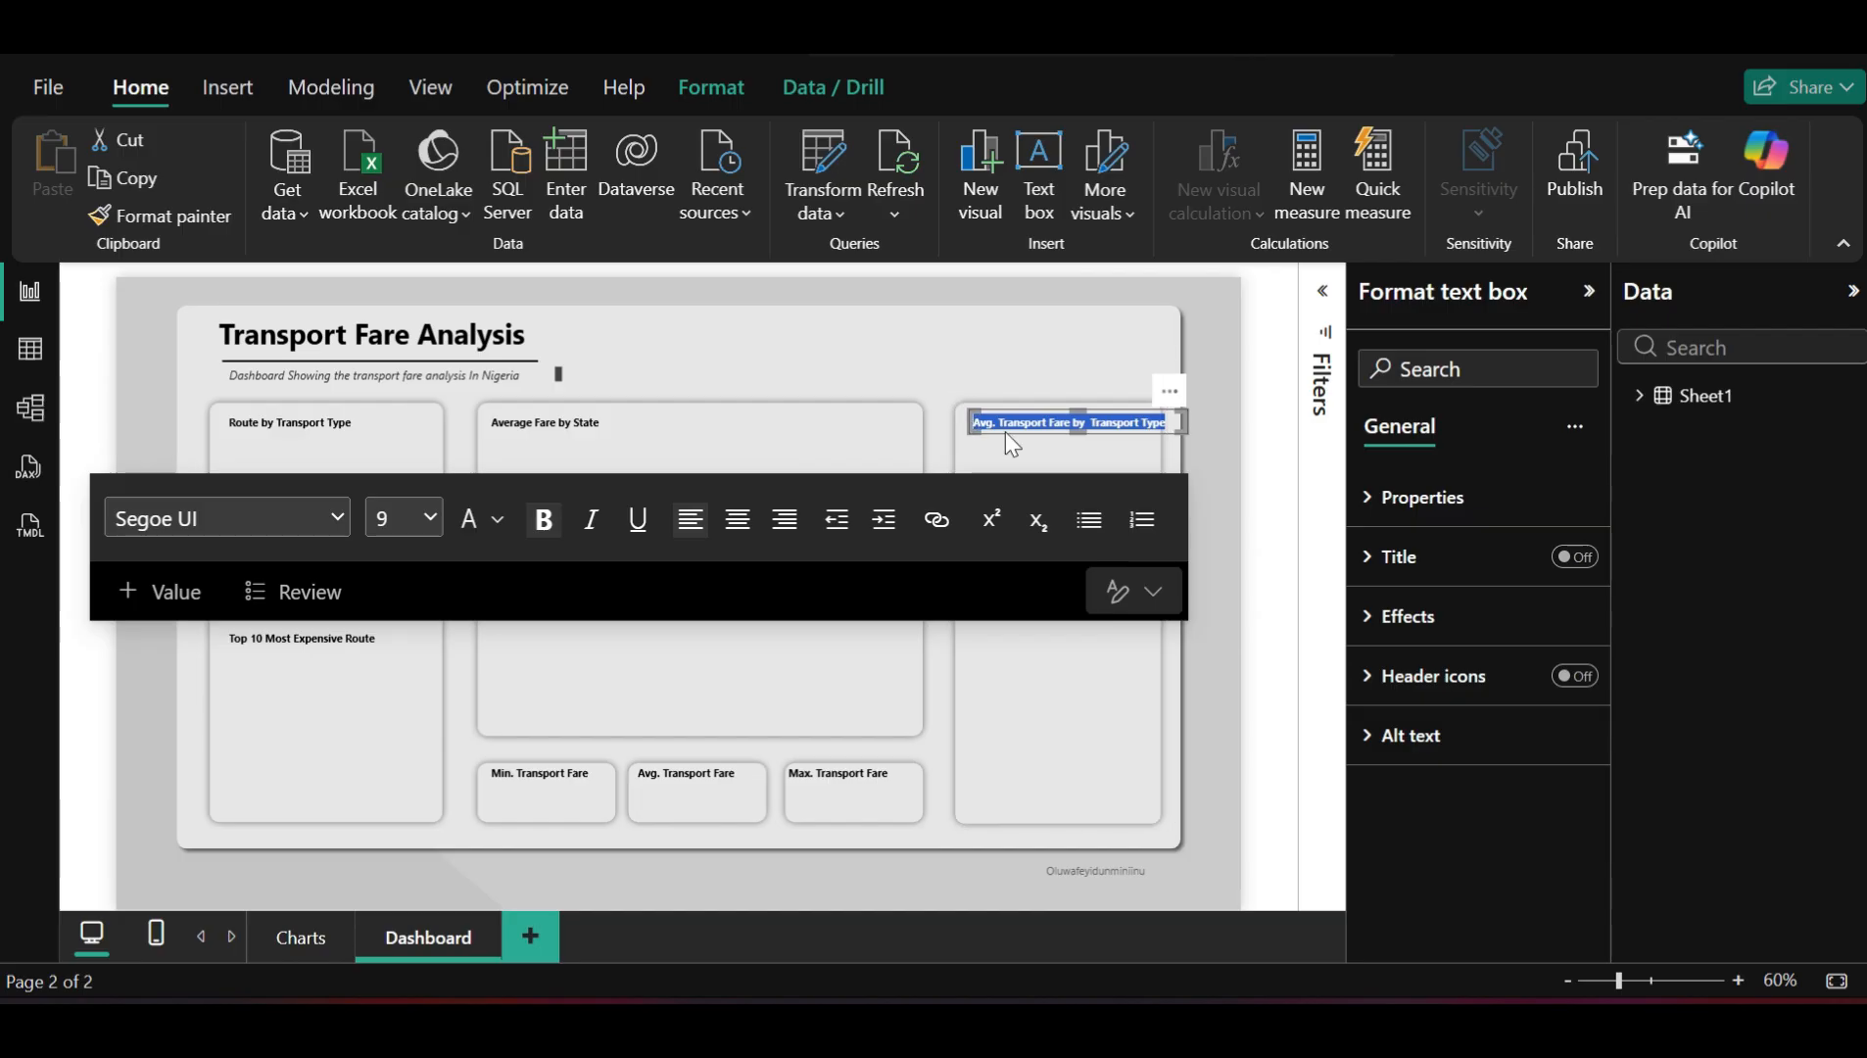
pyautogui.moveTo(1000, 432); pyautogui.dragTo(993, 424)
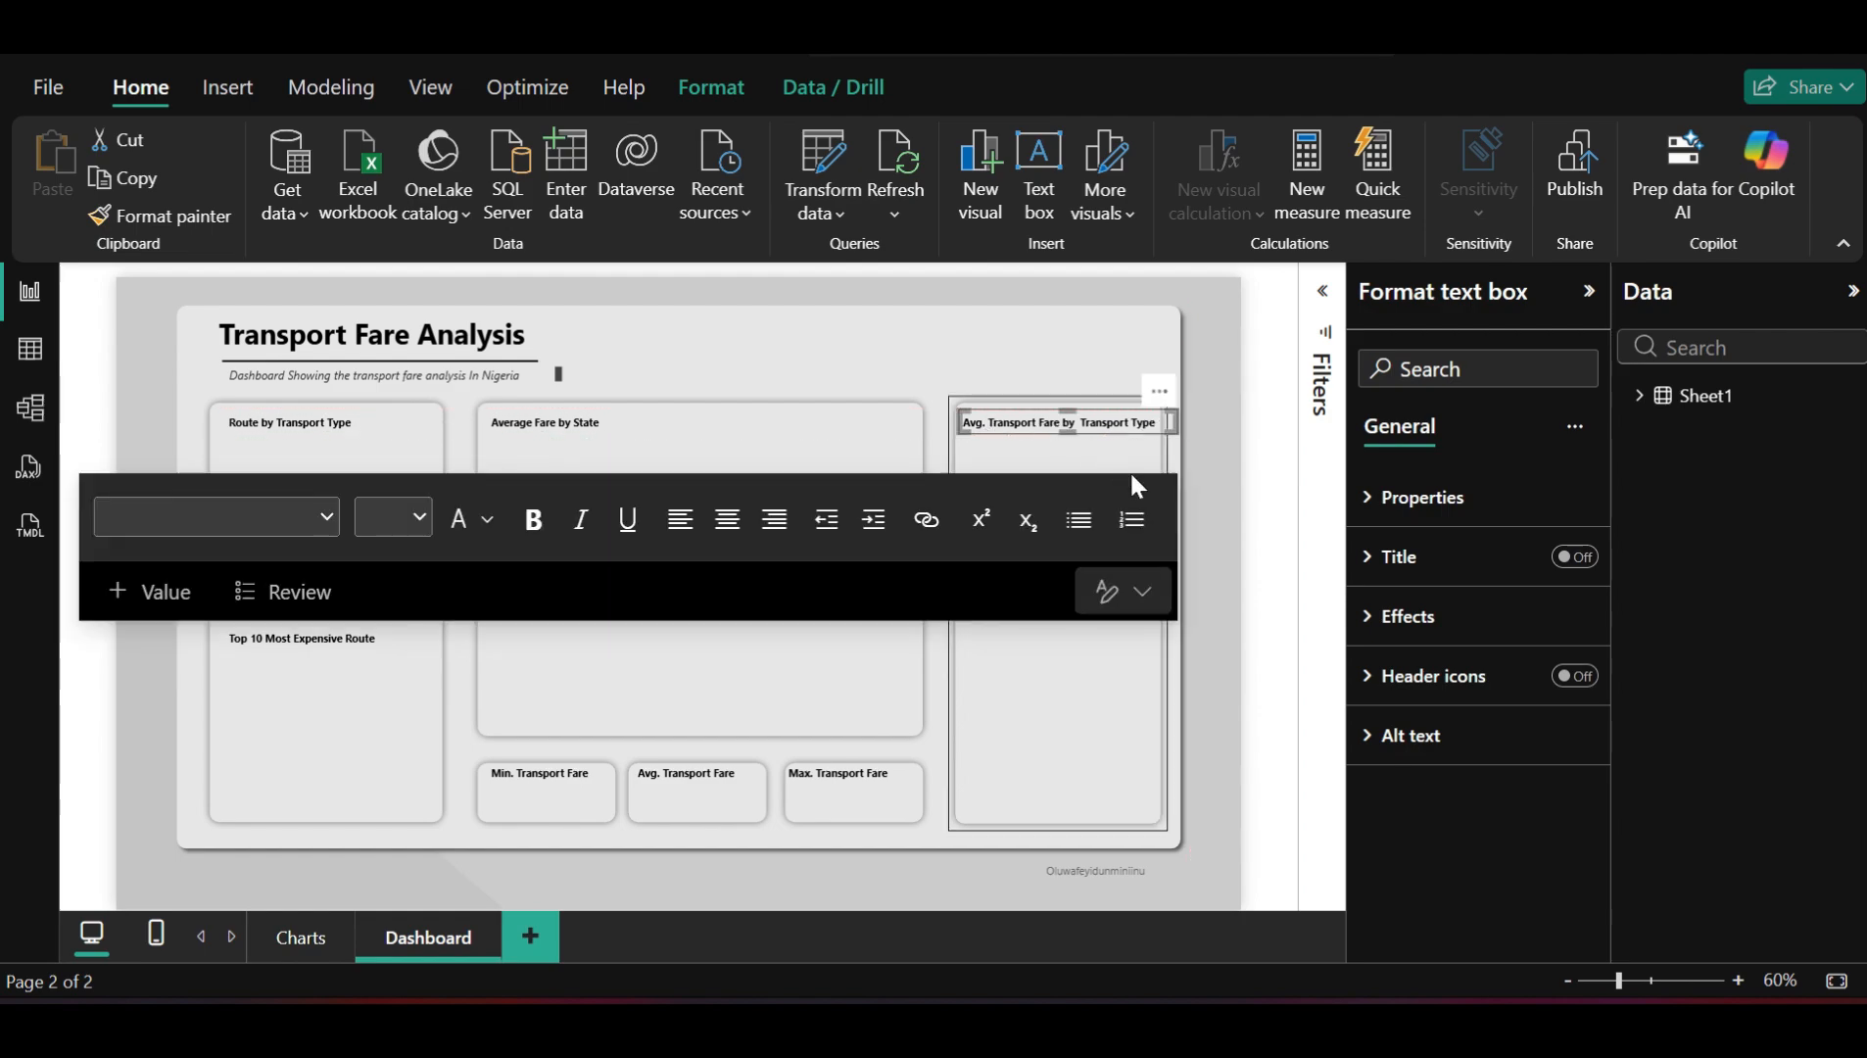
# Widen the tall right-hand card slightly by extending its left edge, and keep its label in front of the card
pyautogui.click(1033, 444)
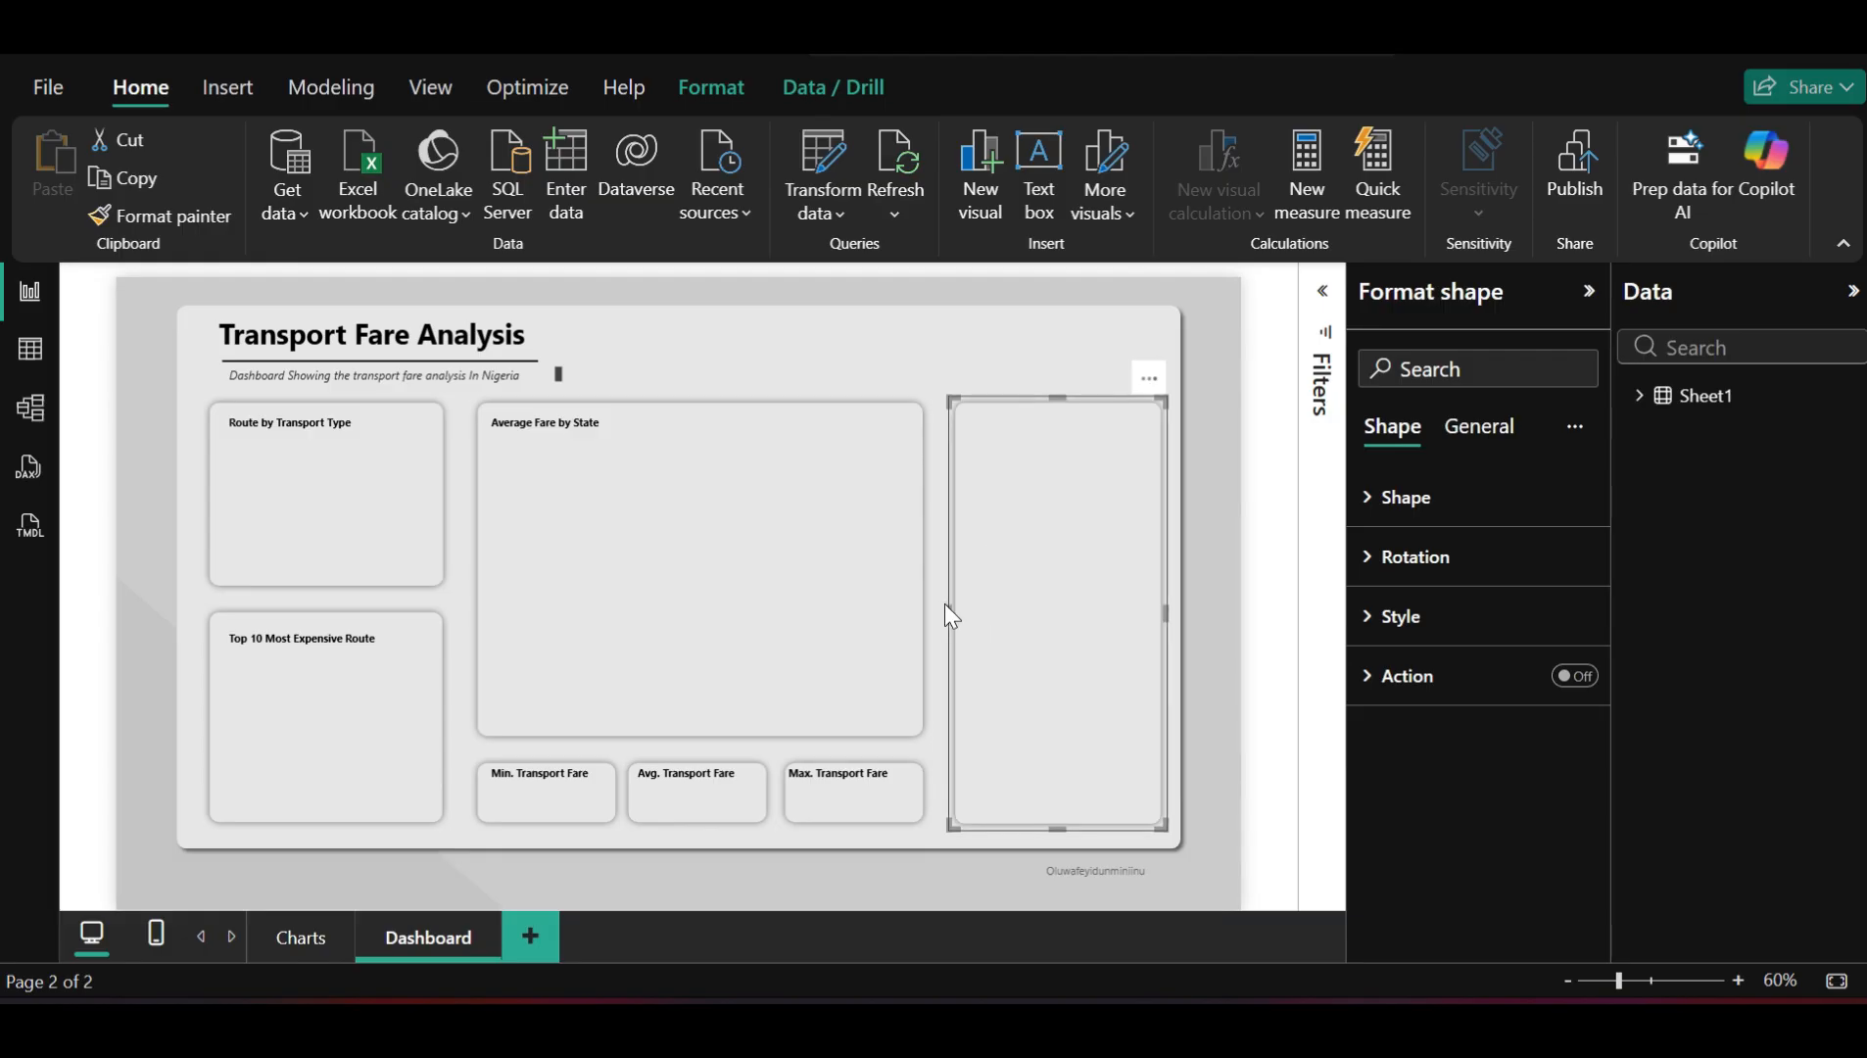
pyautogui.moveTo(943, 611); pyautogui.dragTo(945, 616)
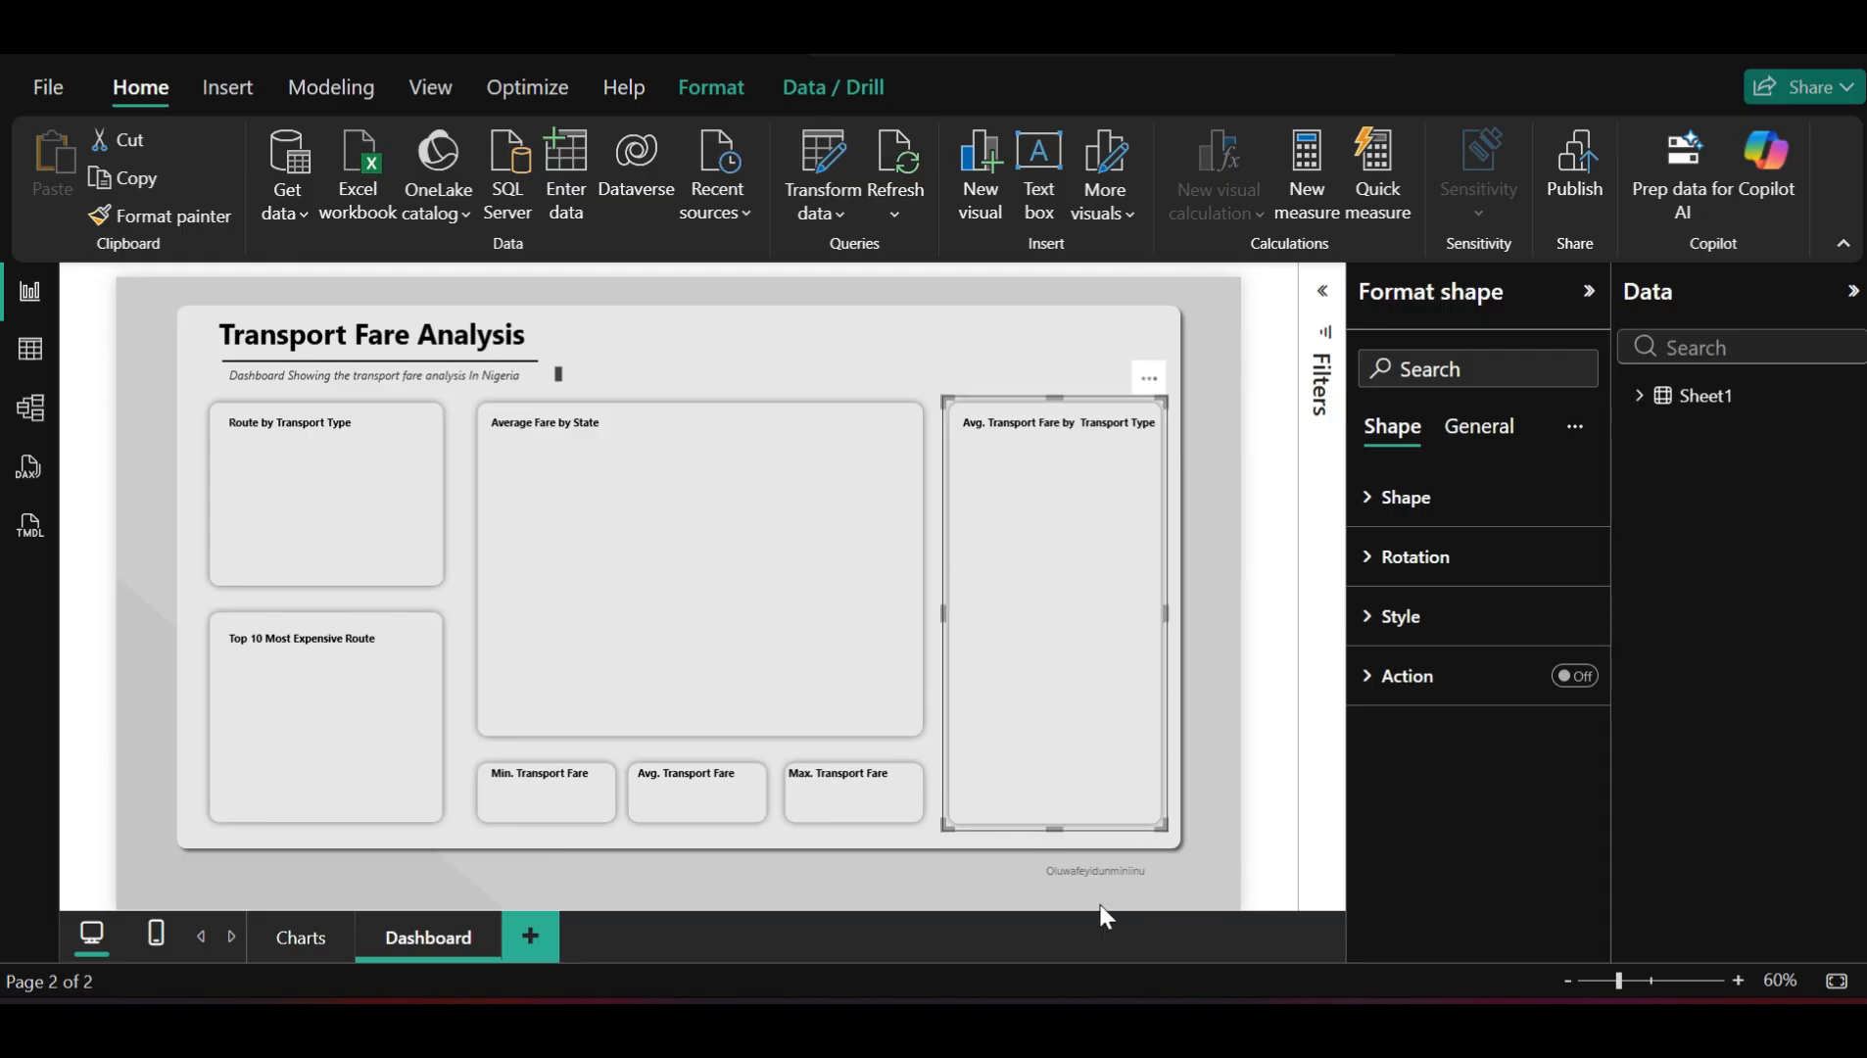
pyautogui.click(1260, 747)
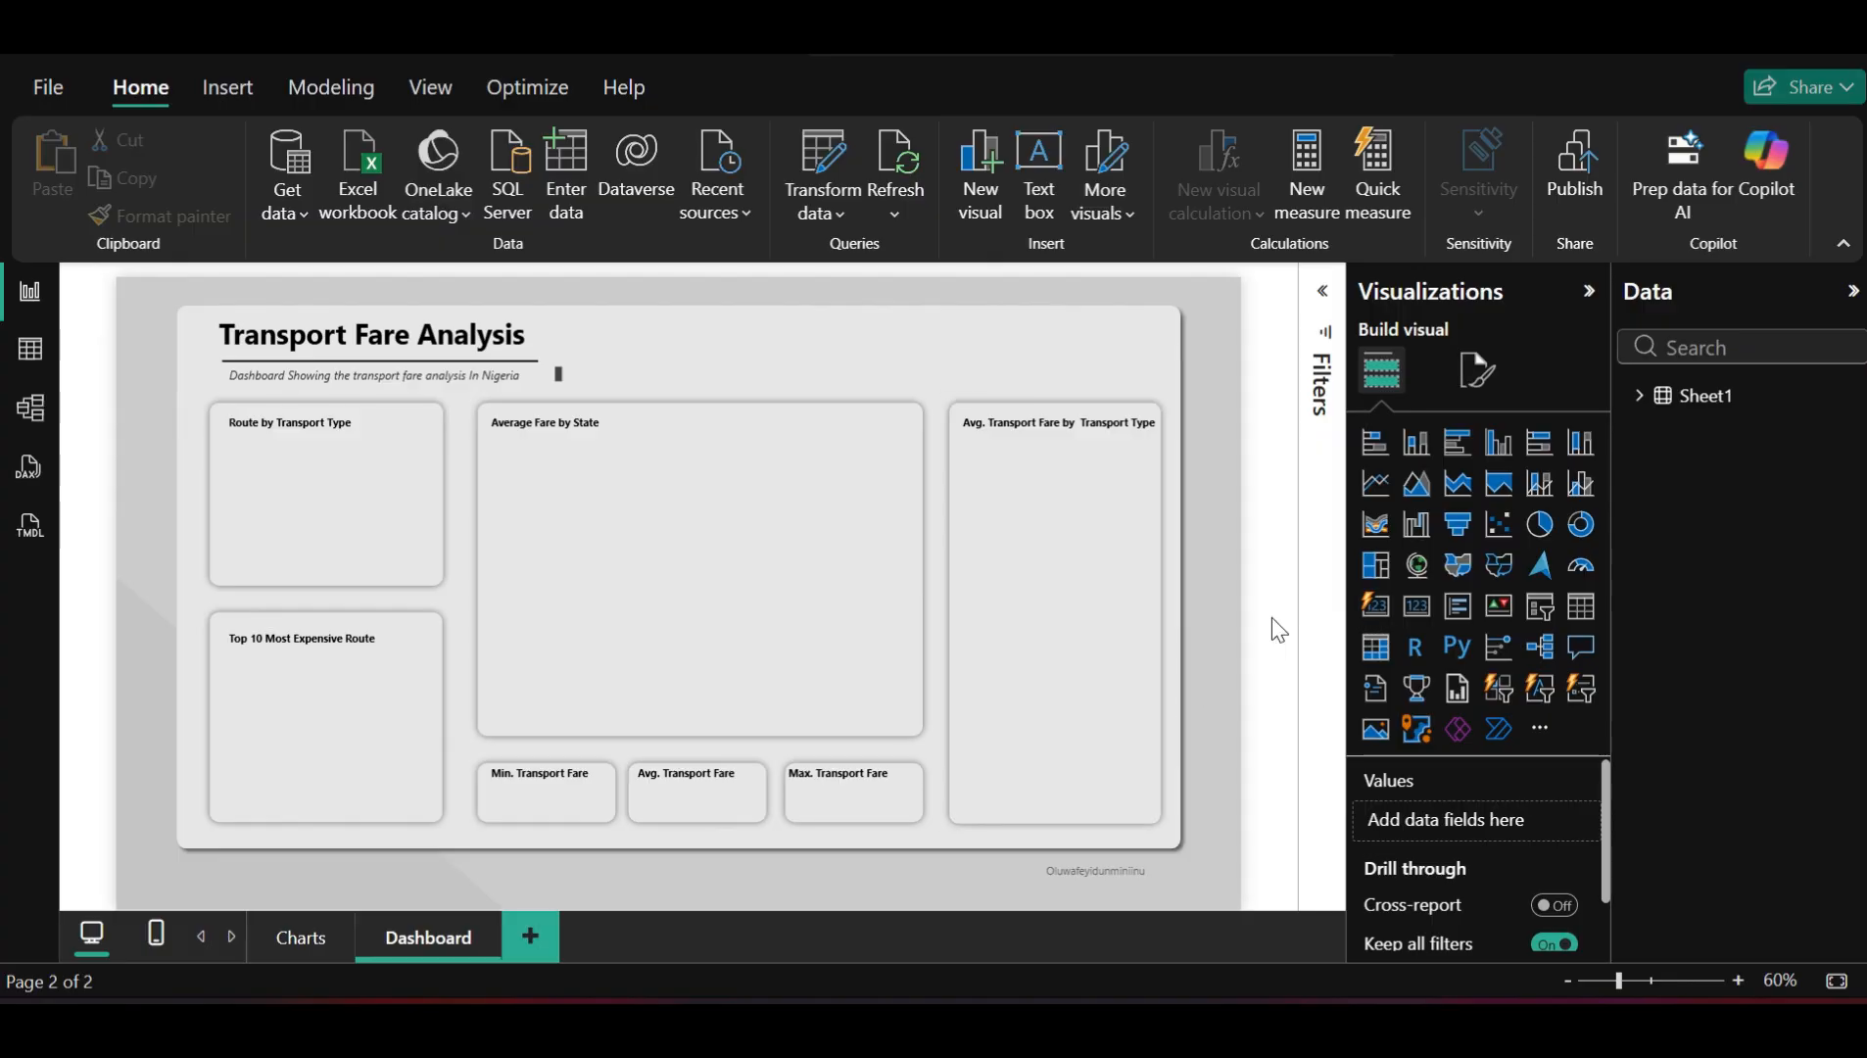
# Collapse the Visualizations and Data panes and the ribbon to give the Dashboard canvas more room
pyautogui.click(1587, 291)
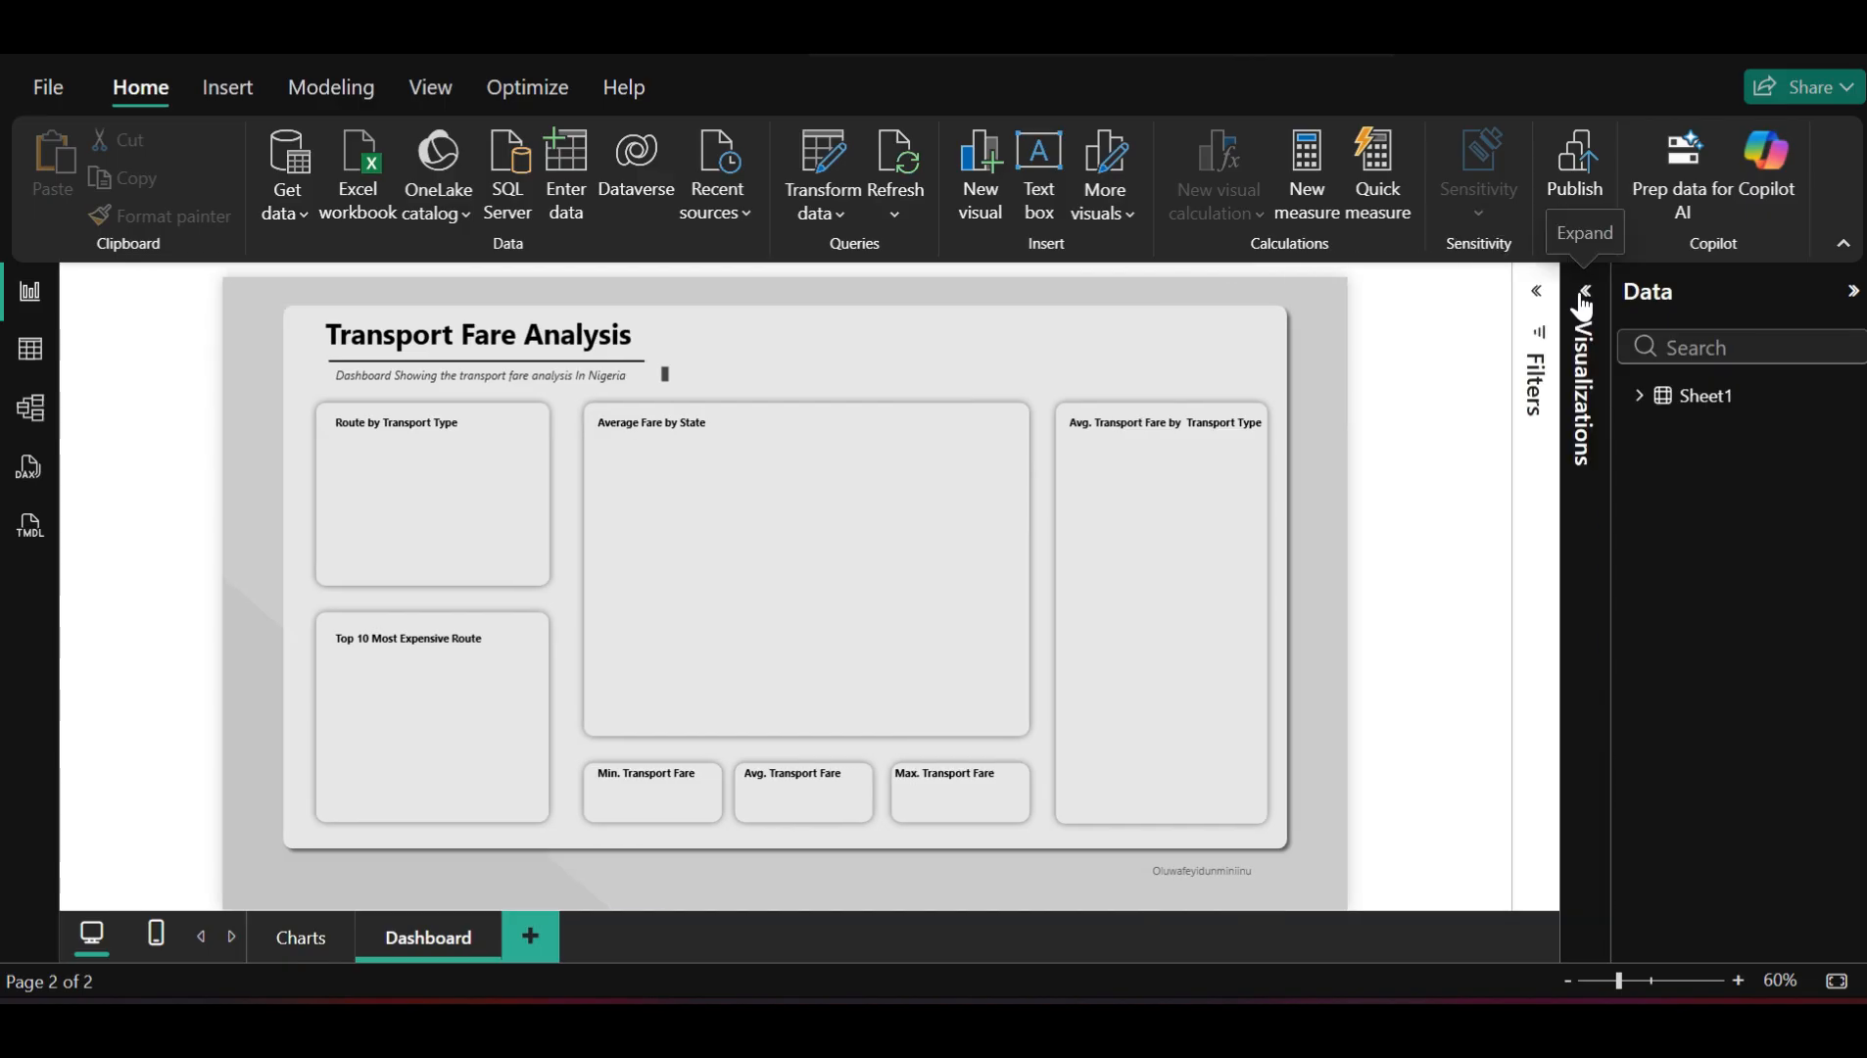
pyautogui.click(1852, 291)
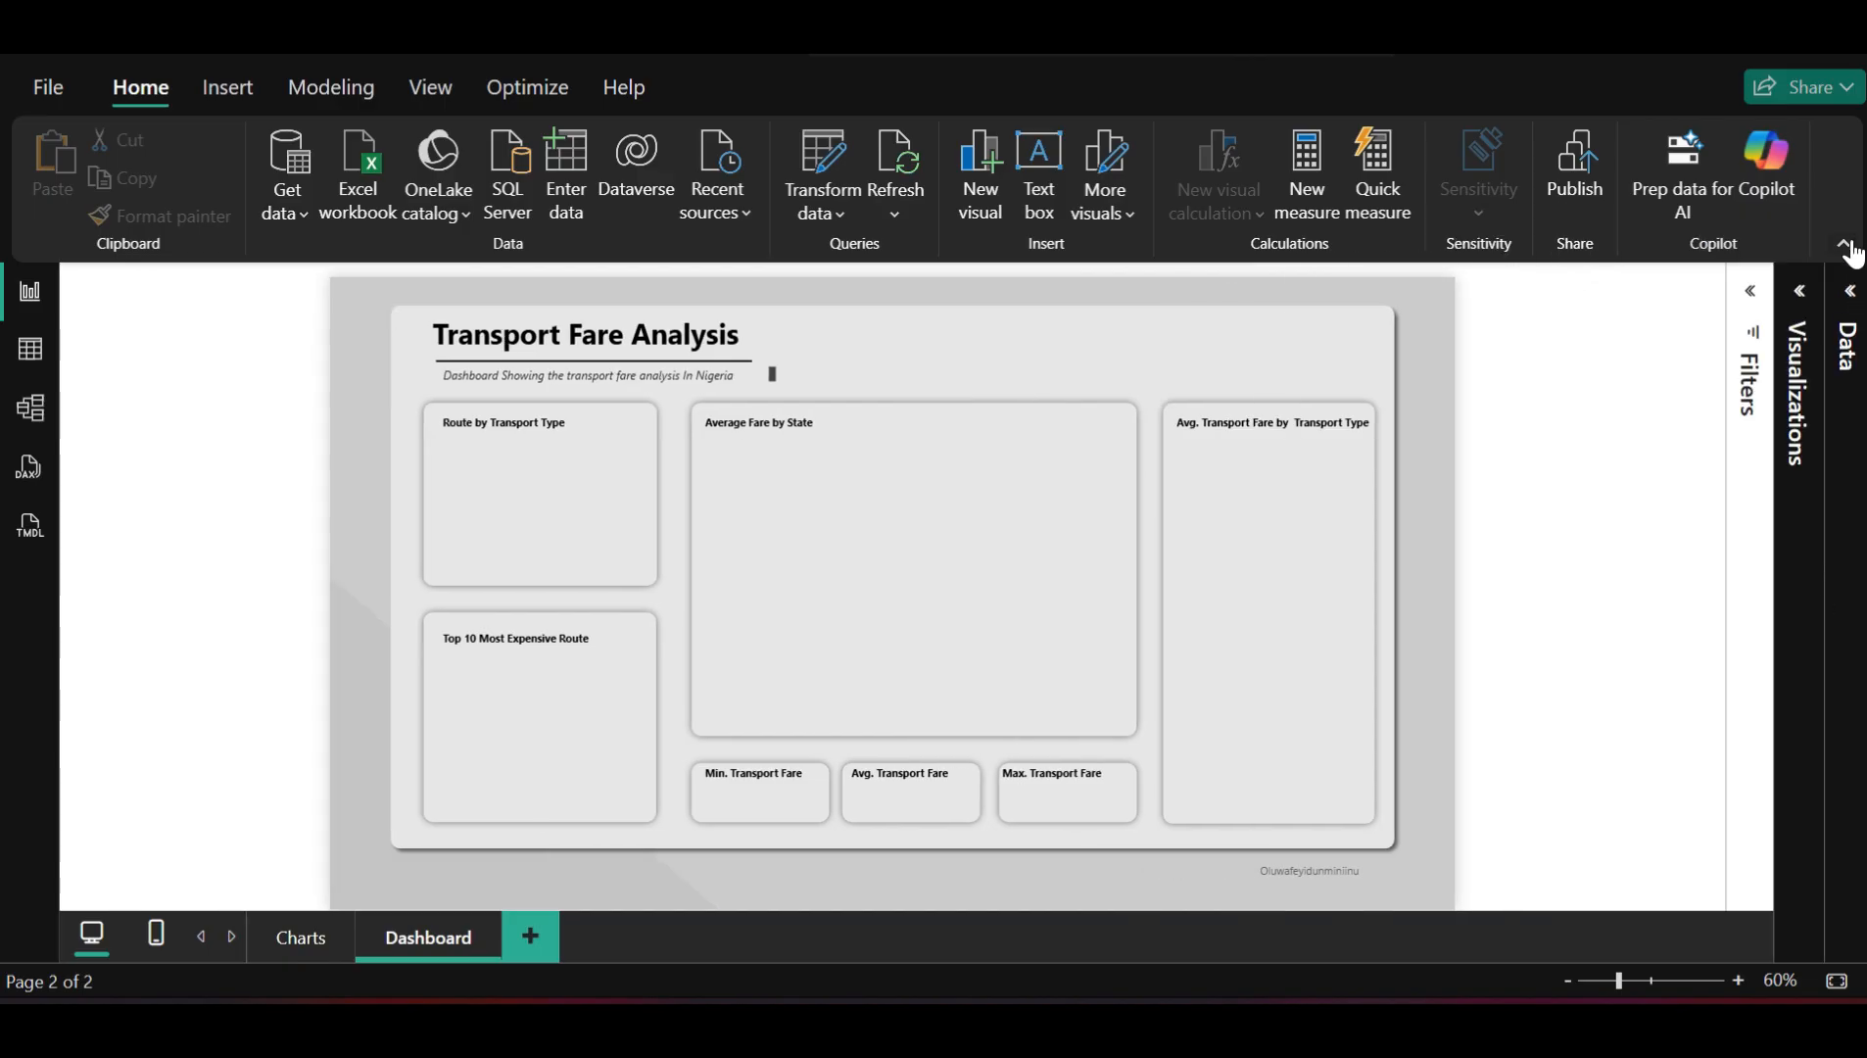
pyautogui.click(1850, 245)
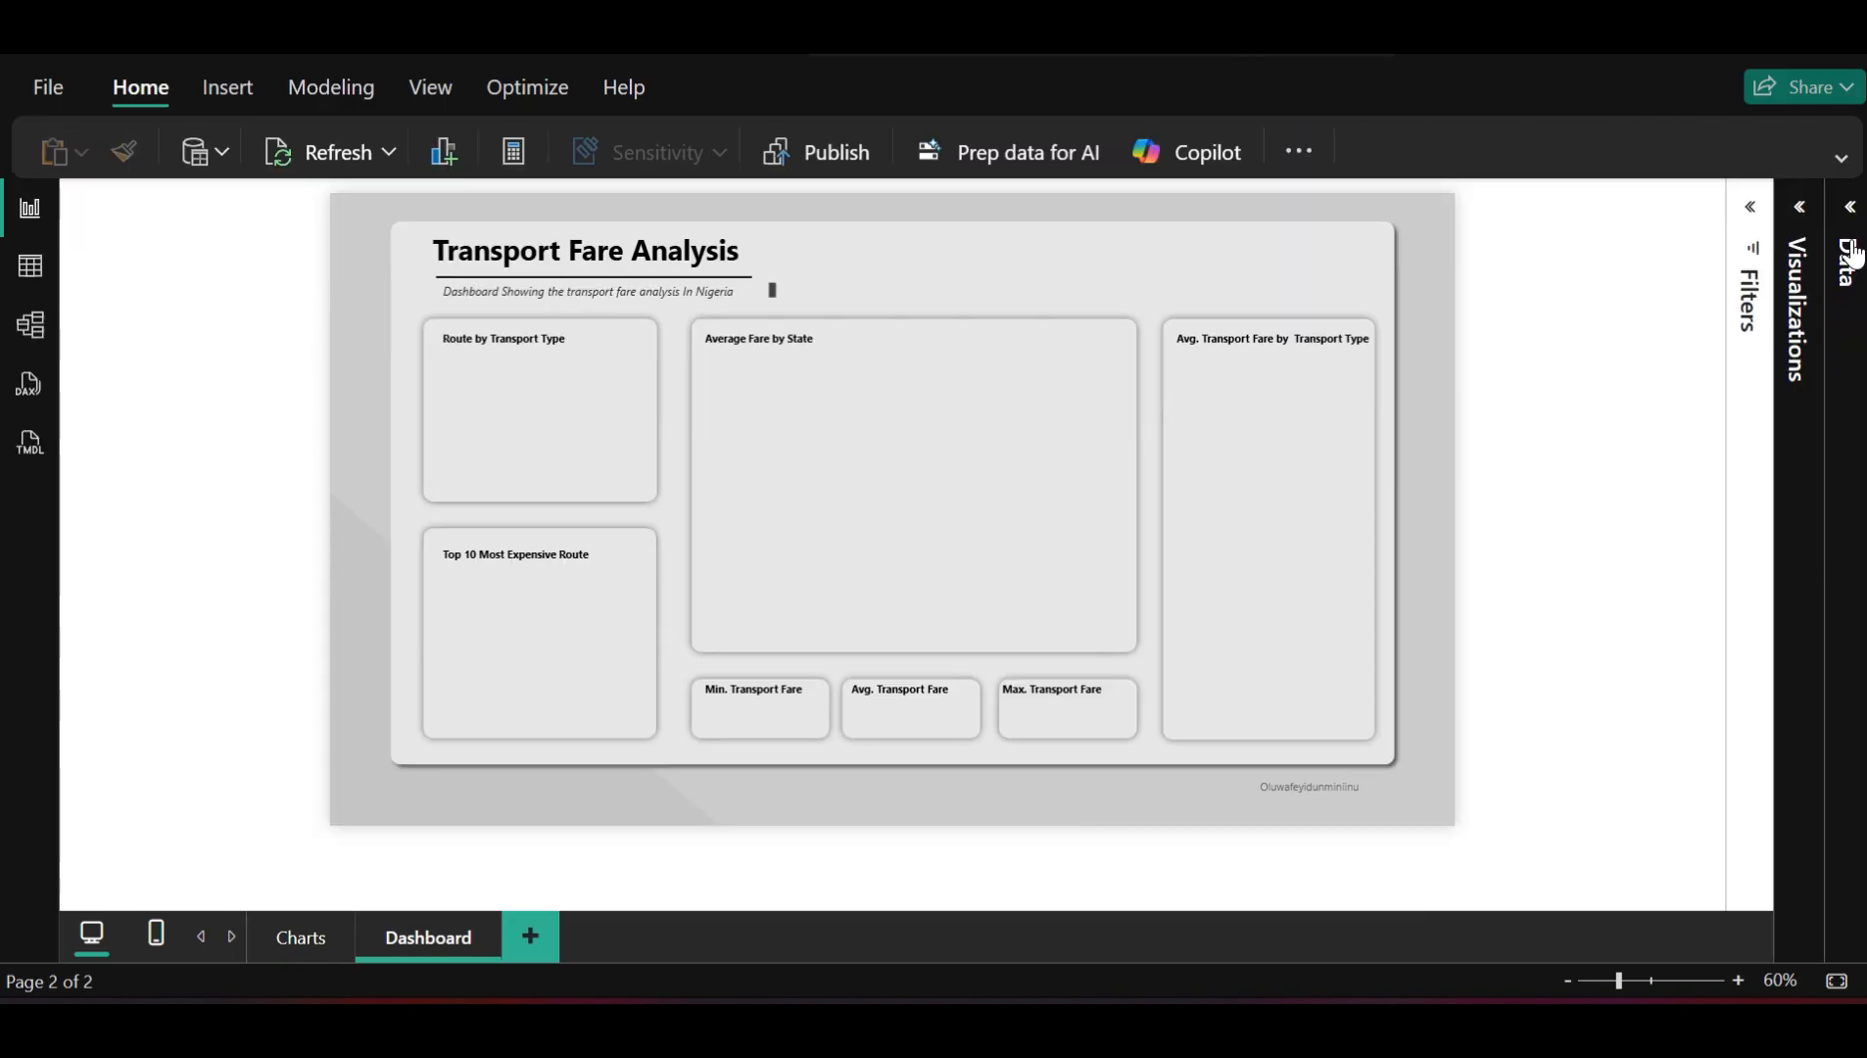
# Enlarge the text box of the subtitle under the dashboard title so its text fits without a scroll bar
pyautogui.click(773, 288)
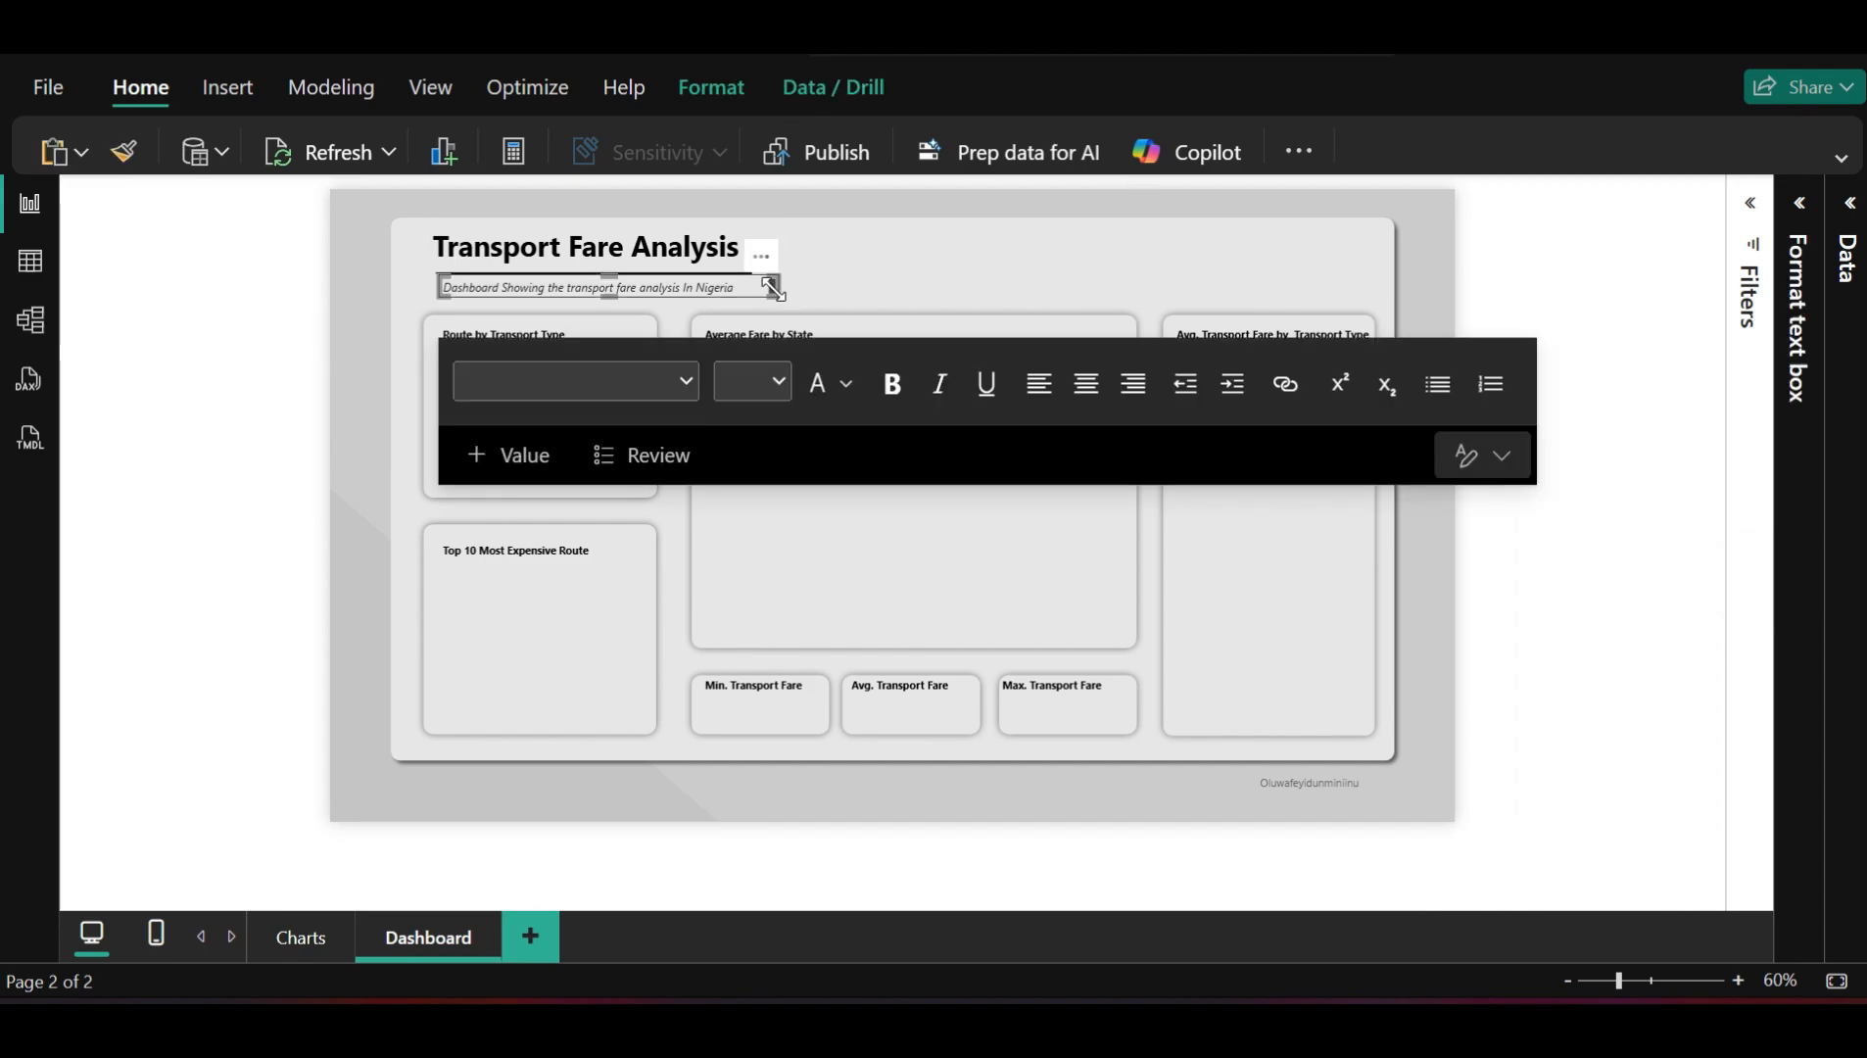
pyautogui.moveTo(771, 287); pyautogui.dragTo(801, 303)
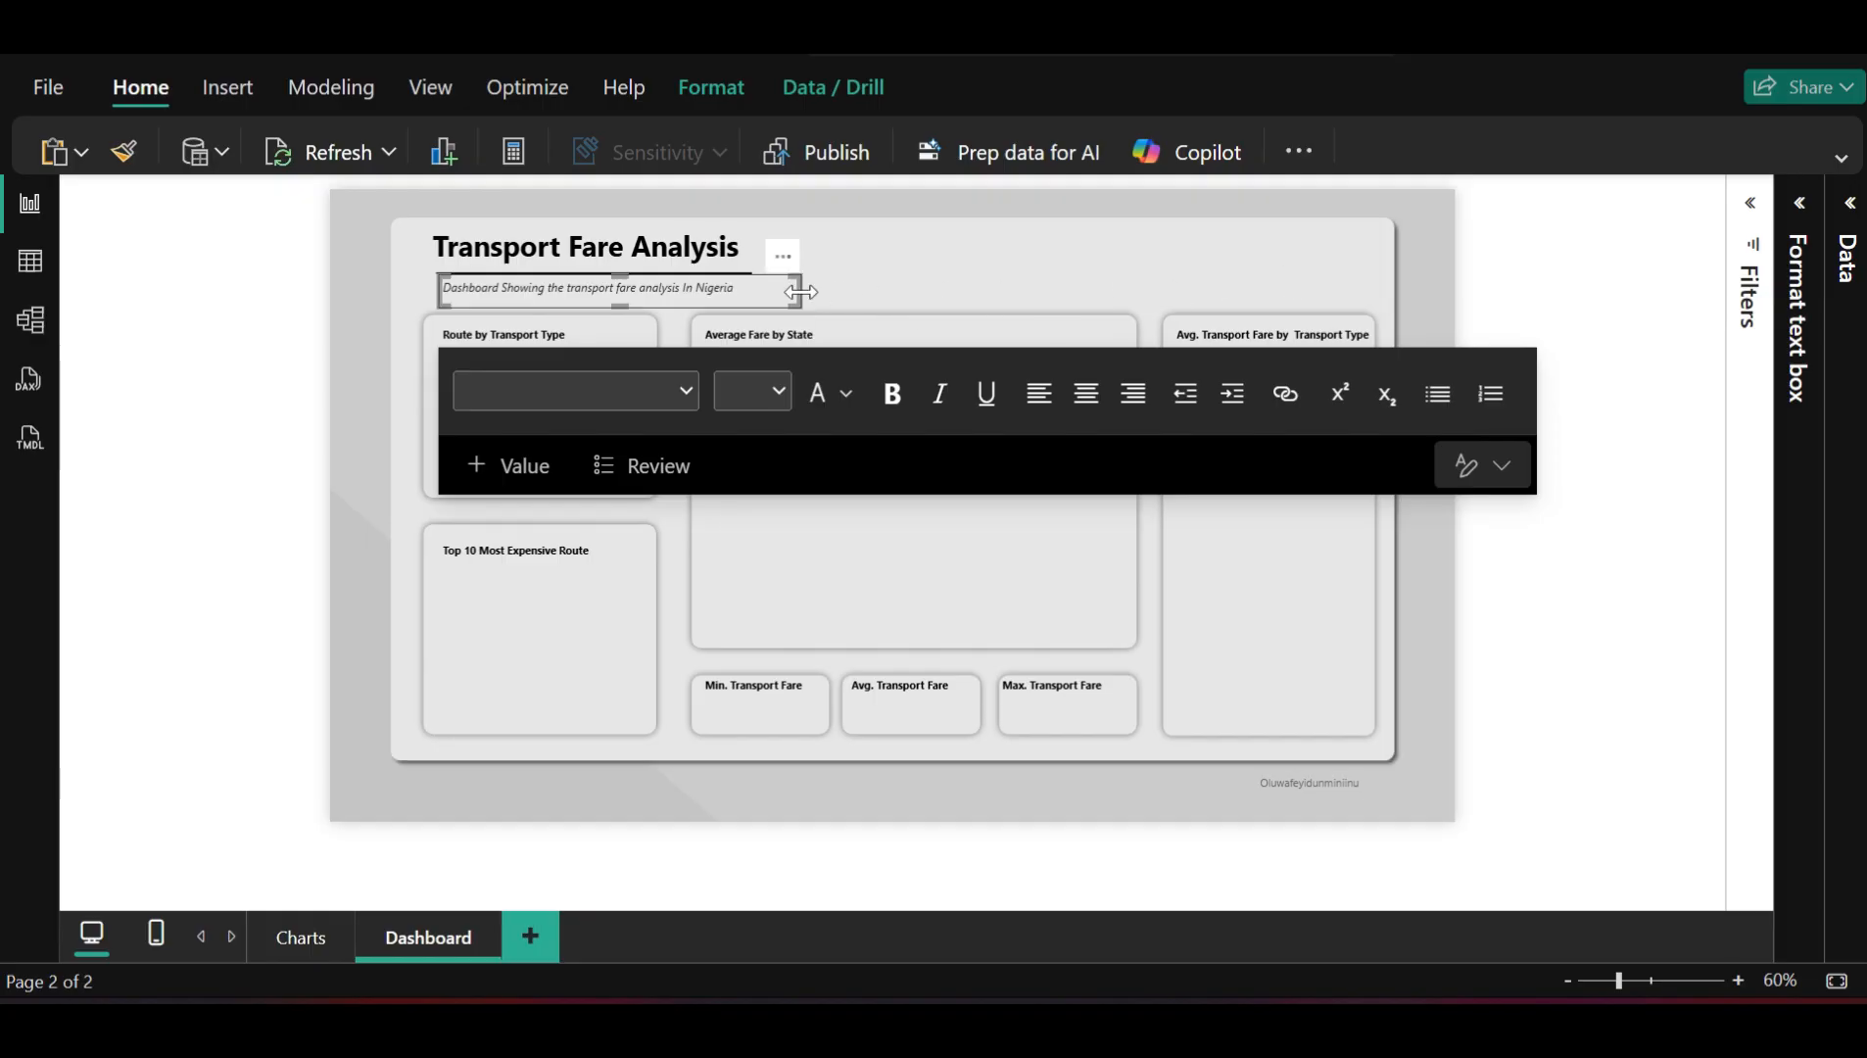
pyautogui.moveTo(800, 292); pyautogui.dragTo(780, 294)
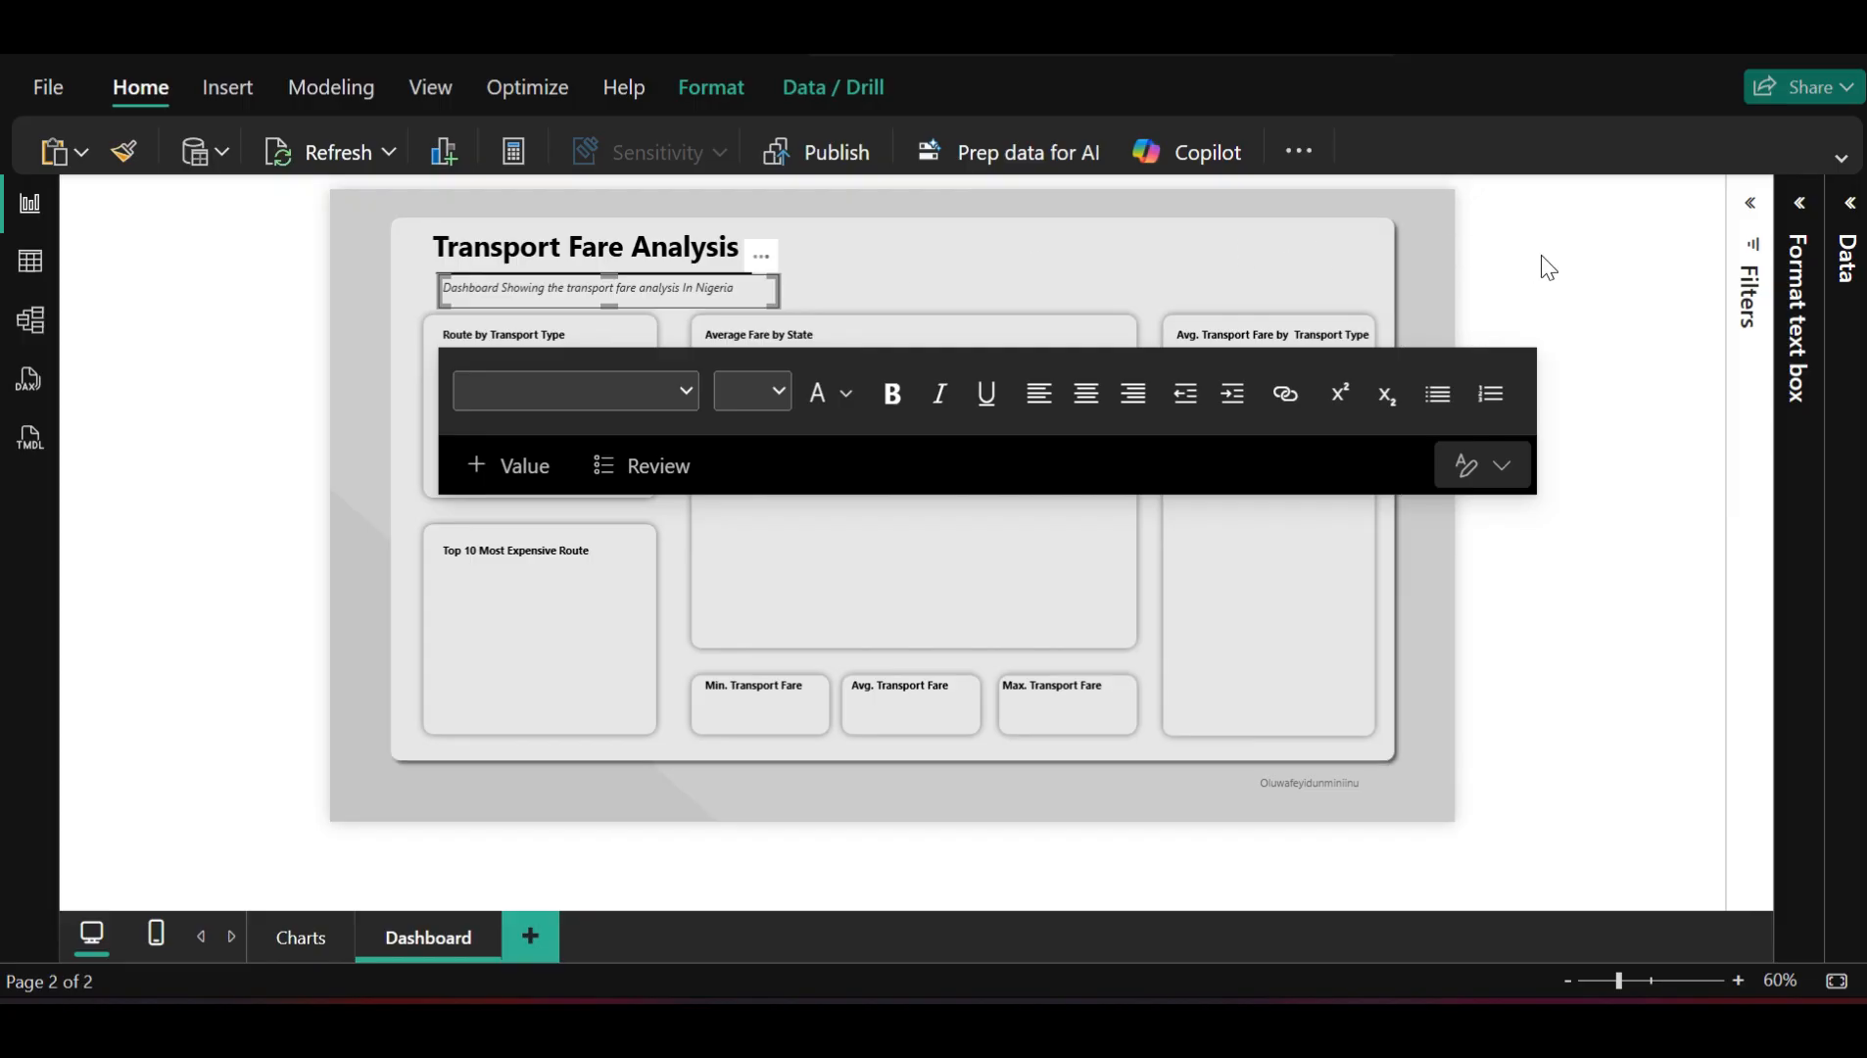
pyautogui.click(1629, 864)
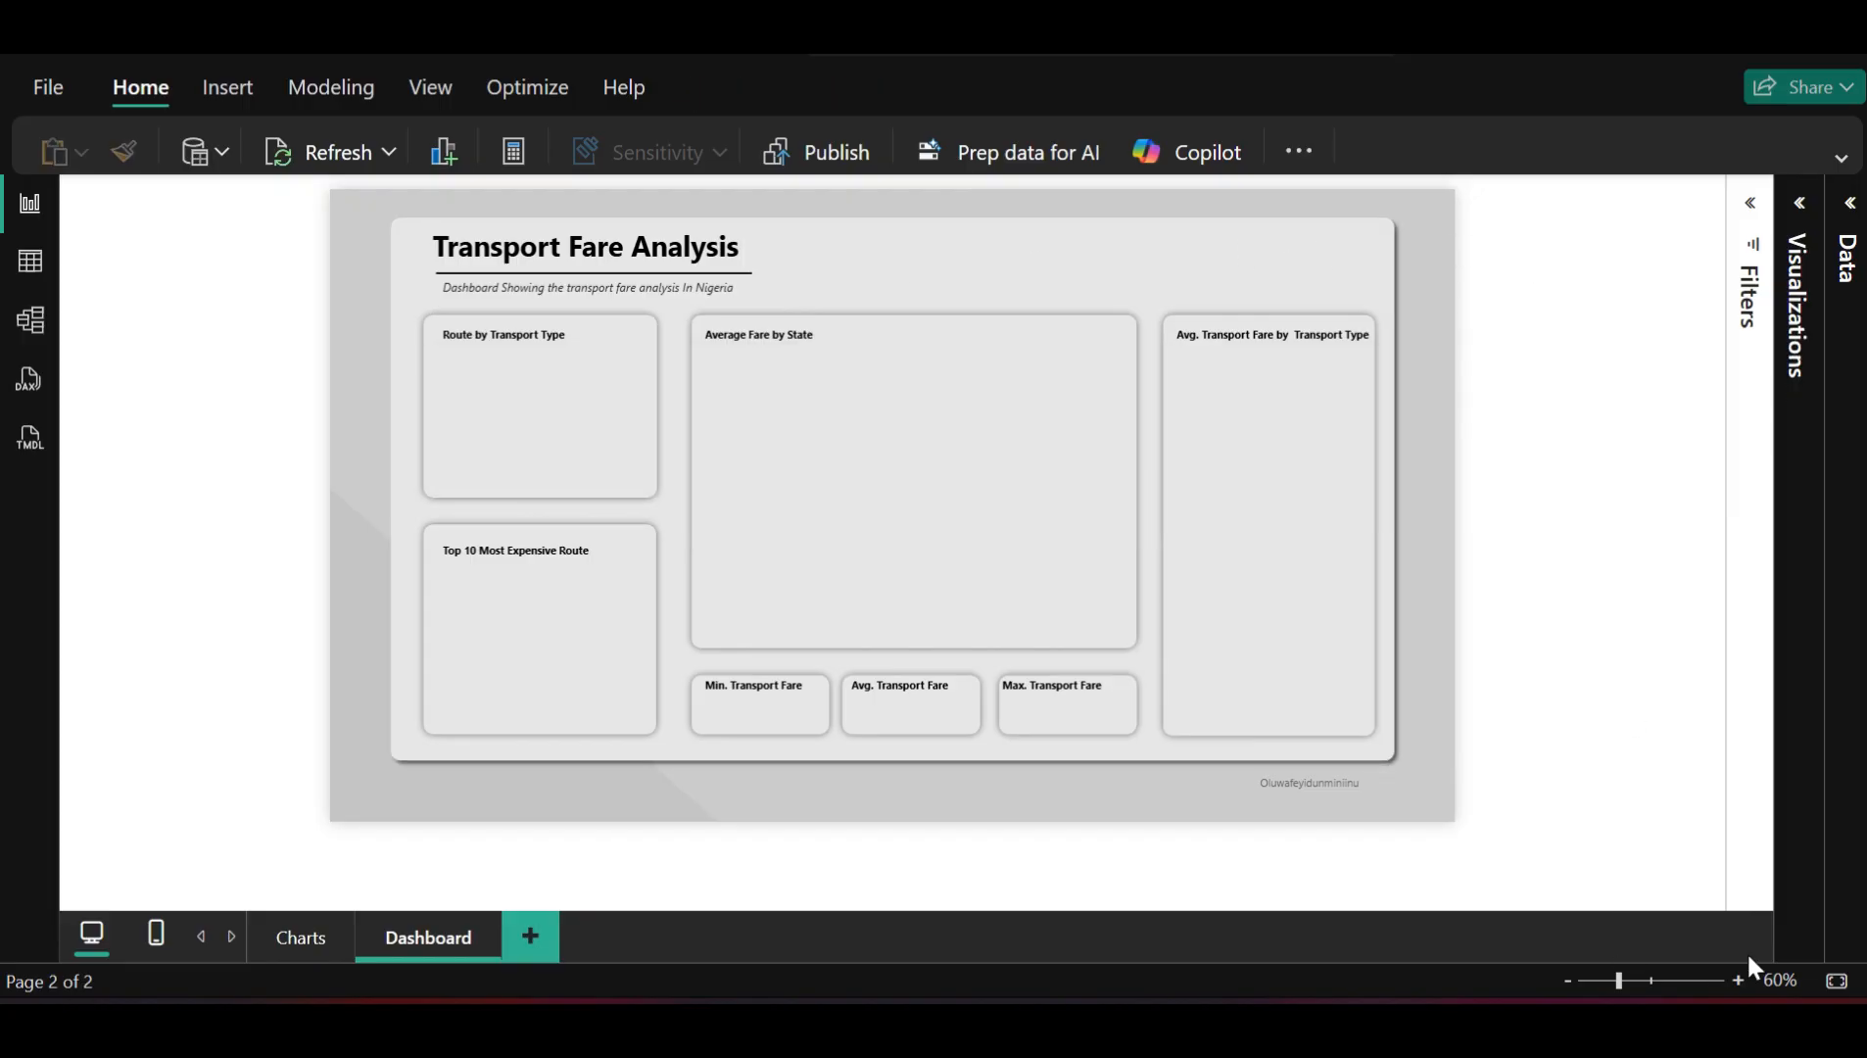
pyautogui.click(1837, 981)
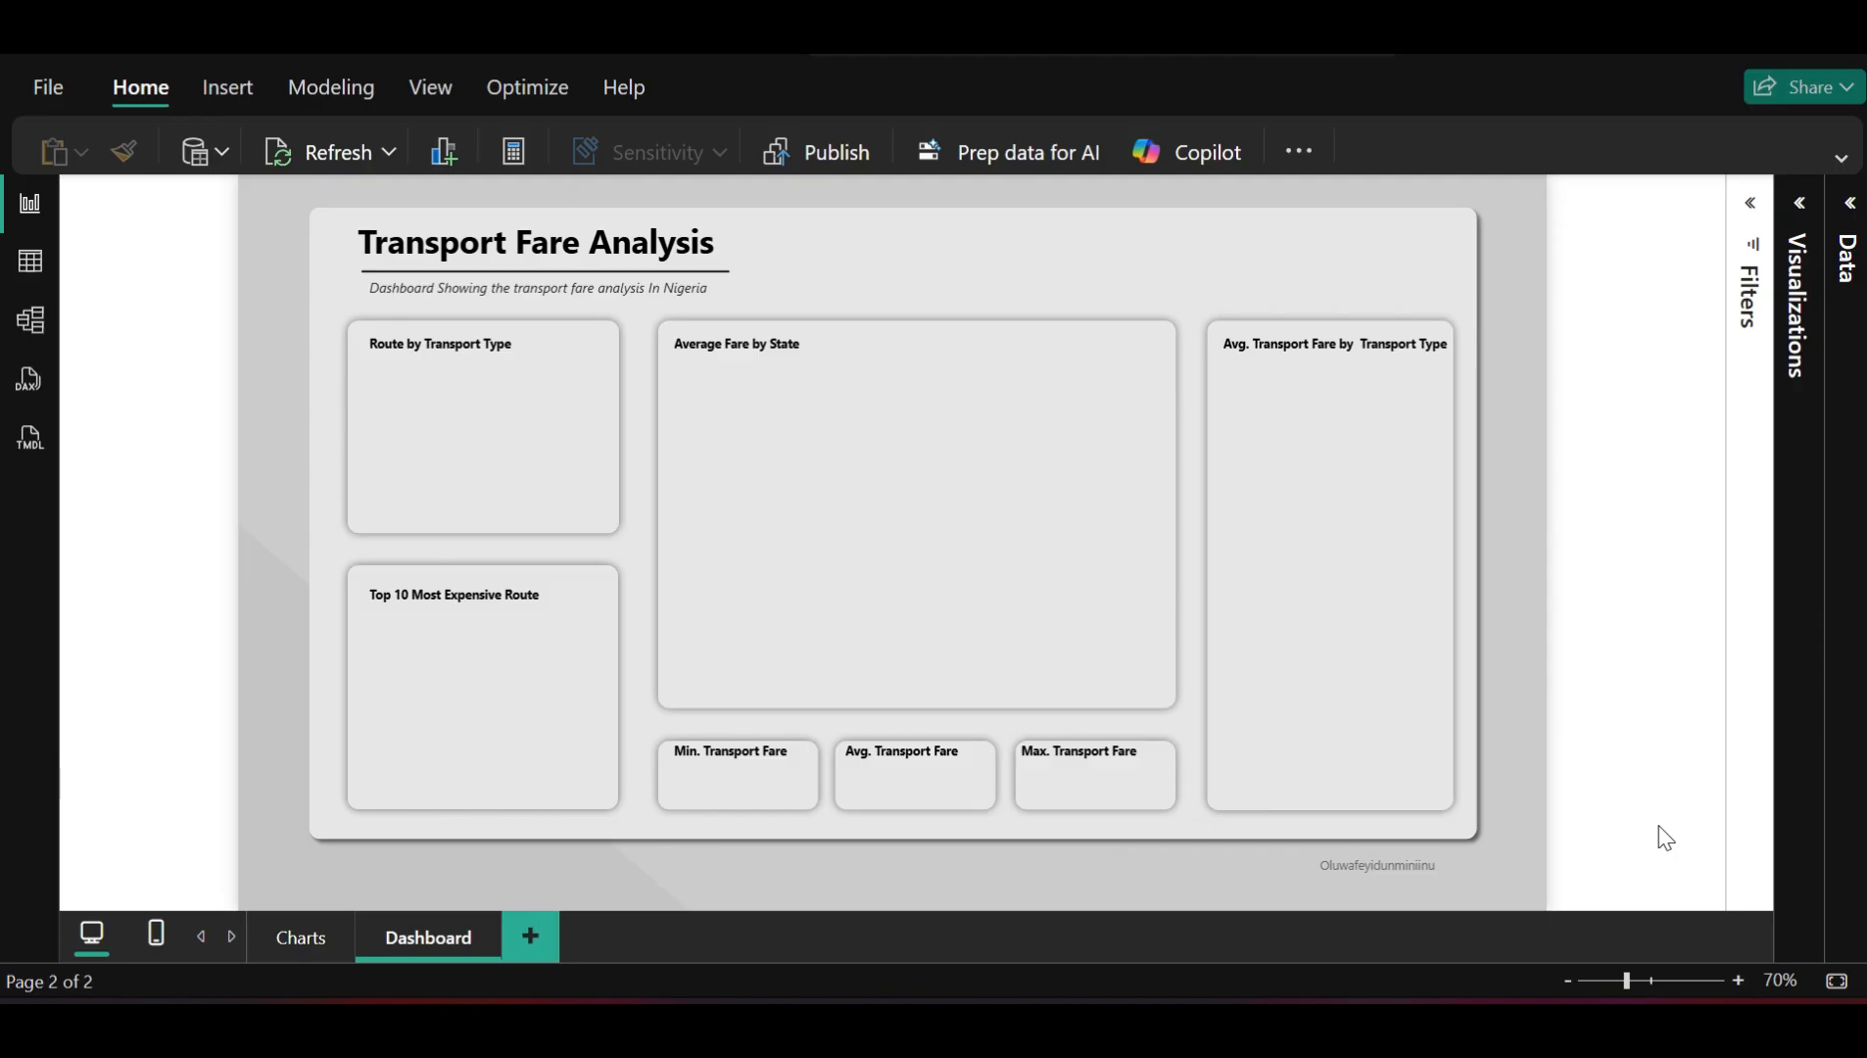
pyautogui.click(1569, 981)
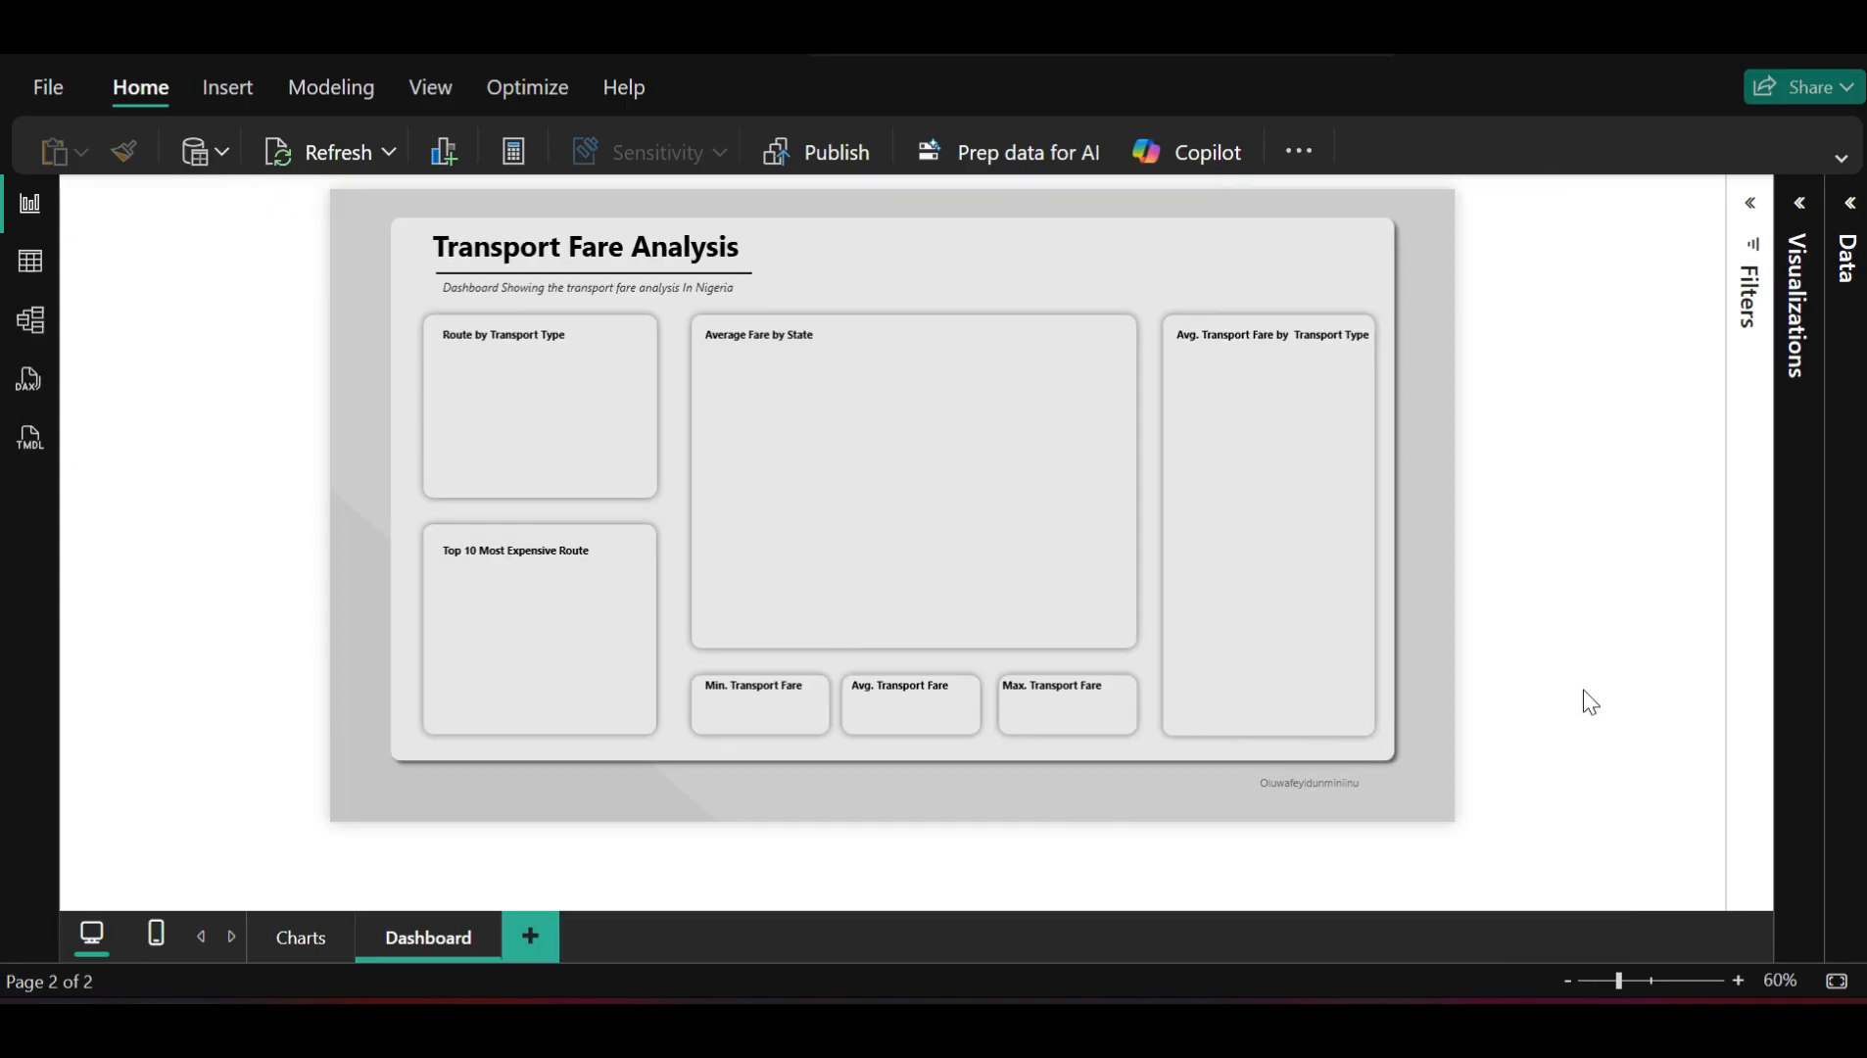
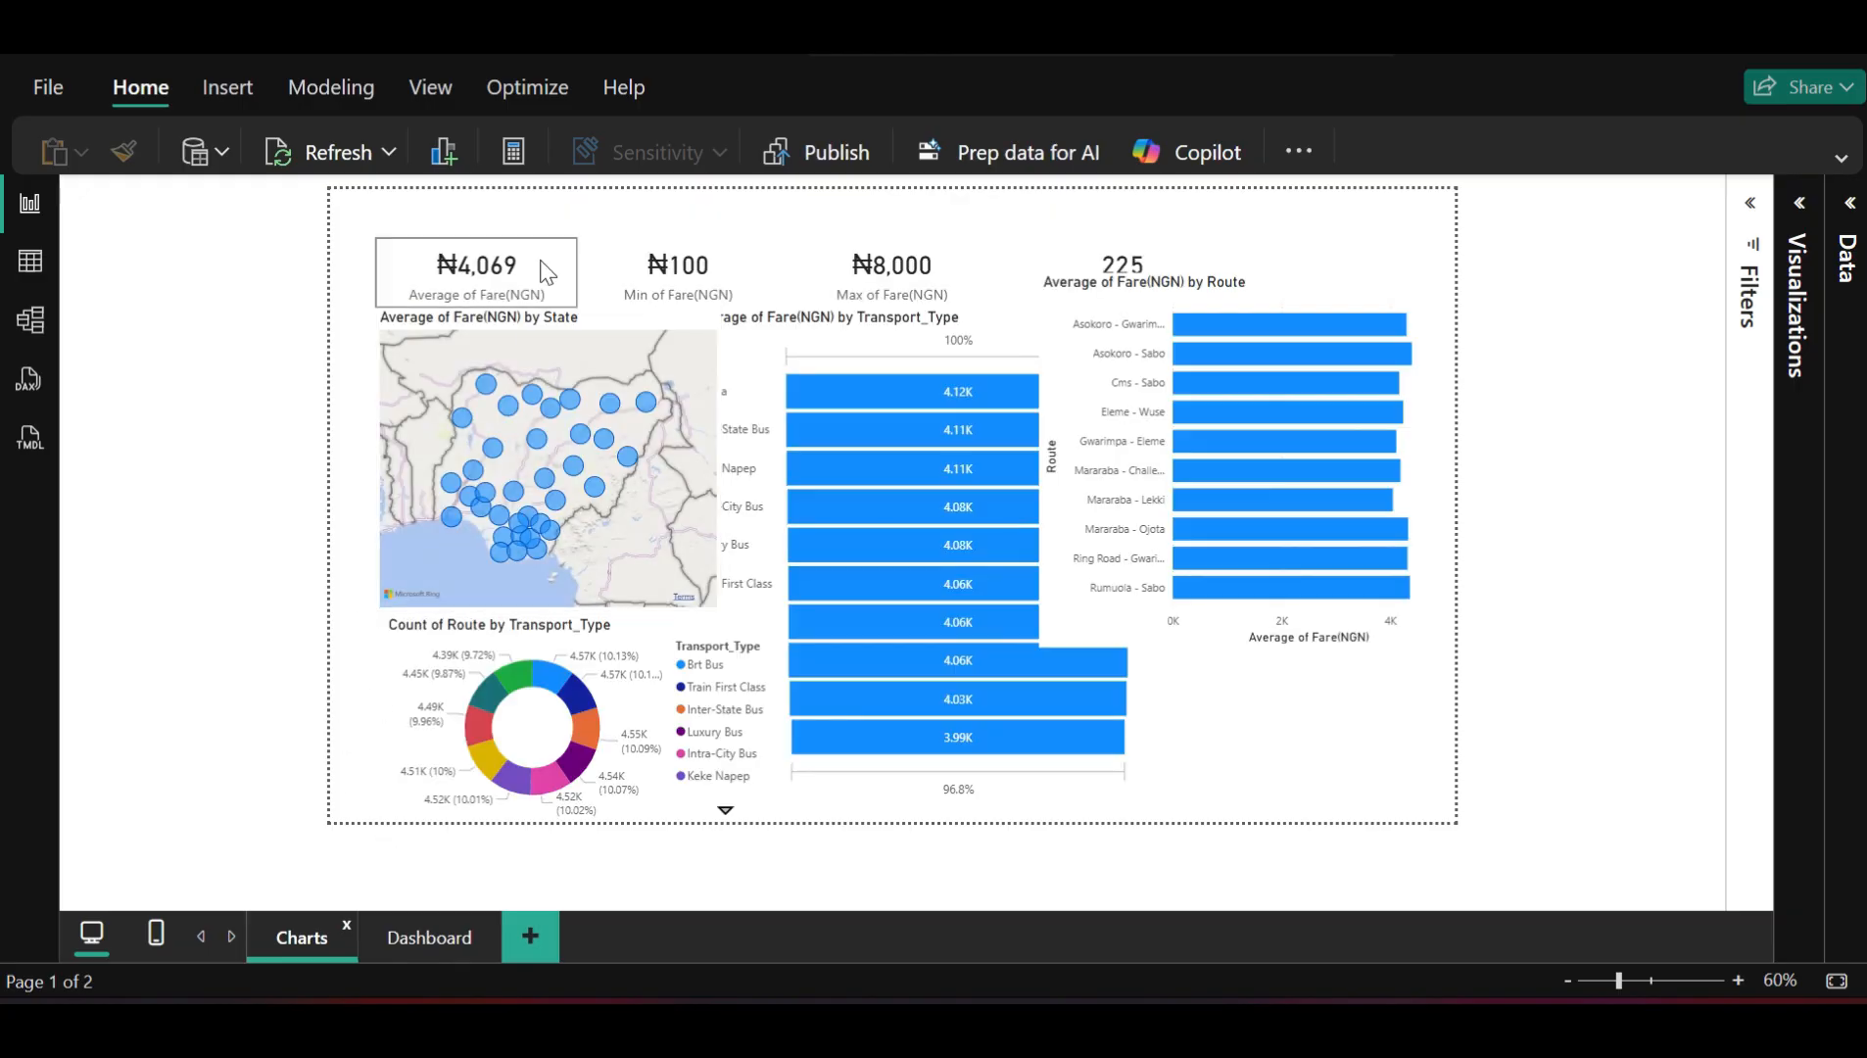
# Copy the Average, Min and Max of Fare(NGN) cards from the Charts page onto the Dashboard page
pyautogui.click(546, 271)
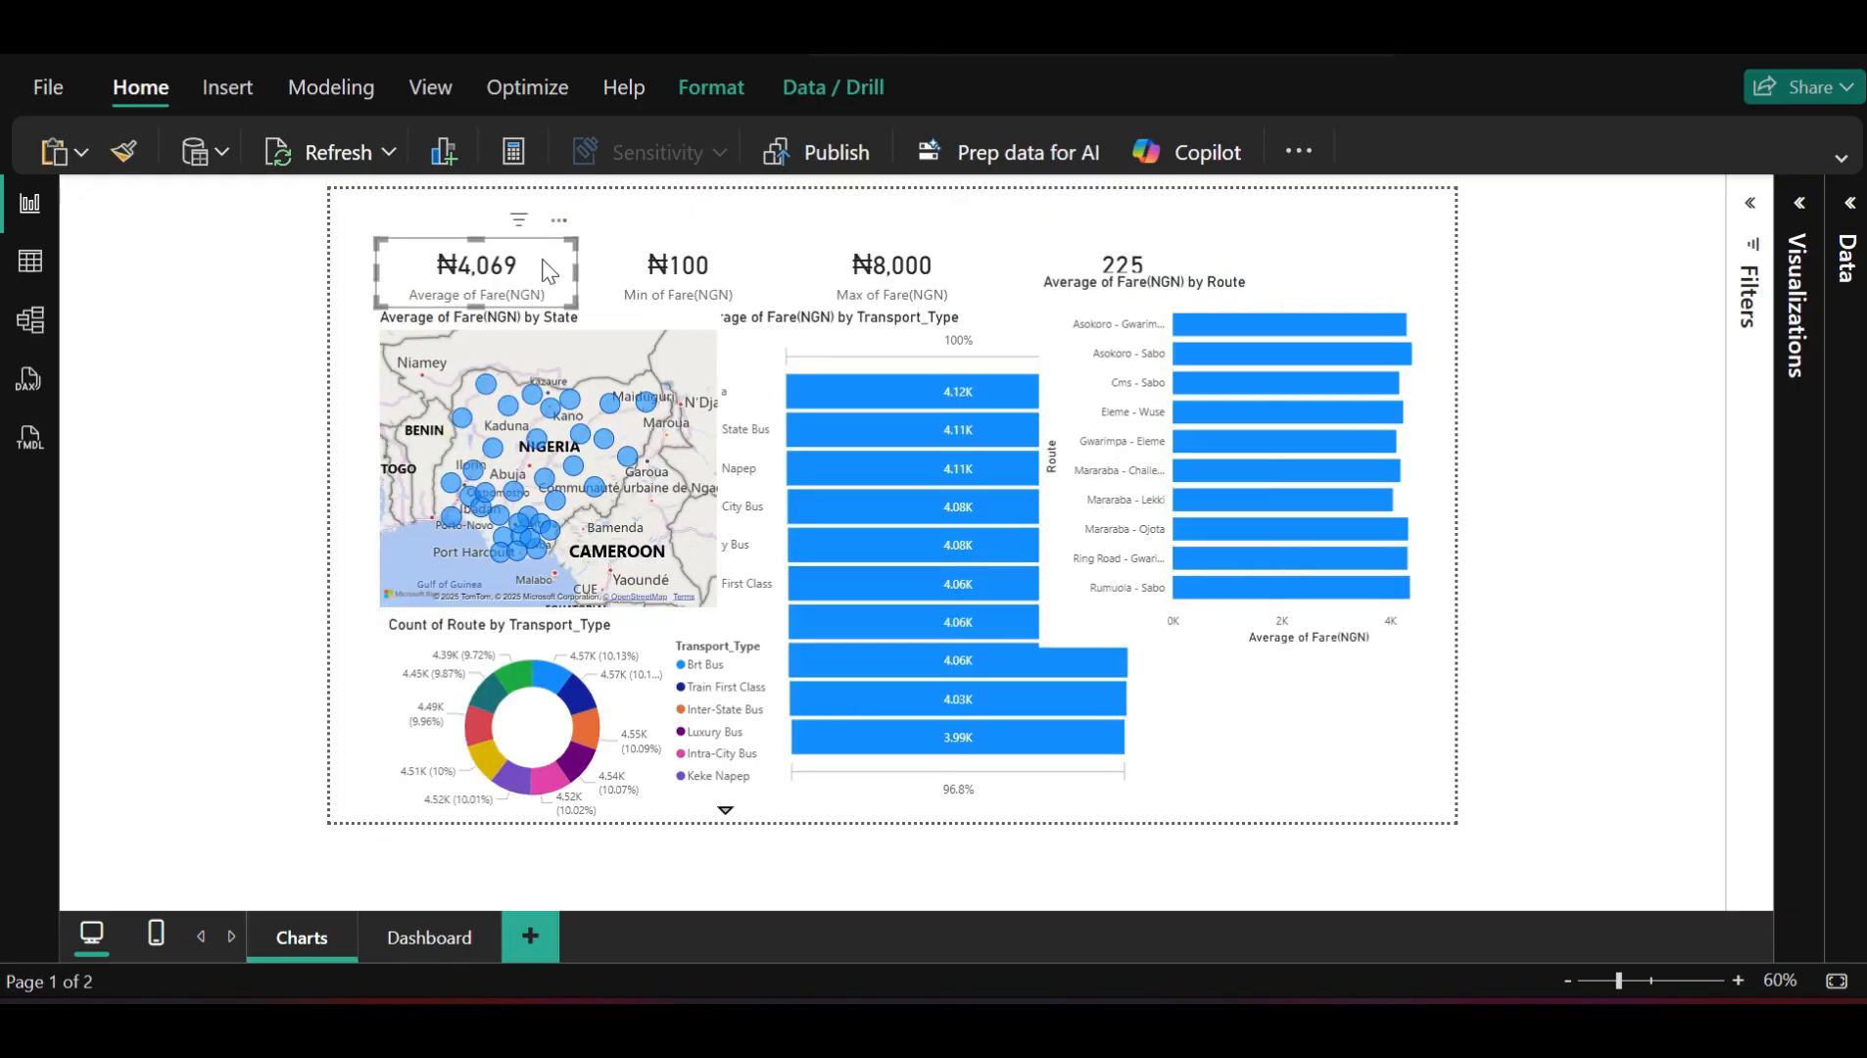
pyautogui.keyDown('ctrl'); pyautogui.click(683, 265); pyautogui.keyUp('ctrl')
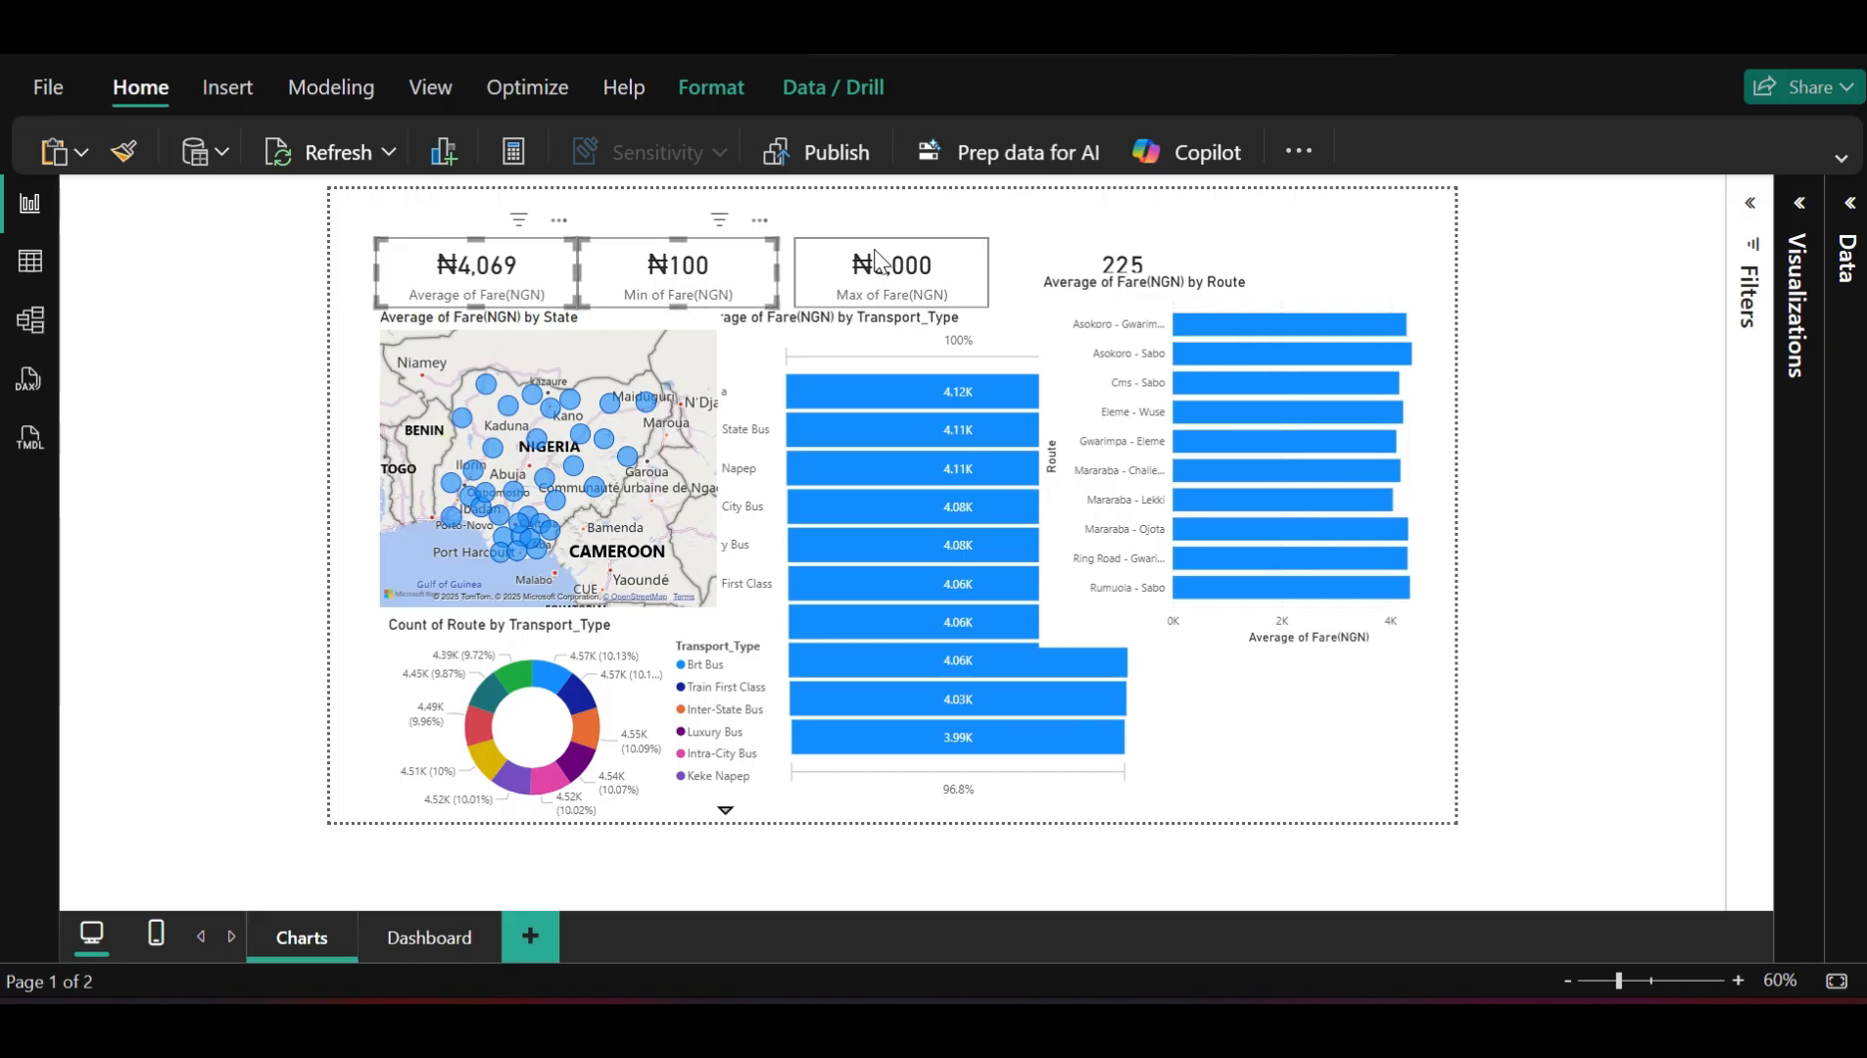
pyautogui.keyDown('ctrl'); pyautogui.click(875, 259); pyautogui.keyUp('ctrl')
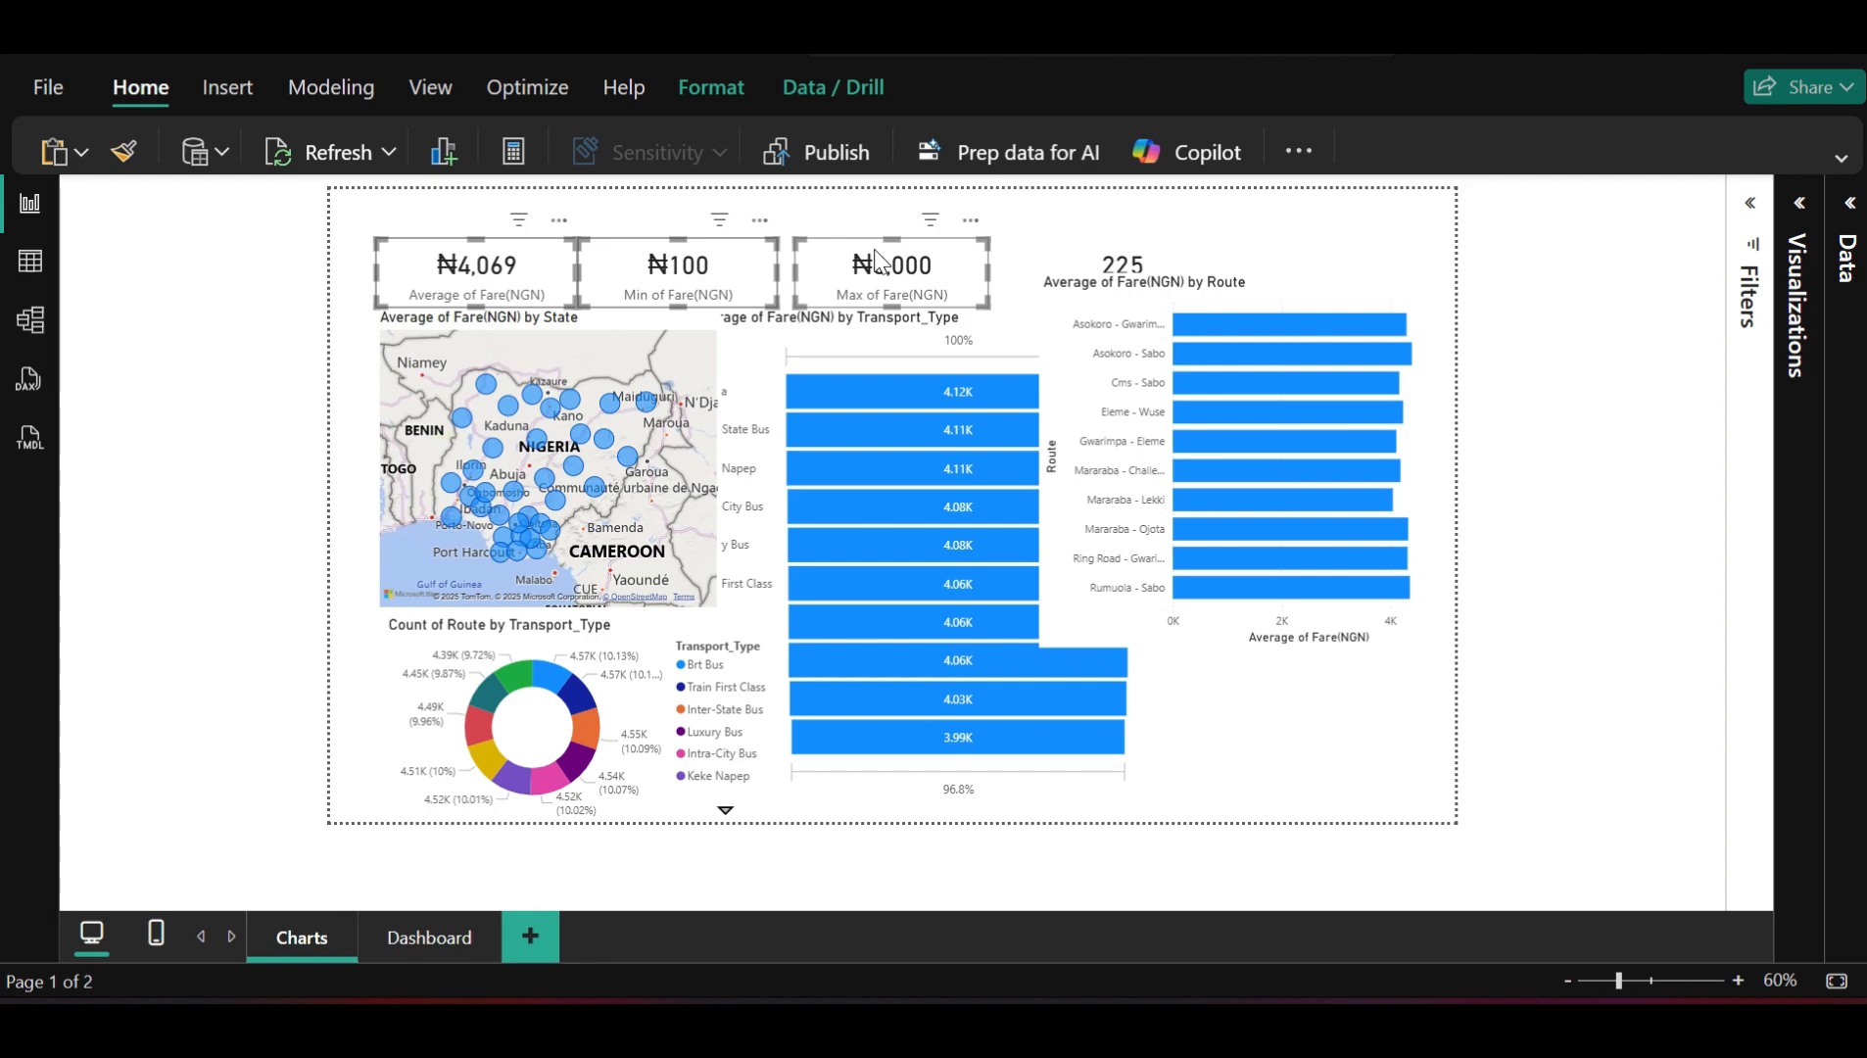
pyautogui.click(450, 924)
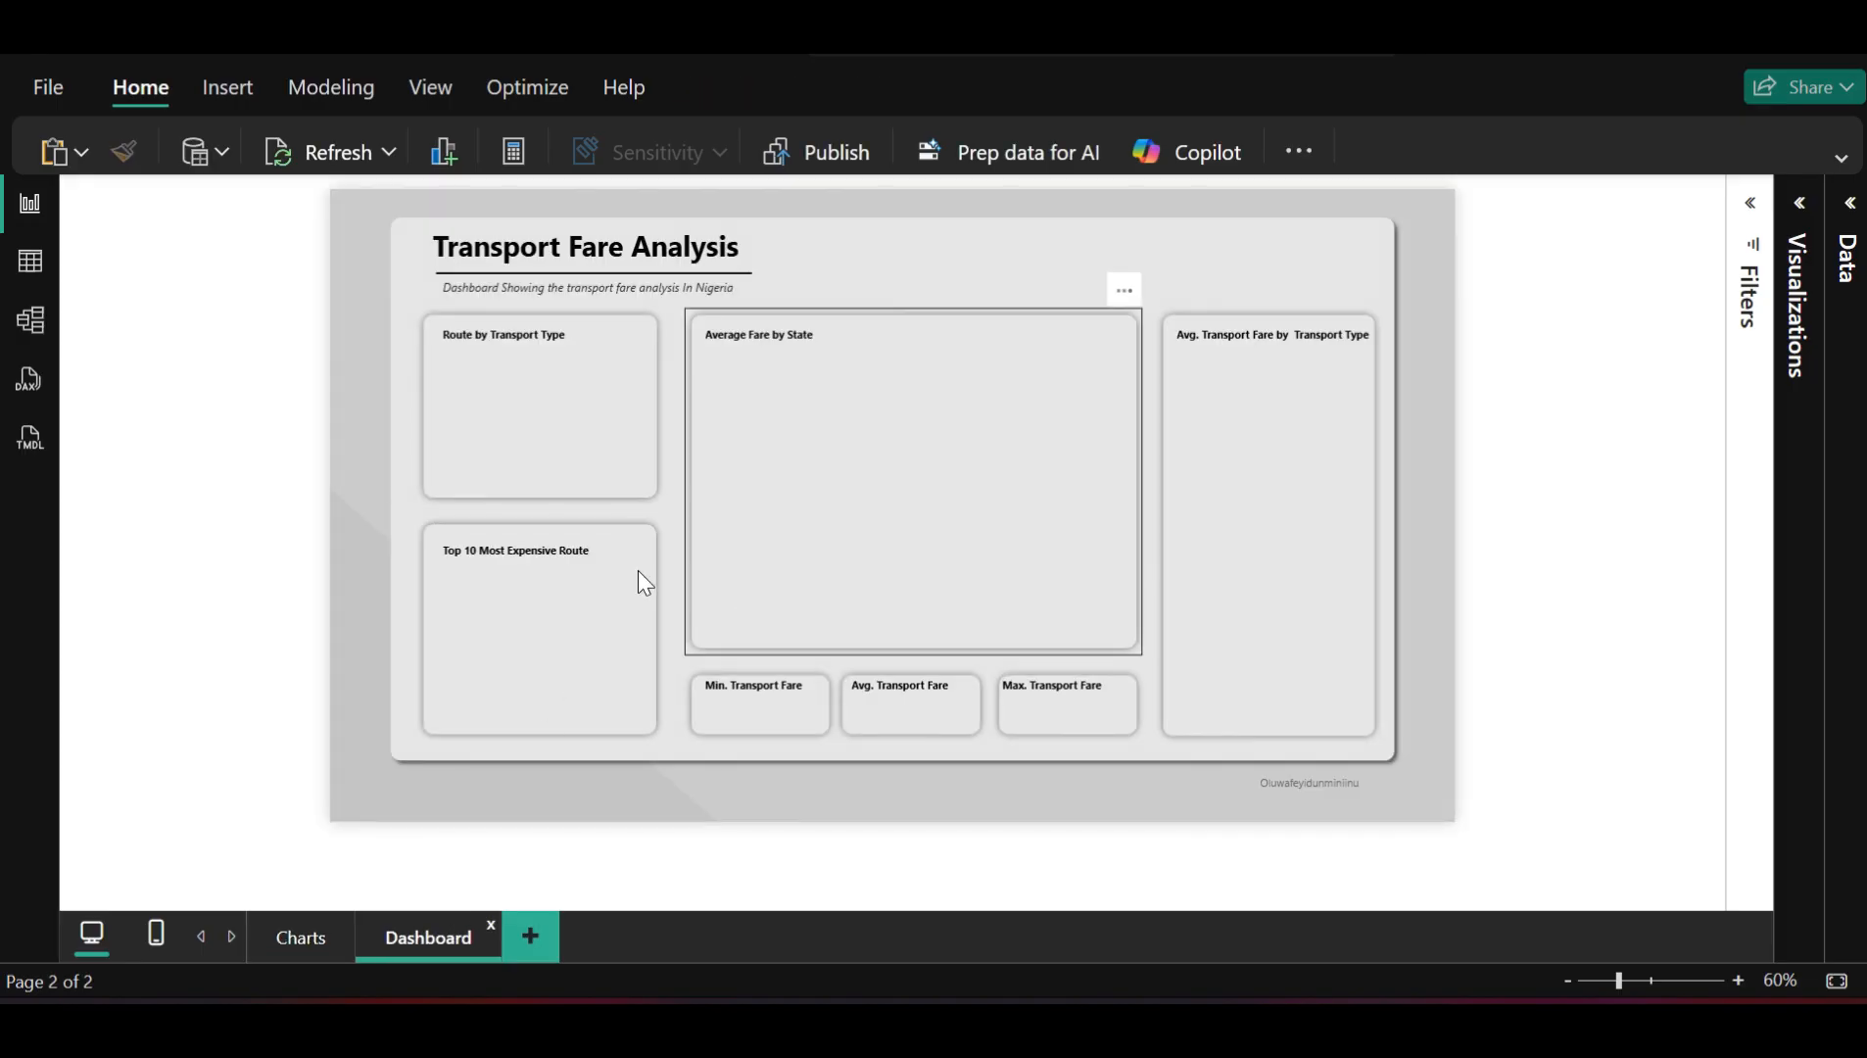
pyautogui.hotkey('ctrl', 'v')
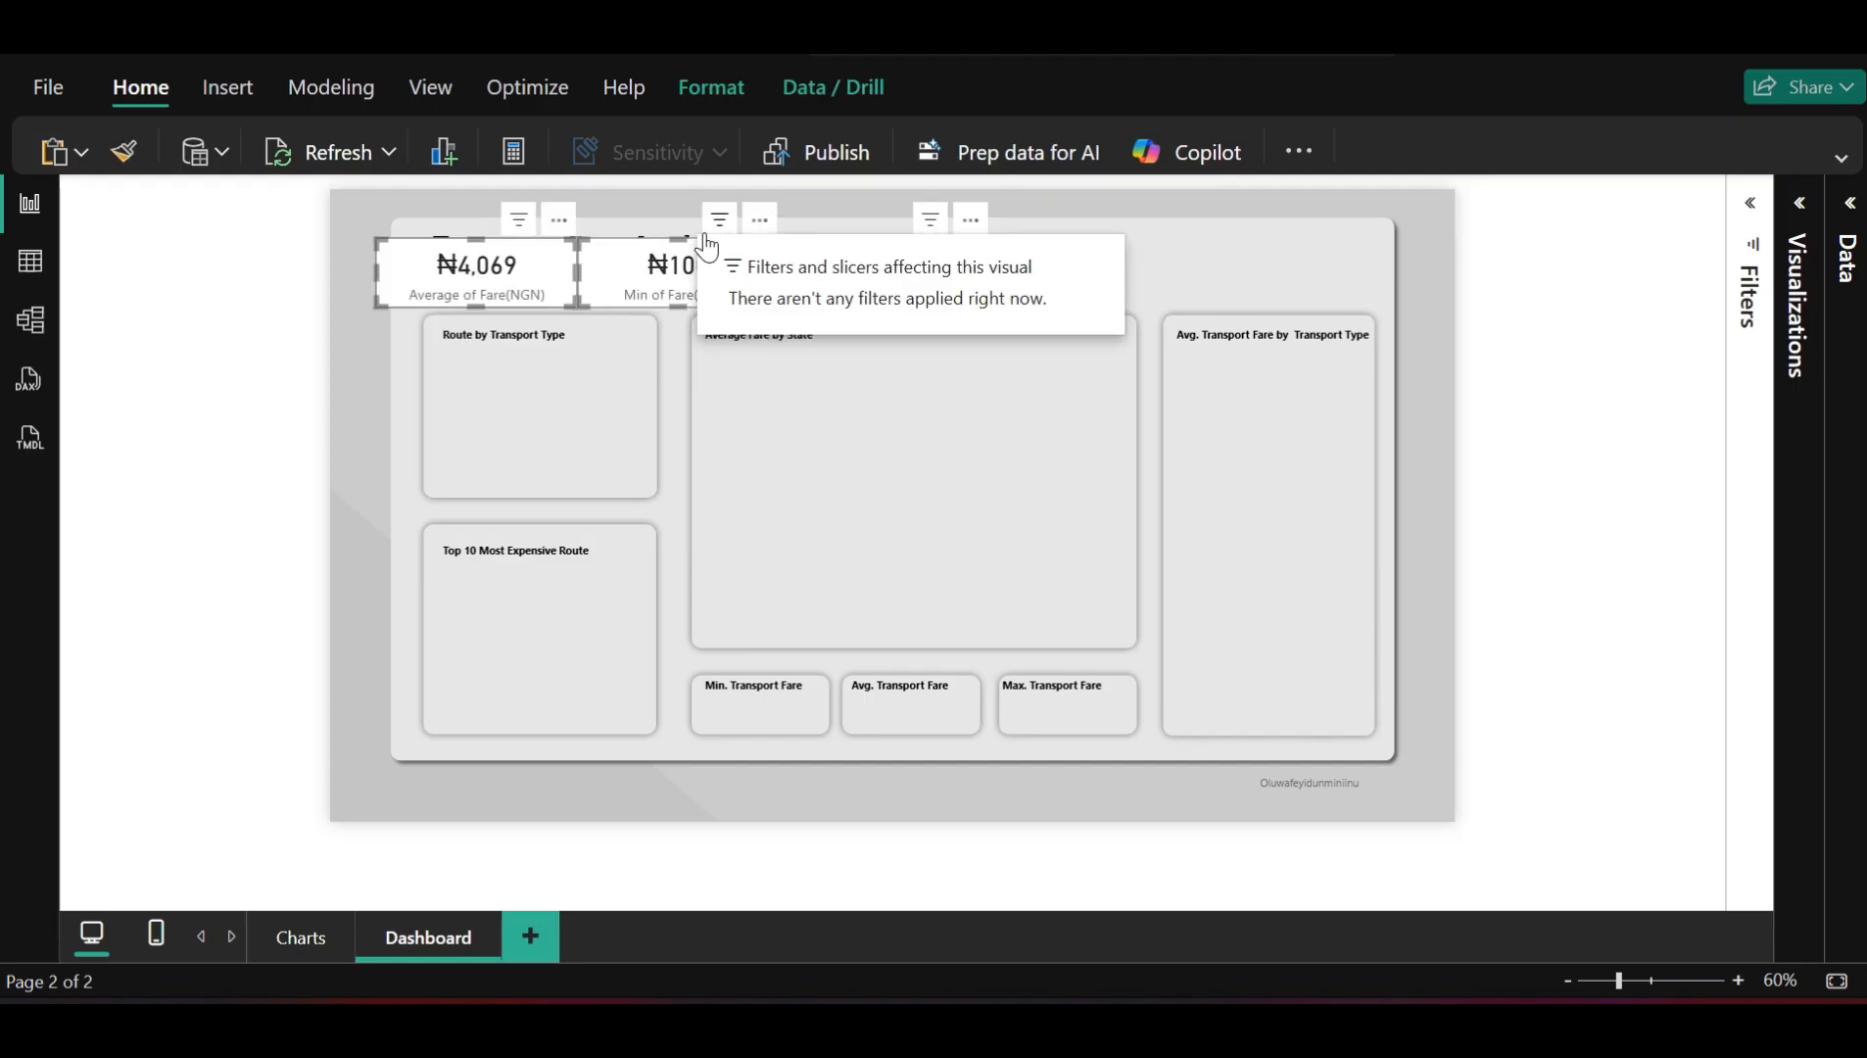
# Turn off the category label on the three pasted fare cards
pyautogui.click(1800, 206)
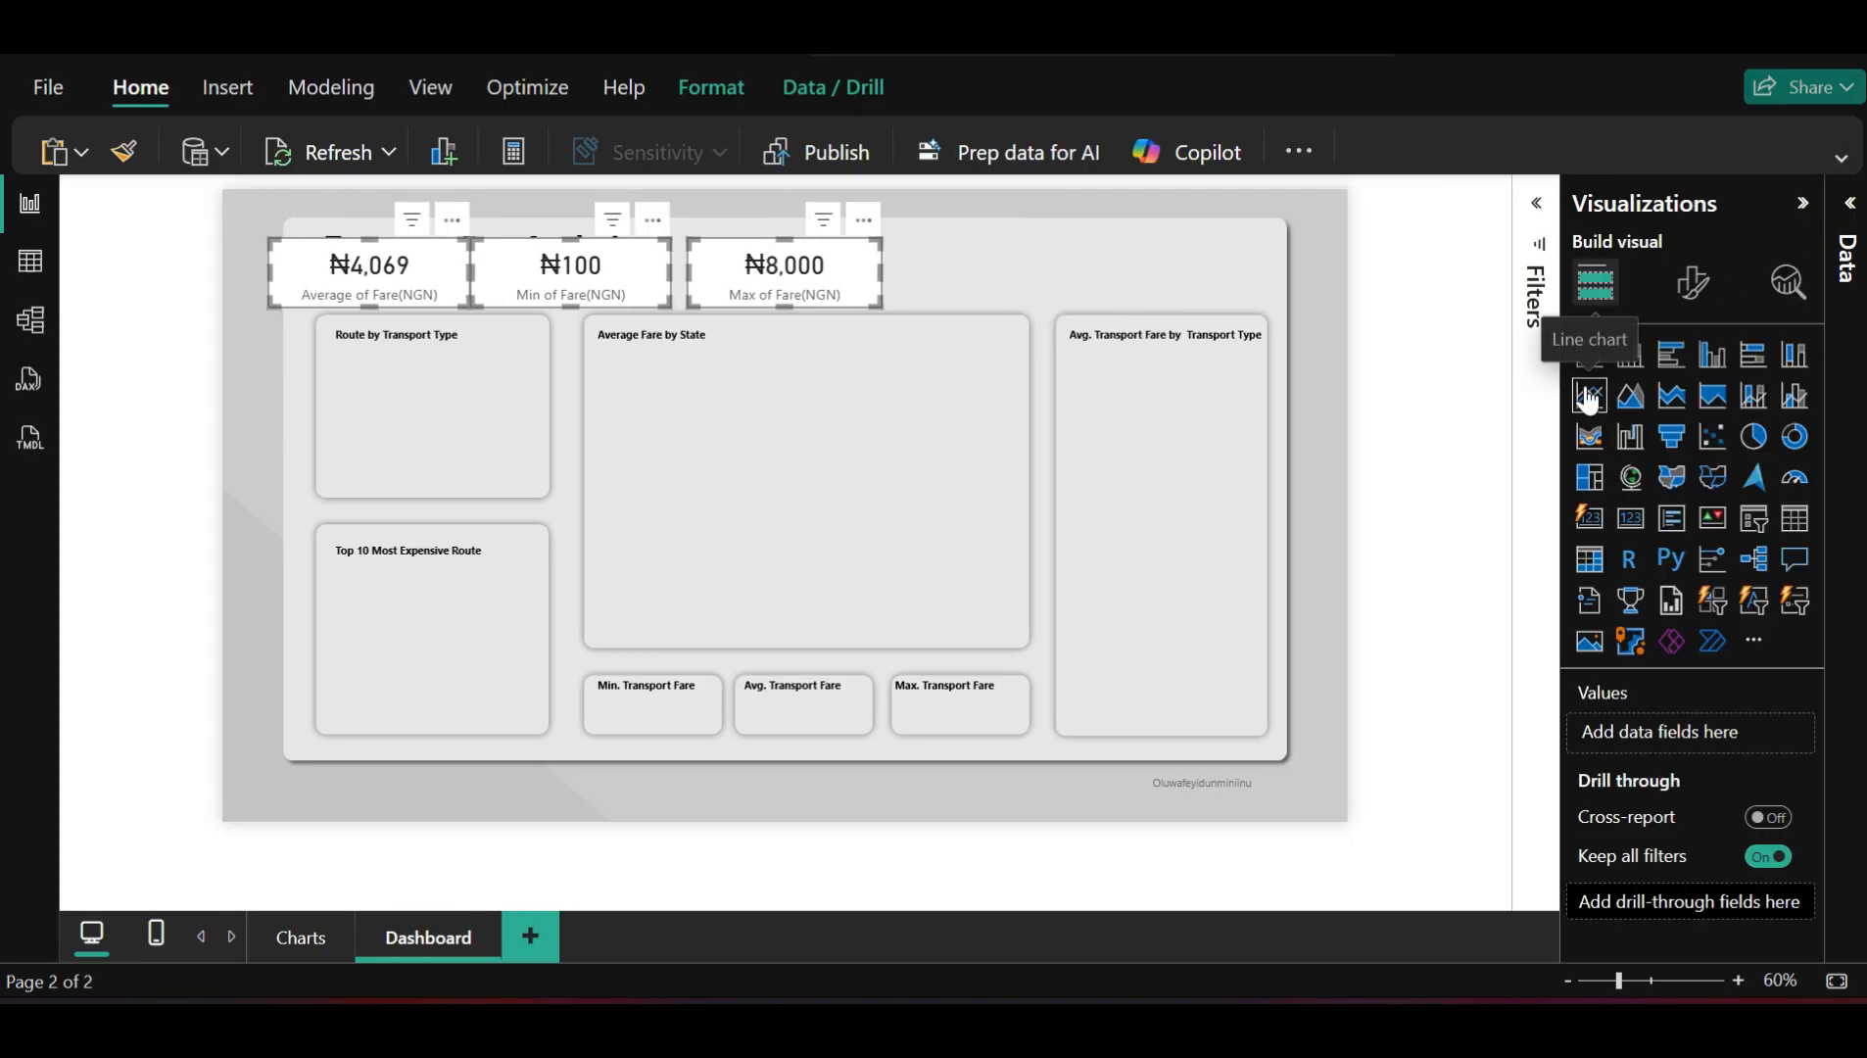
pyautogui.click(1696, 283)
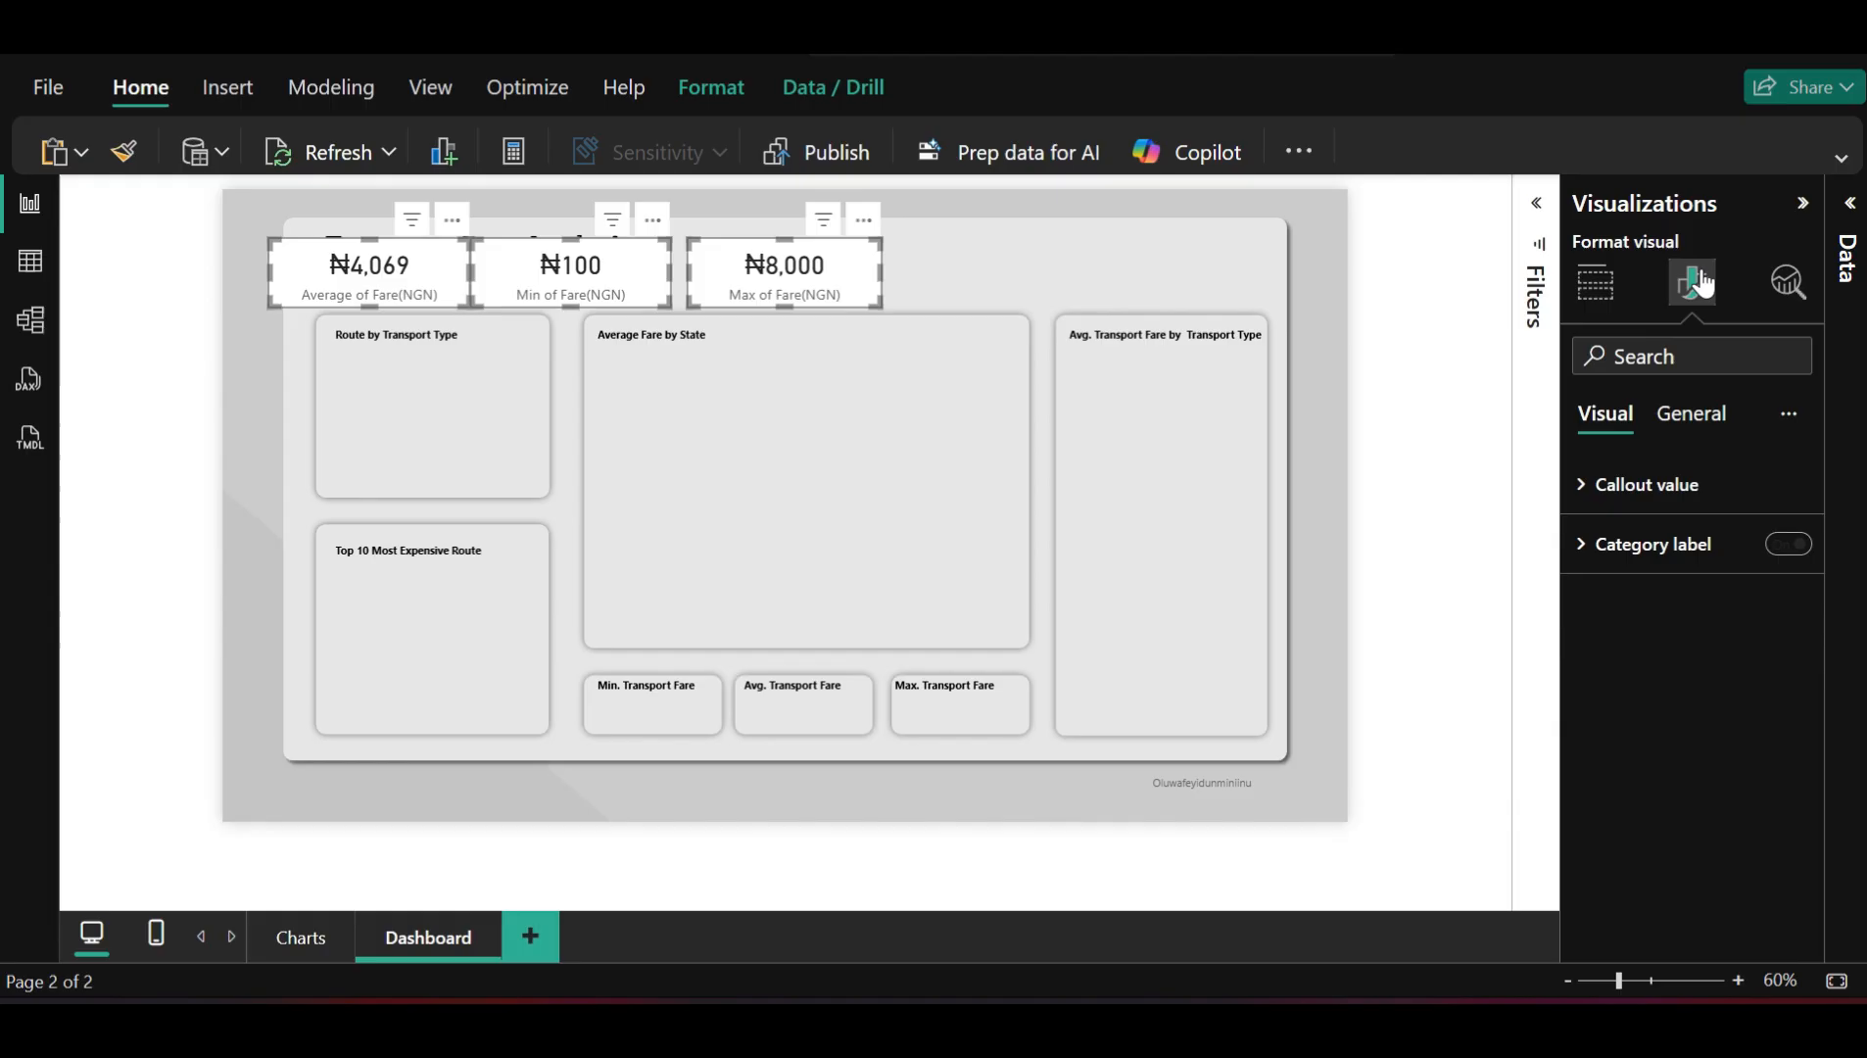
pyautogui.click(1776, 548)
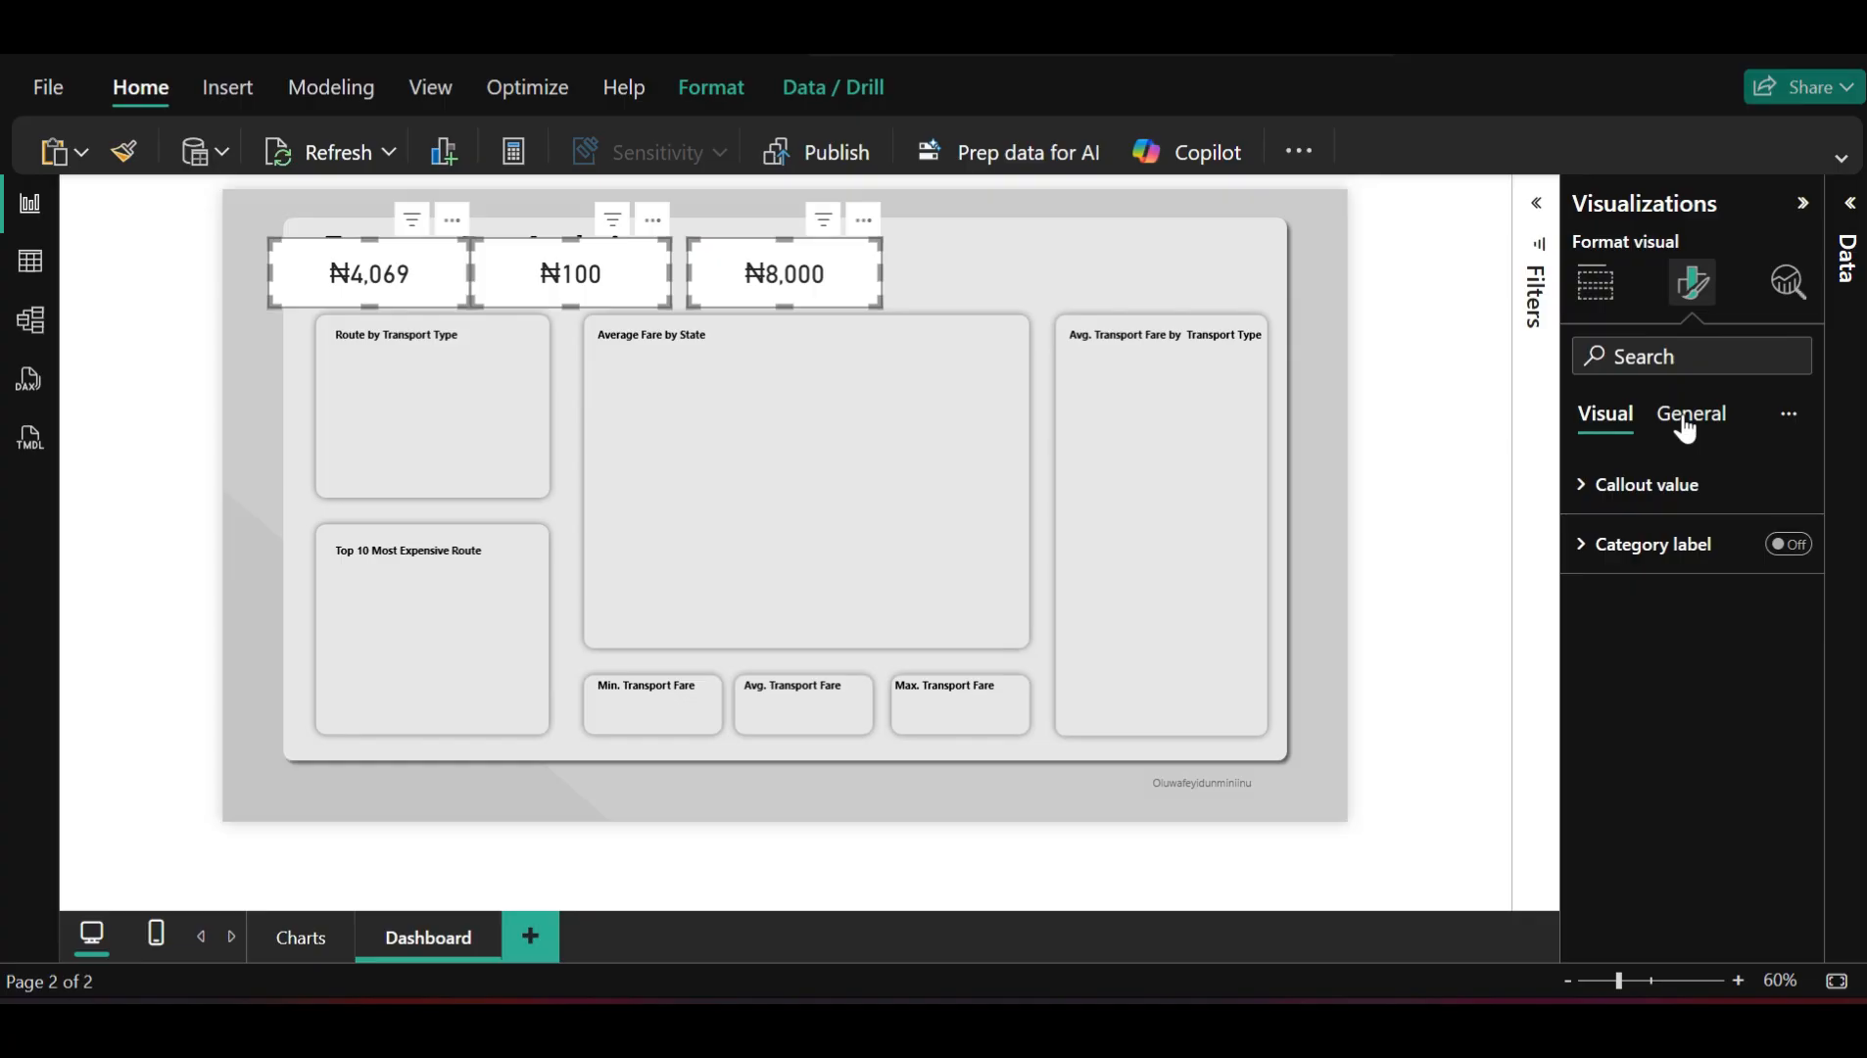
# Reduce the callout value font size of the three fare cards to 15 and make the values bold
pyautogui.click(1662, 497)
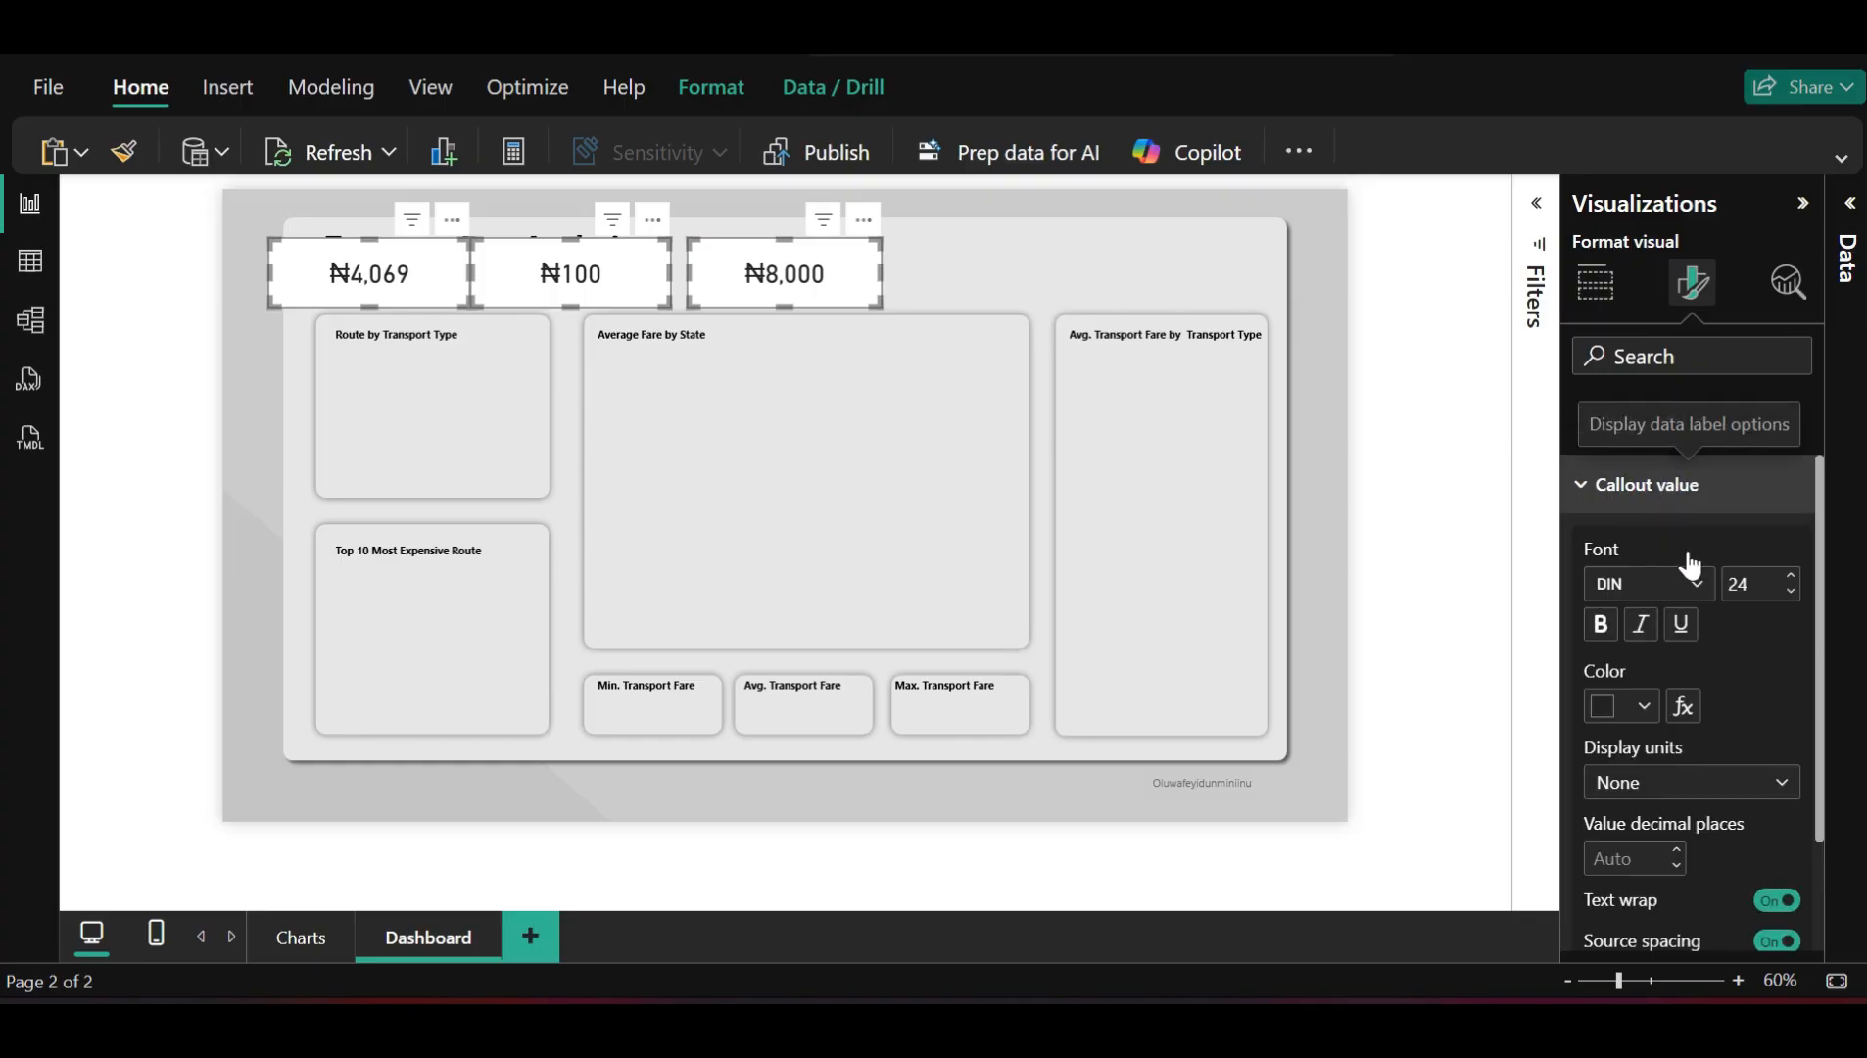
pyautogui.click(1789, 591)
pyautogui.click(1790, 591)
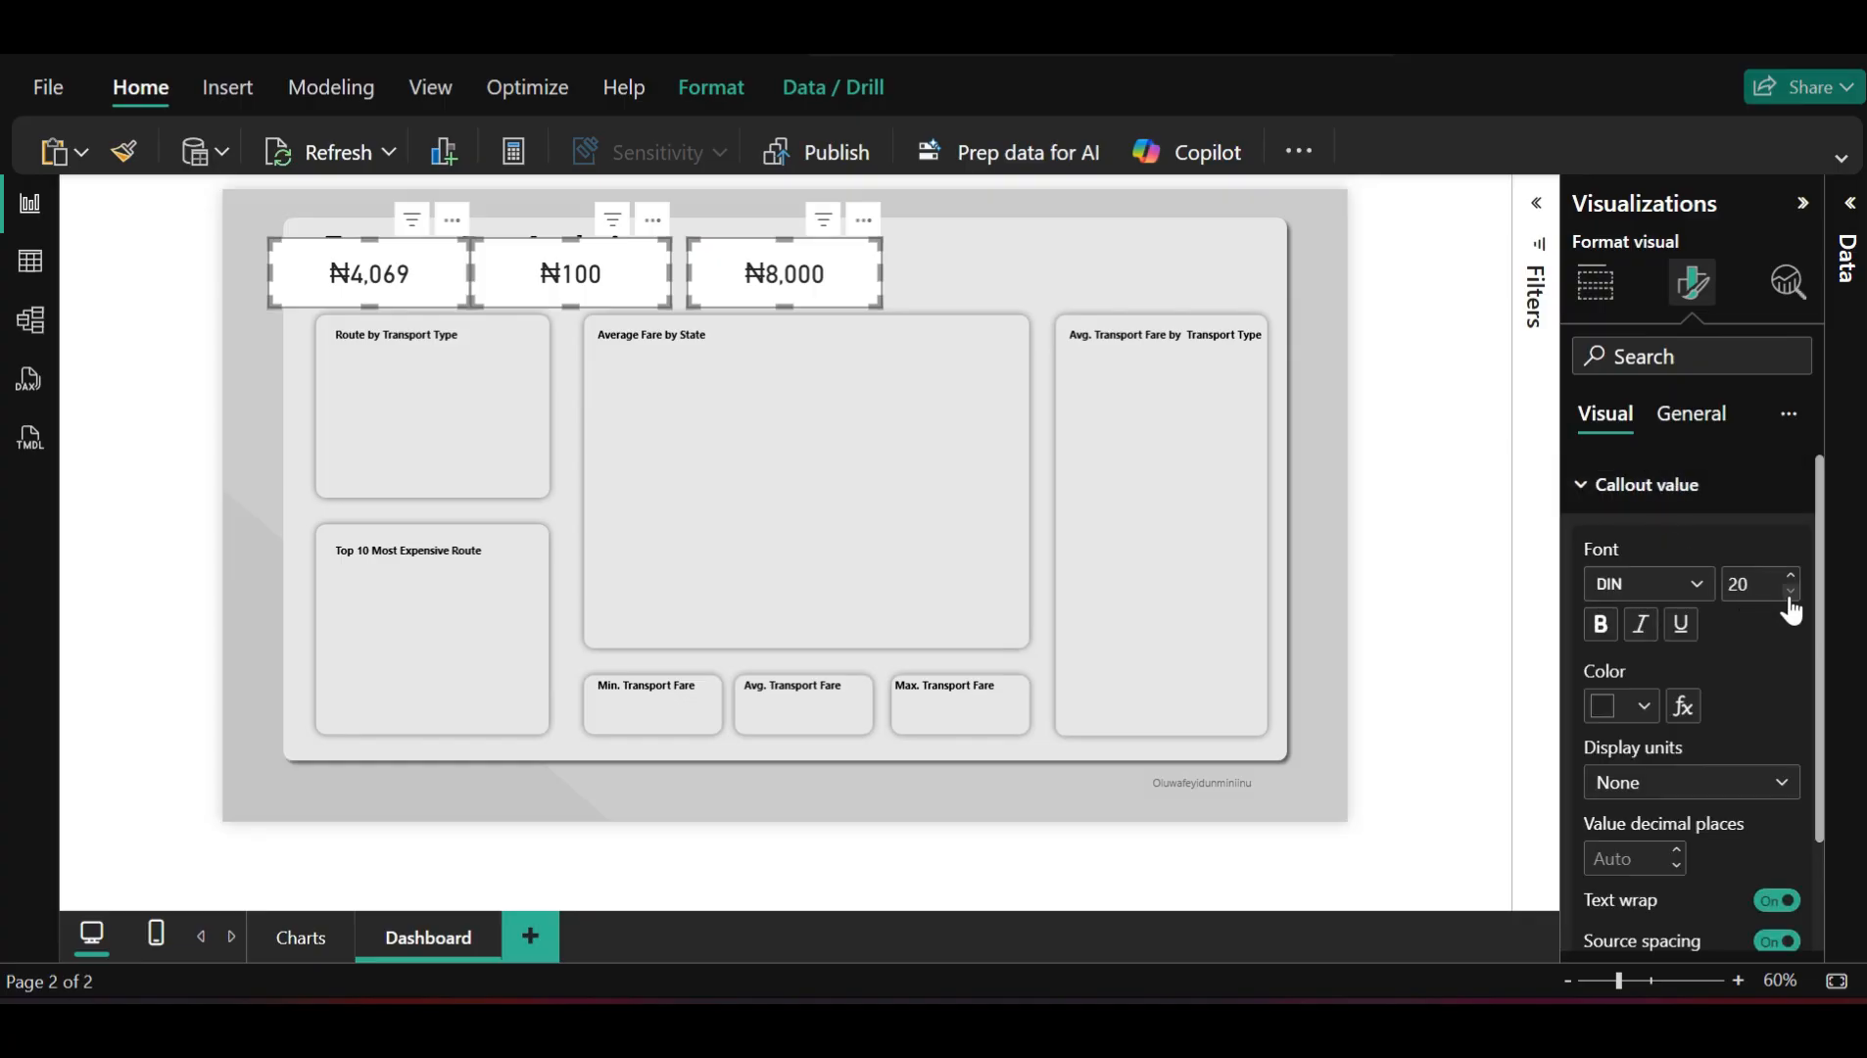
pyautogui.click(1789, 591)
pyautogui.click(1789, 590)
pyautogui.click(1601, 624)
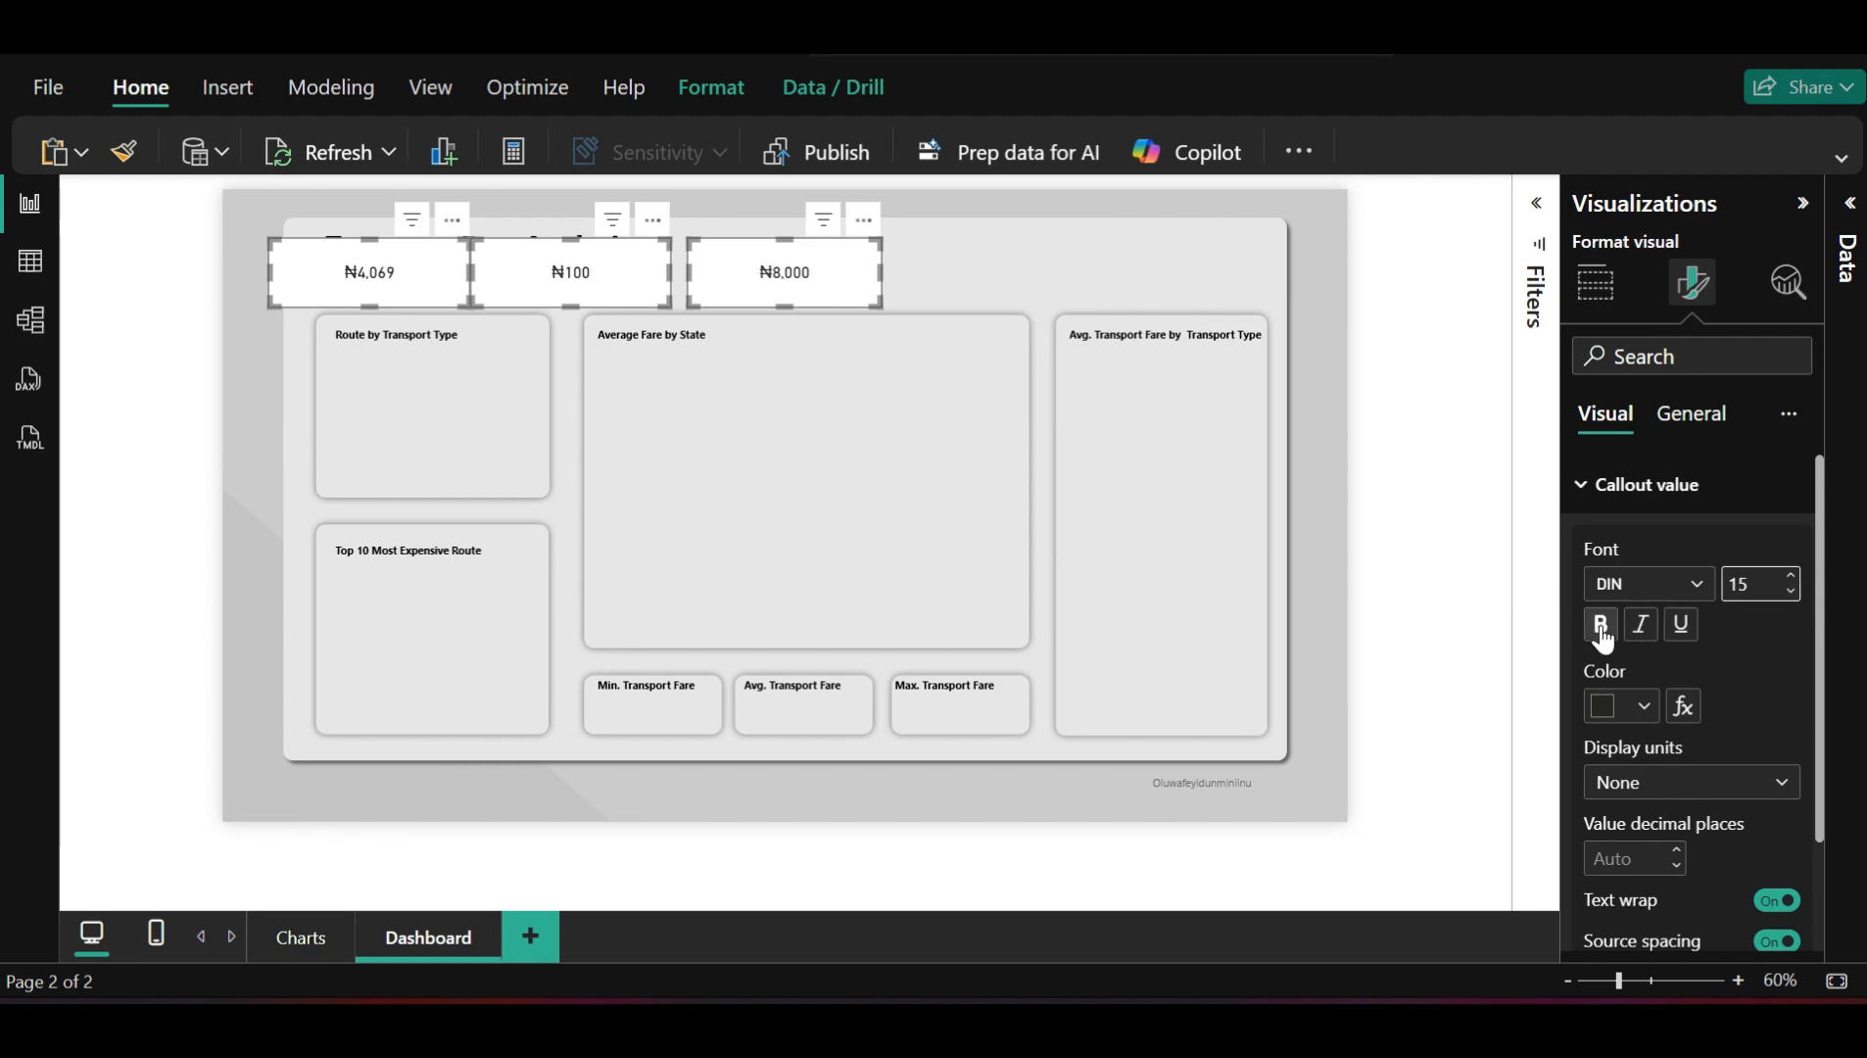
pyautogui.click(1601, 624)
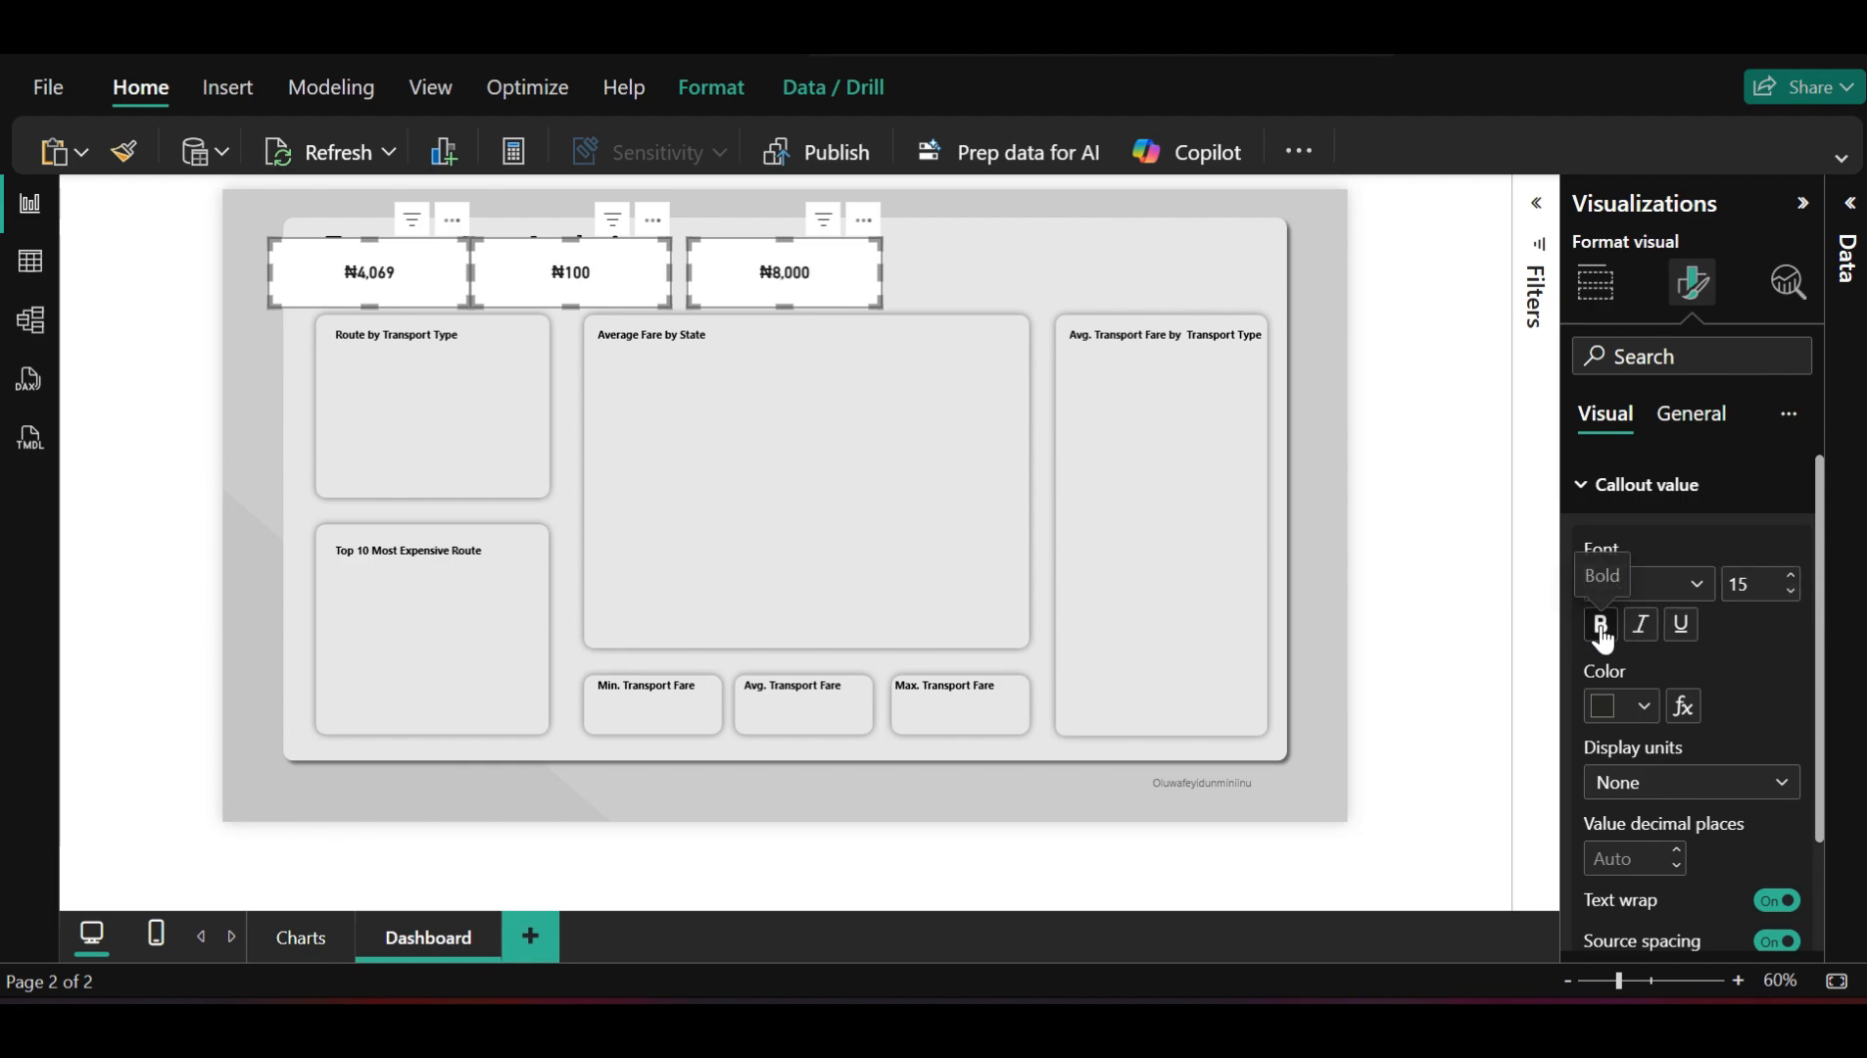
# Set the callout value font size of the three fare cards to 12
pyautogui.click(1789, 590)
pyautogui.click(1790, 591)
pyautogui.click(1790, 590)
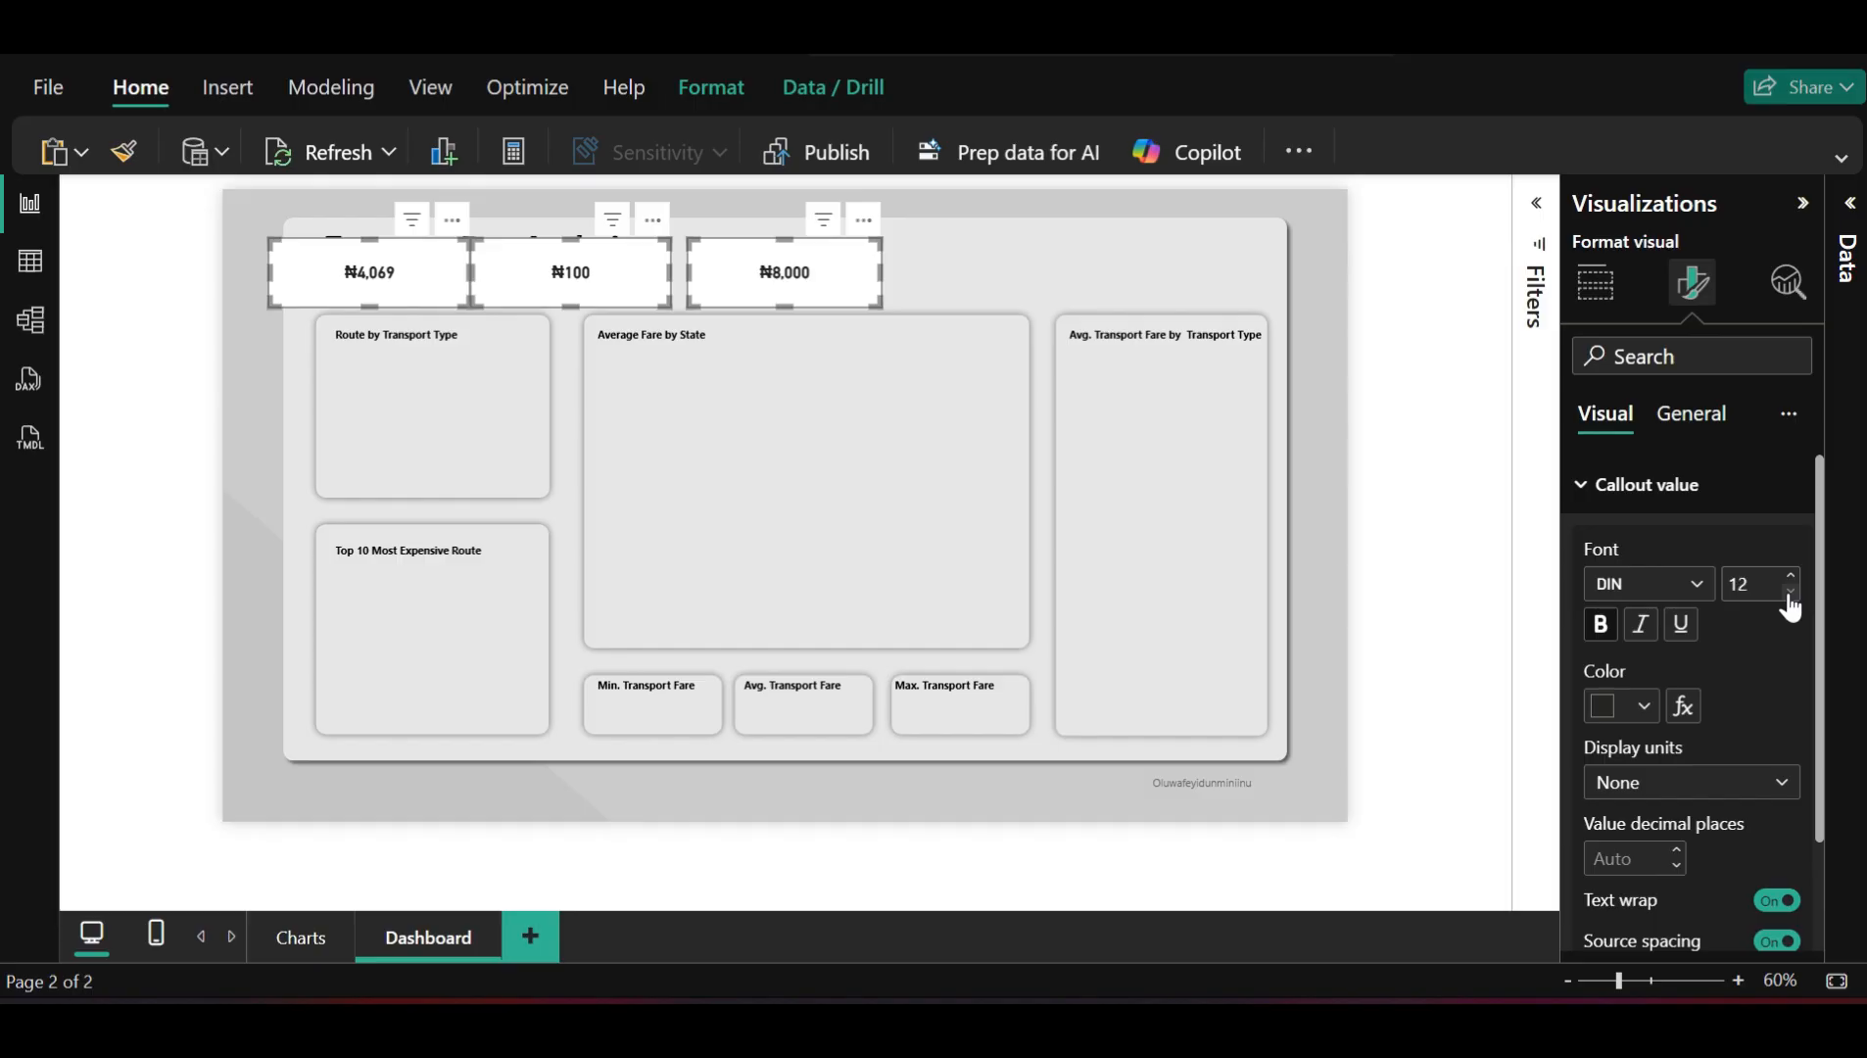
pyautogui.click(1790, 591)
pyautogui.click(1789, 590)
pyautogui.click(1789, 591)
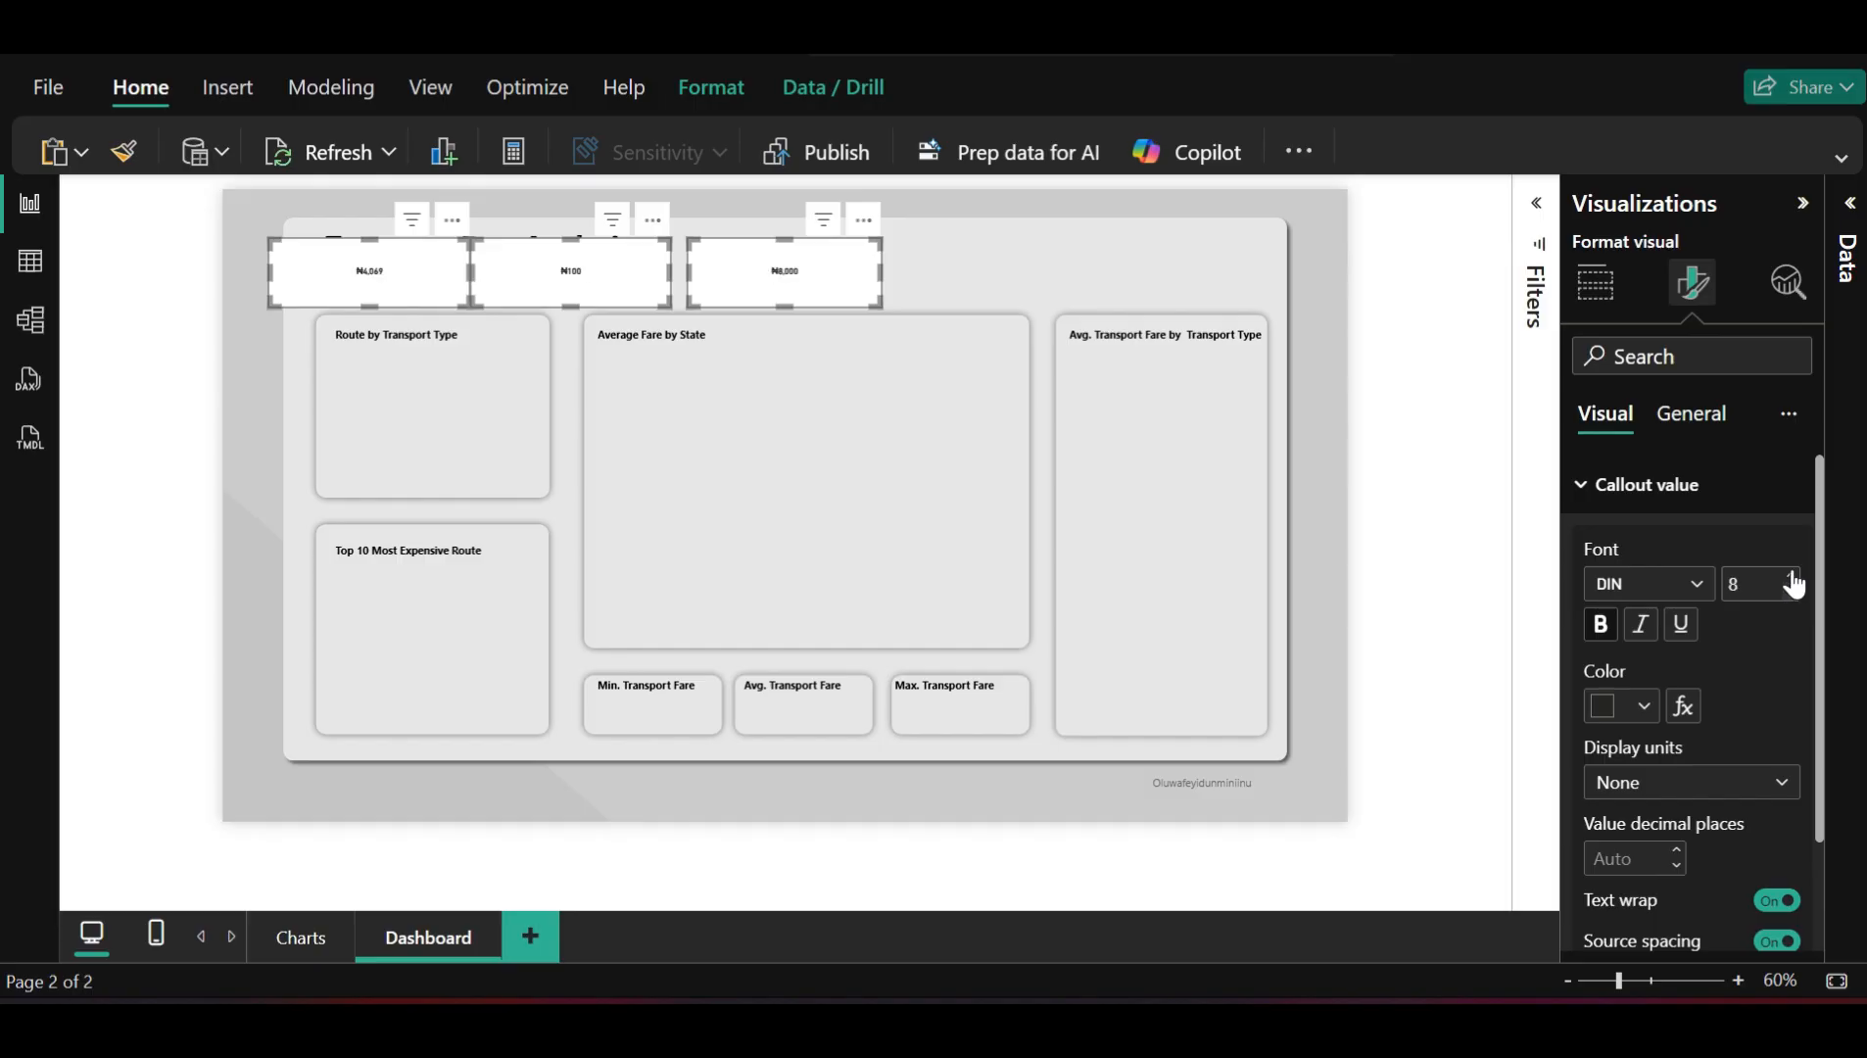
pyautogui.click(1791, 577)
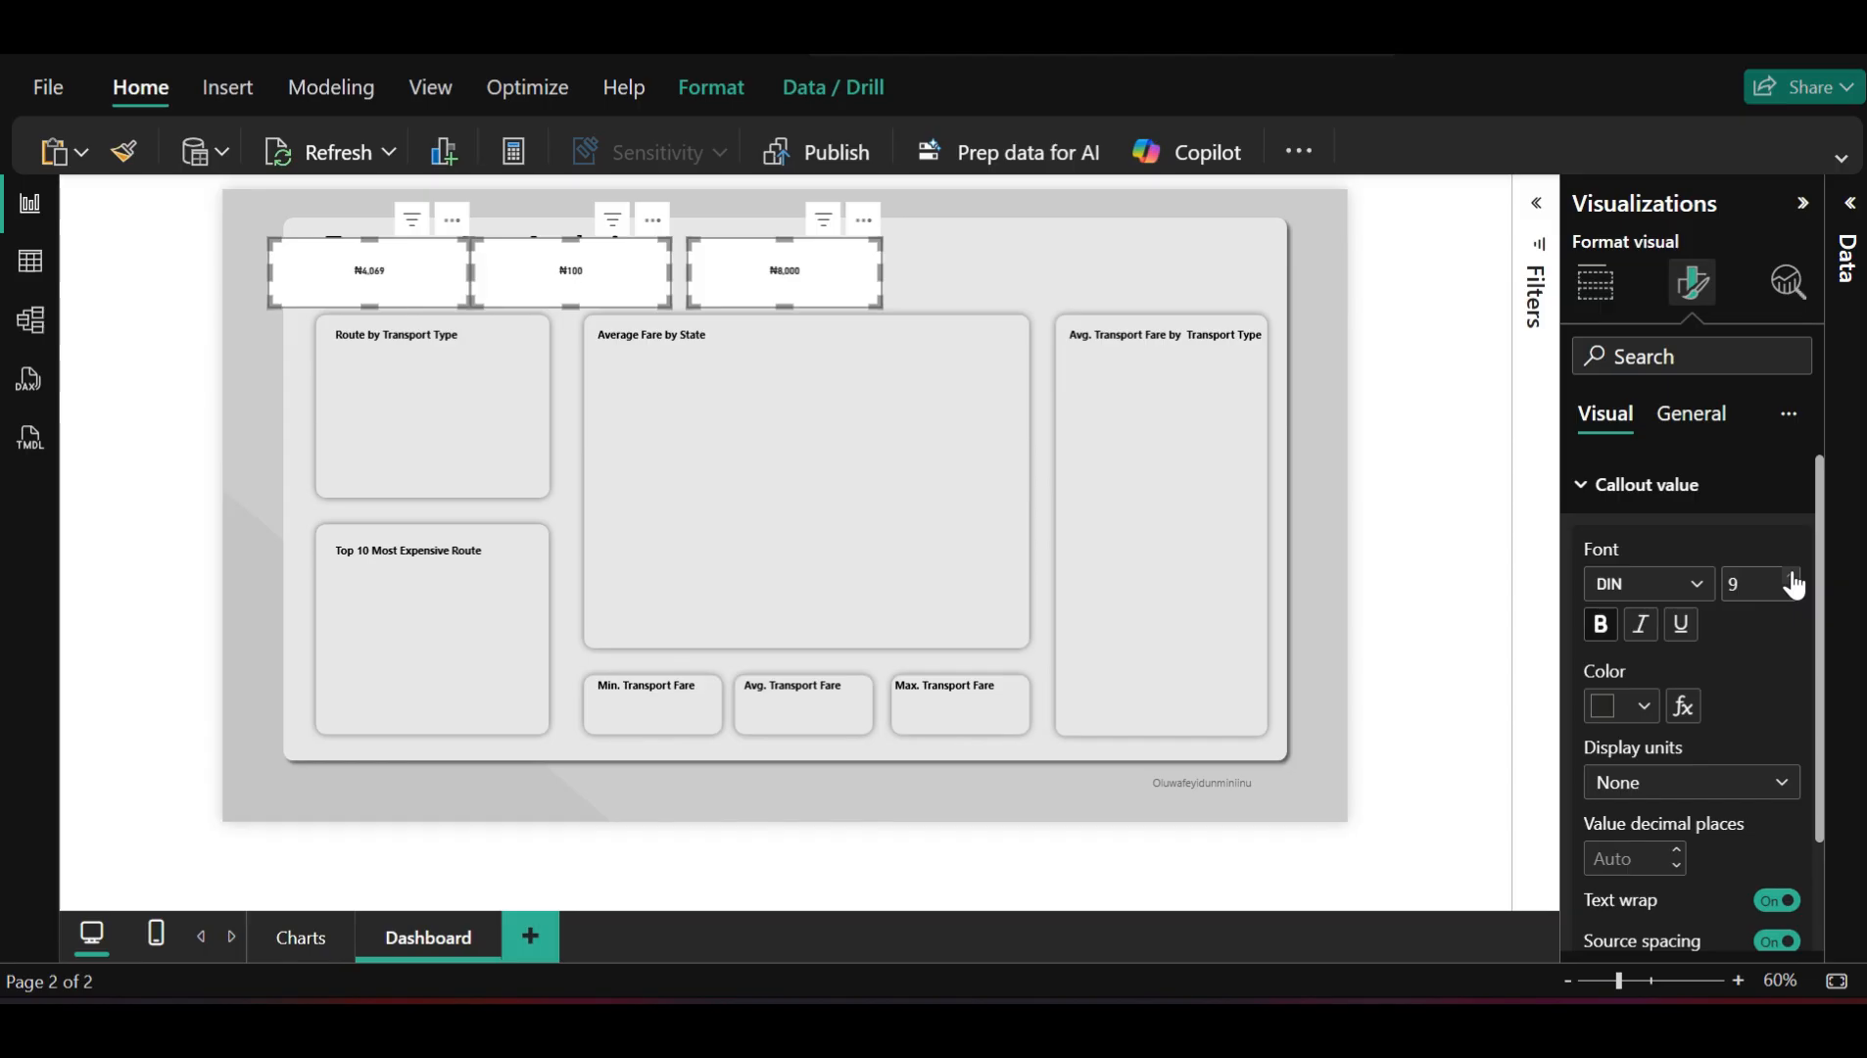
pyautogui.click(1791, 577)
pyautogui.click(1792, 577)
pyautogui.click(1792, 577)
pyautogui.click(1791, 577)
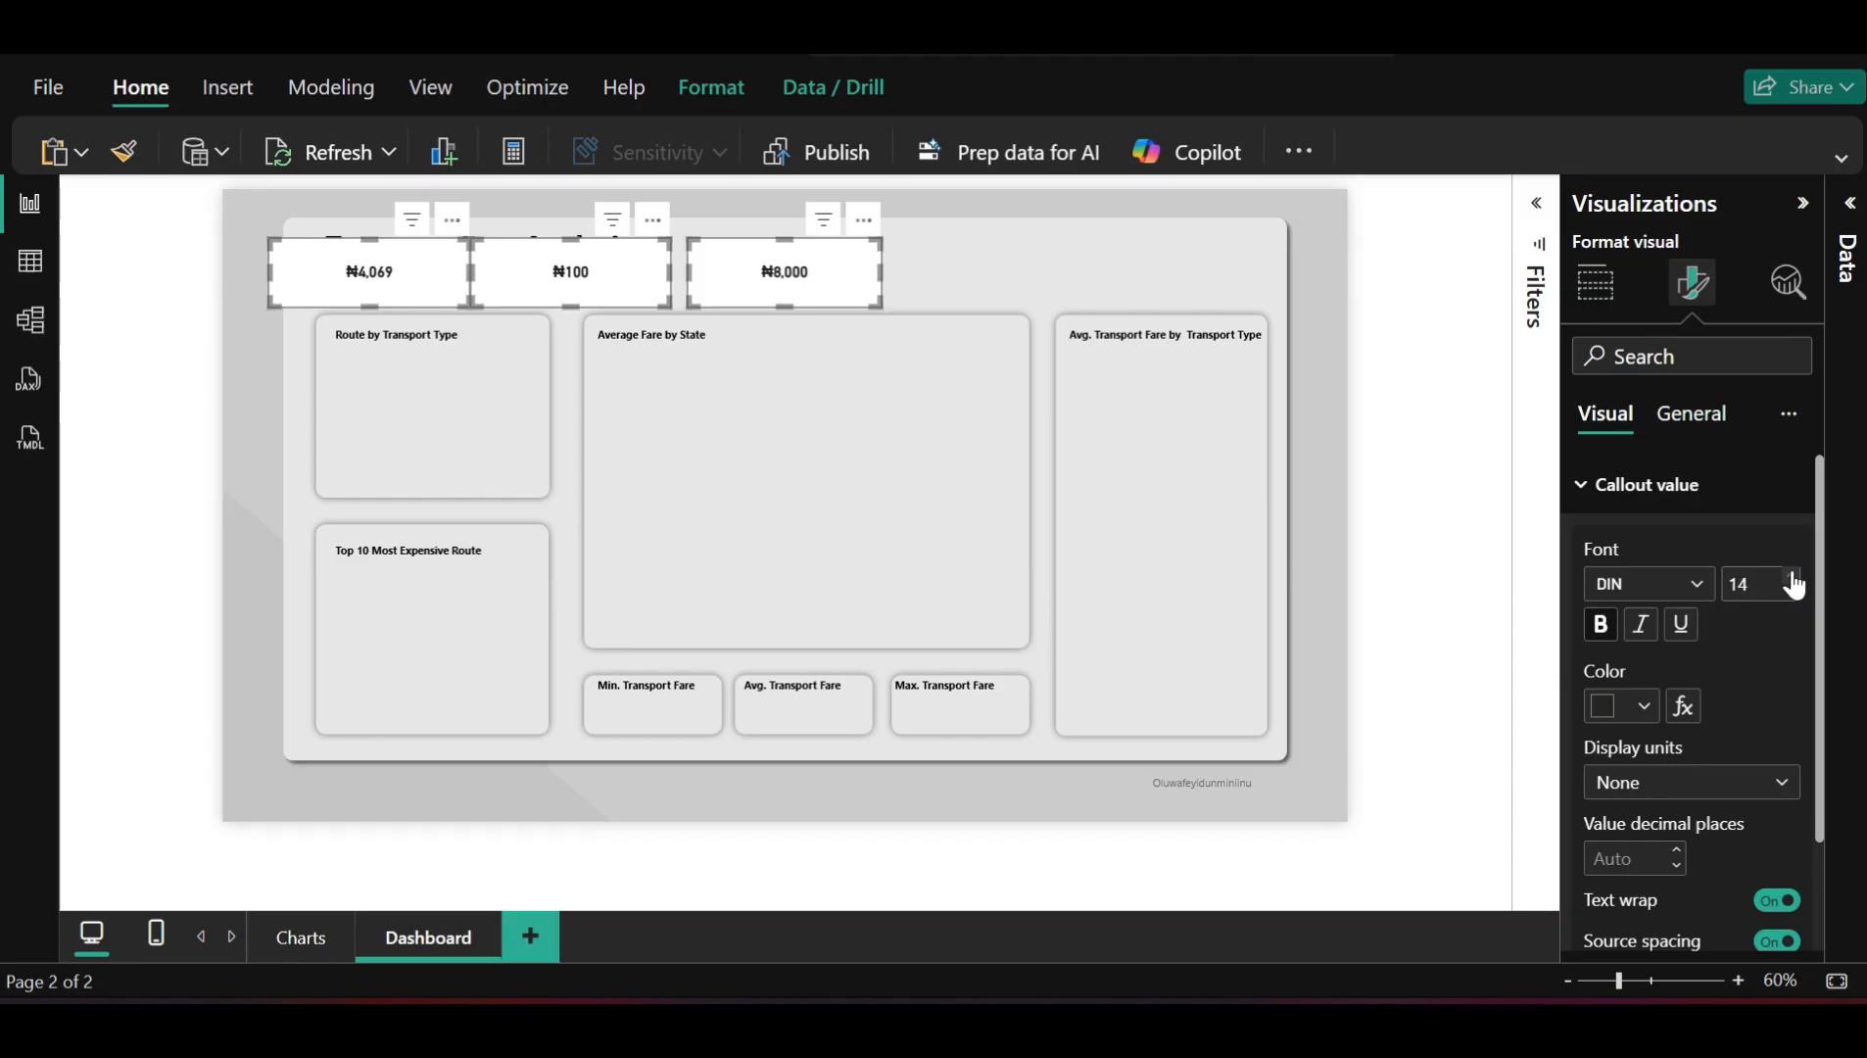
pyautogui.click(1791, 577)
pyautogui.click(1791, 591)
pyautogui.click(1791, 591)
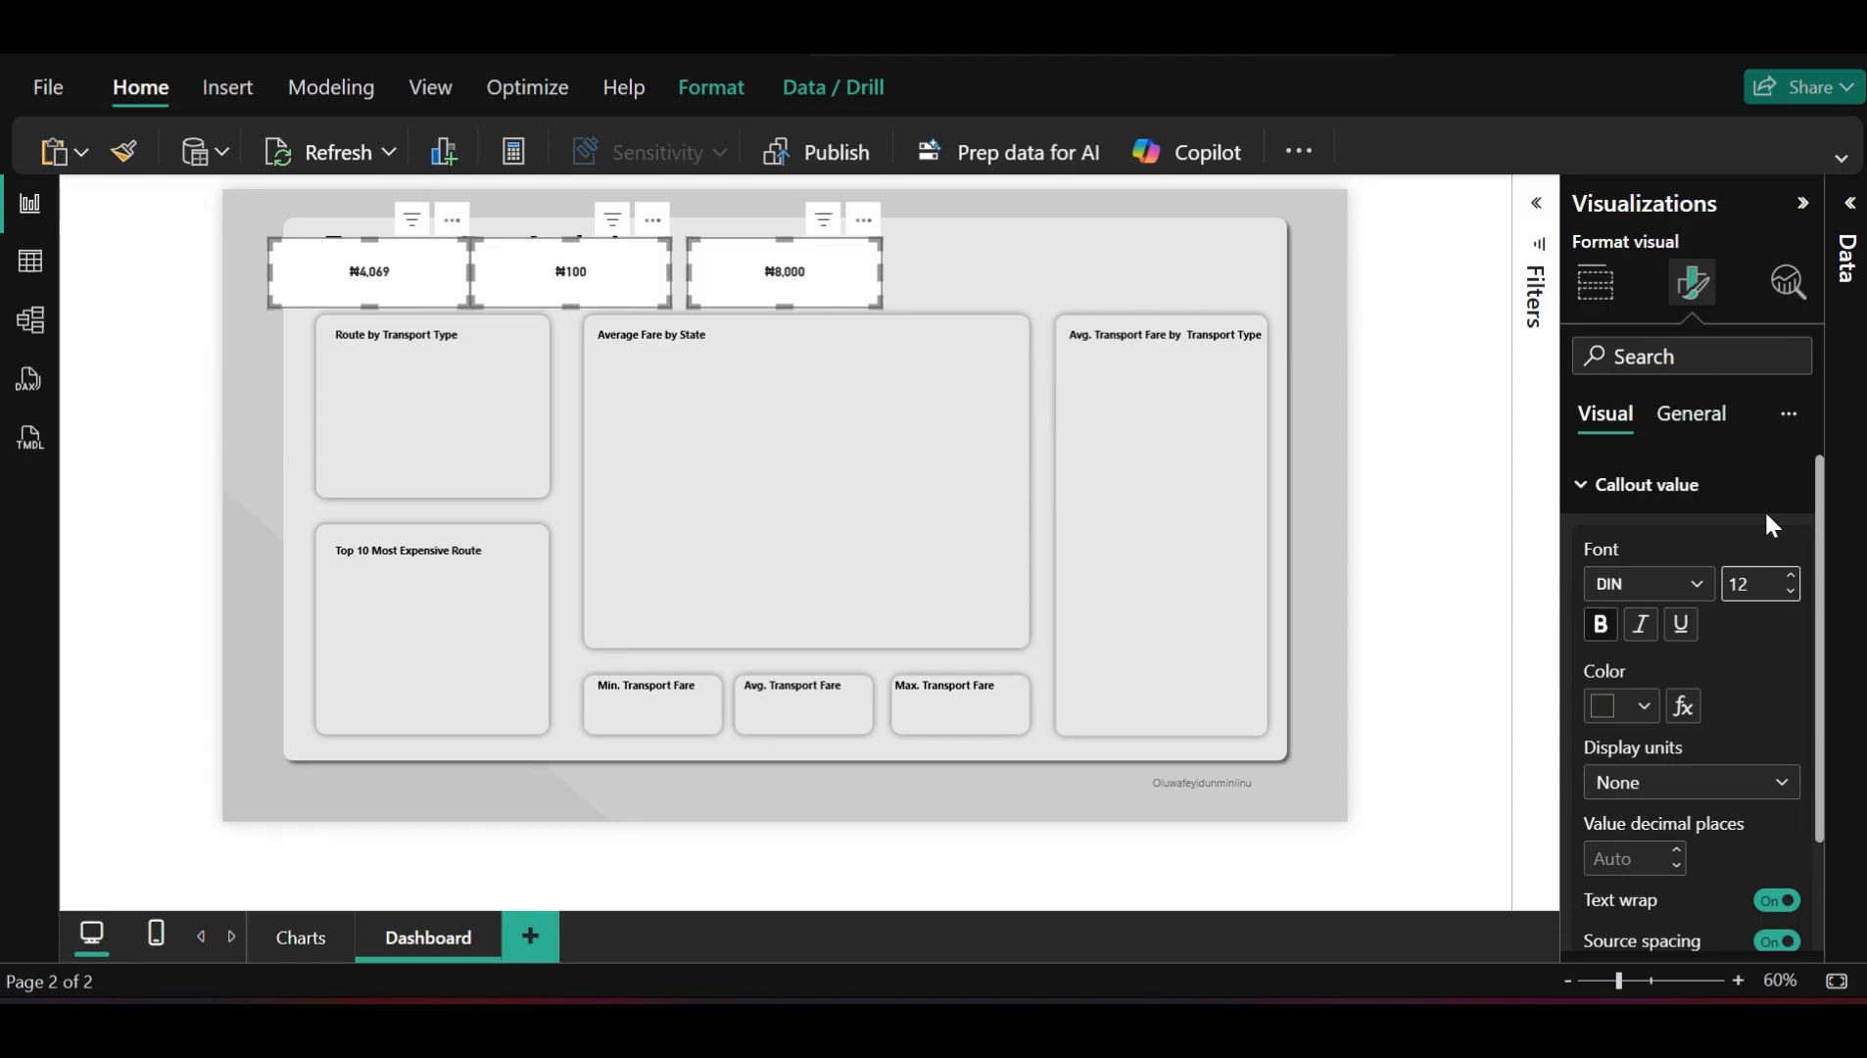
# Turn off the background of the three fare cards
pyautogui.click(1703, 419)
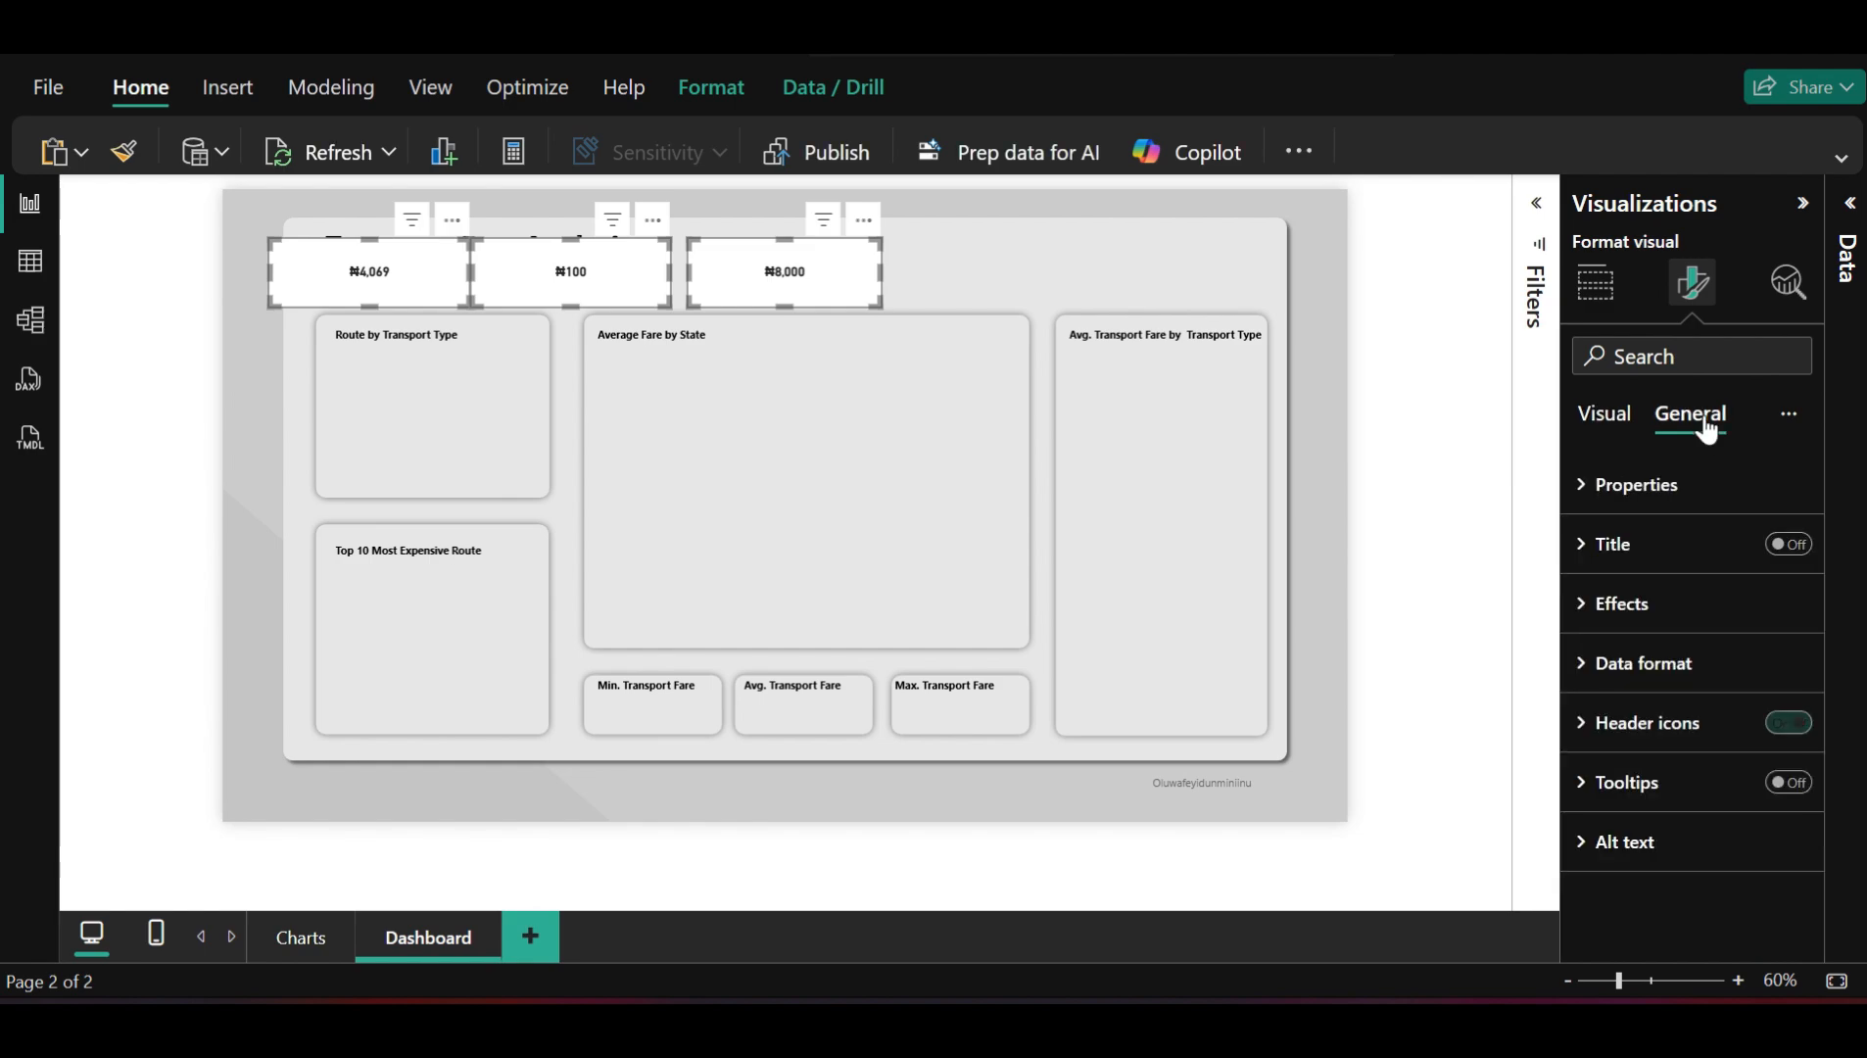
pyautogui.click(1682, 627)
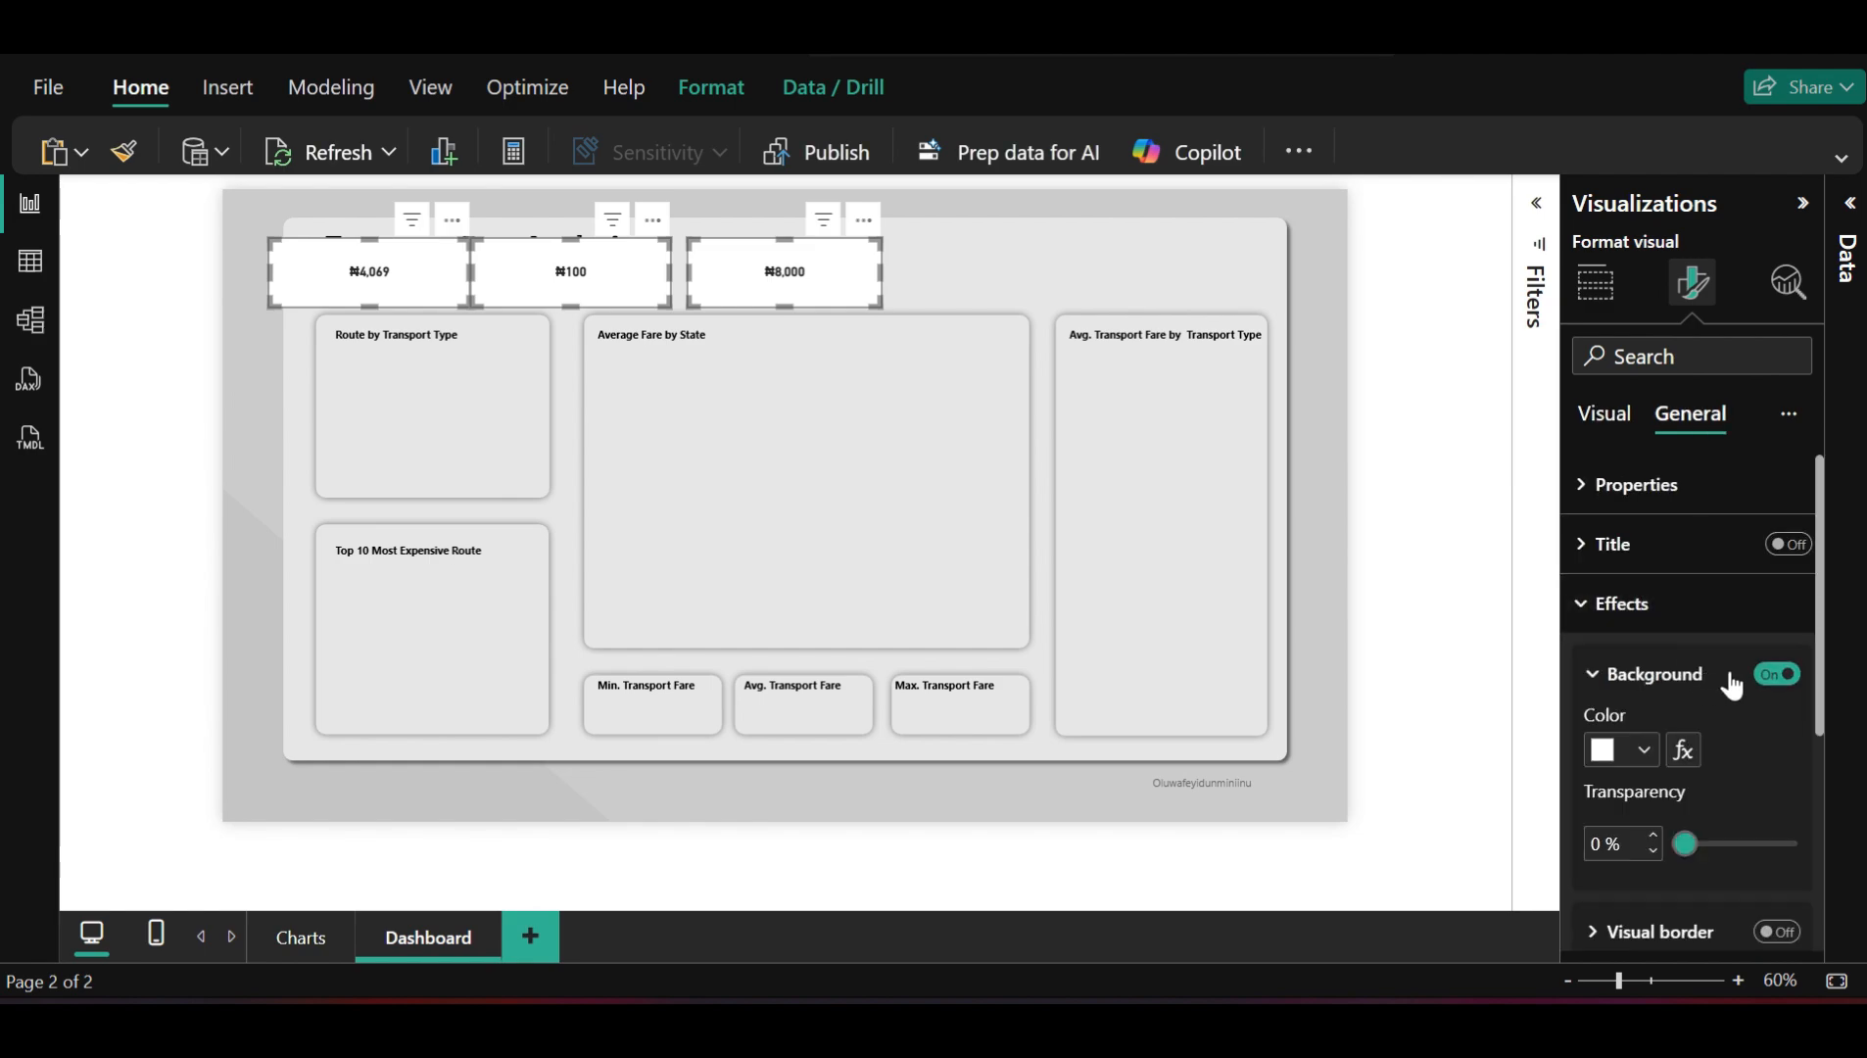
pyautogui.click(1778, 676)
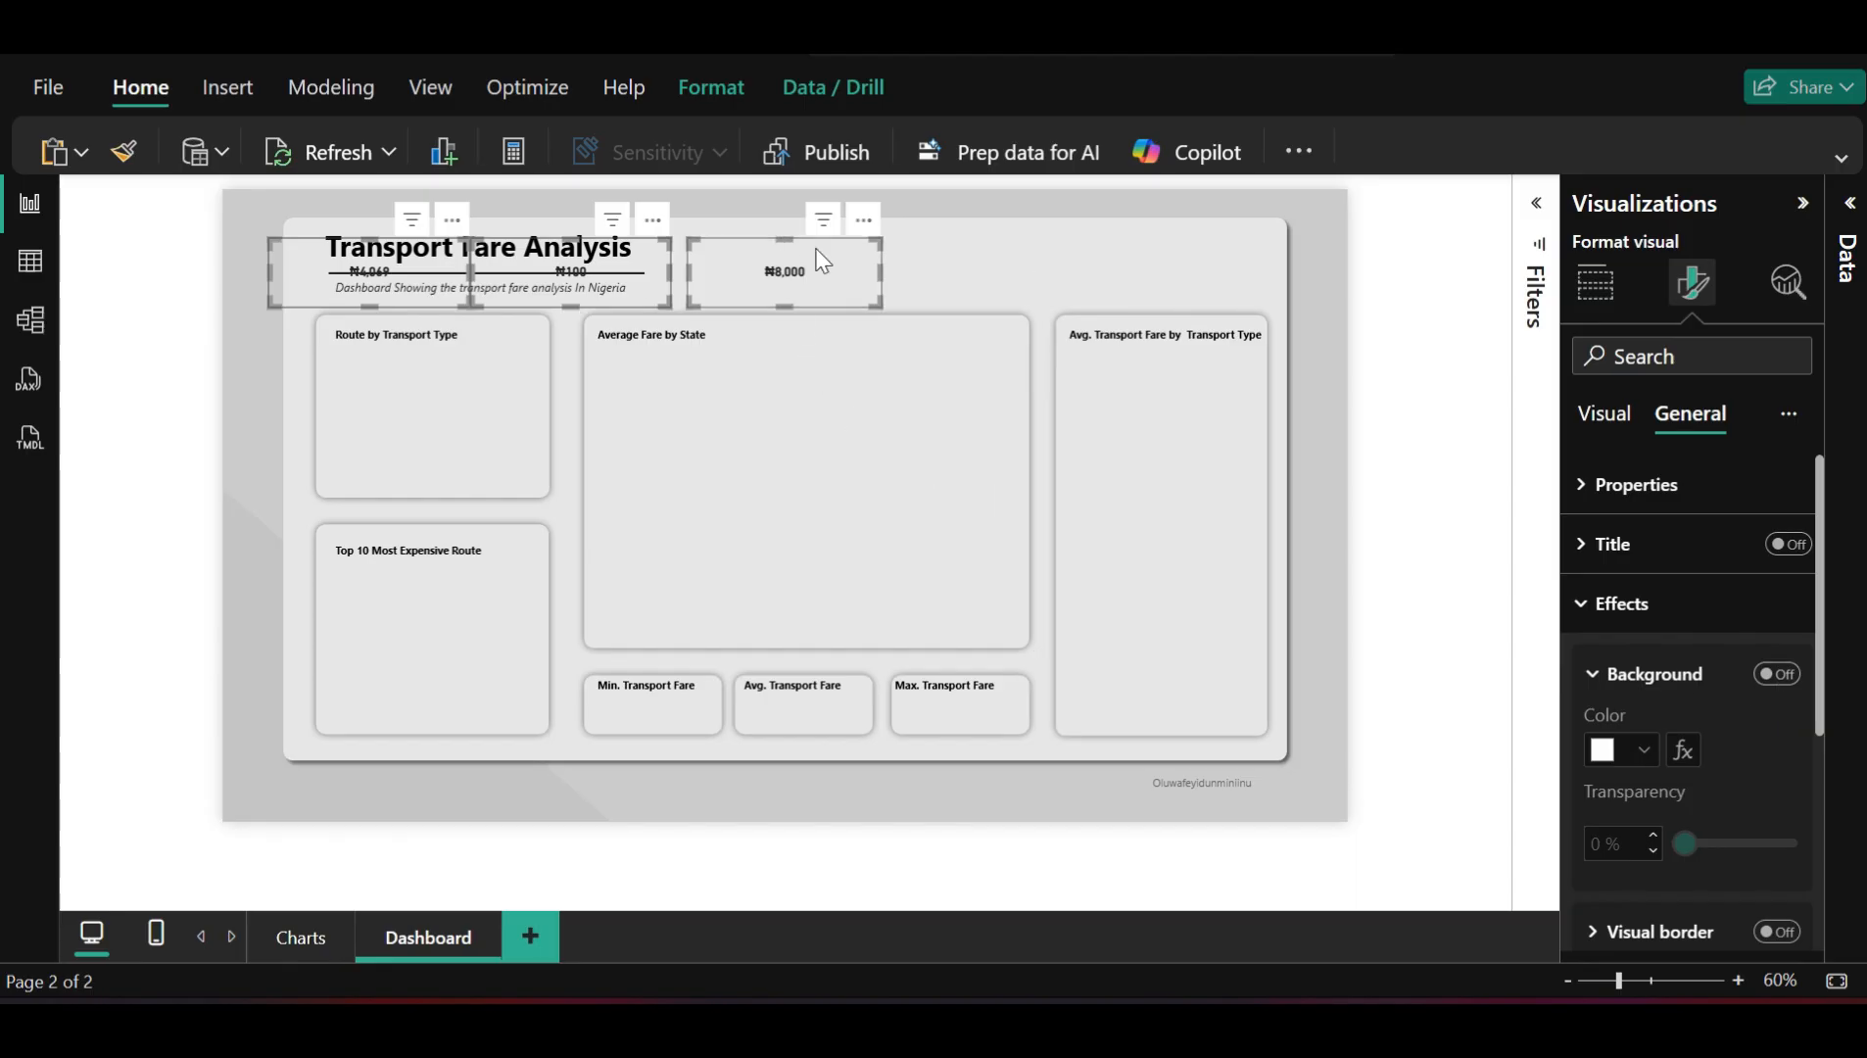
# Move the three fare cards together down to the row of Min., Avg. and Max. Transport Fare boxes
pyautogui.moveTo(819, 245); pyautogui.dragTo(1065, 678)
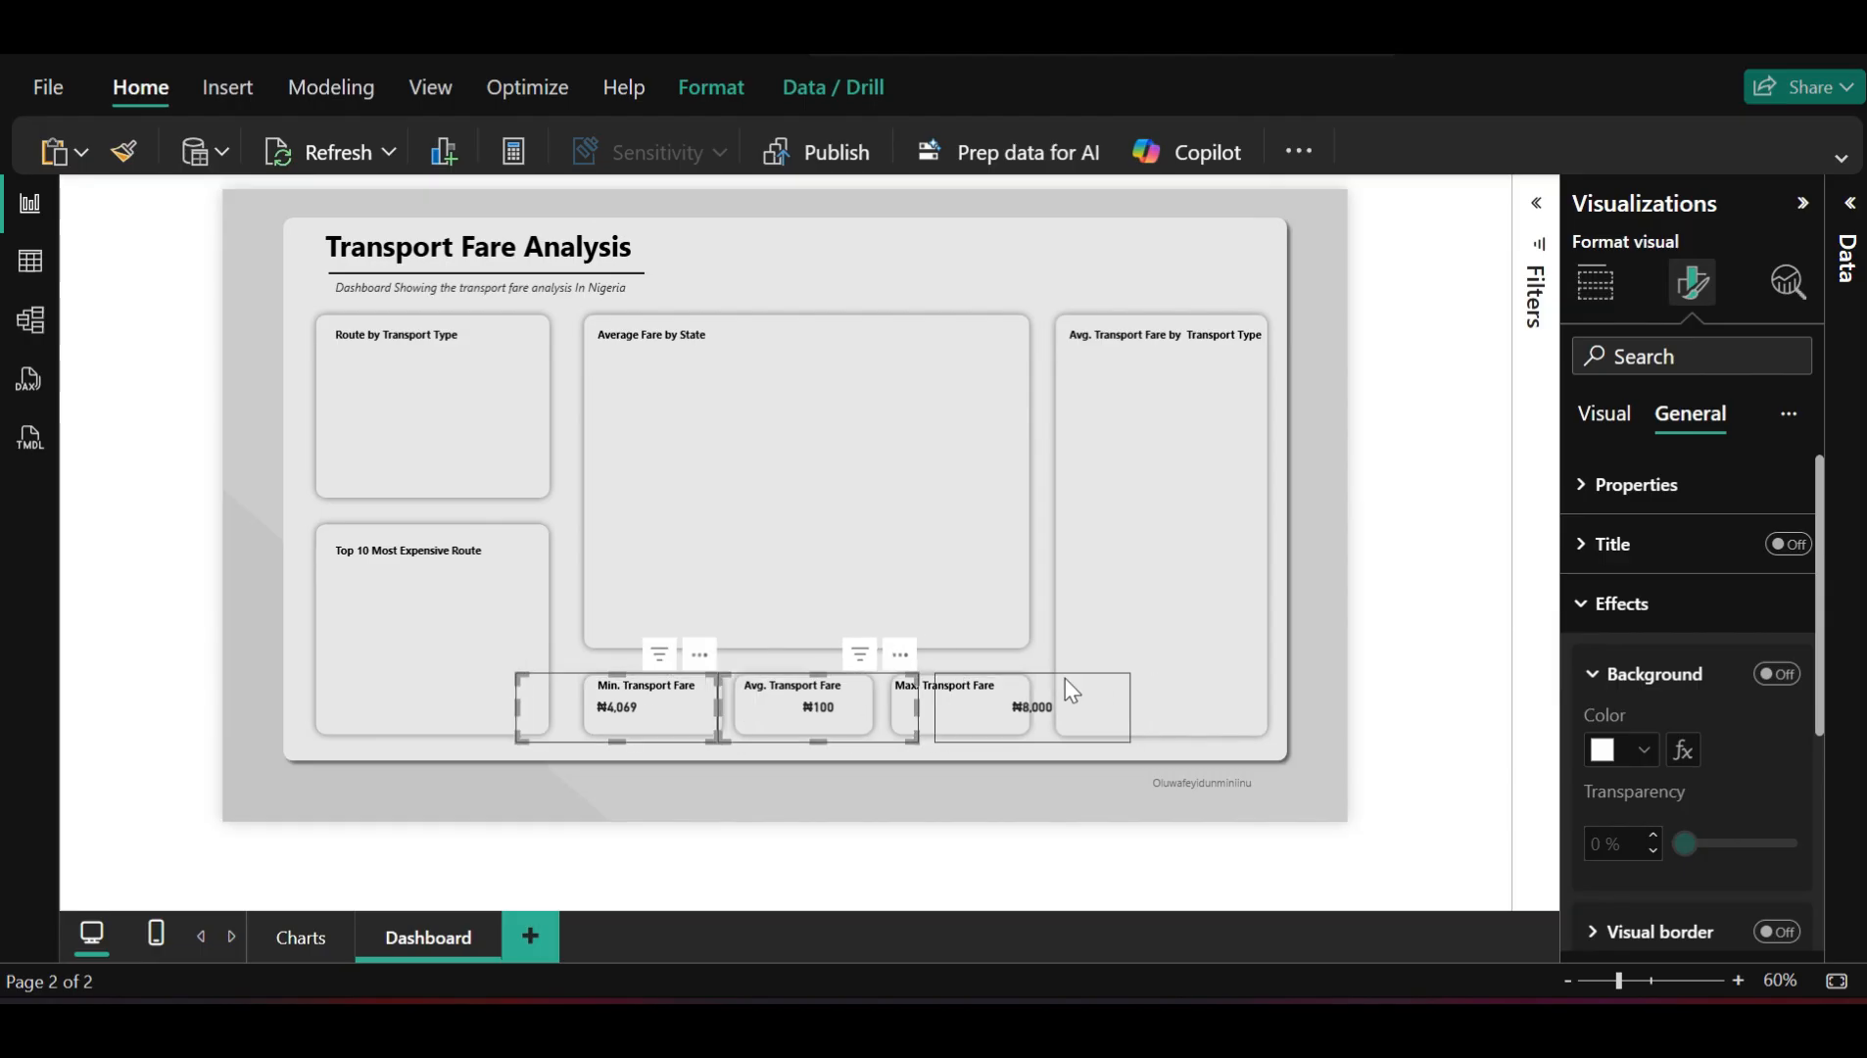
pyautogui.click(1067, 675)
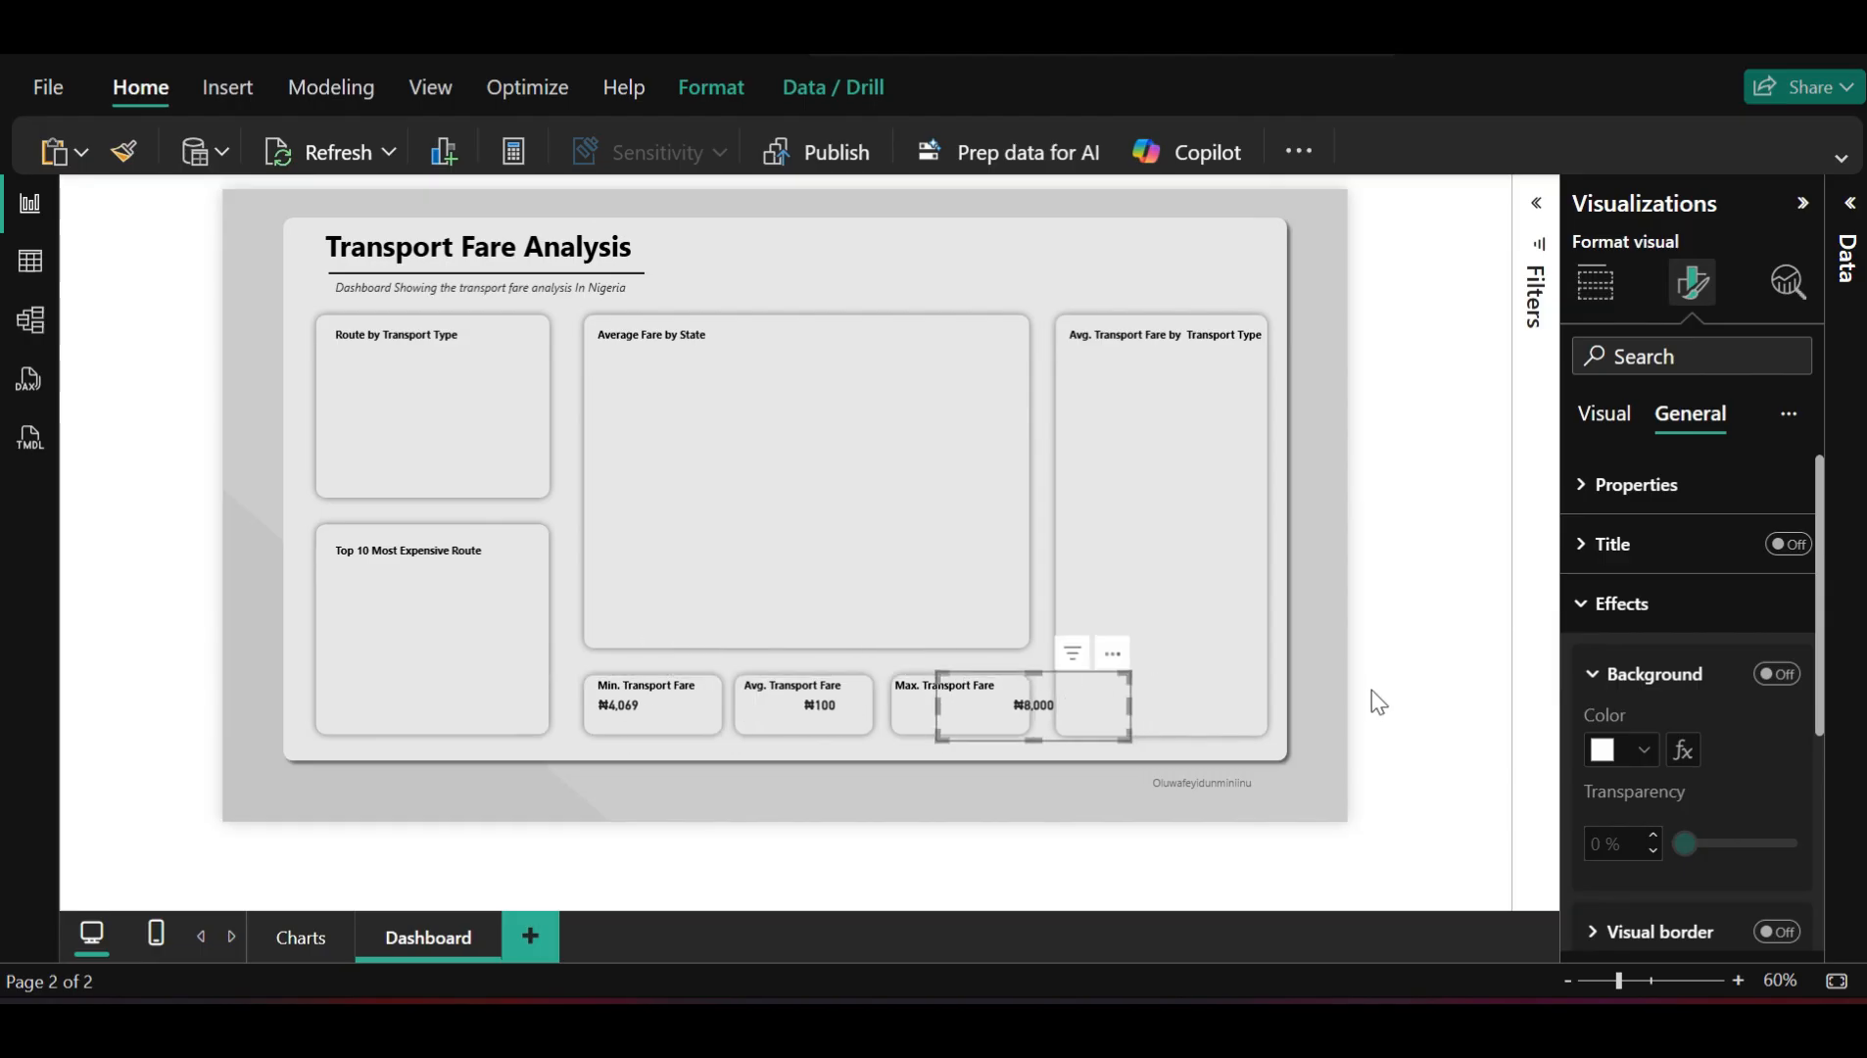
pyautogui.click(1378, 701)
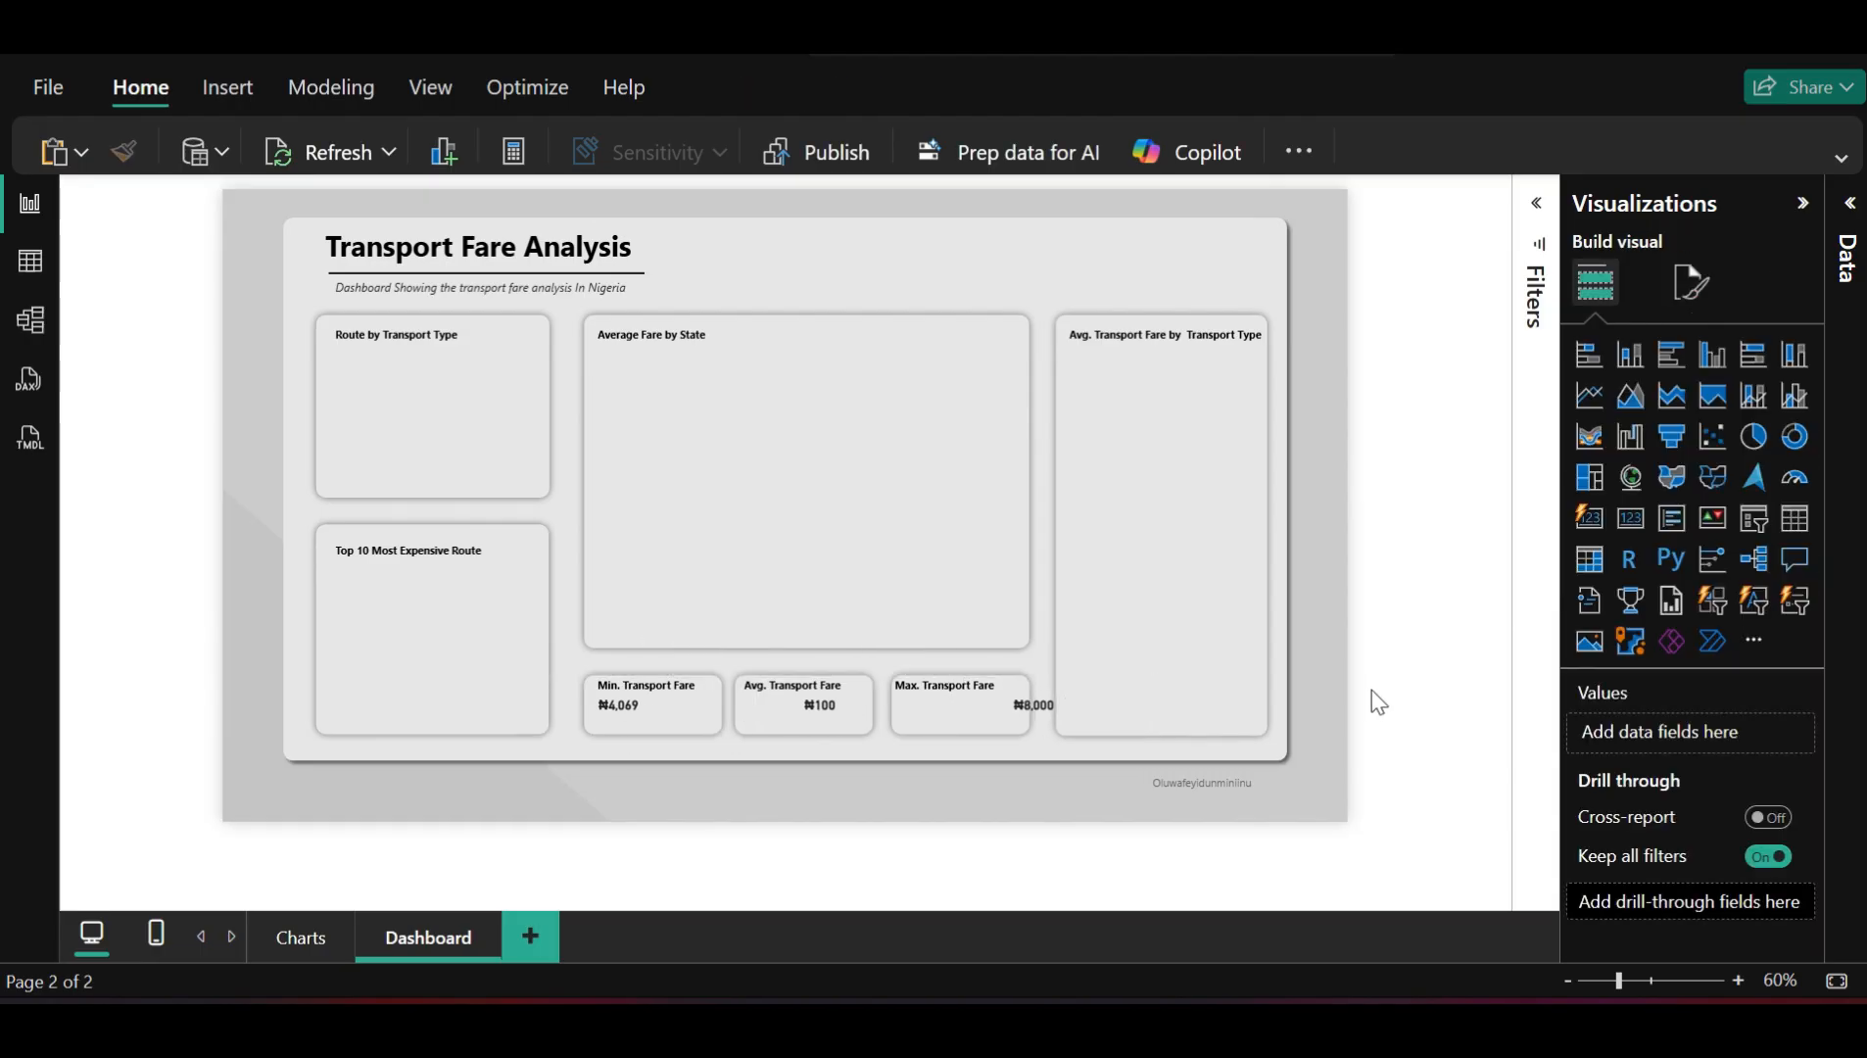
# Set the callout value font size of the Average of Fare(NGN) card to 18
pyautogui.click(632, 709)
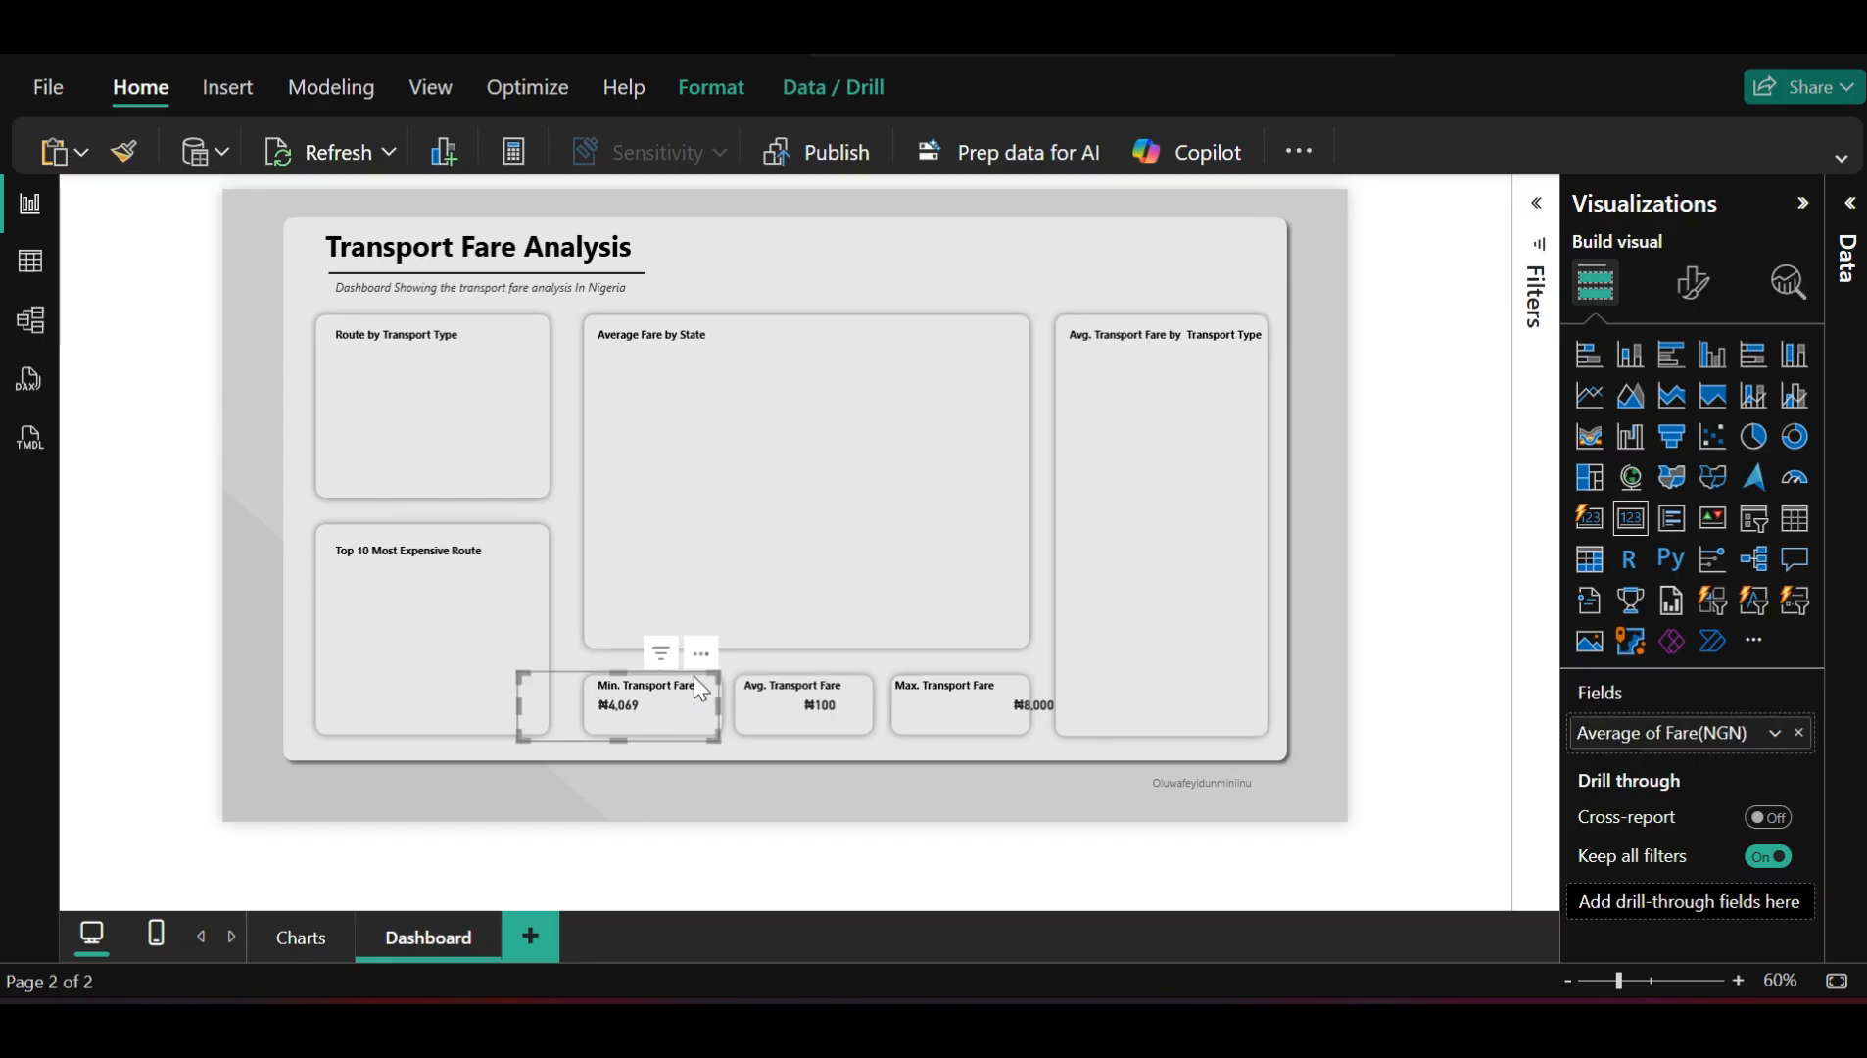
pyautogui.click(1696, 305)
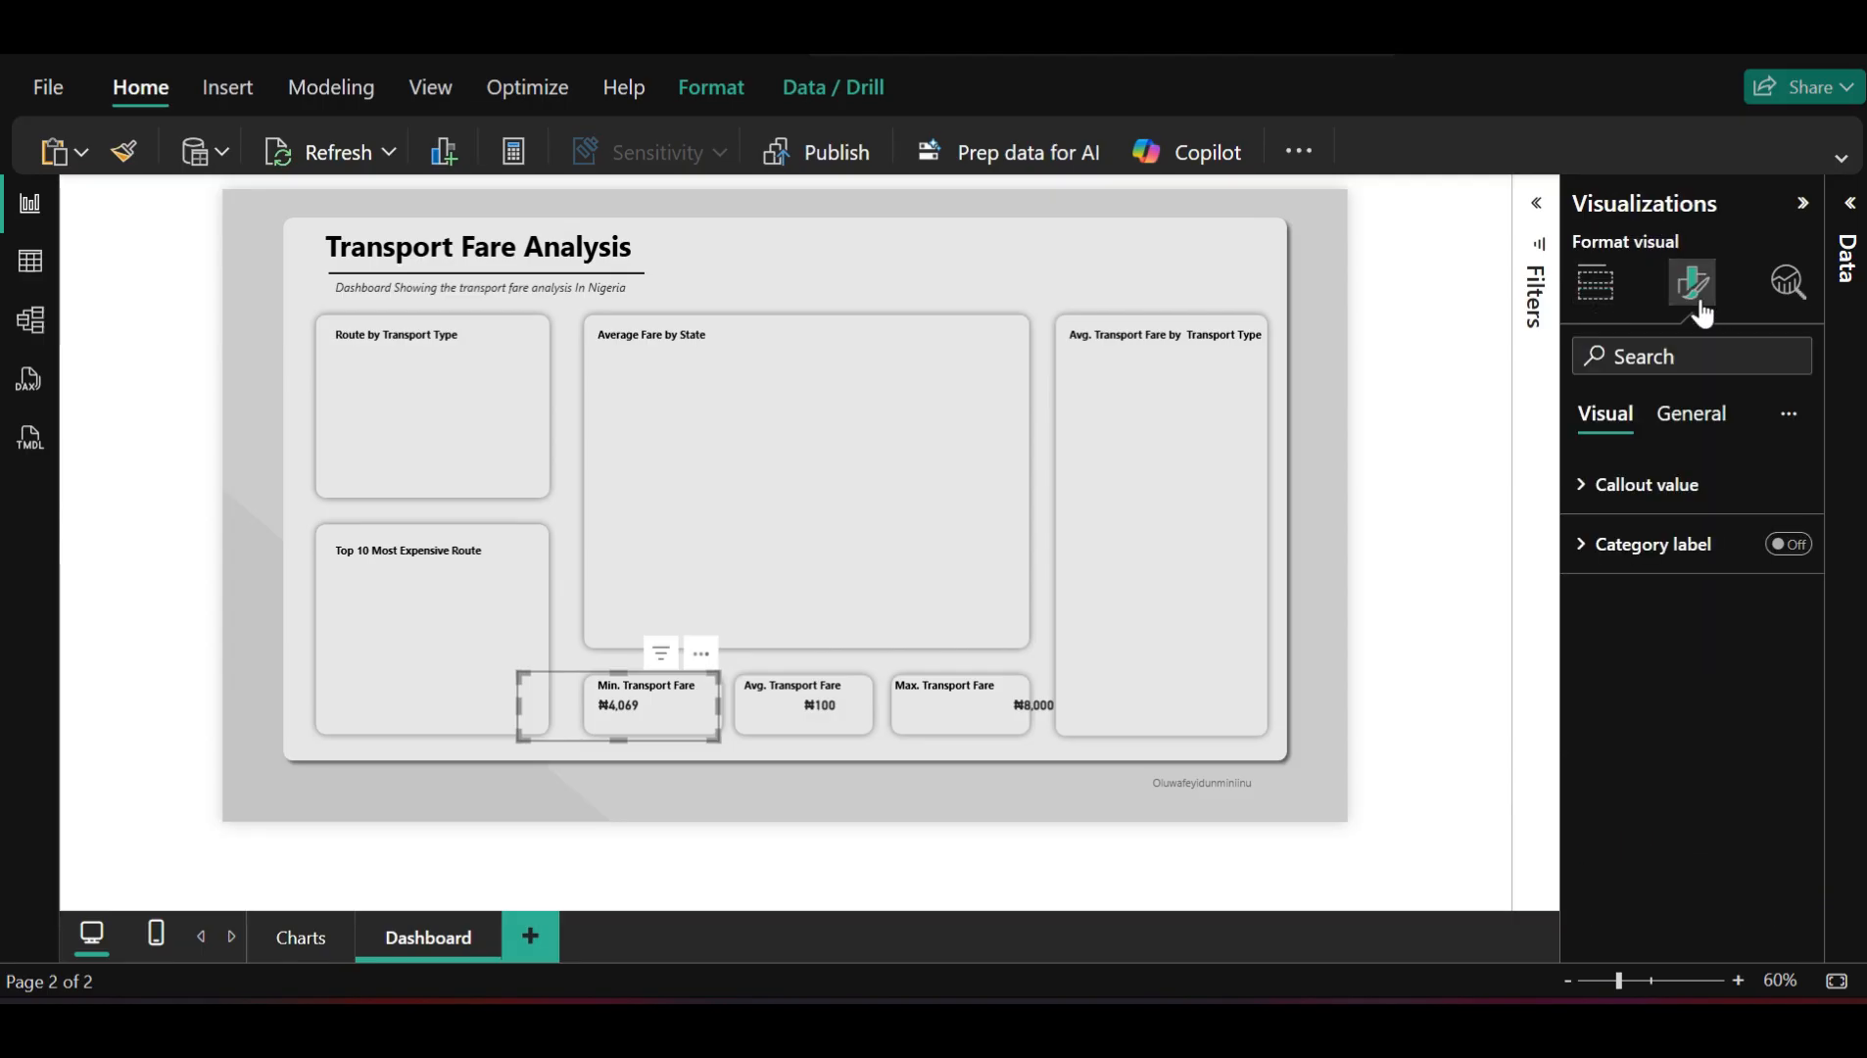
pyautogui.click(1650, 490)
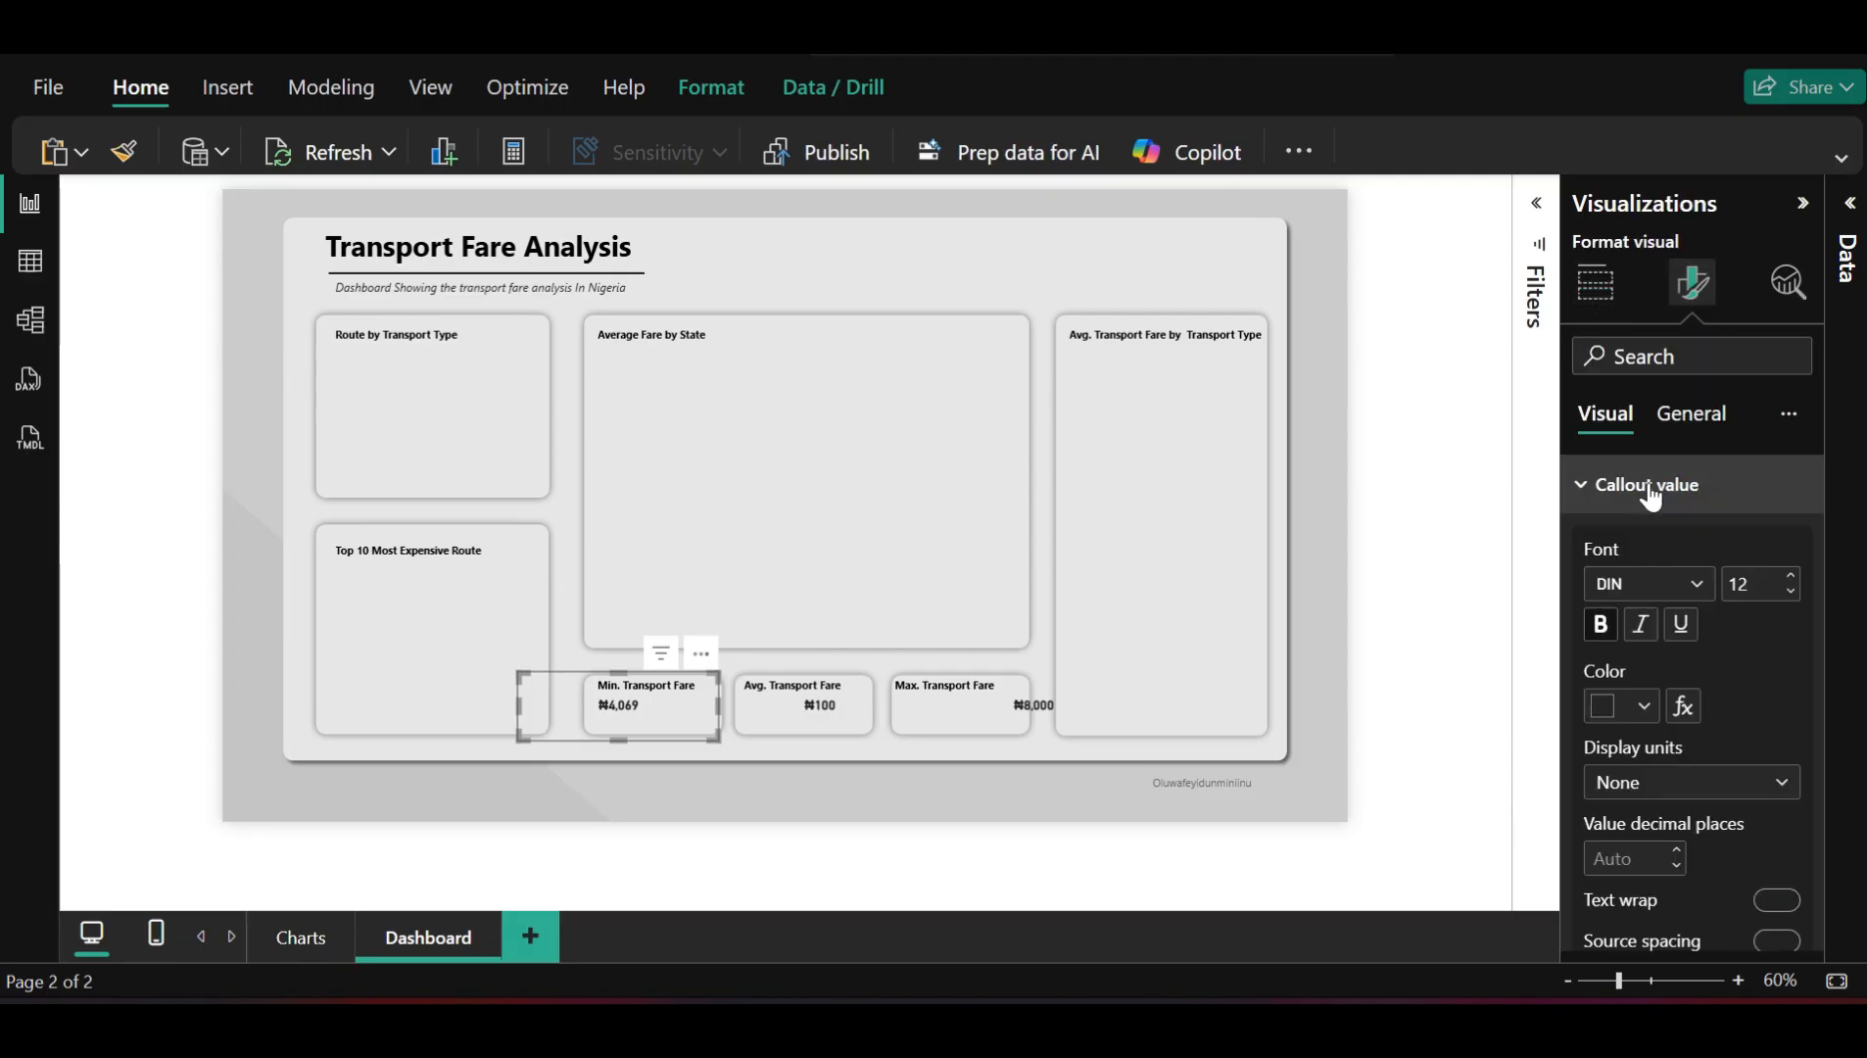
pyautogui.click(1786, 578)
pyautogui.click(1786, 578)
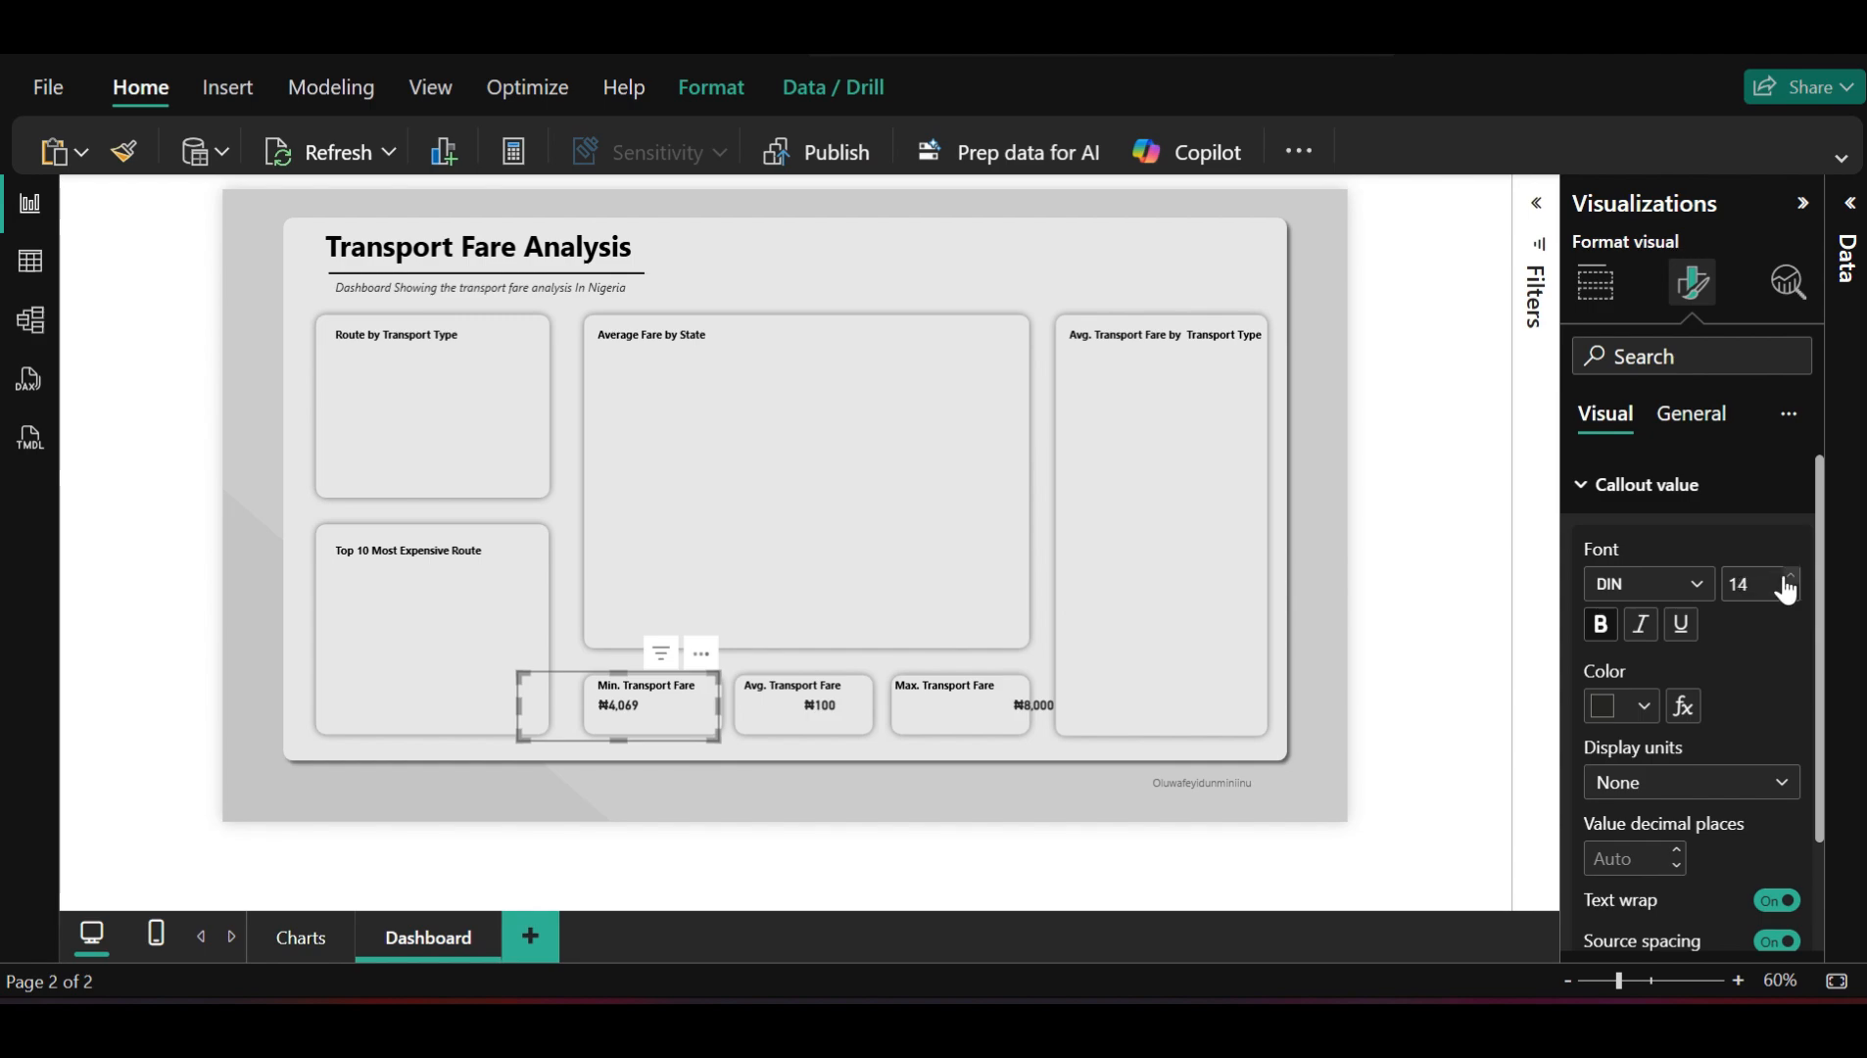
pyautogui.click(1785, 578)
pyautogui.click(1786, 578)
pyautogui.doubleClick(1786, 578)
pyautogui.click(1786, 578)
pyautogui.click(1785, 578)
pyautogui.click(1786, 578)
pyautogui.click(1790, 591)
pyautogui.click(1789, 591)
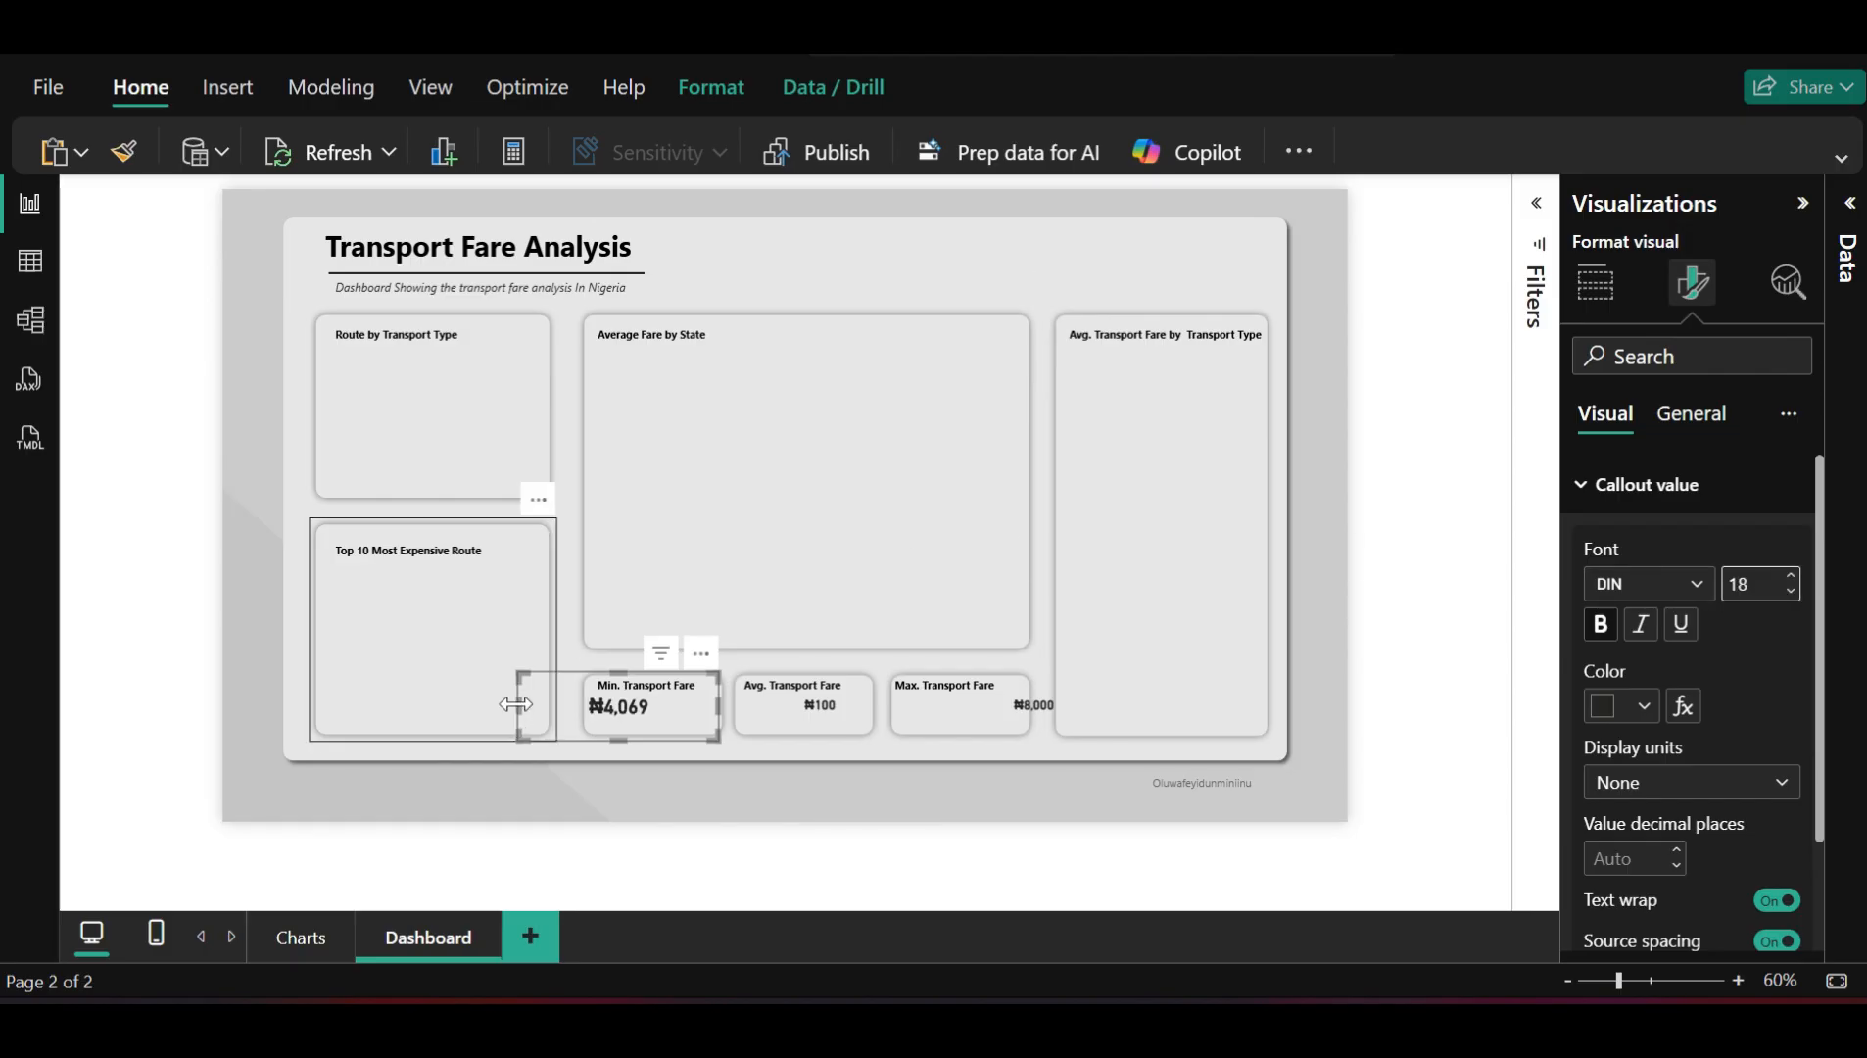
# Shrink the Average of Fare(NGN) card so it fits inside the Min. Transport Fare box, below its label
pyautogui.moveTo(550, 706); pyautogui.dragTo(652, 680)
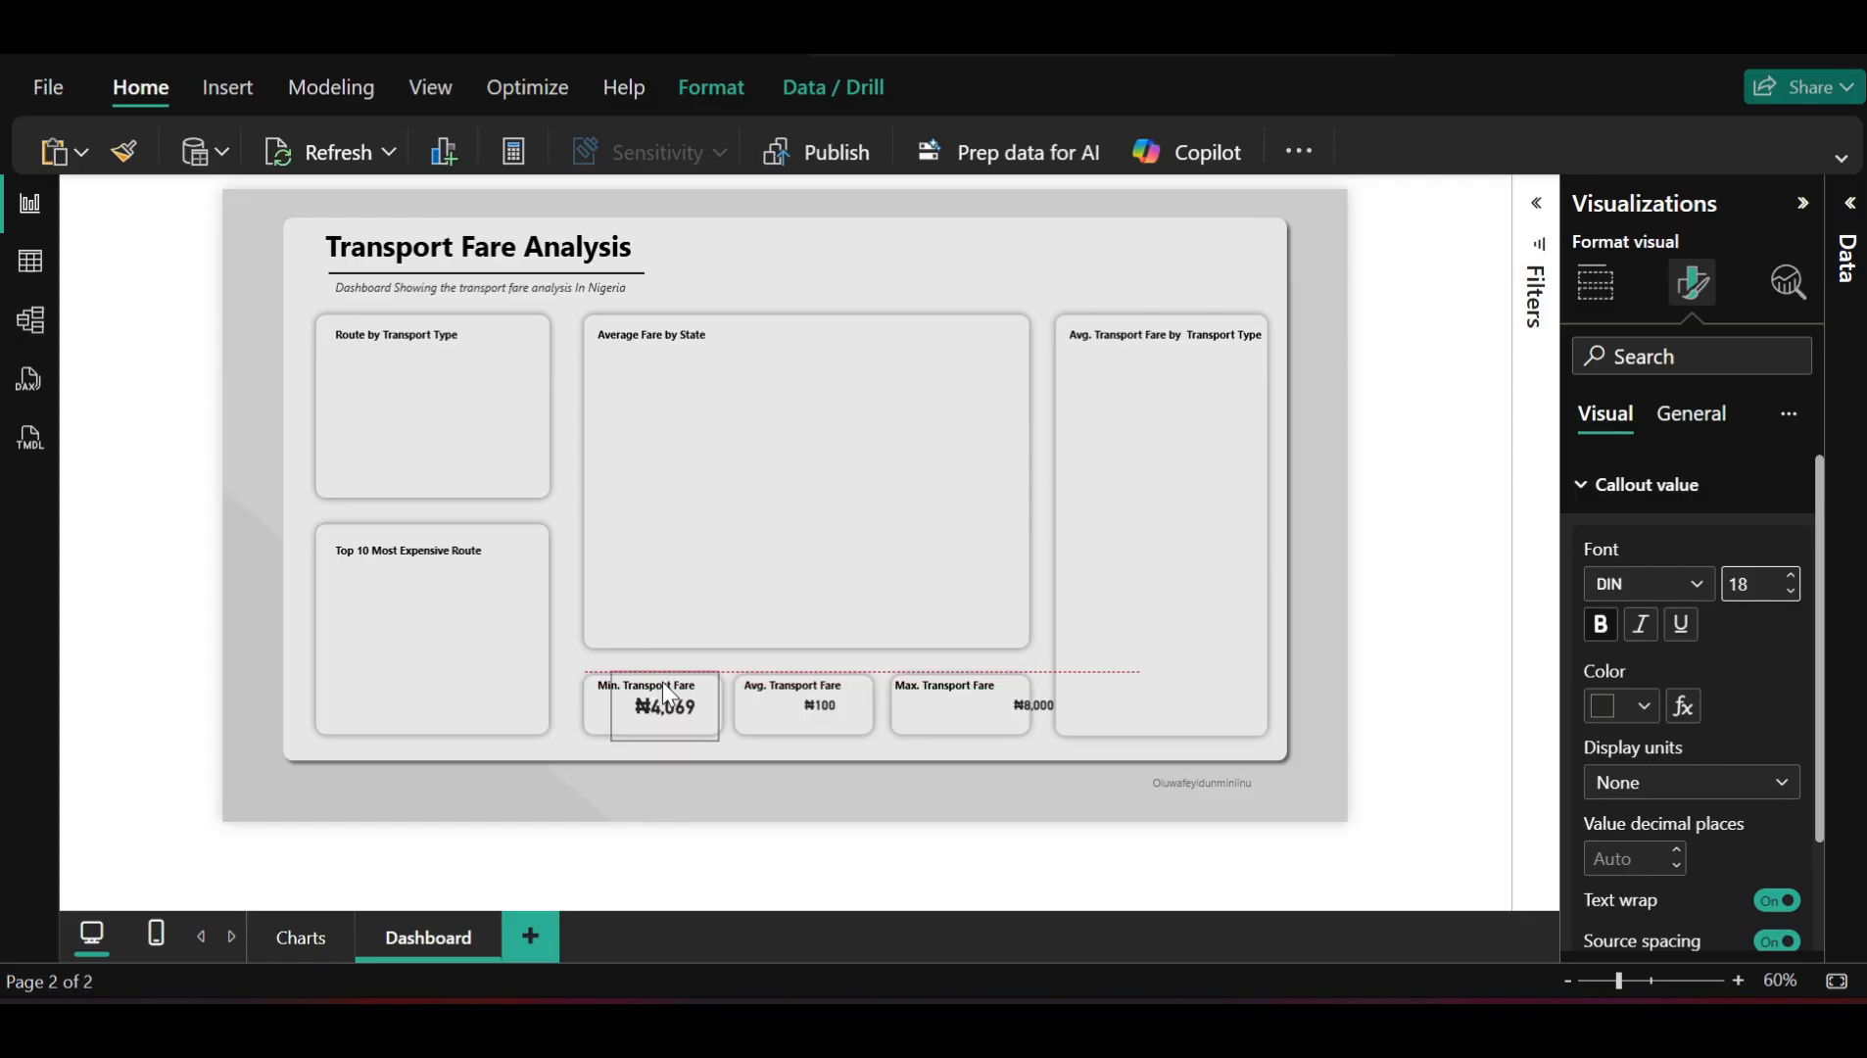
pyautogui.moveTo(662, 681); pyautogui.dragTo(664, 690)
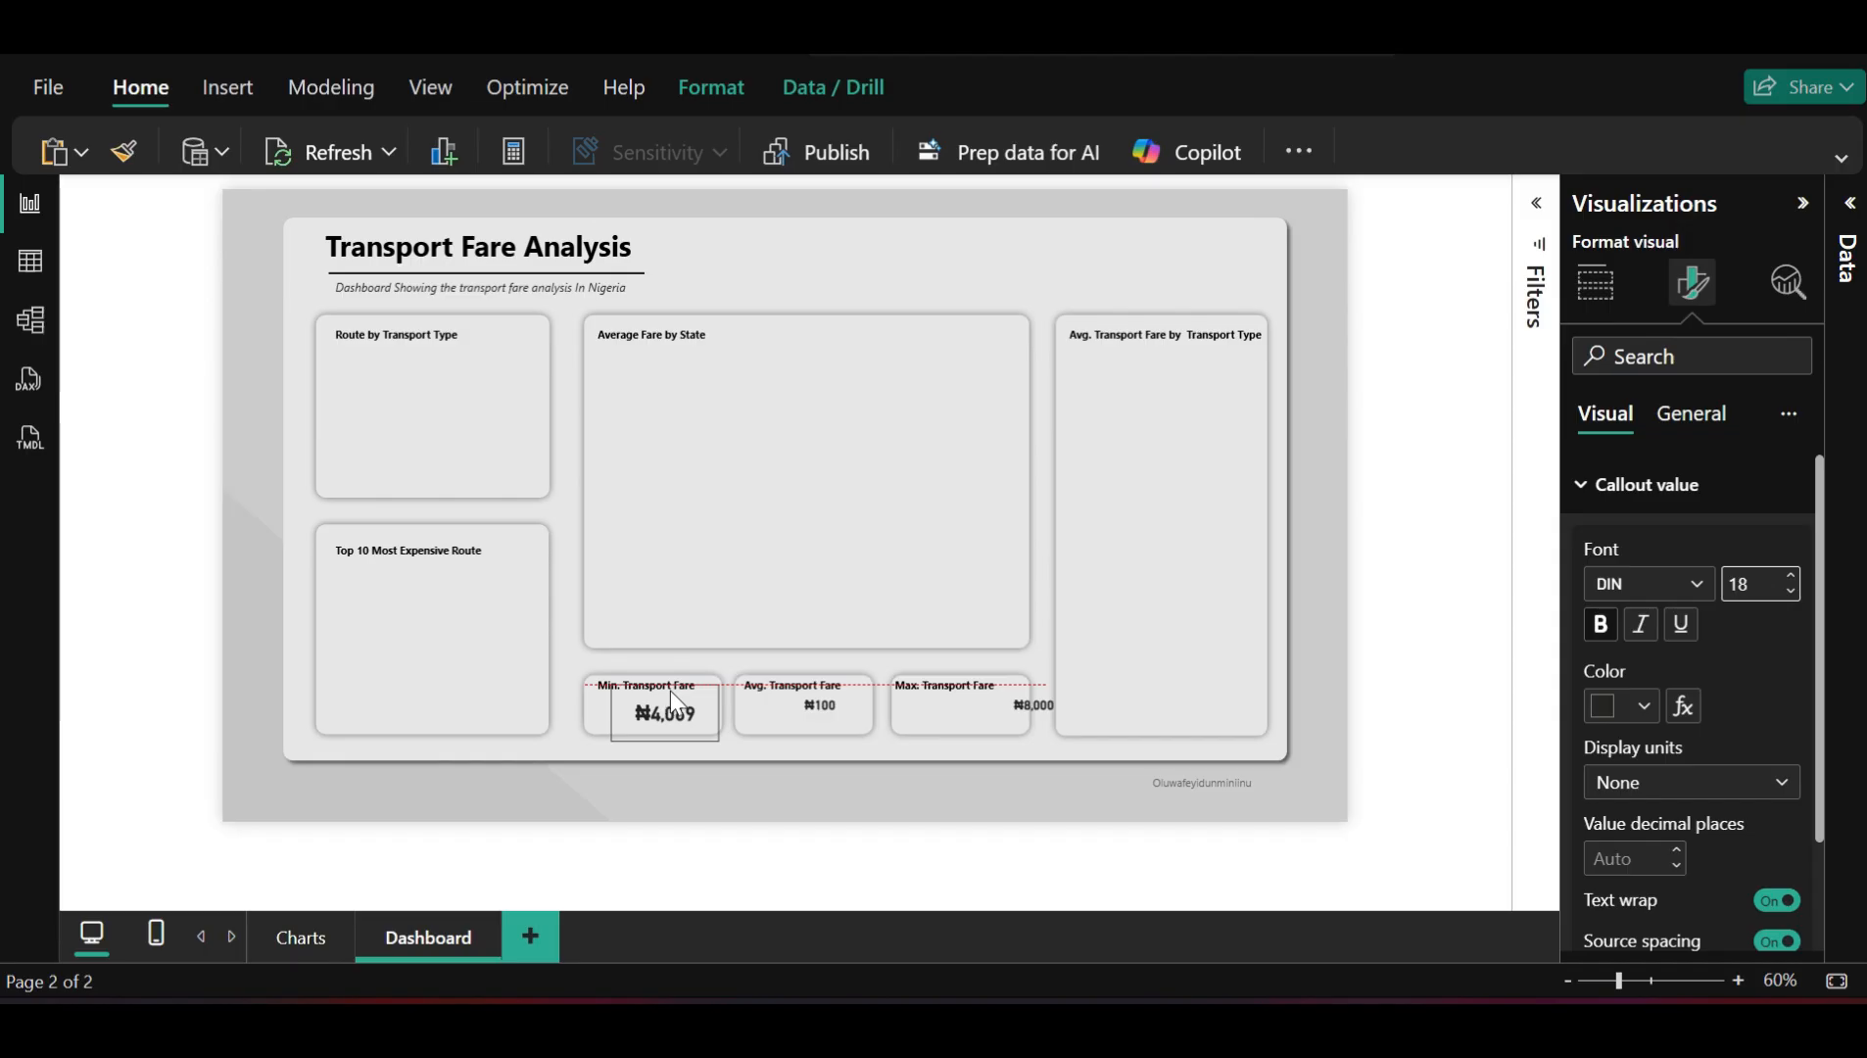
pyautogui.moveTo(672, 686); pyautogui.dragTo(674, 686)
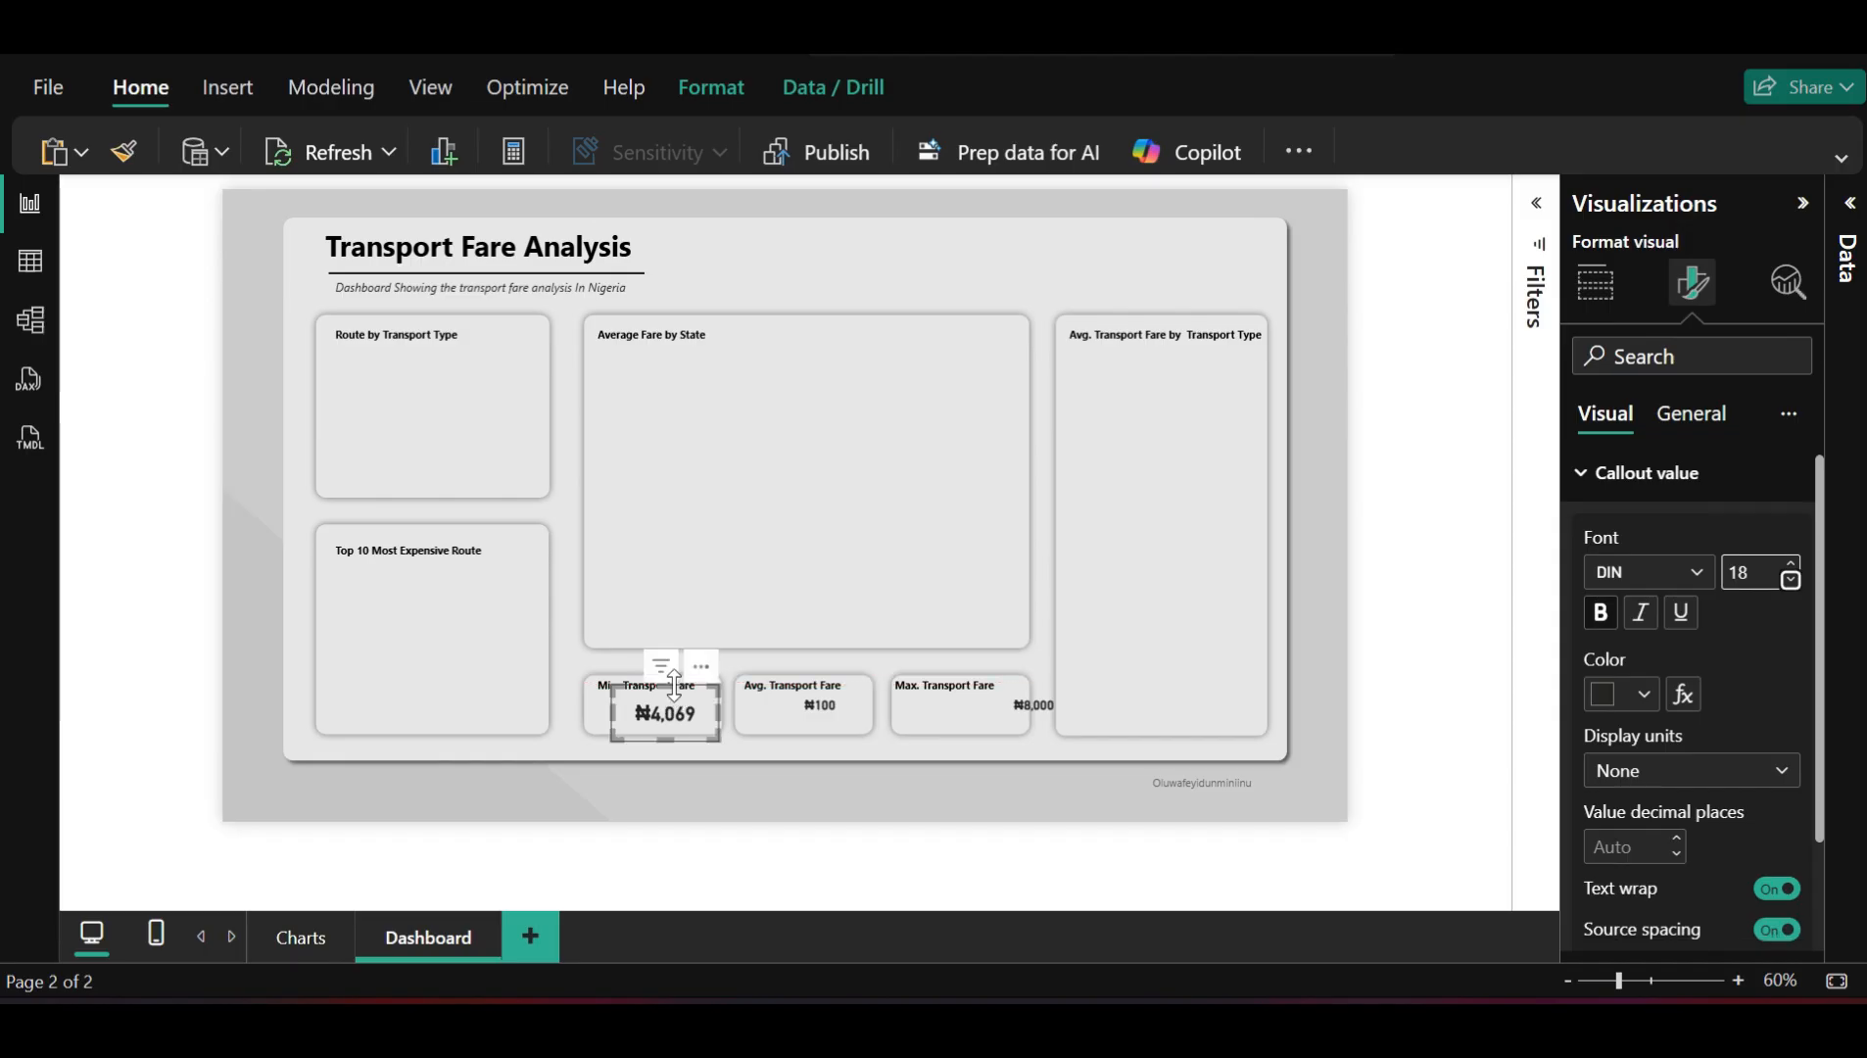
pyautogui.click(1404, 663)
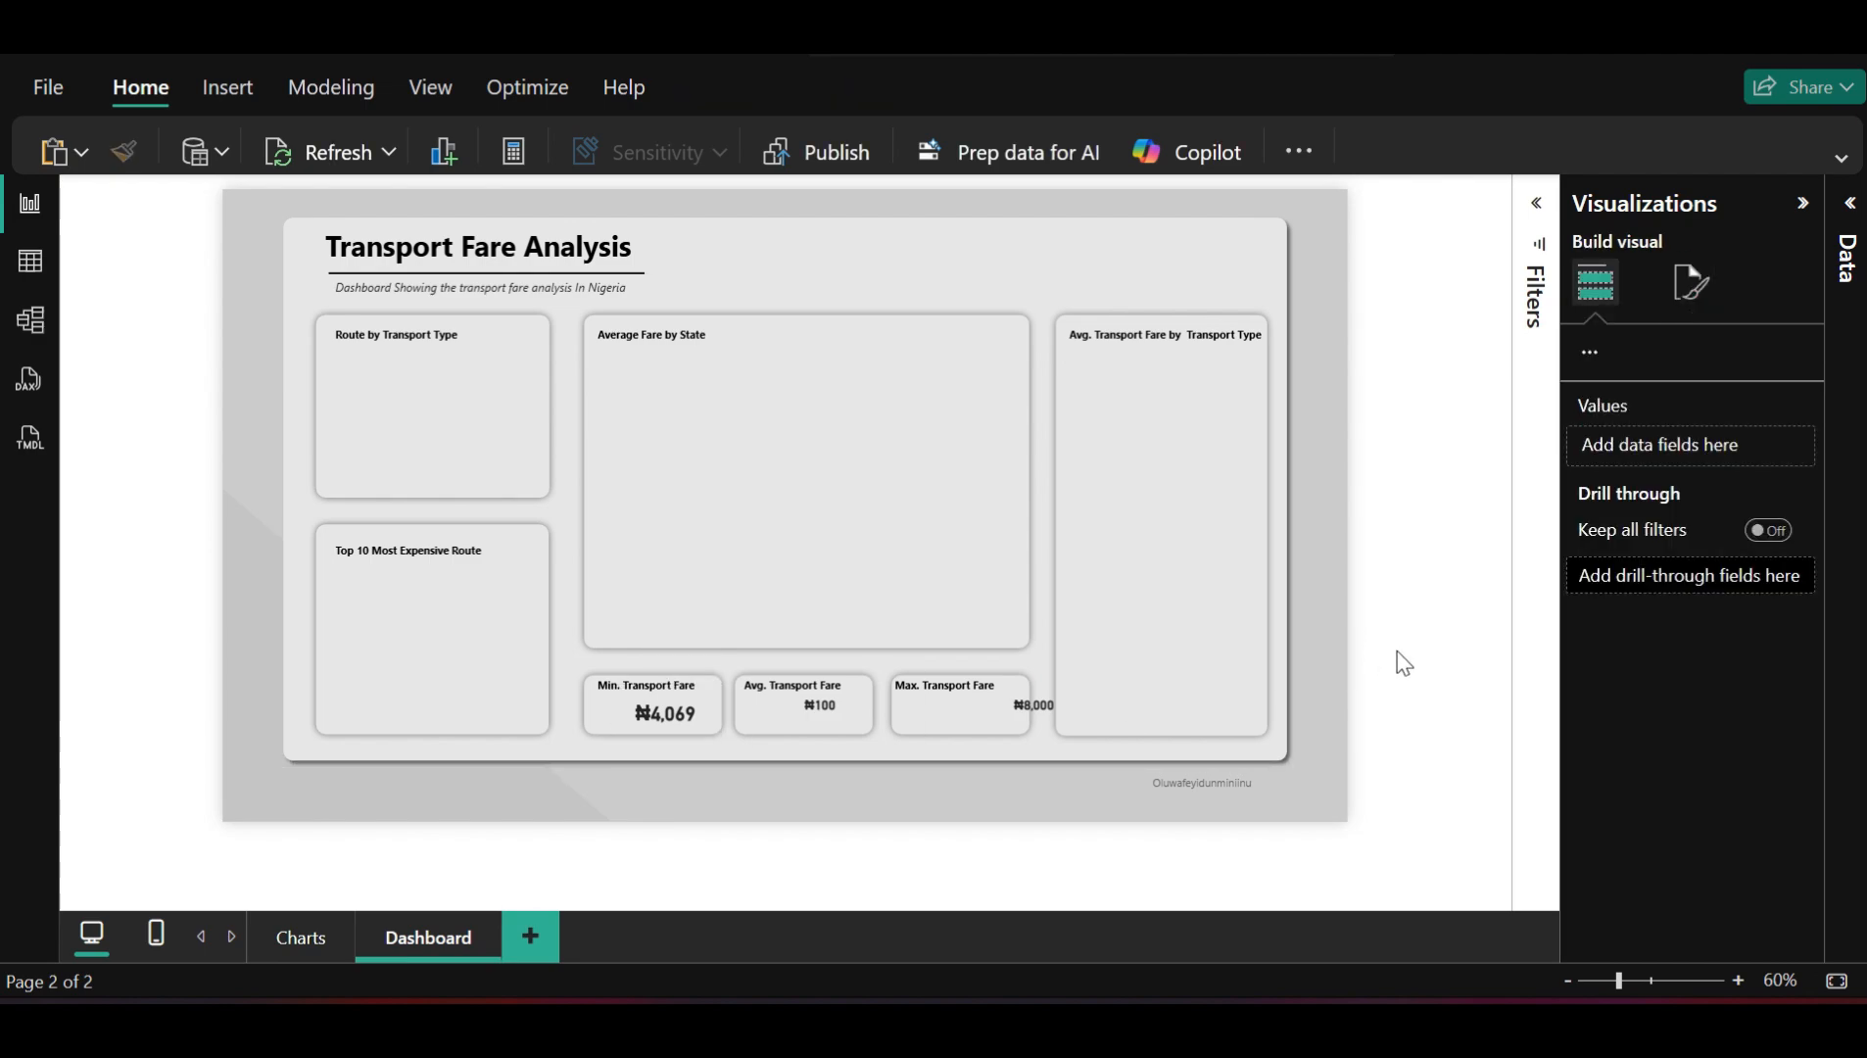
pyautogui.click(659, 701)
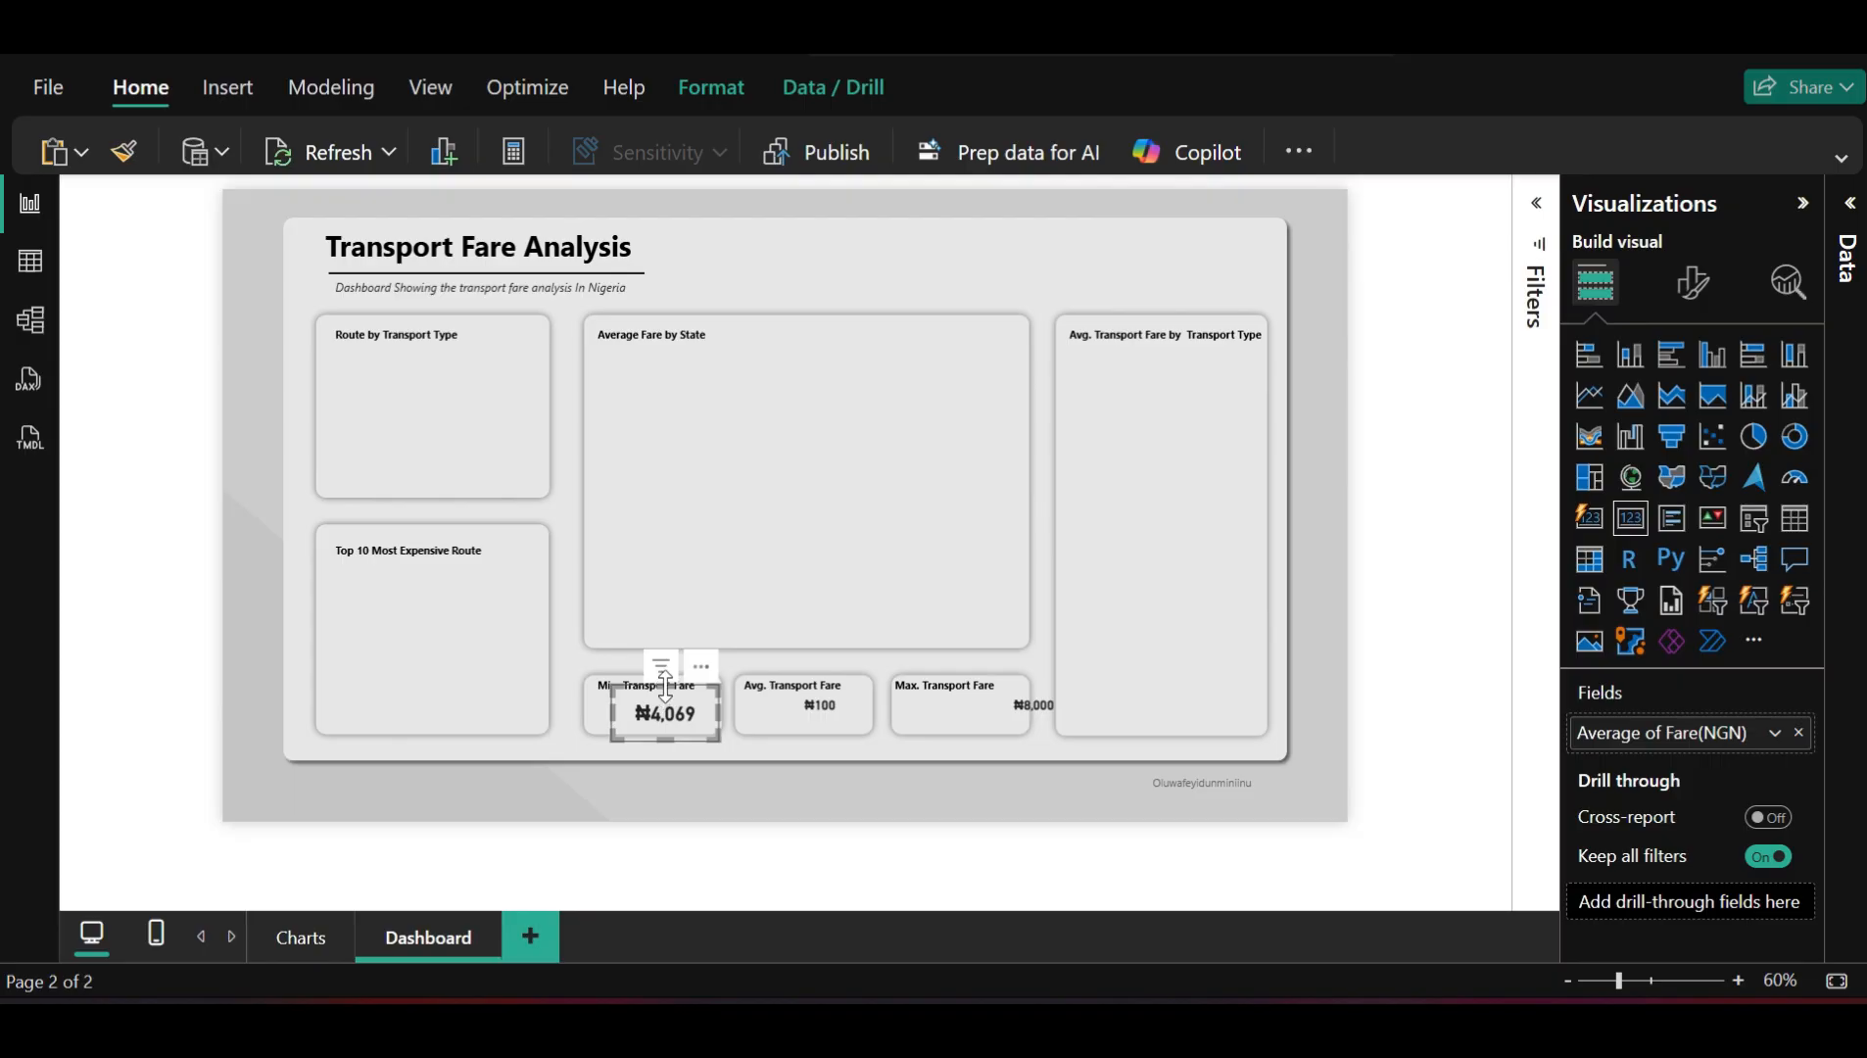
pyautogui.moveTo(665, 687); pyautogui.dragTo(666, 706)
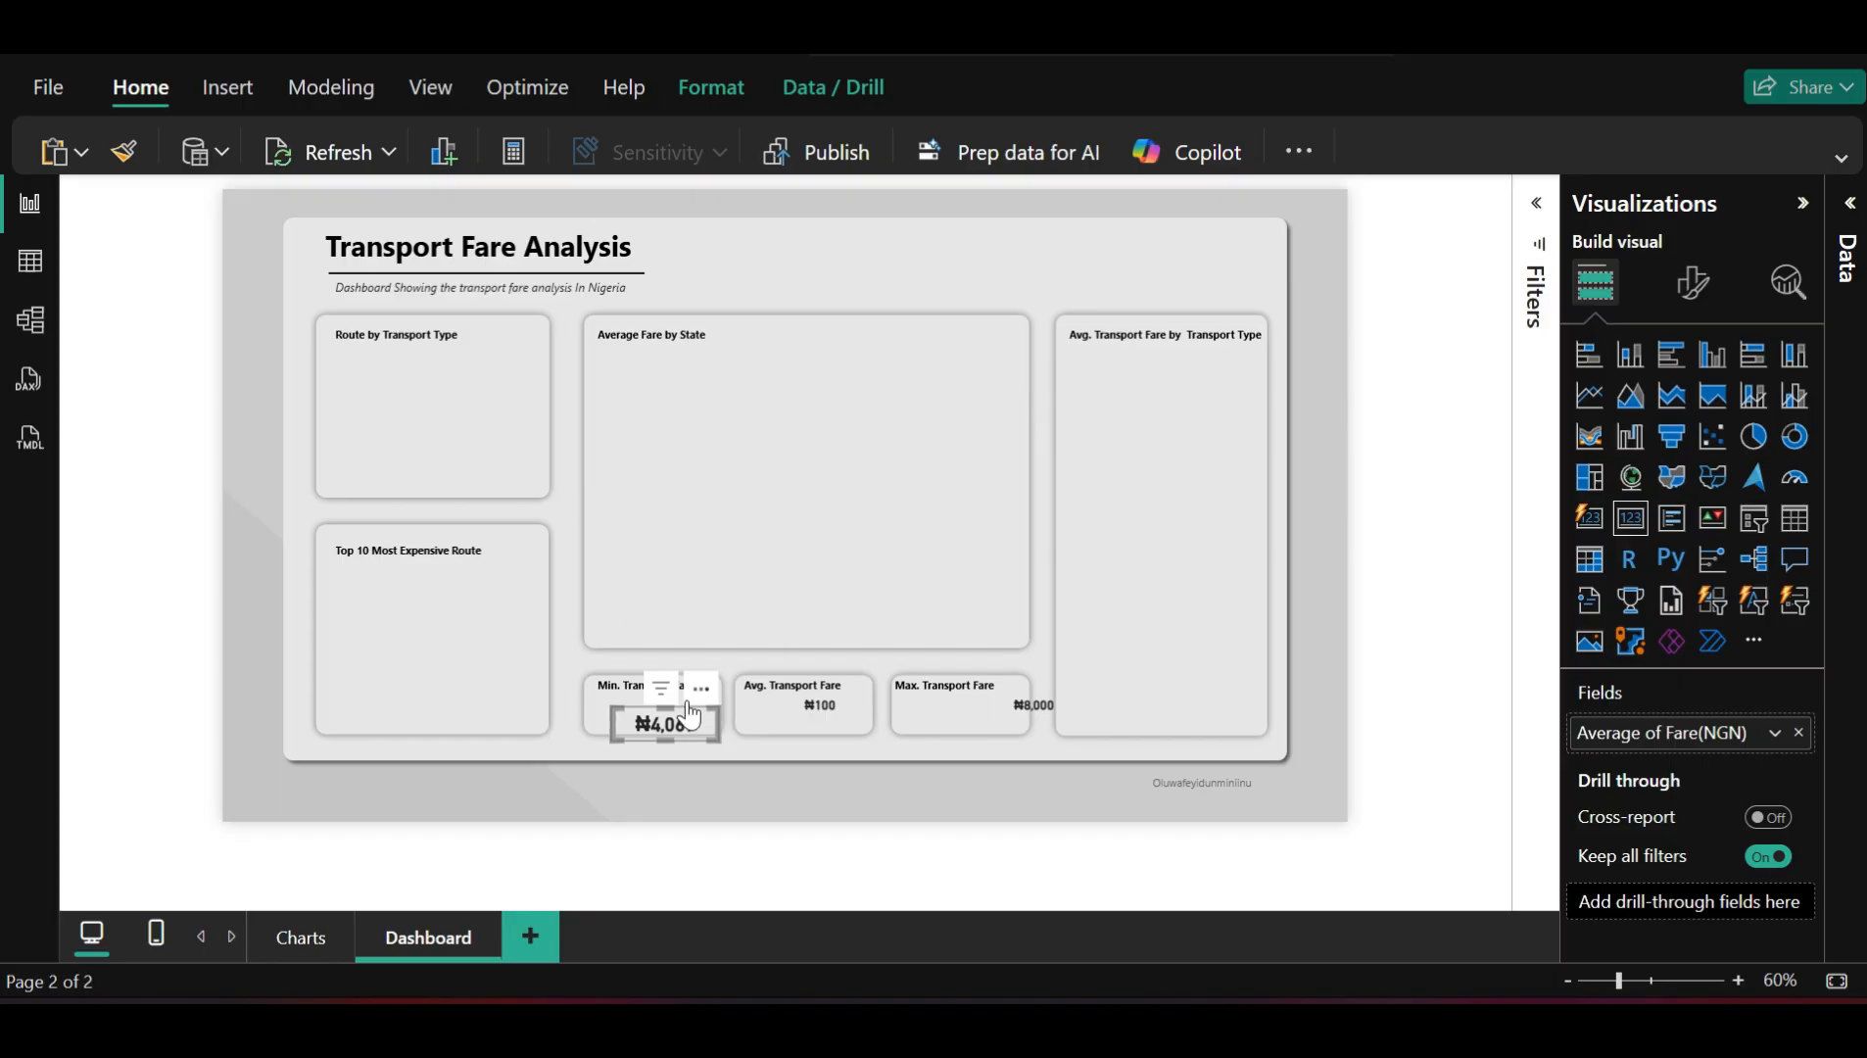
pyautogui.moveTo(687, 695); pyautogui.dragTo(685, 697)
pyautogui.moveTo(613, 713); pyautogui.dragTo(629, 712)
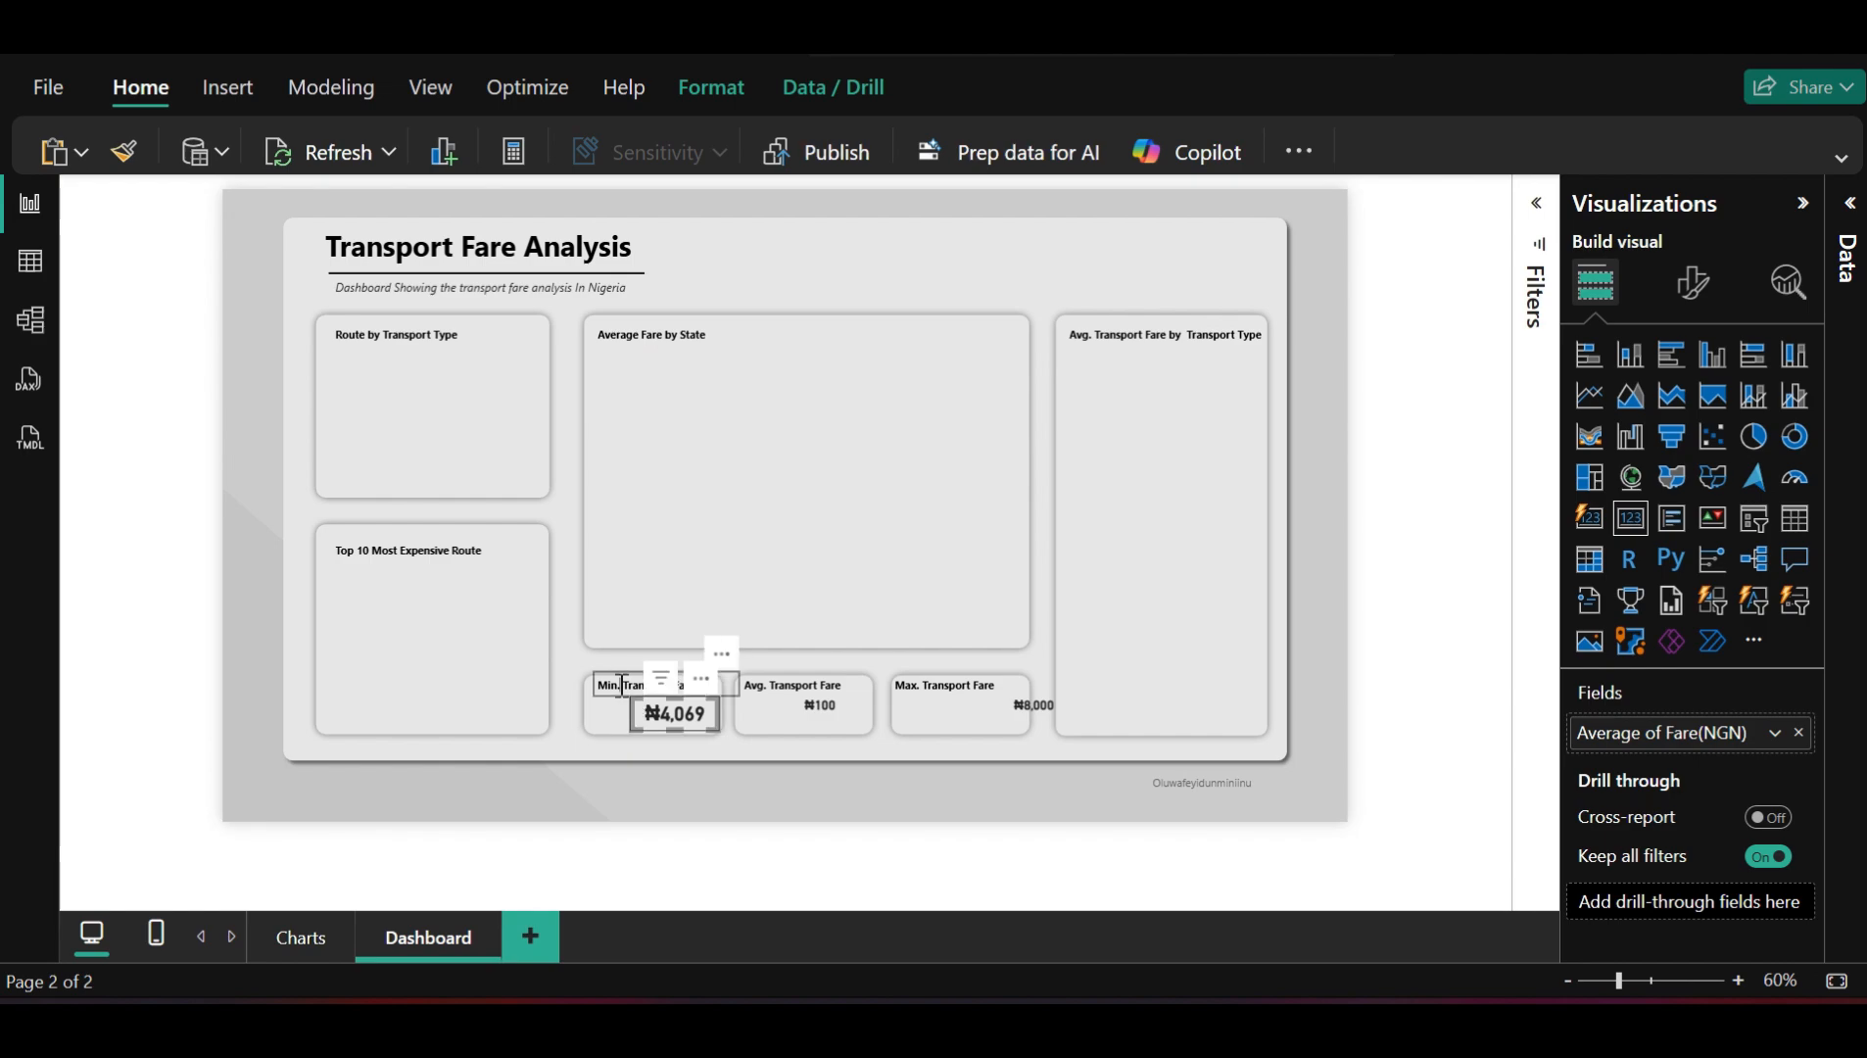
# Nudge the Min. Transport Fare label slightly down and to the right within its box
pyautogui.click(623, 685)
pyautogui.click(626, 669)
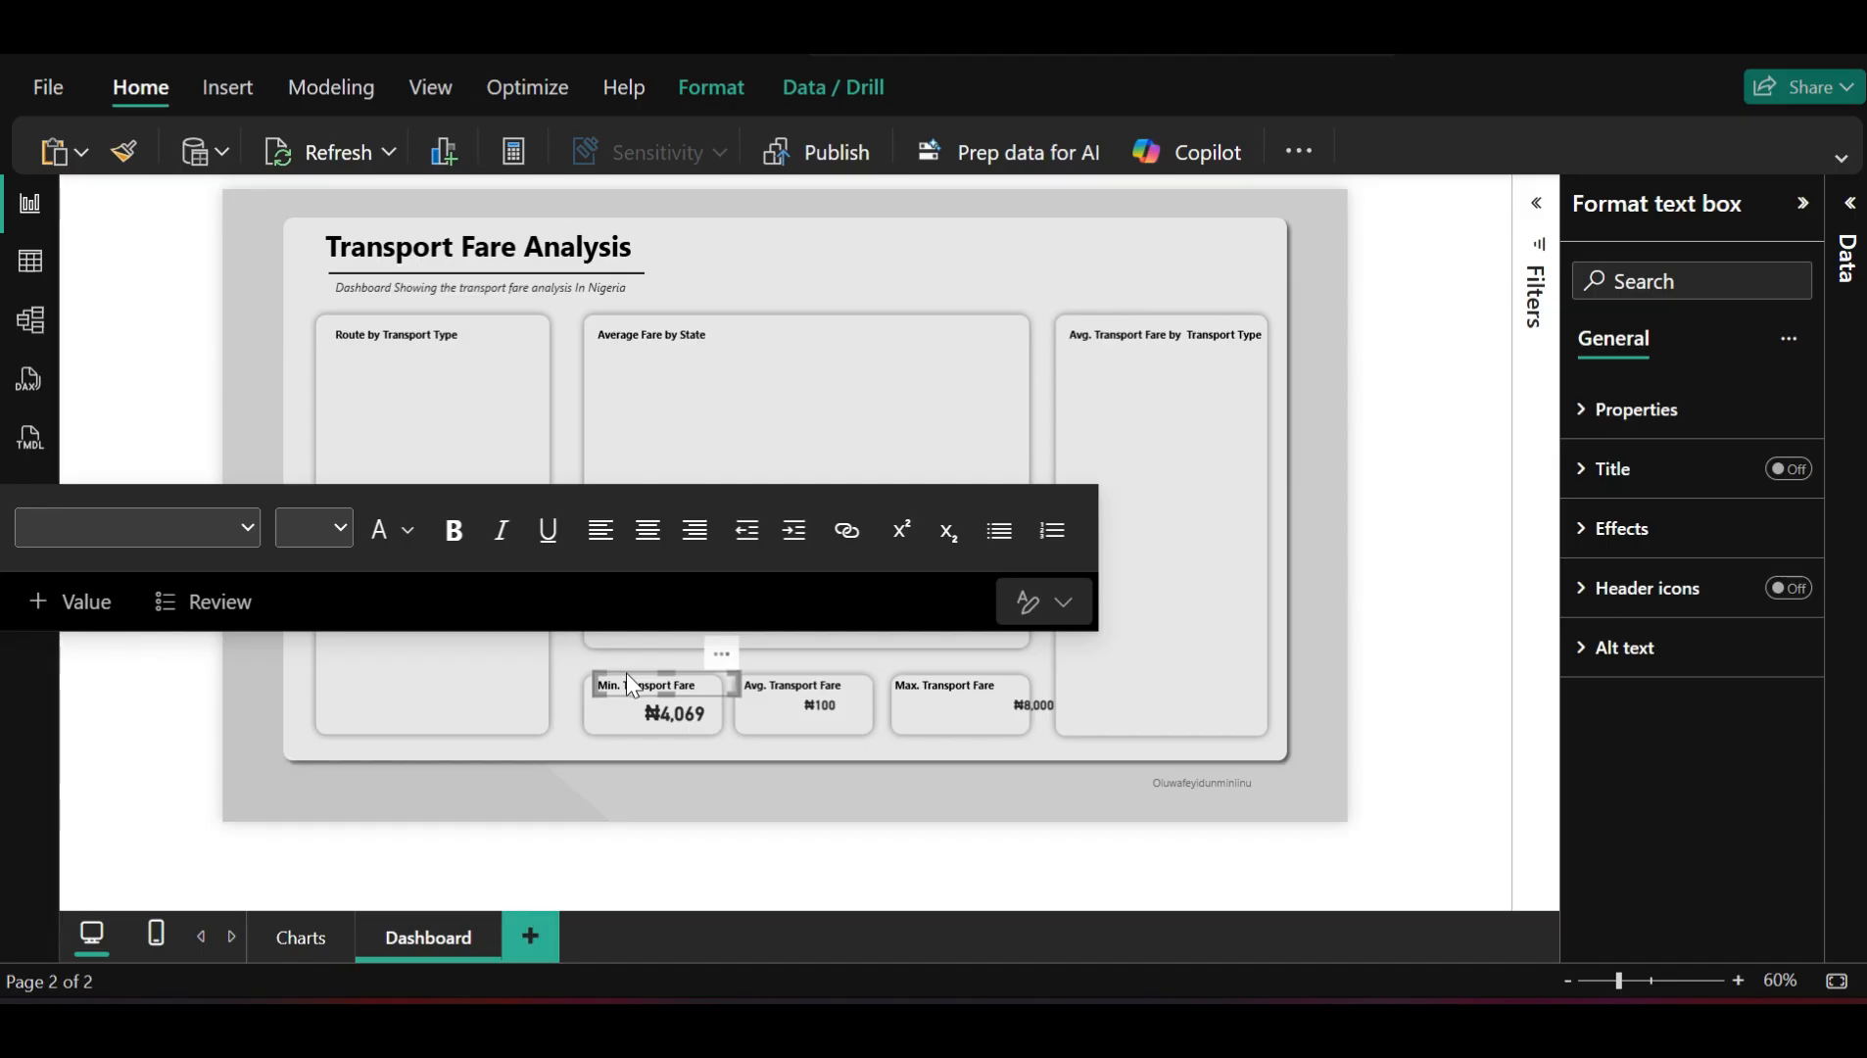
pyautogui.press('Down')
pyautogui.press('Down')
pyautogui.press('Right')
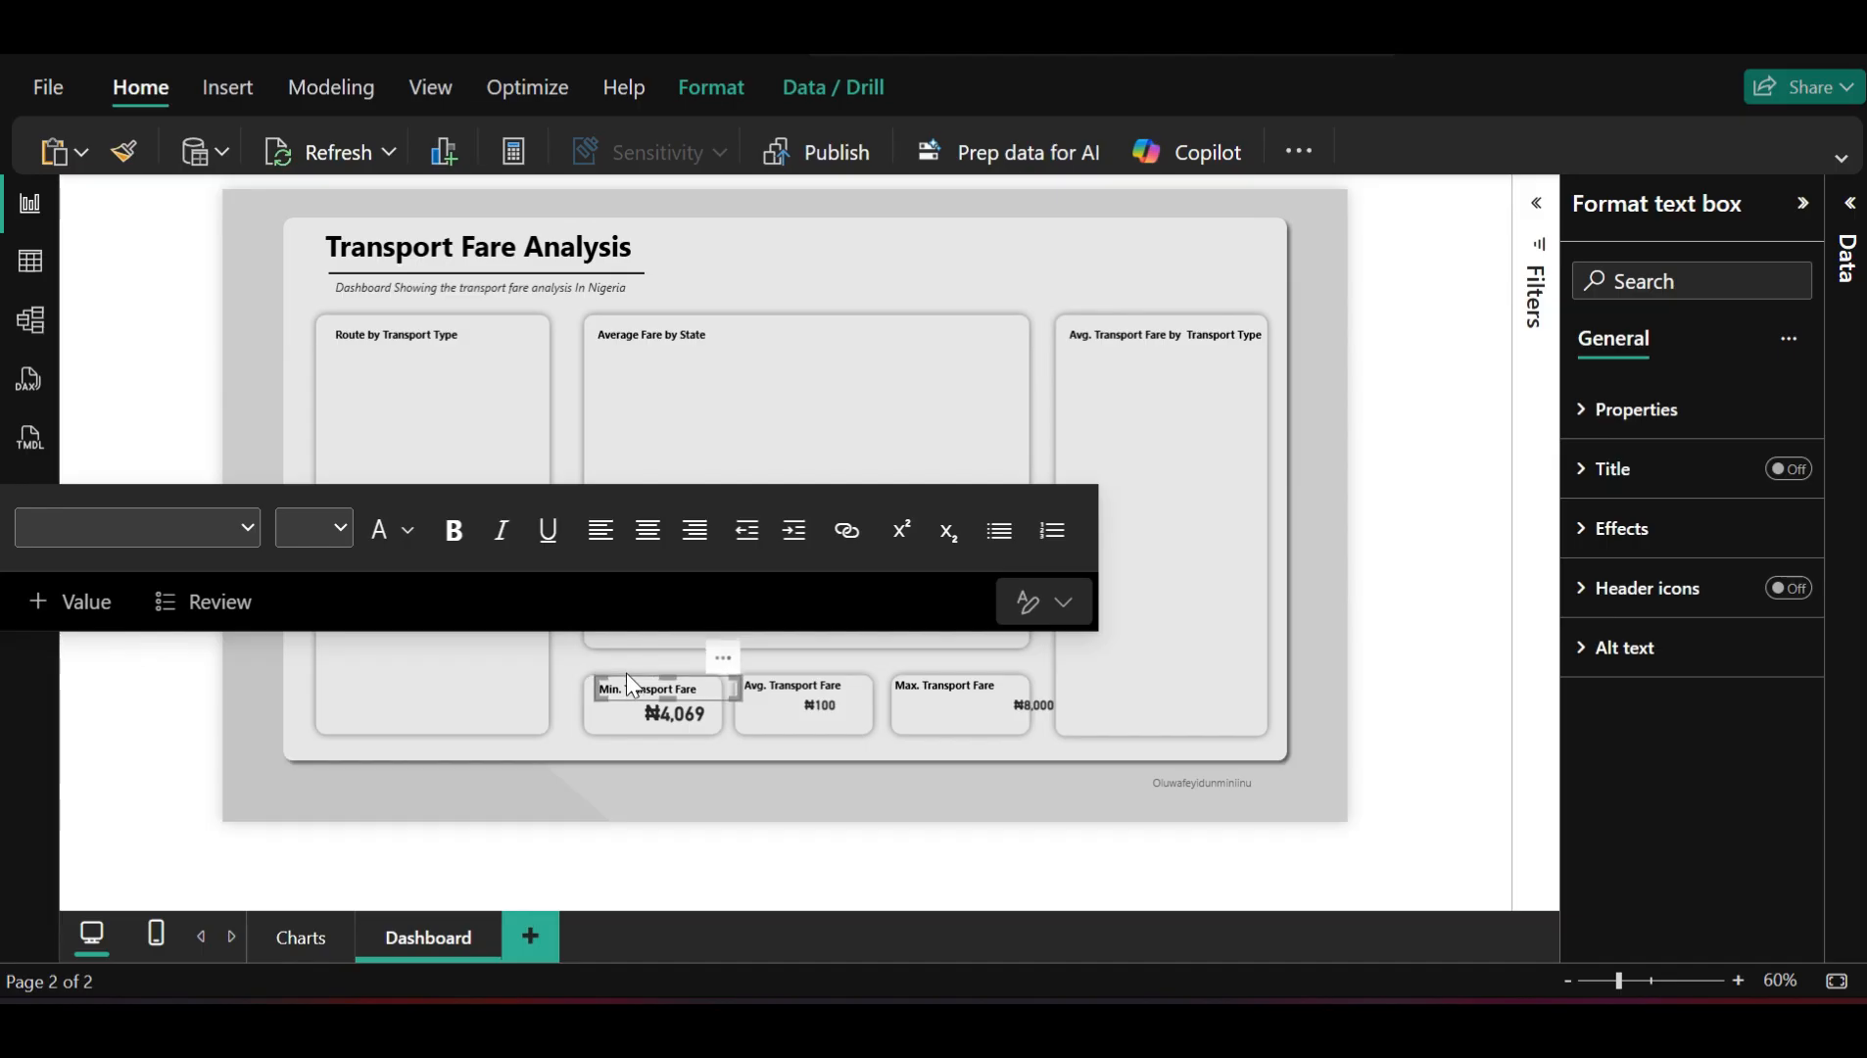
pyautogui.press('Right')
pyautogui.press('Right')
pyautogui.click(1451, 586)
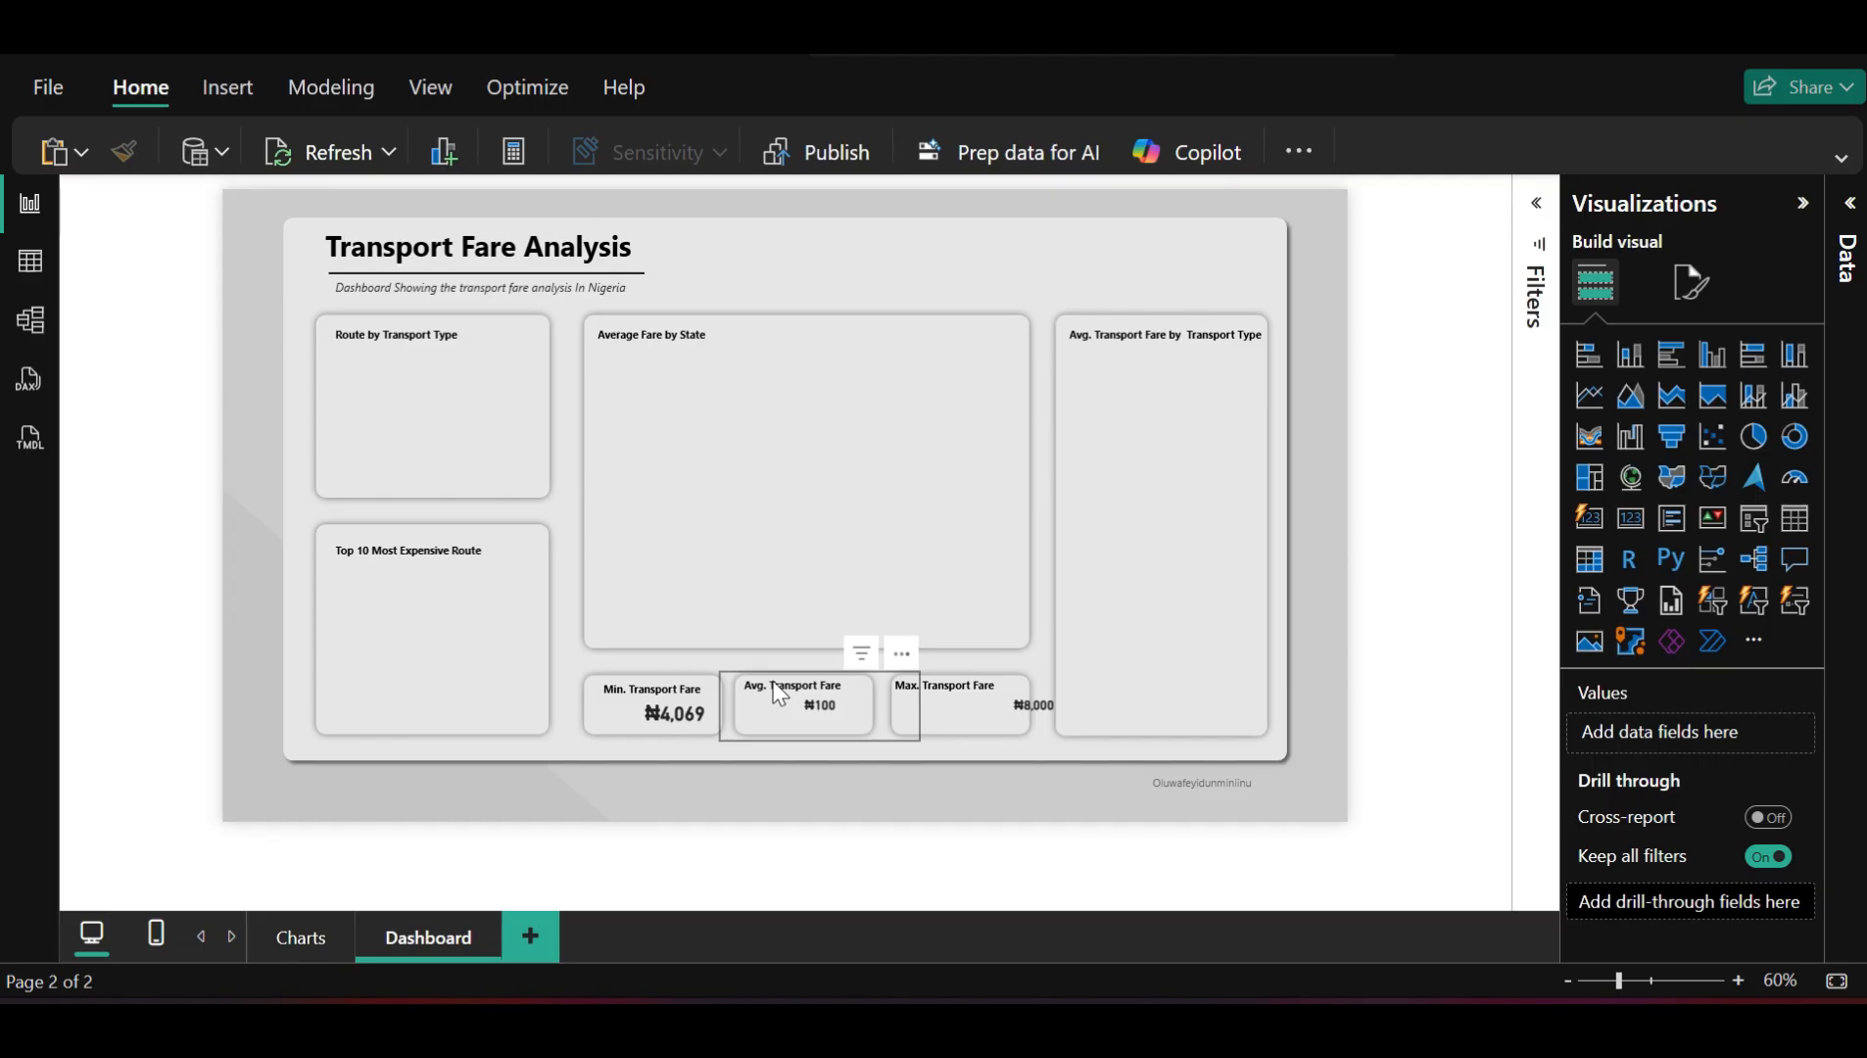
# Set the callout value font size of the Average of Fare(NGN) card to 16, keeping it bold
pyautogui.click(691, 726)
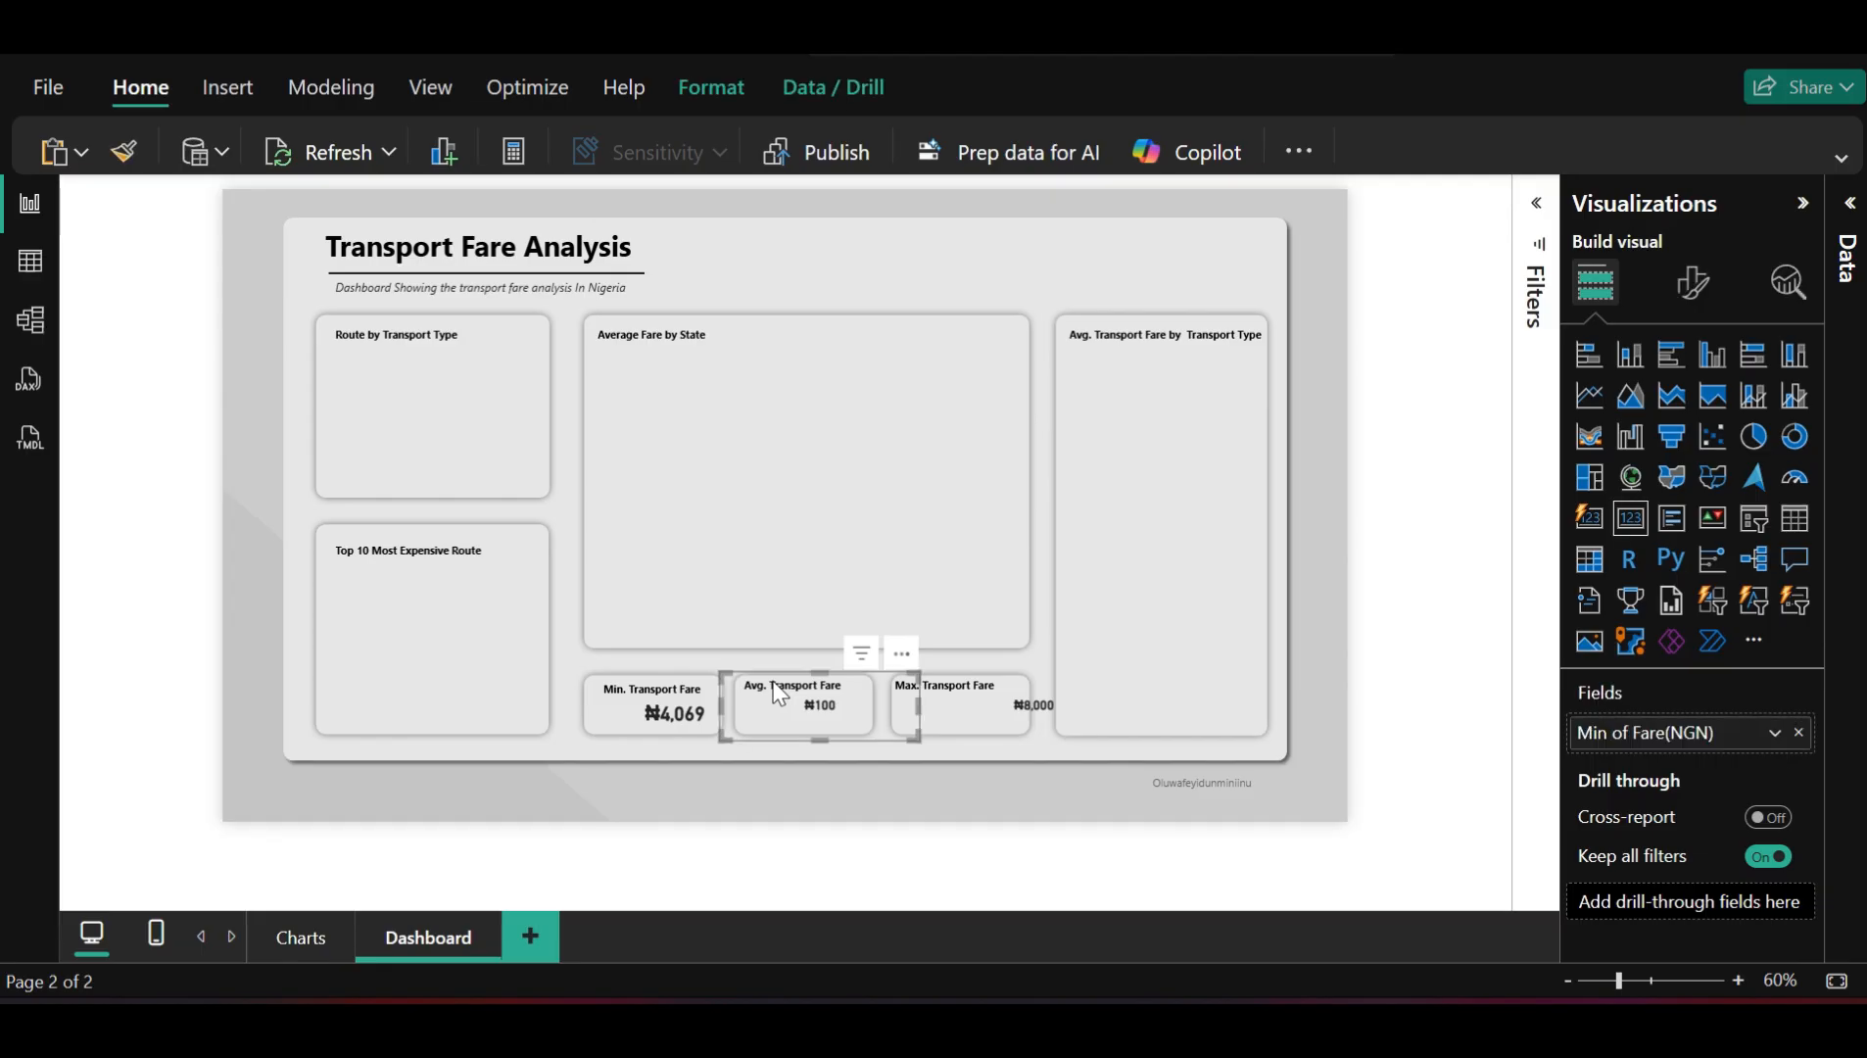
pyautogui.click(690, 724)
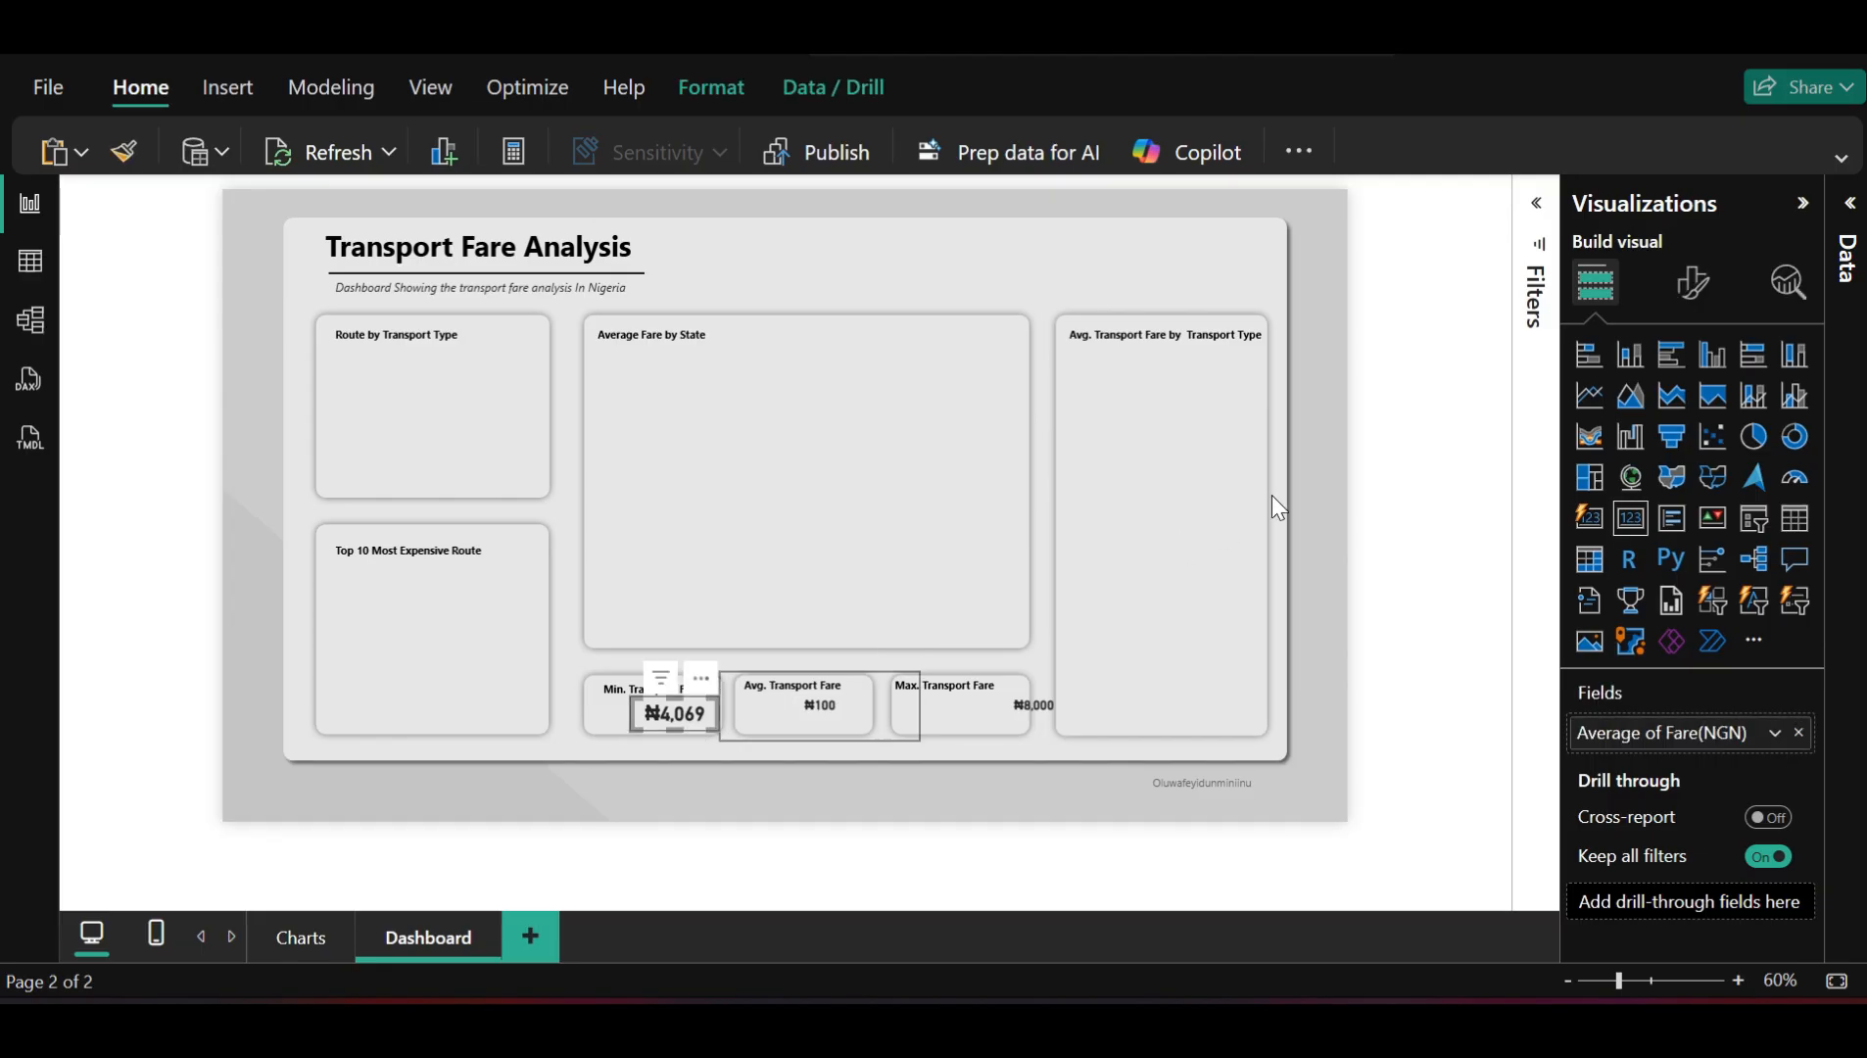
pyautogui.click(1693, 286)
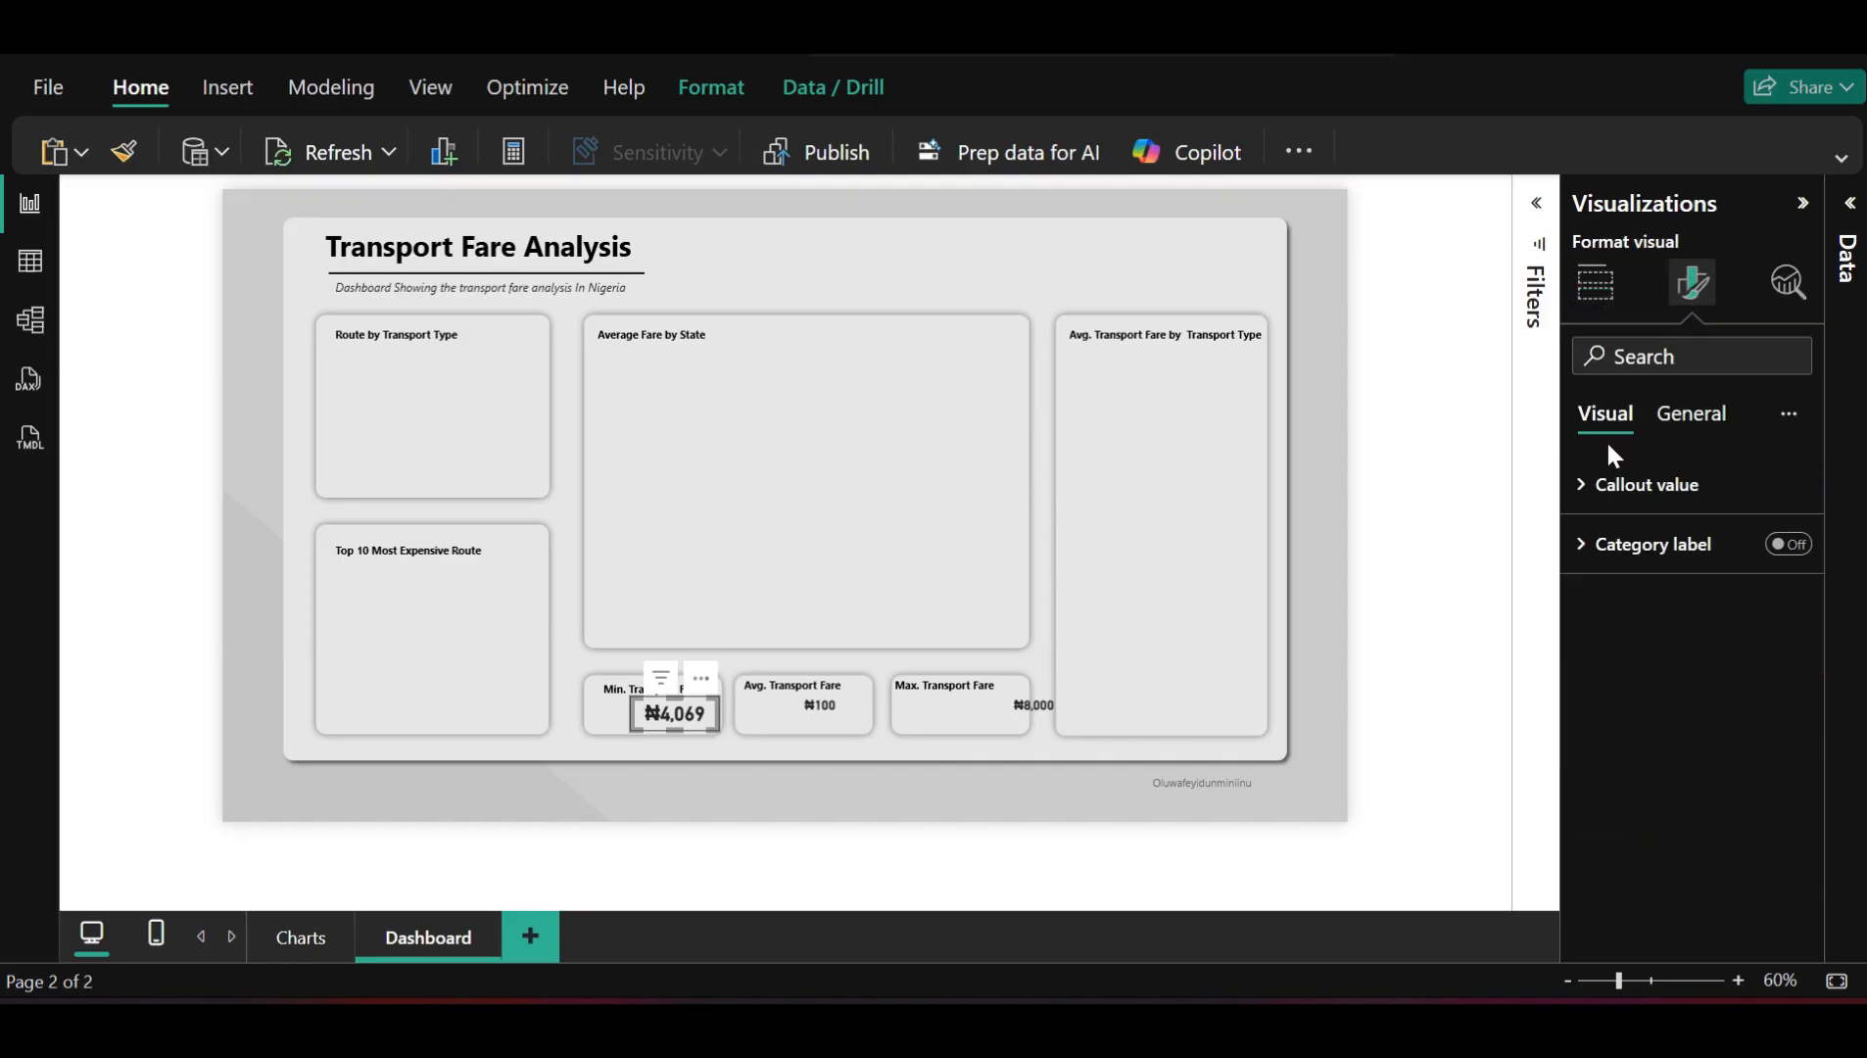
pyautogui.click(1627, 494)
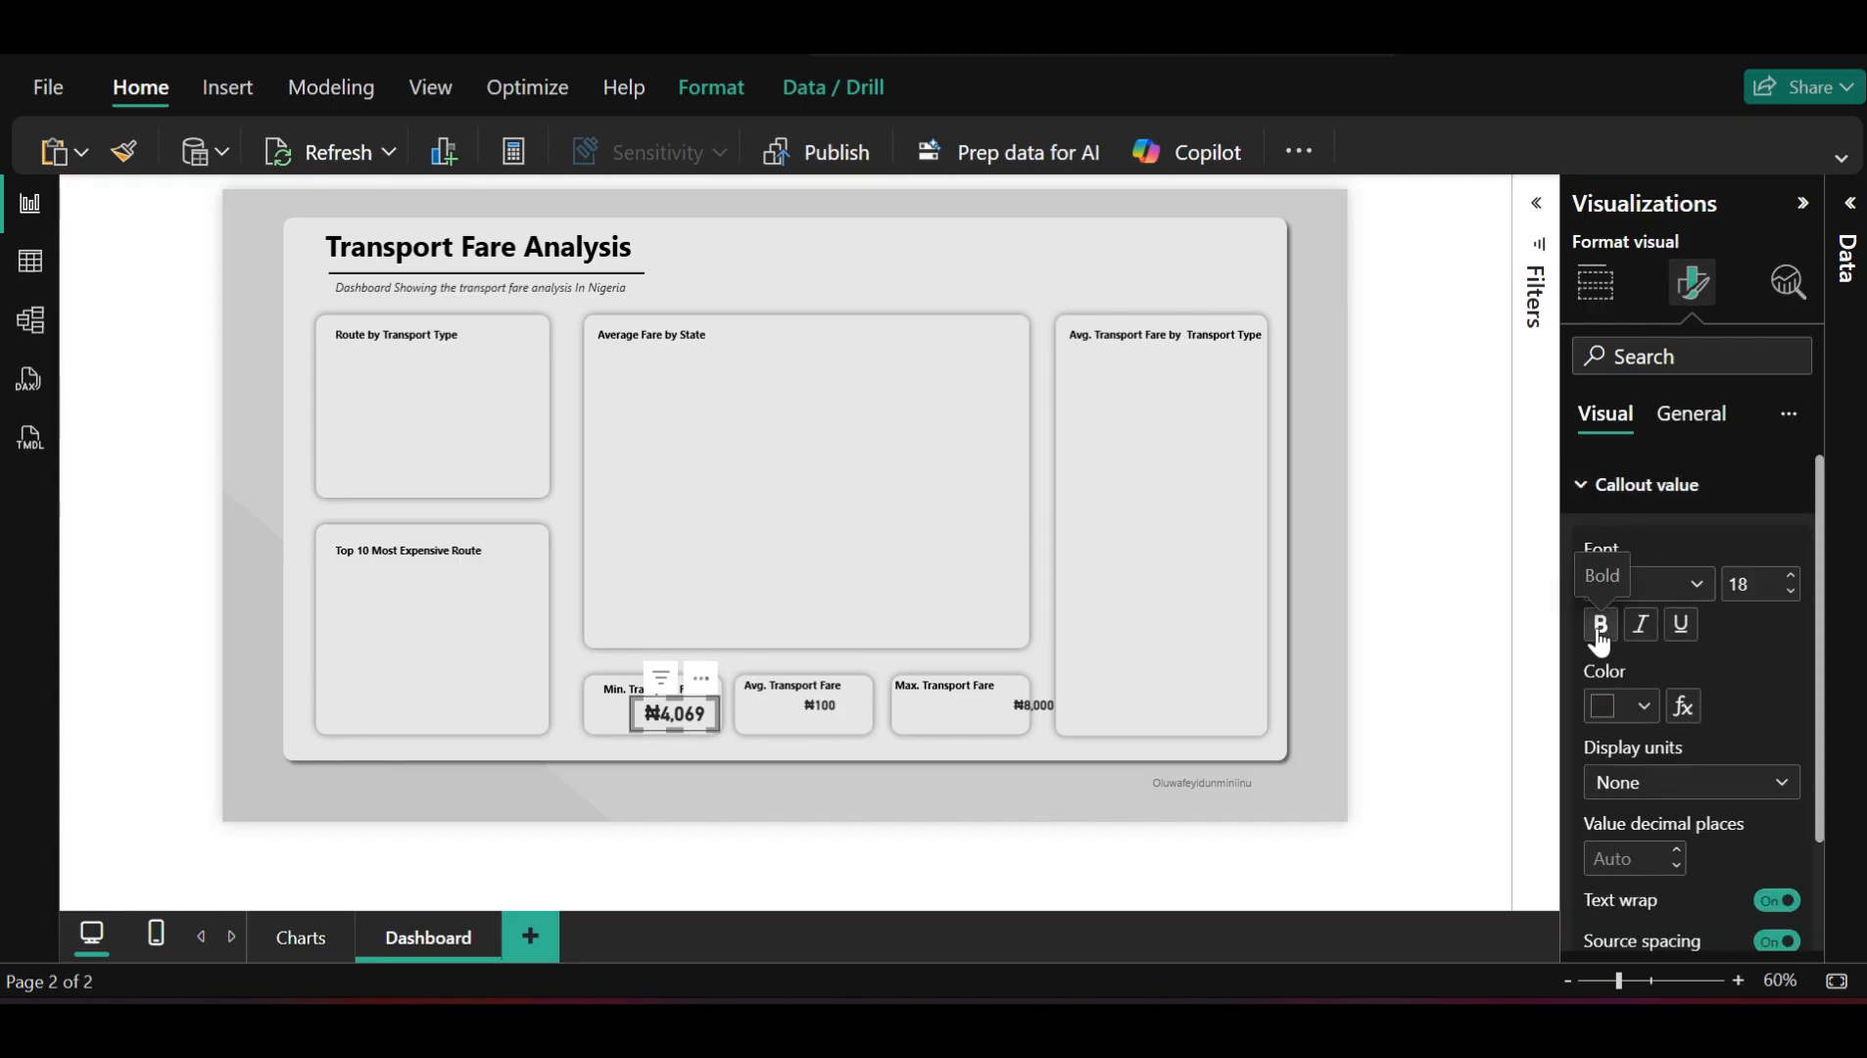
pyautogui.click(1597, 627)
pyautogui.click(1597, 627)
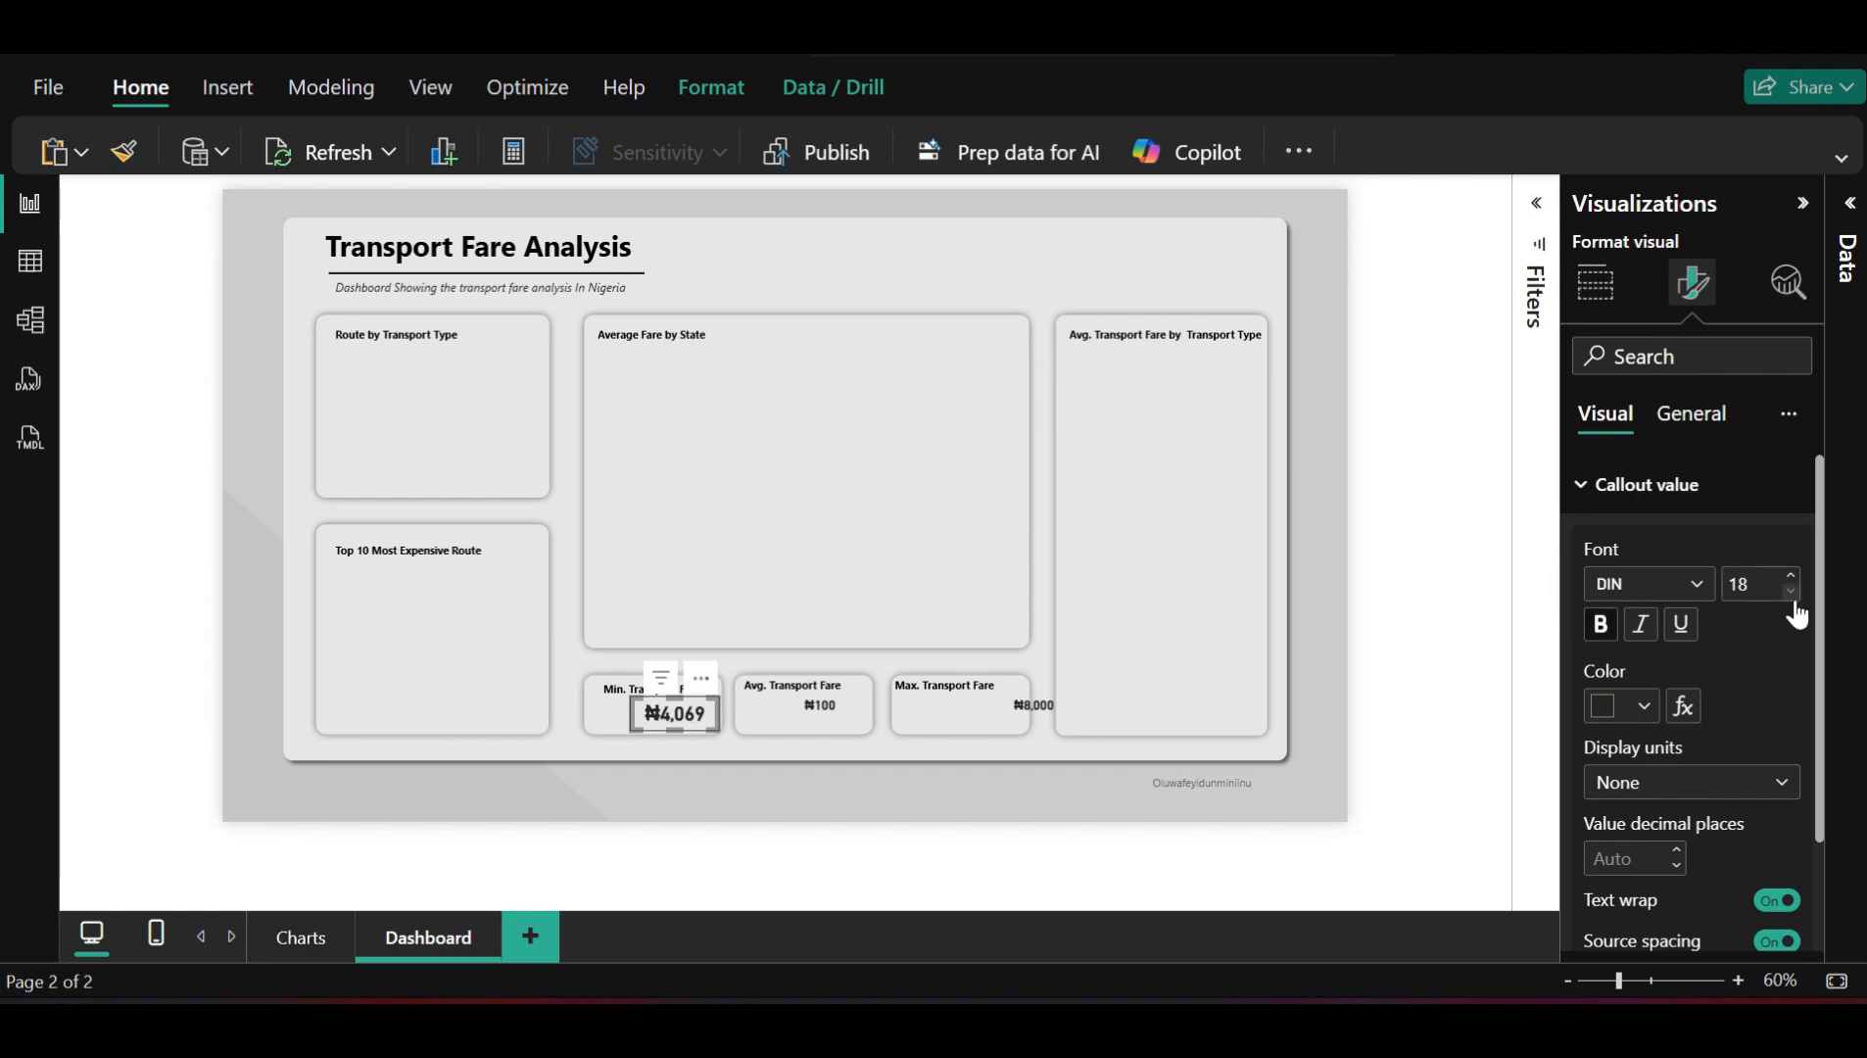
pyautogui.click(1791, 592)
pyautogui.click(1792, 592)
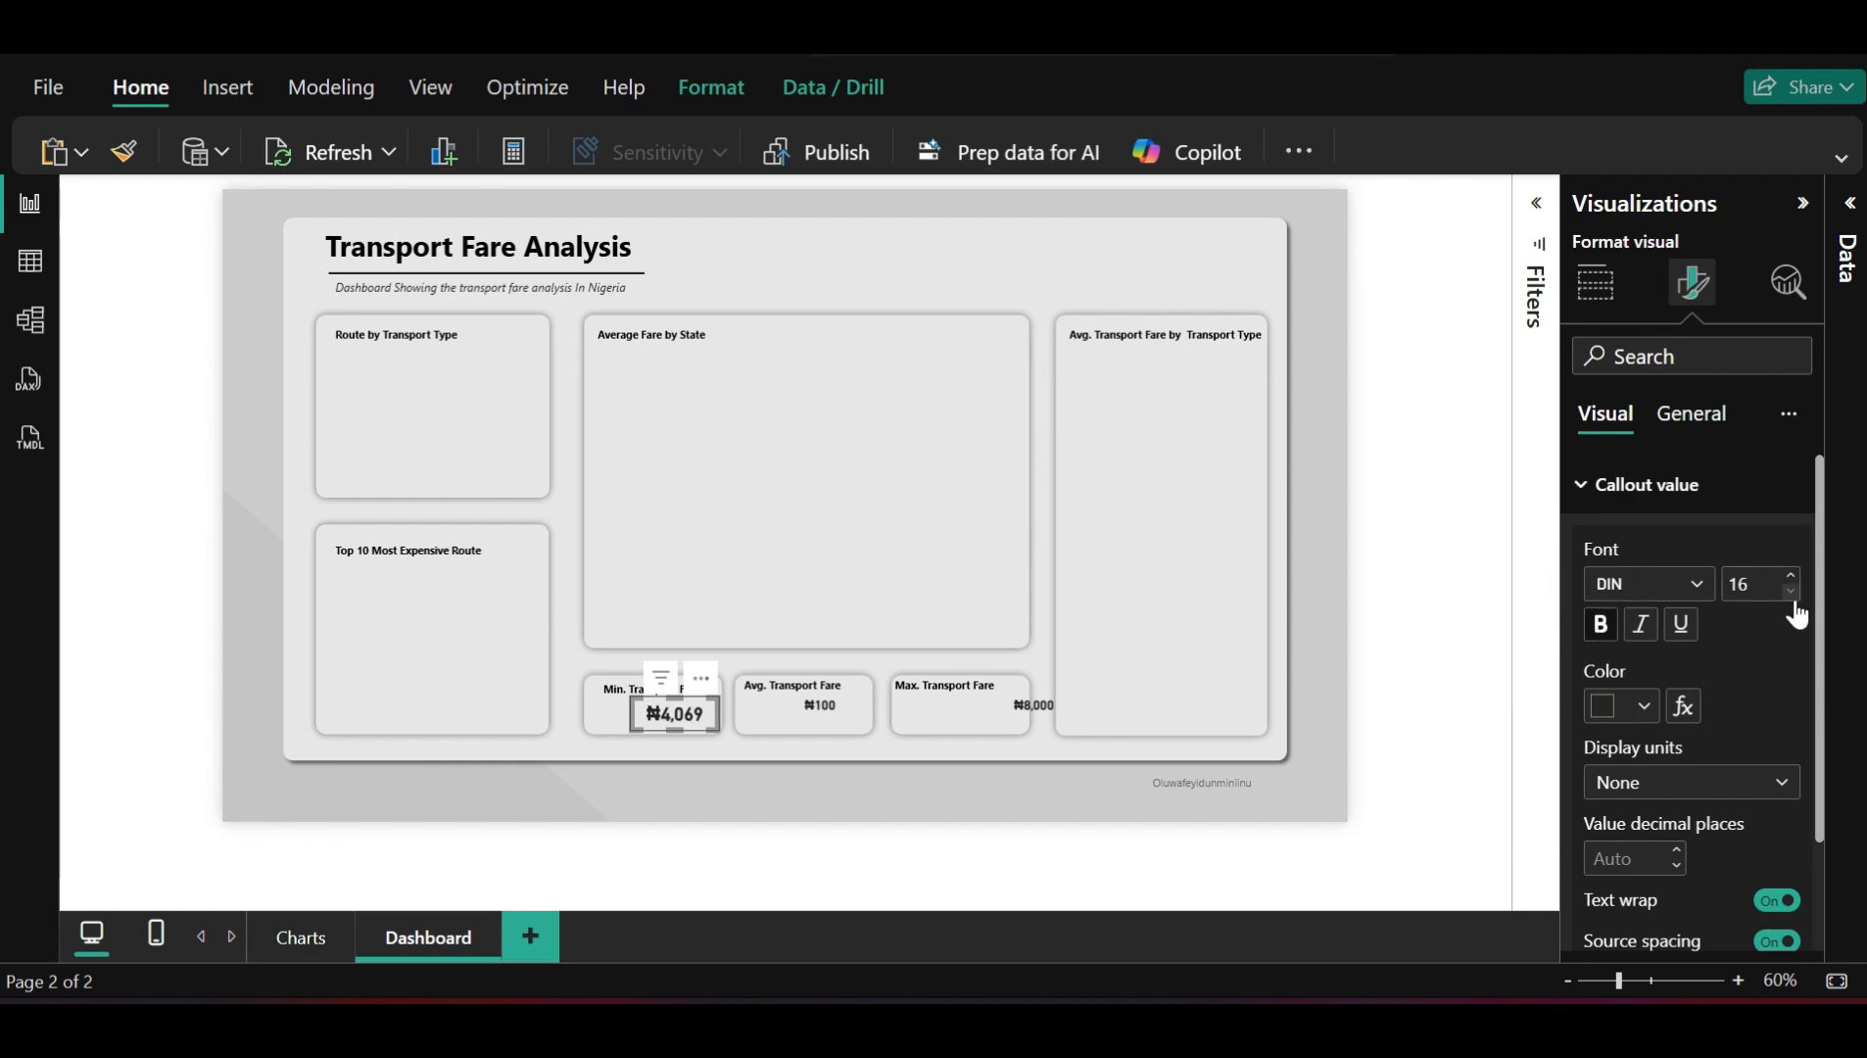
pyautogui.click(1421, 668)
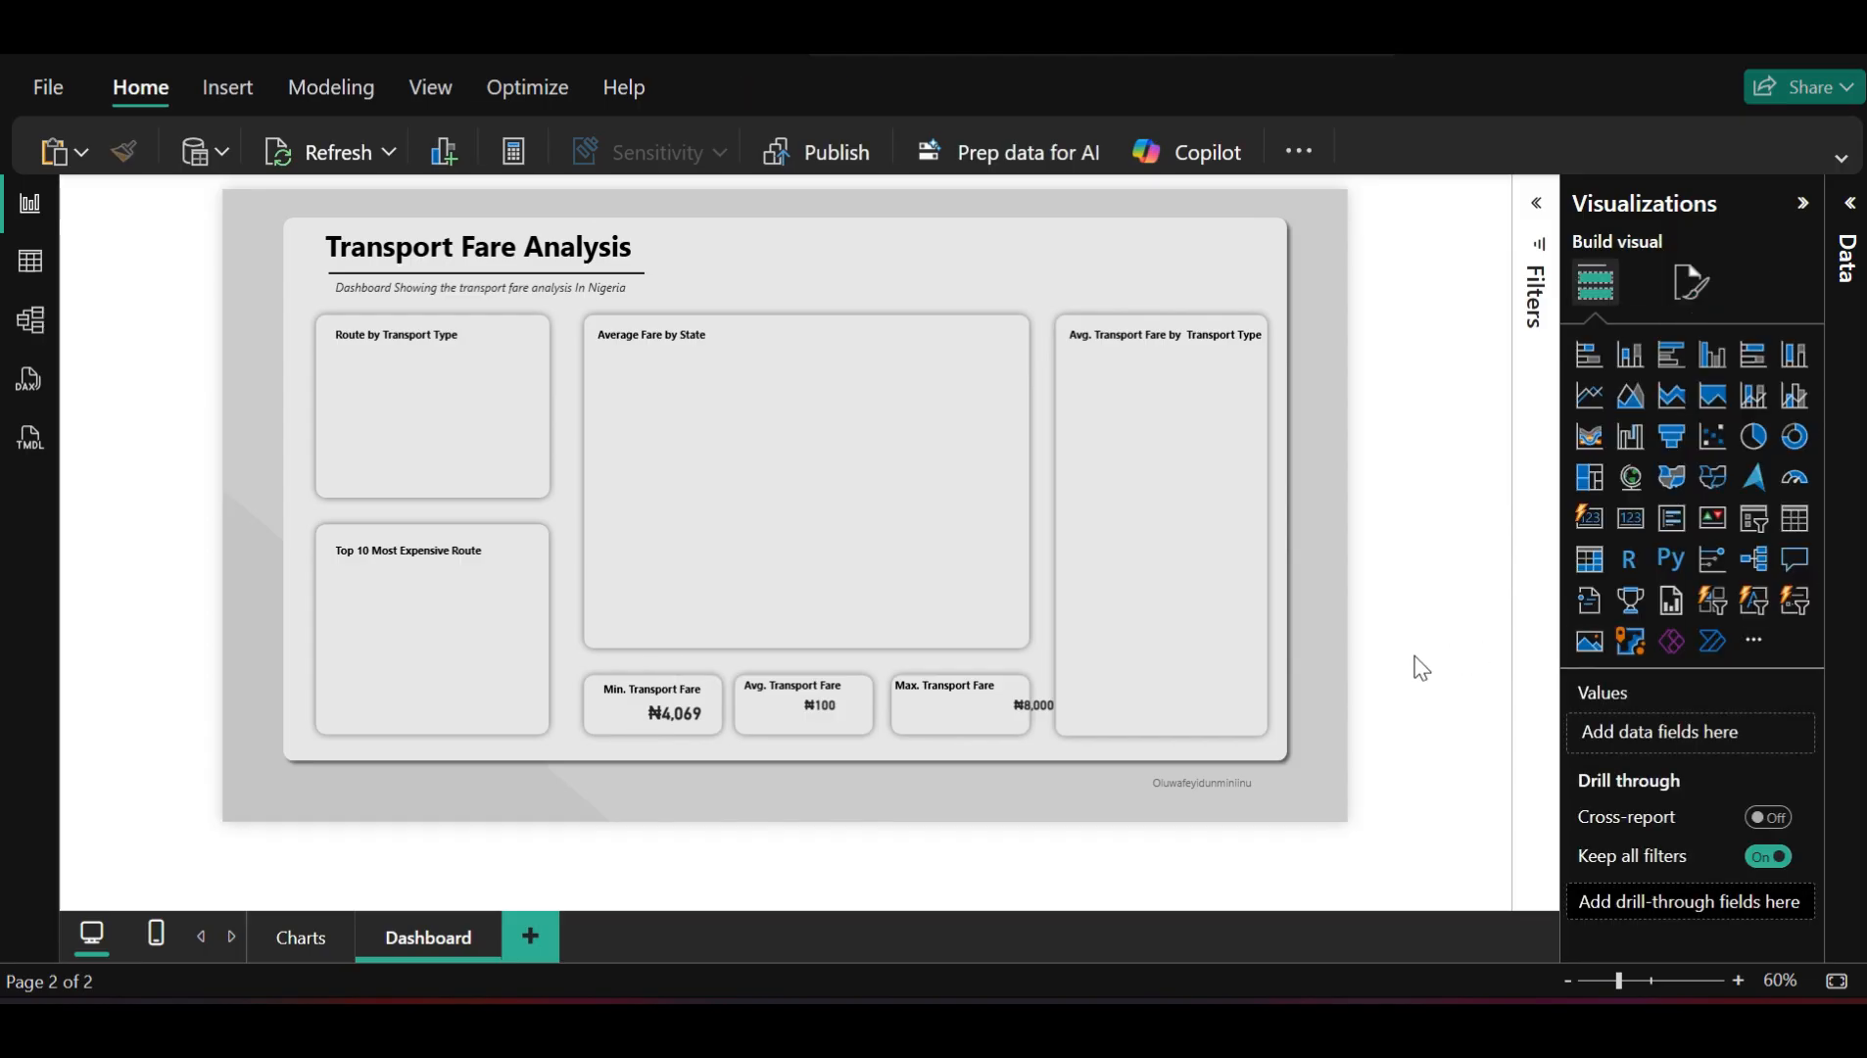
# Copy the Average of Fare(NGN) card's formatting onto the Min of Fare(NGN) card with the Format Painter
pyautogui.click(692, 718)
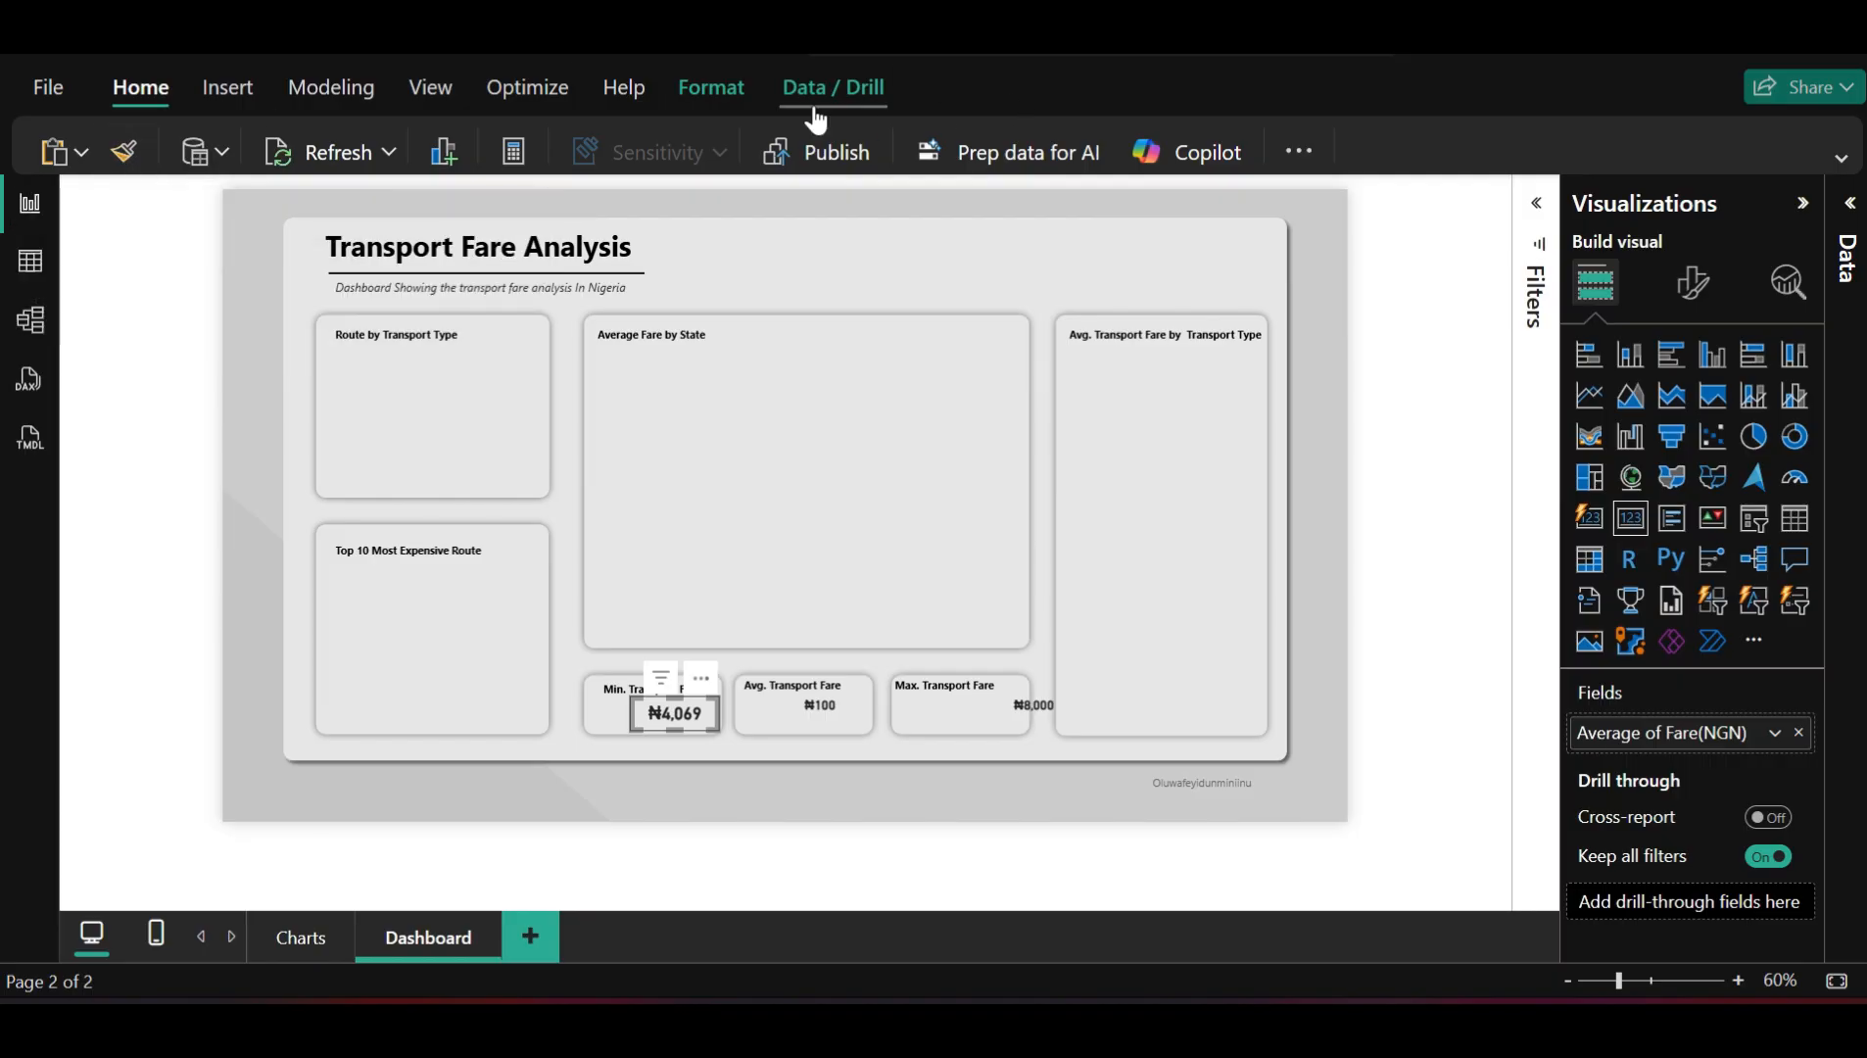
pyautogui.click(127, 158)
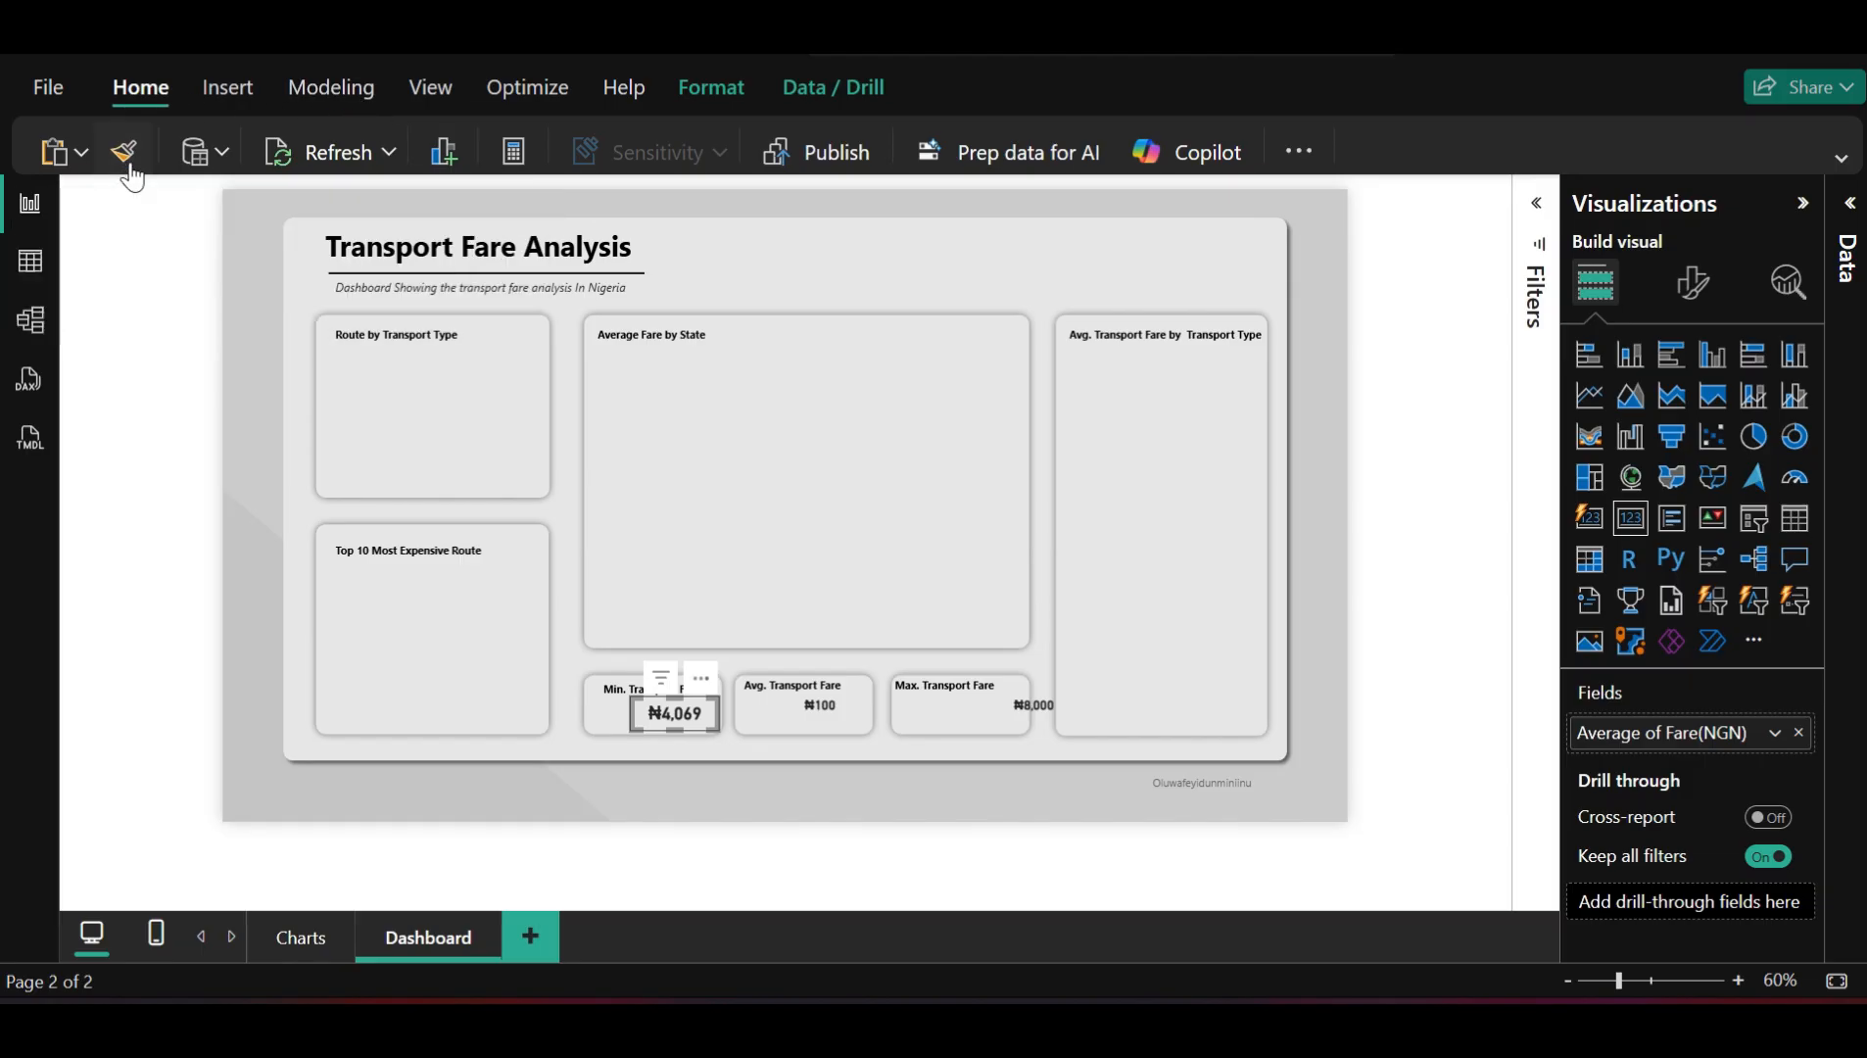
pyautogui.click(837, 705)
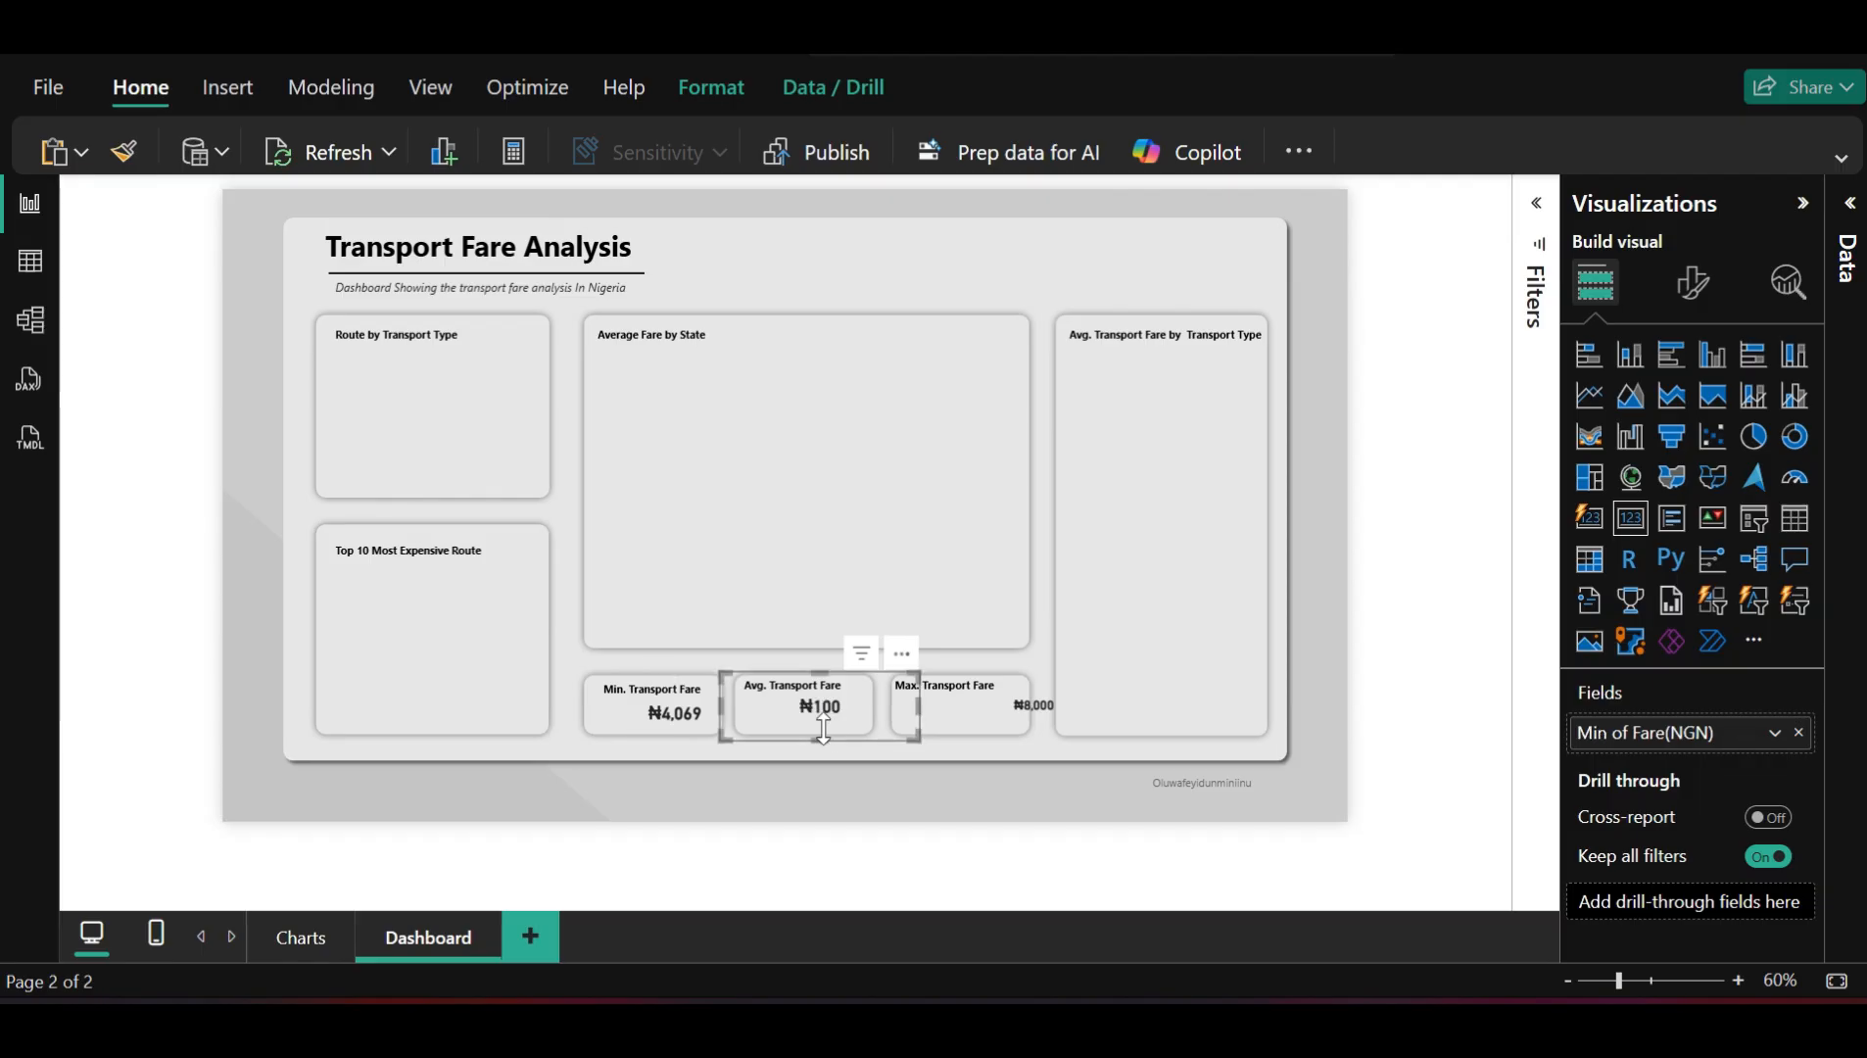
# Shrink the Min of Fare(NGN) card and place it inside the Avg. Transport Fare box, below its label
pyautogui.moveTo(823, 728); pyautogui.dragTo(825, 712)
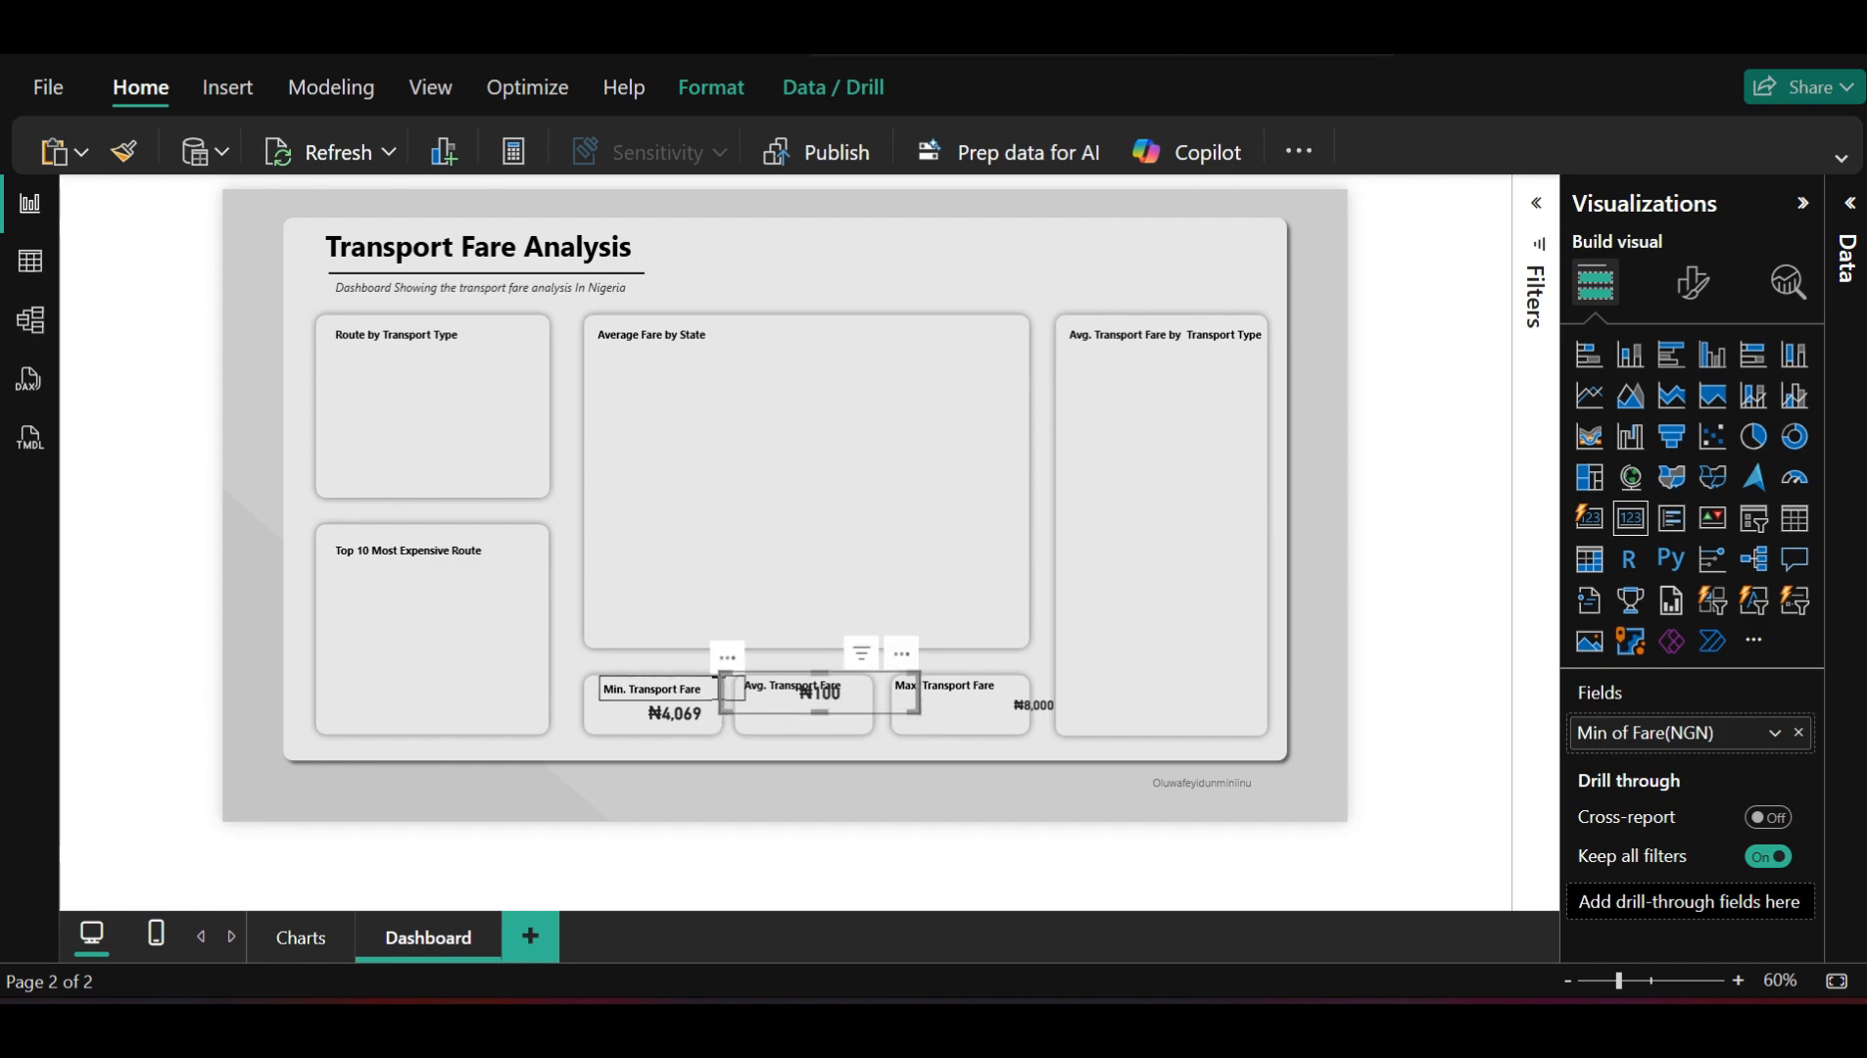
pyautogui.moveTo(724, 689); pyautogui.dragTo(850, 698)
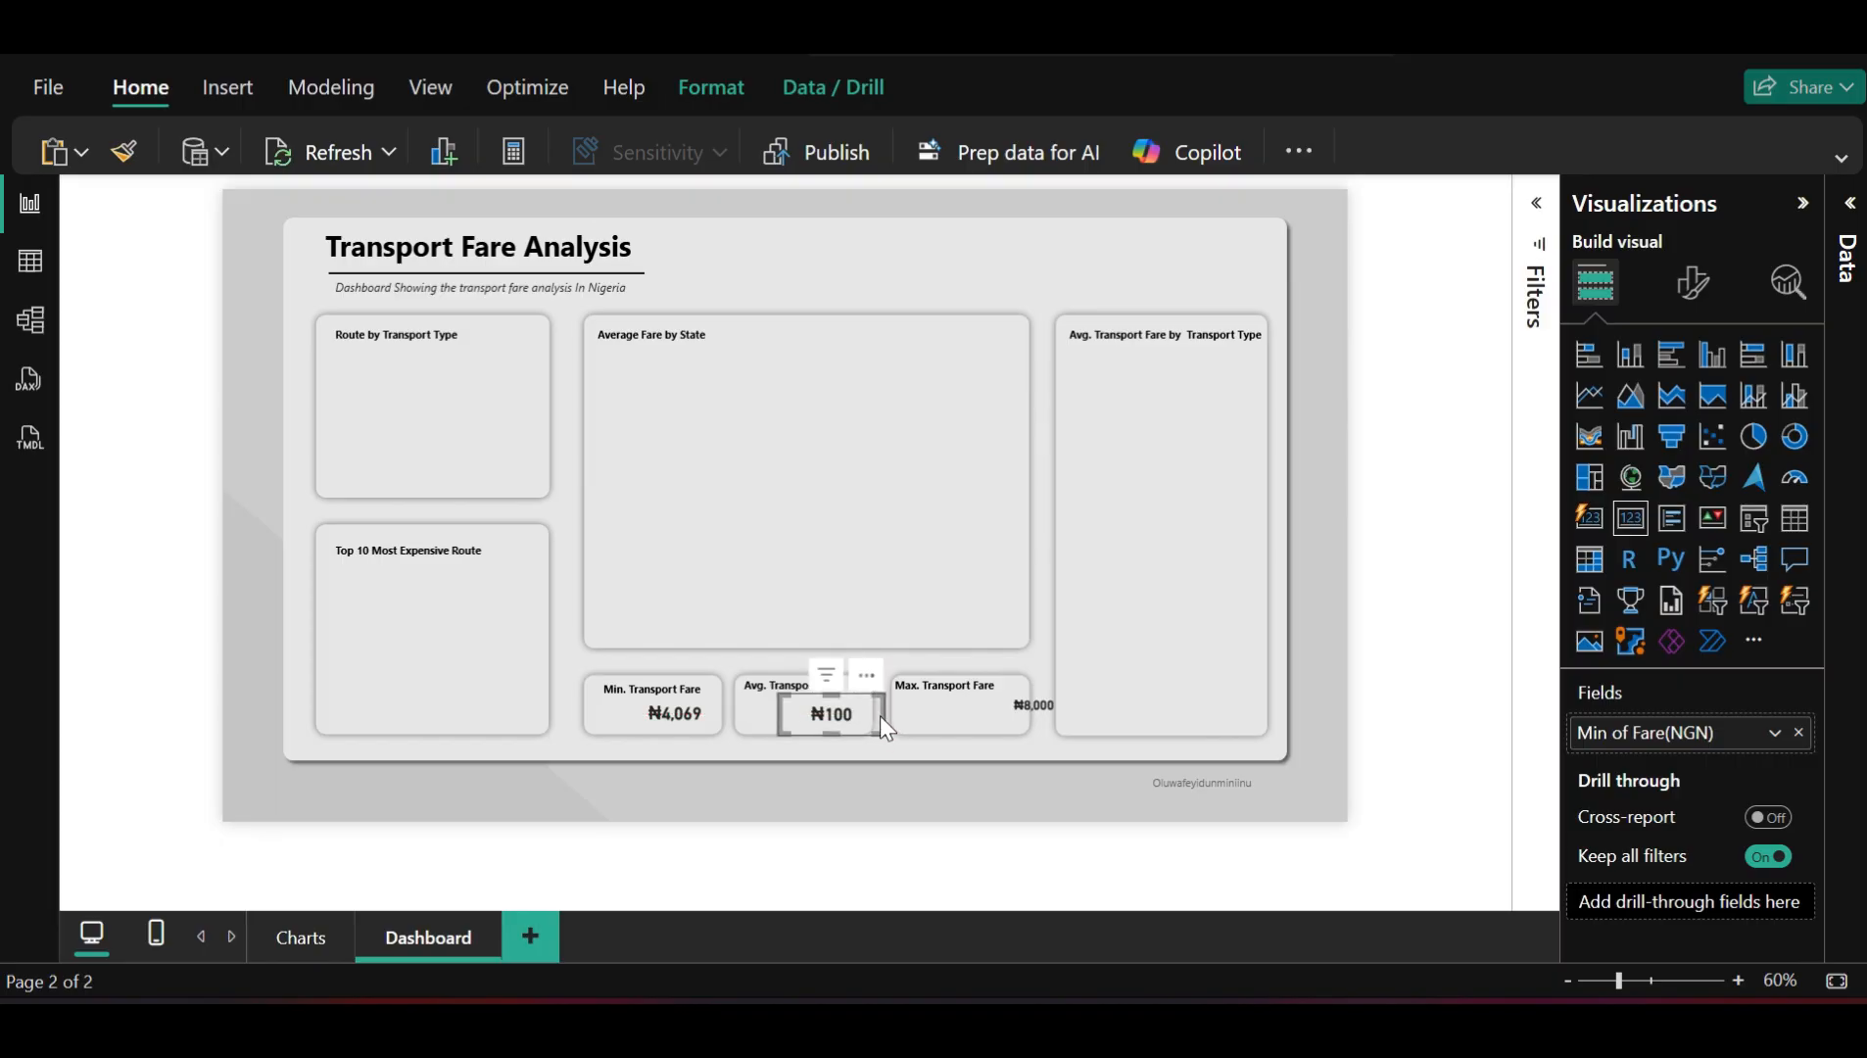
pyautogui.moveTo(877, 723); pyautogui.dragTo(844, 731)
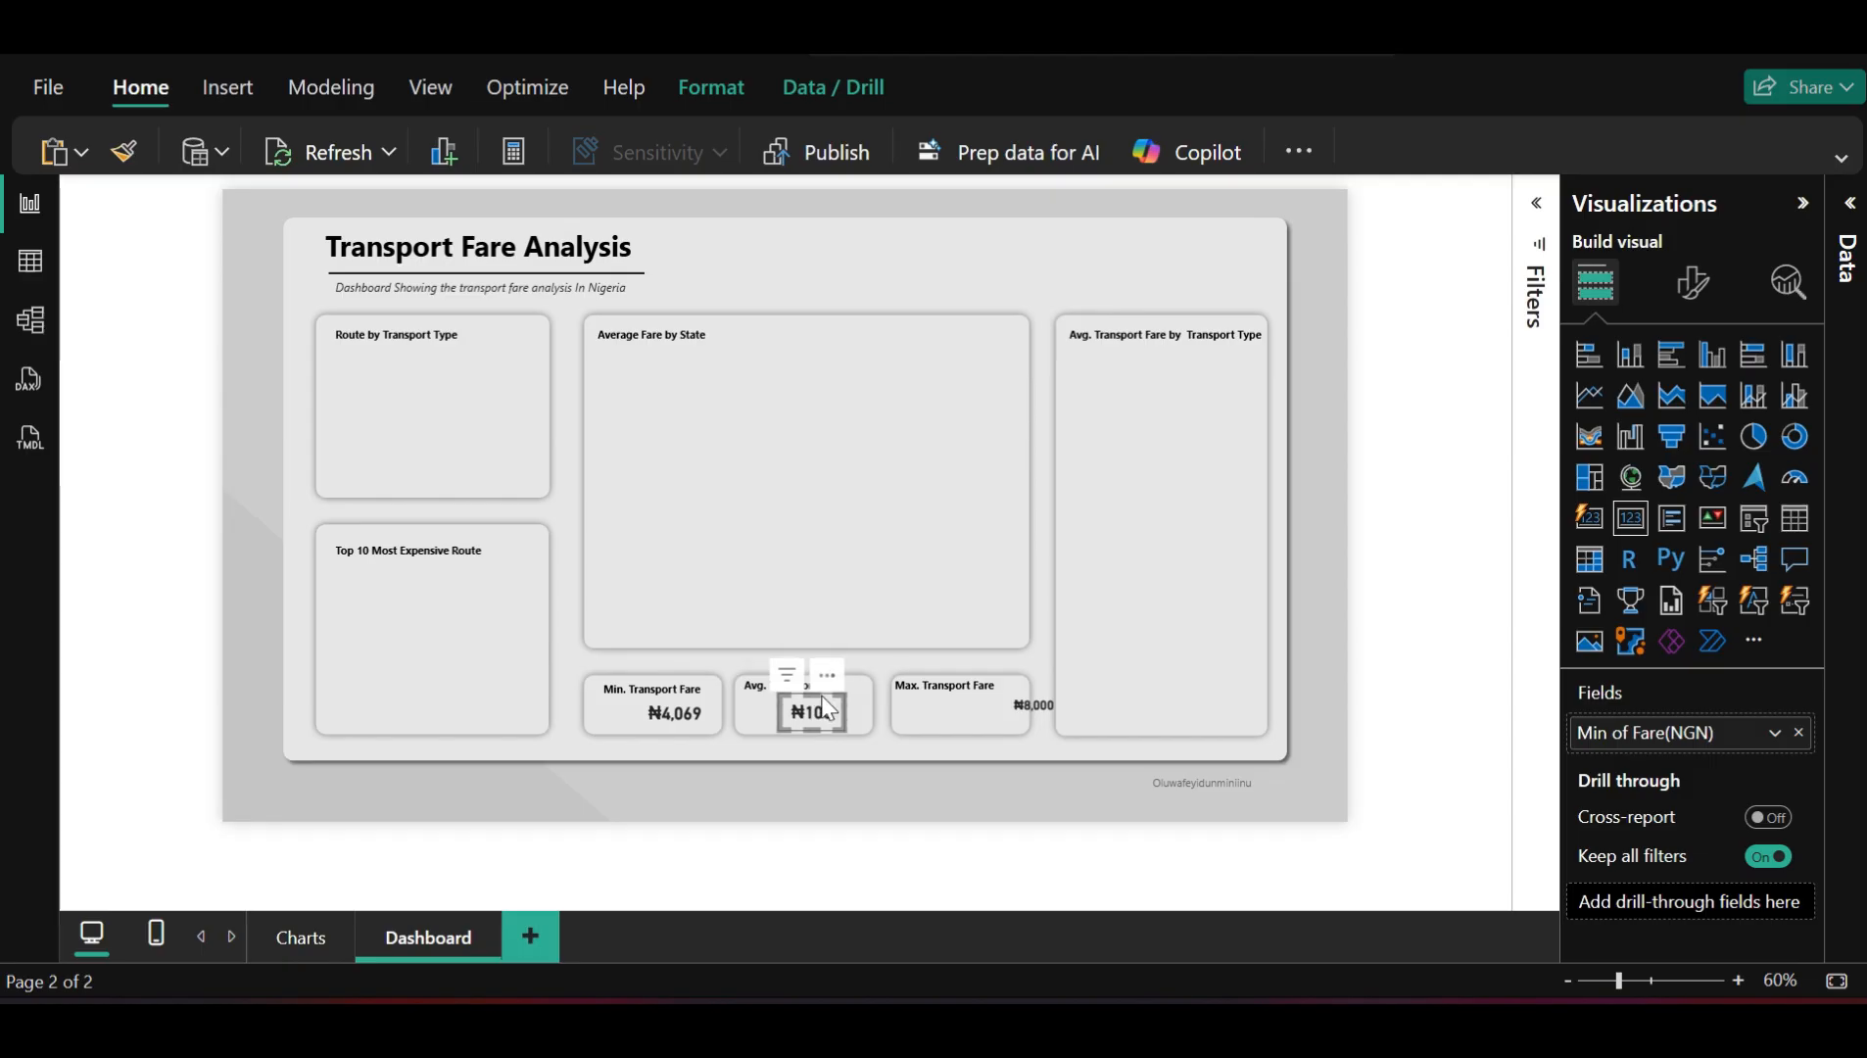
pyautogui.moveTo(834, 694); pyautogui.dragTo(838, 698)
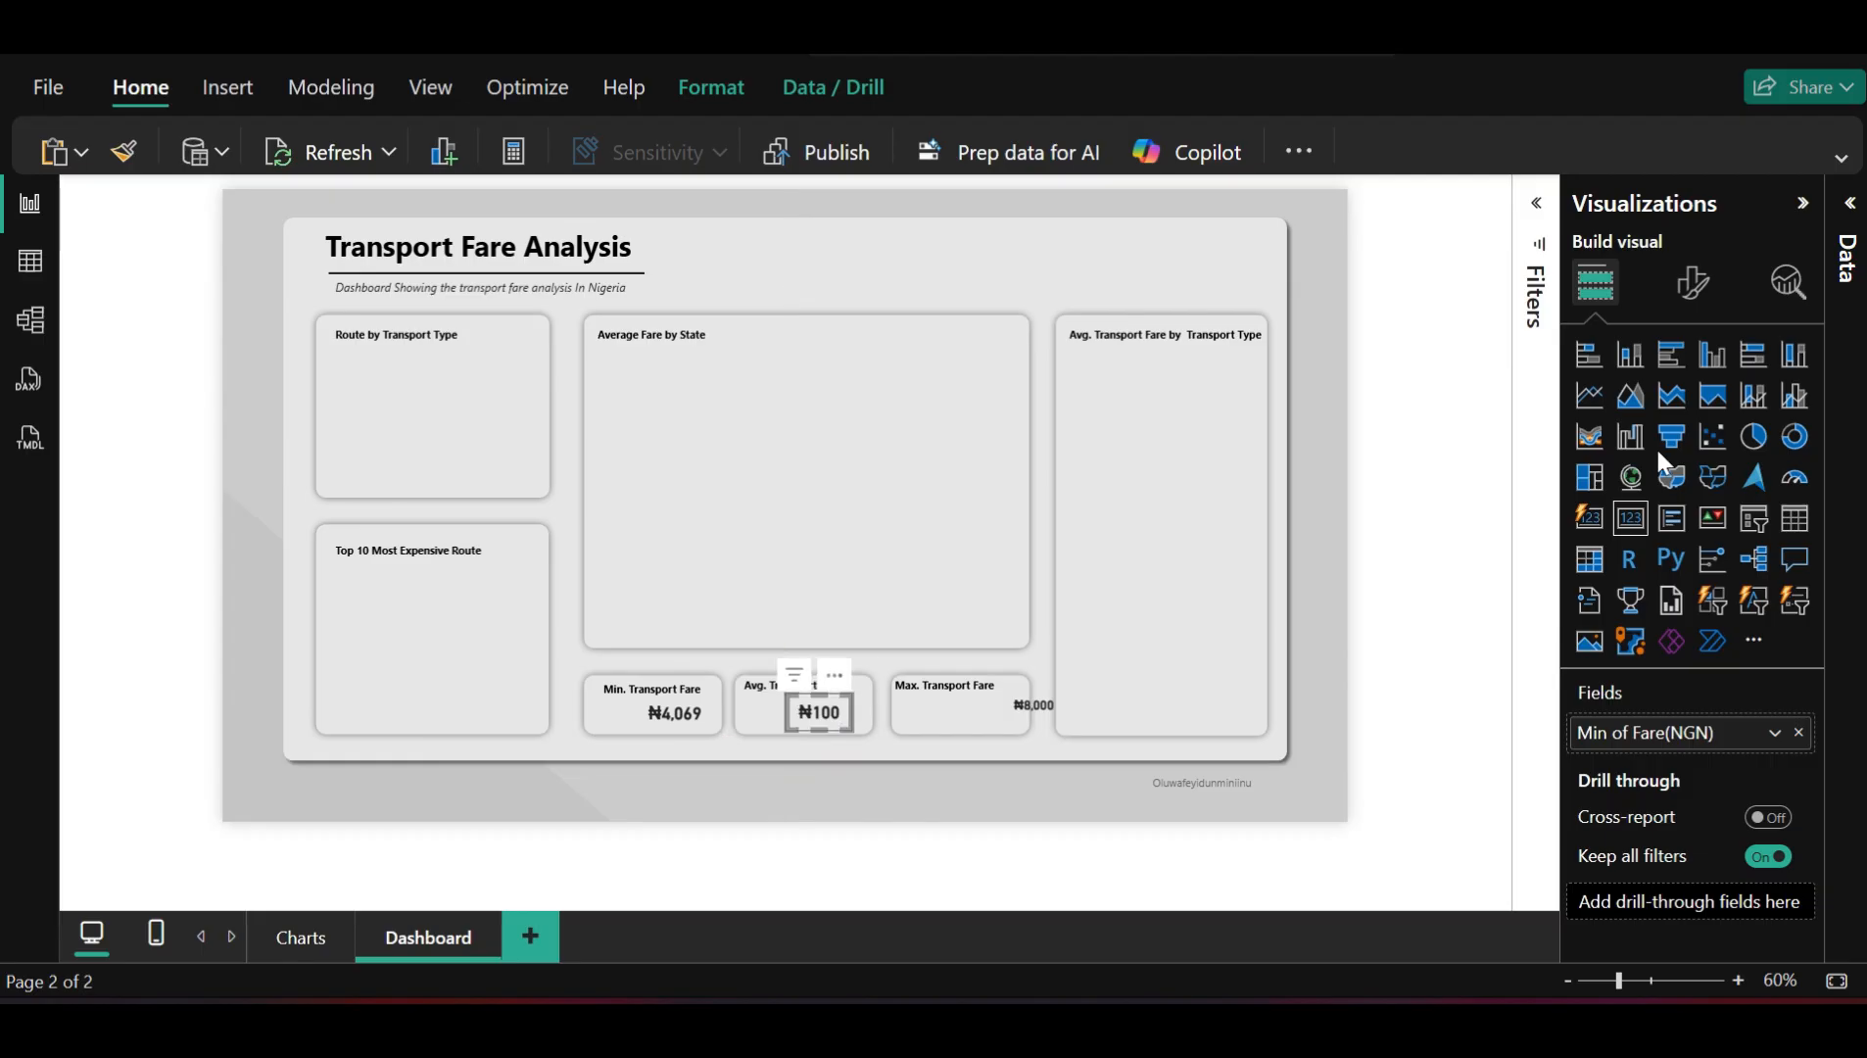
# Apply the Min of Fare(NGN) card's formatting to the ₦8,000 card with the Format Painter, and fit that card inside the Max. Transport Fare box
pyautogui.click(1702, 293)
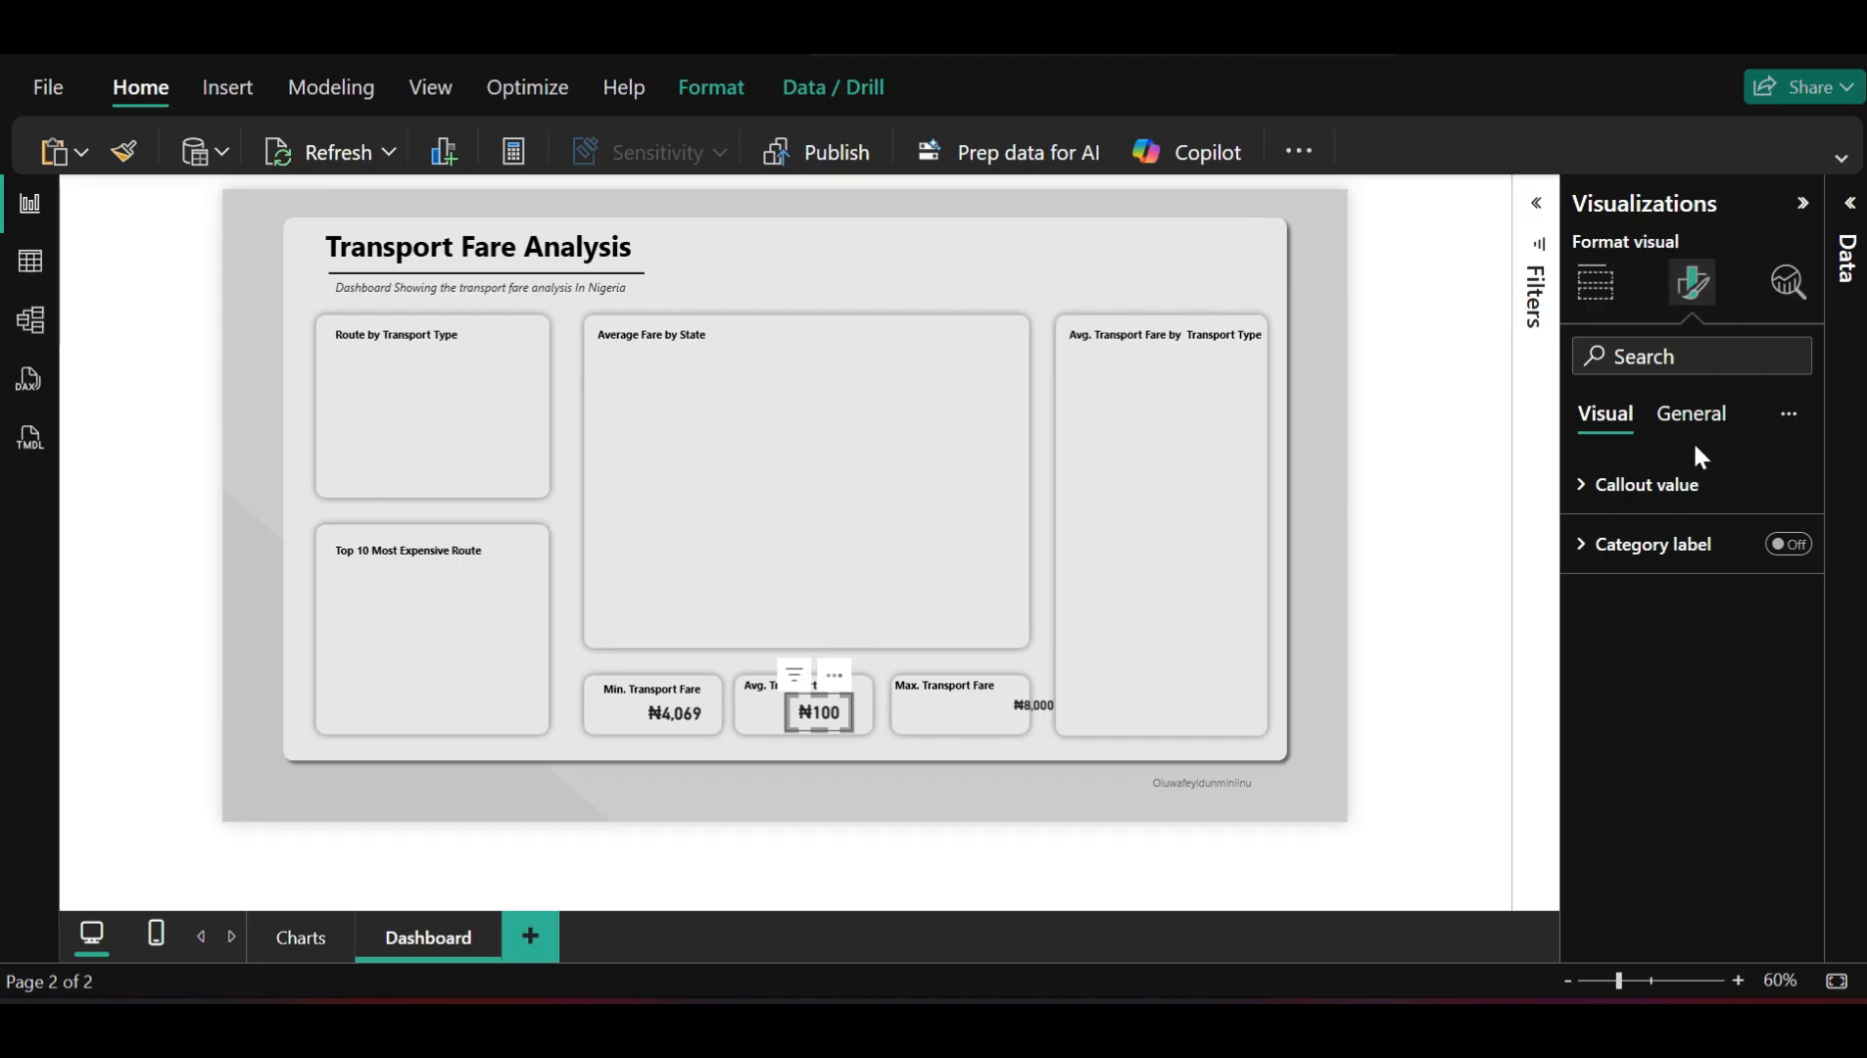
pyautogui.click(1678, 515)
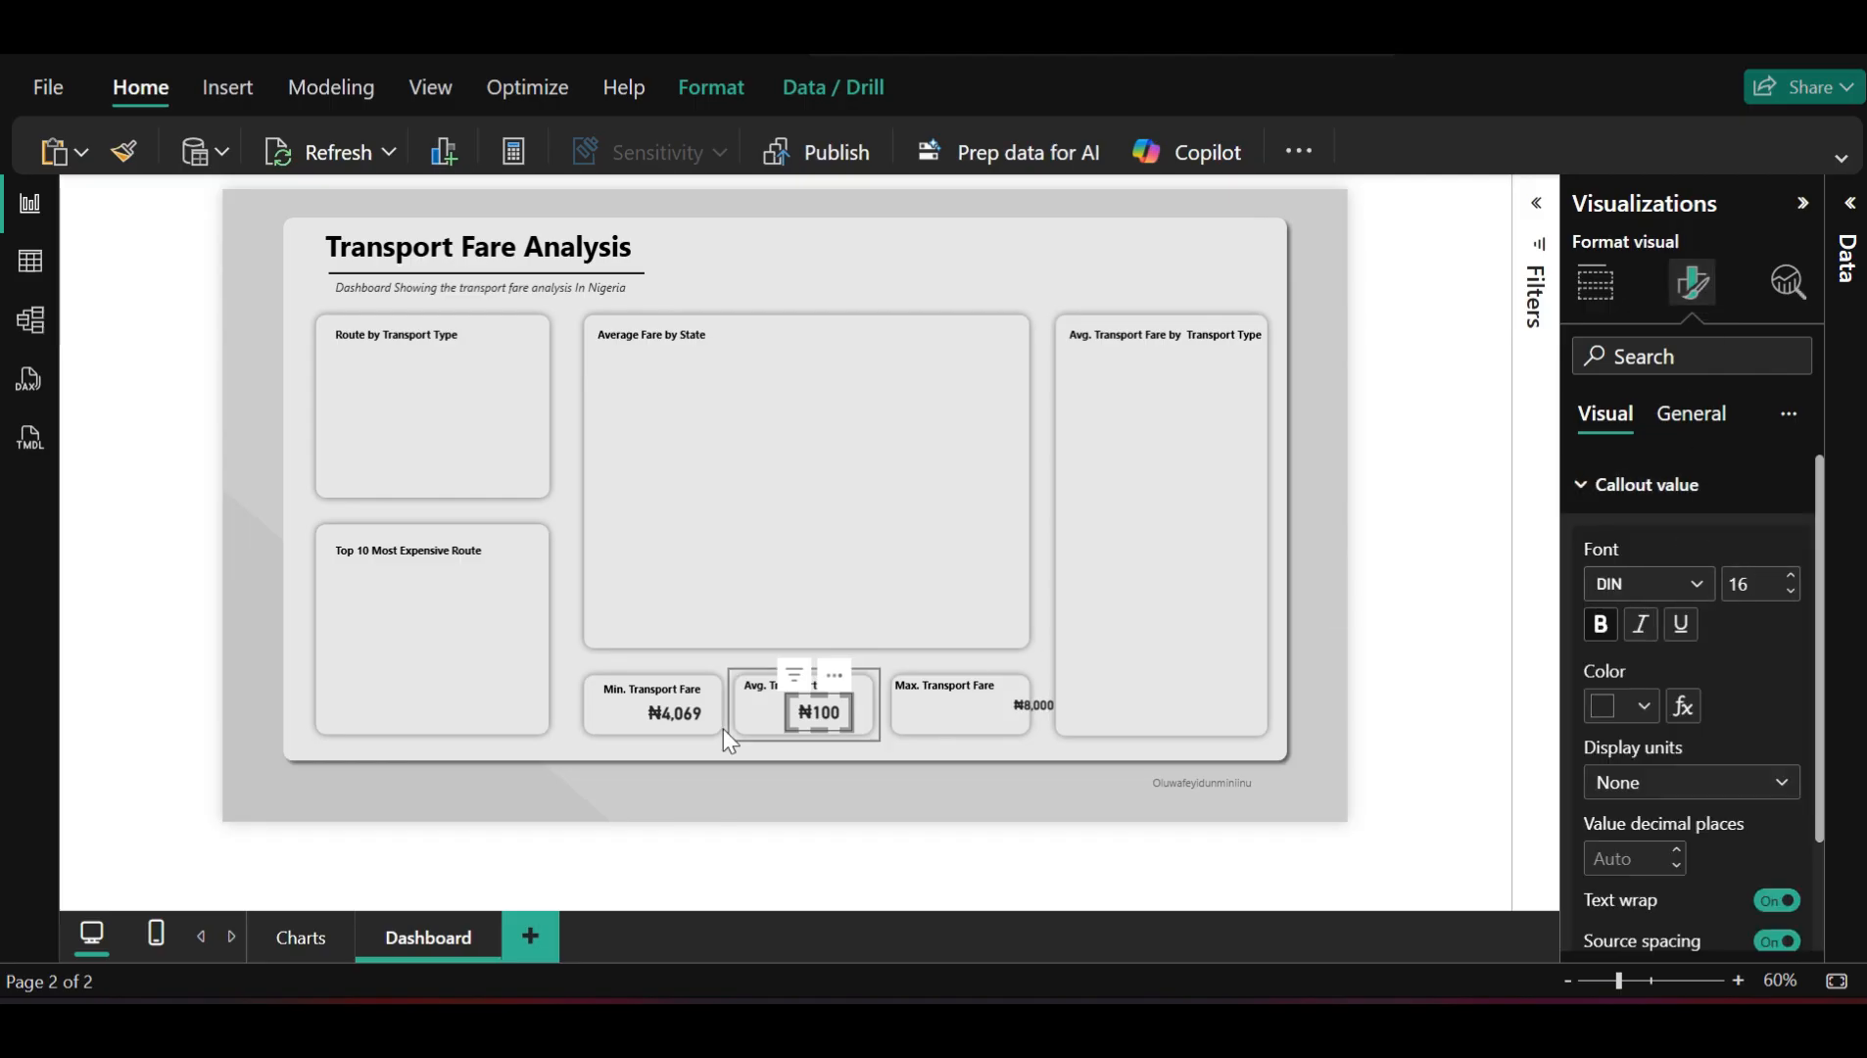
pyautogui.click(692, 715)
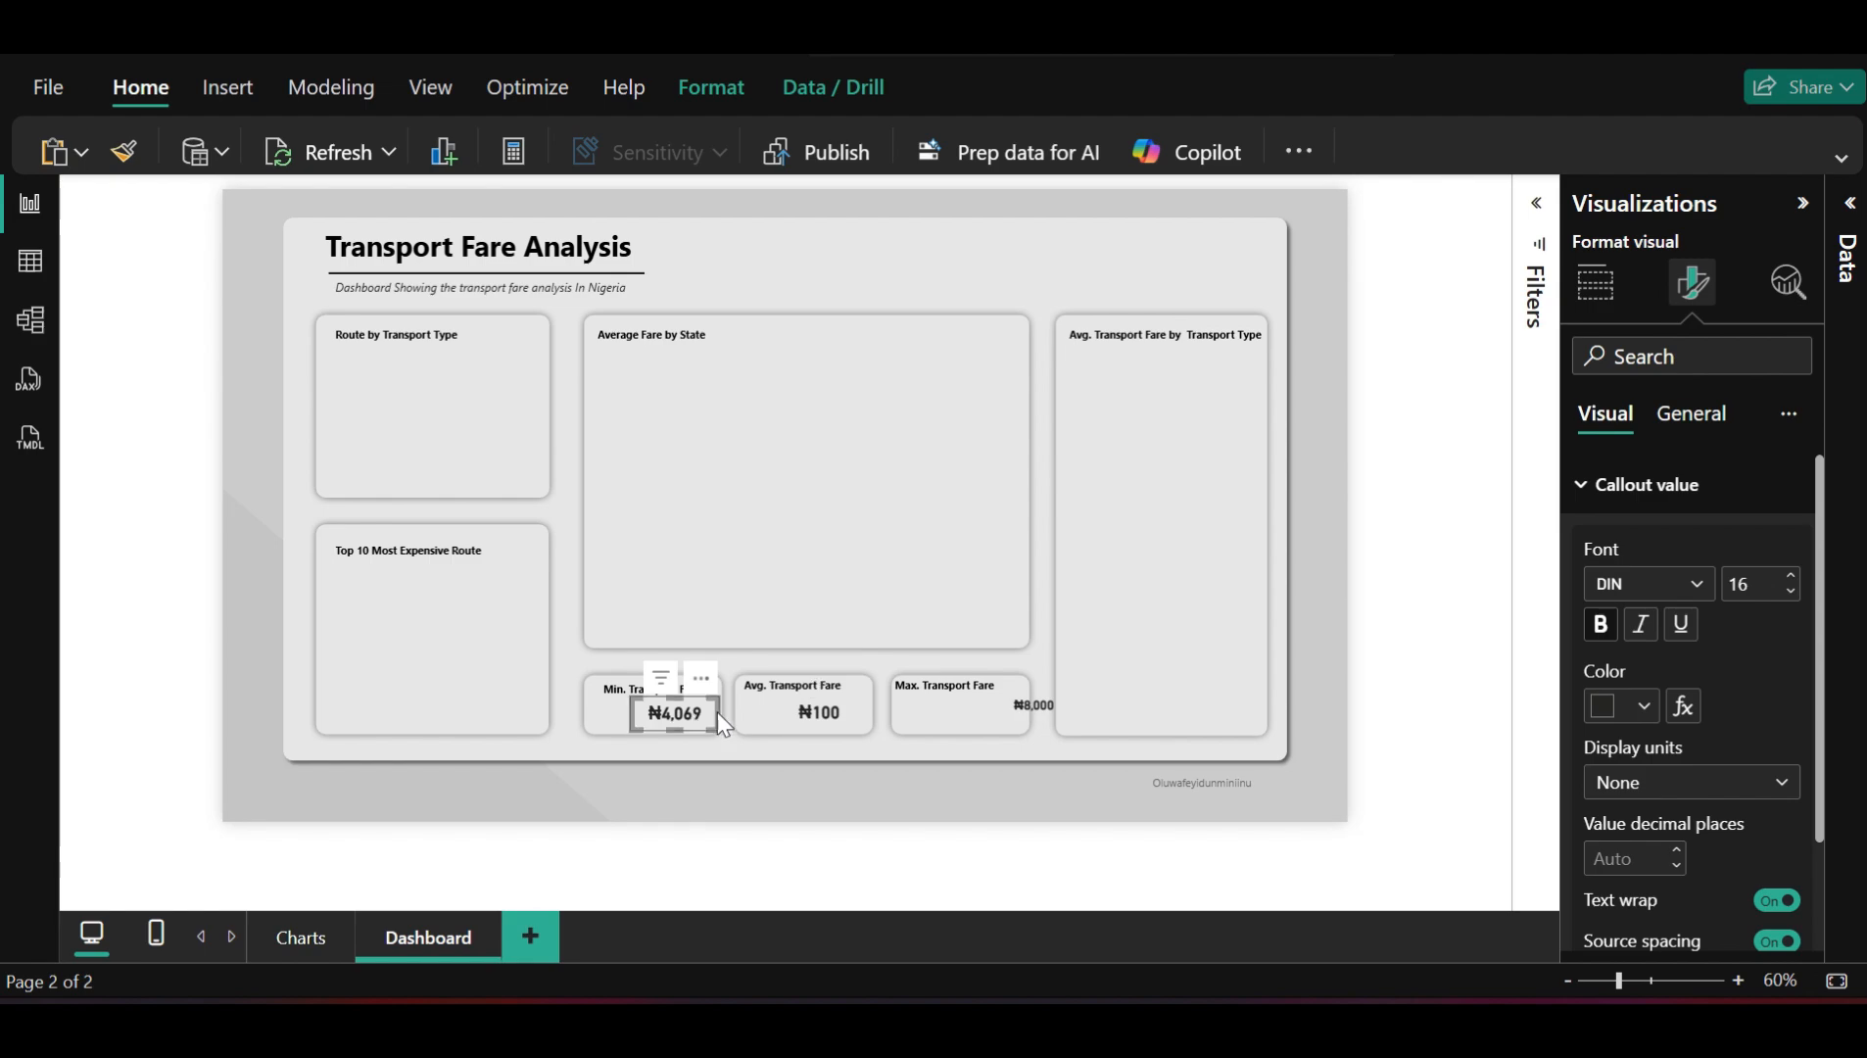
pyautogui.click(1048, 698)
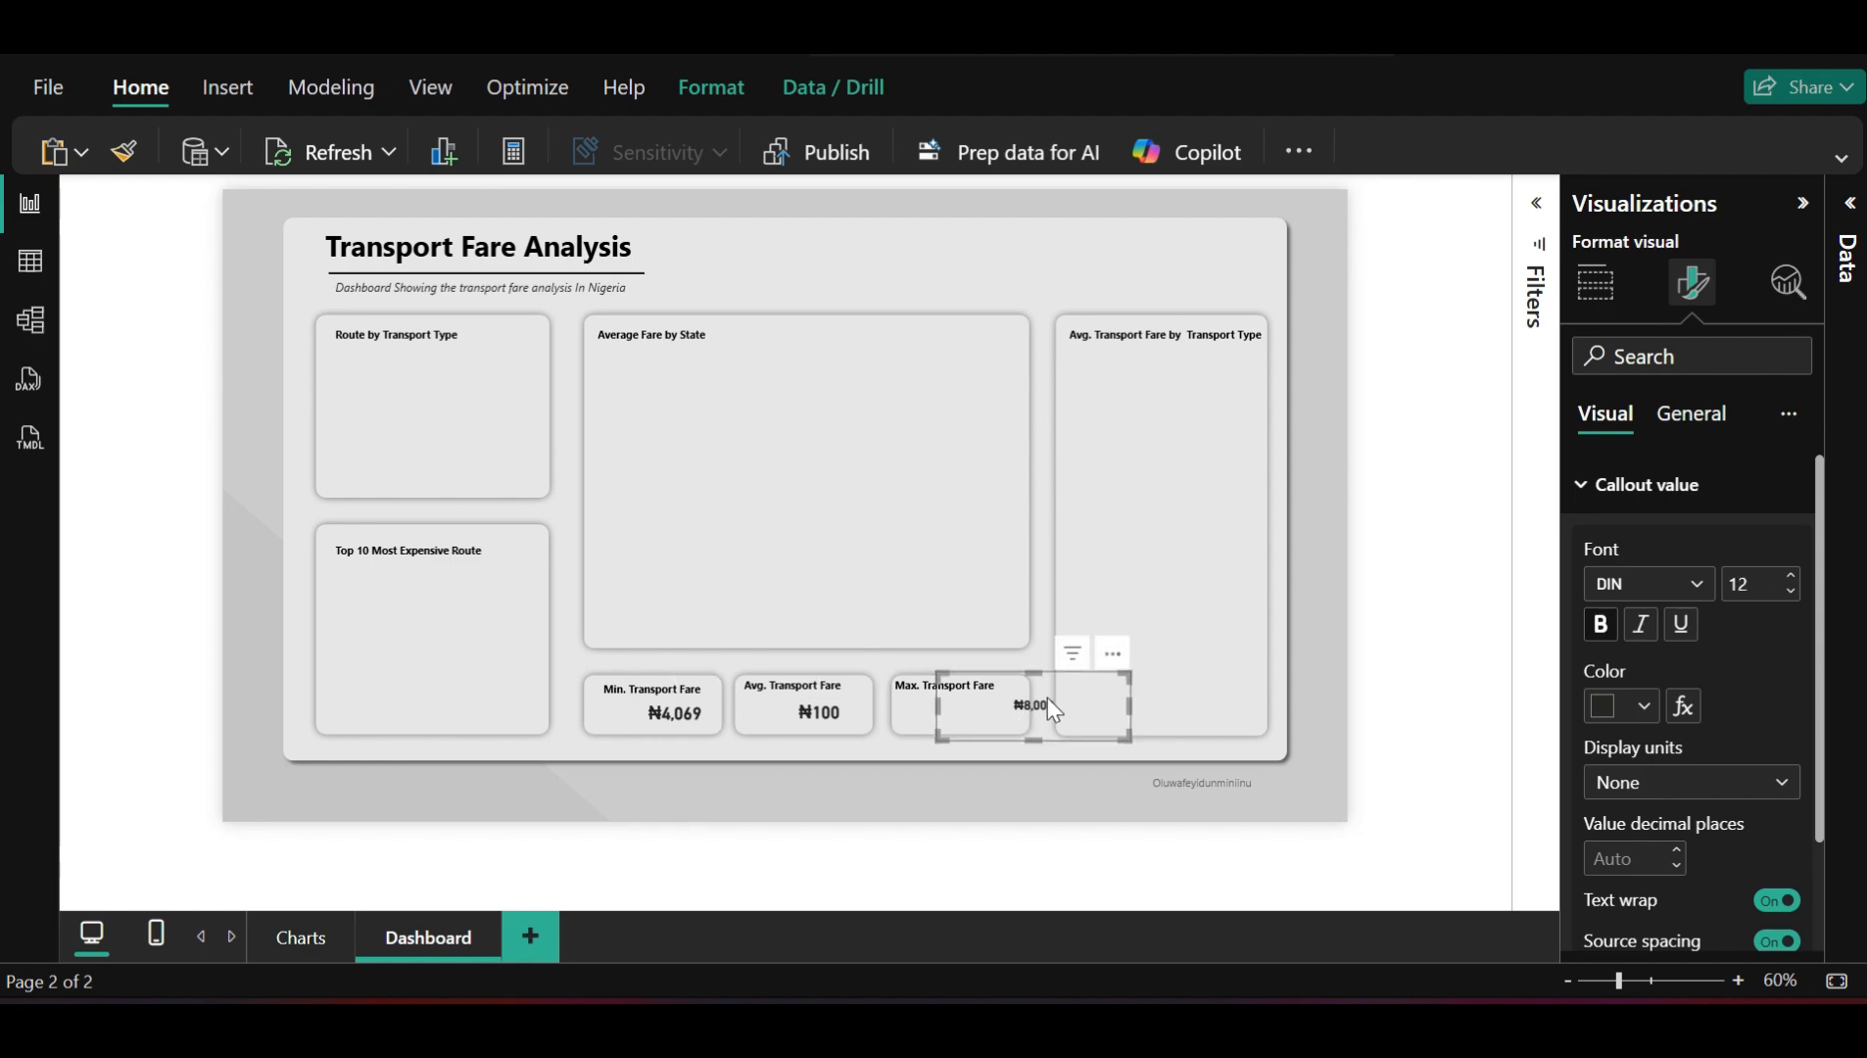
pyautogui.click(805, 720)
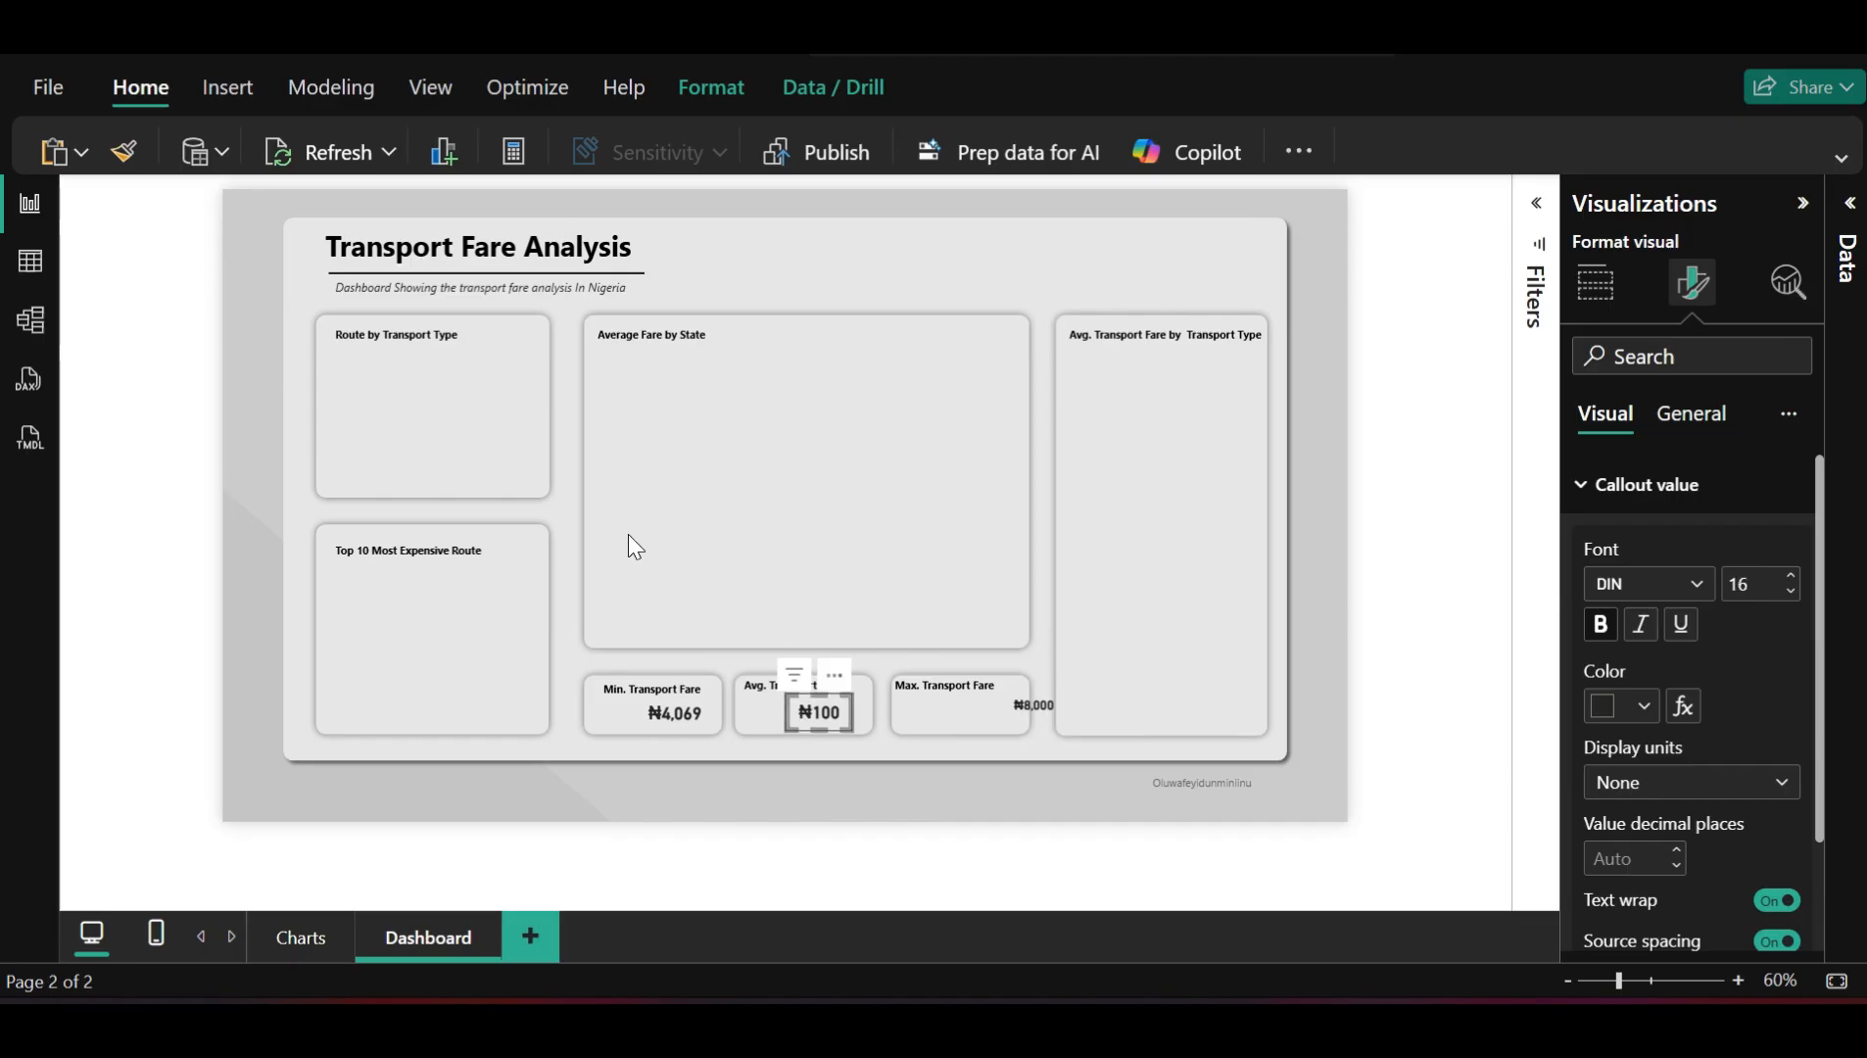
pyautogui.click(124, 157)
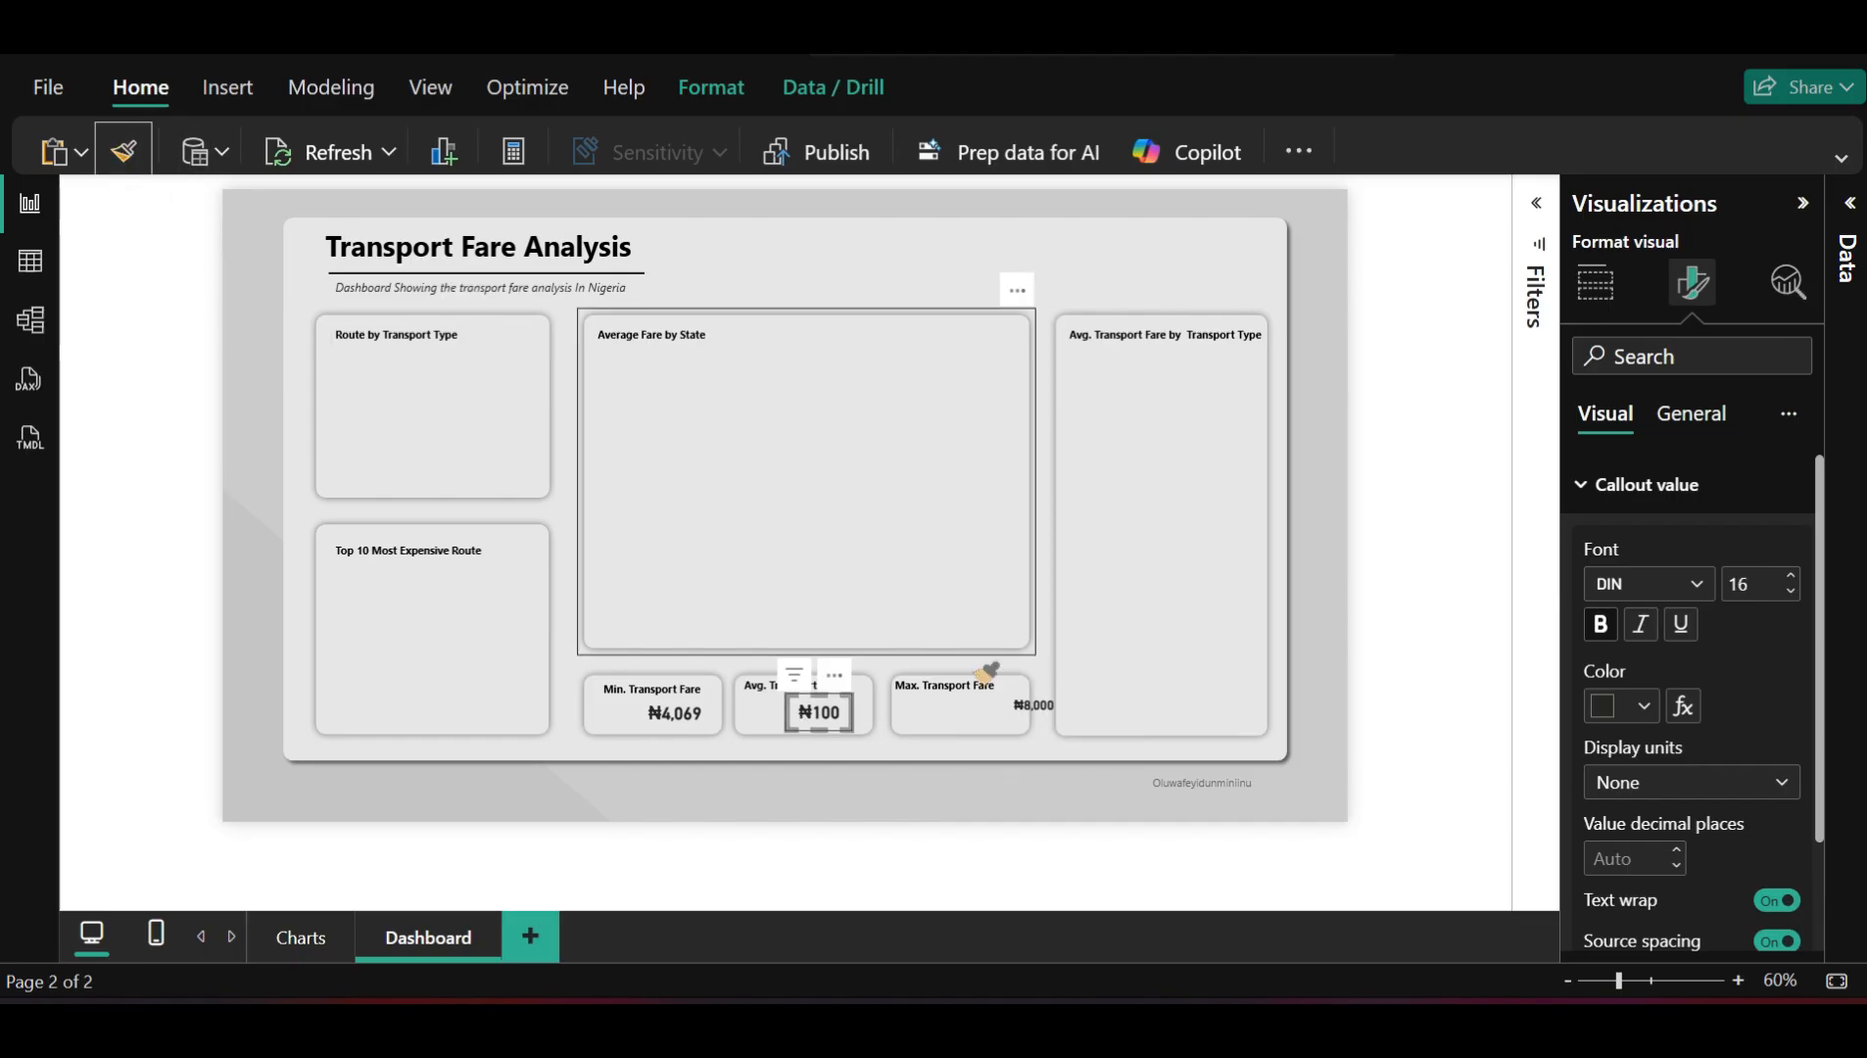
pyautogui.click(1044, 698)
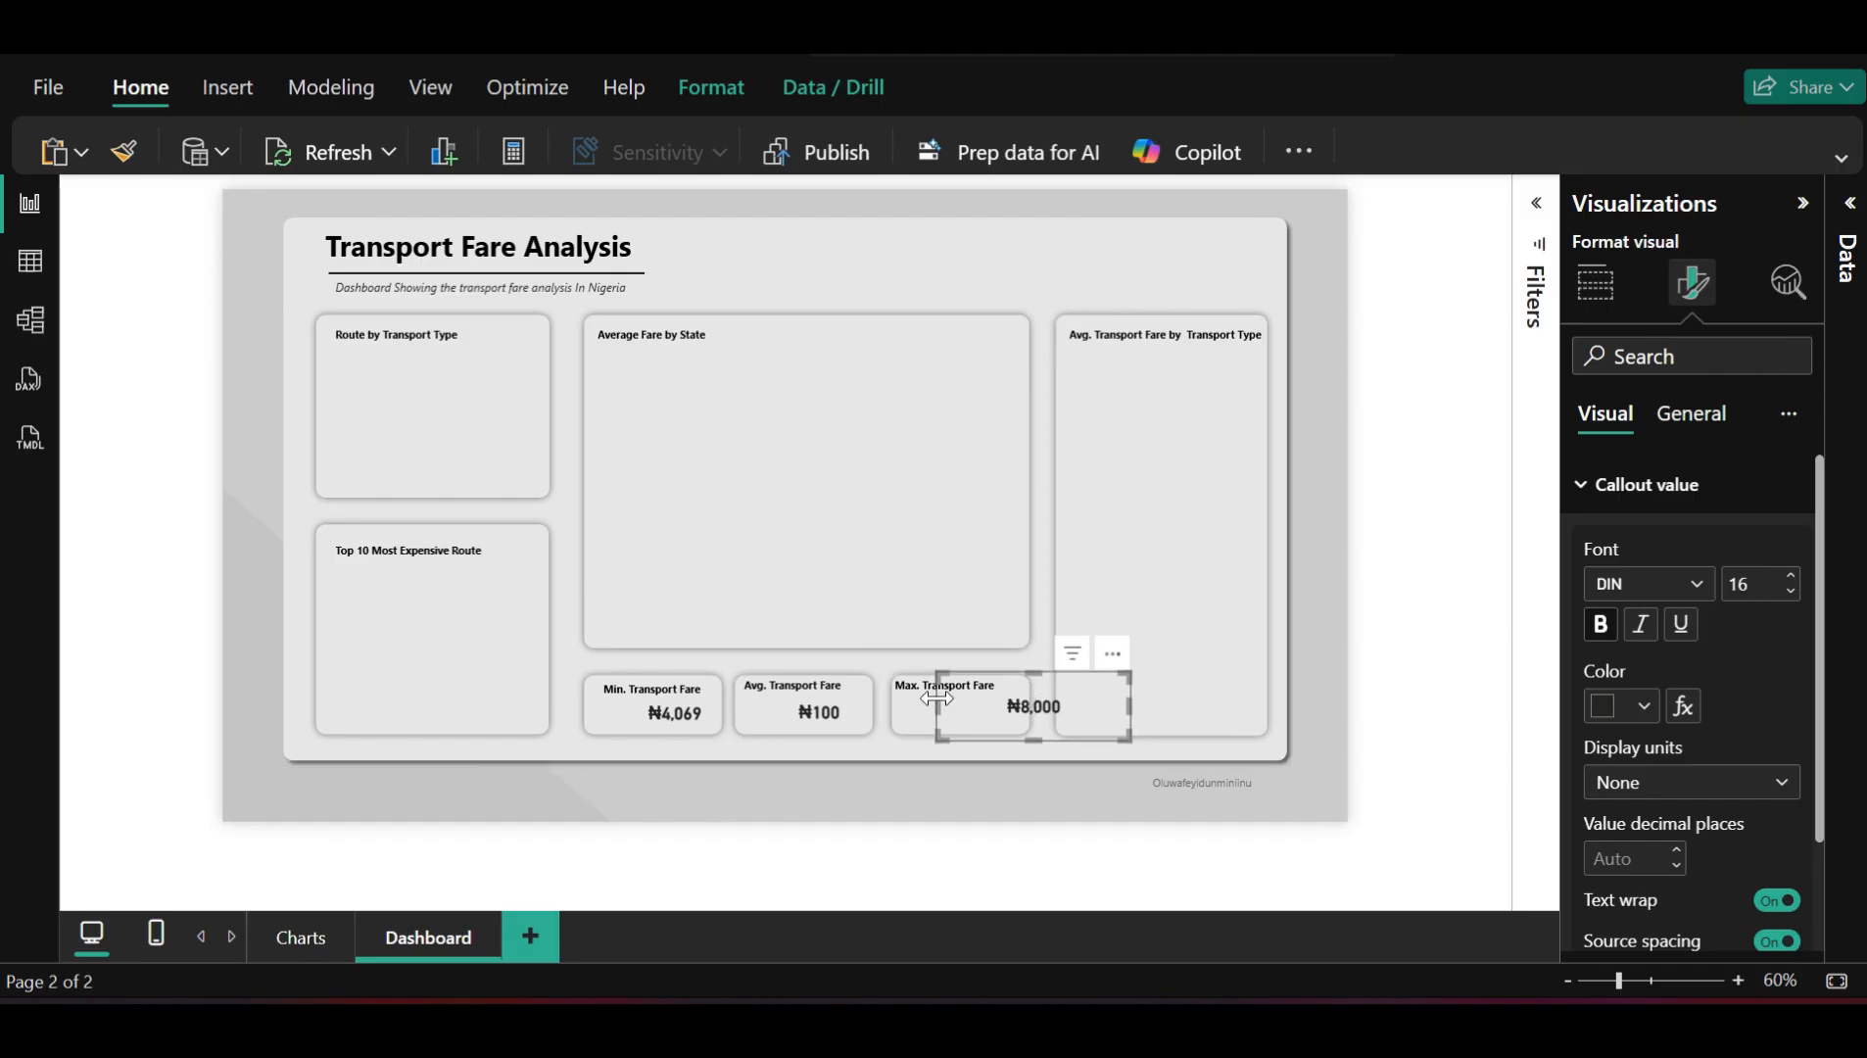
pyautogui.moveTo(958, 699); pyautogui.dragTo(1014, 700)
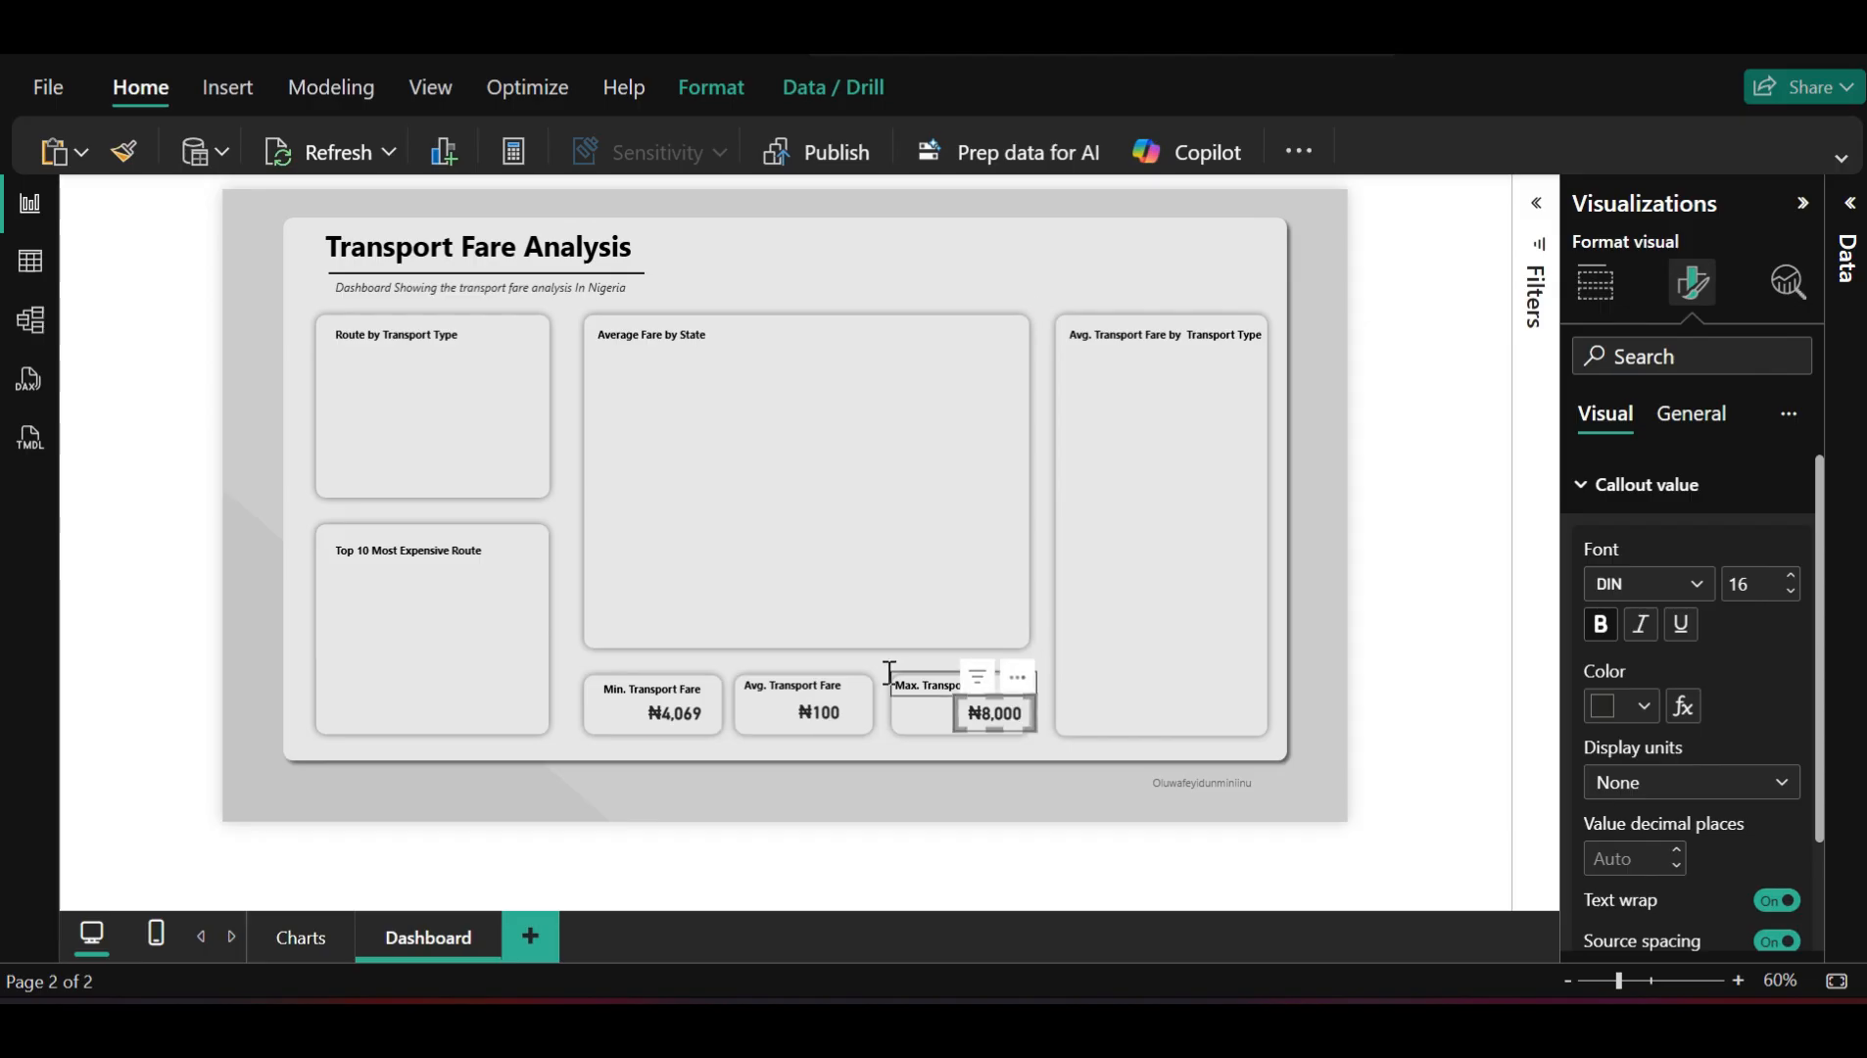
pyautogui.click(834, 678)
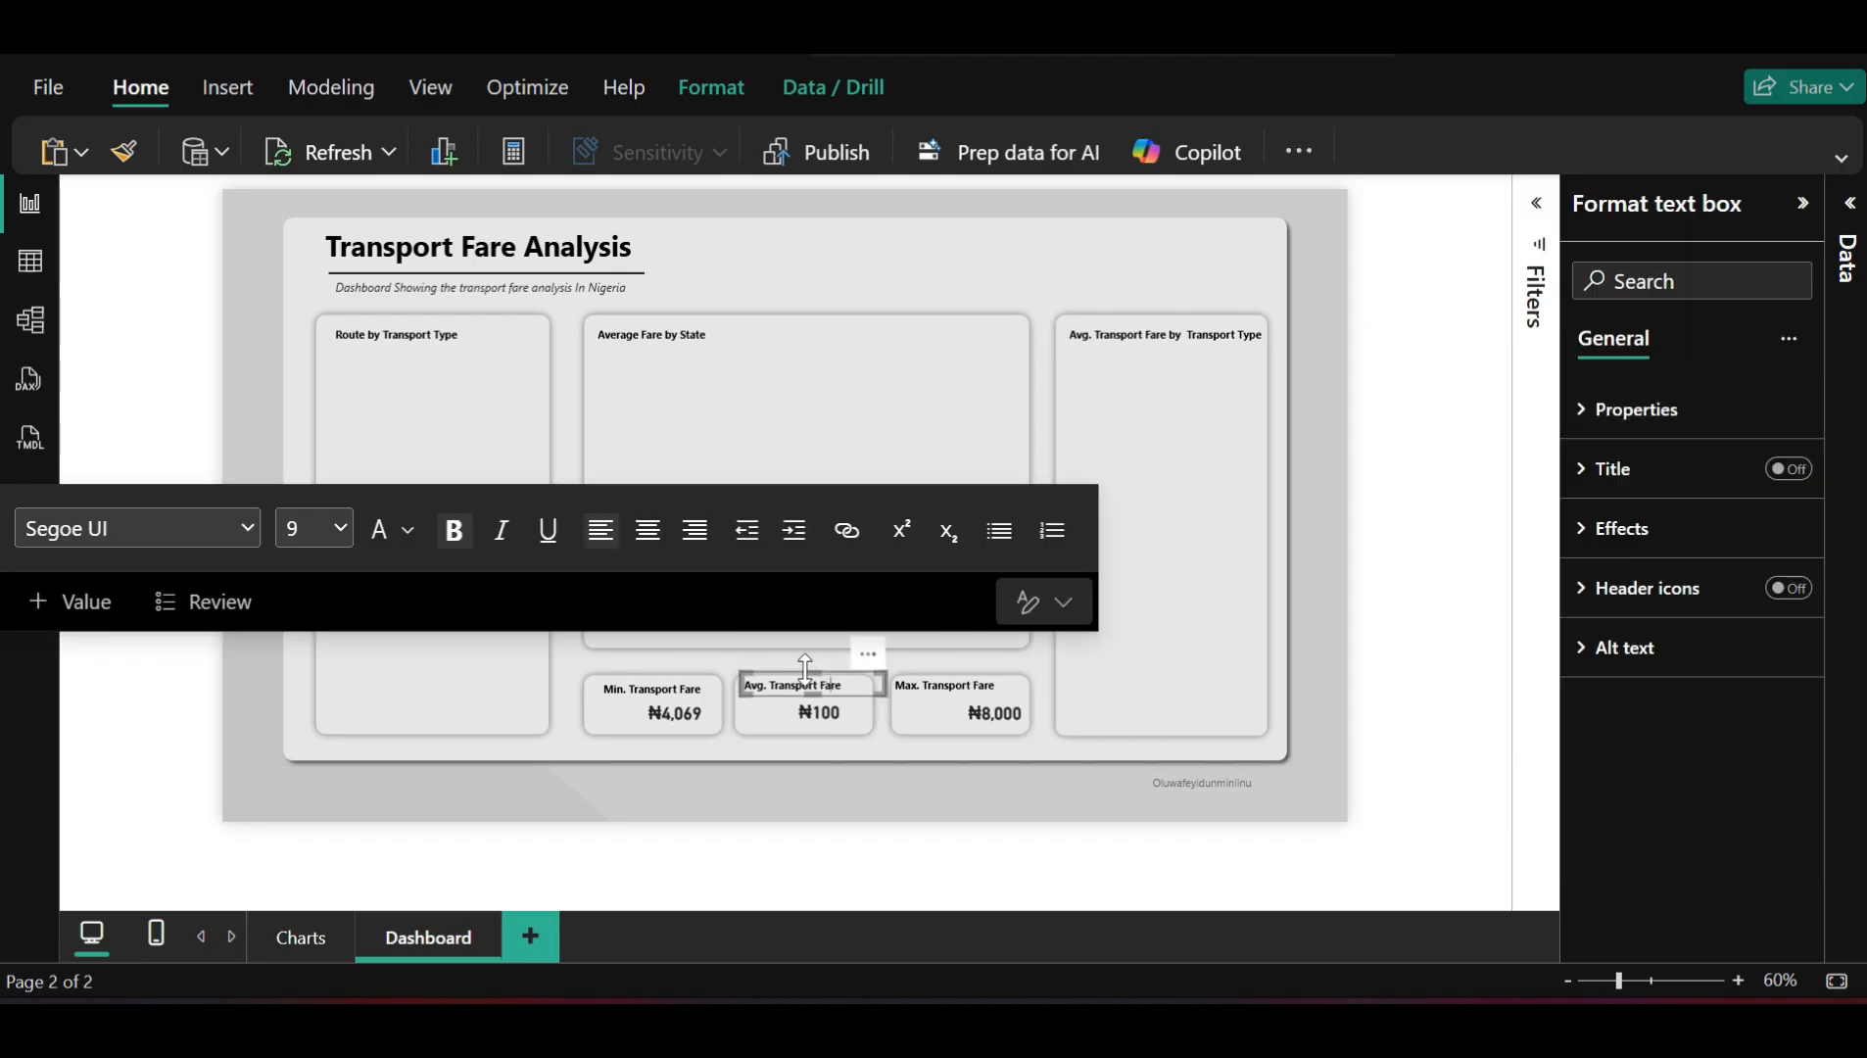
pyautogui.click(806, 676)
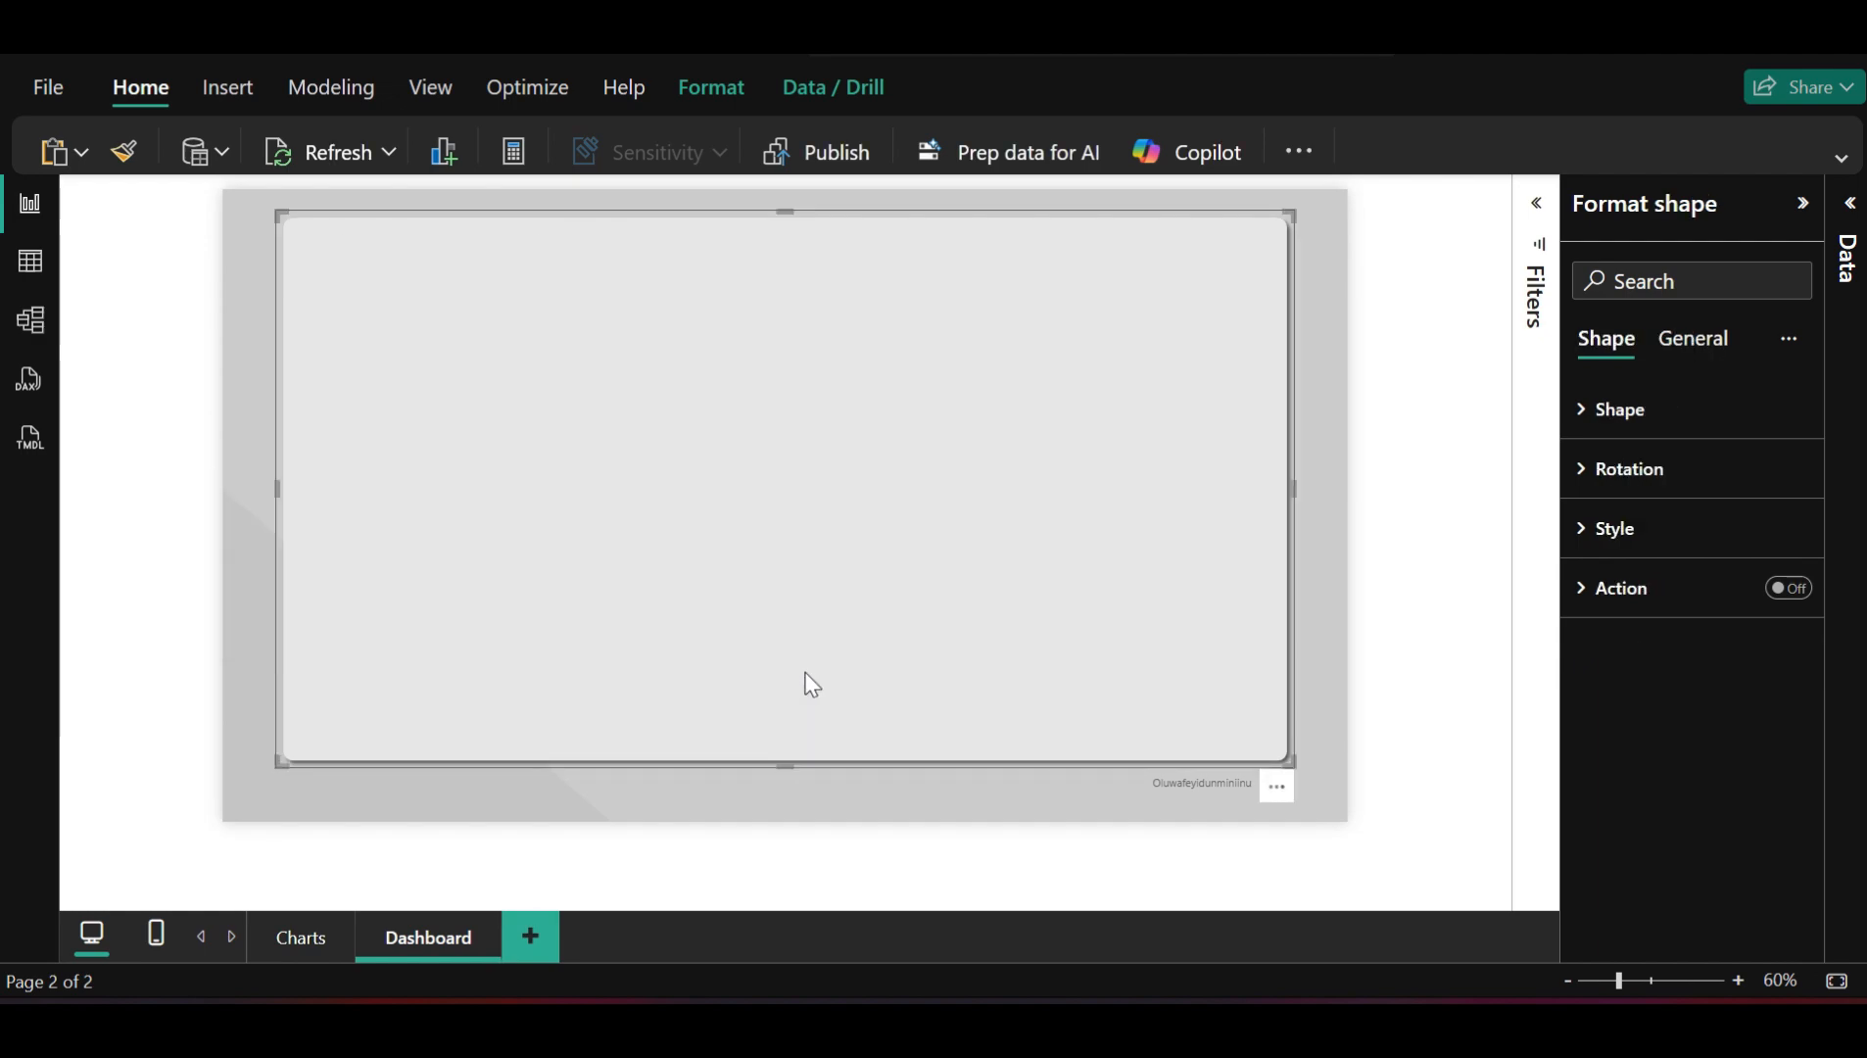
pyautogui.click(1423, 623)
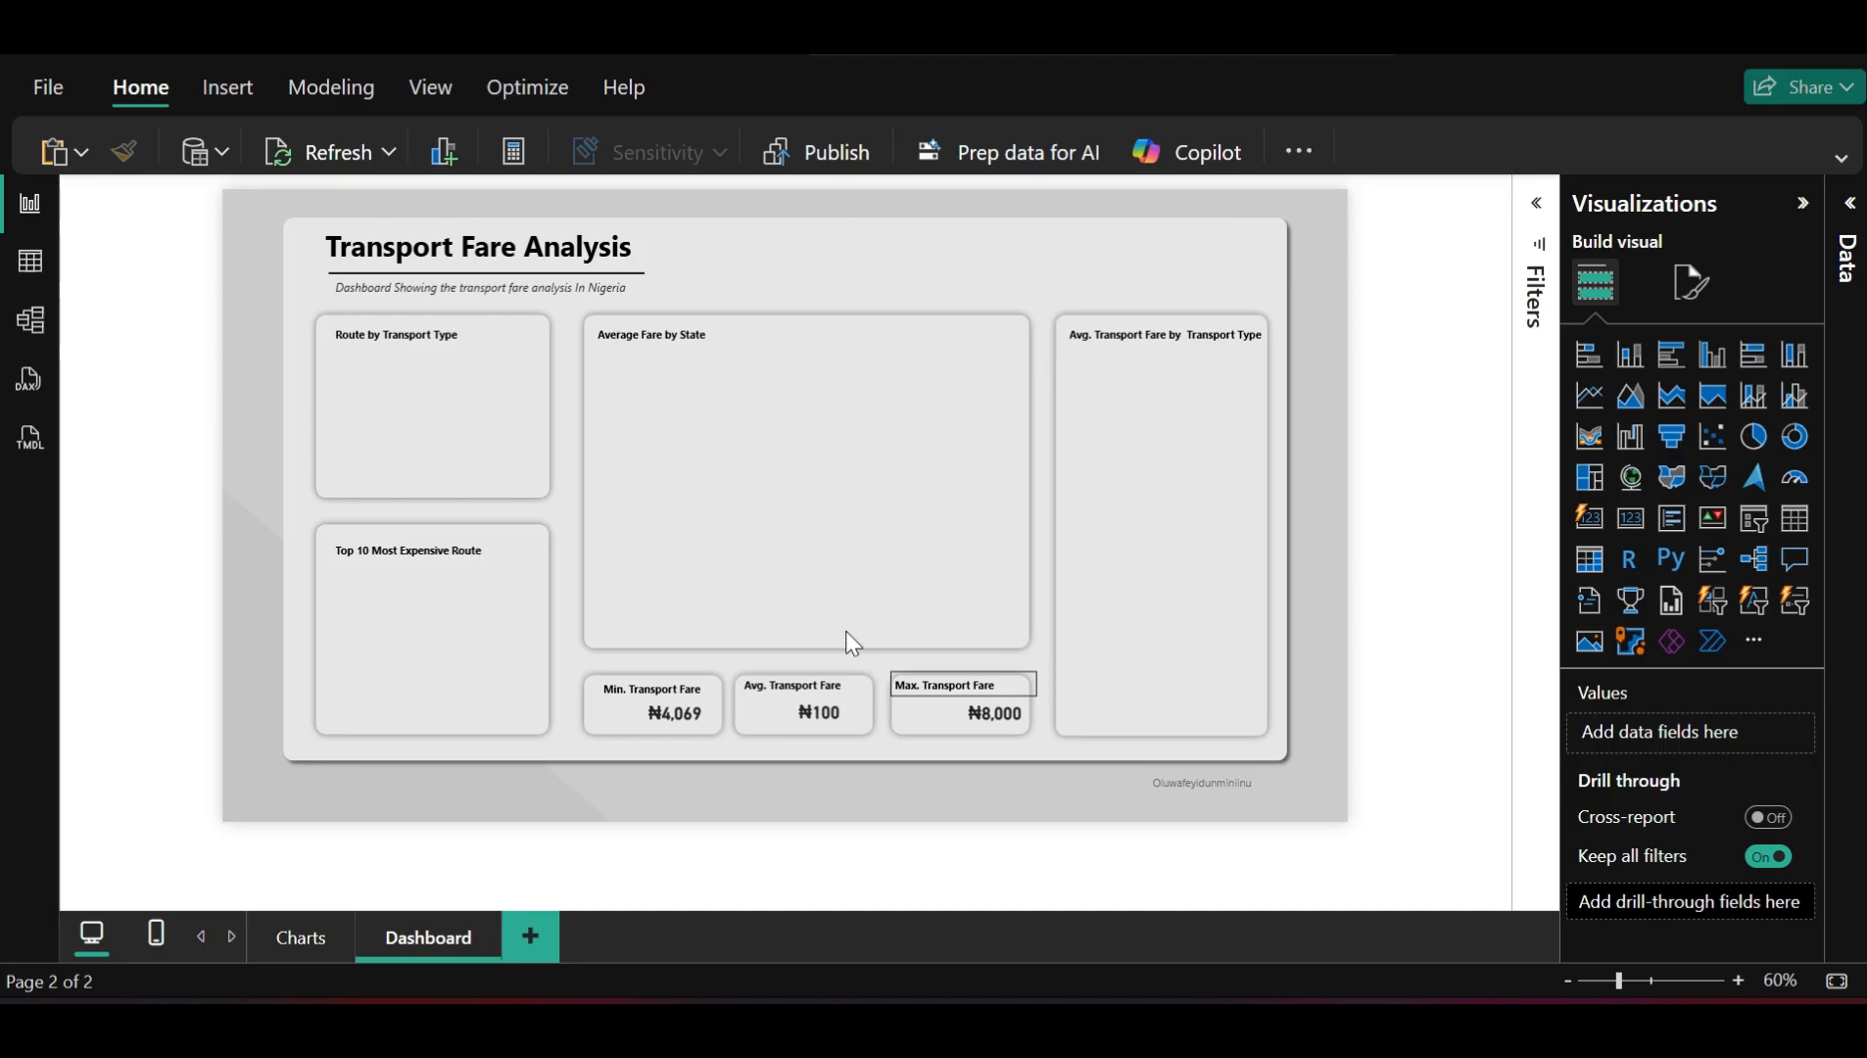
# Move the Avg. Transport Fare label slightly down and right, aligning it with the Min. Transport Fare label
pyautogui.click(811, 682)
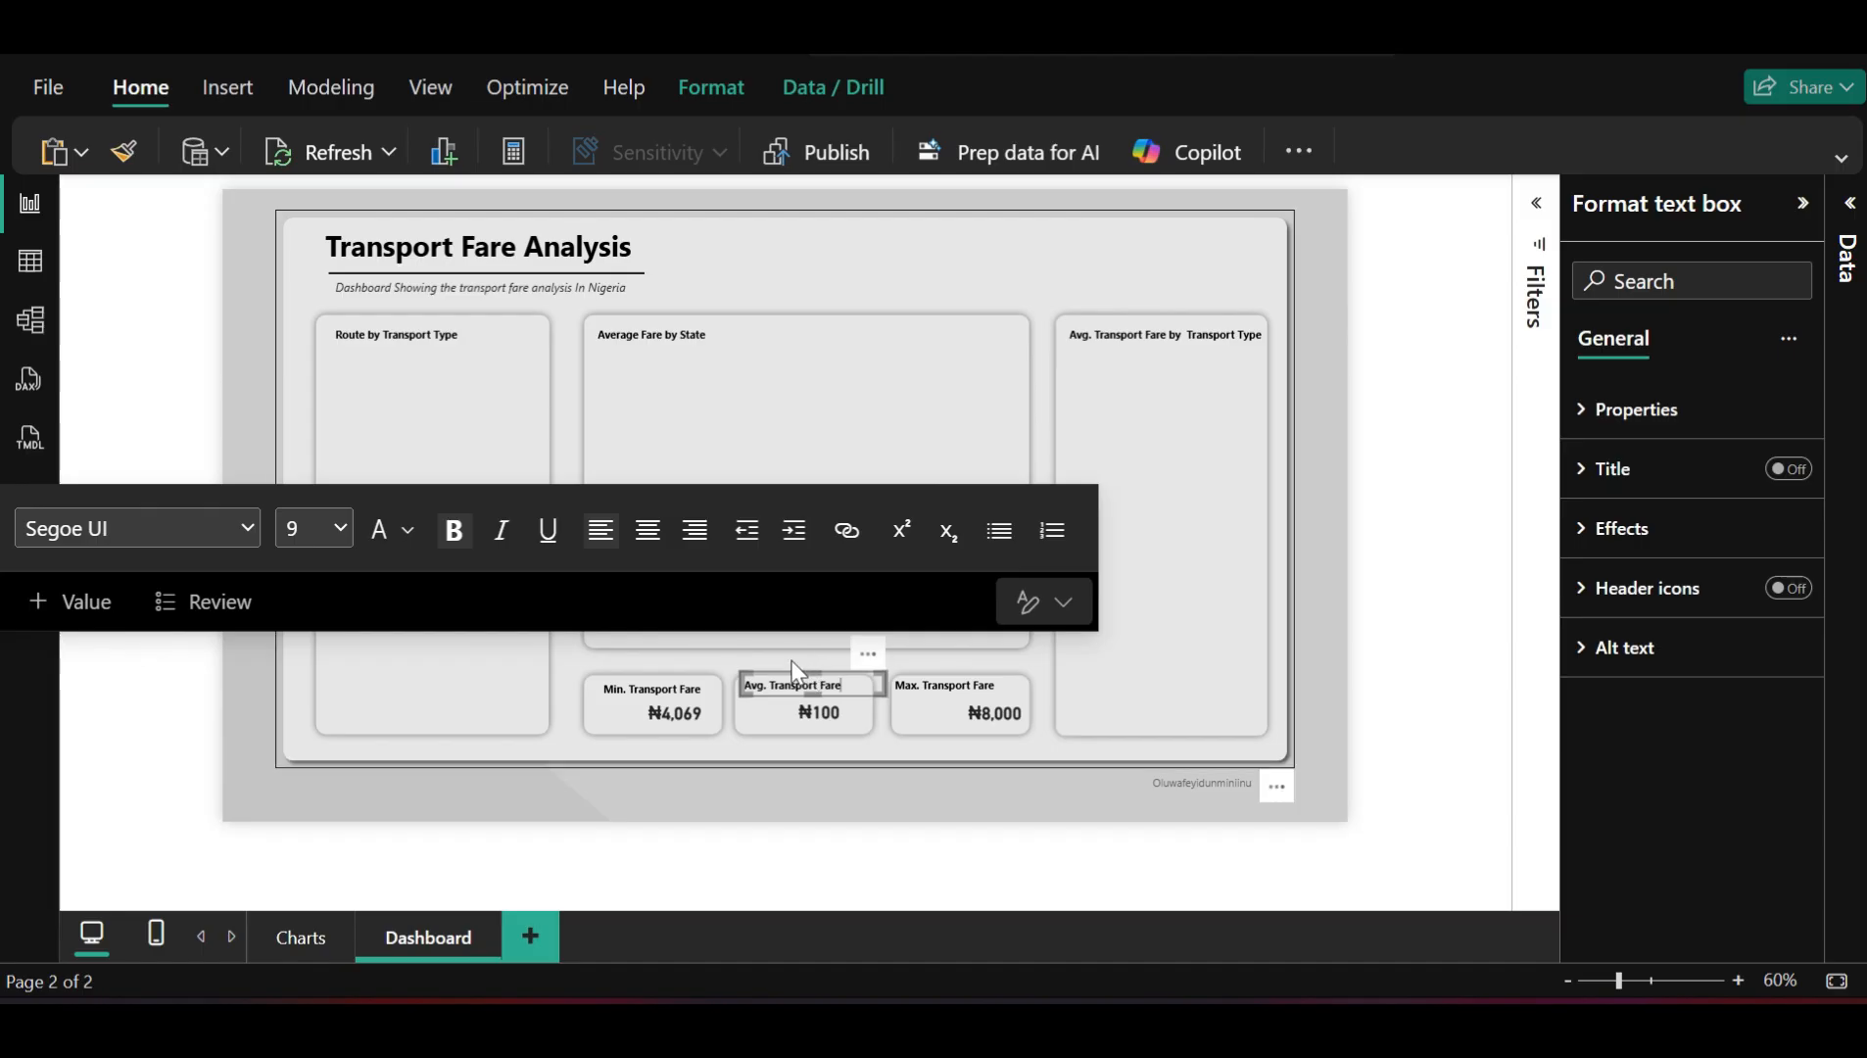
pyautogui.click(795, 672)
pyautogui.click(797, 680)
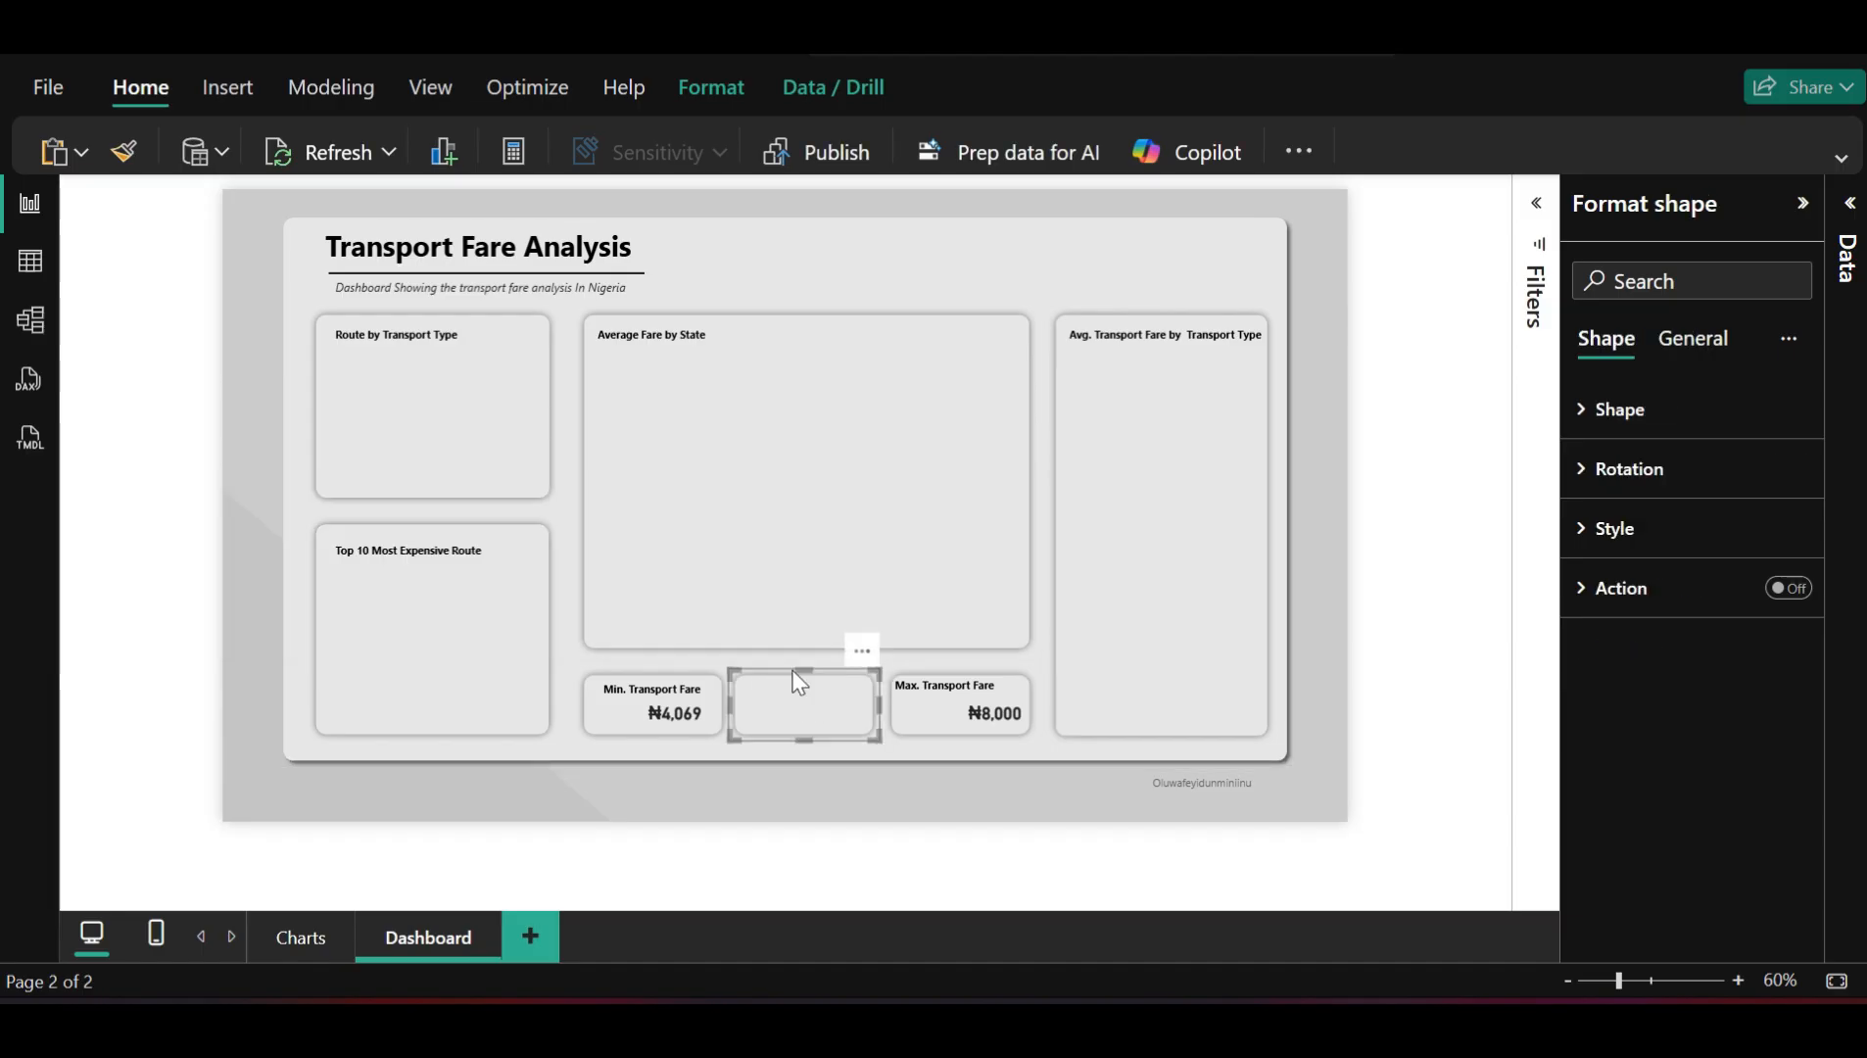
pyautogui.click(1436, 671)
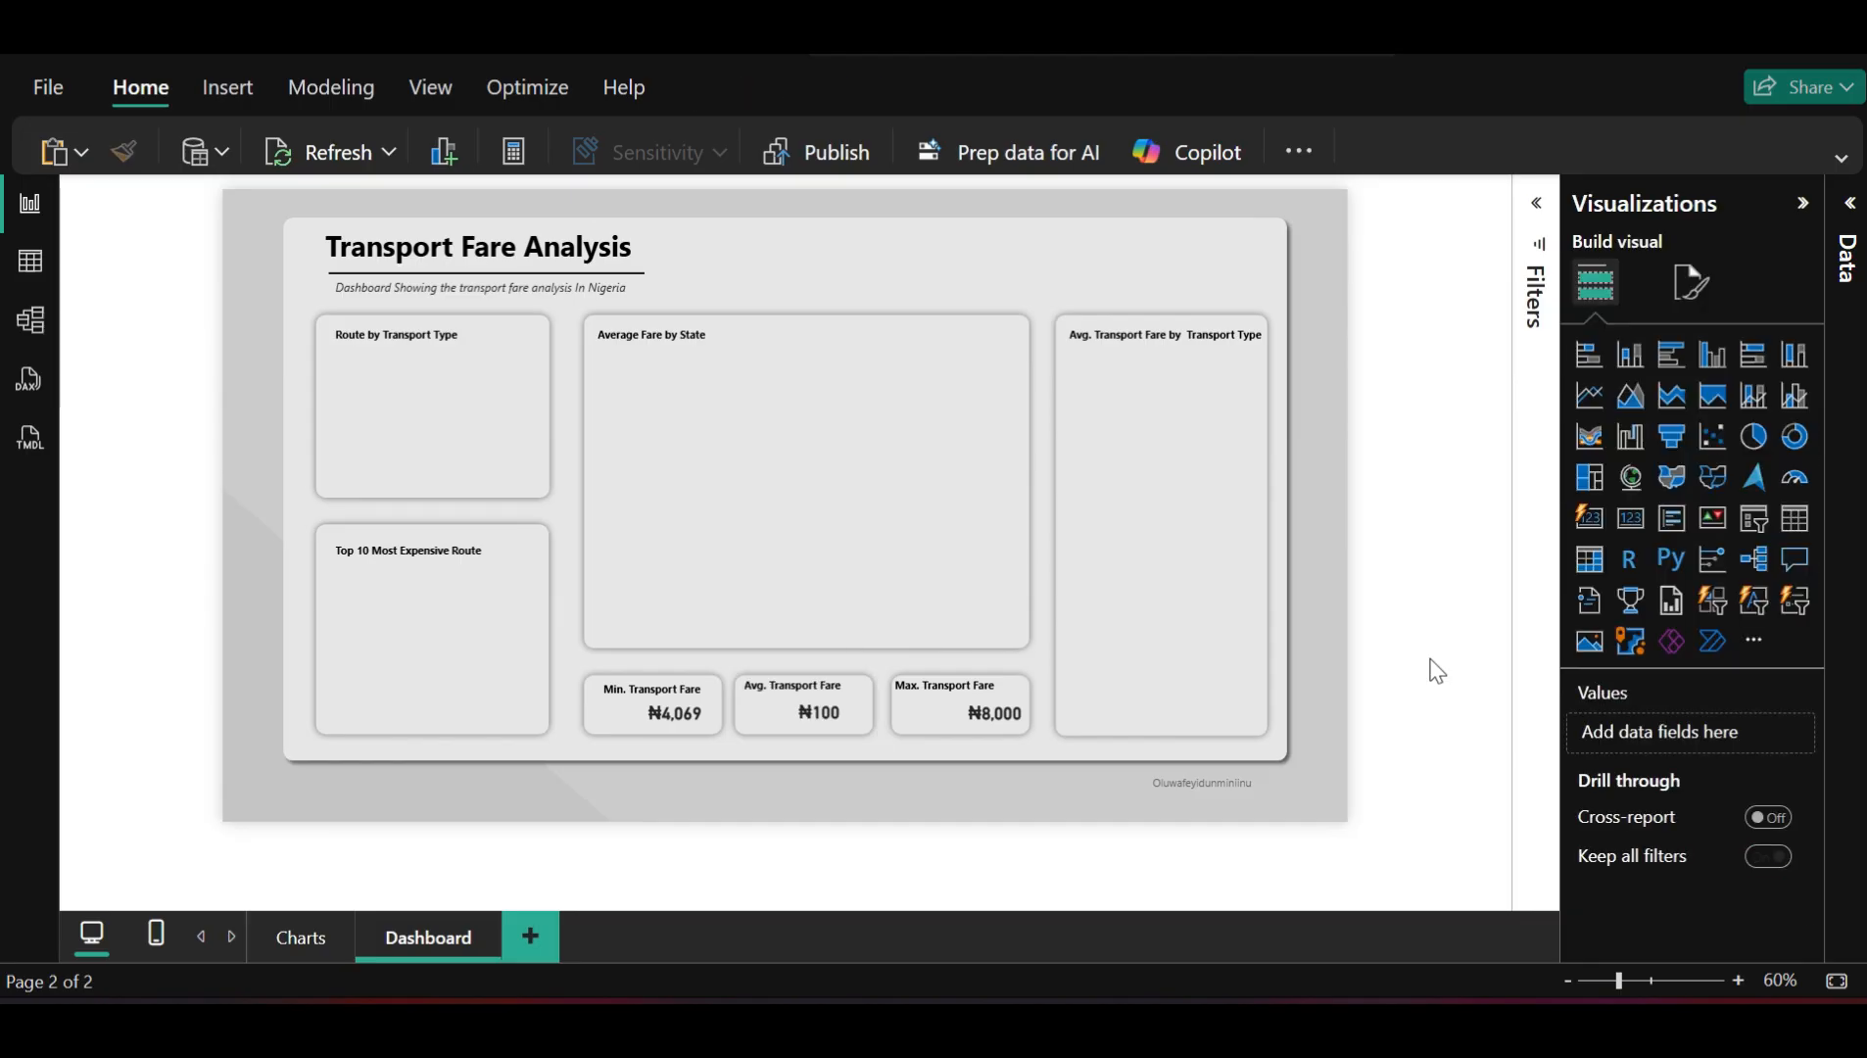
pyautogui.click(814, 685)
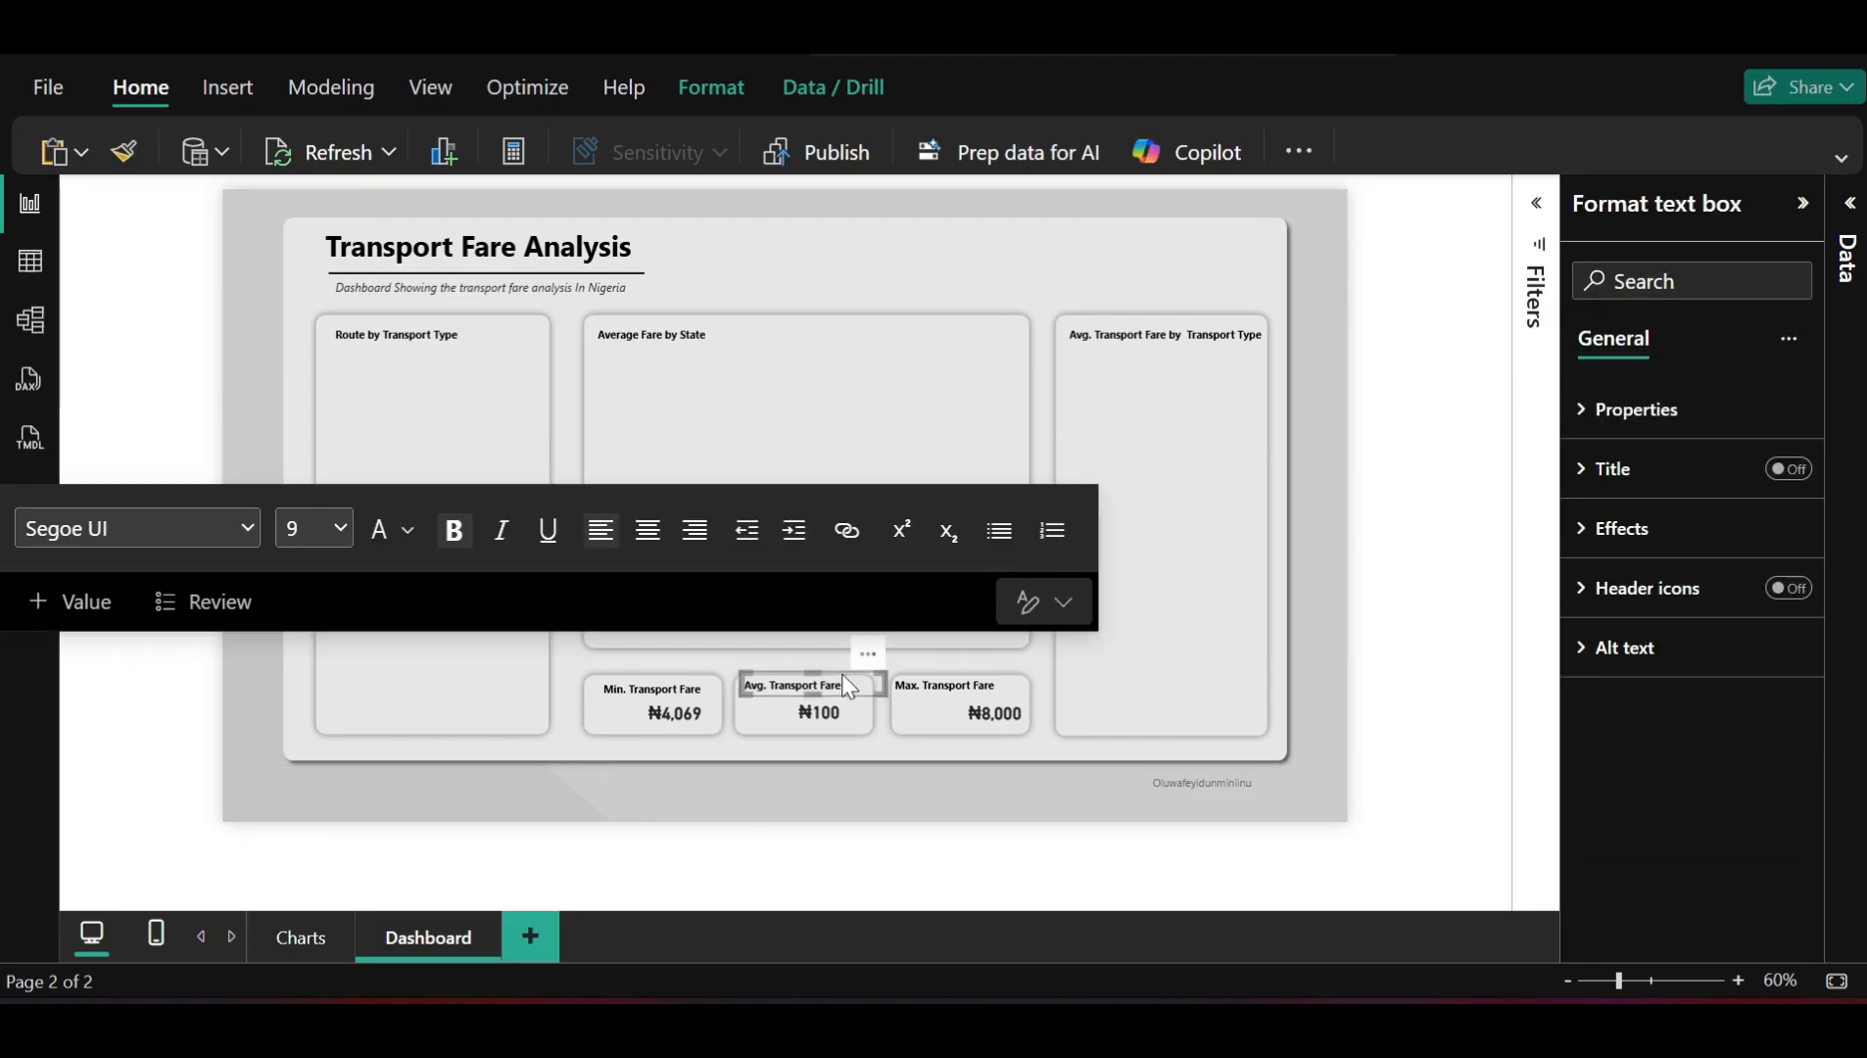
pyautogui.moveTo(849, 674); pyautogui.dragTo(856, 680)
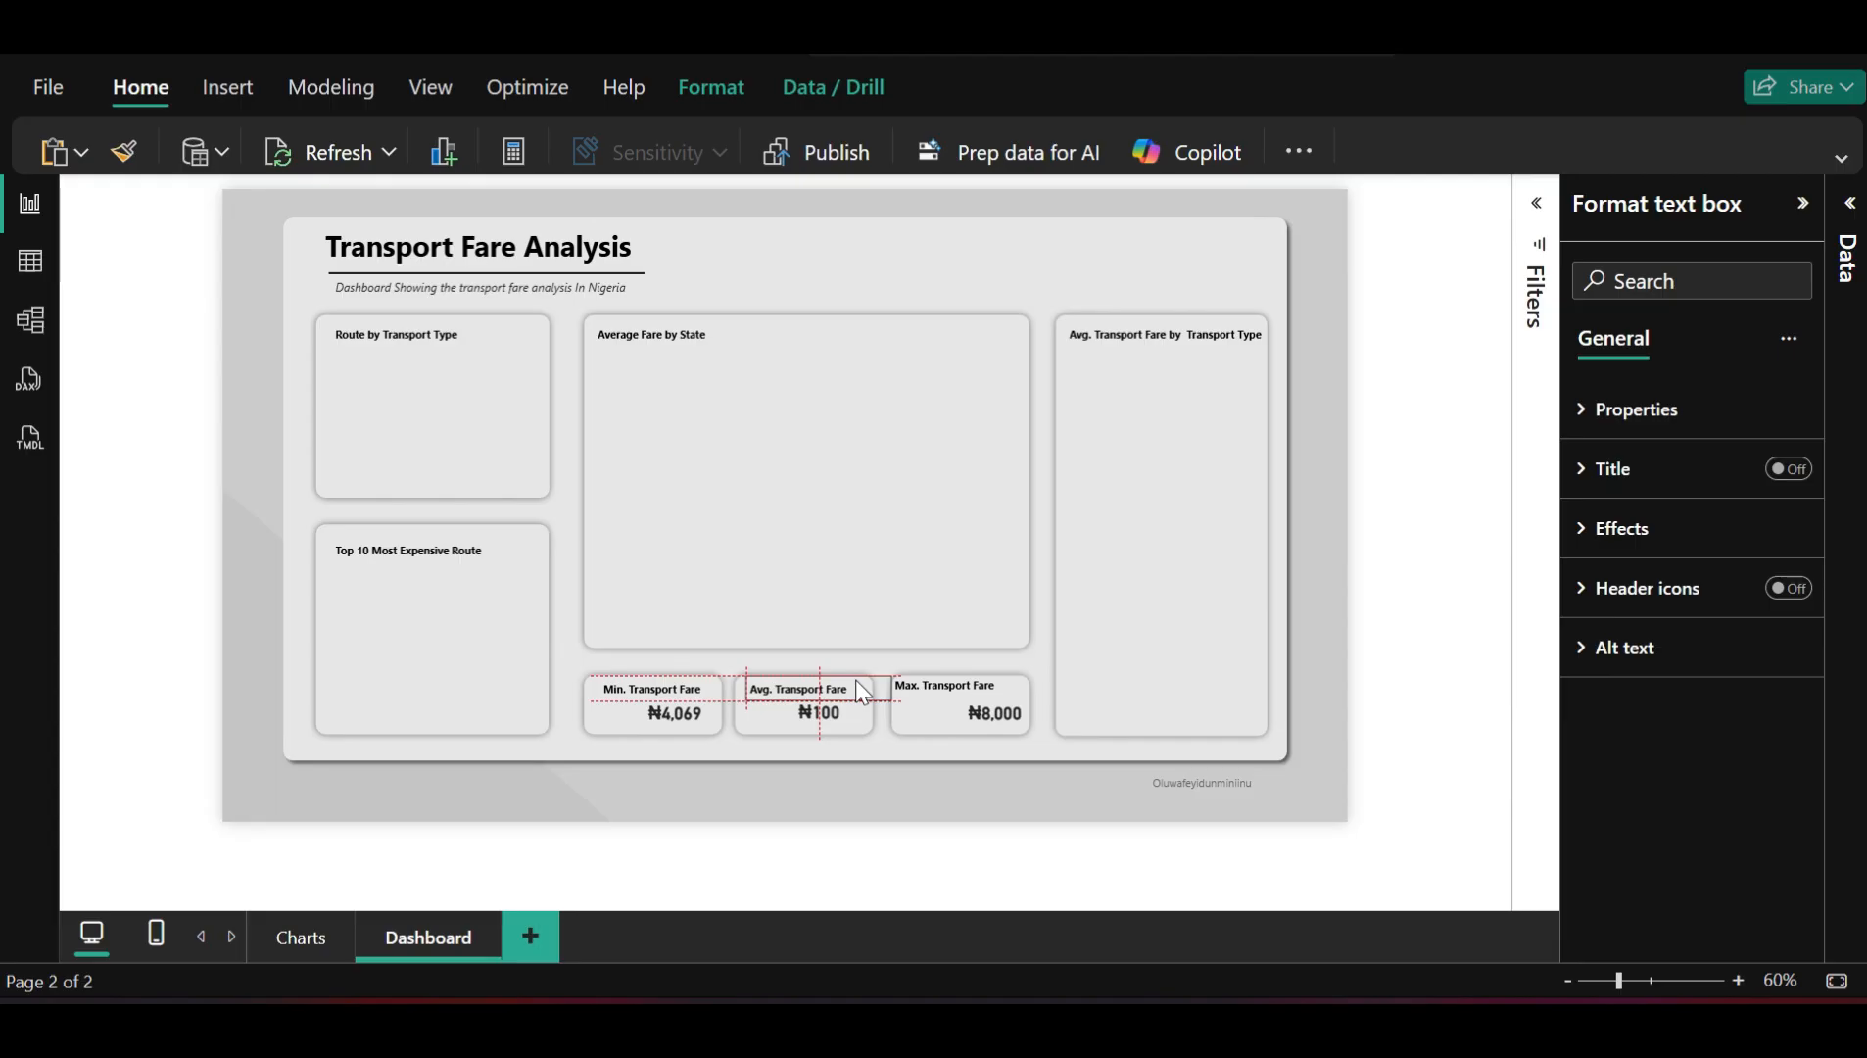
pyautogui.moveTo(855, 680); pyautogui.dragTo(858, 680)
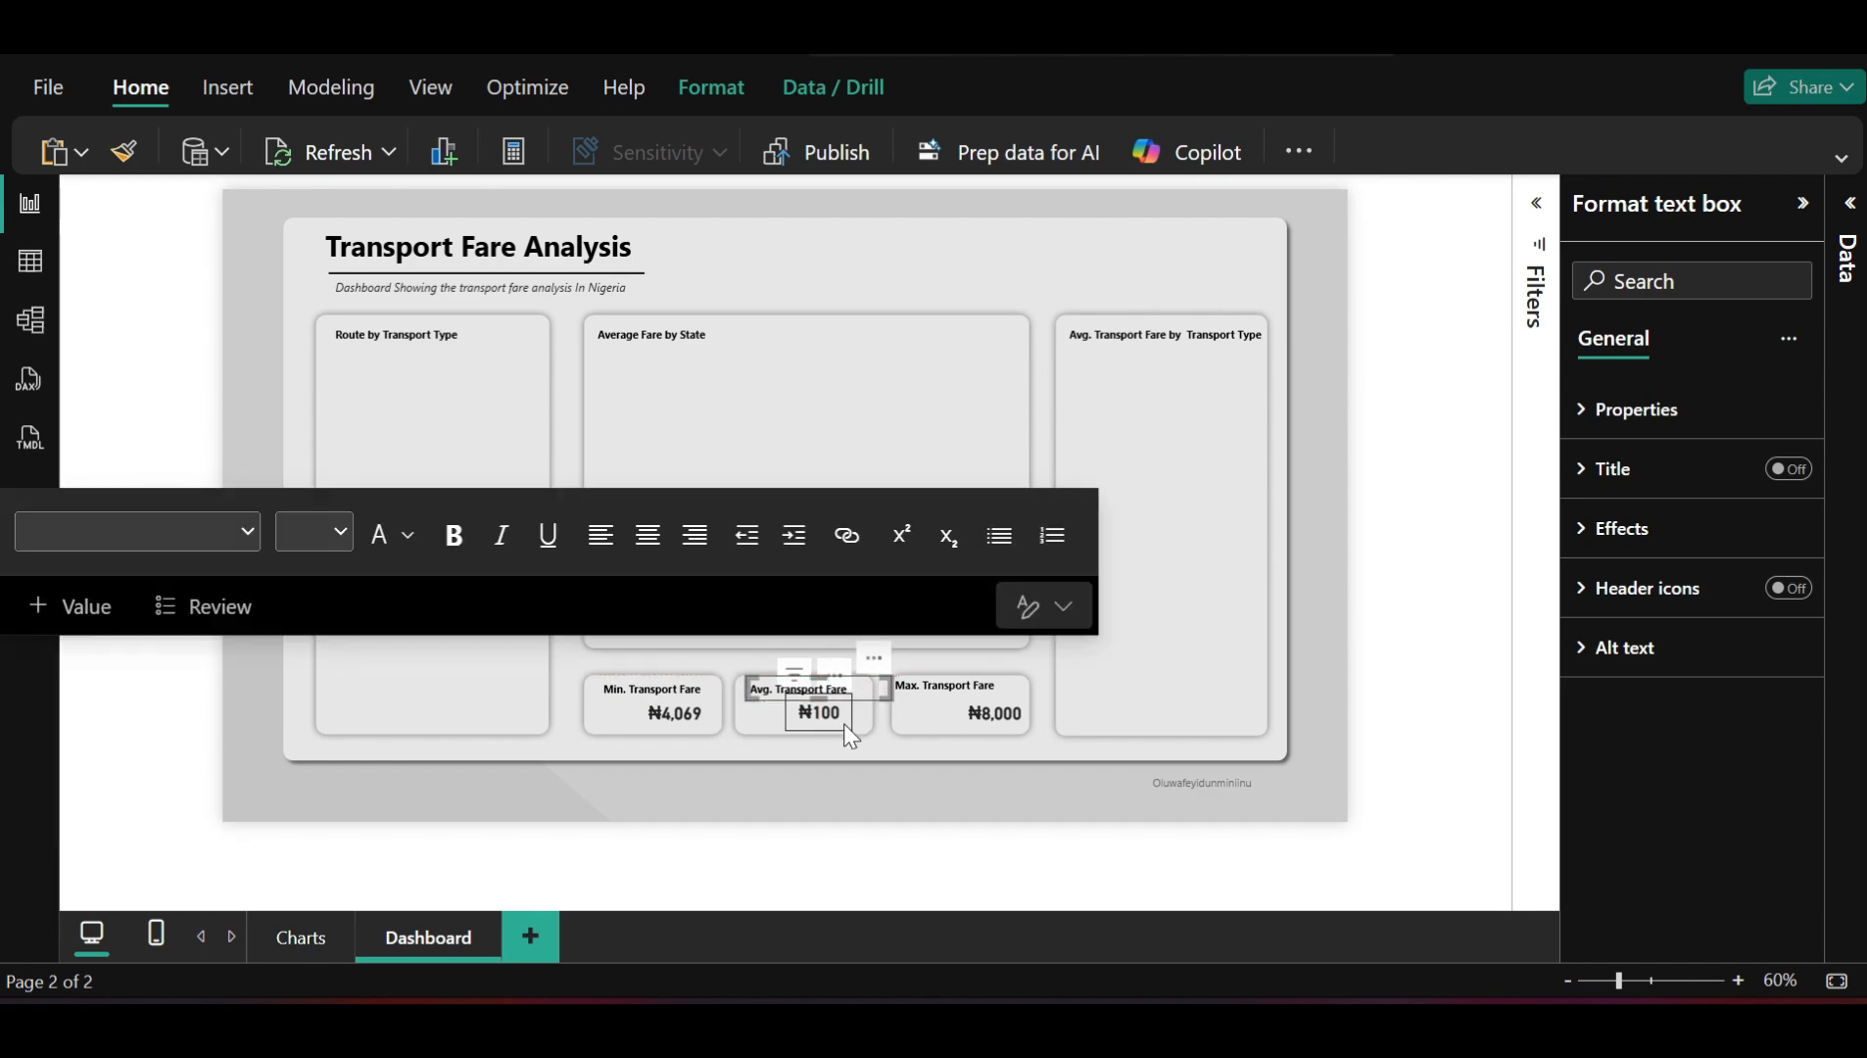
# Lower the Max. Transport Fare label in line with its neighbours and shift the ₦8,000 card slightly left within its box
pyautogui.click(965, 684)
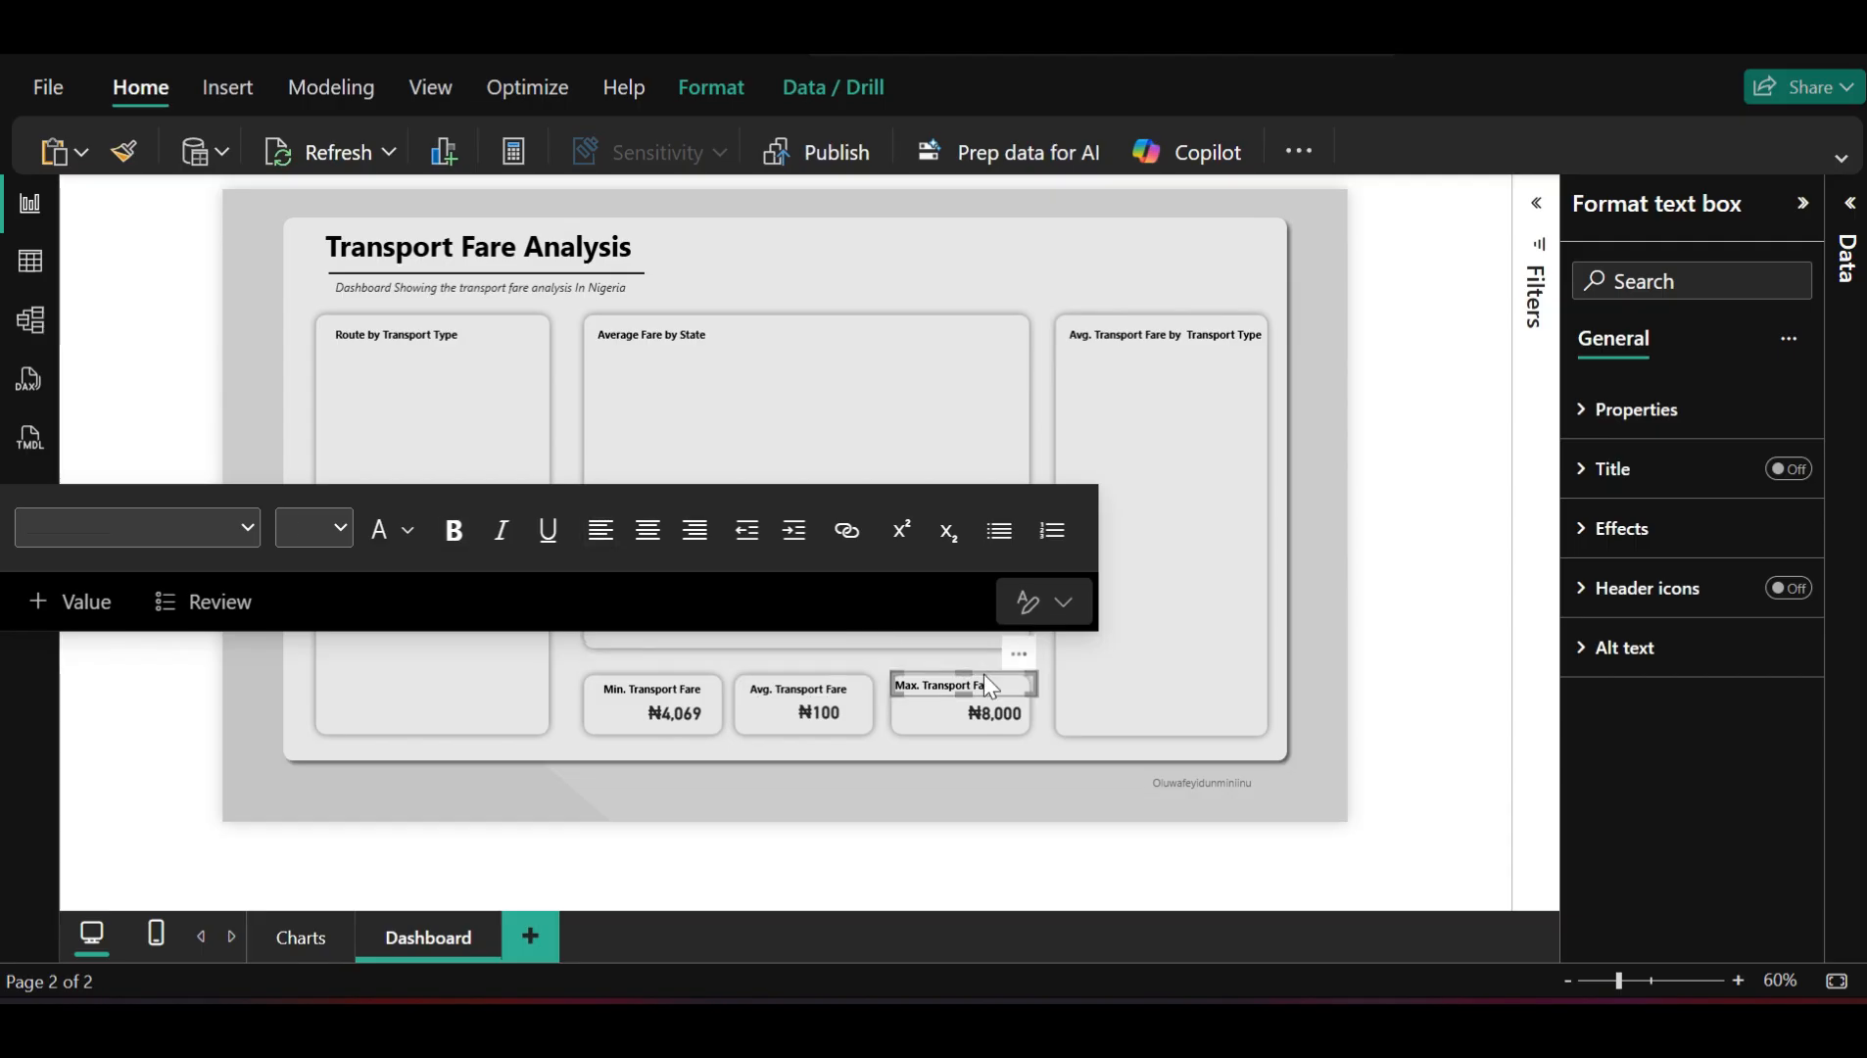
pyautogui.moveTo(983, 674); pyautogui.dragTo(986, 680)
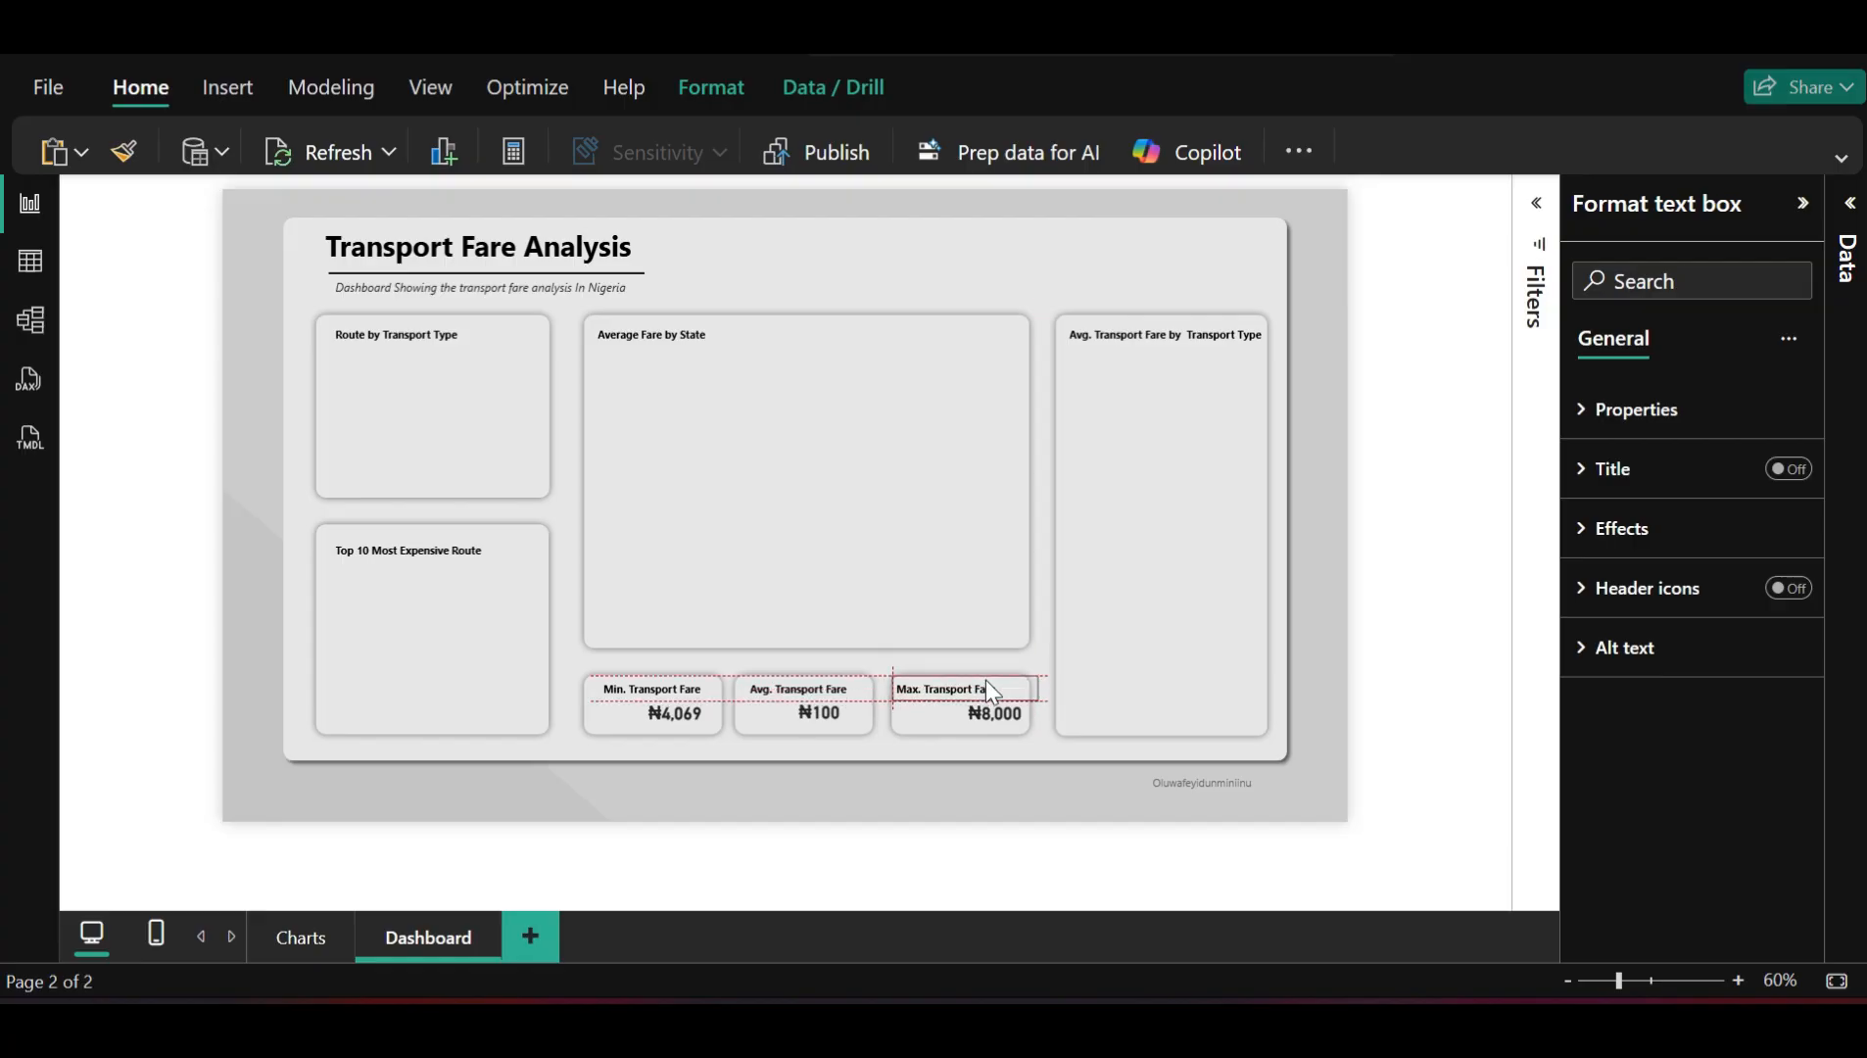
pyautogui.click(986, 679)
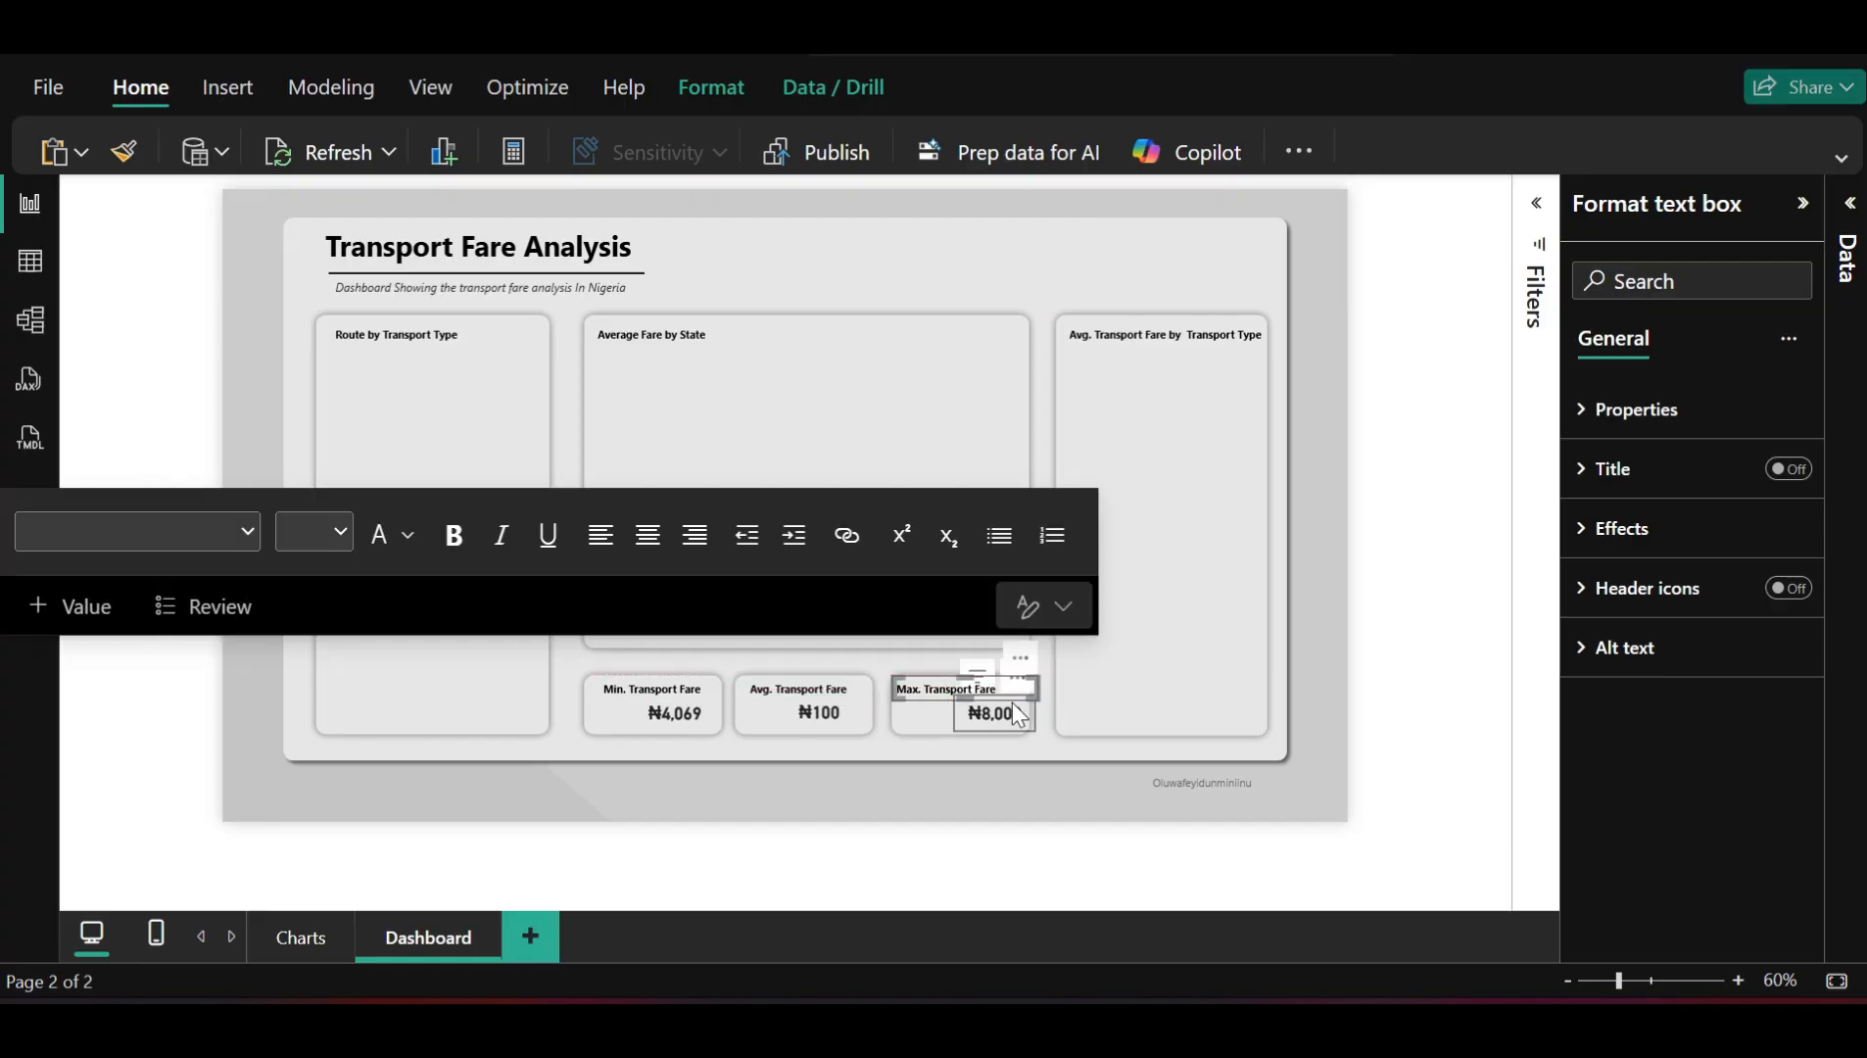
pyautogui.click(1014, 703)
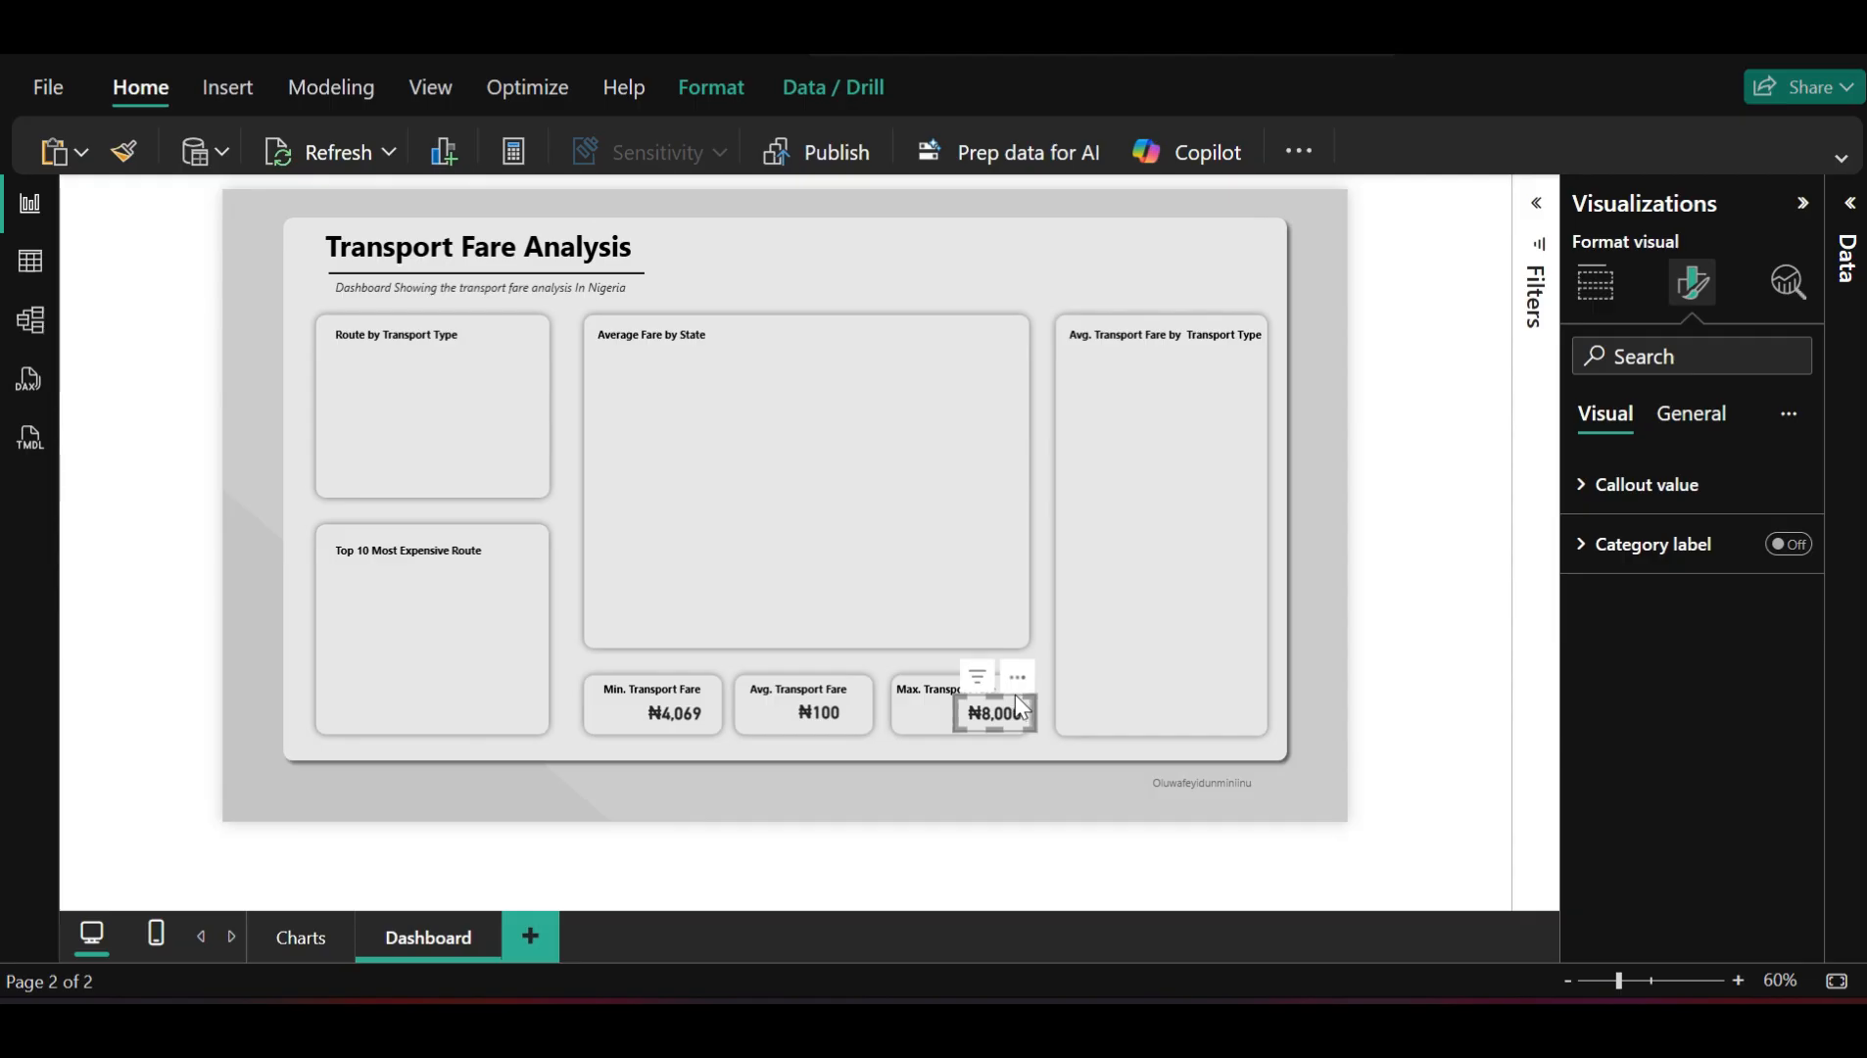
pyautogui.moveTo(1012, 692); pyautogui.dragTo(983, 726)
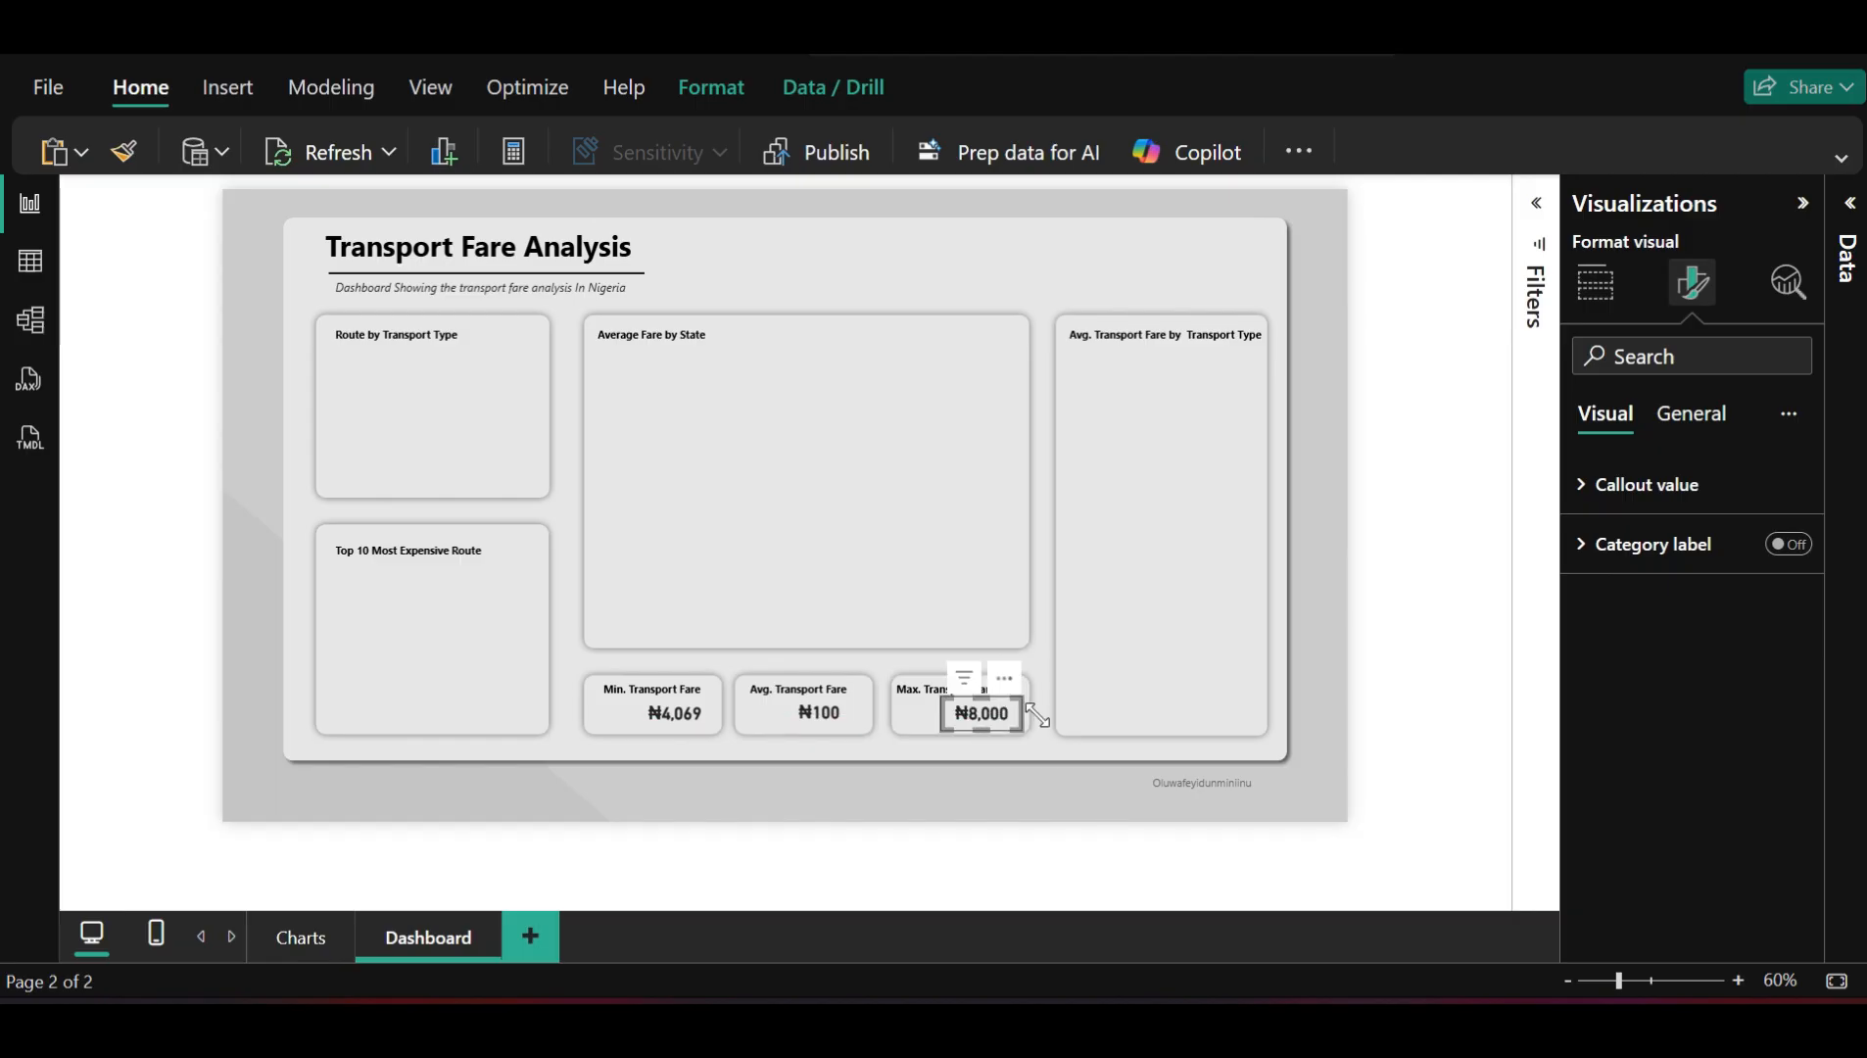
# Try a callout value font size of 15 on the ₦8,000 card and restore it to 16
pyautogui.click(1655, 490)
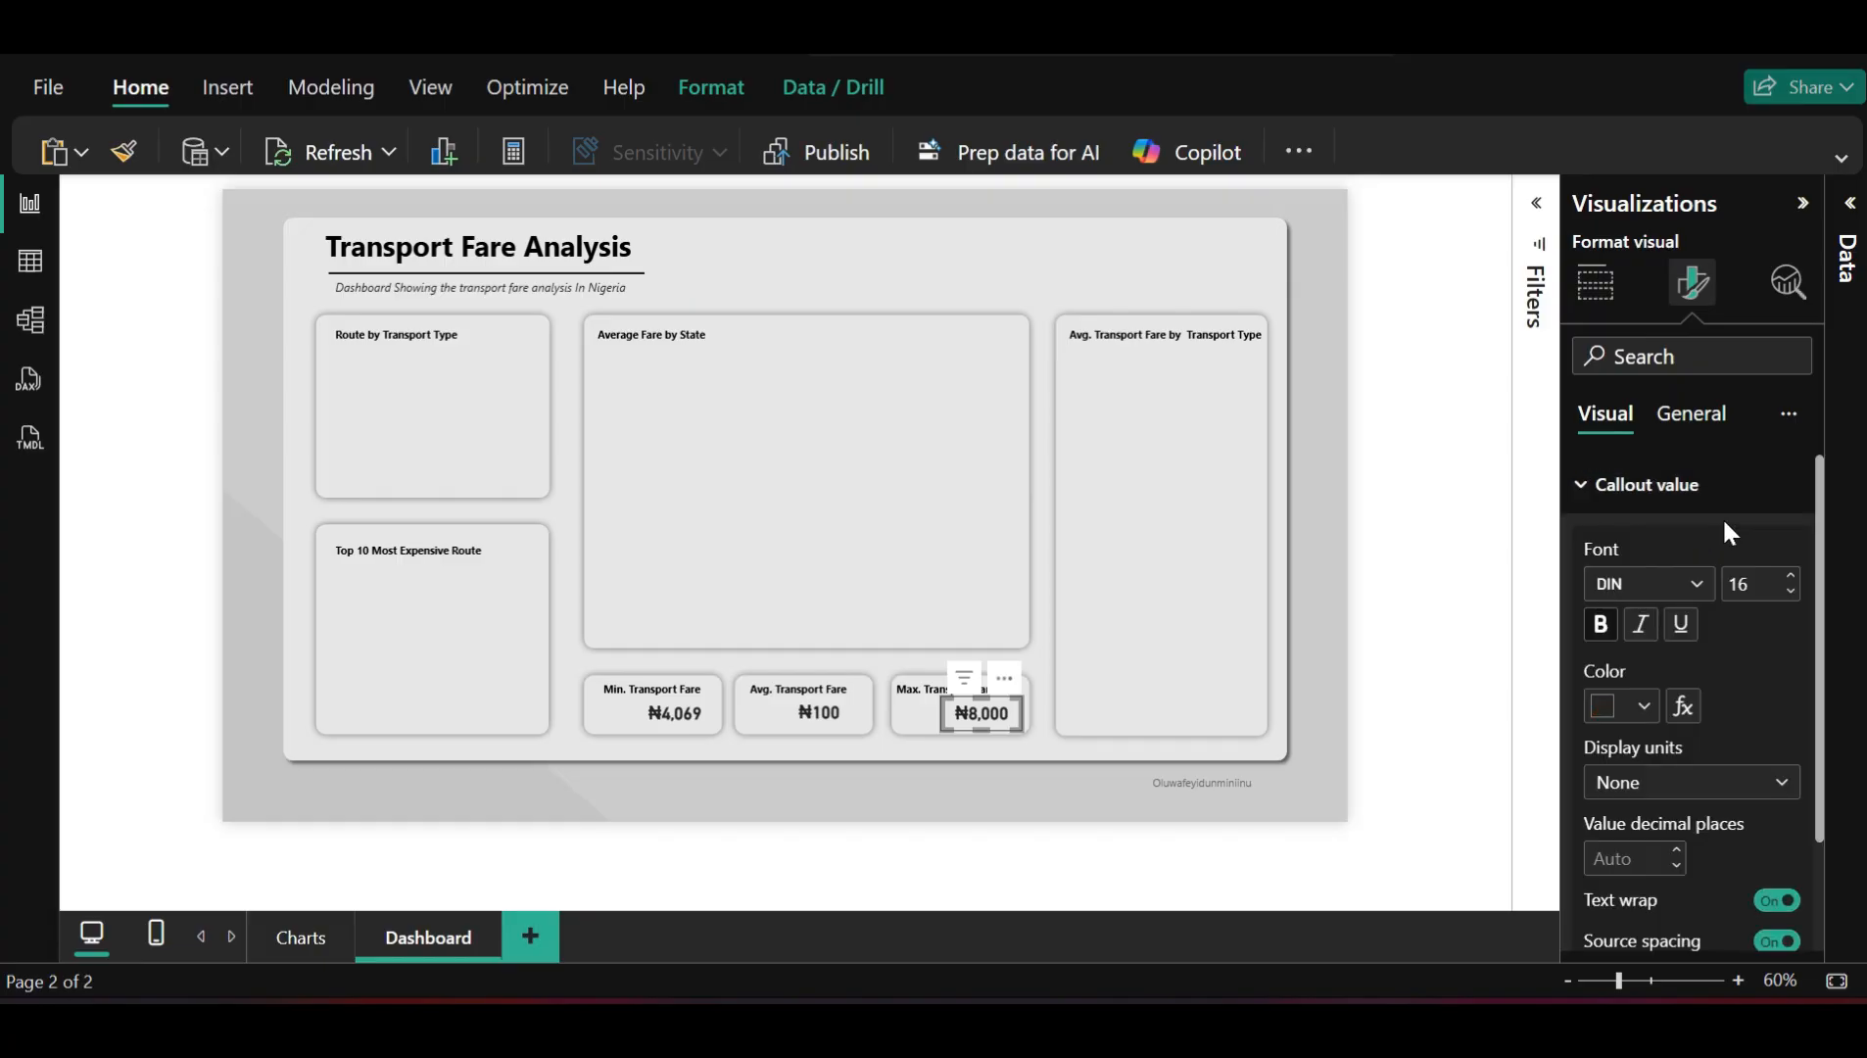
pyautogui.click(1791, 591)
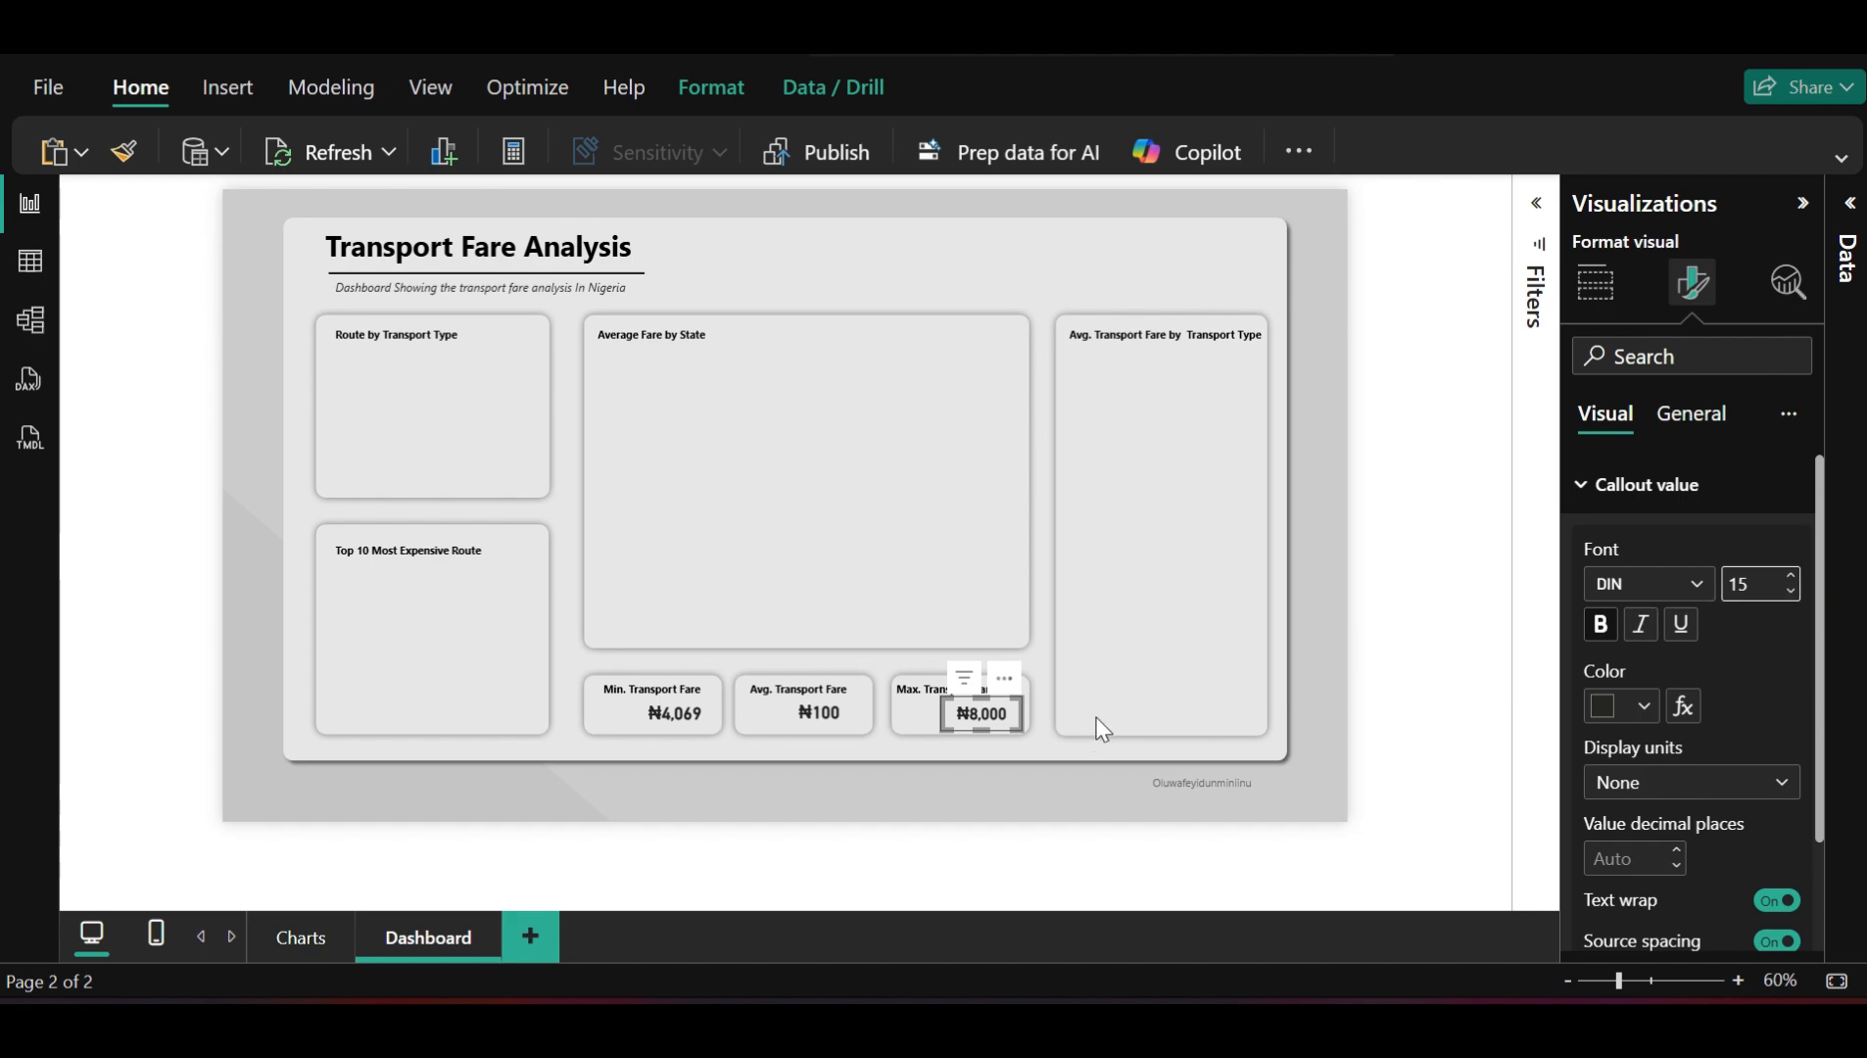
pyautogui.click(833, 723)
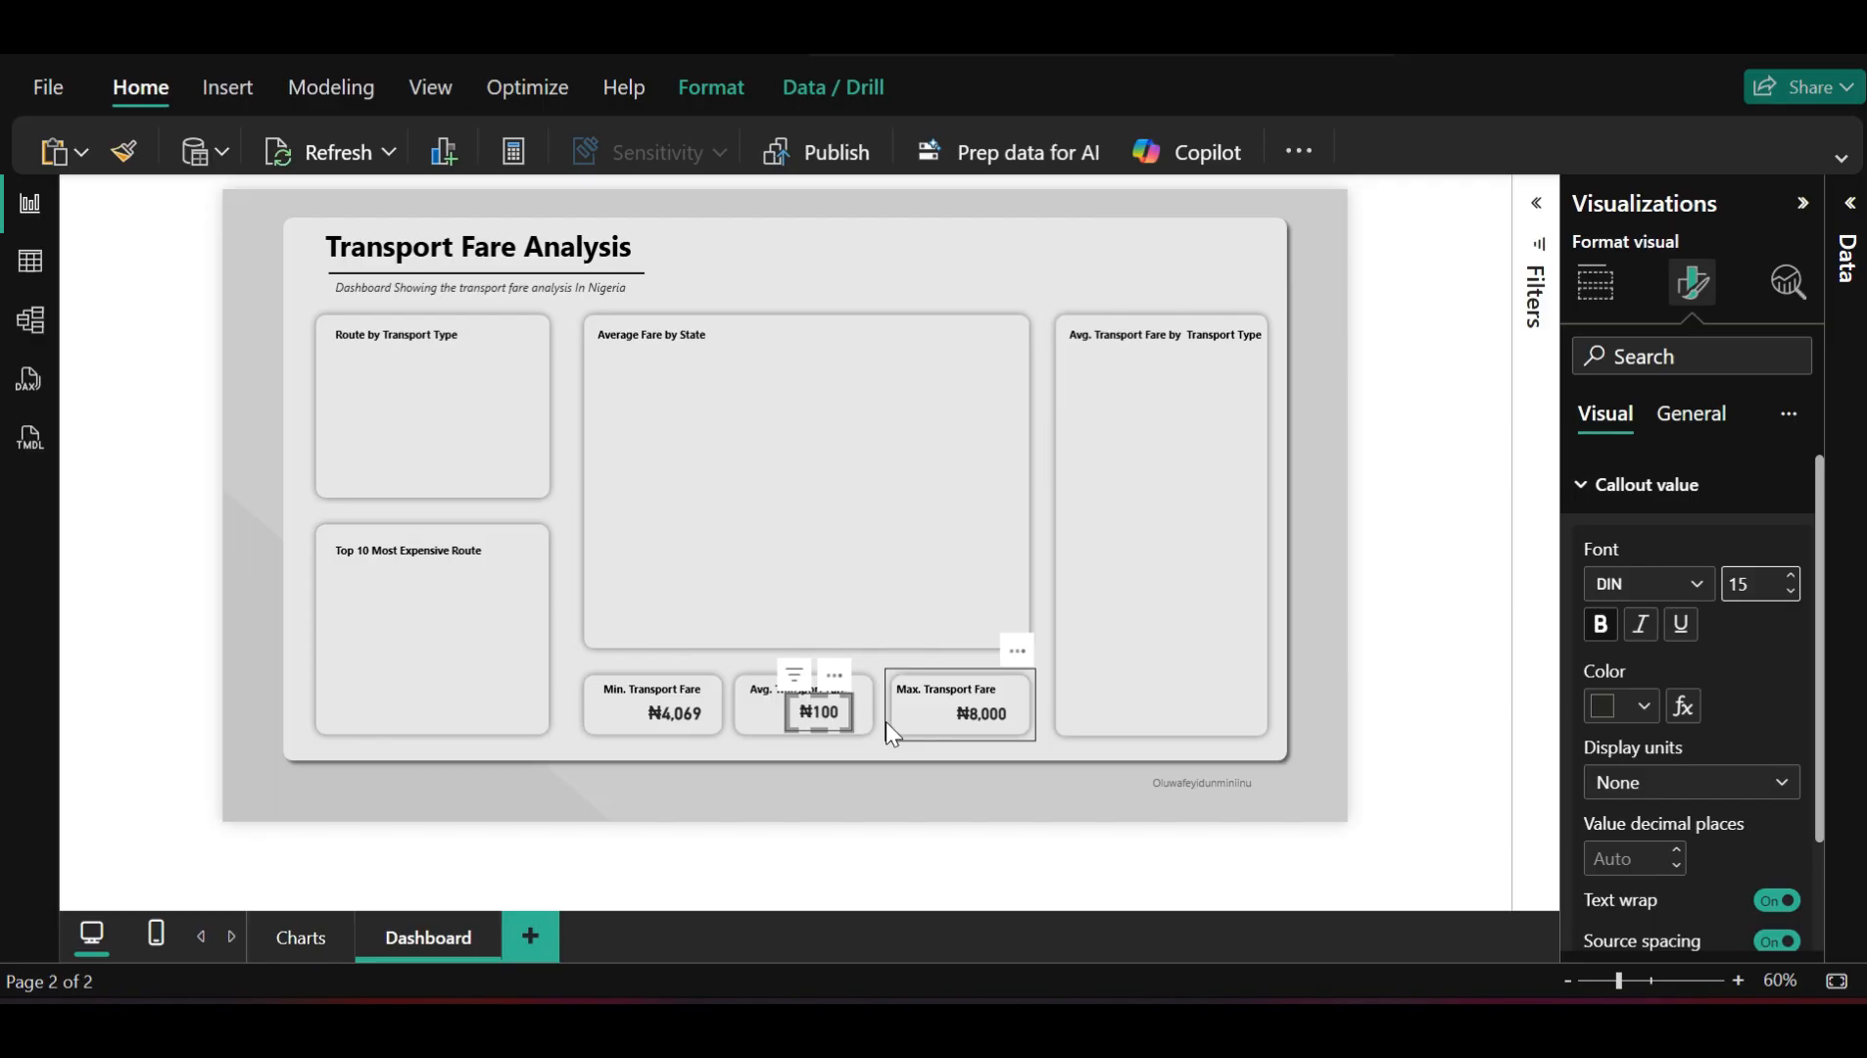
pyautogui.click(1791, 579)
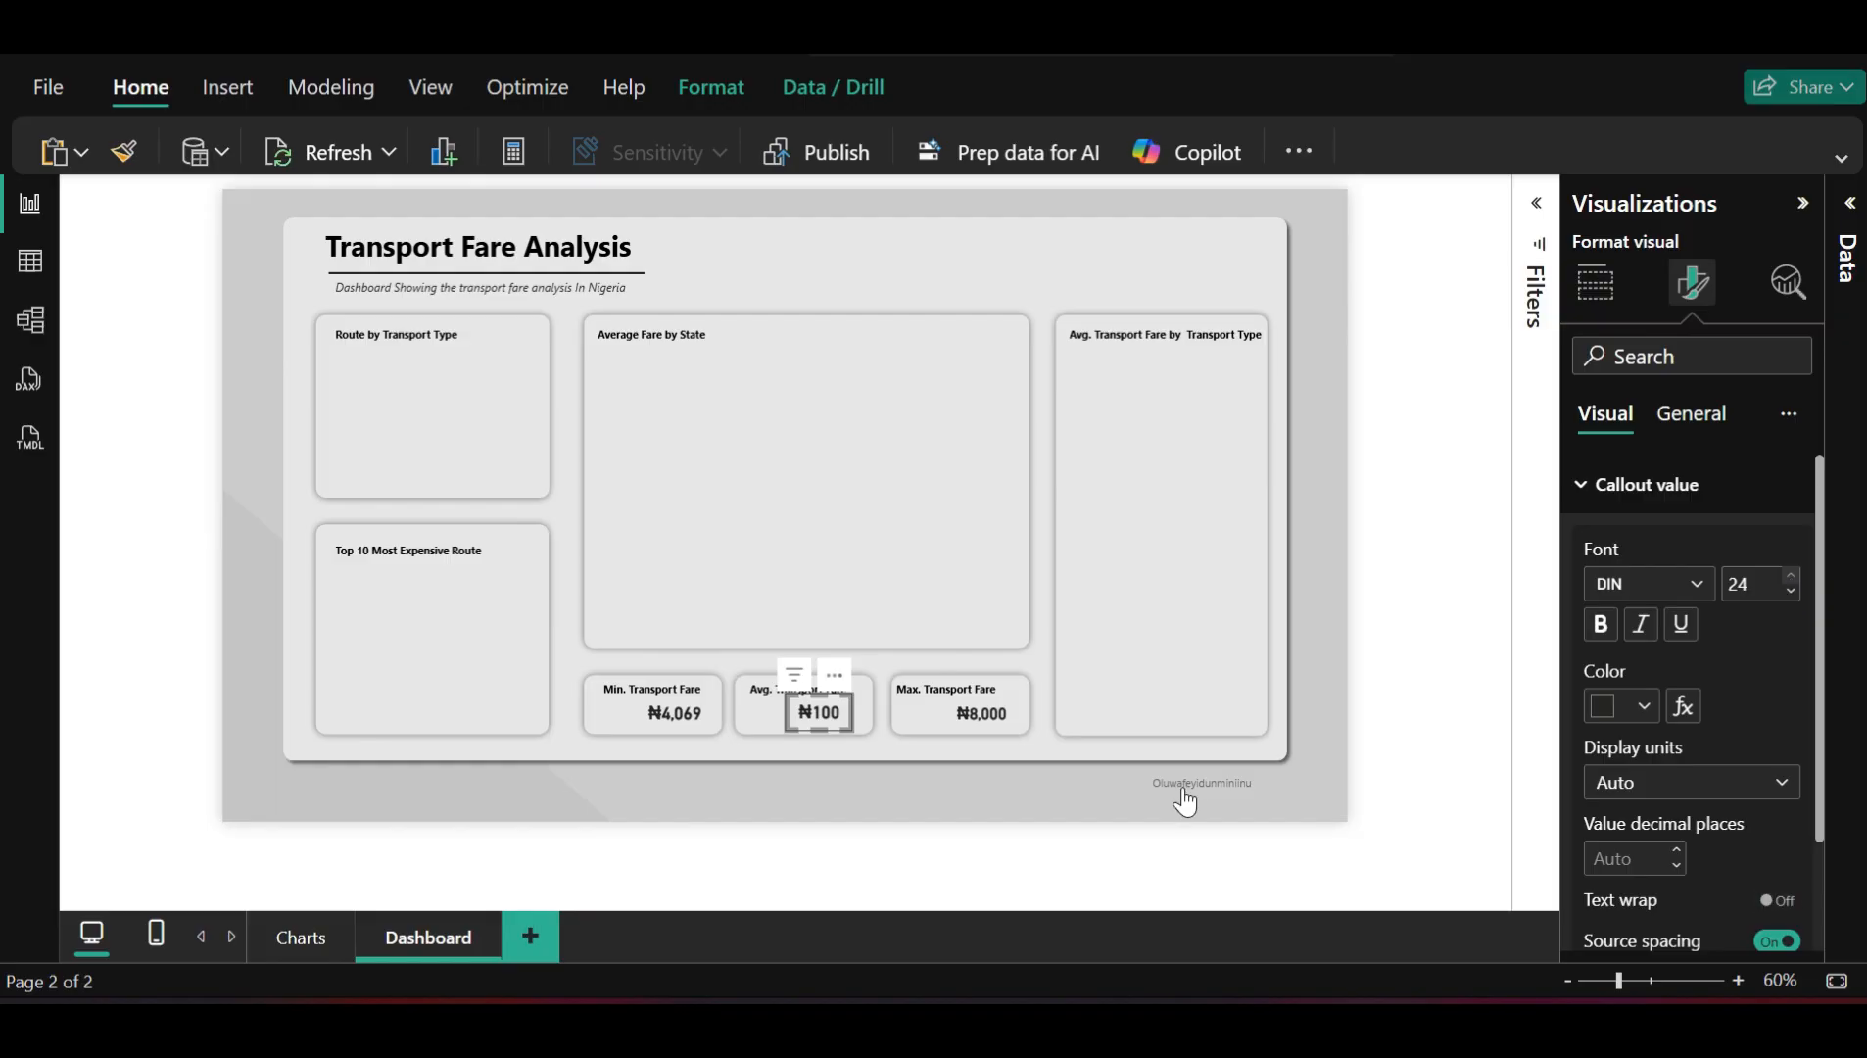
pyautogui.click(1003, 715)
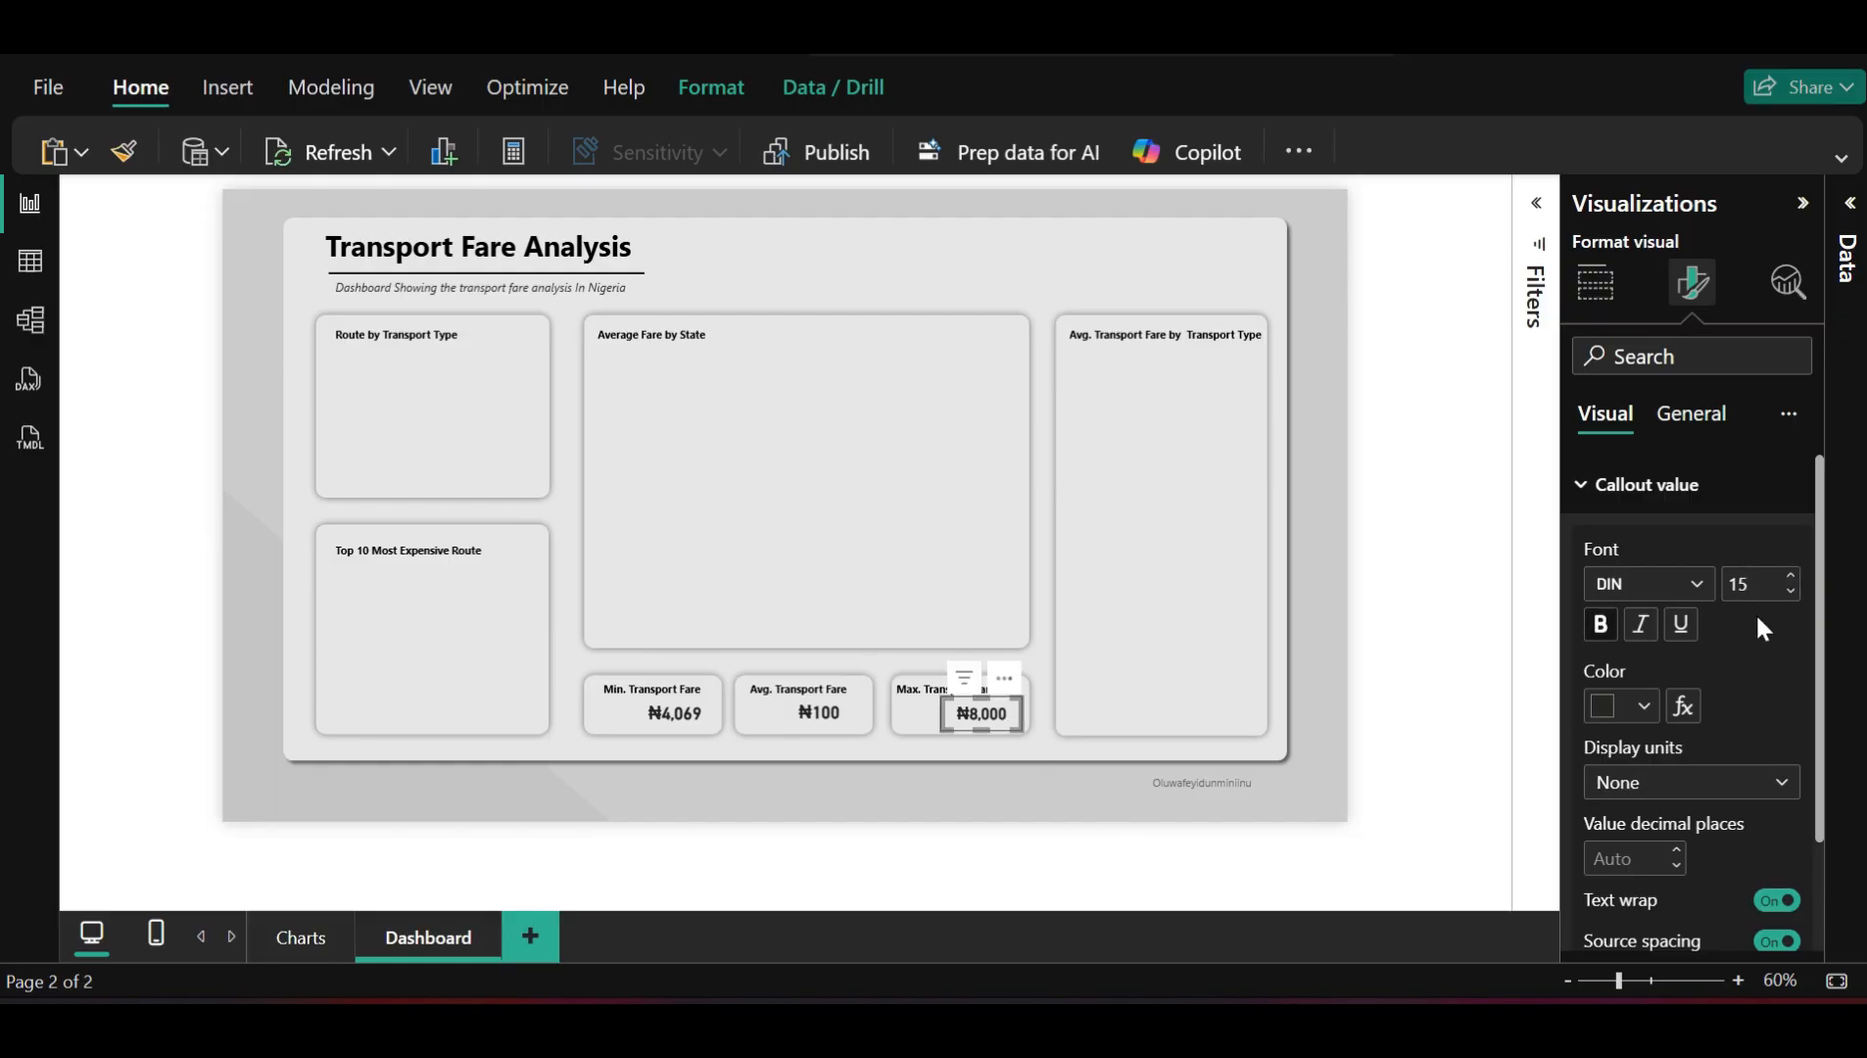
pyautogui.click(1791, 578)
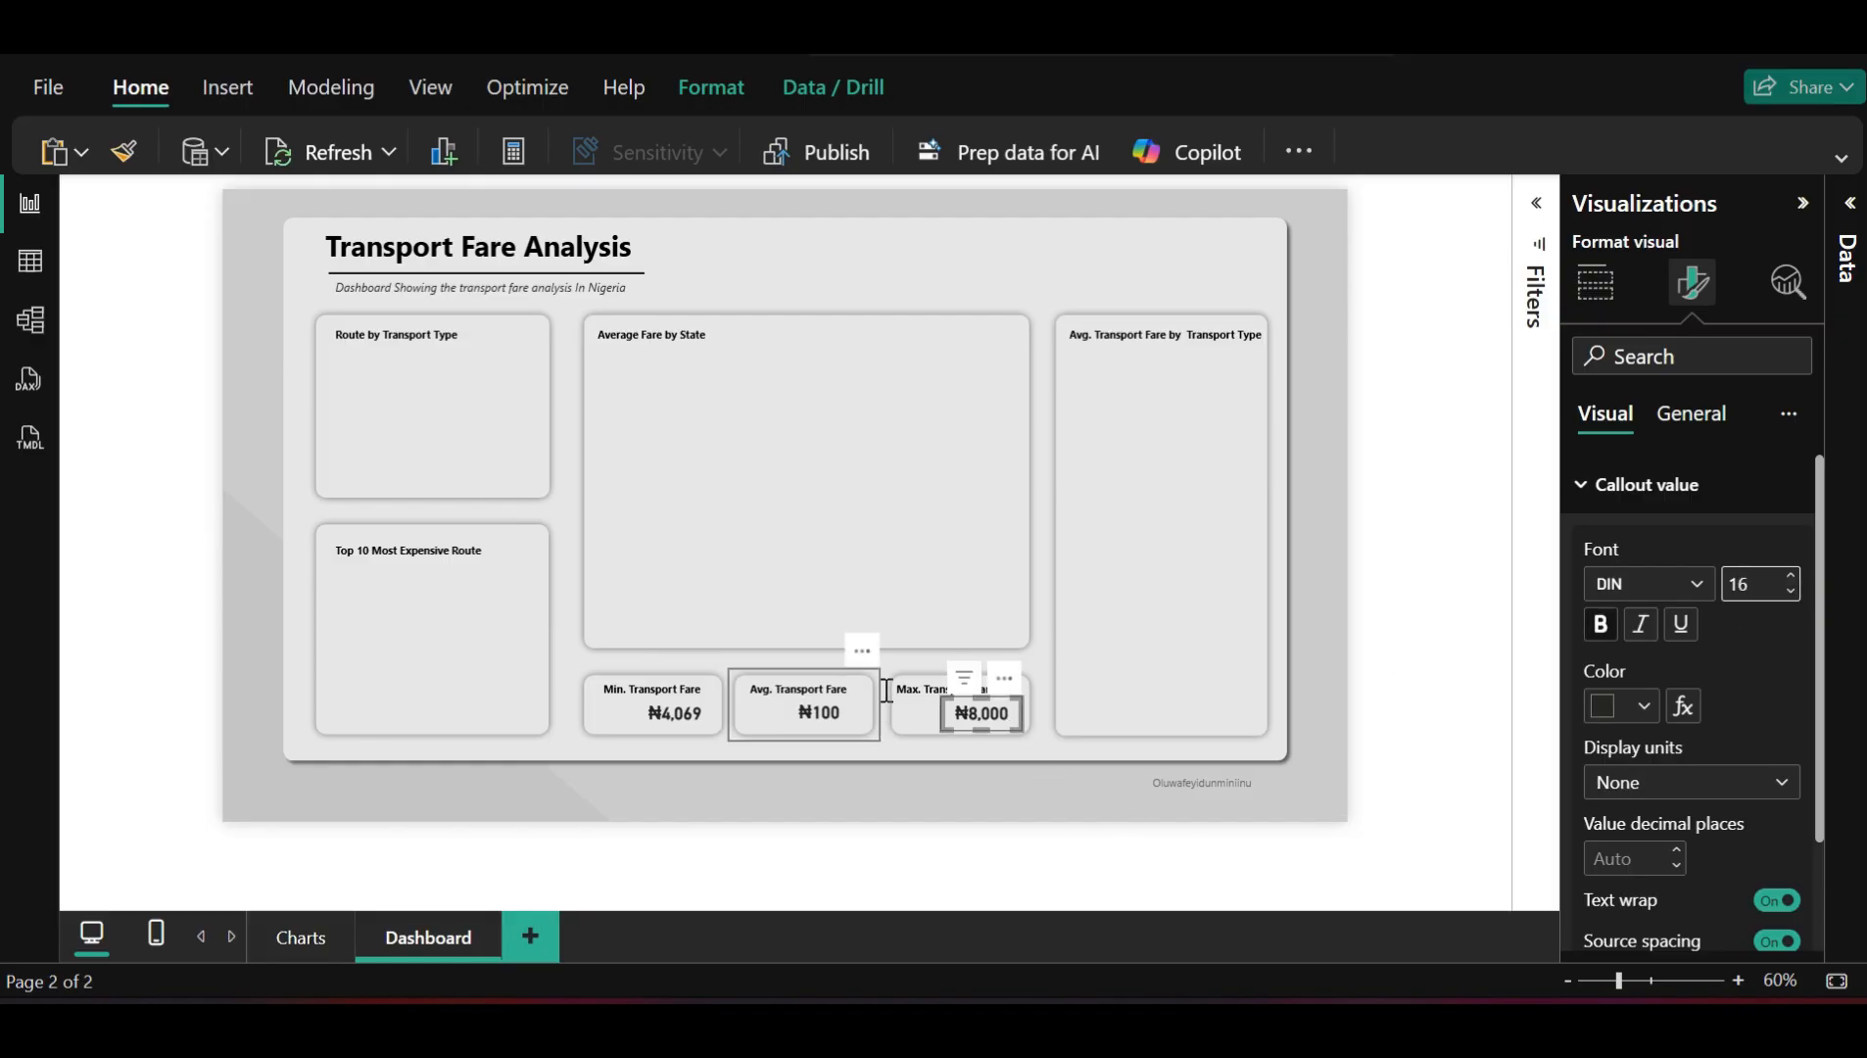
# Shift the Max. Transport Fare label slightly right so it sits better above the ₦8,000 value
pyautogui.click(921, 682)
pyautogui.click(922, 675)
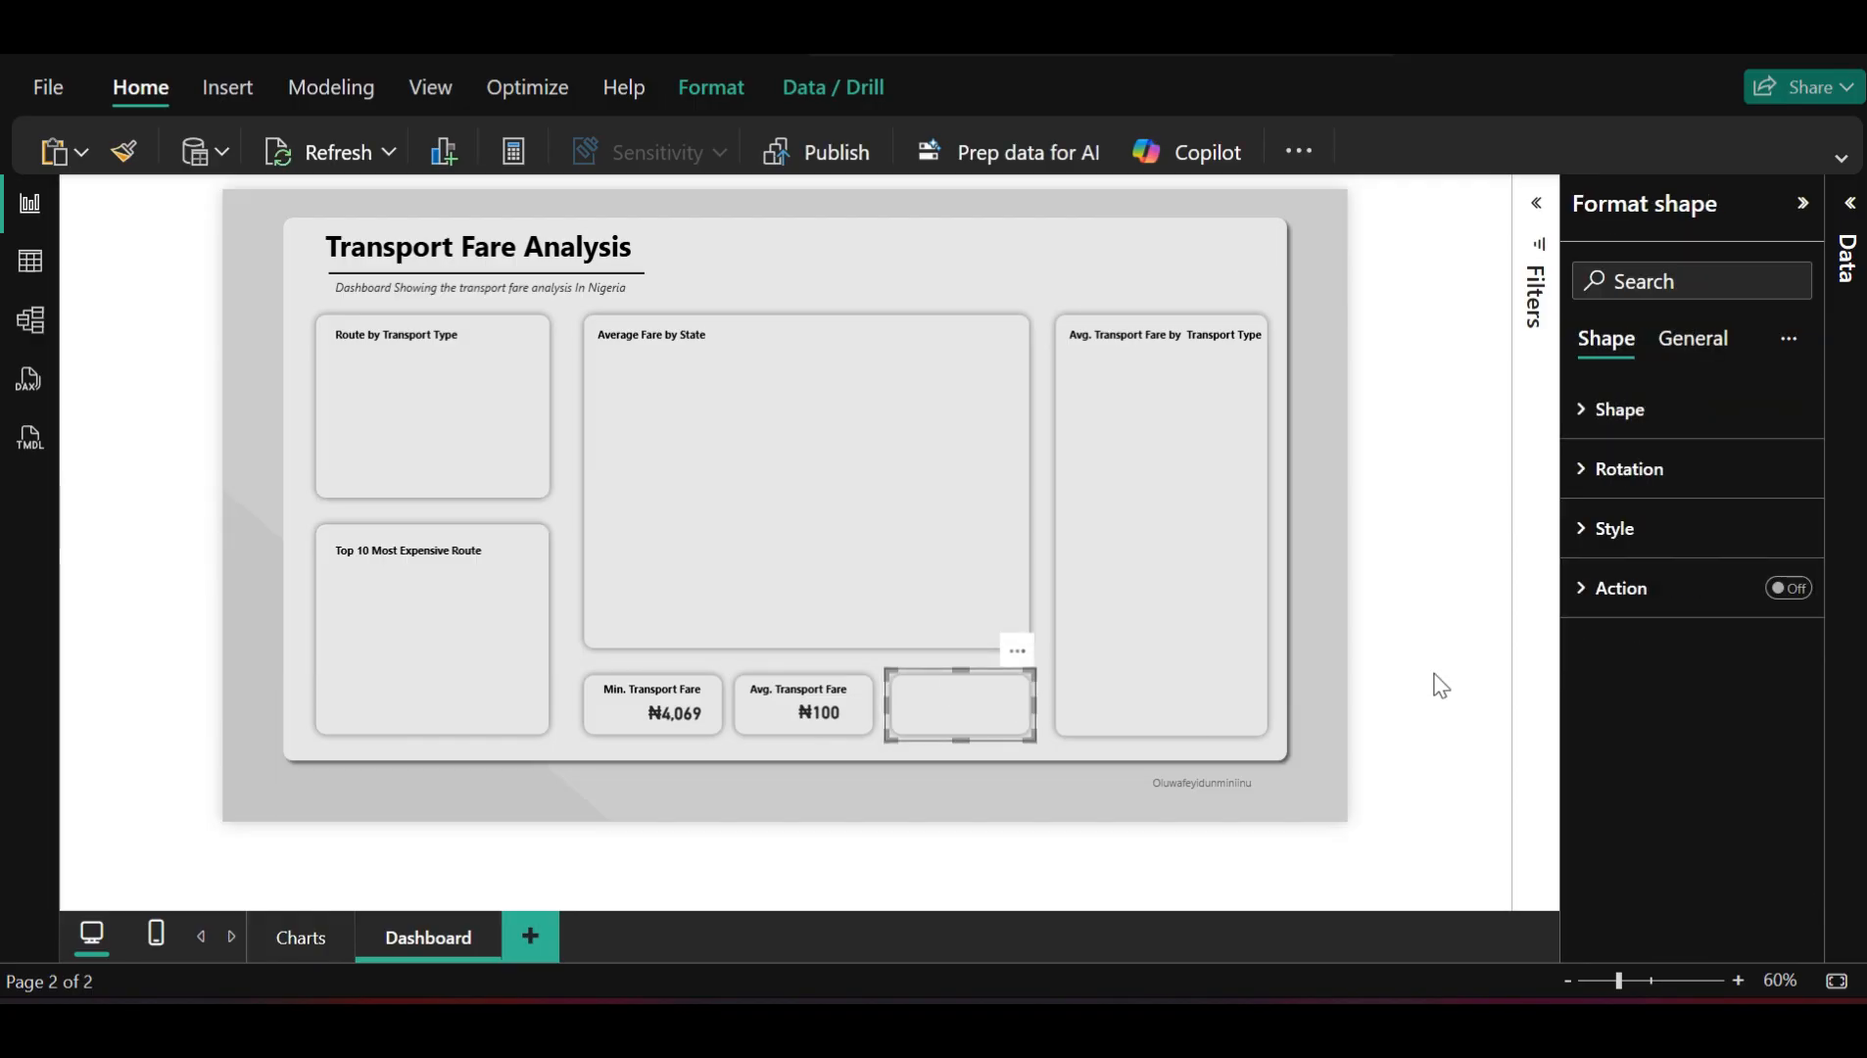
pyautogui.click(937, 688)
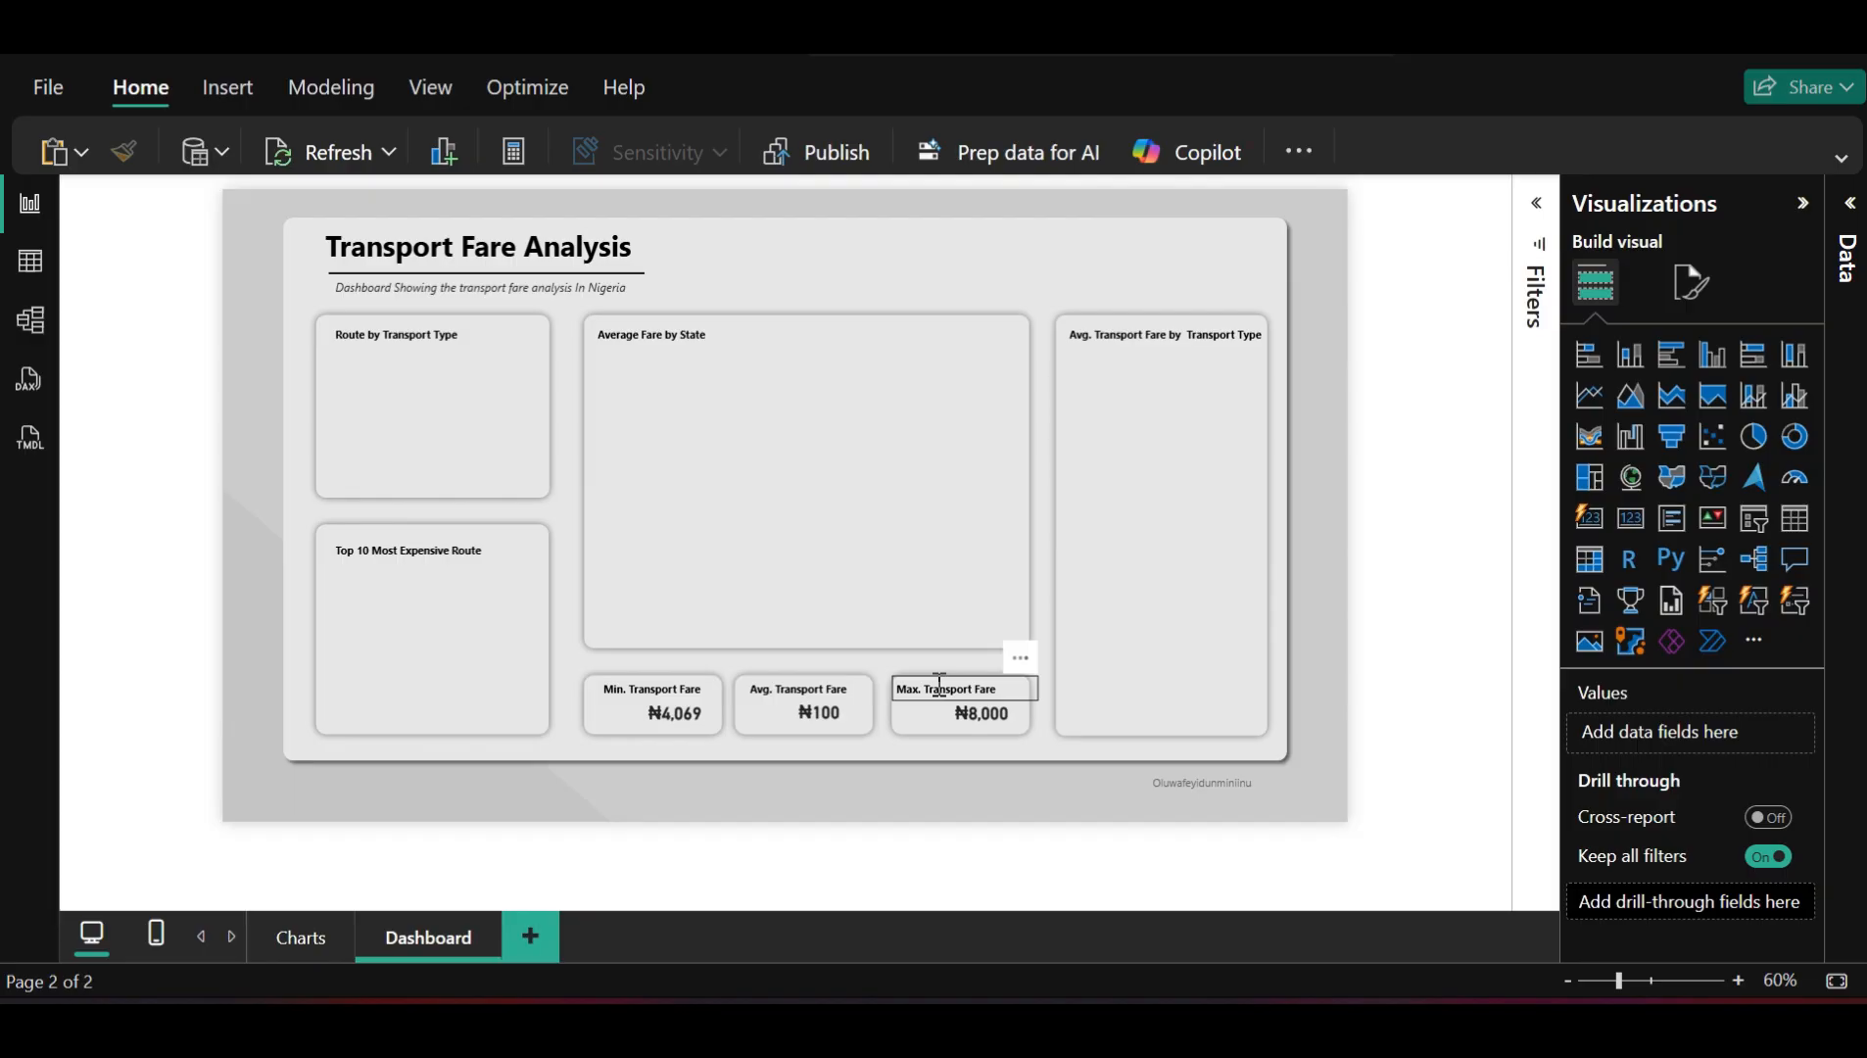
pyautogui.click(942, 679)
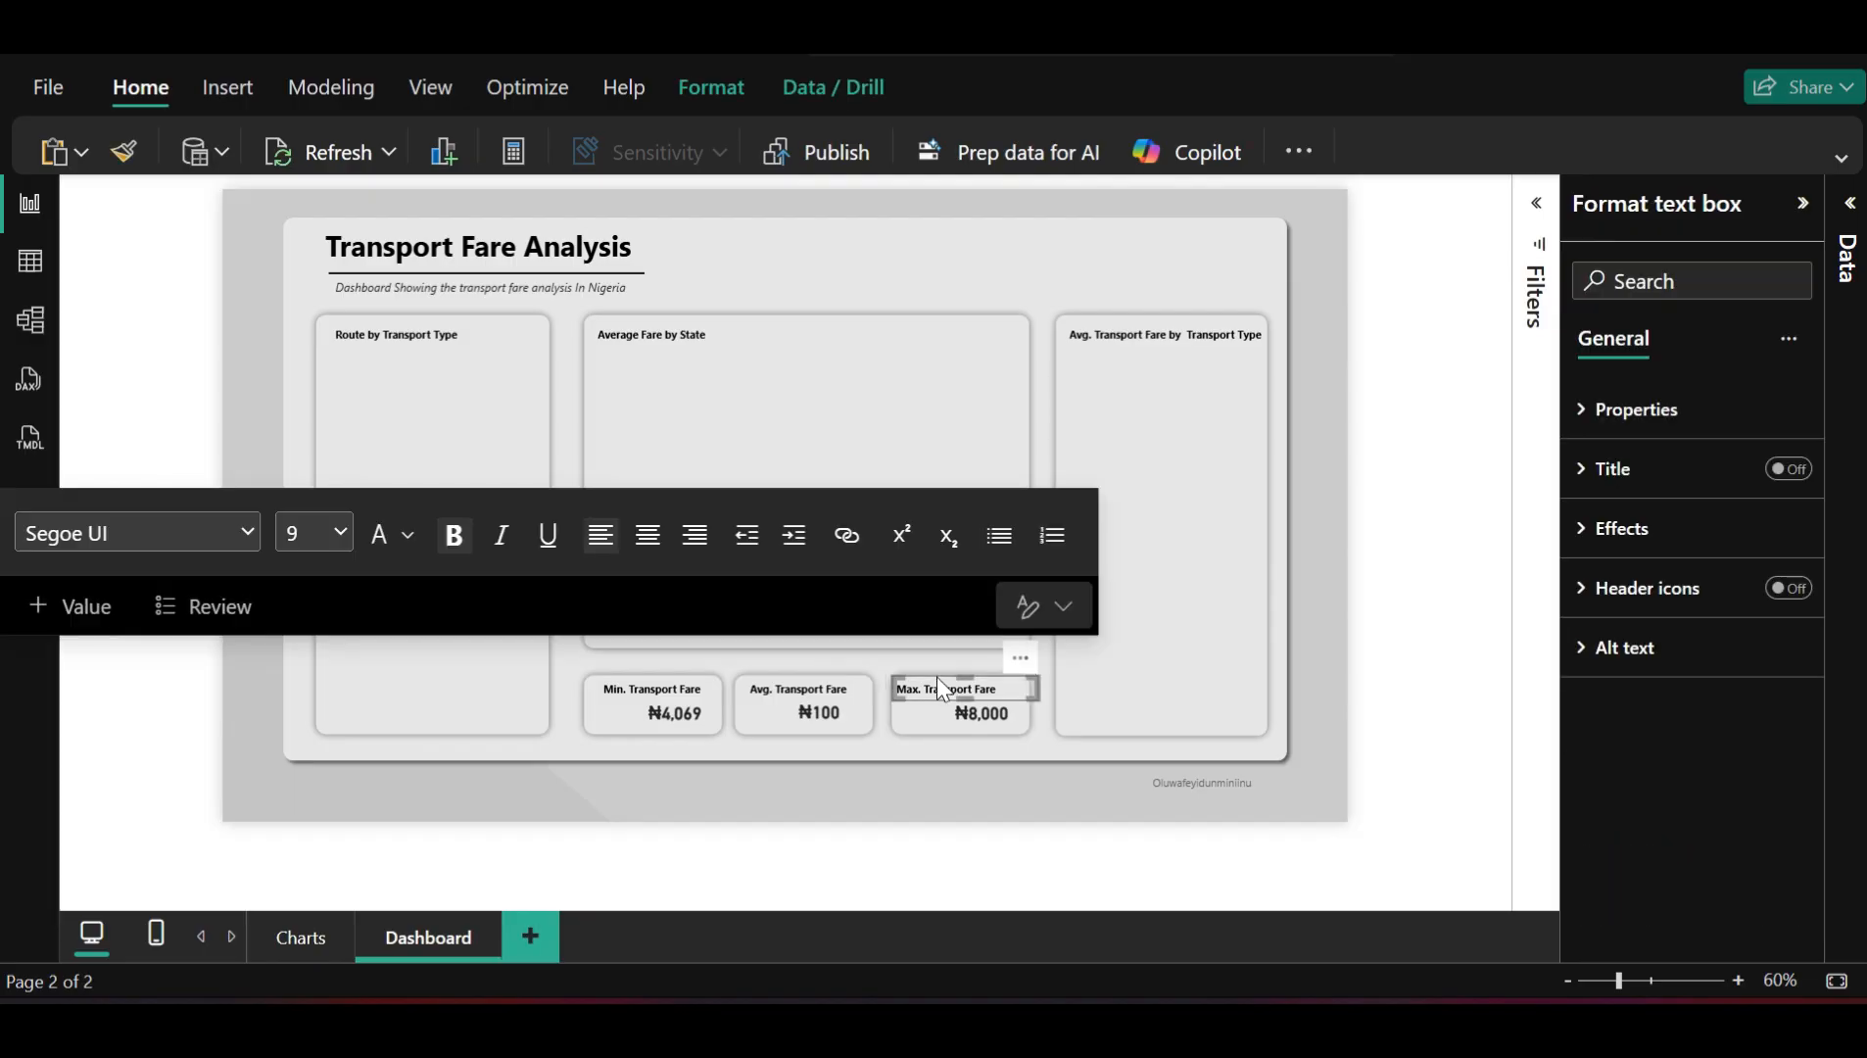
pyautogui.click(937, 677)
pyautogui.moveTo(936, 676); pyautogui.dragTo(943, 675)
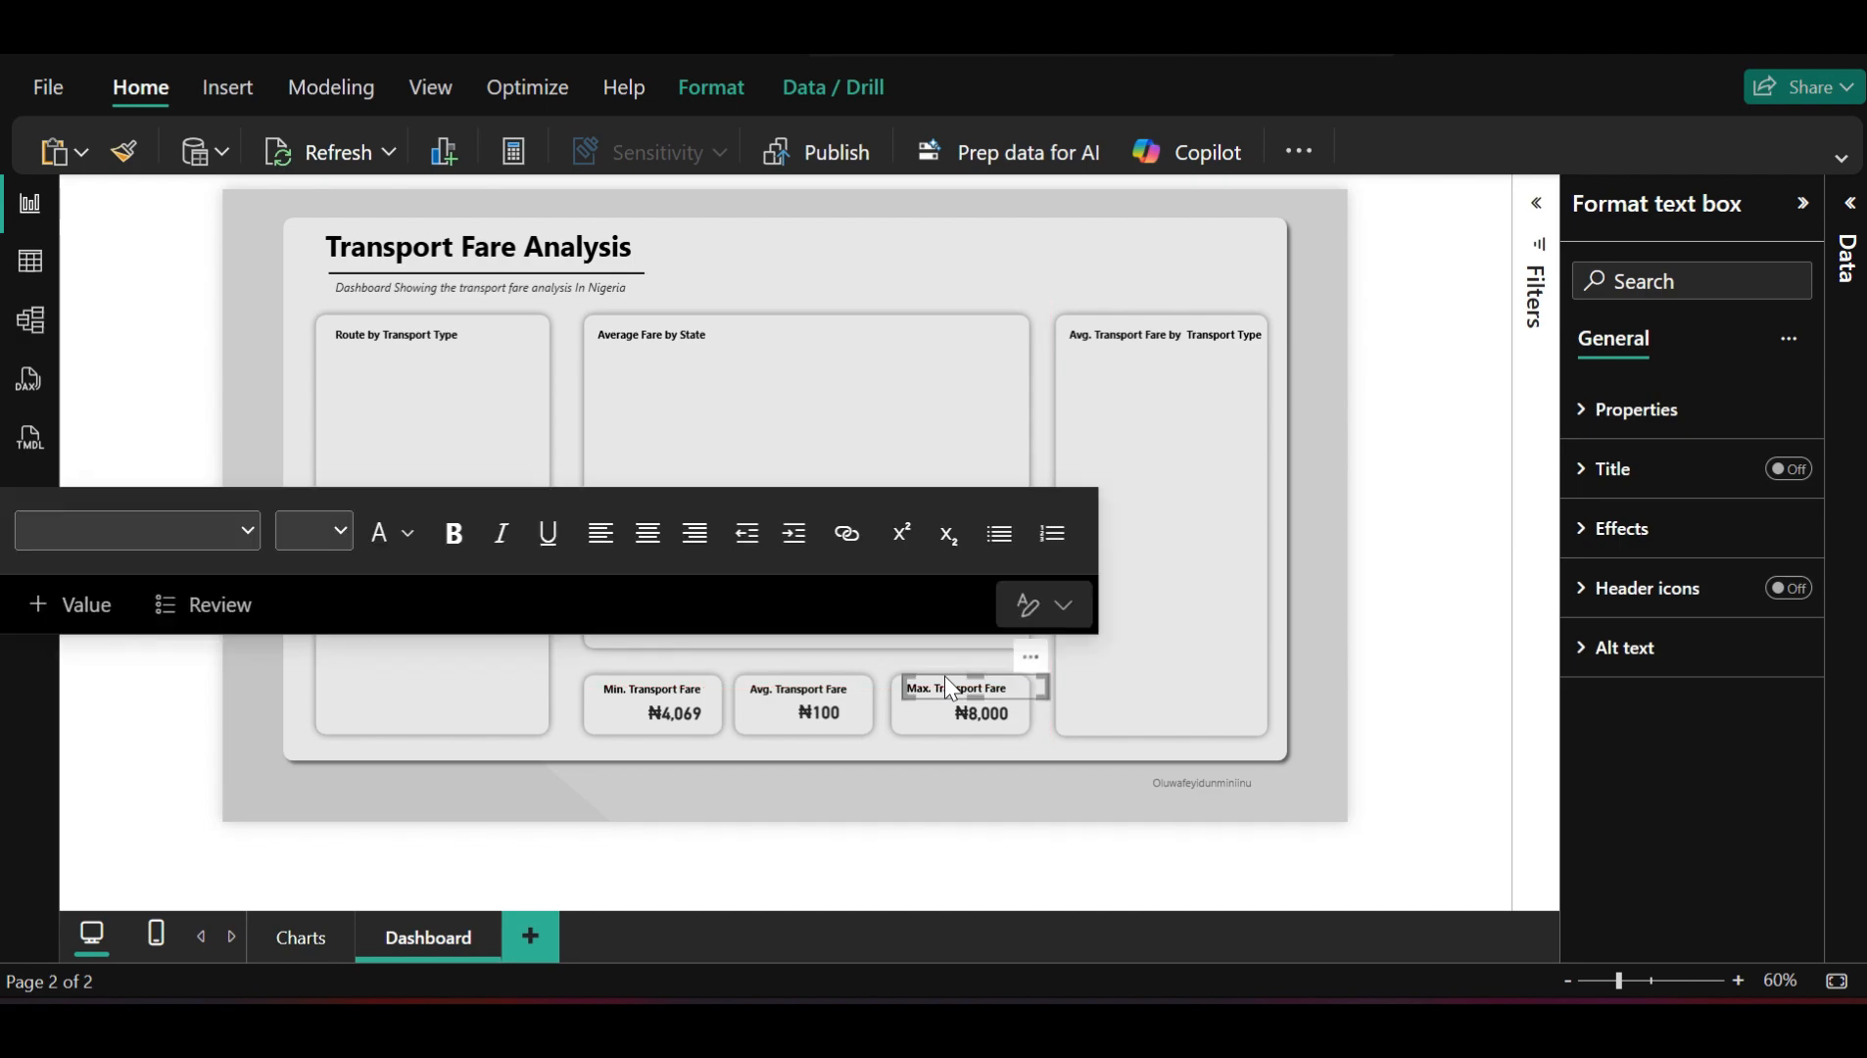
pyautogui.click(1427, 661)
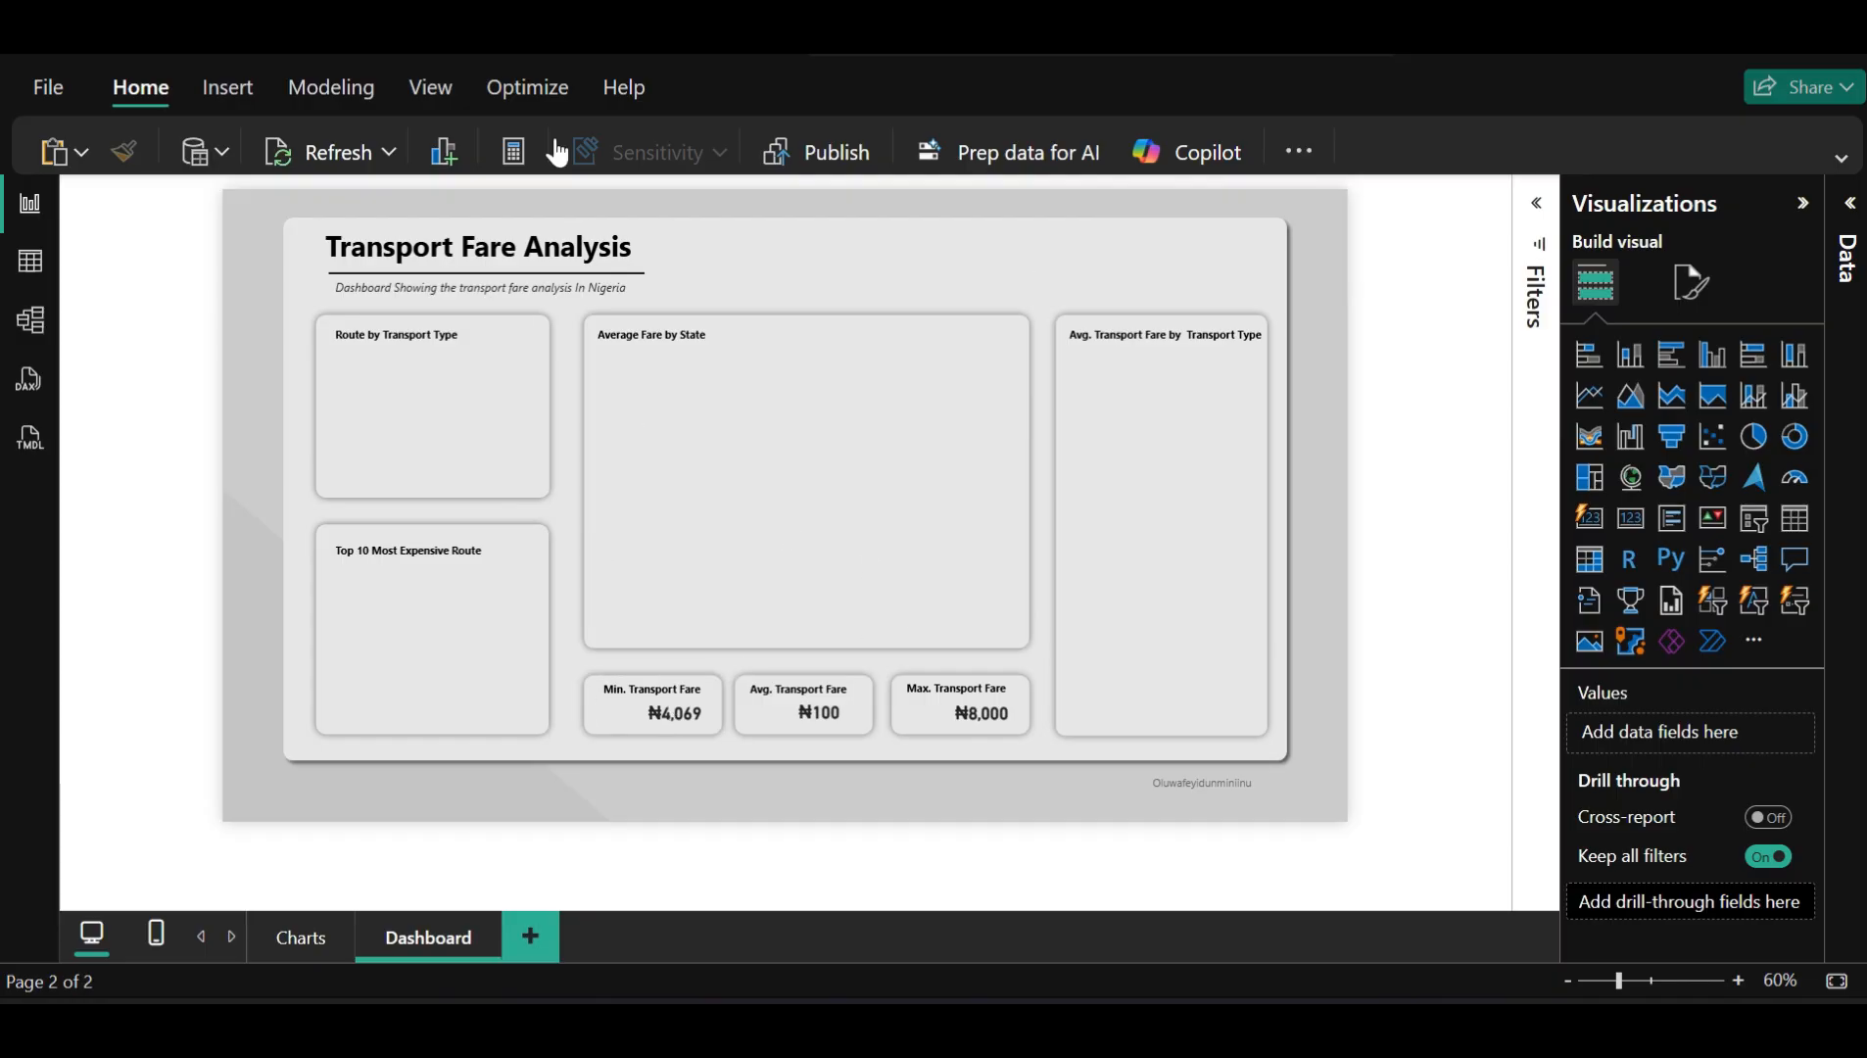
# Insert an empty image element on the Dashboard page
pyautogui.click(1840, 160)
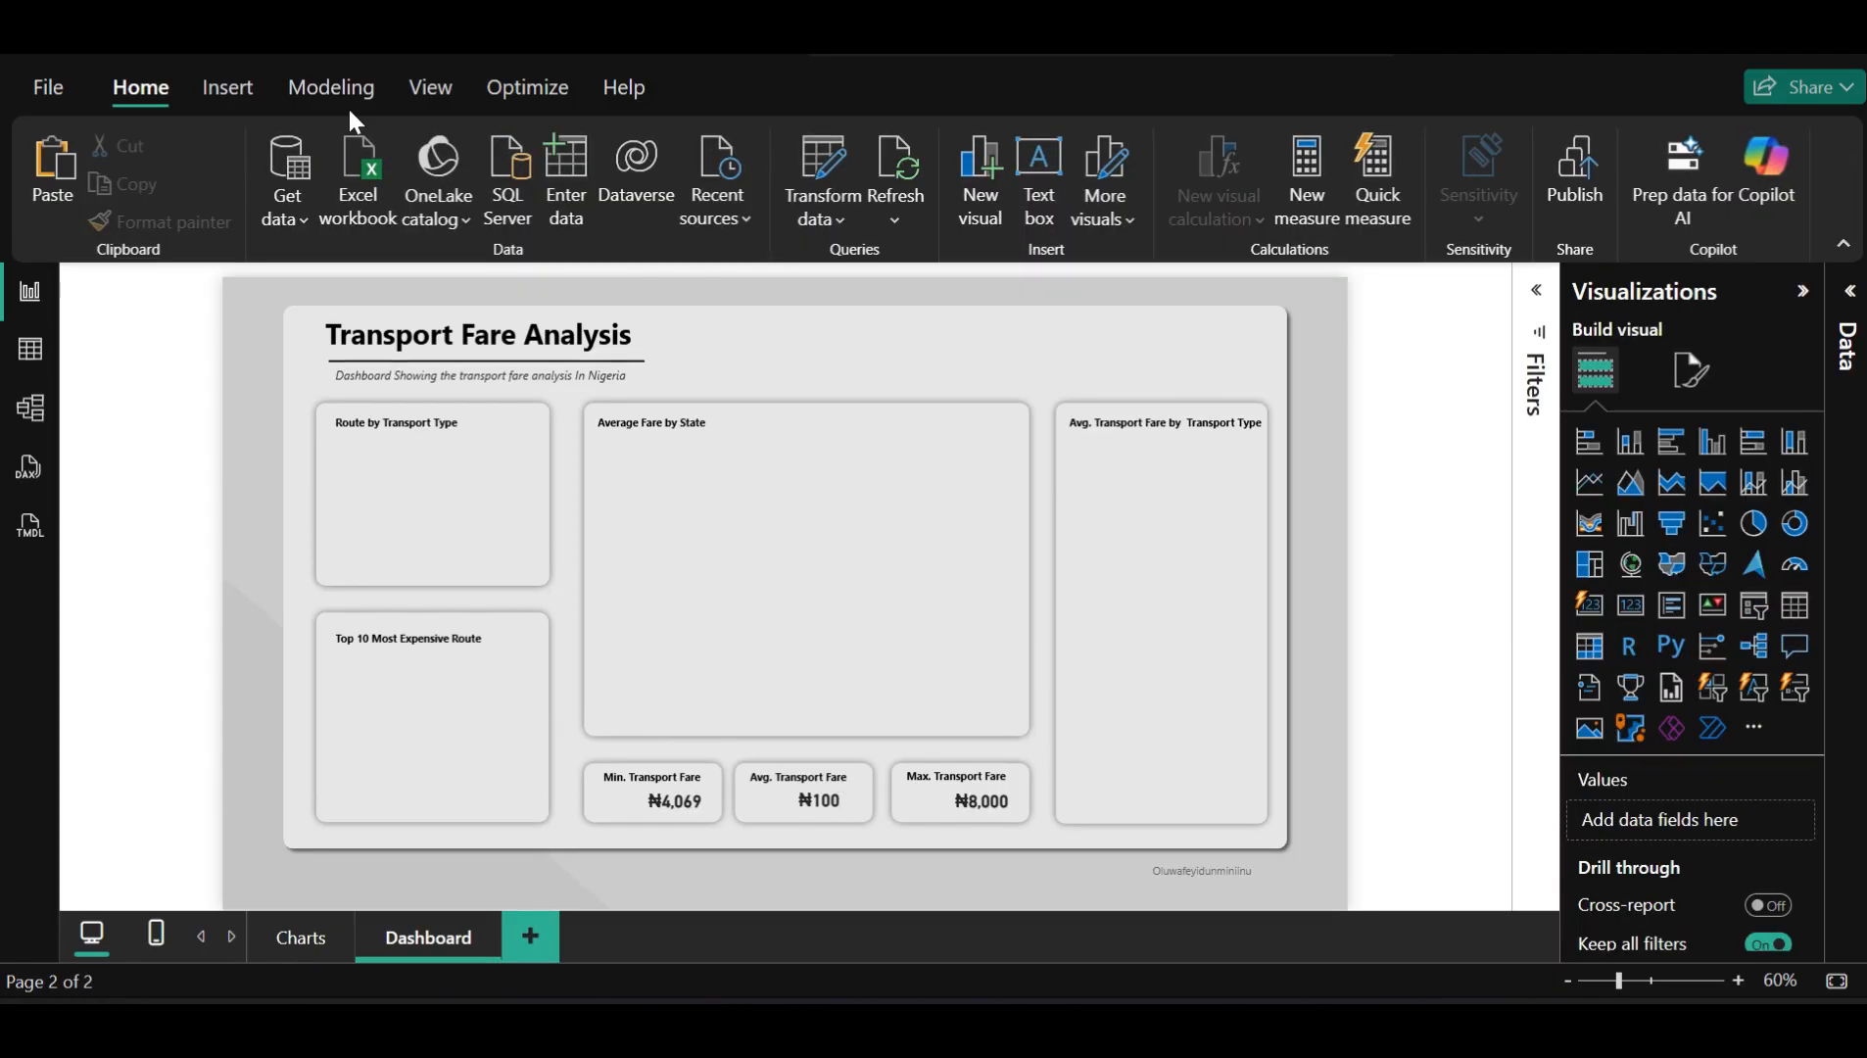
pyautogui.click(230, 89)
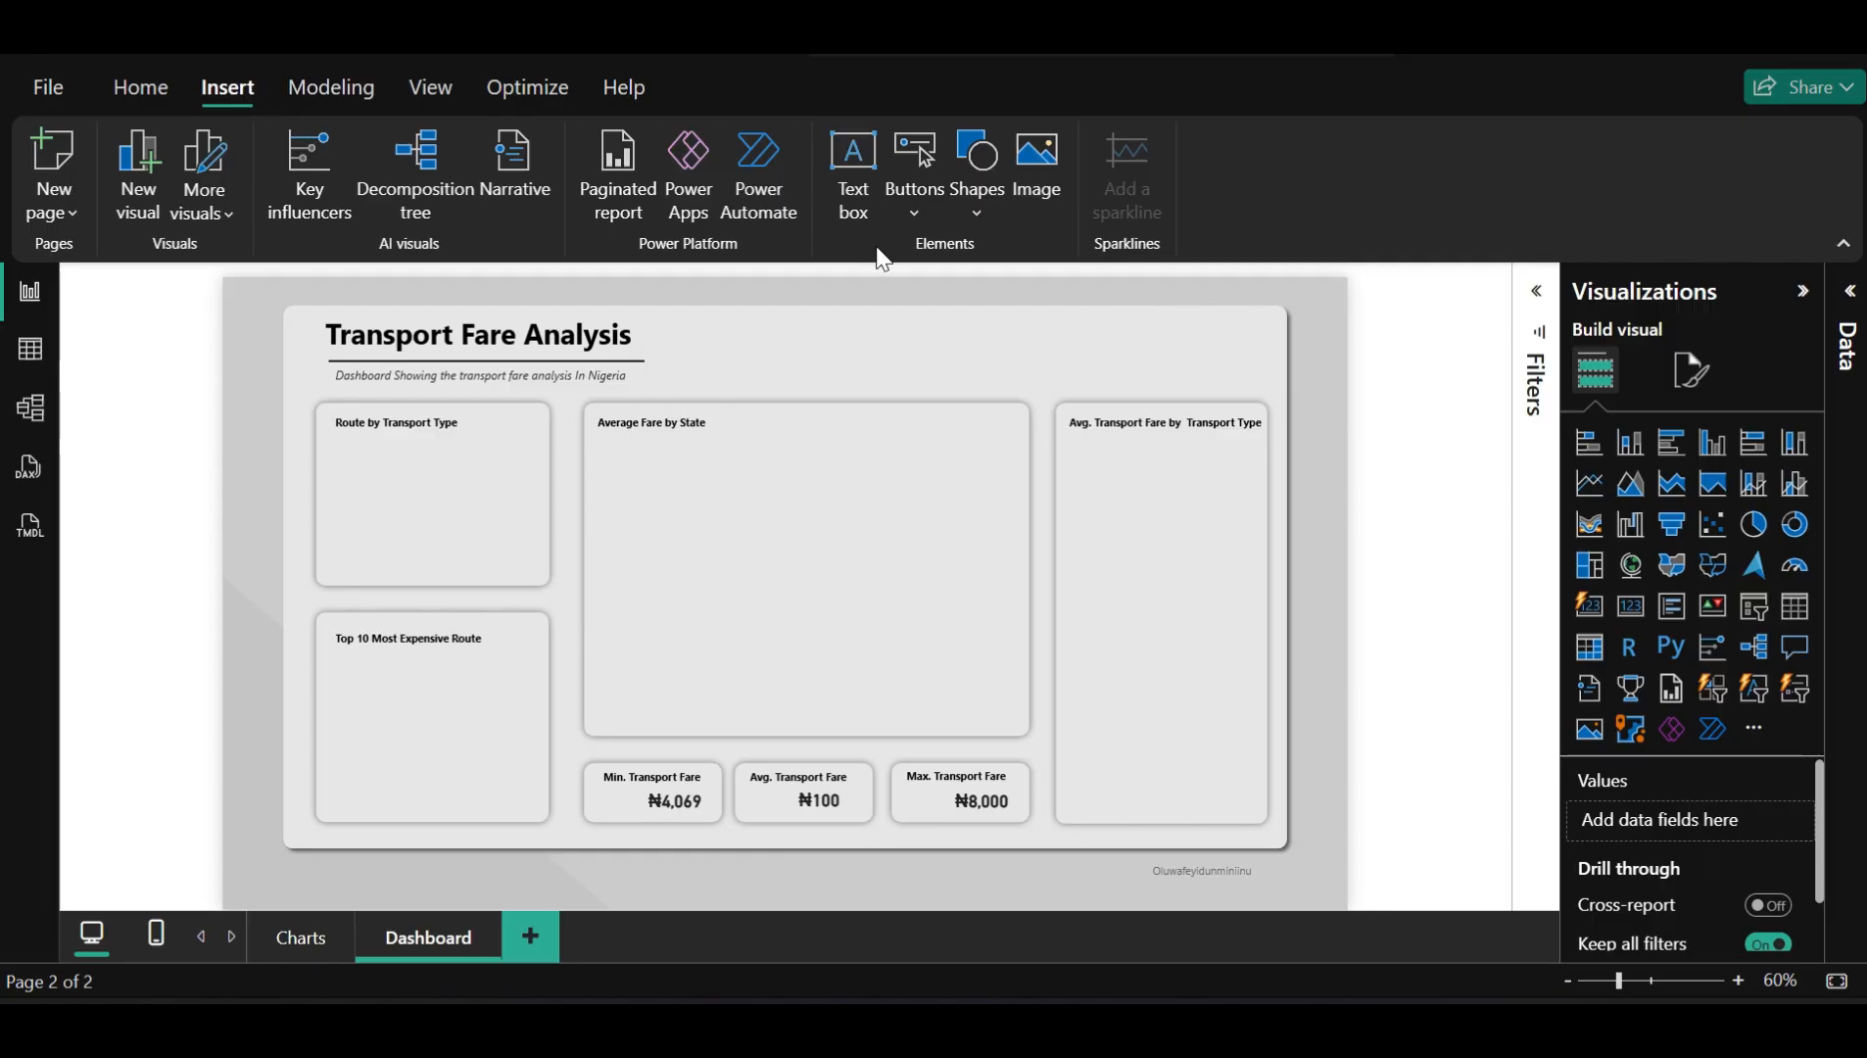
pyautogui.click(1037, 167)
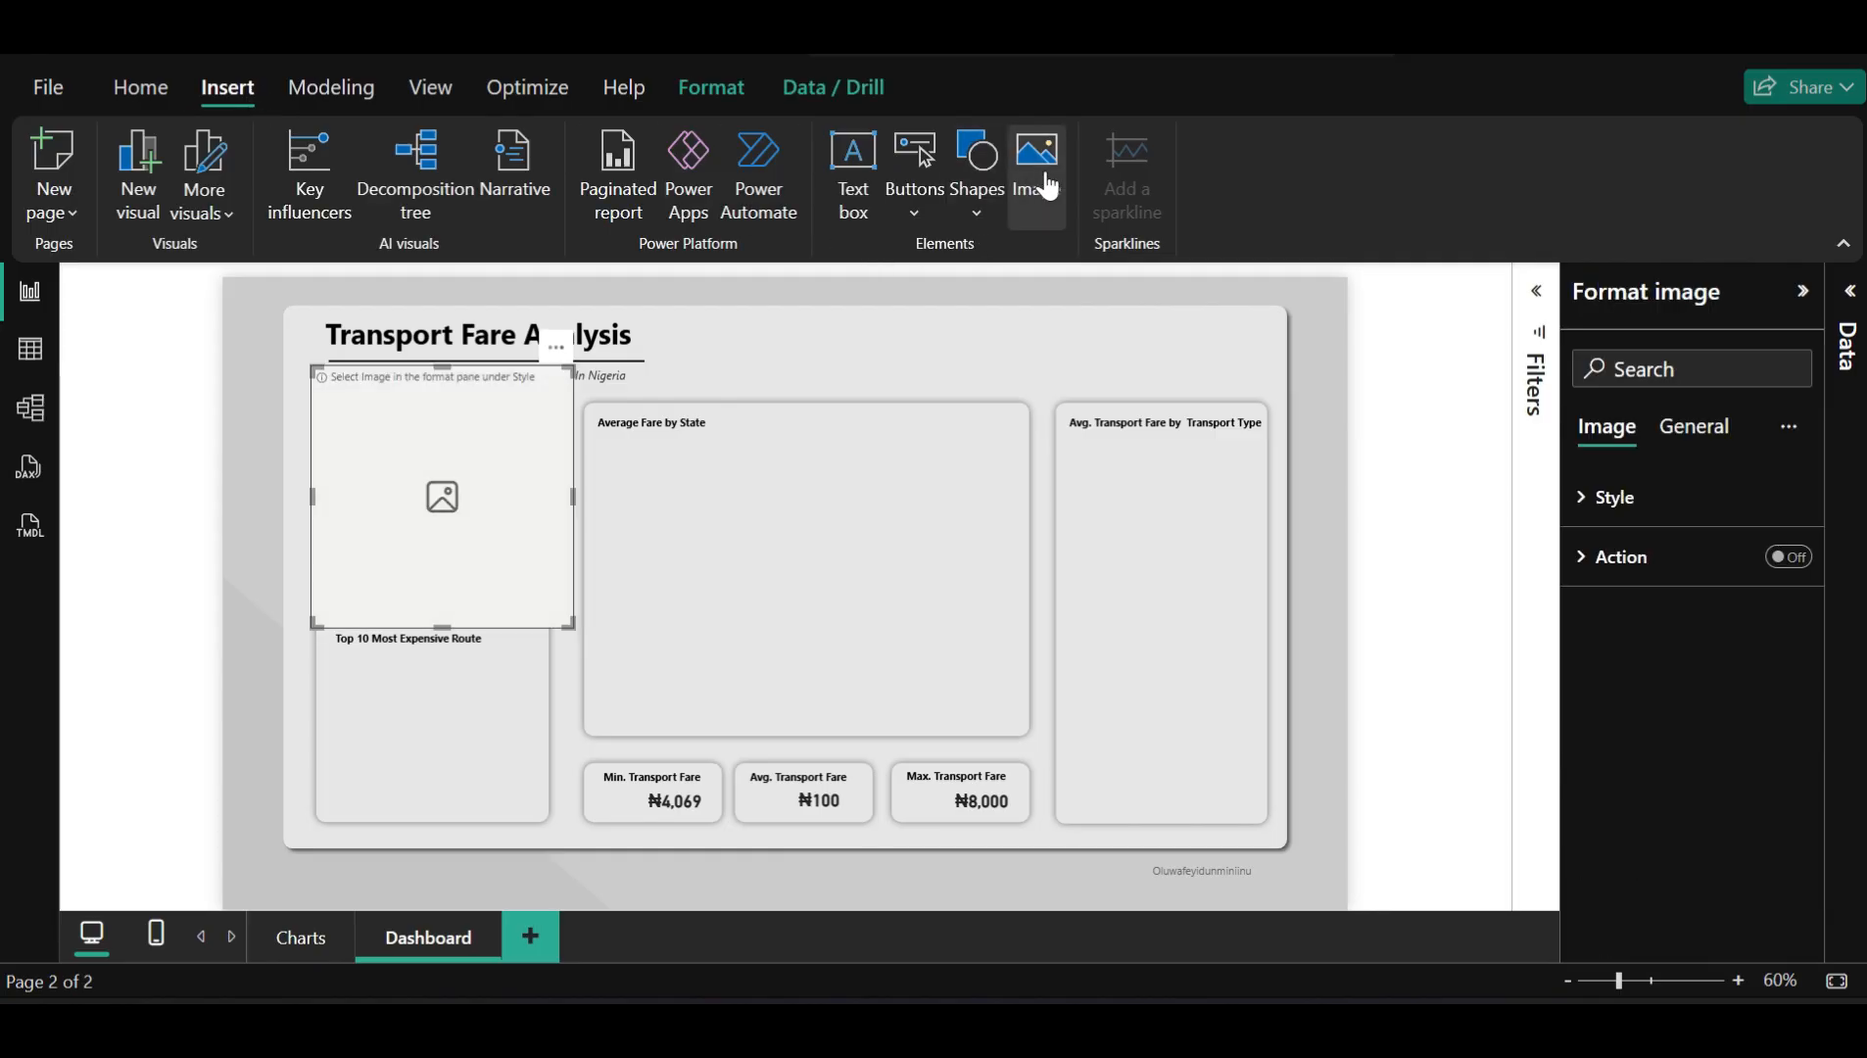
# Upload the money picture from the Flat Icons folder into the empty image placeholder
pyautogui.click(1618, 525)
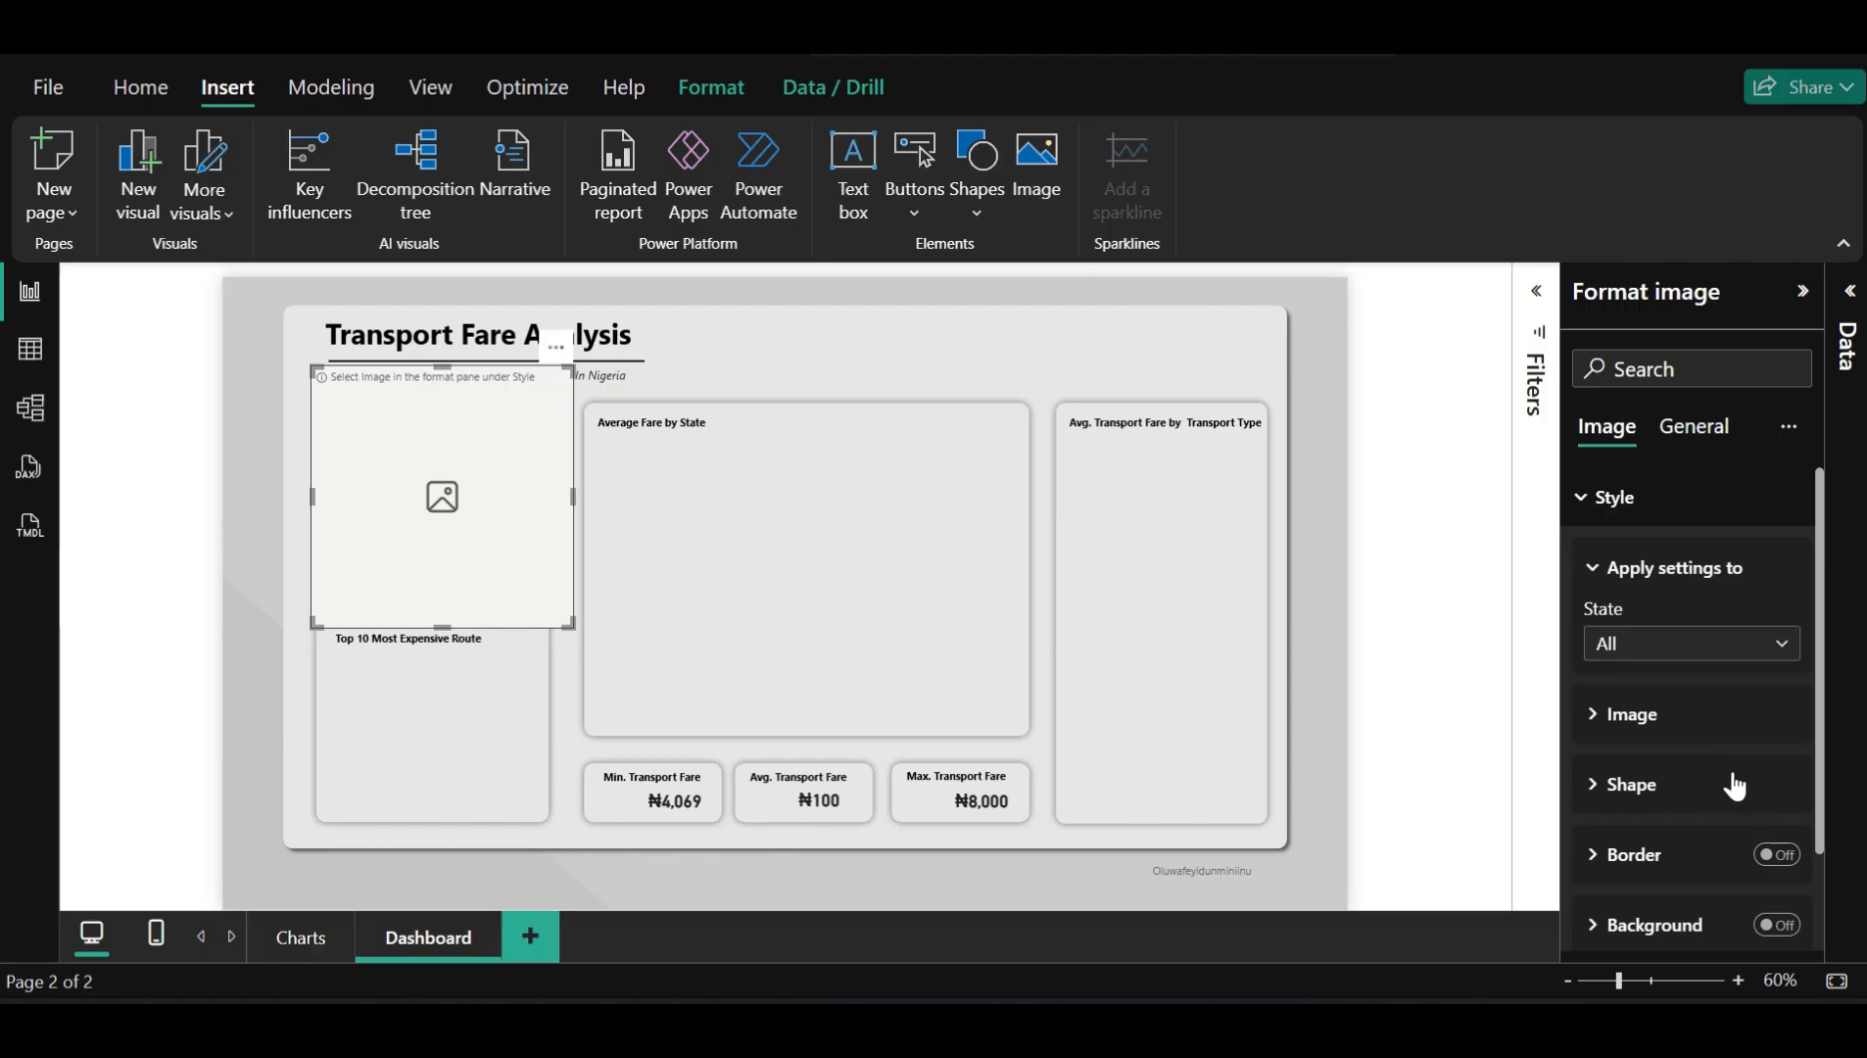
pyautogui.click(1663, 735)
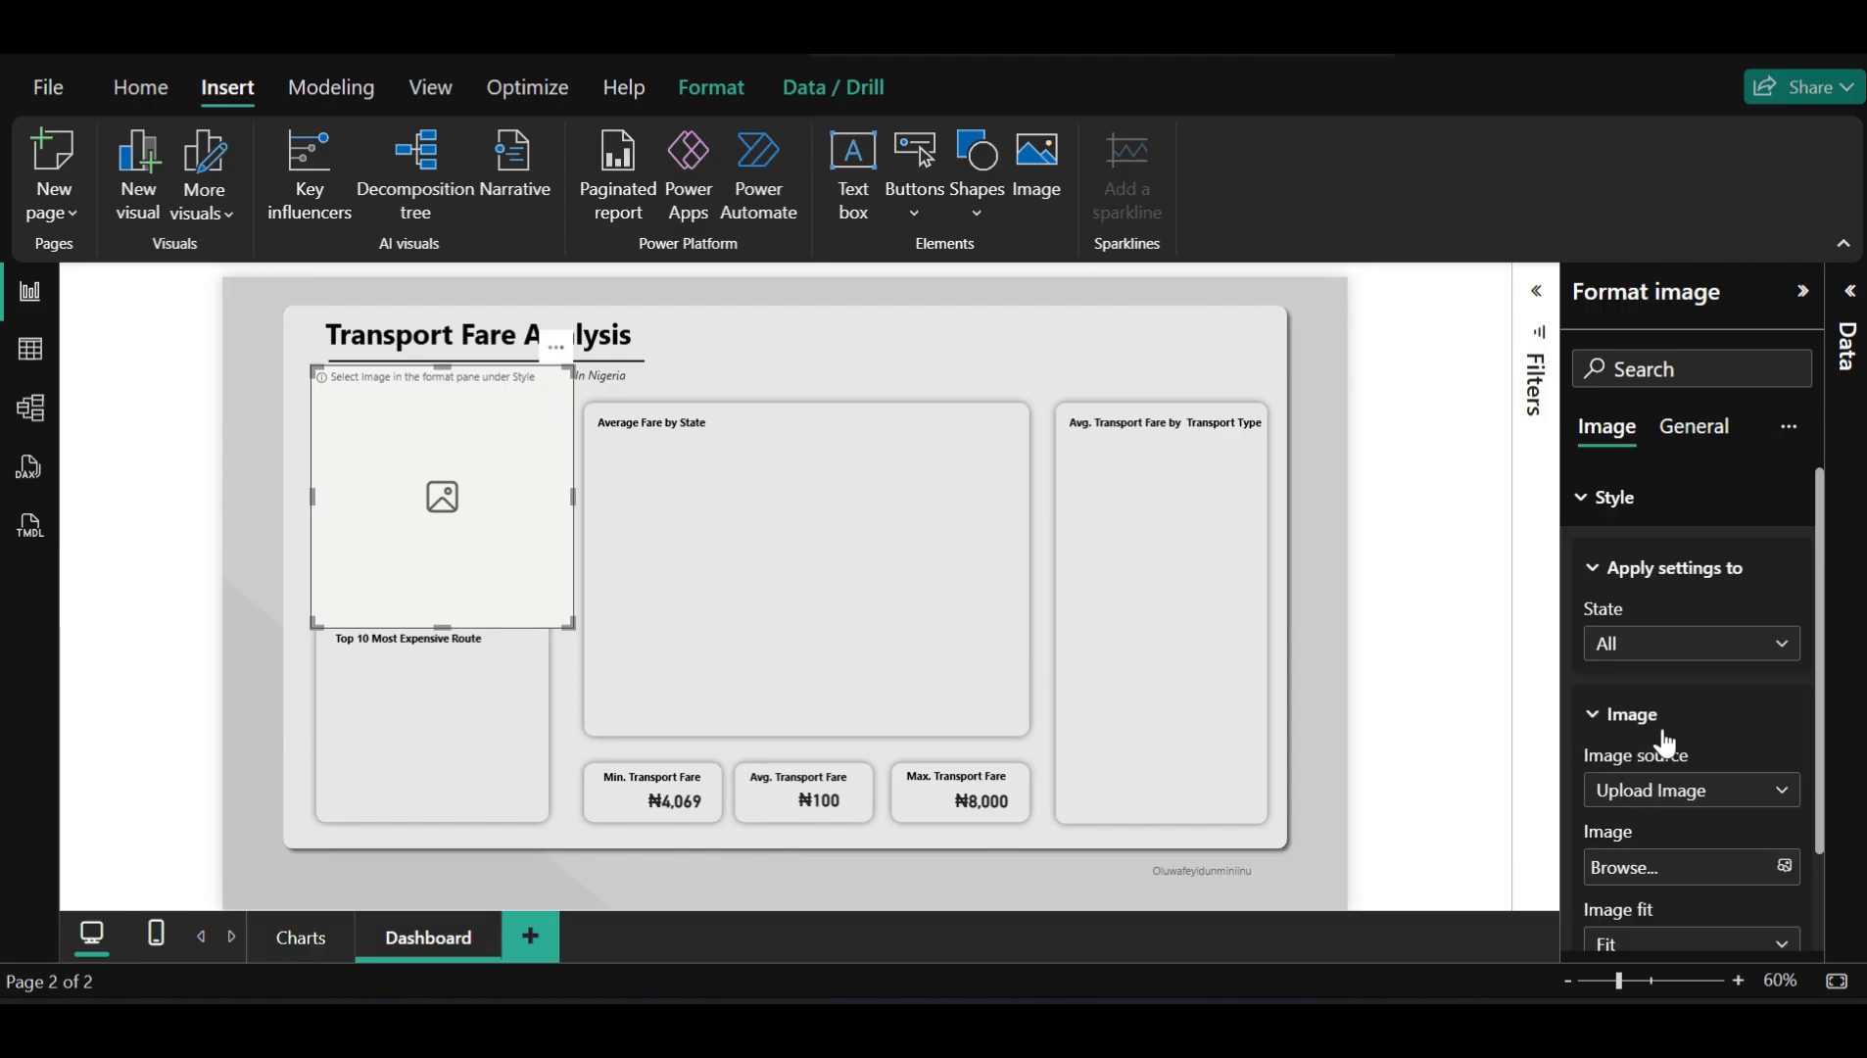
pyautogui.click(1685, 800)
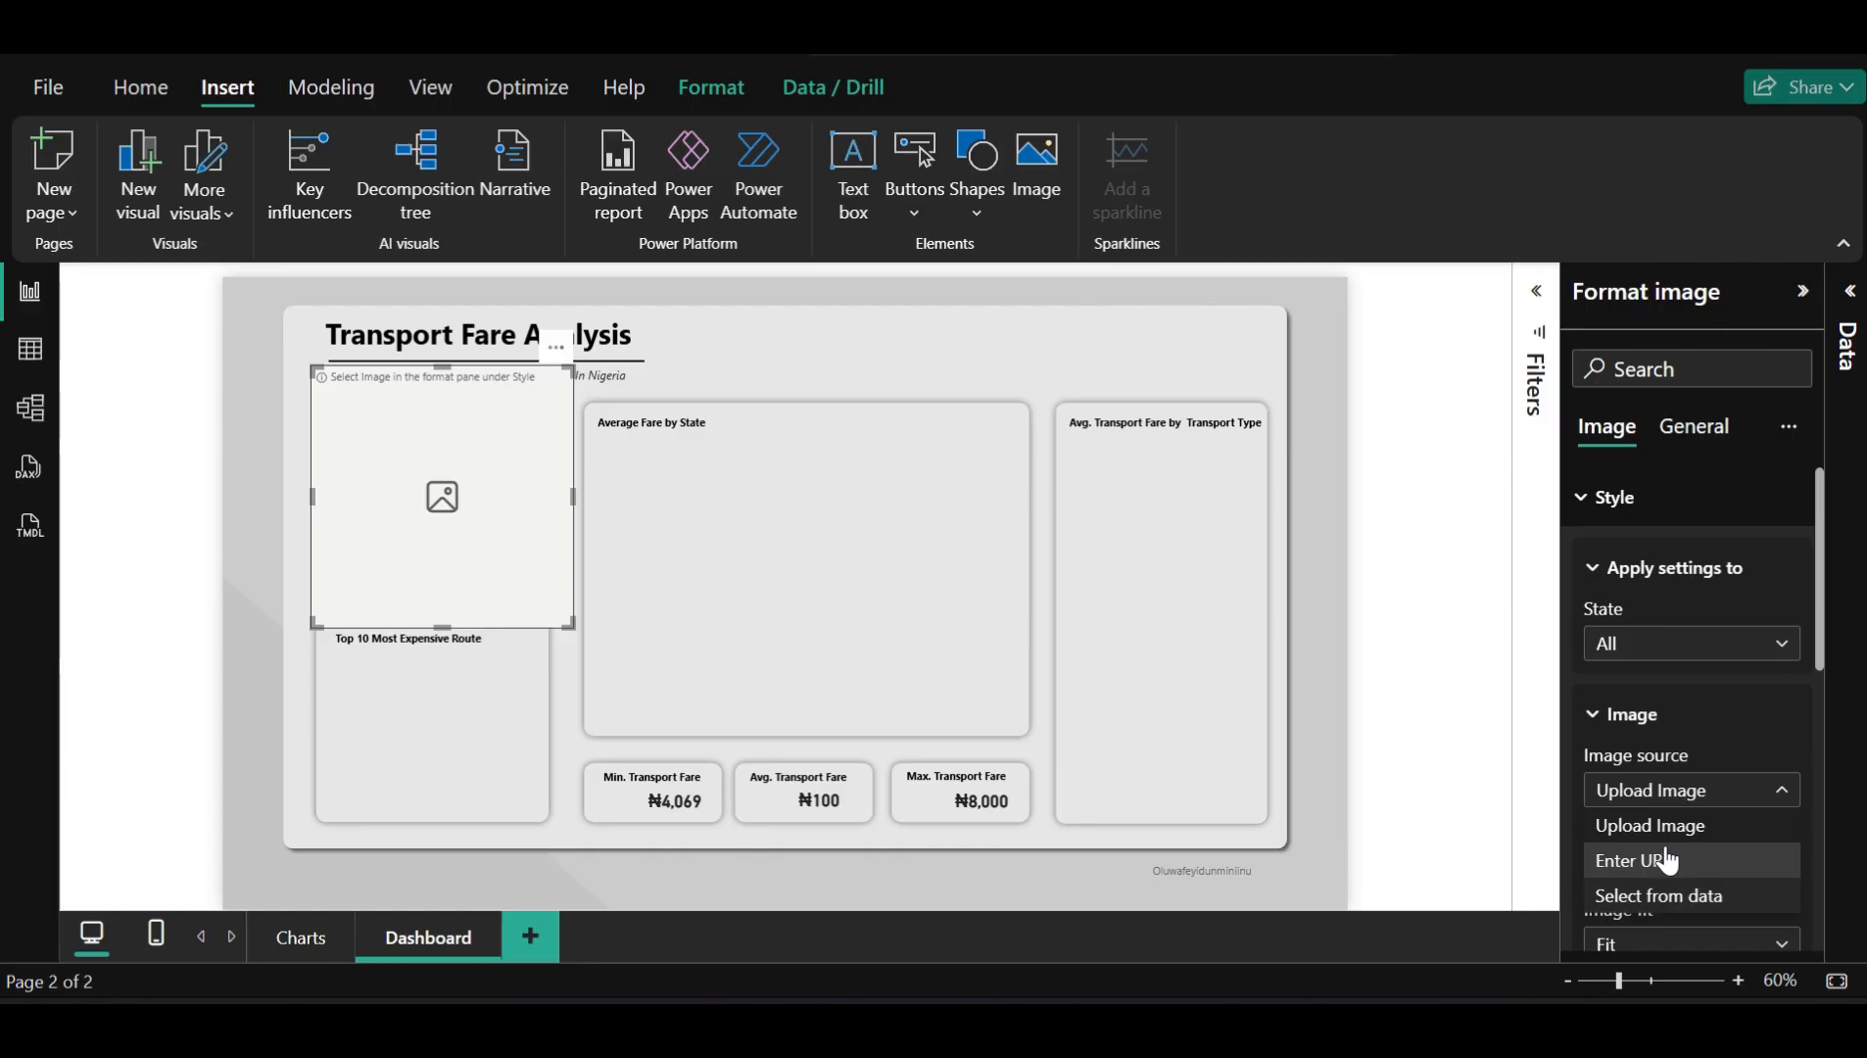
pyautogui.click(1745, 826)
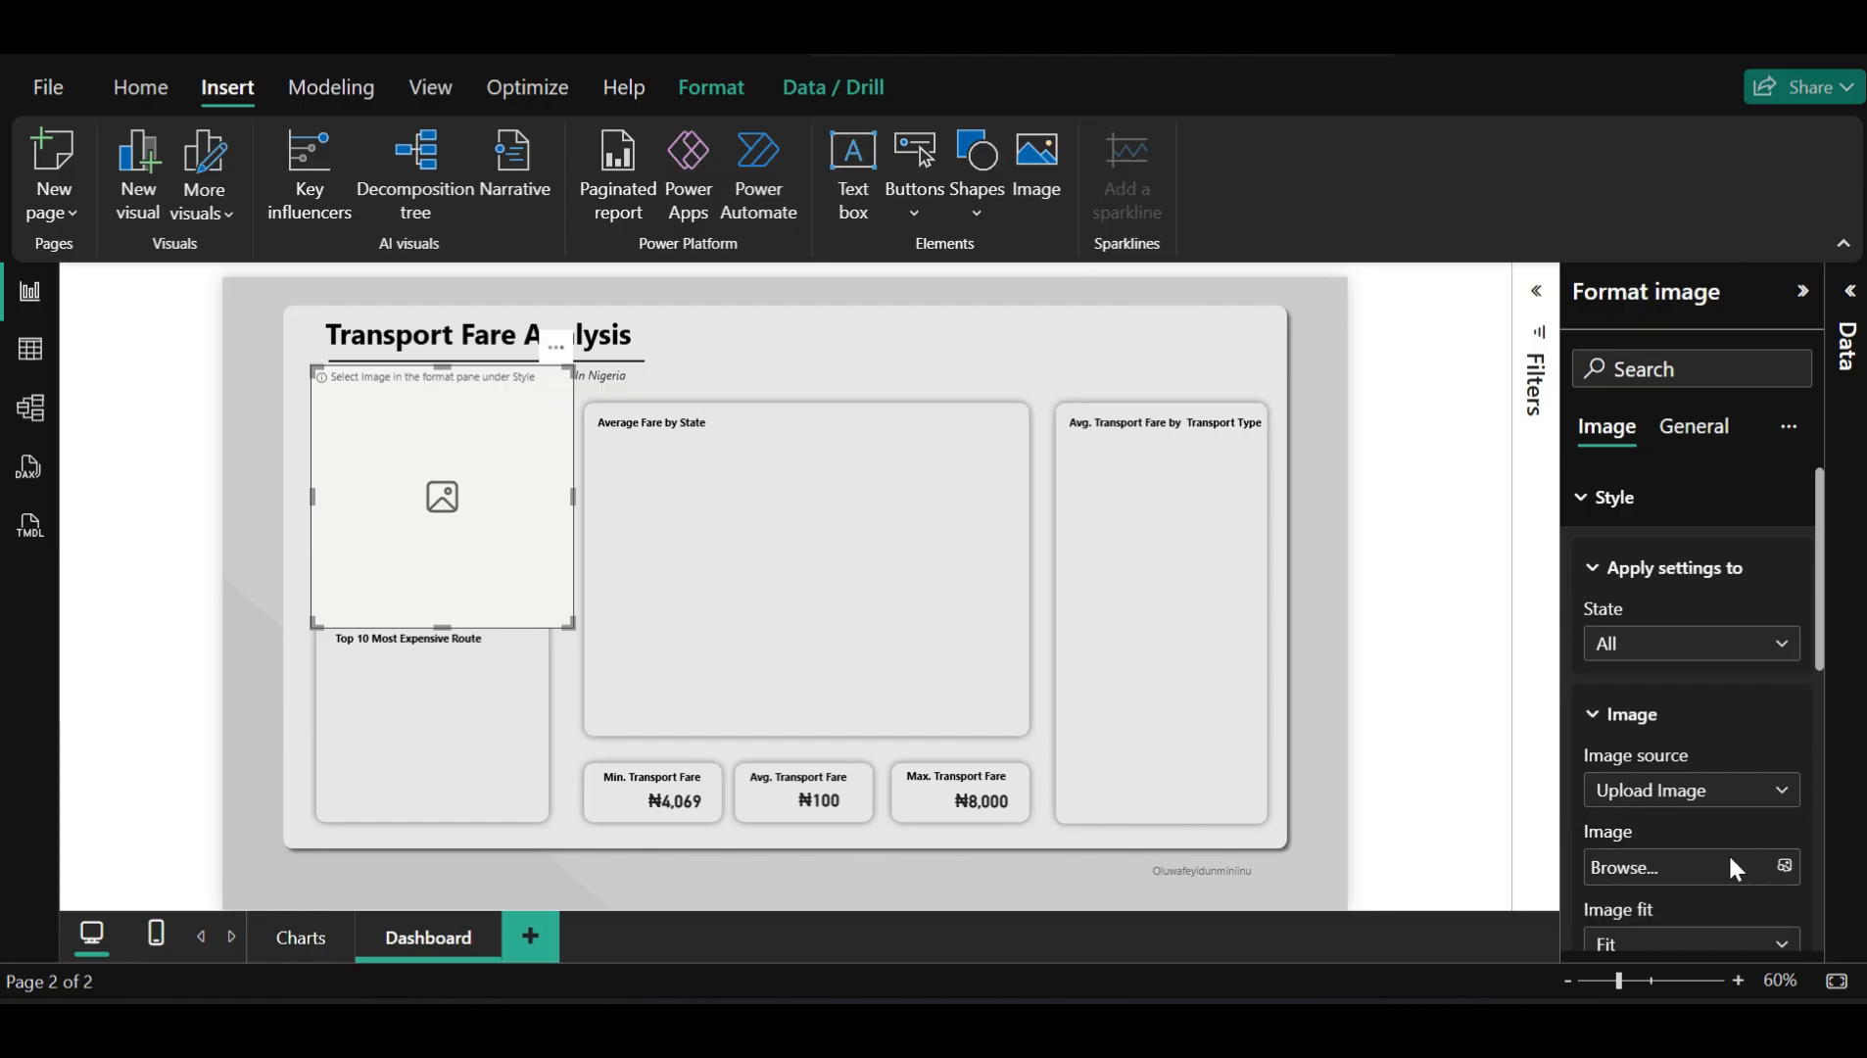
pyautogui.click(1730, 862)
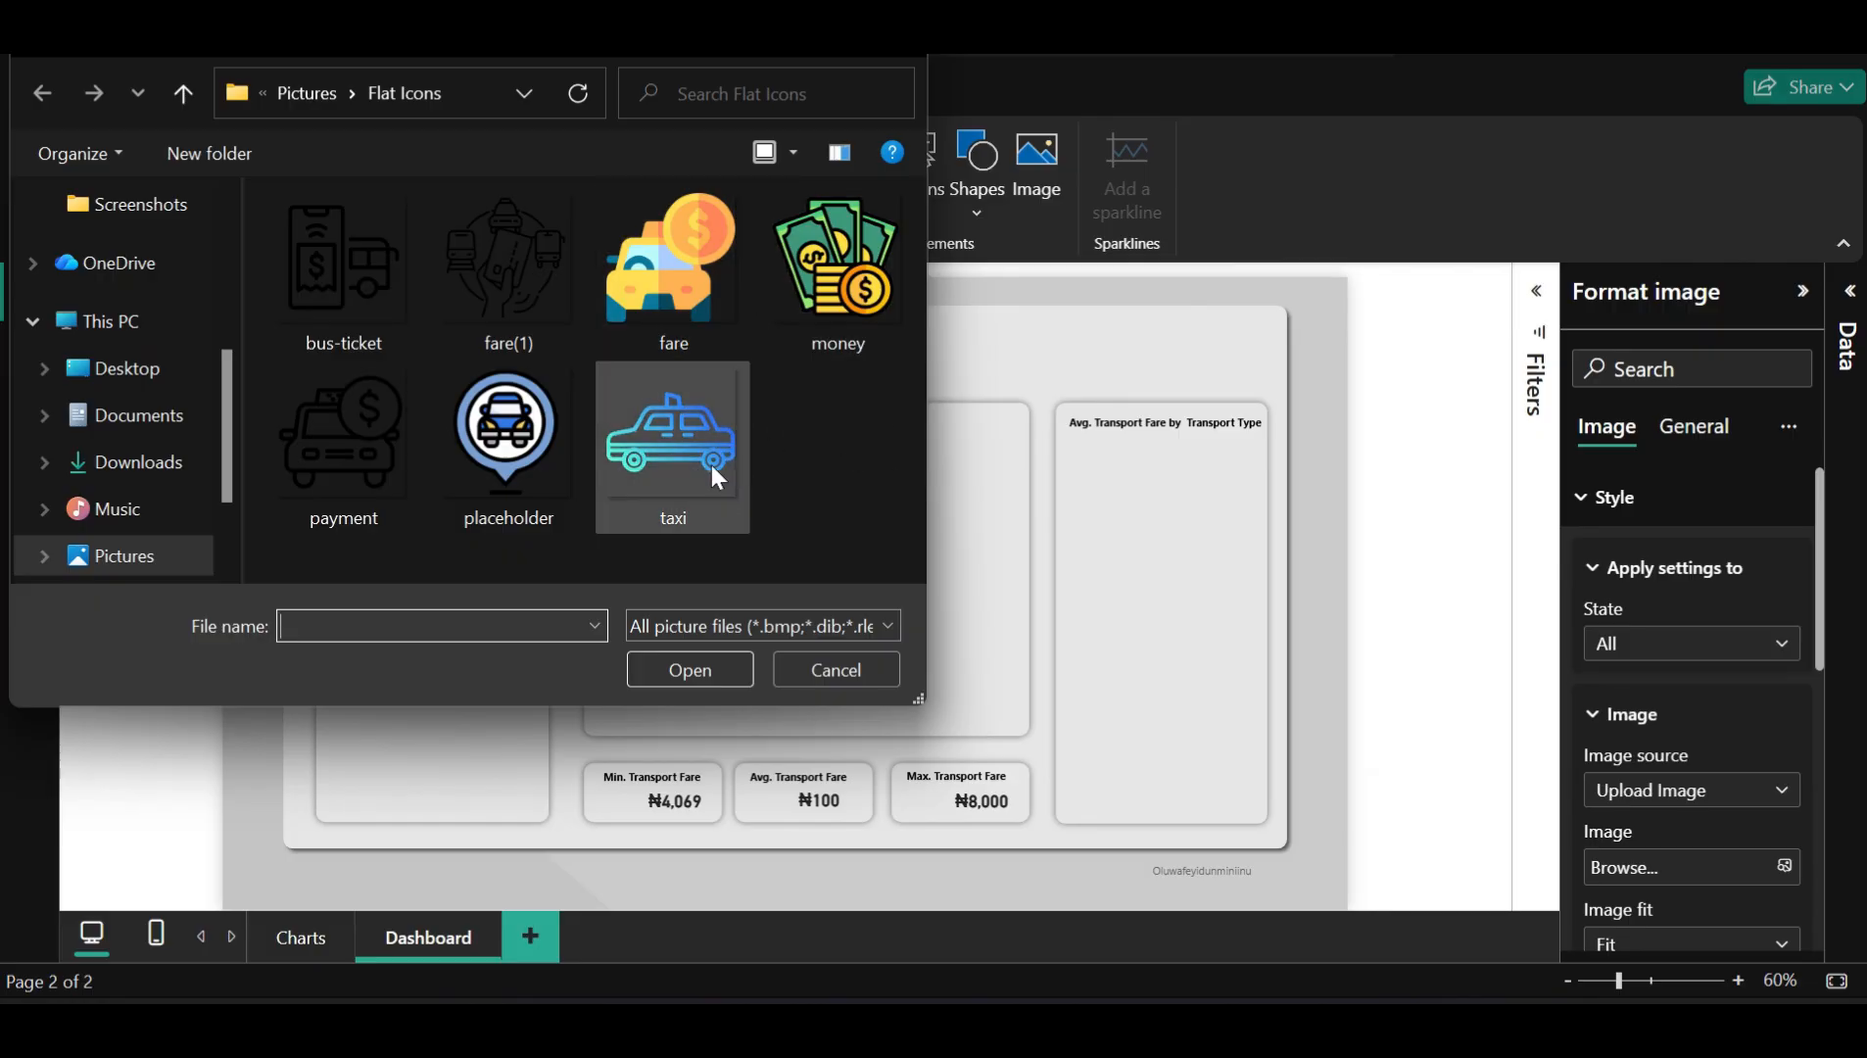
pyautogui.click(848, 279)
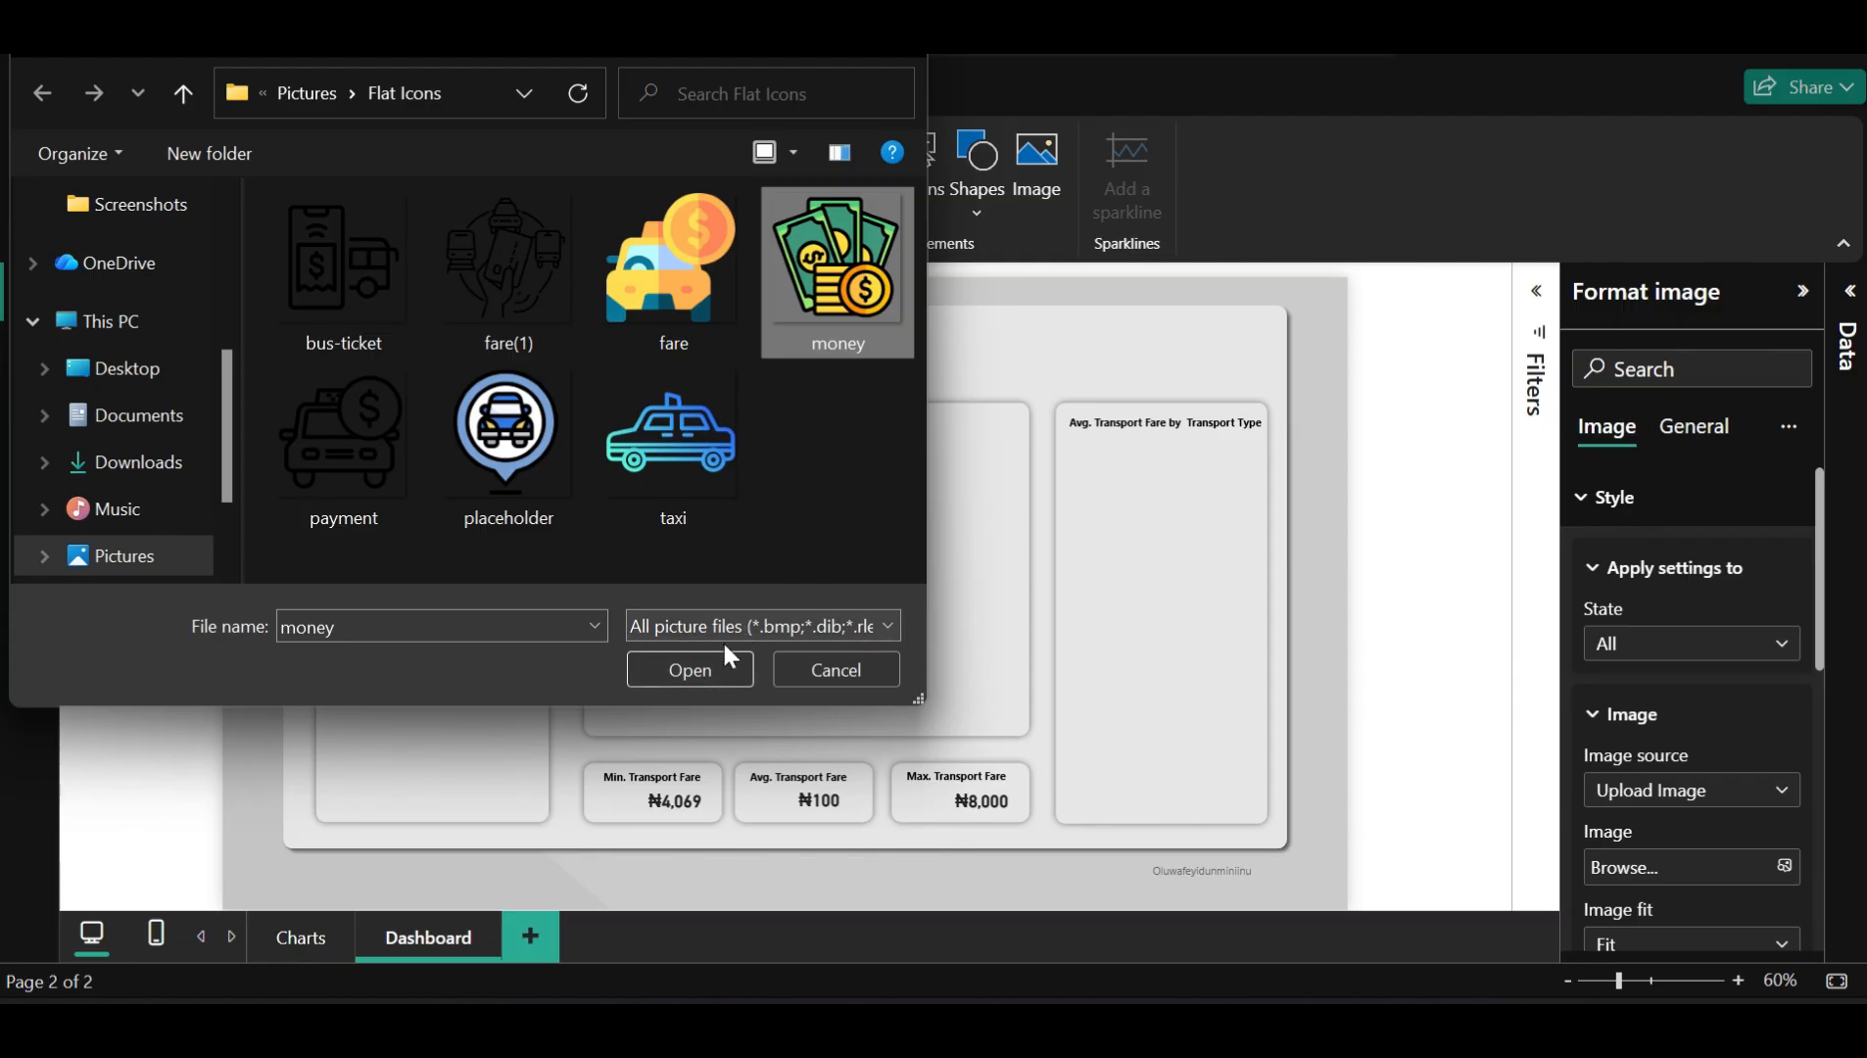
pyautogui.click(706, 667)
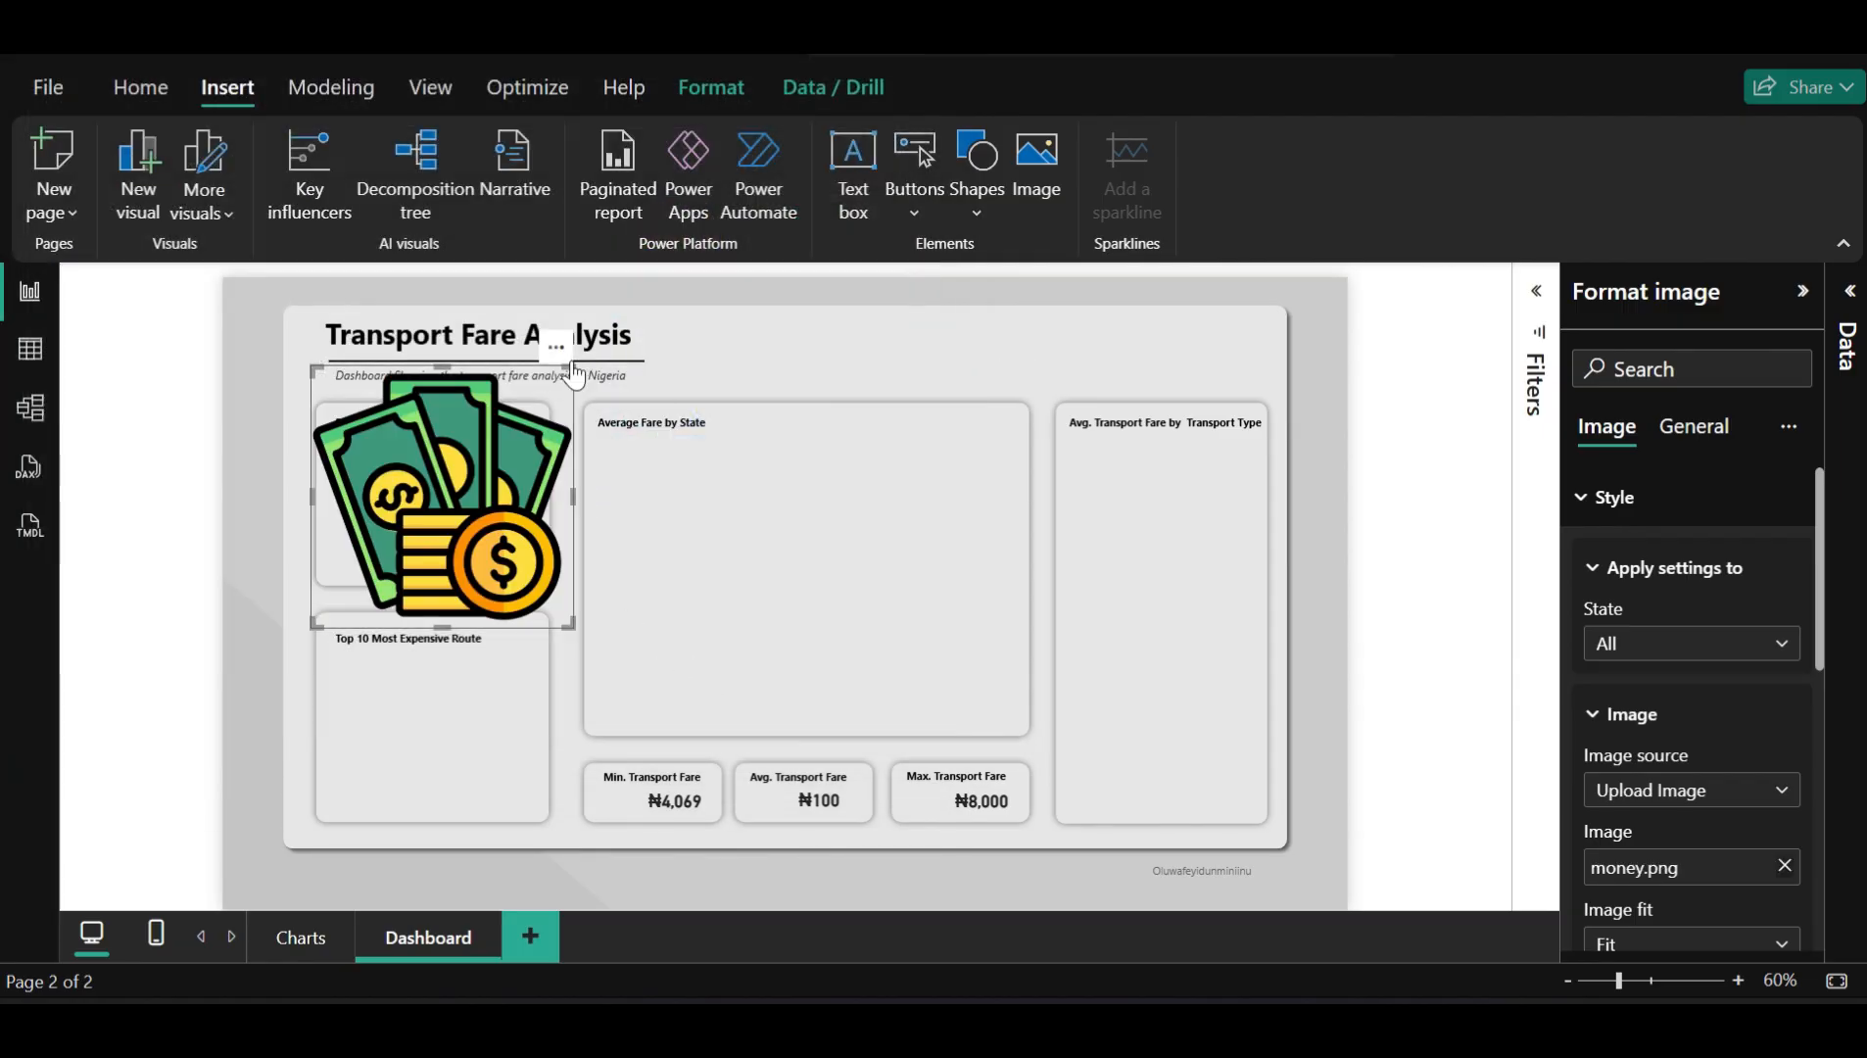
# Shrink the money image to a small icon and place it beside the value in the Min. Transport Fare card
pyautogui.moveTo(572, 367); pyautogui.dragTo(621, 794)
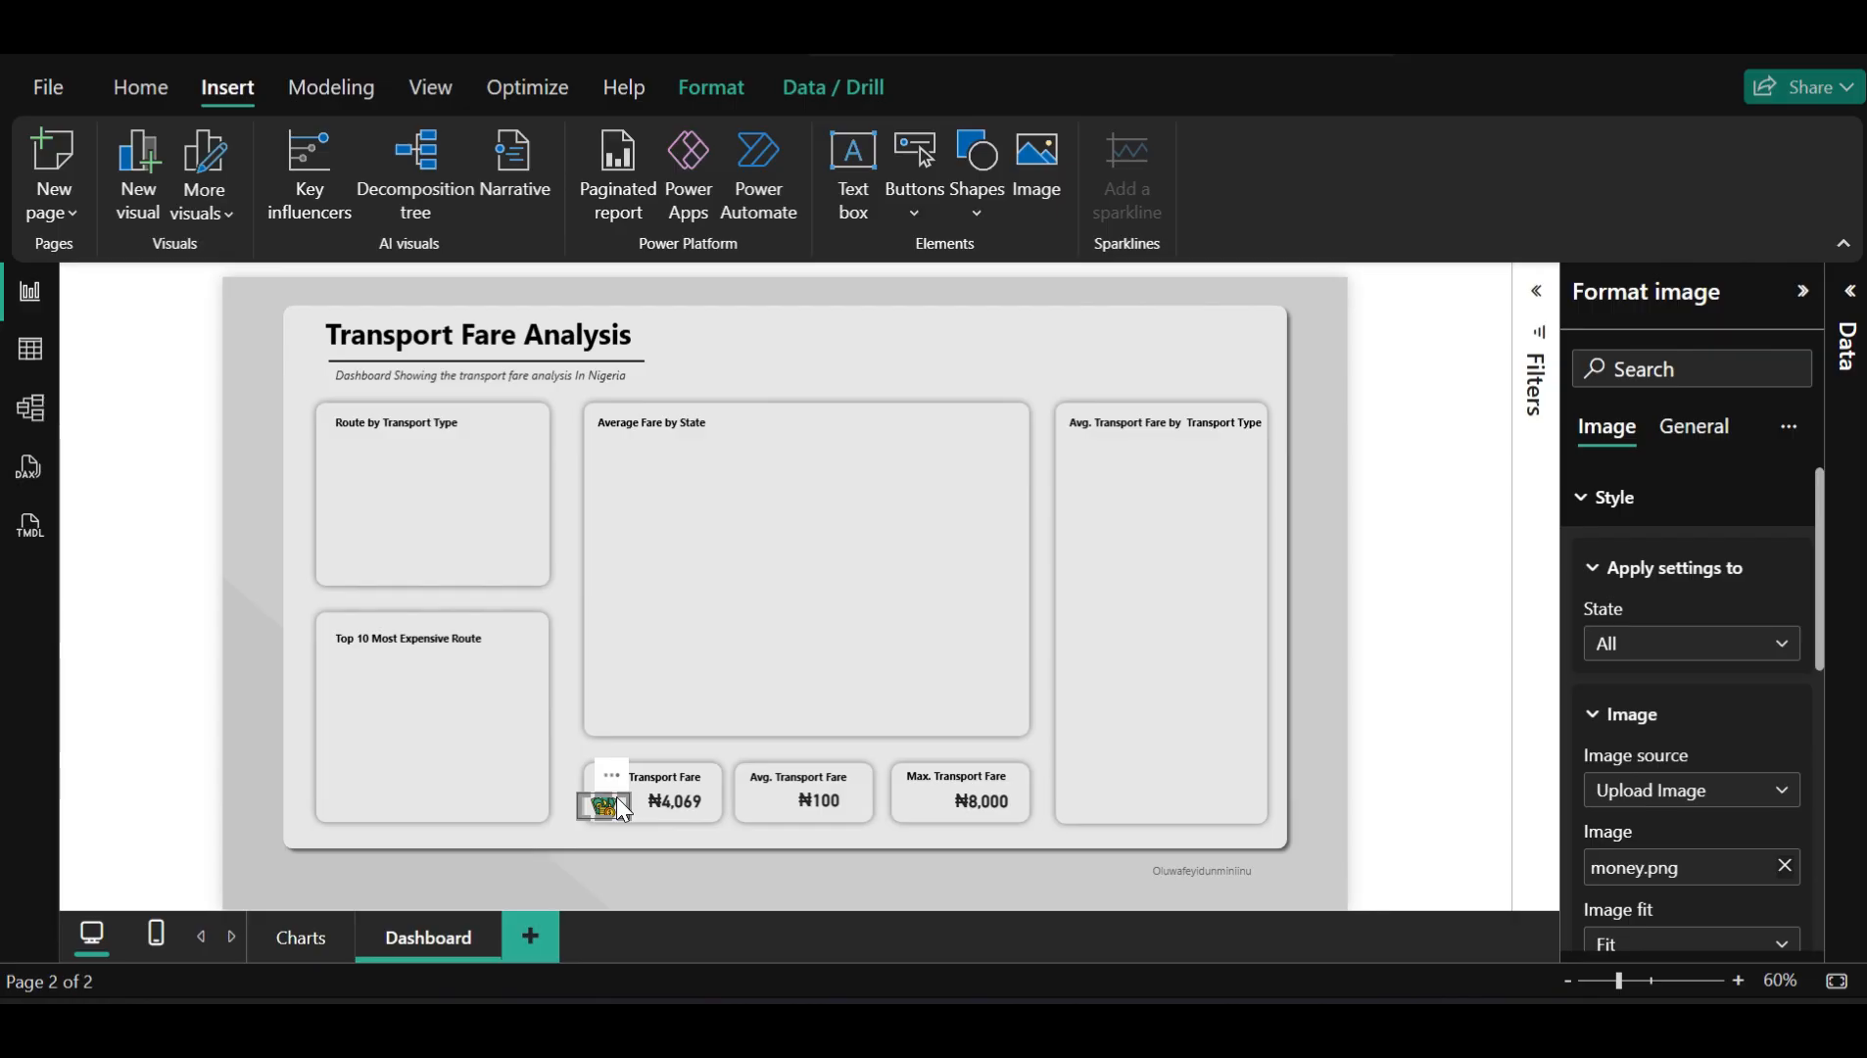
pyautogui.moveTo(619, 809); pyautogui.dragTo(620, 793)
pyautogui.moveTo(618, 800); pyautogui.dragTo(637, 800)
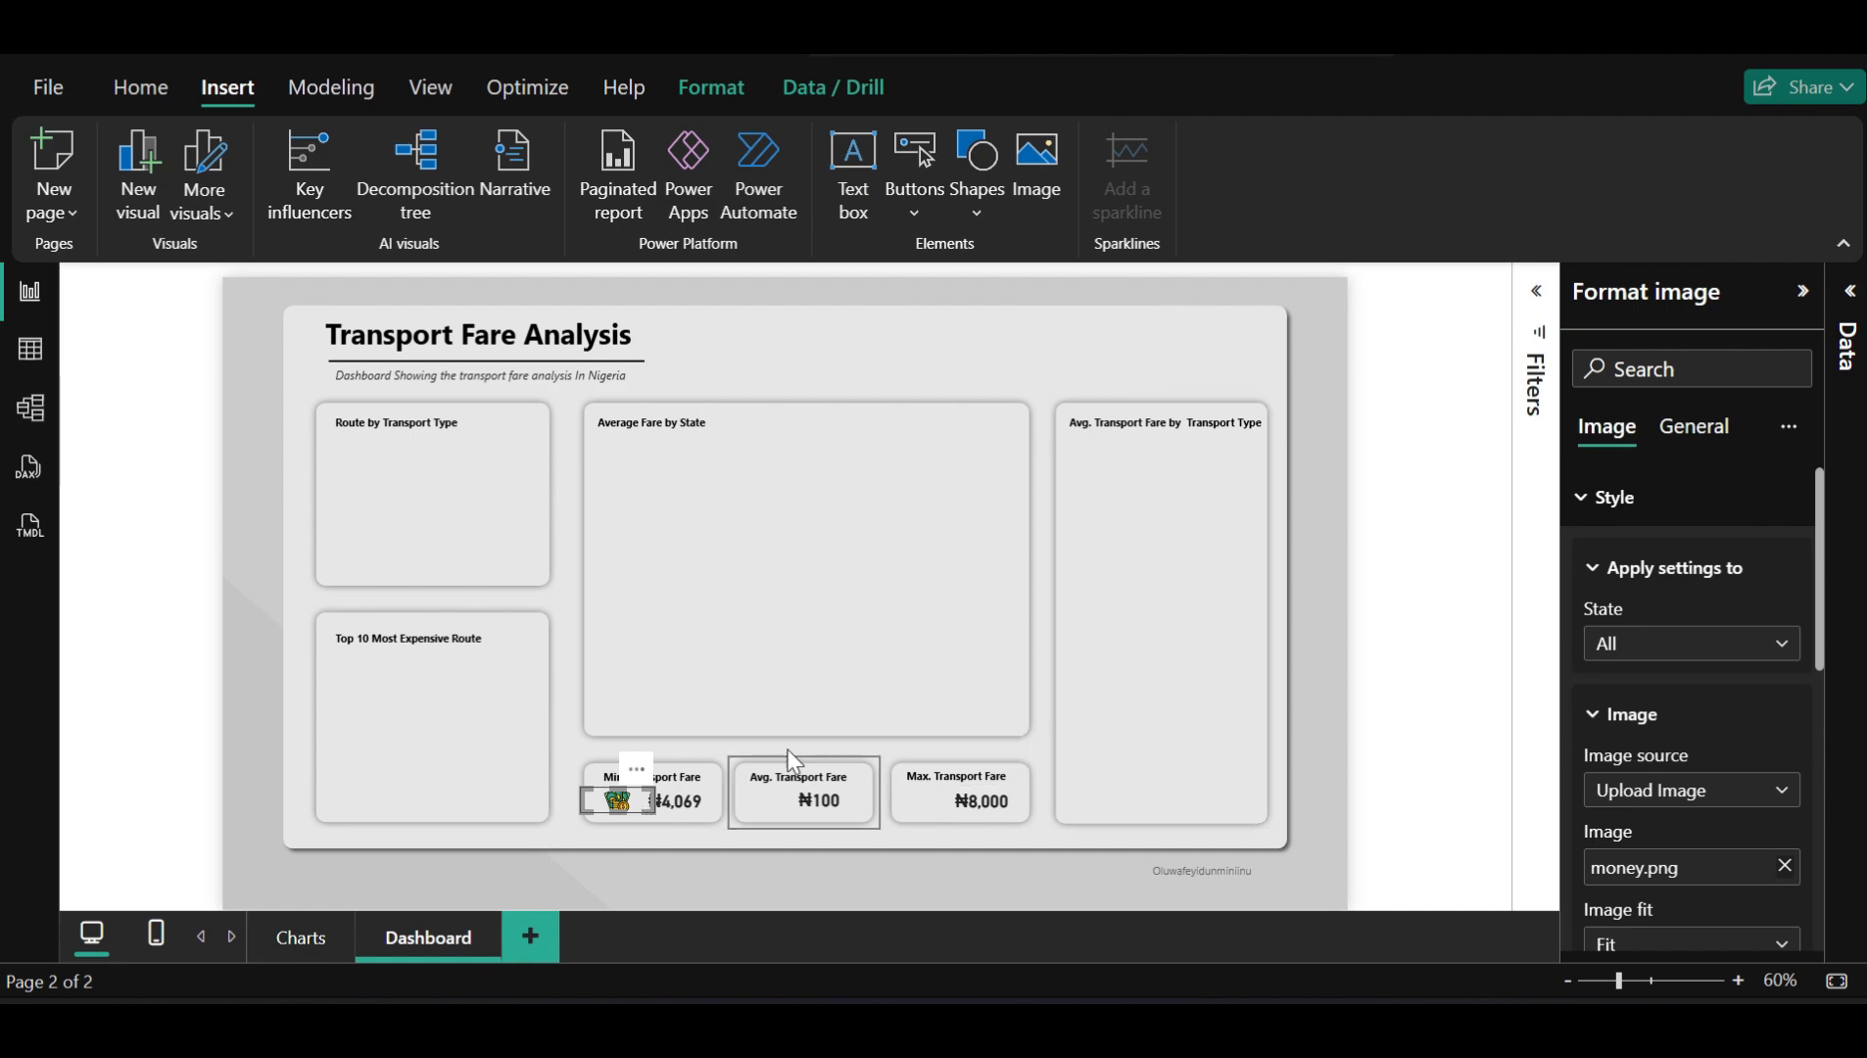
pyautogui.click(1417, 750)
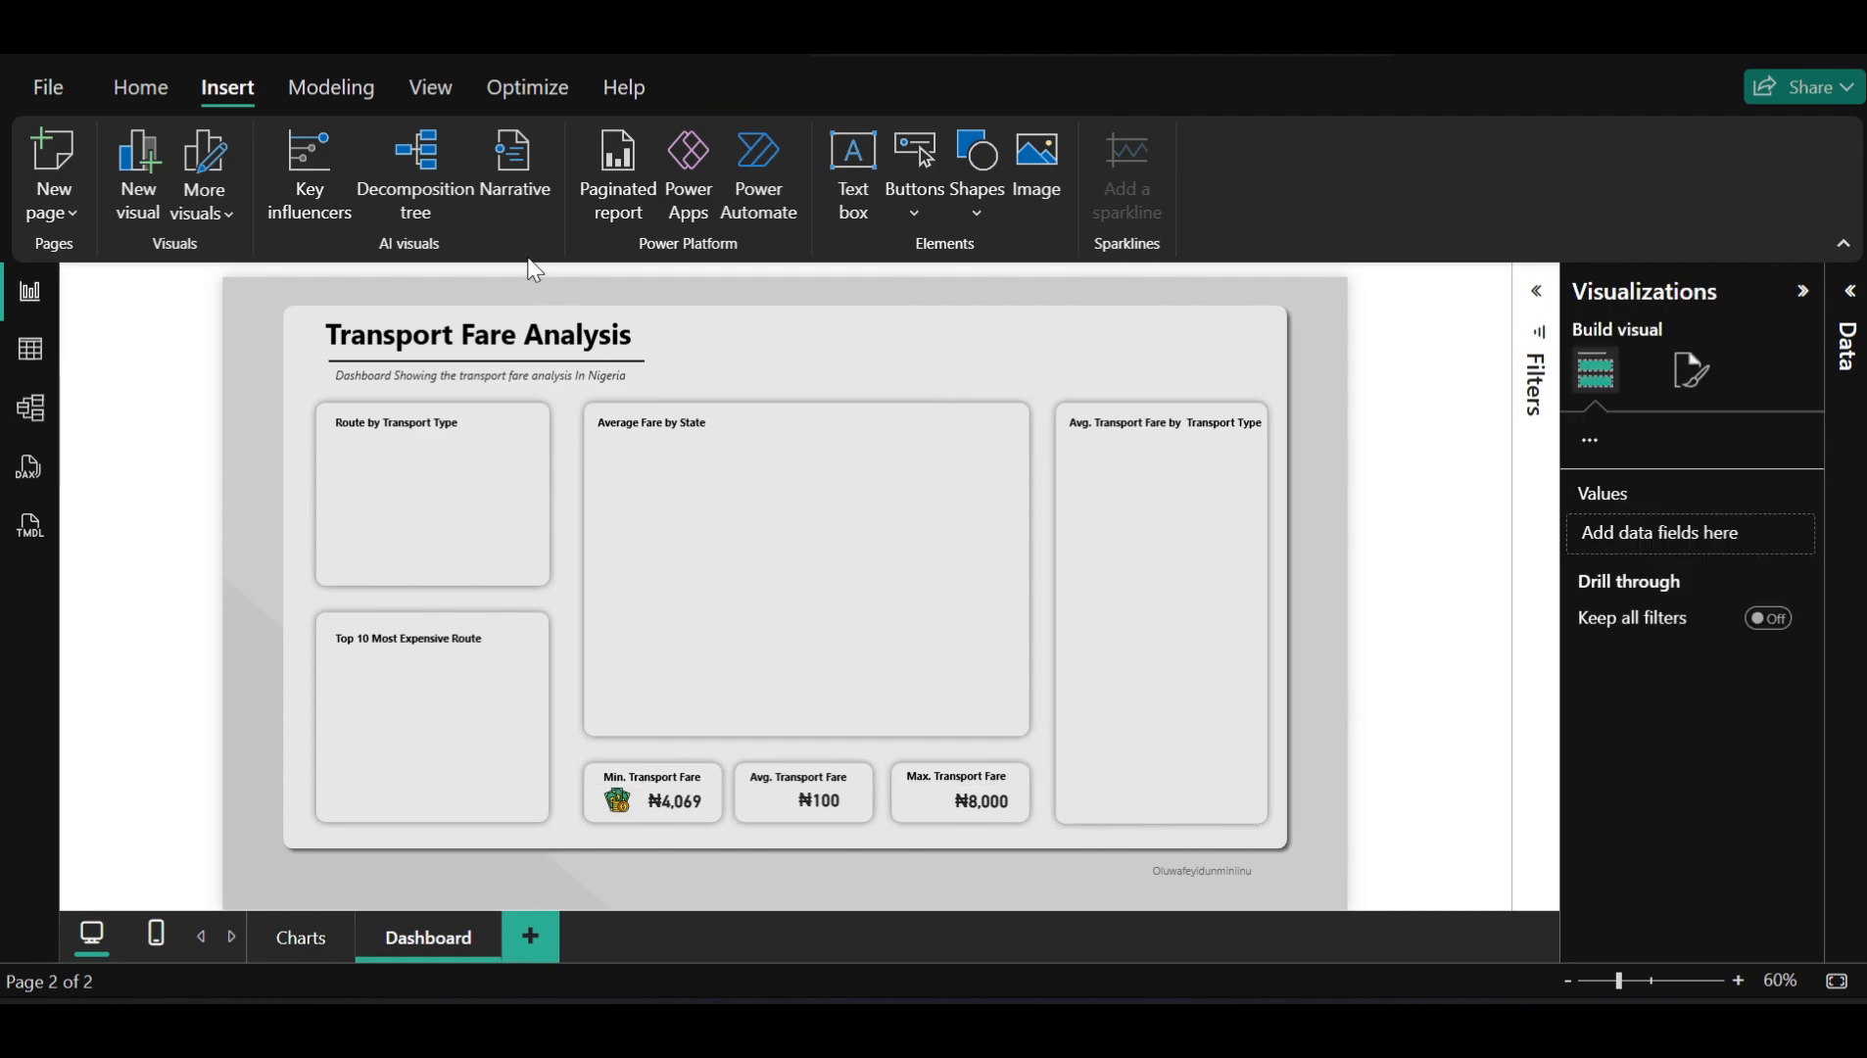
# Narrow the money icon's frame and nudge it into place between the Min. Transport Fare card's edge and its value
pyautogui.click(421, 90)
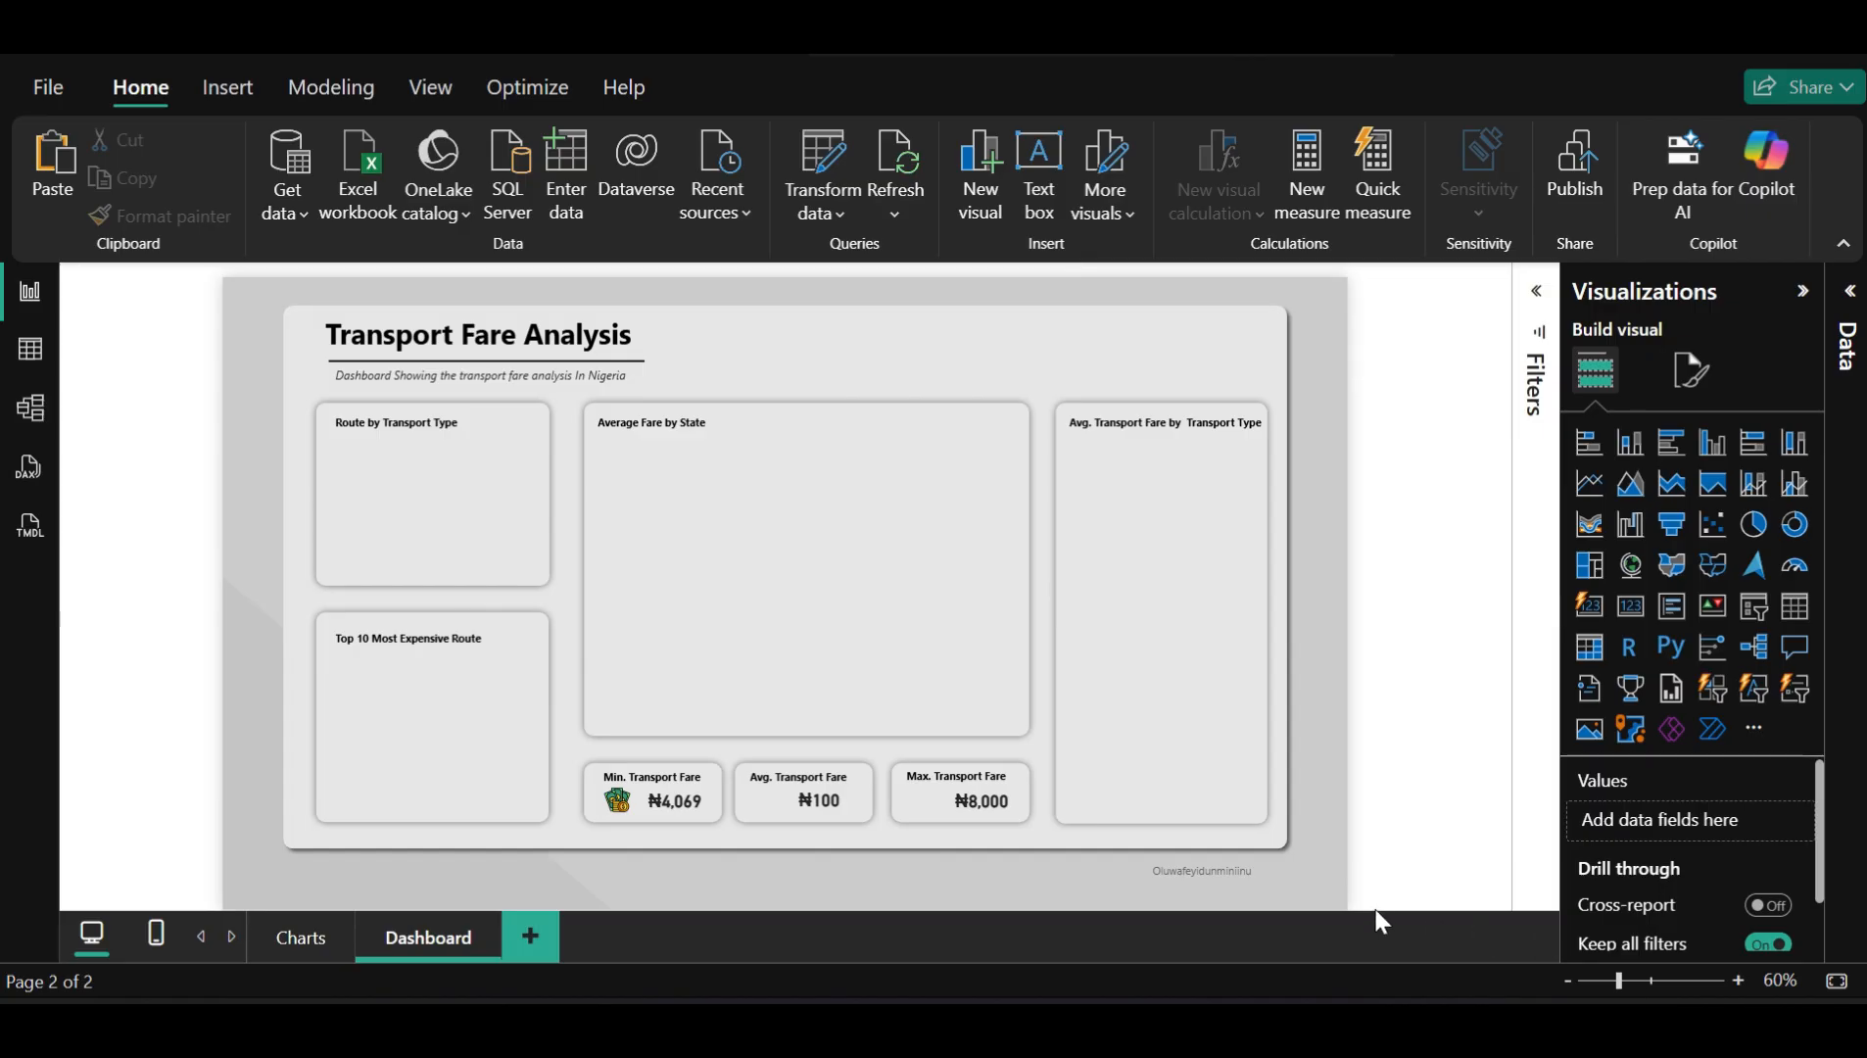
pyautogui.click(1665, 982)
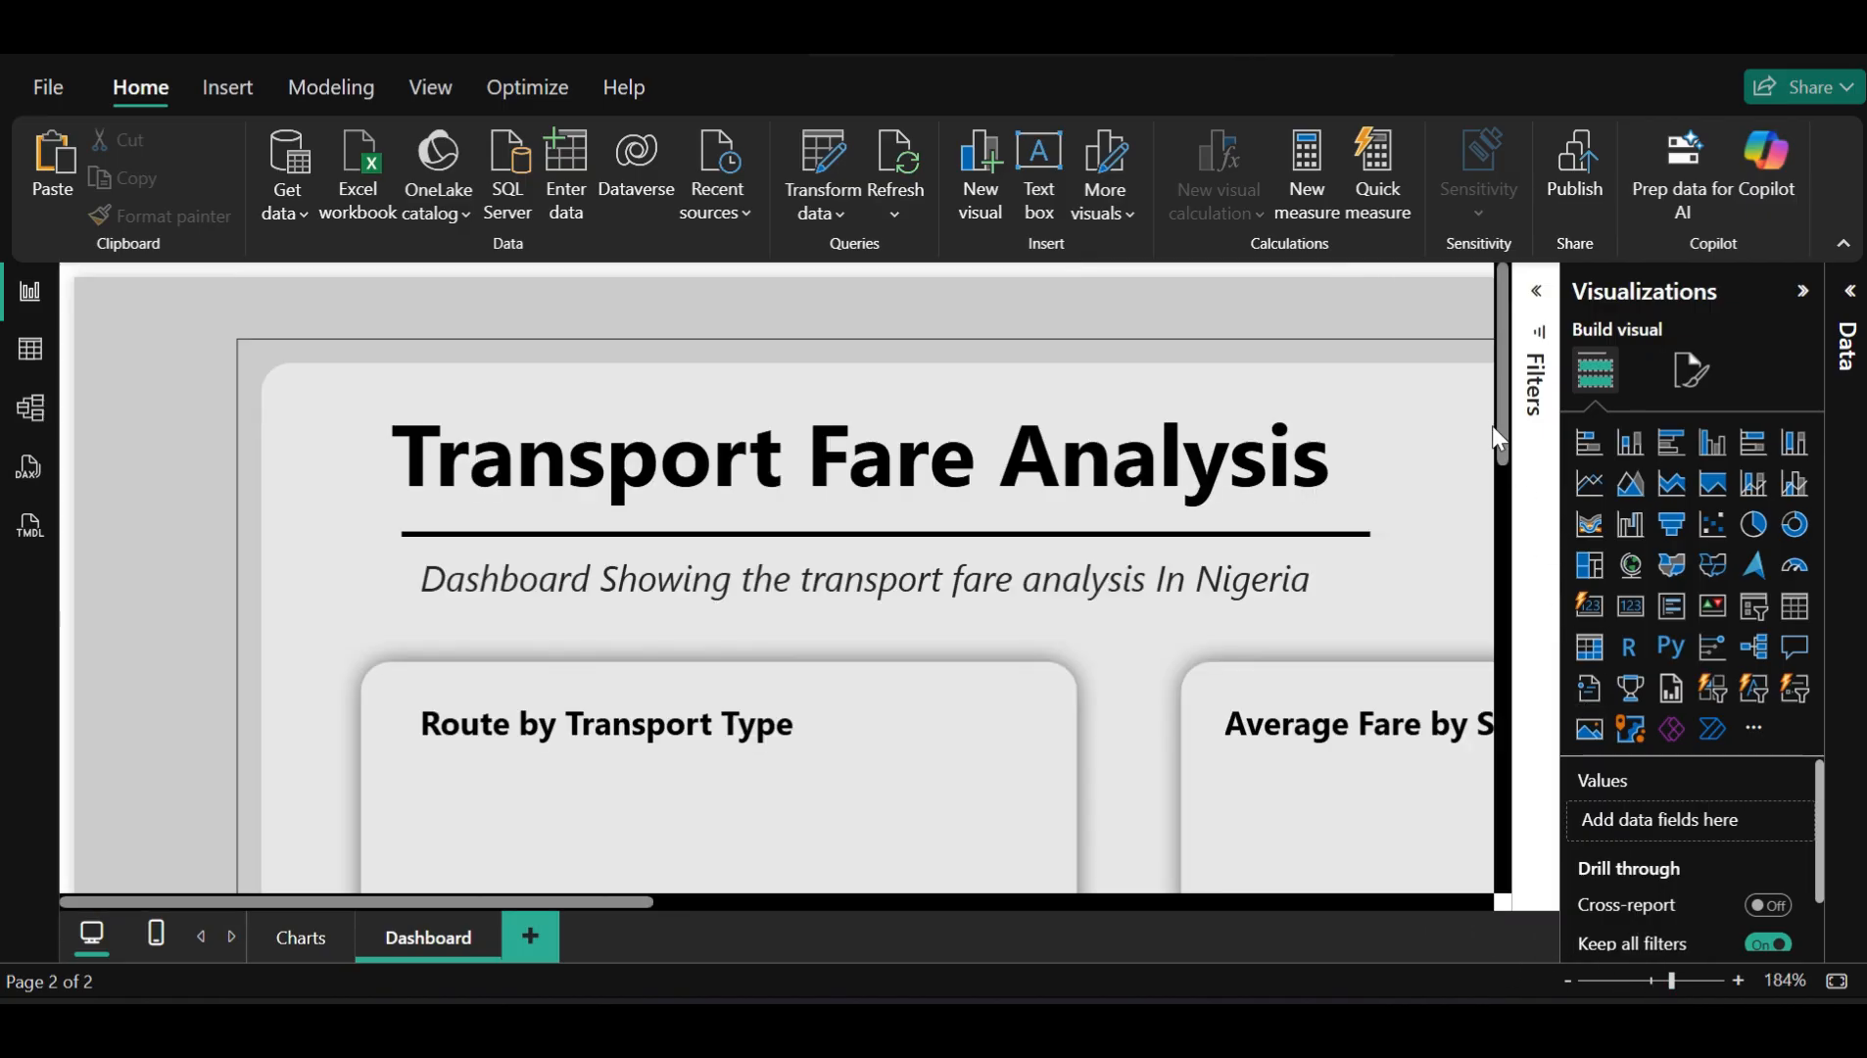
pyautogui.scroll(-2, 1503, 438)
pyautogui.scroll(-8, 1538, 570)
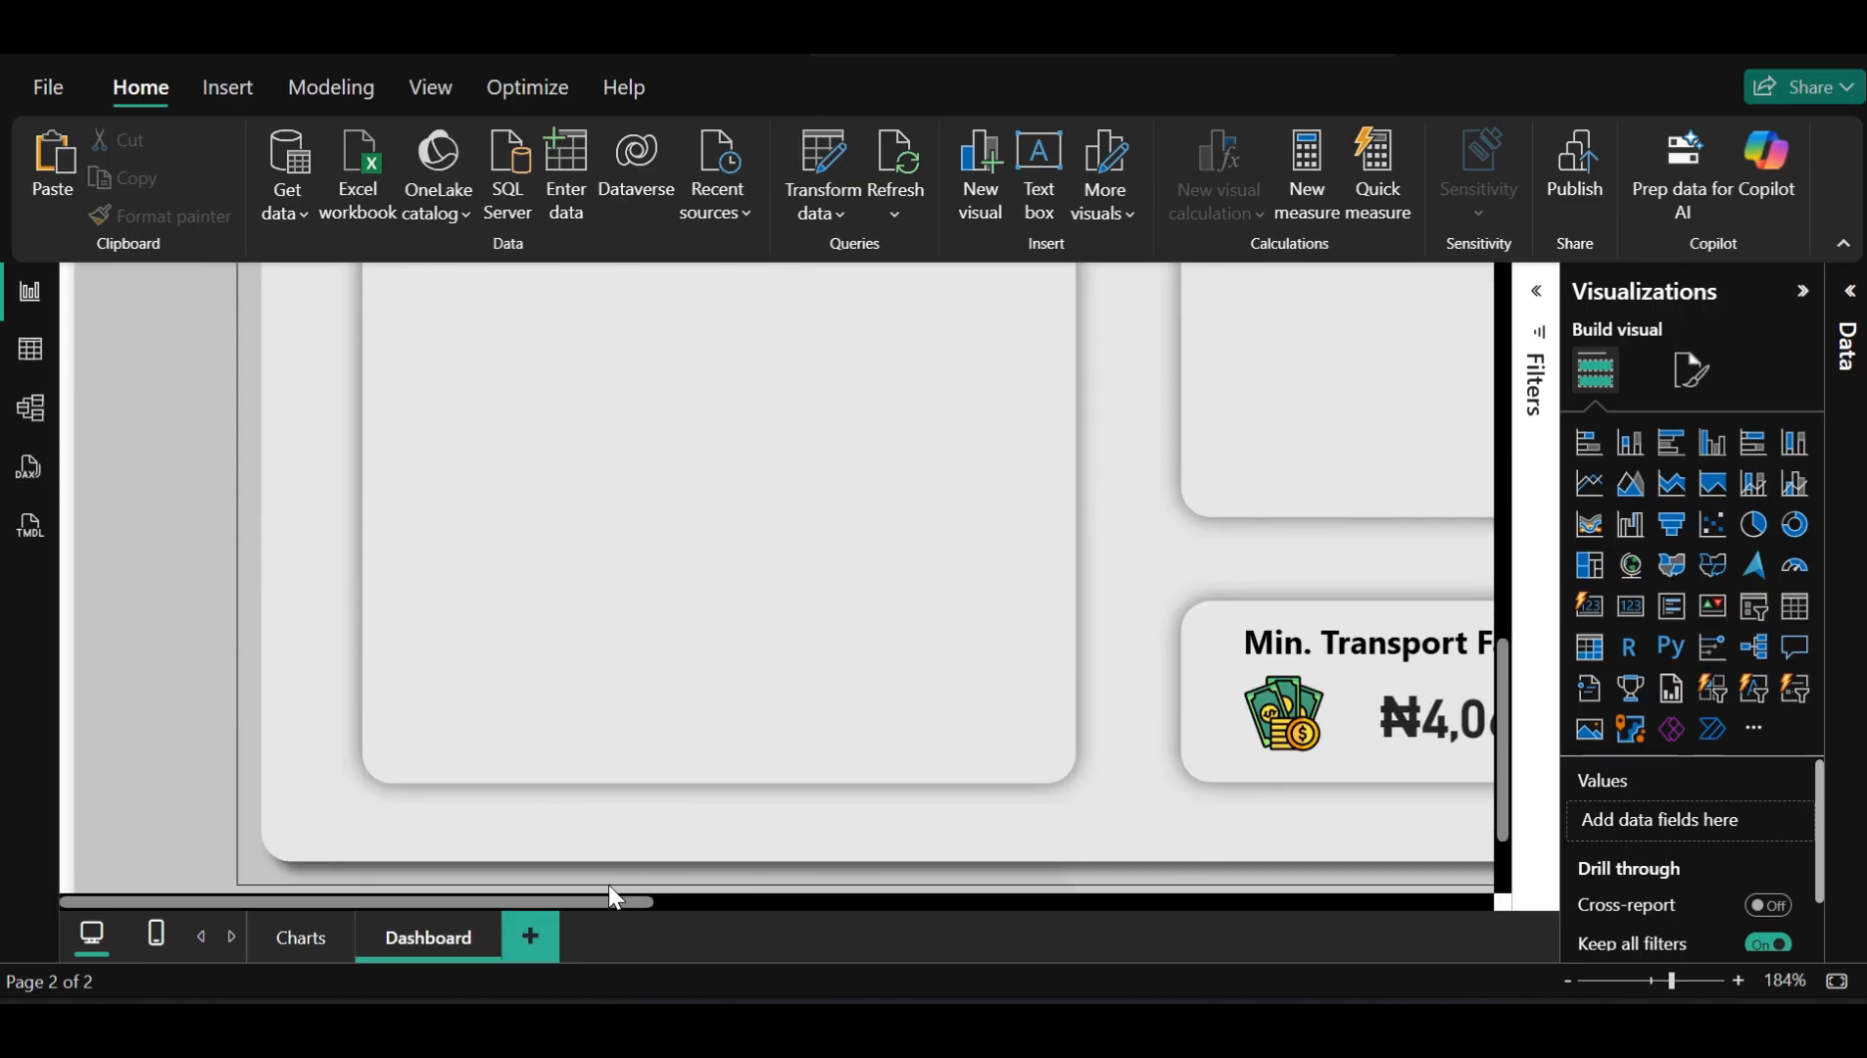
pyautogui.moveTo(624, 906); pyautogui.dragTo(904, 906)
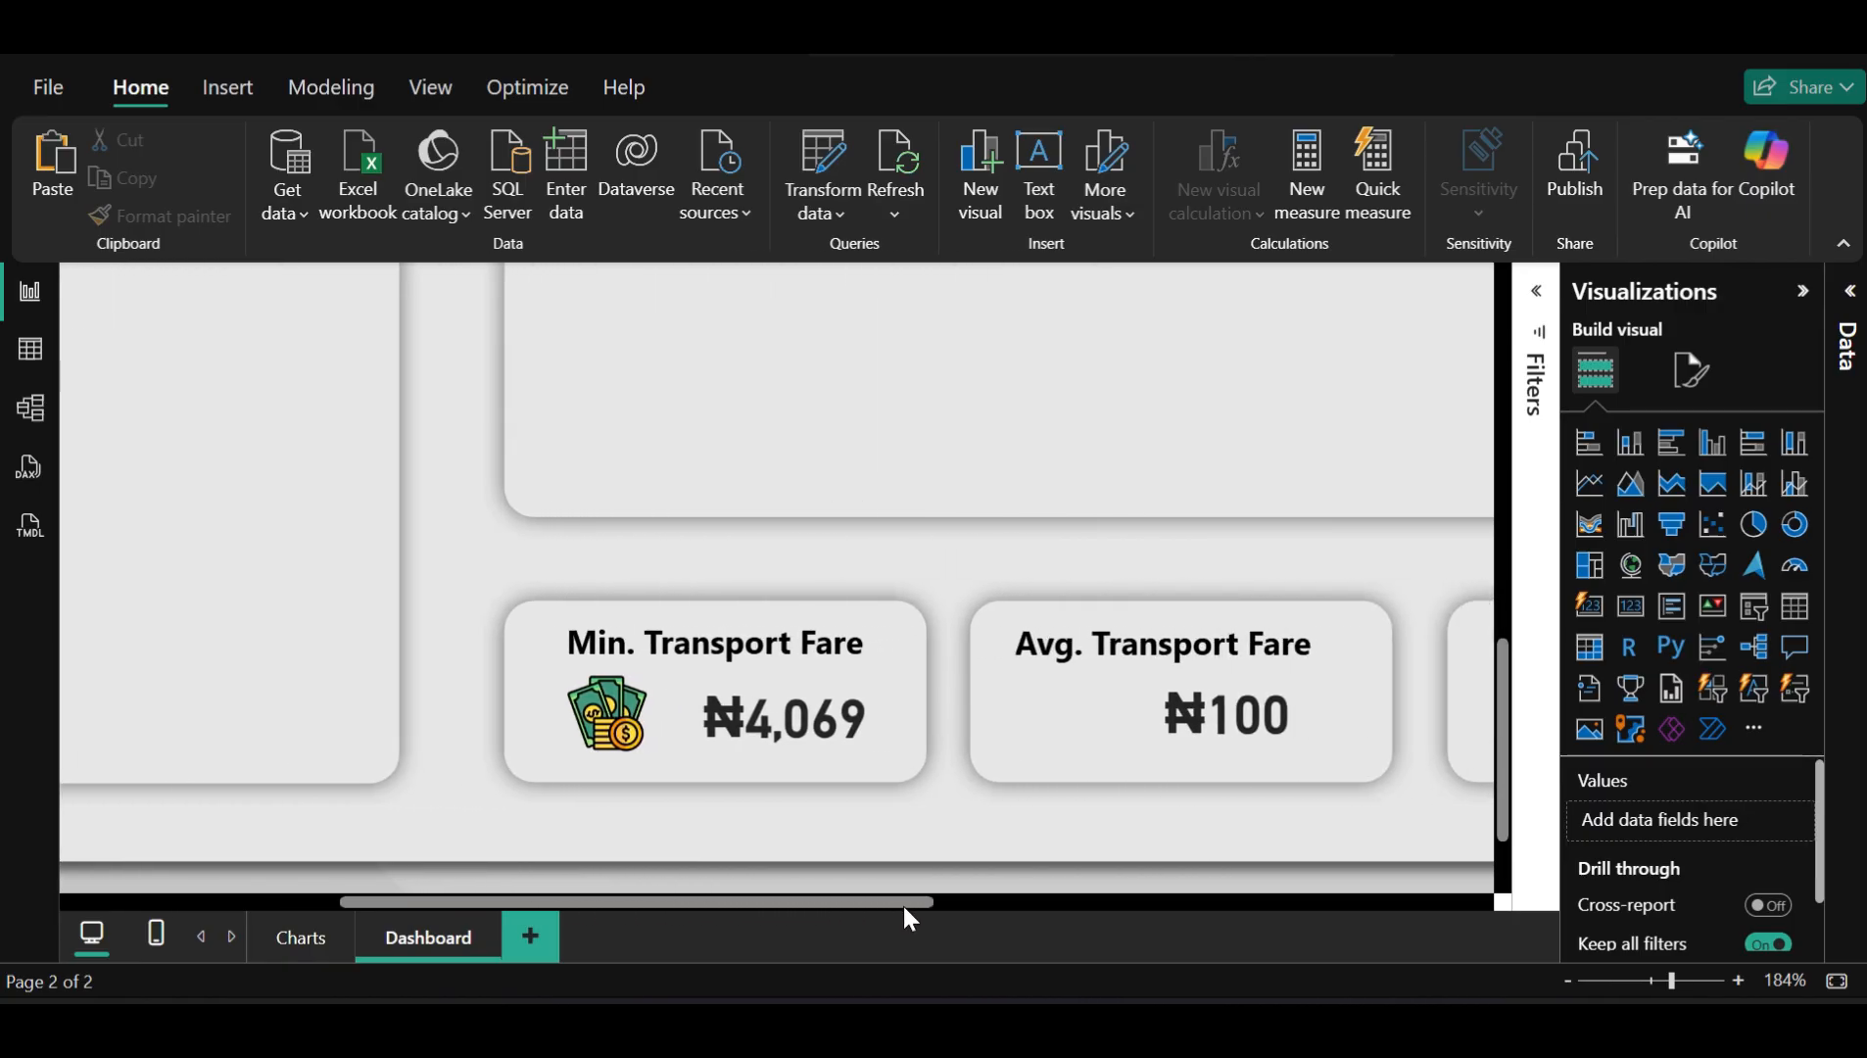
pyautogui.click(604, 730)
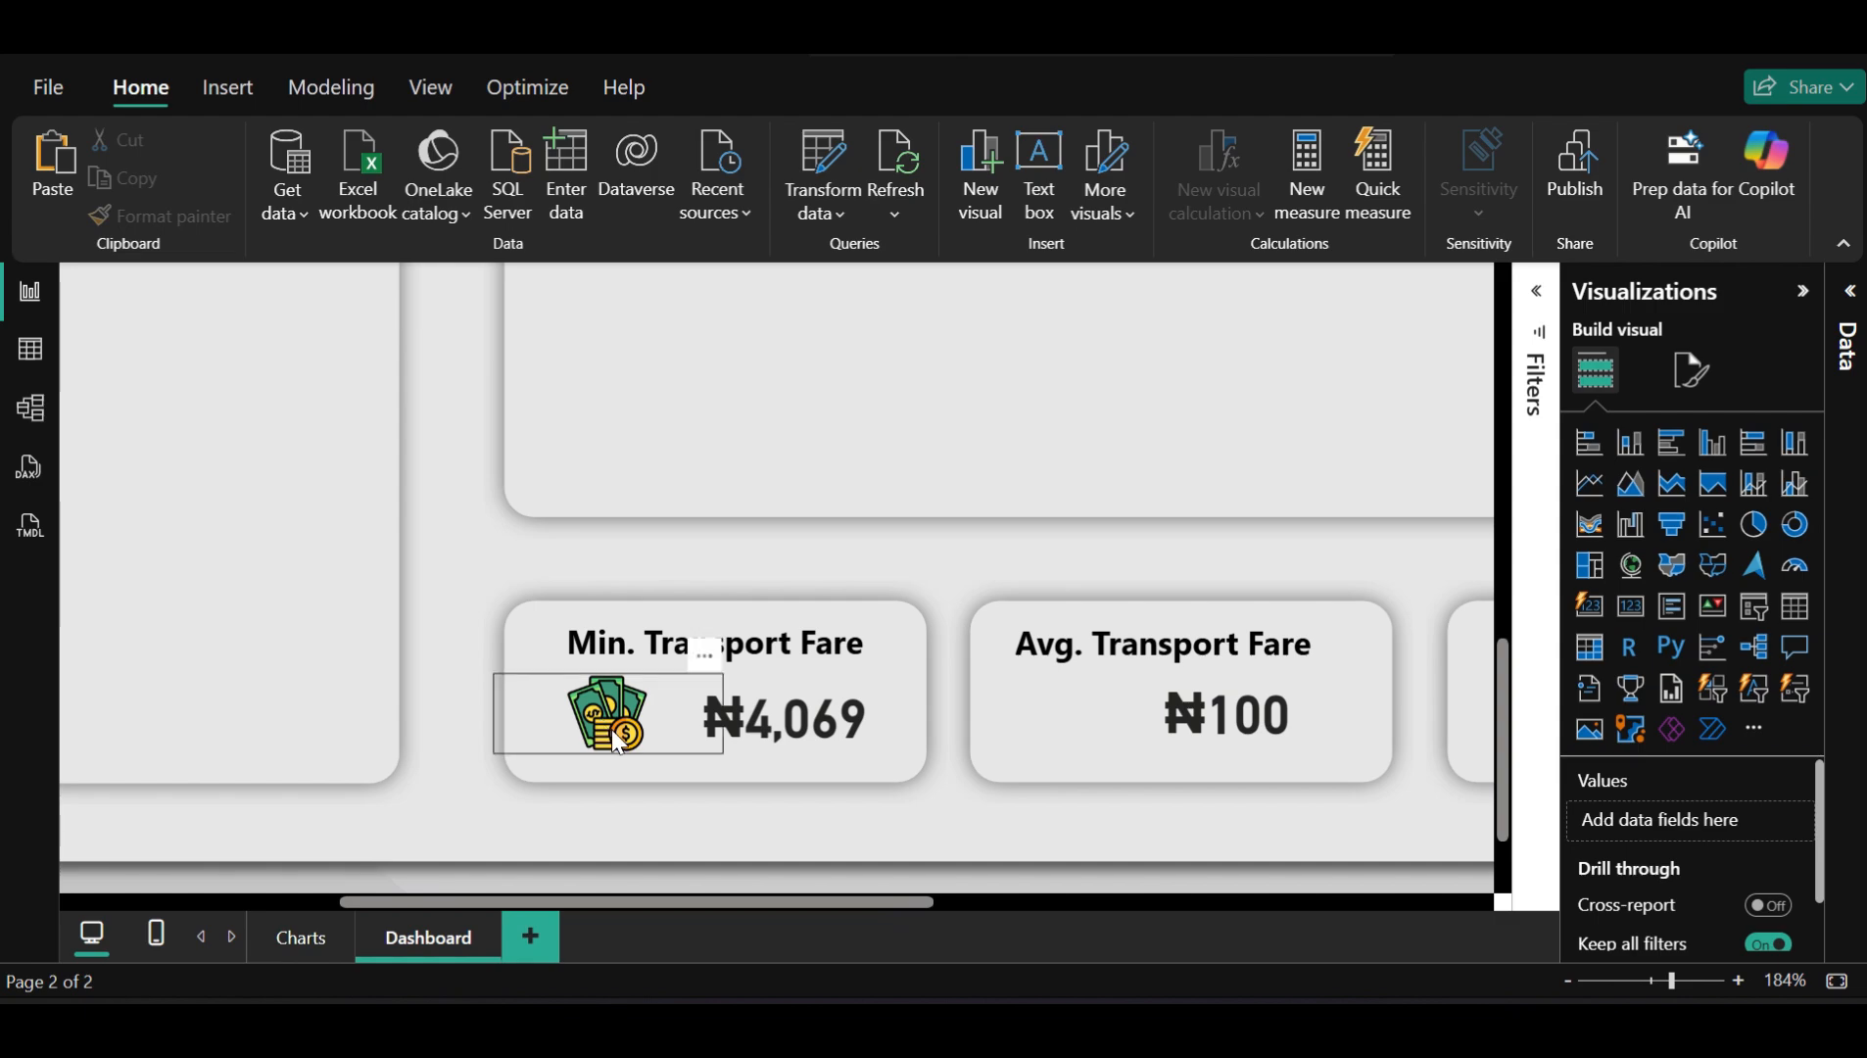
pyautogui.moveTo(623, 746); pyautogui.dragTo(552, 721)
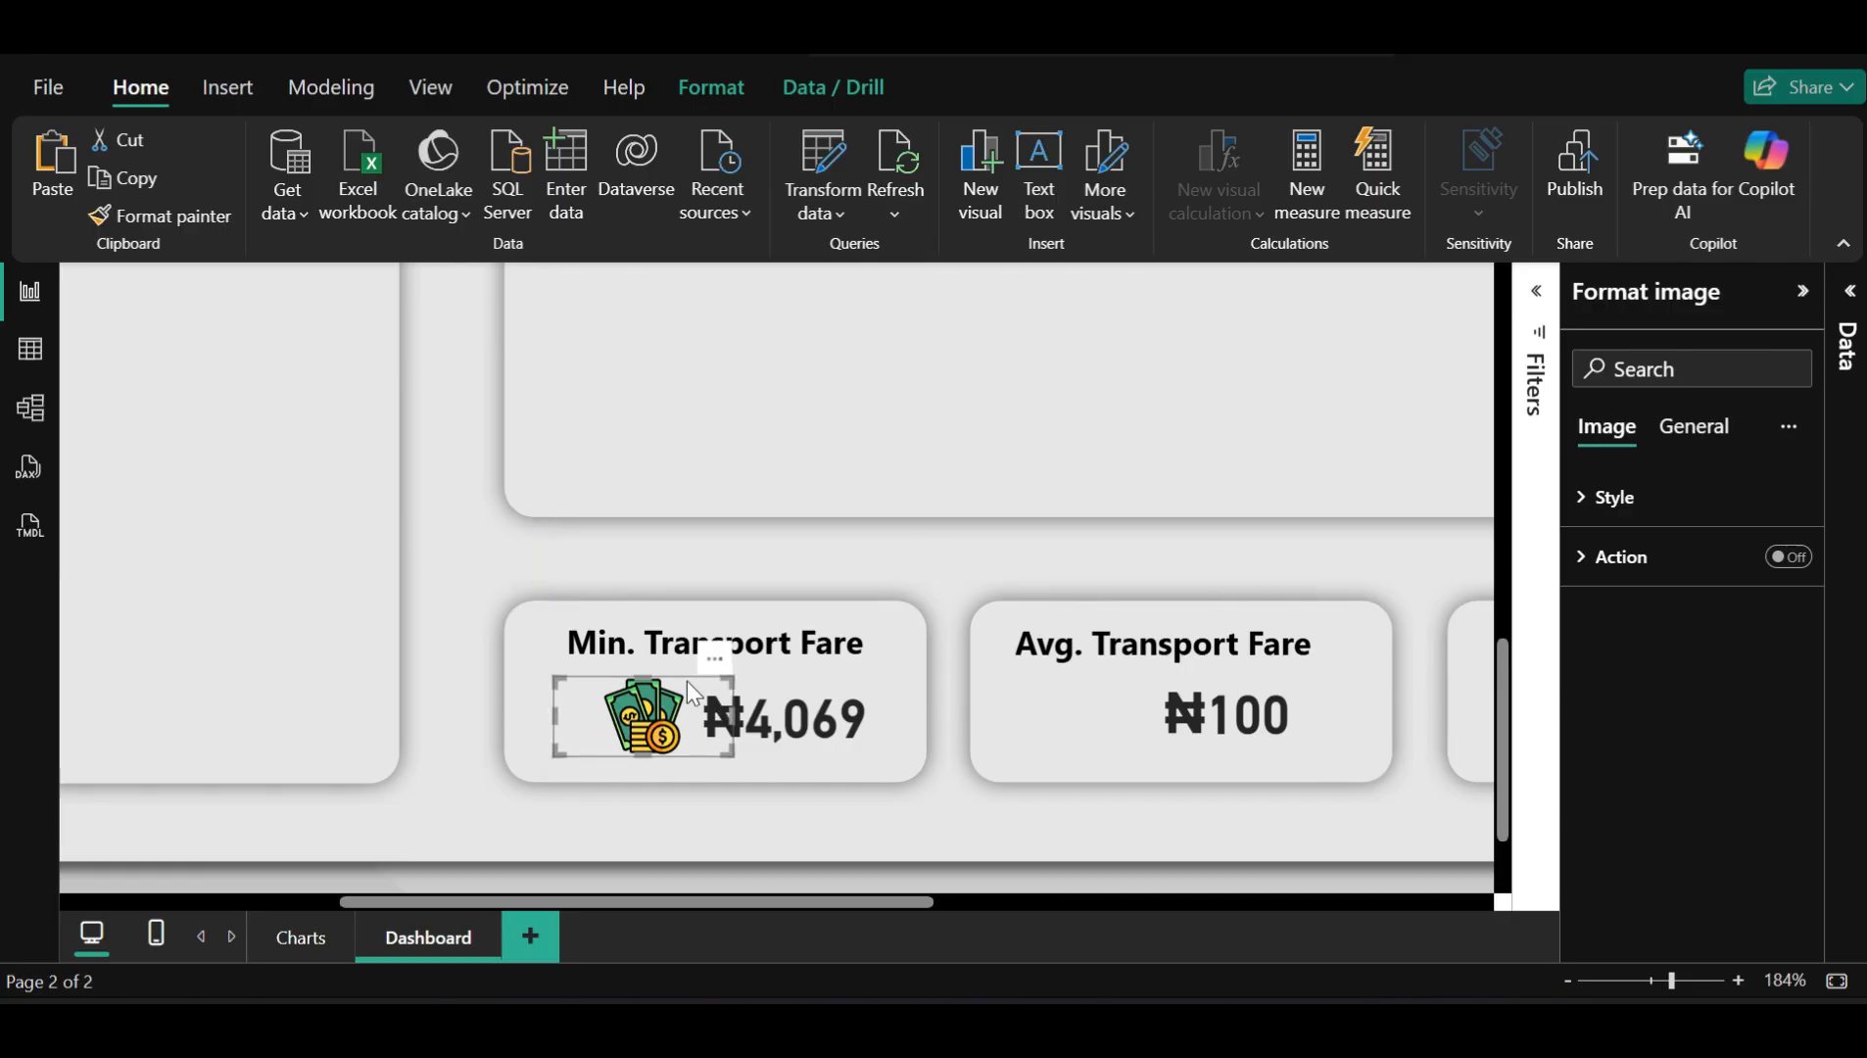
pyautogui.moveTo(675, 678); pyautogui.dragTo(669, 678)
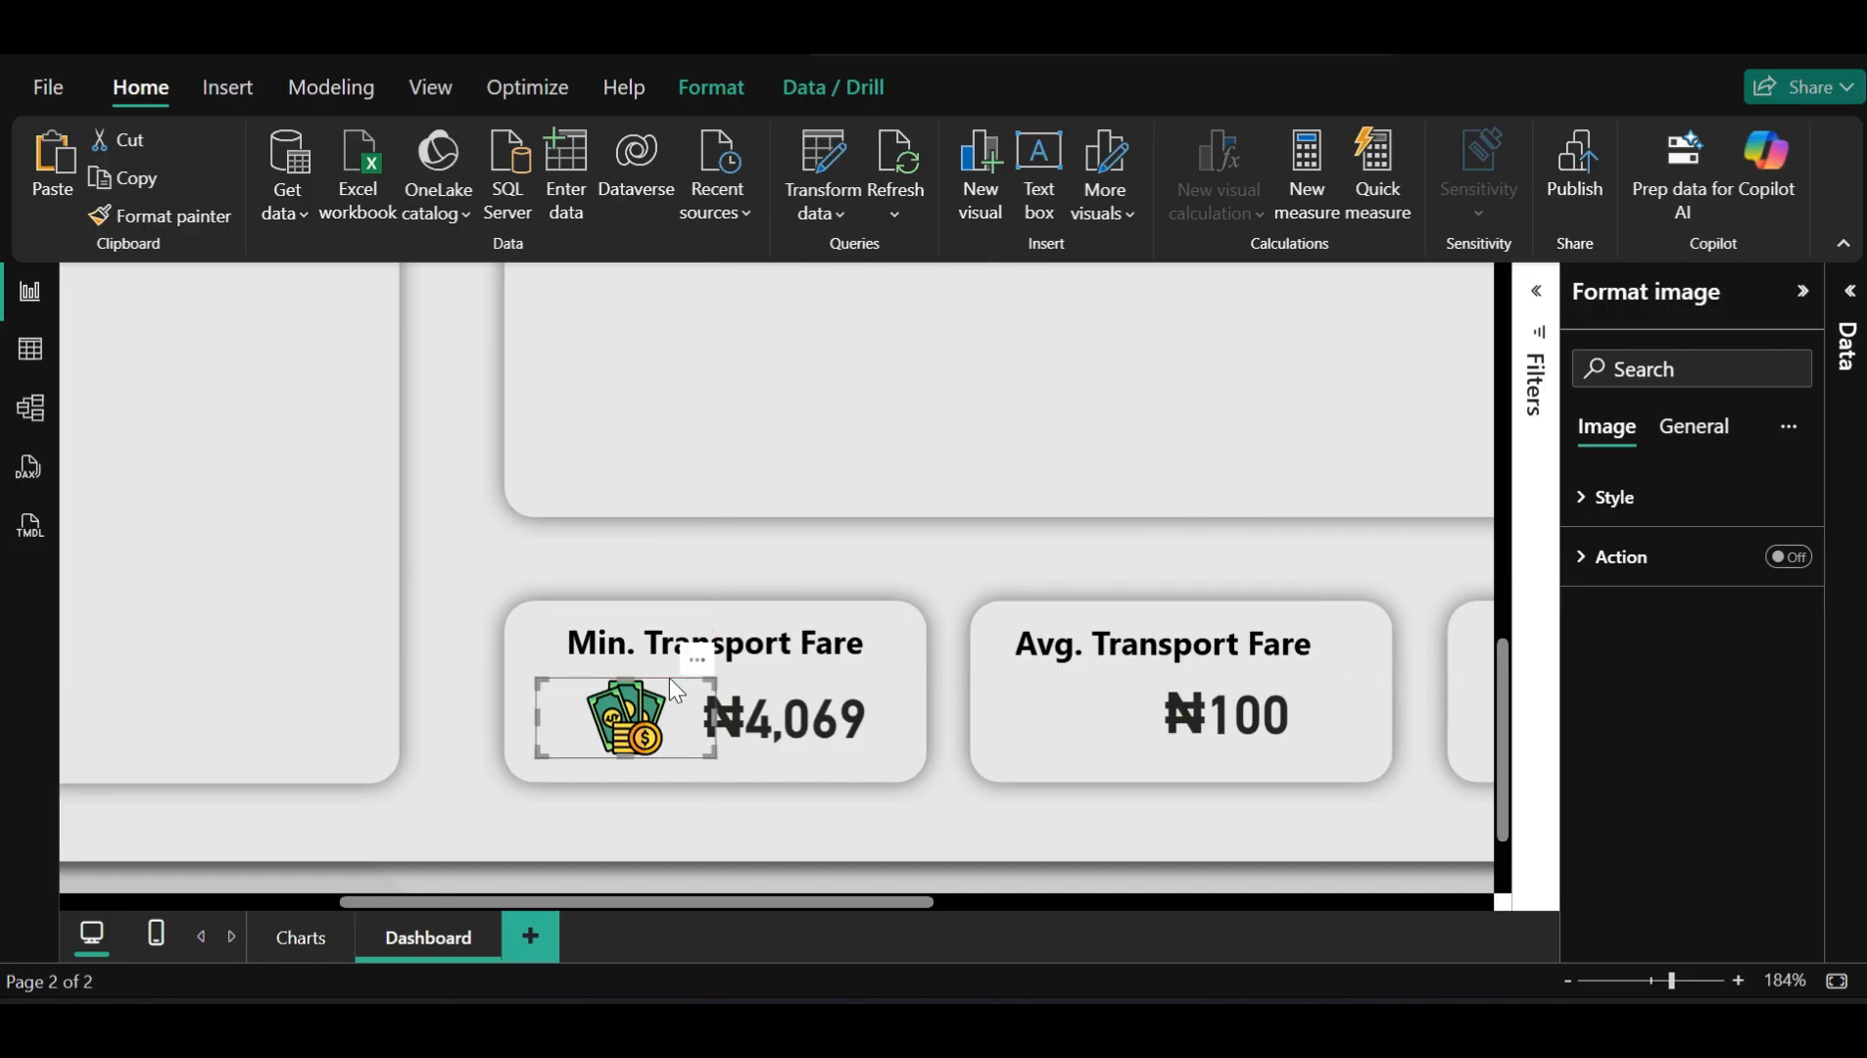
# Paste a copy of the money icon, move it beside the Avg. Transport Fare value and narrow its frame
pyautogui.hotkey('ctrl', 'v')
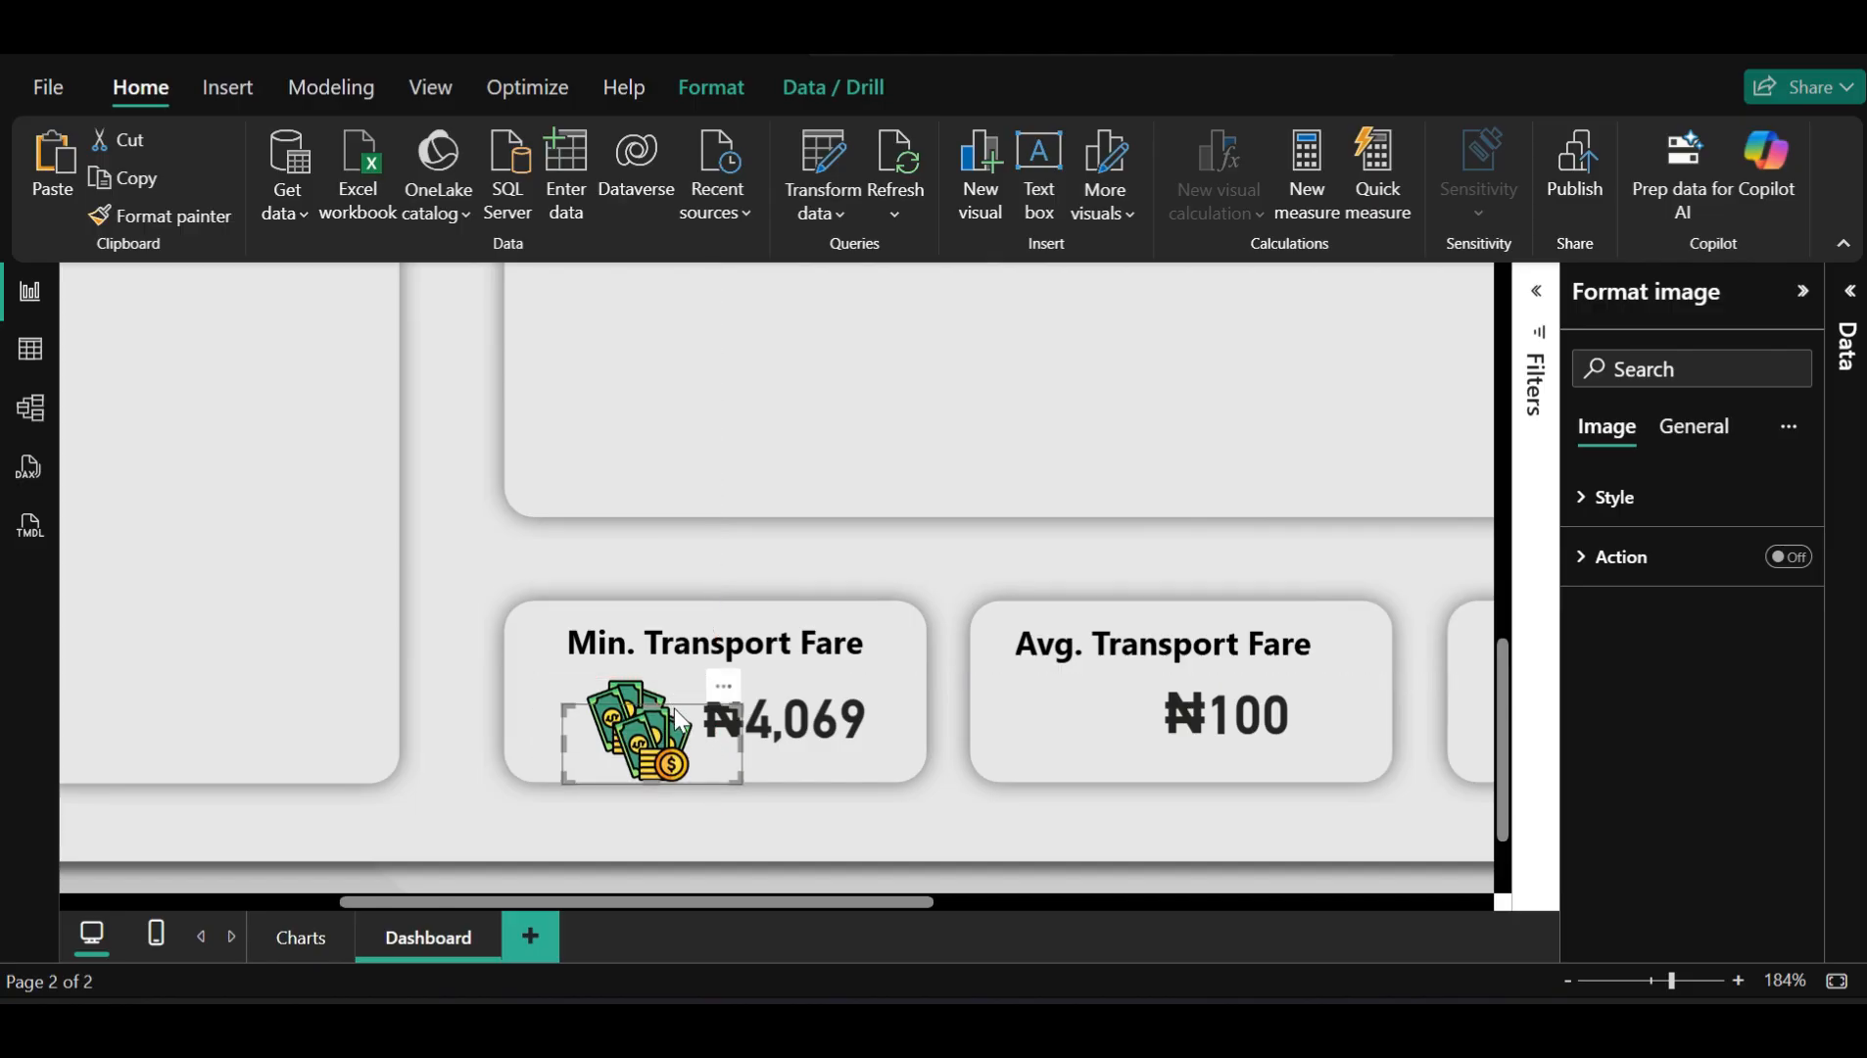
pyautogui.moveTo(678, 704); pyautogui.dragTo(1114, 689)
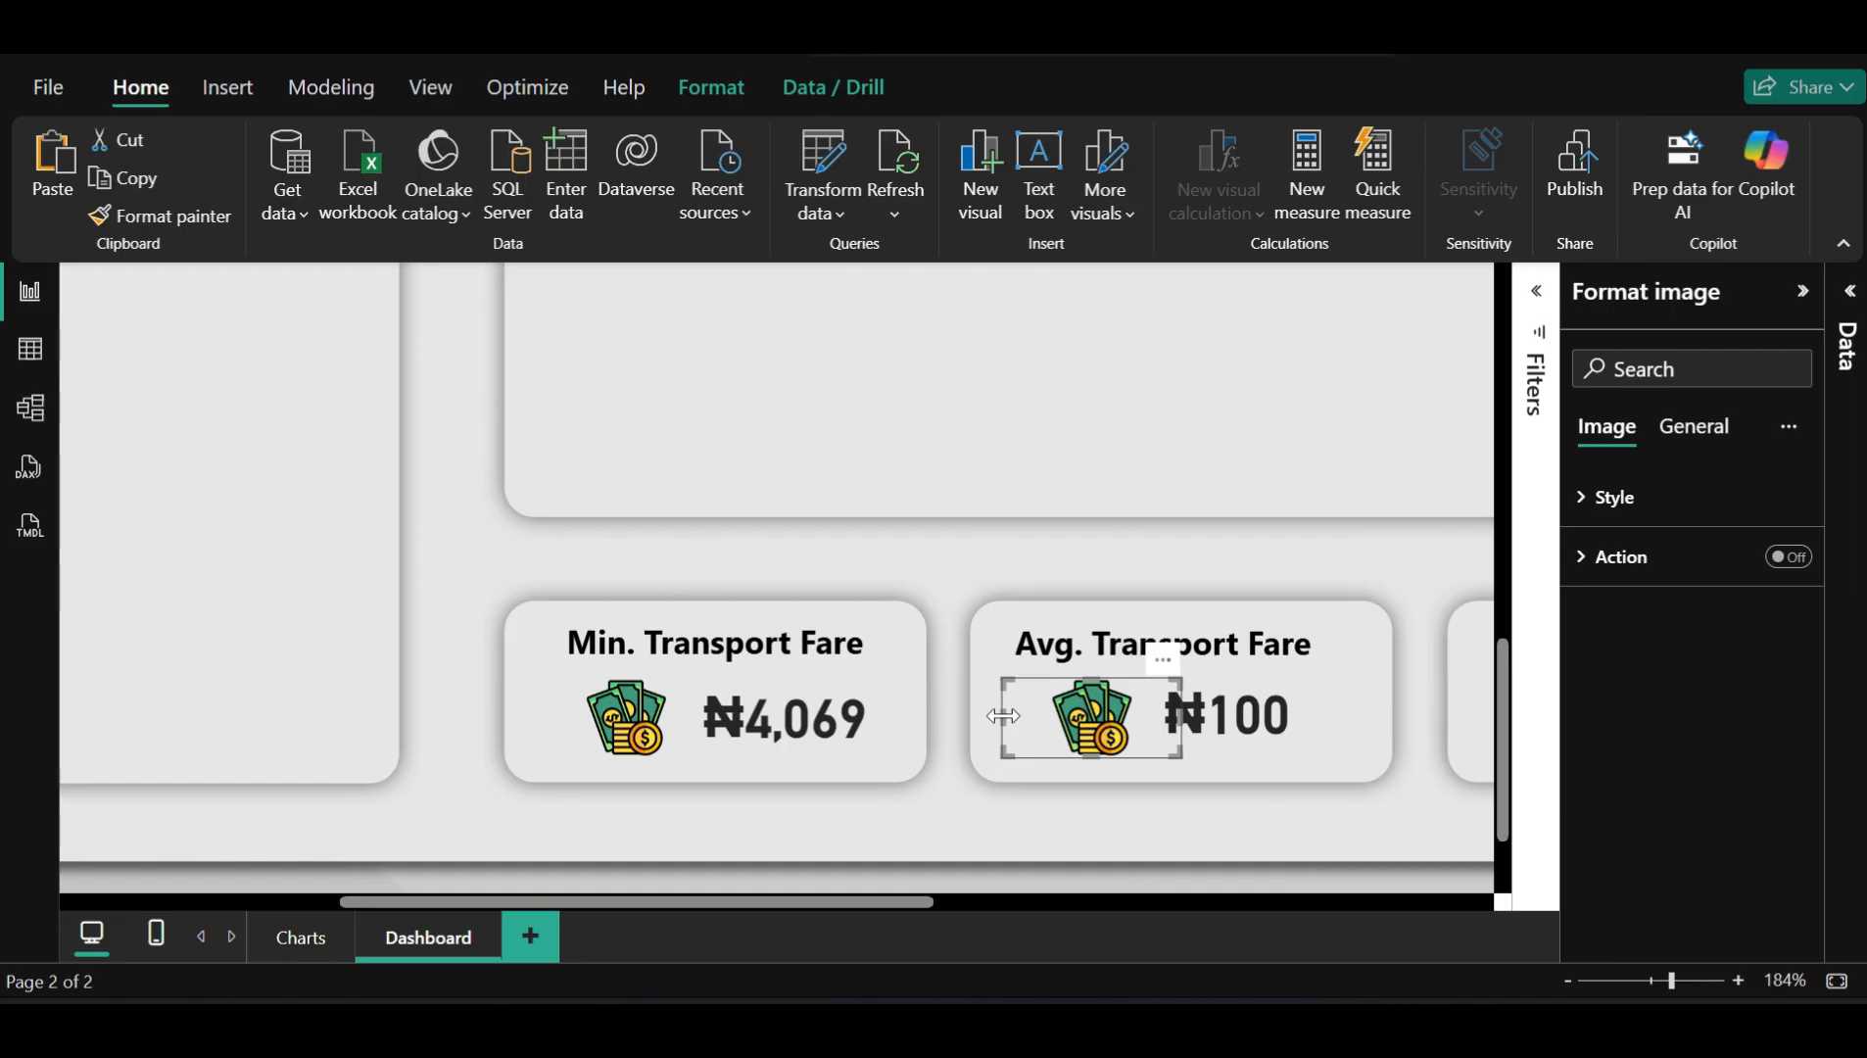
pyautogui.moveTo(1017, 718); pyautogui.dragTo(1050, 713)
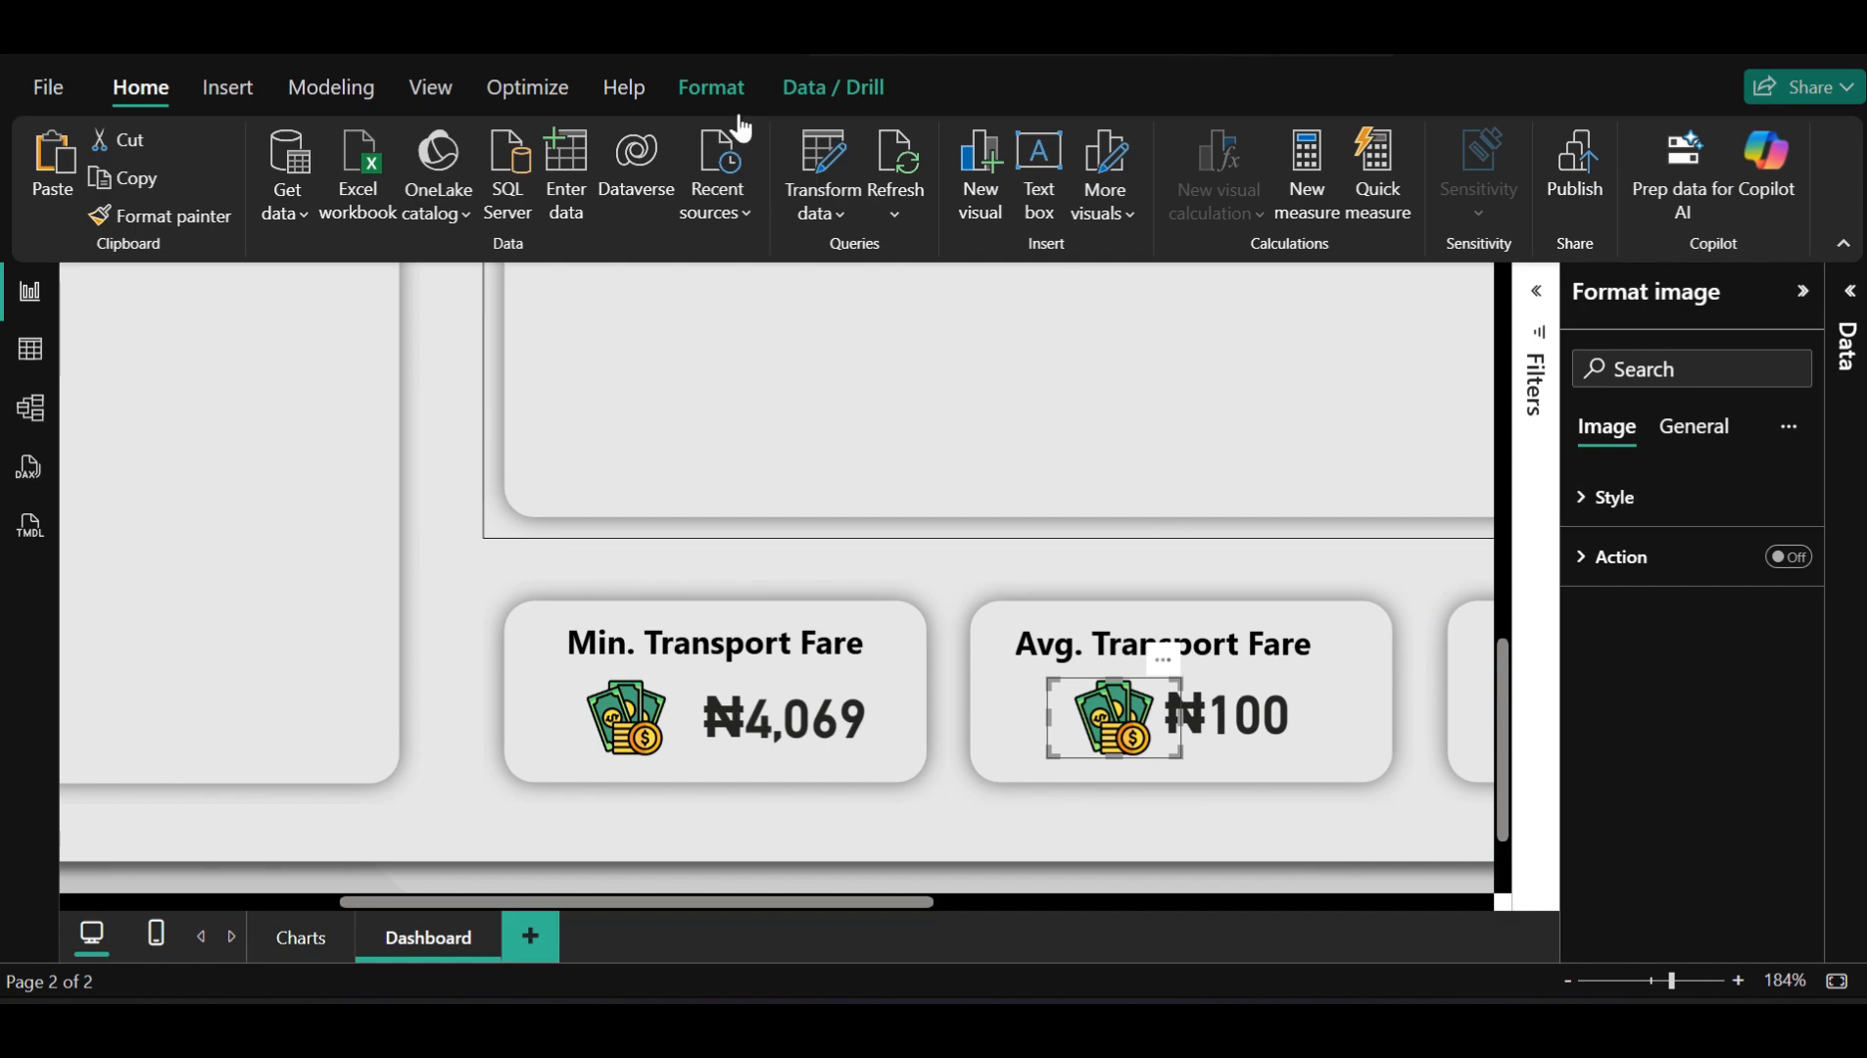
# Look through the image style and general effects settings of the money icon in the Avg. Transport Fare card
pyautogui.click(712, 88)
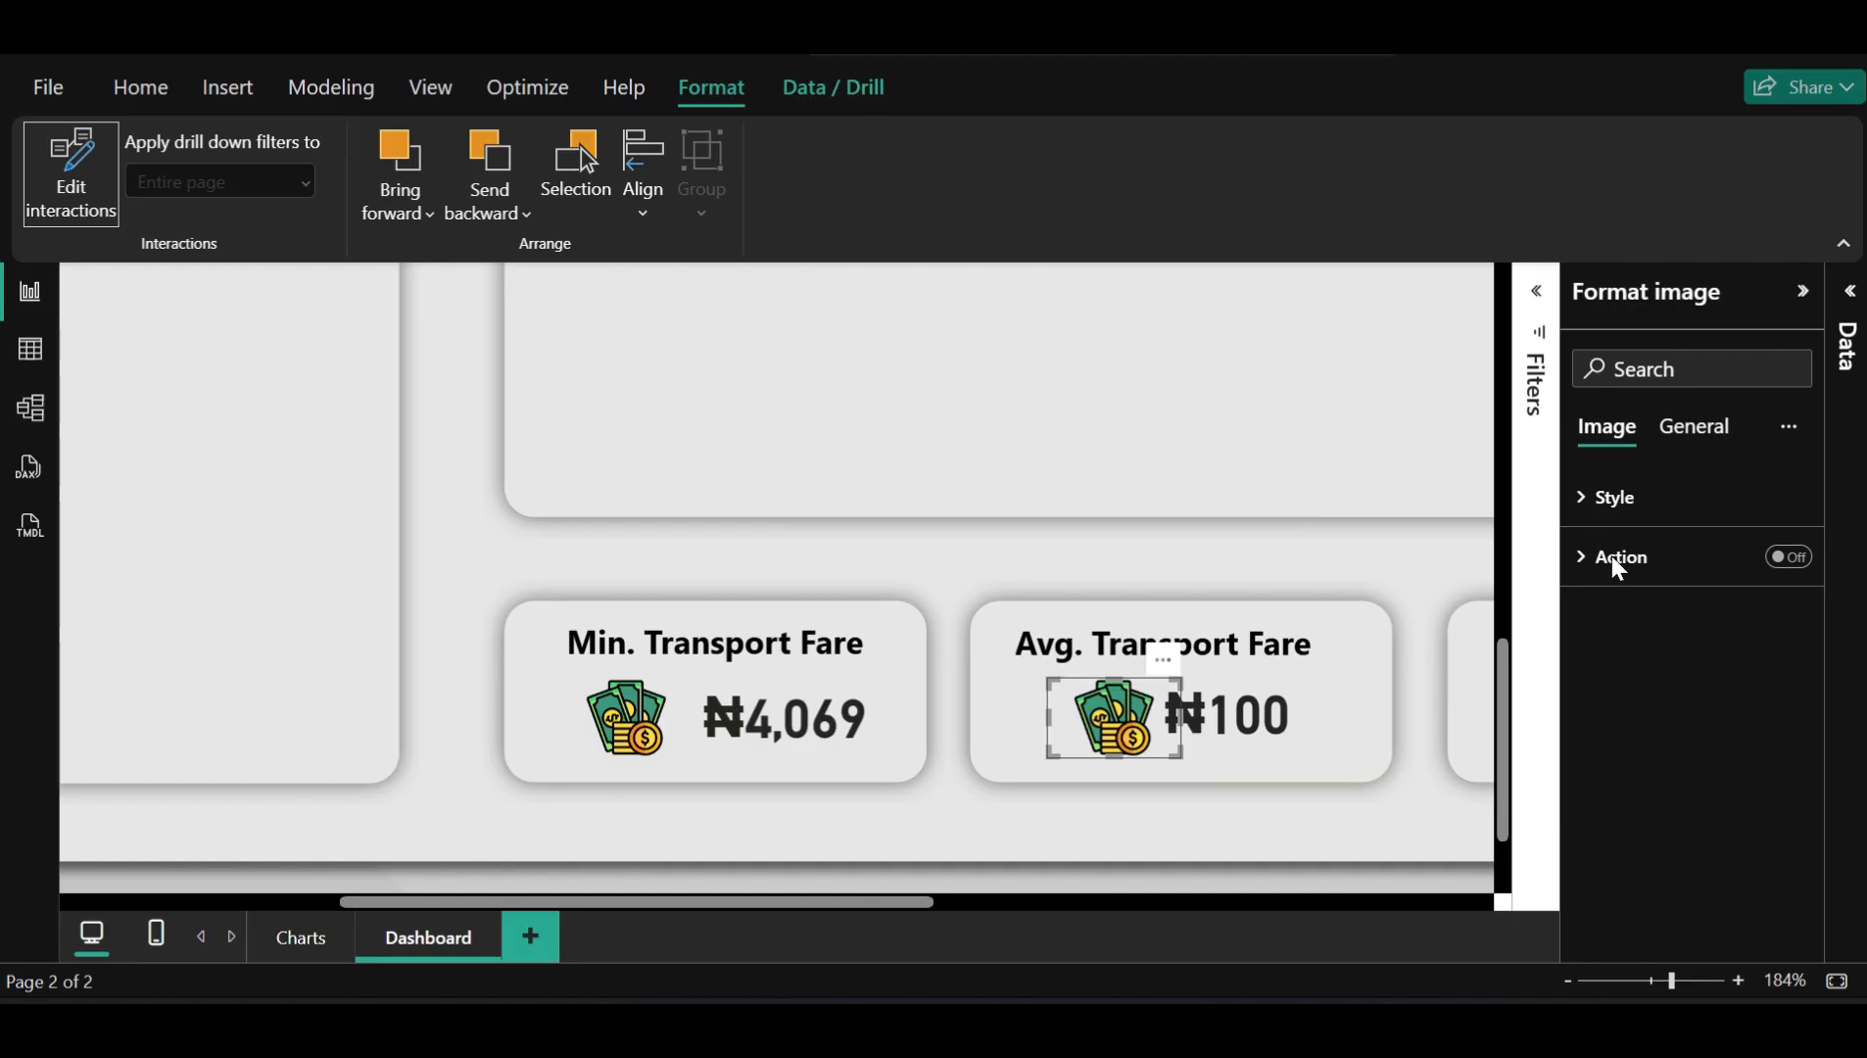
pyautogui.click(1641, 526)
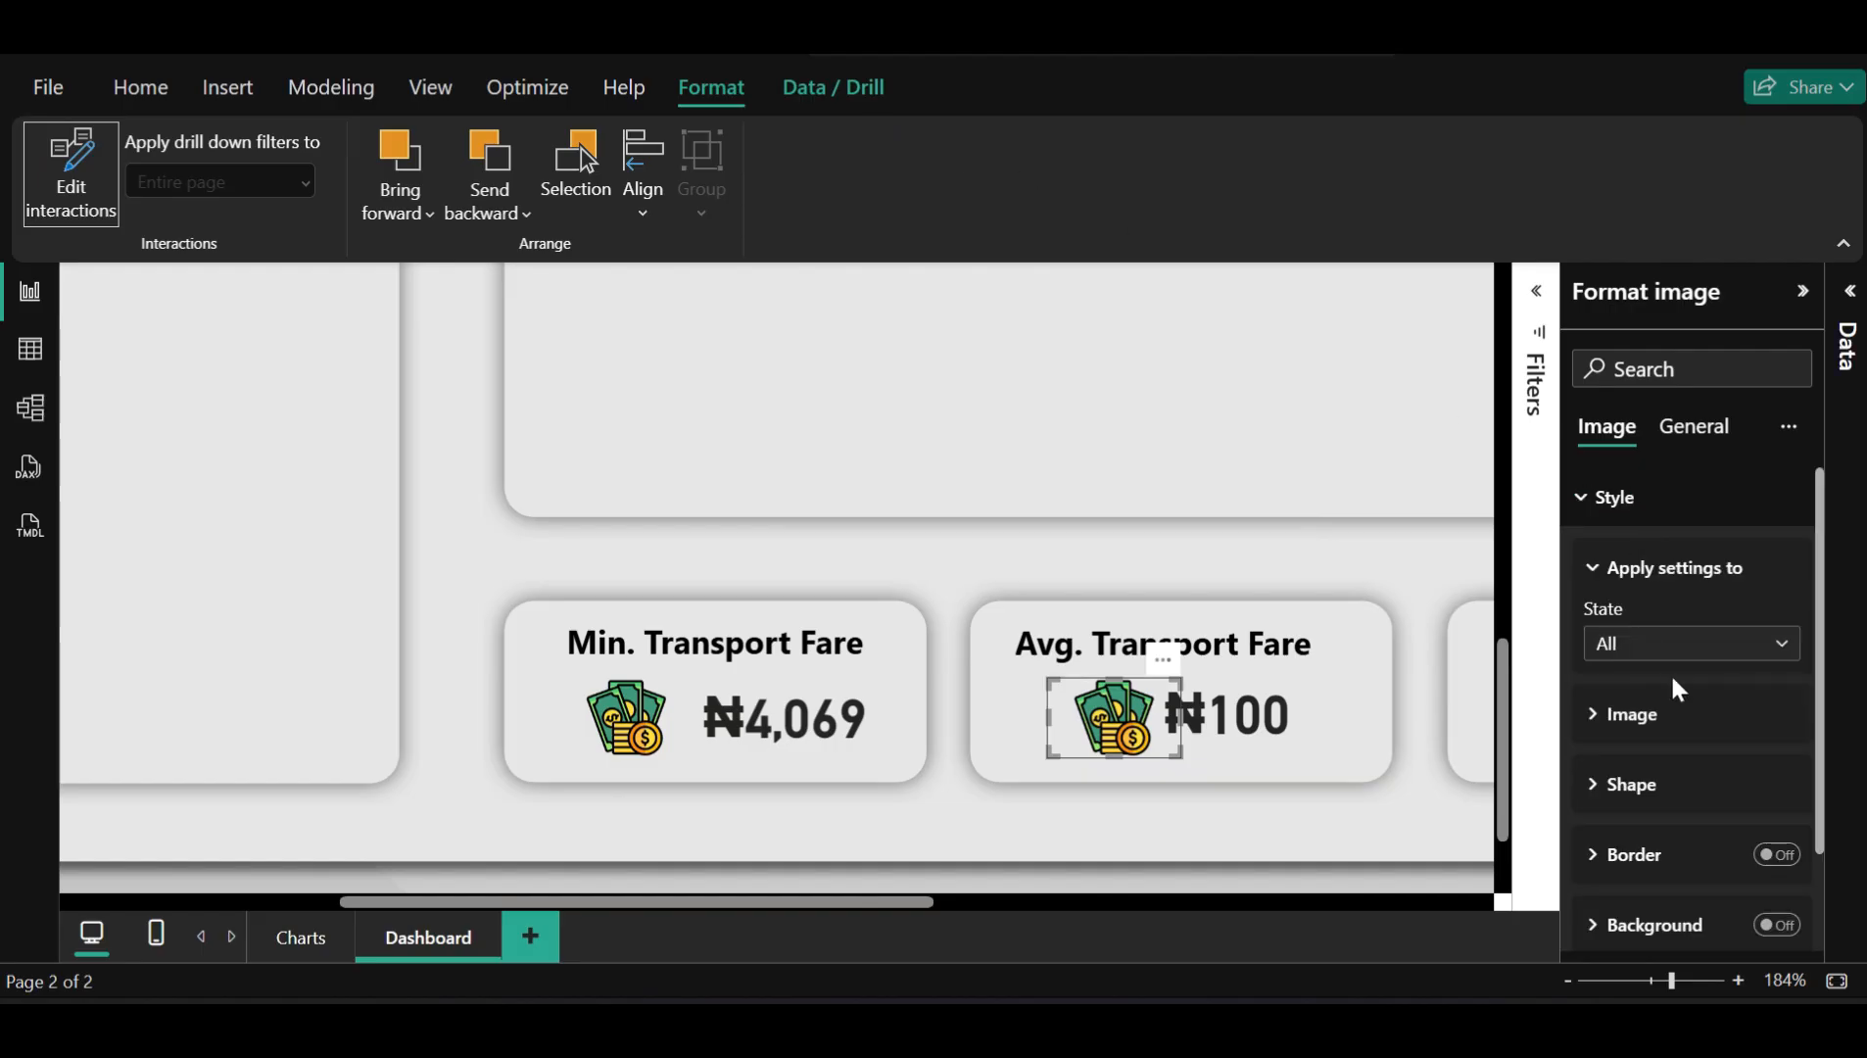
pyautogui.click(1651, 734)
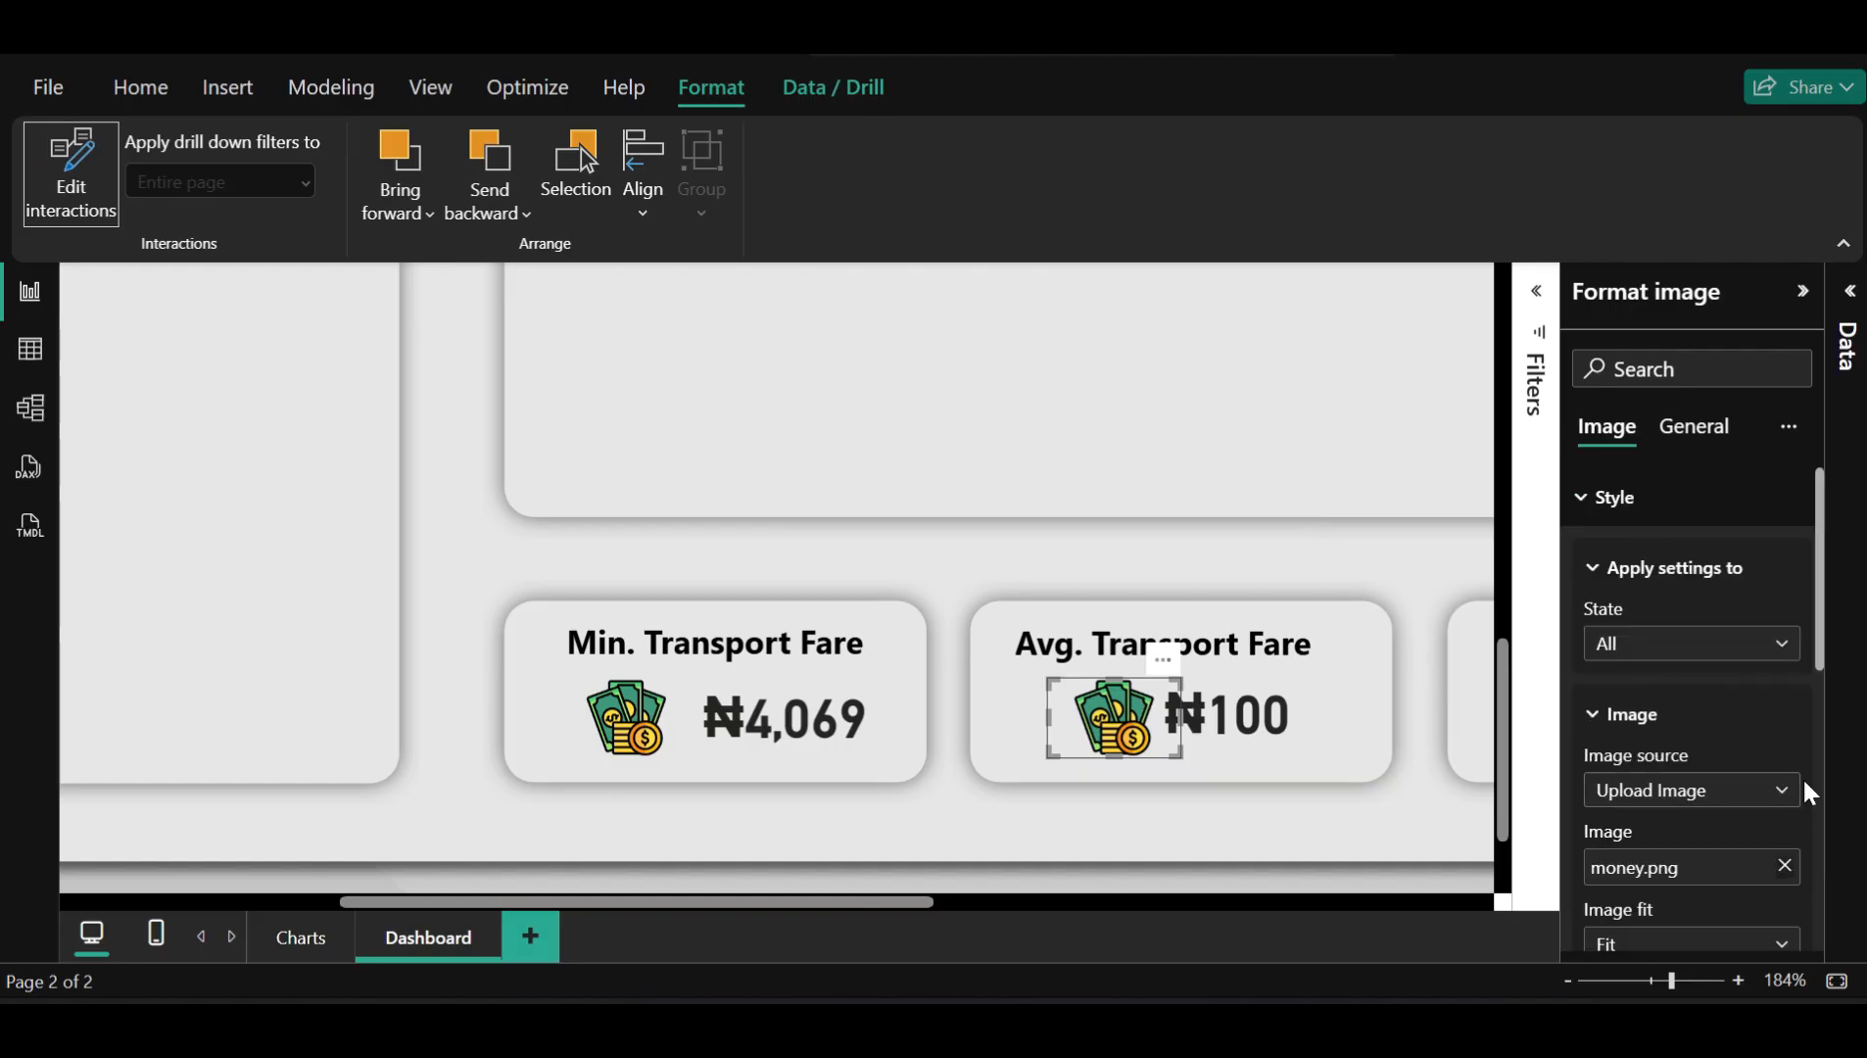
pyautogui.moveTo(1820, 656); pyautogui.dragTo(1805, 576)
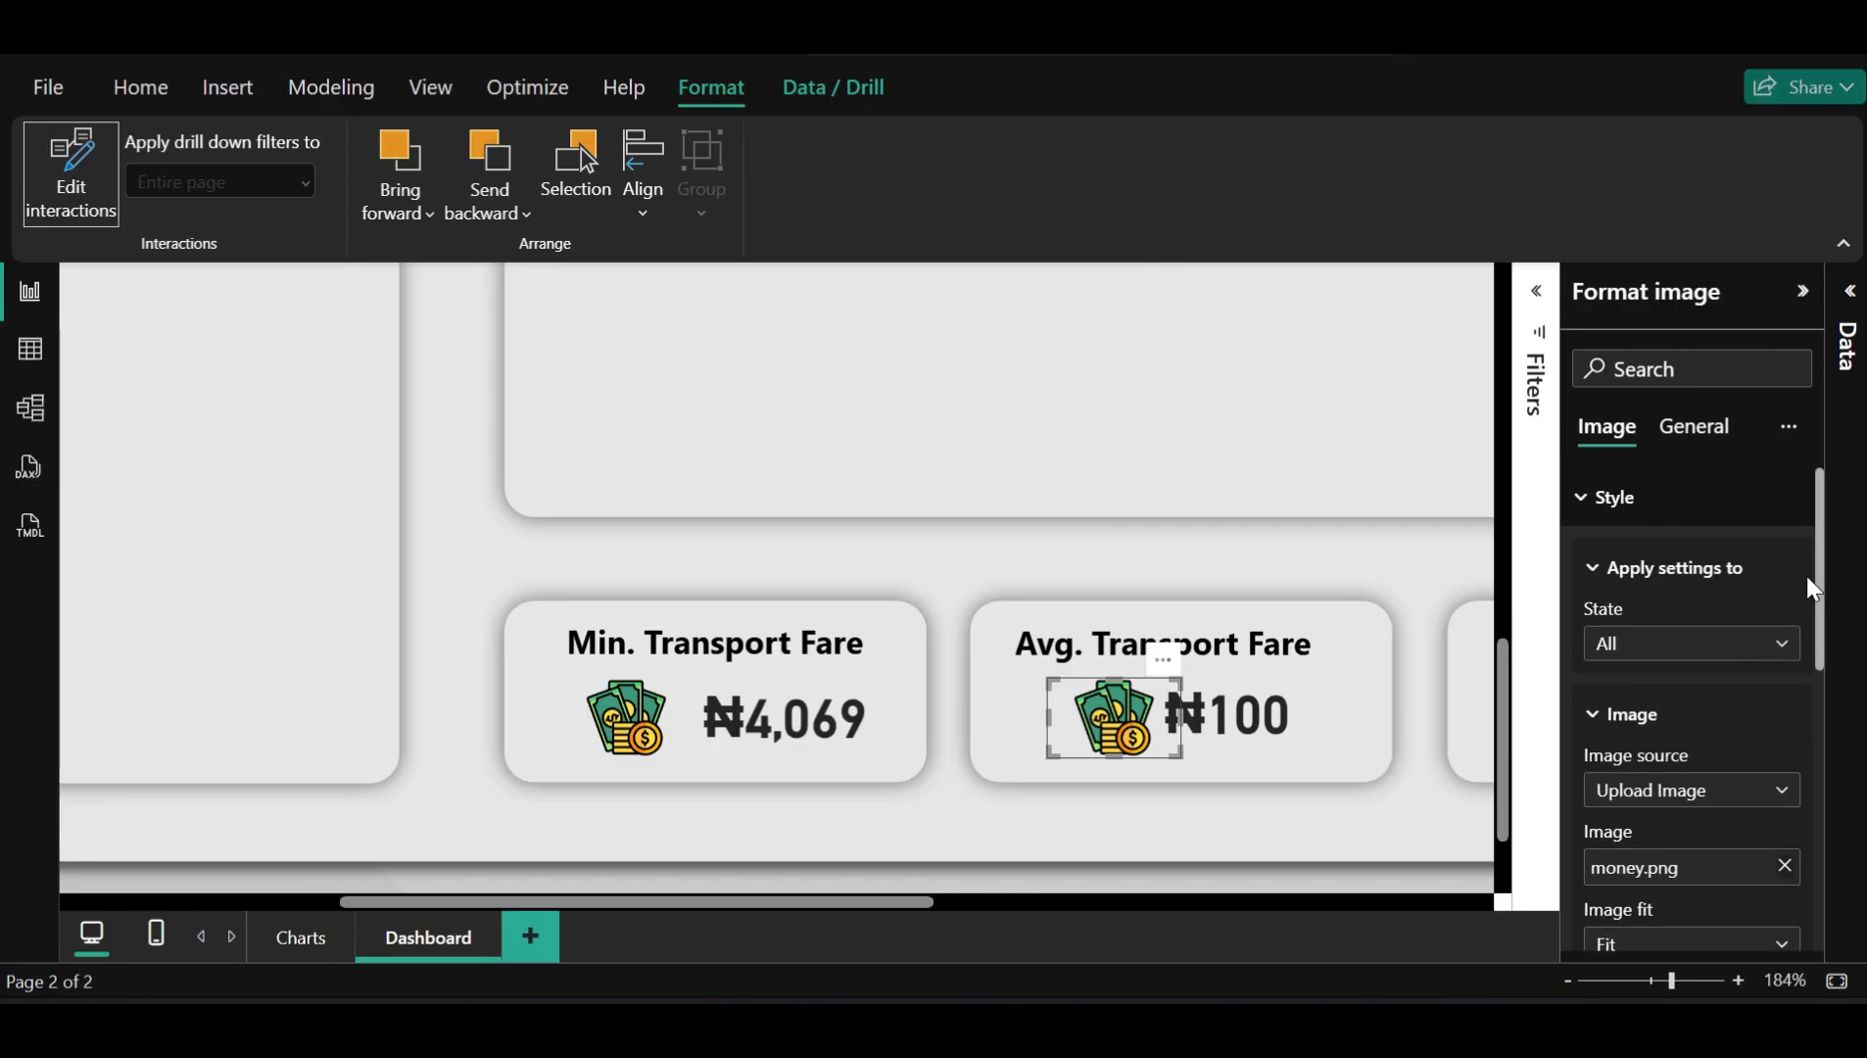
pyautogui.click(1698, 423)
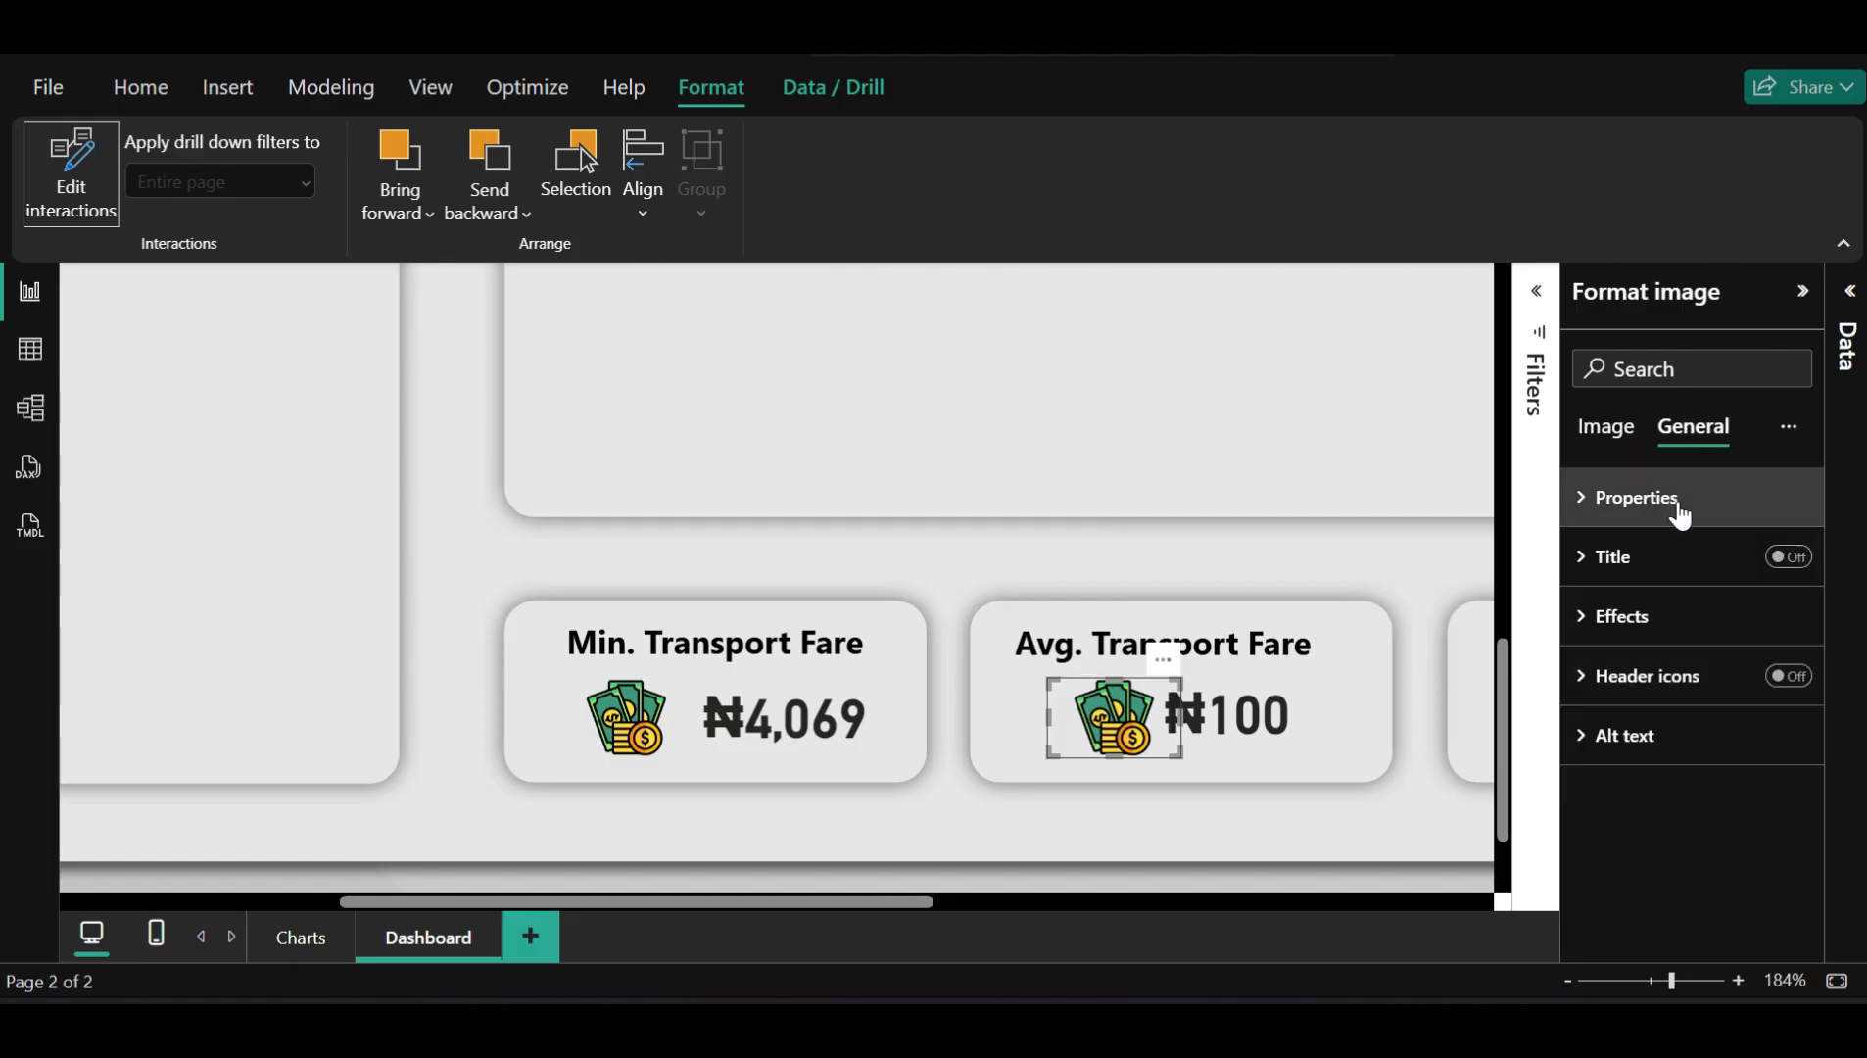
pyautogui.click(1680, 614)
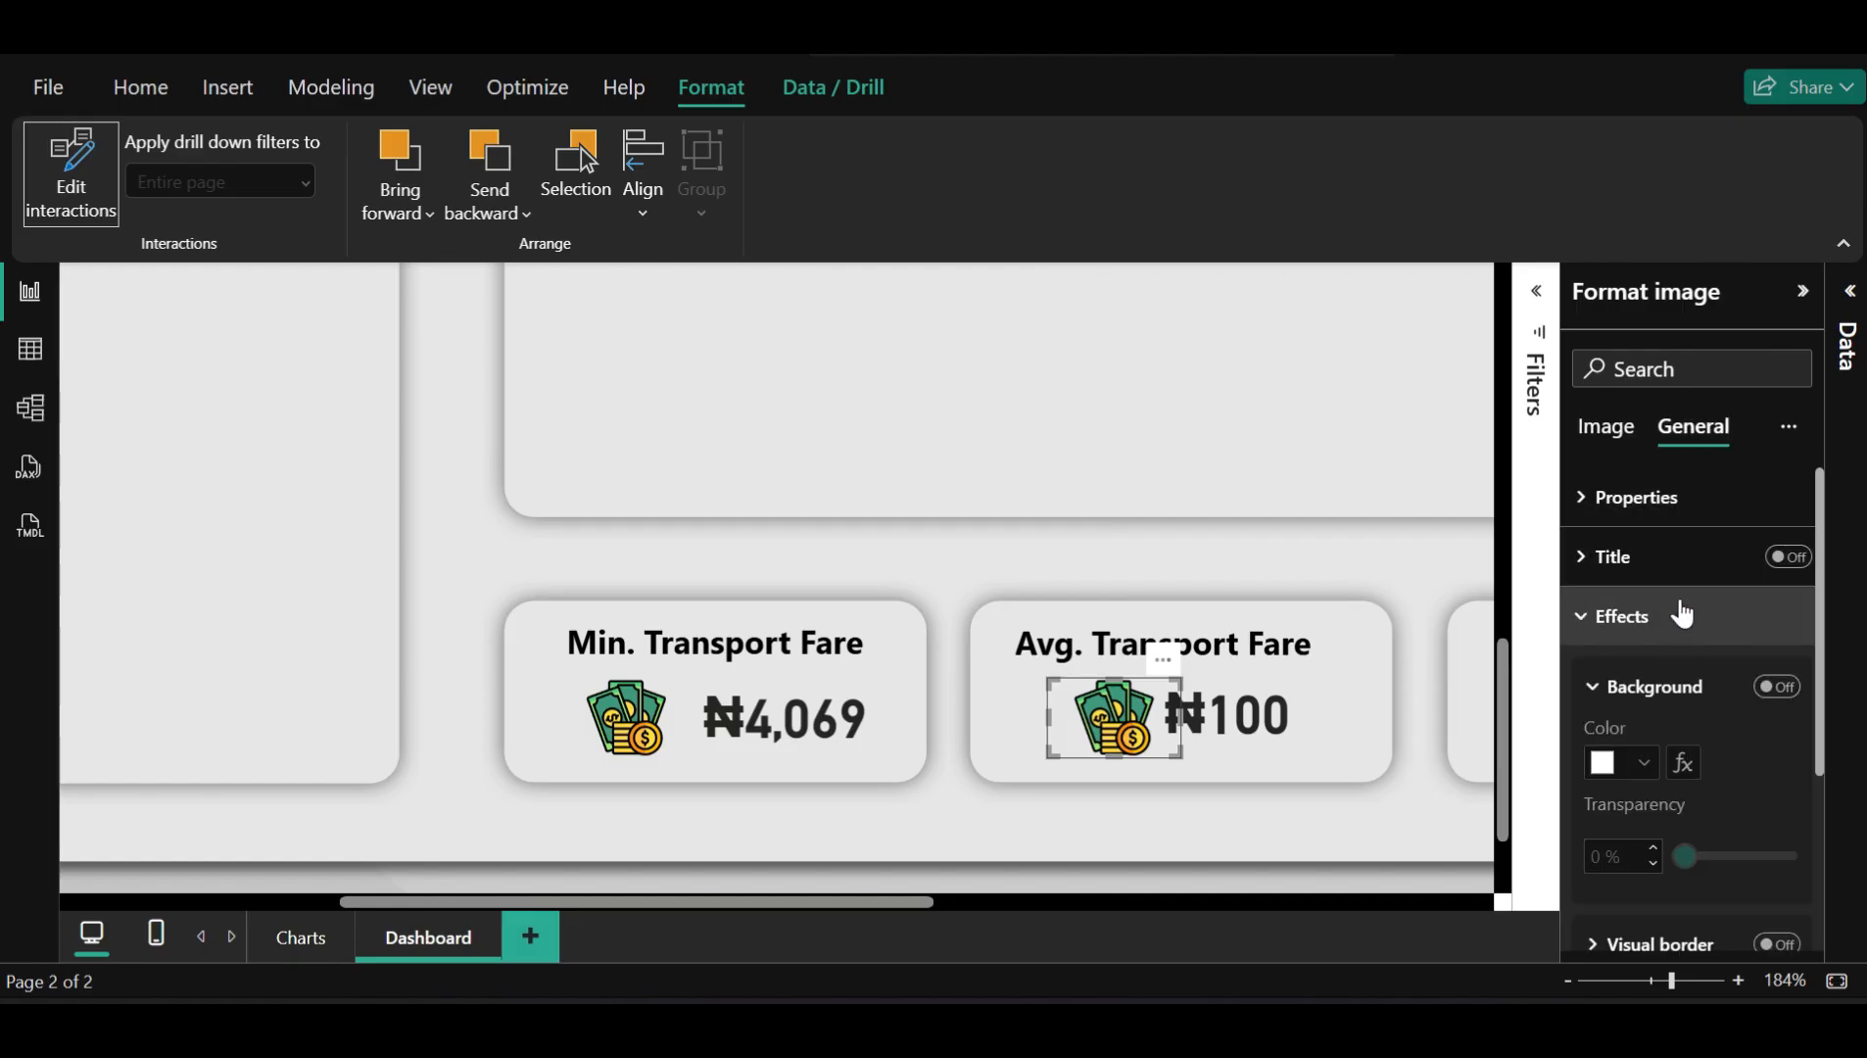
pyautogui.moveTo(1819, 686)
pyautogui.mouseDown()
pyautogui.moveTo(1817, 823)
pyautogui.moveTo(1814, 691)
pyautogui.mouseUp()
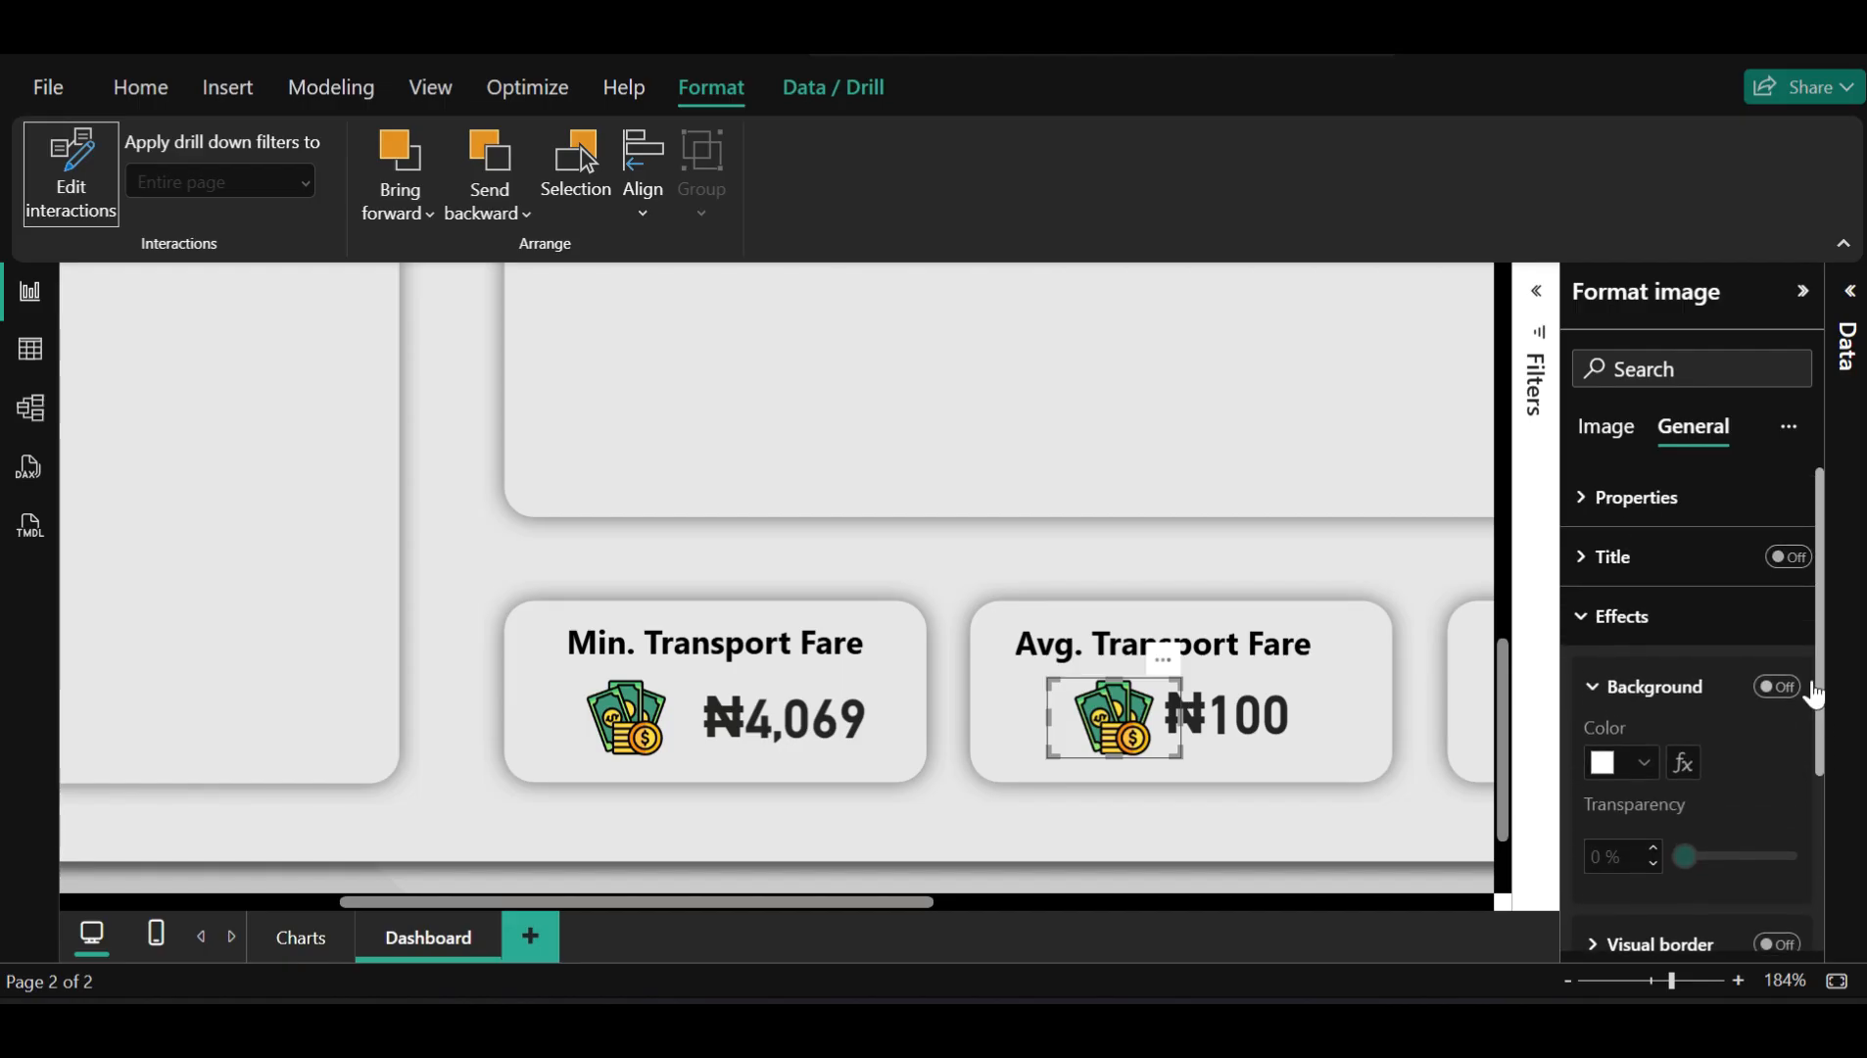
pyautogui.click(1671, 627)
# Examine the remaining style settings of the Avg. Transport Fare card's icon, including shape corners, along with its arrange and drill options
pyautogui.click(1616, 431)
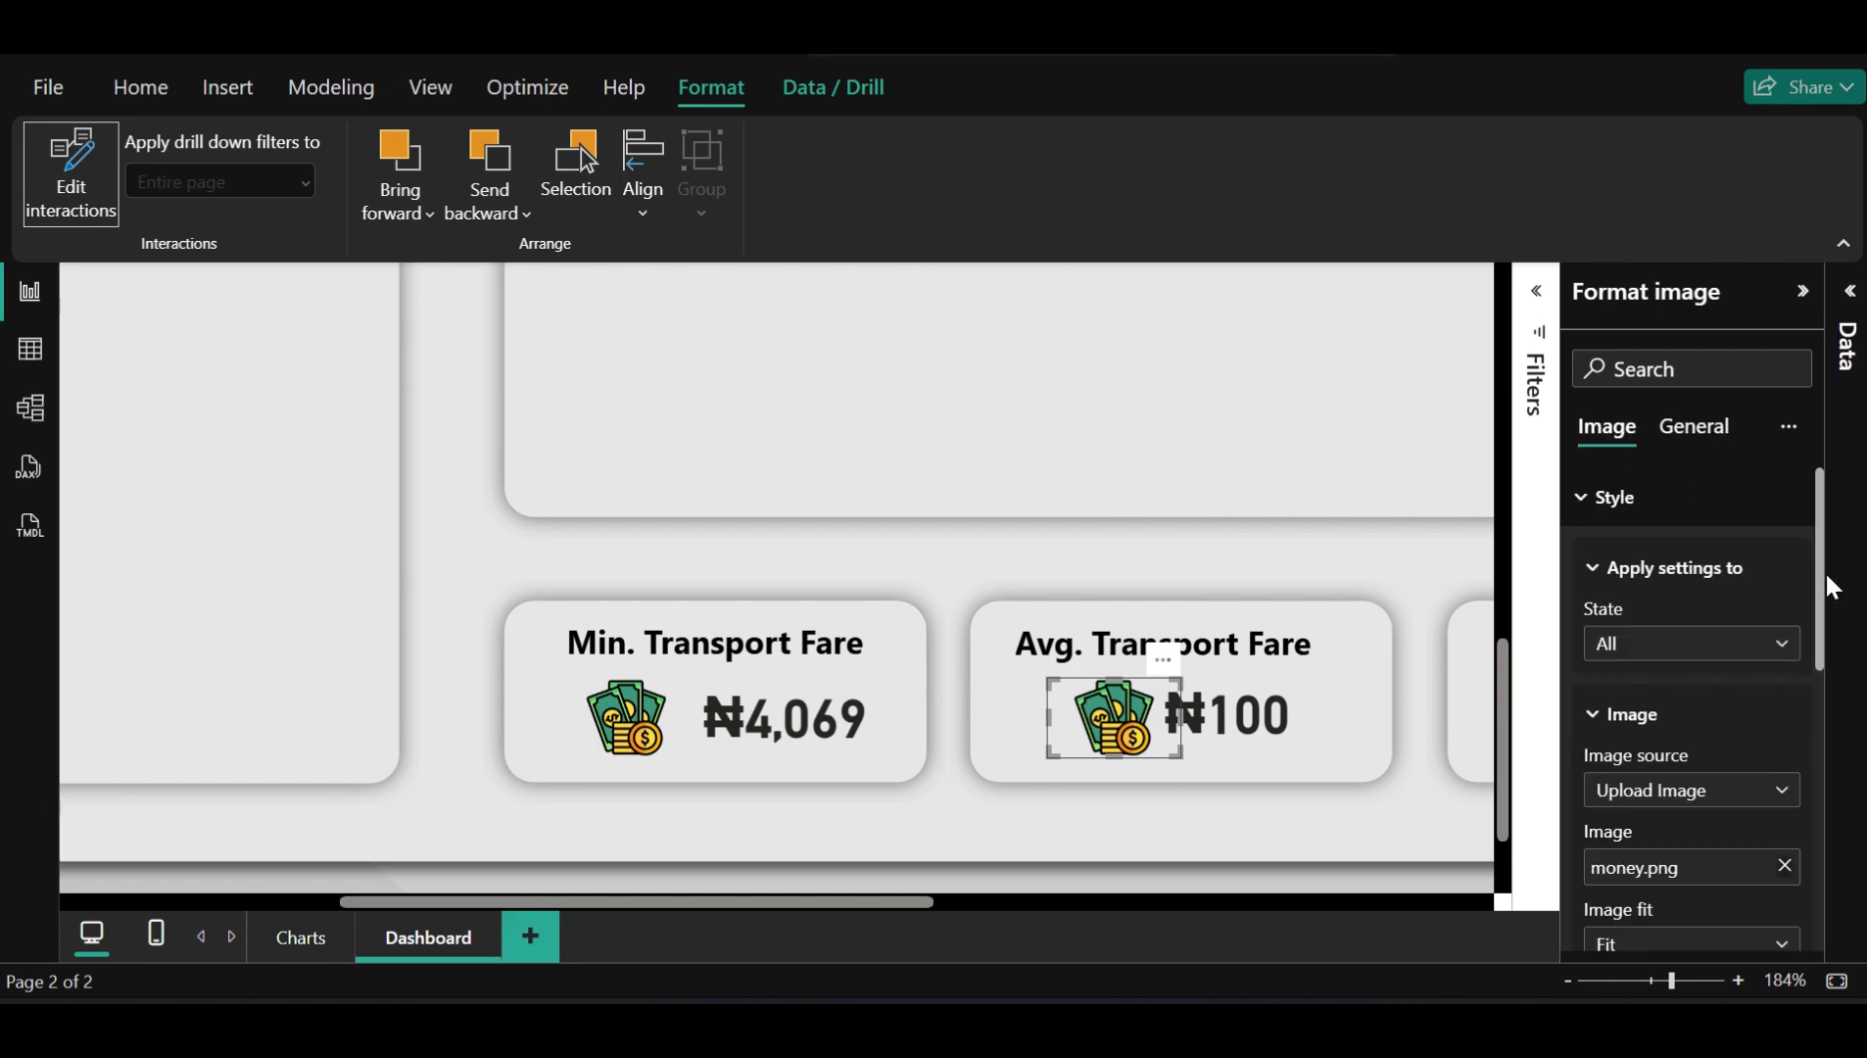
pyautogui.scroll(-2, 1826, 742)
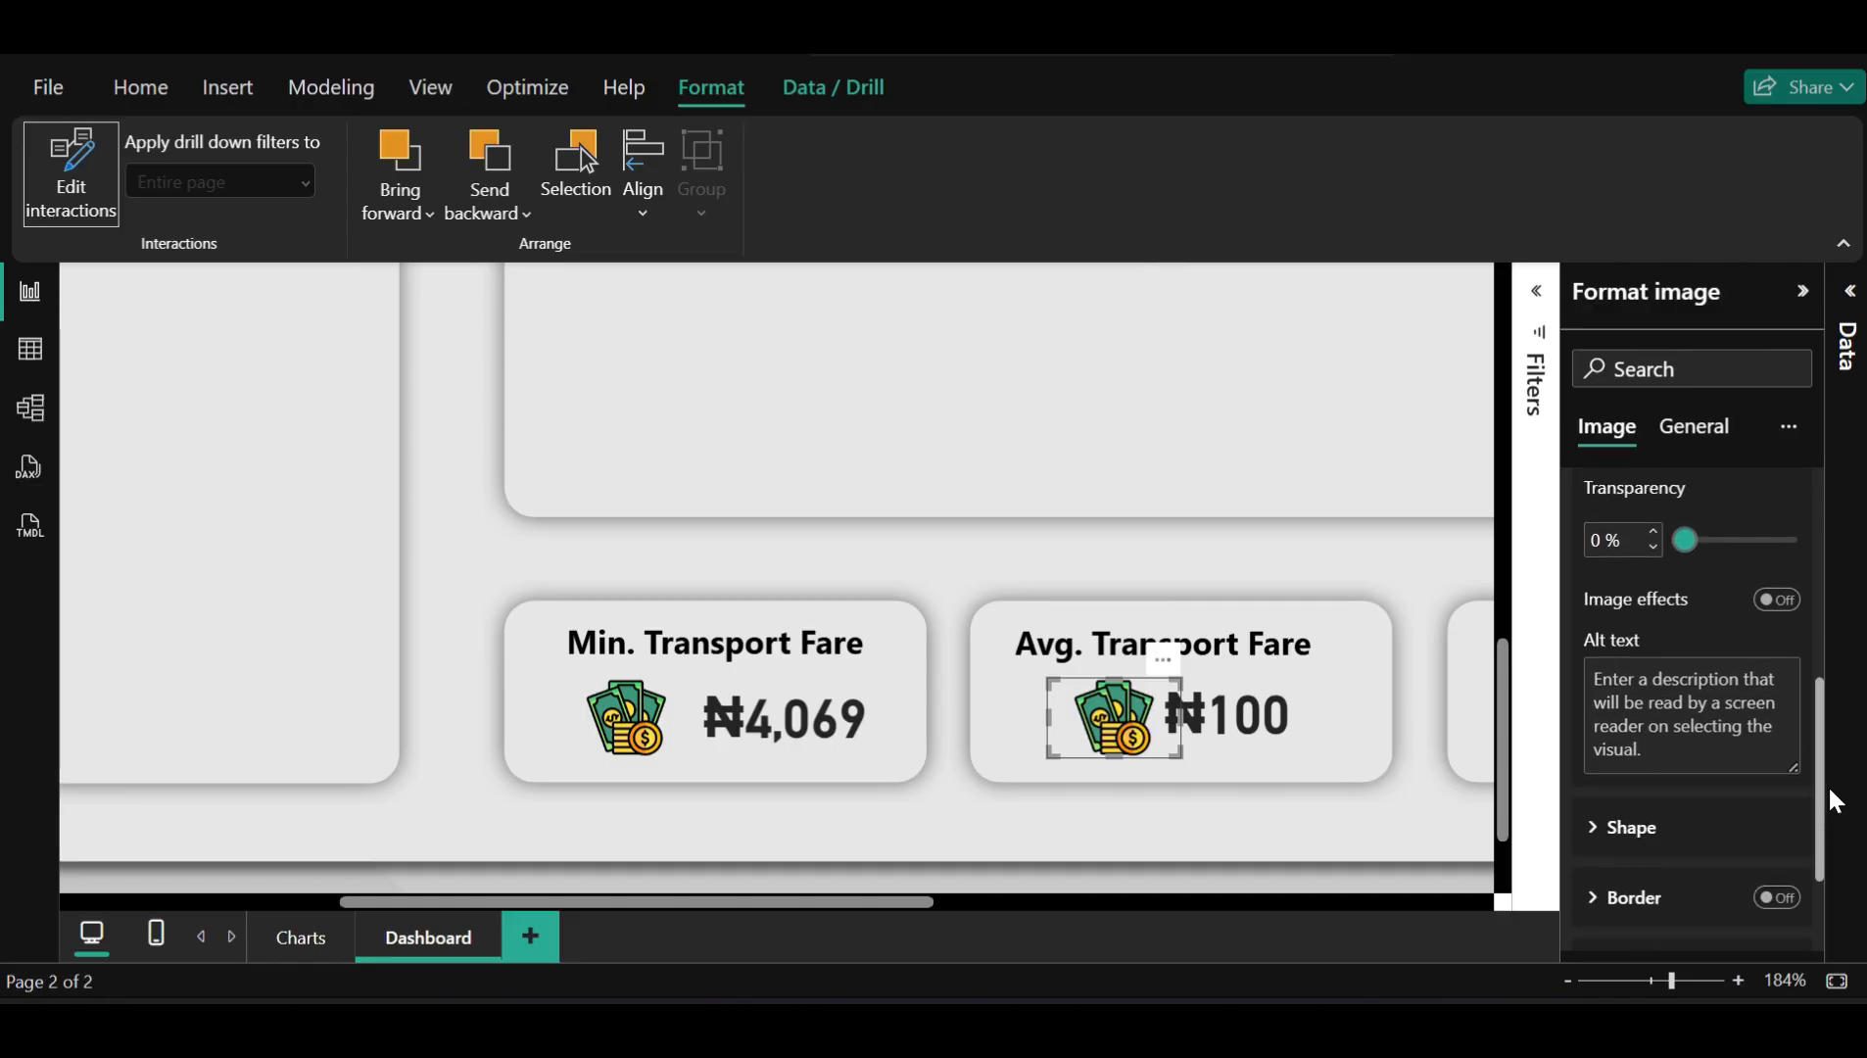
pyautogui.moveTo(1828, 787); pyautogui.dragTo(1833, 884)
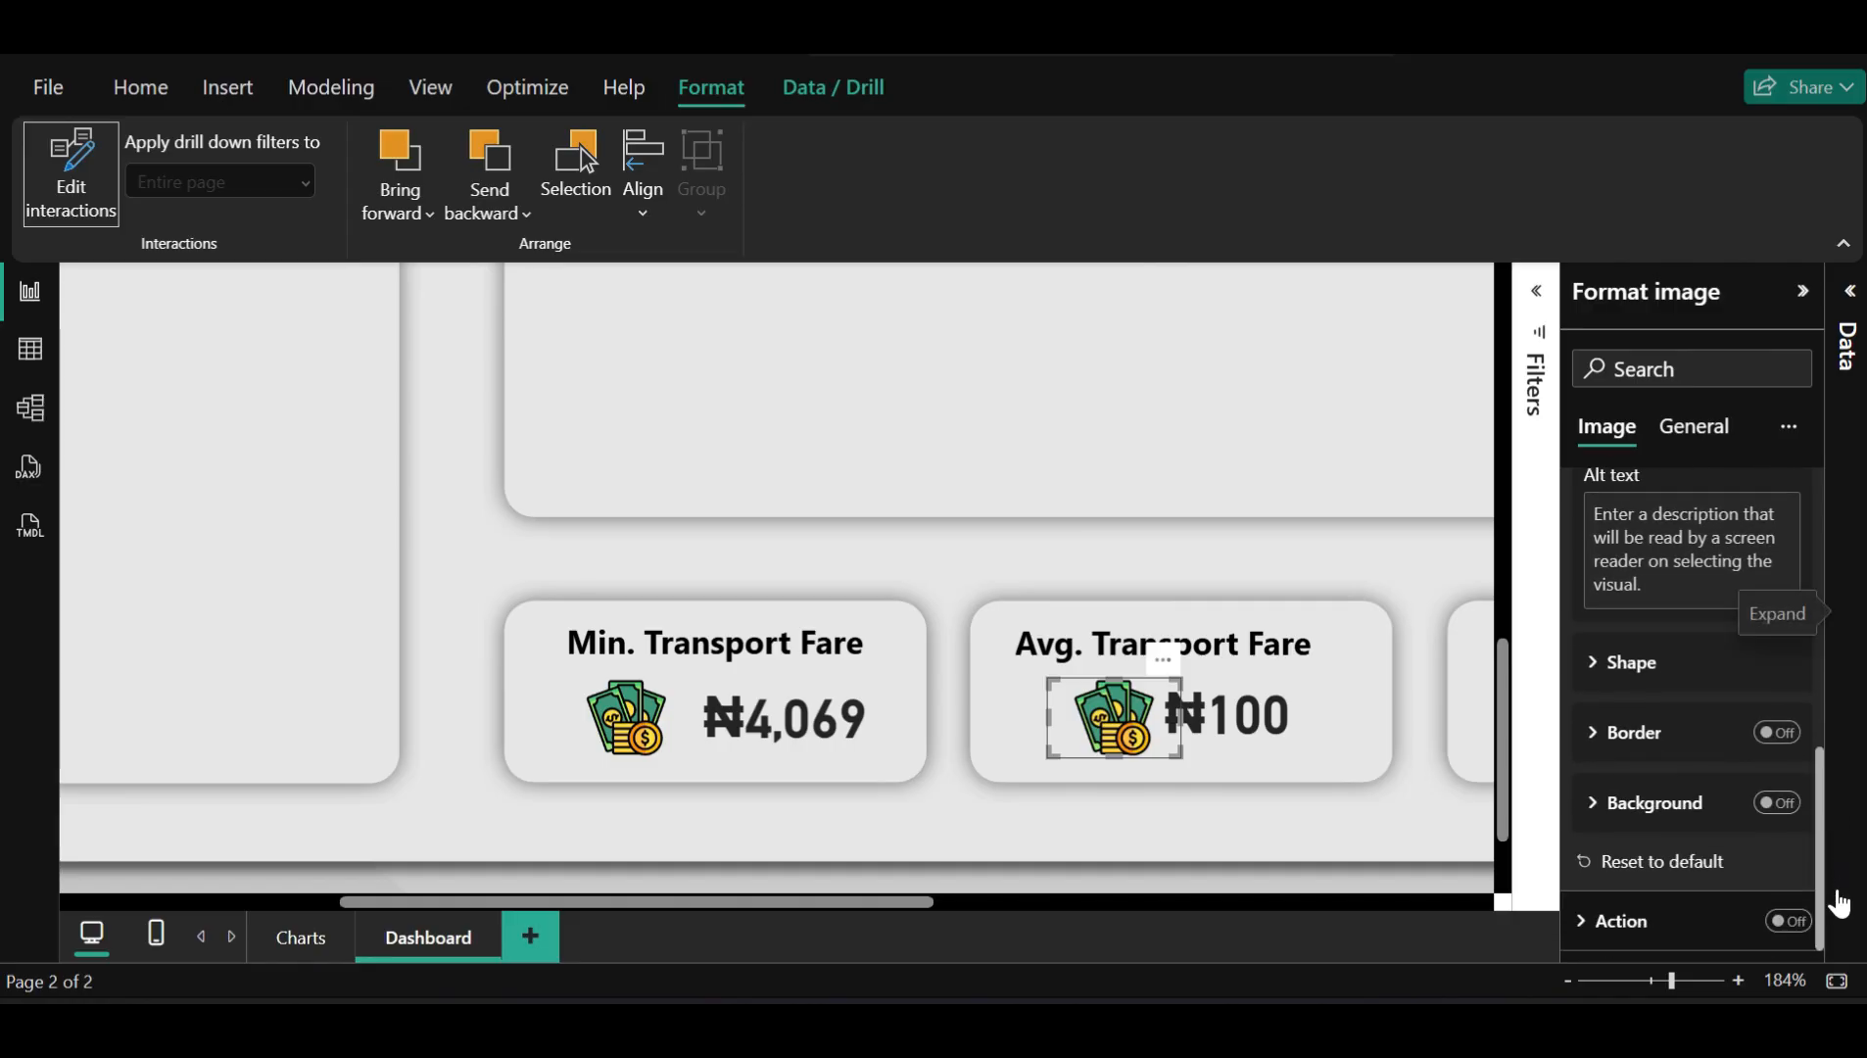
pyautogui.click(1631, 664)
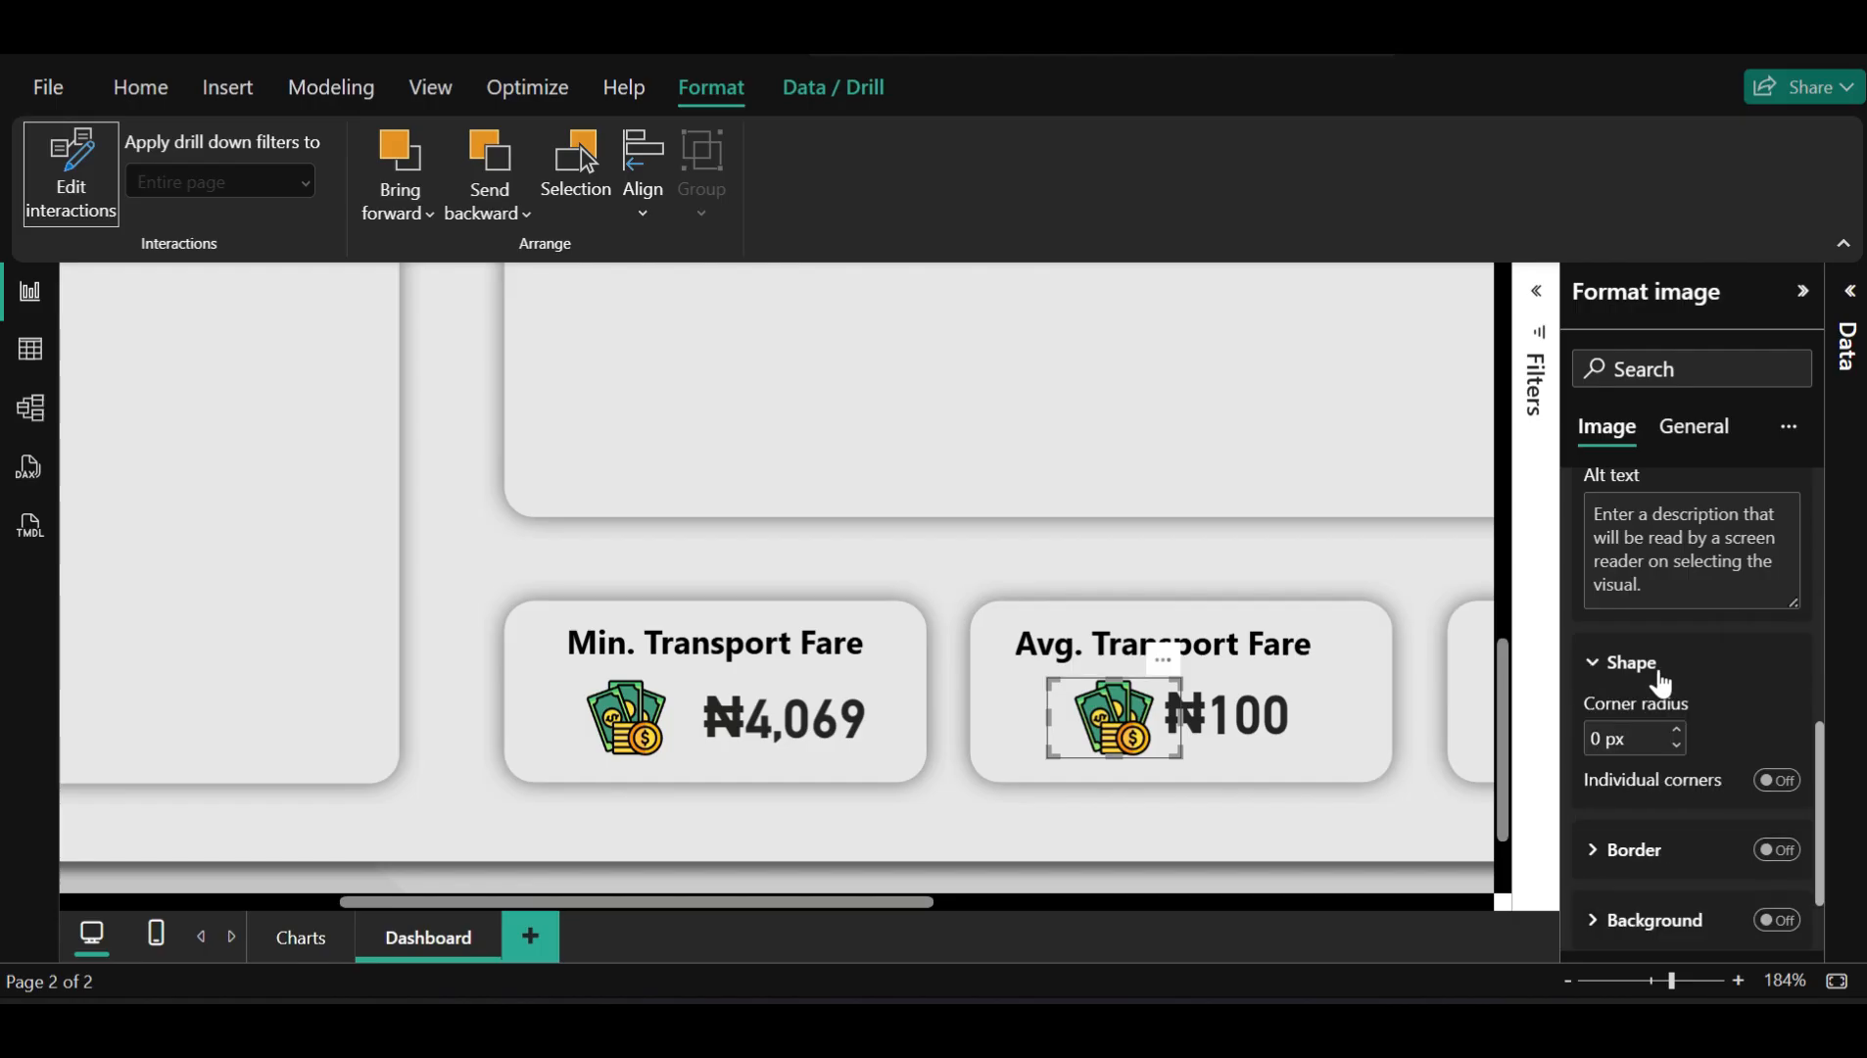
pyautogui.click(1631, 663)
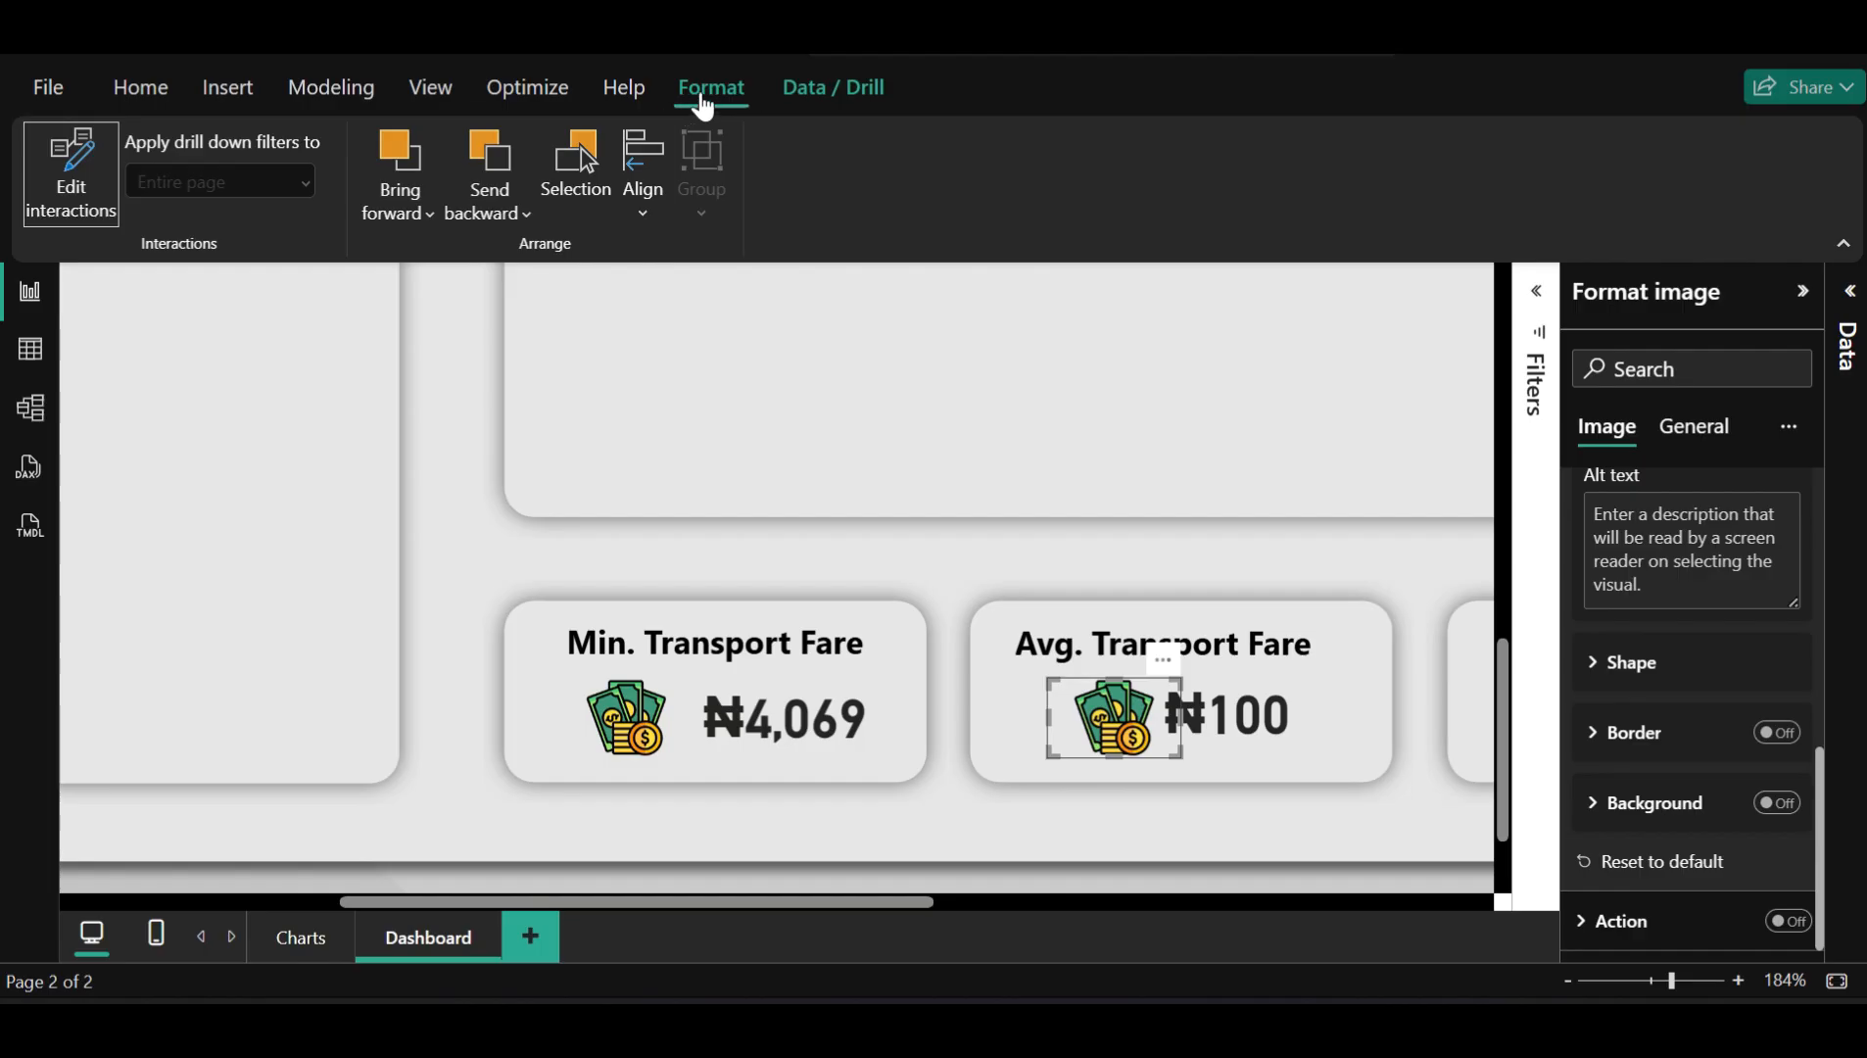
pyautogui.click(818, 107)
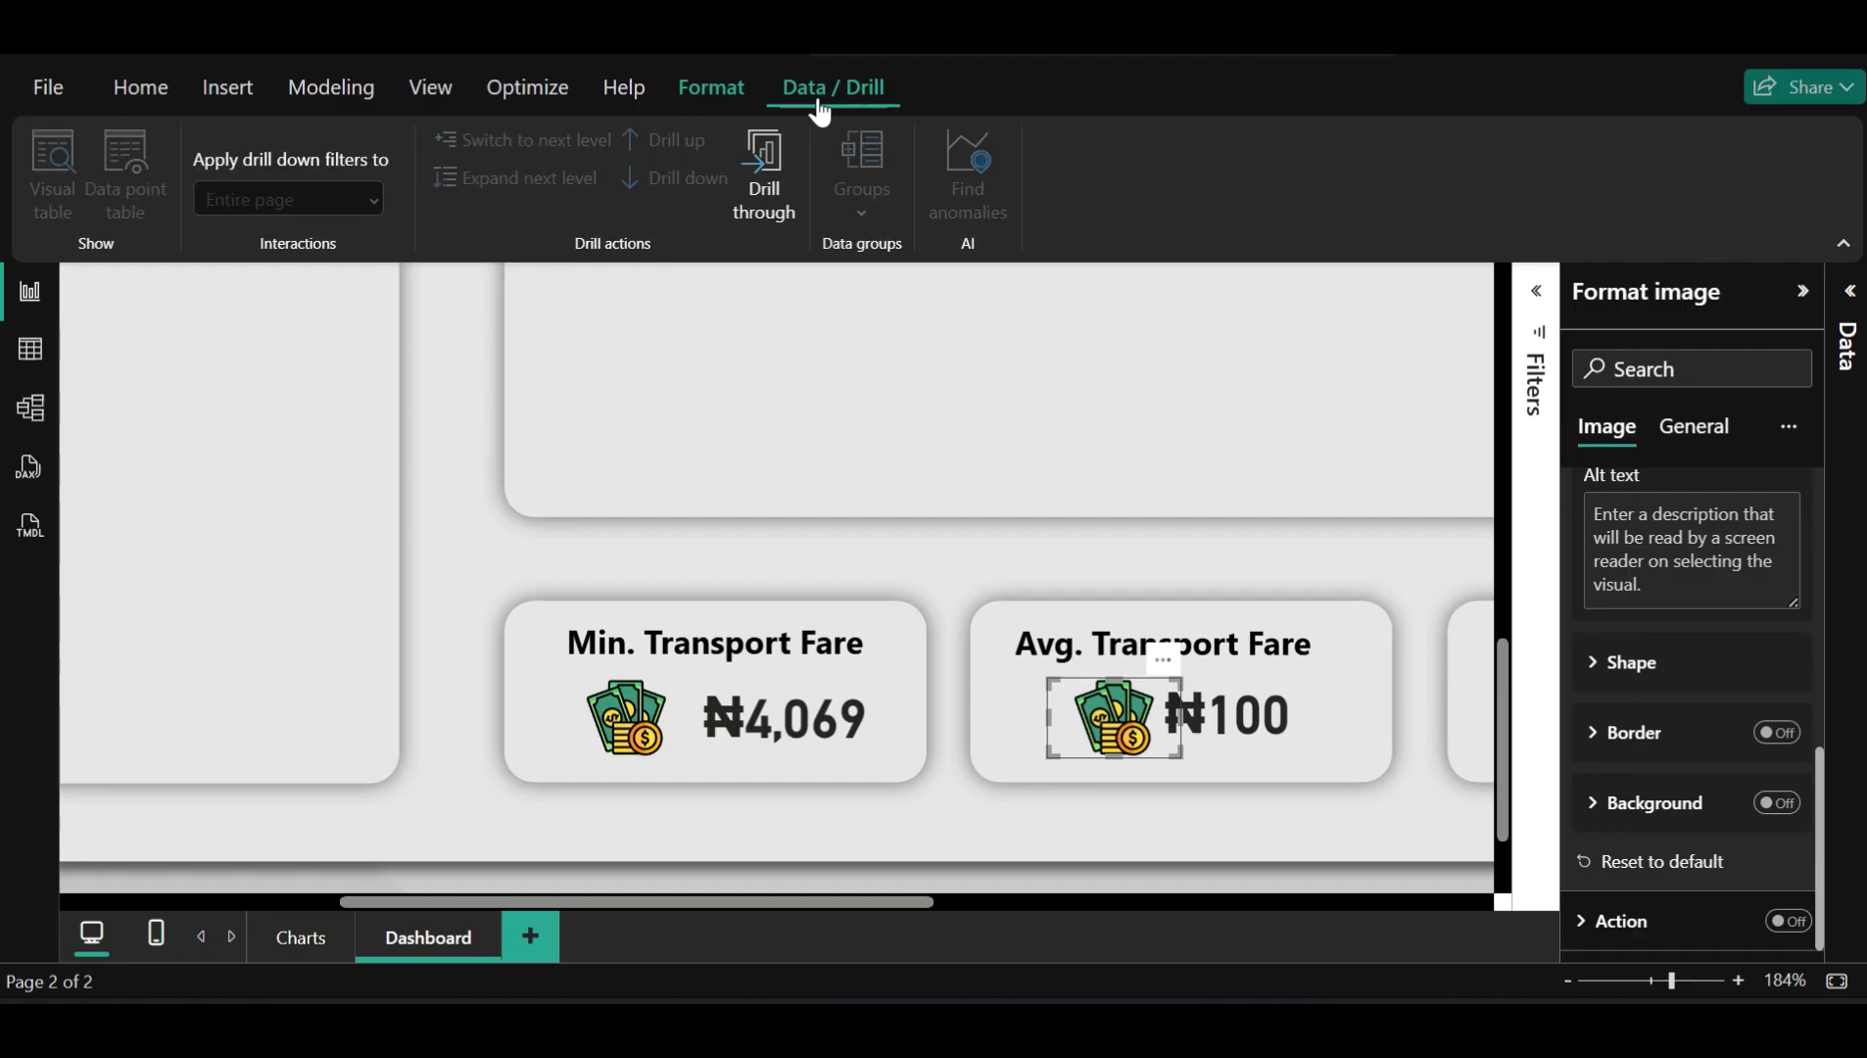
pyautogui.click(718, 98)
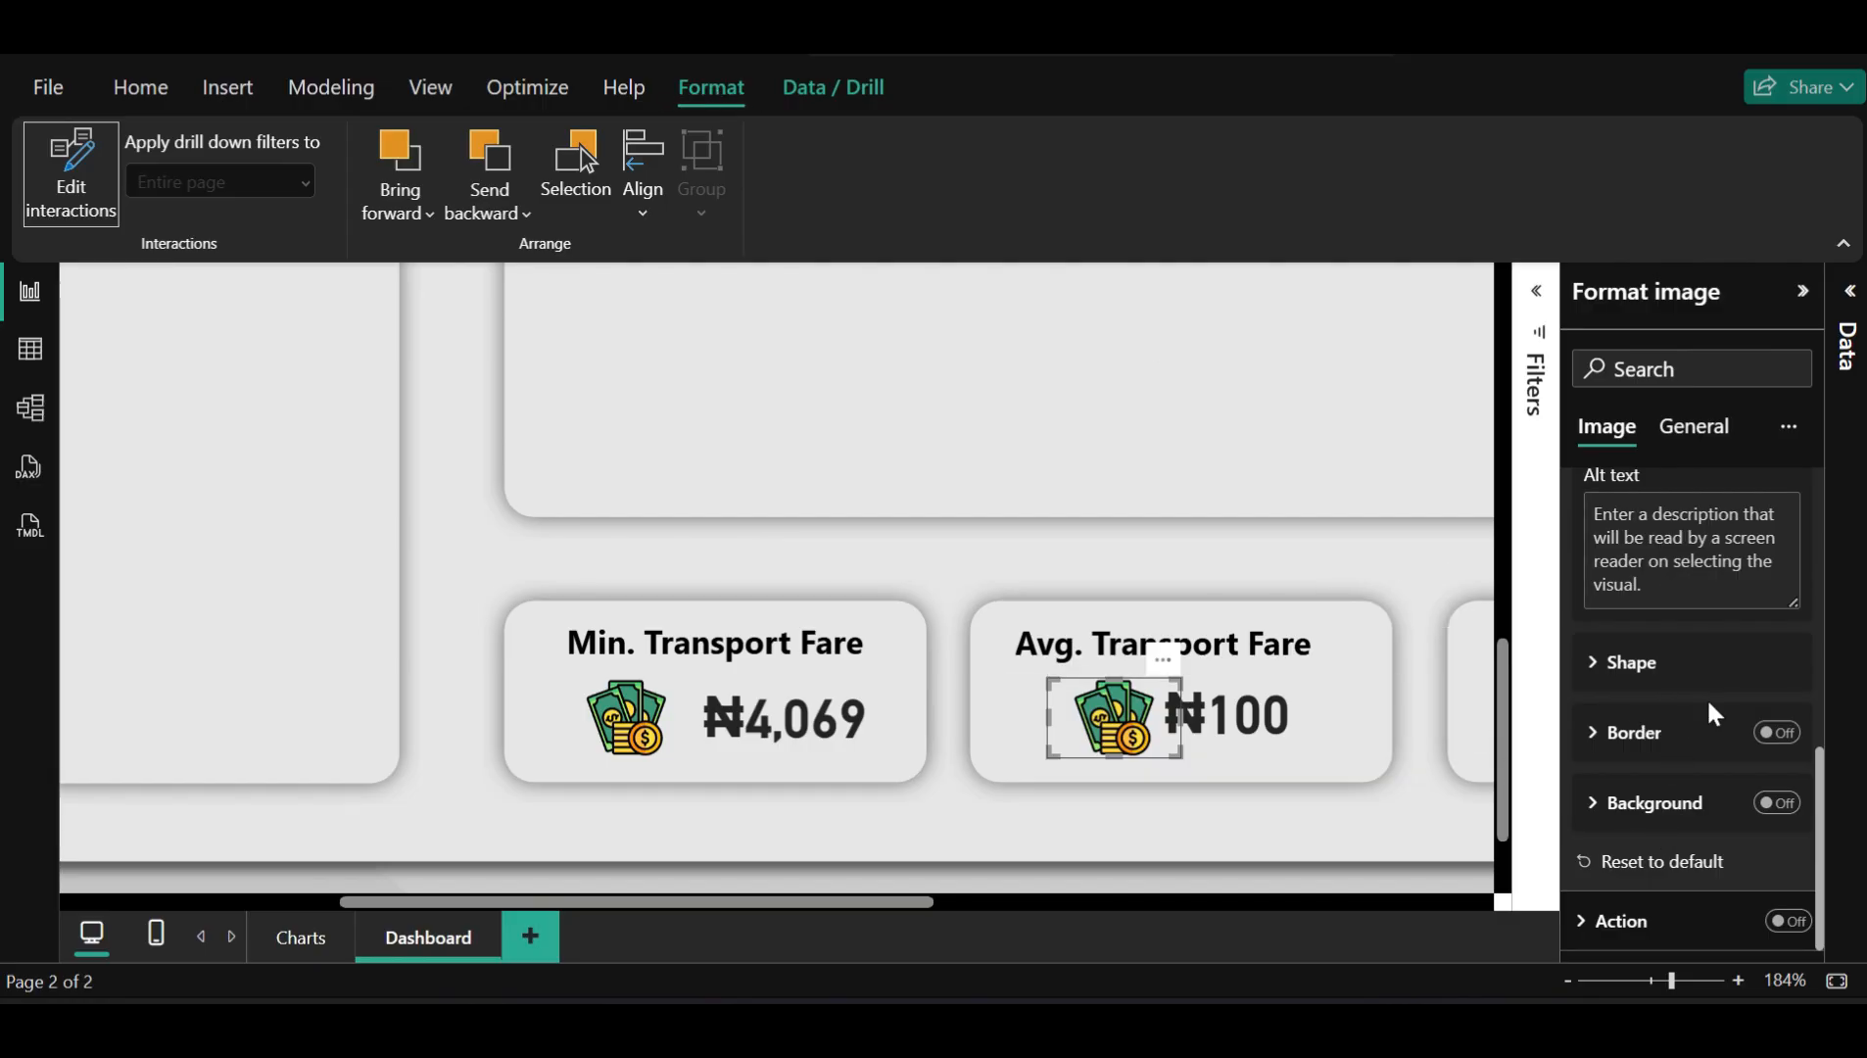
pyautogui.moveTo(1824, 771); pyautogui.dragTo(1846, 459)
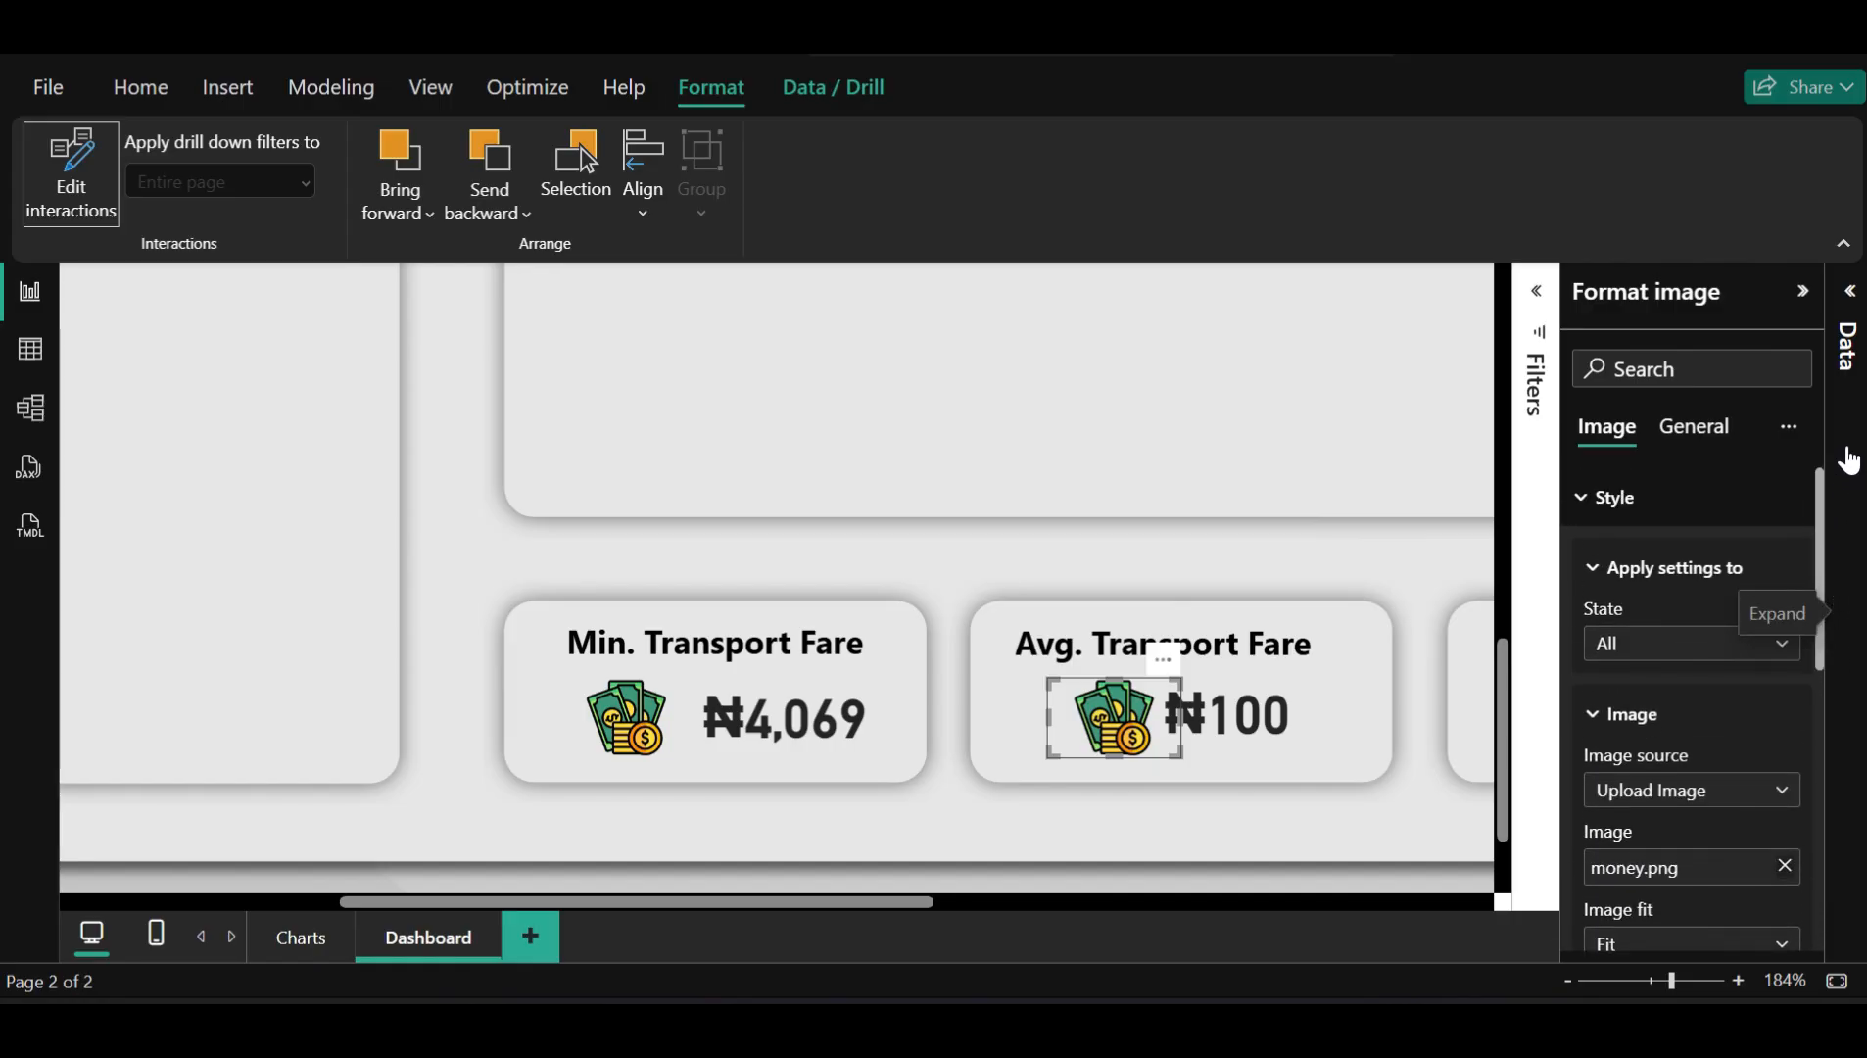
# Look through the style, image and general effects settings of the money icon in the Avg. Transport Fare card
pyautogui.click(1645, 714)
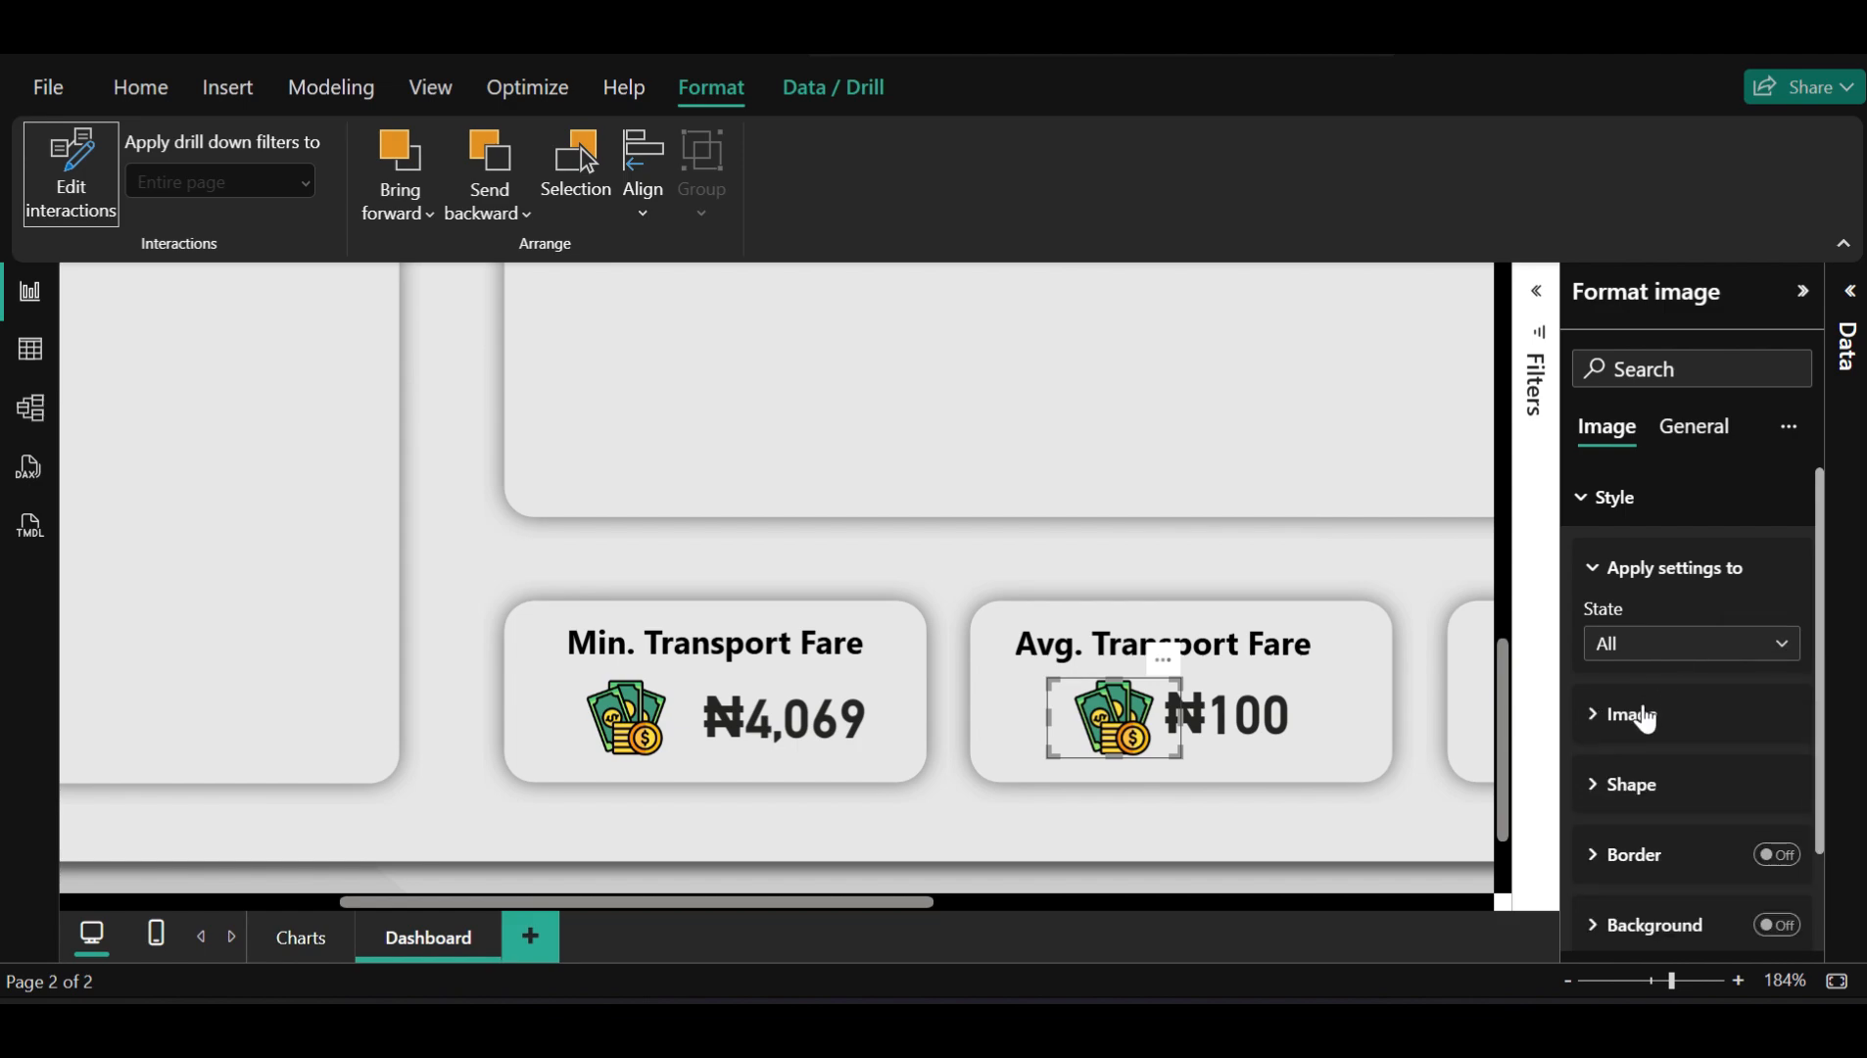
pyautogui.click(1655, 517)
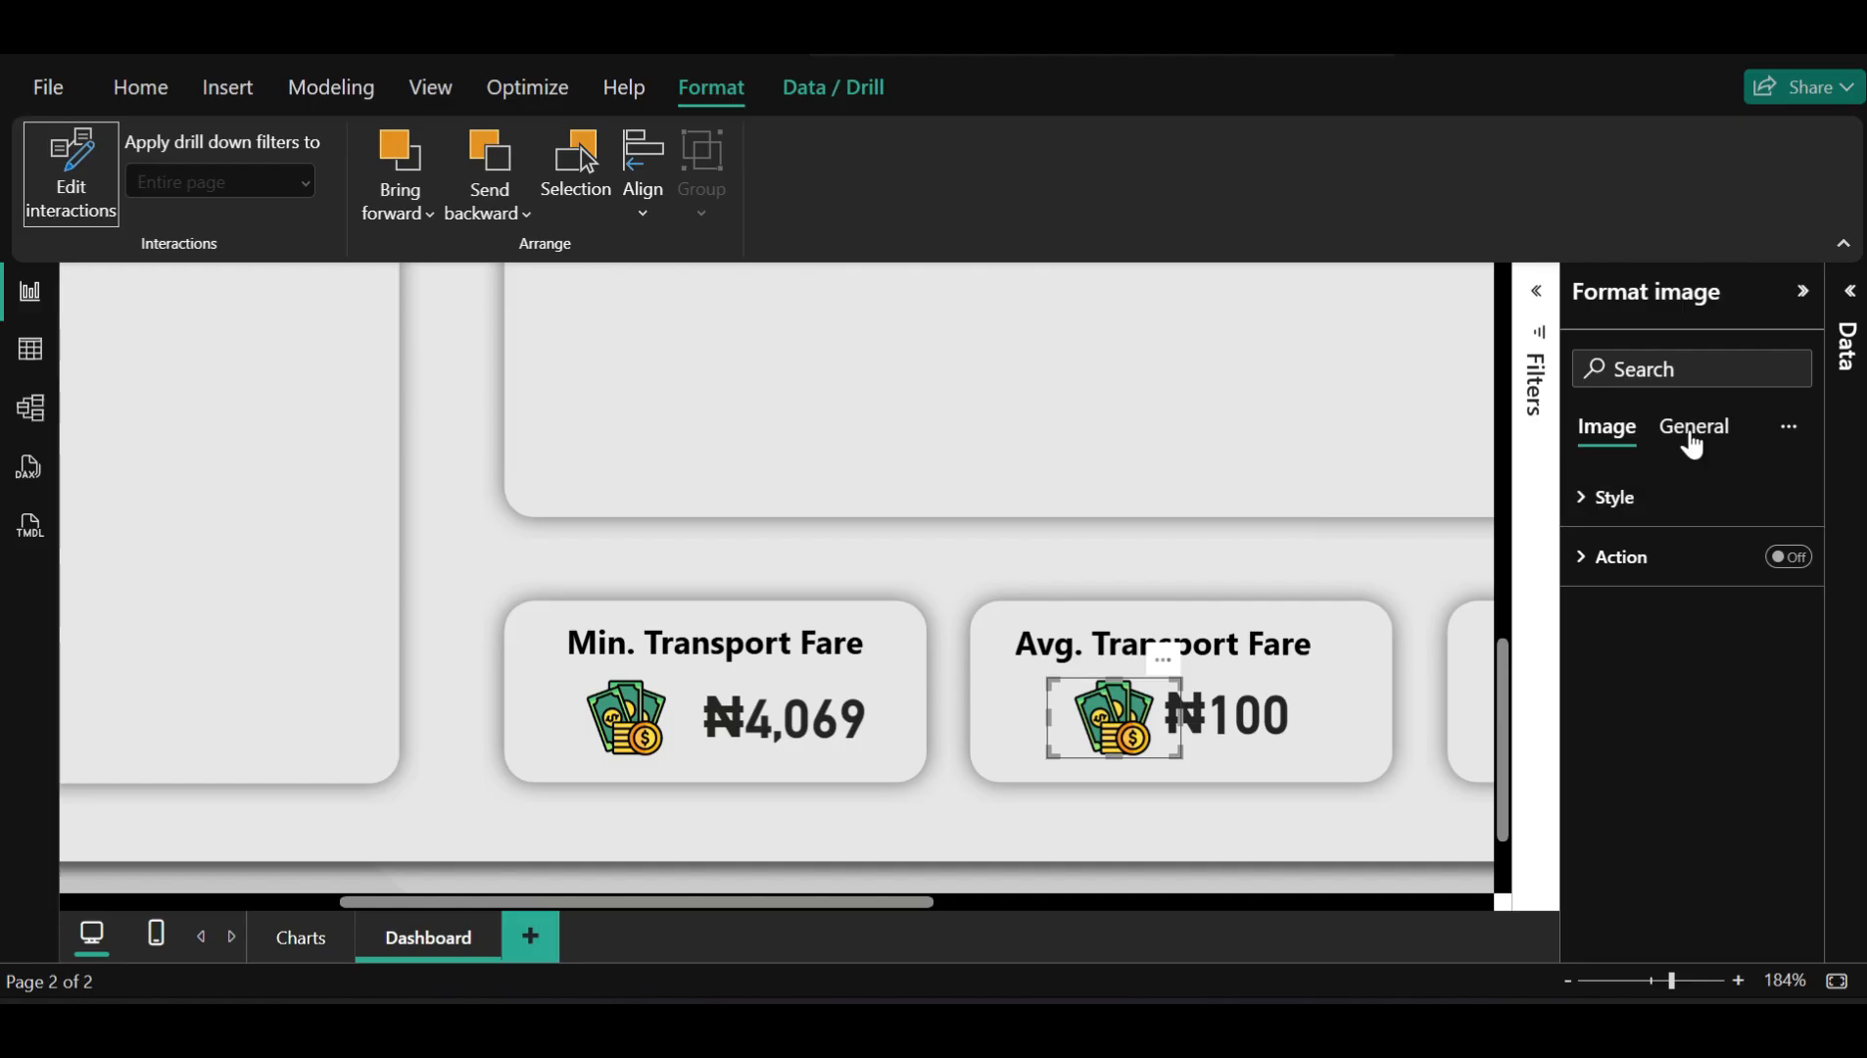
pyautogui.click(1692, 438)
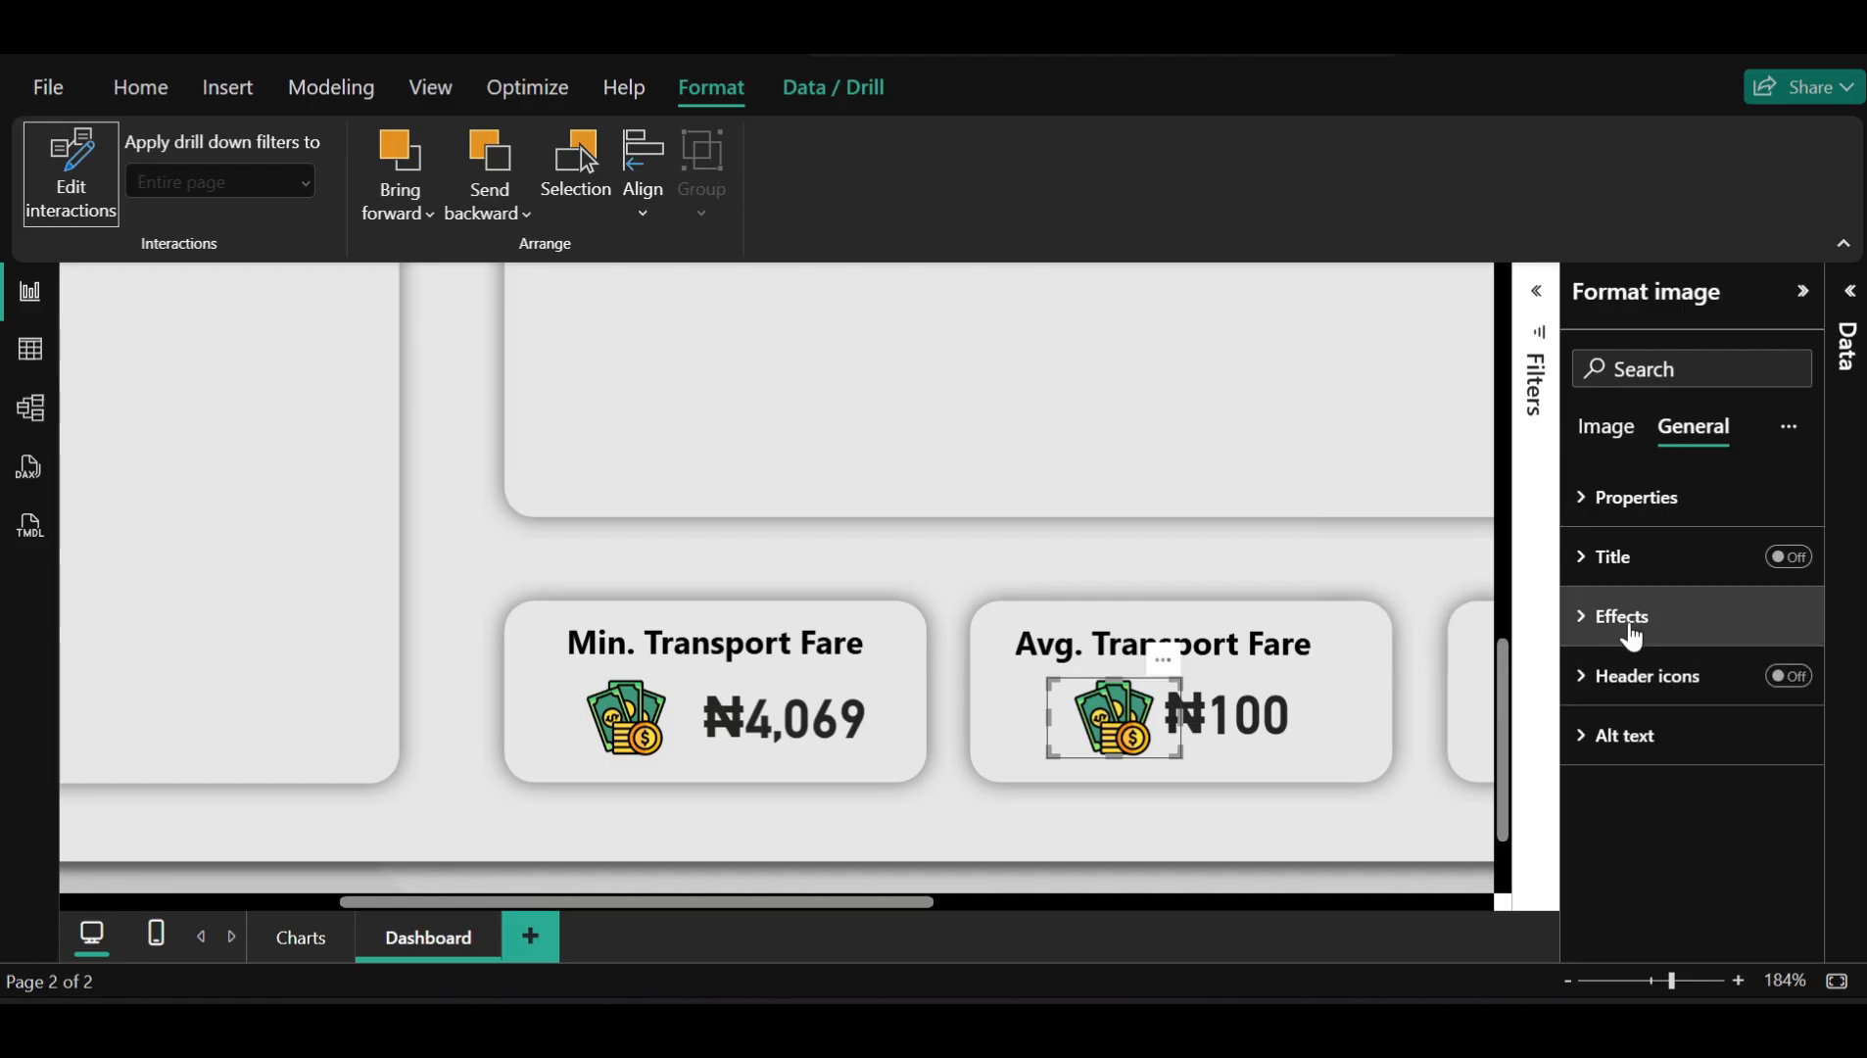
pyautogui.click(1626, 617)
pyautogui.click(1631, 637)
pyautogui.click(1611, 434)
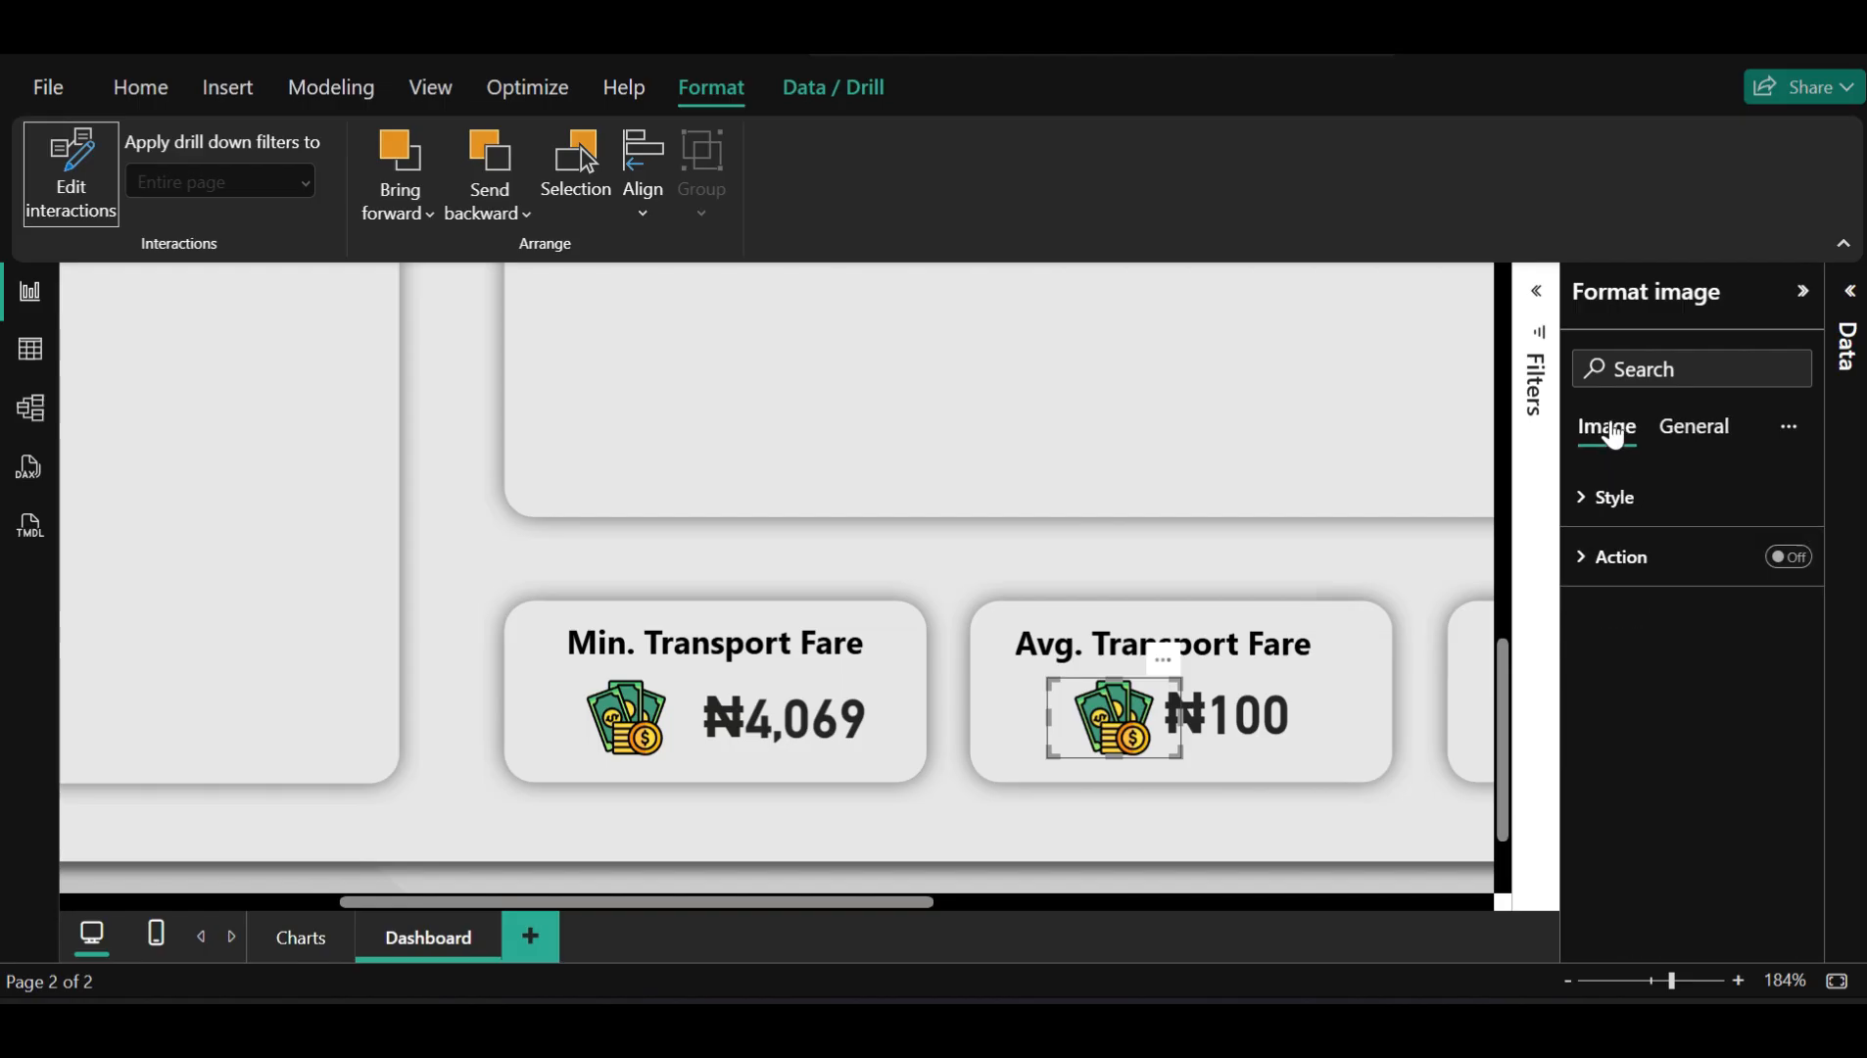
pyautogui.click(1603, 515)
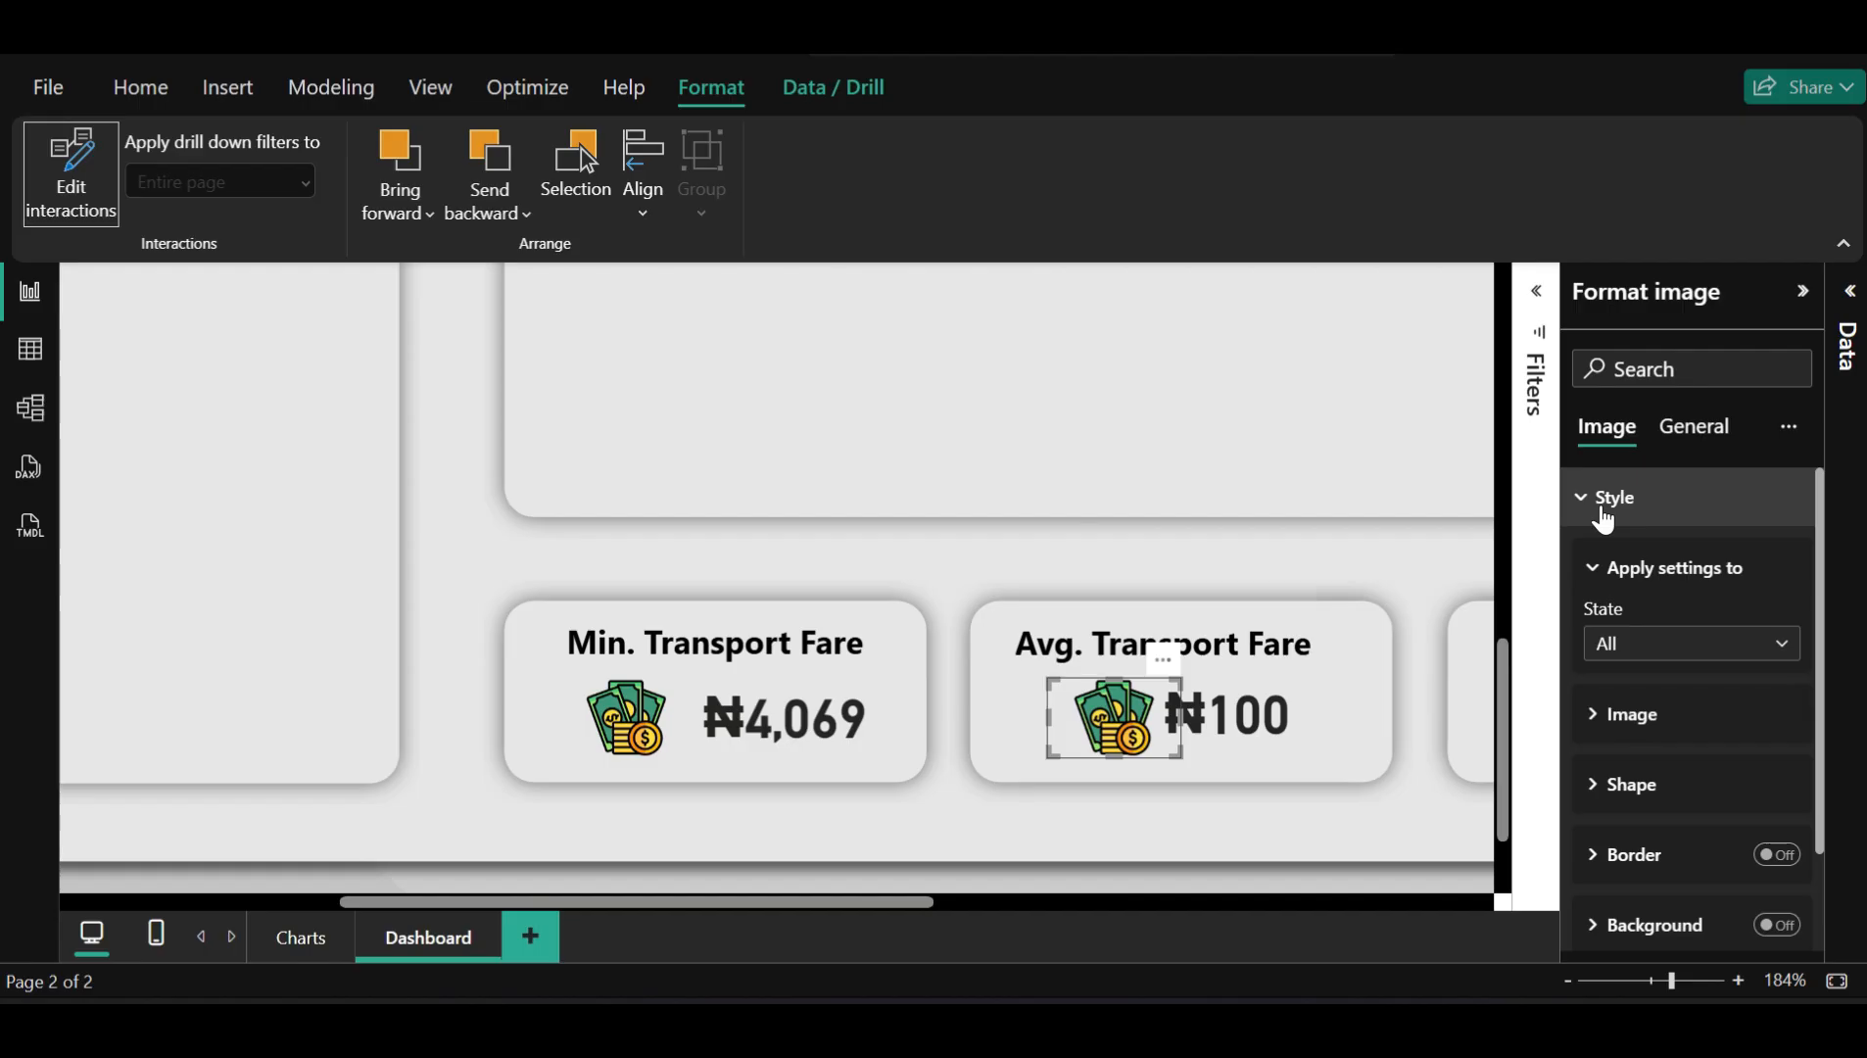
pyautogui.click(1655, 730)
pyautogui.click(1654, 730)
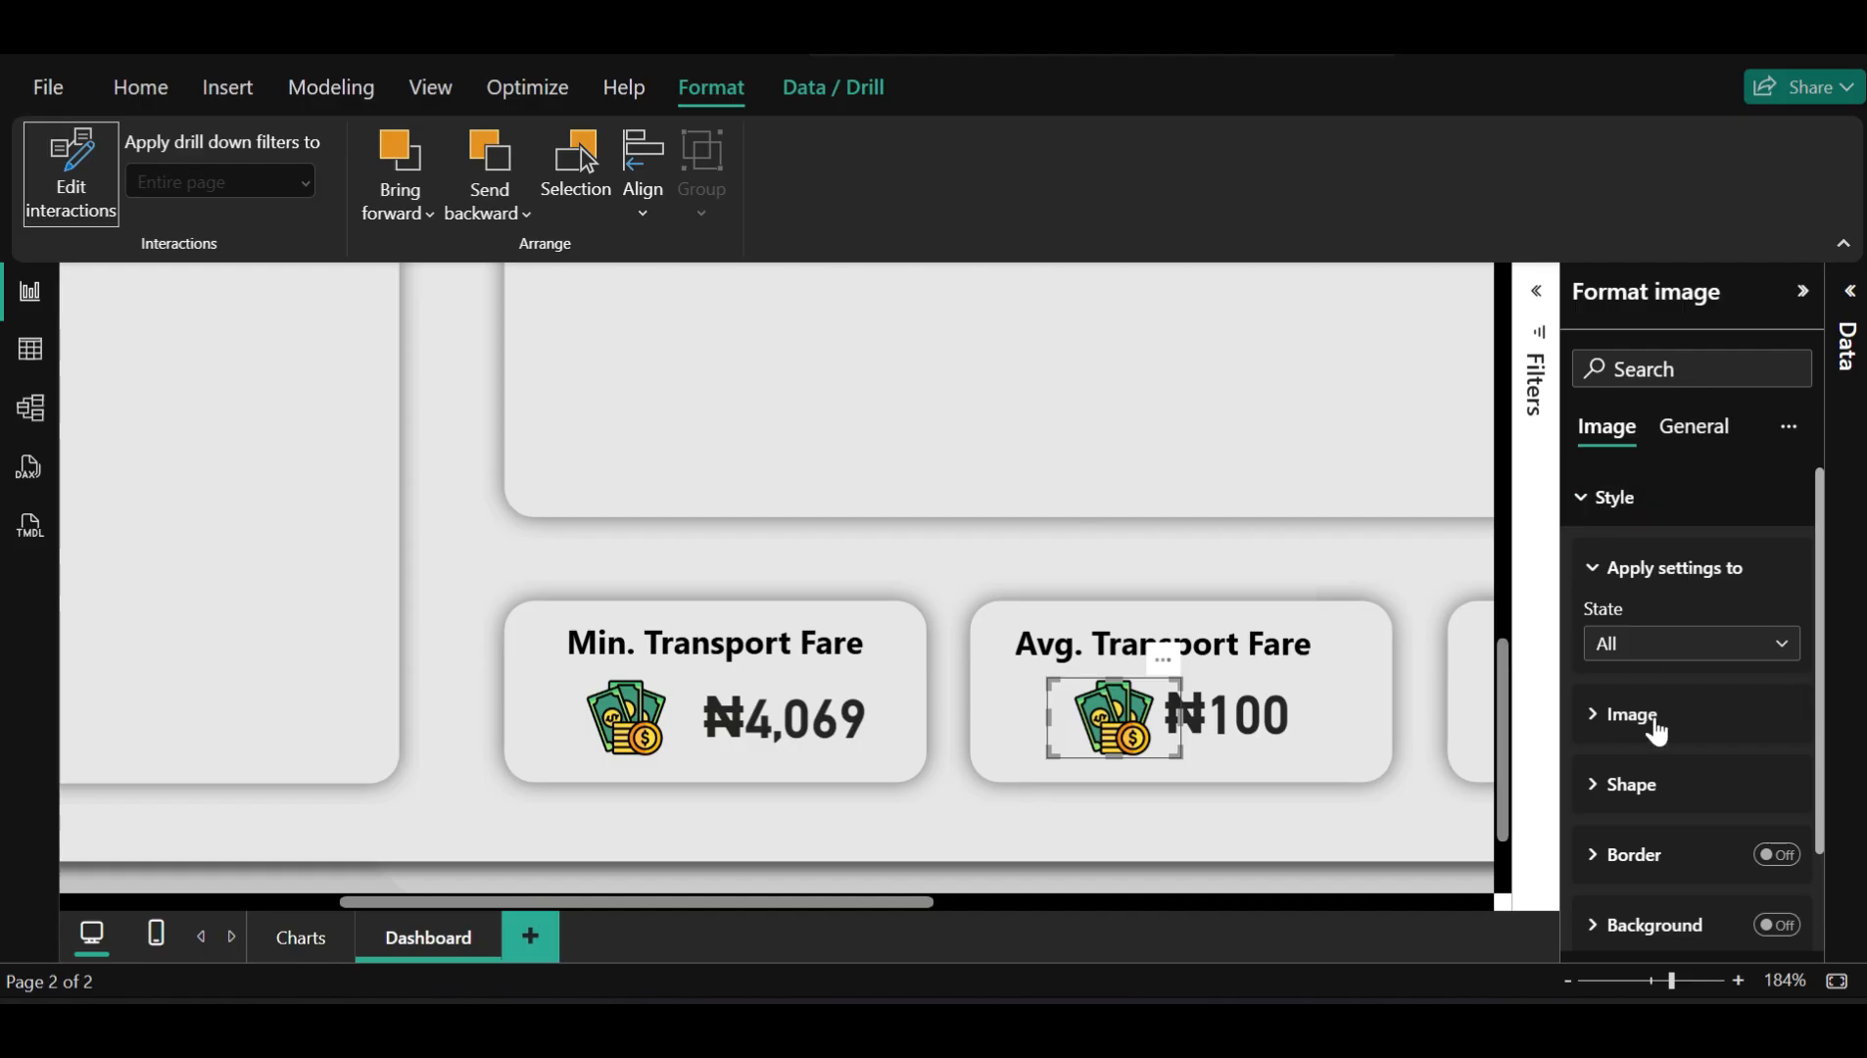
pyautogui.click(1692, 723)
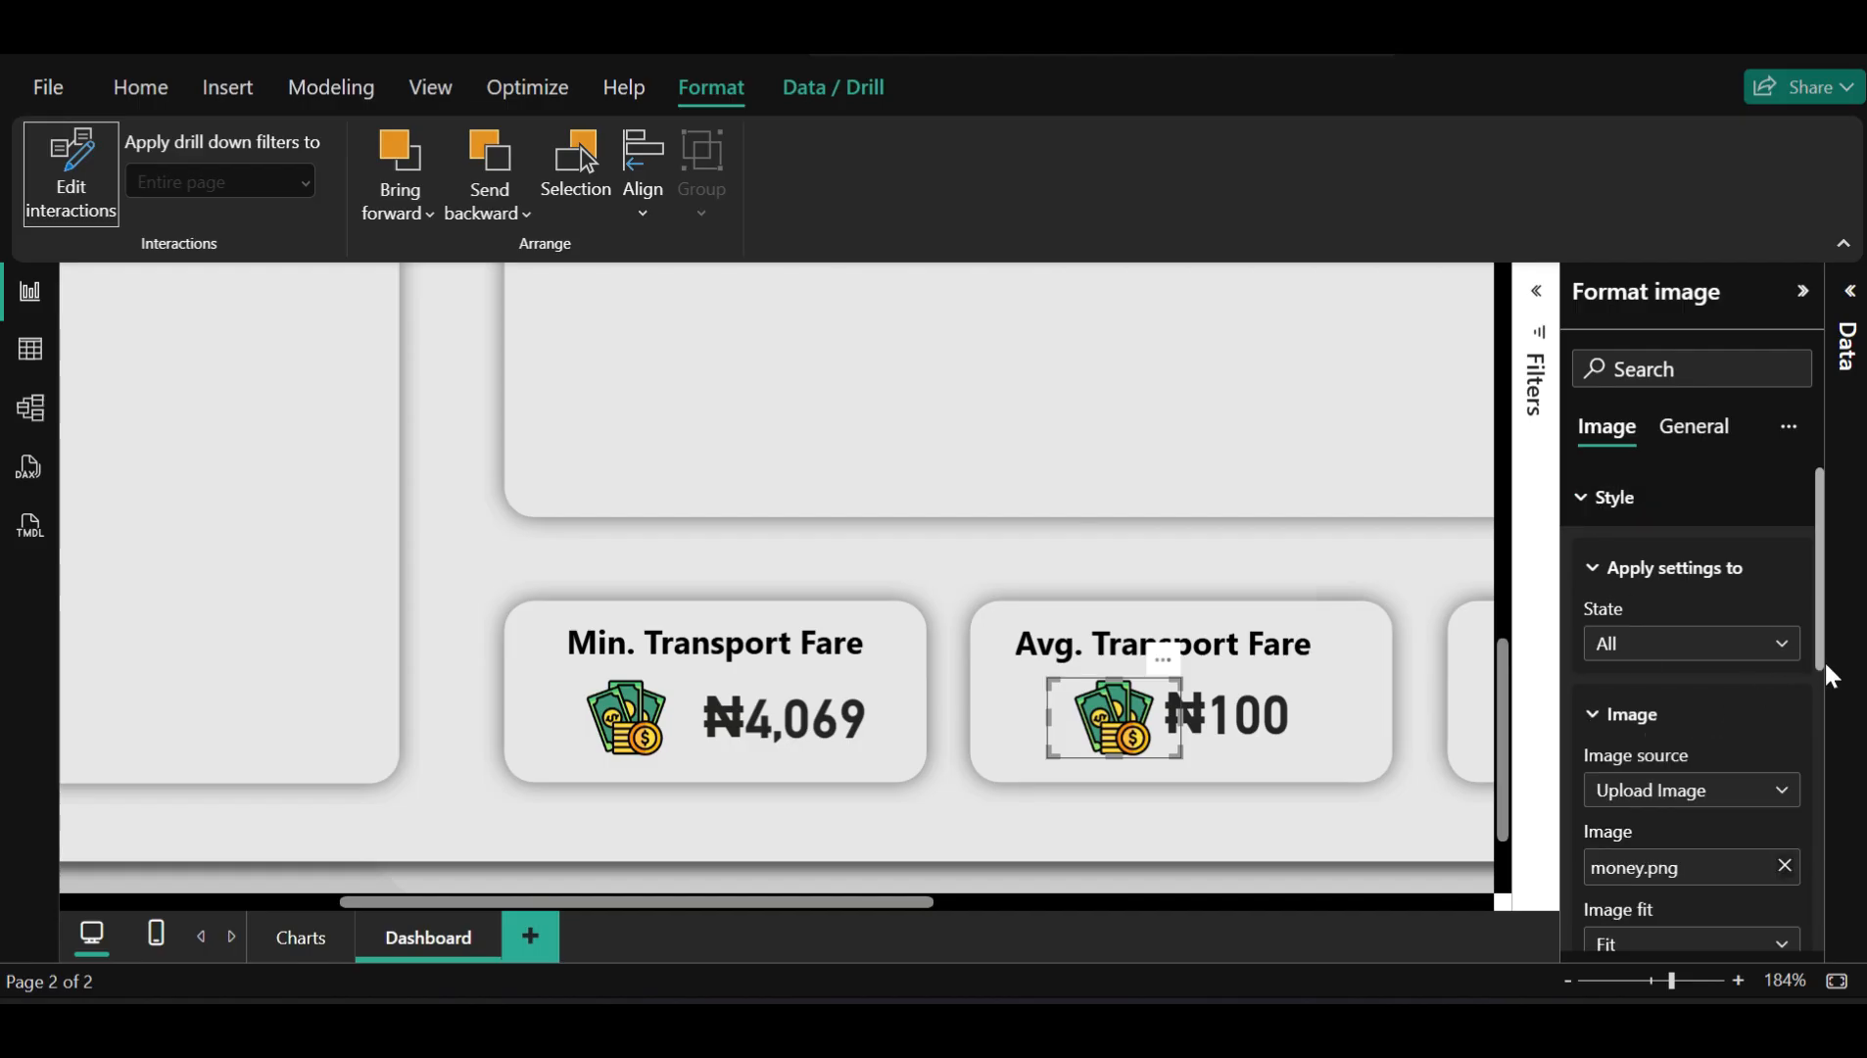
# Try image effects on the Avg. Transport Fare card's money icon, testing contrast at 38% and -23%, and turn them off
pyautogui.moveTo(1817, 678); pyautogui.dragTo(1827, 792)
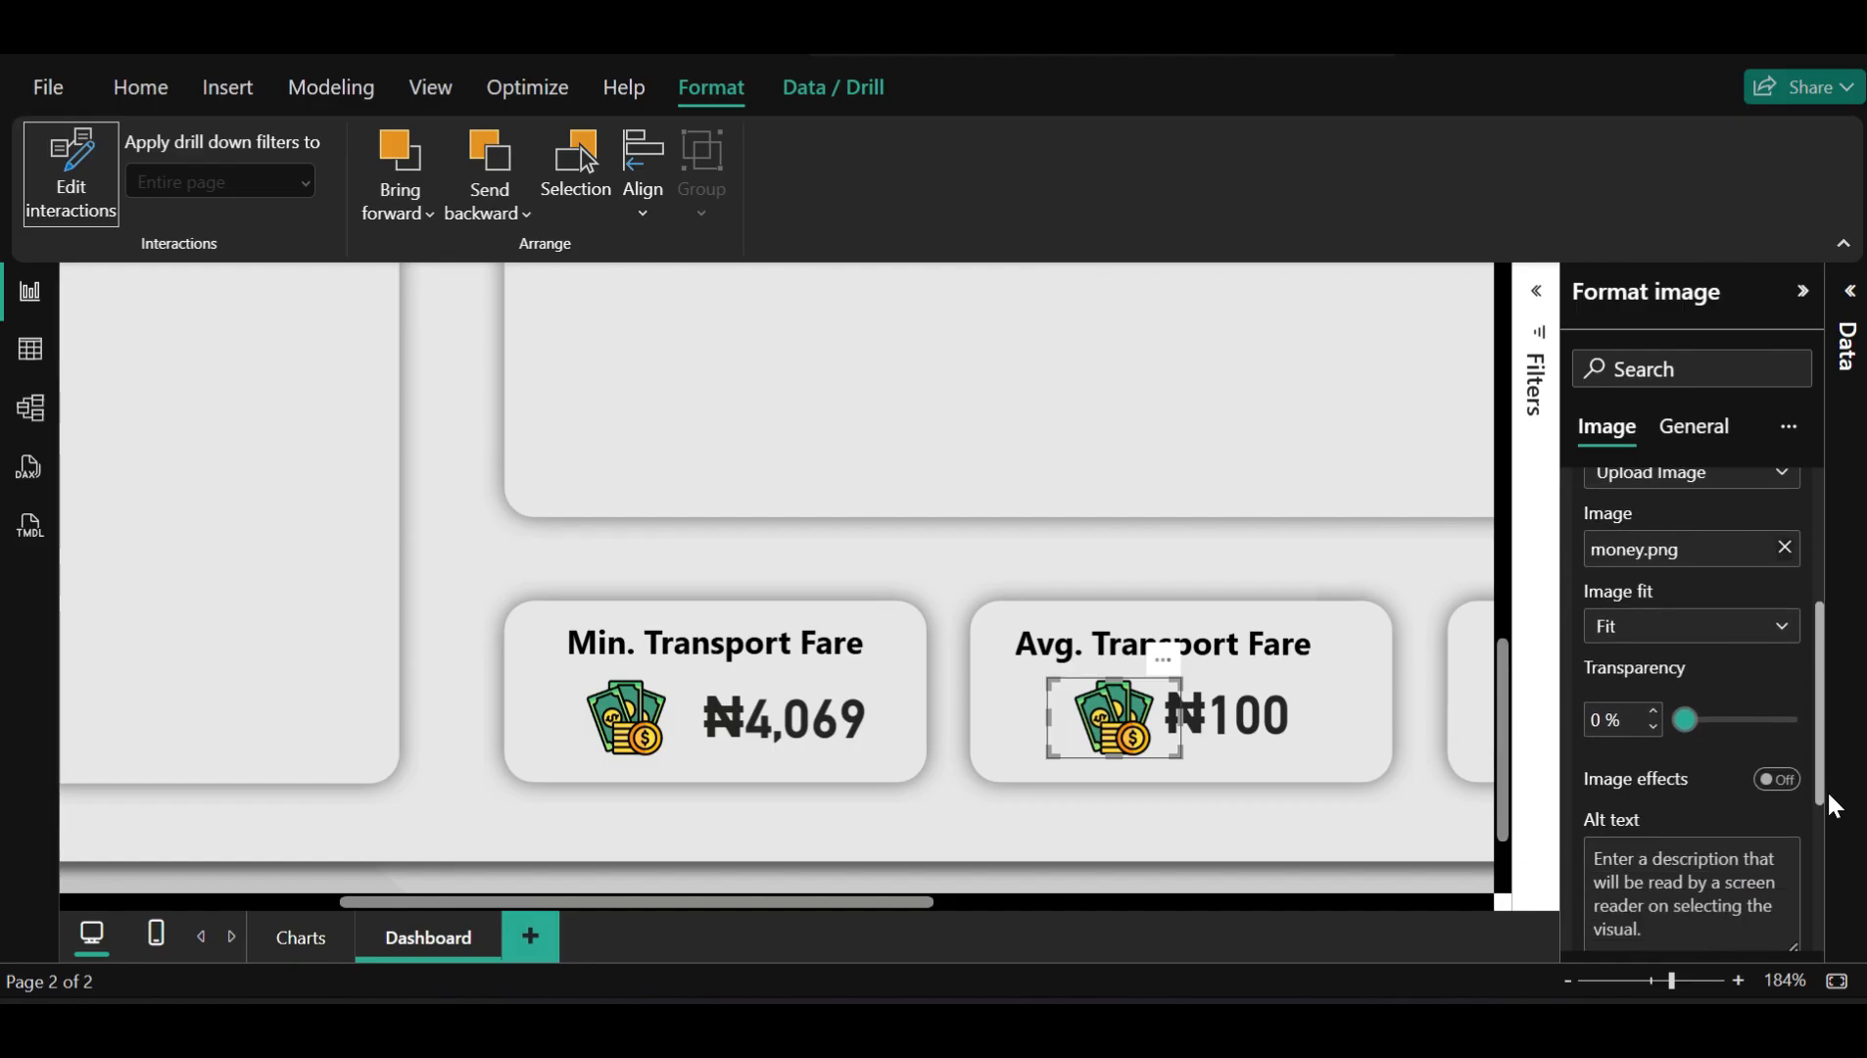
pyautogui.click(1771, 780)
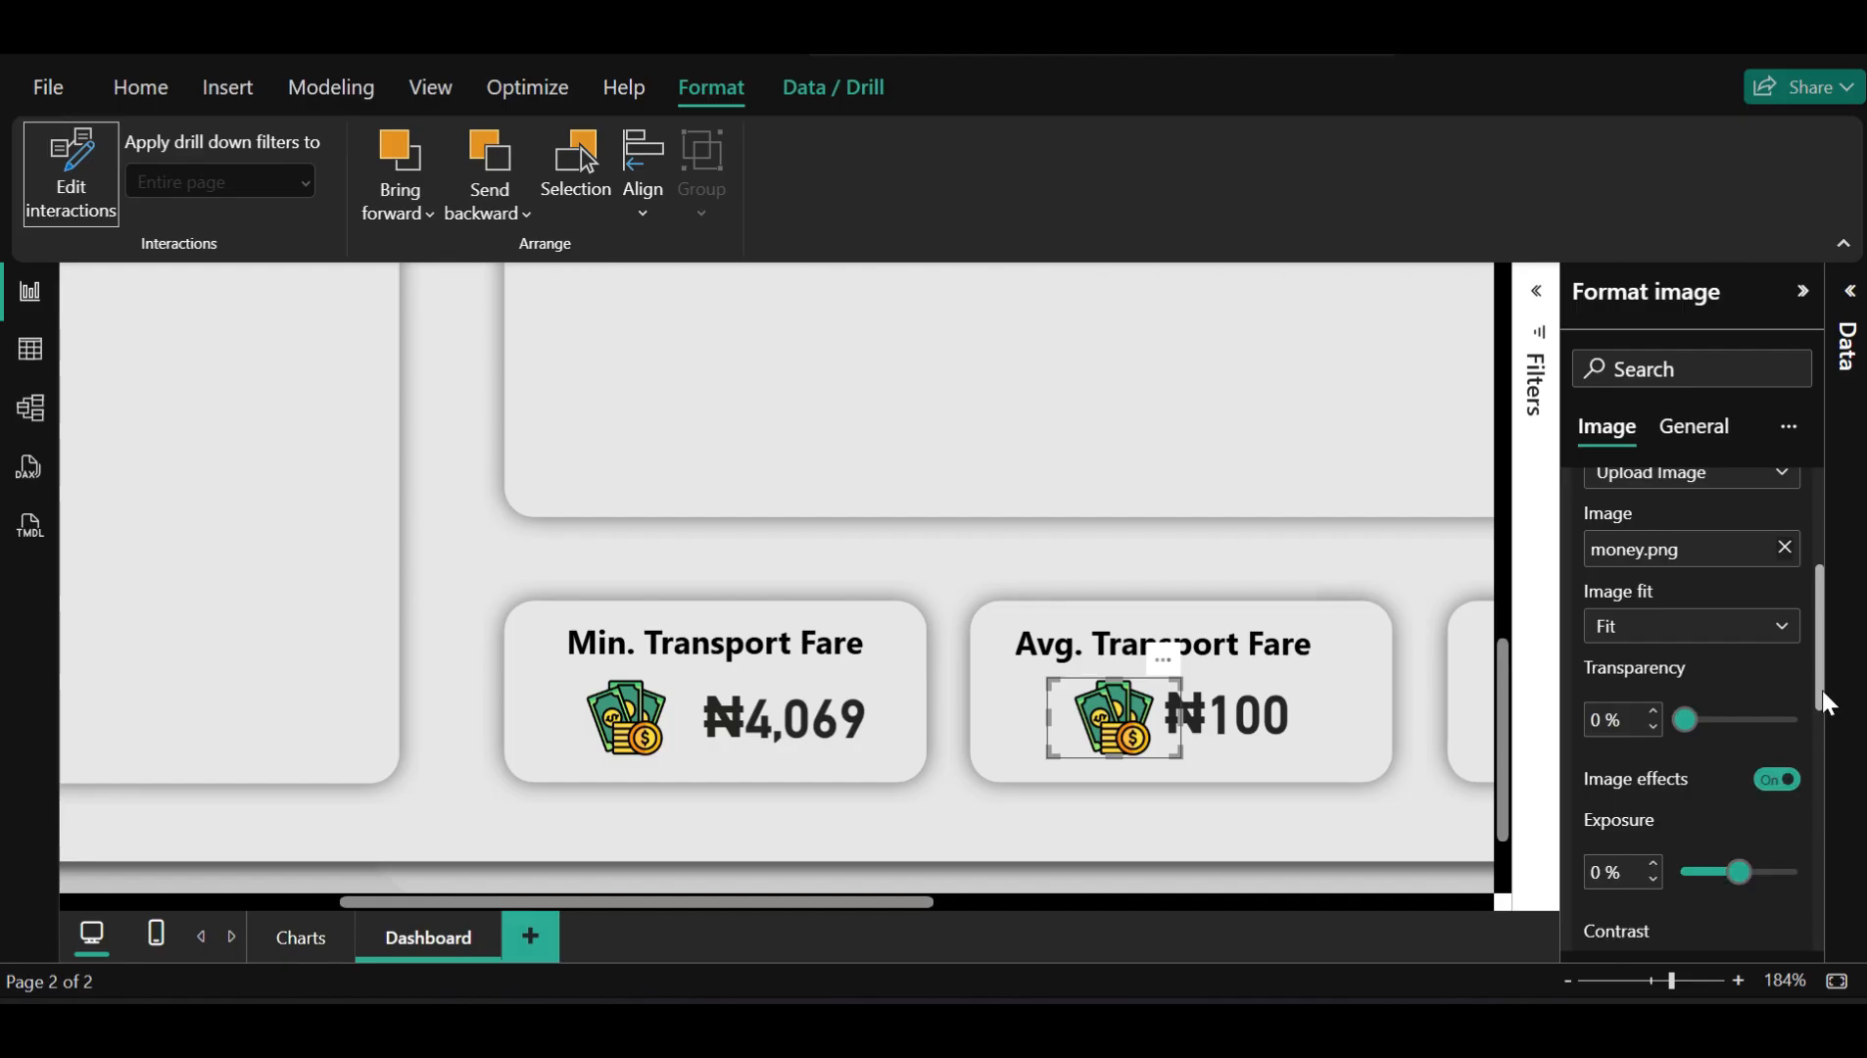
pyautogui.moveTo(1821, 700); pyautogui.dragTo(1817, 782)
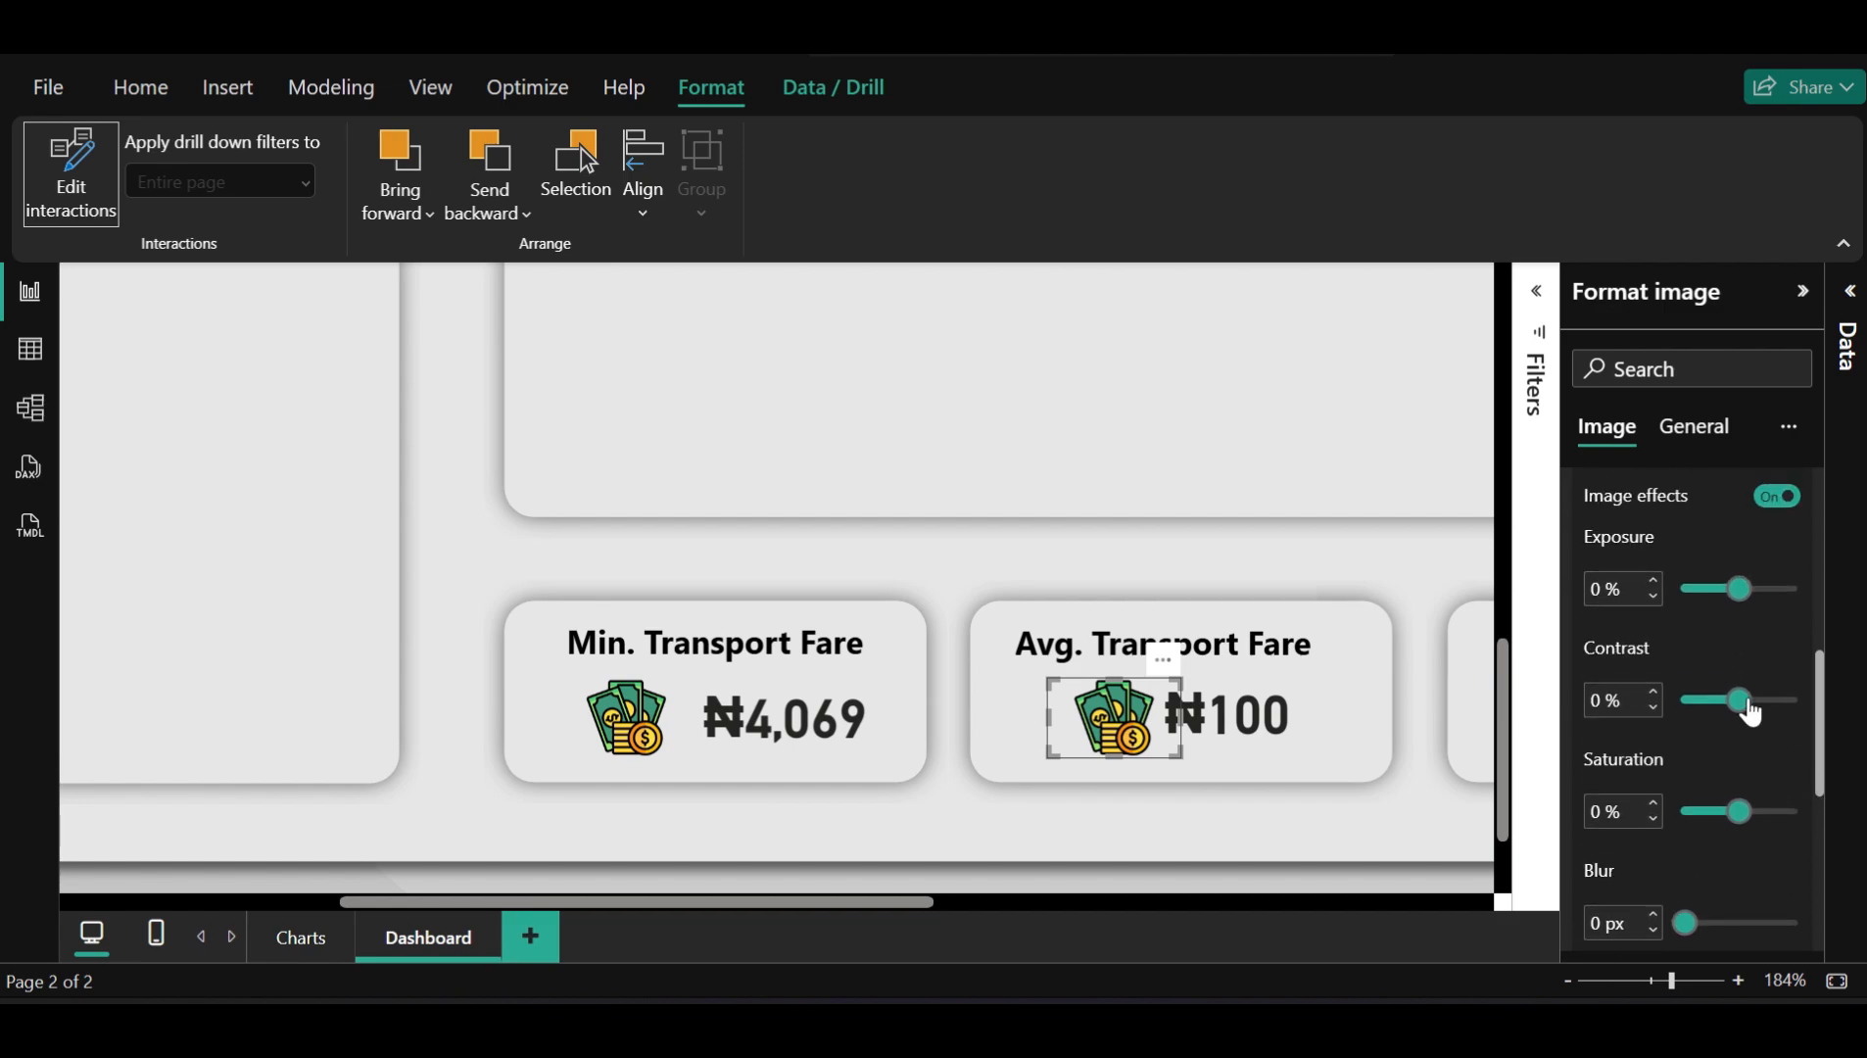
pyautogui.click(1759, 702)
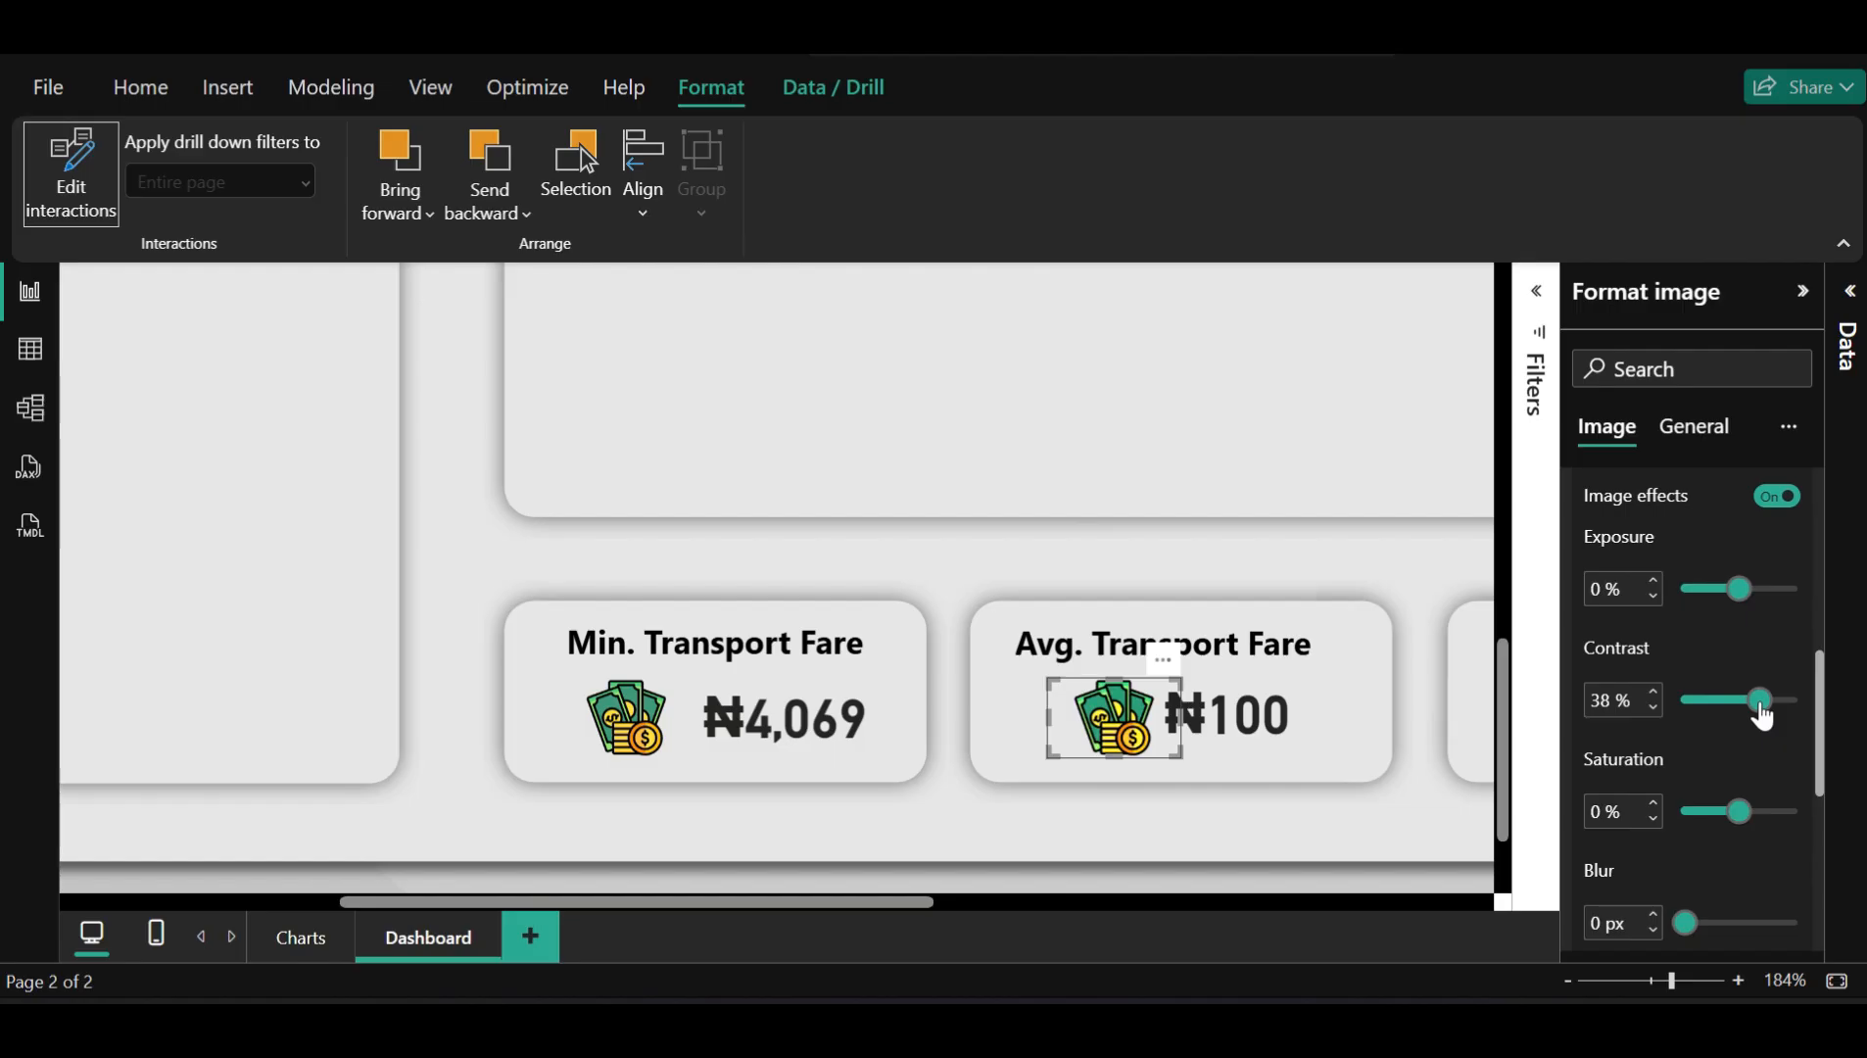
pyautogui.moveTo(1760, 715); pyautogui.dragTo(1724, 705)
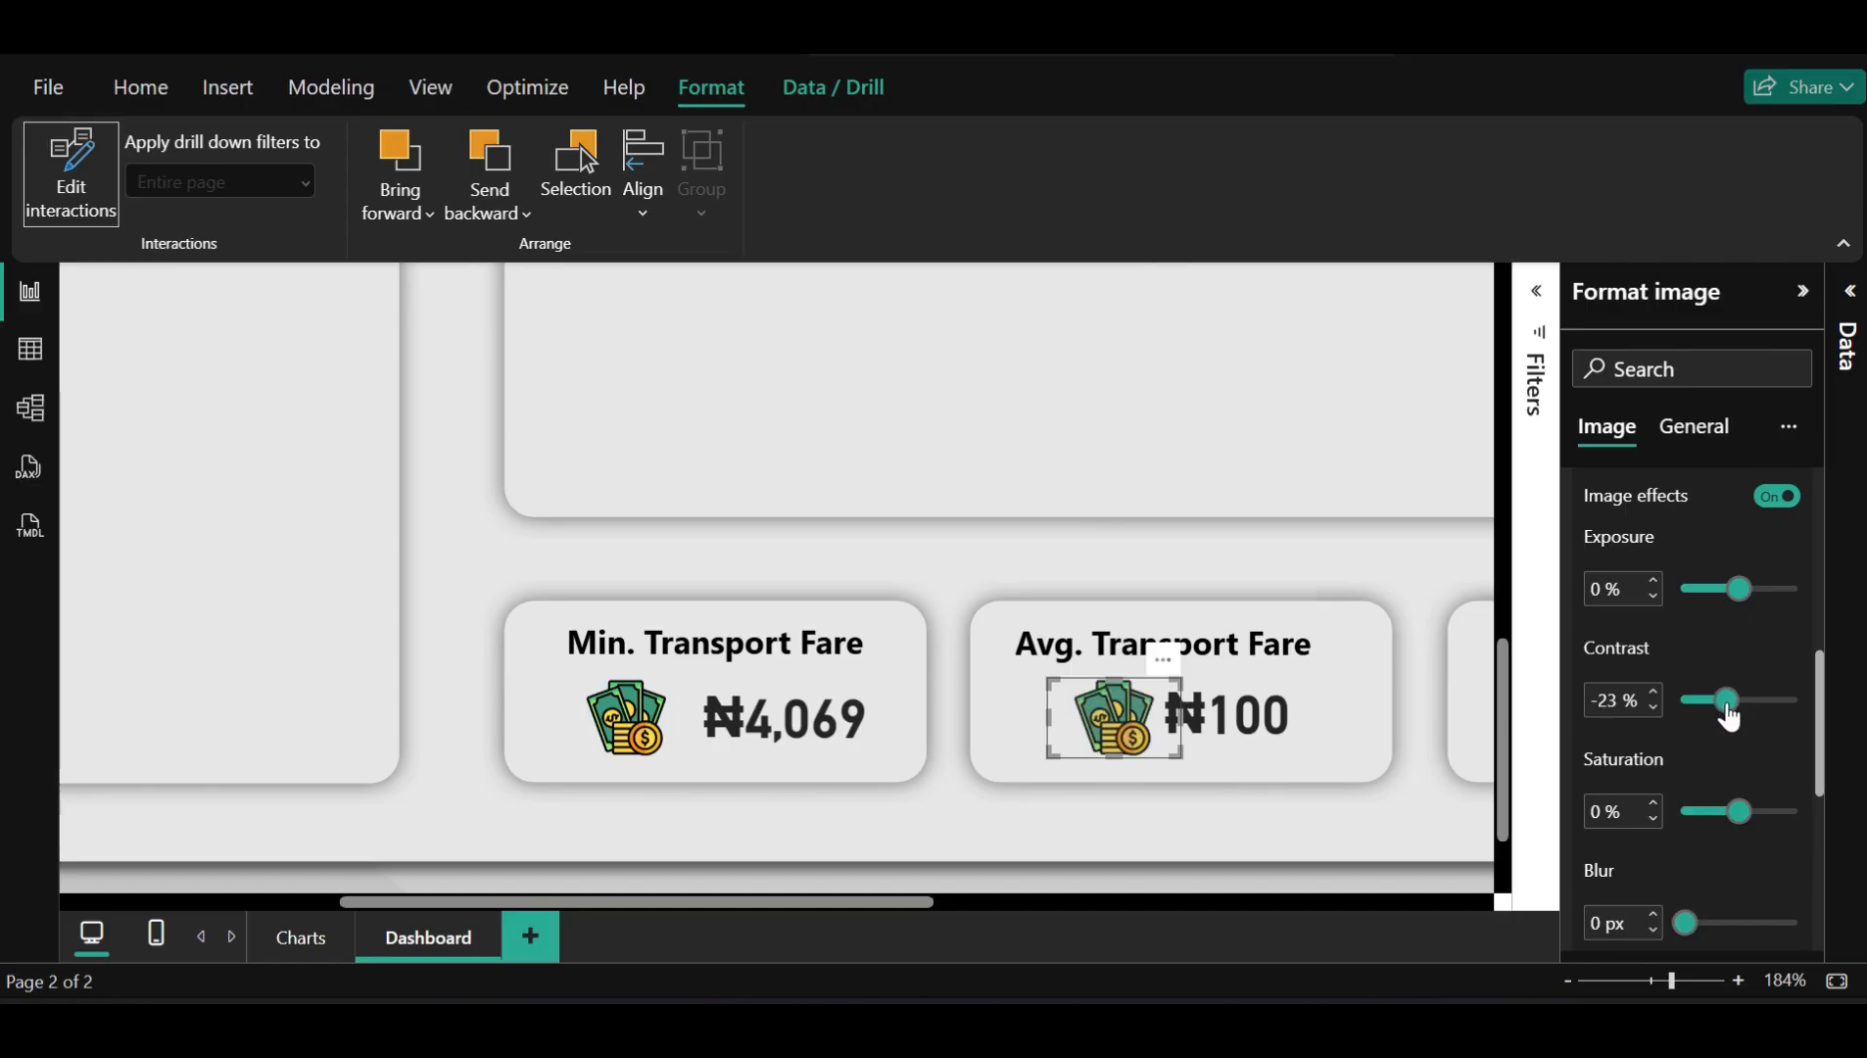
pyautogui.click(1781, 501)
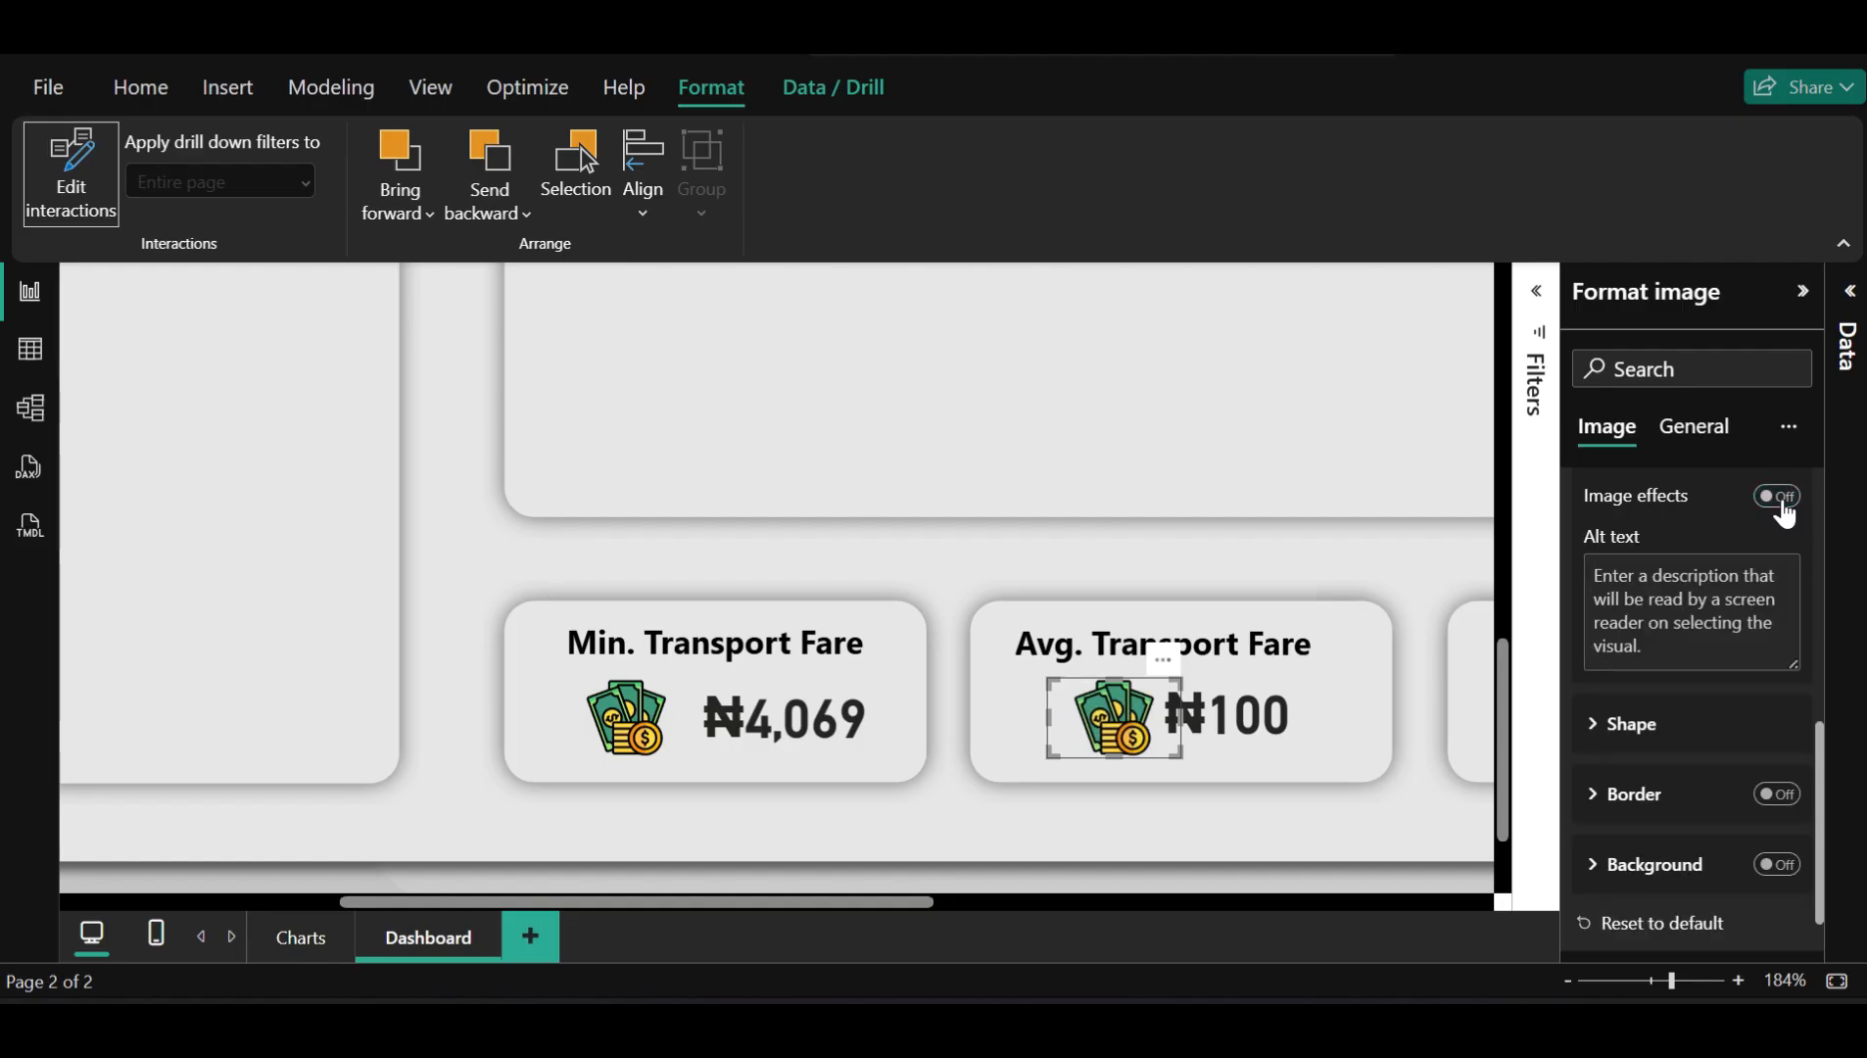
# Turn the money icon's image effects back on, adjust the contrast to -1%, and switch the effects off again
pyautogui.click(1781, 501)
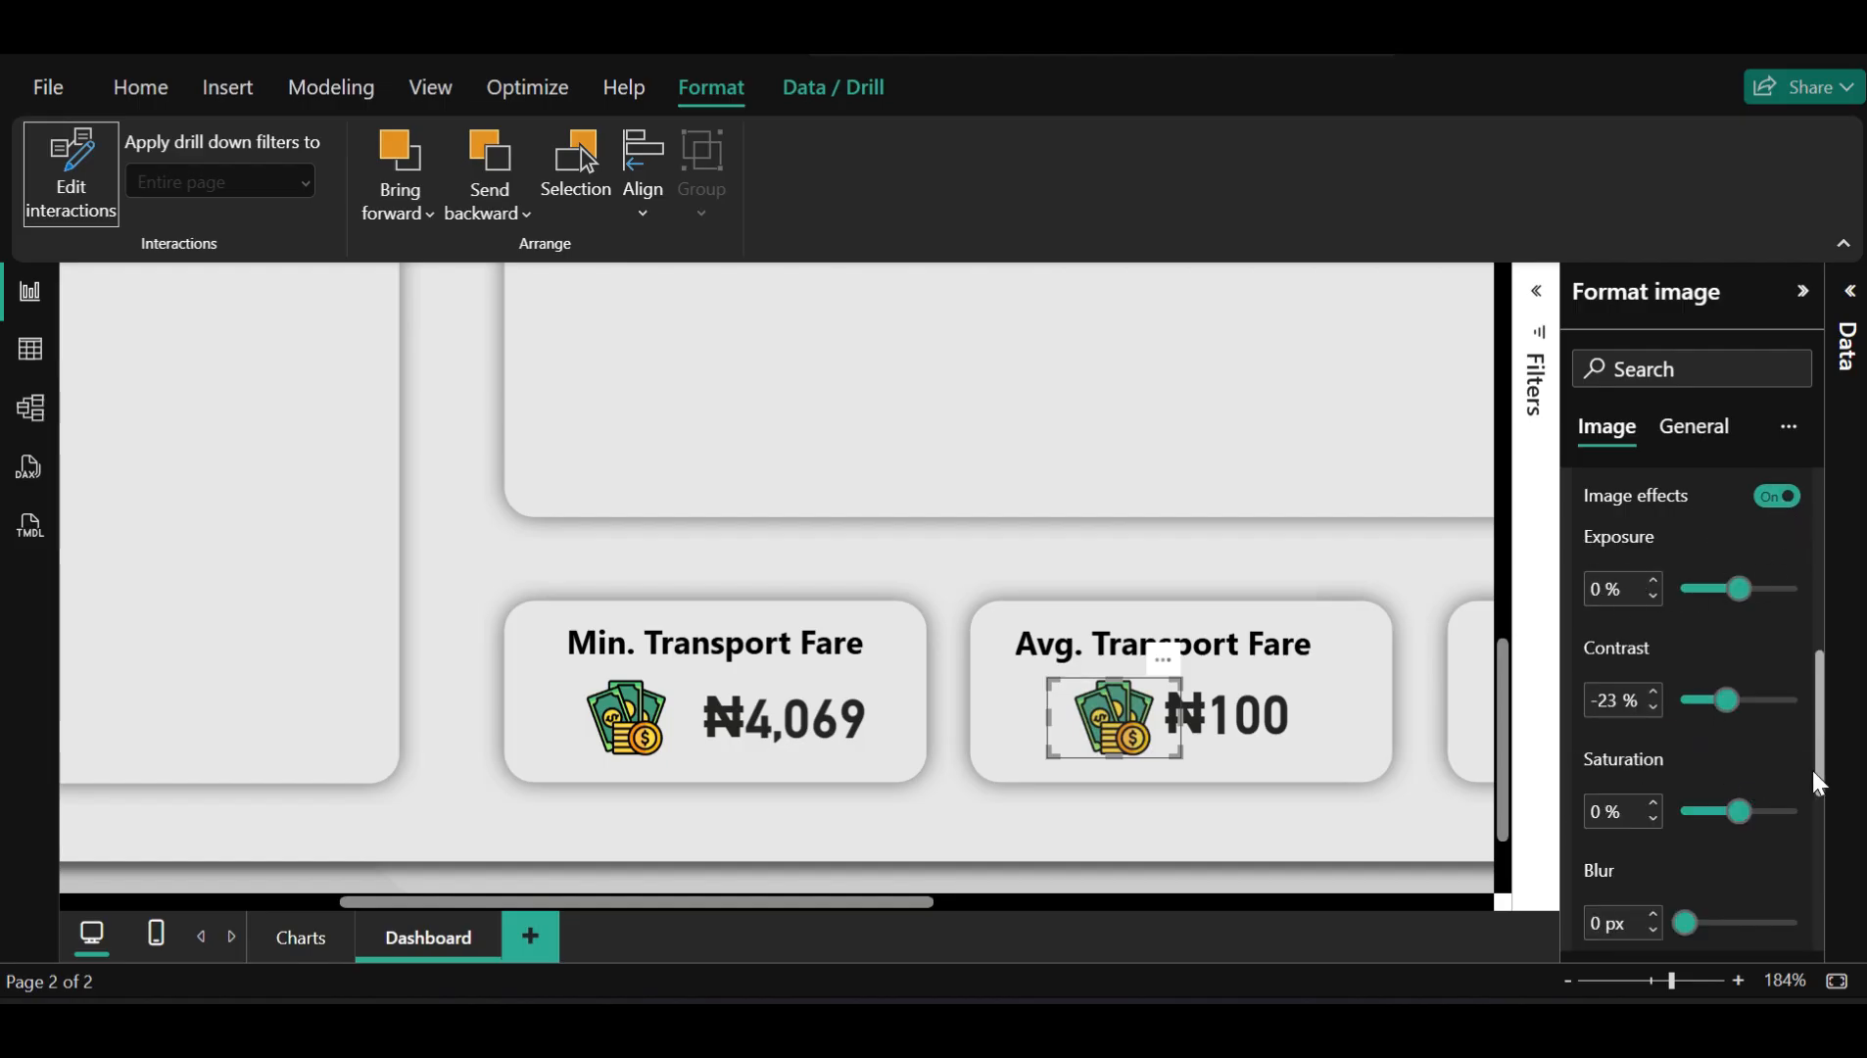
pyautogui.moveTo(1819, 778)
pyautogui.mouseDown()
pyautogui.moveTo(1820, 894)
pyautogui.moveTo(1830, 784)
pyautogui.mouseUp()
pyautogui.moveTo(1737, 680)
pyautogui.mouseDown()
pyautogui.moveTo(1682, 697)
pyautogui.moveTo(1746, 710)
pyautogui.moveTo(1728, 713)
pyautogui.mouseUp()
pyautogui.click(1652, 686)
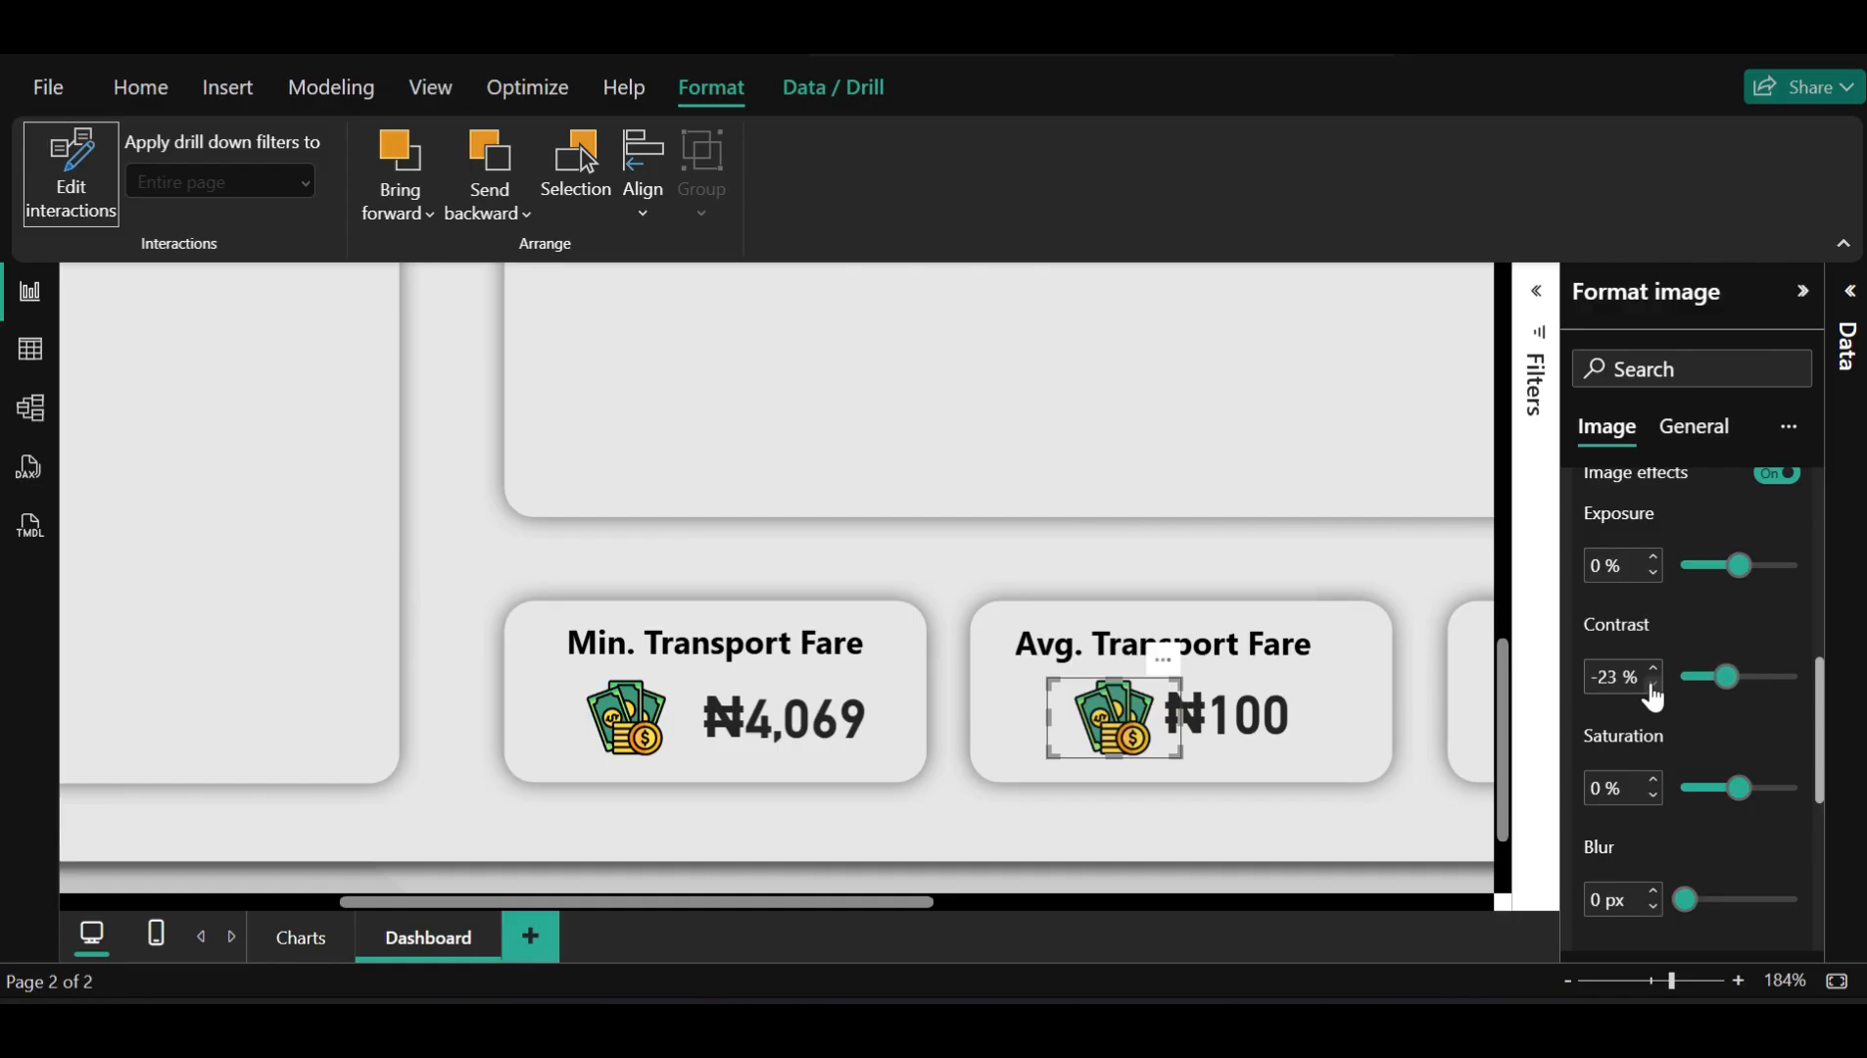
pyautogui.click(1652, 686)
pyautogui.moveTo(1726, 694); pyautogui.dragTo(1734, 695)
pyautogui.click(1653, 672)
pyautogui.click(1653, 672)
pyautogui.click(1652, 672)
pyautogui.click(1652, 672)
pyautogui.click(1653, 672)
pyautogui.click(1653, 672)
pyautogui.click(1652, 672)
pyautogui.click(1653, 672)
pyautogui.click(1653, 672)
pyautogui.click(1653, 672)
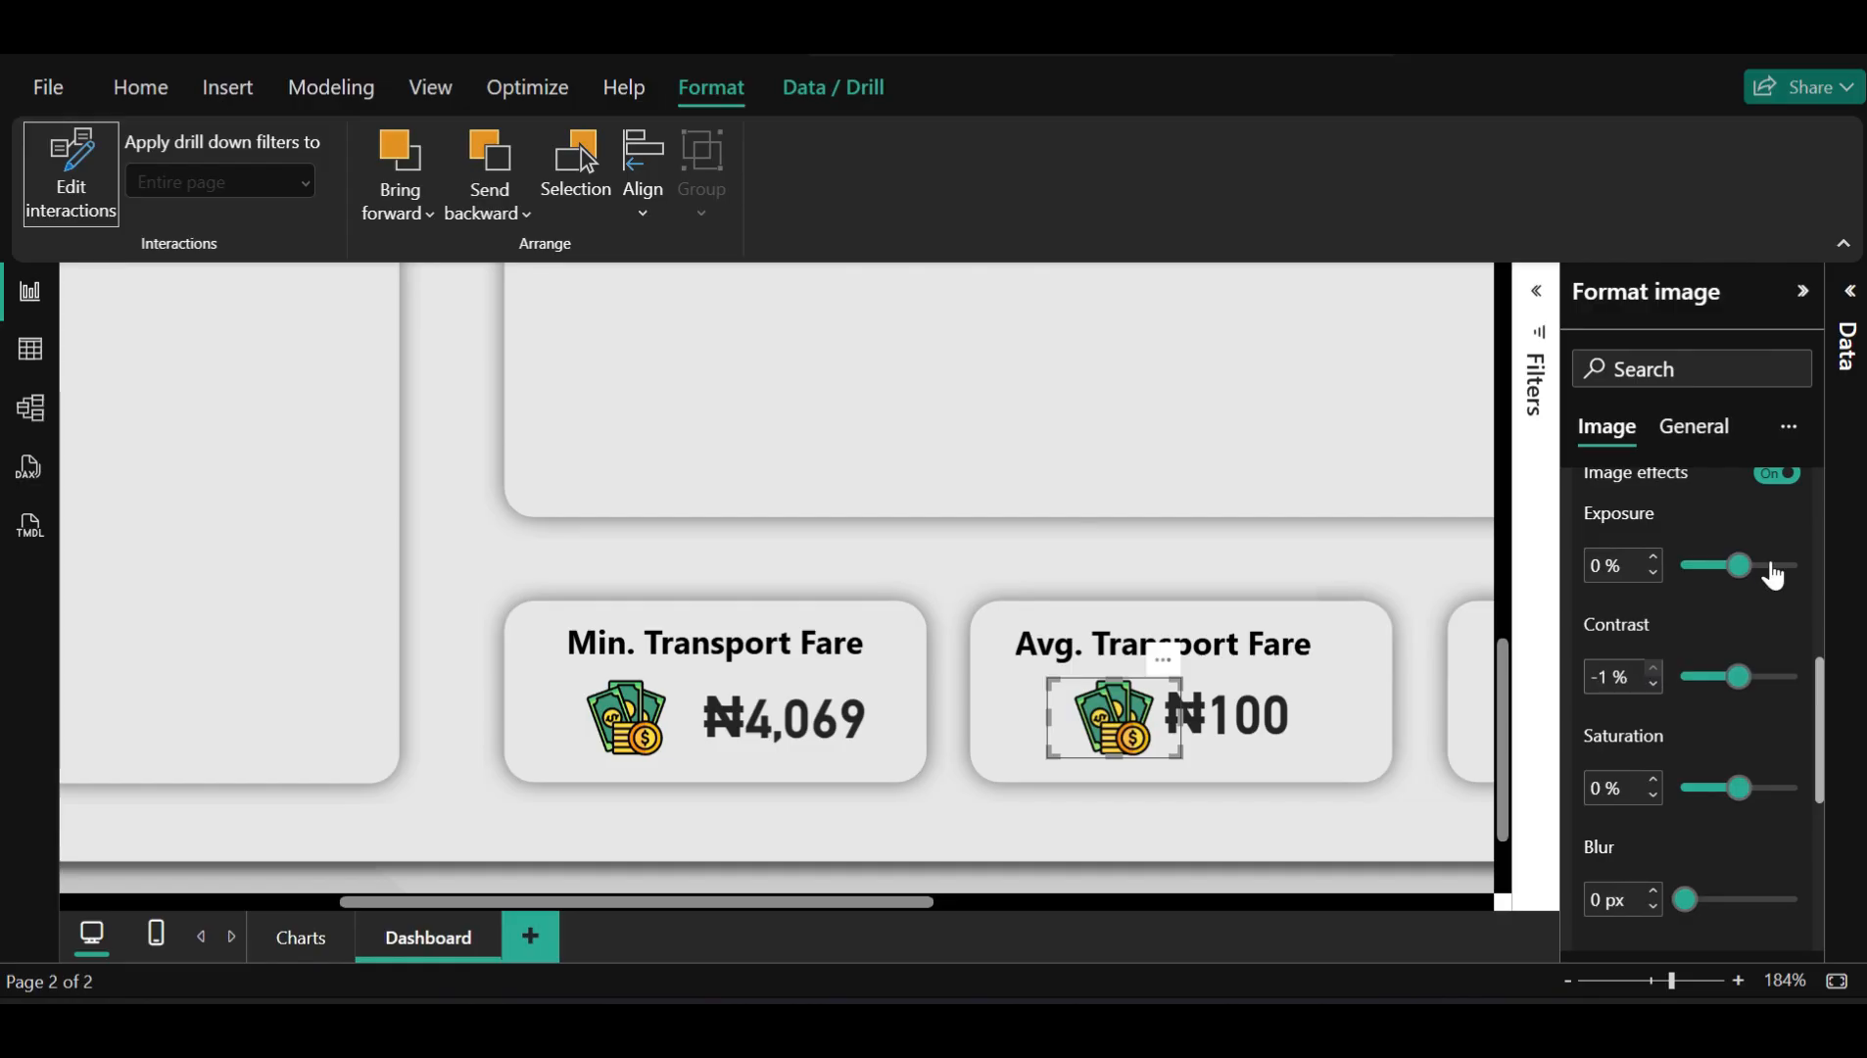
pyautogui.click(1779, 474)
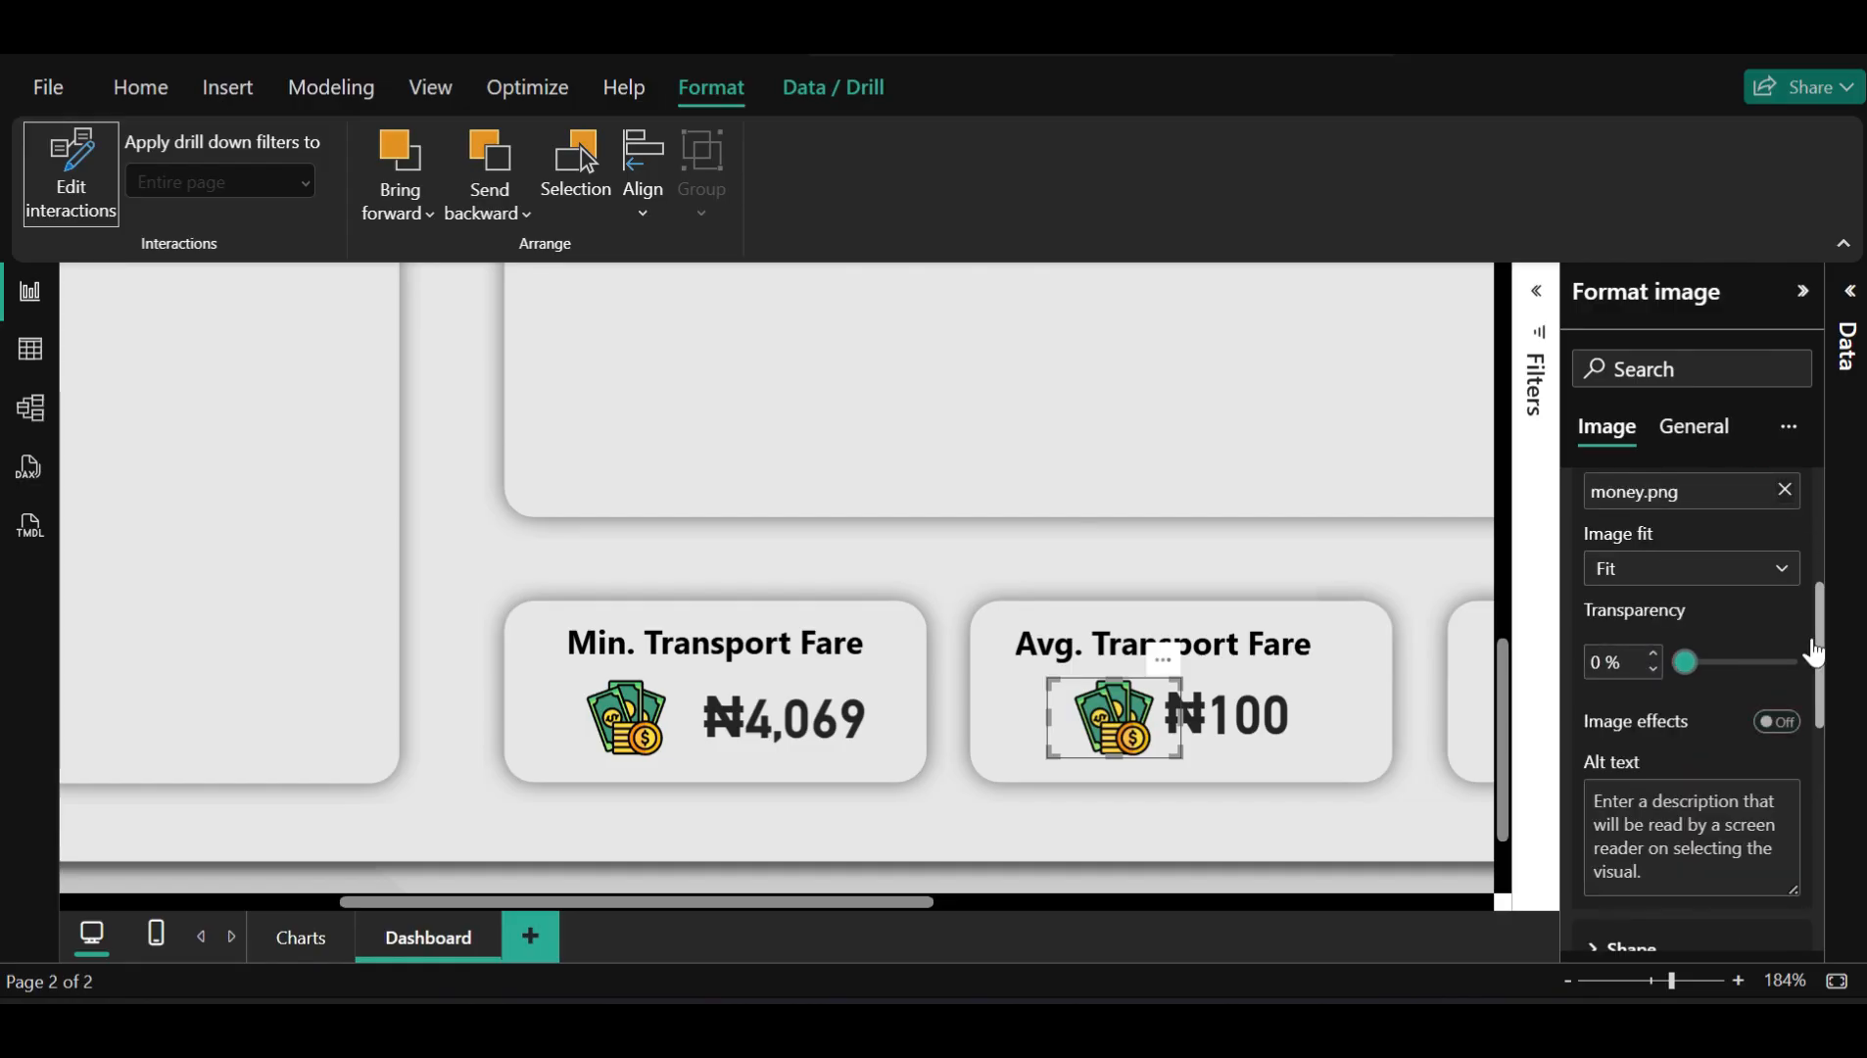
# Replace money.png in the Avg. Transport Fare card's image with the bus-ticket picture from the Flat Icons folder
pyautogui.moveTo(1822, 647); pyautogui.dragTo(1822, 610)
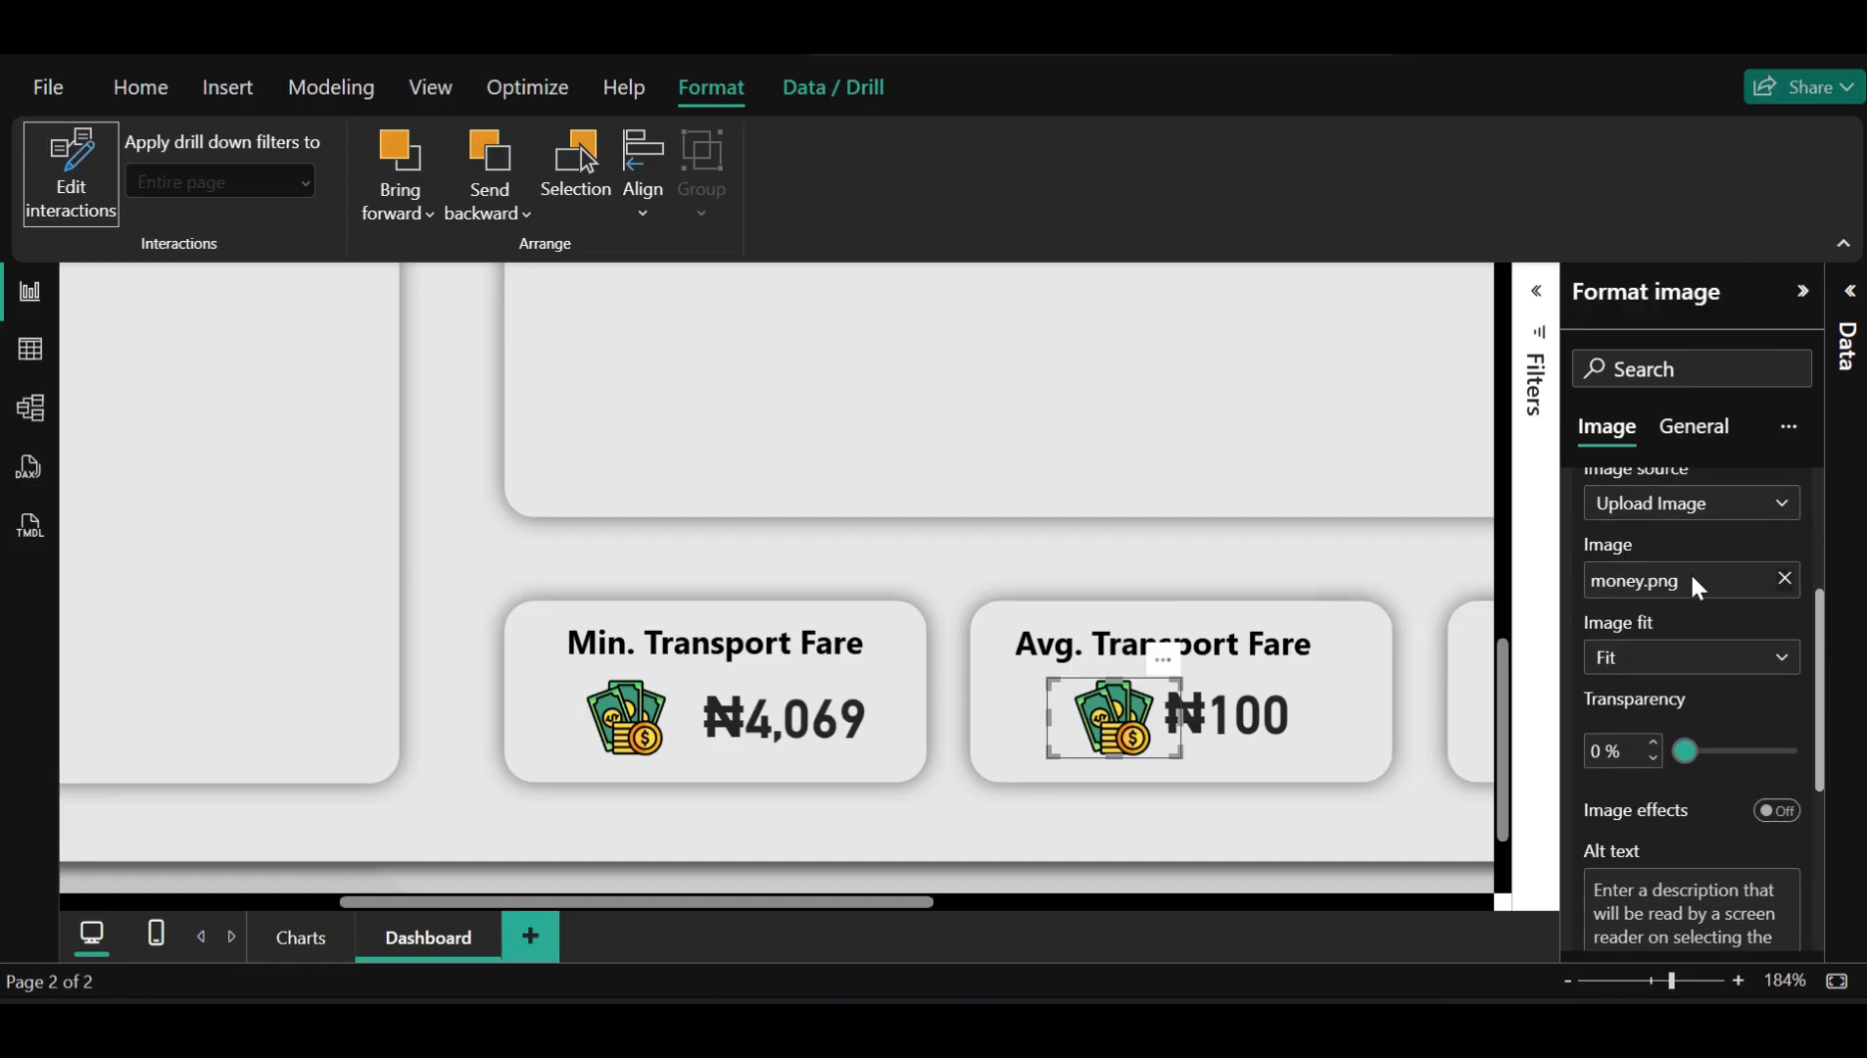
pyautogui.click(1717, 507)
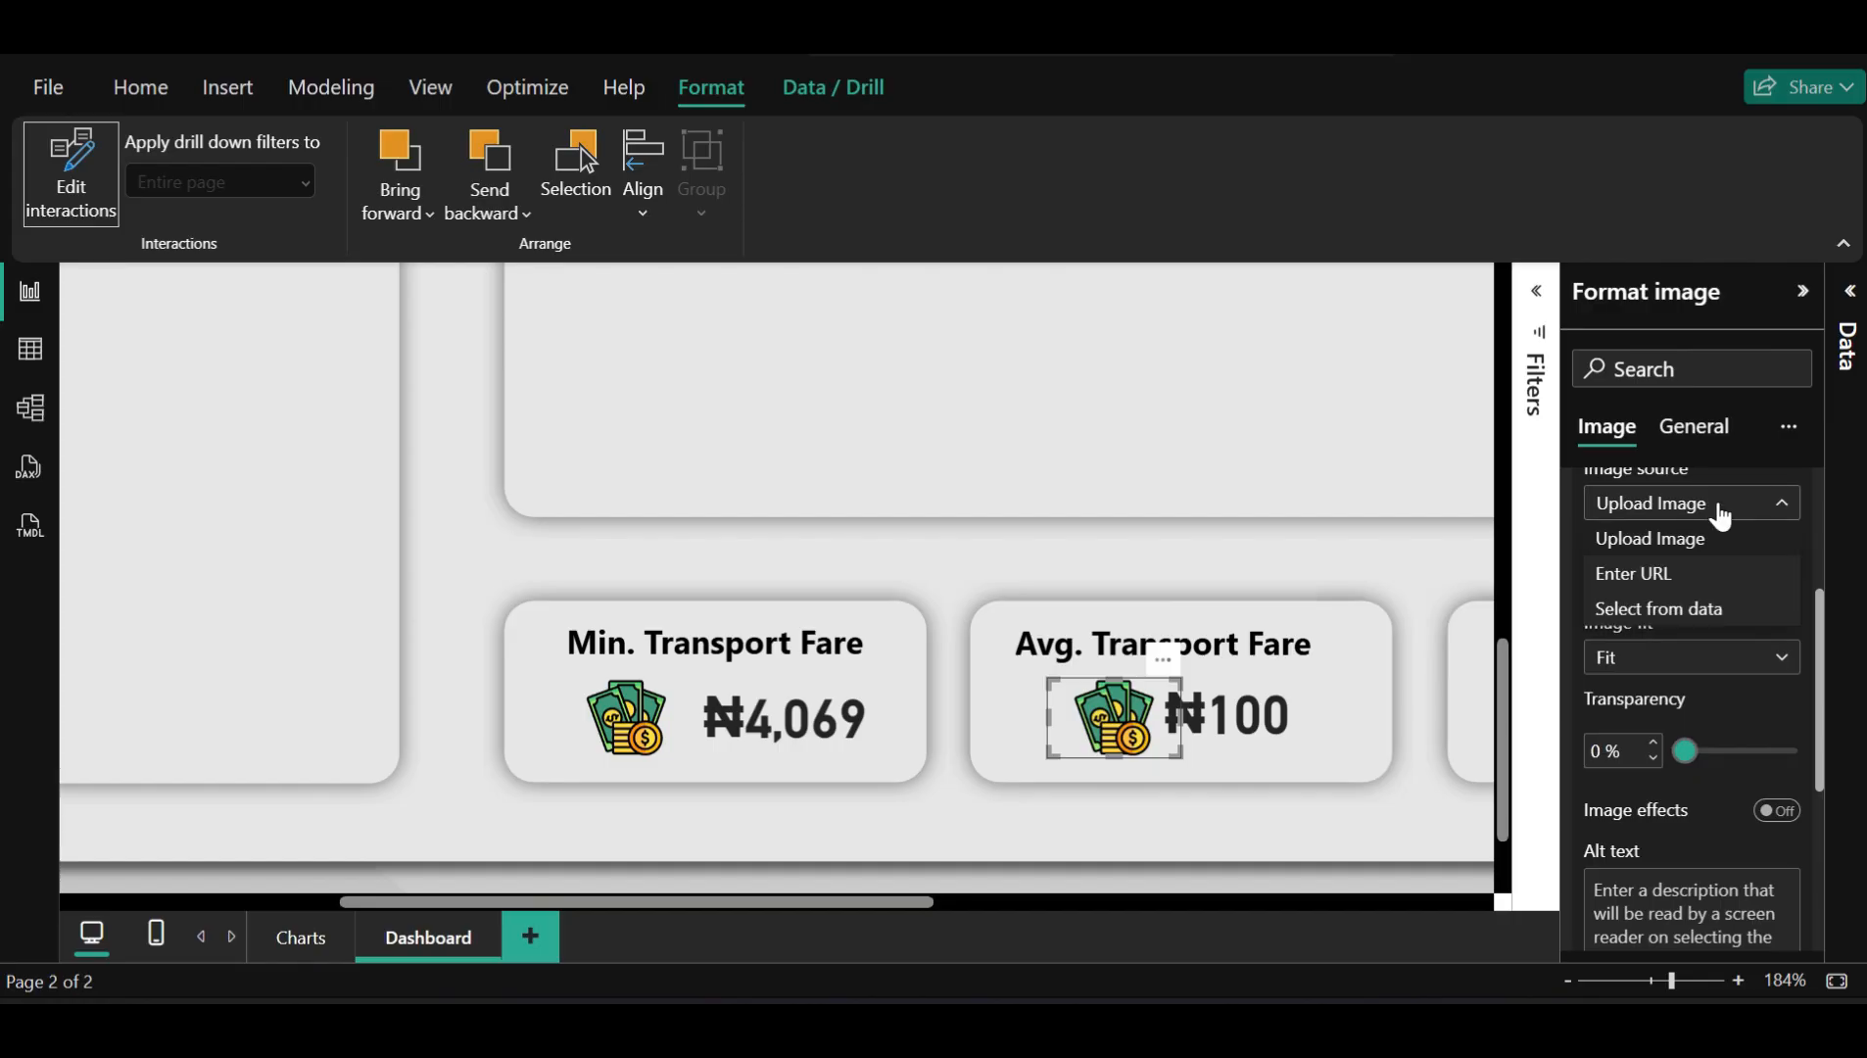
pyautogui.click(1687, 540)
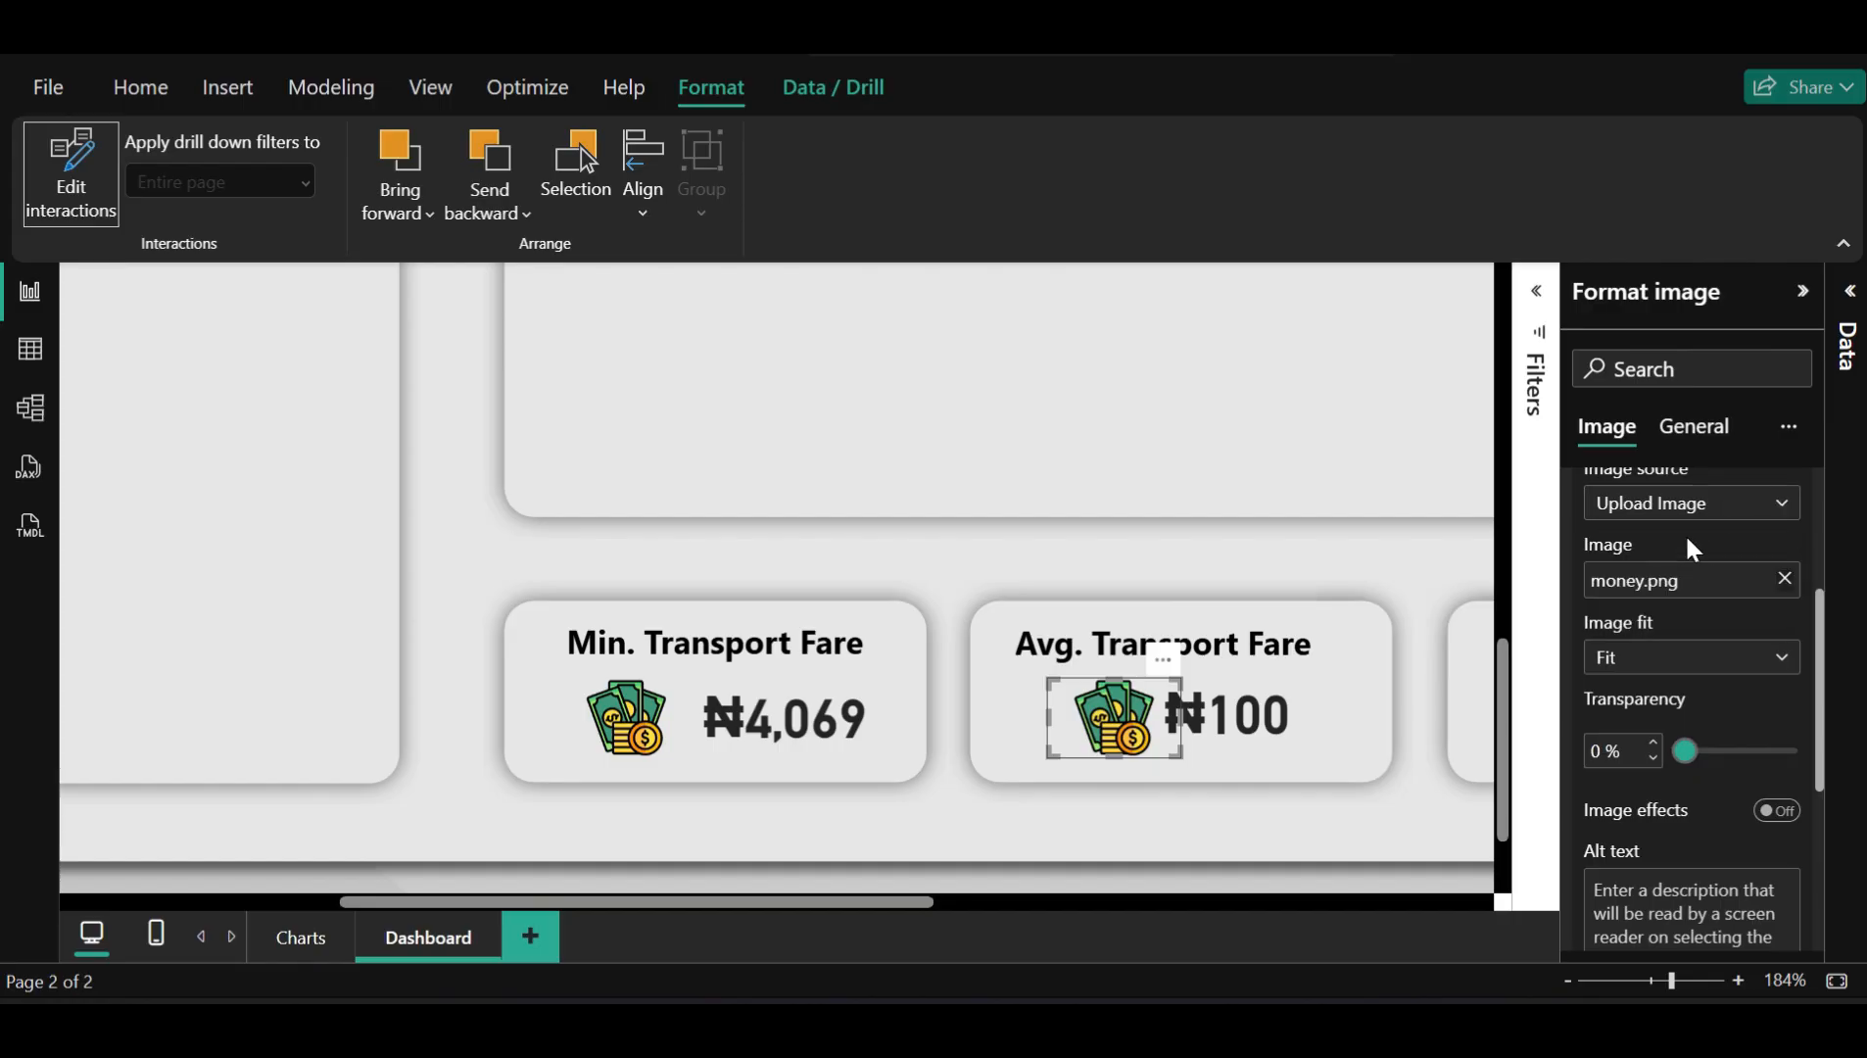
pyautogui.click(1785, 580)
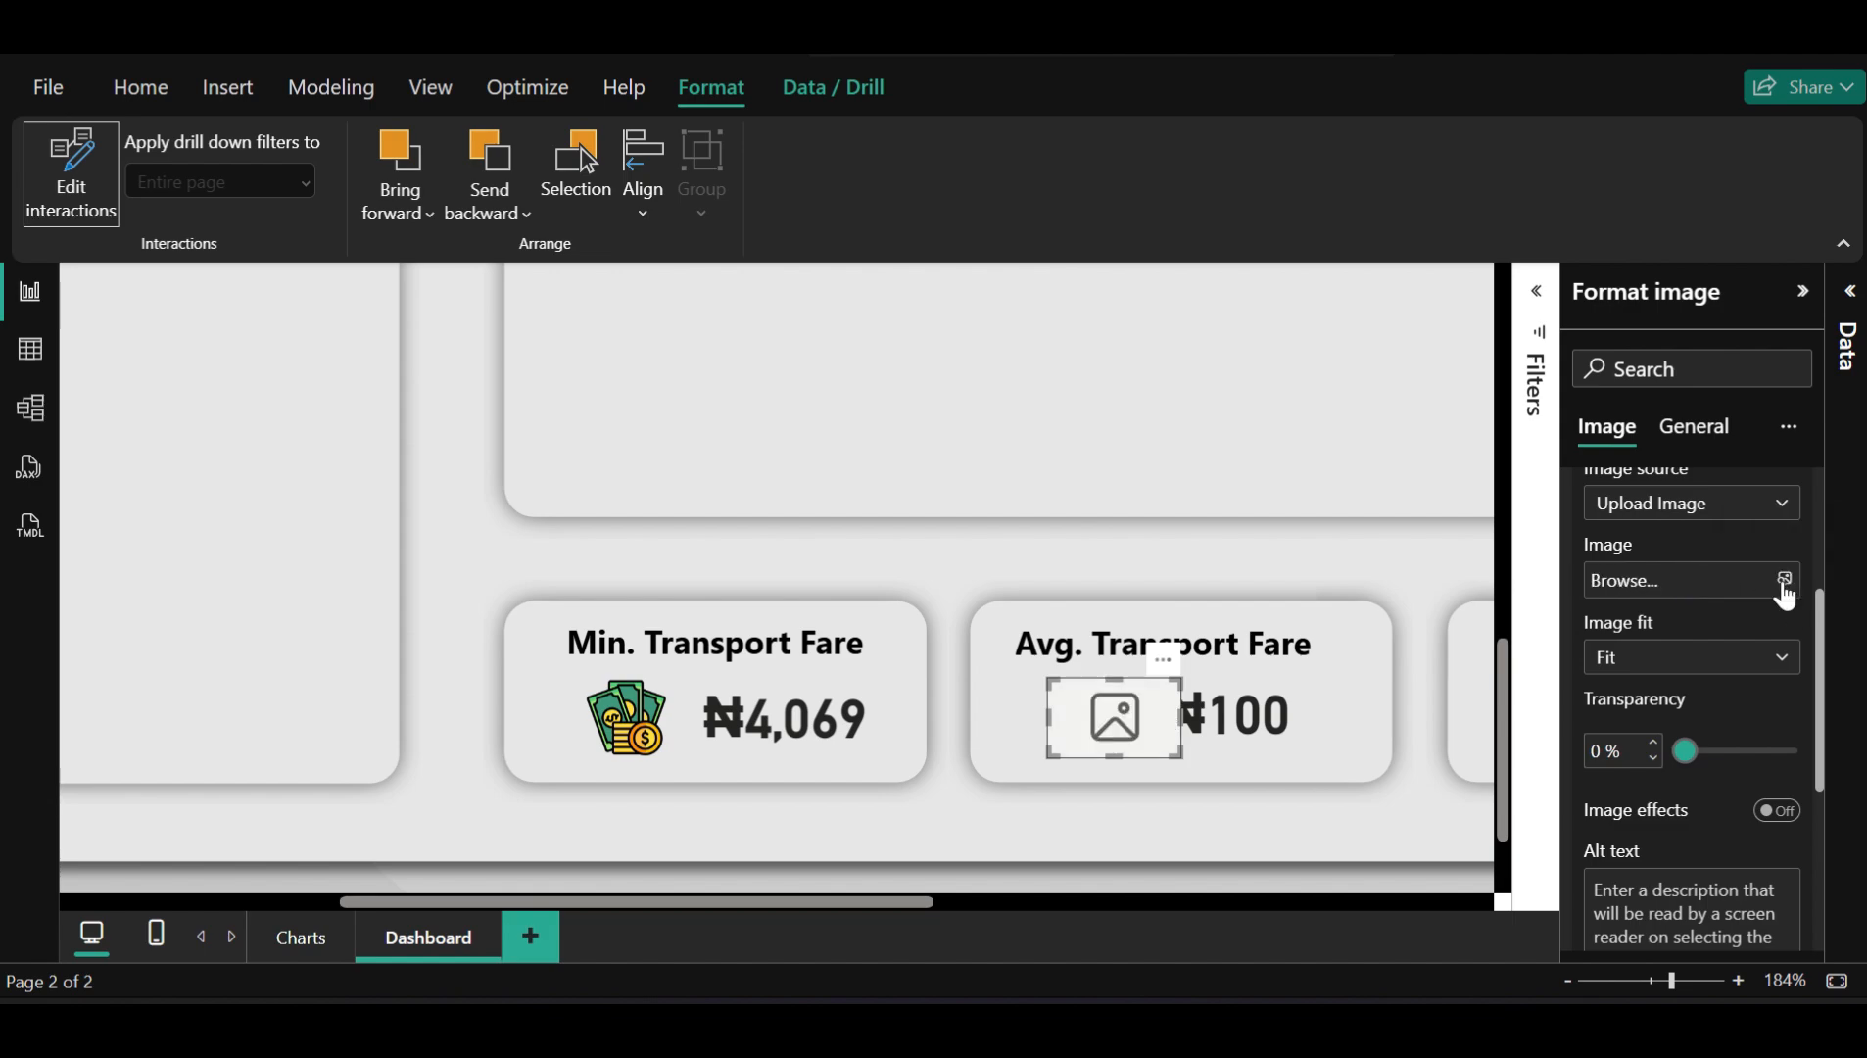
pyautogui.click(1619, 580)
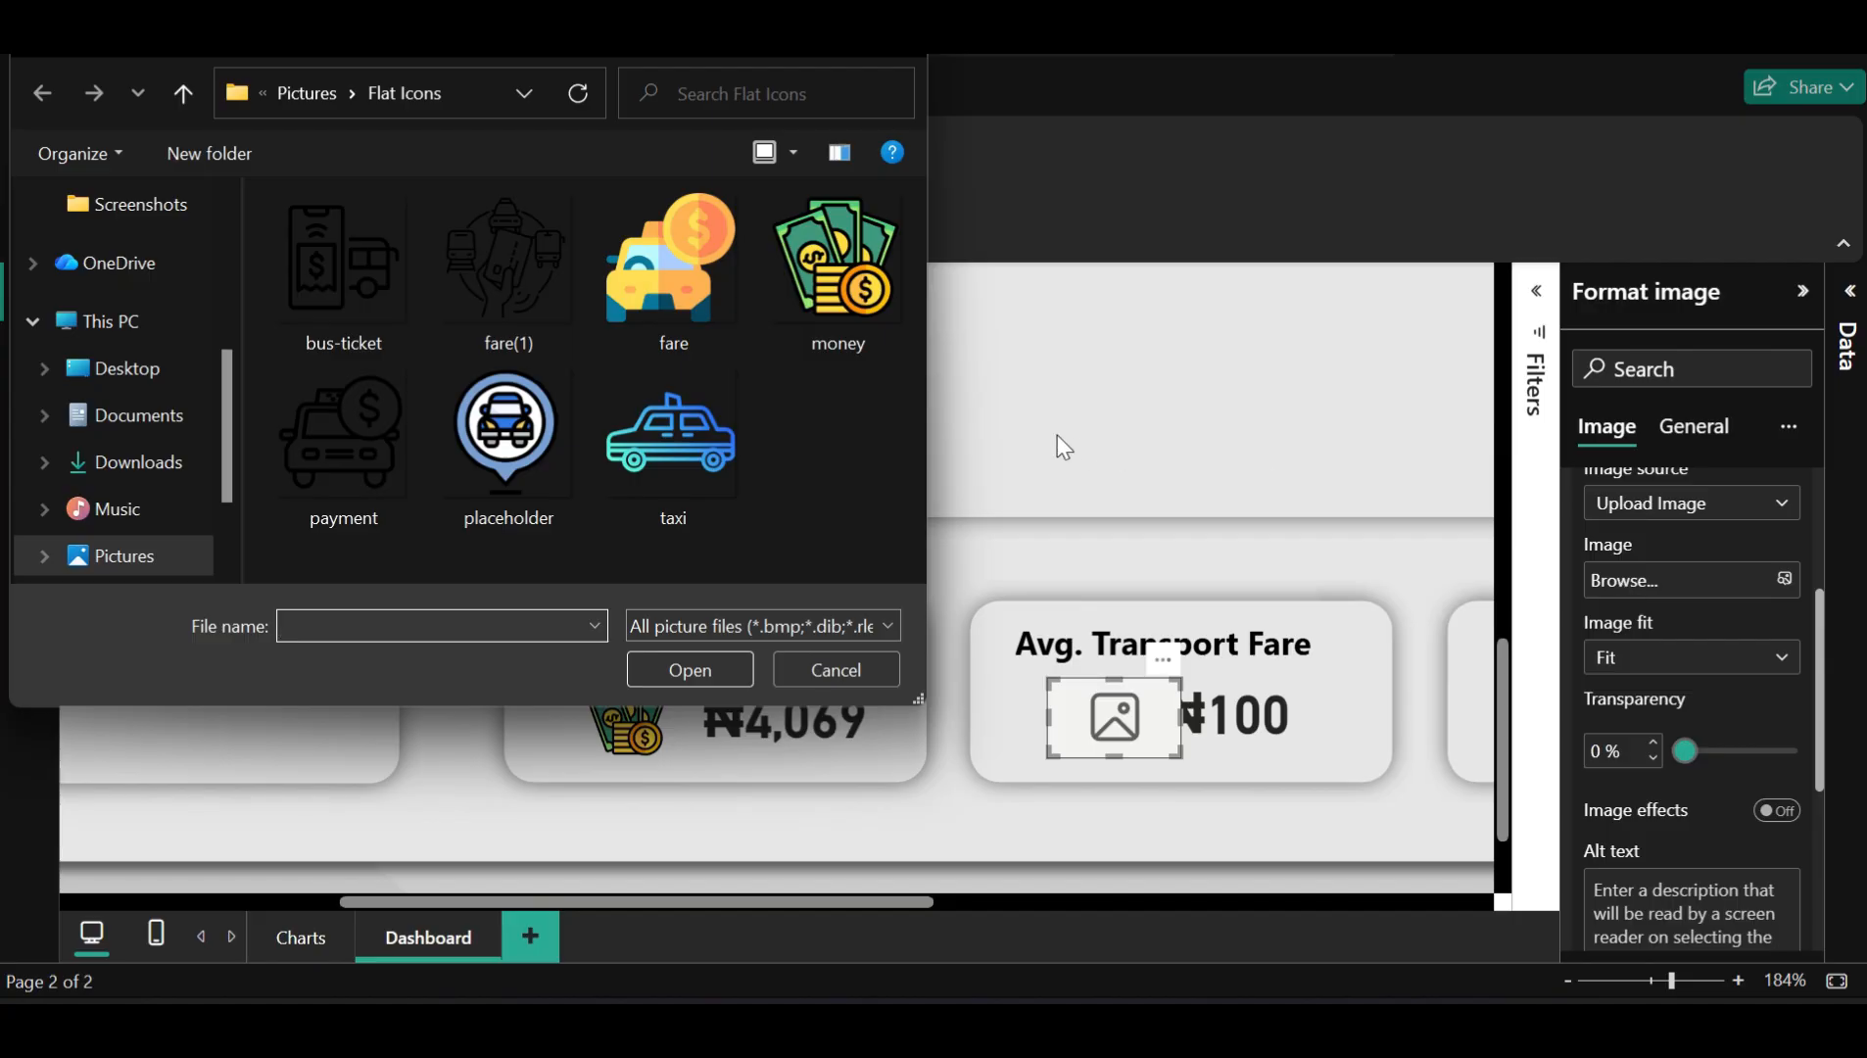
pyautogui.click(327, 227)
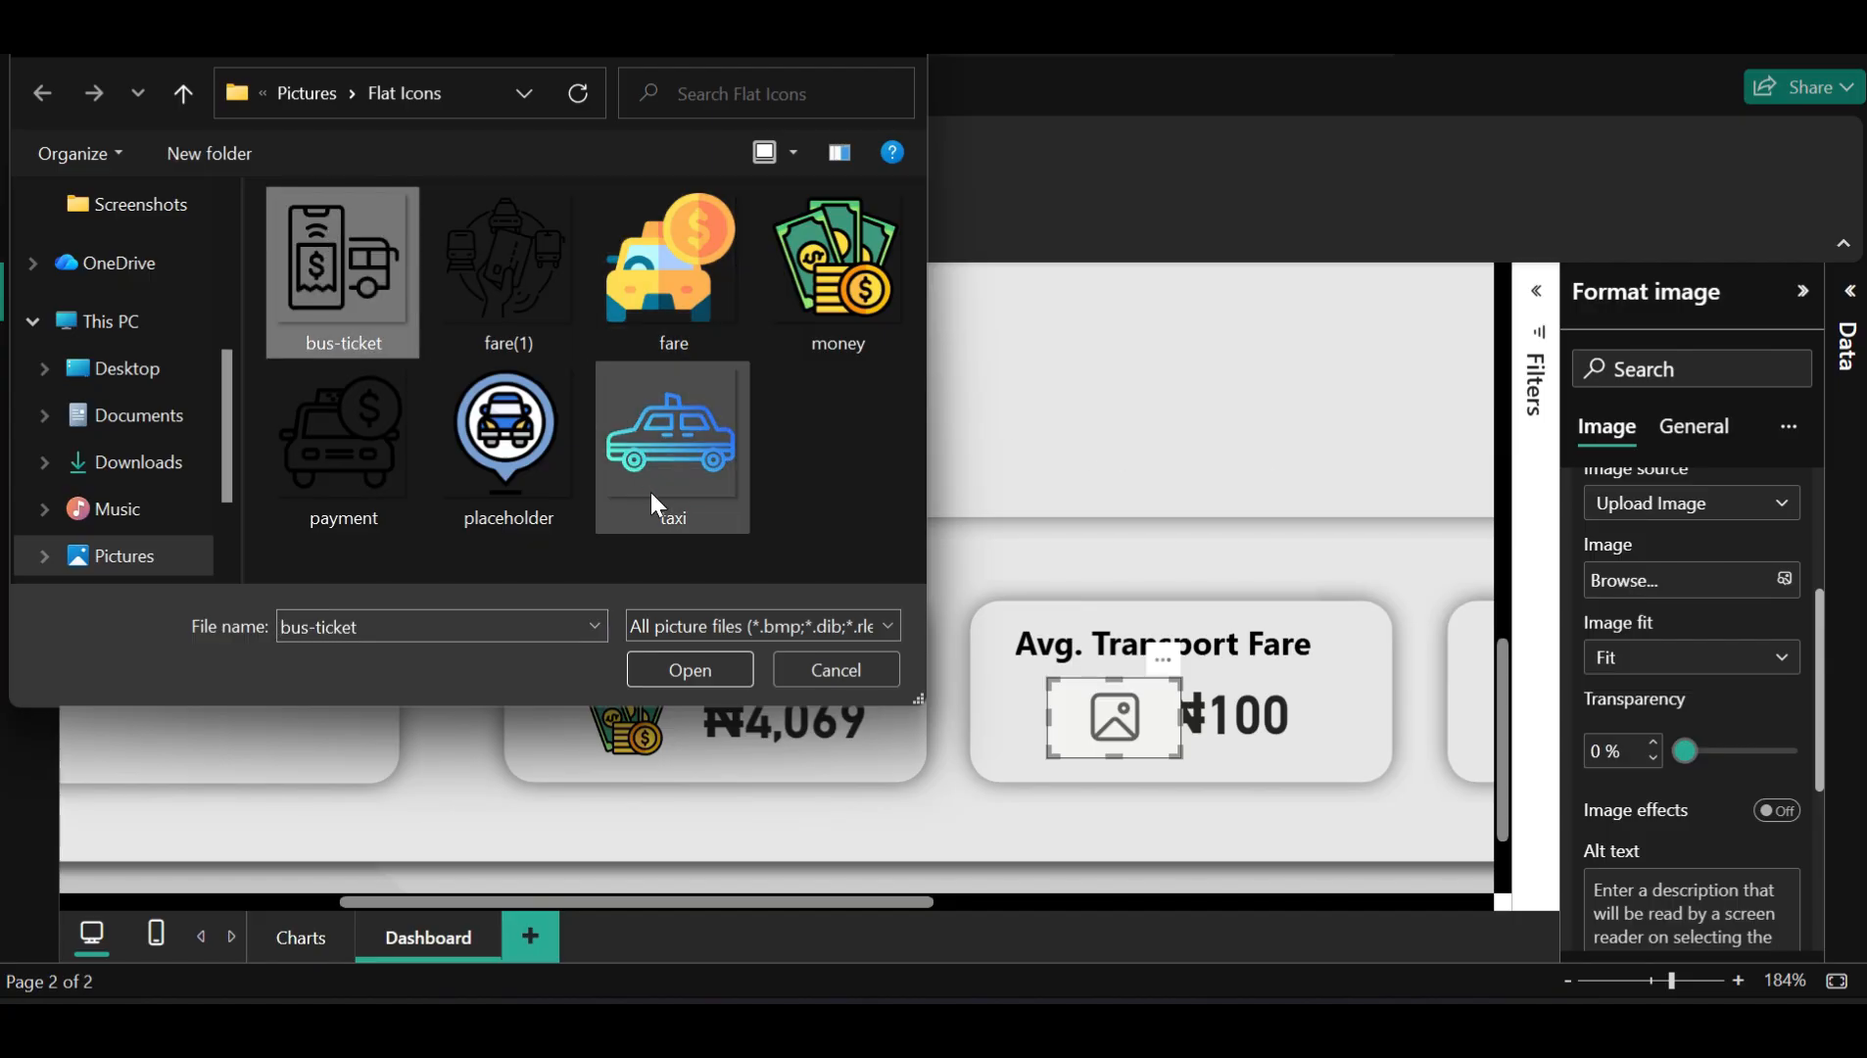
pyautogui.click(685, 669)
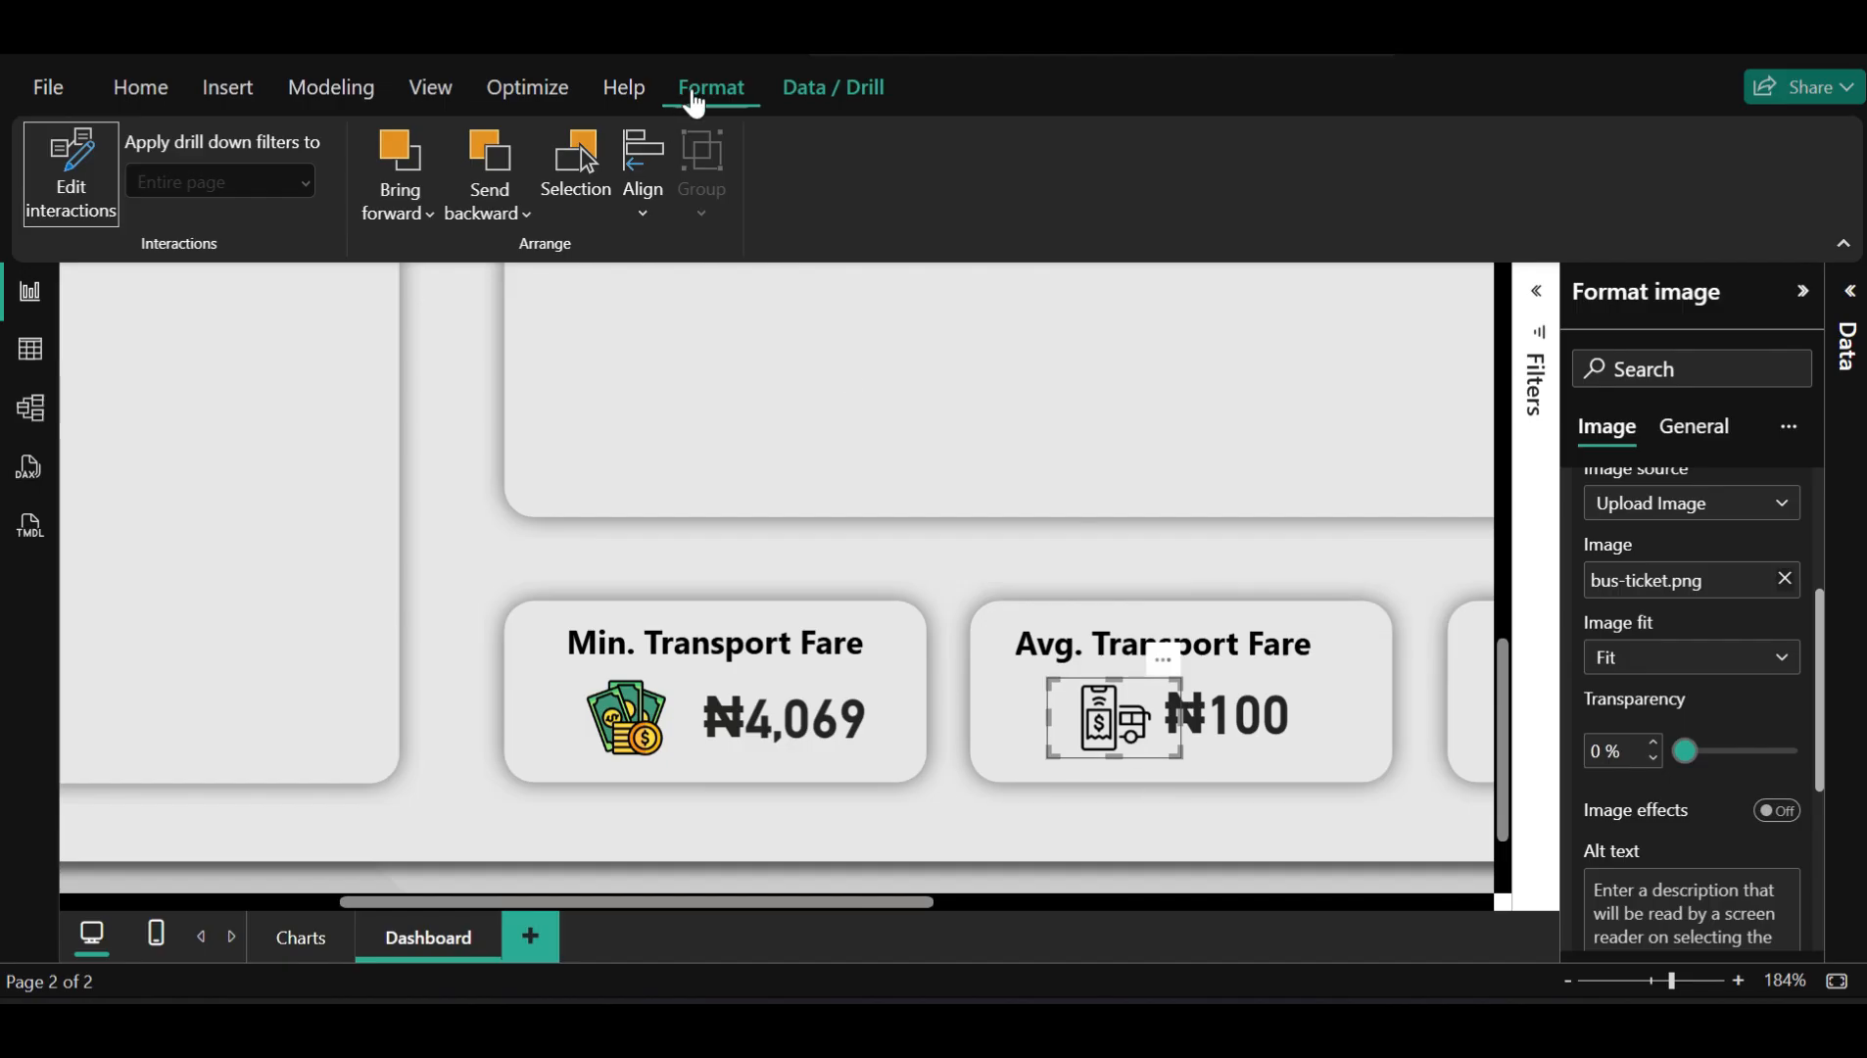
pyautogui.click(160, 90)
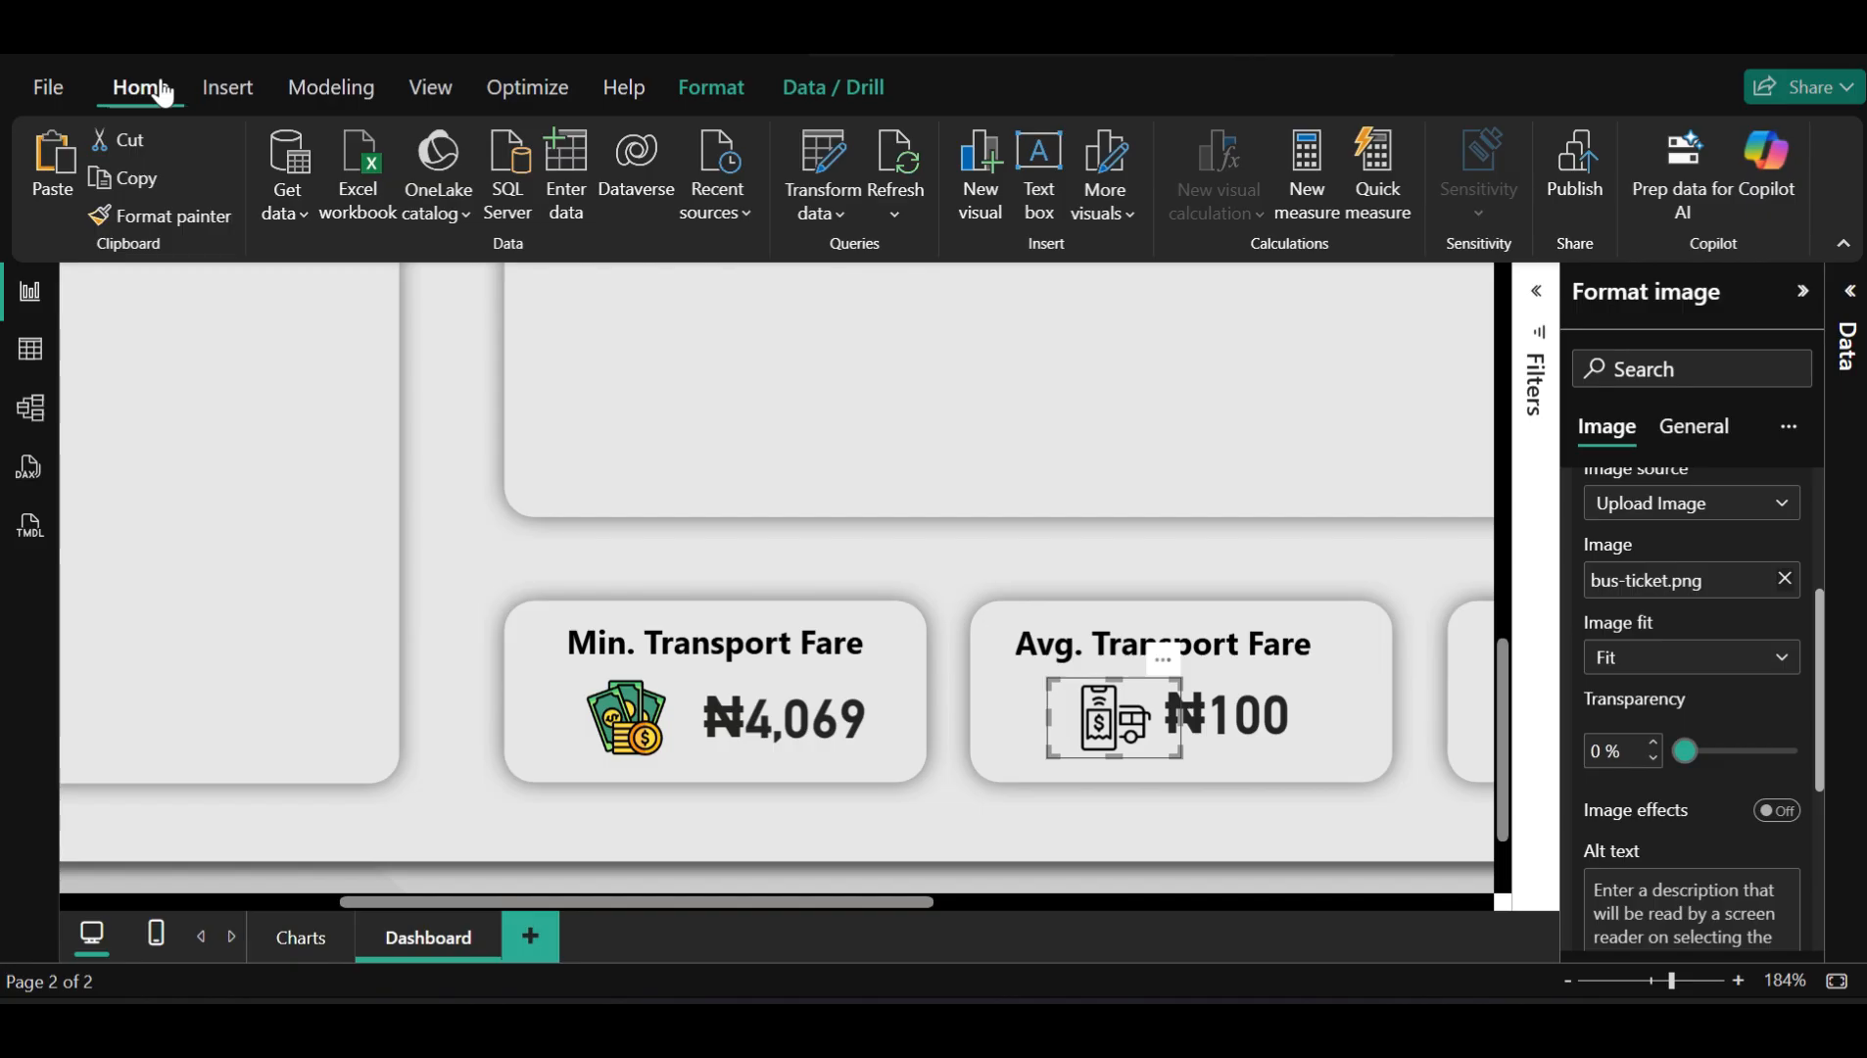
pyautogui.click(229, 91)
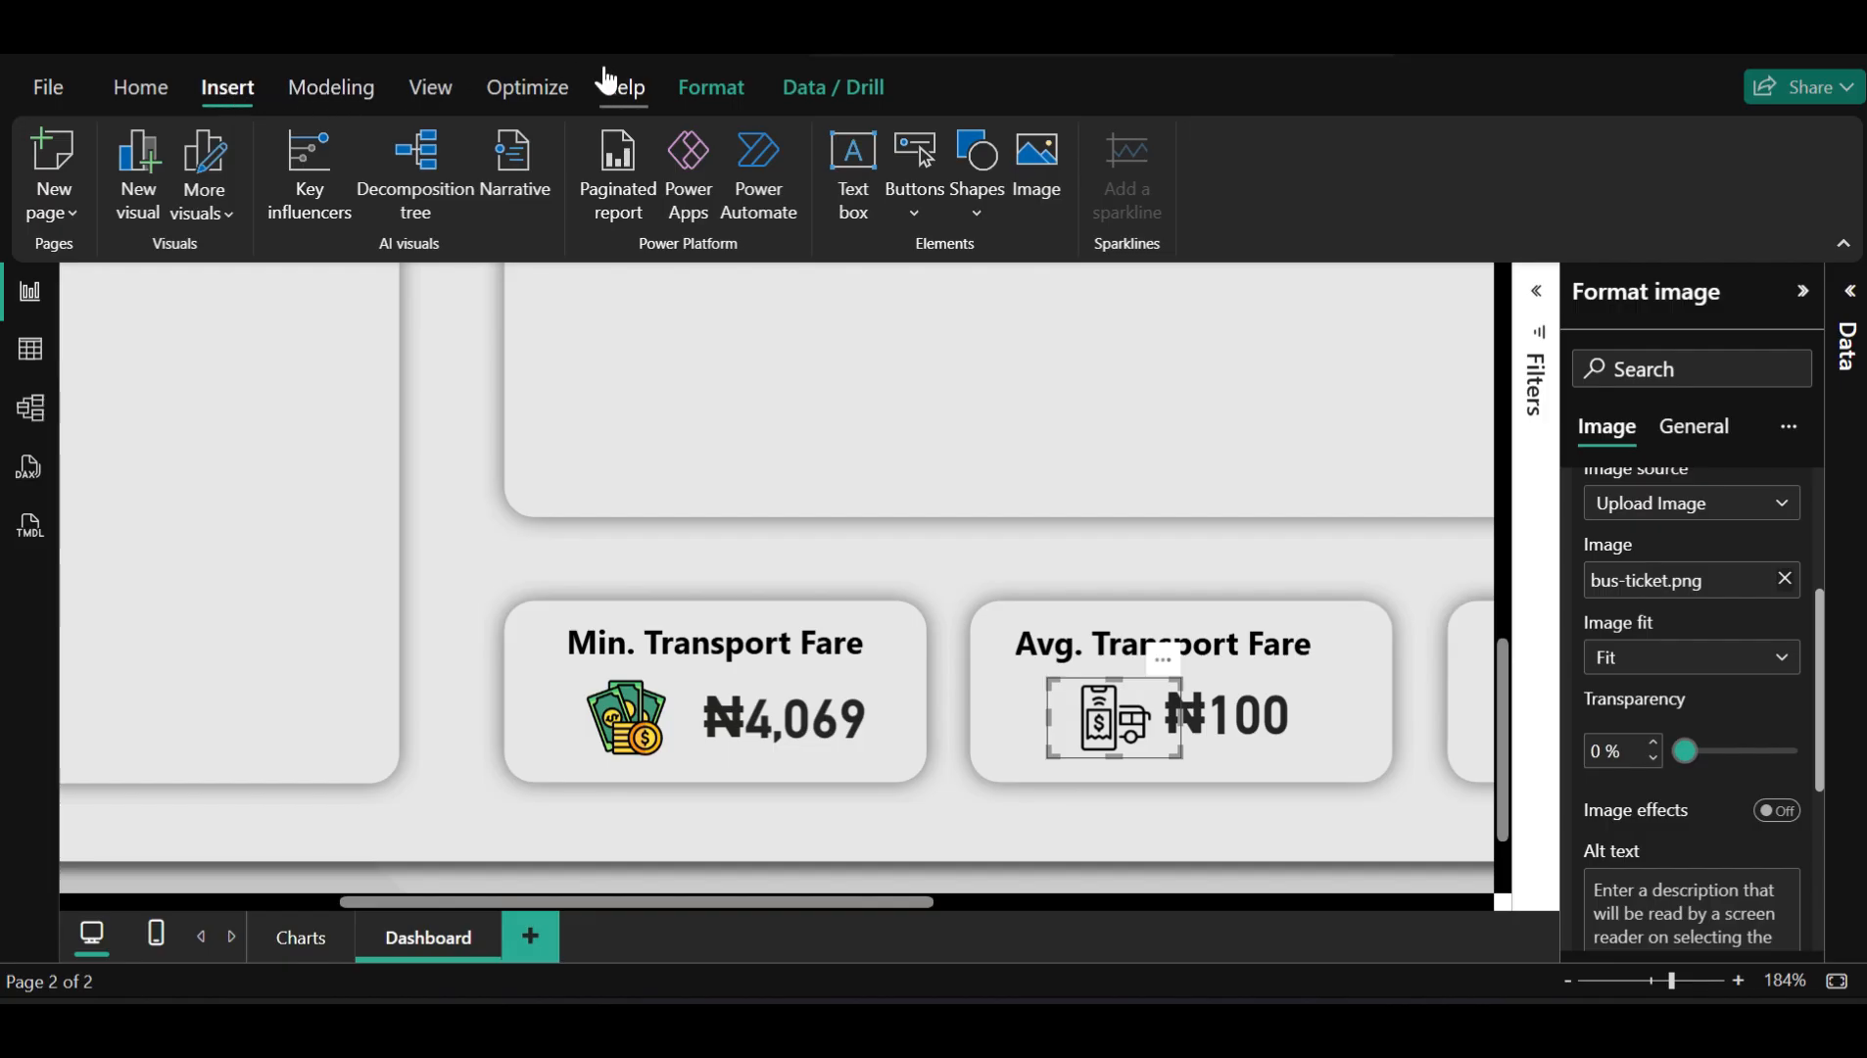
pyautogui.click(466, 90)
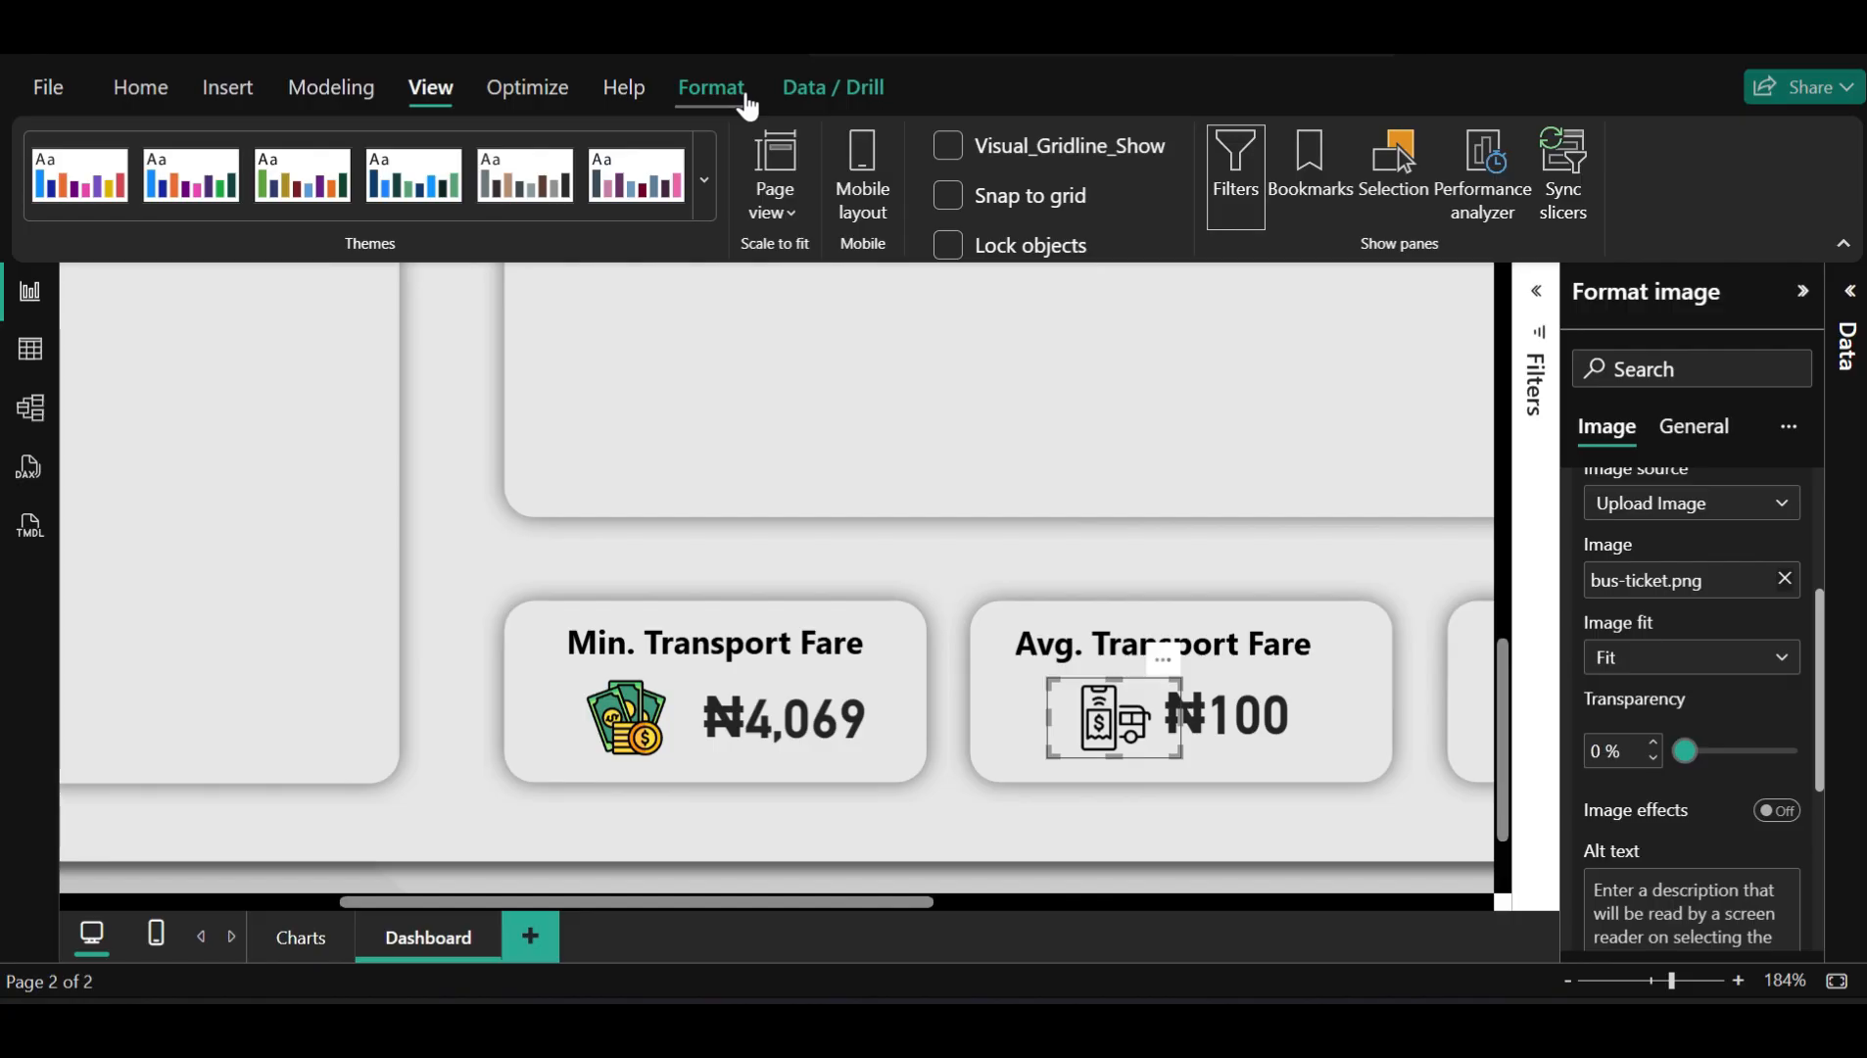
pyautogui.click(748, 104)
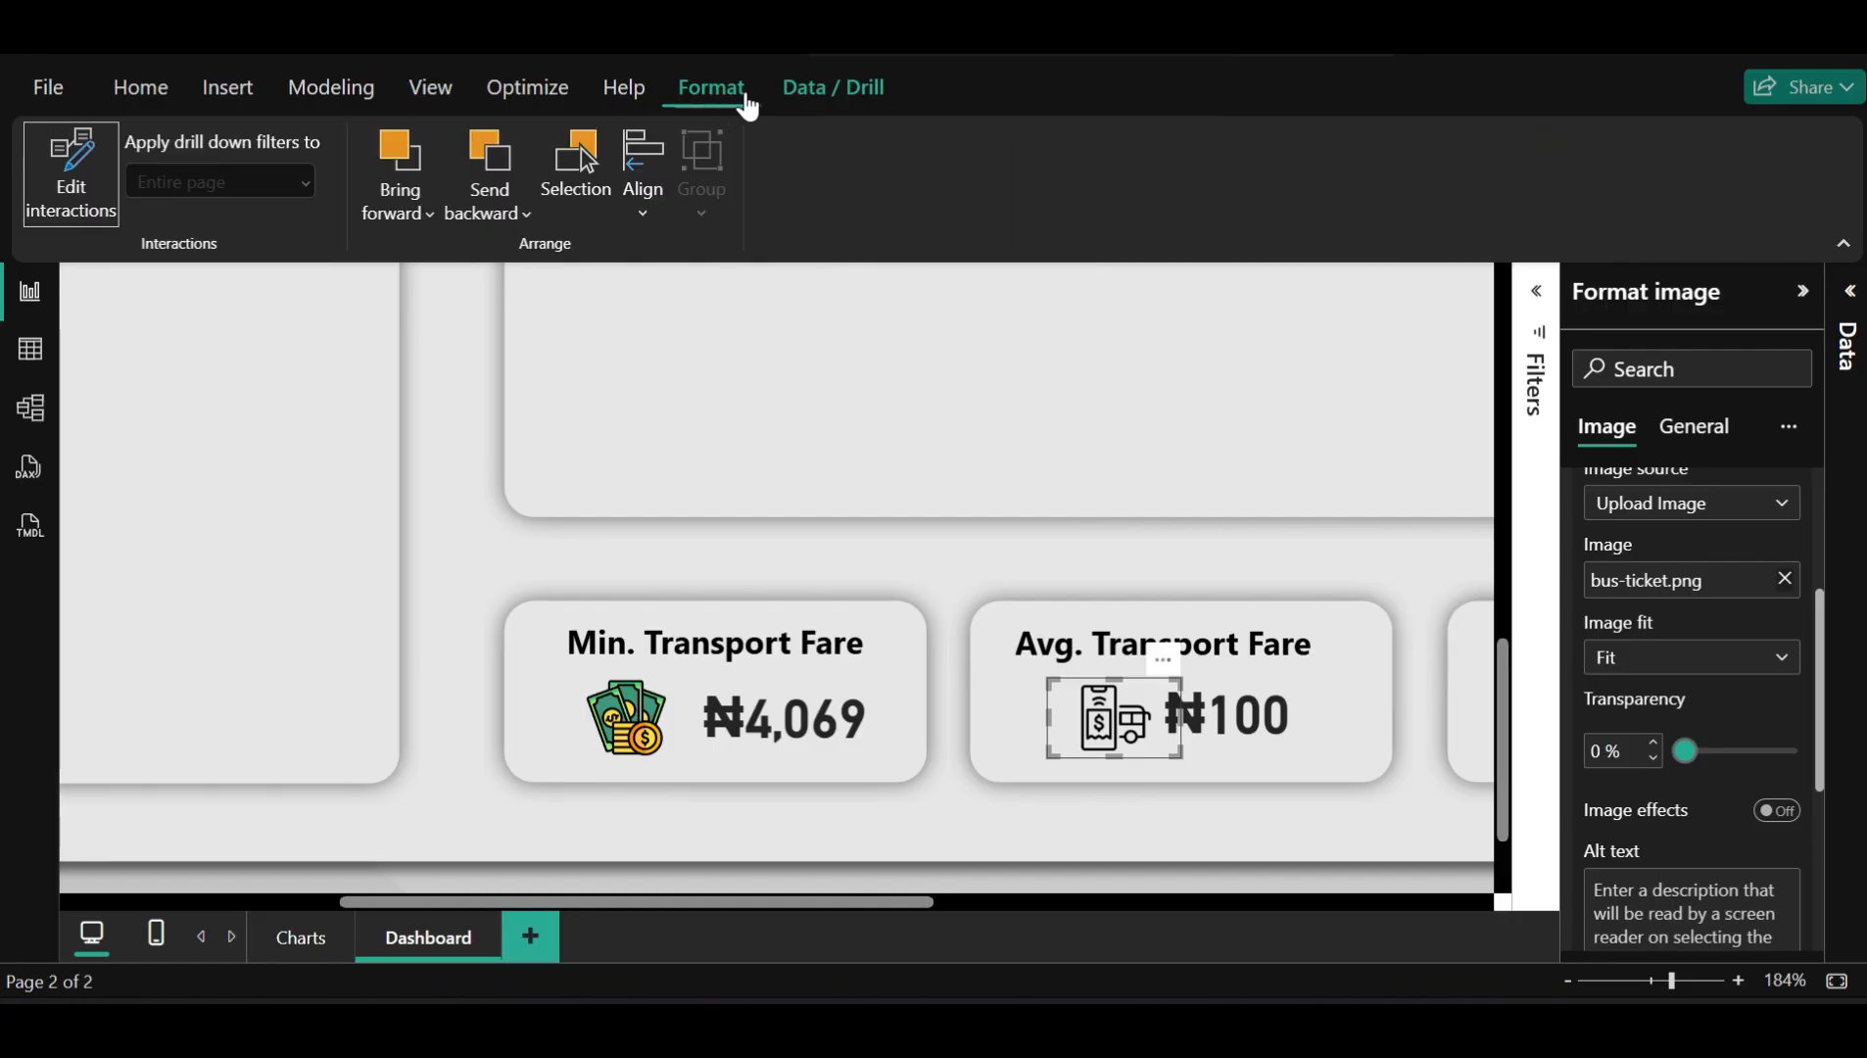
pyautogui.click(830, 106)
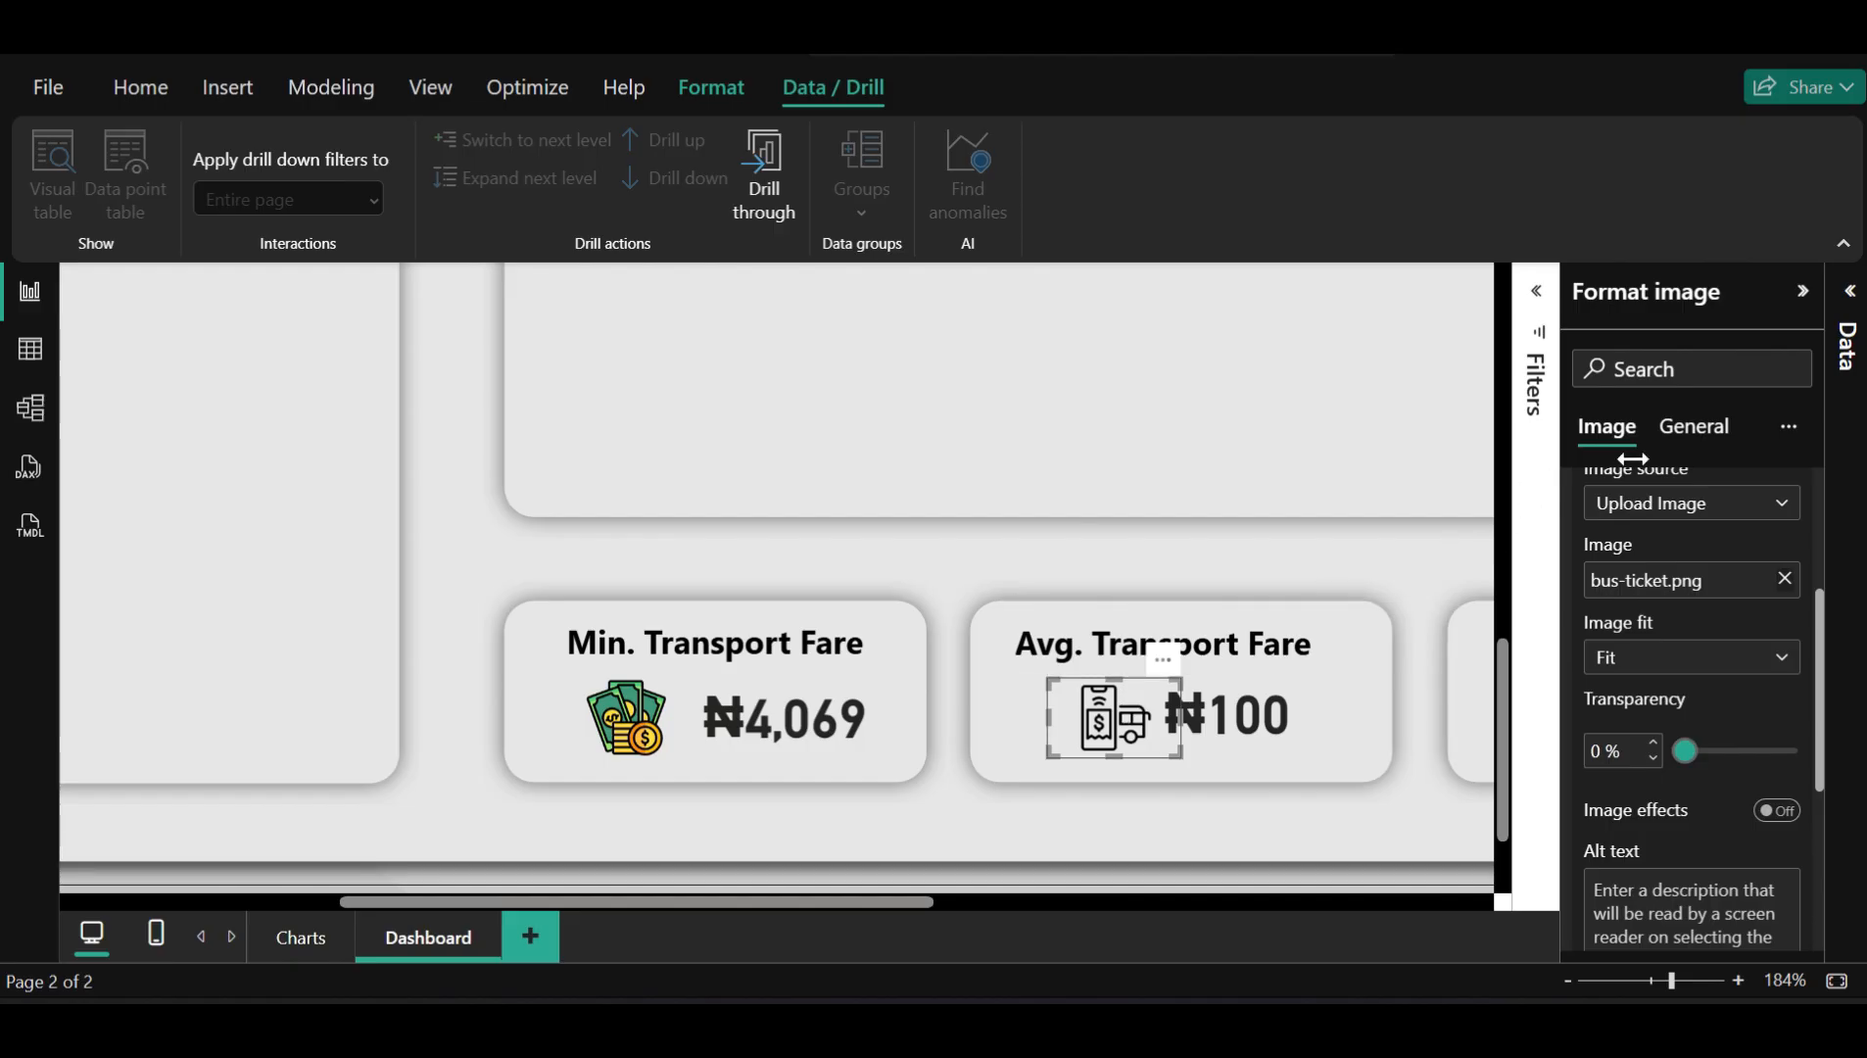
# Try a white background behind the bus-ticket icon, turn it off again, and check the icon's size properties
pyautogui.click(1695, 449)
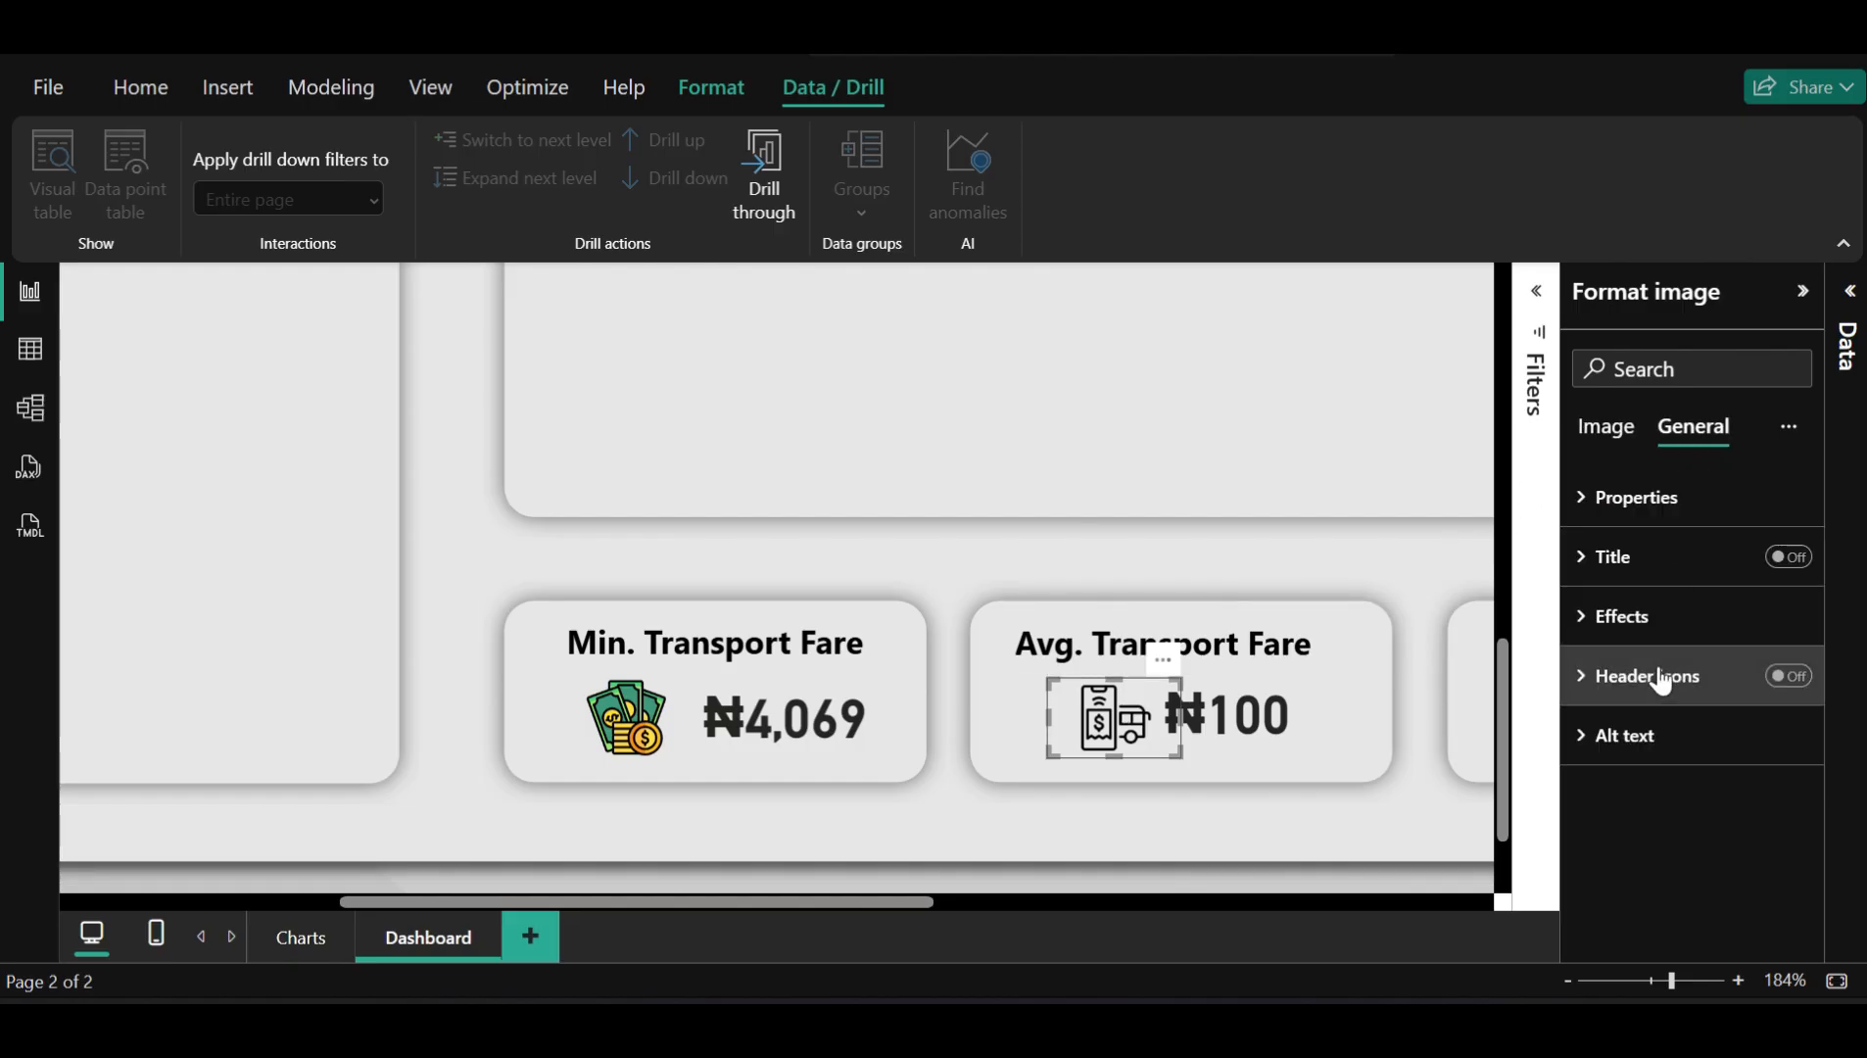
pyautogui.click(1643, 617)
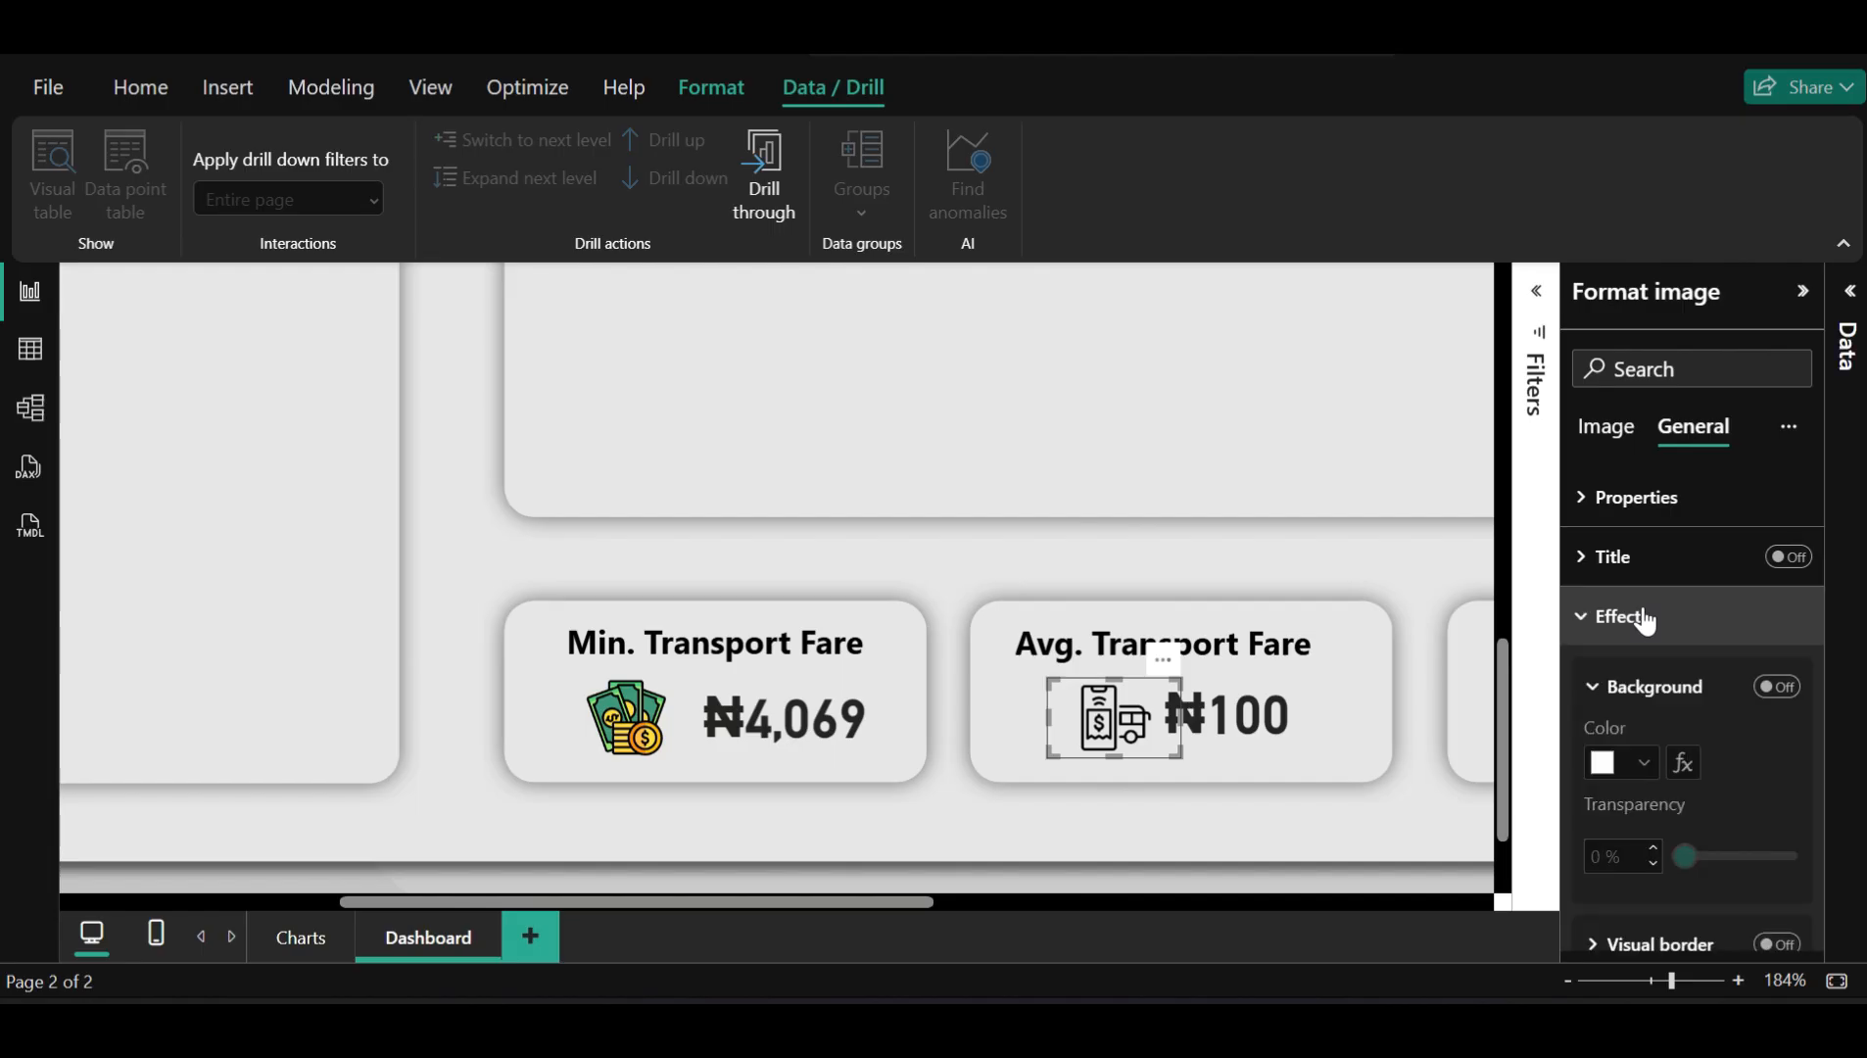
pyautogui.click(1768, 693)
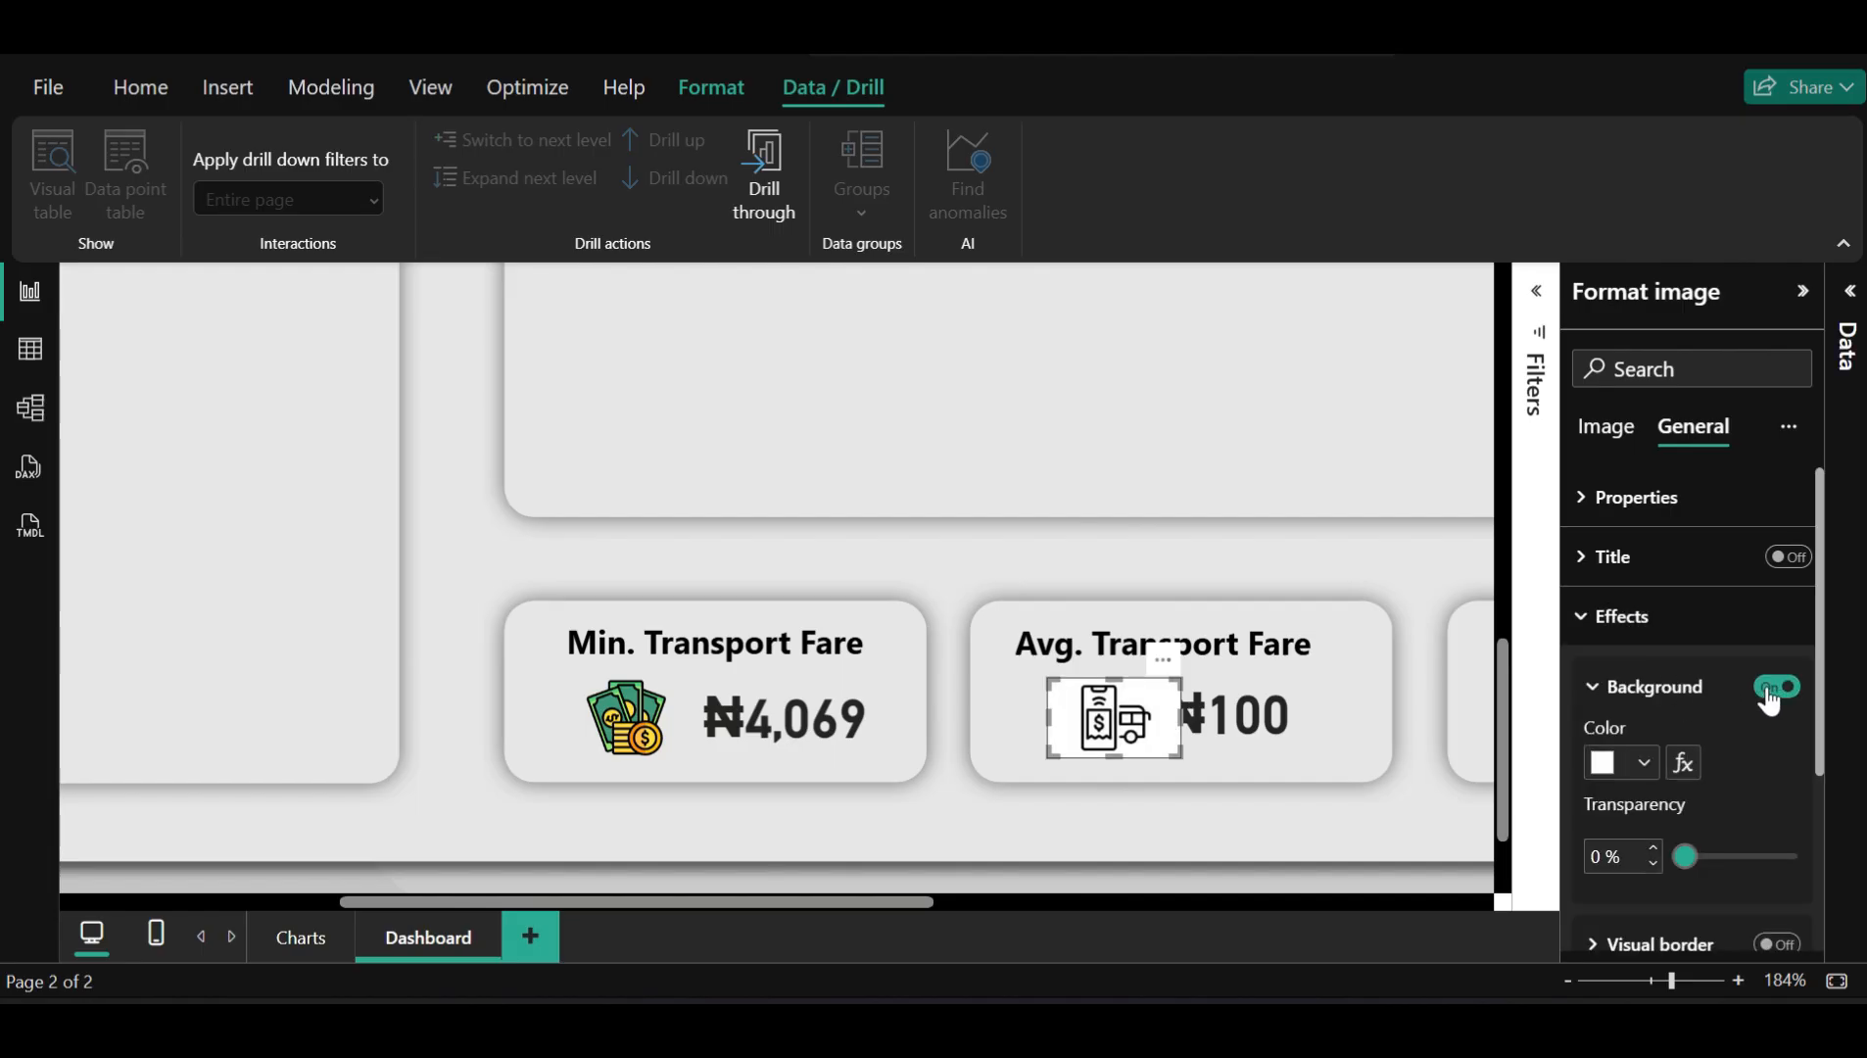
pyautogui.click(1769, 689)
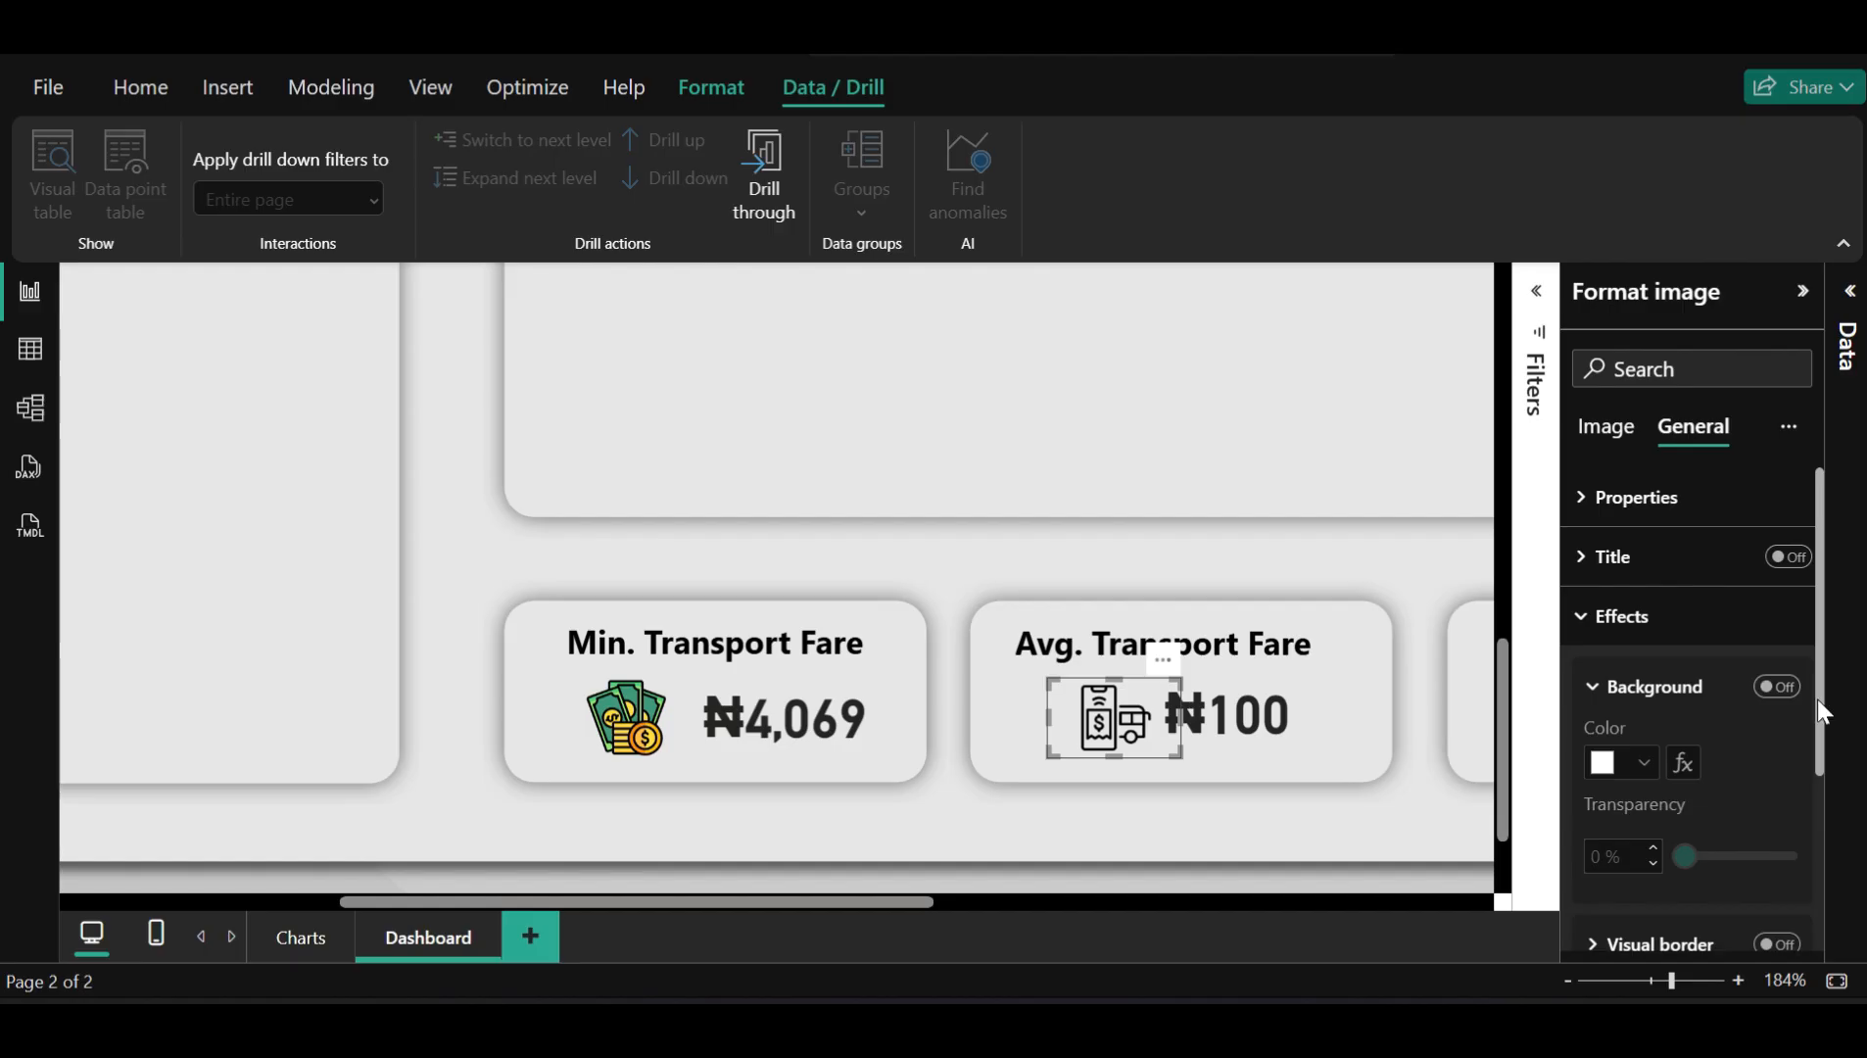
pyautogui.moveTo(1817, 698); pyautogui.dragTo(1826, 644)
pyautogui.click(1634, 620)
pyautogui.click(1629, 501)
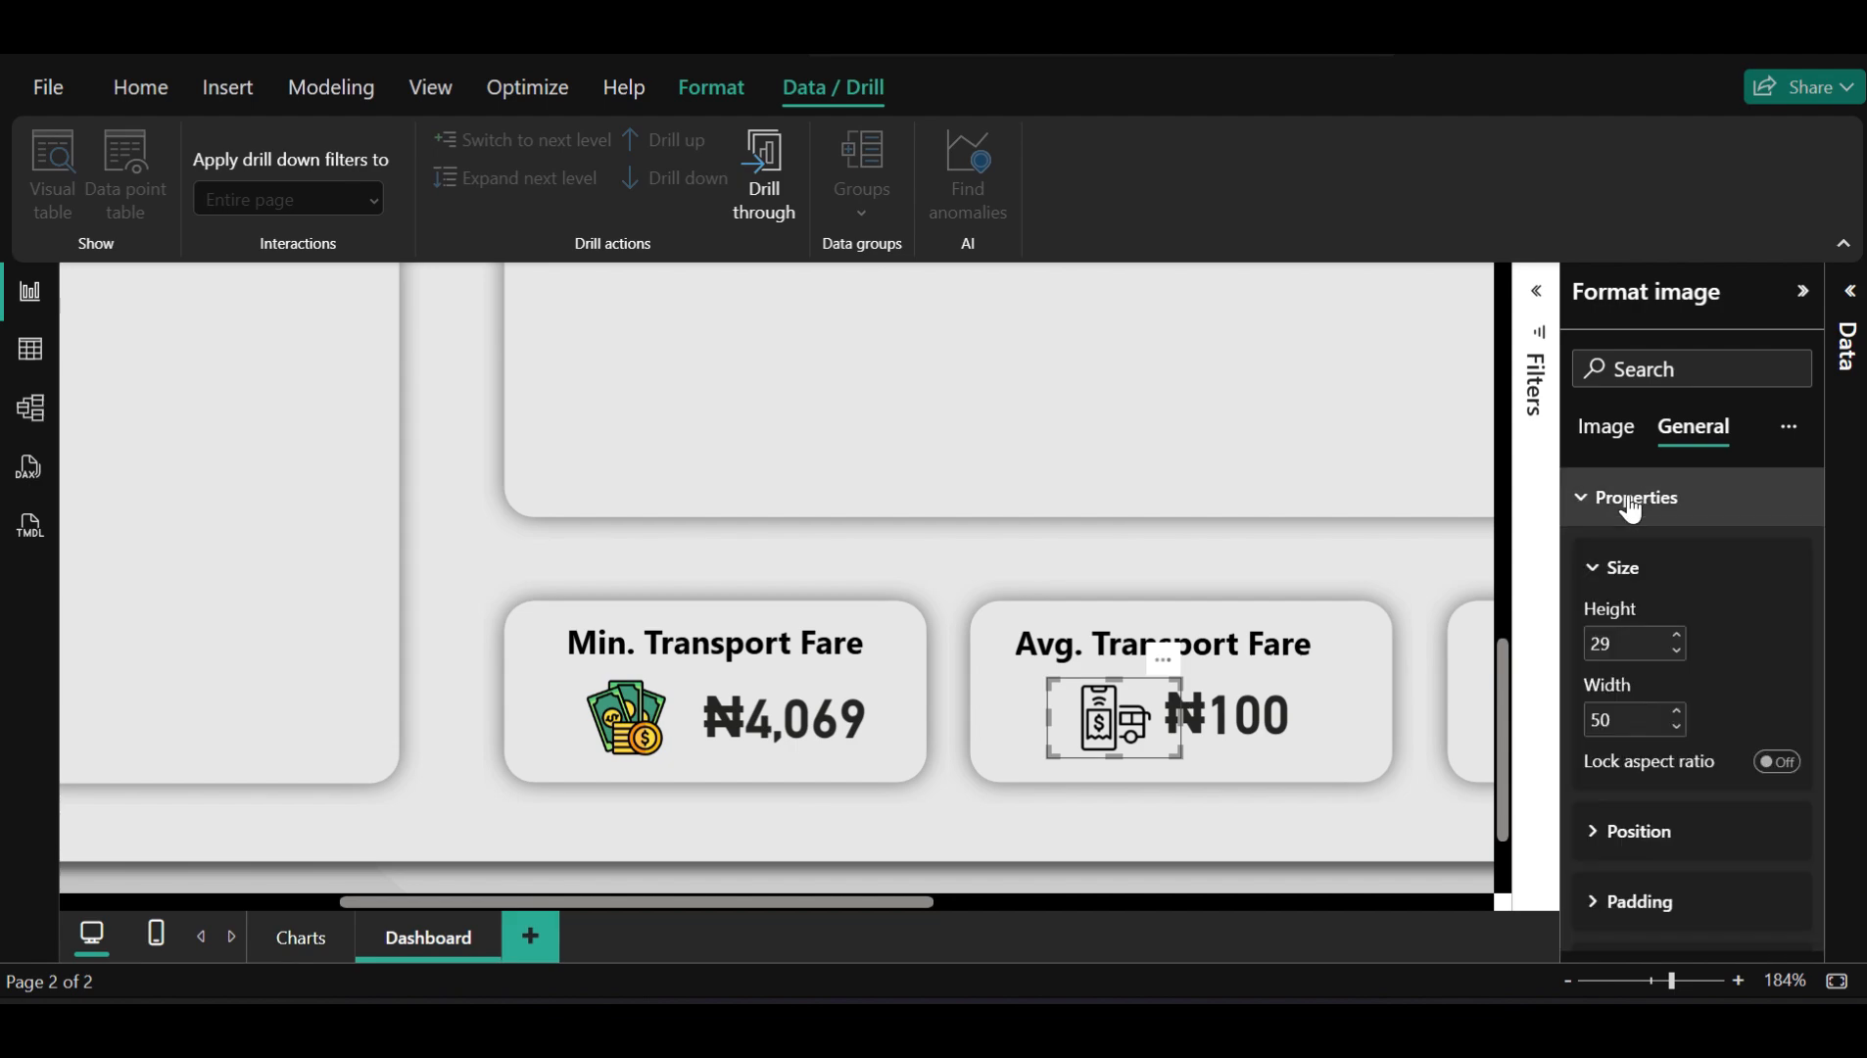
pyautogui.click(1629, 501)
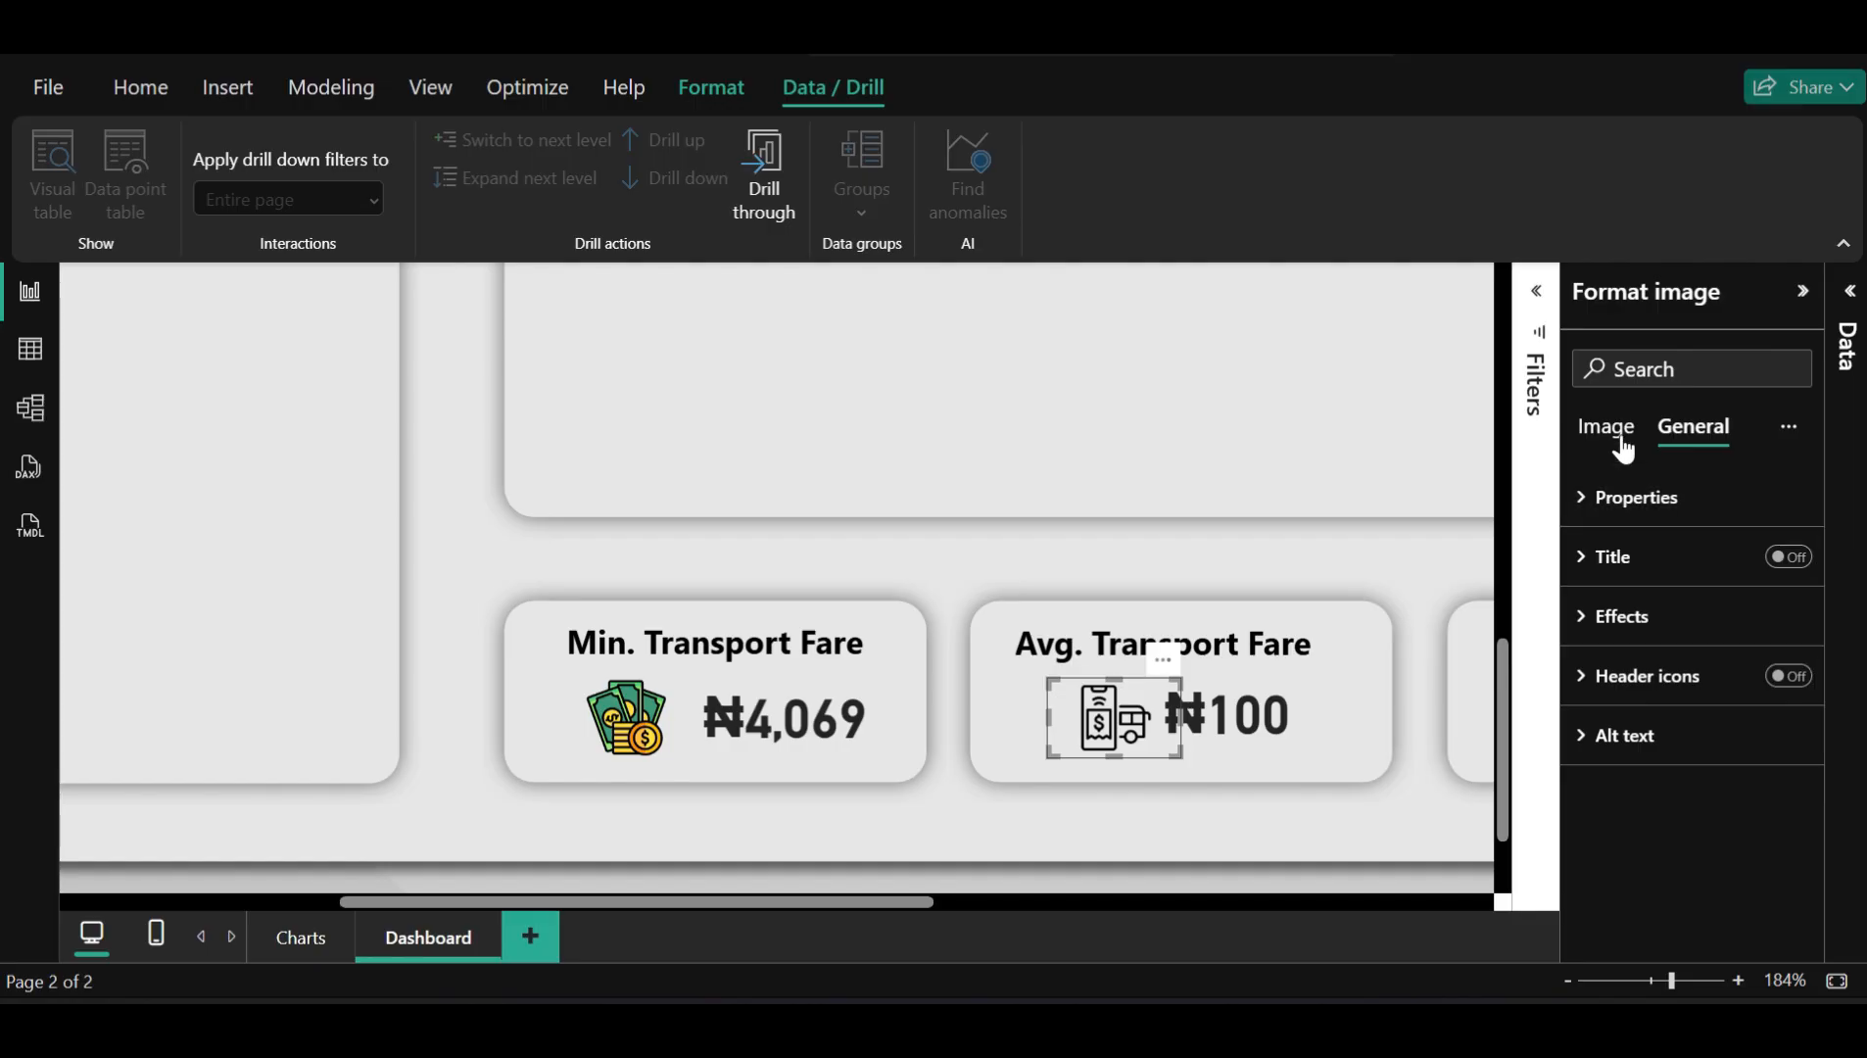
# Look through the bus-ticket image's style settings and check its Shape options
pyautogui.click(1612, 429)
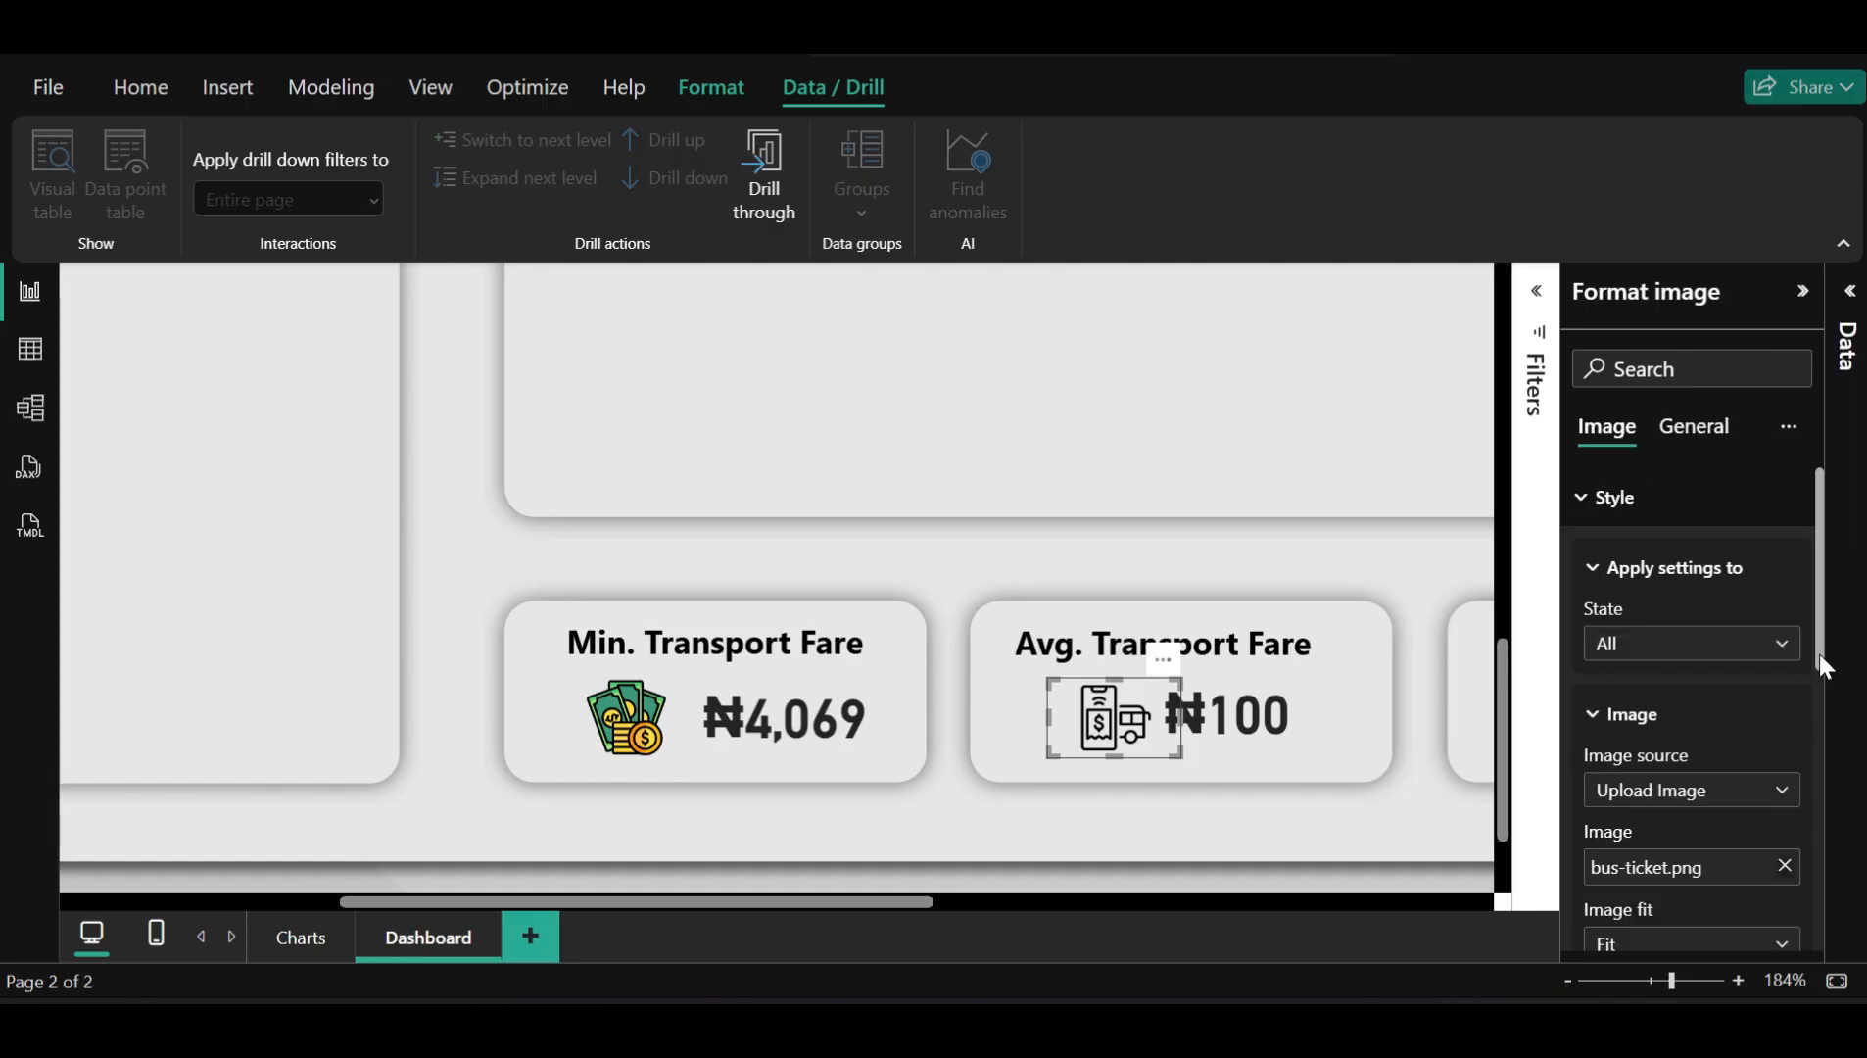
pyautogui.moveTo(1819, 655); pyautogui.dragTo(1796, 951)
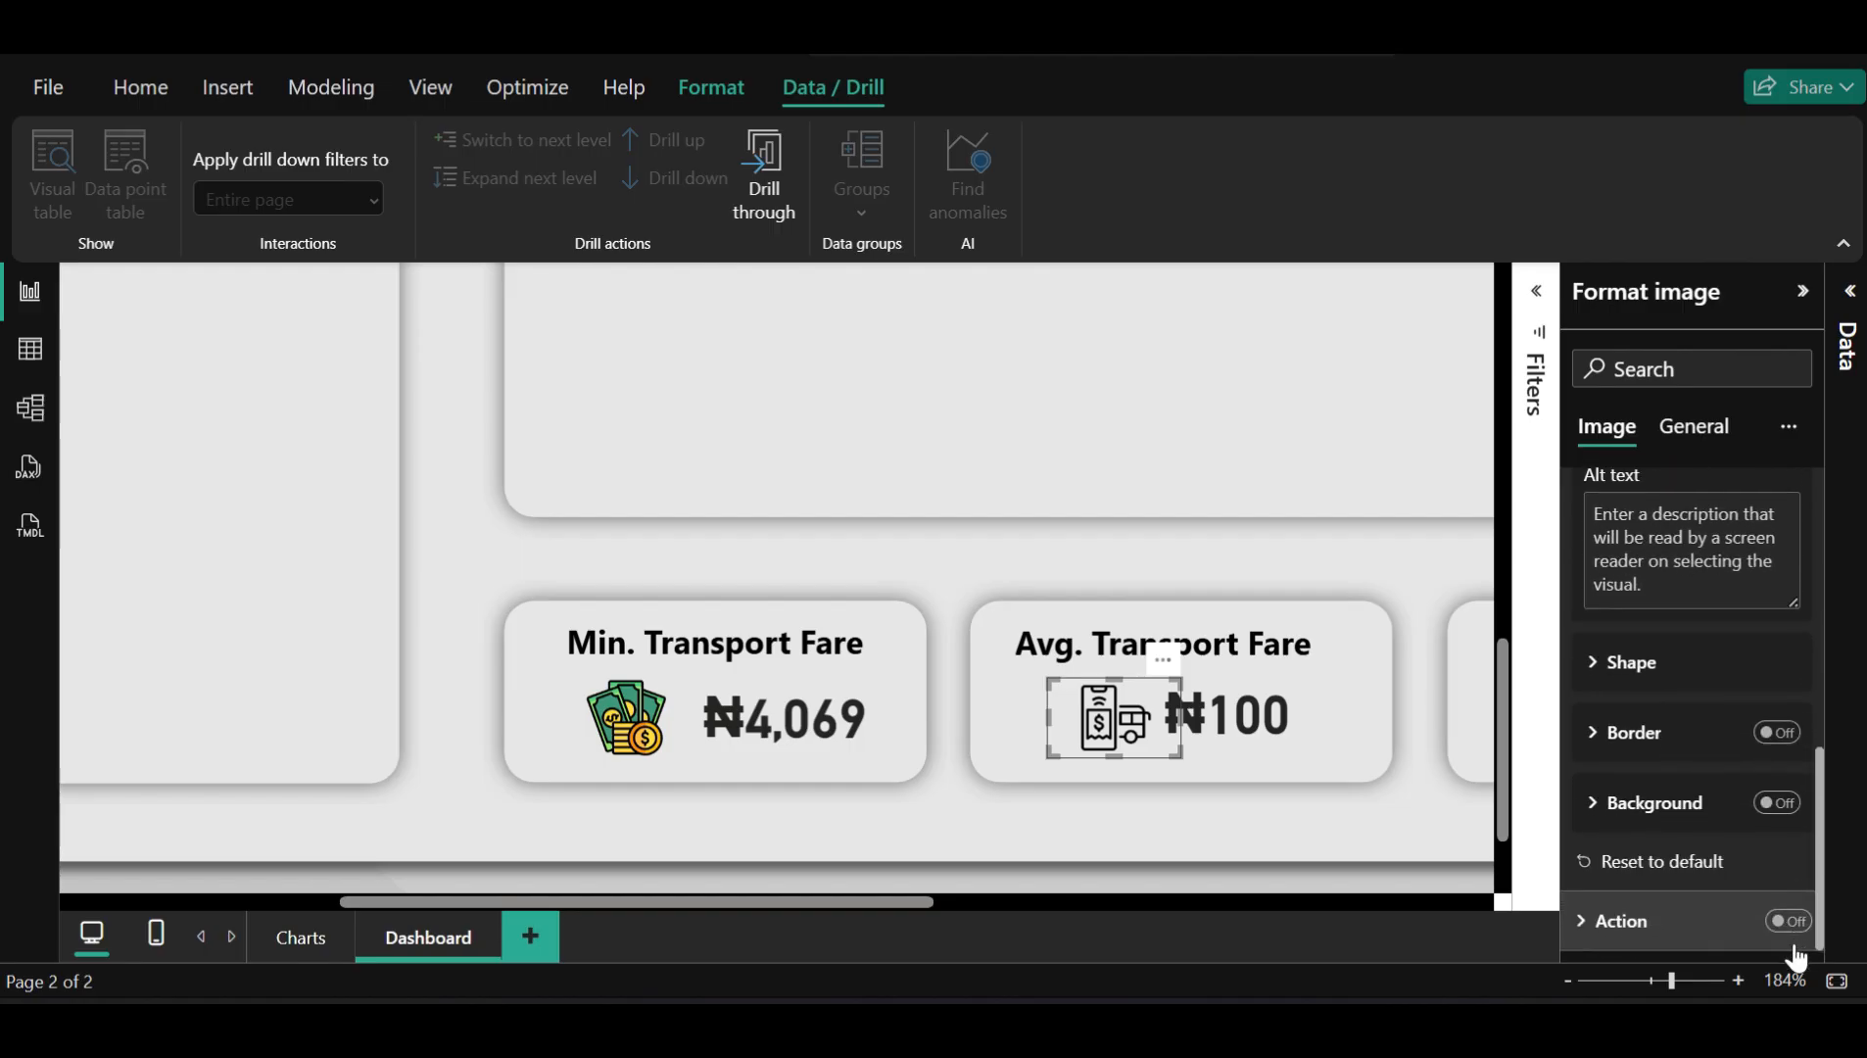
pyautogui.click(1683, 681)
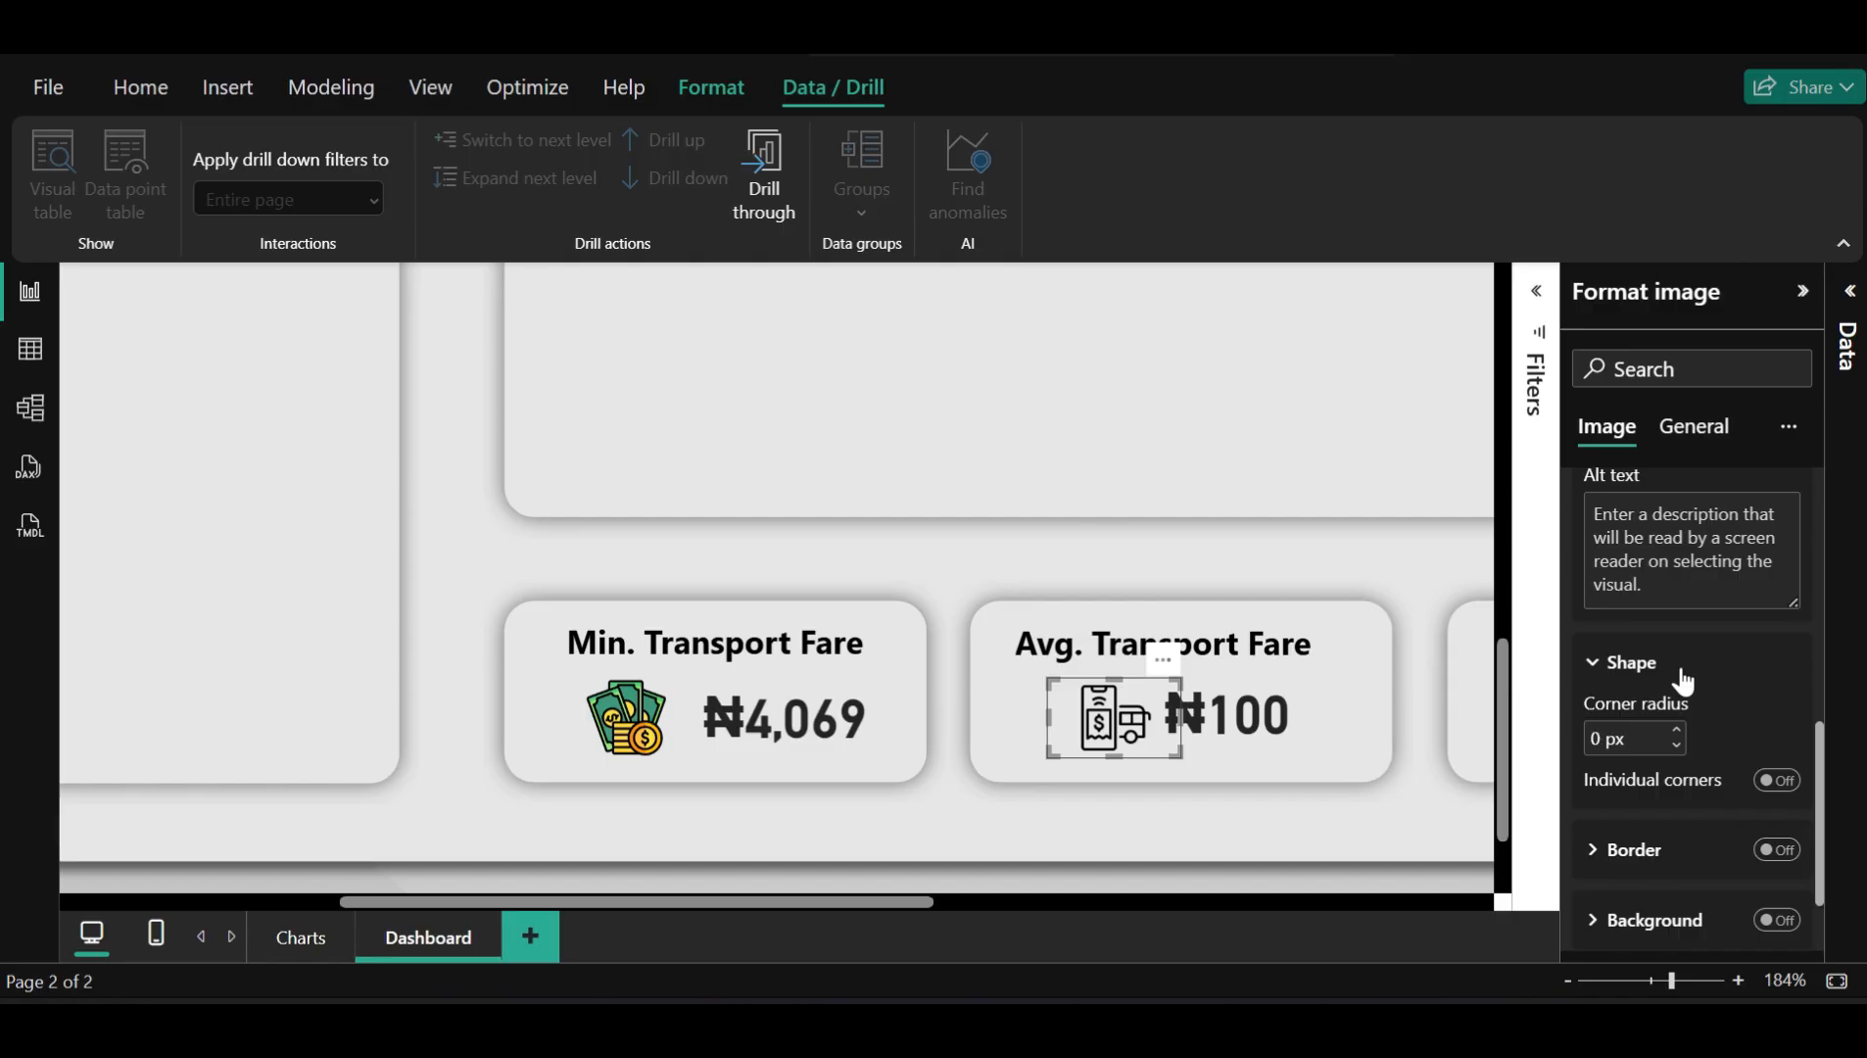
pyautogui.click(1683, 679)
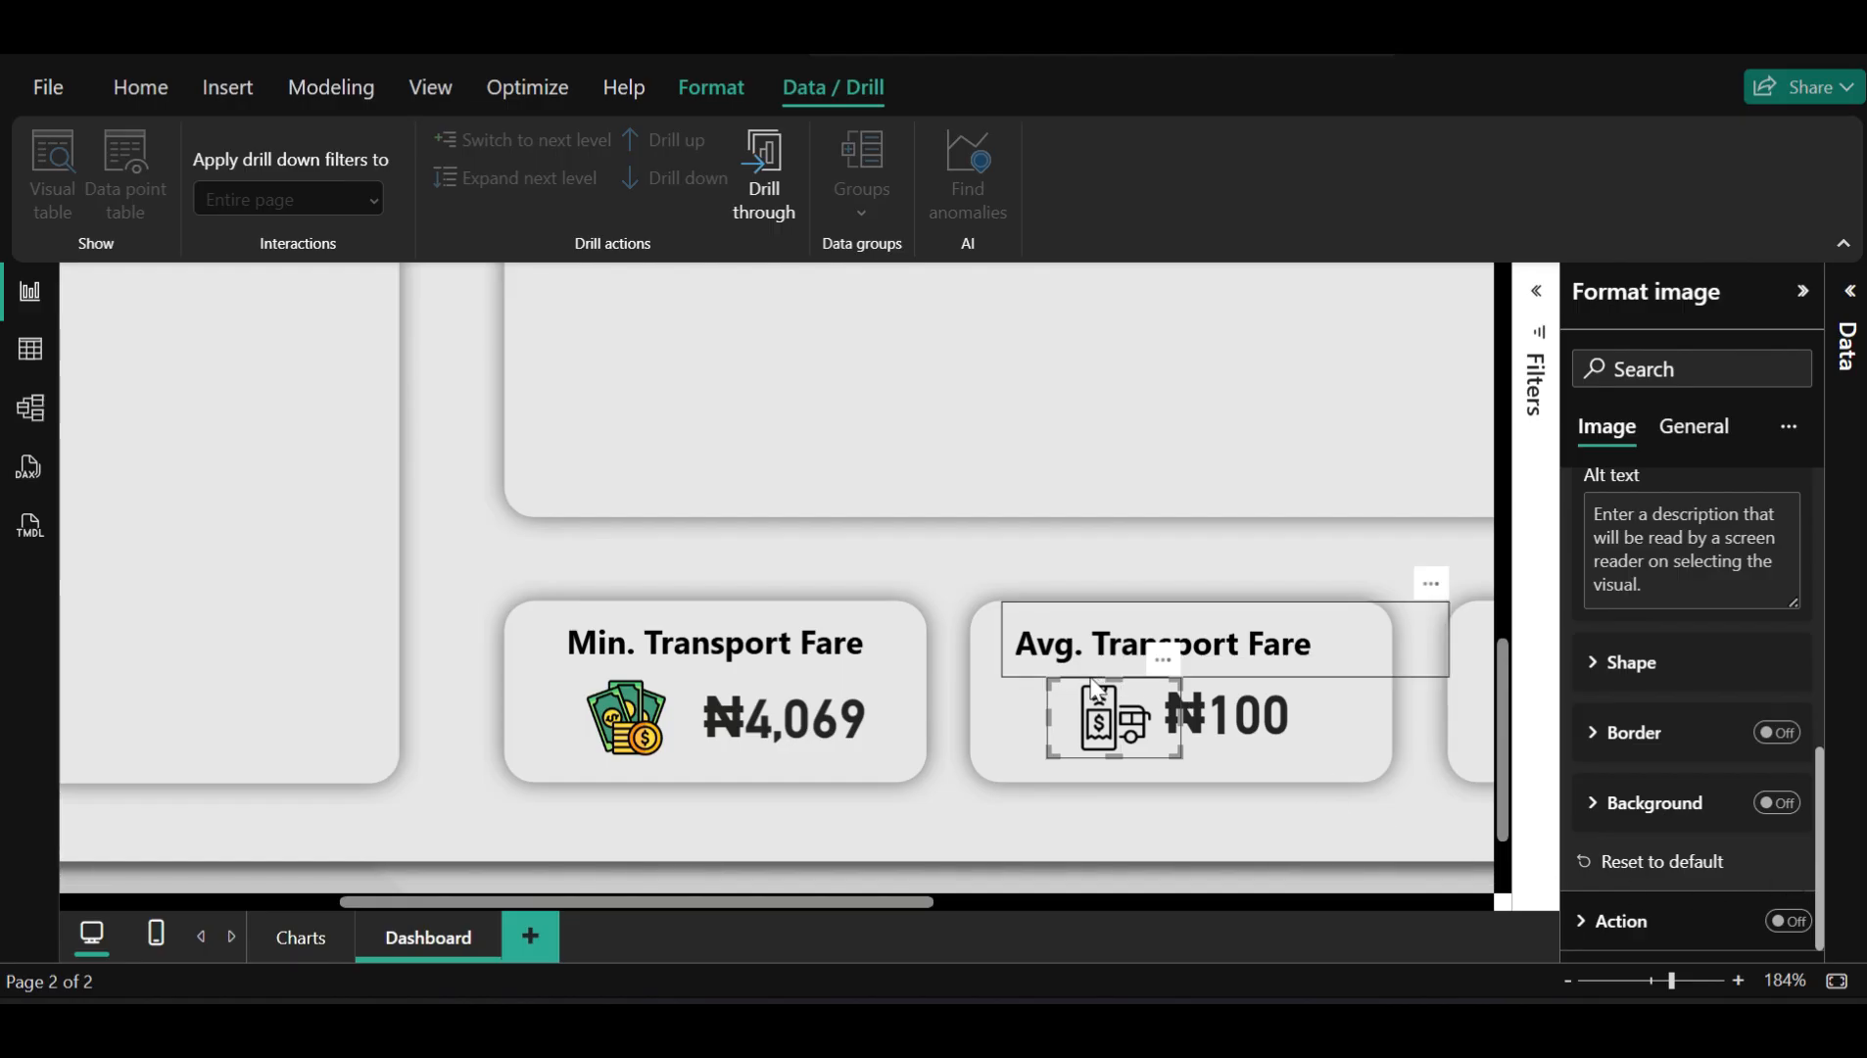
# Shift the bus-ticket icon away from the average fare value, paste a copy of it, and move the copy to the Max. Transport Fare card
pyautogui.moveTo(1095, 686); pyautogui.dragTo(1068, 685)
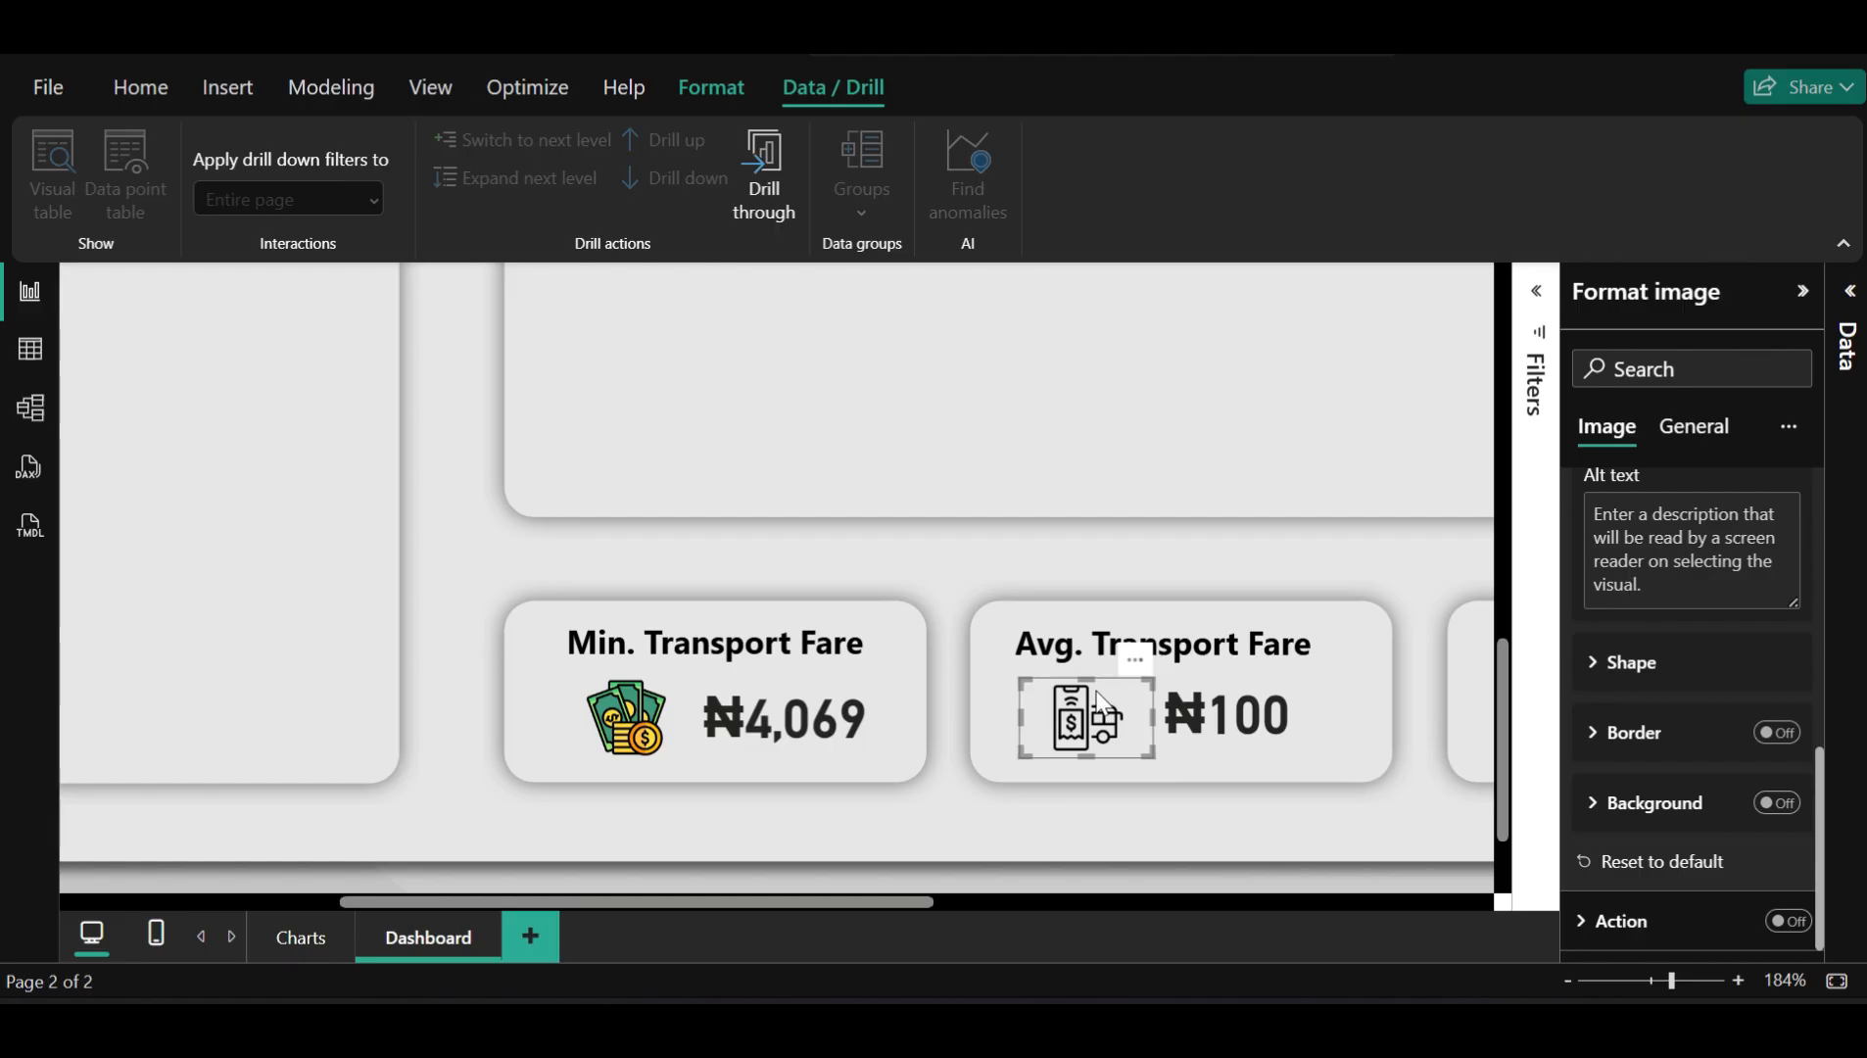
pyautogui.hotkey('ctrl', 'v')
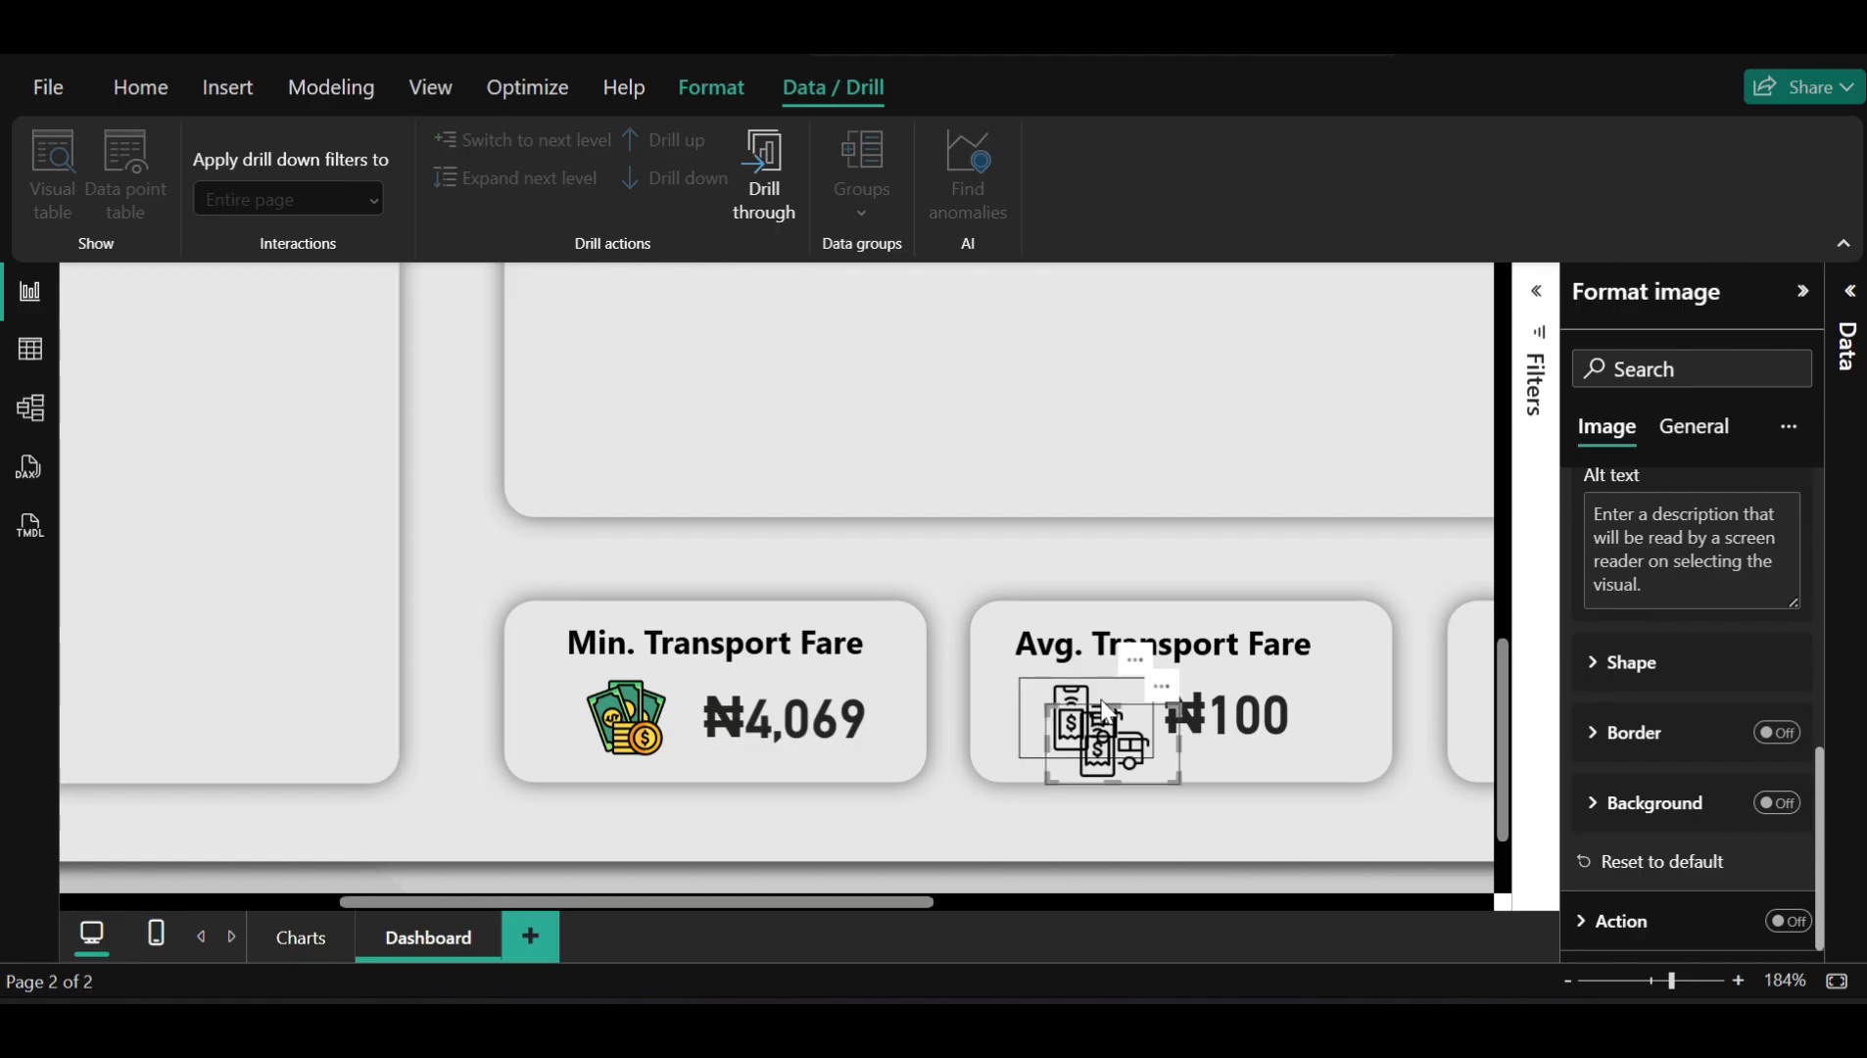
pyautogui.moveTo(1104, 712); pyautogui.dragTo(1472, 676)
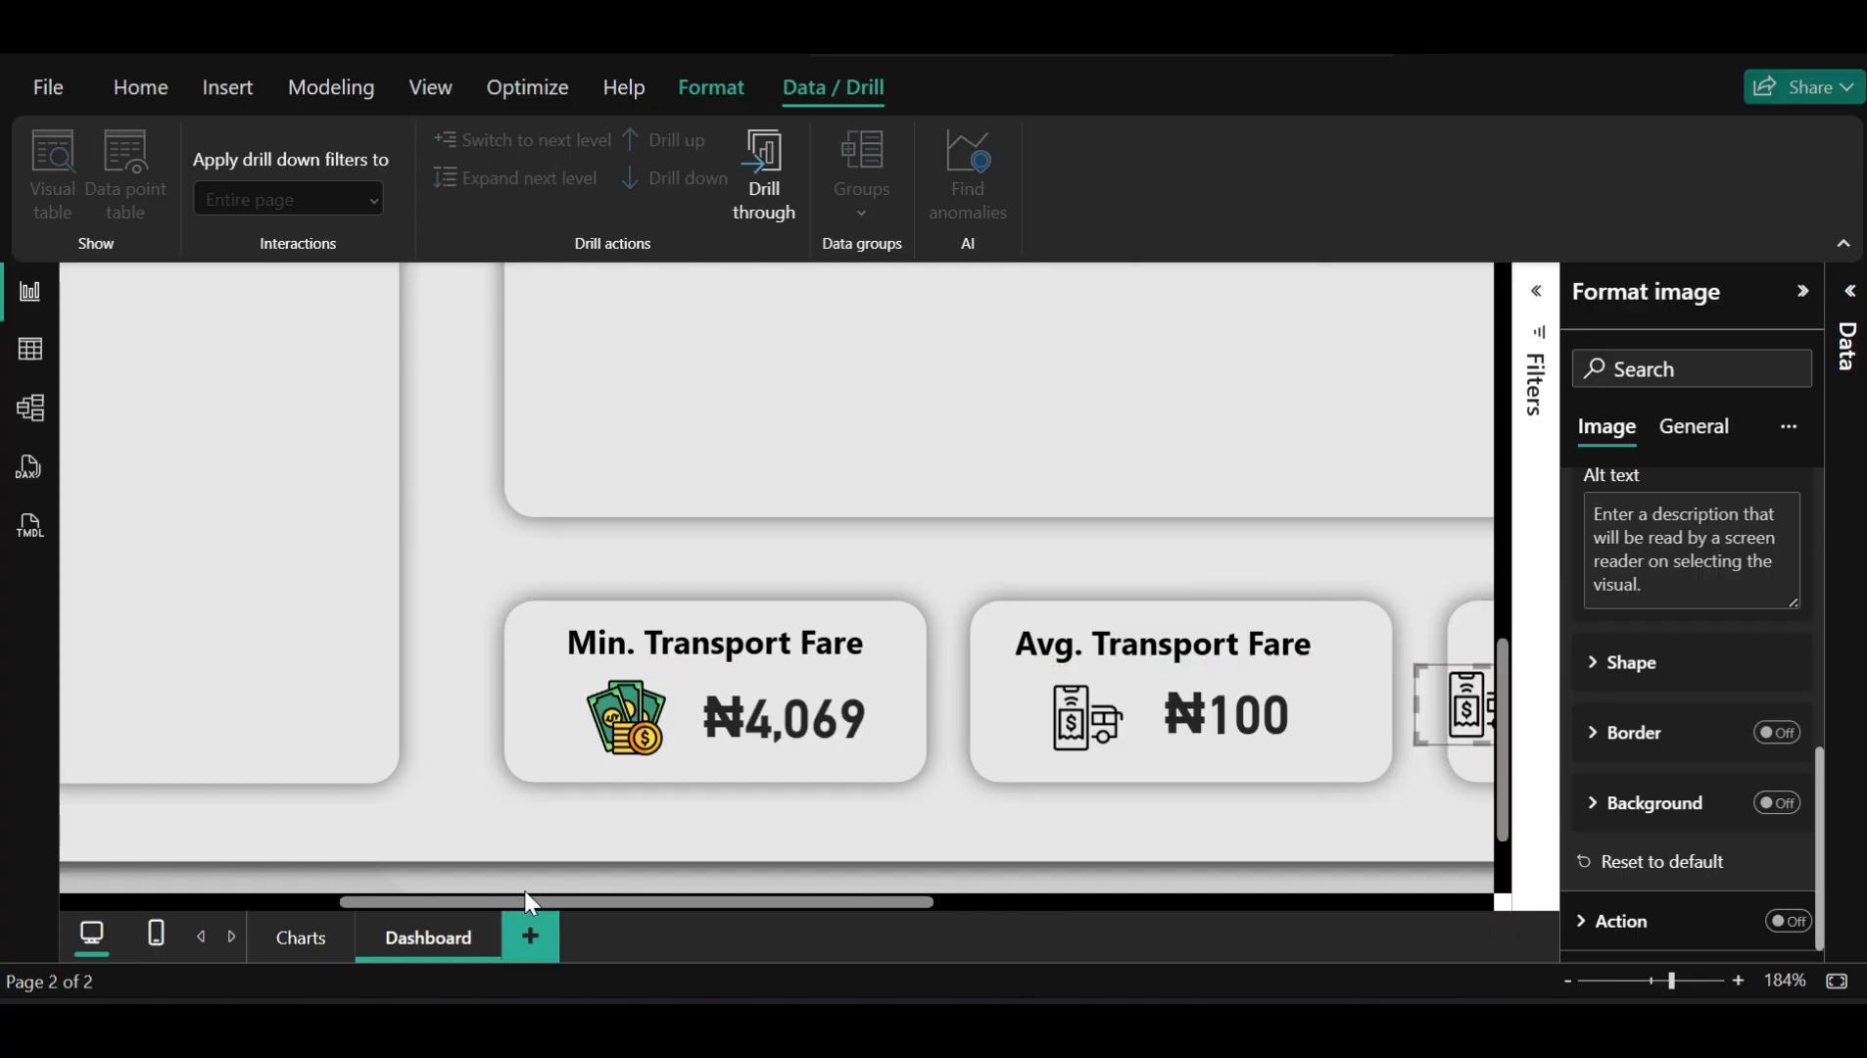
pyautogui.moveTo(524, 895); pyautogui.dragTo(718, 886)
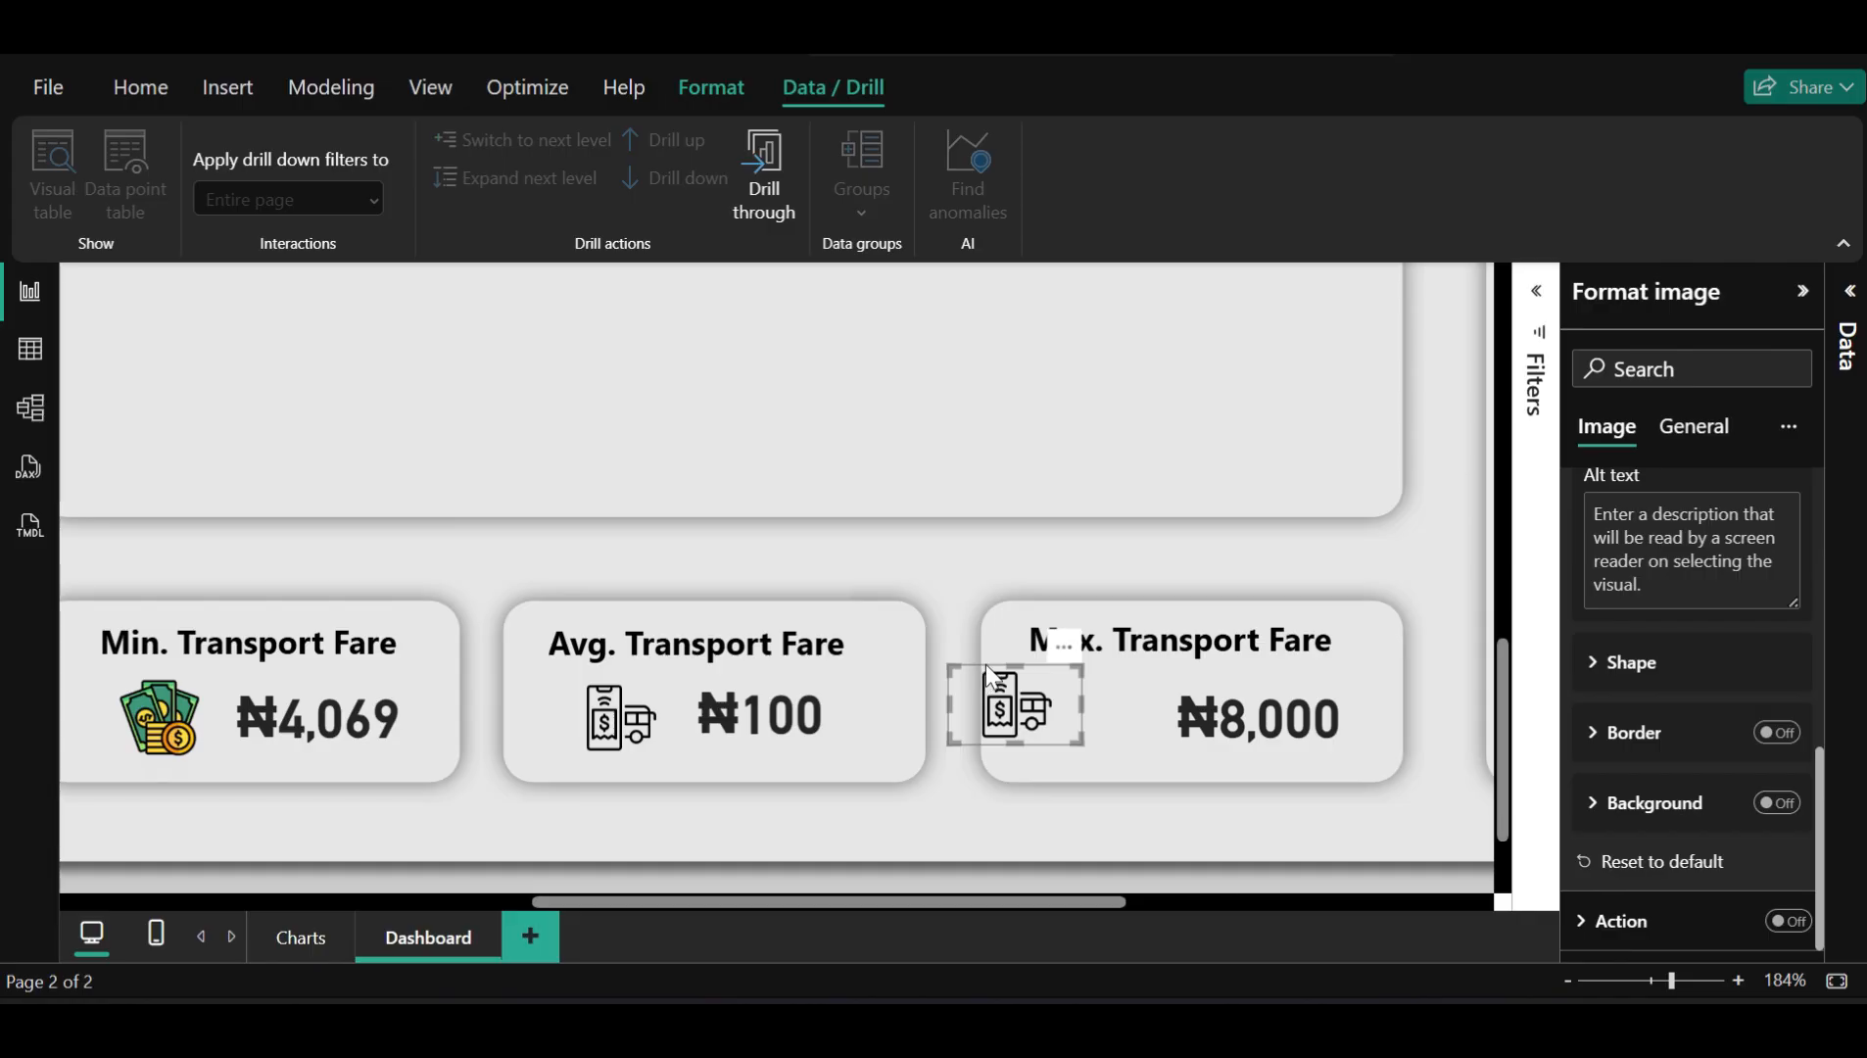
pyautogui.moveTo(996, 664); pyautogui.dragTo(1052, 662)
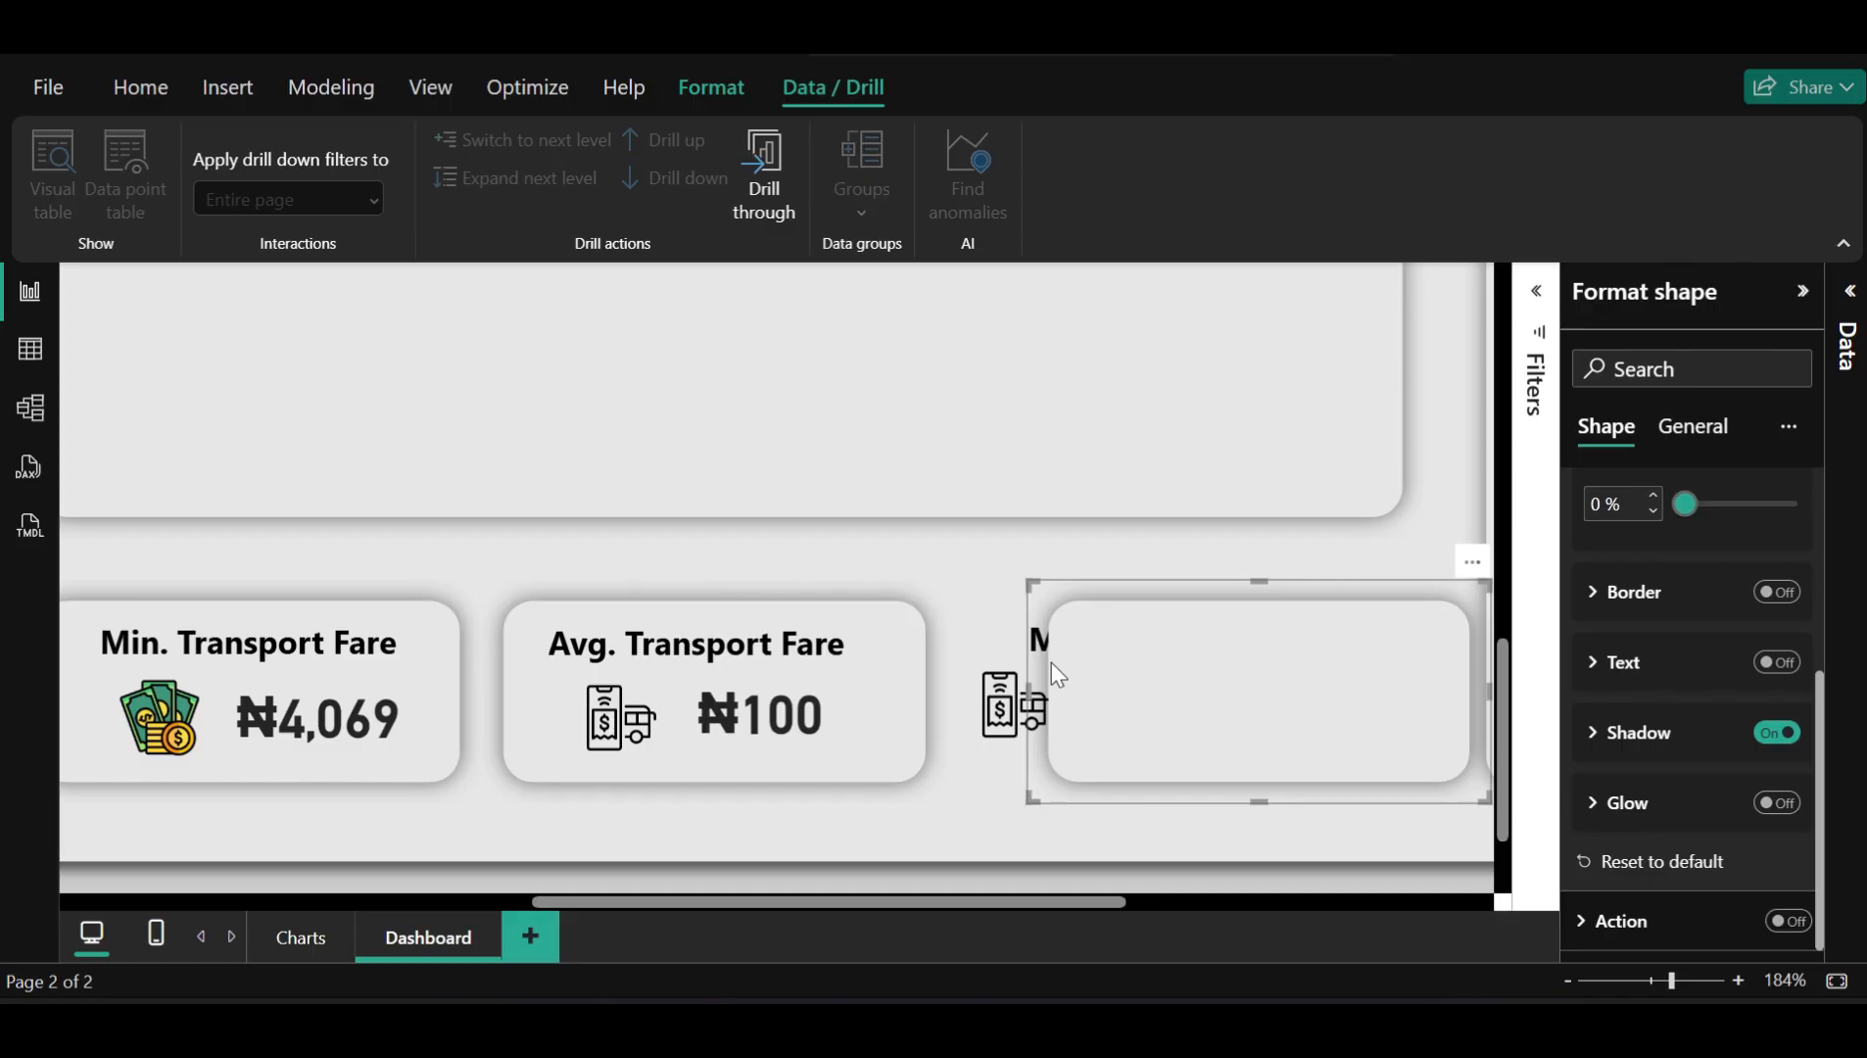
pyautogui.hotkey('ctrl', 'z')
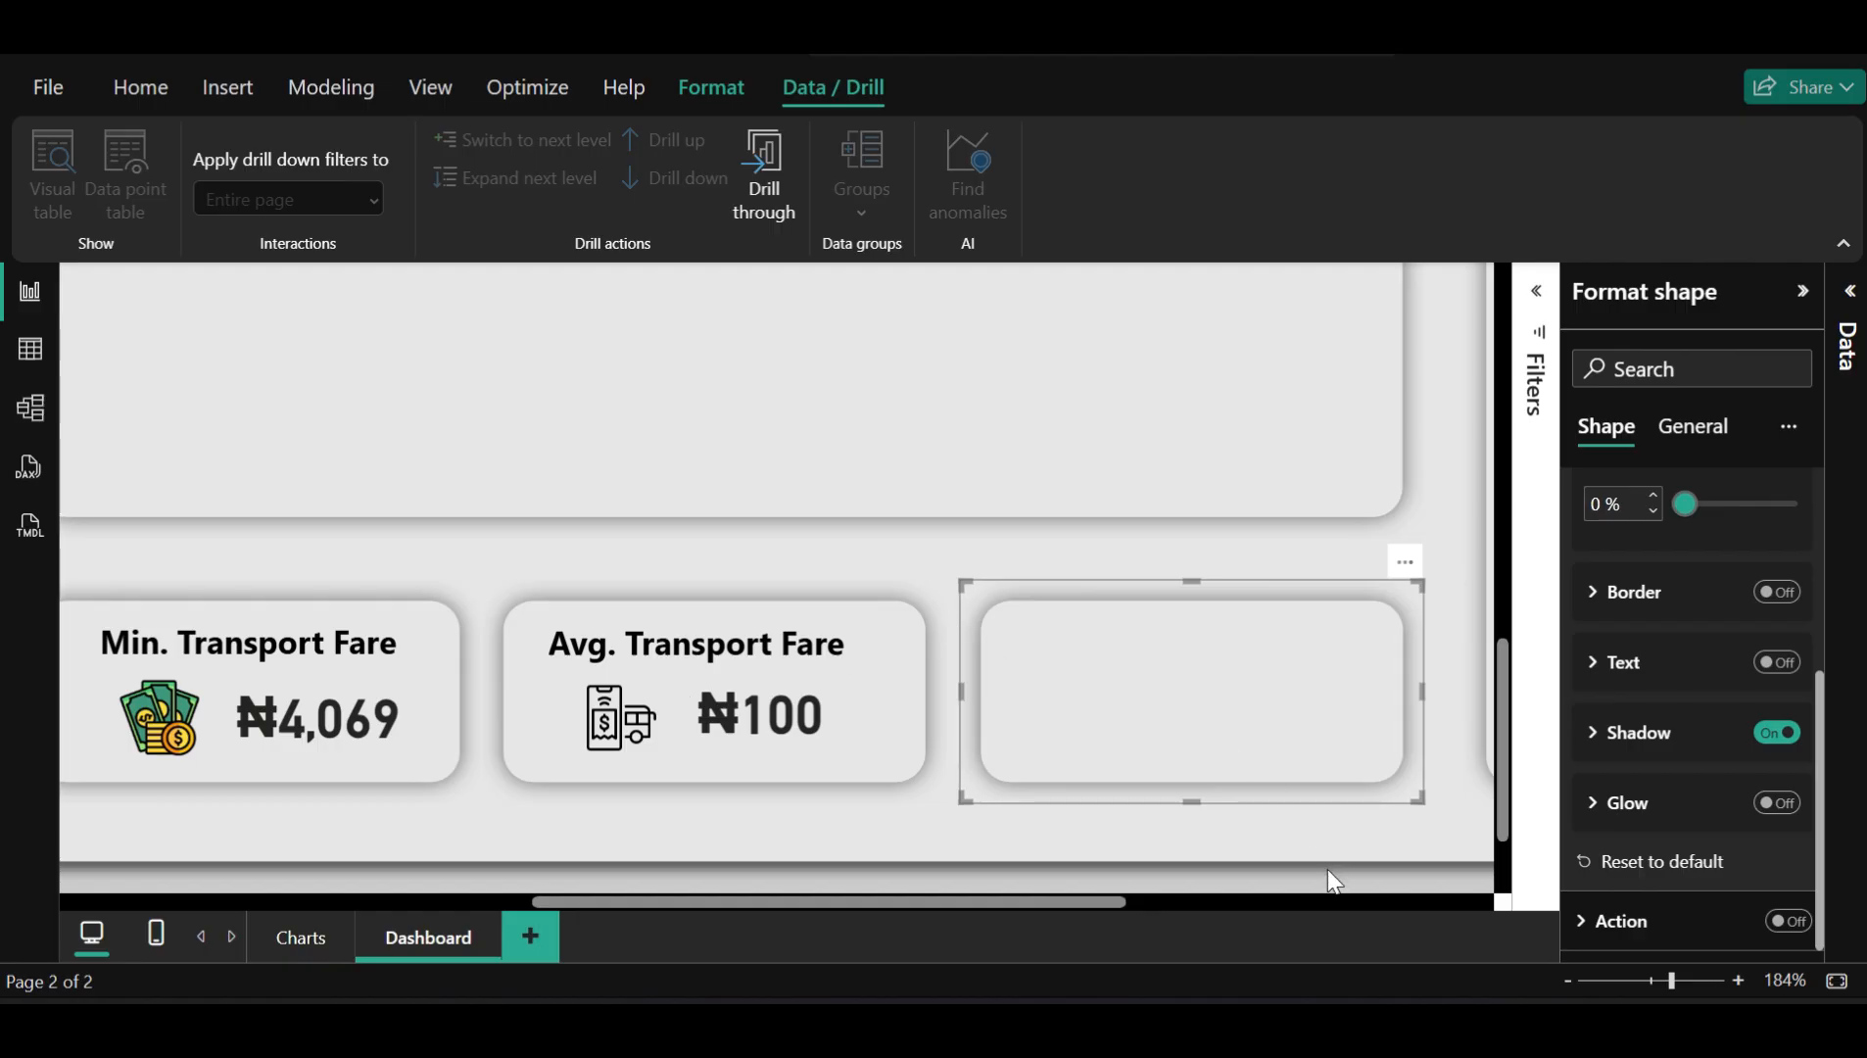
pyautogui.hotkey('ctrl', 'z')
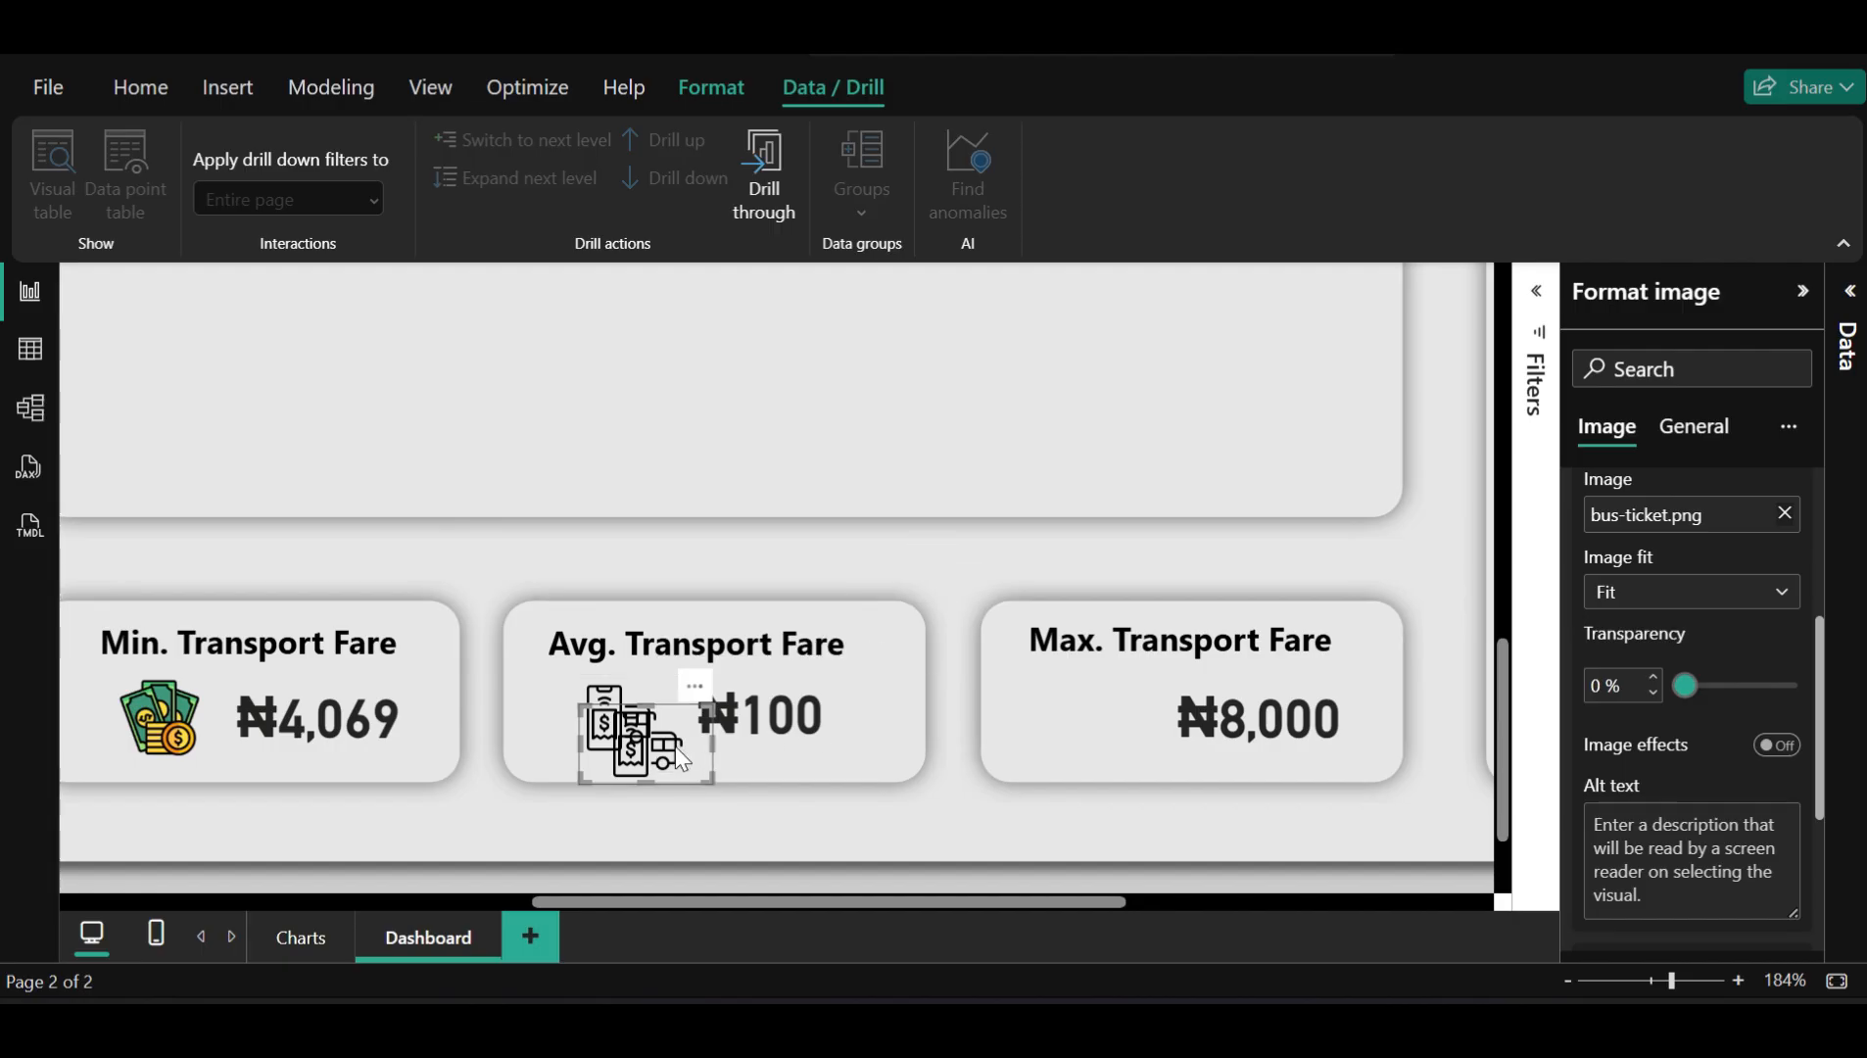
# Place the bus-ticket copy beside the Max. Transport Fare value, and narrow and reposition that card's title text box to fit inside the card
pyautogui.moveTo(667, 709); pyautogui.dragTo(1103, 692)
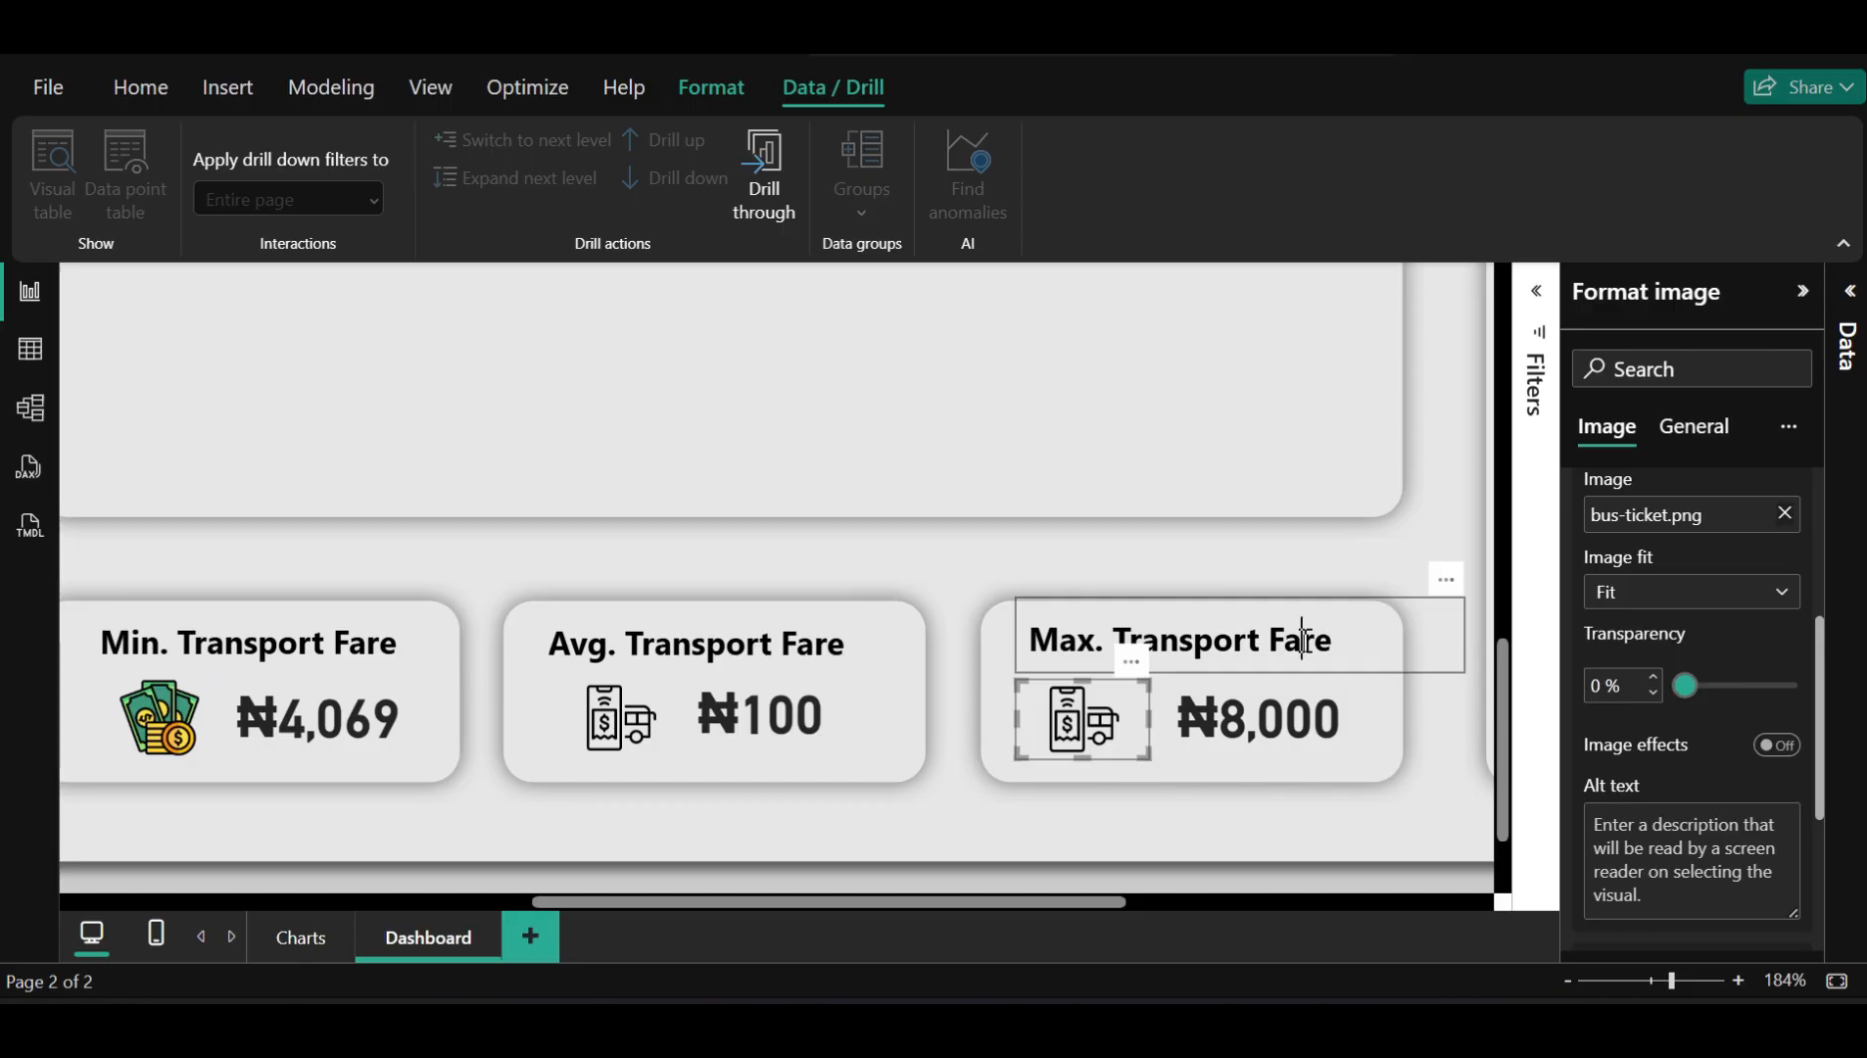
pyautogui.click(1451, 648)
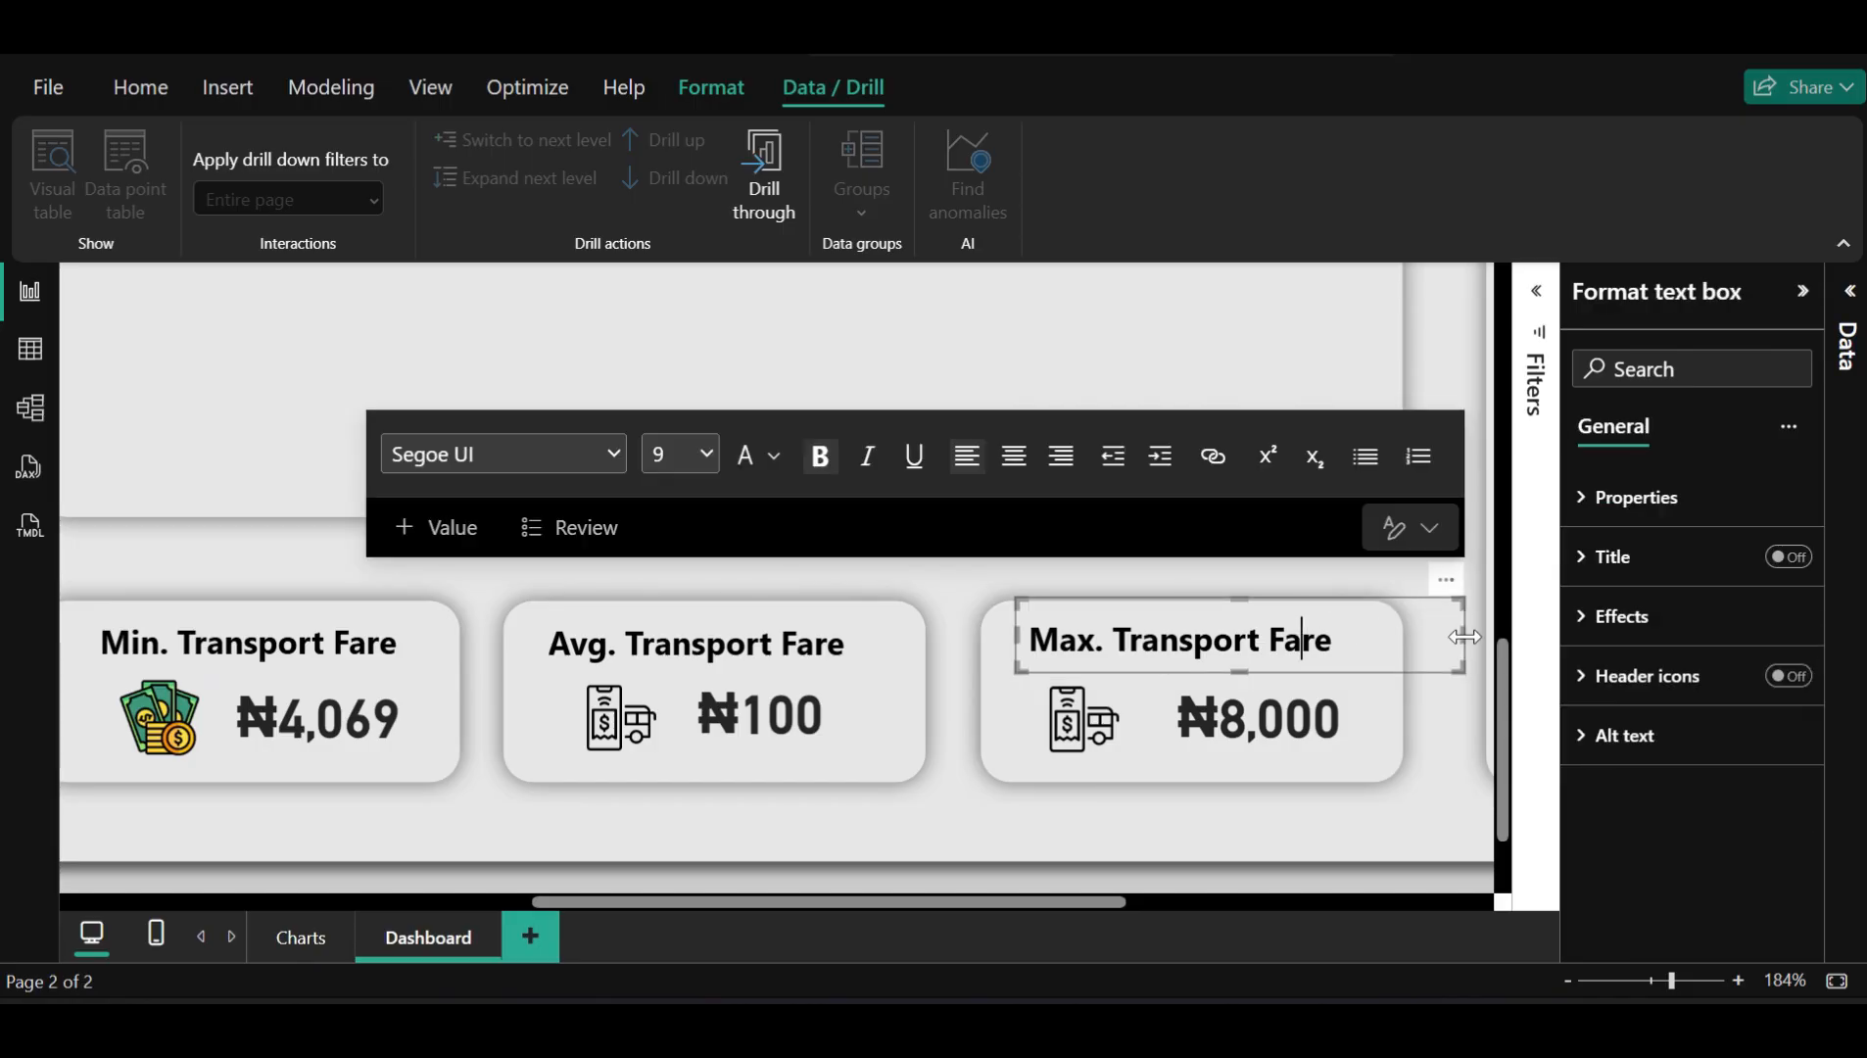
pyautogui.moveTo(1464, 636); pyautogui.dragTo(1376, 648)
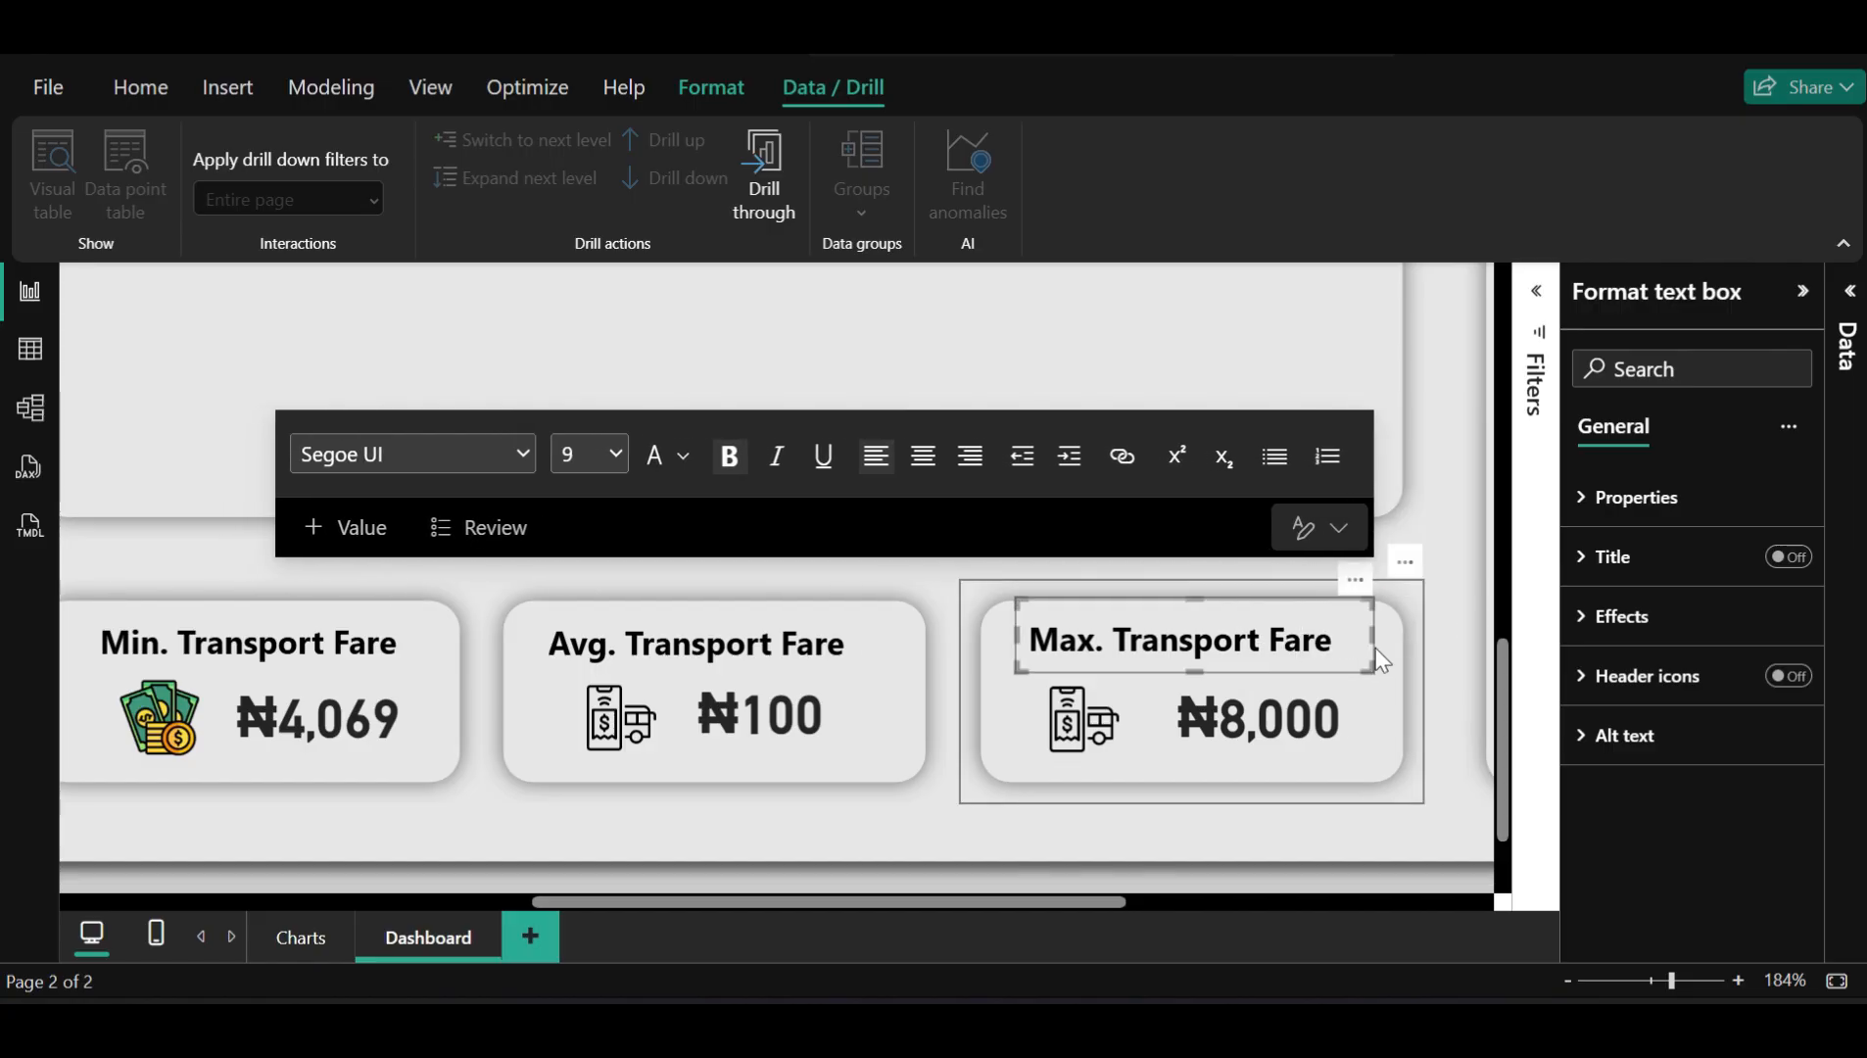
pyautogui.click(1203, 601)
pyautogui.moveTo(1206, 601); pyautogui.dragTo(1221, 600)
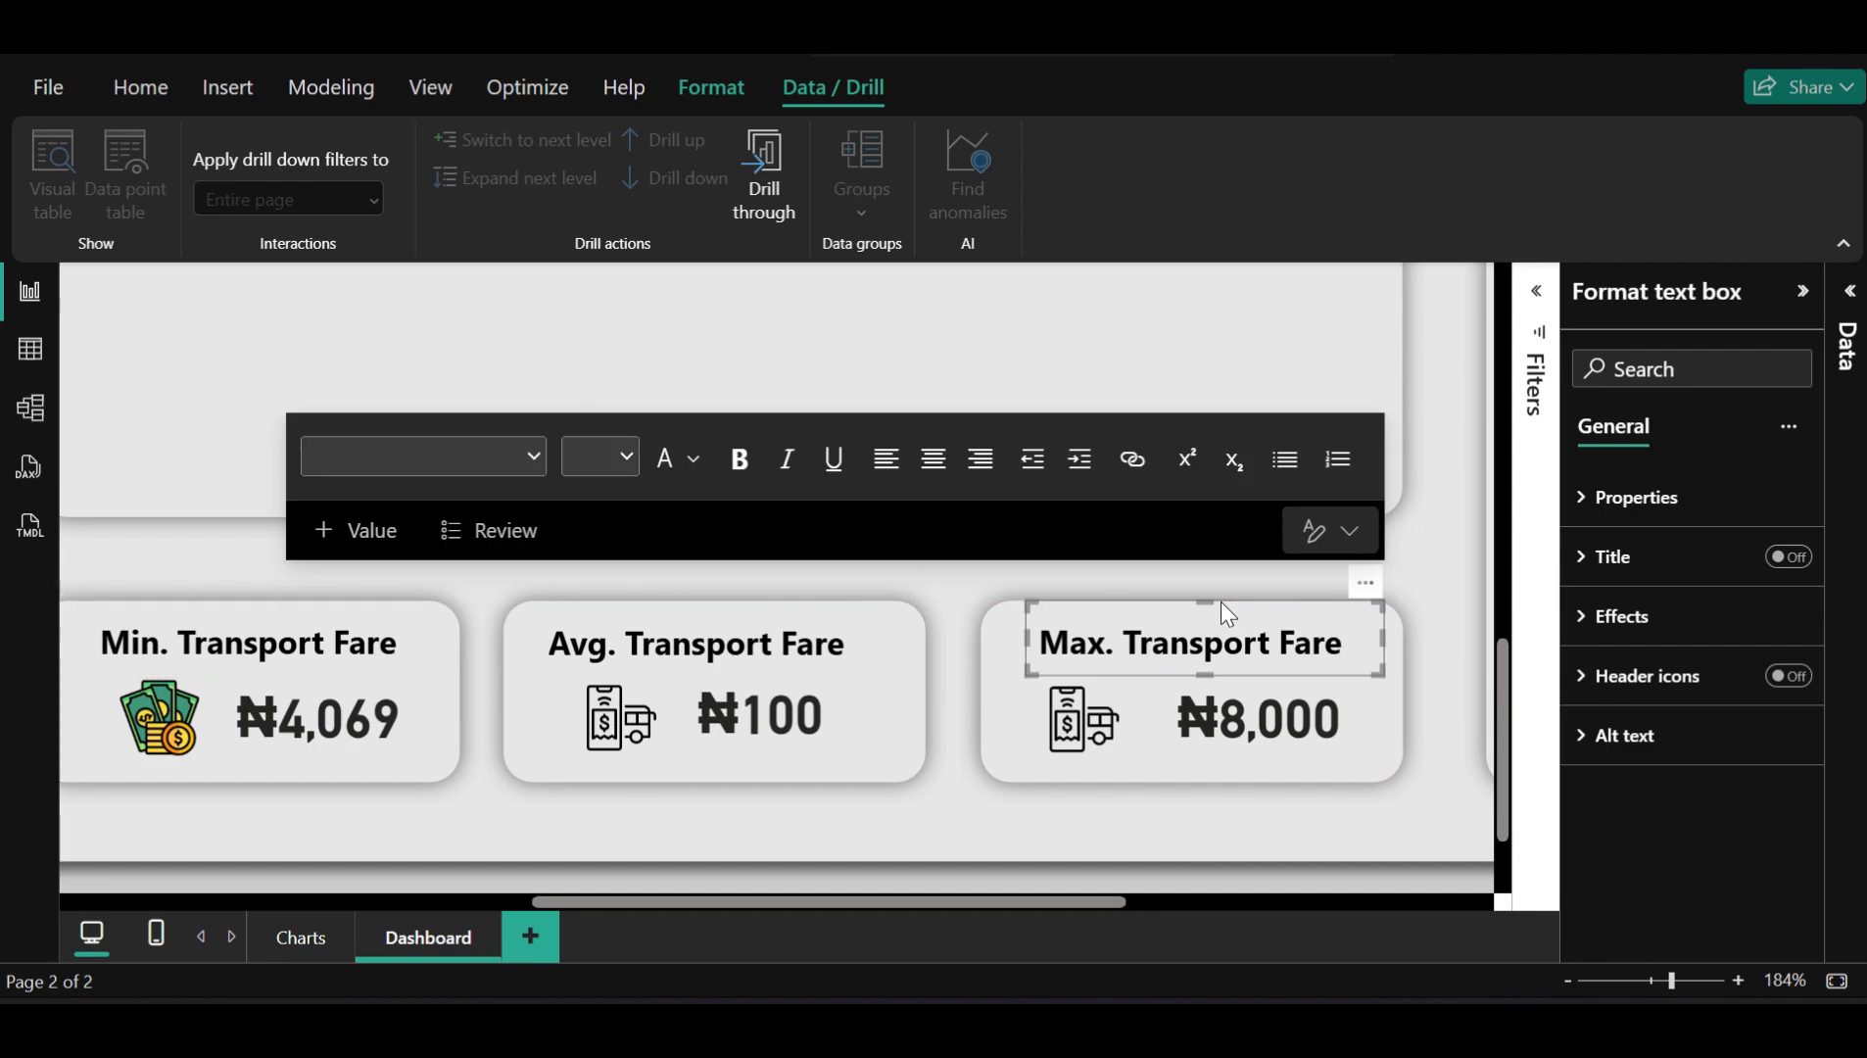
# Replace bus-ticket.png in the Max. Transport Fare card's image with the fare picture from the Flat Icons folder
pyautogui.click(1079, 746)
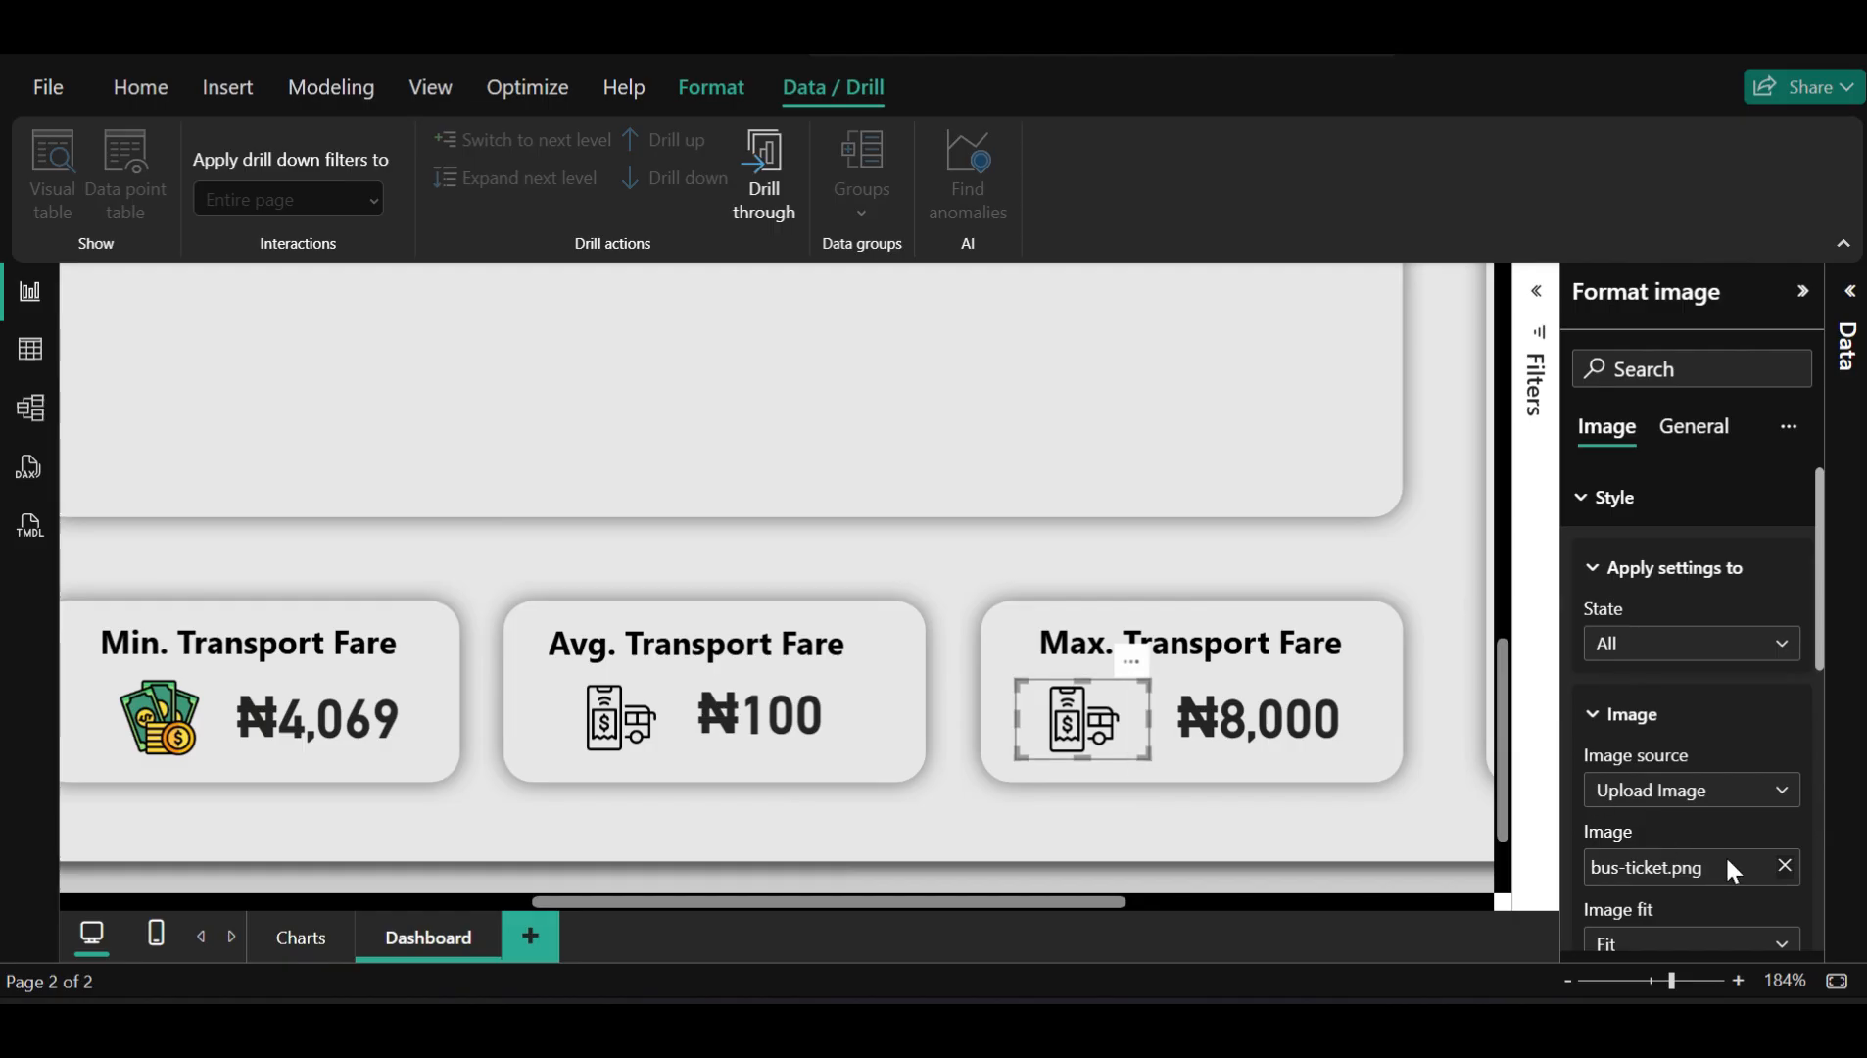
pyautogui.click(1785, 865)
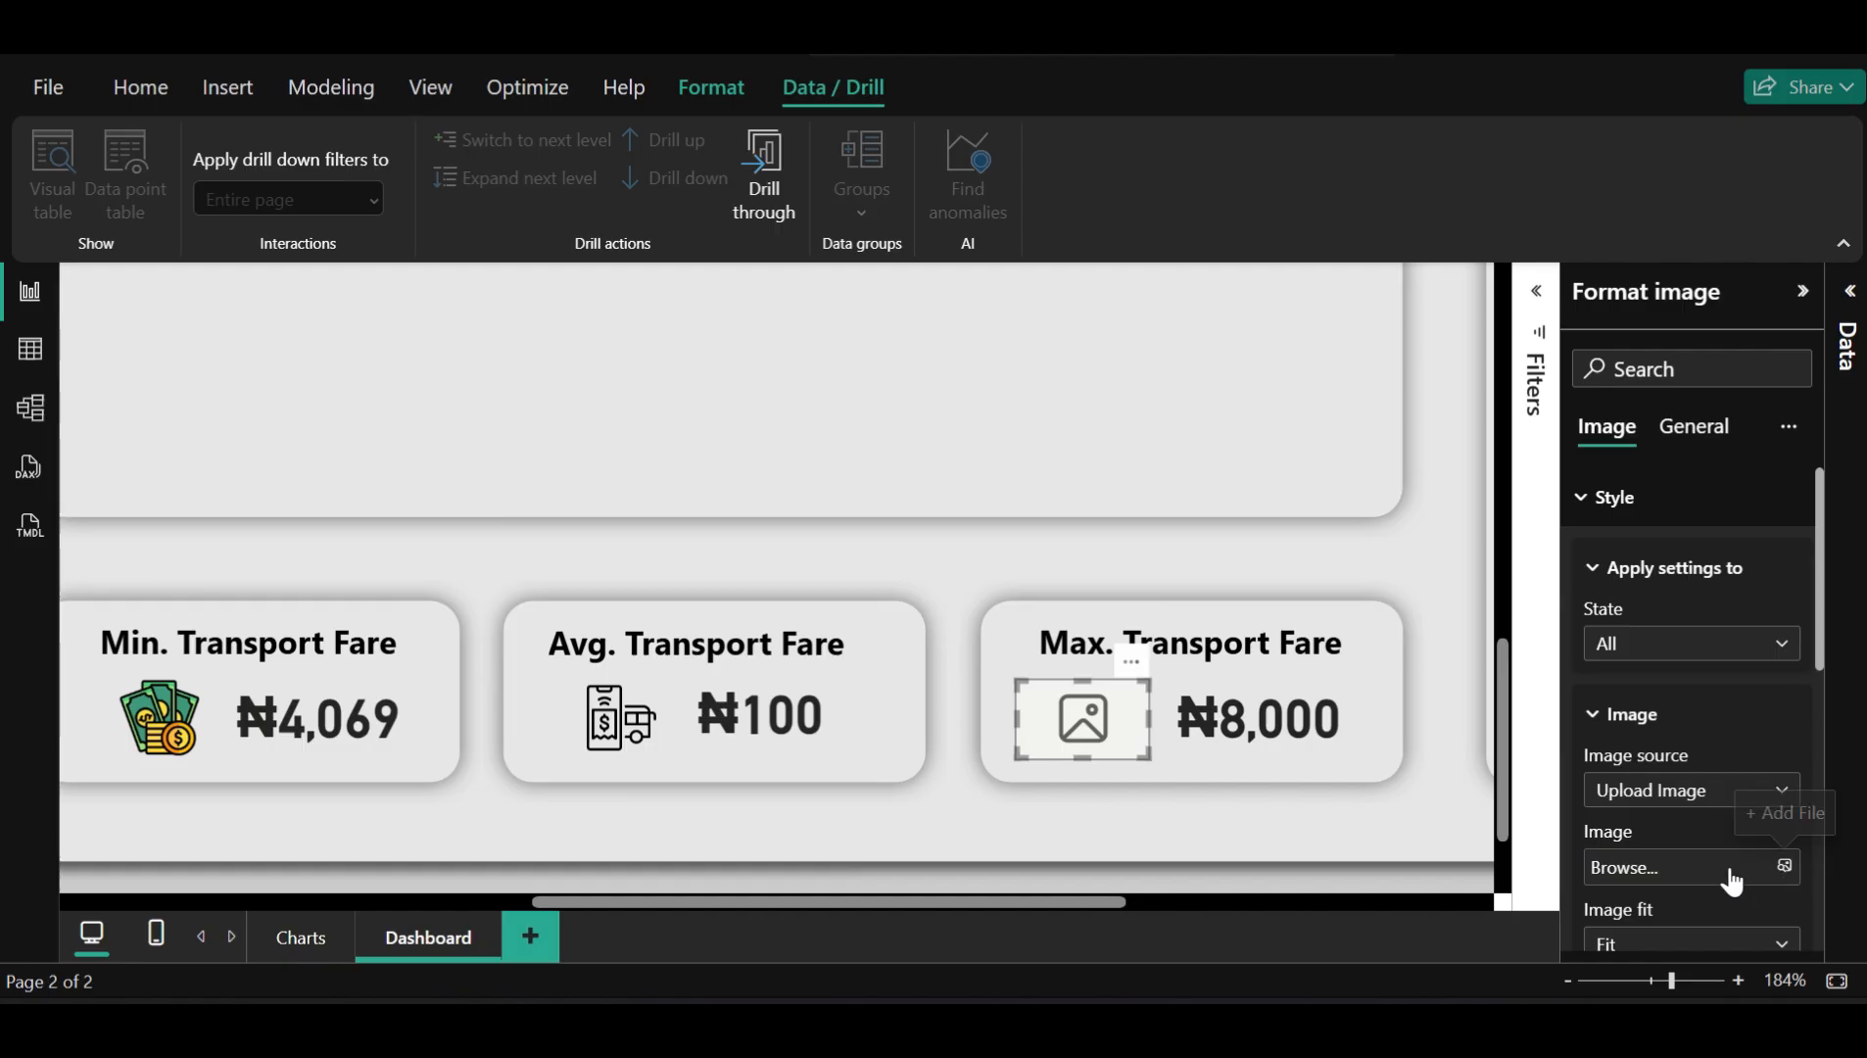
pyautogui.click(1627, 867)
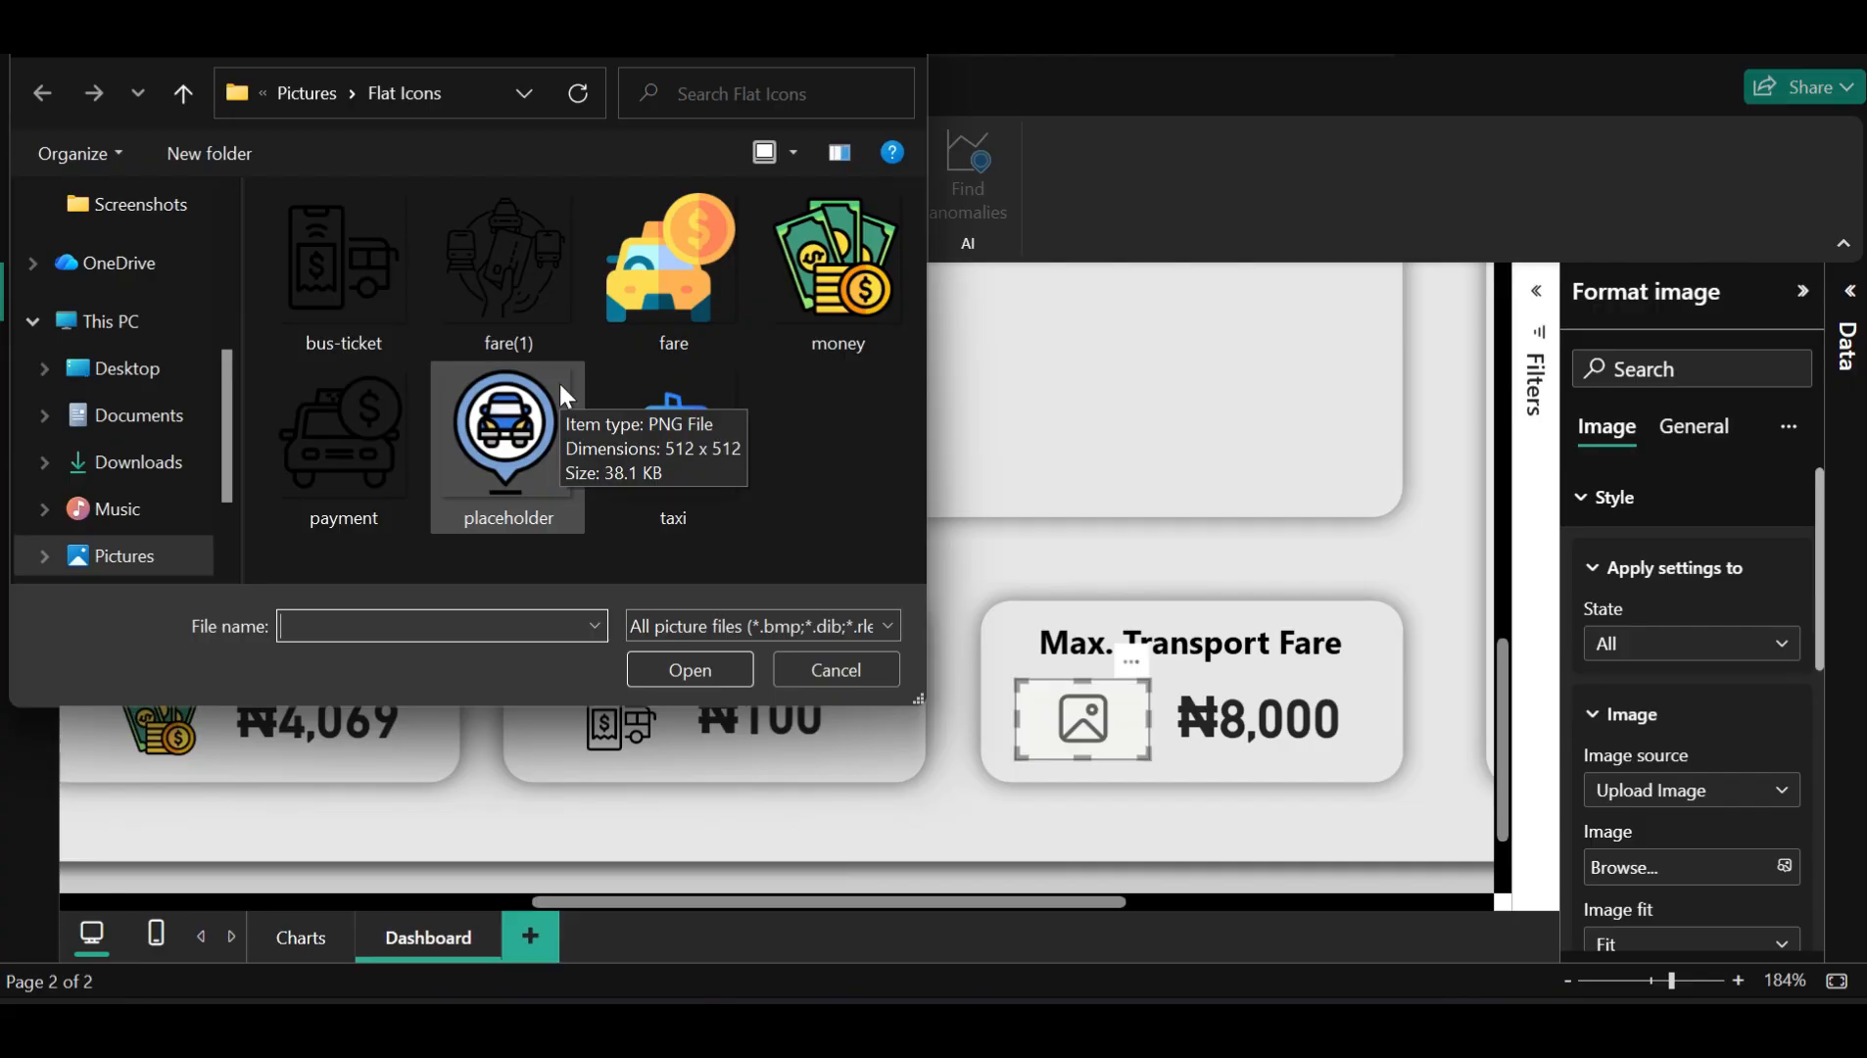
pyautogui.click(707, 267)
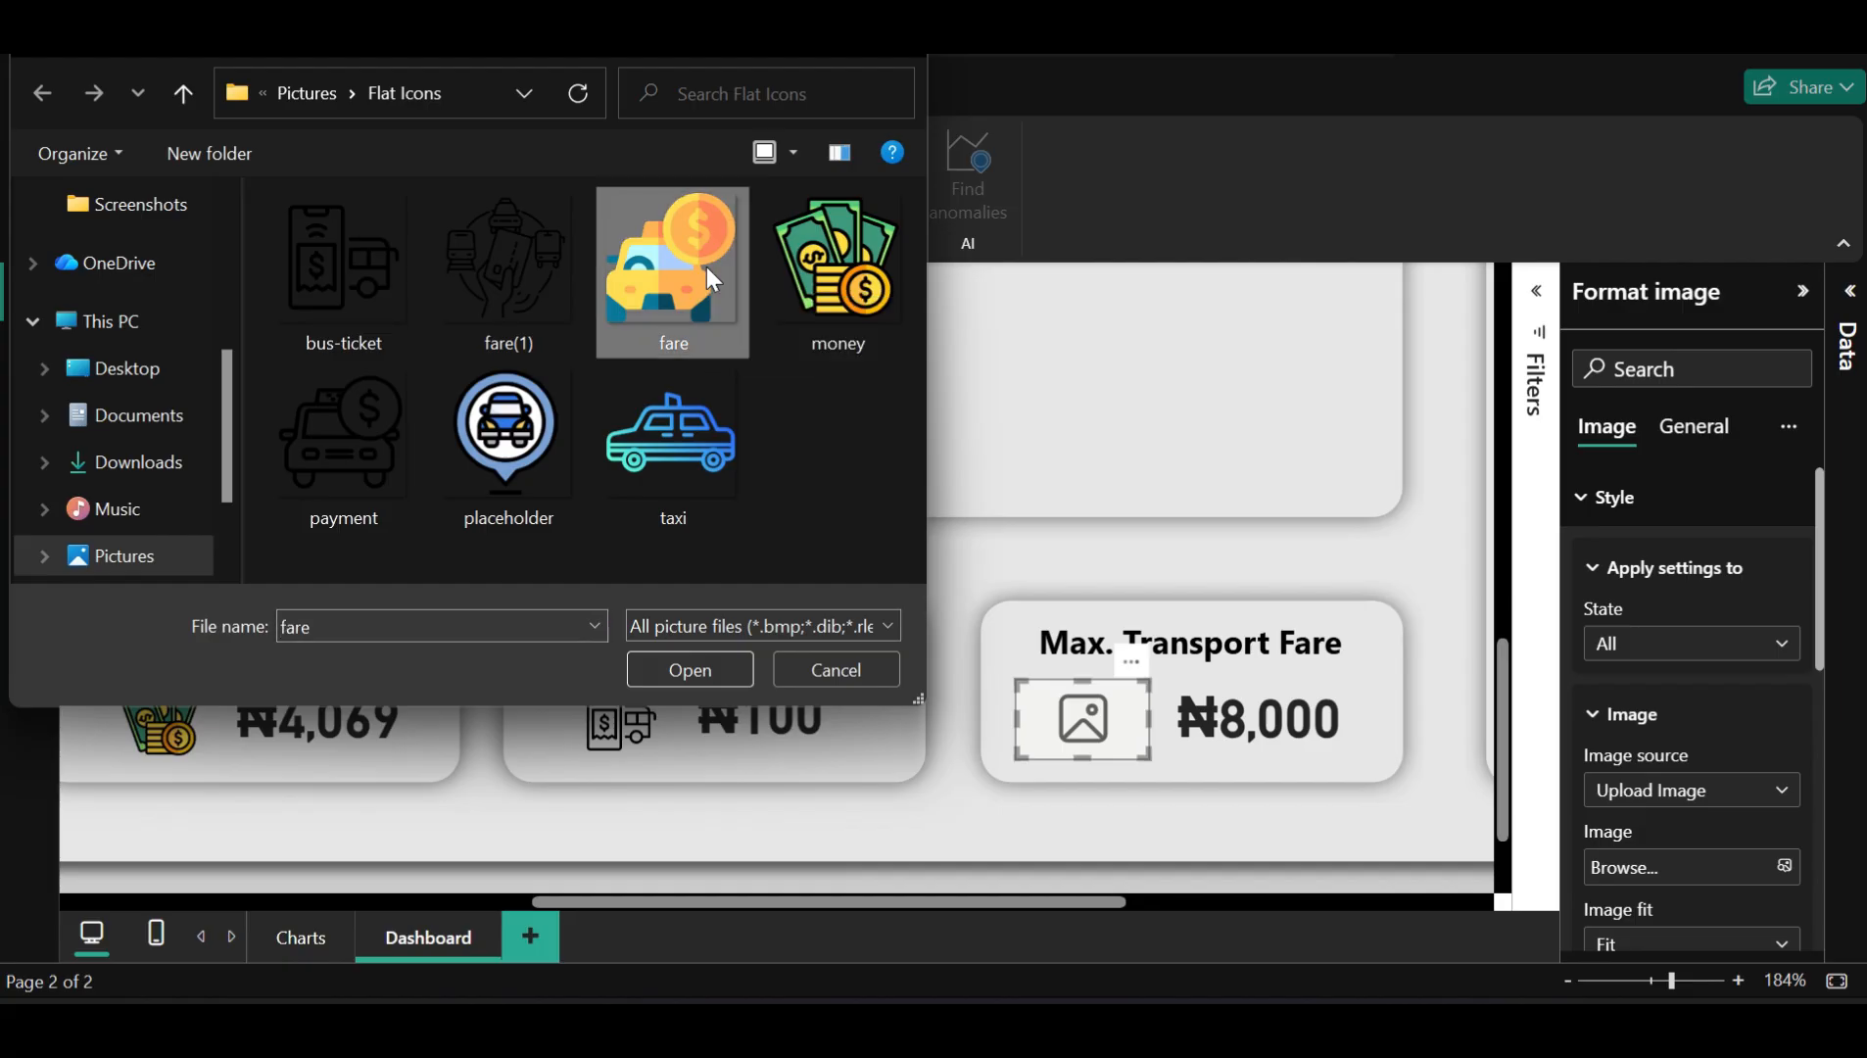
pyautogui.click(710, 672)
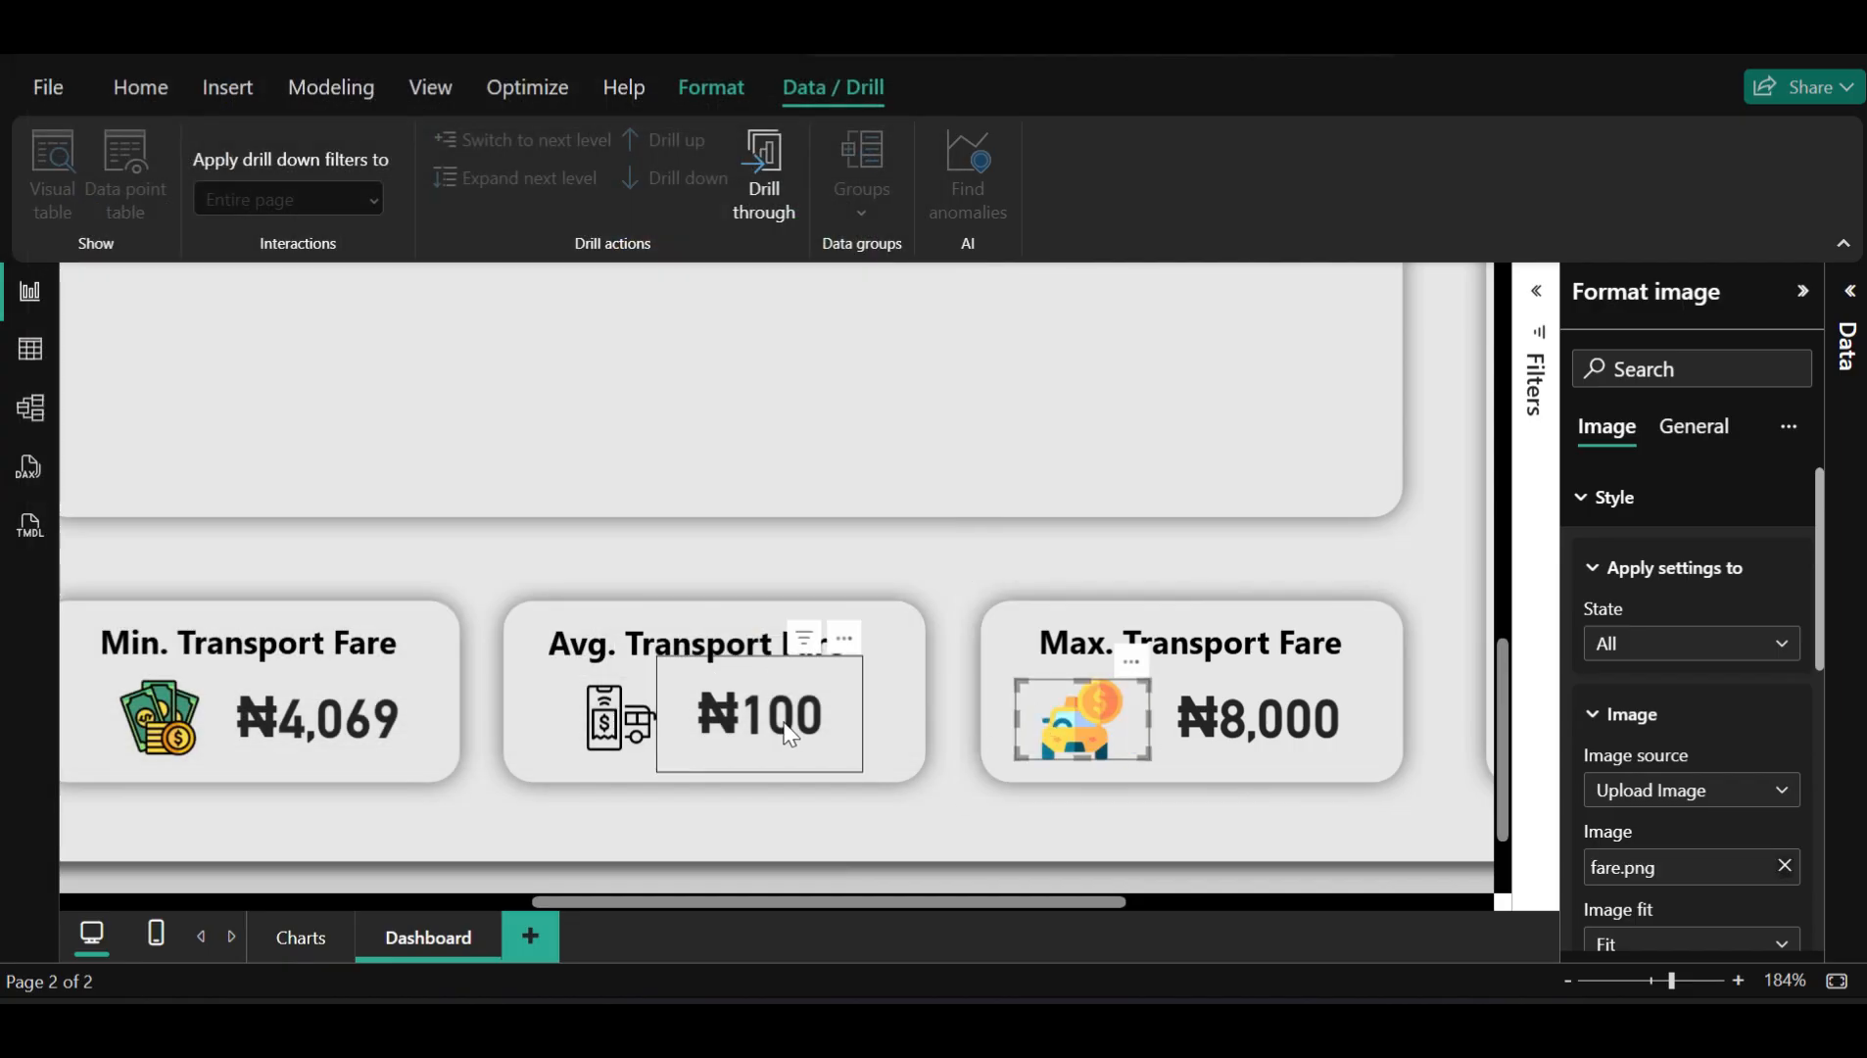
# Try the fare picture from the Flat Icons folder in place of the Avg. Transport Fare card's bus-ticket icon
pyautogui.click(606, 744)
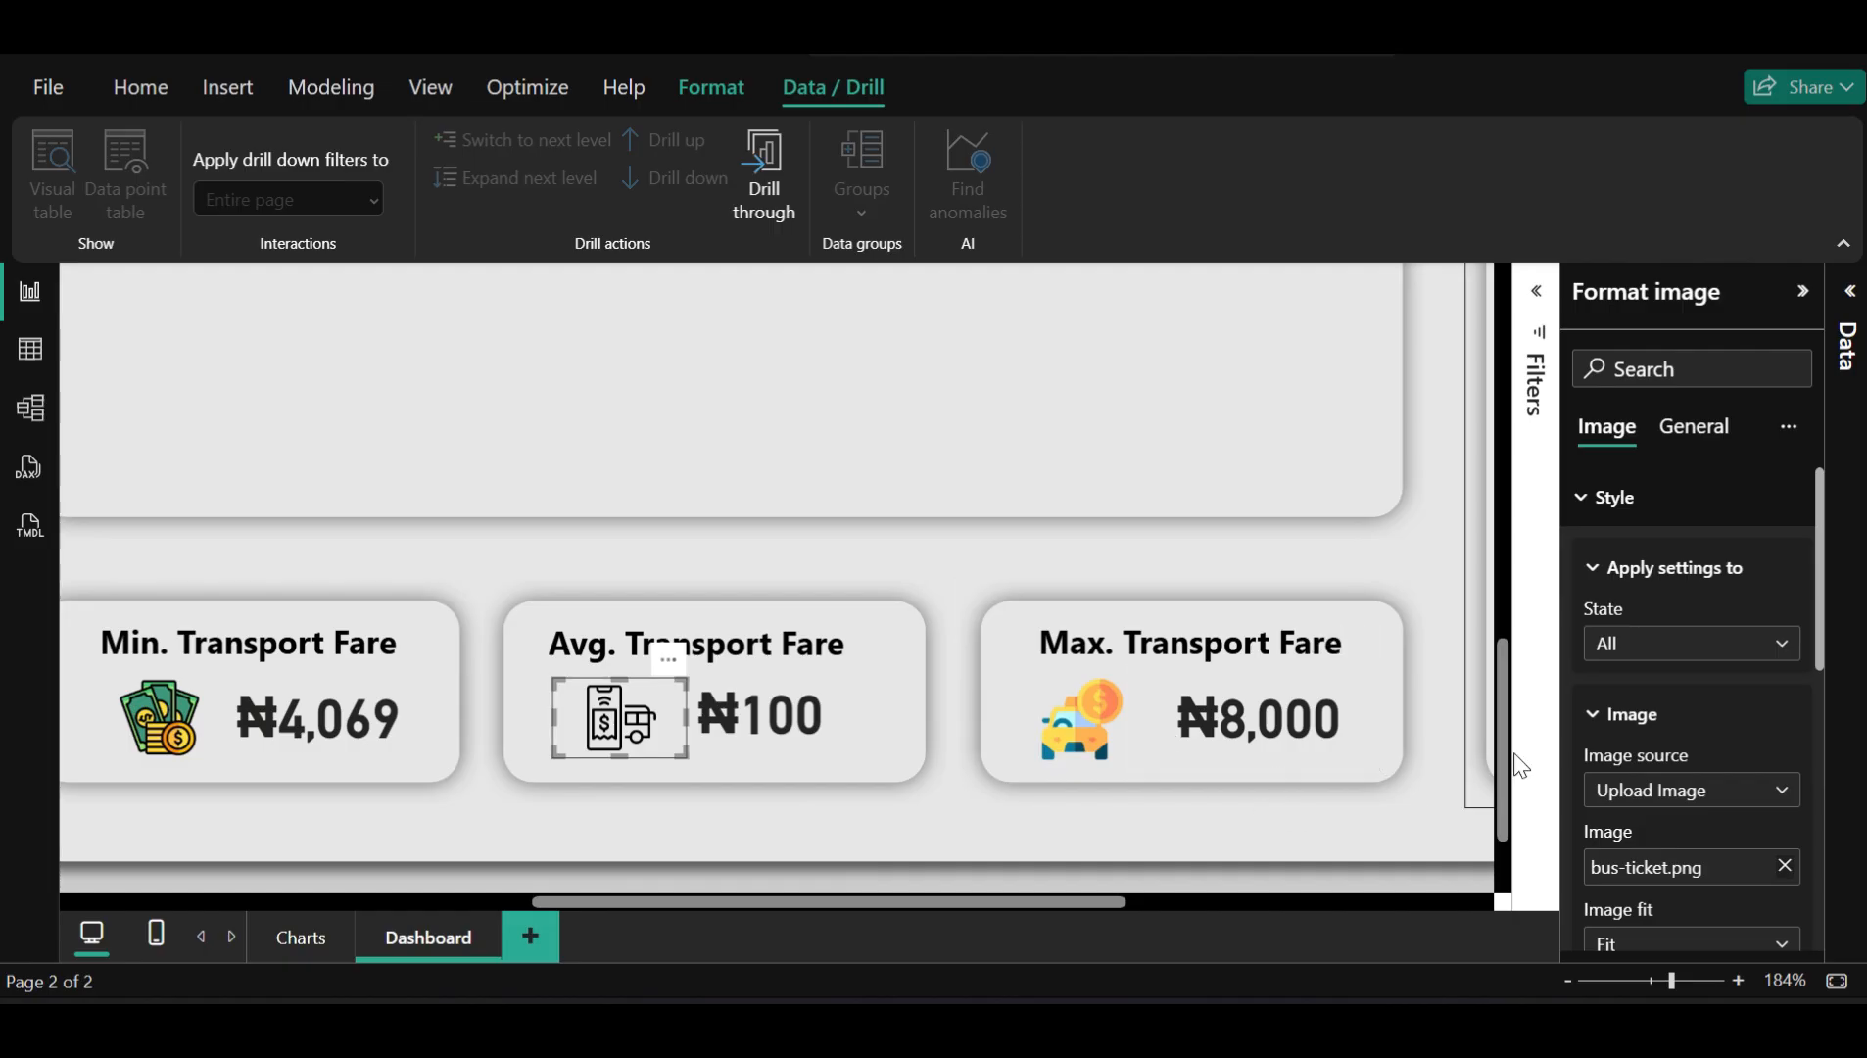
pyautogui.click(1784, 866)
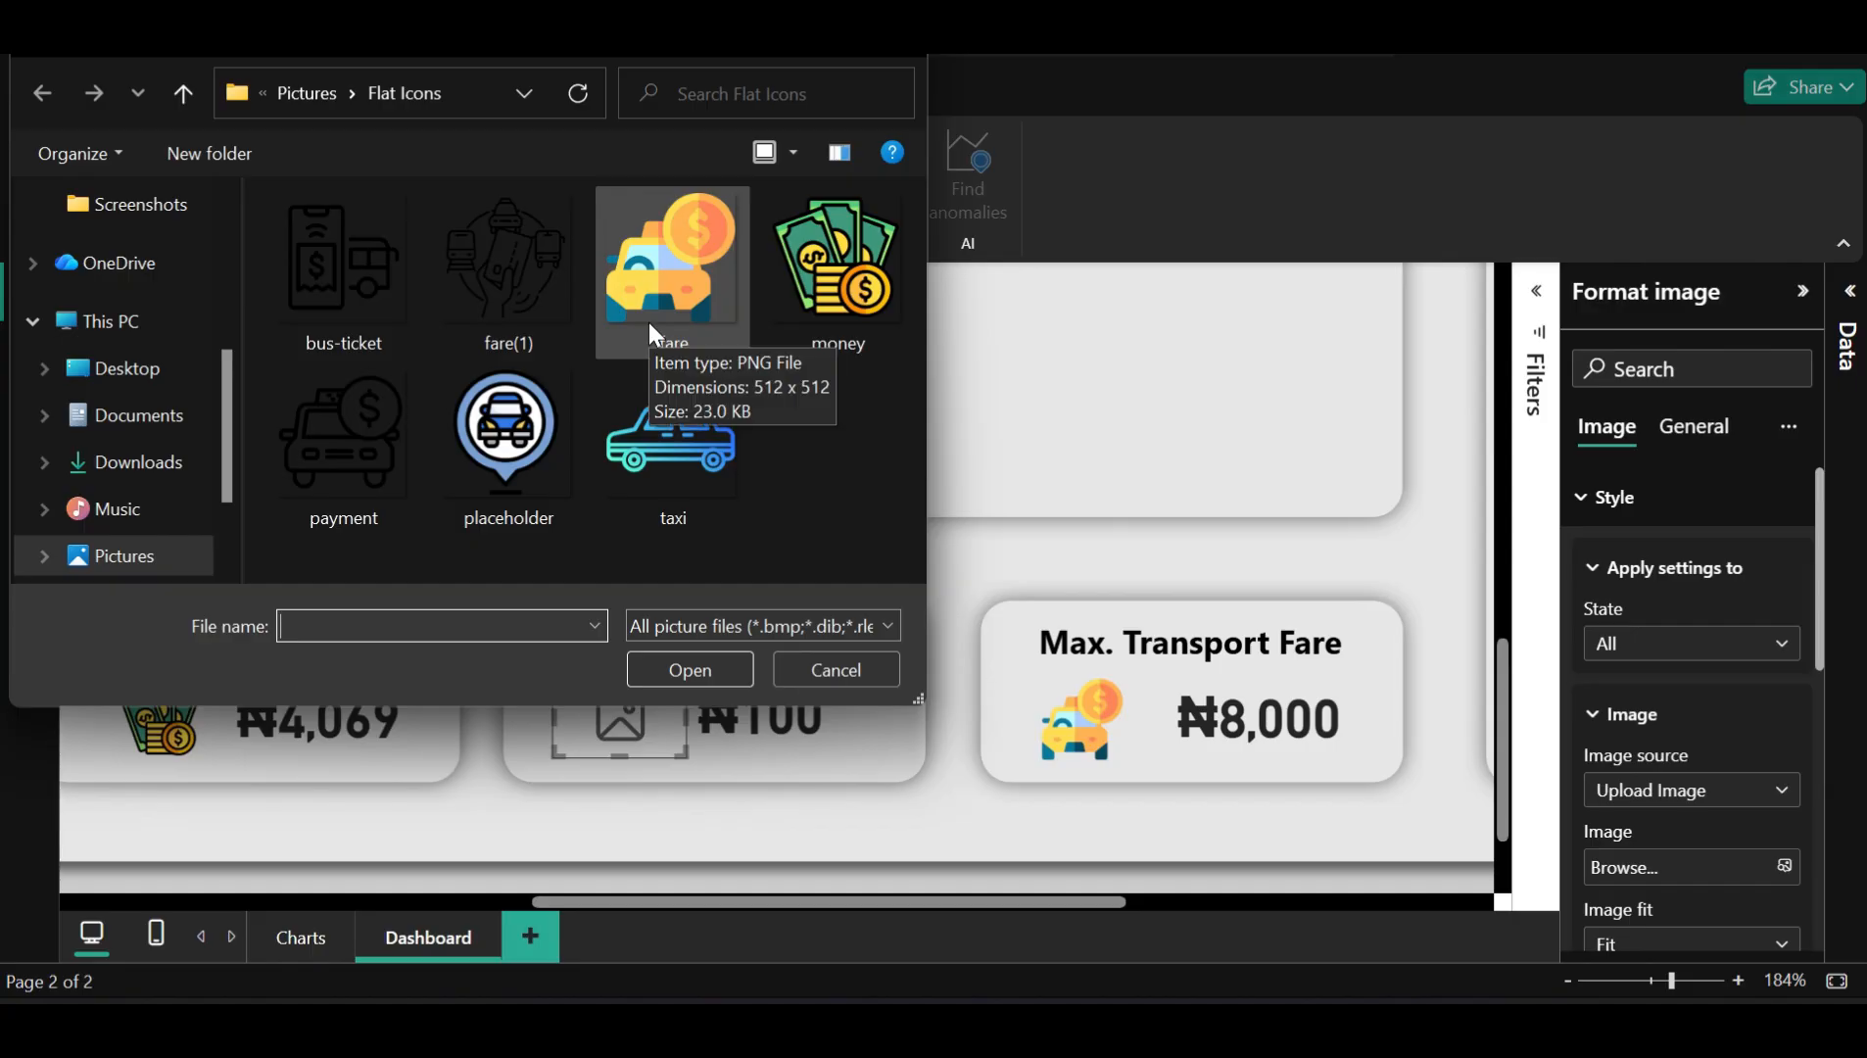
pyautogui.click(706, 300)
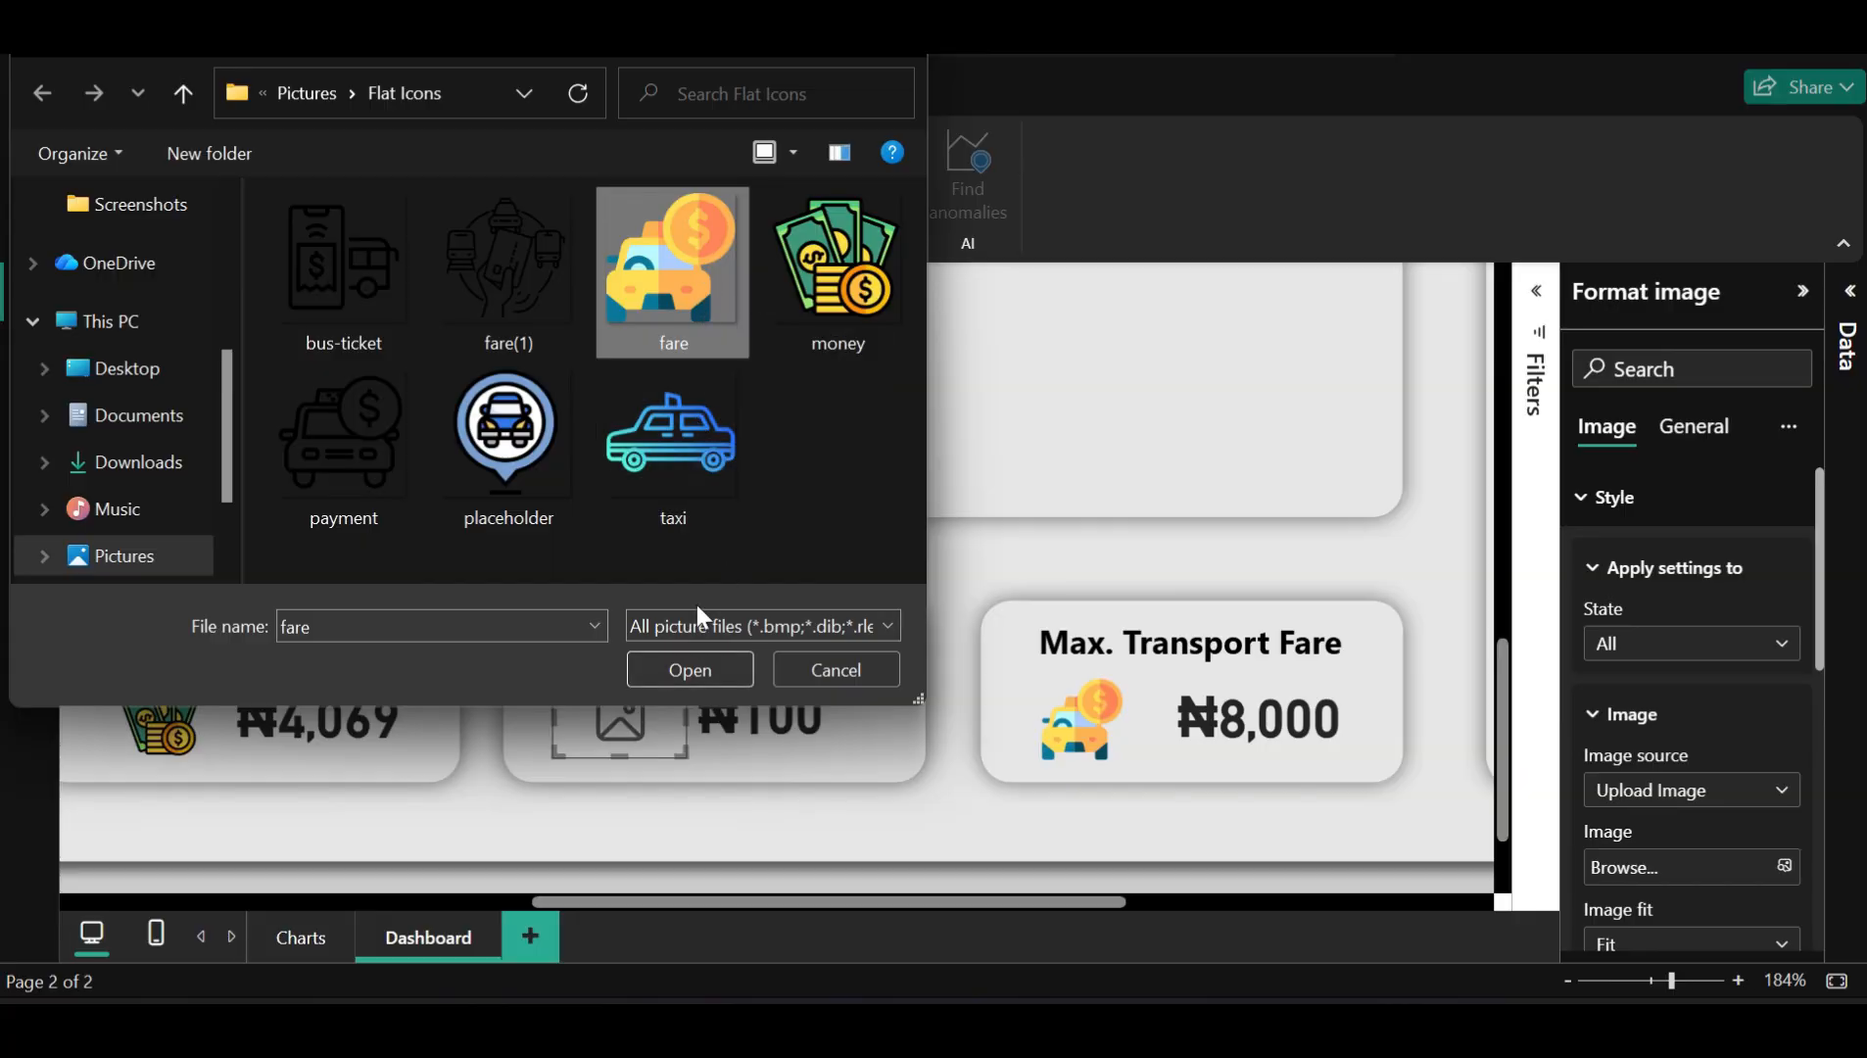
pyautogui.click(693, 665)
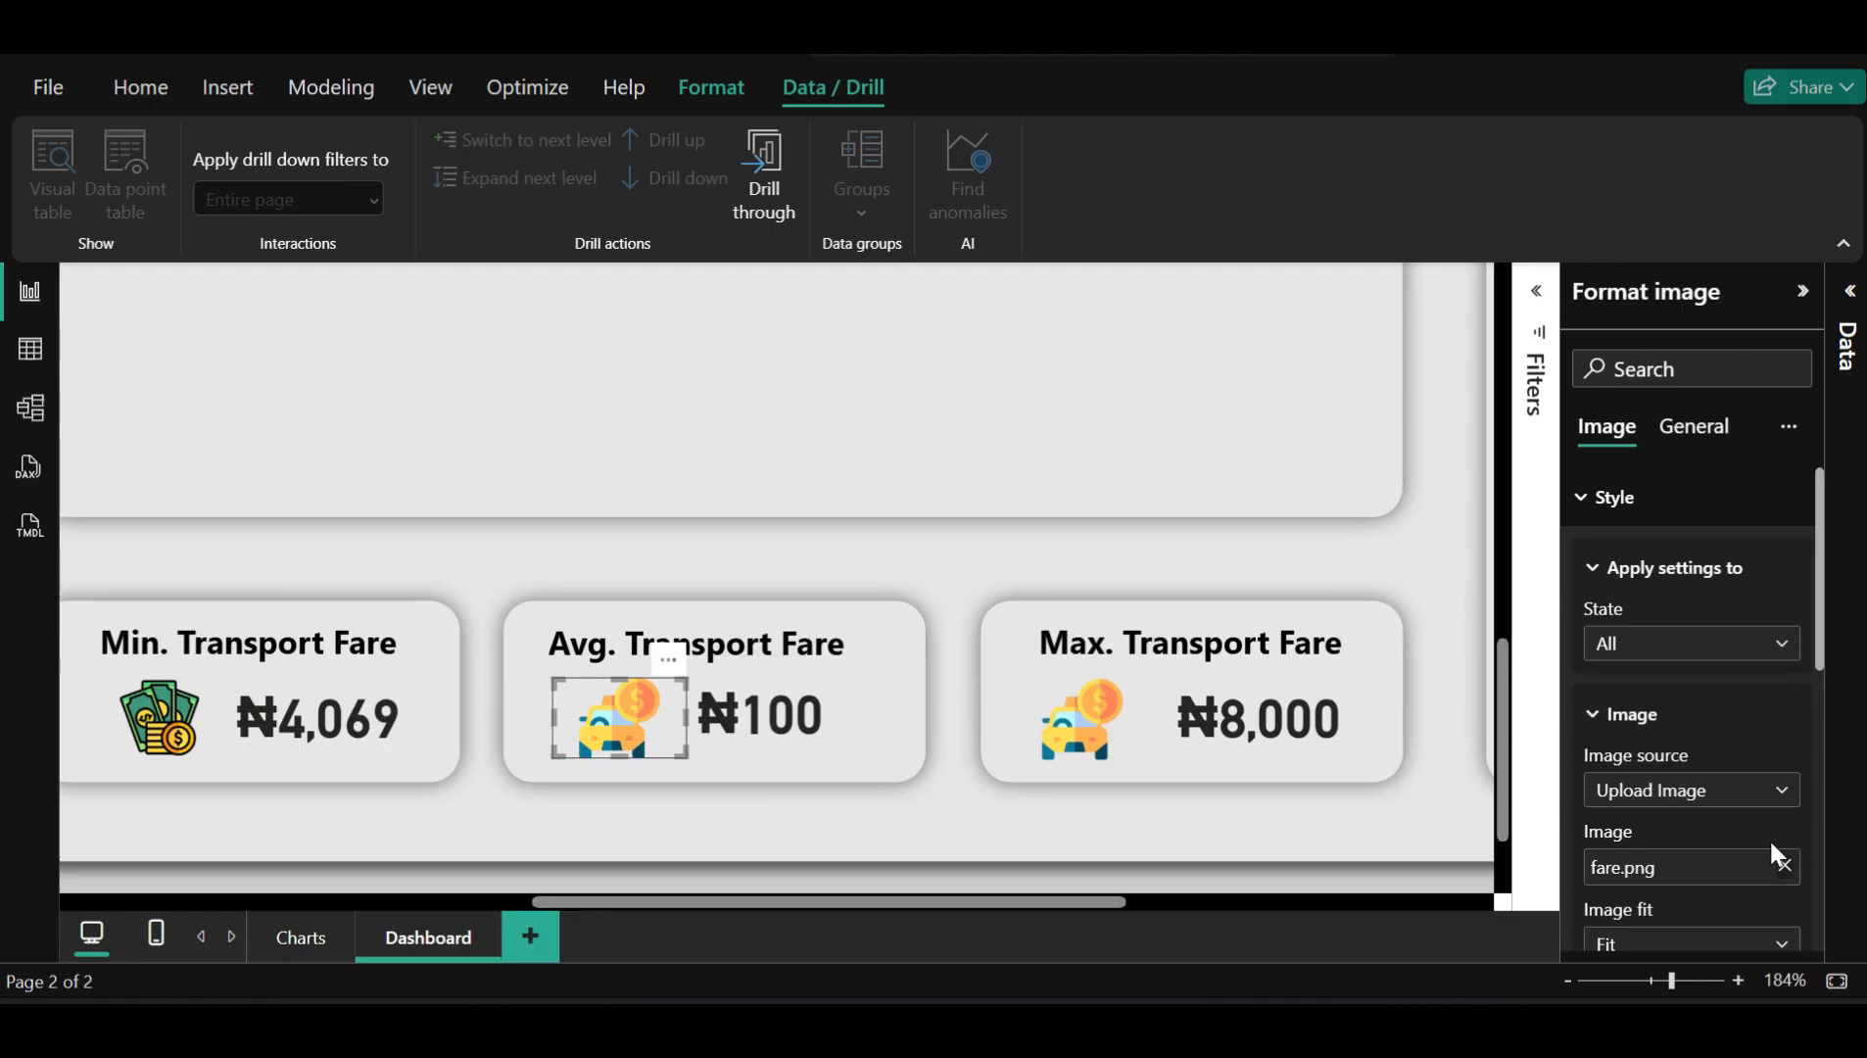
# Replace fare.png in the Avg. Transport Fare card's image with the placeholder picture from the Flat Icons folder
pyautogui.click(1780, 867)
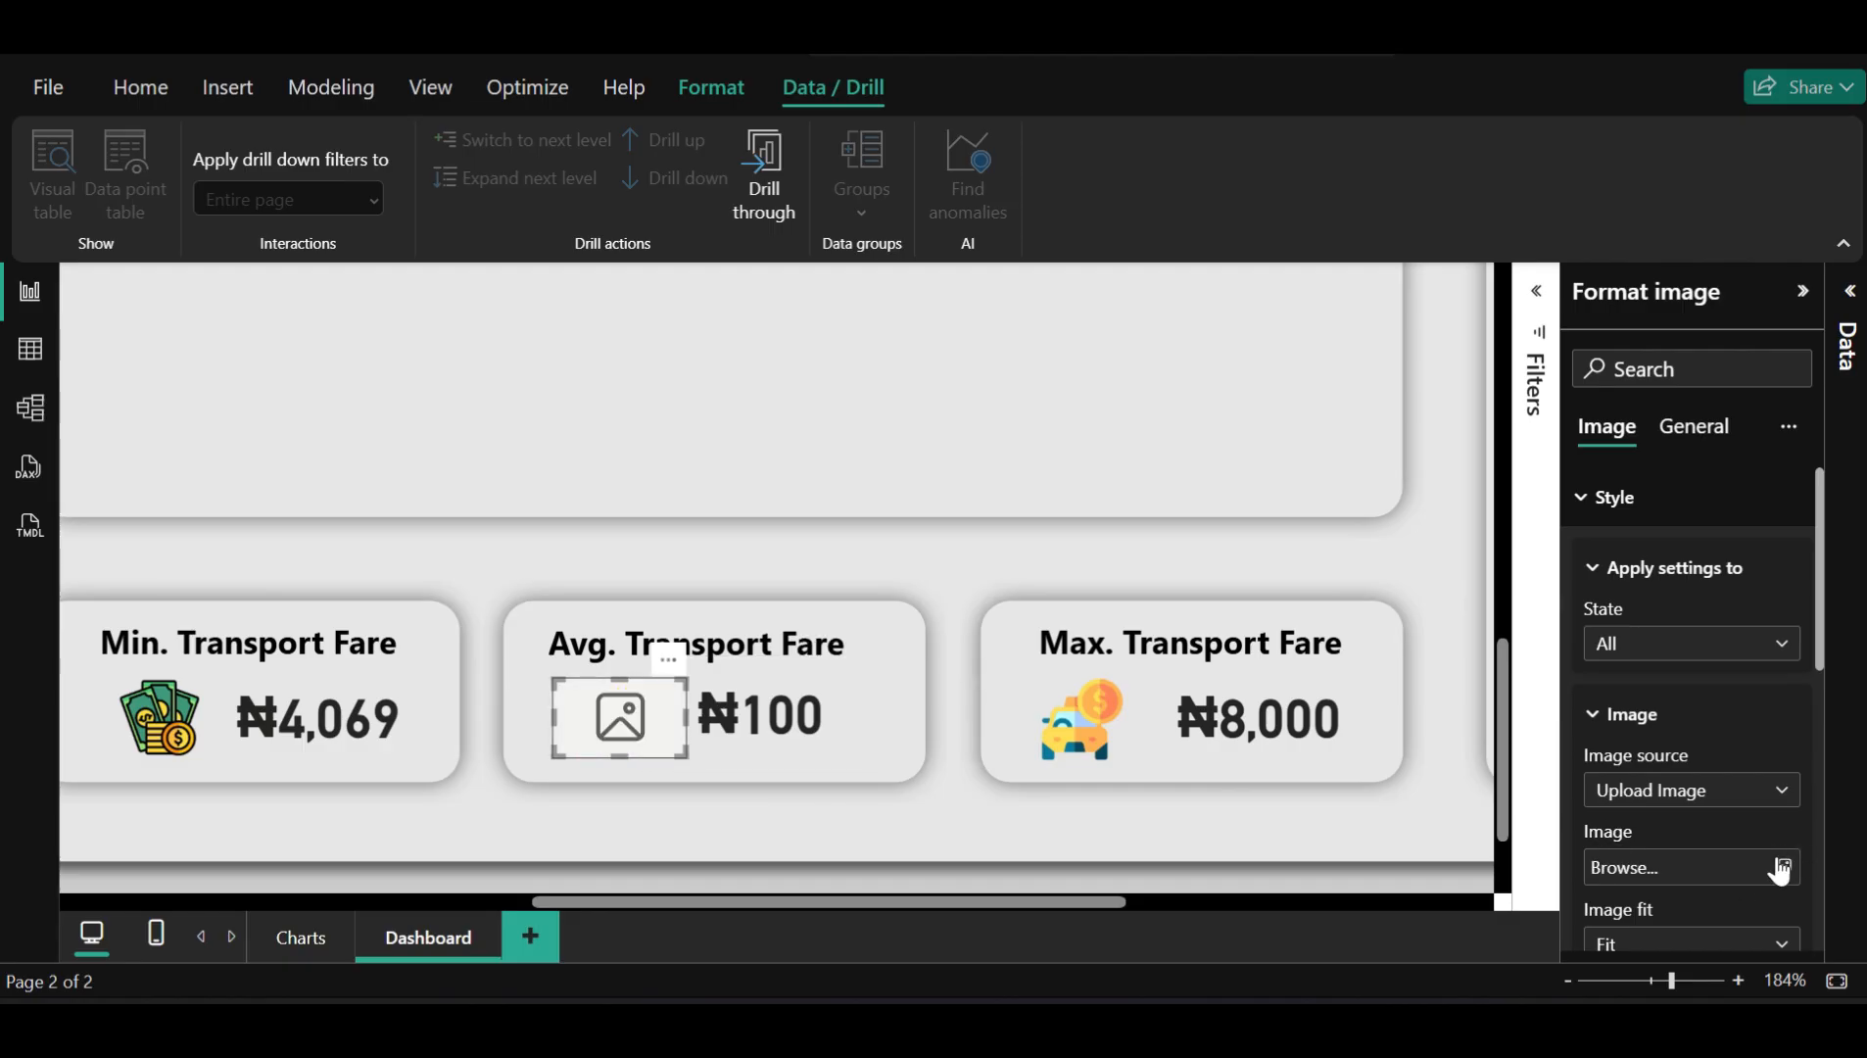
pyautogui.click(1645, 869)
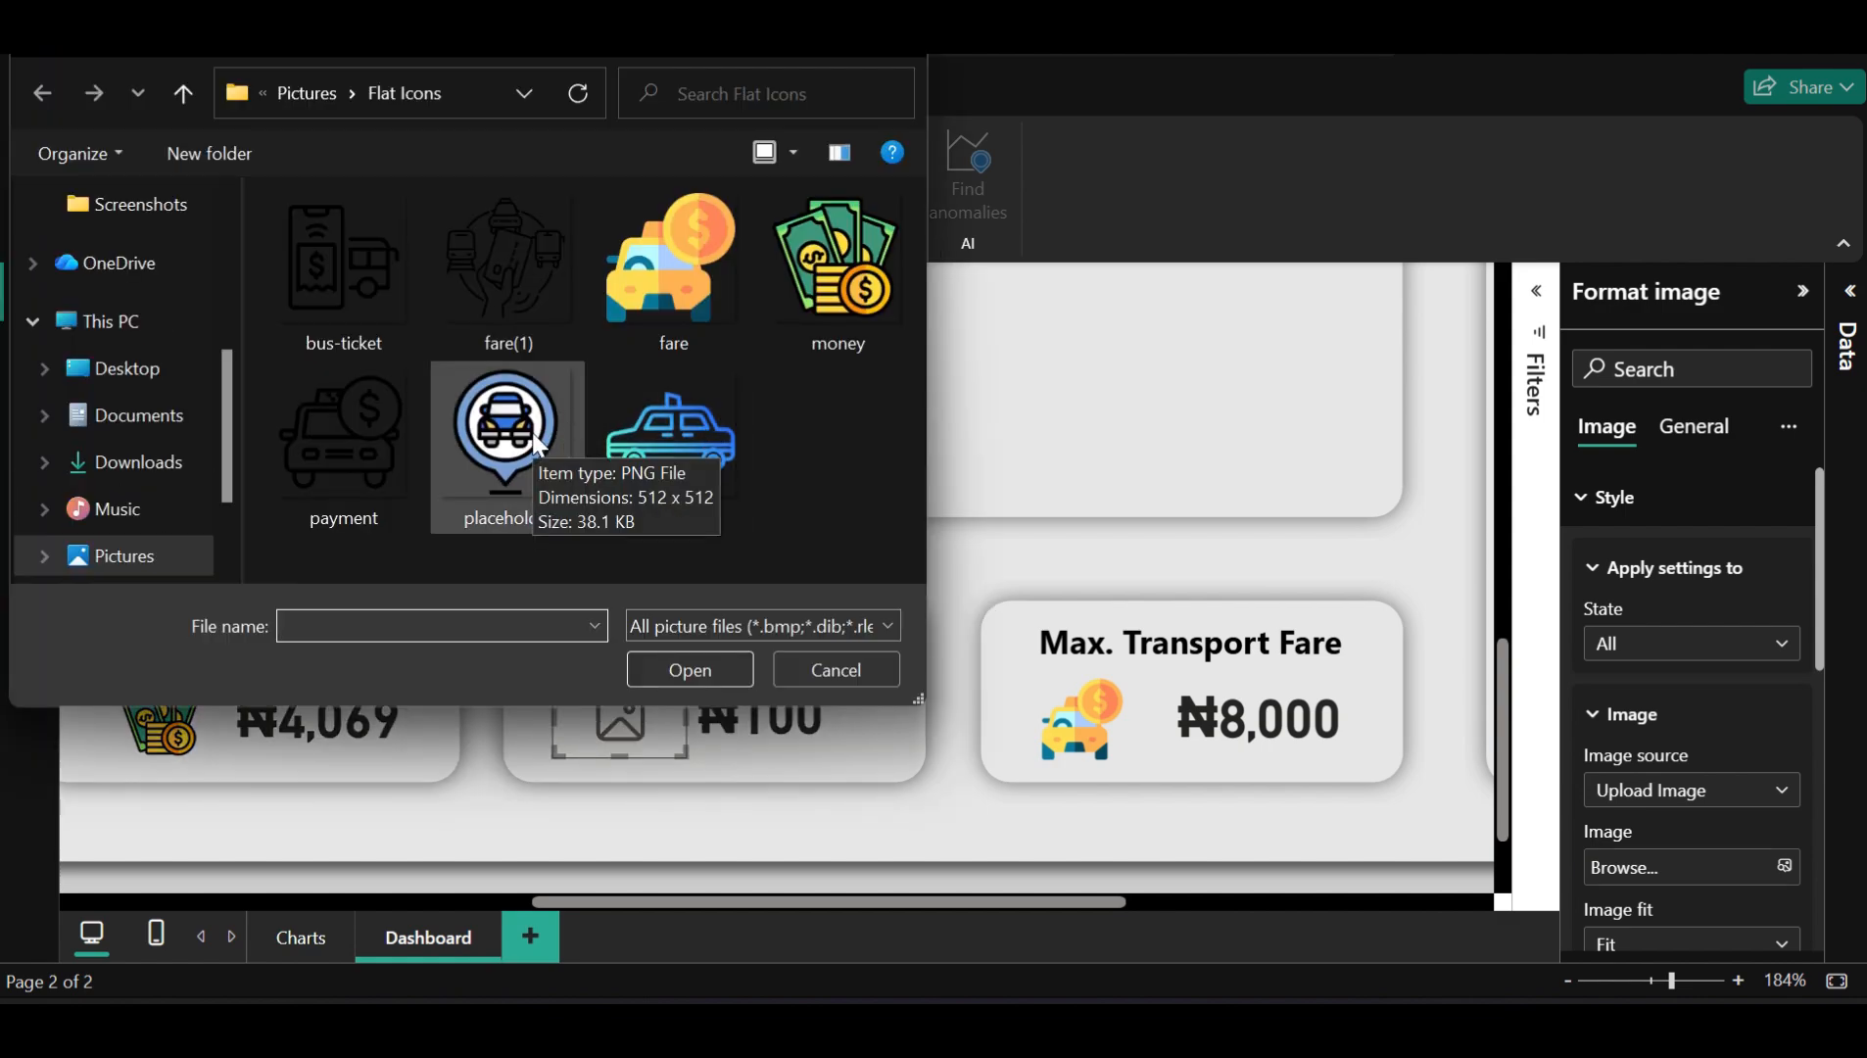
pyautogui.click(524, 438)
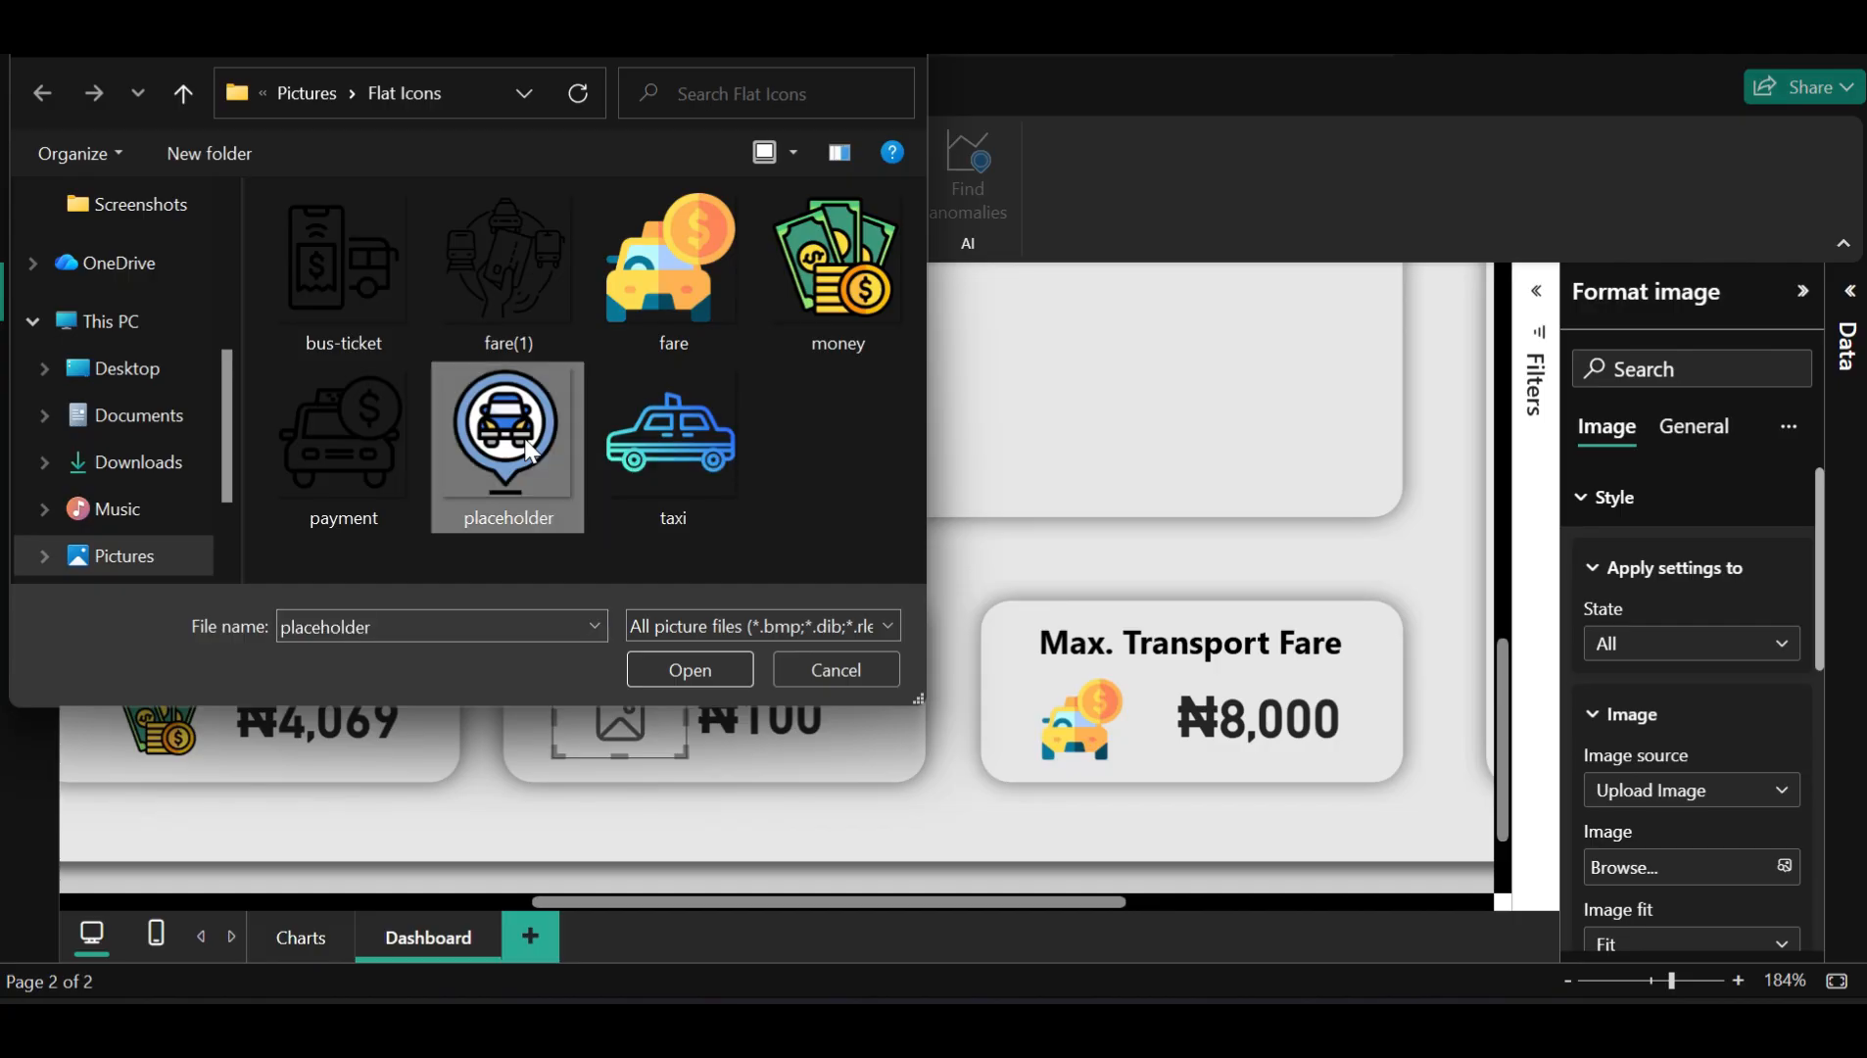
pyautogui.click(658, 669)
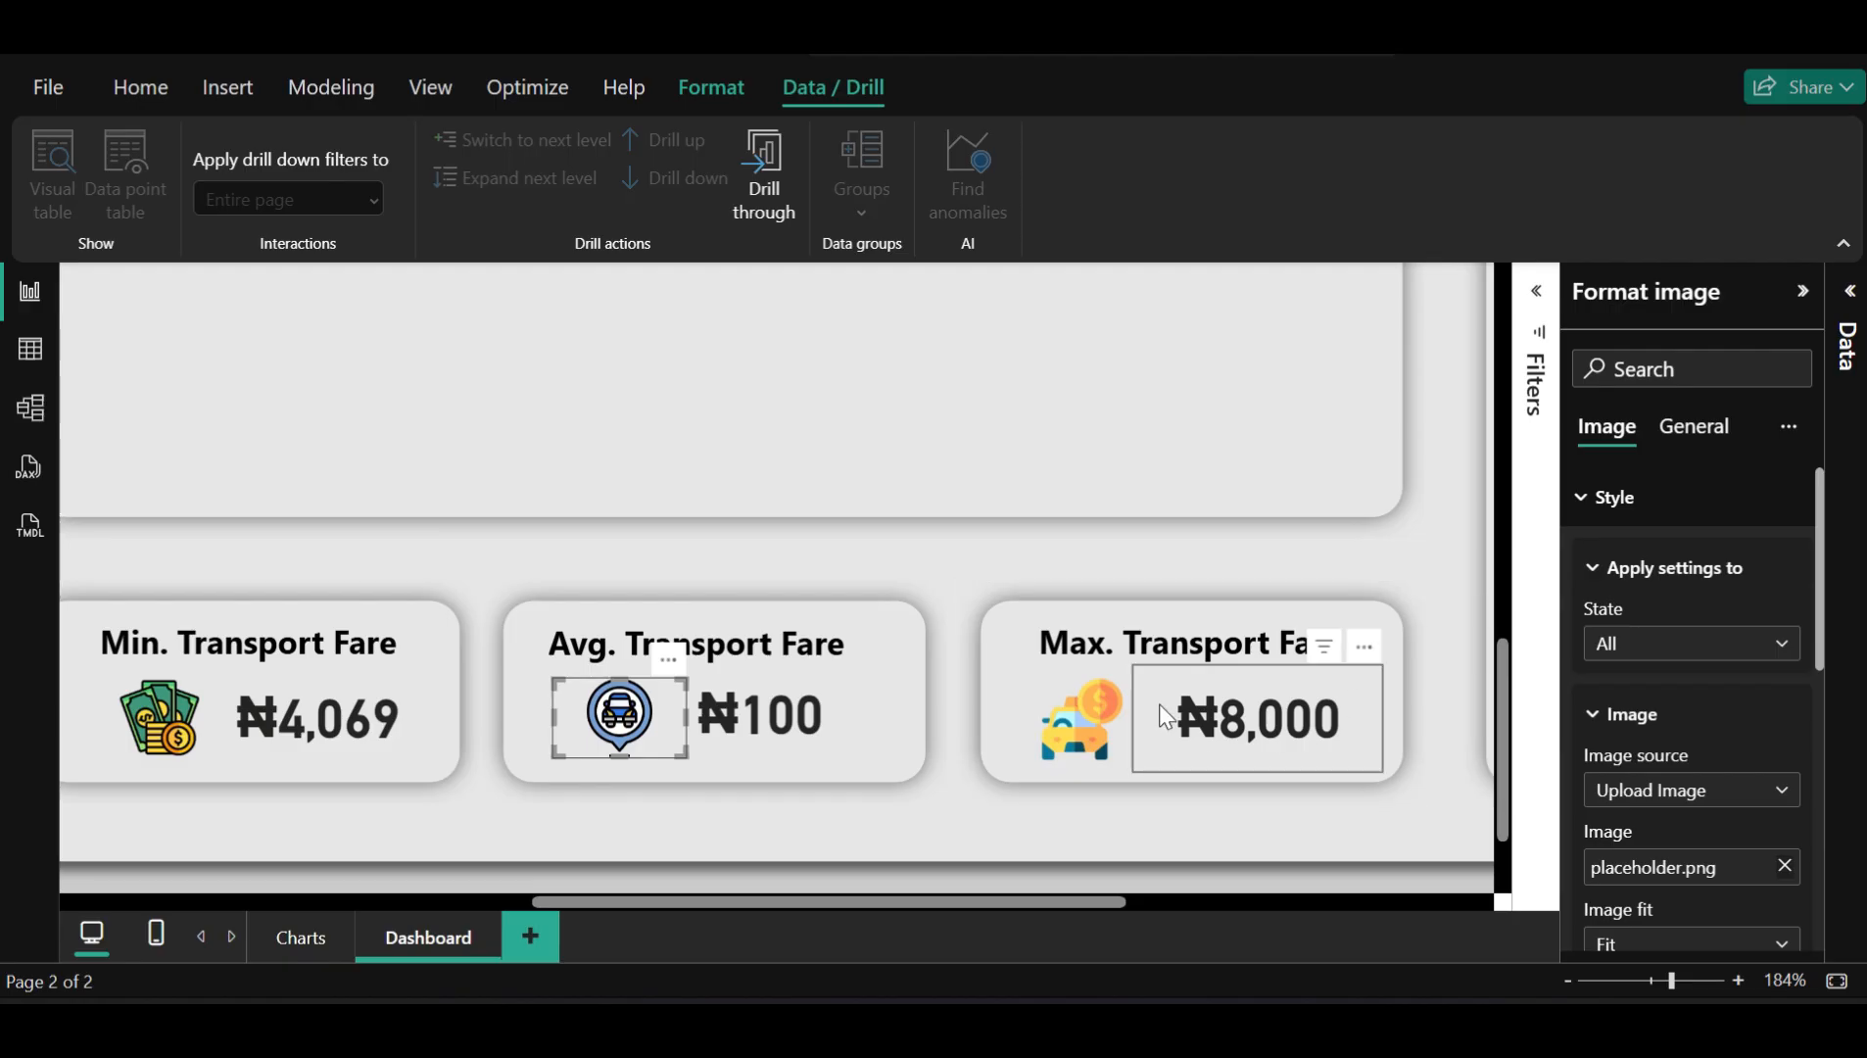
# Try making the Max. Transport Fare card's taxi icon smaller with the page at 68% zoom, and undo the resizing
pyautogui.moveTo(1669, 981); pyautogui.dragTo(1626, 981)
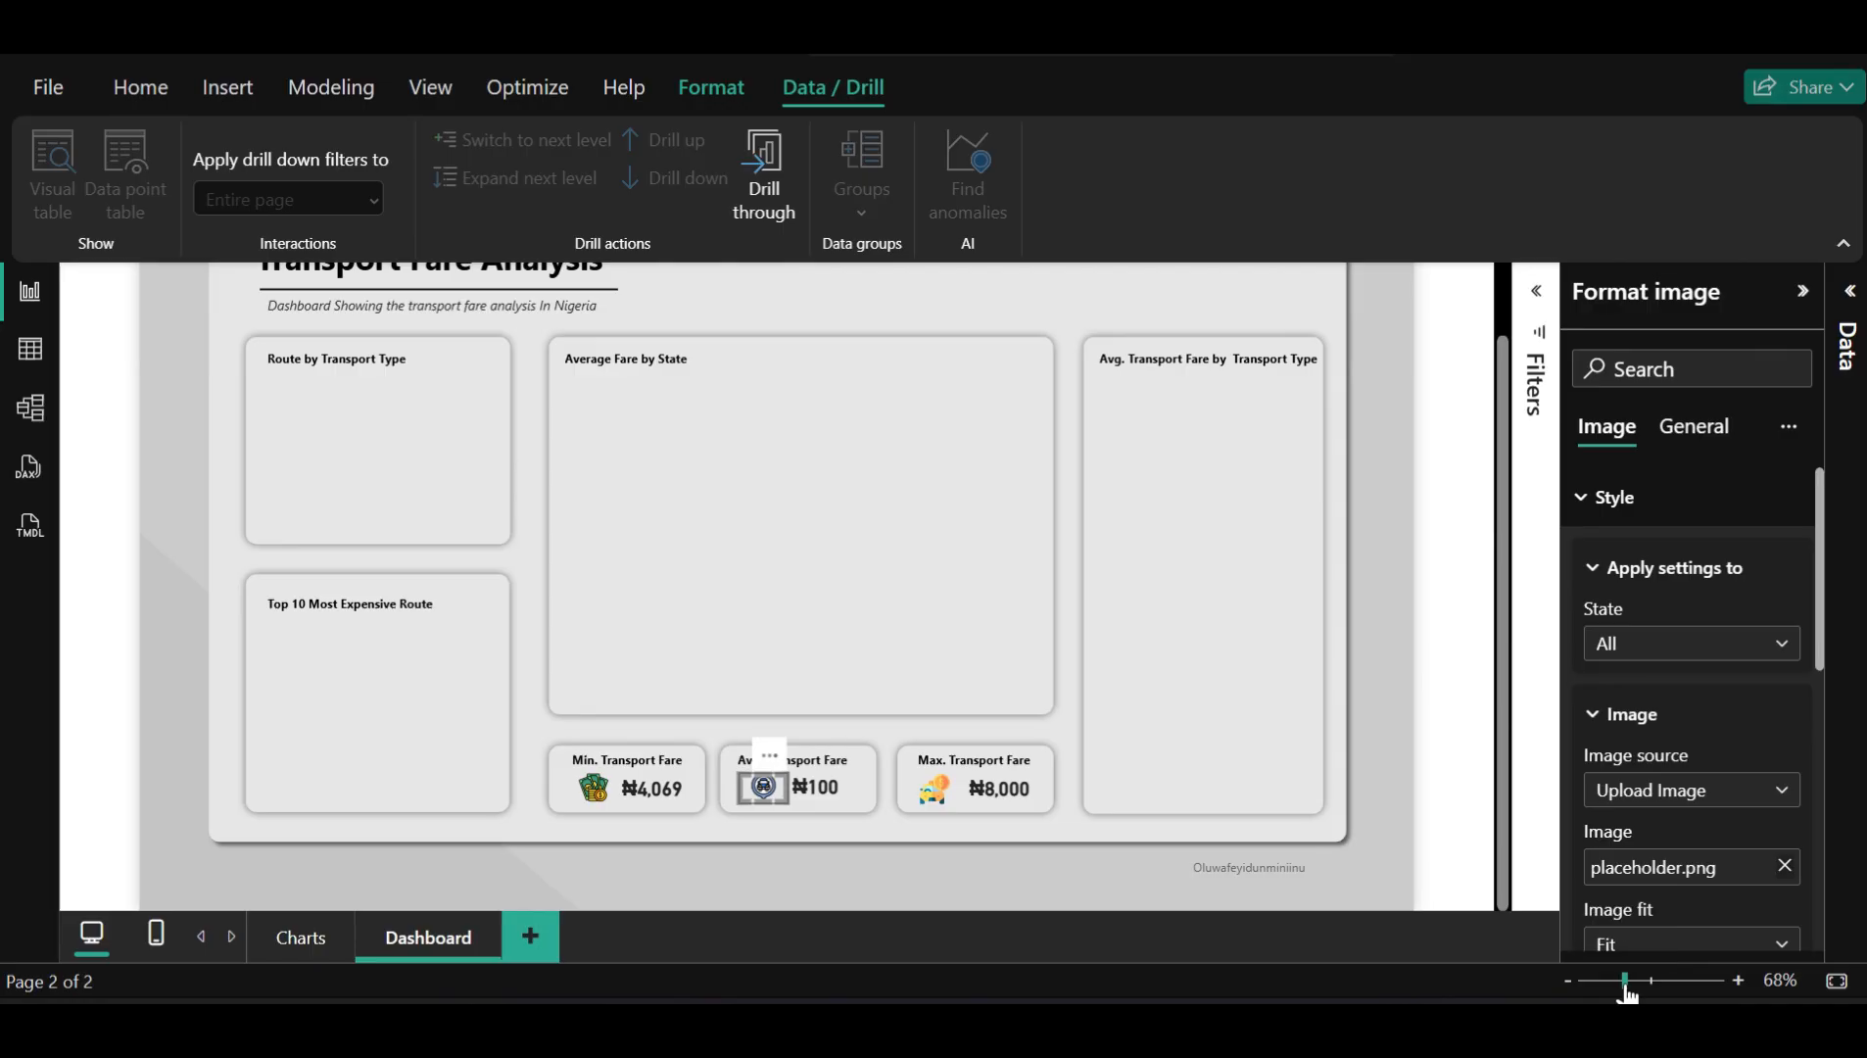
pyautogui.click(1463, 805)
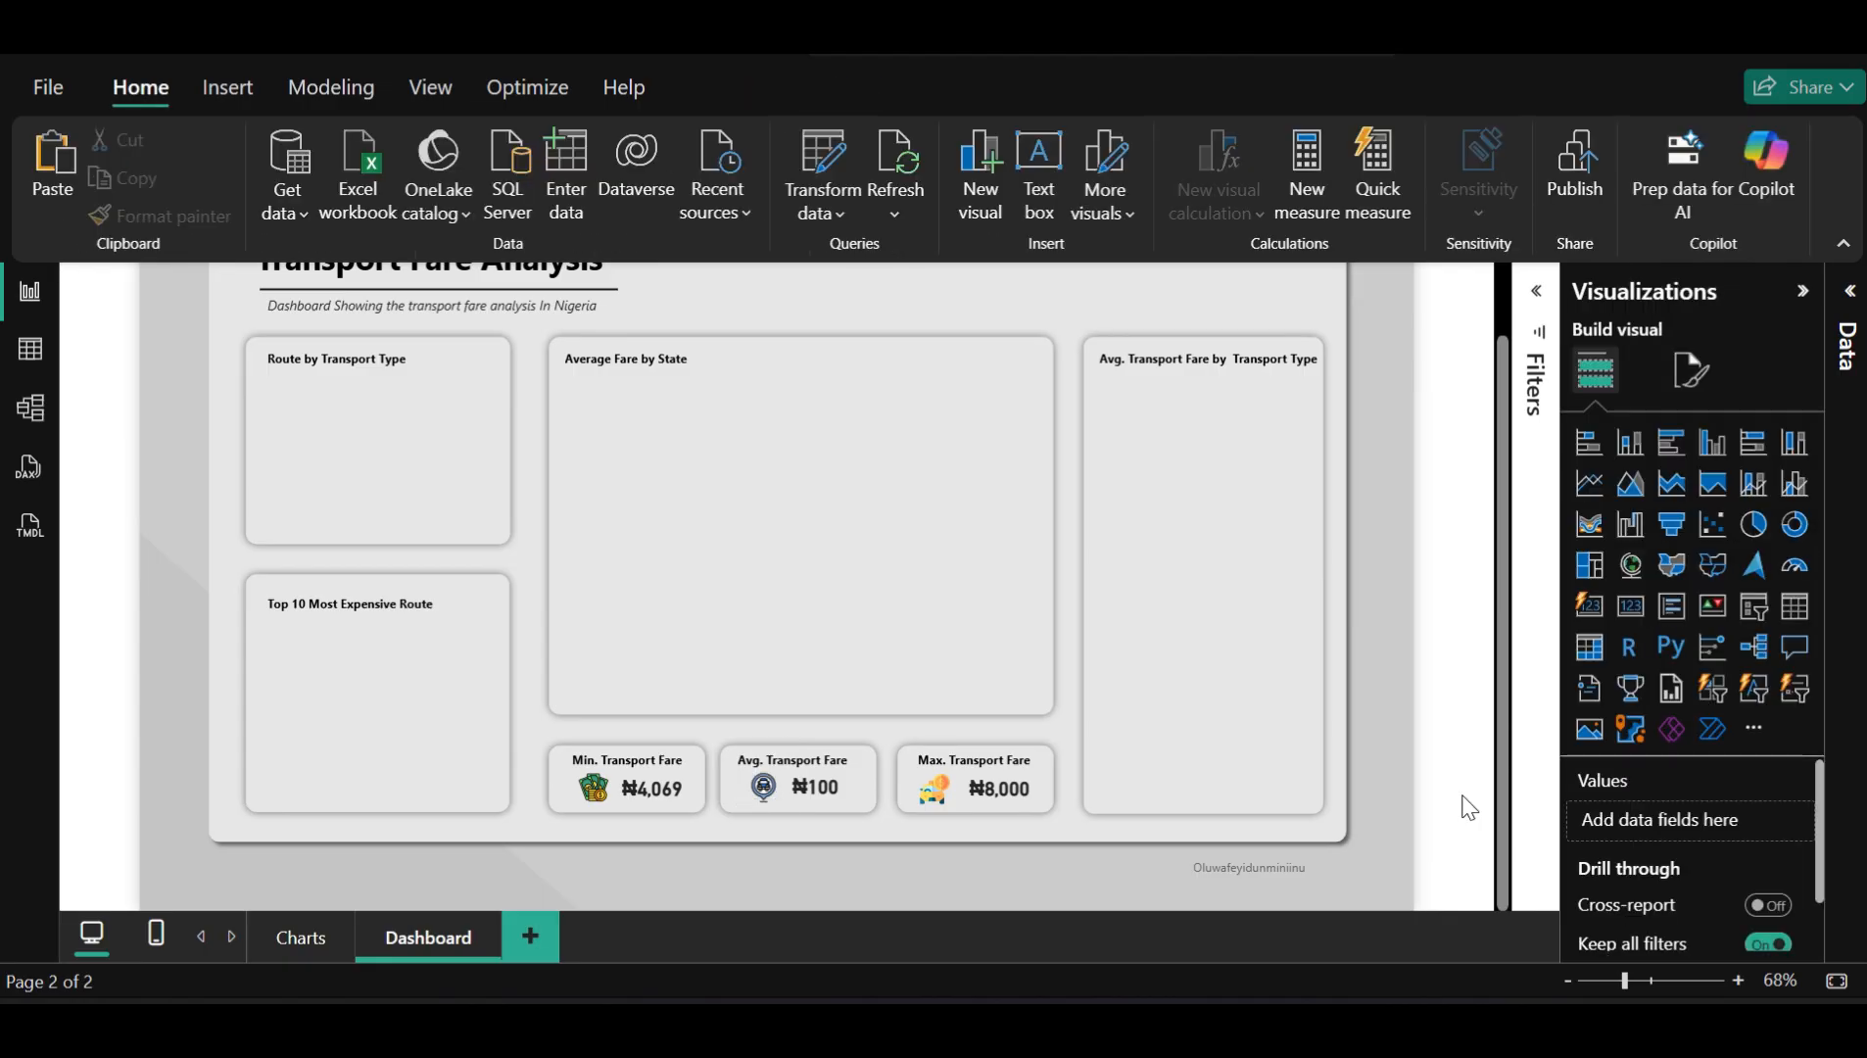
pyautogui.click(941, 800)
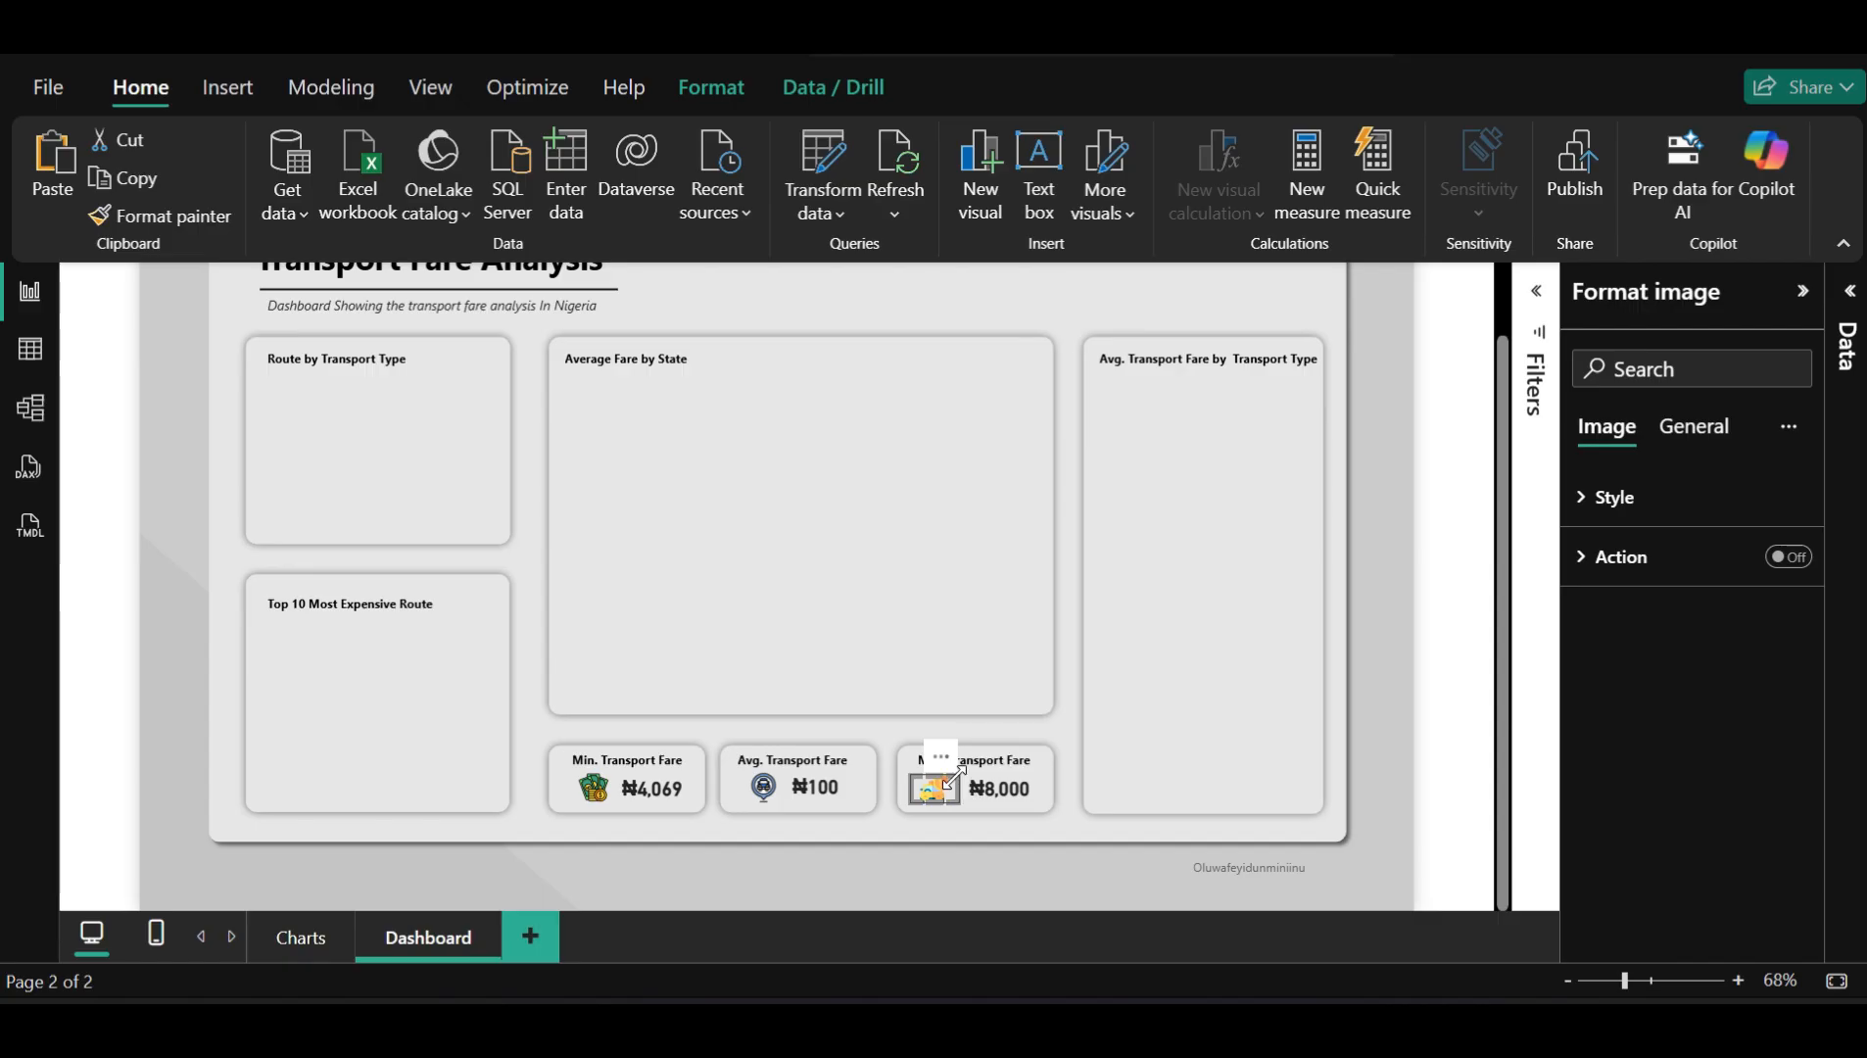
pyautogui.moveTo(954, 777); pyautogui.dragTo(947, 783)
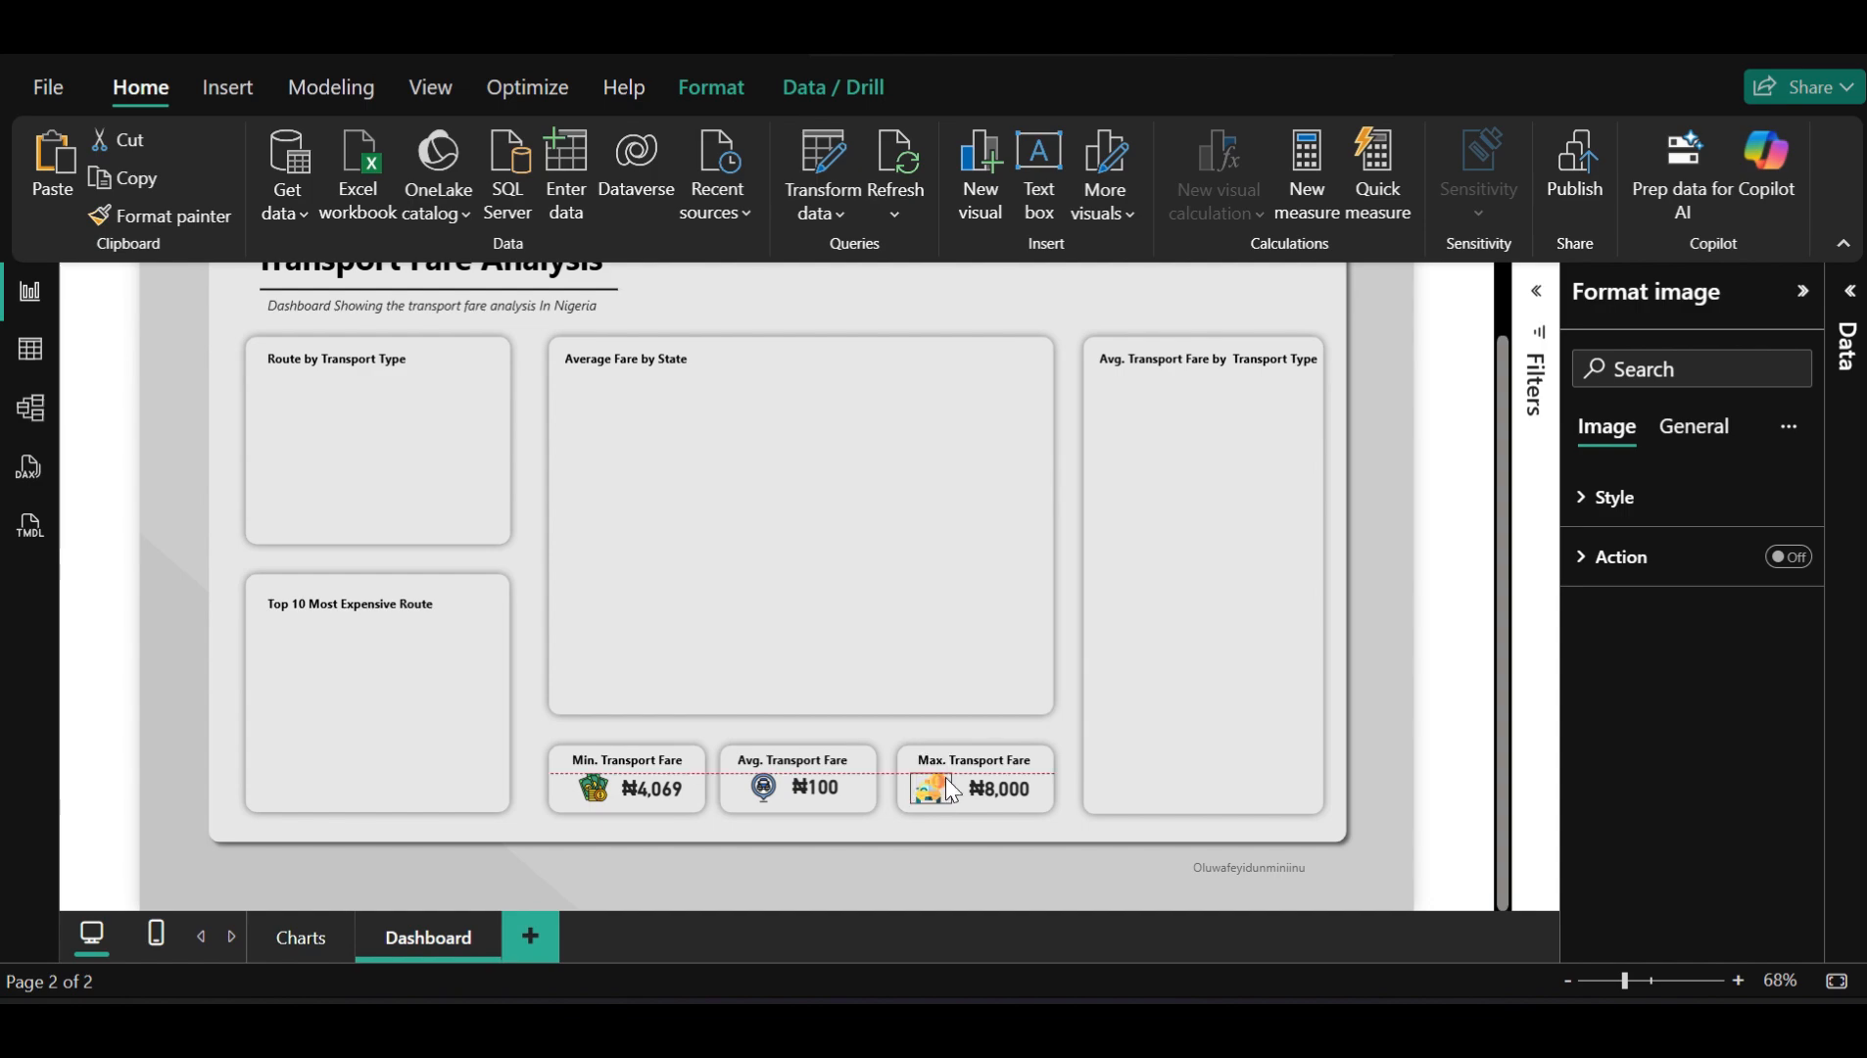
pyautogui.moveTo(934, 782); pyautogui.dragTo(935, 791)
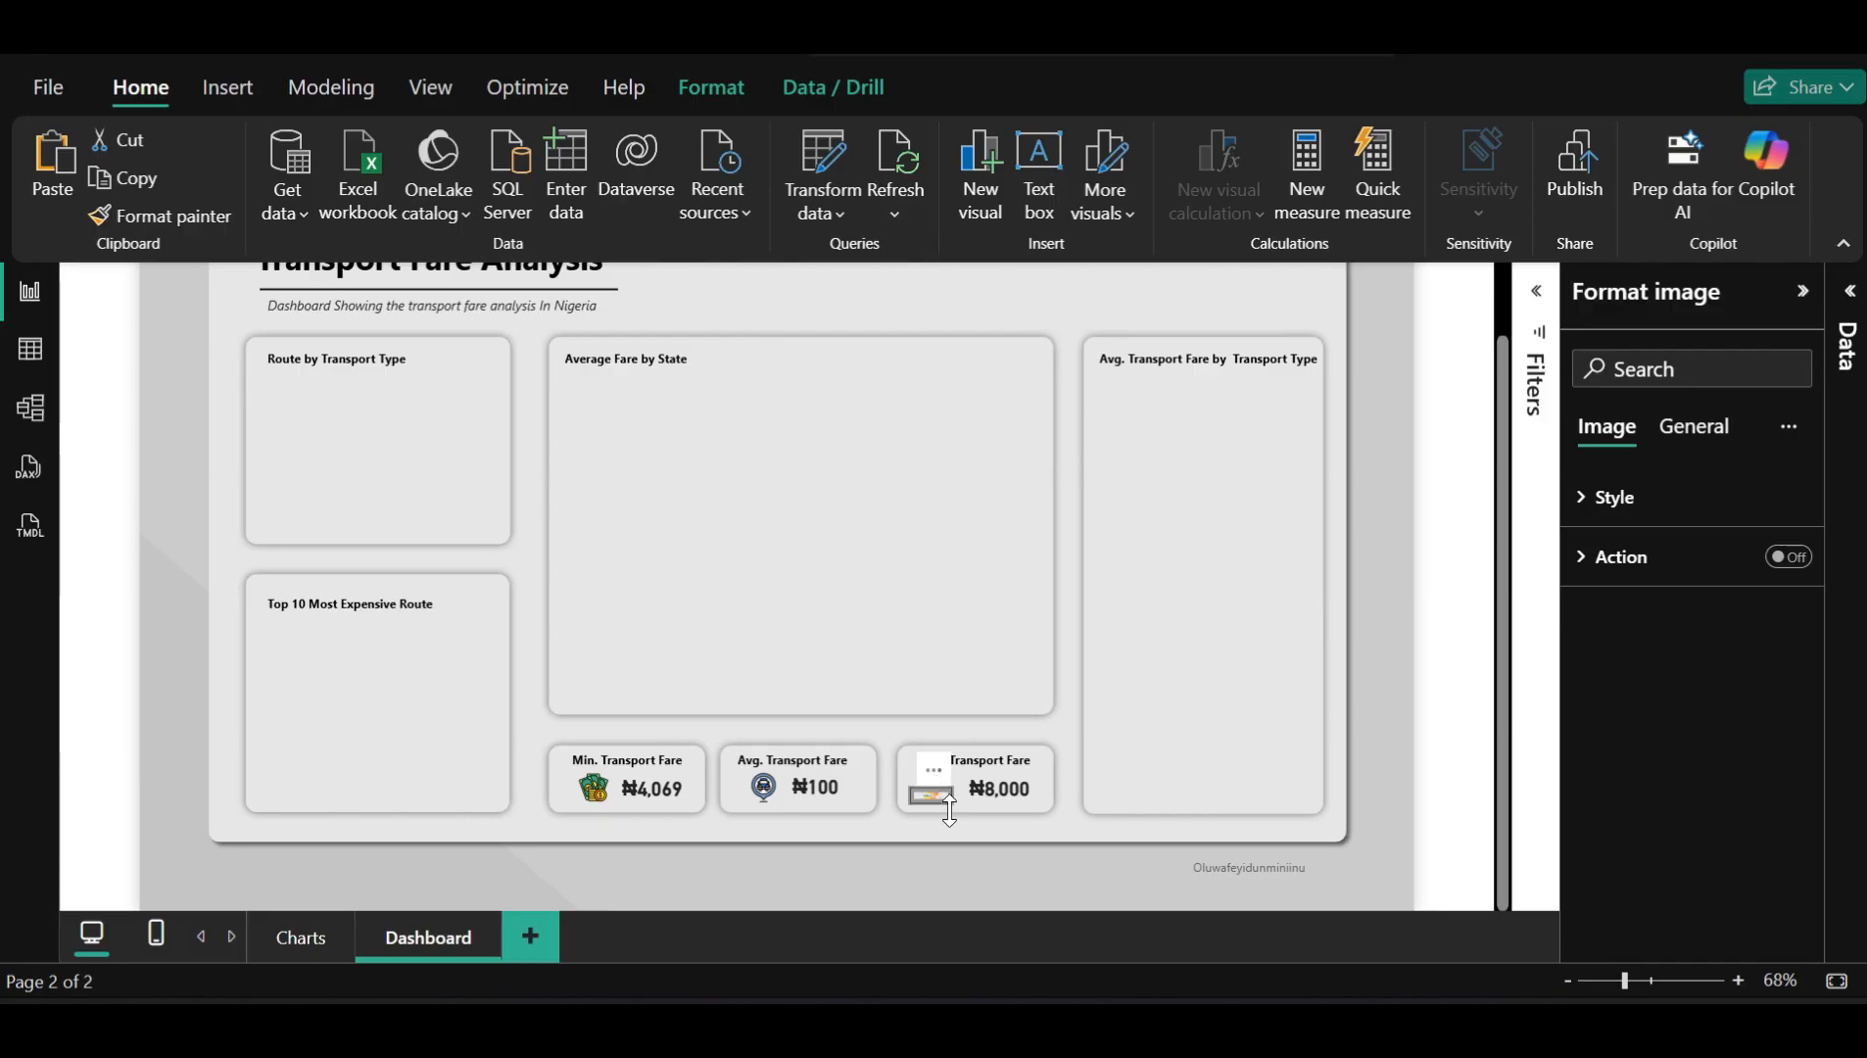
pyautogui.hotkey('ctrl', 'z')
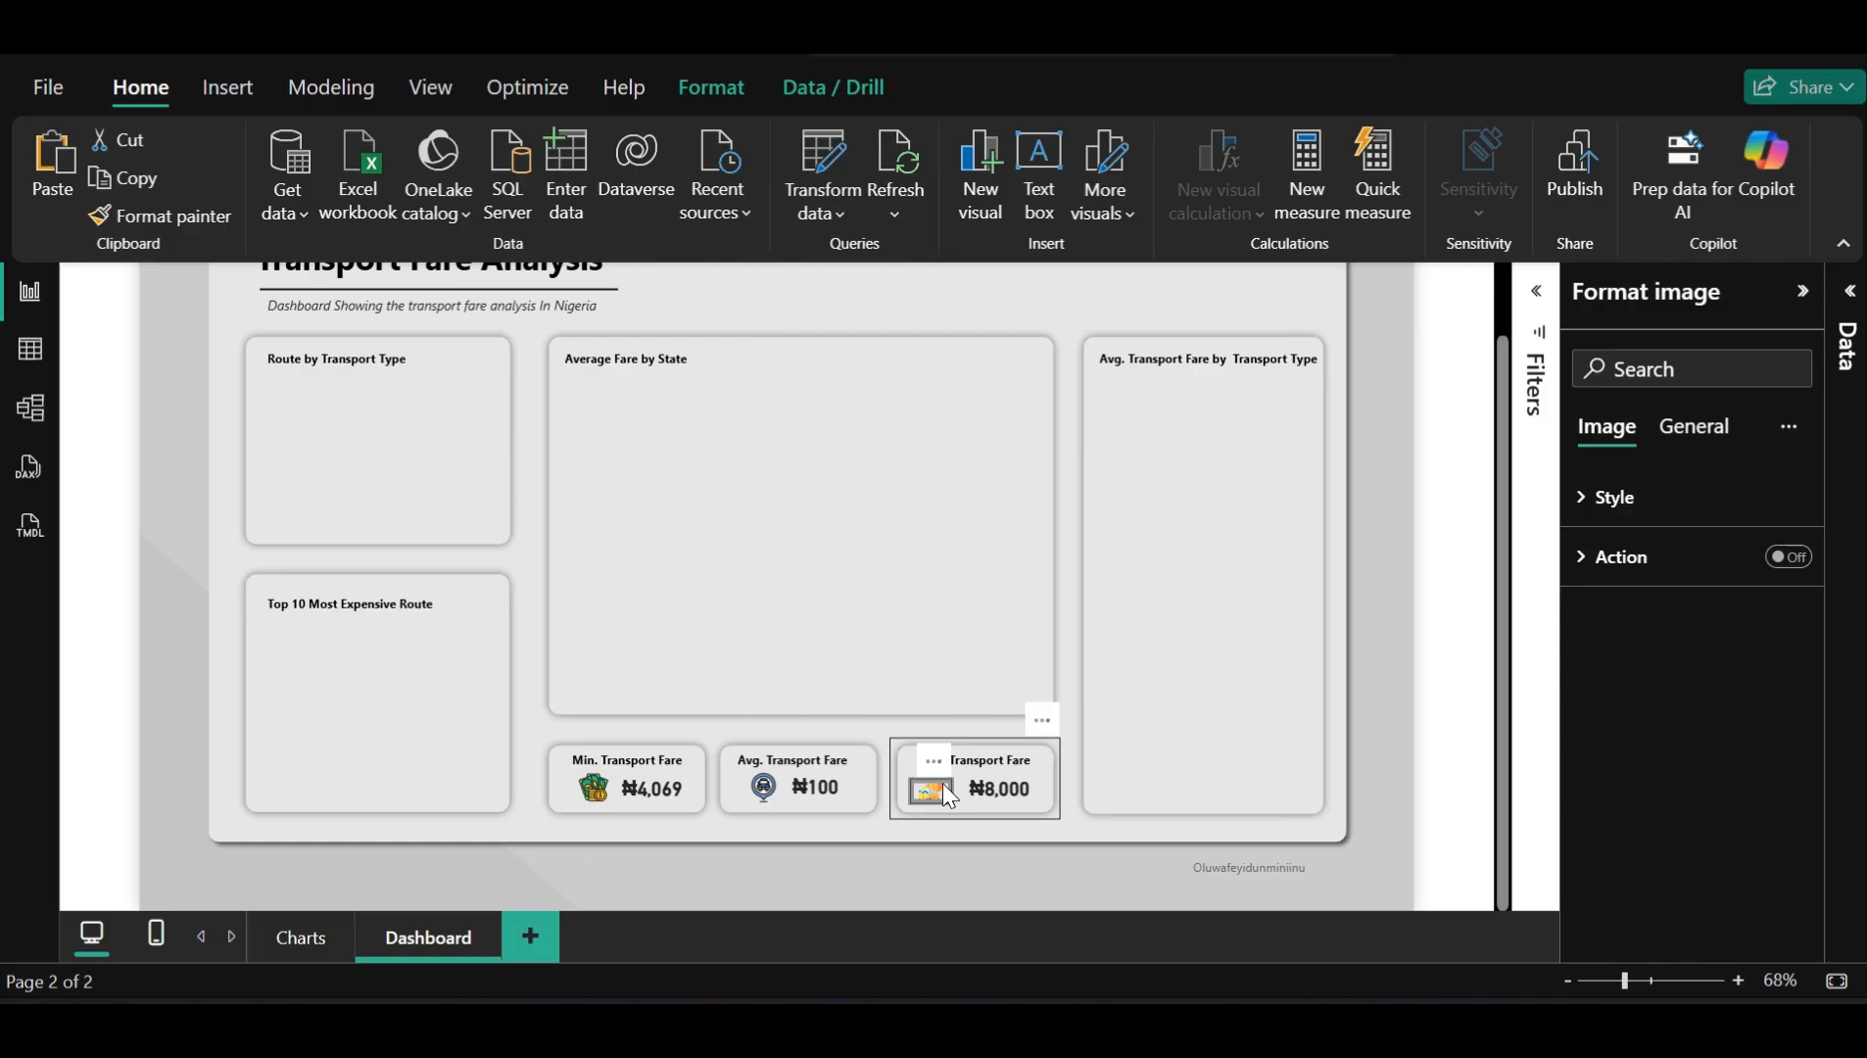
pyautogui.scroll(1, 942, 783)
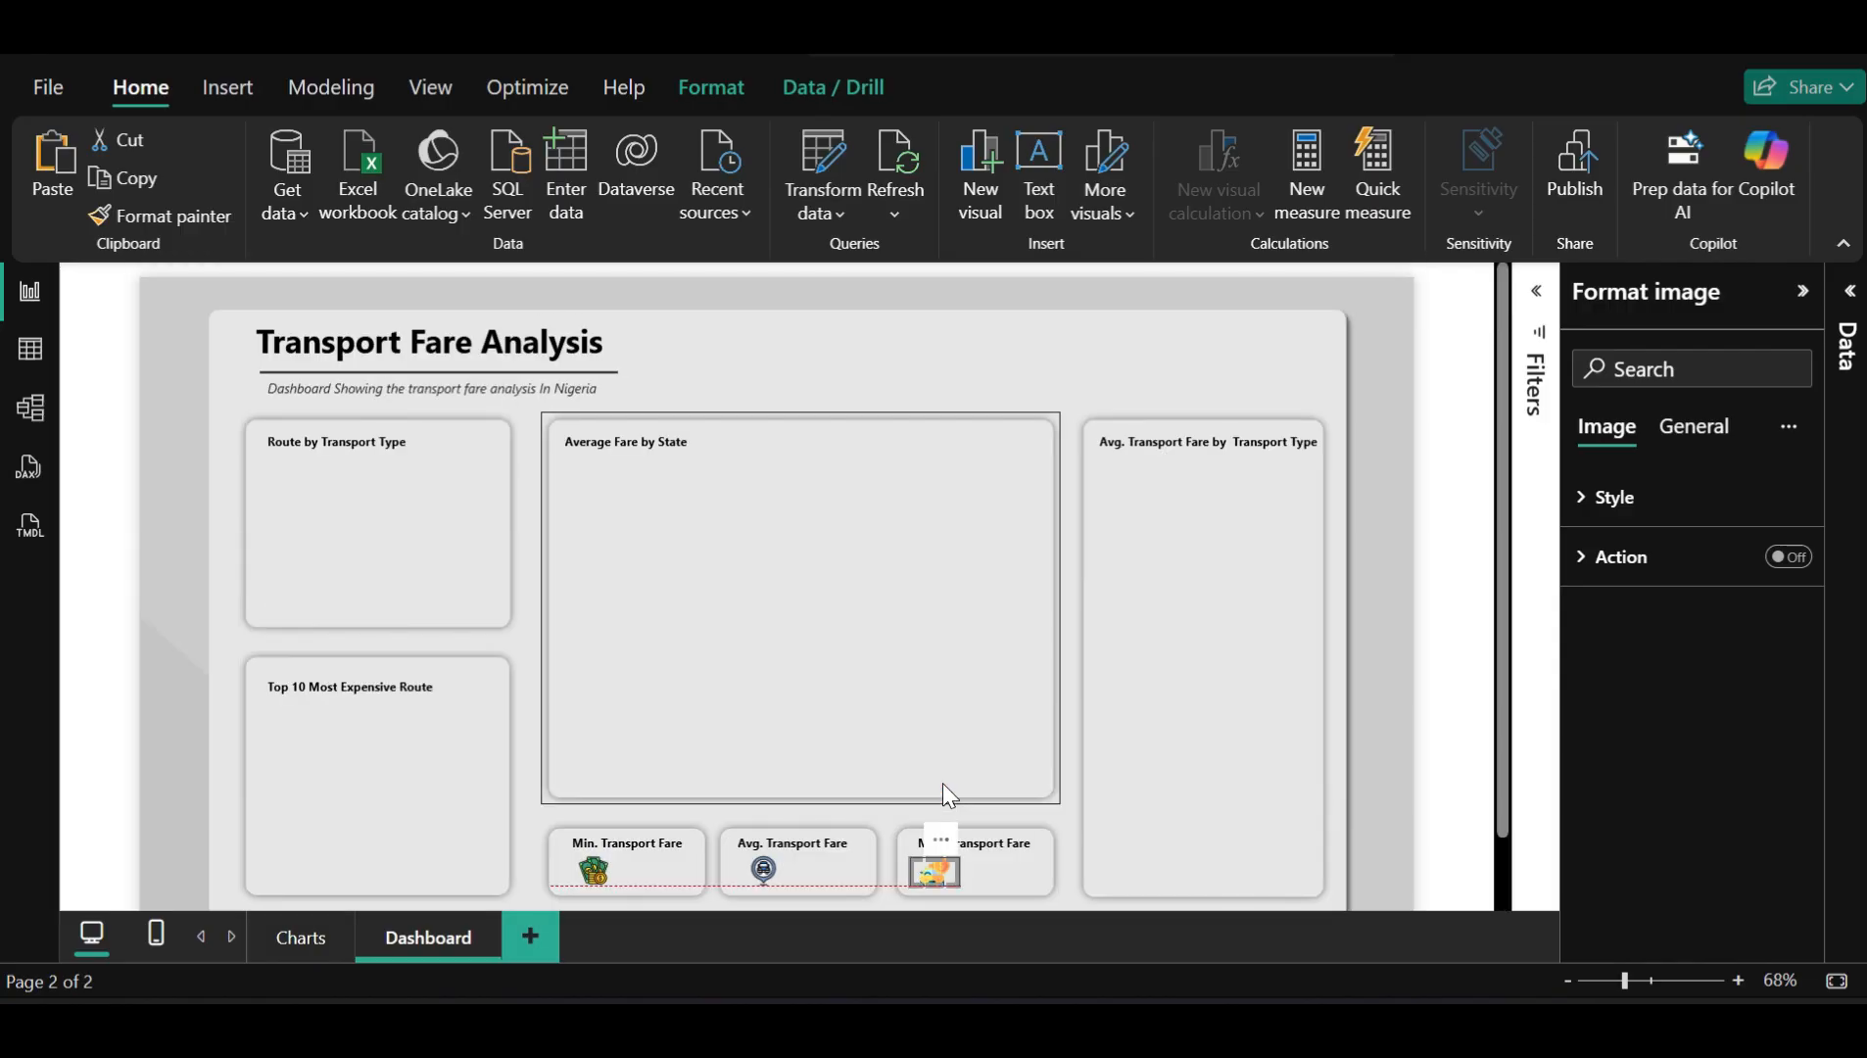
# Shrink the placeholder icon in the Avg. Transport Fare card slightly with the page at 128% zoom
pyautogui.scroll(-1, 942, 783)
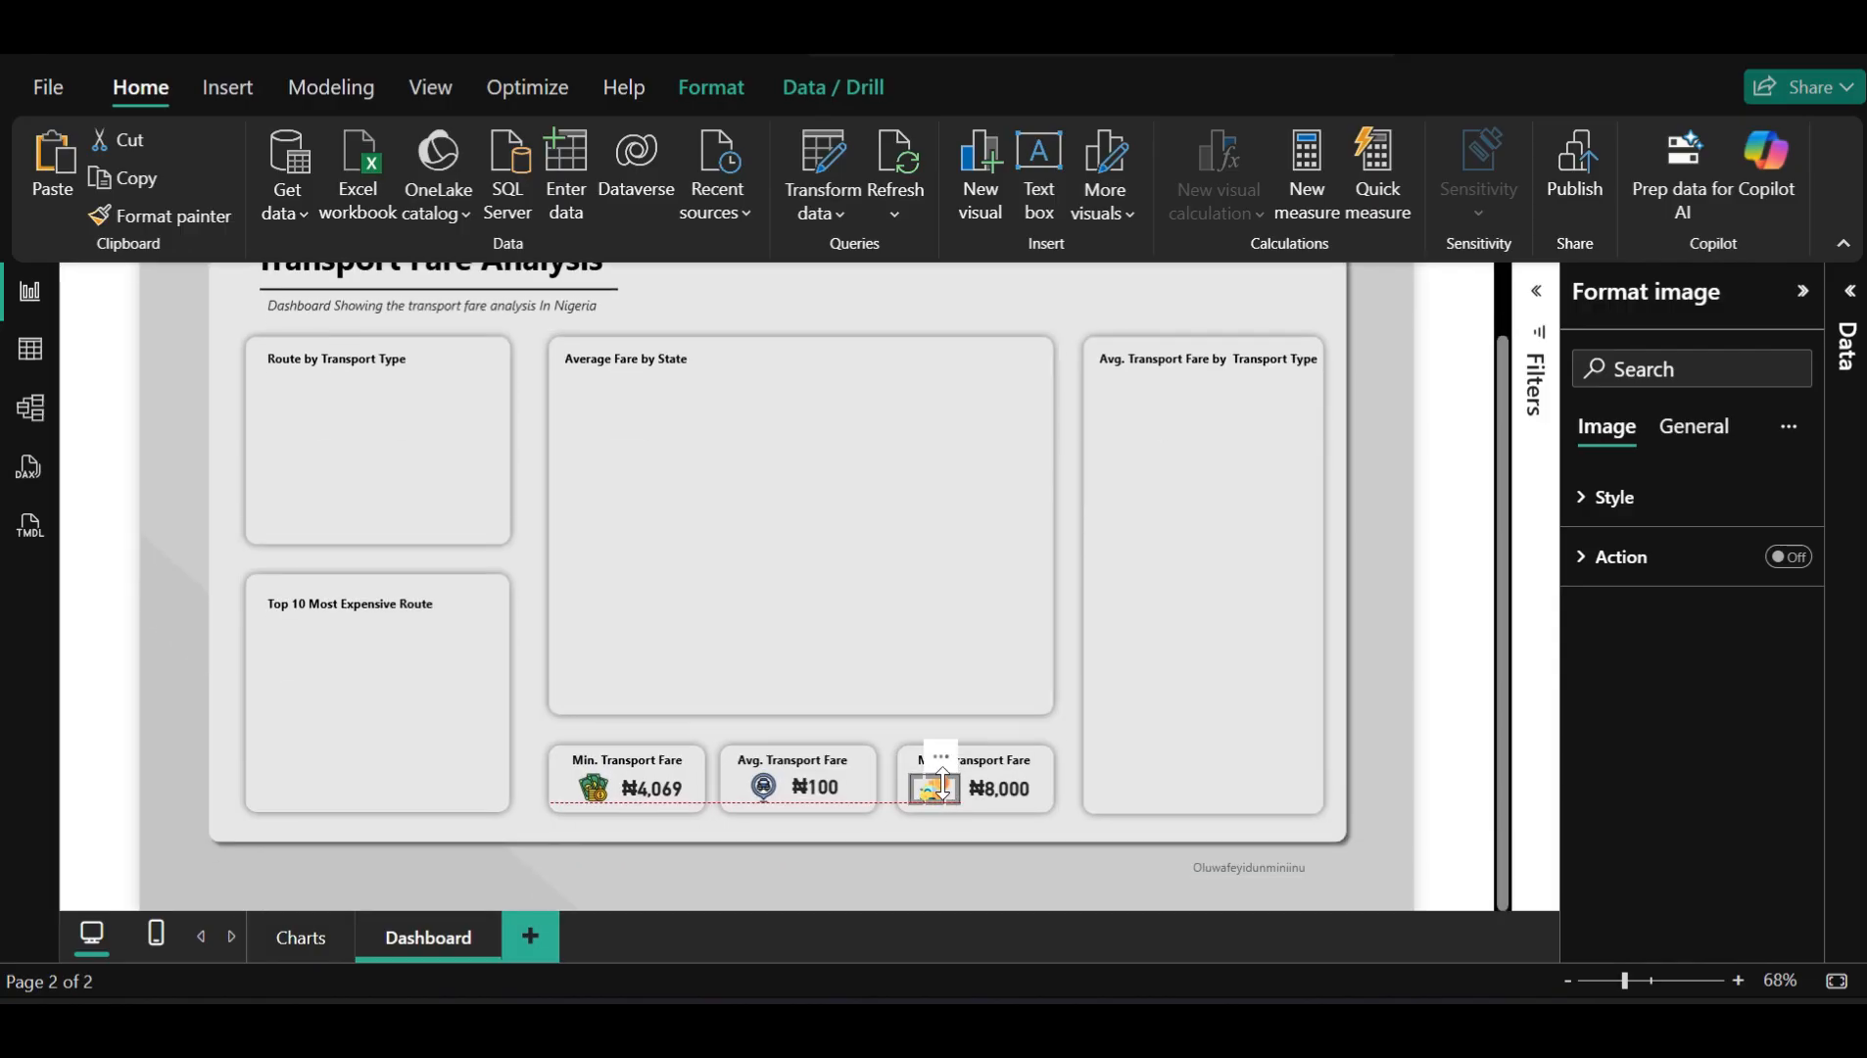
pyautogui.click(1657, 981)
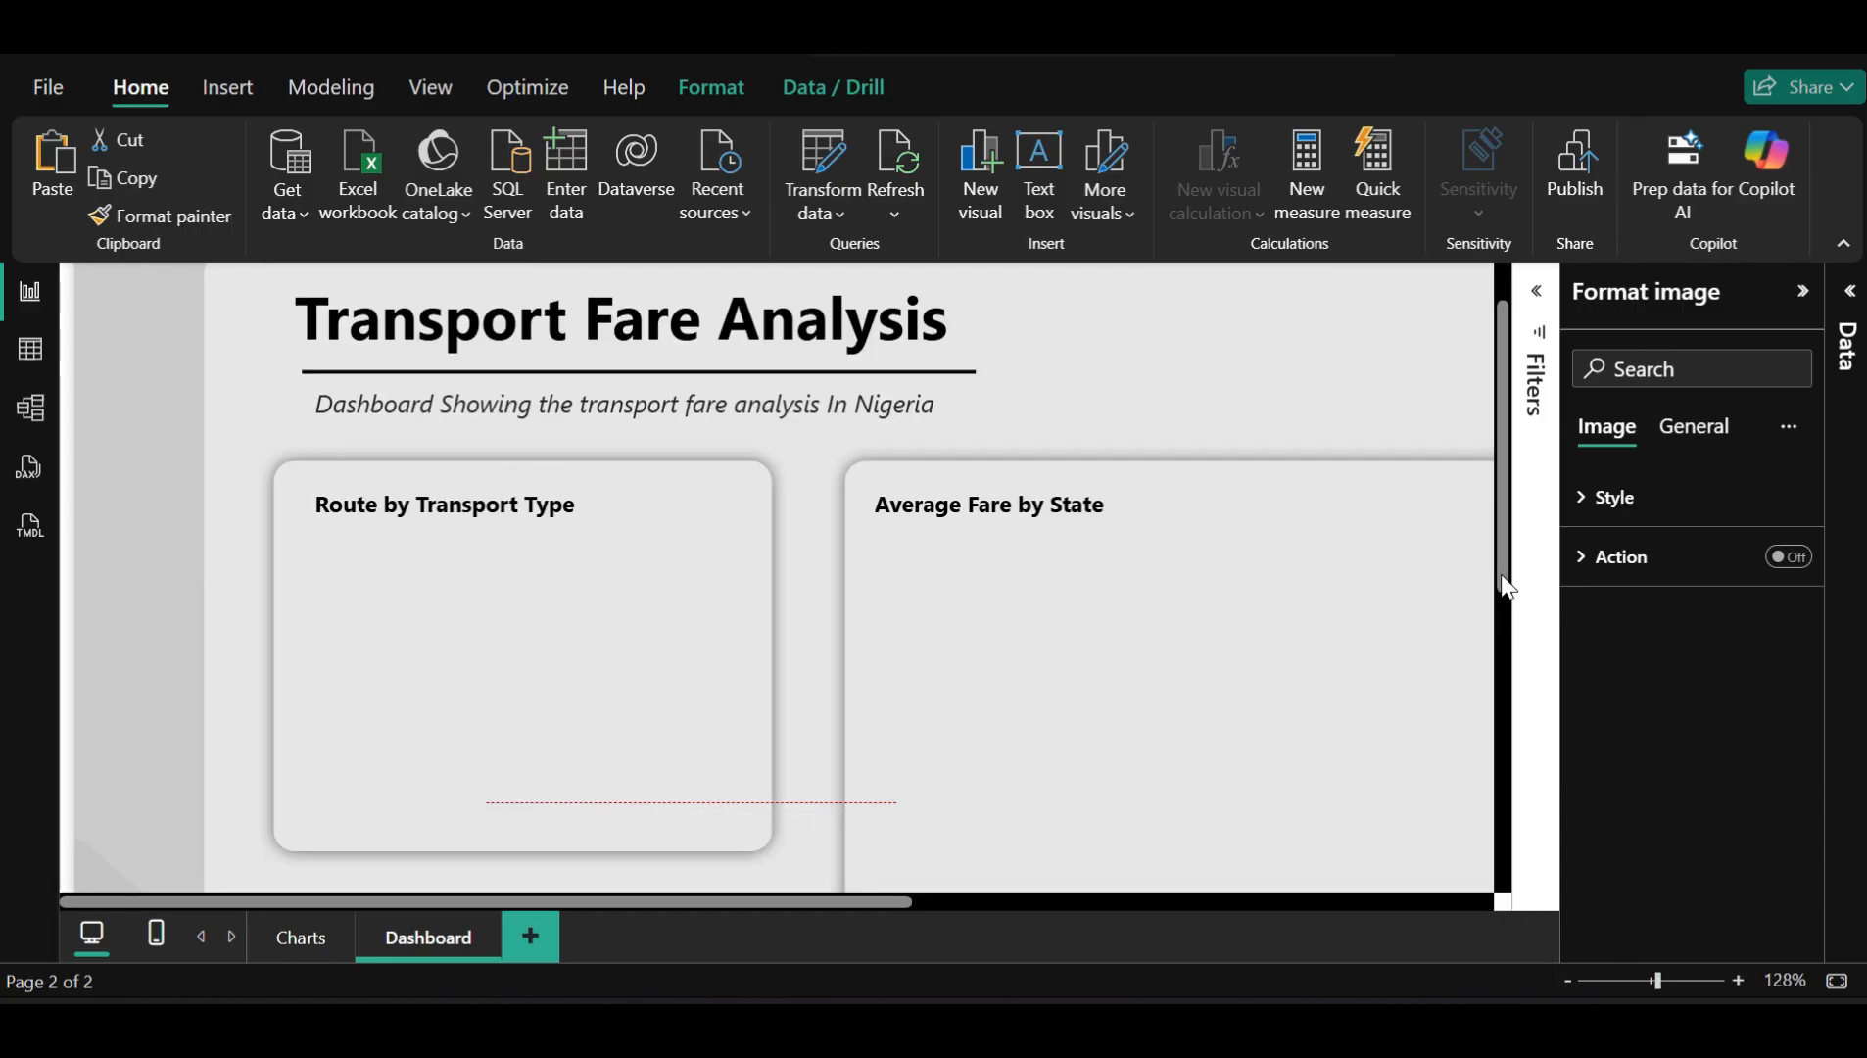
pyautogui.moveTo(1500, 573); pyautogui.dragTo(1539, 860)
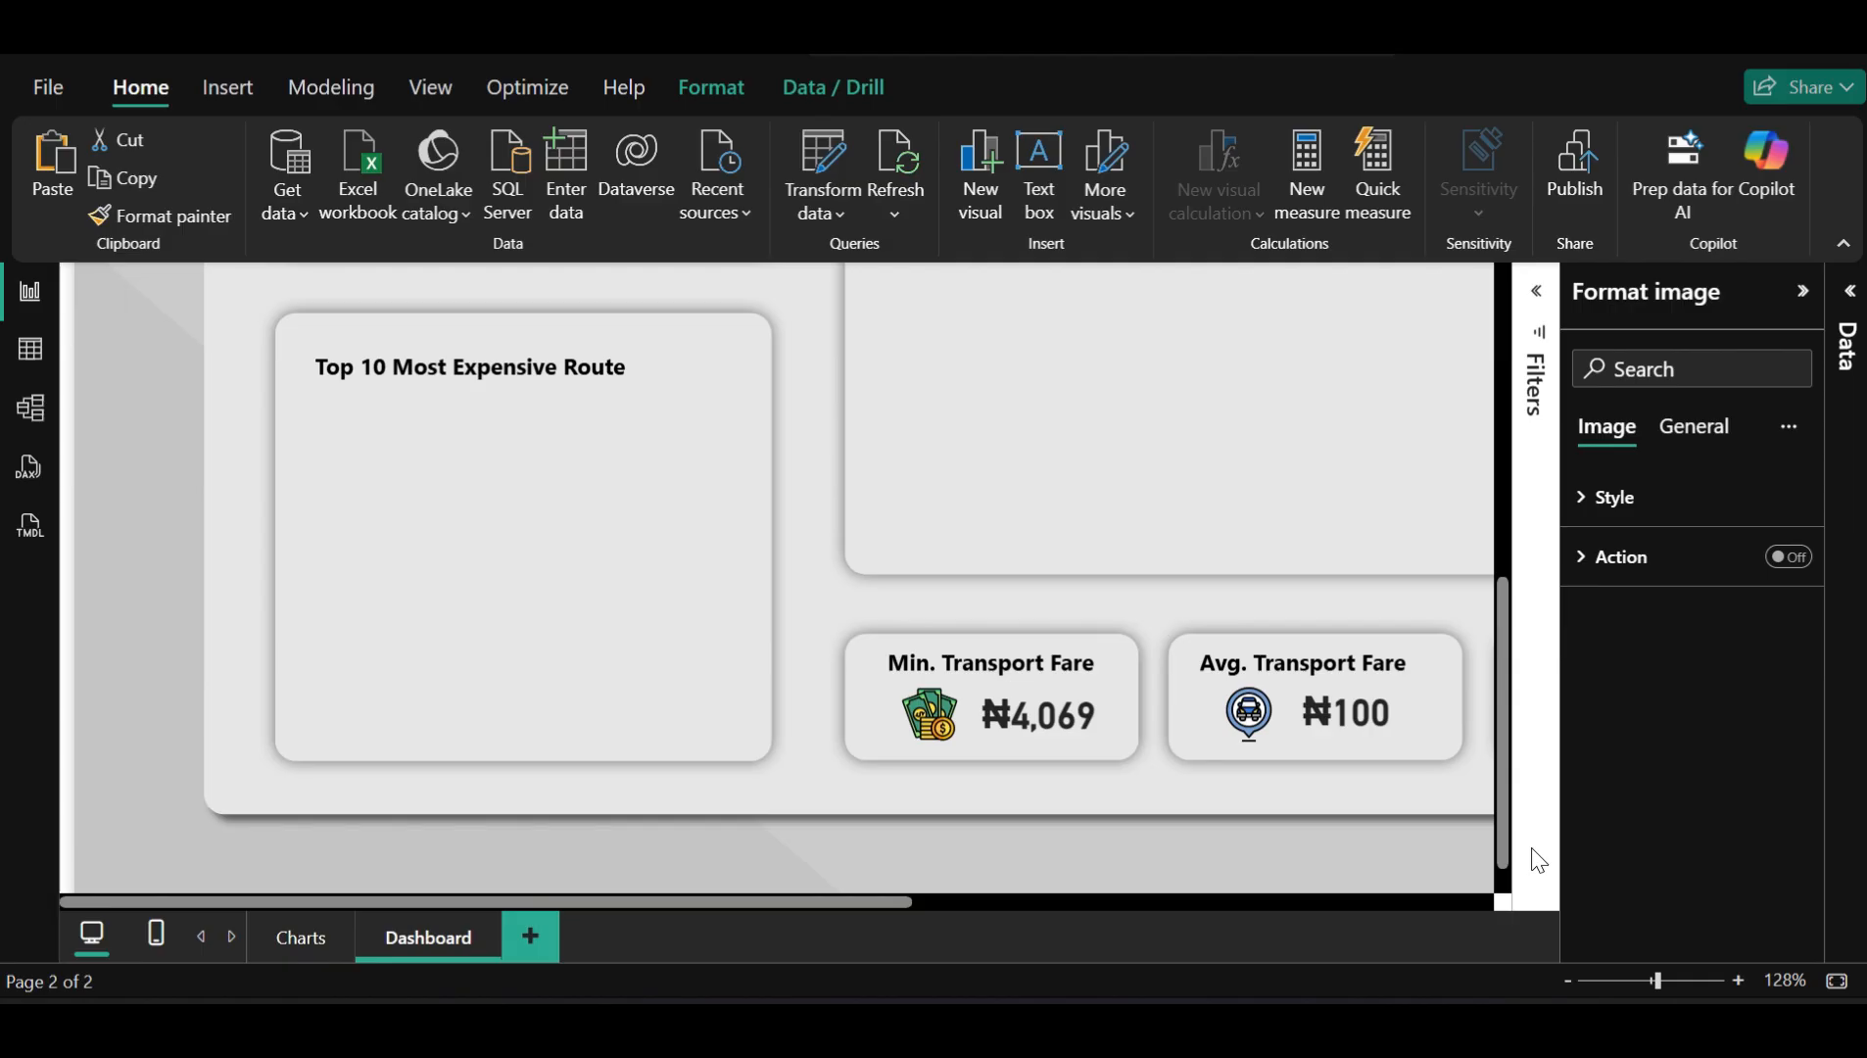
pyautogui.click(1258, 720)
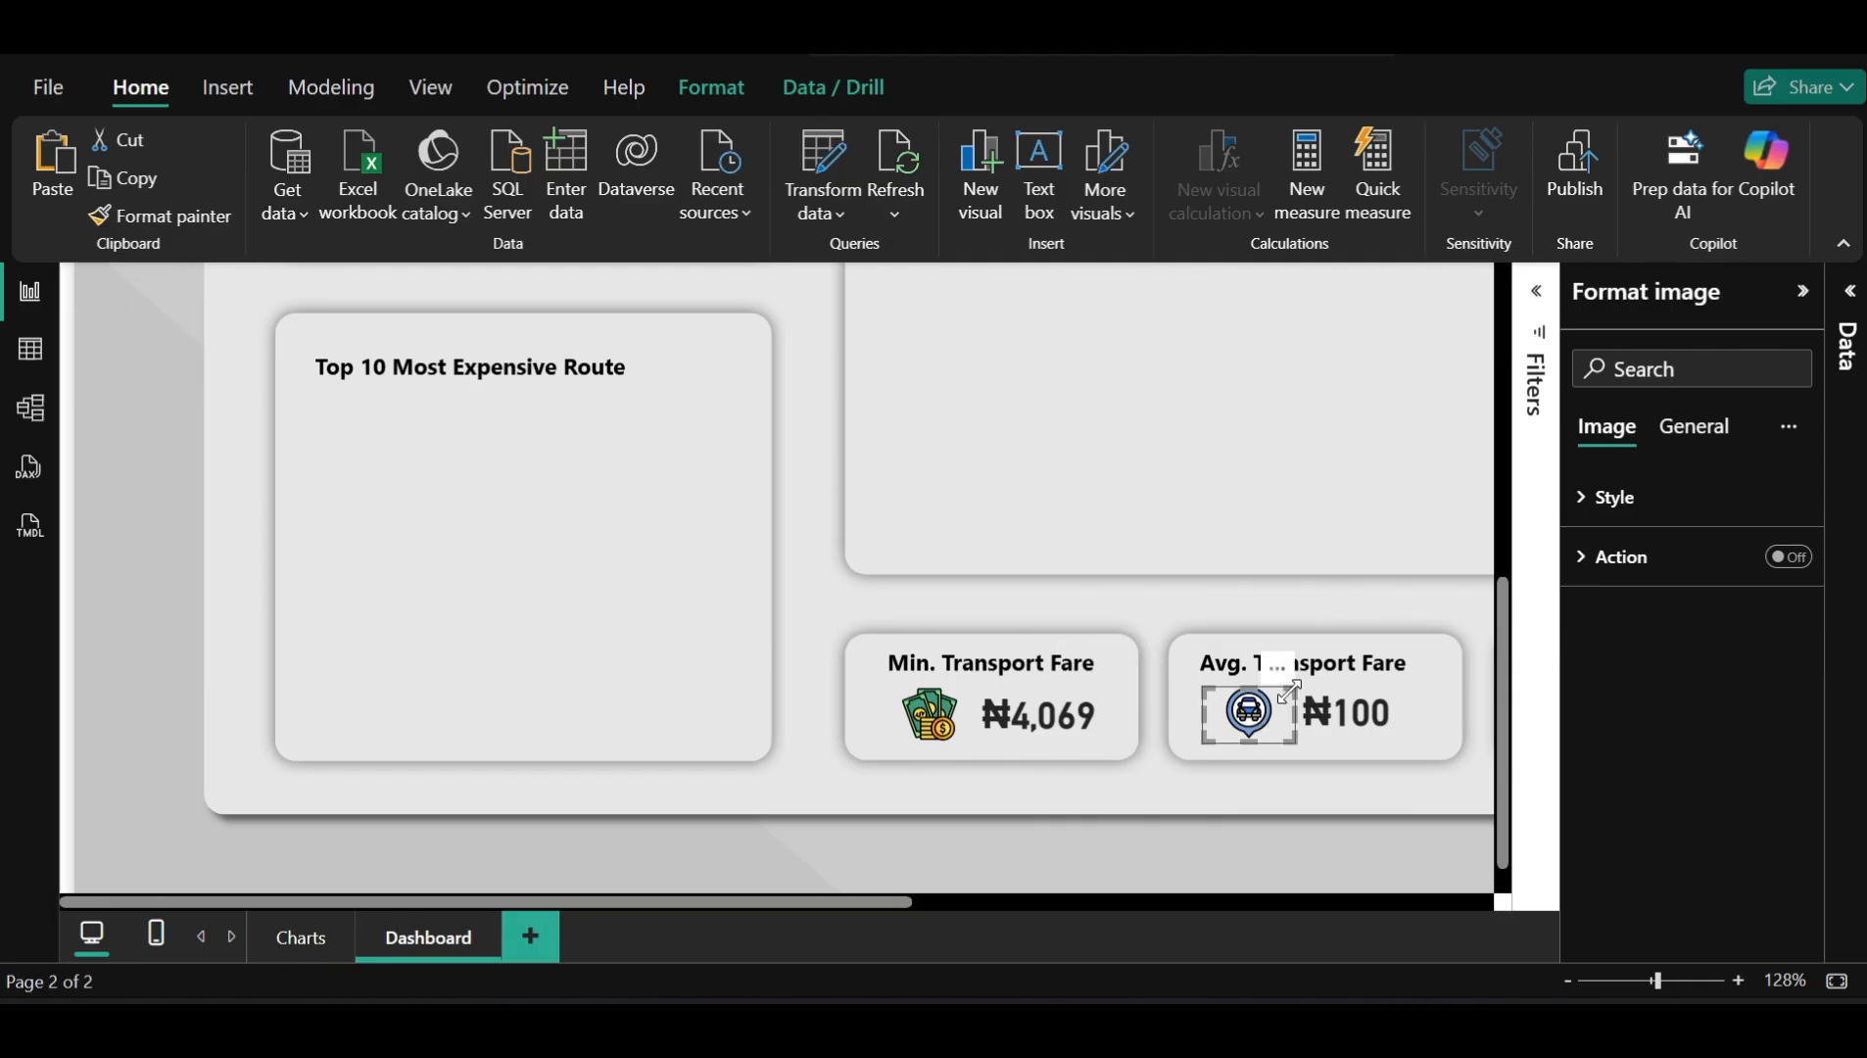
pyautogui.moveTo(1289, 691); pyautogui.dragTo(1246, 712)
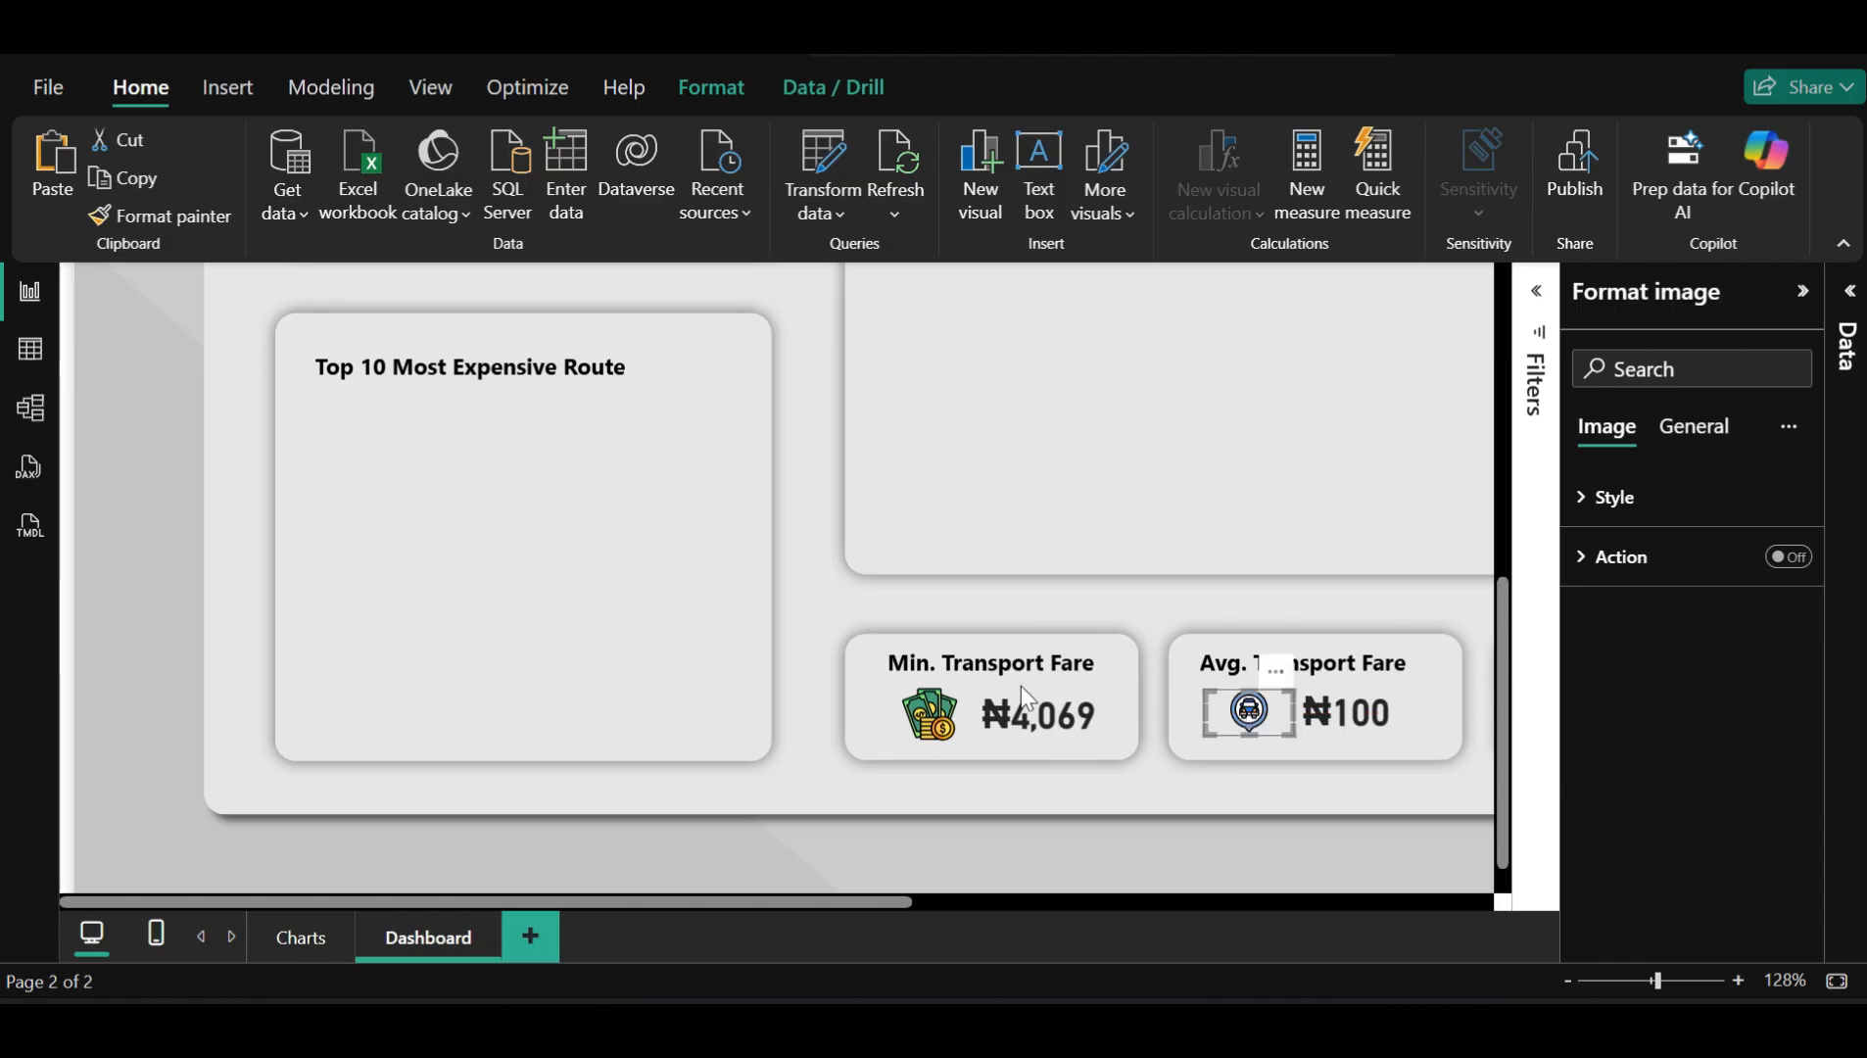
# Shrink the money icon in the Min. Transport Fare card and move it slightly upward beside the fare value
pyautogui.click(933, 707)
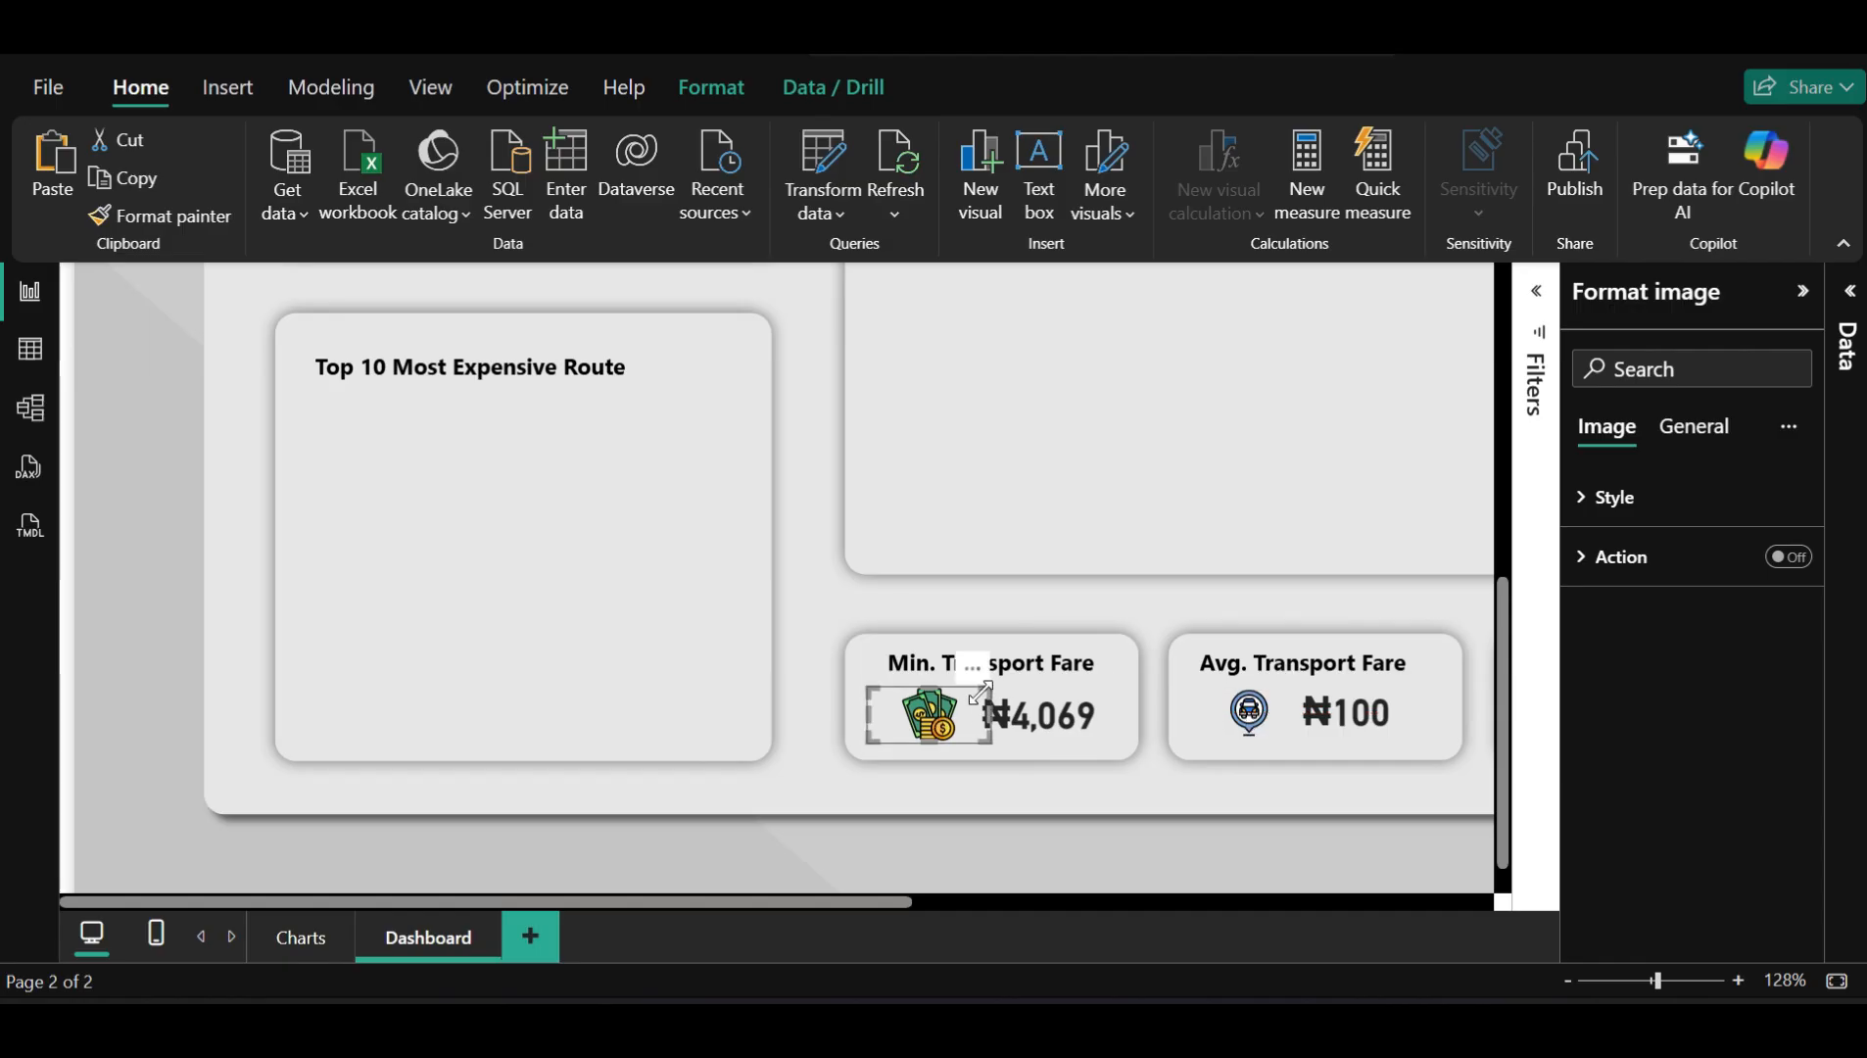
pyautogui.moveTo(979, 694); pyautogui.dragTo(961, 709)
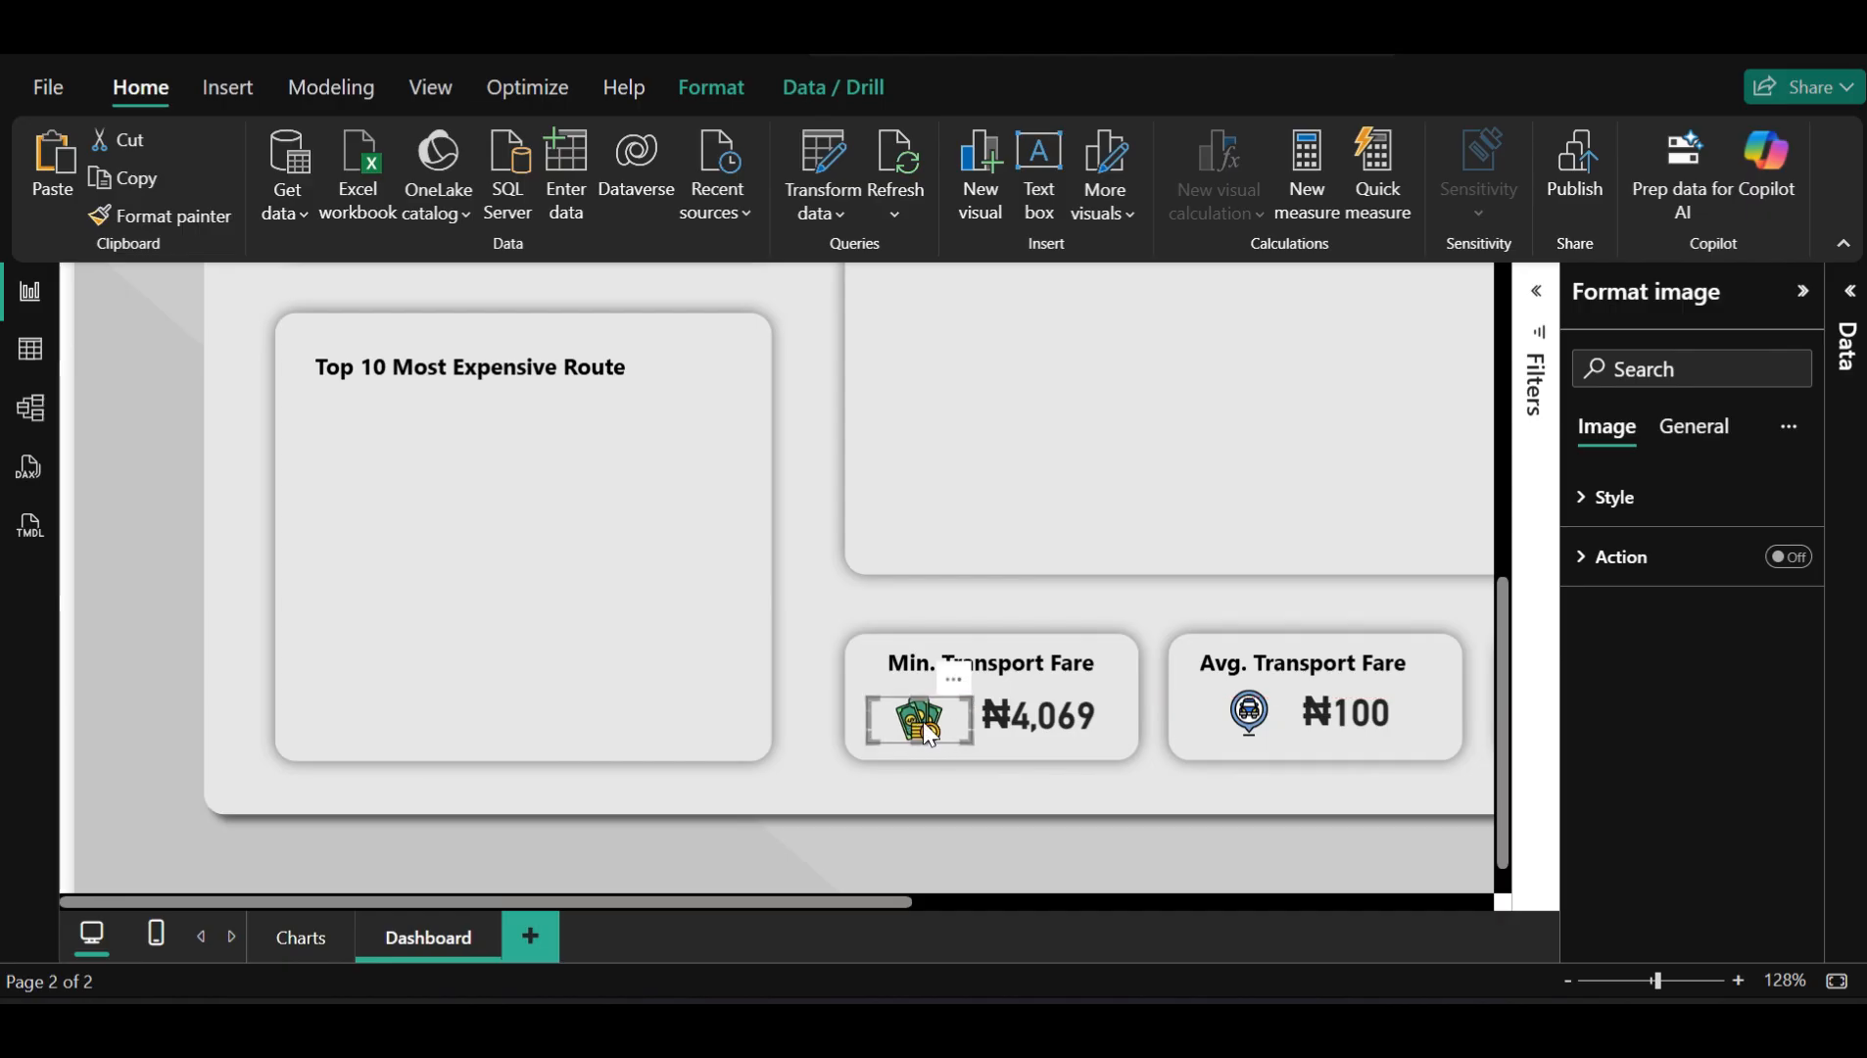
pyautogui.moveTo(929, 732); pyautogui.dragTo(928, 718)
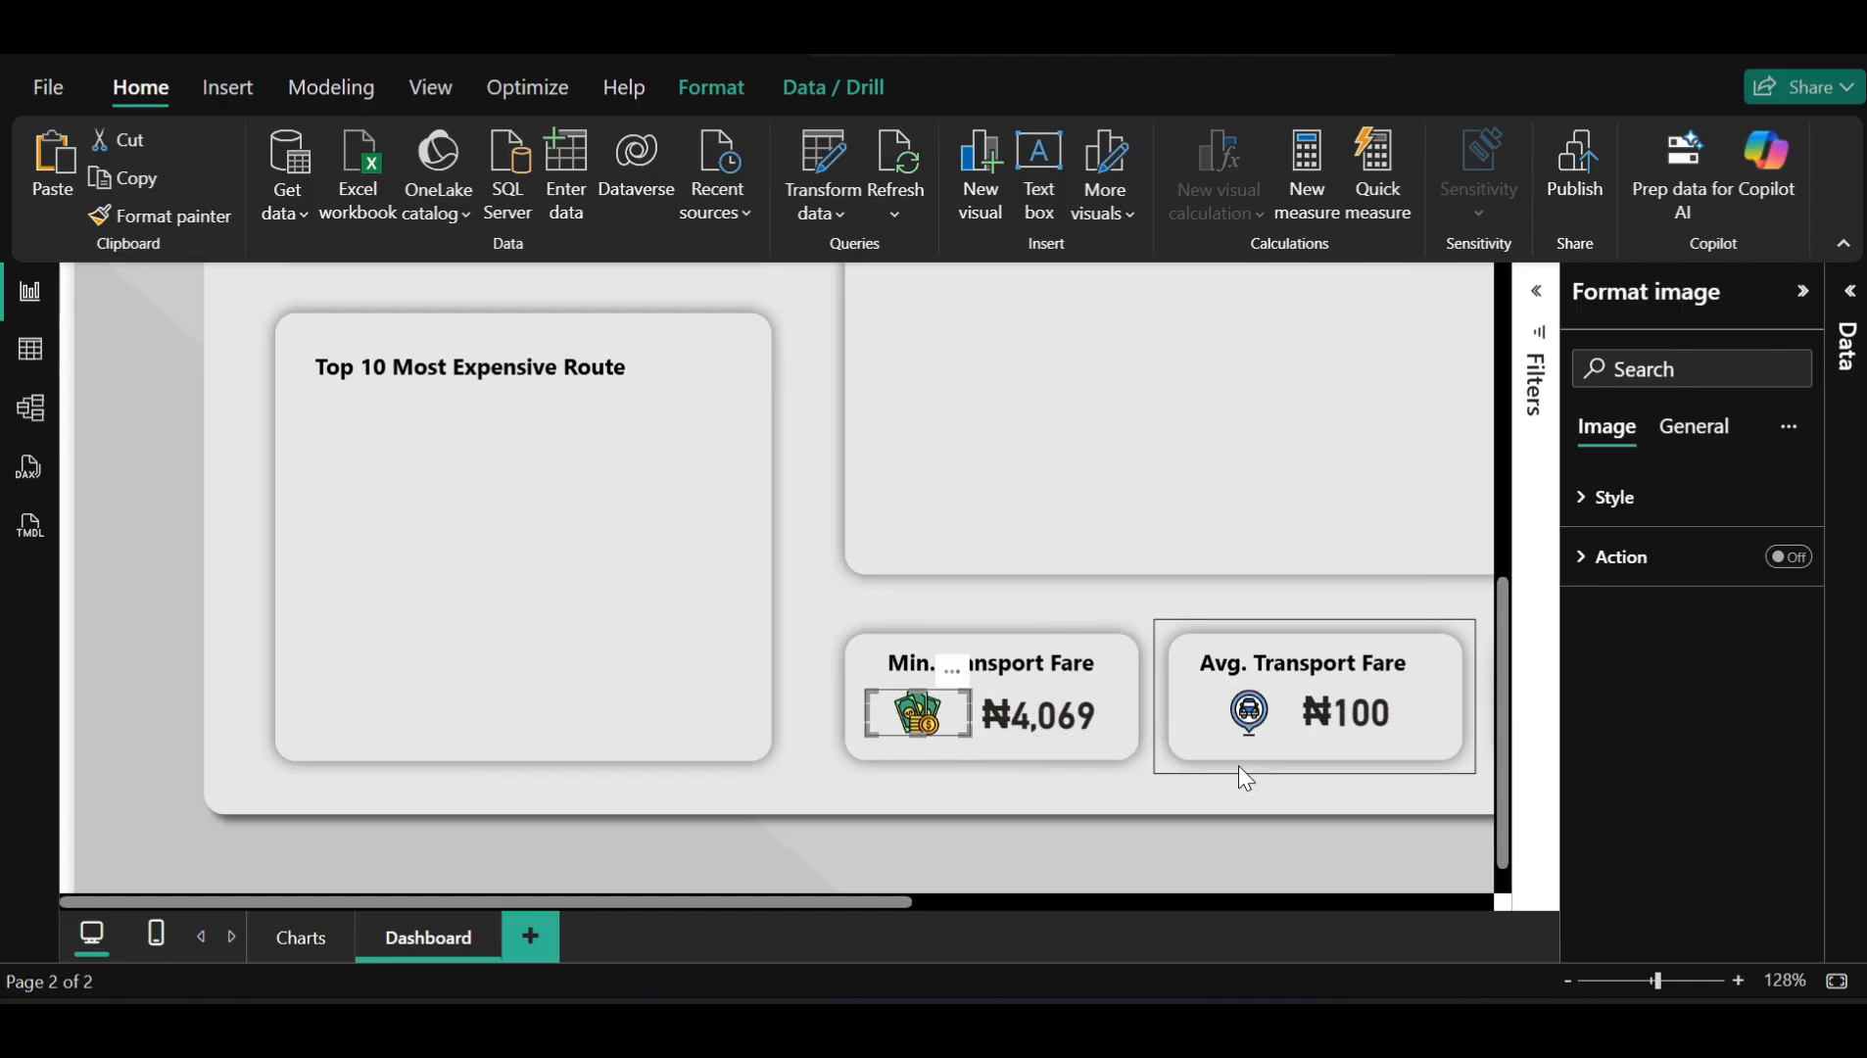
# Reduce the Avg. Transport Fare card's placeholder icon and the Min. Transport Fare card's money icon a little further
pyautogui.click(1261, 712)
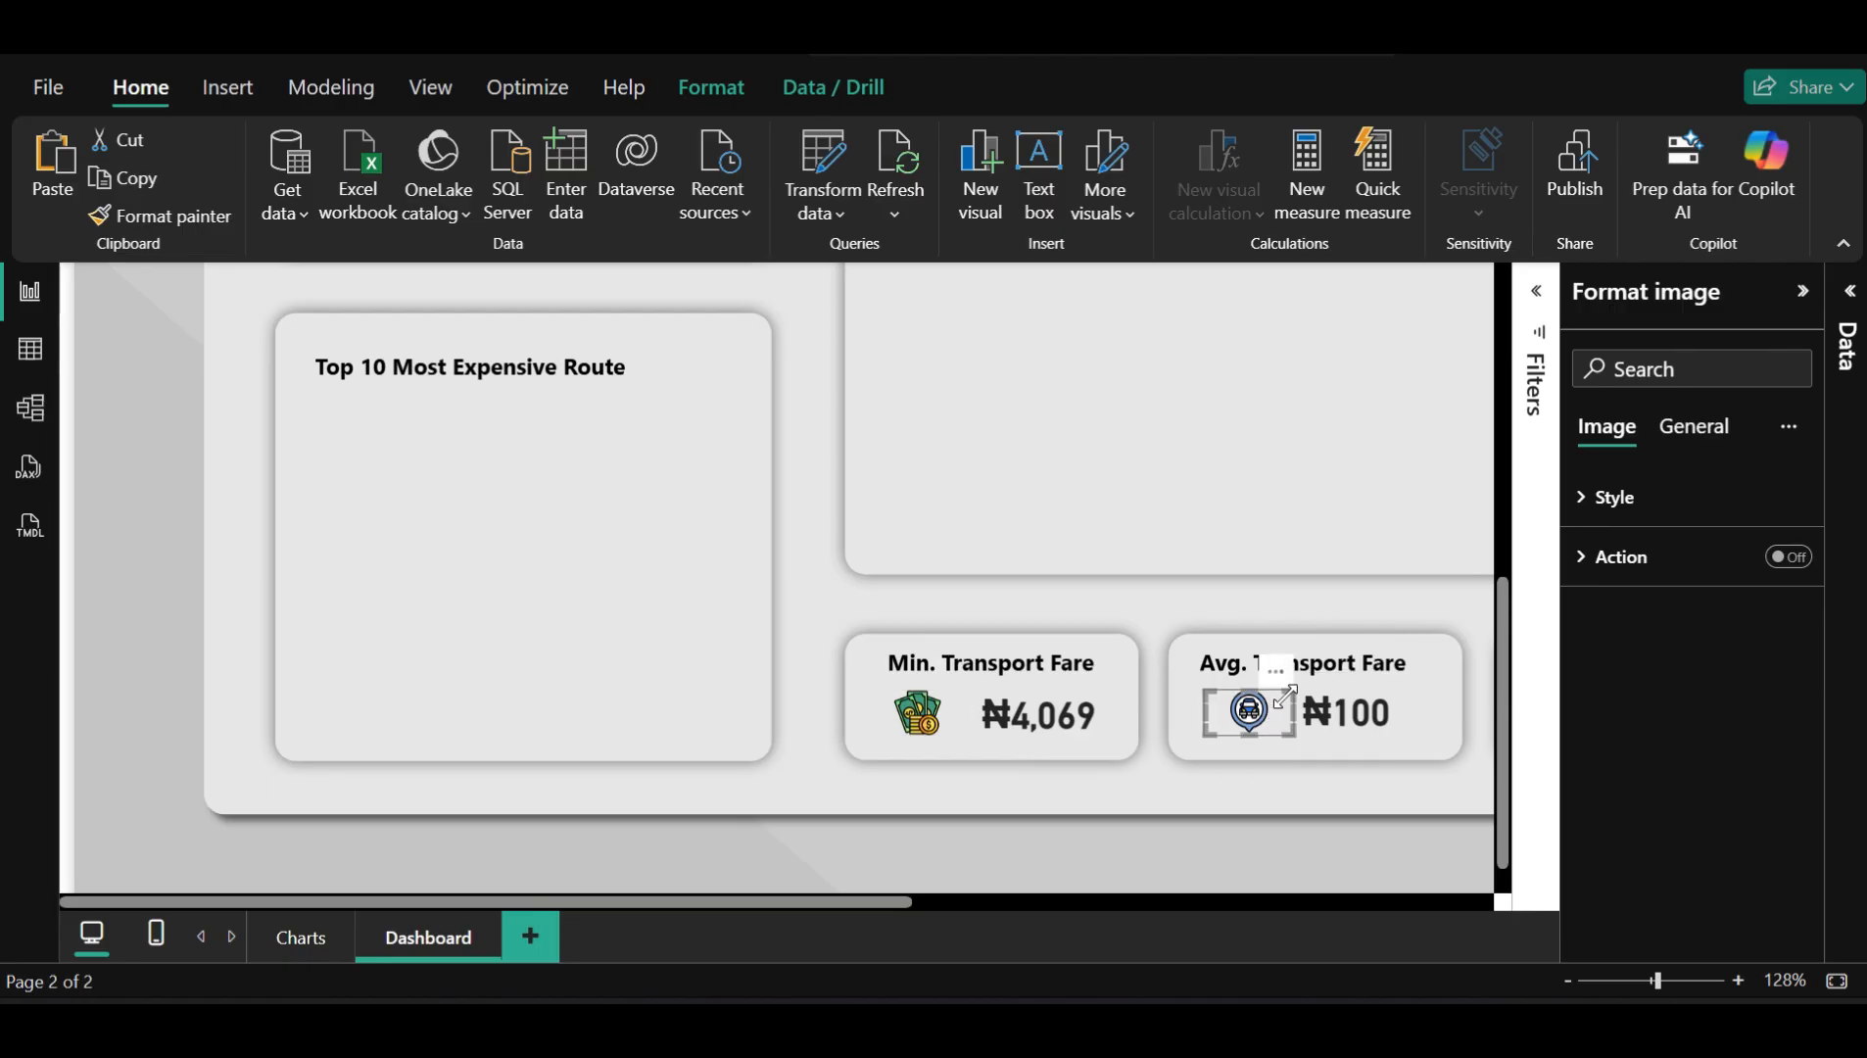
pyautogui.moveTo(1286, 697); pyautogui.dragTo(1251, 718)
pyautogui.click(906, 698)
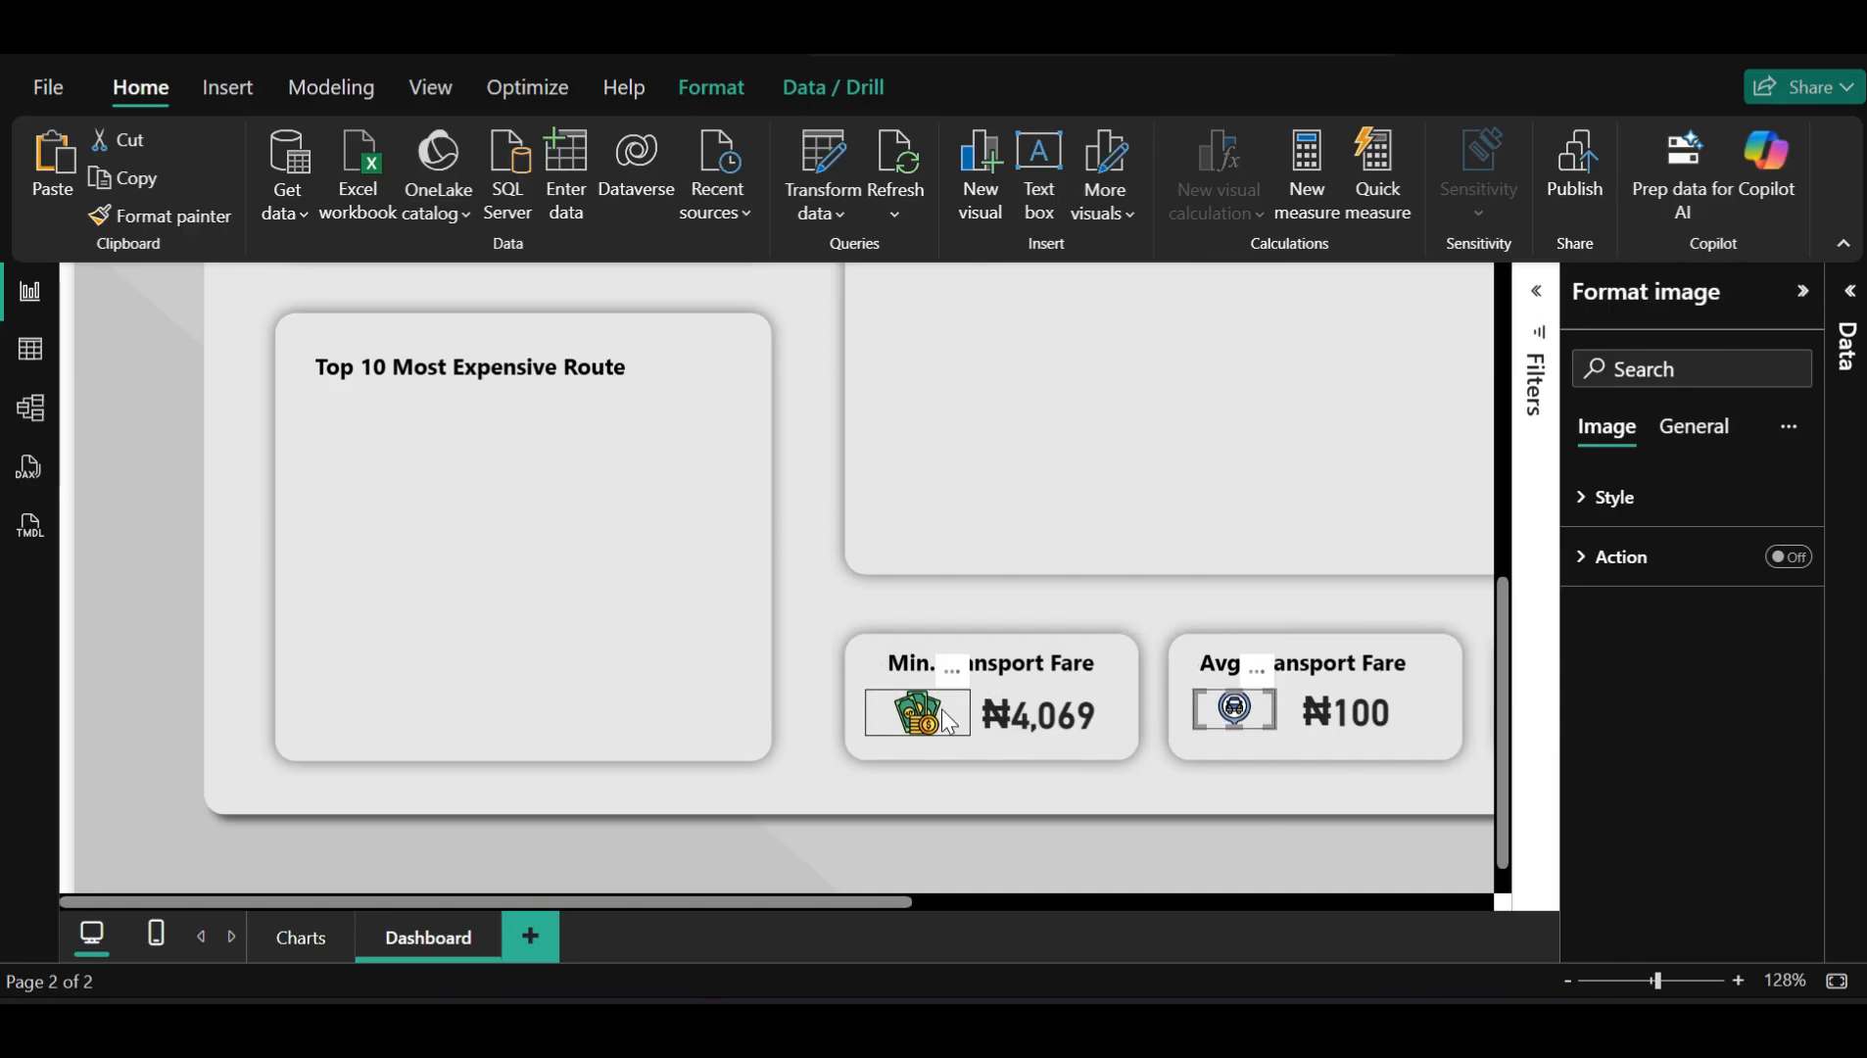
pyautogui.moveTo(963, 698); pyautogui.dragTo(959, 701)
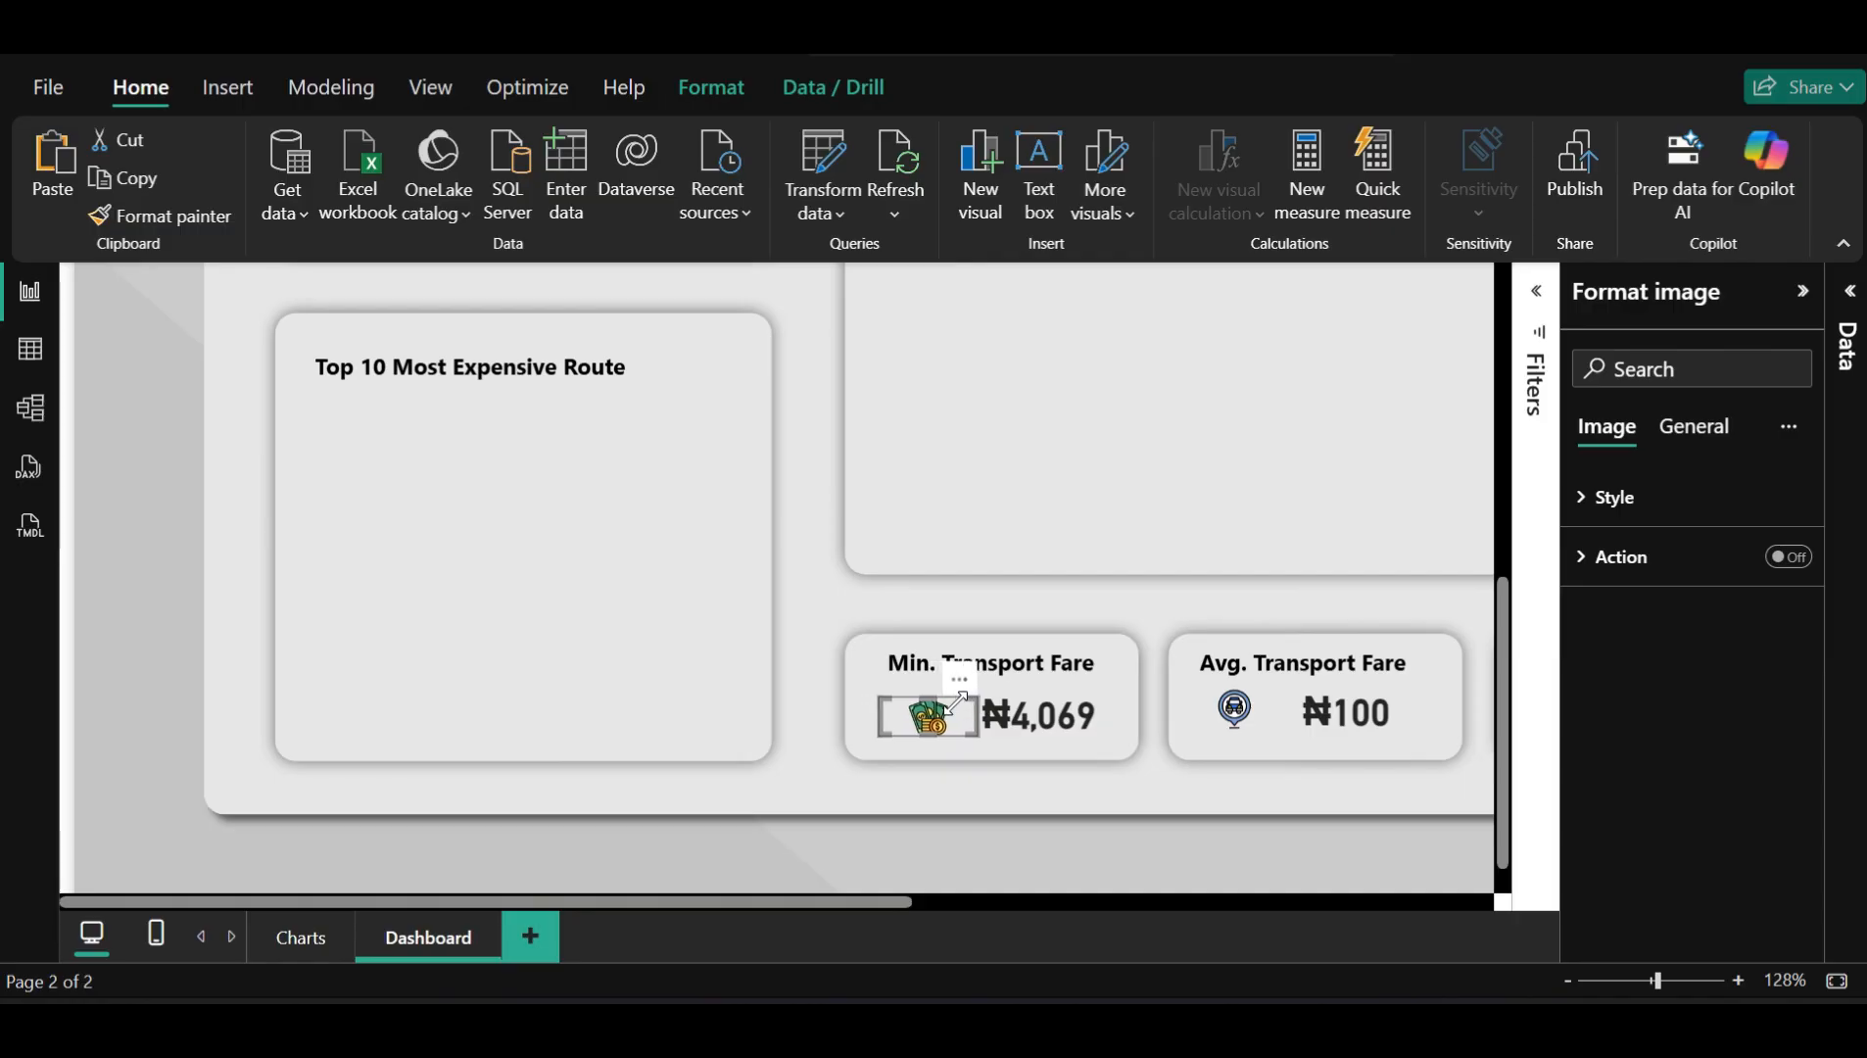
pyautogui.press('Left')
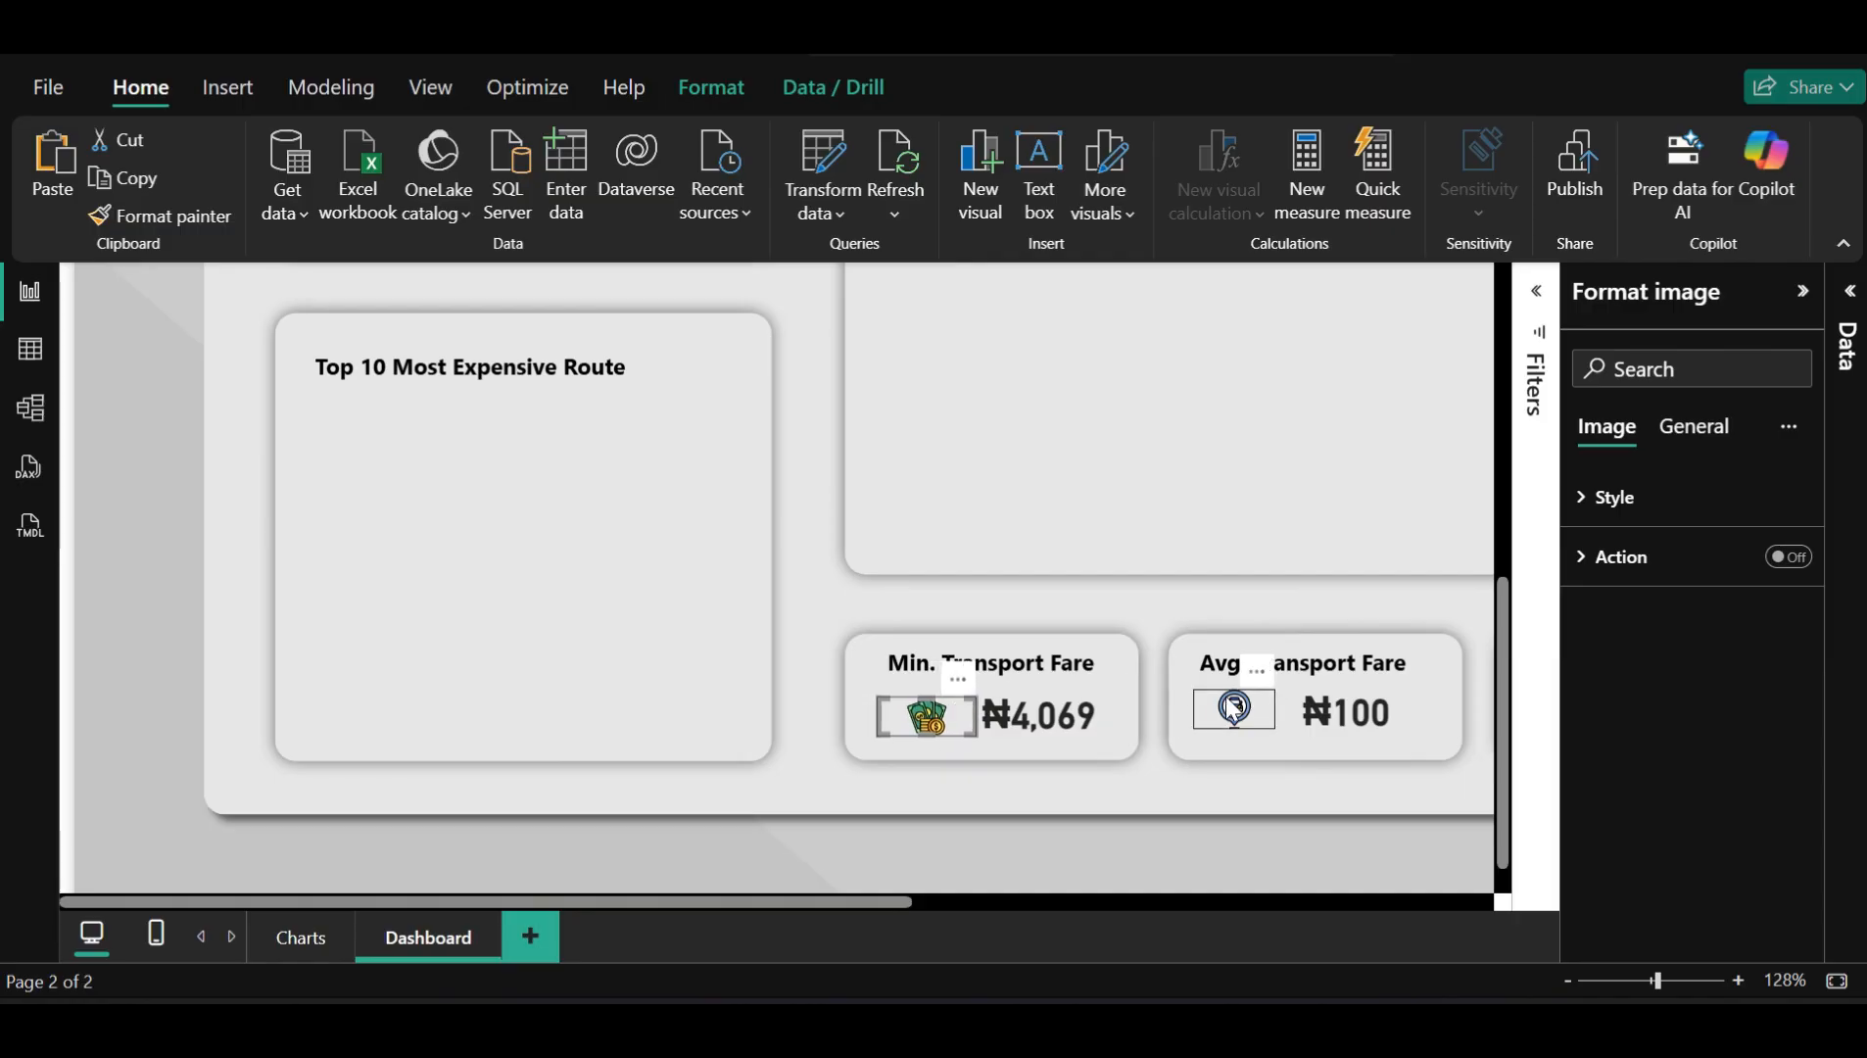
# Nudge the Avg. Transport Fare card's placeholder icon a little to the right, closer to the card's value
pyautogui.click(1233, 706)
pyautogui.press('Right')
pyautogui.press('Right')
pyautogui.press('Right')
pyautogui.press('Right')
pyautogui.press('Right')
pyautogui.press('Right')
pyautogui.press('Right')
pyautogui.press('Right')
pyautogui.press('Right')
pyautogui.press('Right')
pyautogui.press('Right')
pyautogui.press('Right')
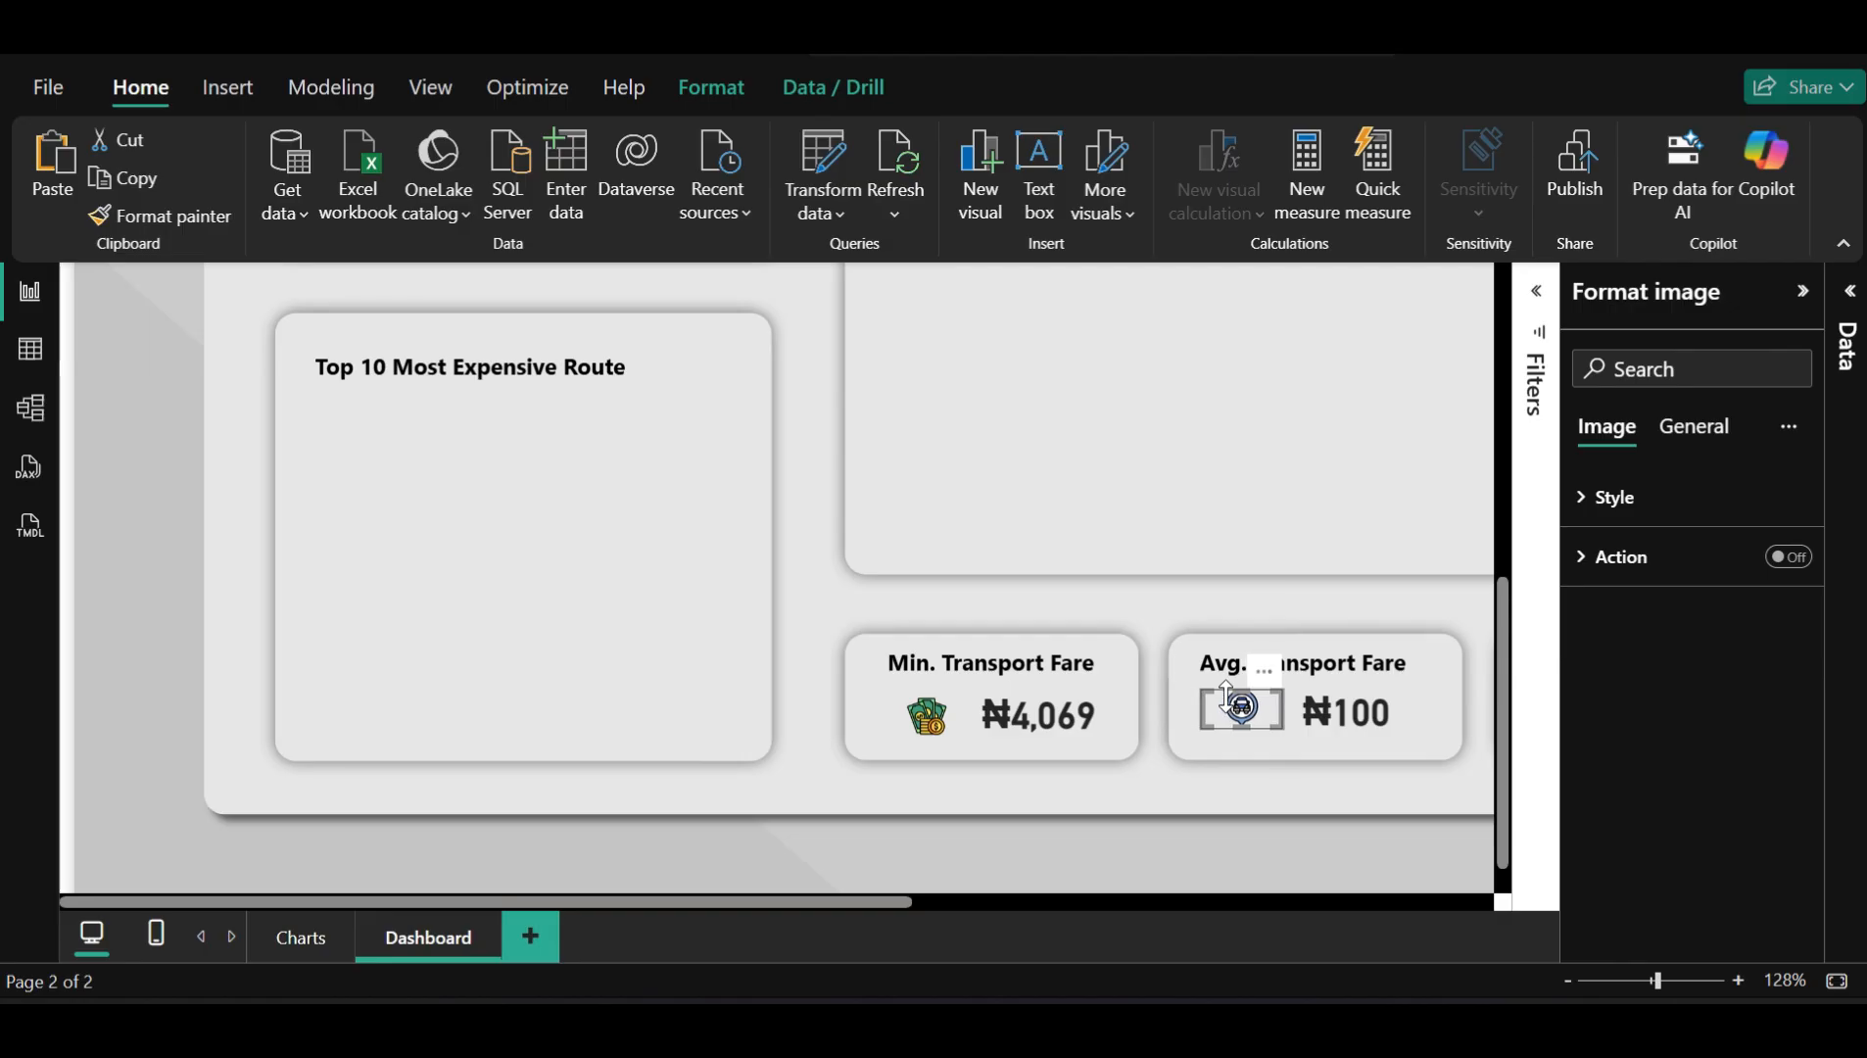
pyautogui.press('Left')
pyautogui.press('Left')
pyautogui.press('Left')
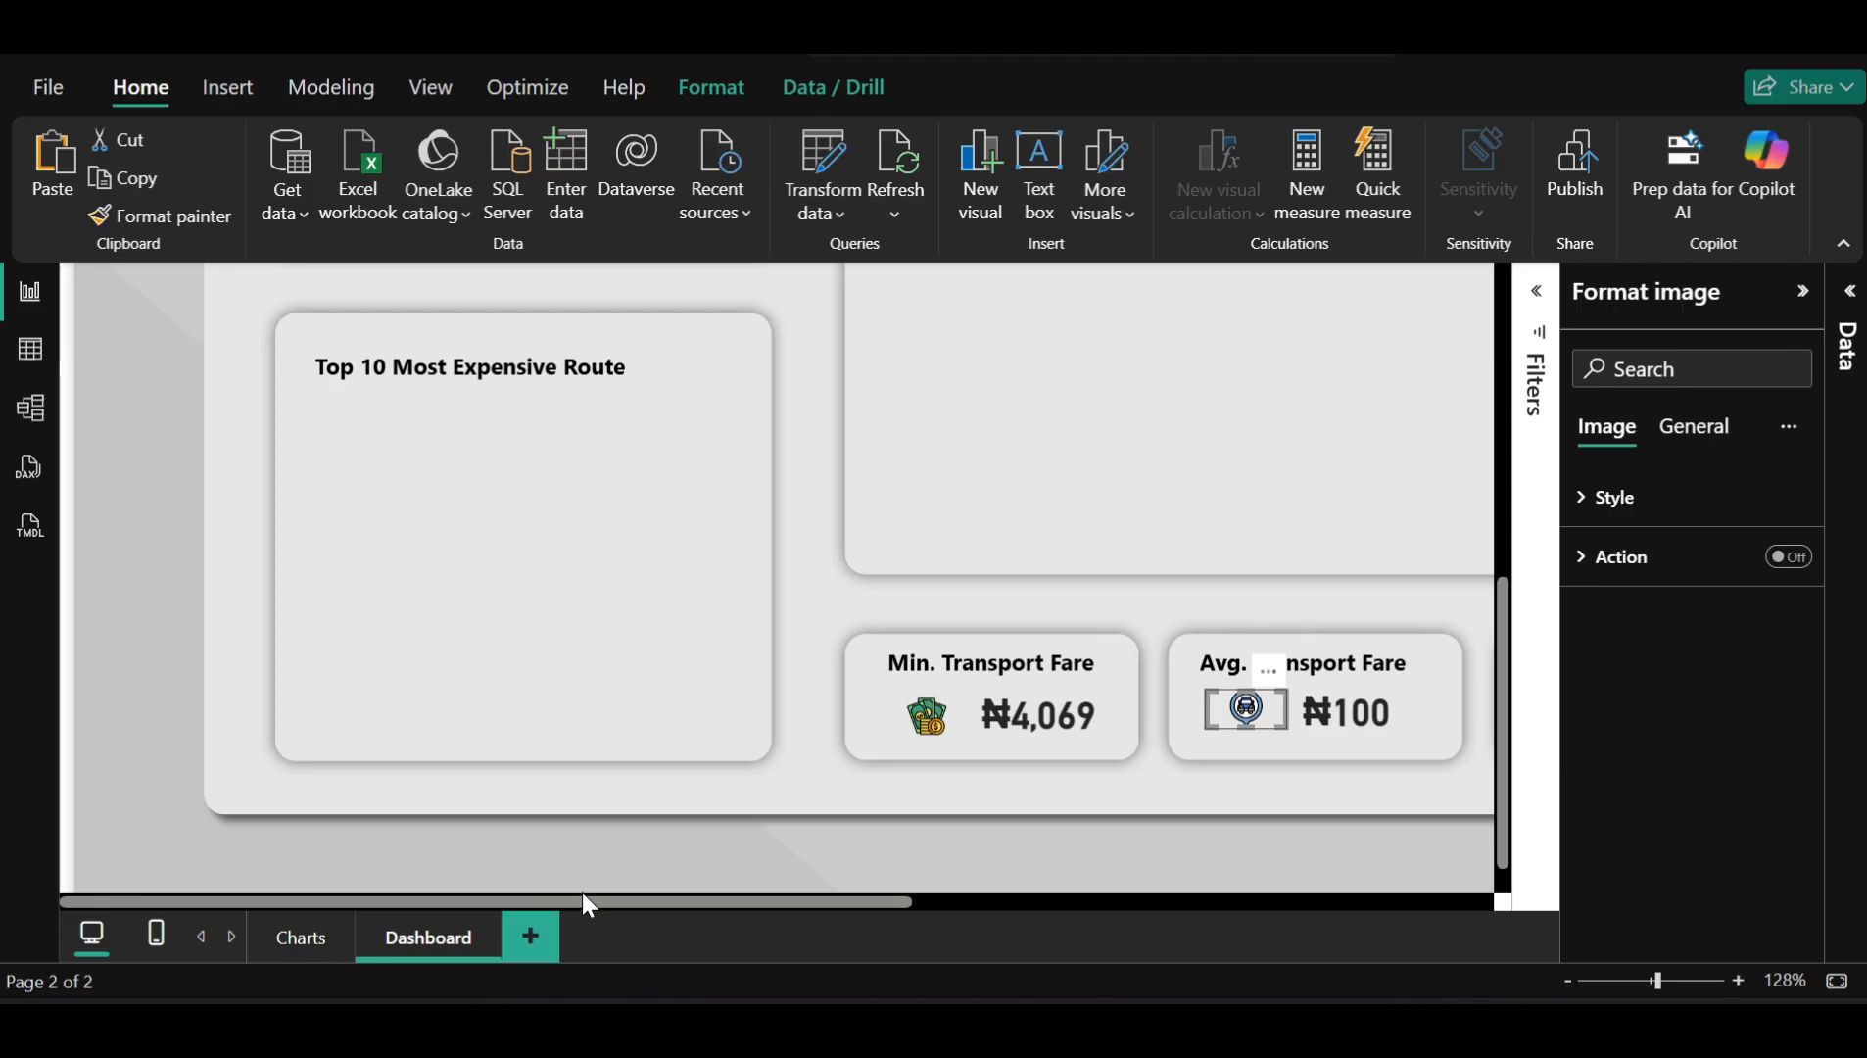
# Shrink the fare icon in the Max. Transport Fare card slightly and set the page zoom to 56%
pyautogui.moveTo(582, 892); pyautogui.dragTo(761, 877)
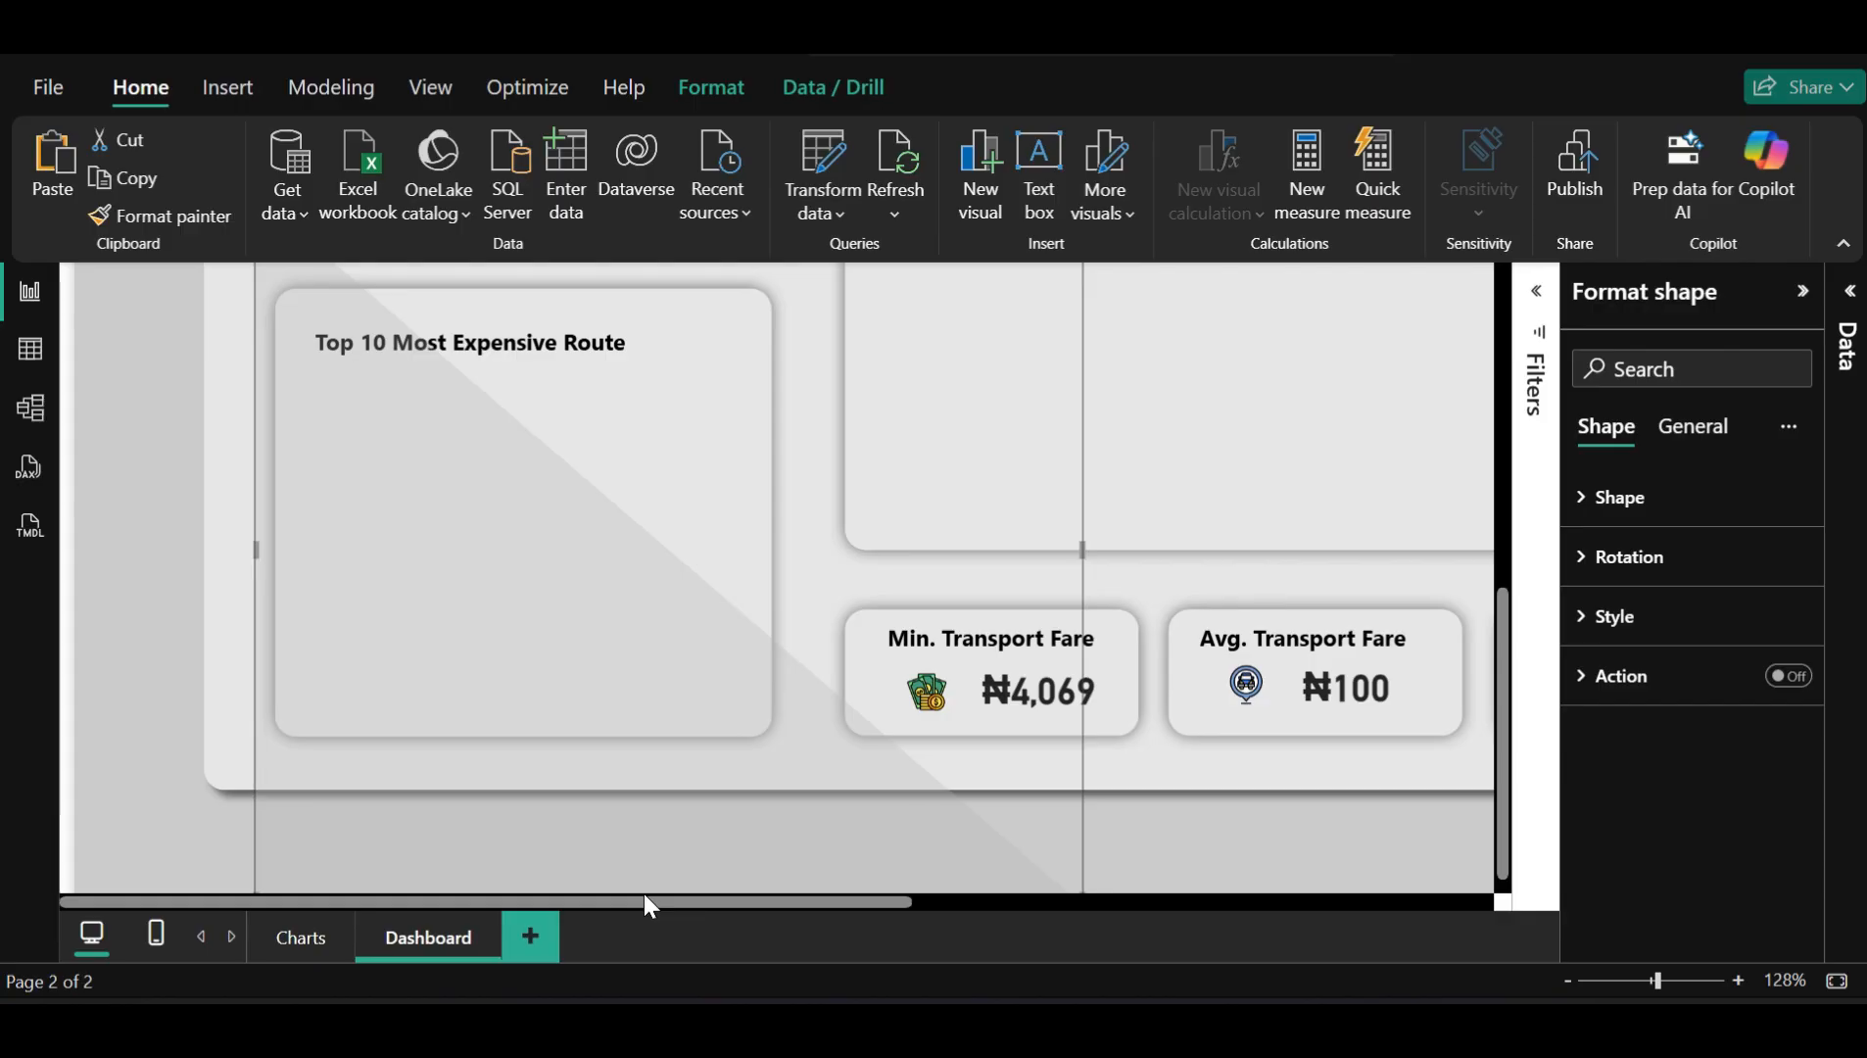
pyautogui.hotkey('ctrl', 'z')
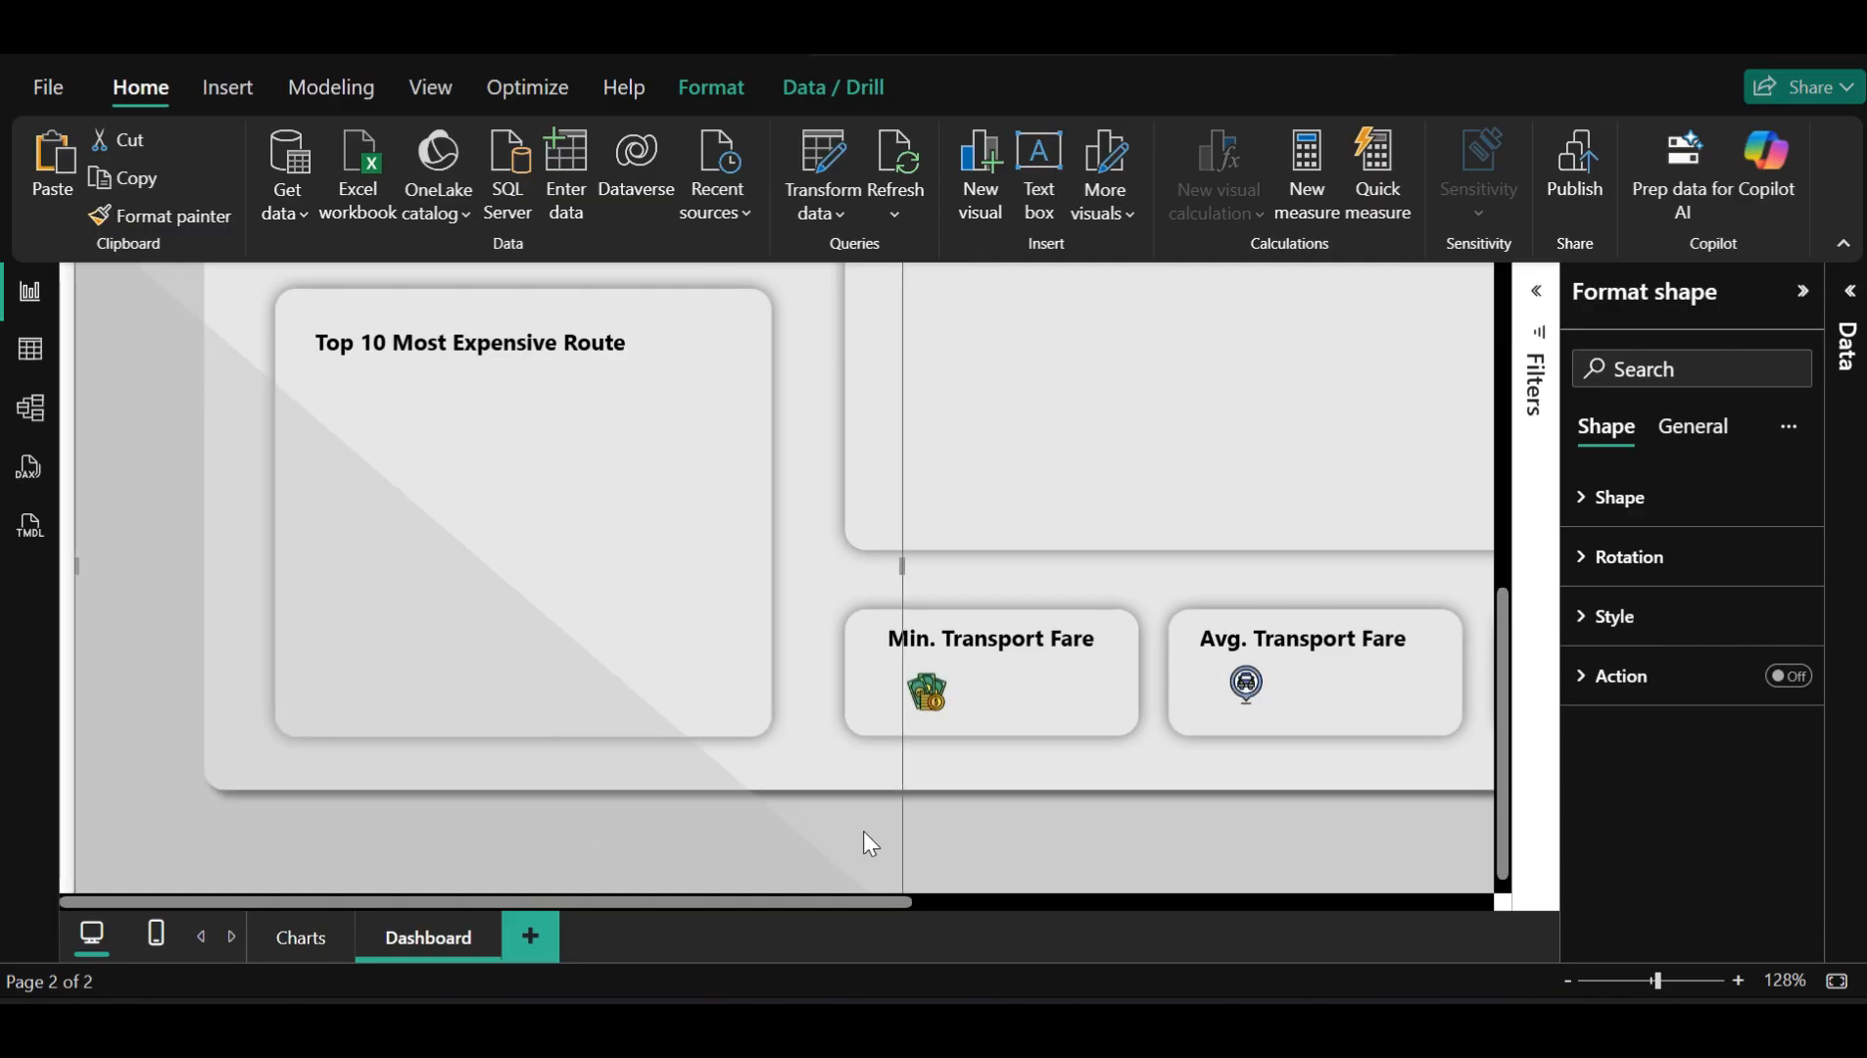
pyautogui.hscroll(5, 859, 885)
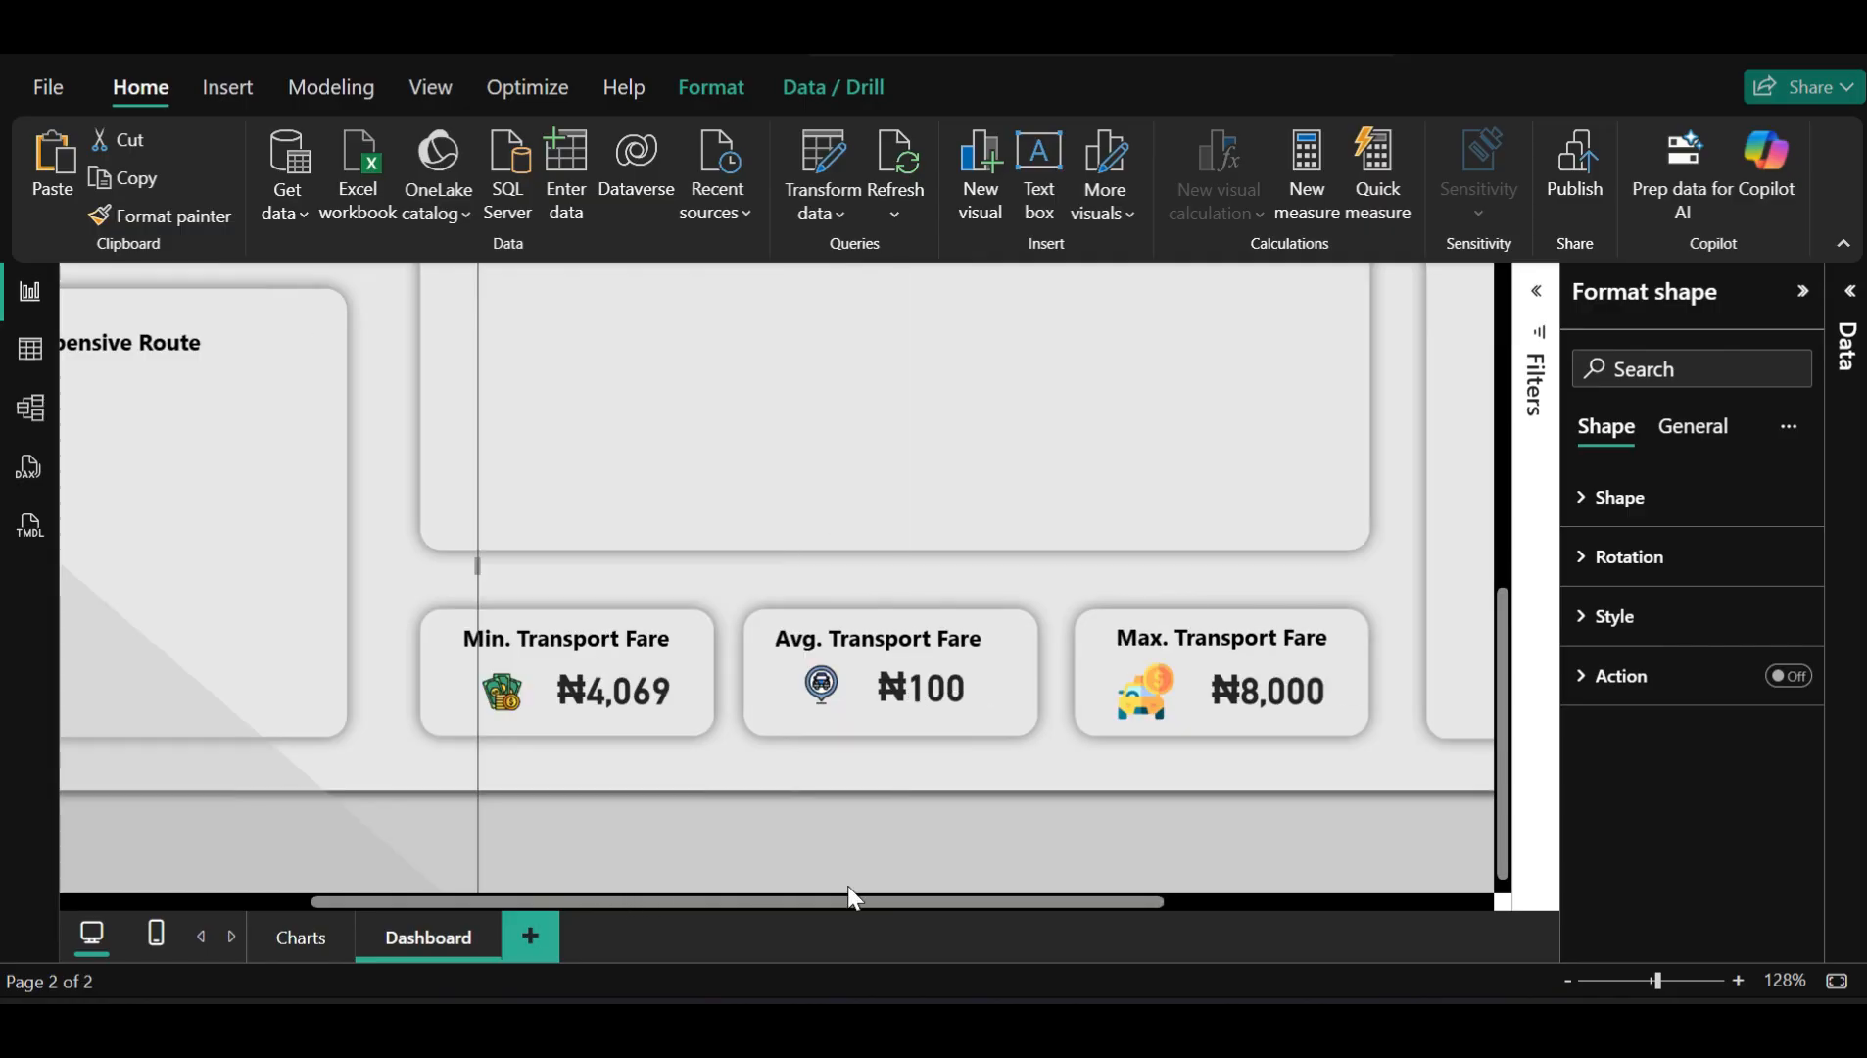
pyautogui.click(1143, 705)
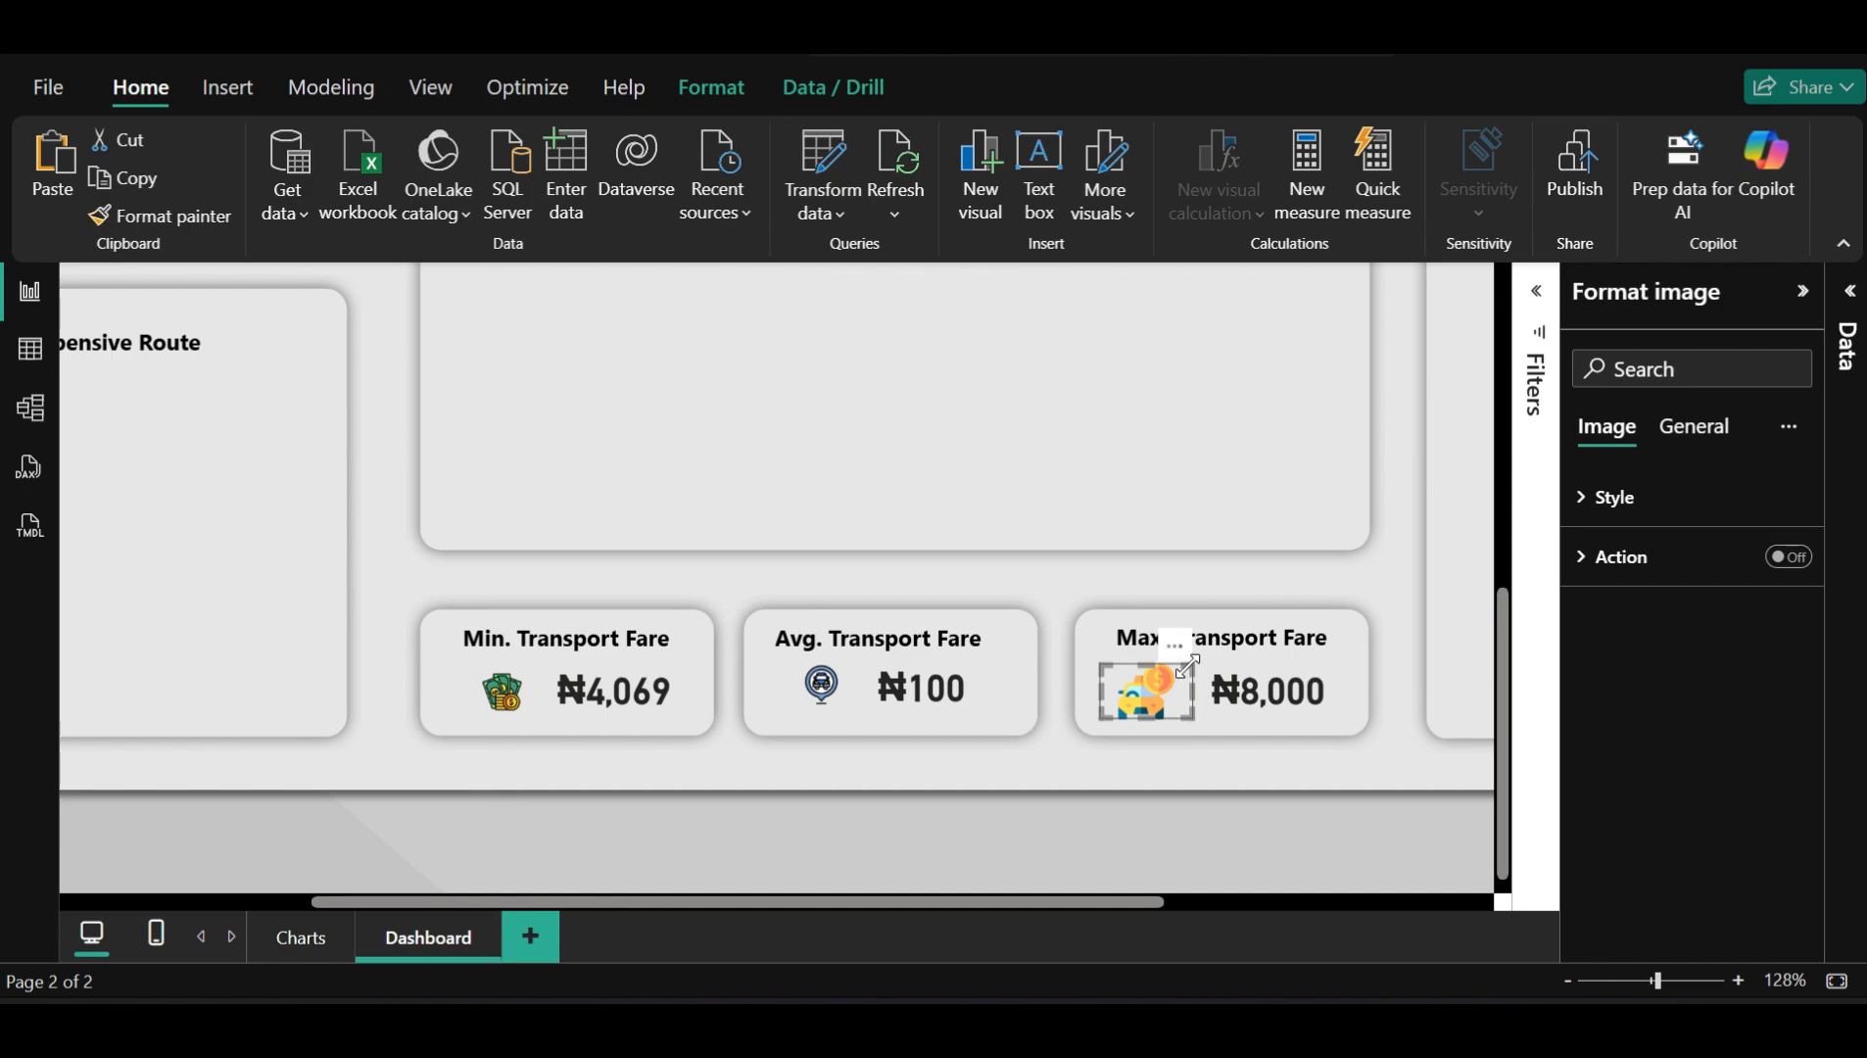
pyautogui.moveTo(1188, 667); pyautogui.dragTo(1152, 712)
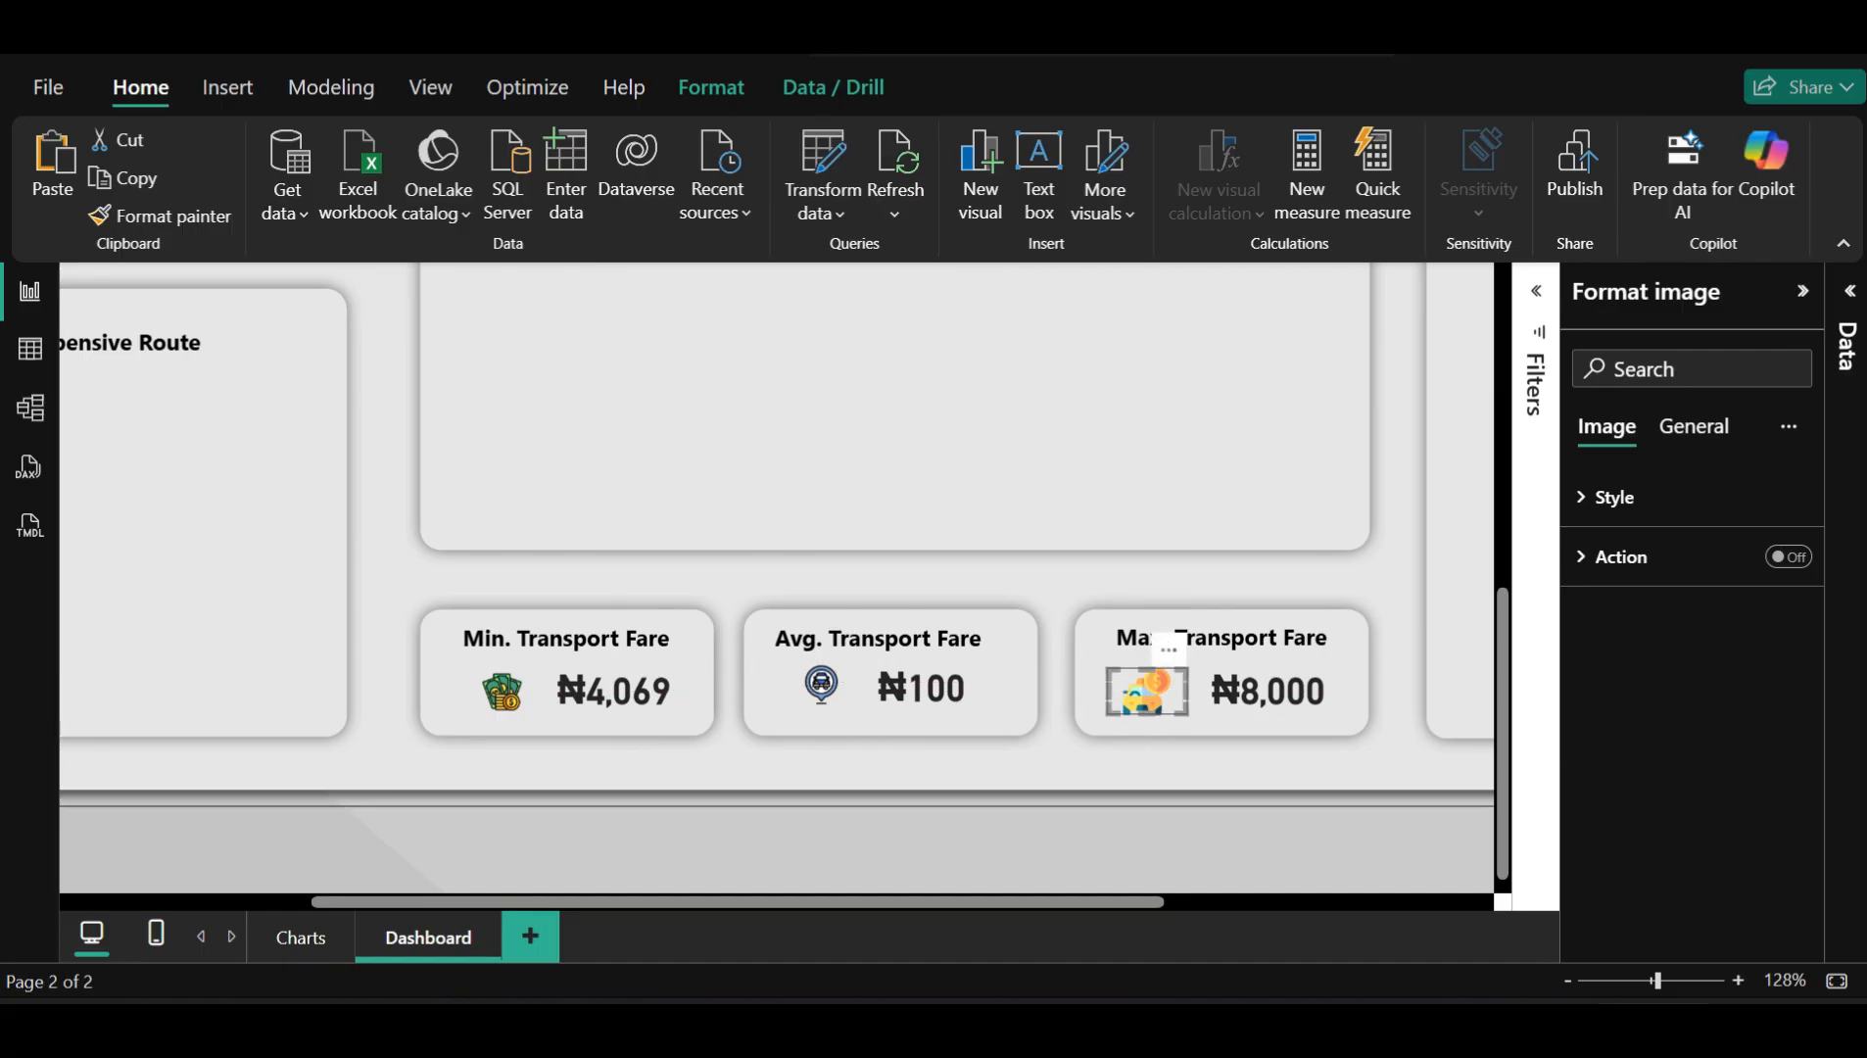
pyautogui.click(1616, 980)
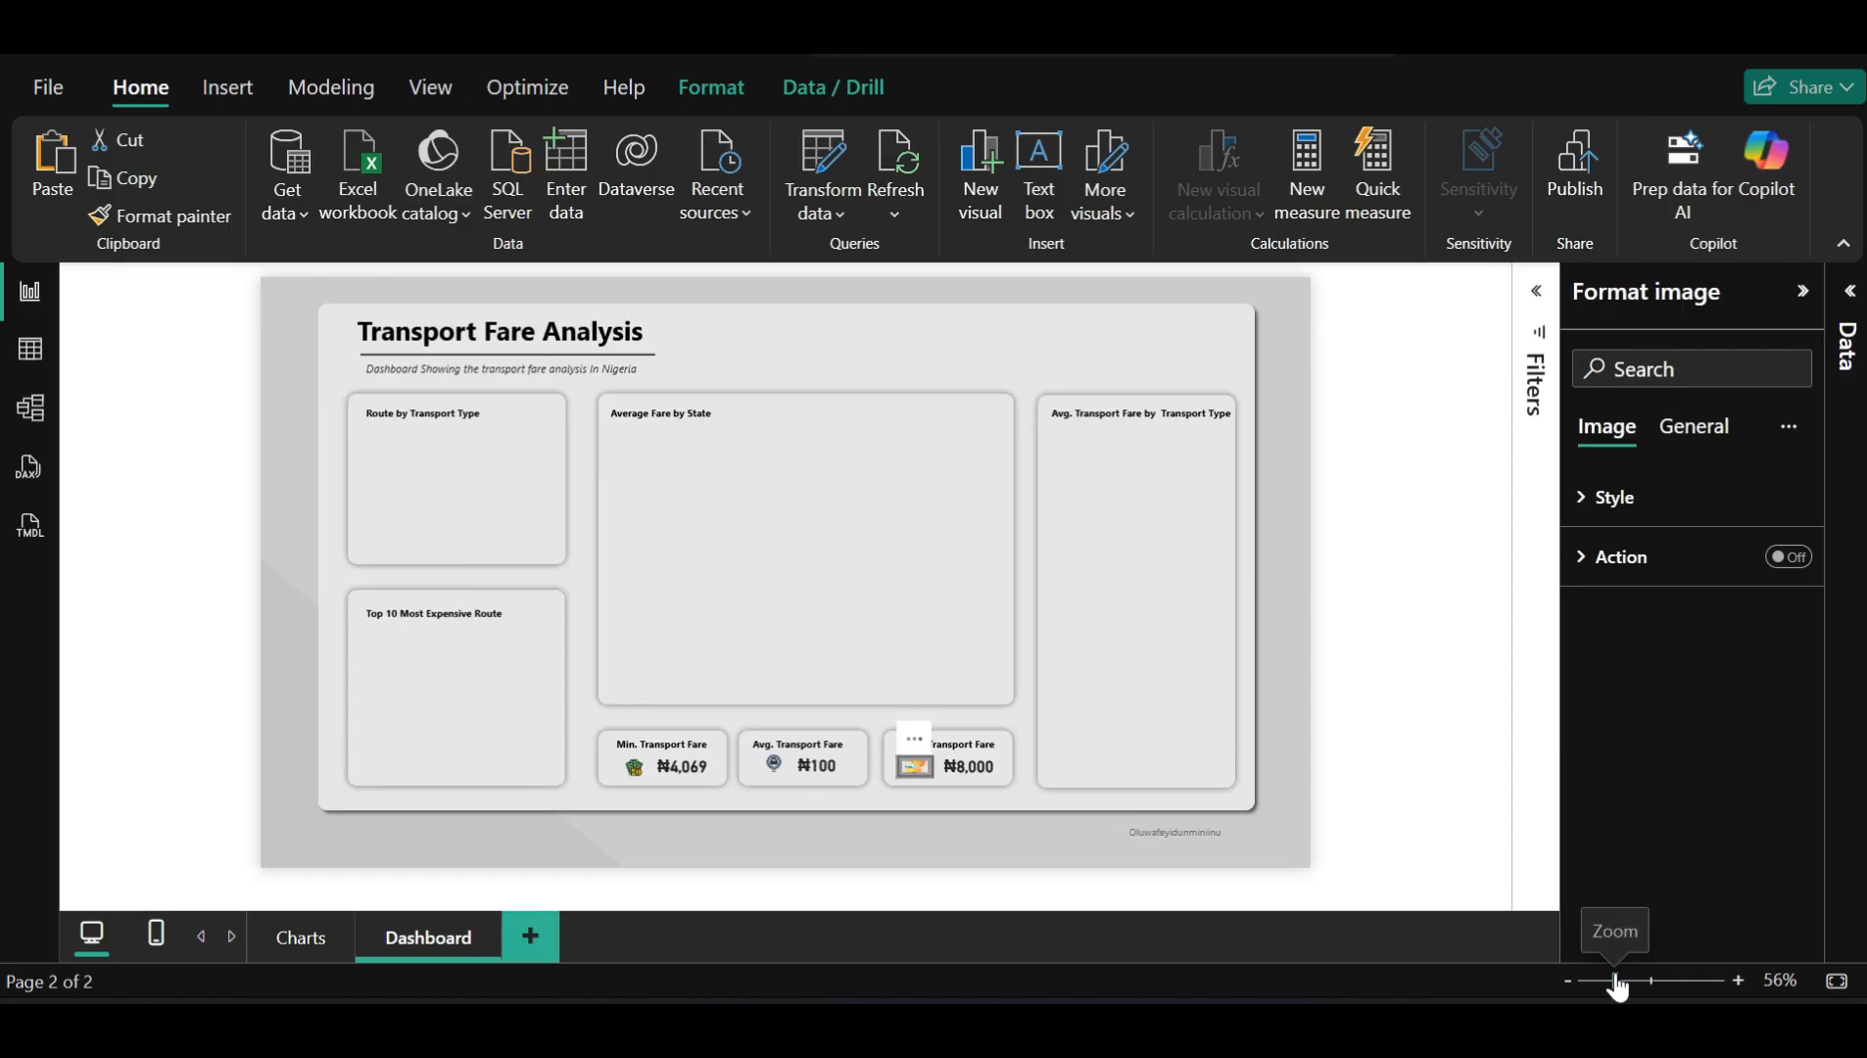
pyautogui.click(1416, 819)
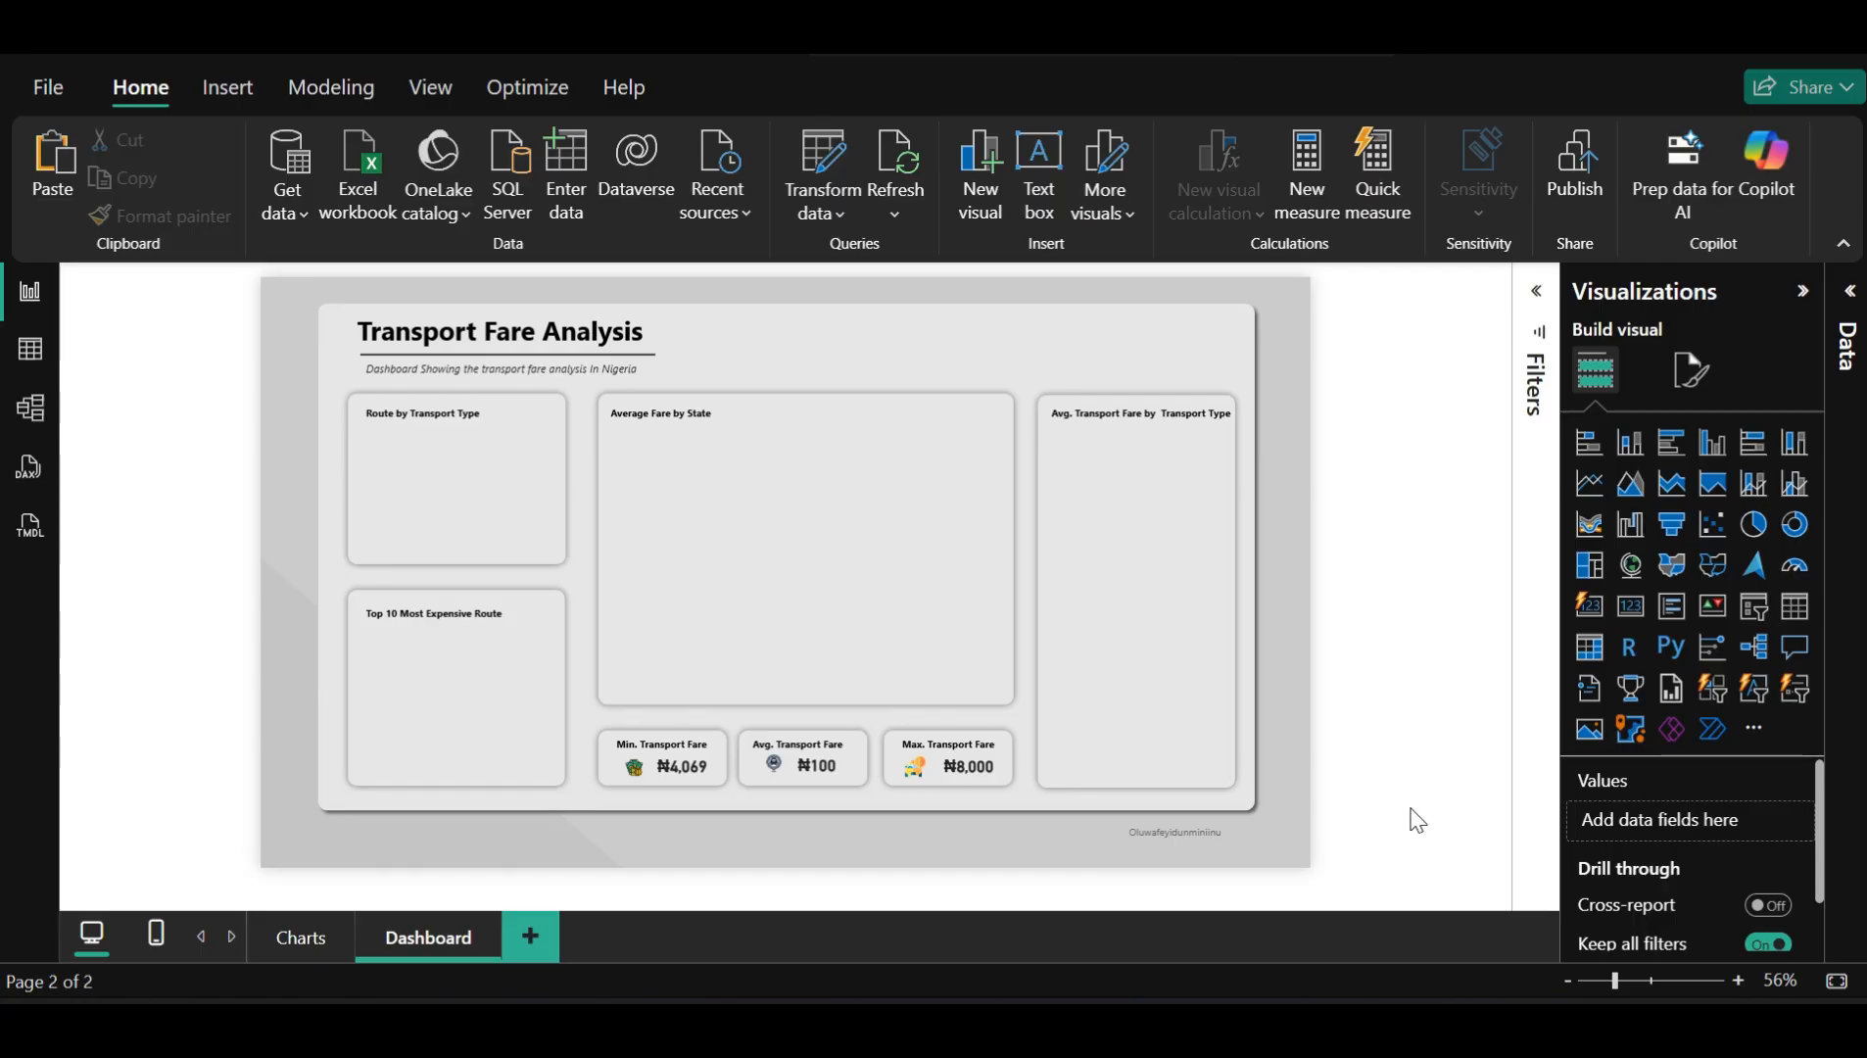
pyautogui.click(774, 764)
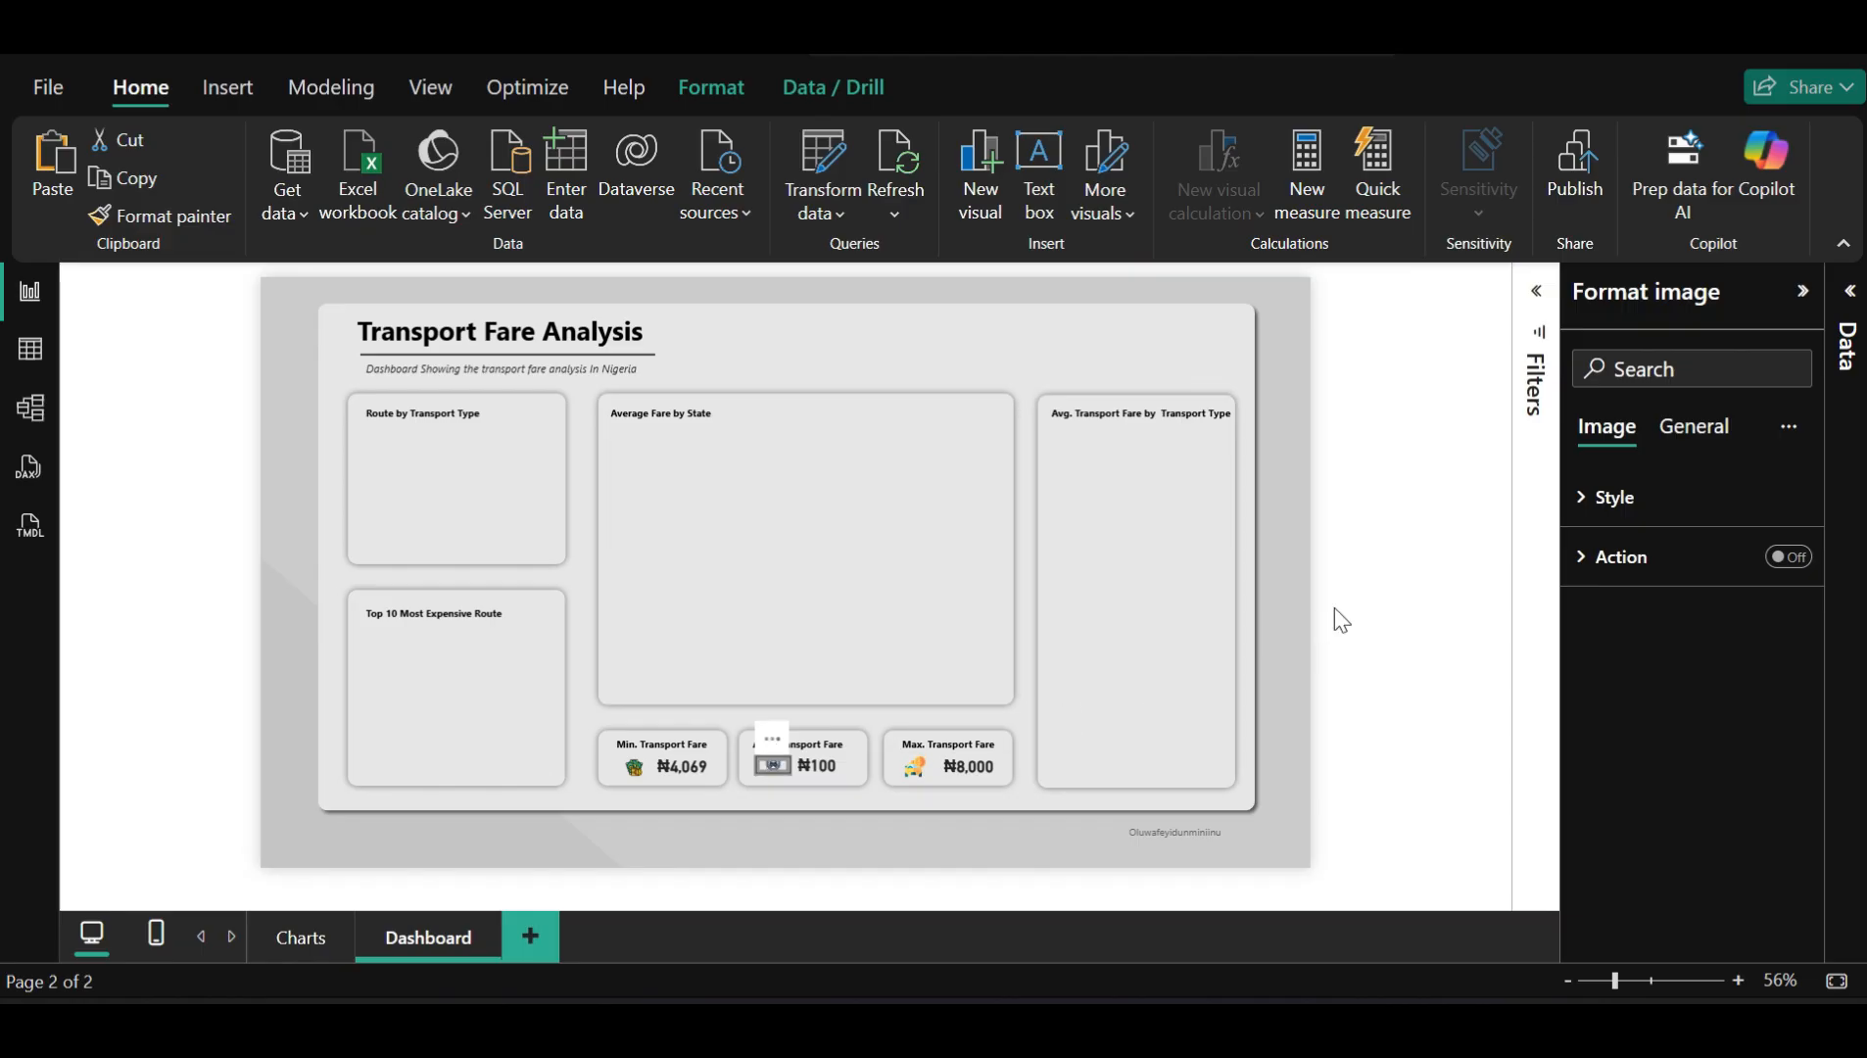
pyautogui.click(1447, 591)
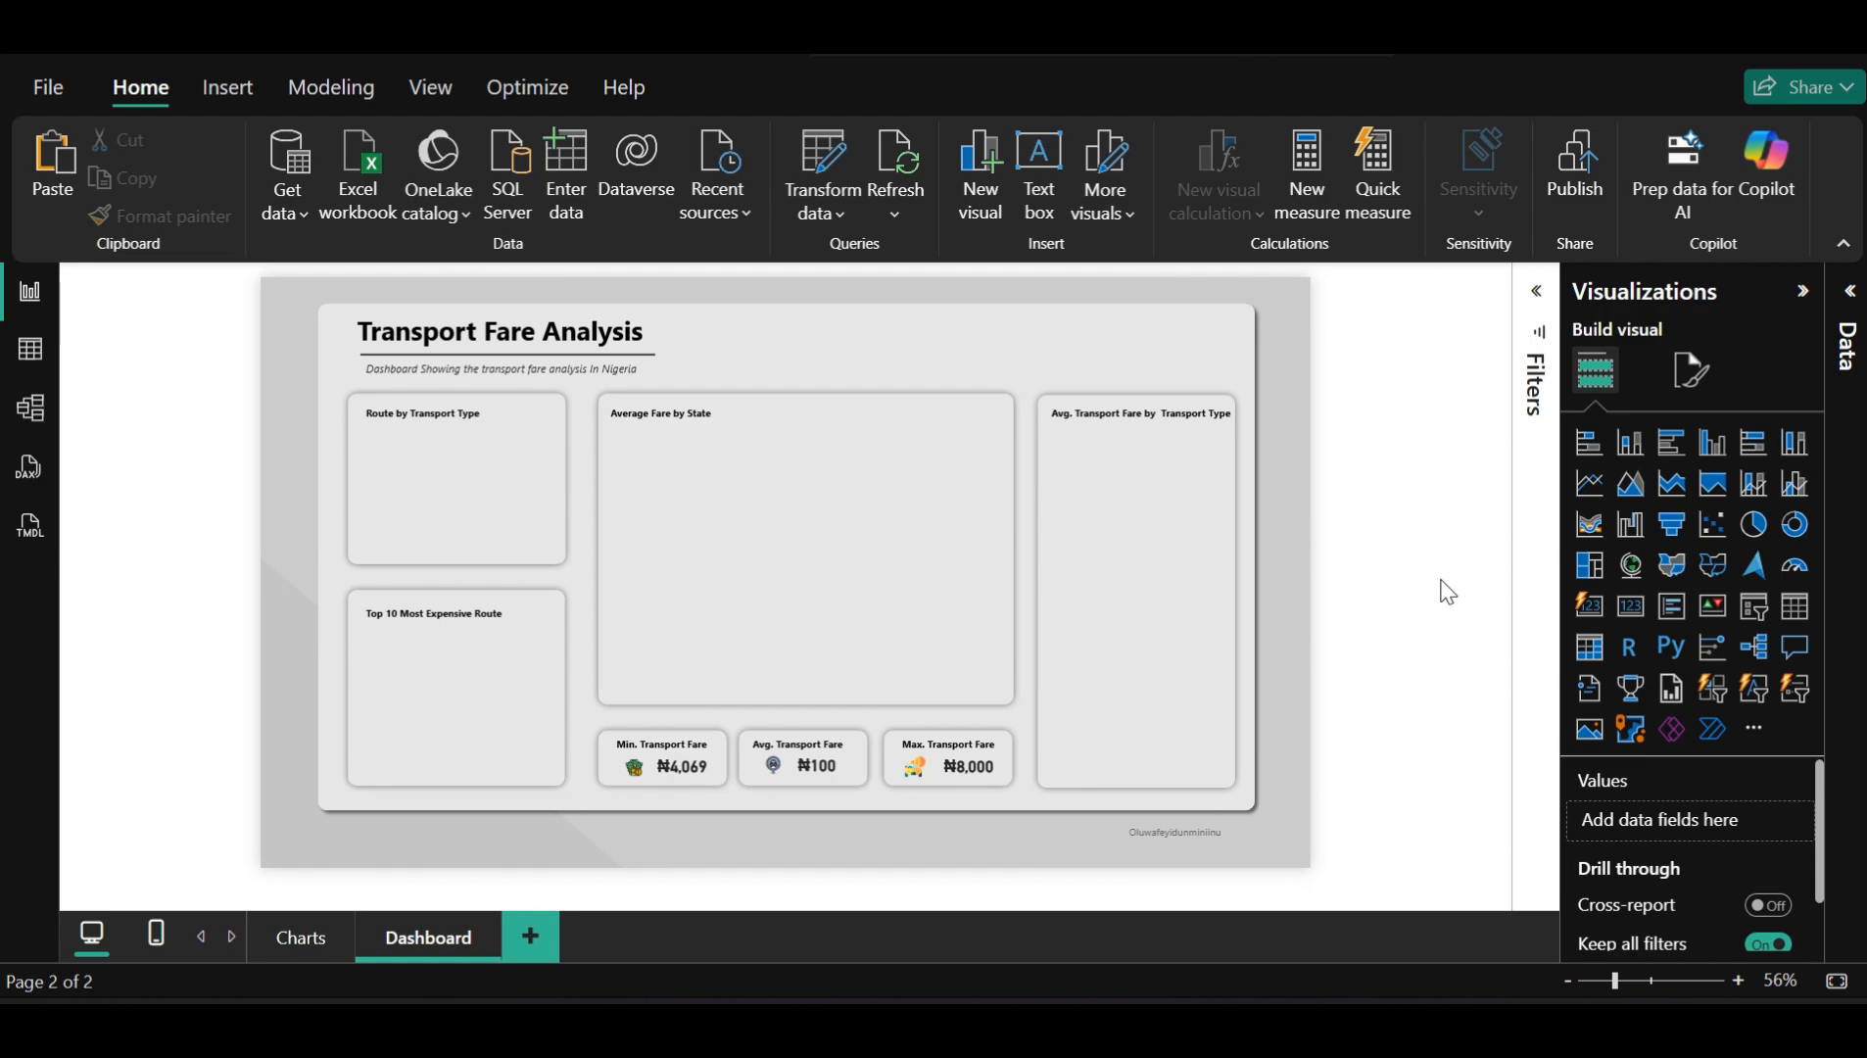
# Group the Min. Transport Fare card's title, value, money icon and background shape
pyautogui.click(699, 745)
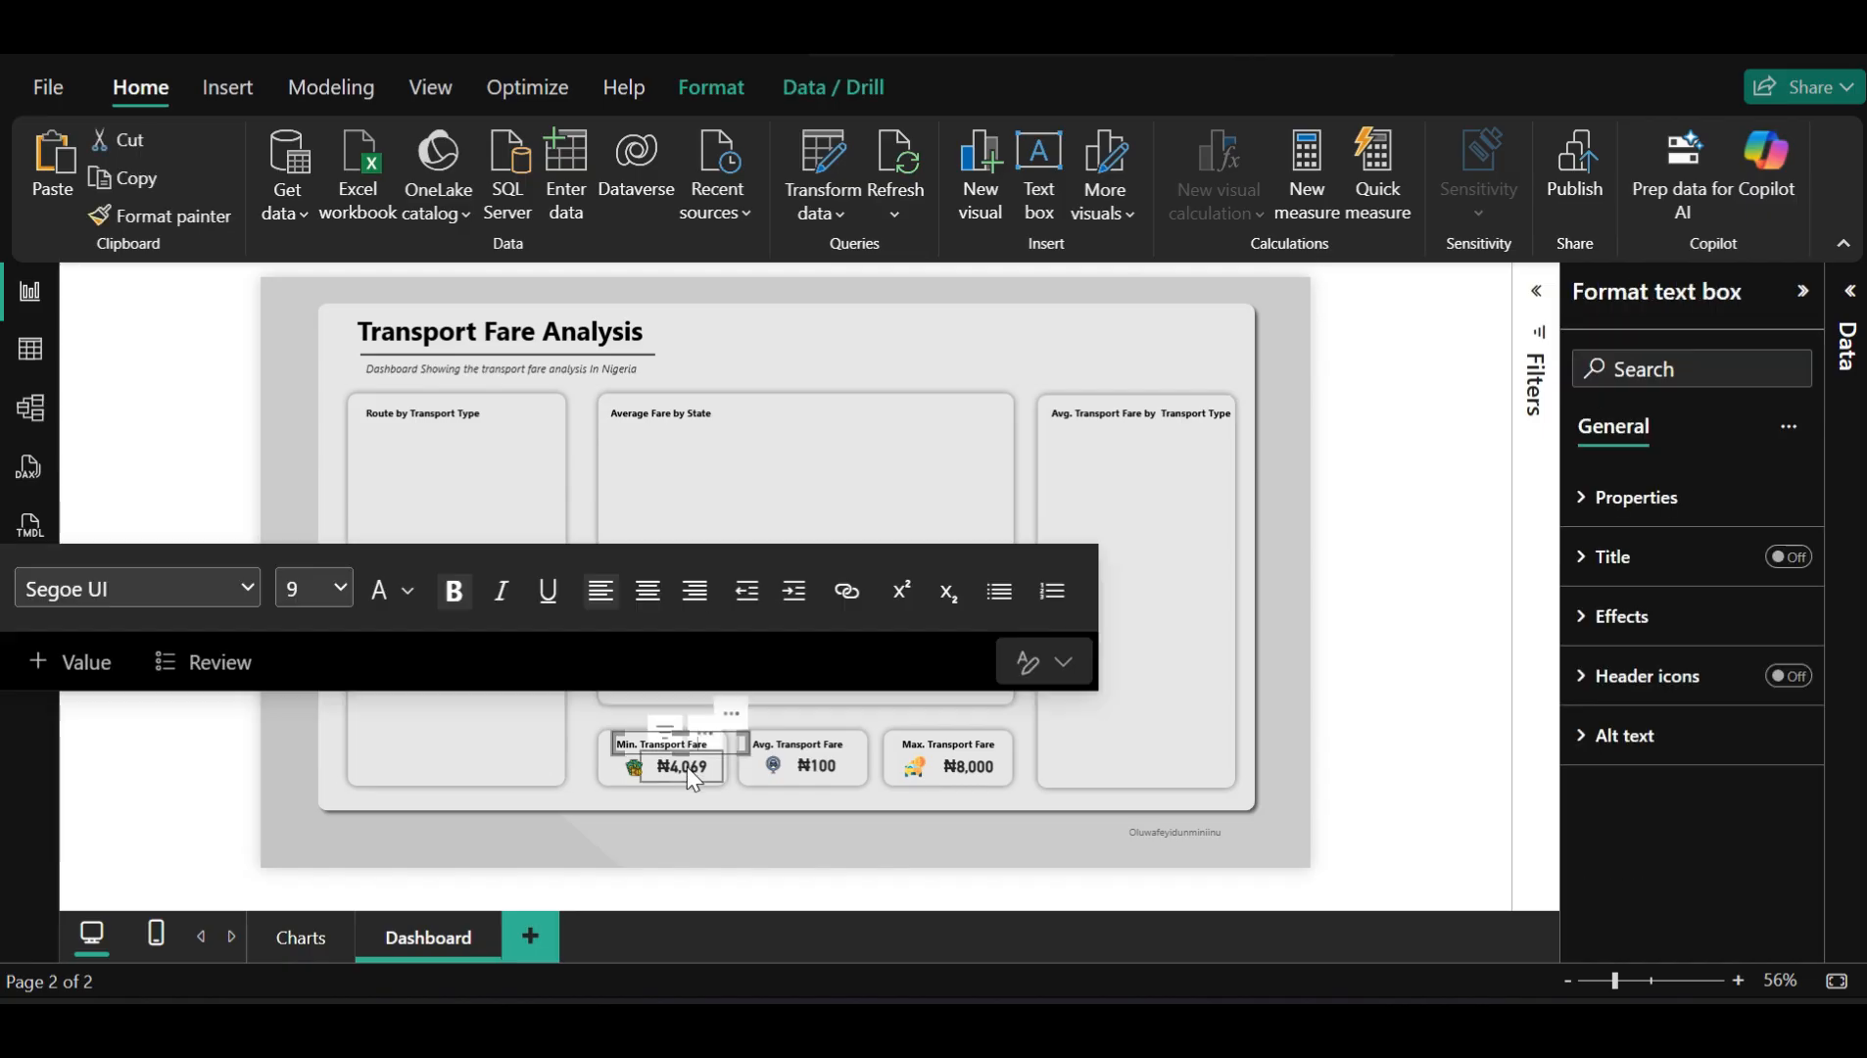
pyautogui.click(687, 766)
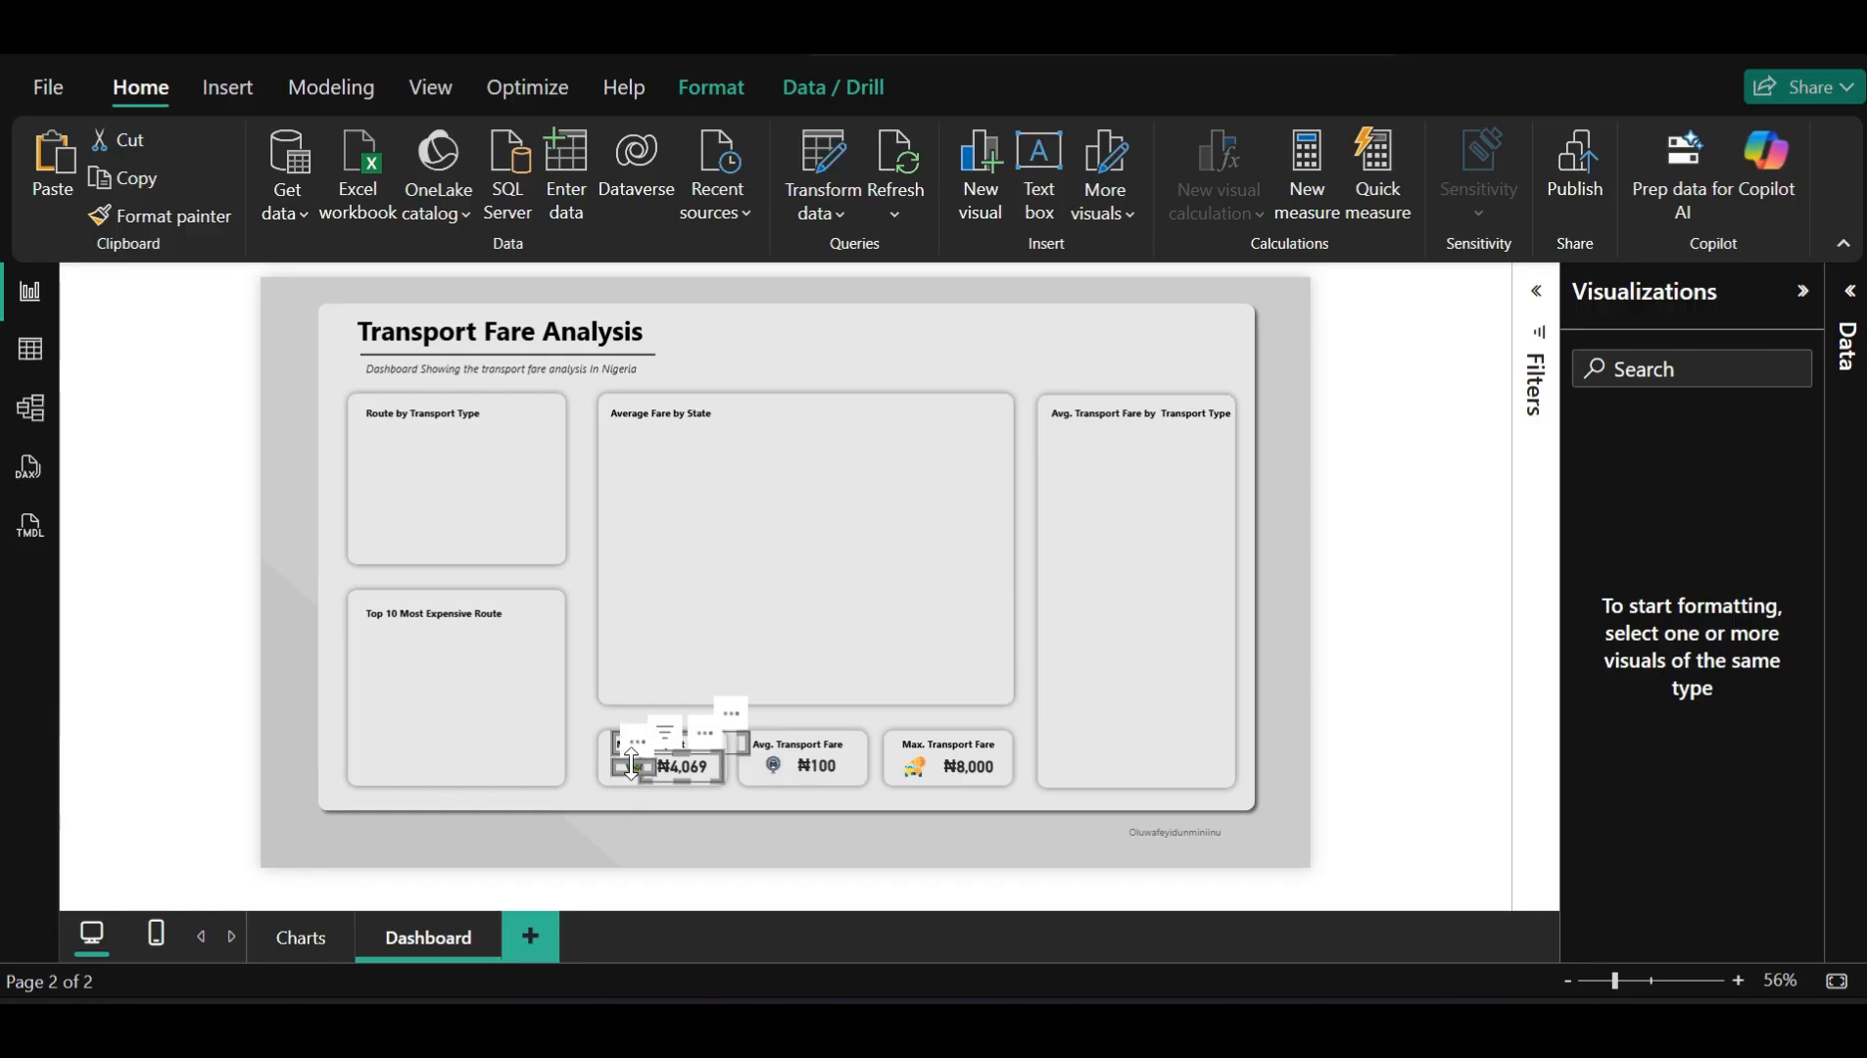
pyautogui.keyDown('ctrl'); pyautogui.click(625, 782); pyautogui.keyUp('ctrl')
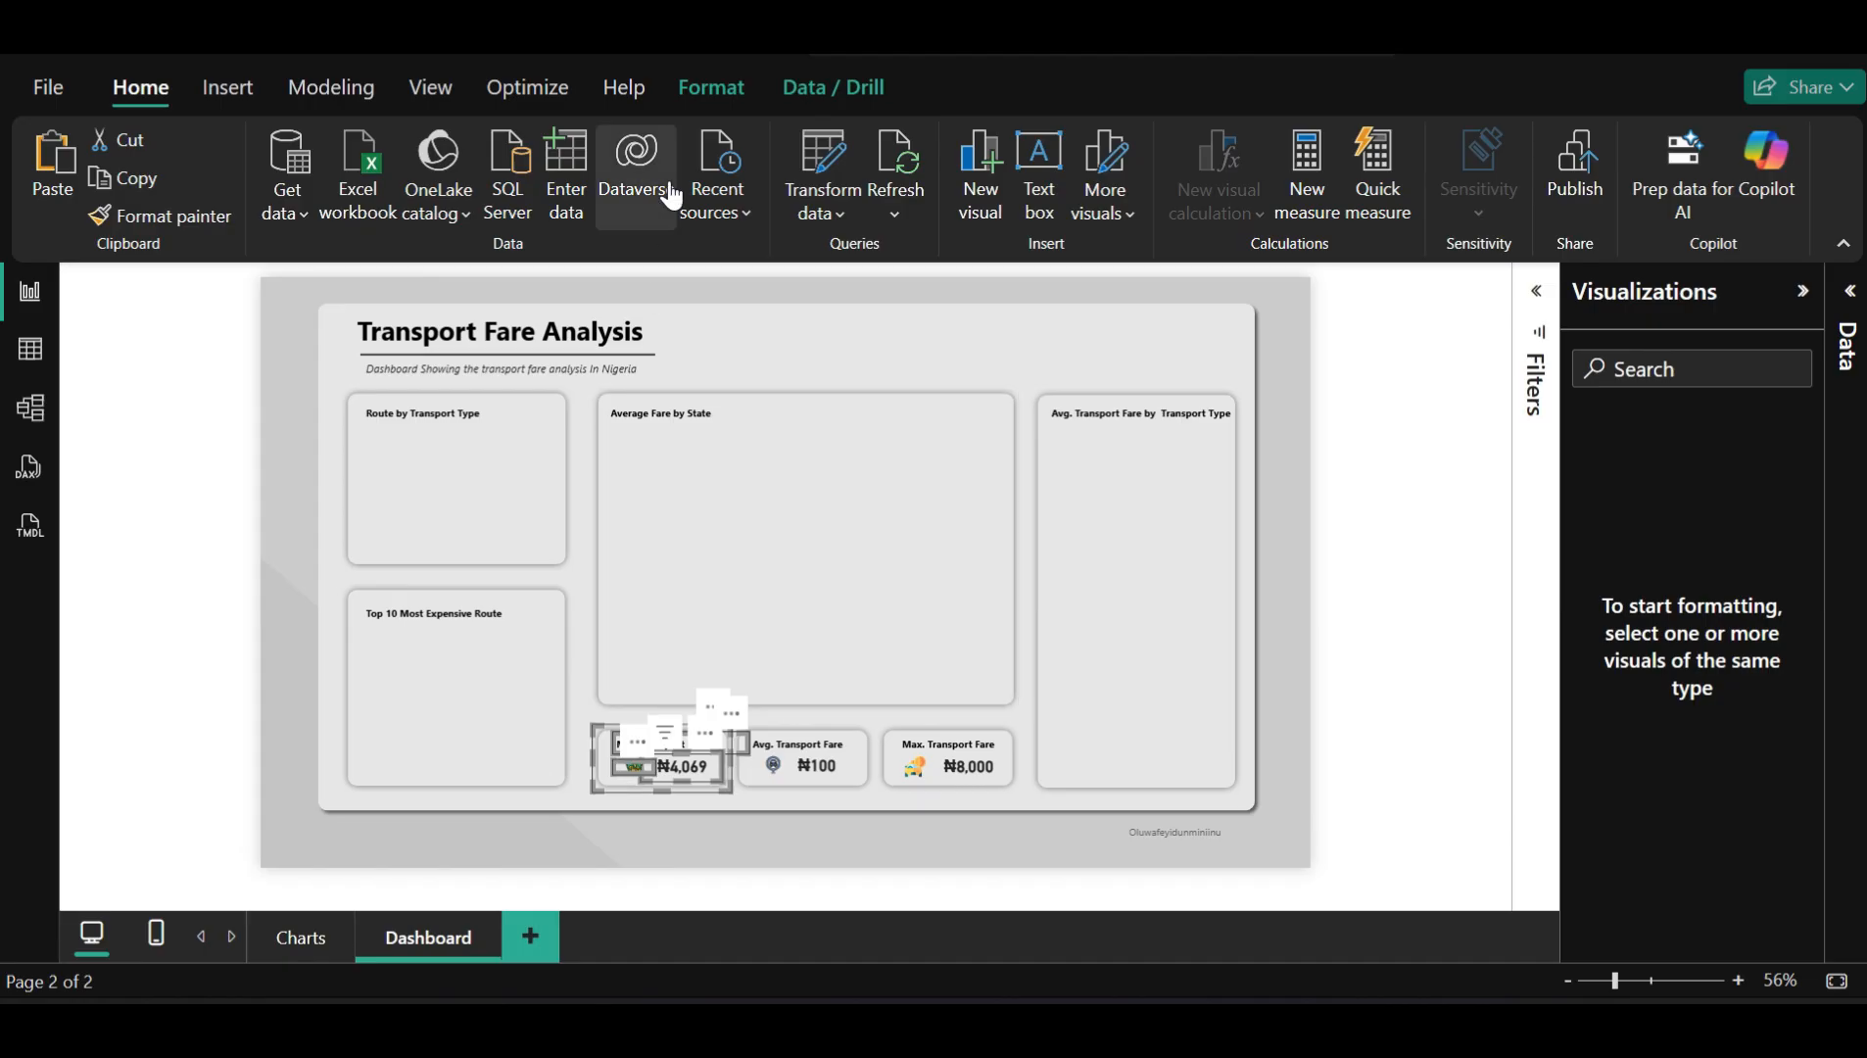
pyautogui.click(711, 87)
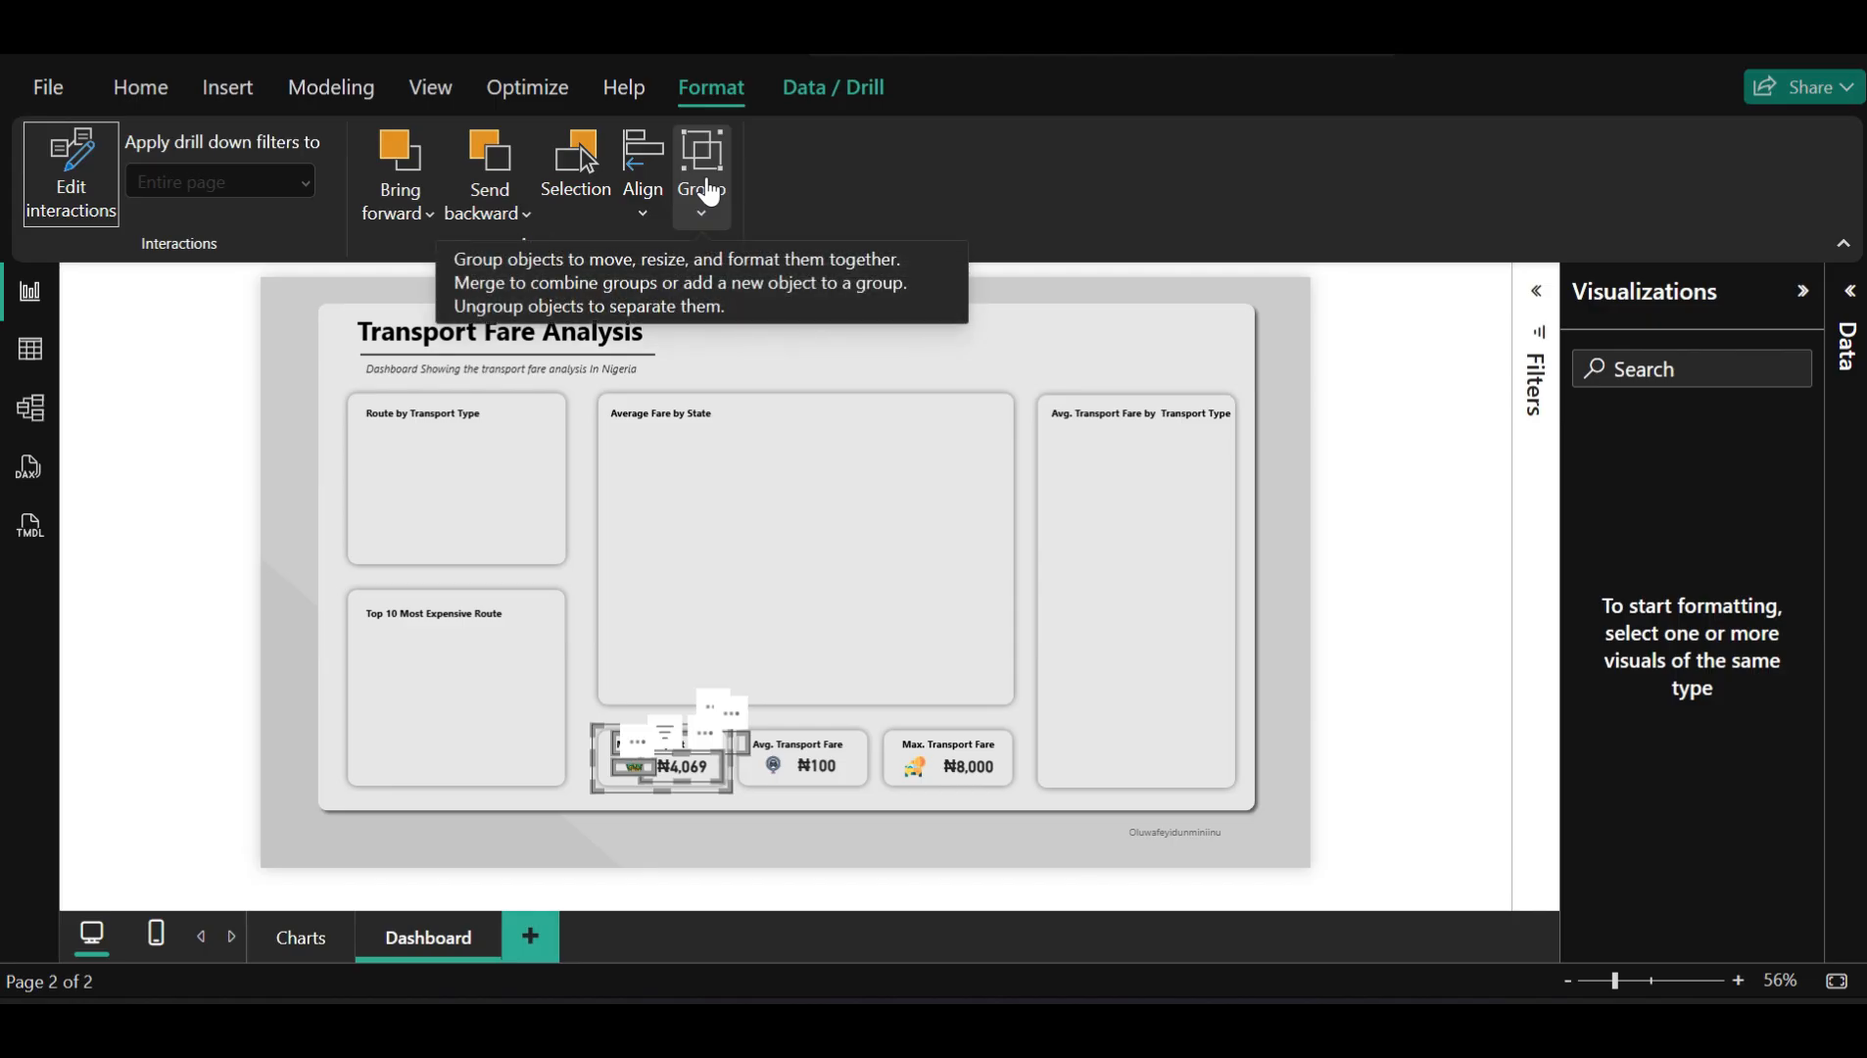
pyautogui.click(711, 193)
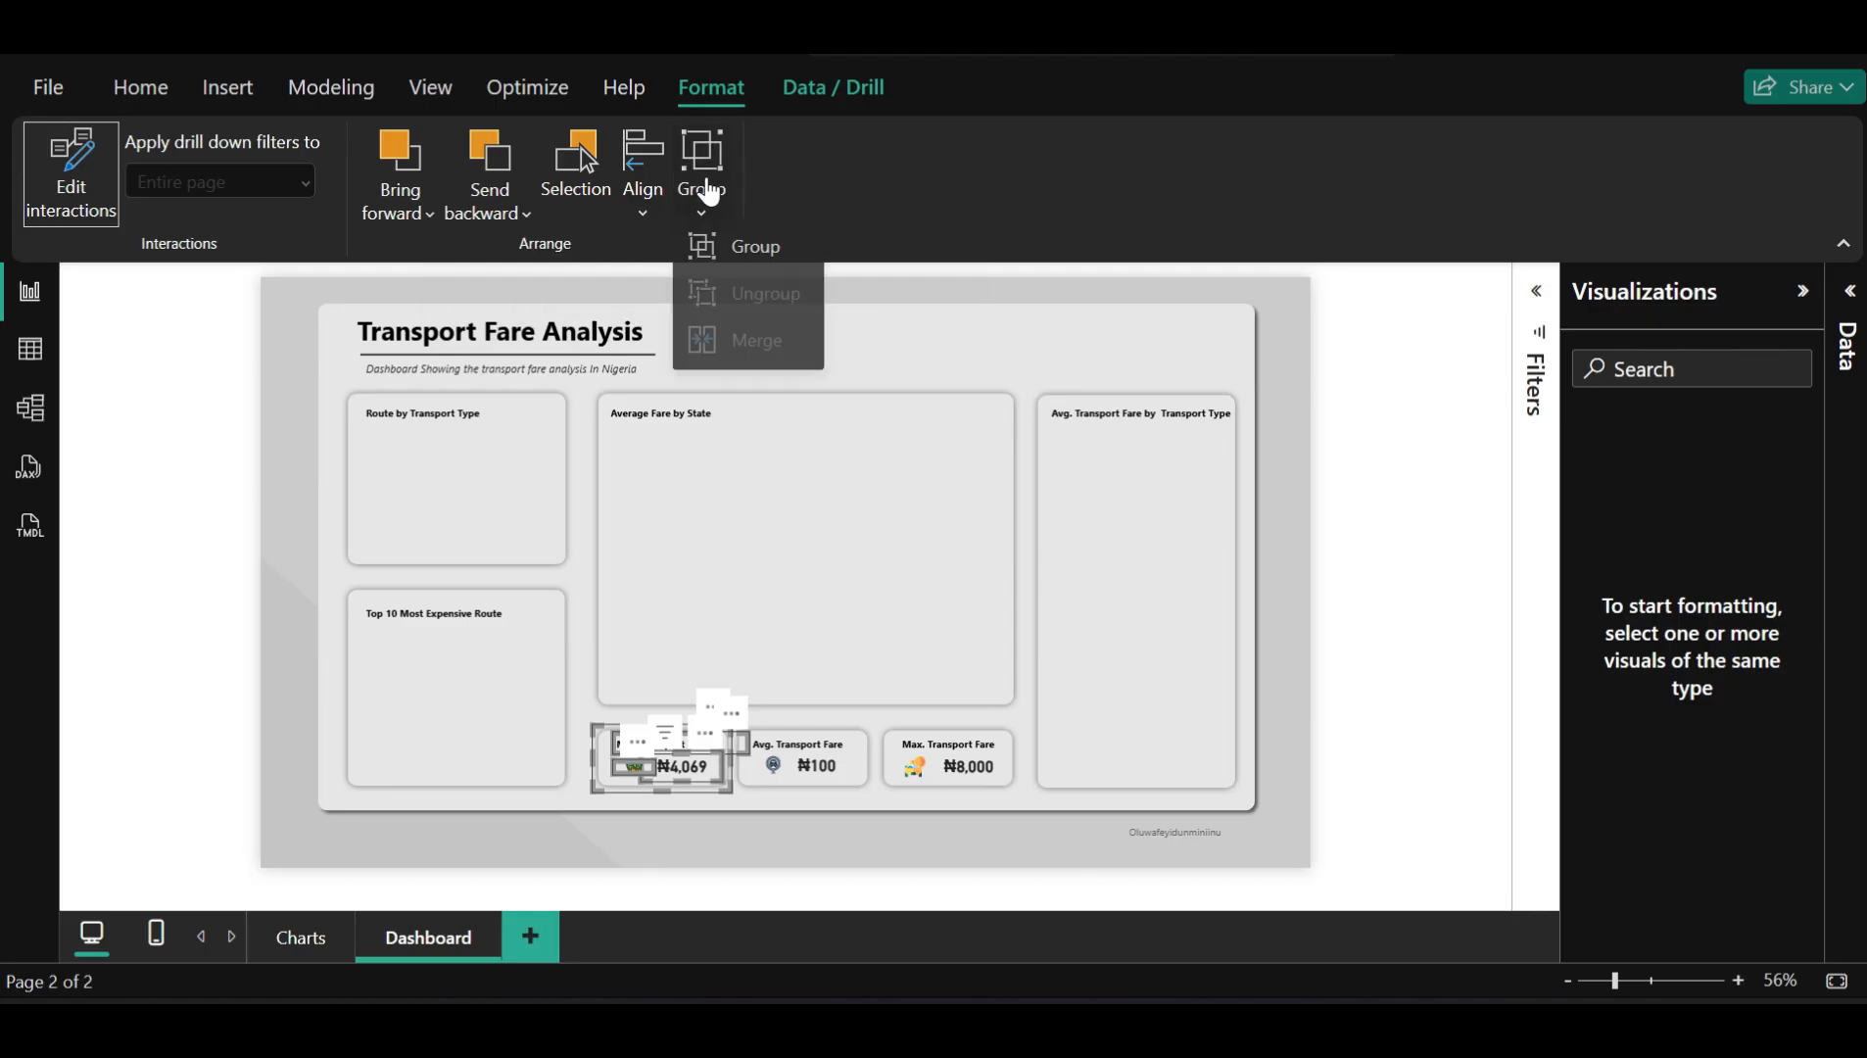
pyautogui.click(744, 259)
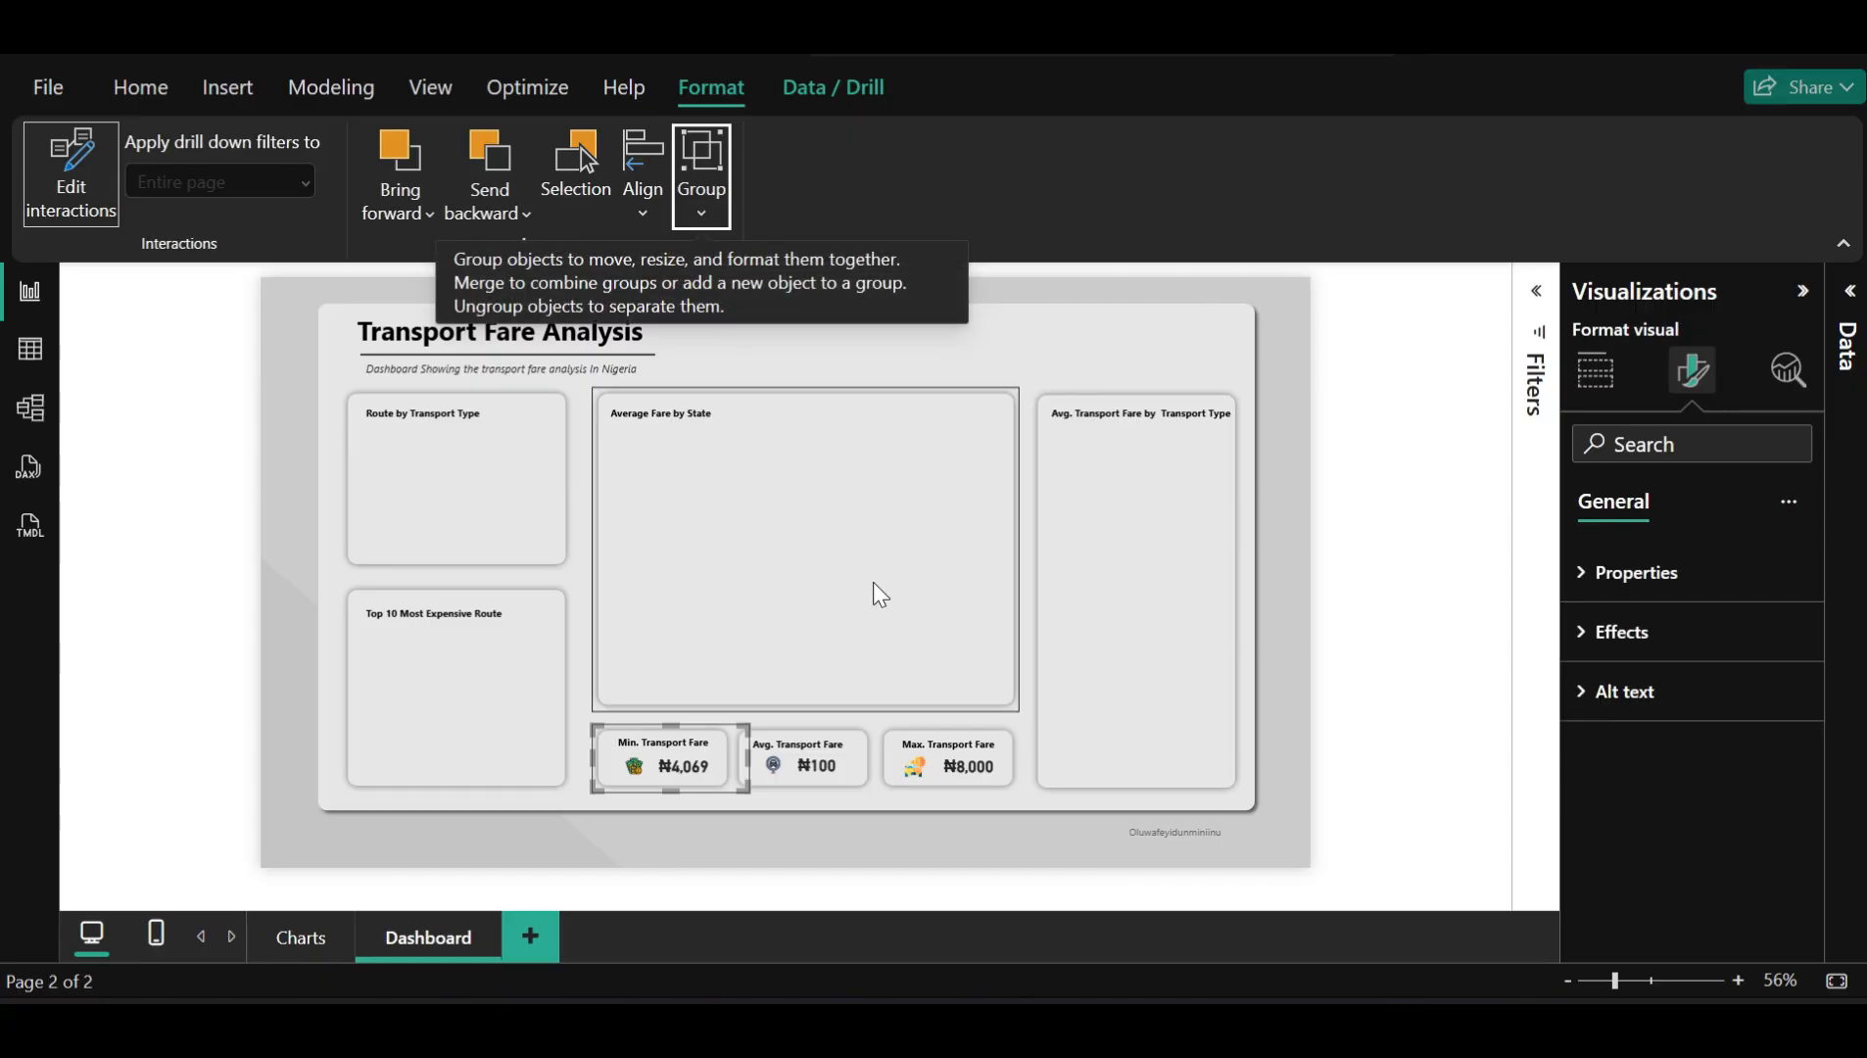
# Group the Avg. Transport Fare card's title, value, placeholder icon and background shape
pyautogui.click(806, 742)
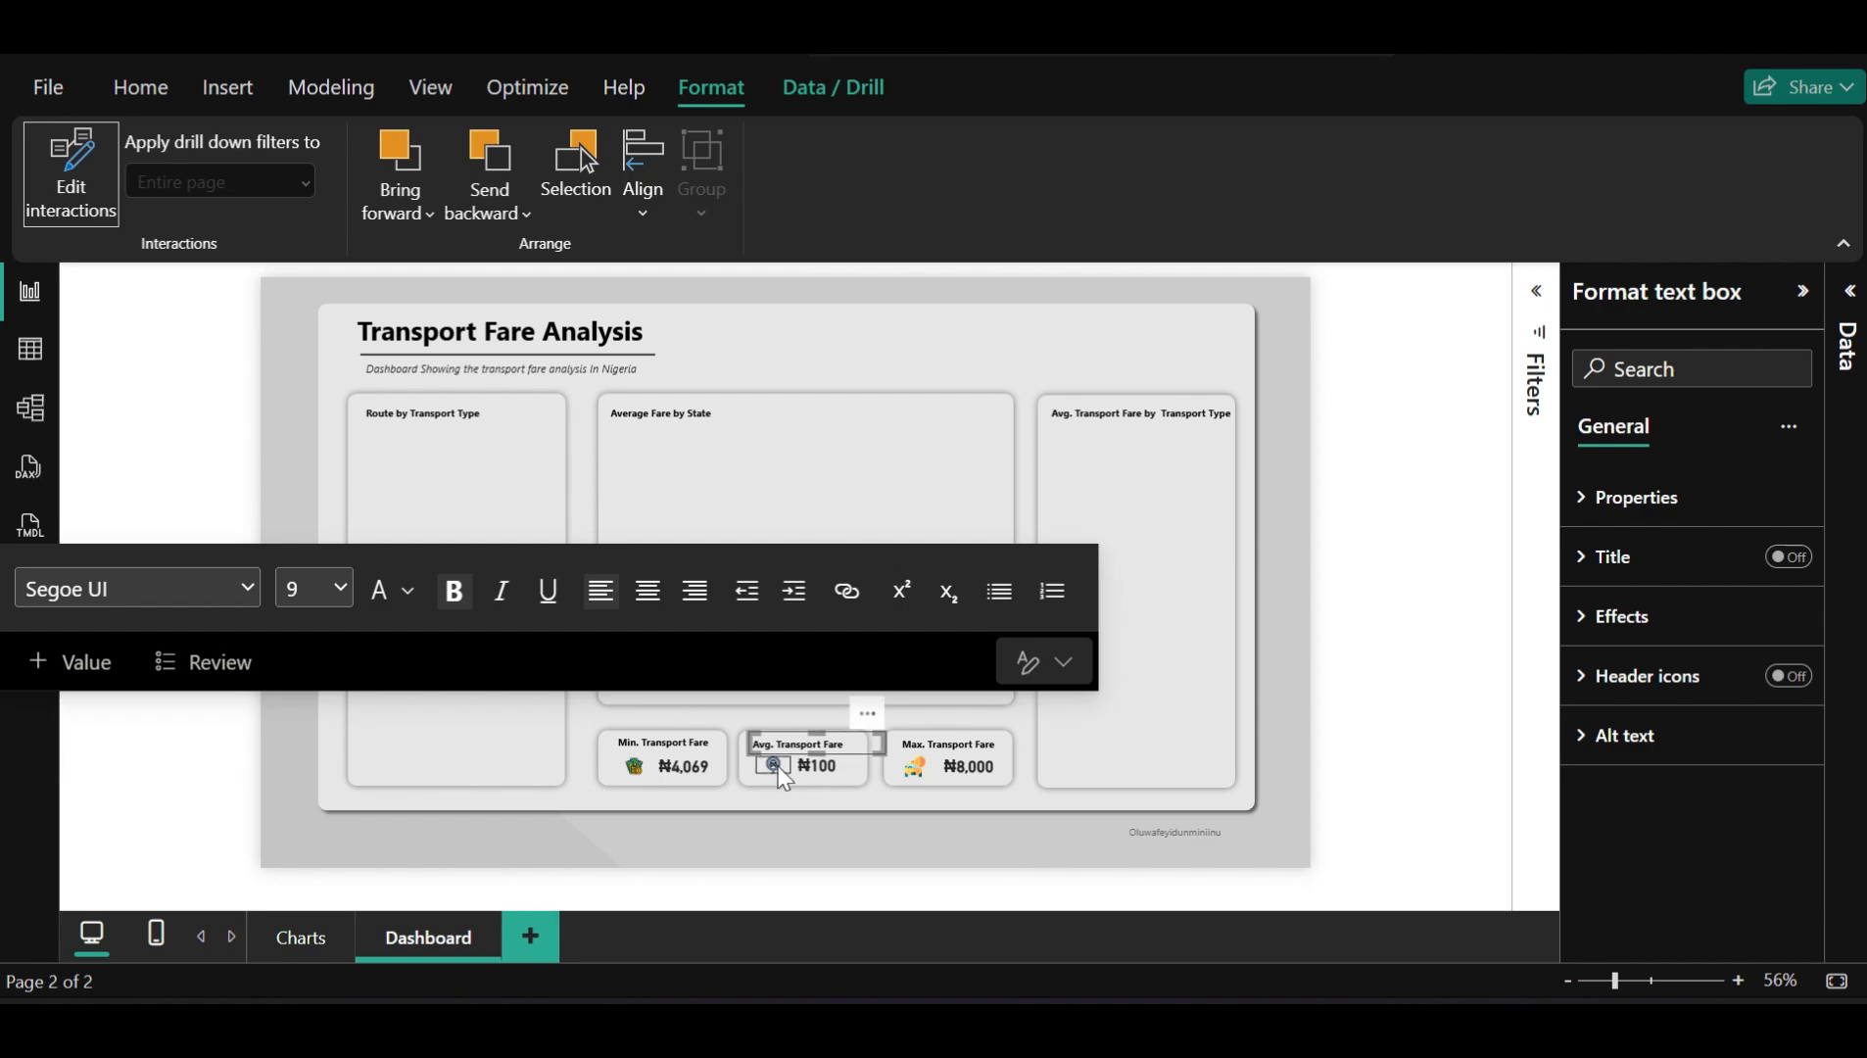
pyautogui.keyDown('ctrl'); pyautogui.click(777, 766); pyautogui.keyUp('ctrl')
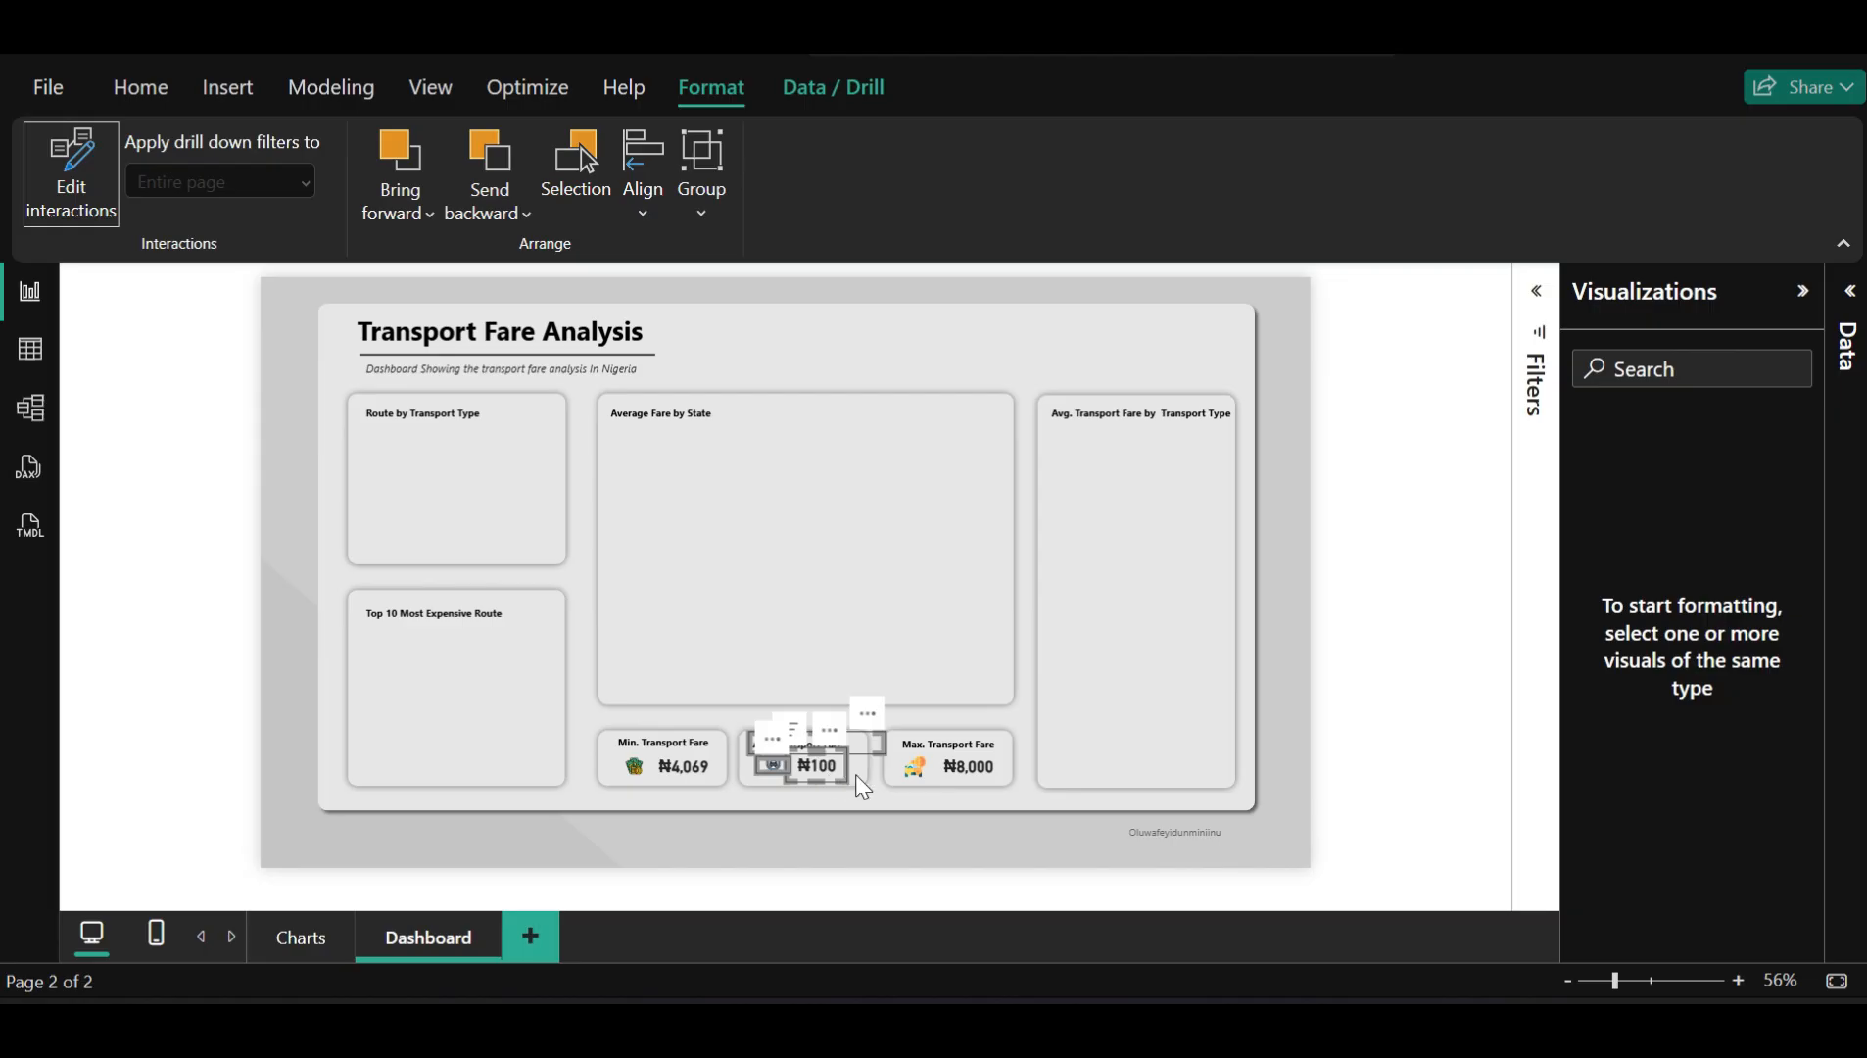
pyautogui.keyDown('ctrl'); pyautogui.click(864, 776); pyautogui.keyUp('ctrl')
pyautogui.click(699, 192)
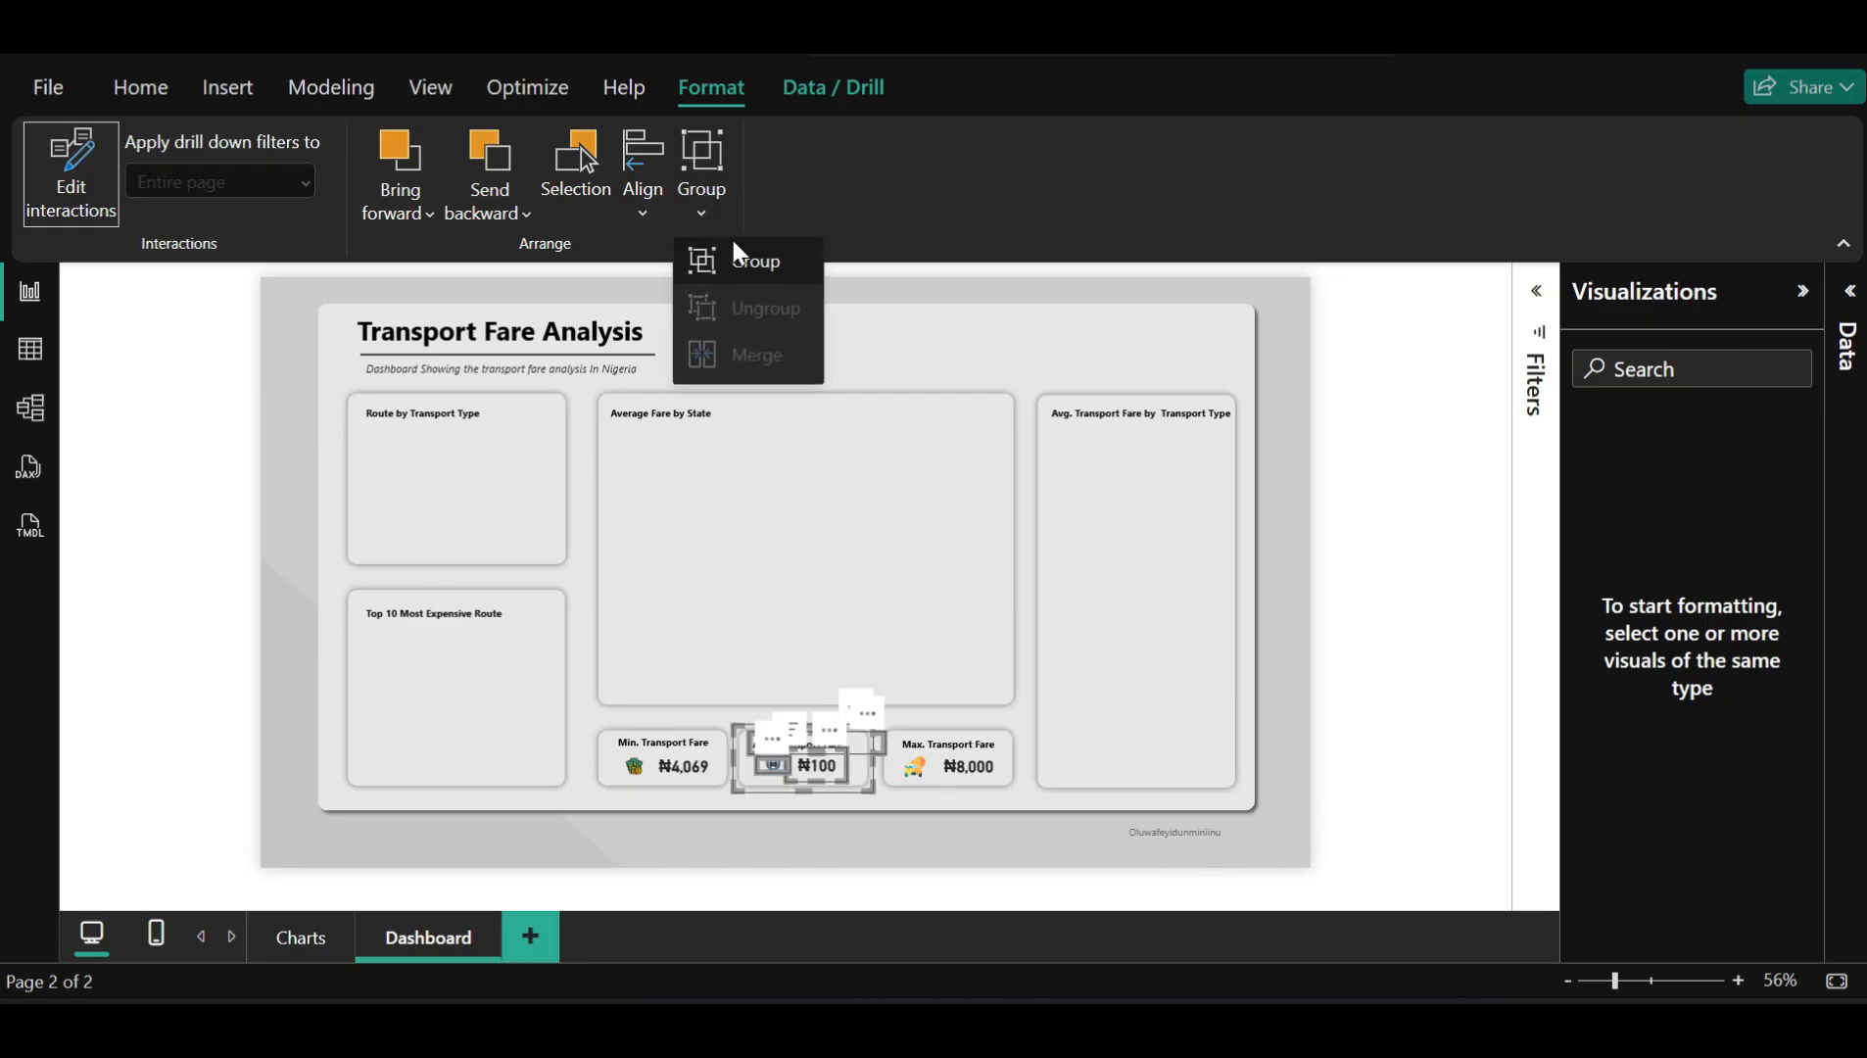
pyautogui.click(733, 245)
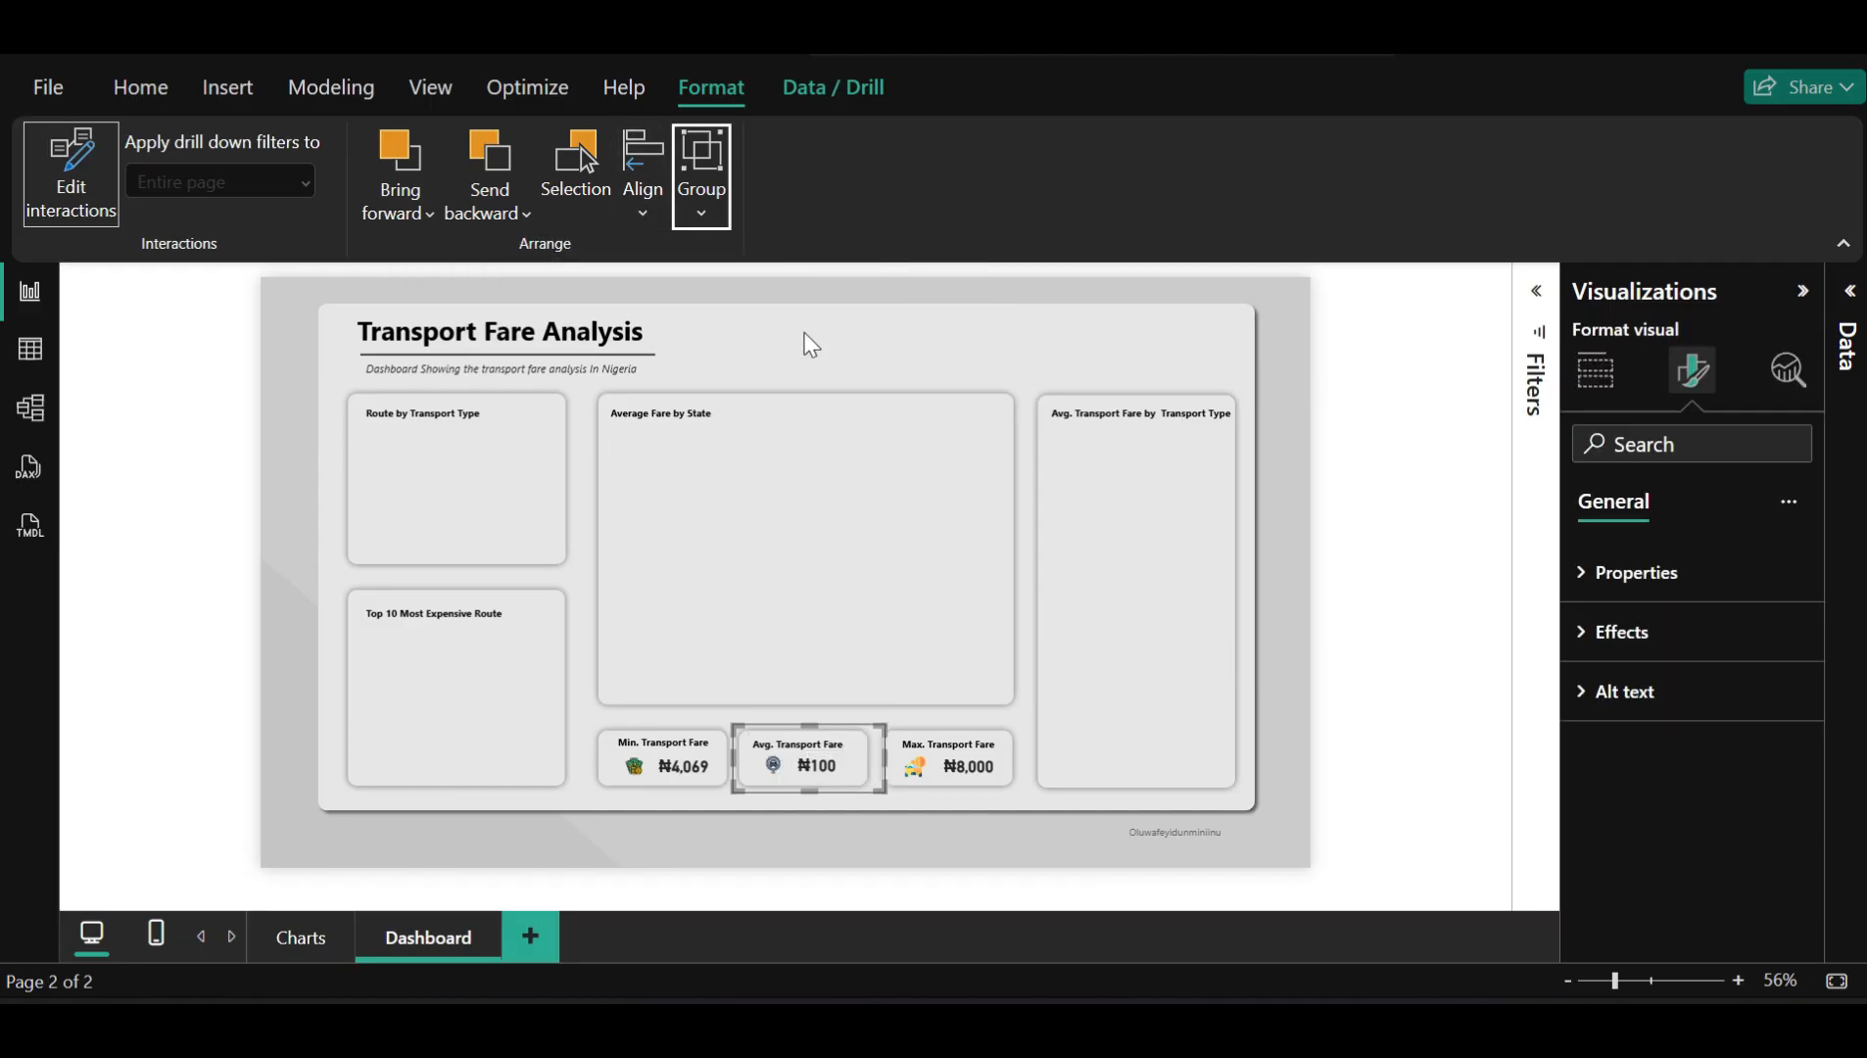
# Group the Max. Transport Fare card's title, value, fare icon and background shape
pyautogui.click(967, 781)
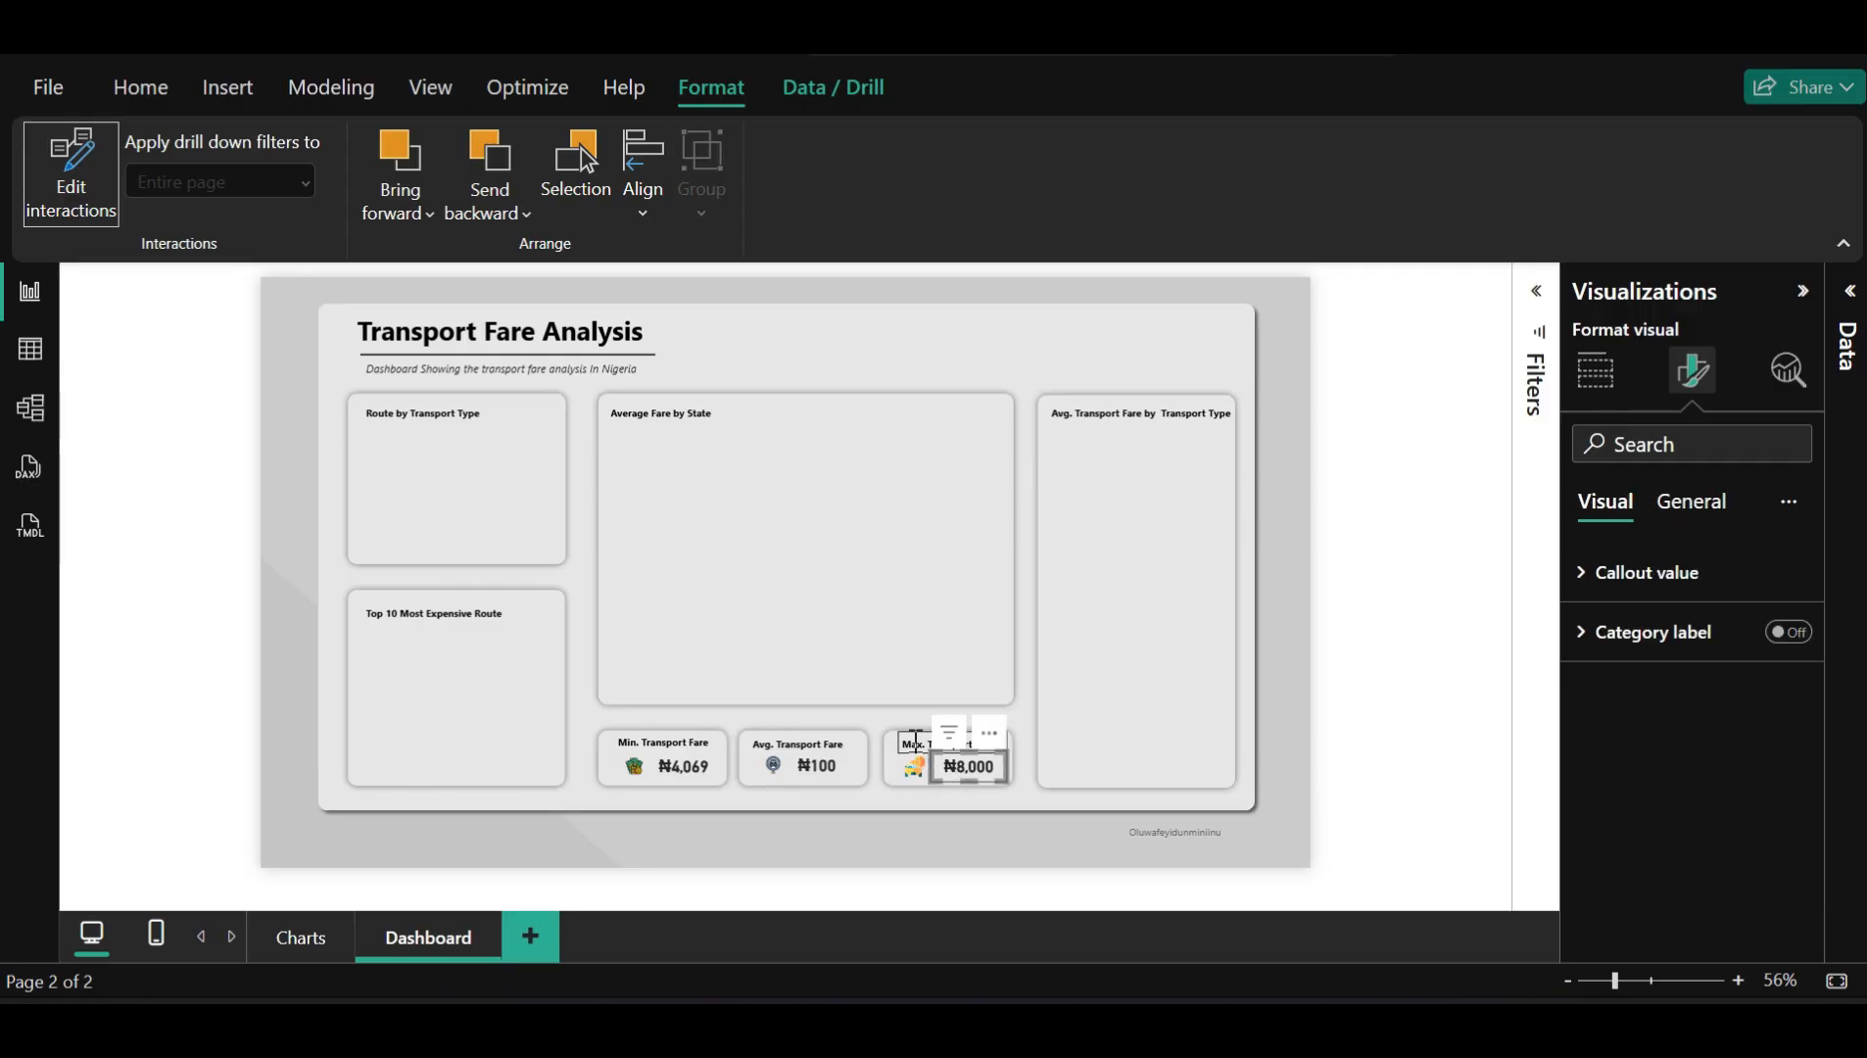
pyautogui.keyDown('ctrl'); pyautogui.click(921, 766); pyautogui.keyUp('ctrl')
pyautogui.keyDown('ctrl'); pyautogui.click(922, 770); pyautogui.keyUp('ctrl')
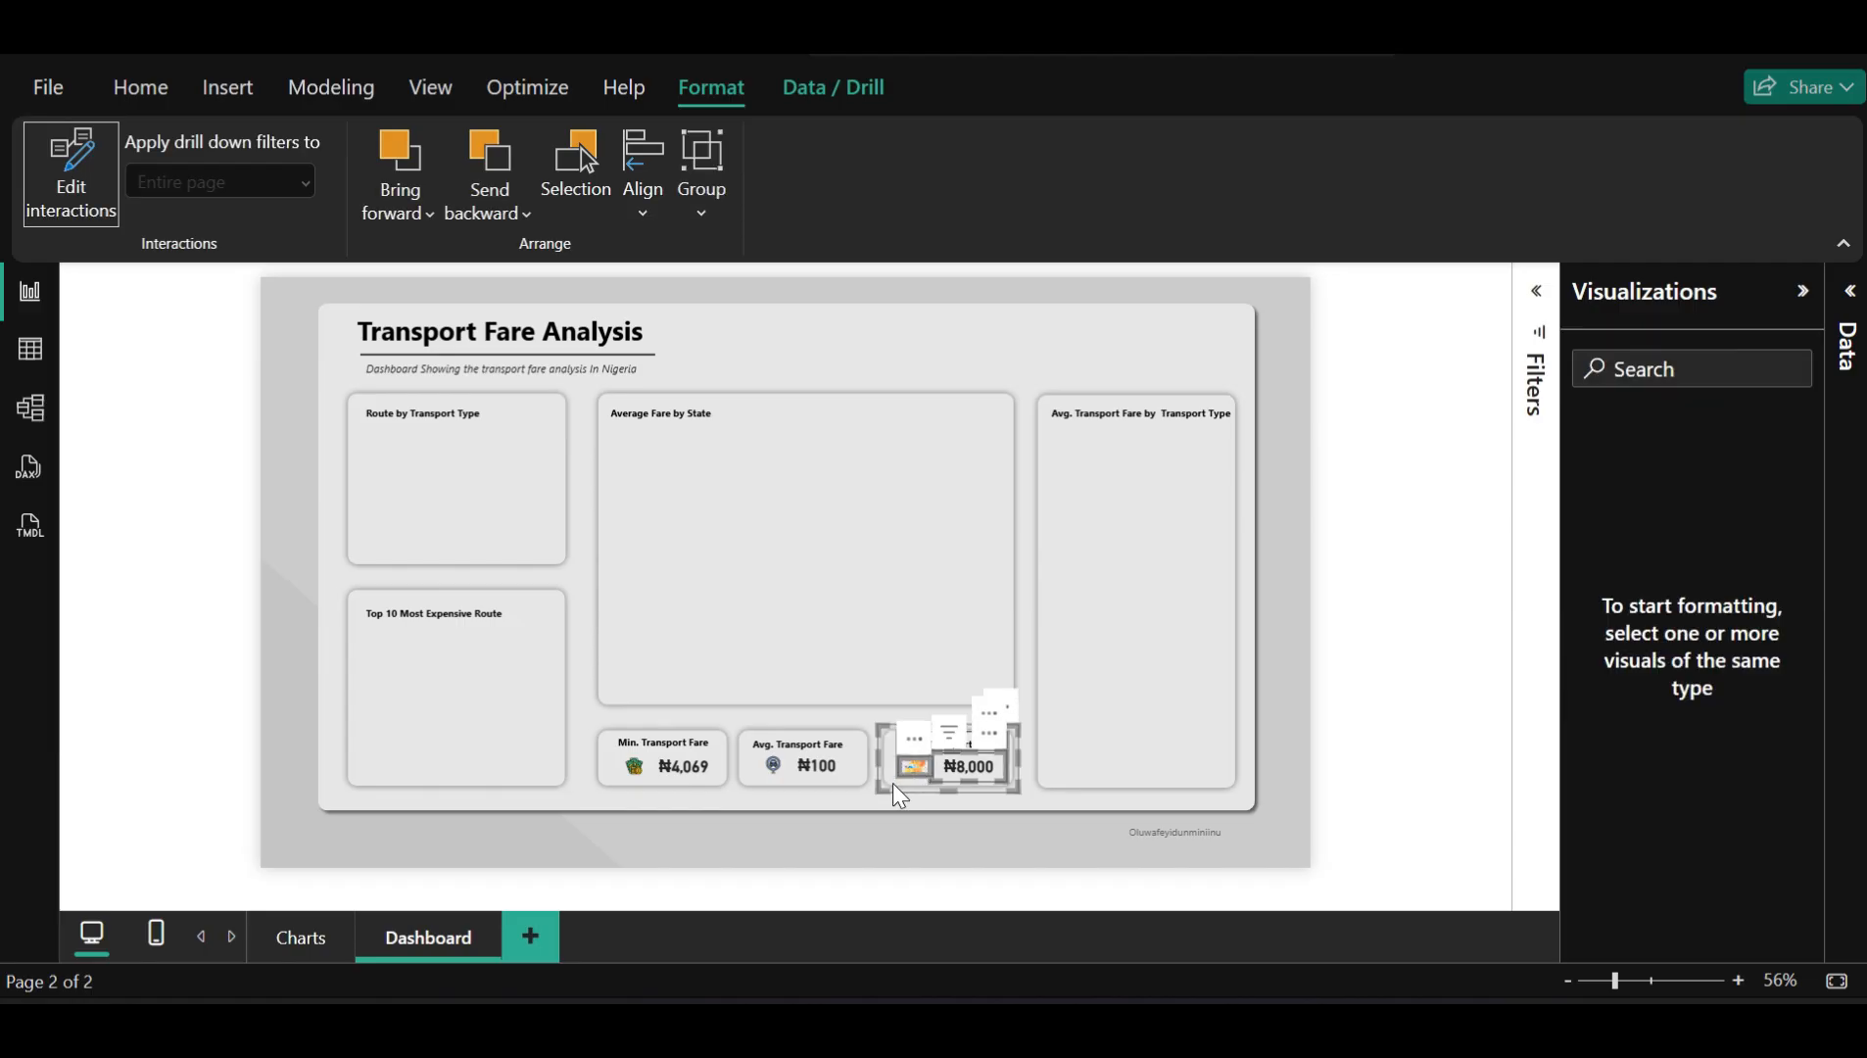
pyautogui.click(699, 179)
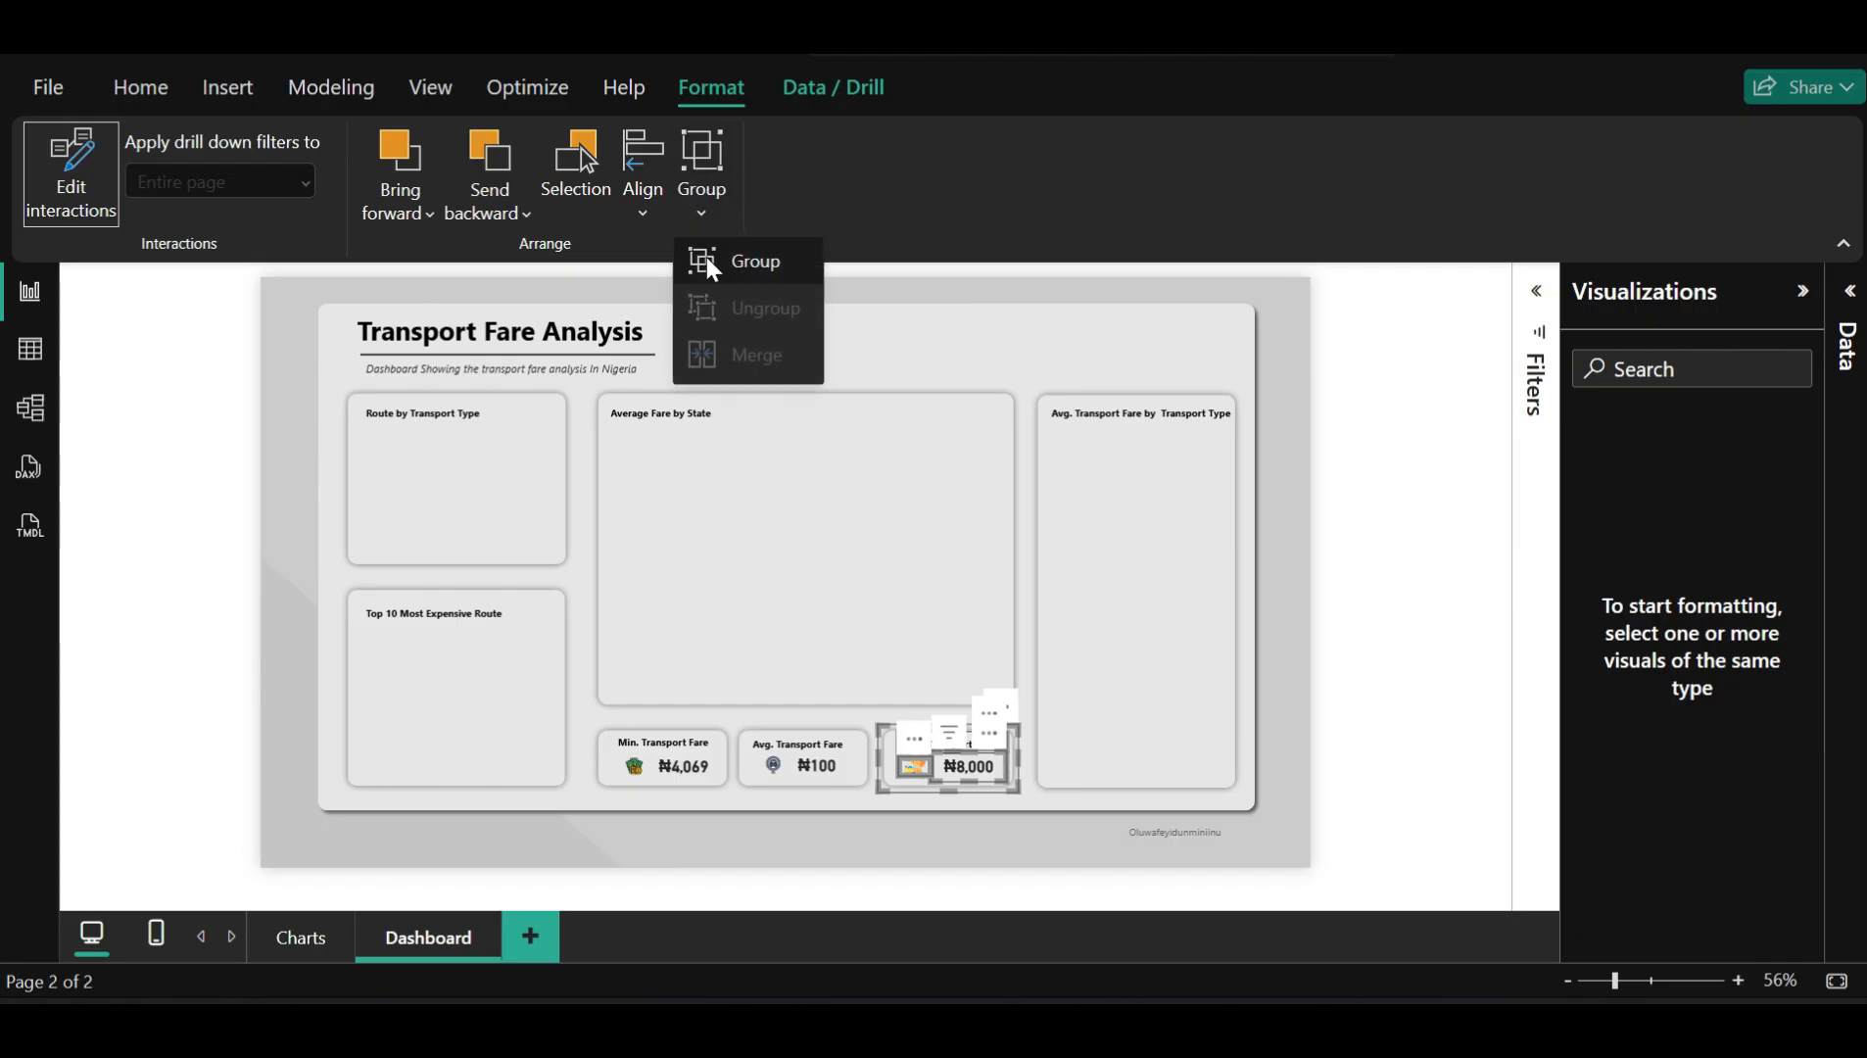
pyautogui.click(710, 260)
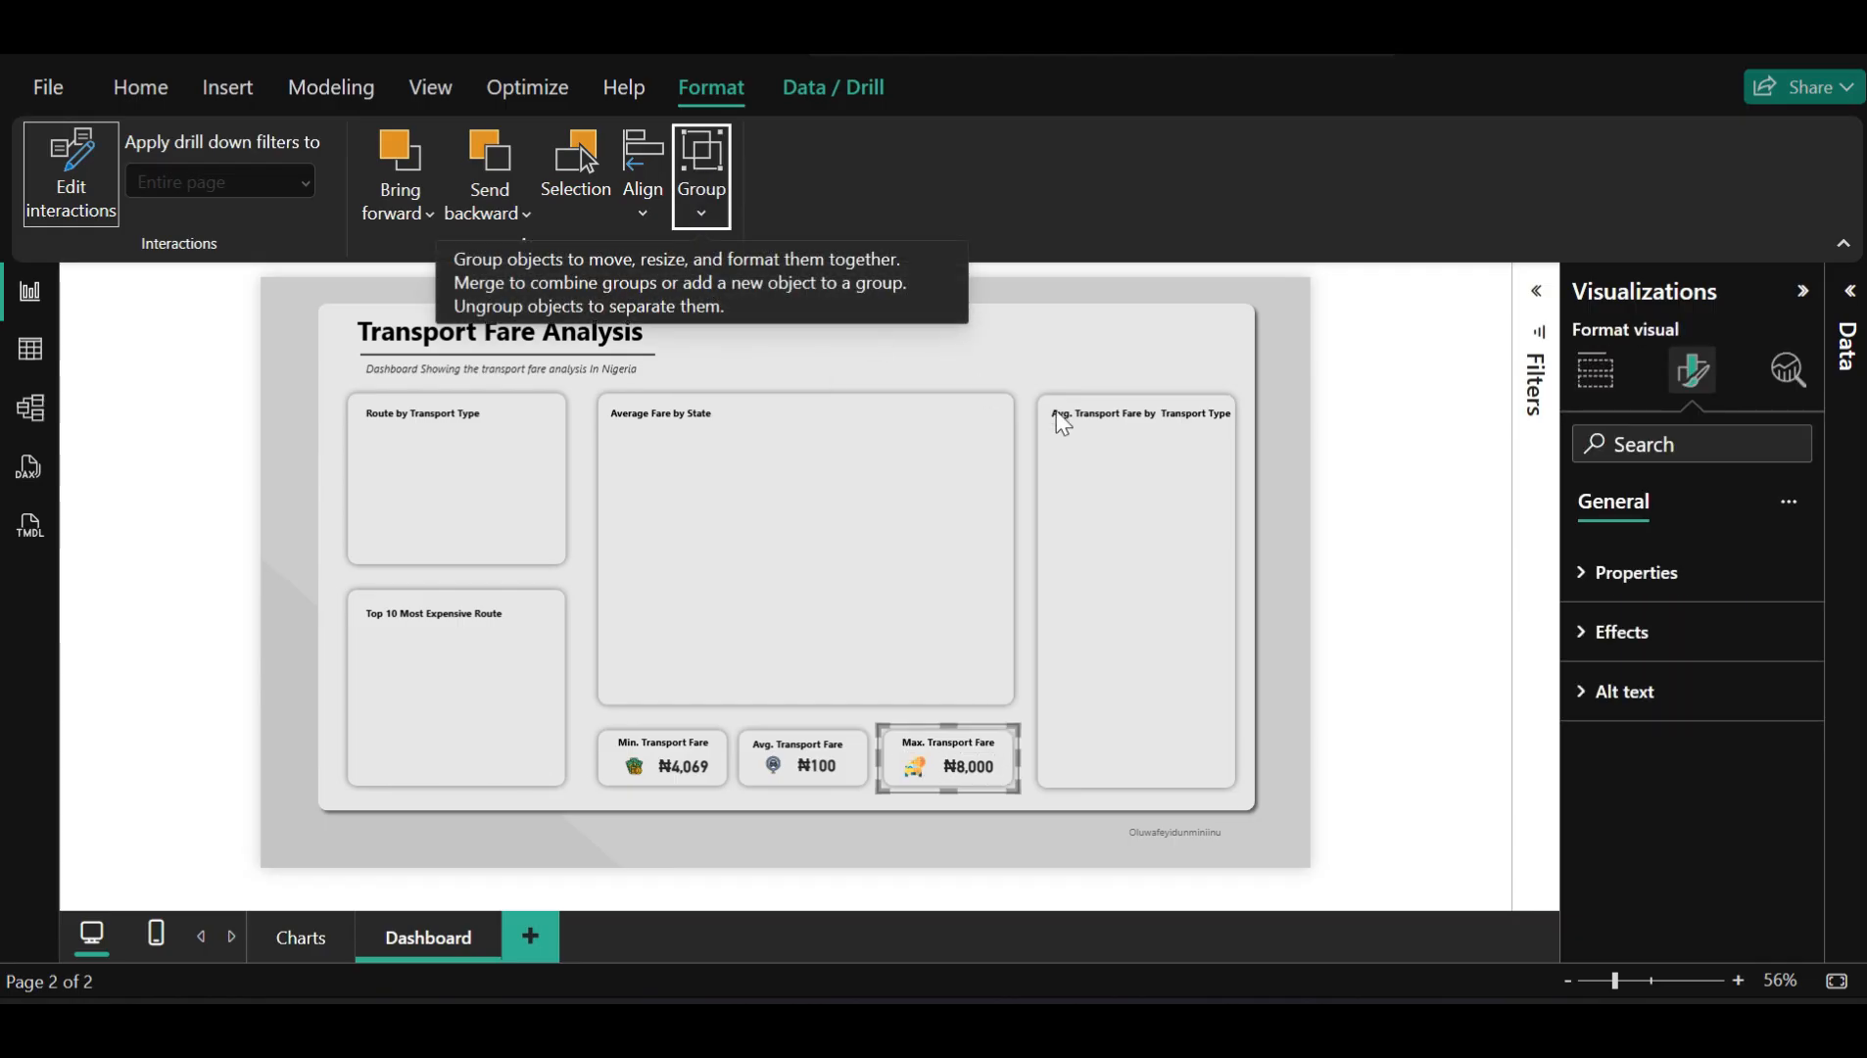
pyautogui.click(1351, 578)
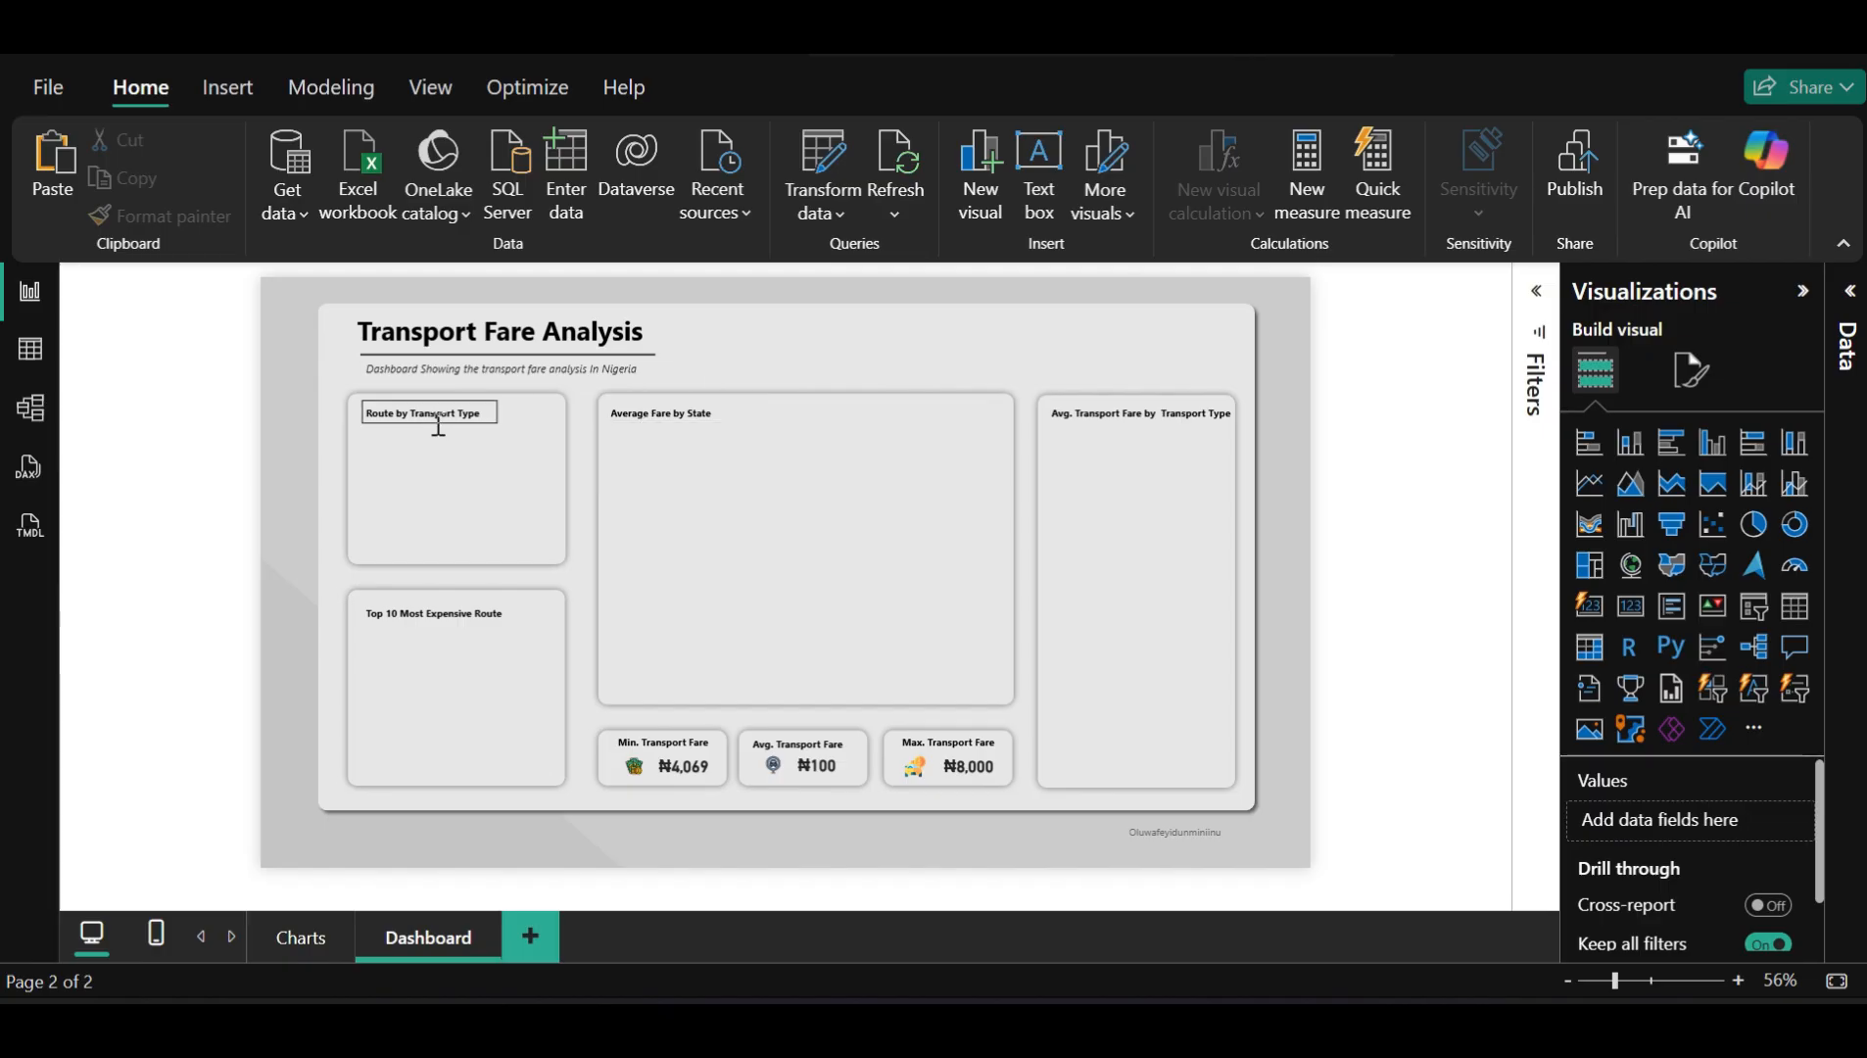
pyautogui.click(431, 468)
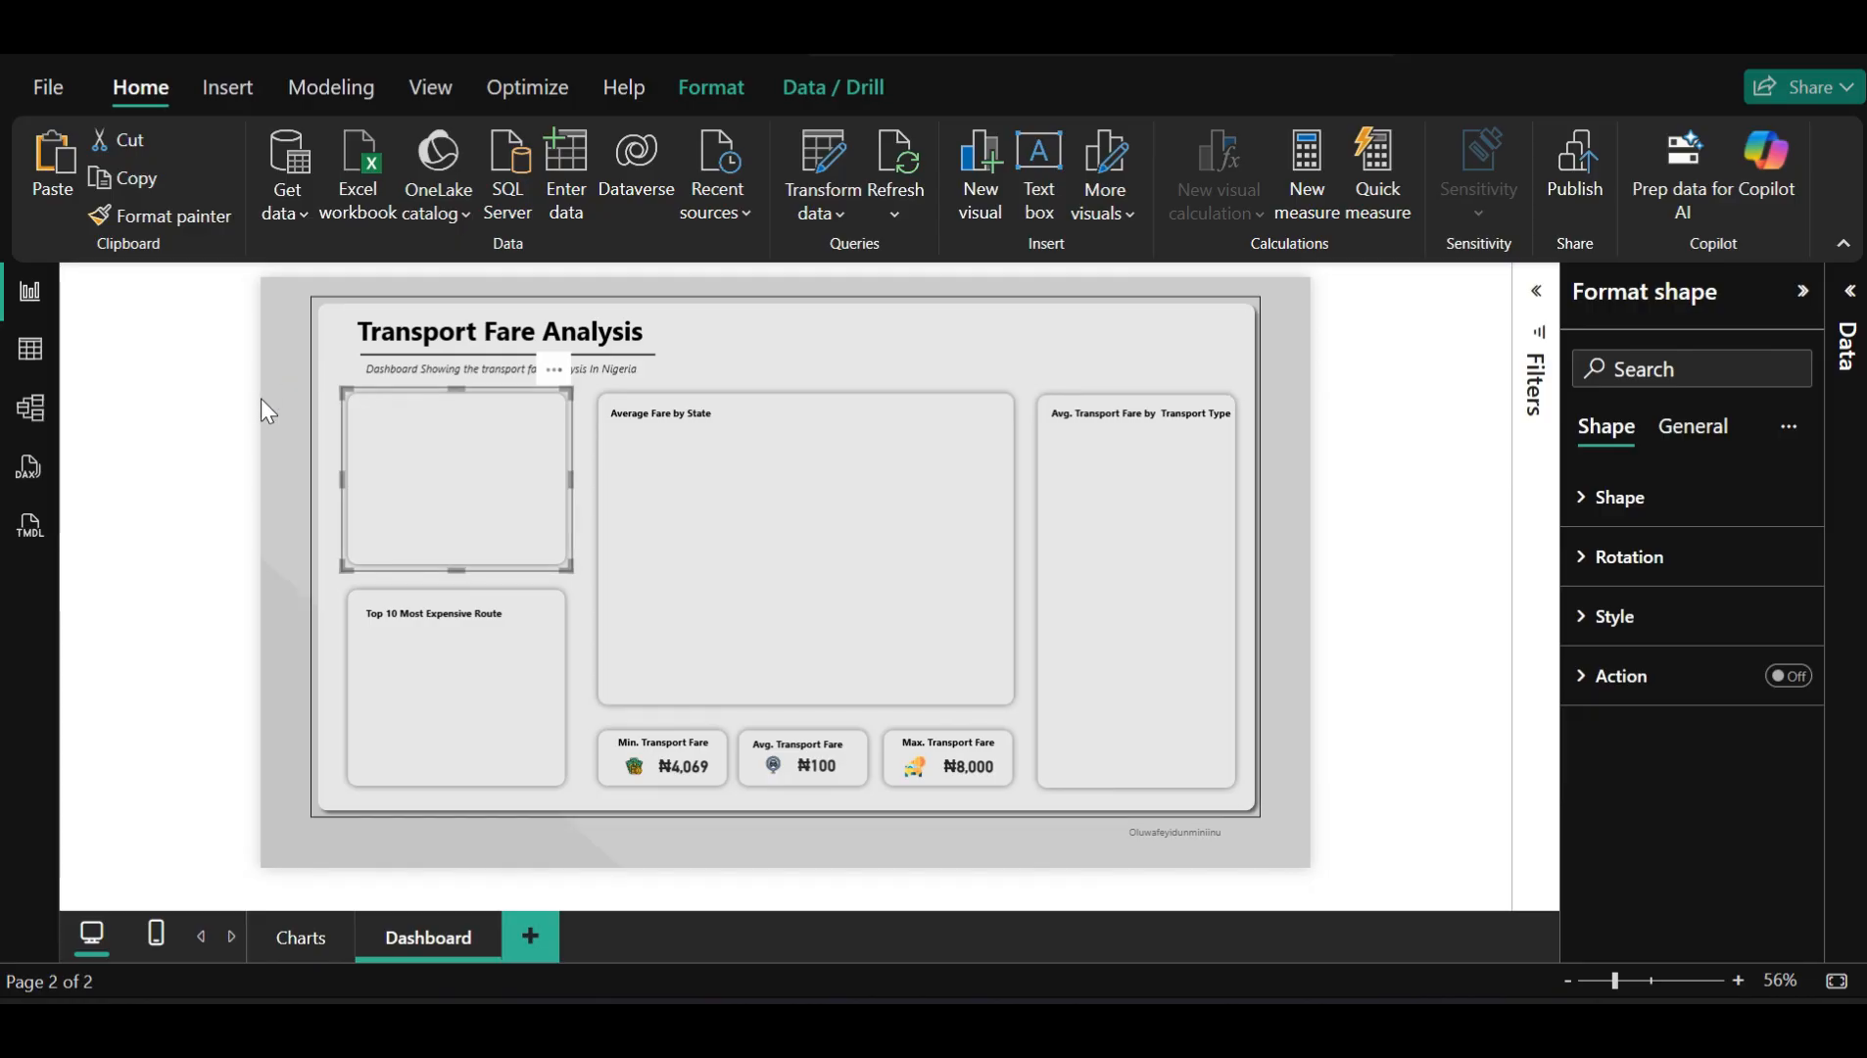
pyautogui.press('shift')
pyautogui.press('shift')
pyautogui.press('shift')
pyautogui.press('shift')
pyautogui.press('shift')
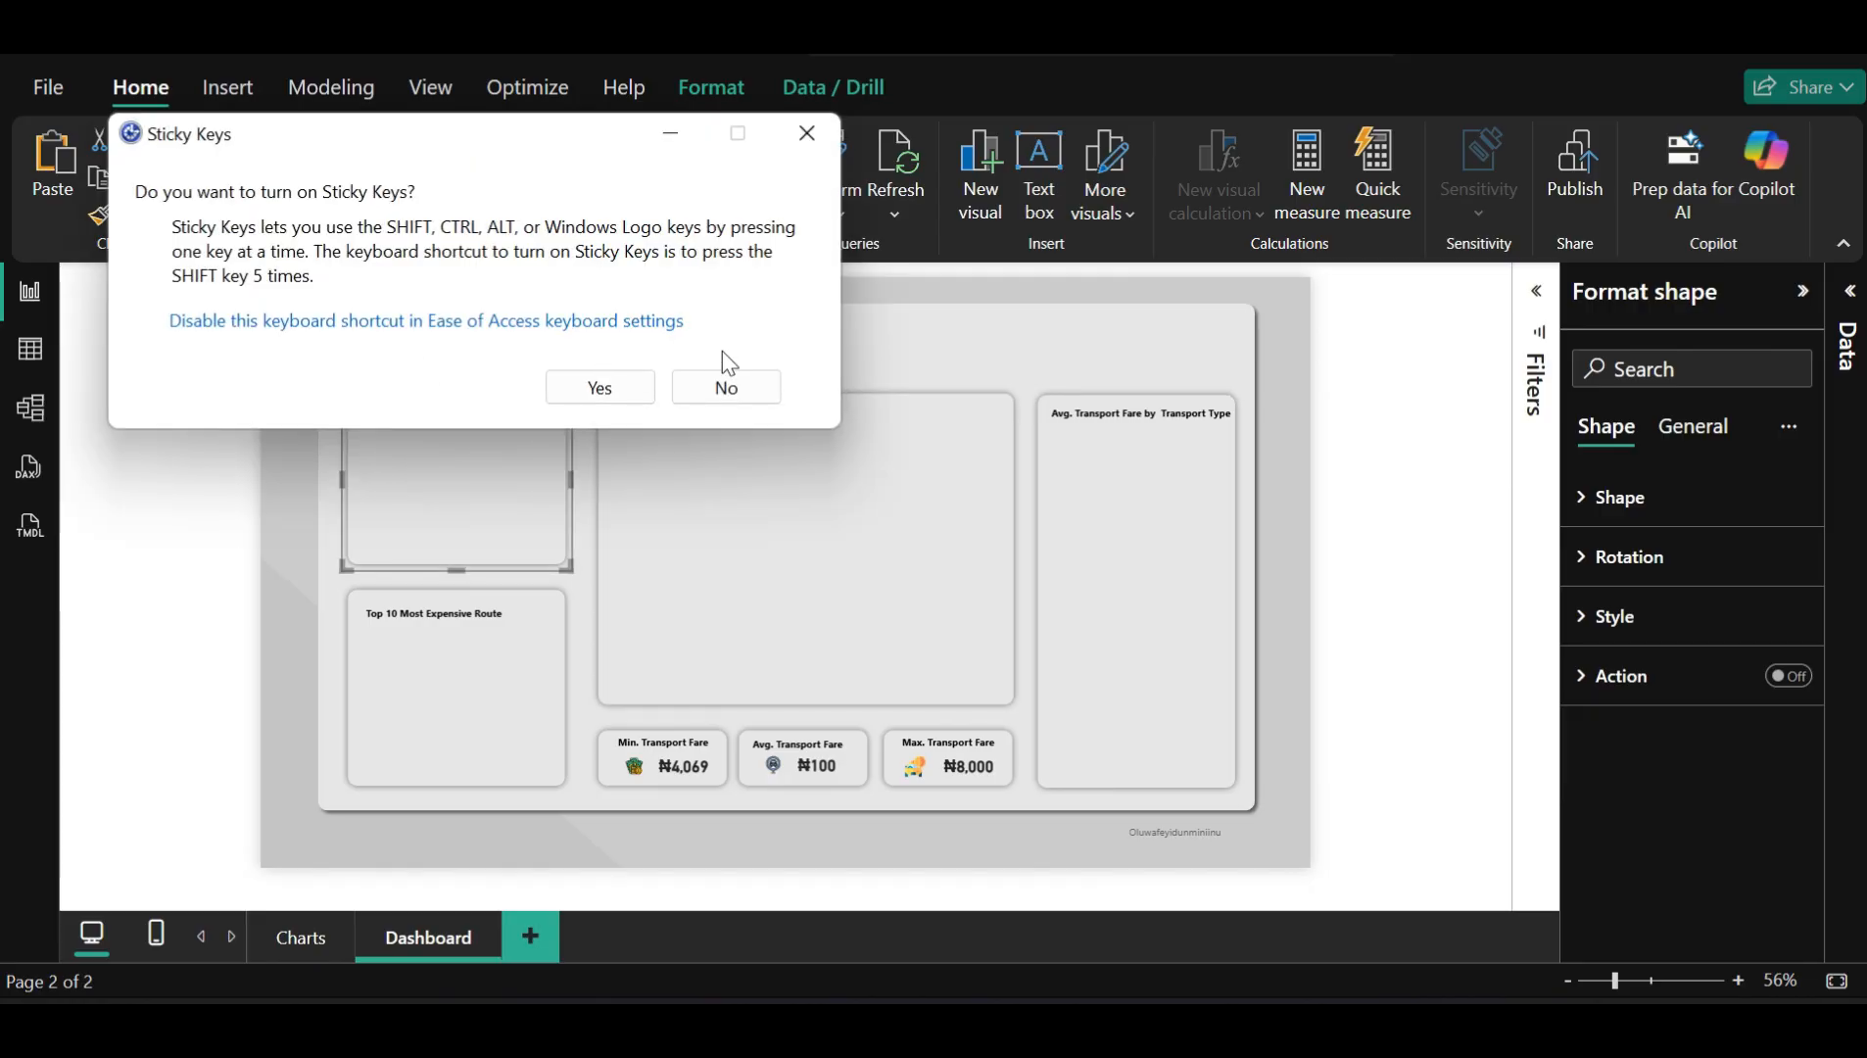
pyautogui.click(731, 388)
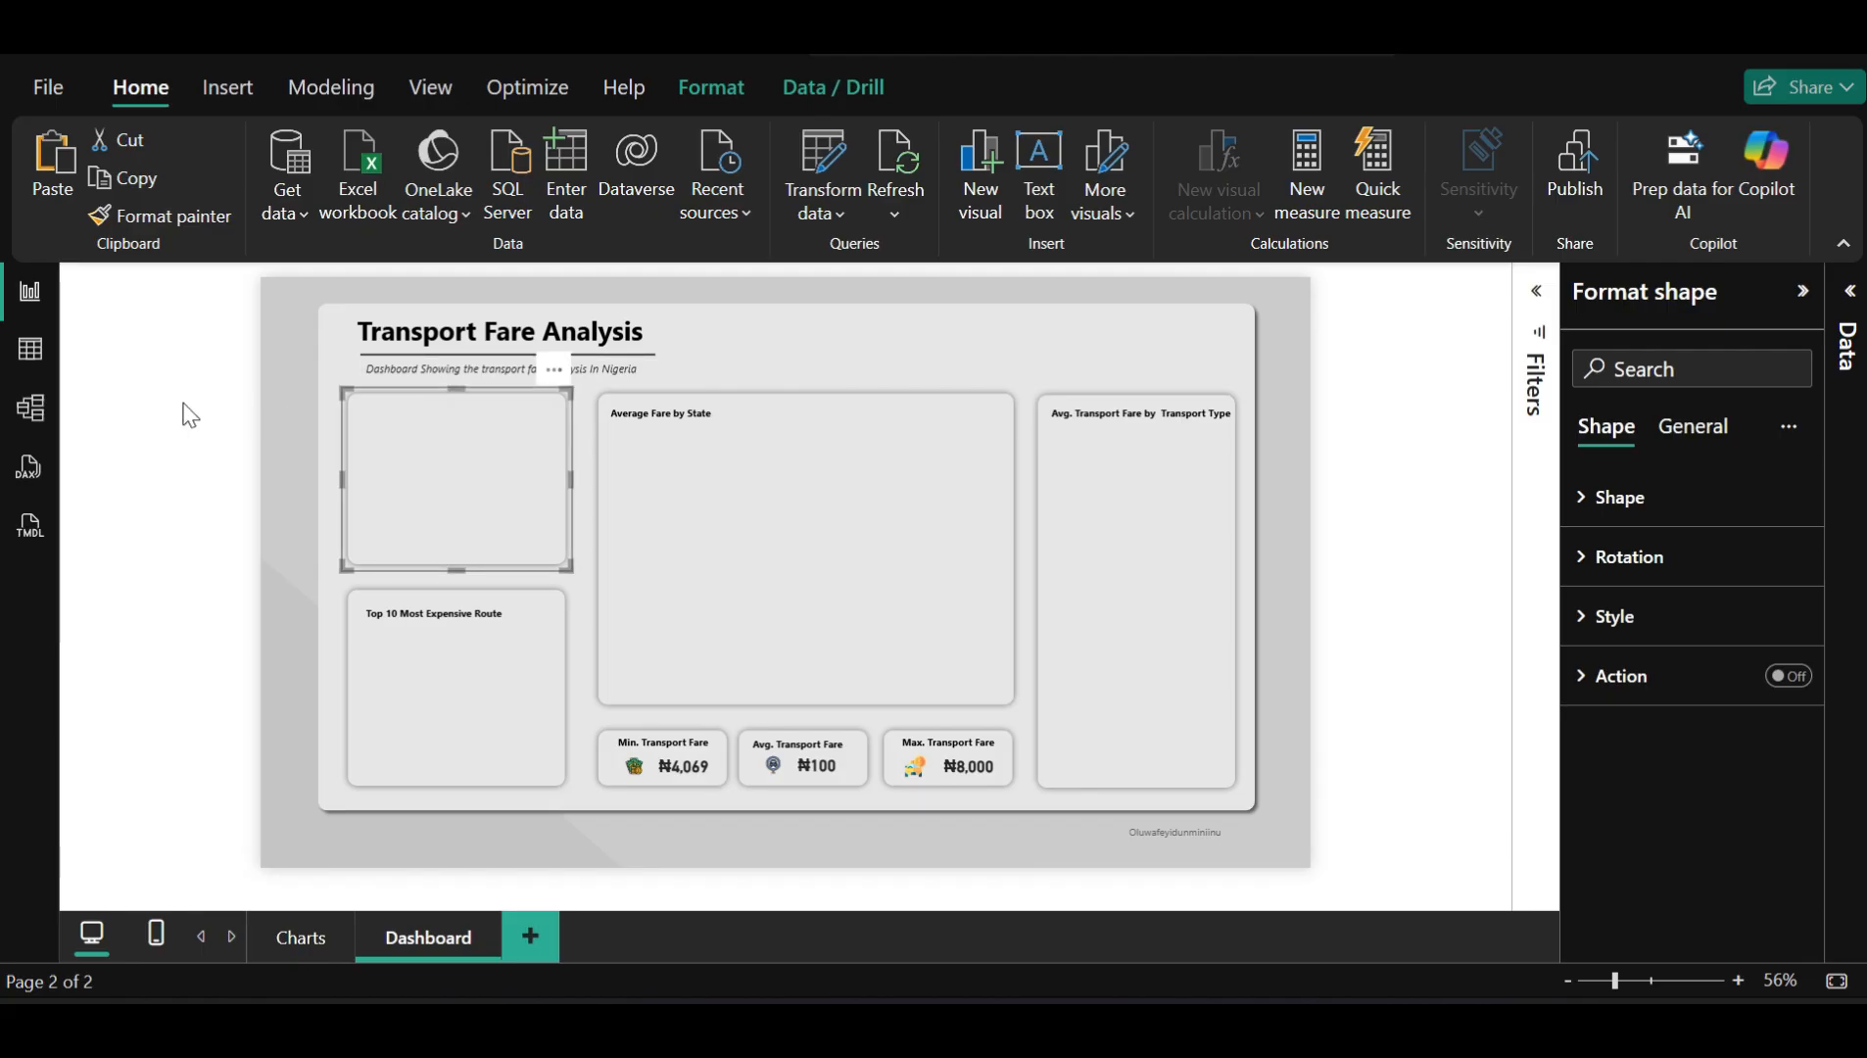
pyautogui.press('Delete')
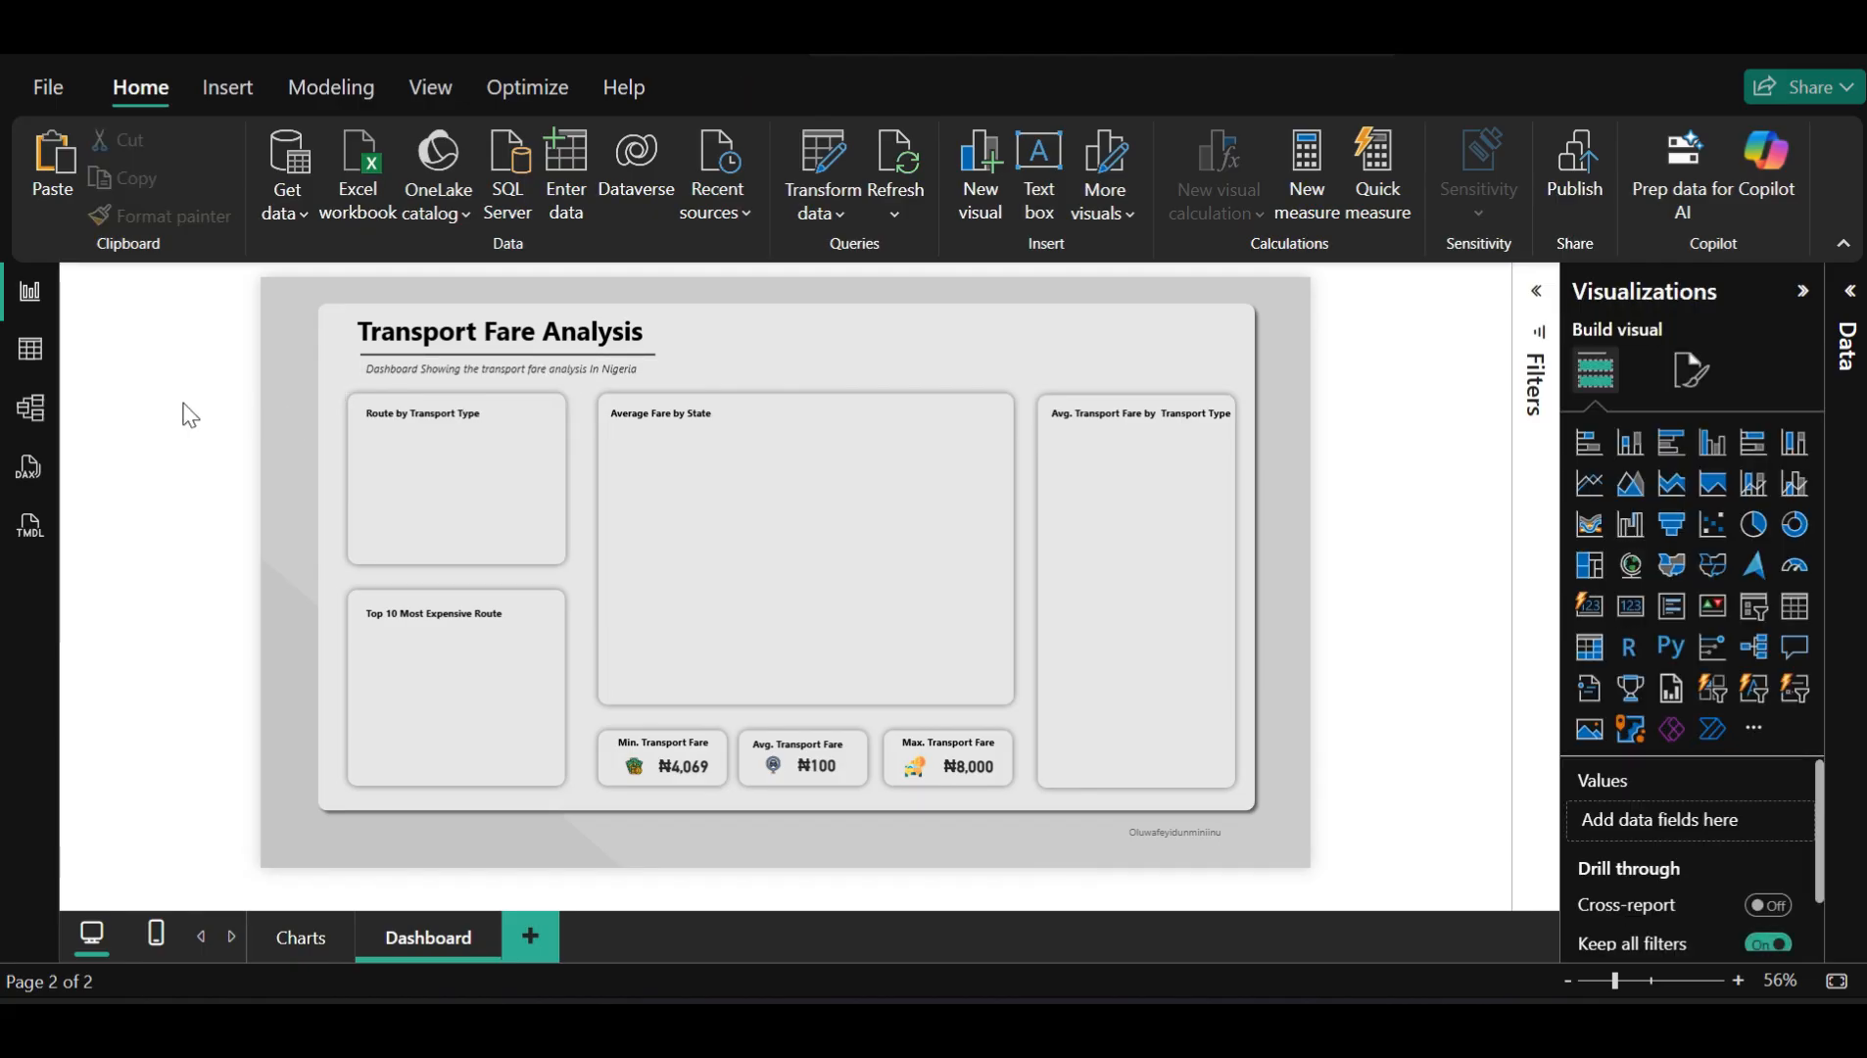
# Group the Route by Transport Type title with its background shape
pyautogui.click(403, 410)
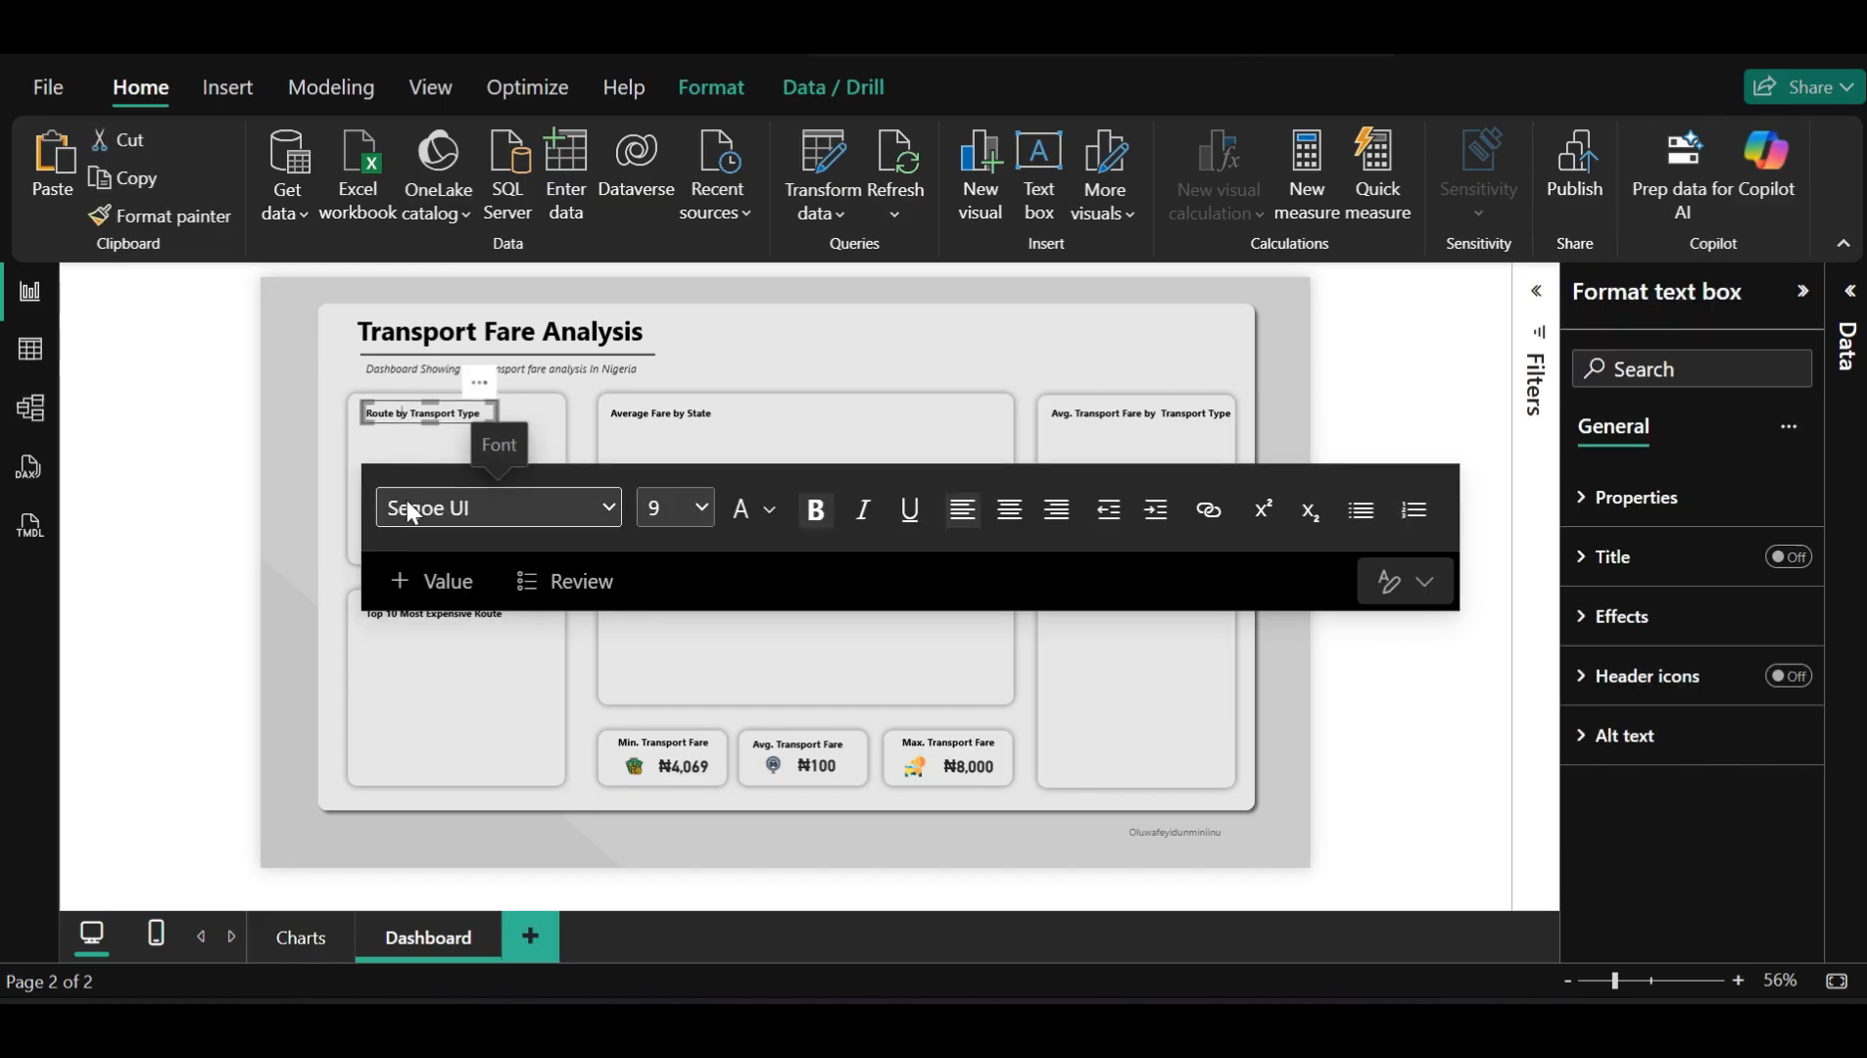
pyautogui.click(359, 449)
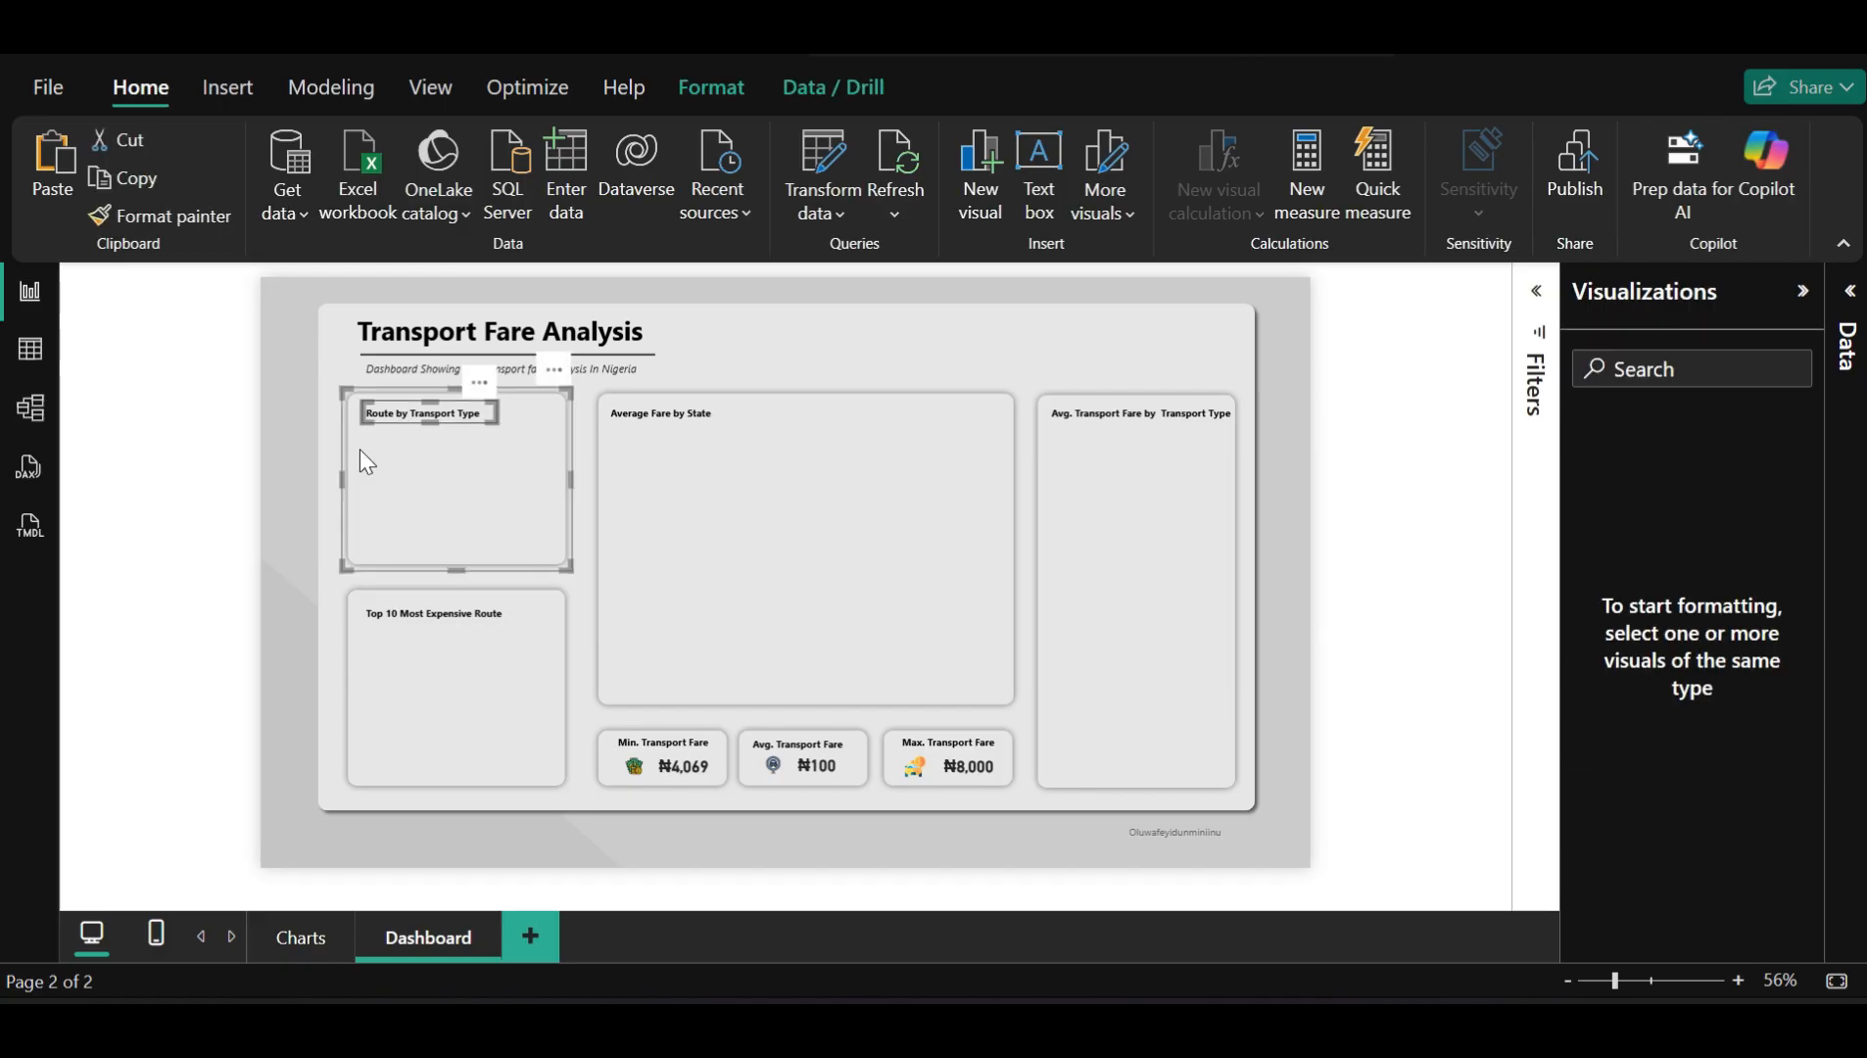
pyautogui.click(713, 90)
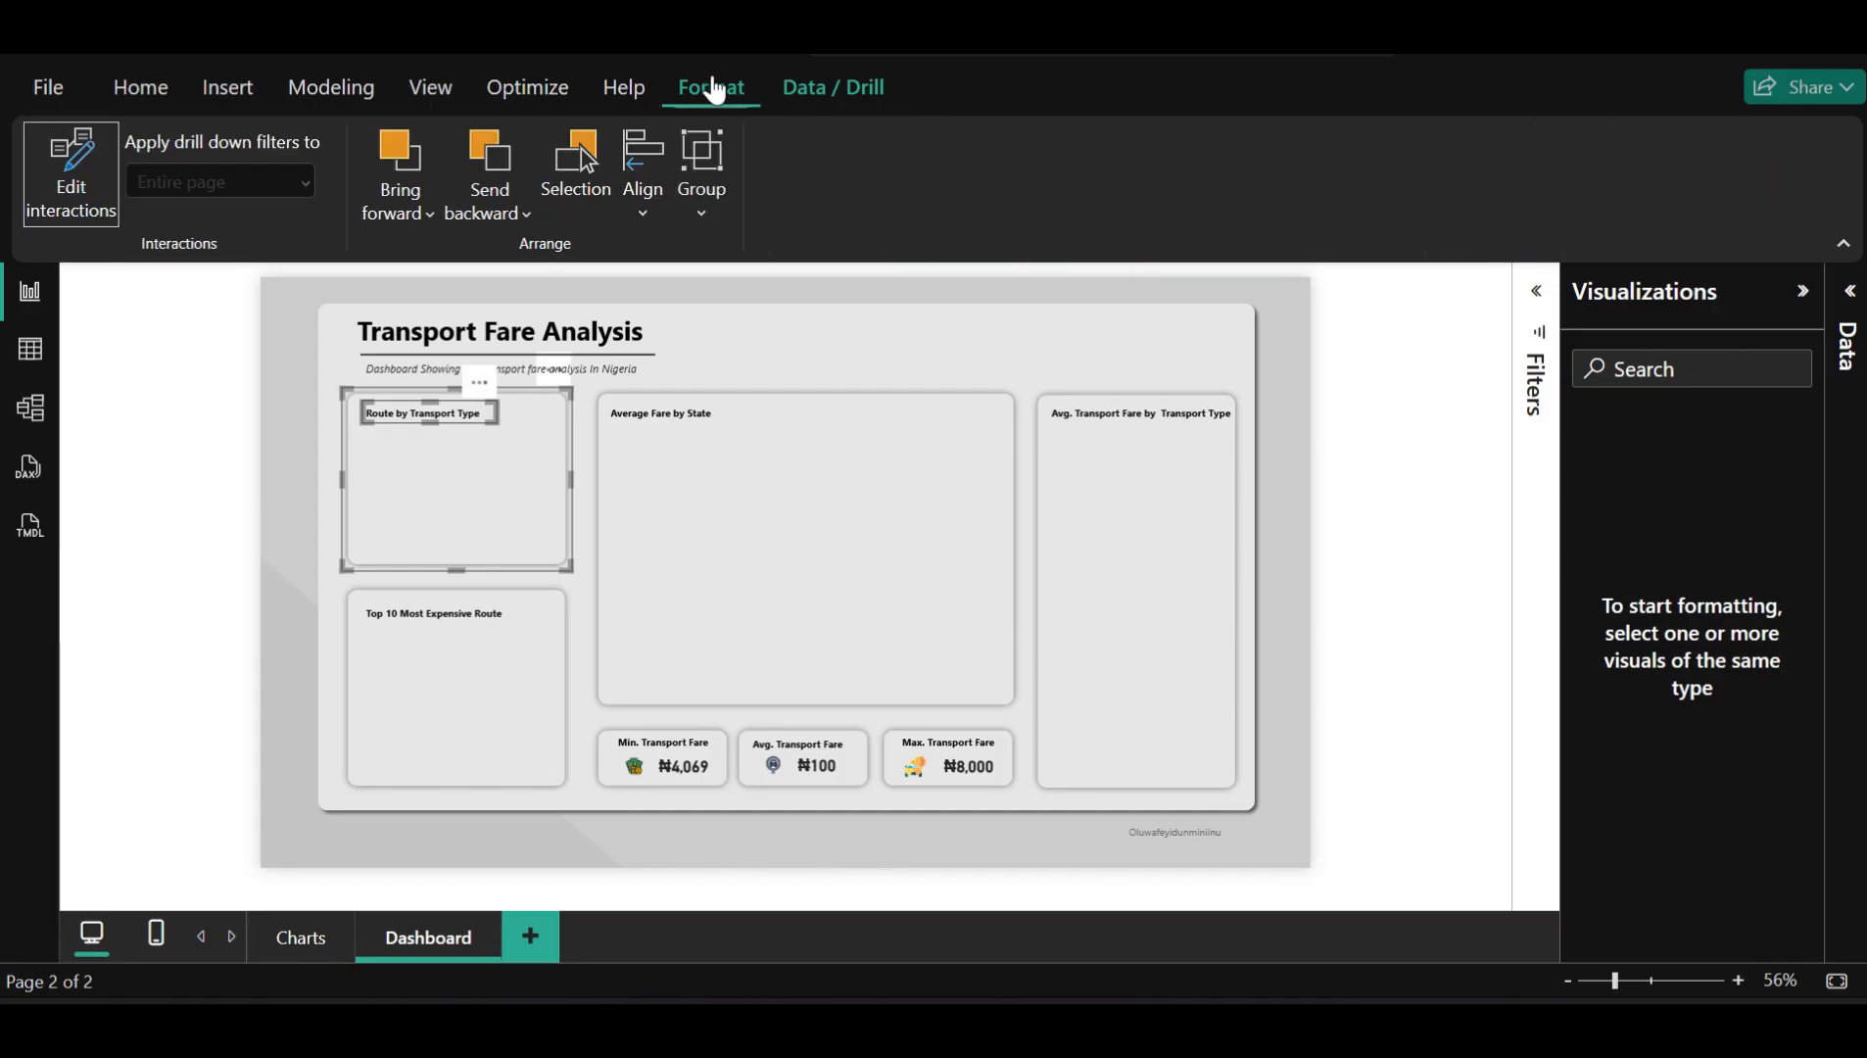
pyautogui.click(698, 191)
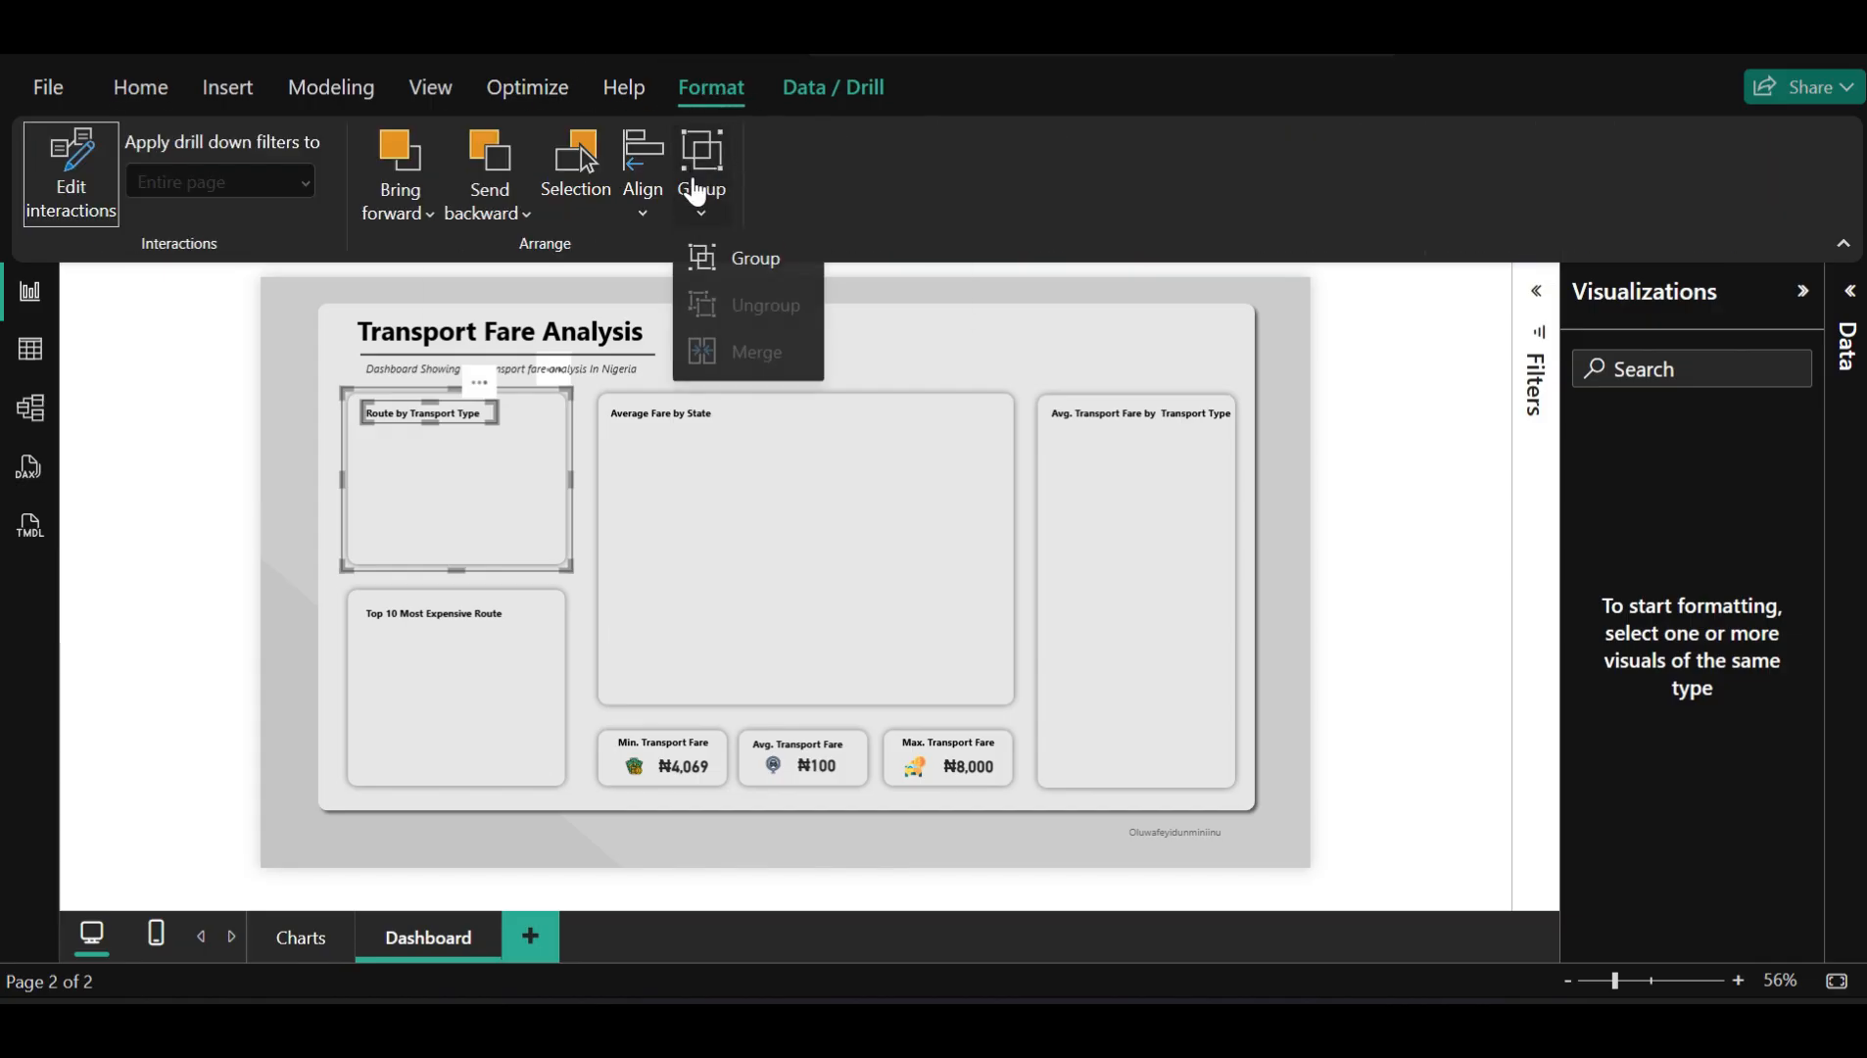
pyautogui.click(710, 257)
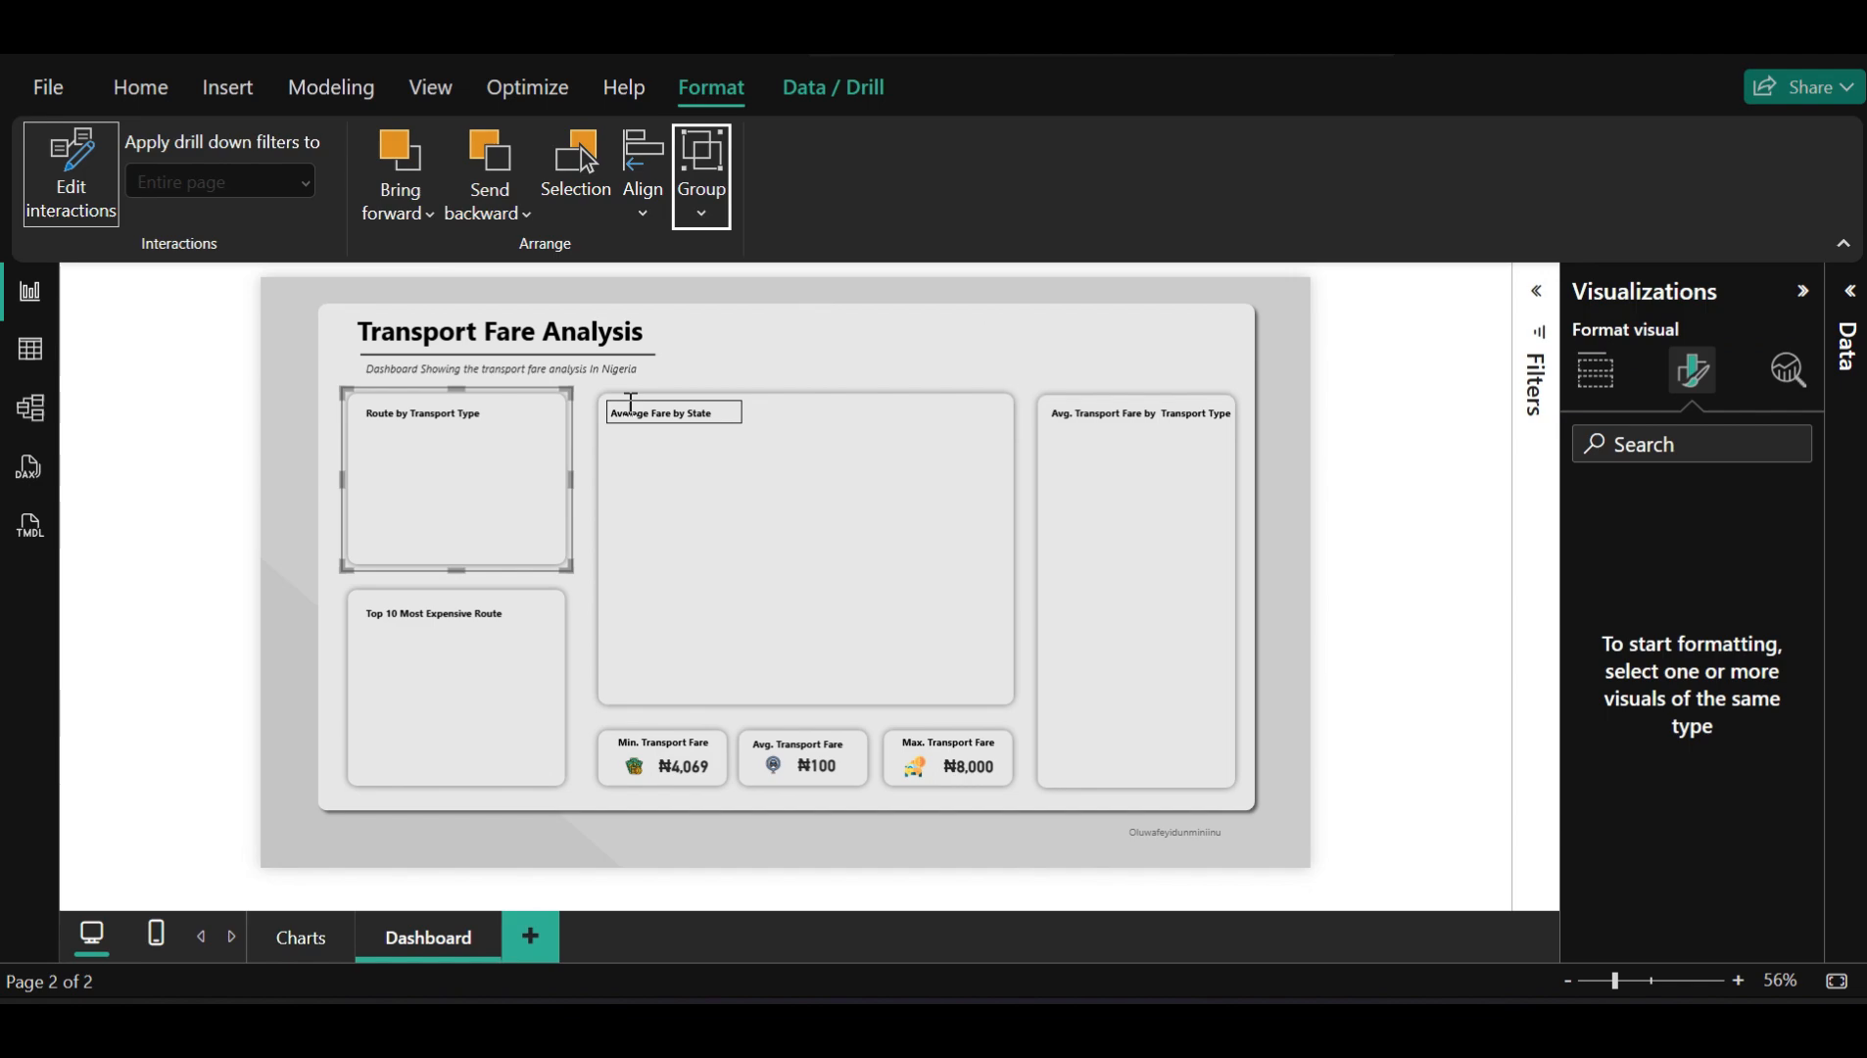
# Group the Top 10 Most Expensive Route title with the background shape behind it
pyautogui.click(462, 663)
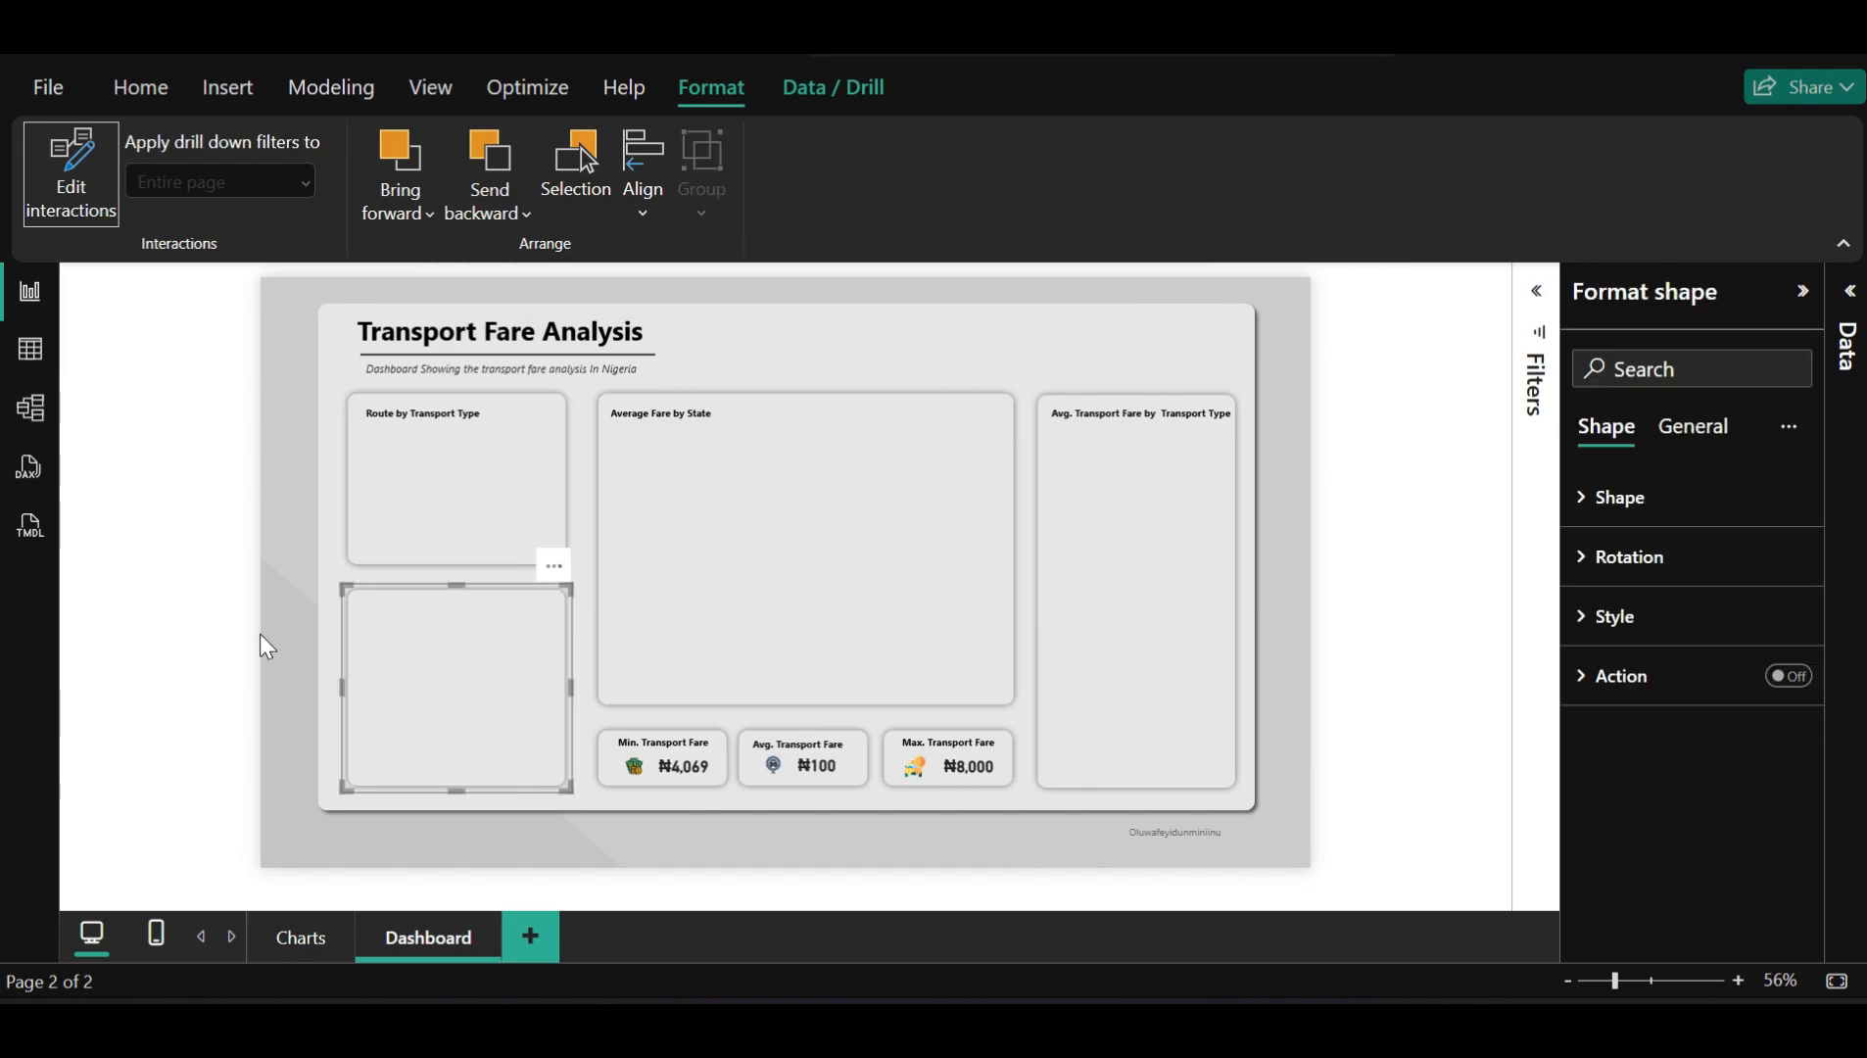
pyautogui.click(205, 642)
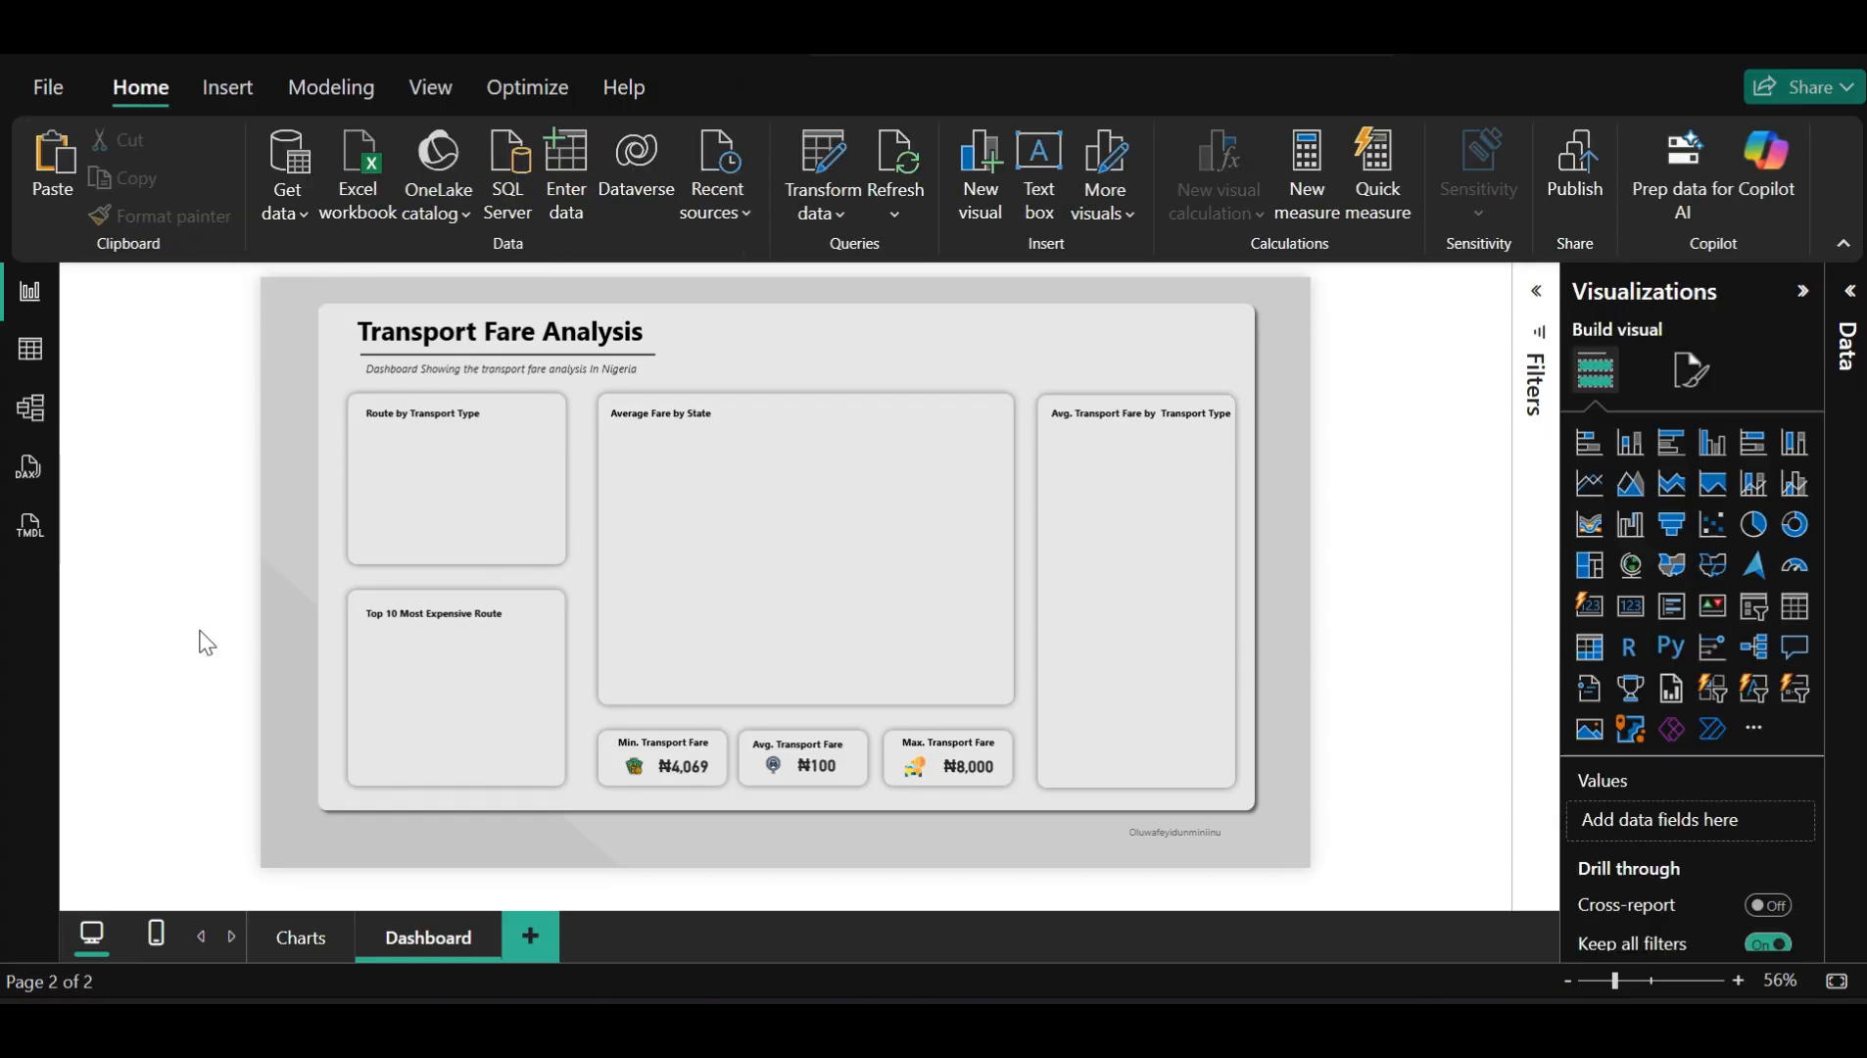
pyautogui.click(476, 615)
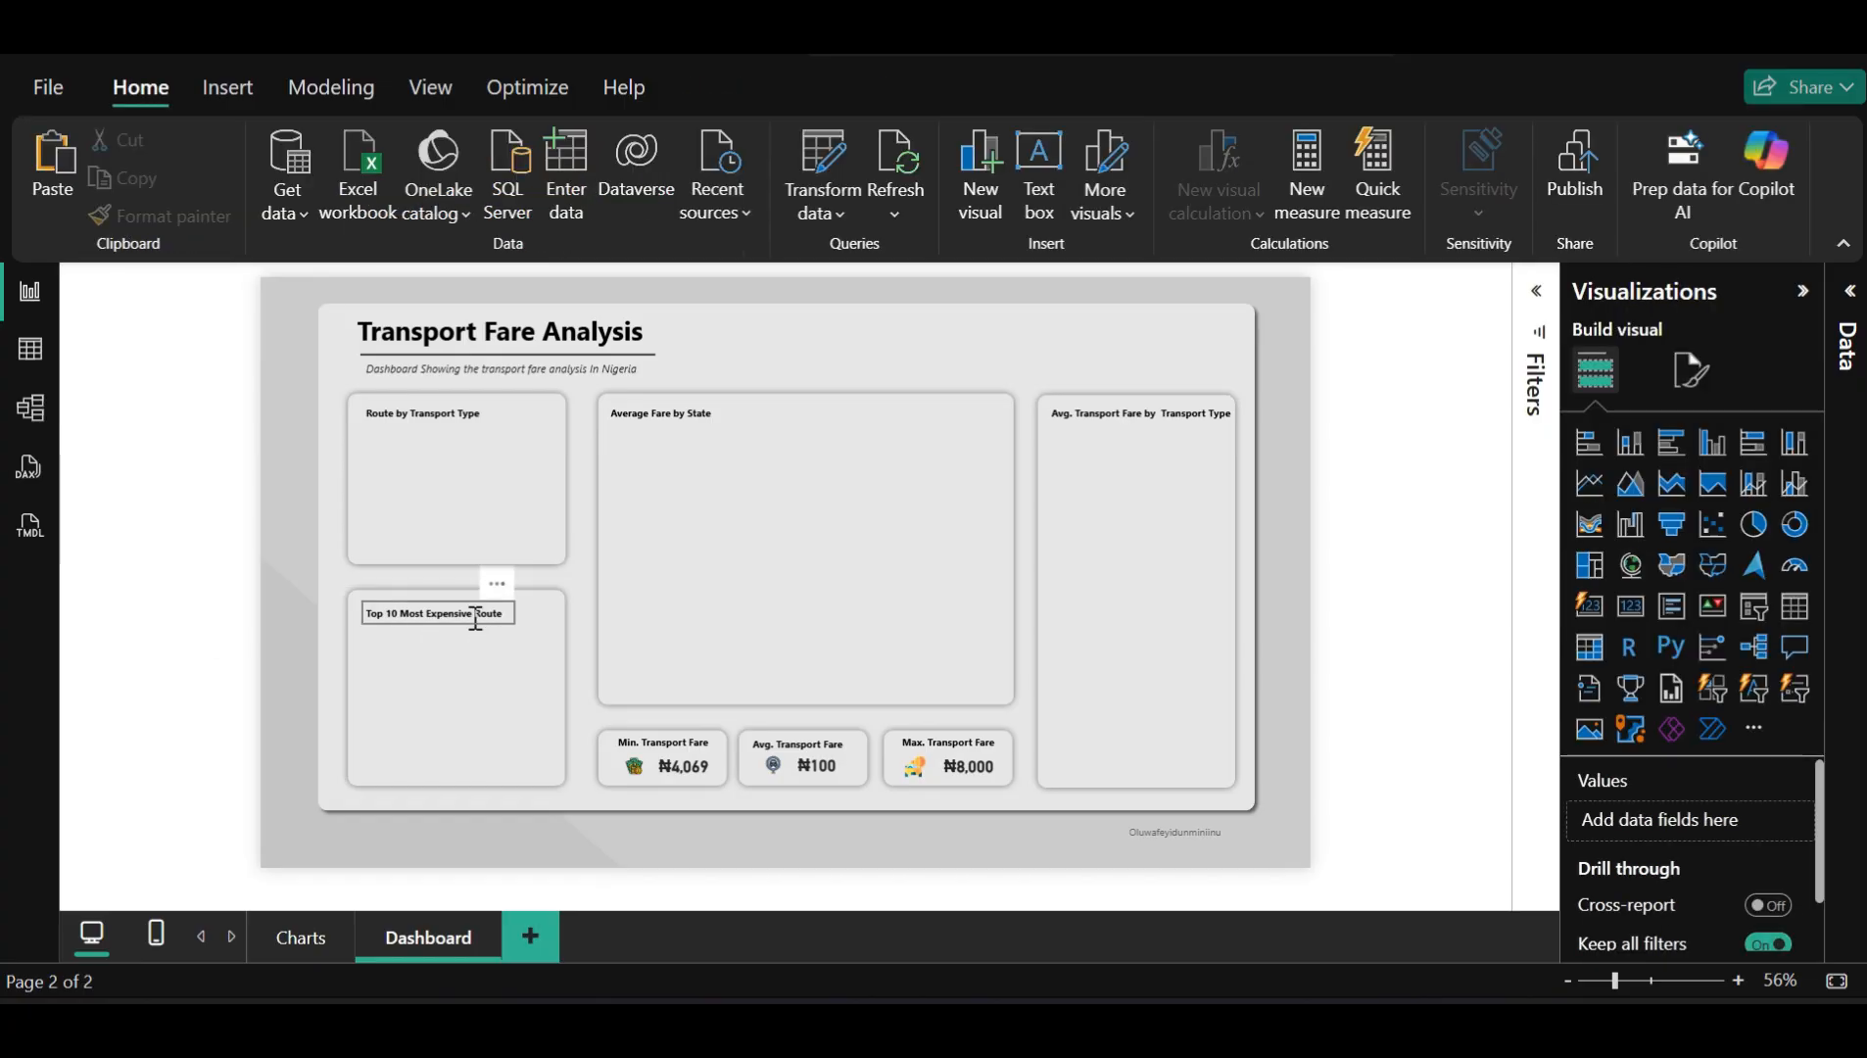
pyautogui.click(476, 617)
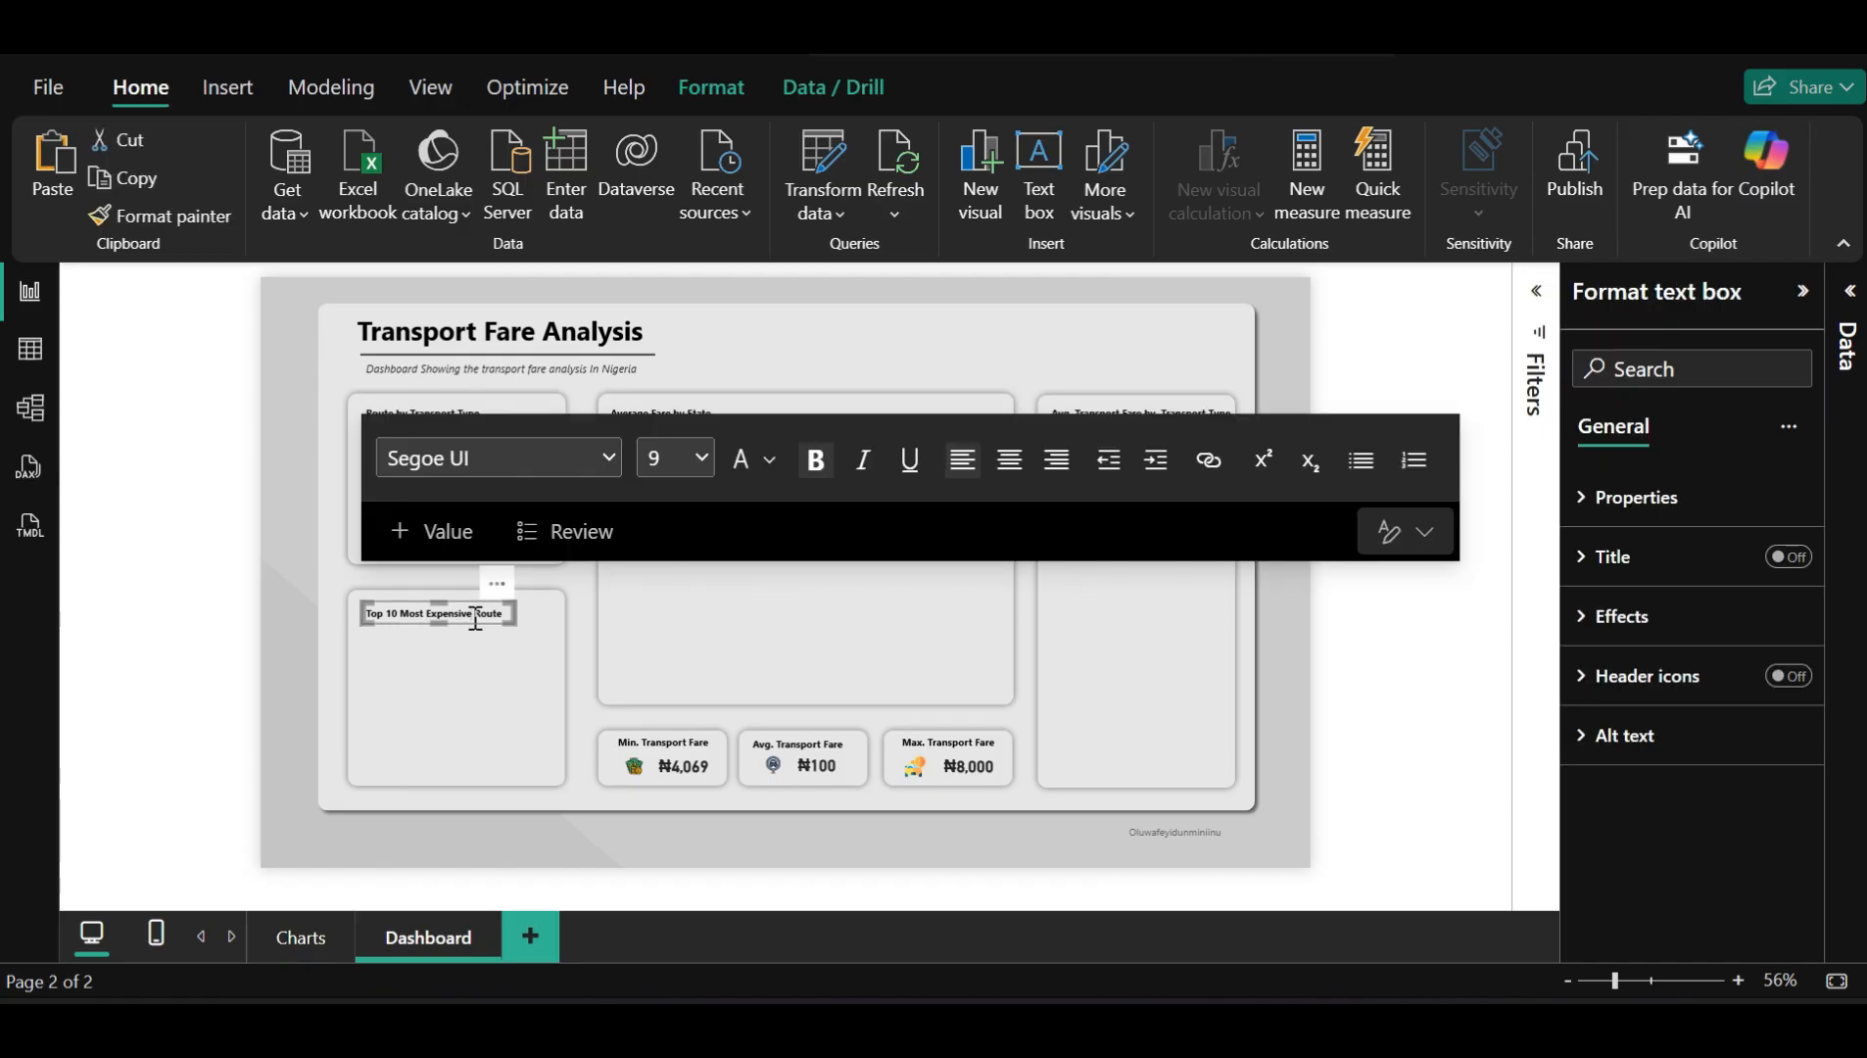
pyautogui.press('Escape')
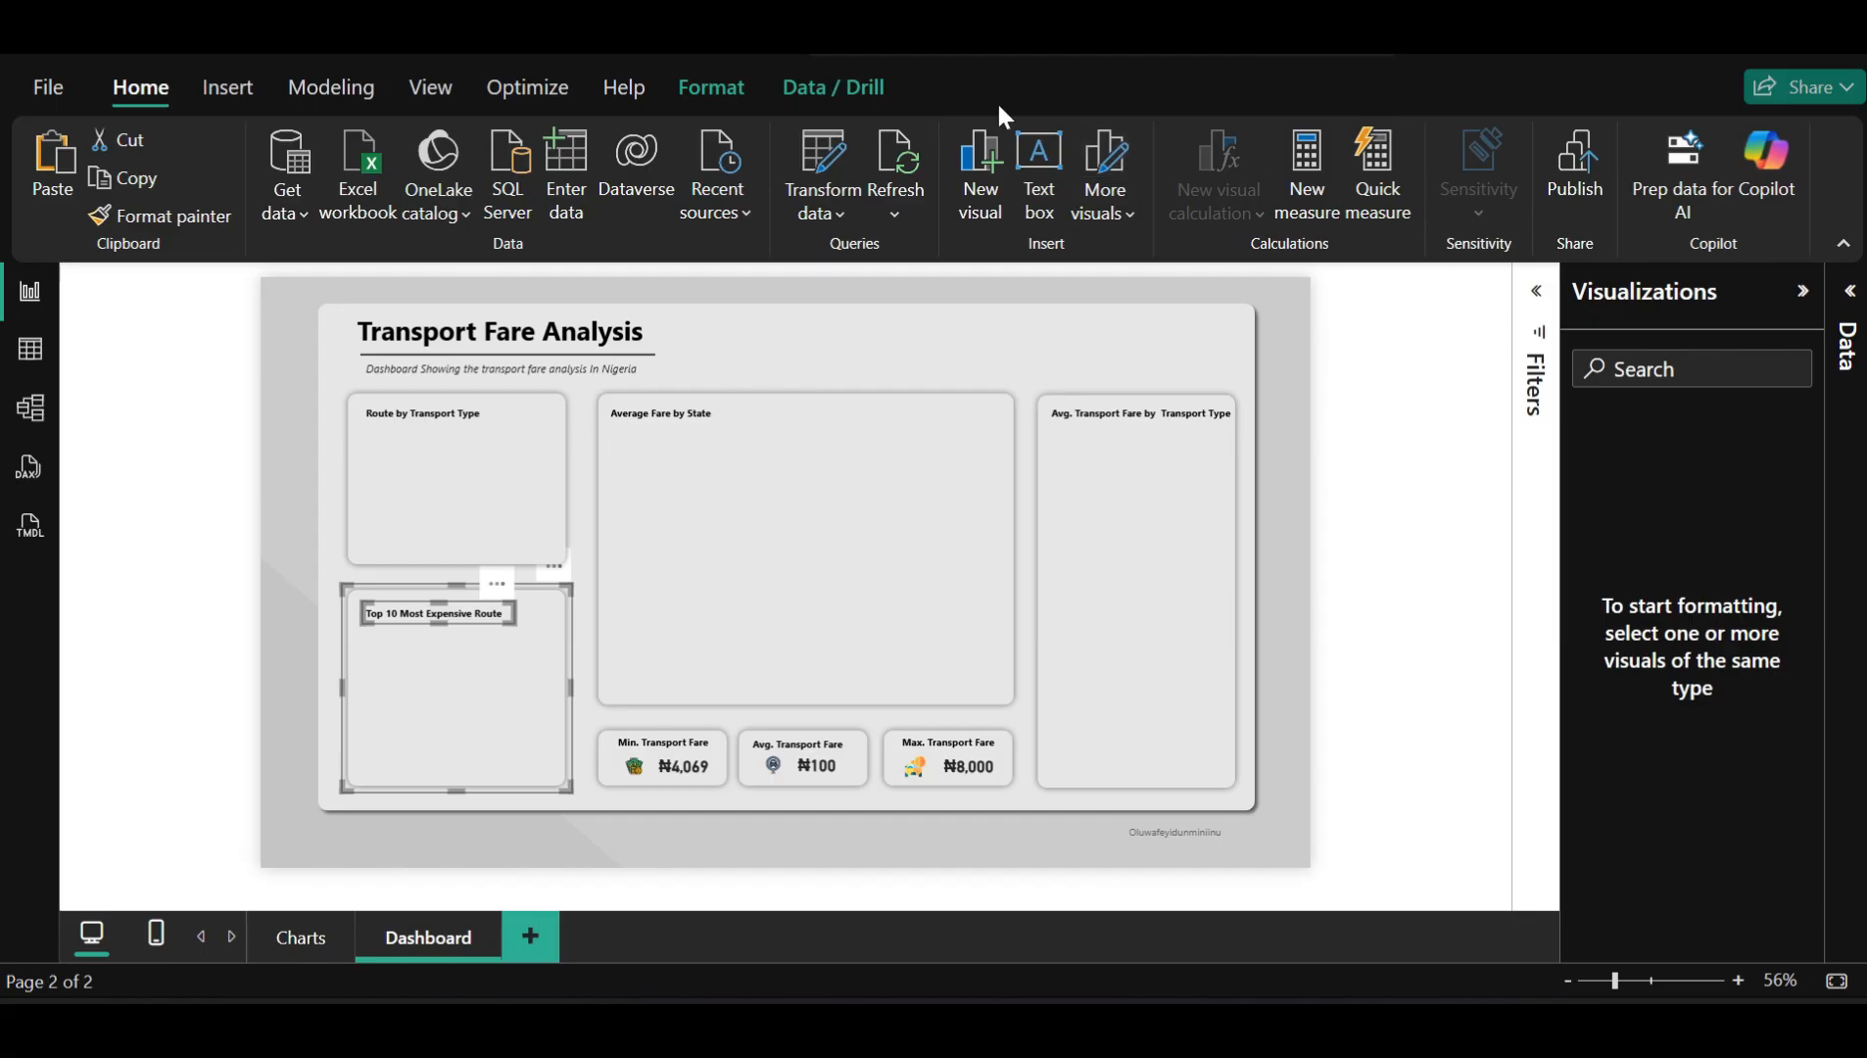
pyautogui.click(746, 86)
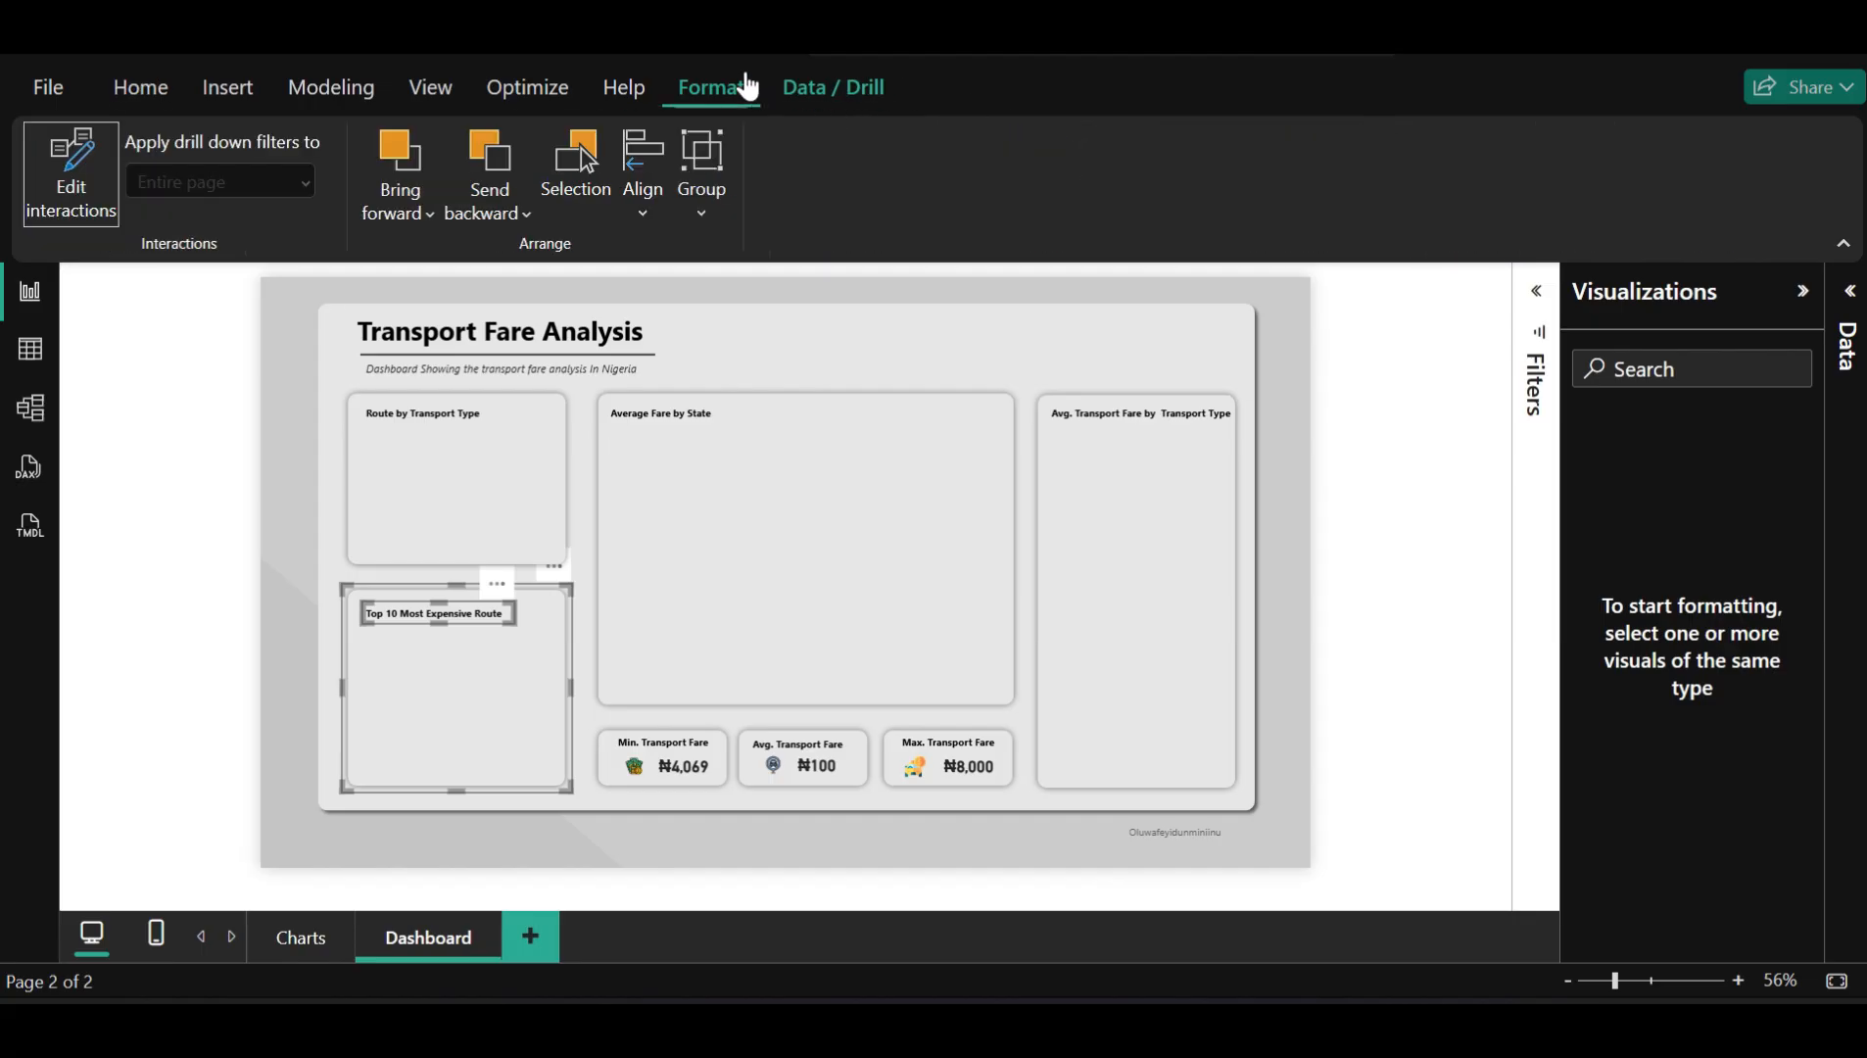
pyautogui.click(718, 178)
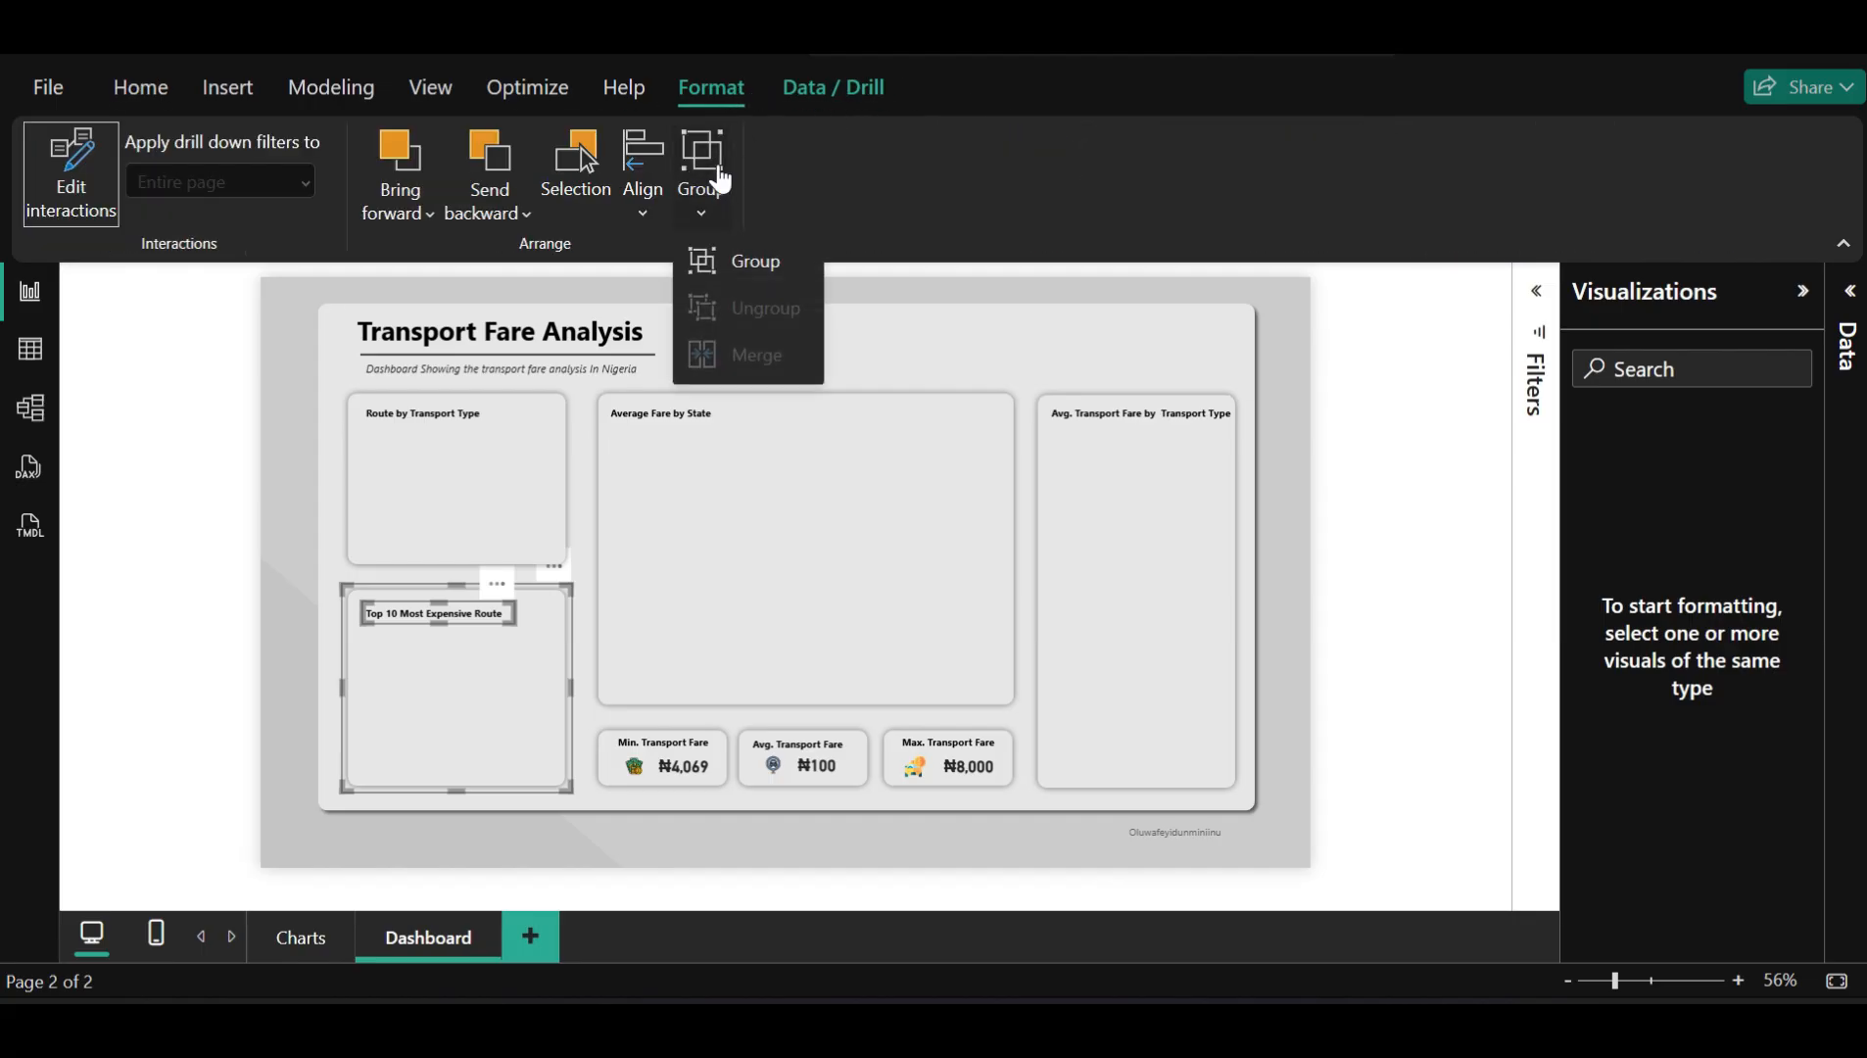
pyautogui.click(748, 265)
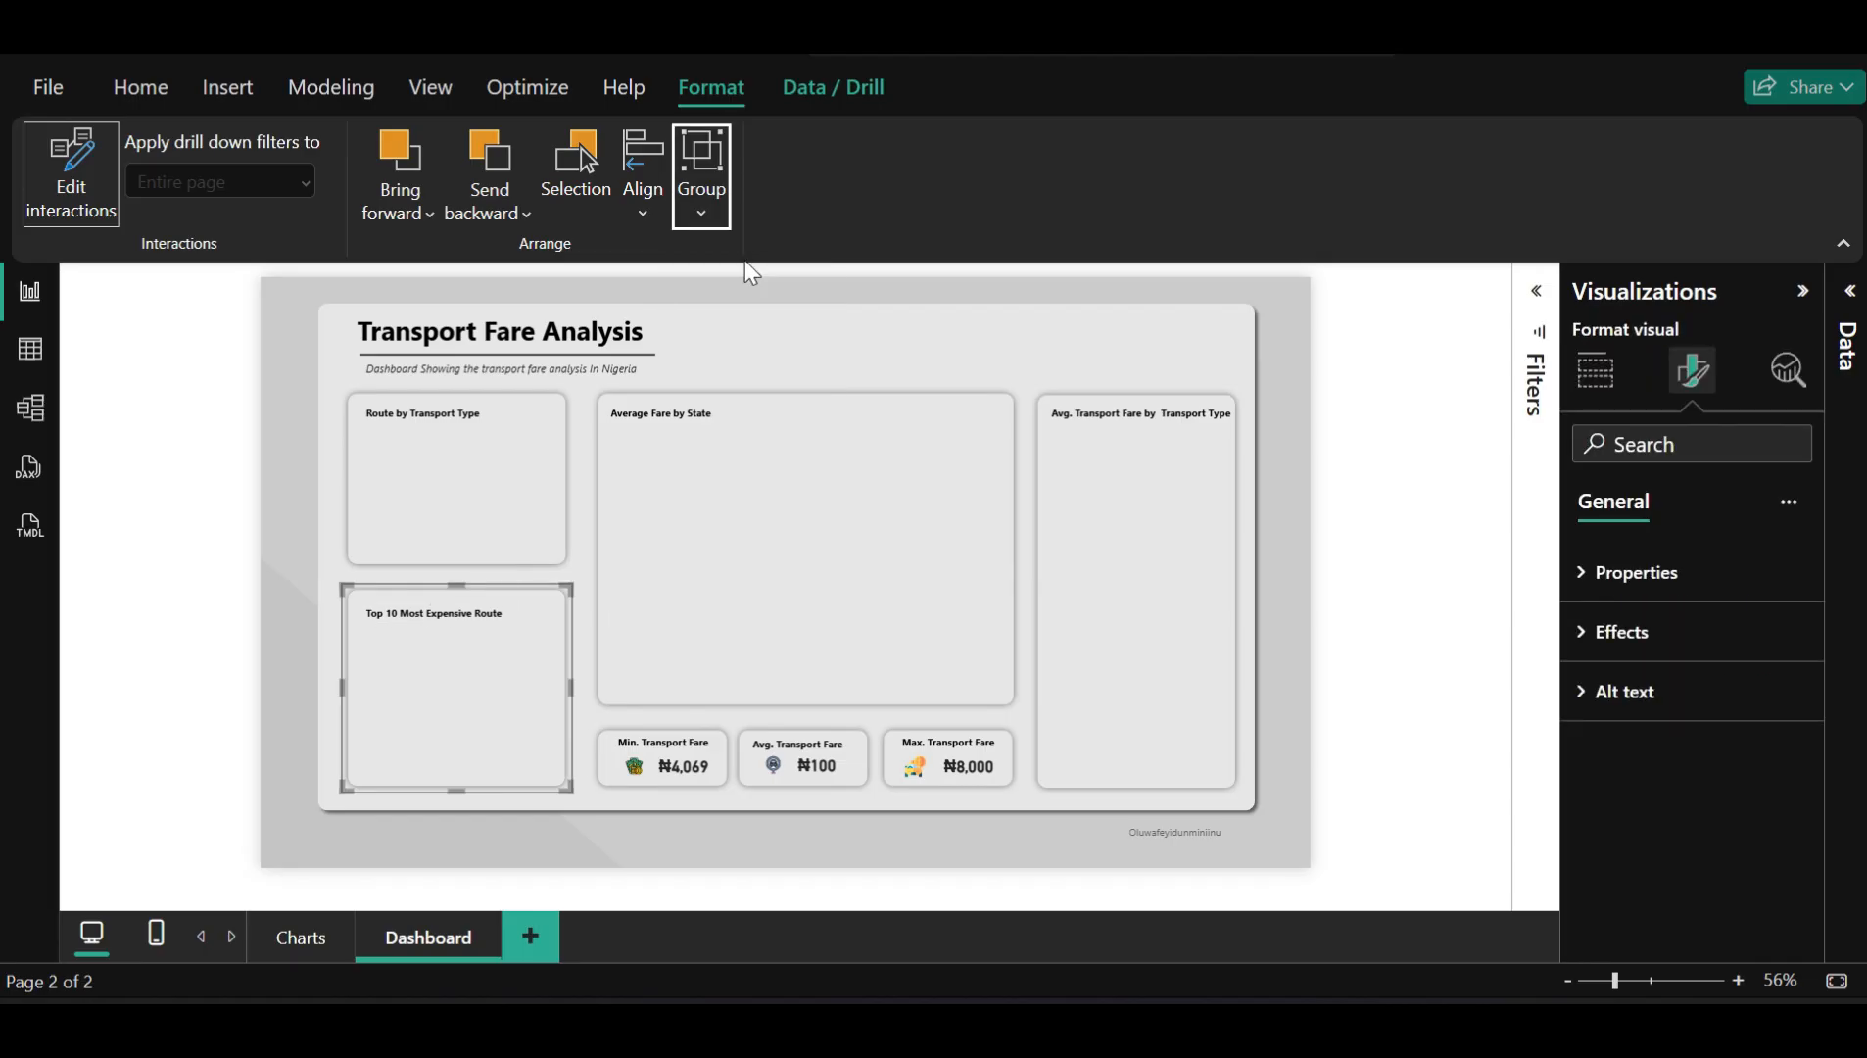
# Group the Average Fare by State title with its large central background shape
pyautogui.click(744, 608)
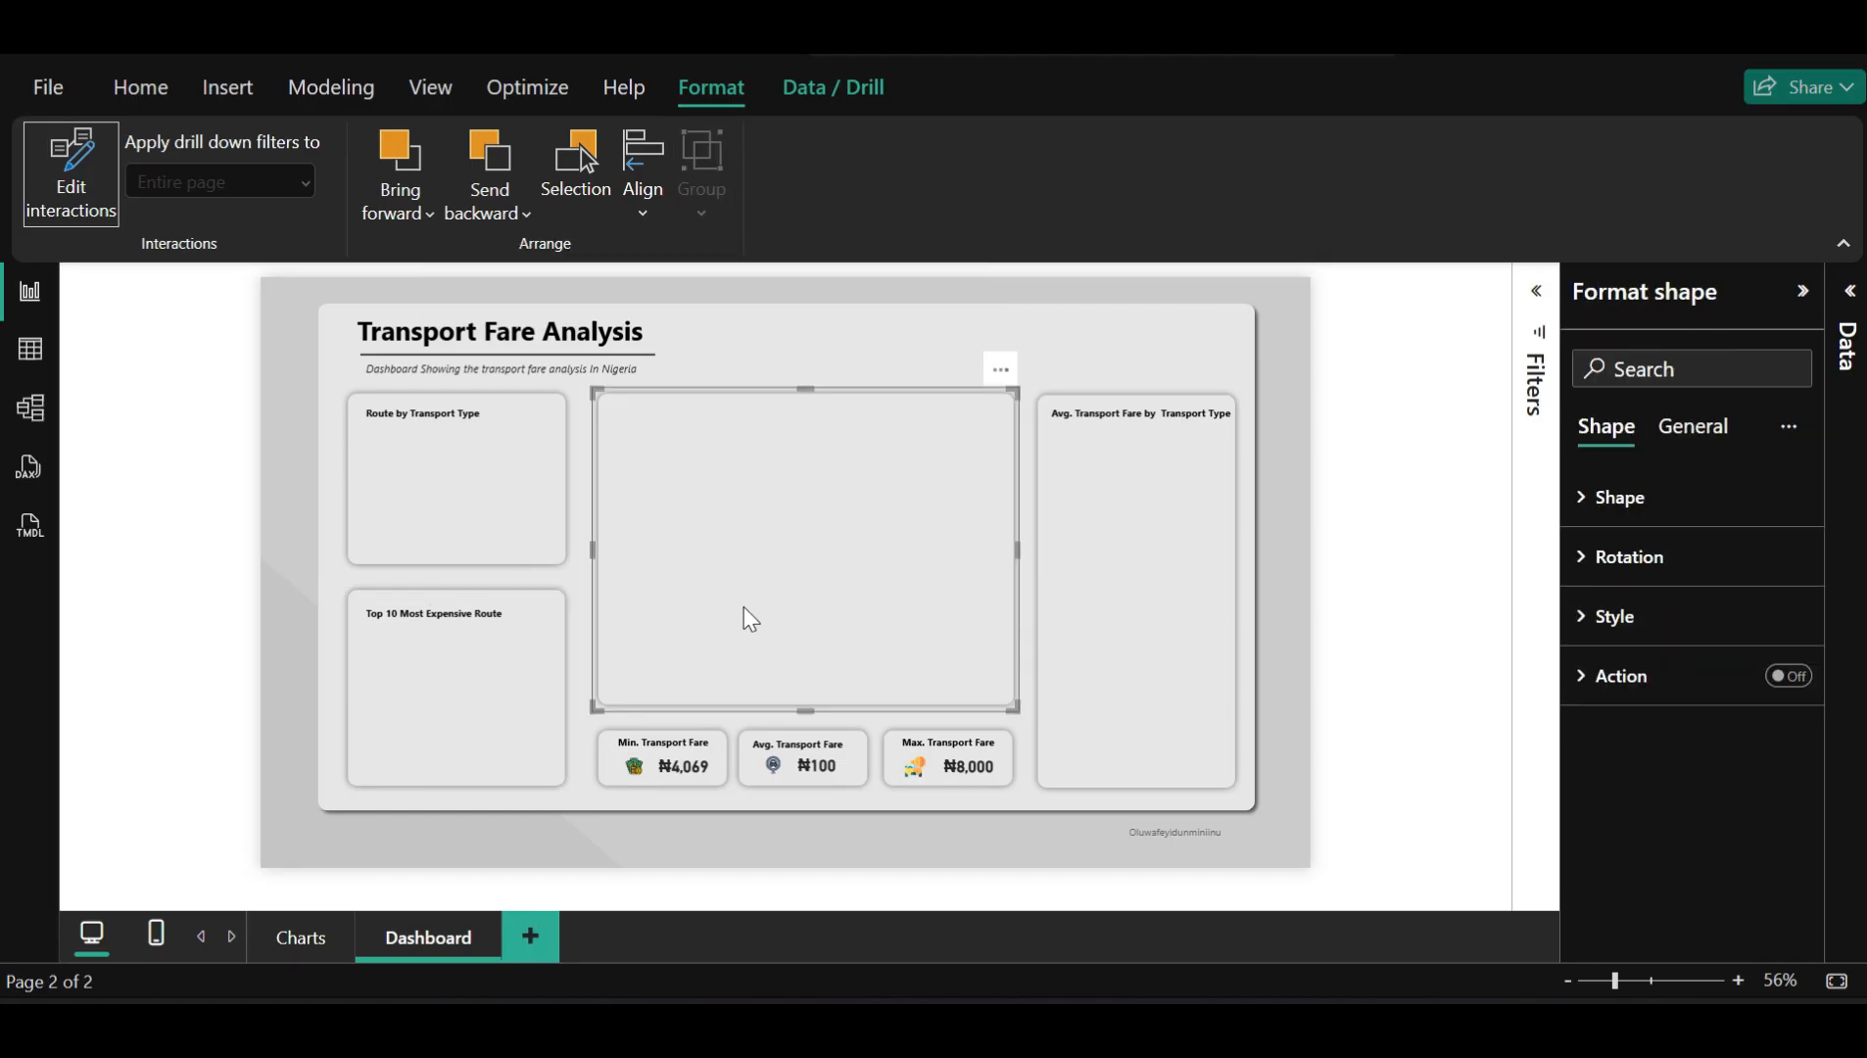
pyautogui.click(1379, 461)
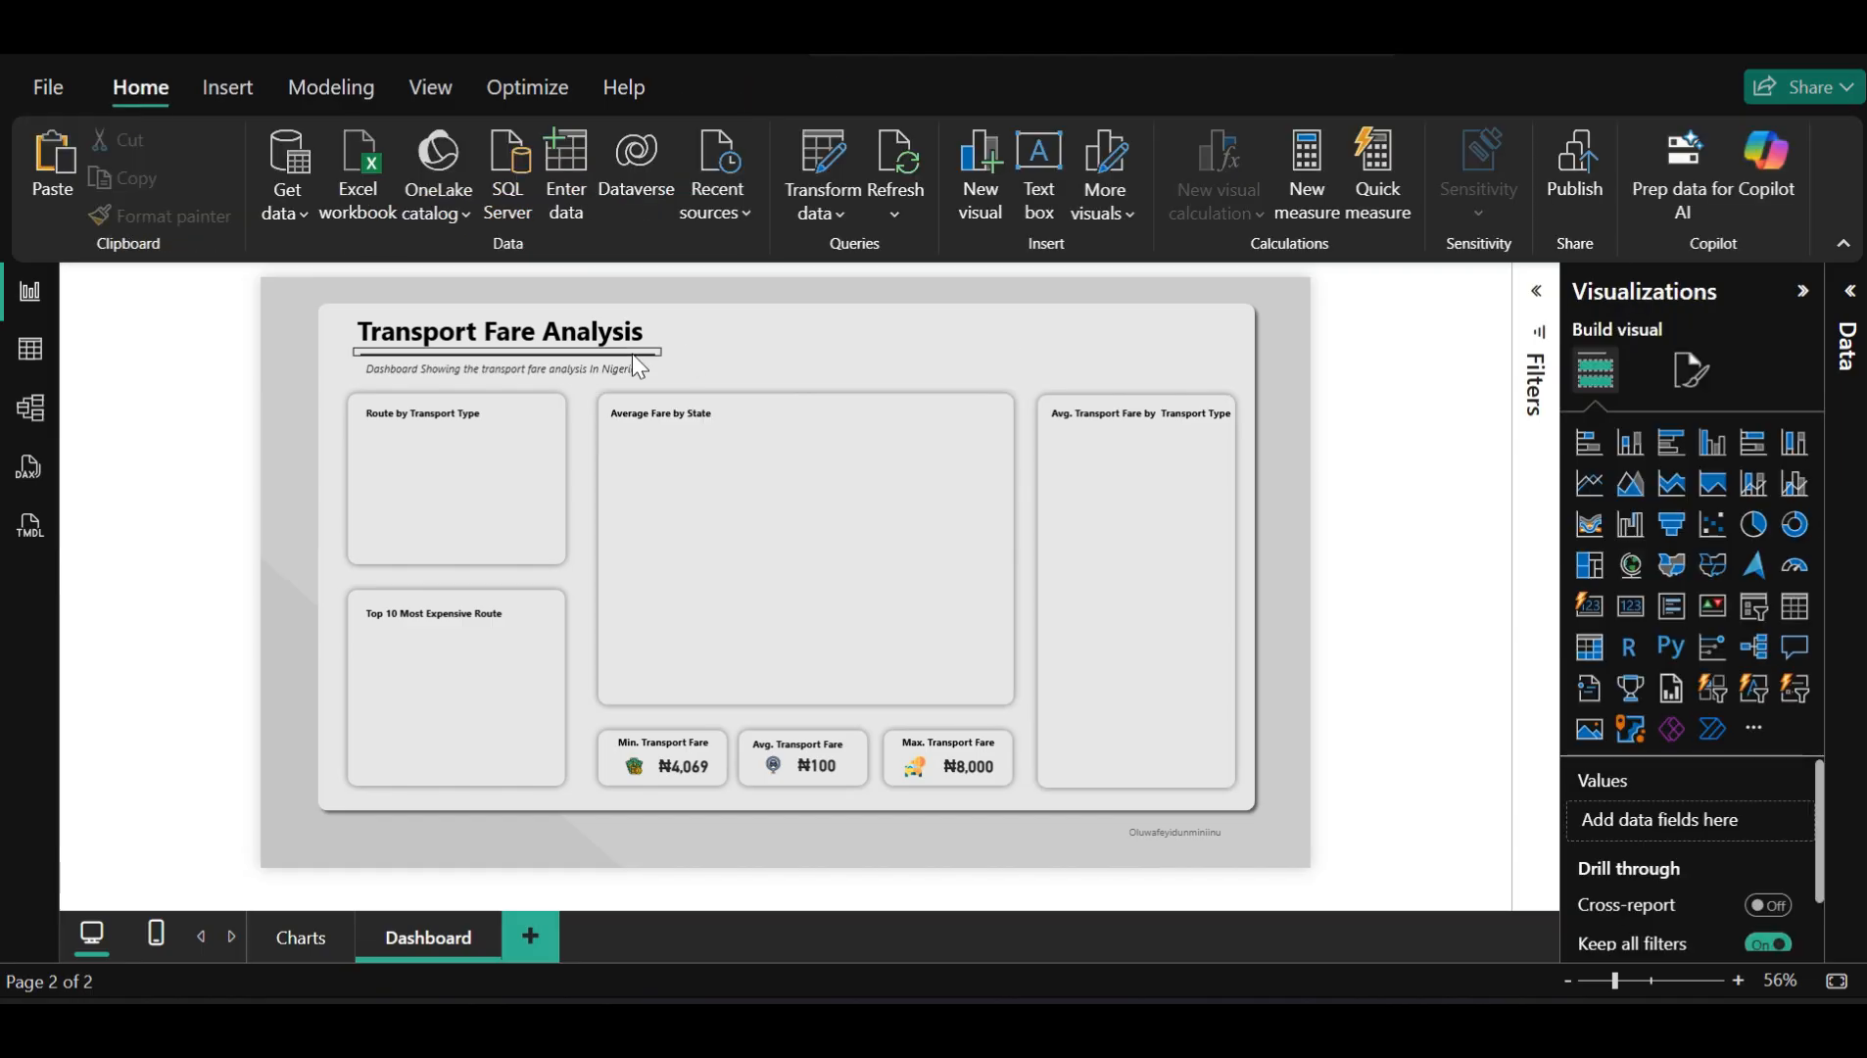
pyautogui.click(667, 411)
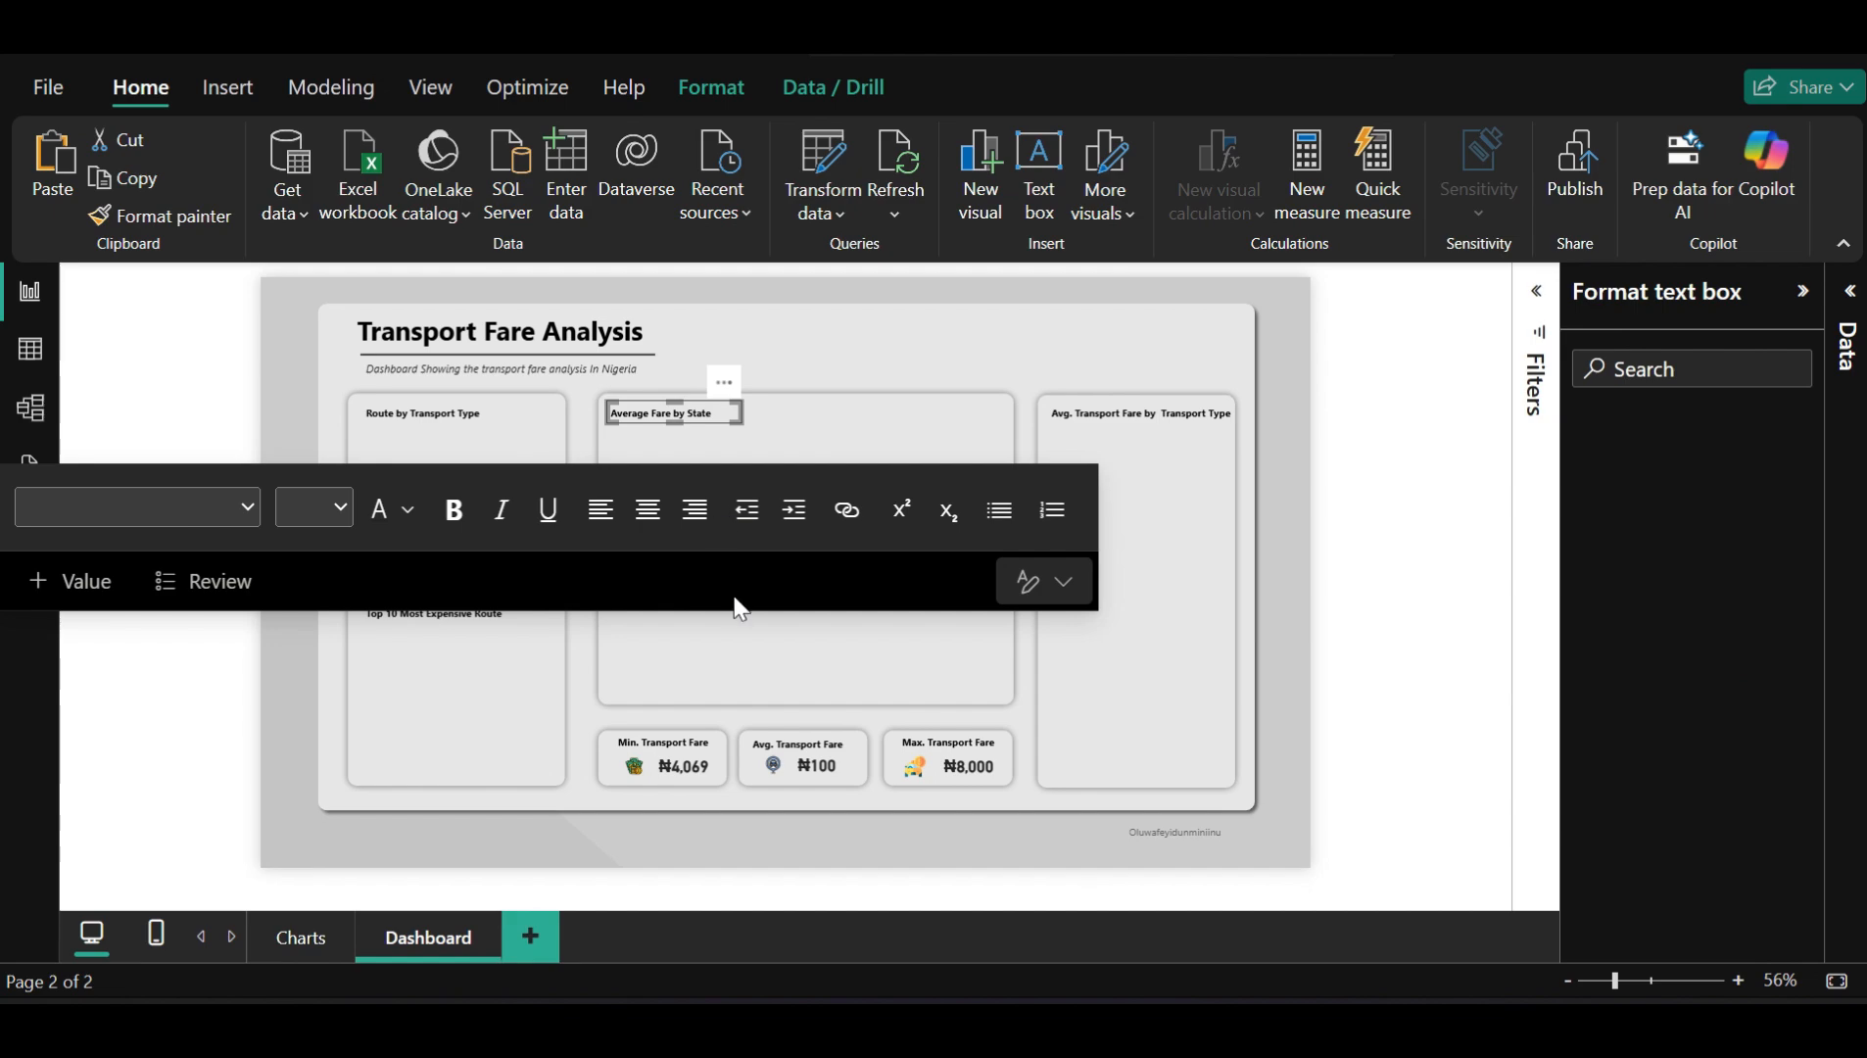
pyautogui.click(749, 648)
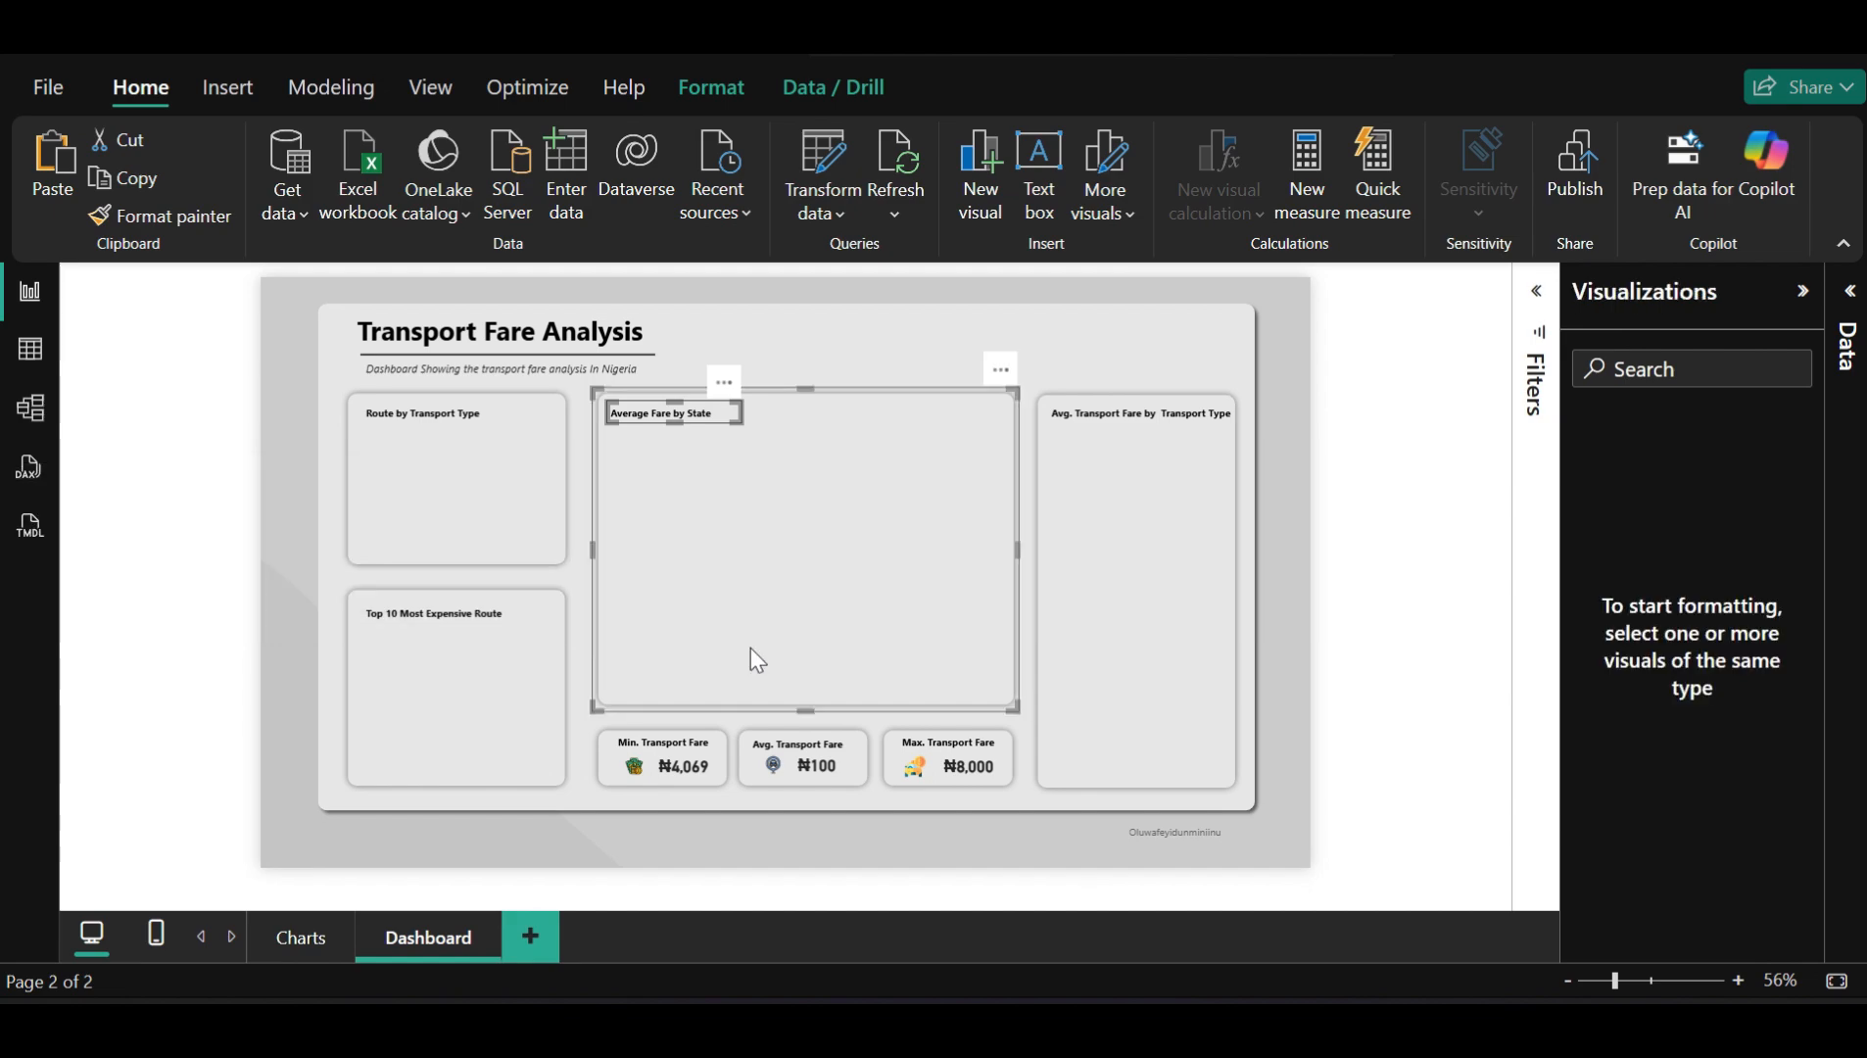
pyautogui.click(723, 103)
pyautogui.click(703, 167)
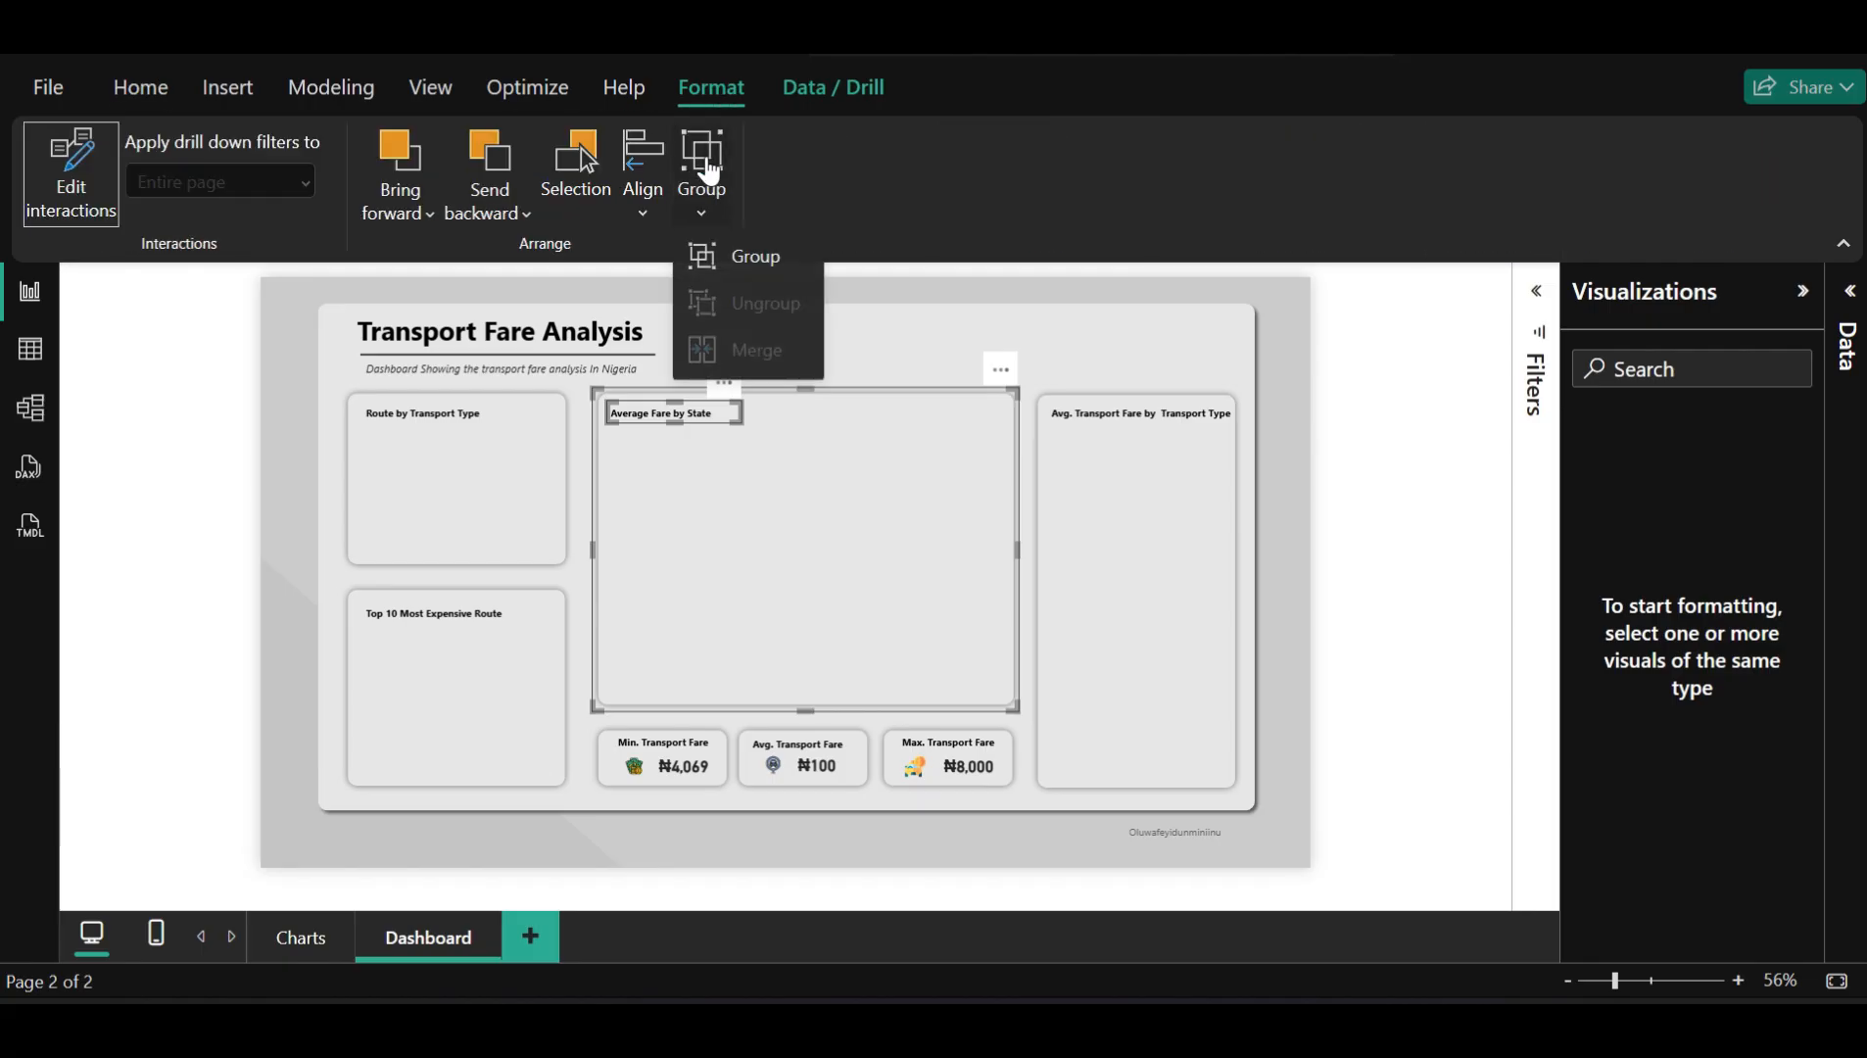
pyautogui.click(745, 258)
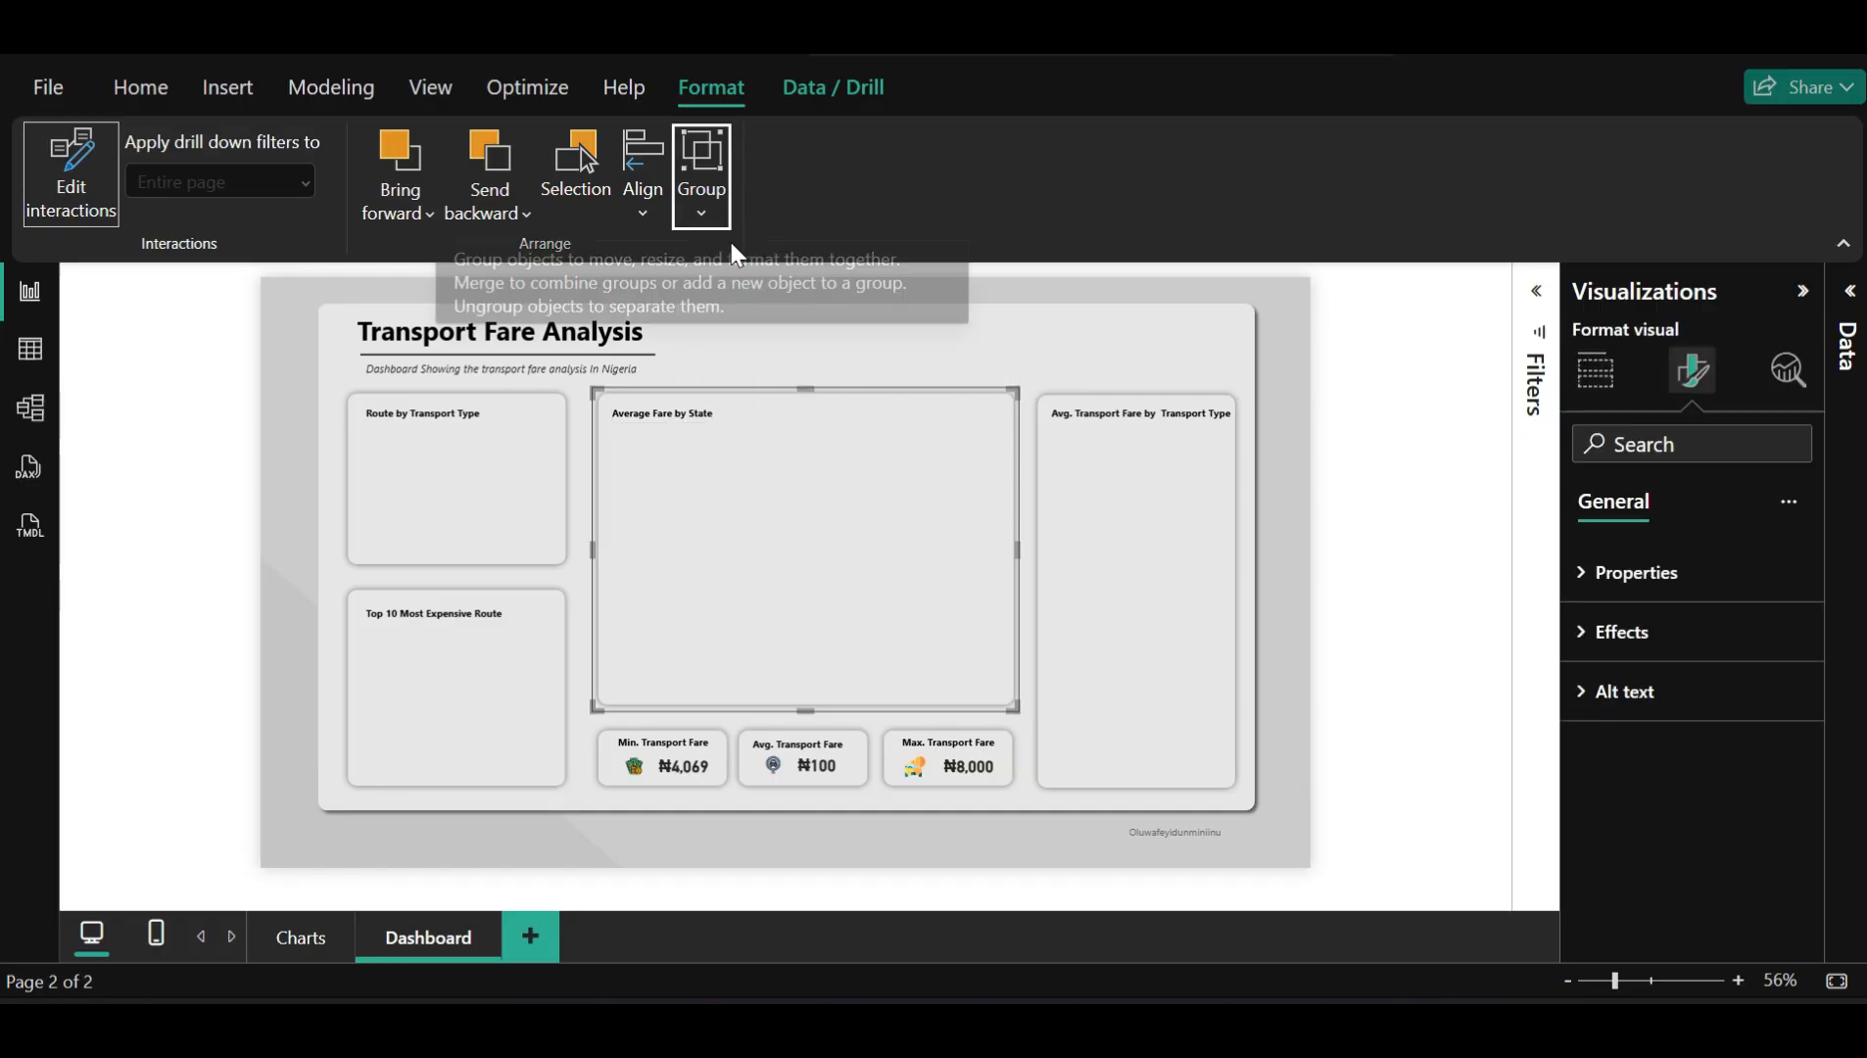
# Nudge the background shape of the Avg. Transport Fare by Transport Type section slightly to the right
pyautogui.click(1153, 567)
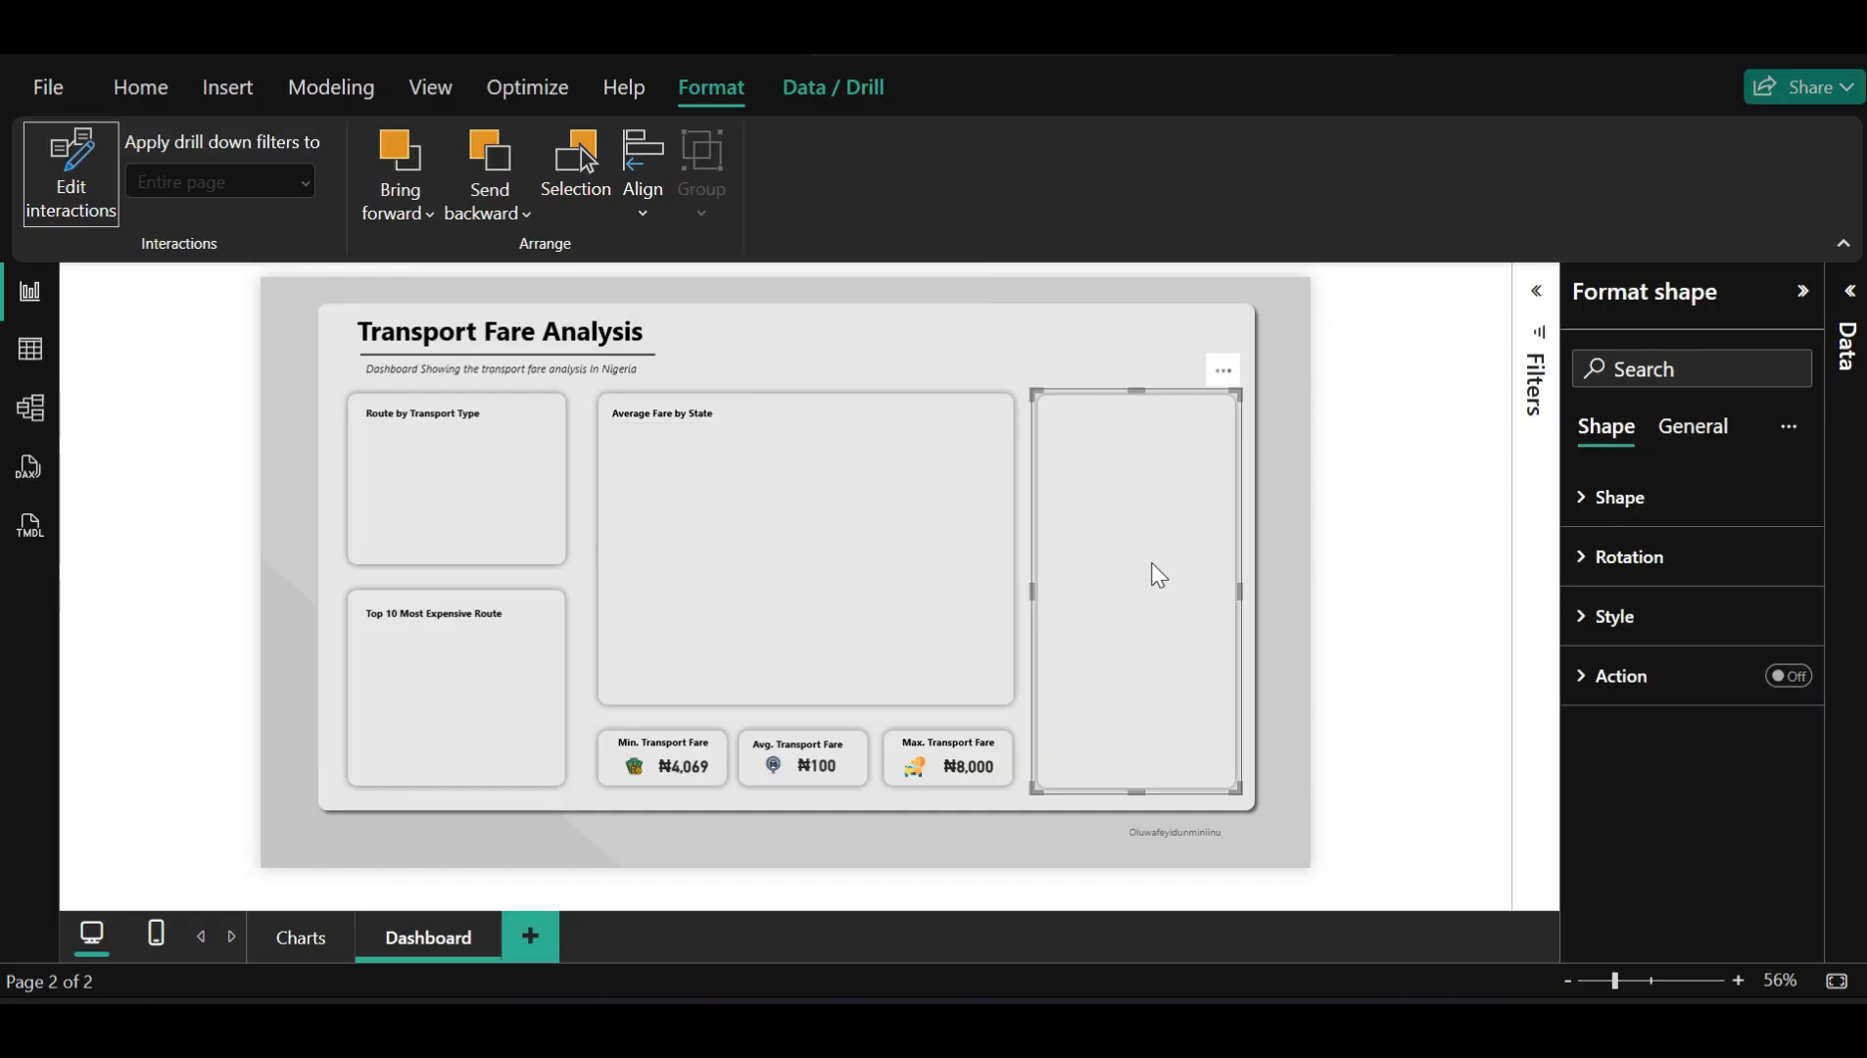
pyautogui.click(1425, 505)
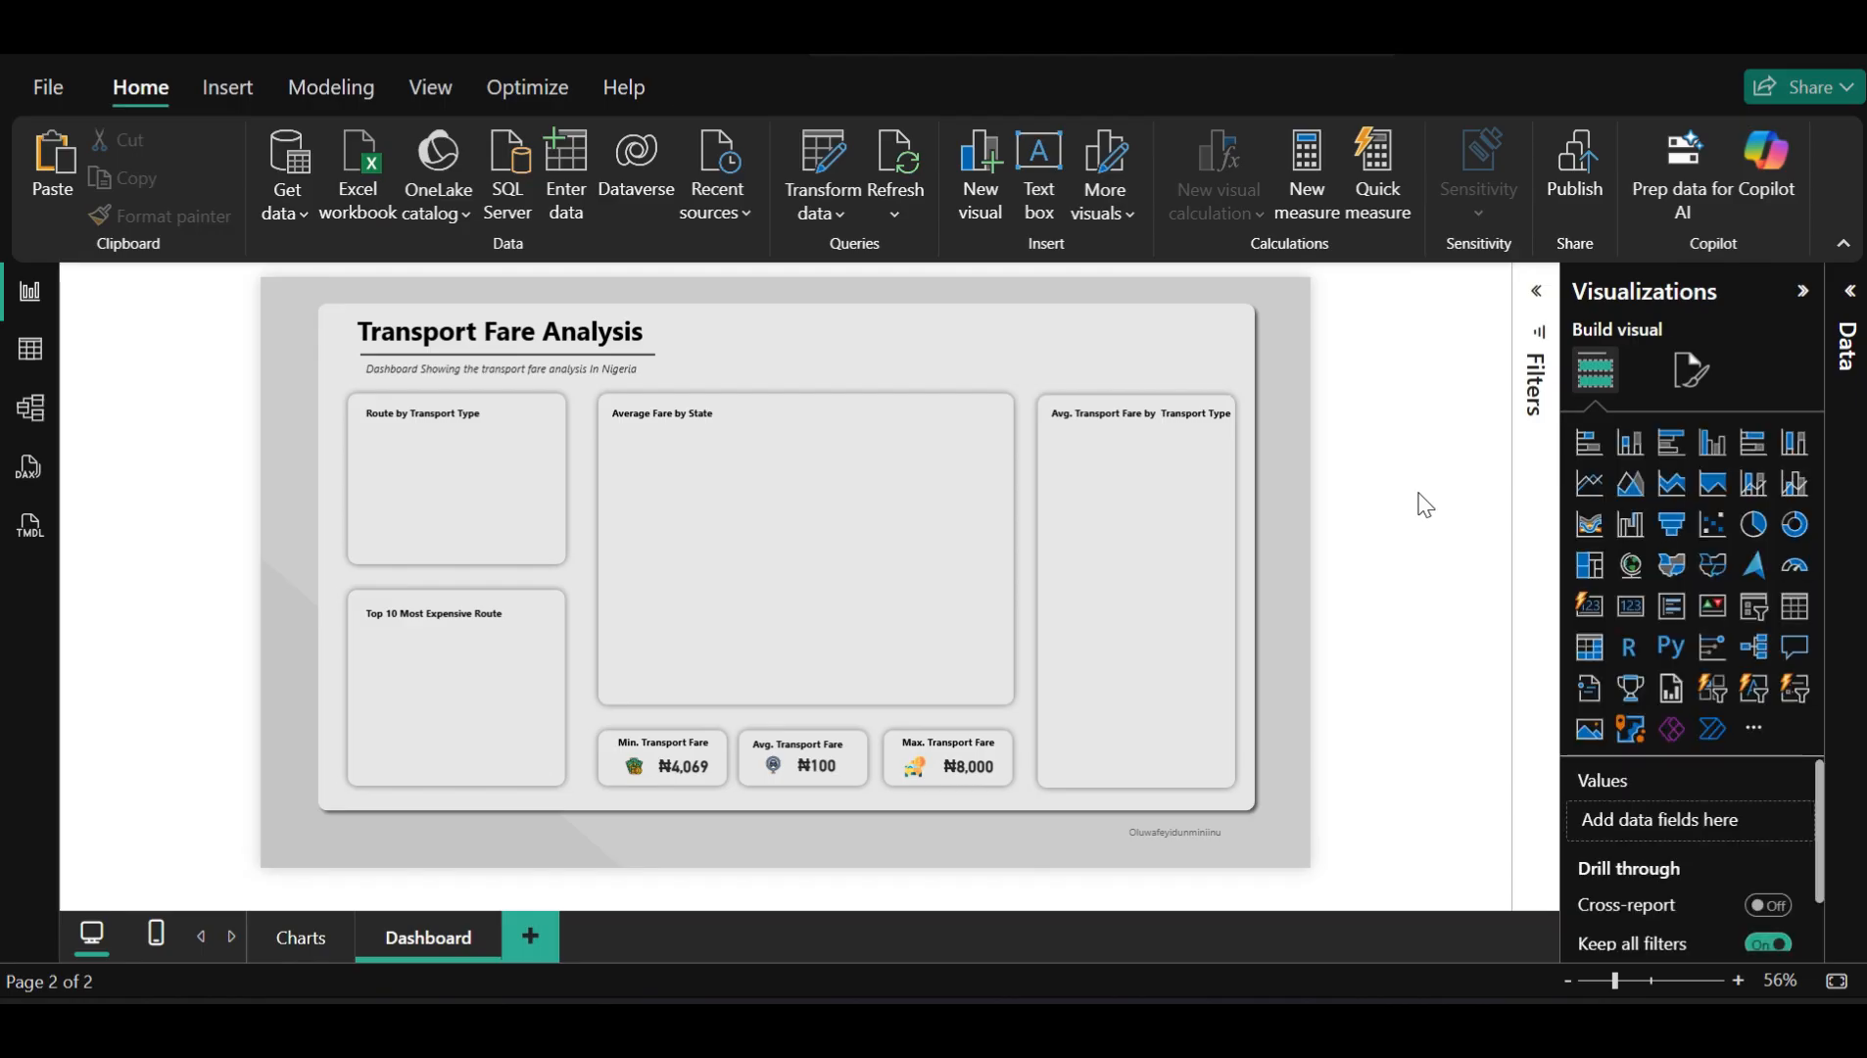
pyautogui.click(1190, 514)
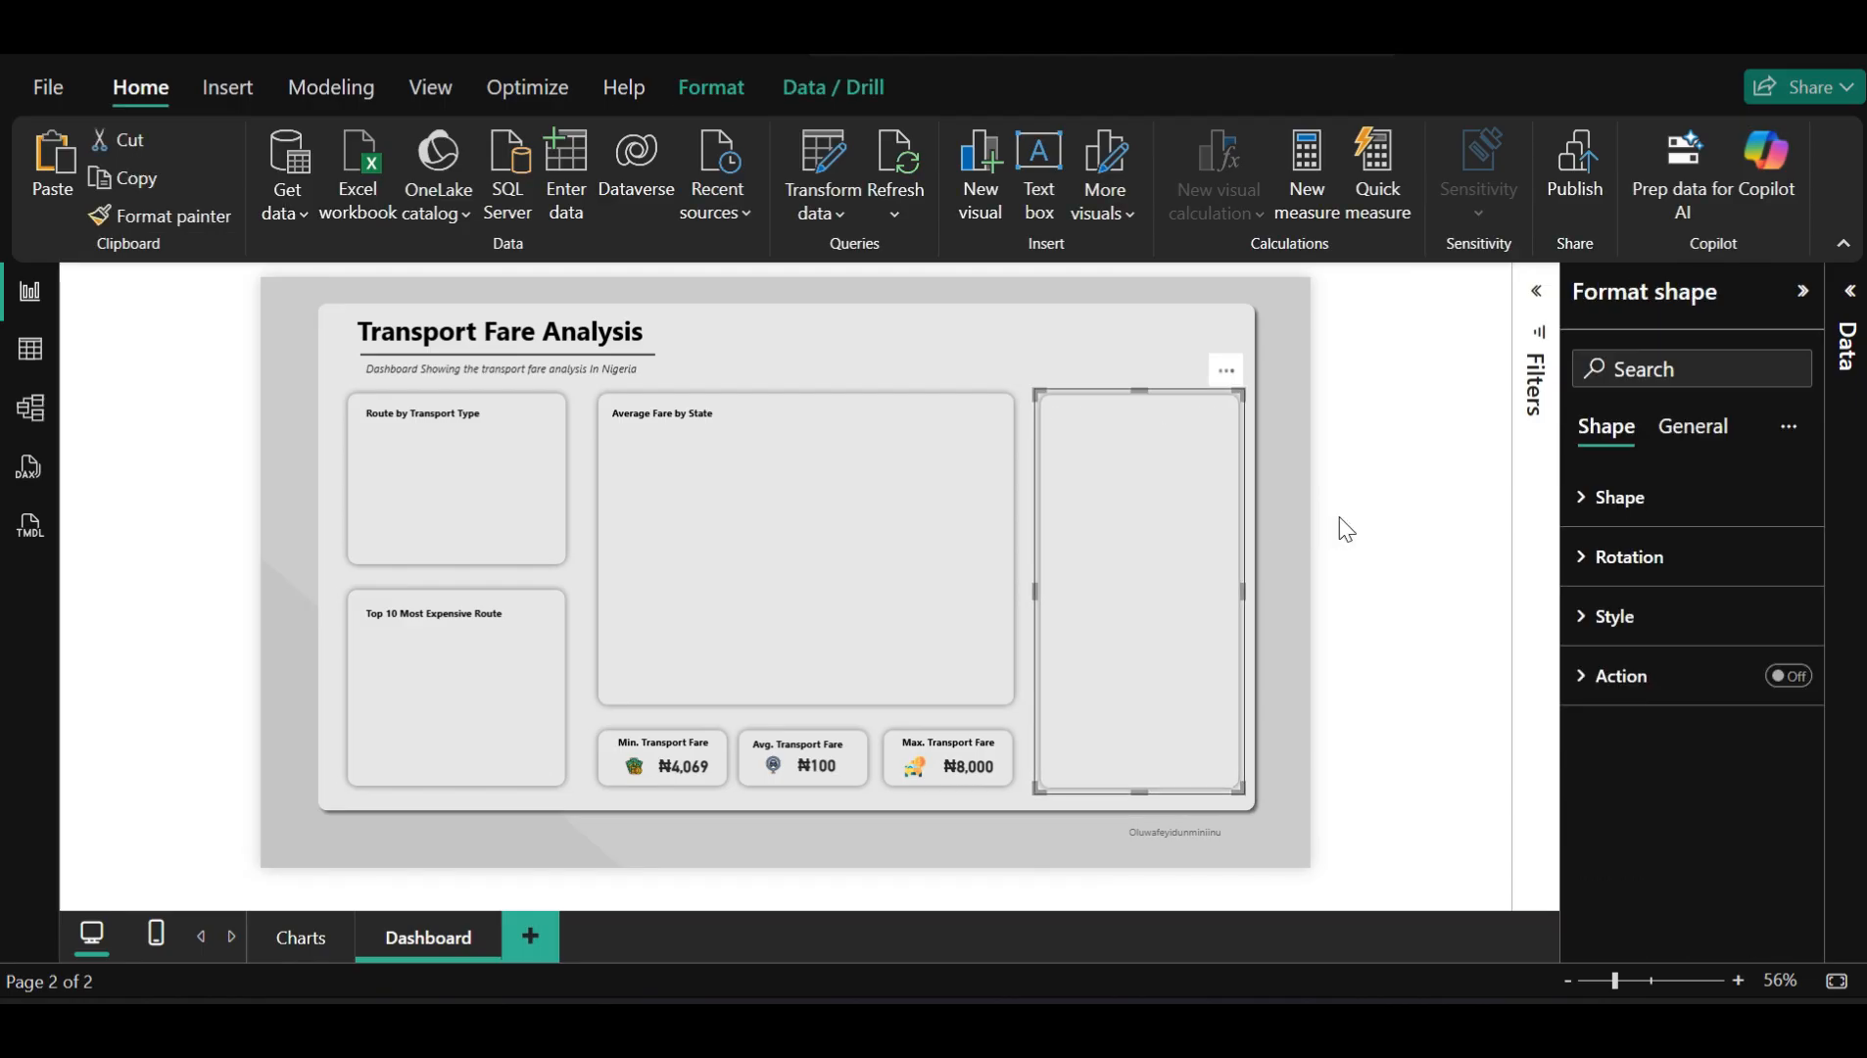
pyautogui.click(1379, 539)
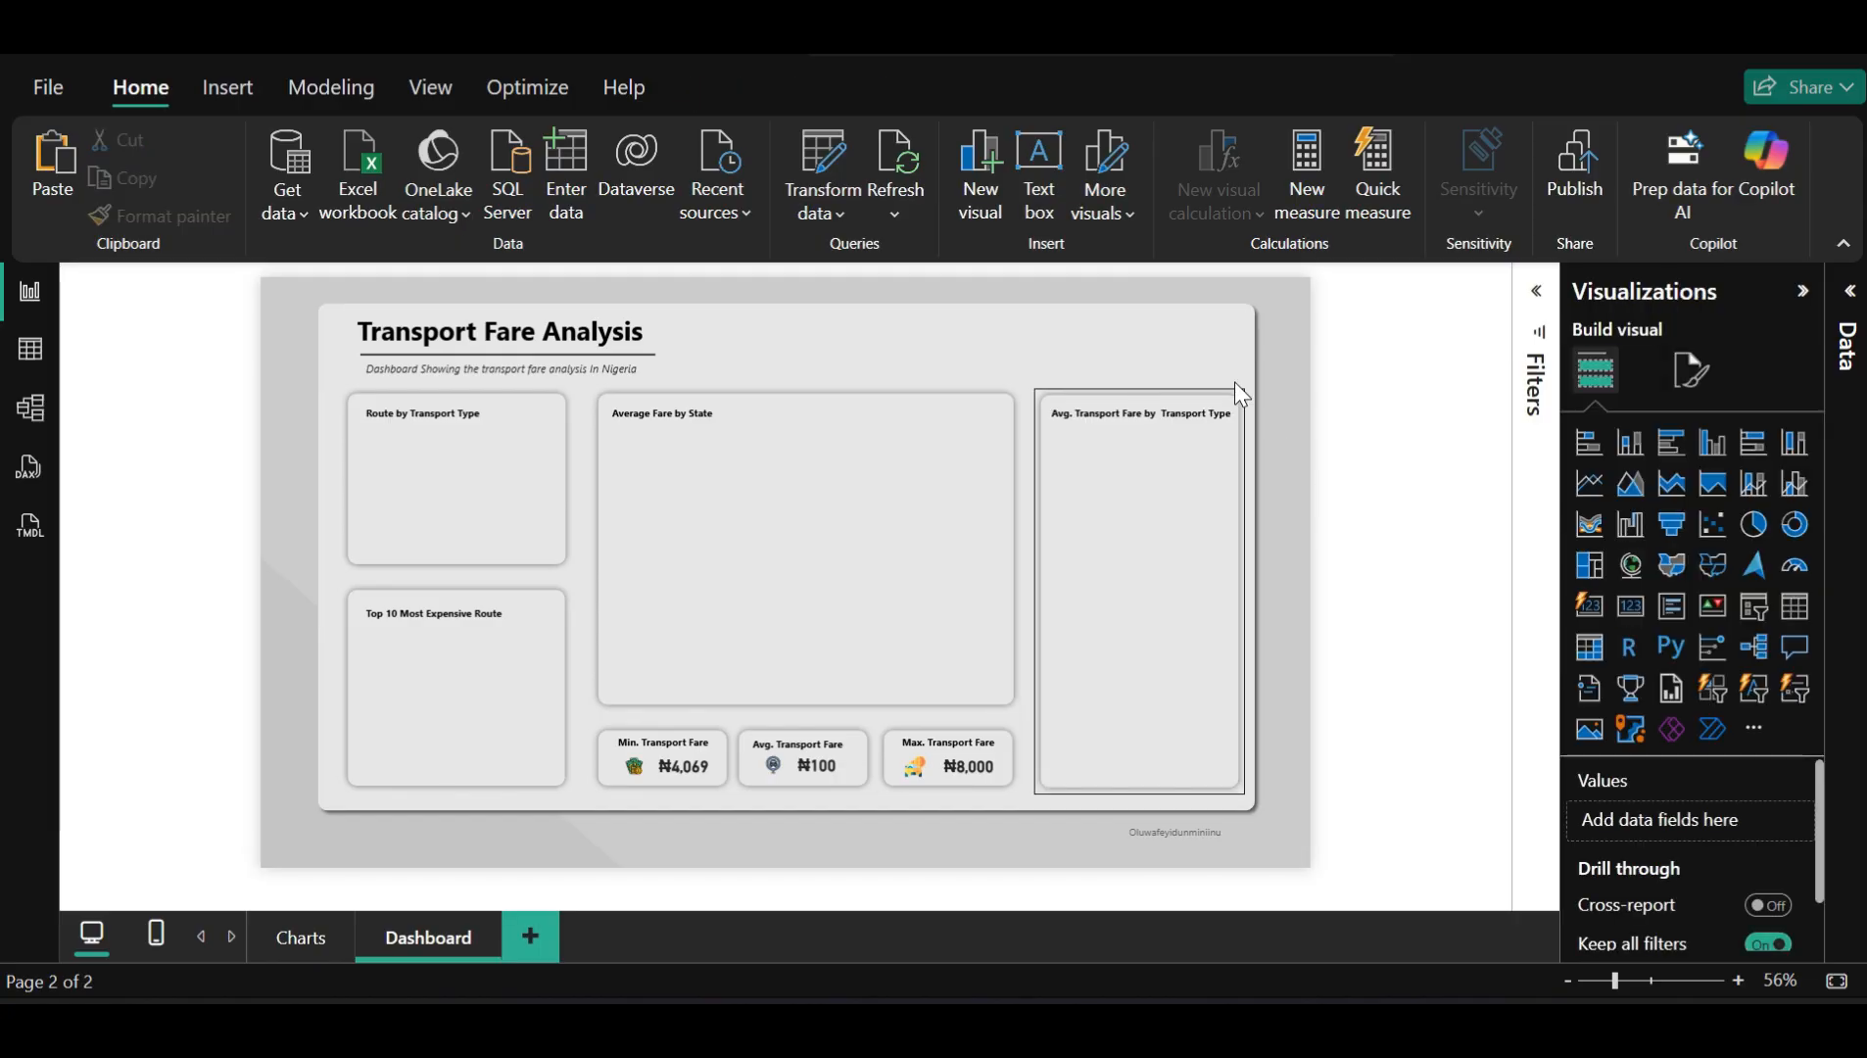
# Widen the main dashboard background shape slightly by extending its right edge
pyautogui.click(1256, 540)
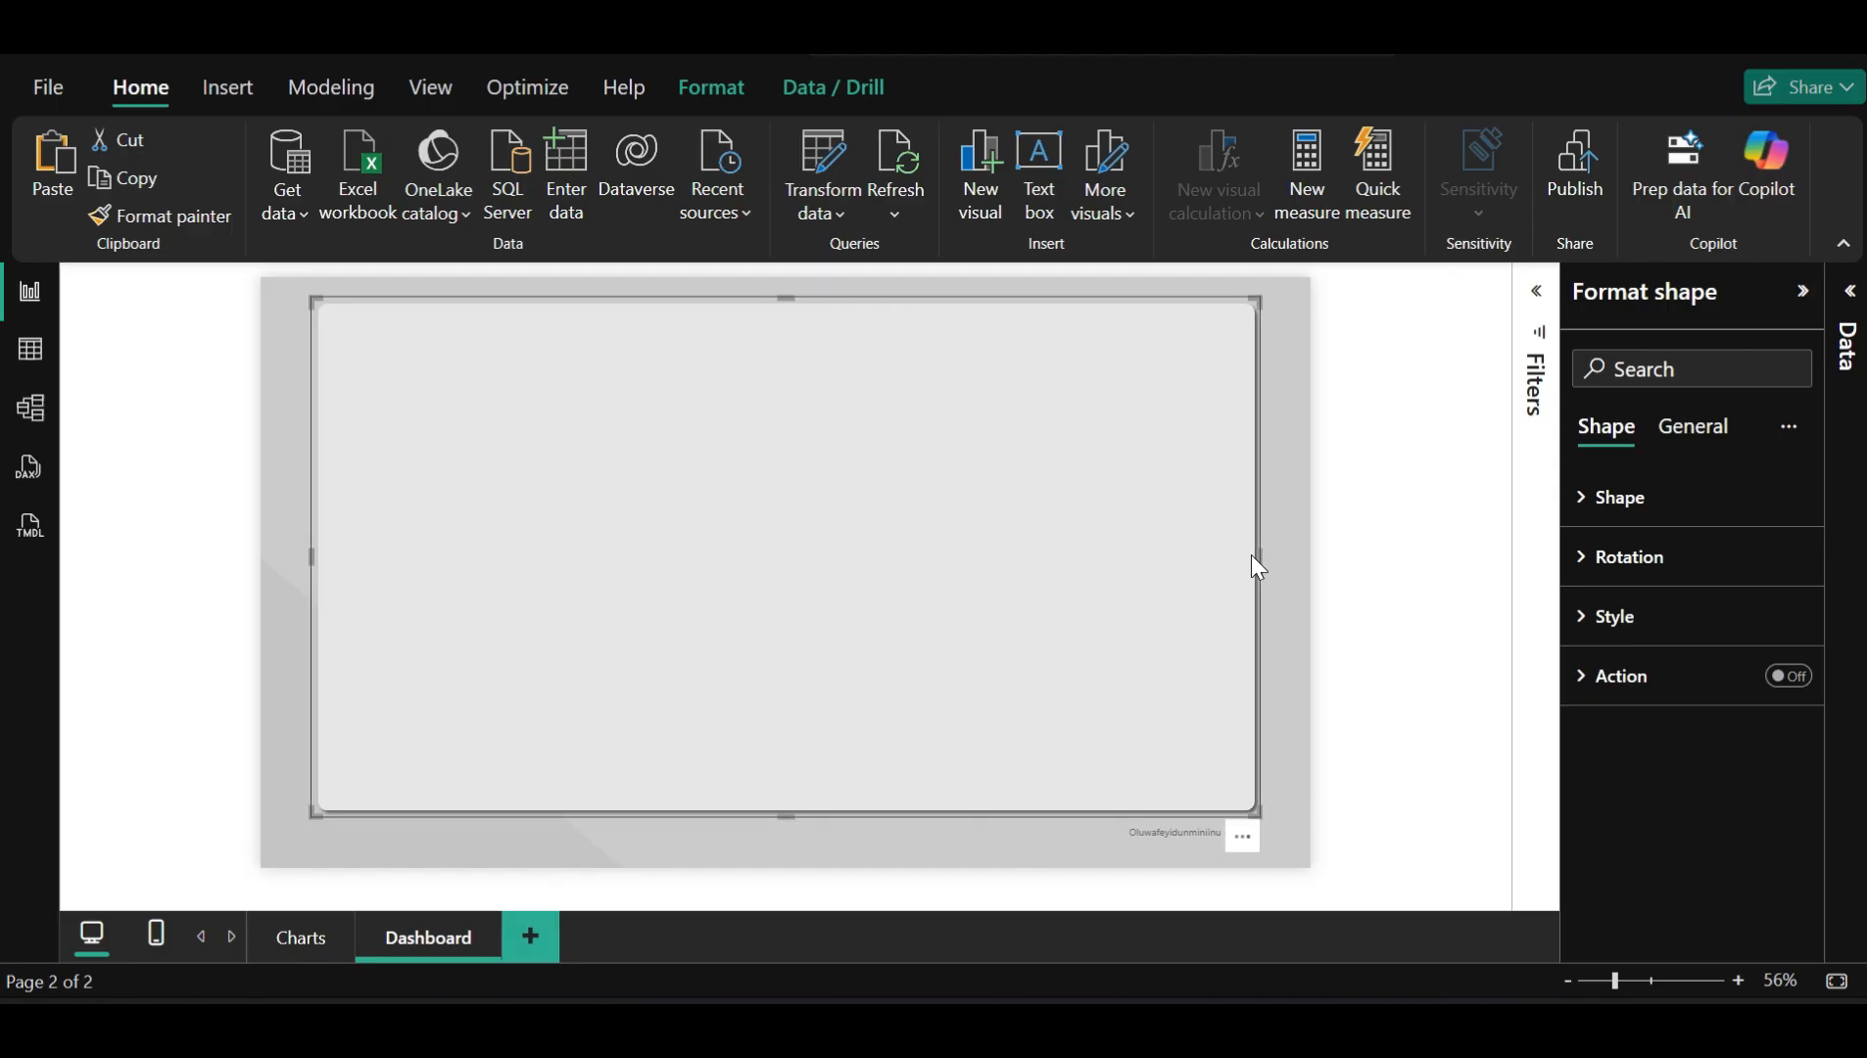
pyautogui.click(1422, 594)
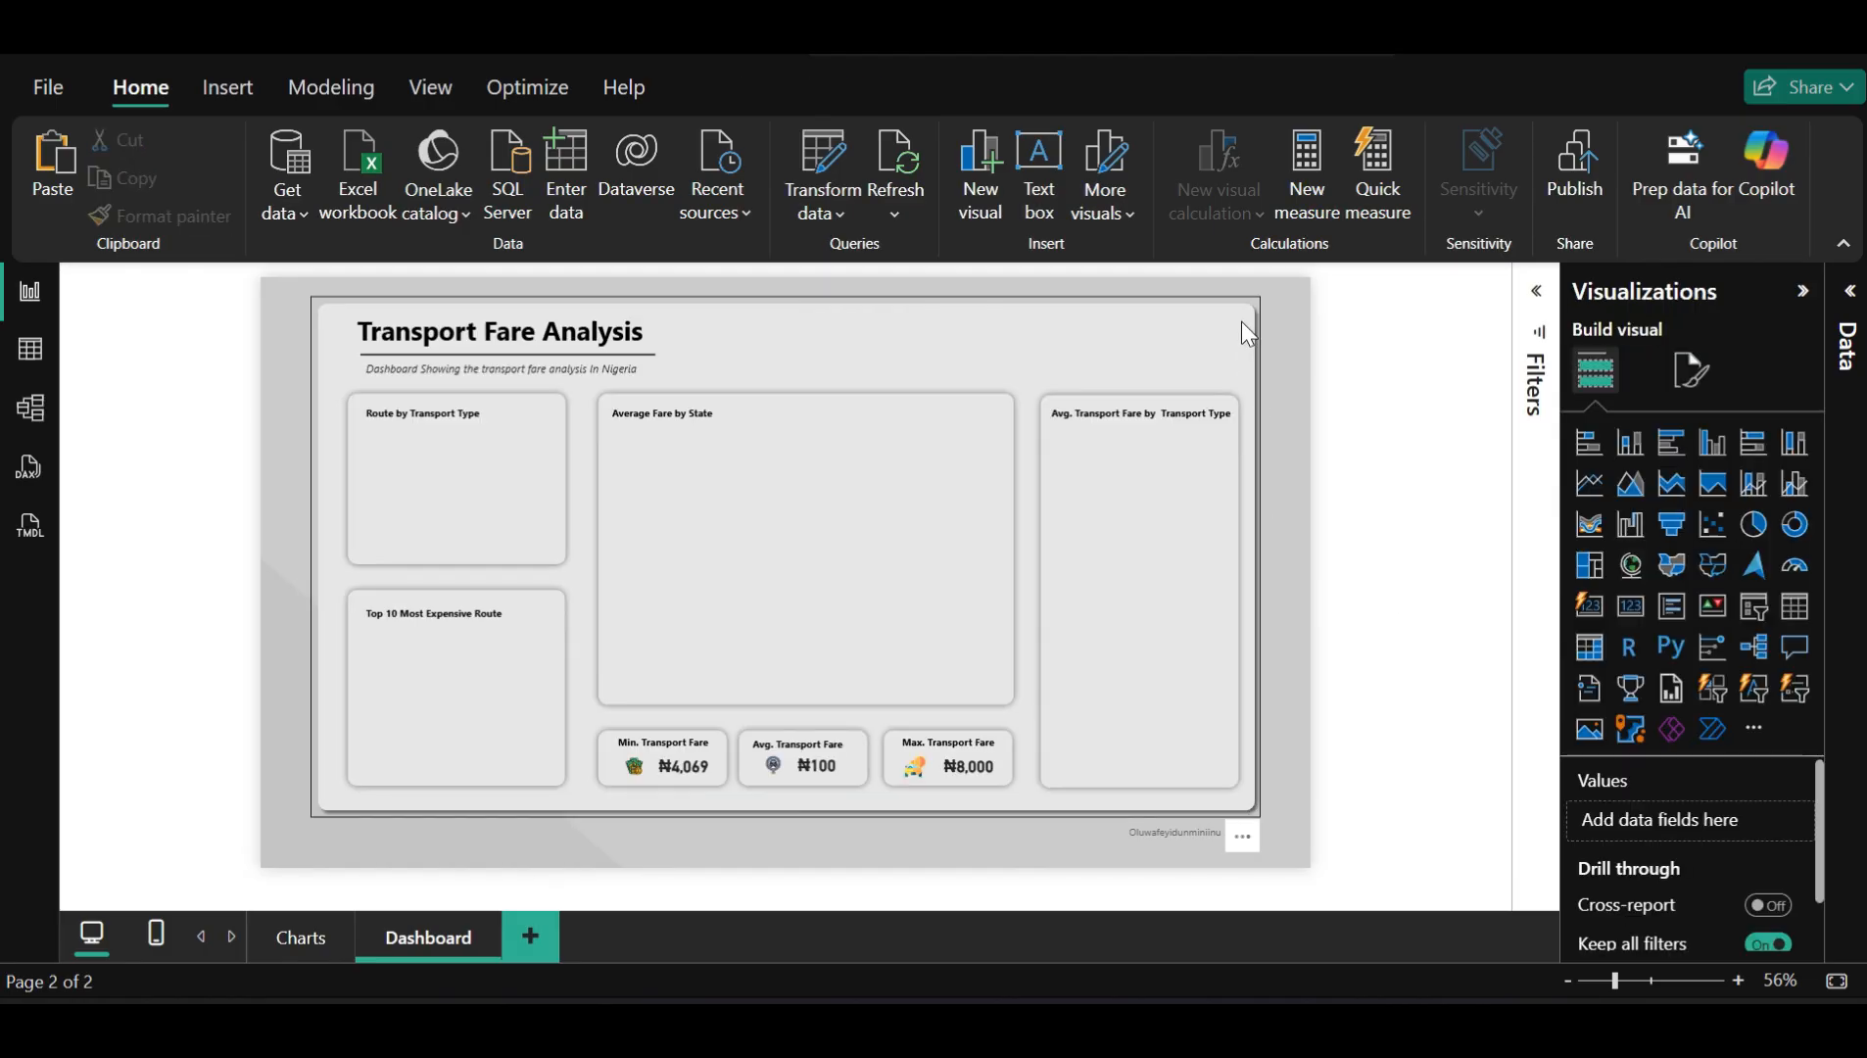
pyautogui.click(1255, 519)
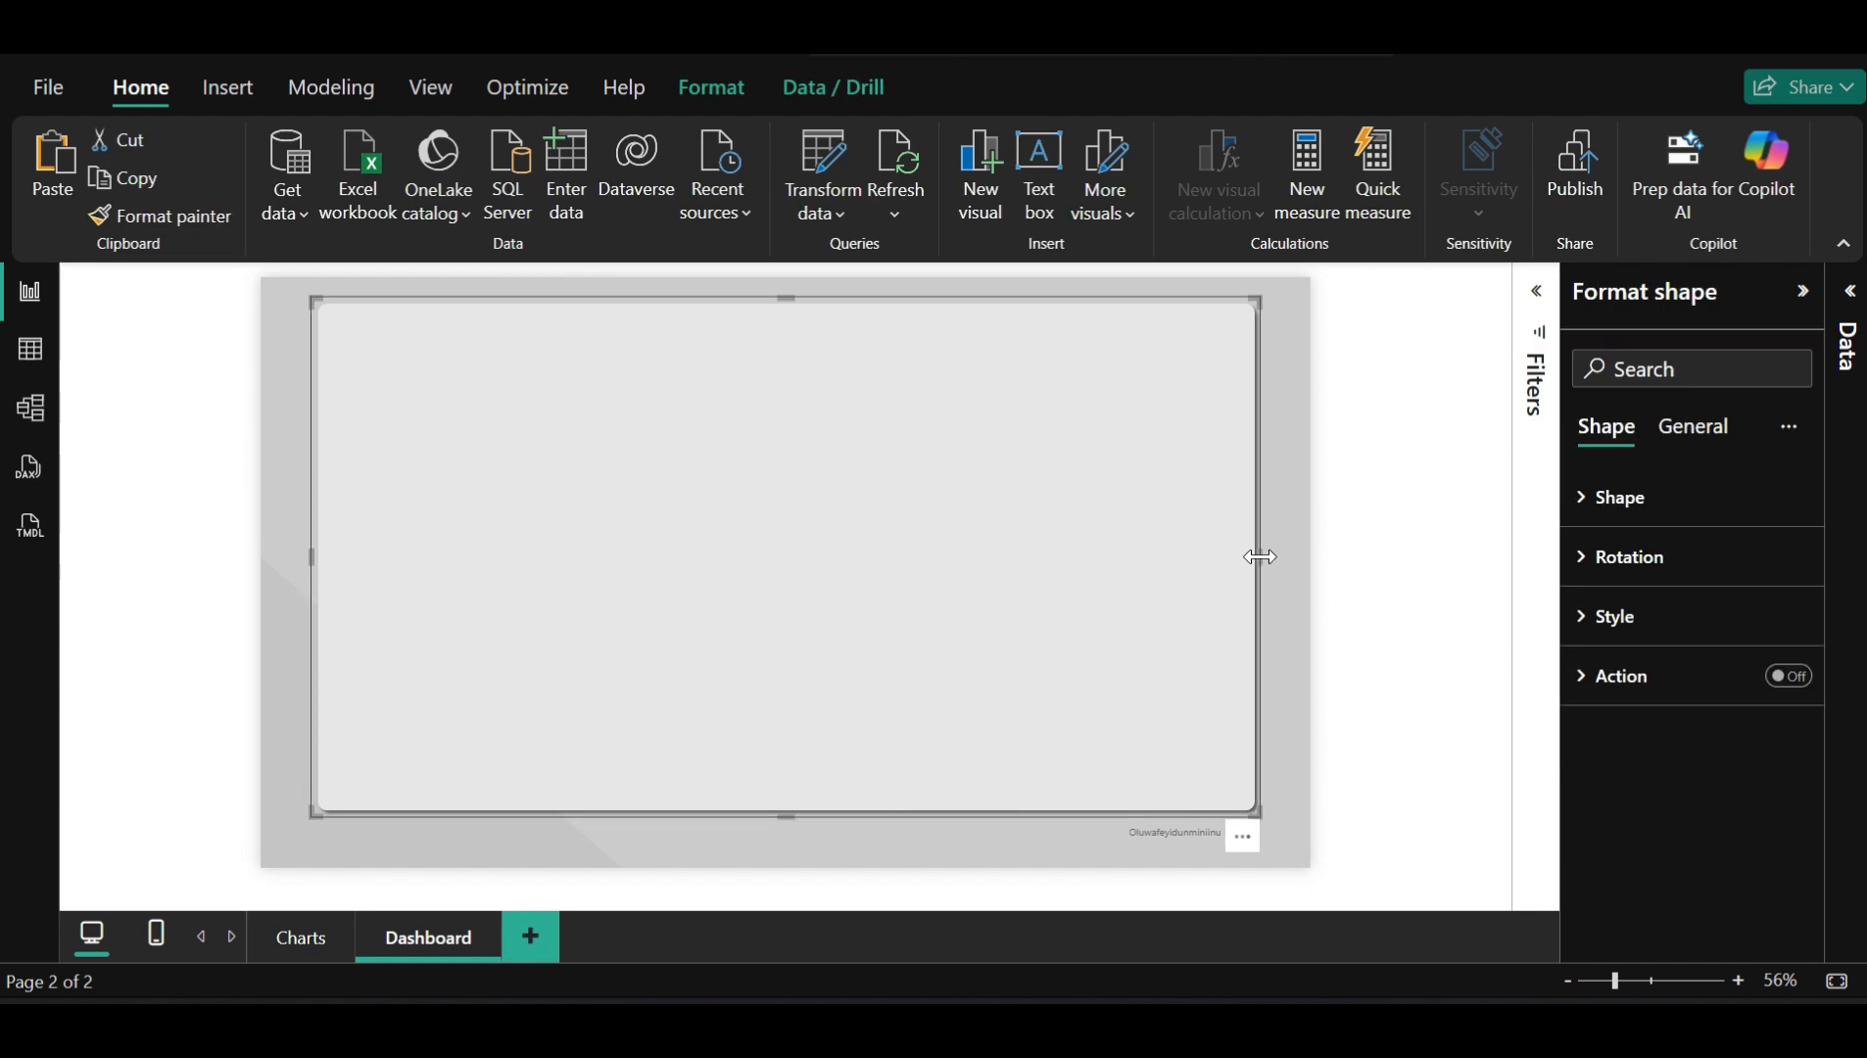
pyautogui.moveTo(1260, 556); pyautogui.dragTo(1269, 556)
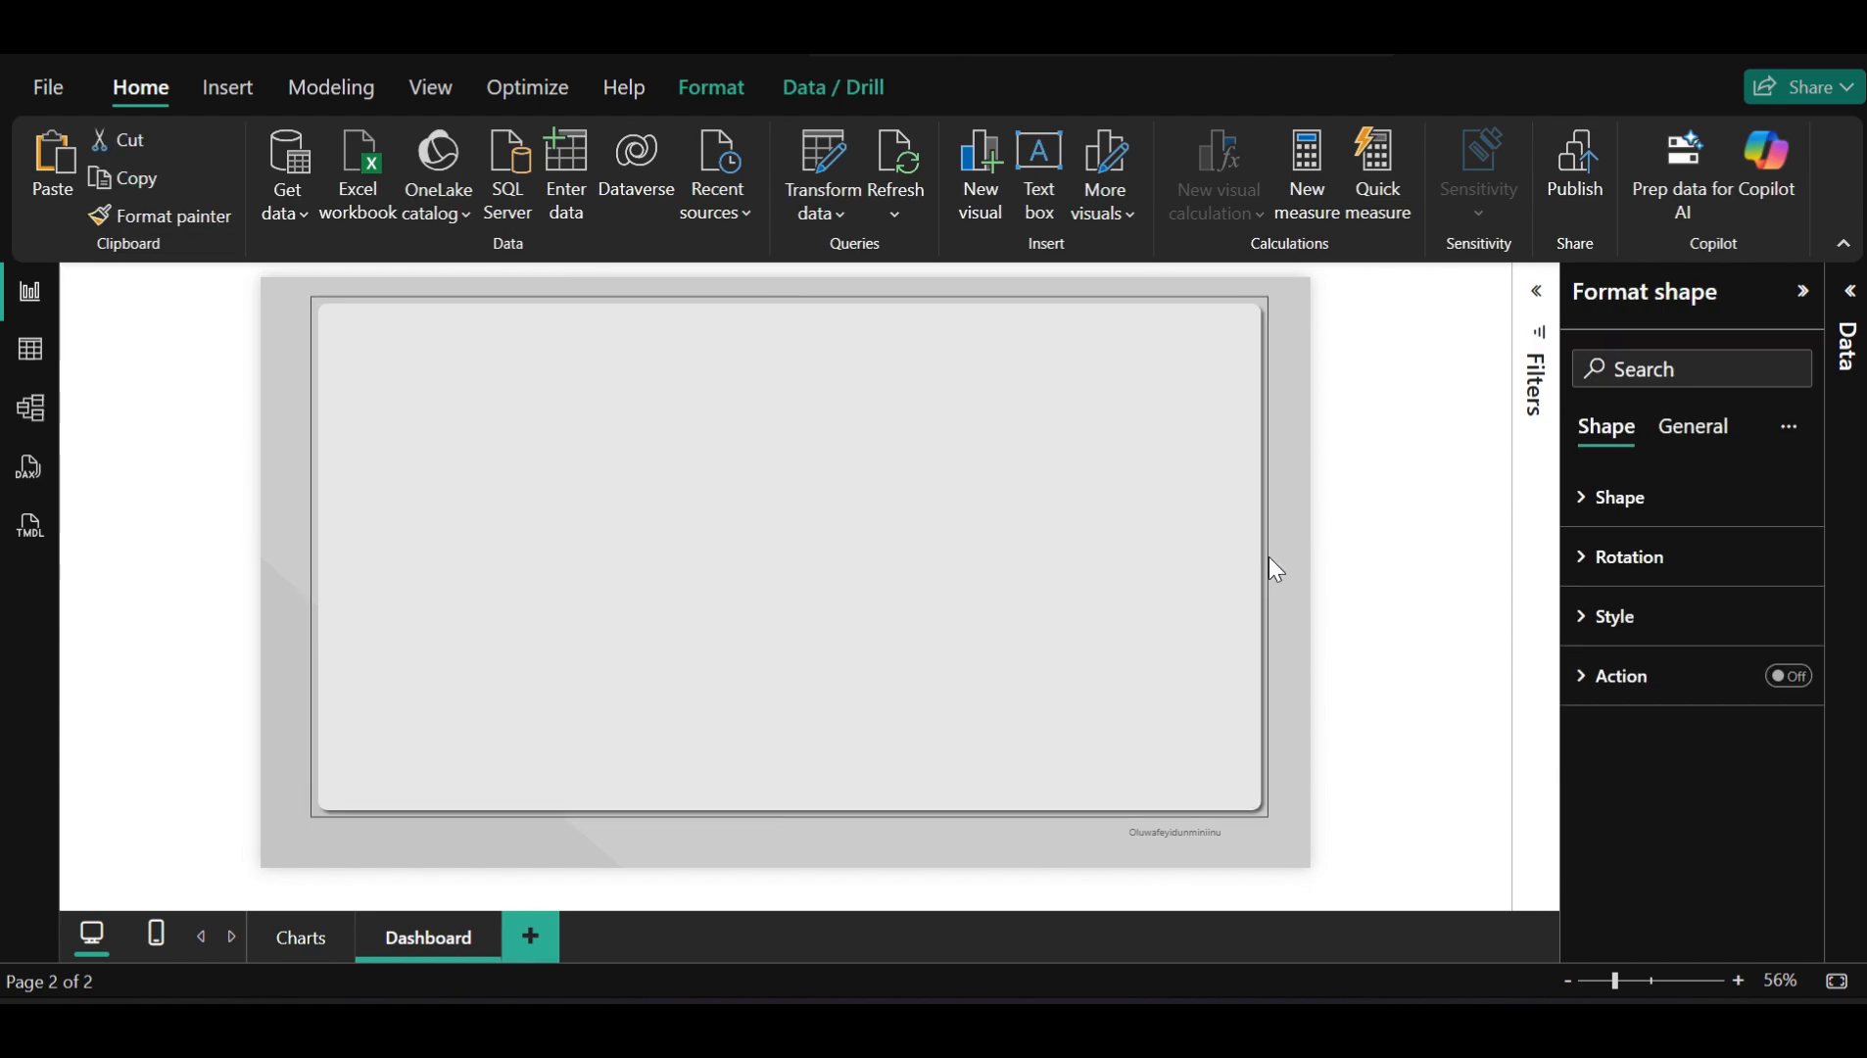
pyautogui.click(1493, 619)
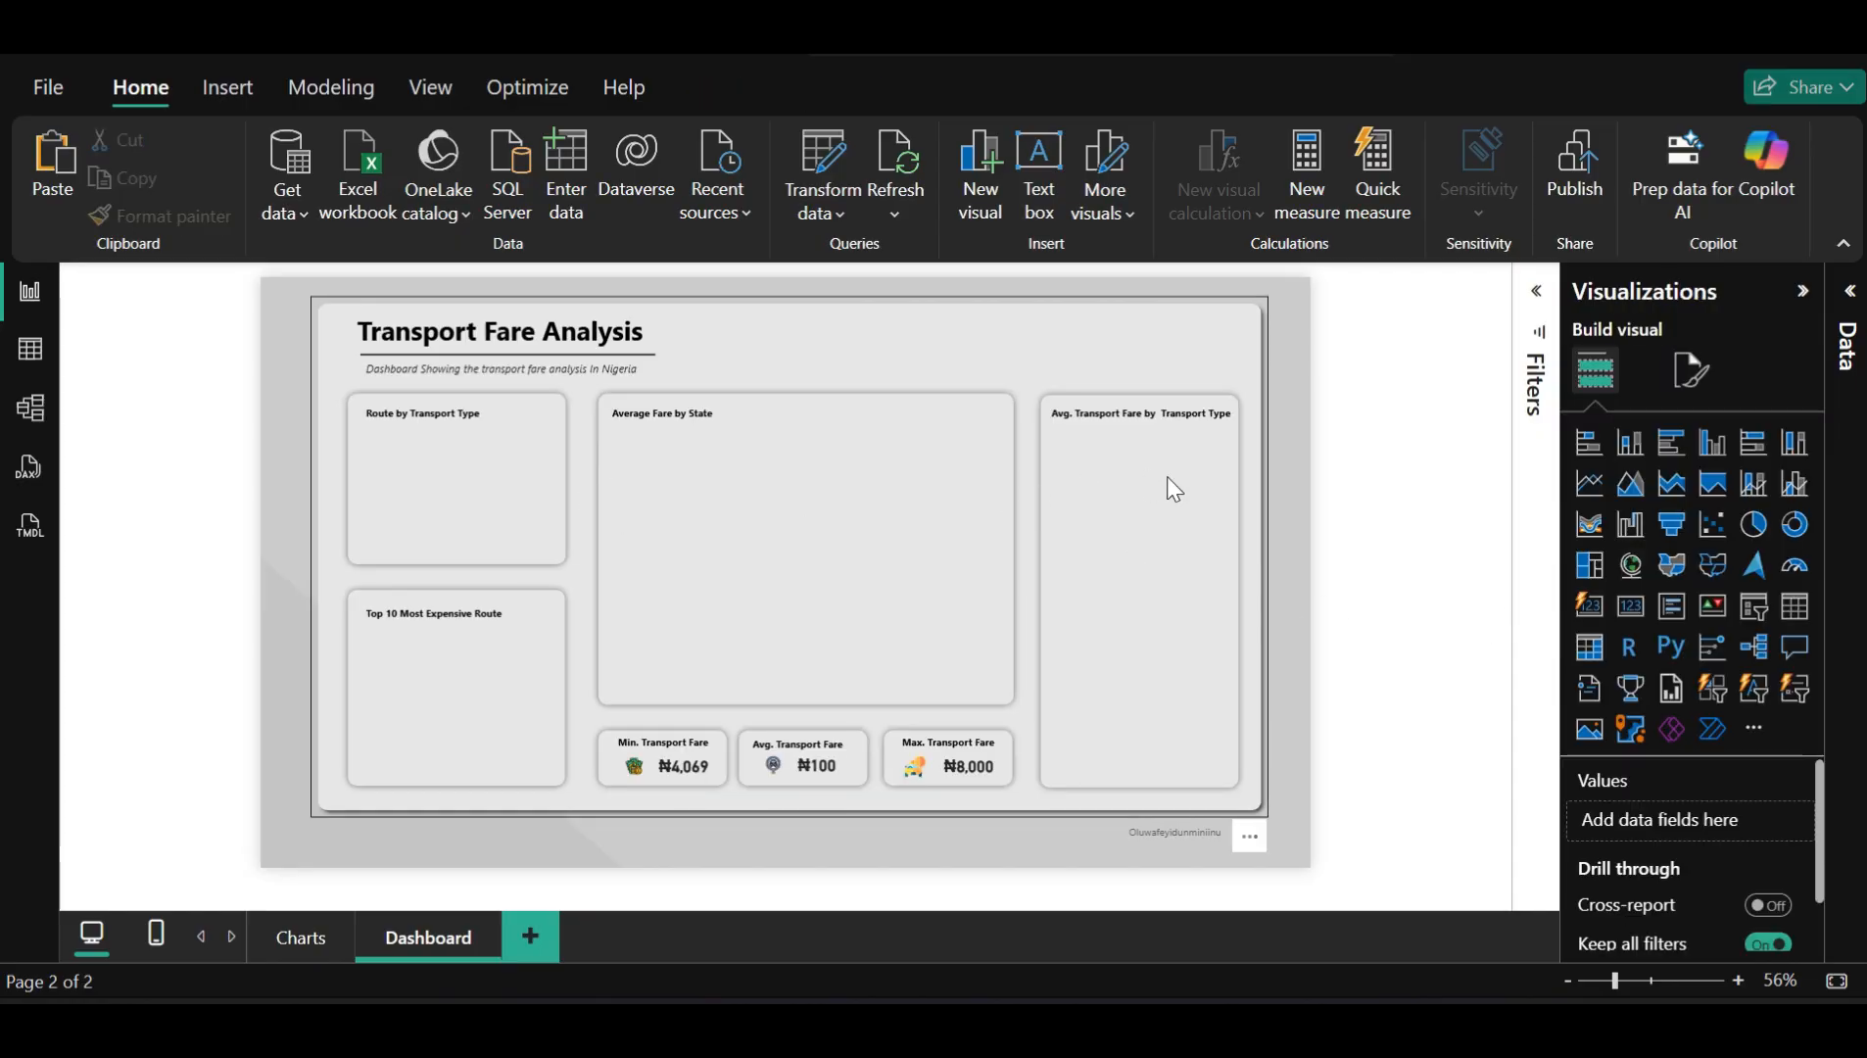
# Group the Avg. Transport Fare by Transport Type title with the background shape behind it
pyautogui.click(1173, 414)
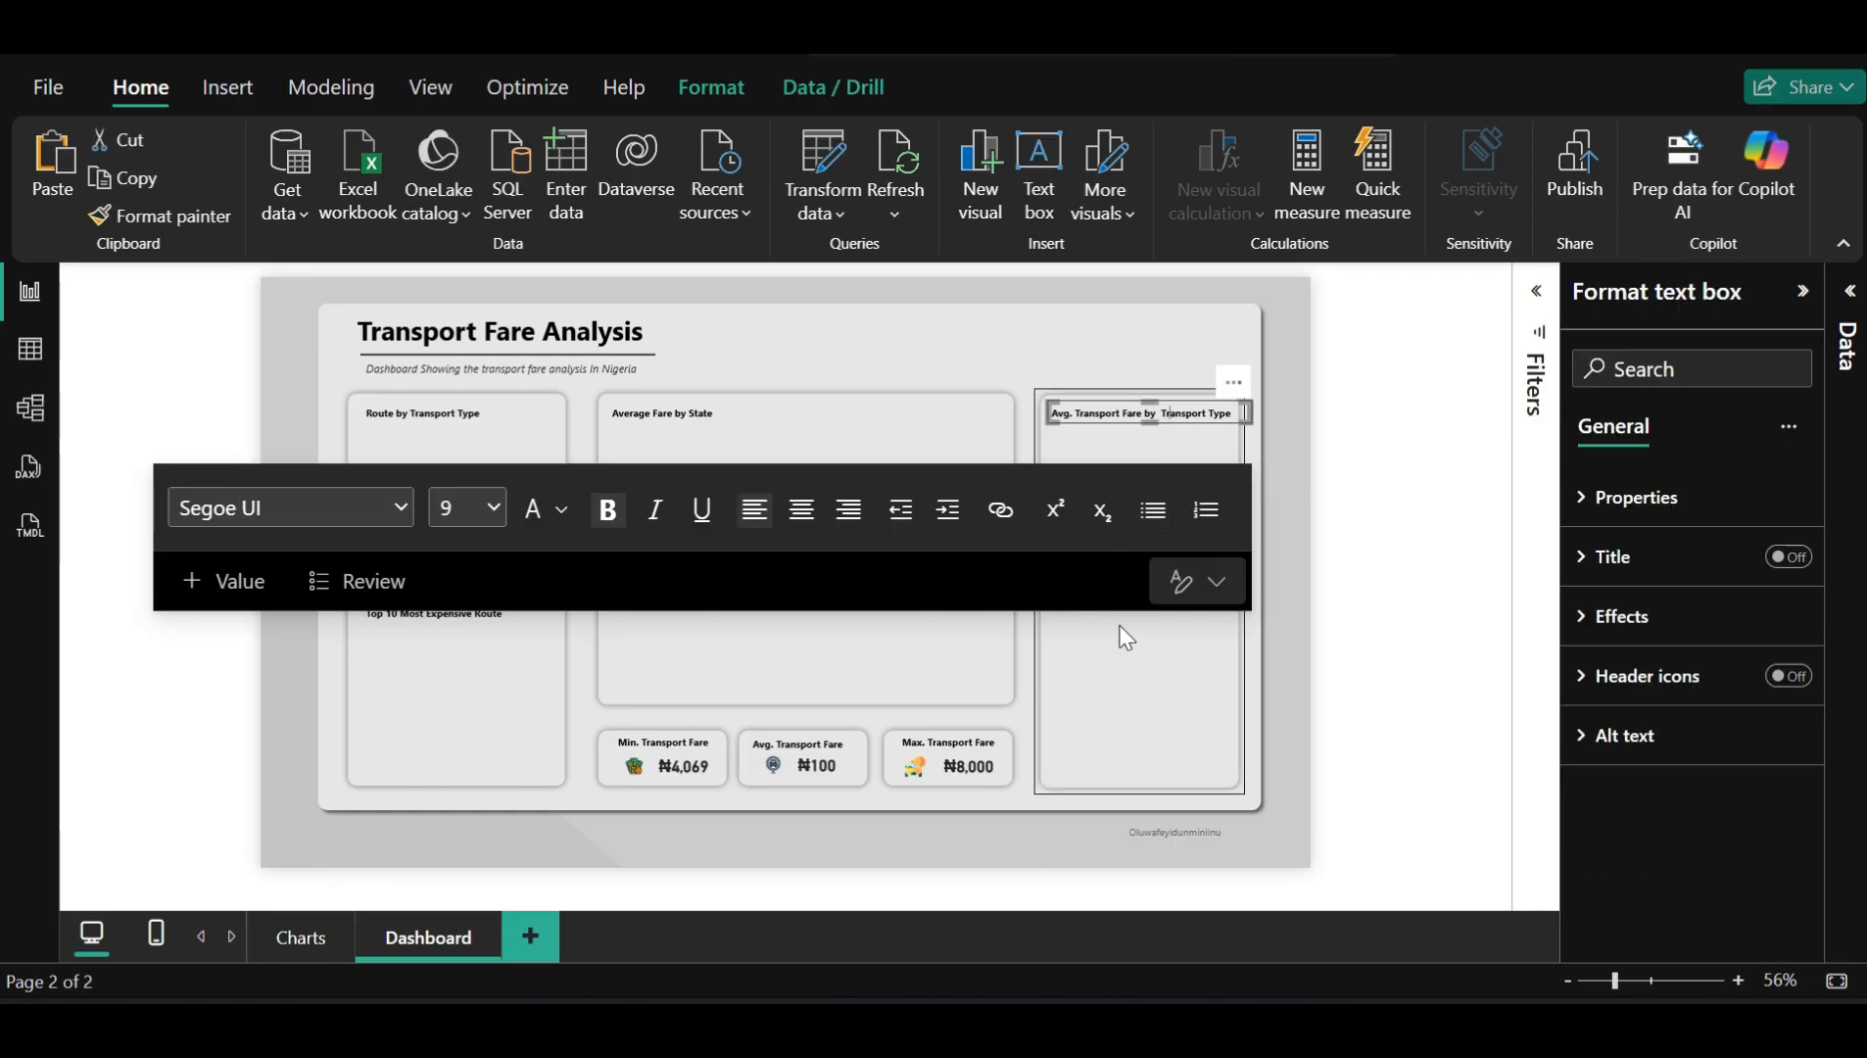
pyautogui.click(1119, 701)
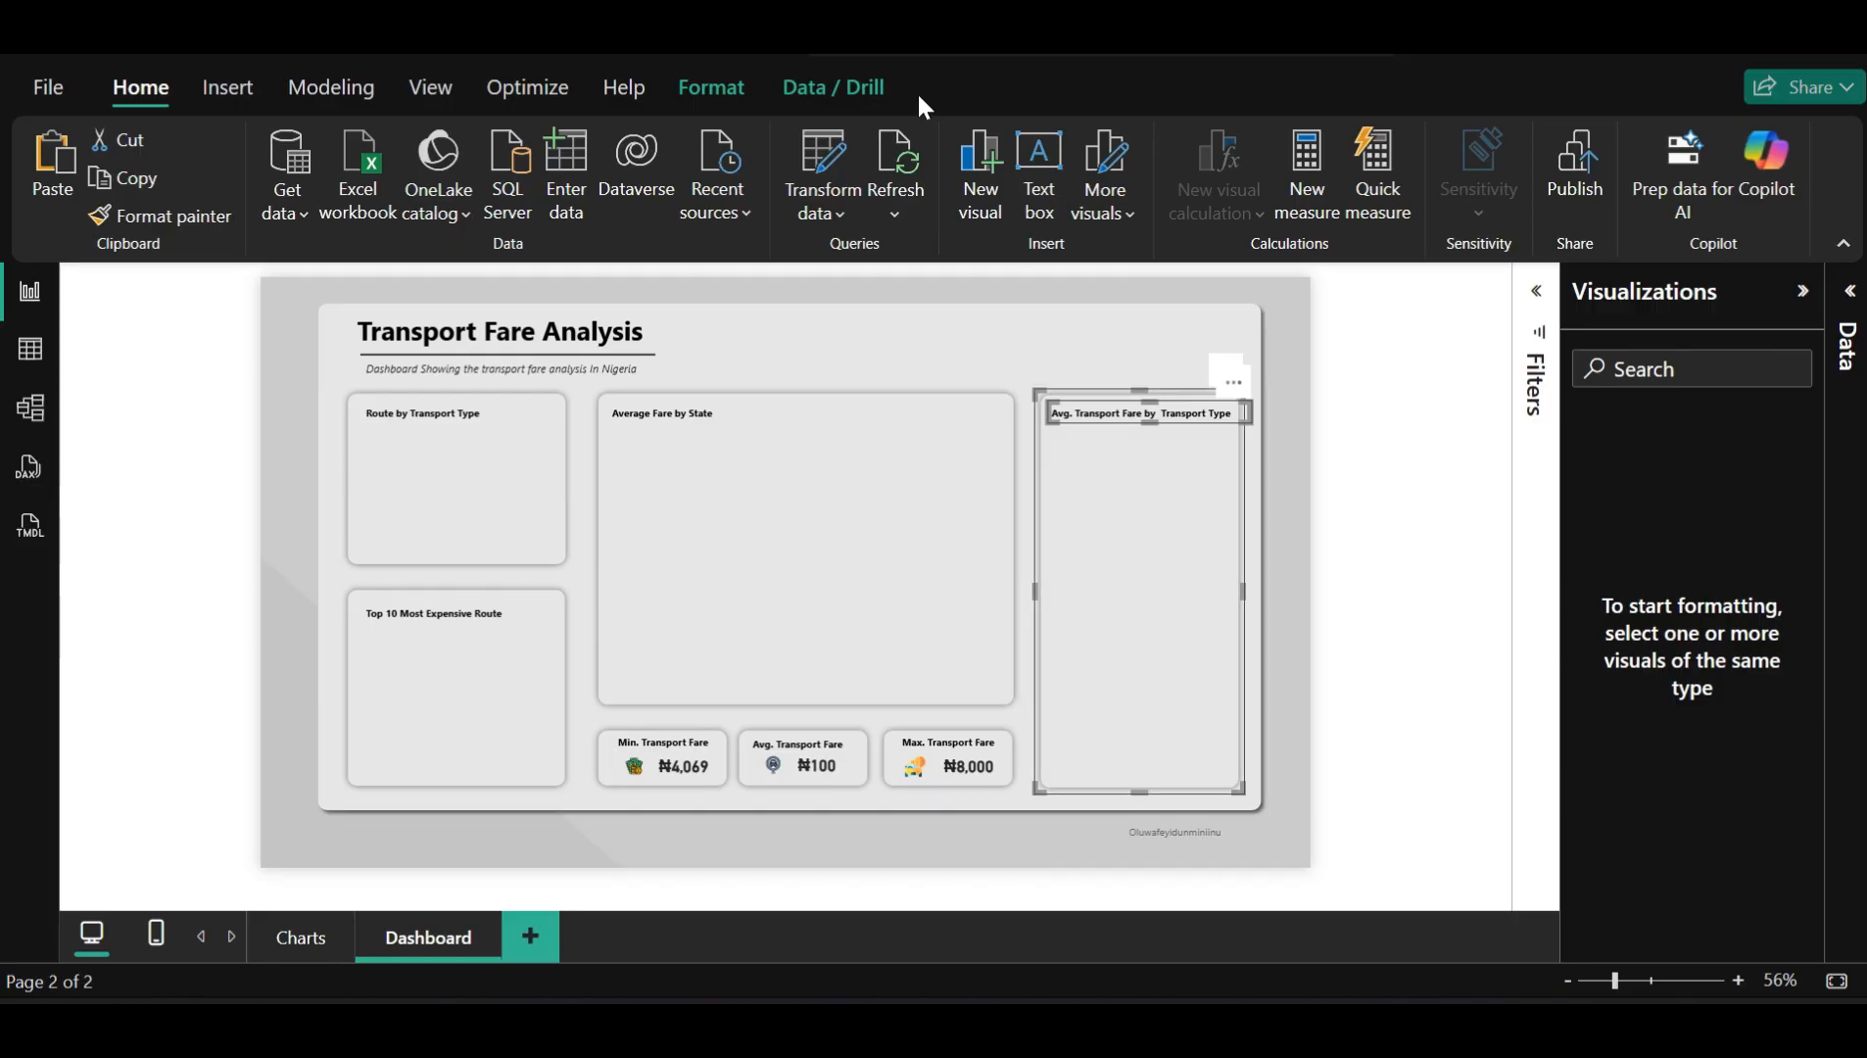
pyautogui.click(733, 95)
pyautogui.click(705, 169)
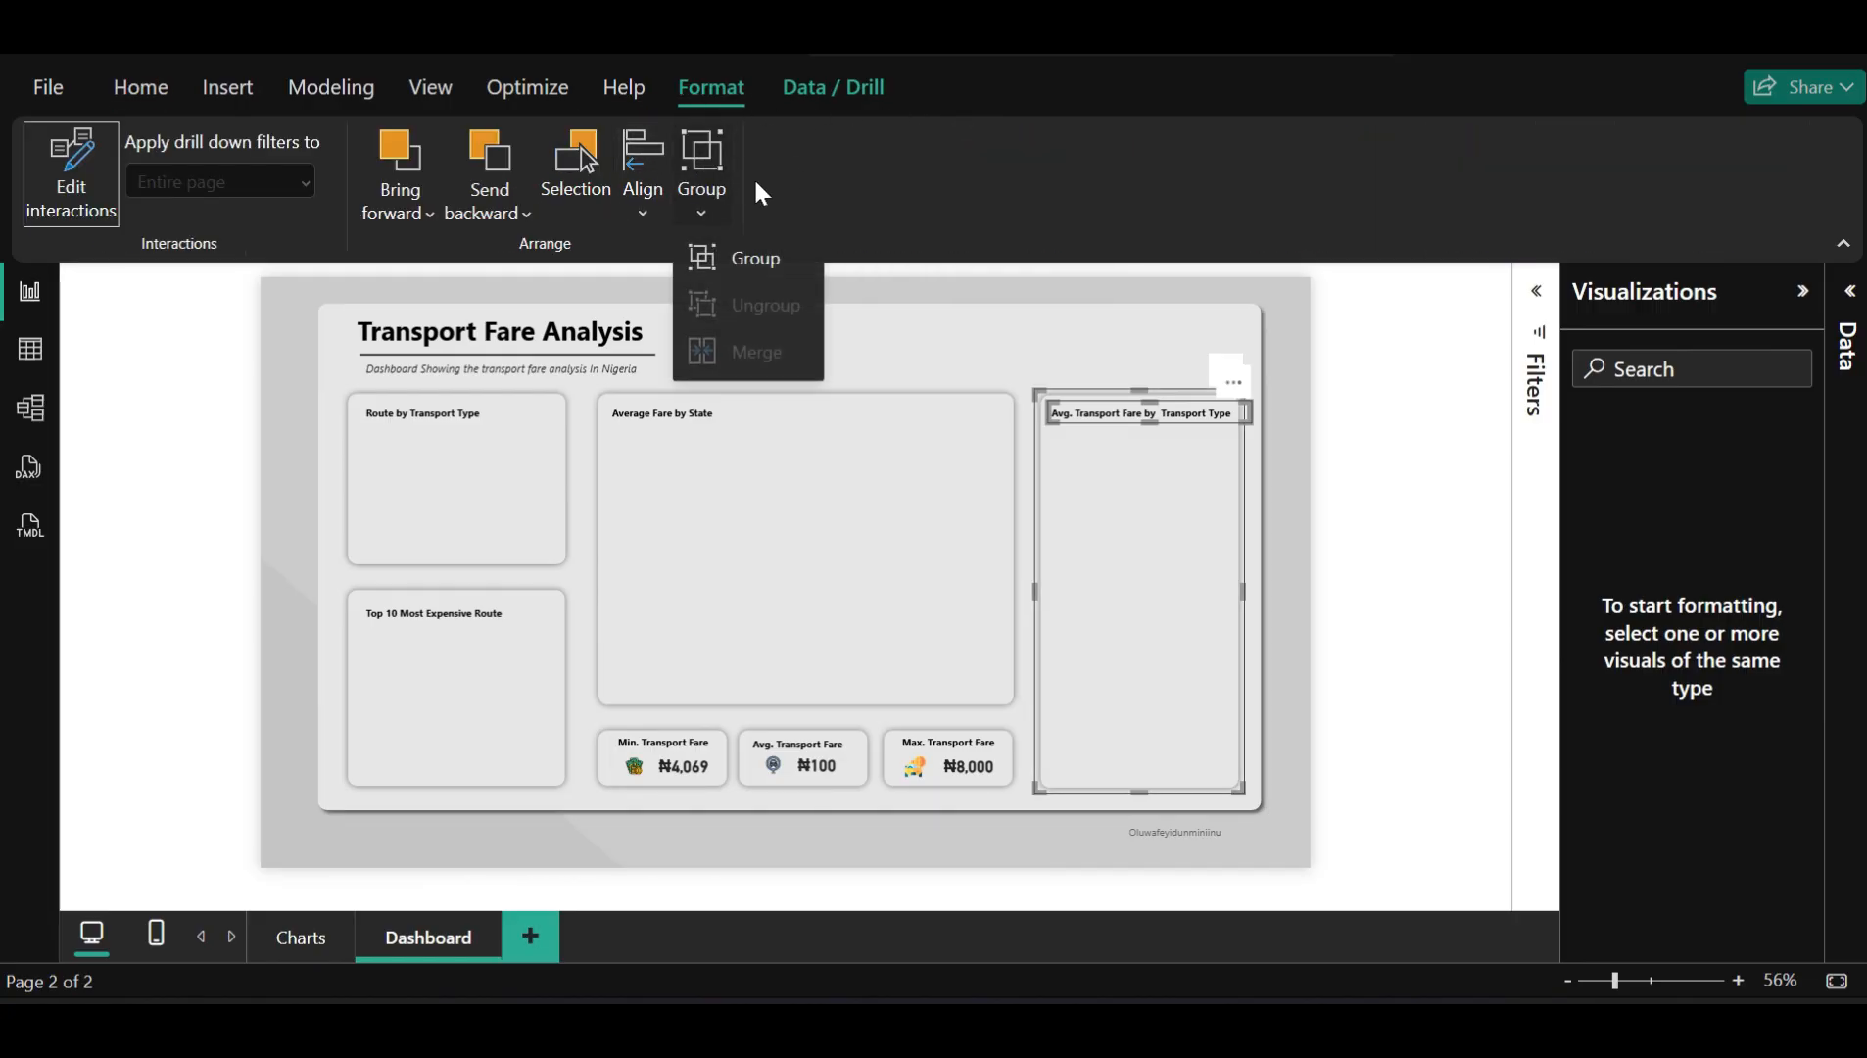
pyautogui.press('Return')
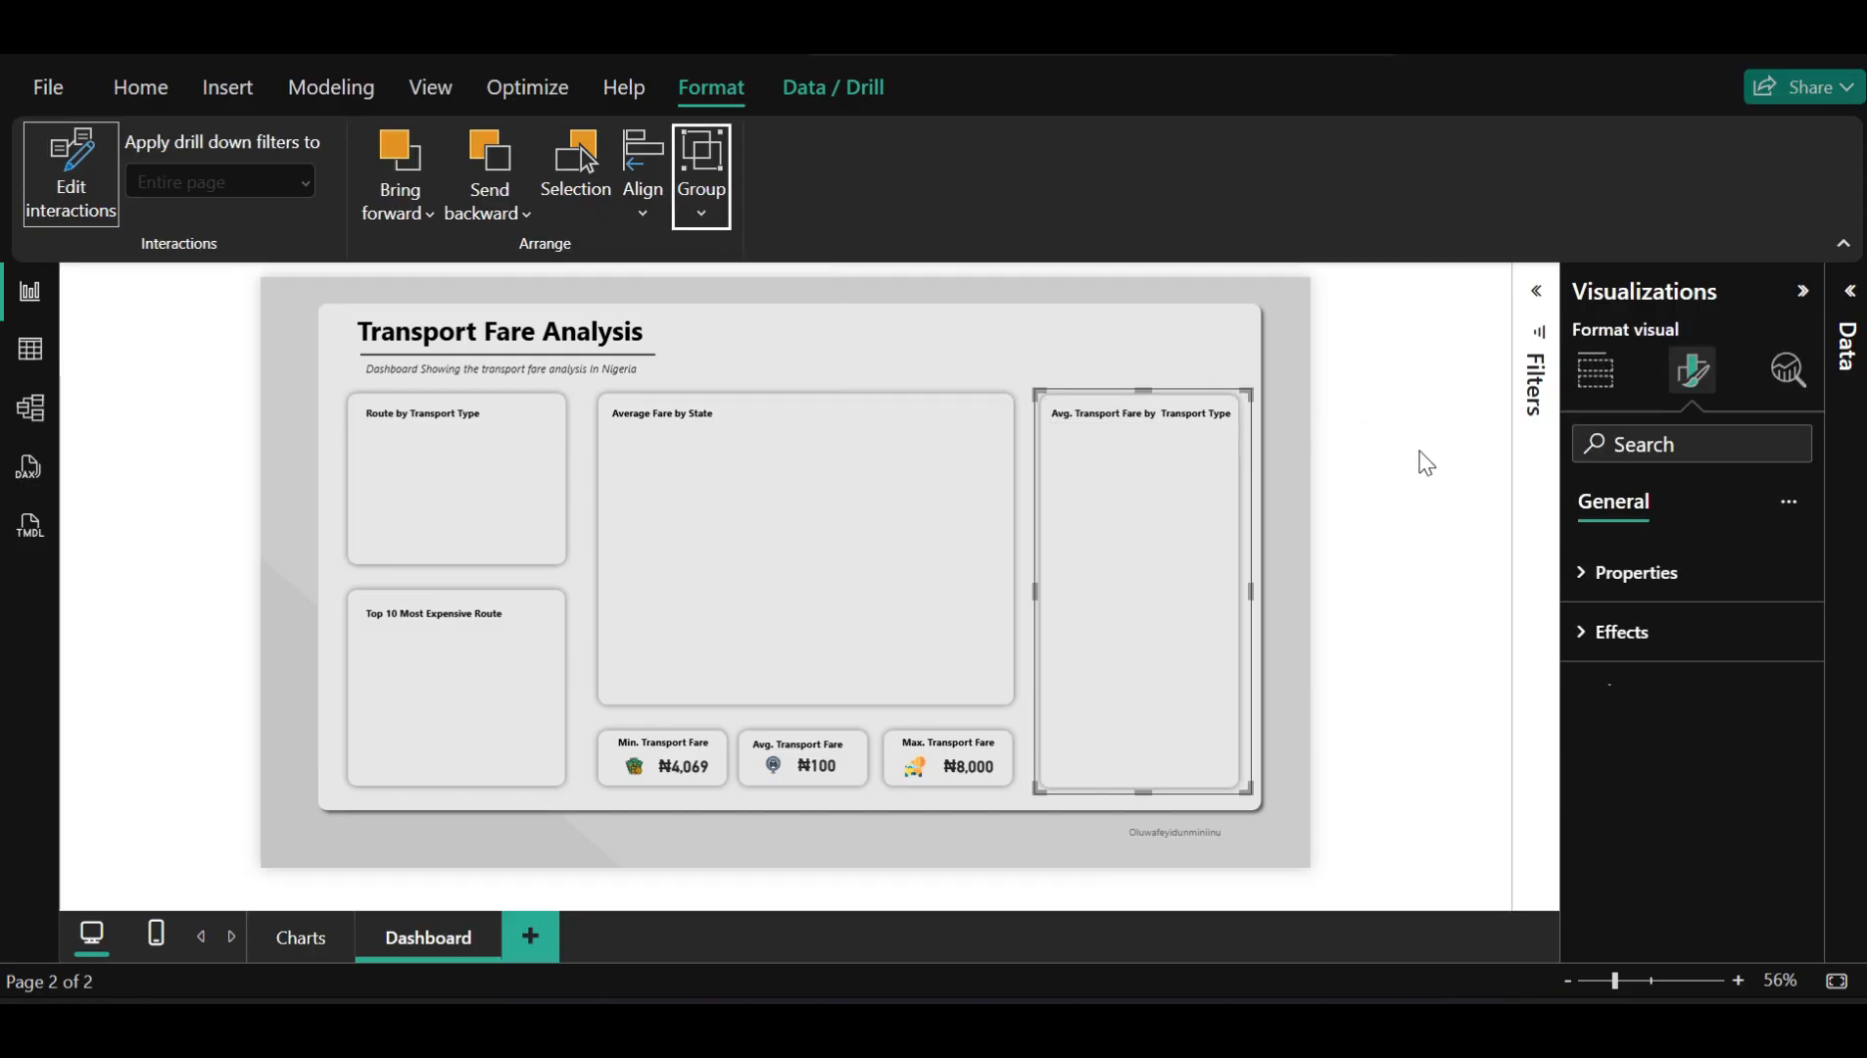
pyautogui.click(1425, 462)
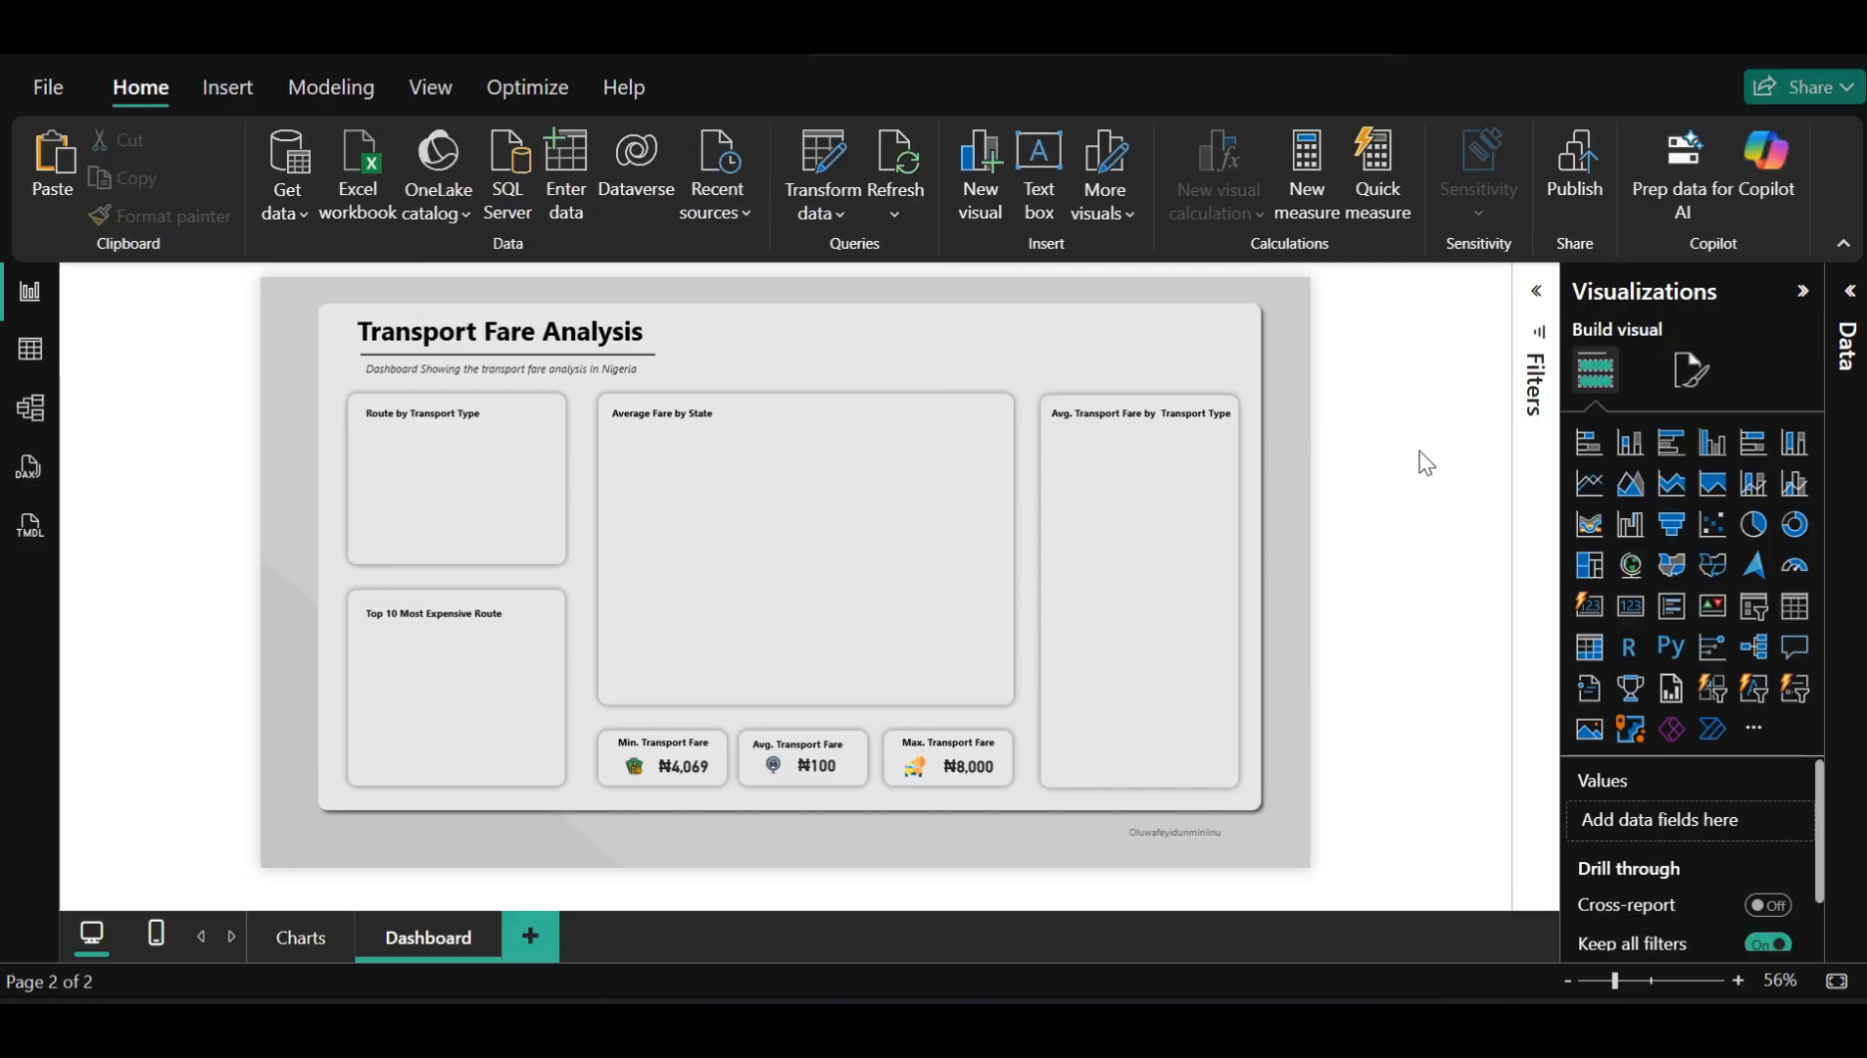
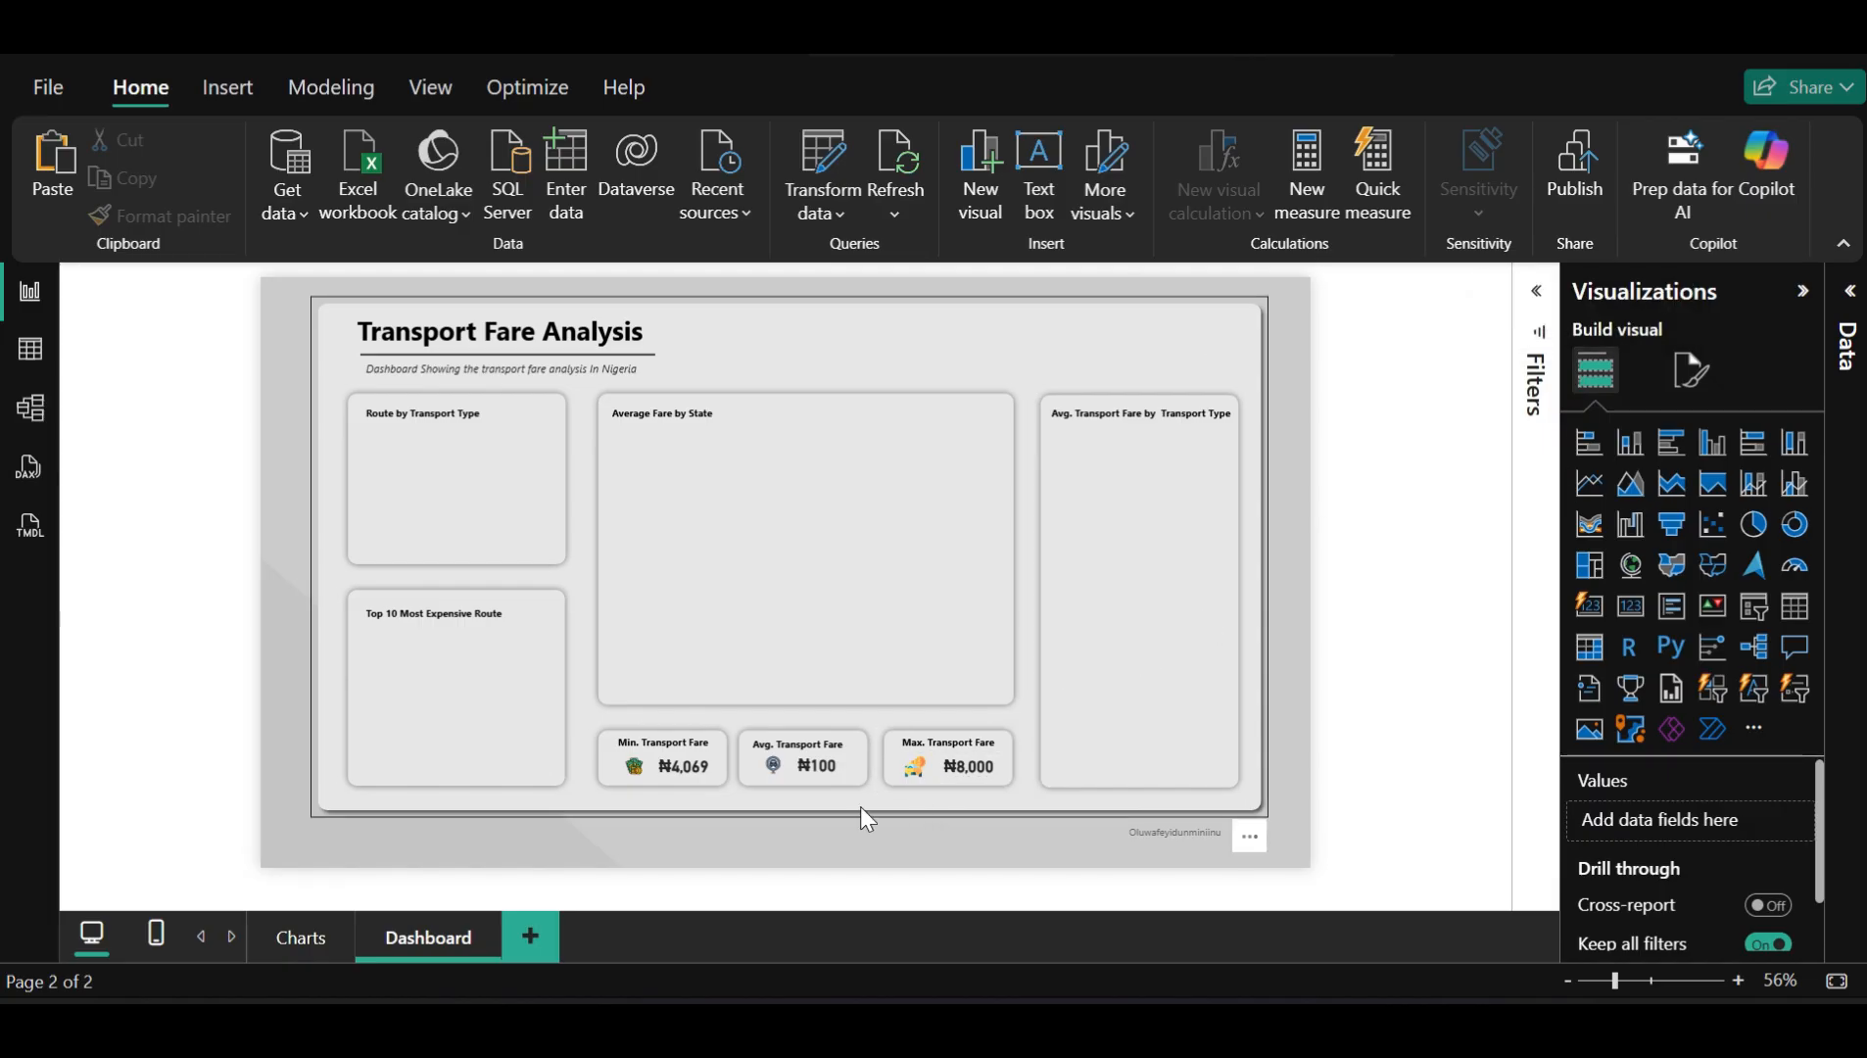
# Extend the bottom edge of the main dashboard background shape slightly downward
pyautogui.click(823, 806)
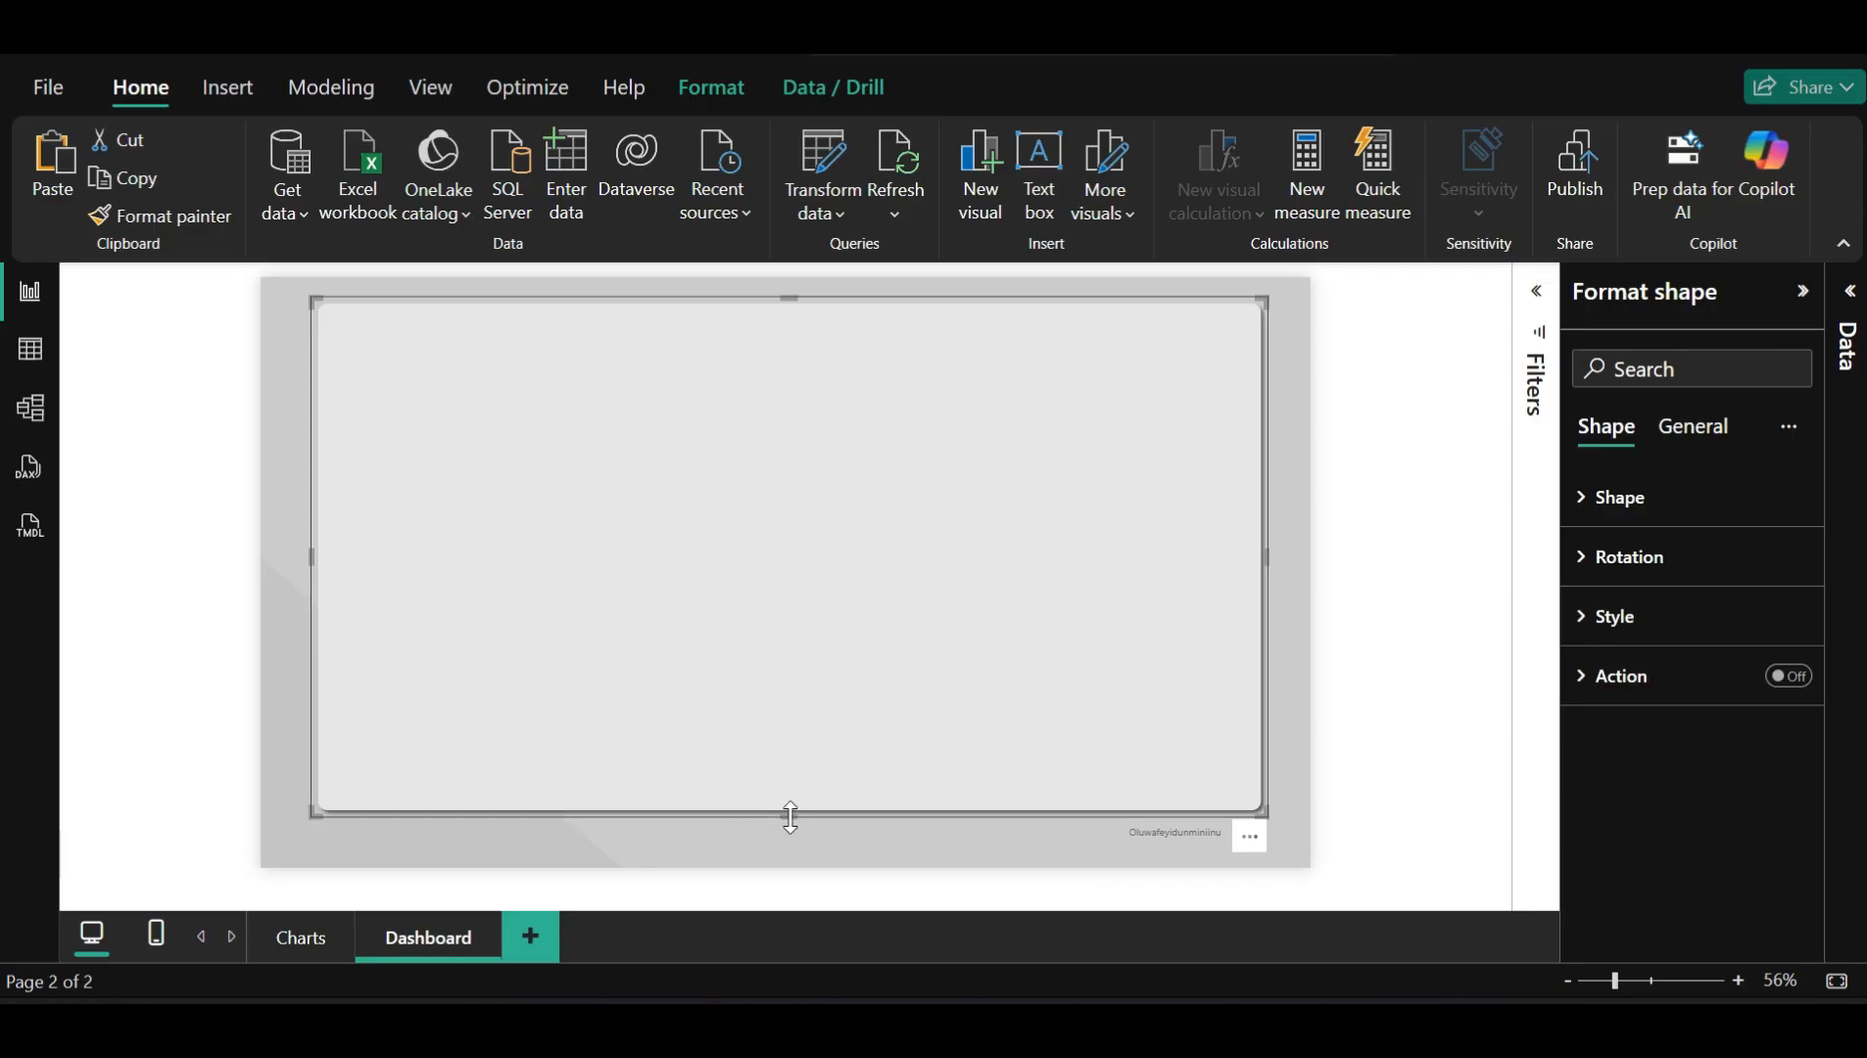
pyautogui.moveTo(791, 817); pyautogui.dragTo(790, 829)
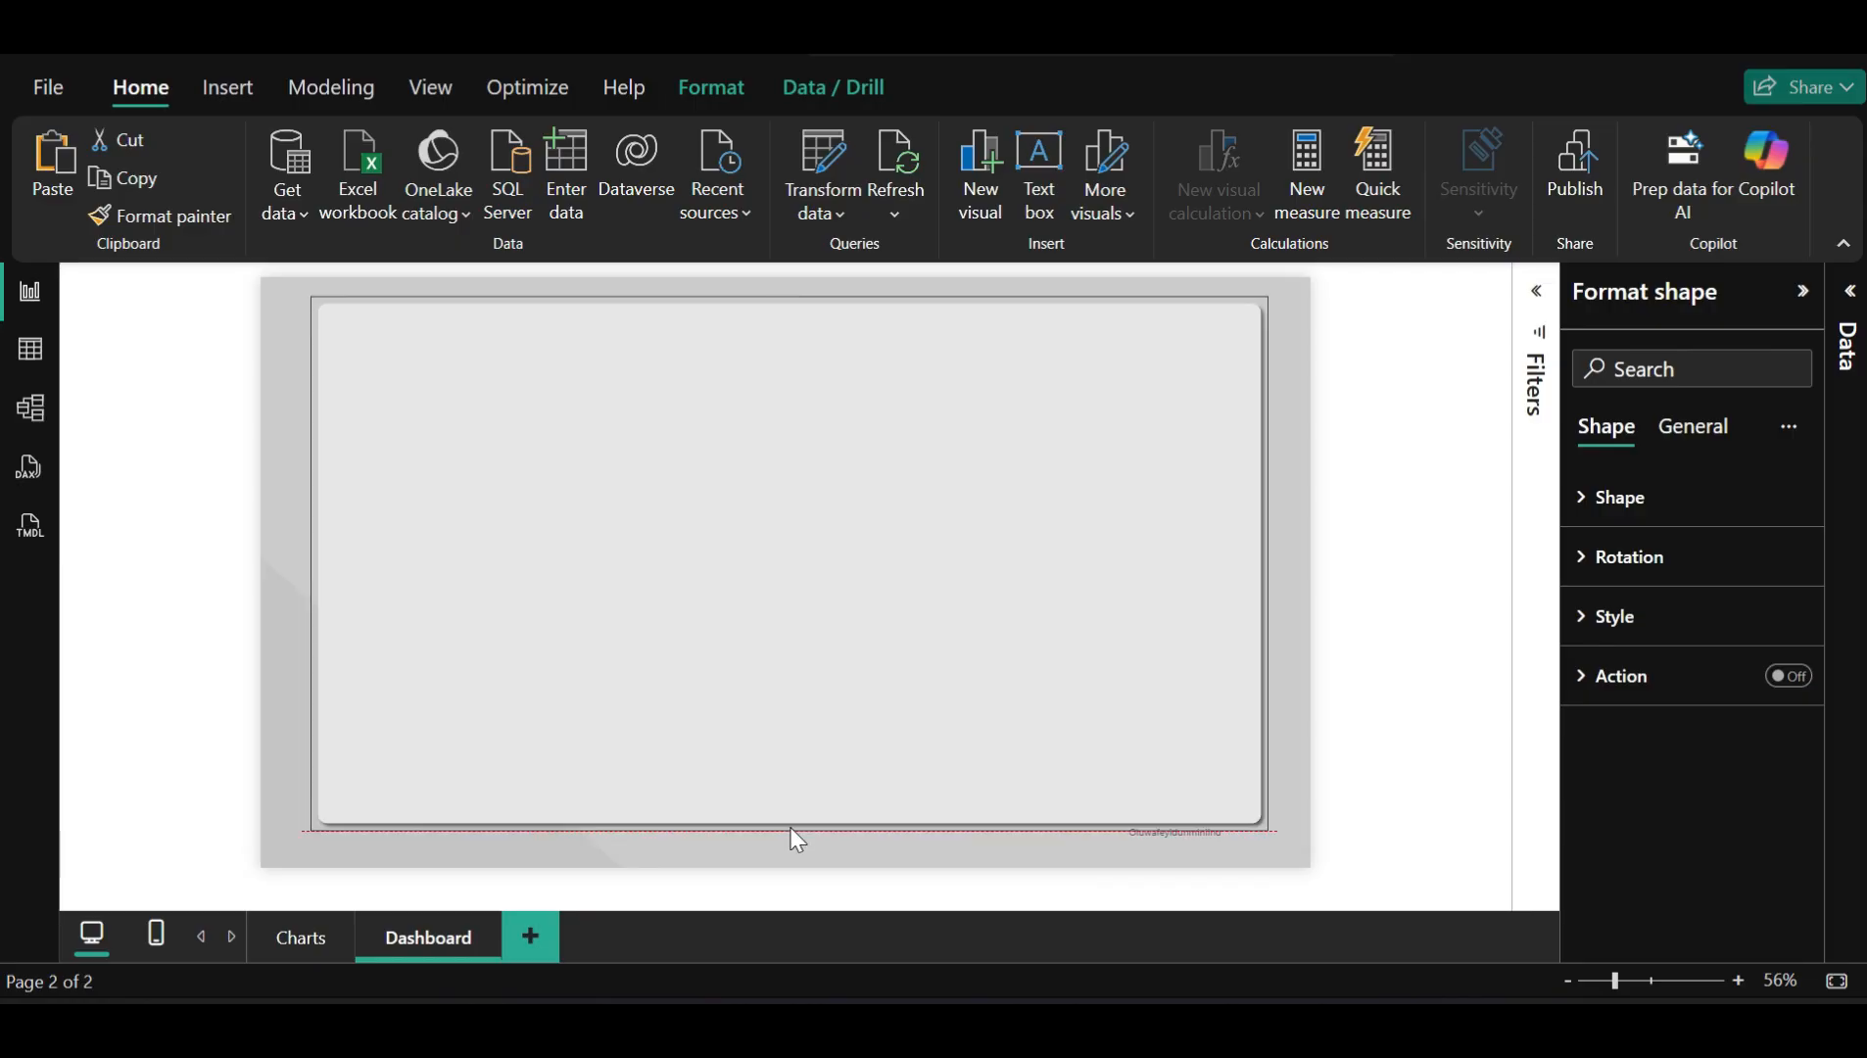
pyautogui.click(1373, 739)
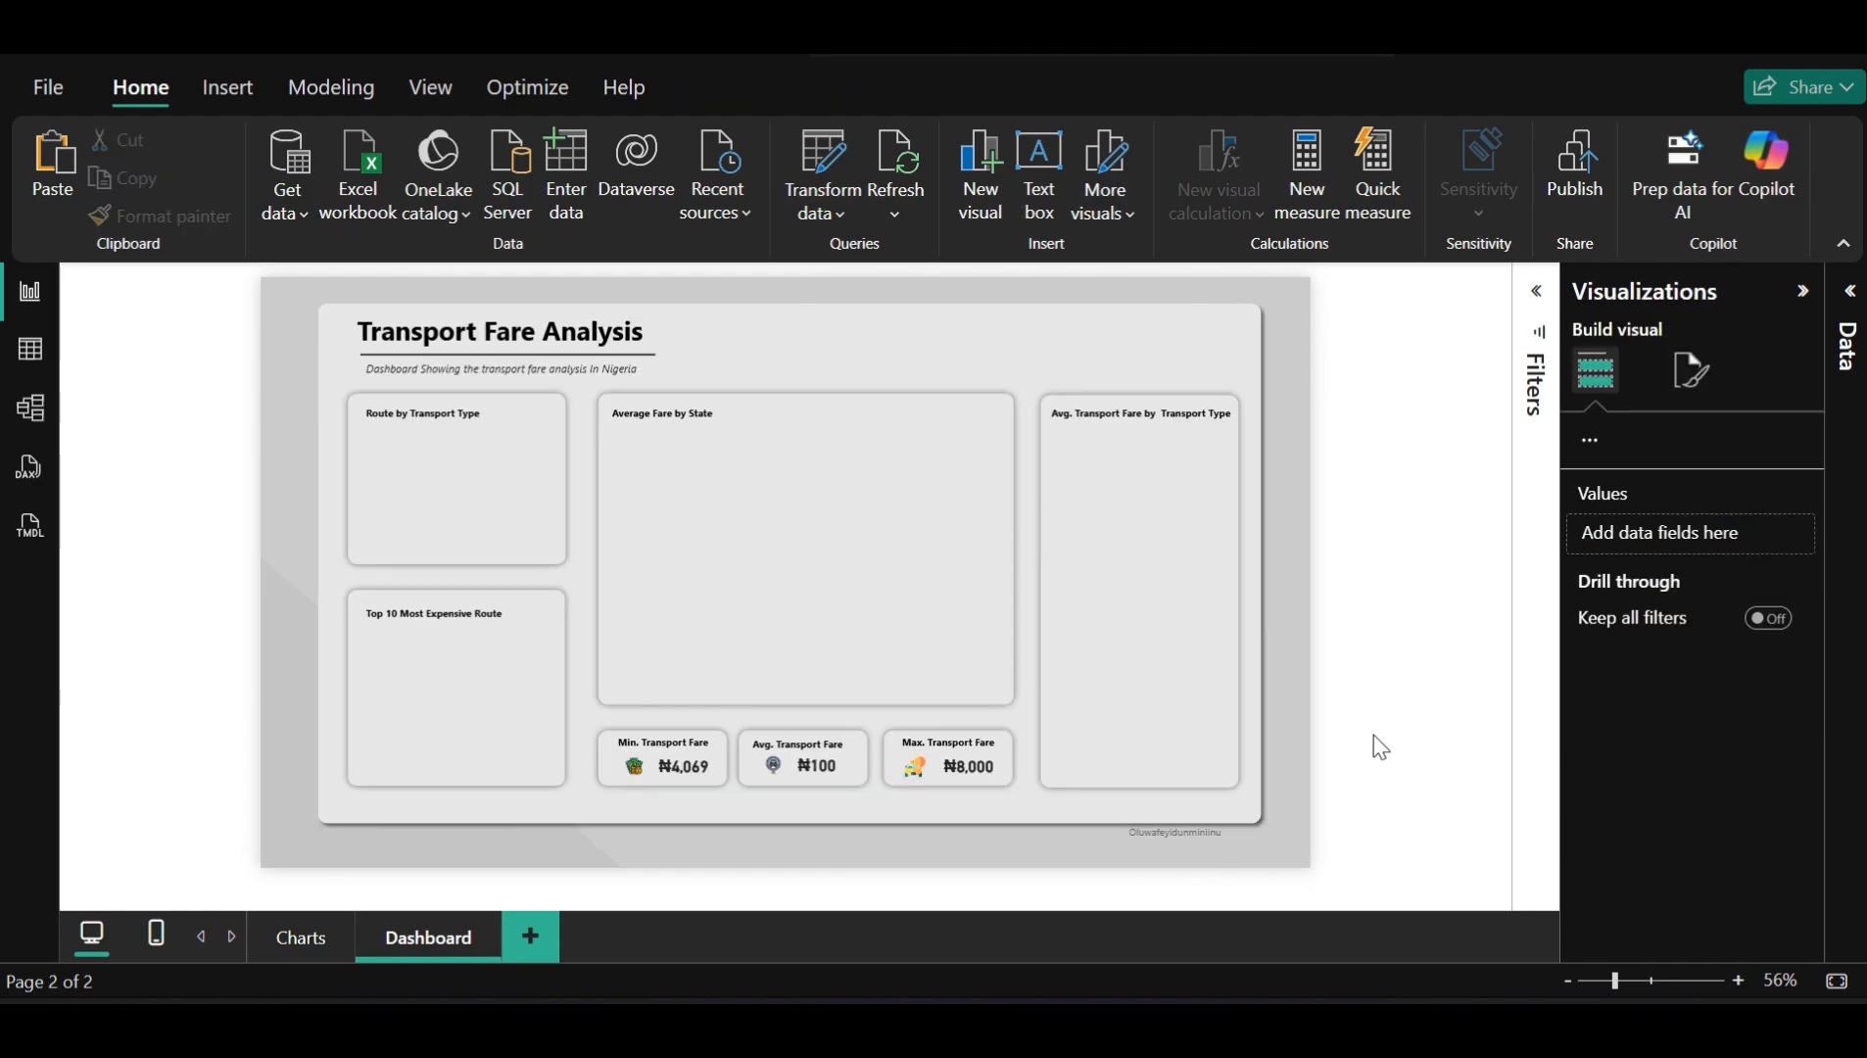
# Nudge the author name text box slightly down and to the right, just below the main background shape
pyautogui.click(1180, 828)
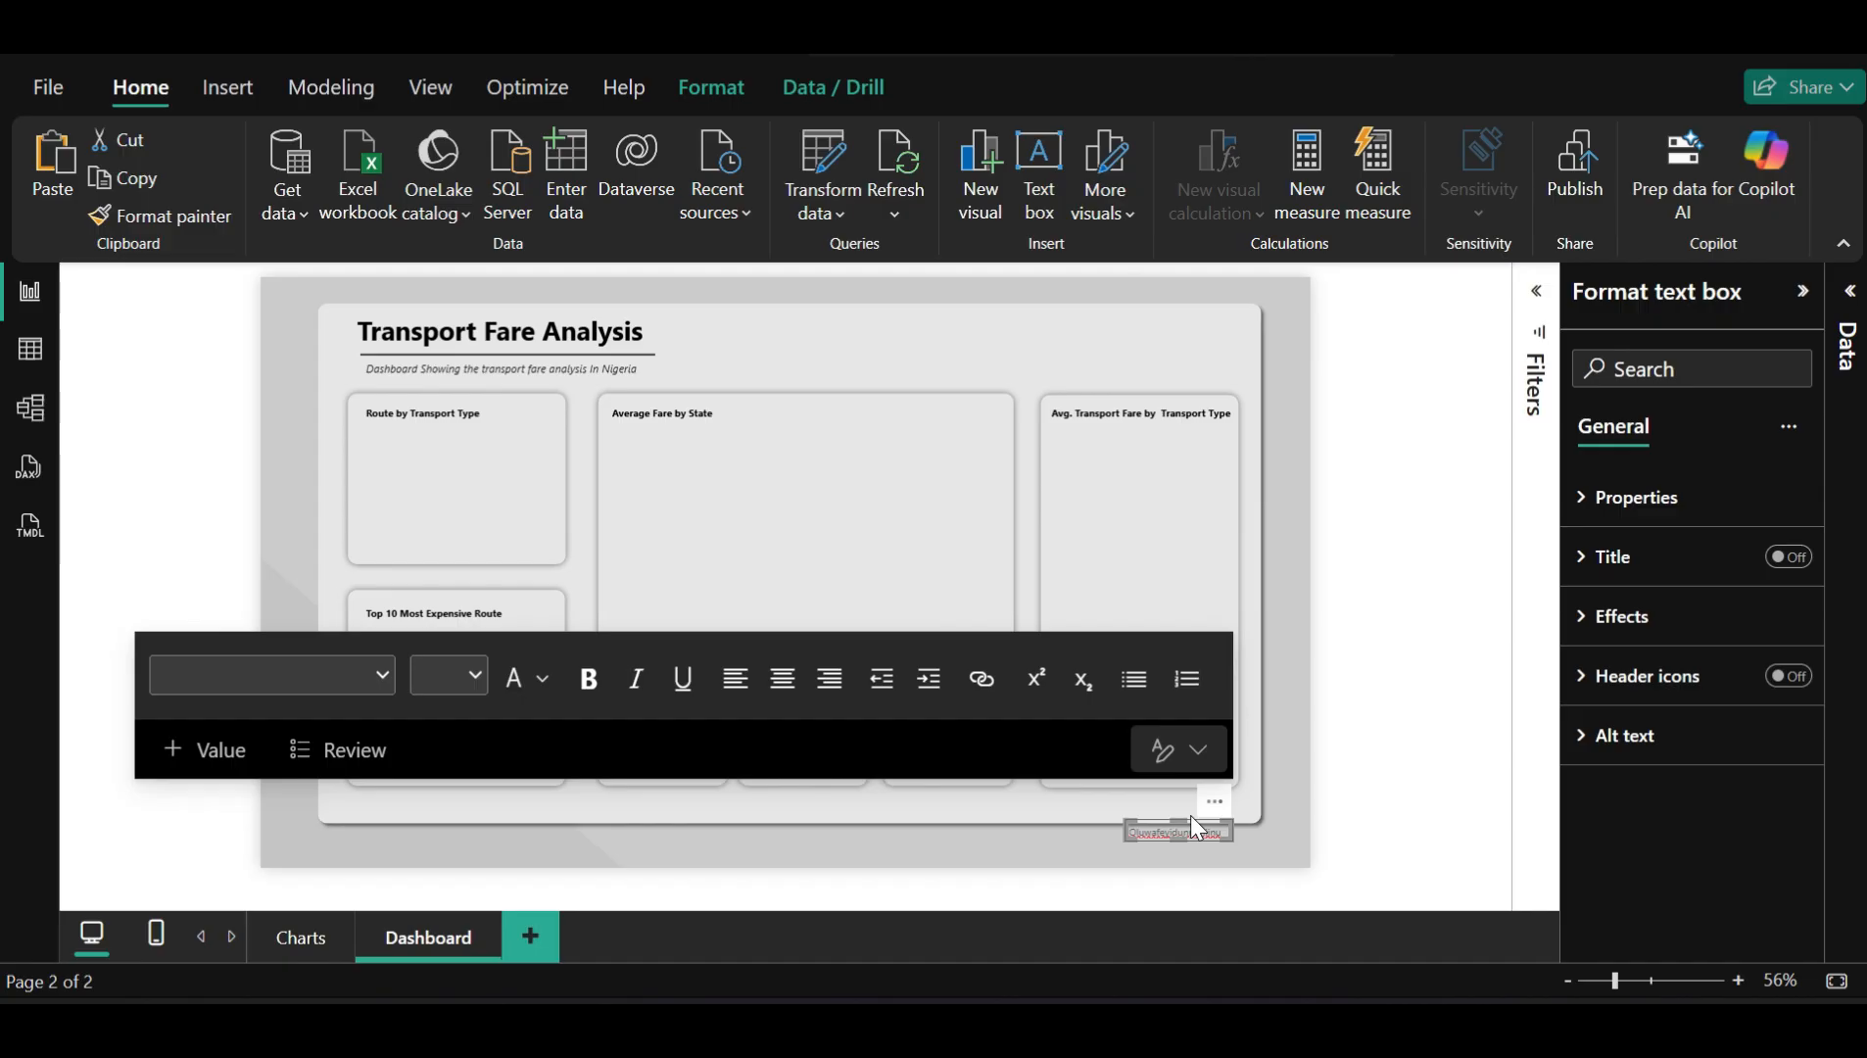
pyautogui.moveTo(1190, 815); pyautogui.dragTo(1190, 824)
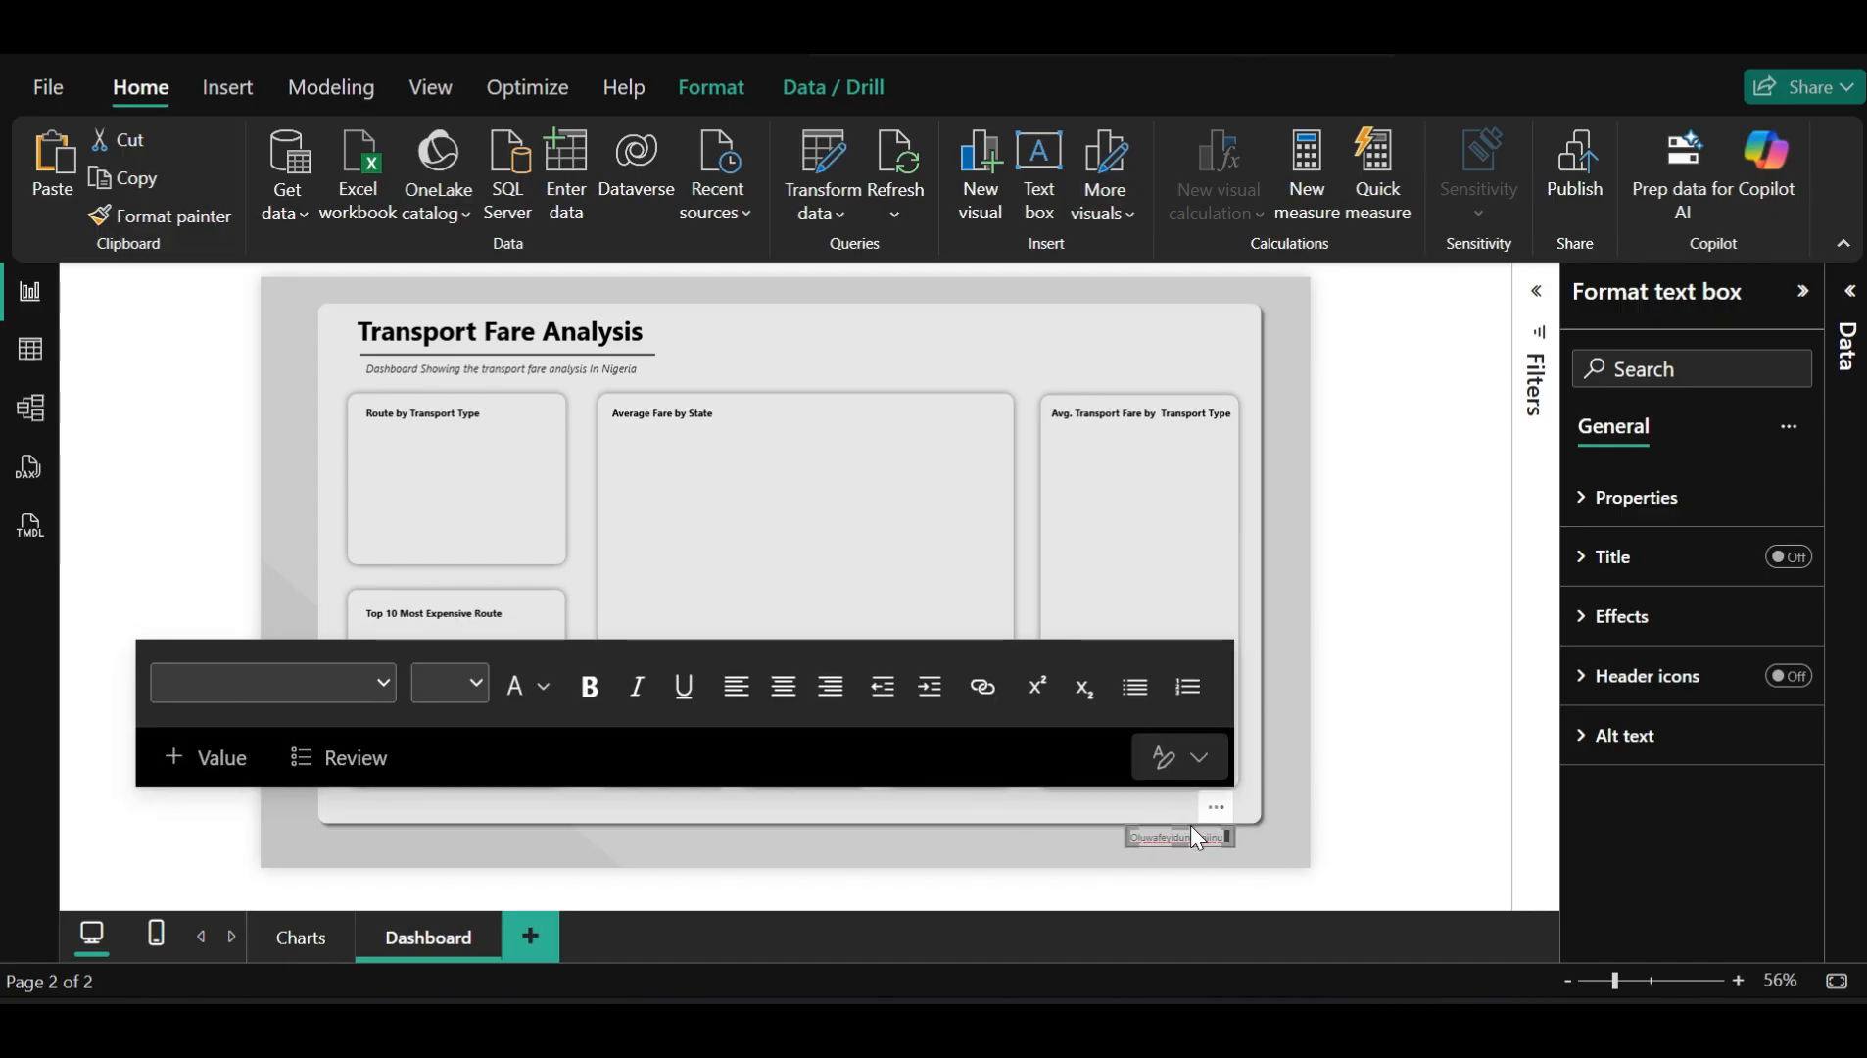
pyautogui.press('Right')
pyautogui.press('Up')
pyautogui.press('Up')
pyautogui.press('Up')
pyautogui.press('Right')
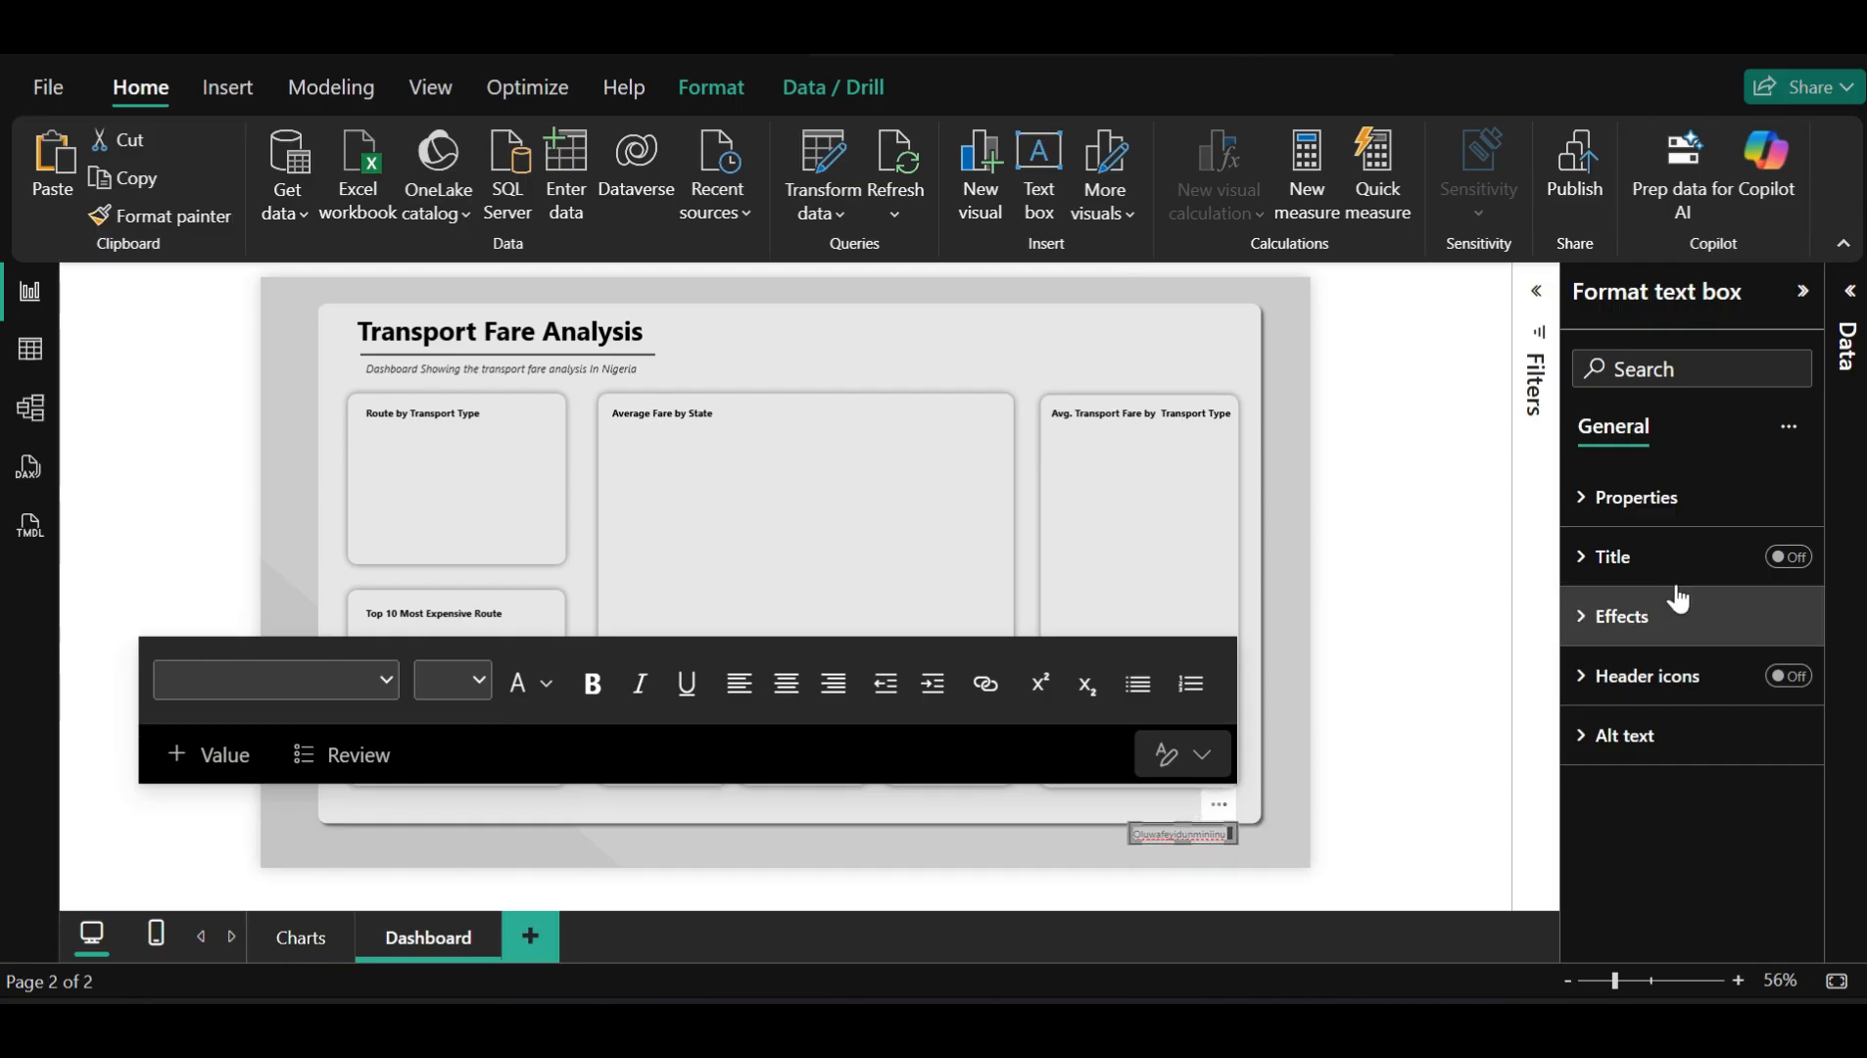
pyautogui.click(1402, 623)
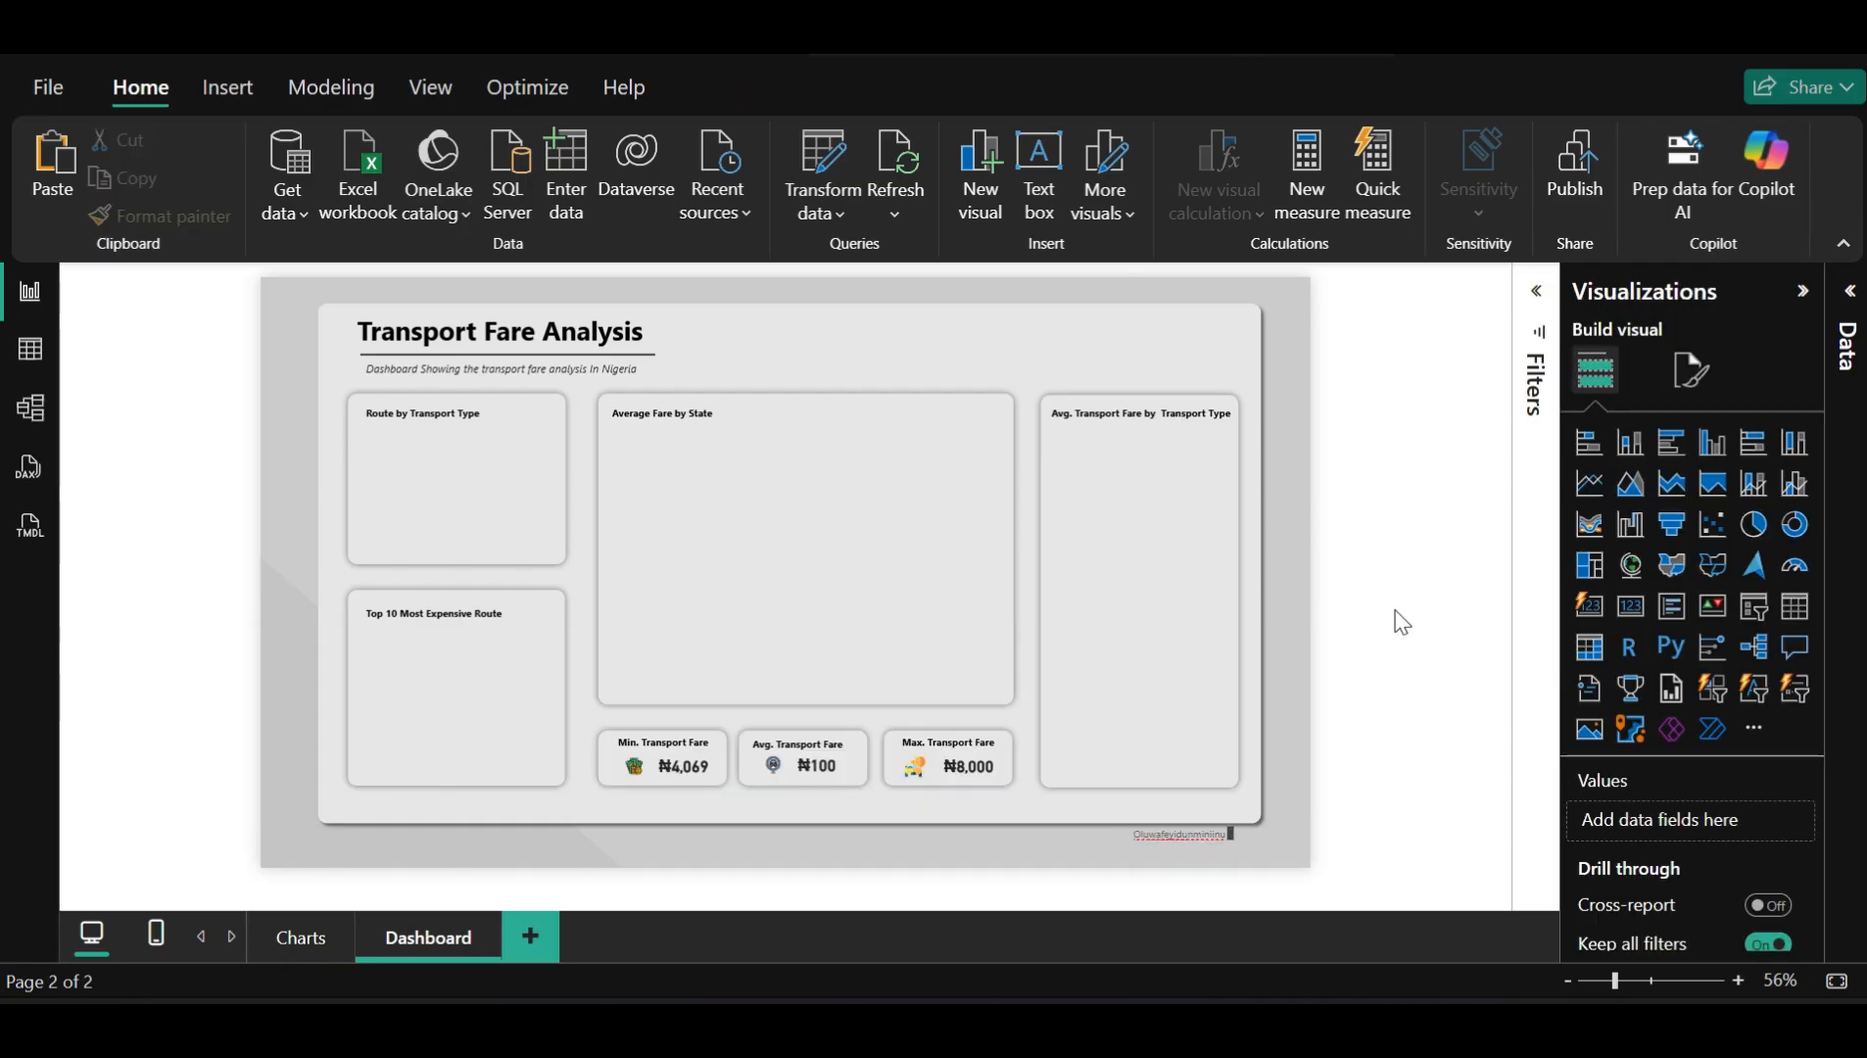
# Minimise the ribbon and the Visualizations pane, and set the dashboard page zoom to 64%
pyautogui.click(1843, 243)
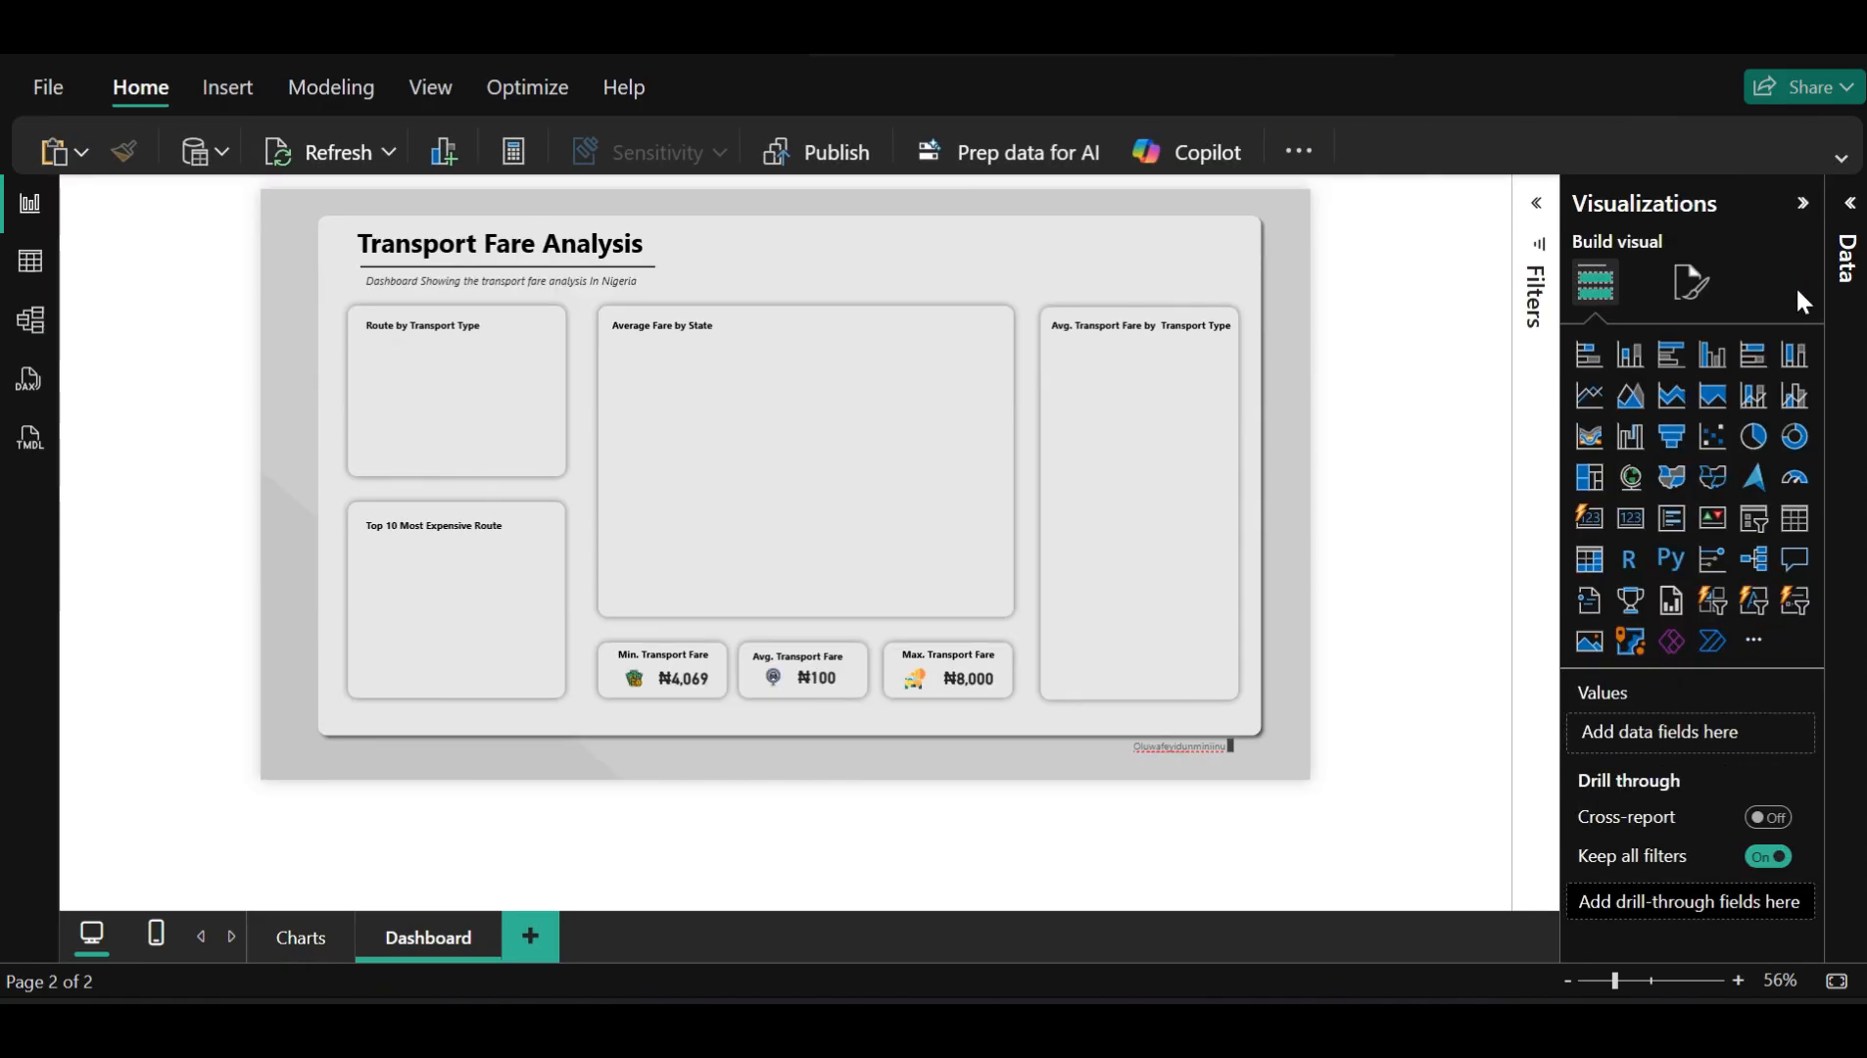
pyautogui.click(1804, 206)
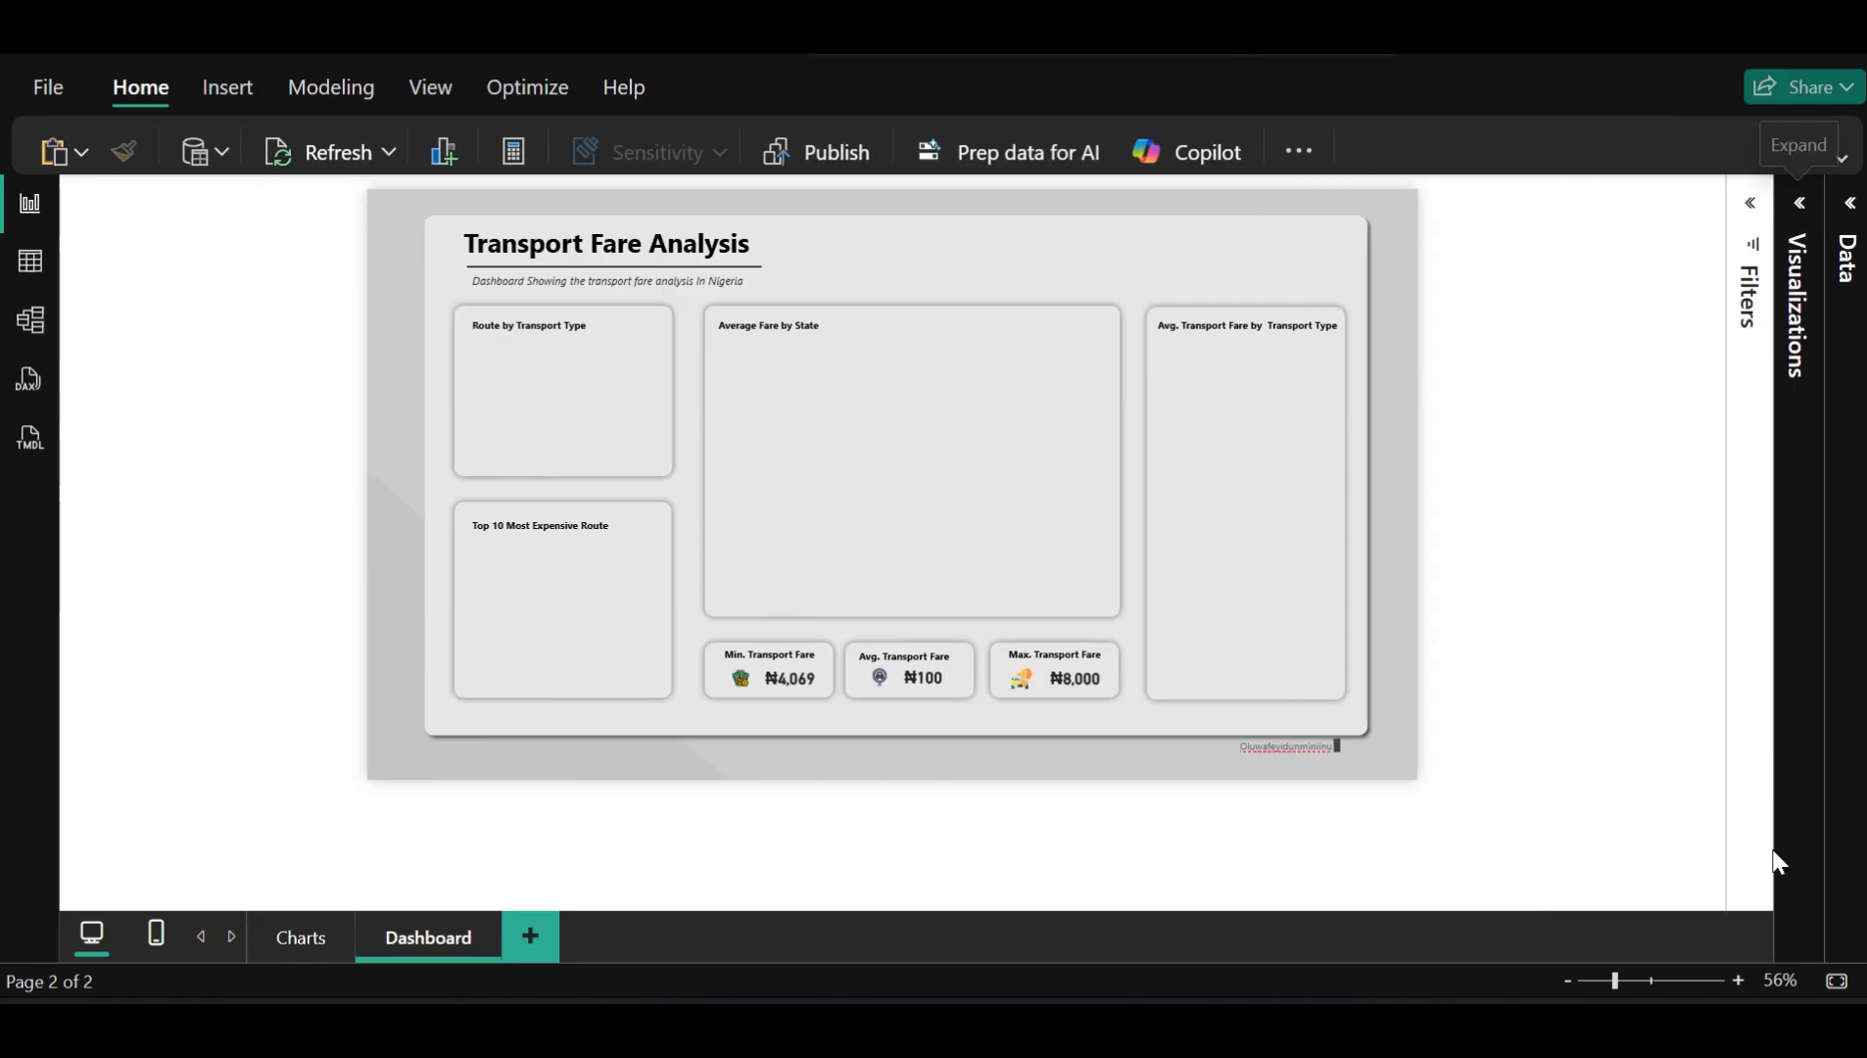
pyautogui.click(1833, 984)
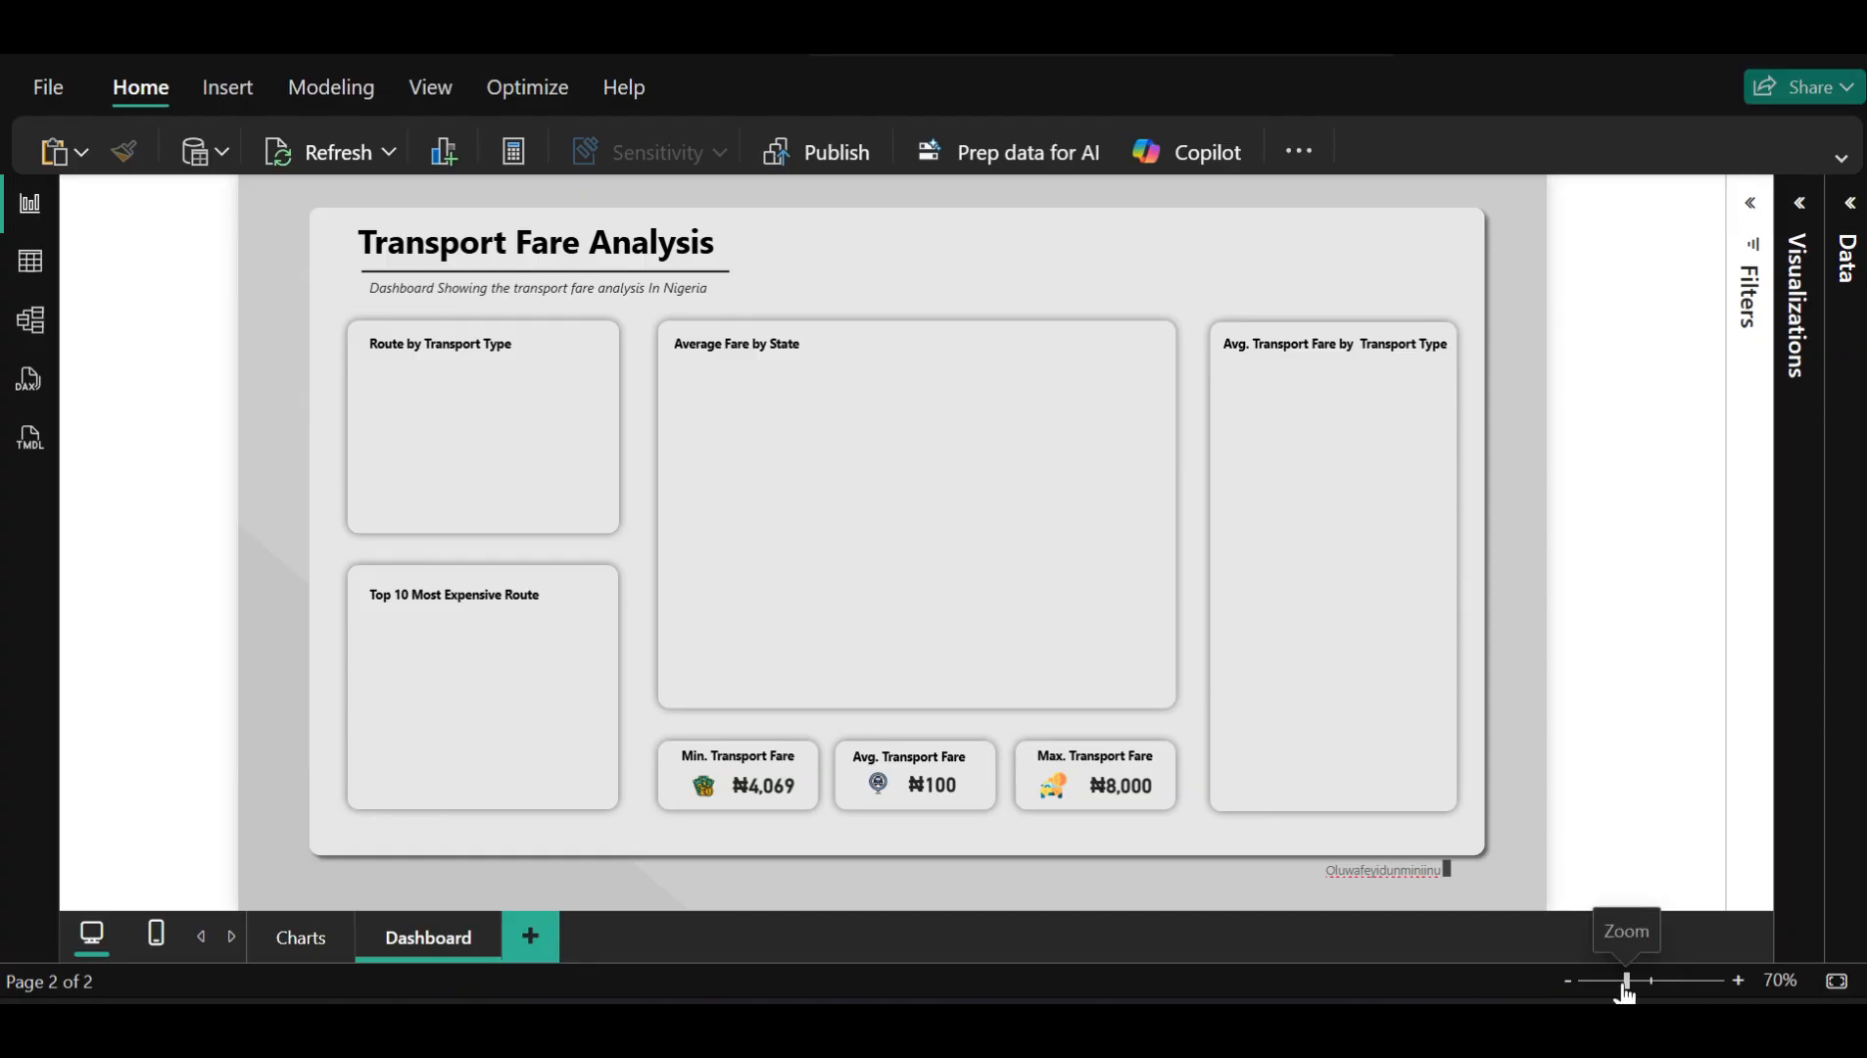
pyautogui.moveTo(1626, 984); pyautogui.dragTo(1623, 983)
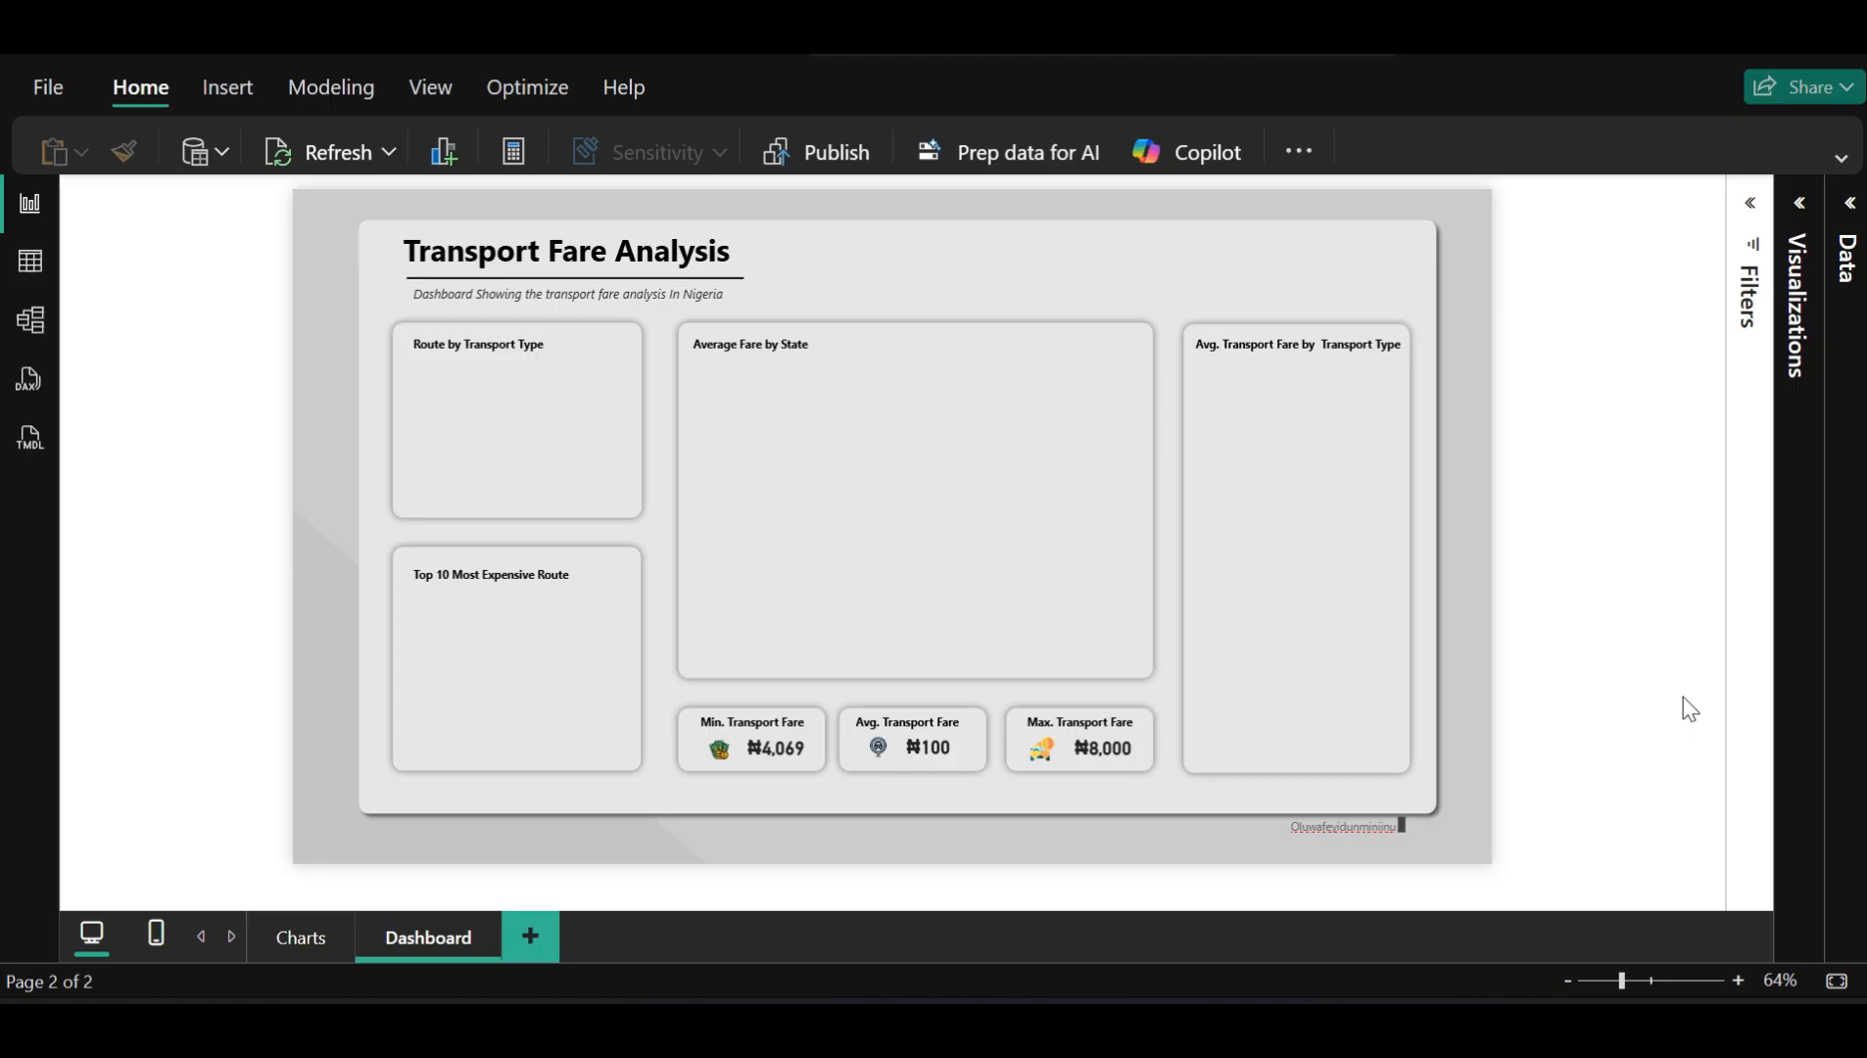
pyautogui.click(1371, 266)
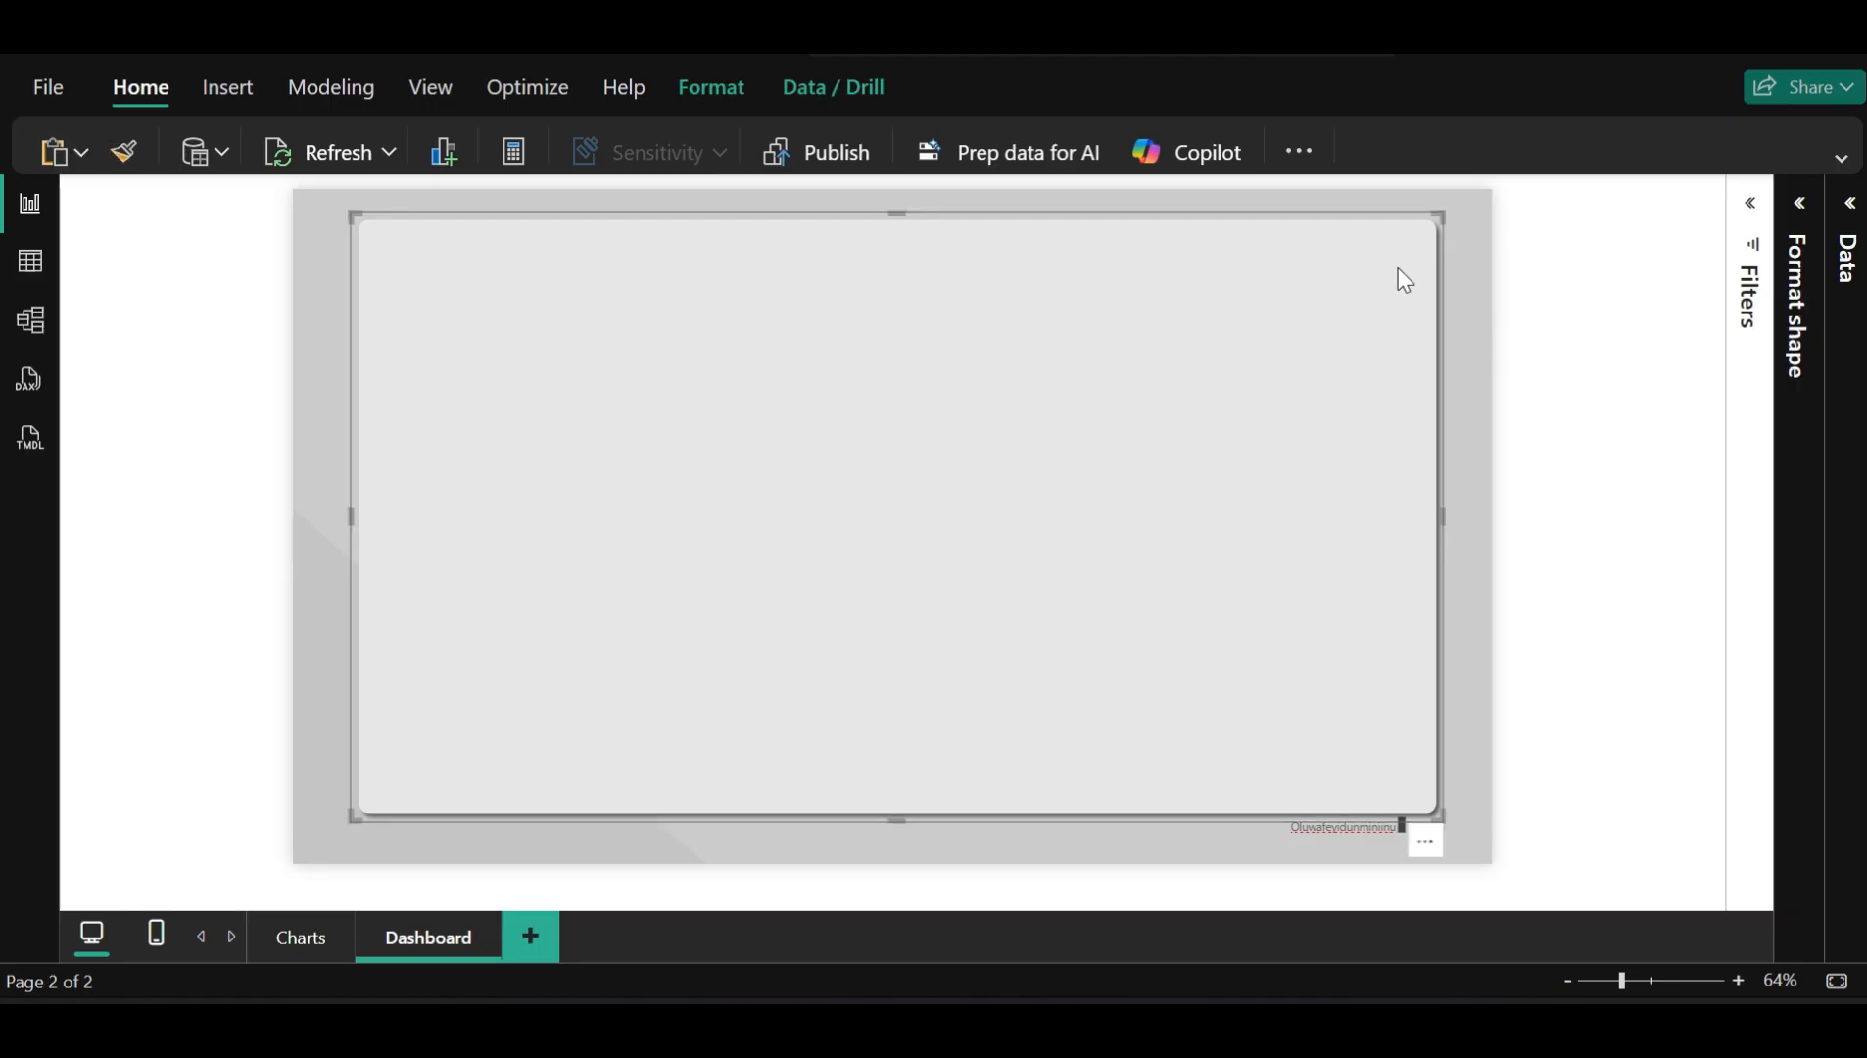
pyautogui.click(1575, 298)
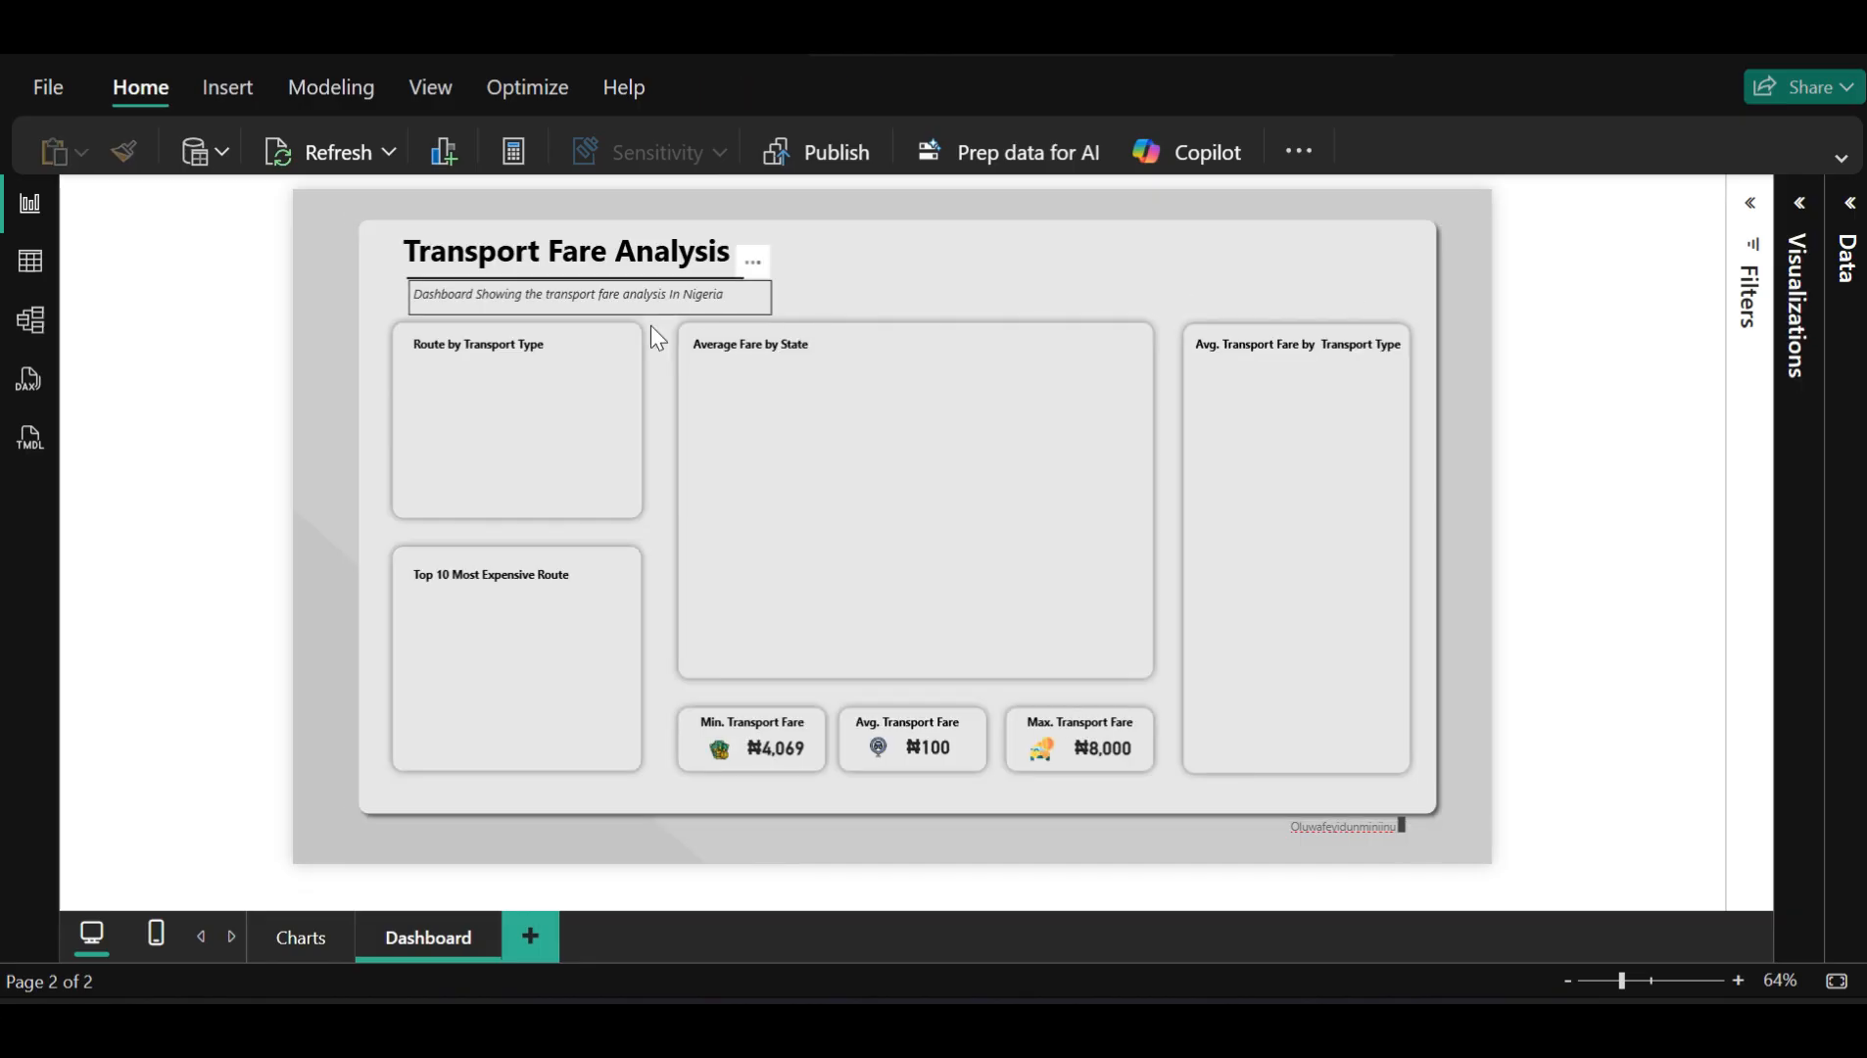
pyautogui.click(604, 378)
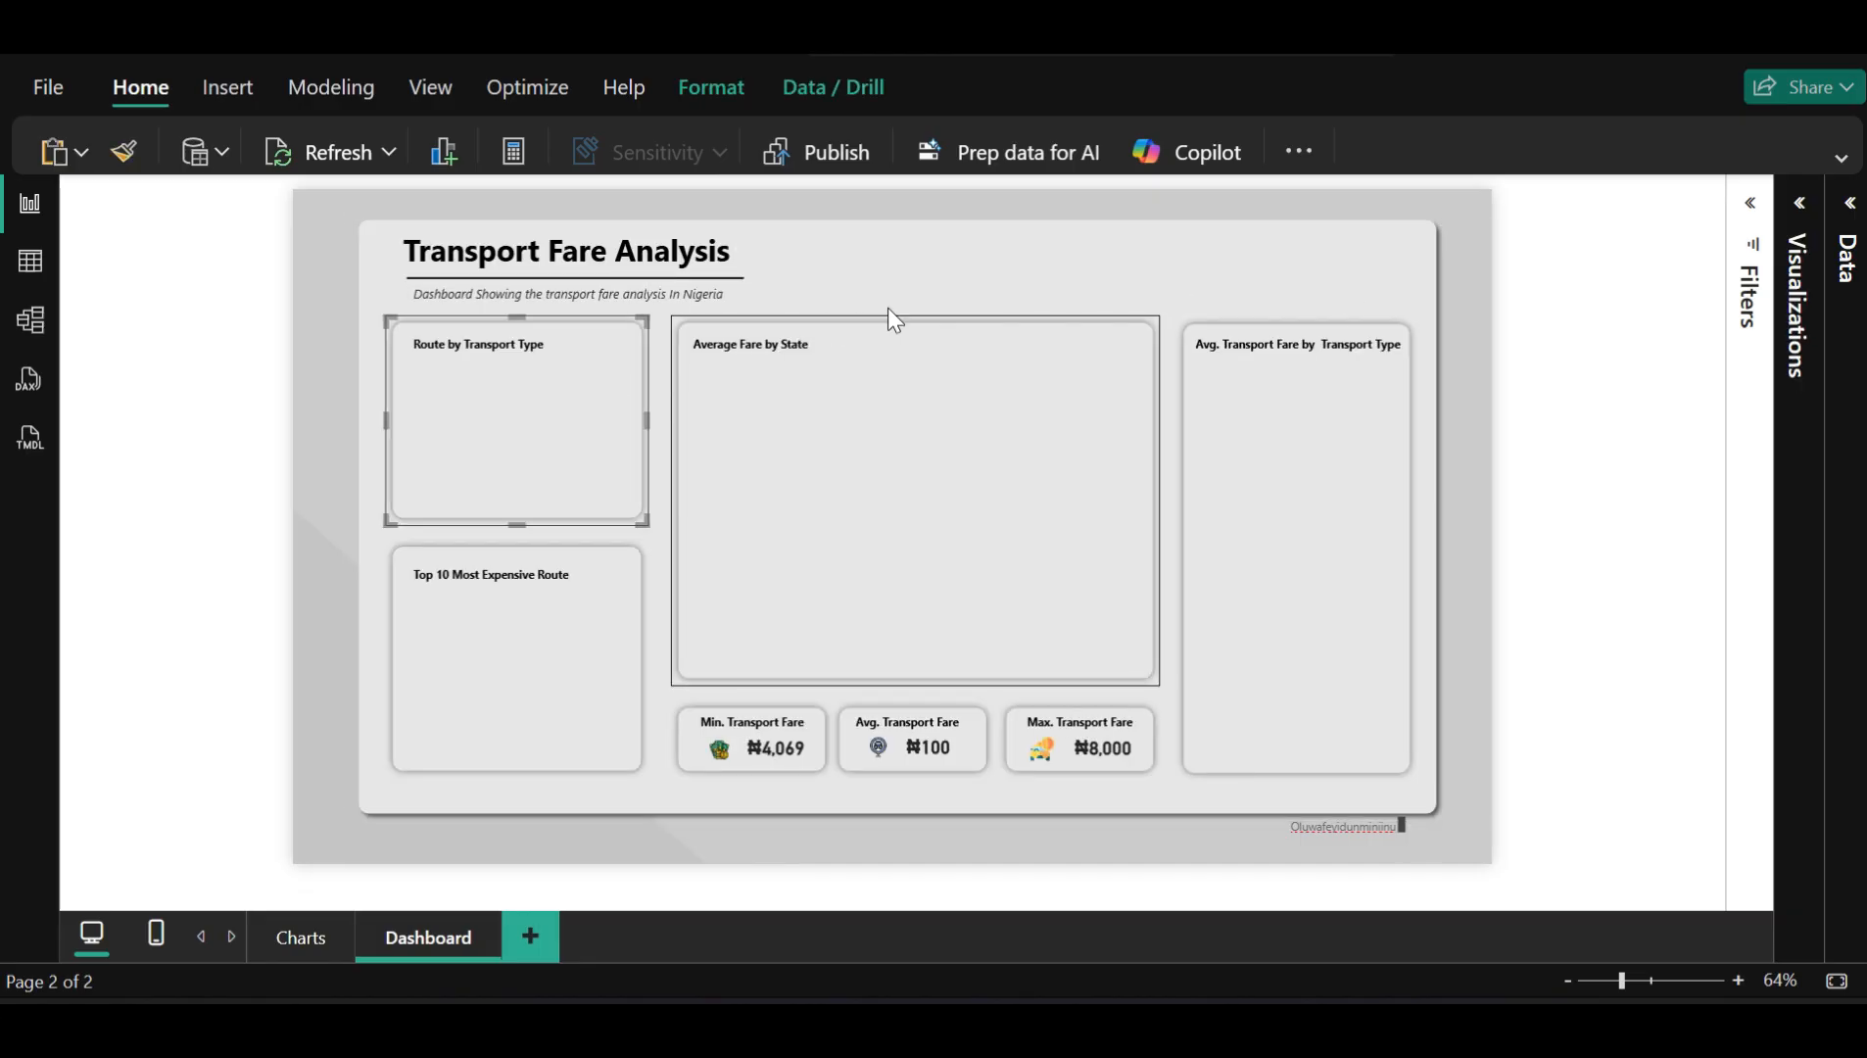
pyautogui.click(919, 284)
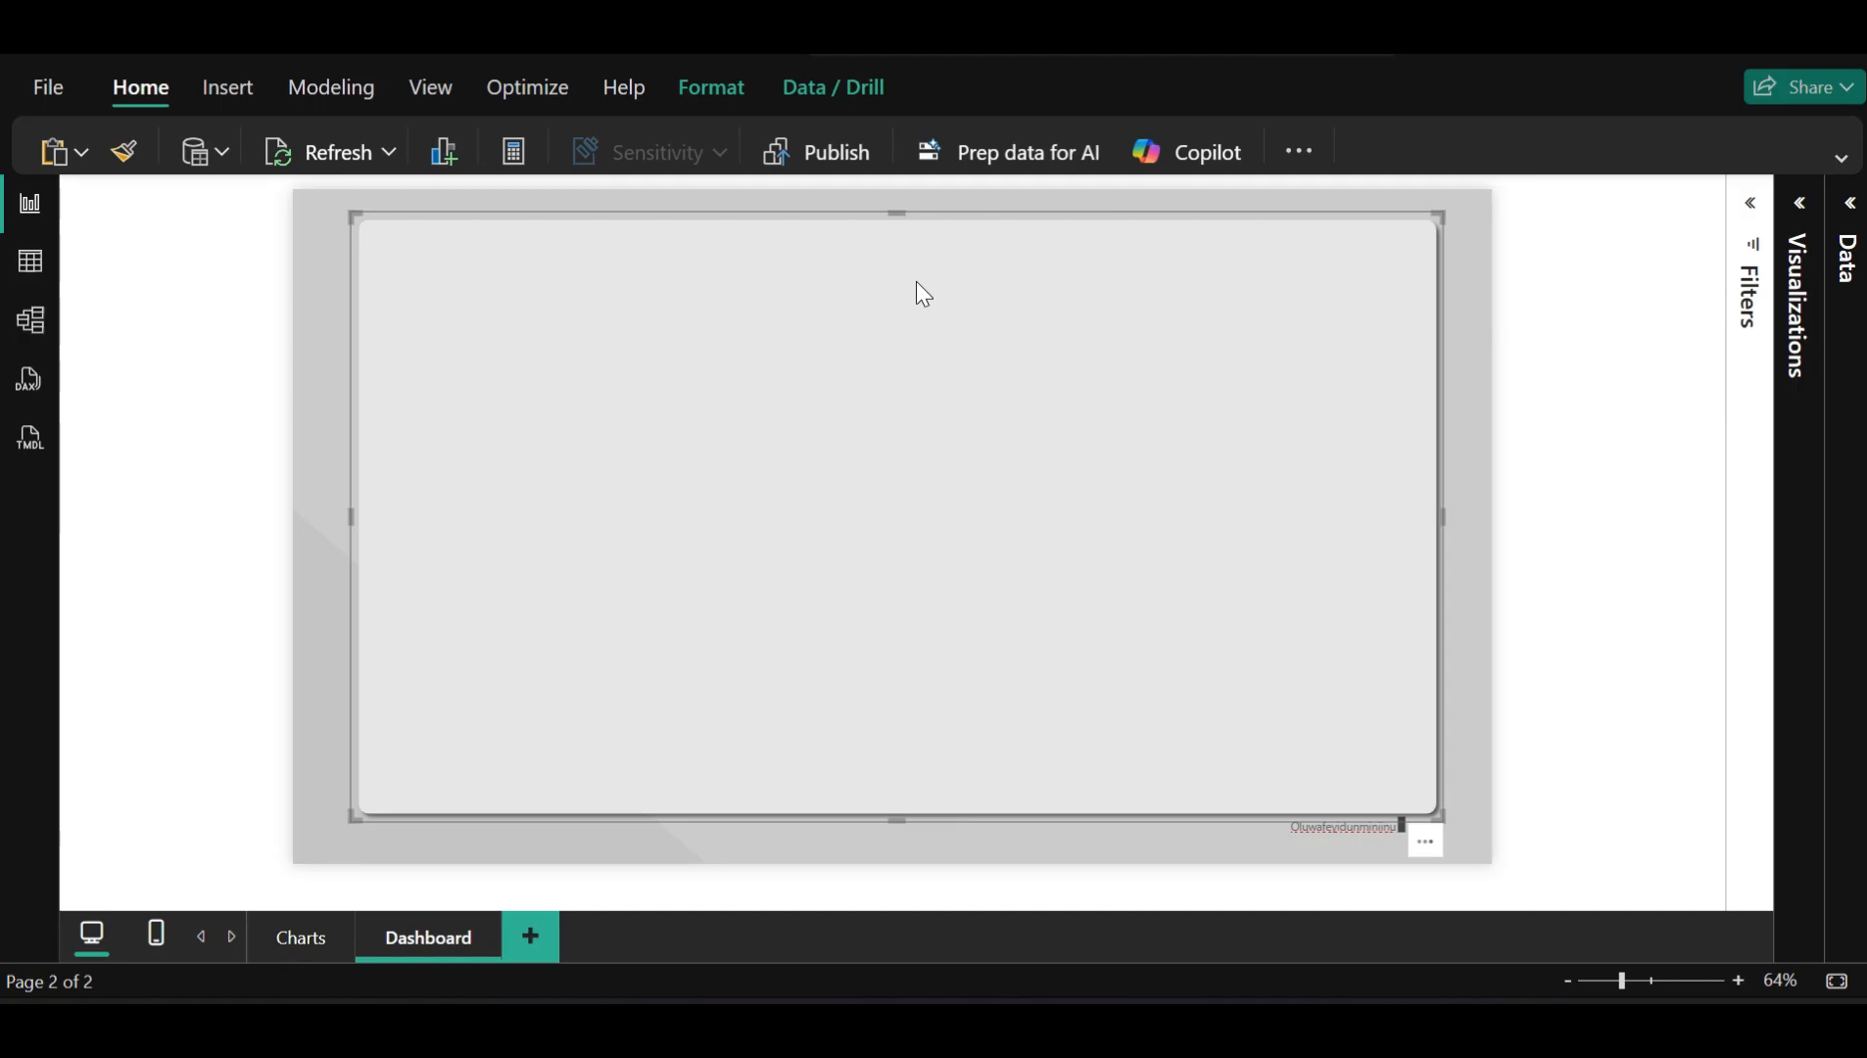
pyautogui.click(1554, 373)
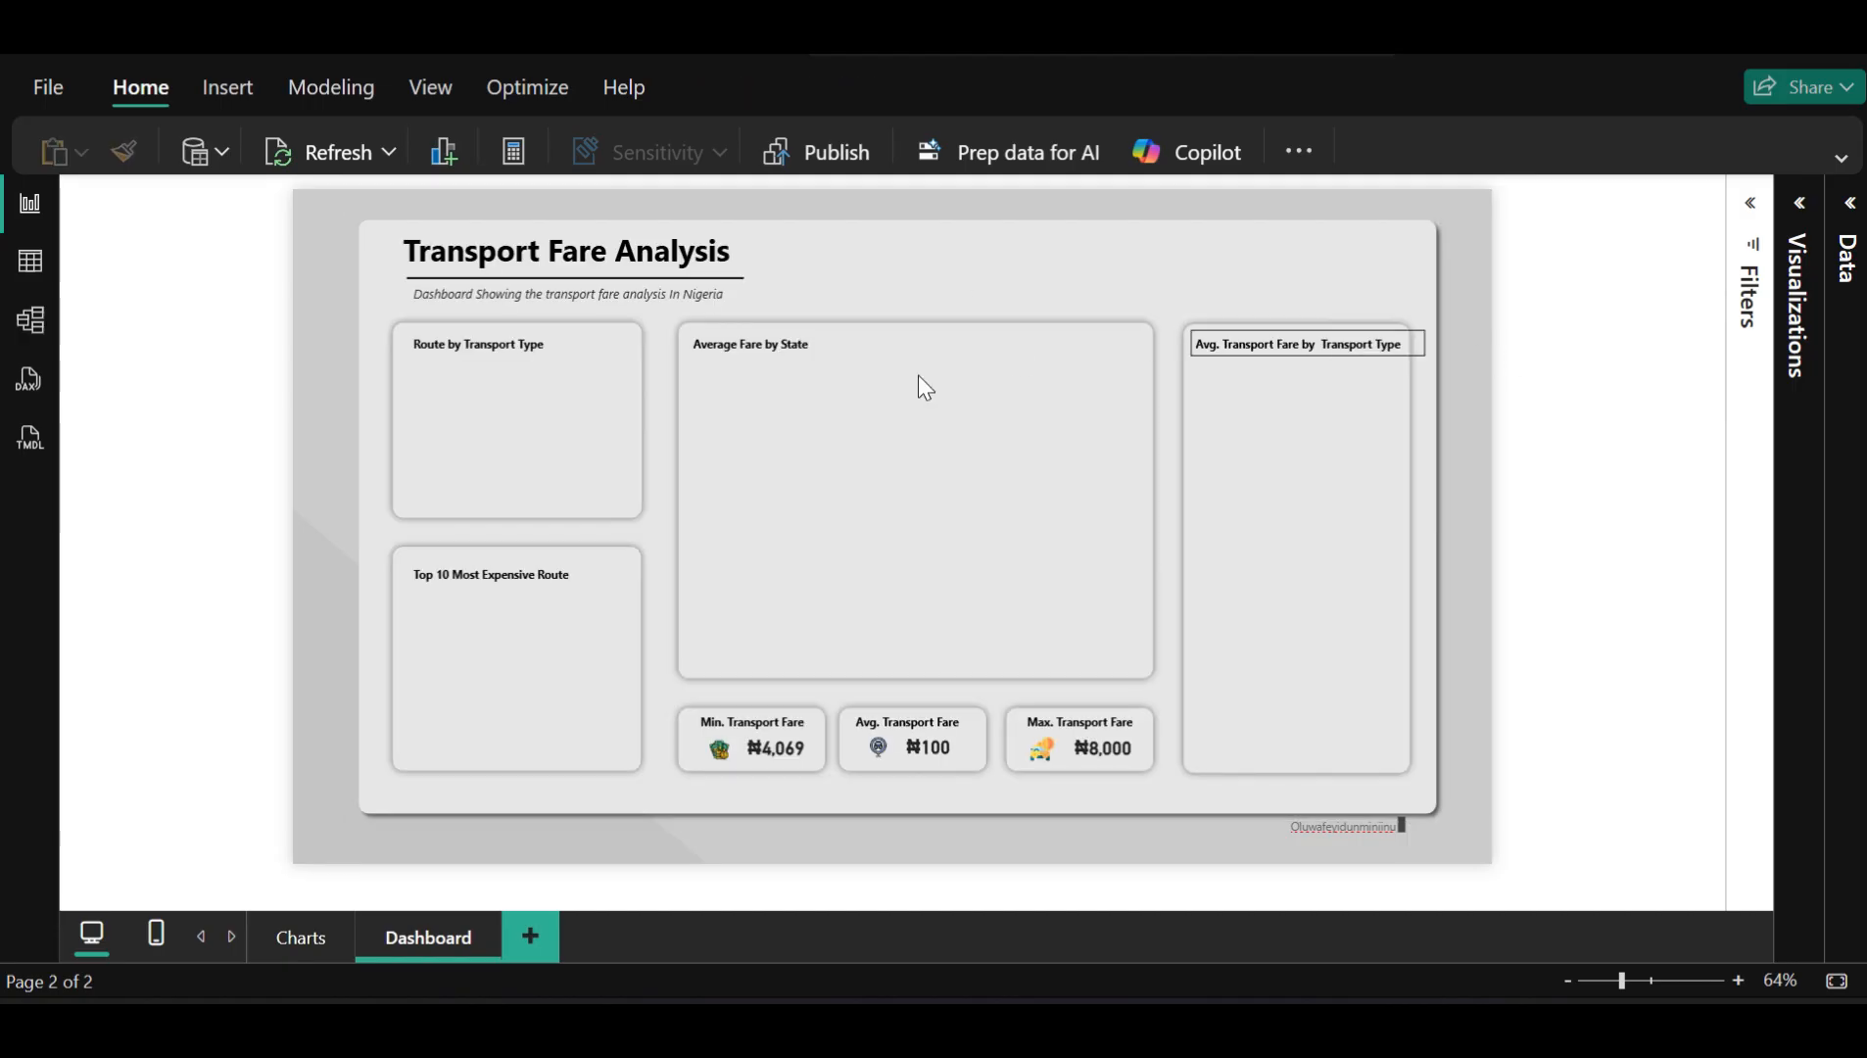
# Group the four chart sections and the Min., Avg. and Max. Transport Fare cards together into a single group
pyautogui.click(572, 438)
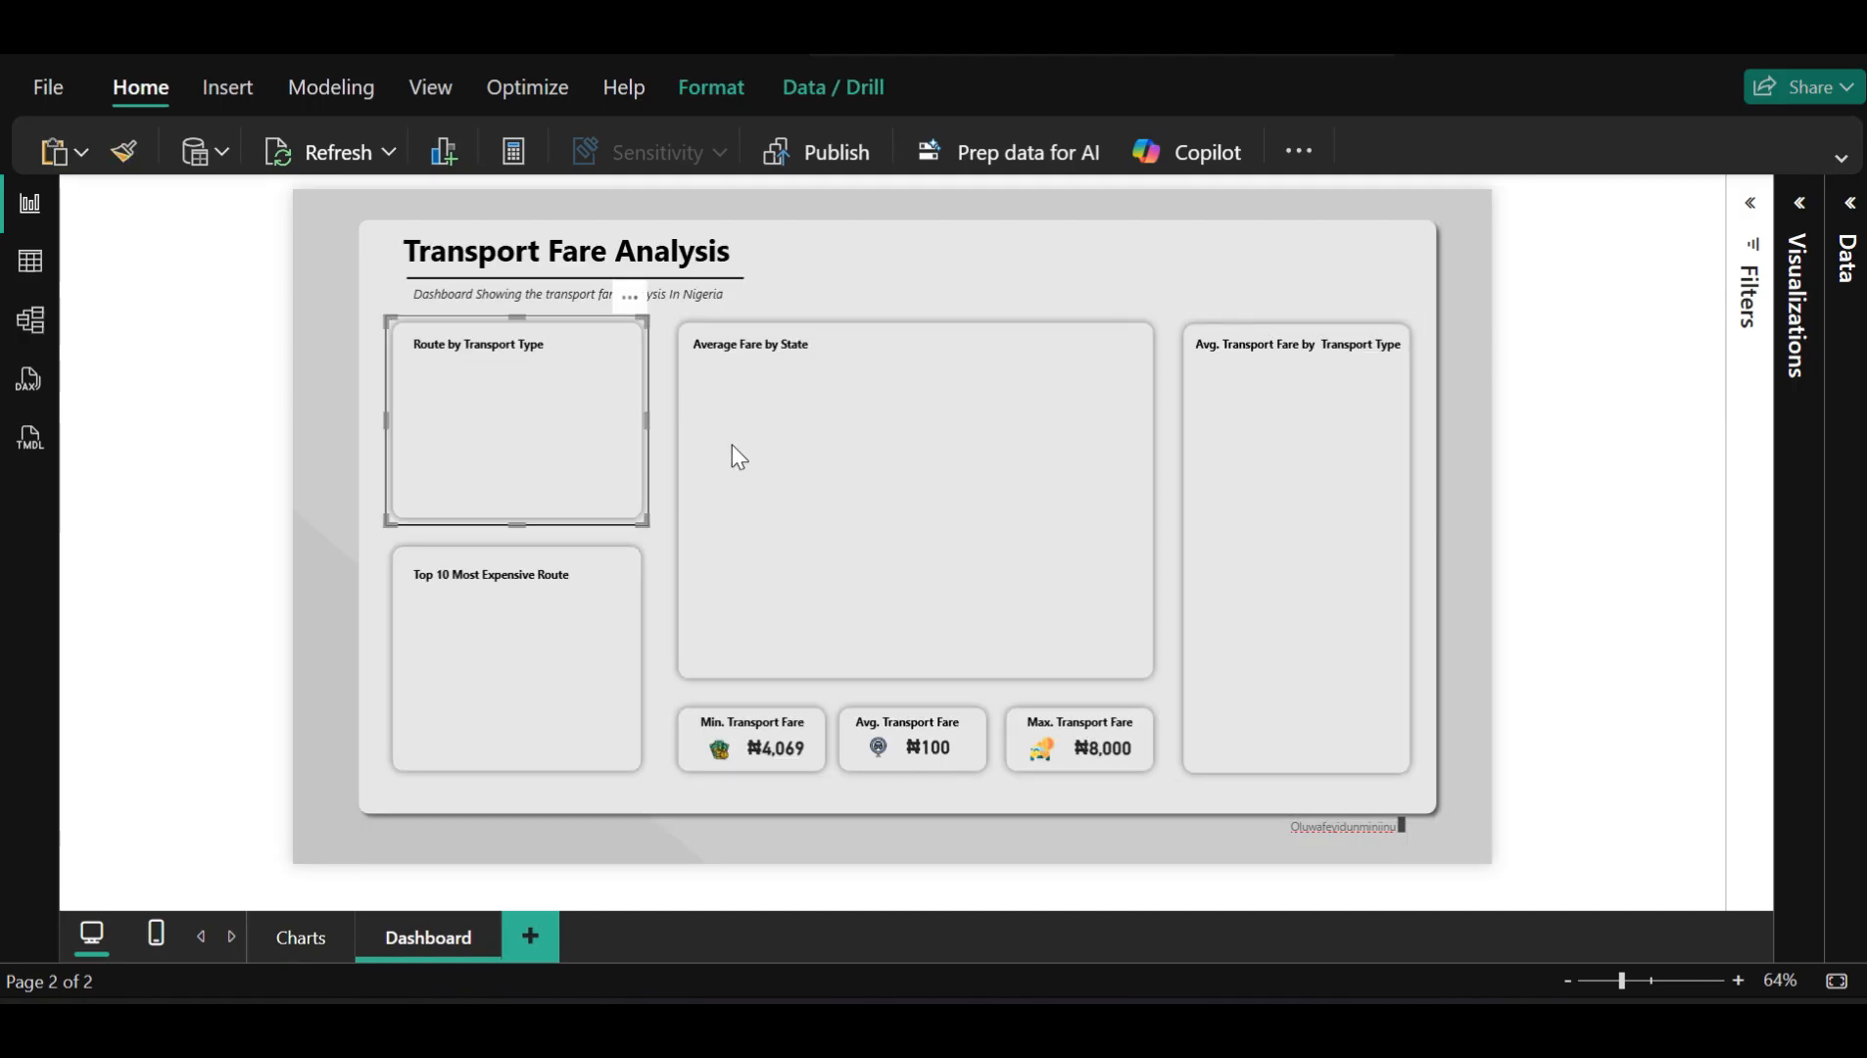
pyautogui.keyDown('ctrl'); pyautogui.click(782, 455); pyautogui.keyUp('ctrl')
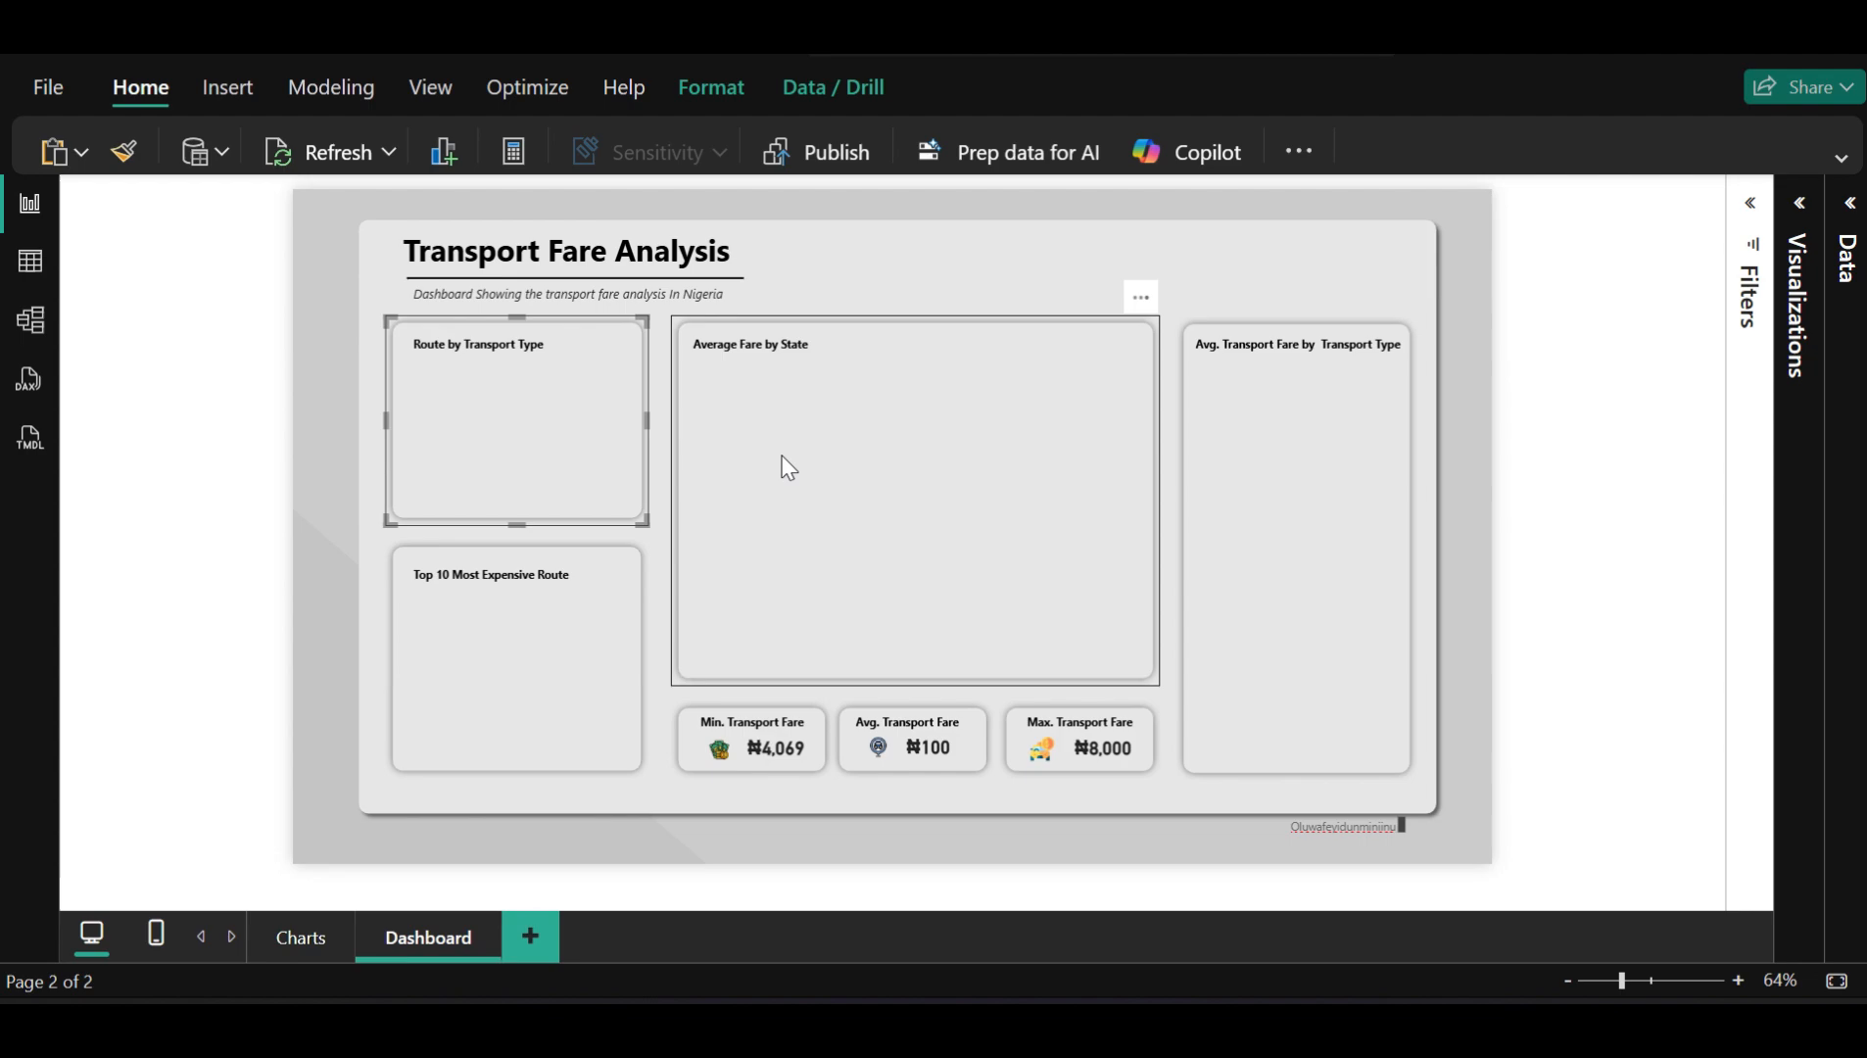
pyautogui.keyDown('ctrl'); pyautogui.click(569, 599); pyautogui.keyUp('ctrl')
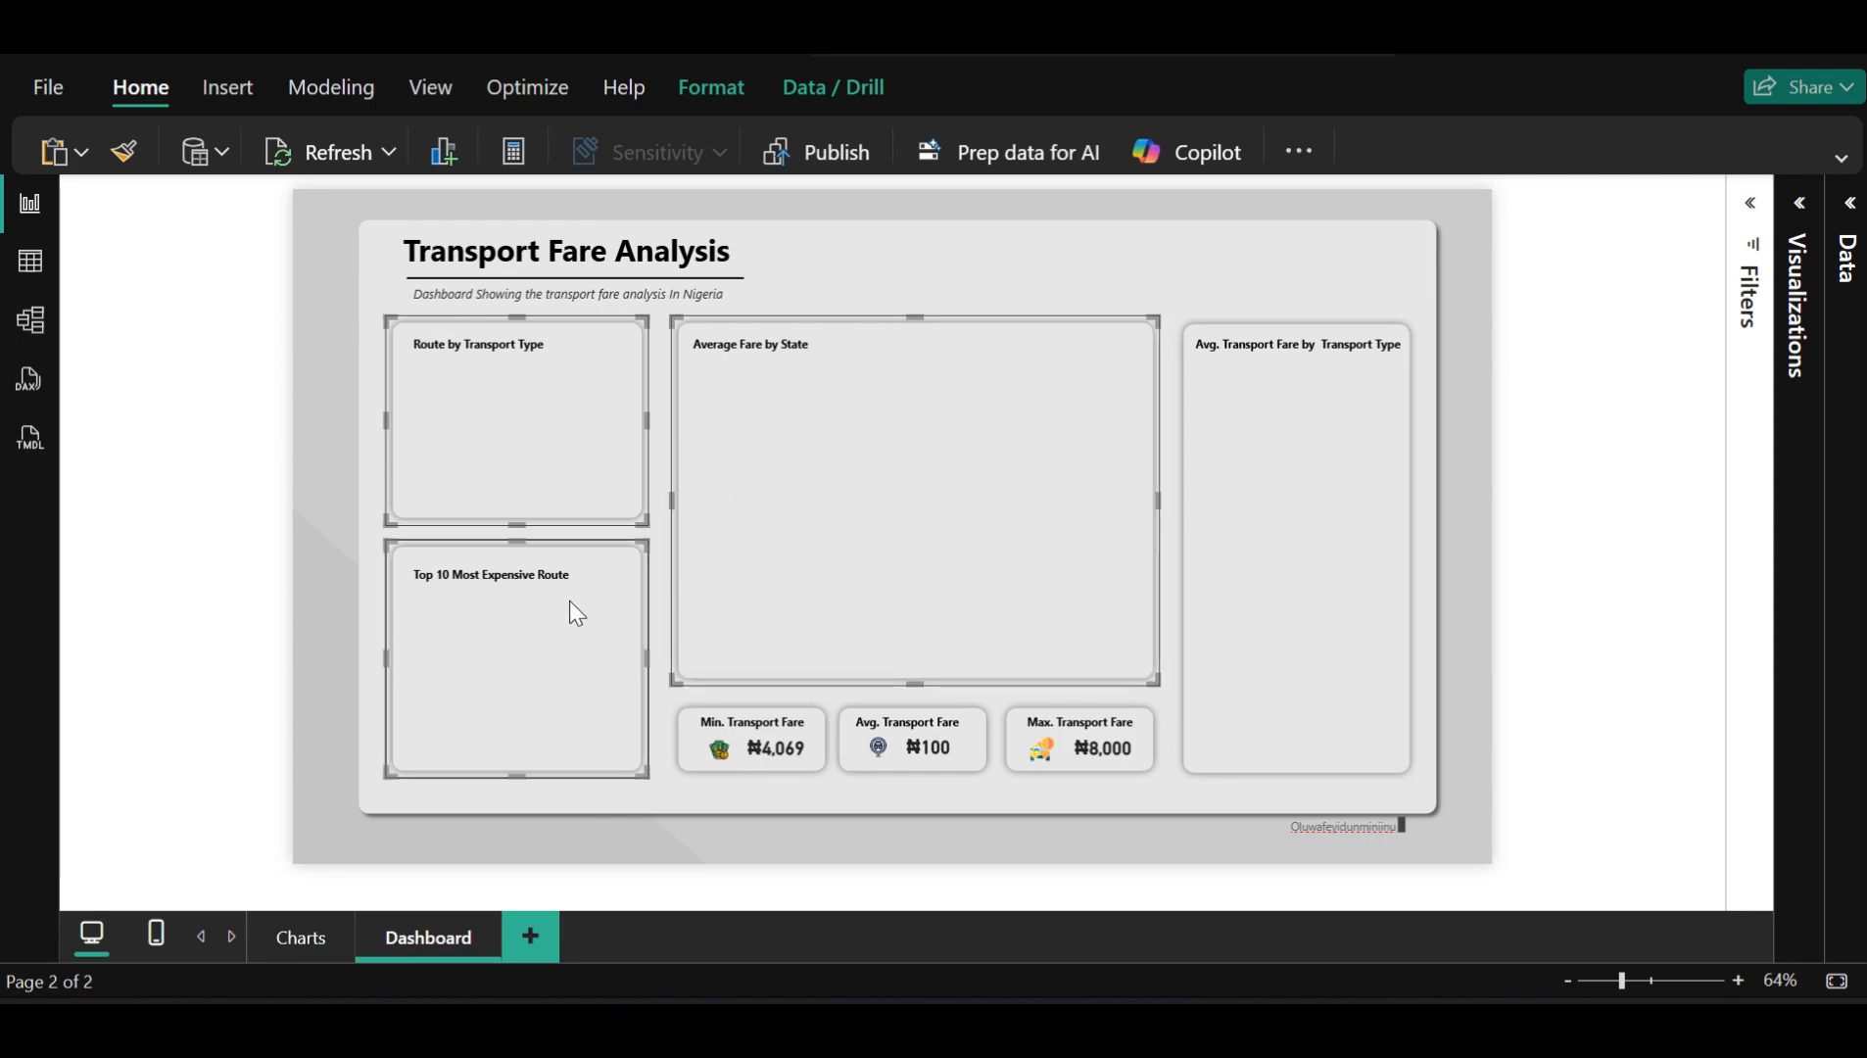
pyautogui.keyDown('ctrl'); pyautogui.click(680, 737); pyautogui.keyUp('ctrl')
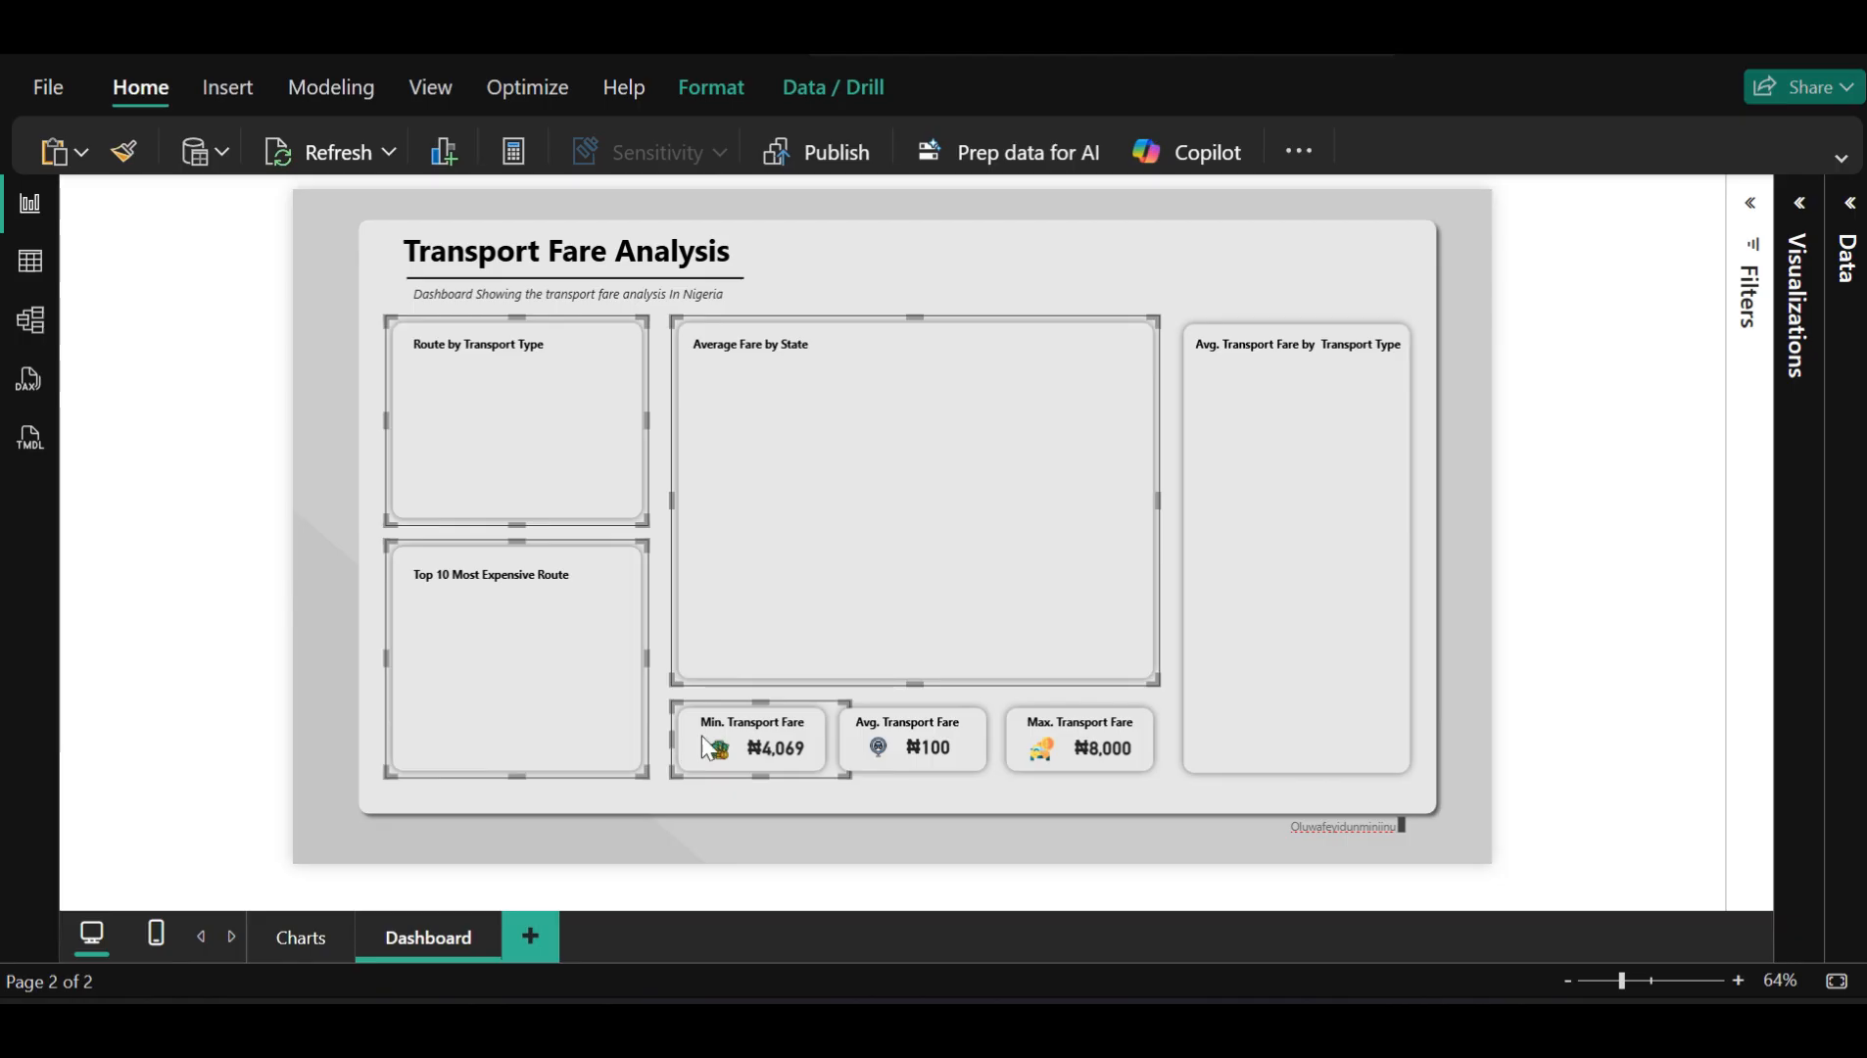
pyautogui.keyDown('ctrl'); pyautogui.click(836, 746); pyautogui.keyUp('ctrl')
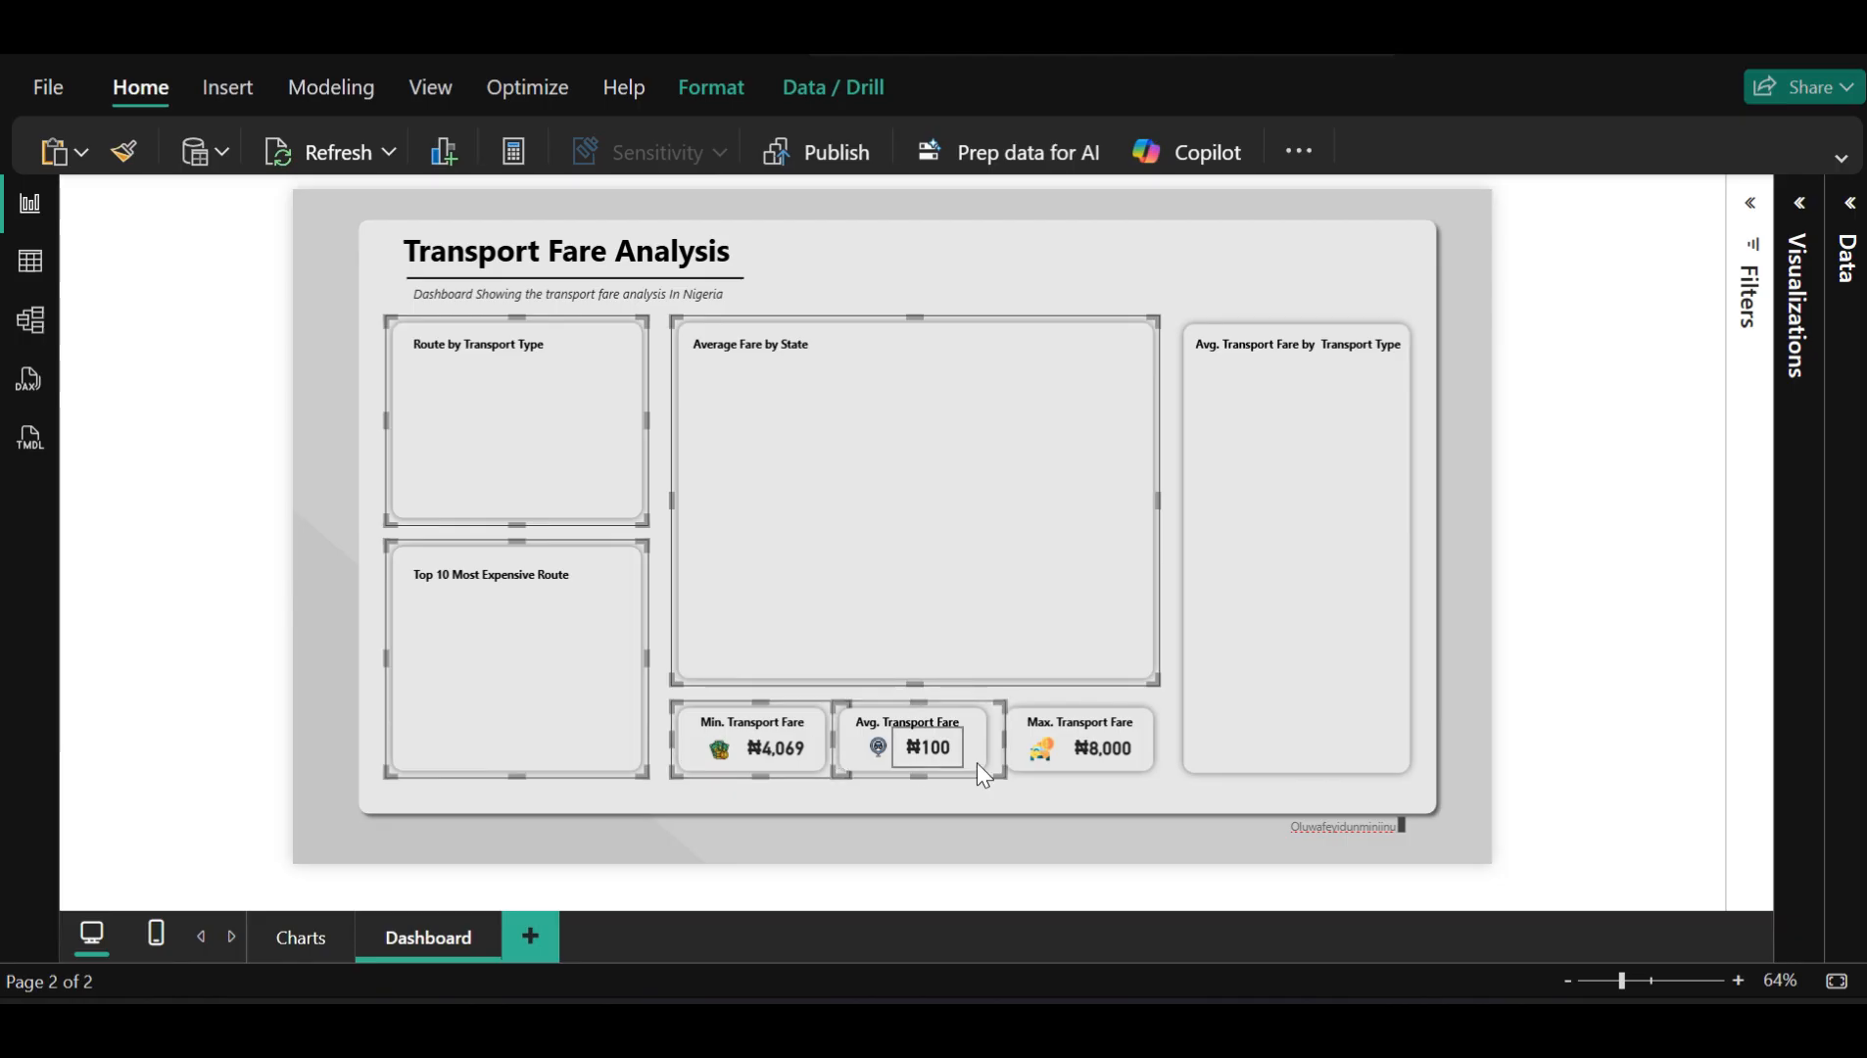
pyautogui.keyDown('ctrl'); pyautogui.click(1026, 749); pyautogui.keyUp('ctrl')
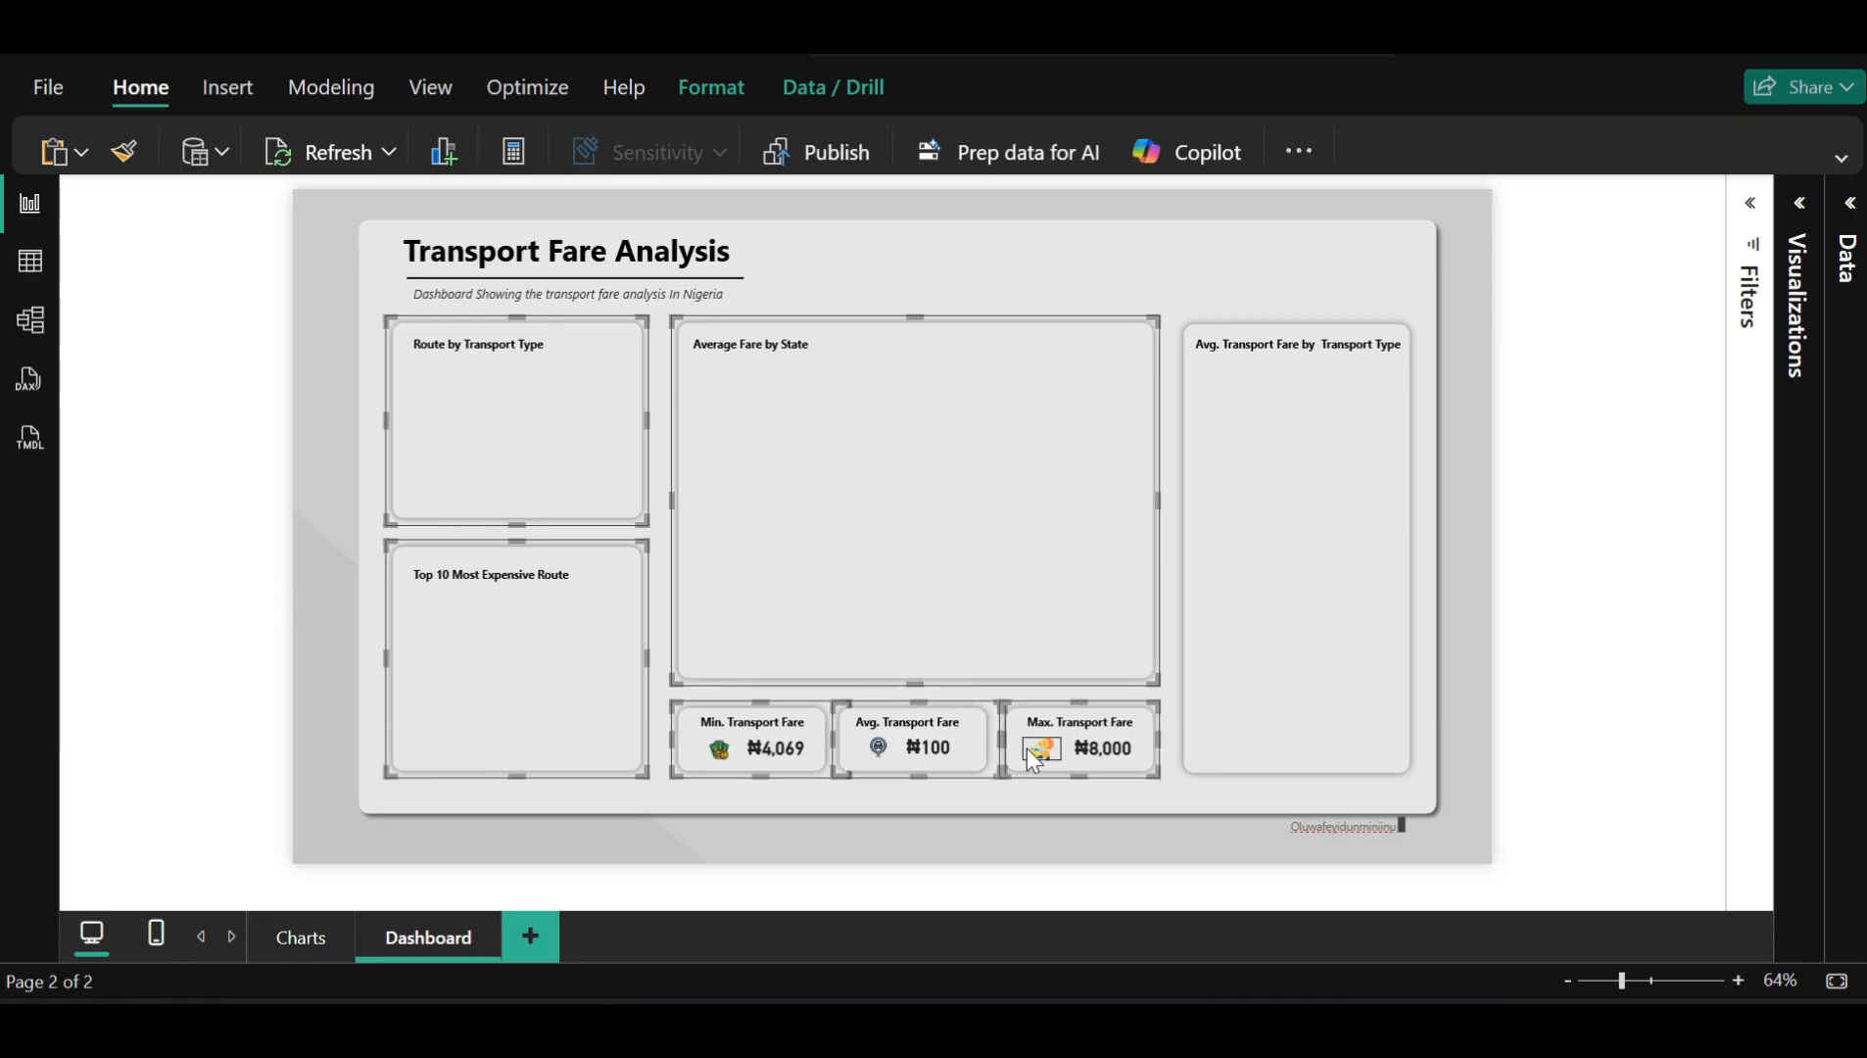
pyautogui.keyDown('ctrl'); pyautogui.click(1263, 692); pyautogui.keyUp('ctrl')
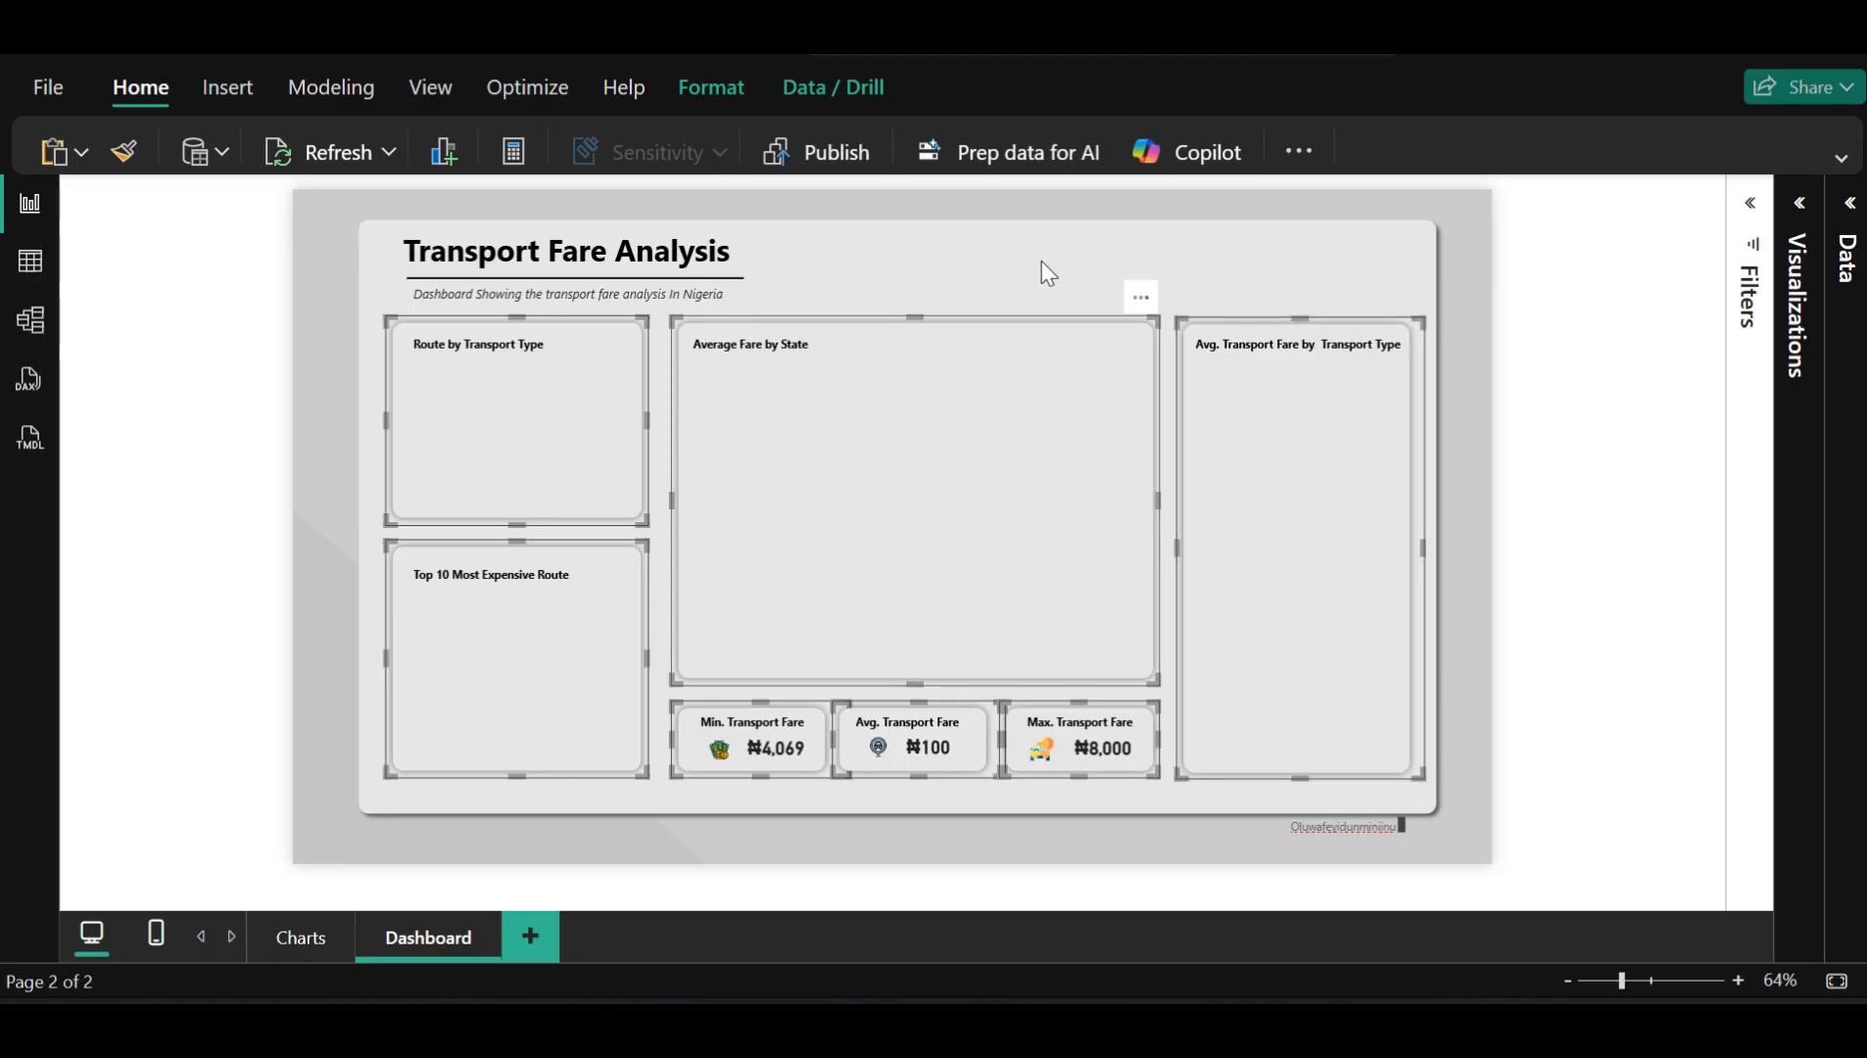
pyautogui.click(736, 110)
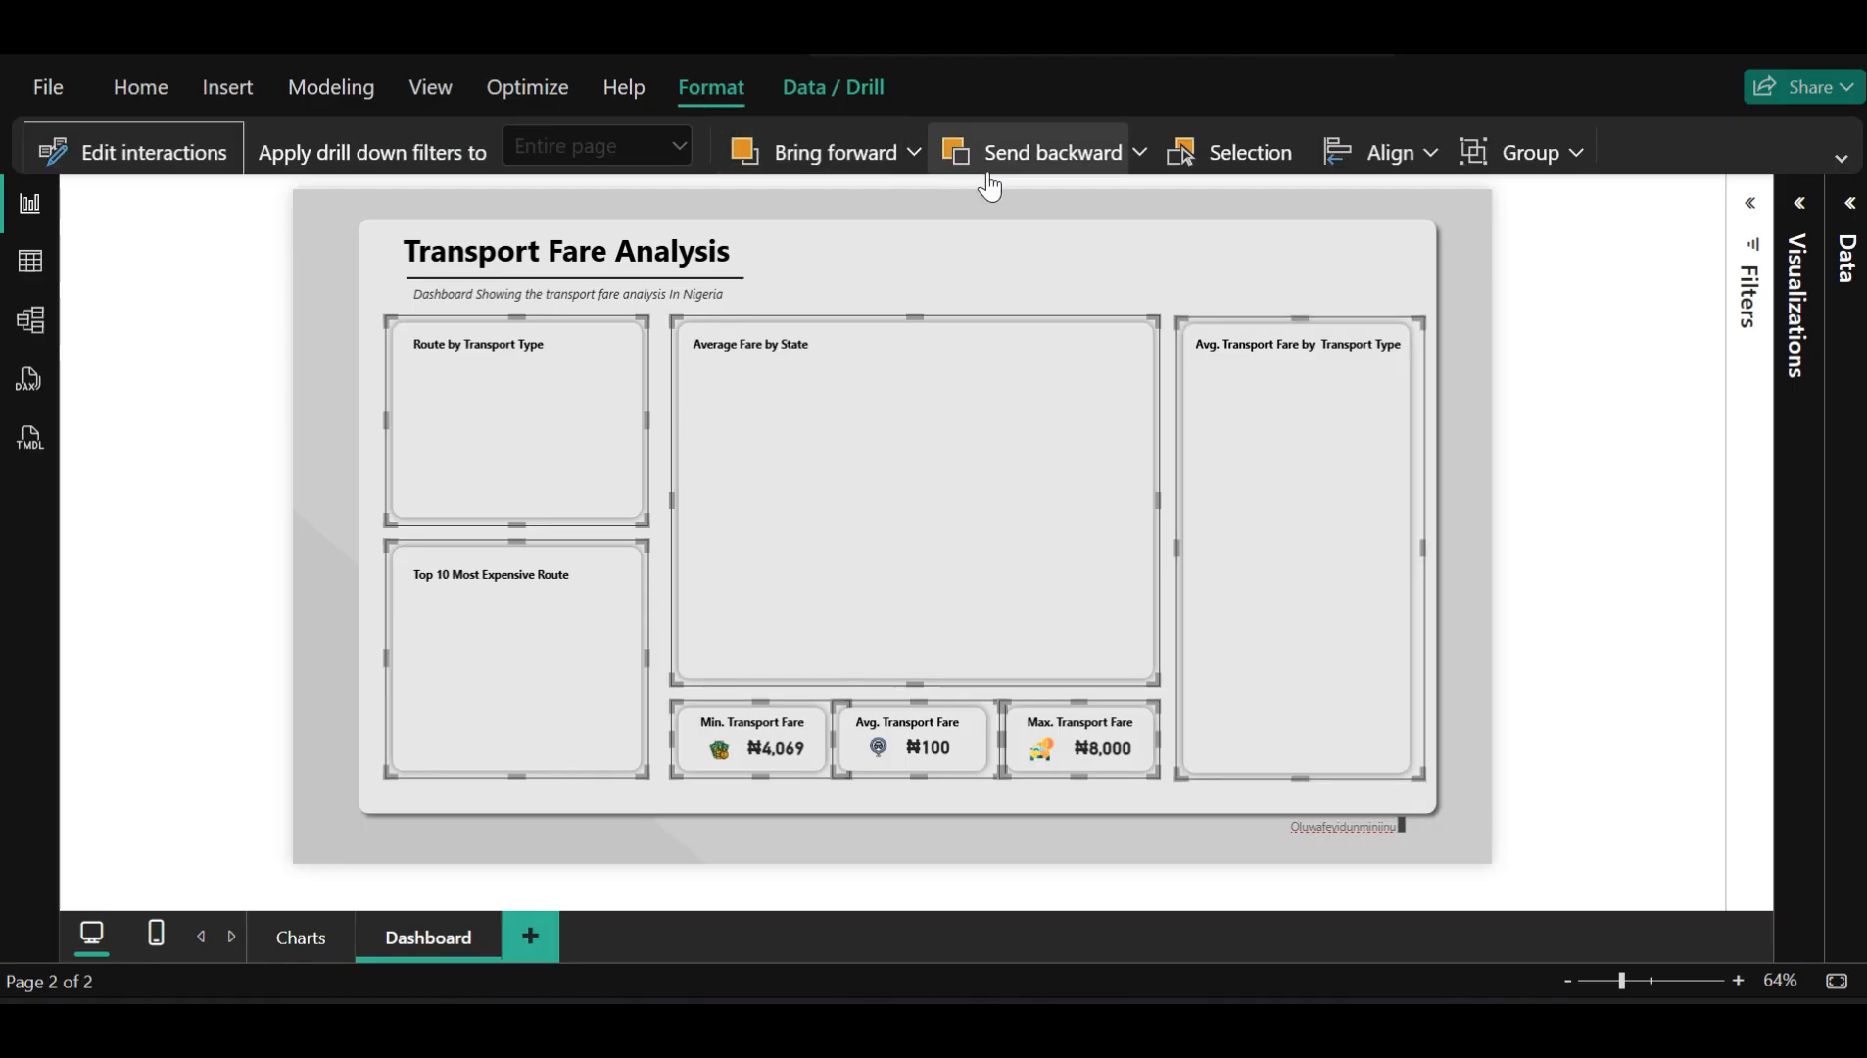
pyautogui.click(1577, 157)
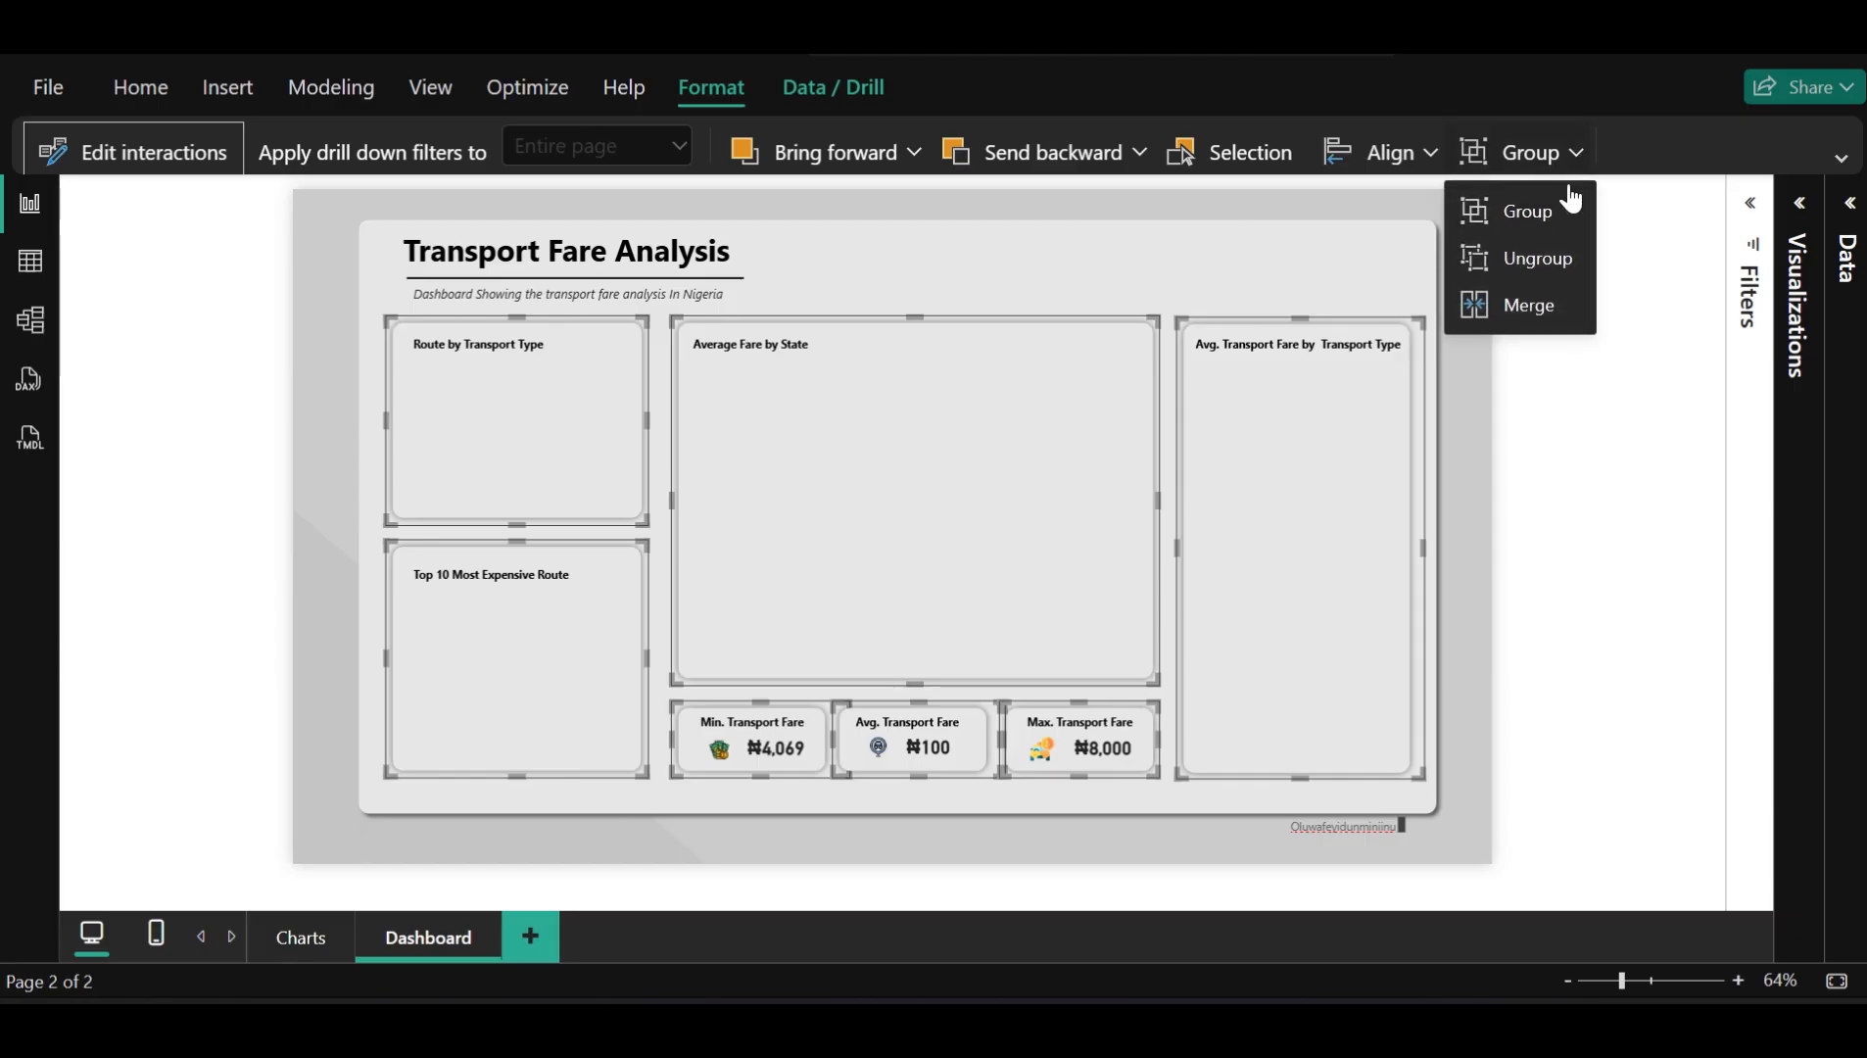
pyautogui.click(1554, 220)
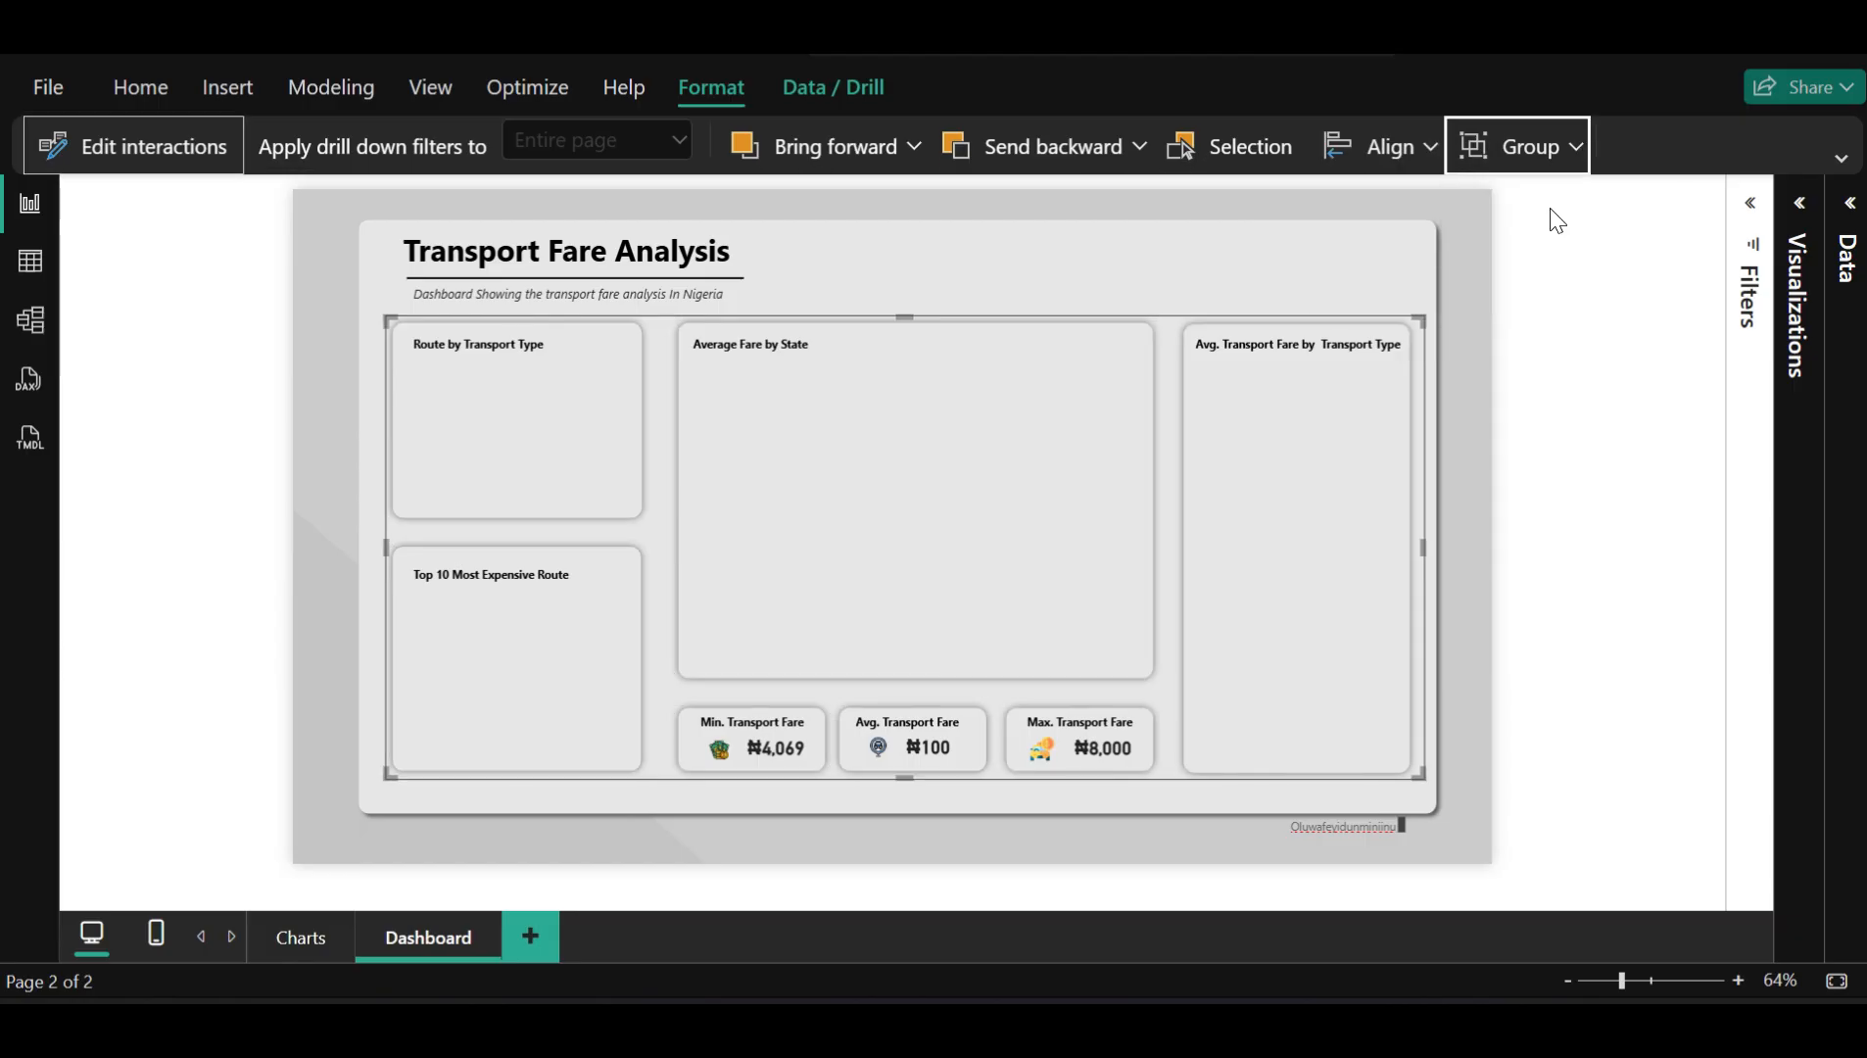
pyautogui.click(1579, 355)
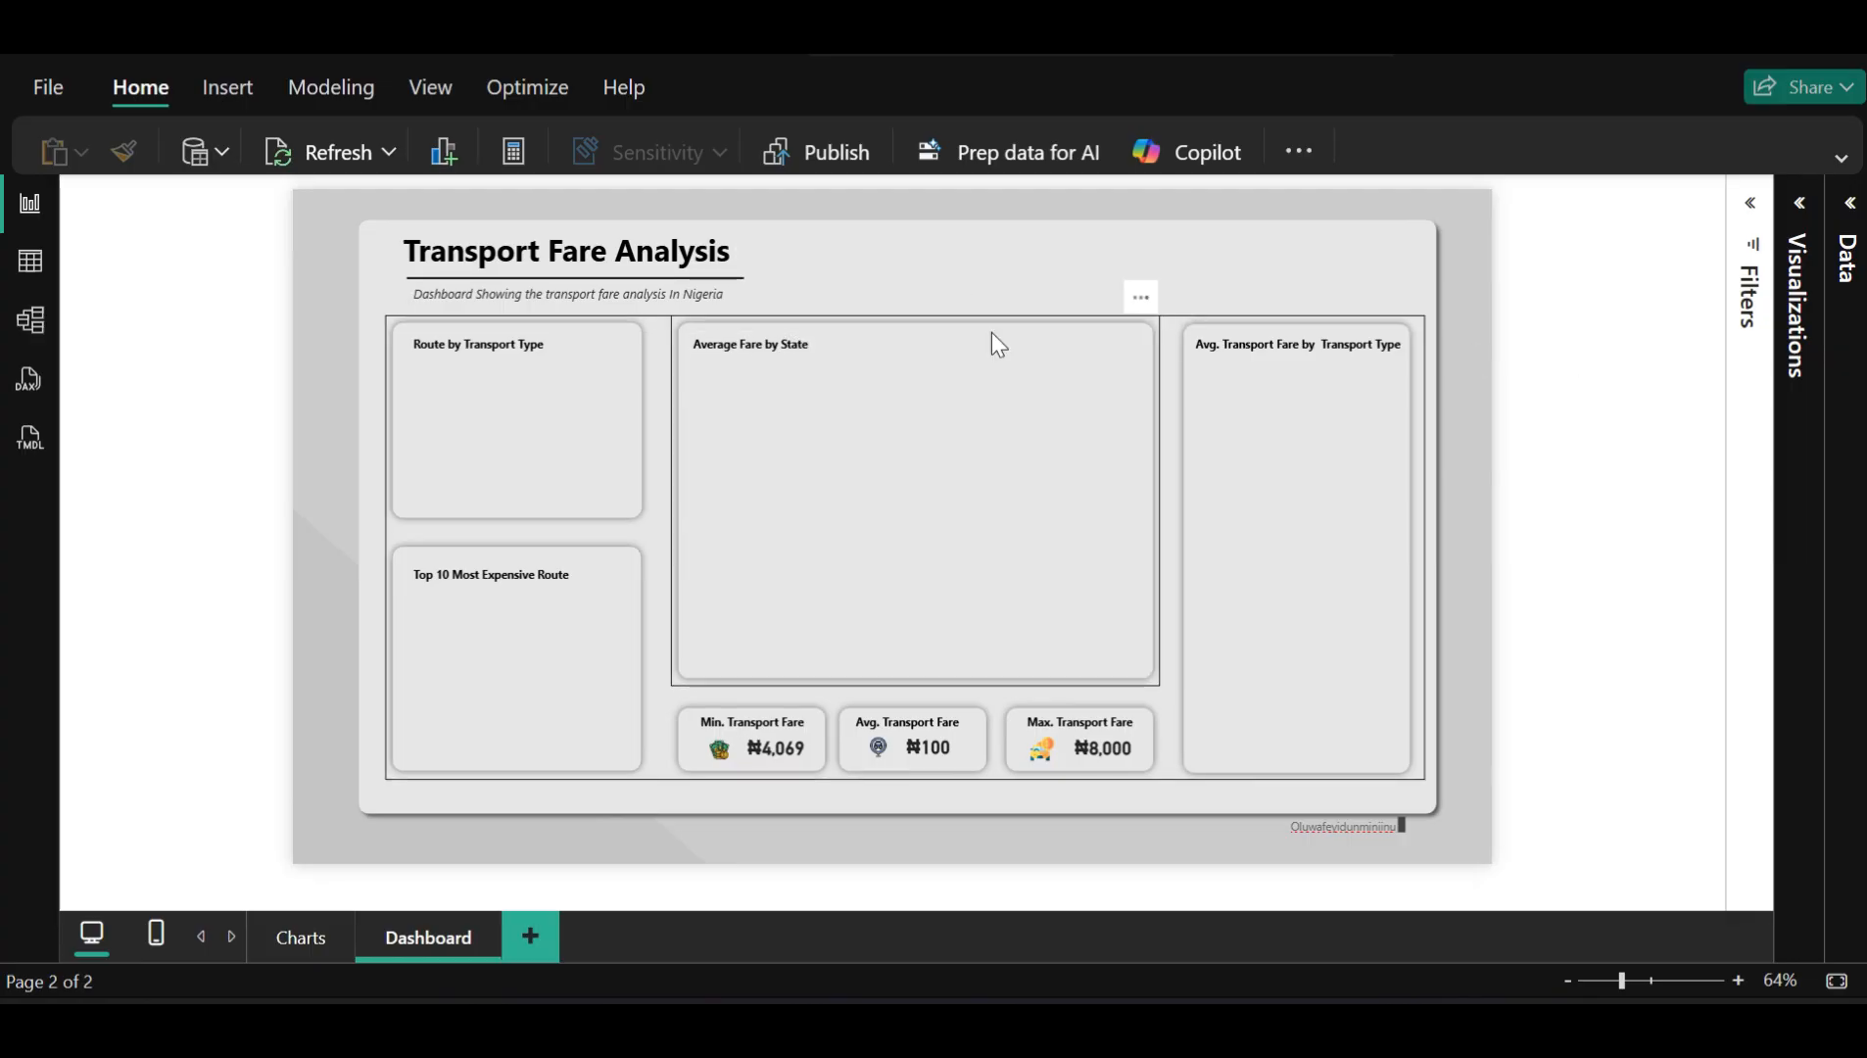
pyautogui.moveTo(979, 344); pyautogui.dragTo(987, 337)
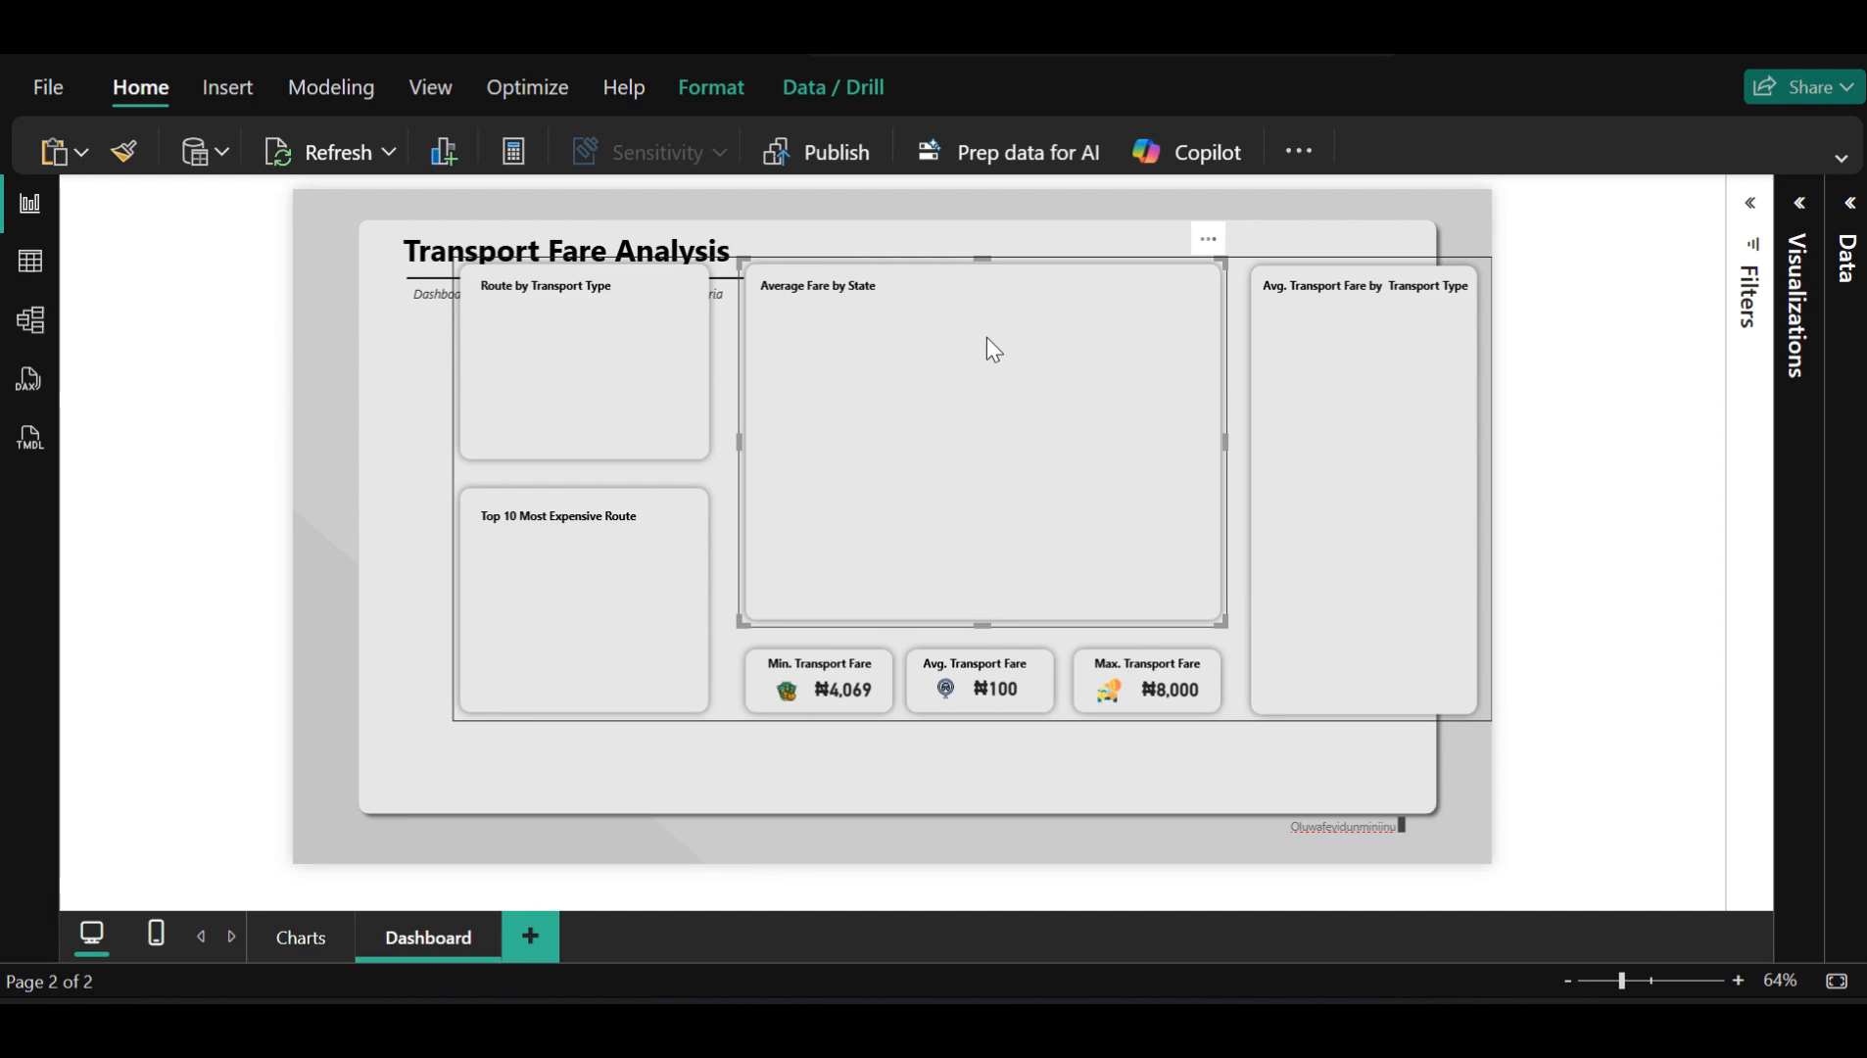
pyautogui.hotkey('ctrl', 'z')
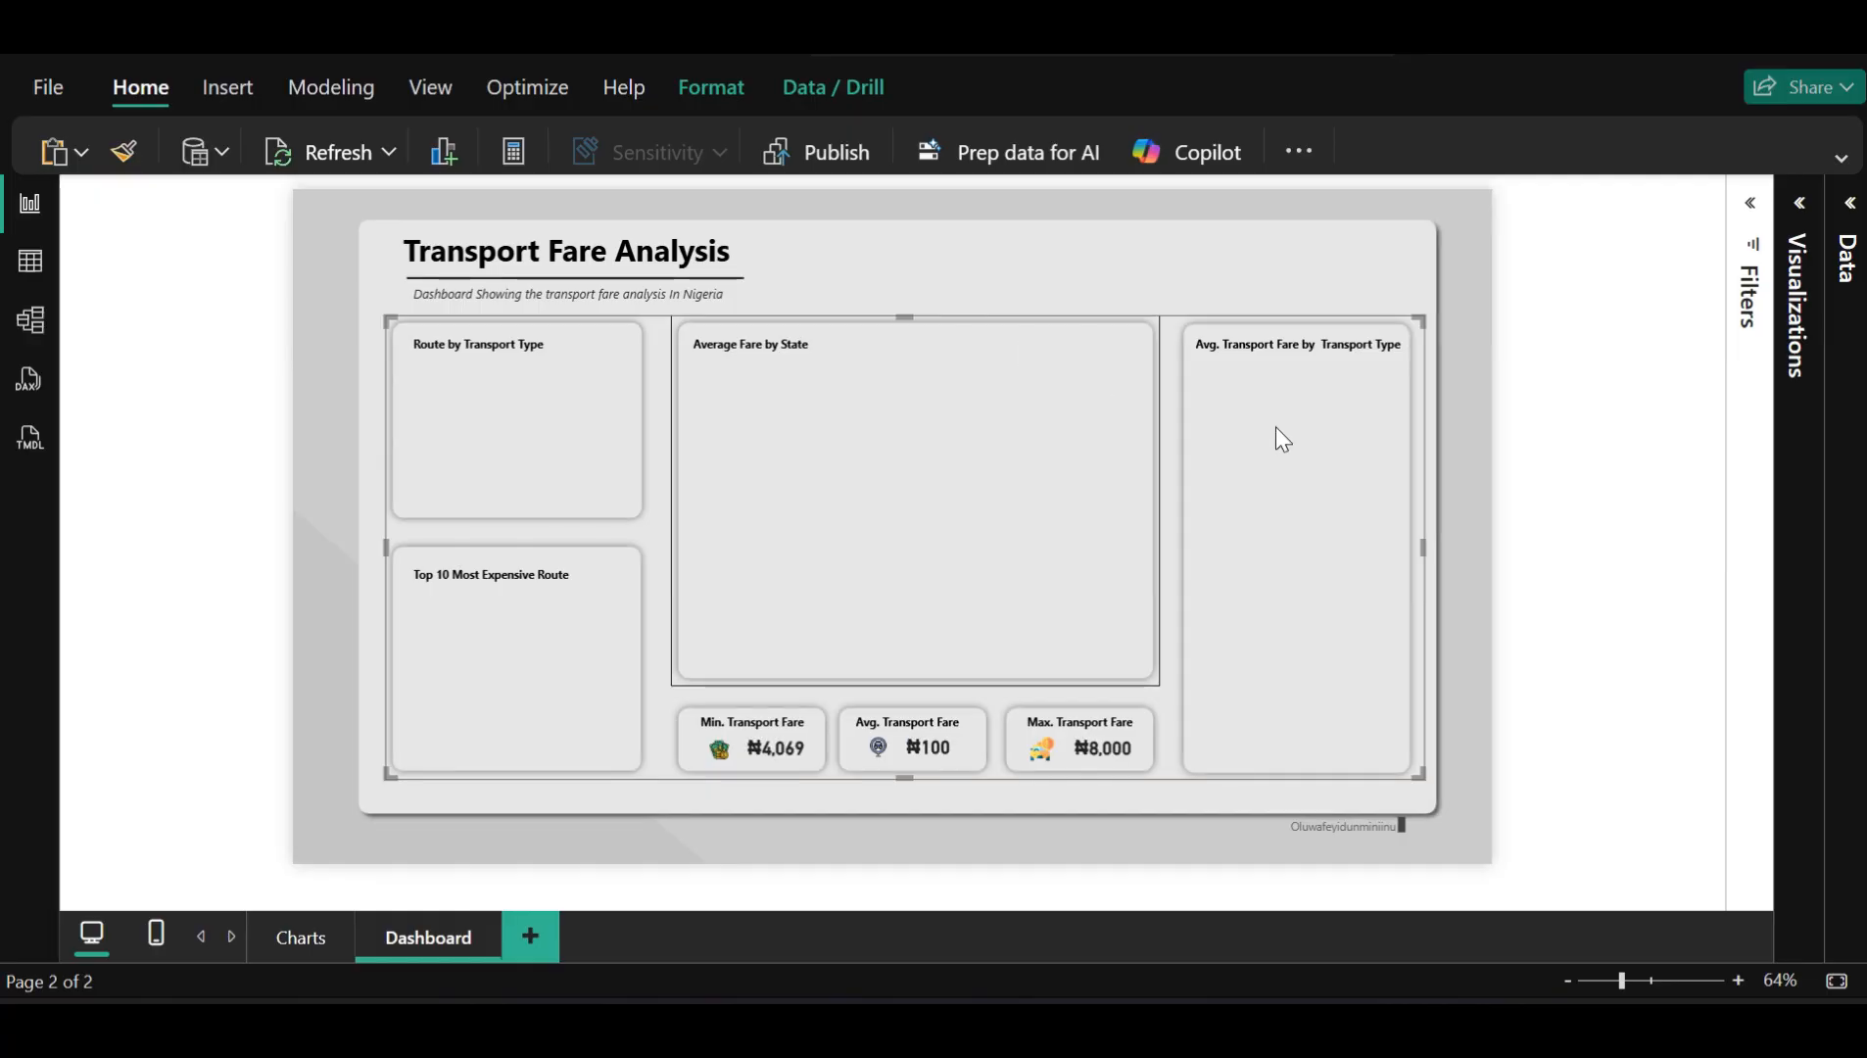
pyautogui.click(1518, 494)
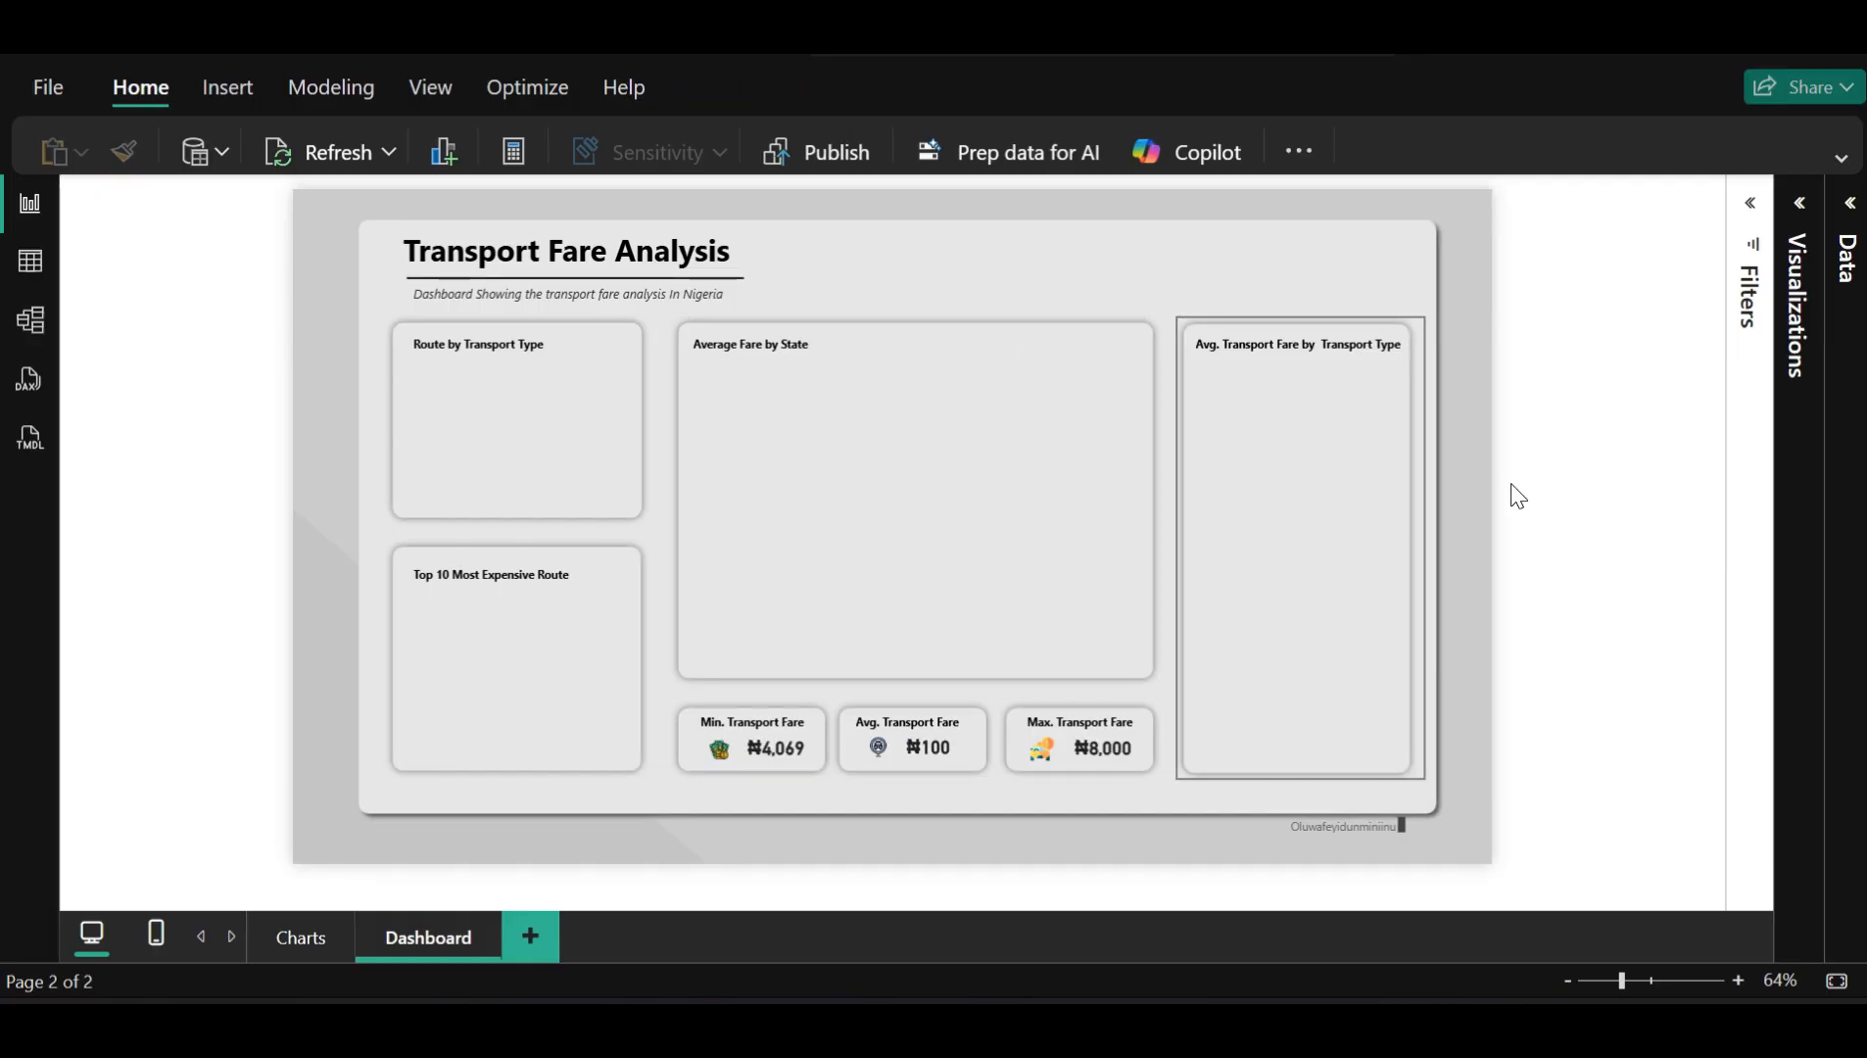
pyautogui.click(1169, 236)
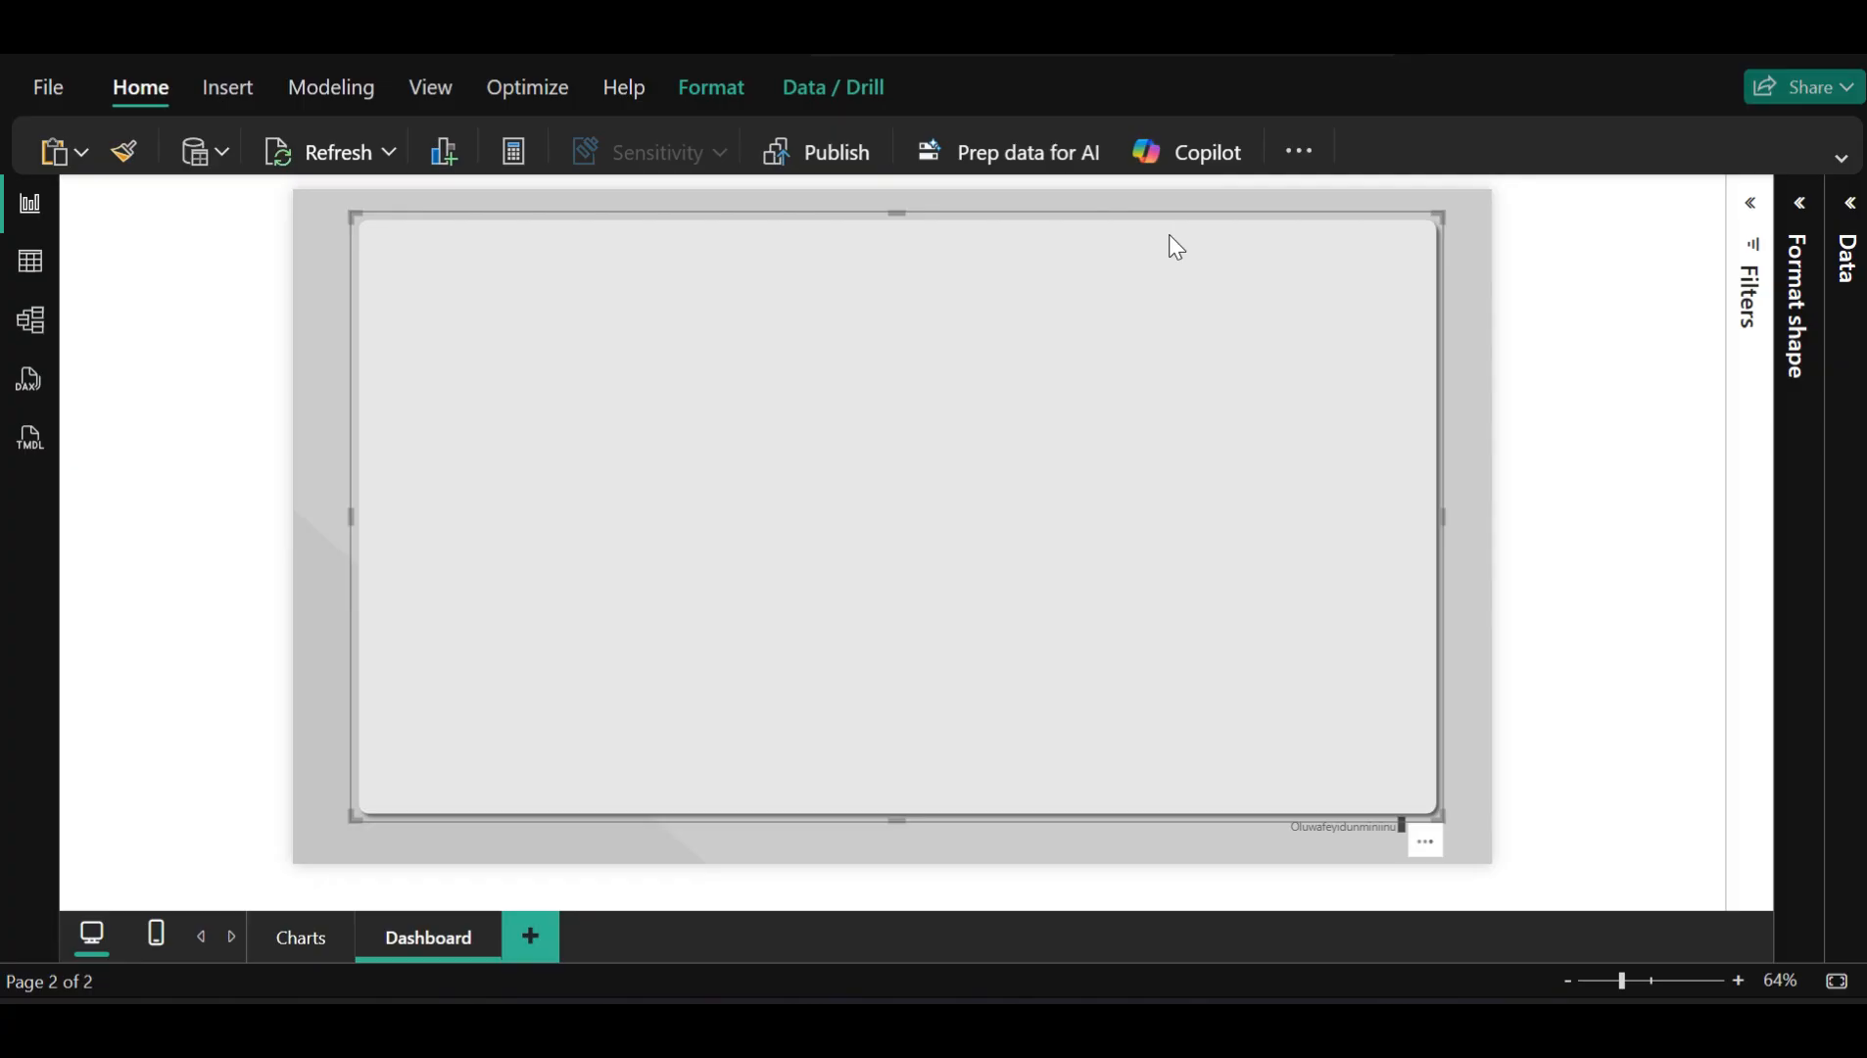
pyautogui.click(1621, 359)
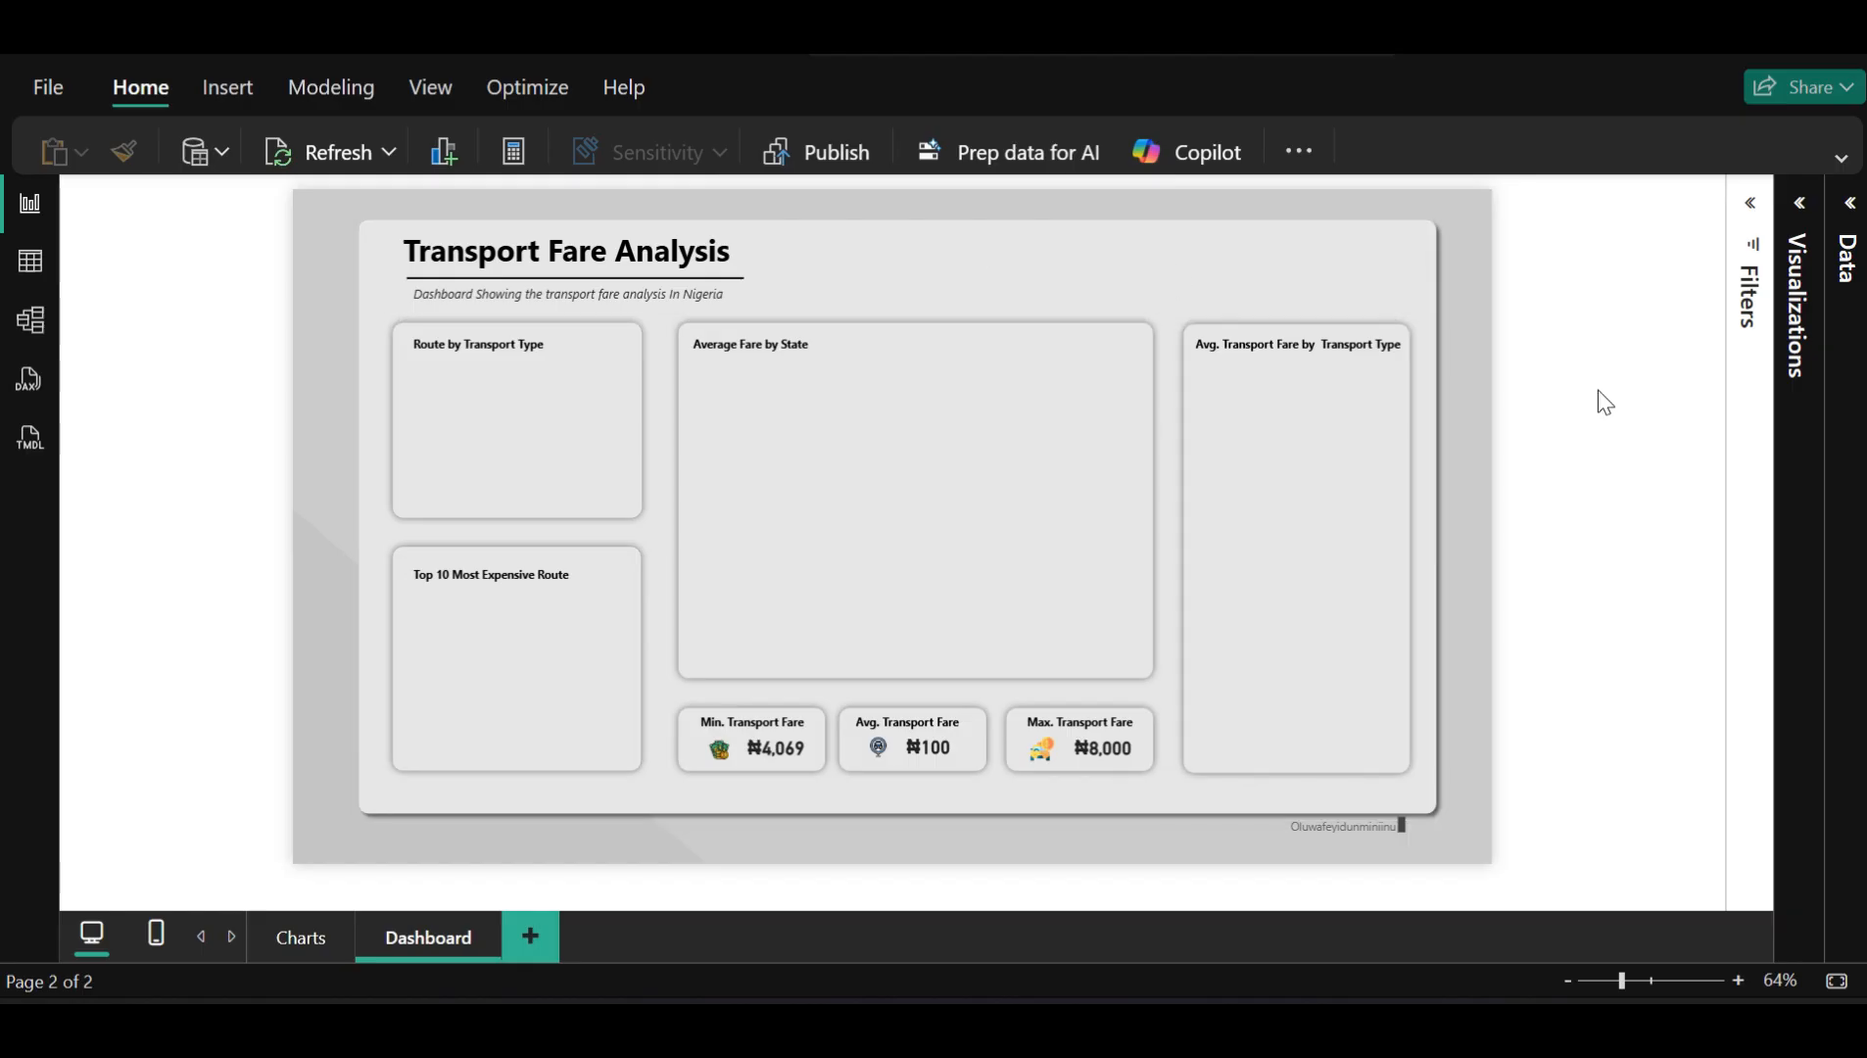
# Copy the Average of Fare(NGN) by Route bar chart from the Charts page onto the Dashboard page and move it over the Top 10 Most Expensive Route section
pyautogui.click(299, 942)
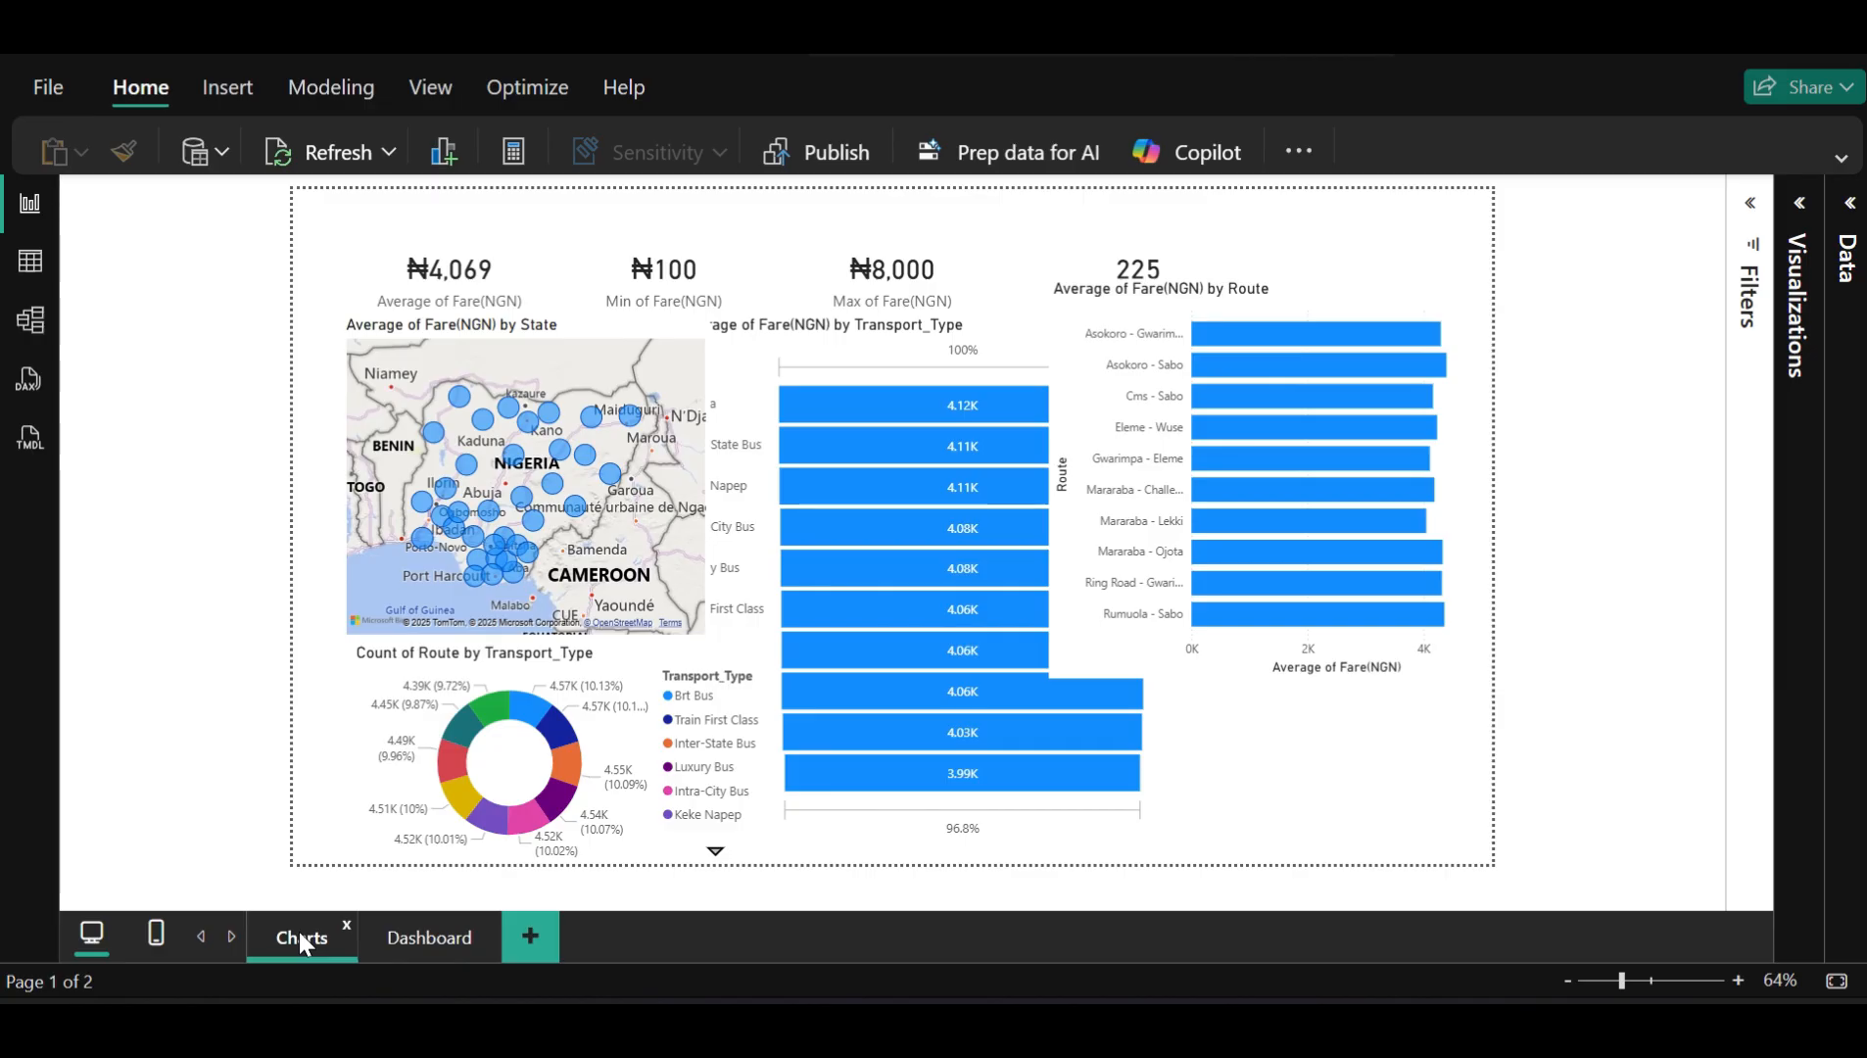
pyautogui.click(1389, 310)
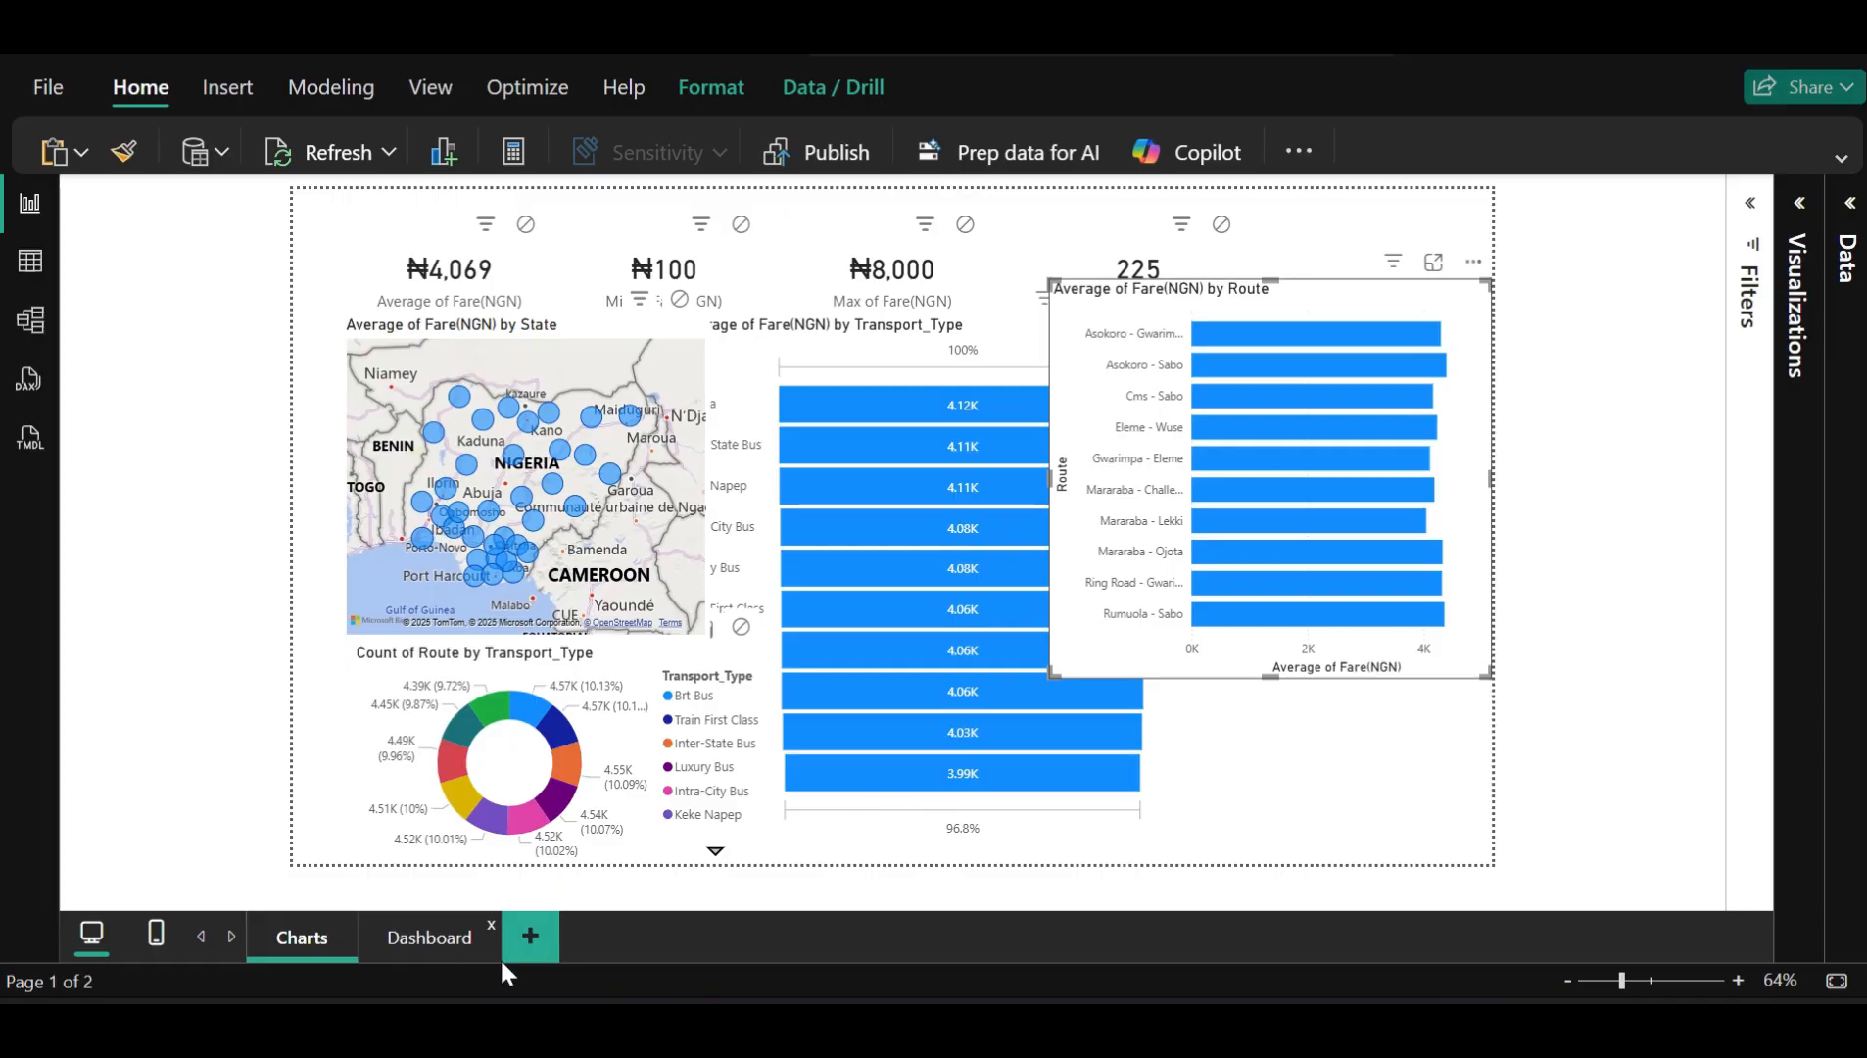
pyautogui.click(431, 937)
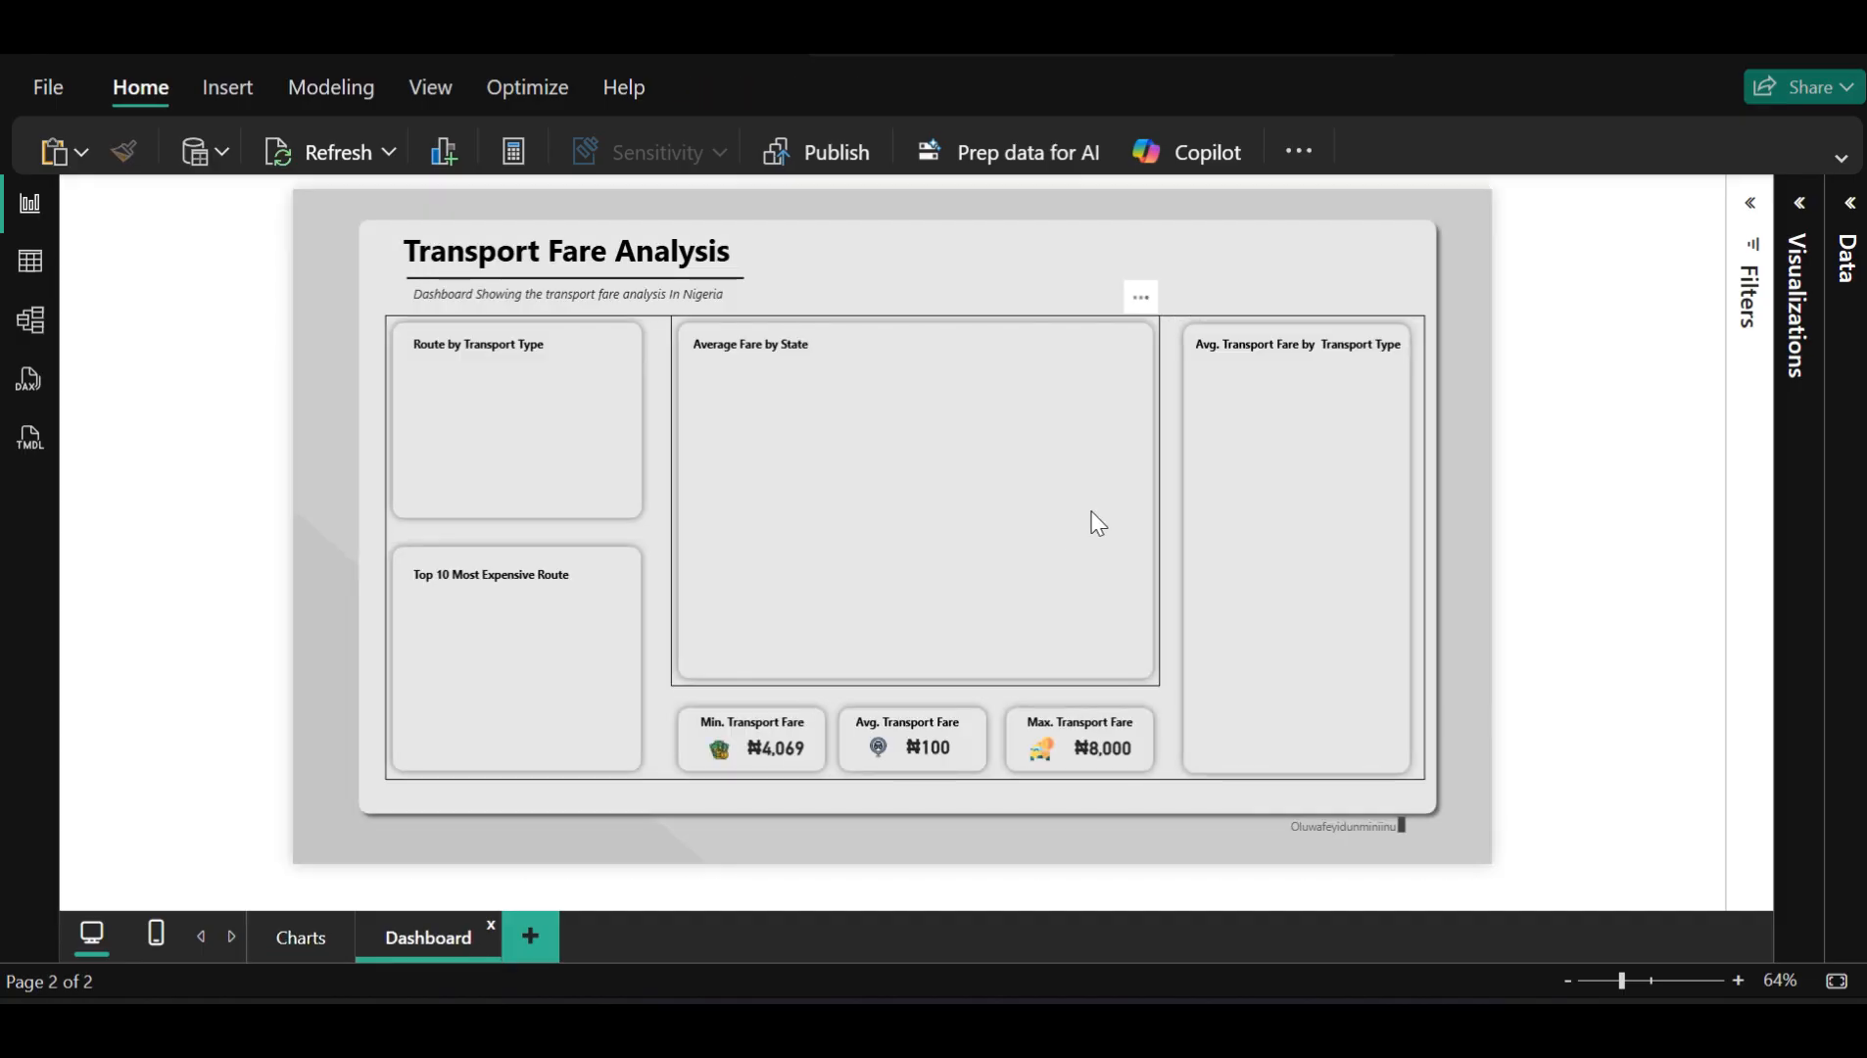
pyautogui.hotkey('ctrl', 'v')
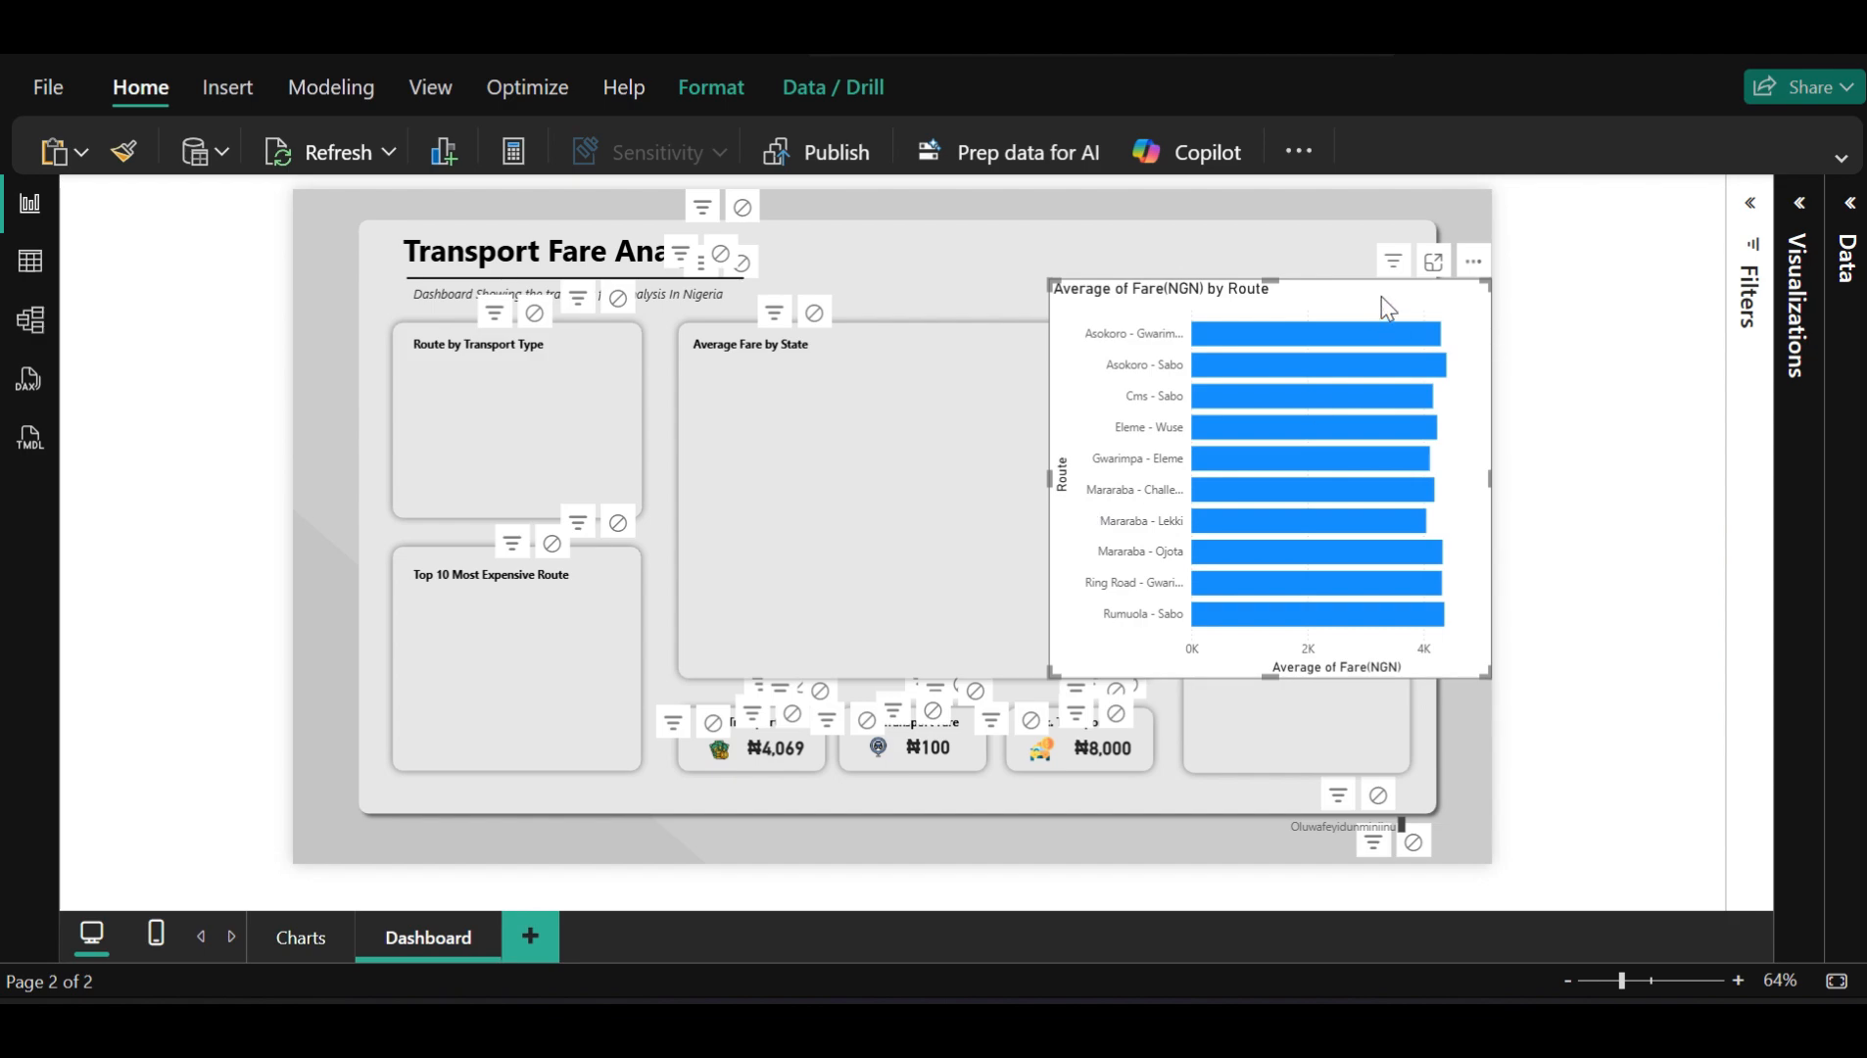
pyautogui.moveTo(1382, 297); pyautogui.dragTo(1386, 436)
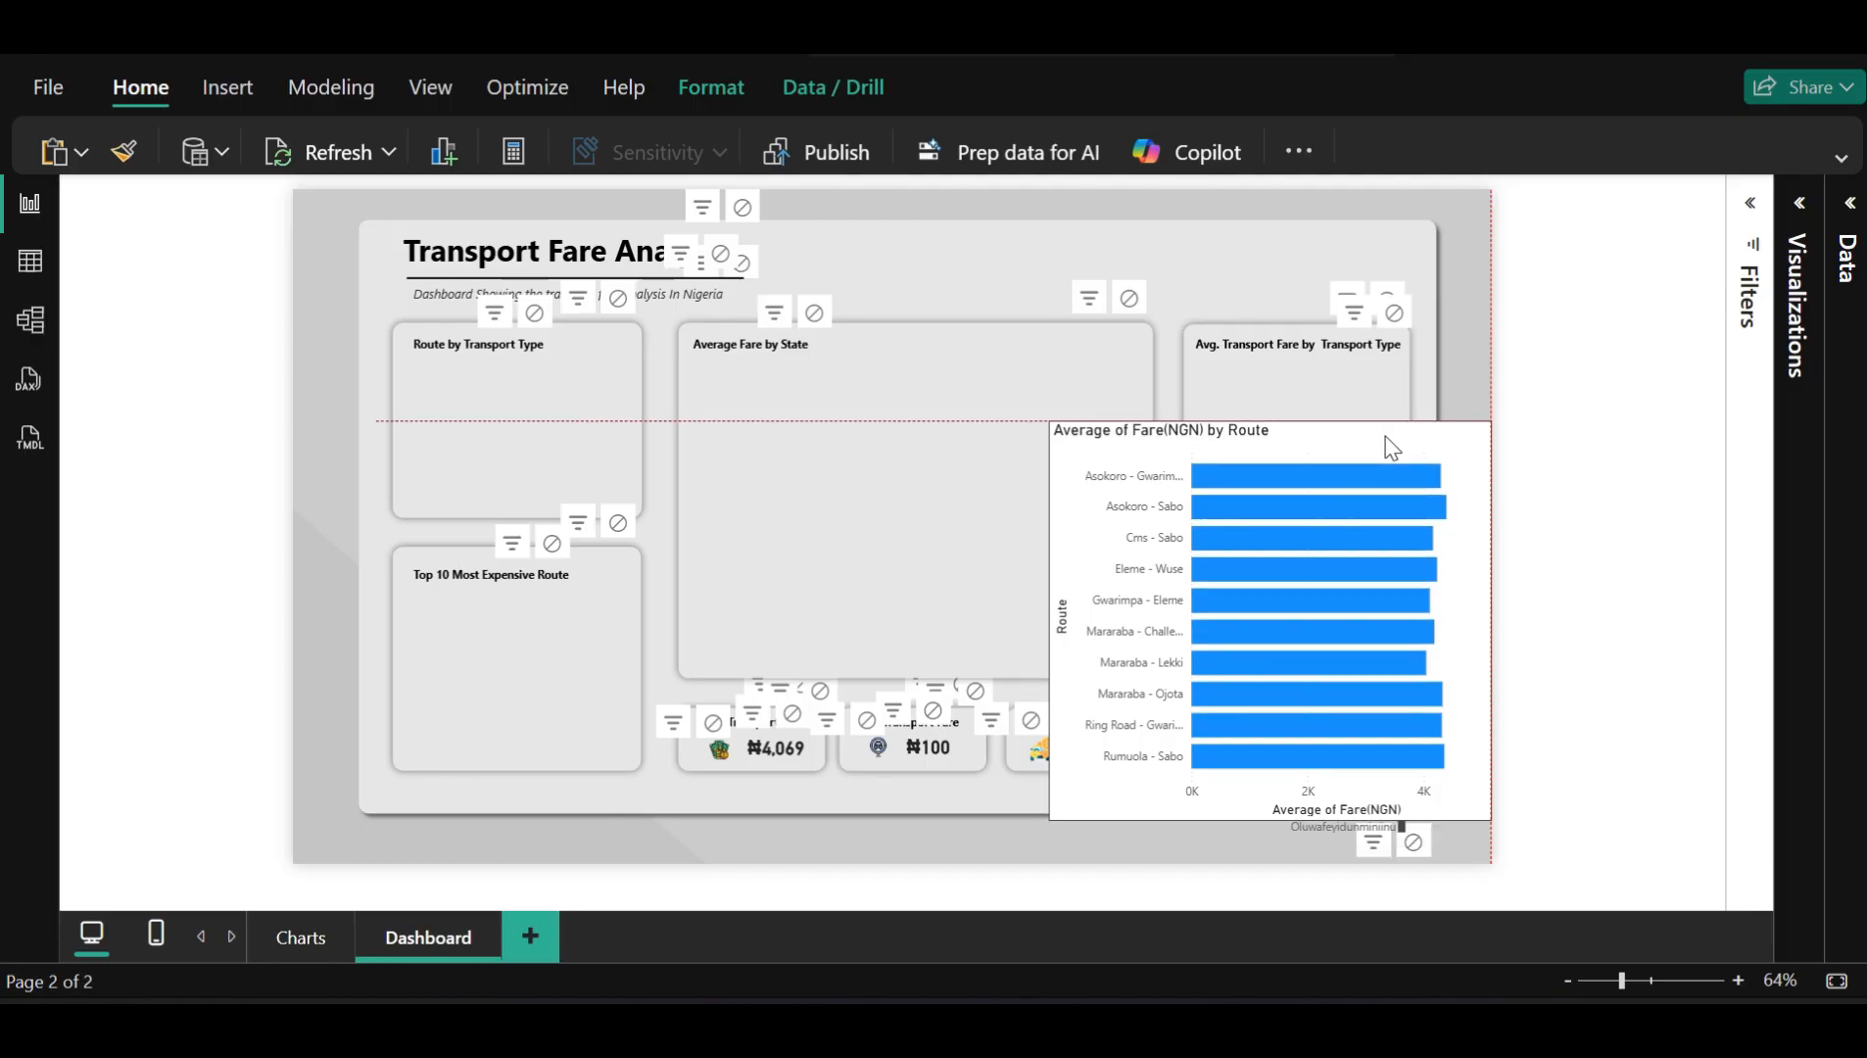
pyautogui.moveTo(1386, 436); pyautogui.dragTo(704, 396)
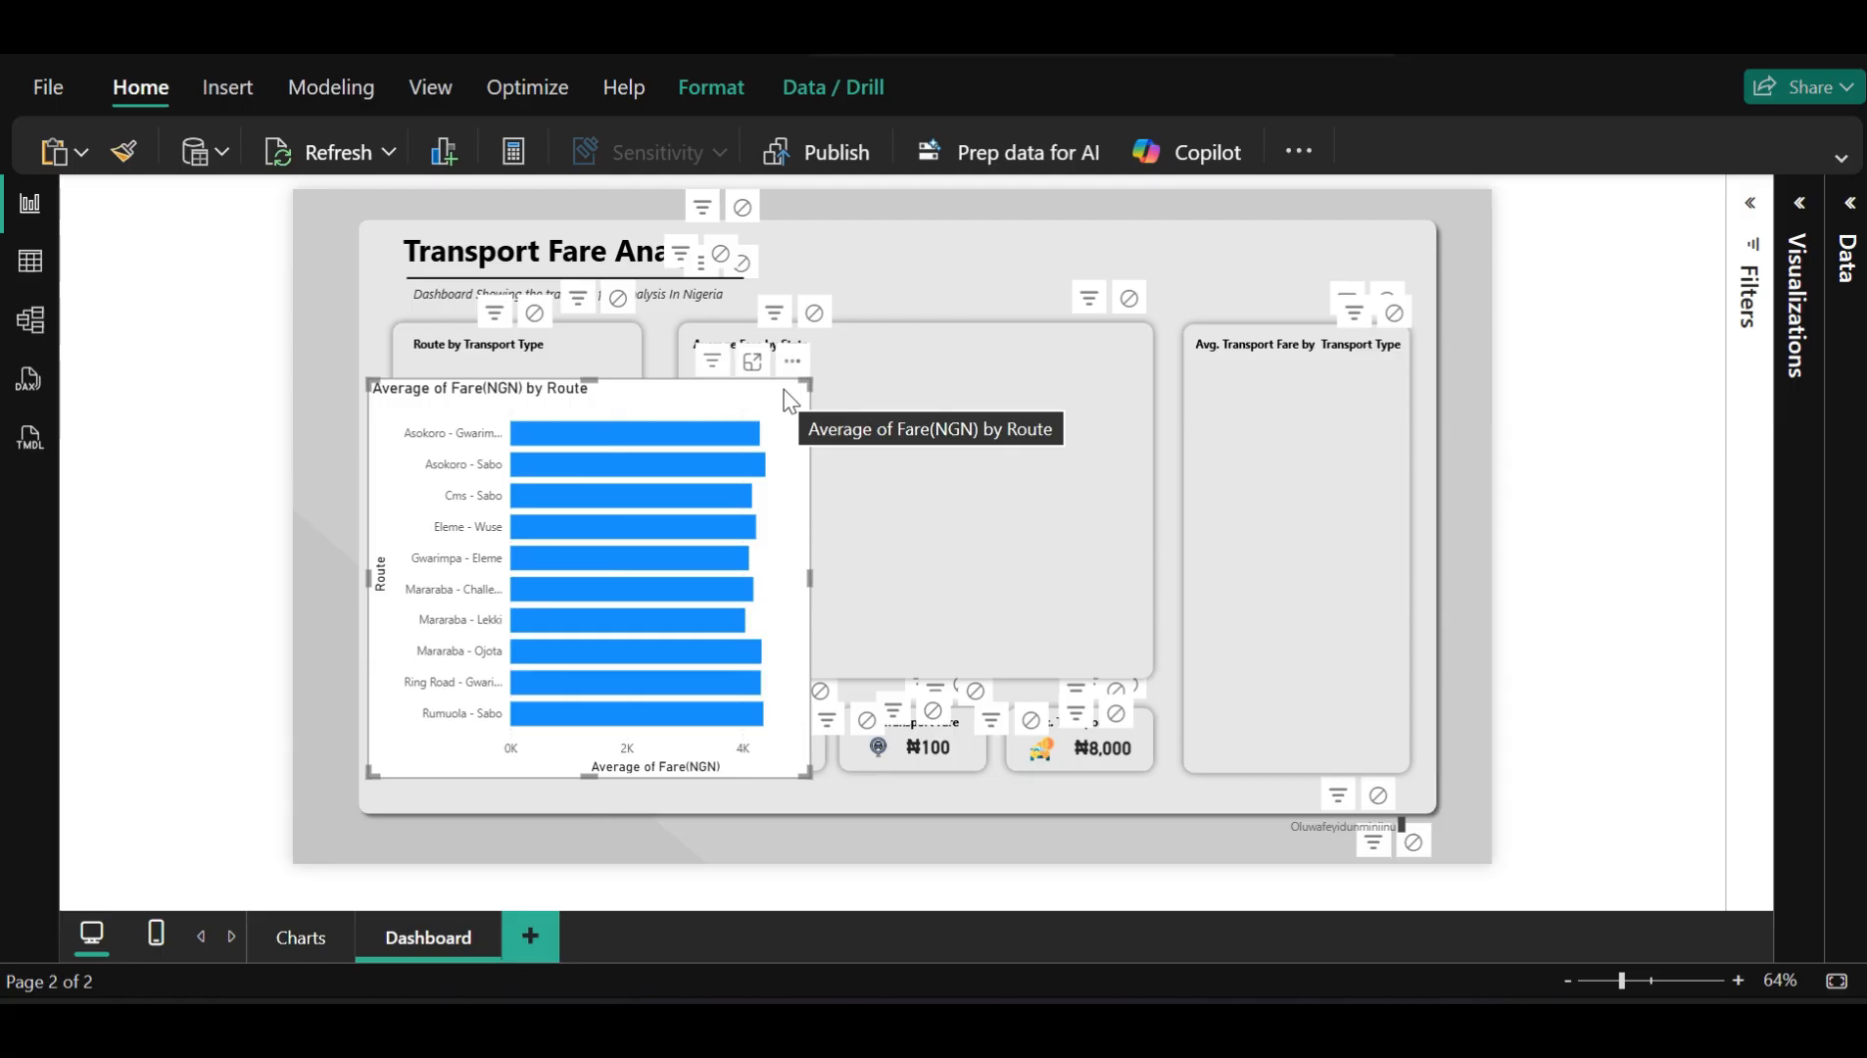
# Turn off the background and the title of the Average of Fare(NGN) by Route bar chart
pyautogui.click(1800, 229)
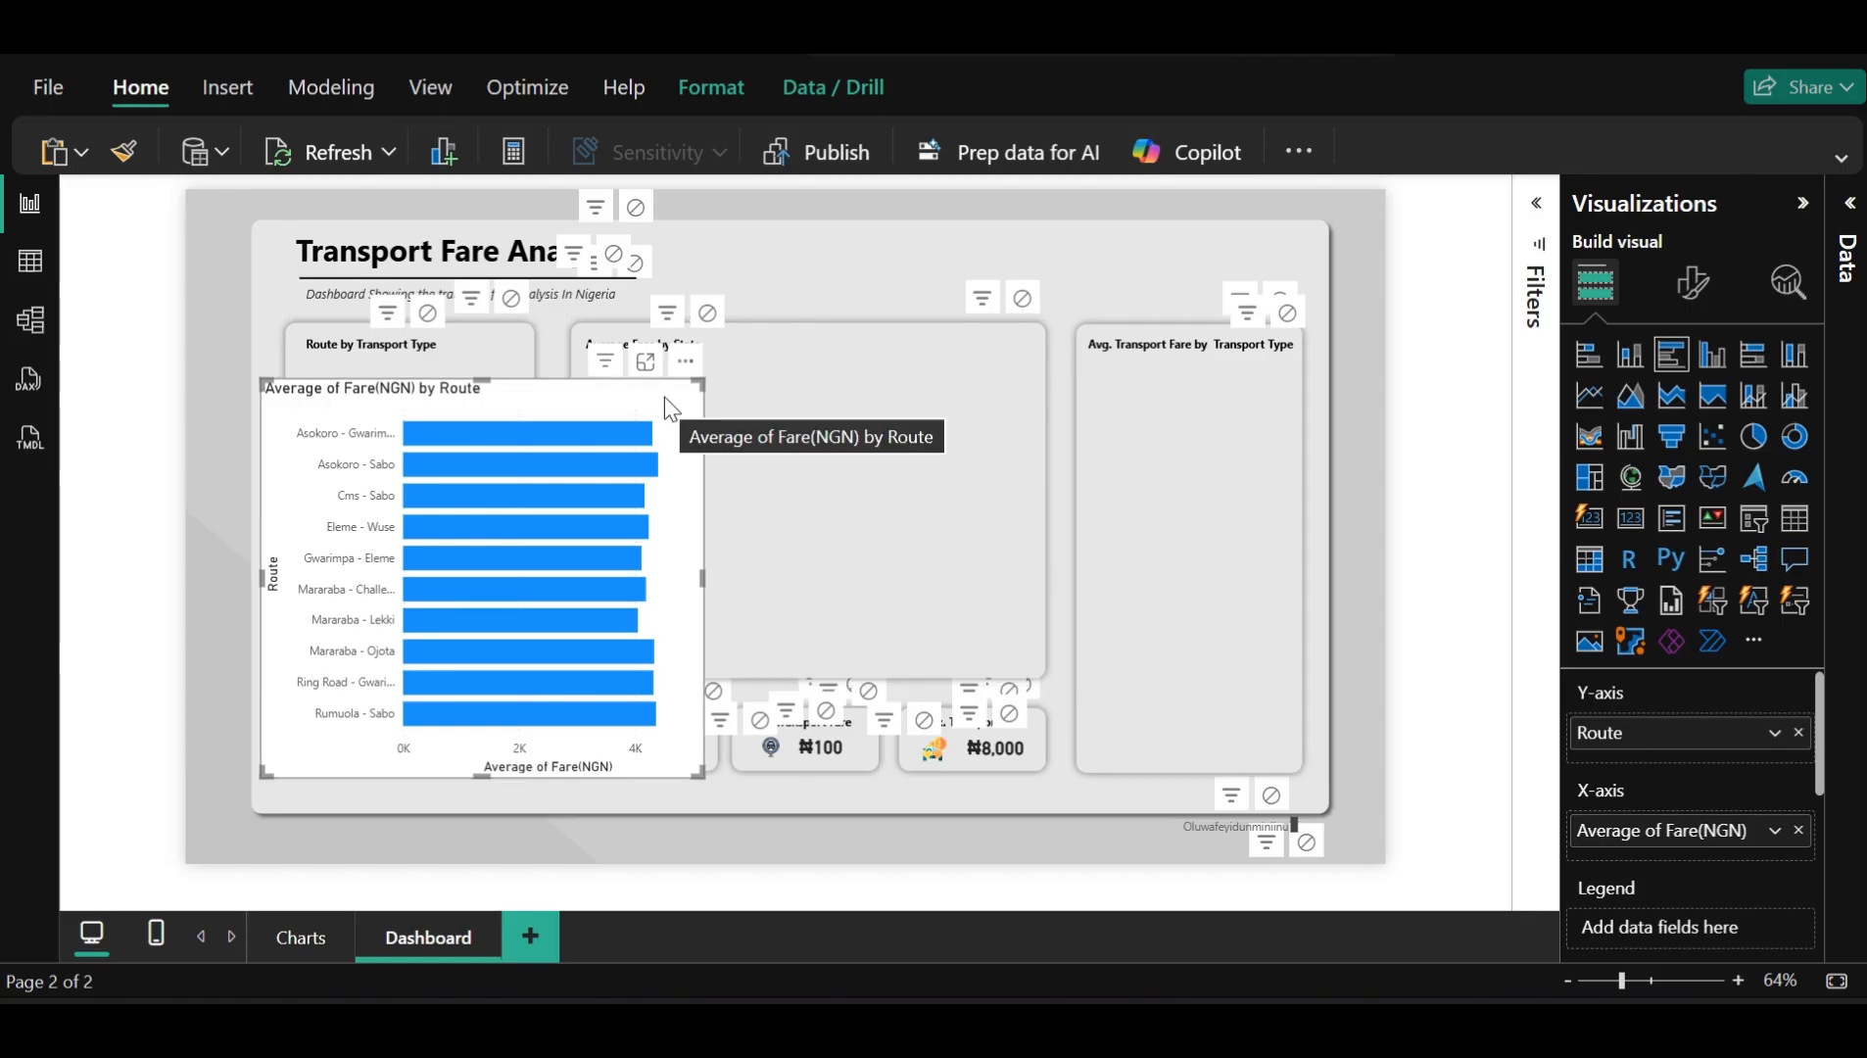
pyautogui.click(1692, 285)
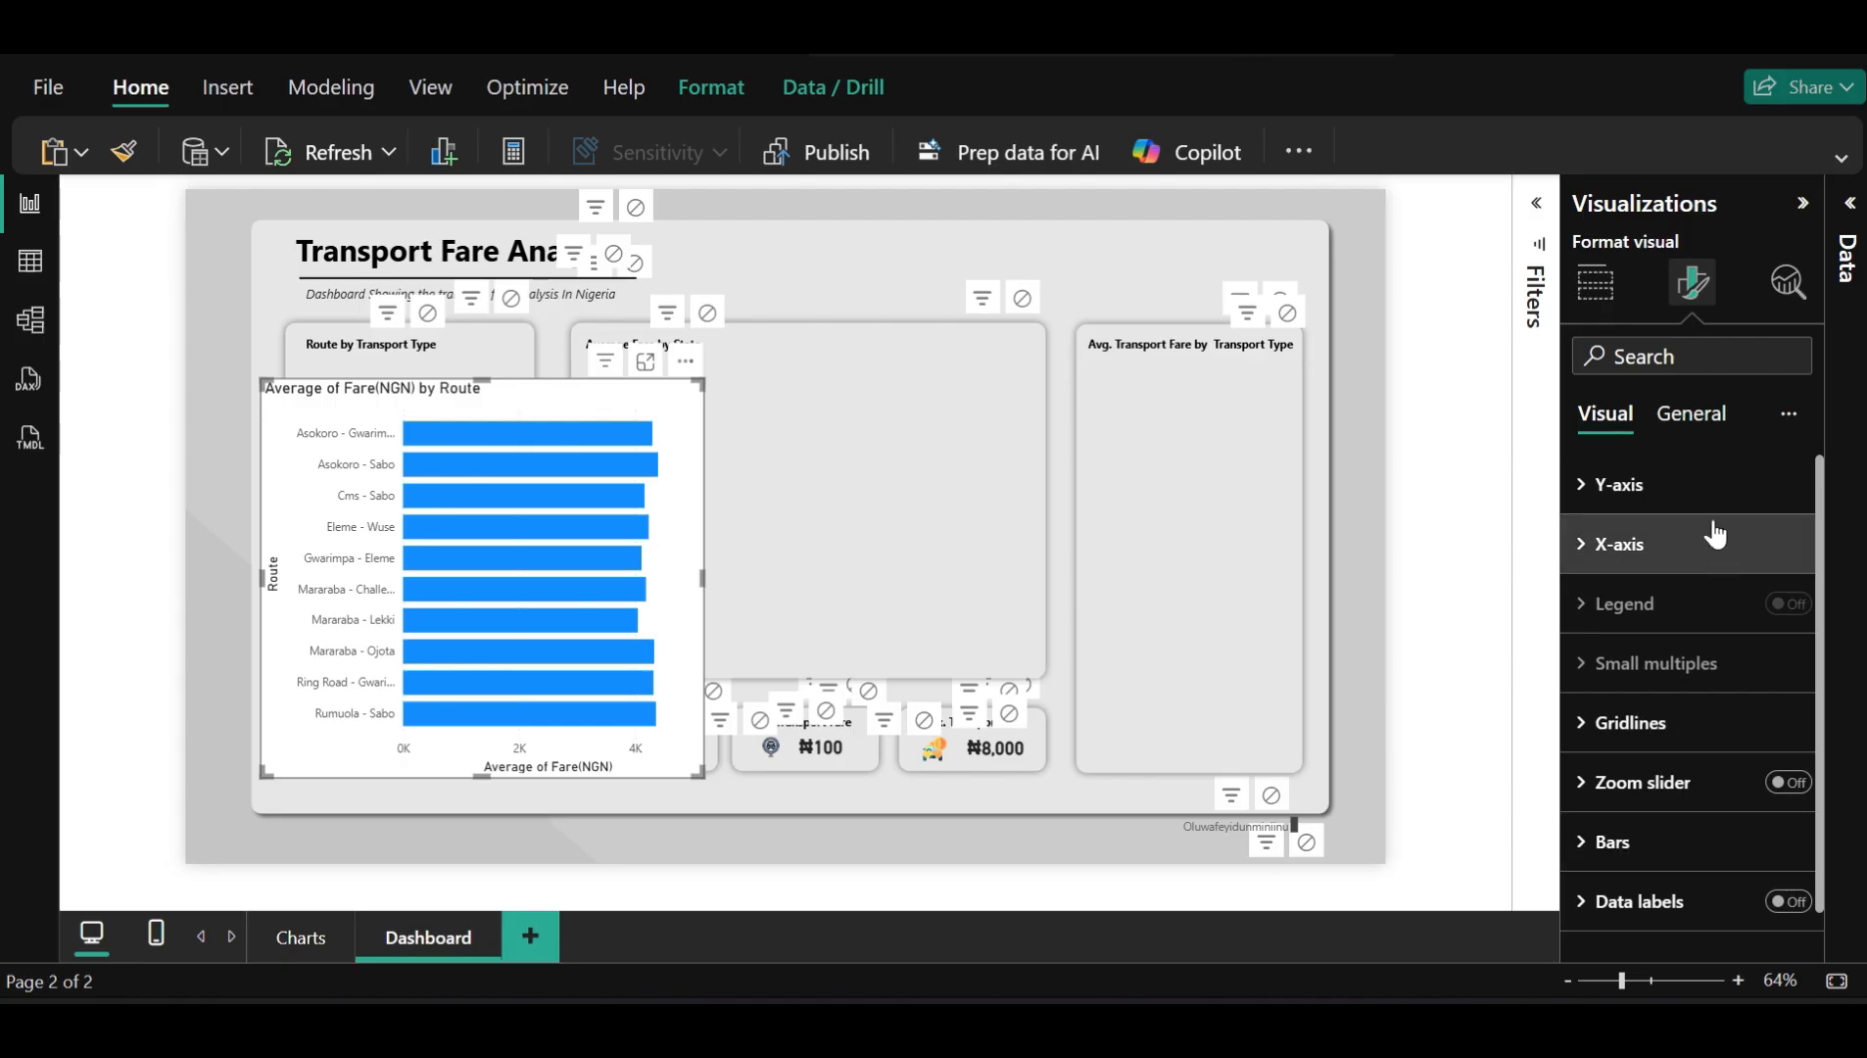
pyautogui.click(1686, 438)
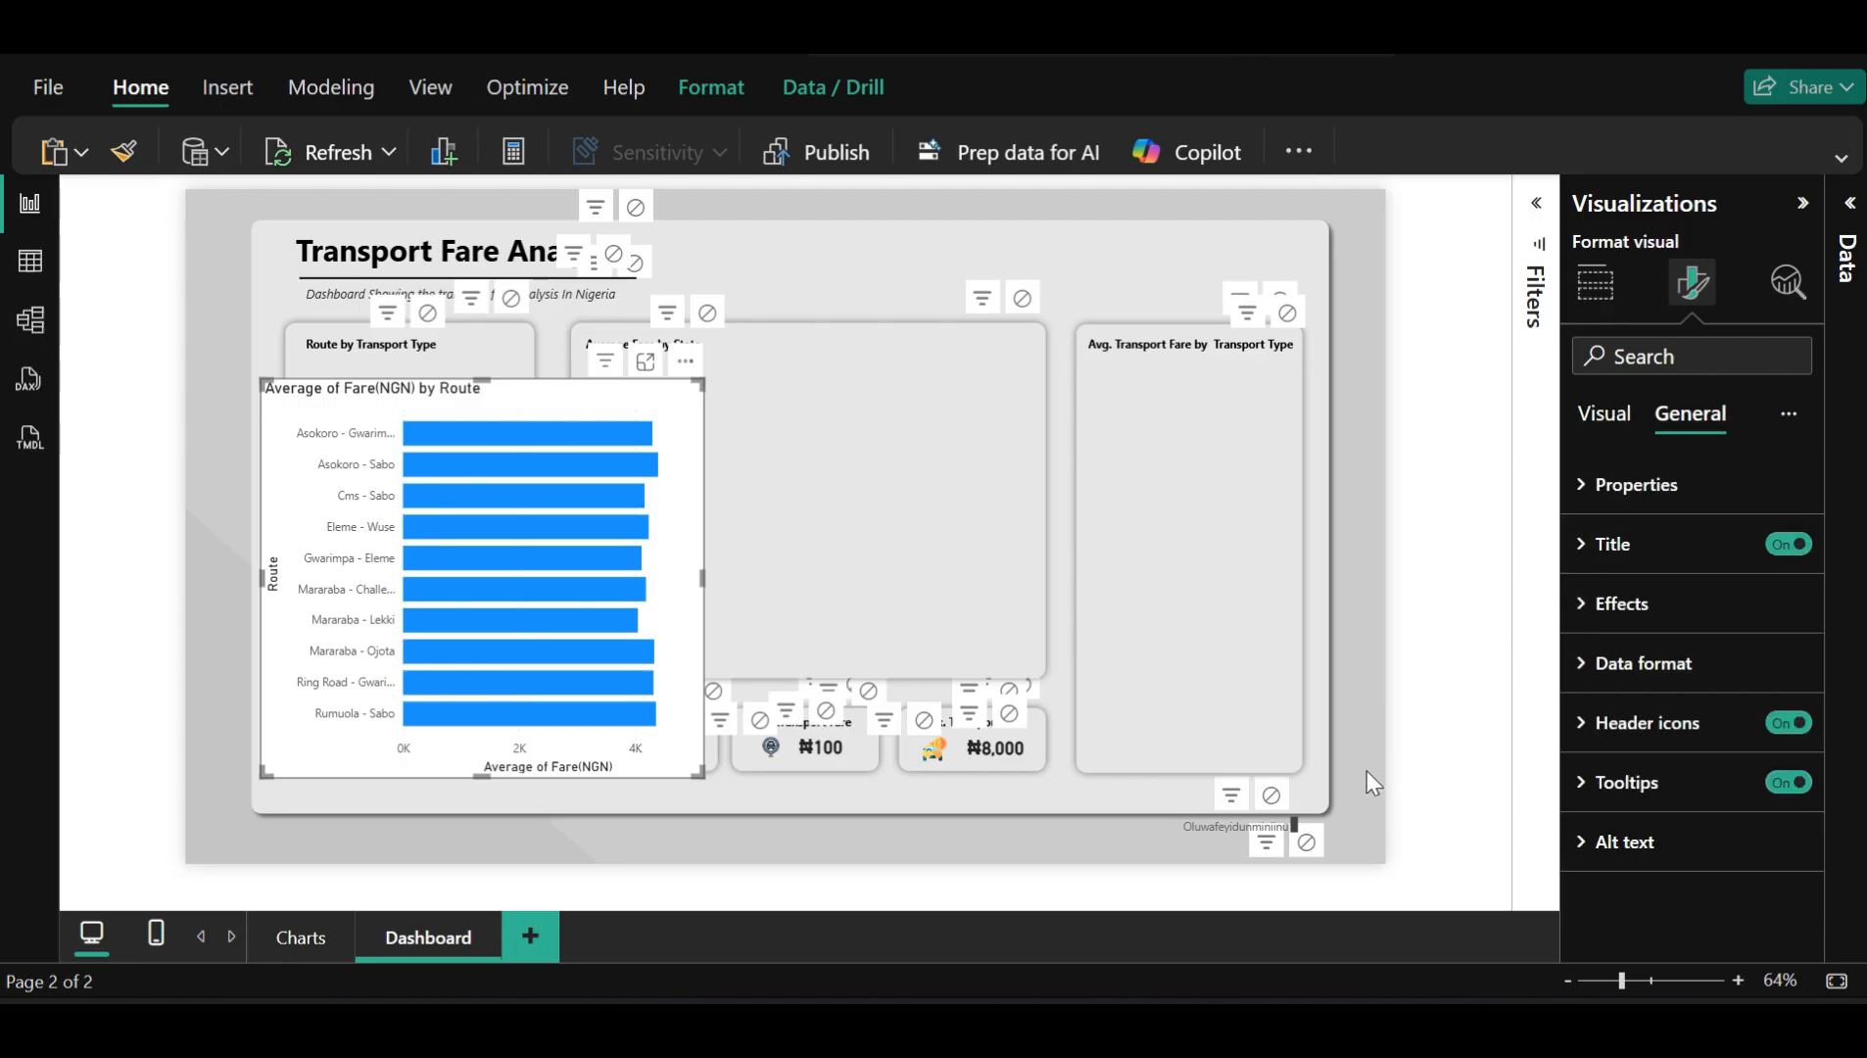
pyautogui.click(1652, 632)
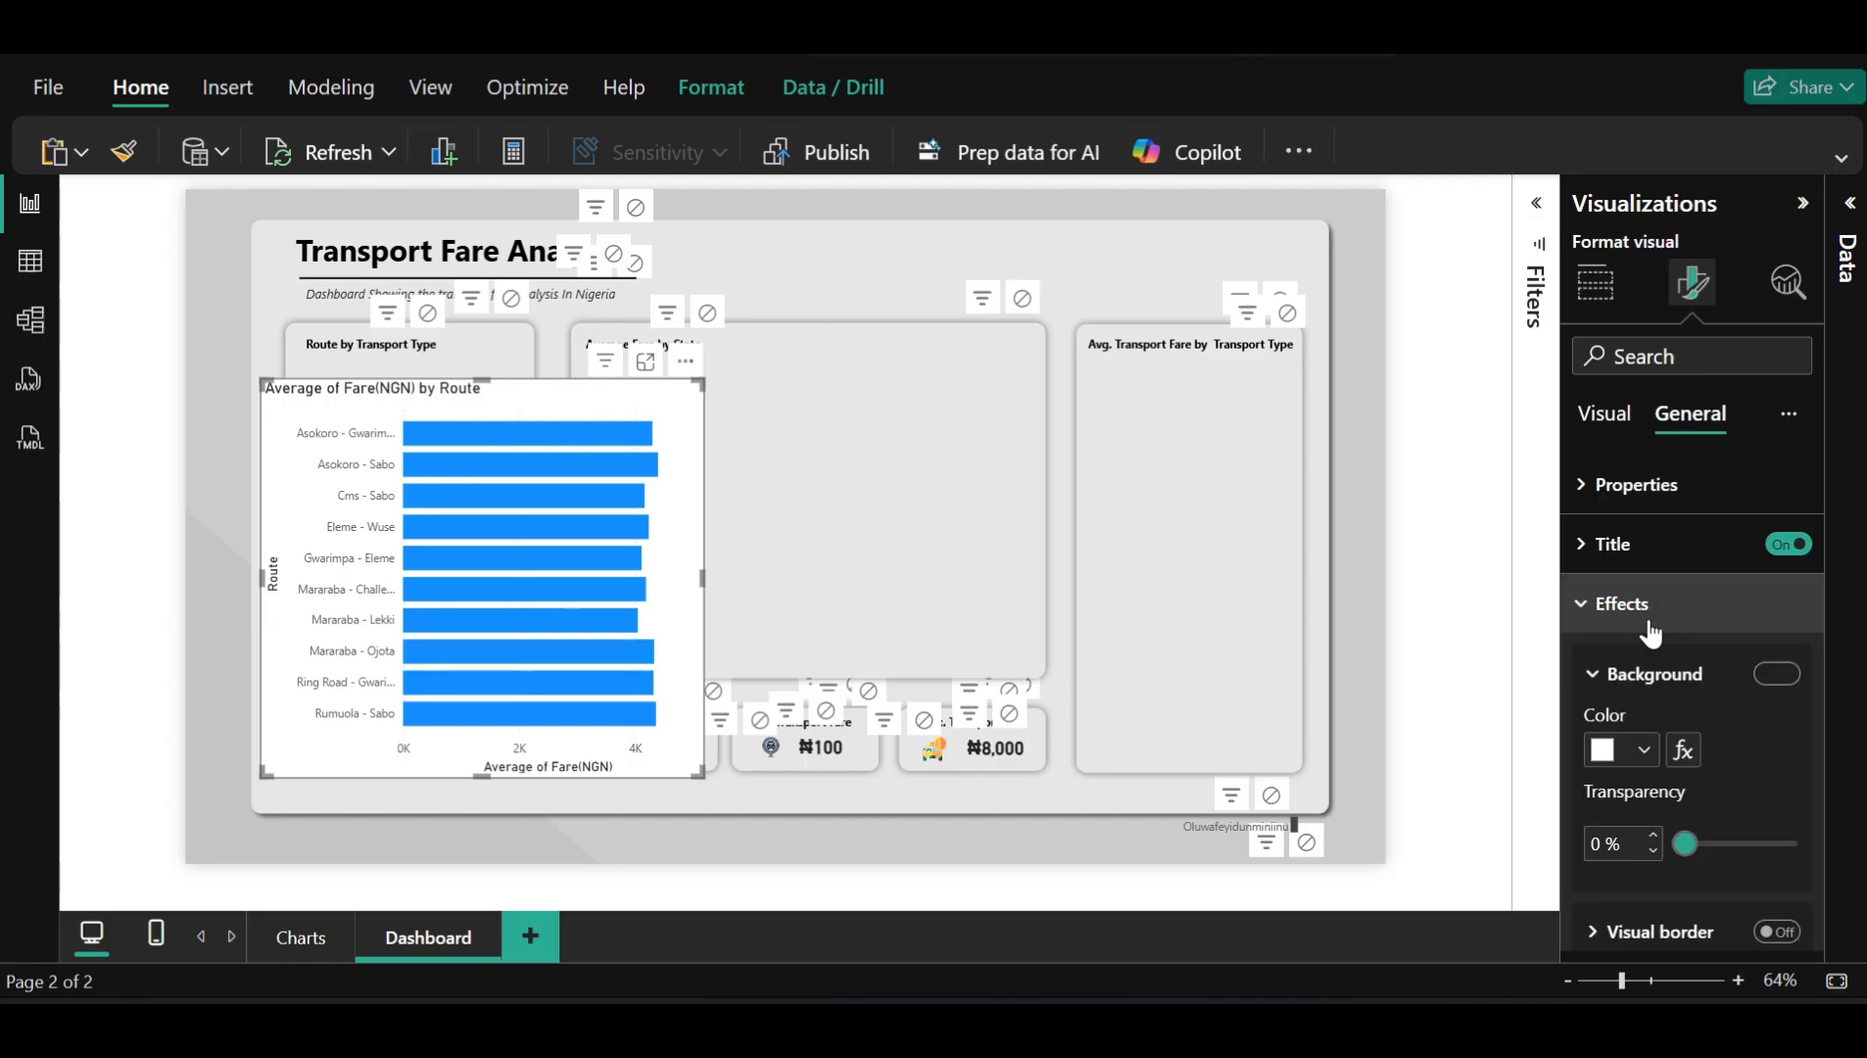
pyautogui.click(1776, 675)
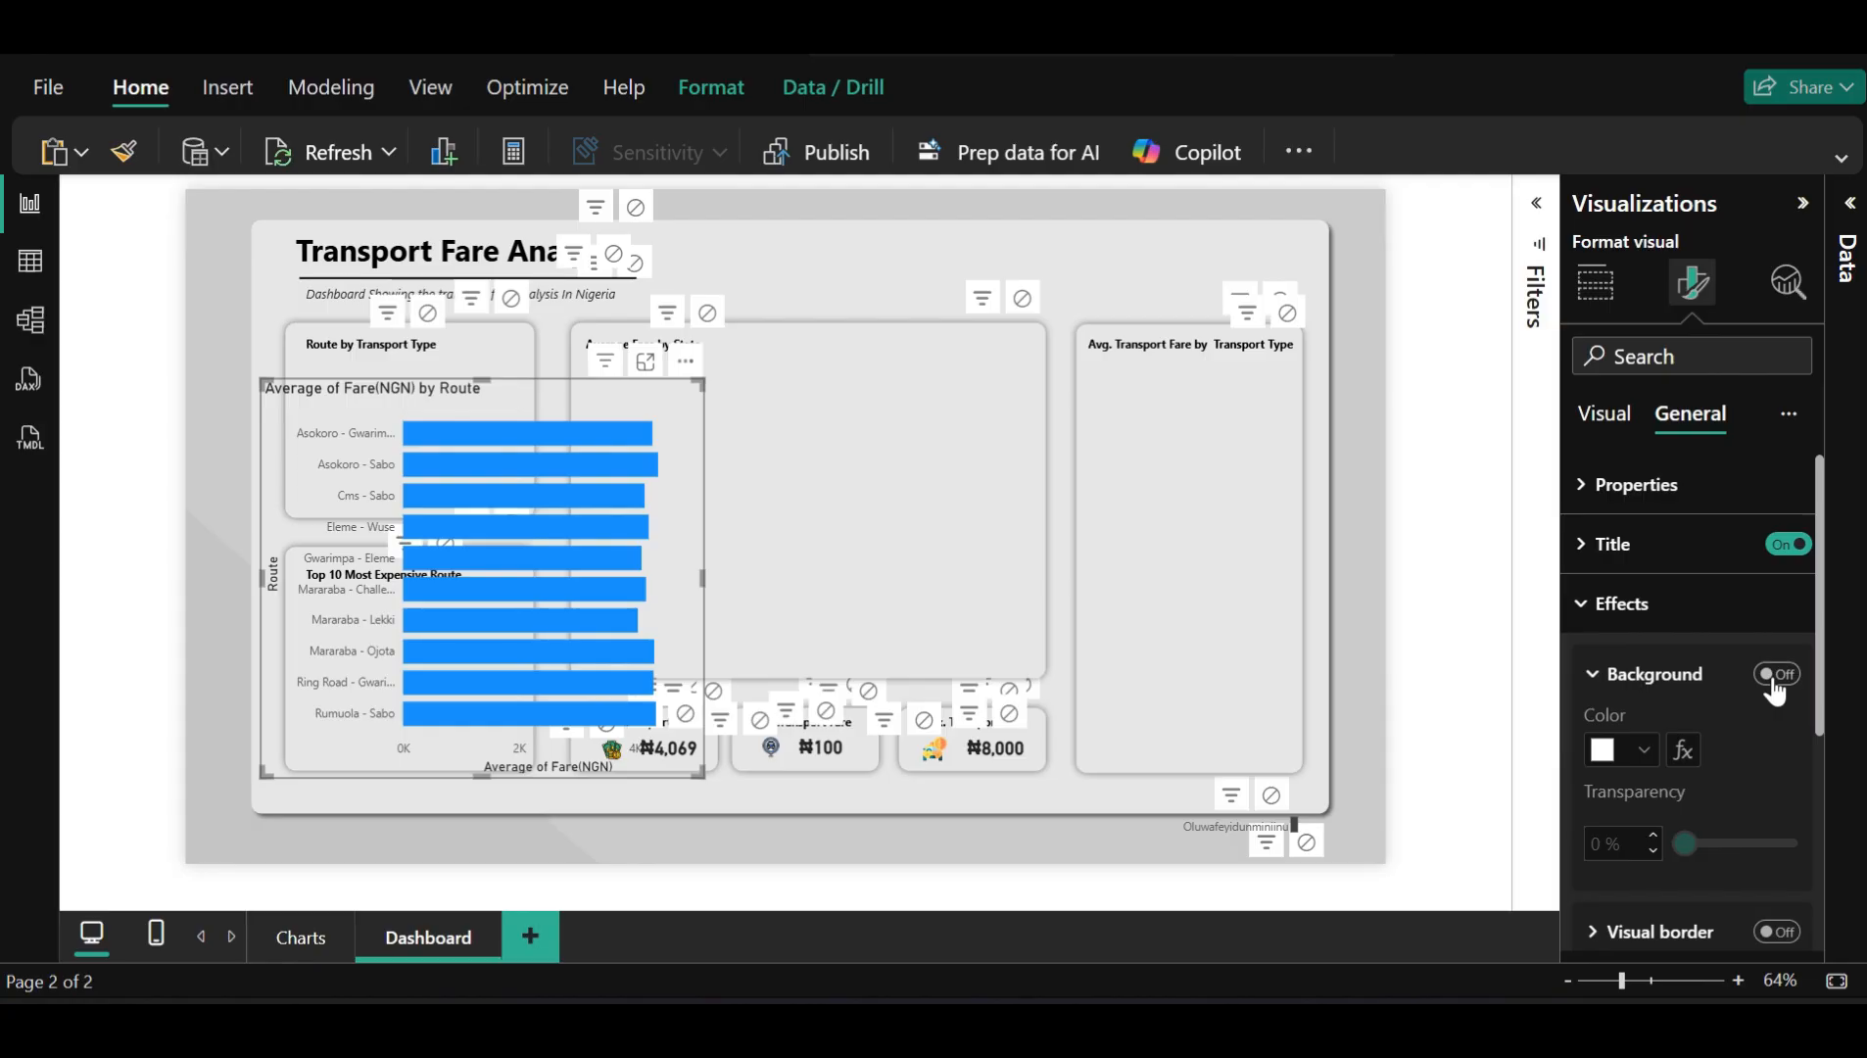
pyautogui.click(1796, 548)
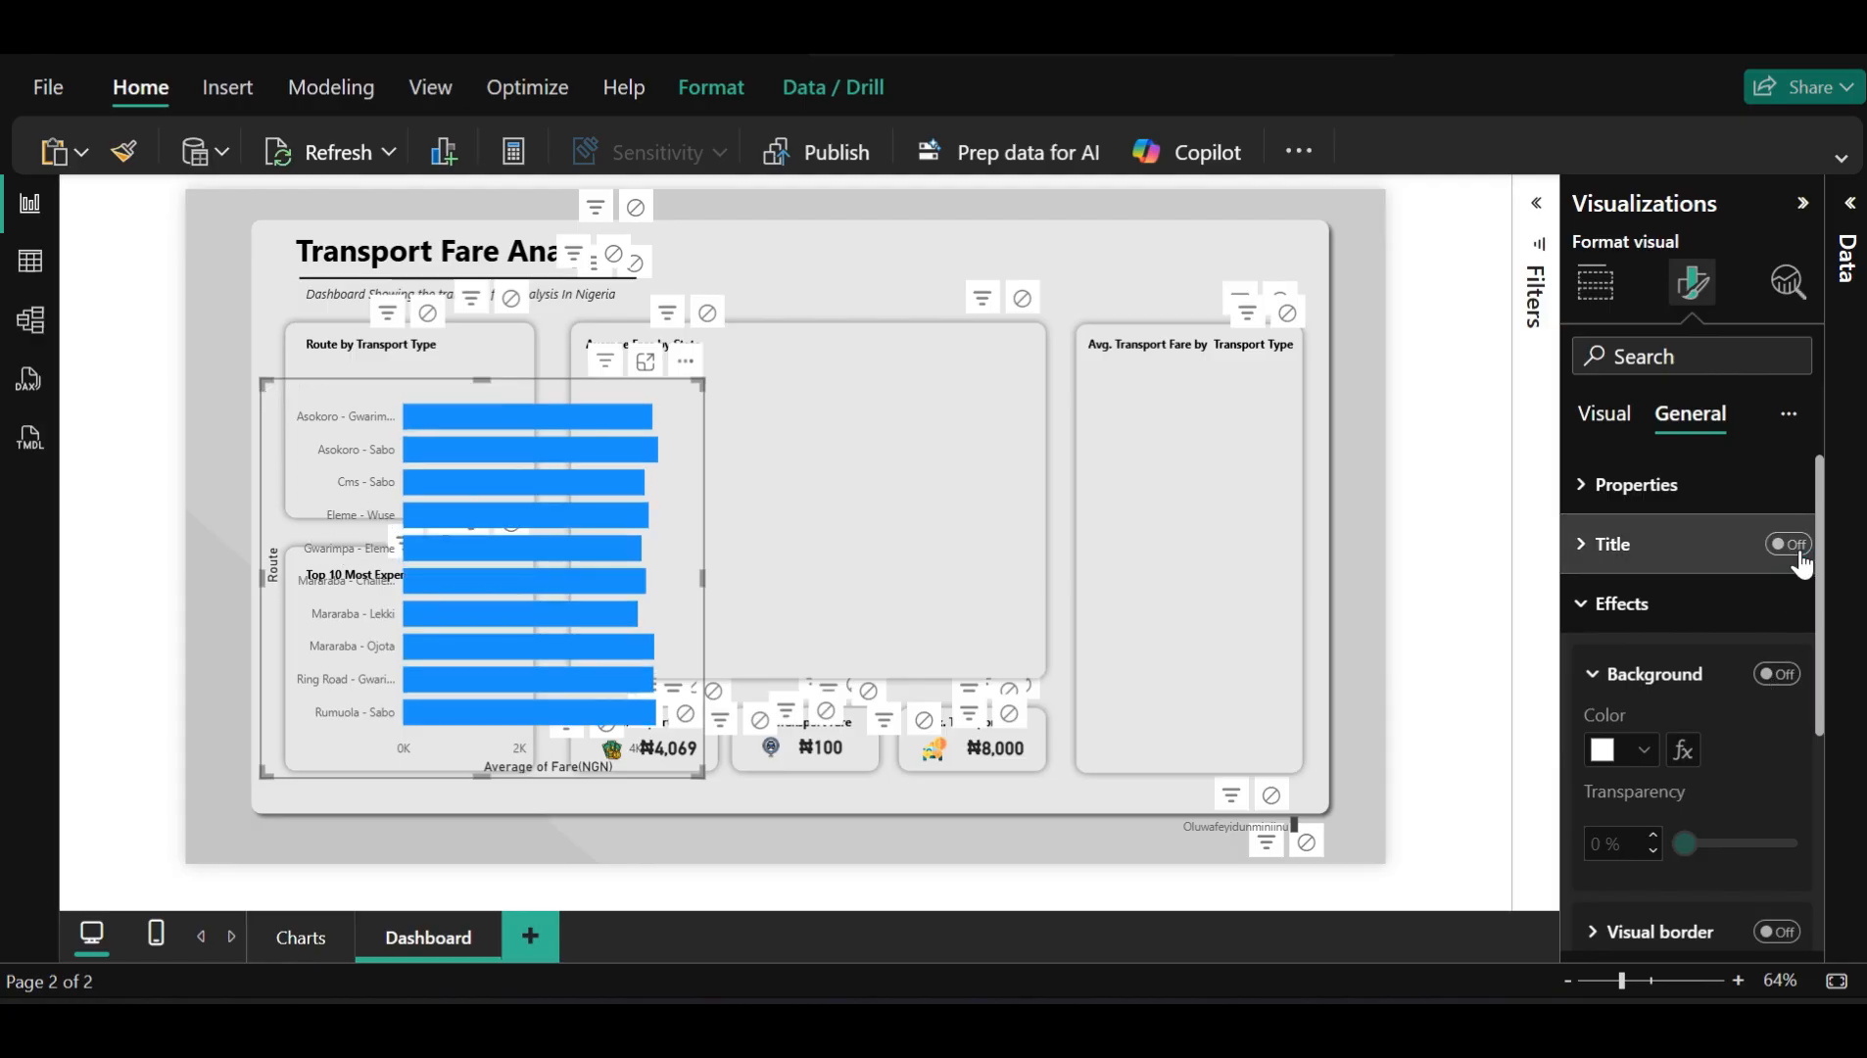
# Shrink the route bar chart to fit inside the Top 10 Most Expensive Route section, just below its heading
pyautogui.moveTo(578, 667)
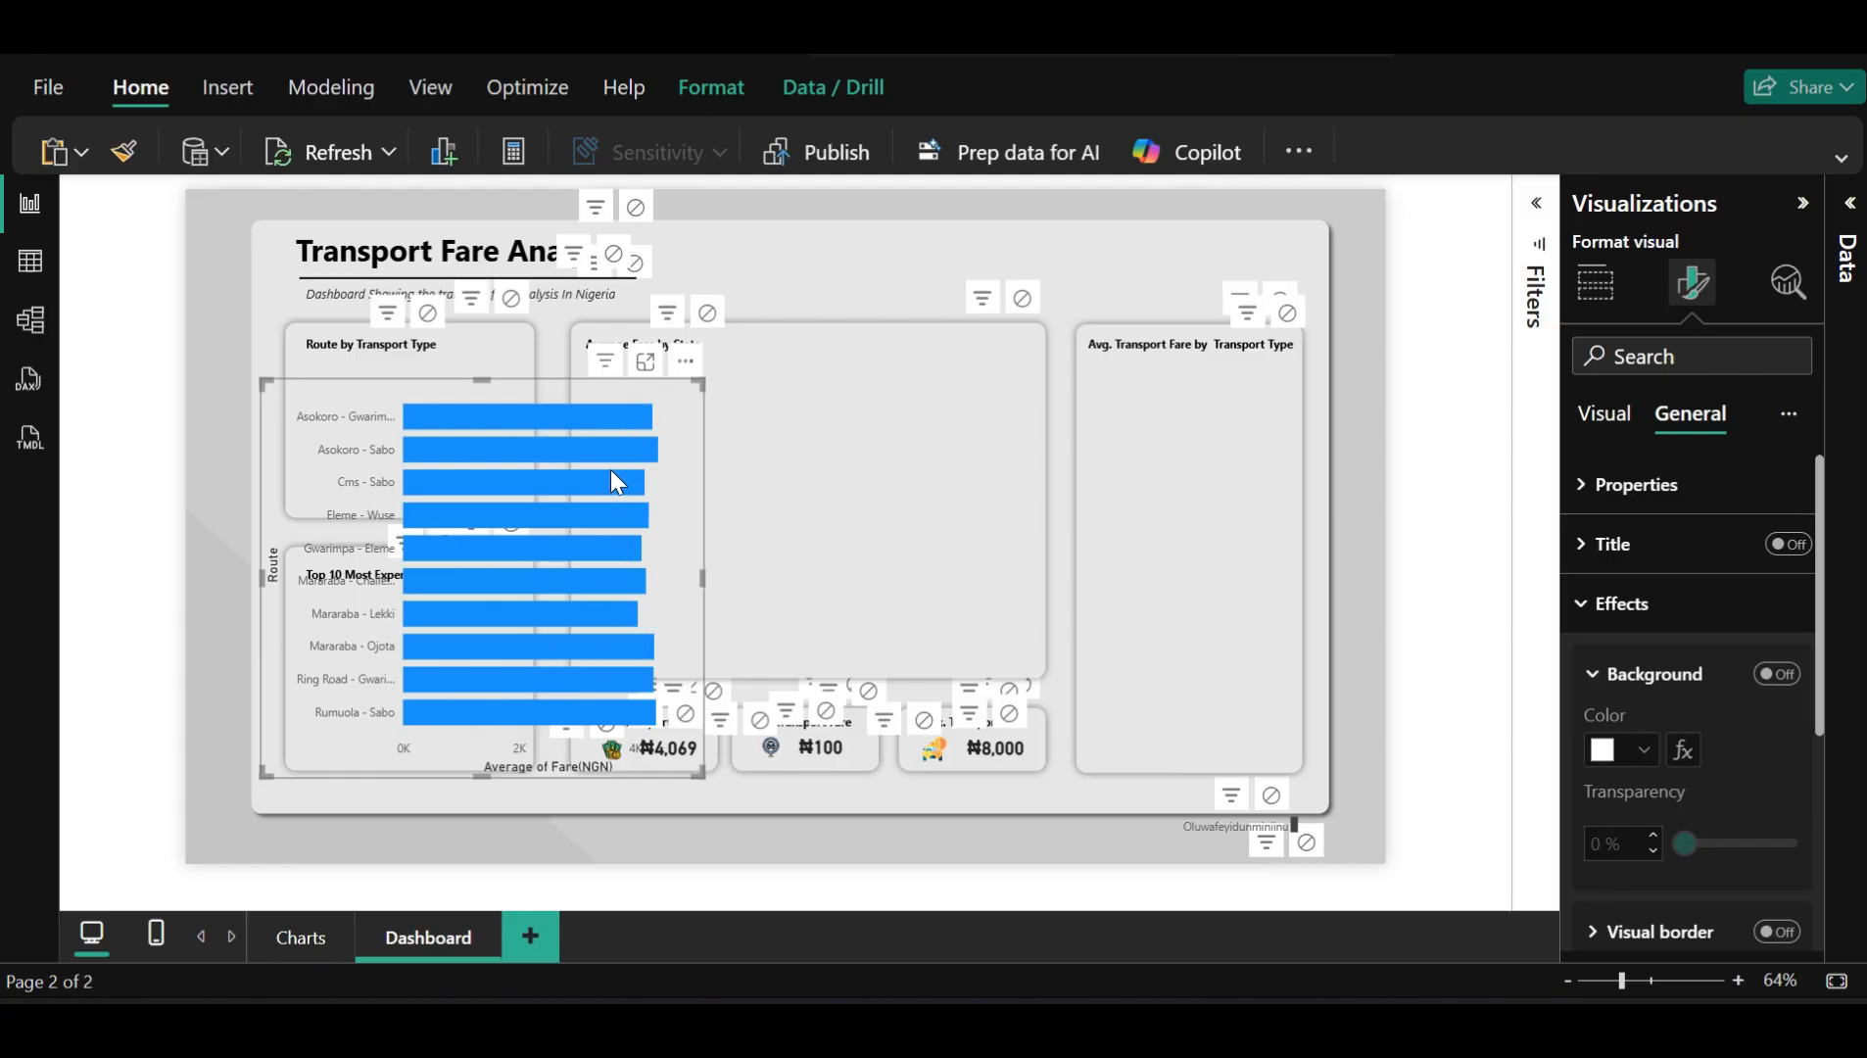
pyautogui.moveTo(585, 477)
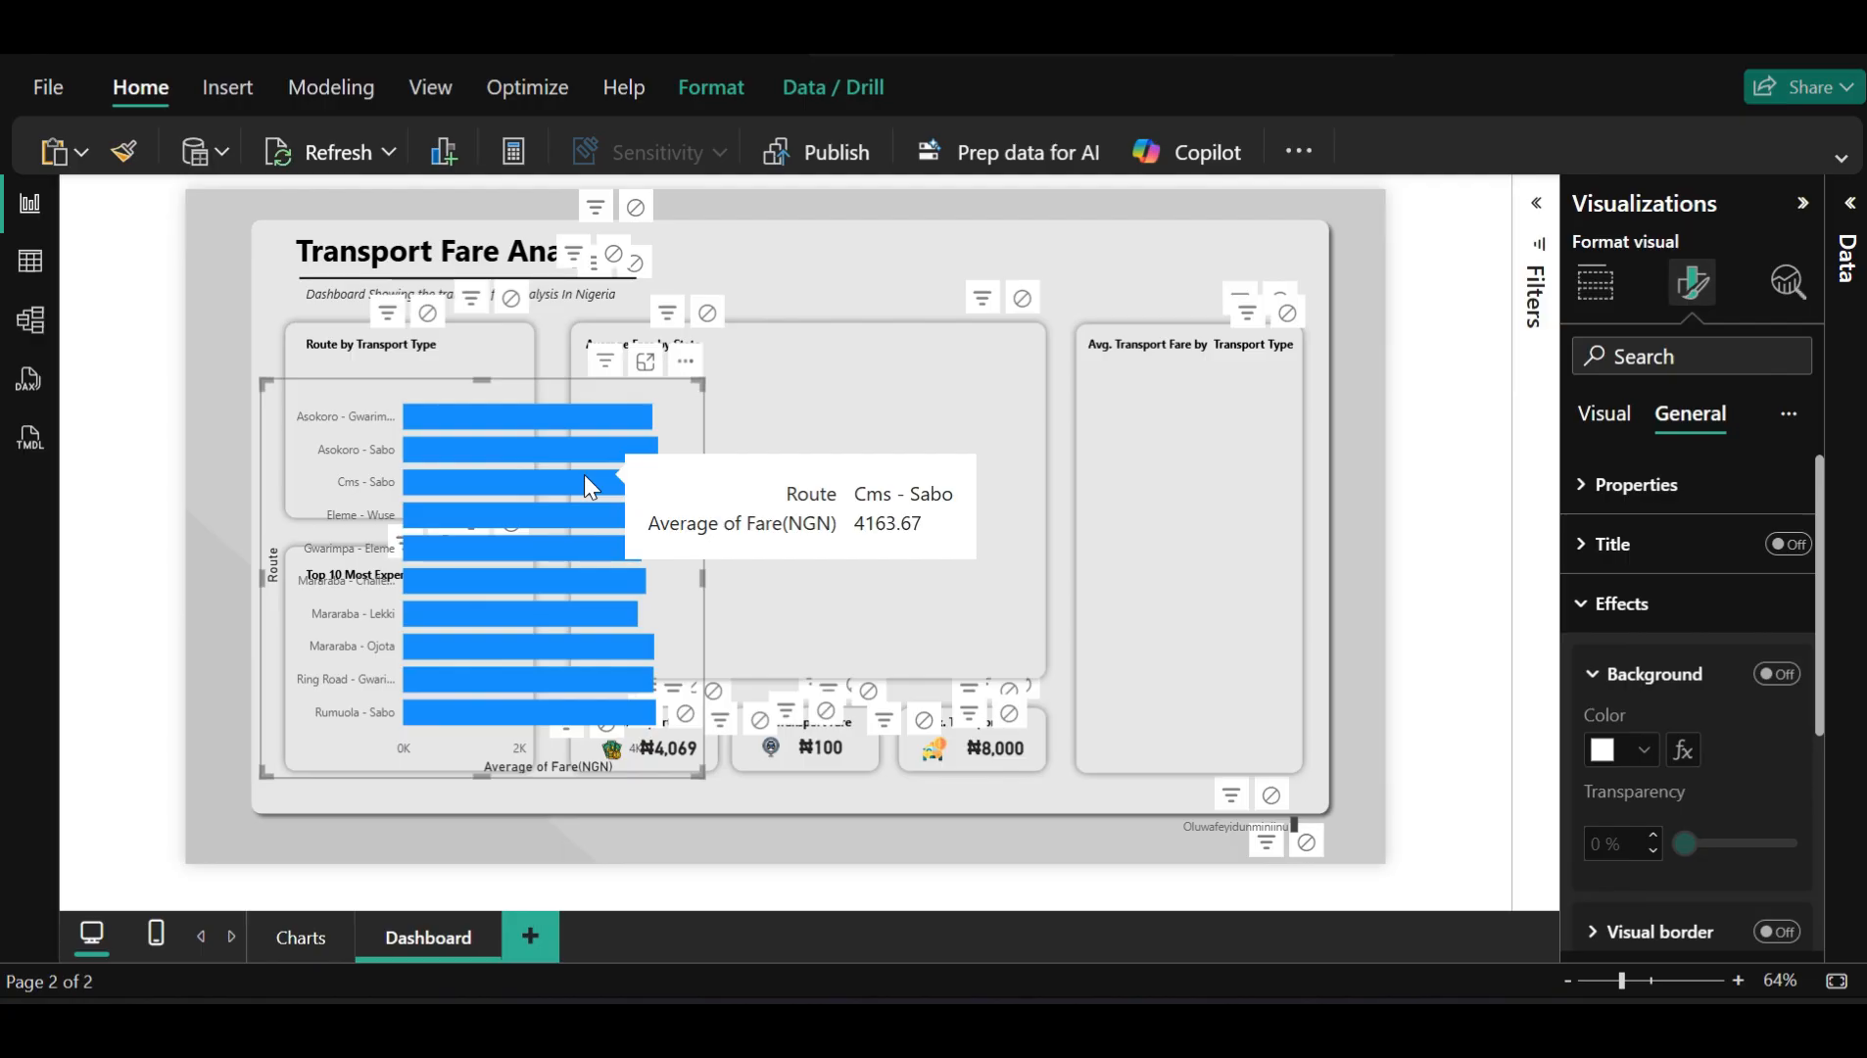
pyautogui.moveTo(647, 649)
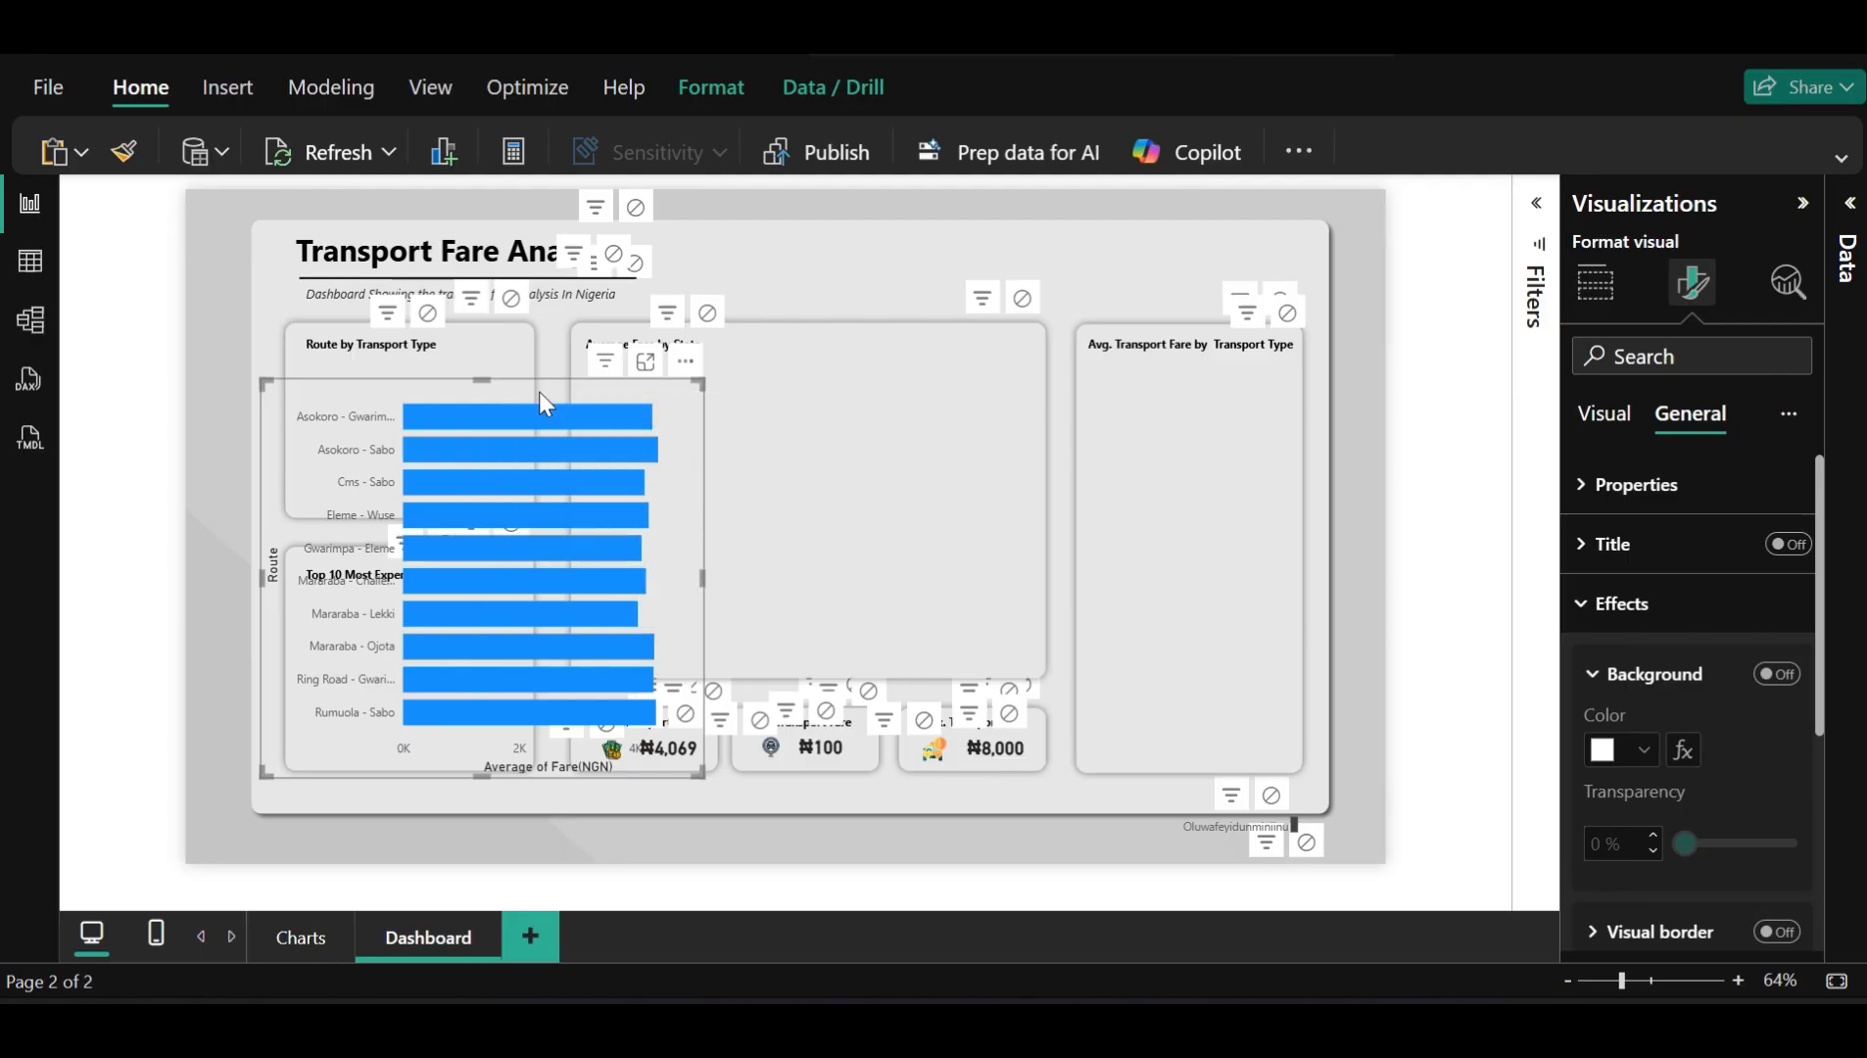
pyautogui.moveTo(699, 383); pyautogui.dragTo(543, 558)
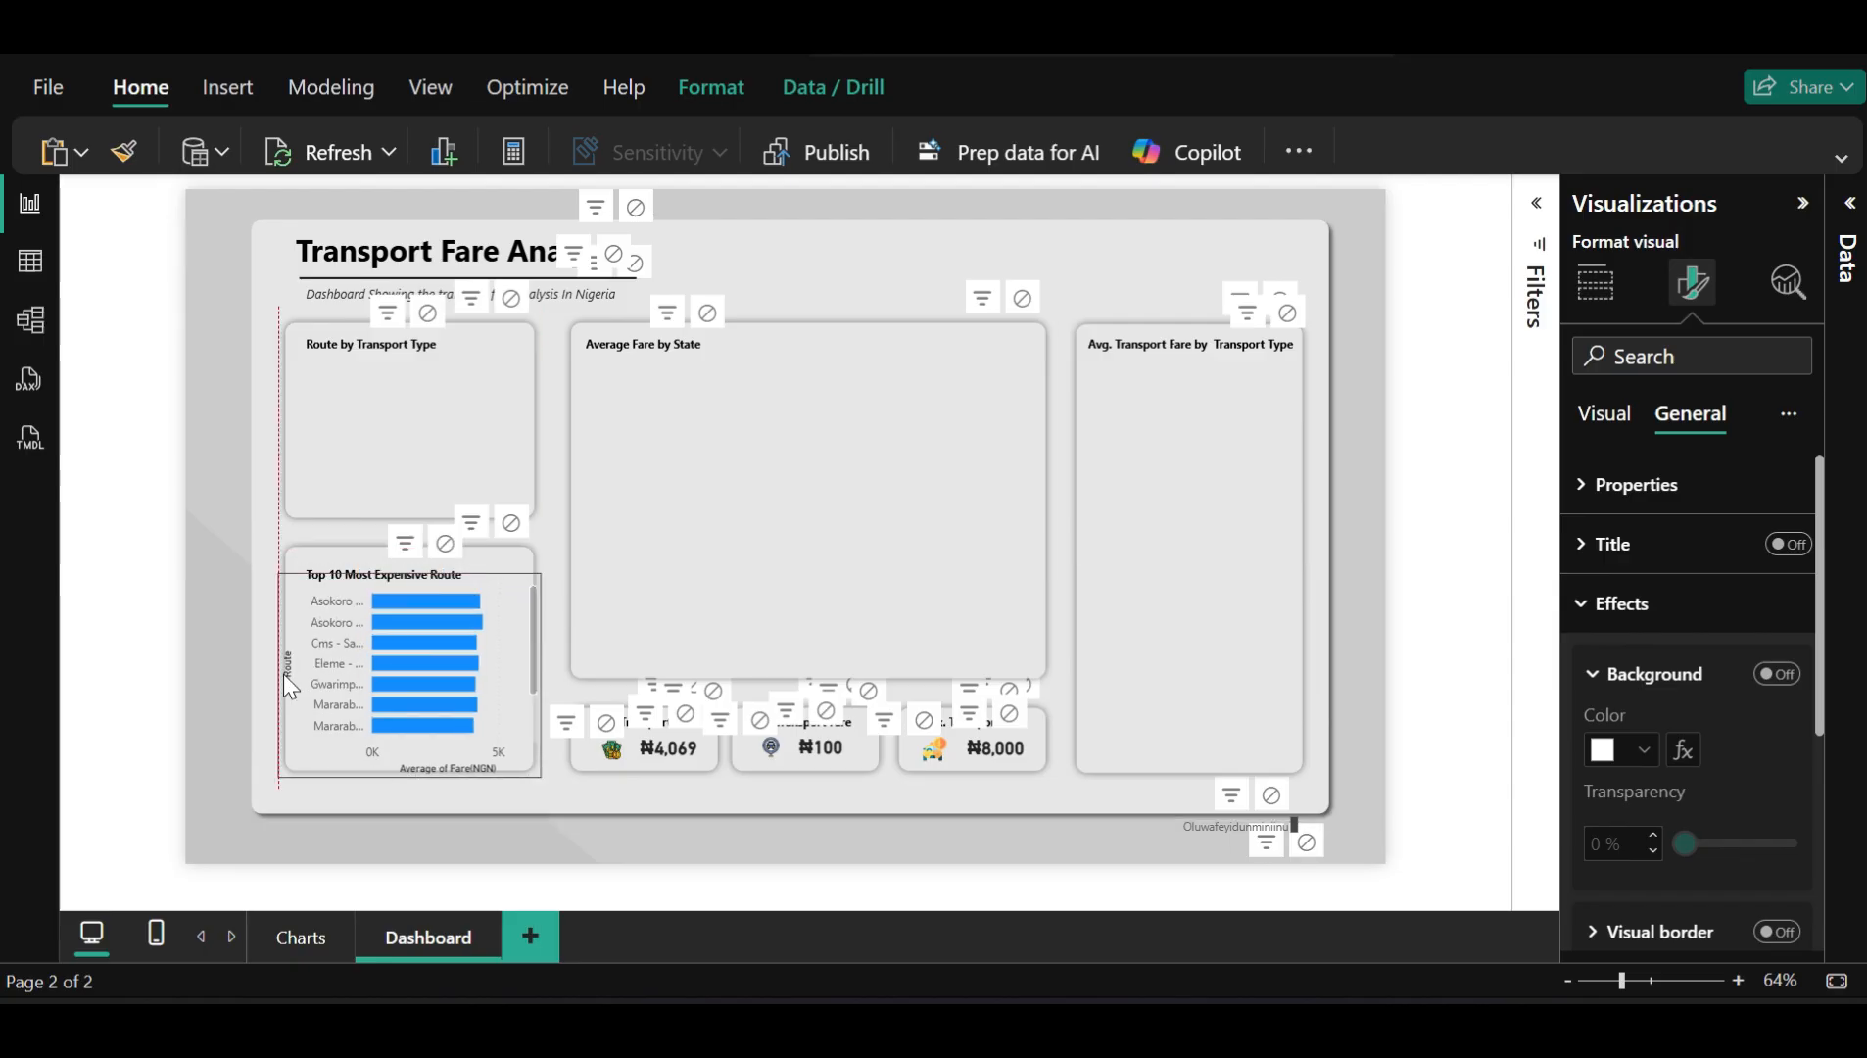
pyautogui.moveTo(283, 674); pyautogui.dragTo(292, 672)
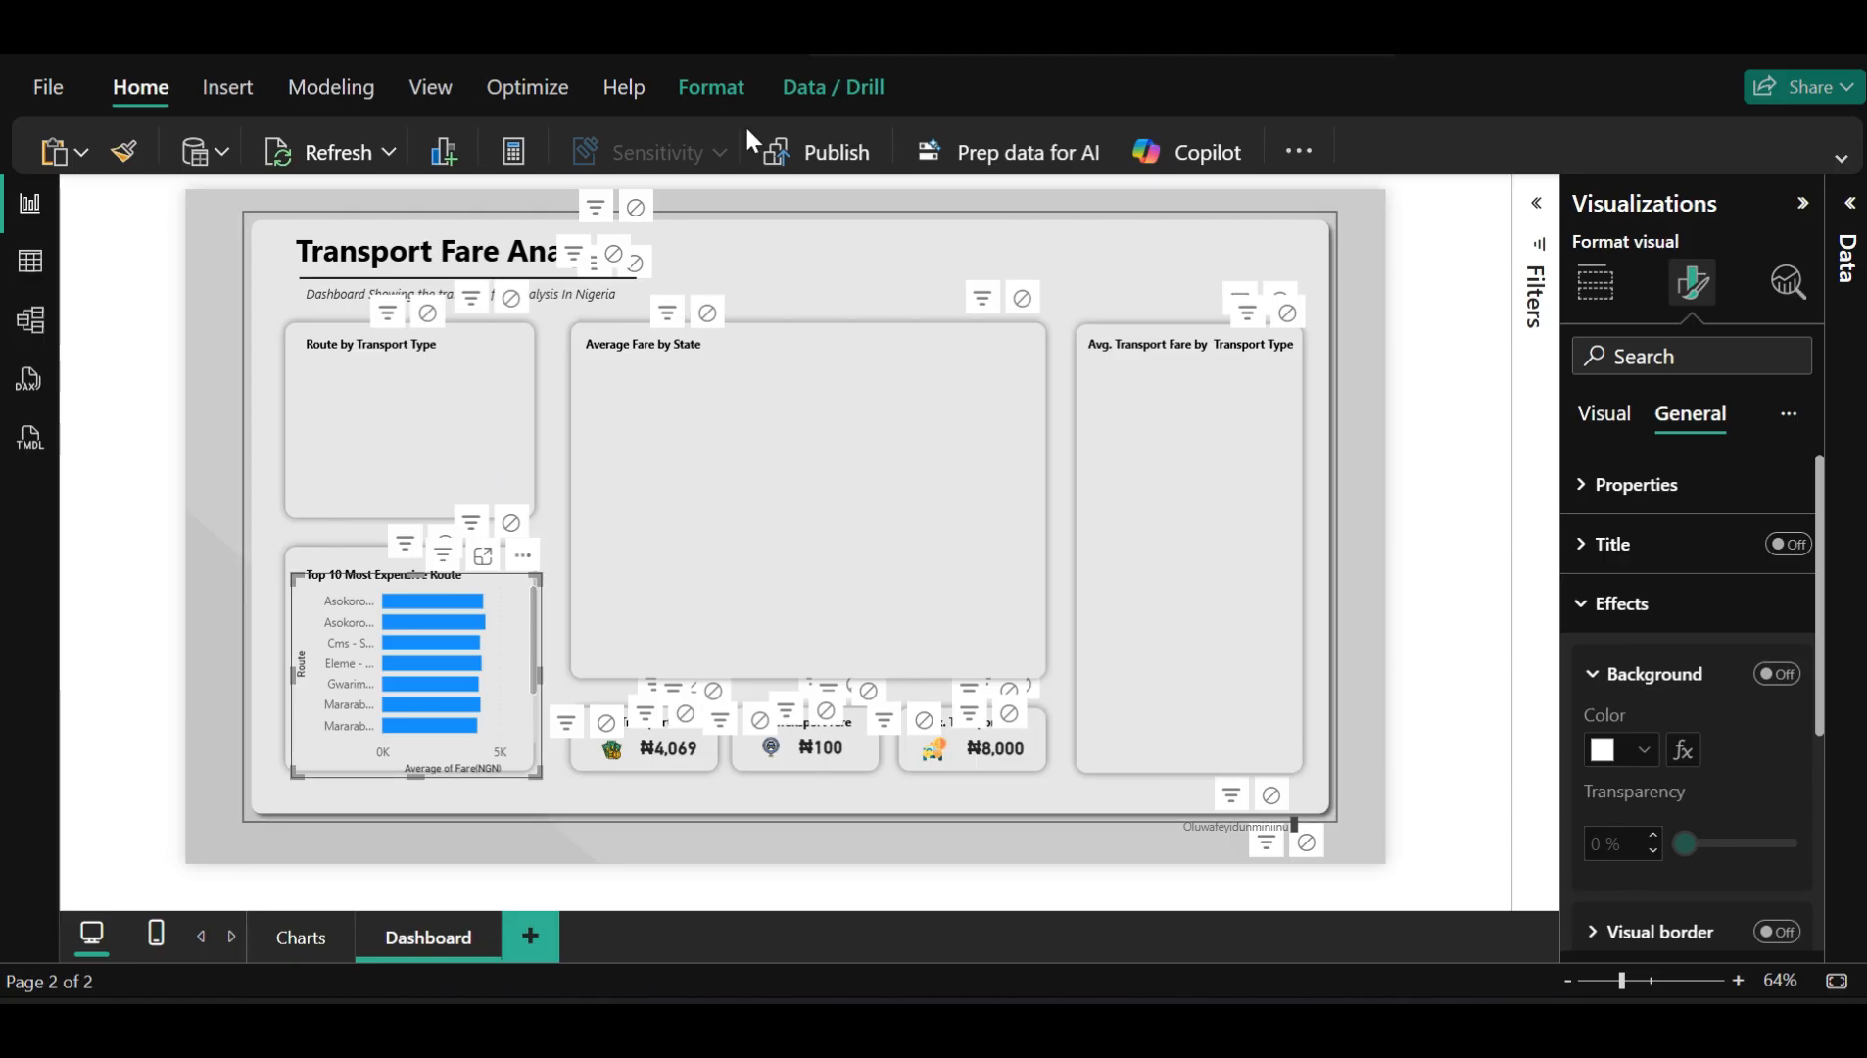
pyautogui.click(725, 93)
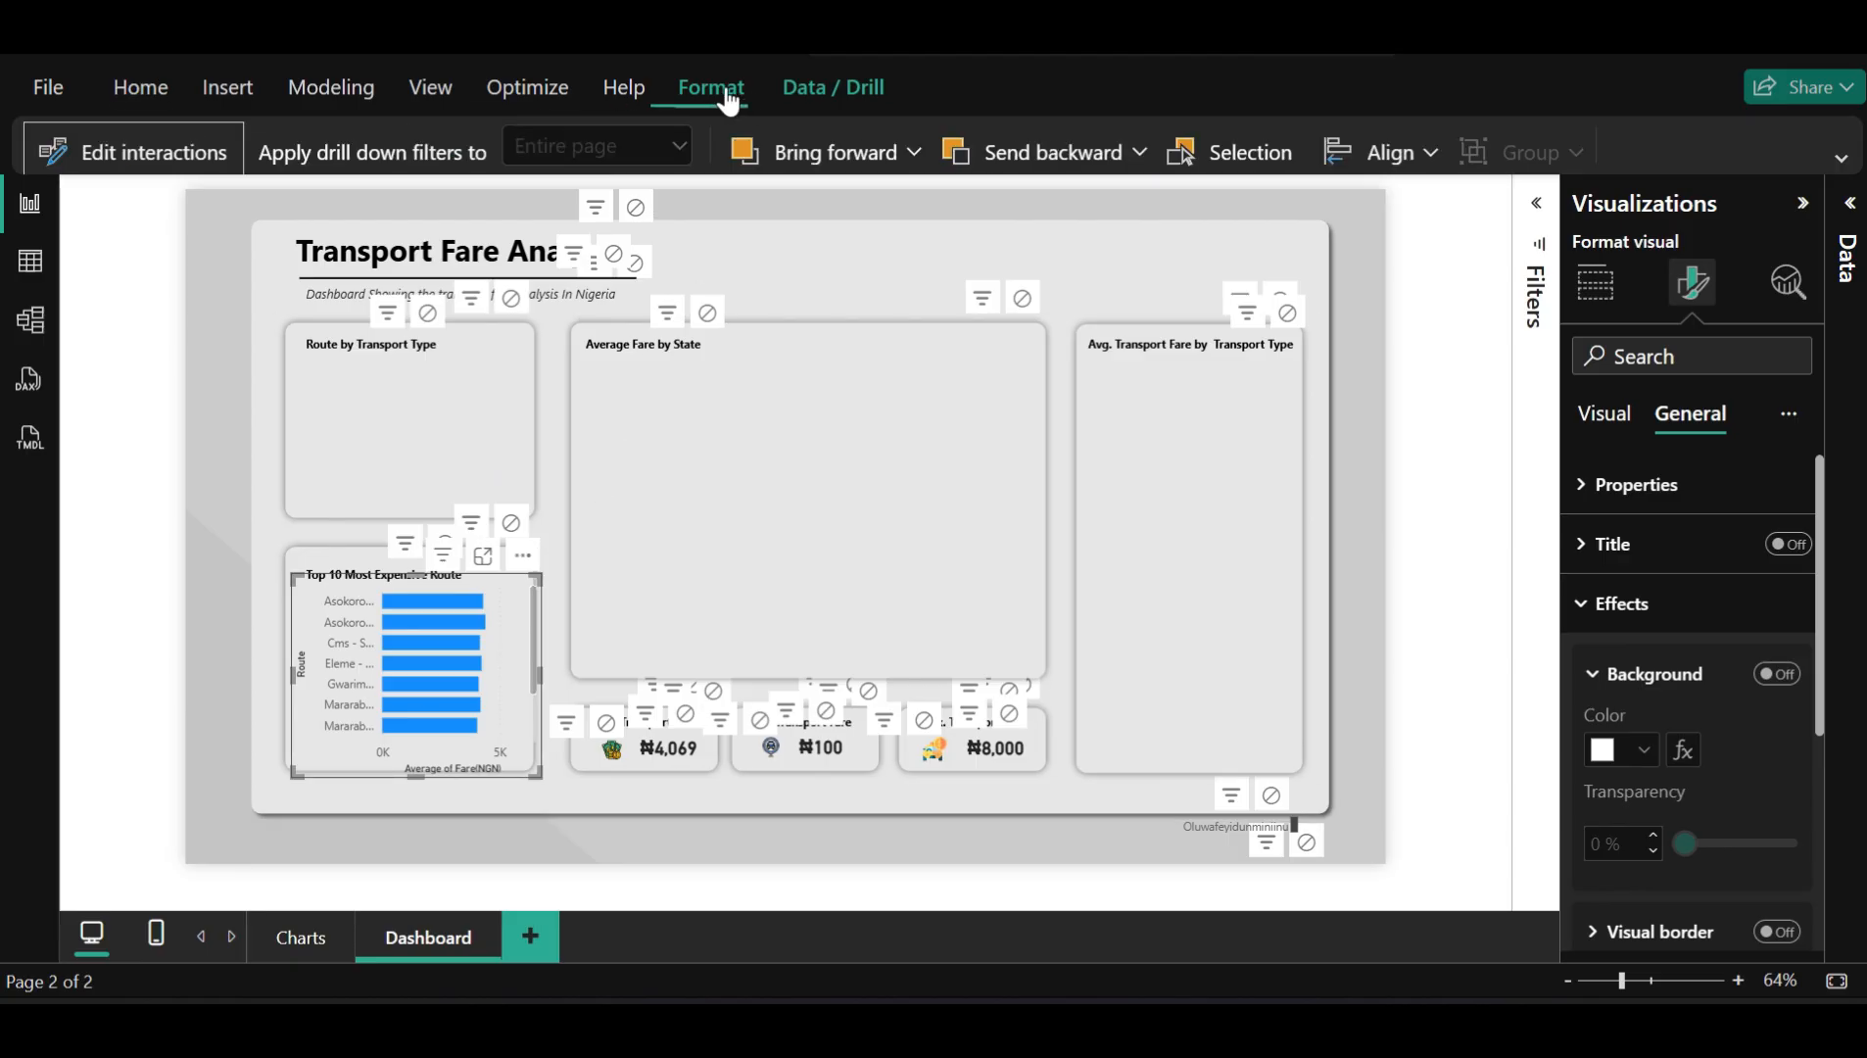
pyautogui.click(806, 98)
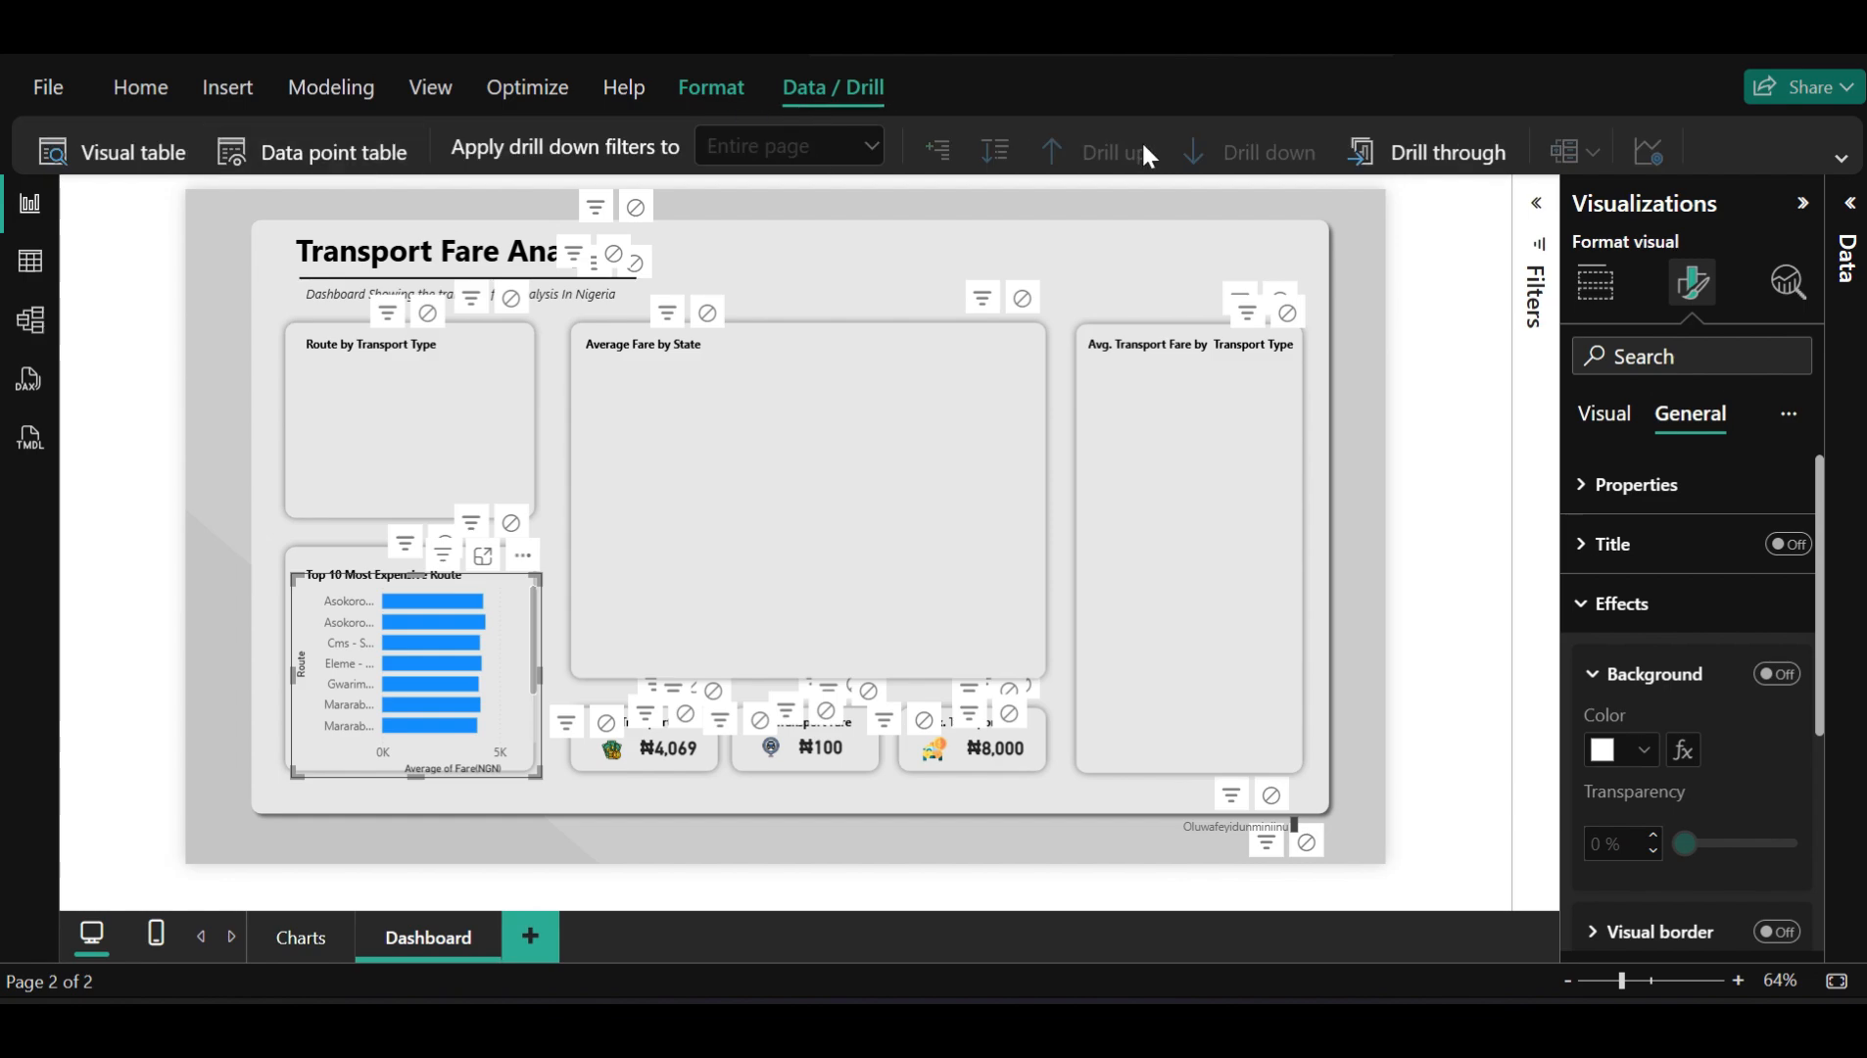
# Enlarge the route bar chart and move it out of the Top 10 Most Expensive Route section, over the Average Fare by State section
pyautogui.click(1838, 158)
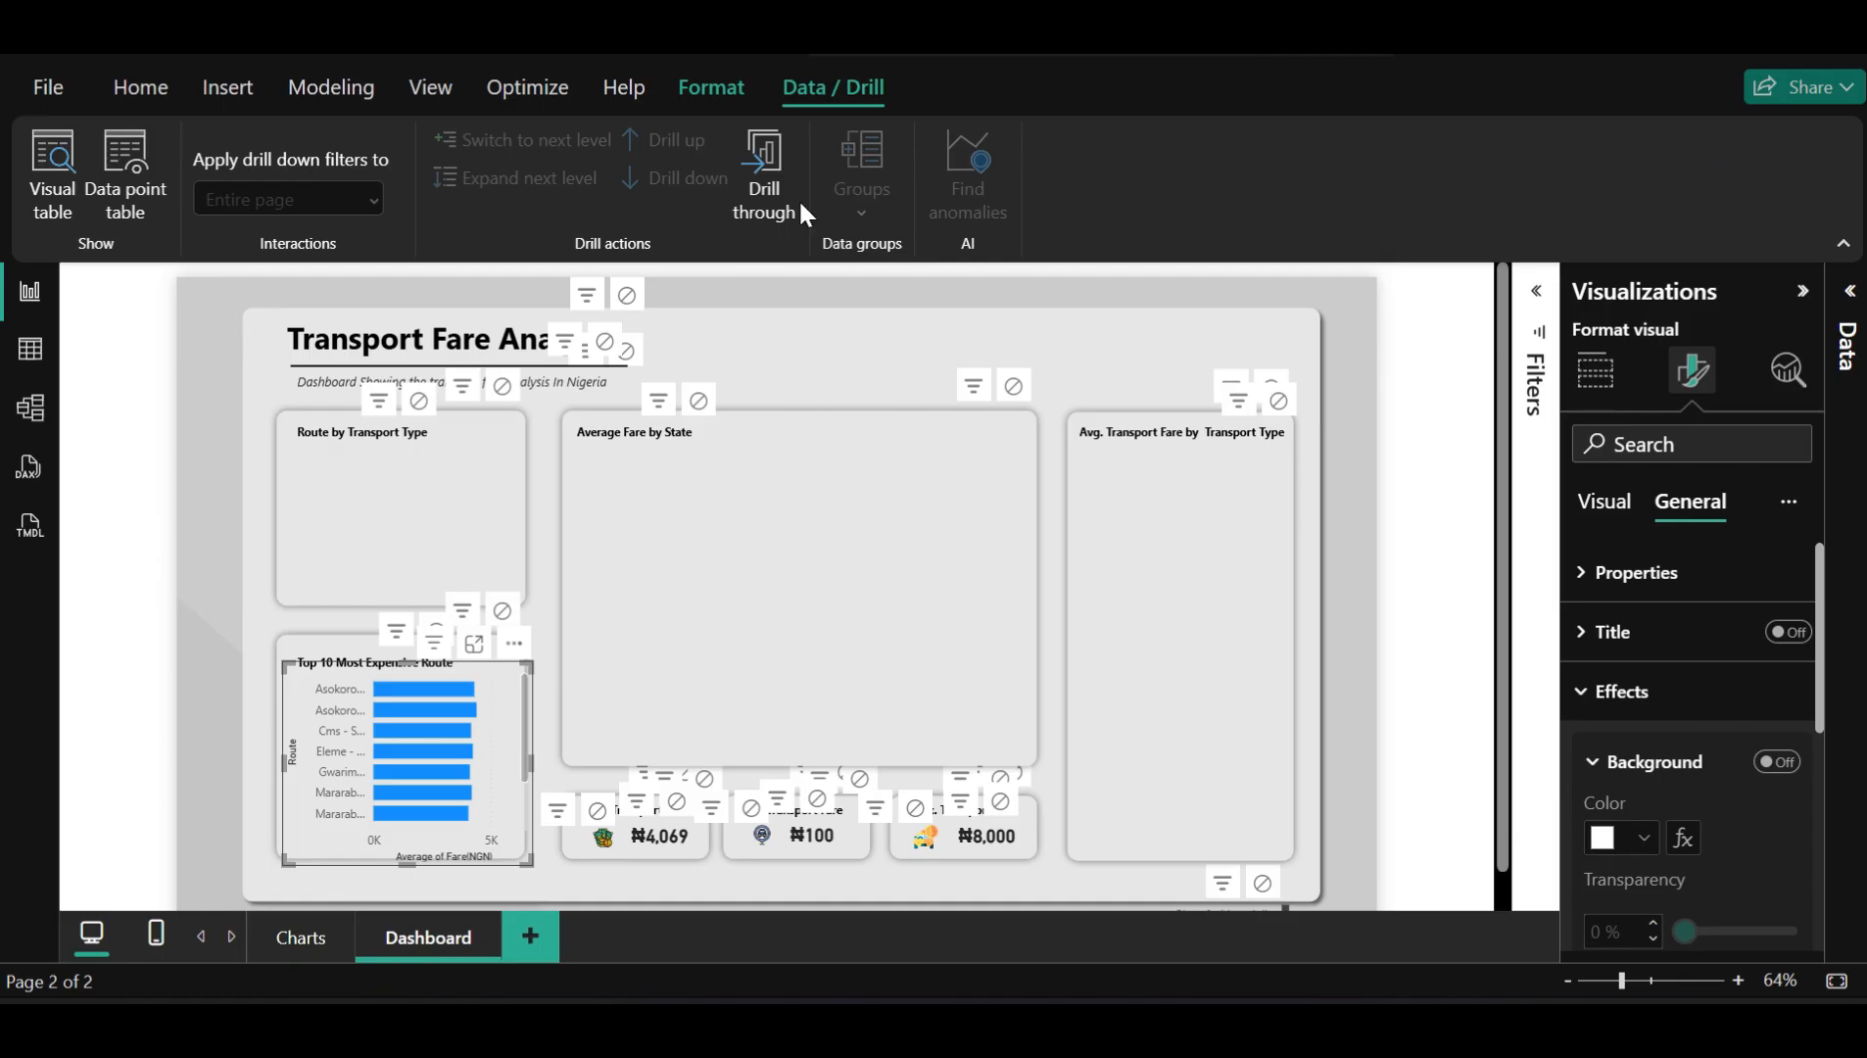
pyautogui.click(709, 86)
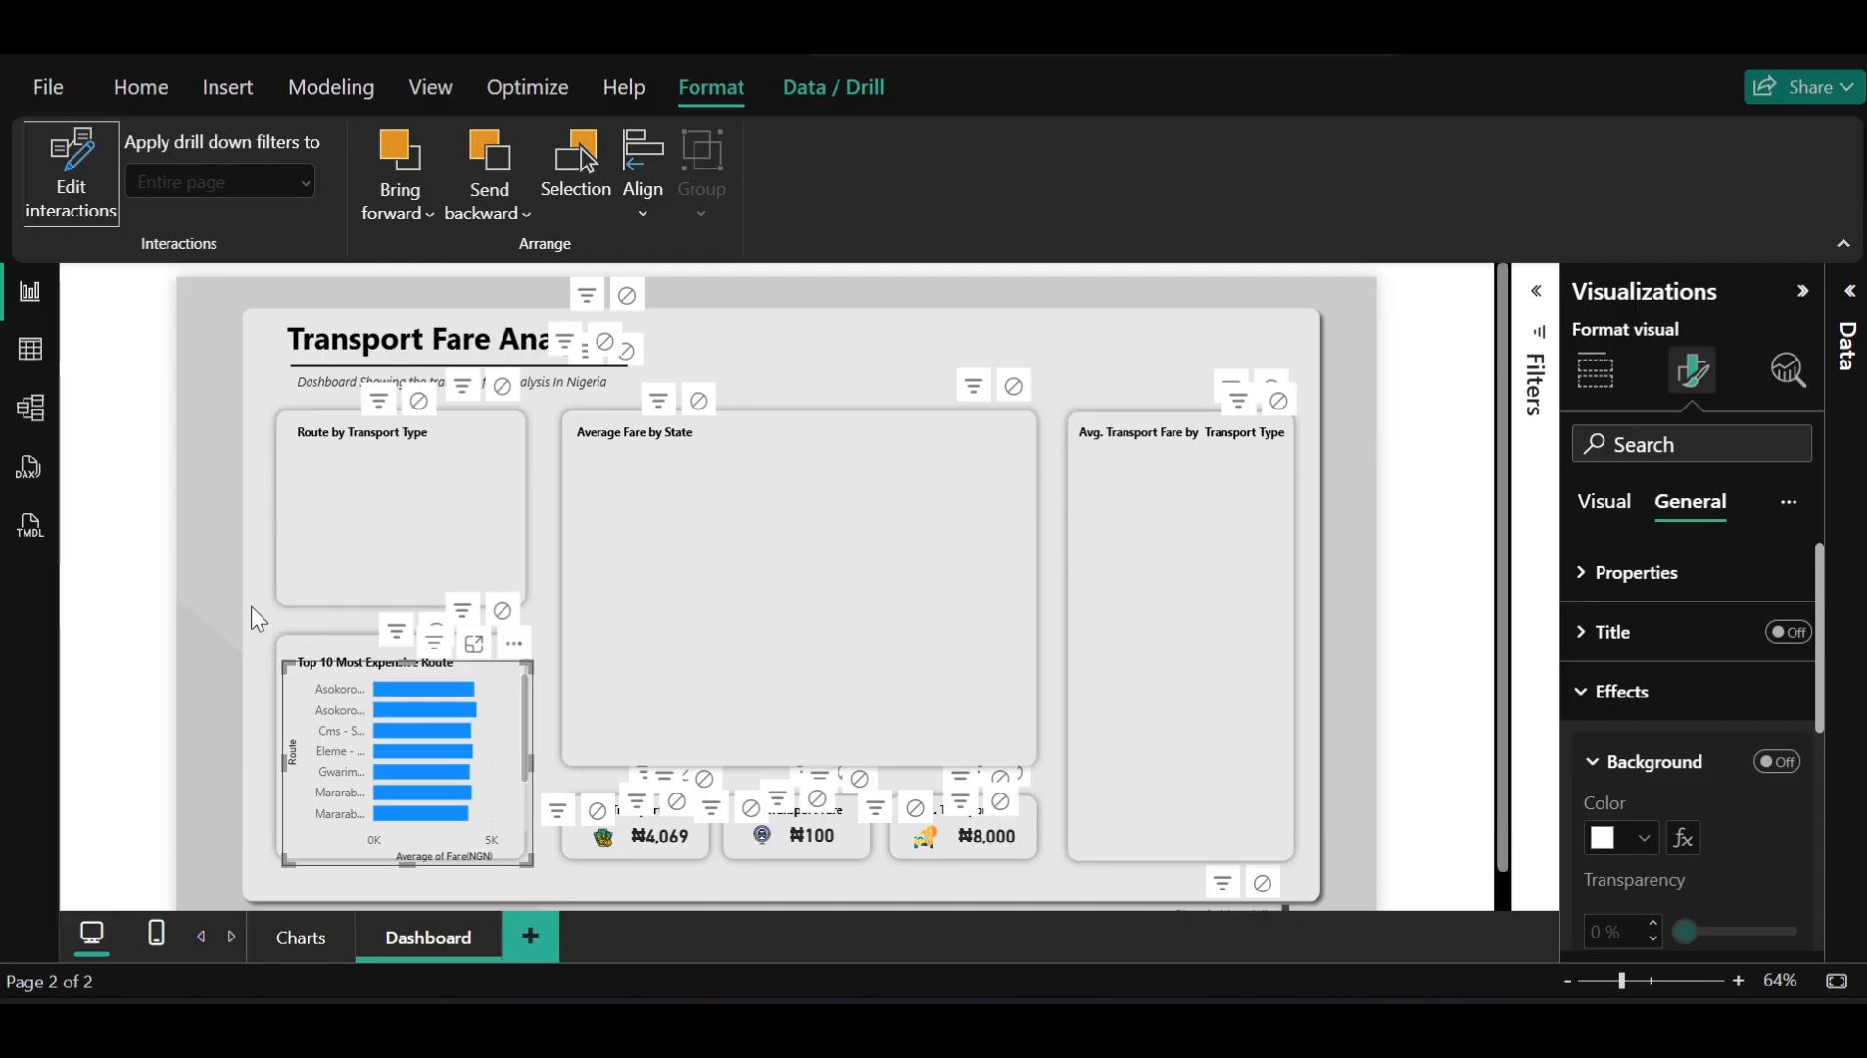
pyautogui.moveTo(251, 606); pyautogui.dragTo(244, 587)
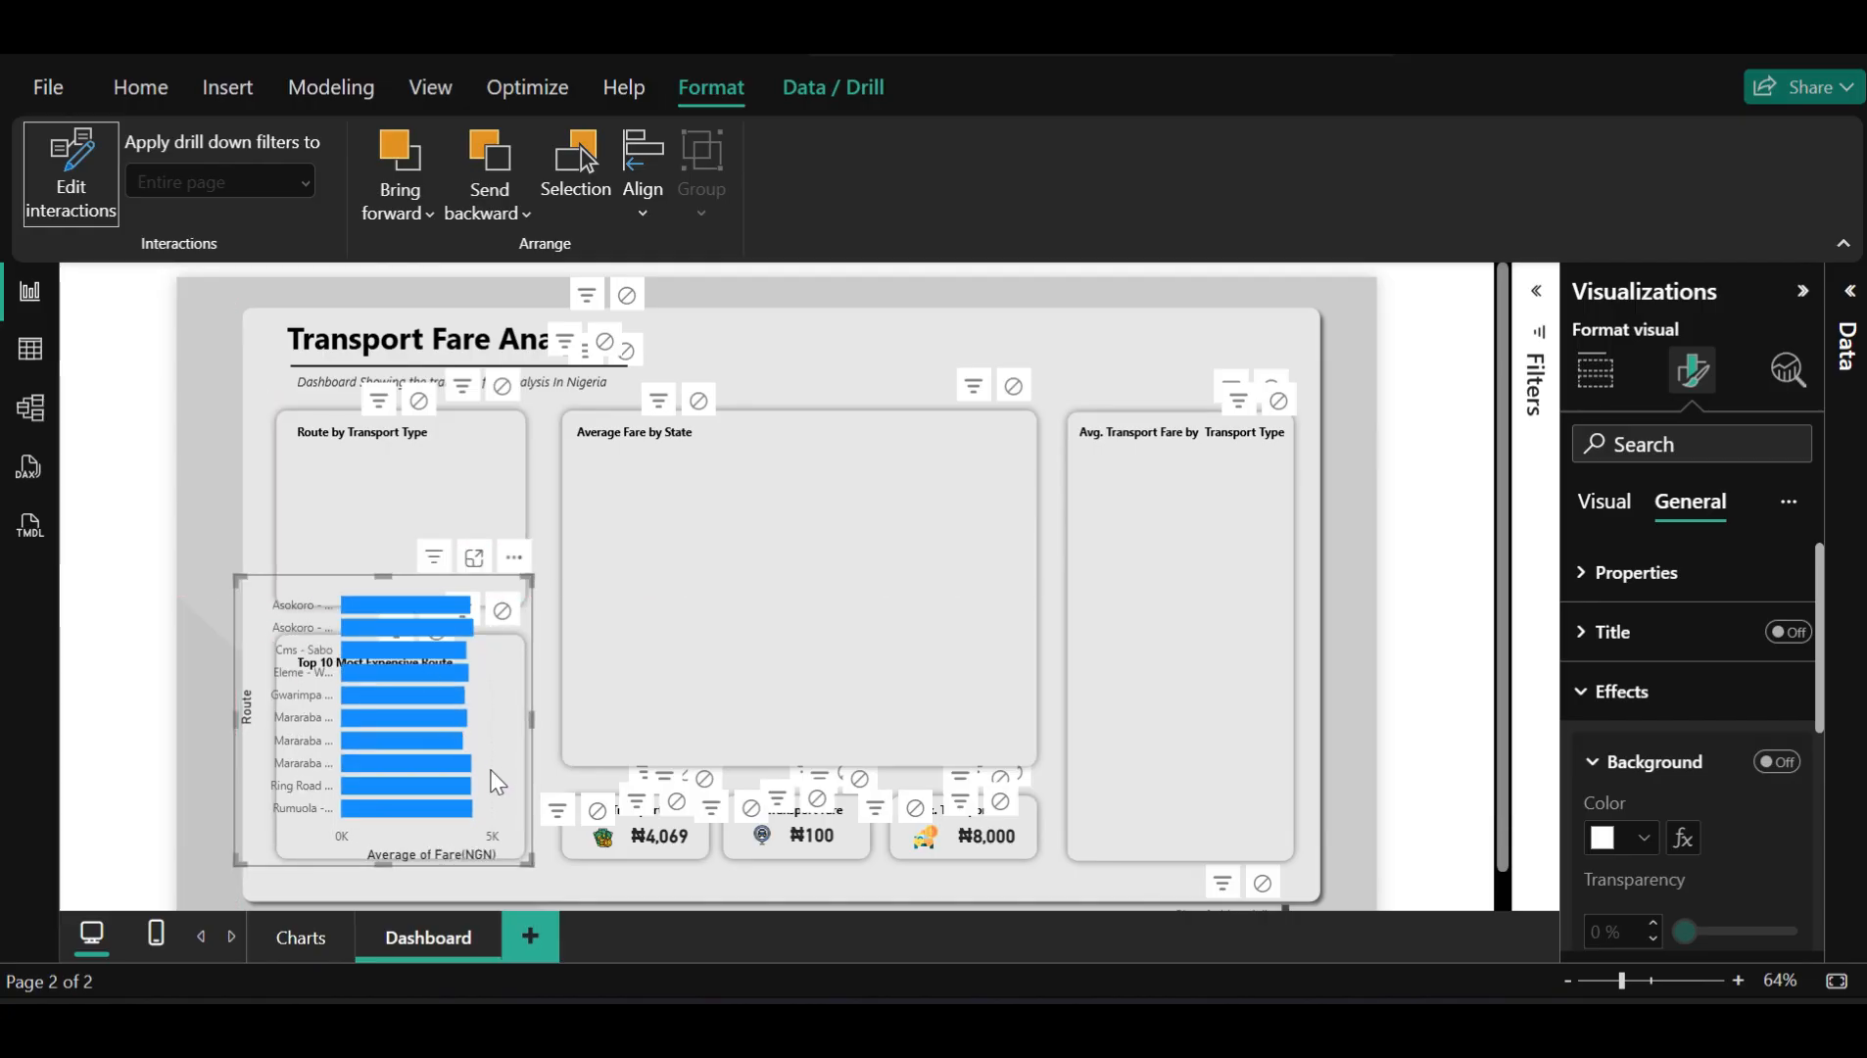
pyautogui.moveTo(673, 680); pyautogui.dragTo(893, 608)
pyautogui.click(1609, 691)
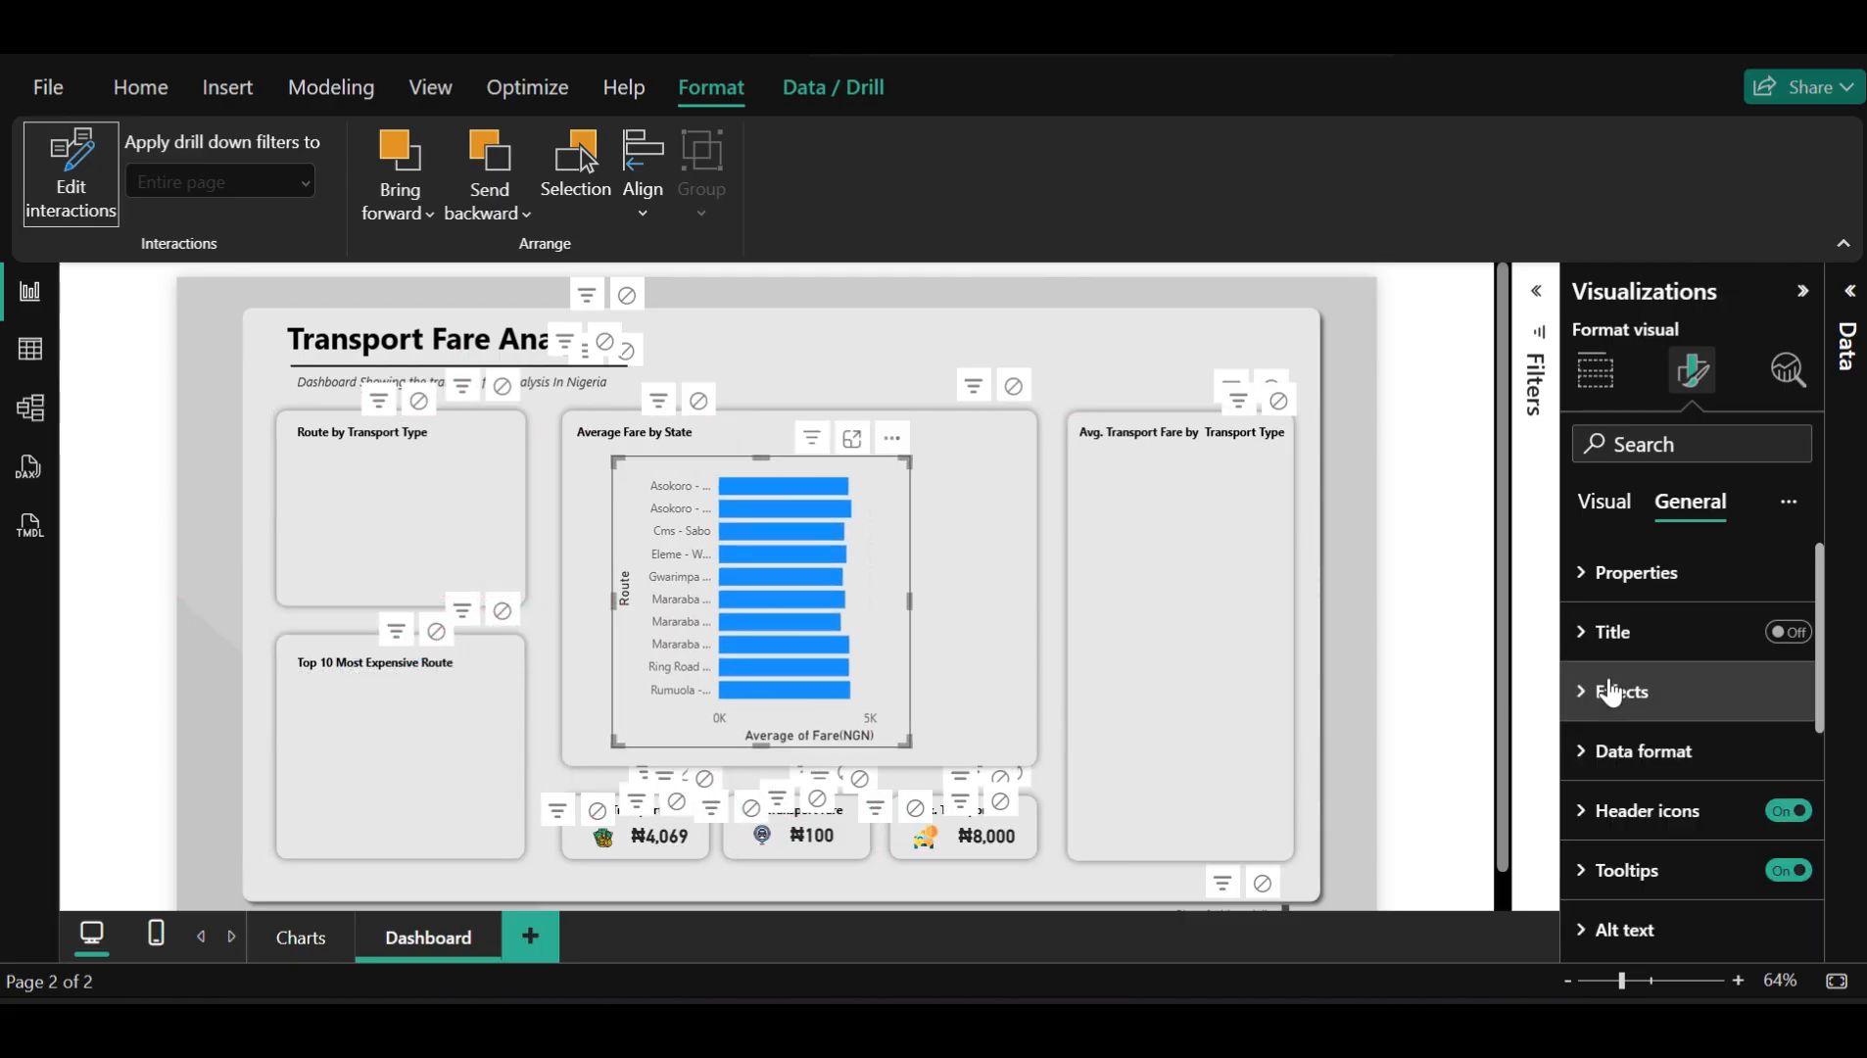
pyautogui.click(1606, 522)
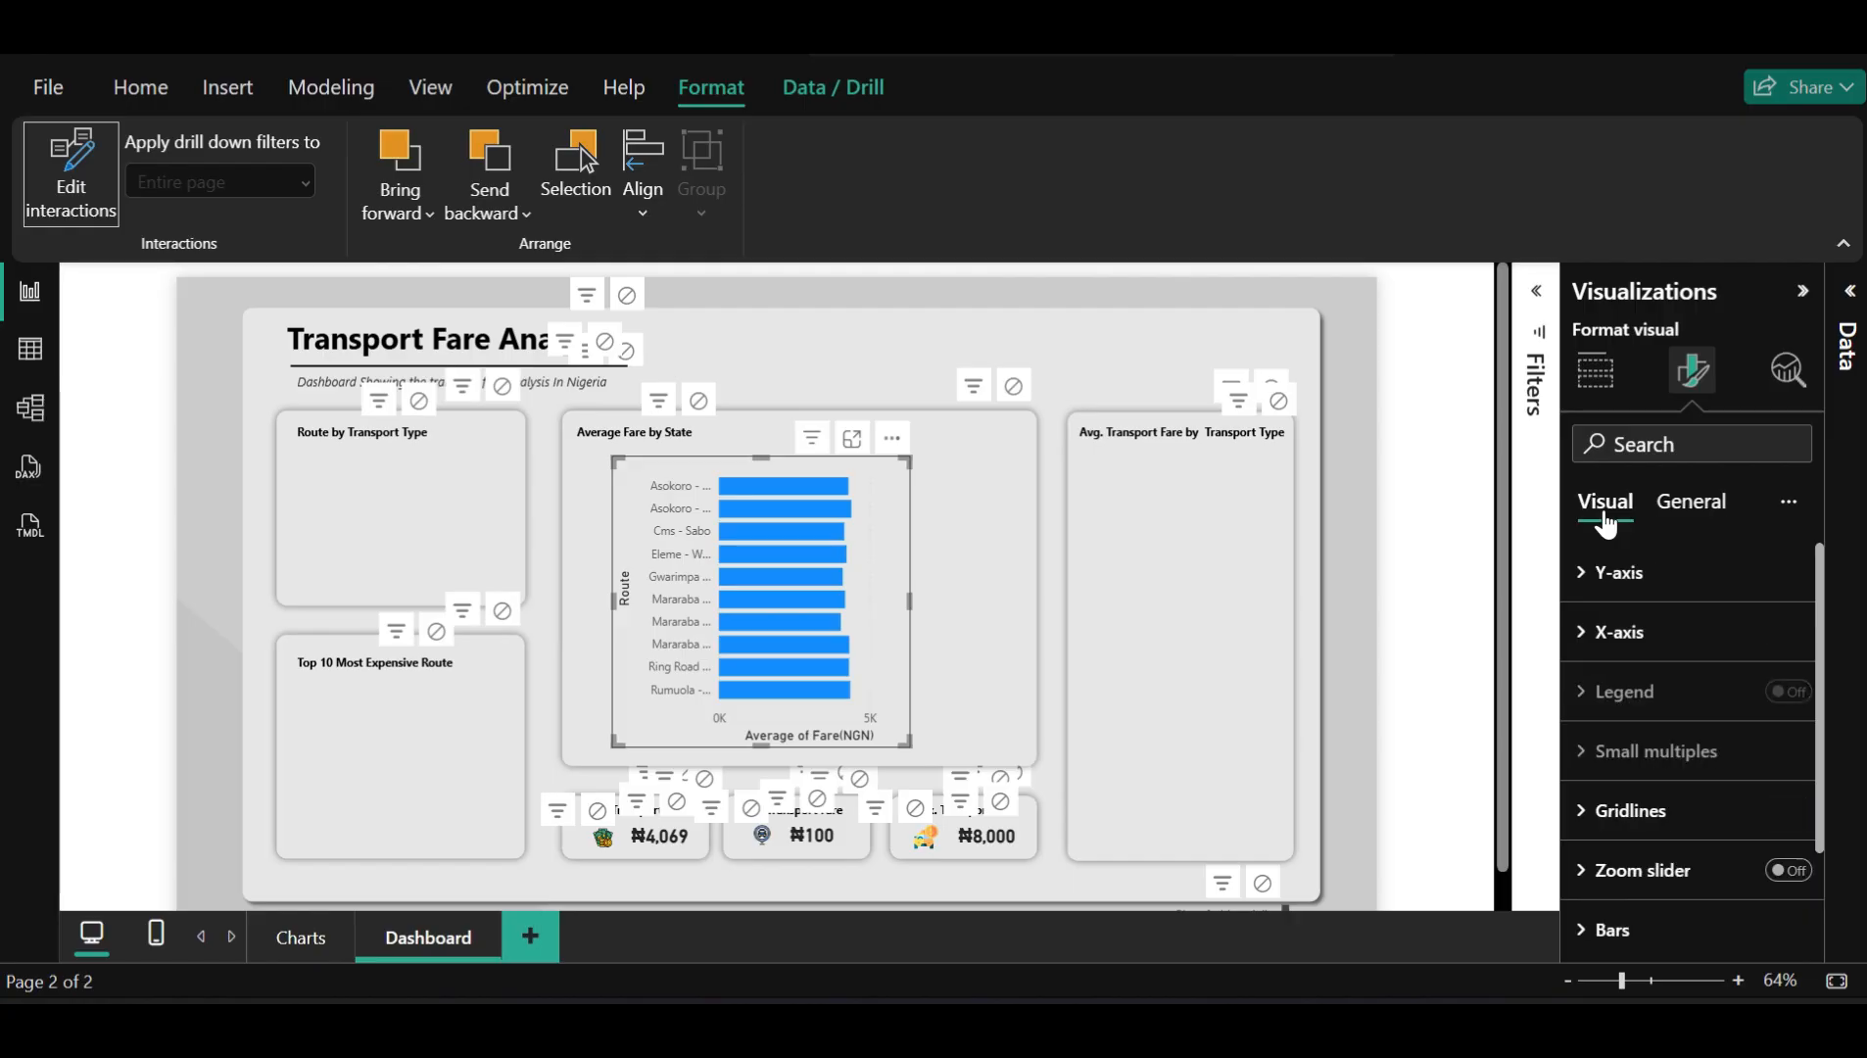
pyautogui.click(1670, 514)
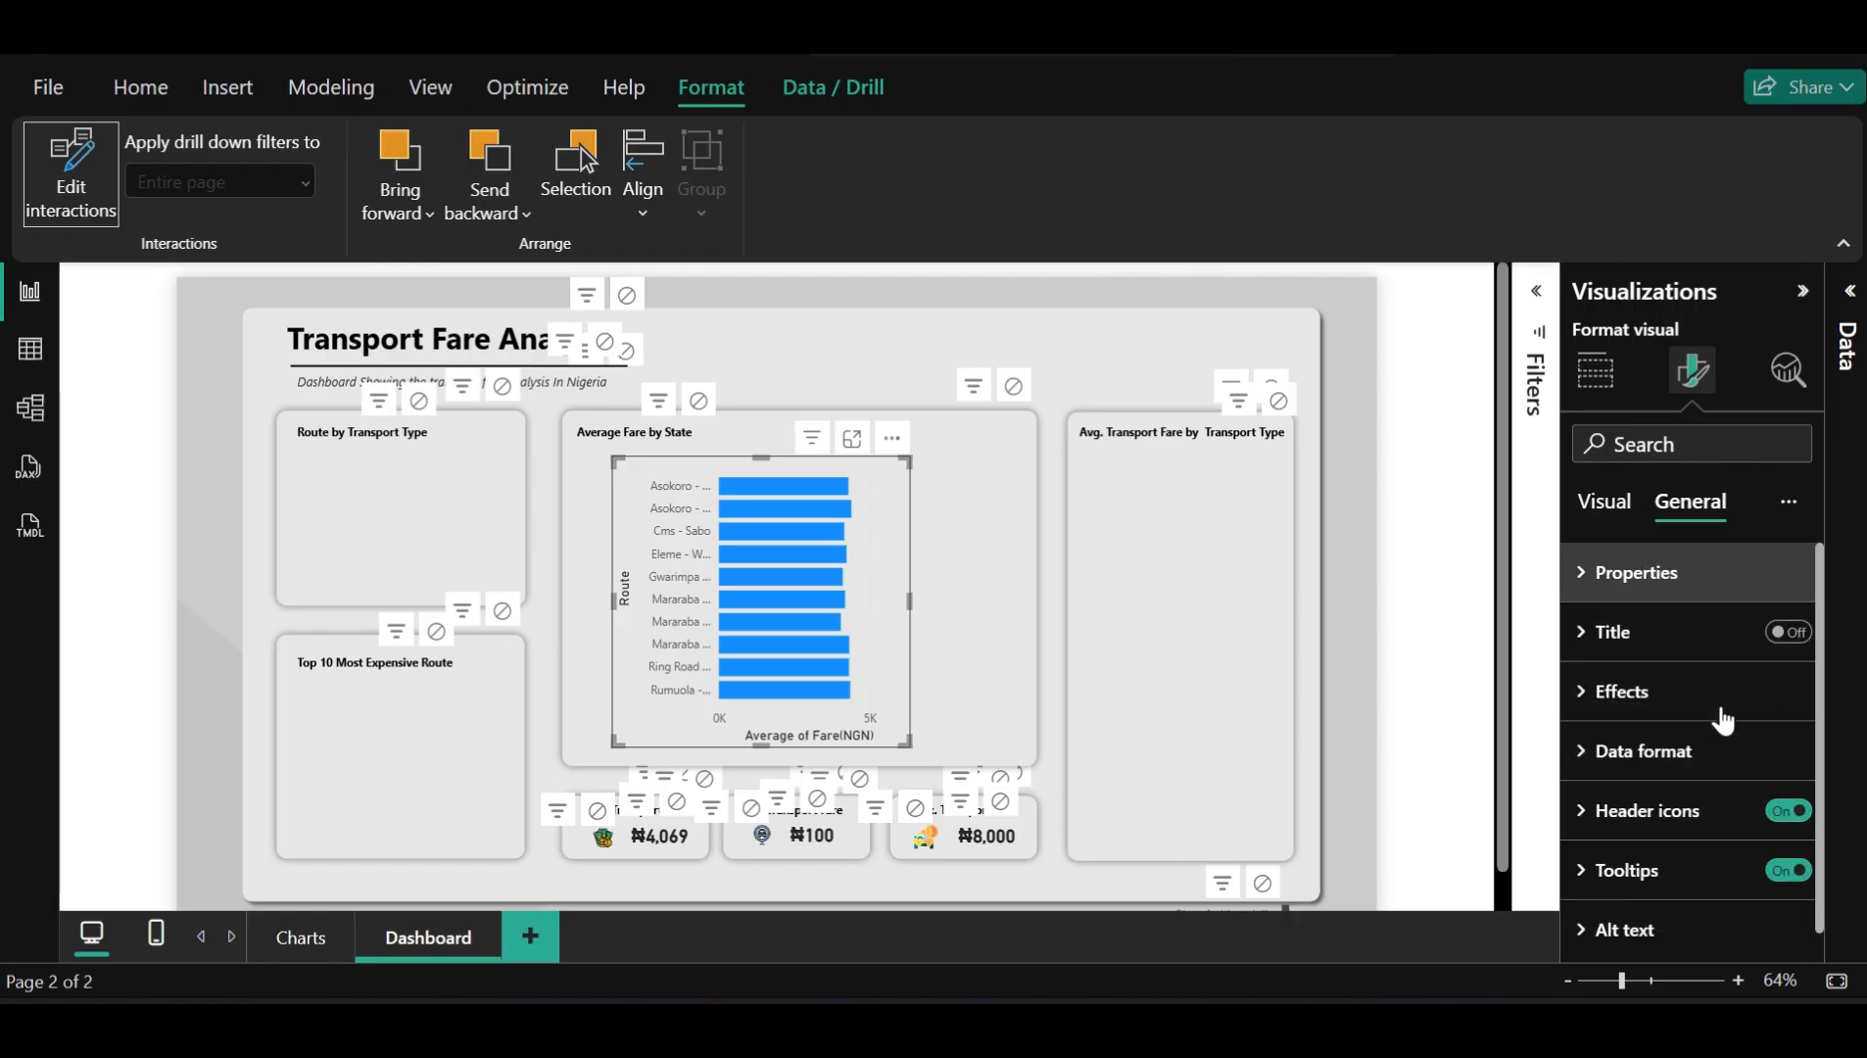
pyautogui.click(1781, 819)
pyautogui.click(1781, 815)
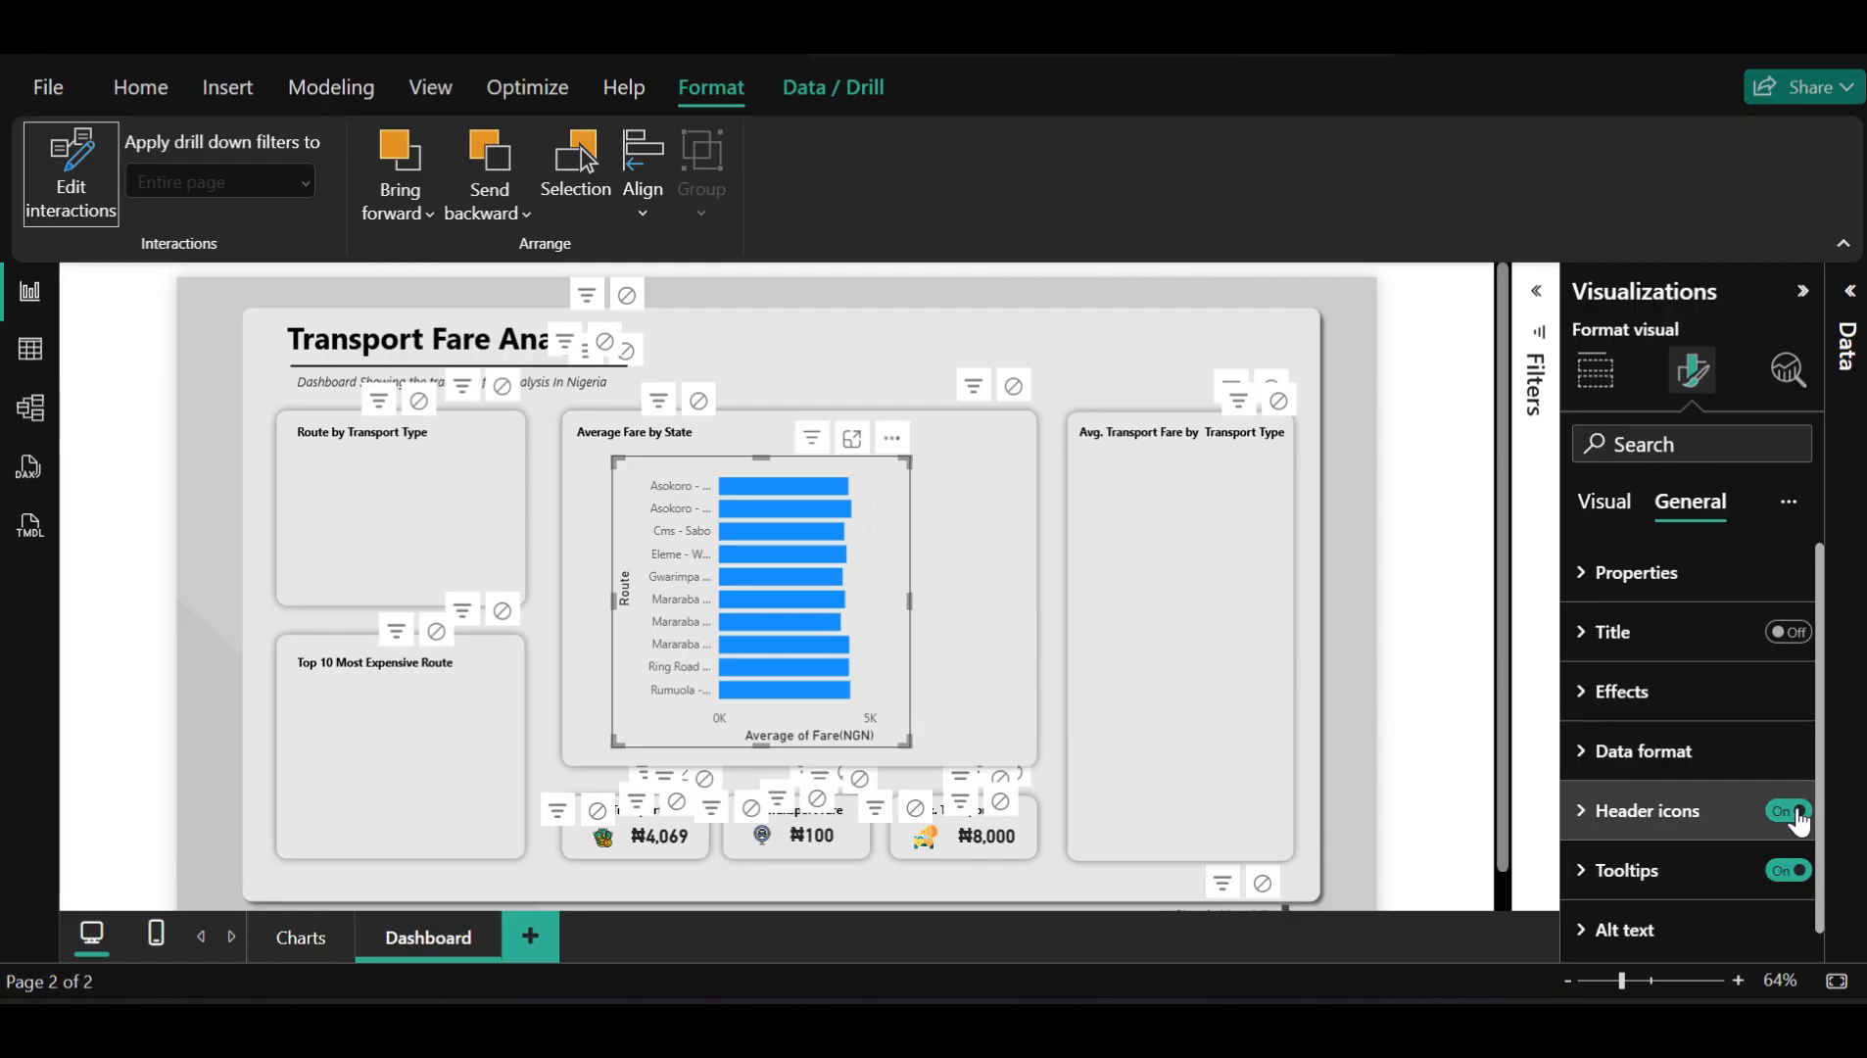
pyautogui.click(1799, 819)
# Make the Y-axis values of the route bar chart bold and turn off the Y-axis title
pyautogui.click(1617, 519)
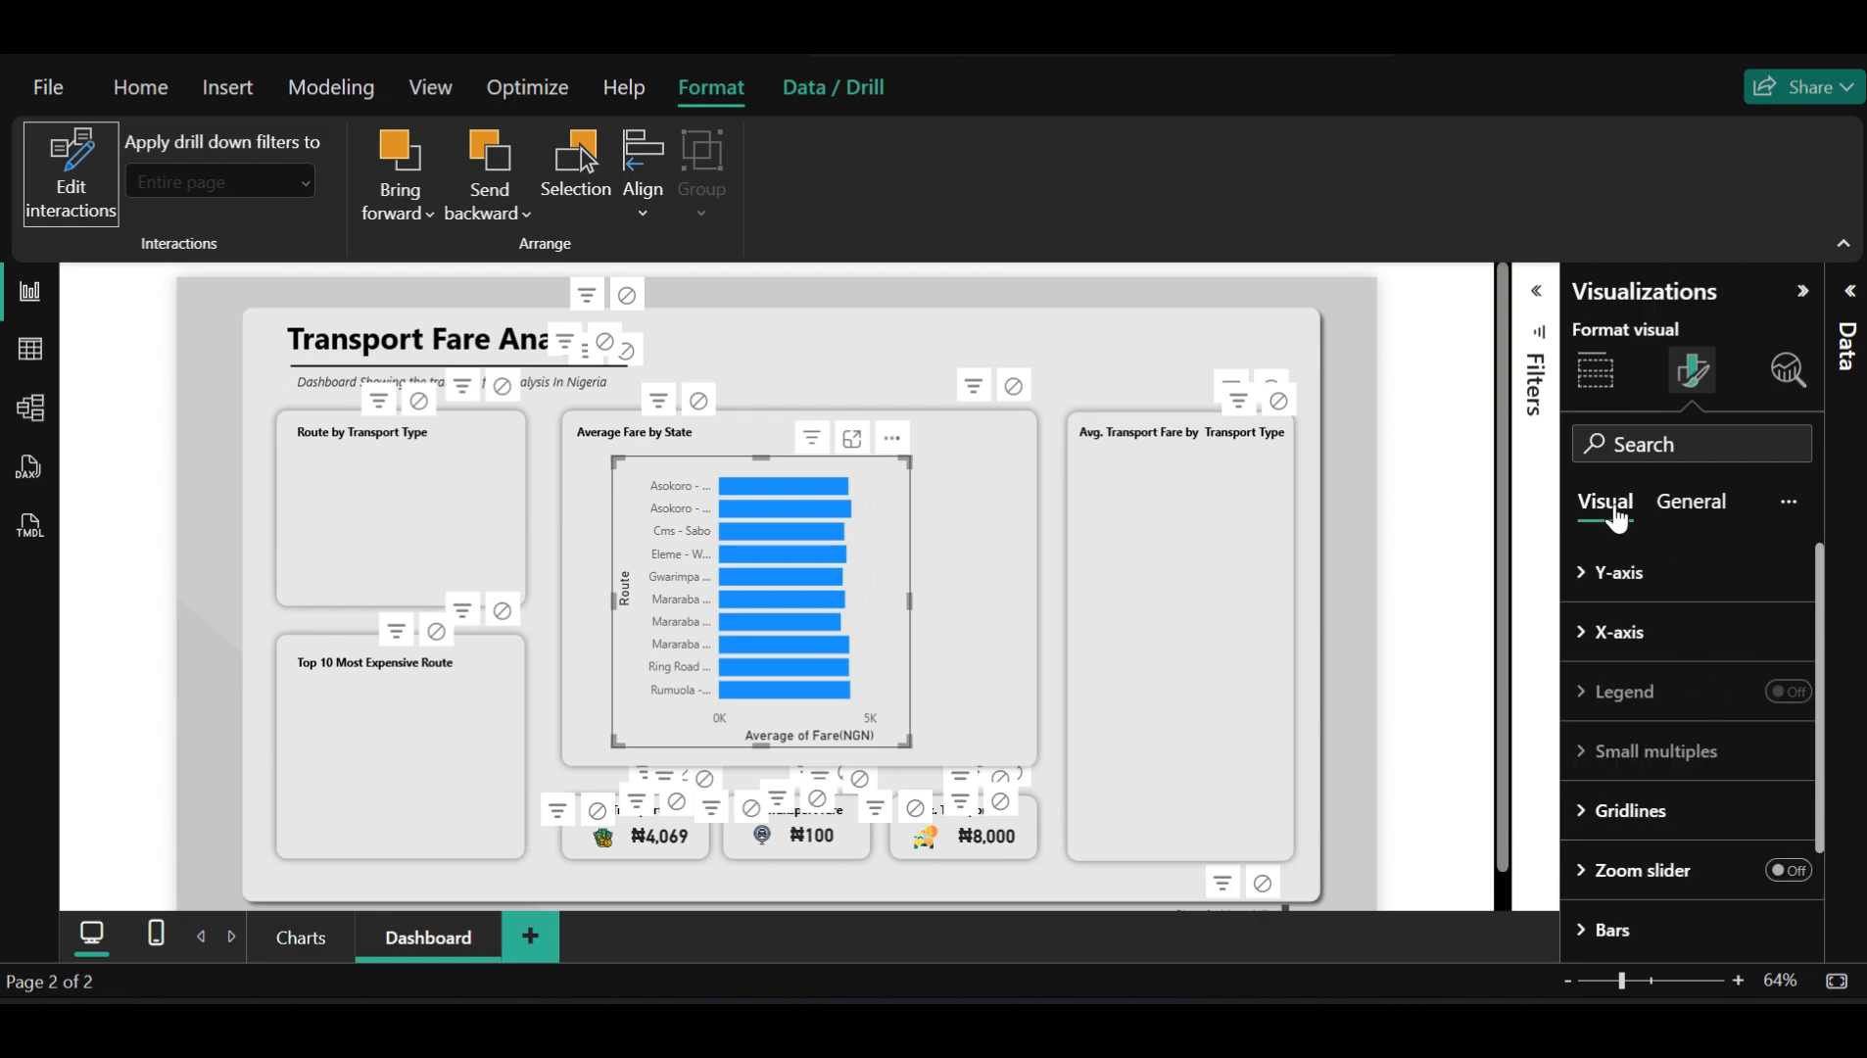
pyautogui.click(1638, 578)
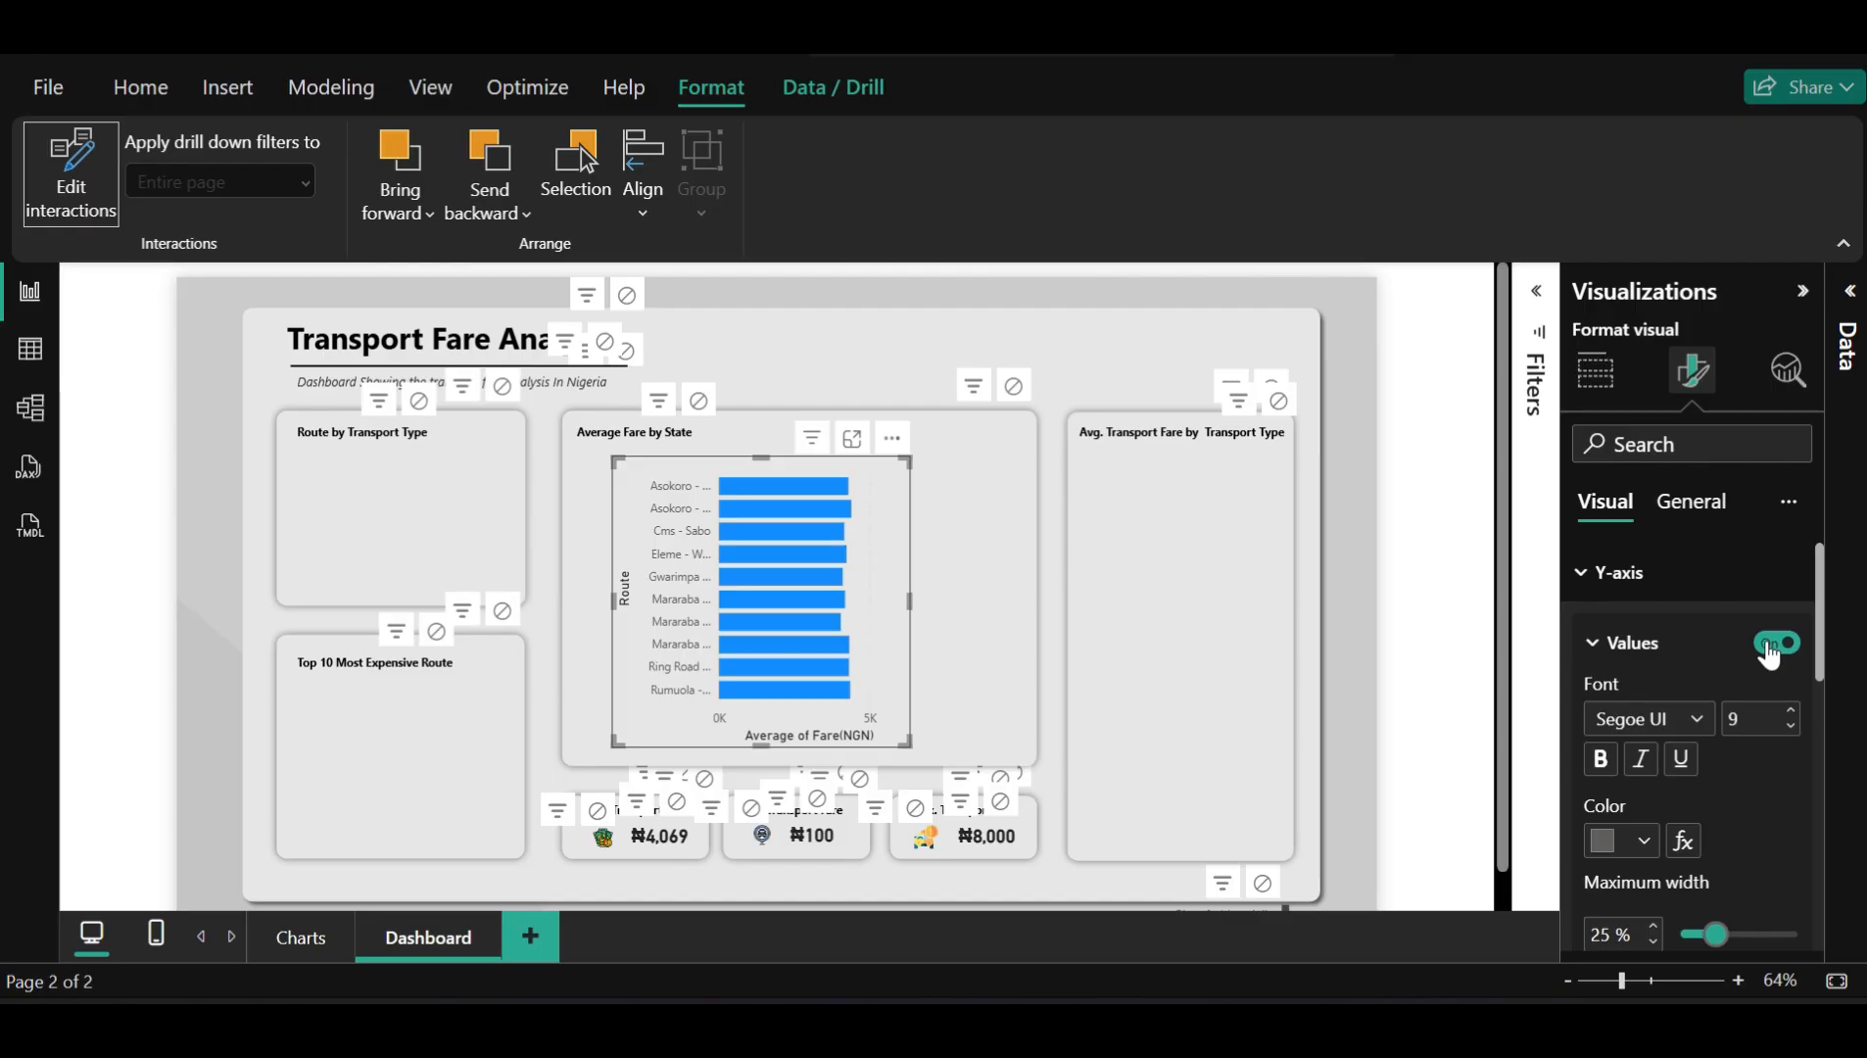
pyautogui.click(1769, 644)
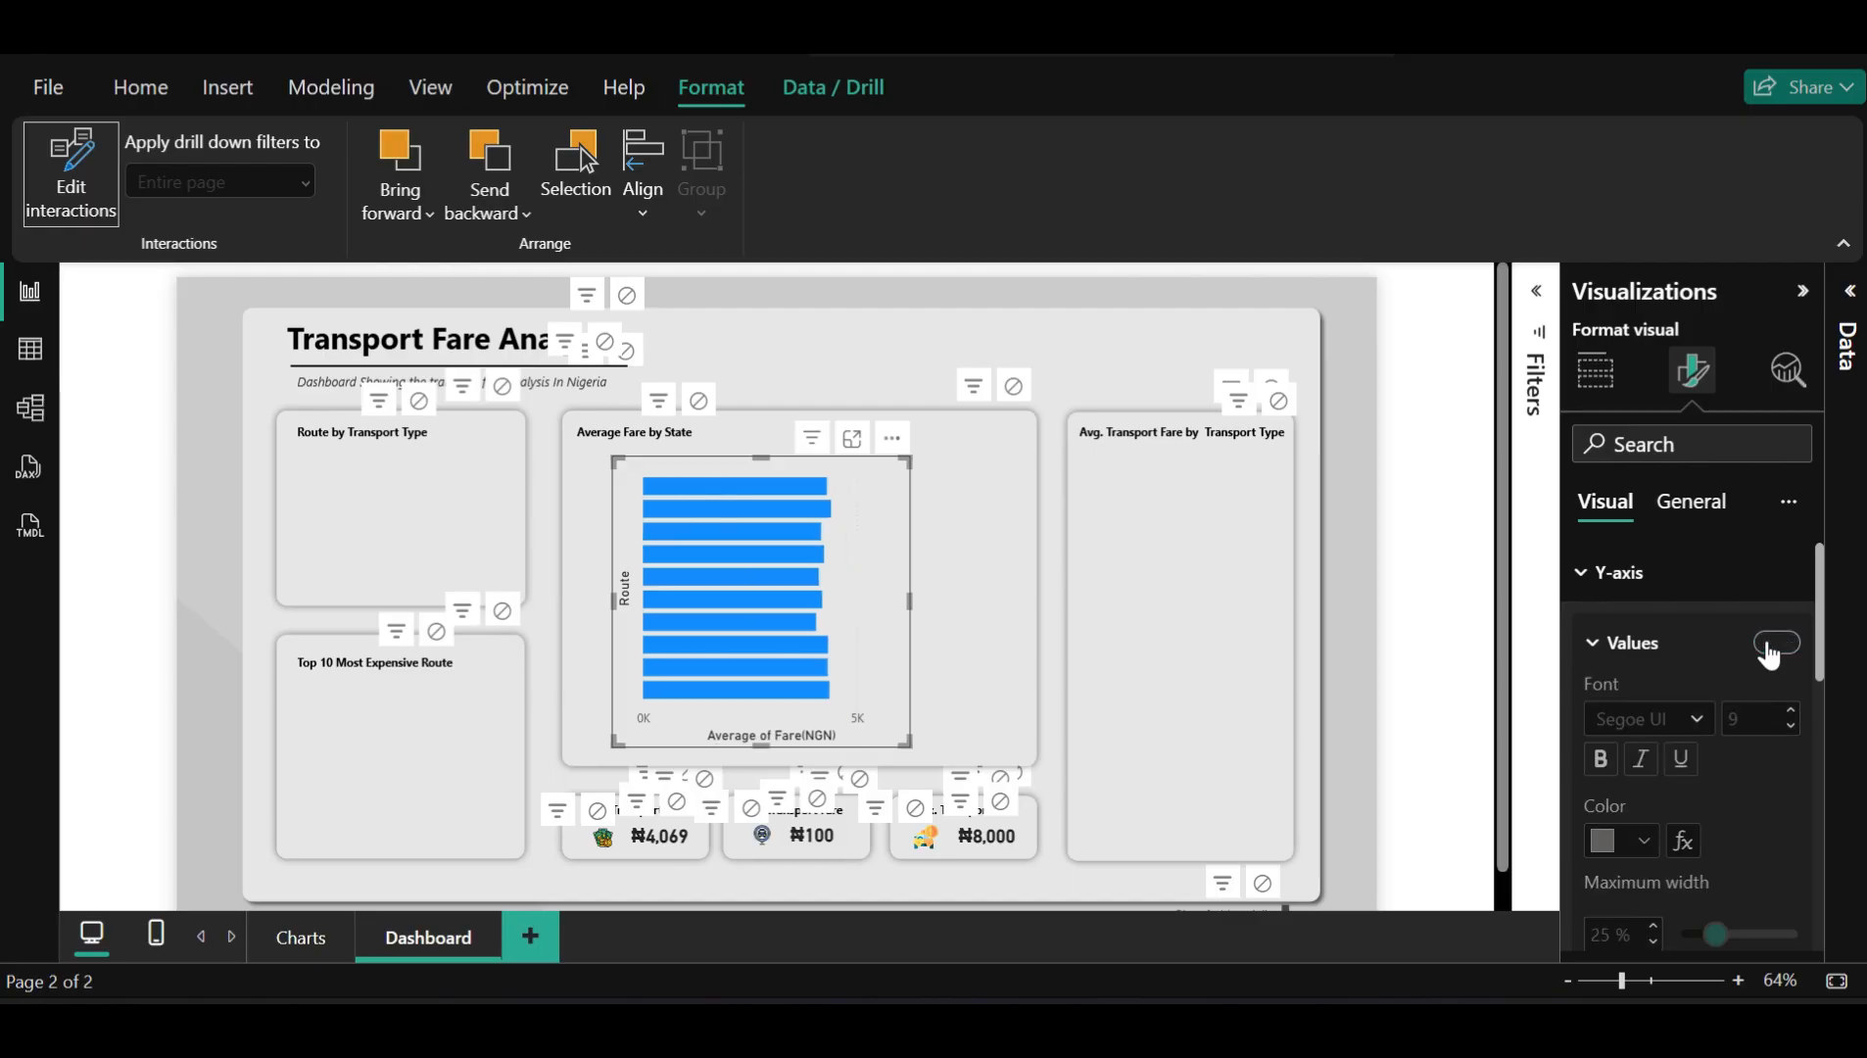
pyautogui.click(1769, 644)
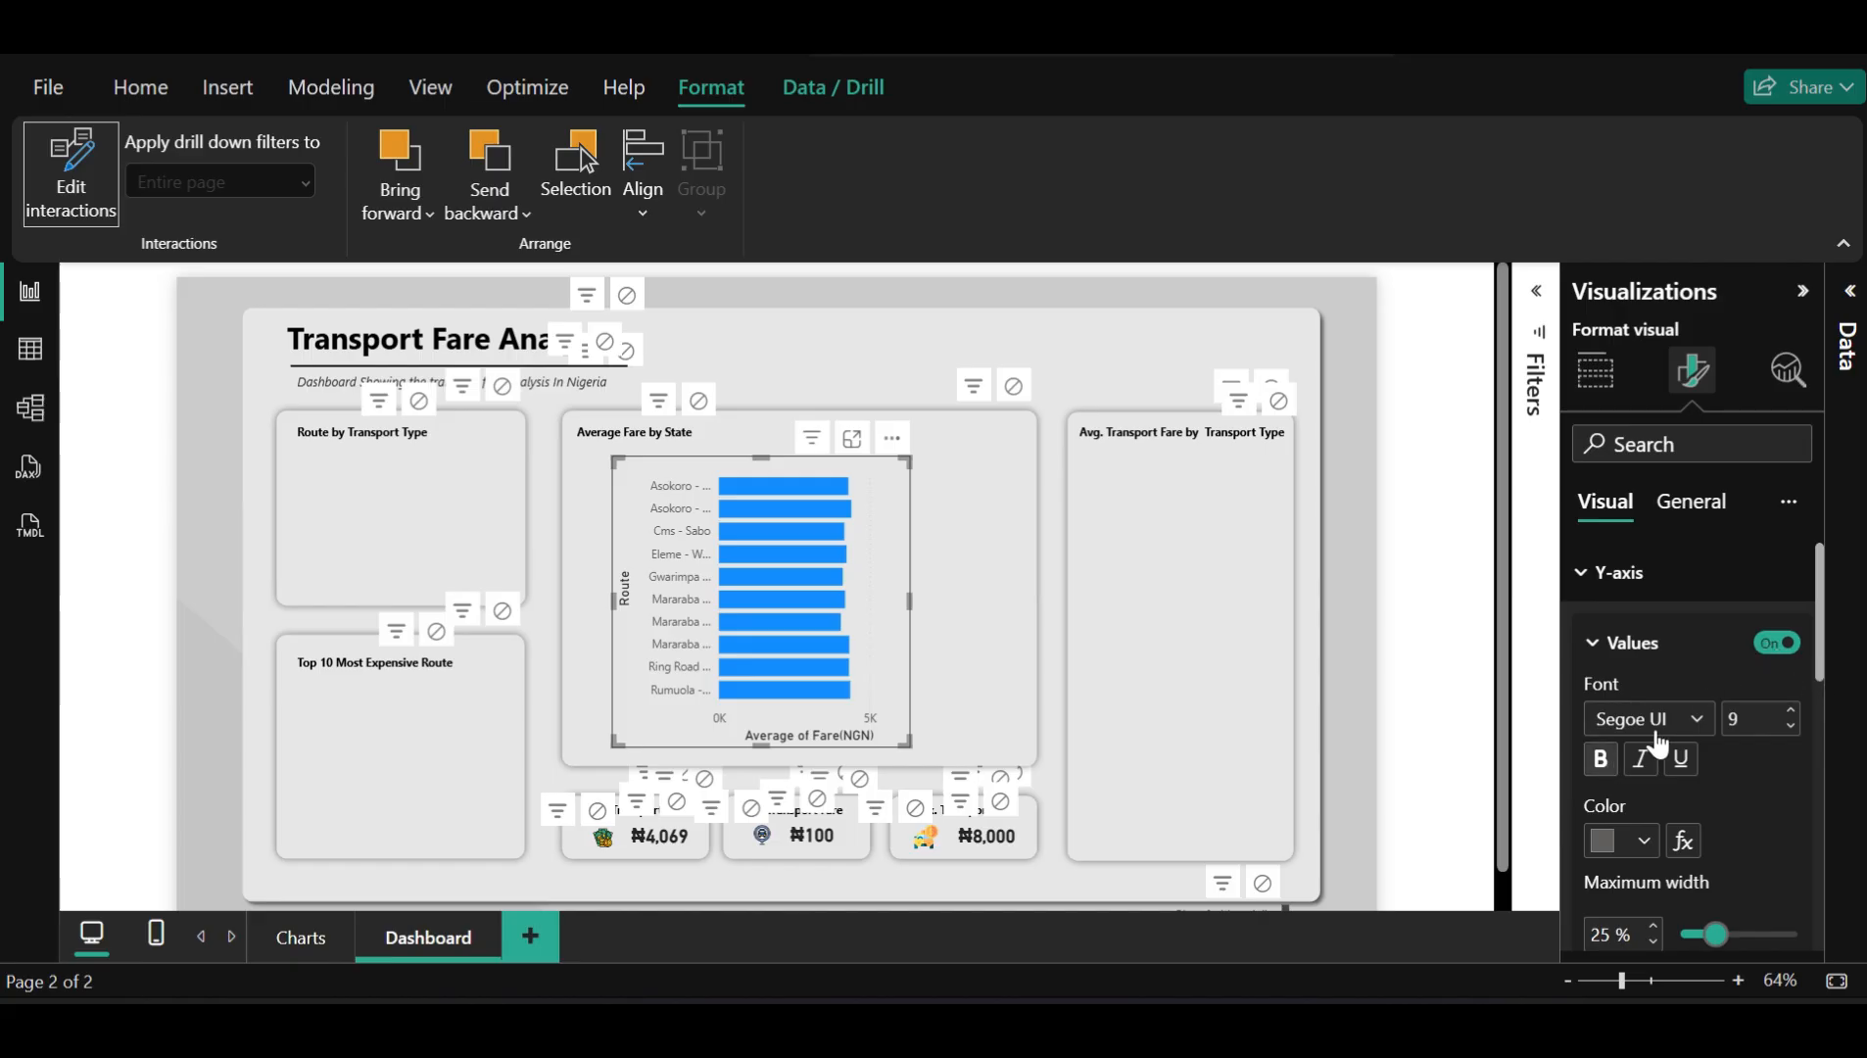
pyautogui.click(1600, 770)
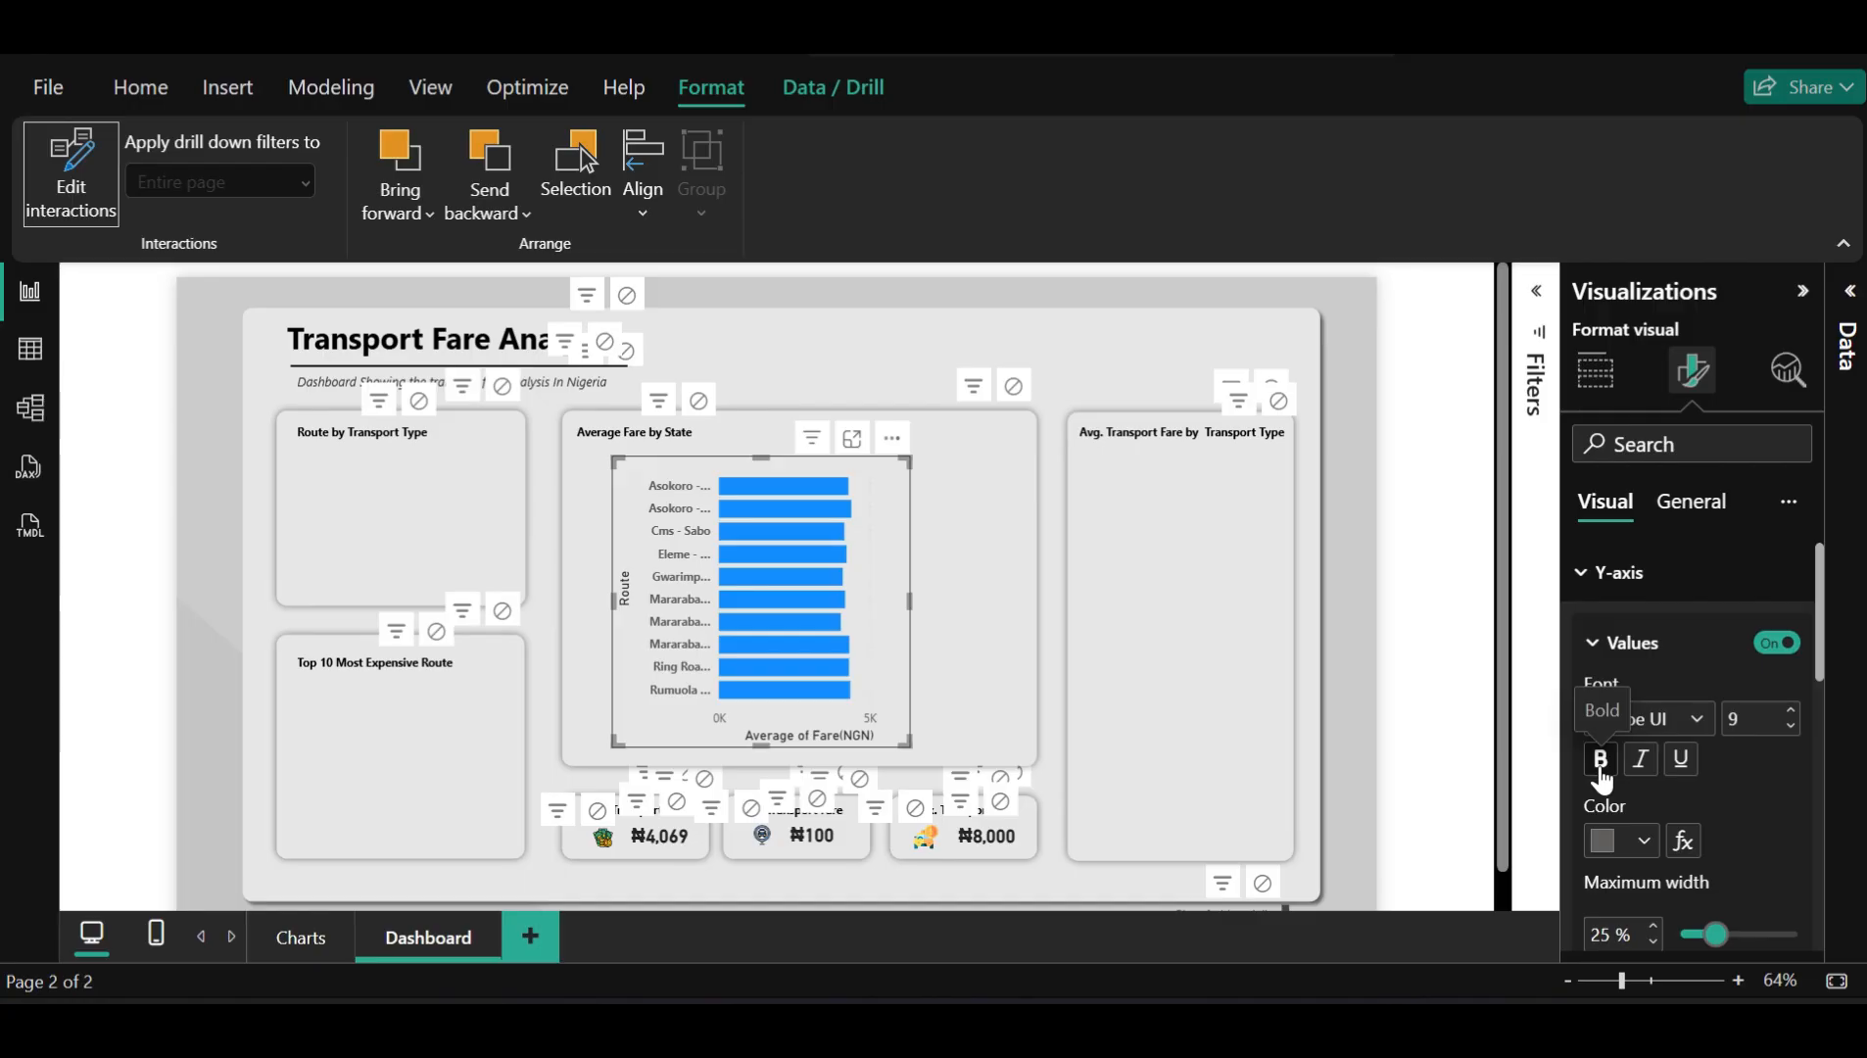
pyautogui.moveTo(1820, 646); pyautogui.dragTo(1802, 754)
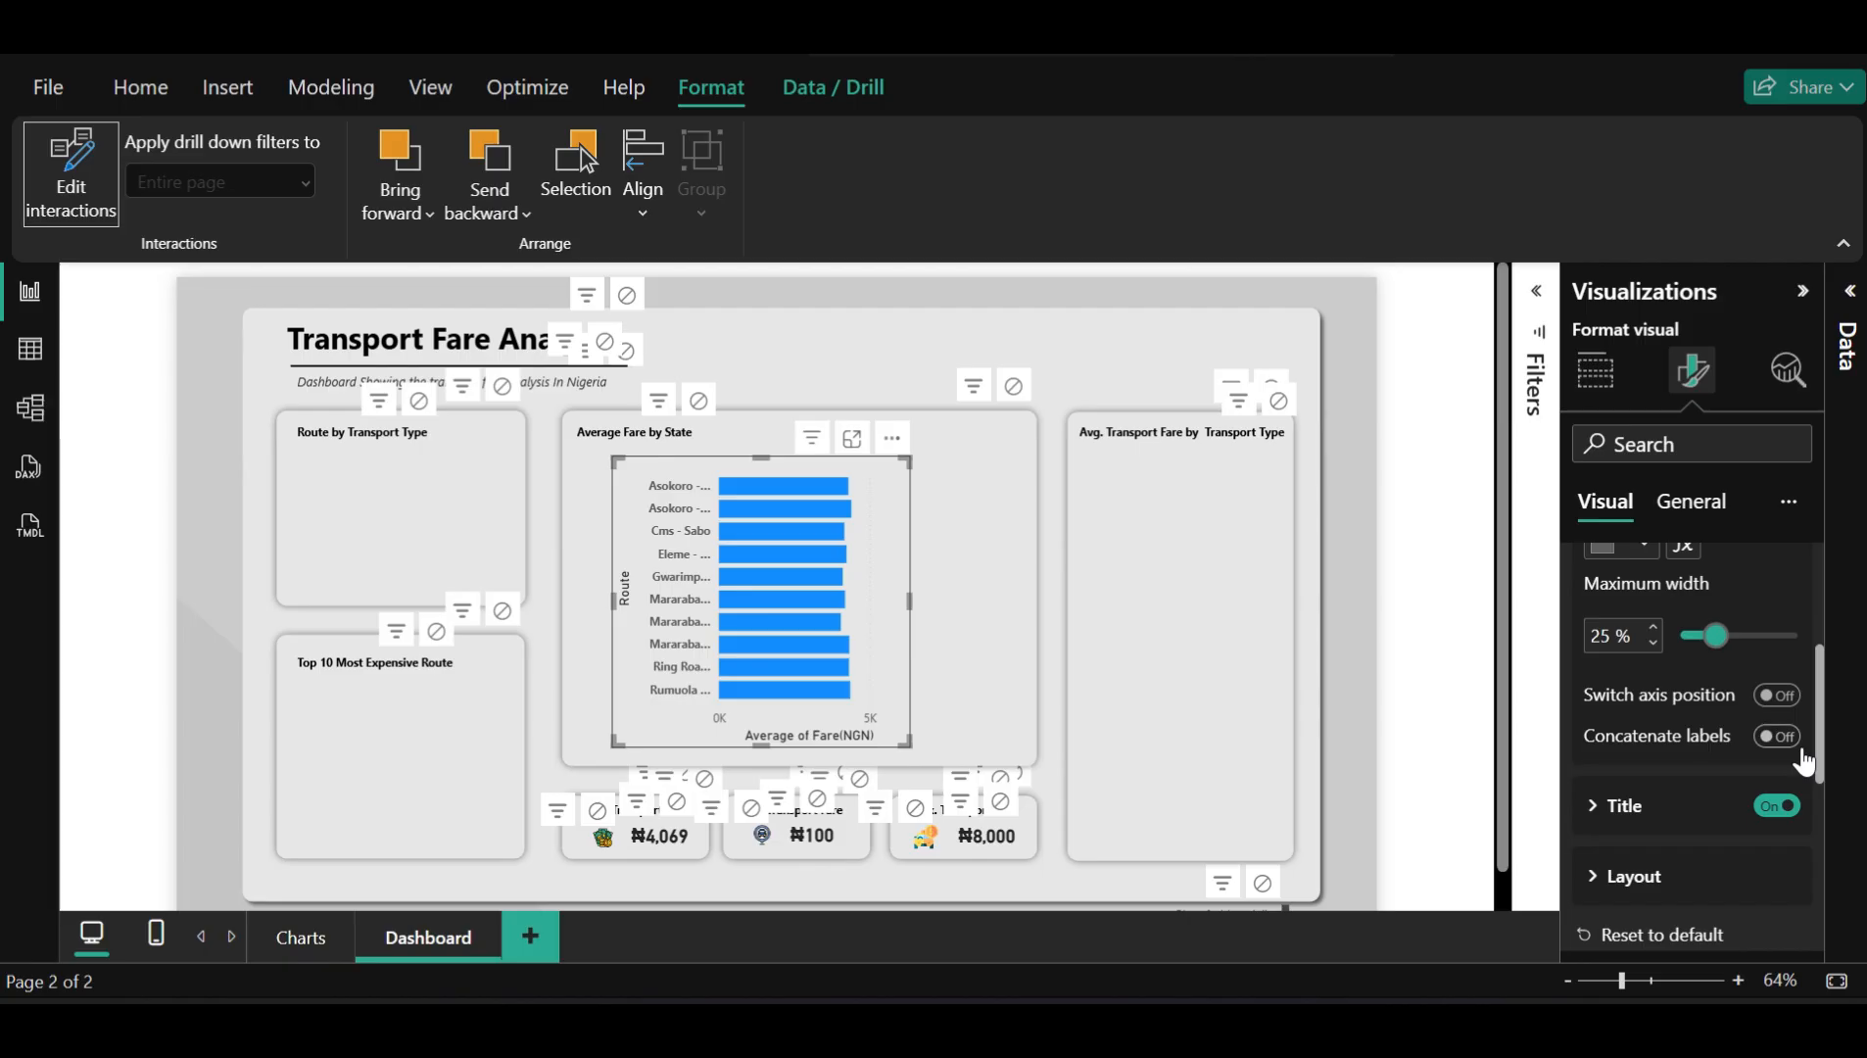
pyautogui.click(1778, 808)
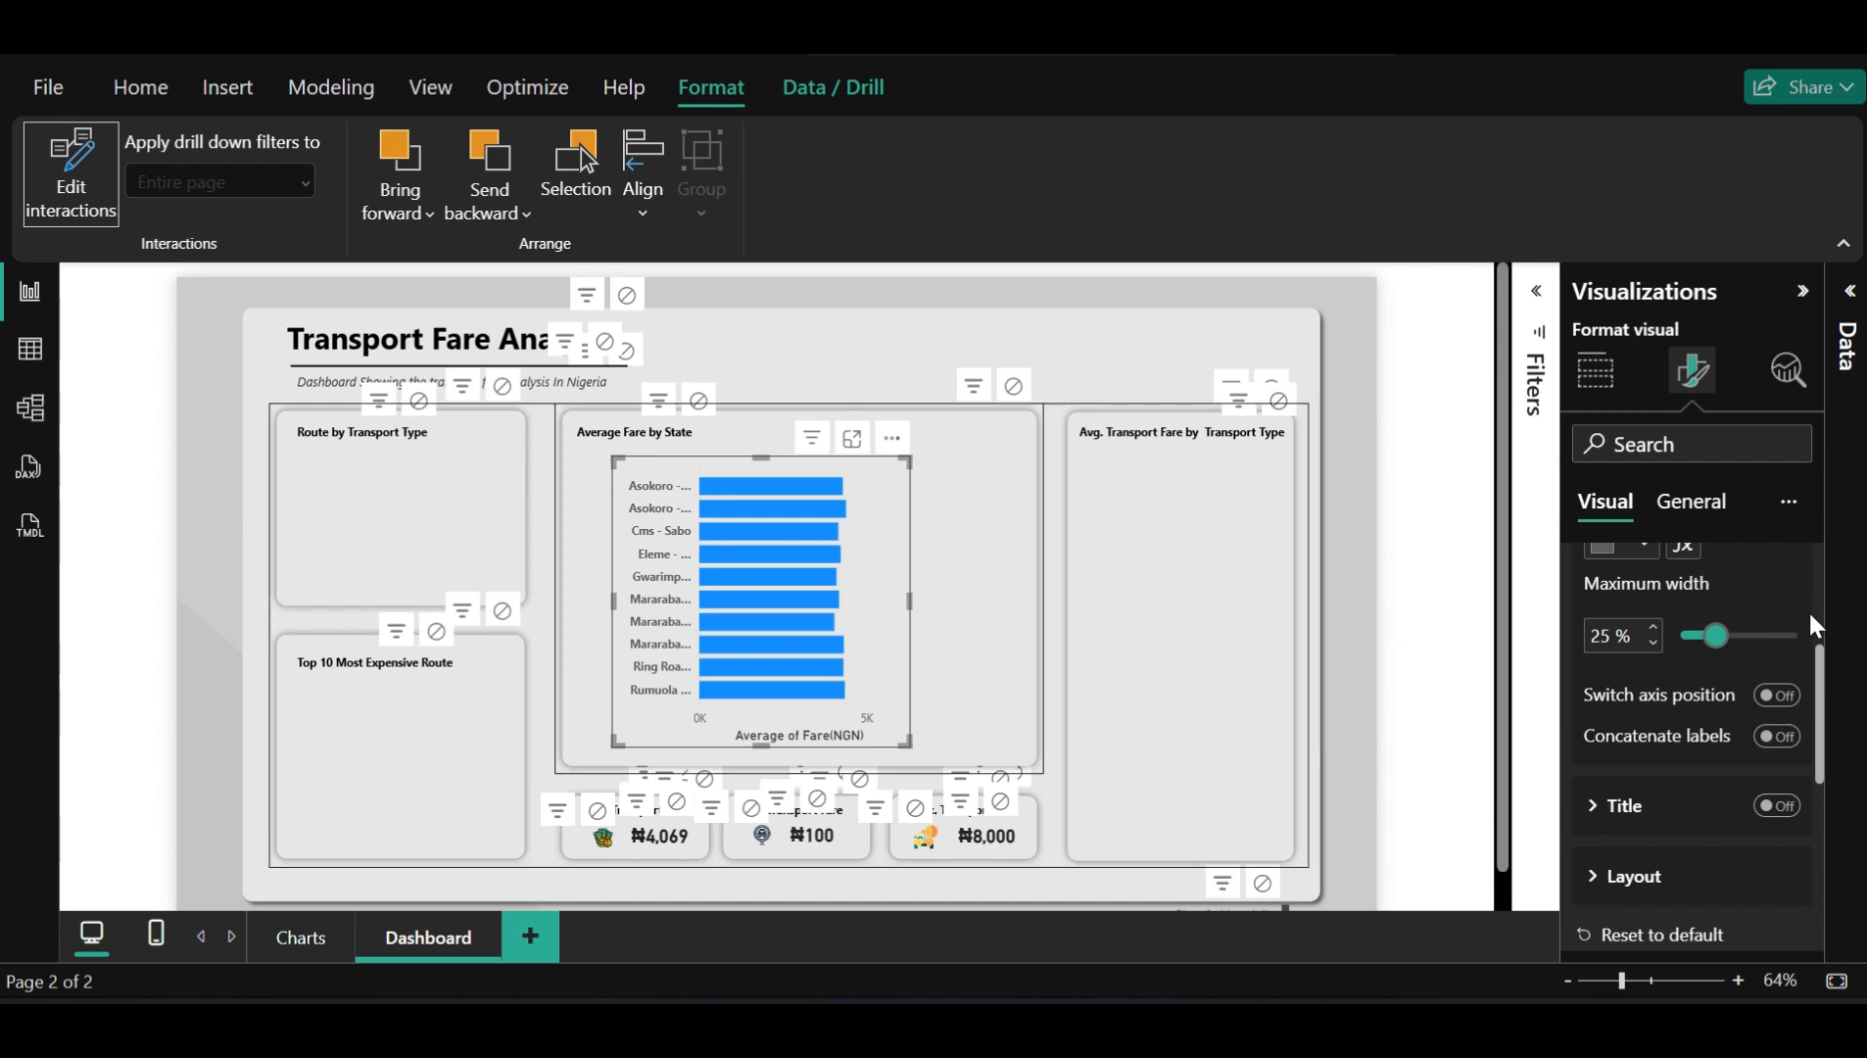
pyautogui.moveTo(1822, 665); pyautogui.dragTo(1823, 552)
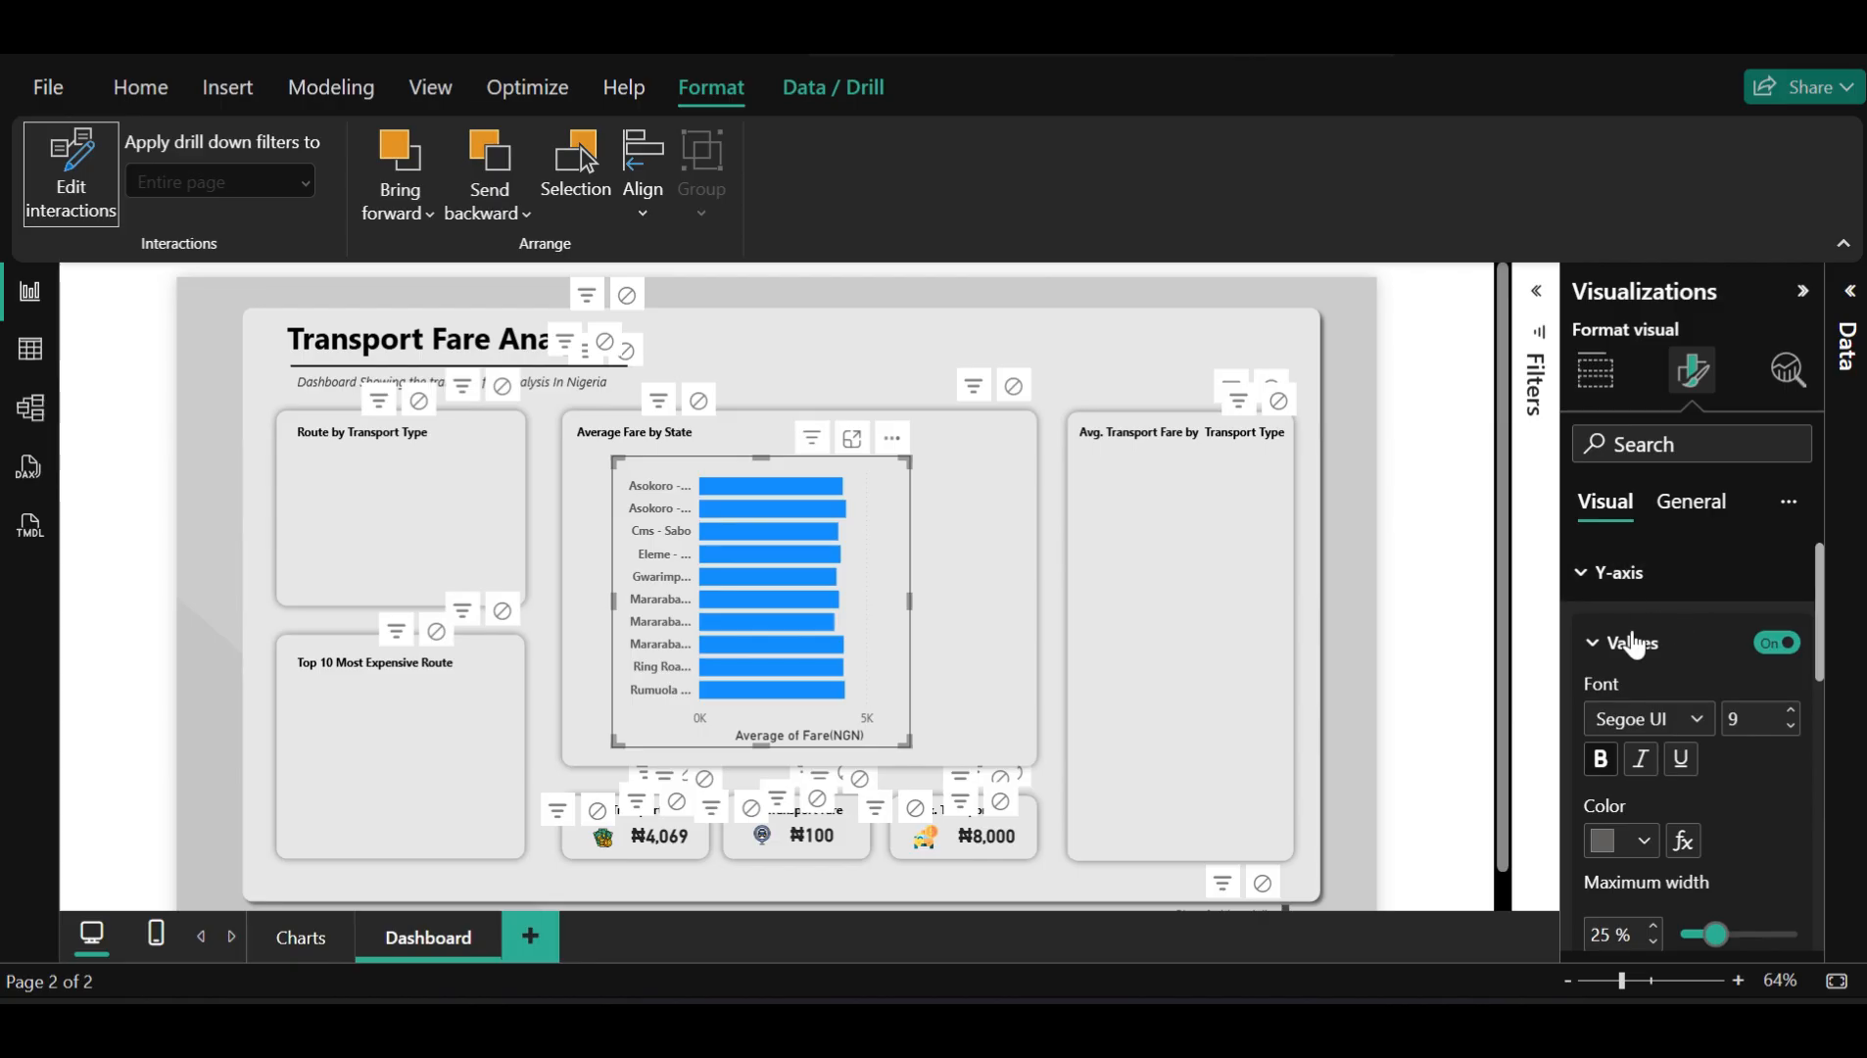
pyautogui.click(1628, 580)
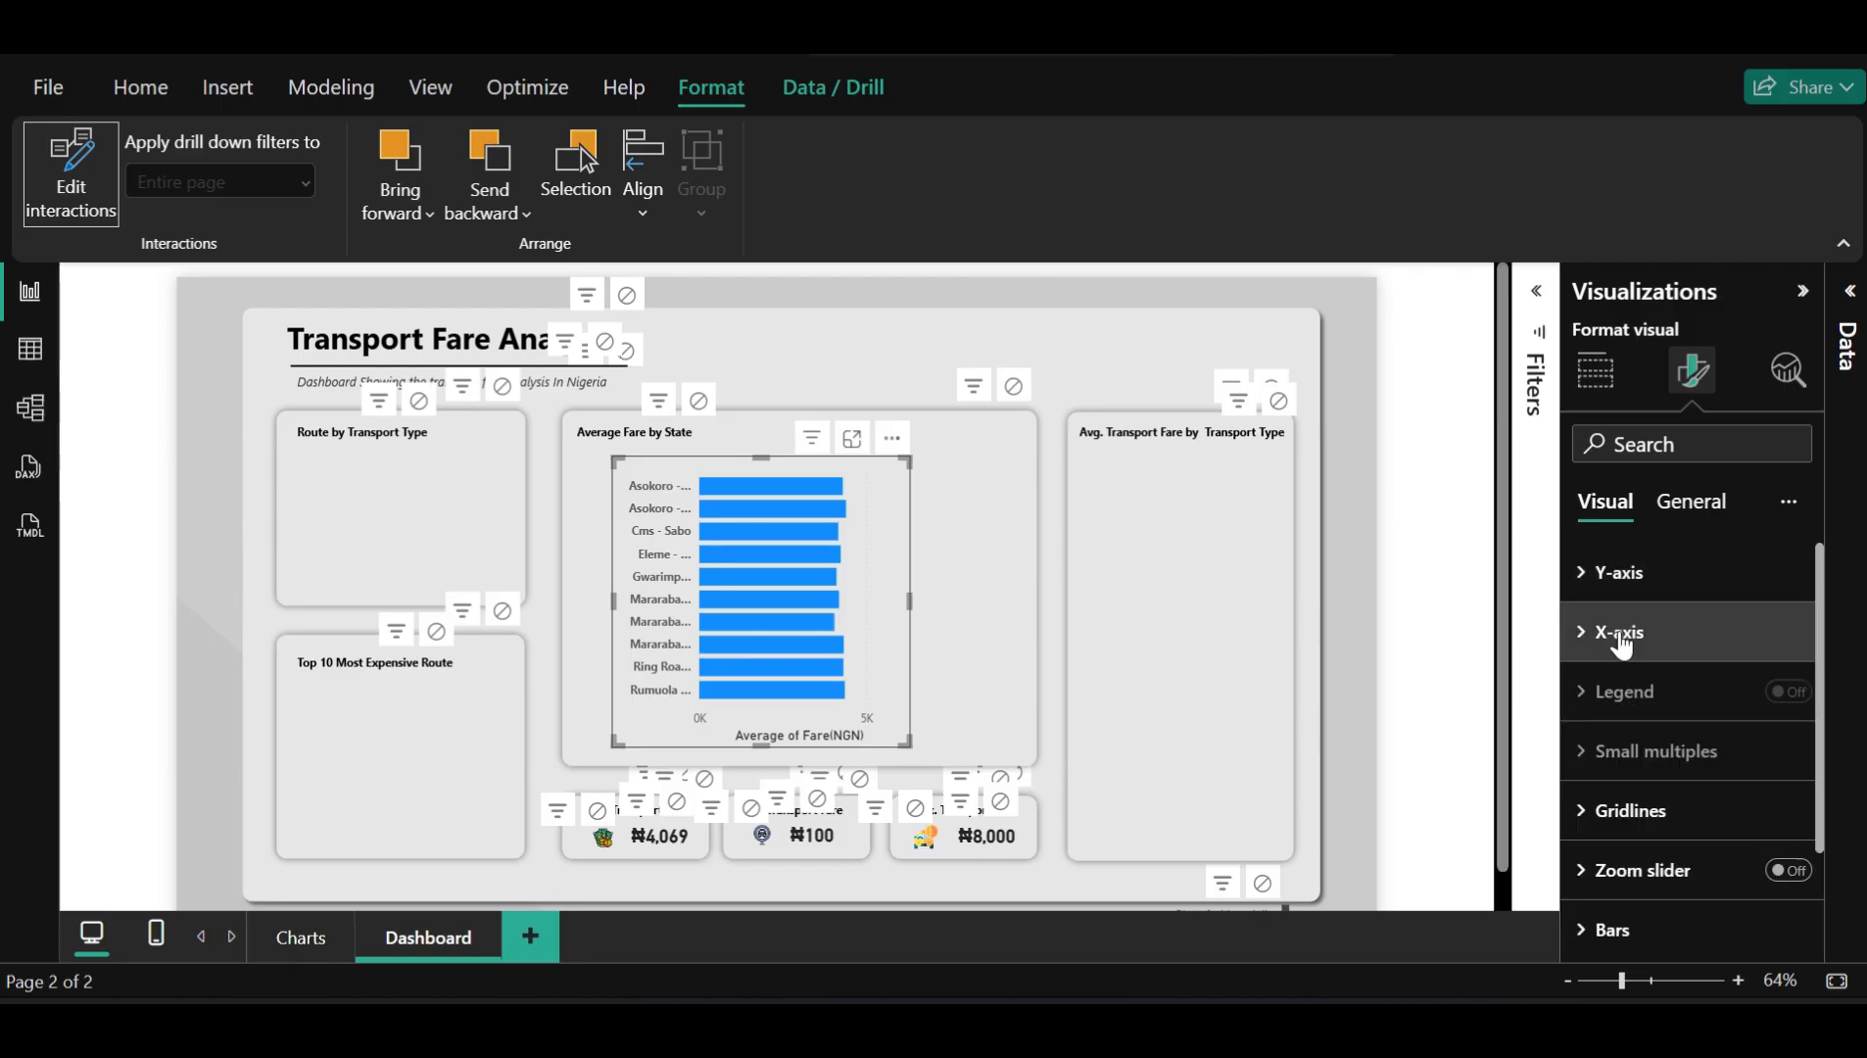
# Turn off the X-axis title of the route bar chart while keeping the X-axis values on
pyautogui.click(1622, 635)
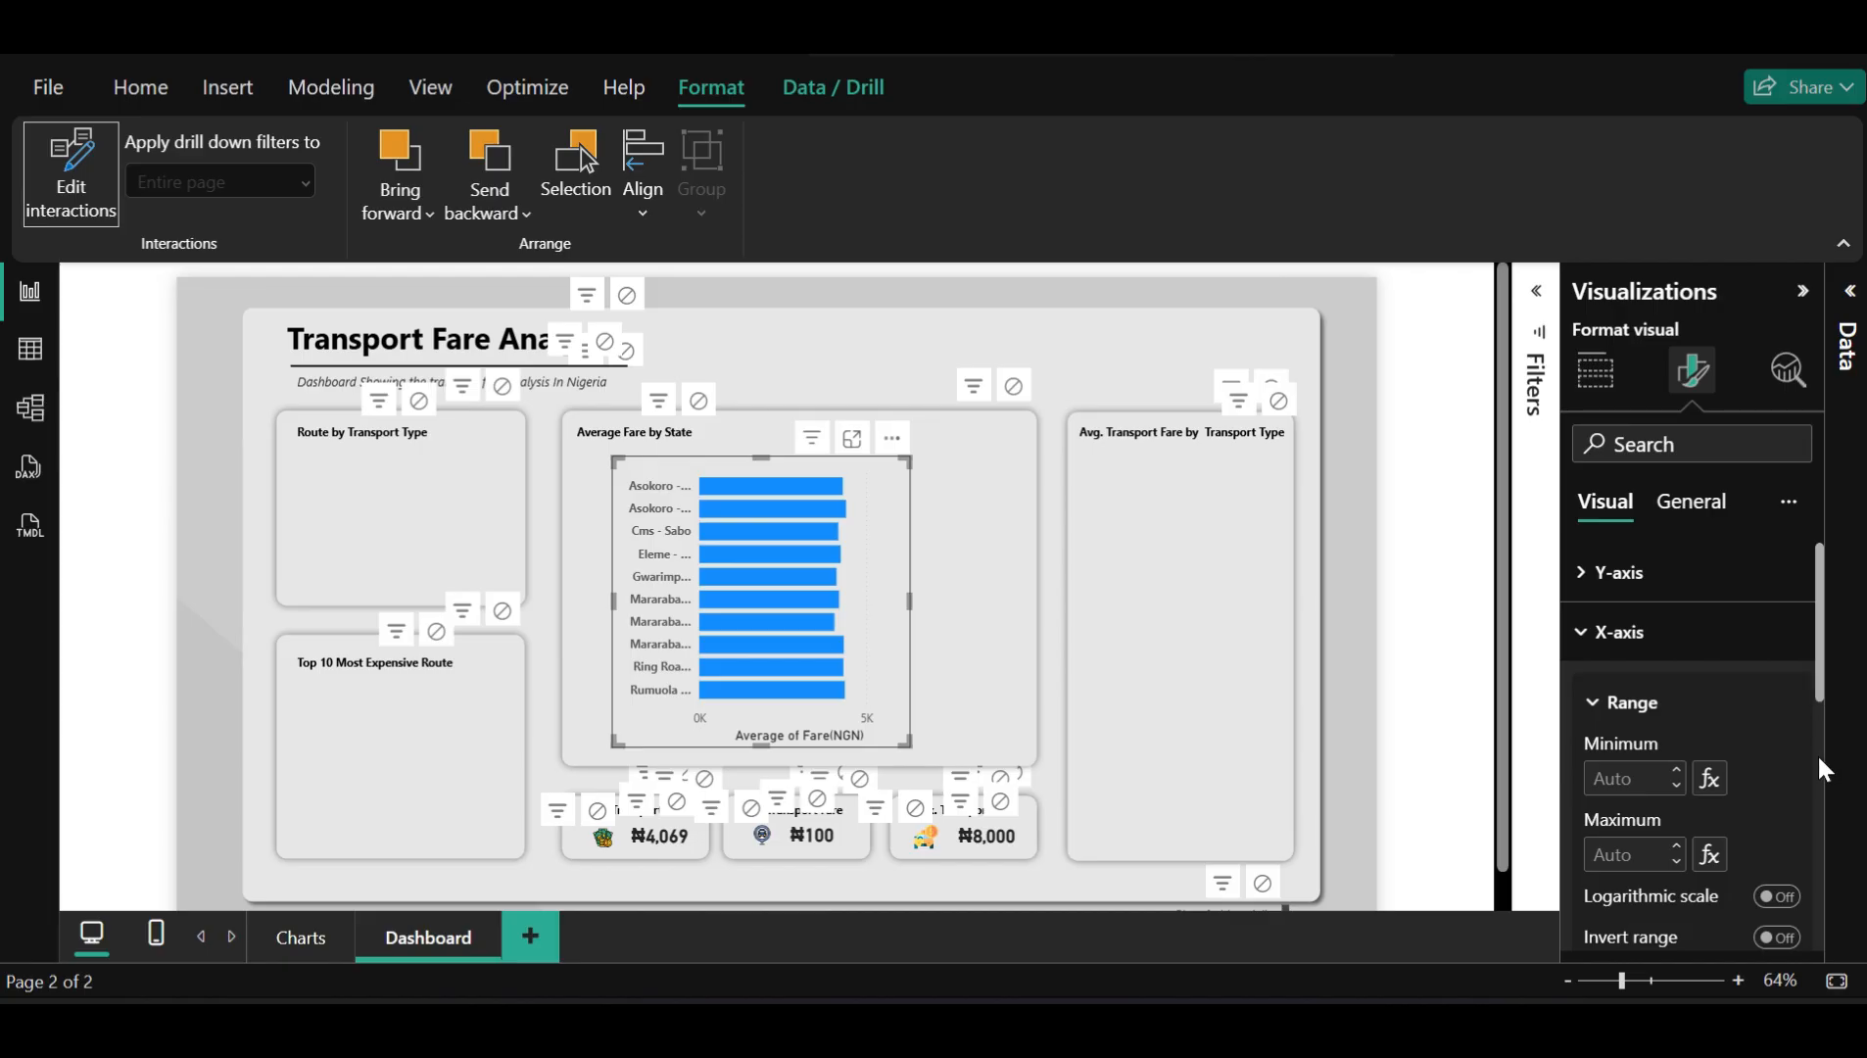
pyautogui.moveTo(1818, 687); pyautogui.dragTo(1814, 780)
pyautogui.click(1787, 810)
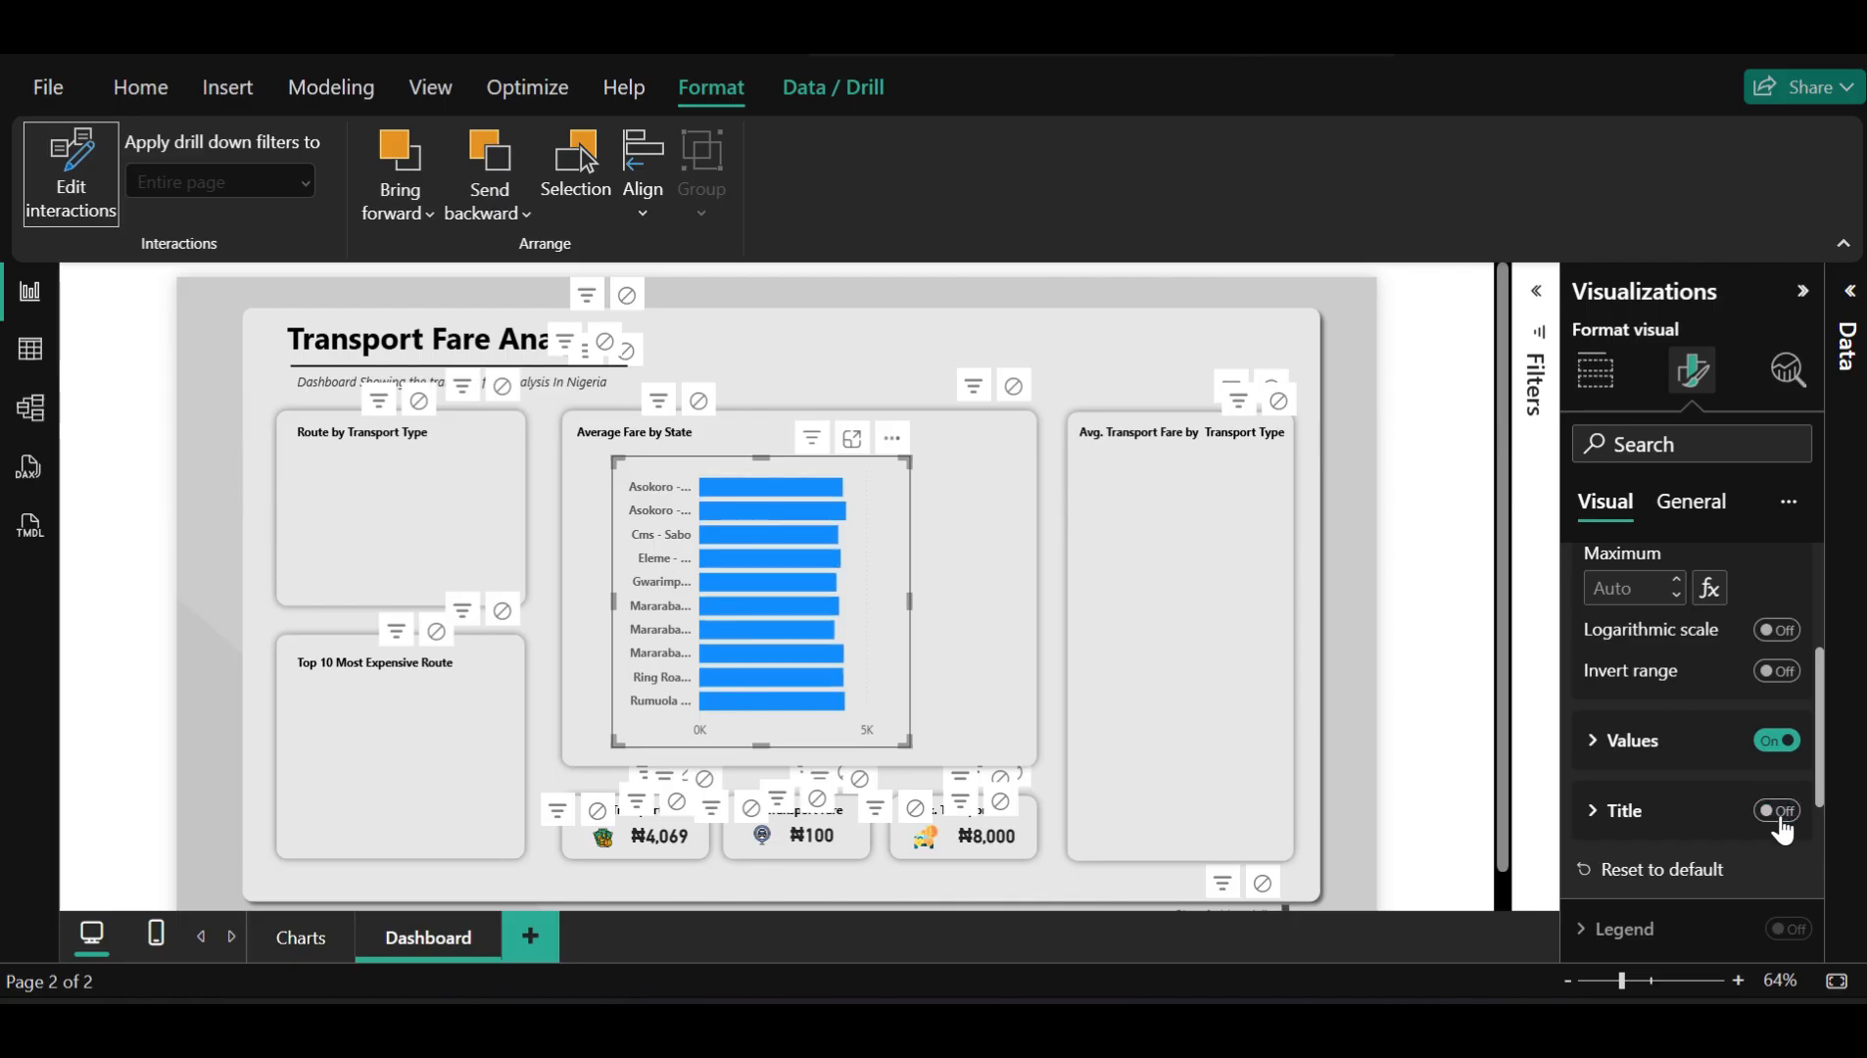
pyautogui.click(1787, 743)
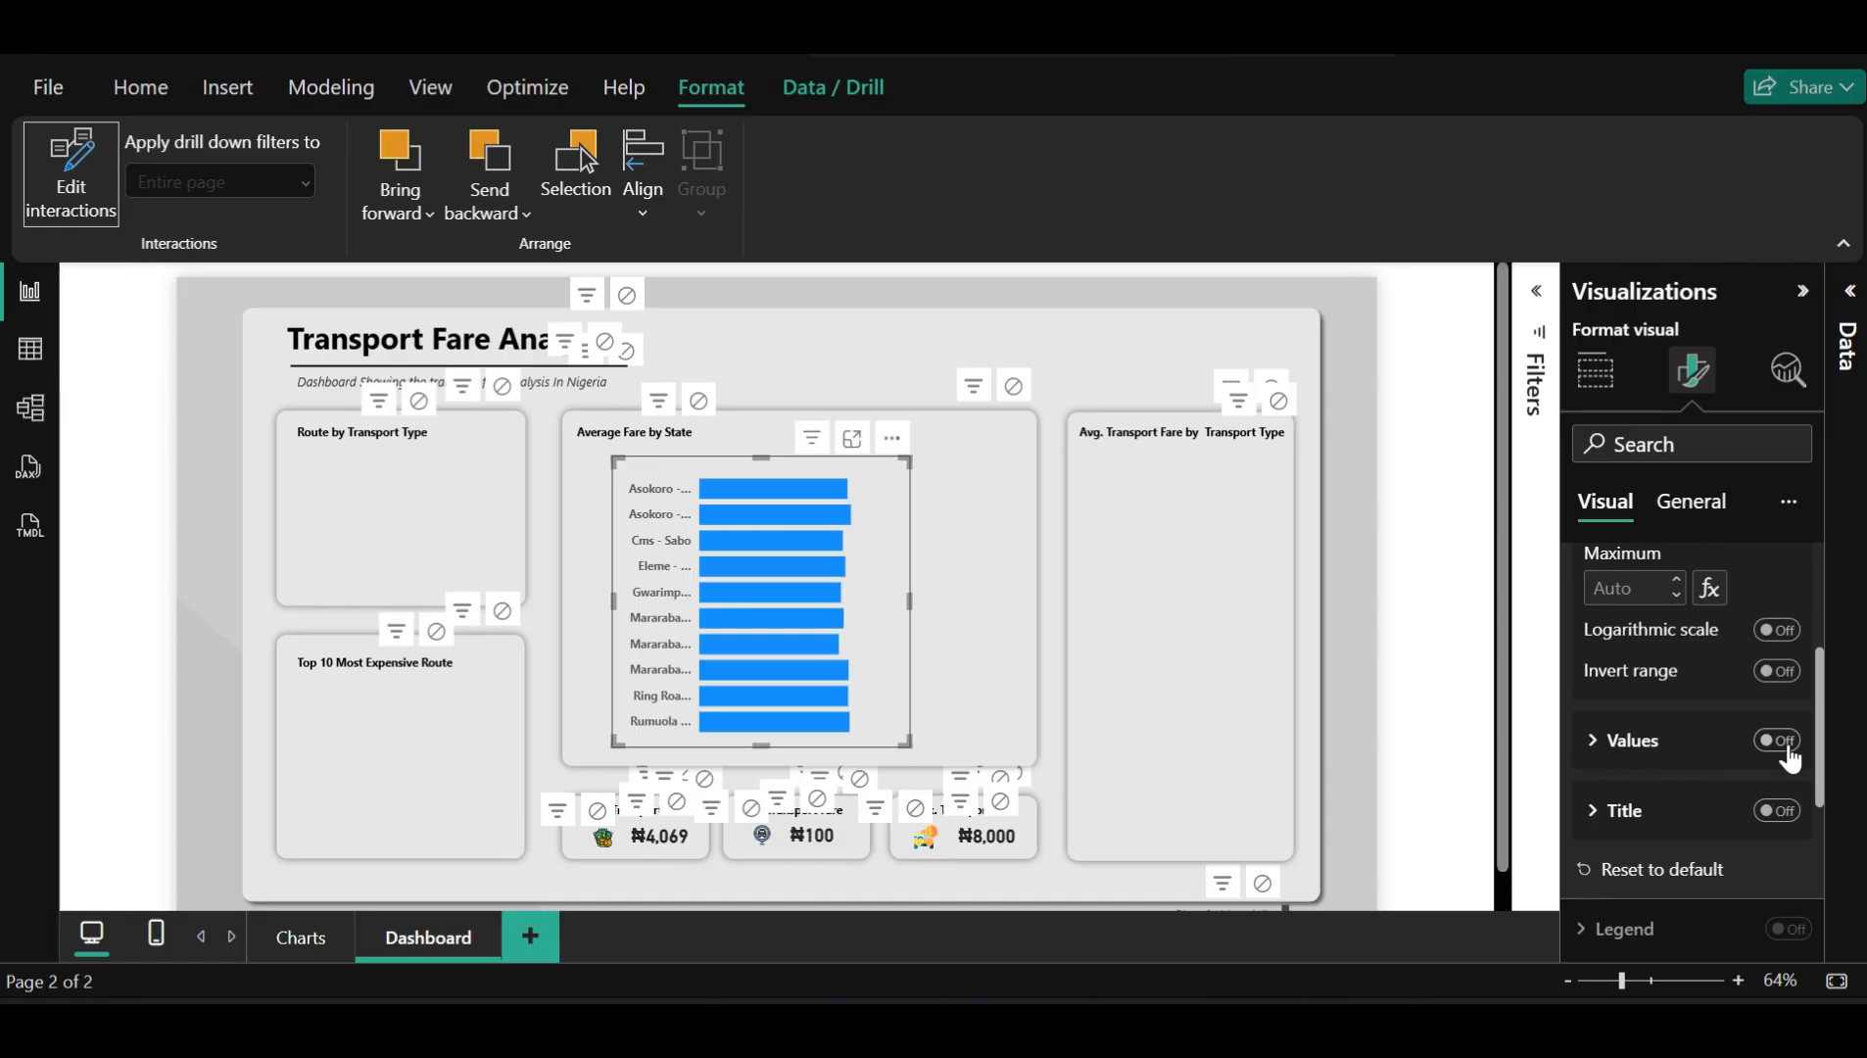
pyautogui.click(1787, 745)
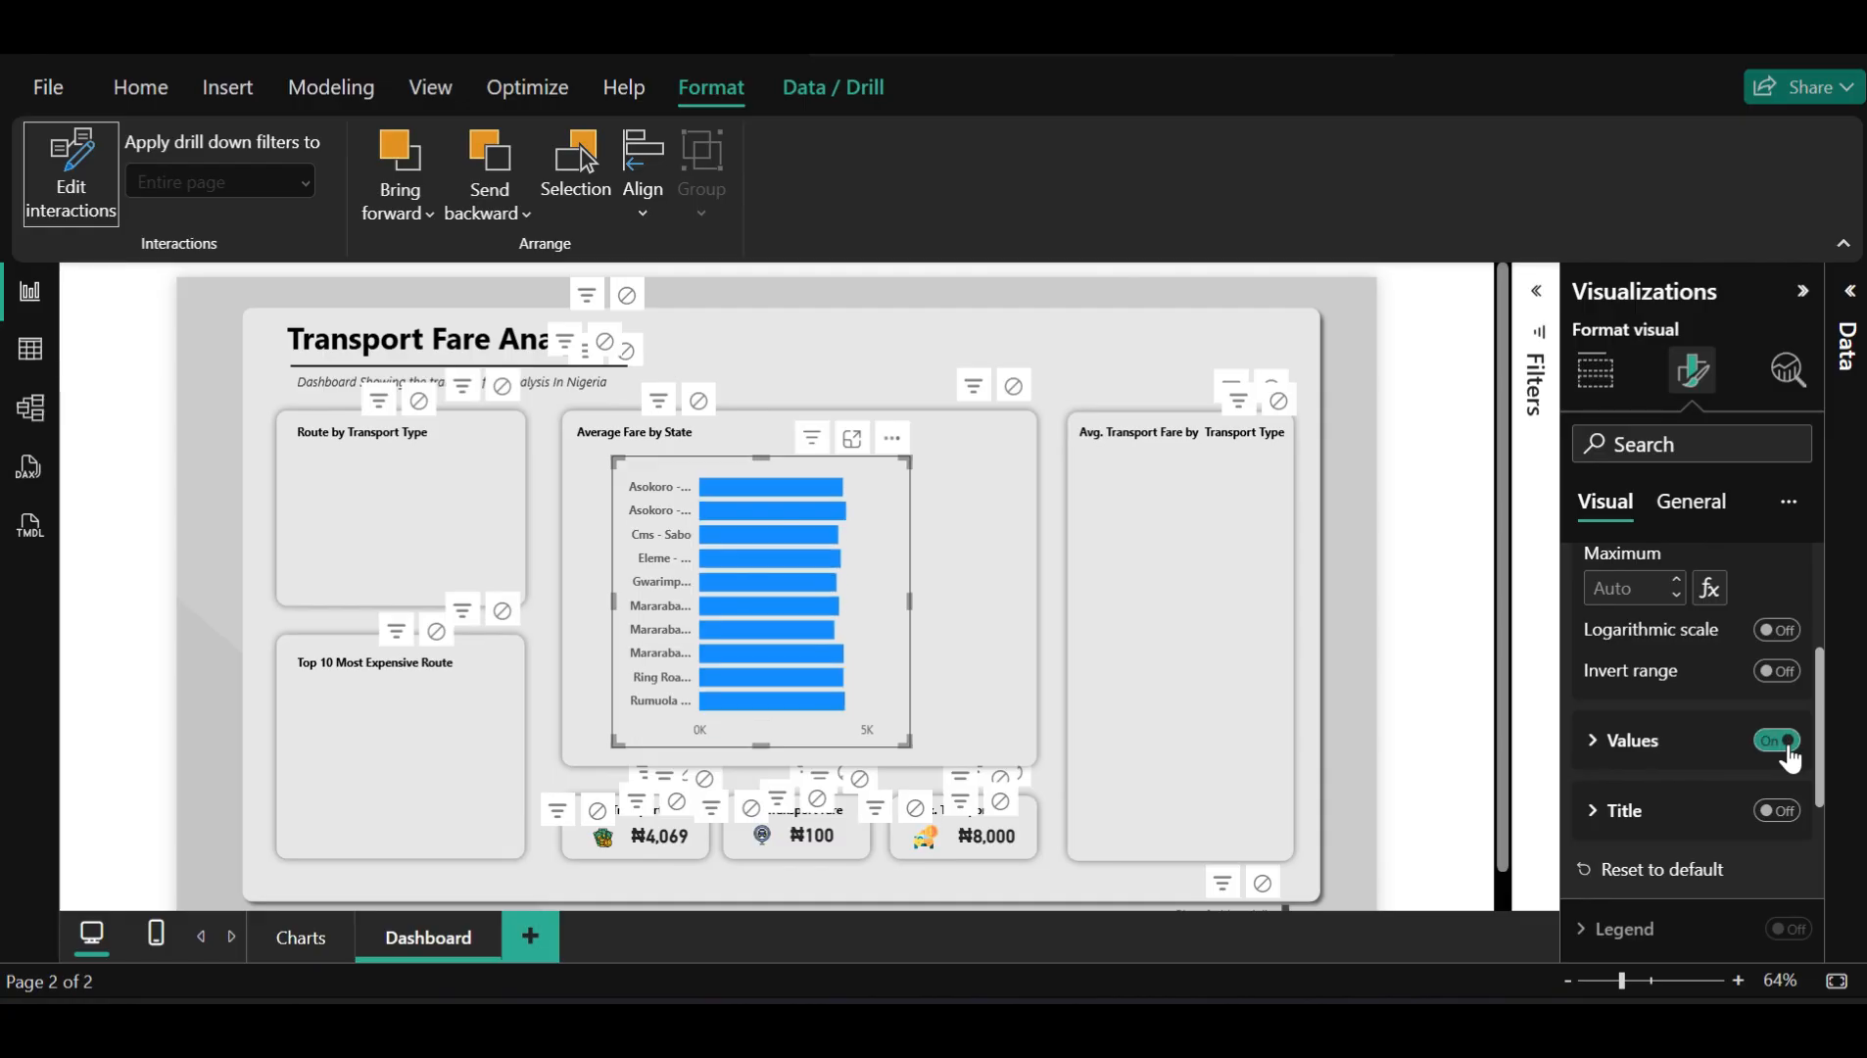
pyautogui.click(1651, 756)
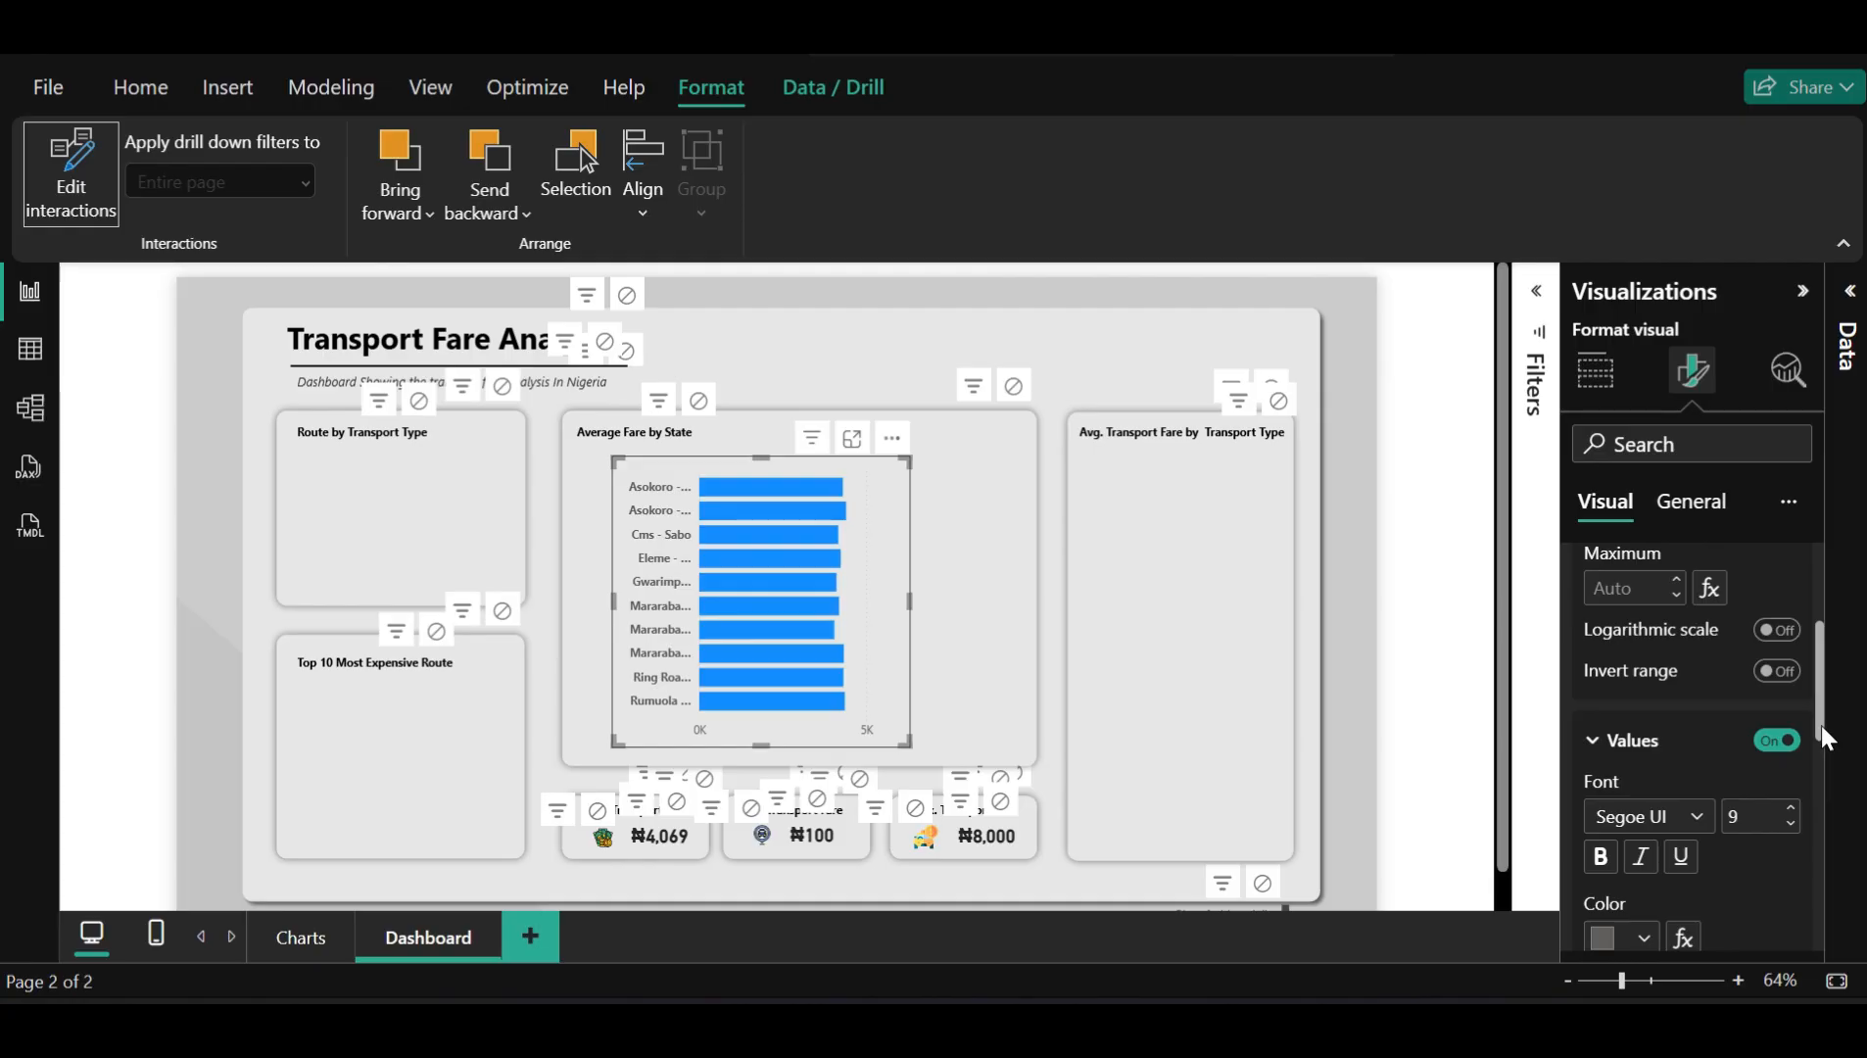
pyautogui.rightClick(1803, 805)
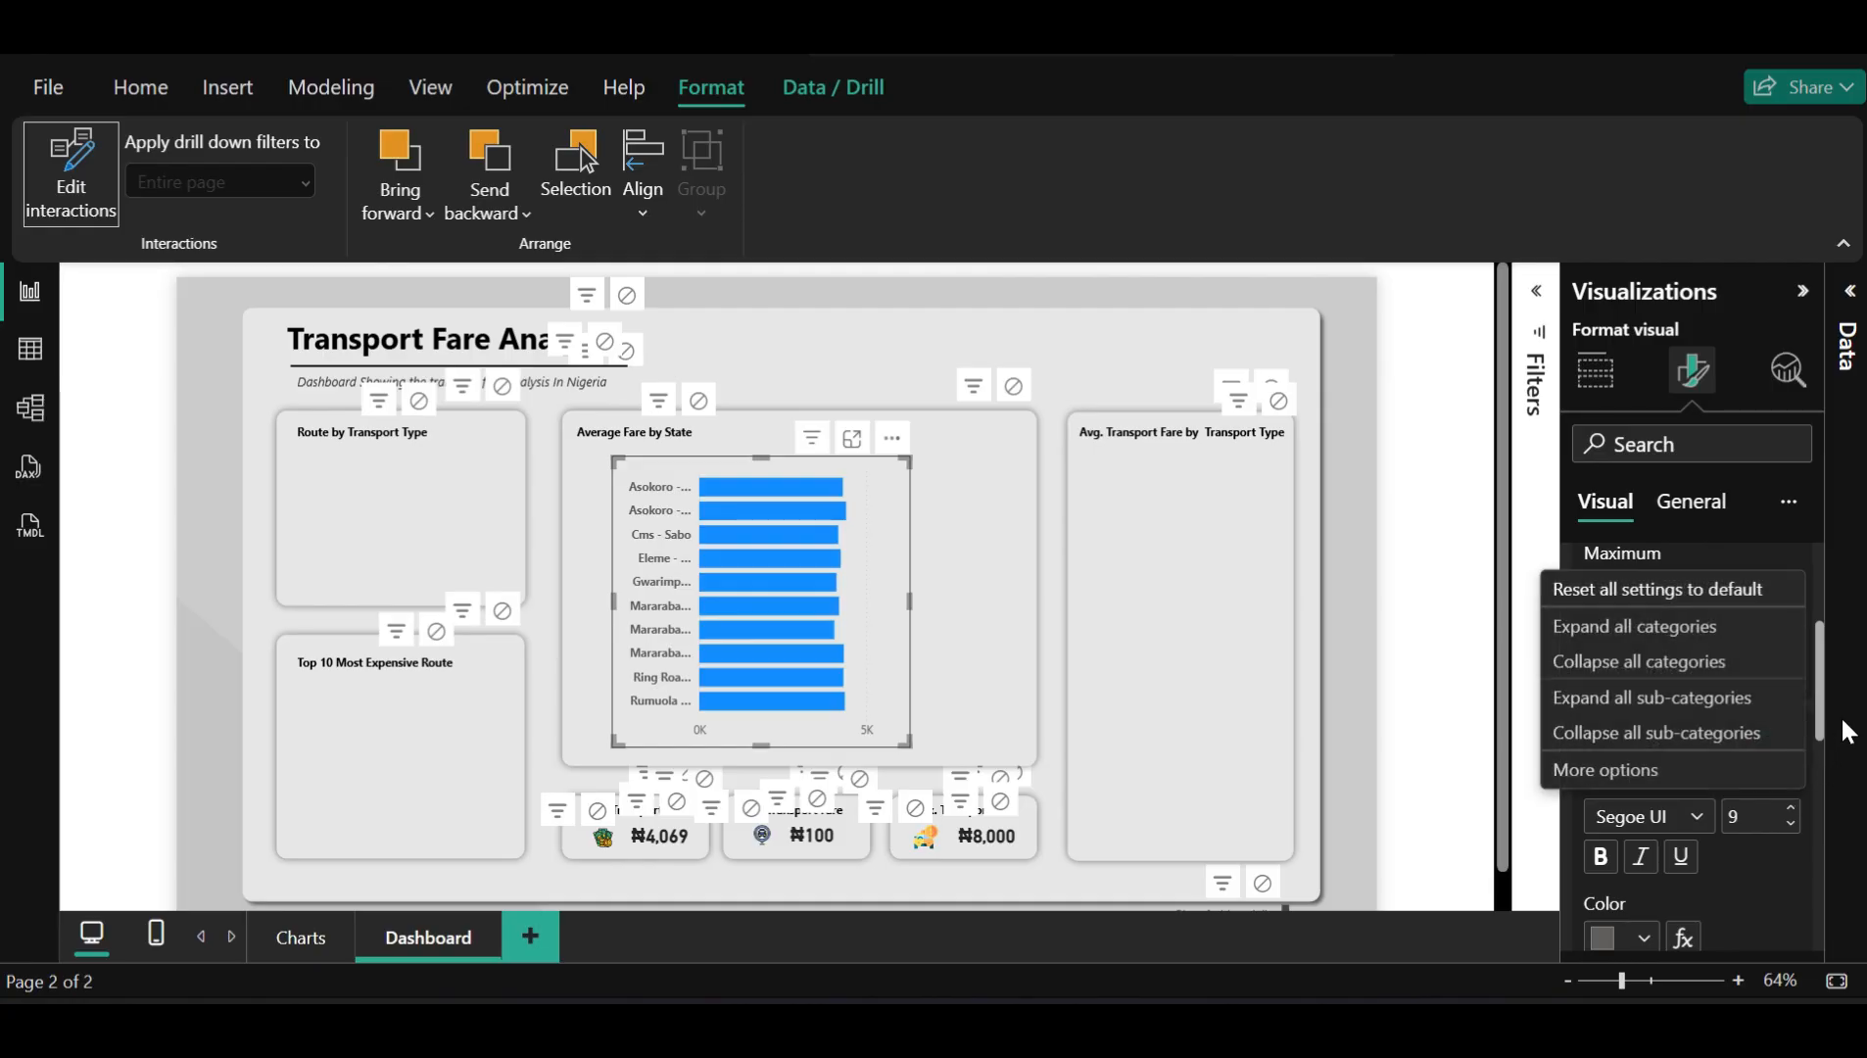
pyautogui.scroll(-5, 1819, 757)
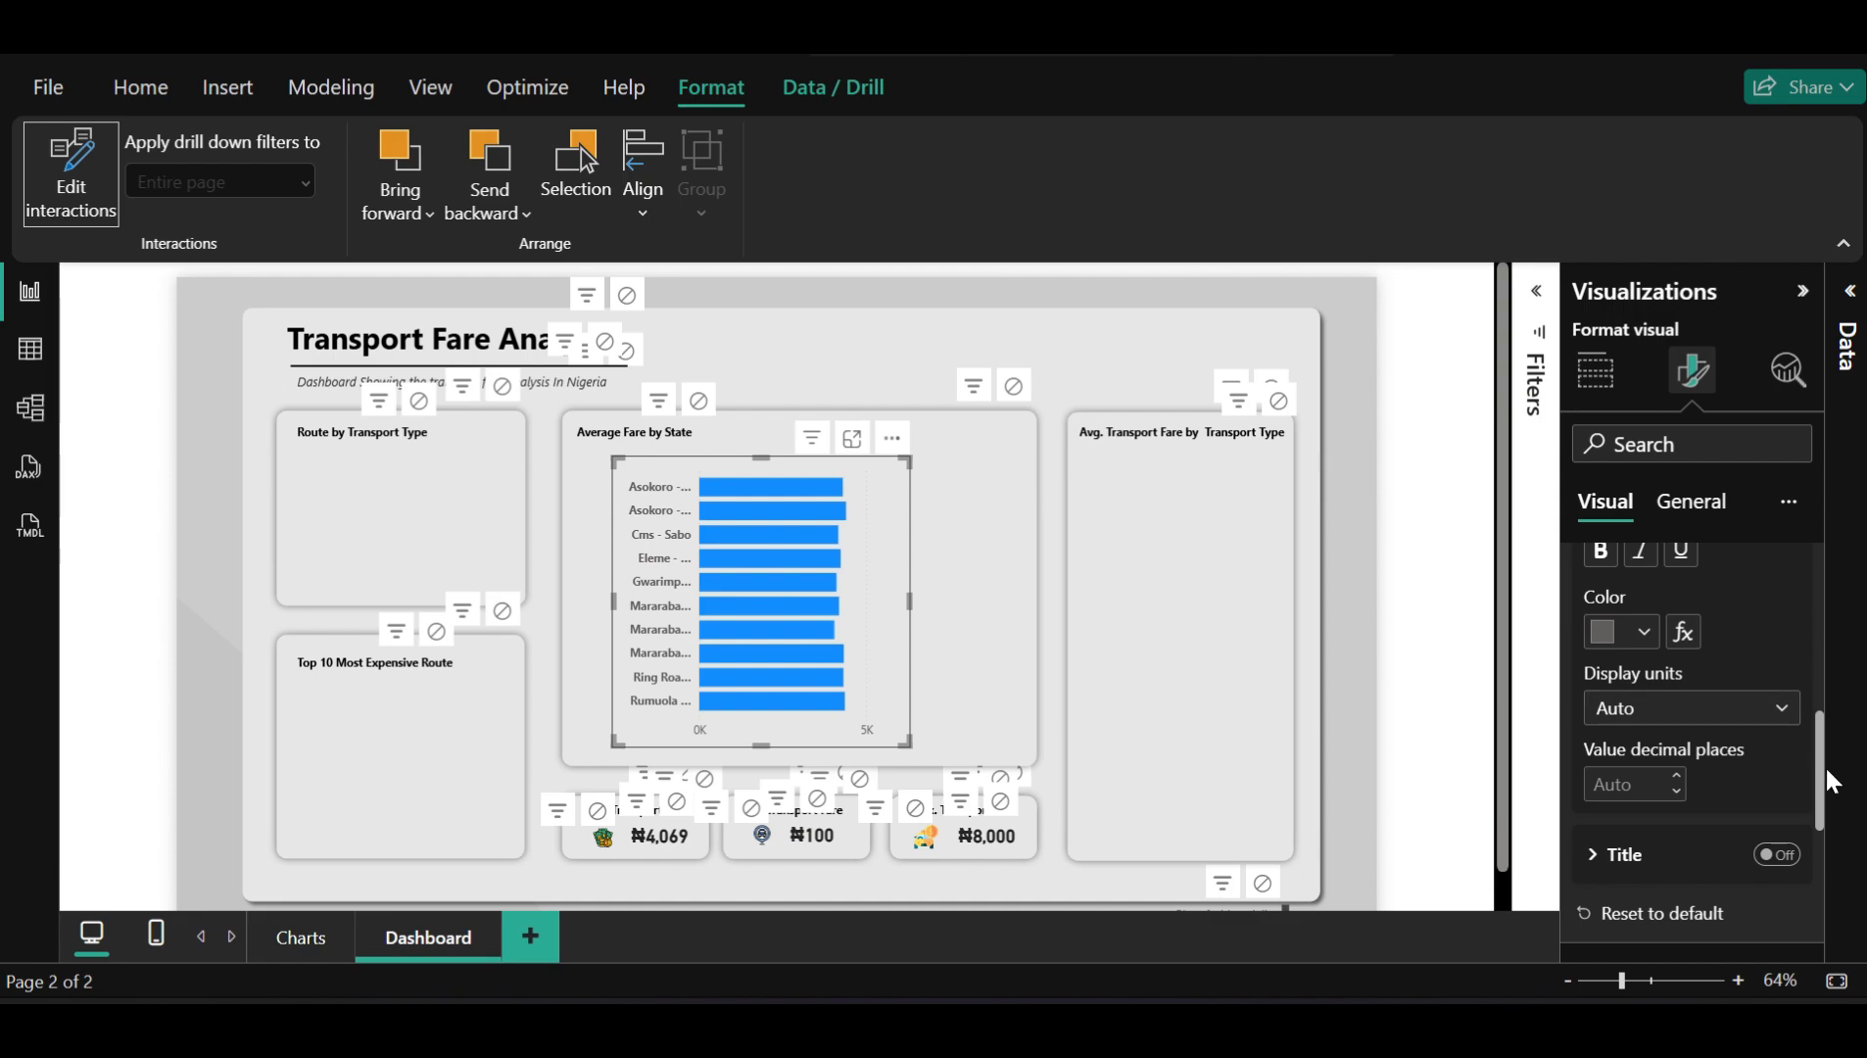
# Change the bar color of the route chart to dark yellow (#6D5A00) for all categories
pyautogui.moveTo(1825, 764); pyautogui.dragTo(1823, 861)
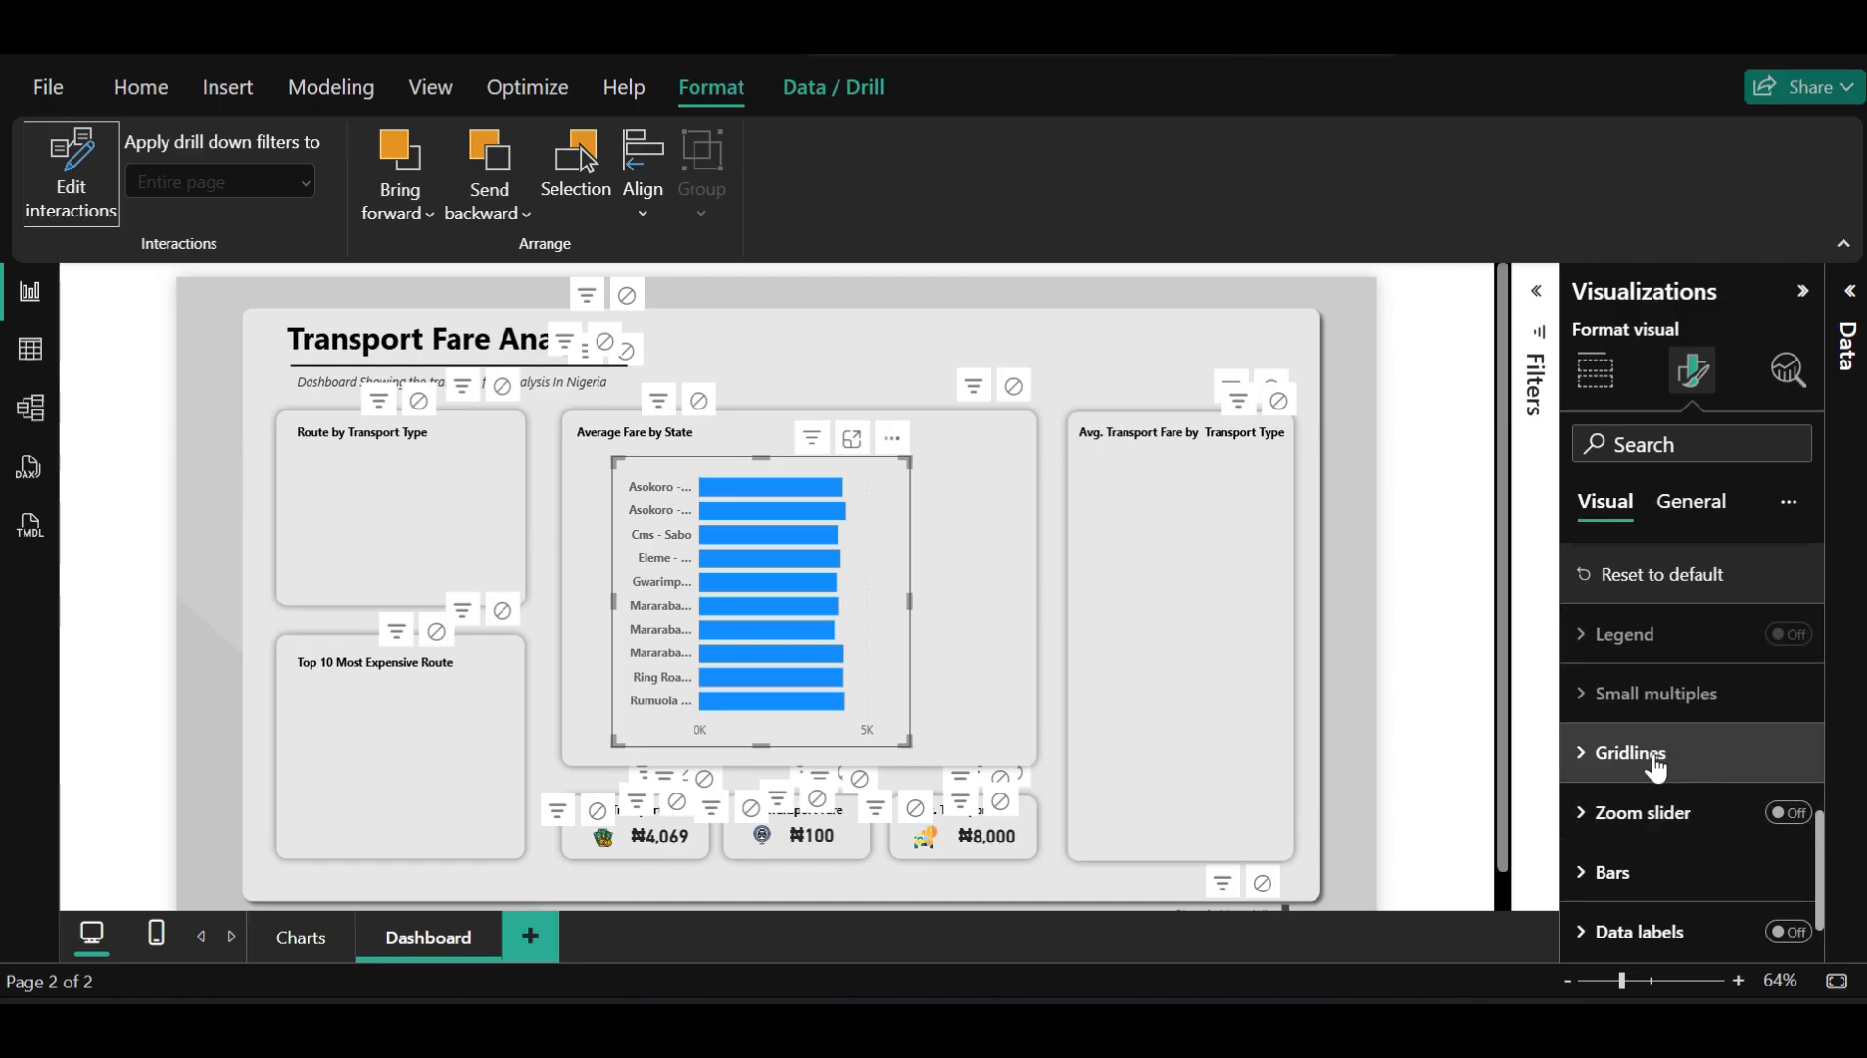
pyautogui.click(1635, 873)
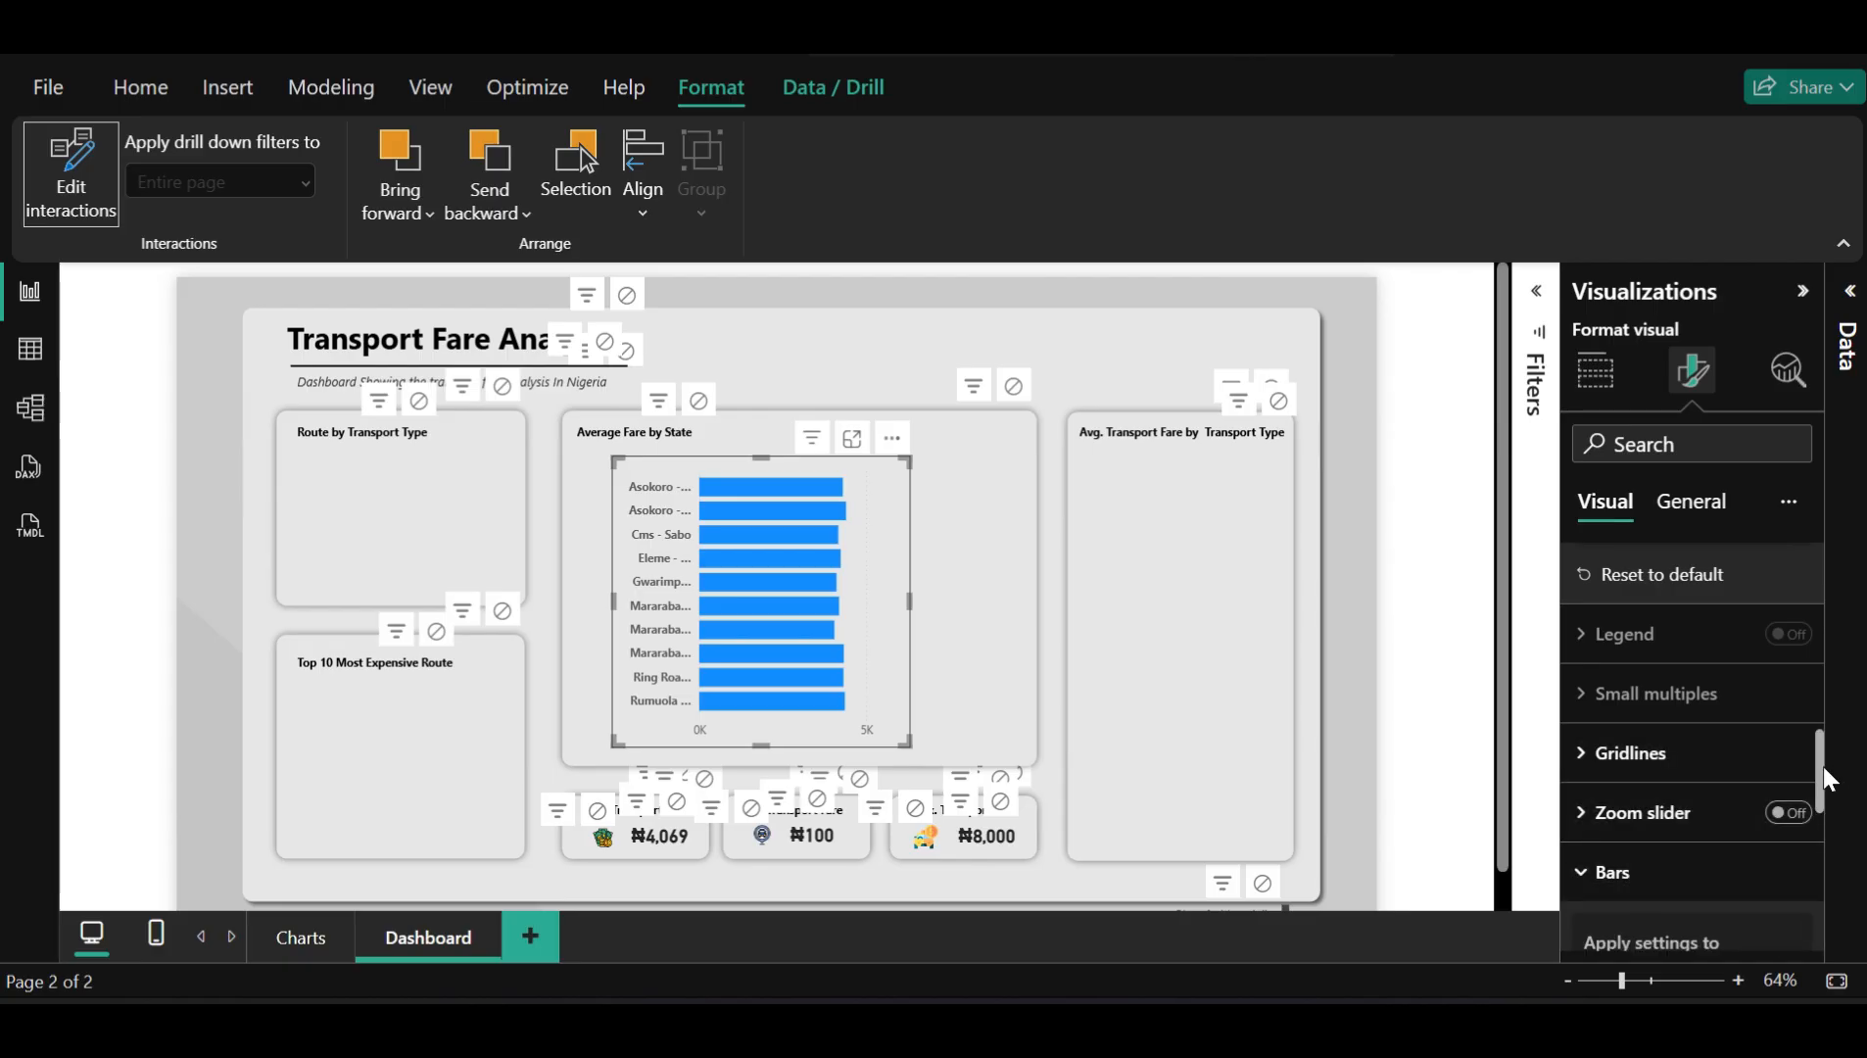
pyautogui.moveTo(1823, 766); pyautogui.dragTo(1811, 841)
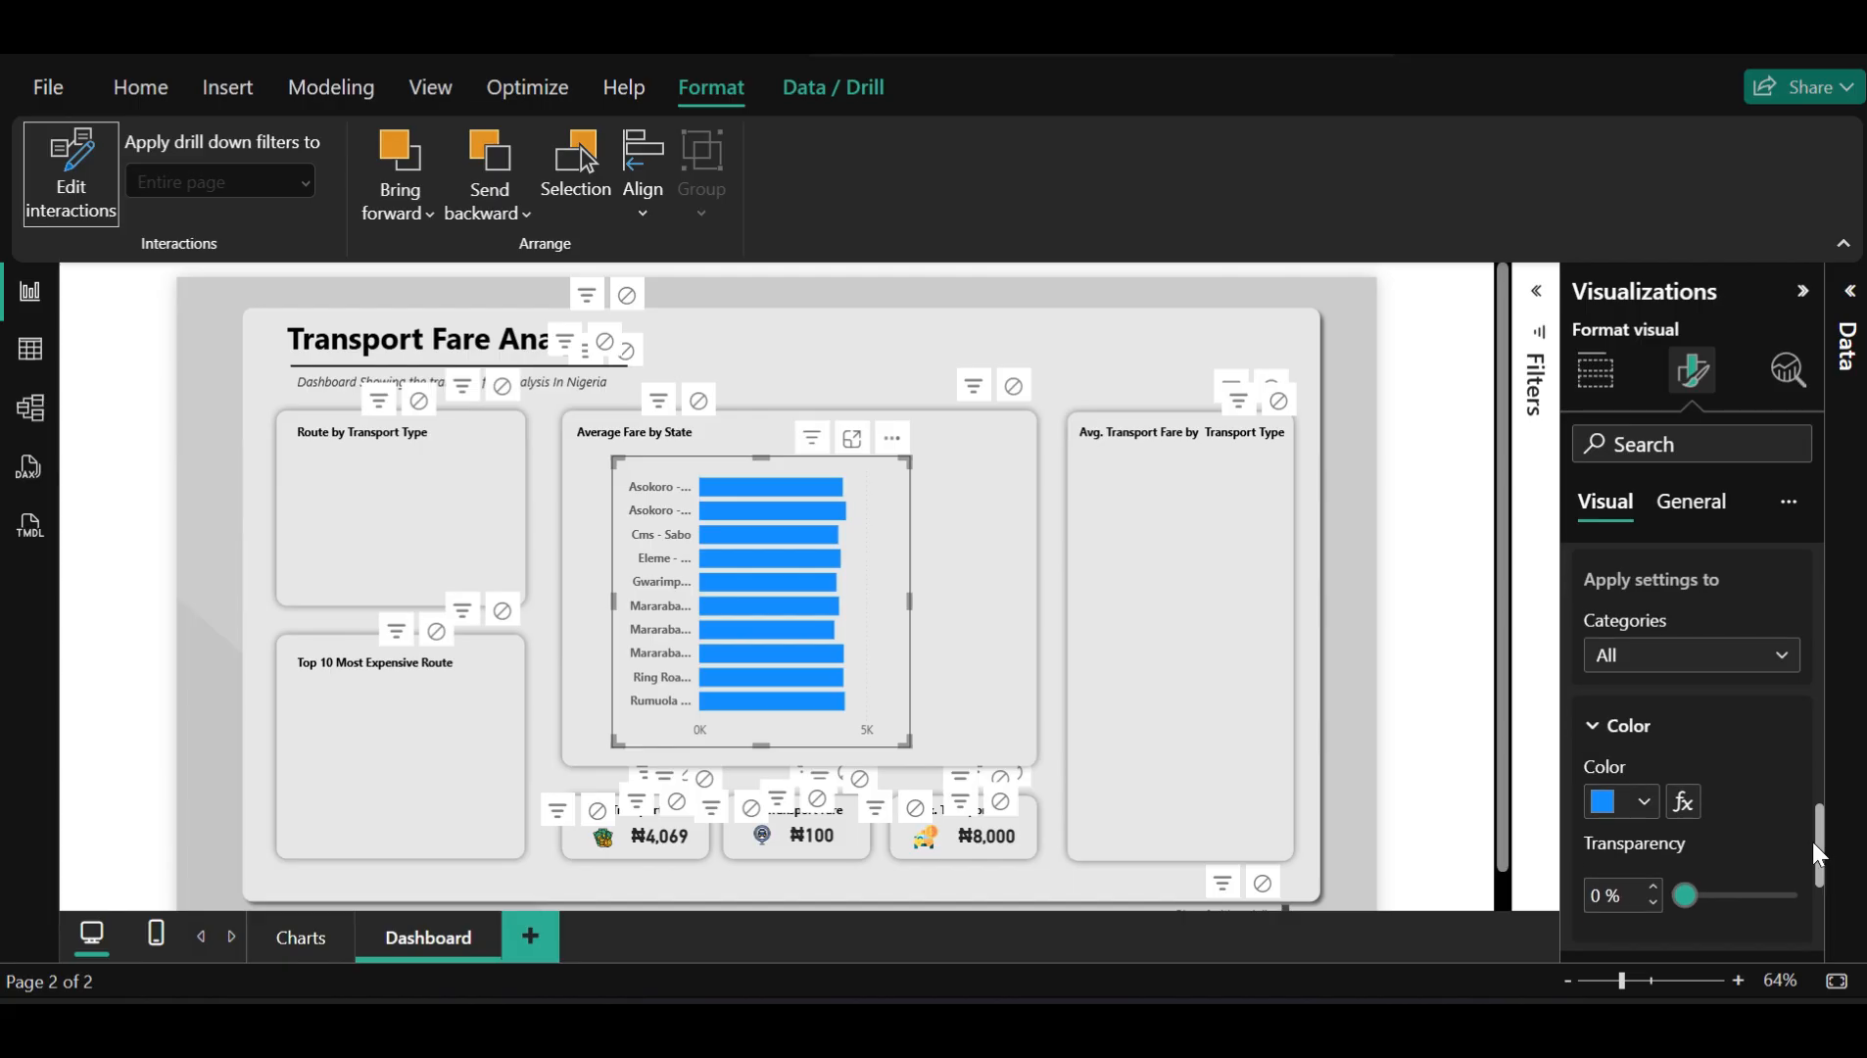
pyautogui.click(1767, 675)
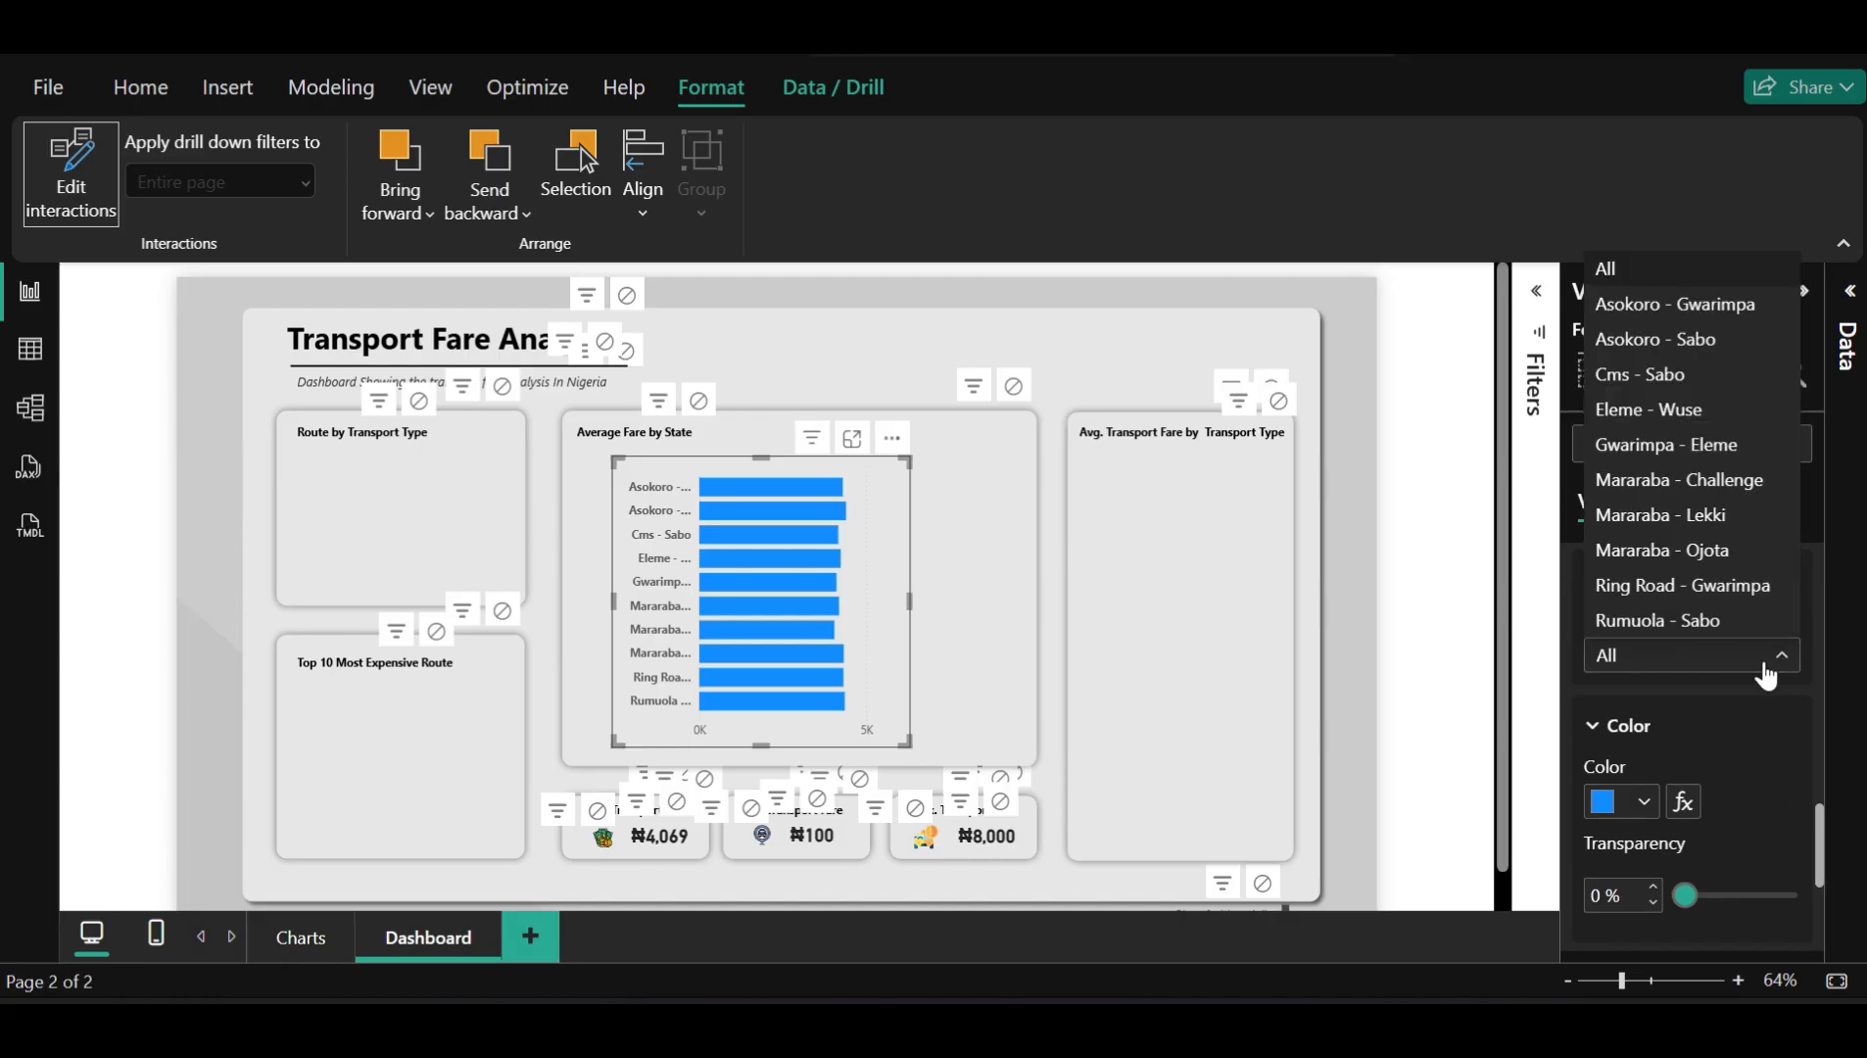
pyautogui.click(1766, 675)
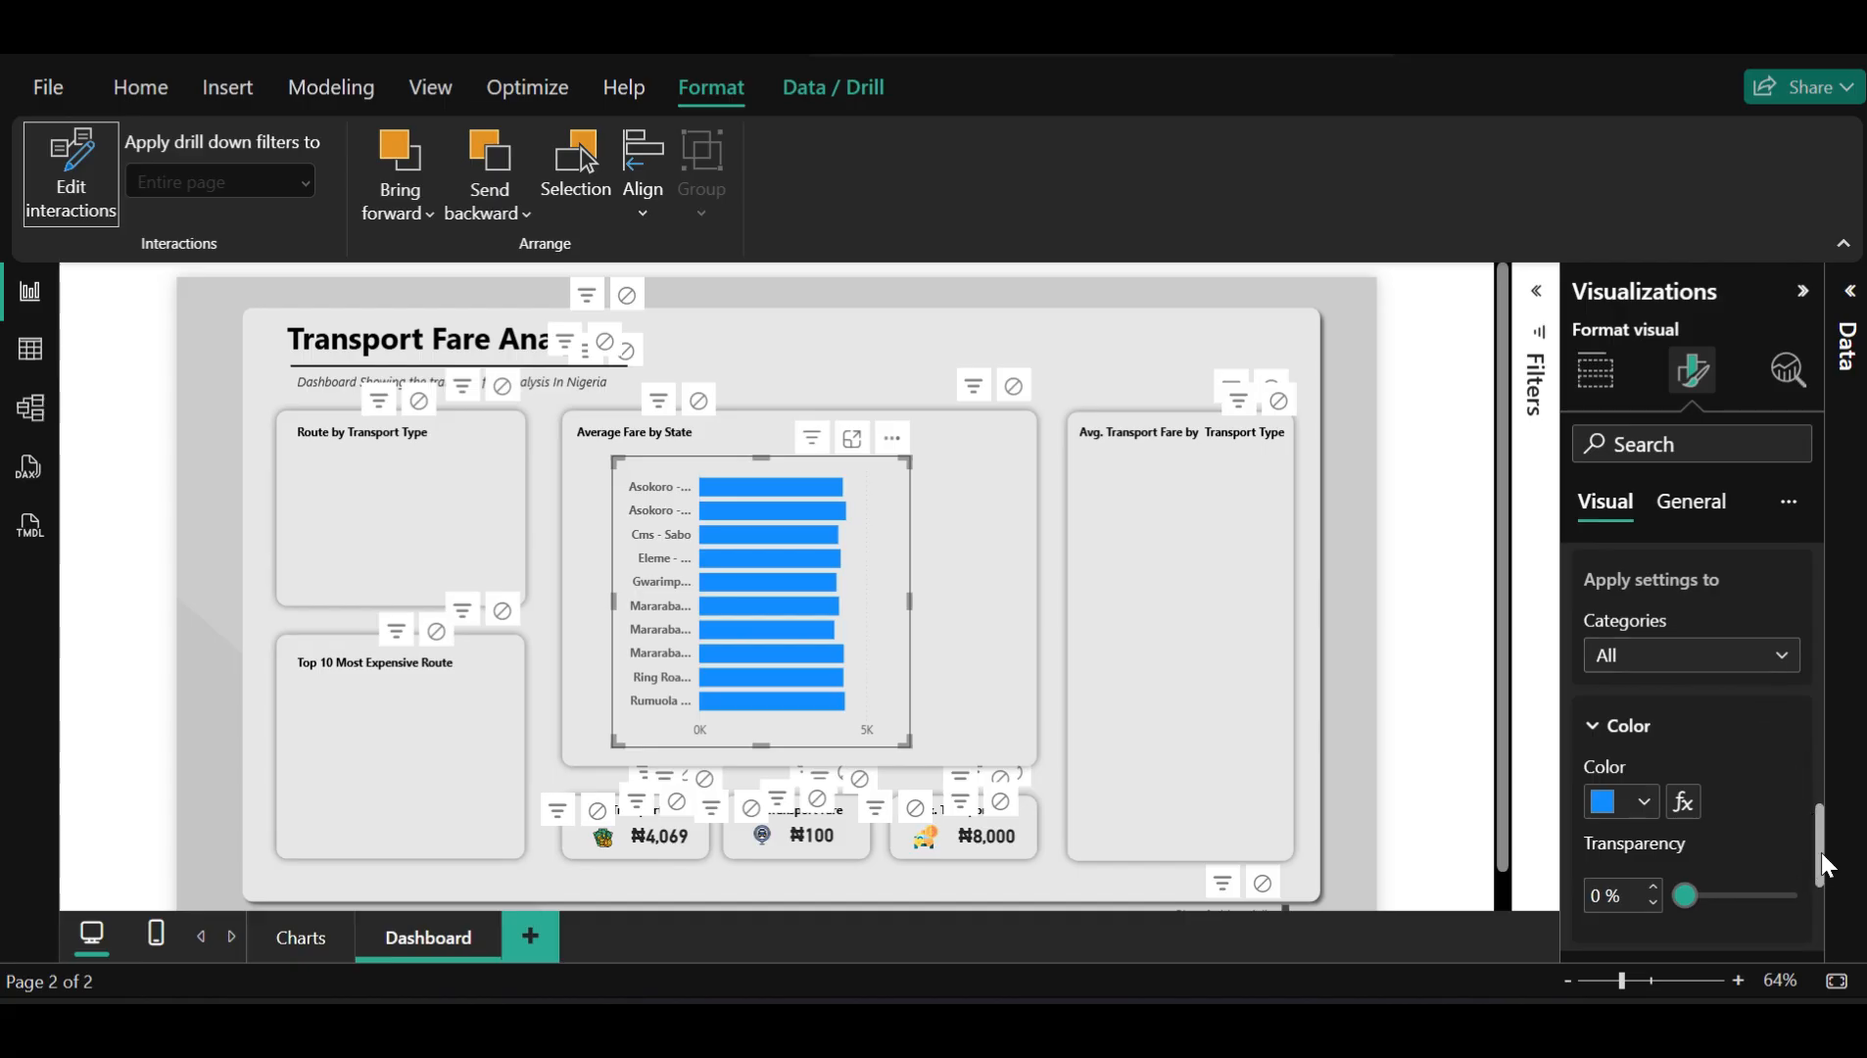
pyautogui.moveTo(1820, 852)
pyautogui.mouseDown()
pyautogui.moveTo(1814, 915)
pyautogui.moveTo(1817, 752)
pyautogui.moveTo(1808, 881)
pyautogui.mouseUp()
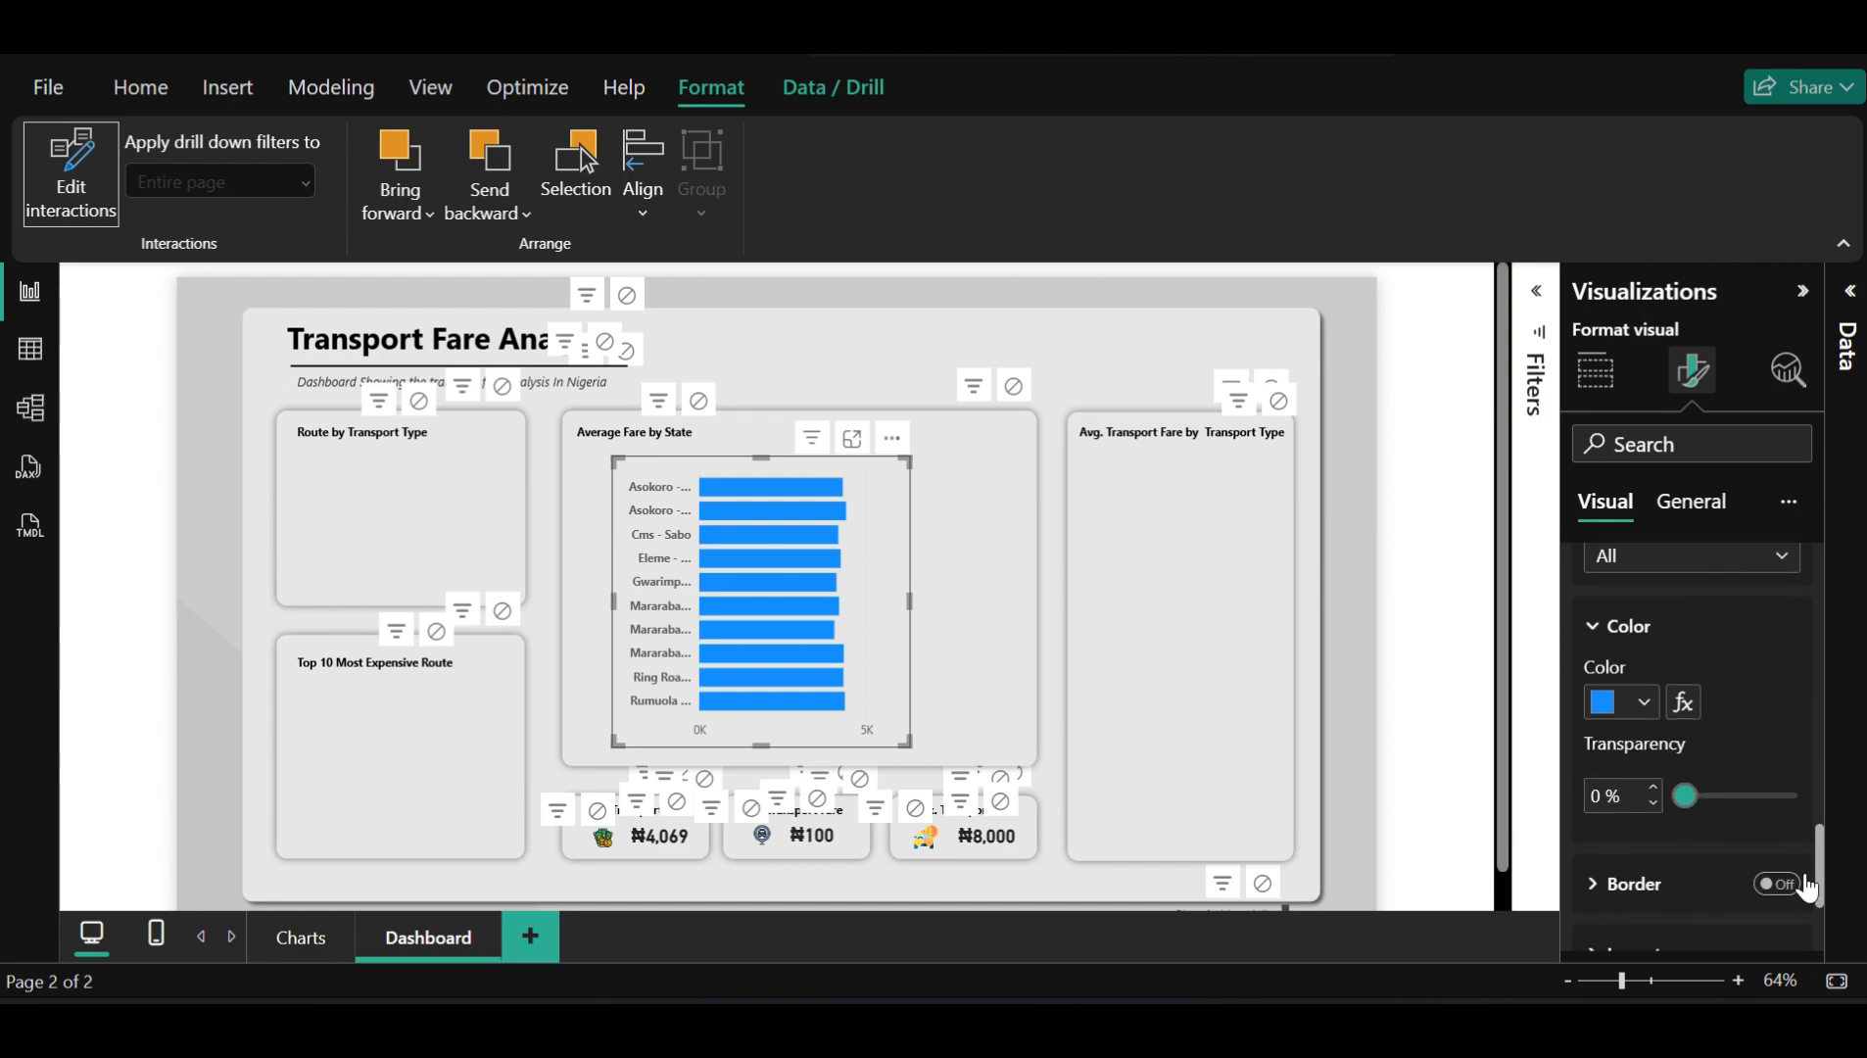
pyautogui.click(1642, 705)
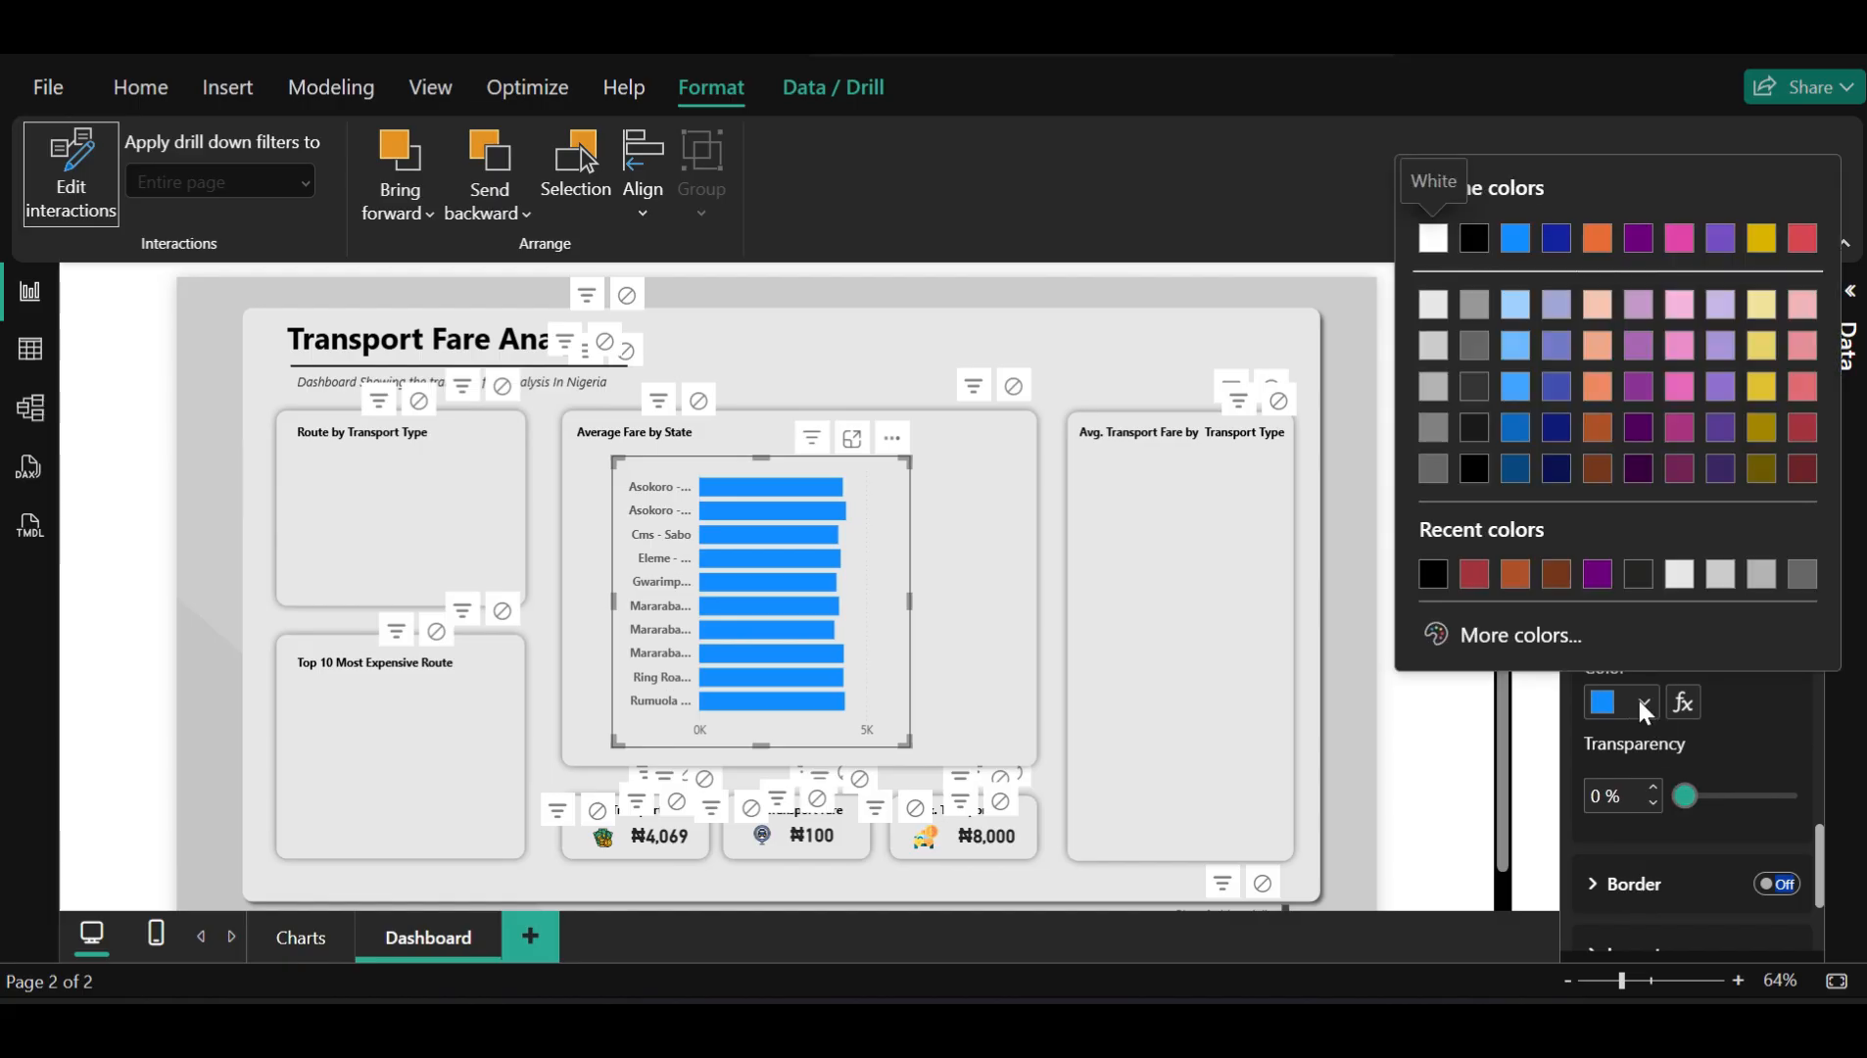
pyautogui.click(1760, 466)
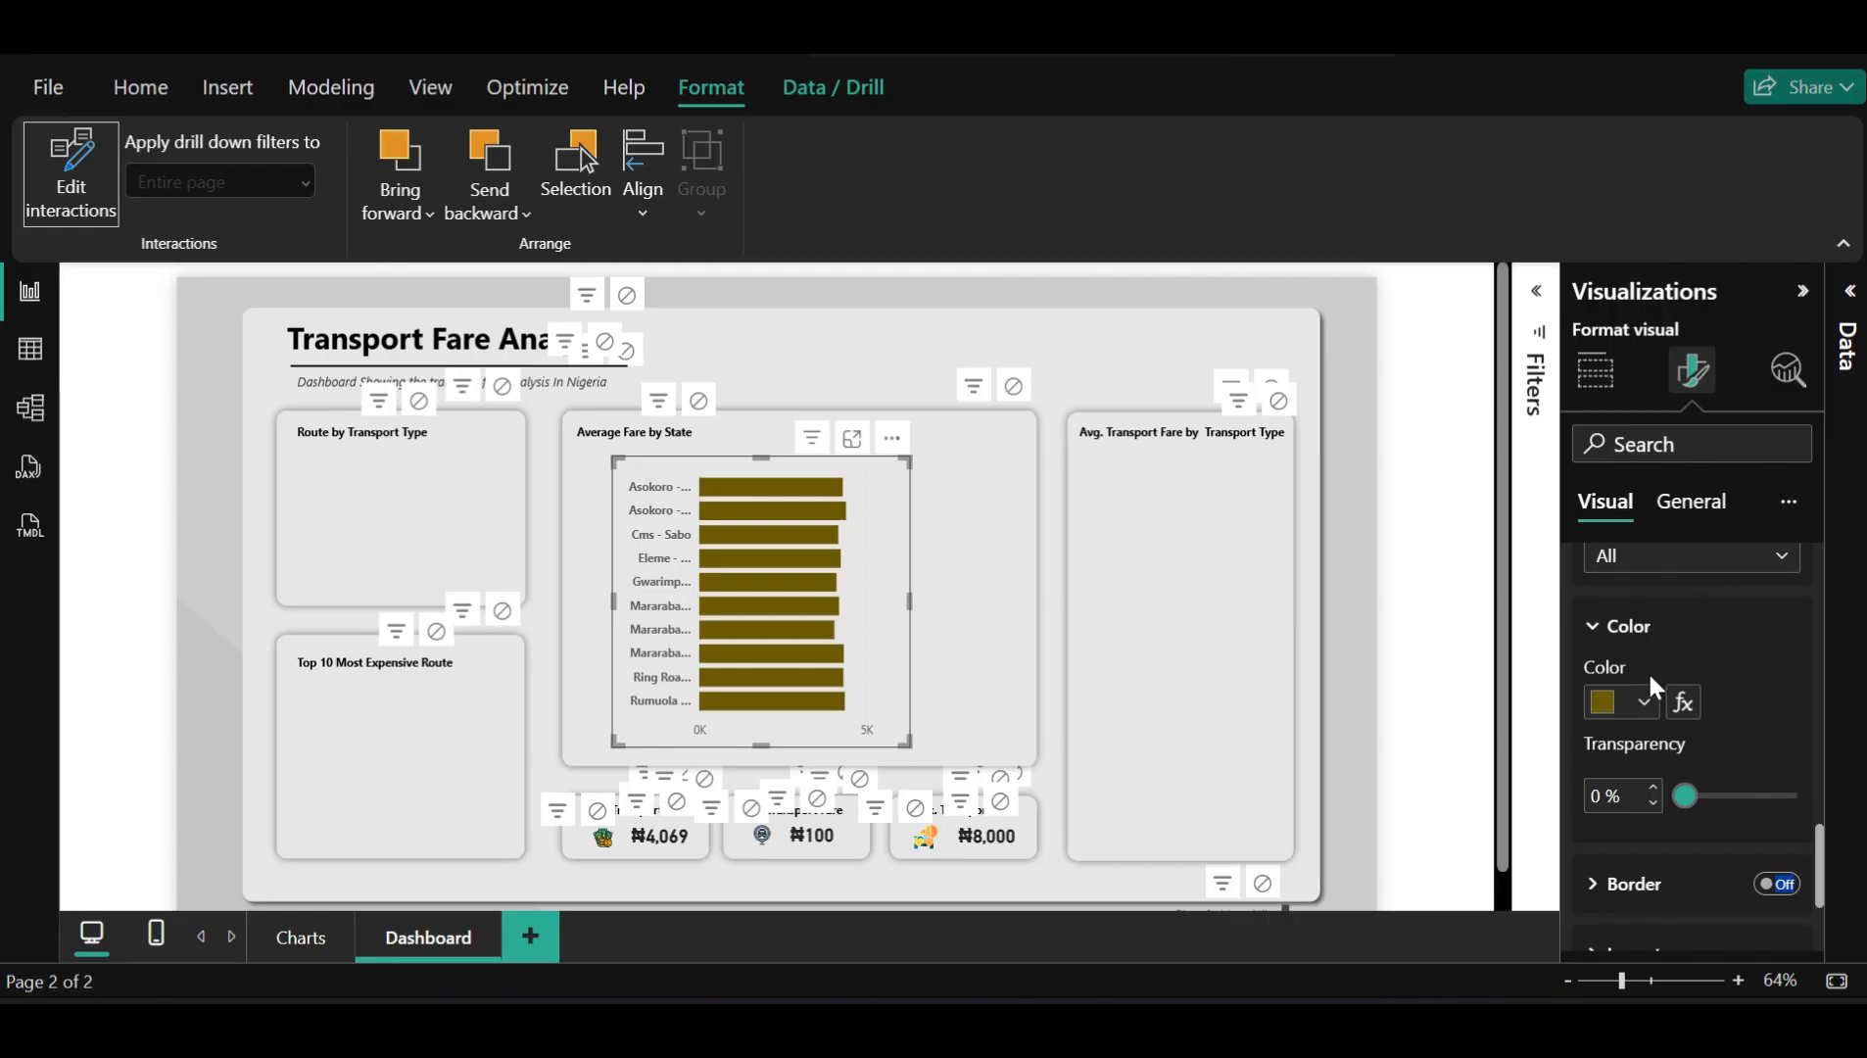
pyautogui.click(1643, 704)
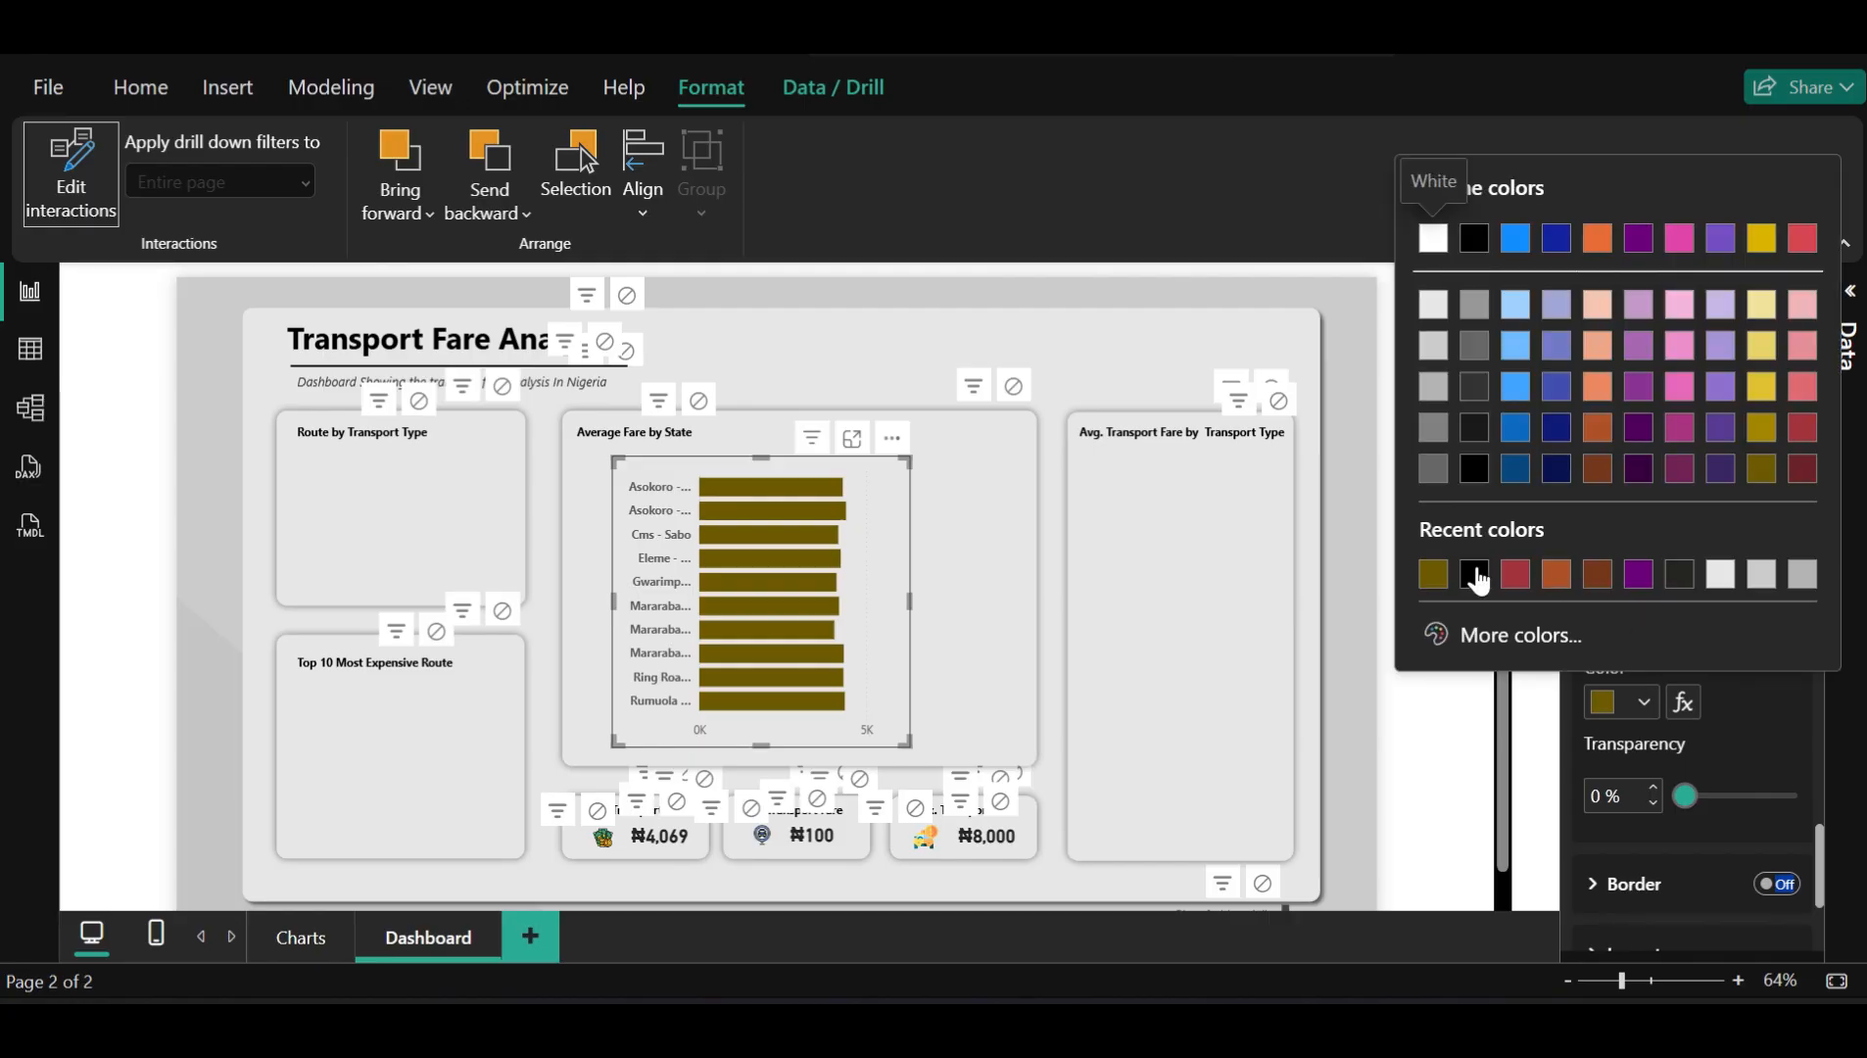
pyautogui.click(1748, 468)
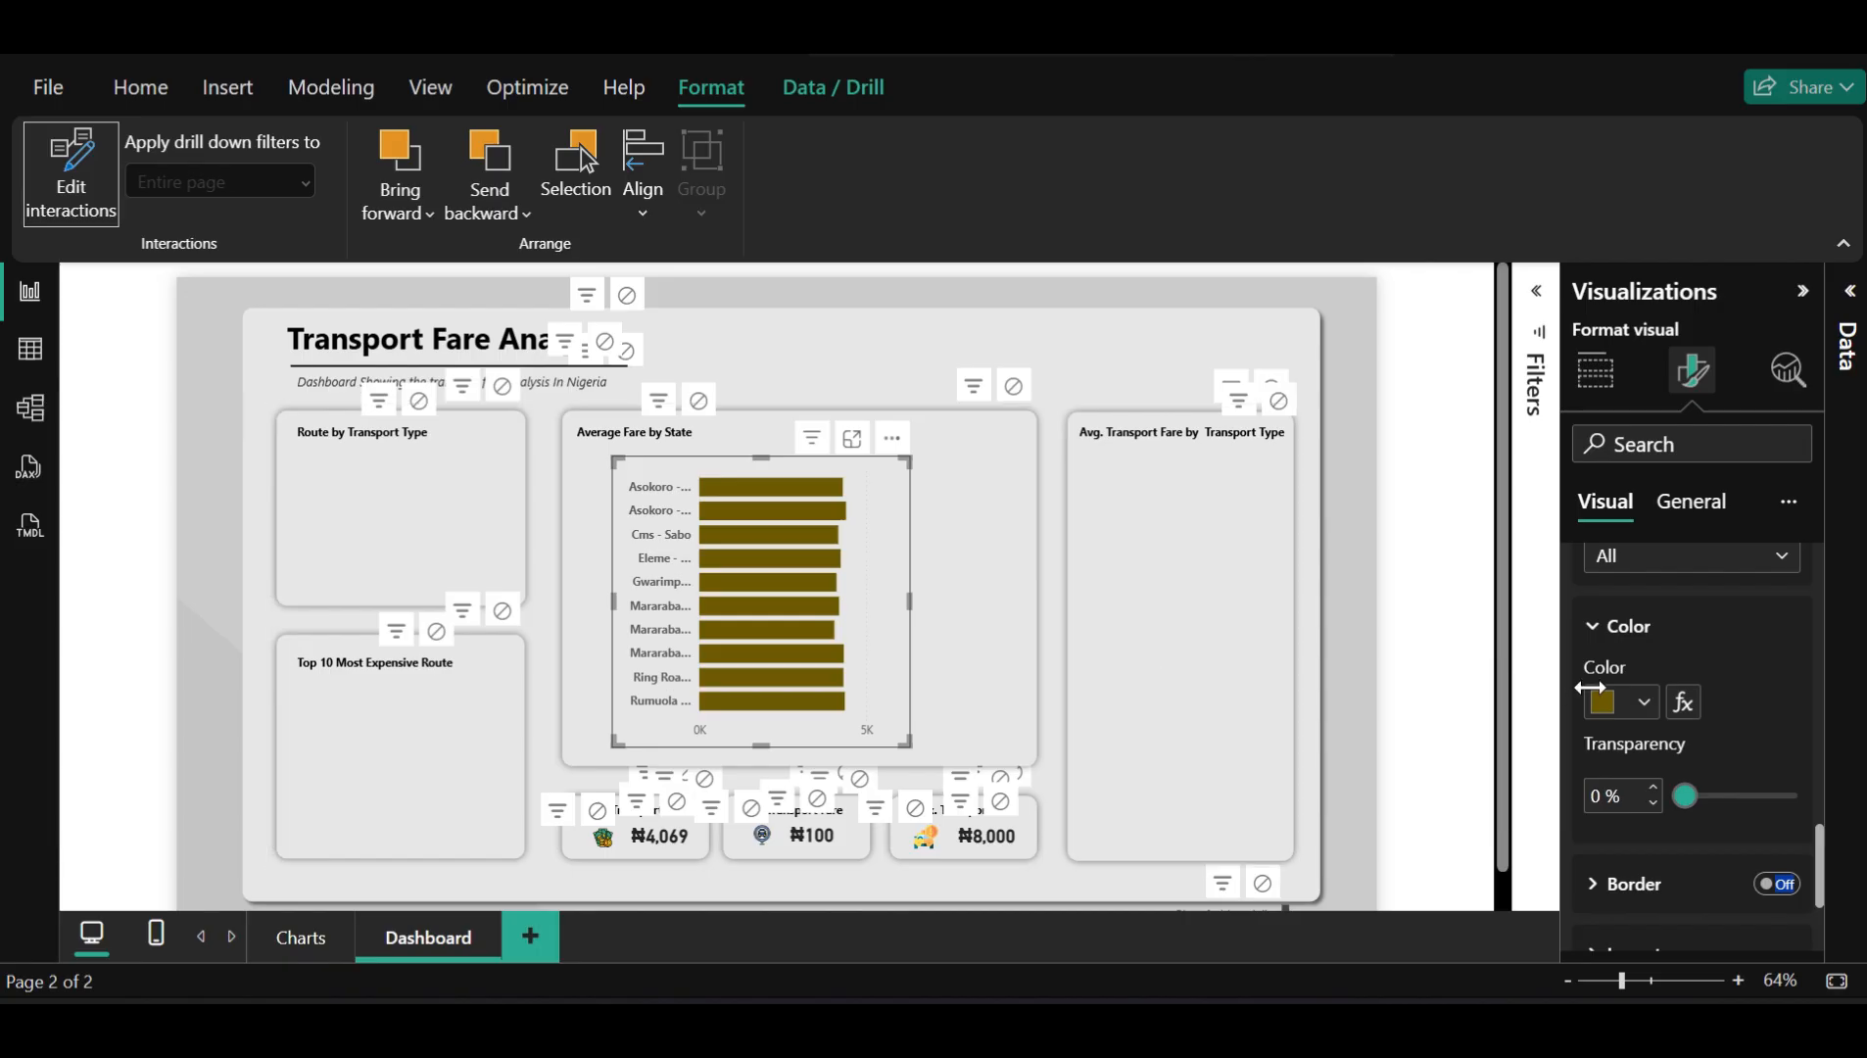
# Recolor the bars of the route chart with the custom orange-brown color #AF6B0C
pyautogui.click(1643, 704)
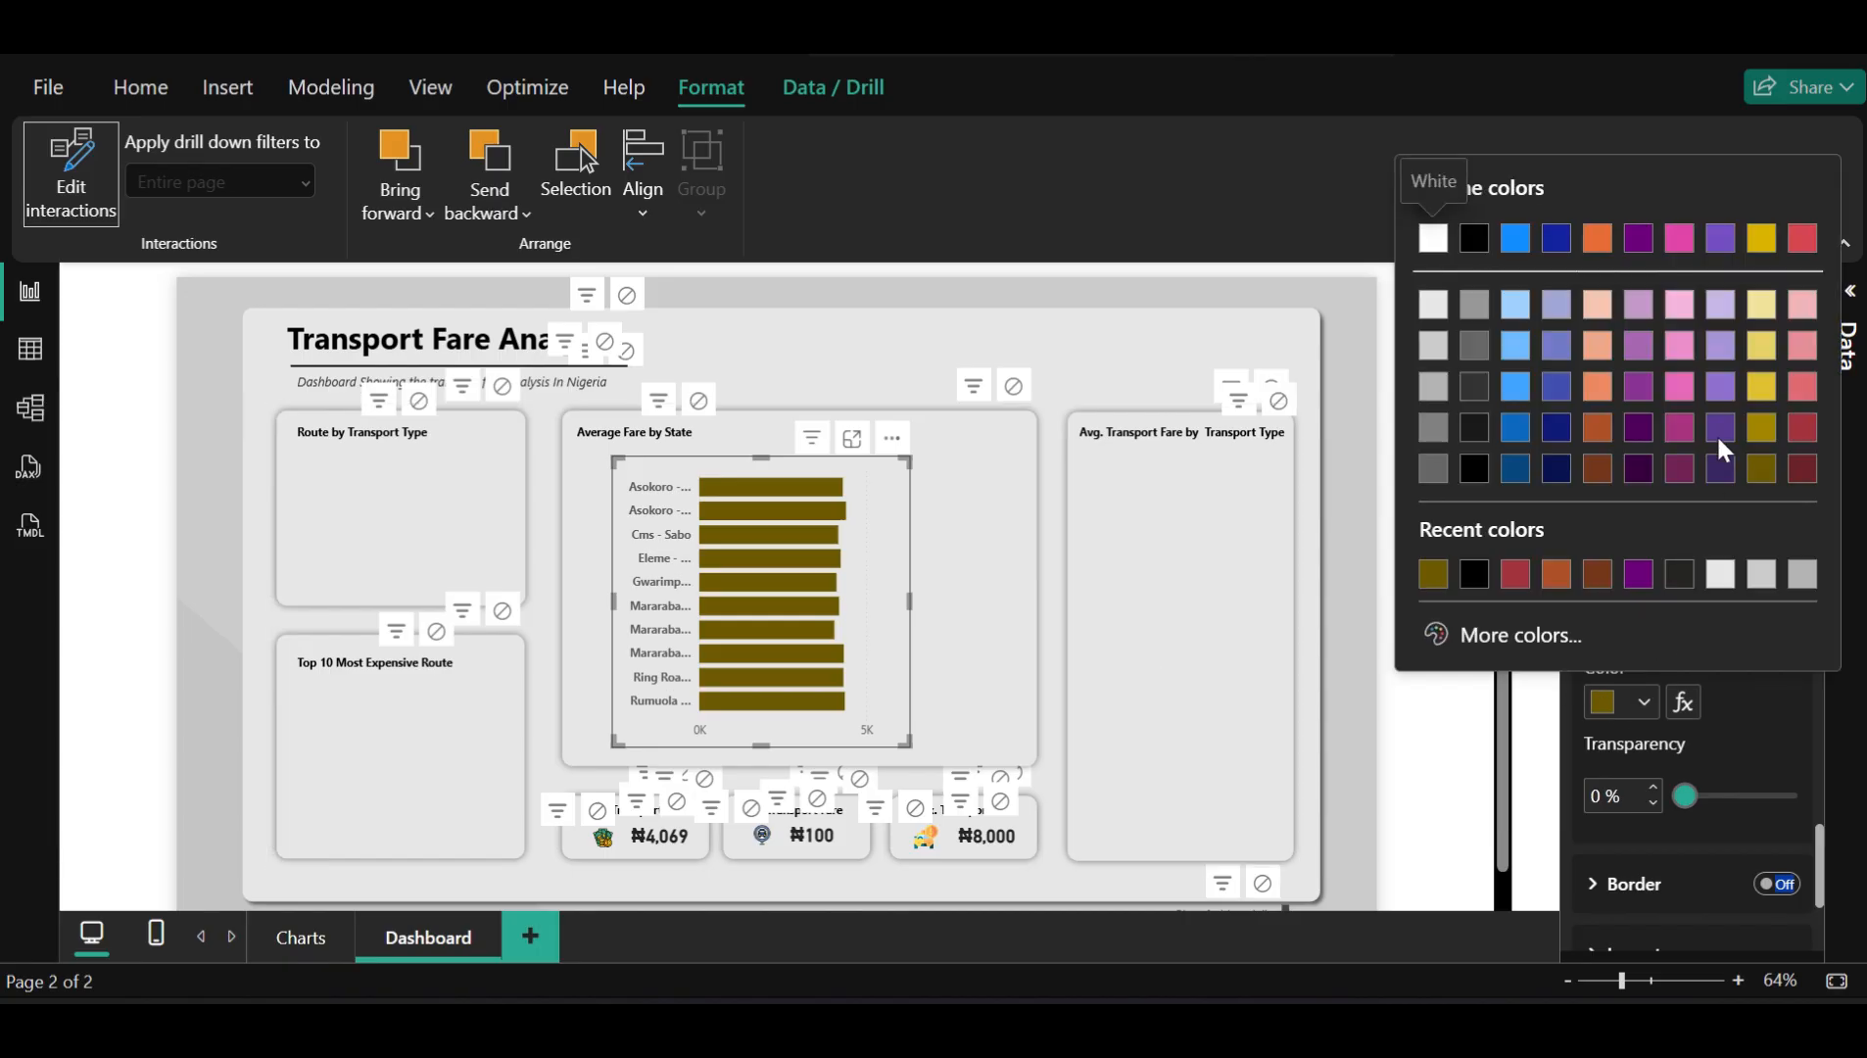
pyautogui.click(1521, 635)
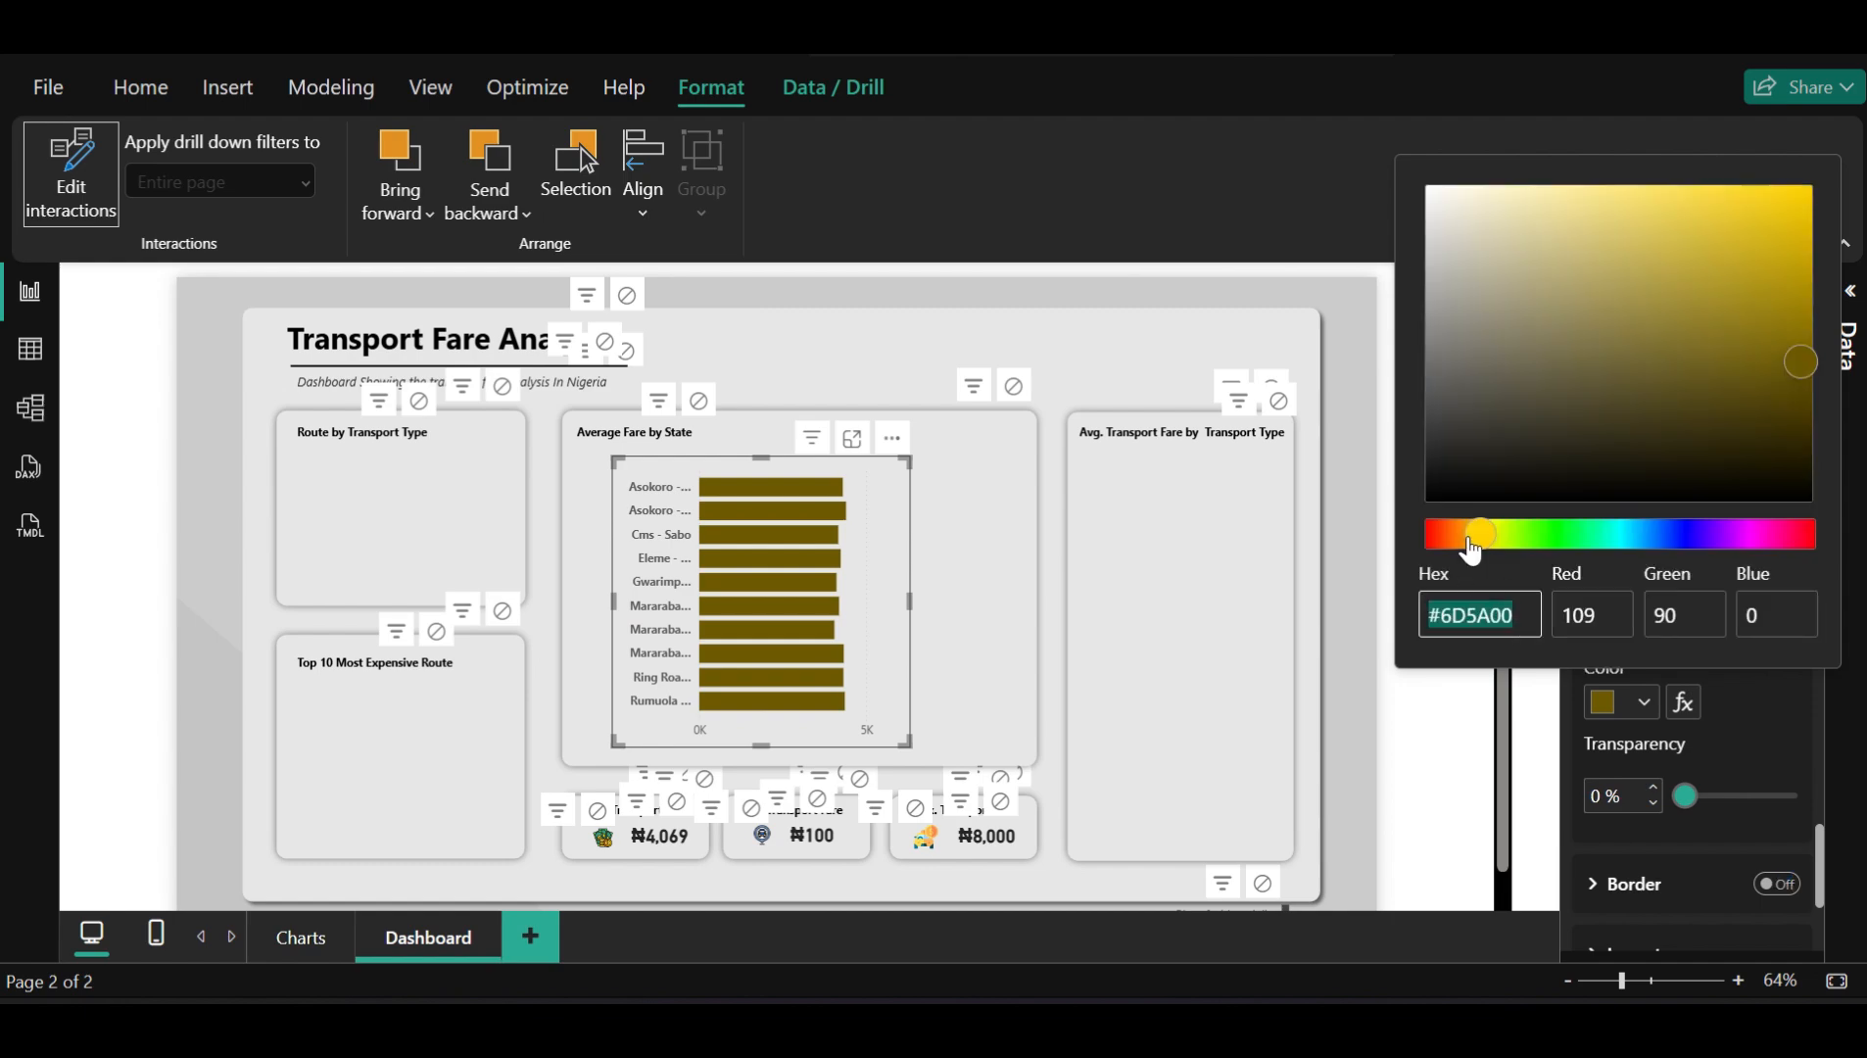
pyautogui.click(1434, 537)
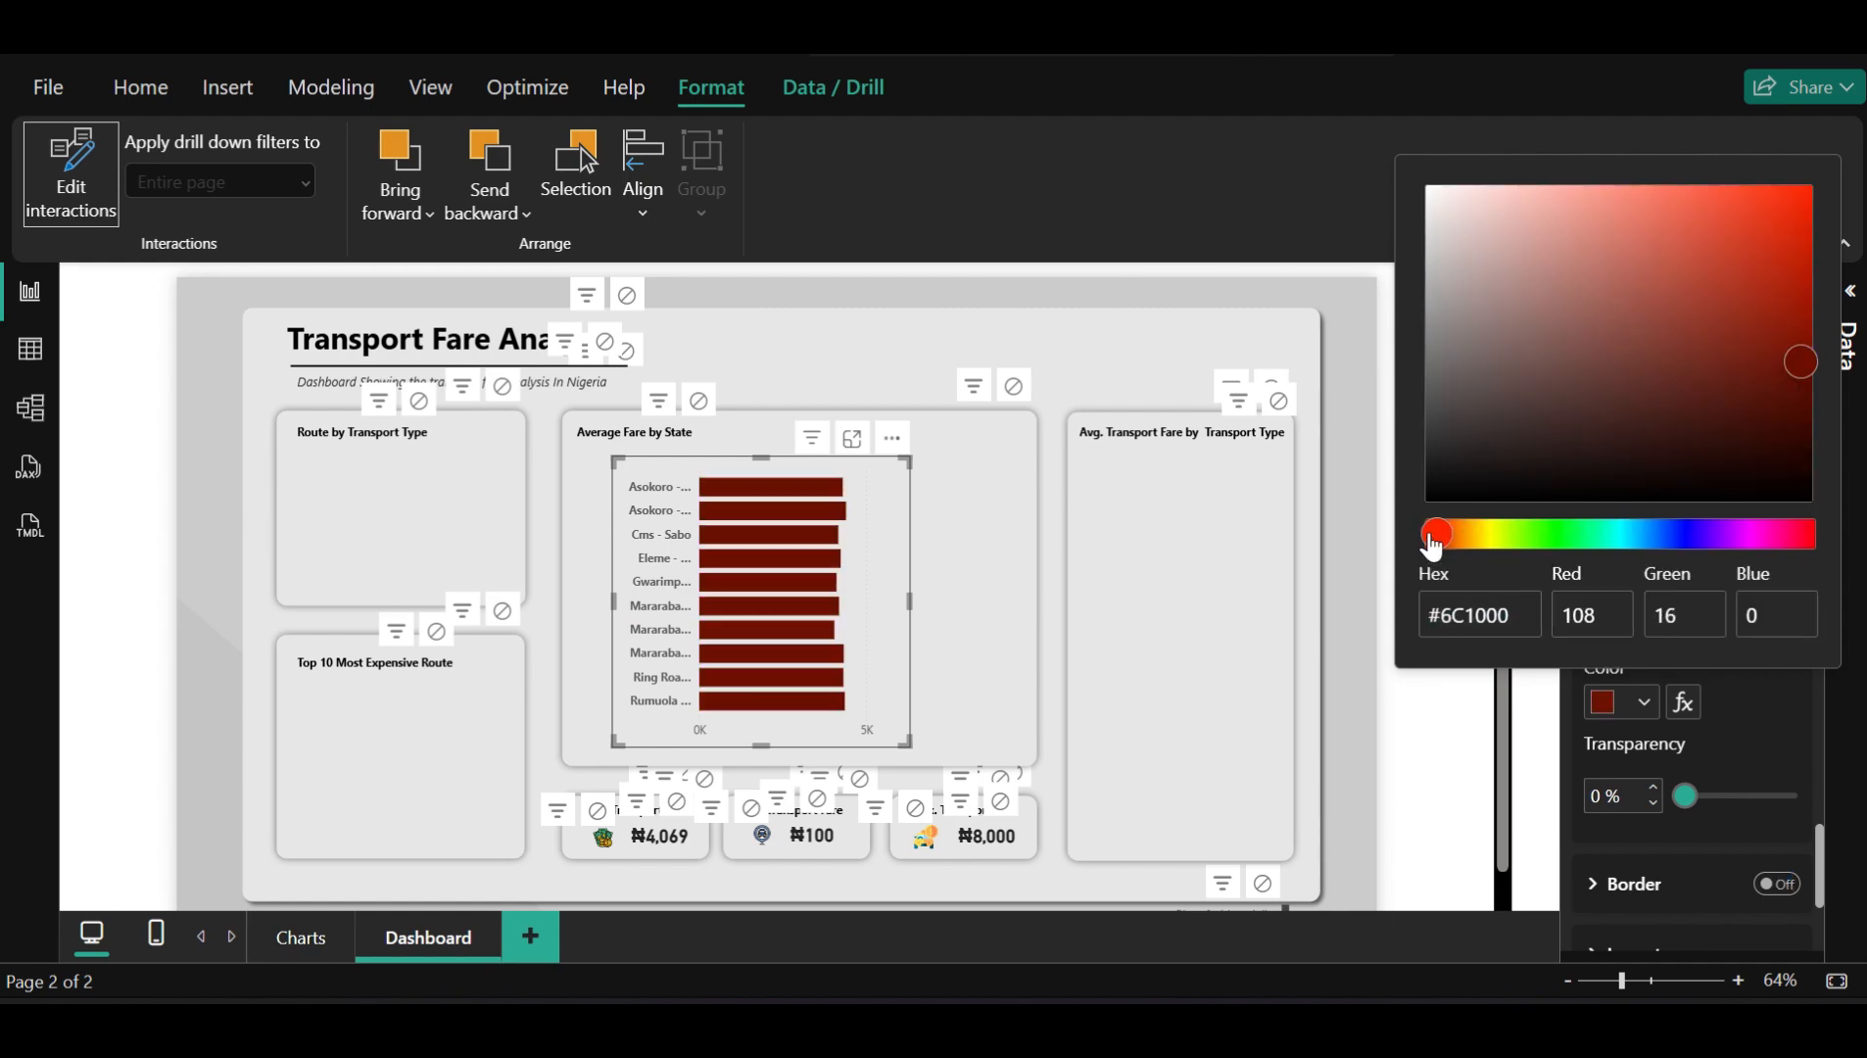
pyautogui.moveTo(1433, 539)
pyautogui.mouseDown()
pyautogui.moveTo(1797, 539)
pyautogui.moveTo(1678, 587)
pyautogui.moveTo(1467, 605)
pyautogui.moveTo(1457, 542)
pyautogui.moveTo(1442, 546)
pyautogui.moveTo(1471, 552)
pyautogui.moveTo(1436, 571)
pyautogui.moveTo(1469, 549)
pyautogui.moveTo(1477, 564)
pyautogui.moveTo(1440, 574)
pyautogui.moveTo(1454, 558)
pyautogui.mouseUp()
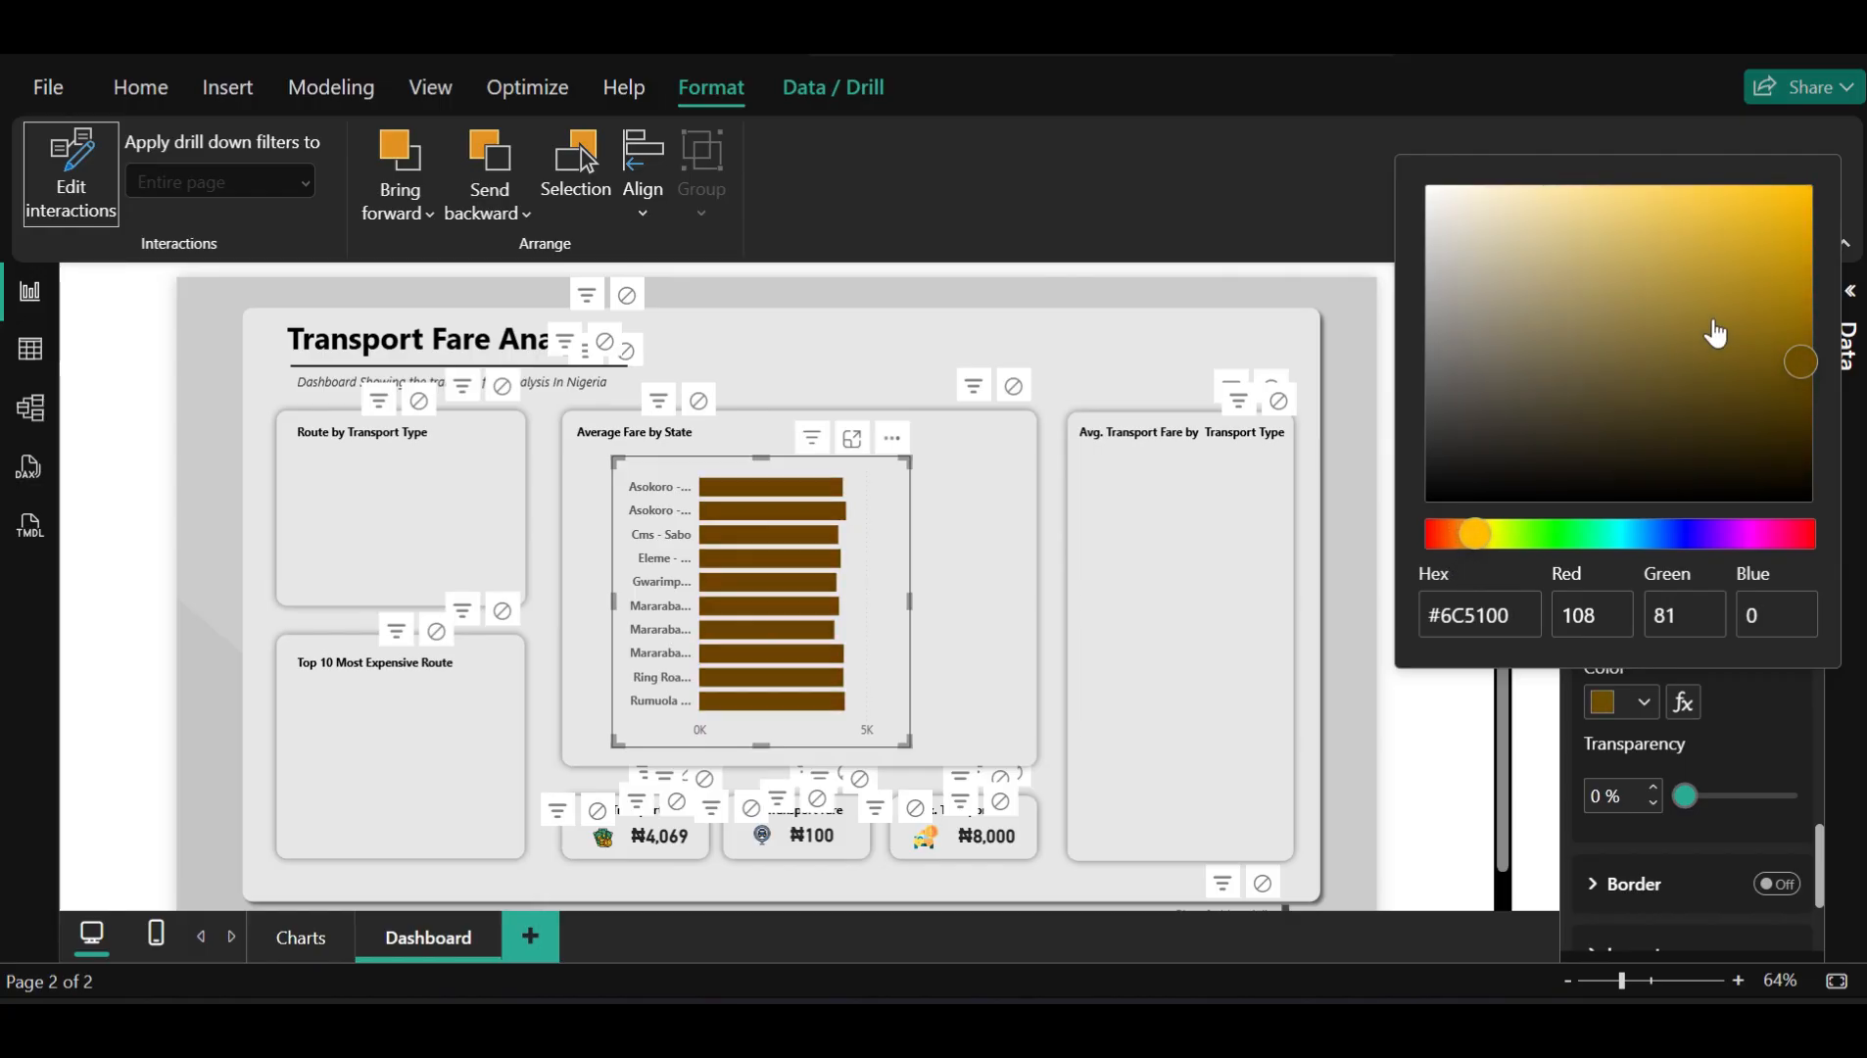
pyautogui.click(1786, 360)
pyautogui.moveTo(1788, 357)
pyautogui.mouseDown()
pyautogui.moveTo(1789, 244)
pyautogui.moveTo(1753, 397)
pyautogui.moveTo(1788, 298)
pyautogui.mouseUp()
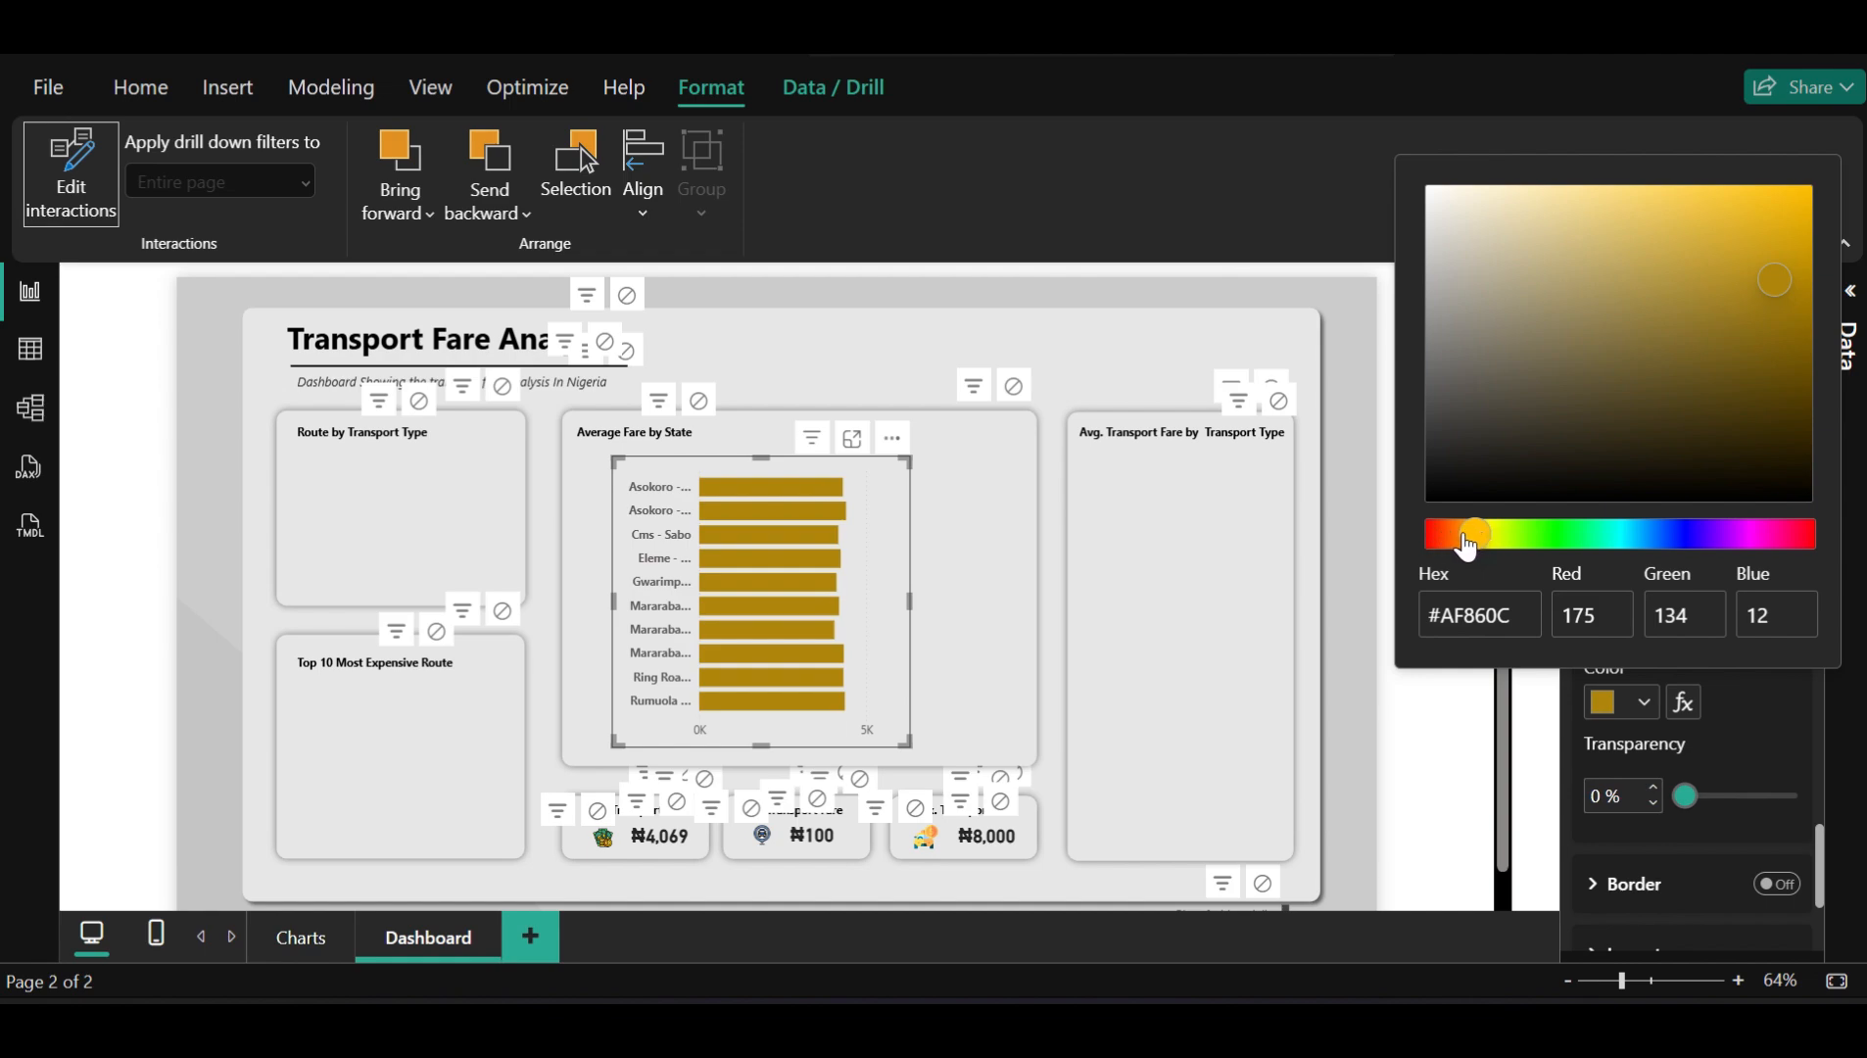
pyautogui.moveTo(1461, 544); pyautogui.dragTo(1452, 545)
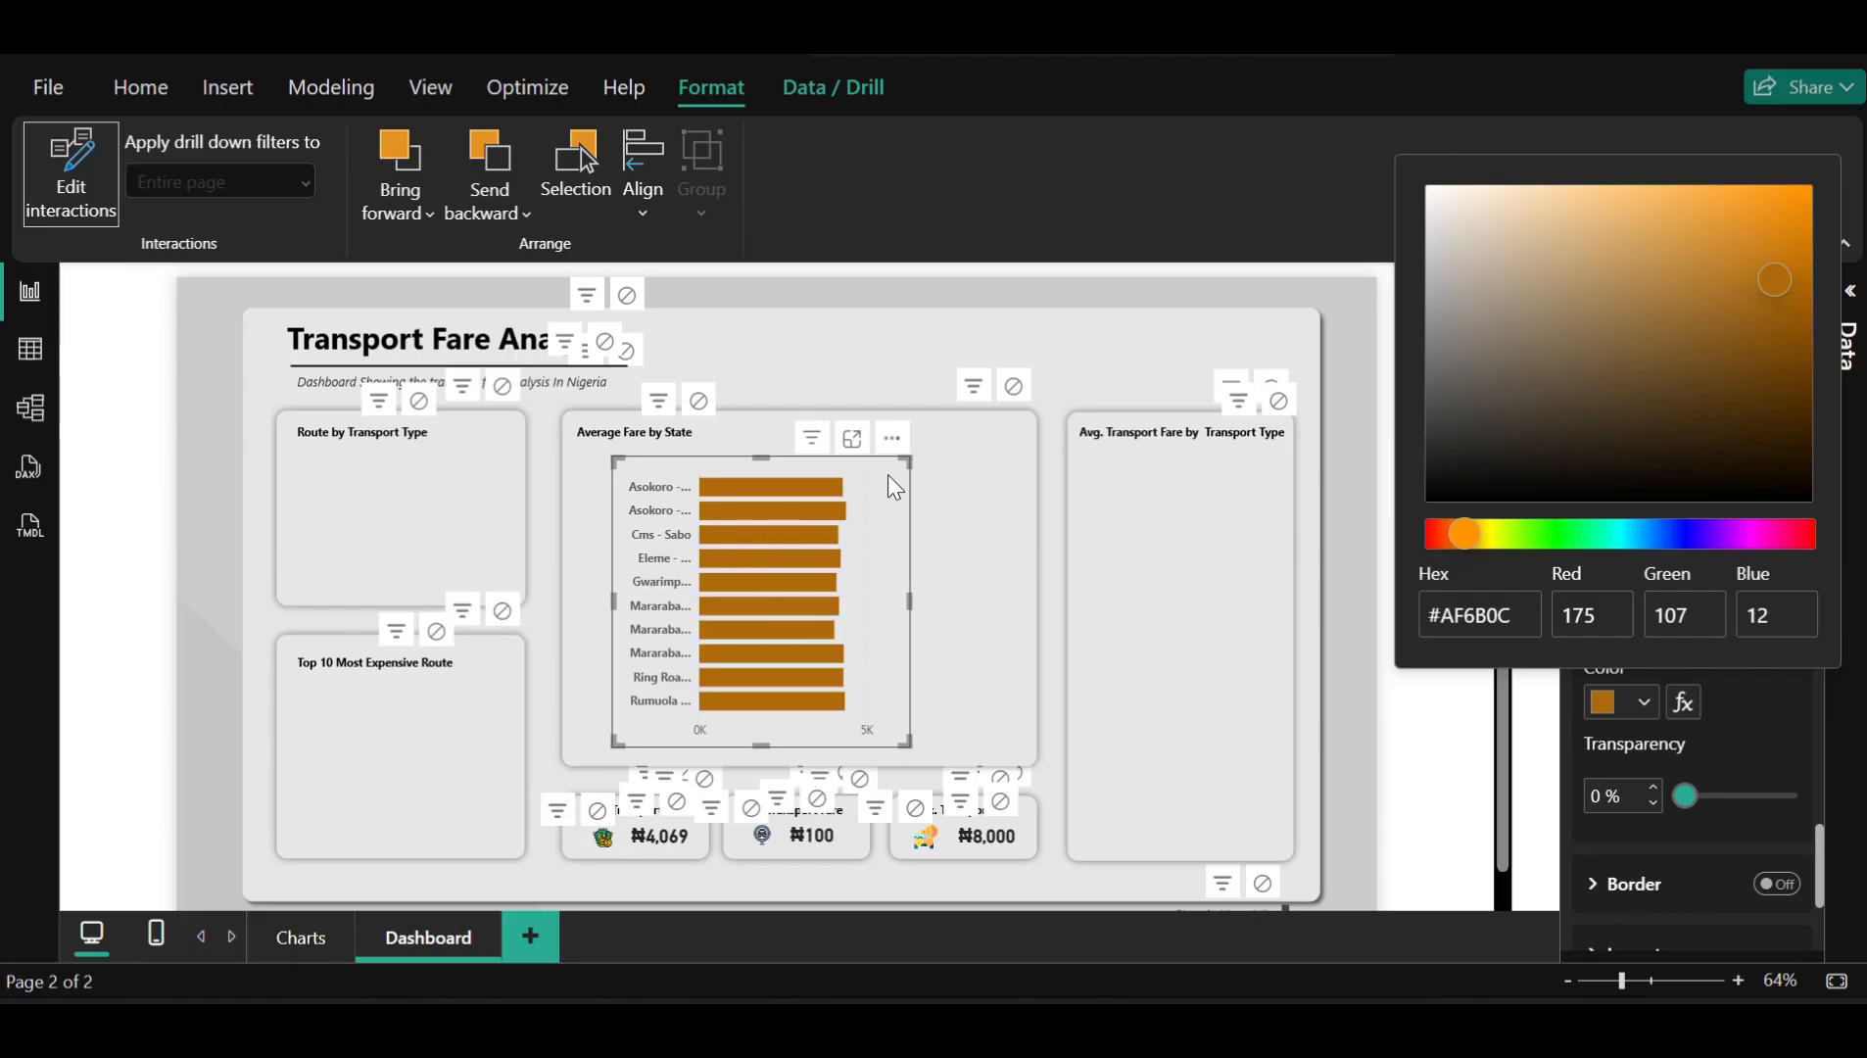
pyautogui.click(903, 607)
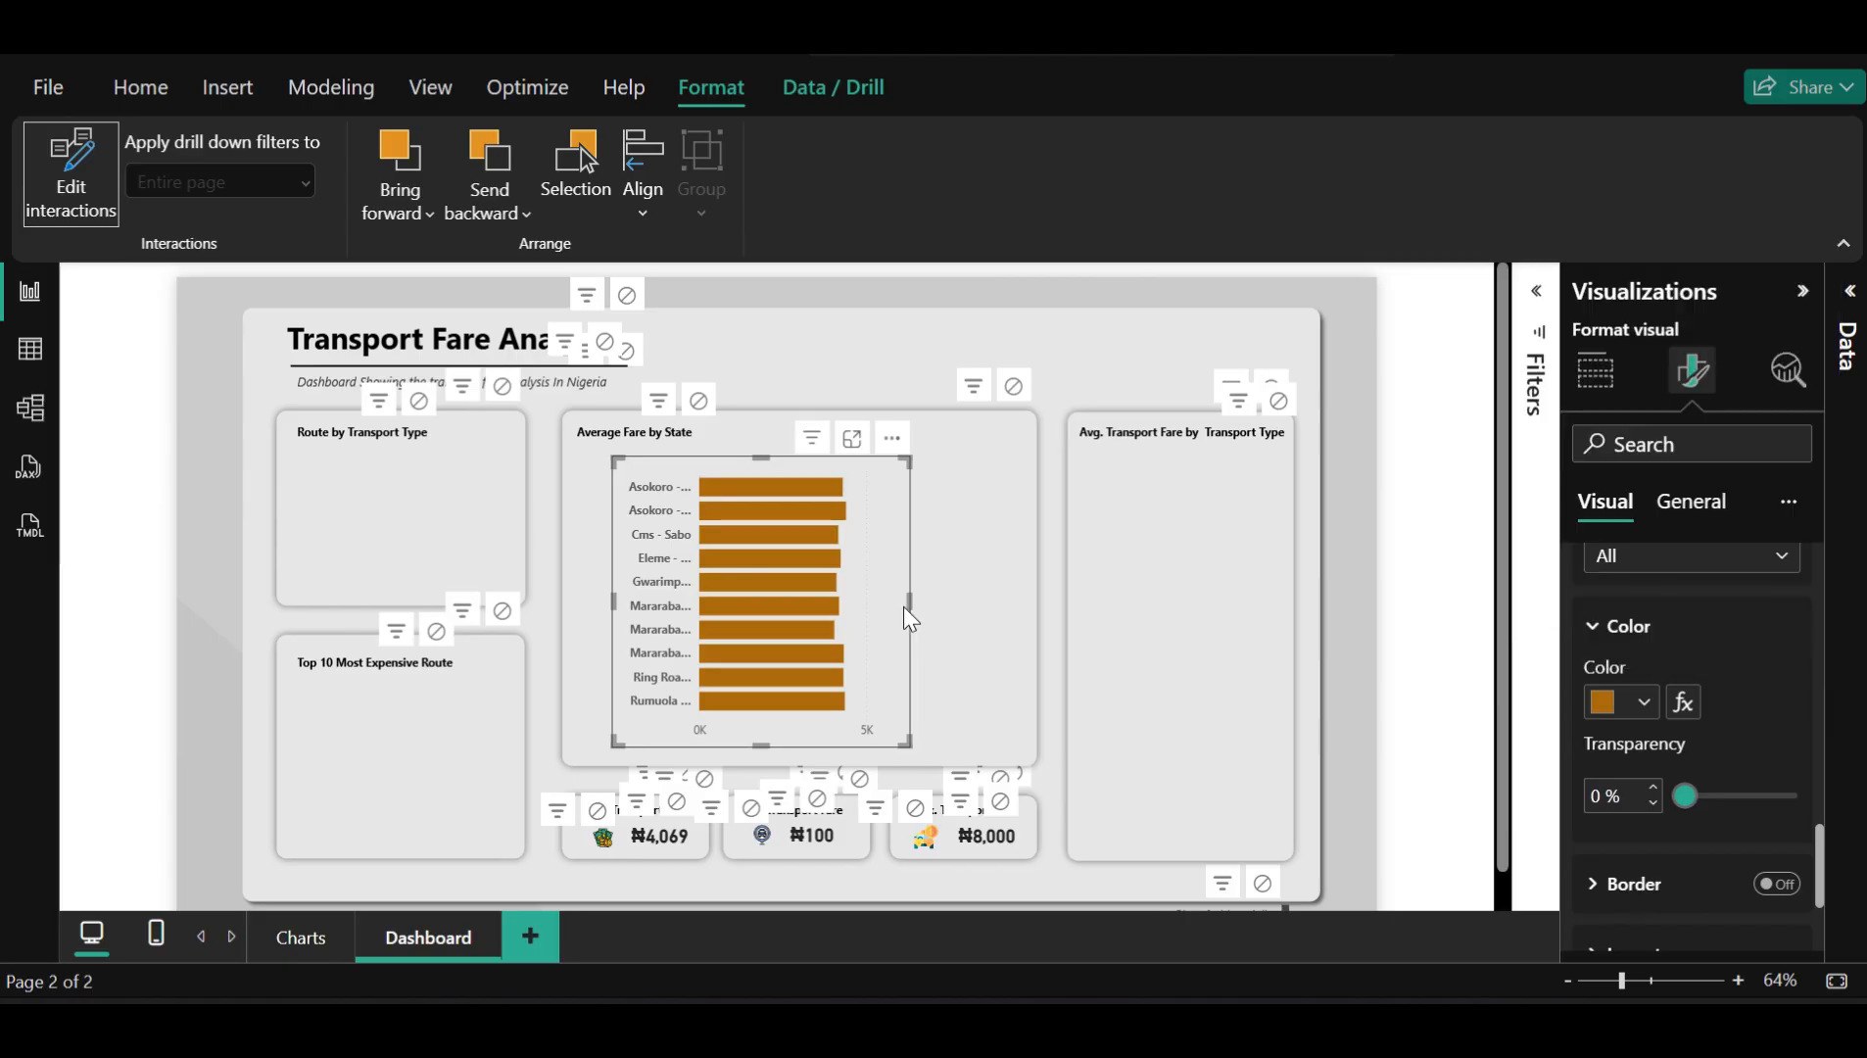
# Move the route bar chart into the Top 10 Most Expensive Route section and resize it to fit below the heading
pyautogui.click(1708, 515)
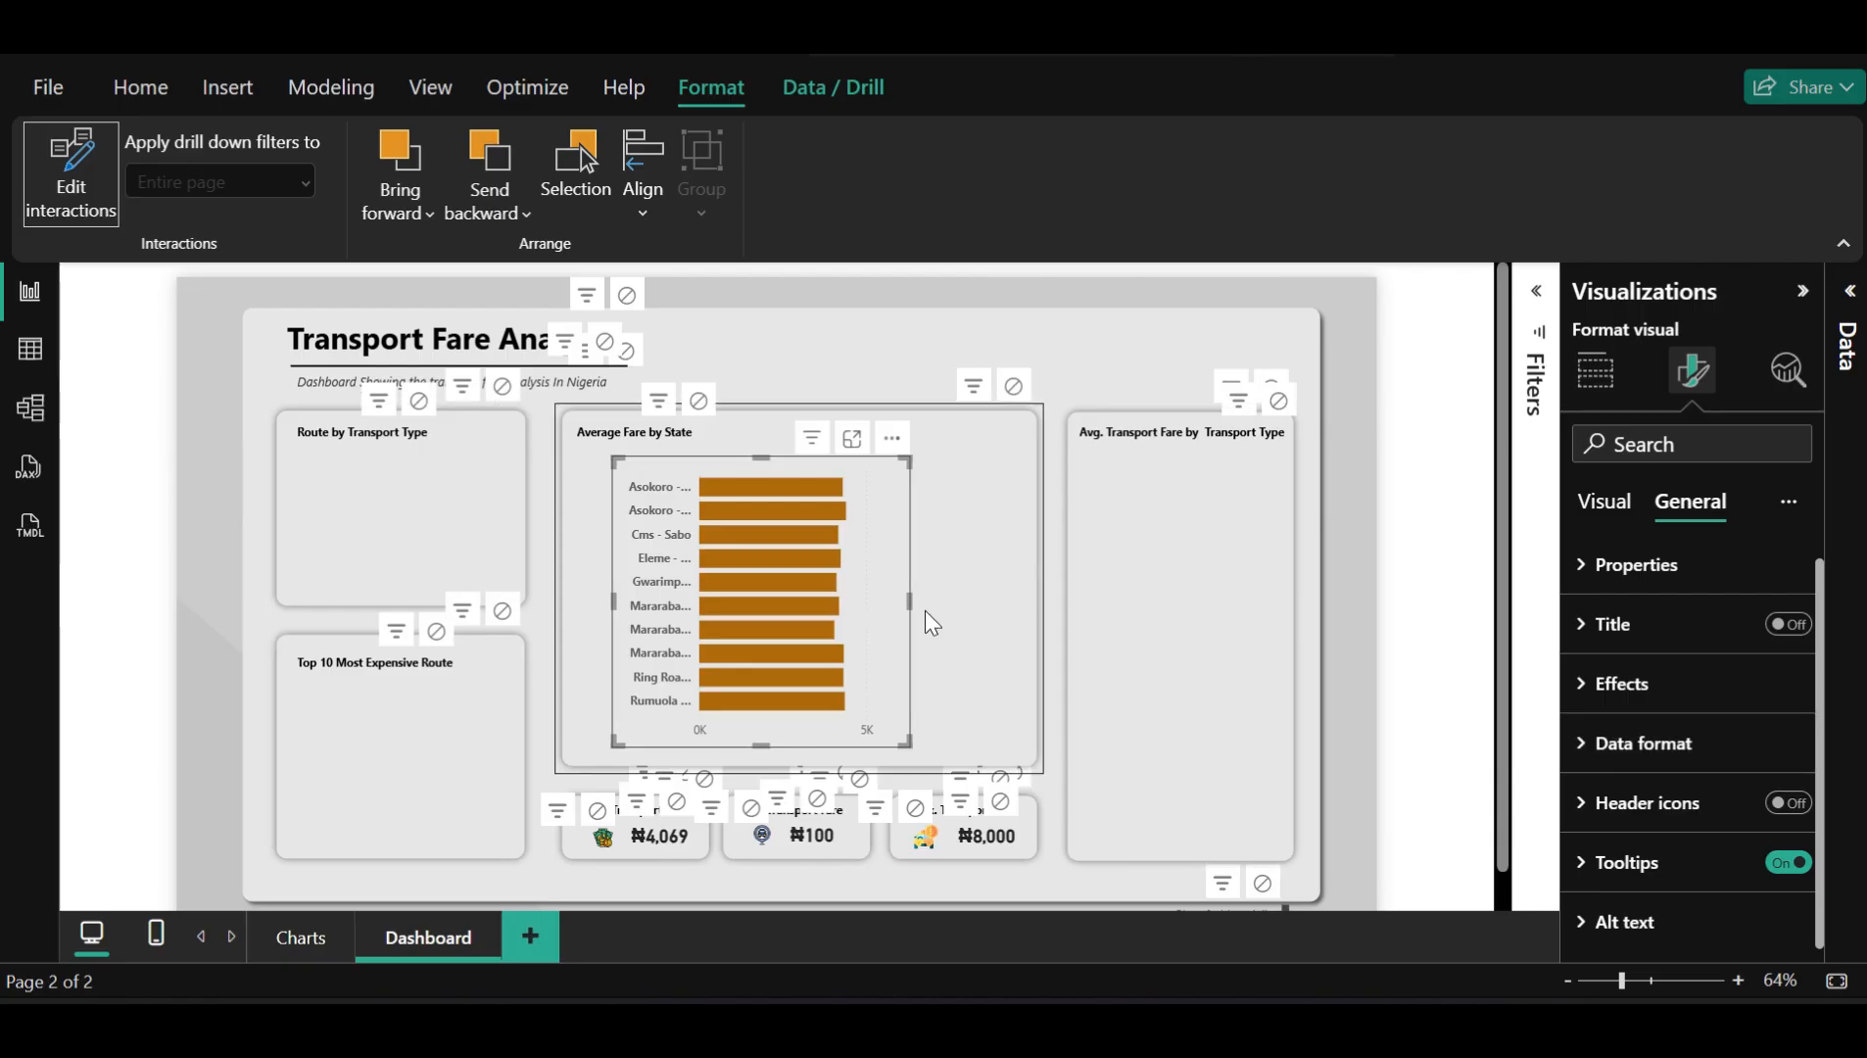
pyautogui.moveTo(957, 608); pyautogui.dragTo(1056, 598)
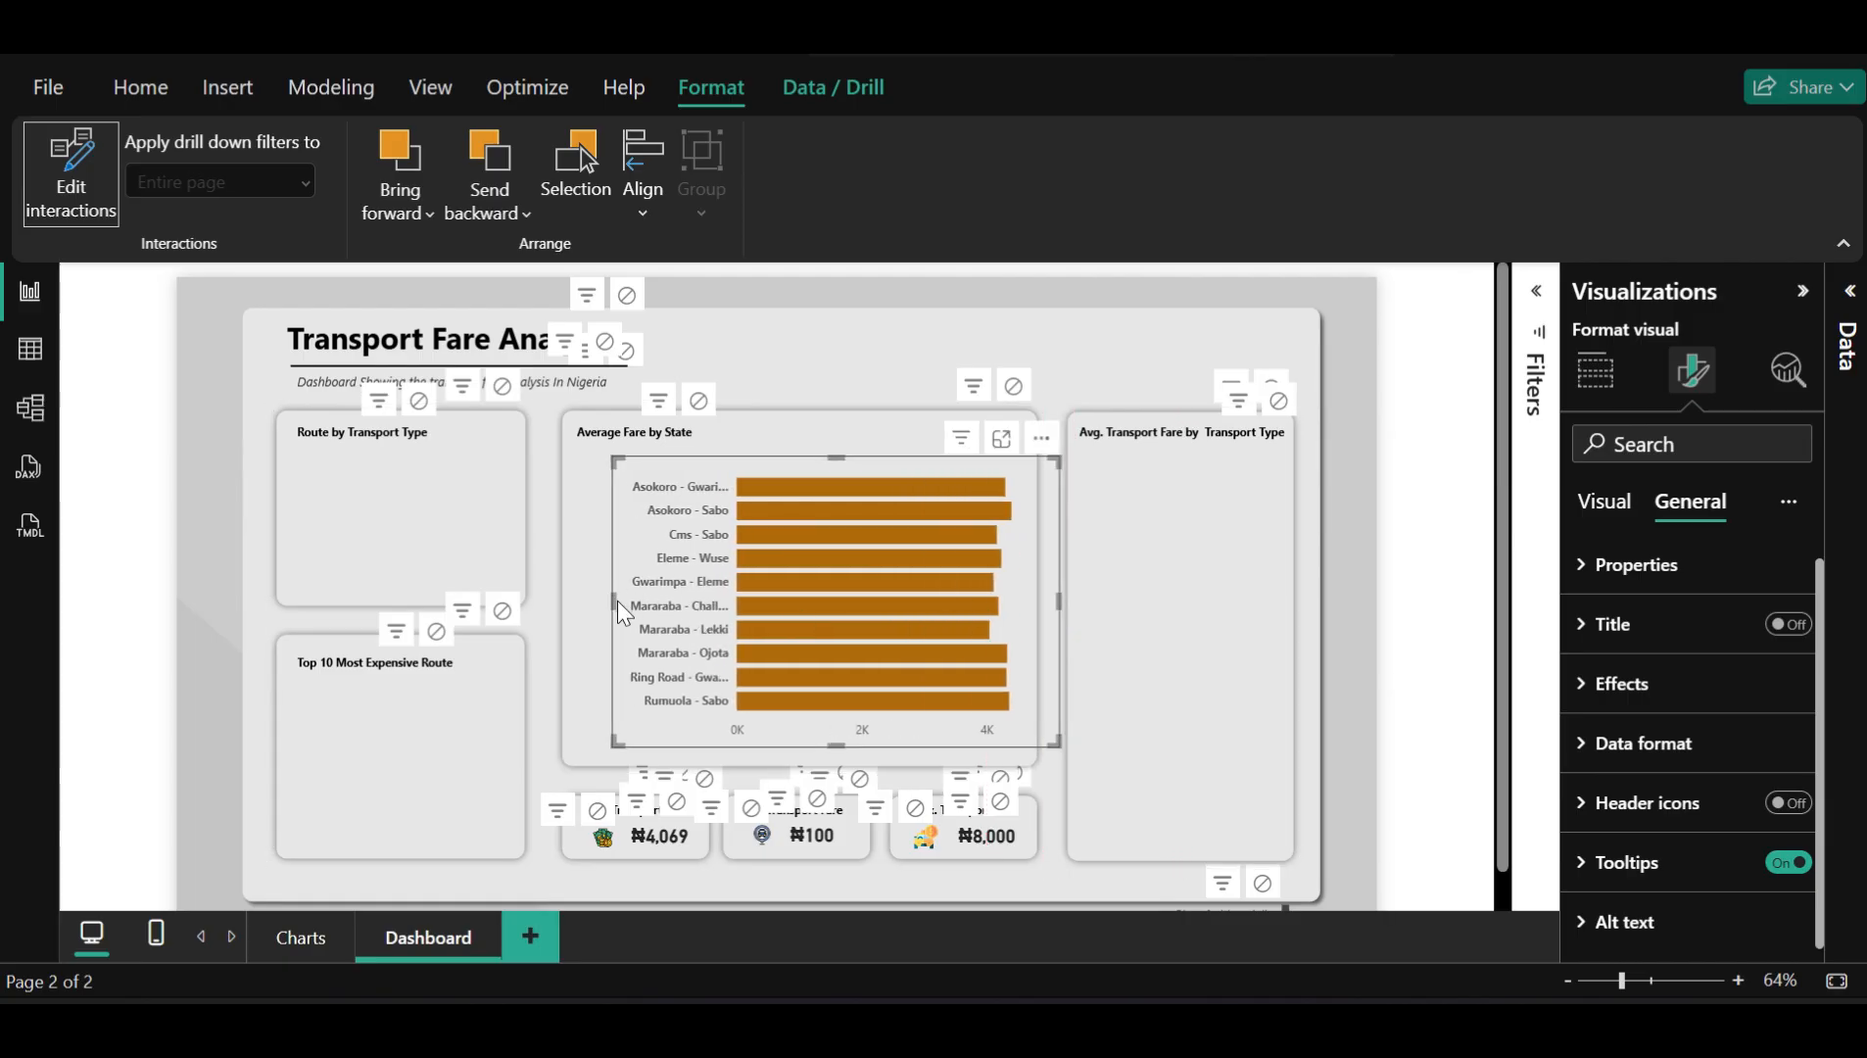
pyautogui.moveTo(612, 602); pyautogui.dragTo(650, 607)
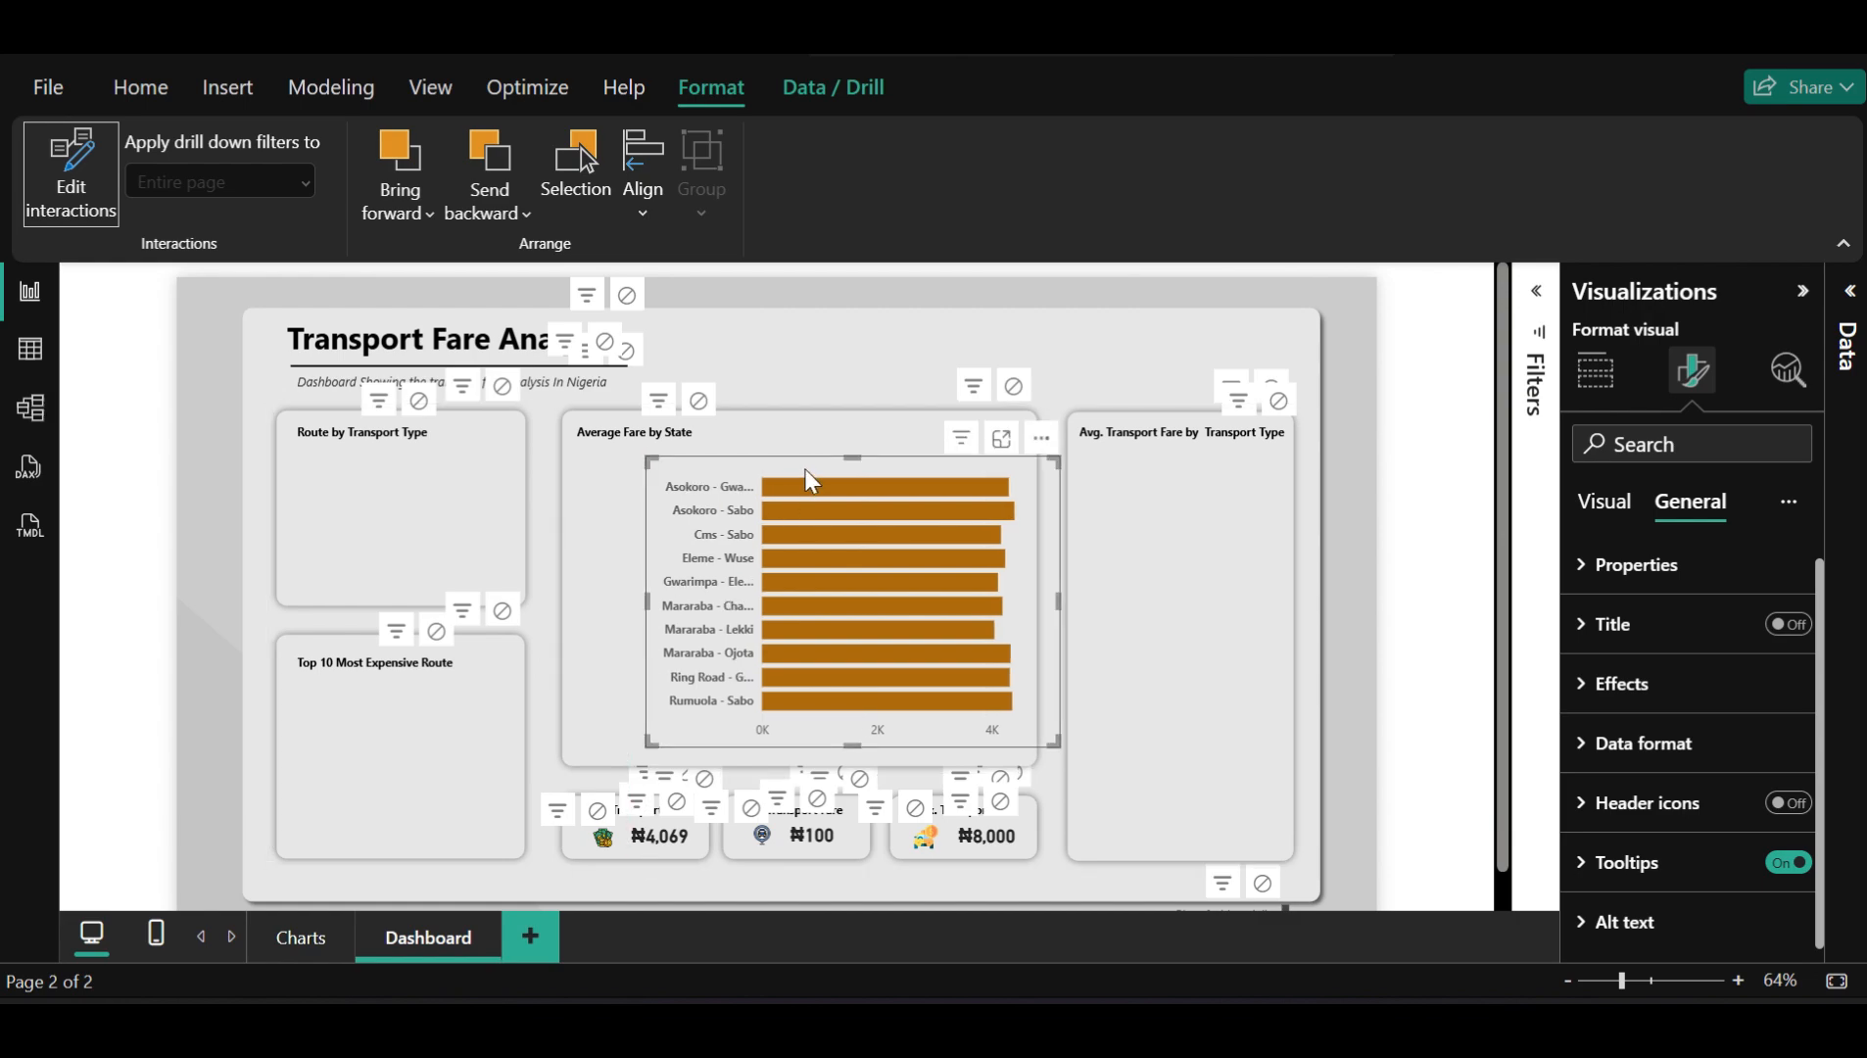
pyautogui.moveTo(662, 524); pyautogui.dragTo(396, 607)
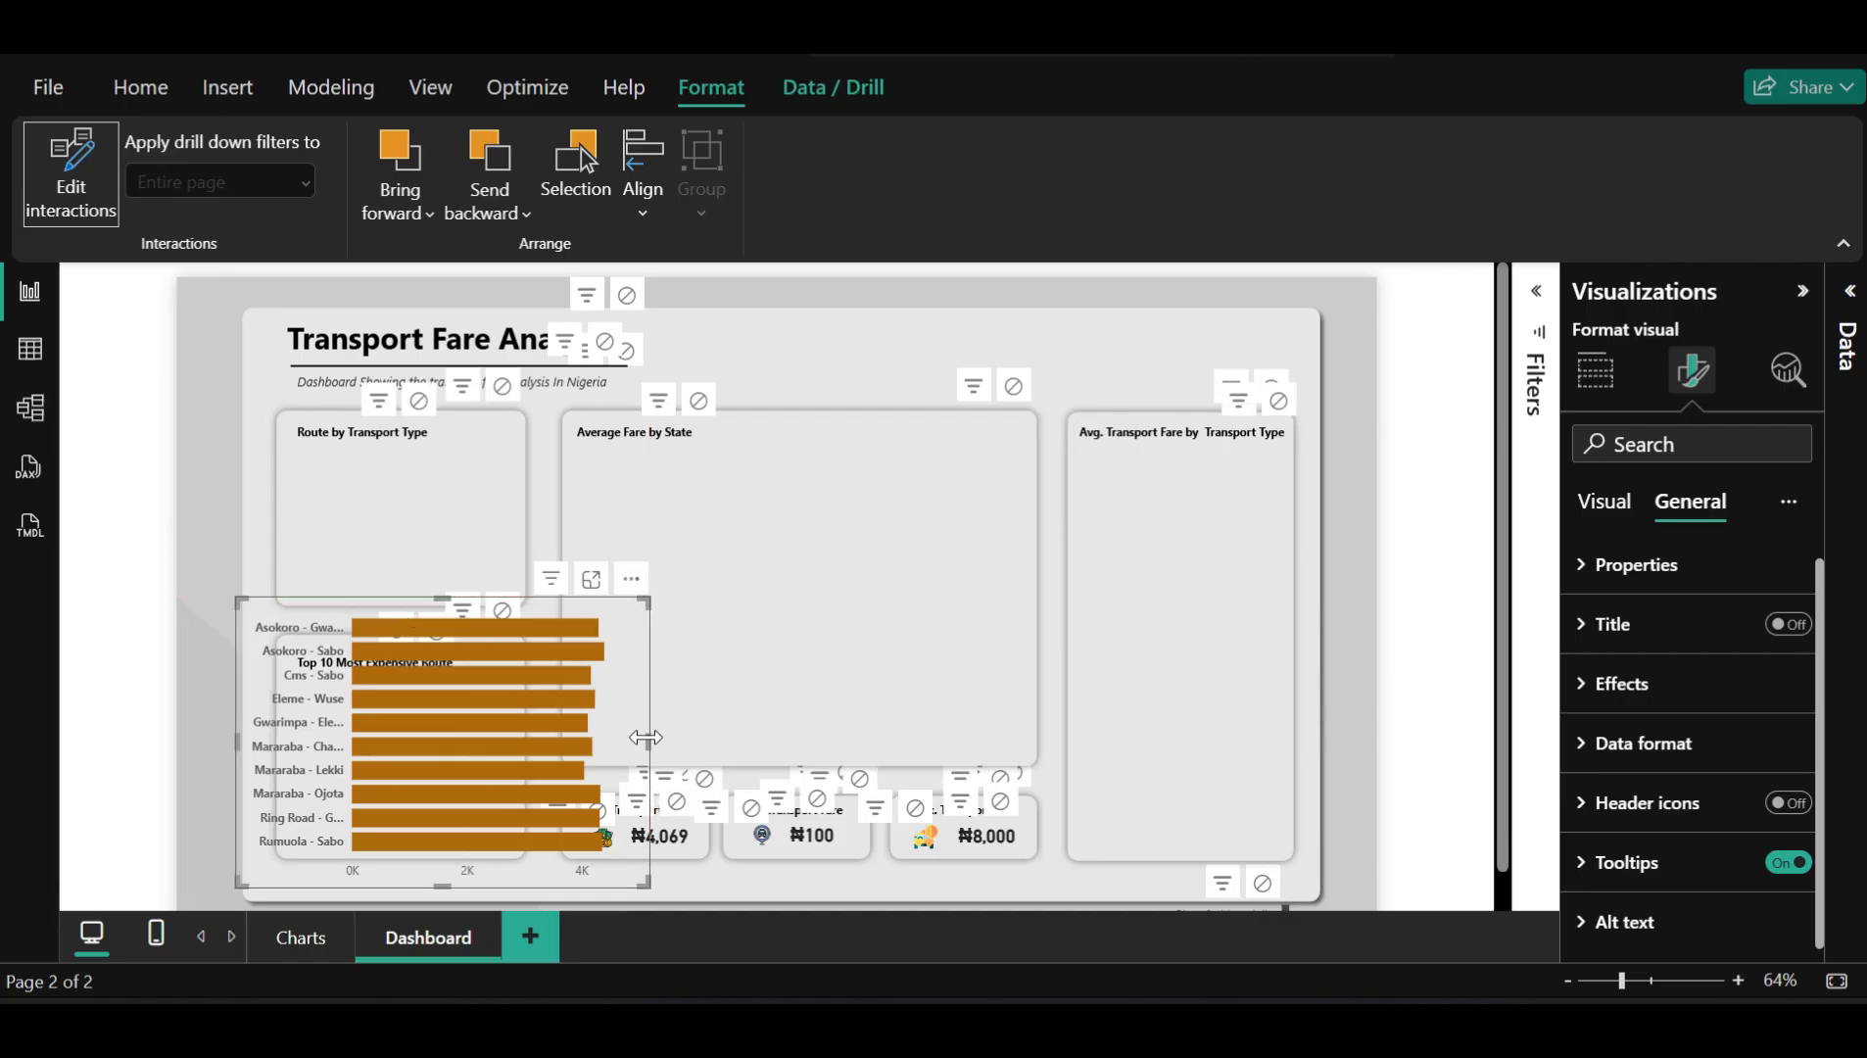
pyautogui.moveTo(647, 733); pyautogui.dragTo(504, 754)
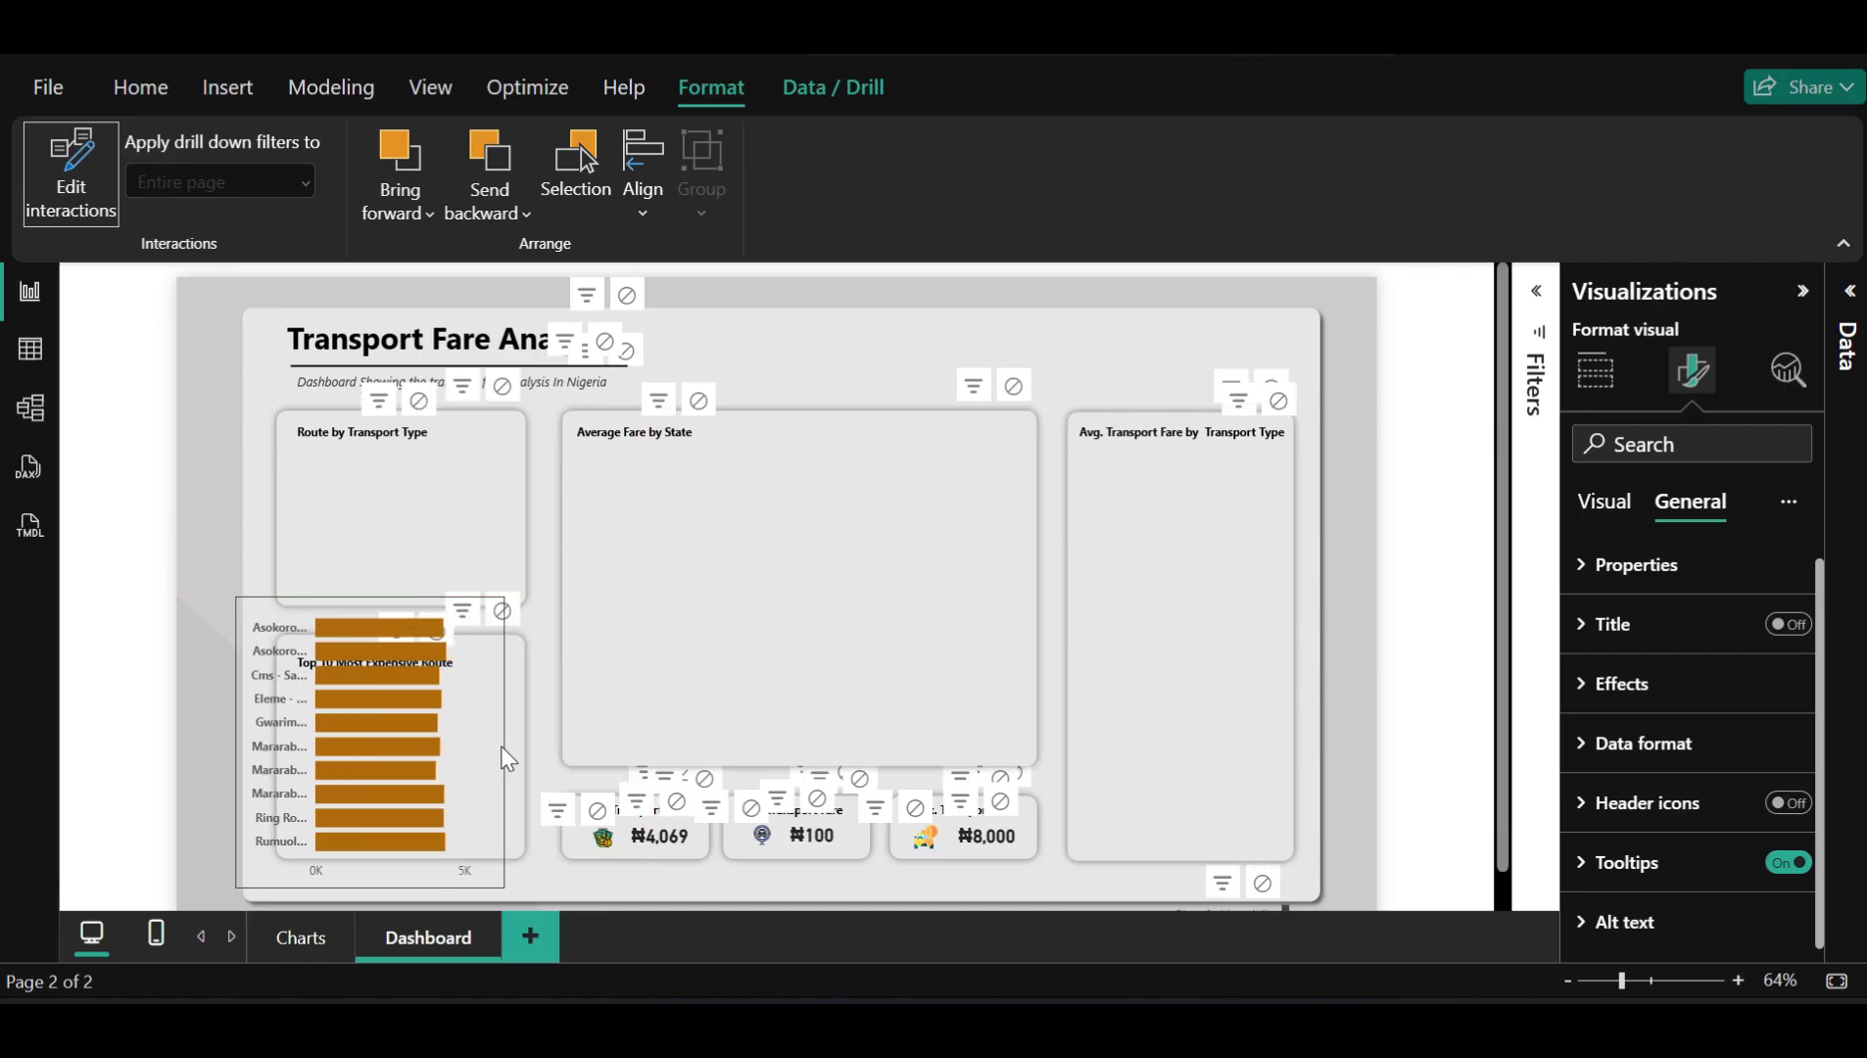
pyautogui.moveTo(498, 600); pyautogui.dragTo(505, 694)
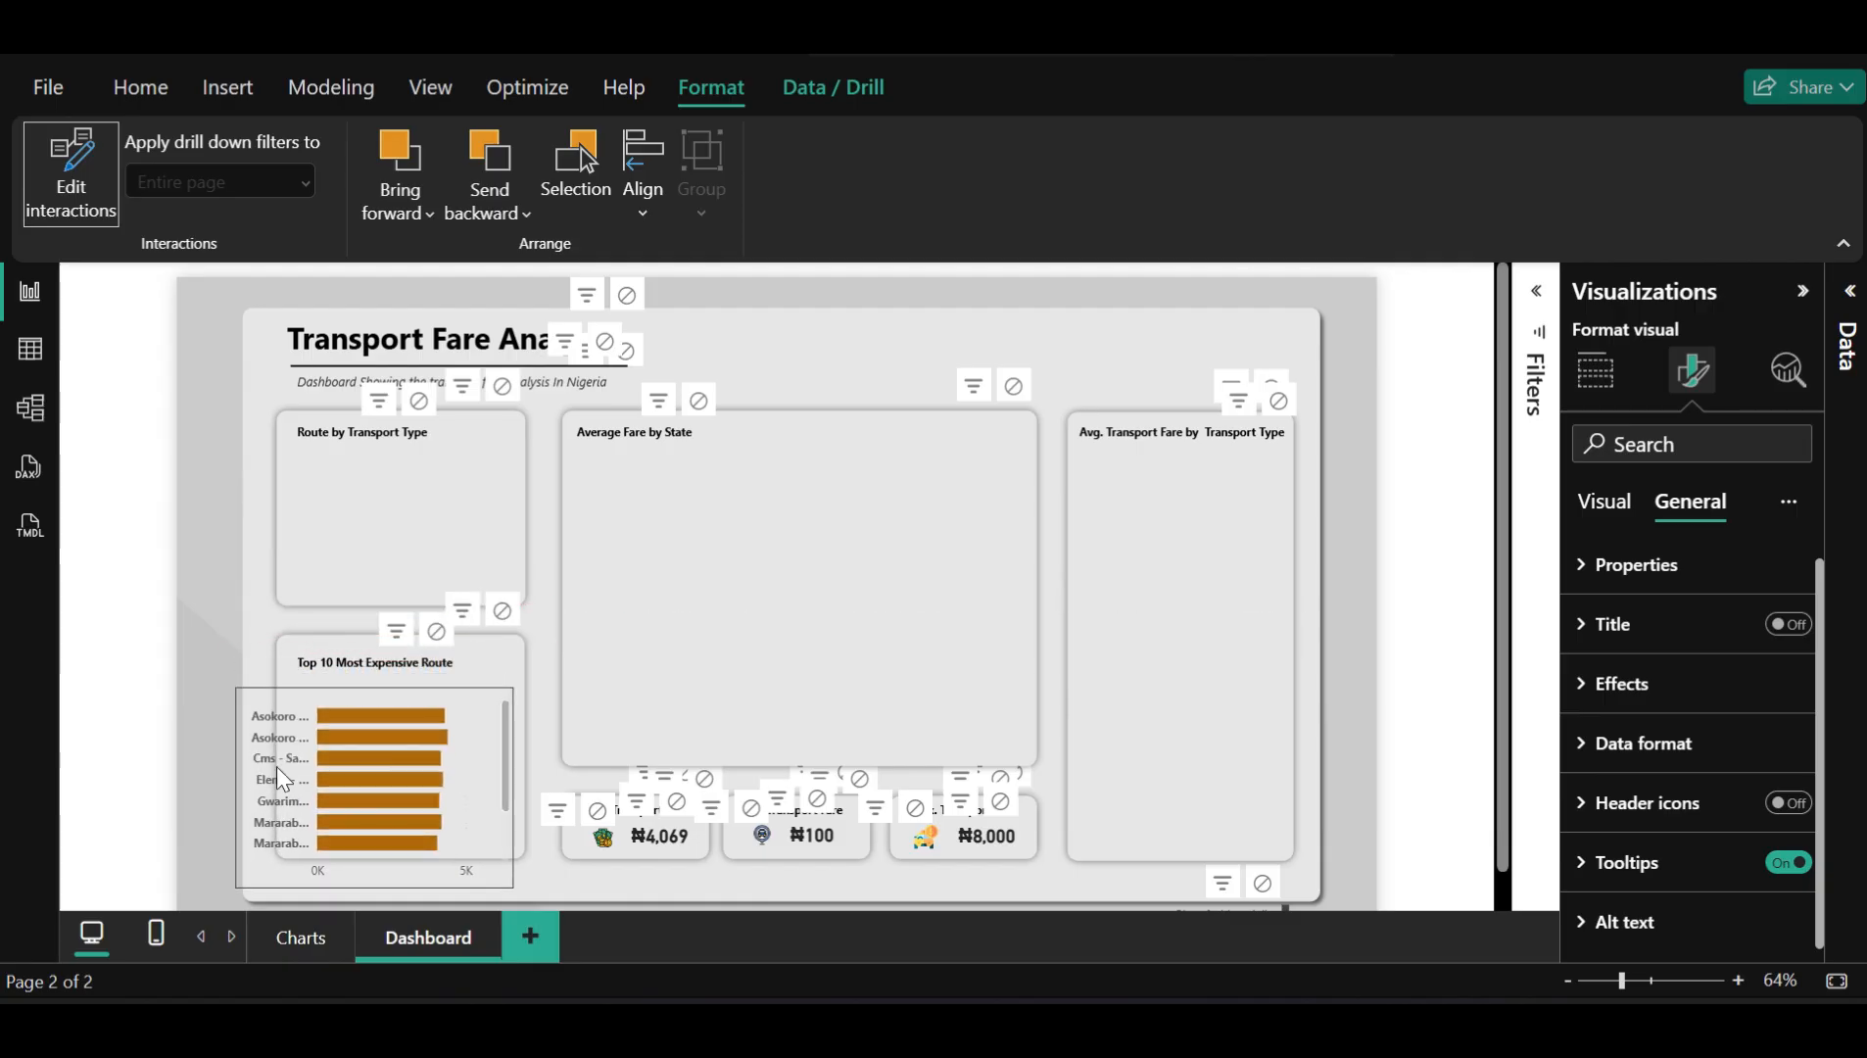
pyautogui.moveTo(237, 776); pyautogui.dragTo(292, 761)
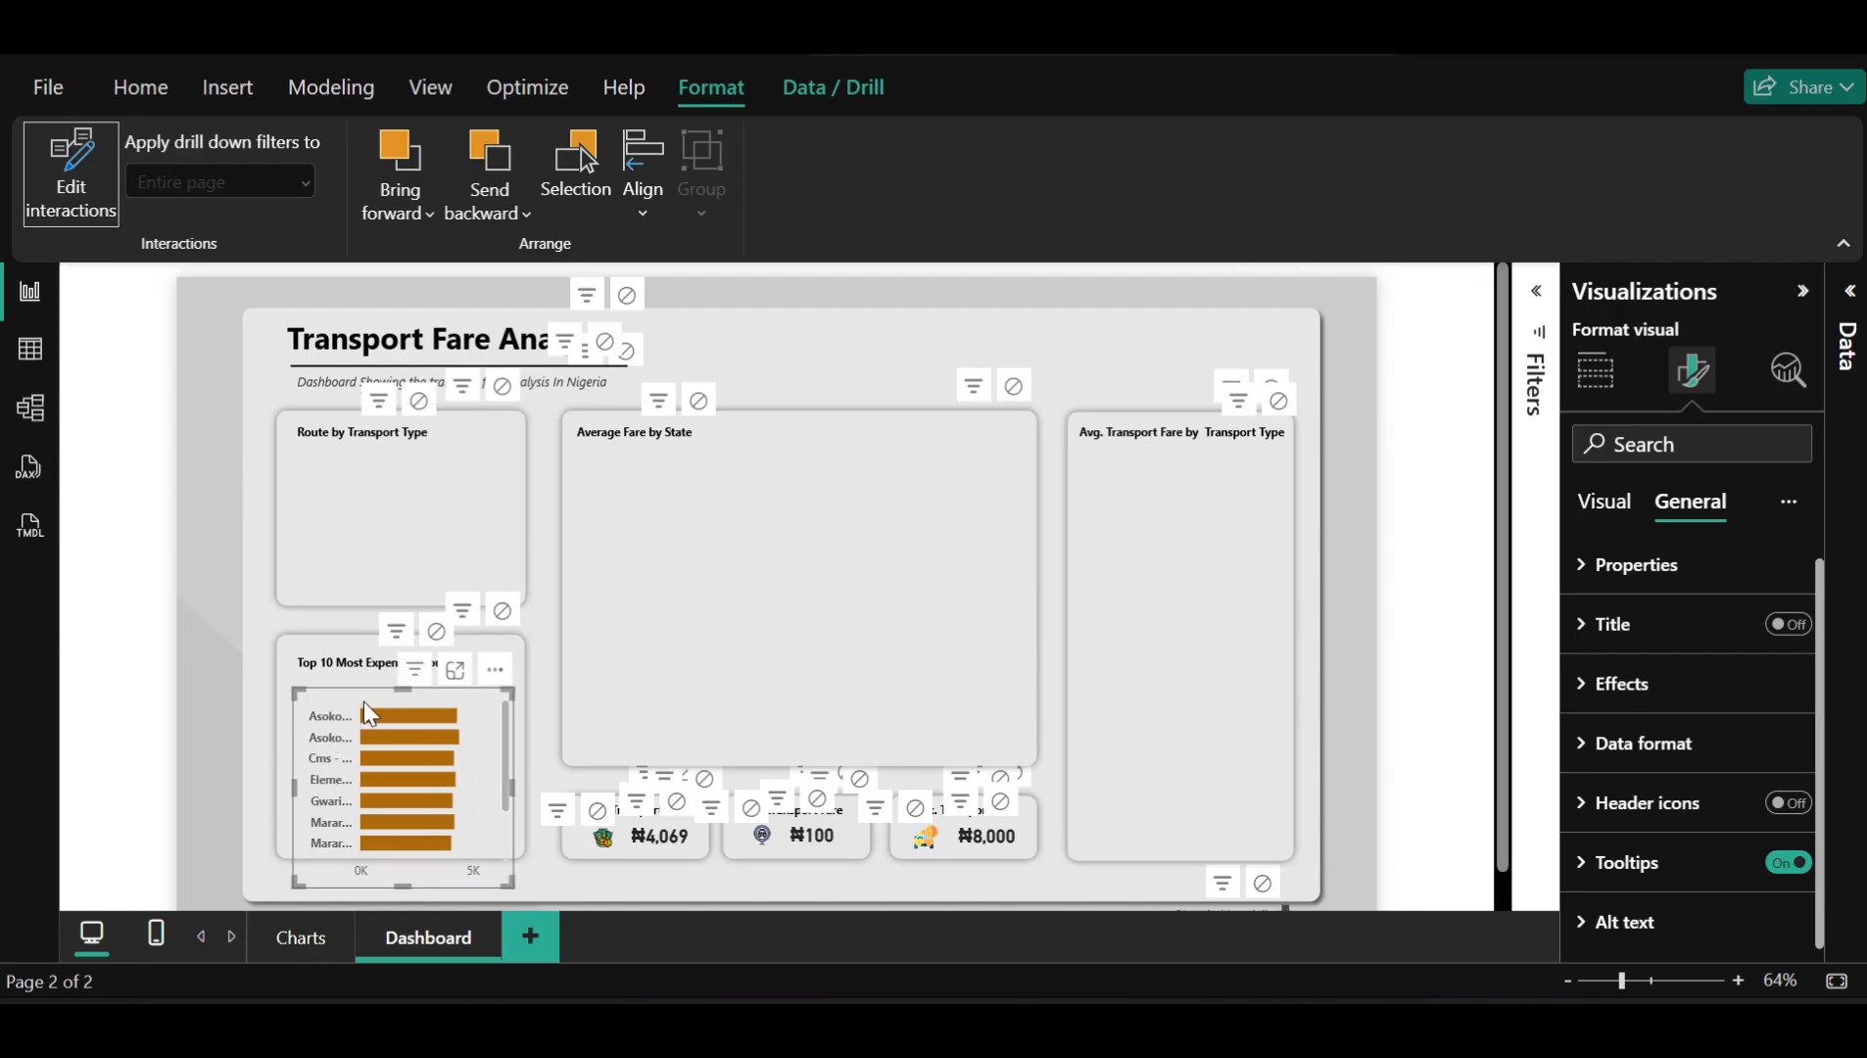
pyautogui.moveTo(363, 702); pyautogui.dragTo(359, 680)
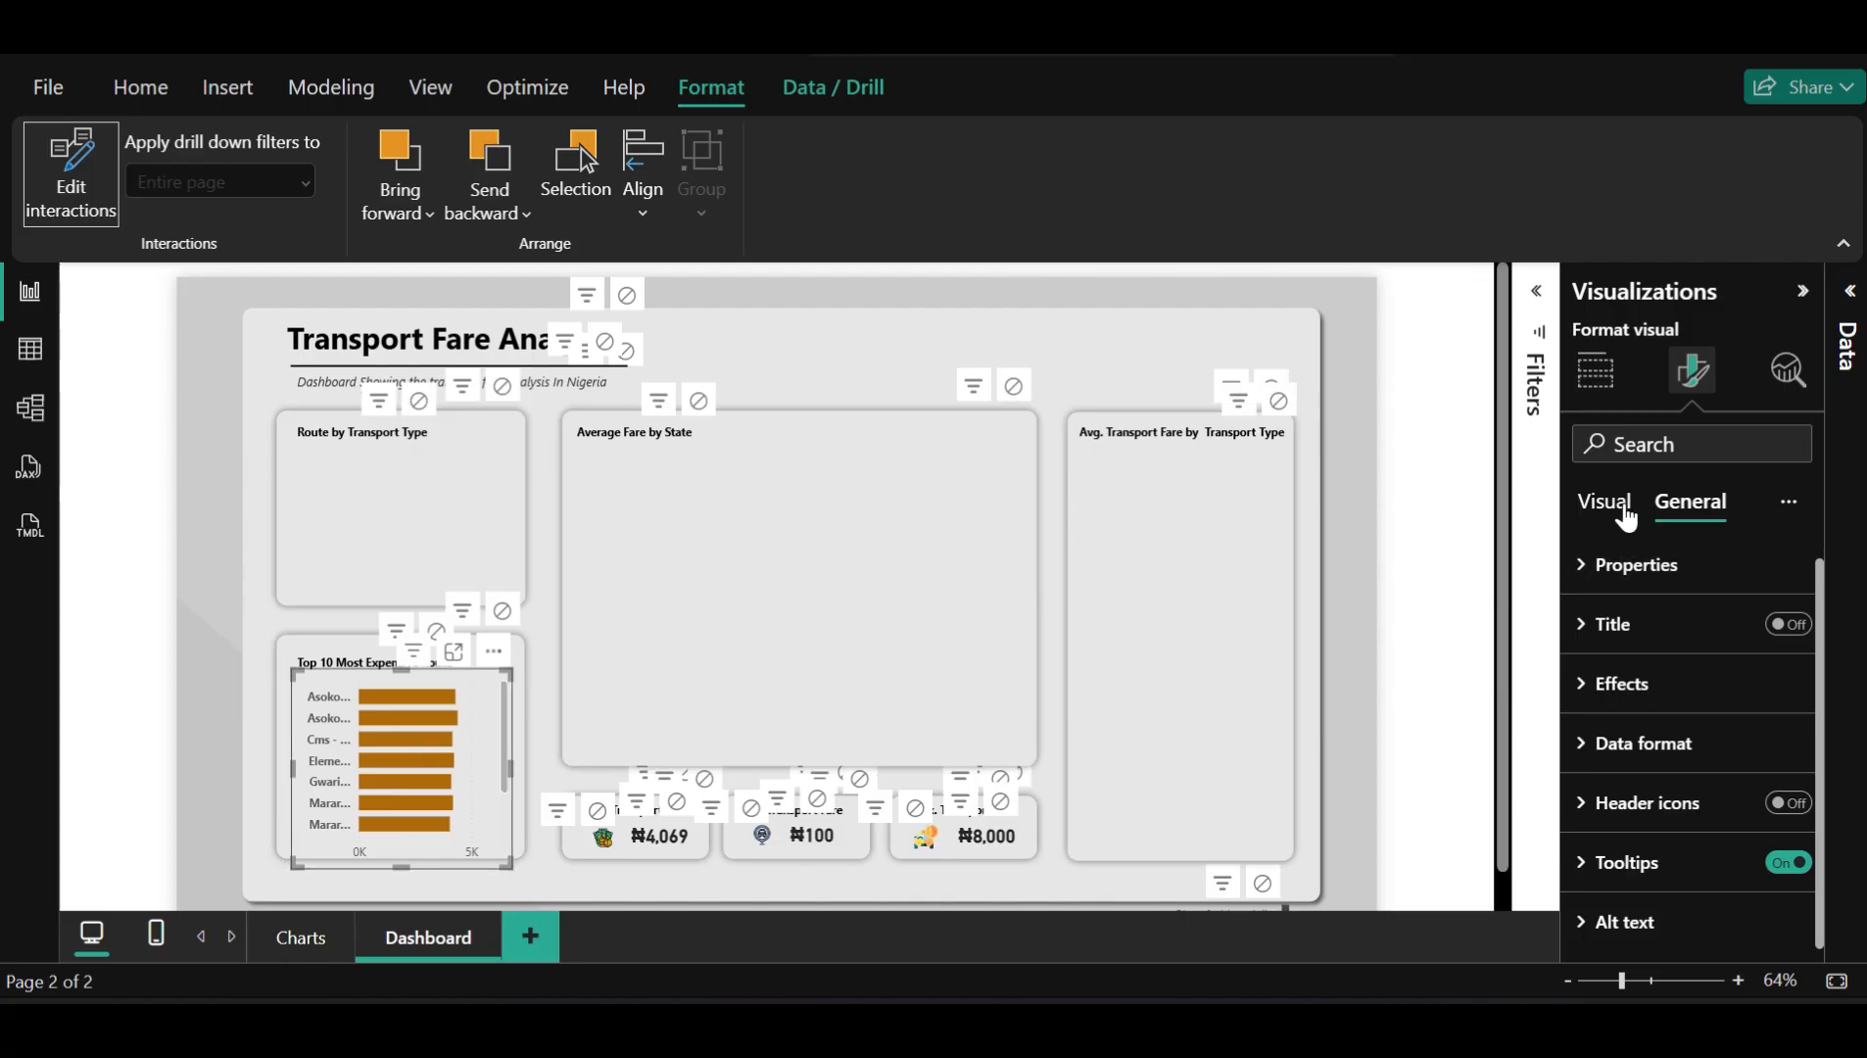
# Turn off the X-axis values of the route bar chart
pyautogui.click(1625, 506)
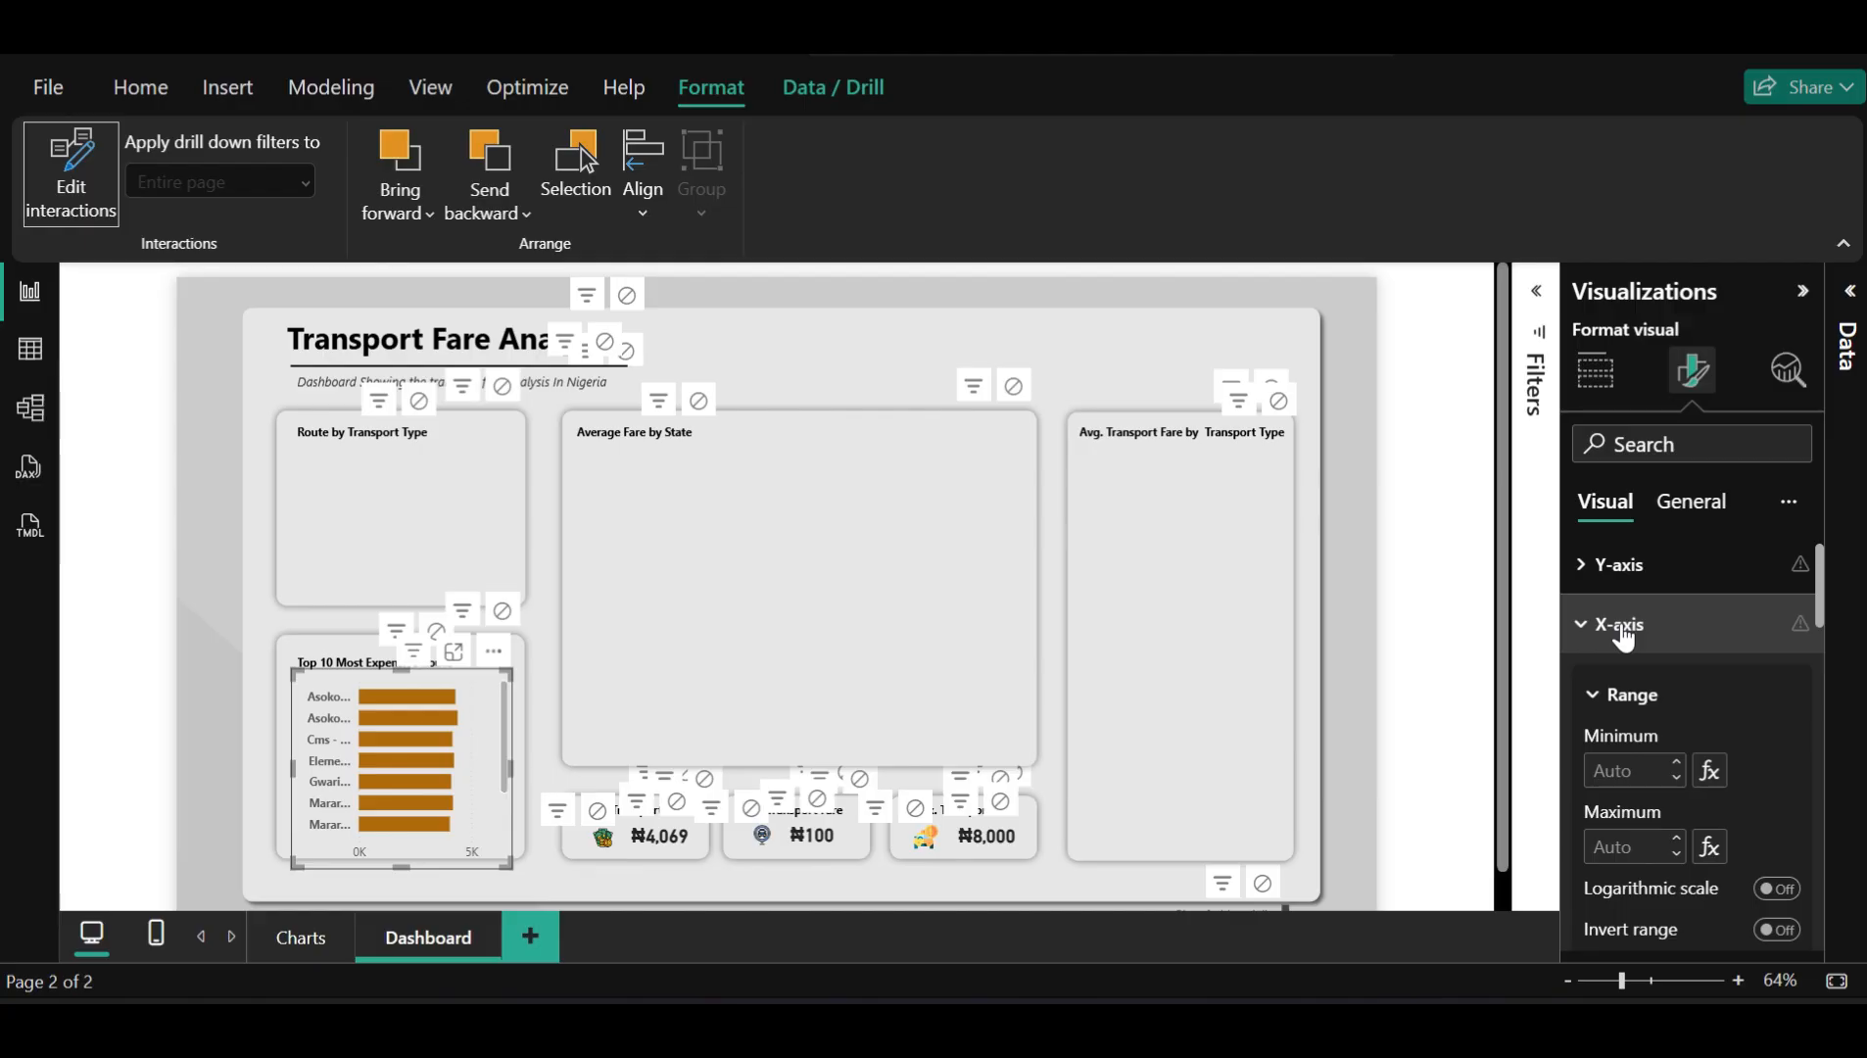
pyautogui.click(1621, 628)
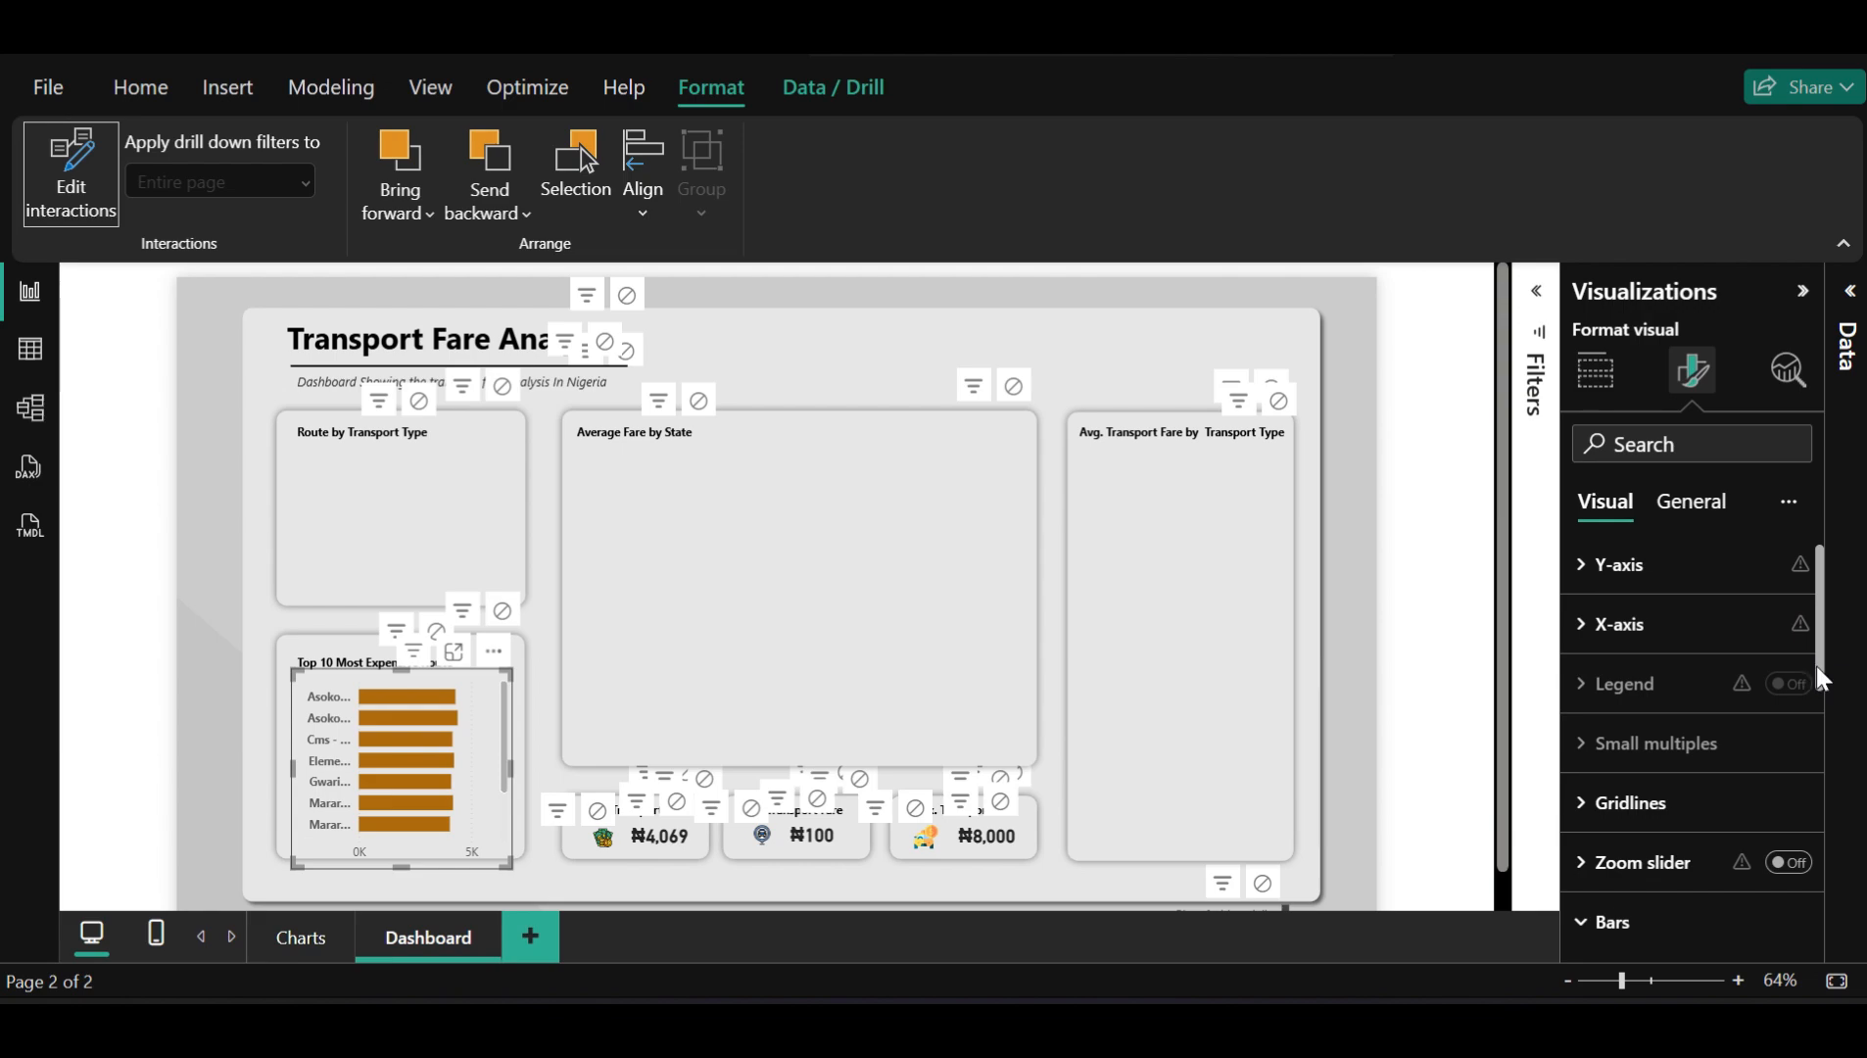
pyautogui.moveTo(1816, 667); pyautogui.dragTo(1847, 625)
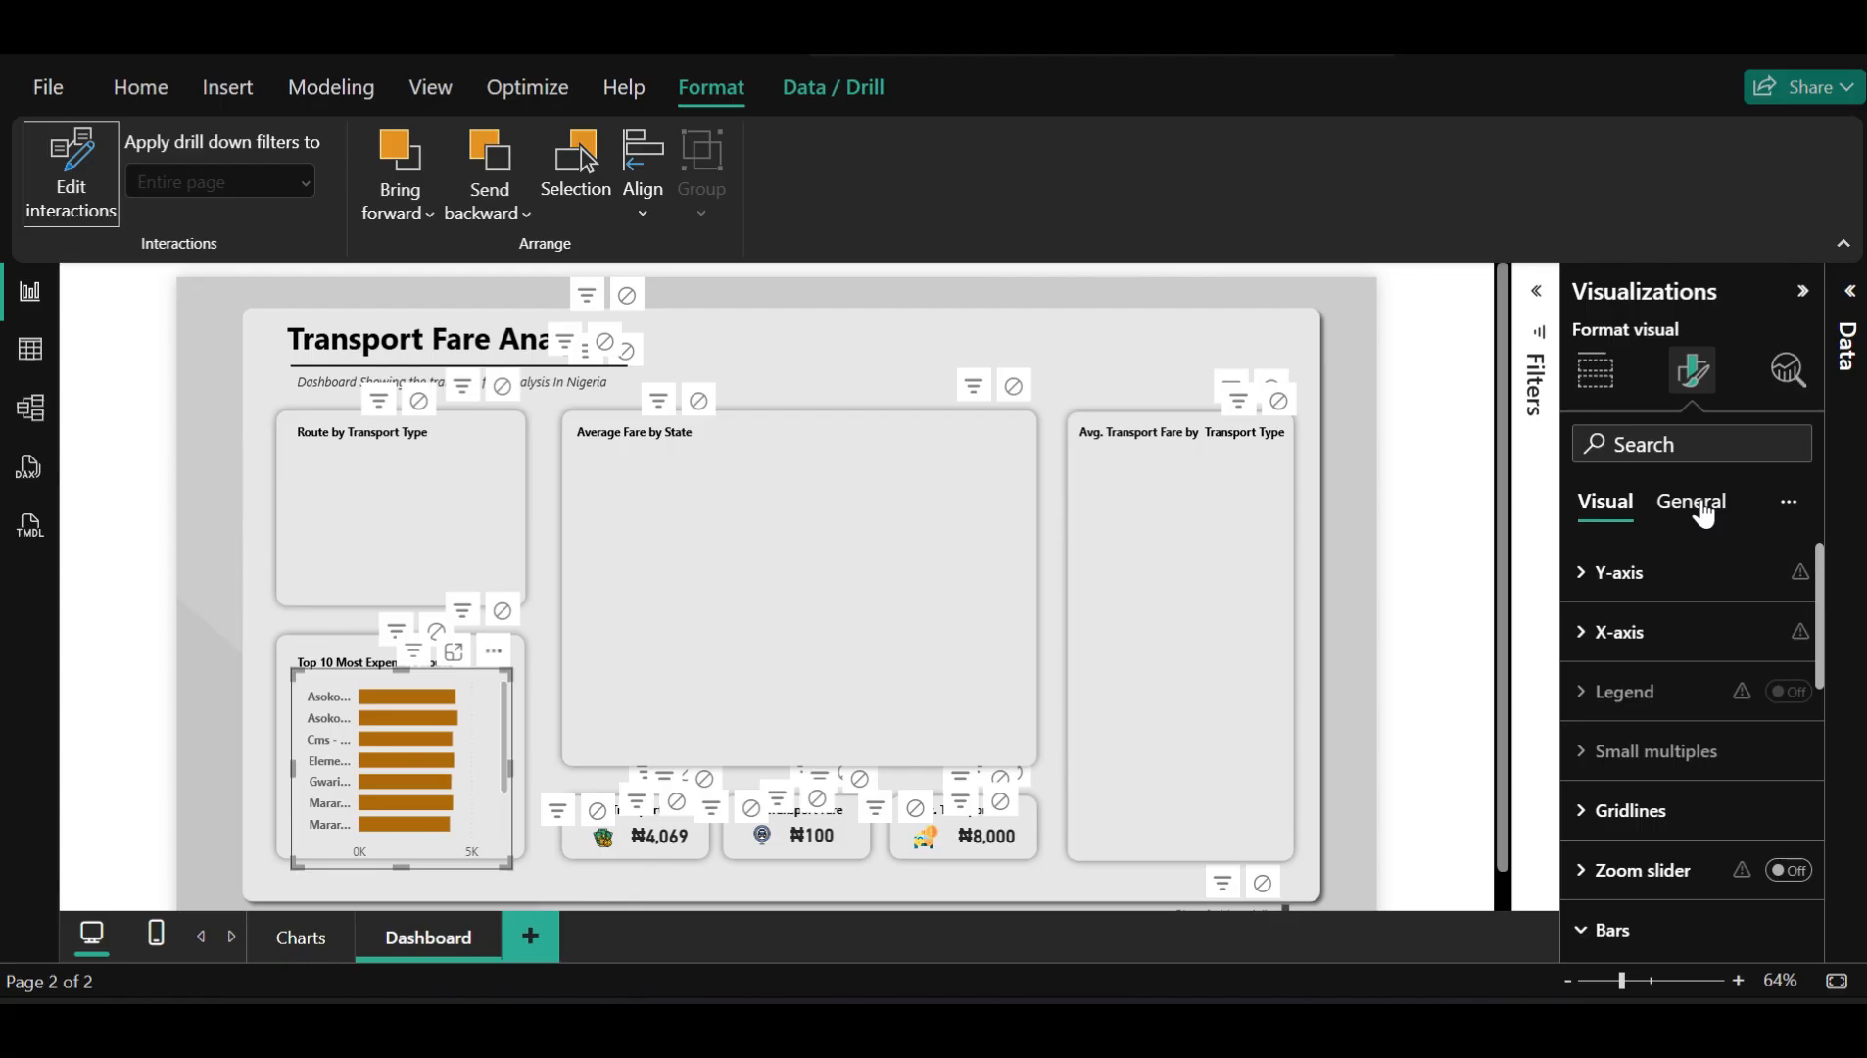
pyautogui.click(1657, 642)
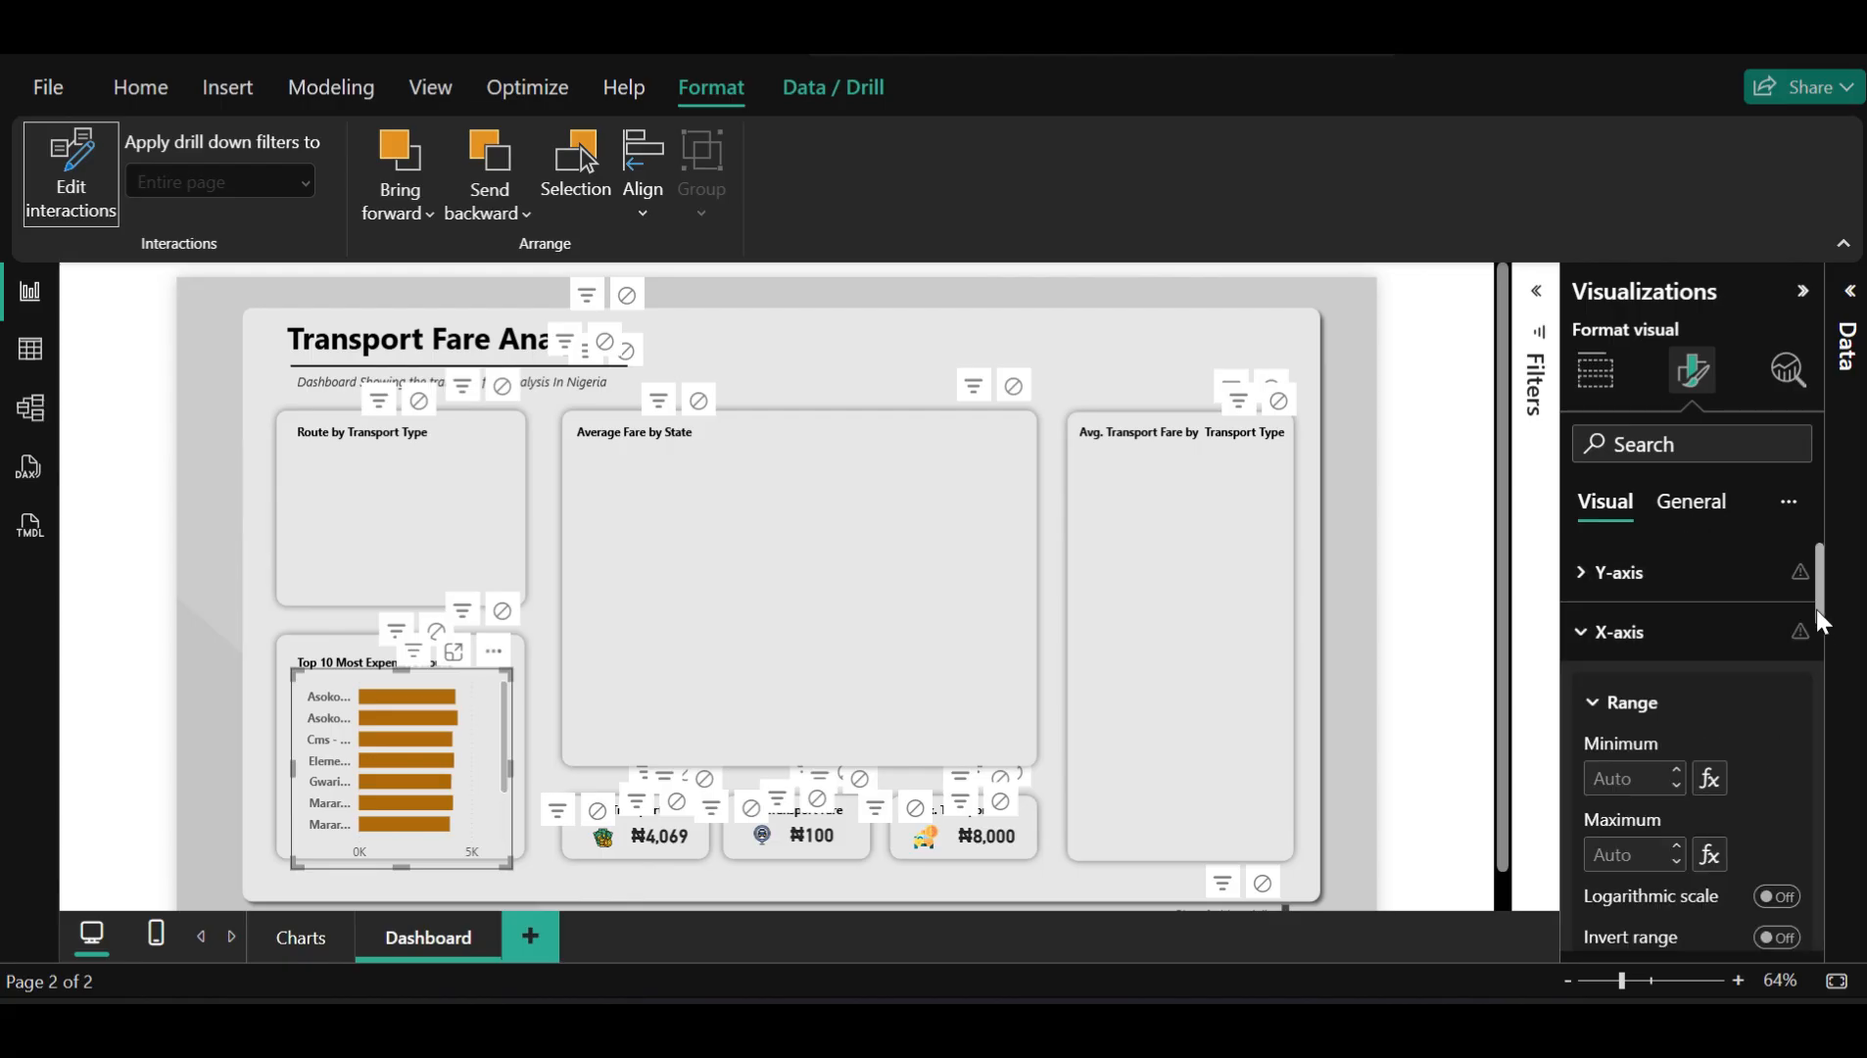
pyautogui.scroll(-3, 1797, 669)
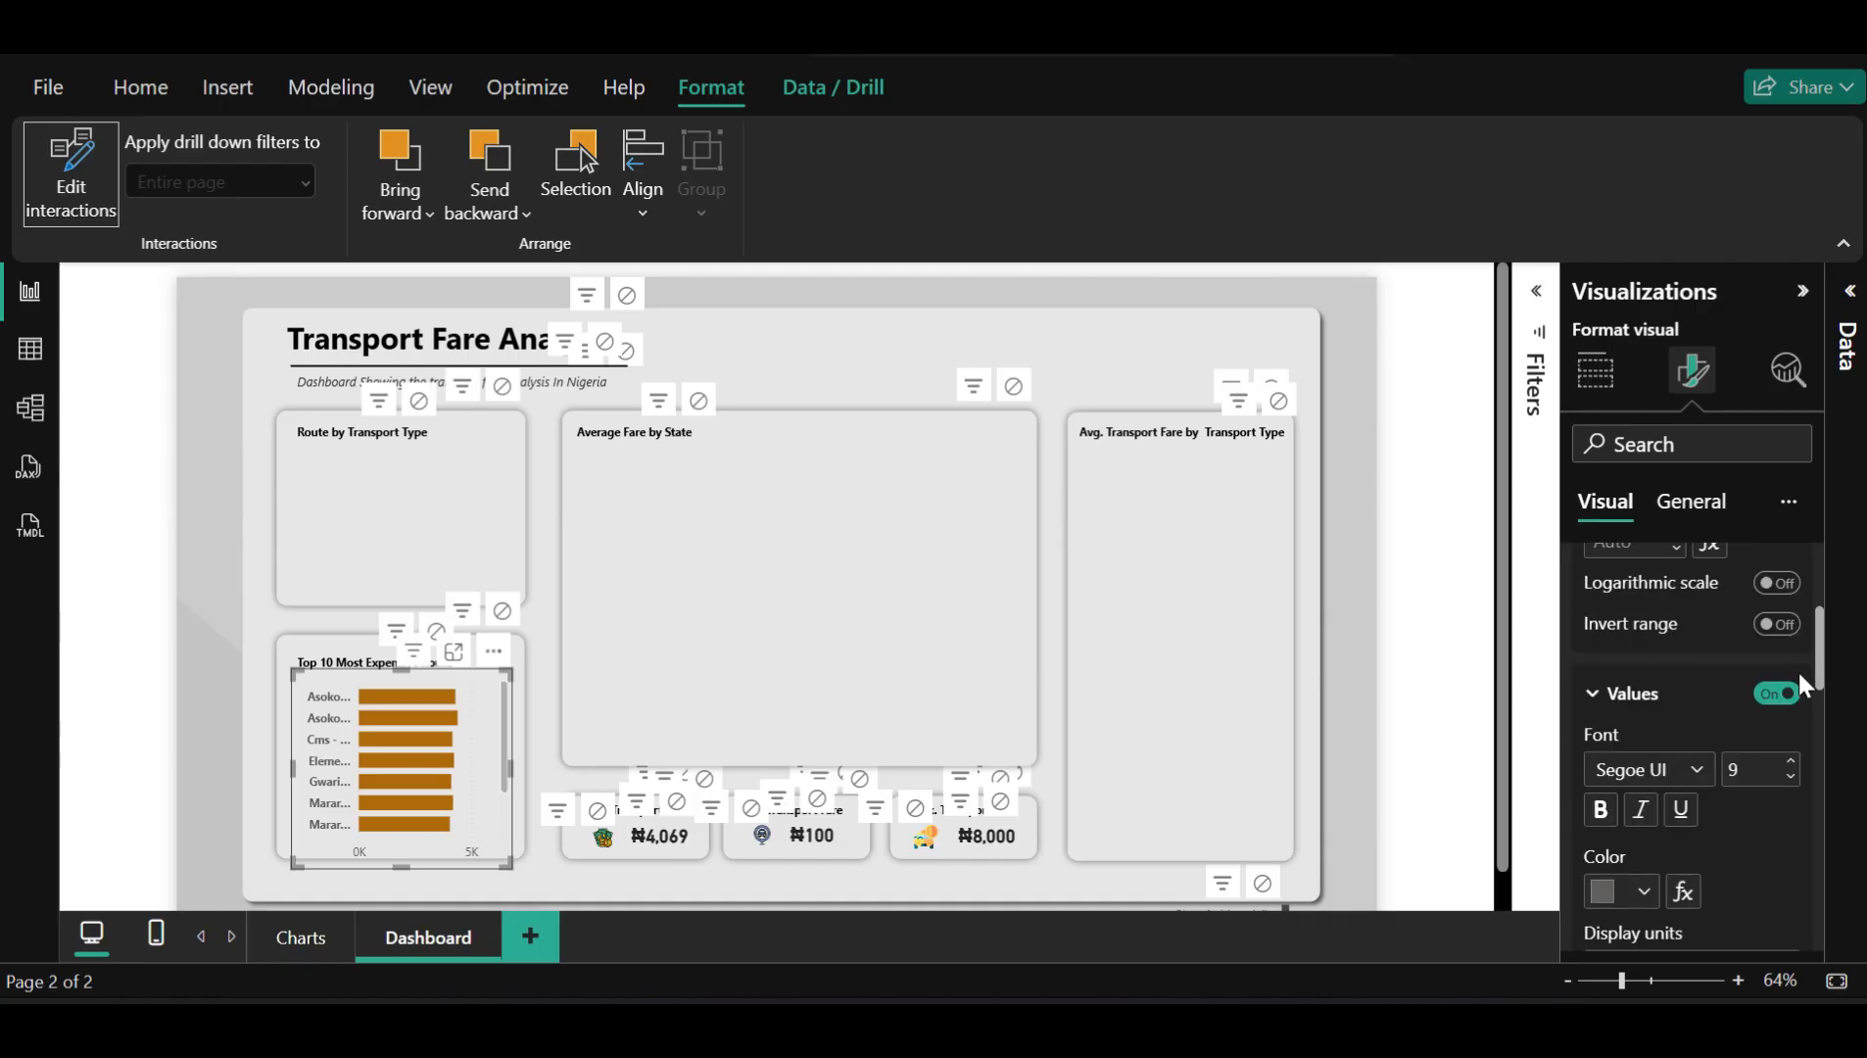
pyautogui.click(1777, 695)
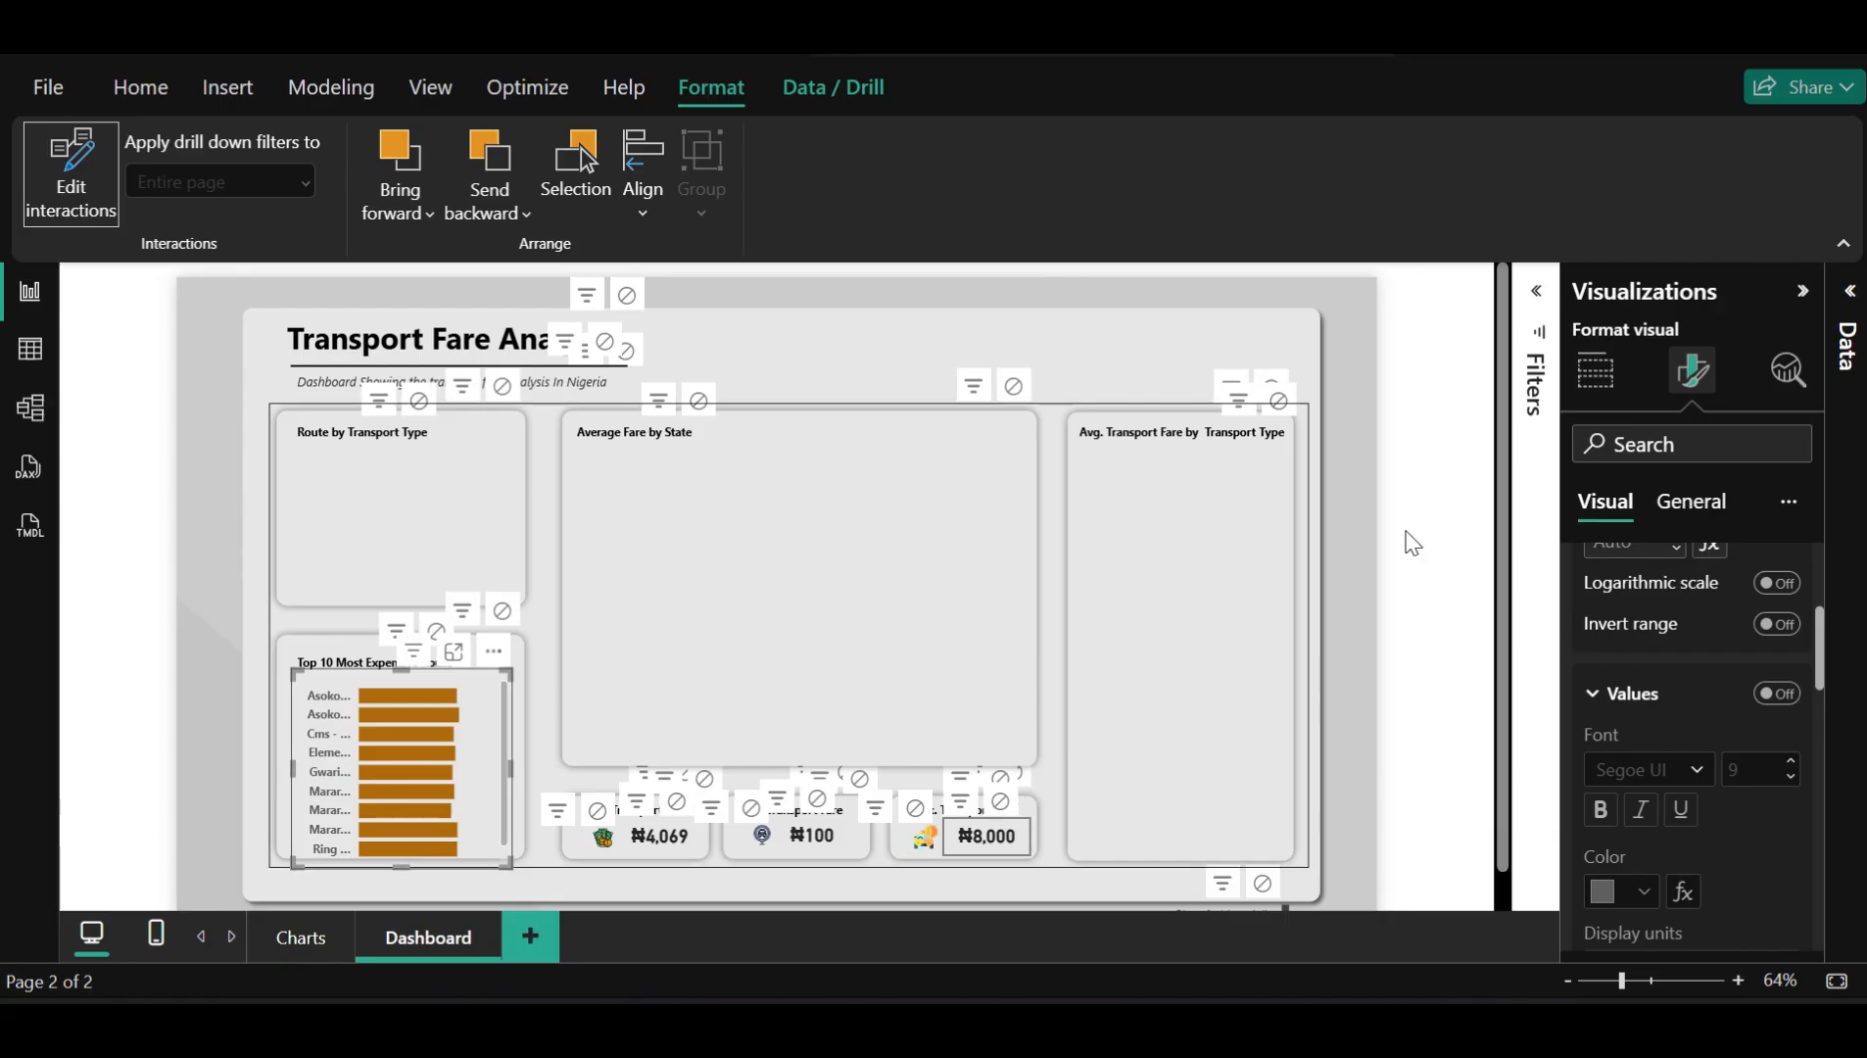
# Try the route chart as a stacked bar, a stacked column and a clustered column chart
pyautogui.click(1600, 392)
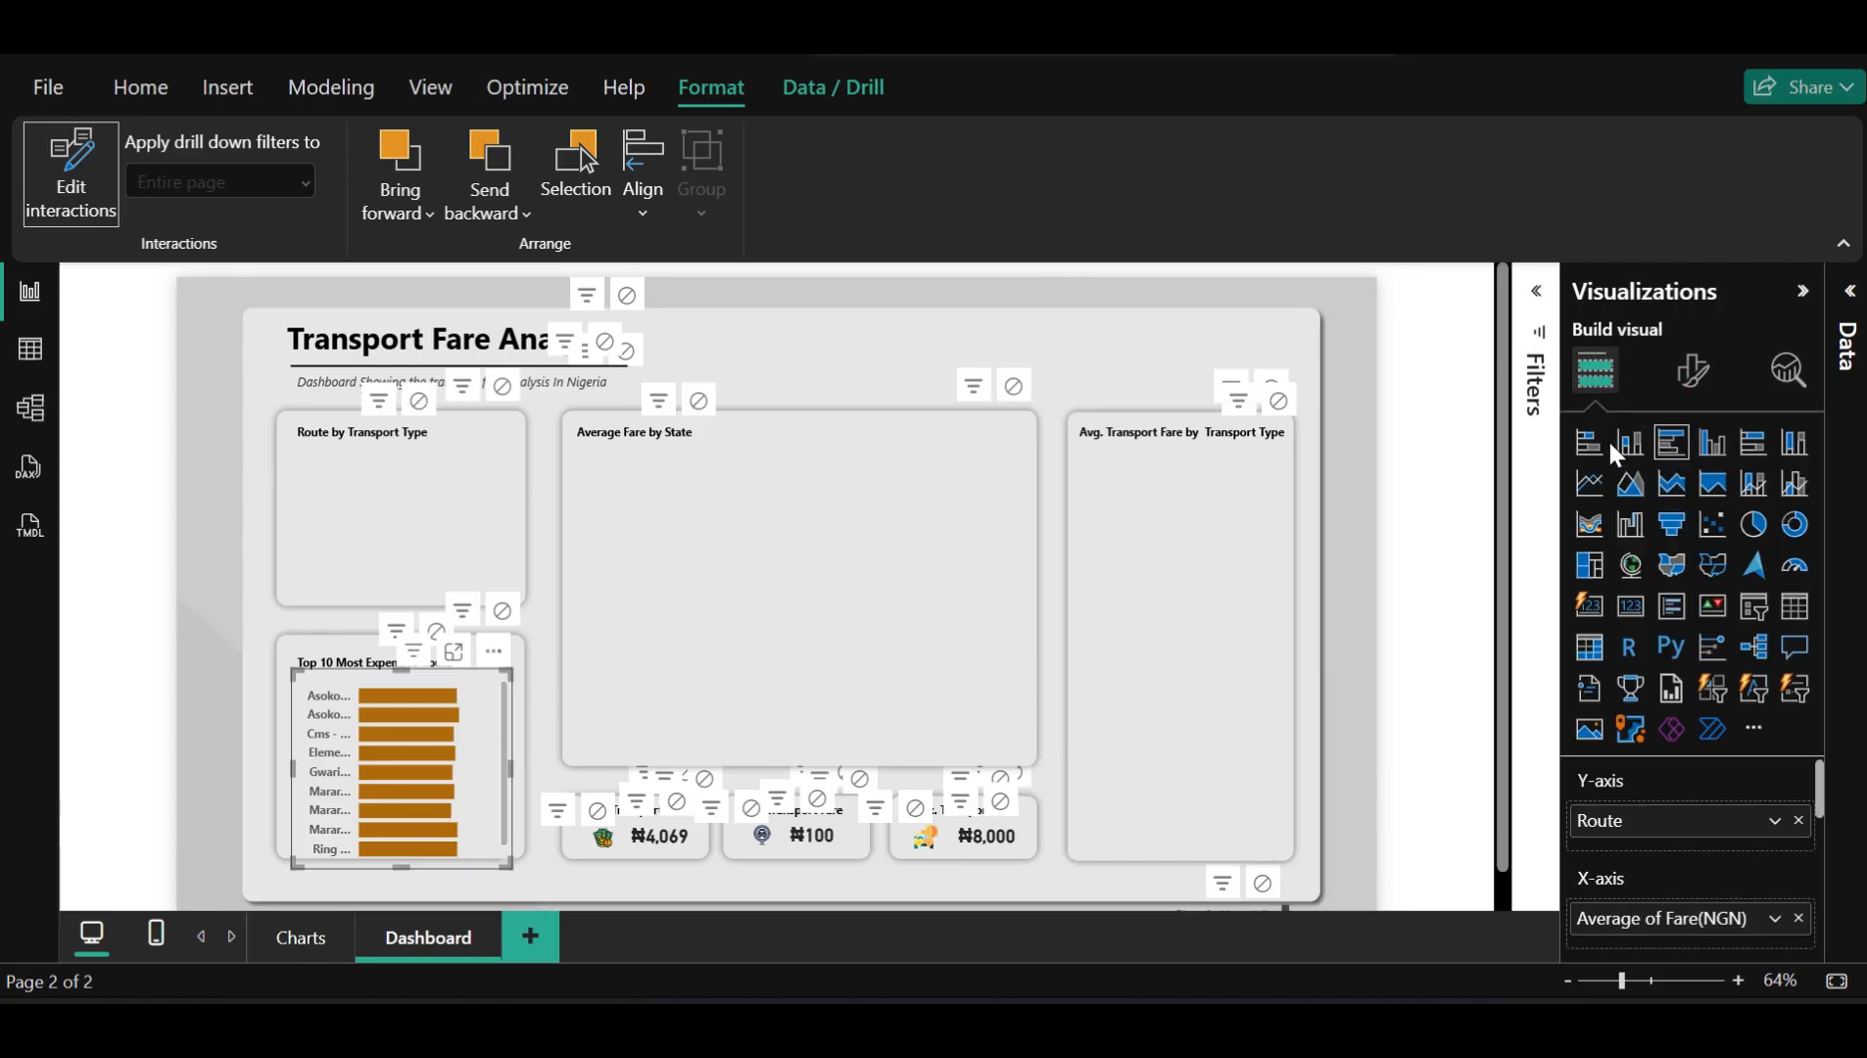
pyautogui.click(1601, 454)
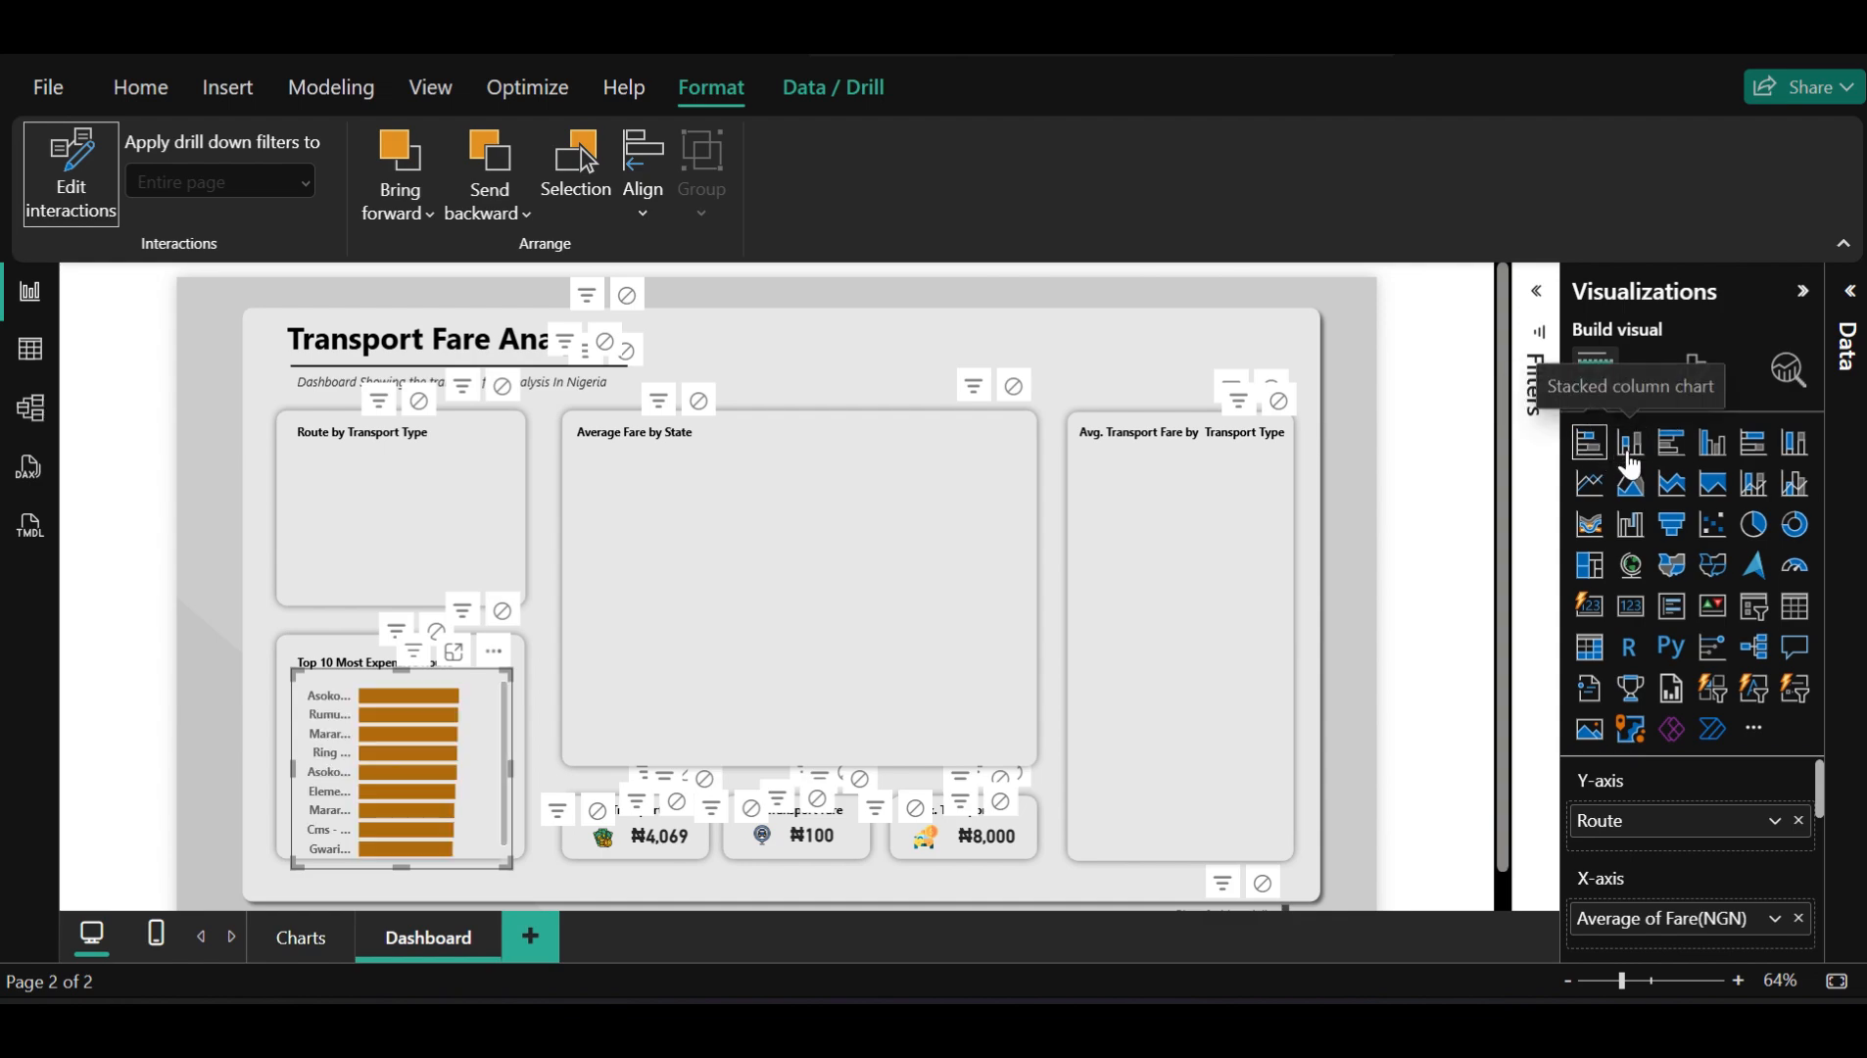
pyautogui.click(1629, 445)
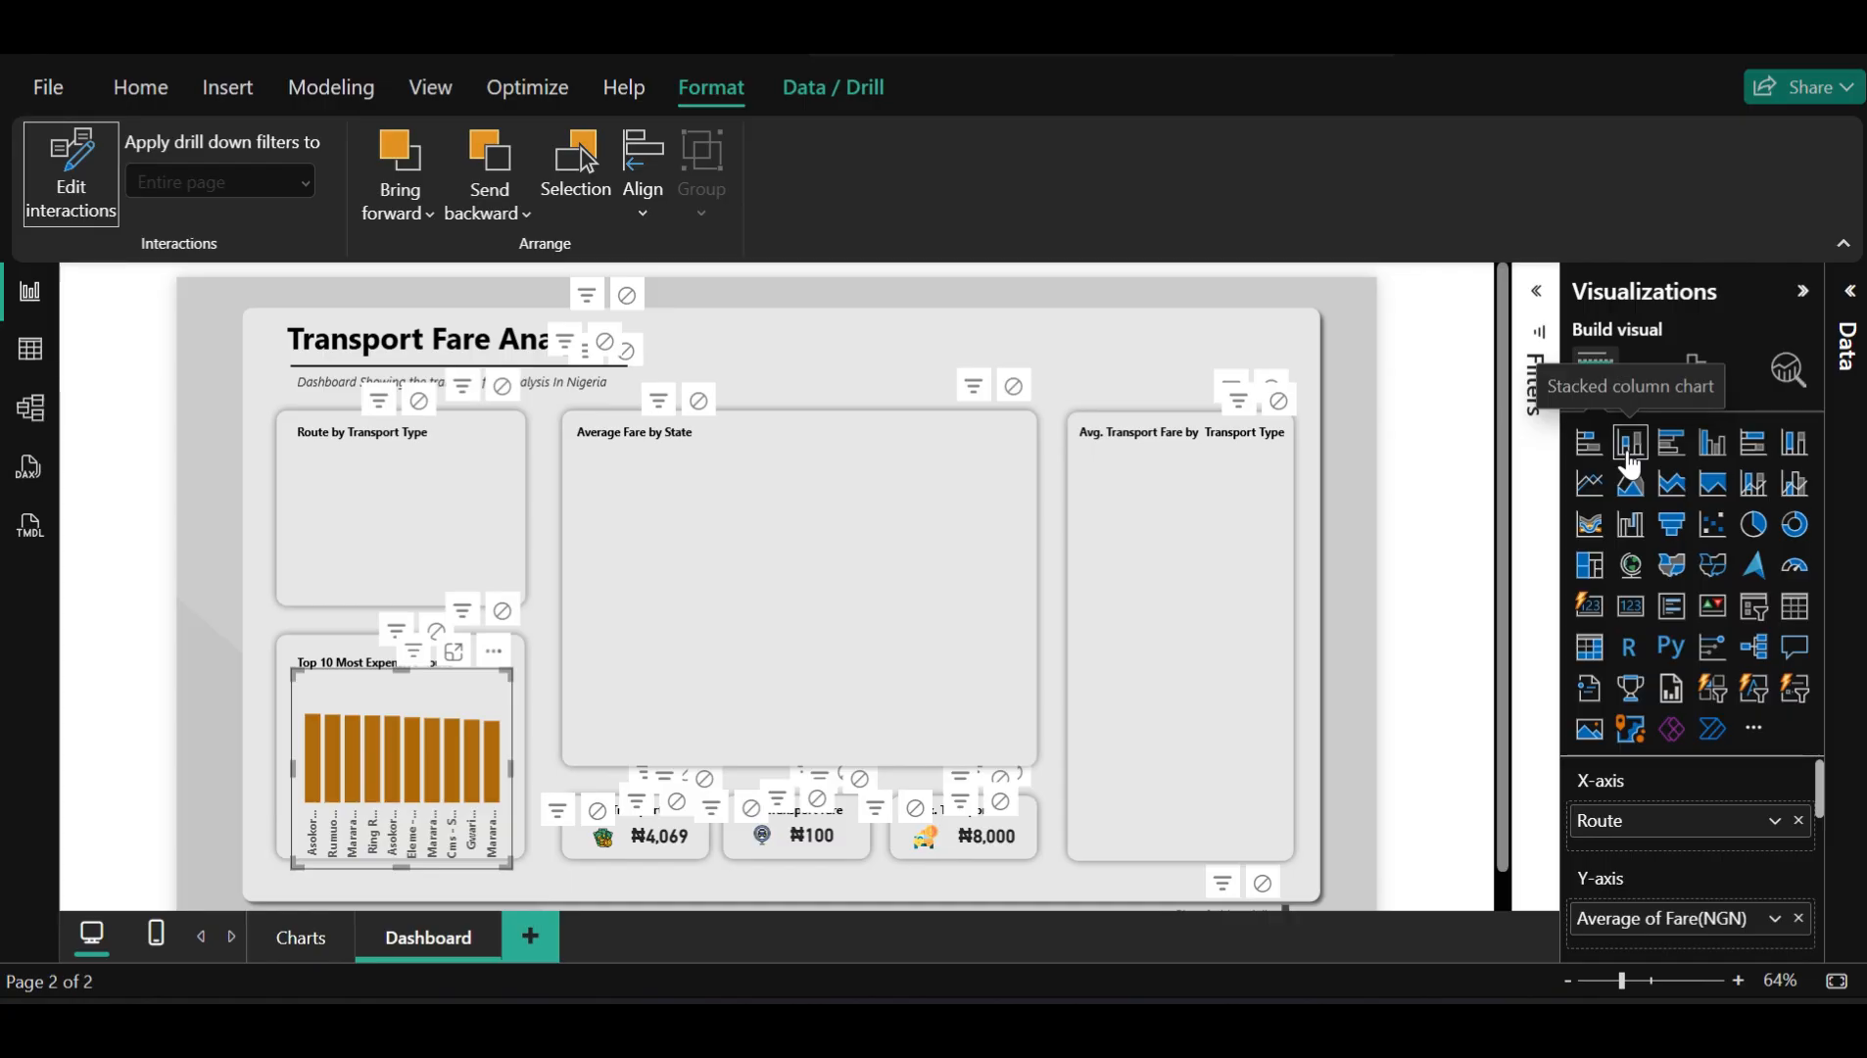
pyautogui.click(1711, 456)
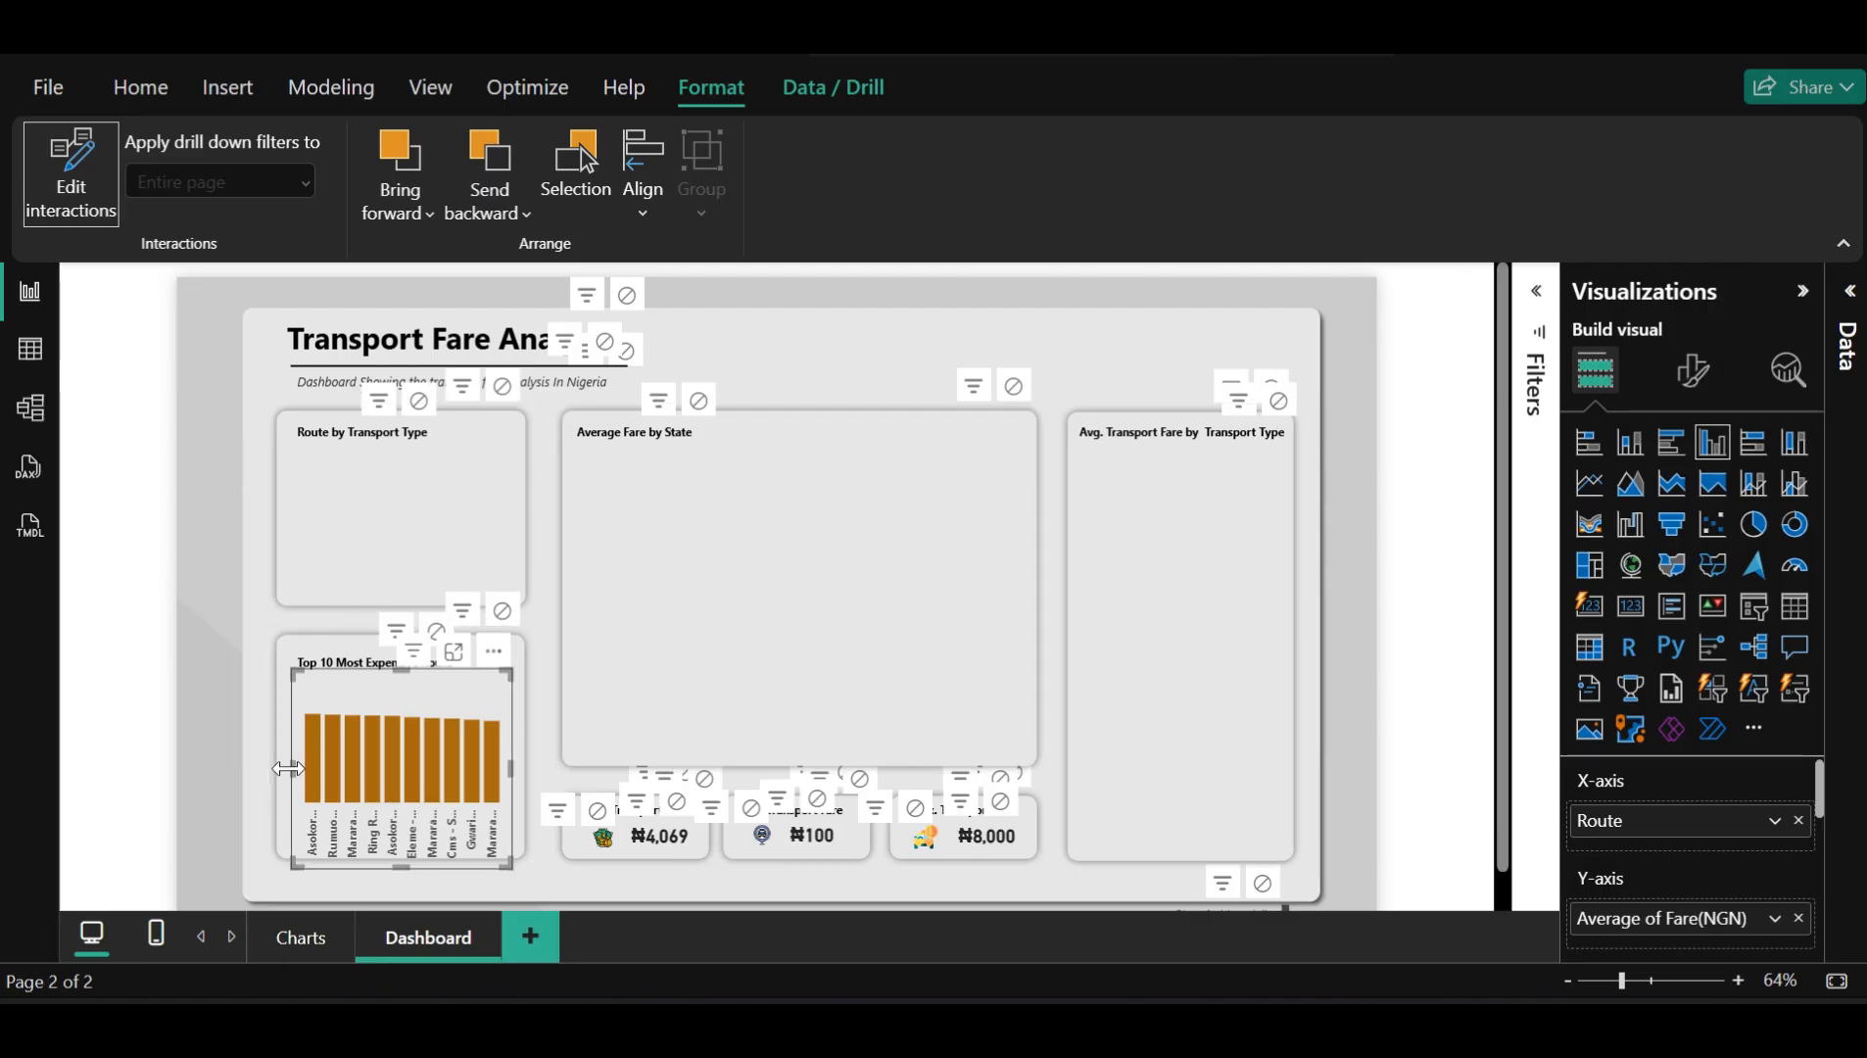
pyautogui.moveTo(287, 769); pyautogui.dragTo(250, 758)
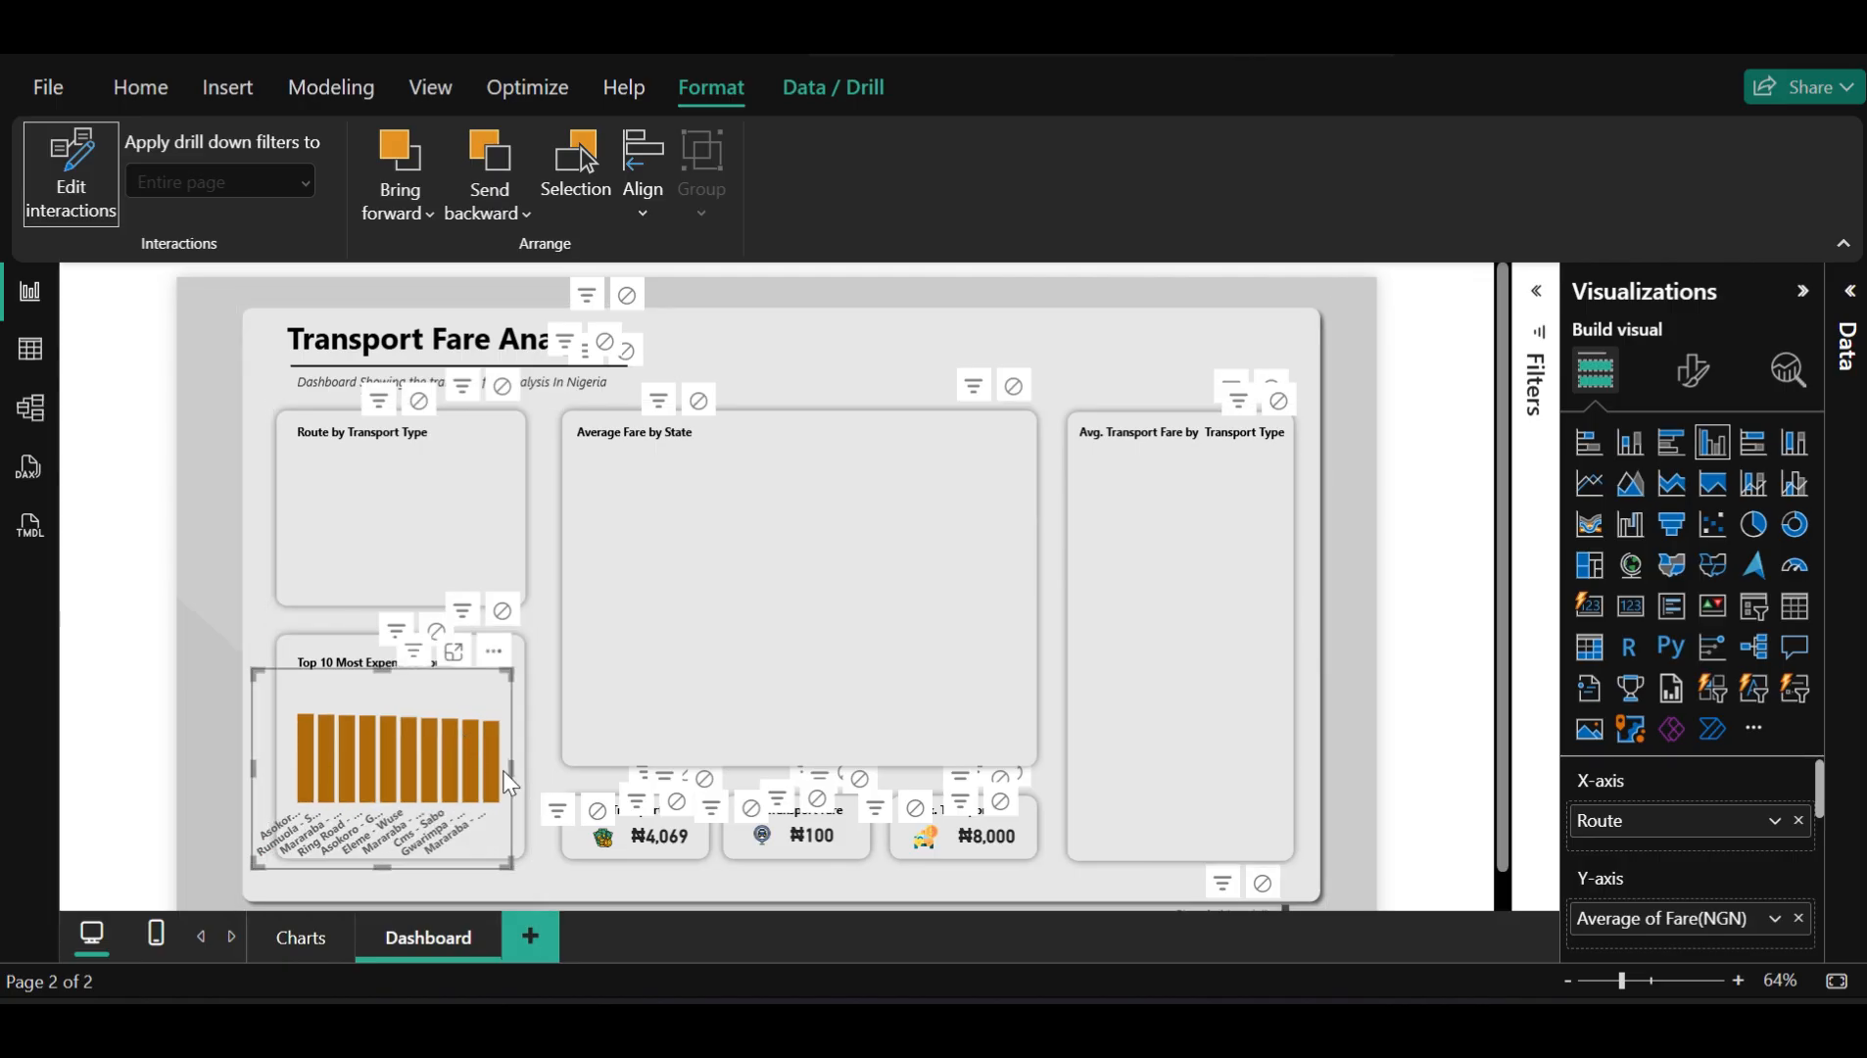
pyautogui.moveTo(508, 781); pyautogui.dragTo(478, 746)
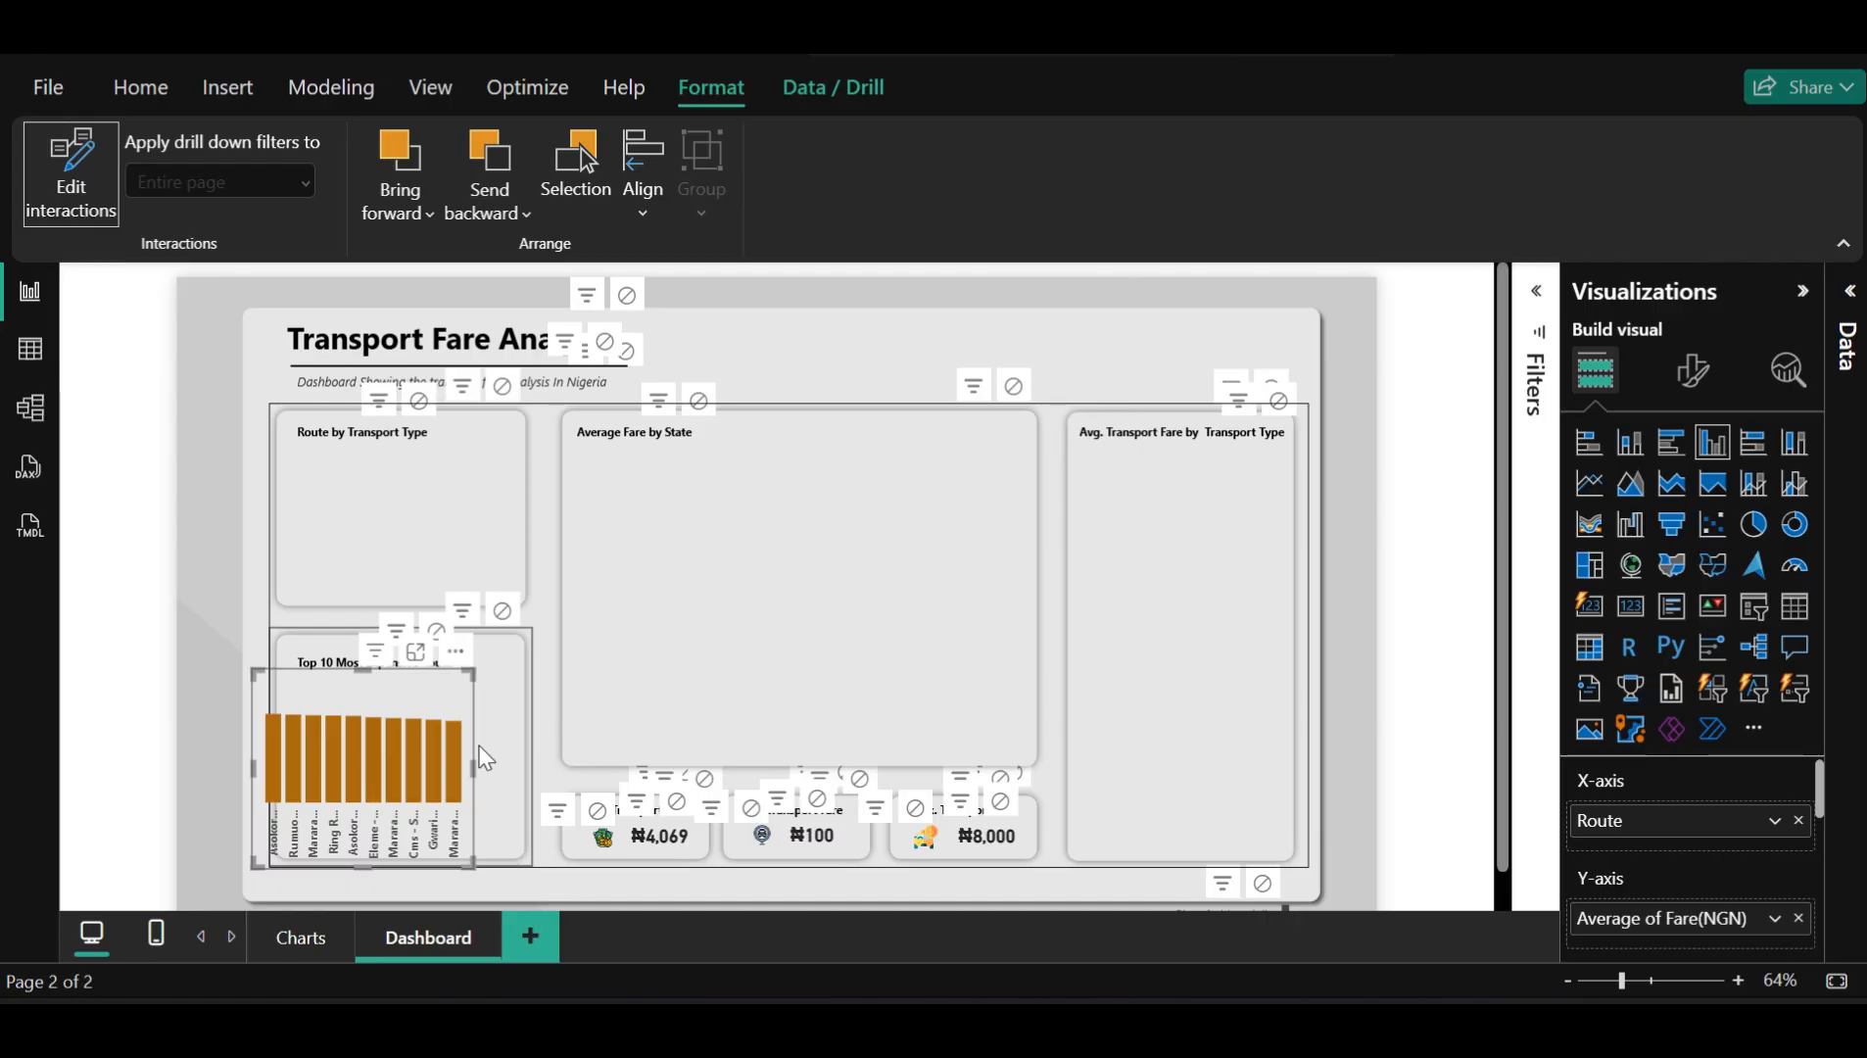
pyautogui.hotkey('ctrl', 'z')
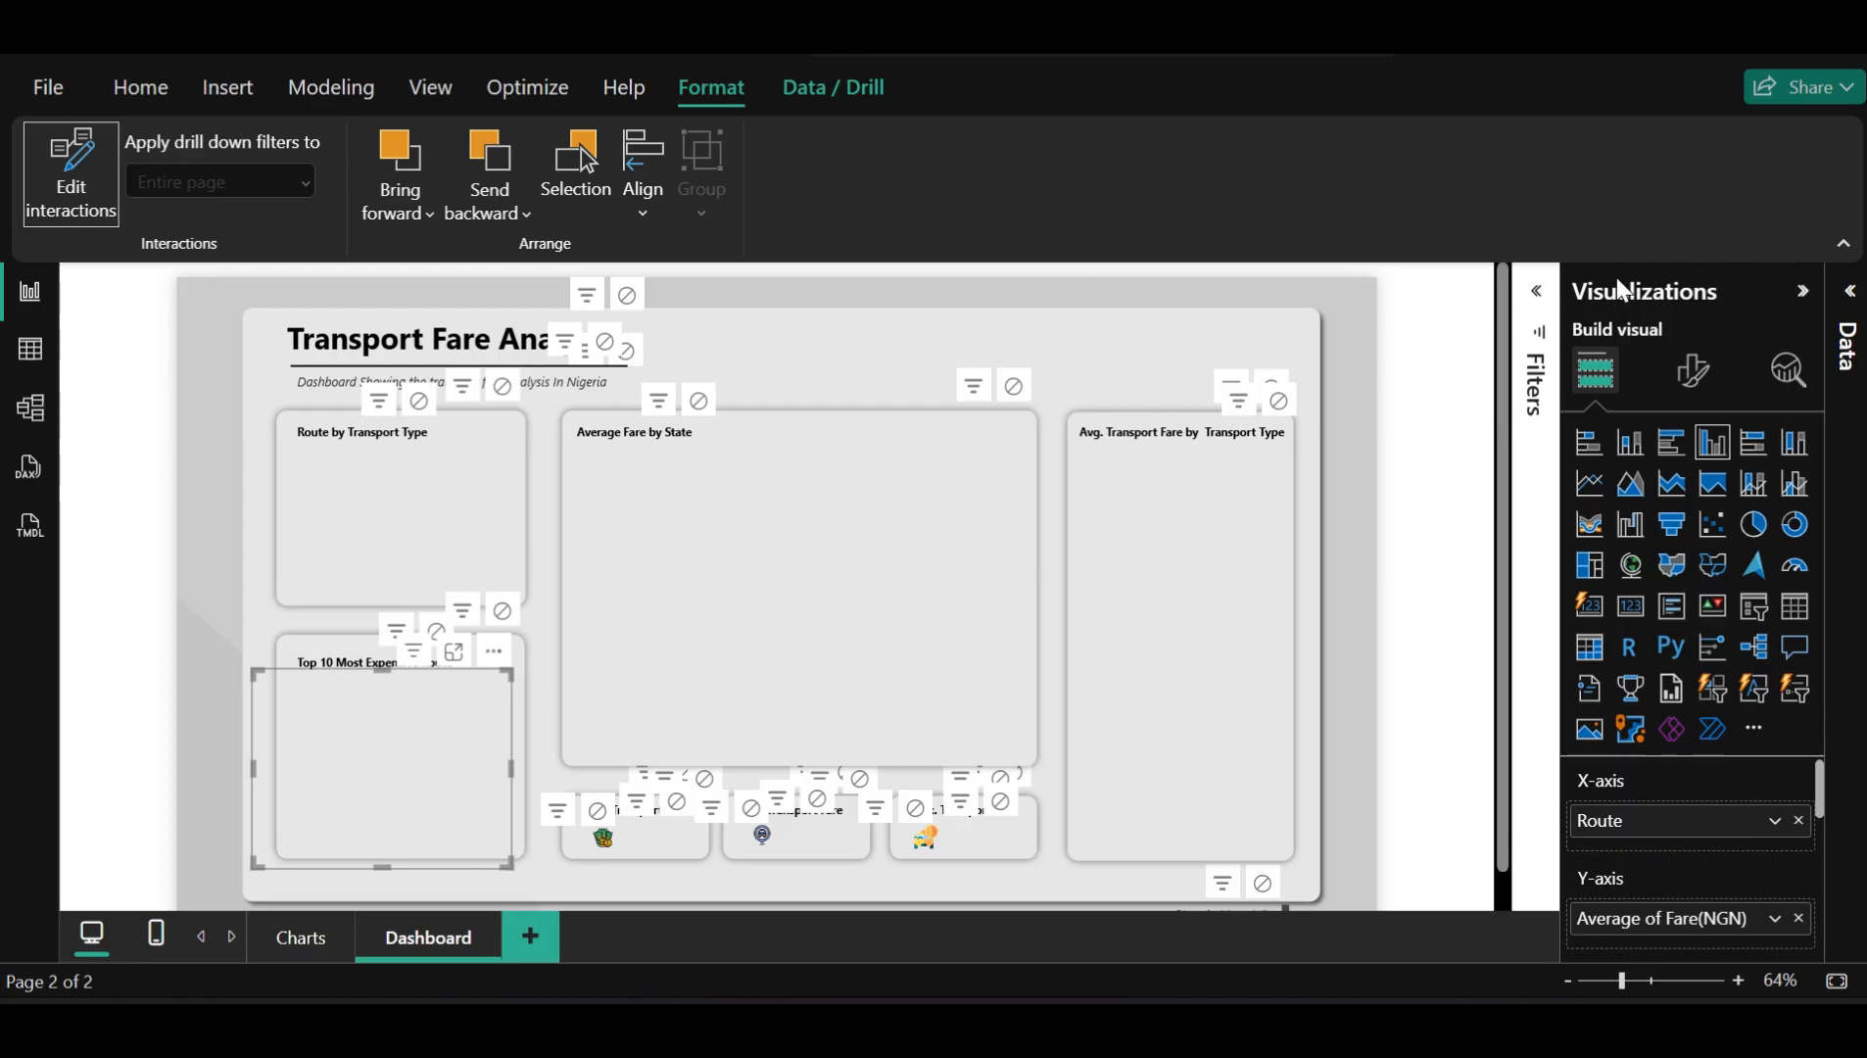
pyautogui.hotkey('ctrl', 'z')
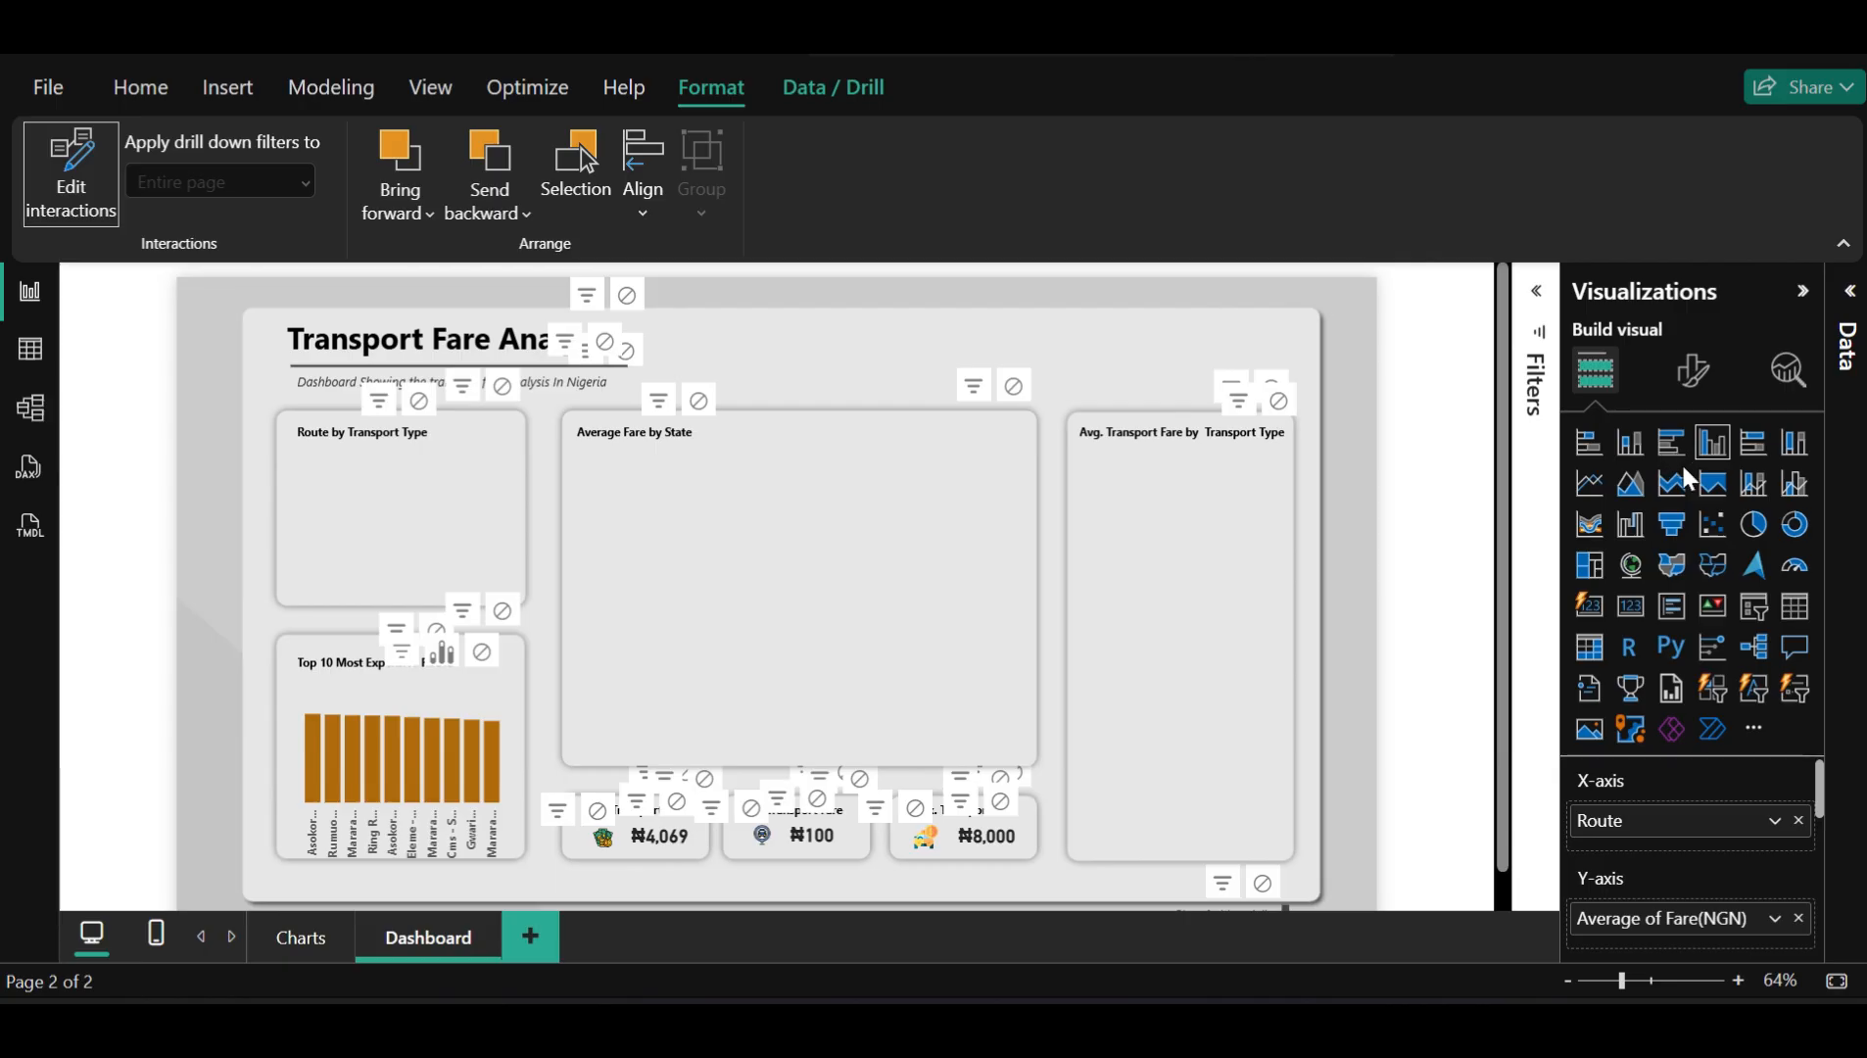
# Convert the route chart to a 100% stacked bar chart and open its visual formatting options
pyautogui.click(1754, 441)
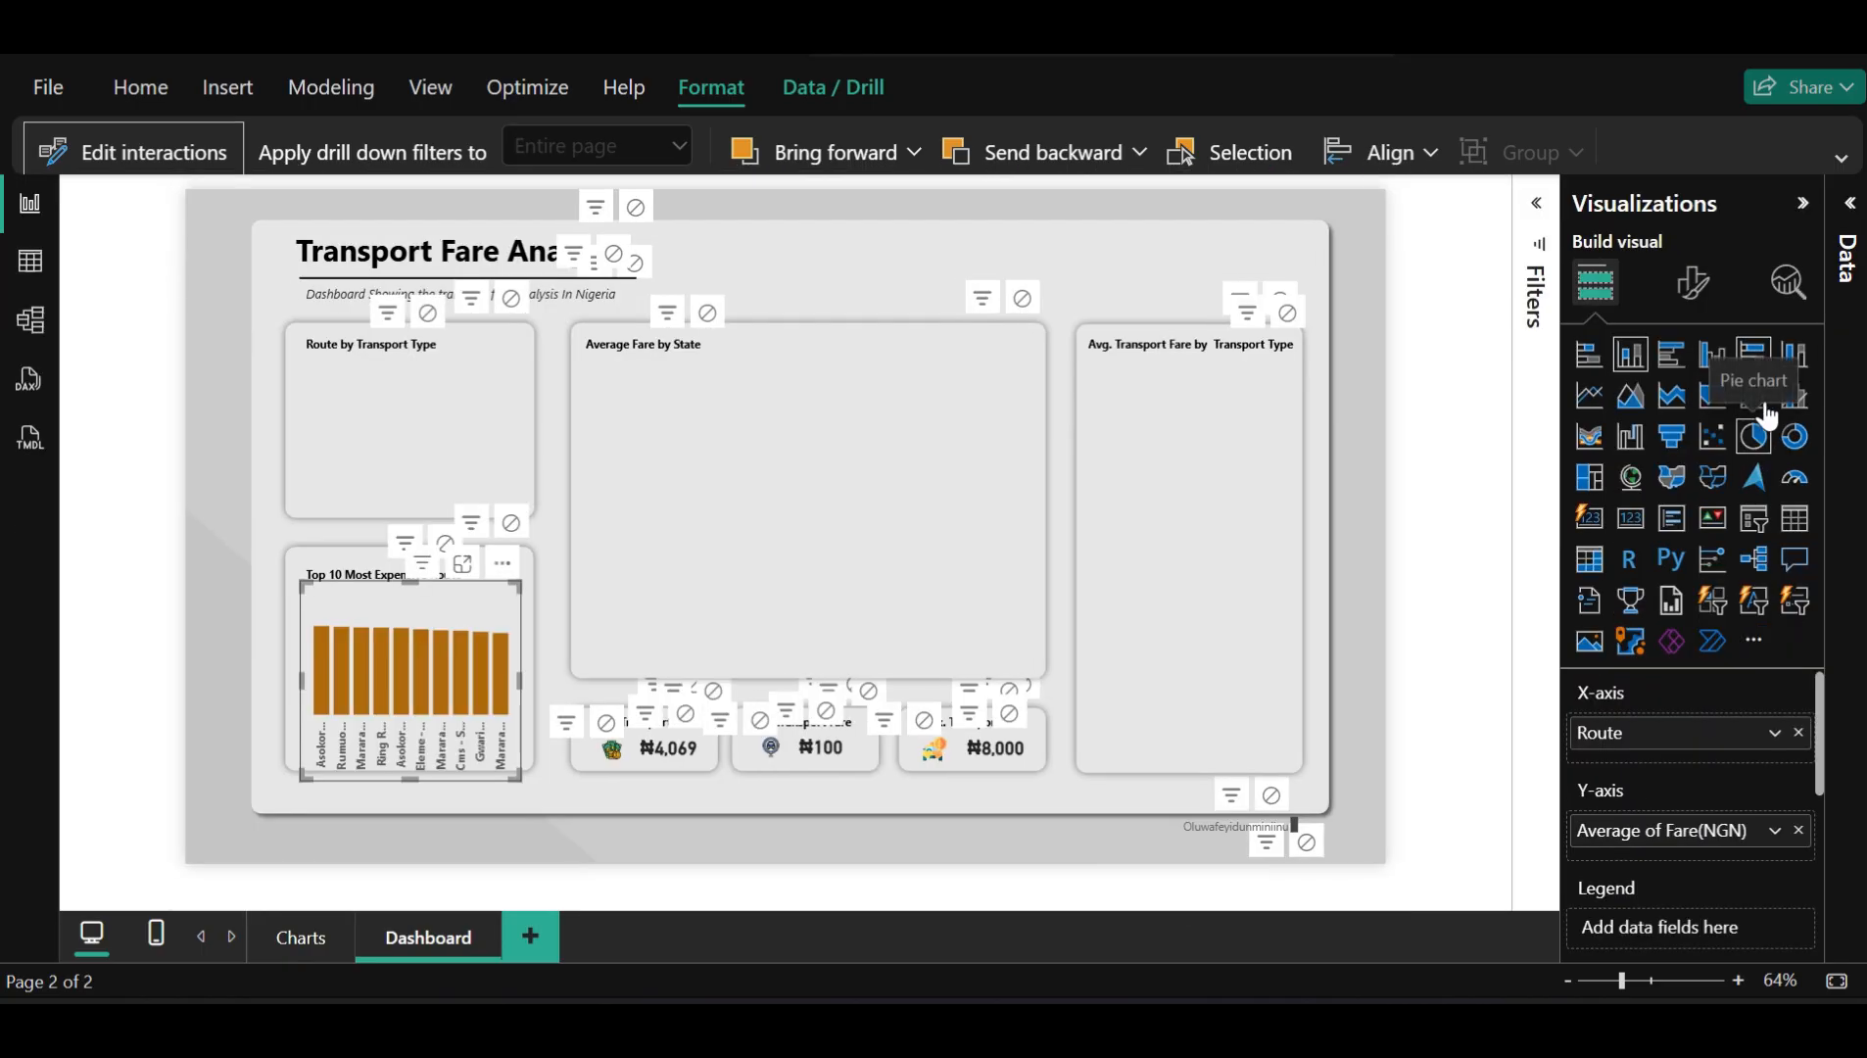
pyautogui.click(1749, 360)
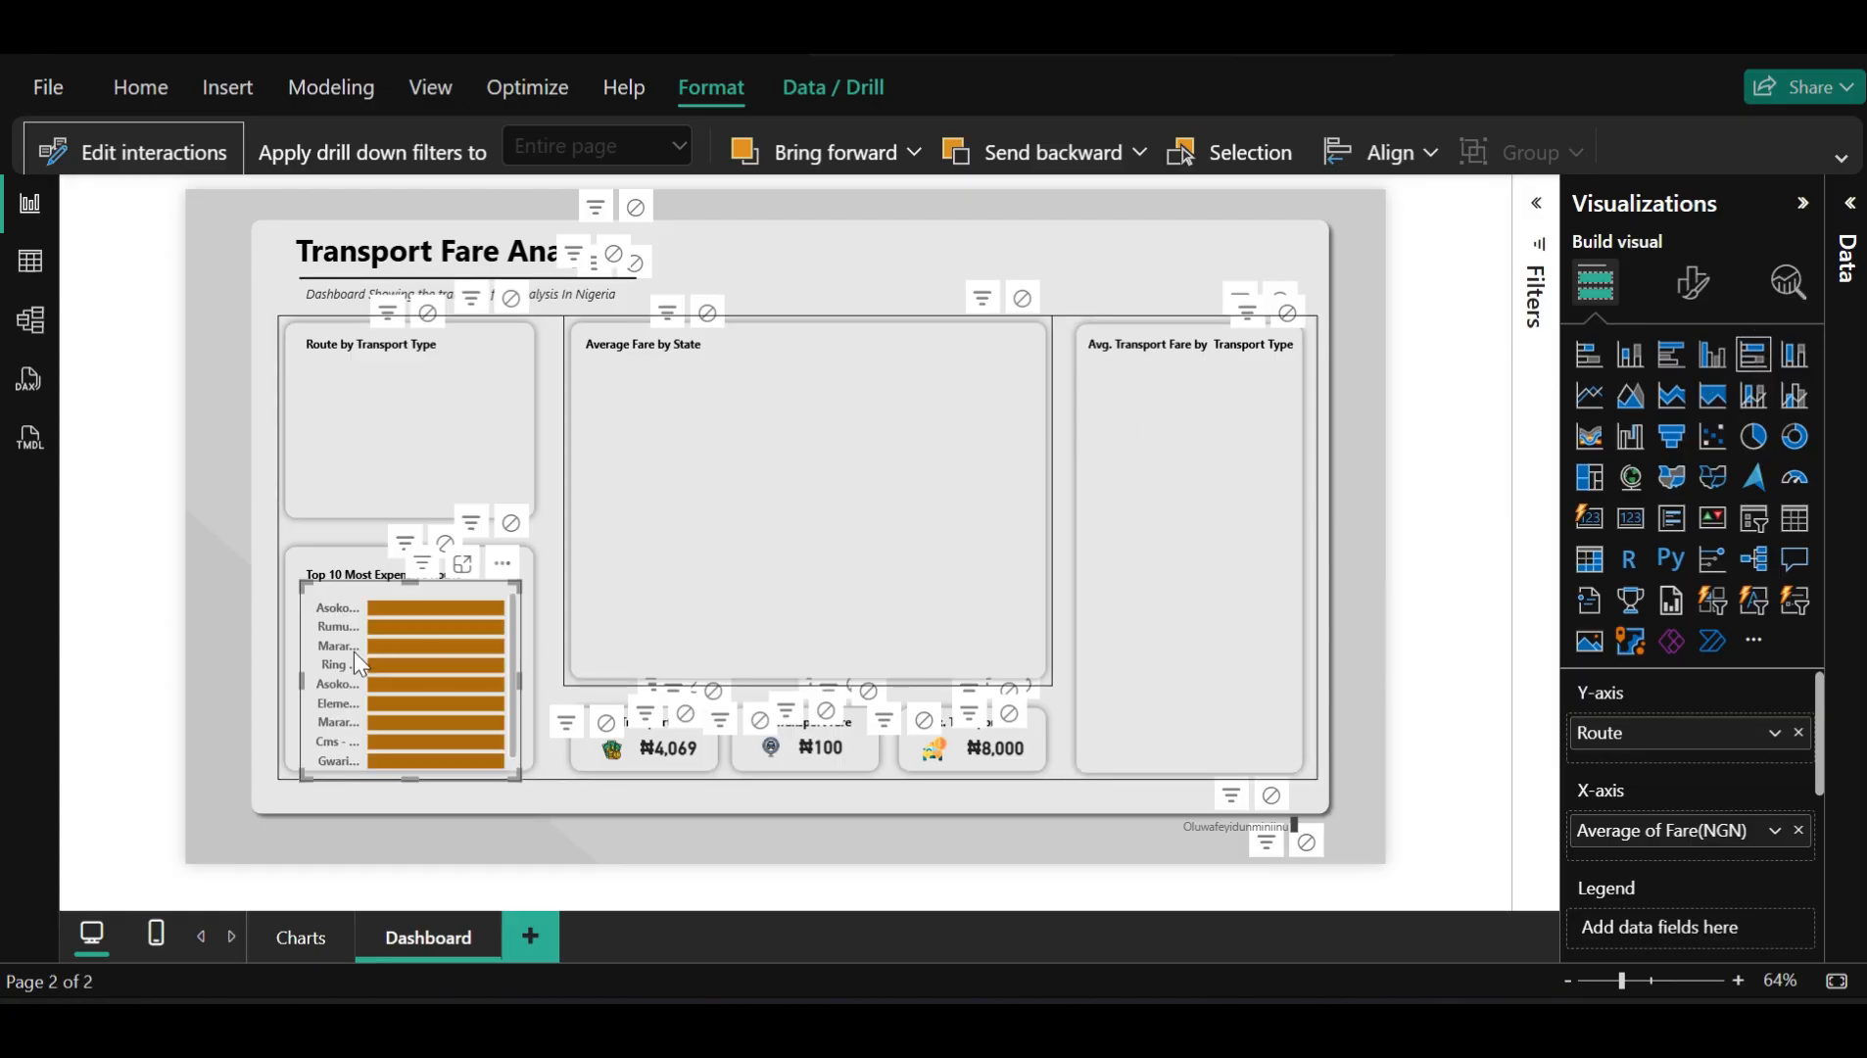
pyautogui.click(1679, 296)
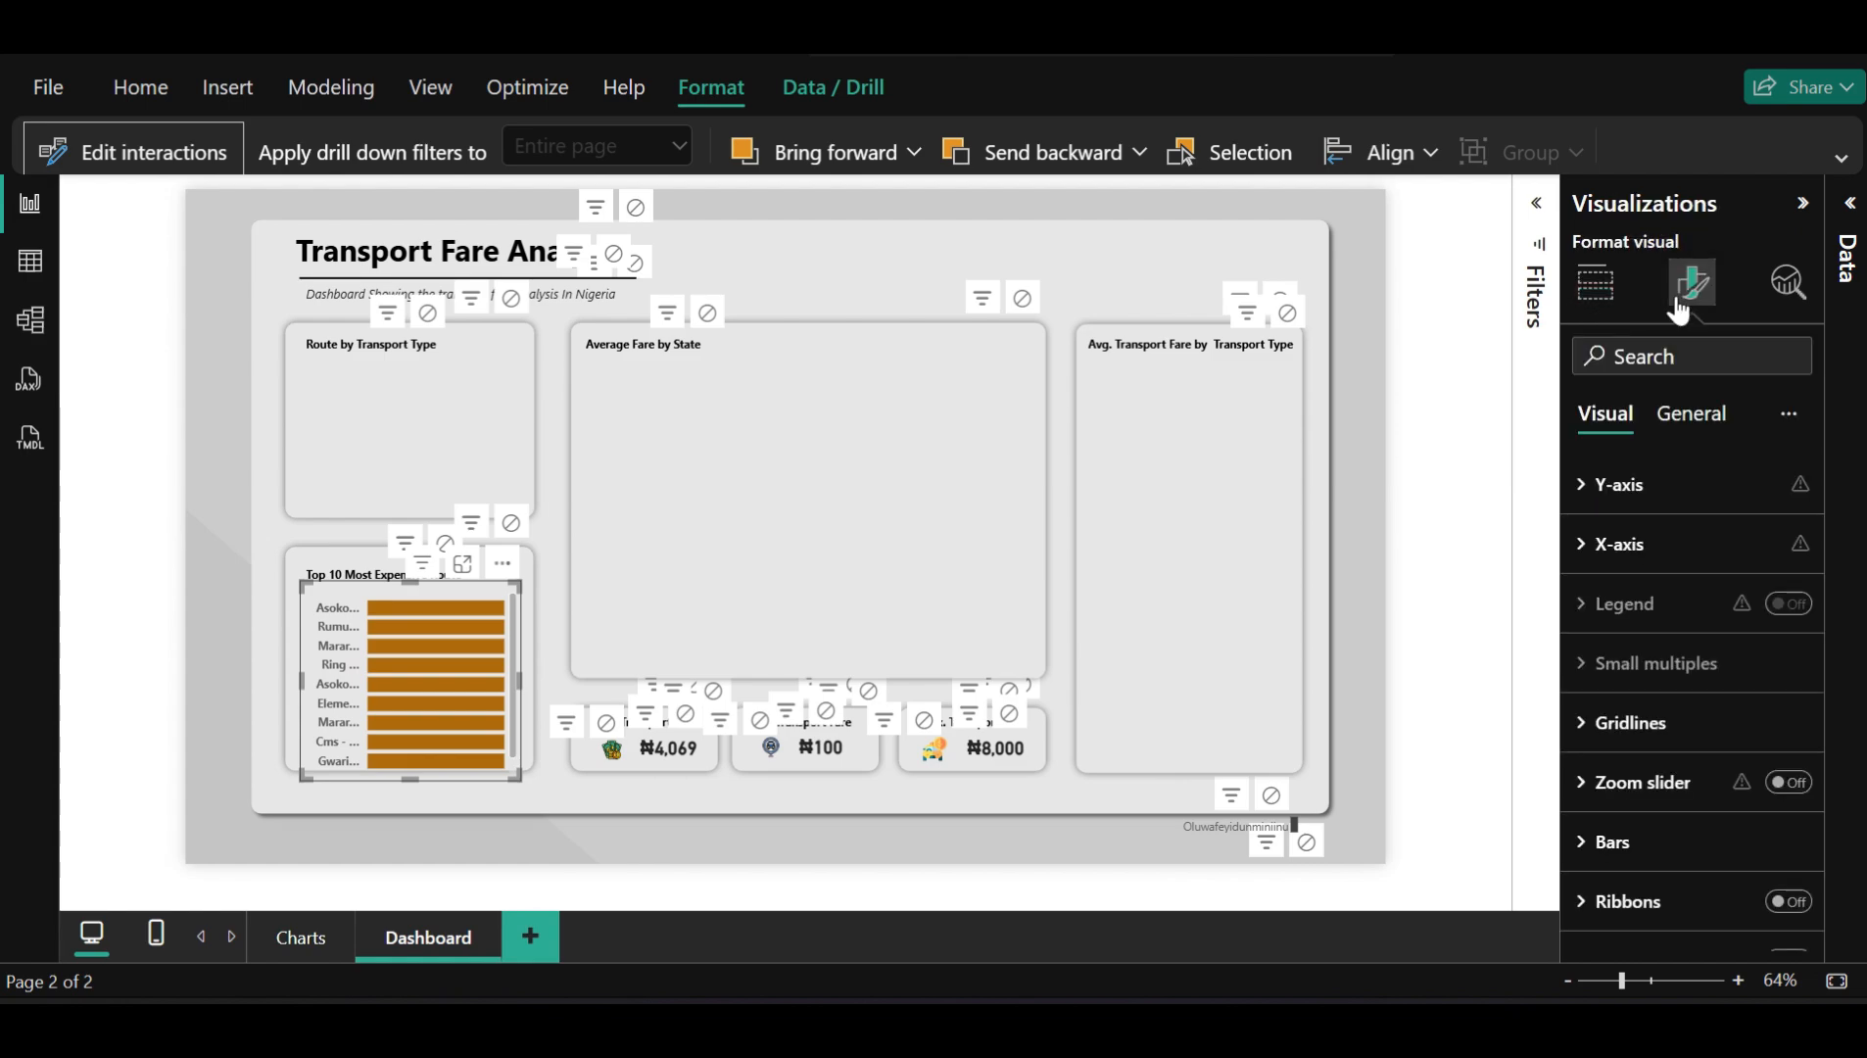
# Turn off bold for the bar chart's Y-axis labels and extend the chart's left edge slightly past its card
pyautogui.click(1675, 505)
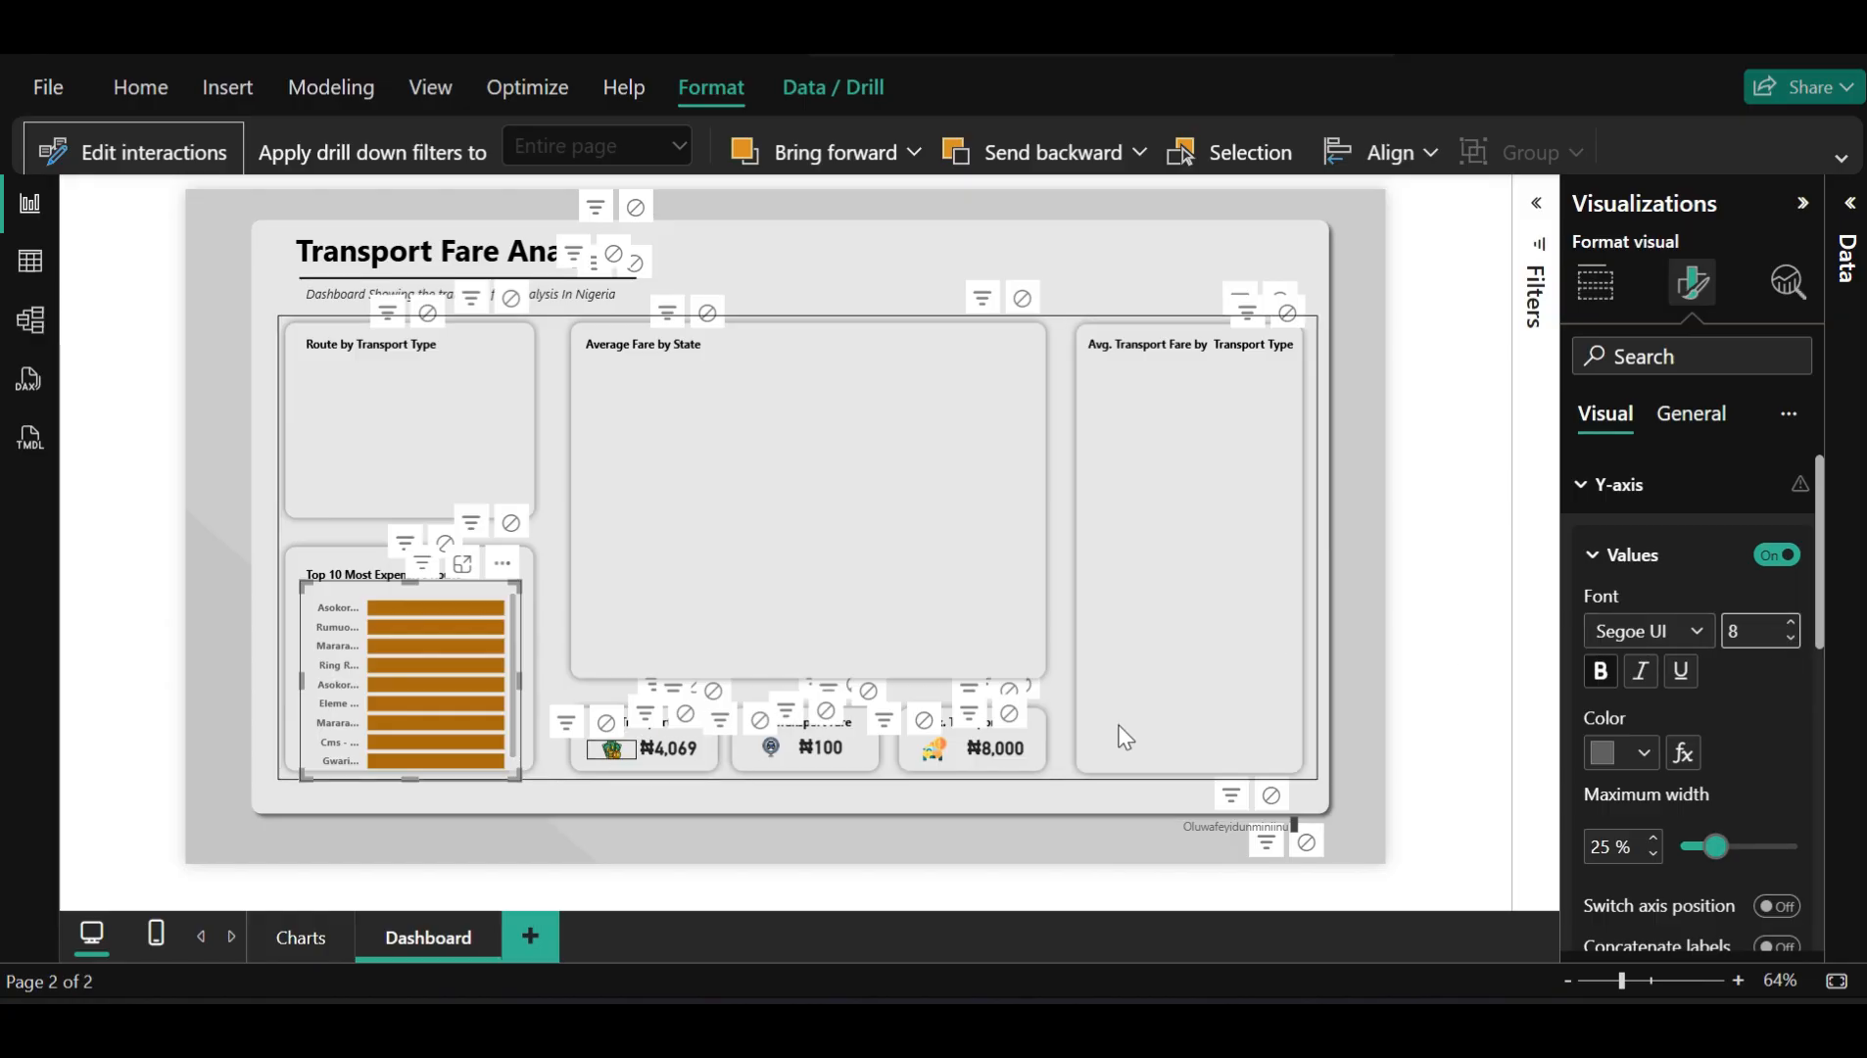
pyautogui.click(1602, 676)
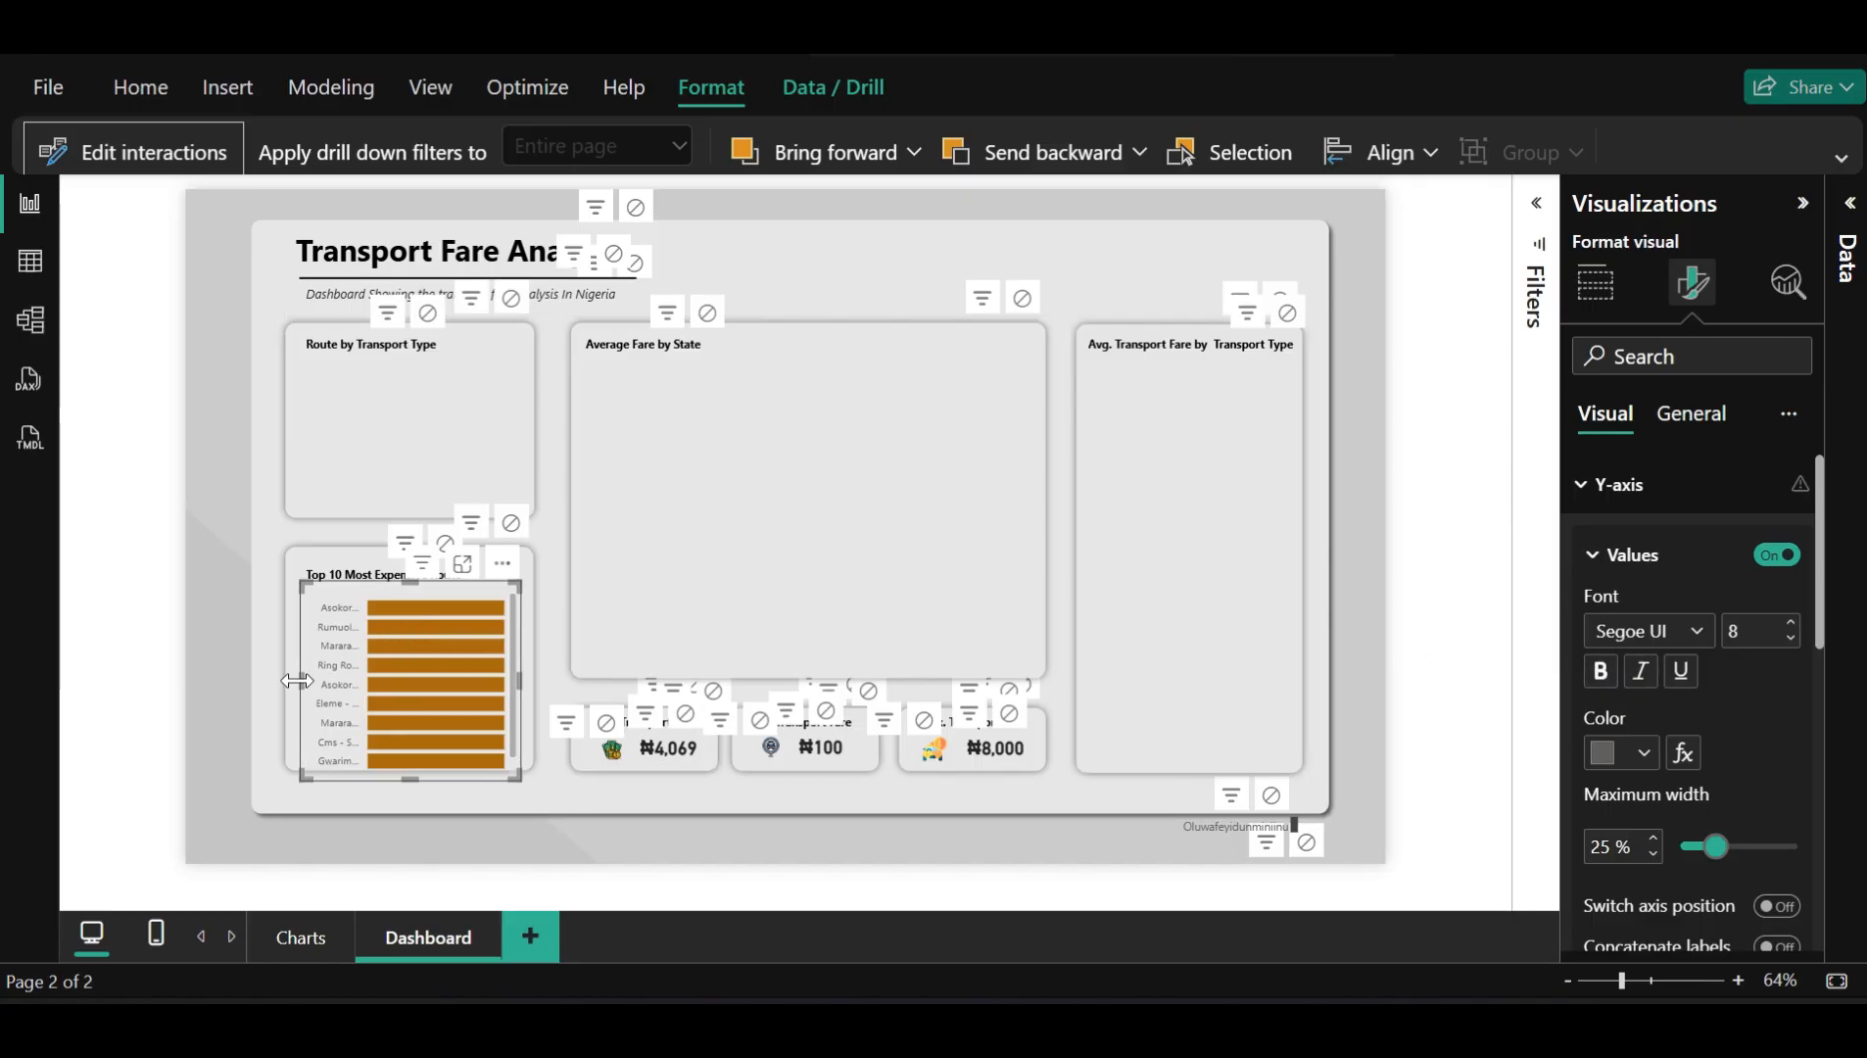
pyautogui.moveTo(307, 680); pyautogui.dragTo(232, 681)
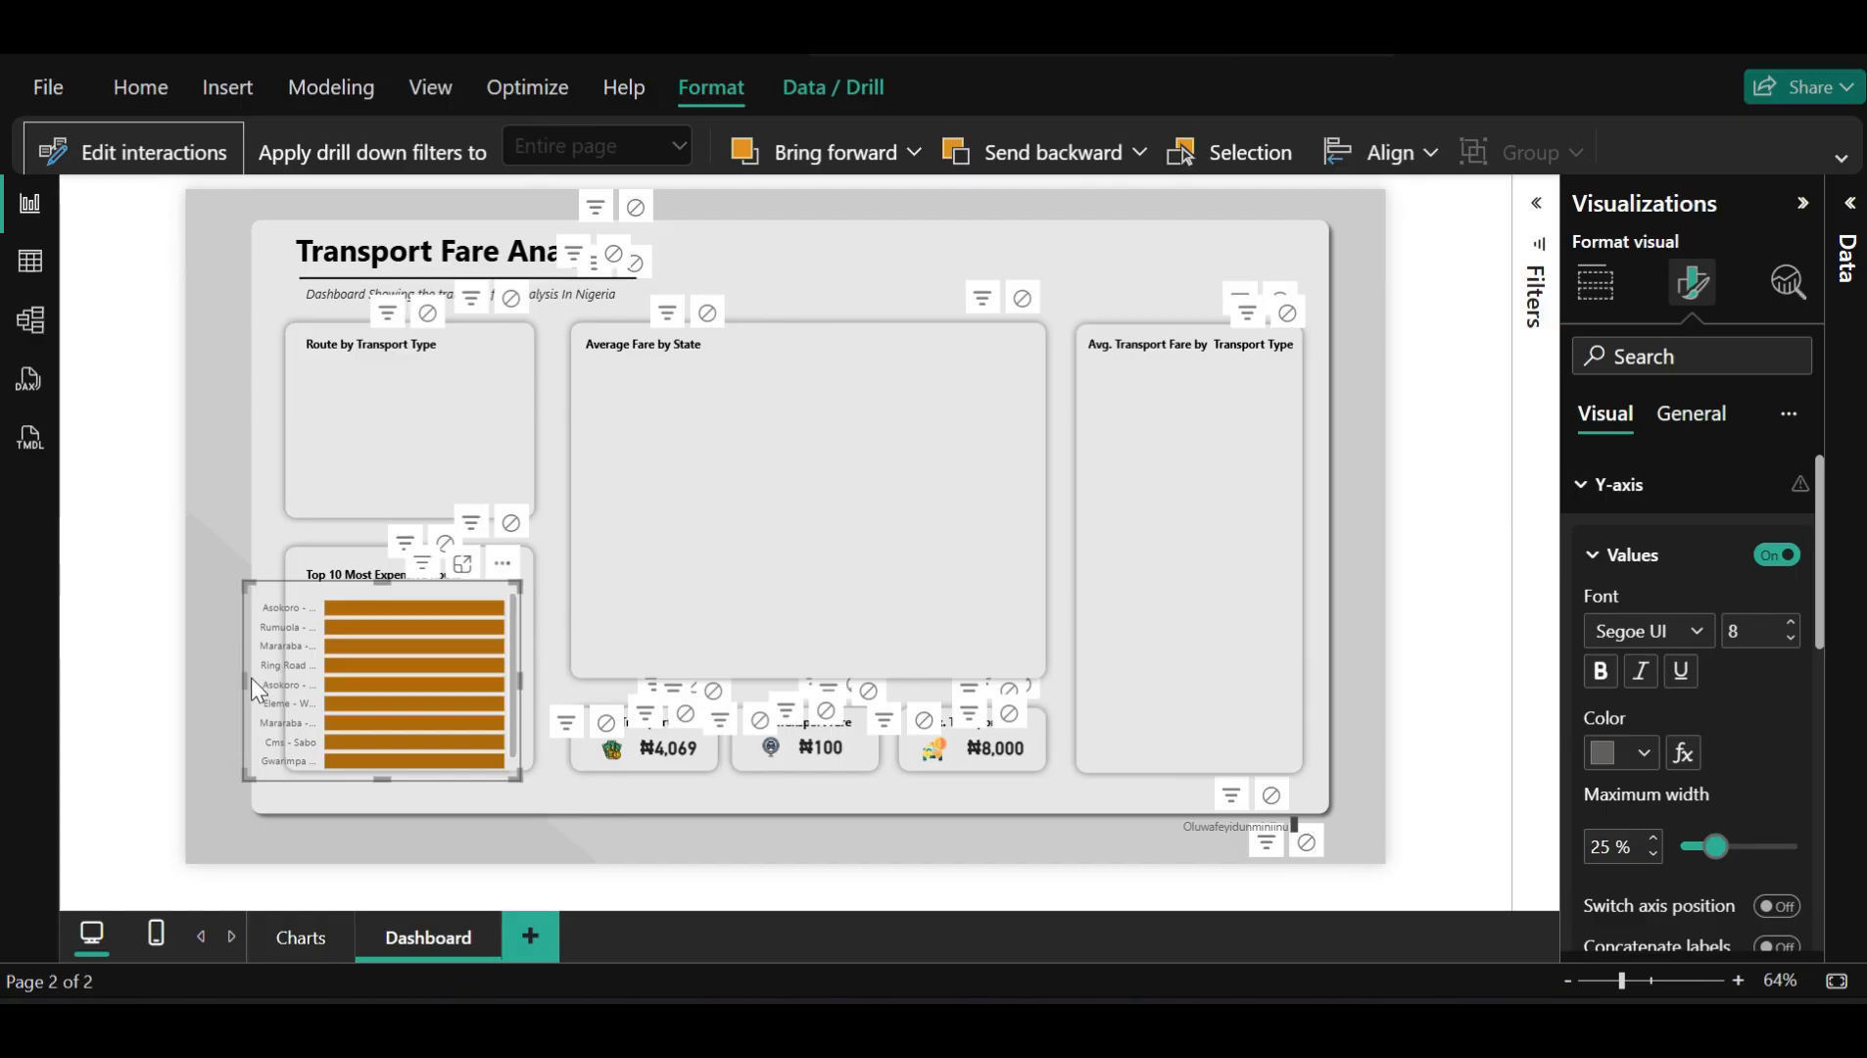
pyautogui.moveTo(244, 679); pyautogui.dragTo(278, 669)
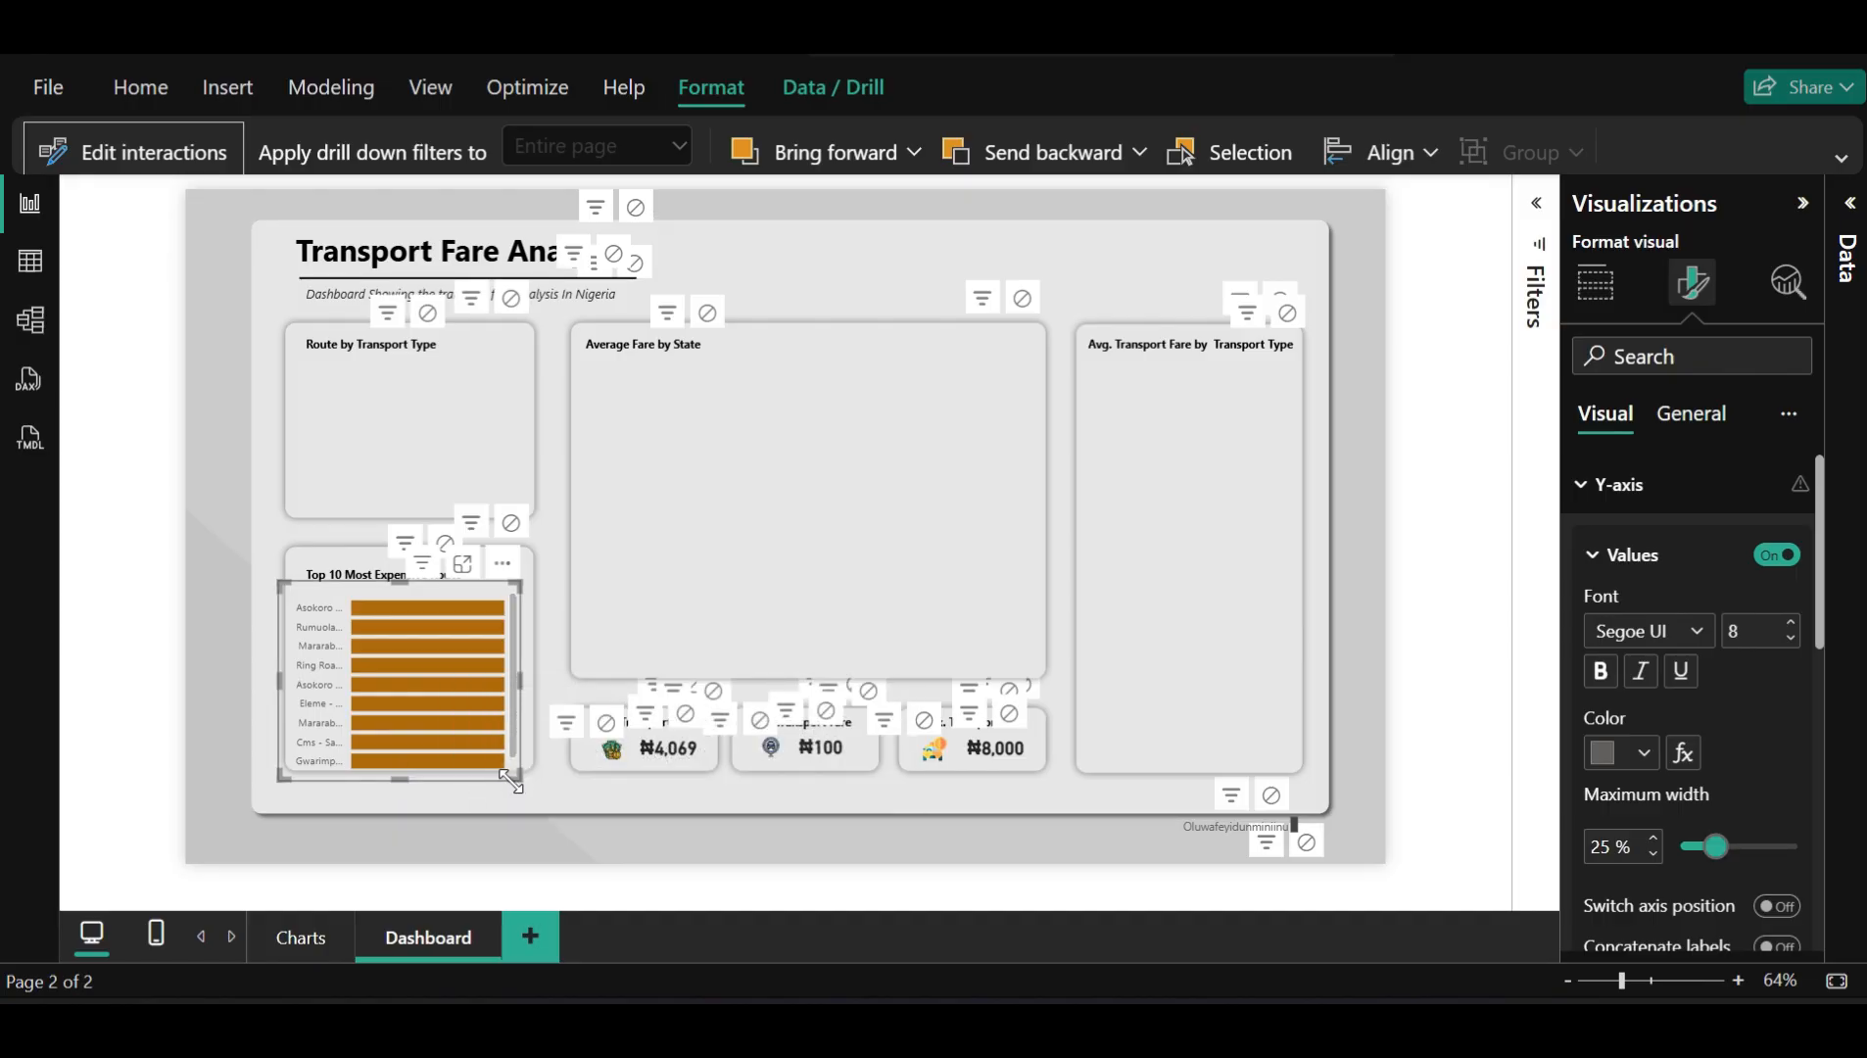
# Shrink and reposition the bar chart inside the Top 10 Most Expensive Route card, and make its Y-axis labels bold
pyautogui.moveTo(495, 752); pyautogui.dragTo(459, 707)
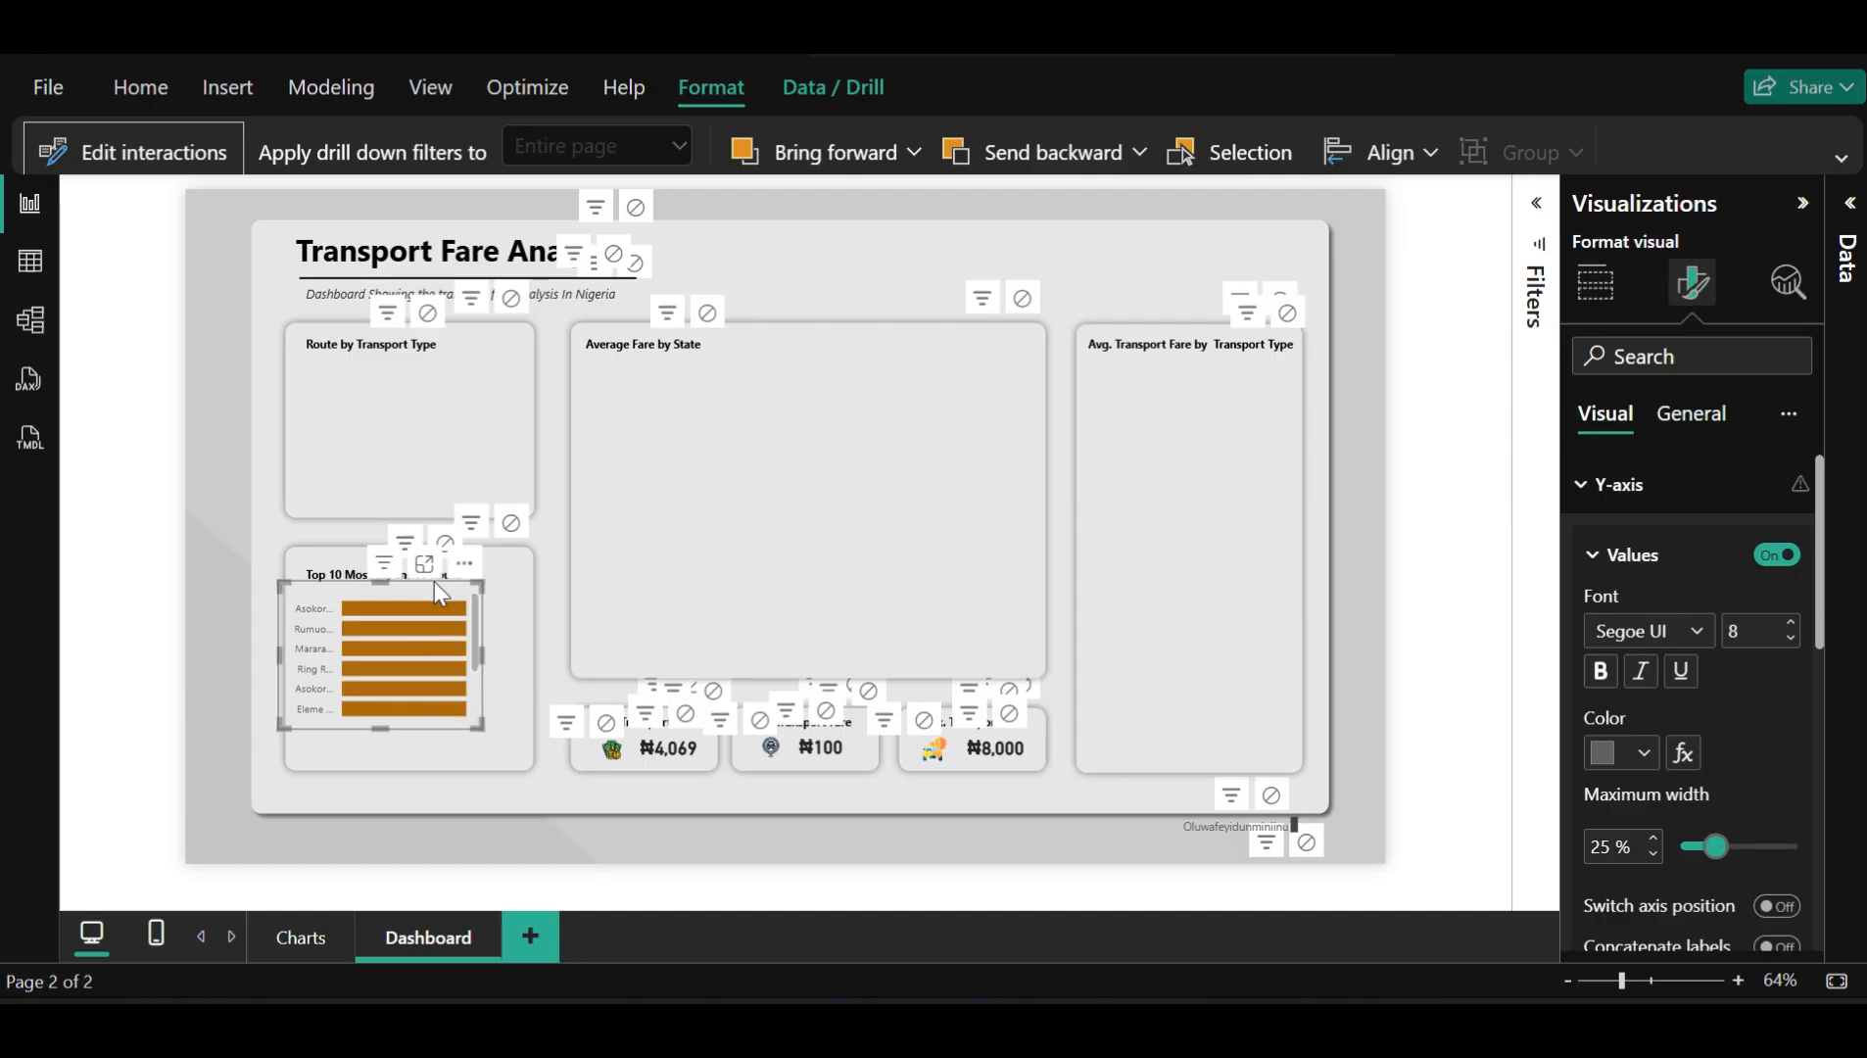
pyautogui.moveTo(433, 581); pyautogui.dragTo(460, 598)
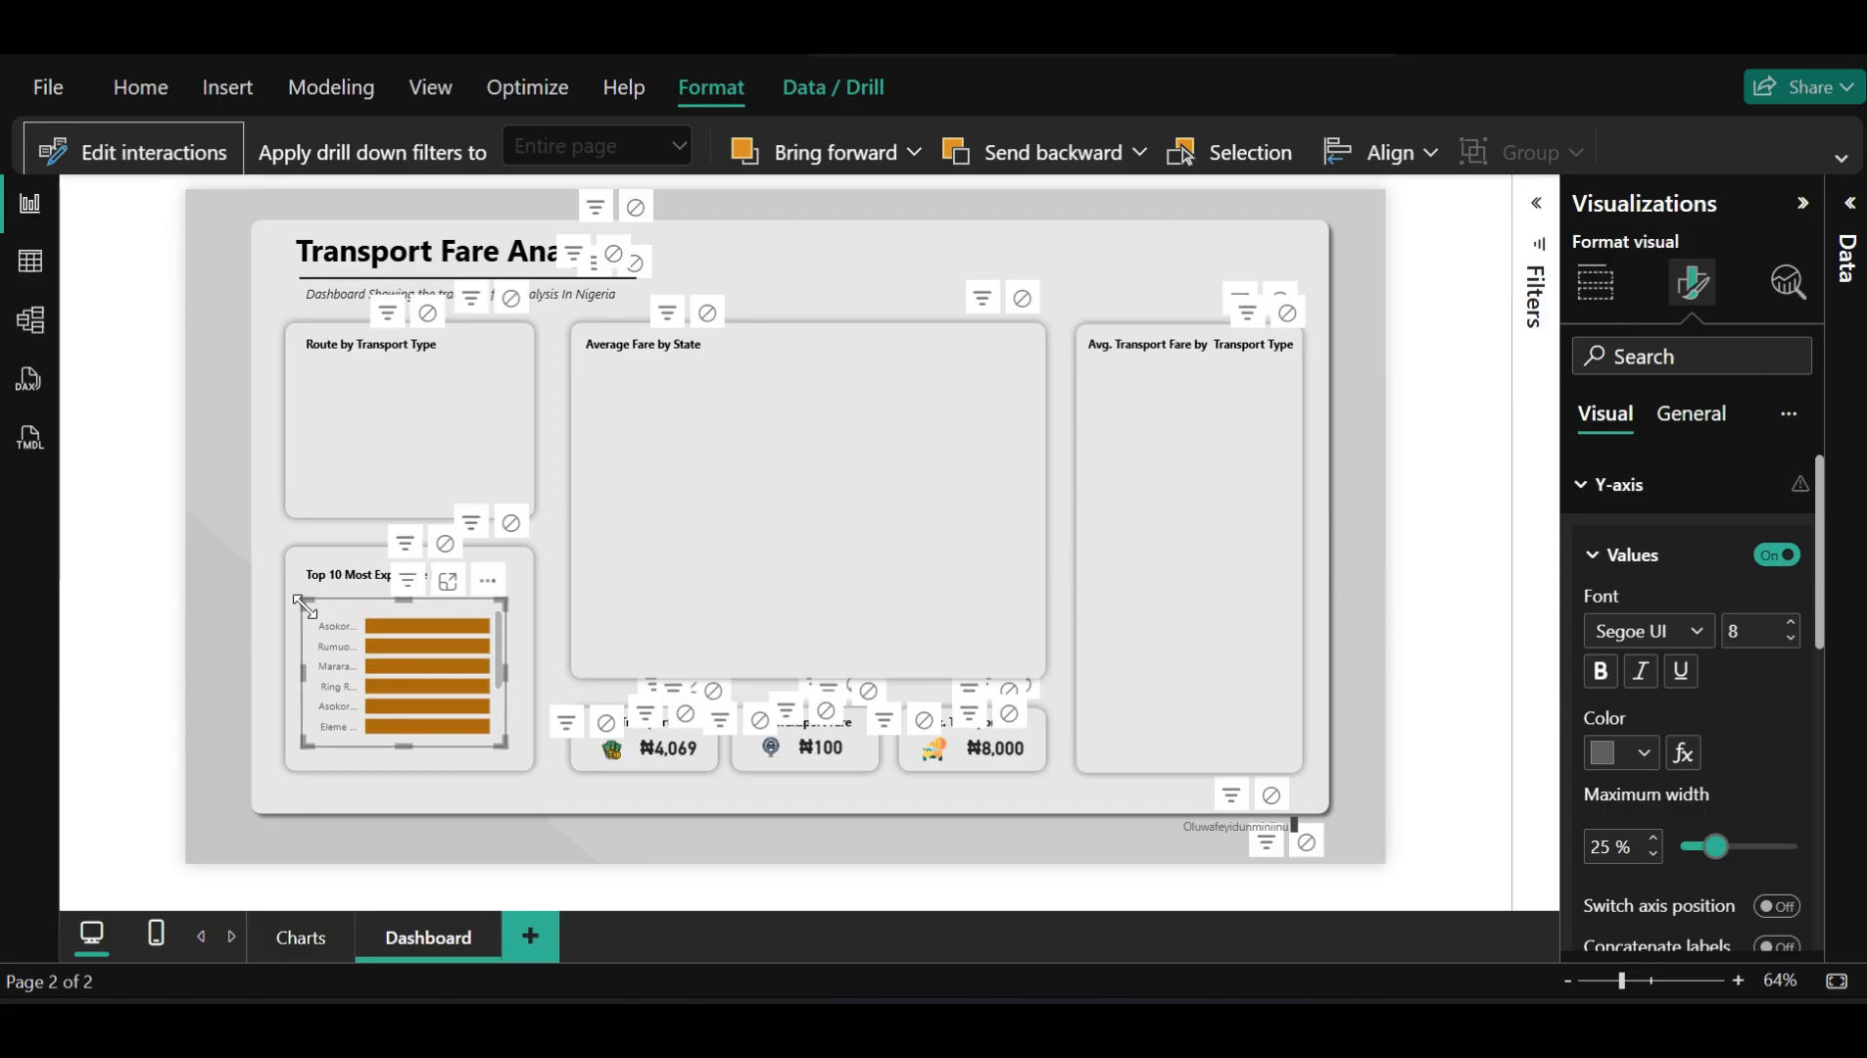
pyautogui.moveTo(304, 605); pyautogui.dragTo(294, 594)
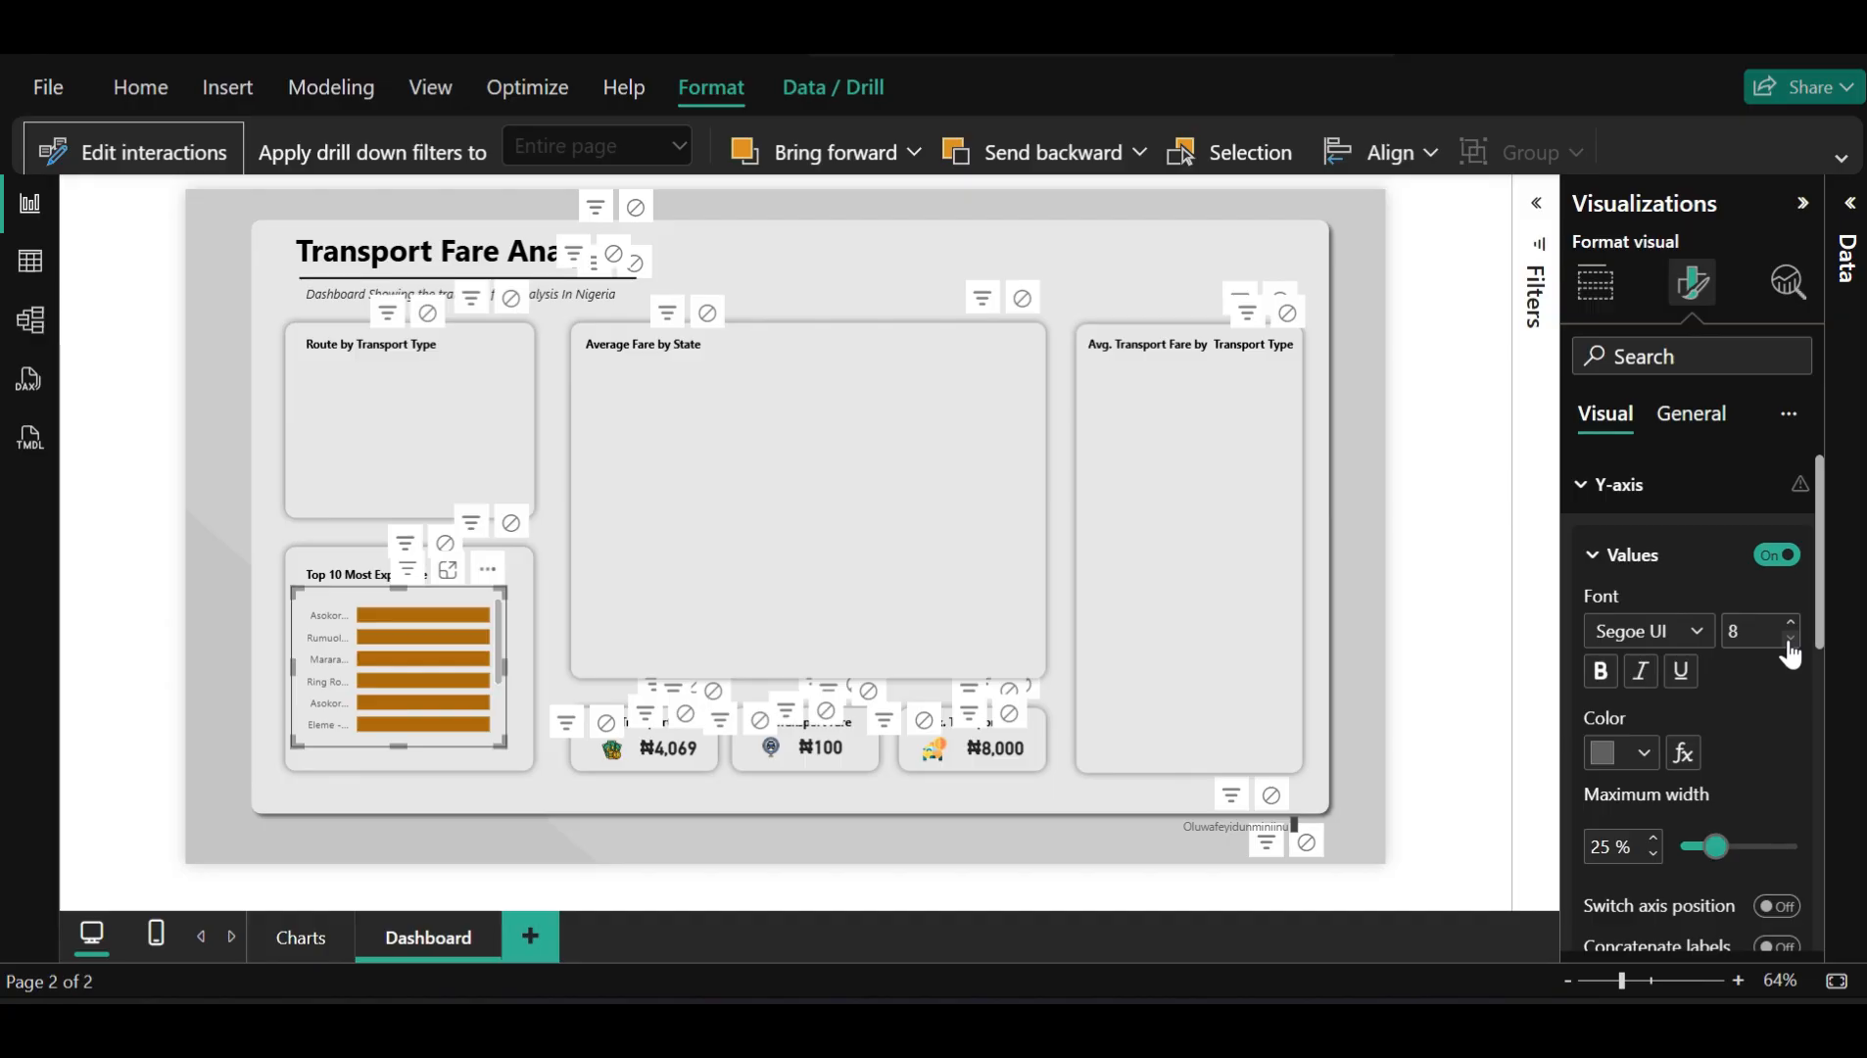
pyautogui.click(1610, 676)
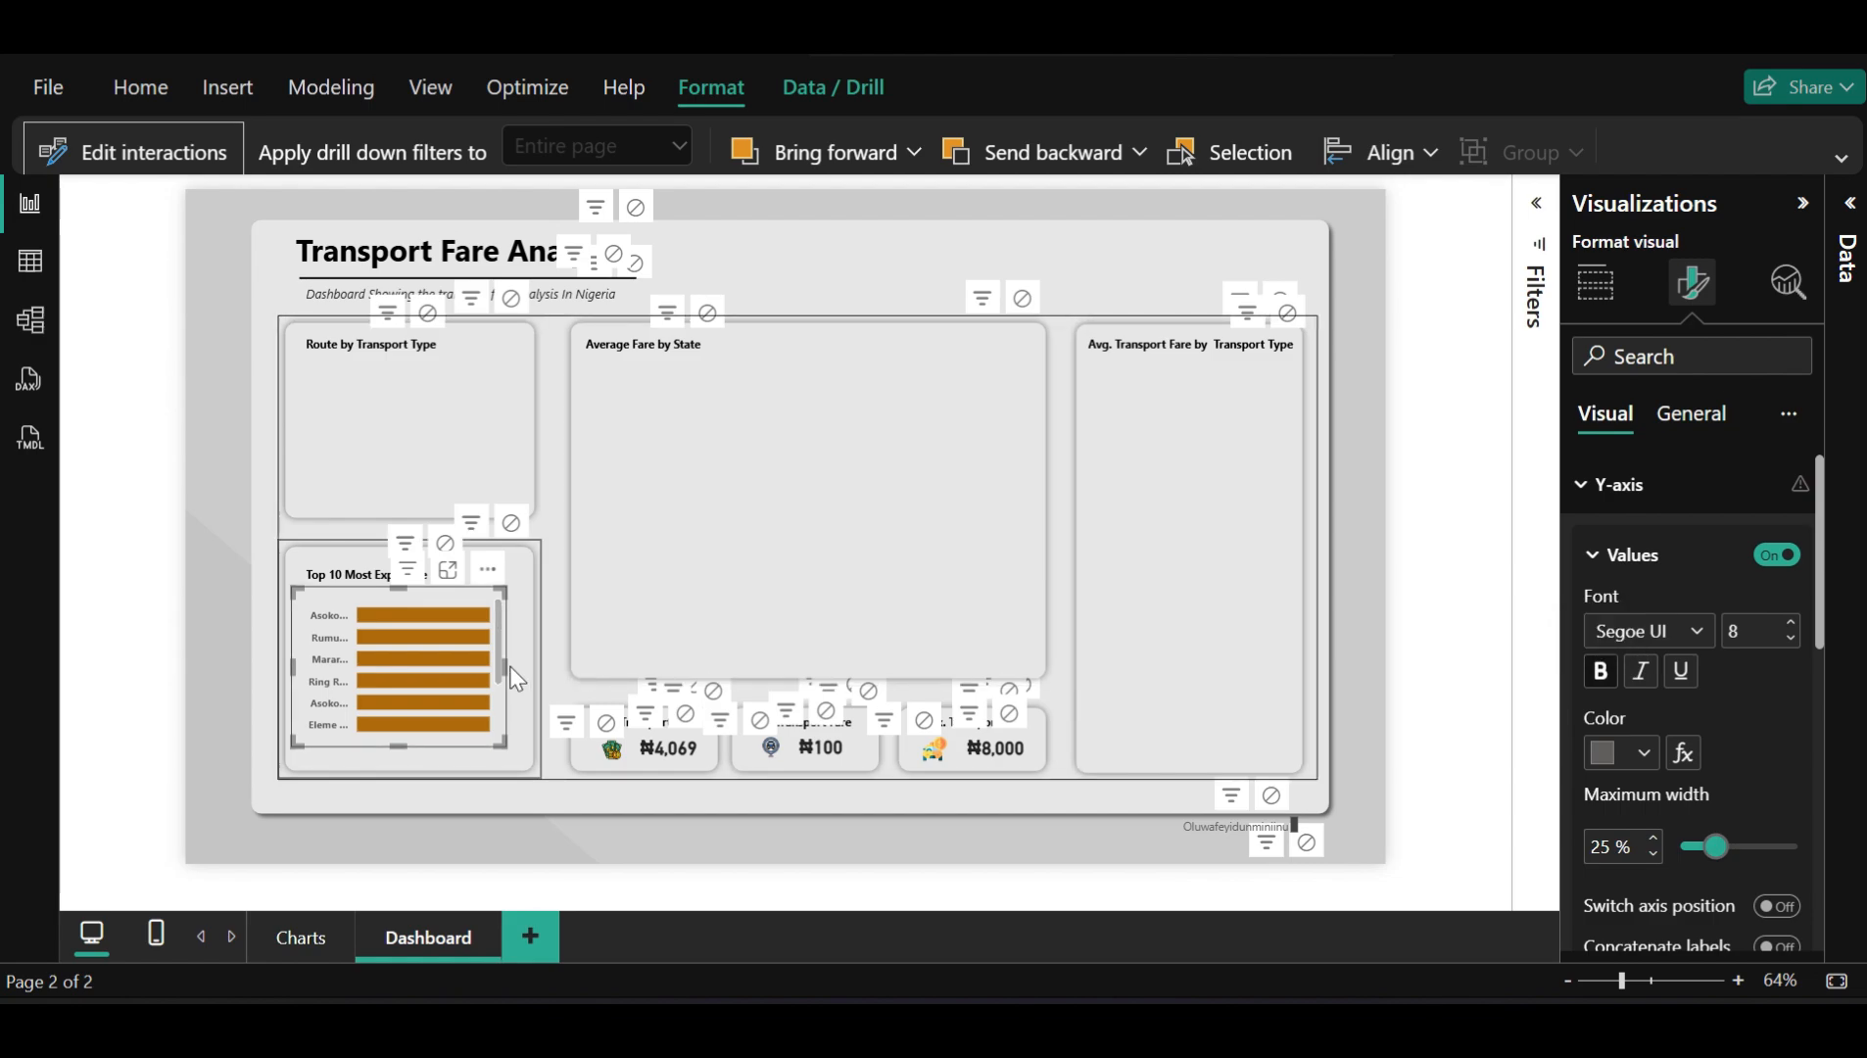
pyautogui.moveTo(504, 669)
pyautogui.mouseDown()
pyautogui.moveTo(805, 639)
pyautogui.moveTo(517, 676)
pyautogui.moveTo(479, 658)
pyautogui.mouseUp()
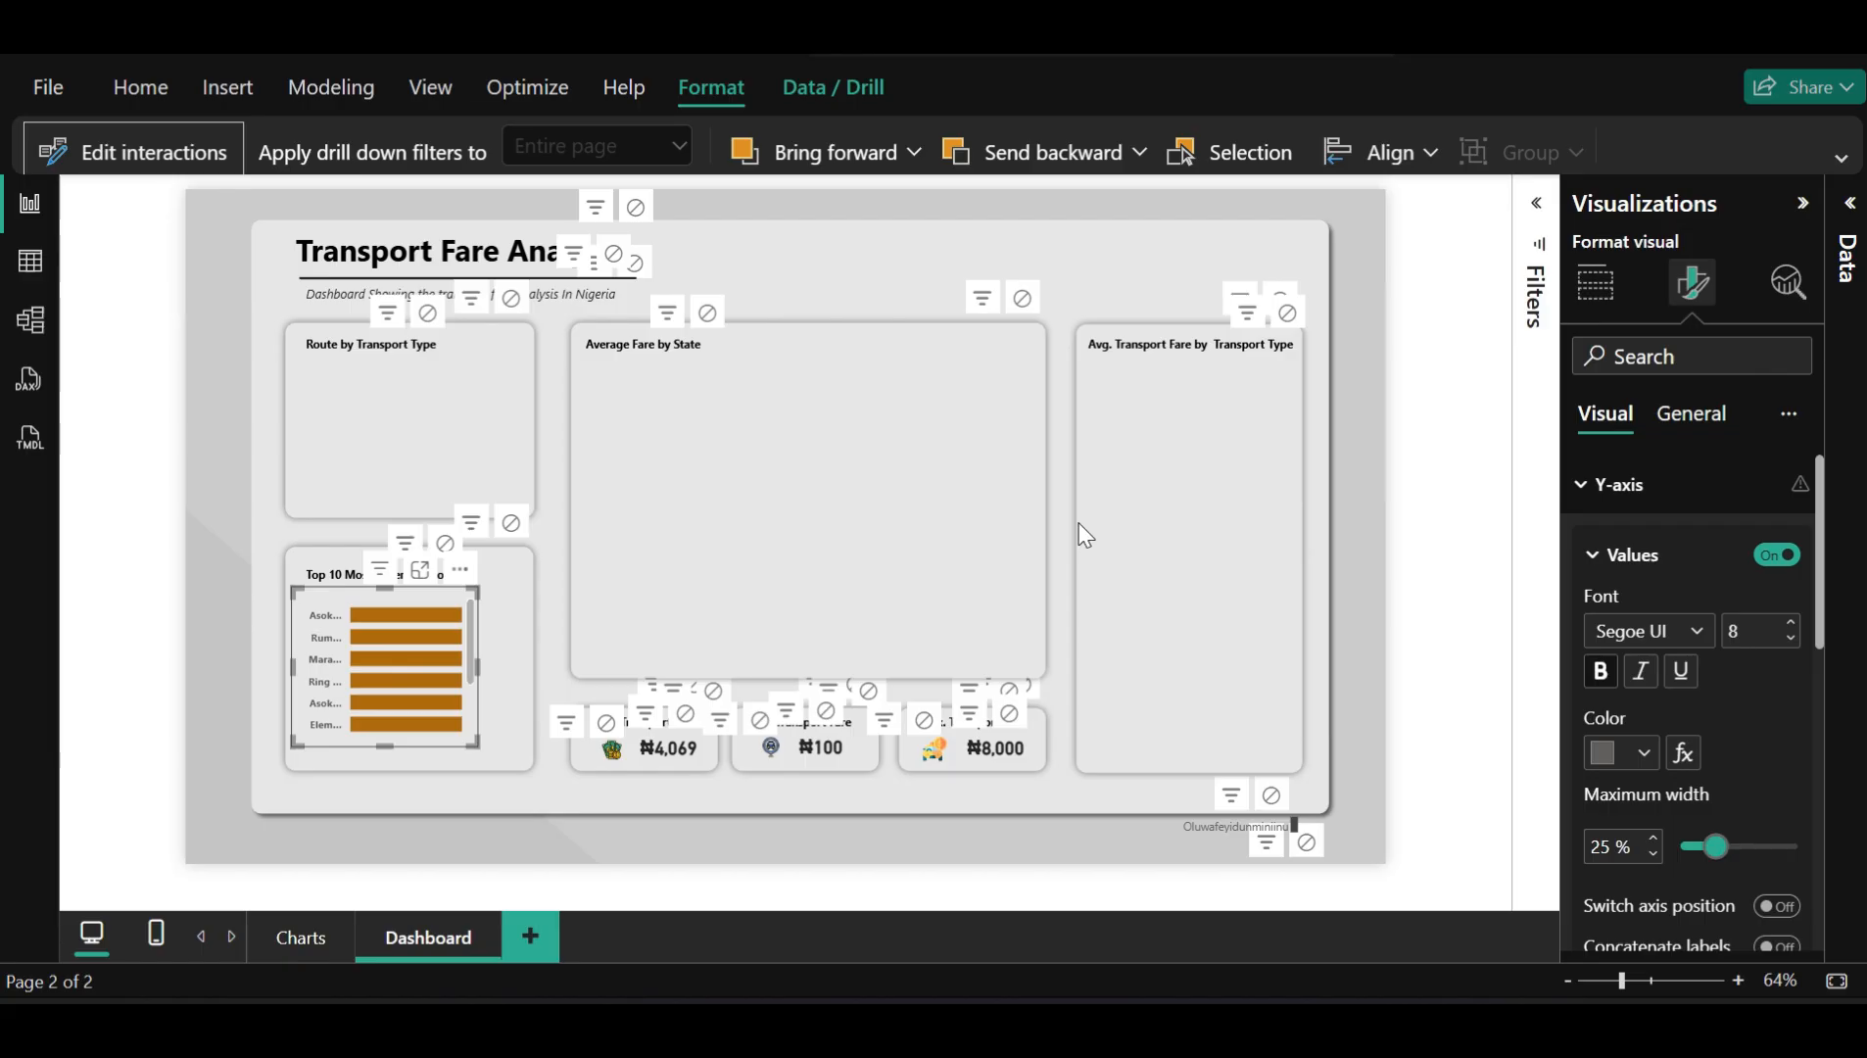
# Change the route visual to a clustered bar chart and stretch it wide across the middle cards
pyautogui.click(1605, 296)
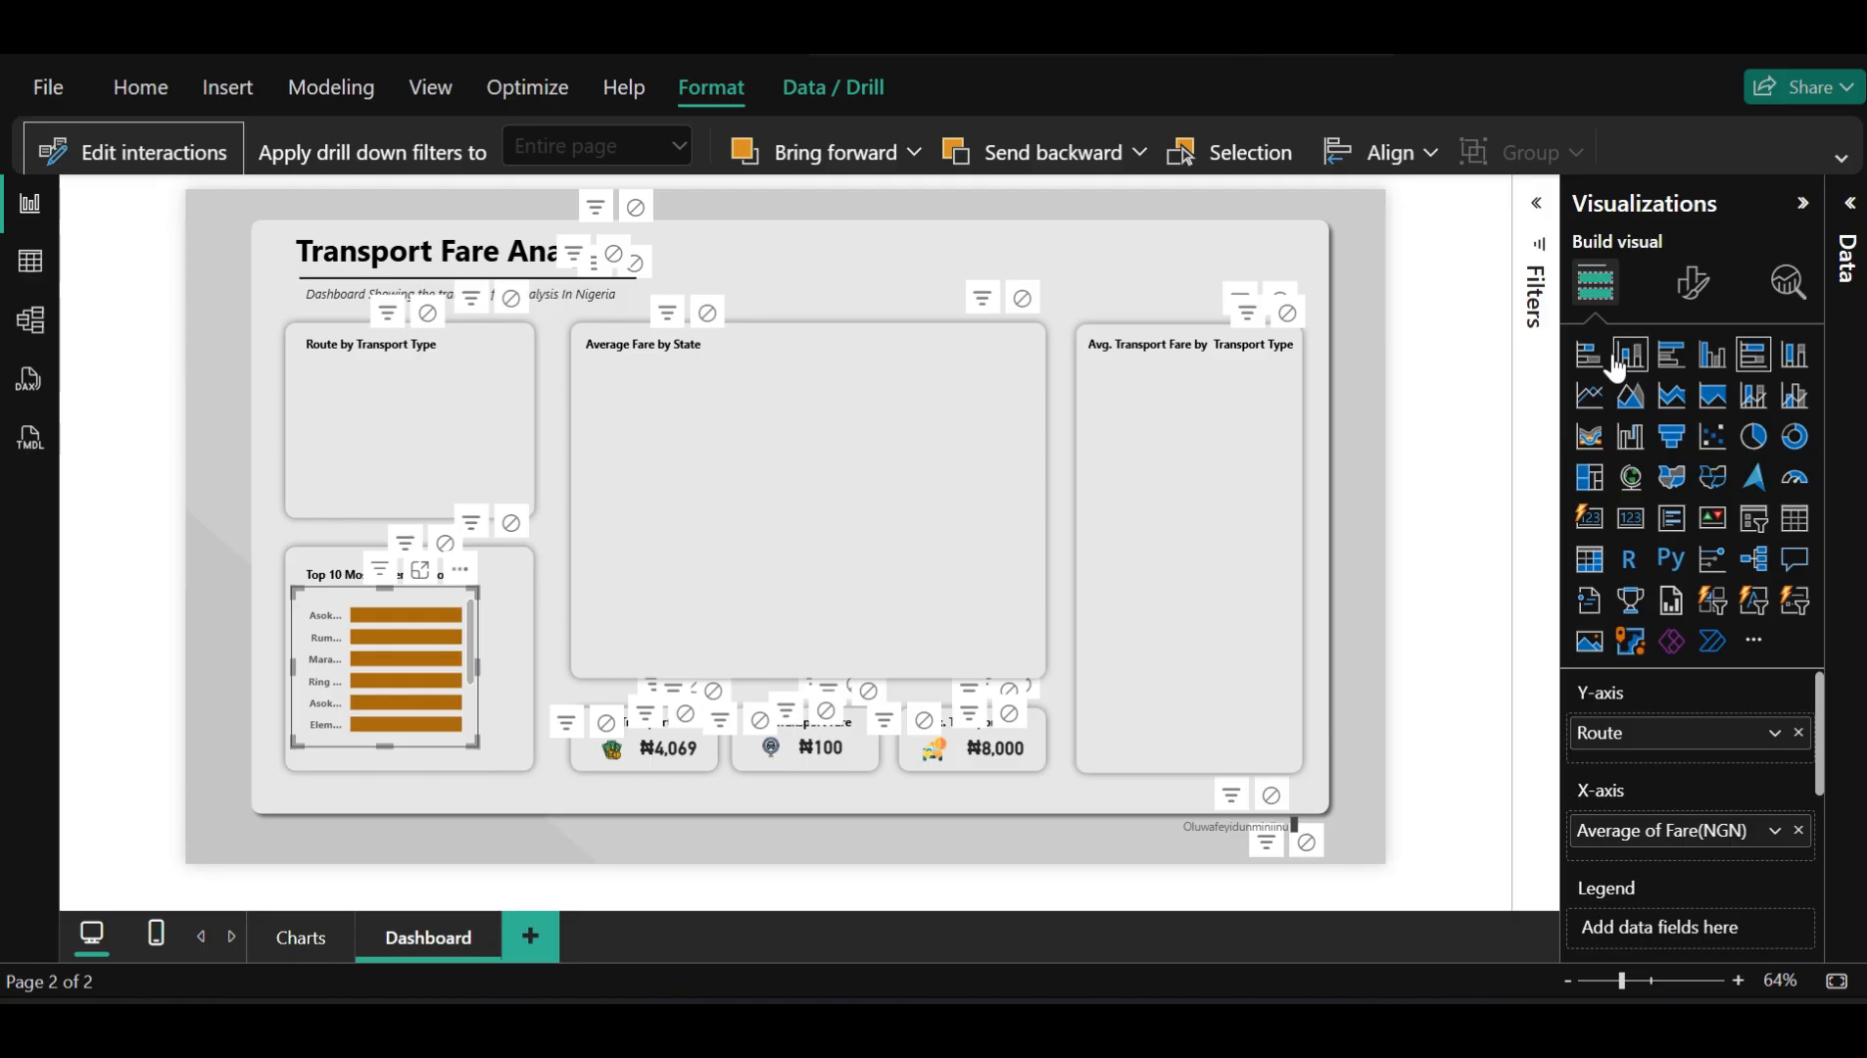
pyautogui.click(1678, 364)
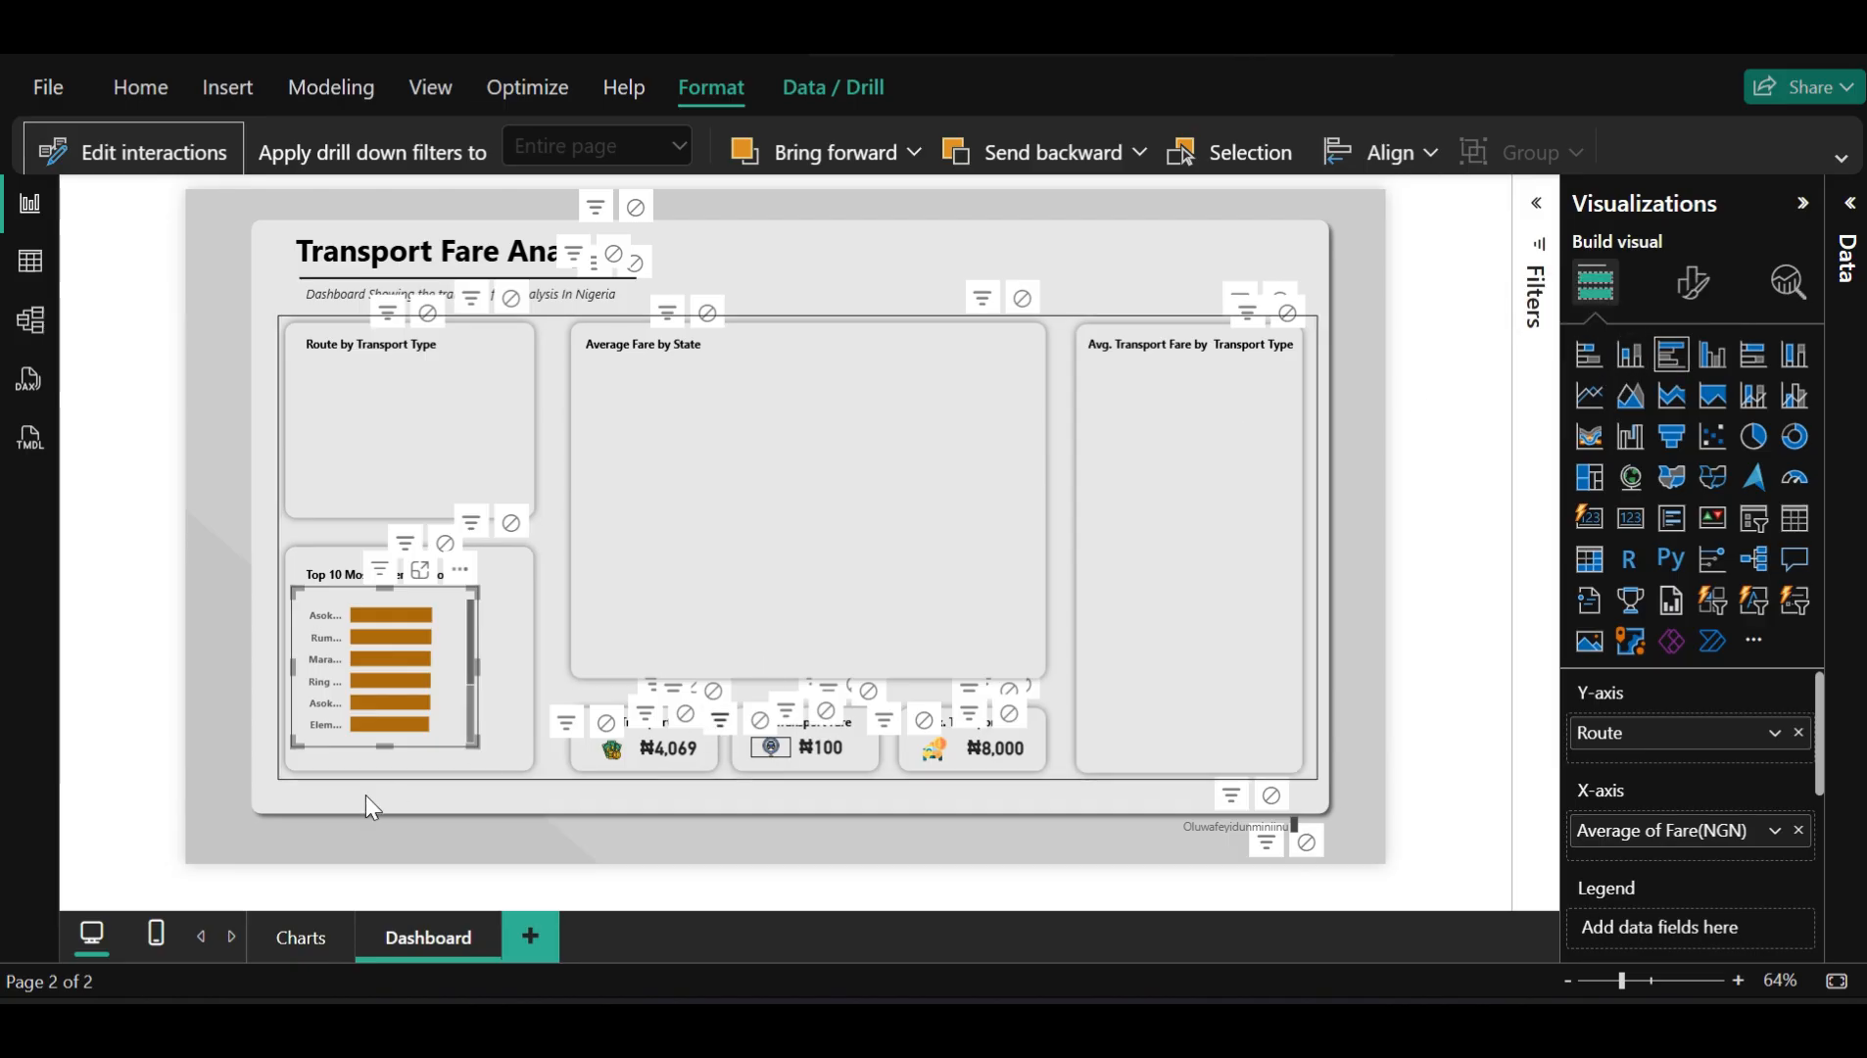
pyautogui.moveTo(479, 661); pyautogui.dragTo(599, 661)
pyautogui.moveTo(978, 661)
pyautogui.mouseDown()
pyautogui.moveTo(1086, 675)
pyautogui.moveTo(993, 637)
pyautogui.mouseUp()
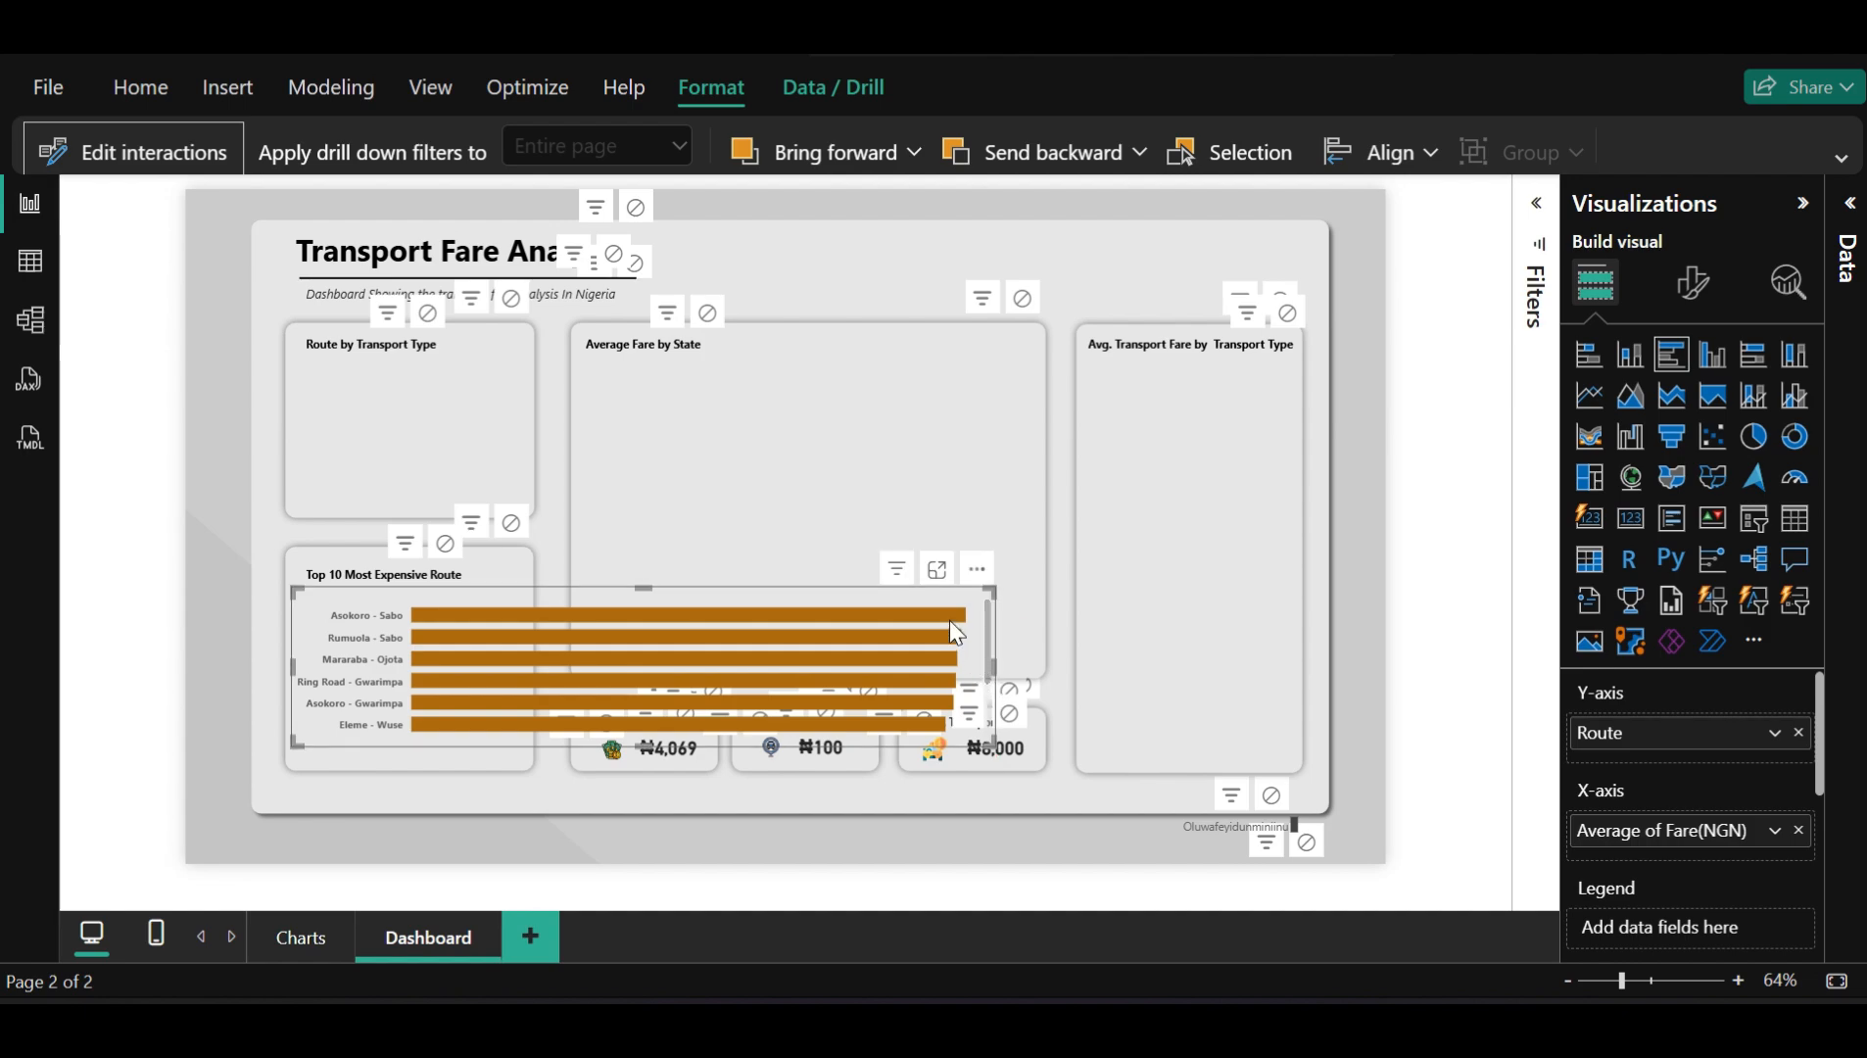
# Narrow the route chart back towards its card, shift it up slightly, and extend its left and lower edges
pyautogui.moveTo(948, 620)
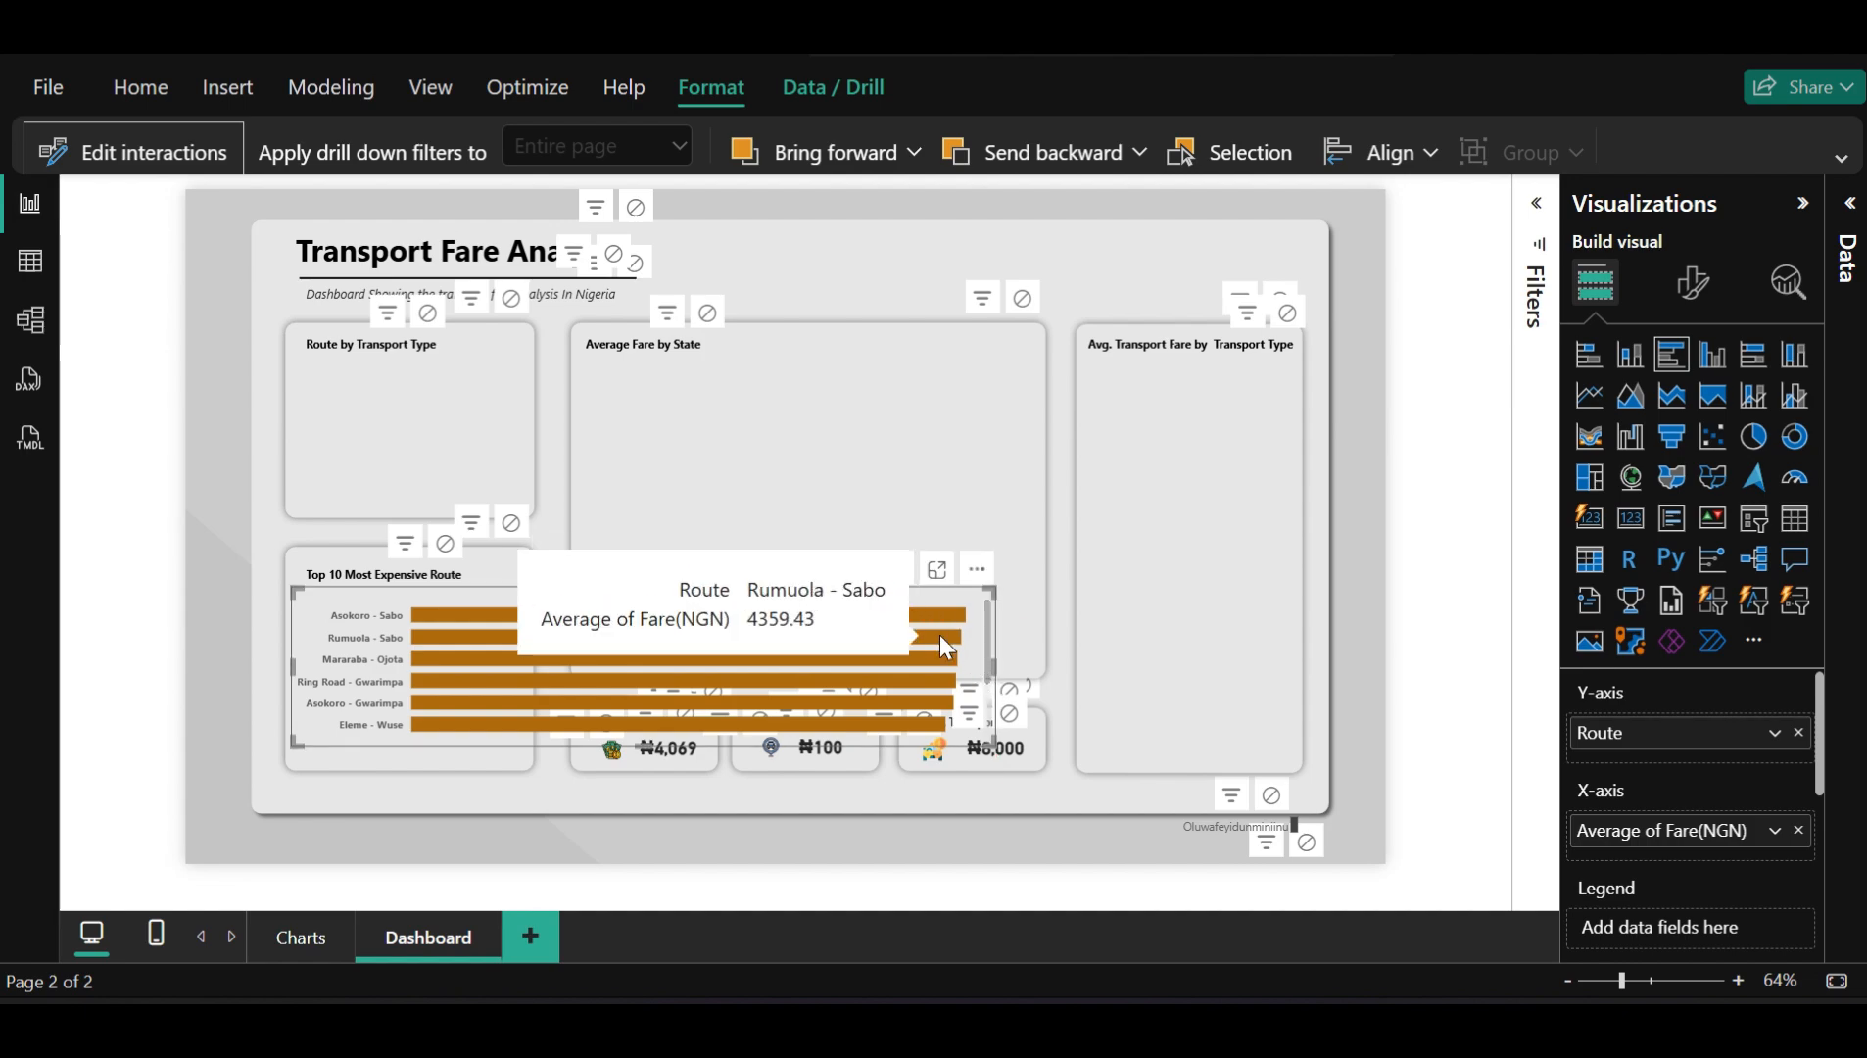
pyautogui.moveTo(932, 653)
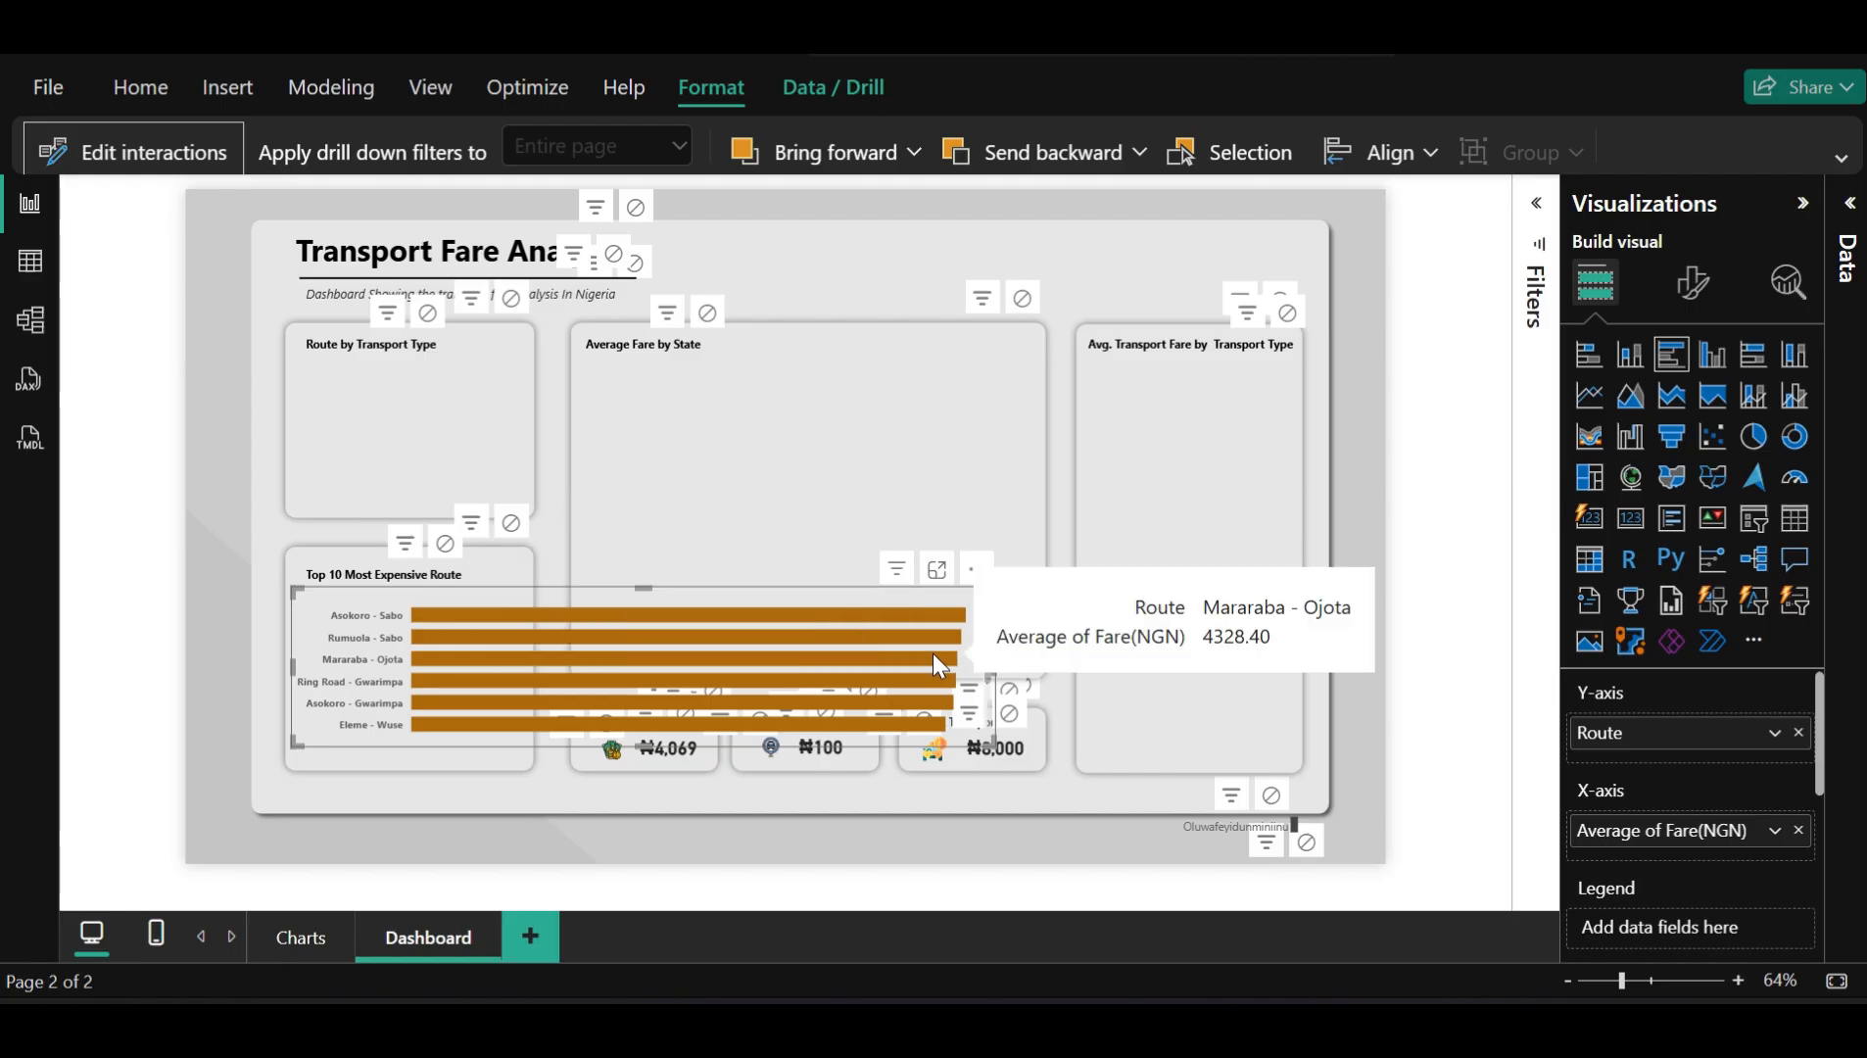
pyautogui.moveTo(935, 689)
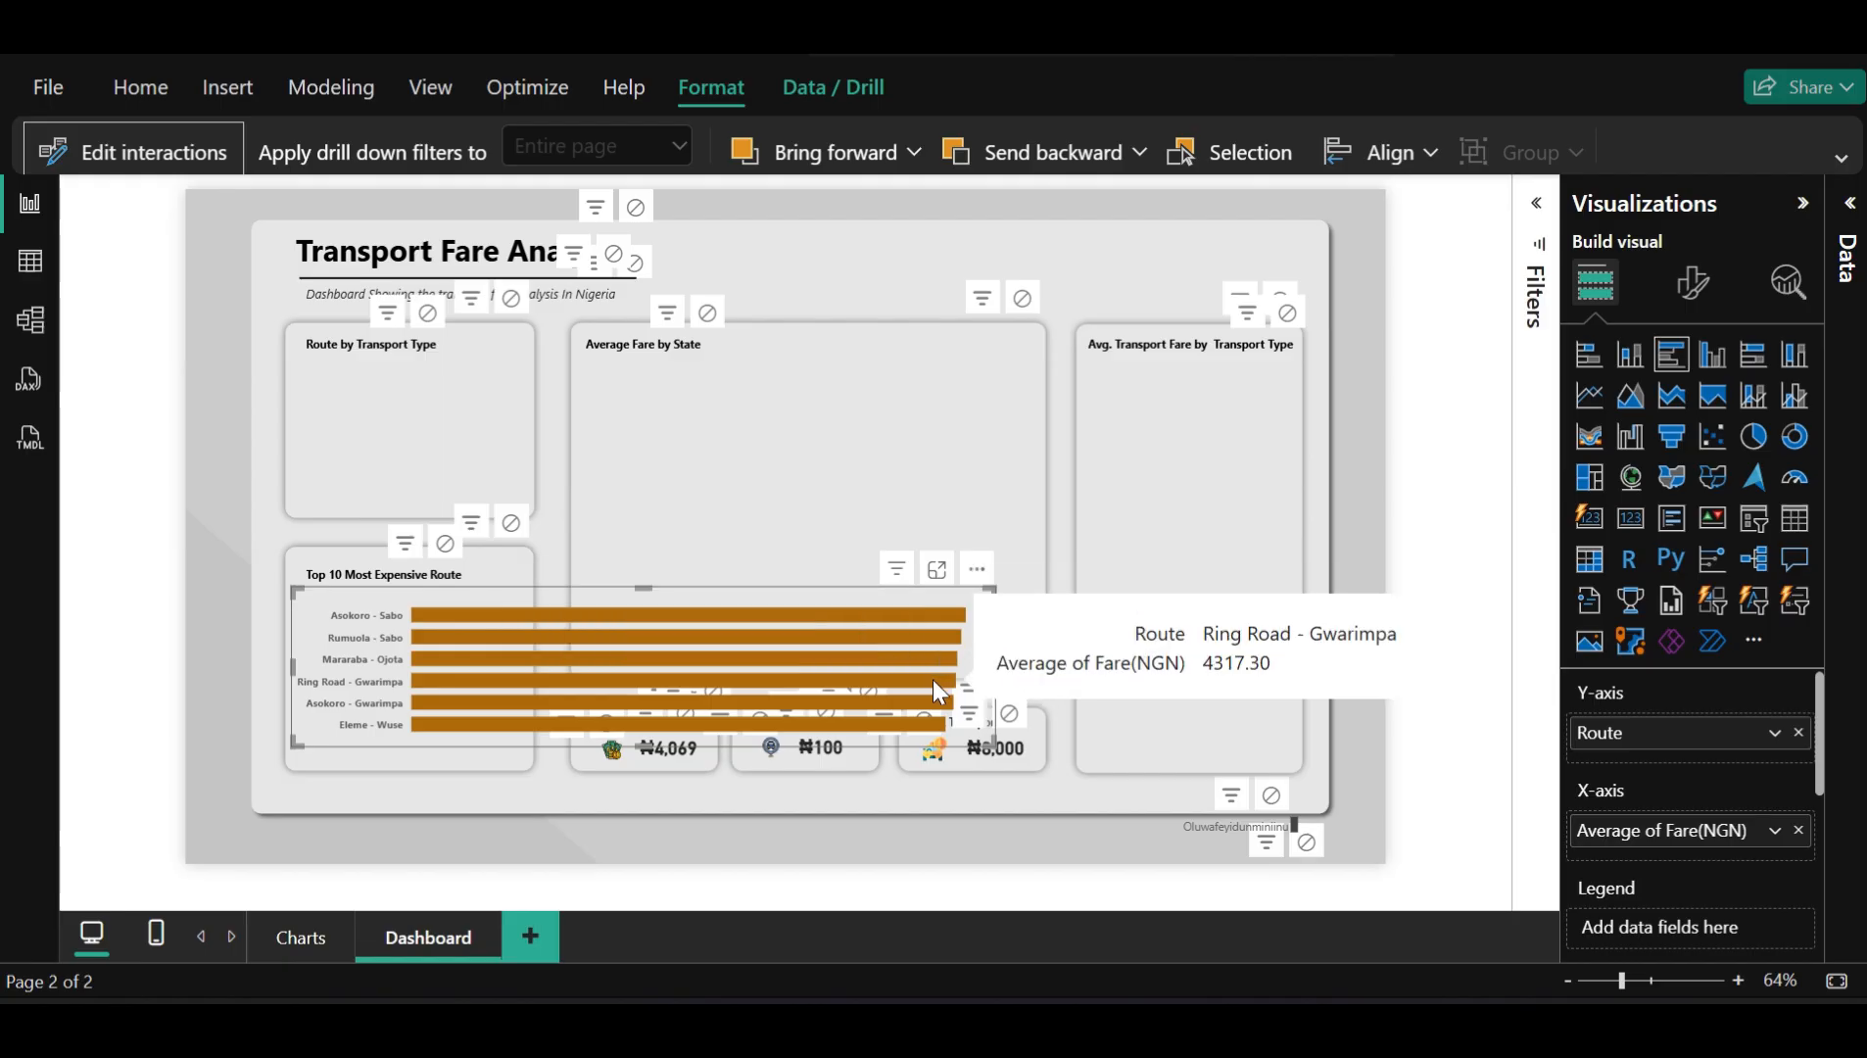
pyautogui.moveTo(920, 721)
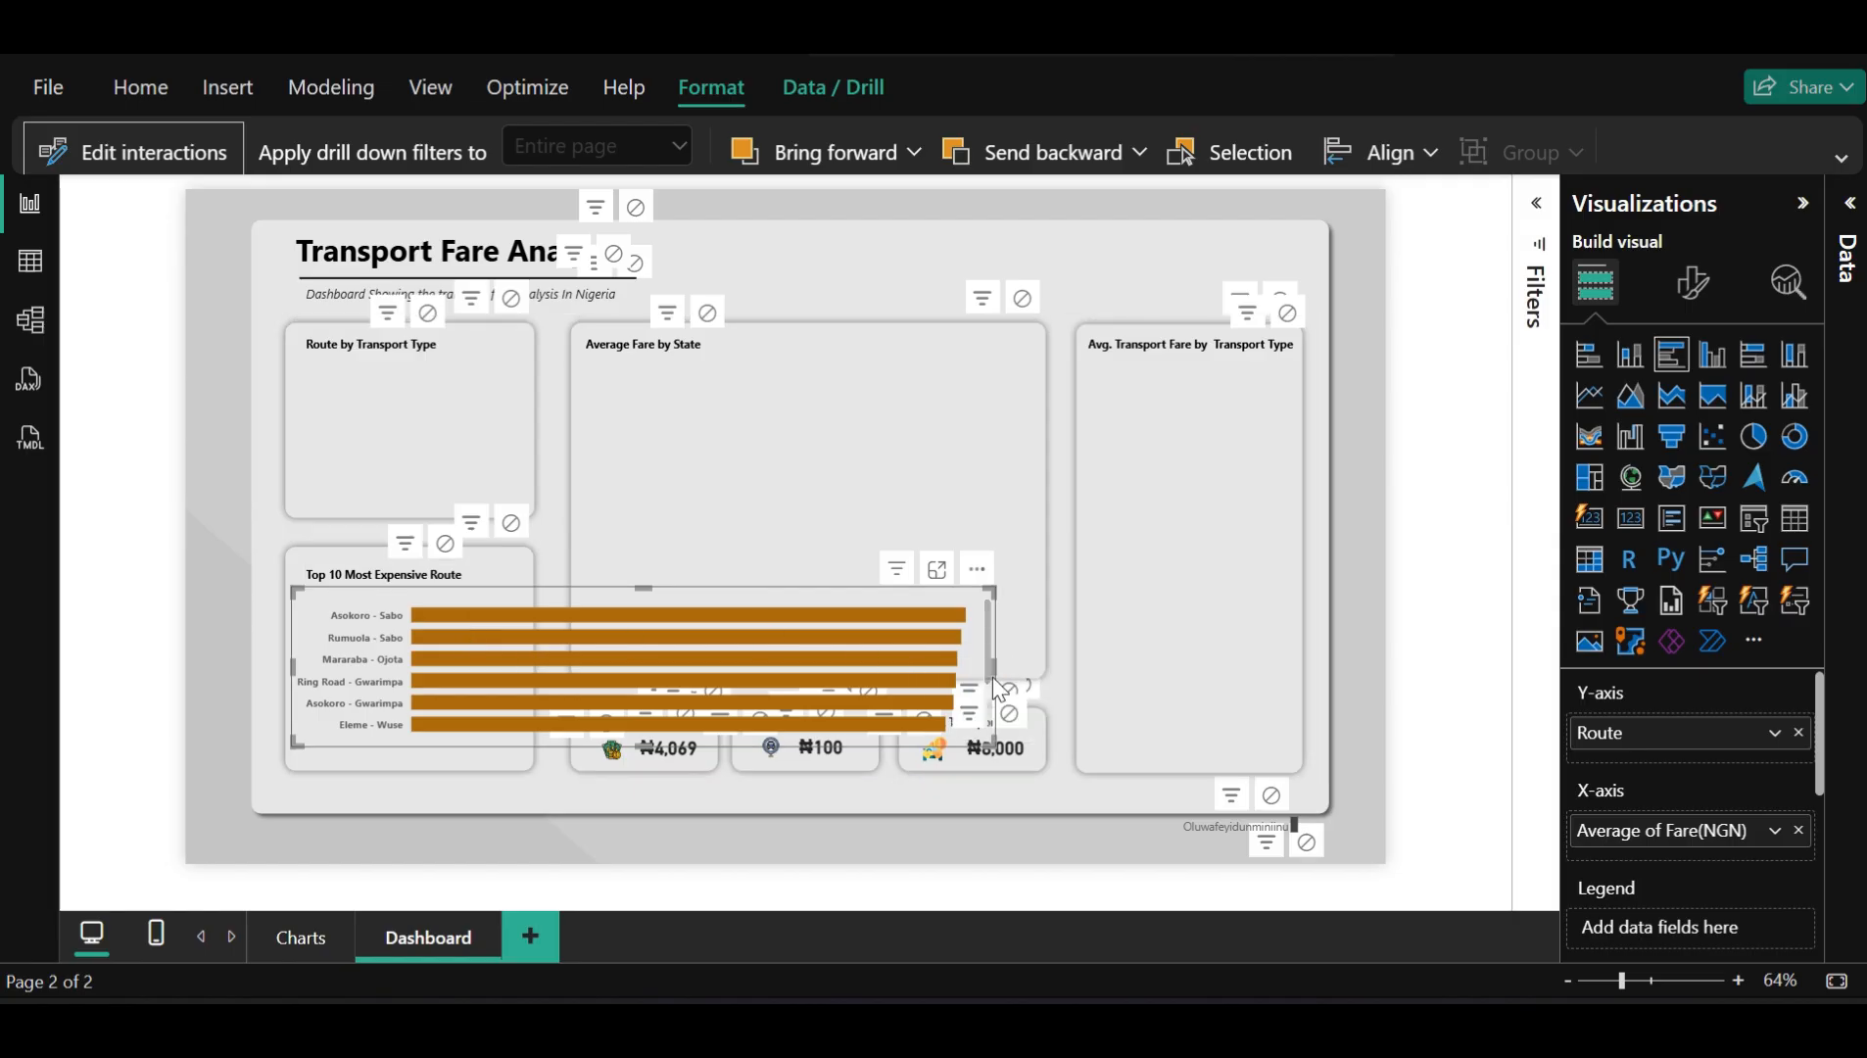
pyautogui.moveTo(769, 632); pyautogui.dragTo(558, 638)
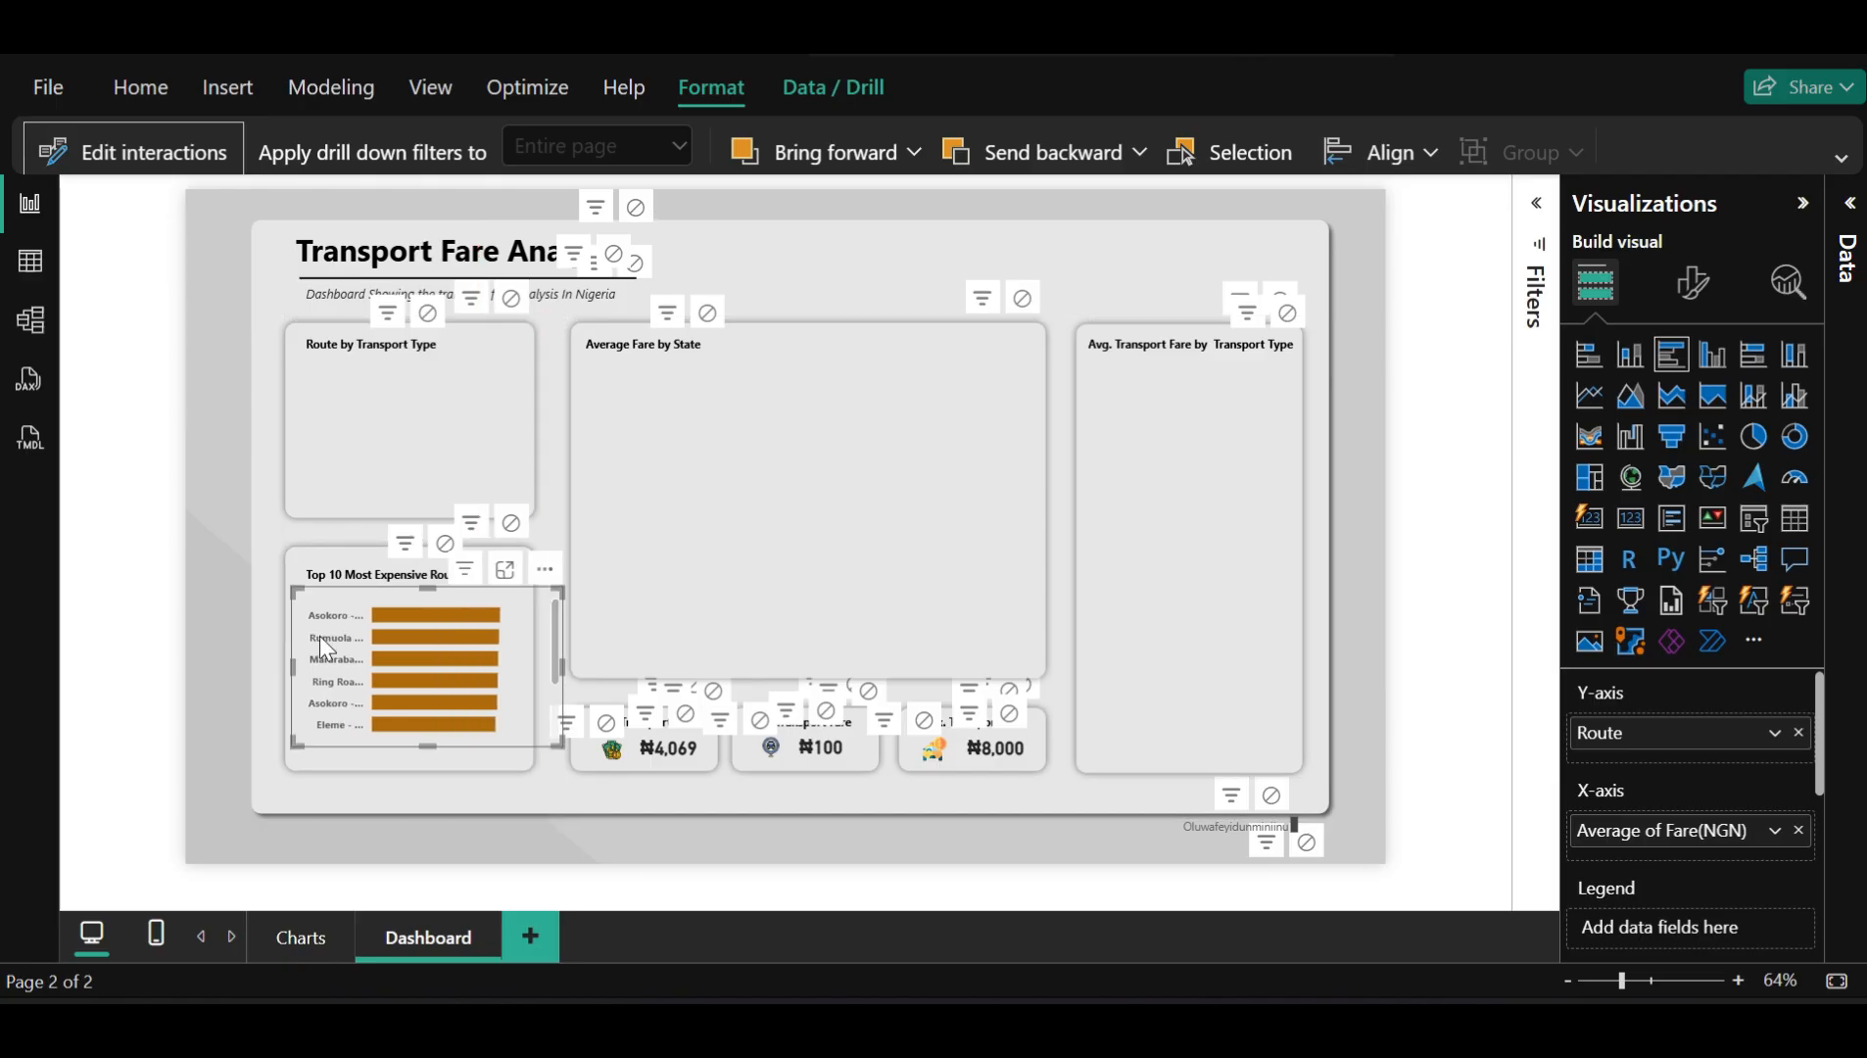
pyautogui.moveTo(345, 652)
pyautogui.mouseDown()
pyautogui.moveTo(448, 751)
pyautogui.moveTo(305, 596)
pyautogui.moveTo(320, 630)
pyautogui.mouseUp()
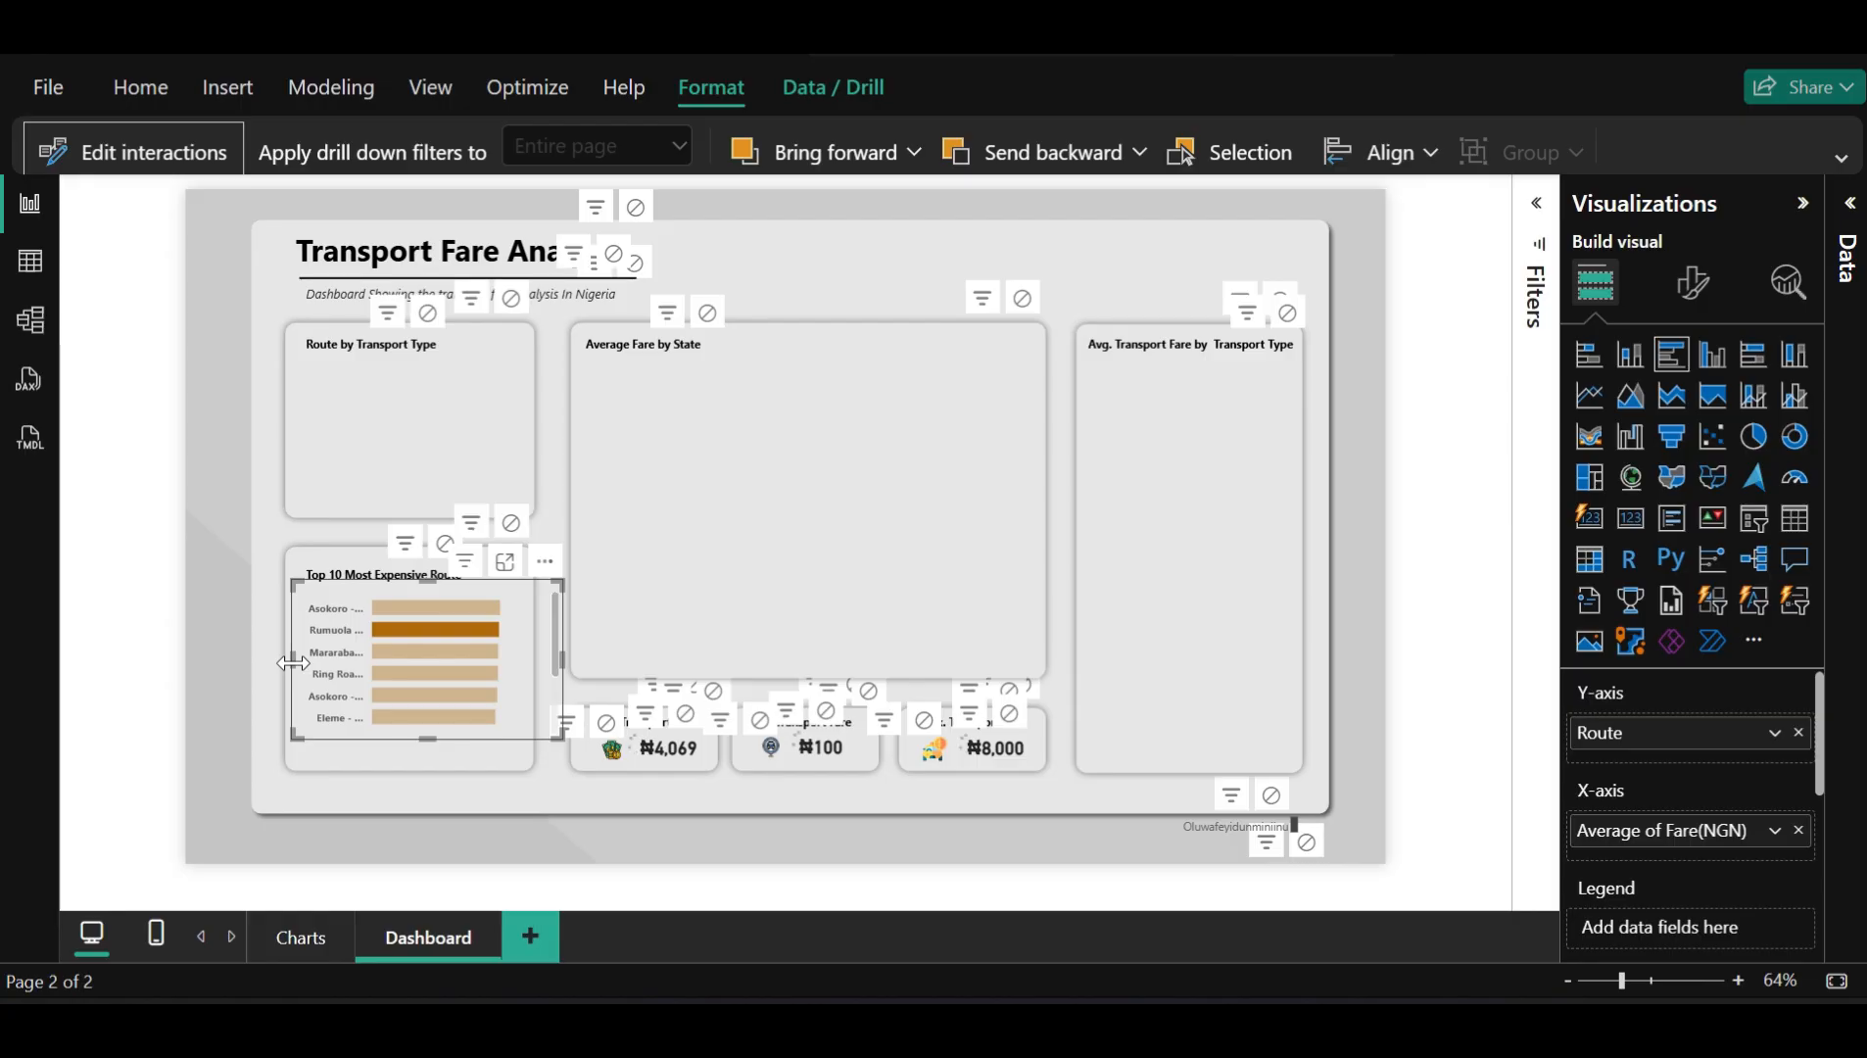
pyautogui.moveTo(292, 663); pyautogui.dragTo(268, 656)
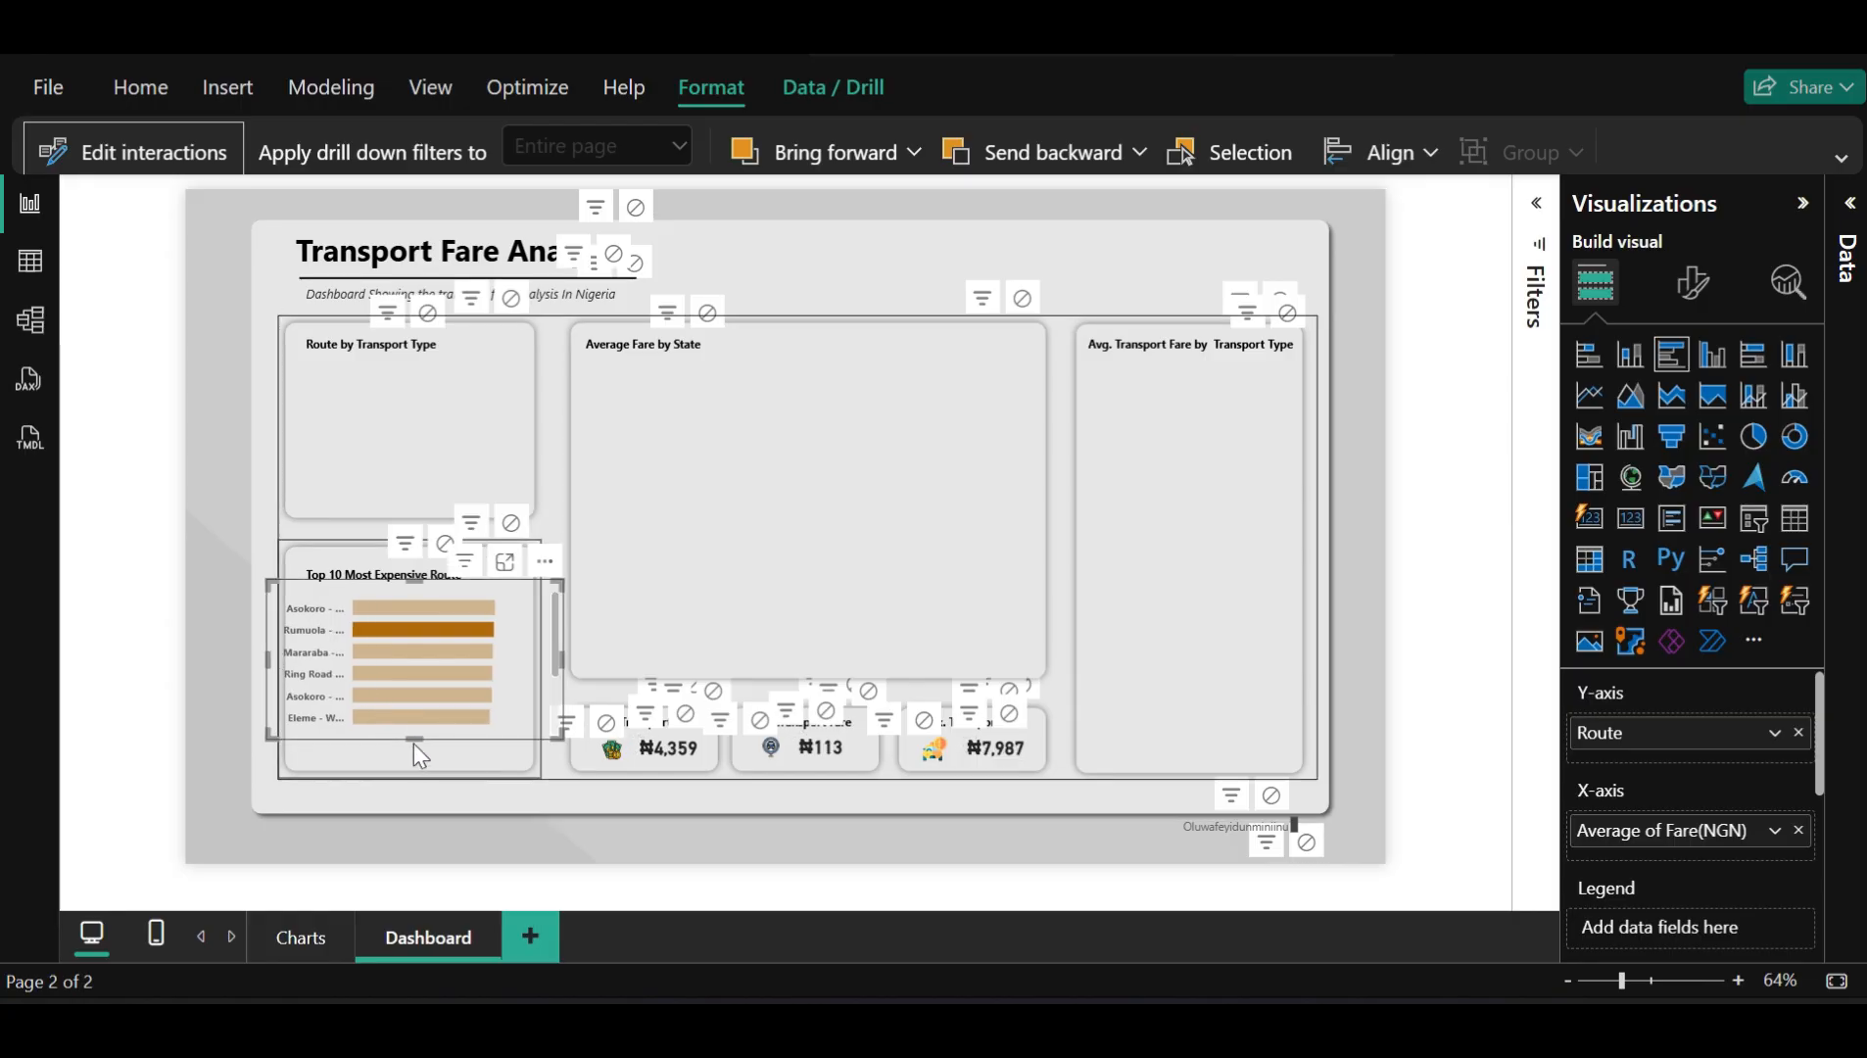
pyautogui.moveTo(413, 741); pyautogui.dragTo(415, 758)
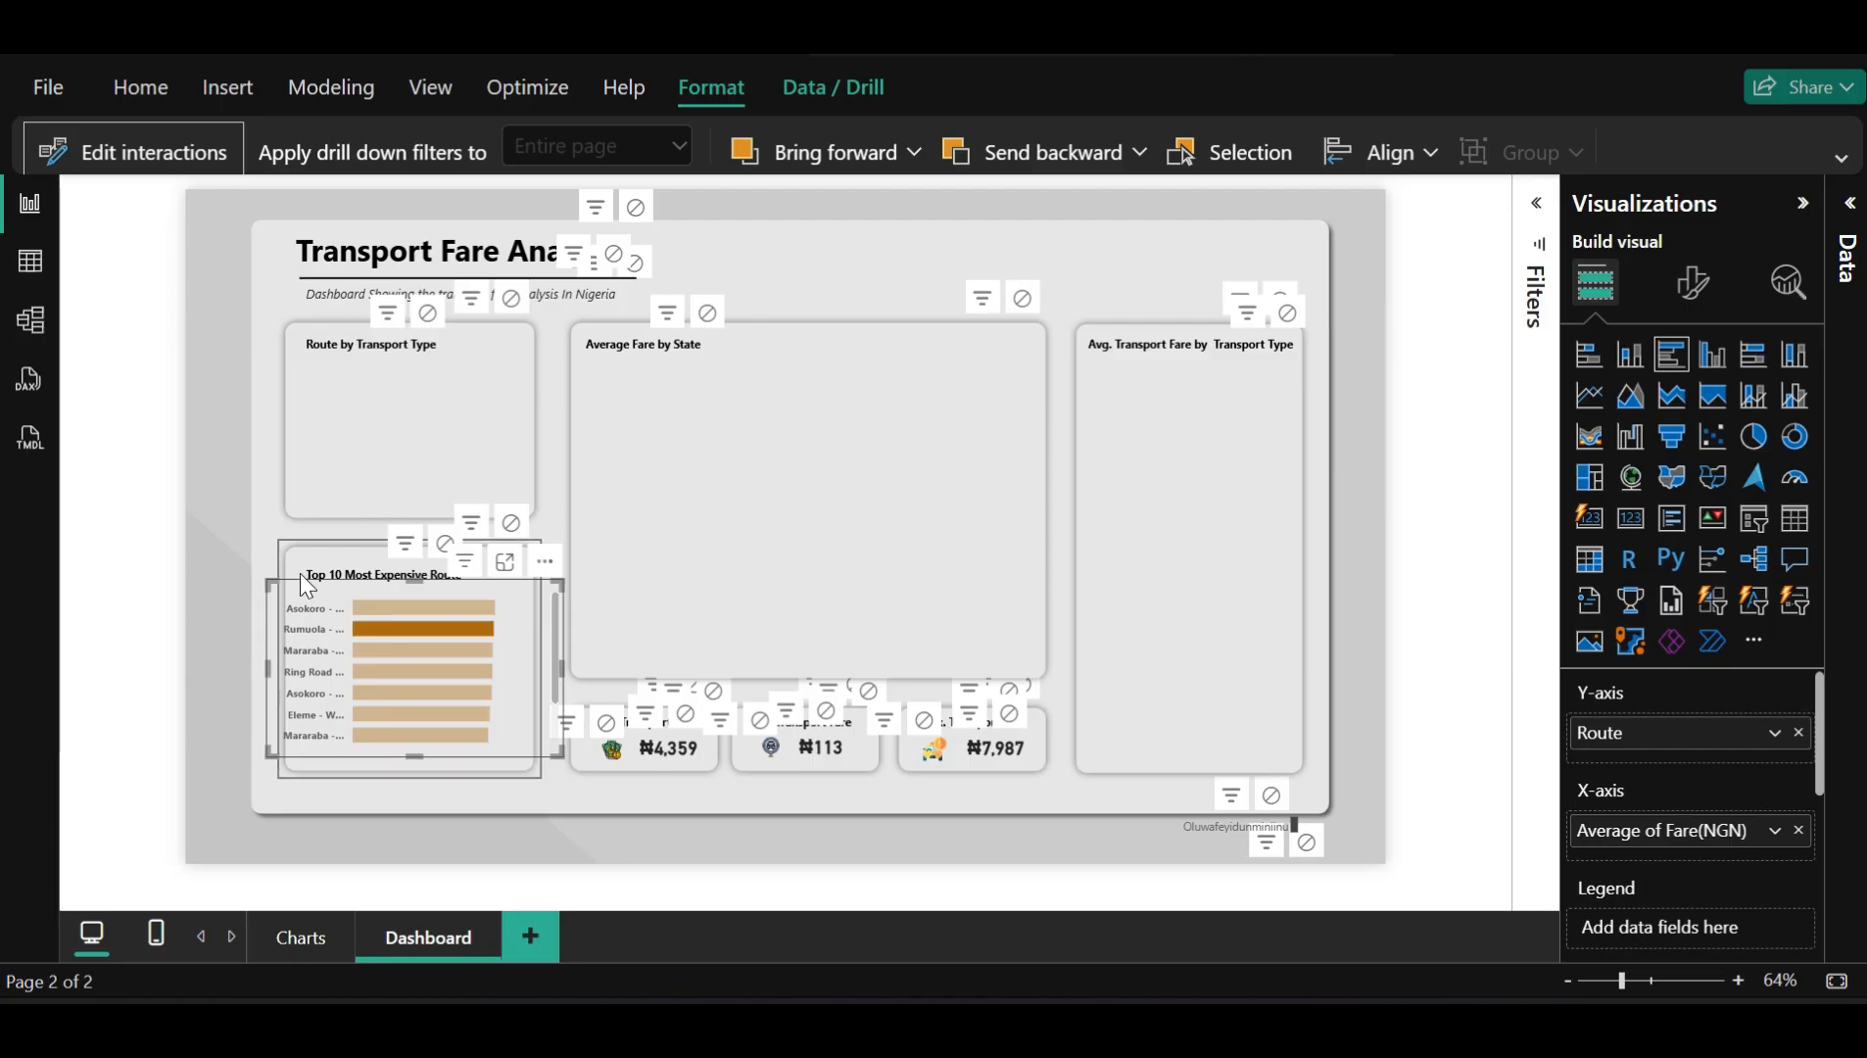
# Widen the dashboard's large background panel slightly on both its left and right sides
pyautogui.click(251, 527)
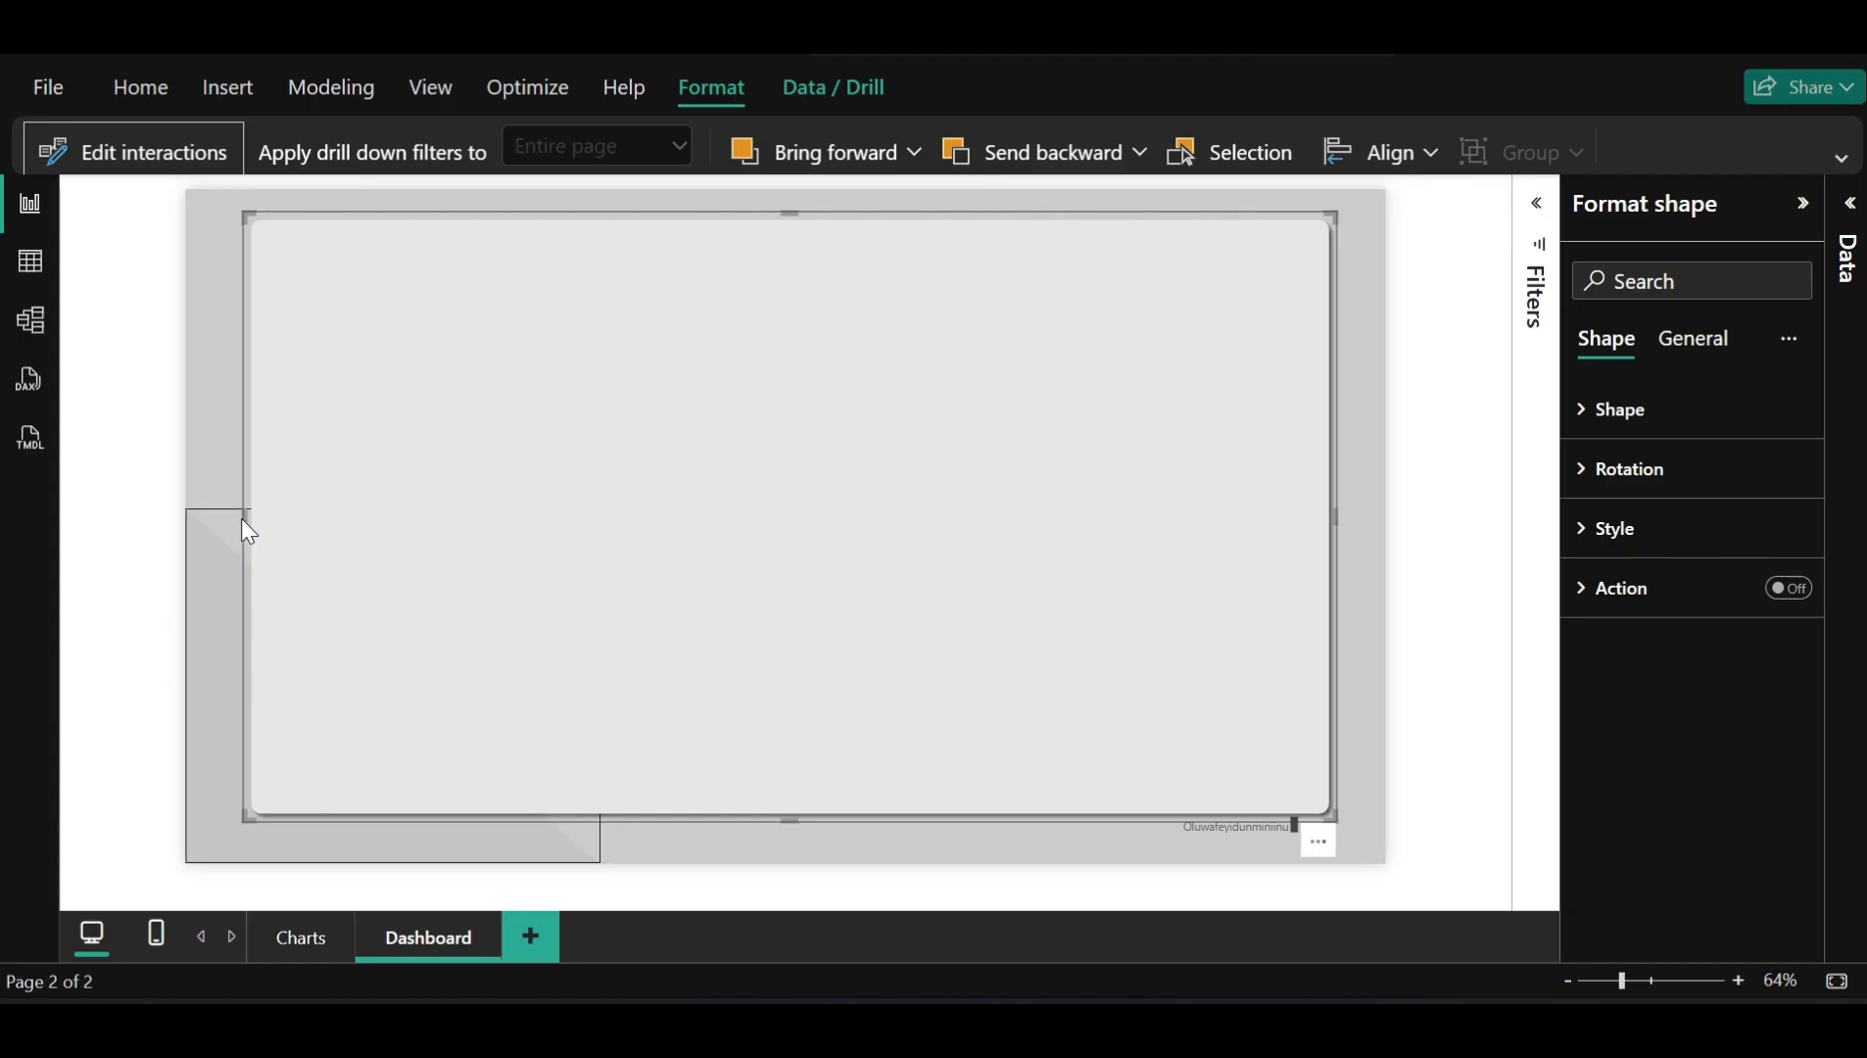
pyautogui.moveTo(241, 518); pyautogui.dragTo(221, 517)
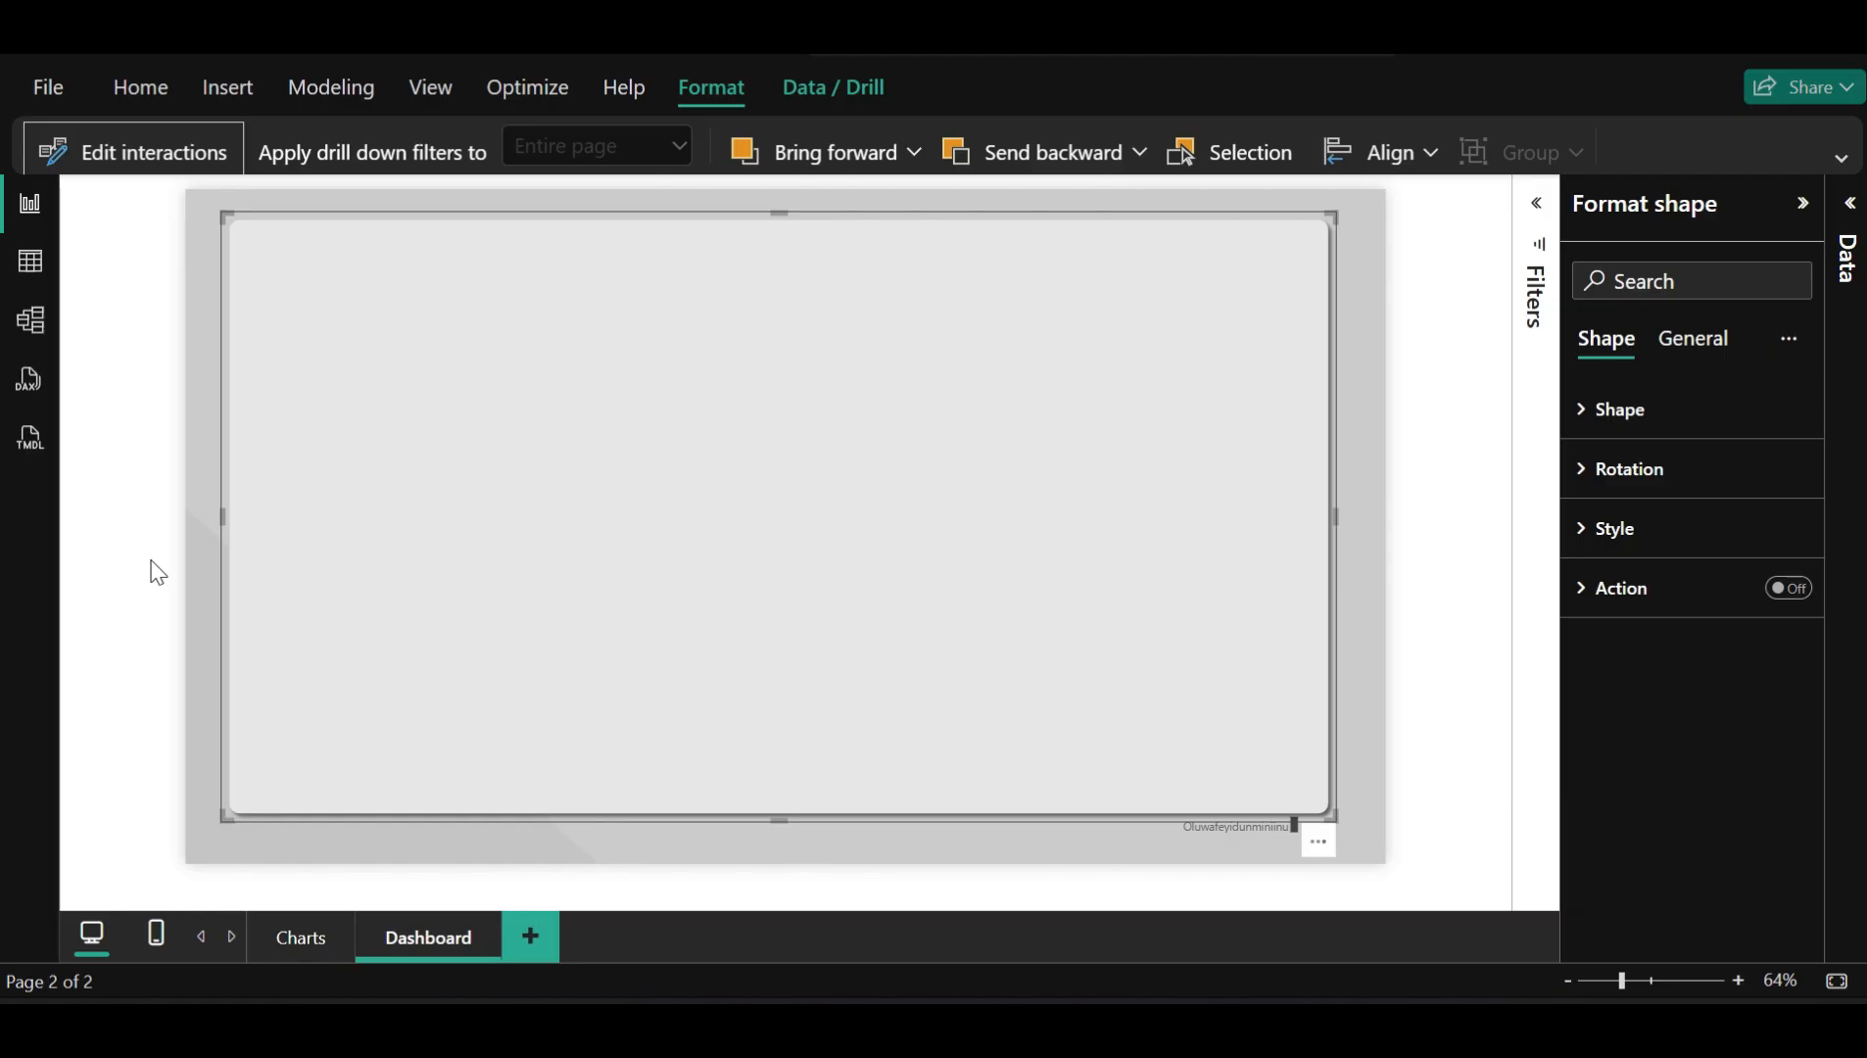
pyautogui.click(912, 549)
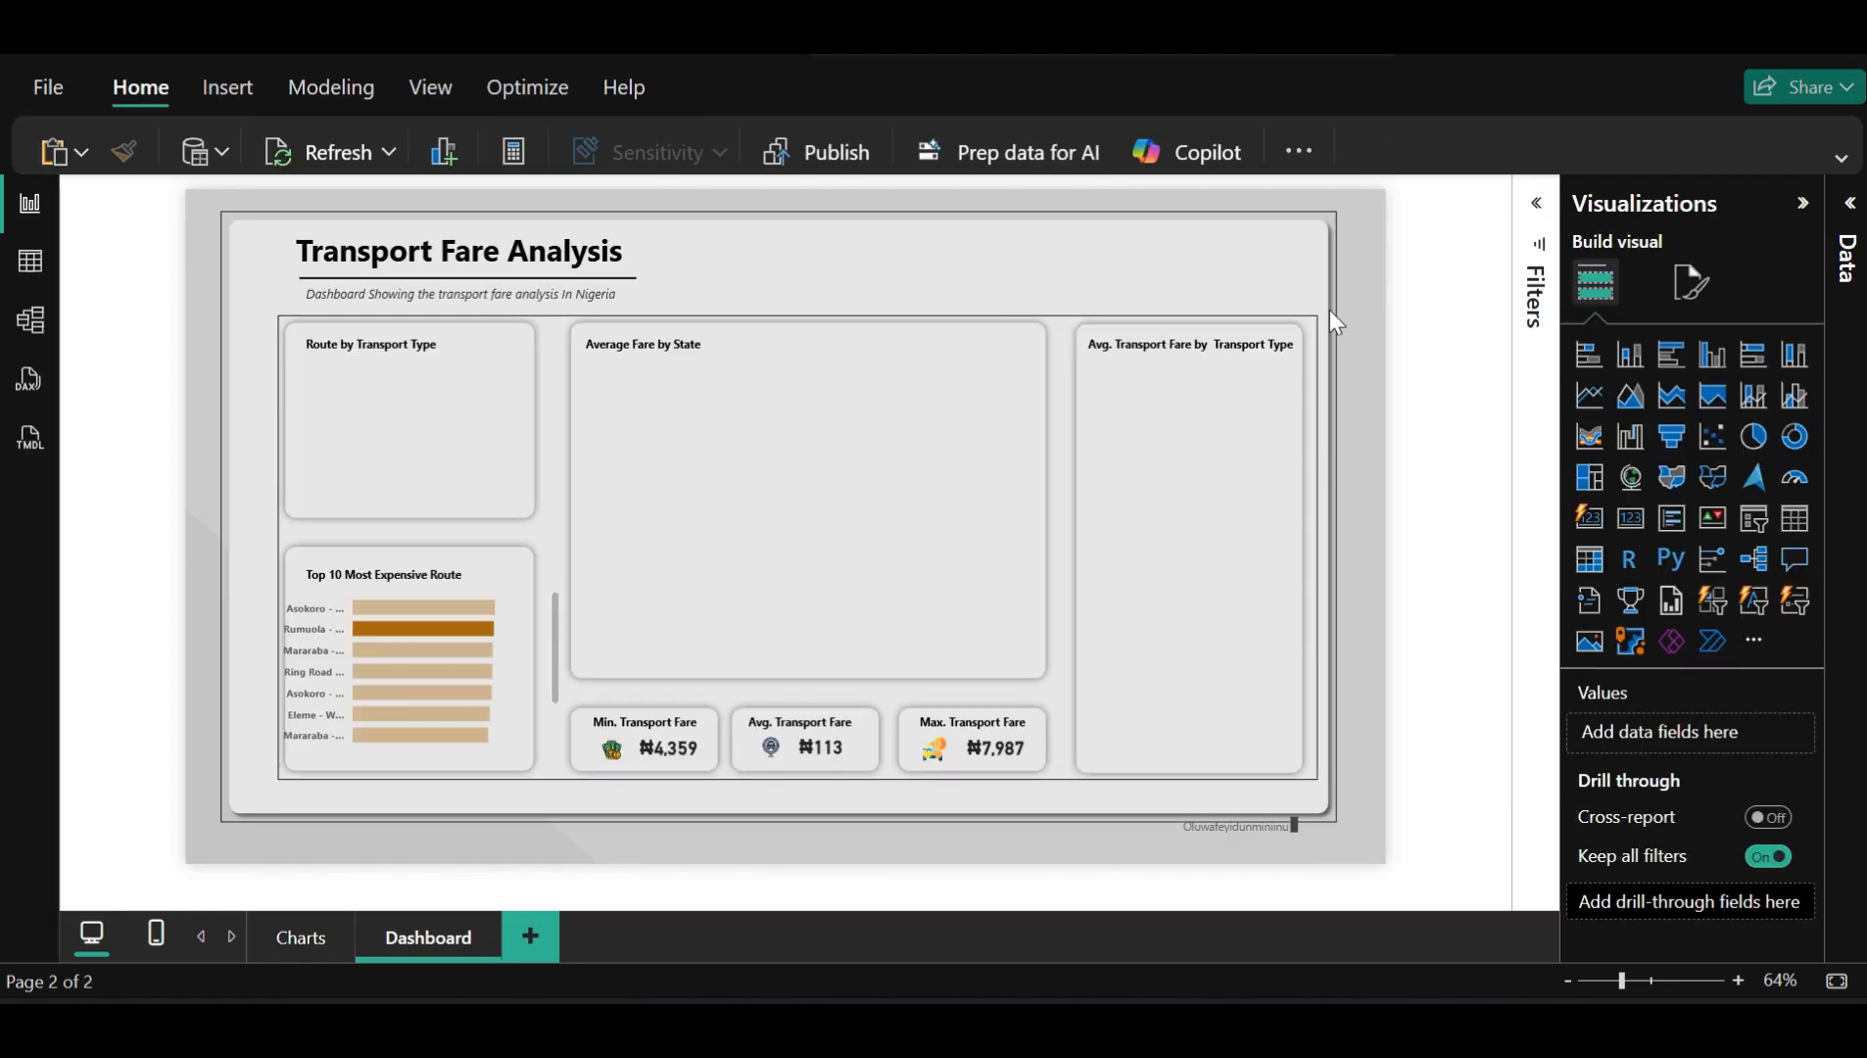
pyautogui.click(1324, 557)
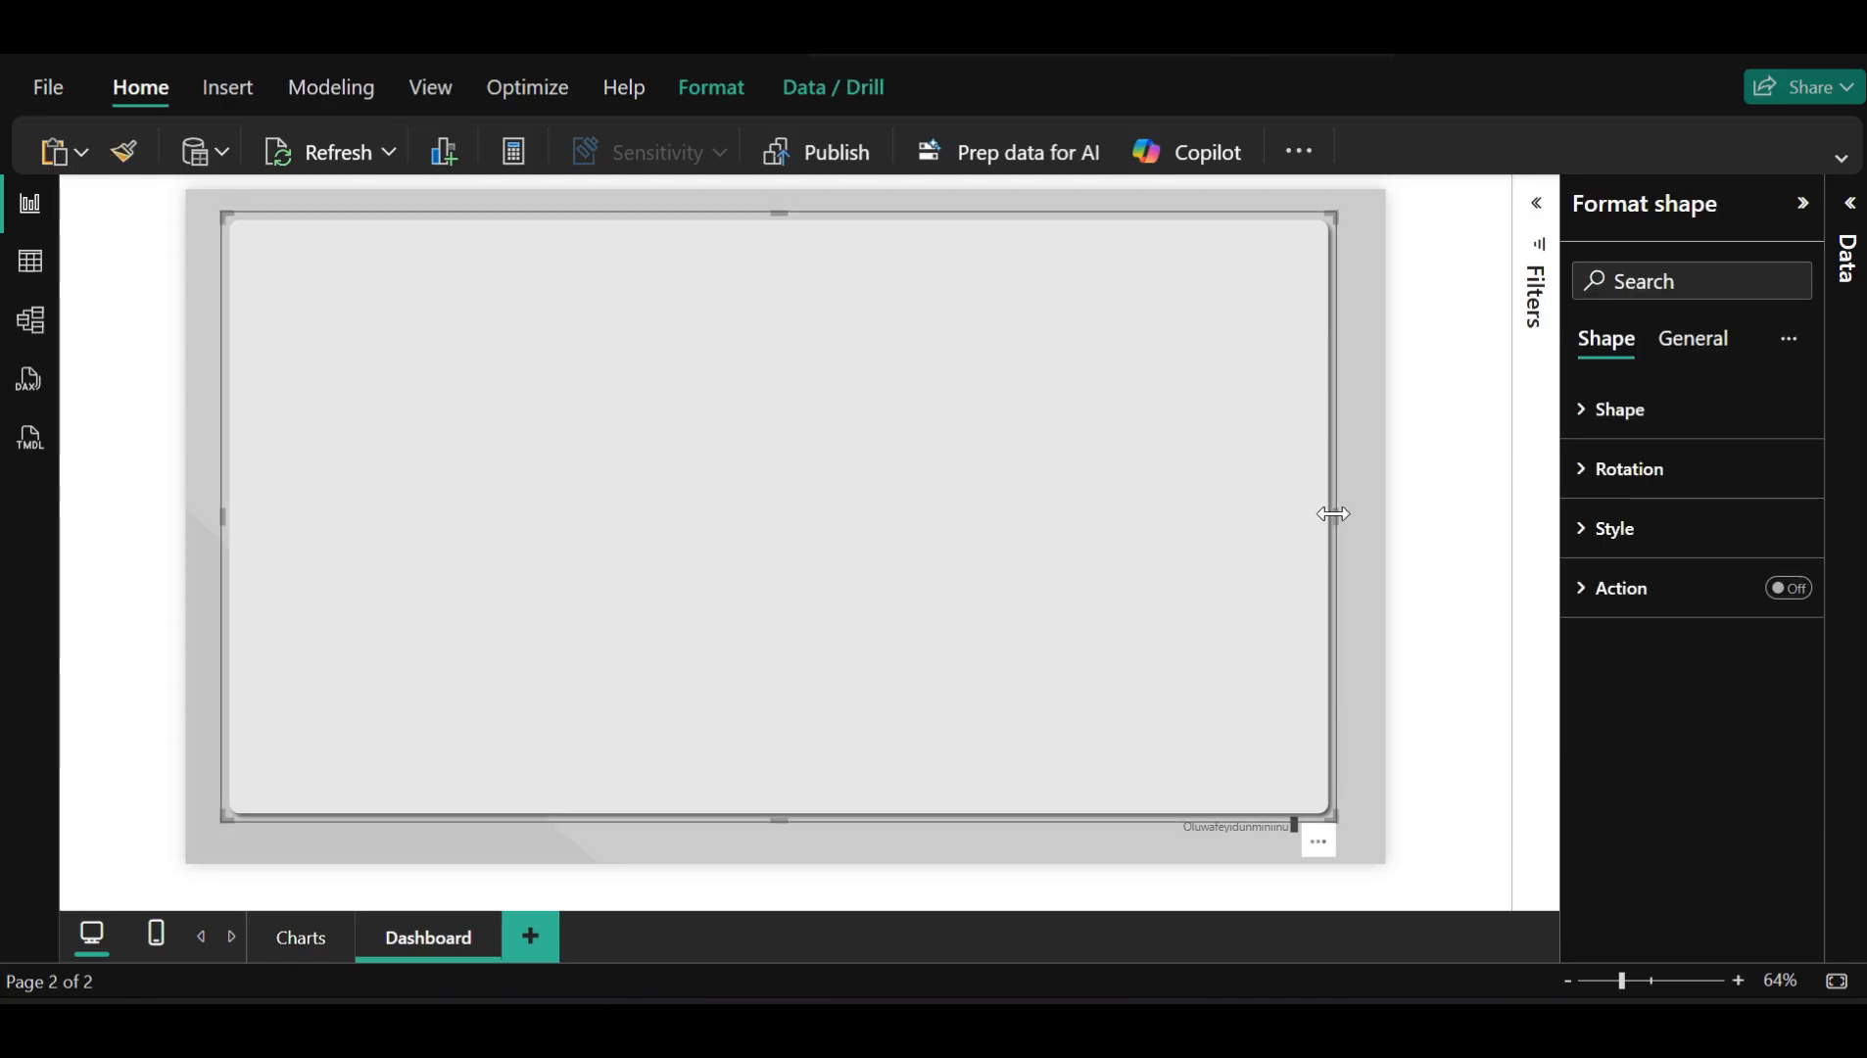
pyautogui.moveTo(1333, 515); pyautogui.dragTo(1354, 516)
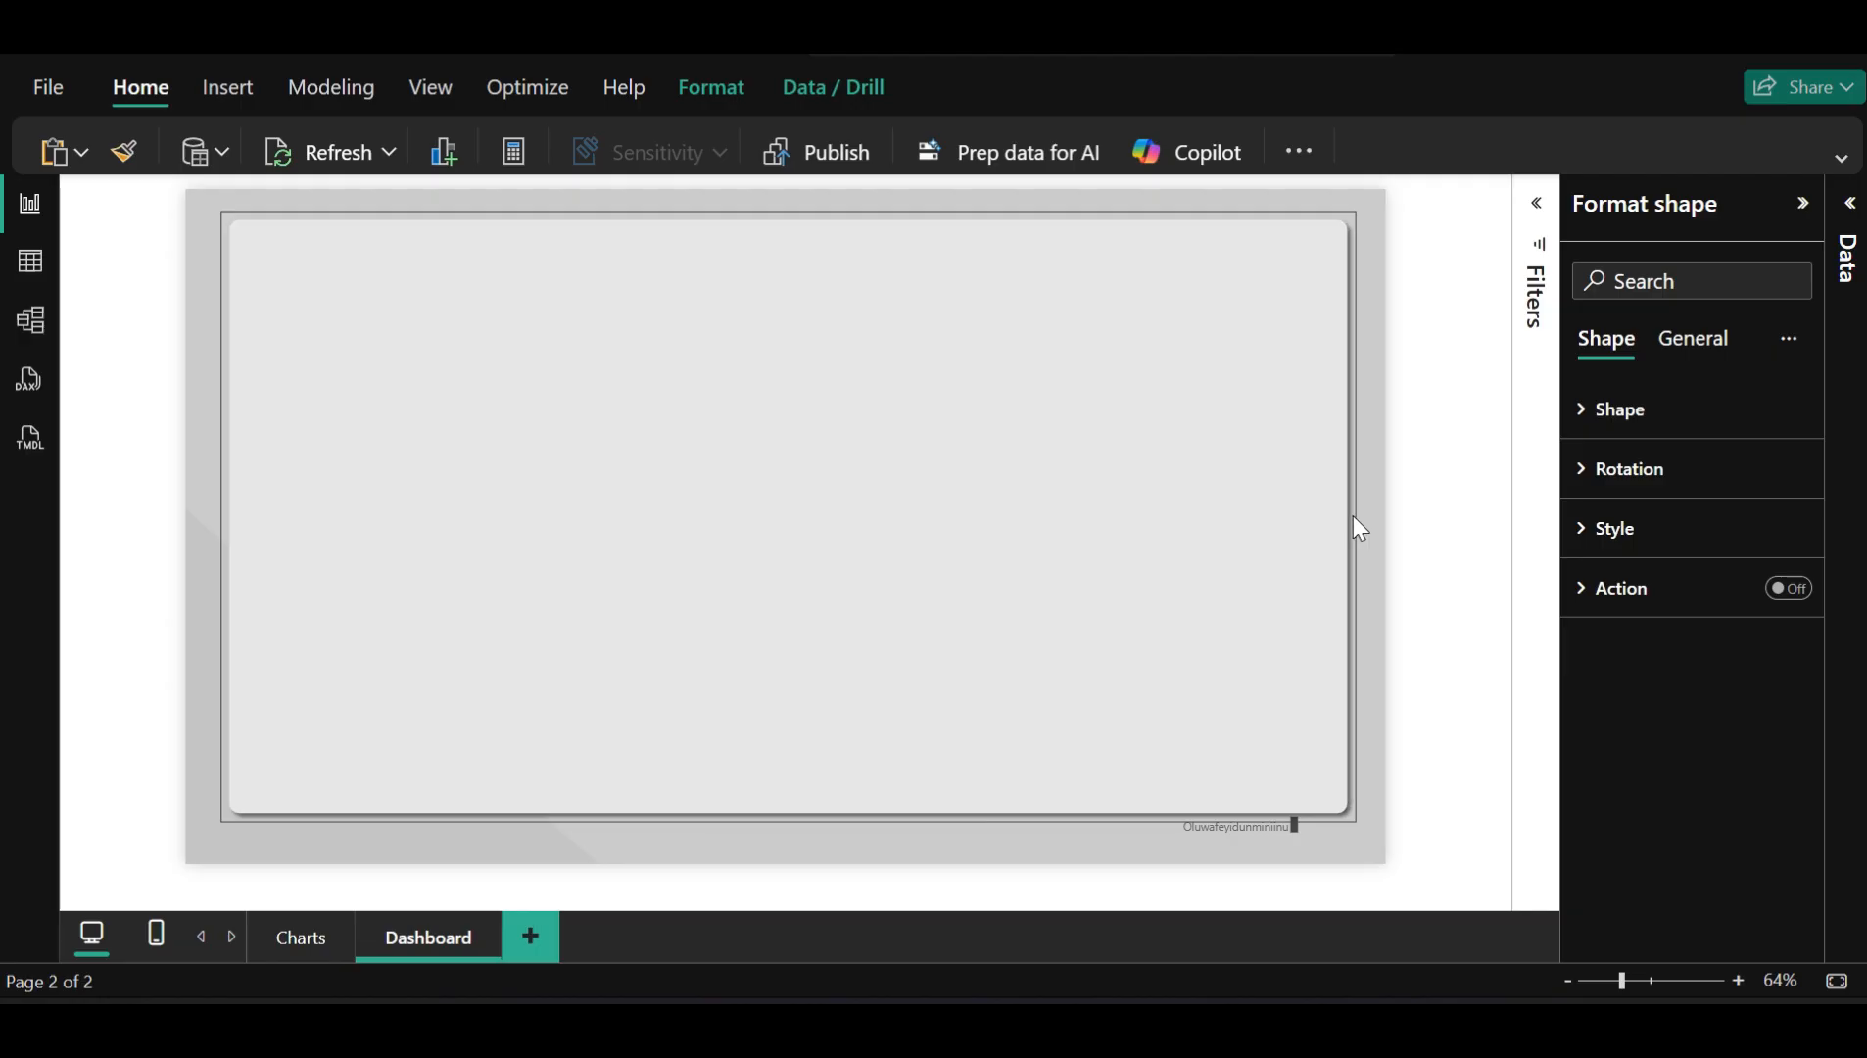
pyautogui.click(1430, 481)
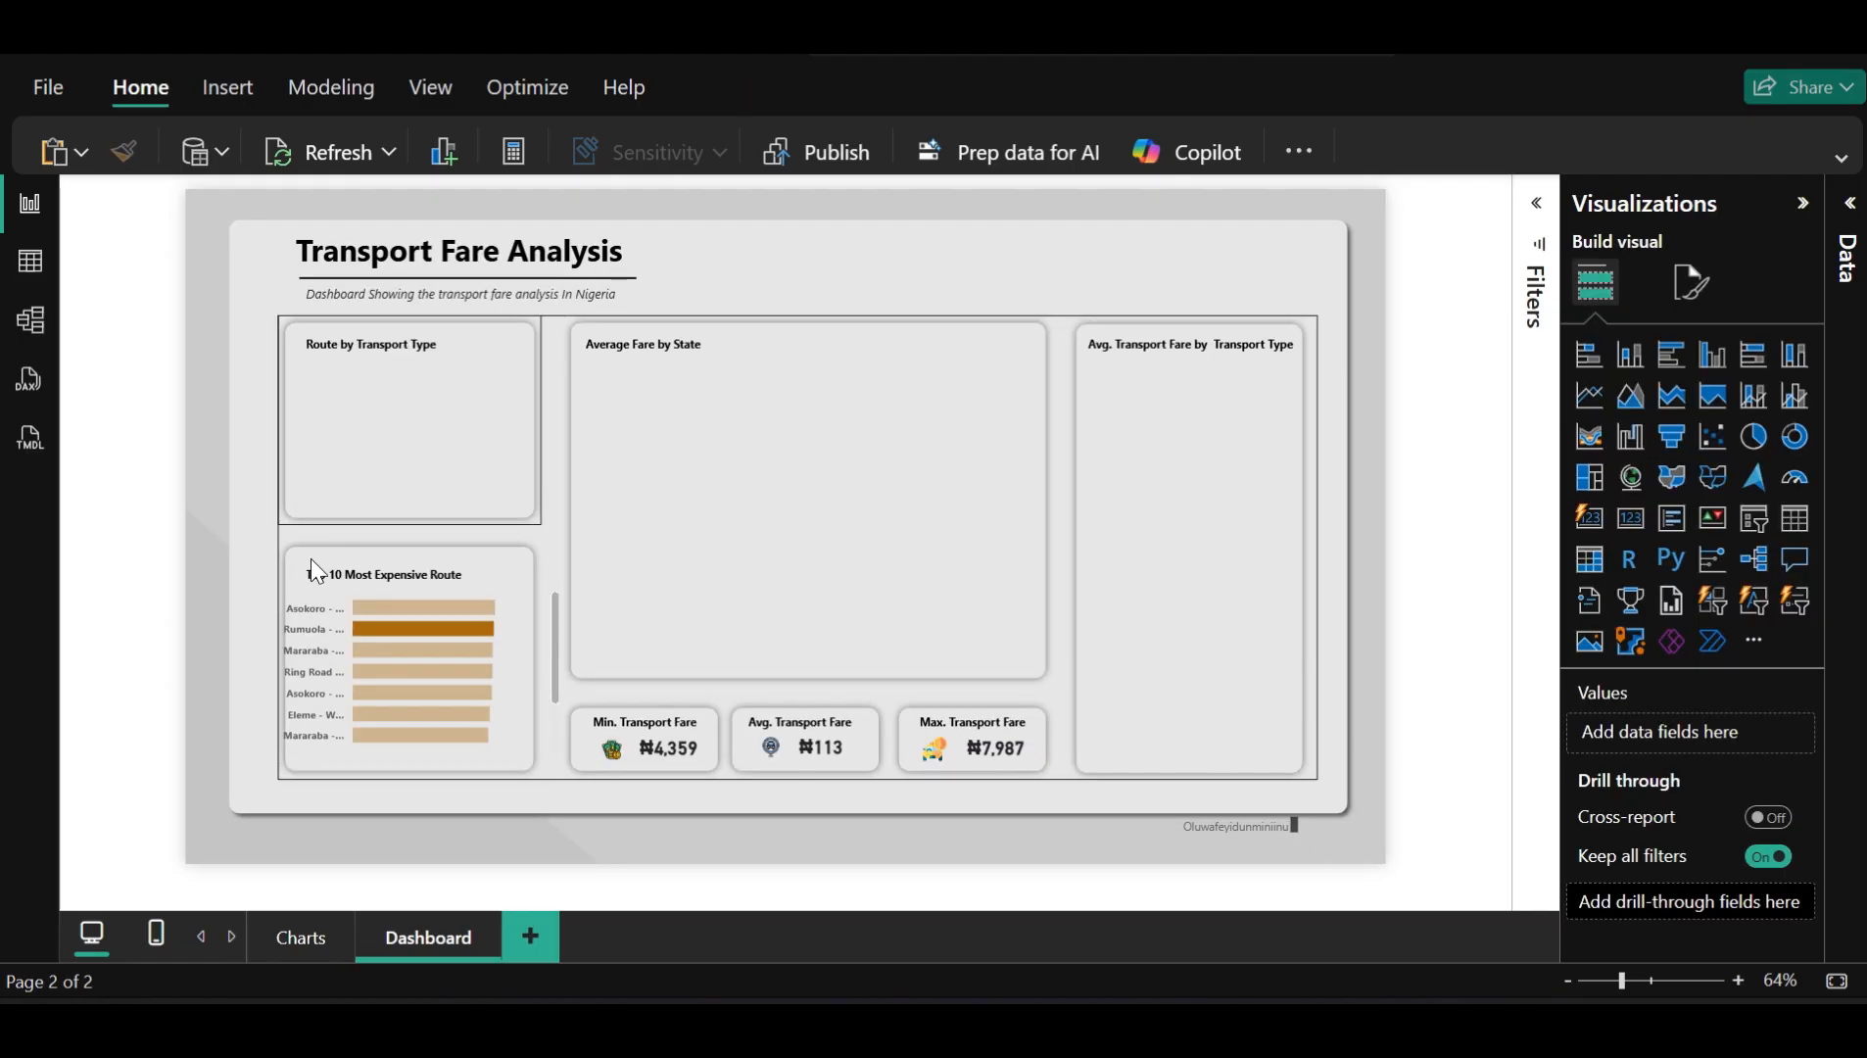
# Try to reposition the route chart on its card, and undo the accidental shift of the grouped cards
pyautogui.click(295, 594)
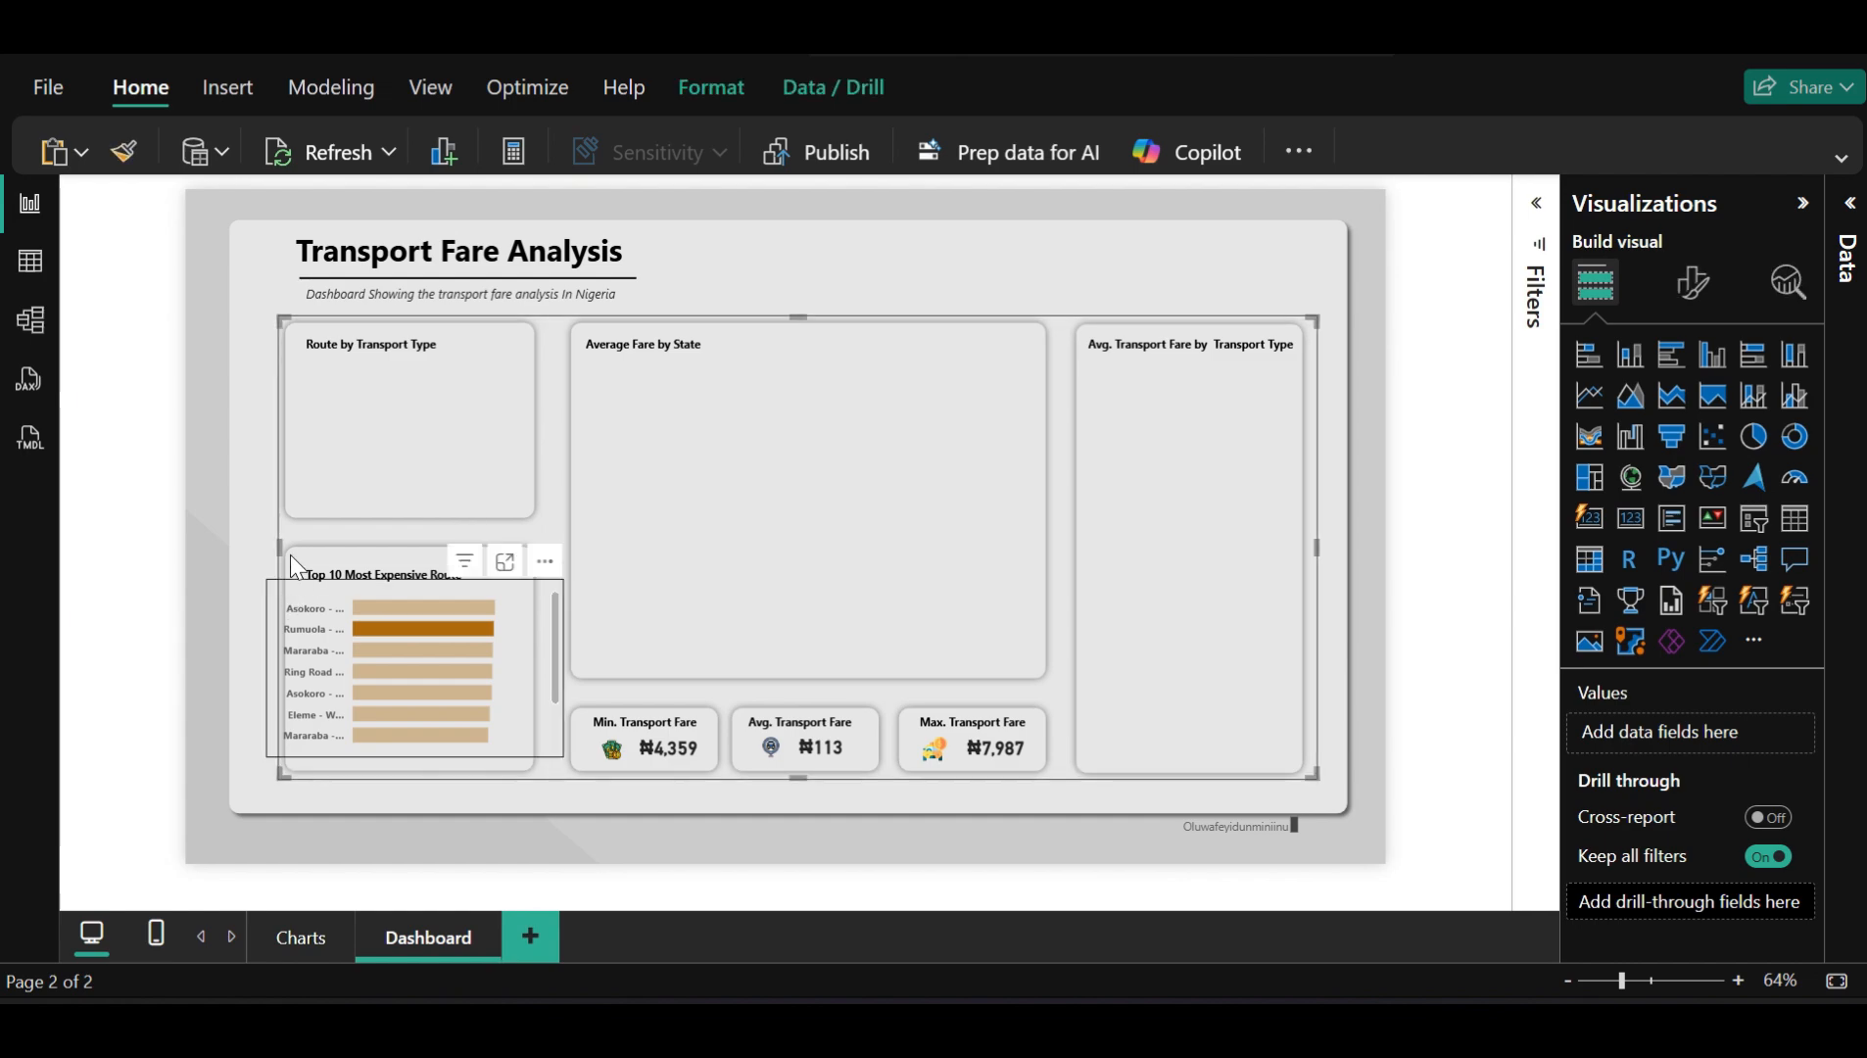
pyautogui.click(290, 554)
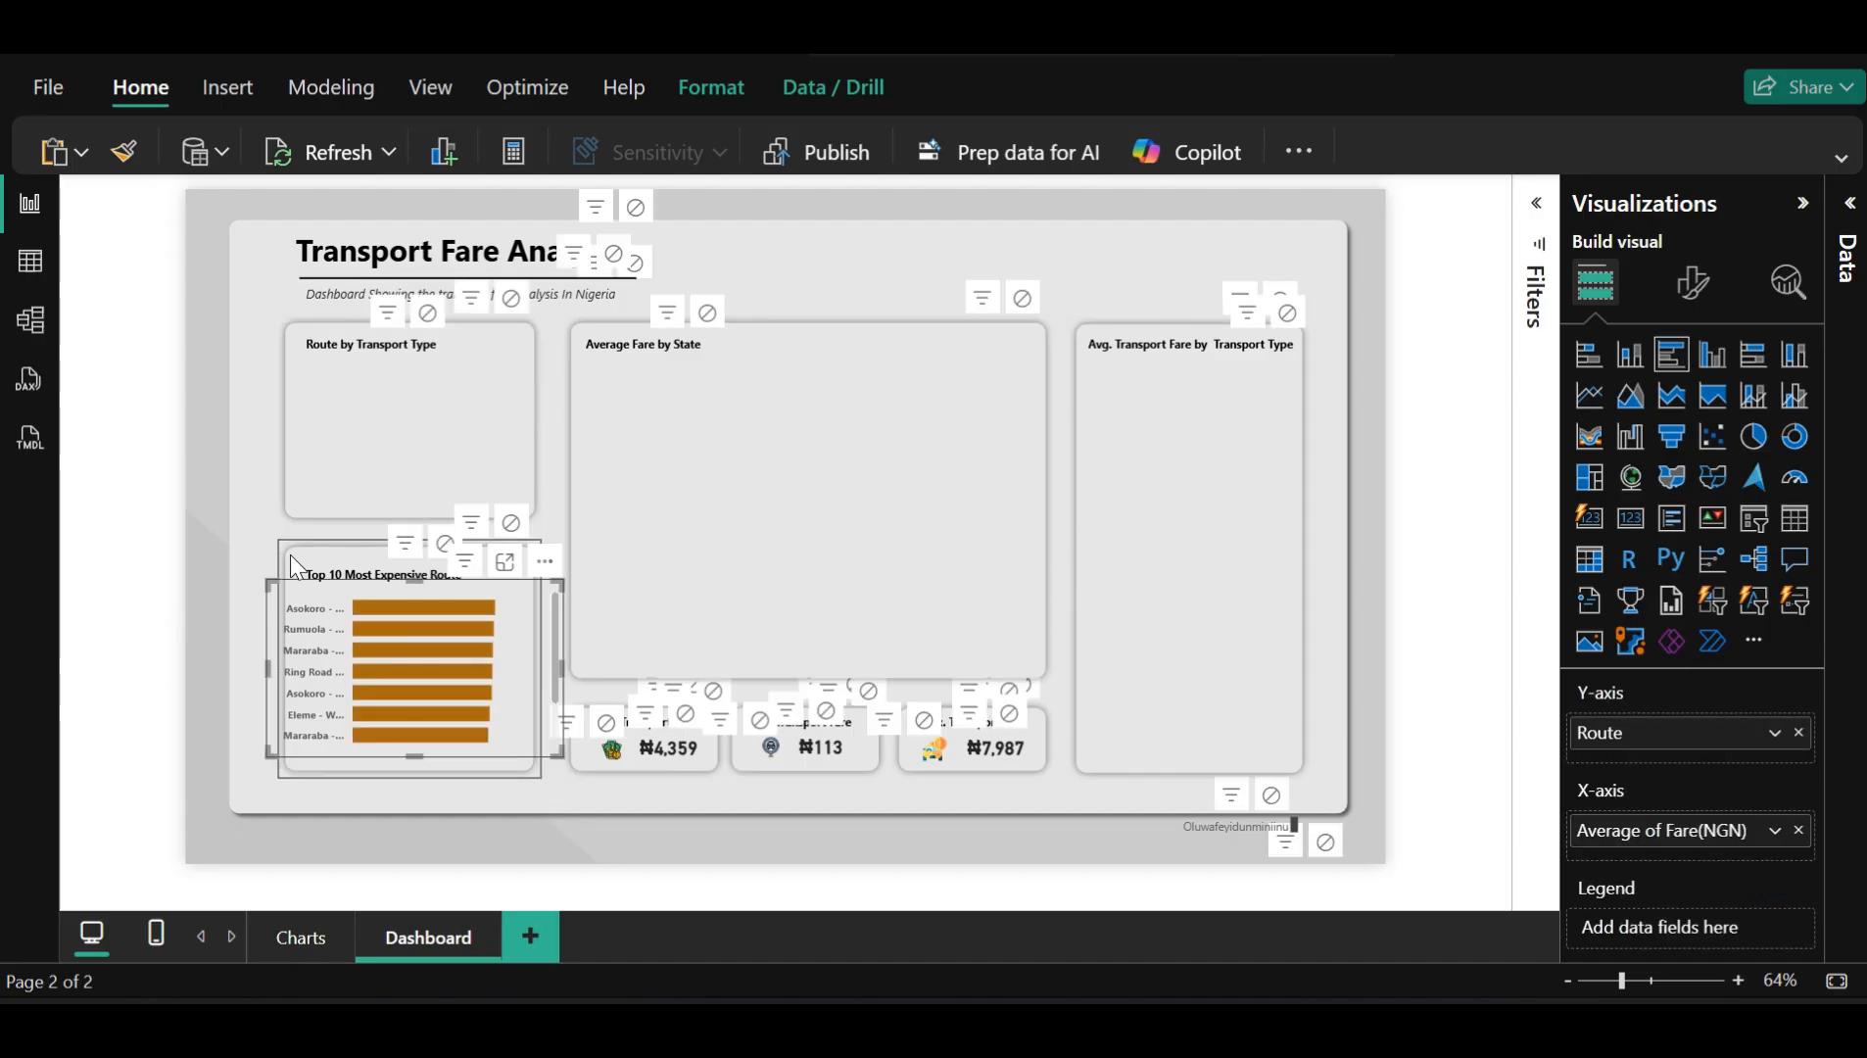
pyautogui.click(267, 666)
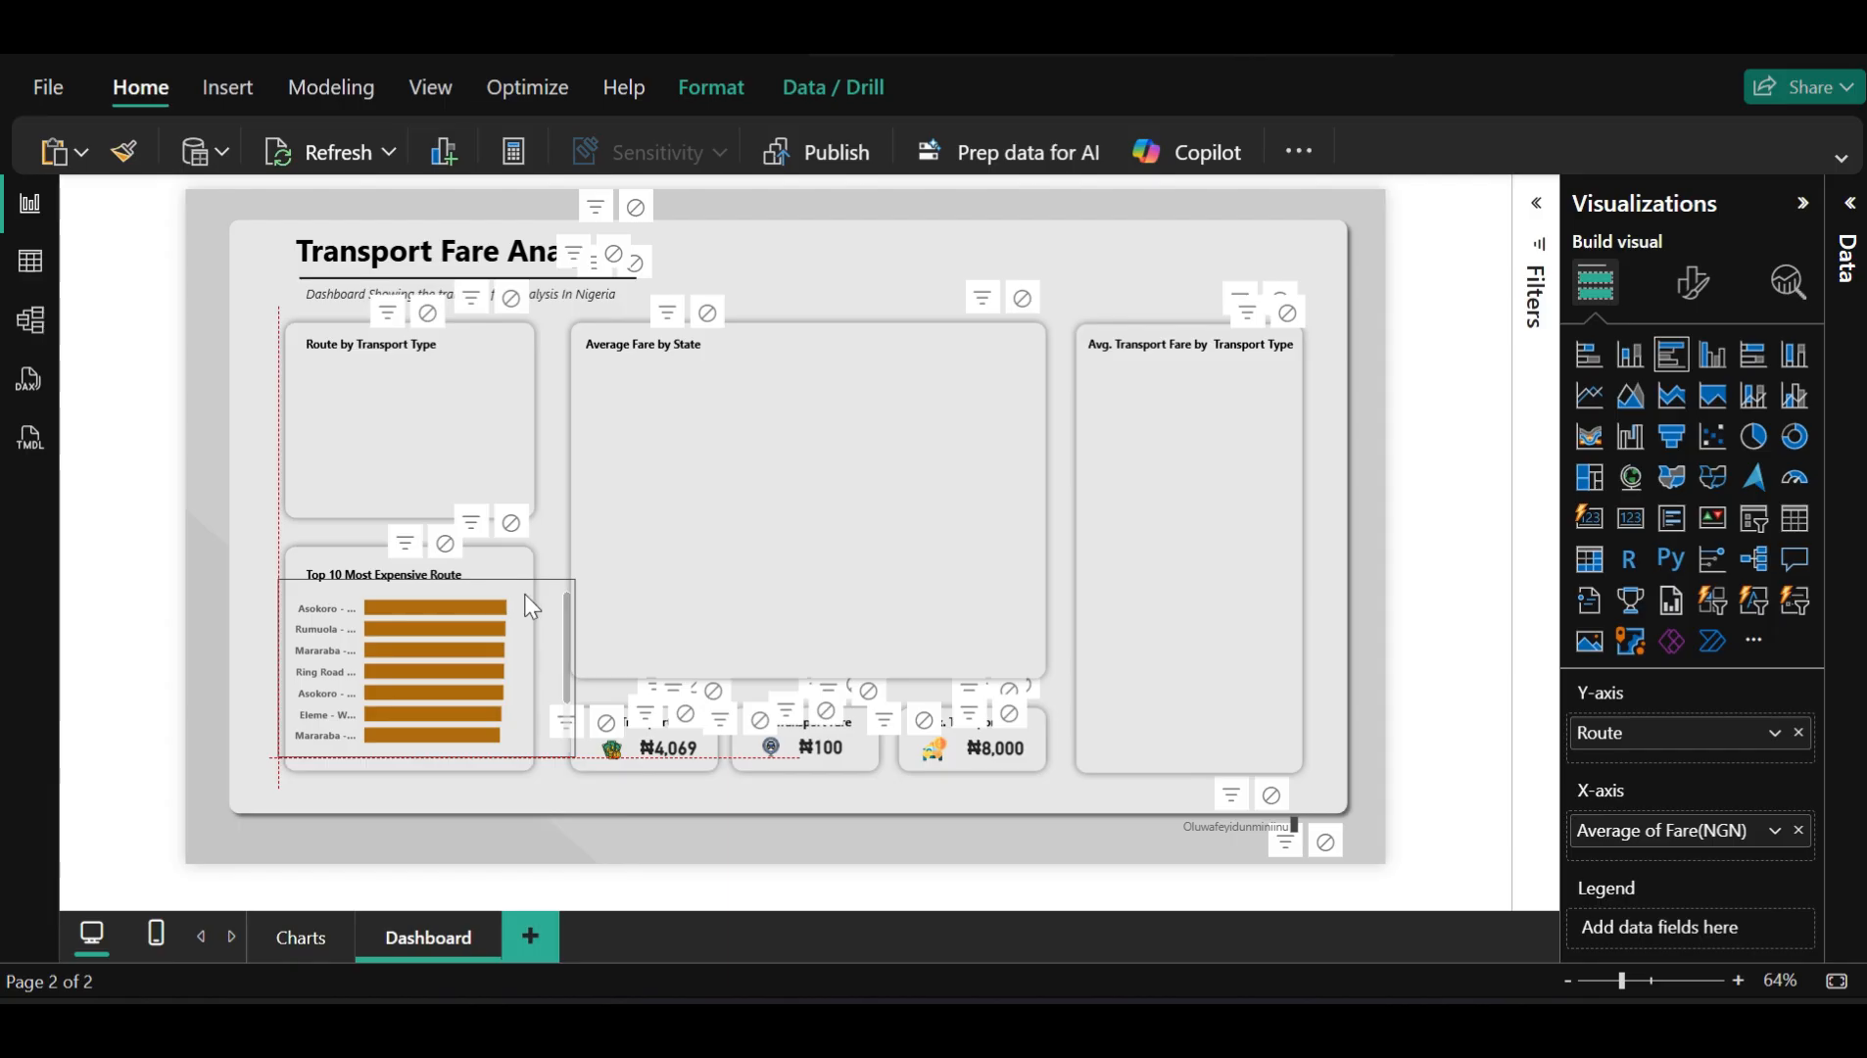
pyautogui.moveTo(547, 594); pyautogui.dragTo(635, 590)
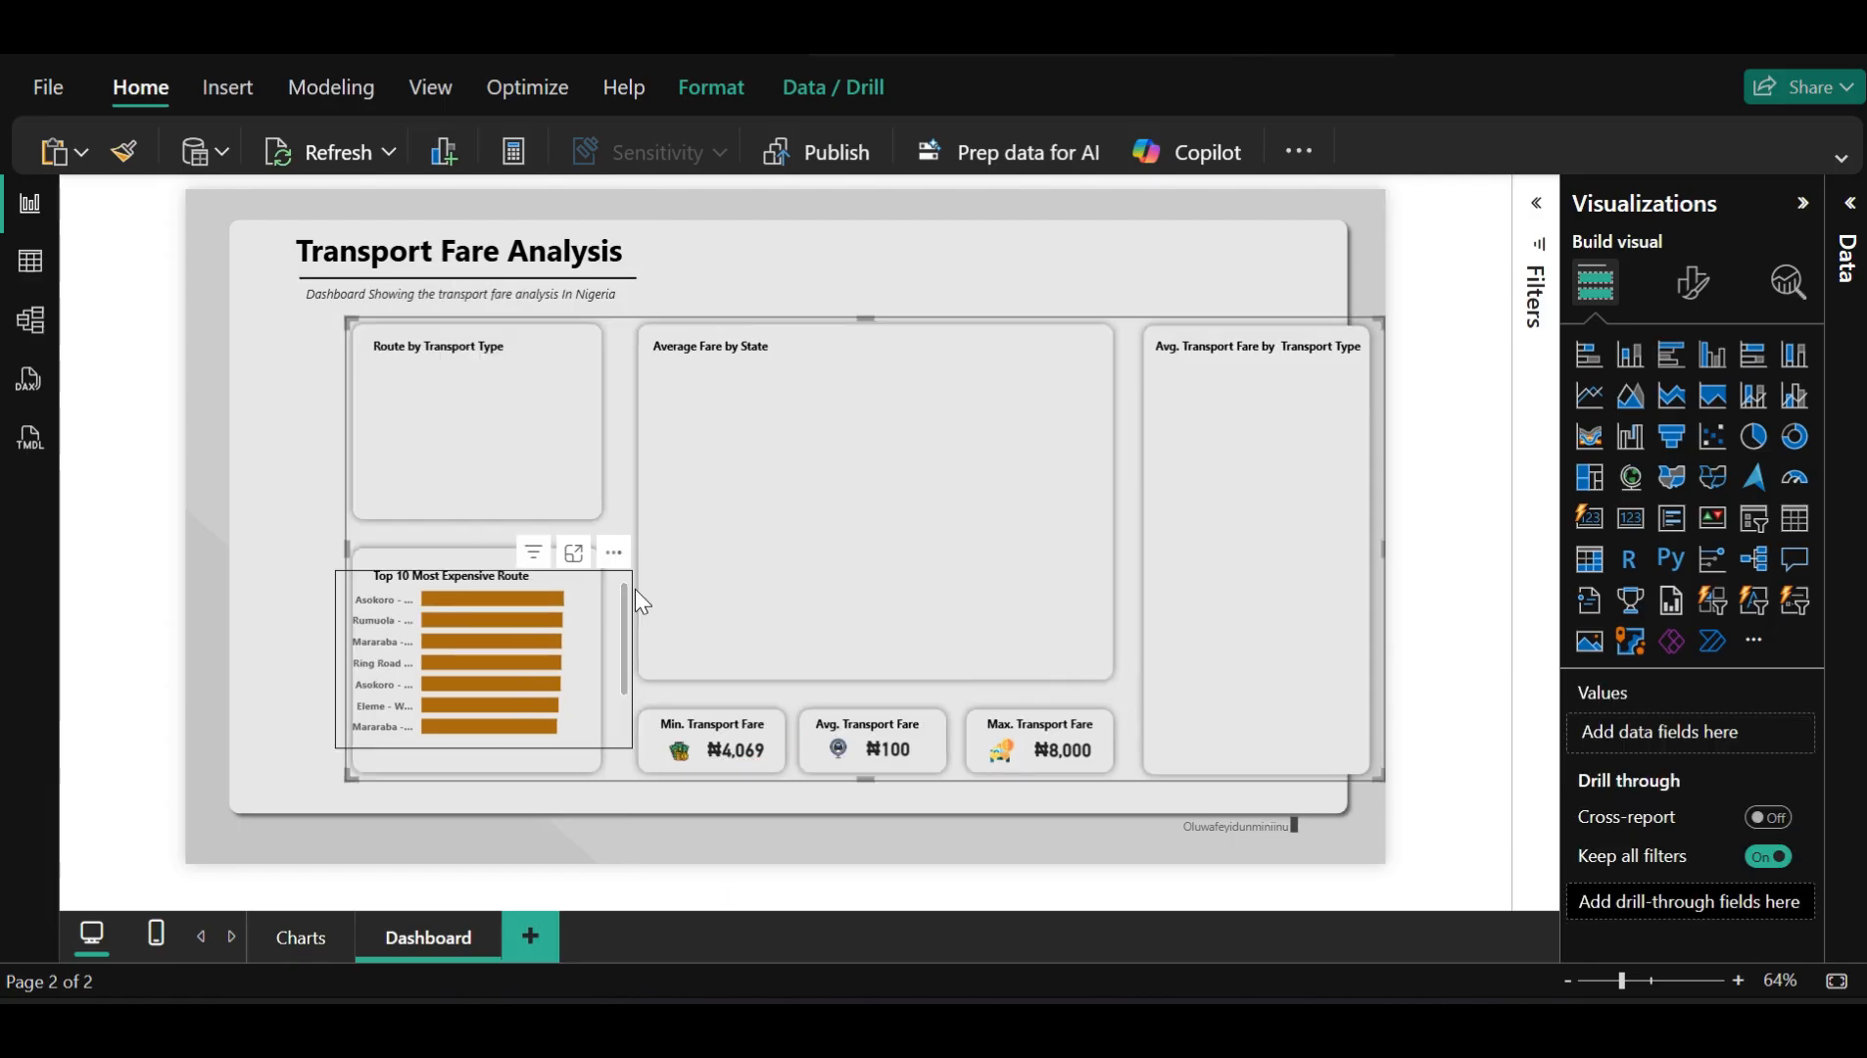
pyautogui.hotkey('ctrl', 'z')
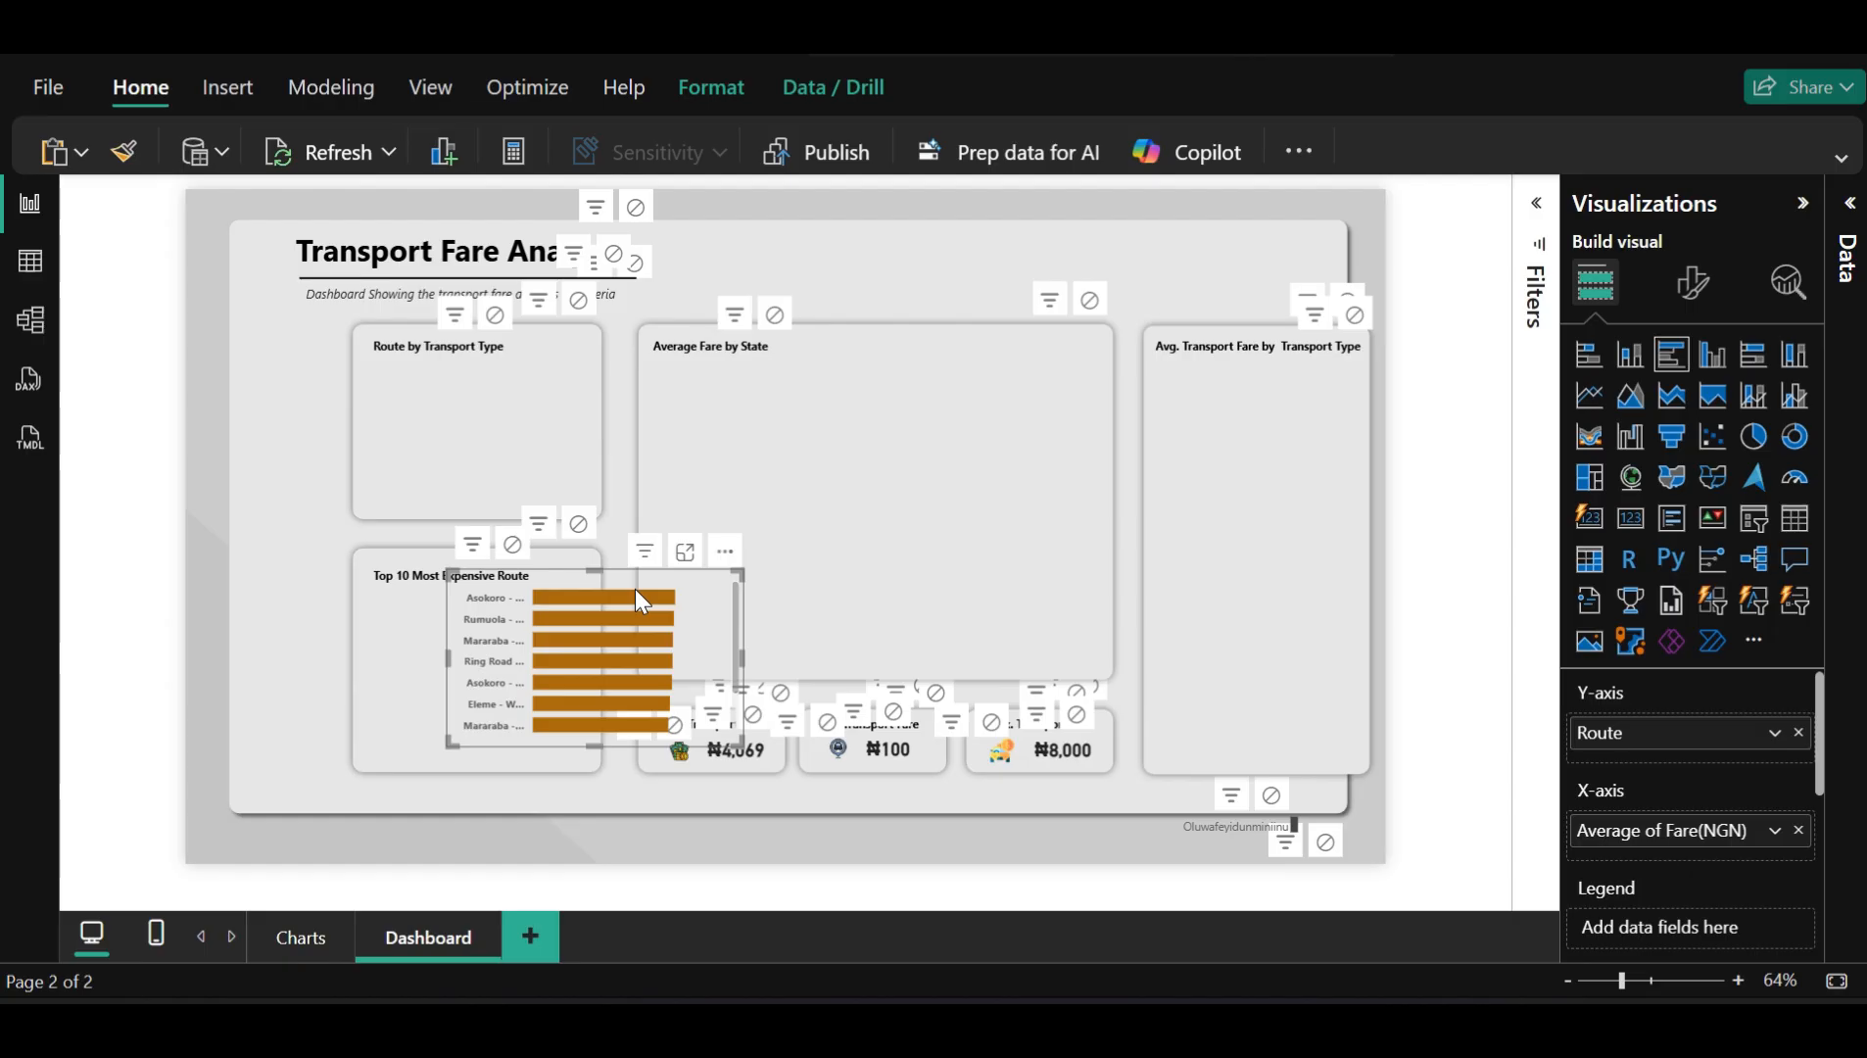
pyautogui.hotkey('ctrl', 'z')
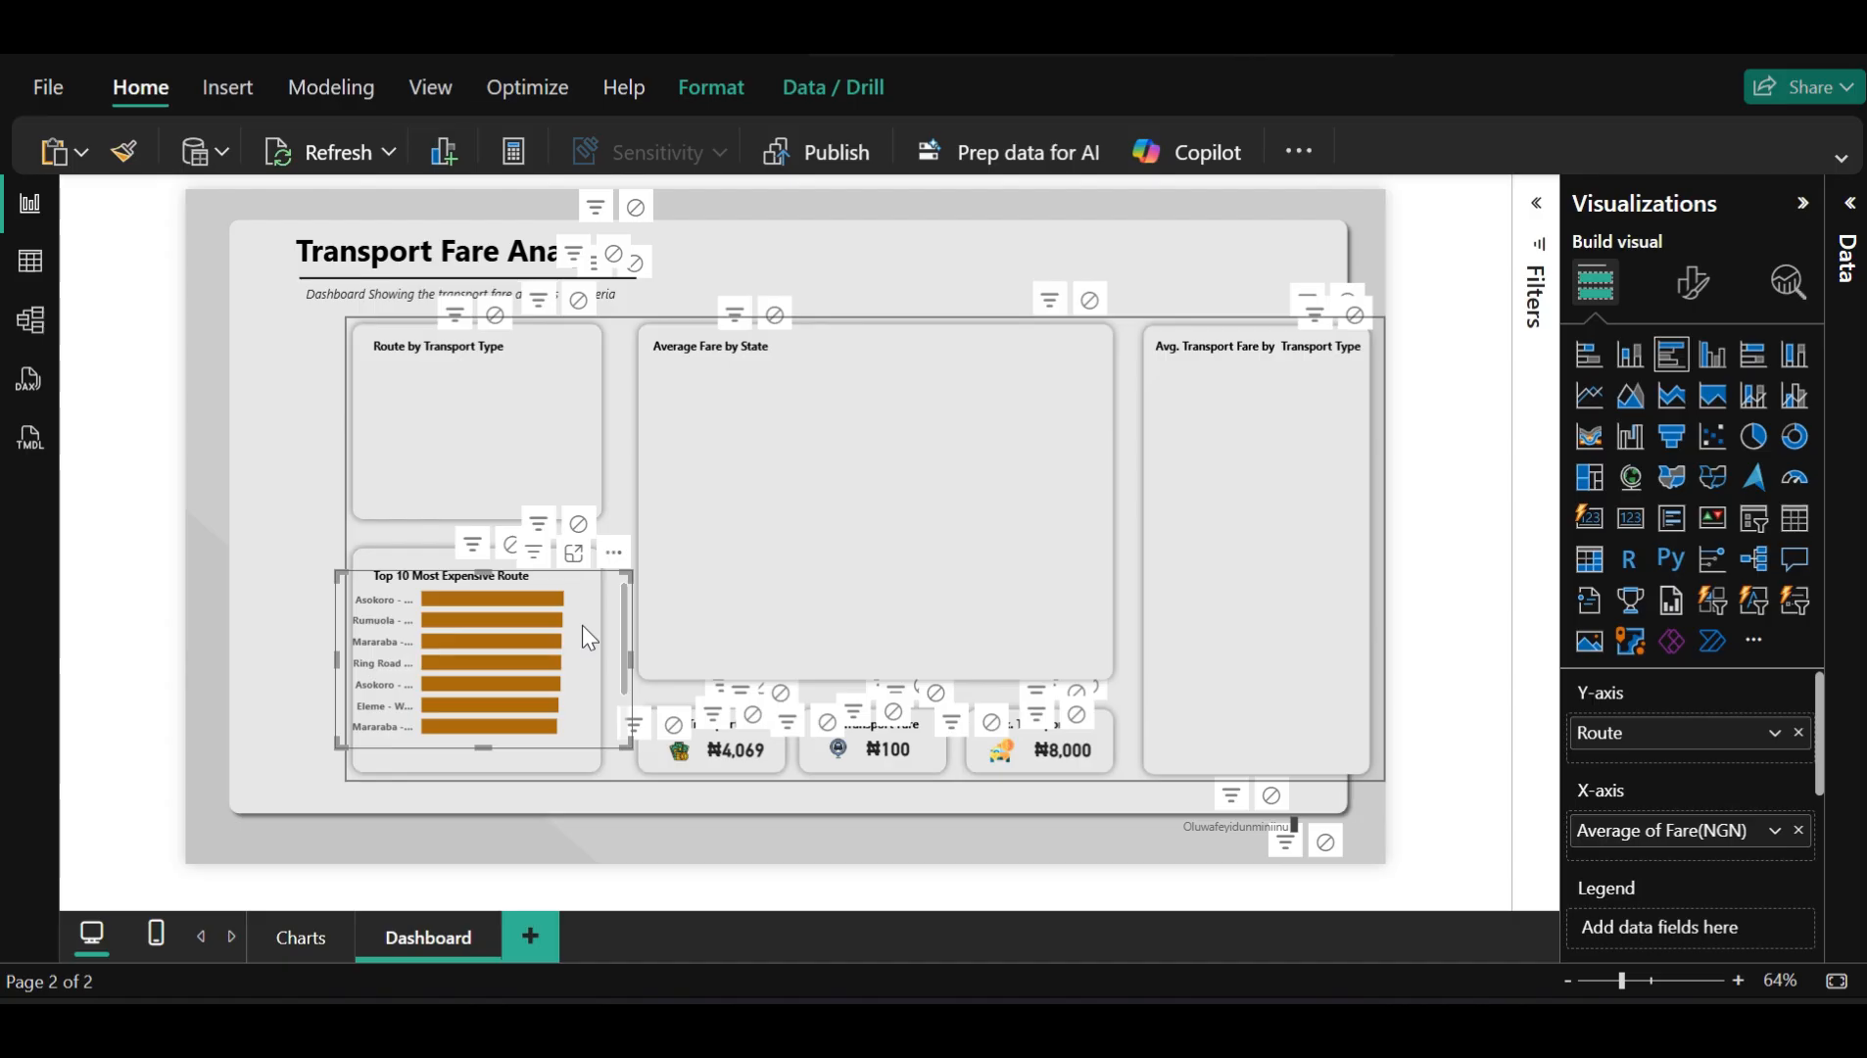
pyautogui.hotkey('ctrl', 'z')
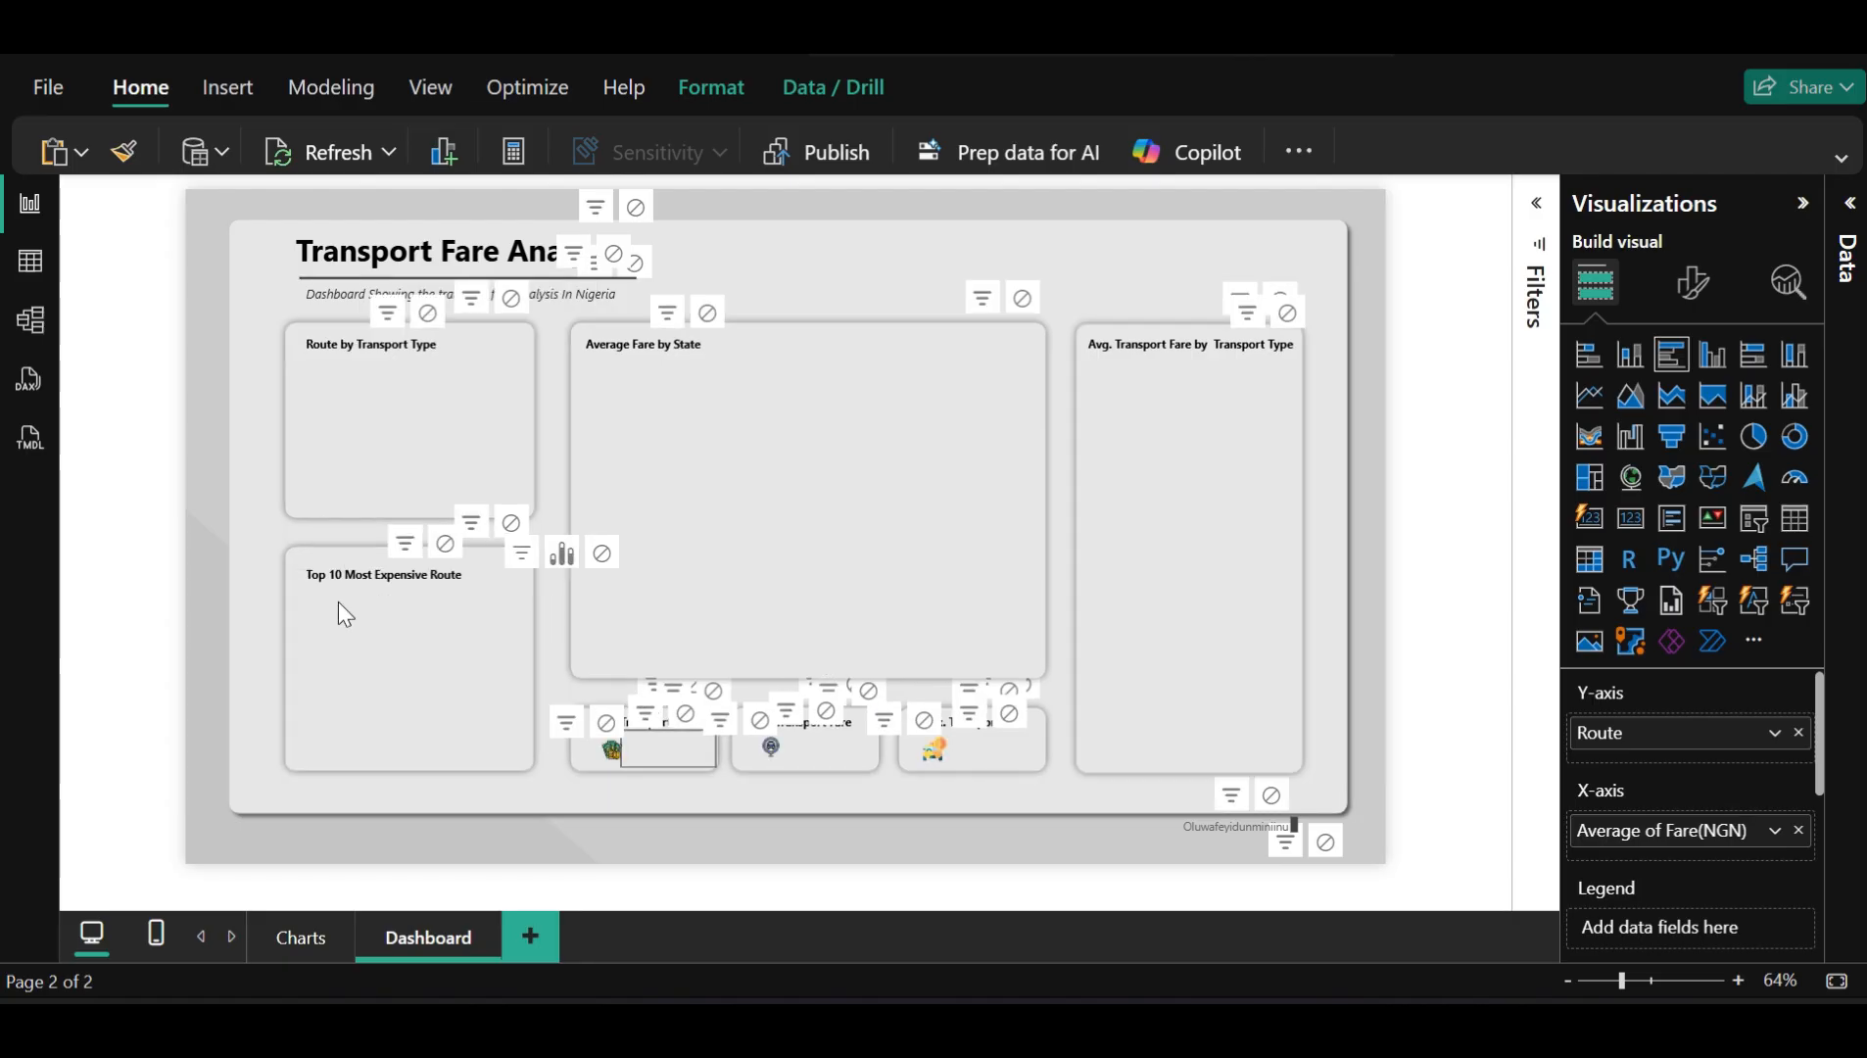
# Select the grouped dashboard cards and extend the group's left edge to near the background panel's left edge
pyautogui.click(295, 521)
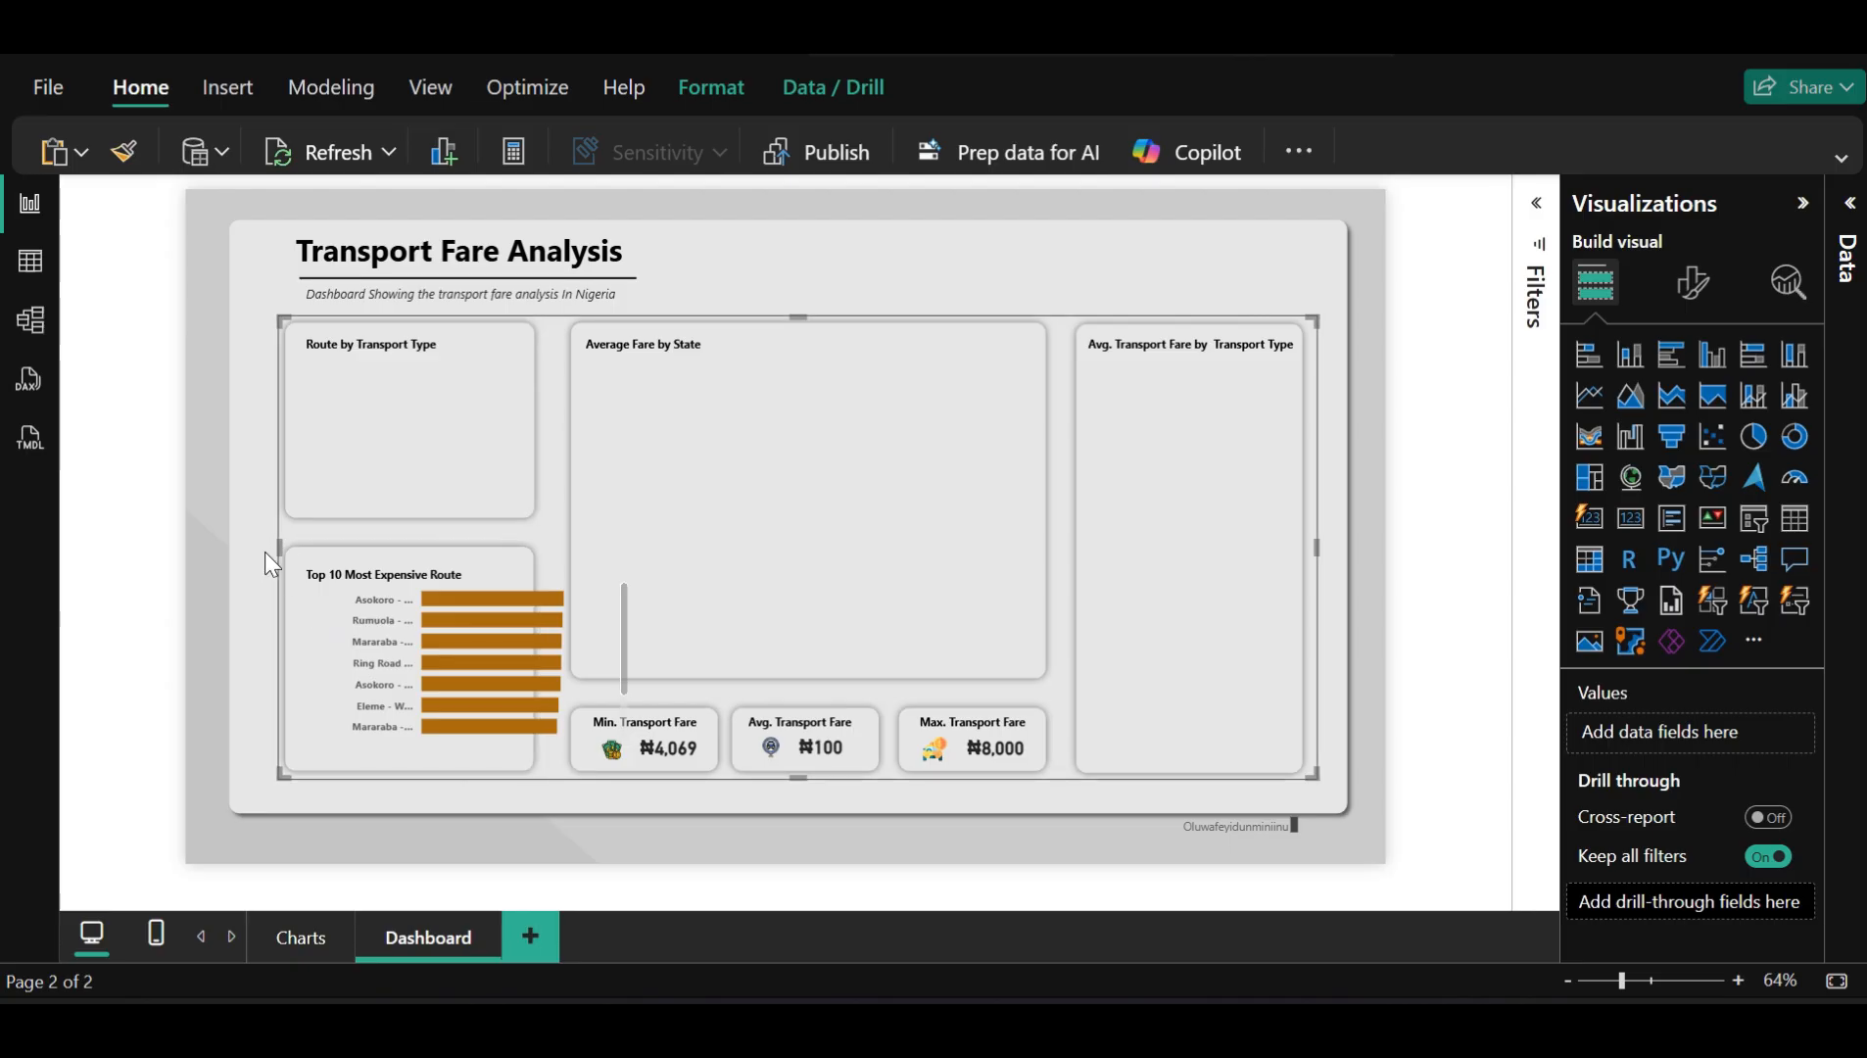
pyautogui.moveTo(265, 551); pyautogui.dragTo(242, 515)
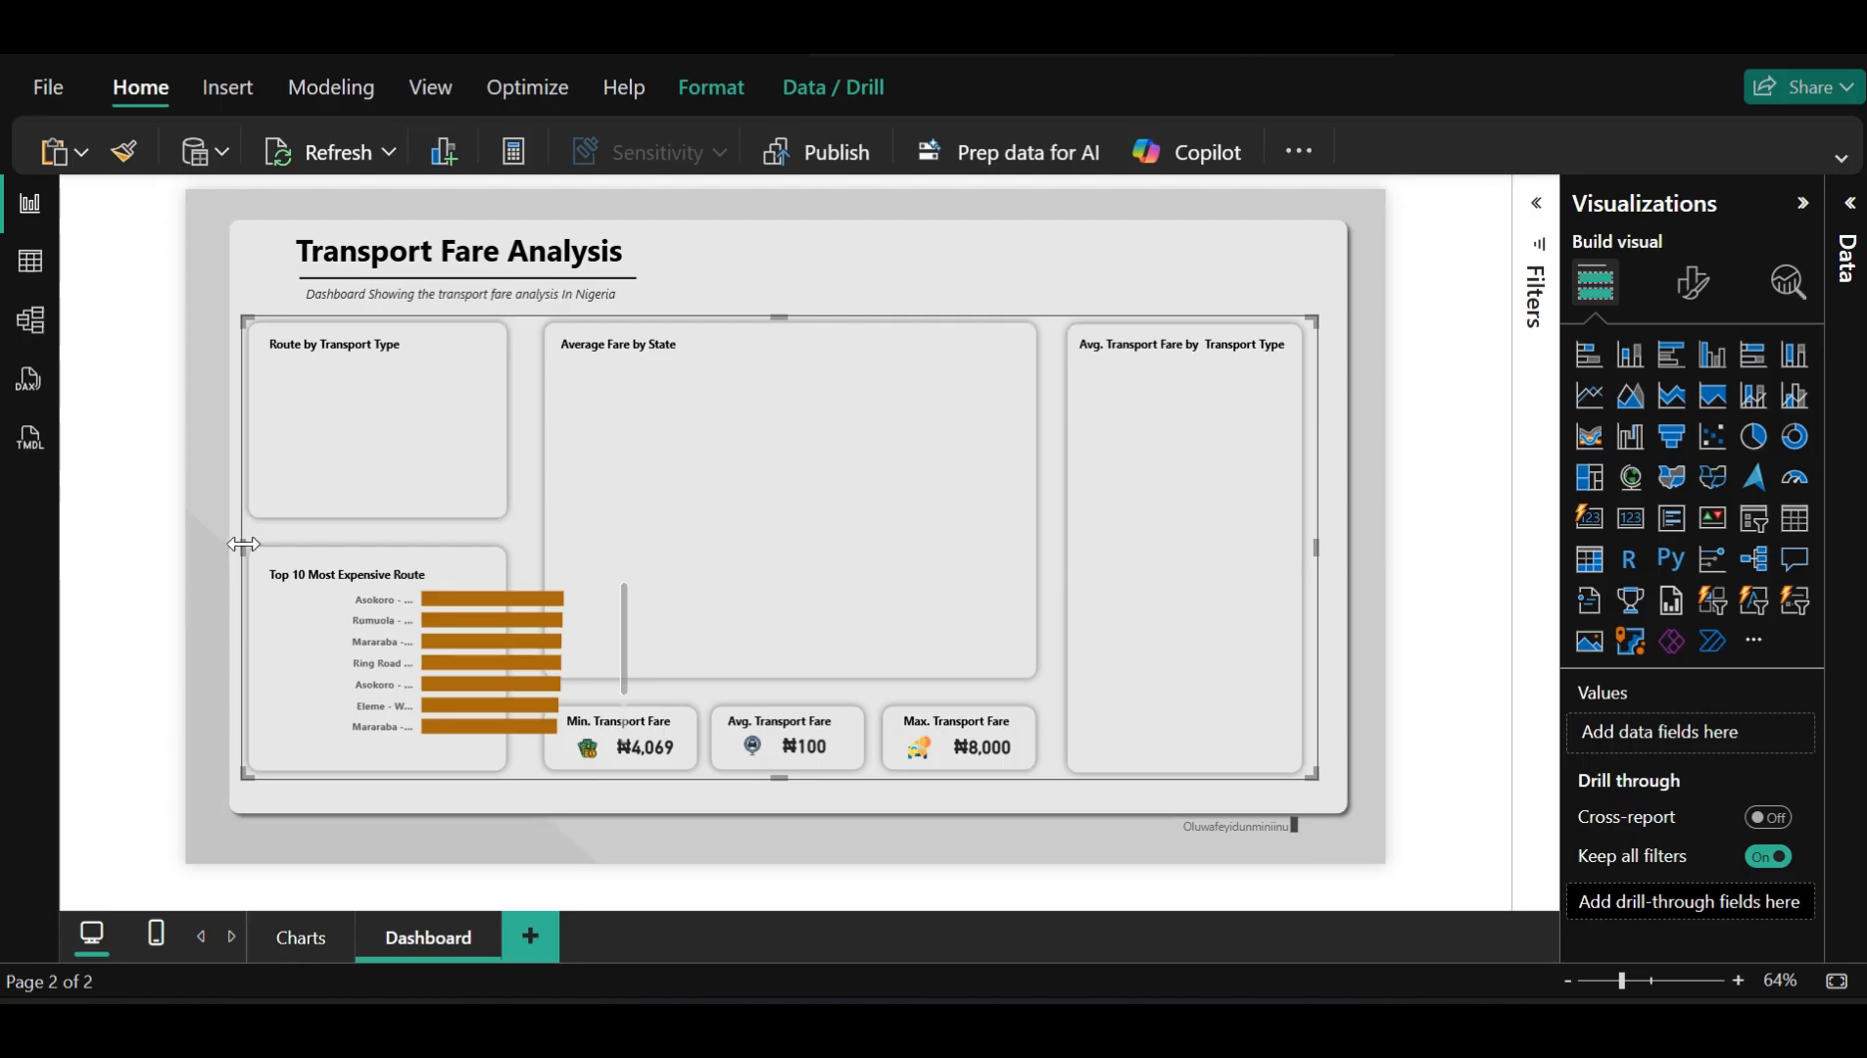
# Select the Top 10 Most Expensive Route title text box and shift it slightly up and to the right on its card
pyautogui.click(407, 629)
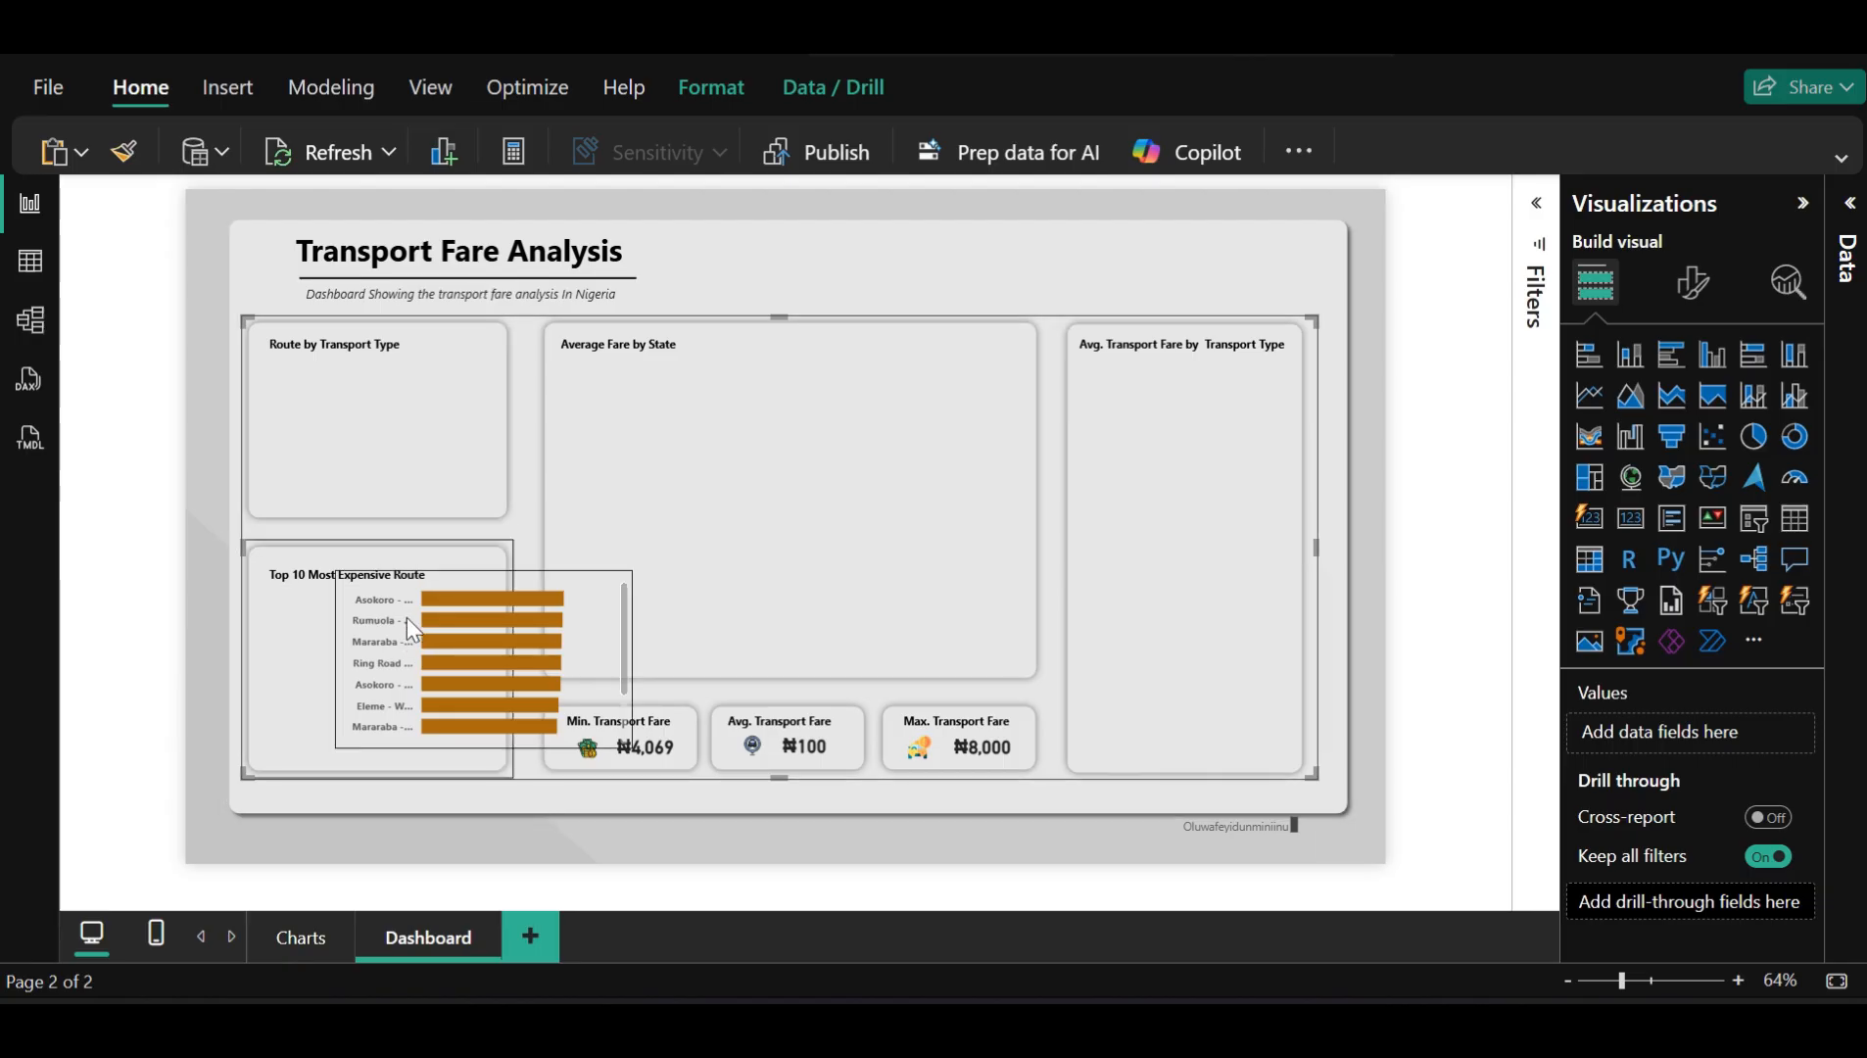
pyautogui.click(452, 593)
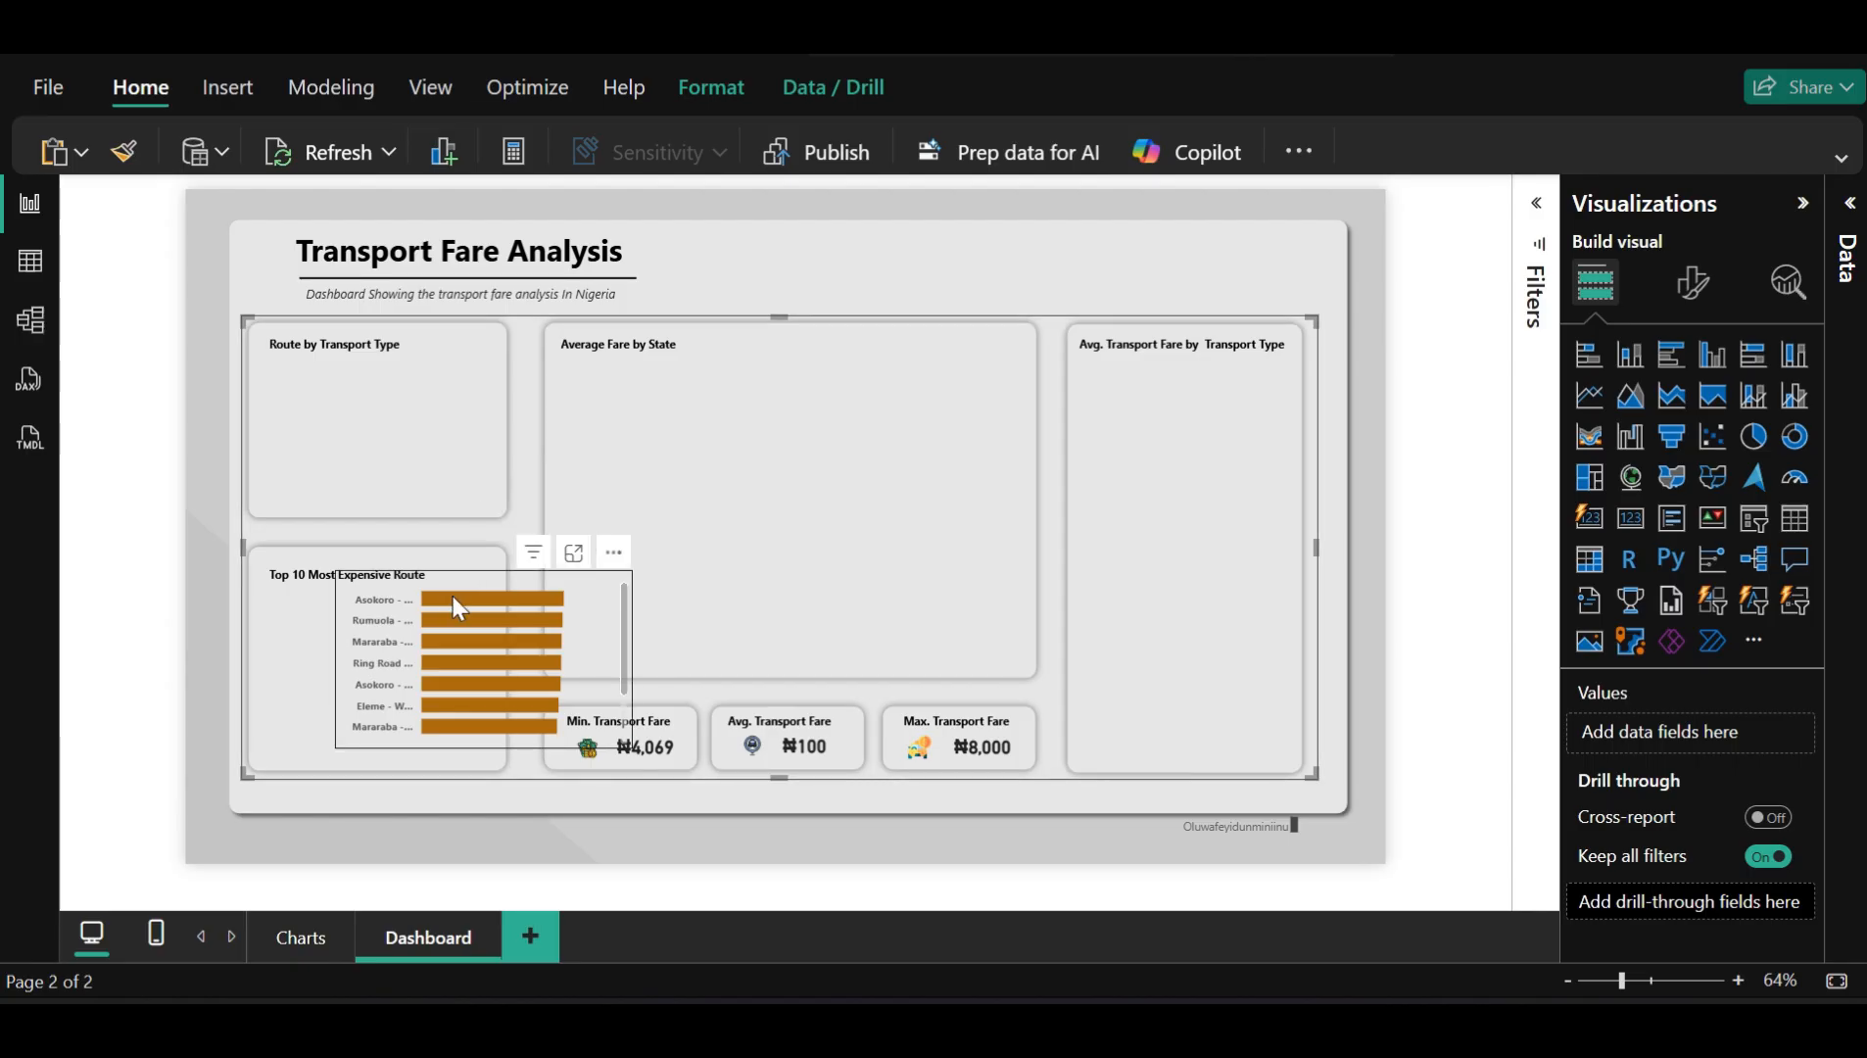
pyautogui.click(306, 586)
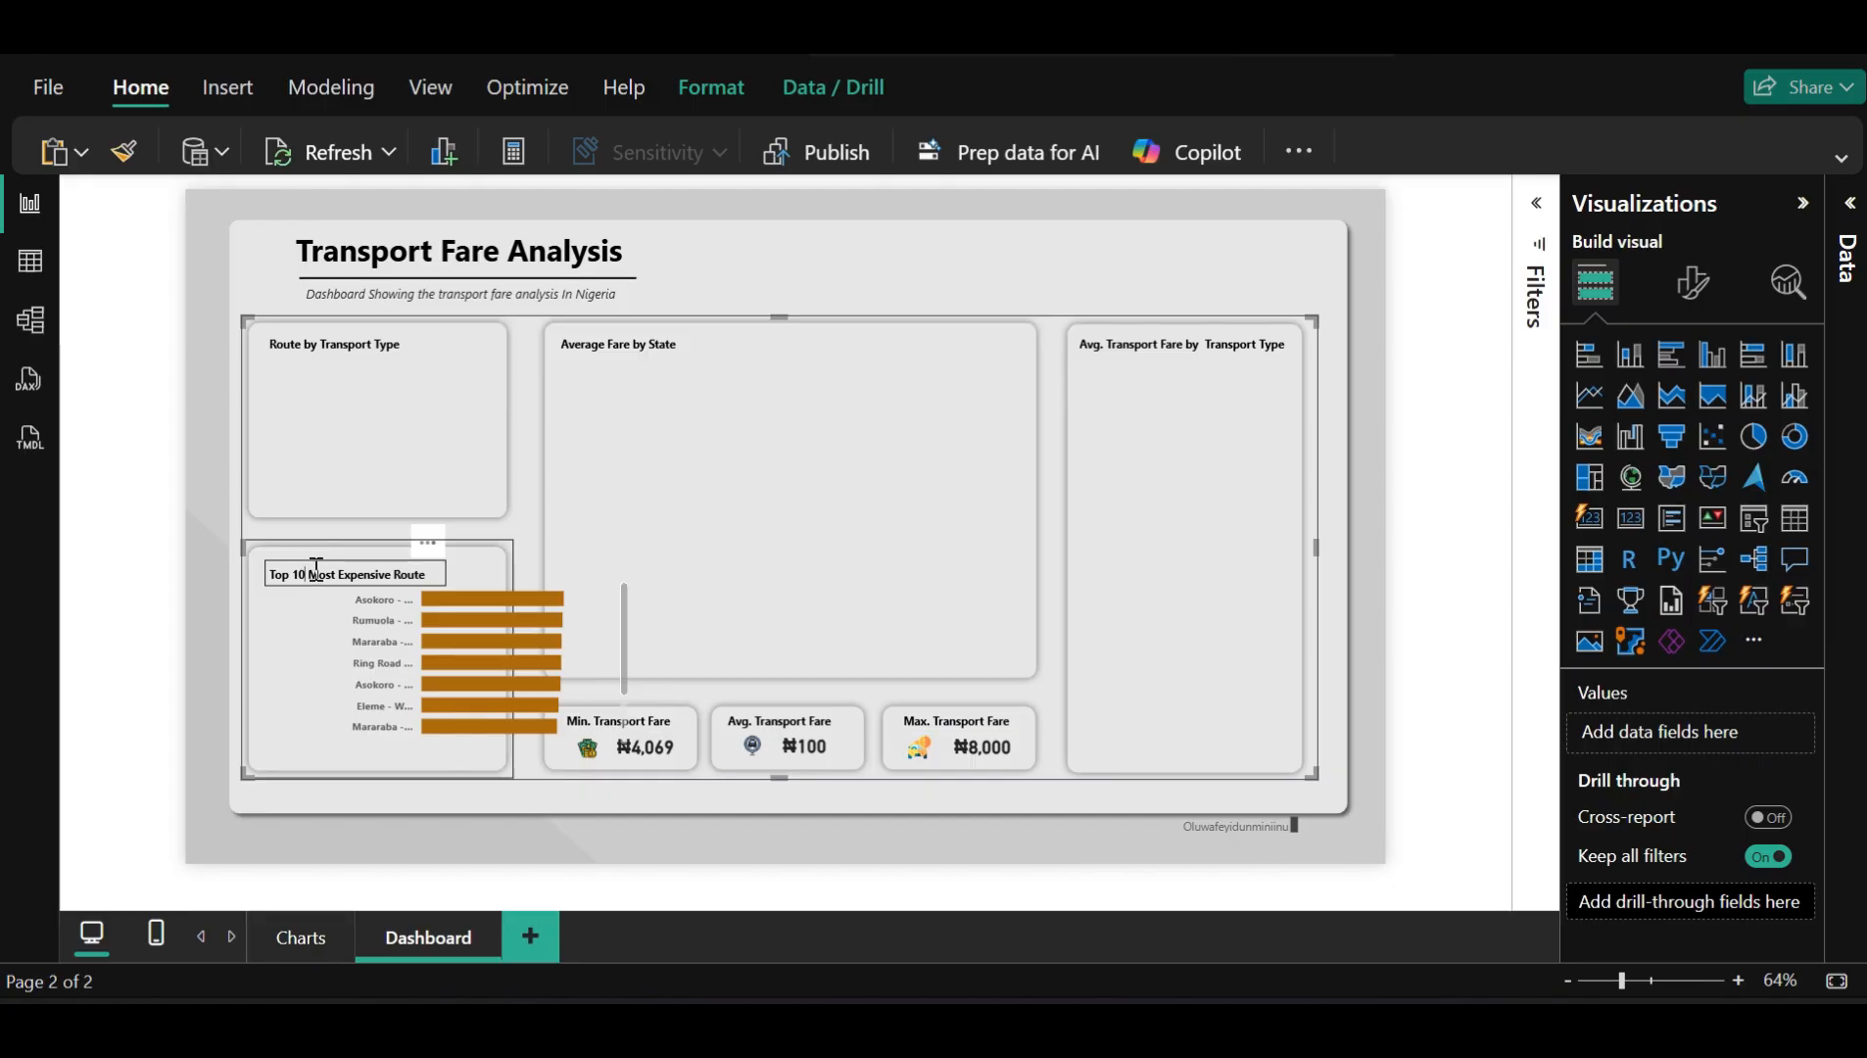
pyautogui.click(316, 566)
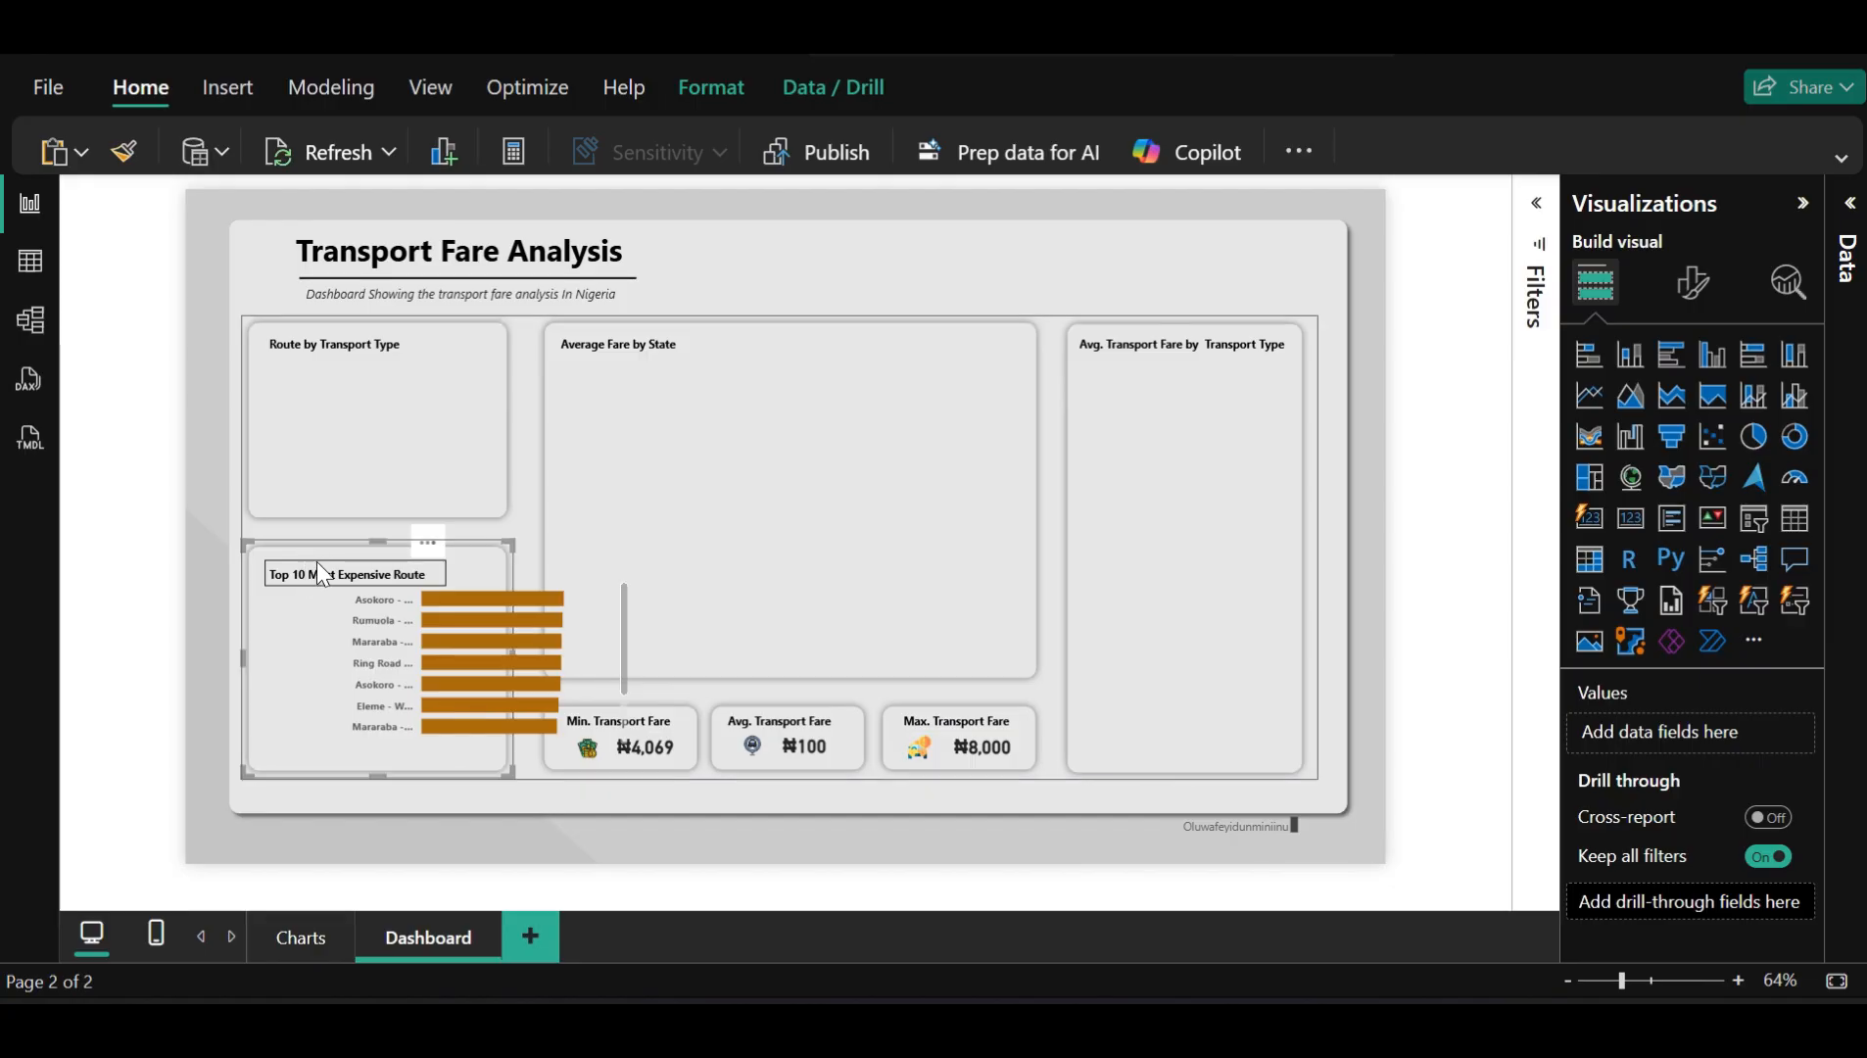
pyautogui.click(317, 563)
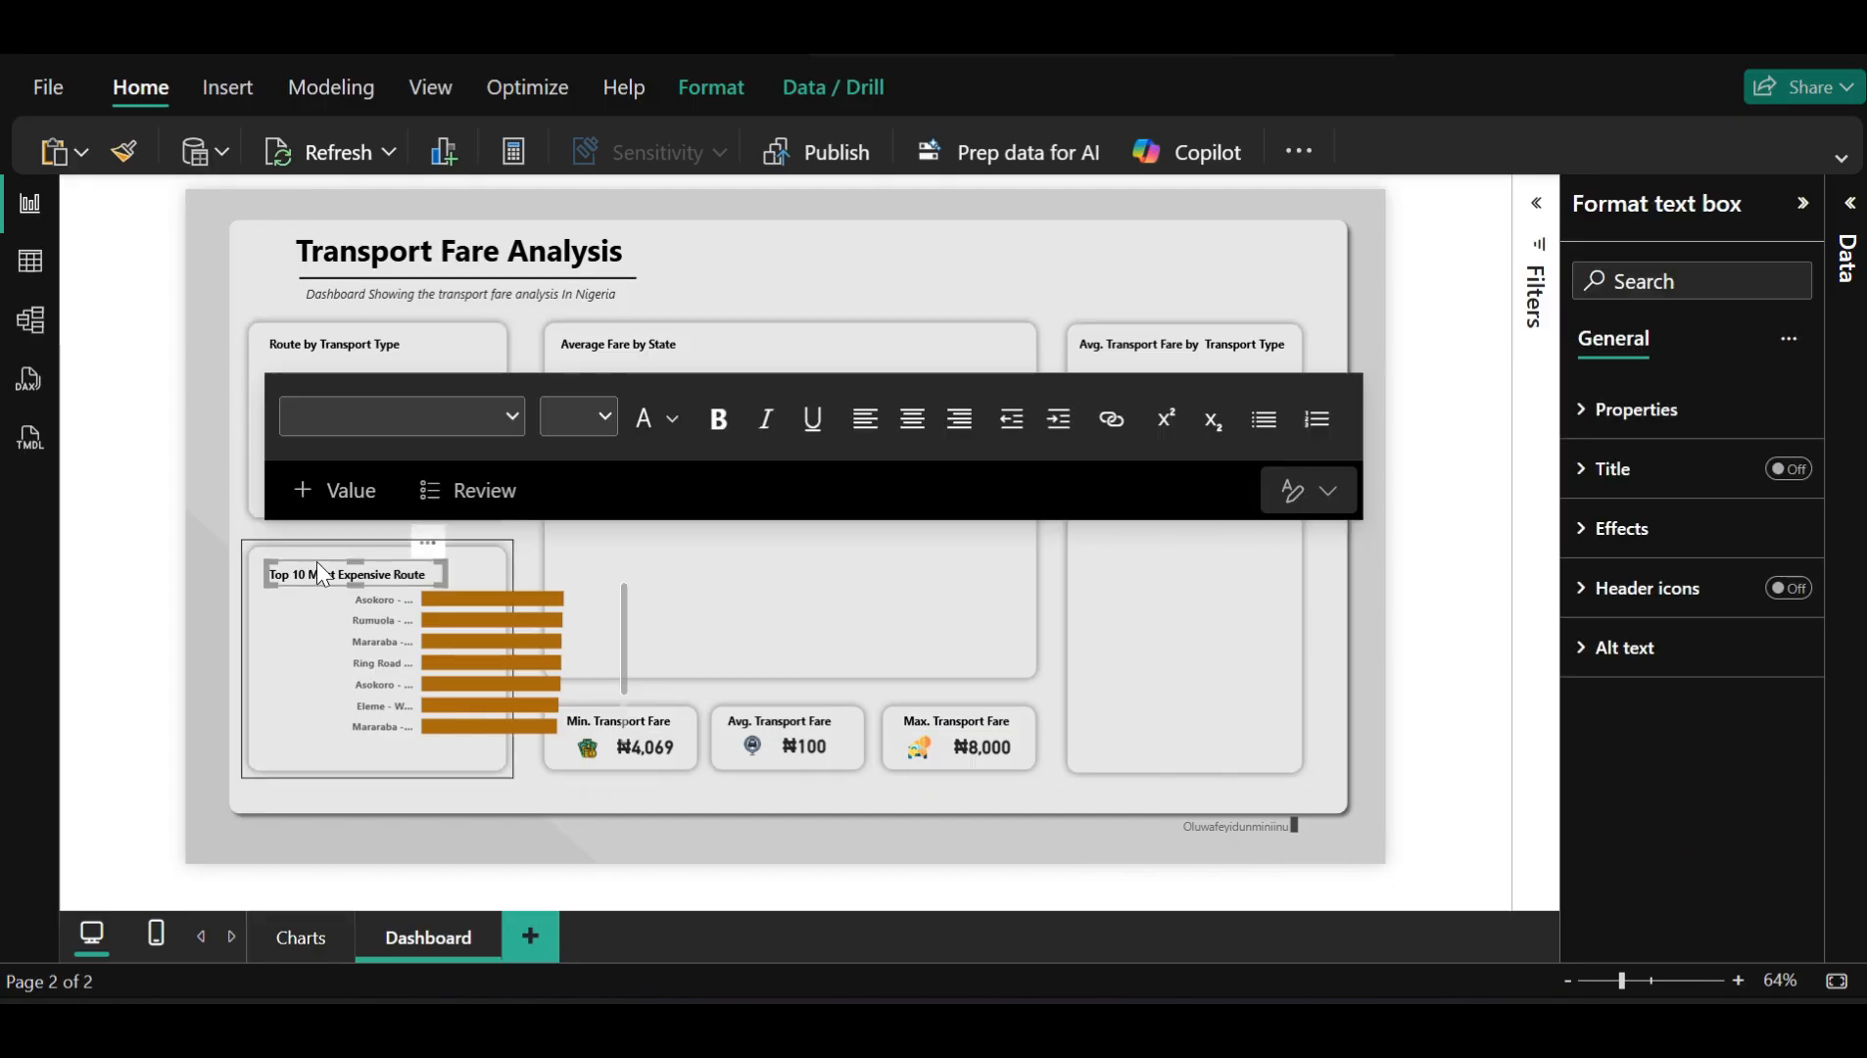
pyautogui.moveTo(318, 557); pyautogui.dragTo(319, 556)
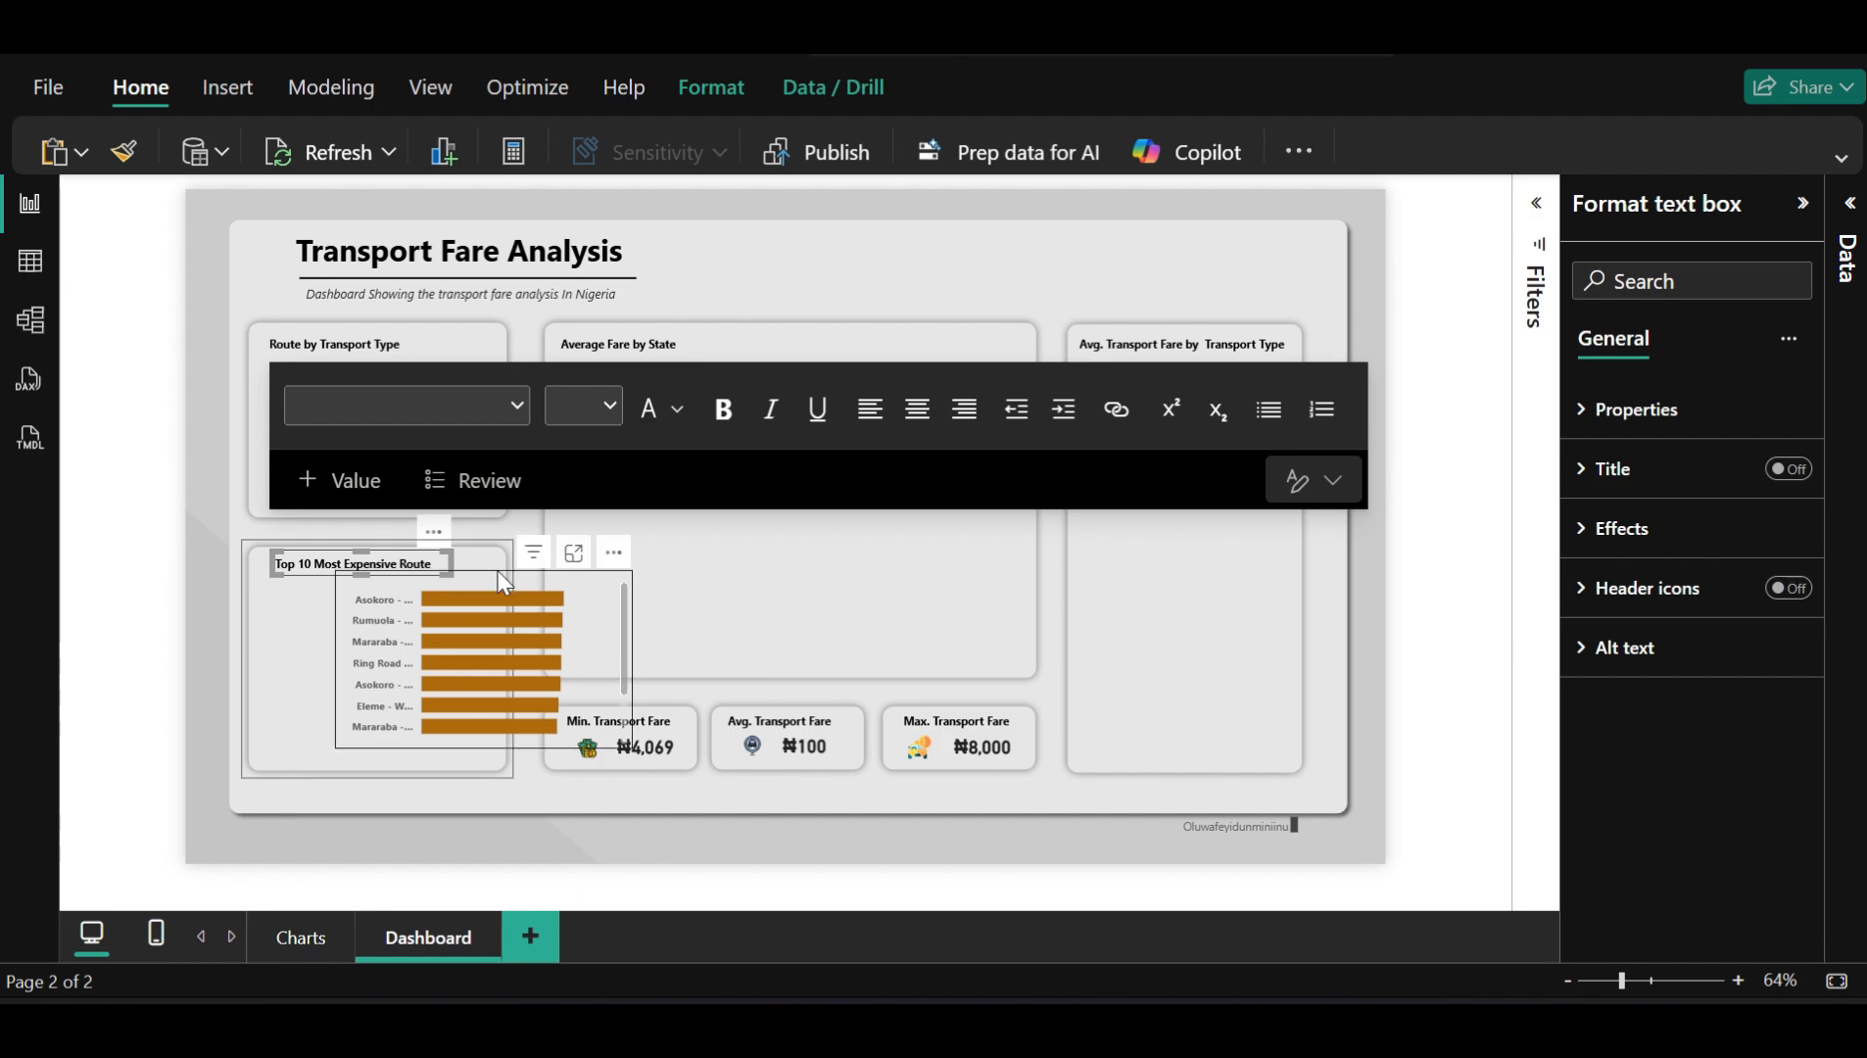
# Clear the accidental bar highlights and move the route chart left onto the Top 10 Most Expensive Route card
pyautogui.click(450, 615)
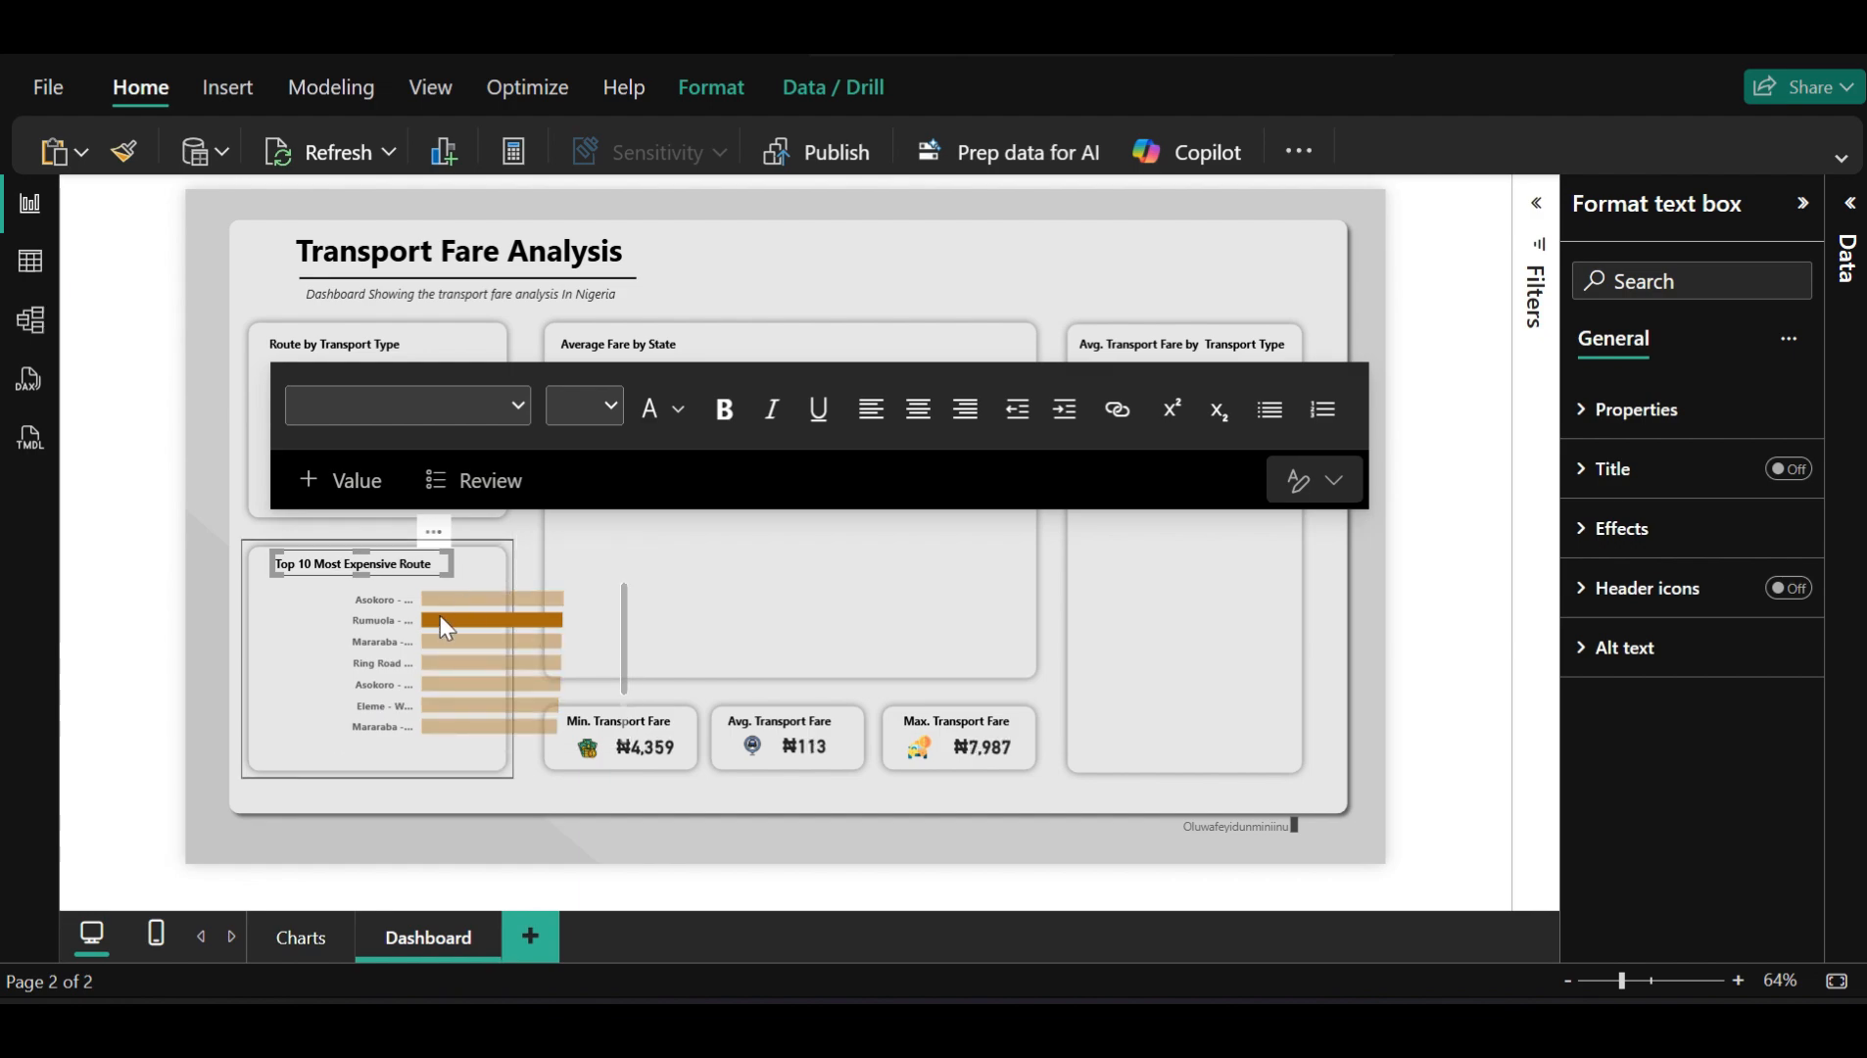
pyautogui.click(440, 615)
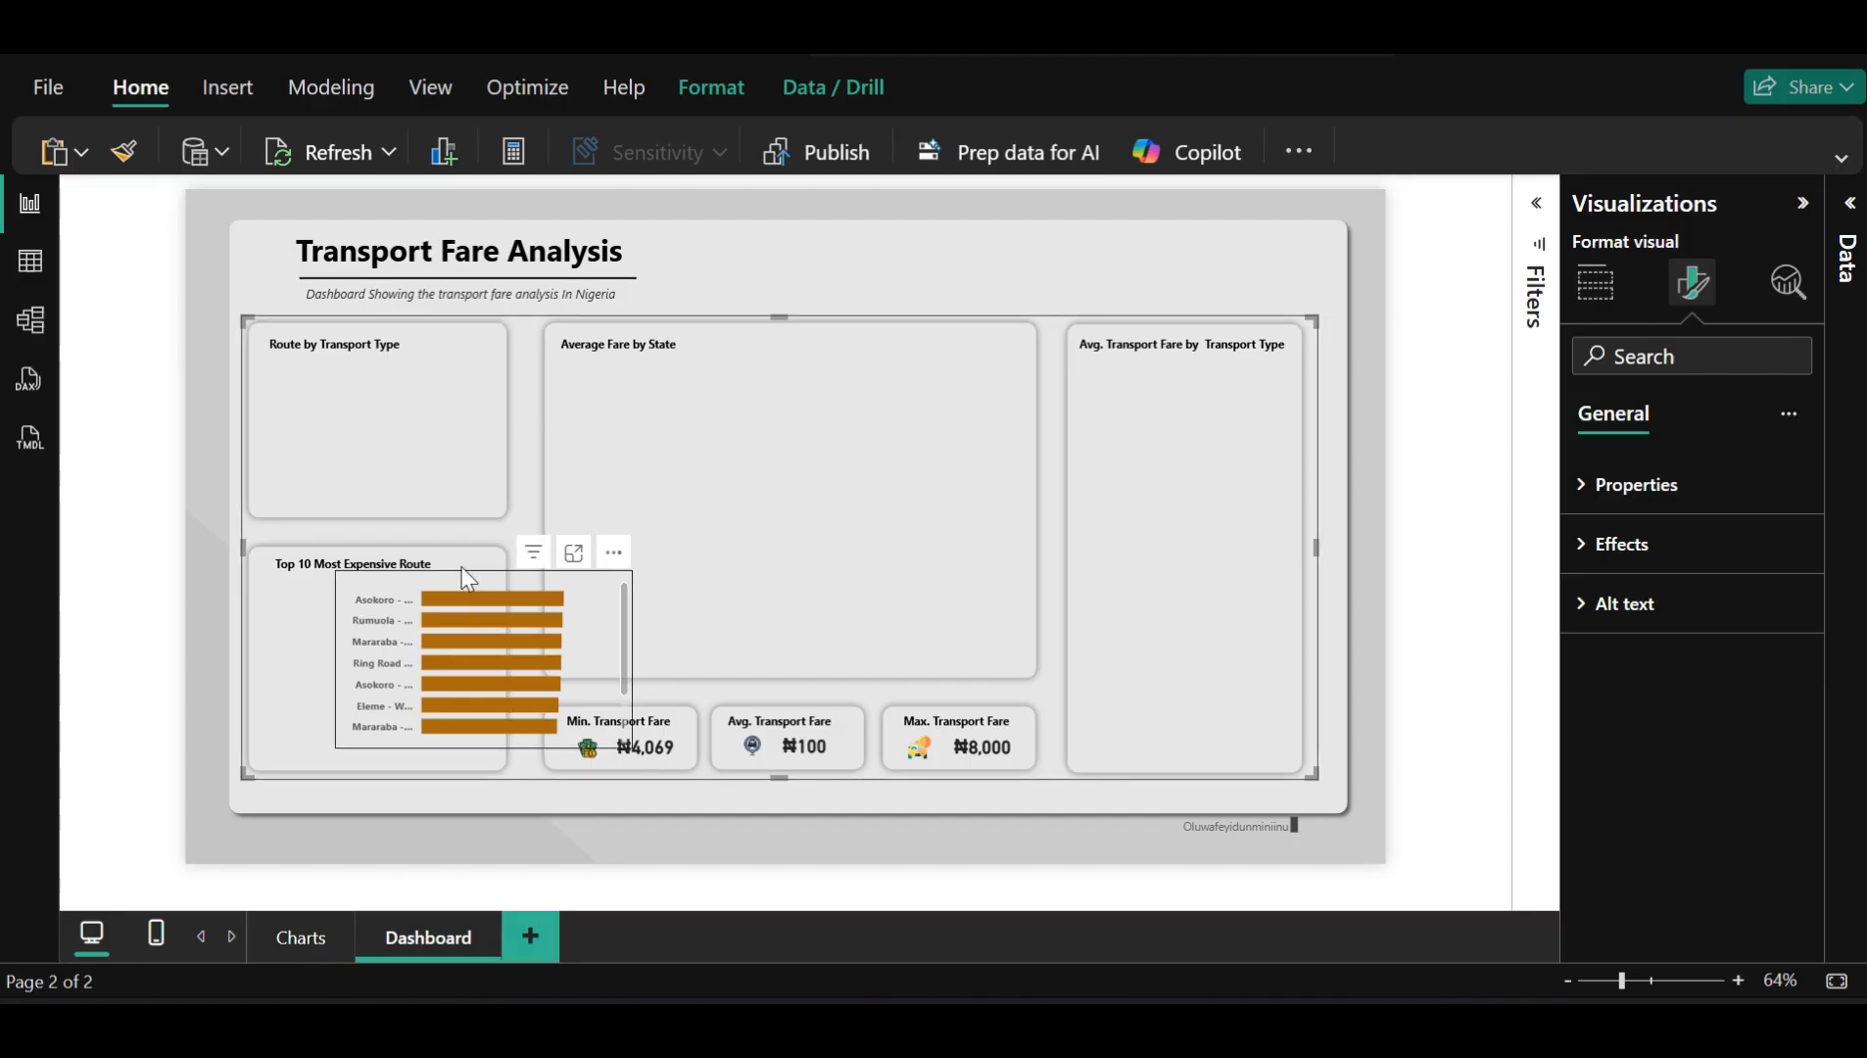
pyautogui.click(461, 595)
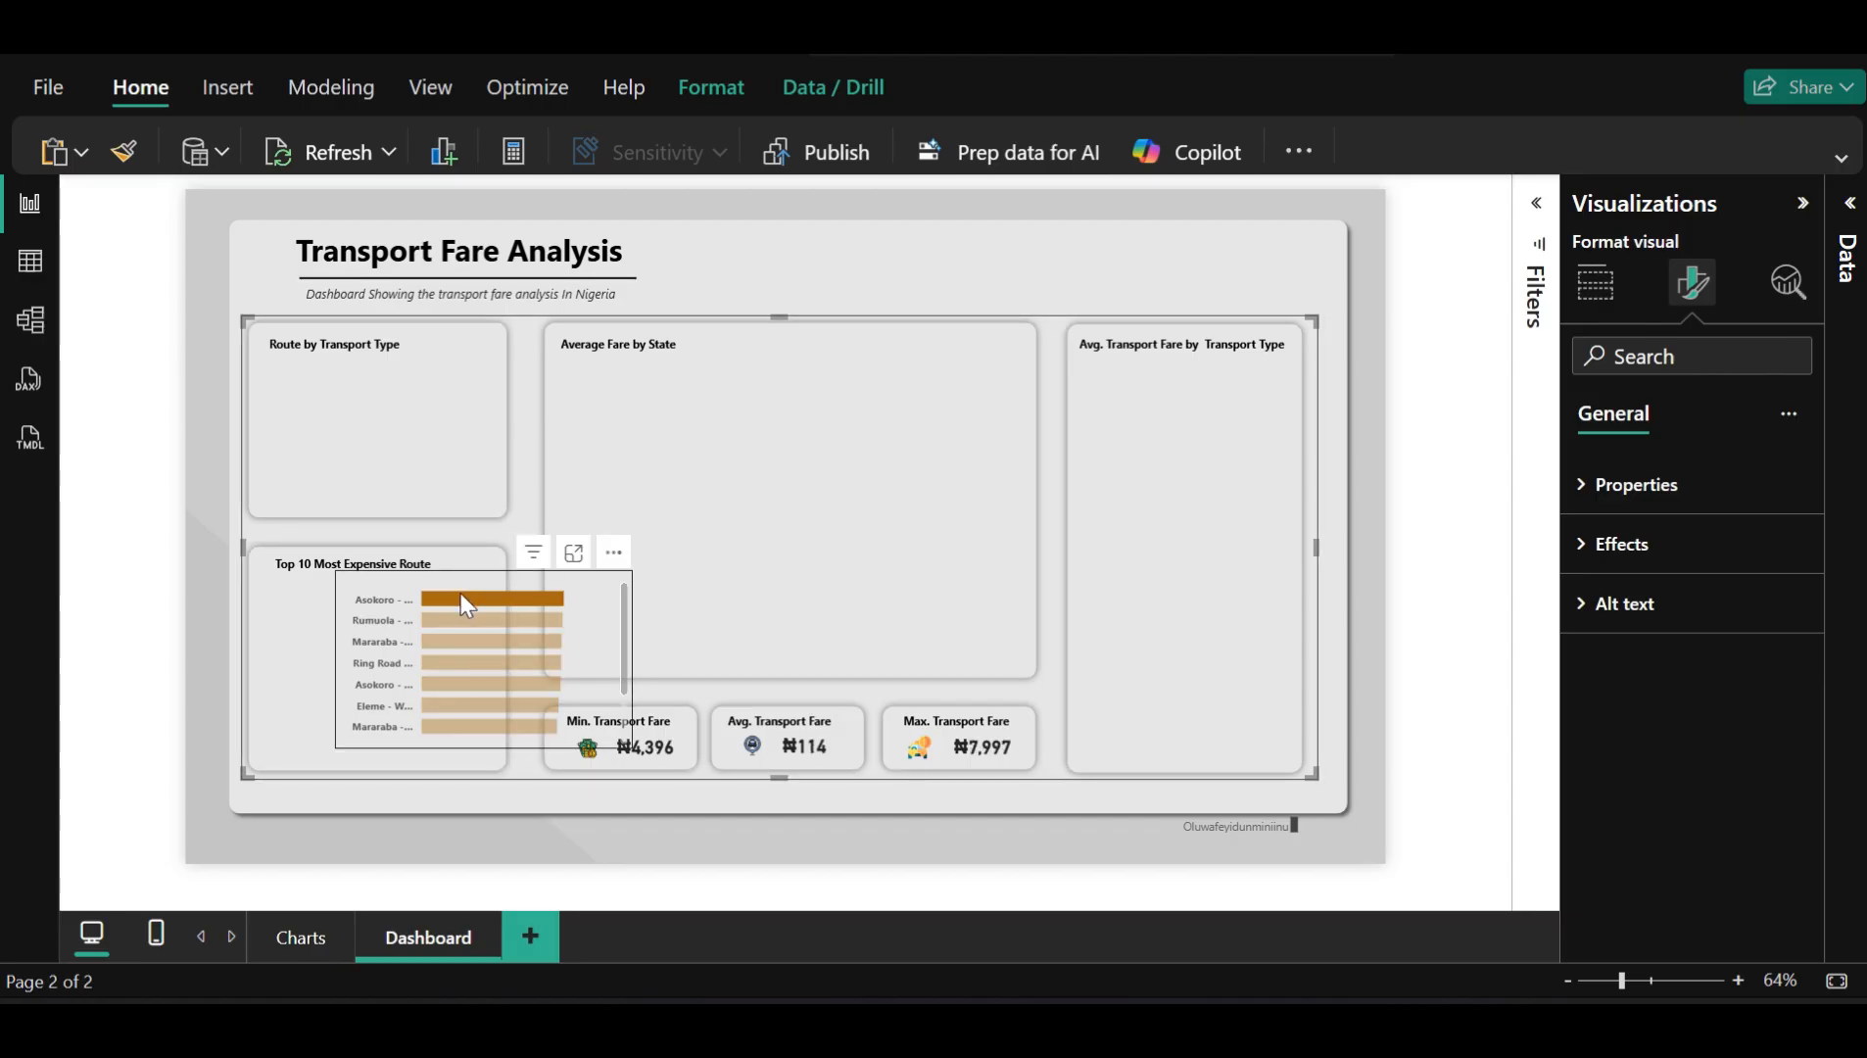
pyautogui.click(461, 593)
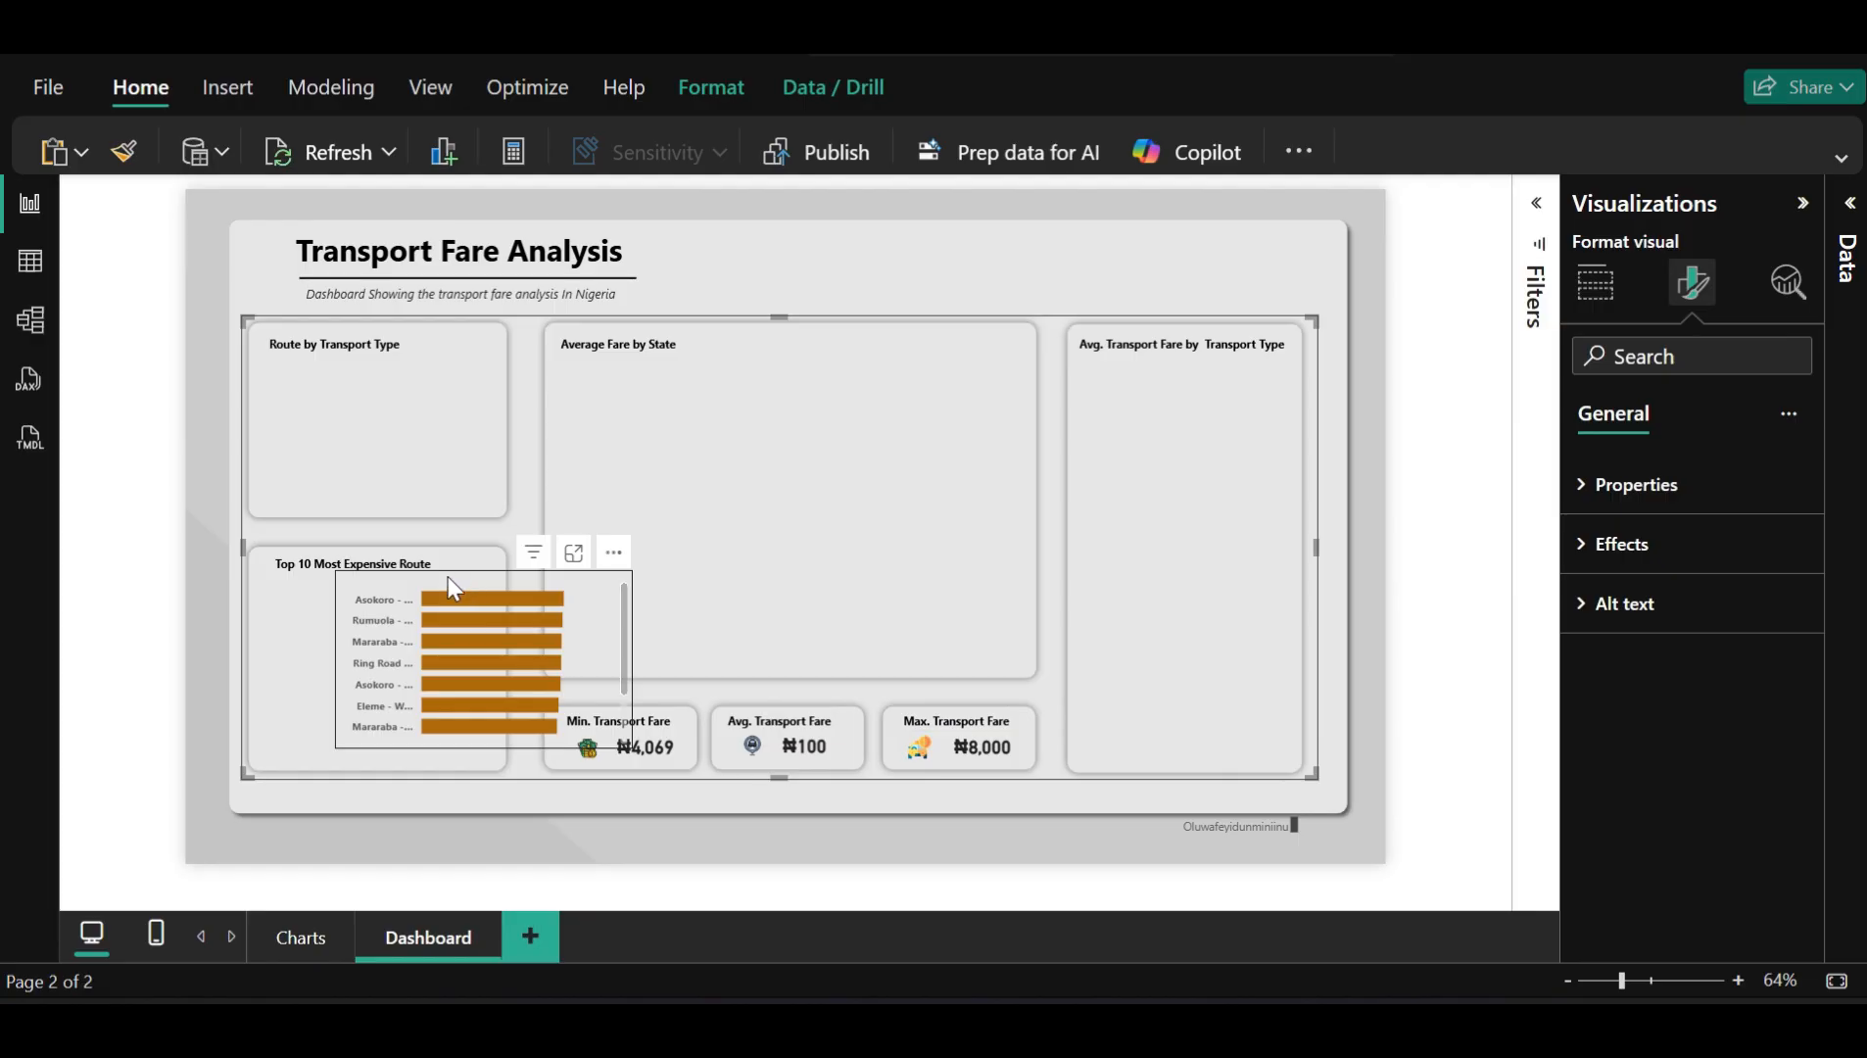
pyautogui.click(333, 594)
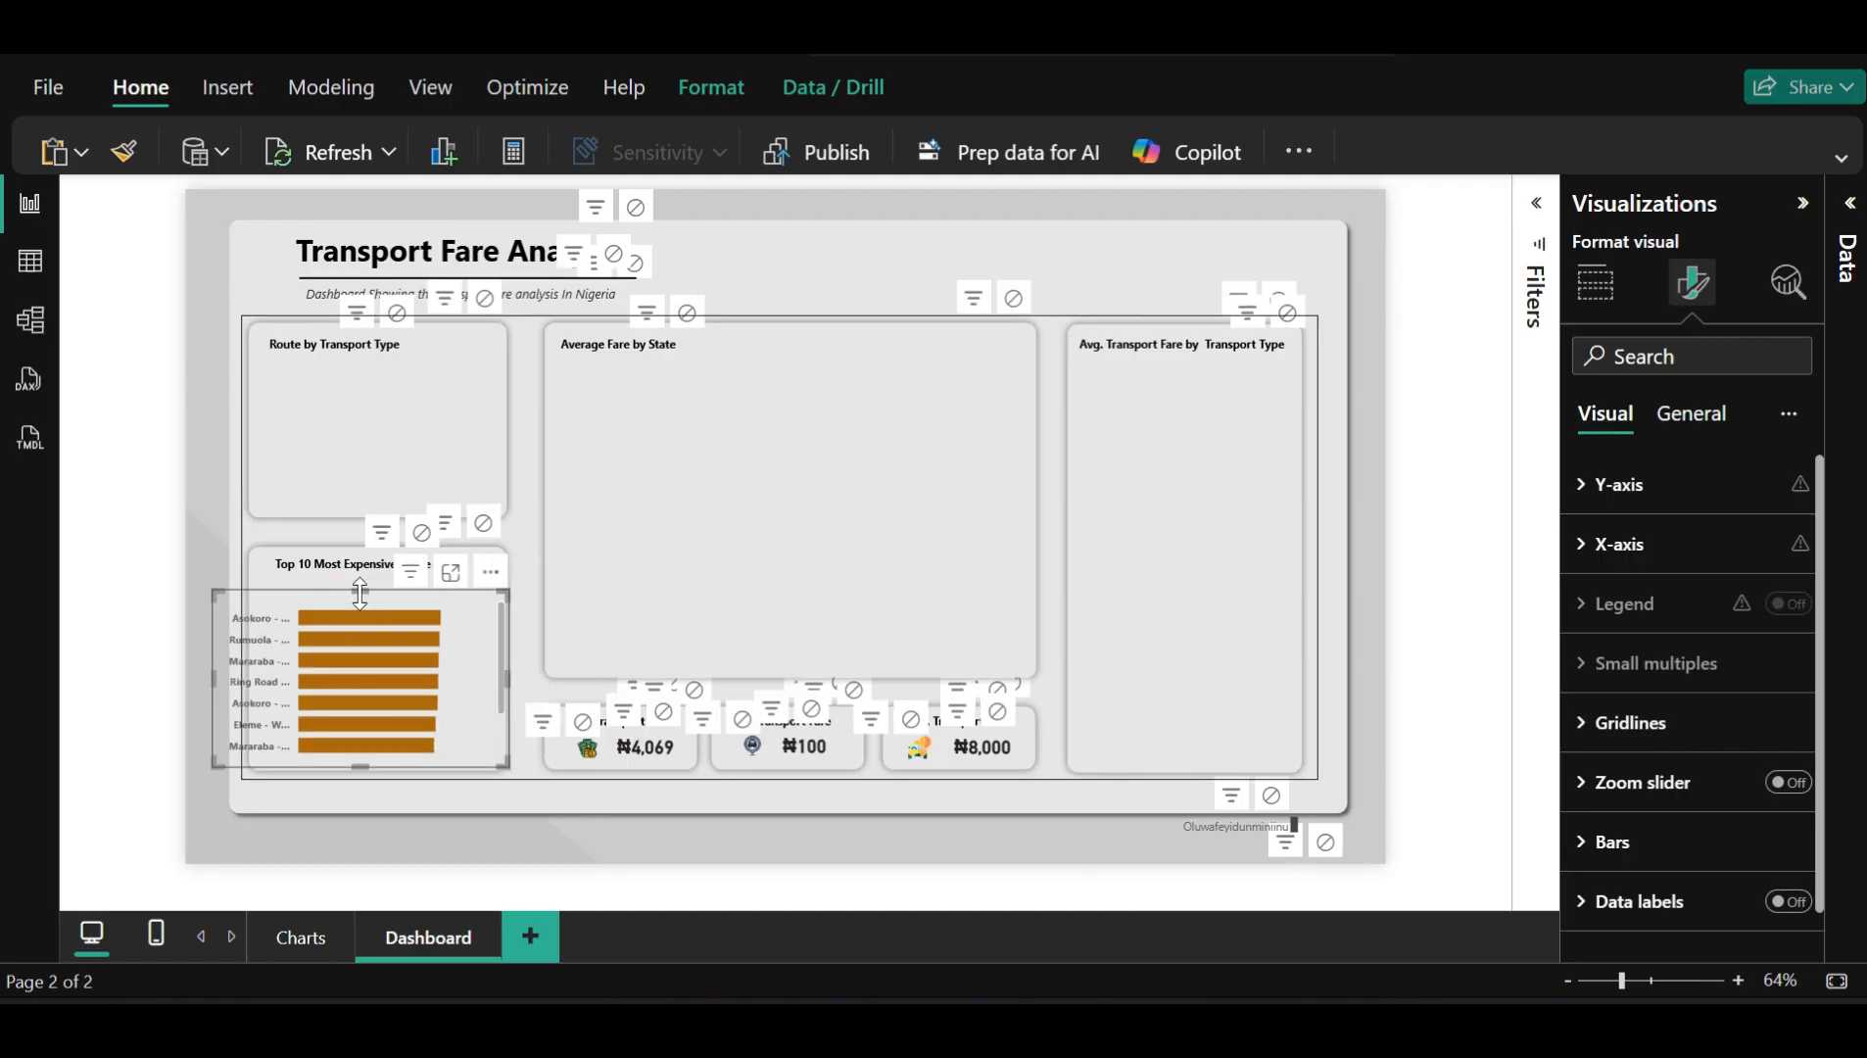
pyautogui.moveTo(403, 595); pyautogui.dragTo(445, 590)
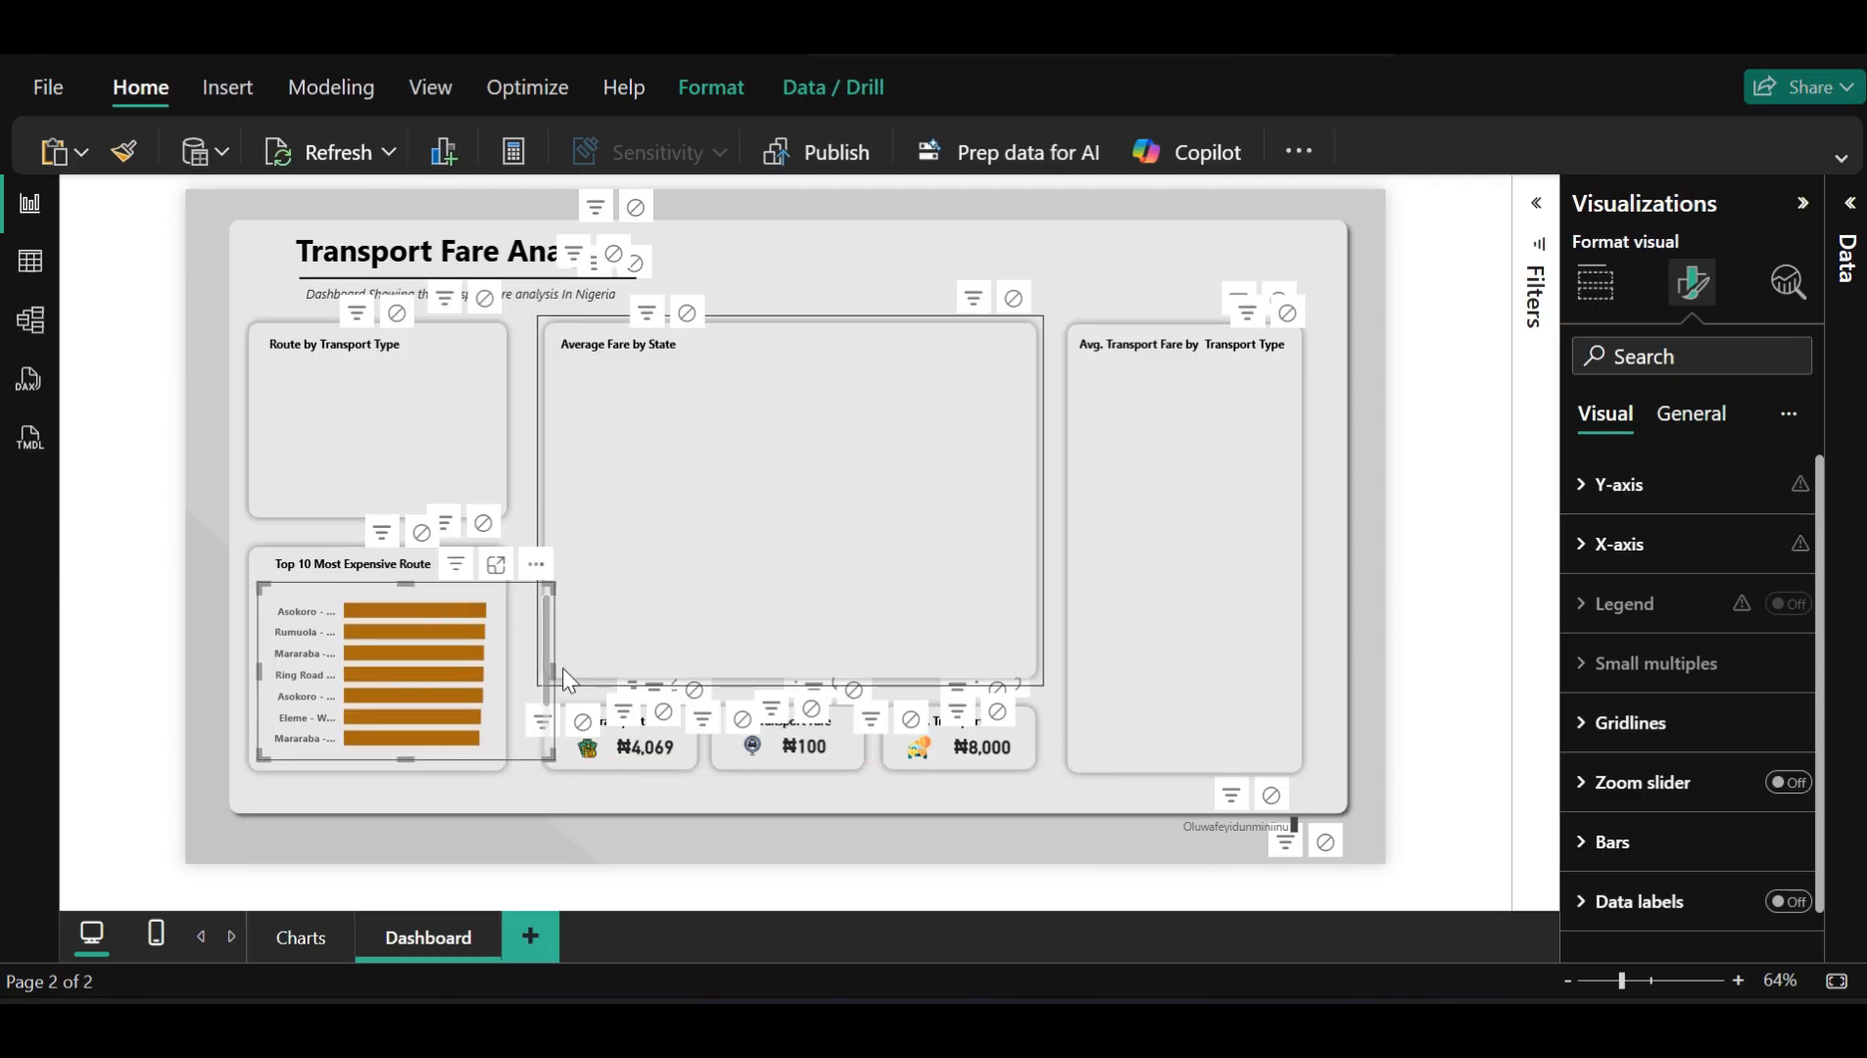
# Resize the route chart horizontally so its left and right edges line up with the card's edges
pyautogui.moveTo(554, 672); pyautogui.dragTo(575, 672)
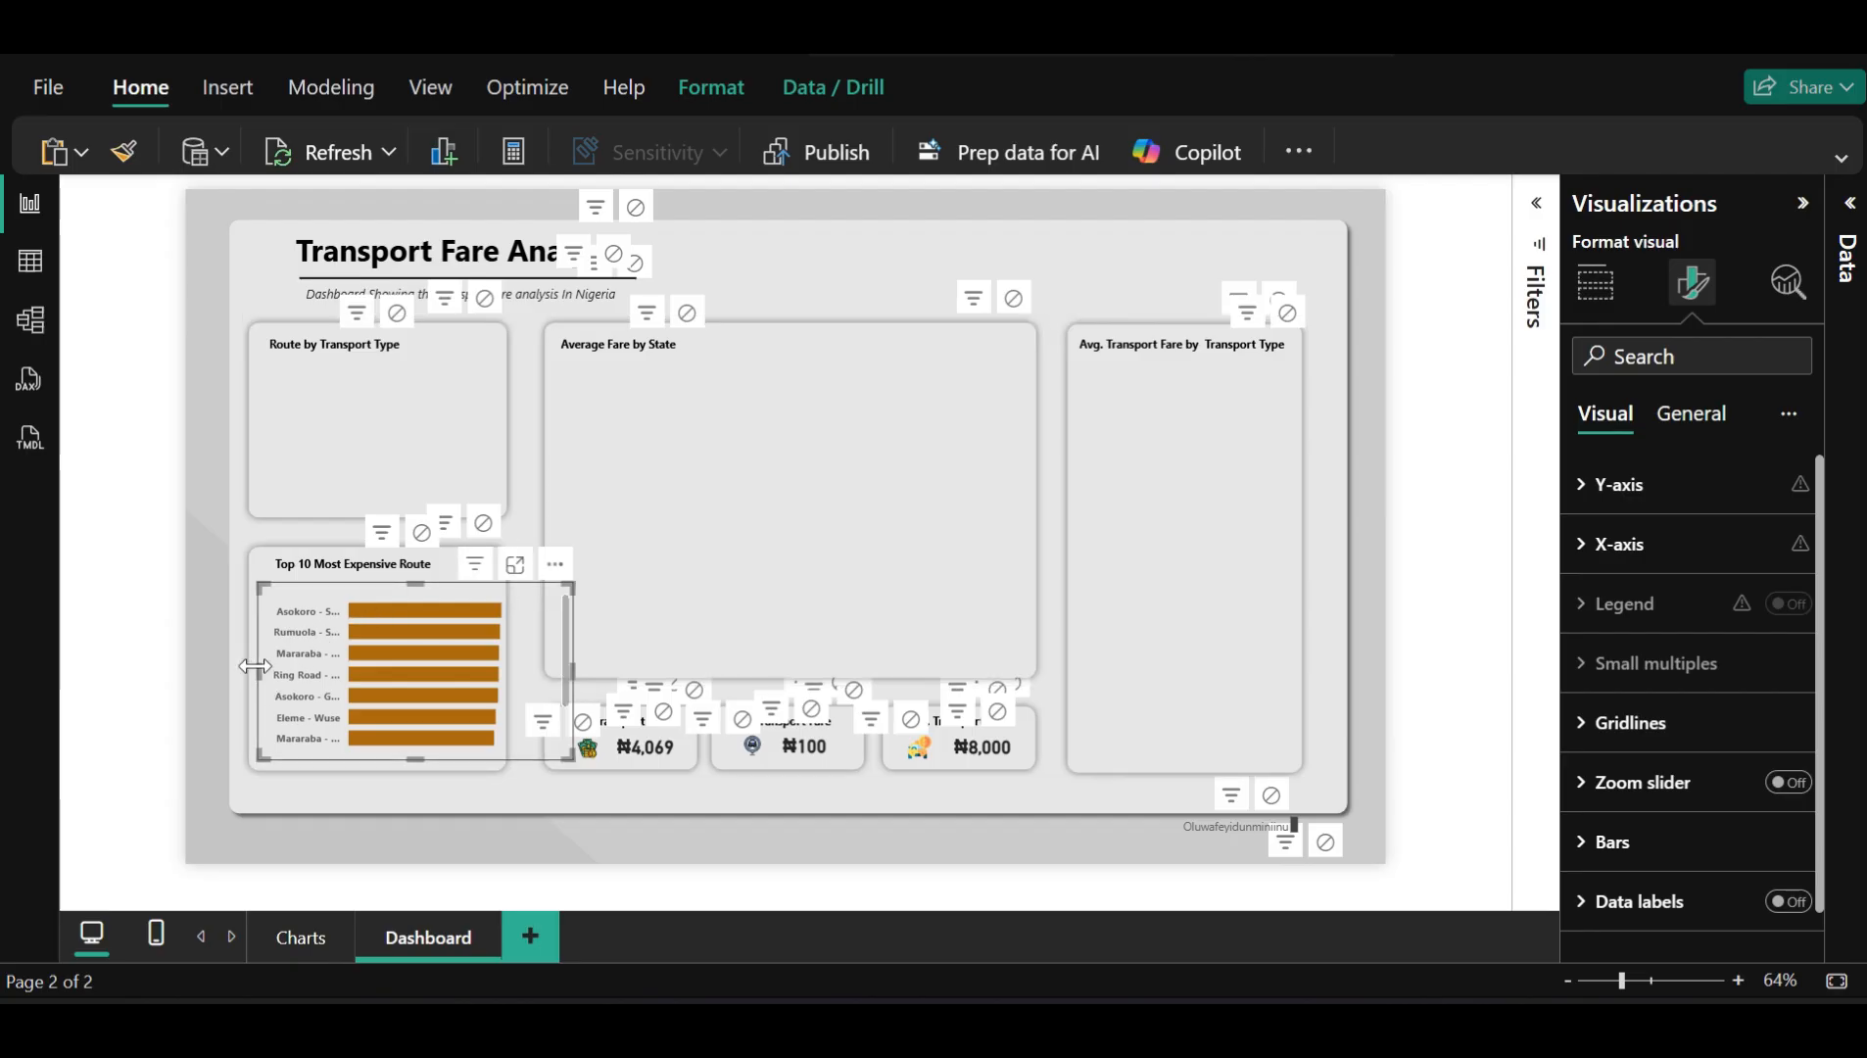
pyautogui.moveTo(259, 665); pyautogui.dragTo(246, 658)
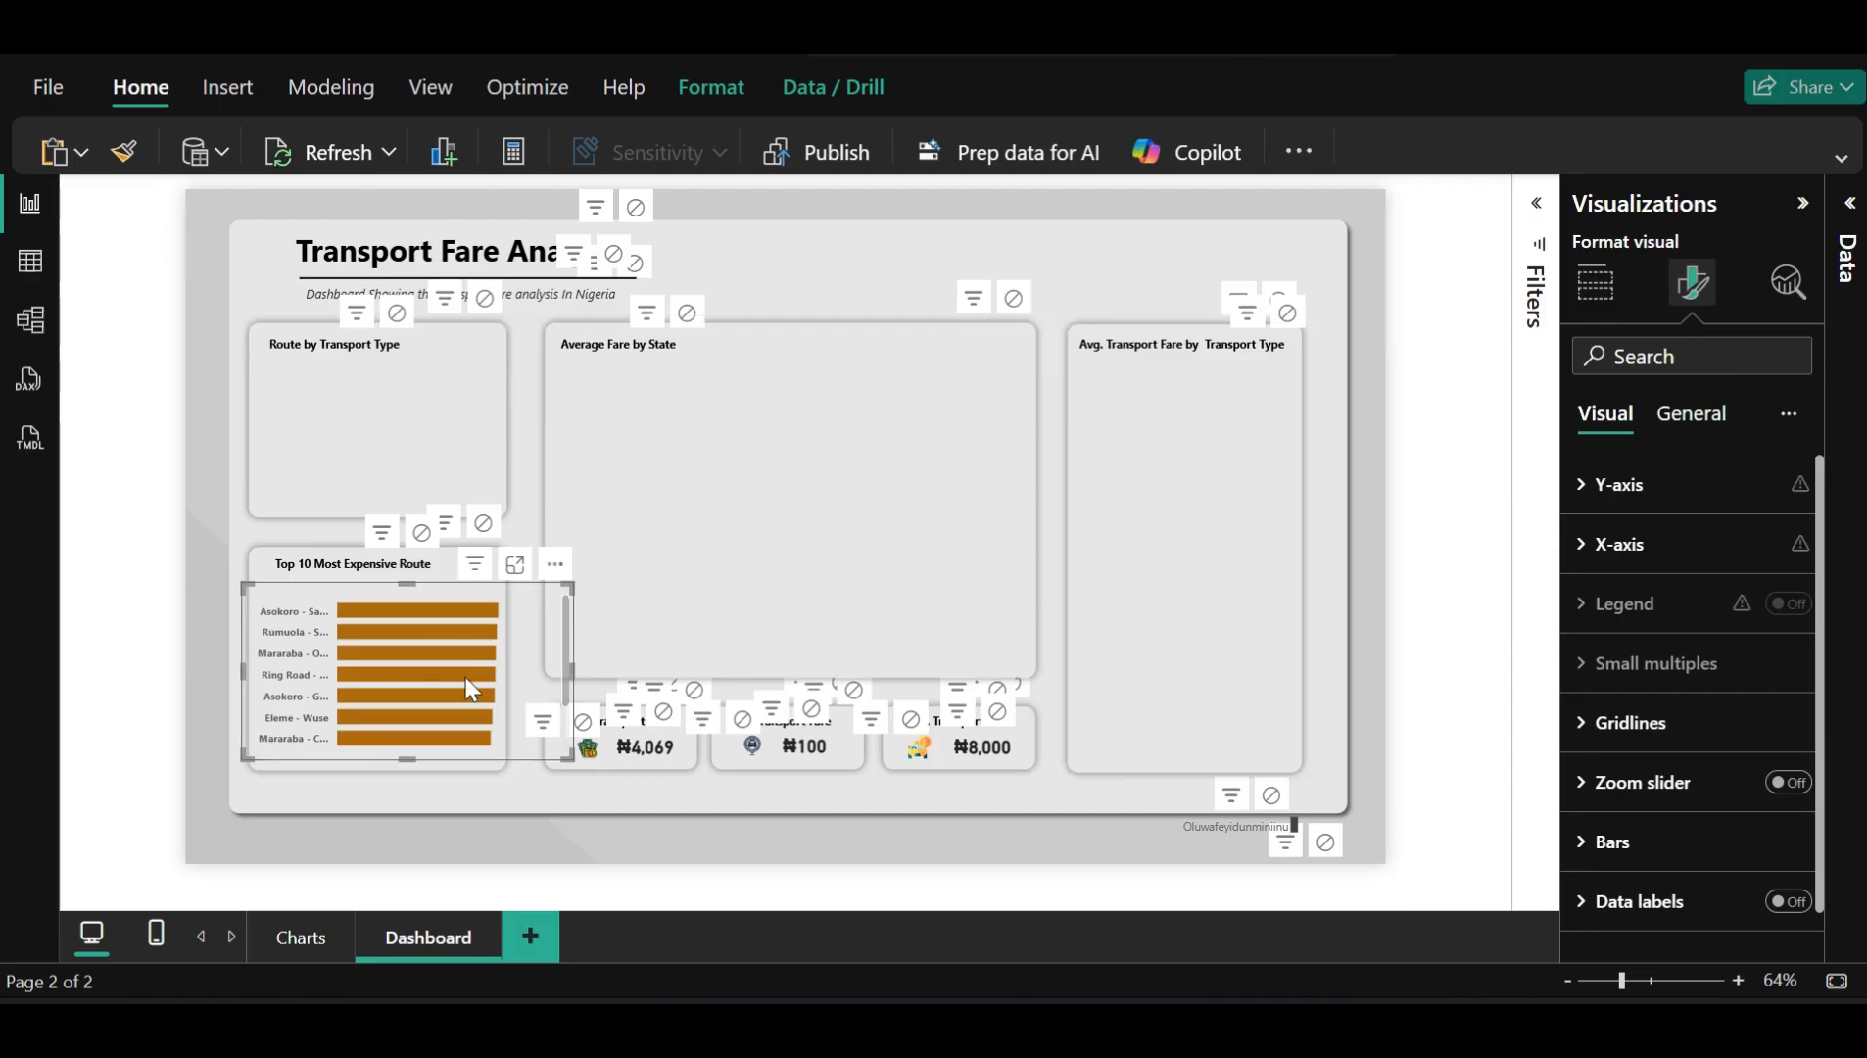
pyautogui.click(311, 611)
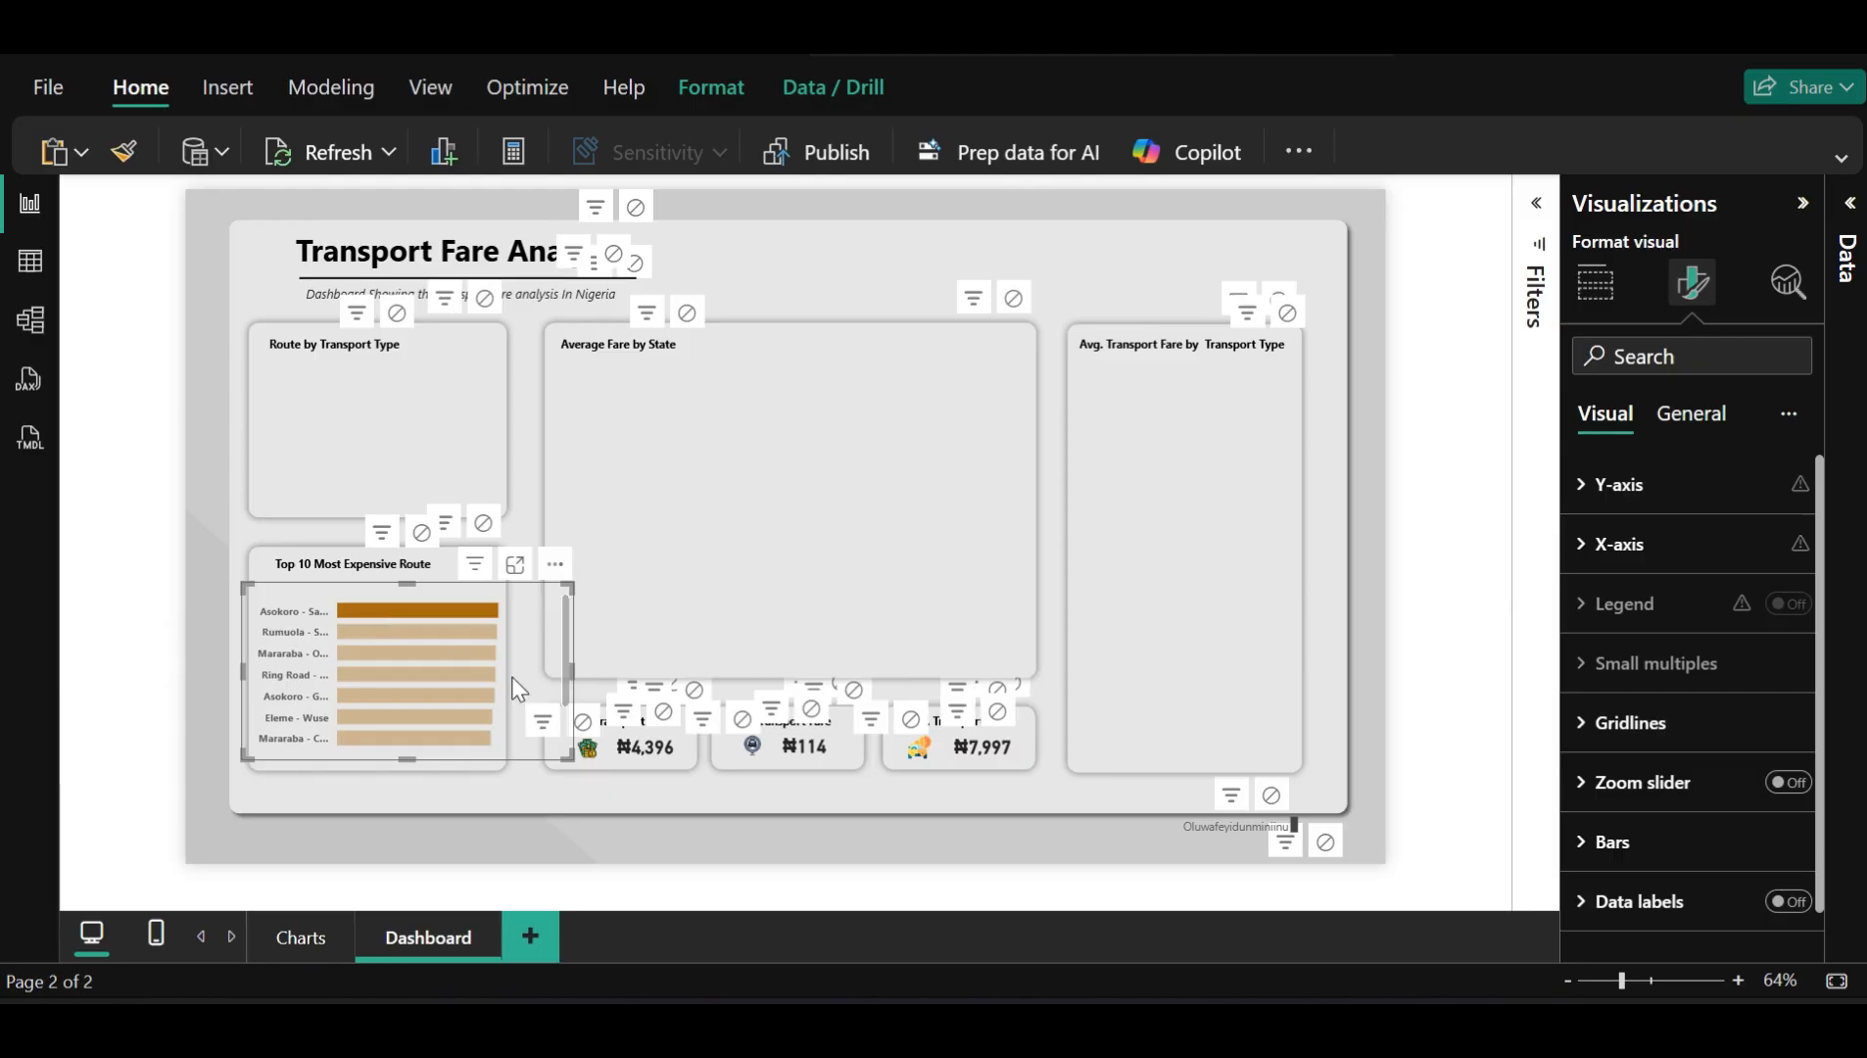
pyautogui.click(1421, 624)
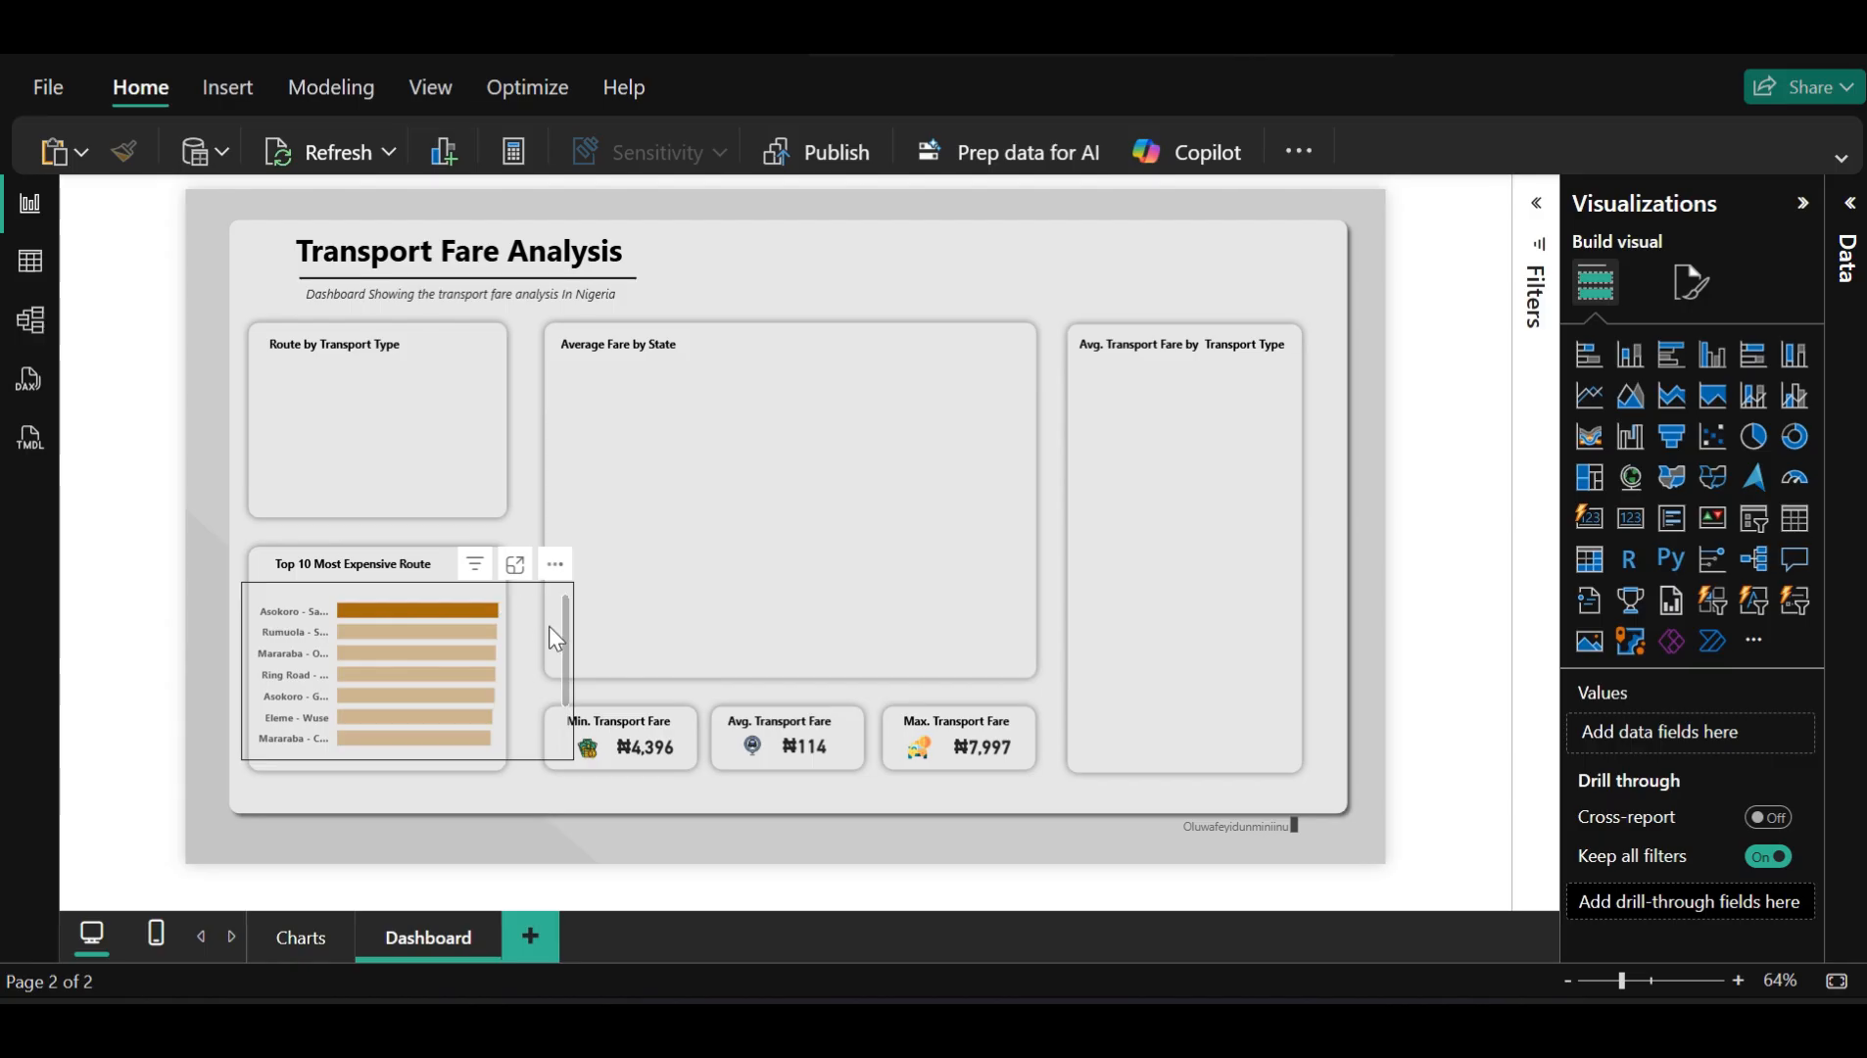
pyautogui.click(565, 675)
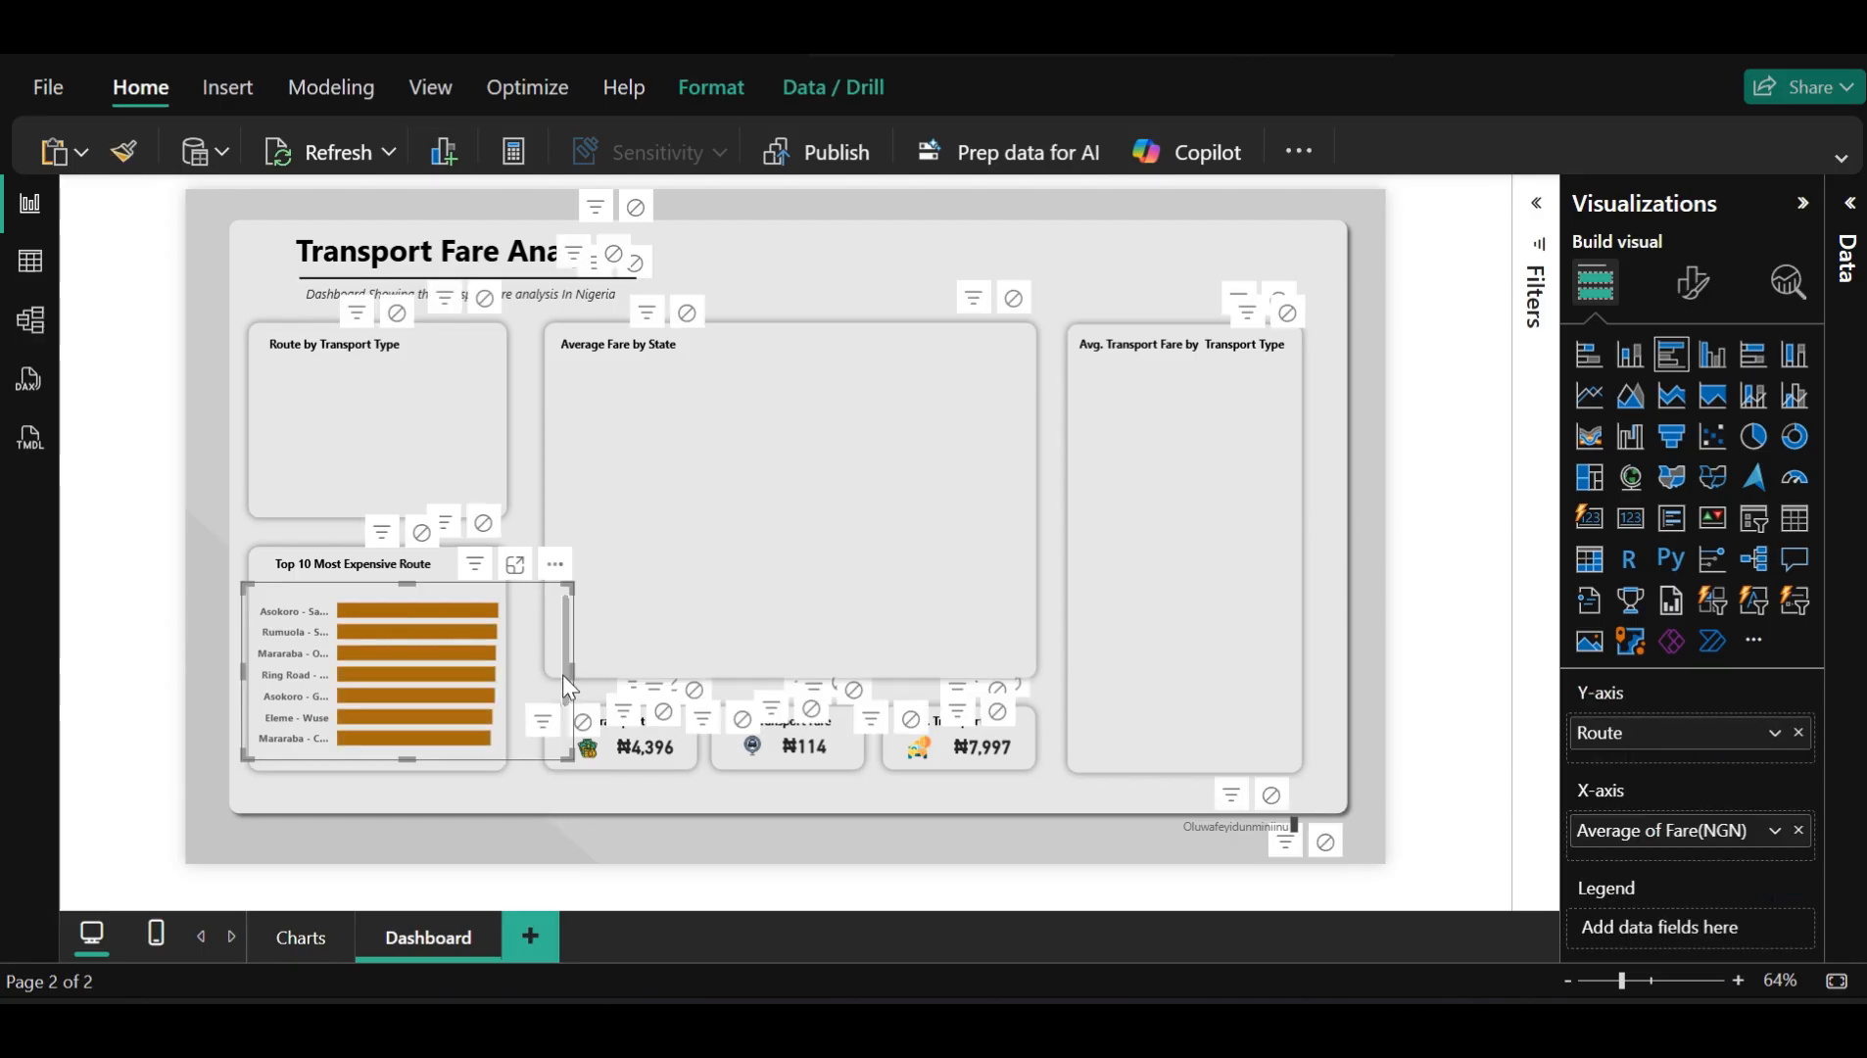
pyautogui.moveTo(555, 666)
pyautogui.mouseDown()
pyautogui.moveTo(510, 653)
pyautogui.moveTo(521, 665)
pyautogui.mouseUp()
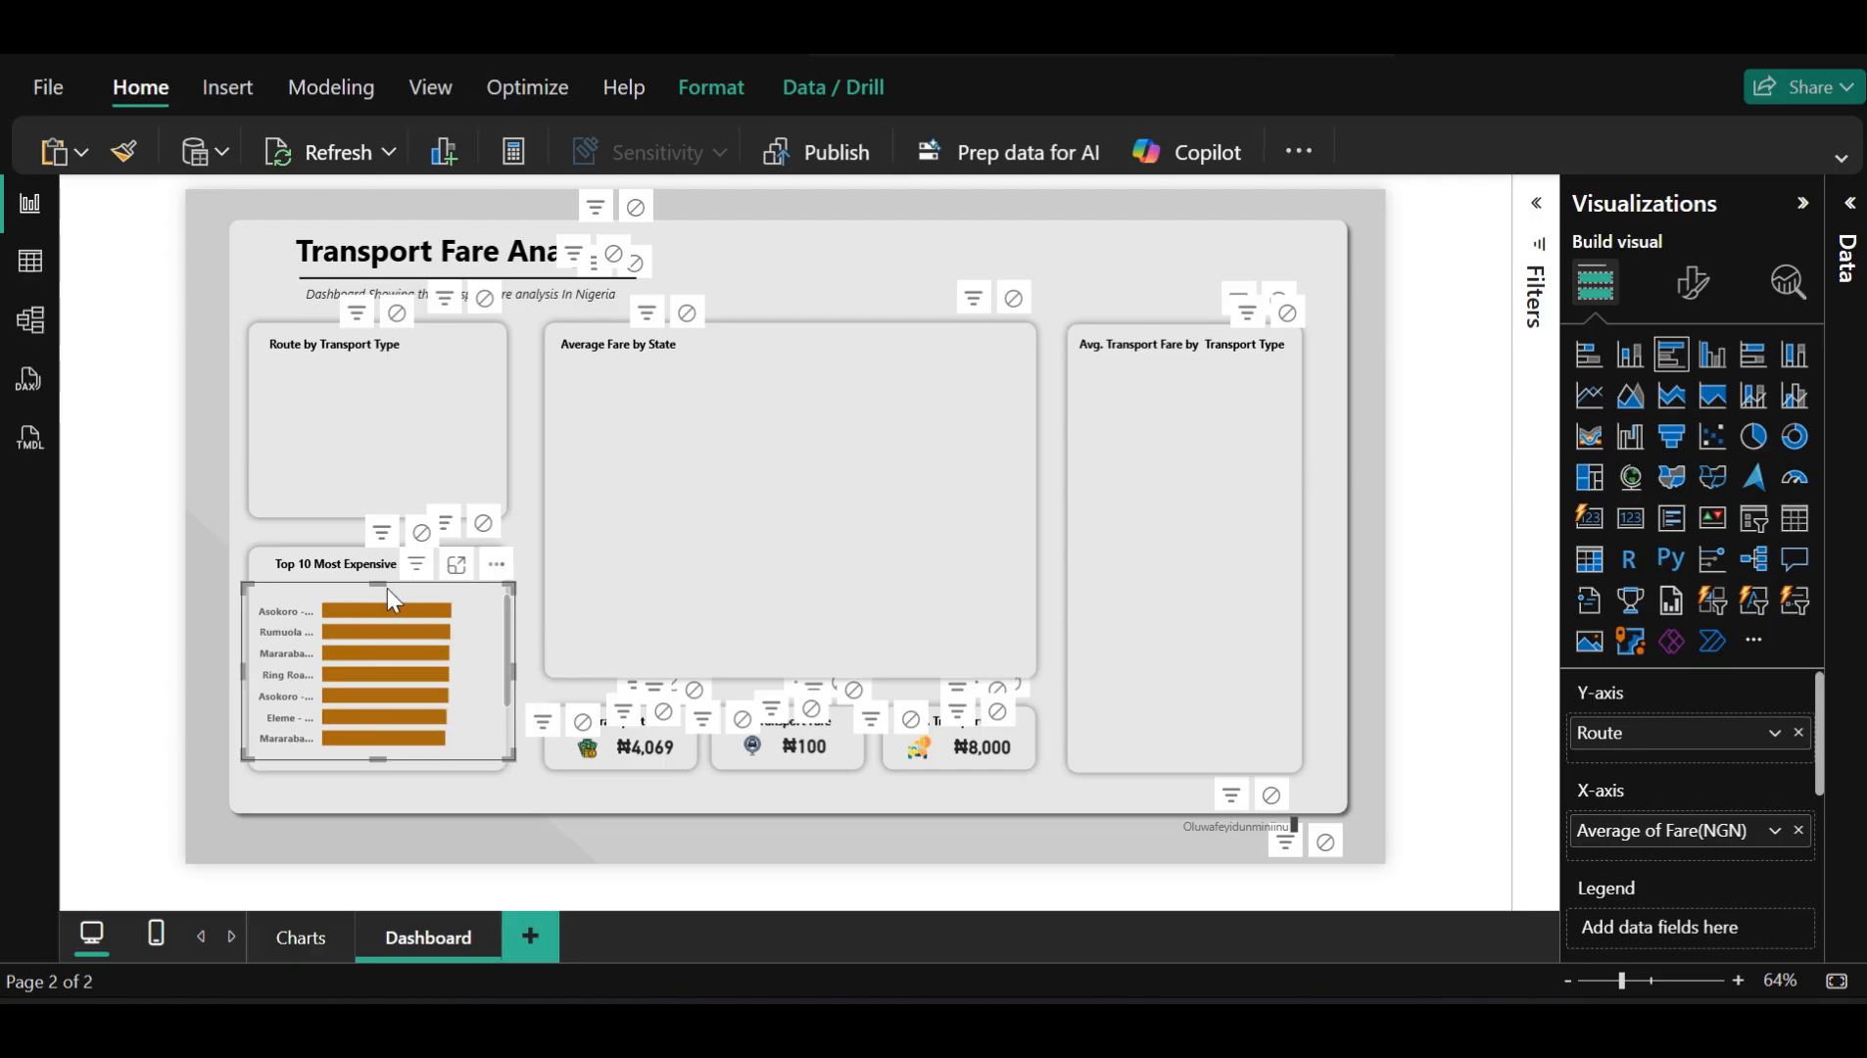
# Stretch the route chart vertically to nearly fill the card and nudge it down slightly beneath the card's title
pyautogui.moveTo(384, 588)
pyautogui.mouseDown()
pyautogui.moveTo(387, 537)
pyautogui.moveTo(392, 561)
pyautogui.mouseUp()
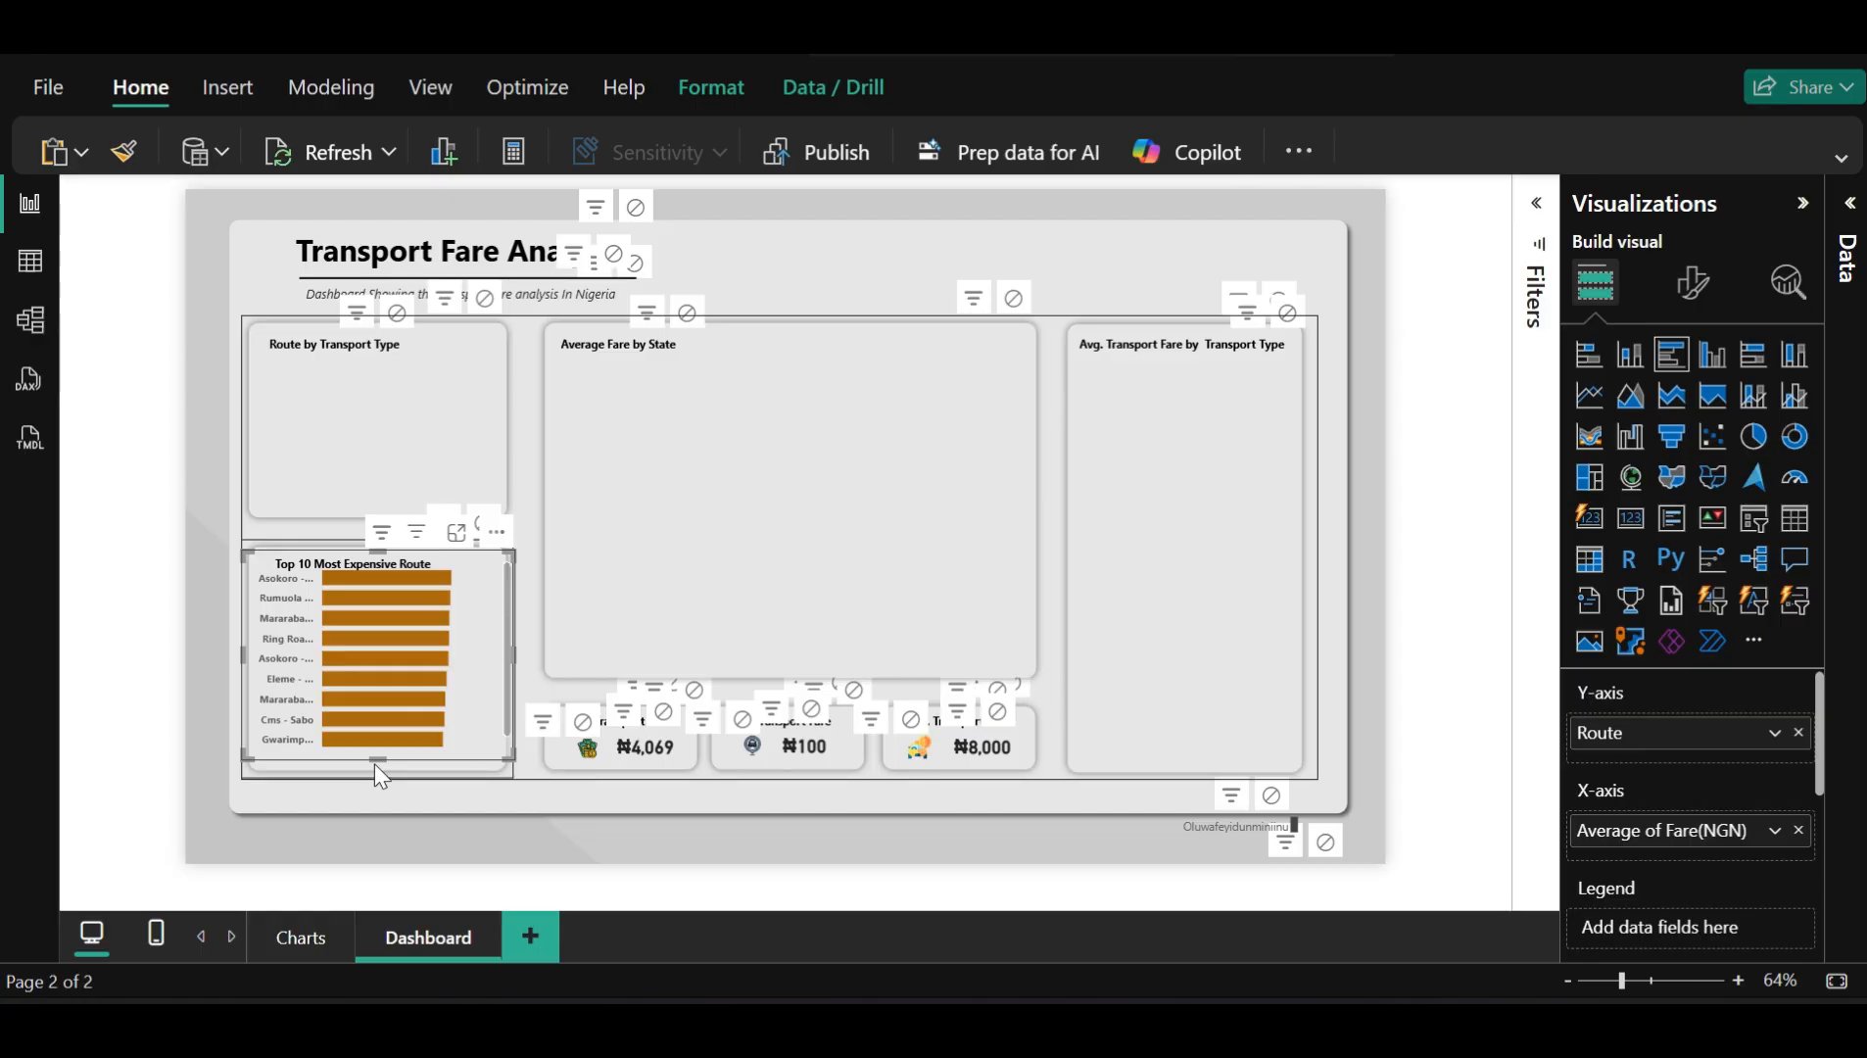
pyautogui.moveTo(377, 757); pyautogui.dragTo(376, 749)
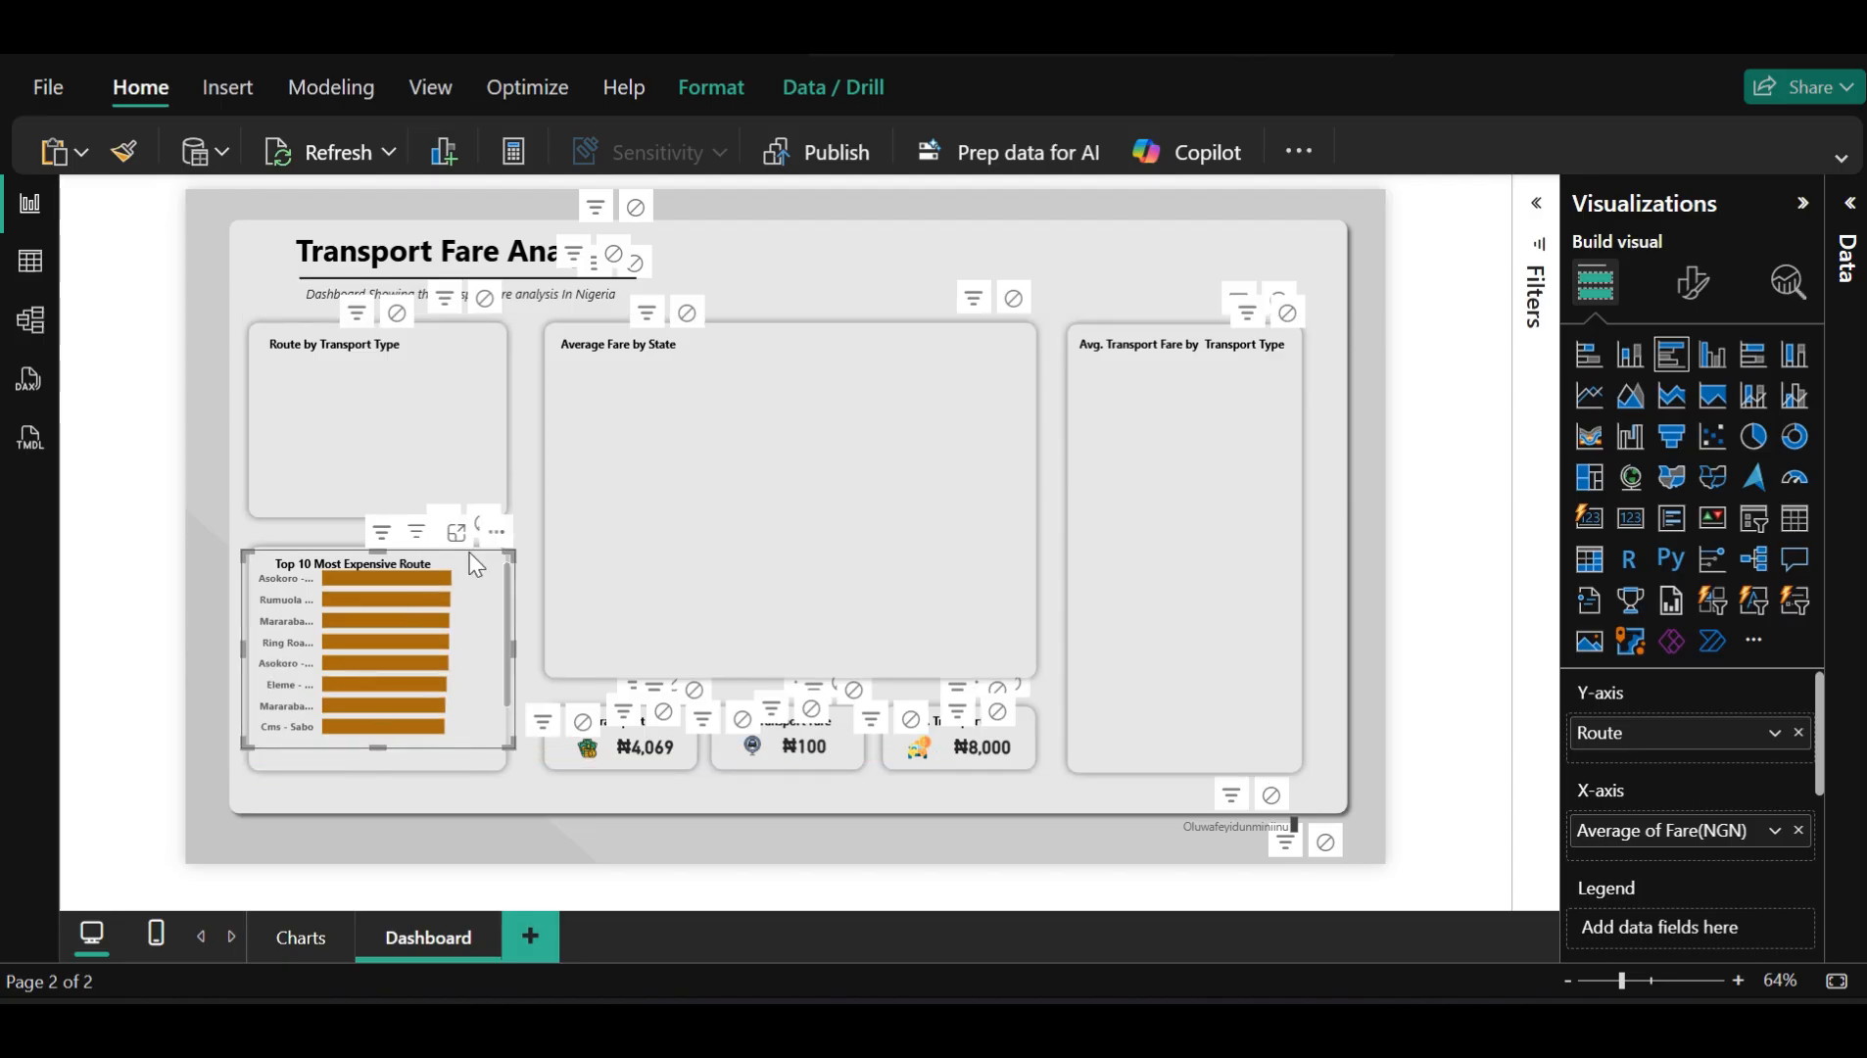
pyautogui.press('Down')
pyautogui.press('Down')
pyautogui.press('Down')
pyautogui.press('Down')
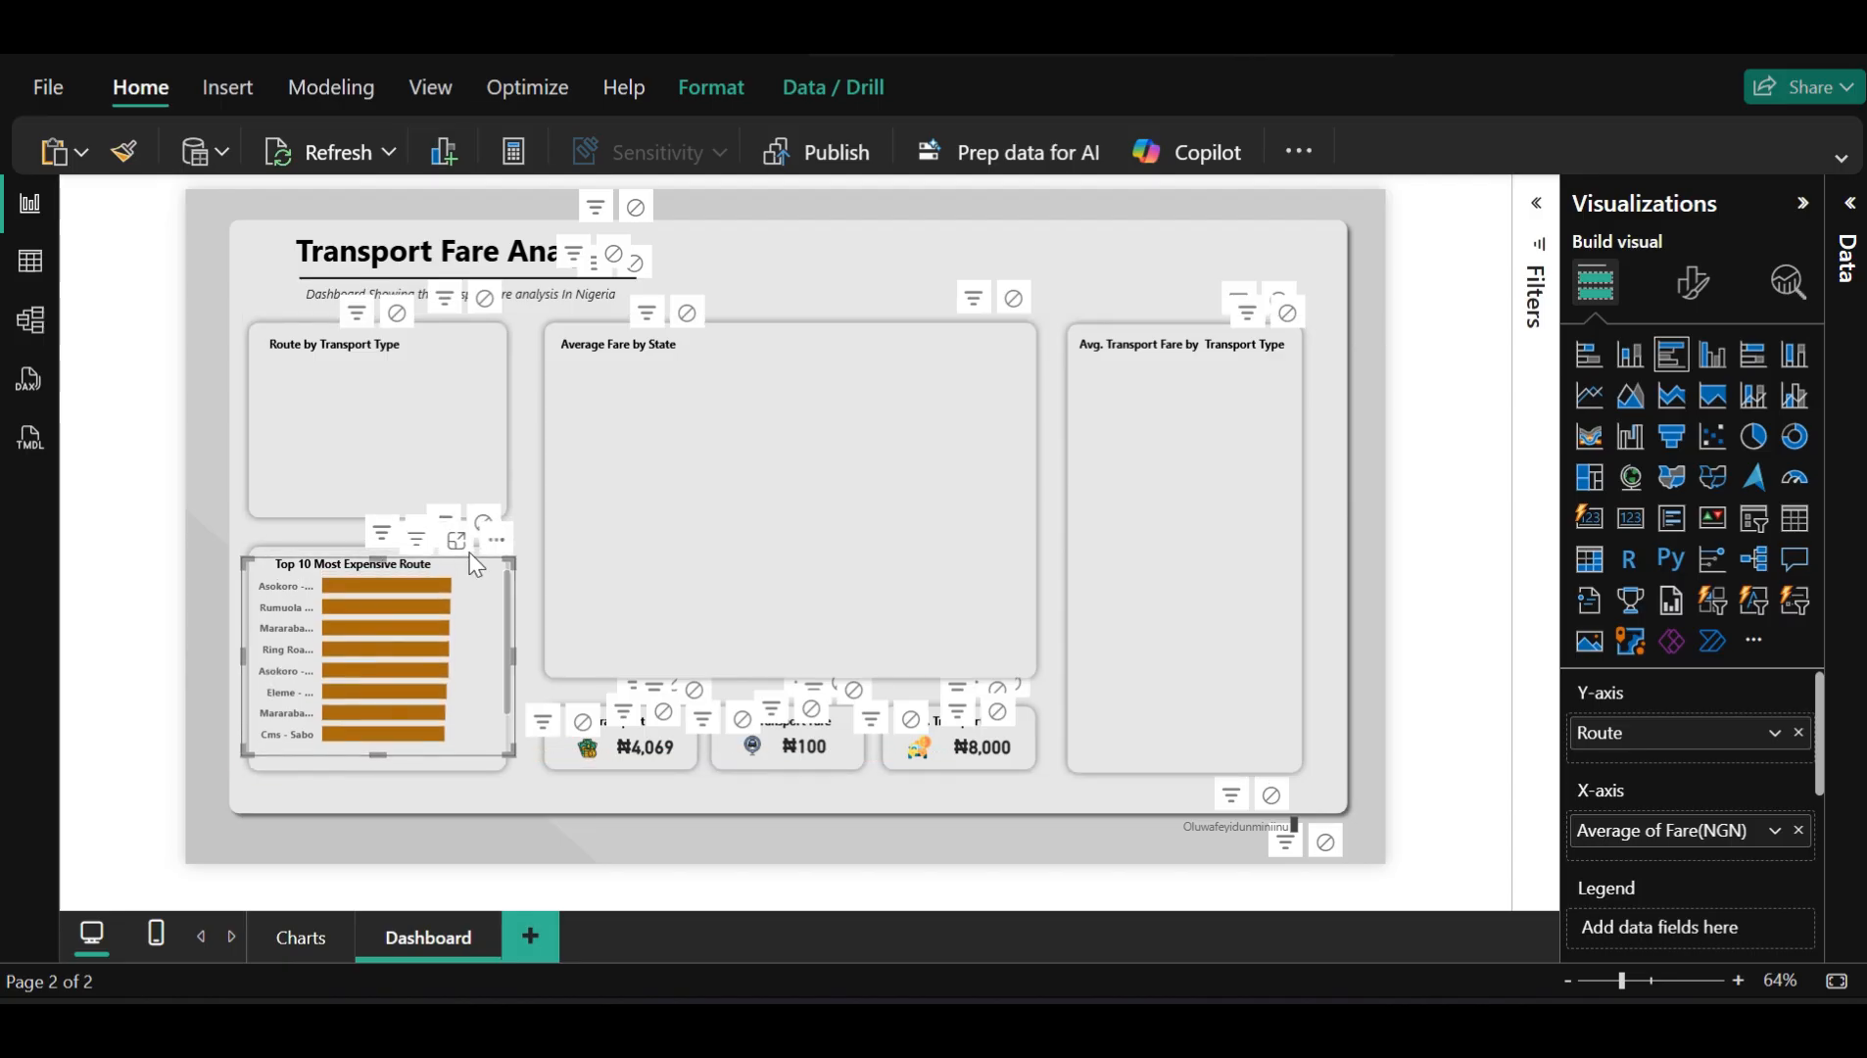
pyautogui.press('Up')
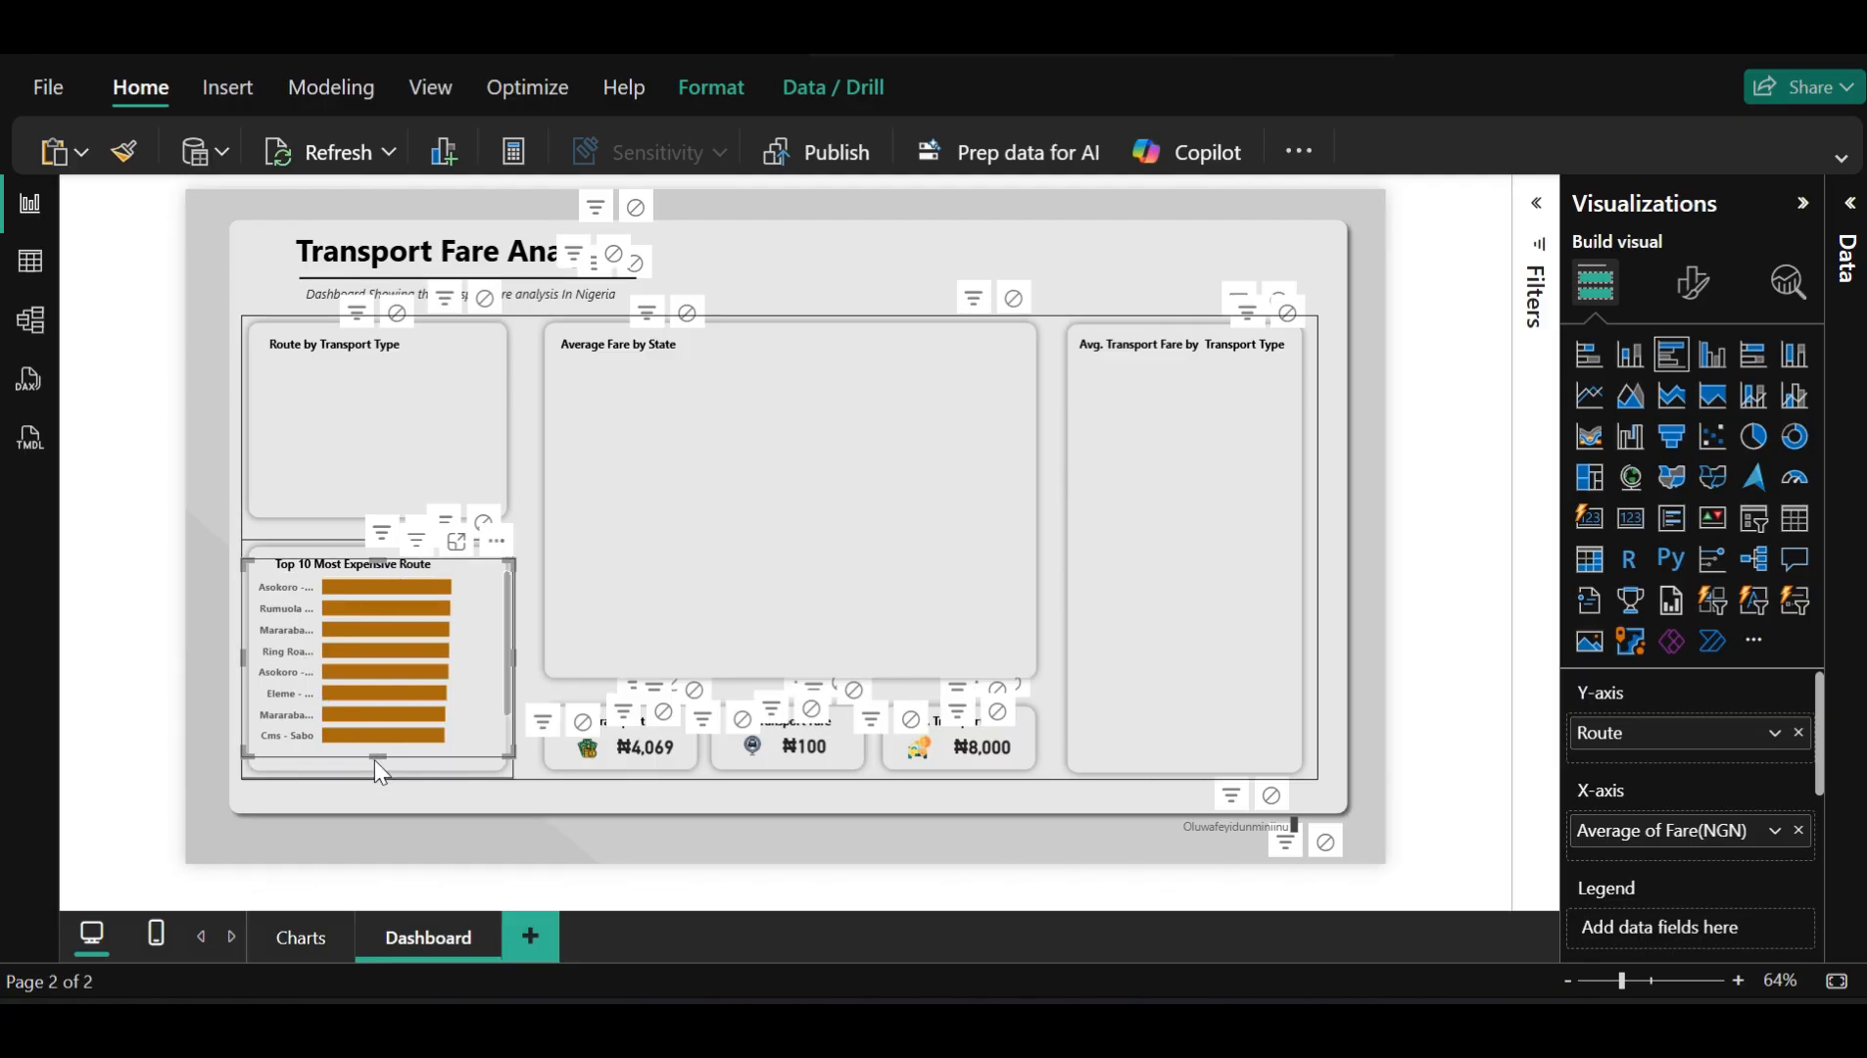
pyautogui.moveTo(377, 754); pyautogui.dragTo(384, 769)
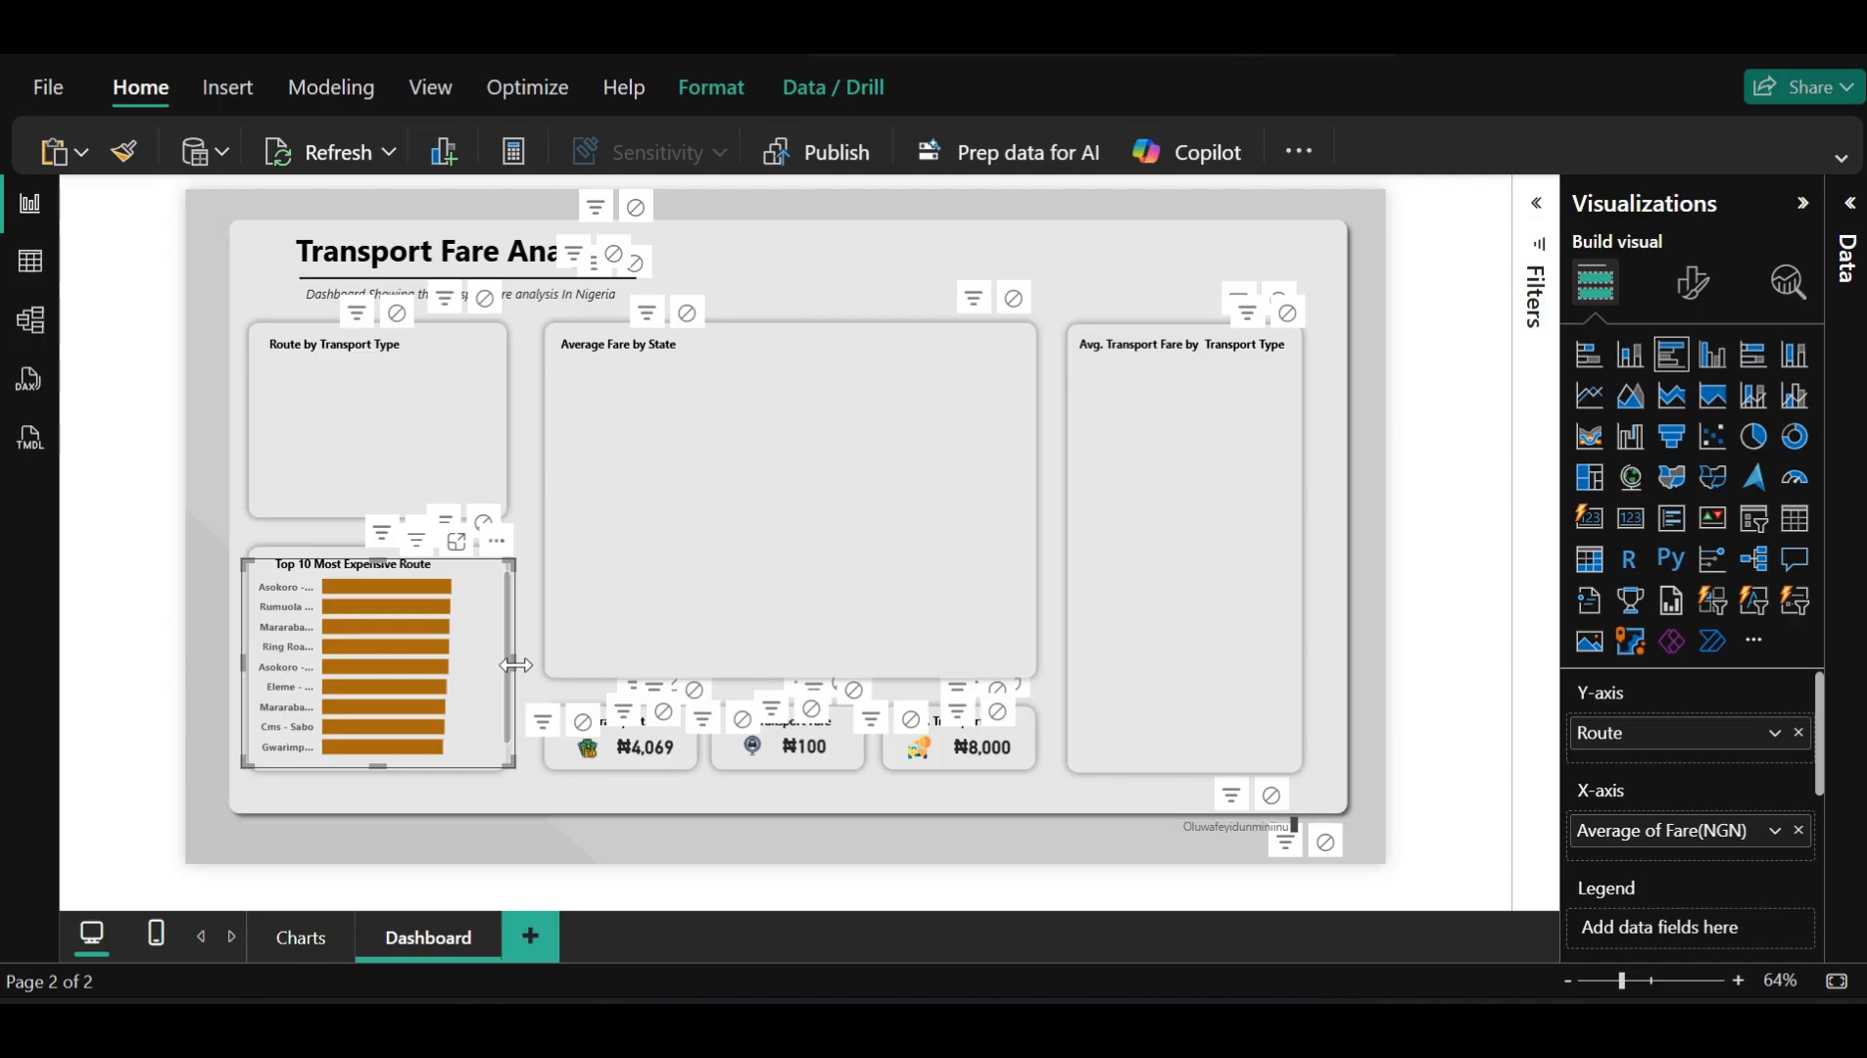
# Extend the route chart's right edge past its card and shift the chart down slightly
pyautogui.moveTo(516, 665); pyautogui.dragTo(567, 670)
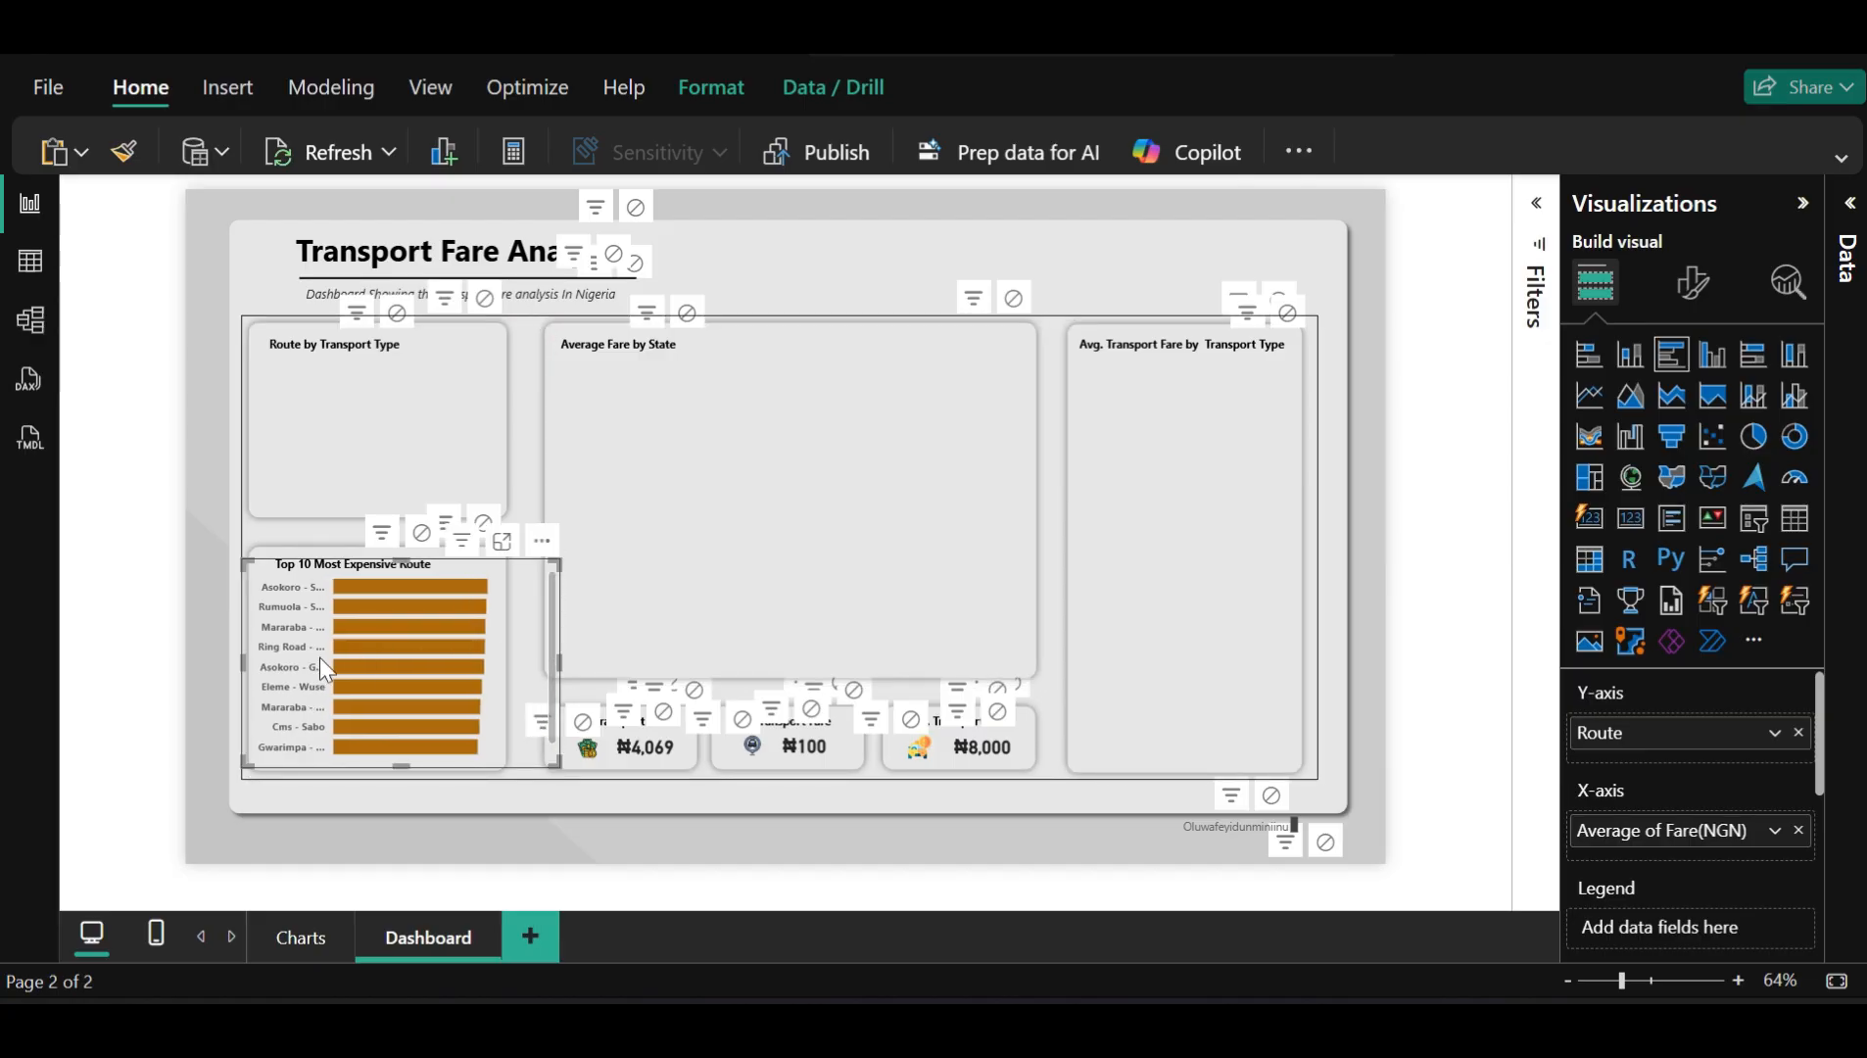
pyautogui.click(161, 654)
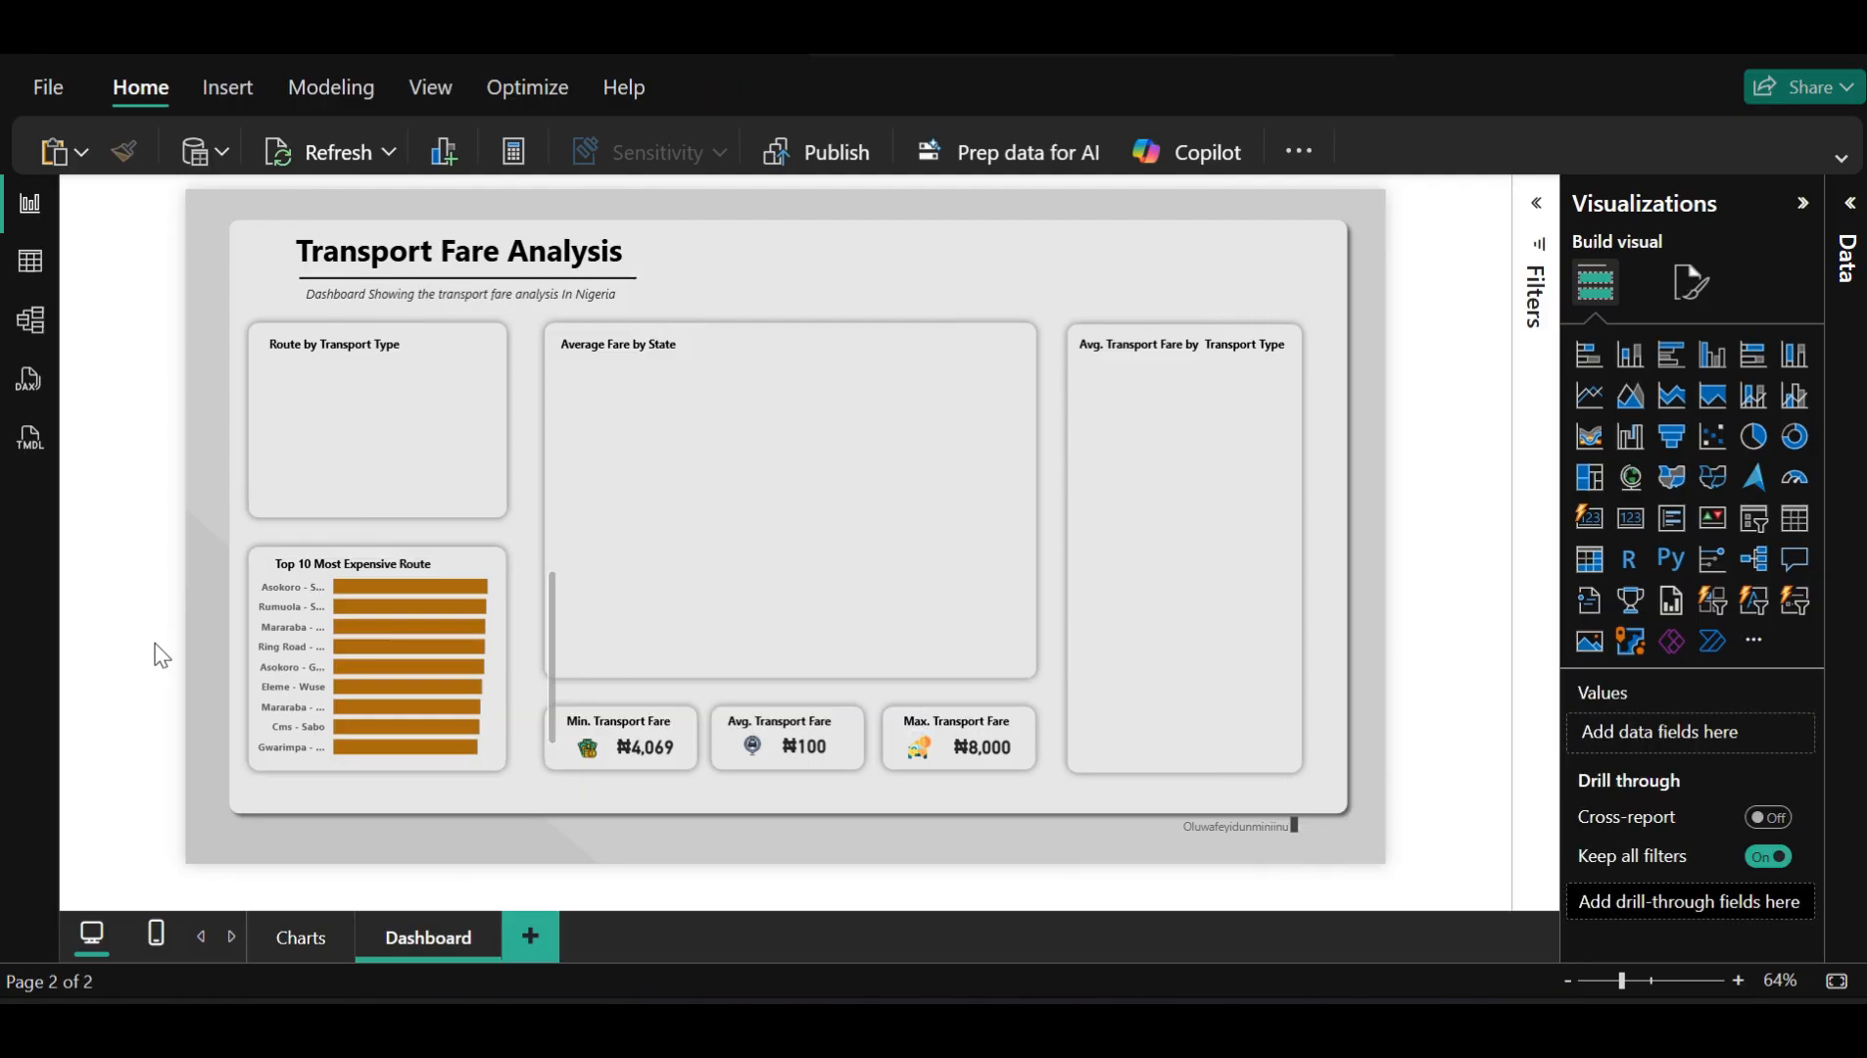
pyautogui.click(275, 633)
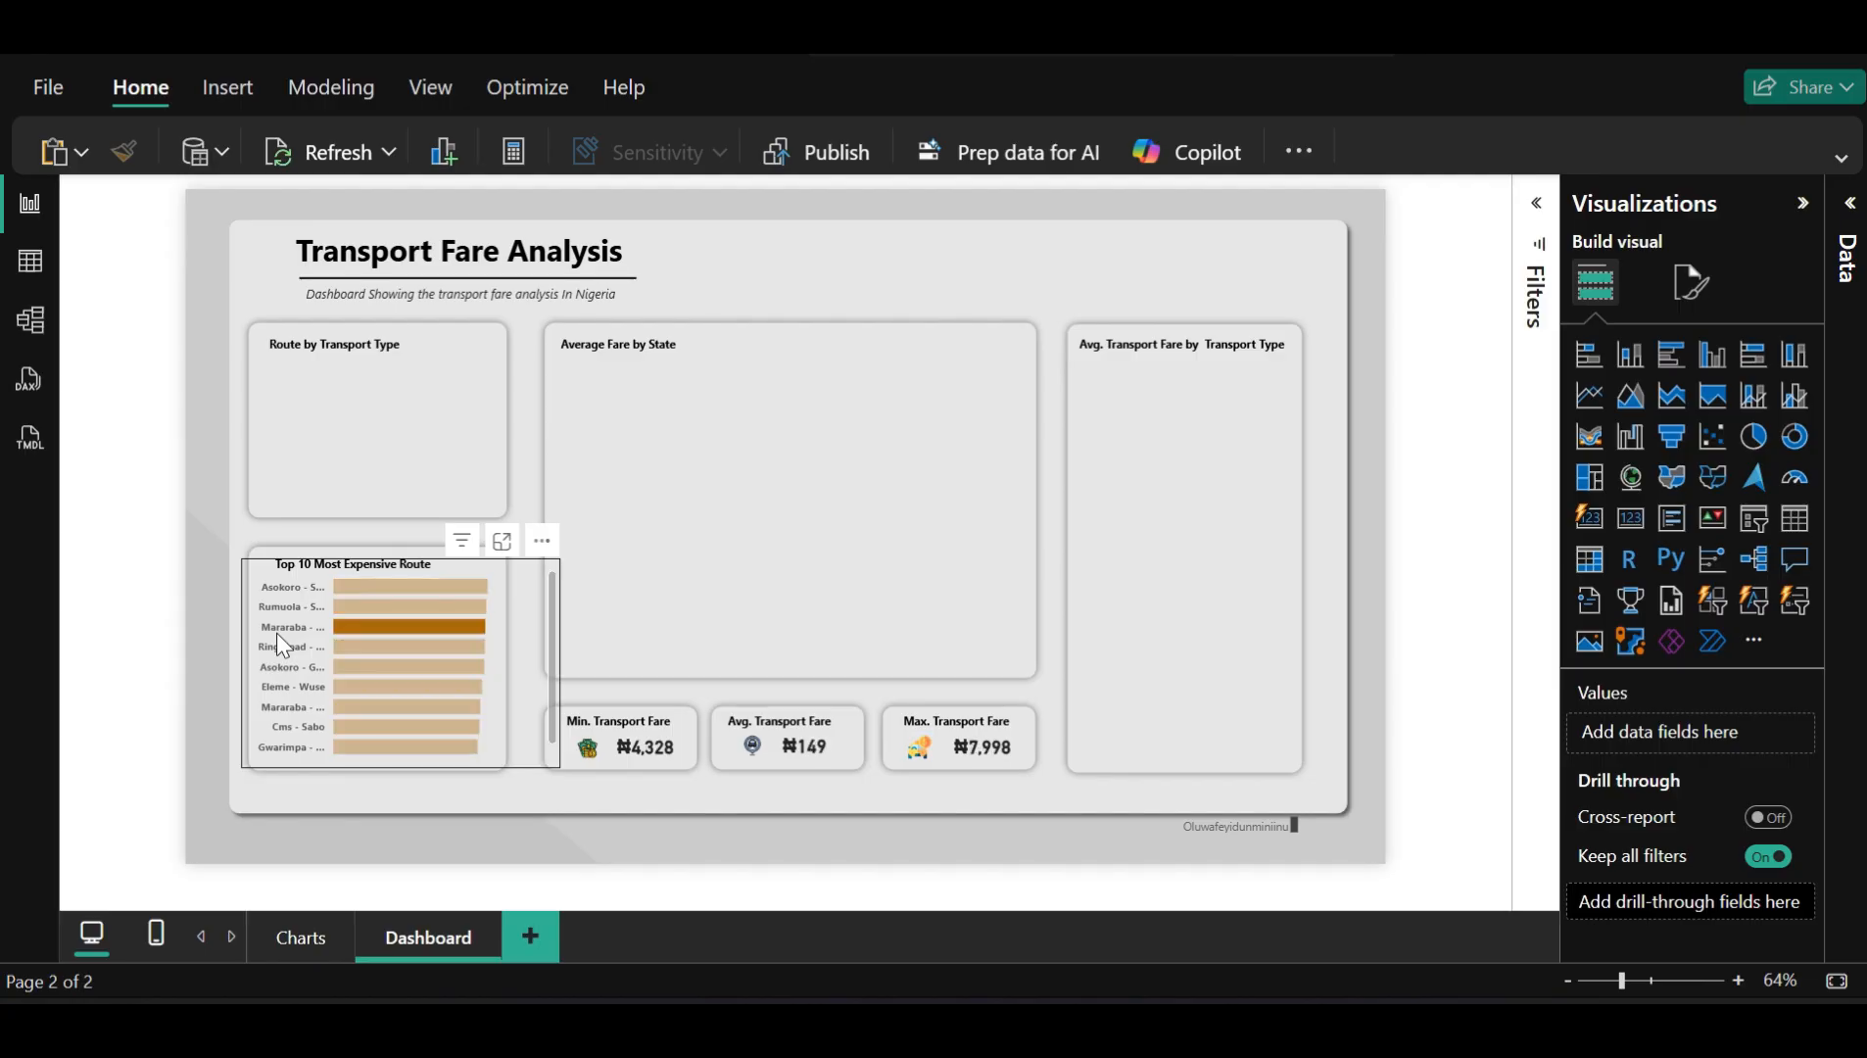
pyautogui.click(275, 633)
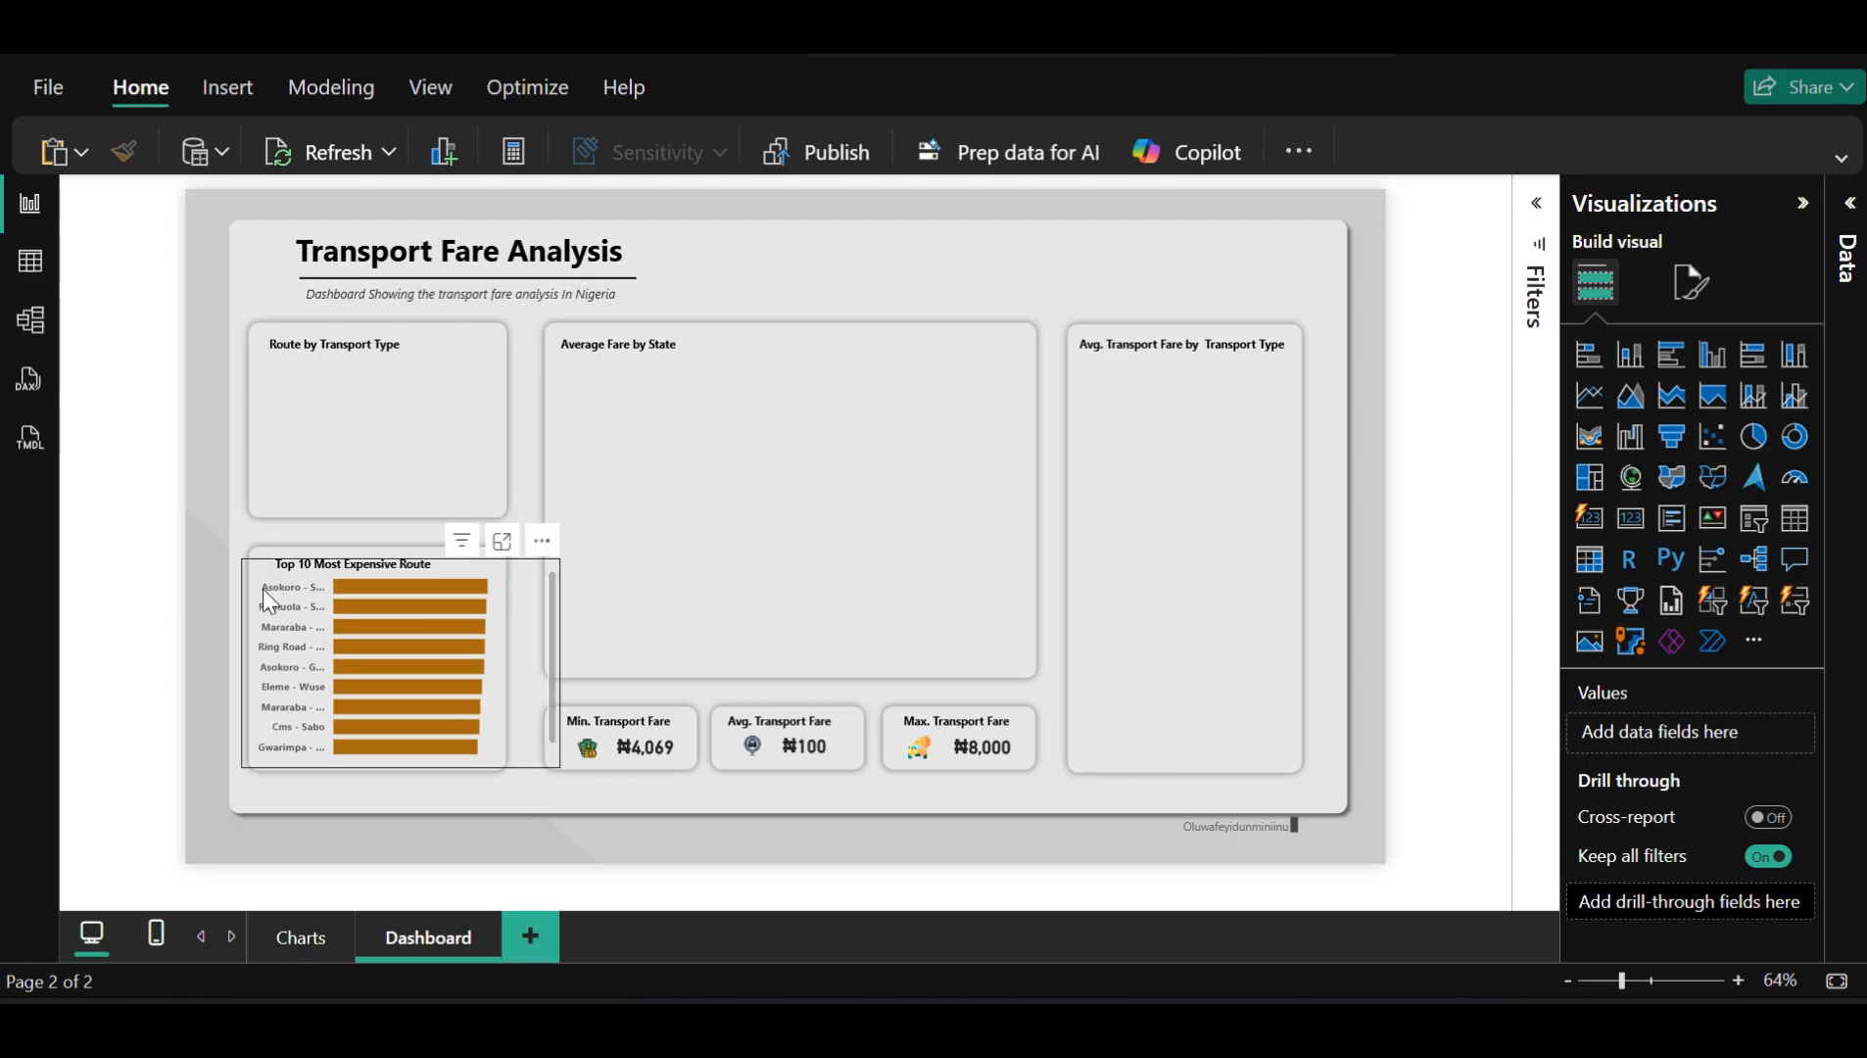
pyautogui.moveTo(263, 590); pyautogui.dragTo(268, 565)
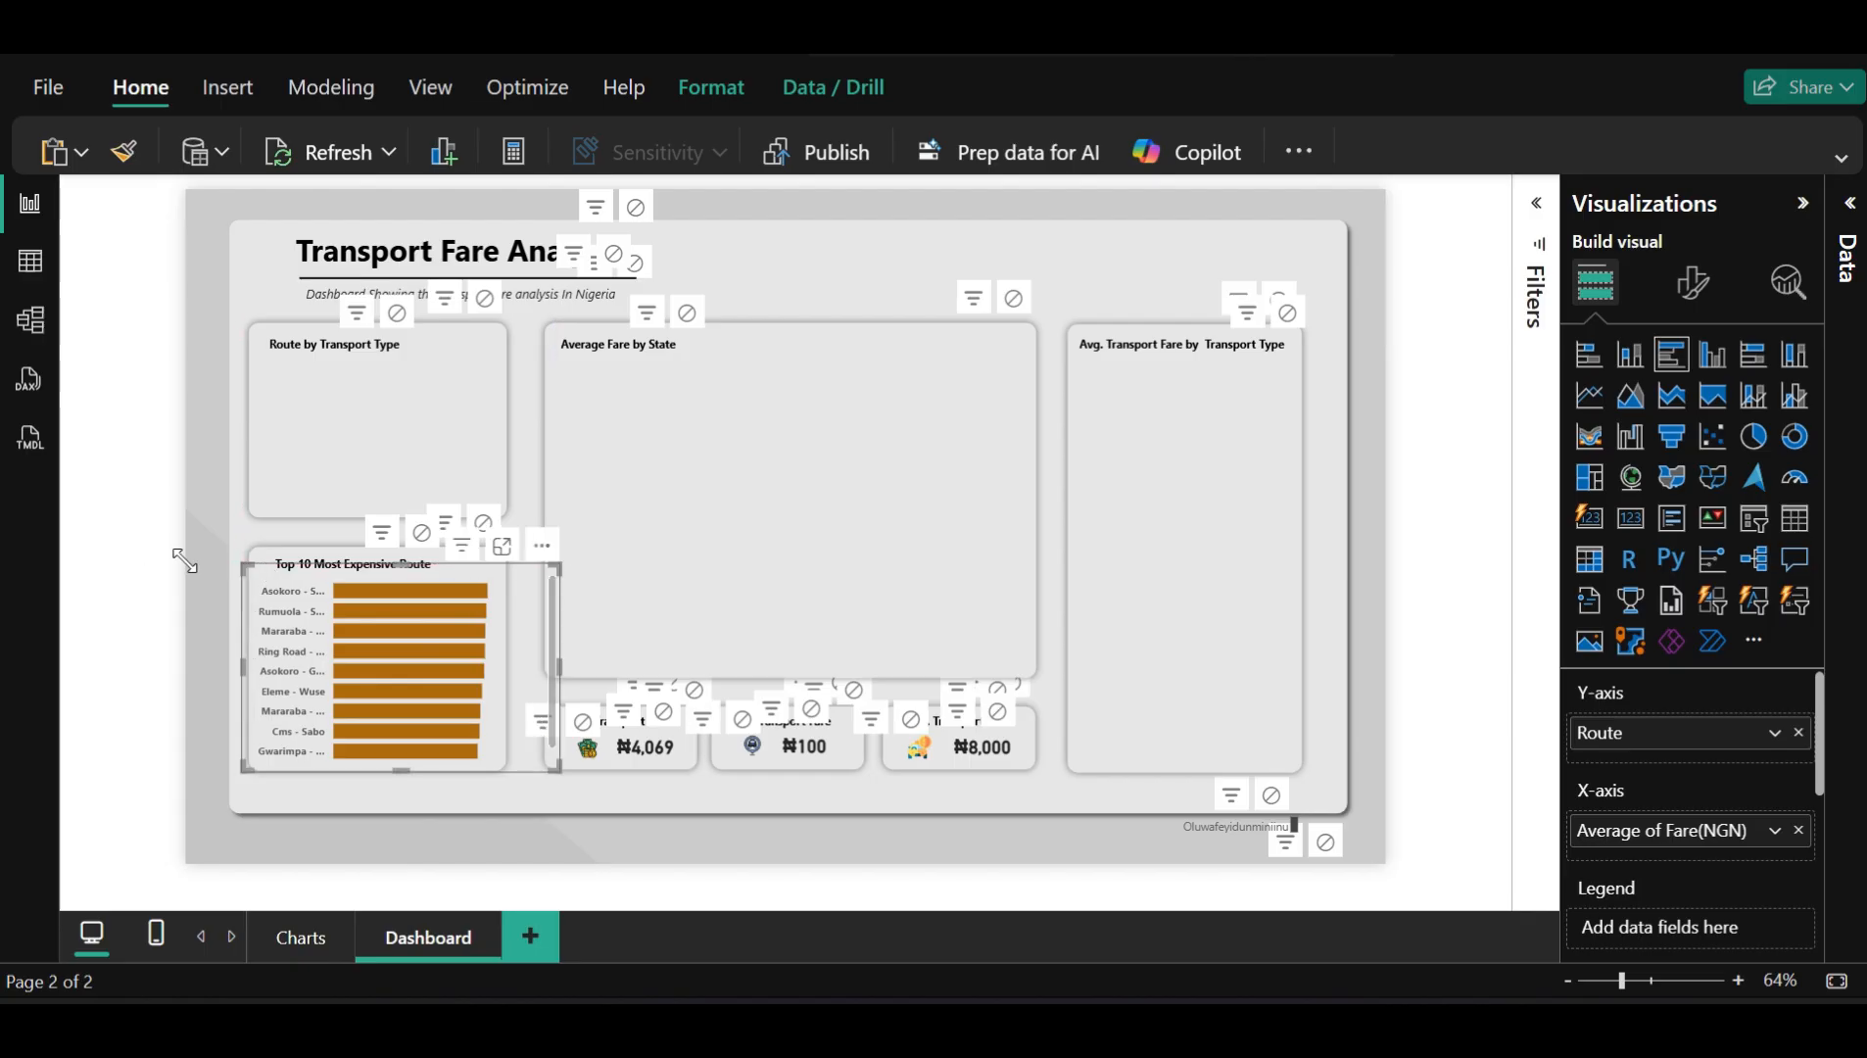
pyautogui.click(132, 597)
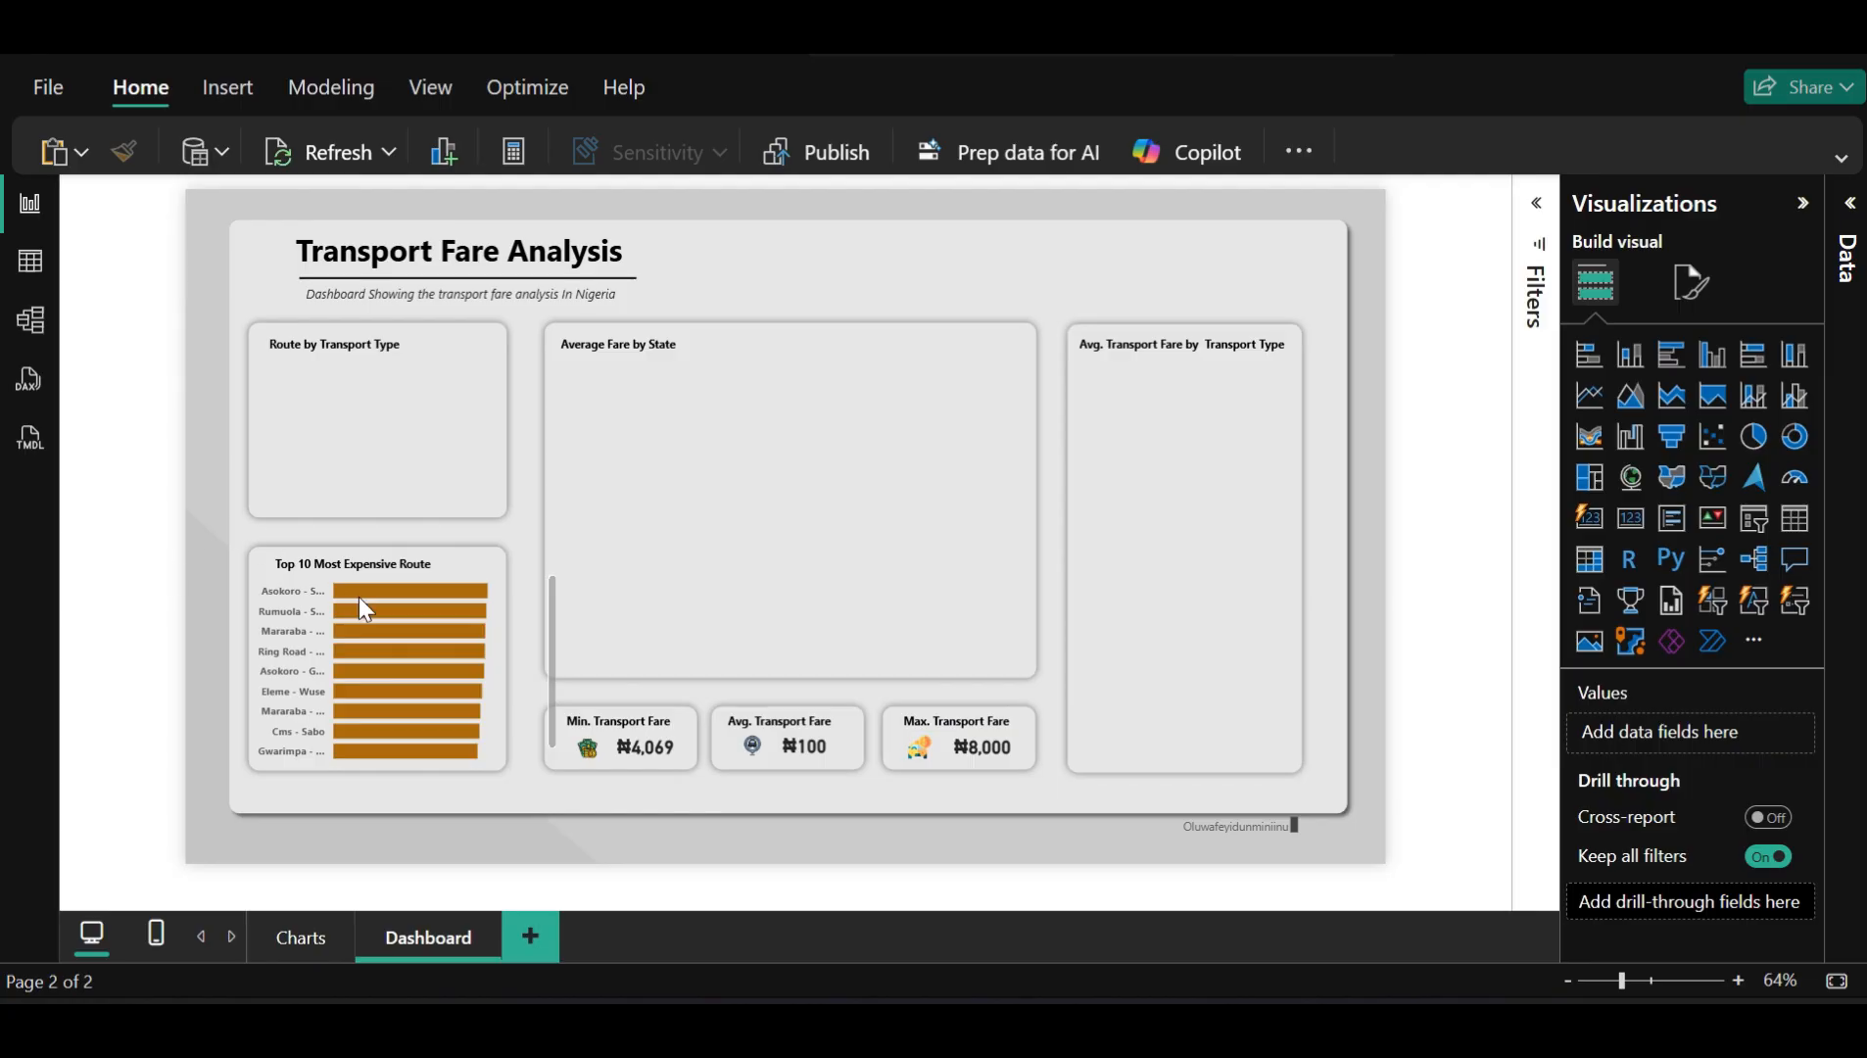
# Select the route chart and raise its lower edge so the chart ends above the bottom of its card
pyautogui.moveTo(509, 635)
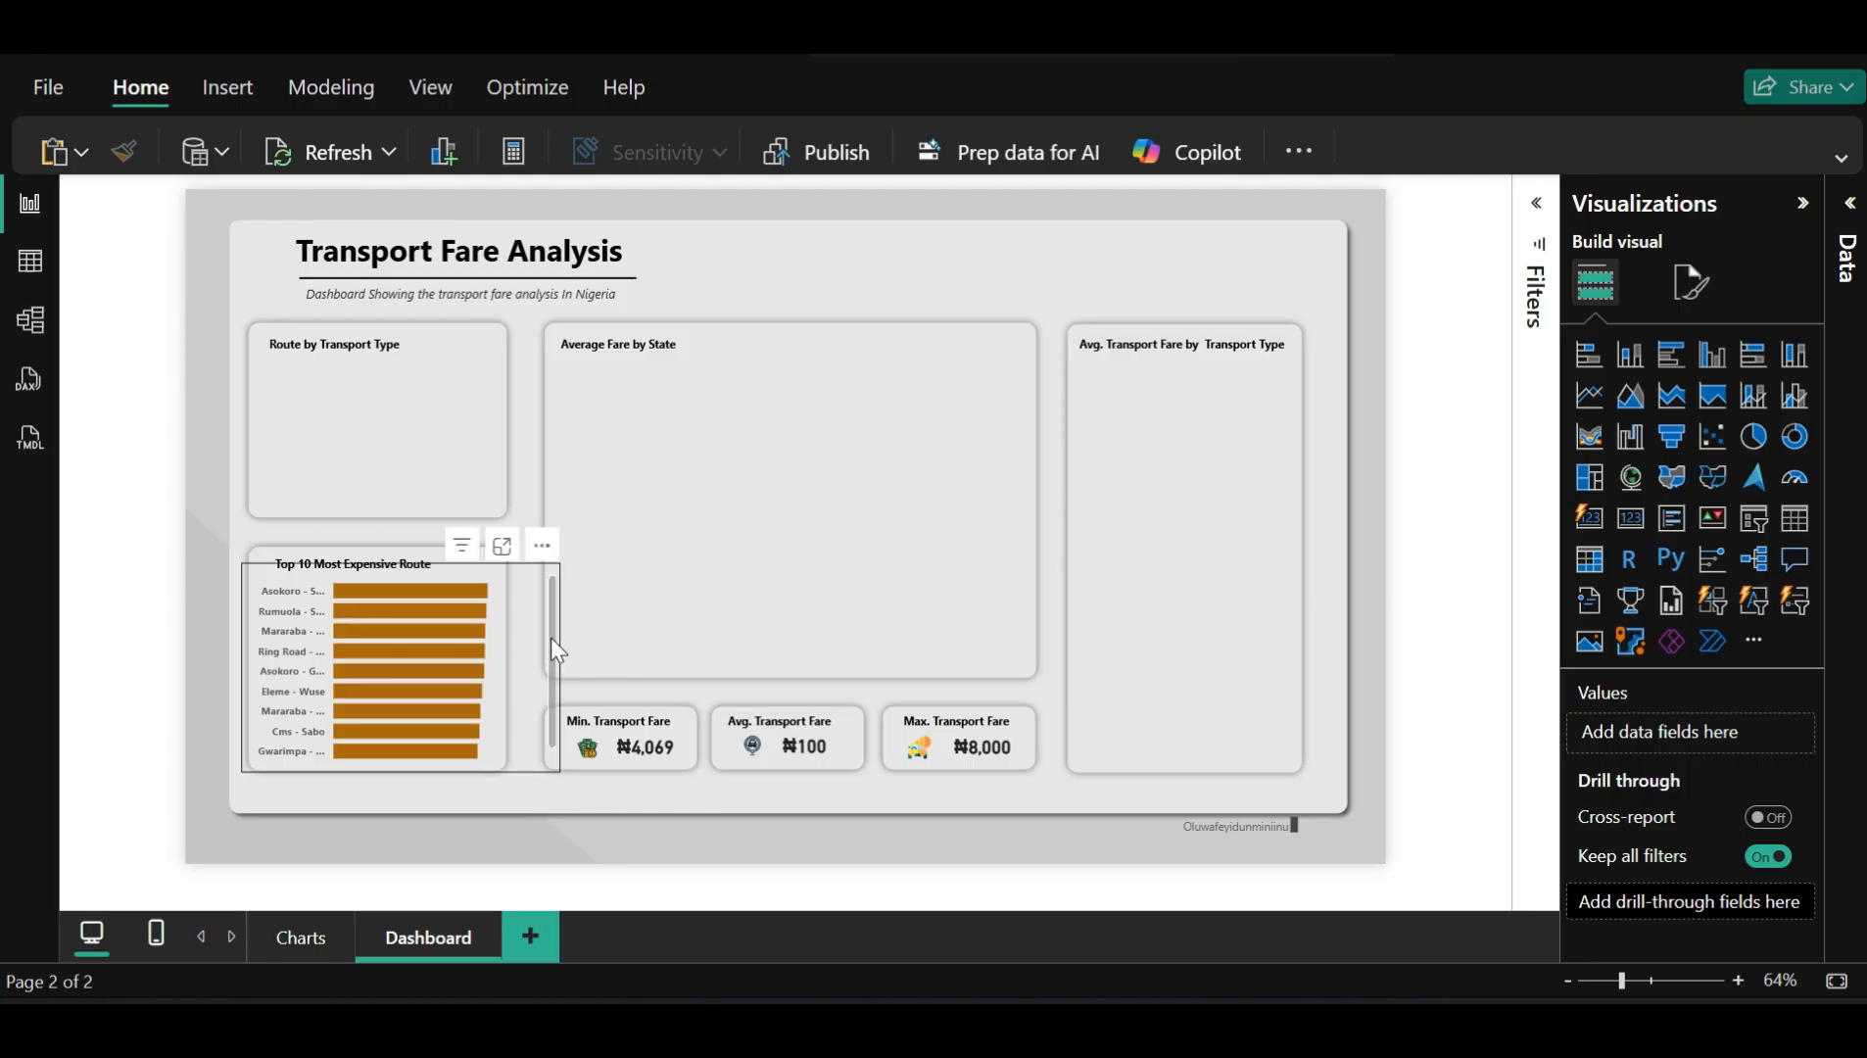
pyautogui.moveTo(549, 647)
pyautogui.mouseDown()
pyautogui.moveTo(547, 716)
pyautogui.moveTo(553, 624)
pyautogui.mouseUp()
pyautogui.click(381, 564)
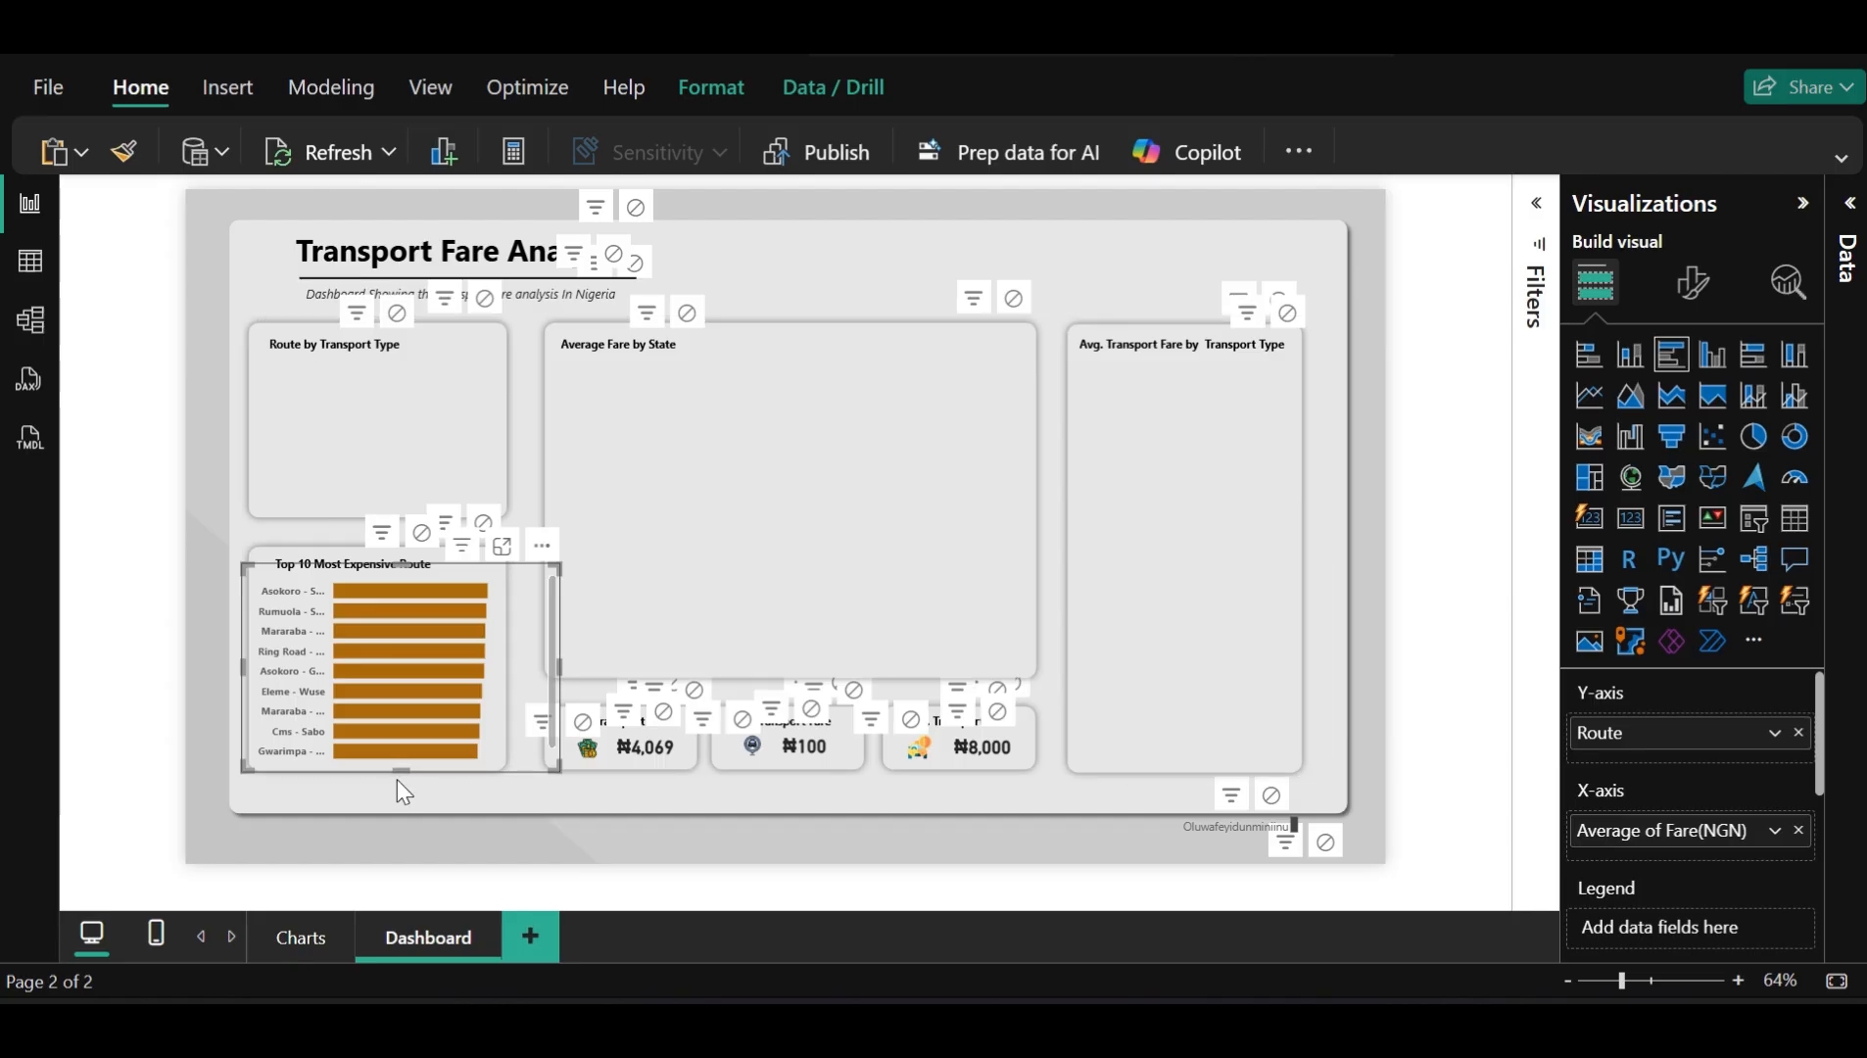
pyautogui.moveTo(397, 780); pyautogui.dragTo(396, 774)
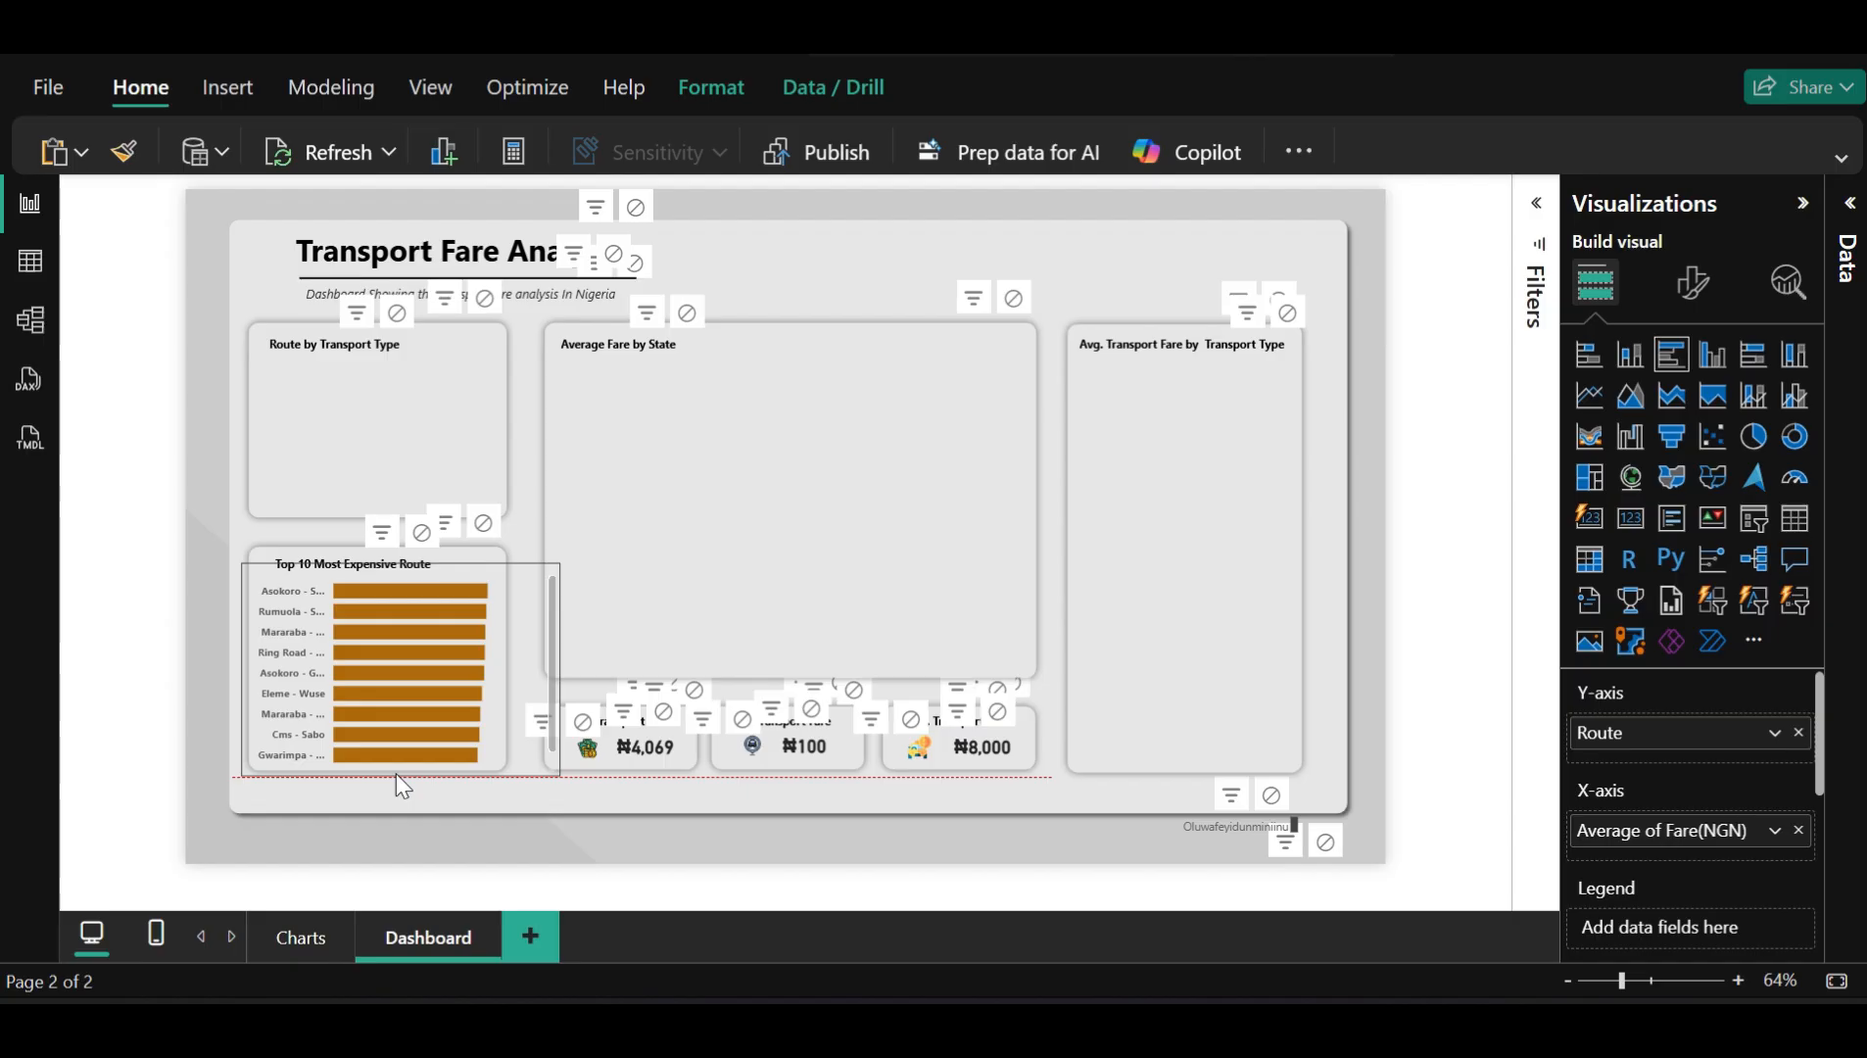
pyautogui.moveTo(395, 790); pyautogui.dragTo(394, 745)
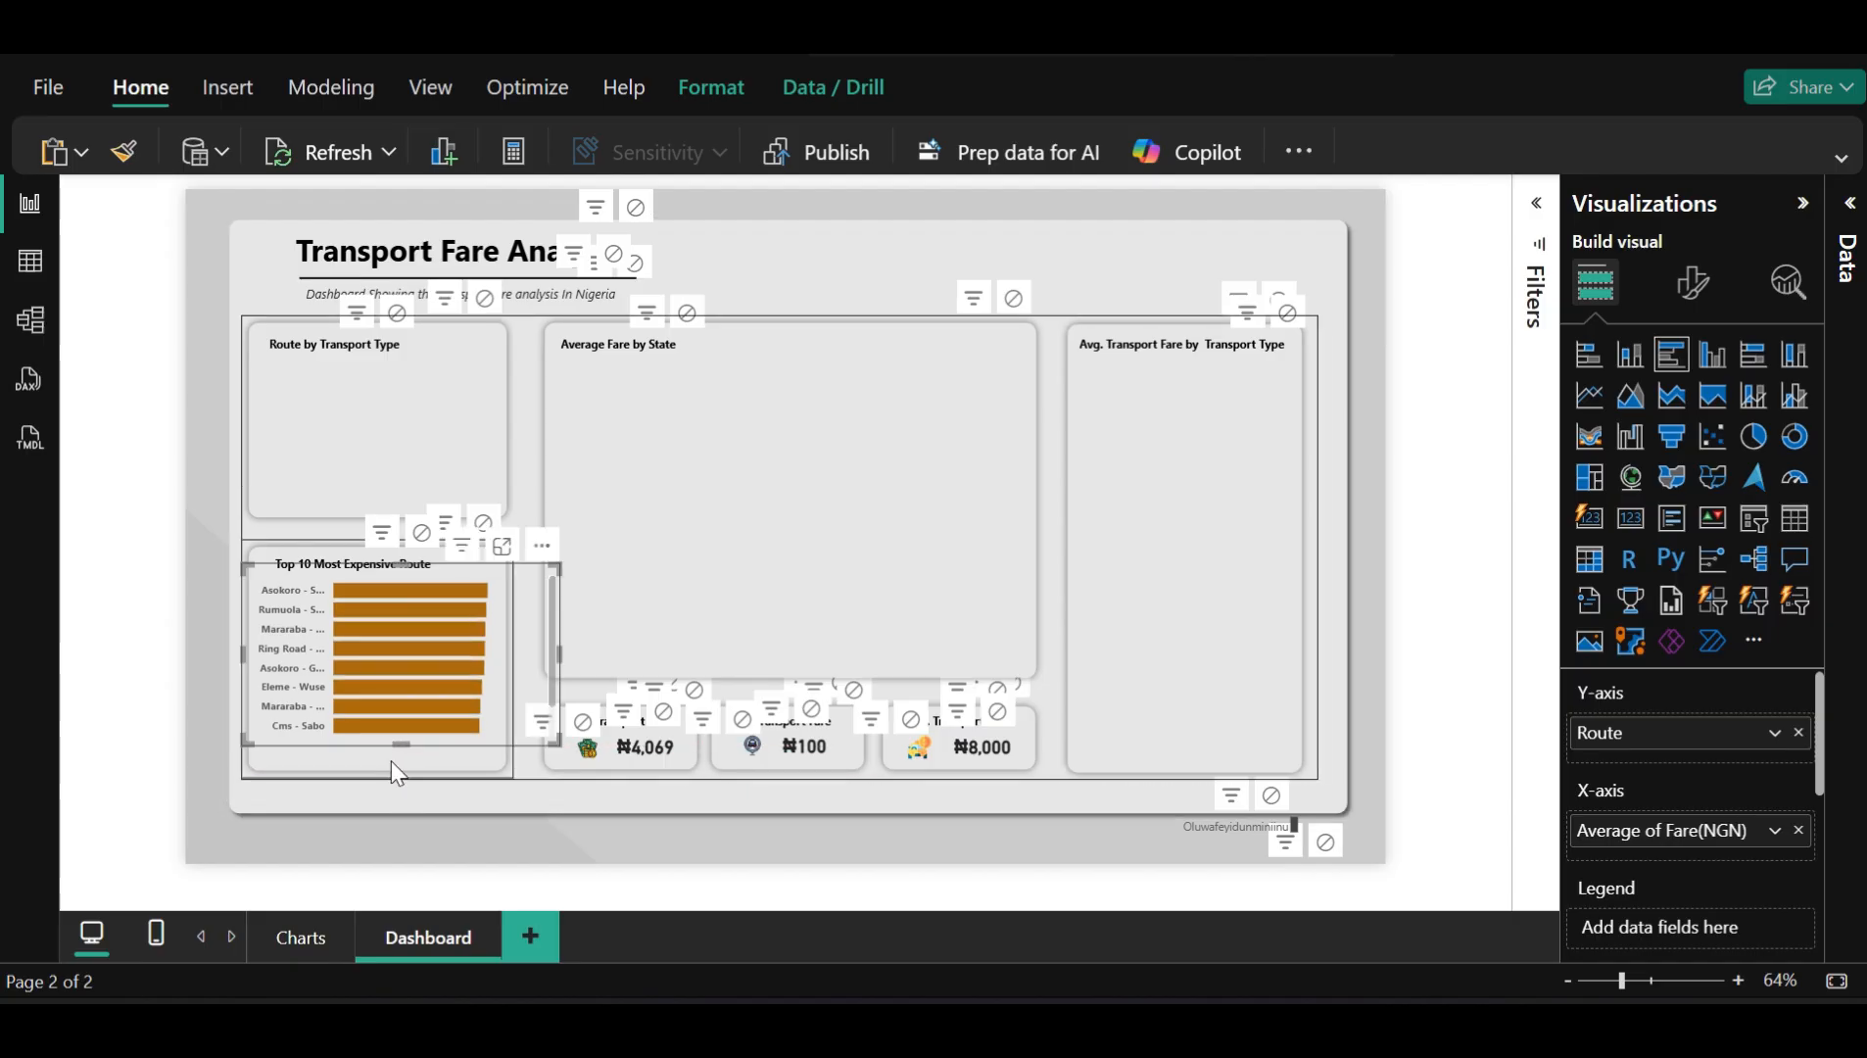
# Select the background shape of the Top 10 Most Expensive Route card and extend its upper edge slightly upward
pyautogui.click(382, 778)
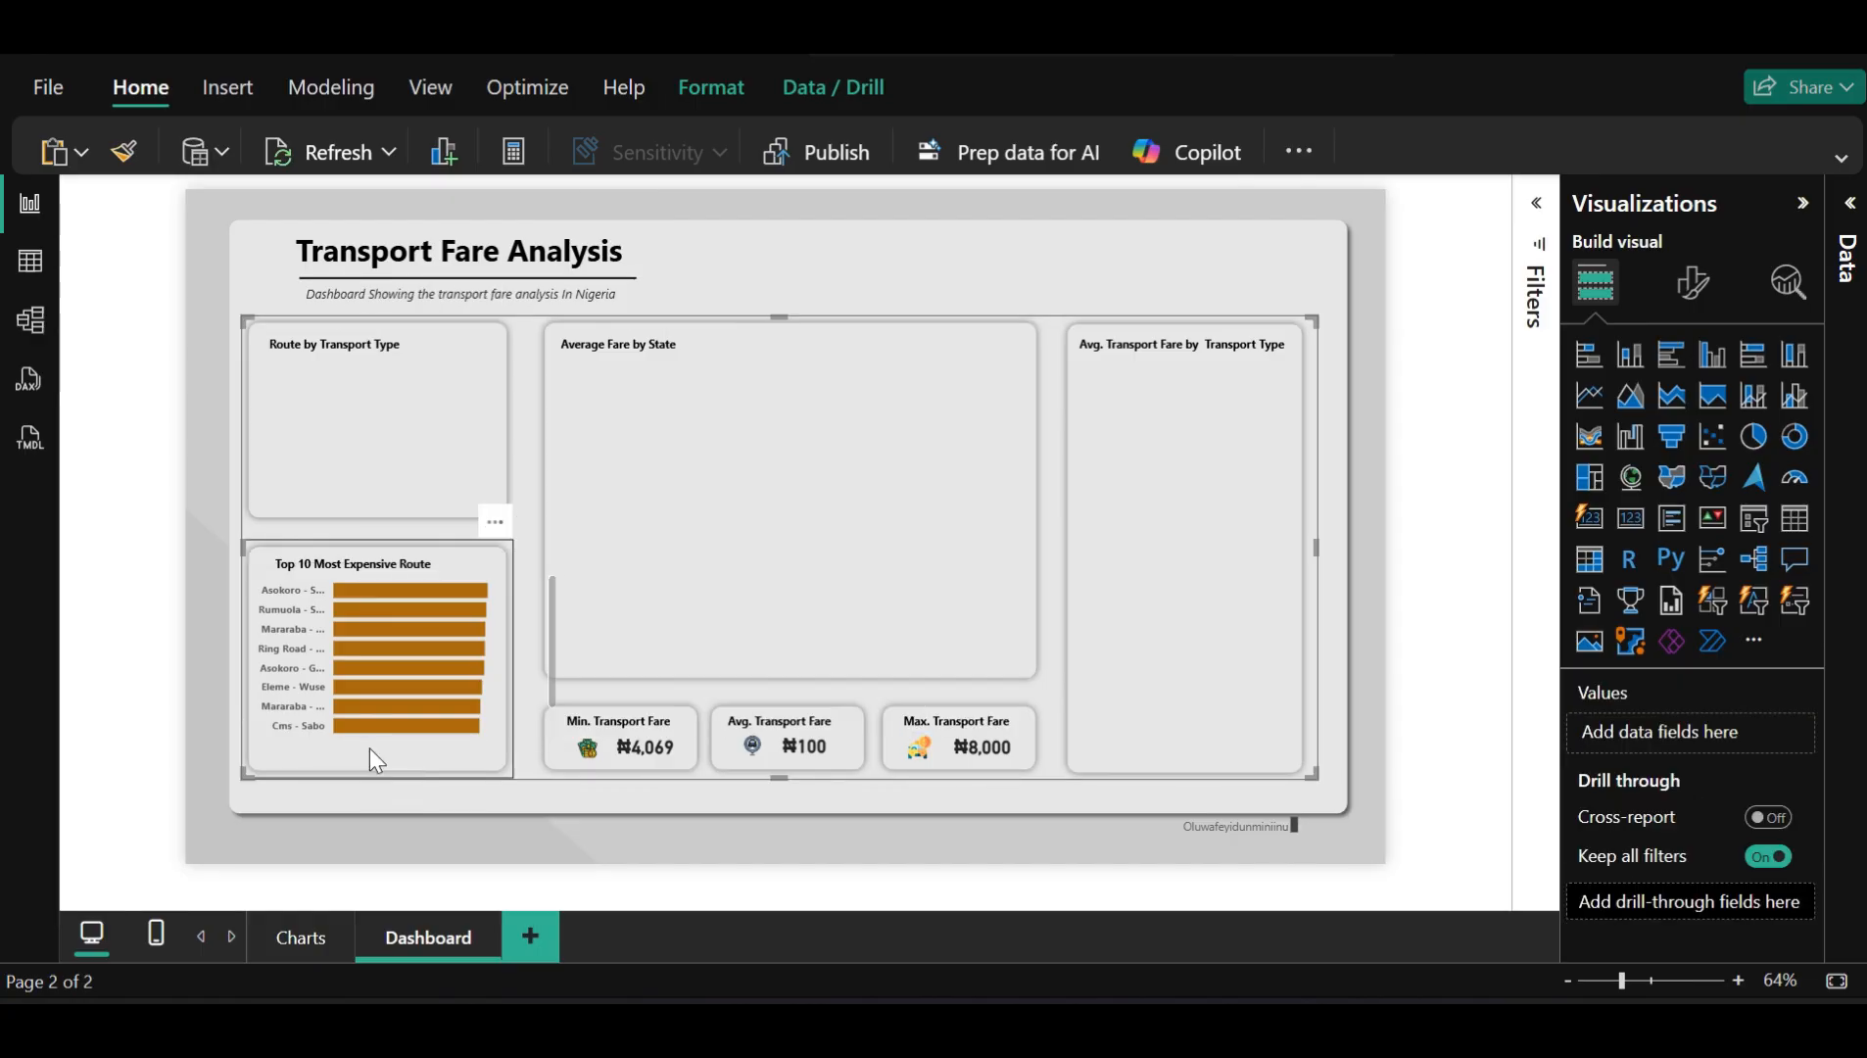
pyautogui.click(369, 748)
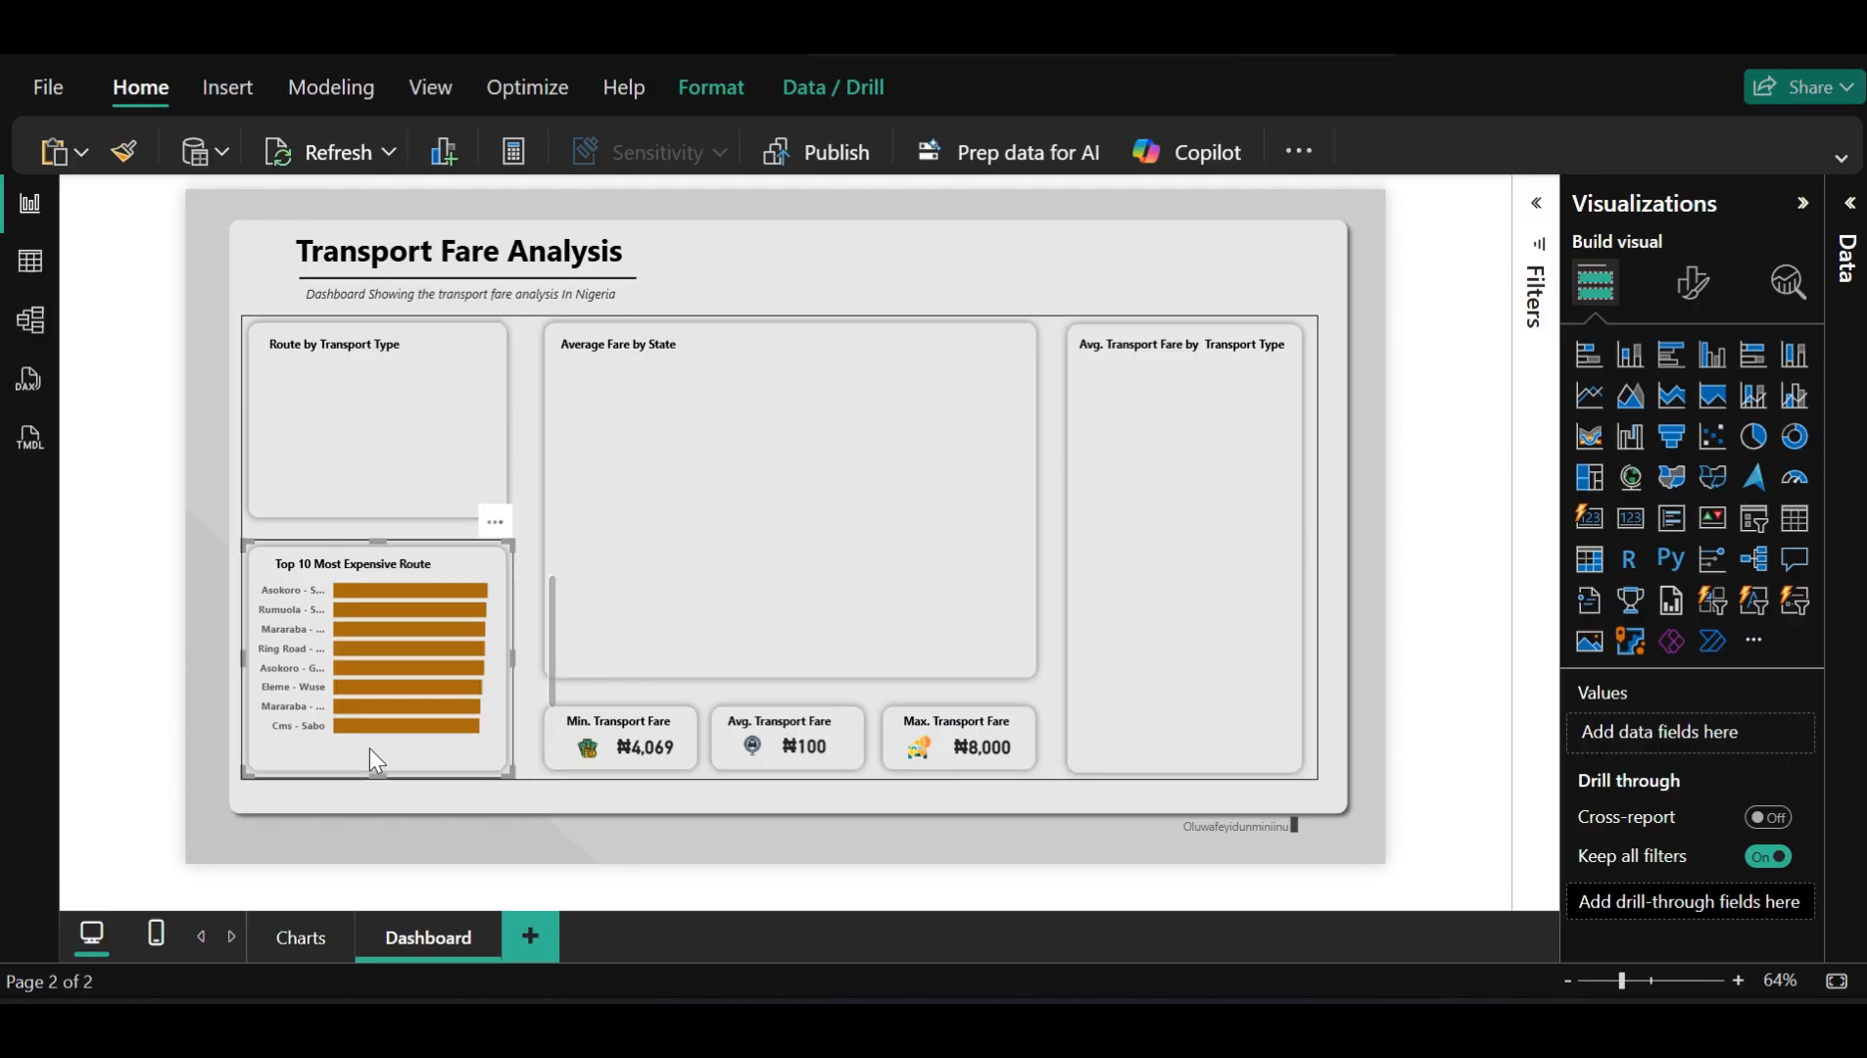
pyautogui.click(369, 749)
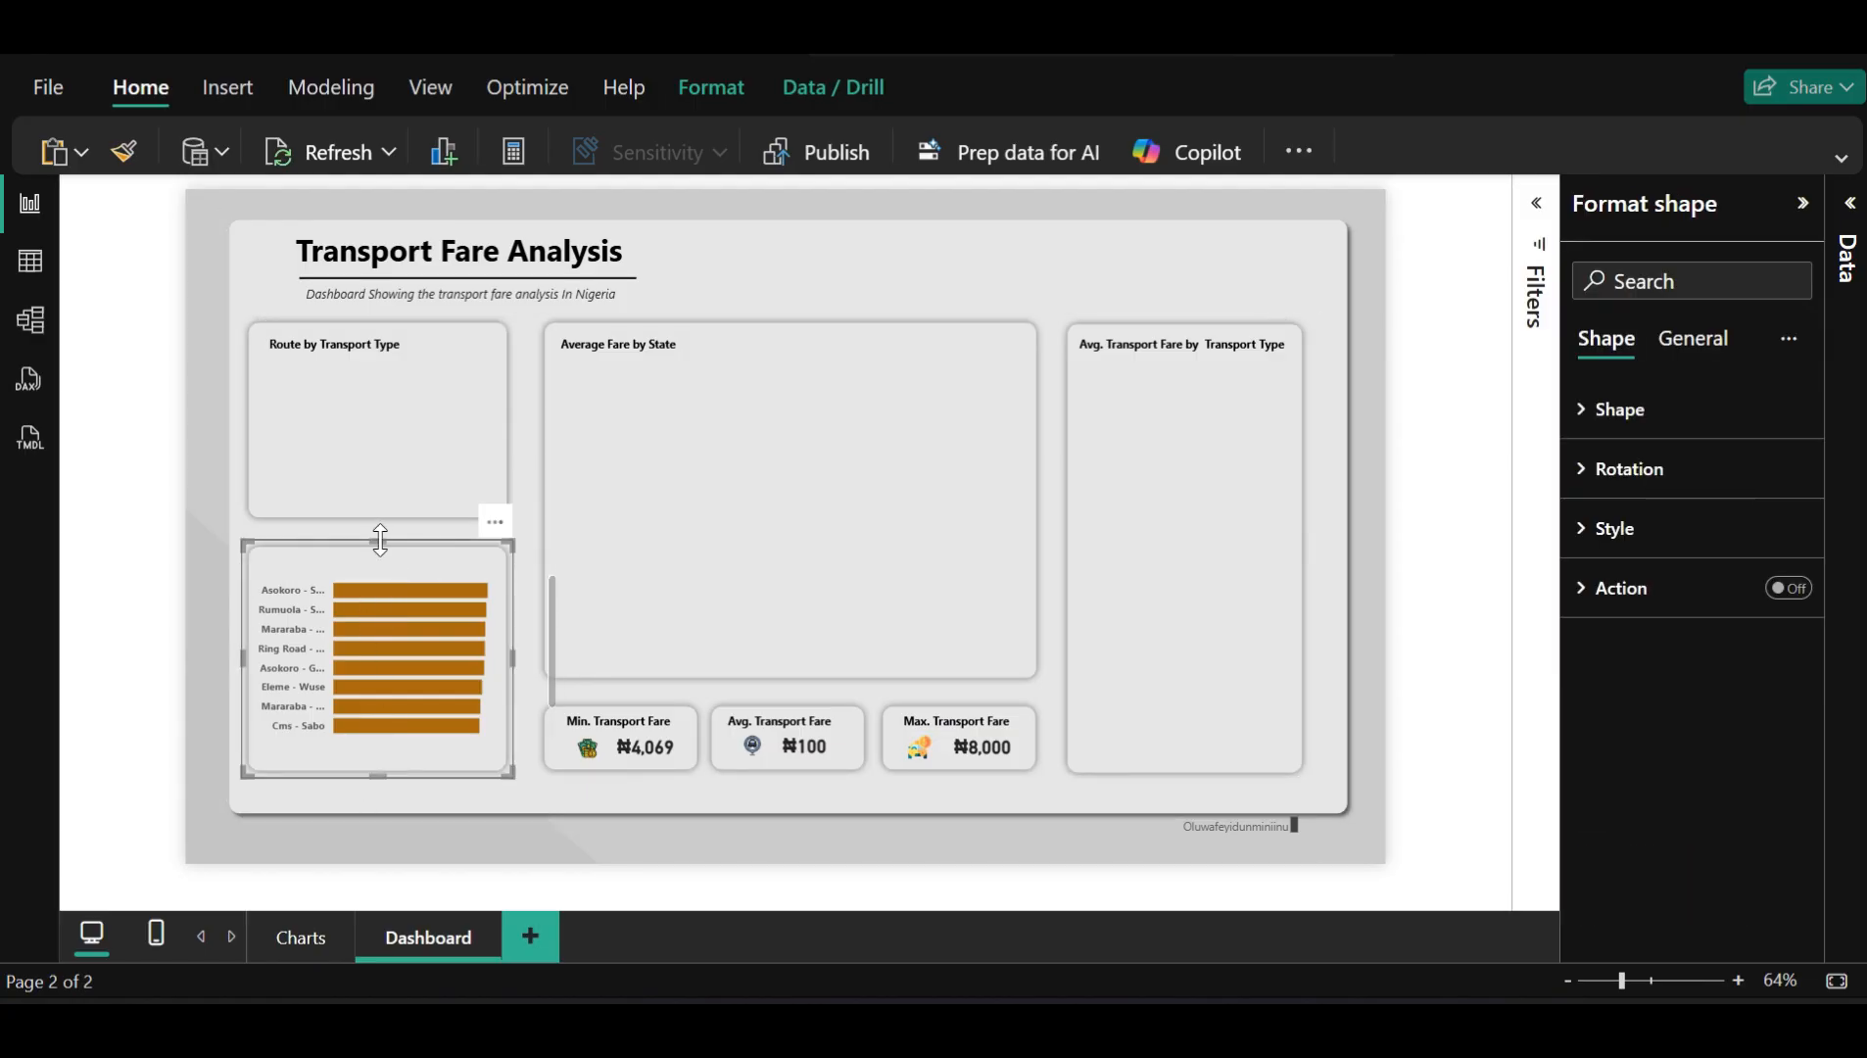
pyautogui.moveTo(380, 538); pyautogui.dragTo(385, 534)
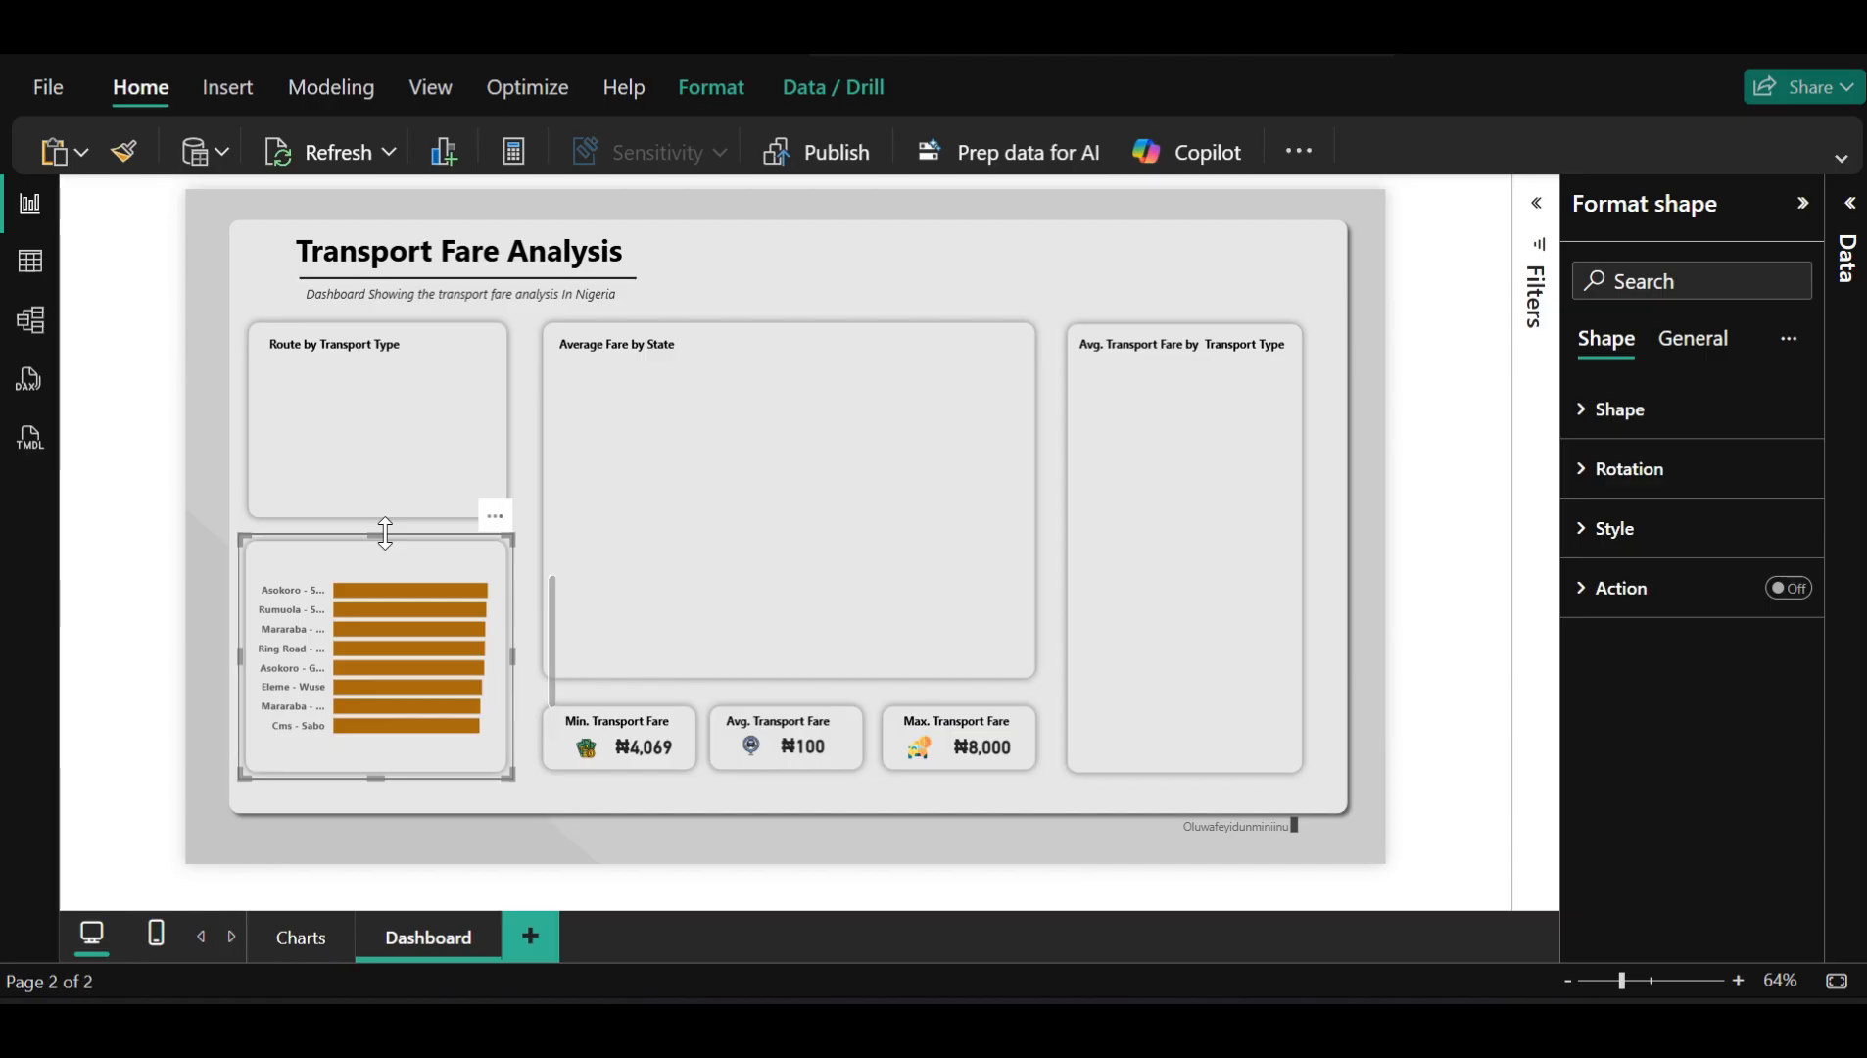
pyautogui.click(378, 337)
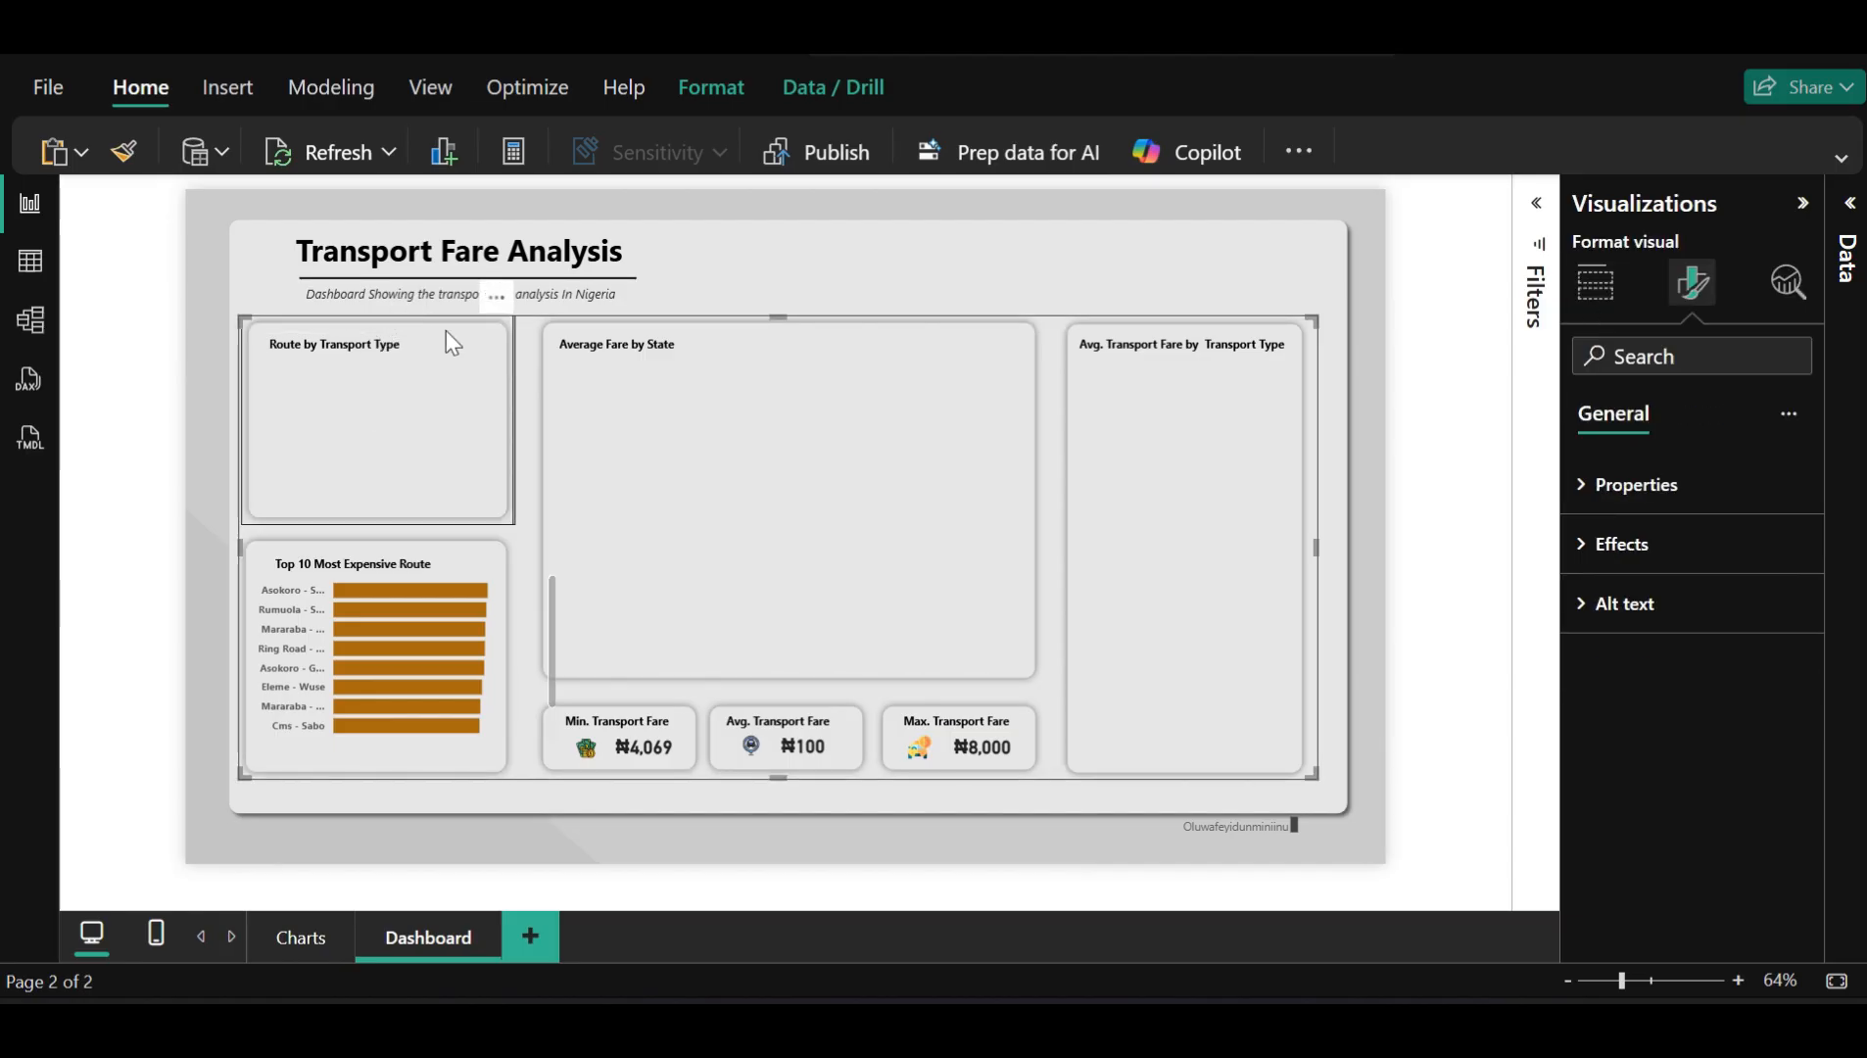
pyautogui.click(363, 322)
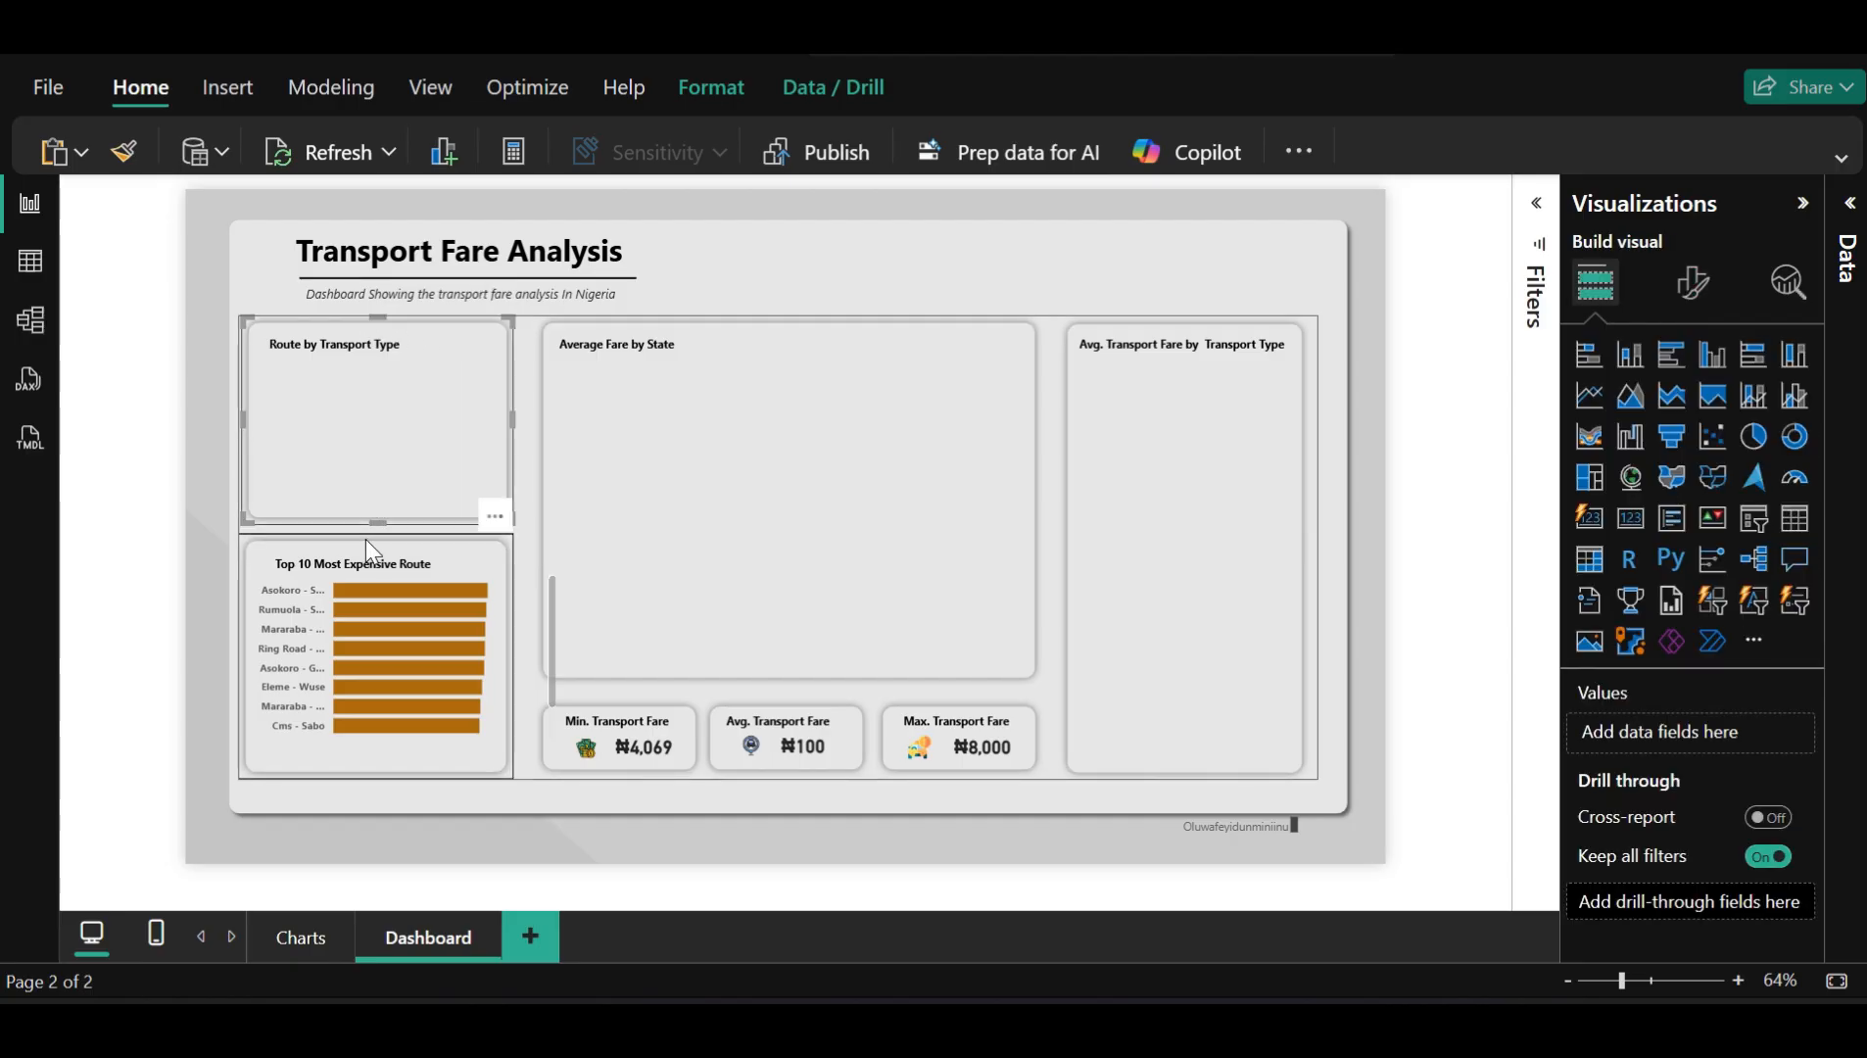
pyautogui.click(365, 539)
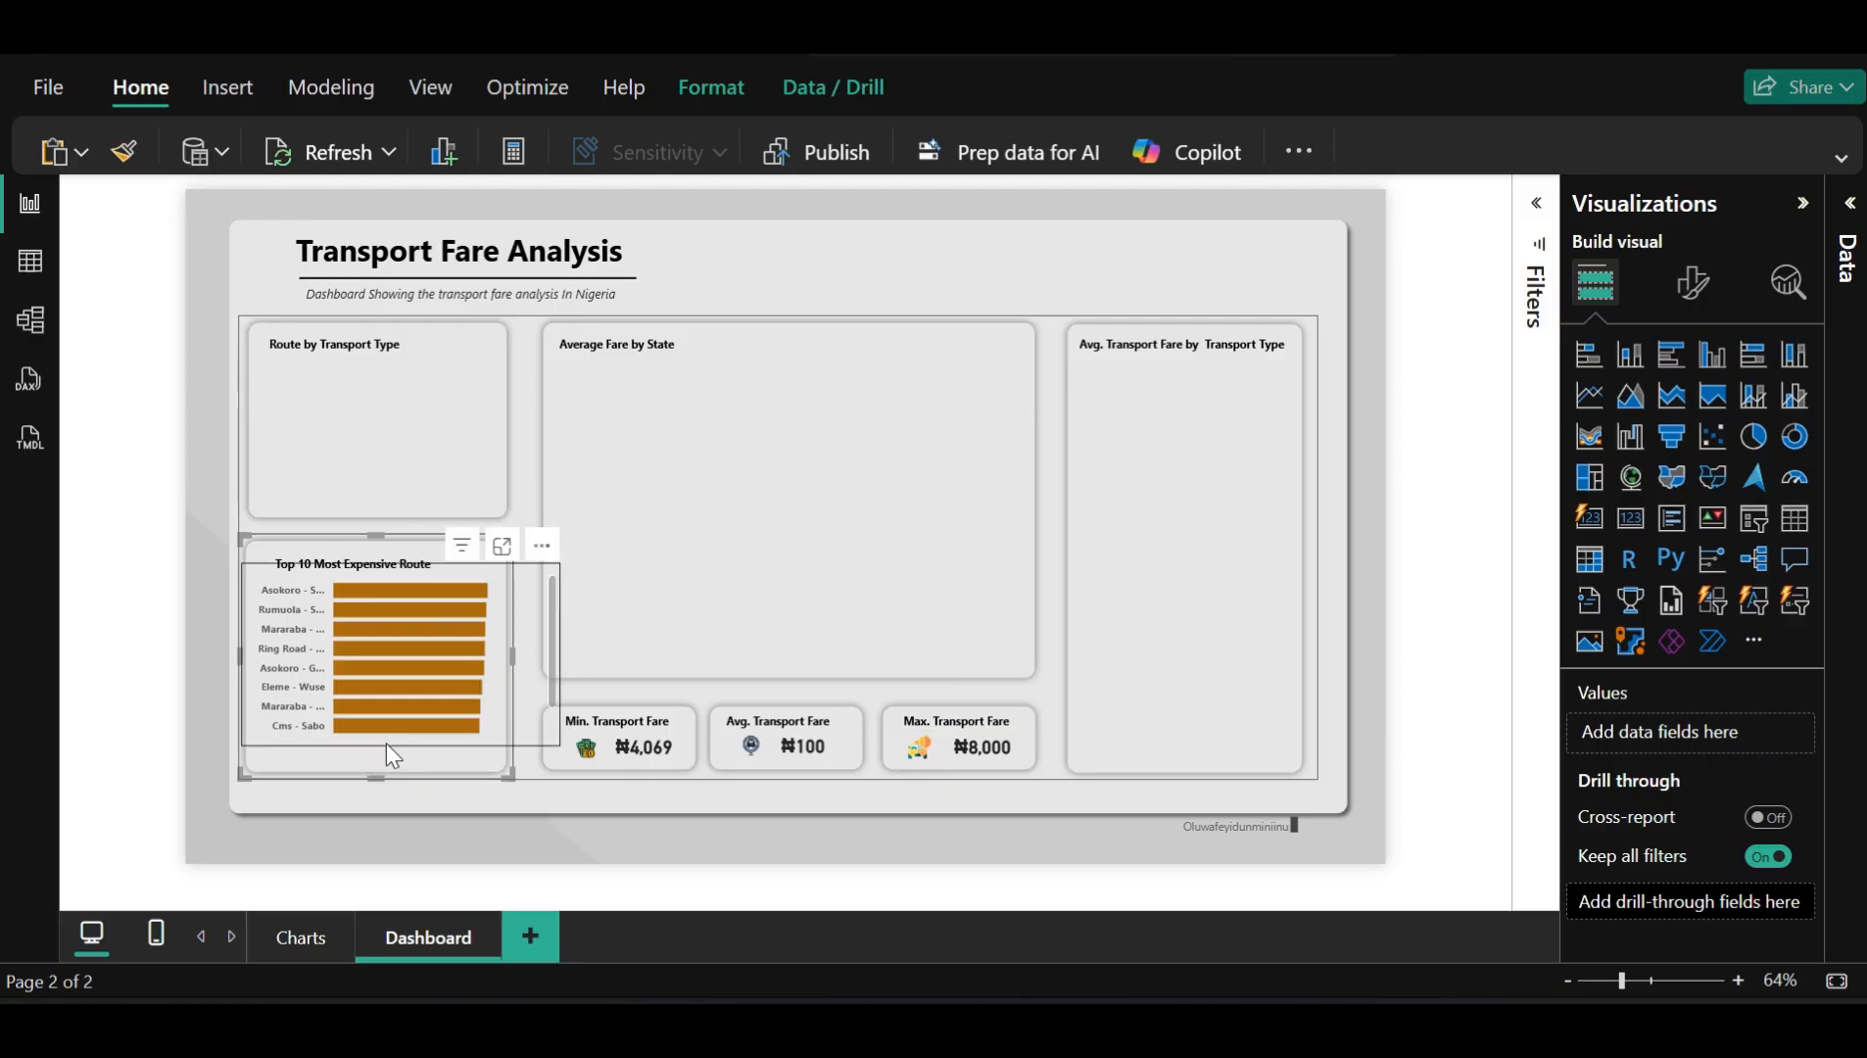
# Extend the route chart's lower edge to the bottom of its card and pull its right edge in slightly
pyautogui.click(412, 739)
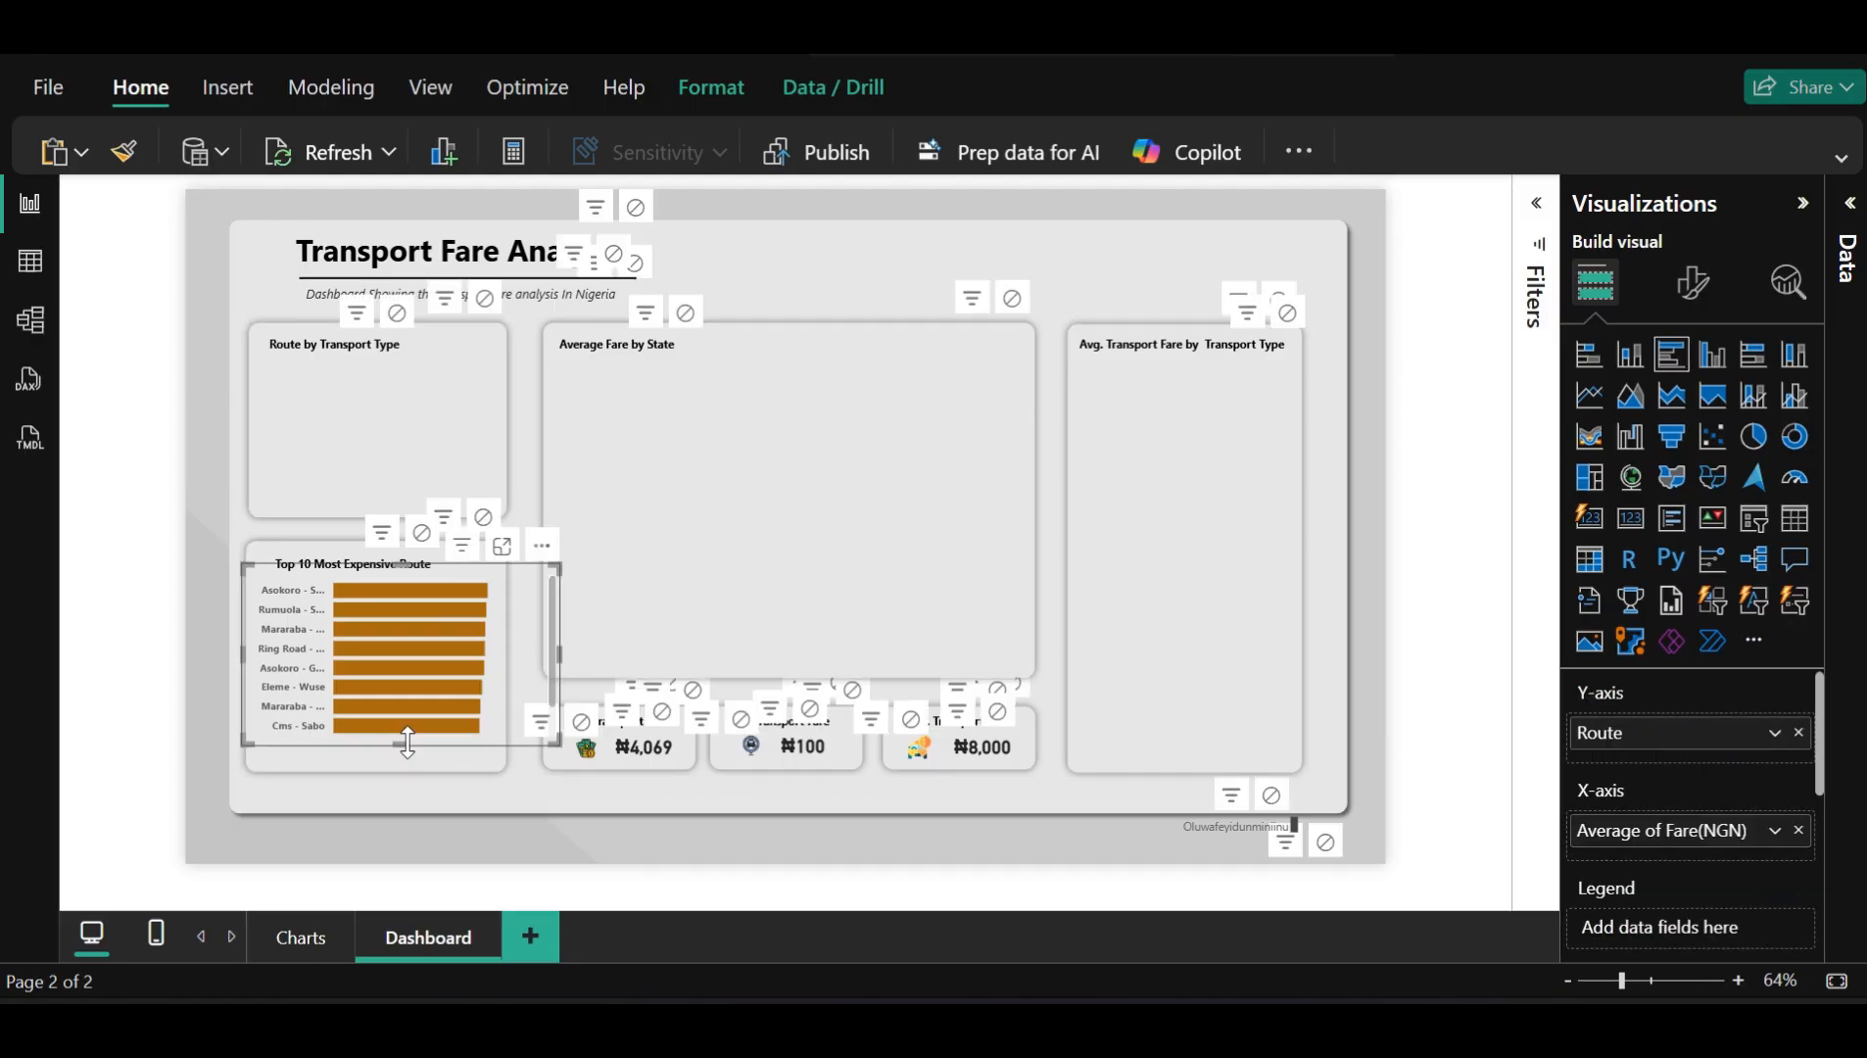
pyautogui.moveTo(407, 746); pyautogui.dragTo(412, 779)
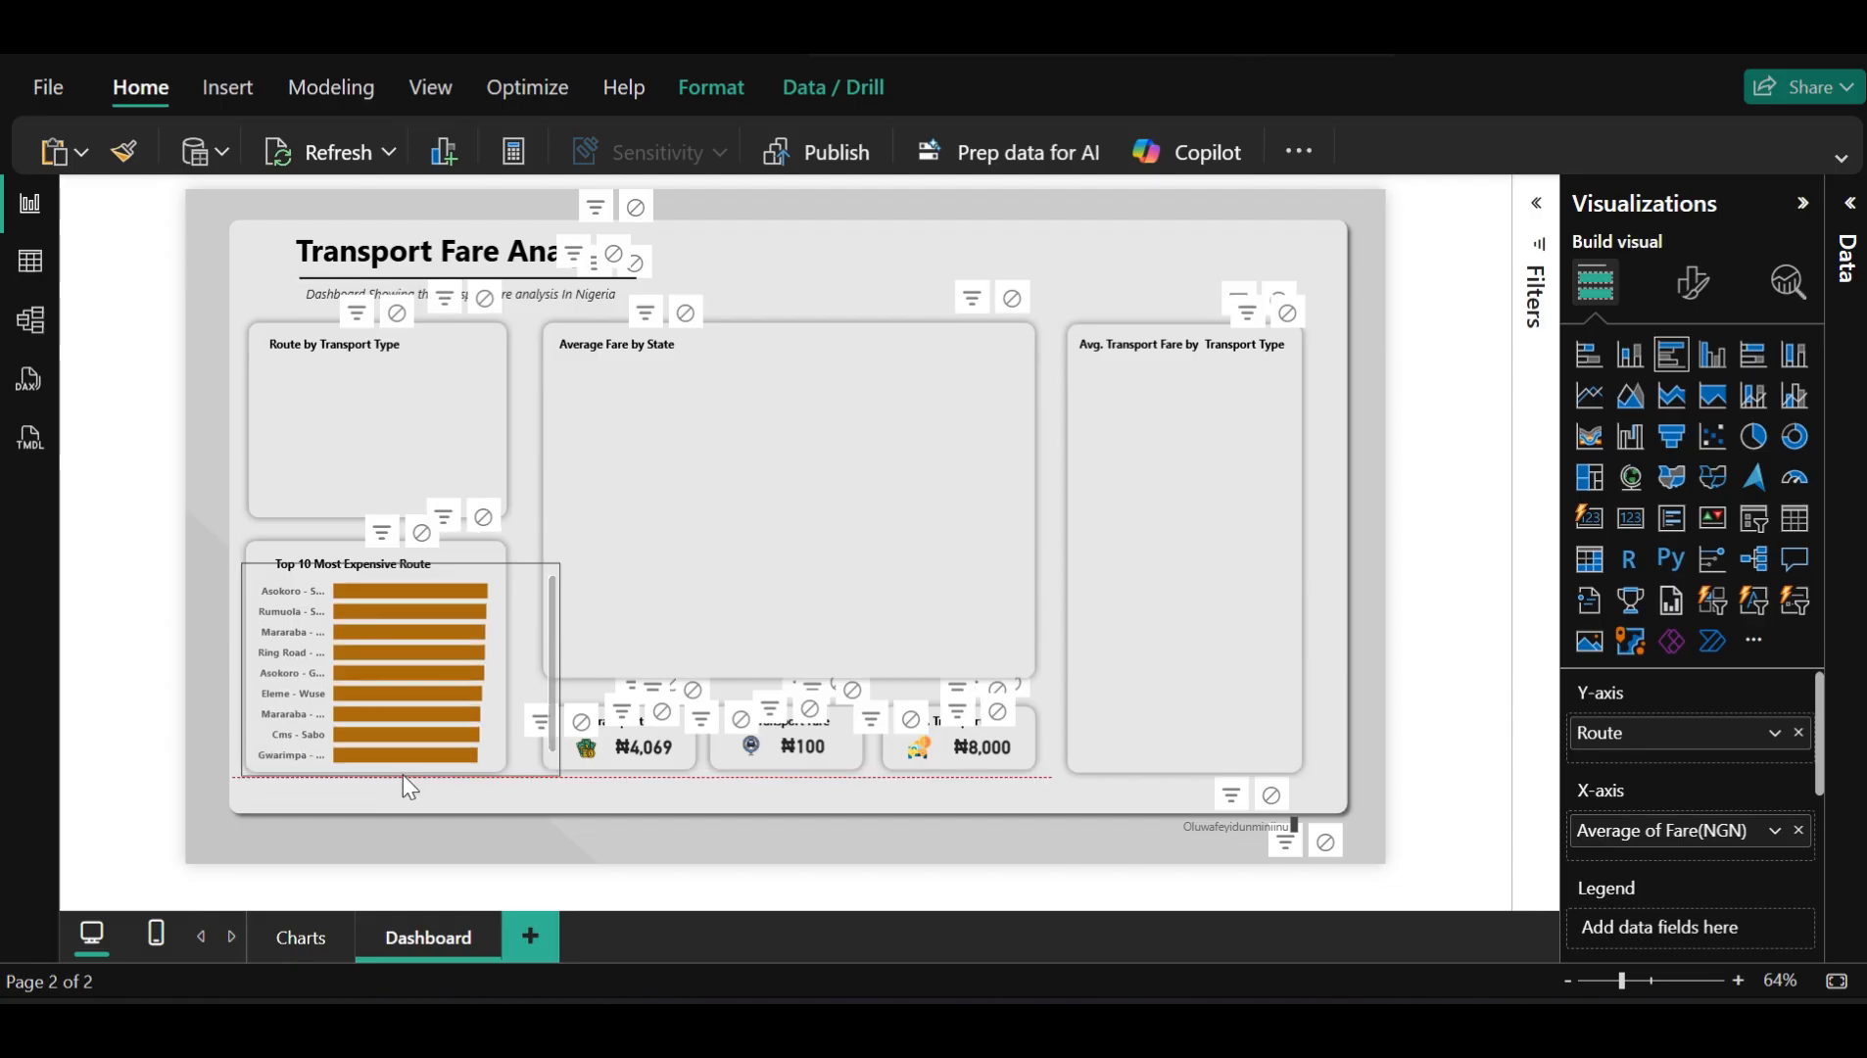
pyautogui.moveTo(404, 776); pyautogui.dragTo(400, 793)
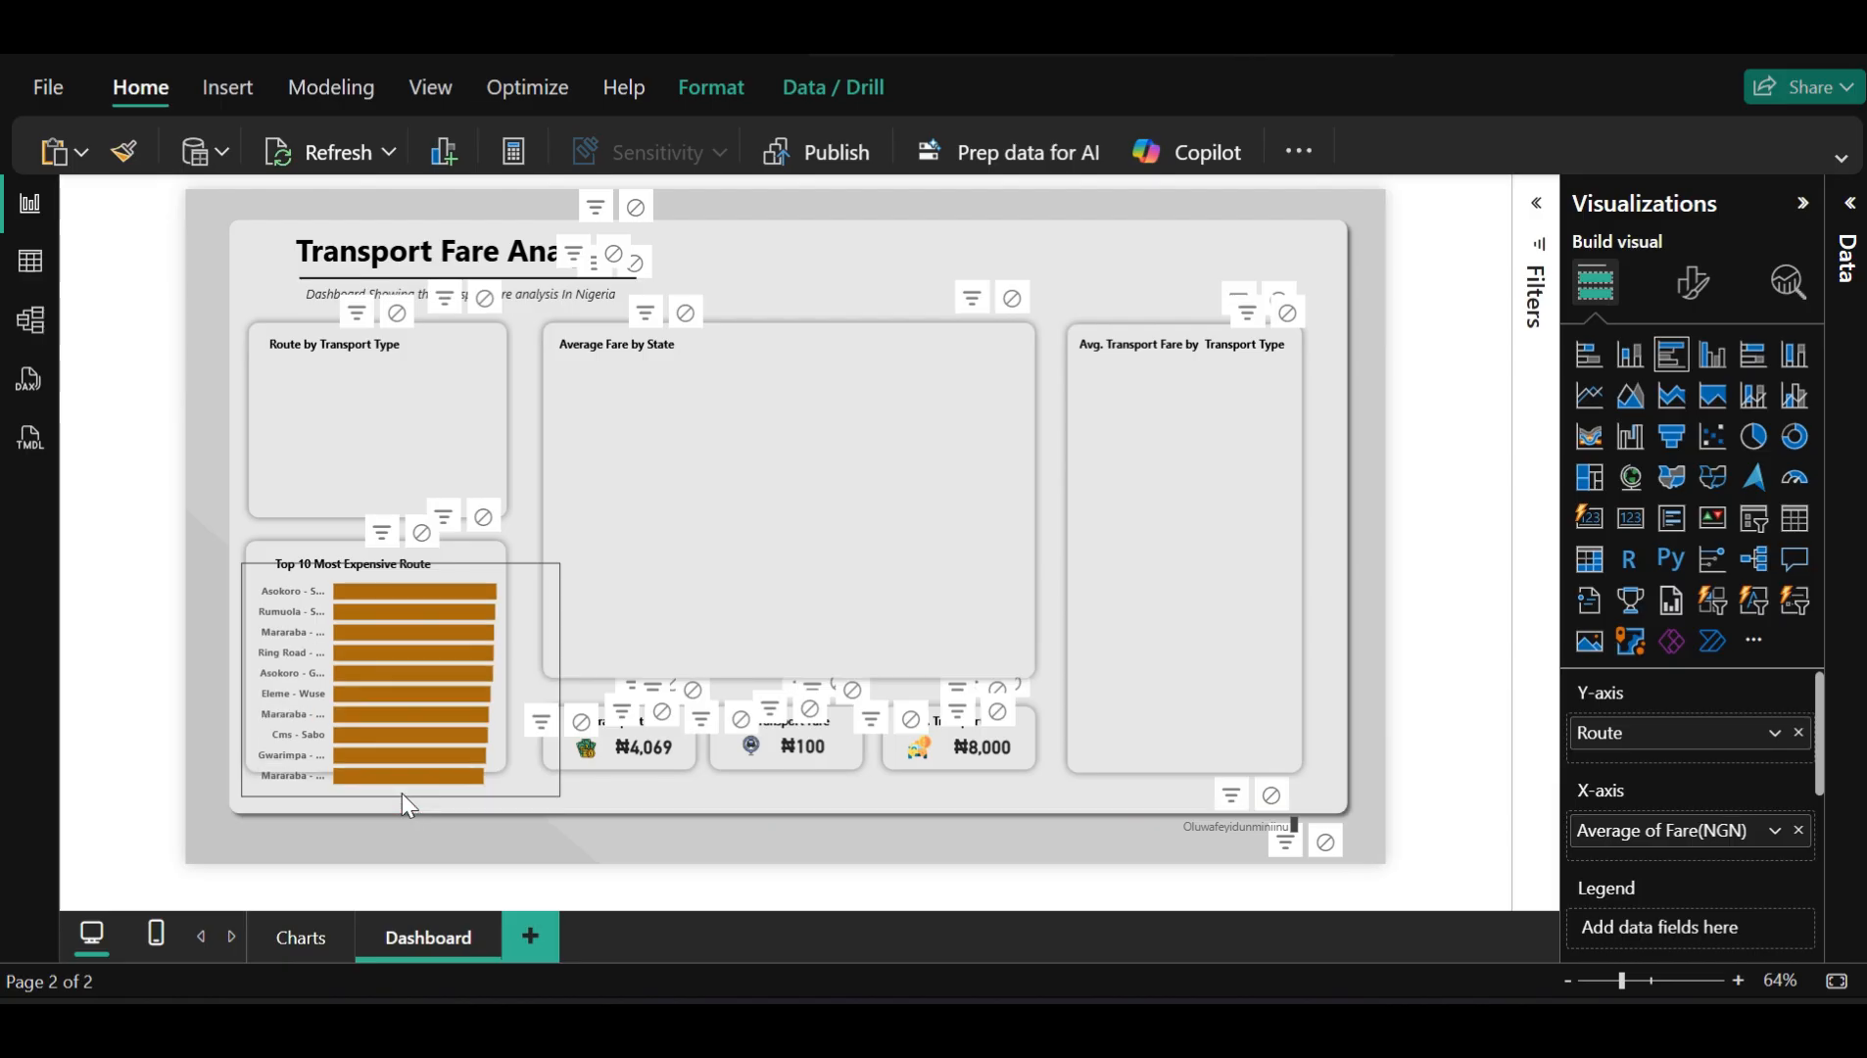
pyautogui.moveTo(401, 793); pyautogui.dragTo(401, 773)
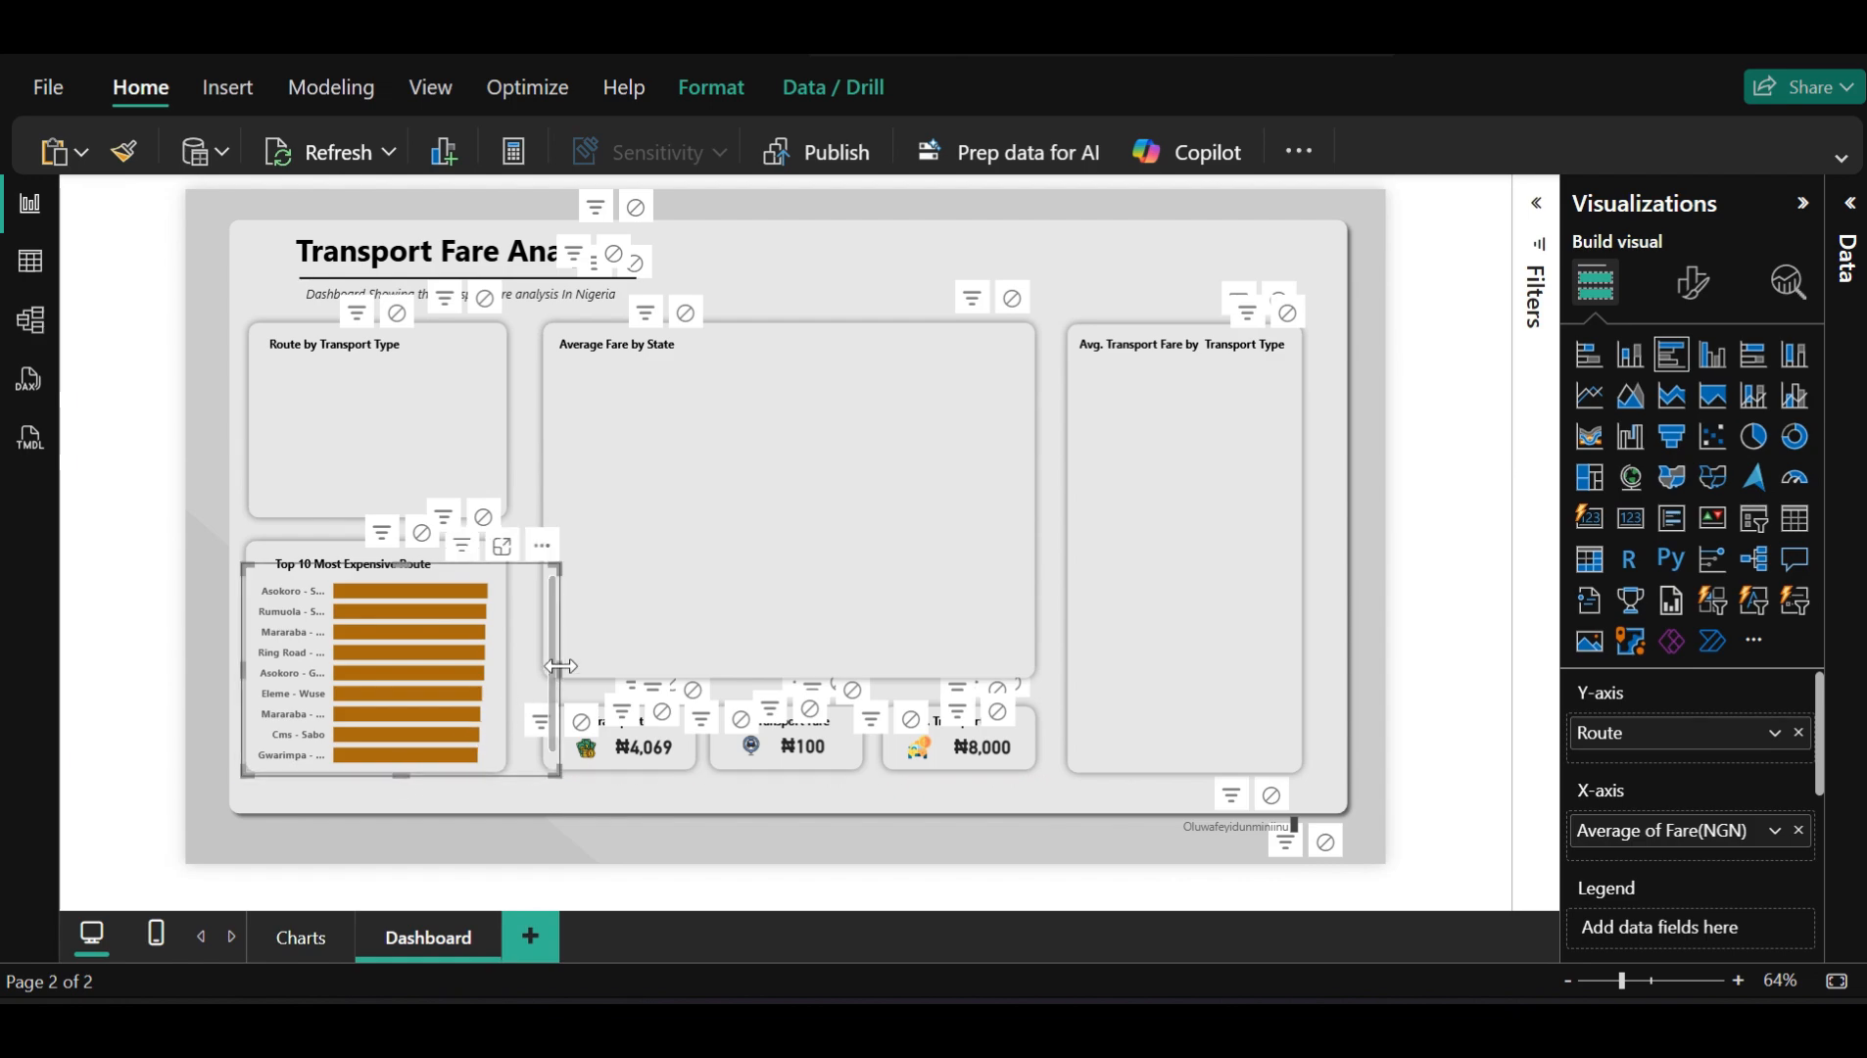
pyautogui.moveTo(562, 667); pyautogui.dragTo(489, 674)
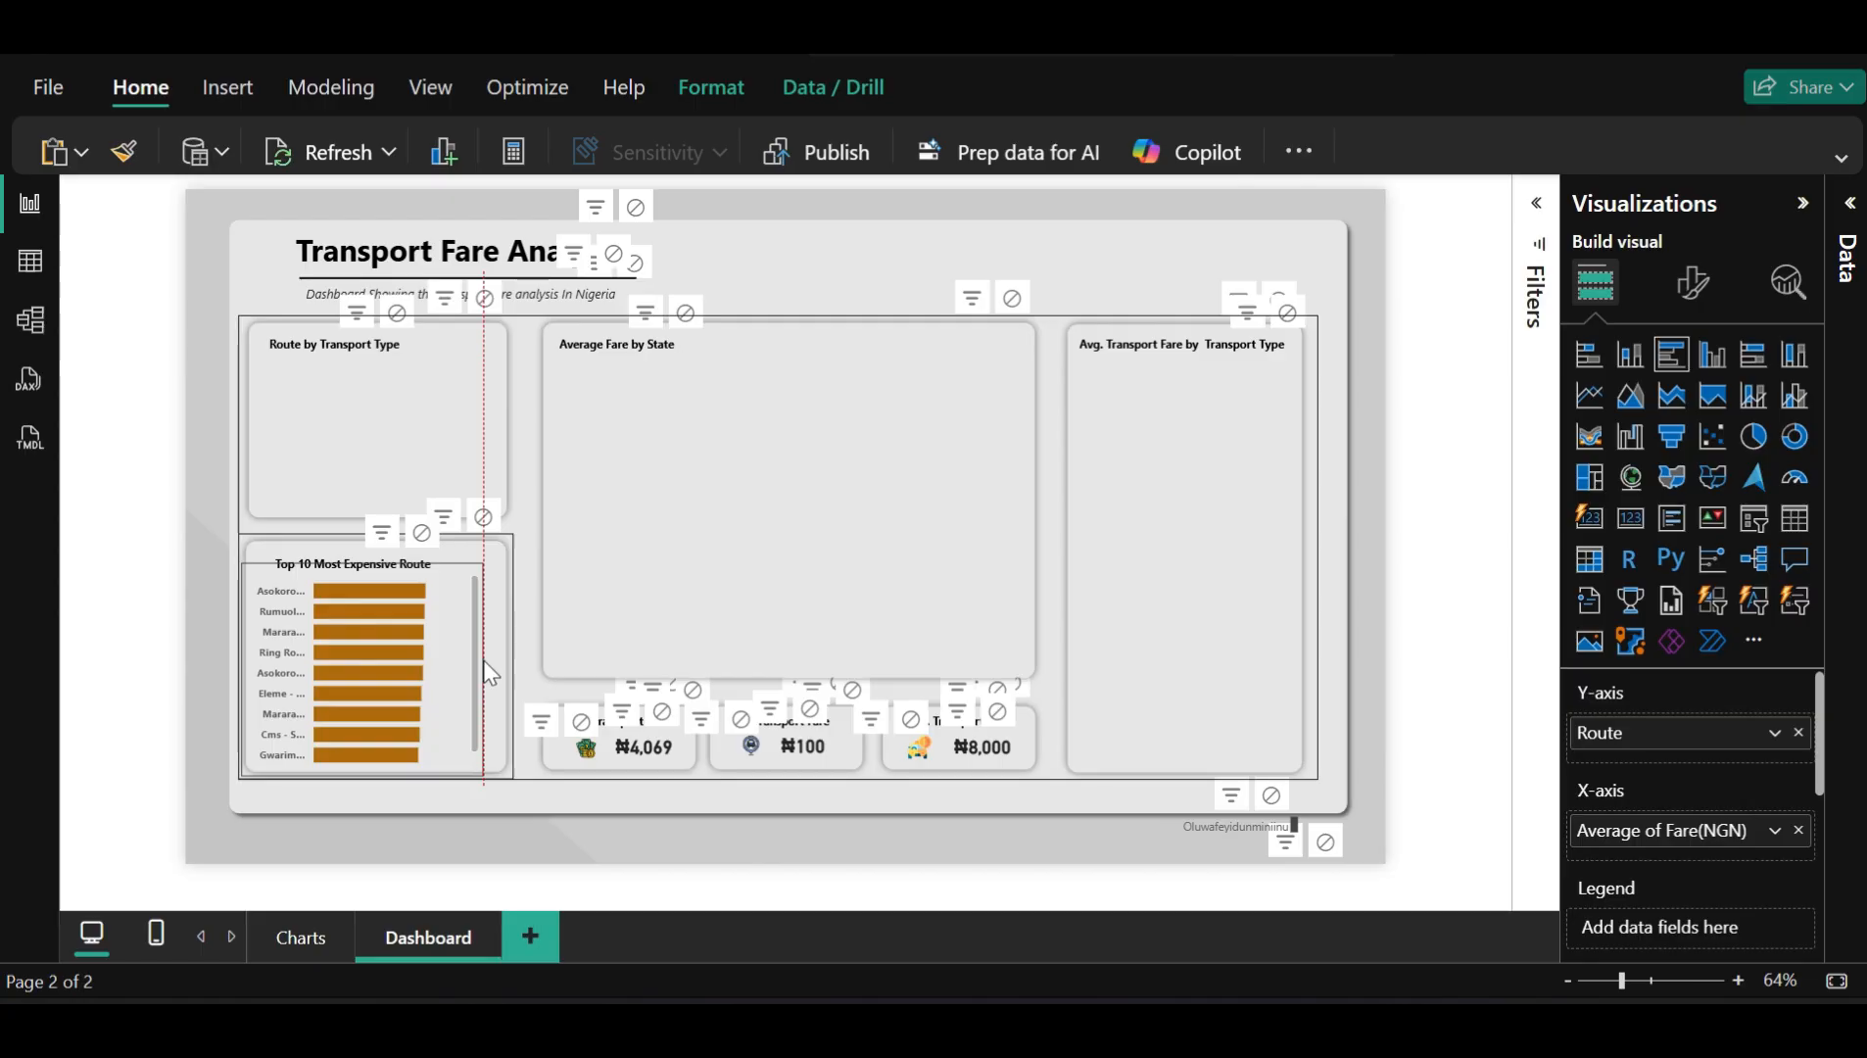
pyautogui.moveTo(490, 674); pyautogui.dragTo(550, 656)
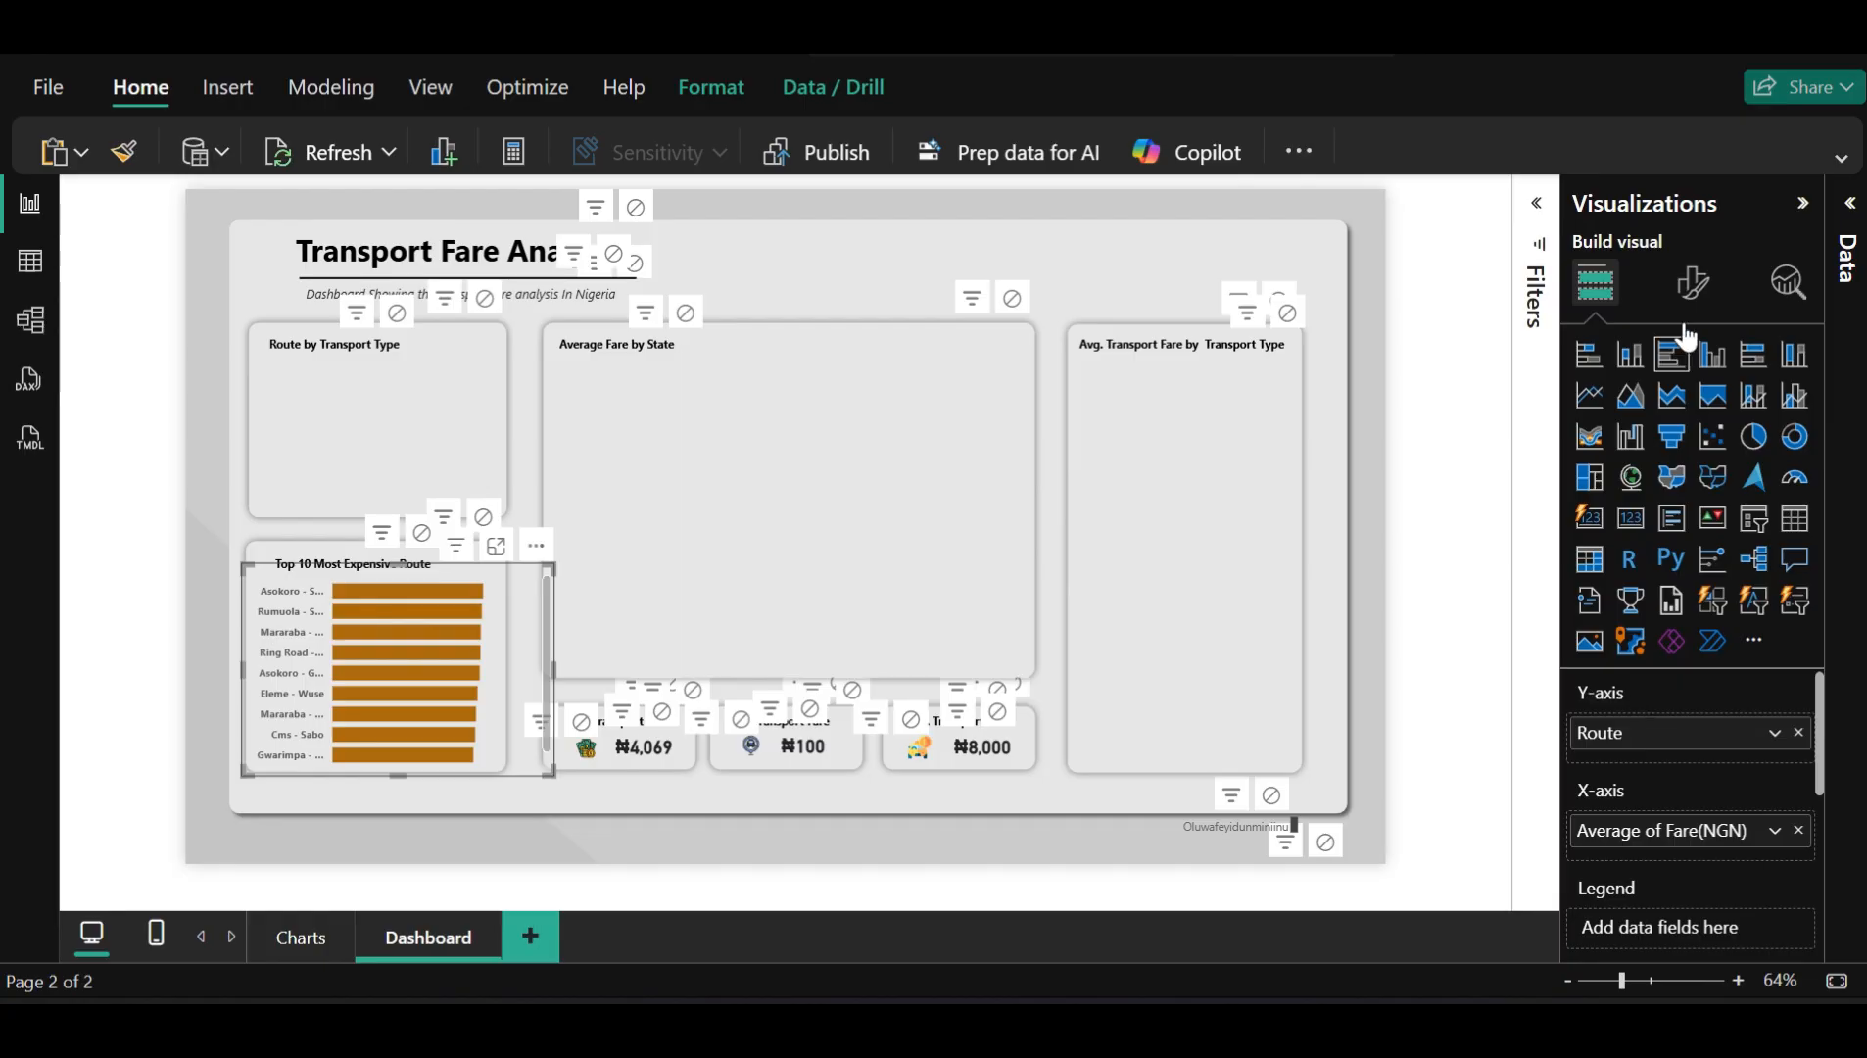
# Open the route chart's Y-axis formatting and widen the axis values to a maximum width of 36%
pyautogui.click(1693, 284)
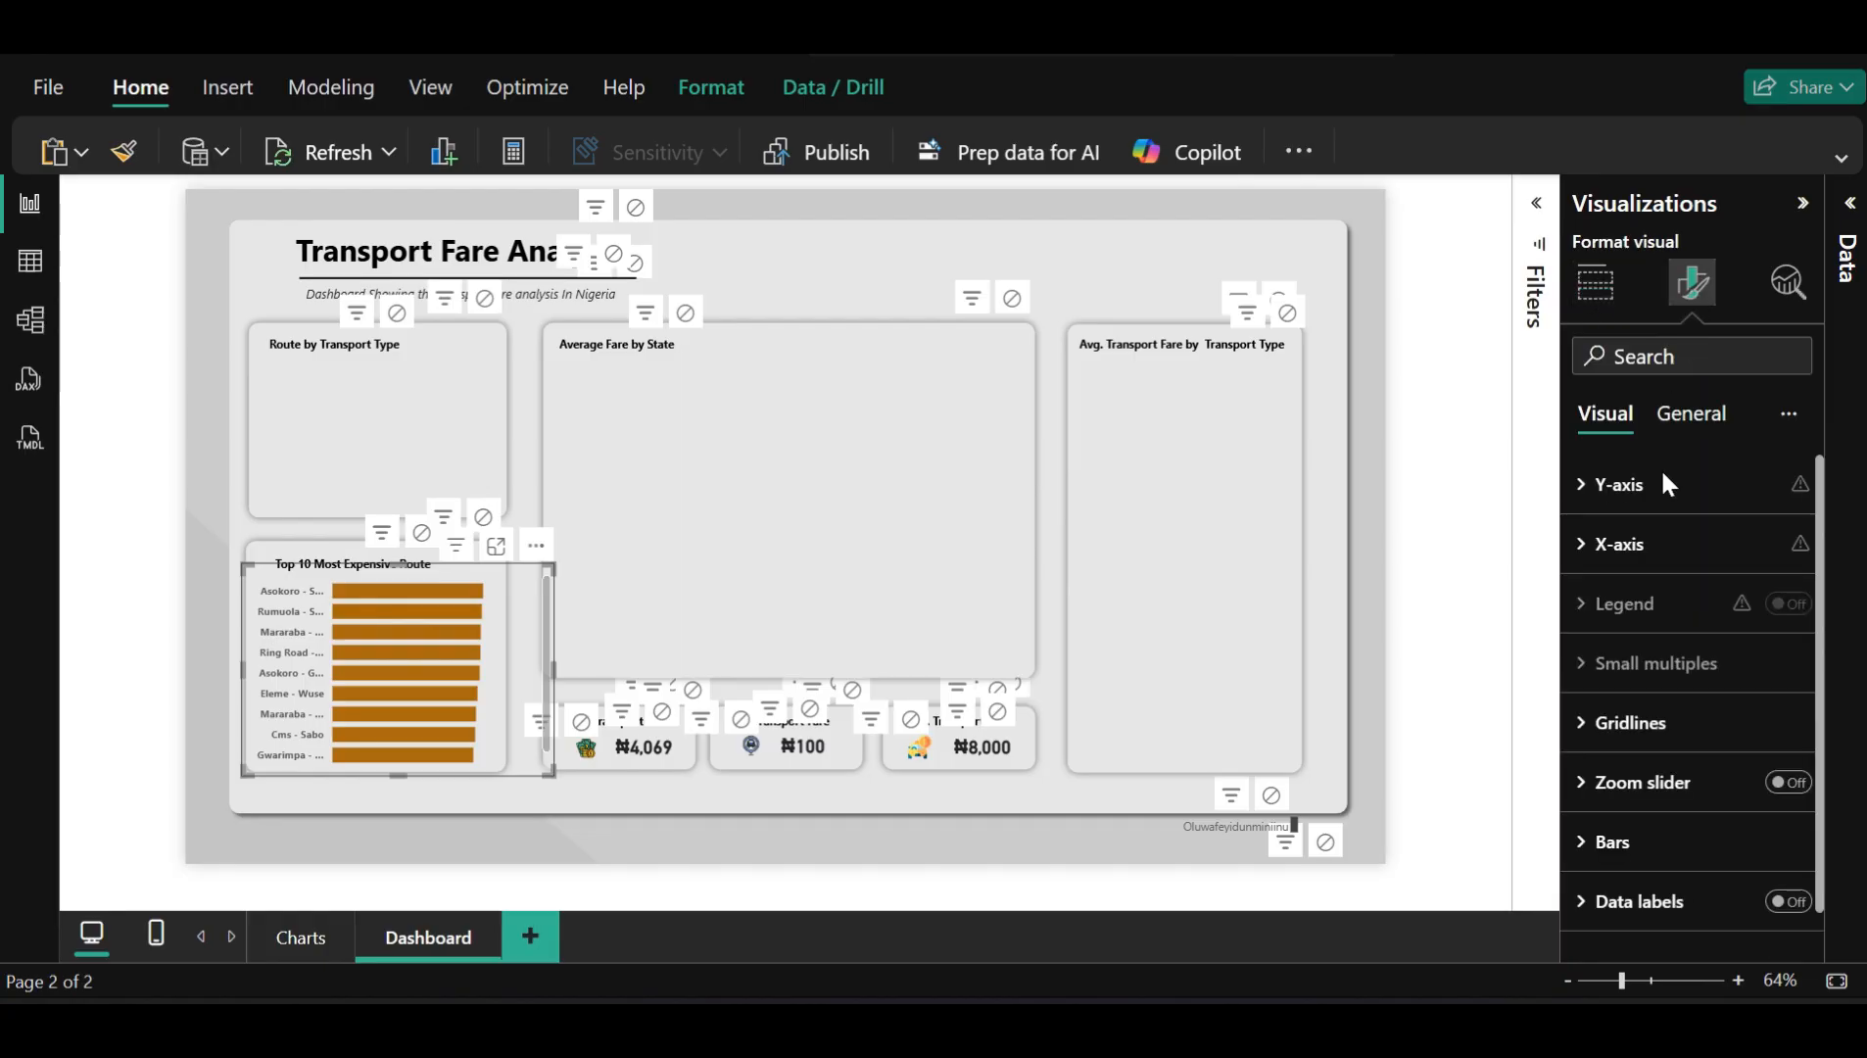
pyautogui.click(1636, 856)
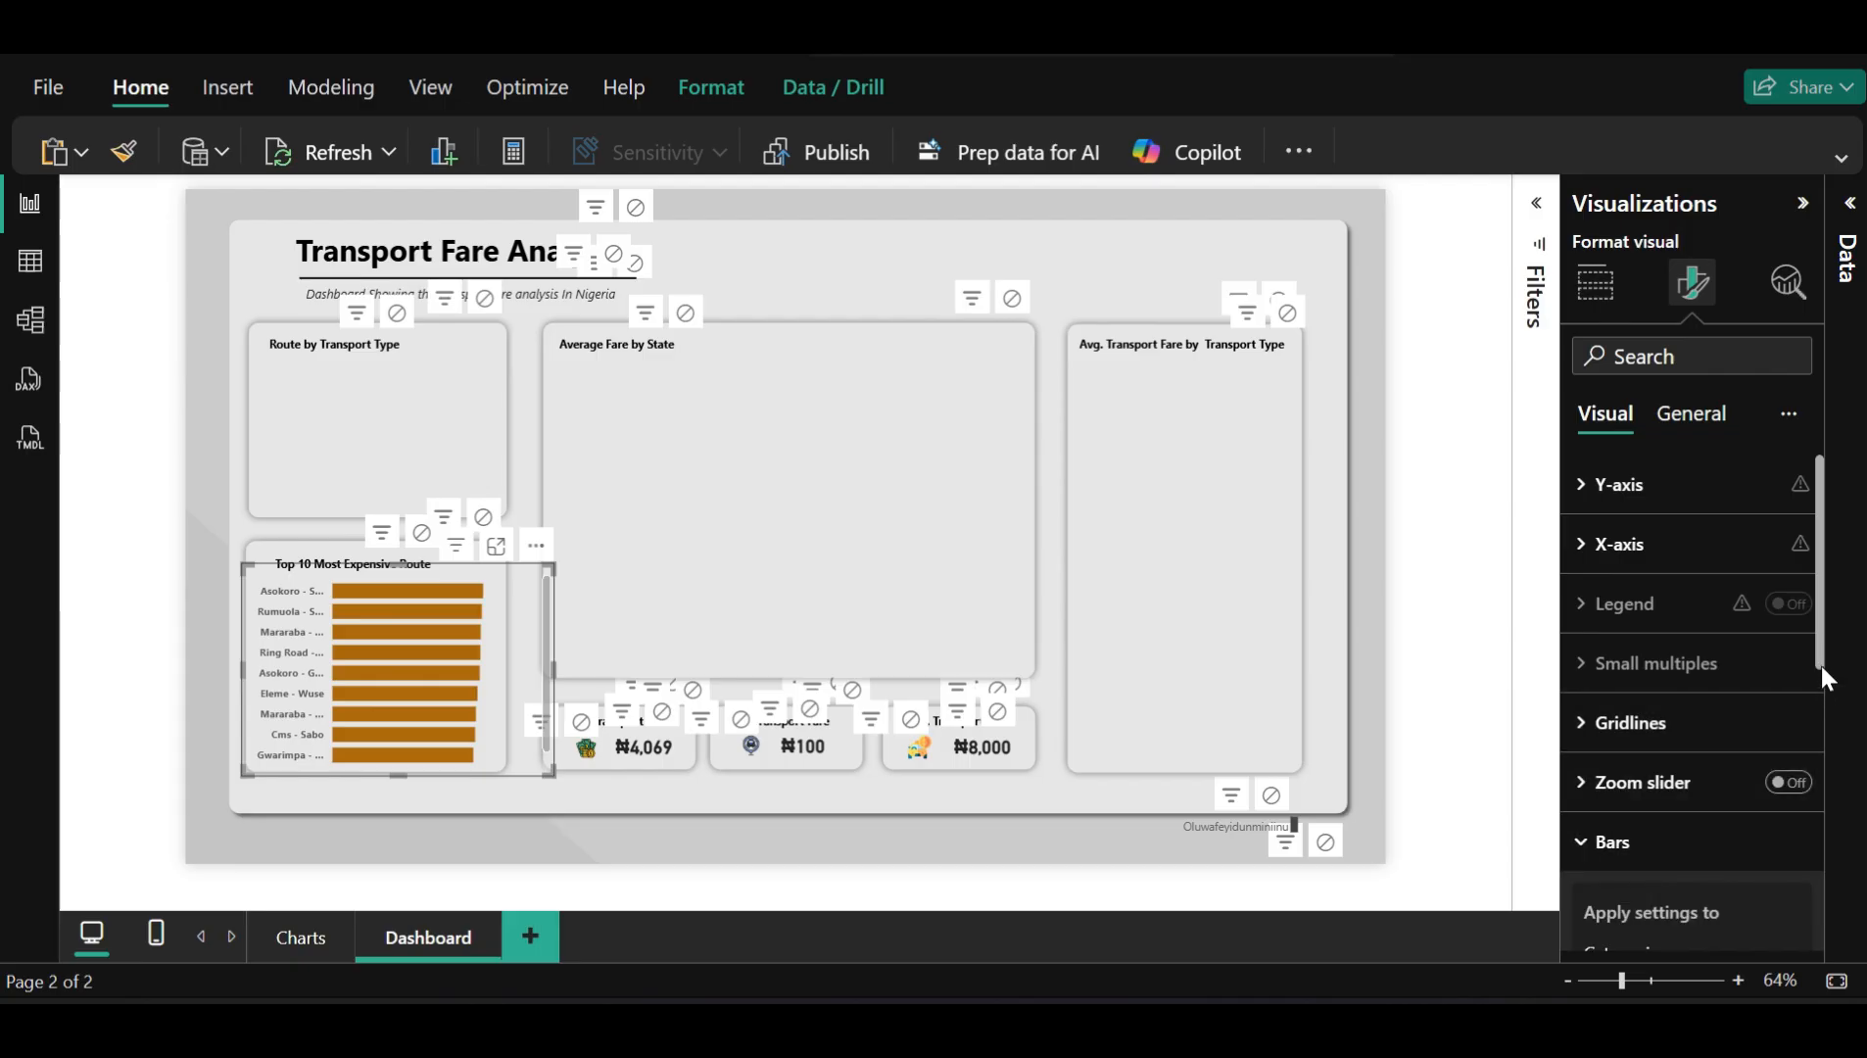
pyautogui.moveTo(1820, 661); pyautogui.dragTo(1857, 696)
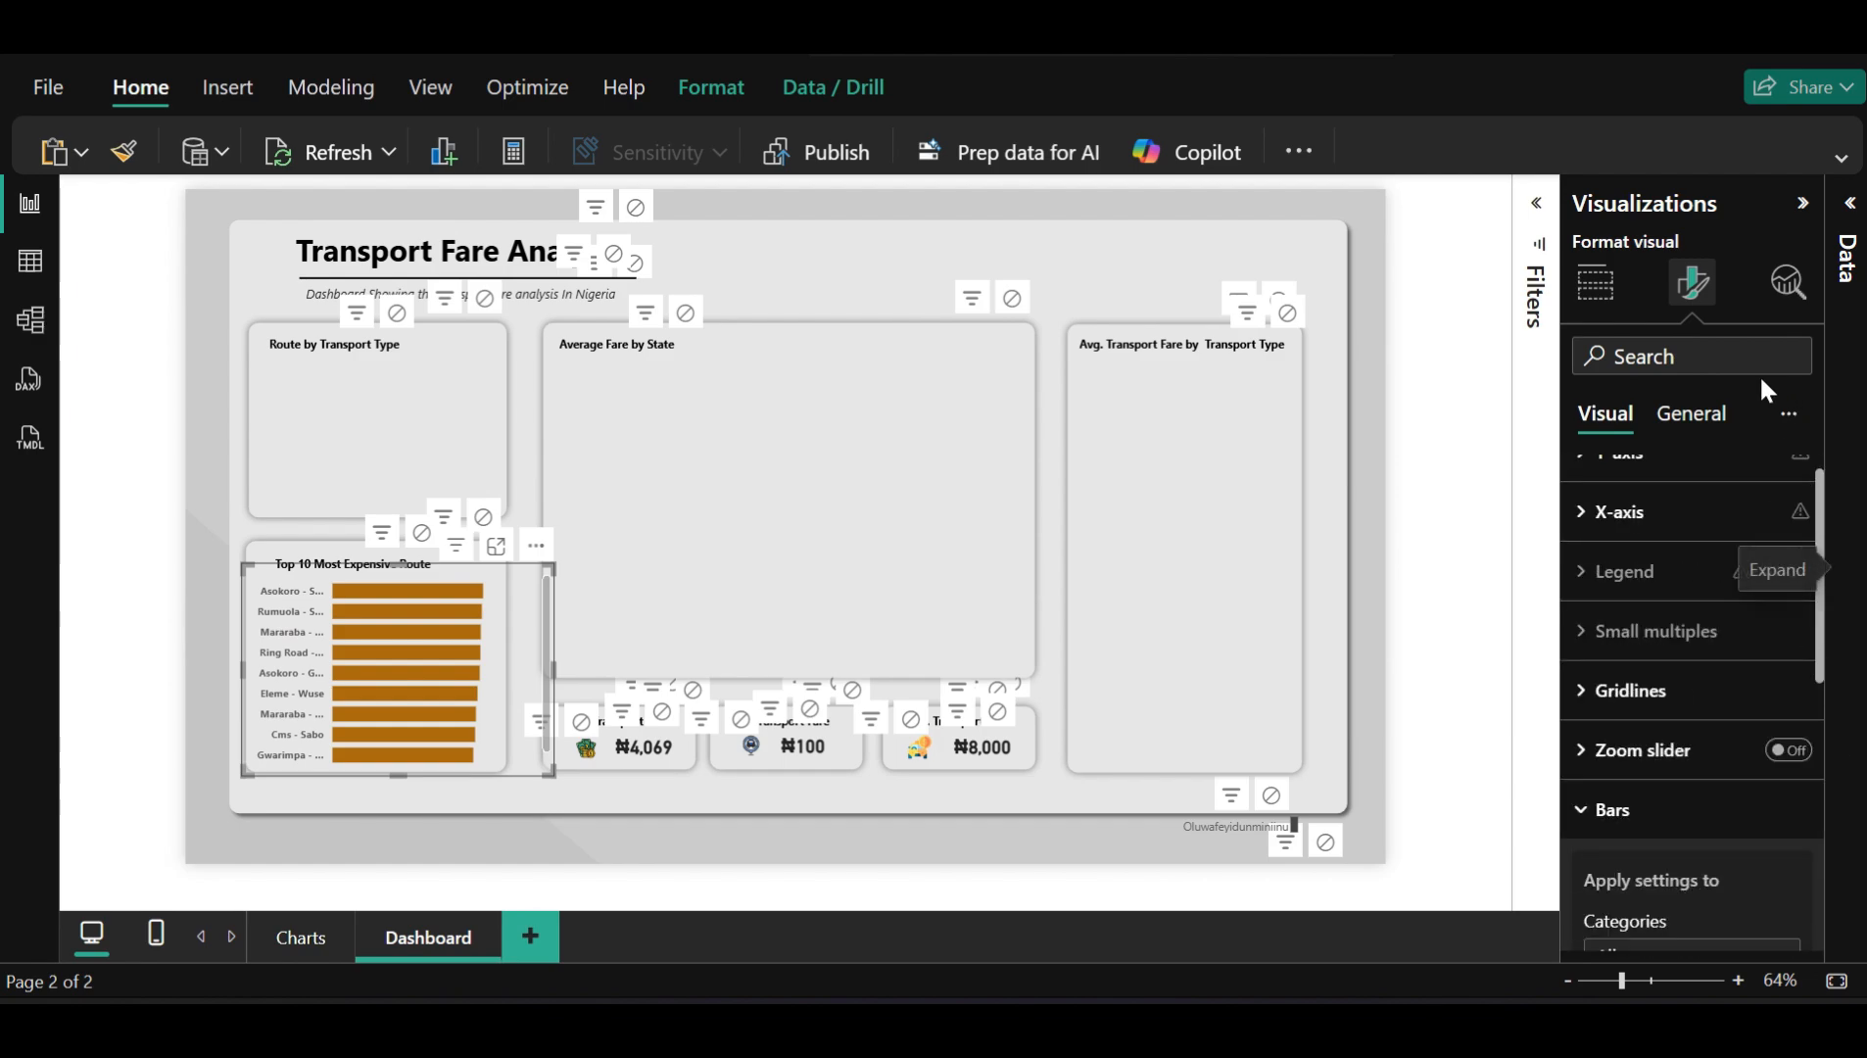
pyautogui.click(1715, 416)
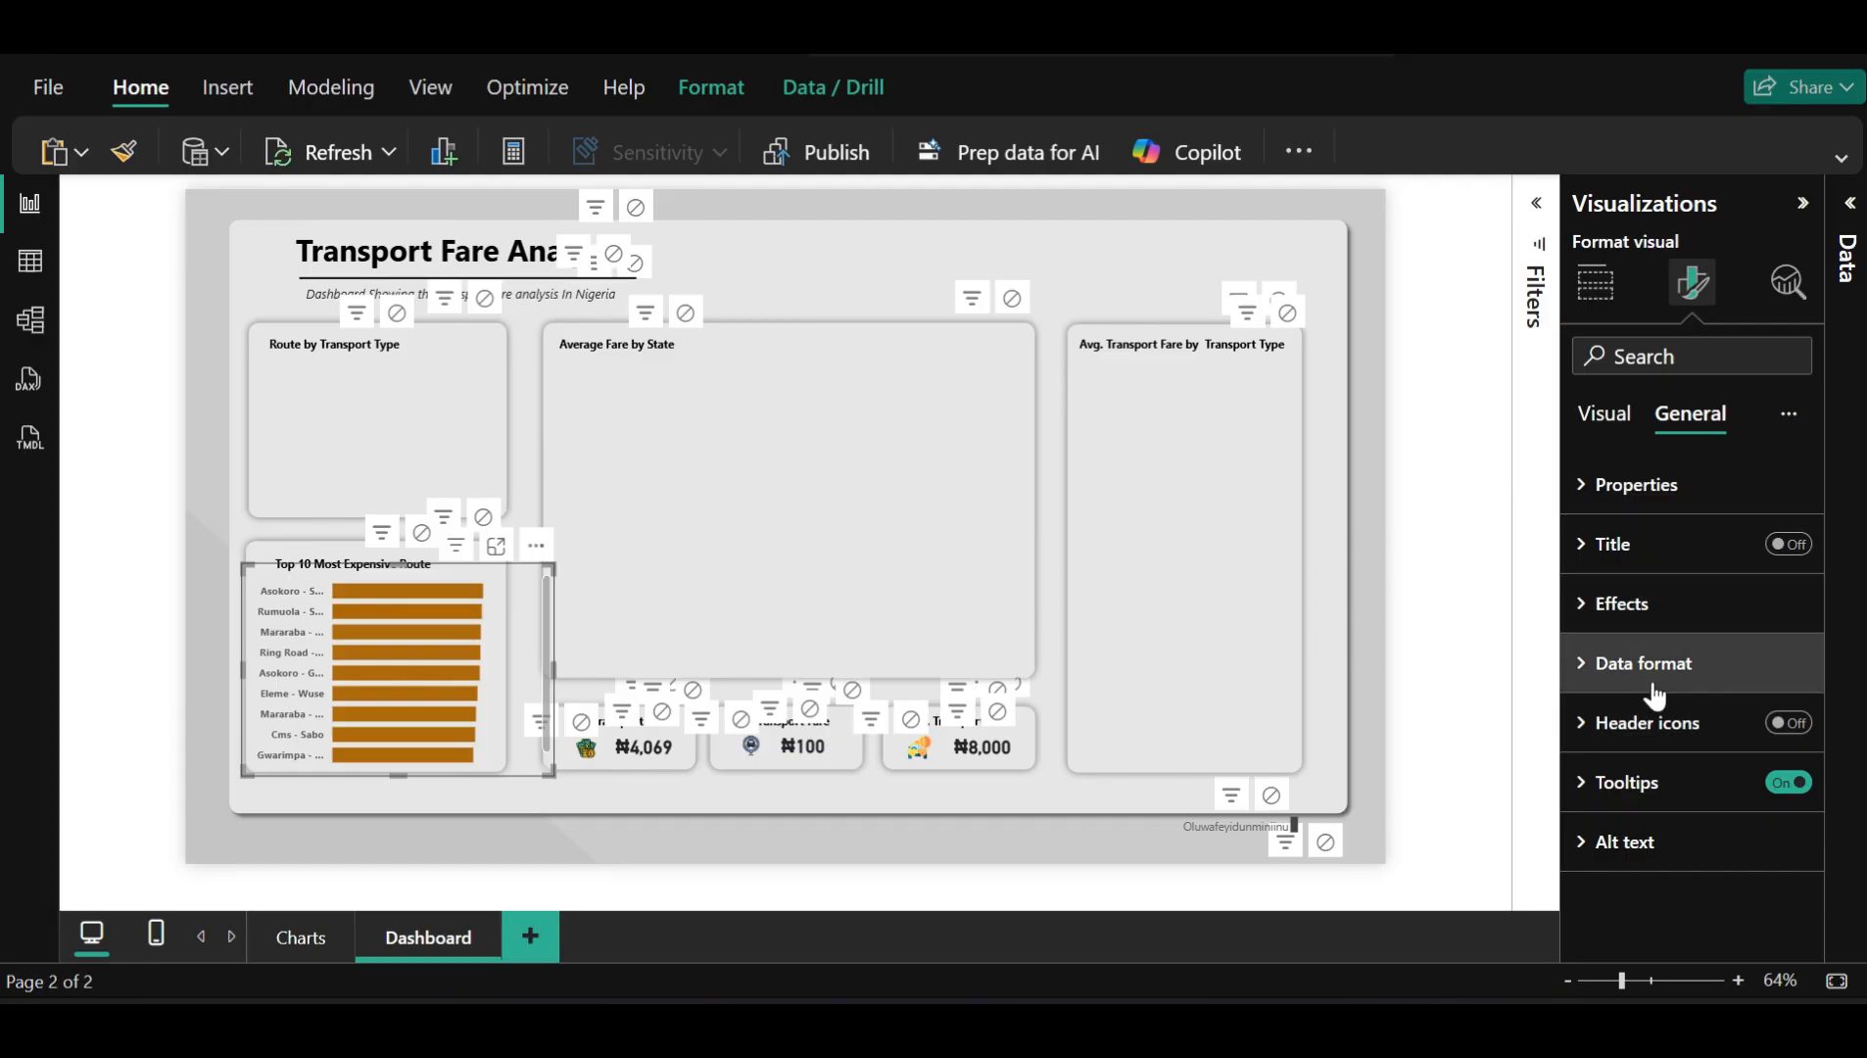
pyautogui.click(1617, 415)
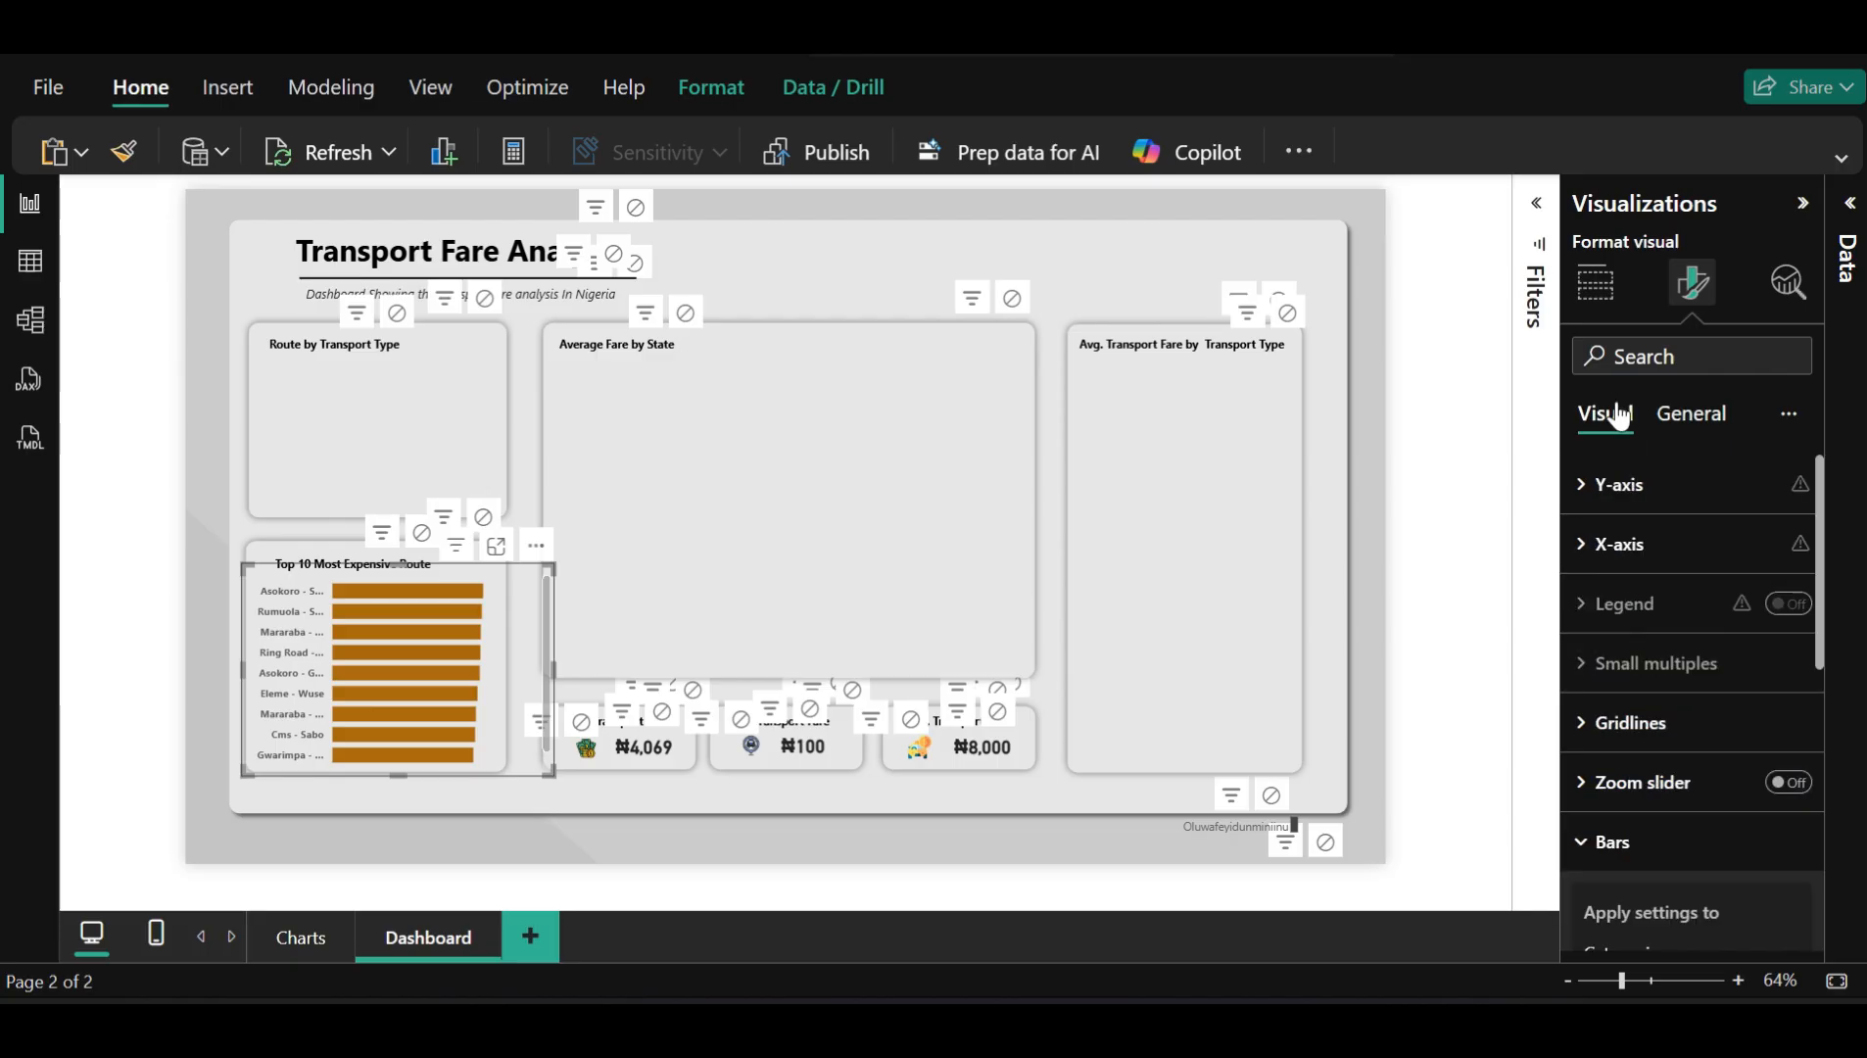
pyautogui.click(1614, 486)
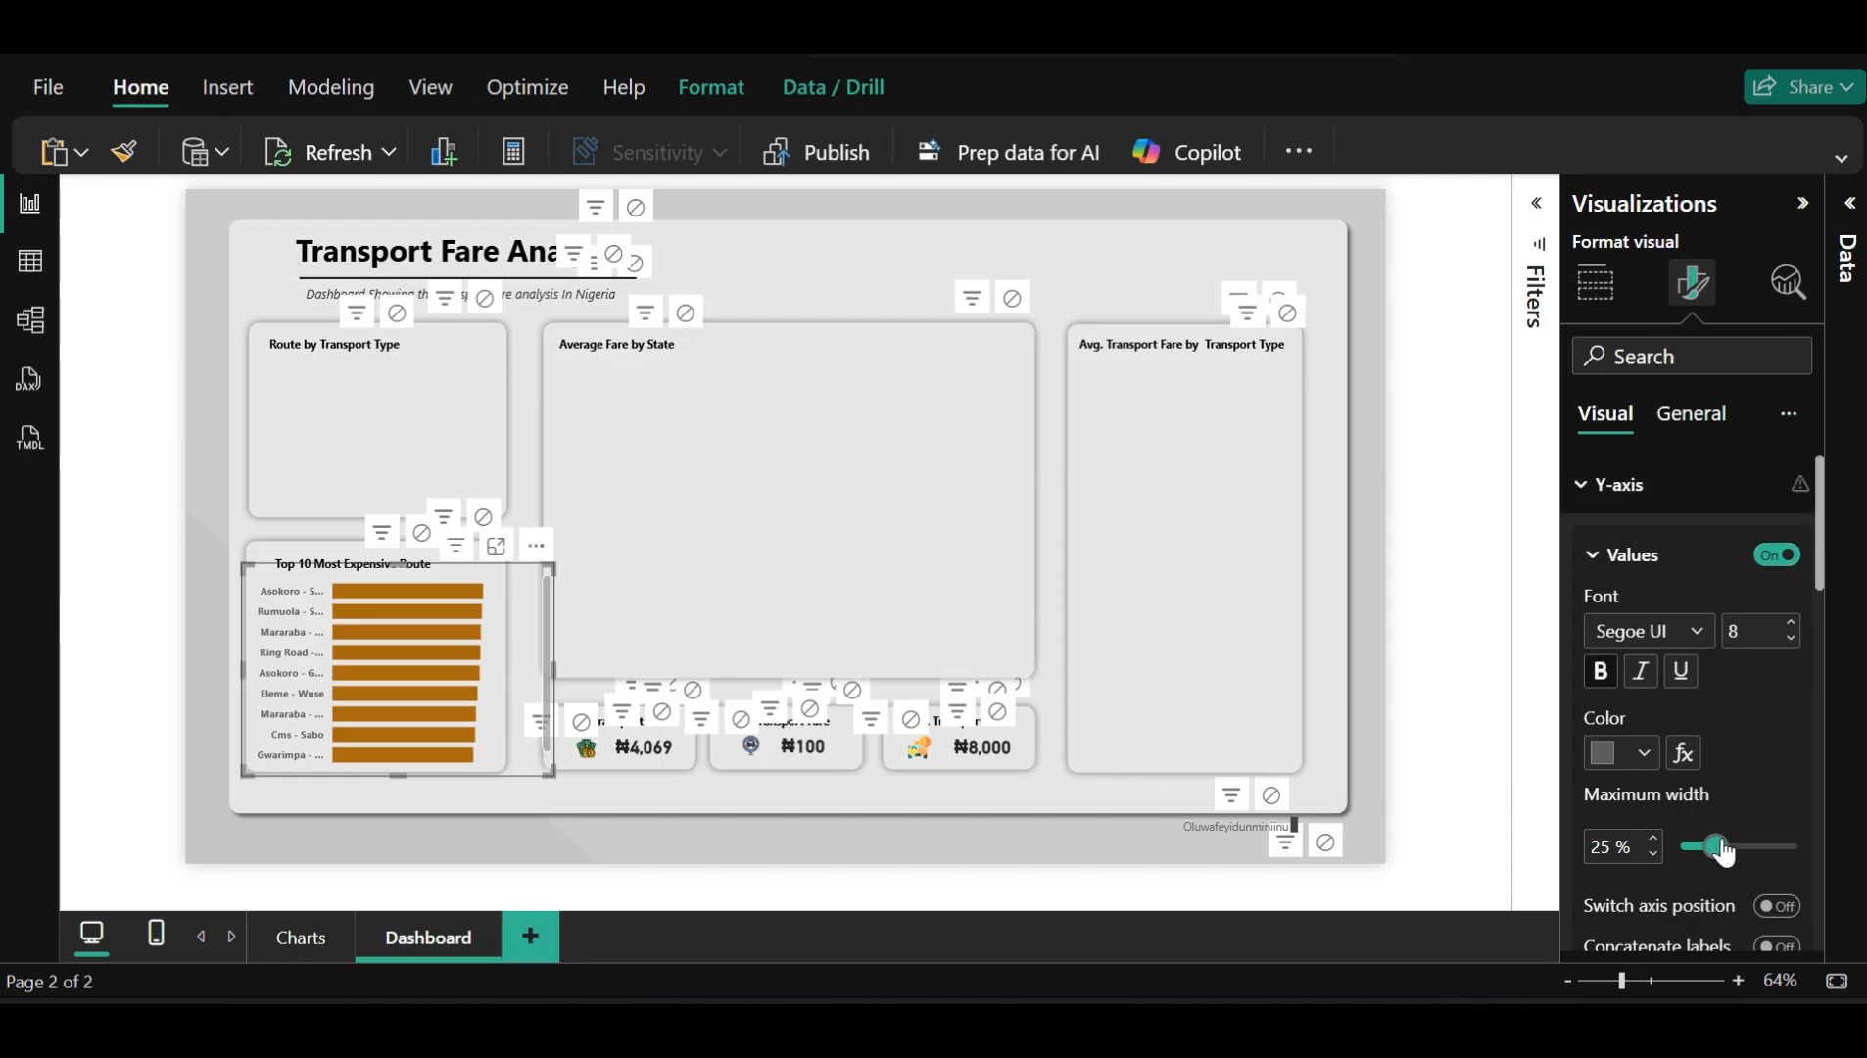
pyautogui.moveTo(1724, 852); pyautogui.dragTo(1632, 886)
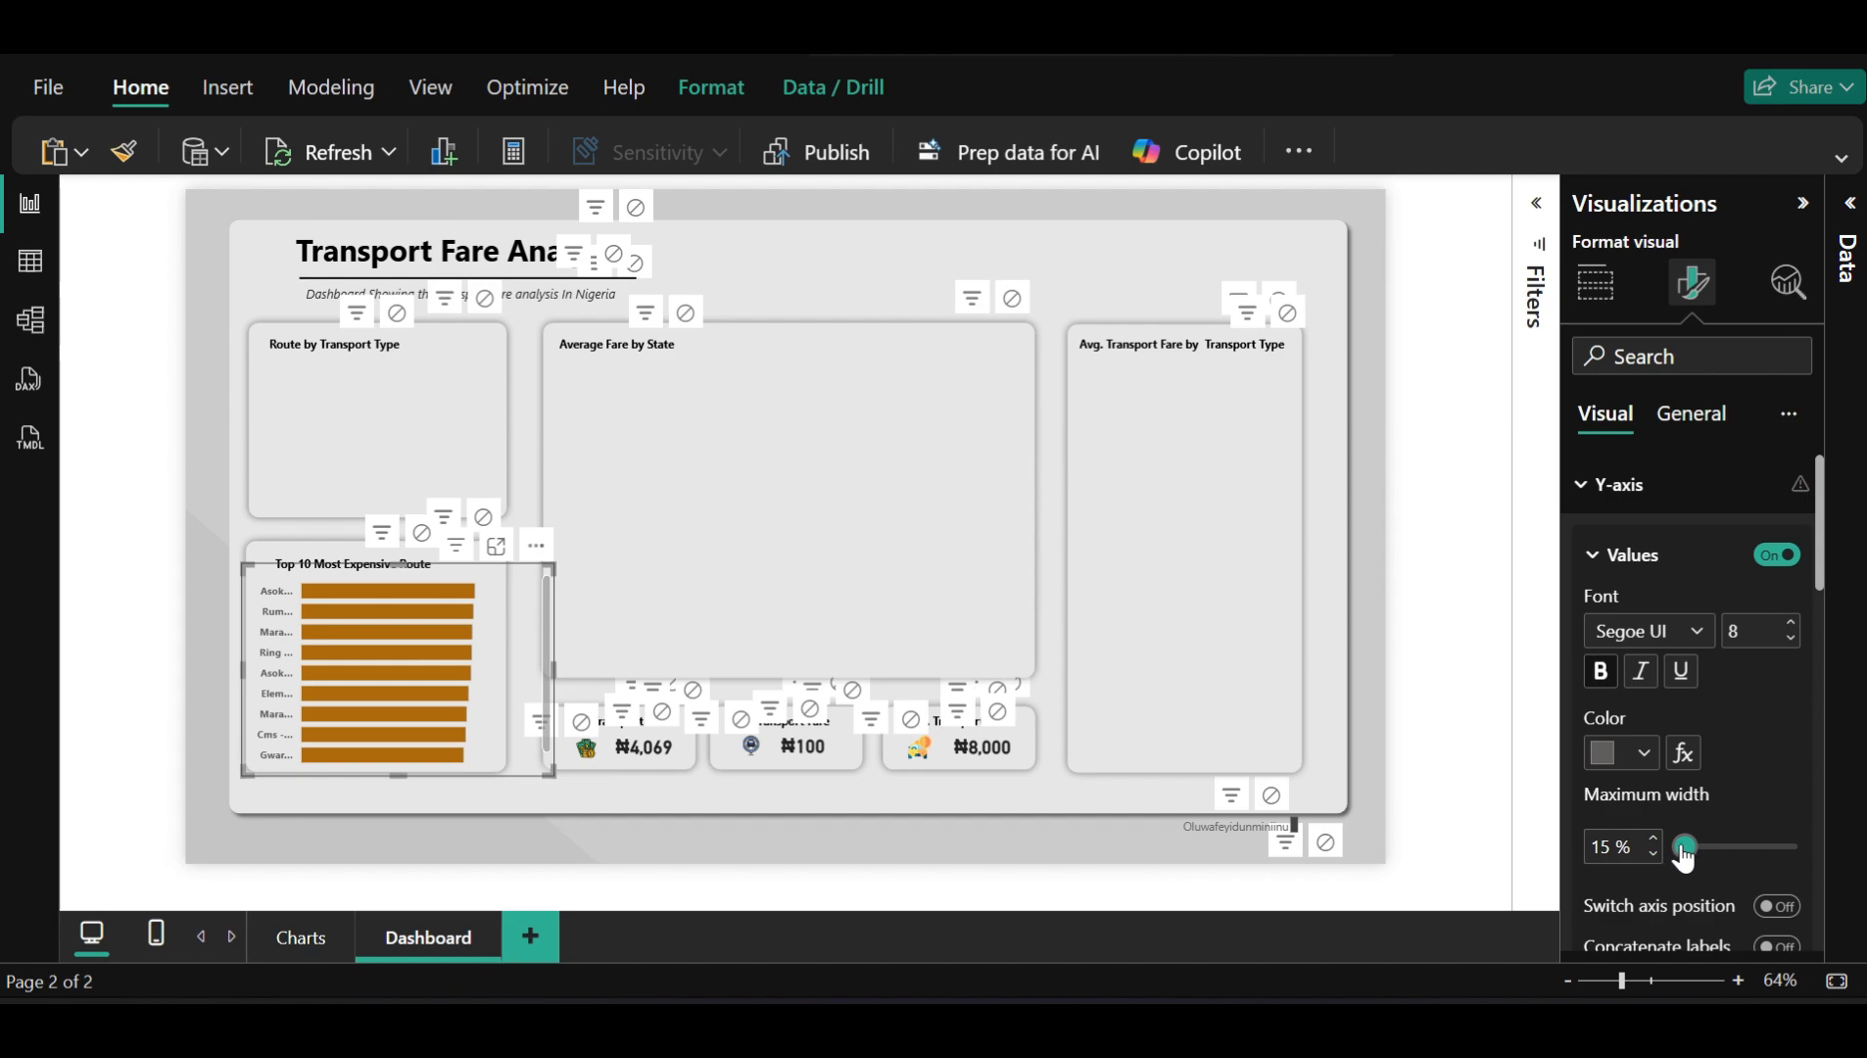
pyautogui.moveTo(1684, 855); pyautogui.dragTo(1752, 866)
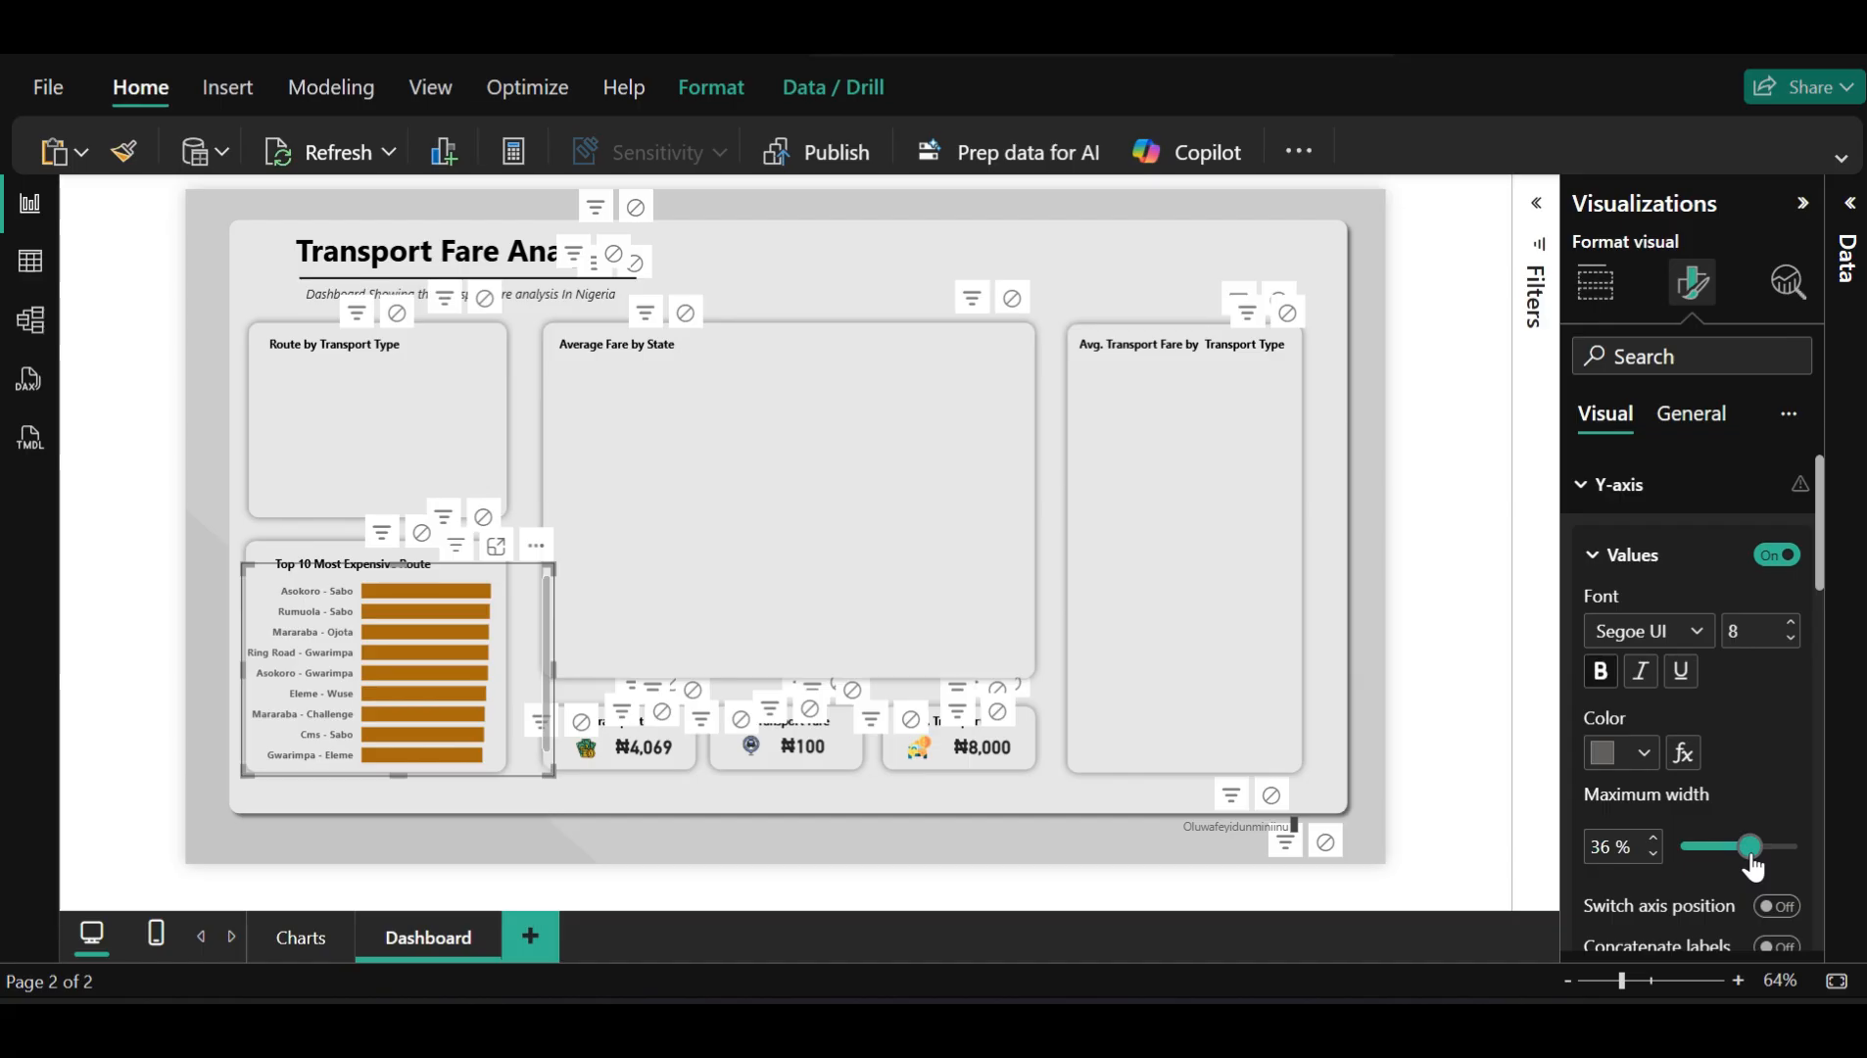
# Fine-tune the maximum width of the route chart's Y-axis values to 33% and deselect the chart
pyautogui.click(1653, 853)
pyautogui.click(1653, 853)
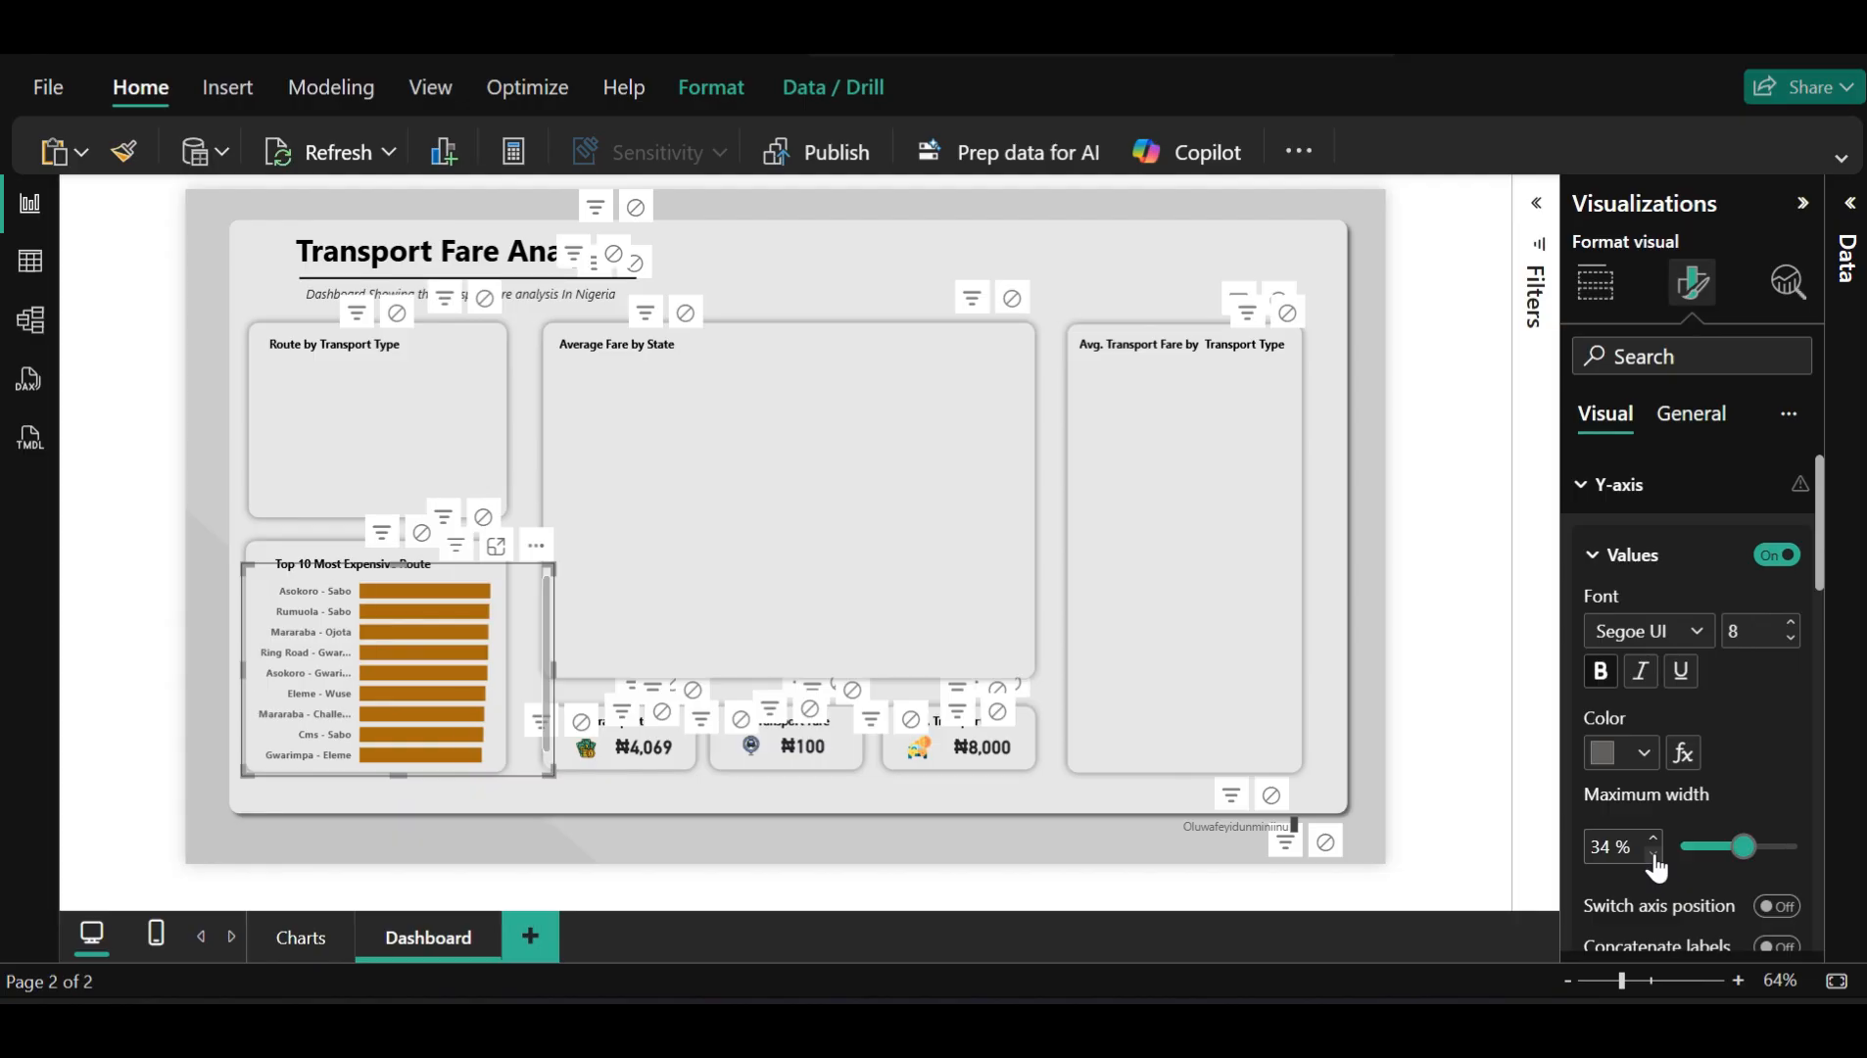
pyautogui.click(1654, 839)
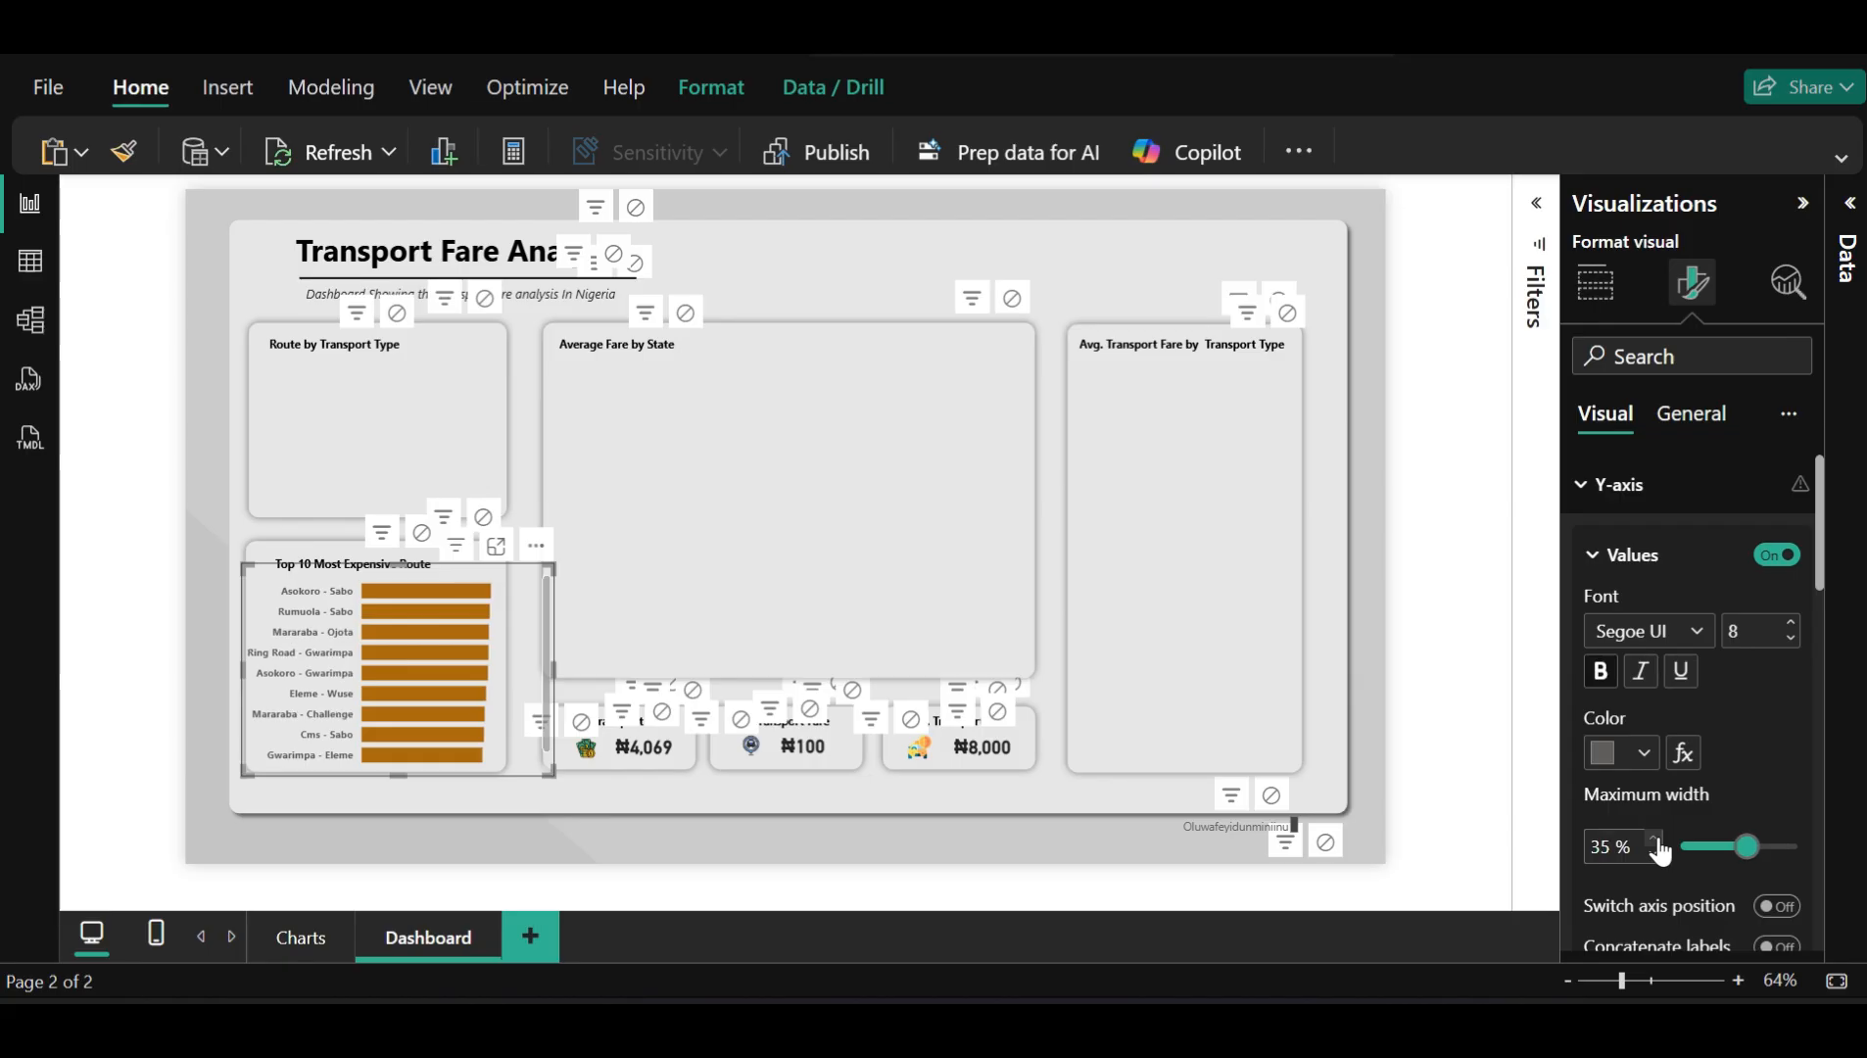
pyautogui.click(1655, 839)
pyautogui.click(1655, 839)
pyautogui.click(1655, 839)
pyautogui.click(1654, 839)
pyautogui.click(1655, 855)
pyautogui.click(1655, 855)
pyautogui.click(1655, 855)
pyautogui.click(1656, 855)
pyautogui.click(1656, 855)
pyautogui.click(1656, 855)
pyautogui.click(1655, 855)
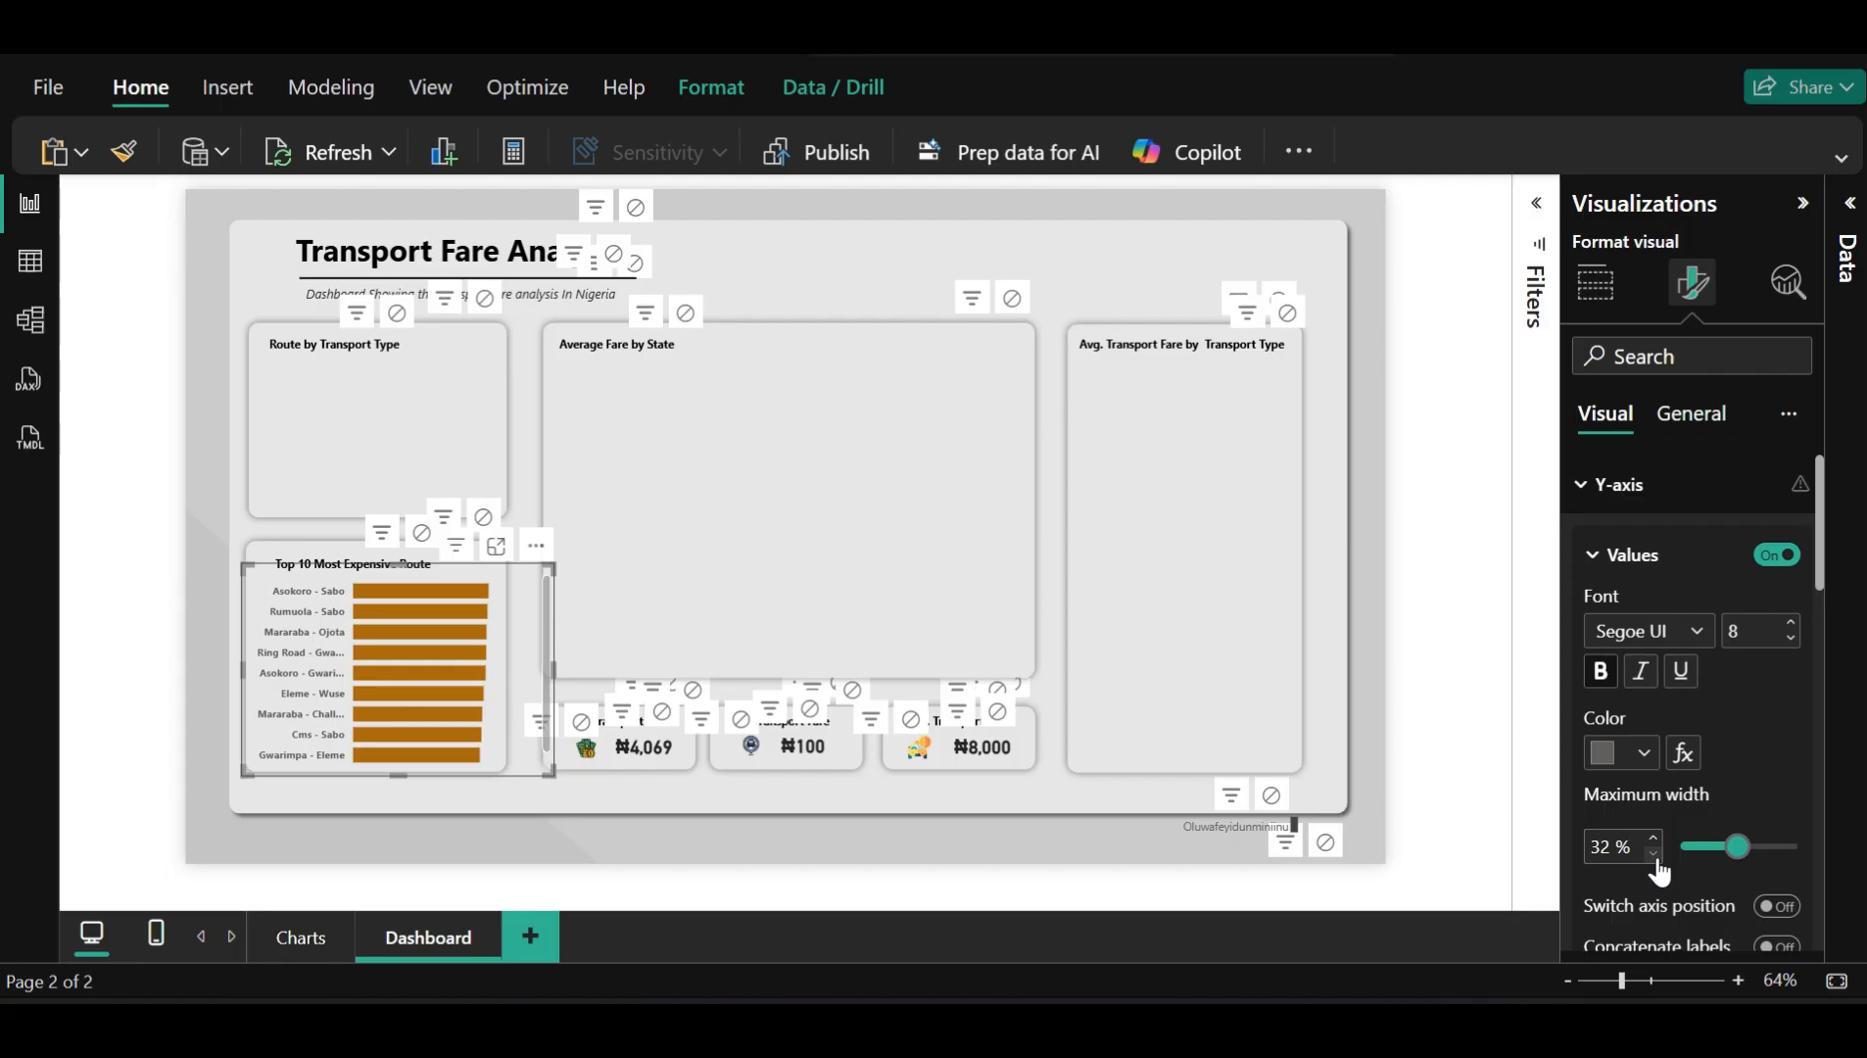
pyautogui.click(1656, 855)
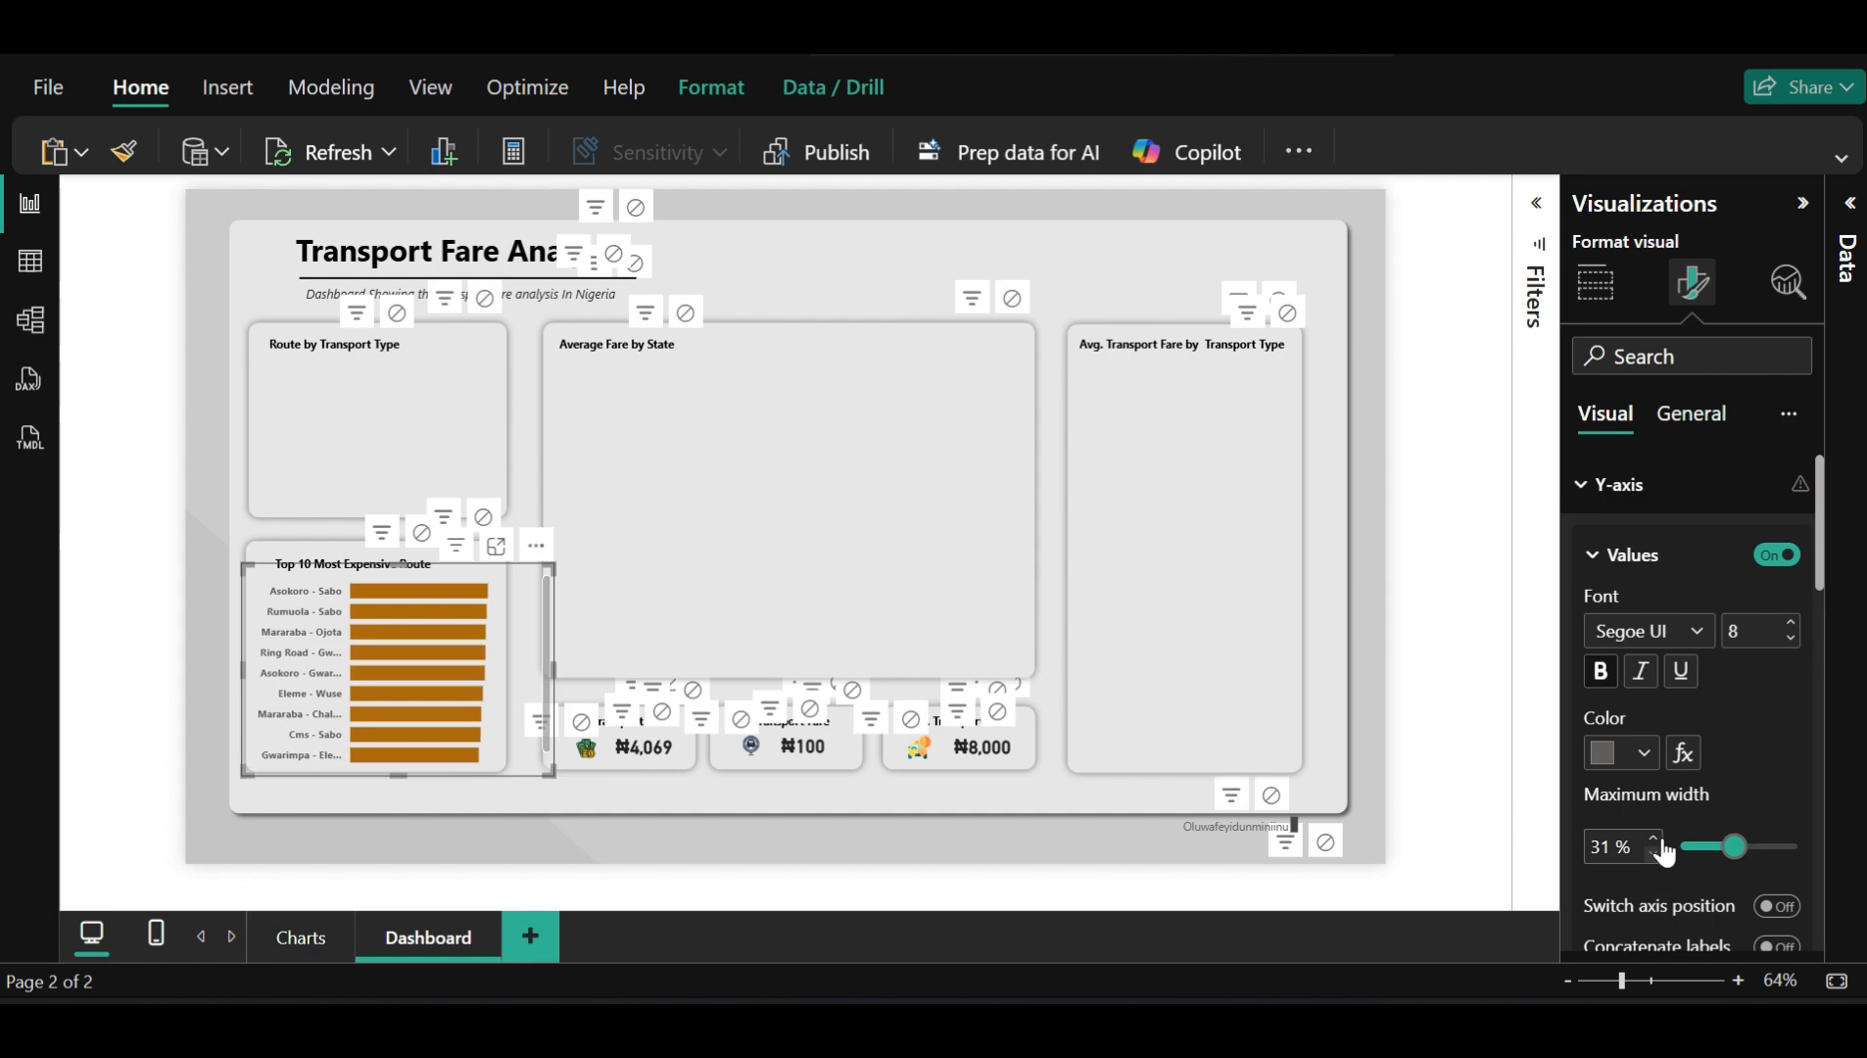
pyautogui.click(1654, 839)
pyautogui.click(1656, 840)
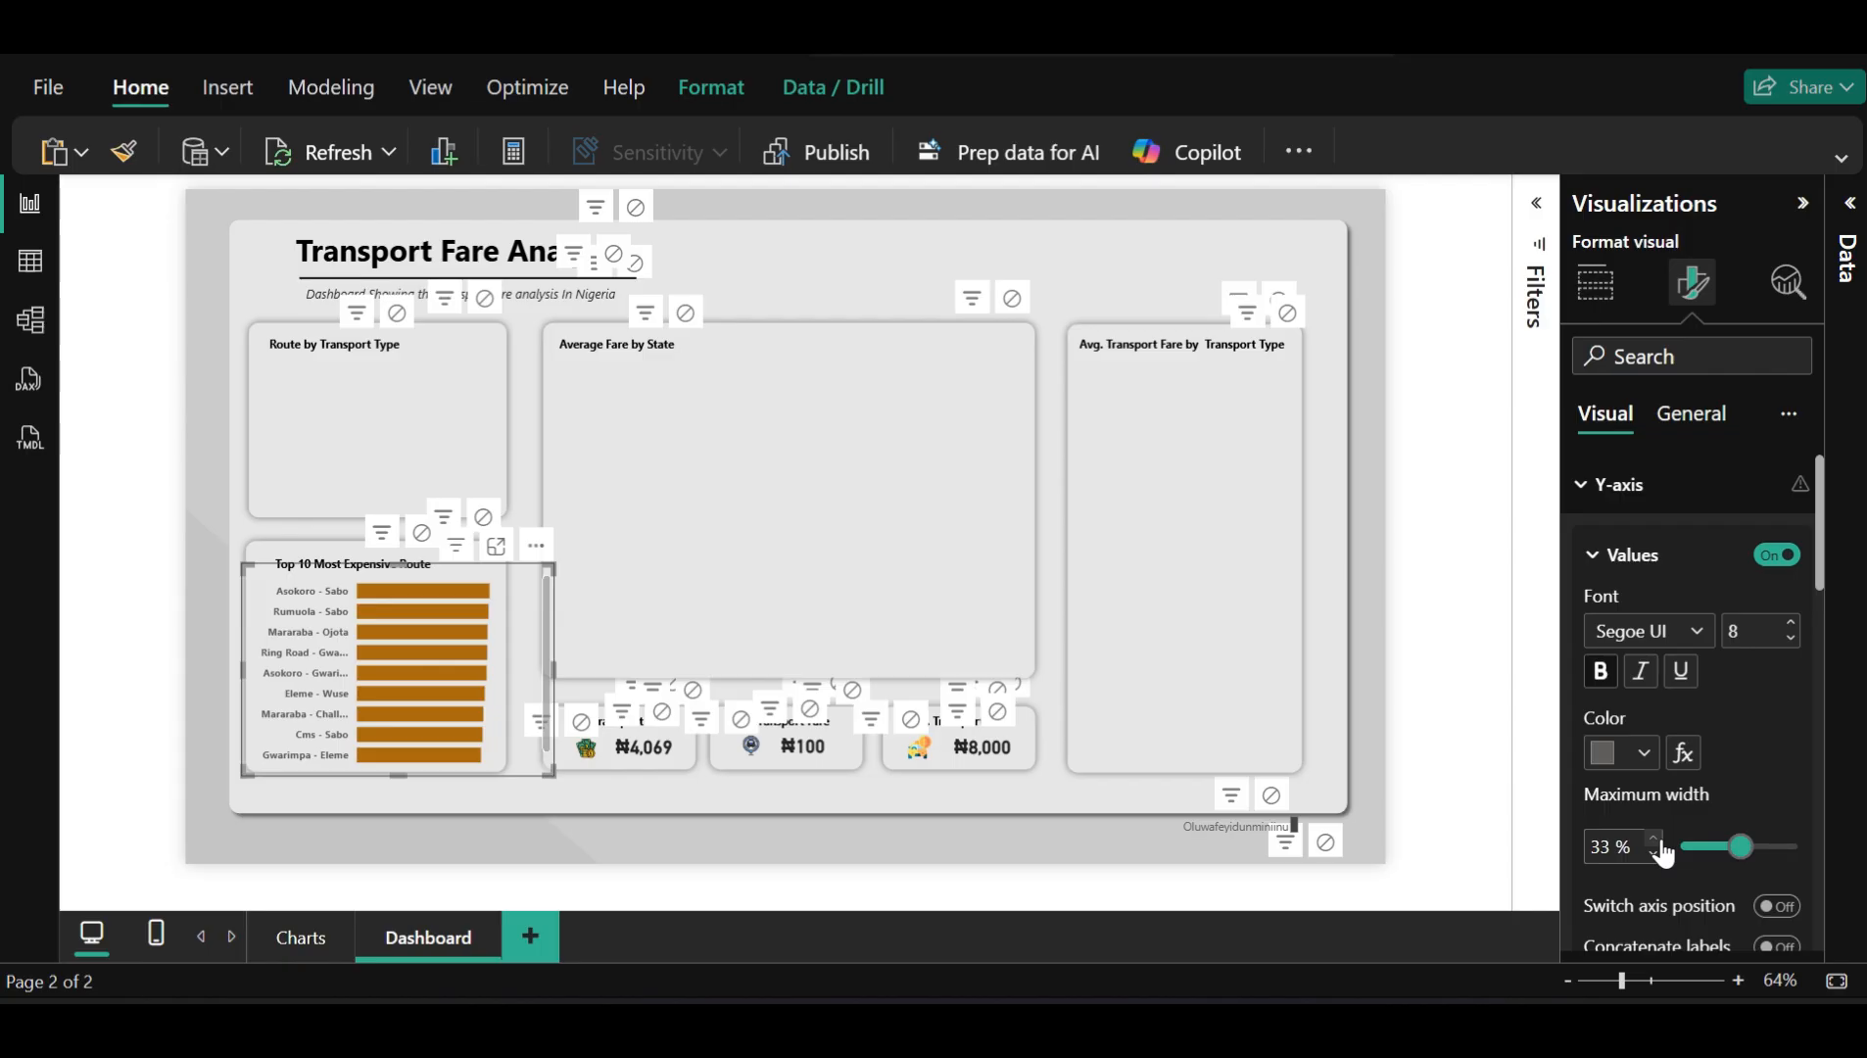
pyautogui.click(152, 715)
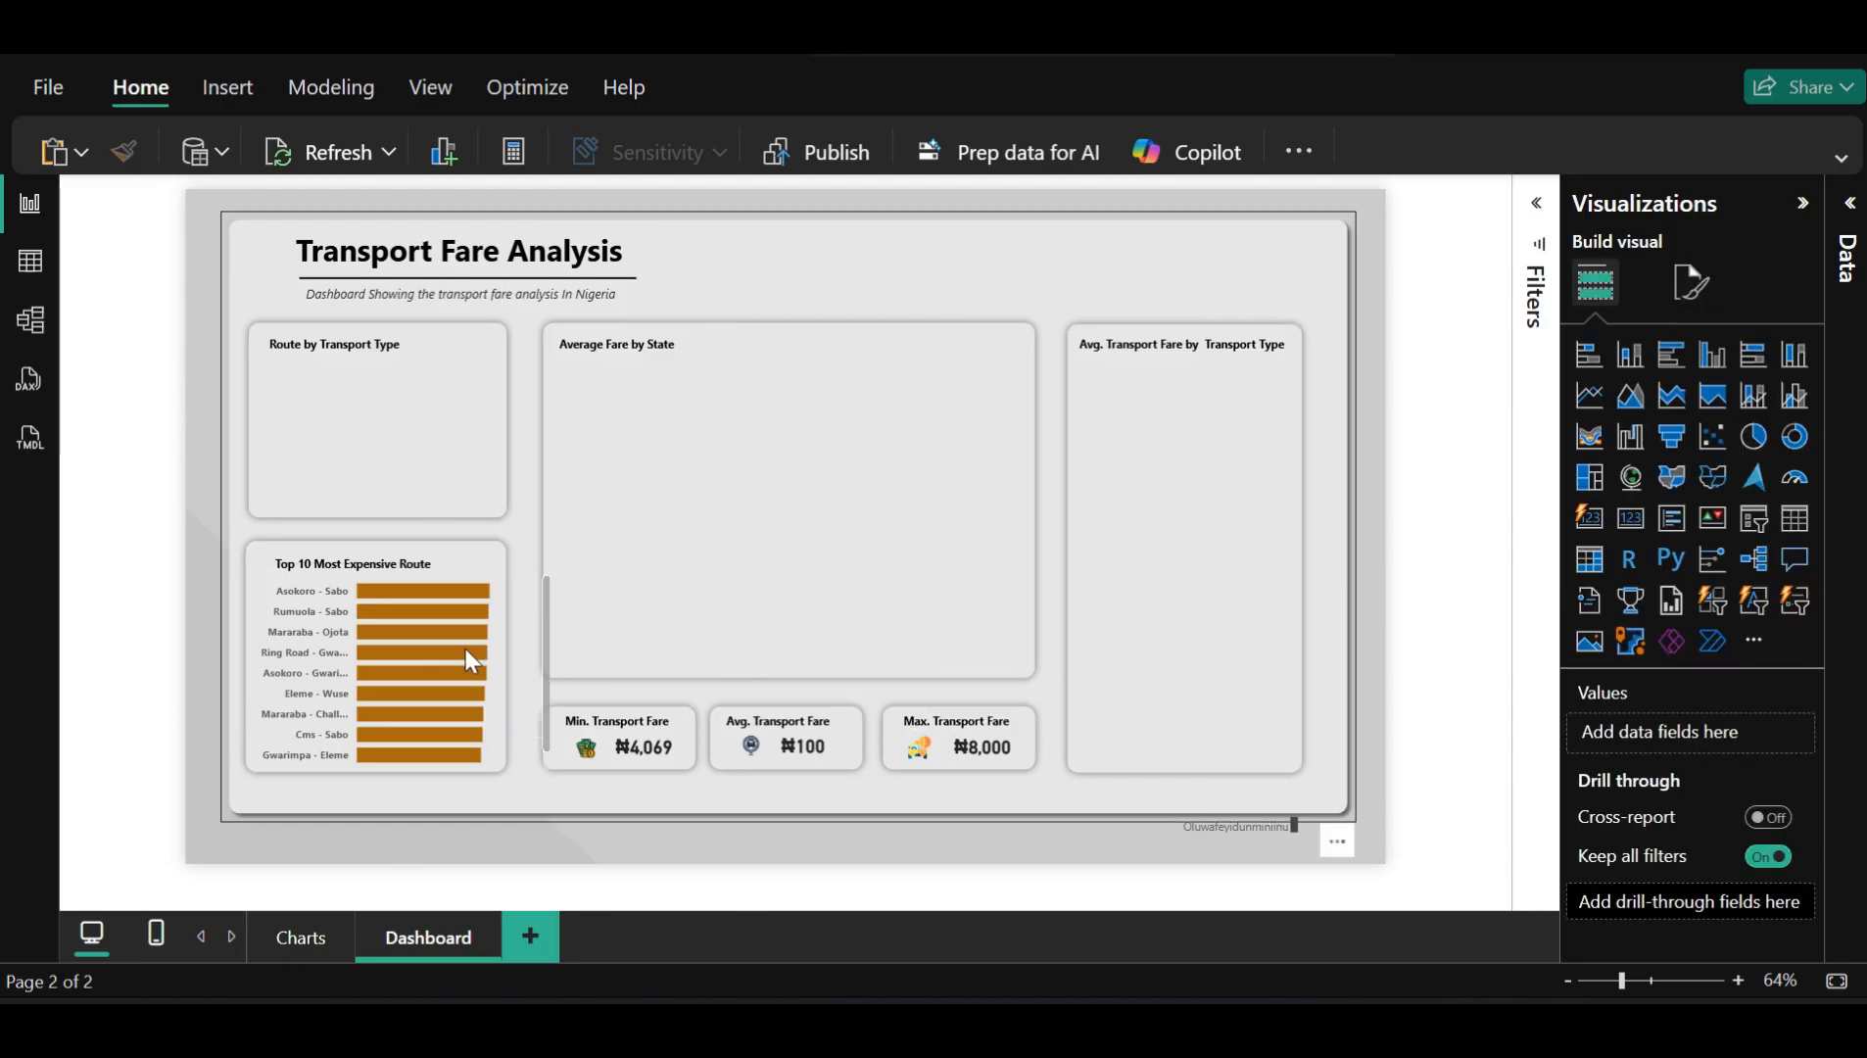
# Move the Top 10 Most Expensive Route card slightly up and place its title close to the card's upper edge
pyautogui.click(332, 559)
pyautogui.click(328, 551)
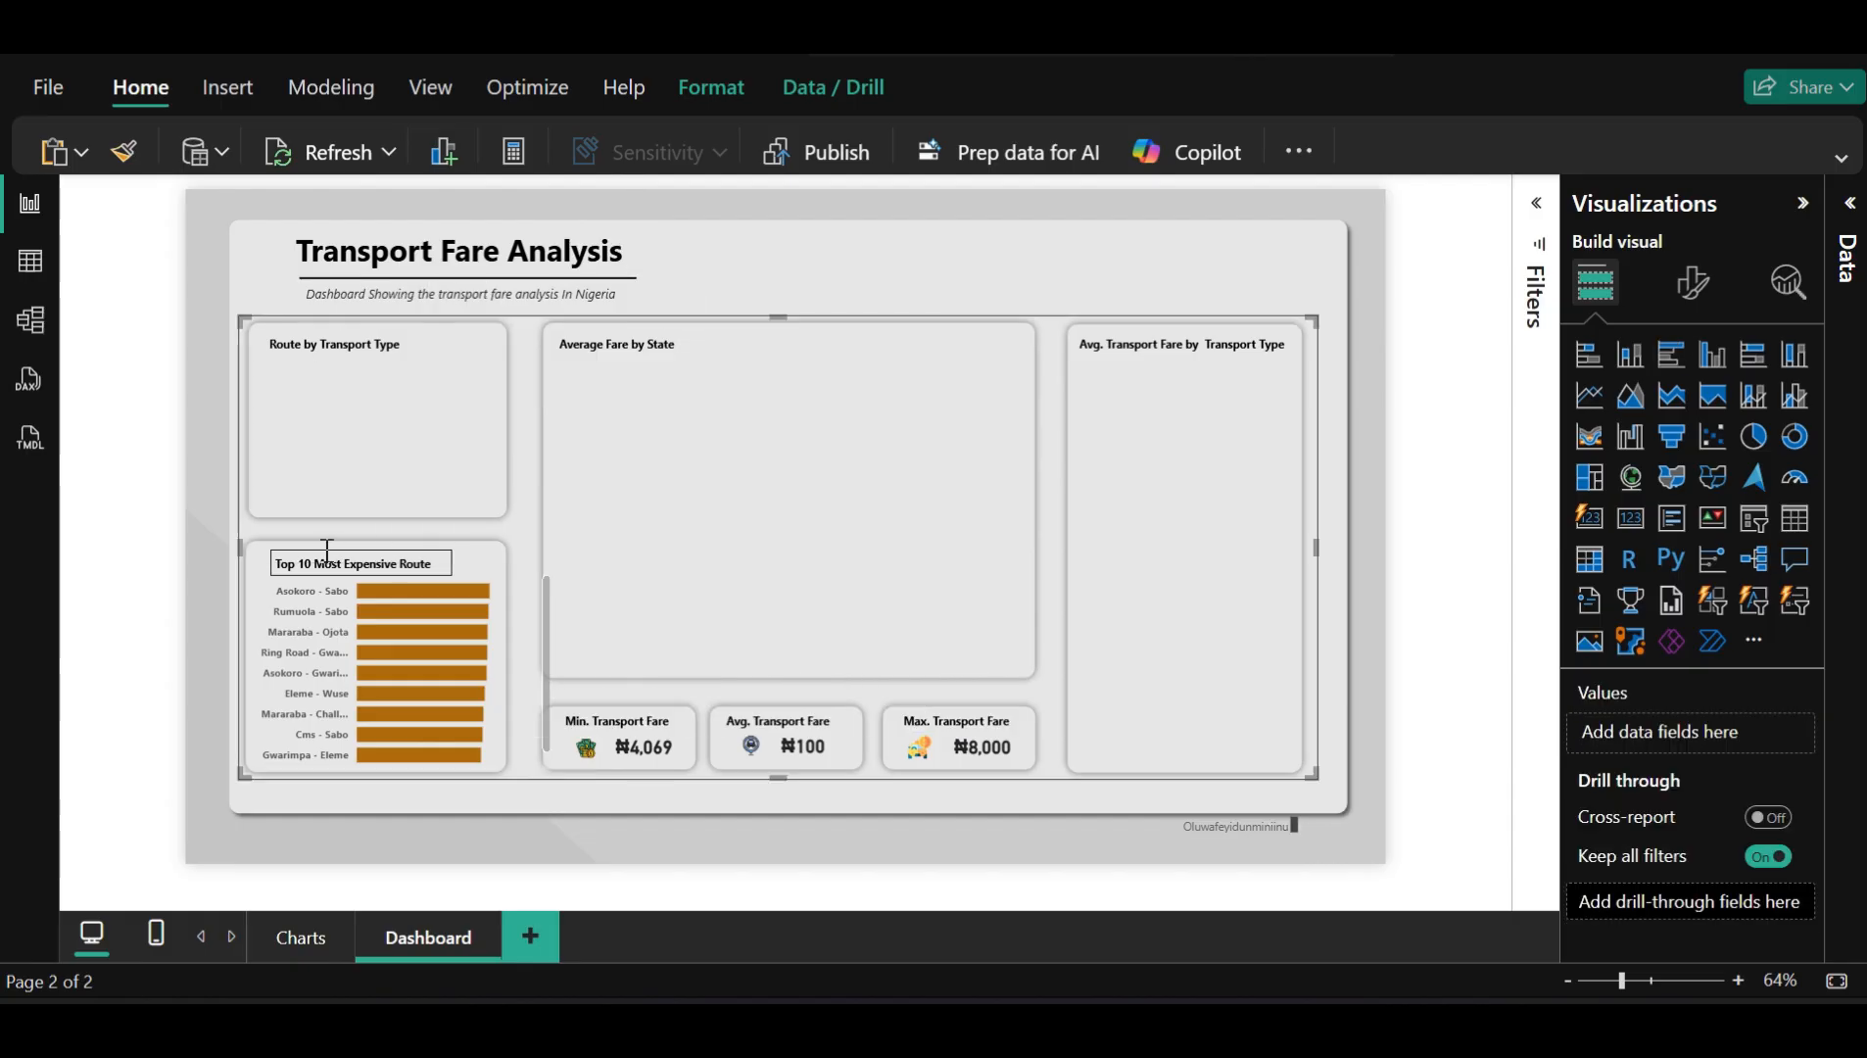
pyautogui.click(324, 556)
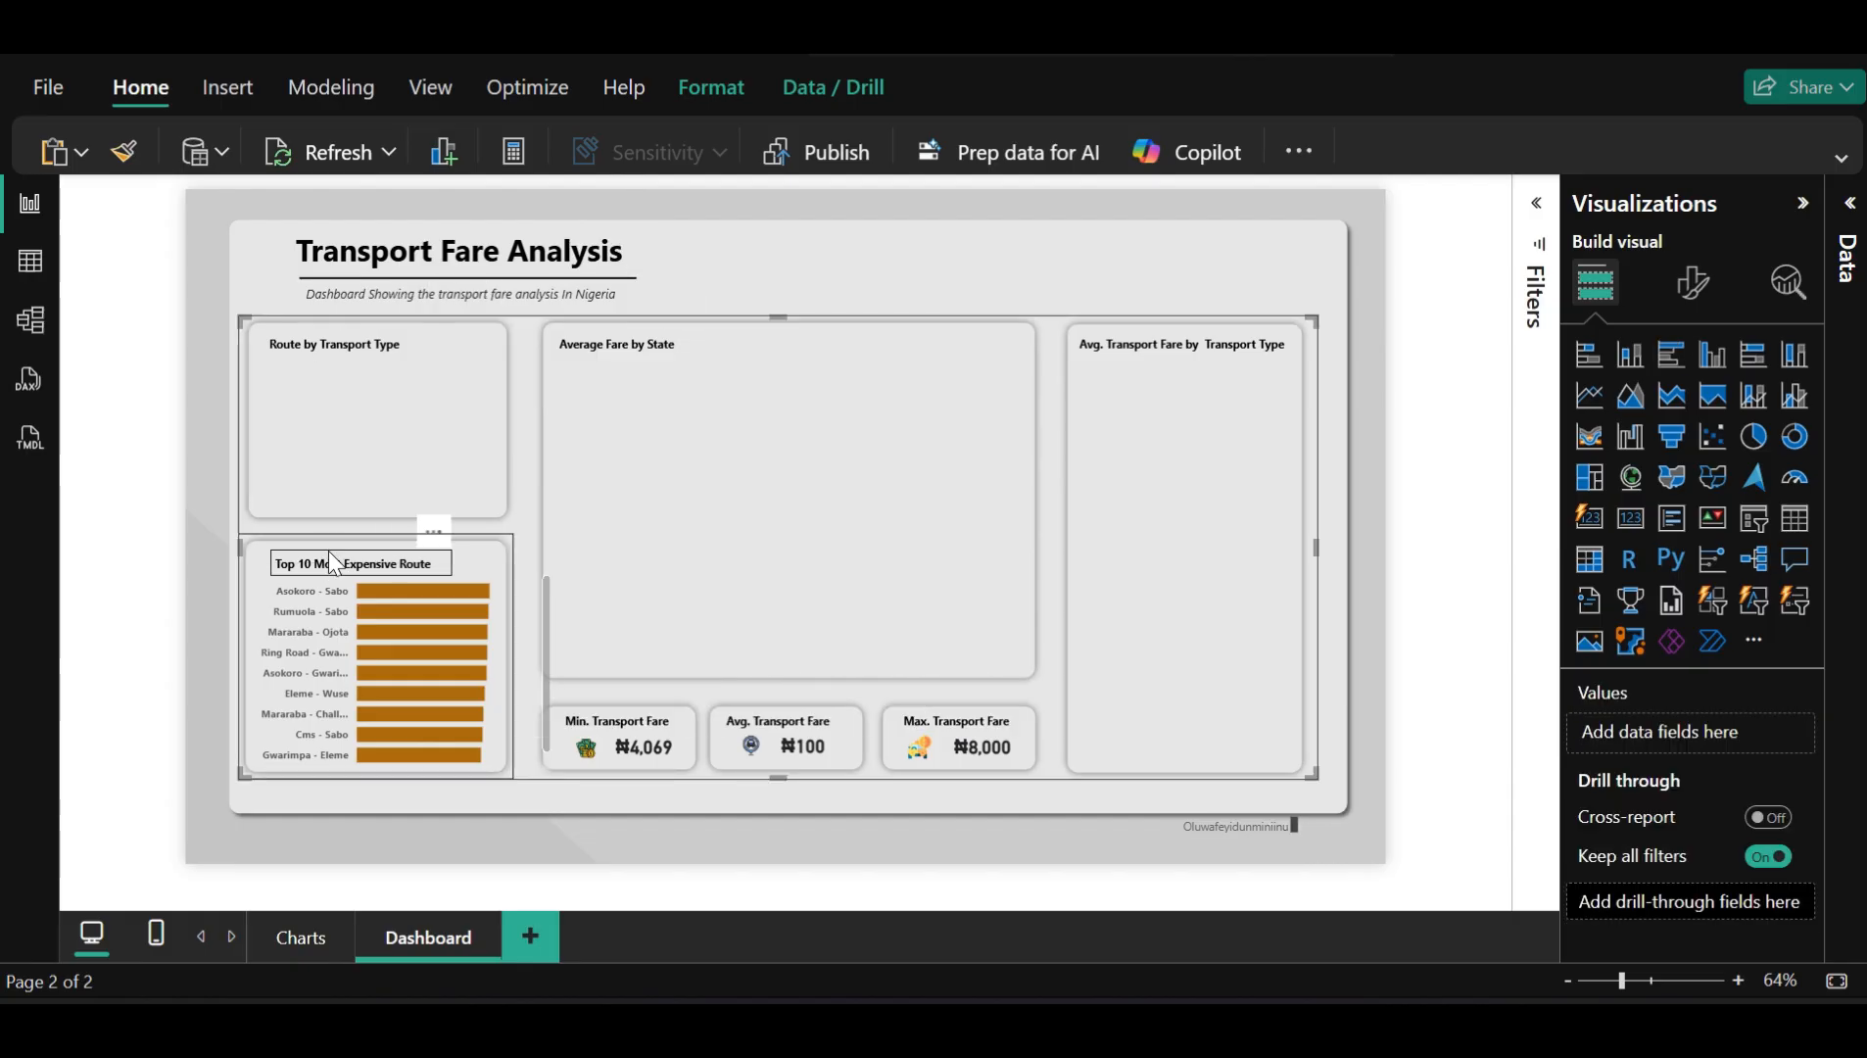
pyautogui.click(330, 560)
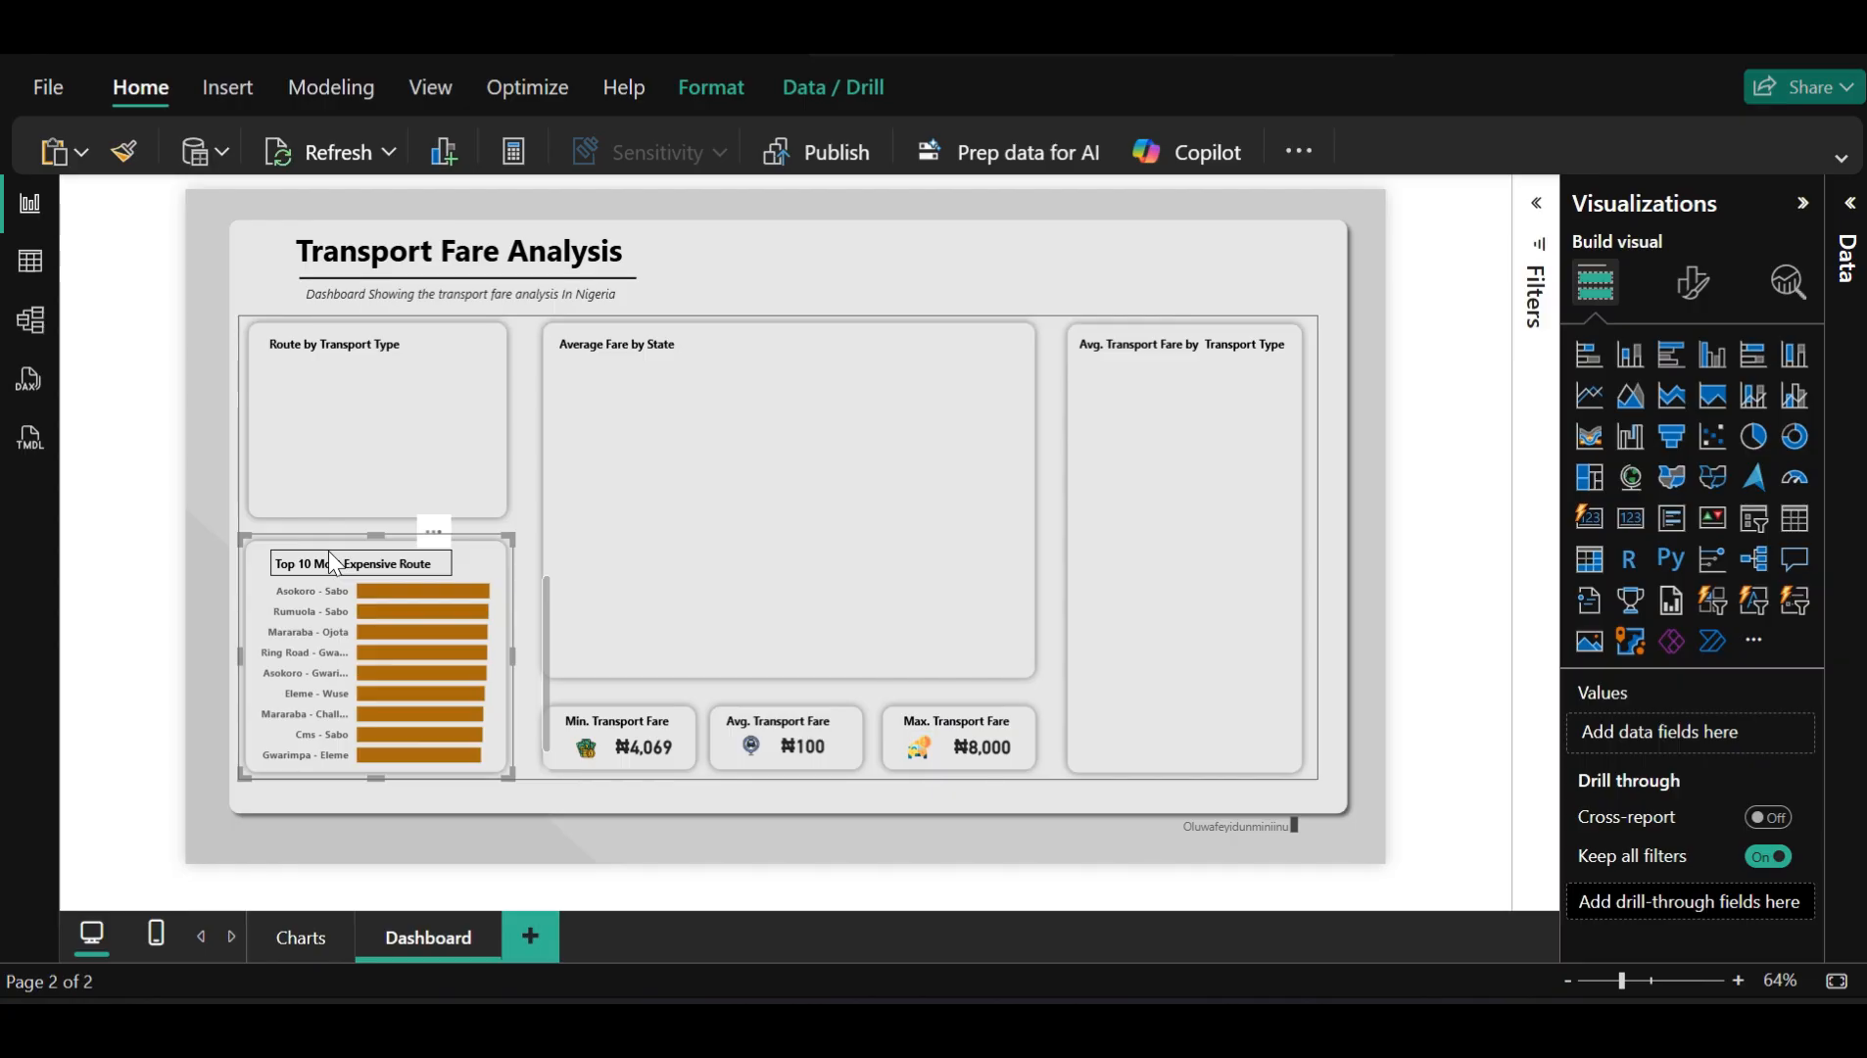
pyautogui.moveTo(331, 560)
pyautogui.mouseDown()
pyautogui.moveTo(335, 530)
pyautogui.moveTo(333, 545)
pyautogui.mouseUp()
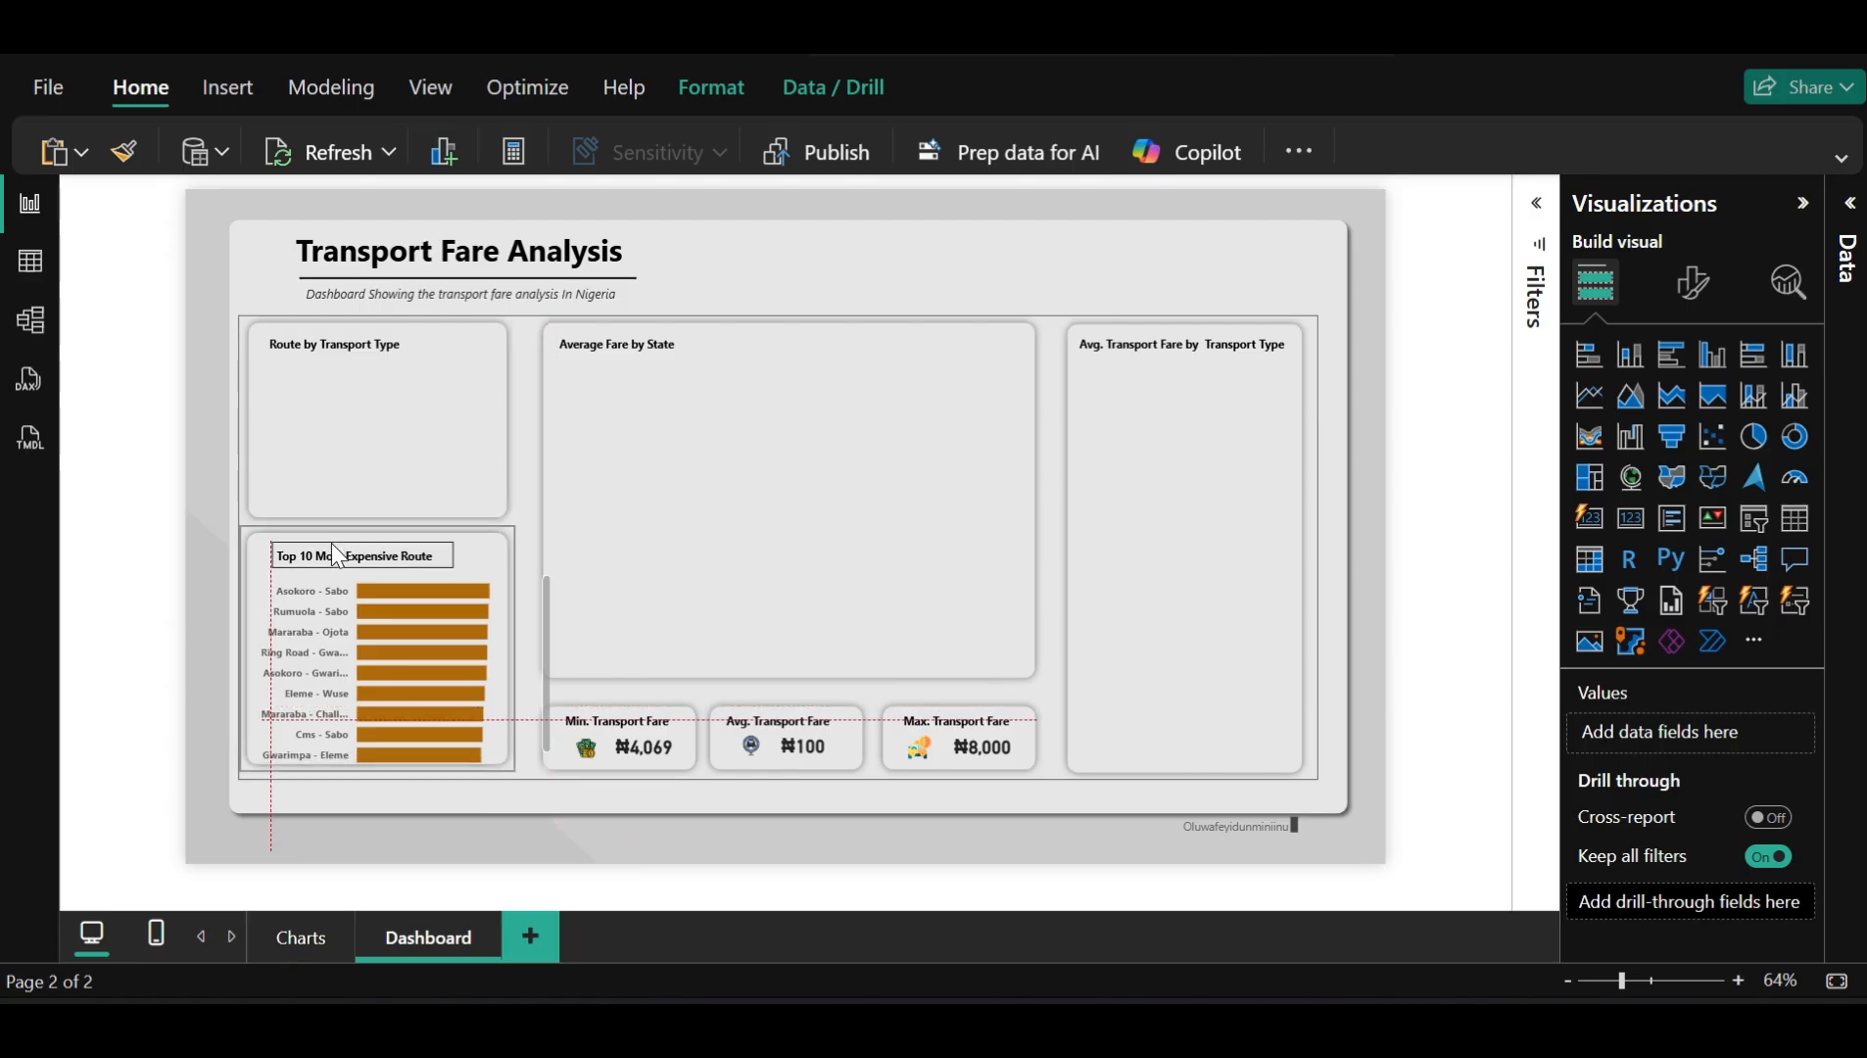
pyautogui.moveTo(333, 553); pyautogui.dragTo(344, 533)
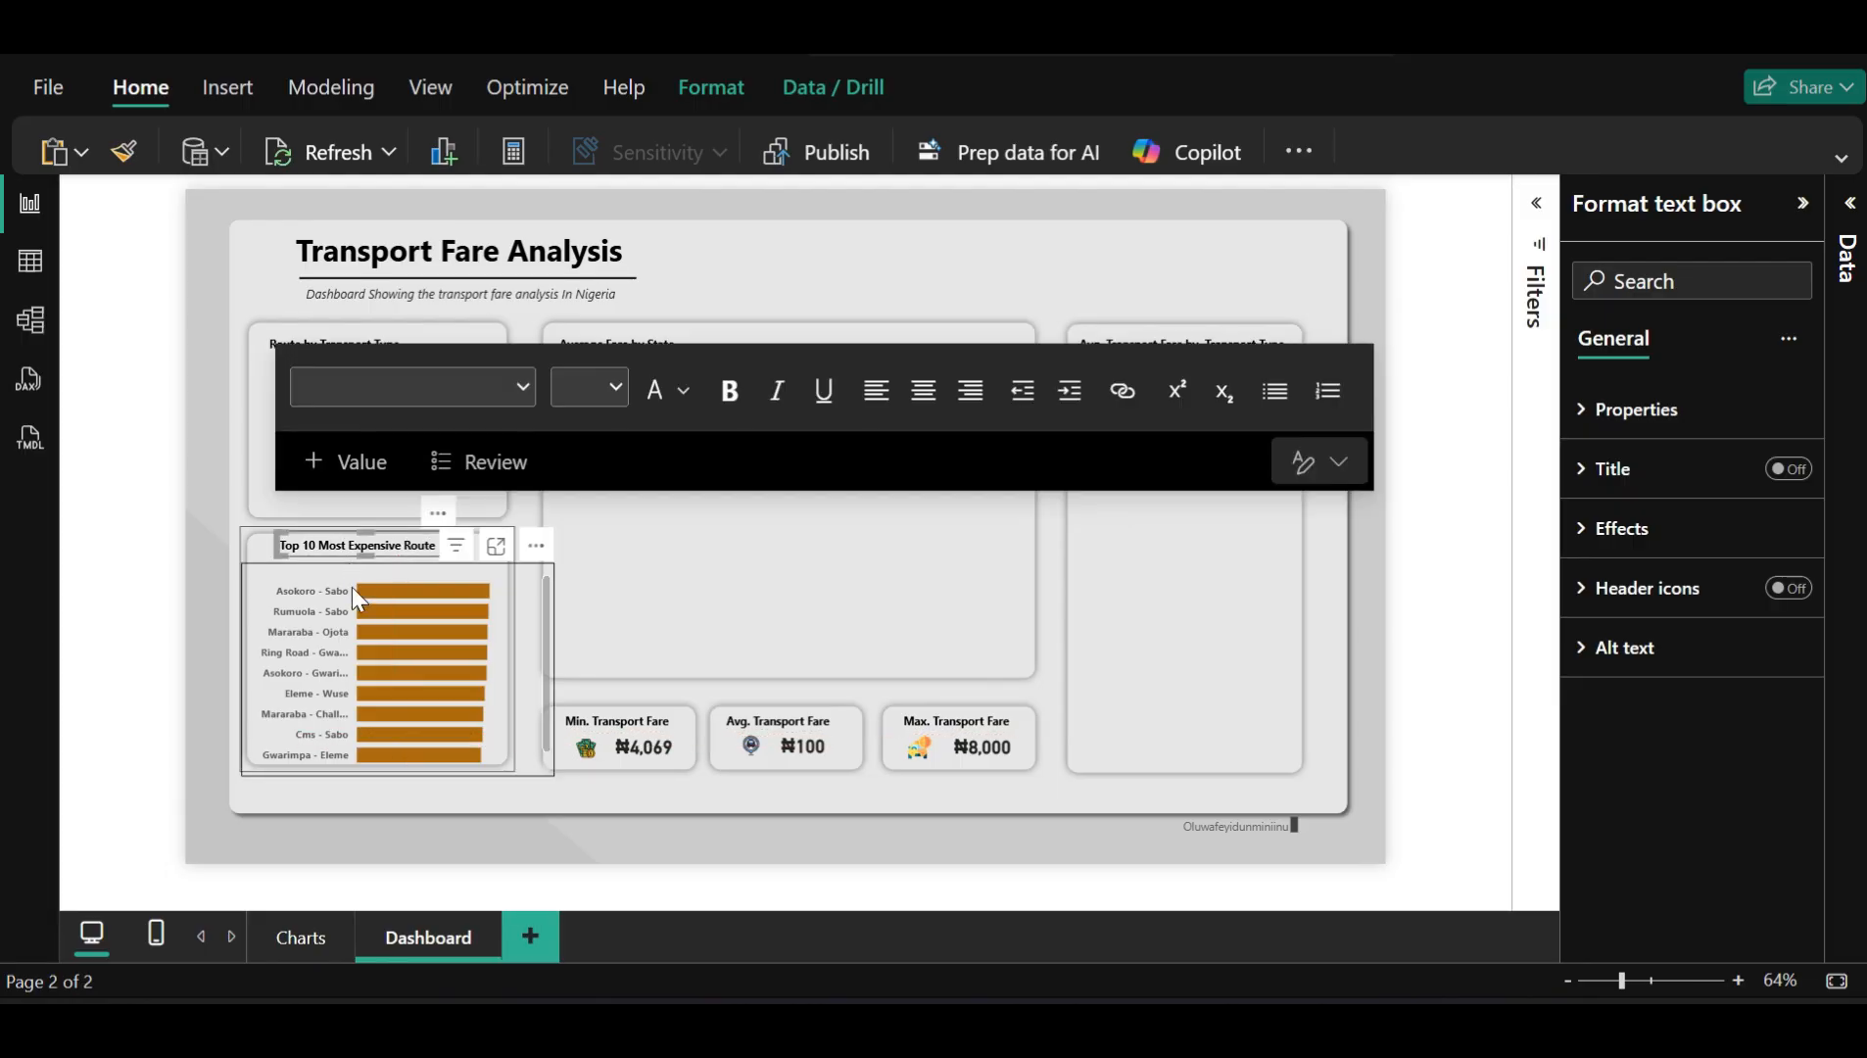
# Raise the route chart's upper edge to just beneath the card title and select the Asokoro - Sabo route
pyautogui.click(373, 581)
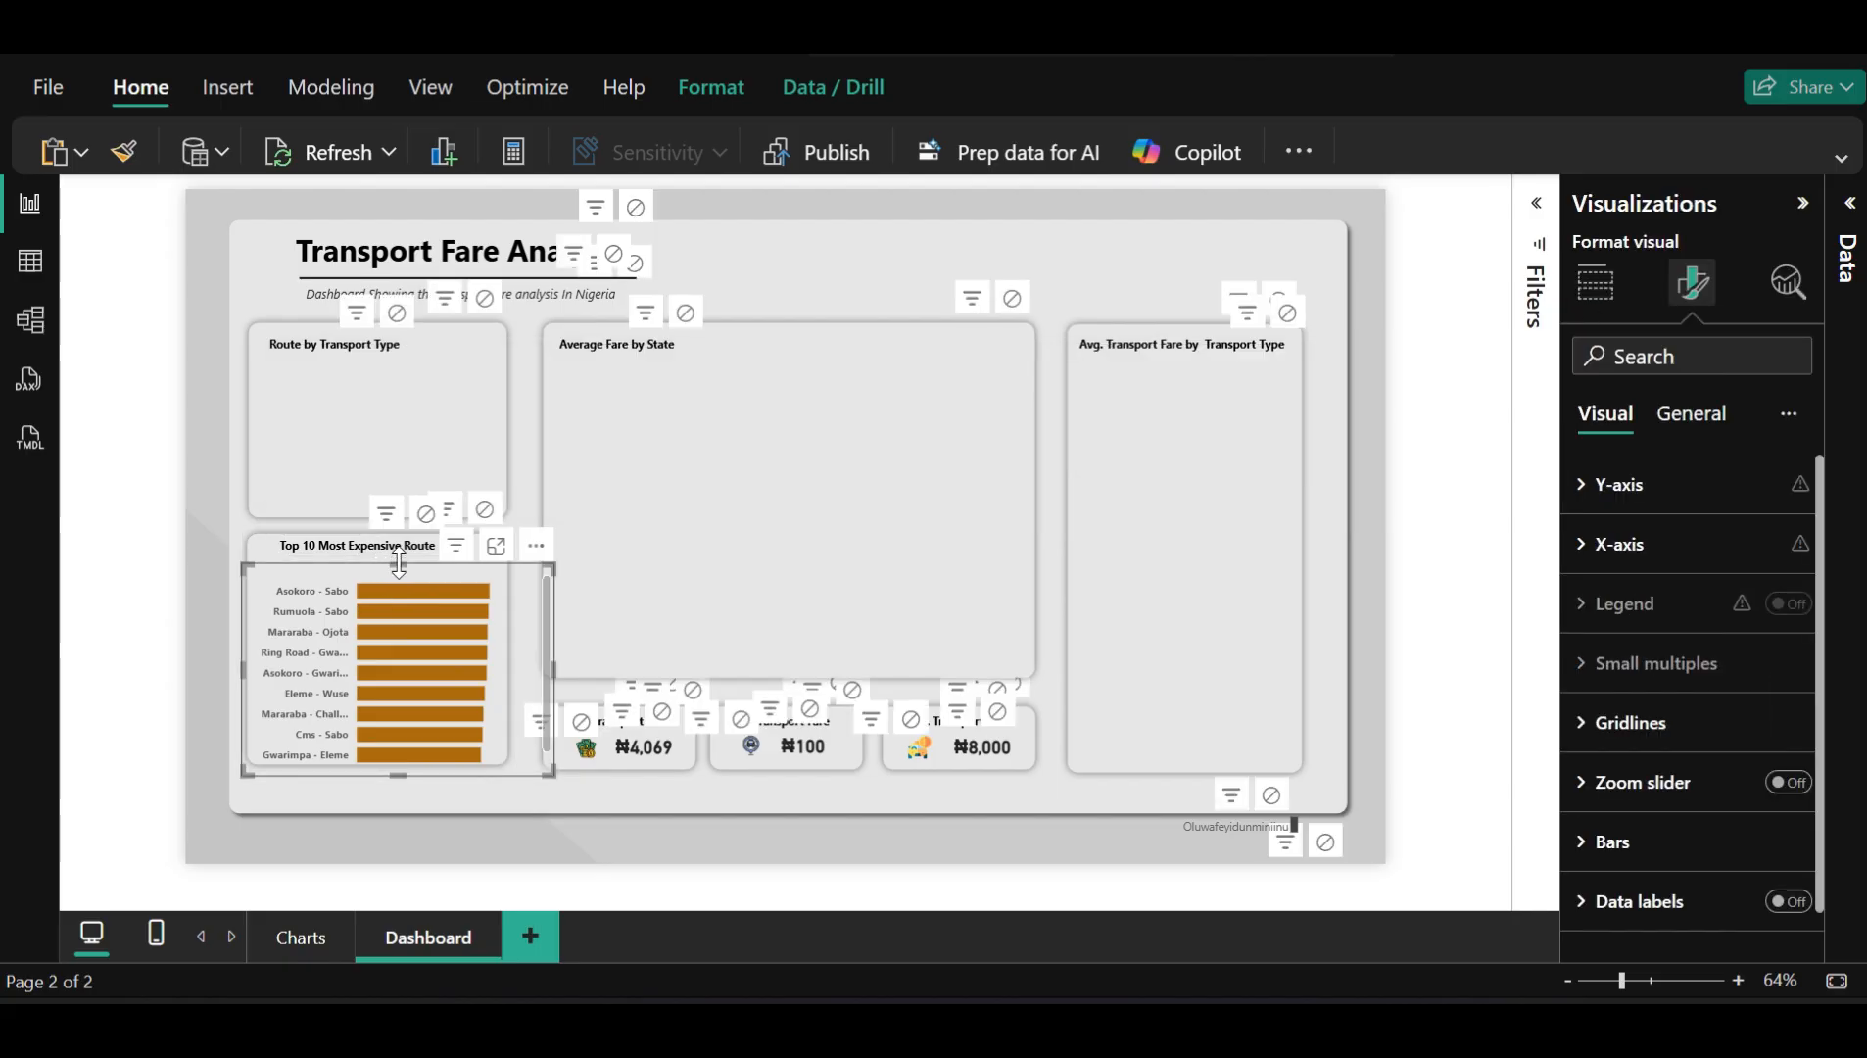
pyautogui.moveTo(398, 566); pyautogui.dragTo(402, 550)
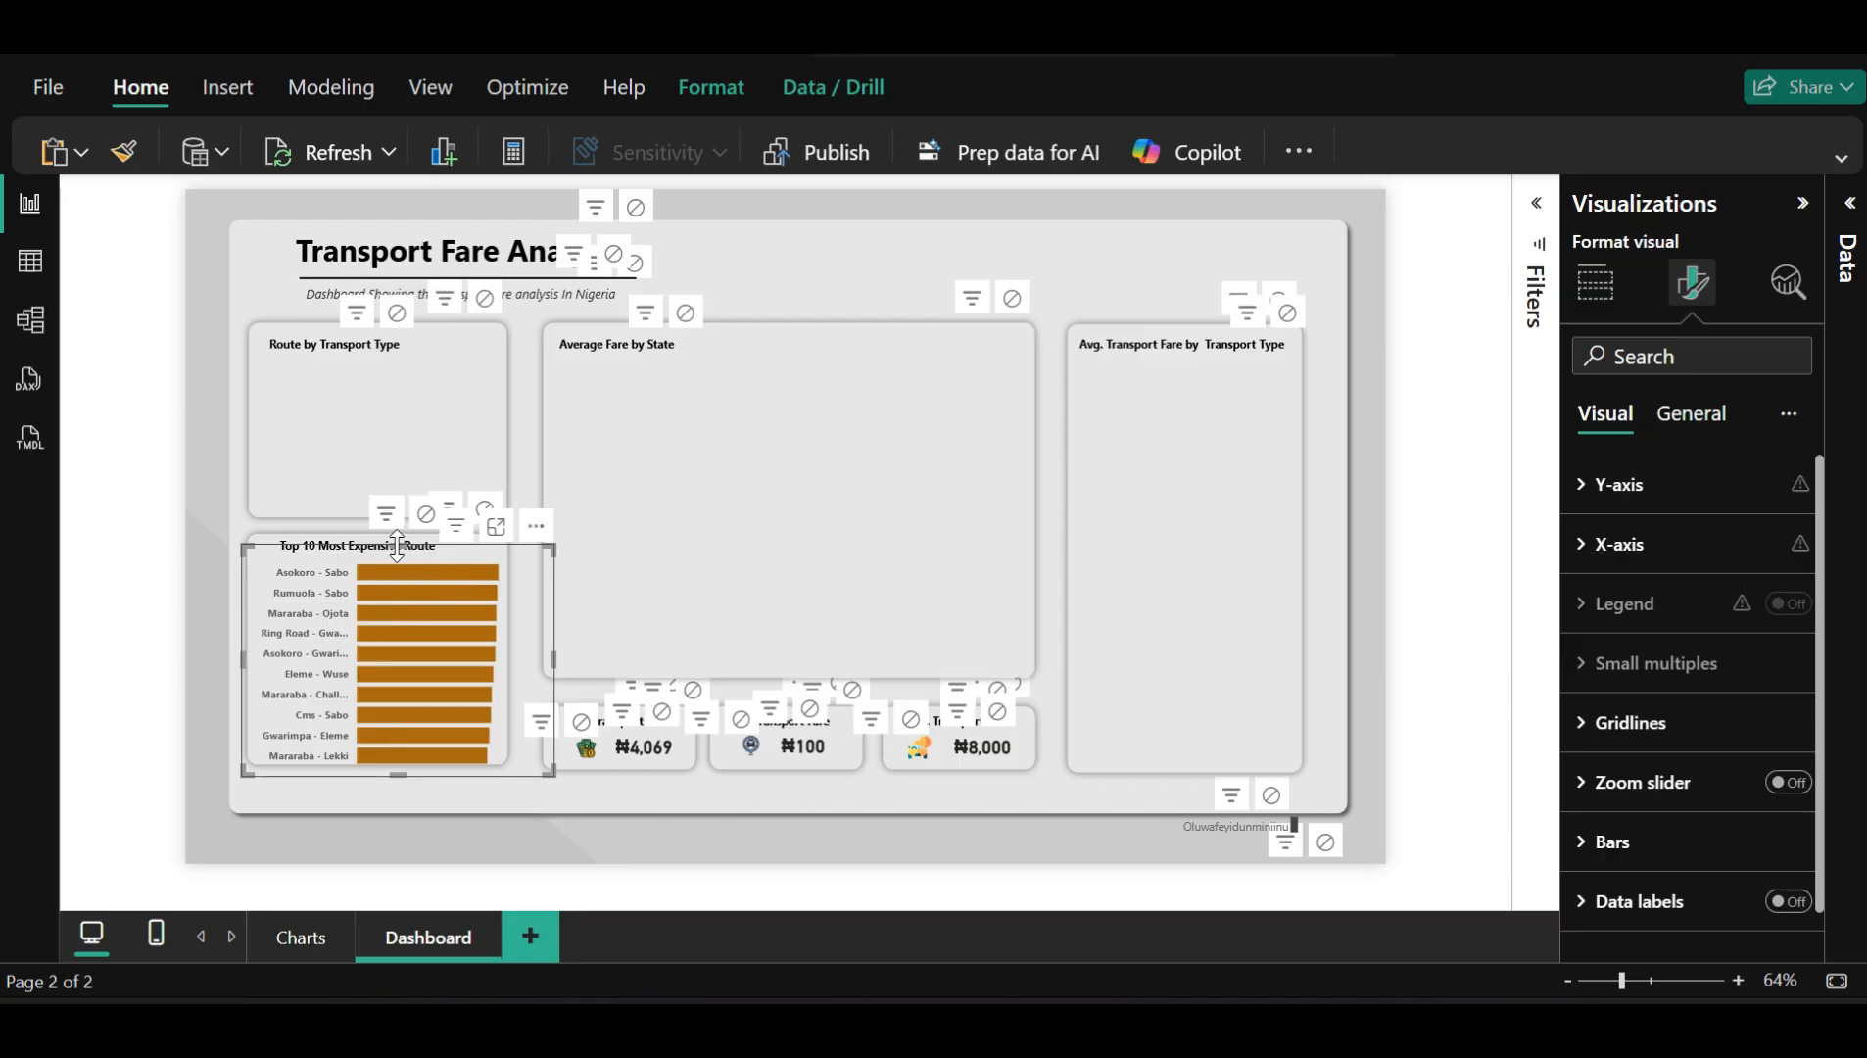
pyautogui.click(333, 570)
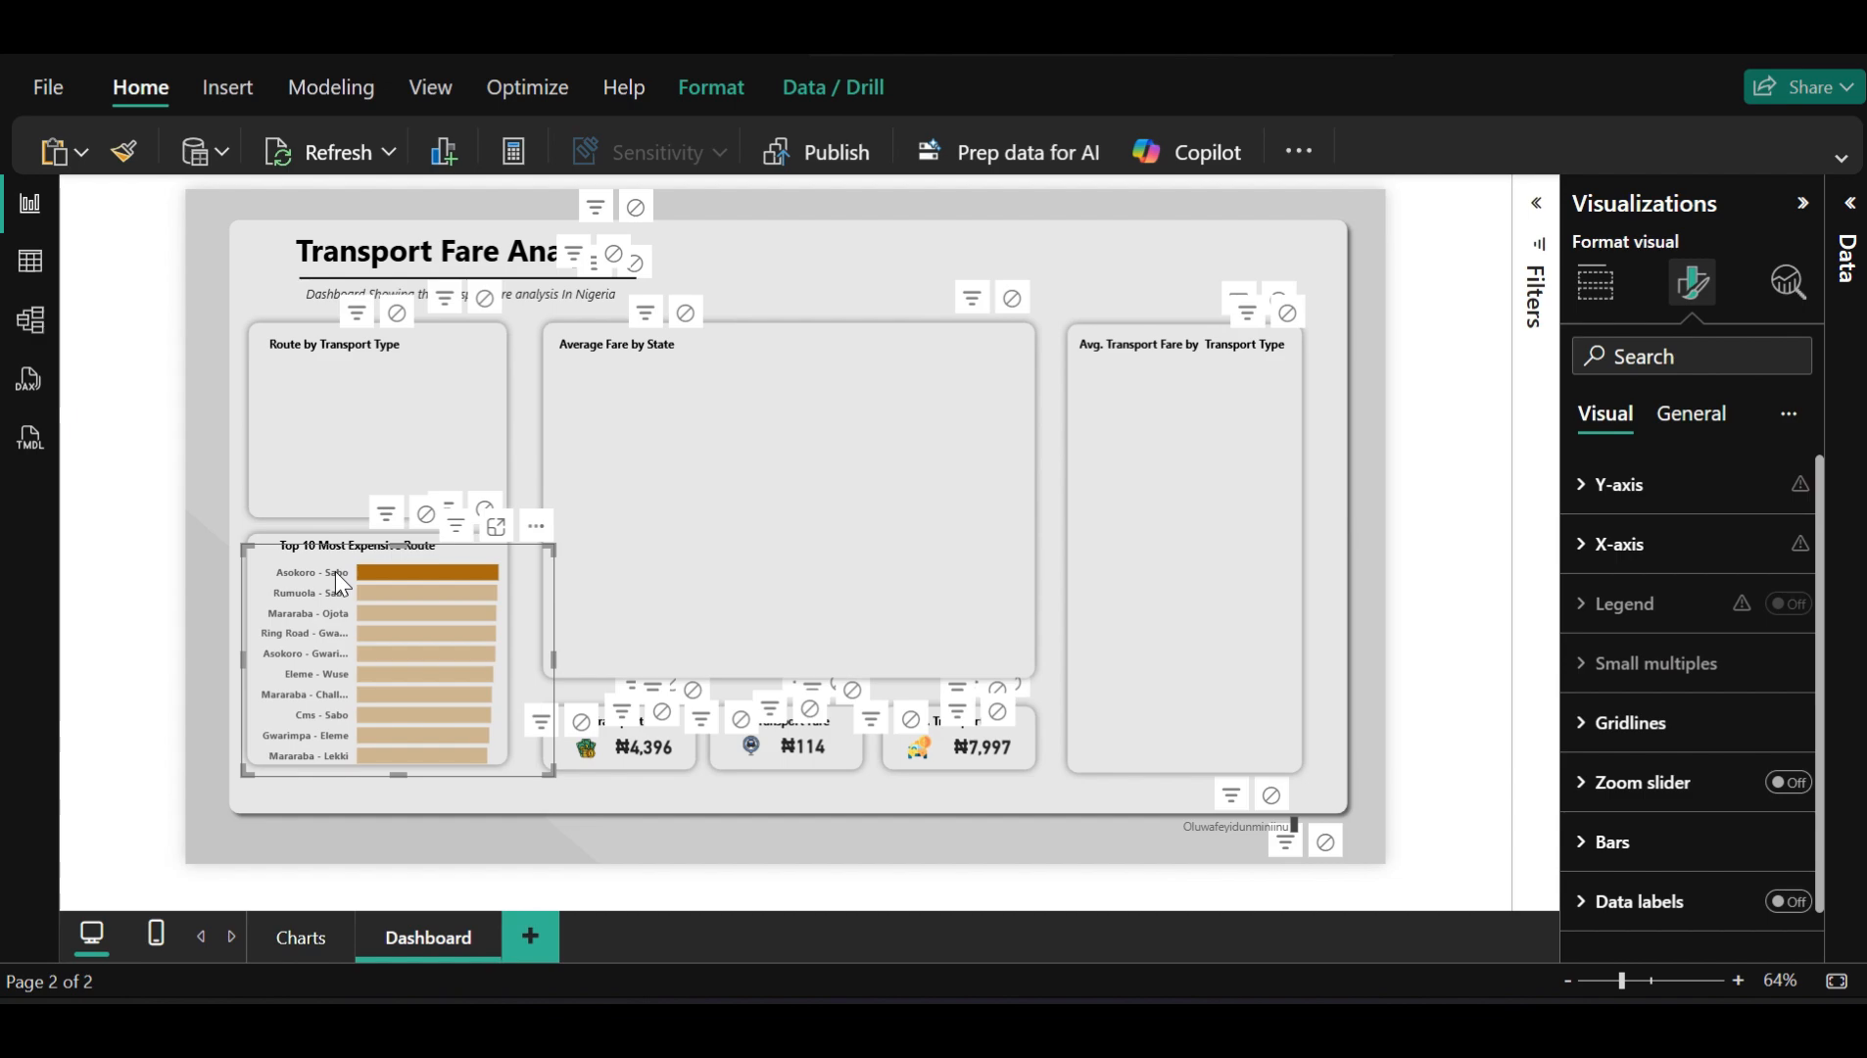
# Clear the Asokoro - Sabo highlight in the Top 10 Most Expensive Route chart
pyautogui.click(335, 572)
pyautogui.click(354, 568)
pyautogui.click(321, 569)
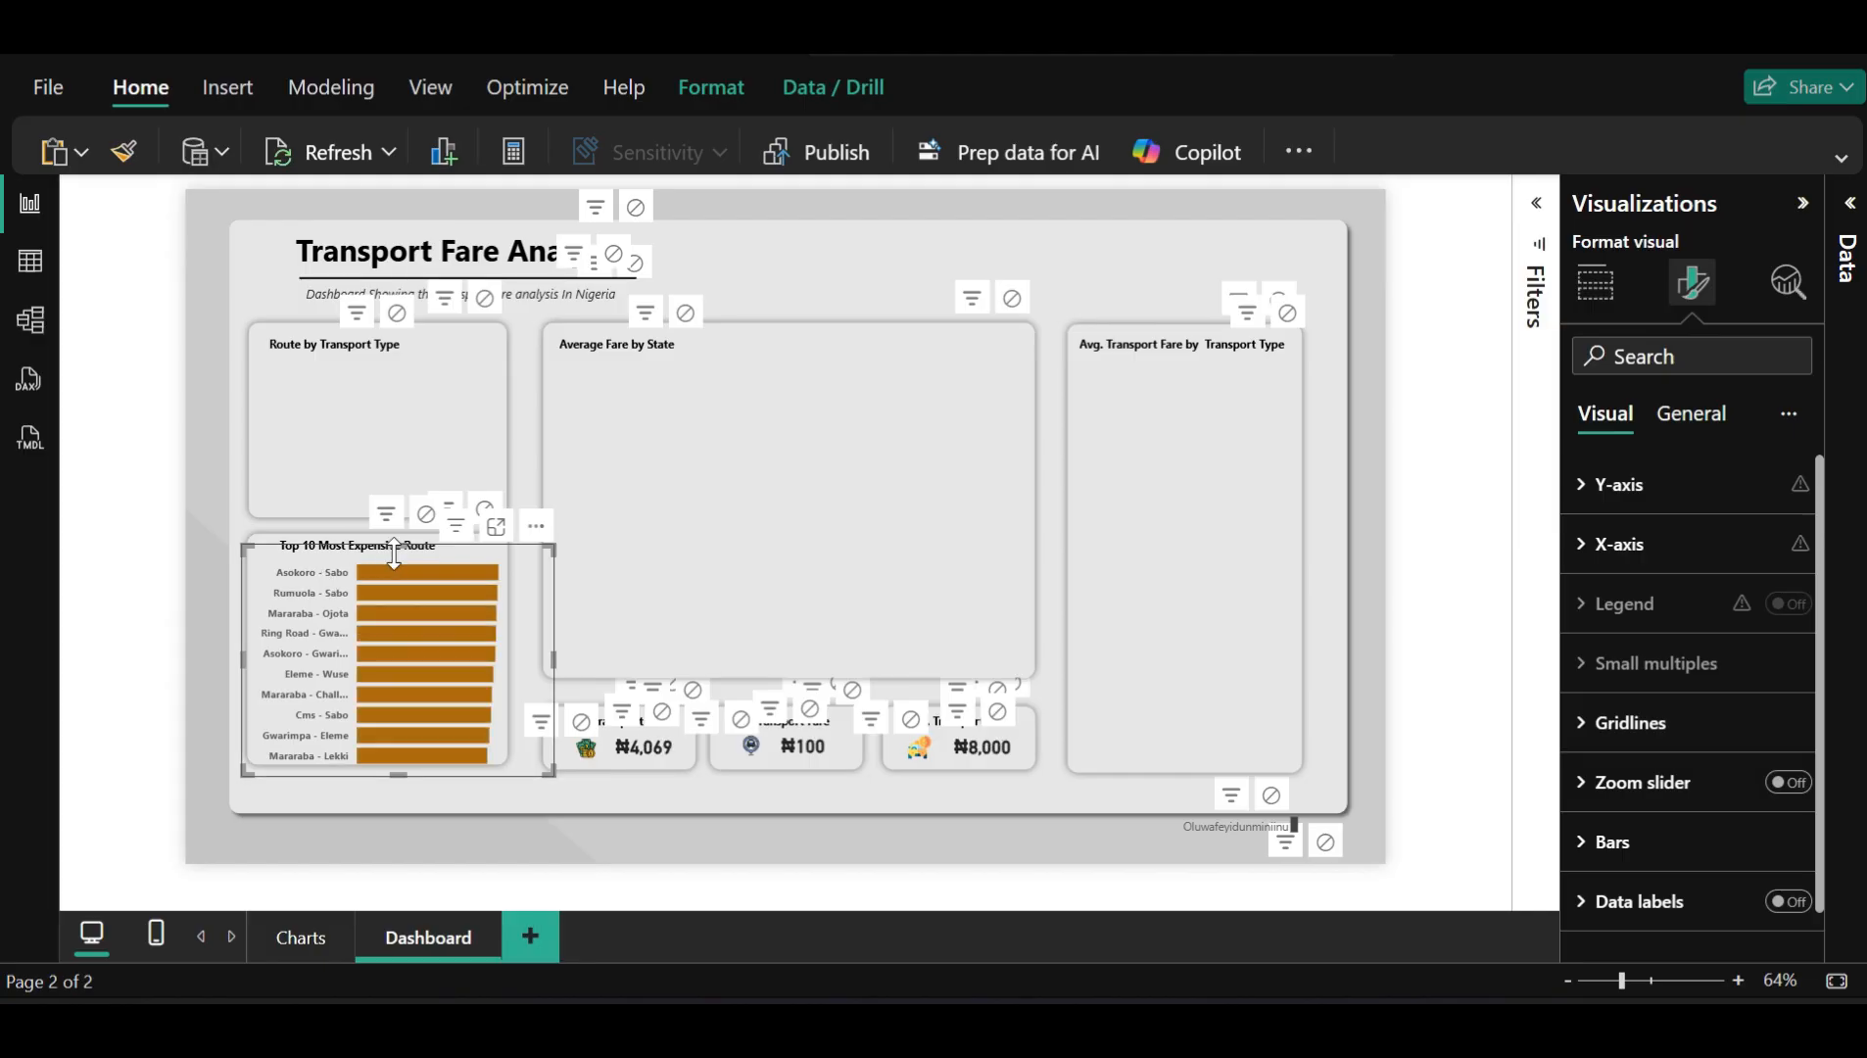
pyautogui.moveTo(398, 545)
pyautogui.mouseDown()
pyautogui.moveTo(401, 530)
pyautogui.moveTo(402, 549)
pyautogui.mouseUp()
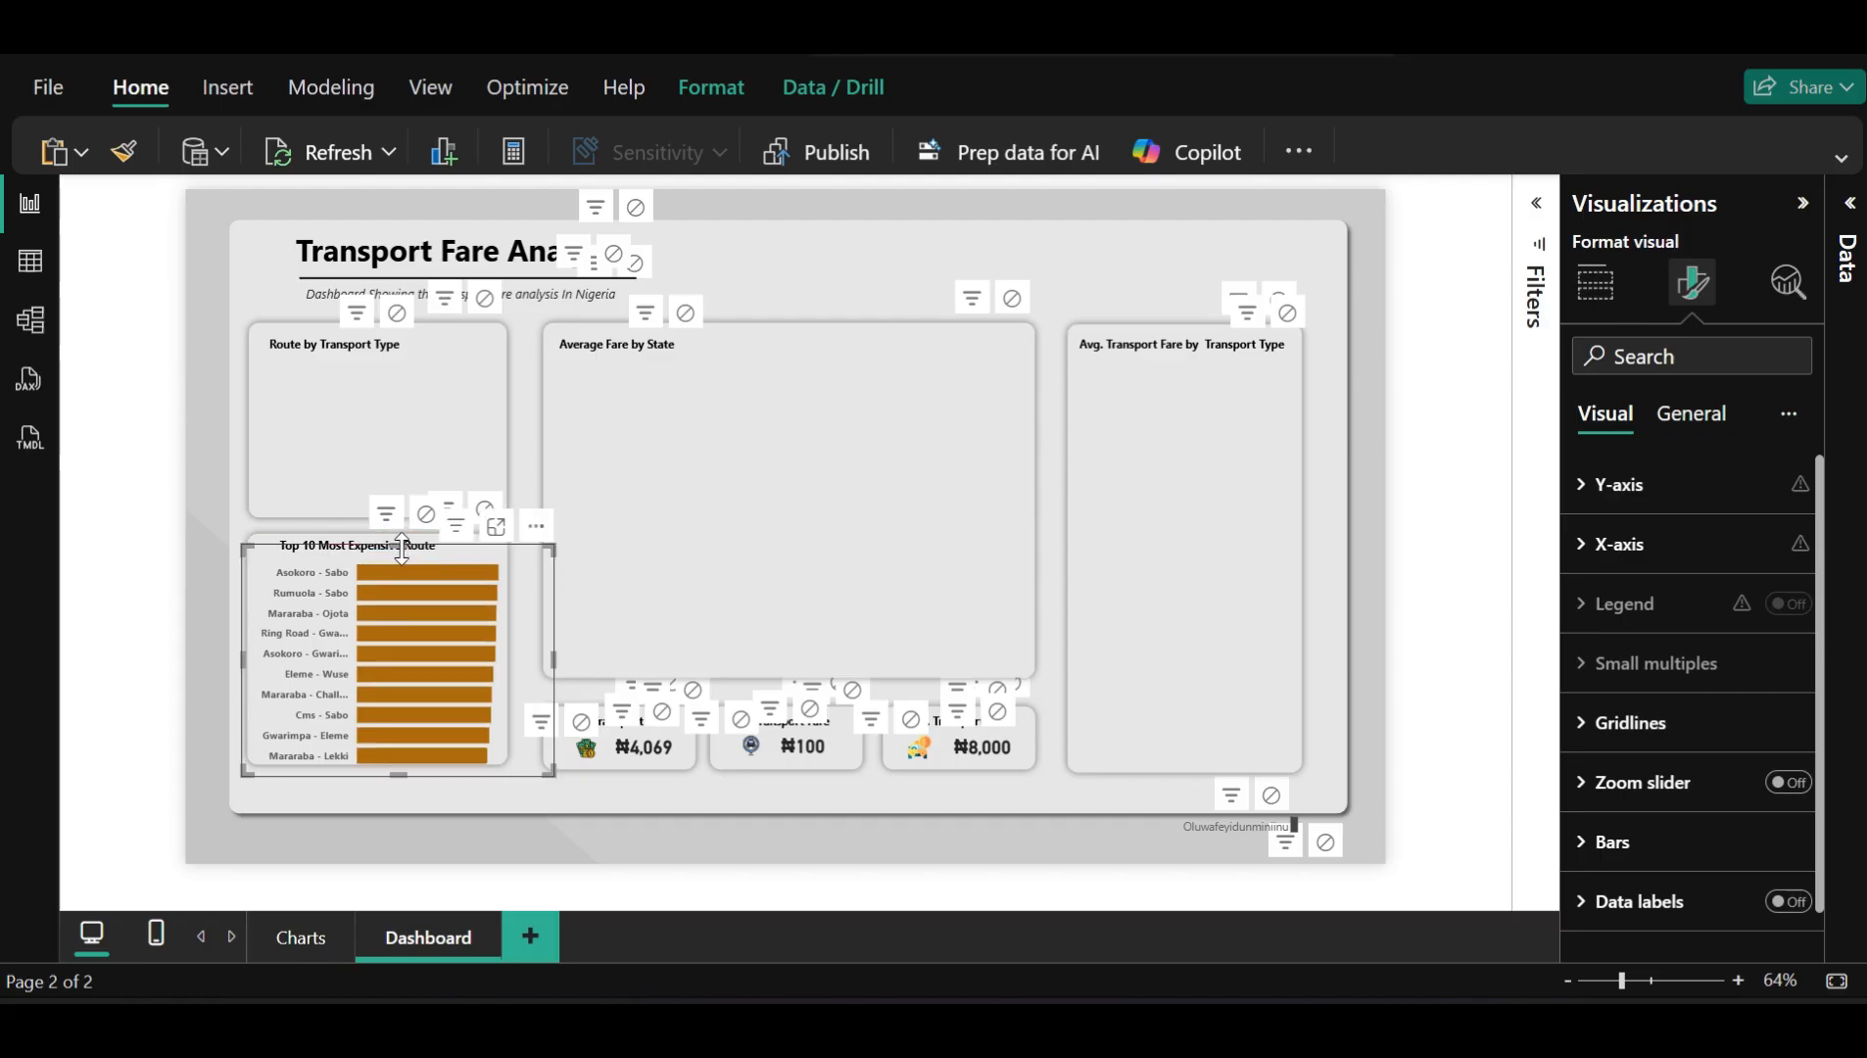
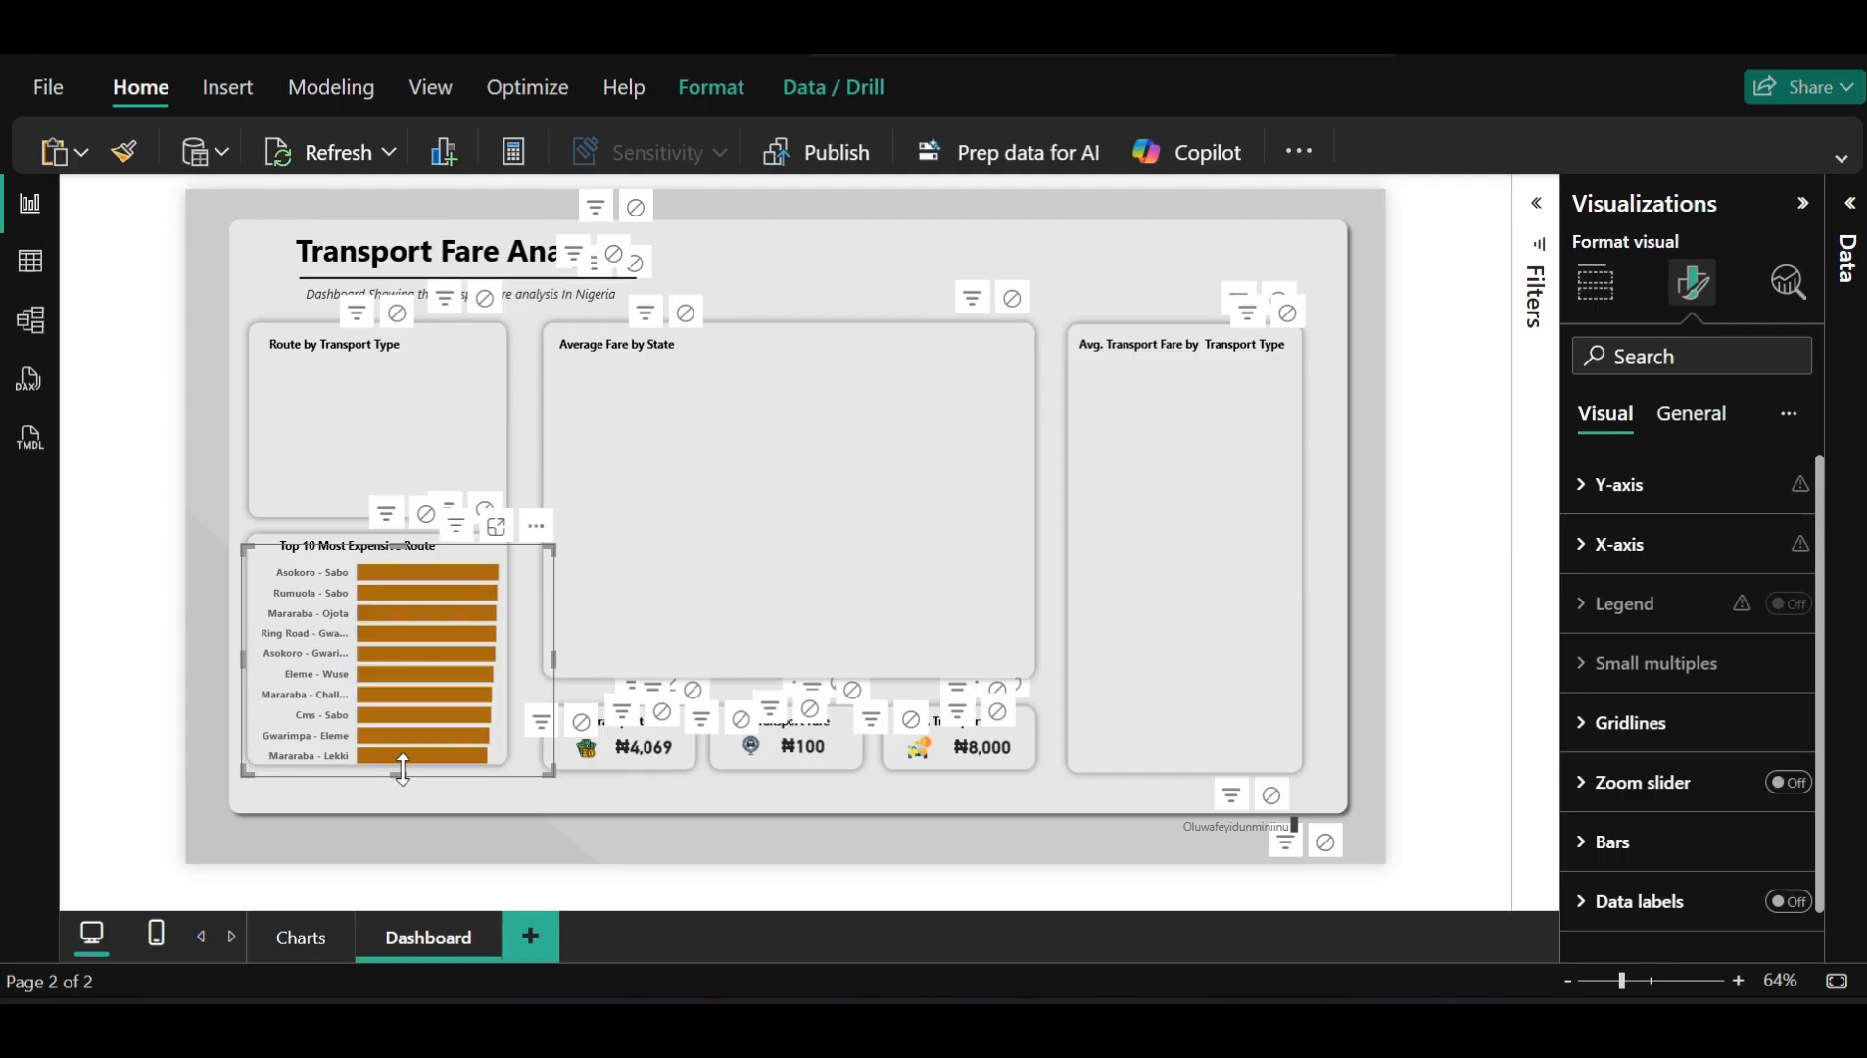
# Extend the Top 10 Most Expensive Route card slightly downward, temporarily shortening the overlapping chart to reach the card and restoring the chart's height
pyautogui.moveTo(398, 774); pyautogui.dragTo(413, 704)
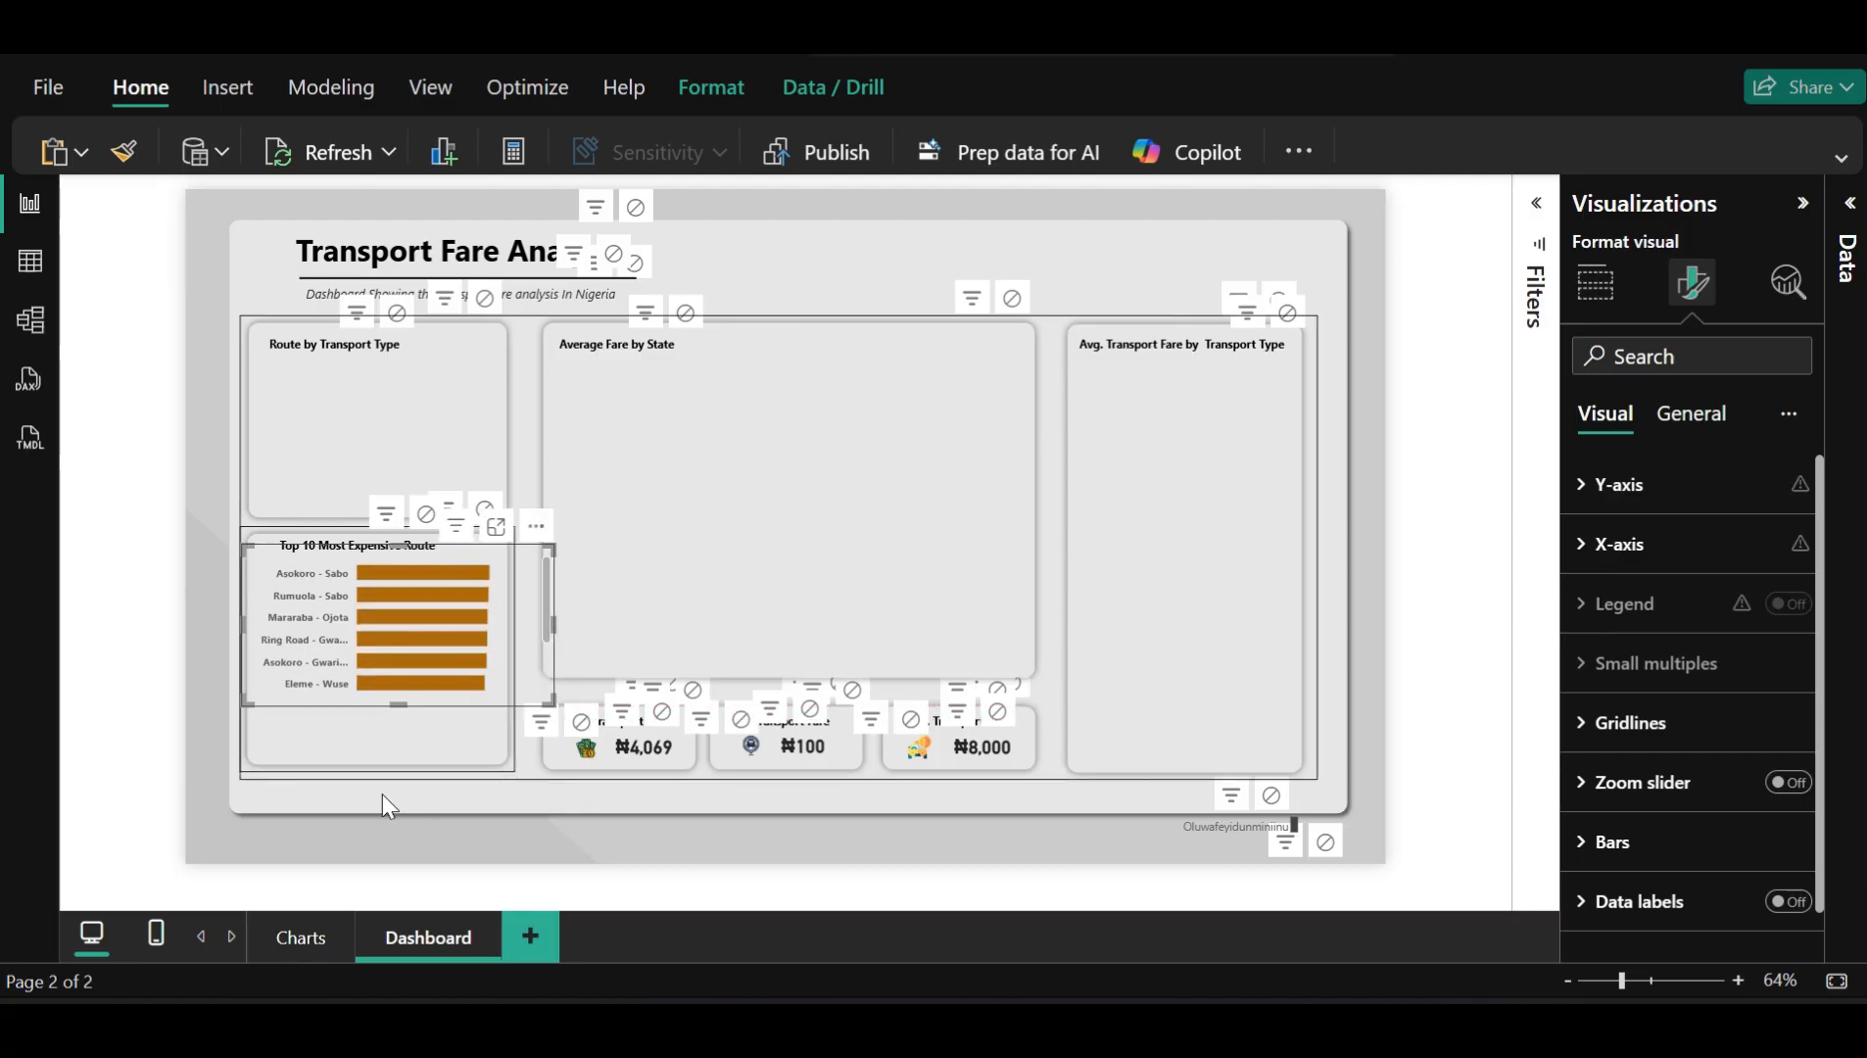
pyautogui.click(384, 767)
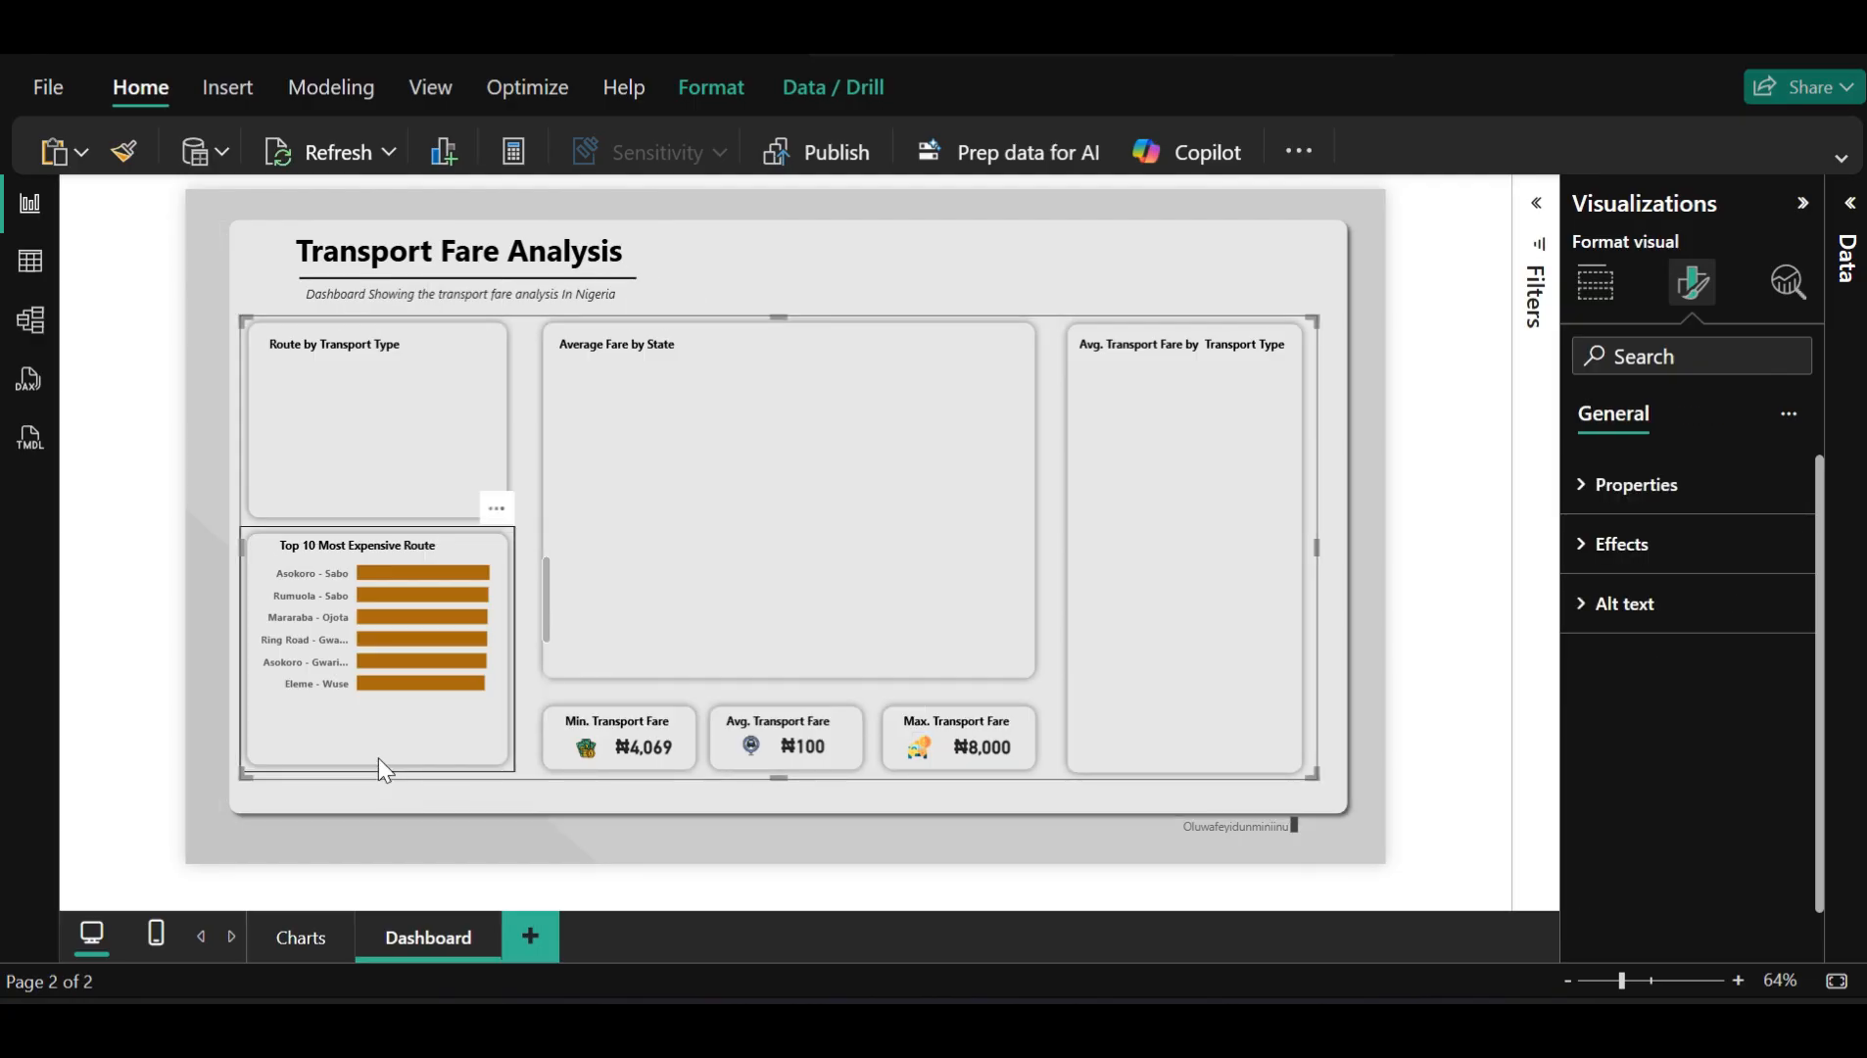
pyautogui.click(378, 758)
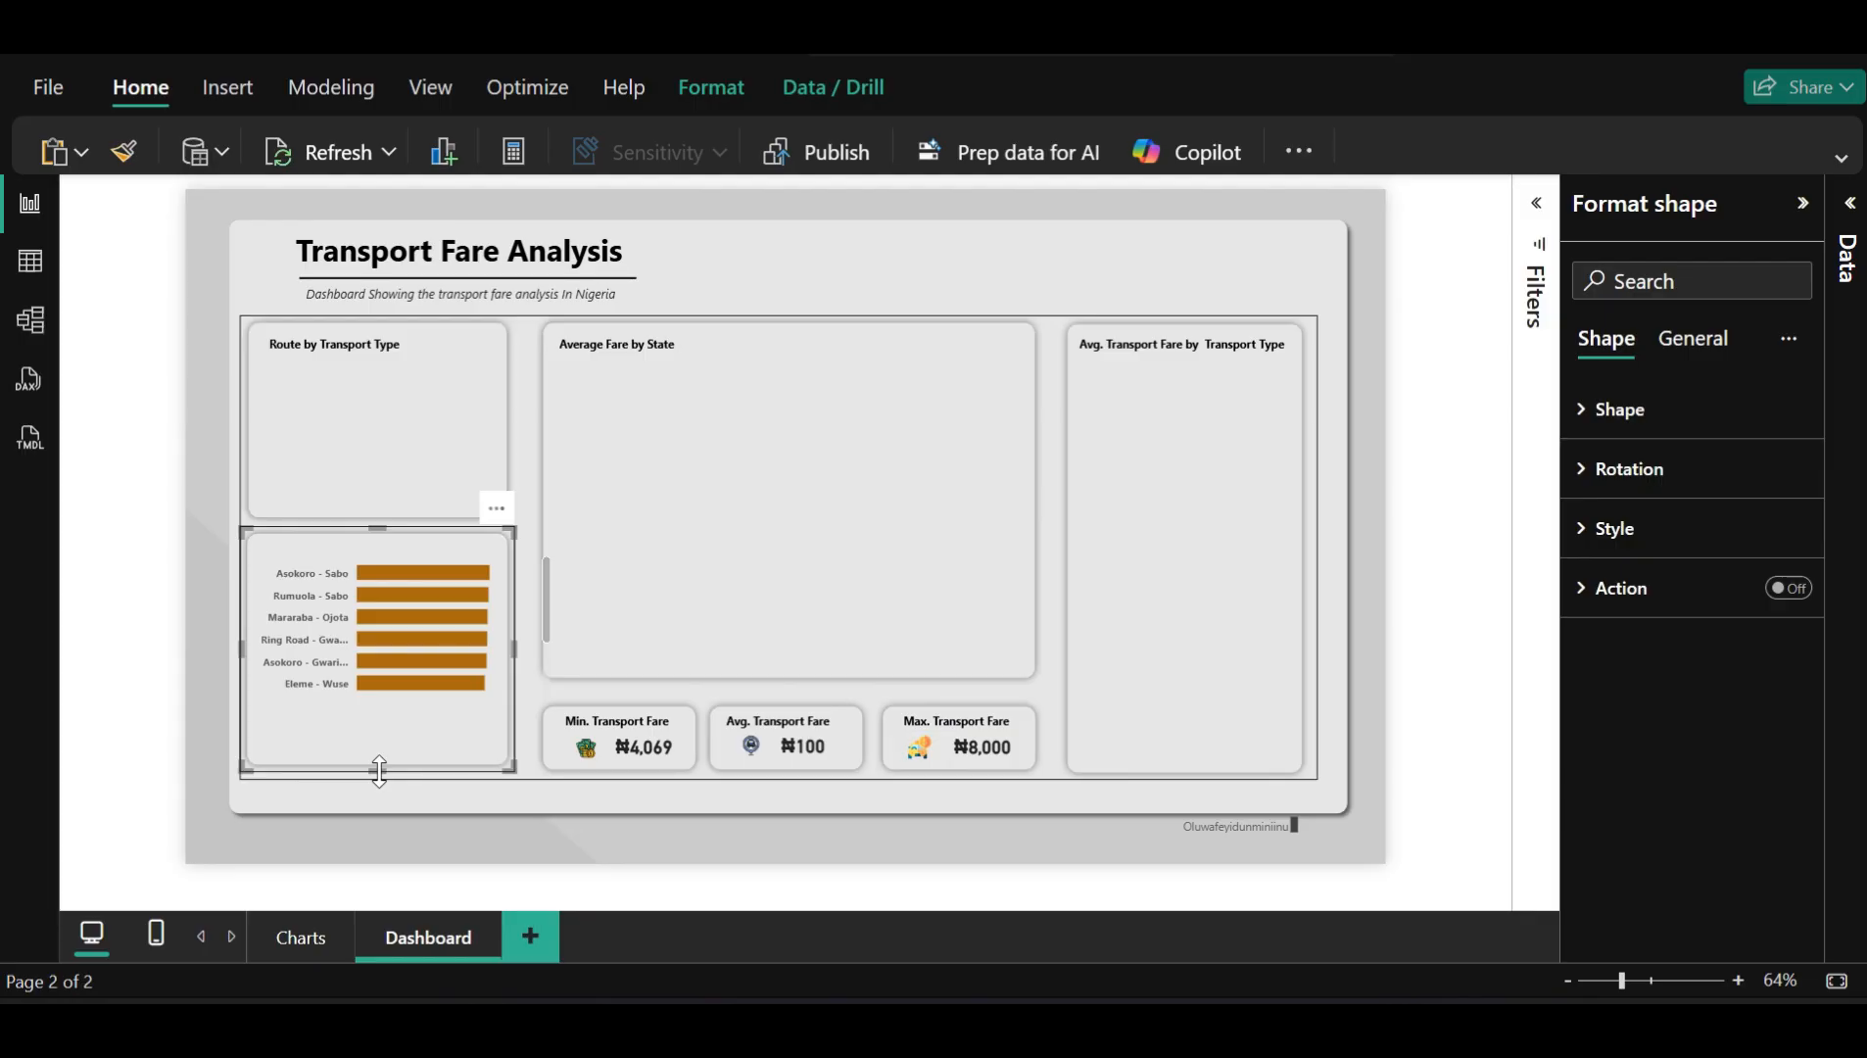
pyautogui.moveTo(378, 789); pyautogui.dragTo(378, 787)
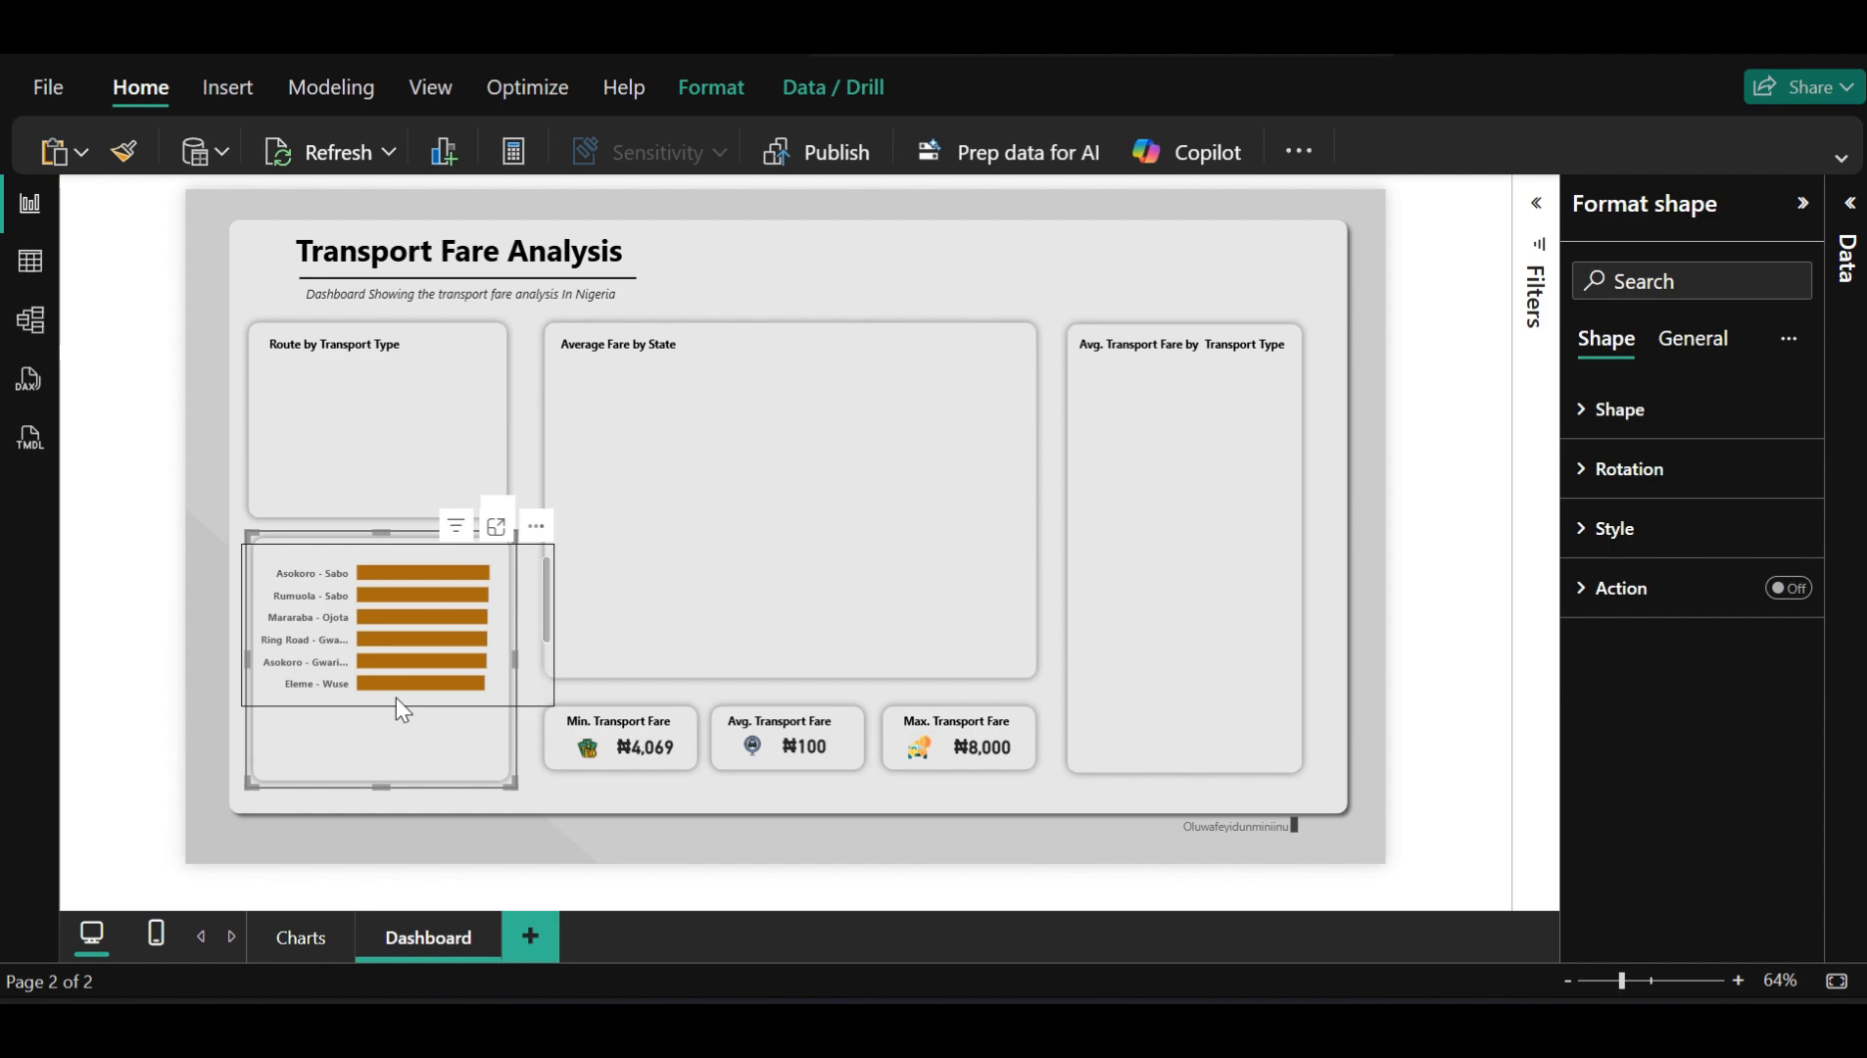
pyautogui.click(406, 701)
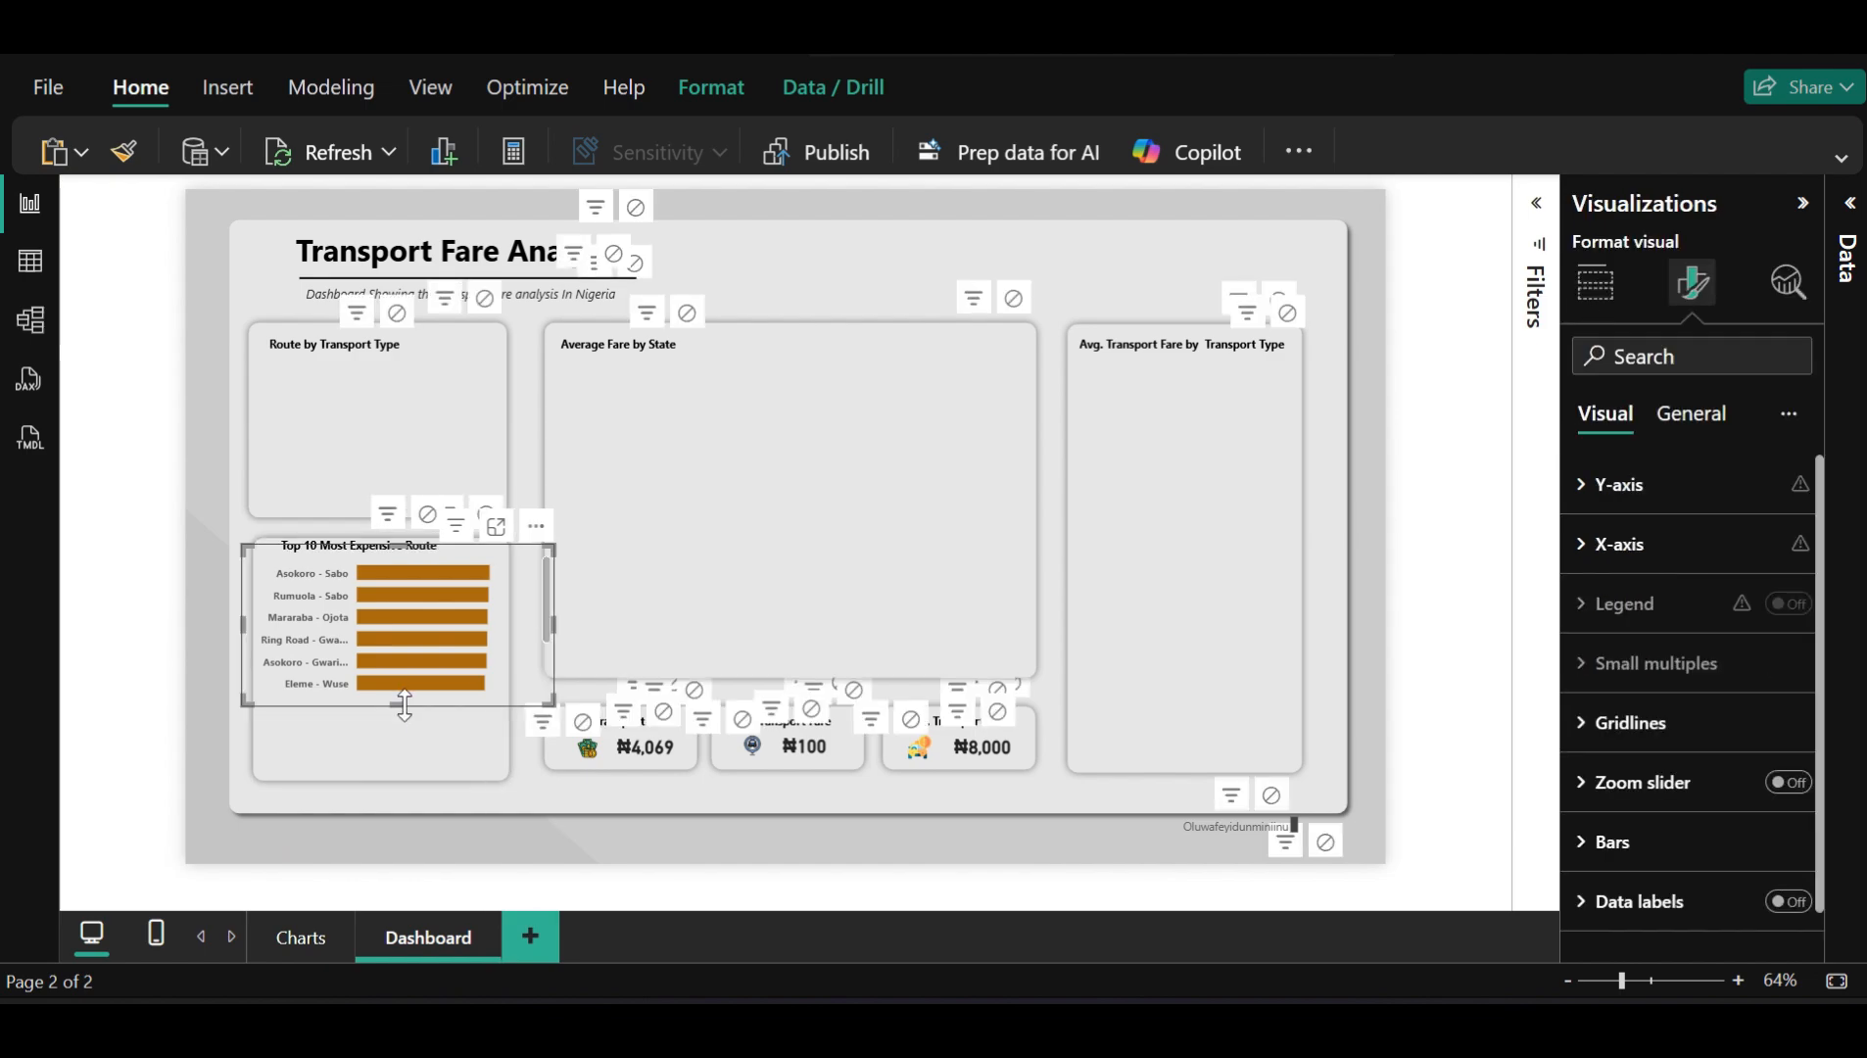
pyautogui.moveTo(404, 704); pyautogui.dragTo(398, 775)
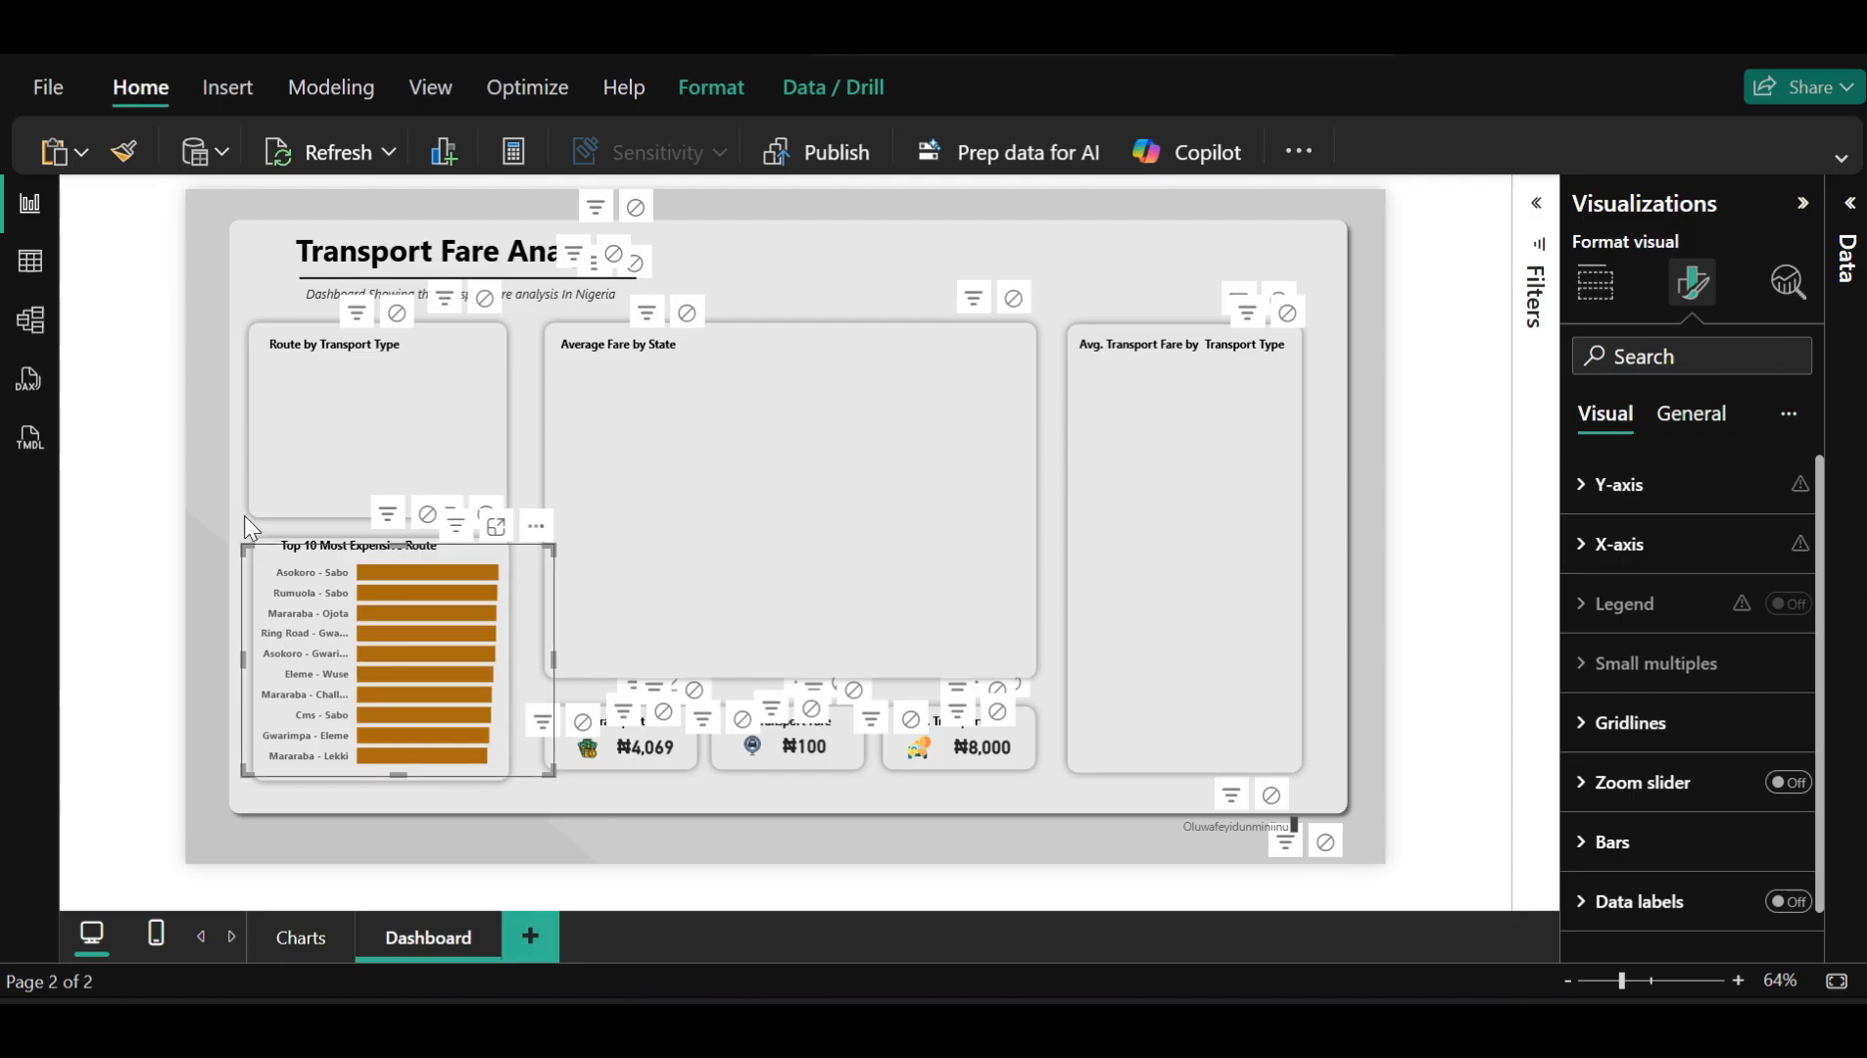
# Nudge the Top 10 Most Expensive Route title slightly right and down within its card, and deselect it
pyautogui.click(169, 553)
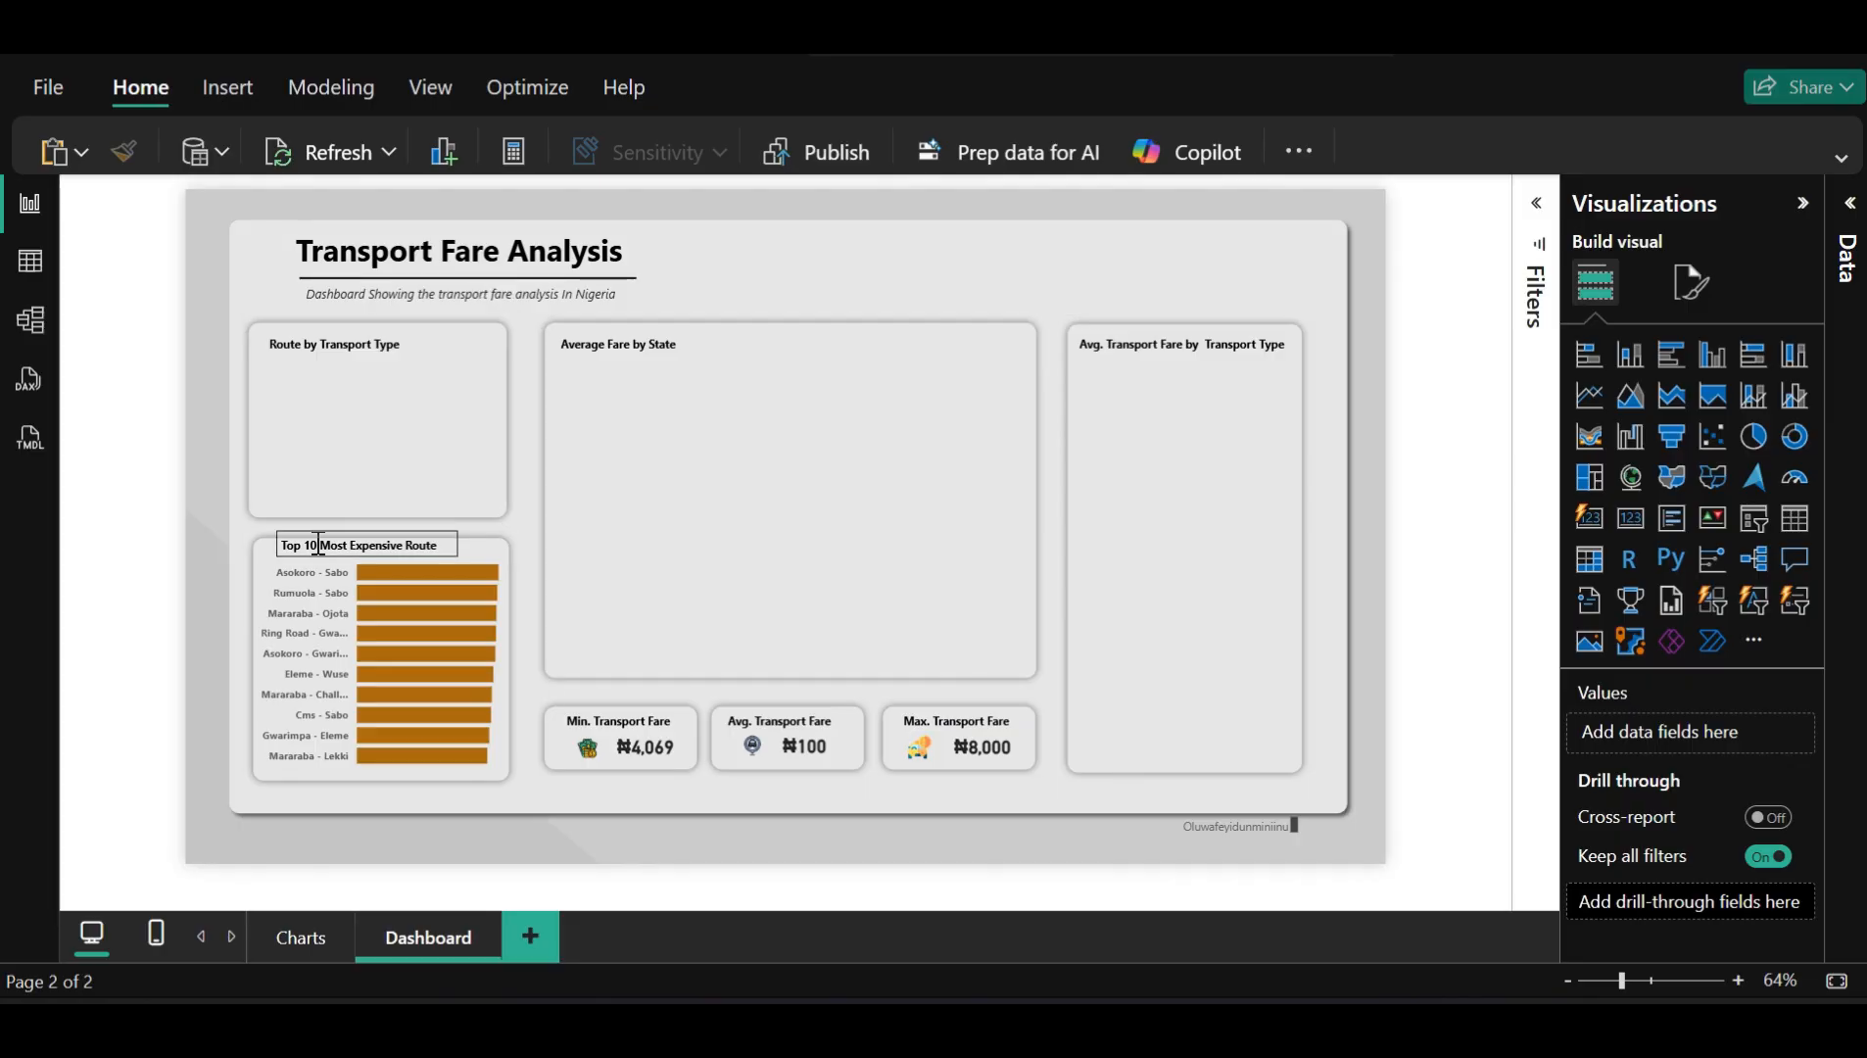
pyautogui.click(363, 545)
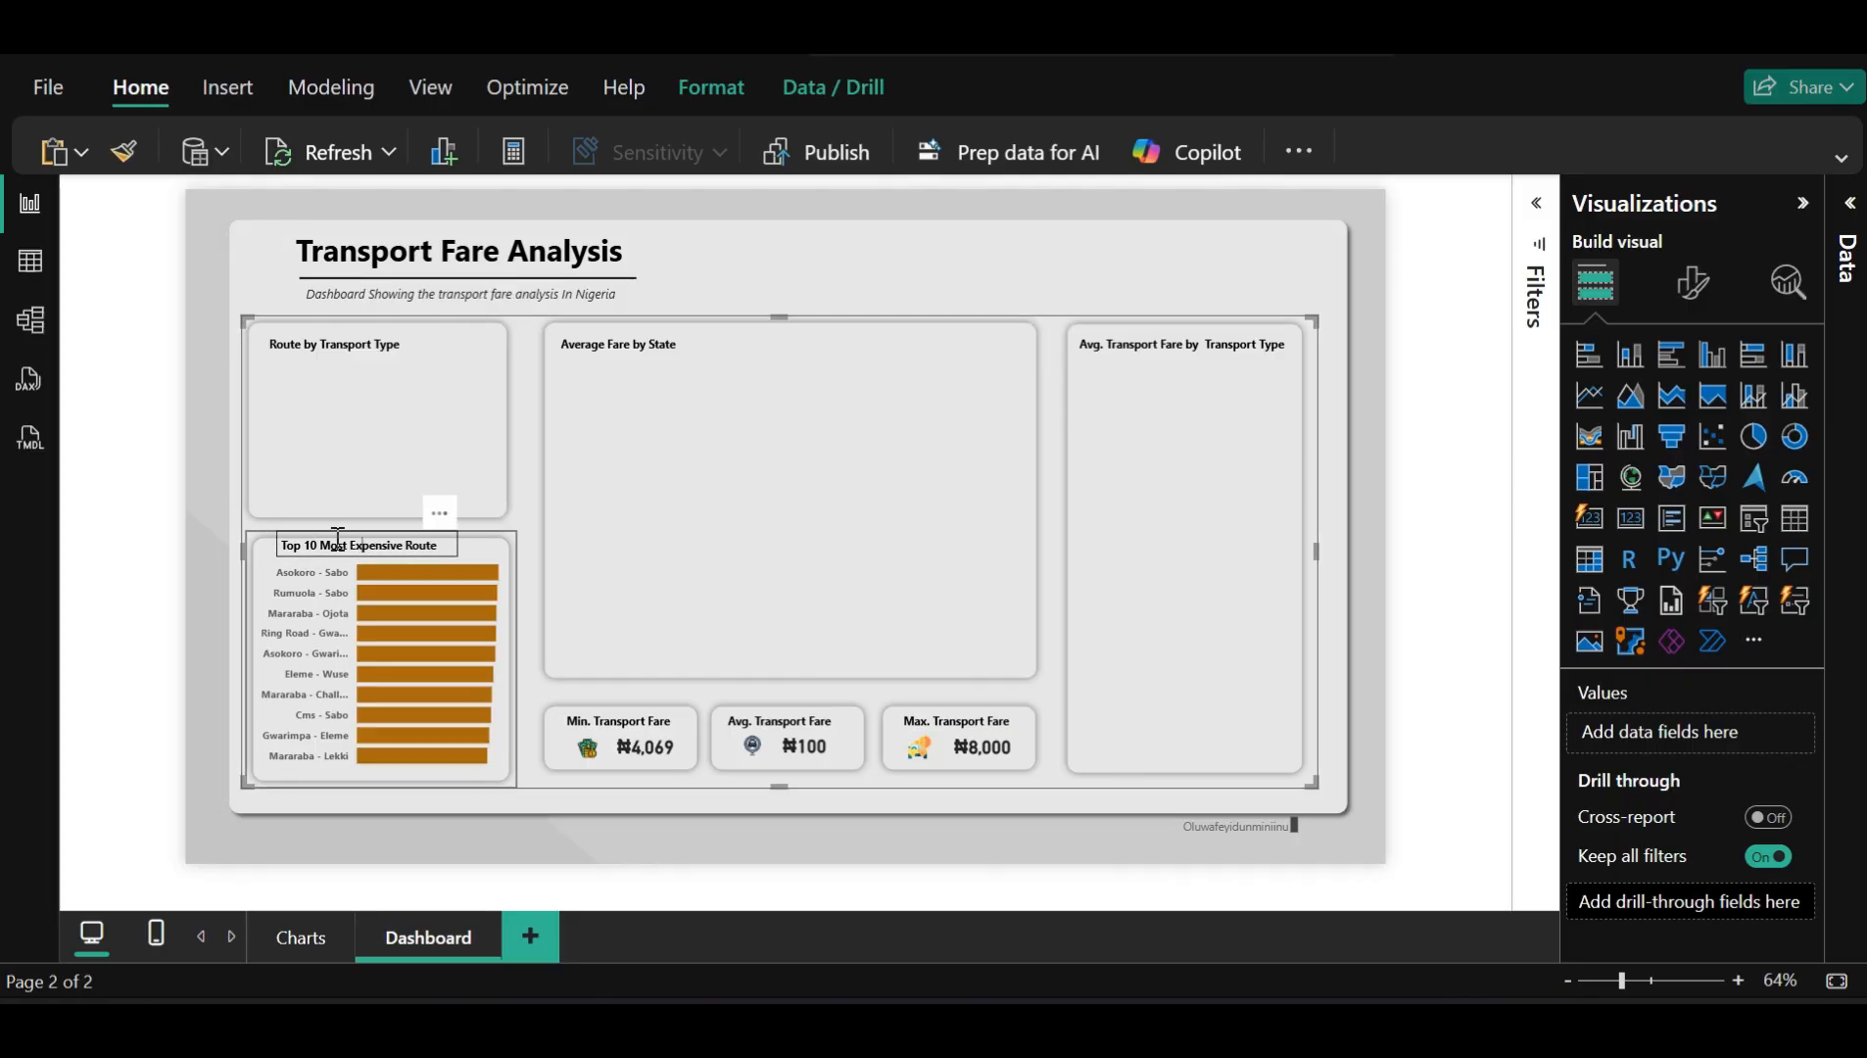
pyautogui.click(327, 541)
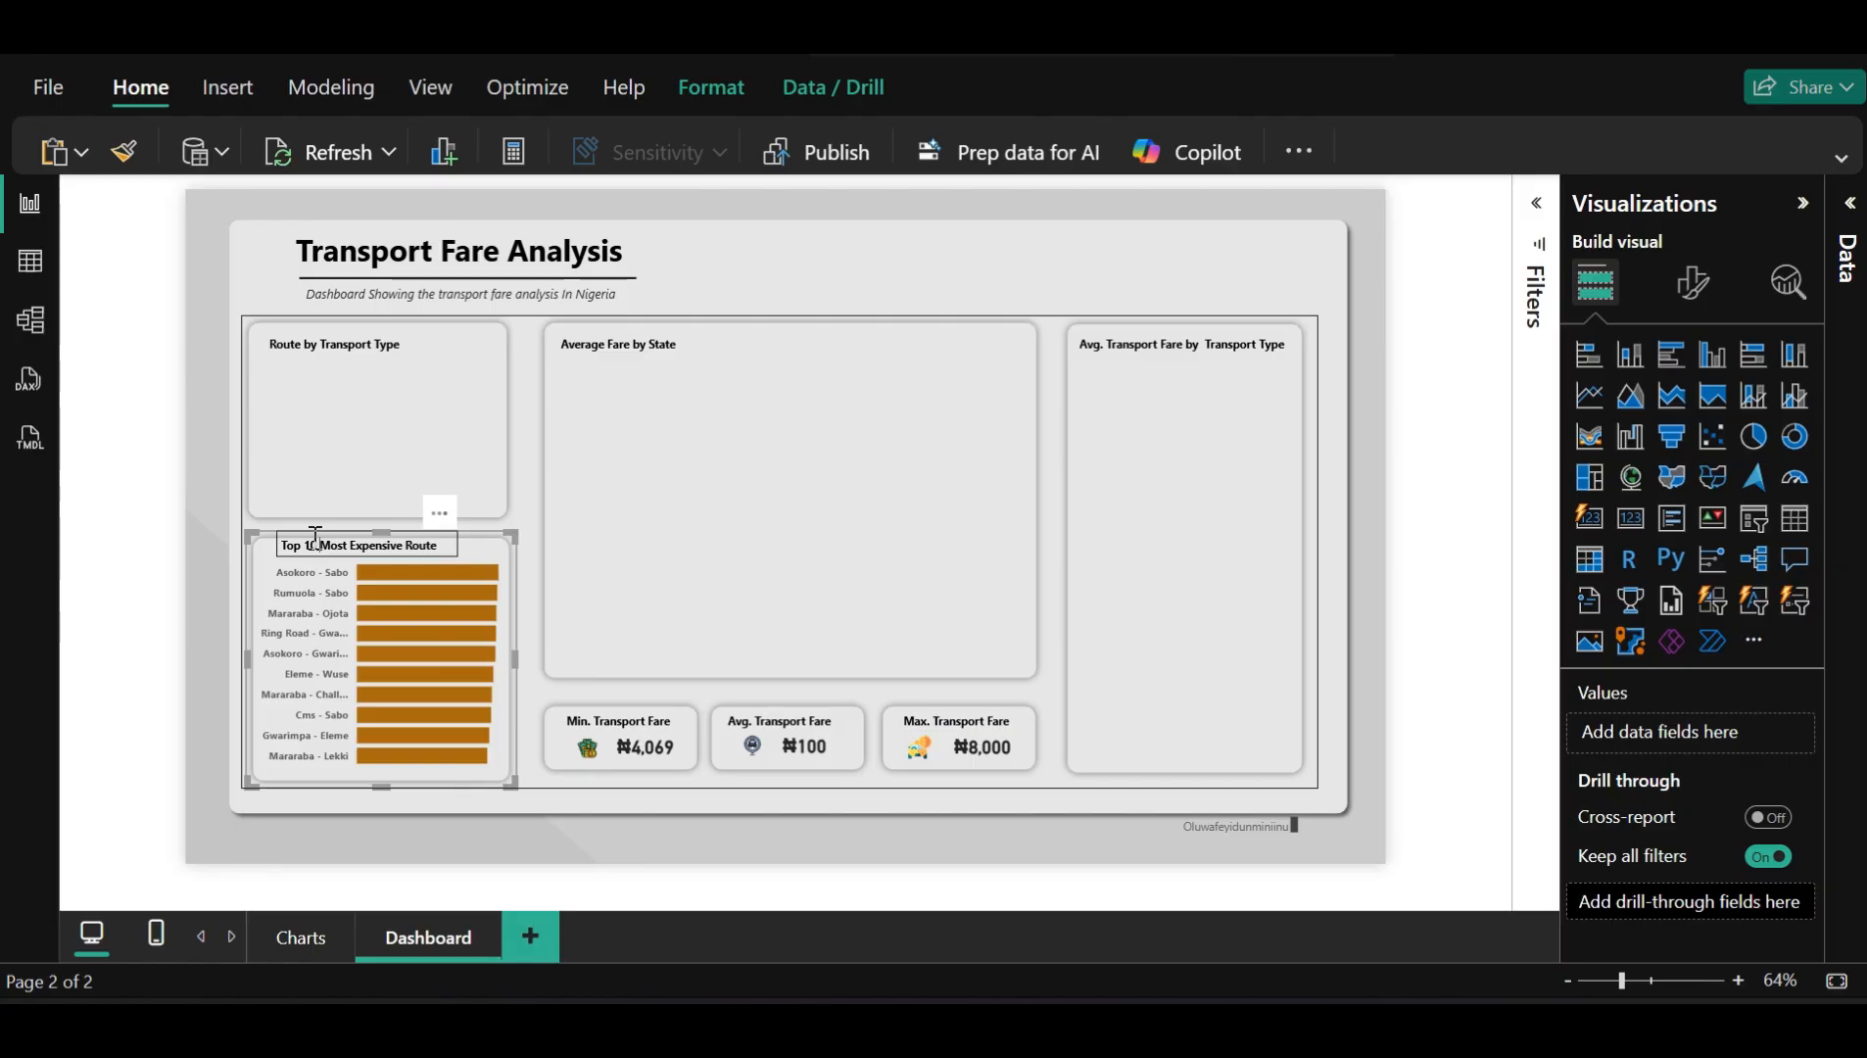
pyautogui.click(306, 543)
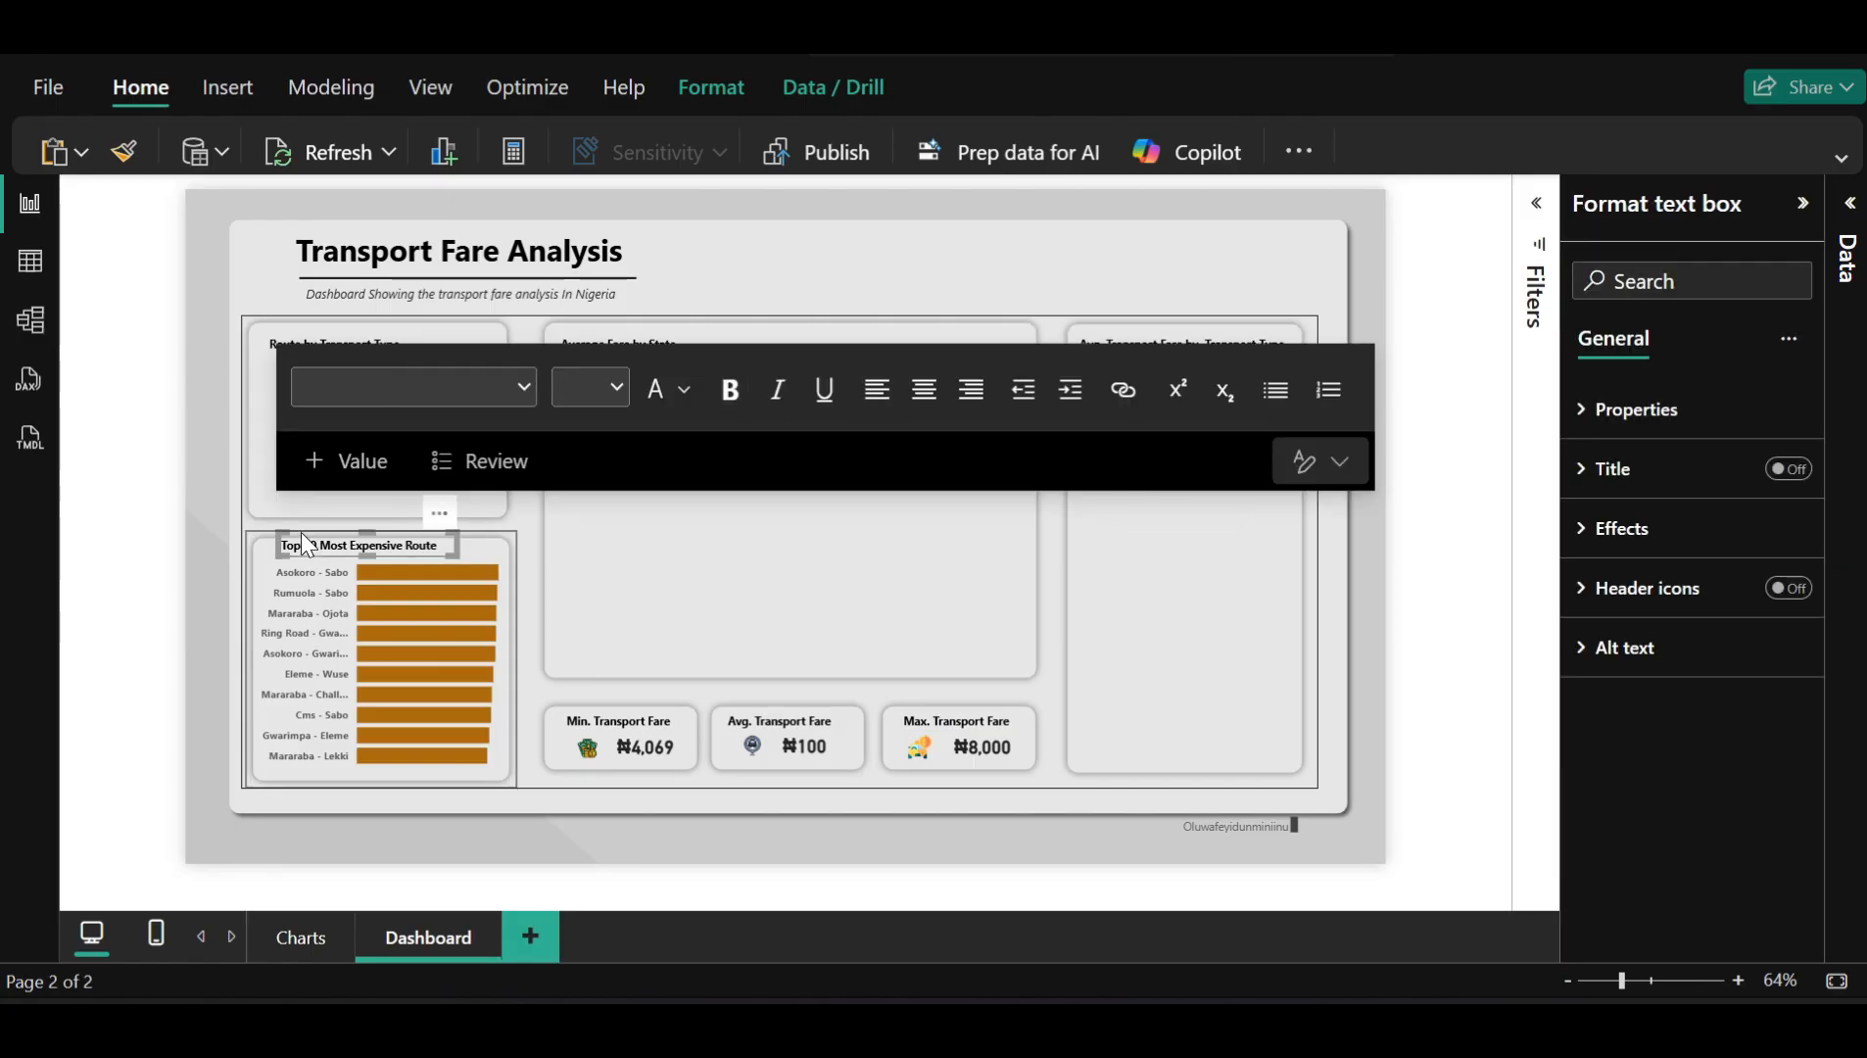
pyautogui.moveTo(305, 545); pyautogui.dragTo(316, 548)
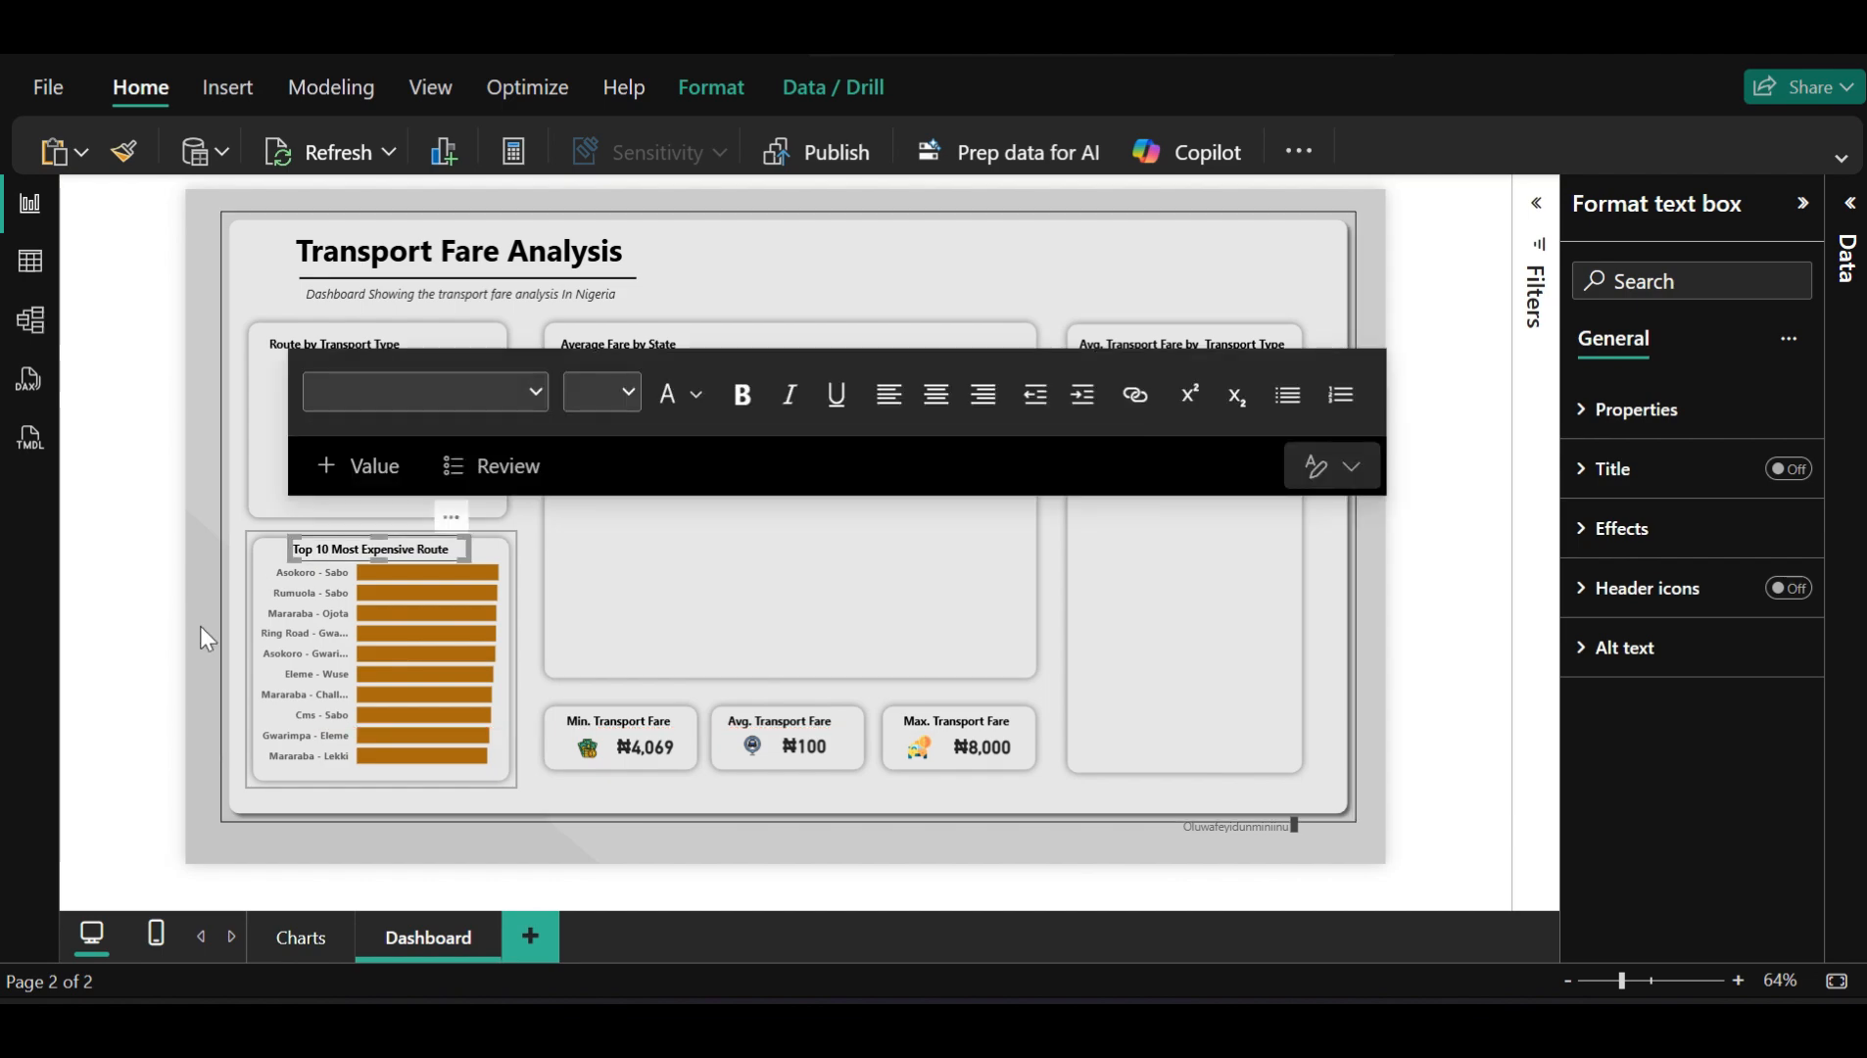
pyautogui.click(150, 654)
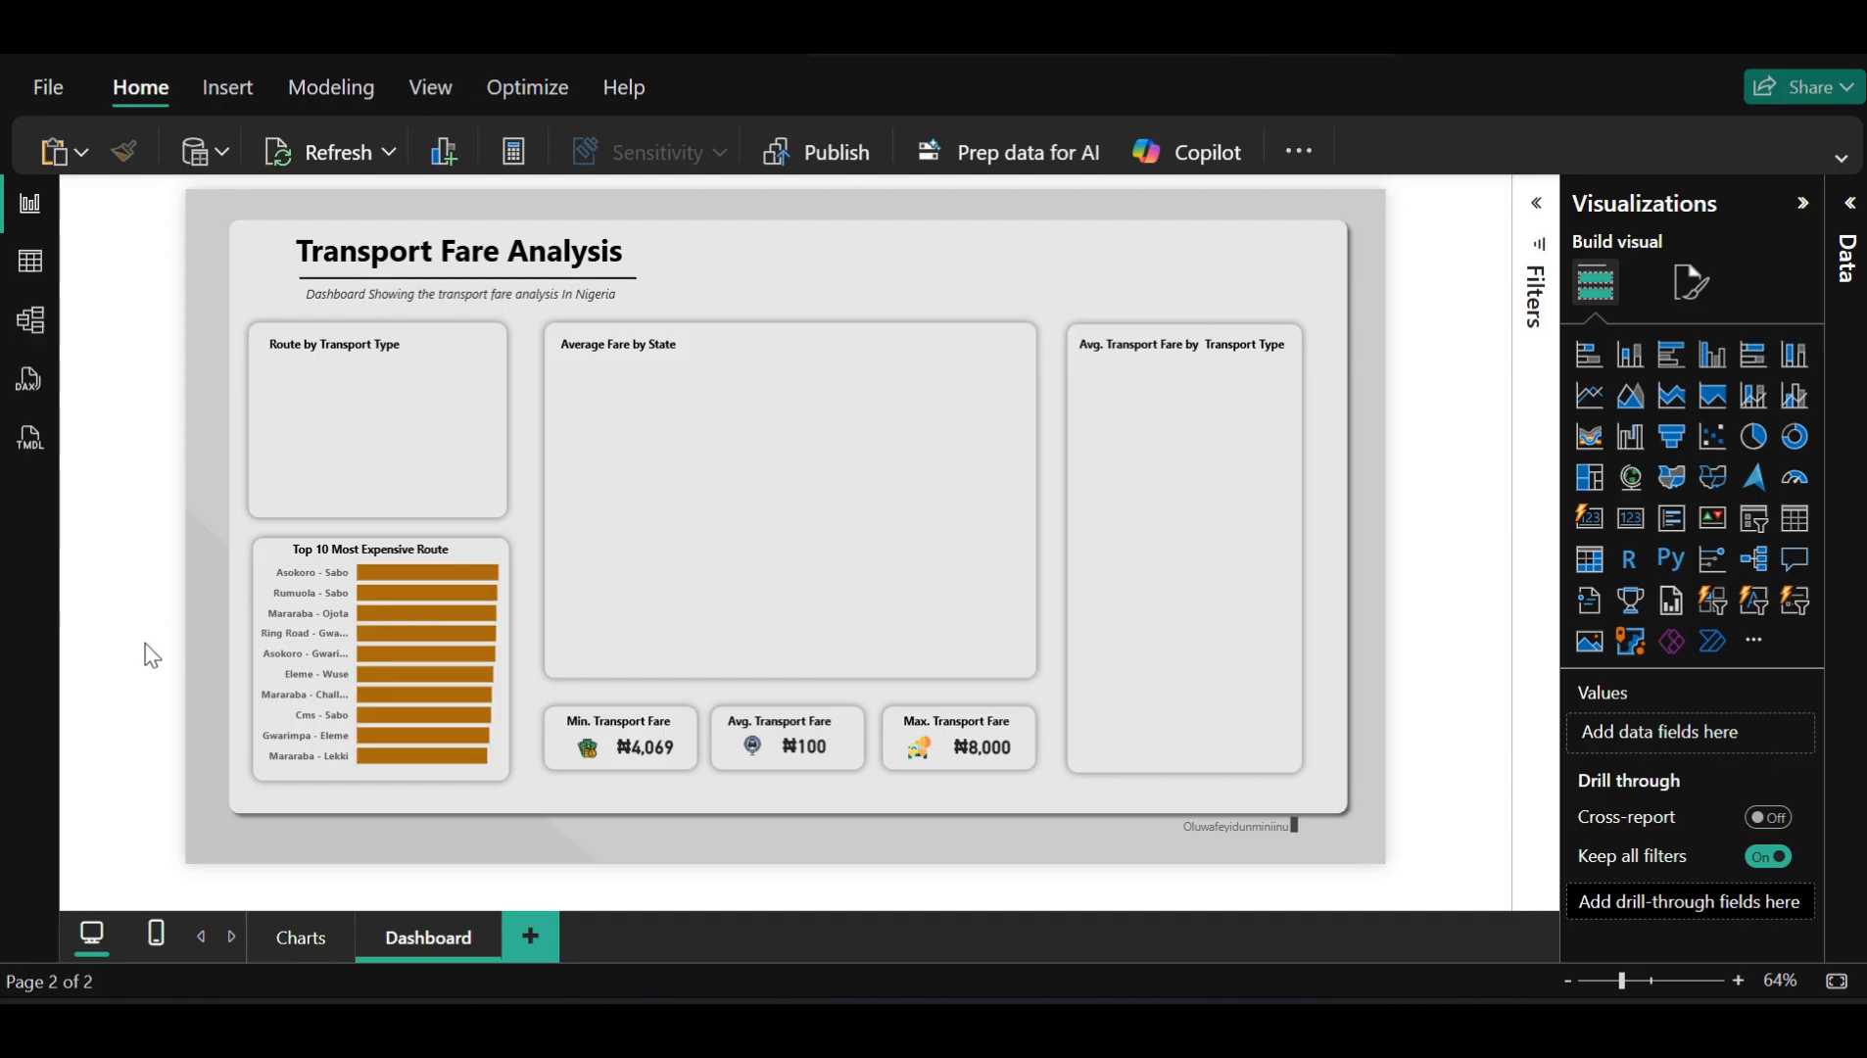
# Select the Top 10 Most Expensive Route chart and bring up its visual formatting options
pyautogui.click(430, 593)
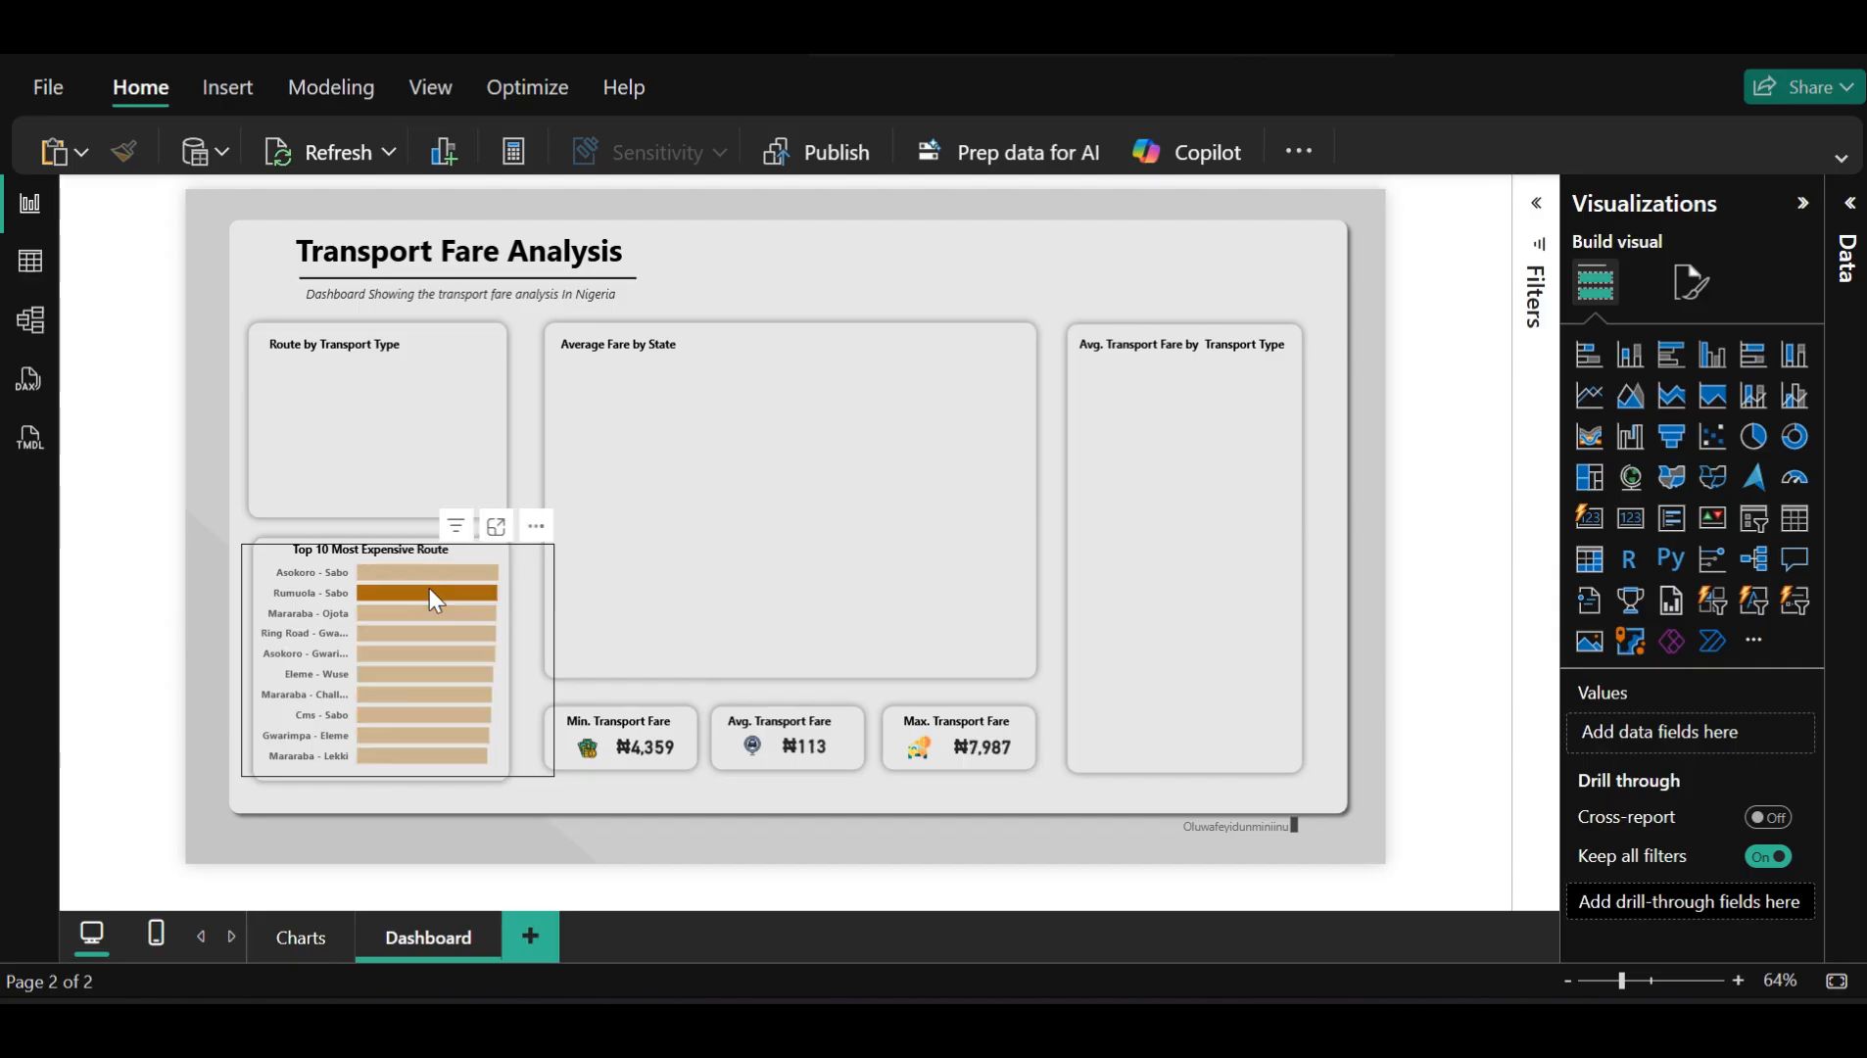
pyautogui.click(1679, 284)
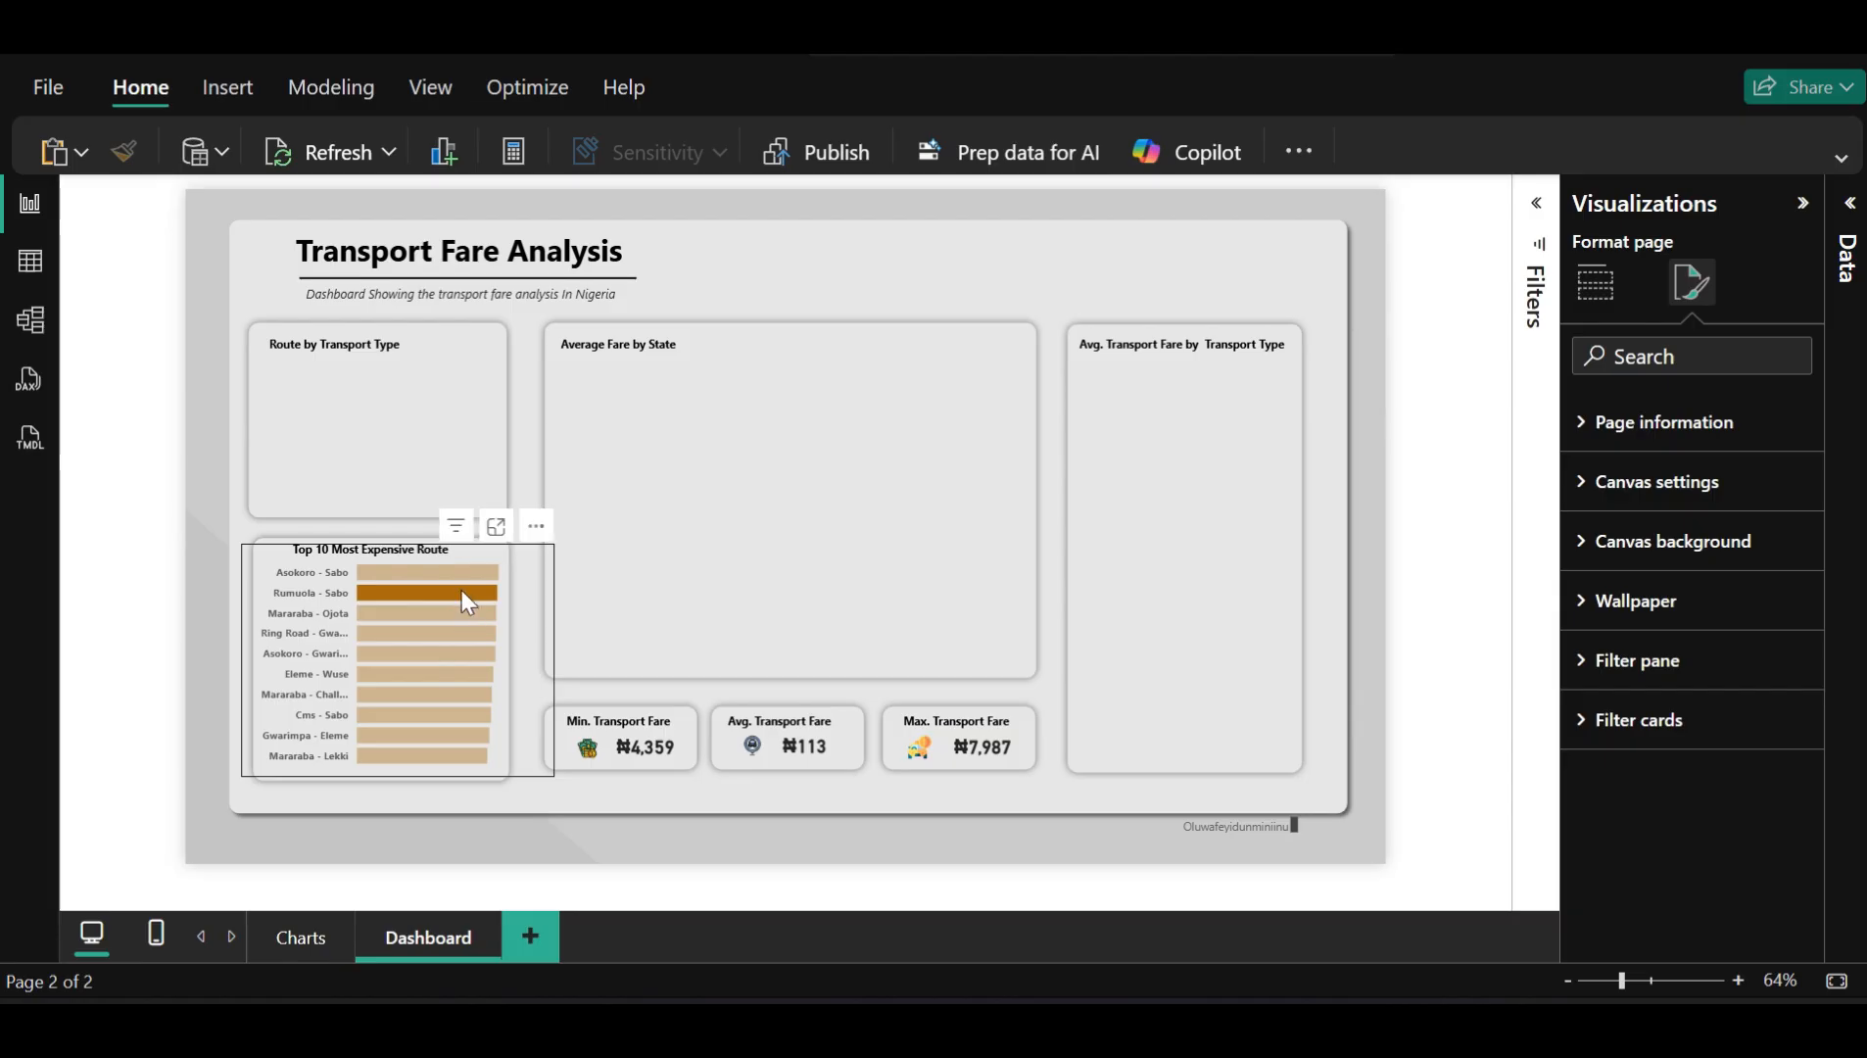
pyautogui.click(1608, 294)
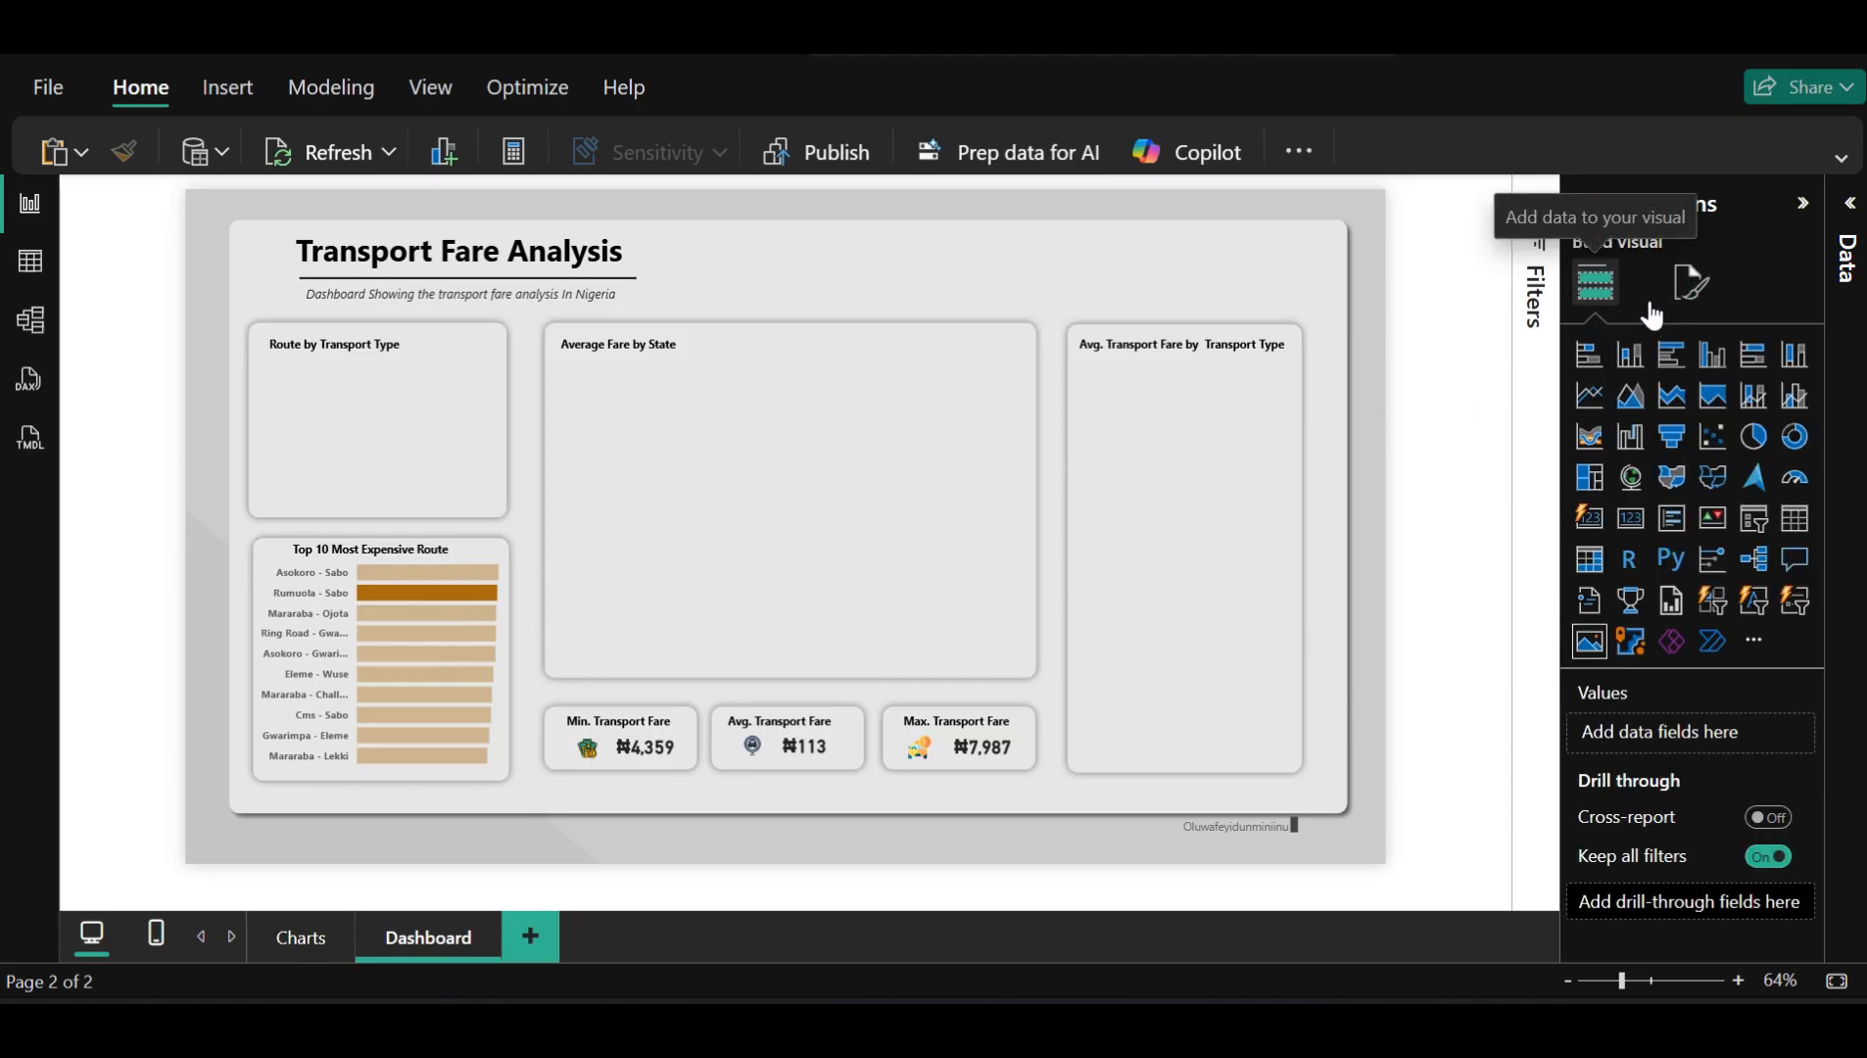
pyautogui.click(382, 593)
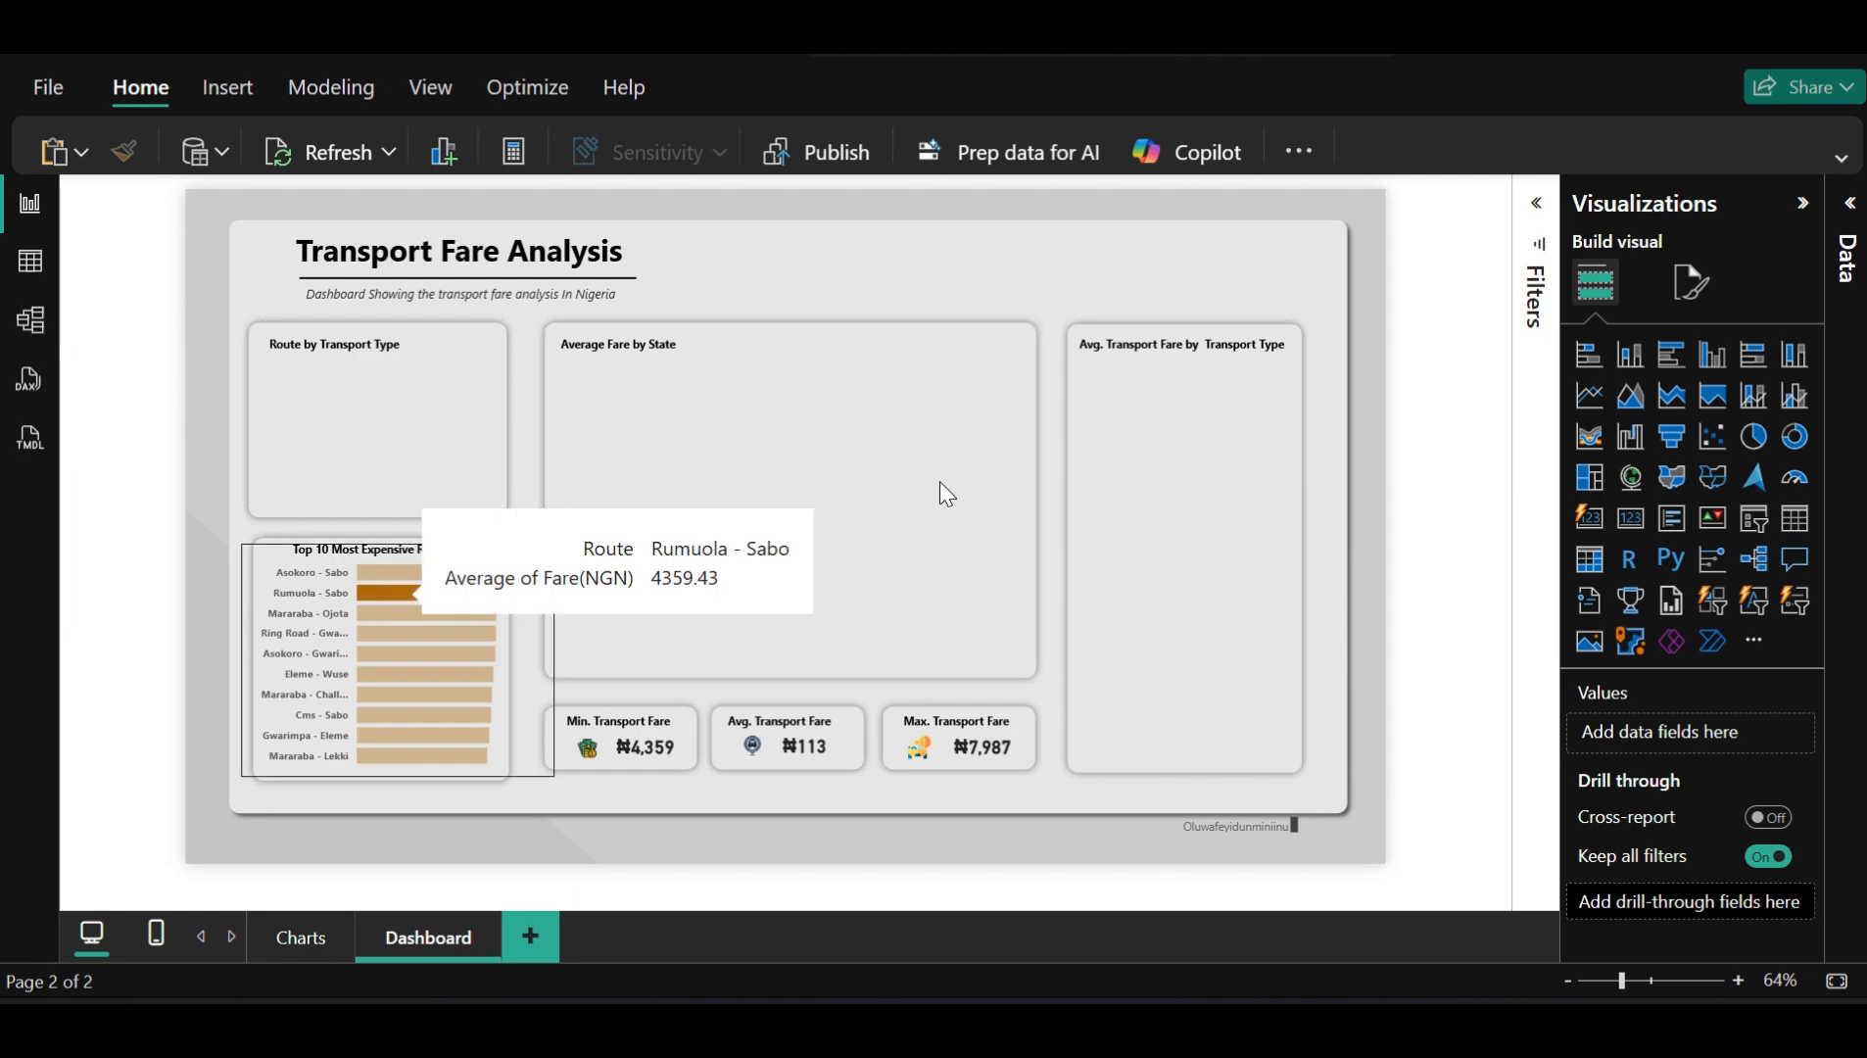
pyautogui.click(1687, 286)
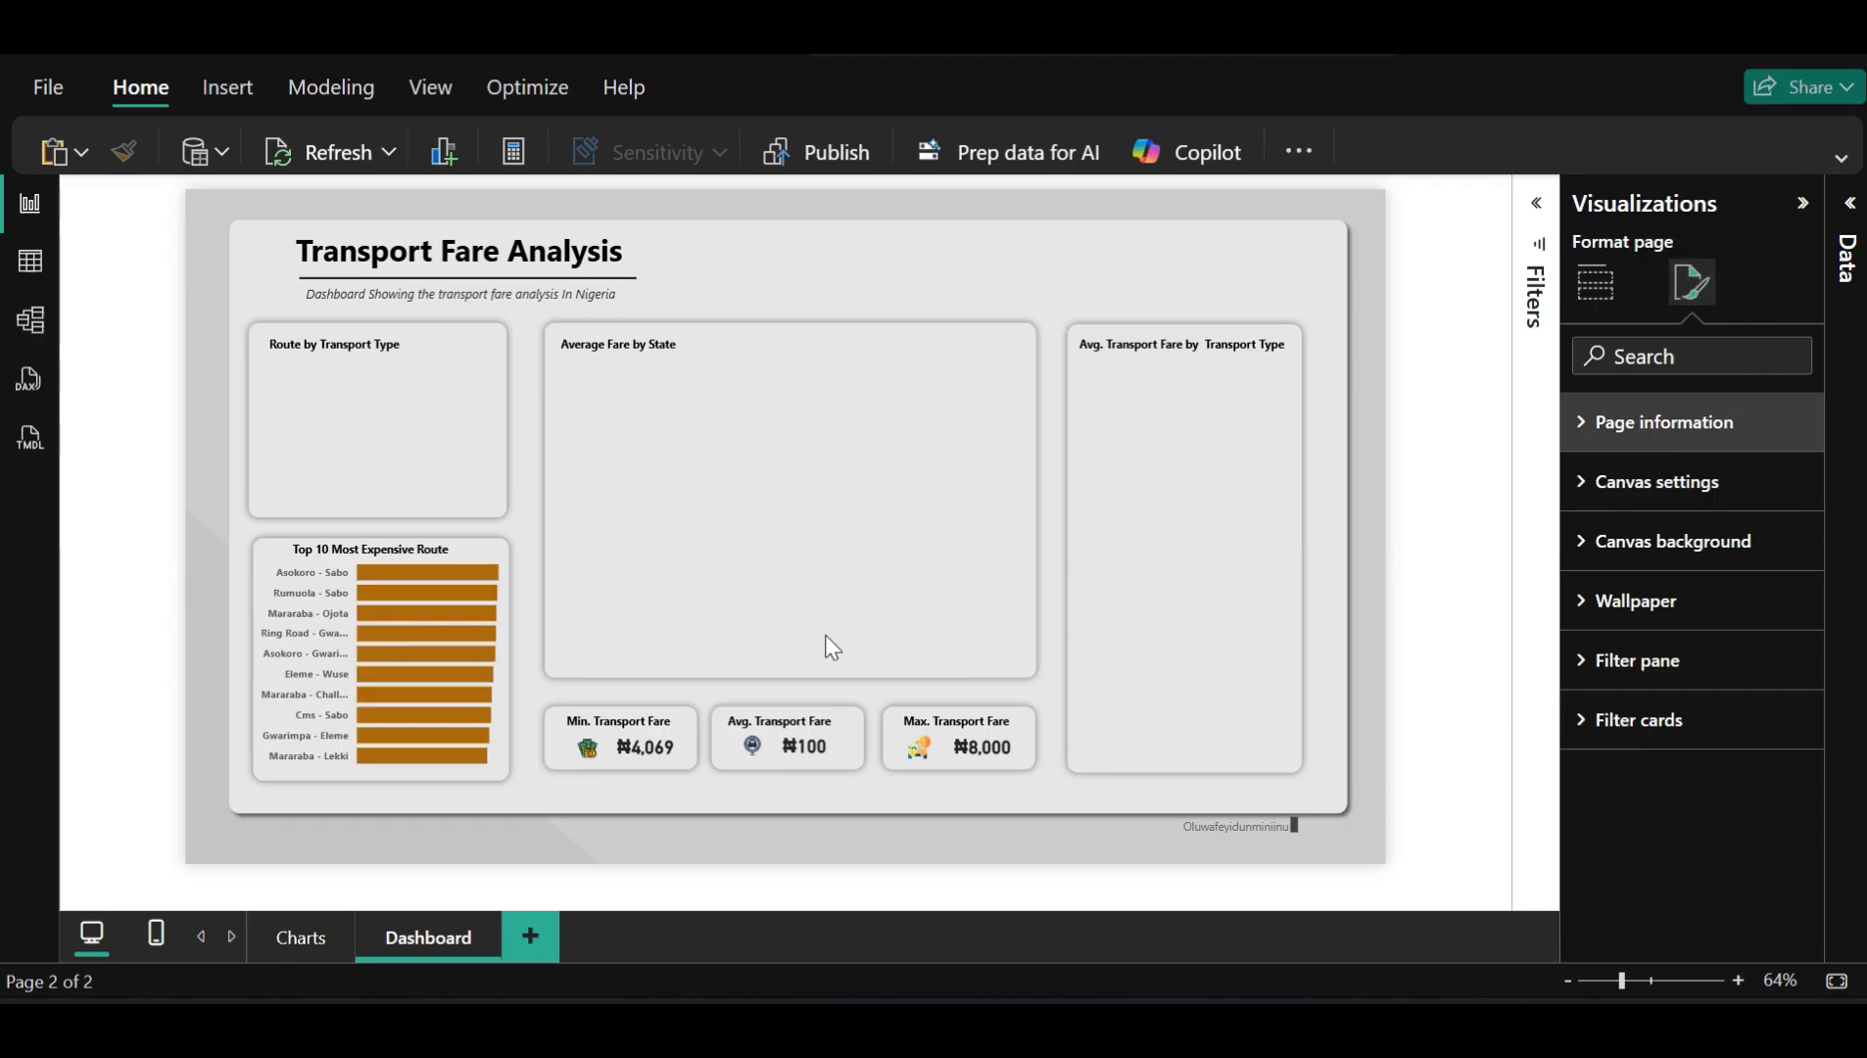
pyautogui.moveTo(276, 677)
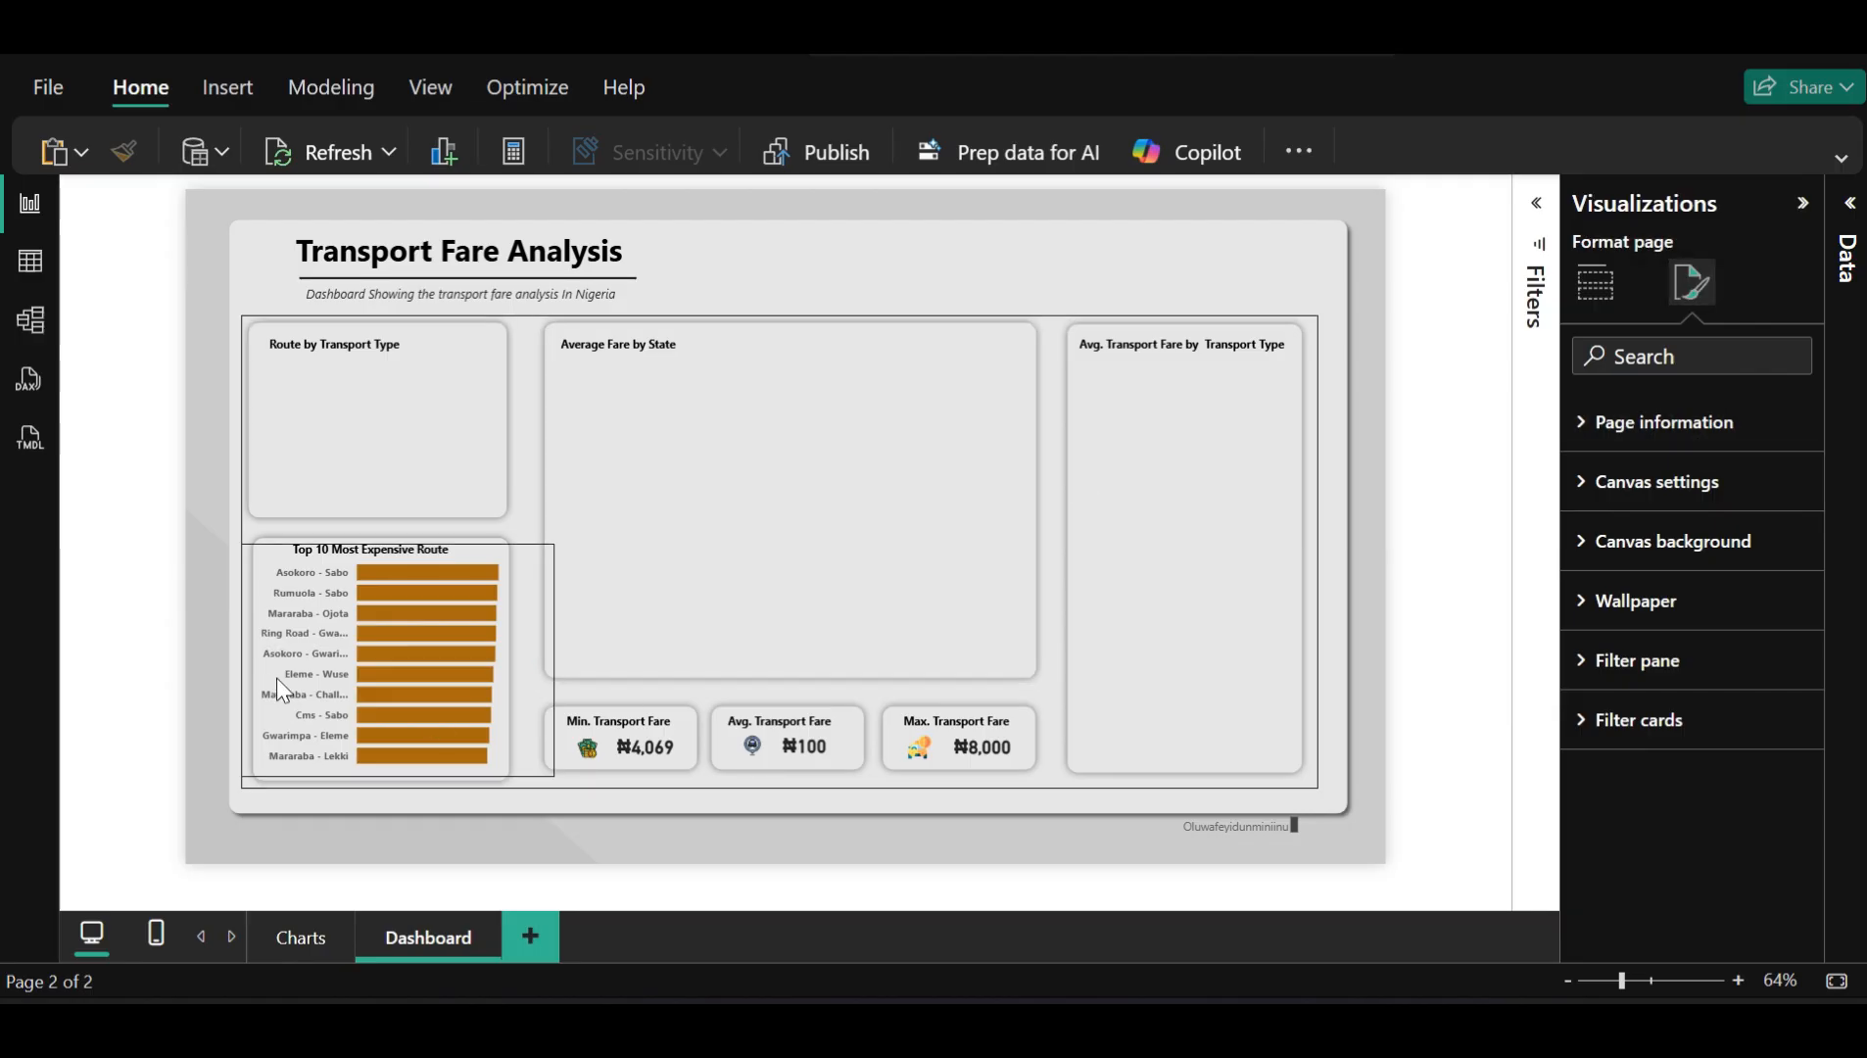
pyautogui.click(382, 590)
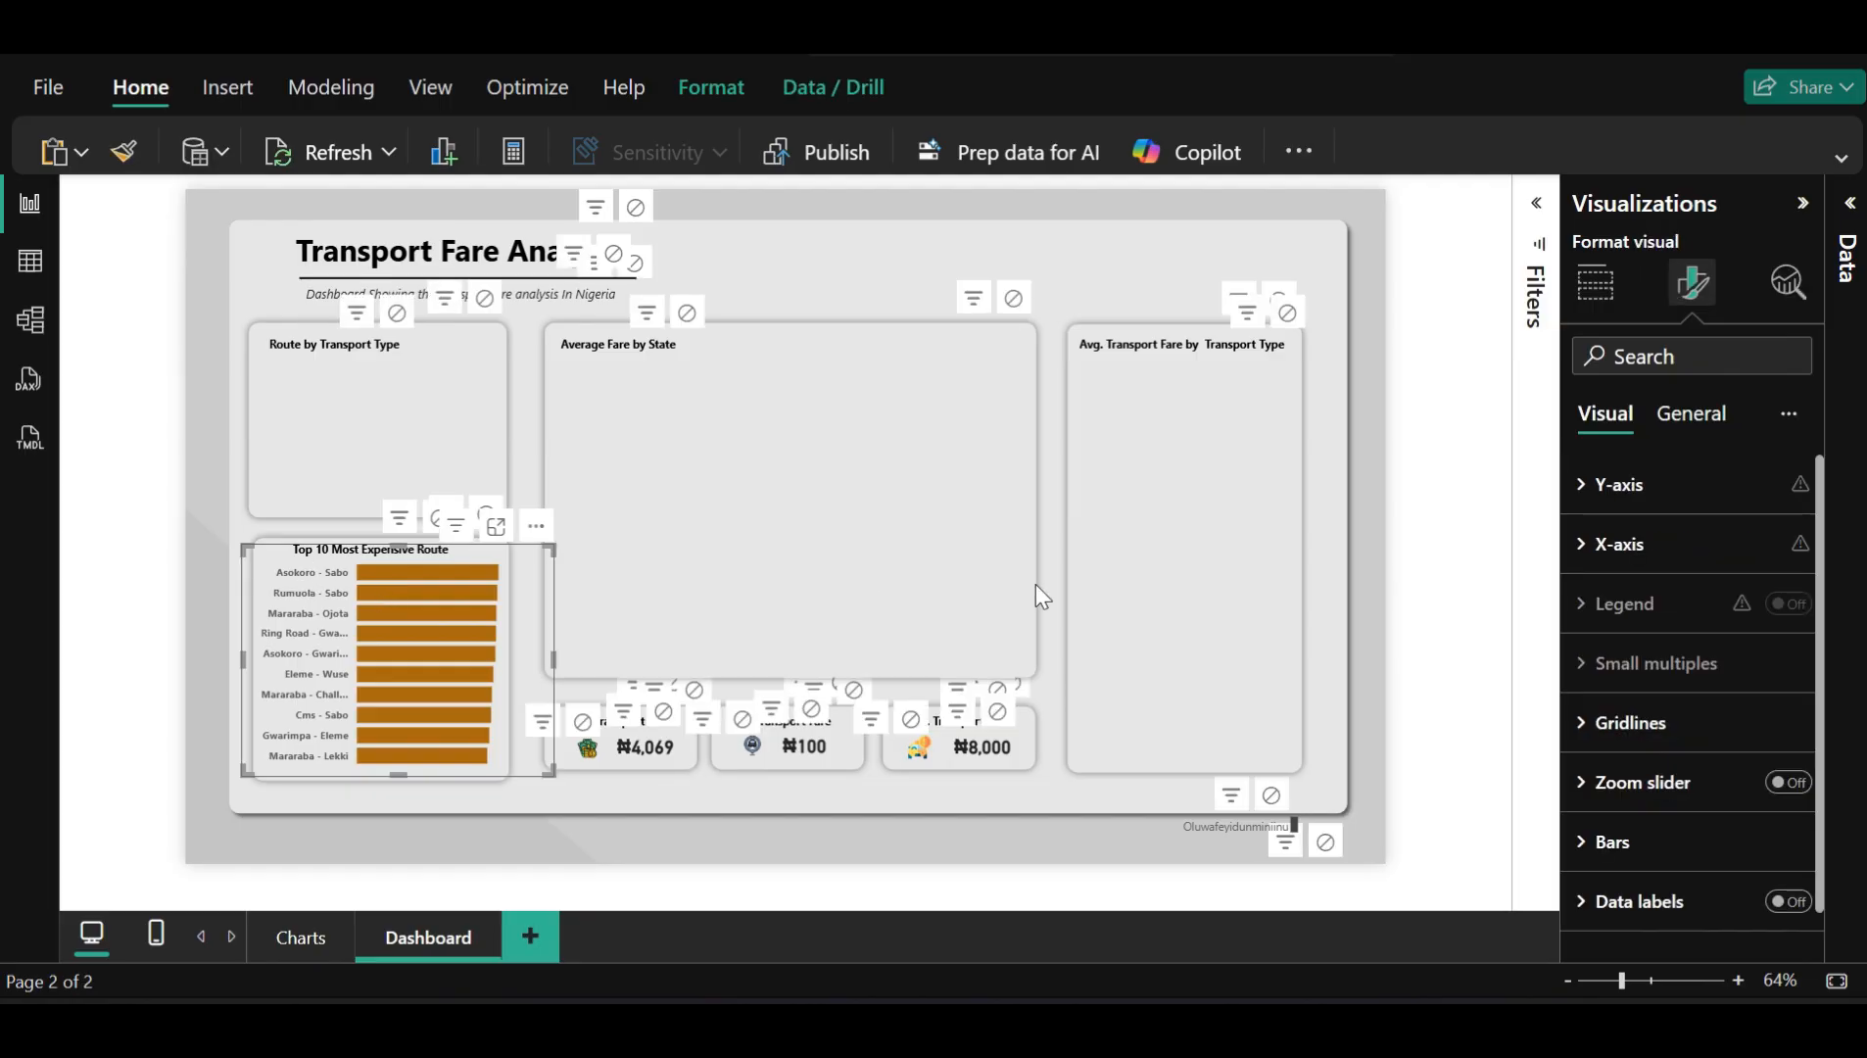
# Expand the route chart's Bars formatting and show the color and transparency settings for all categories
pyautogui.click(1670, 416)
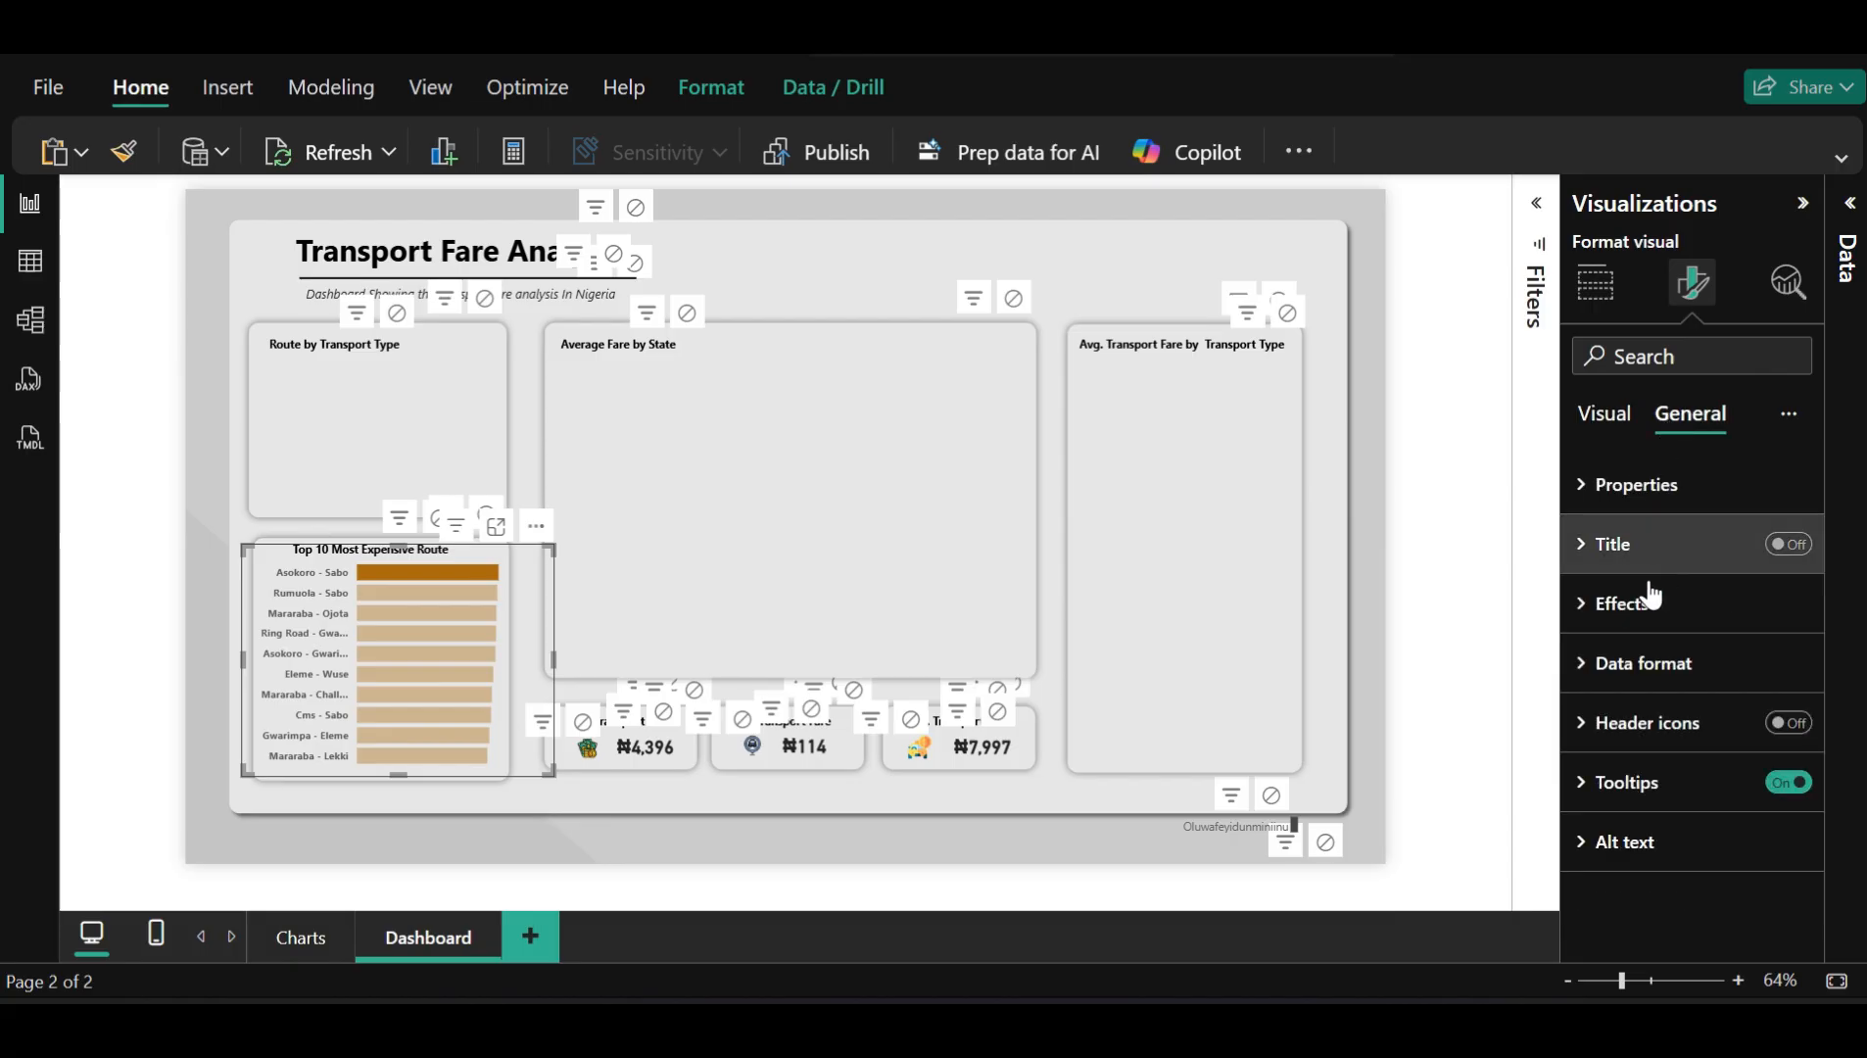
pyautogui.click(1607, 431)
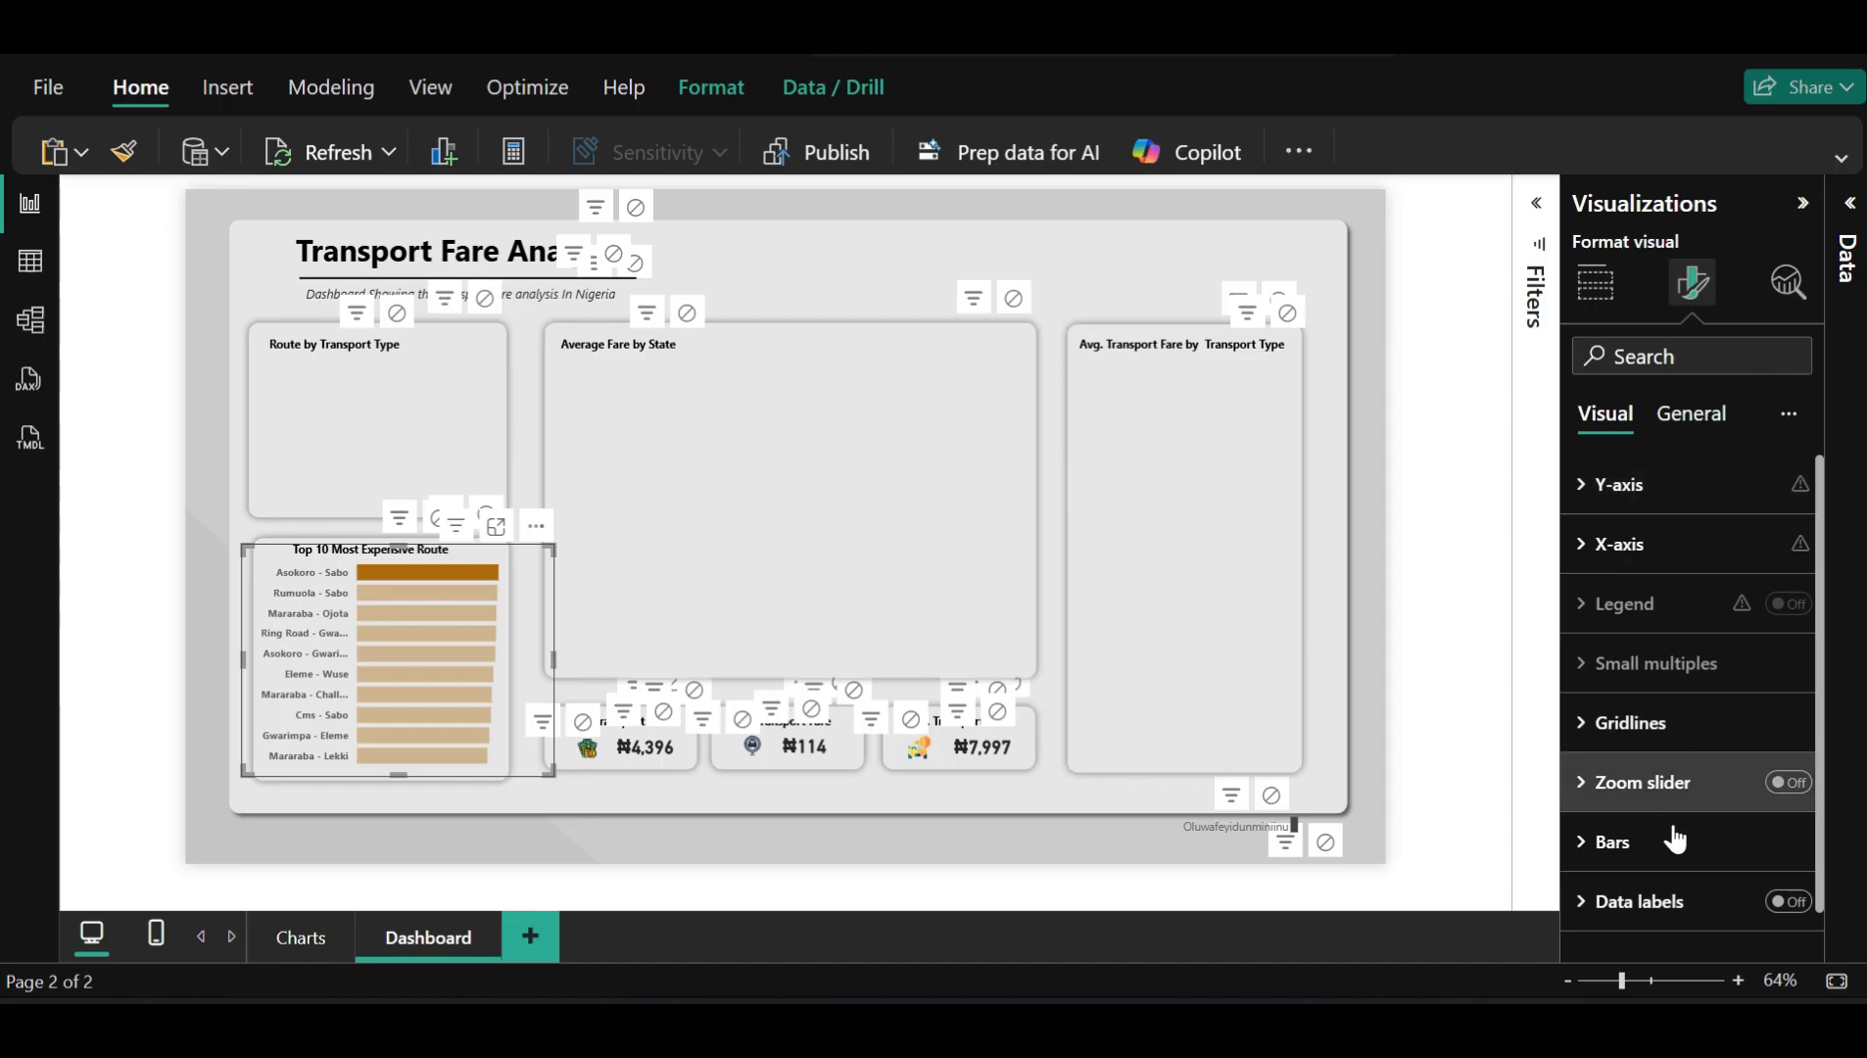
pyautogui.click(1660, 859)
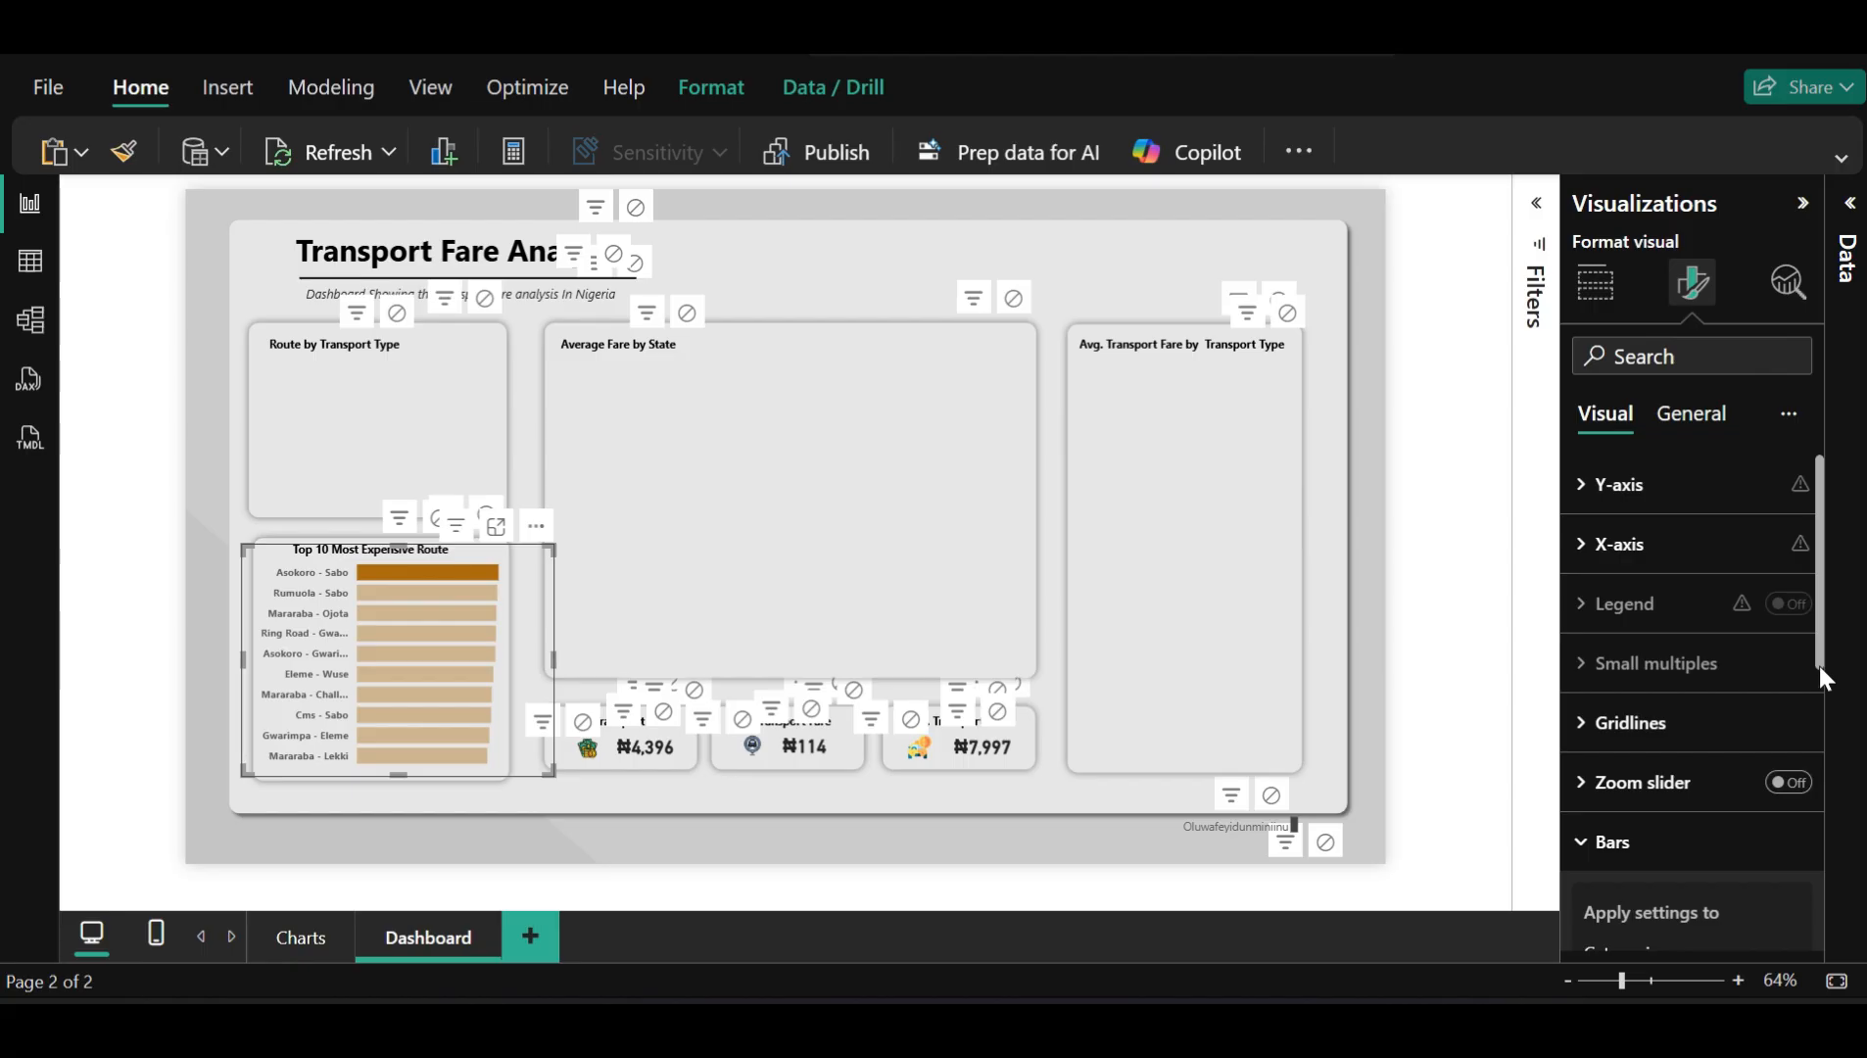
pyautogui.rightClick(1814, 737)
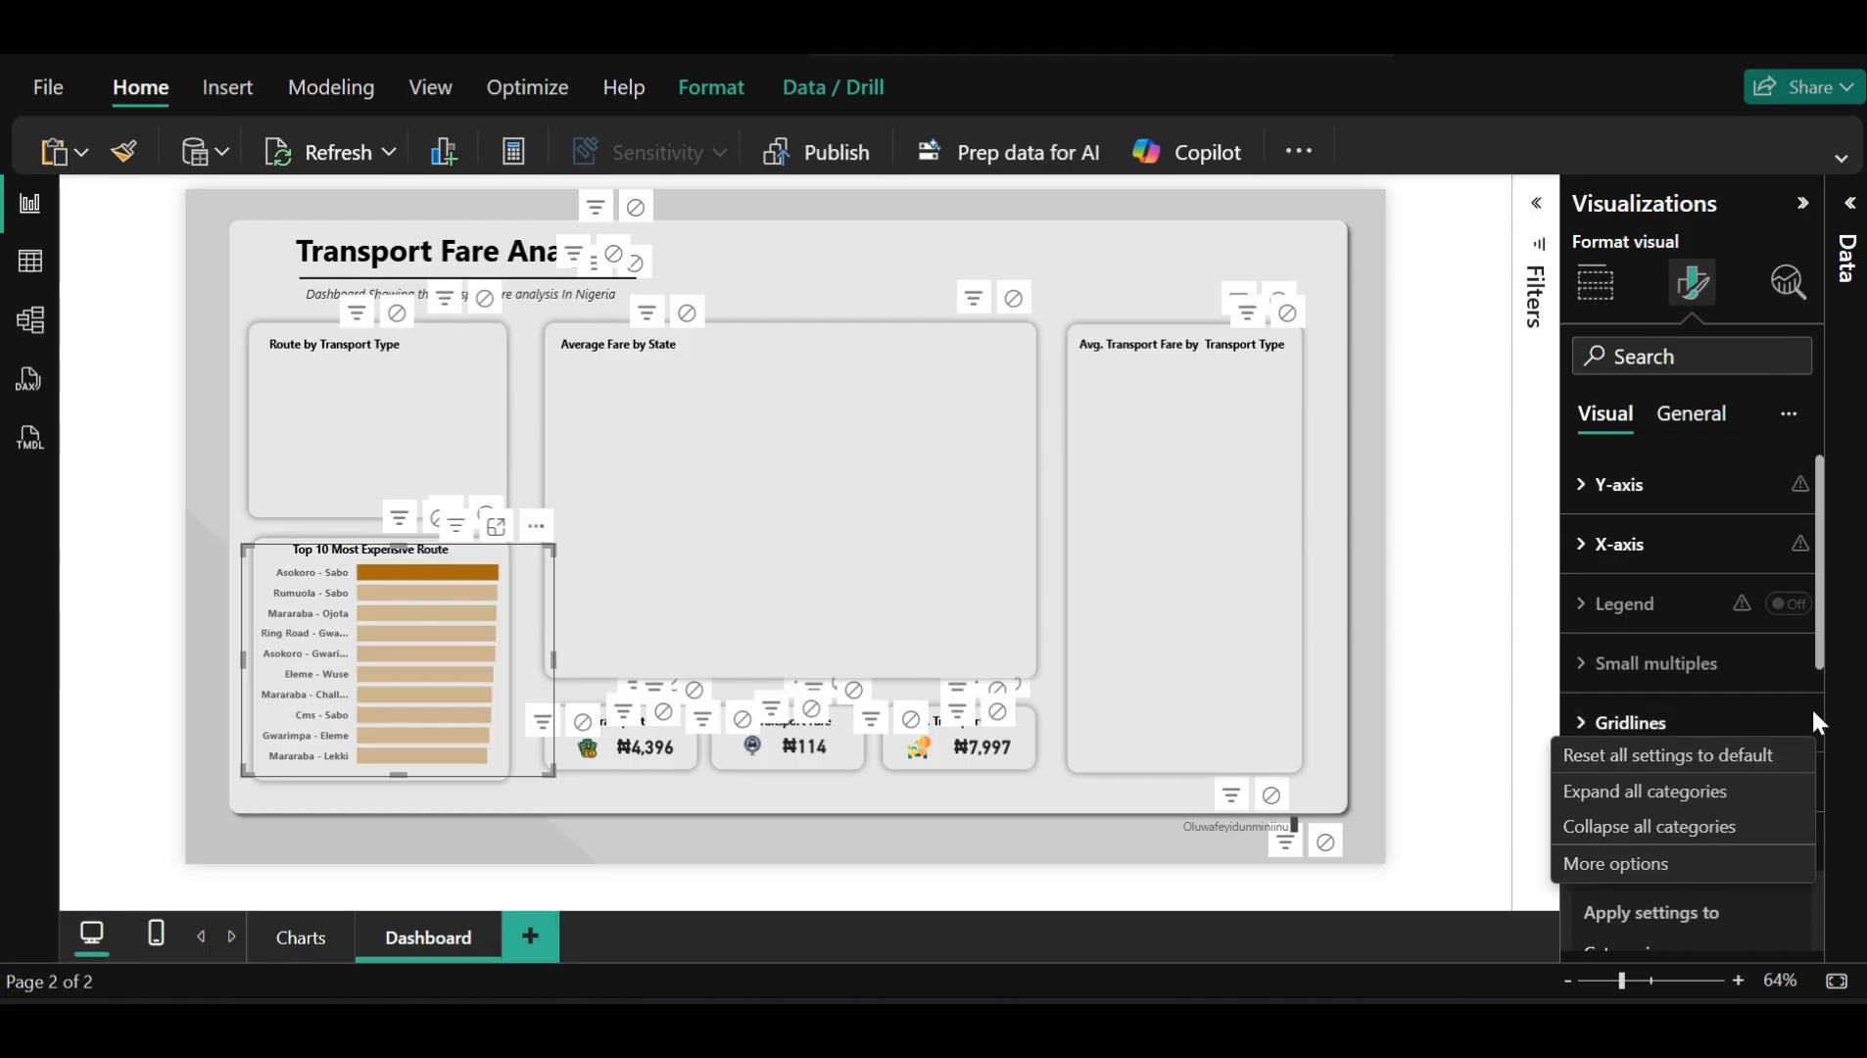
pyautogui.click(1810, 724)
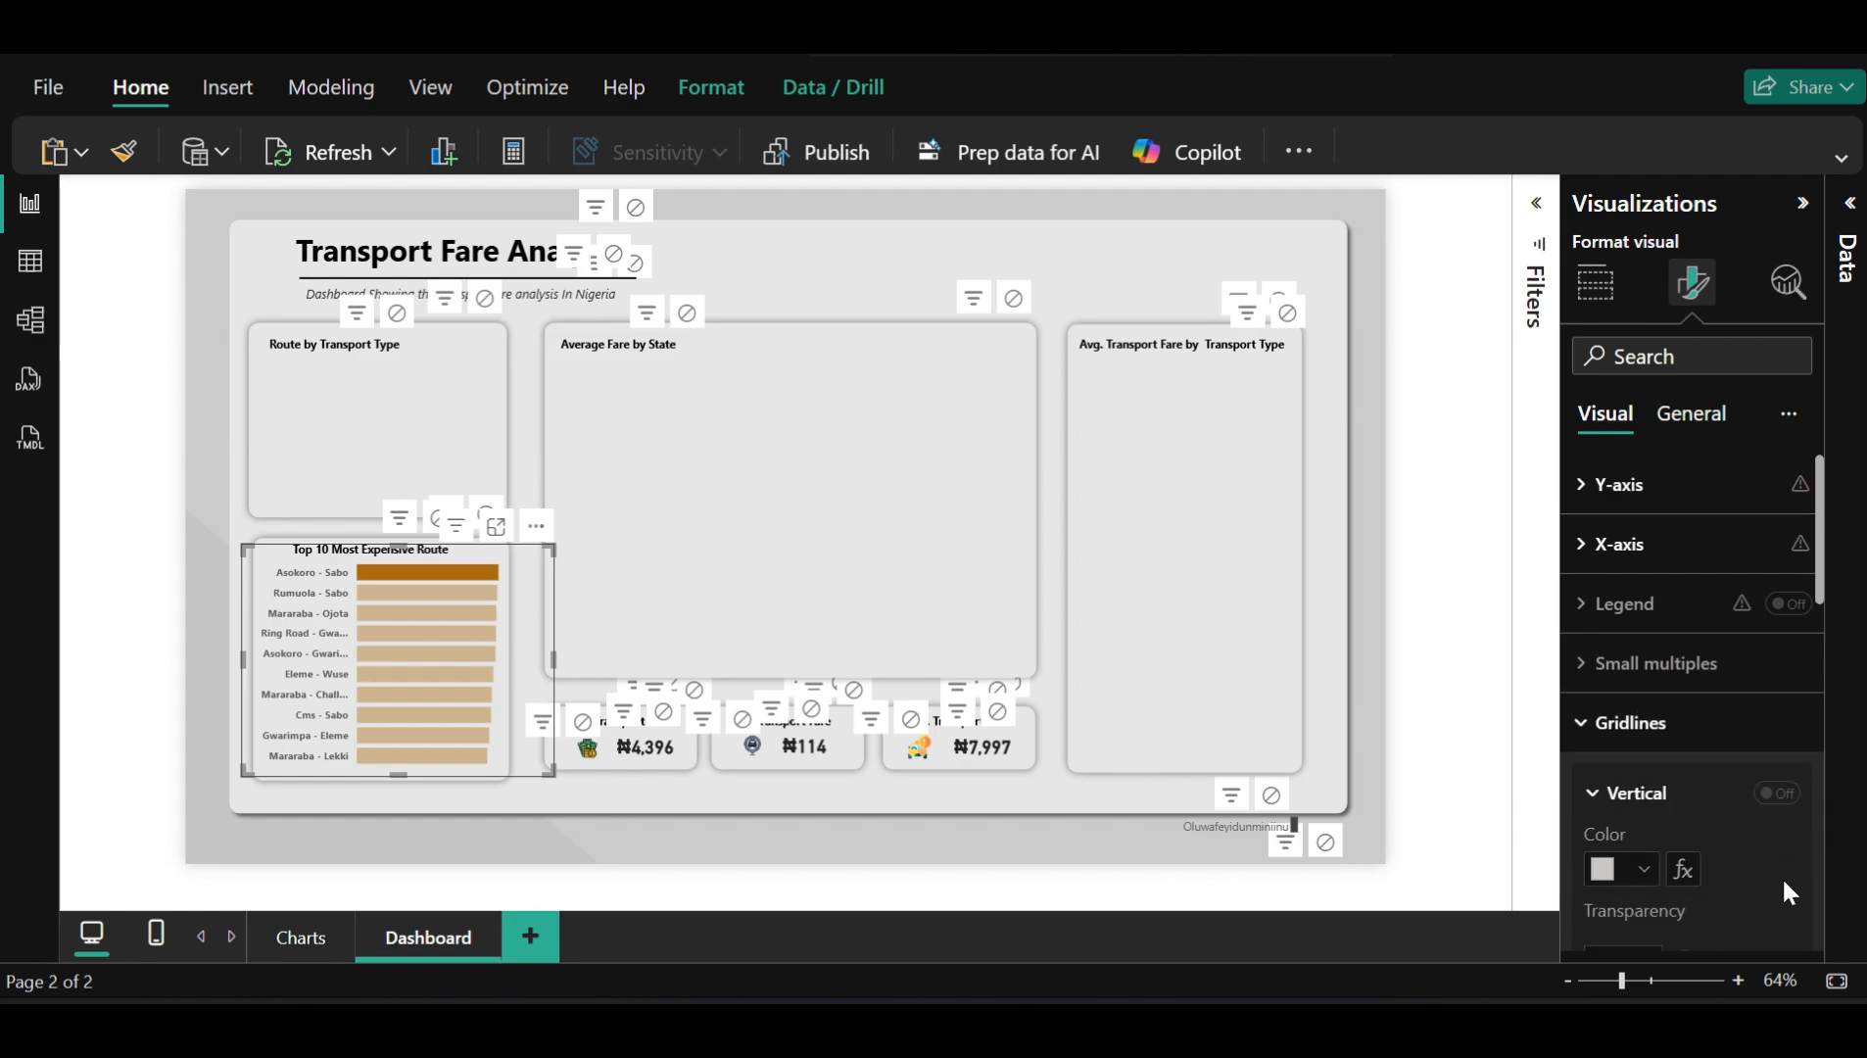
pyautogui.click(1678, 723)
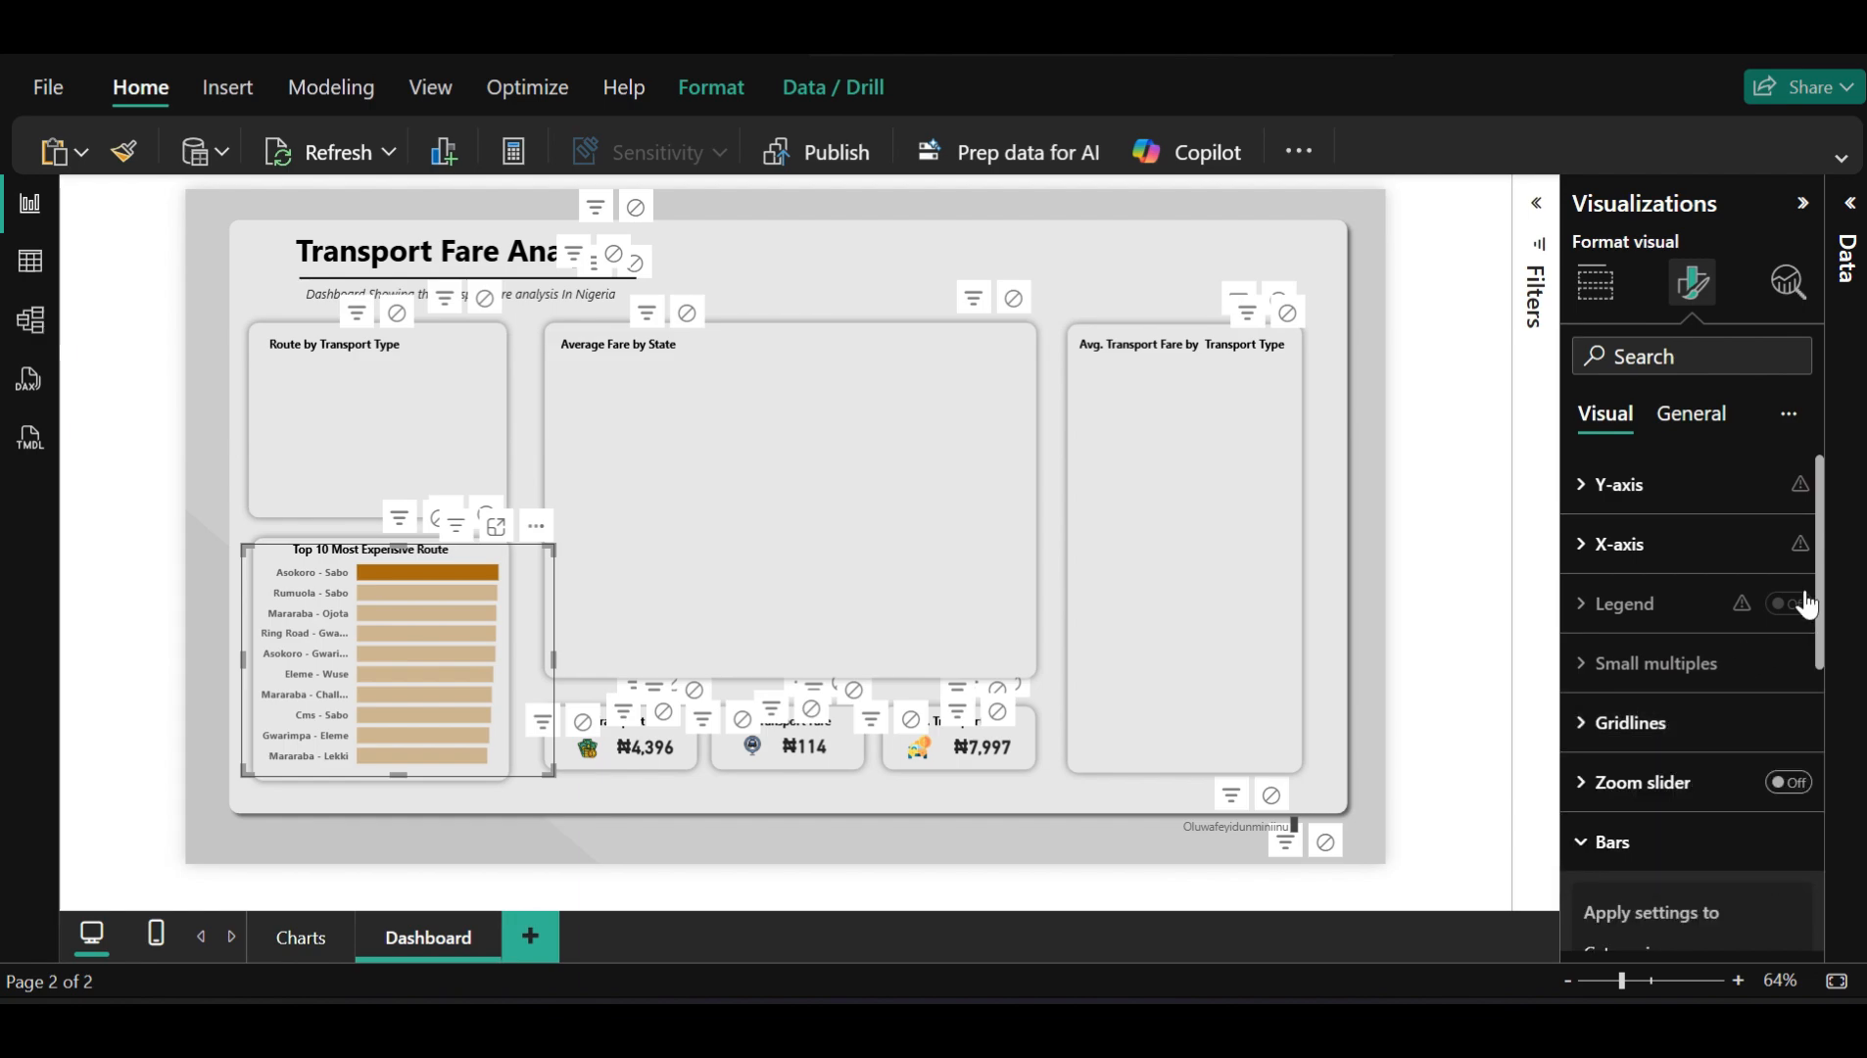
pyautogui.click(1651, 862)
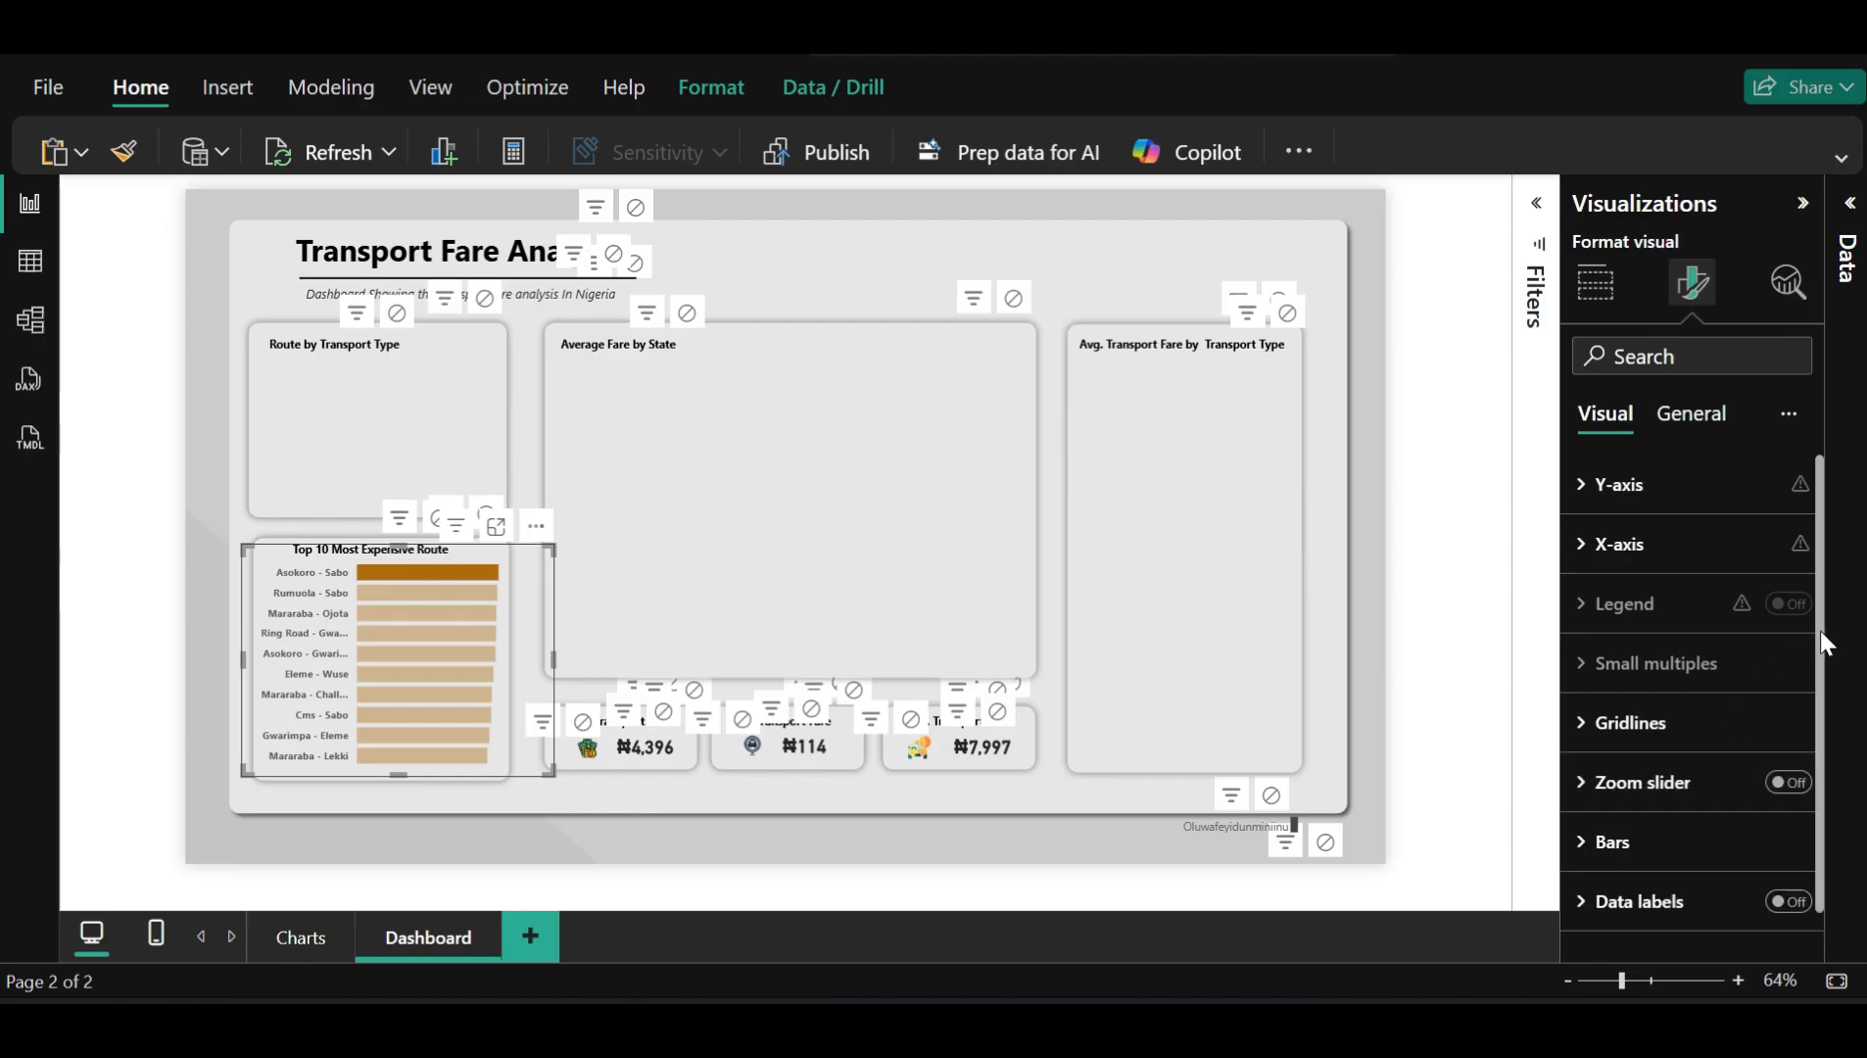
pyautogui.scroll(-1, 1814, 686)
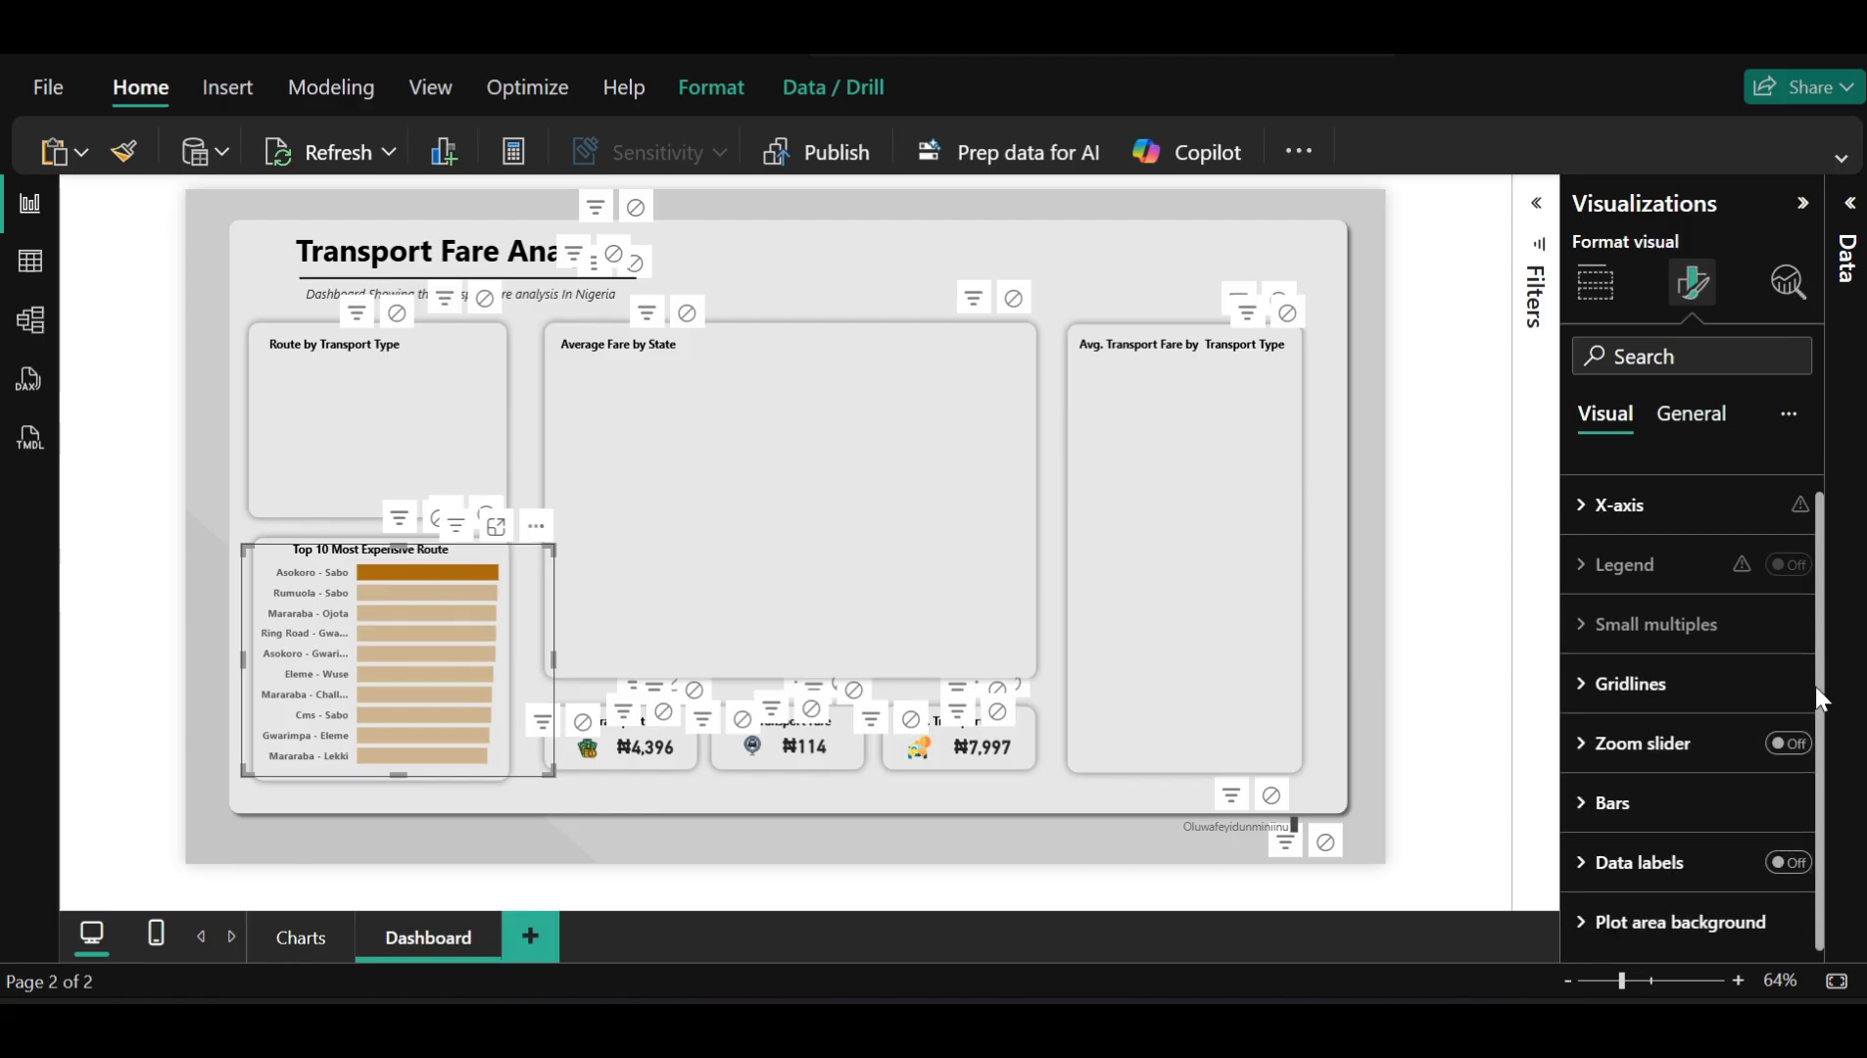
pyautogui.click(1706, 808)
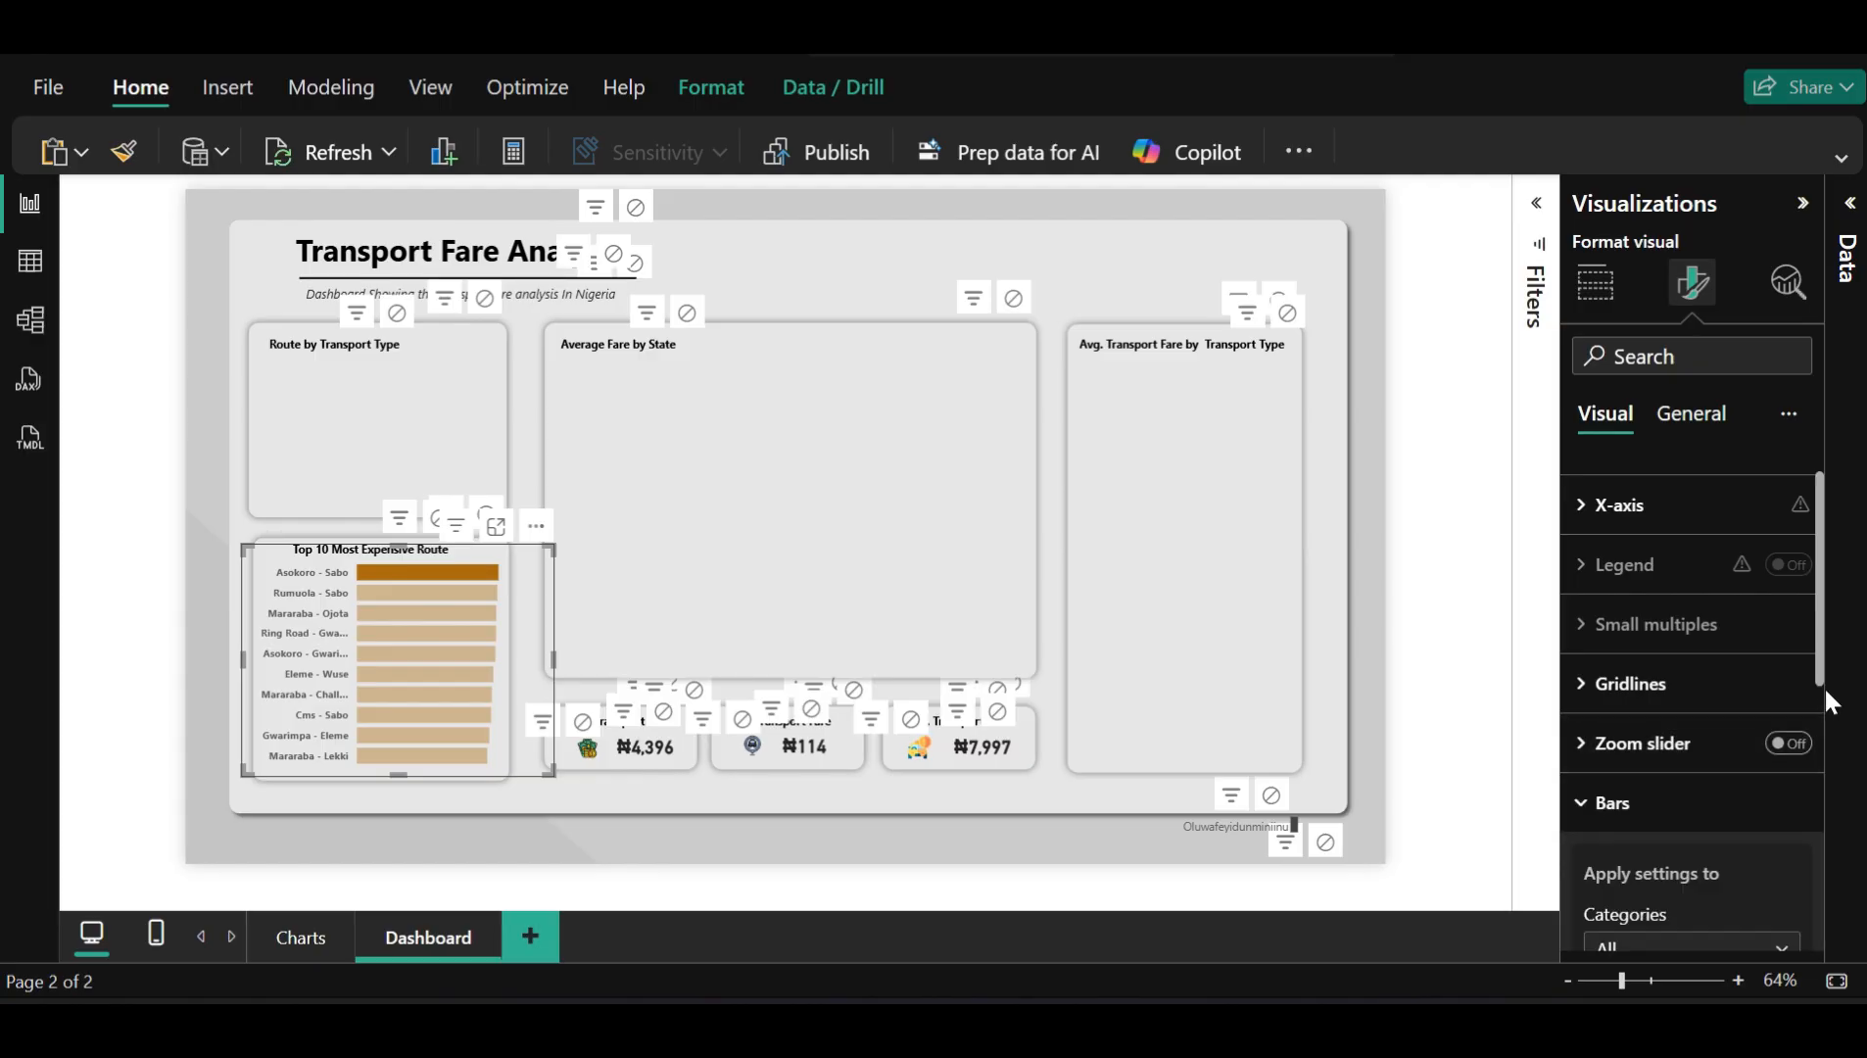
pyautogui.moveTo(1817, 669); pyautogui.dragTo(1796, 829)
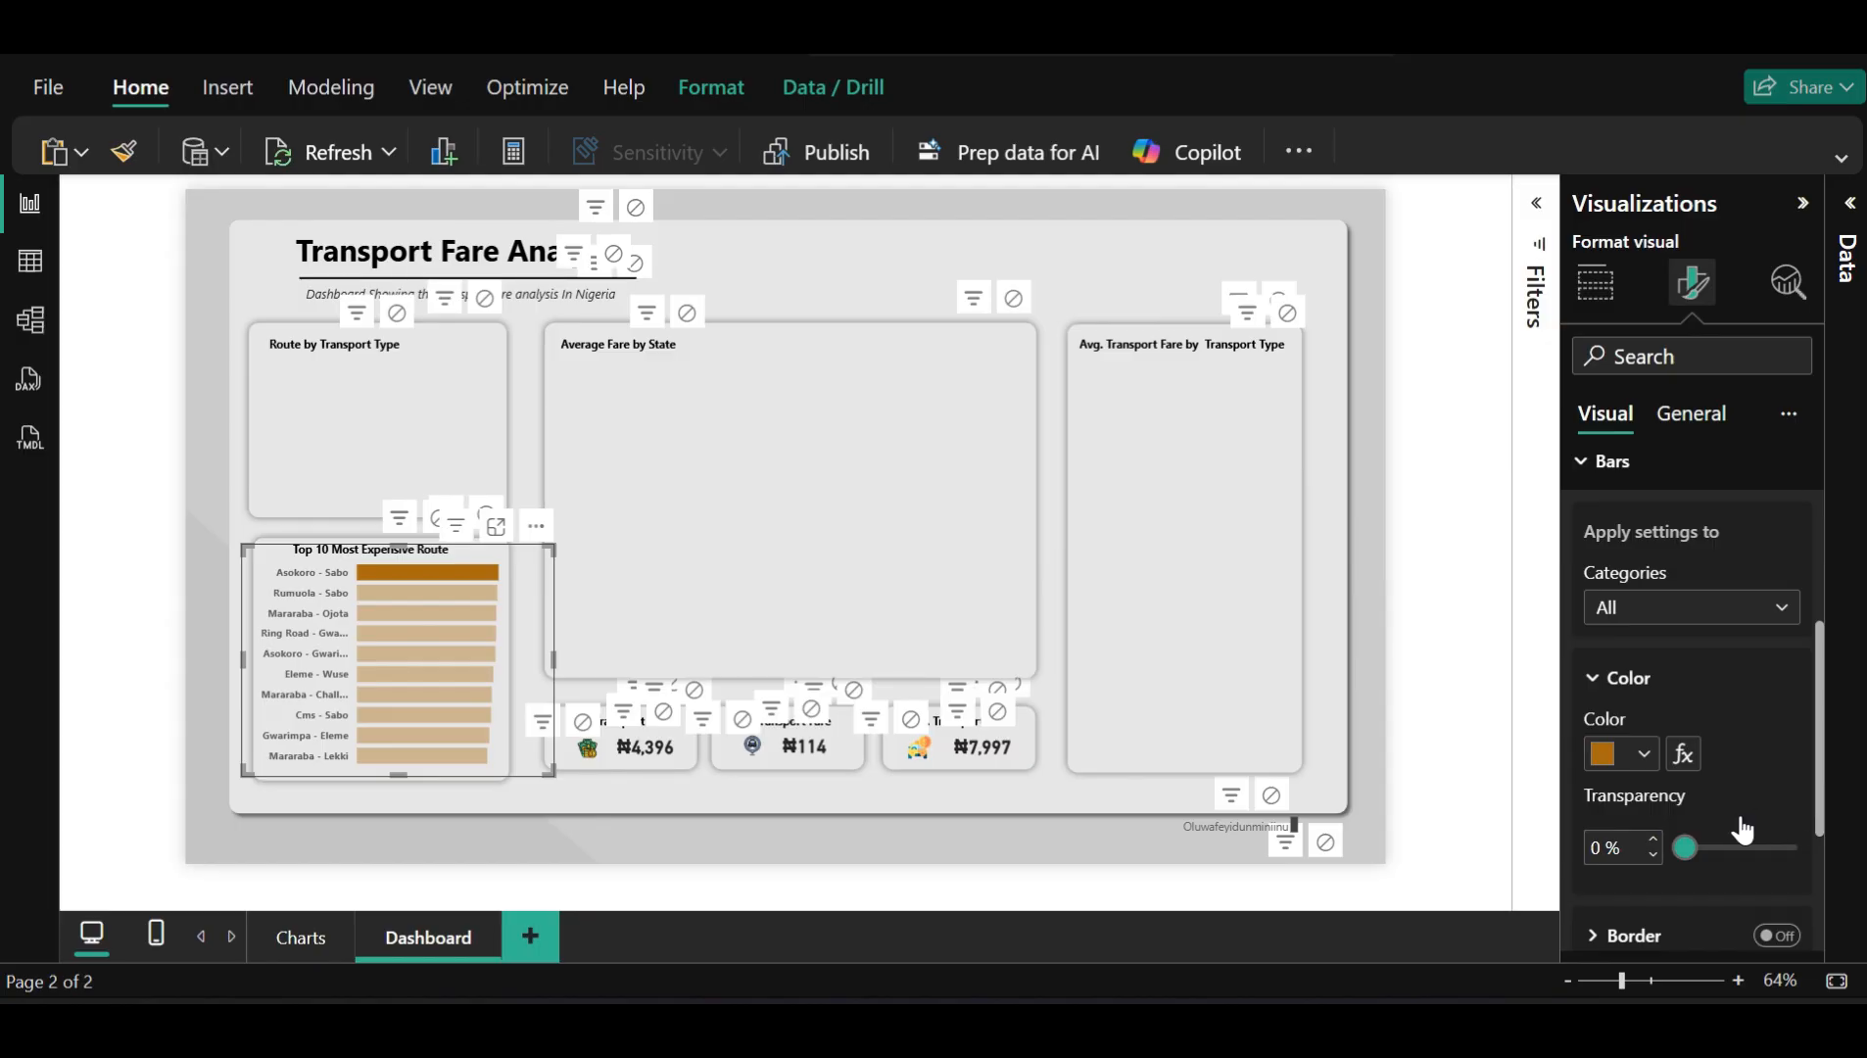
# Raise the route chart's bar transparency to 14% for all categories and highlight the Mararaba - Ojota route
pyautogui.click(395, 590)
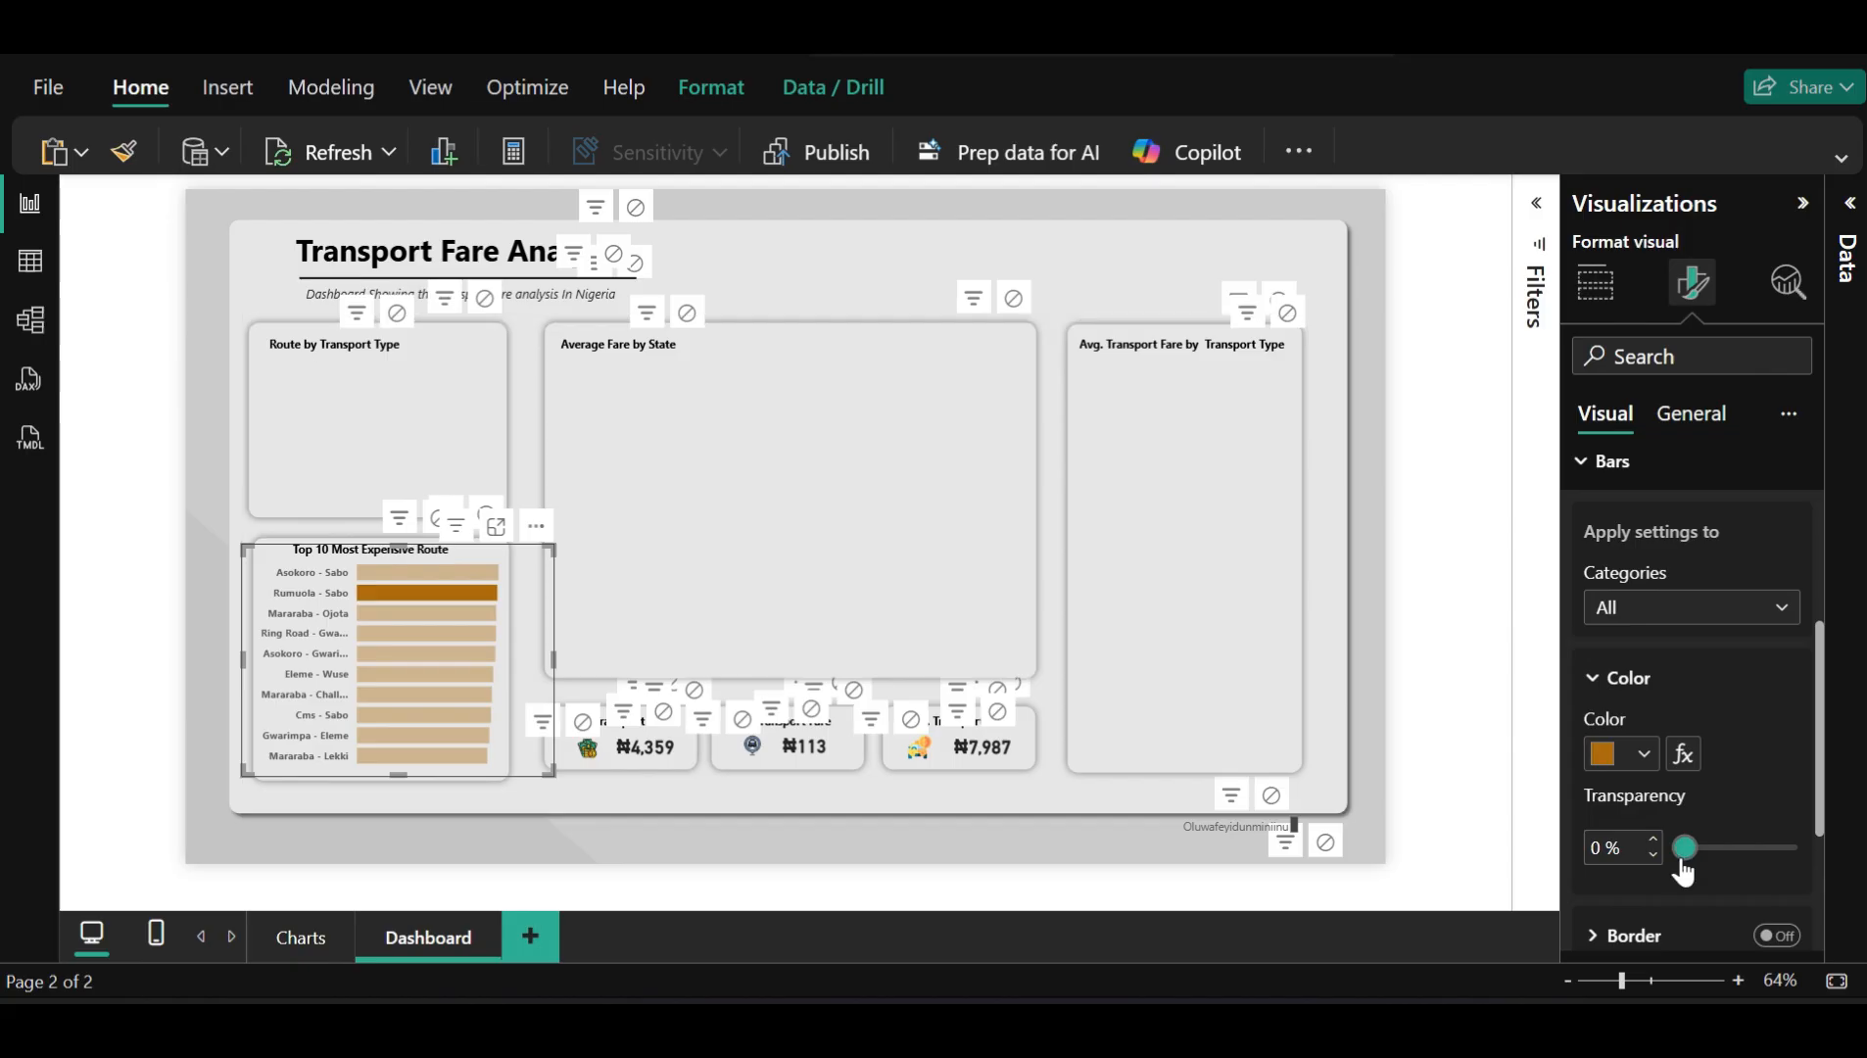
pyautogui.moveTo(1688, 864); pyautogui.dragTo(1689, 864)
pyautogui.click(438, 615)
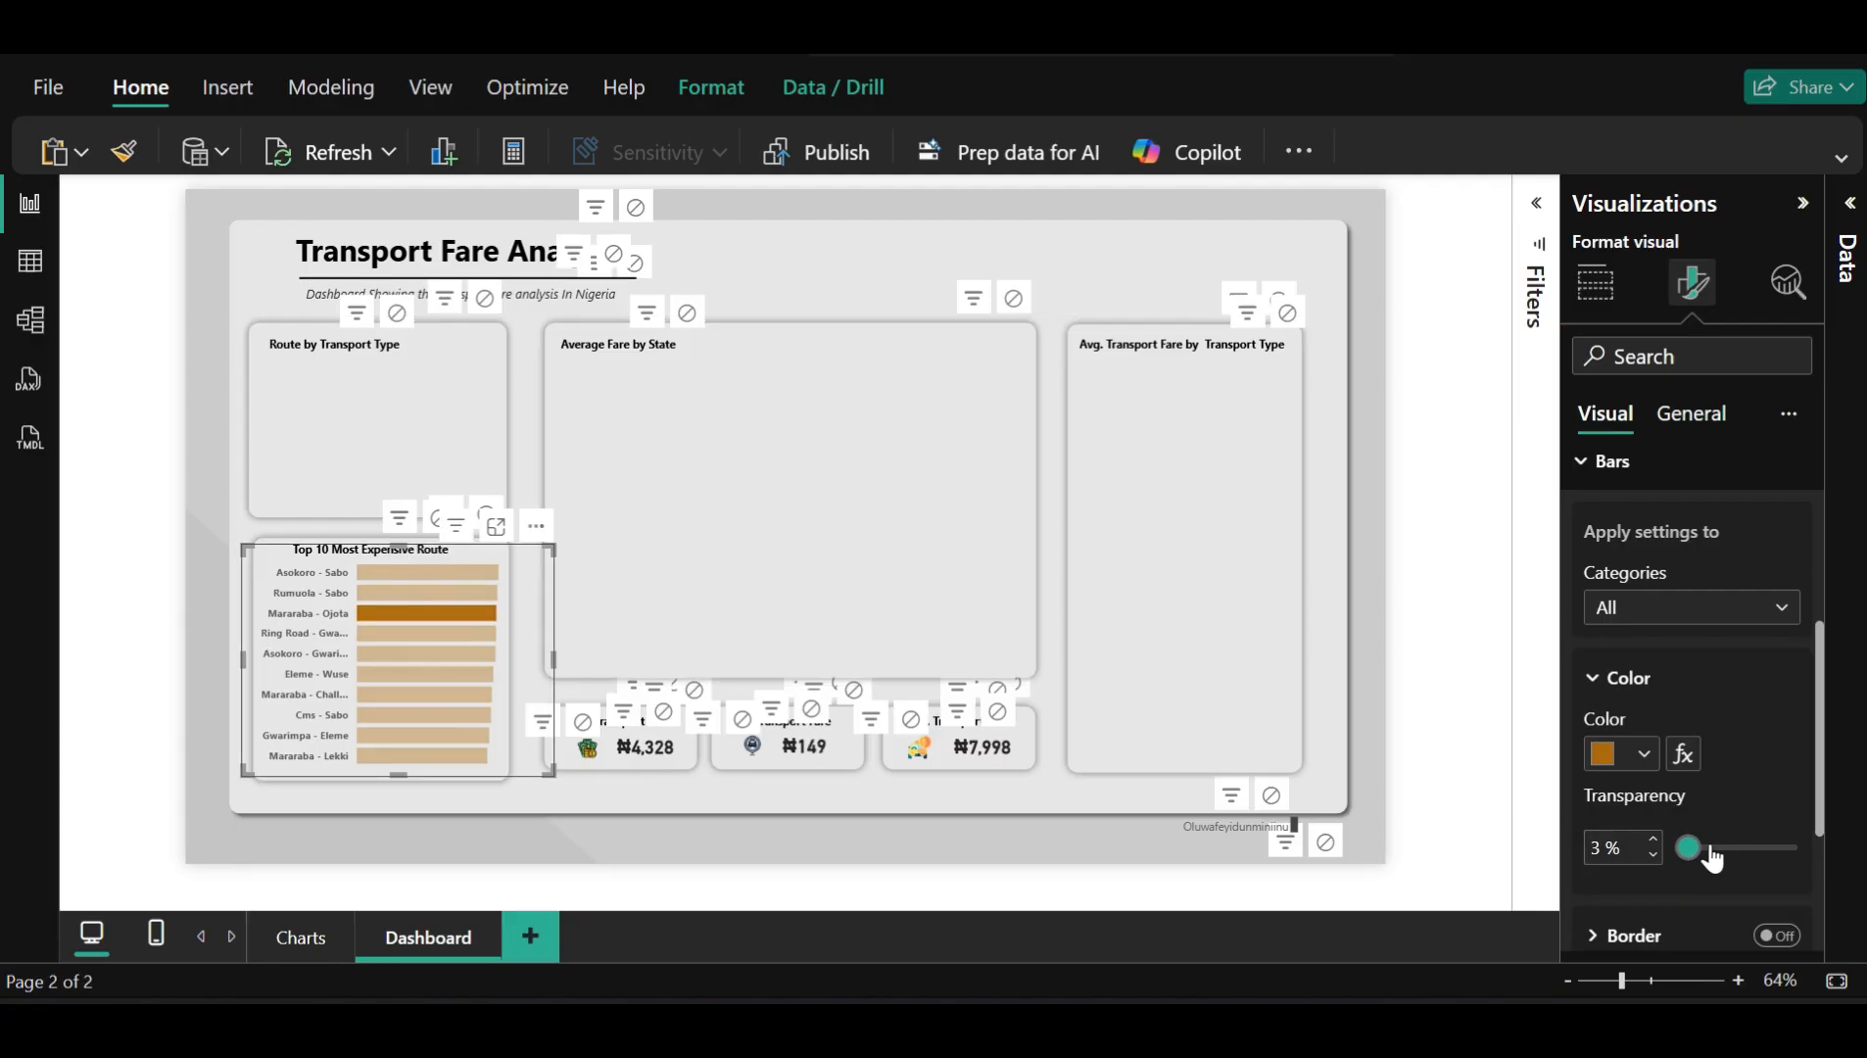
pyautogui.moveTo(1689, 862); pyautogui.dragTo(1702, 864)
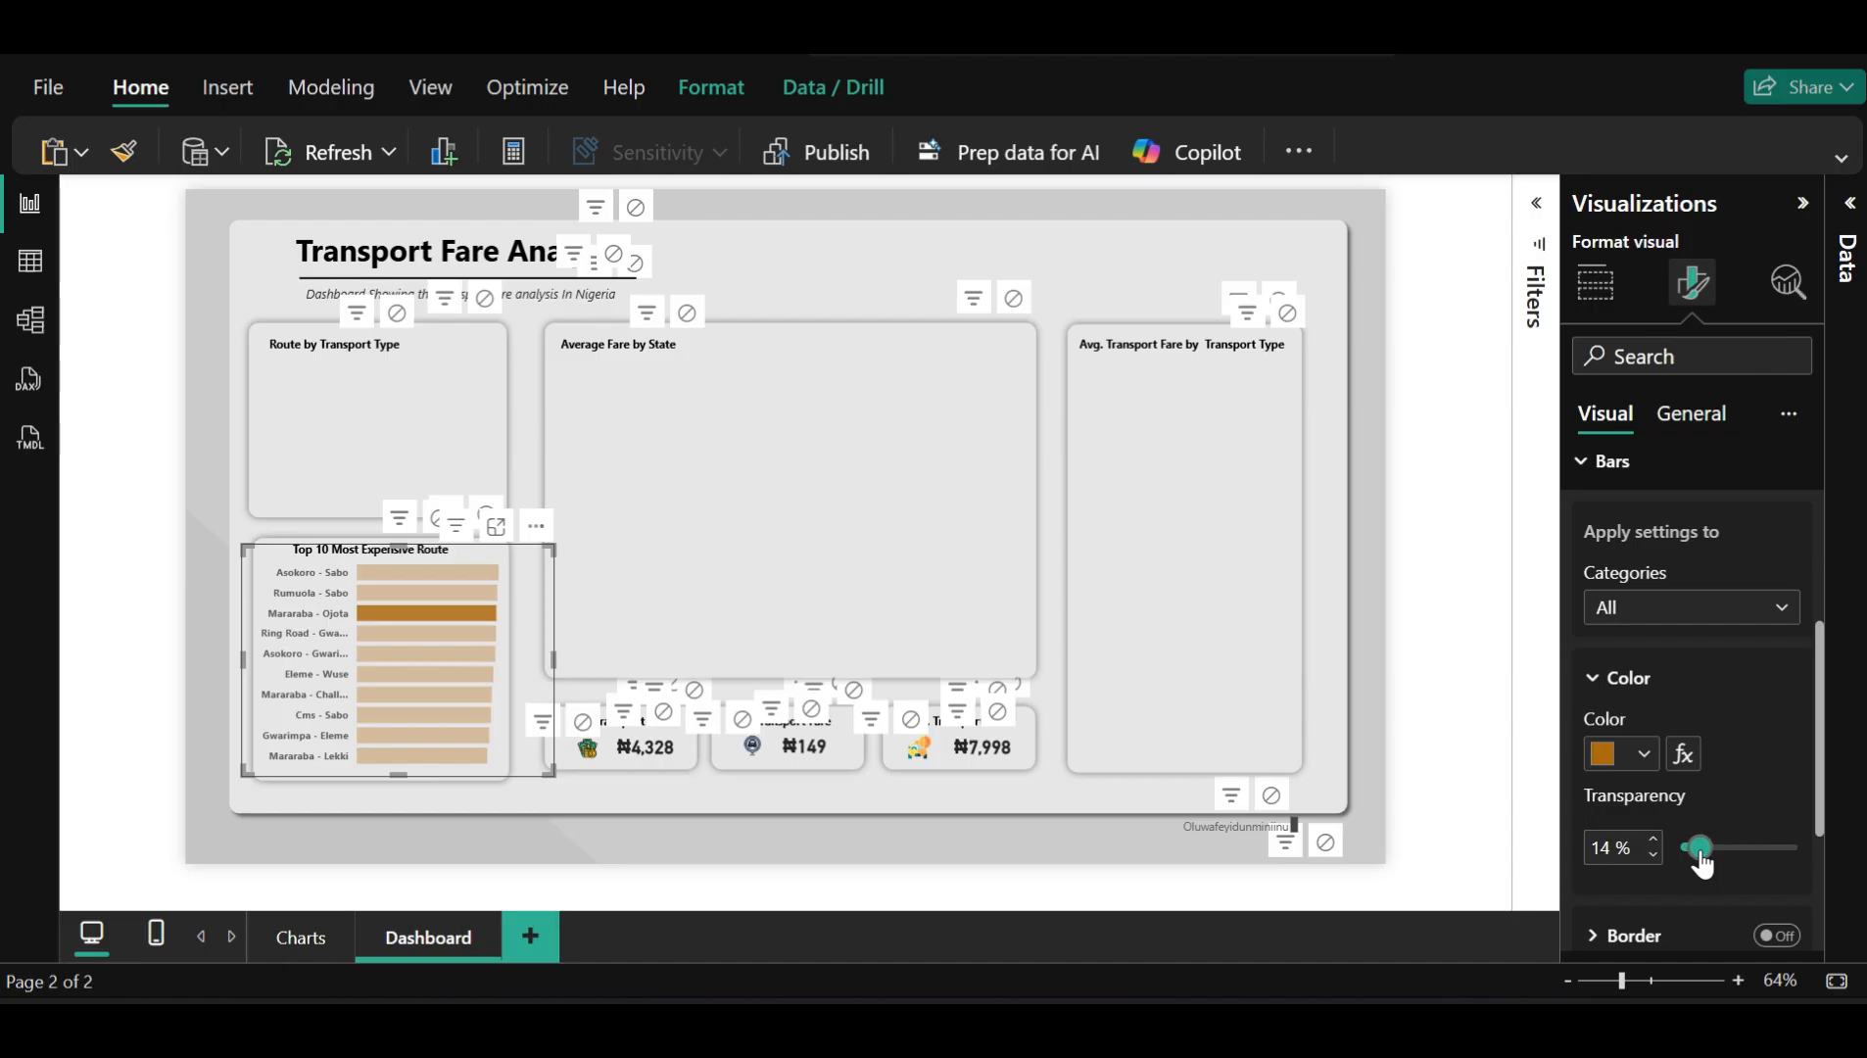
# Lower the route chart's bar transparency to 6% for all categories and highlight the Ring Road route
pyautogui.click(1655, 857)
pyautogui.click(1655, 856)
pyautogui.click(1654, 856)
pyautogui.click(1654, 856)
pyautogui.click(1655, 856)
pyautogui.click(1654, 856)
pyautogui.click(1654, 855)
pyautogui.click(1653, 855)
pyautogui.click(469, 637)
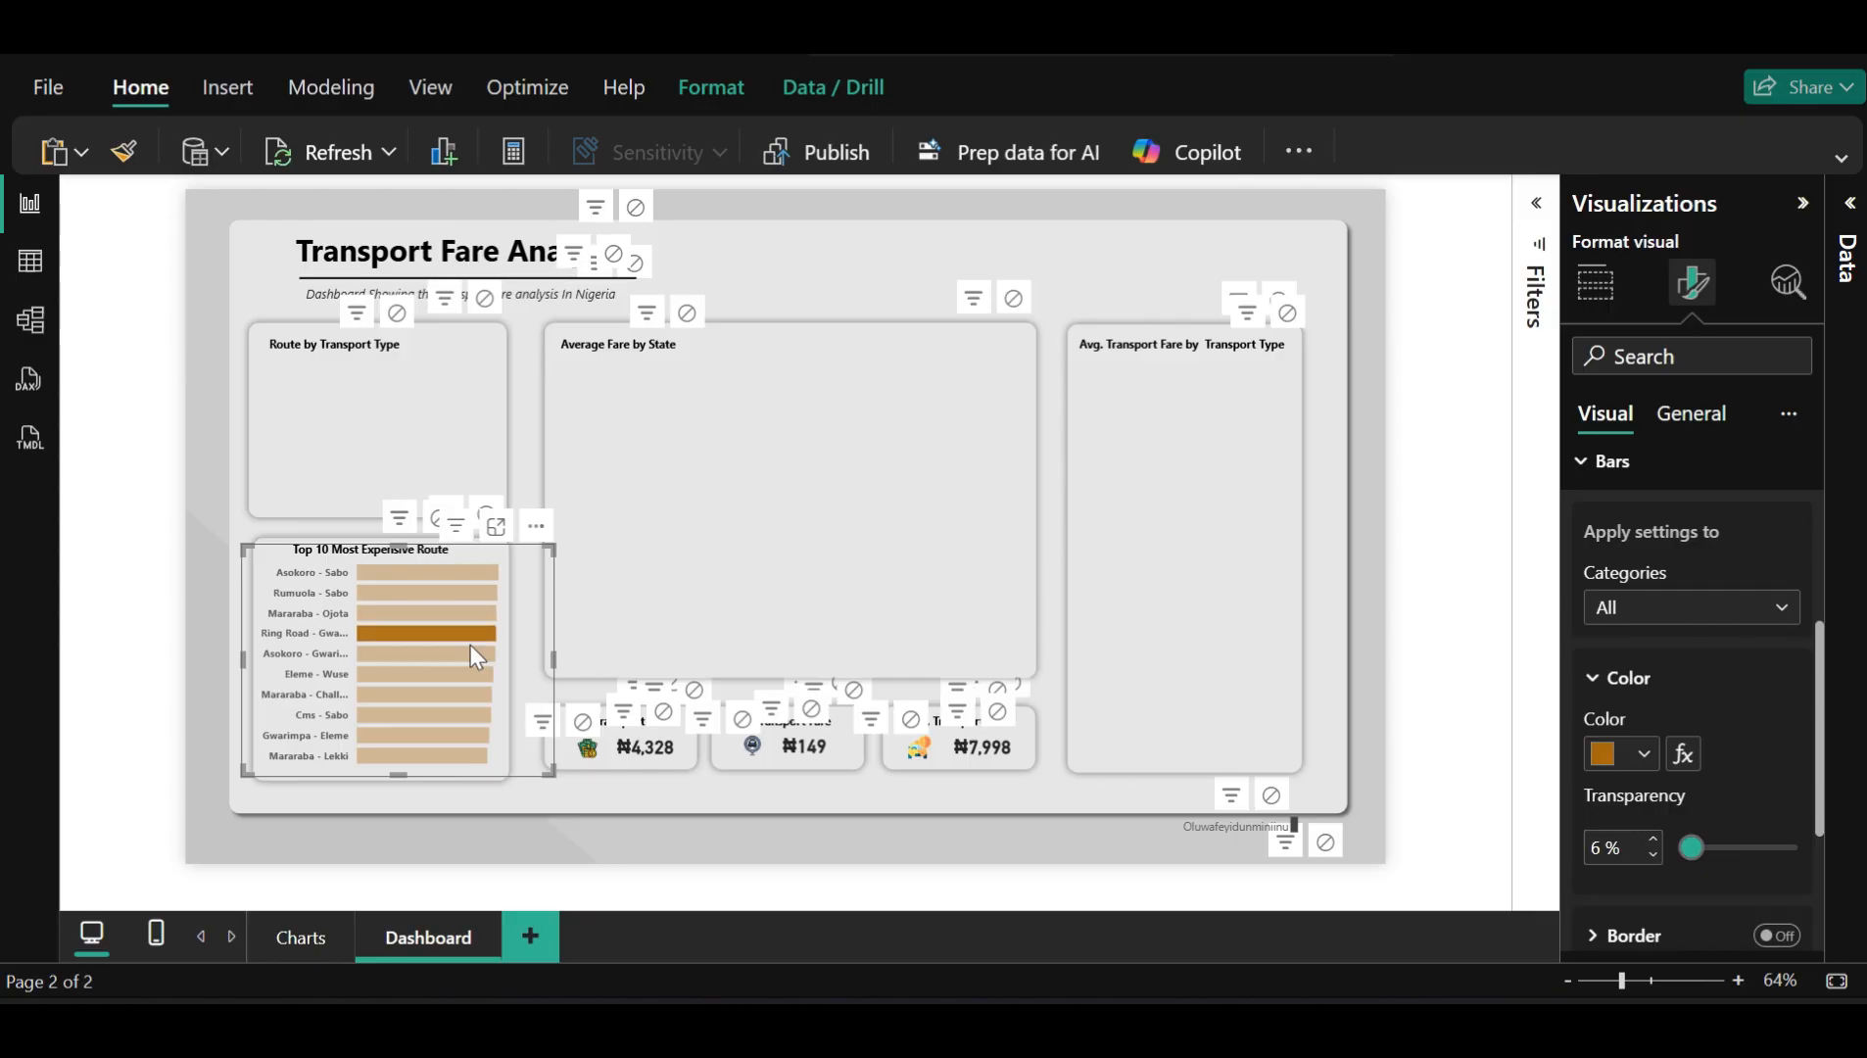
# Raise the bar transparency to 9% and on to 12%, highlighting the Asokoro - Gwari... and Eleme - Wuse routes in turn
pyautogui.click(1654, 842)
pyautogui.click(1654, 842)
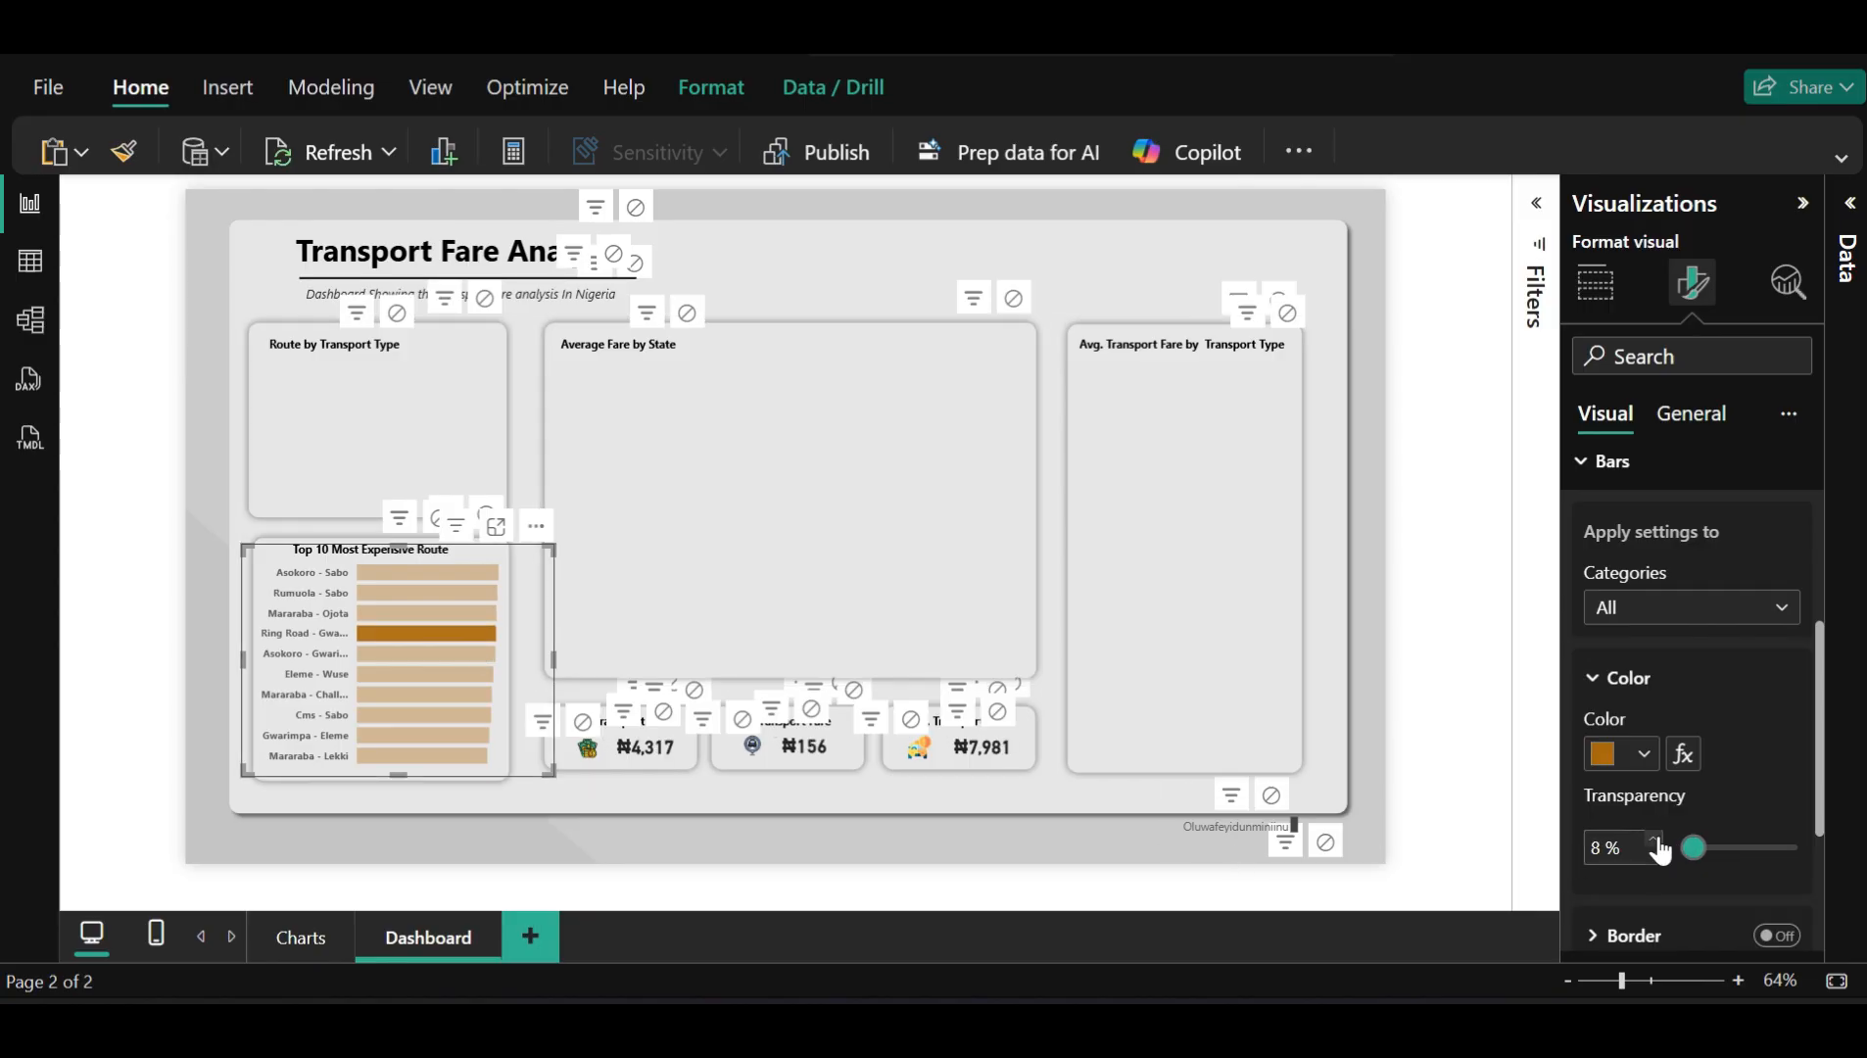
pyautogui.click(1654, 841)
pyautogui.click(396, 653)
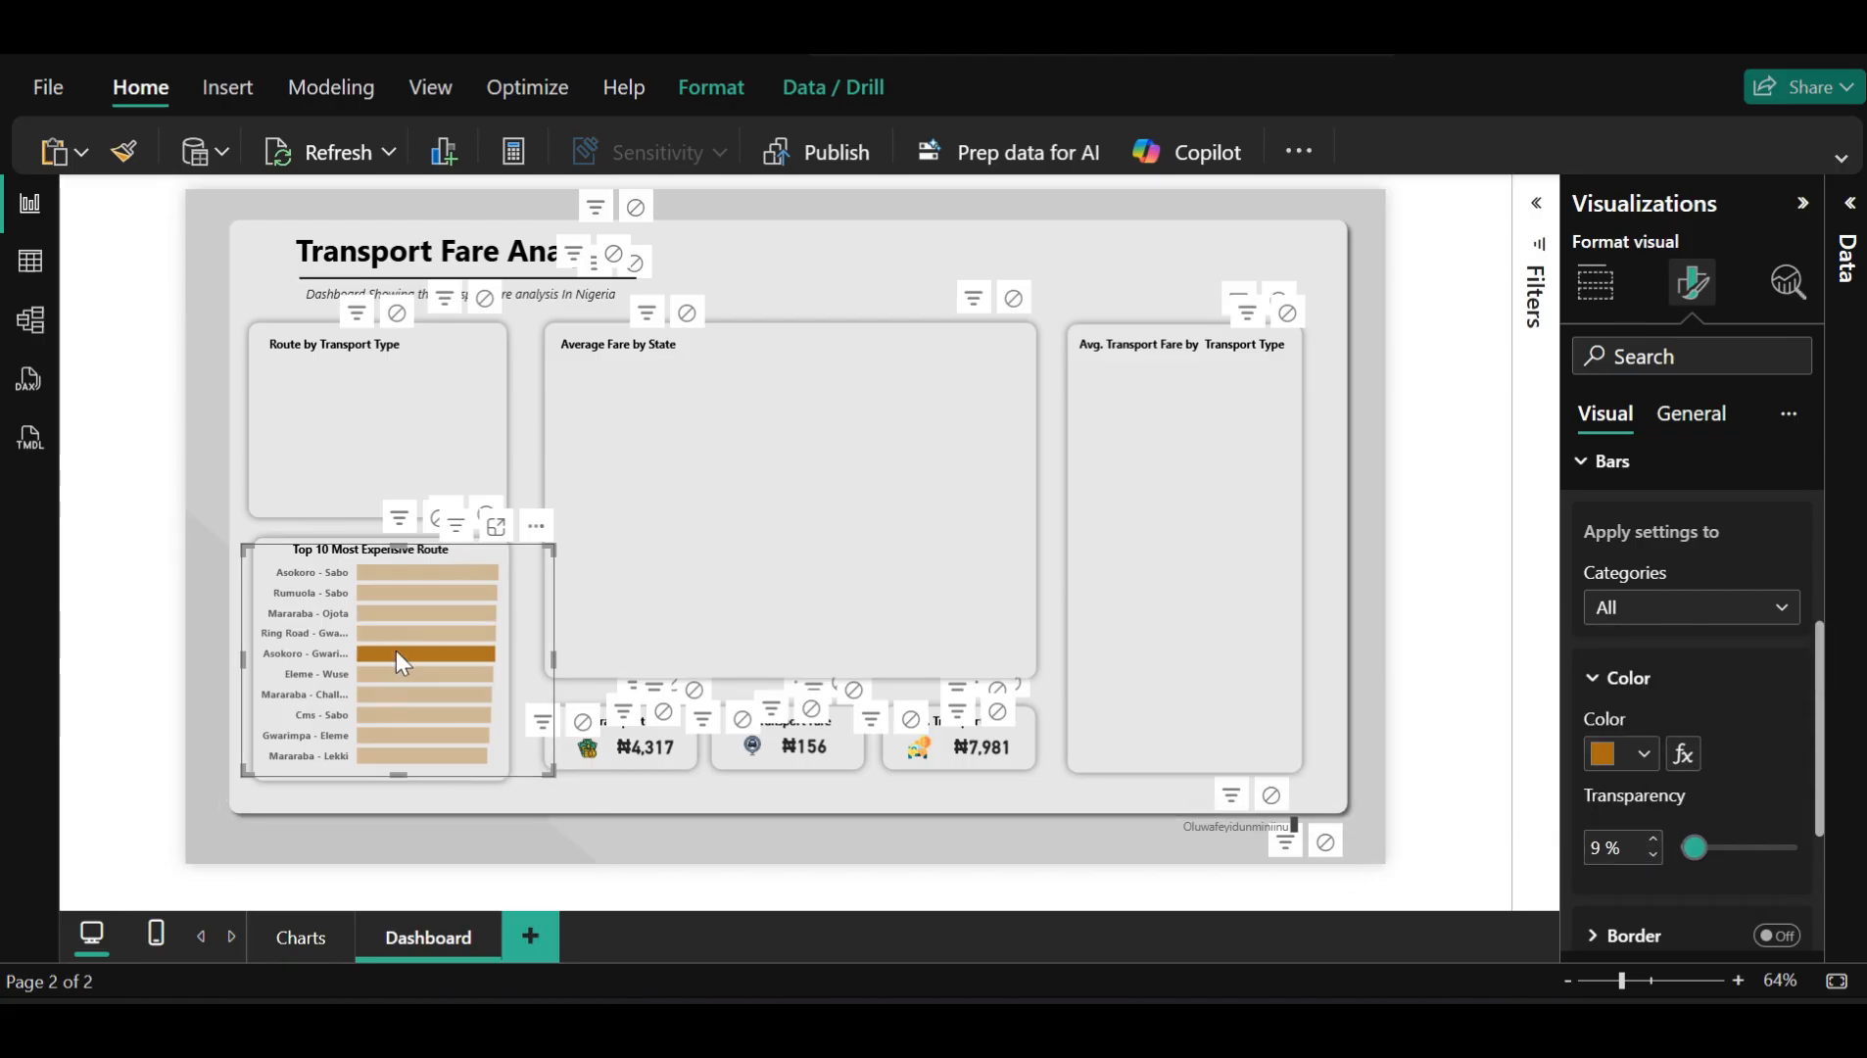
pyautogui.click(1653, 839)
pyautogui.click(1654, 840)
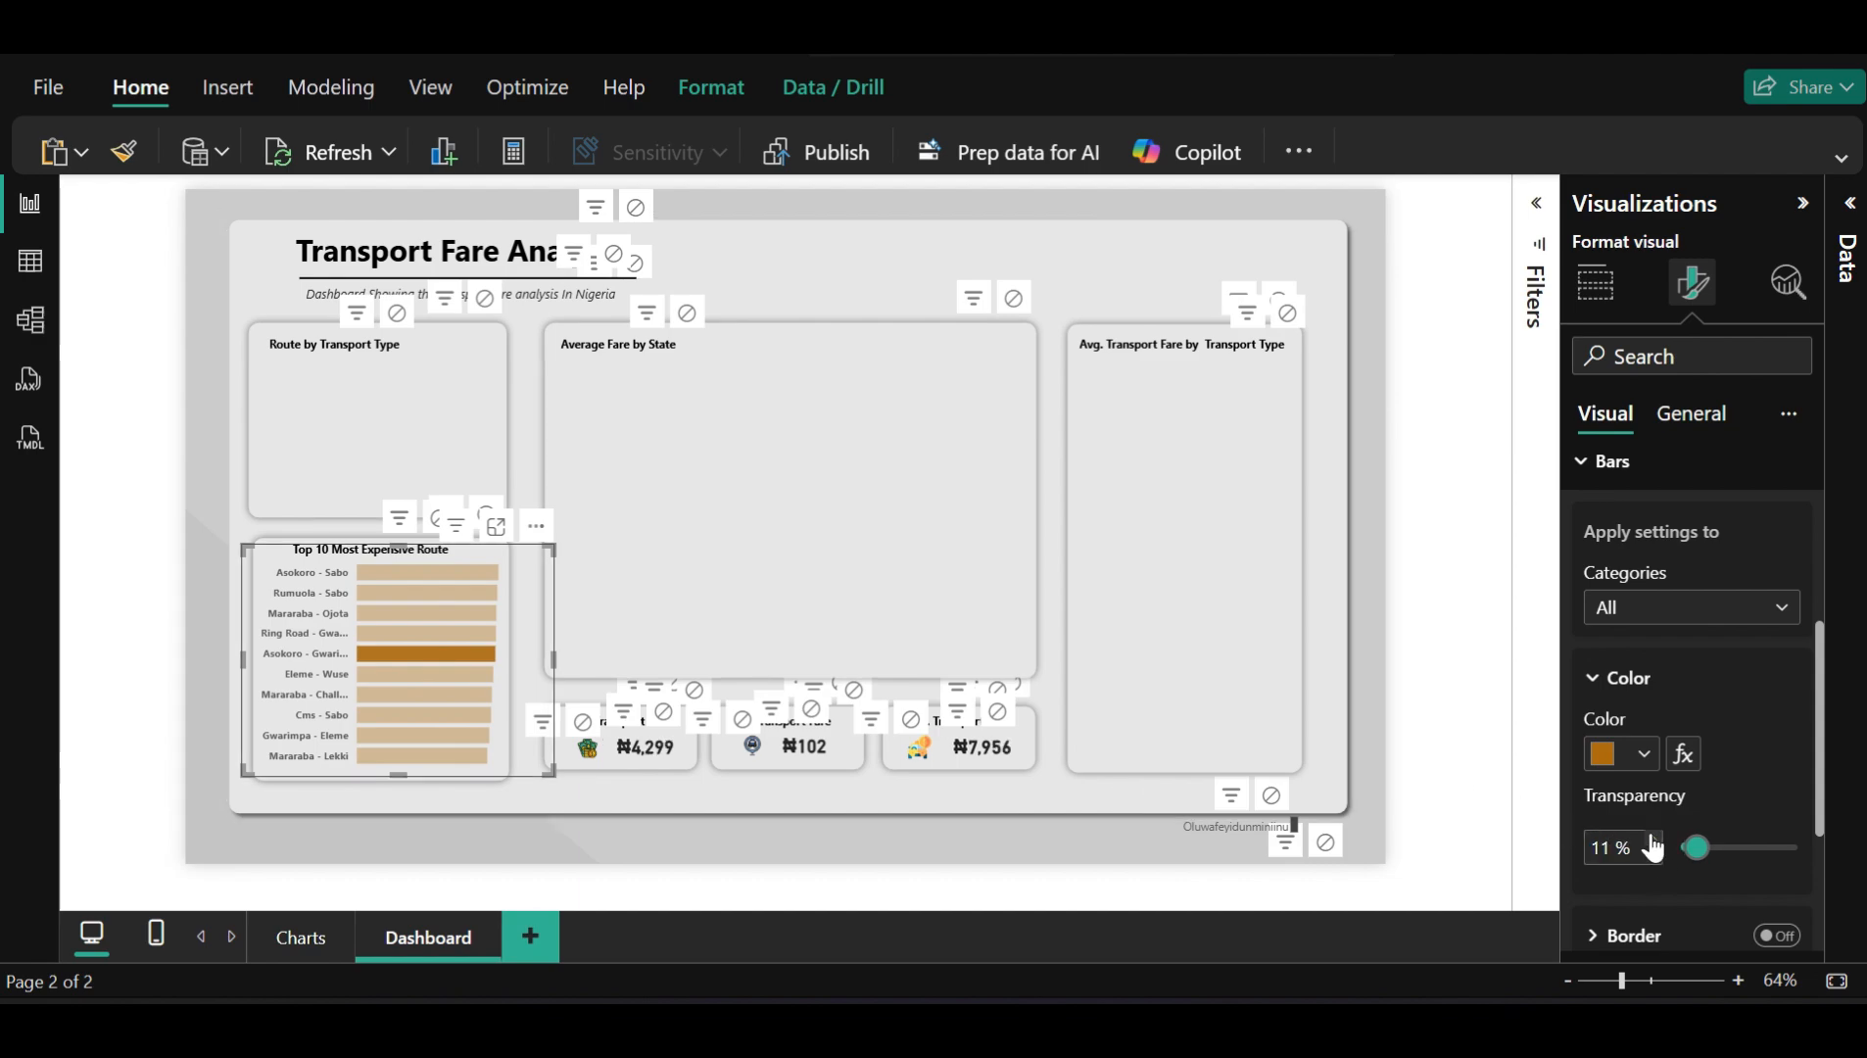
pyautogui.click(1654, 840)
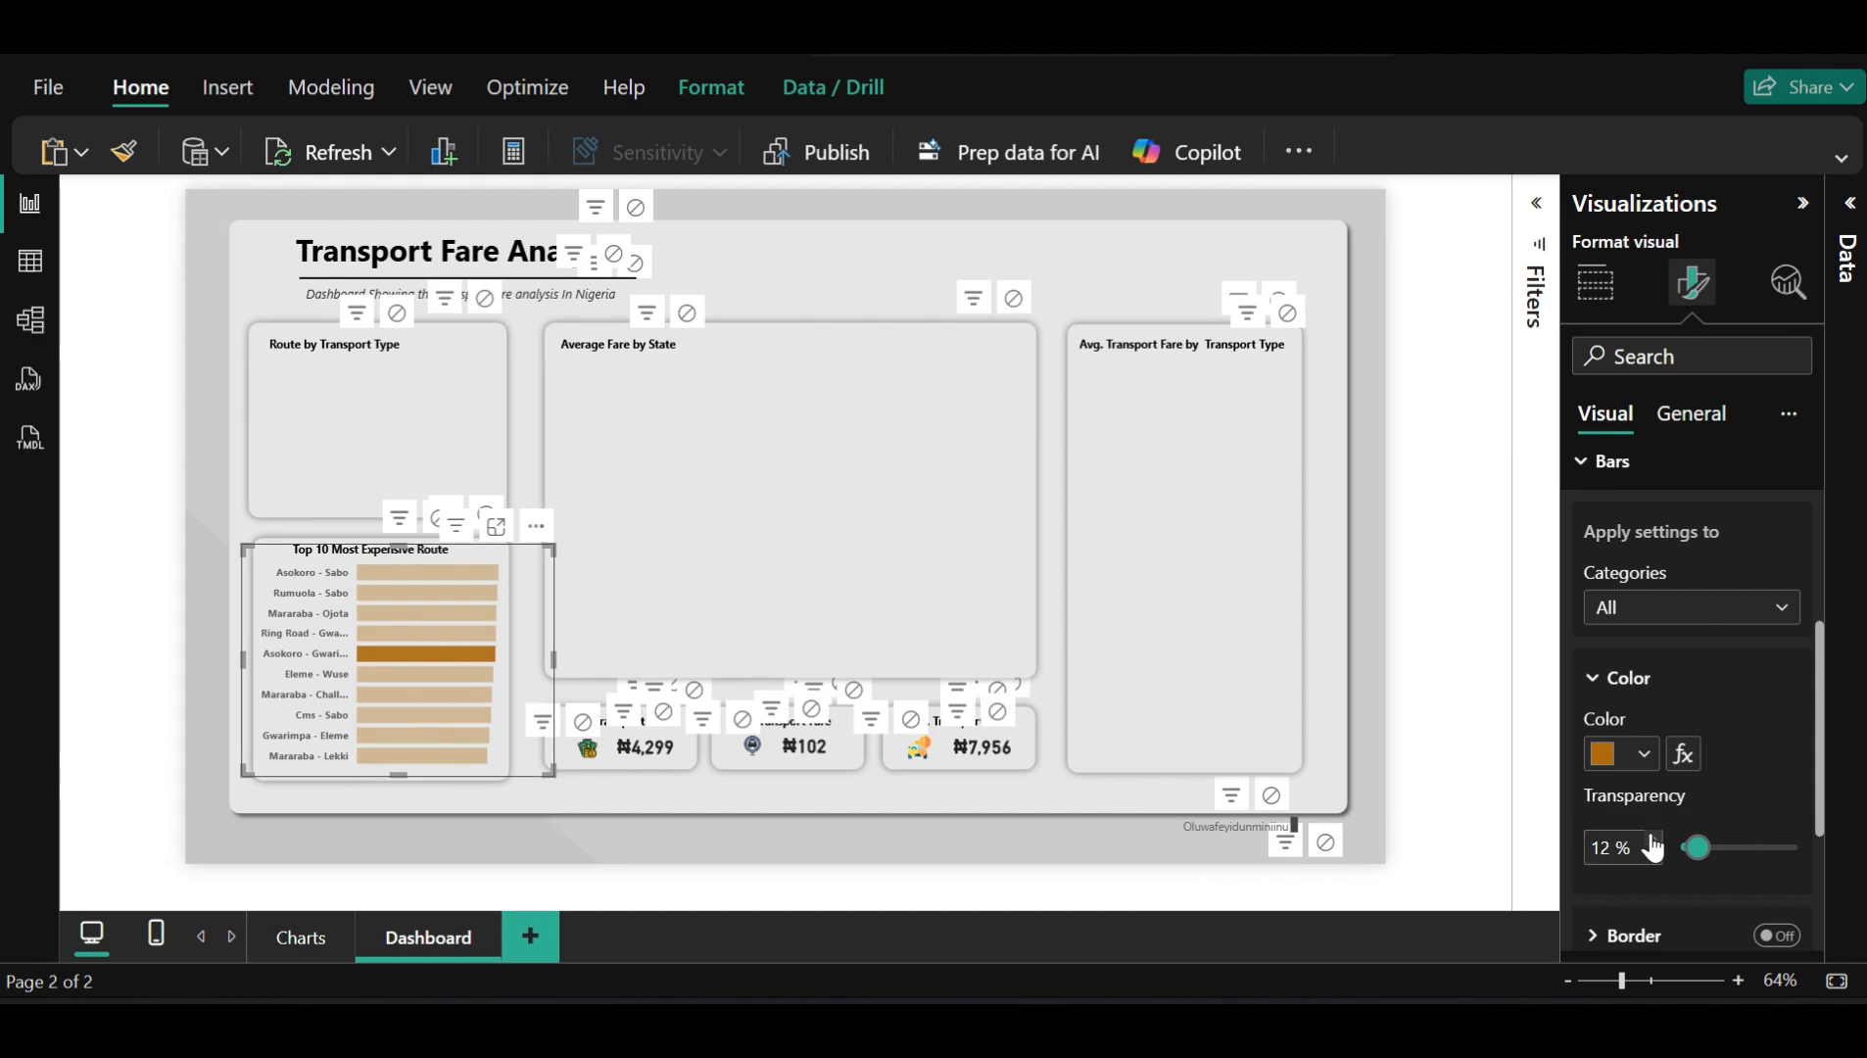
pyautogui.click(470, 678)
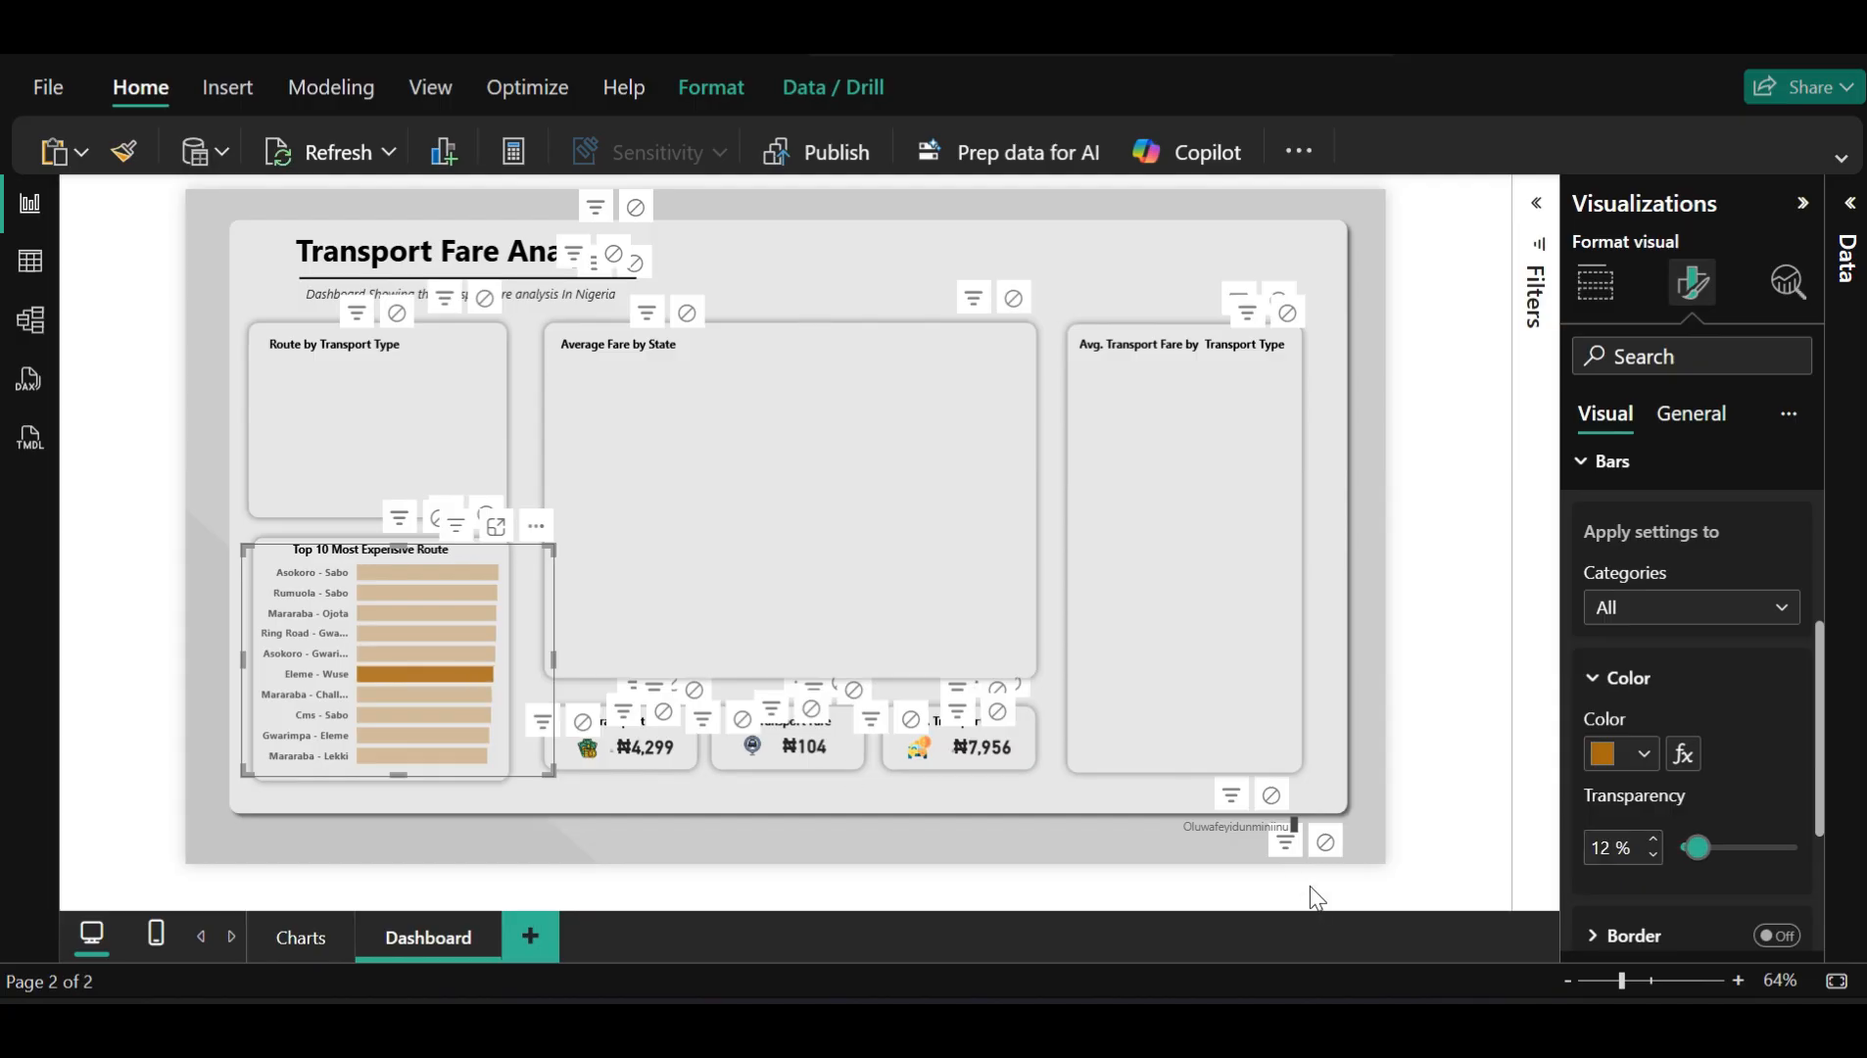
# Raise the bar transparency in 3% increments to 21%, highlighting the Mararaba - Chall... and Cms - Sabo routes along the way
pyautogui.click(1654, 839)
pyautogui.click(1653, 840)
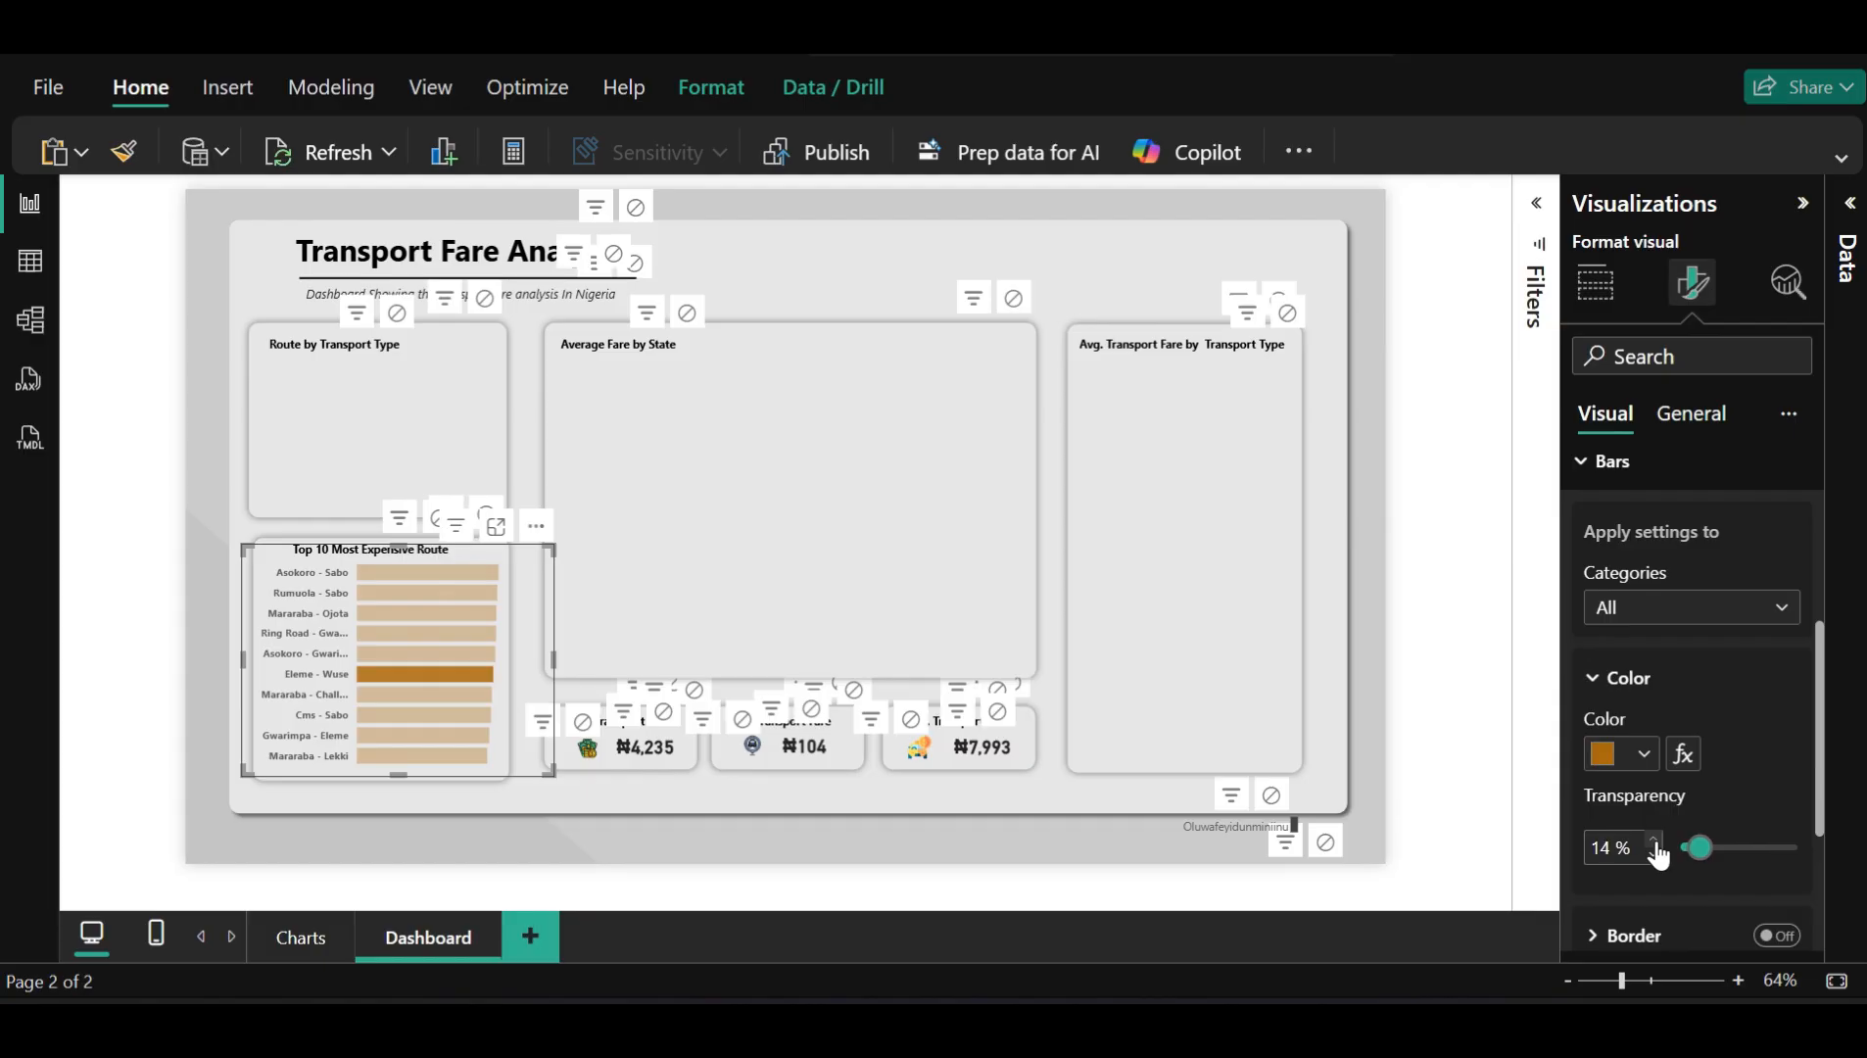
pyautogui.click(1653, 841)
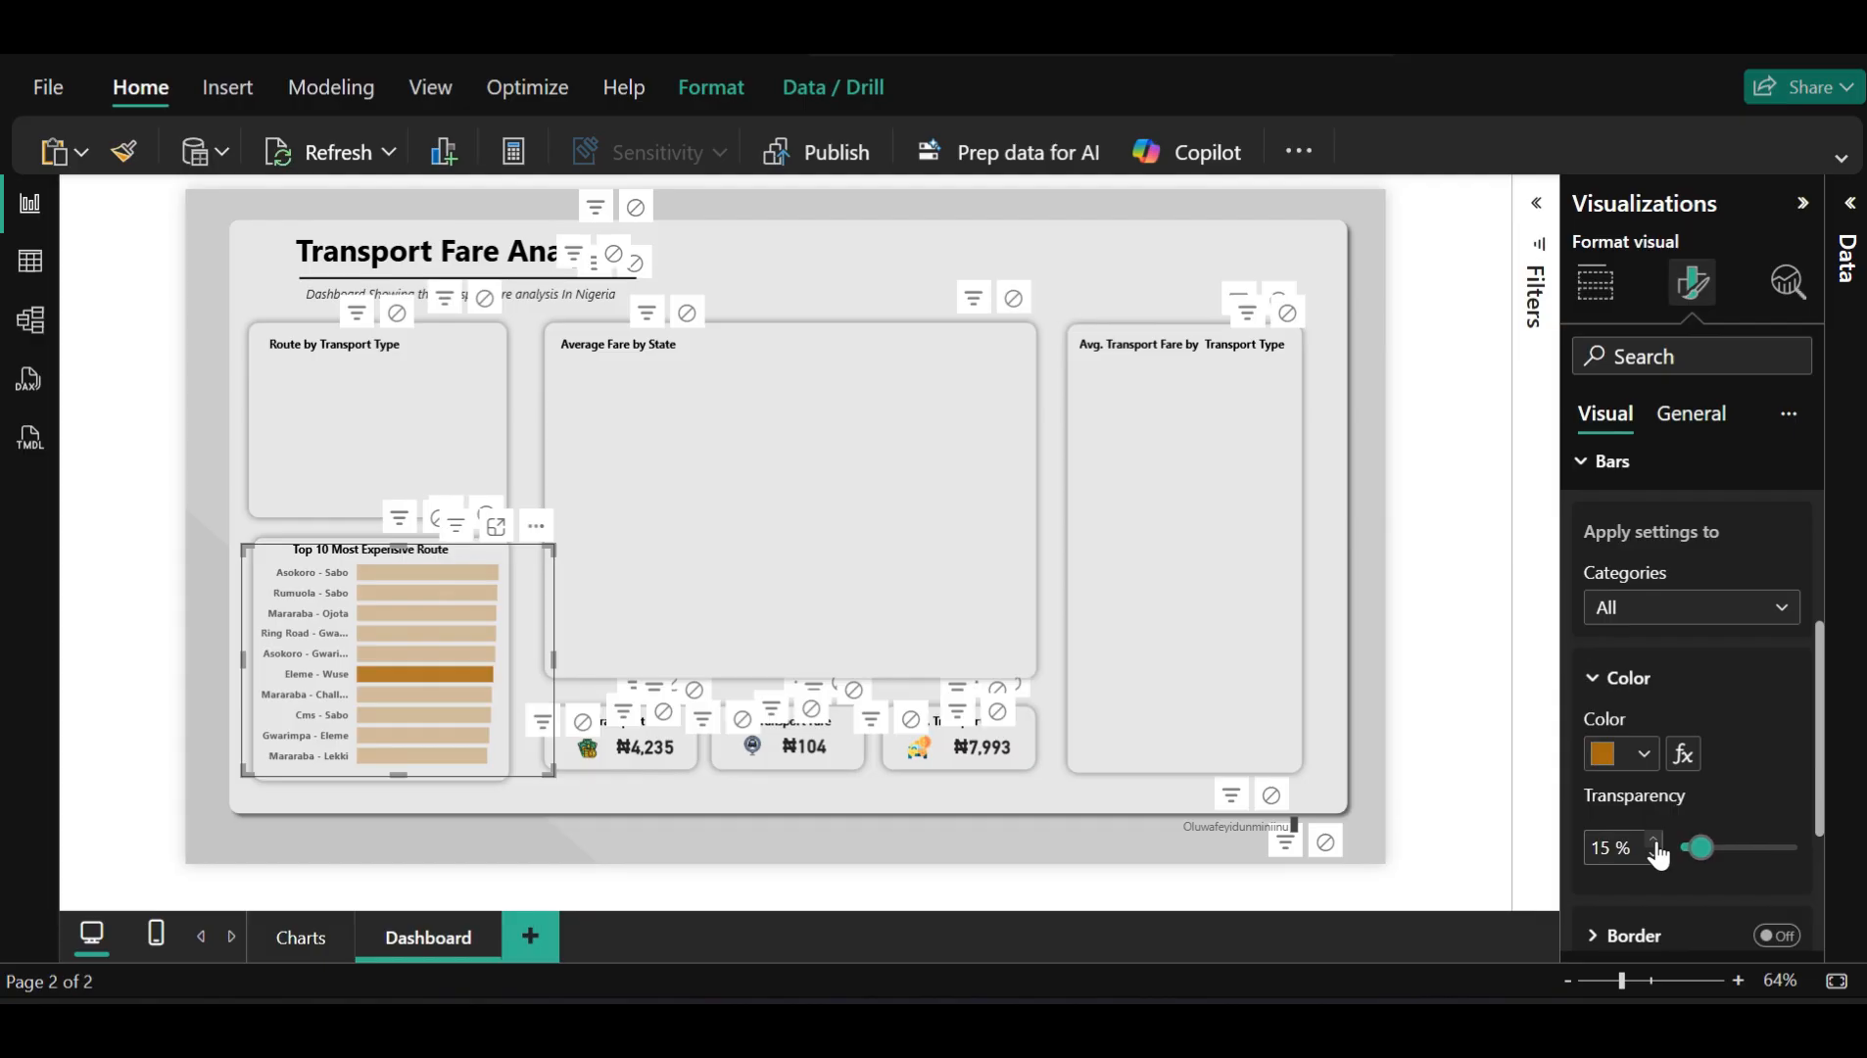
pyautogui.click(409, 698)
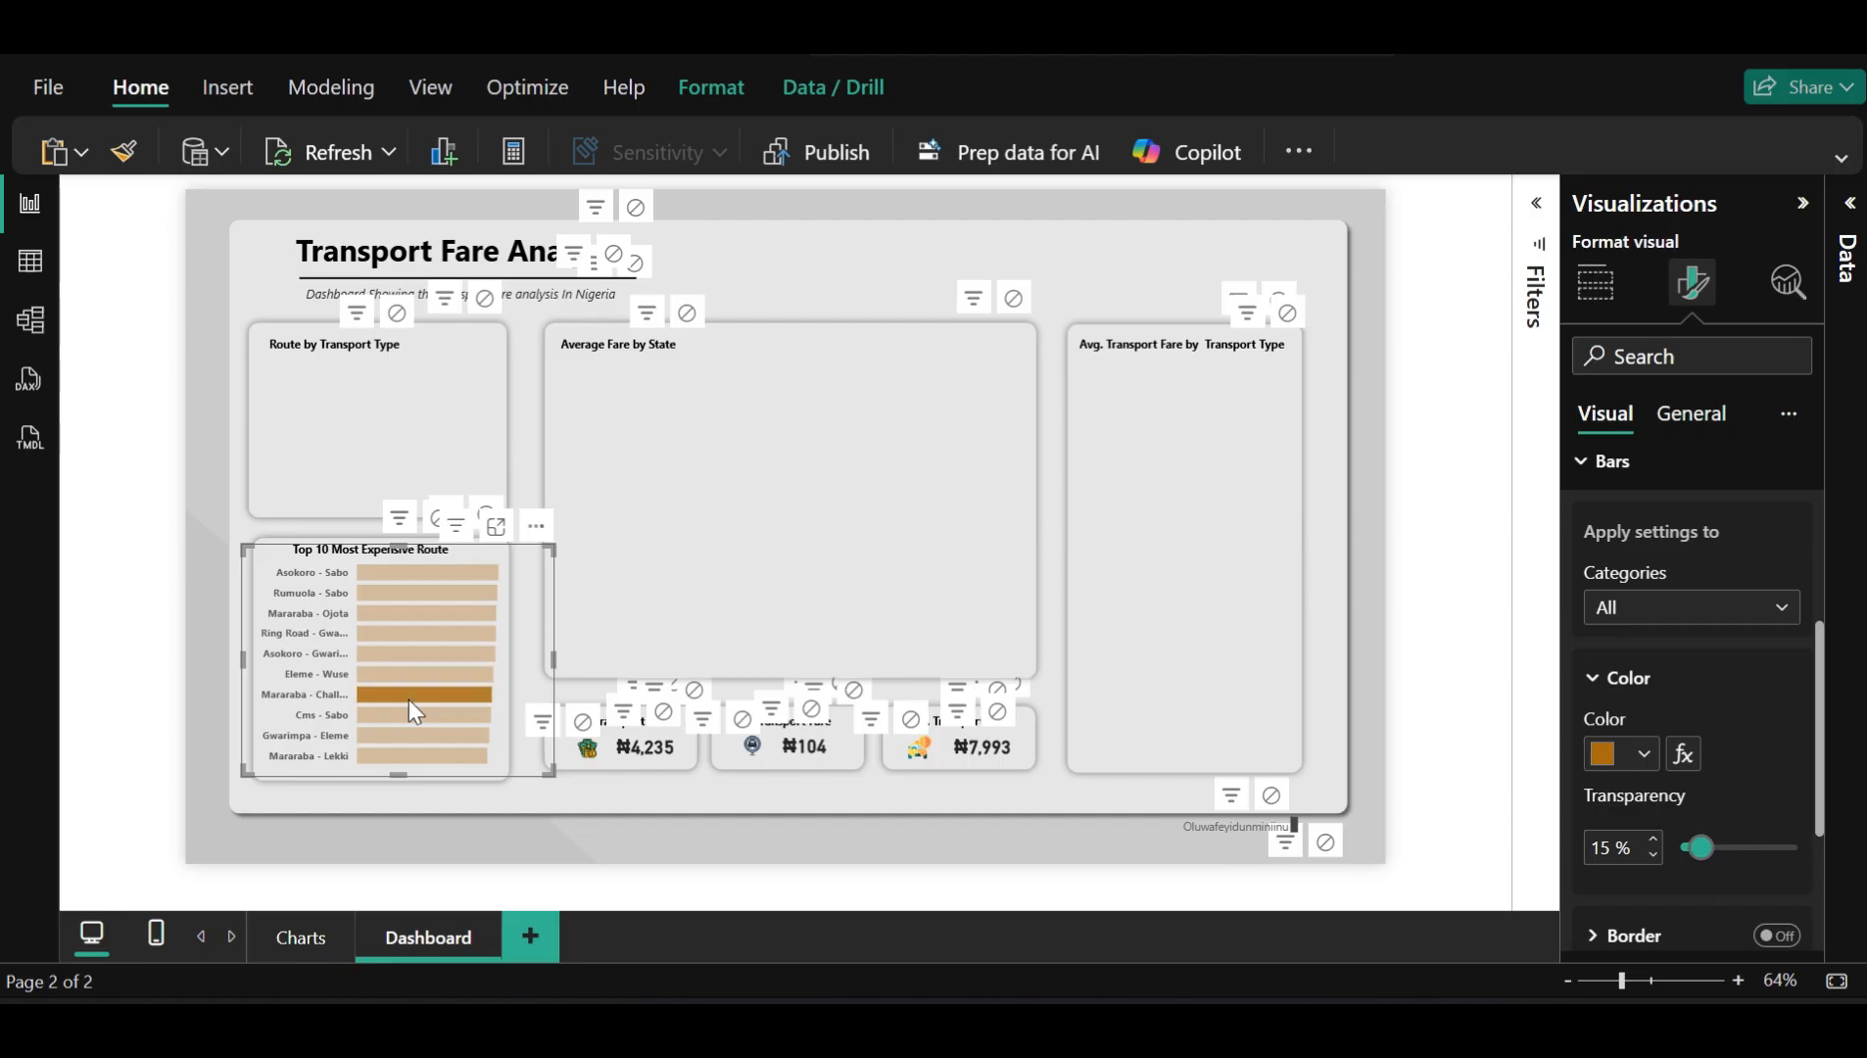
pyautogui.click(1655, 839)
pyautogui.click(1655, 840)
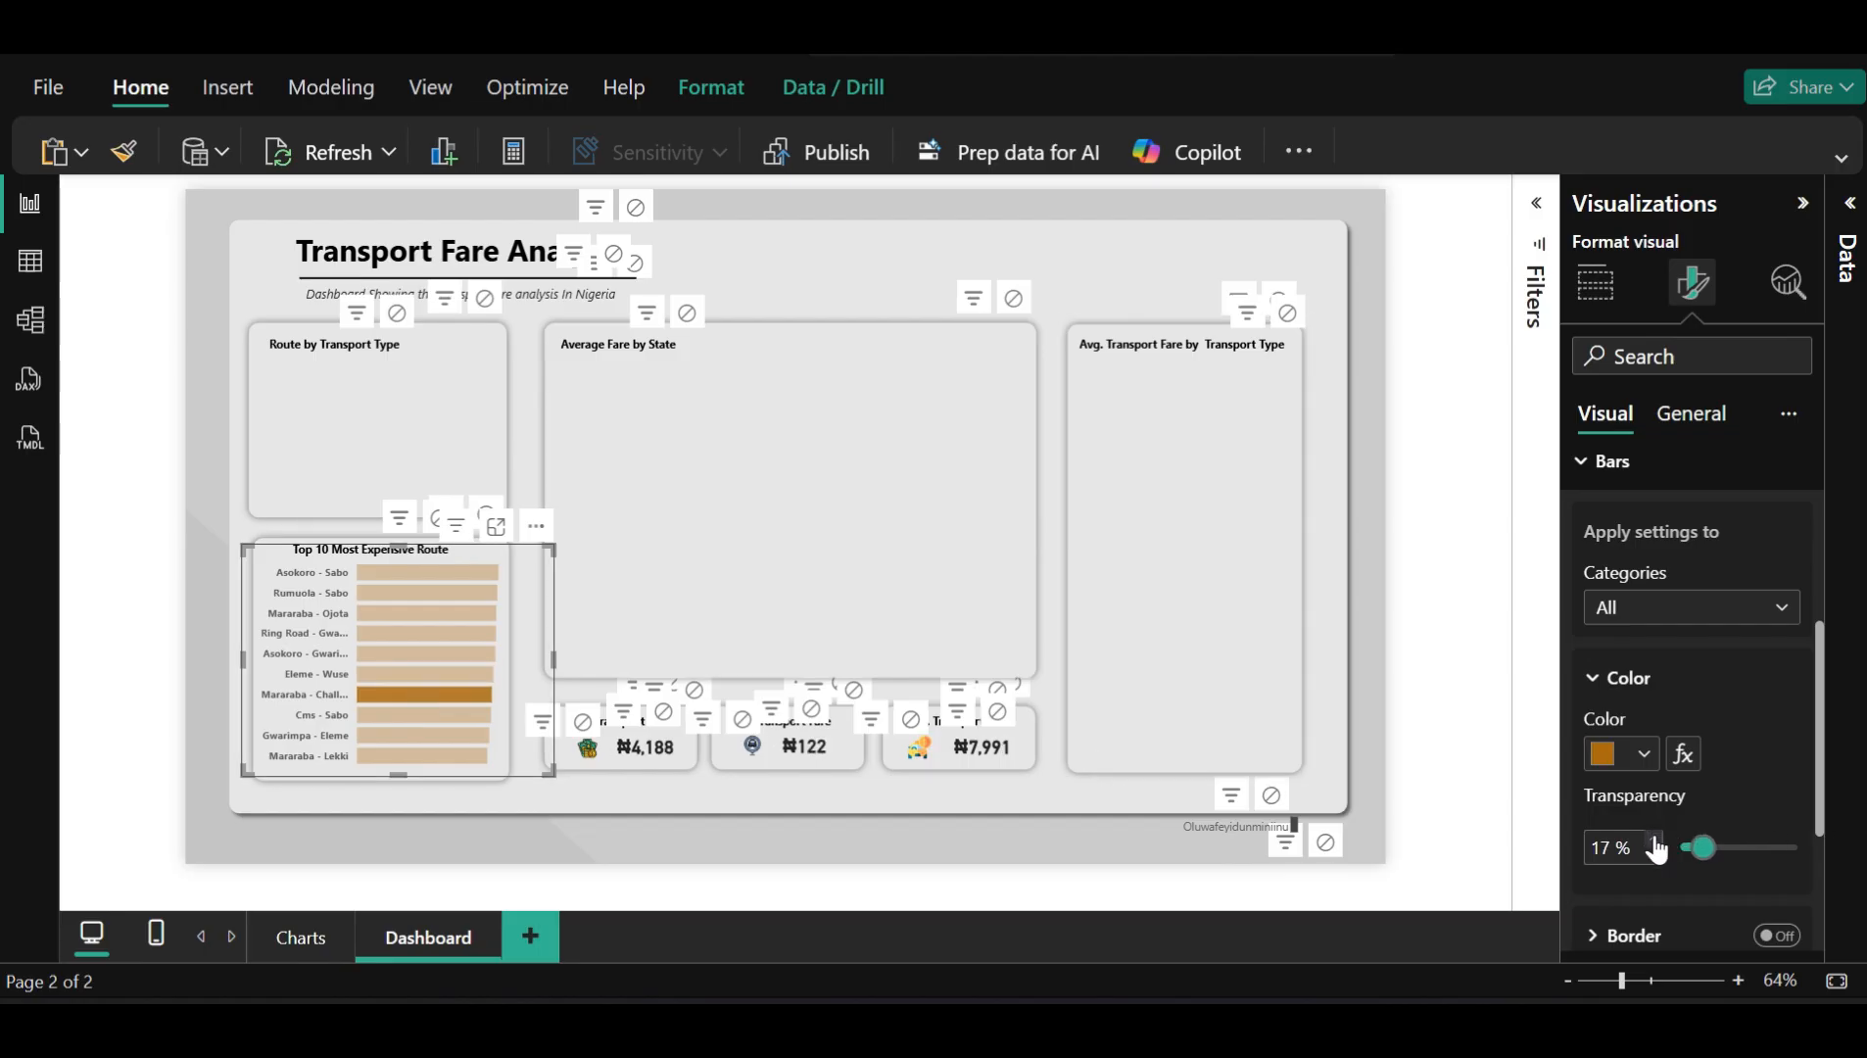
pyautogui.click(1654, 839)
pyautogui.click(435, 722)
pyautogui.click(1654, 841)
pyautogui.click(1654, 841)
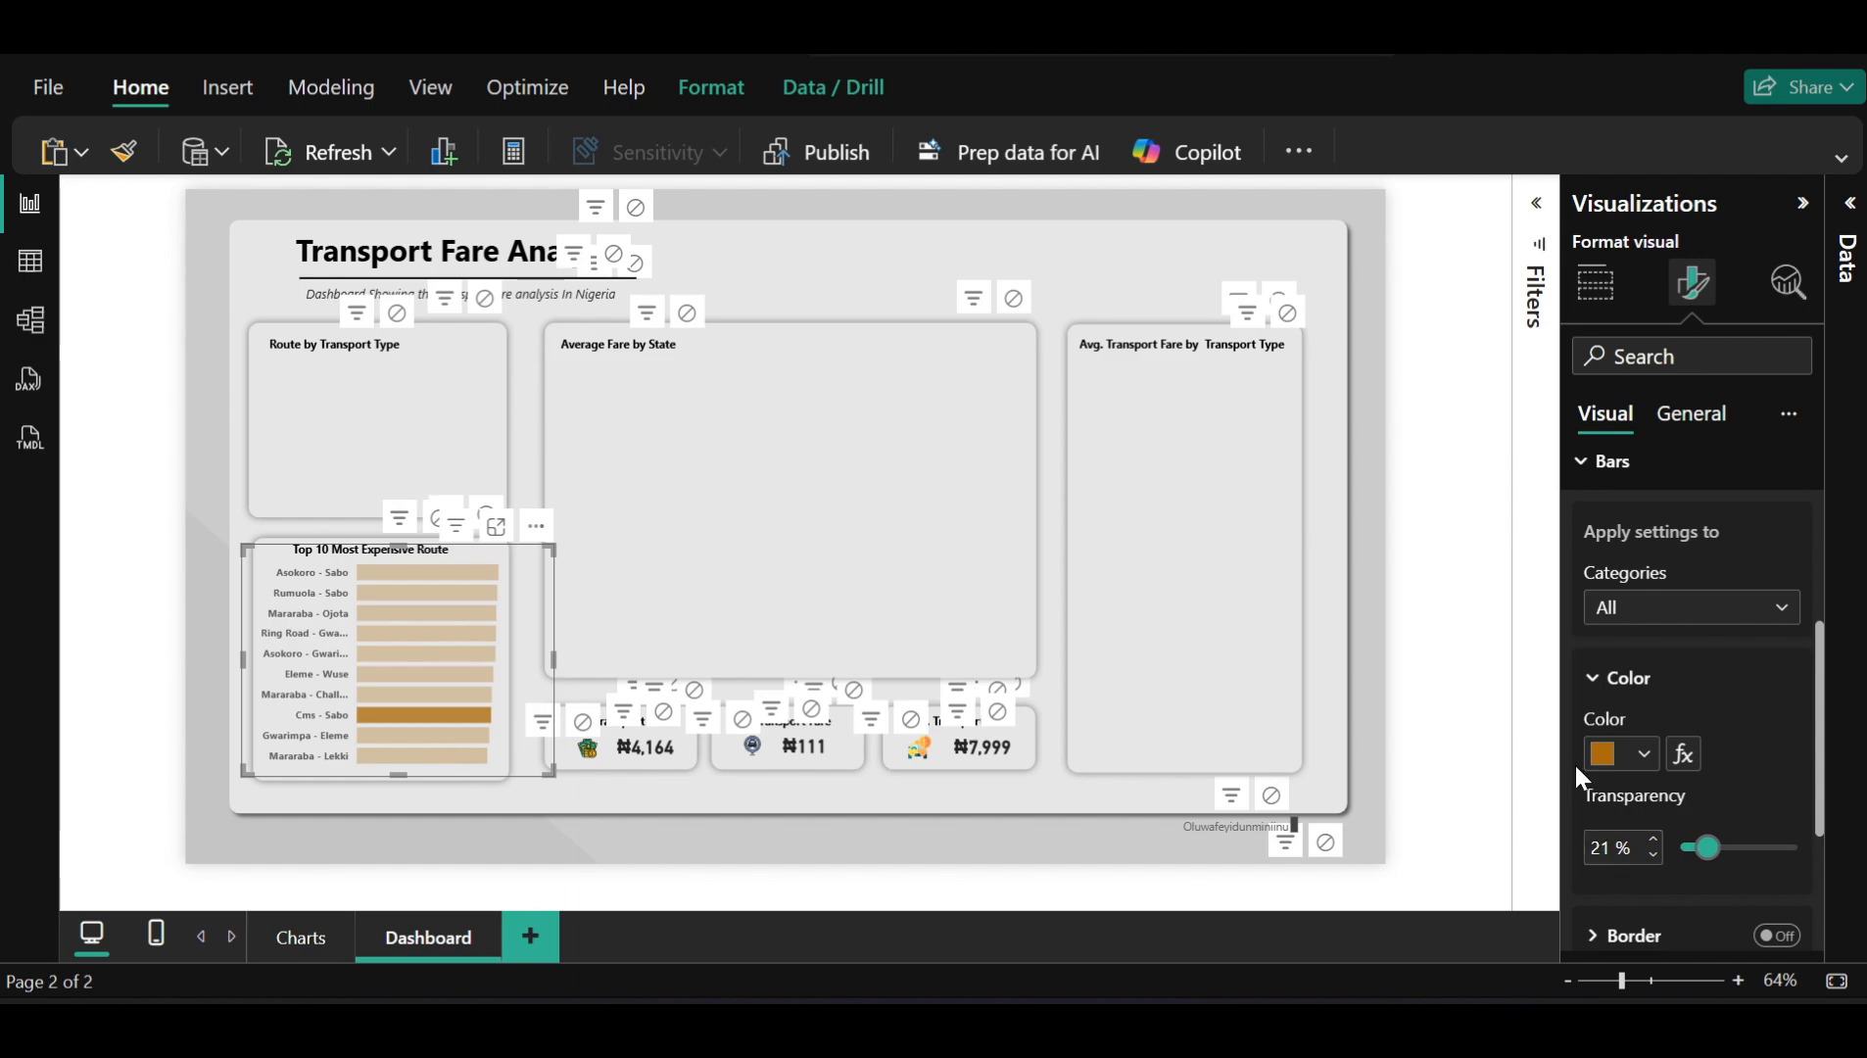
# Set the bar transparency to 27% for all categories, highlighting the Gwarimpa - Eleme and Mararaba - Lekki routes along the way
pyautogui.click(1654, 839)
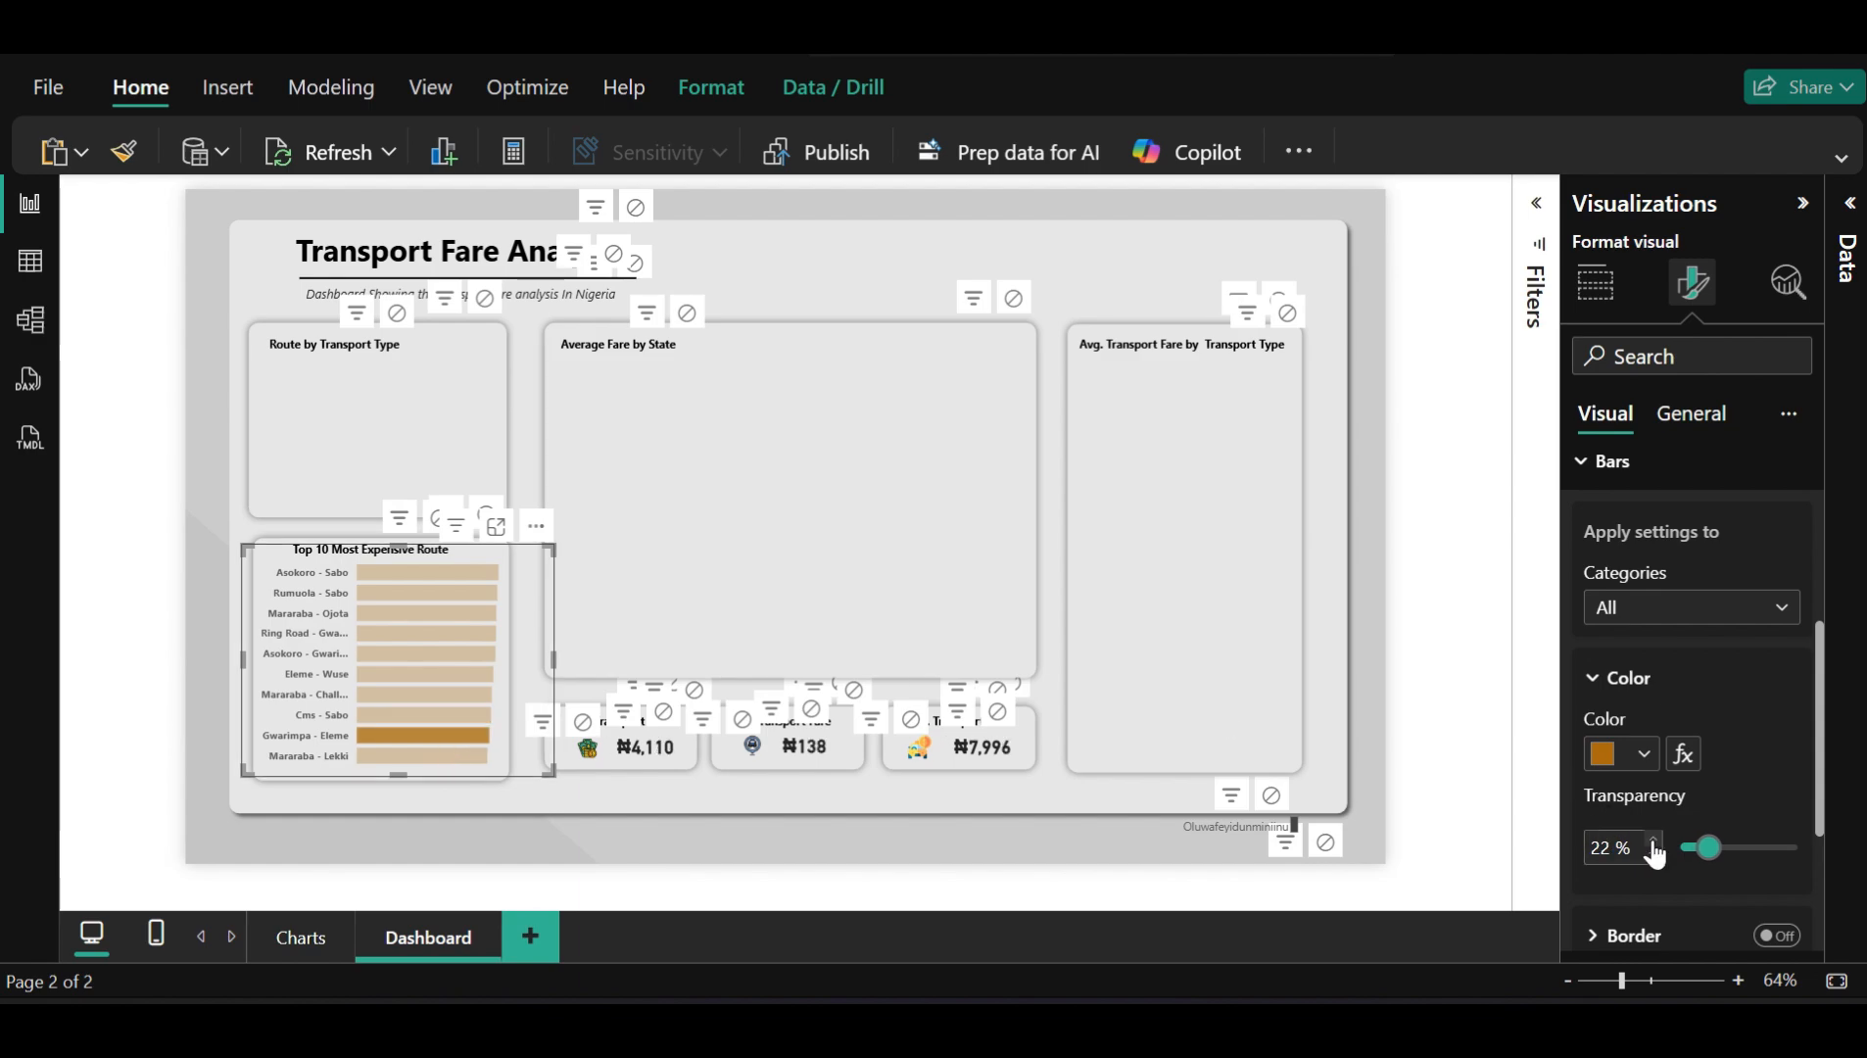
pyautogui.click(1653, 839)
pyautogui.click(1653, 841)
pyautogui.click(1653, 840)
pyautogui.click(1653, 854)
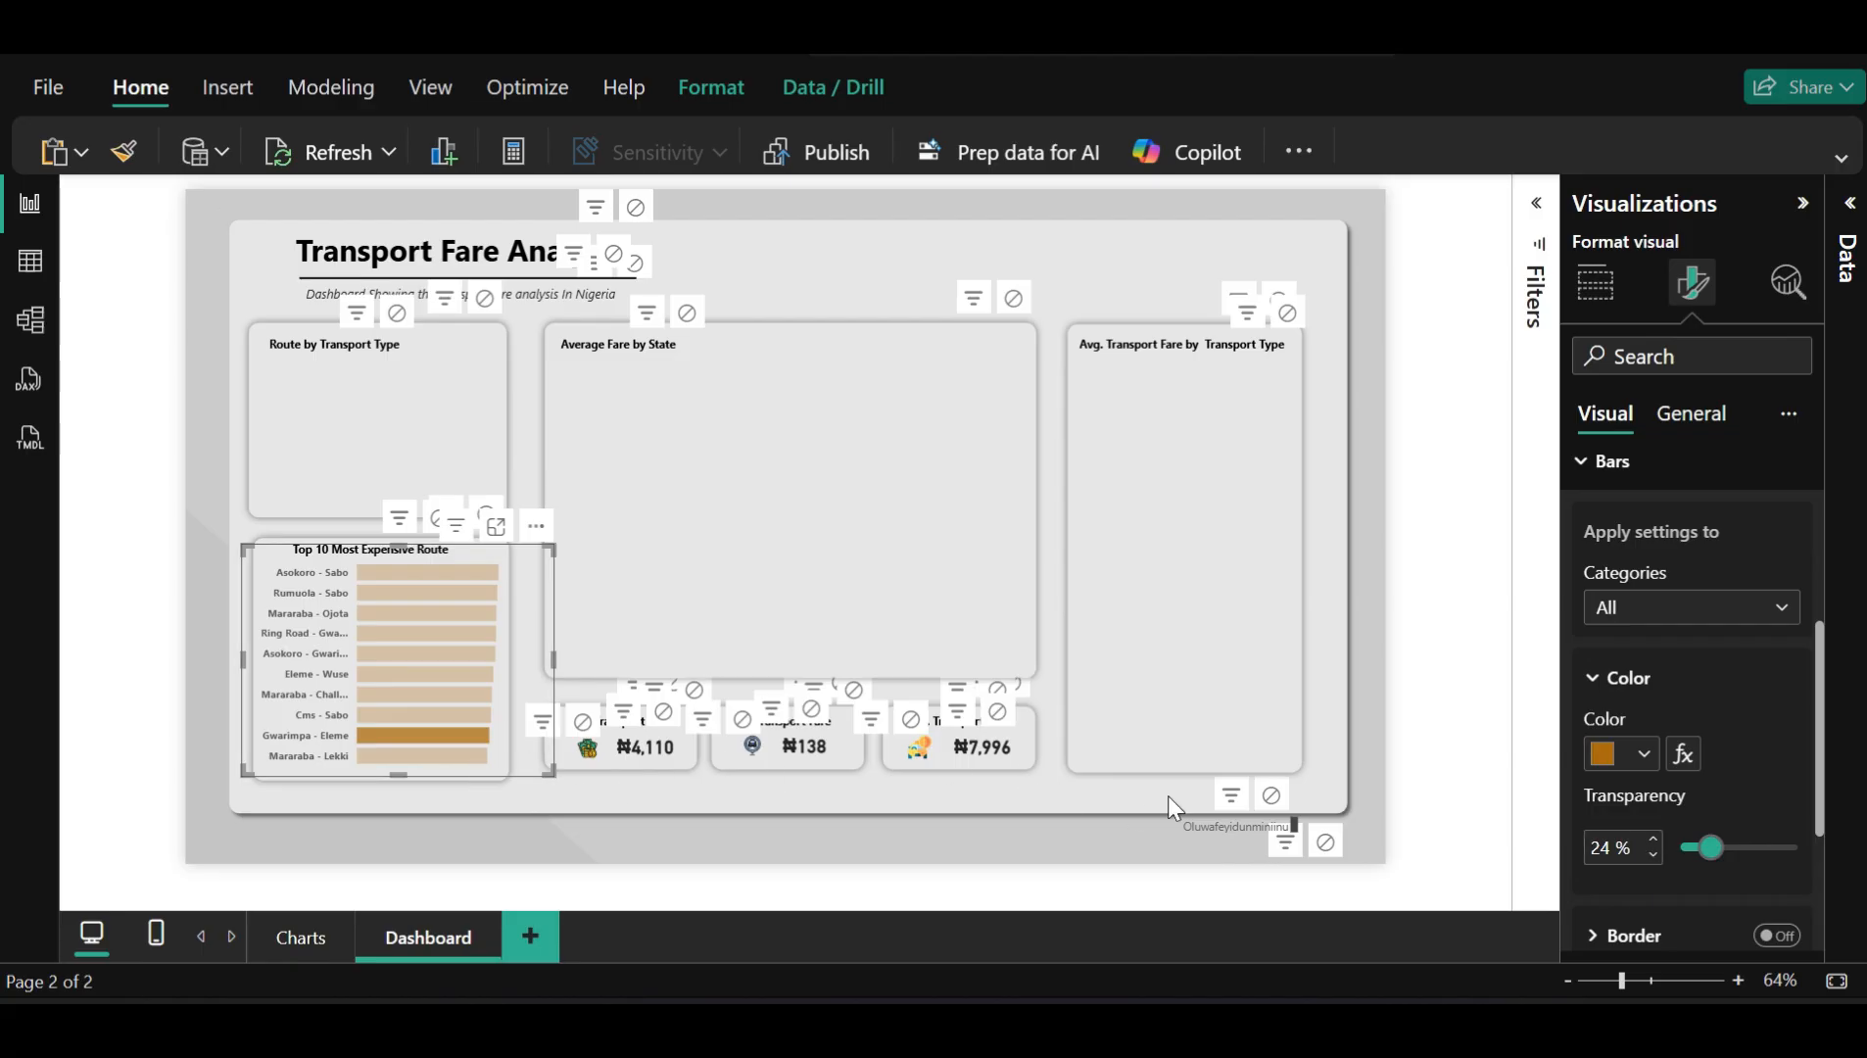
pyautogui.click(1650, 844)
pyautogui.click(1651, 842)
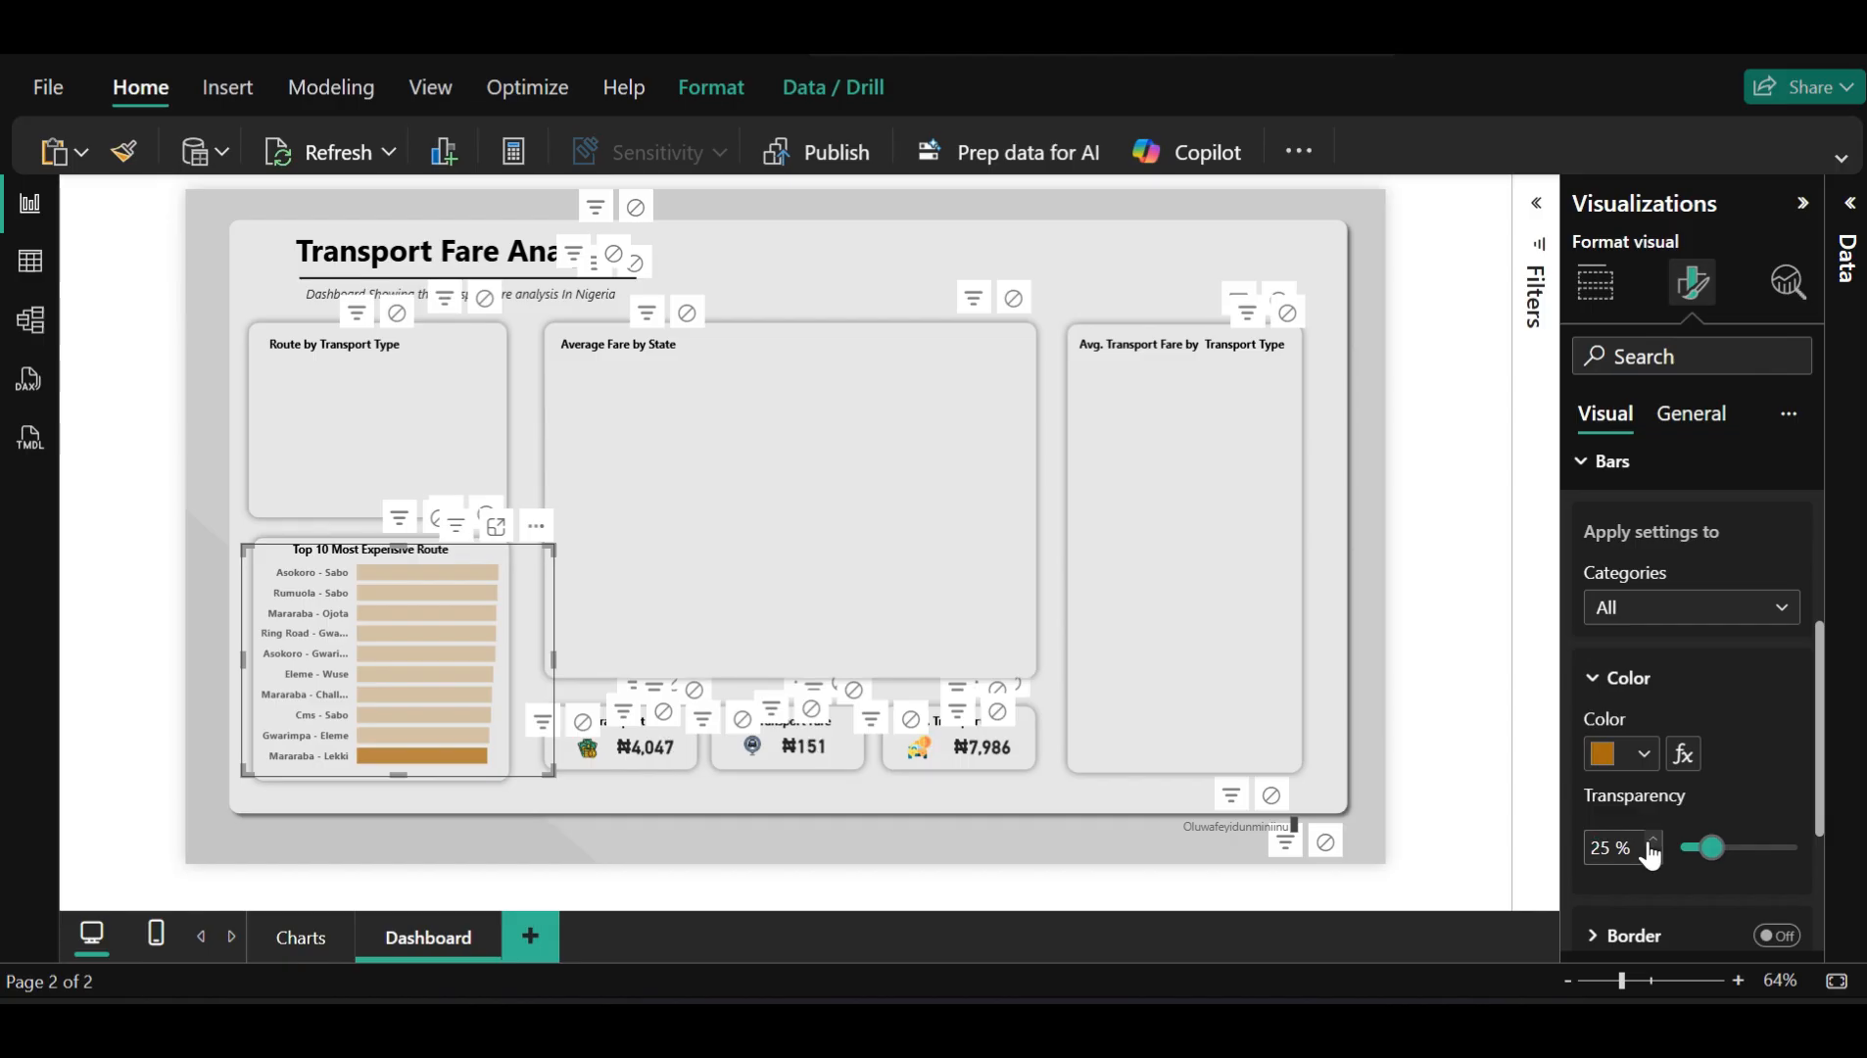
pyautogui.click(1651, 843)
pyautogui.click(1652, 842)
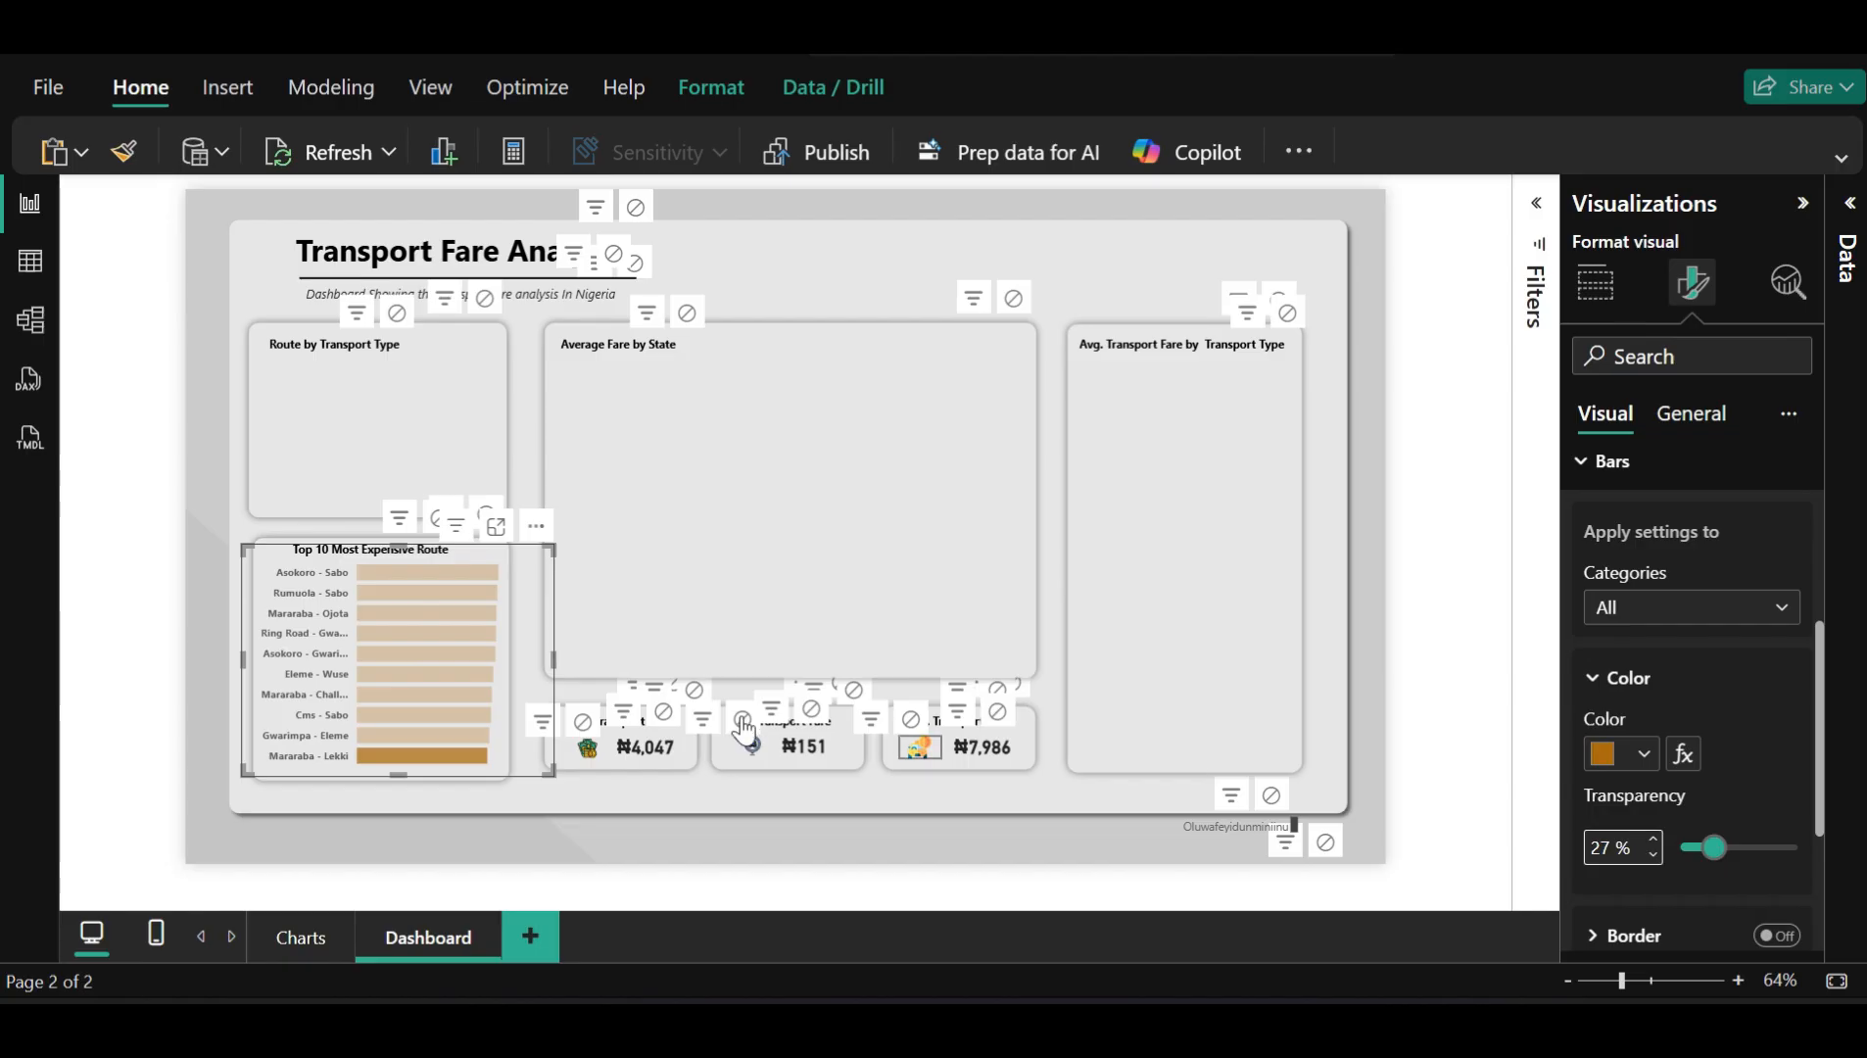
# Deselect the route chart, highlight its Asokoro - Sabo bar to check the appearance, and clear the highlight
pyautogui.click(109, 656)
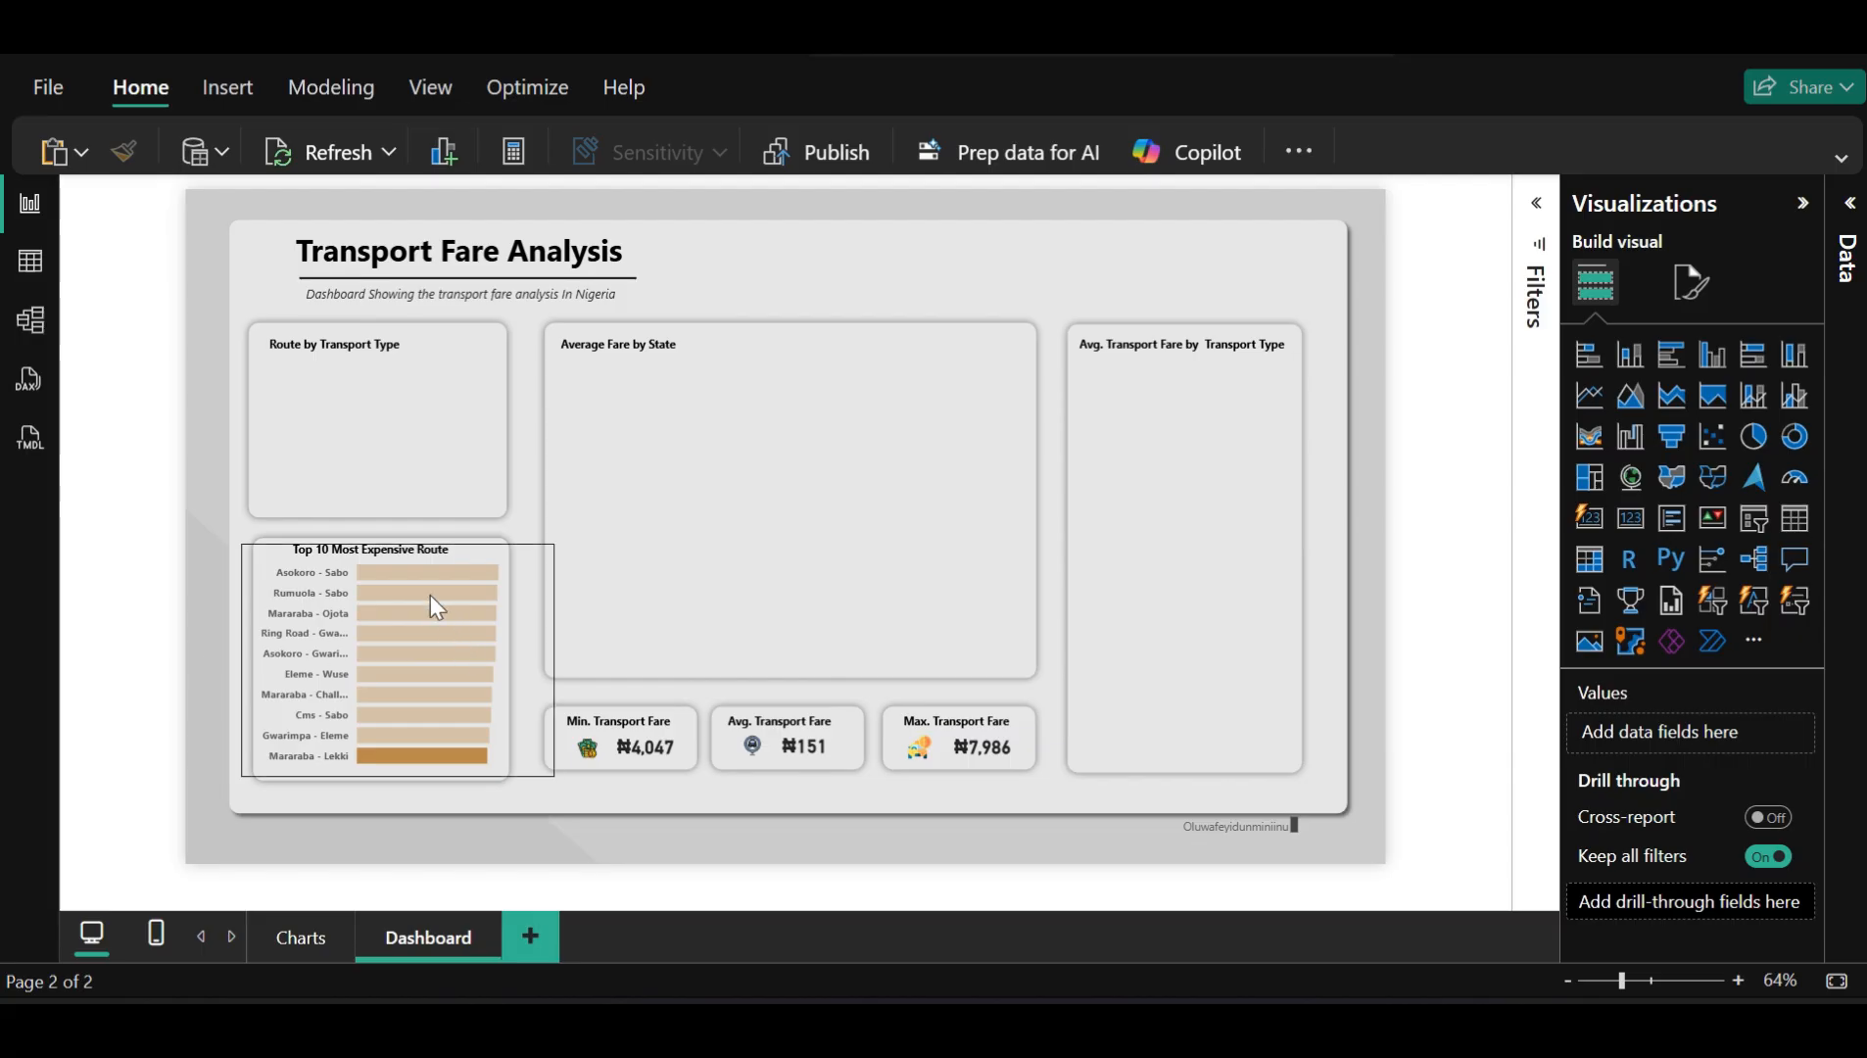
pyautogui.moveTo(412, 581)
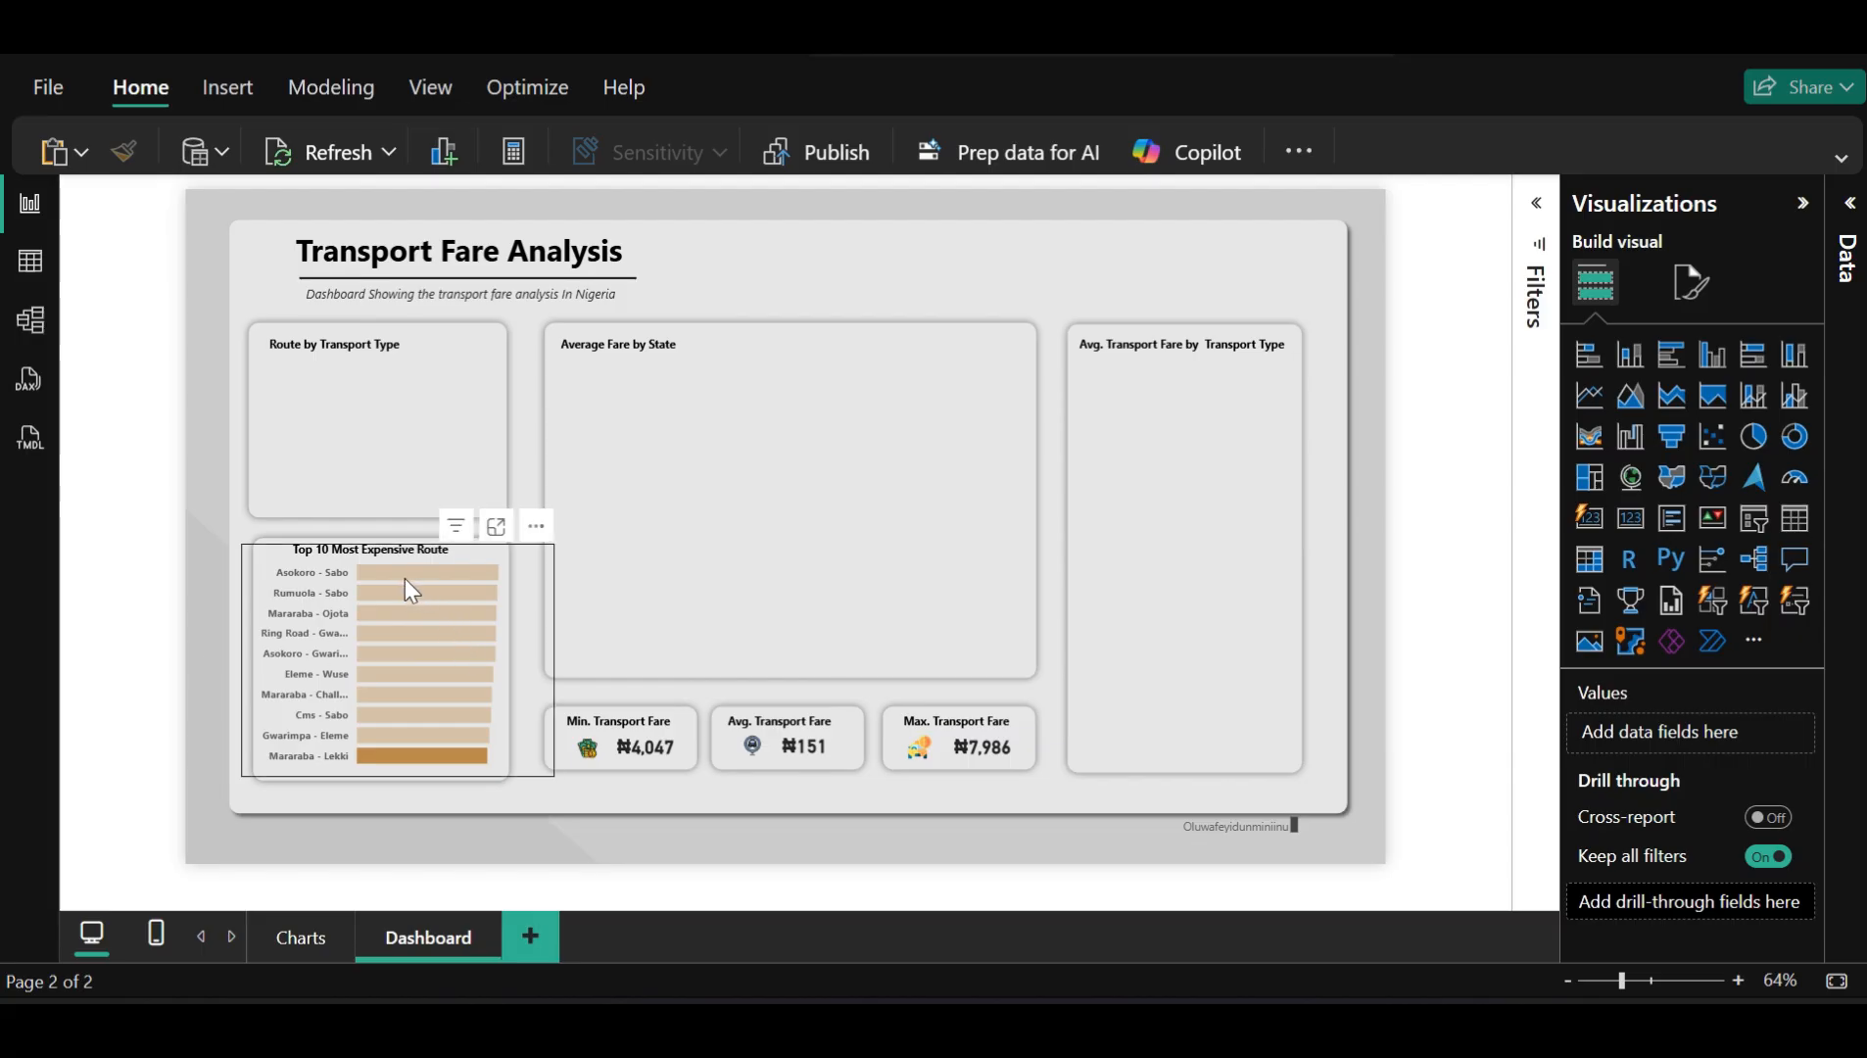
pyautogui.click(404, 578)
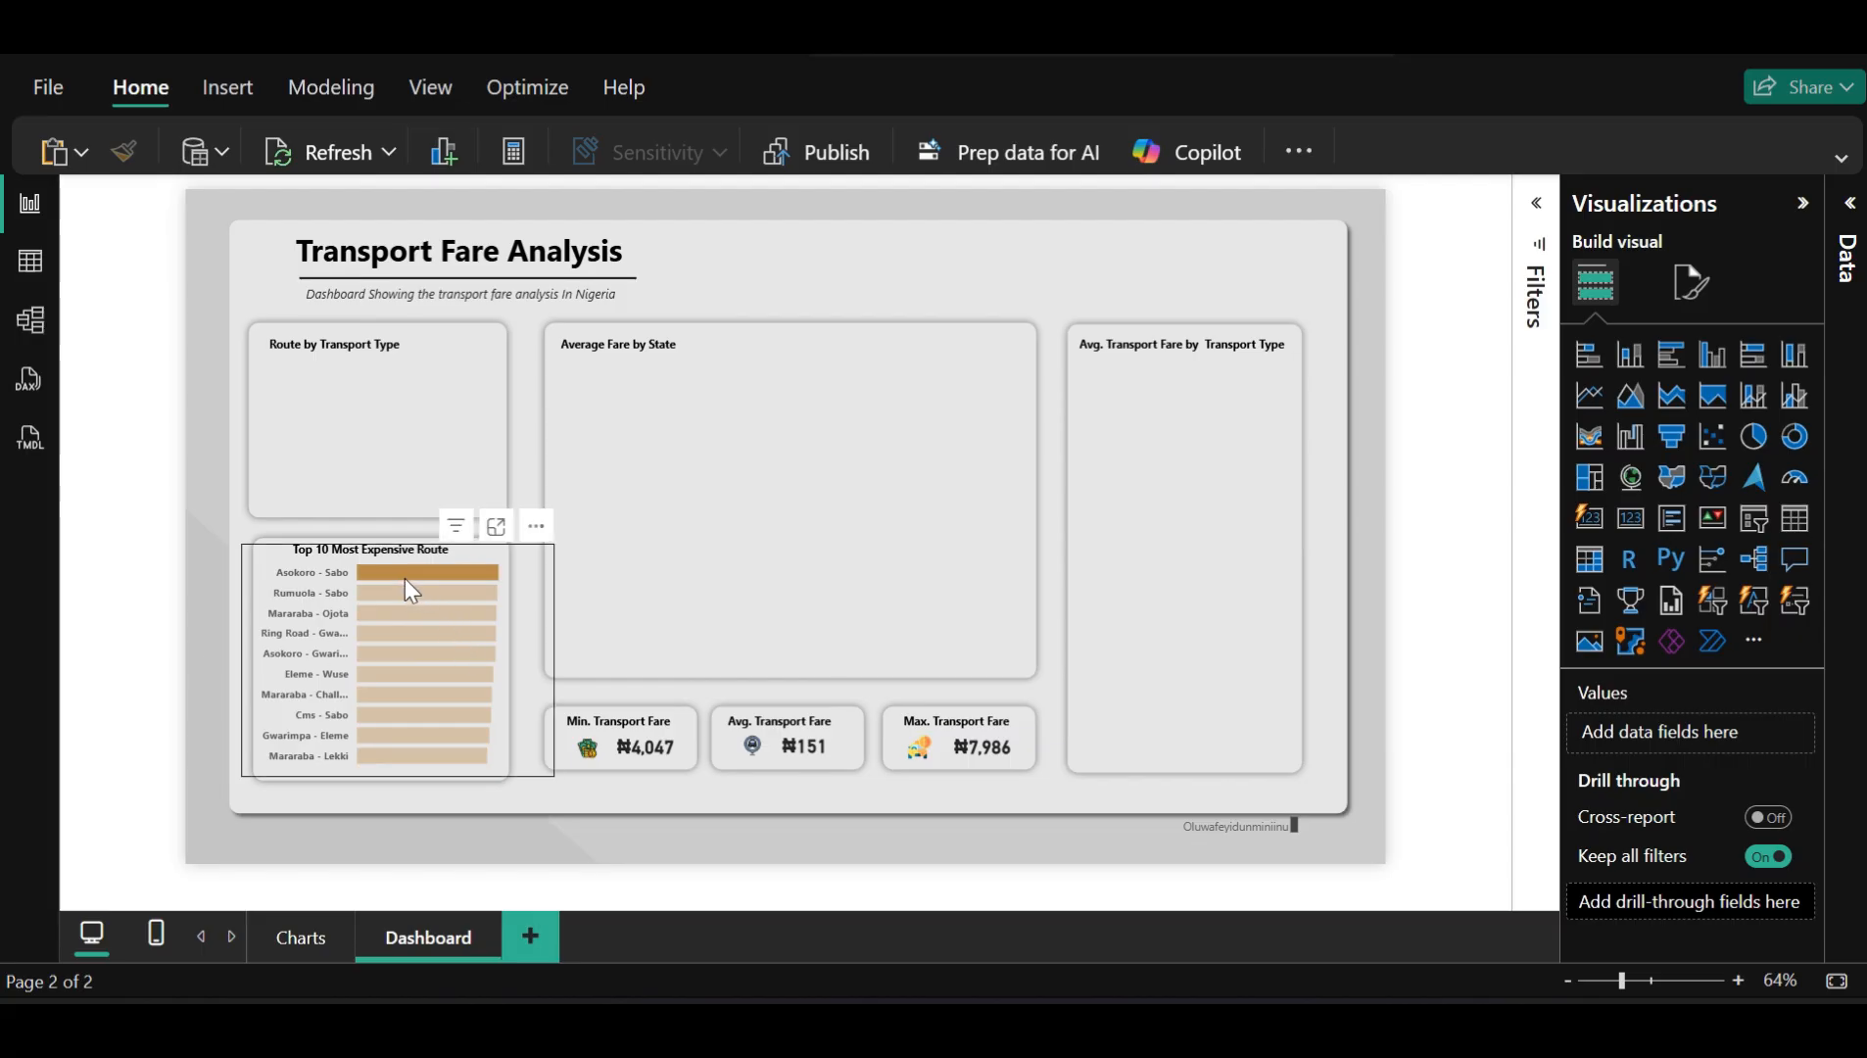
pyautogui.click(196, 579)
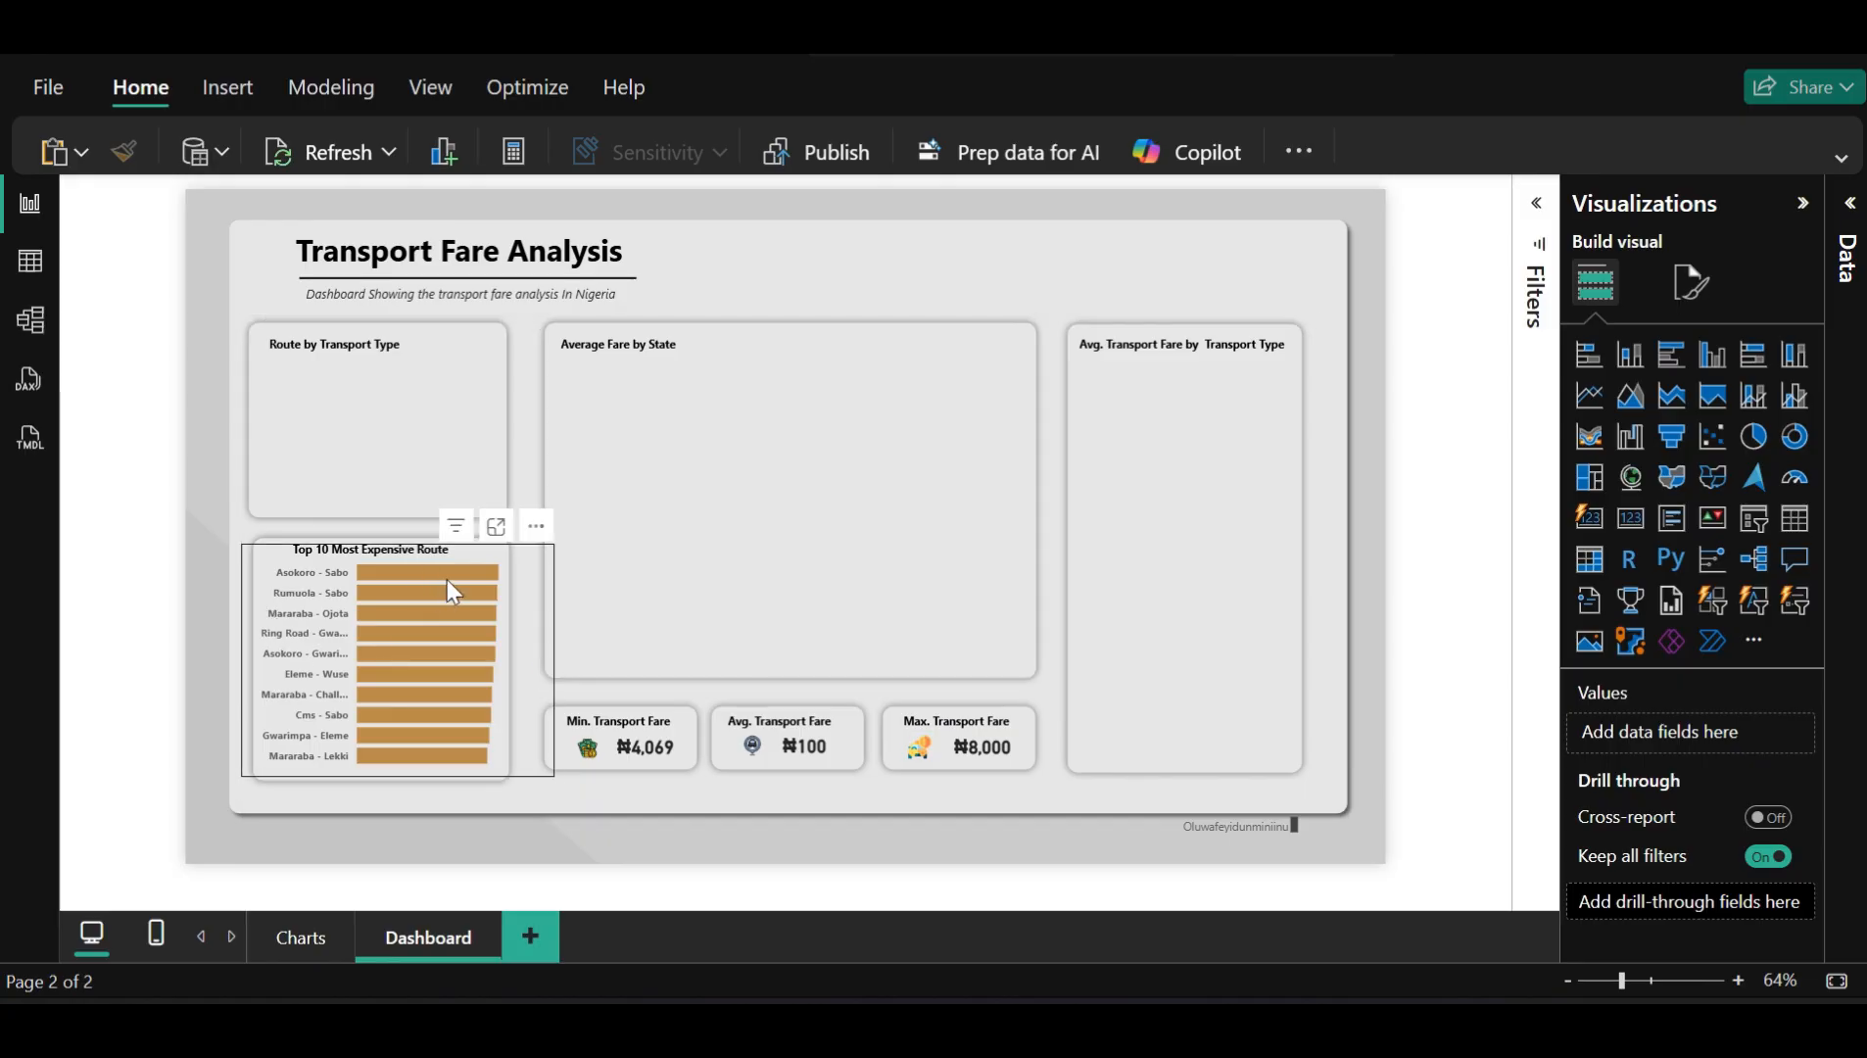
# Inspect the Asokoro - Sabo bar's tooltip and toggle its highlight to examine how the bars and fare cards respond
pyautogui.moveTo(447, 580)
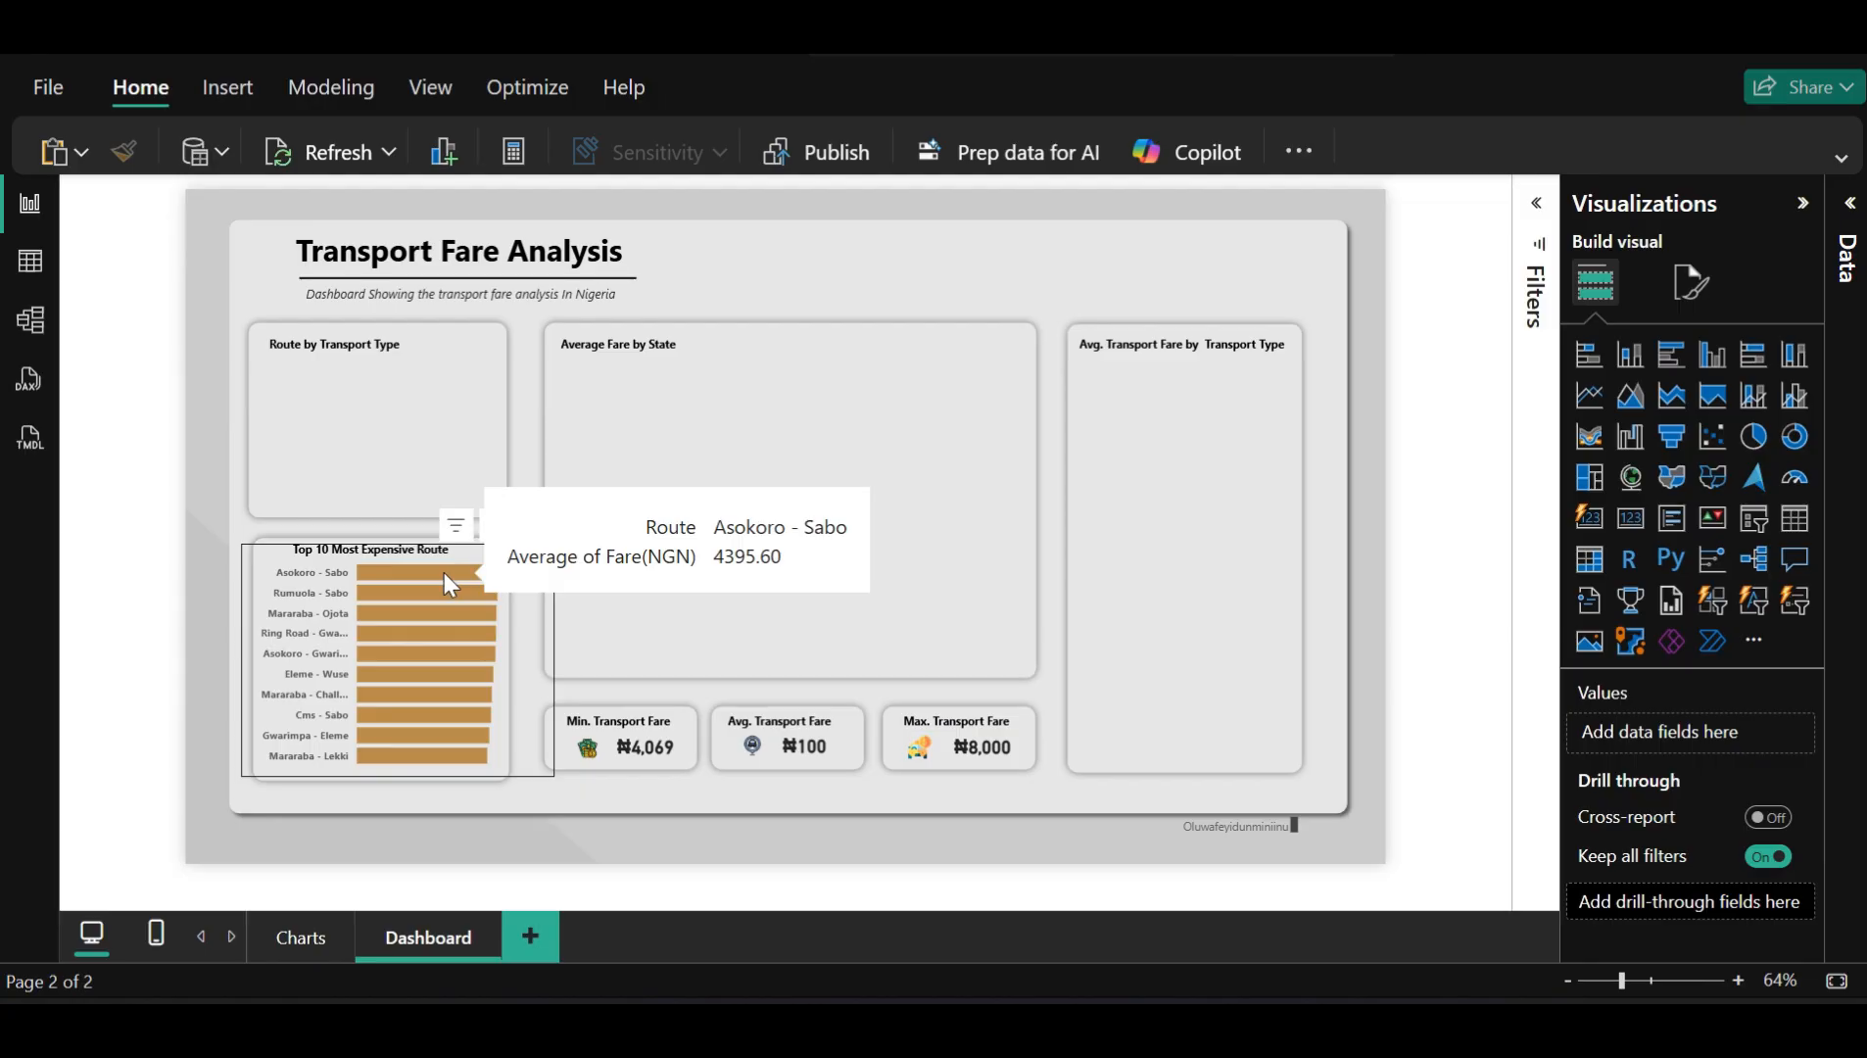
pyautogui.click(444, 572)
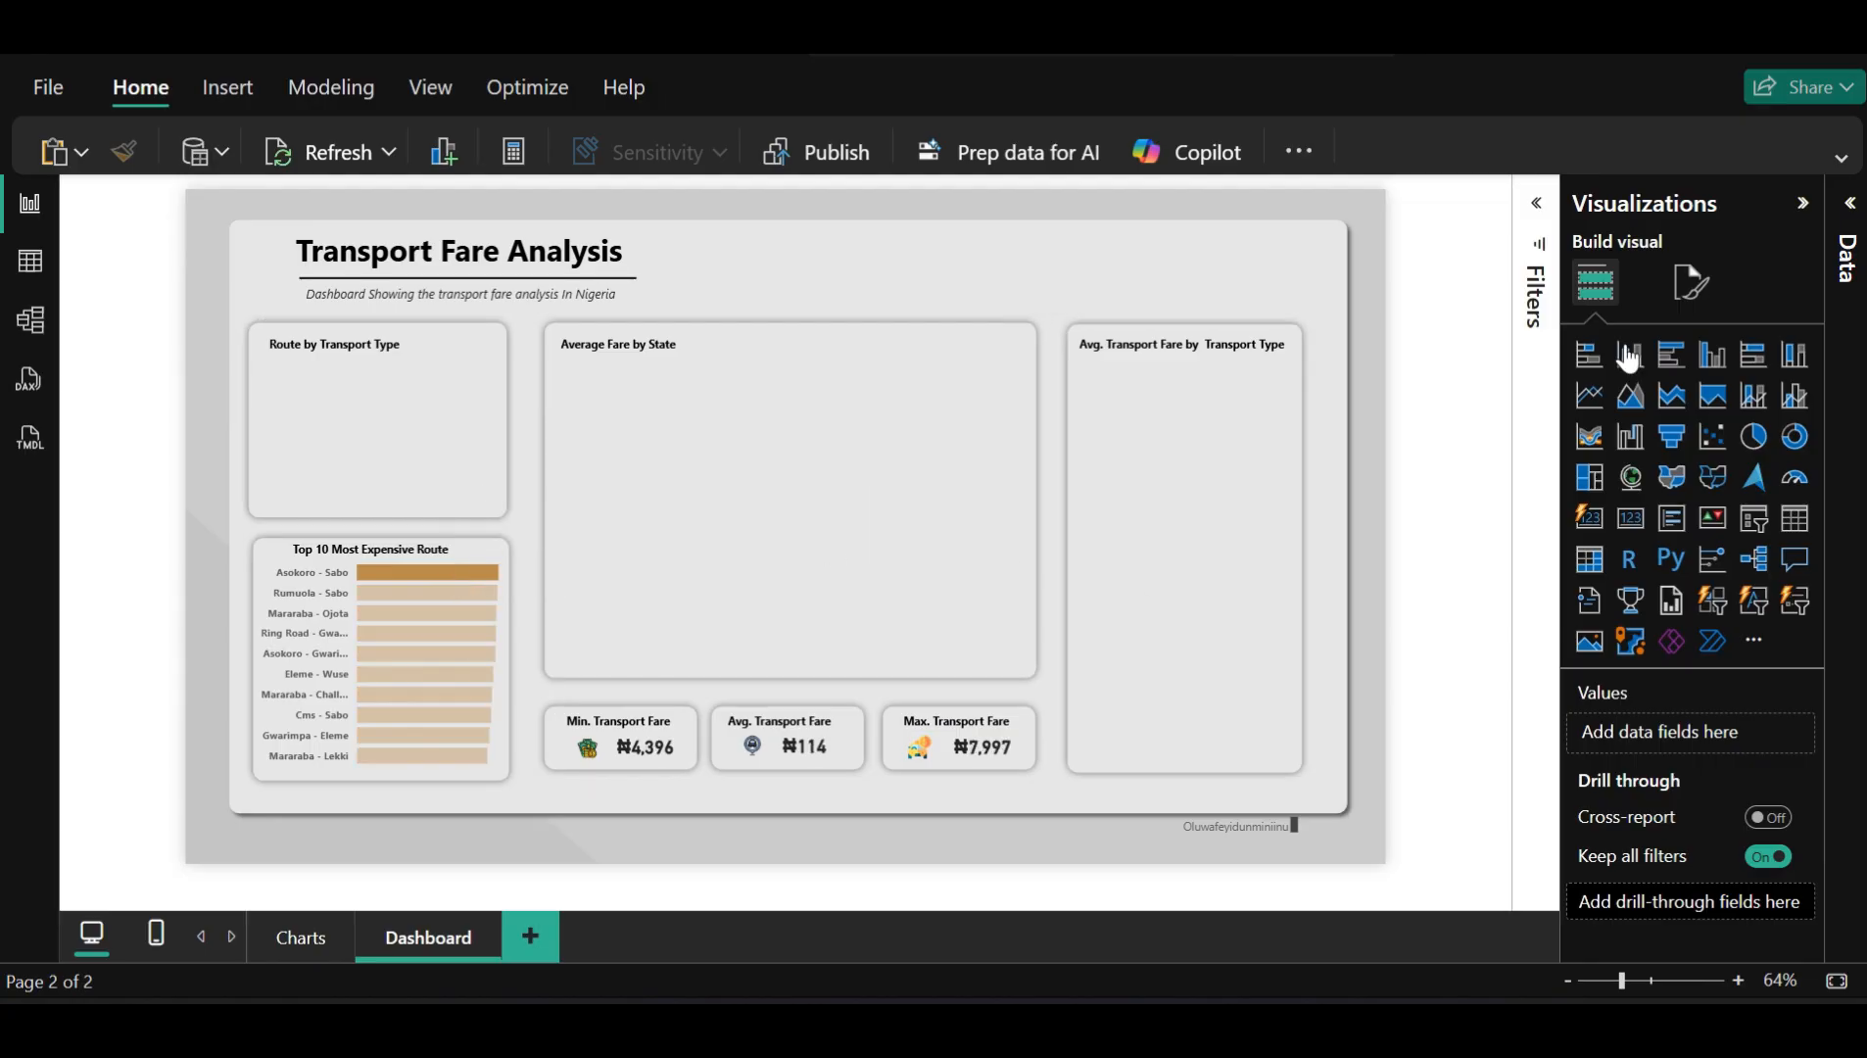
pyautogui.click(1693, 294)
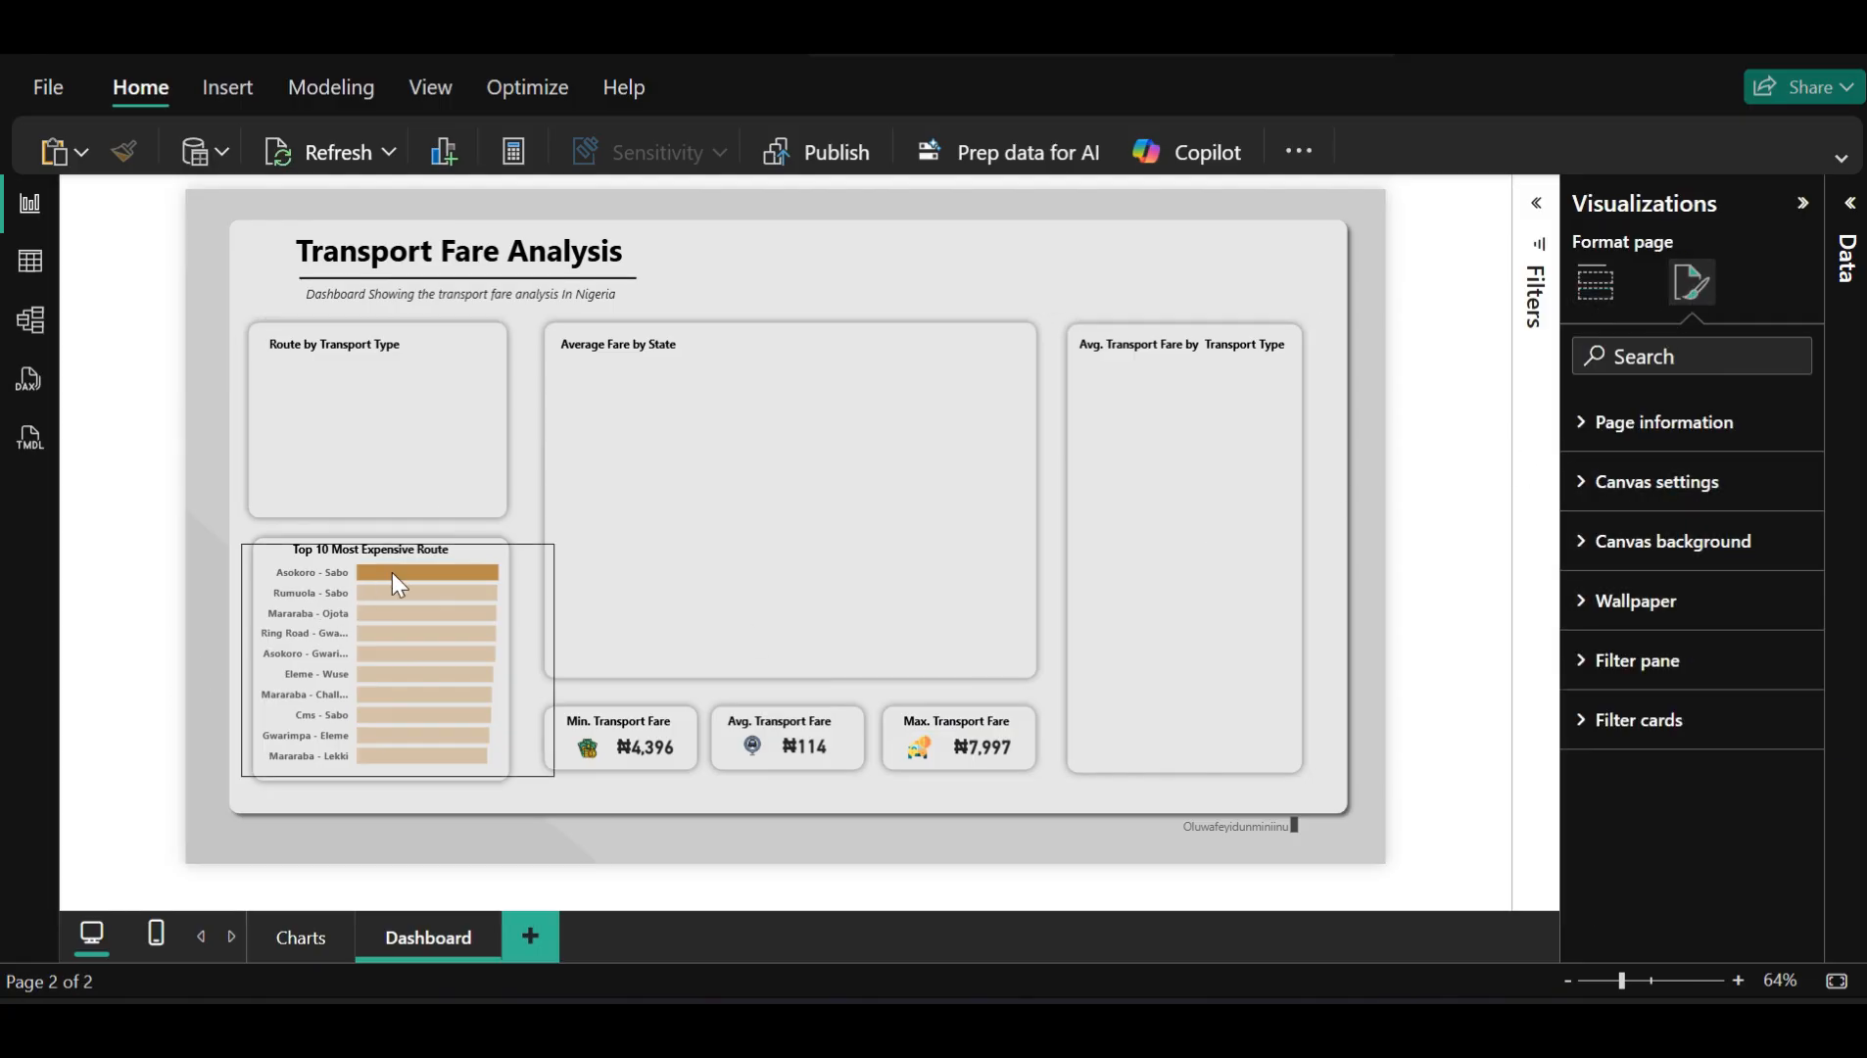
pyautogui.moveTo(393, 572)
pyautogui.click(1479, 433)
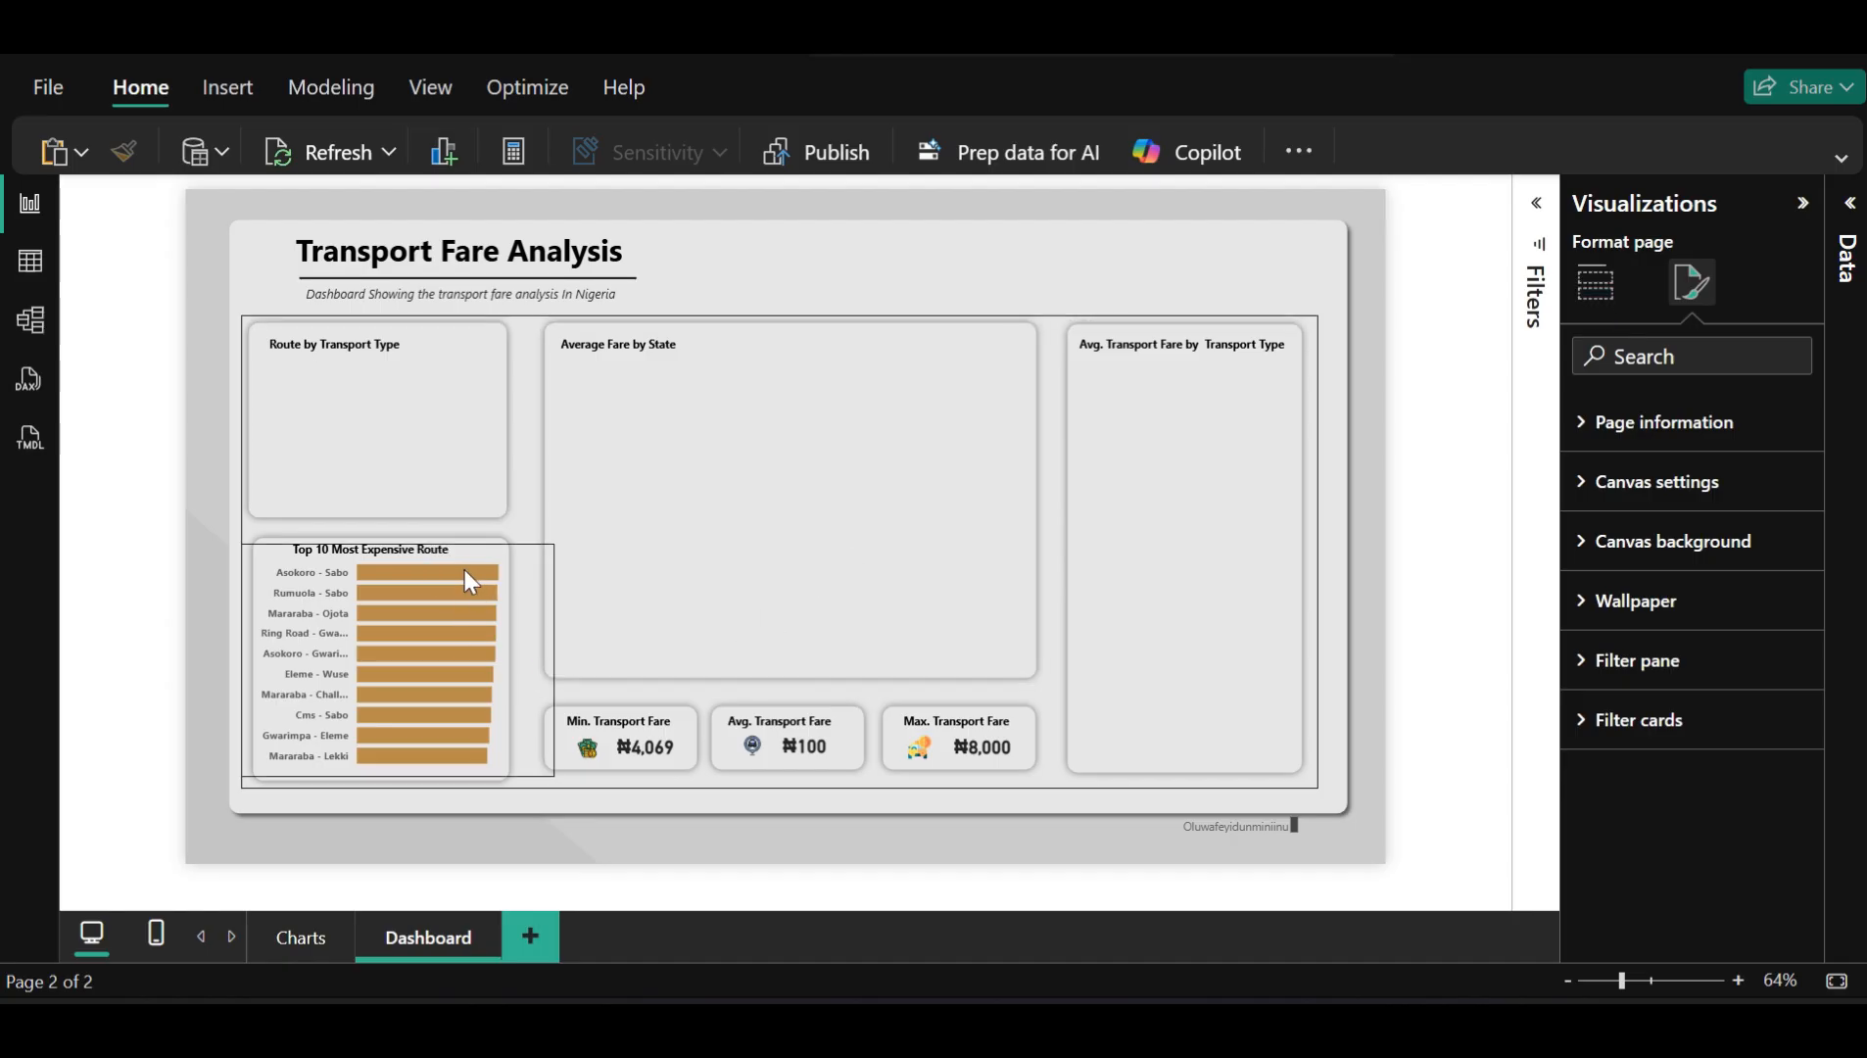
pyautogui.click(464, 570)
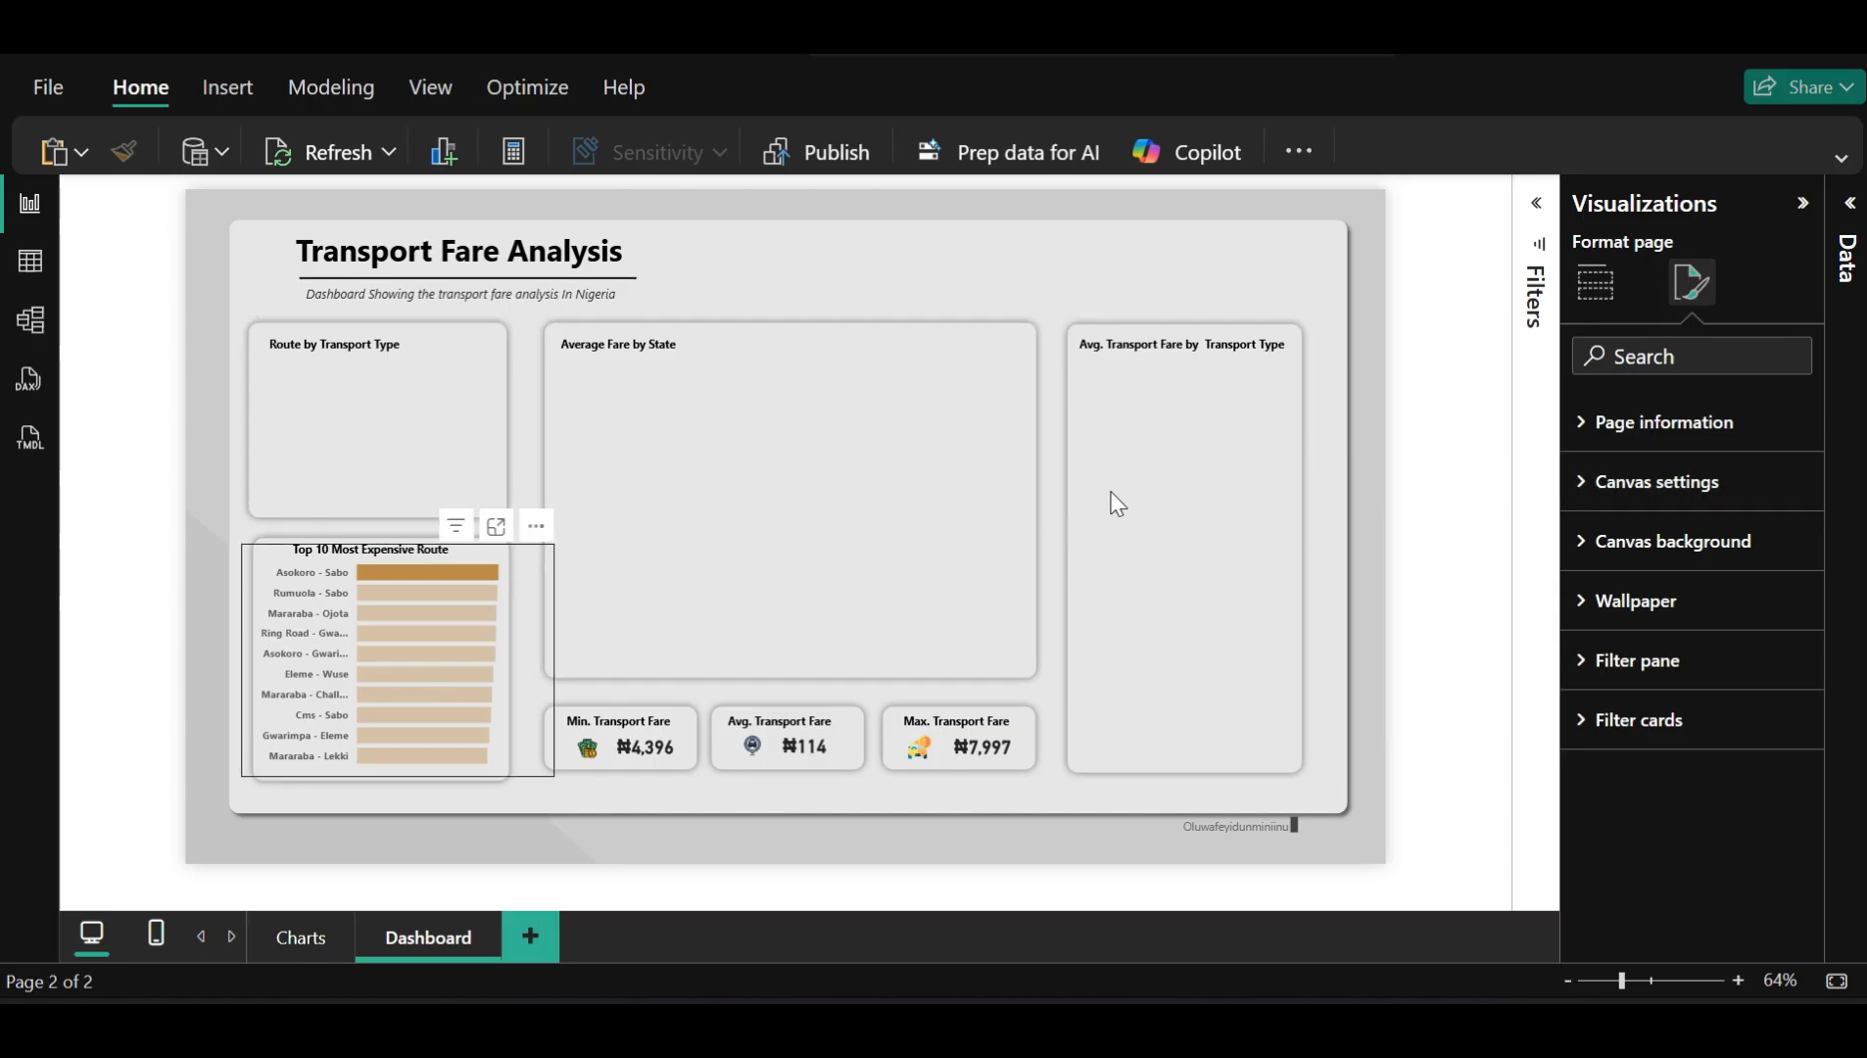
pyautogui.click(1421, 455)
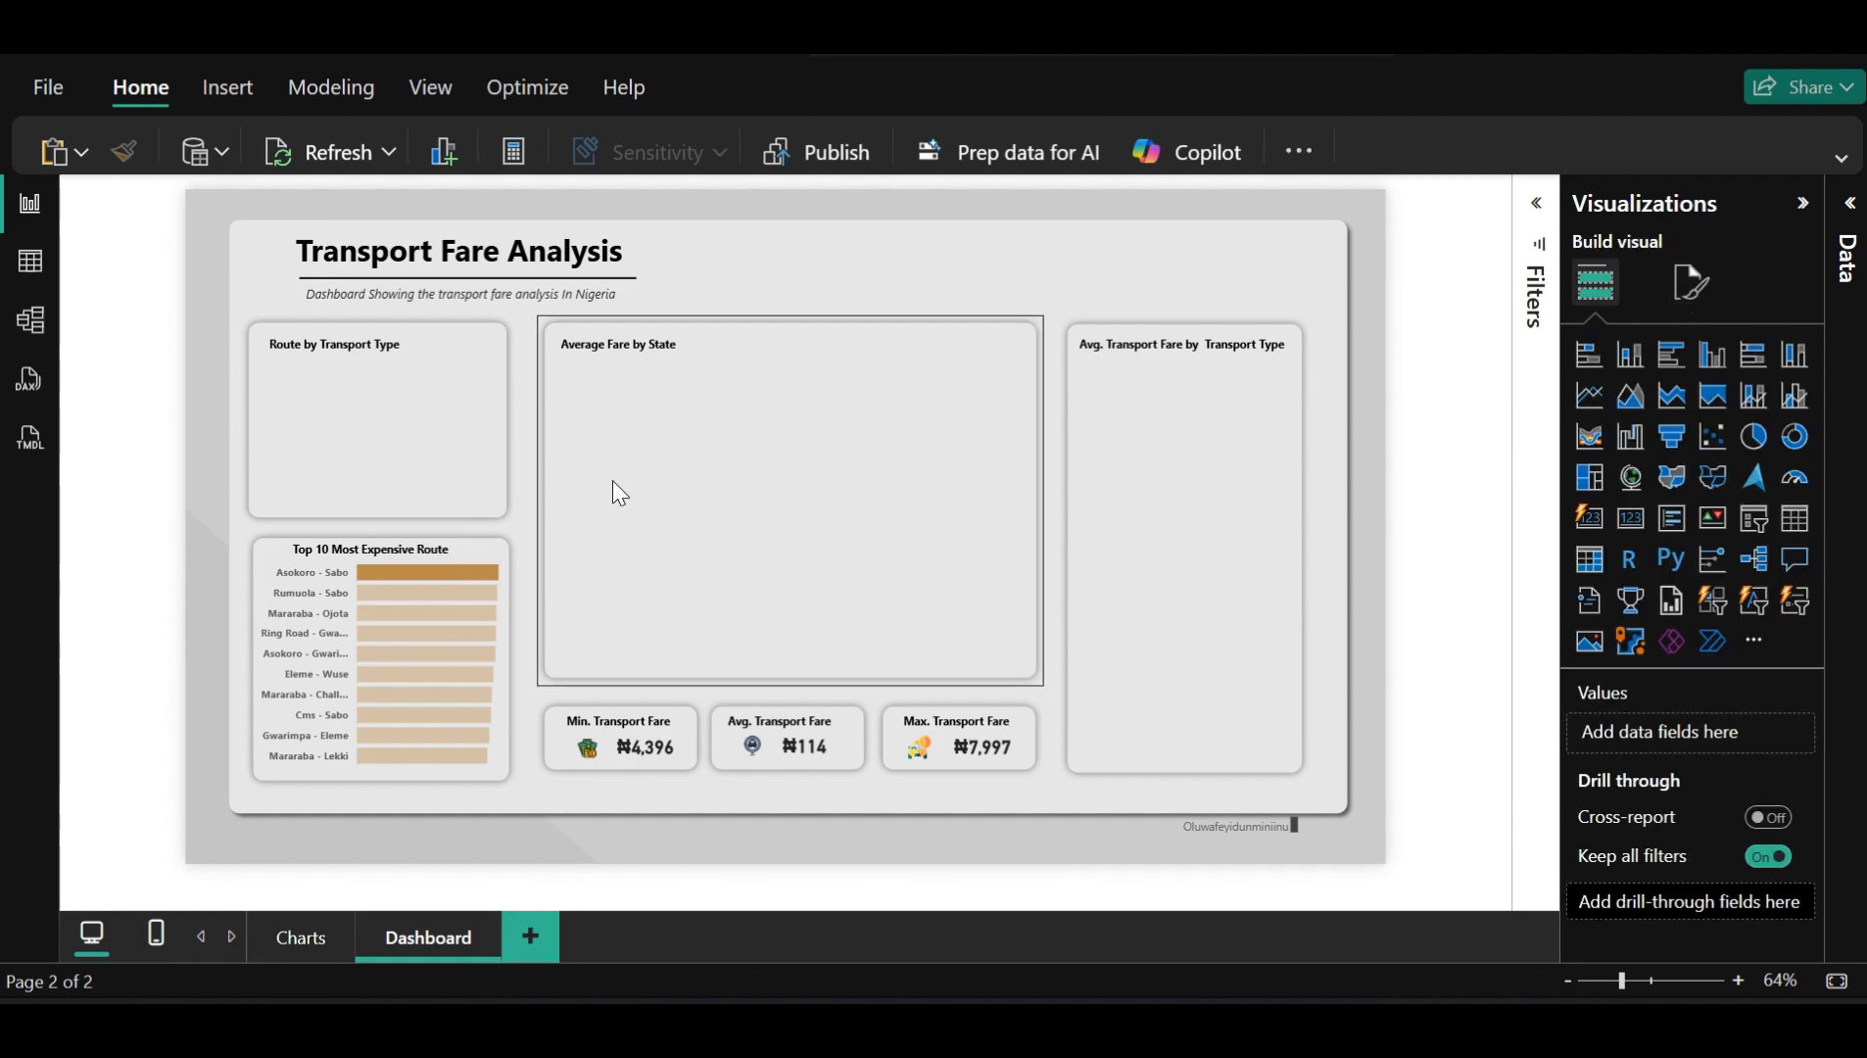
pyautogui.click(458, 578)
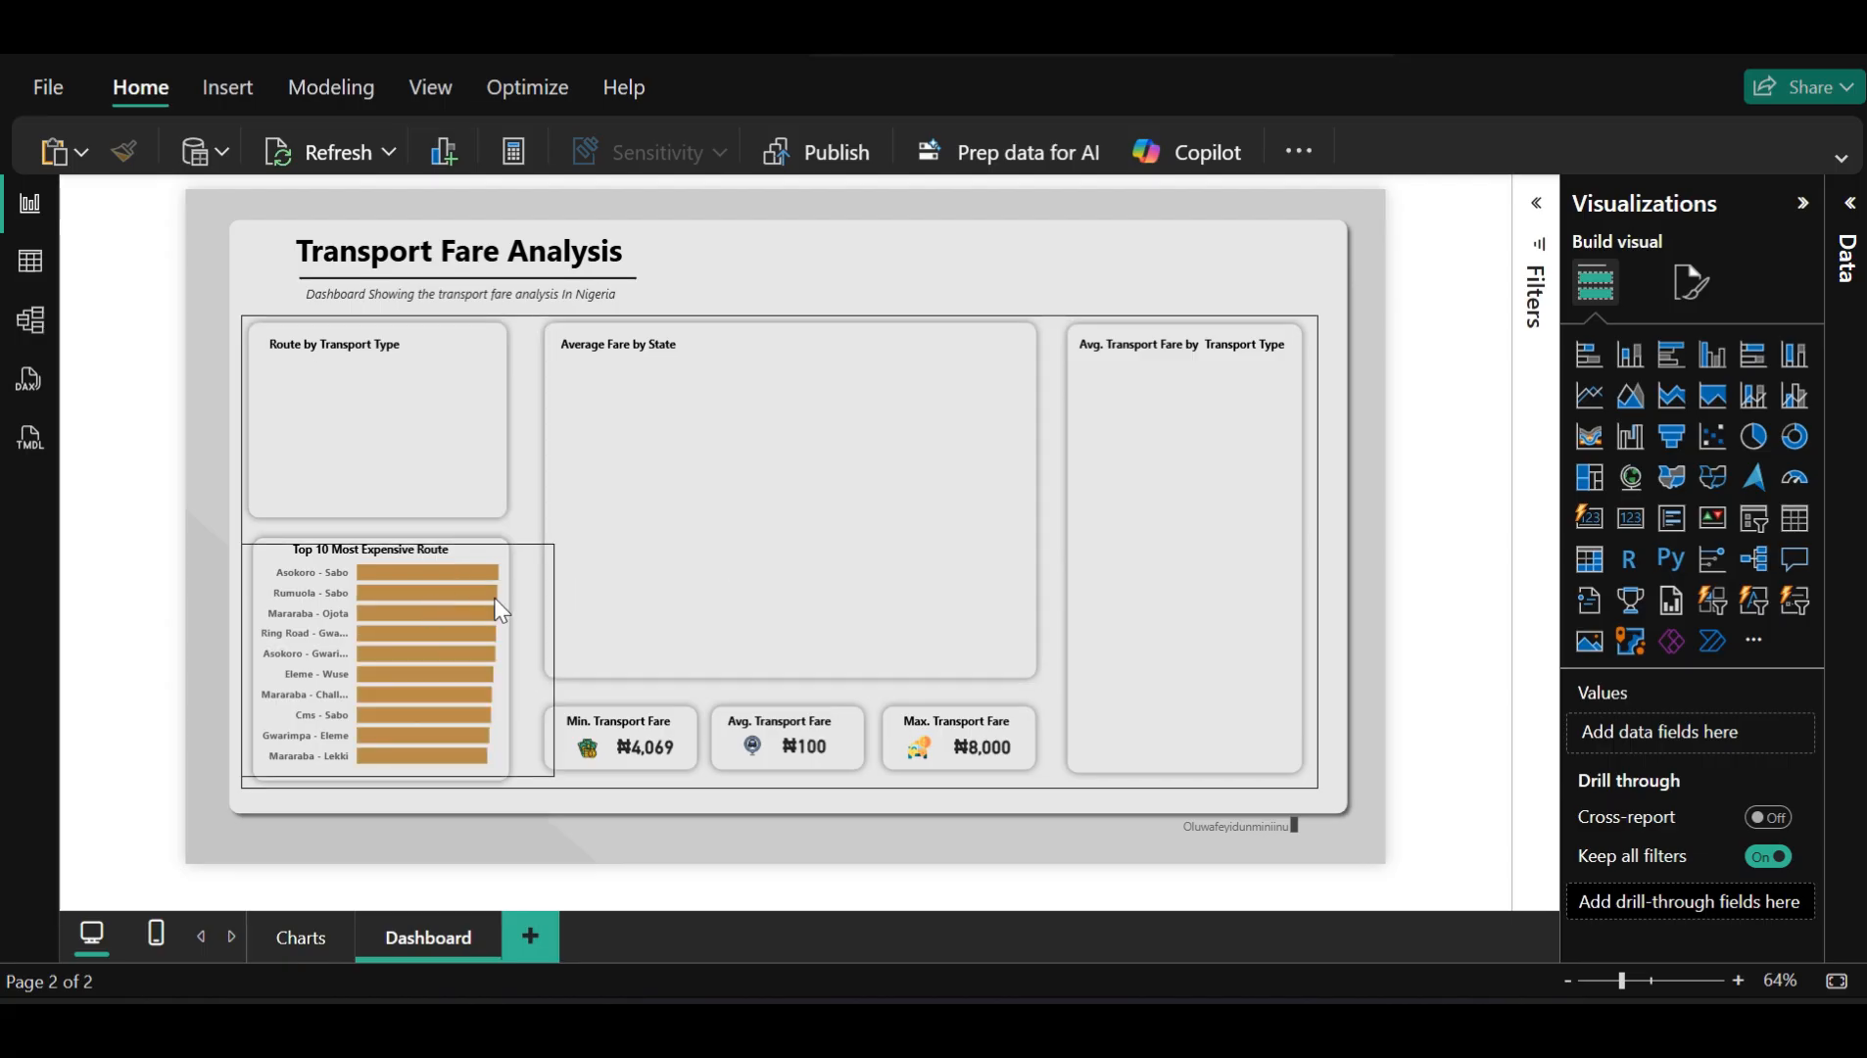
# Try deleting the grouped card layout behind the Top 10 Most Expensive Route chart, and undo the deletion
pyautogui.moveTo(497, 602)
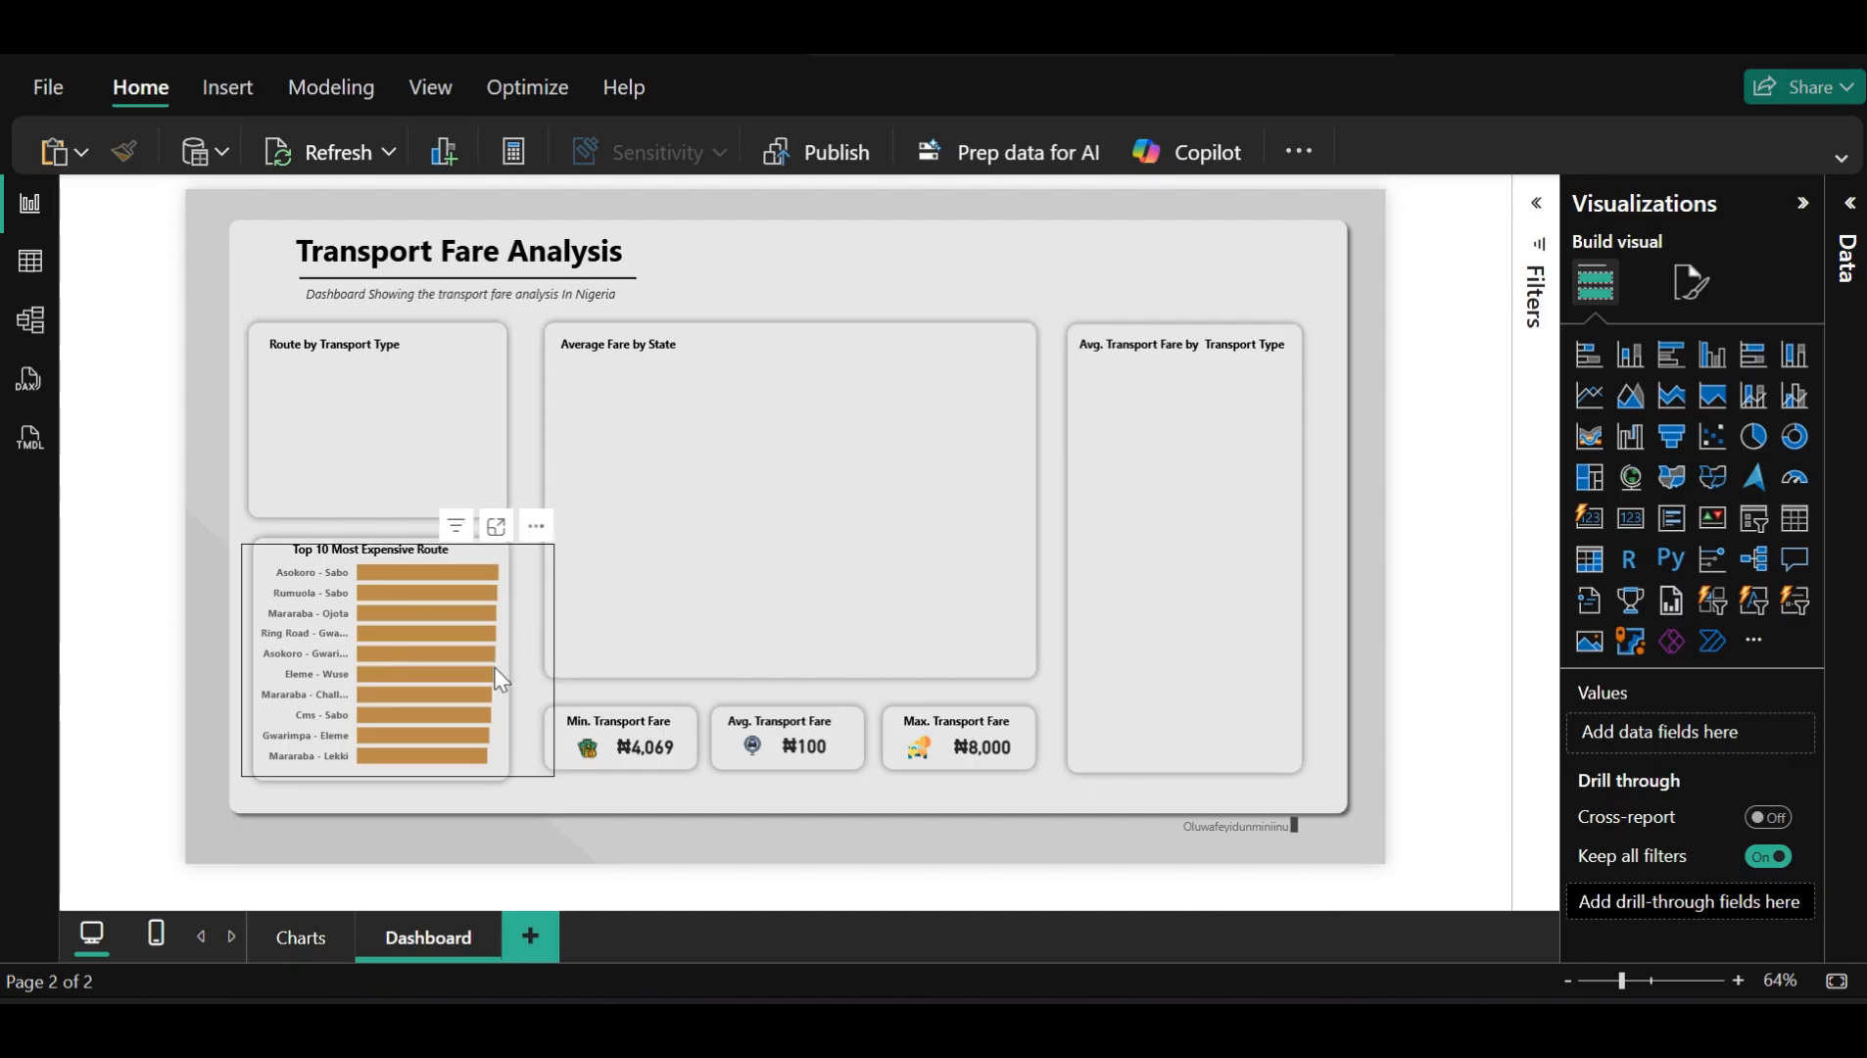
pyautogui.click(370, 778)
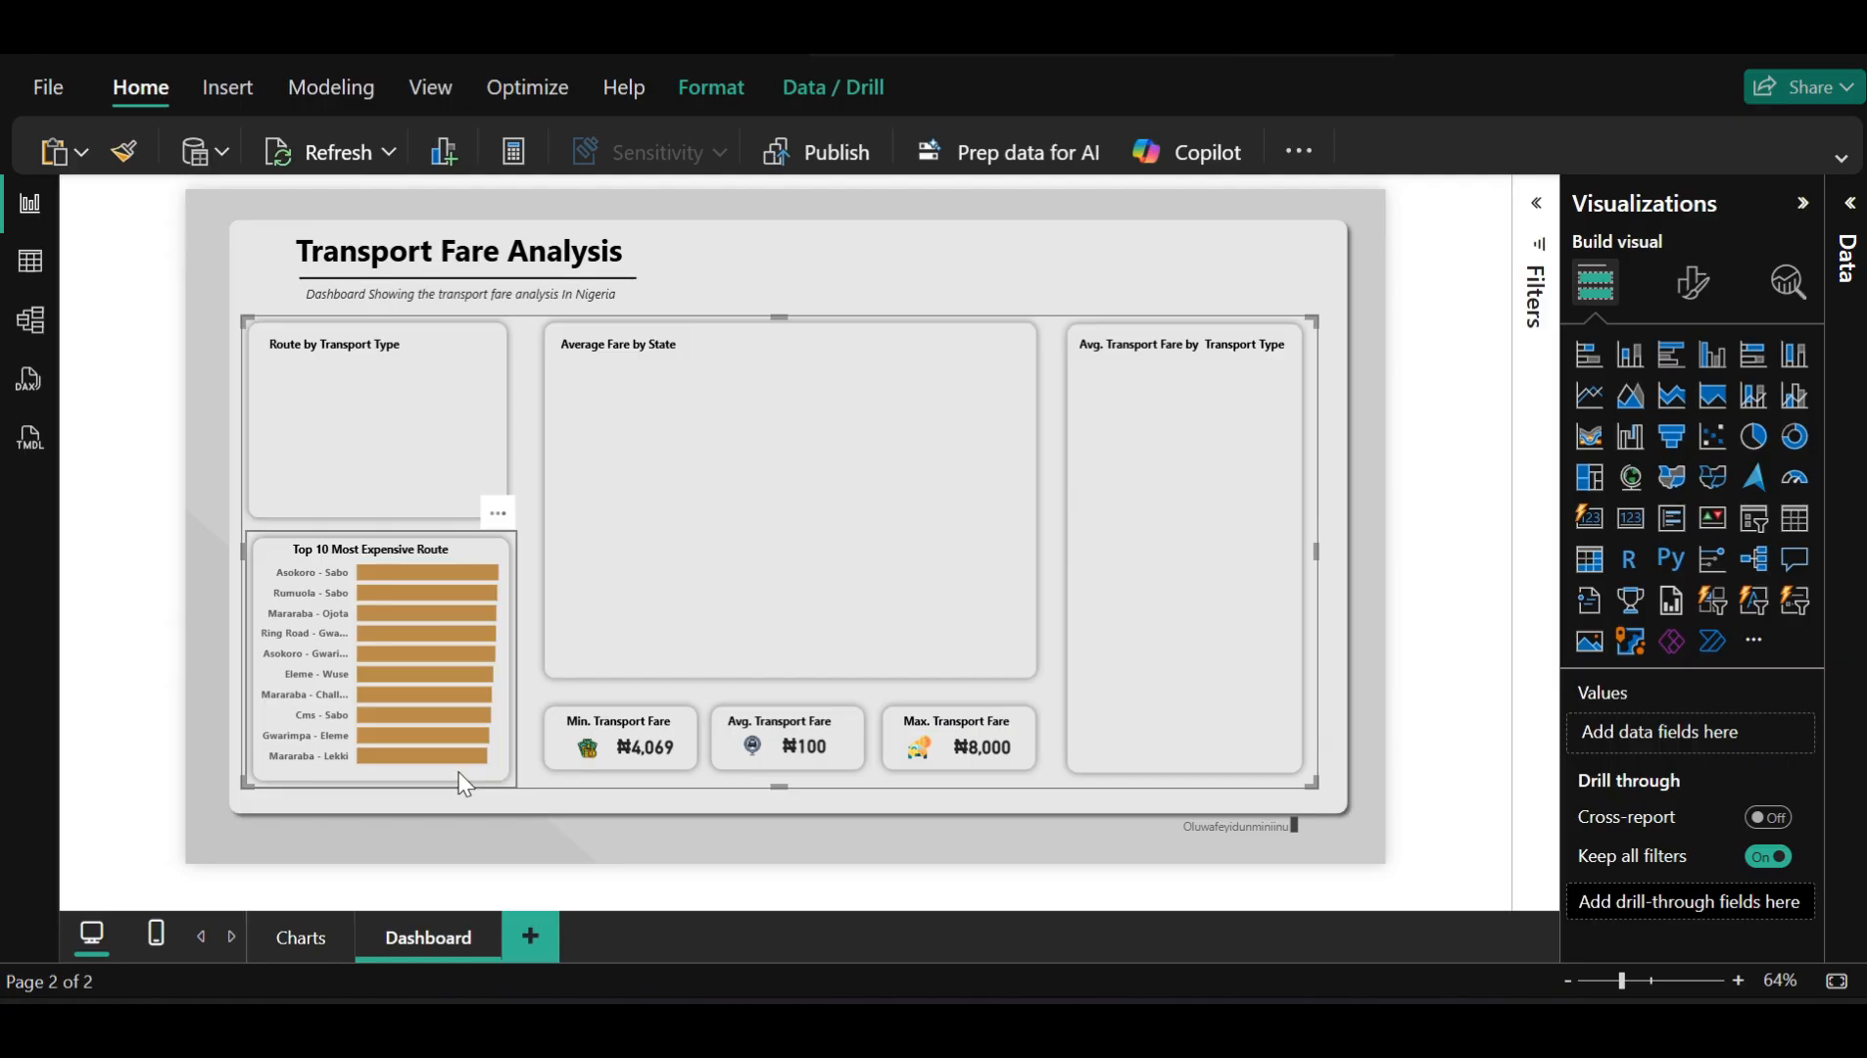
pyautogui.click(488, 772)
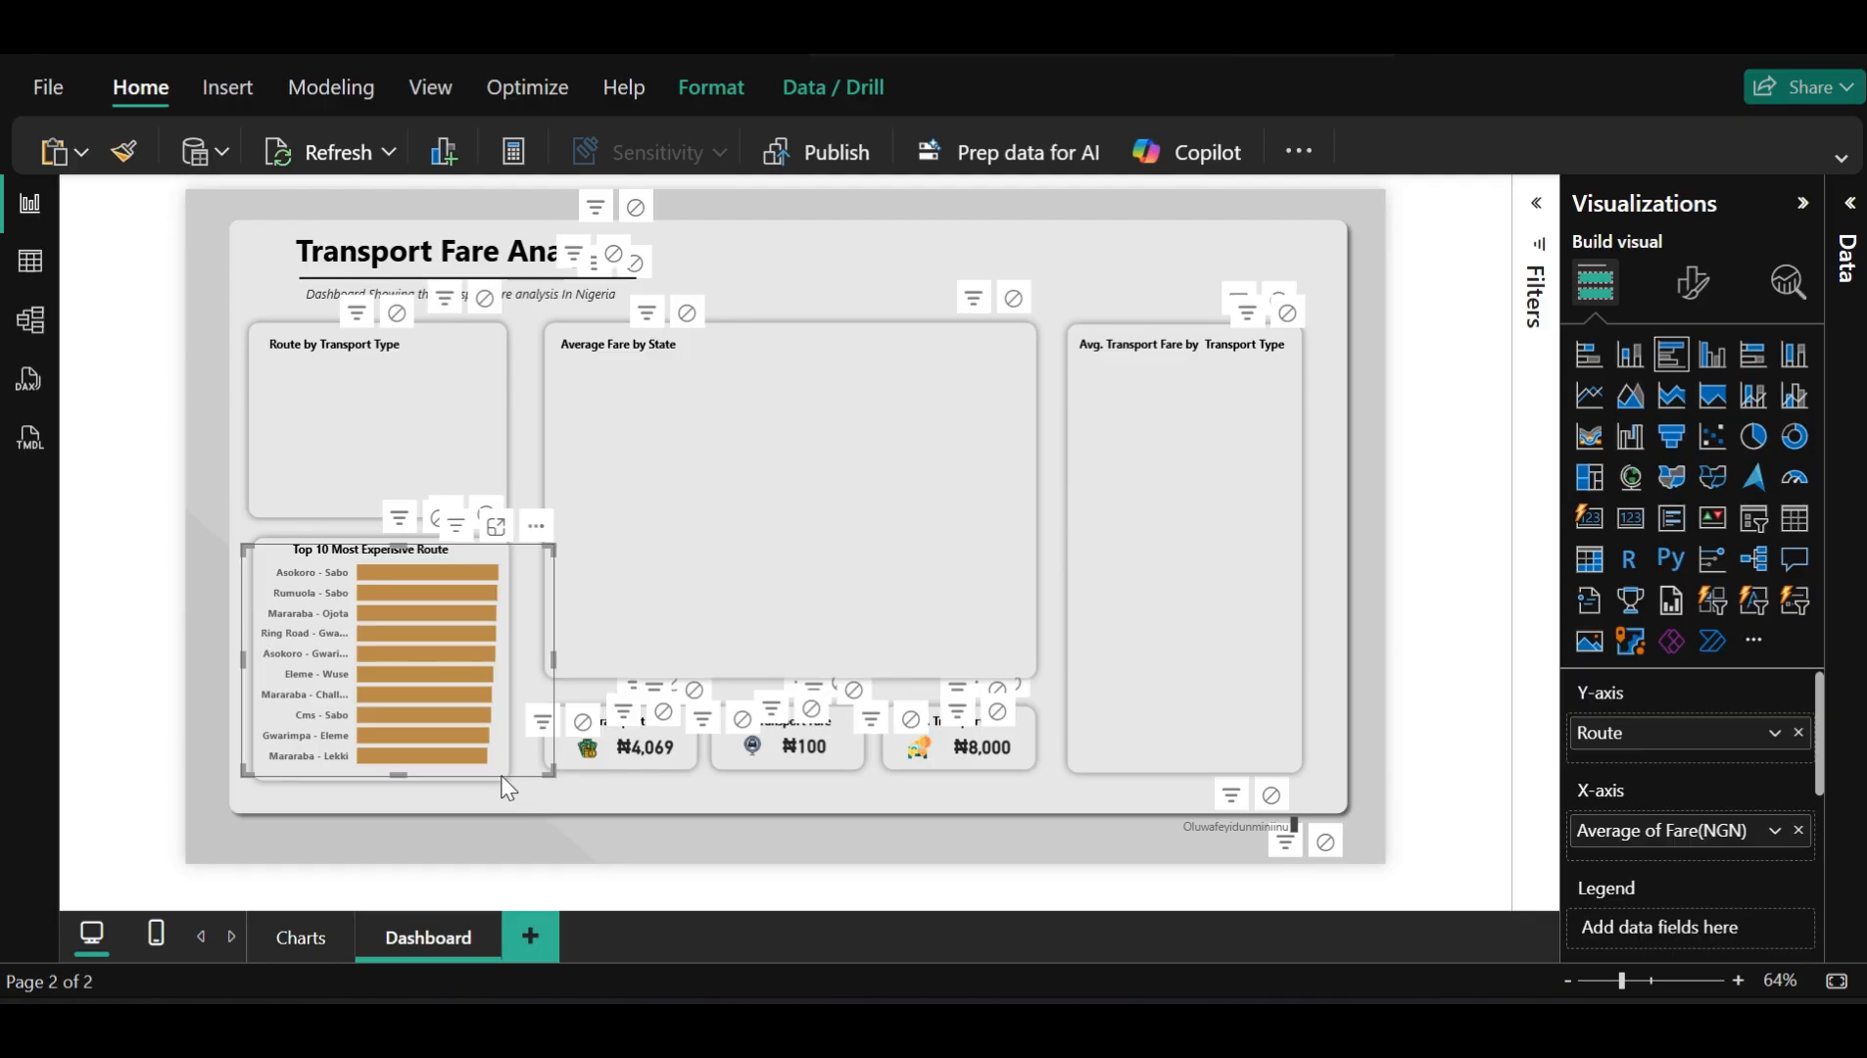
pyautogui.click(264, 777)
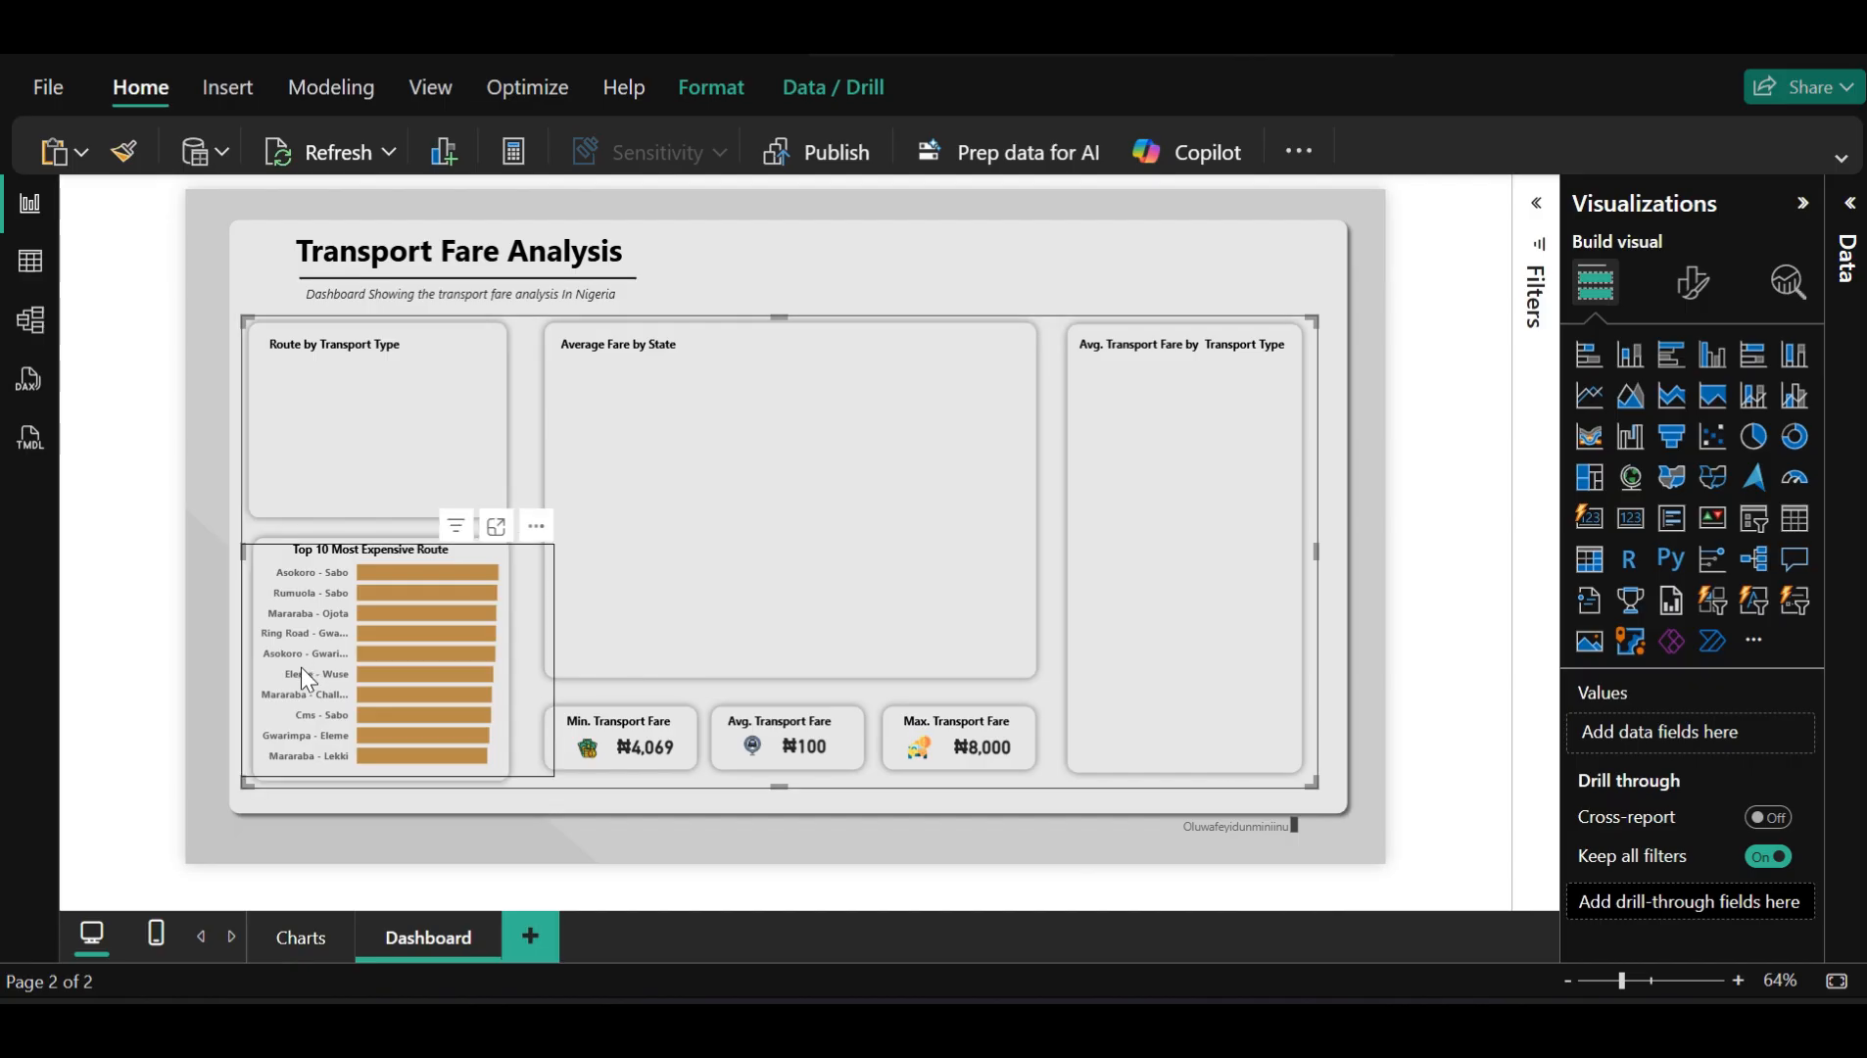
pyautogui.click(301, 669)
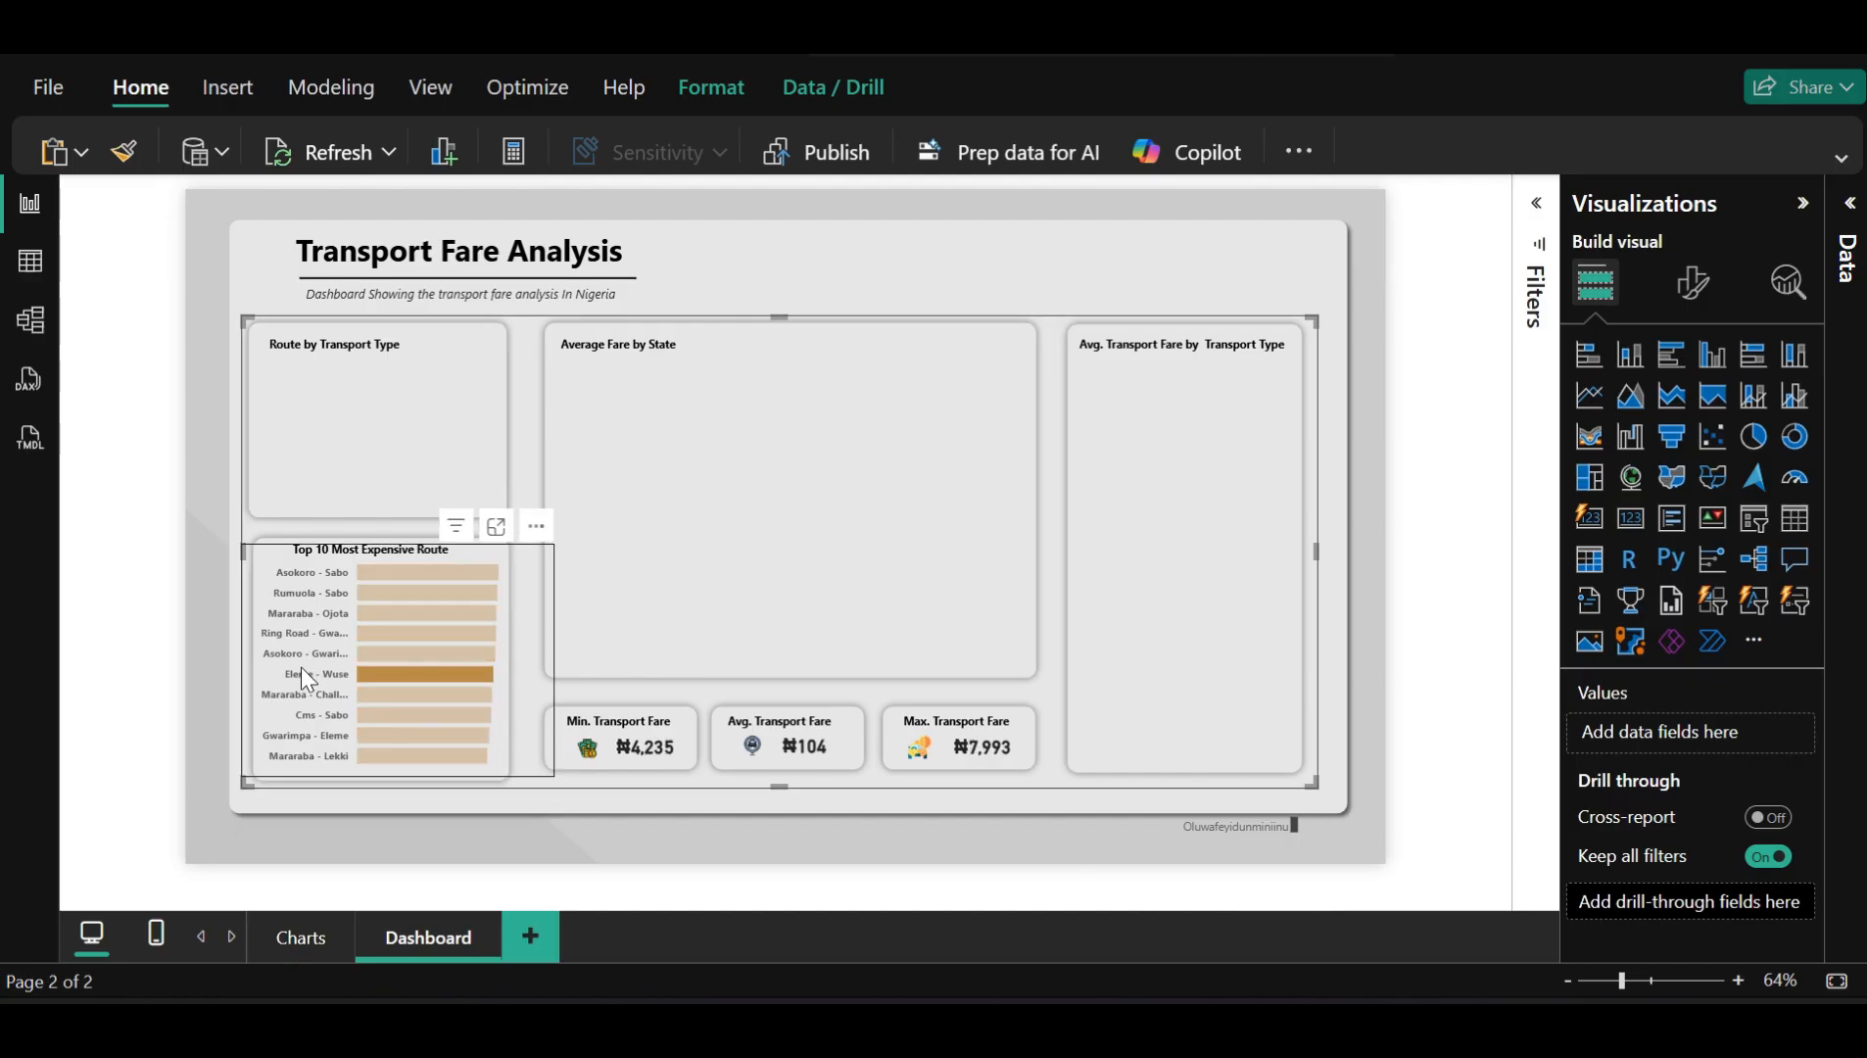
pyautogui.press('Delete')
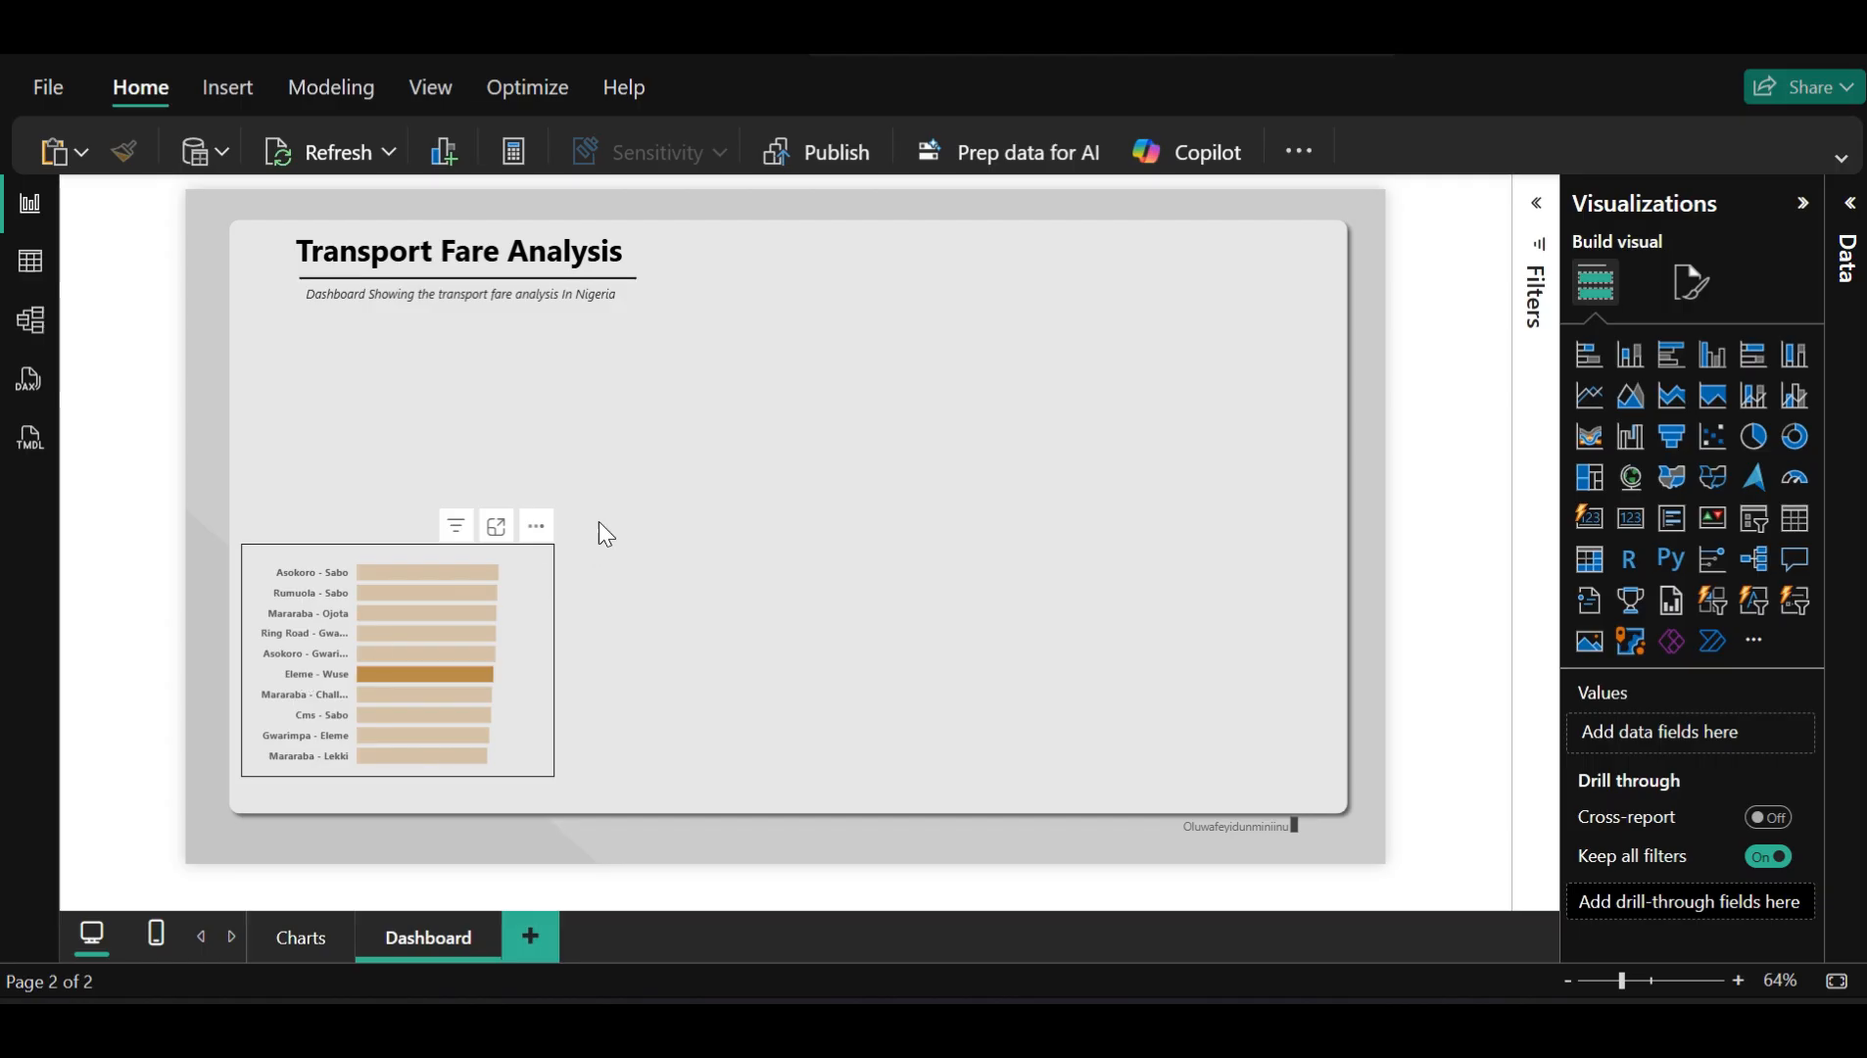
pyautogui.hotkey('ctrl', 'v')
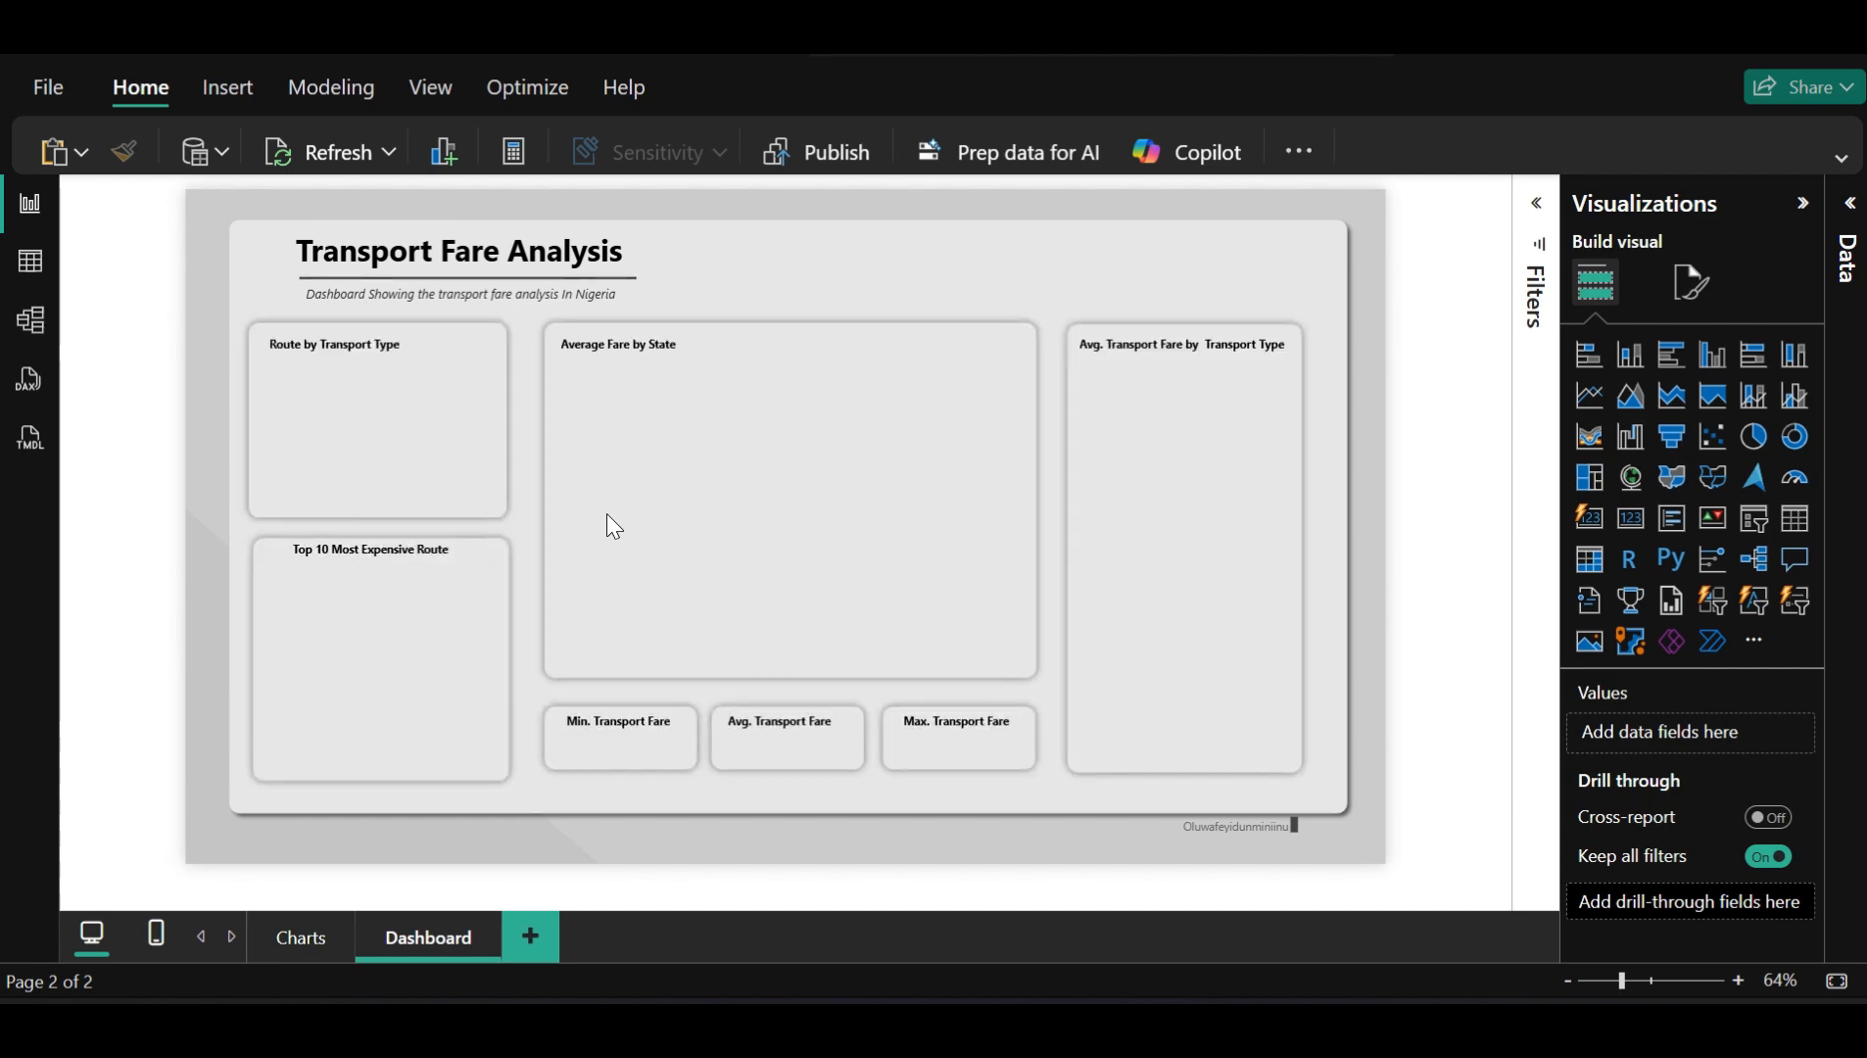
# Narrow the Top 10 Most Expensive Route chart until the right edge of the card behind it is exposed
pyautogui.click(483, 573)
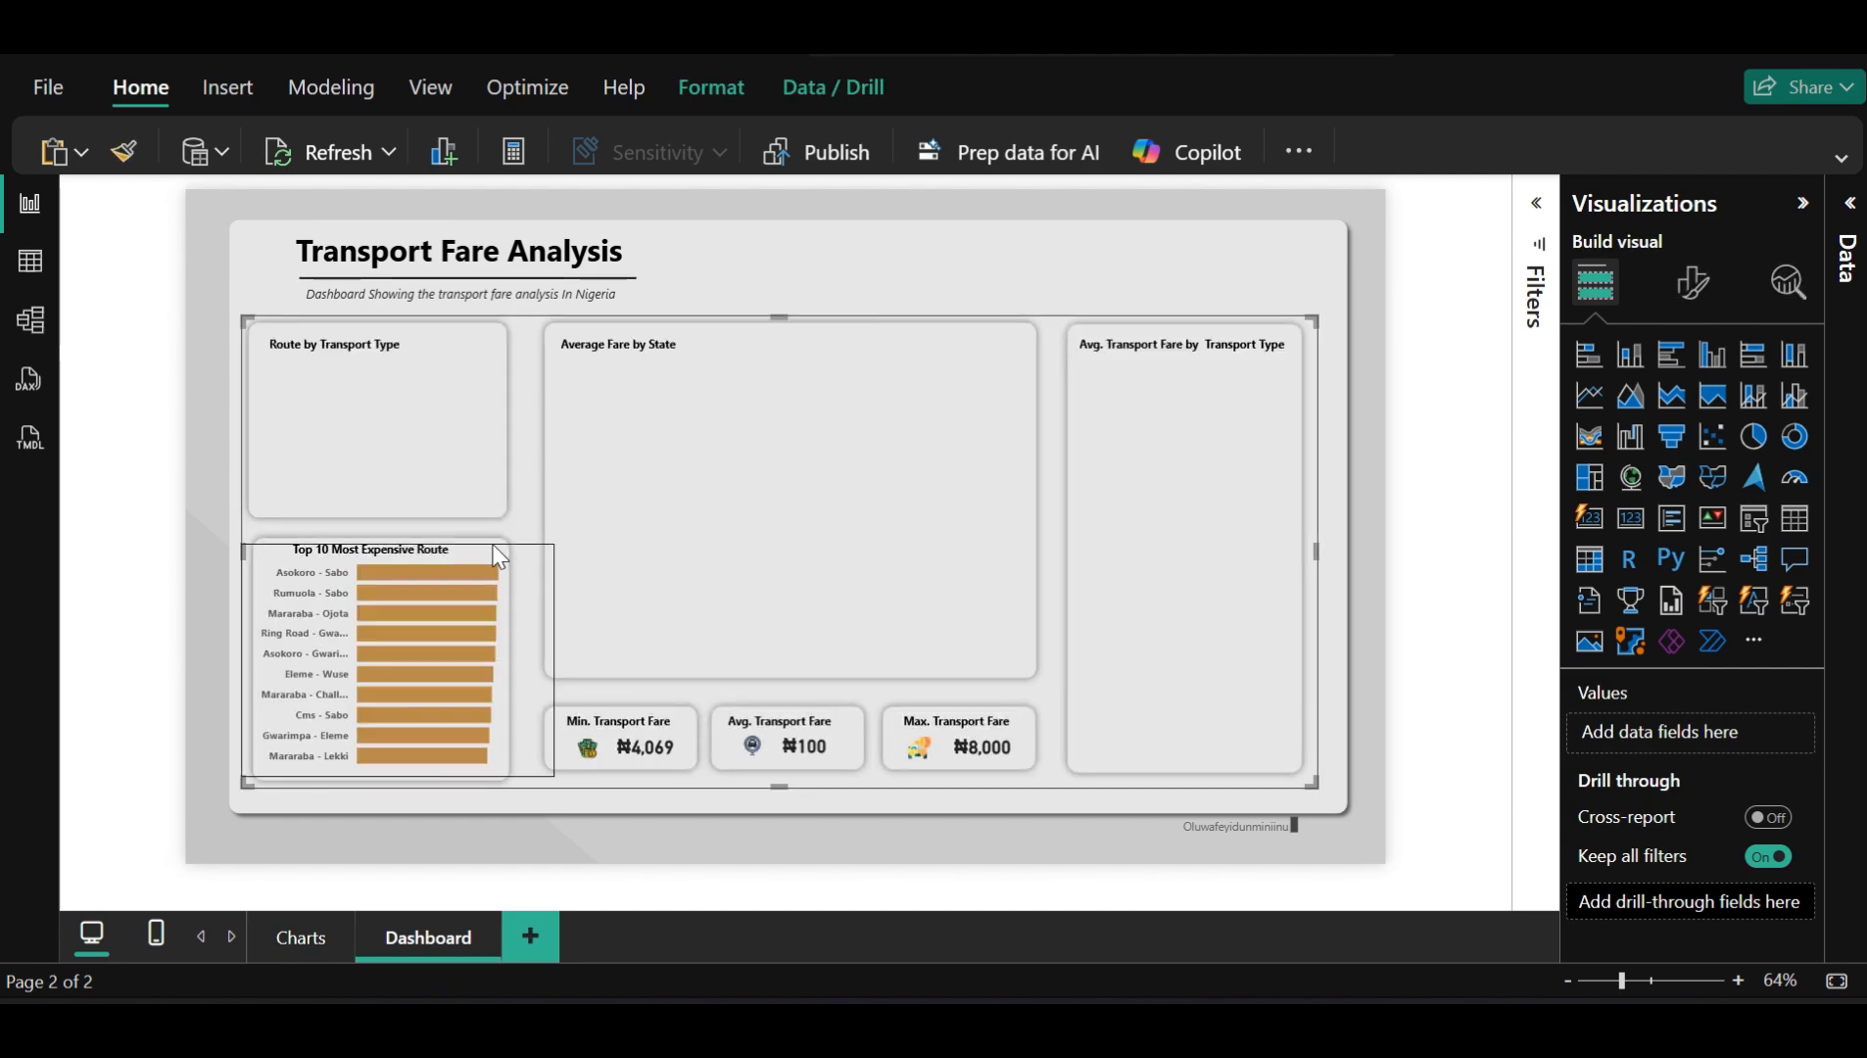
pyautogui.click(438, 551)
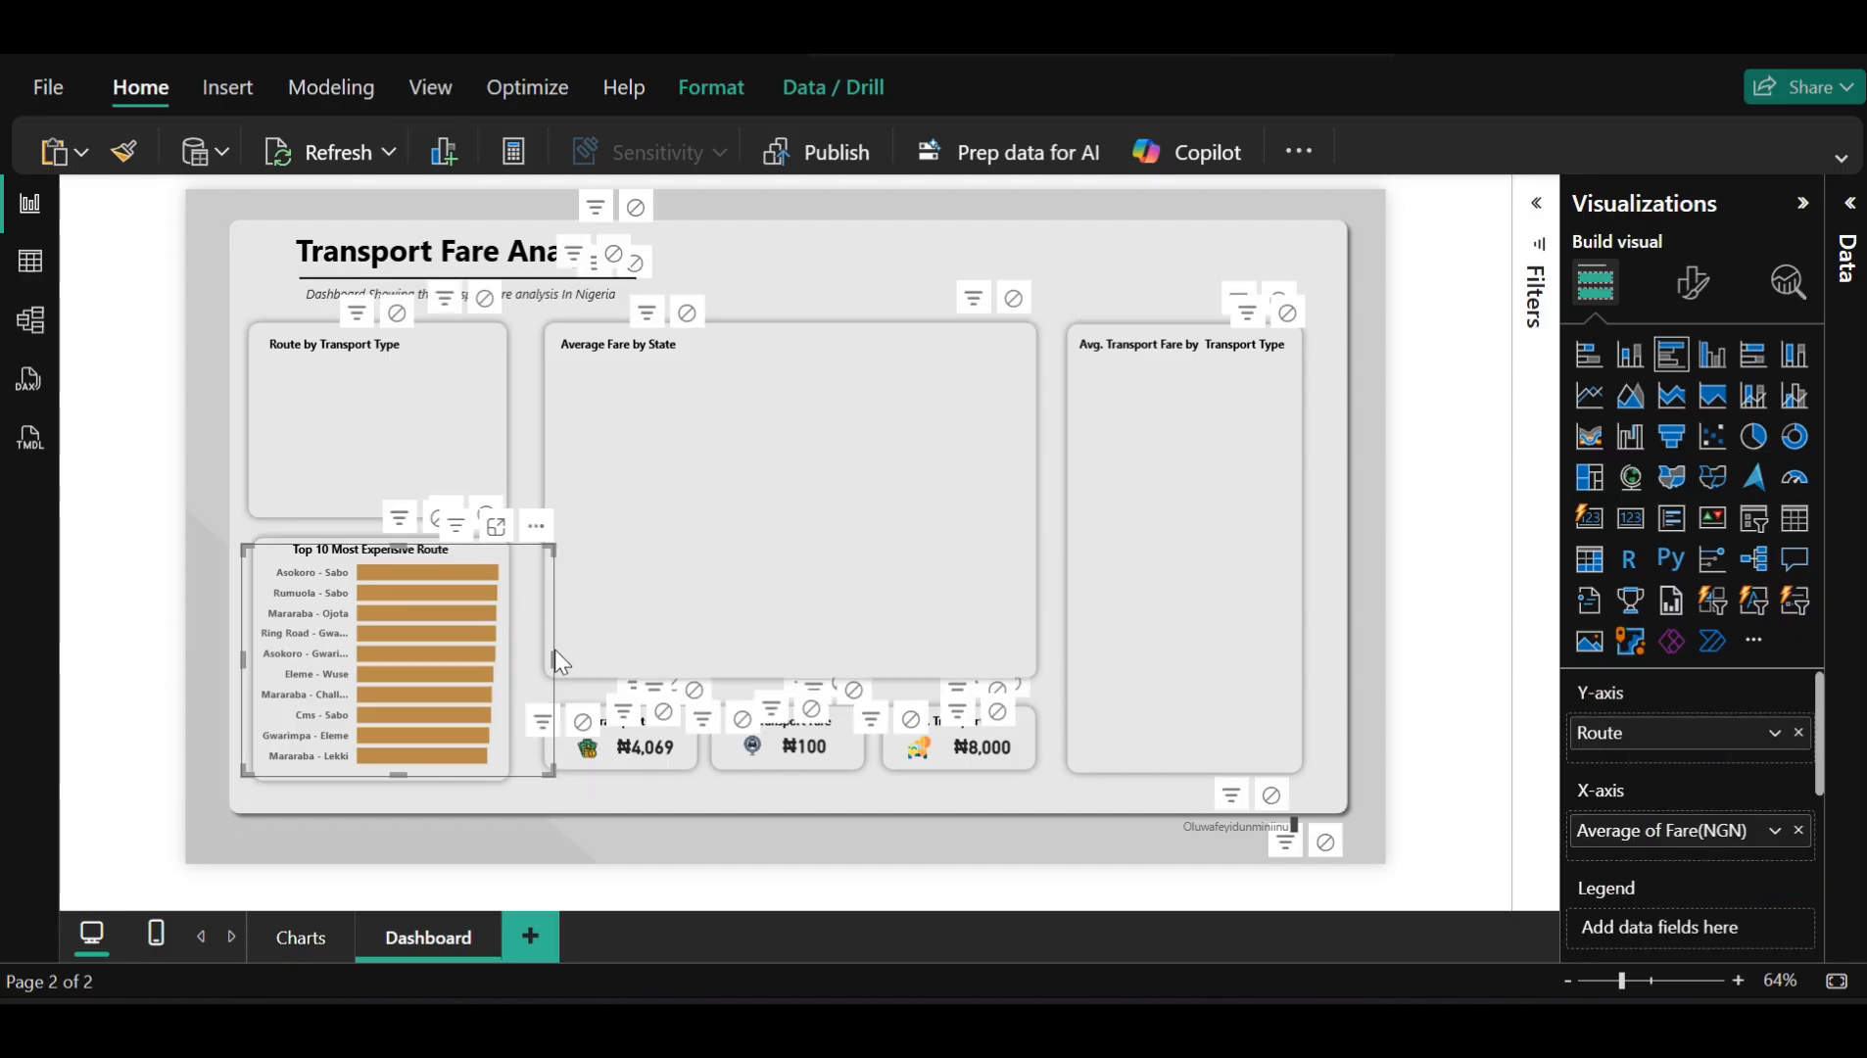
pyautogui.moveTo(554, 658); pyautogui.dragTo(621, 653)
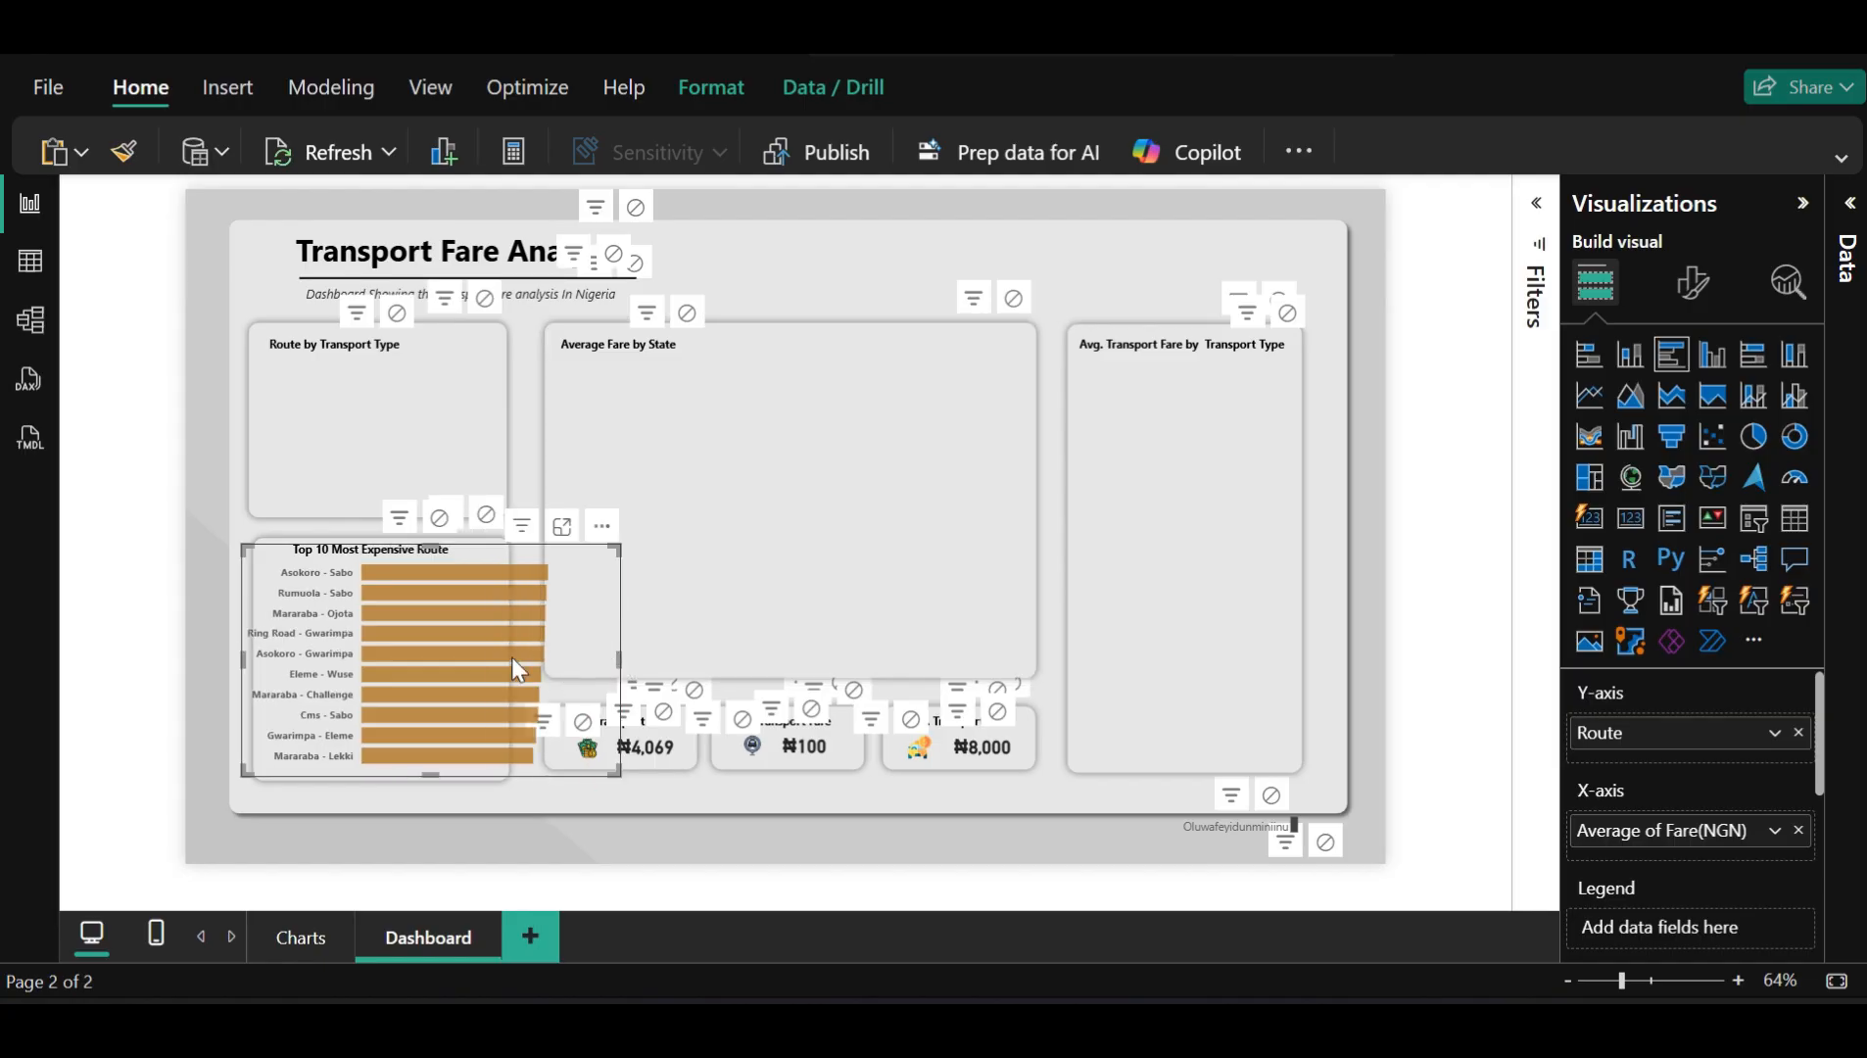
pyautogui.moveTo(441, 644); pyautogui.dragTo(424, 644)
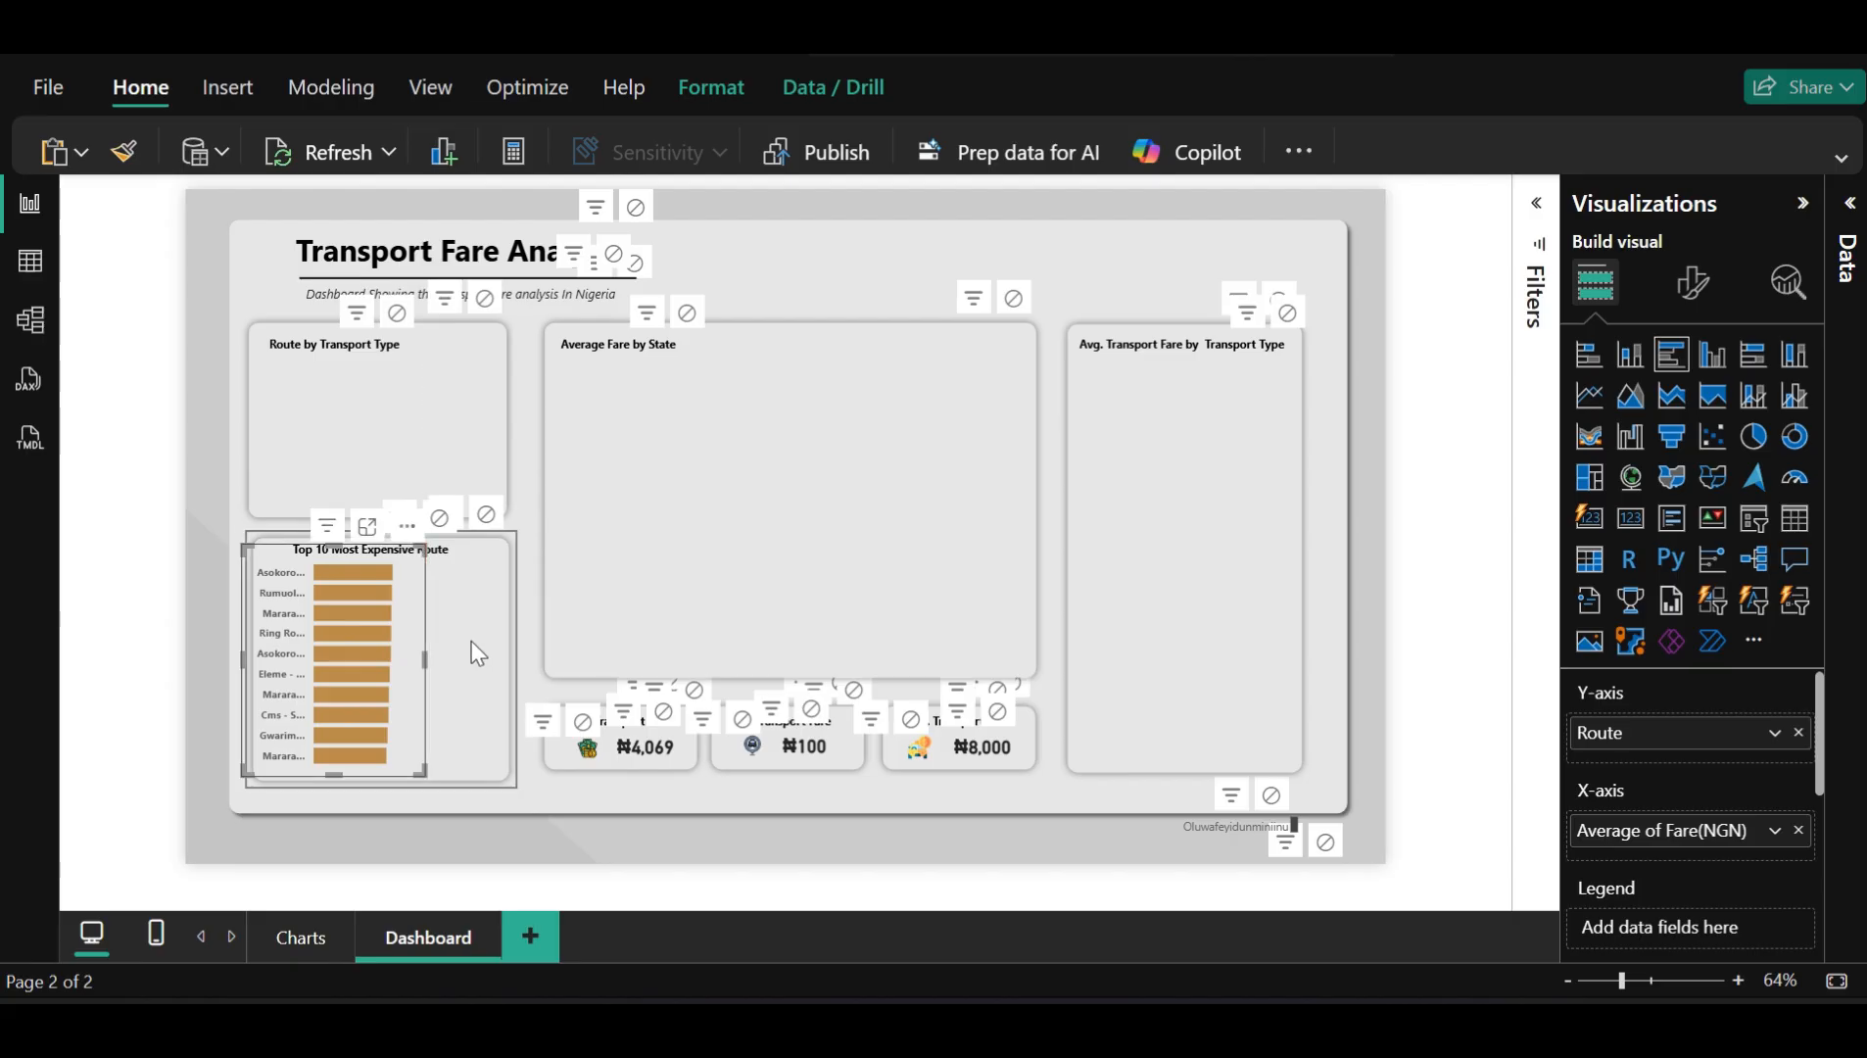
# Widen the Top 10 Most Expensive Route card and the Route by Transport Type card slightly to the right
pyautogui.click(471, 640)
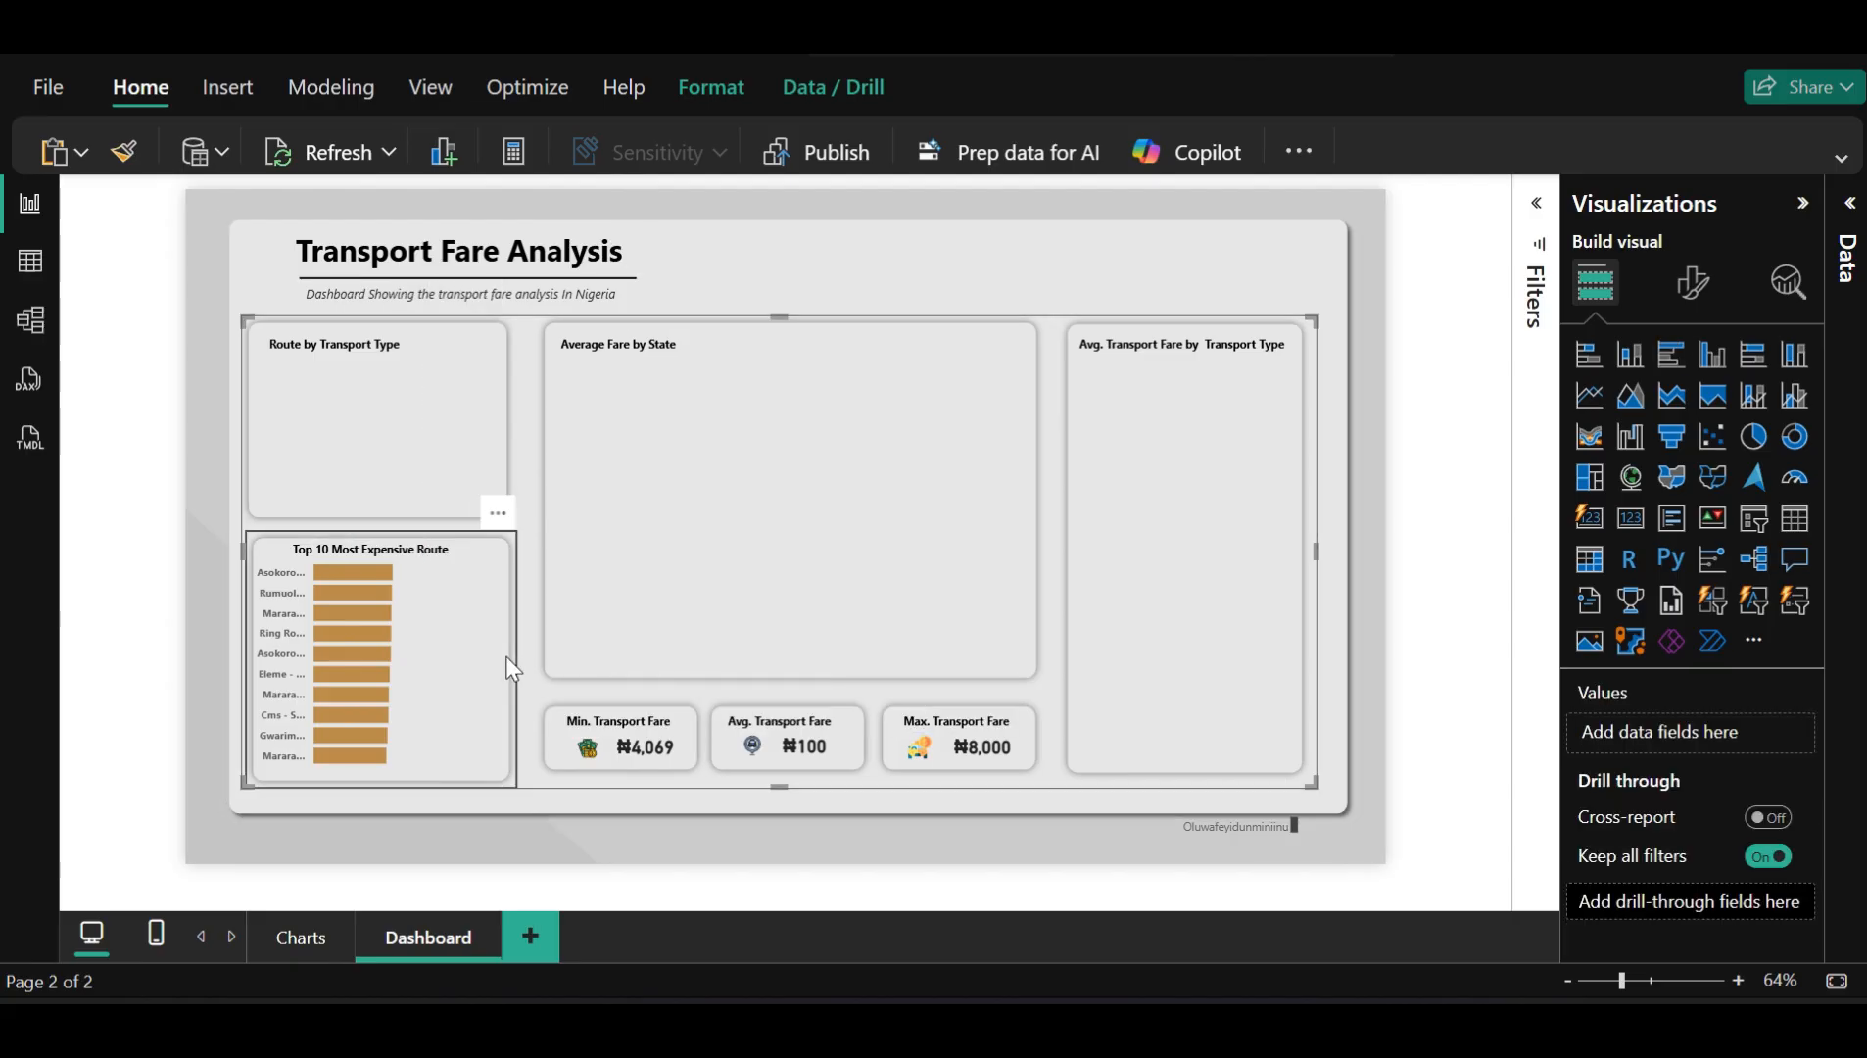
pyautogui.click(511, 669)
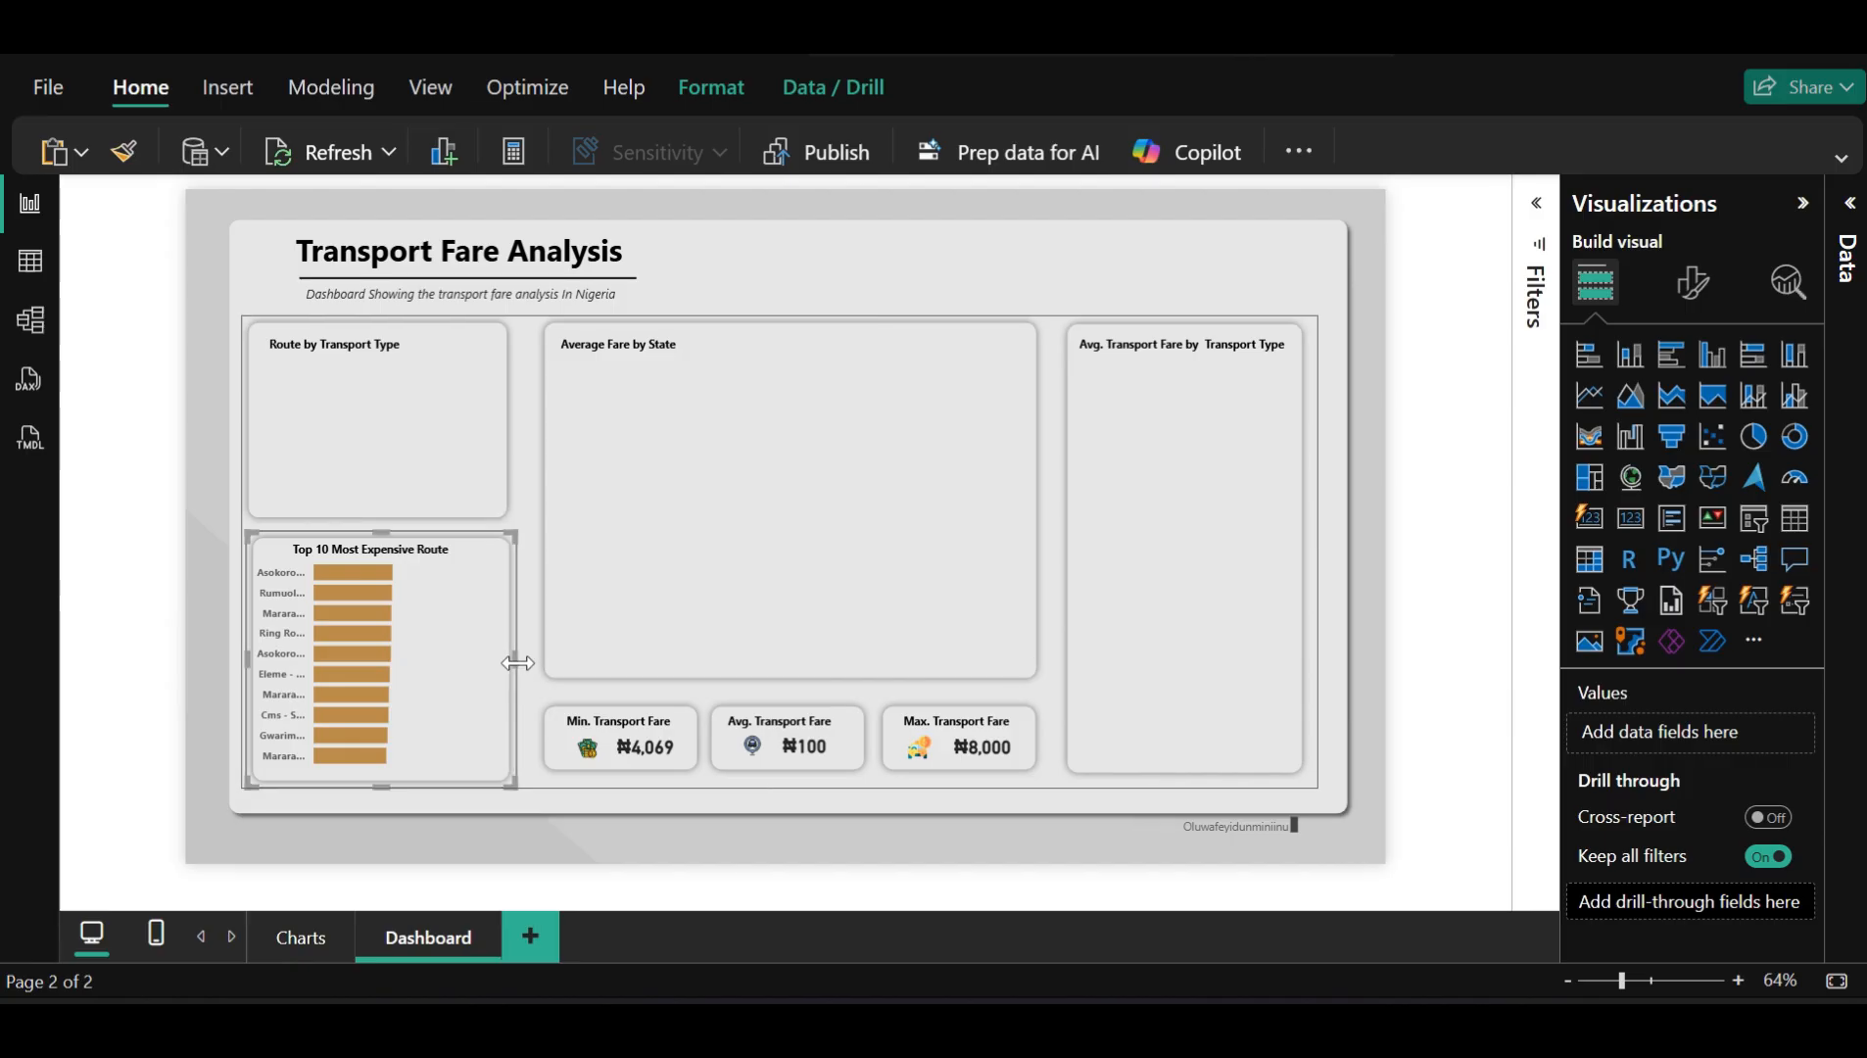
pyautogui.moveTo(514, 664); pyautogui.dragTo(528, 661)
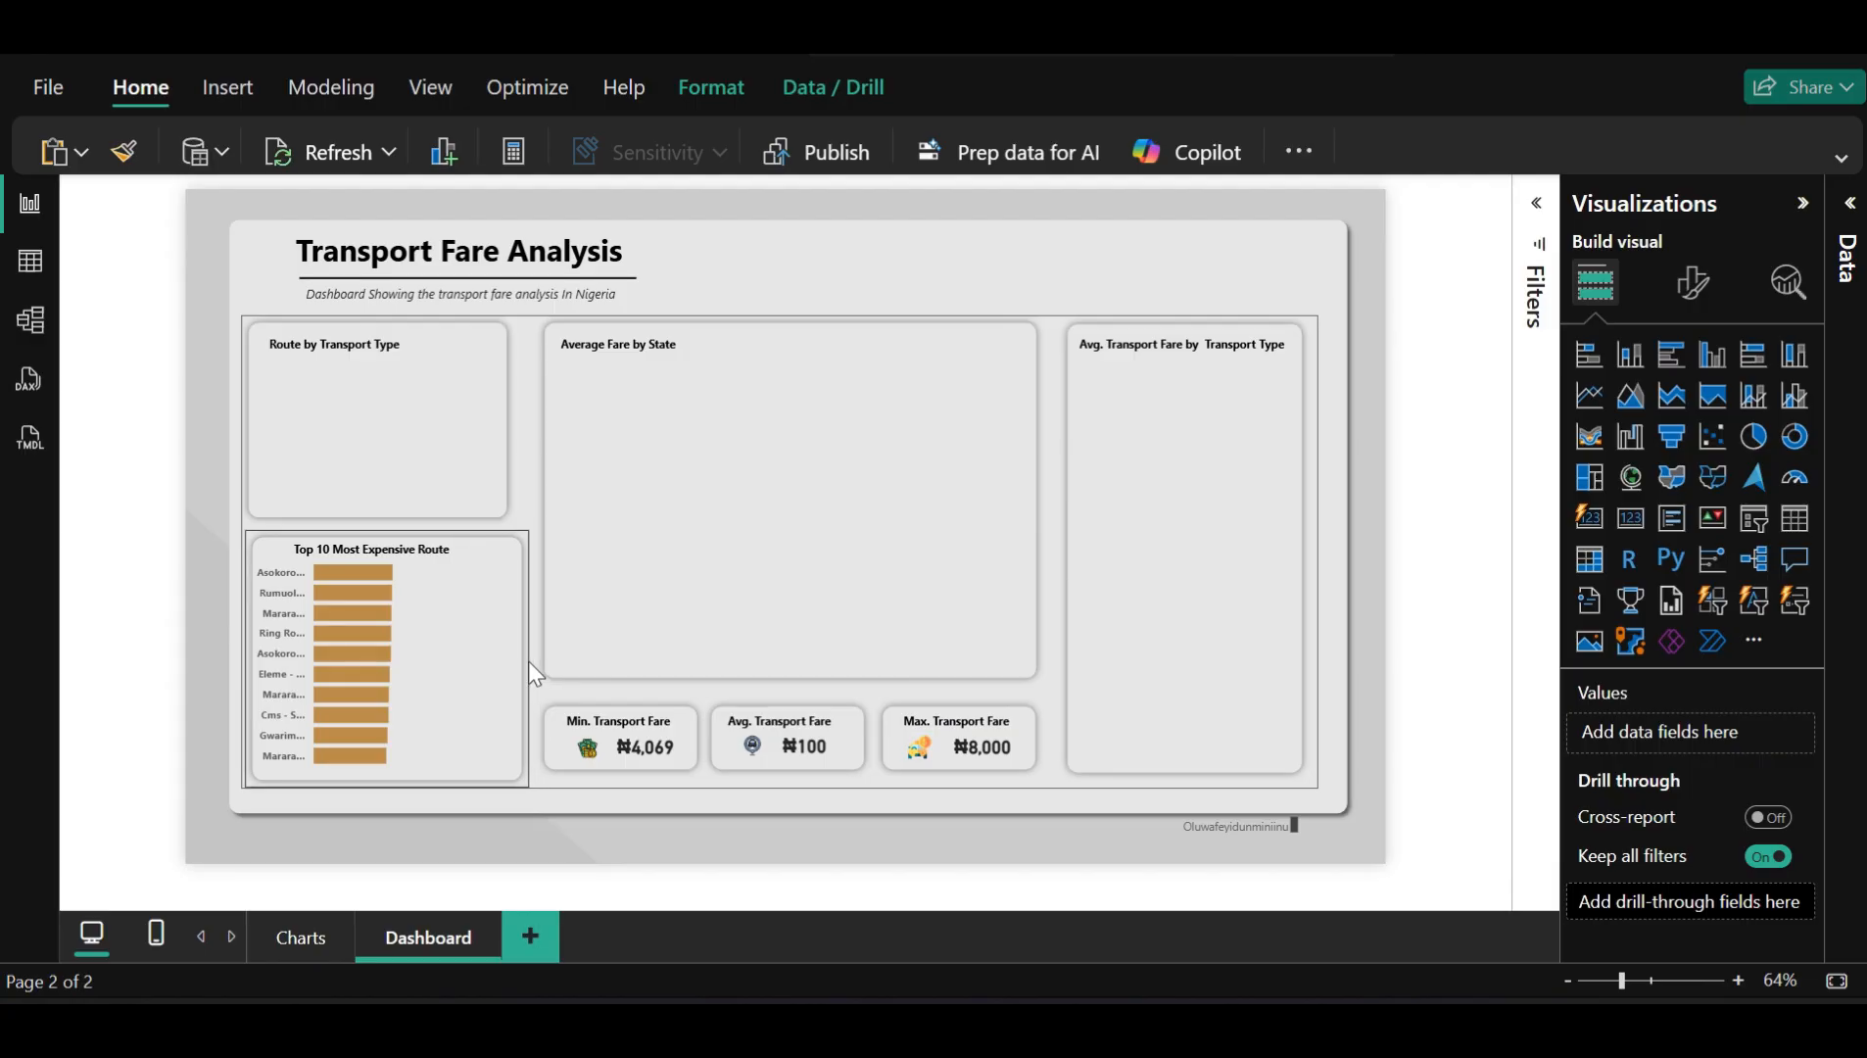
pyautogui.click(478, 484)
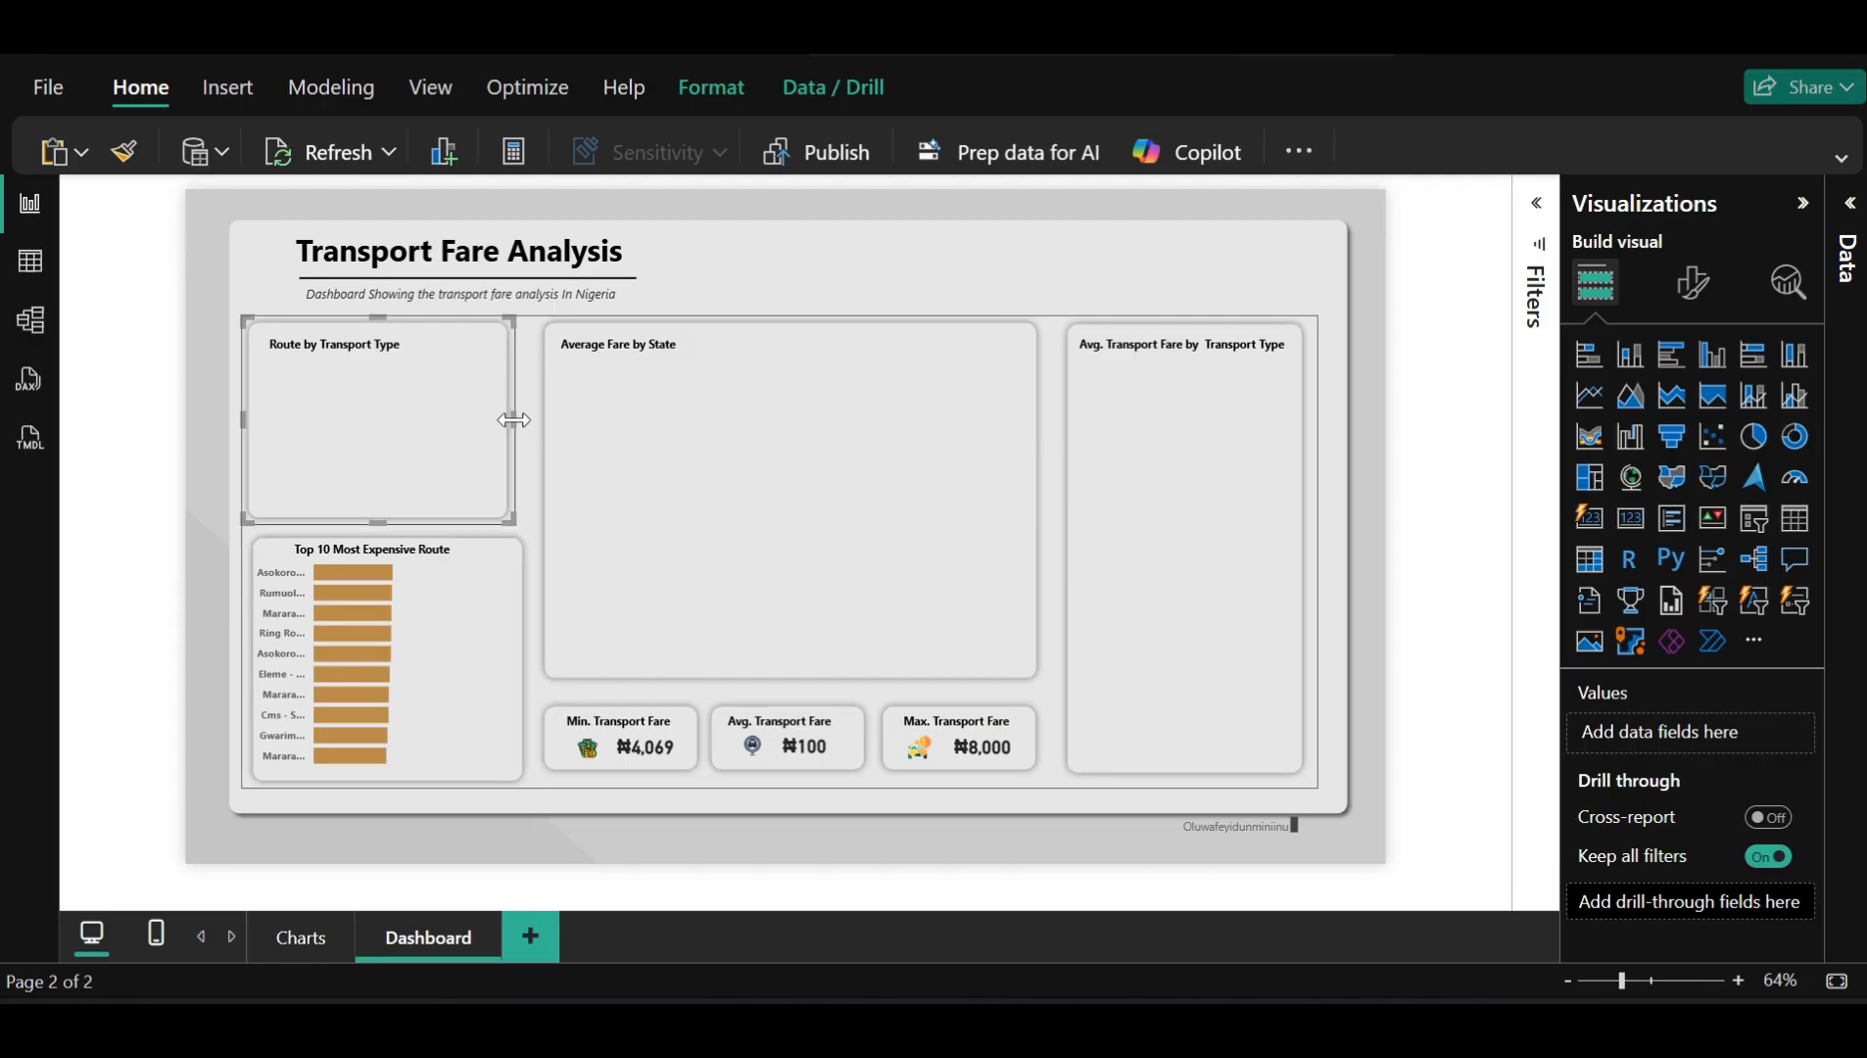
pyautogui.moveTo(514, 419); pyautogui.dragTo(528, 423)
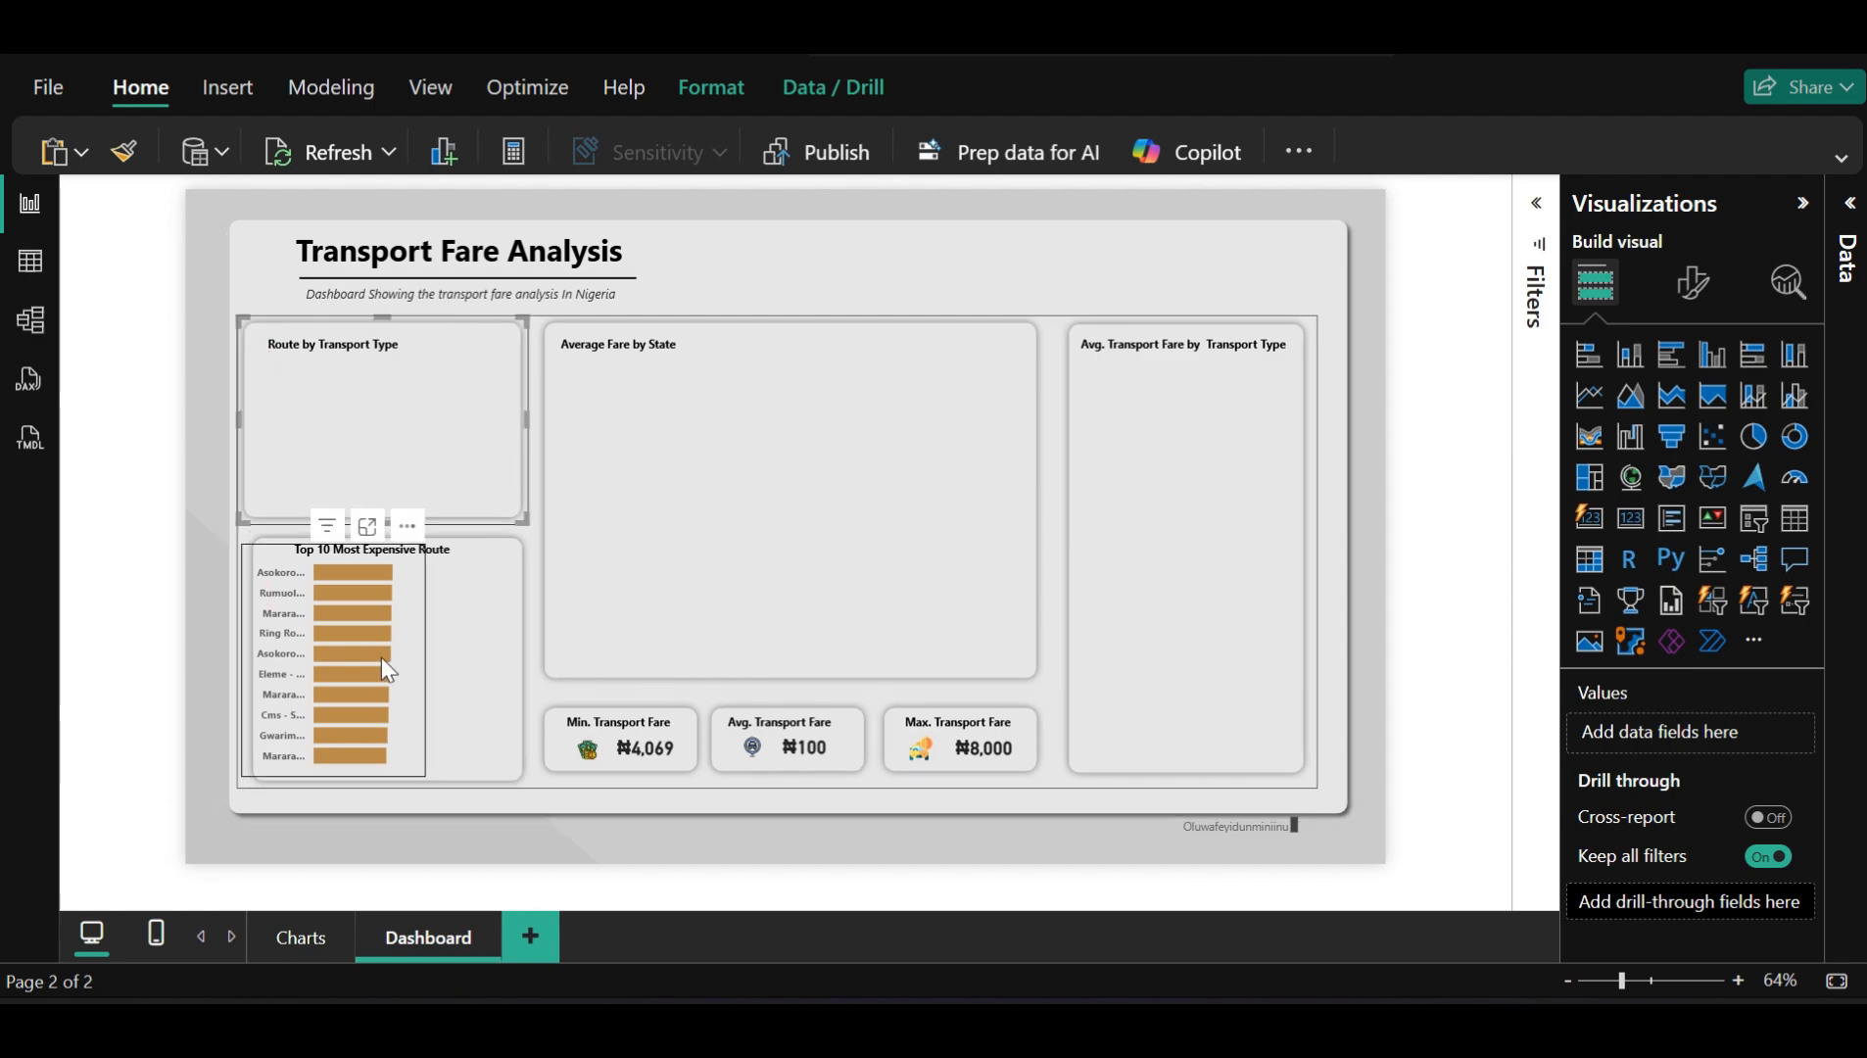
# Clear the accidental bar highlight, widen the route chart again to fill its enlarged card, and deselect it
pyautogui.click(427, 643)
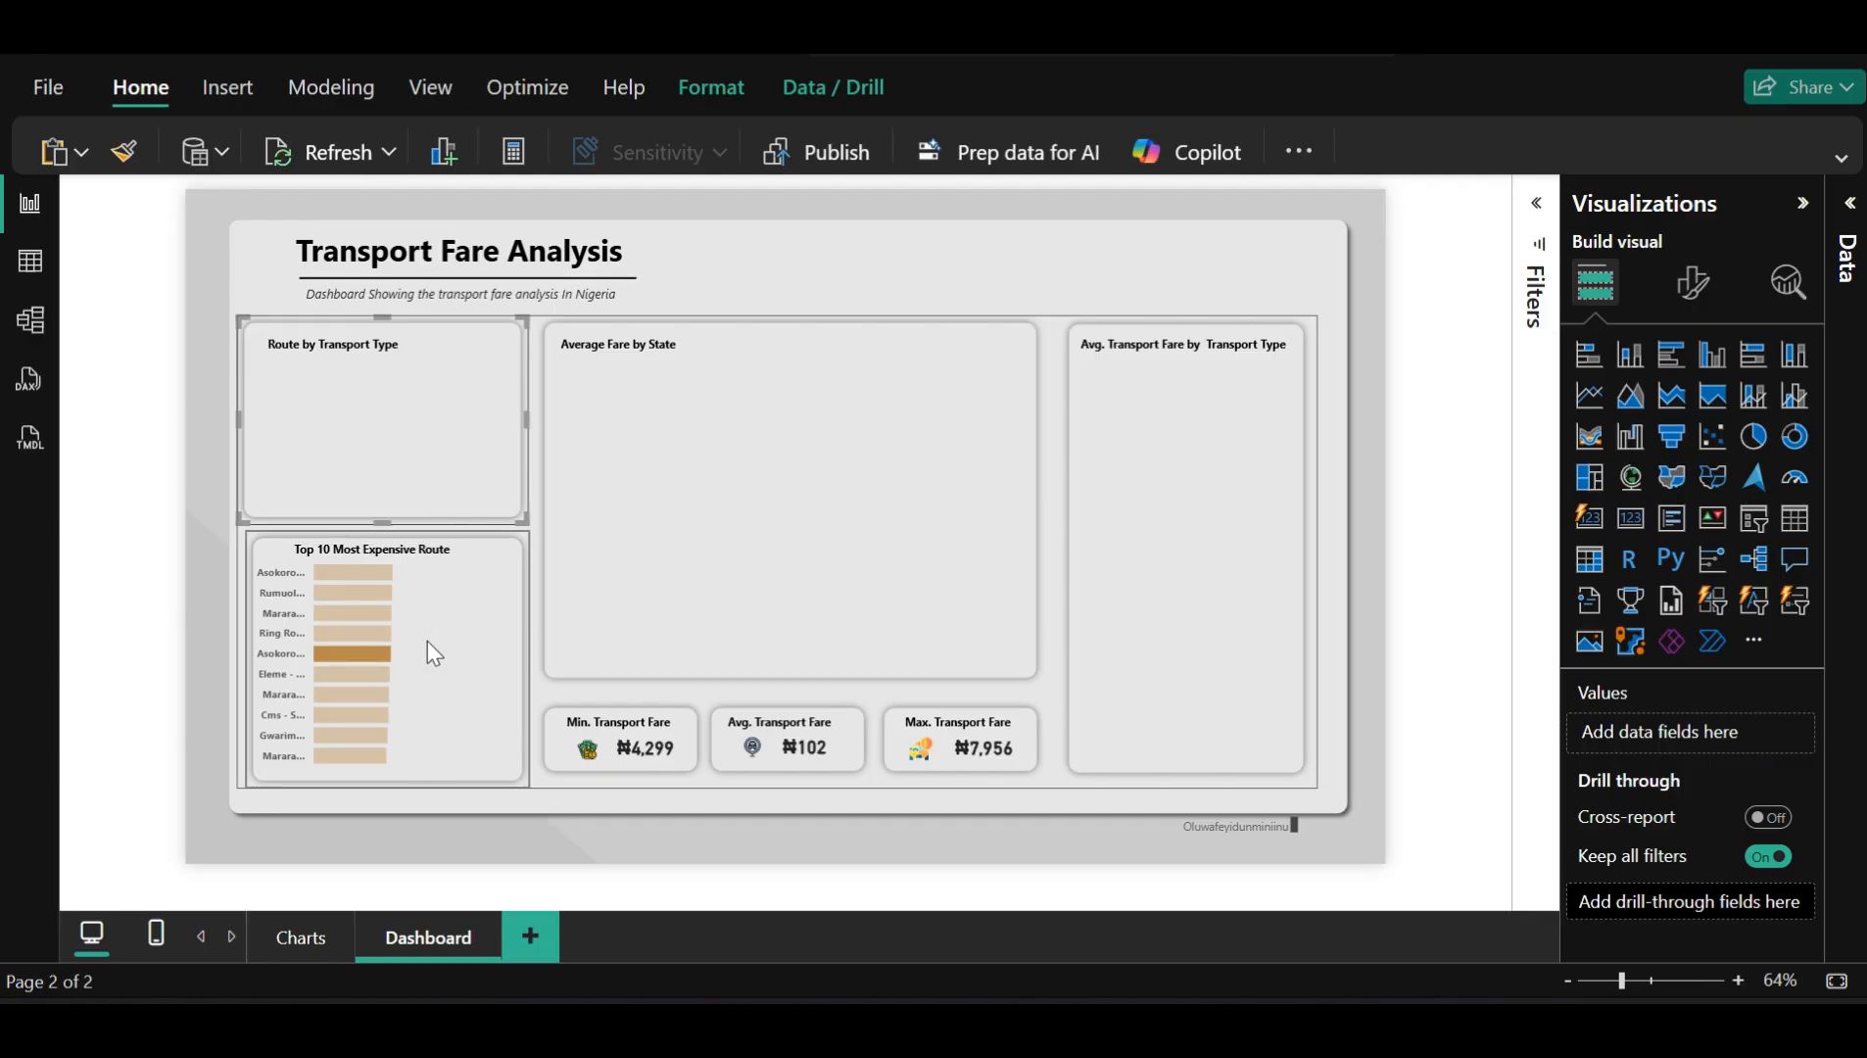
pyautogui.click(378, 650)
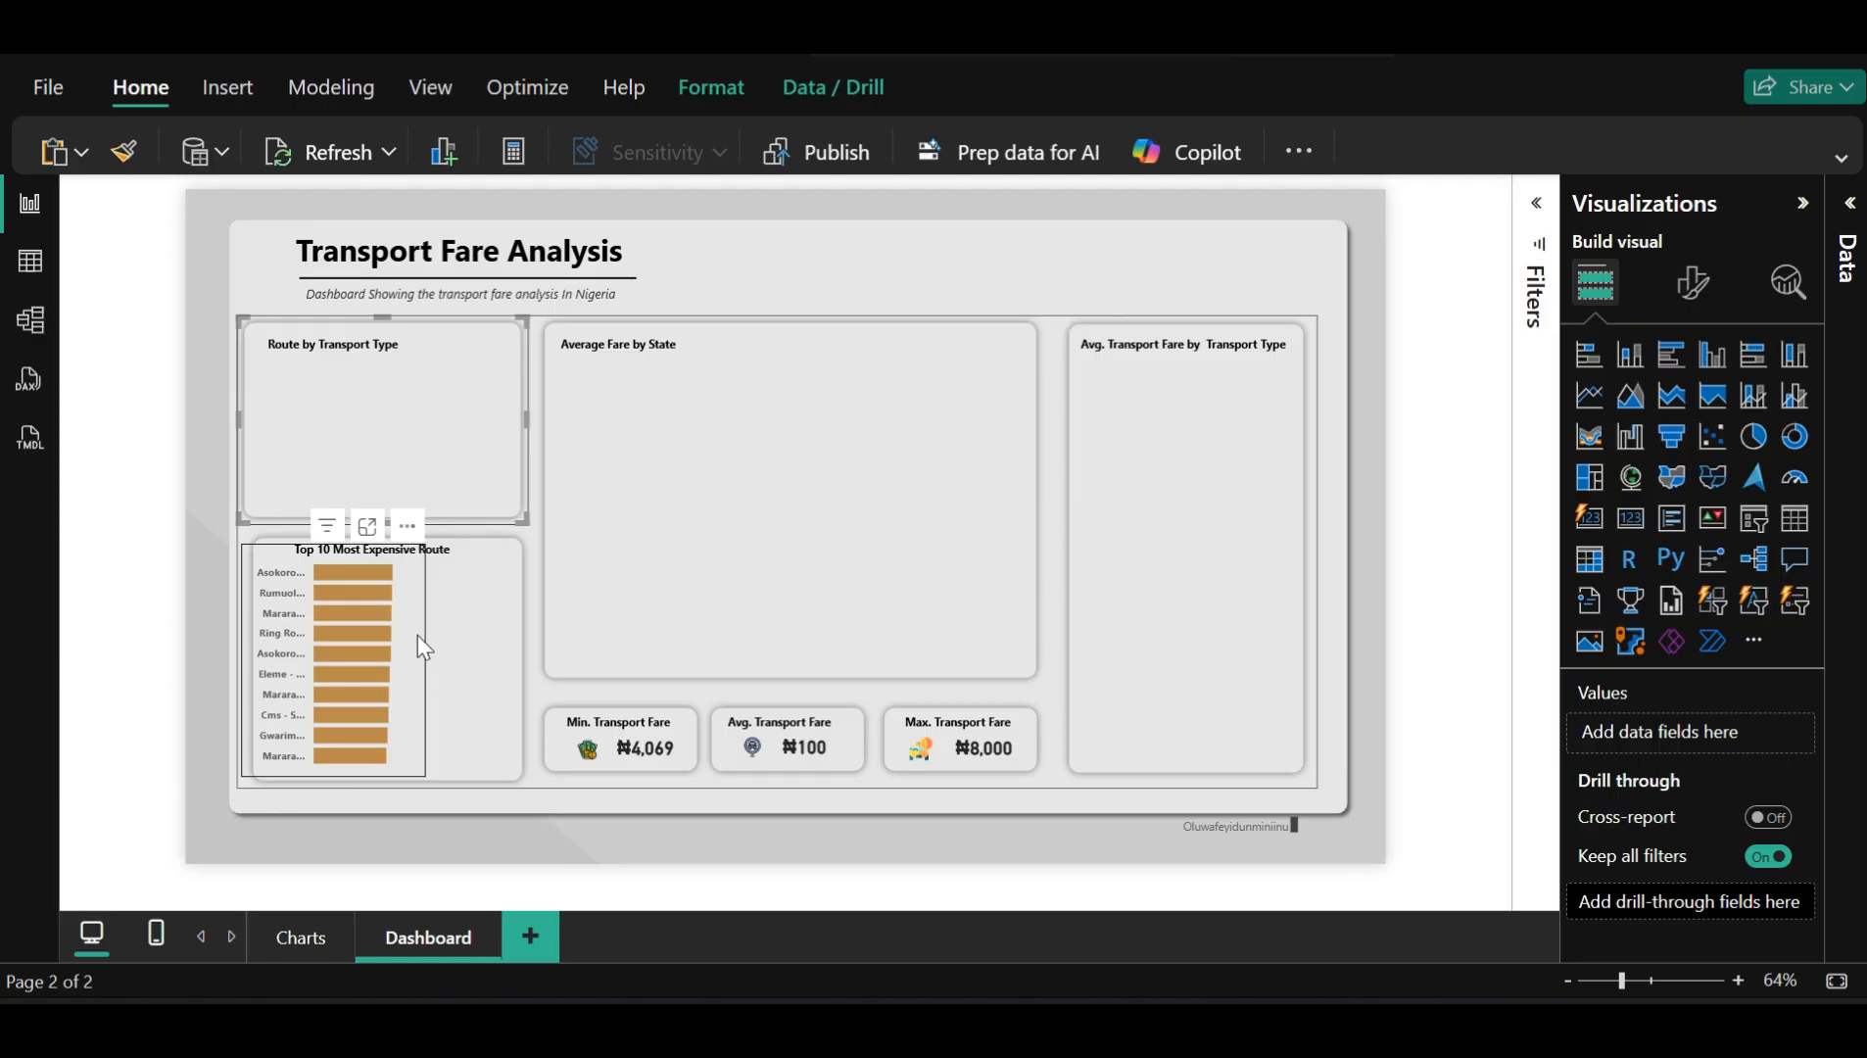
pyautogui.click(431, 658)
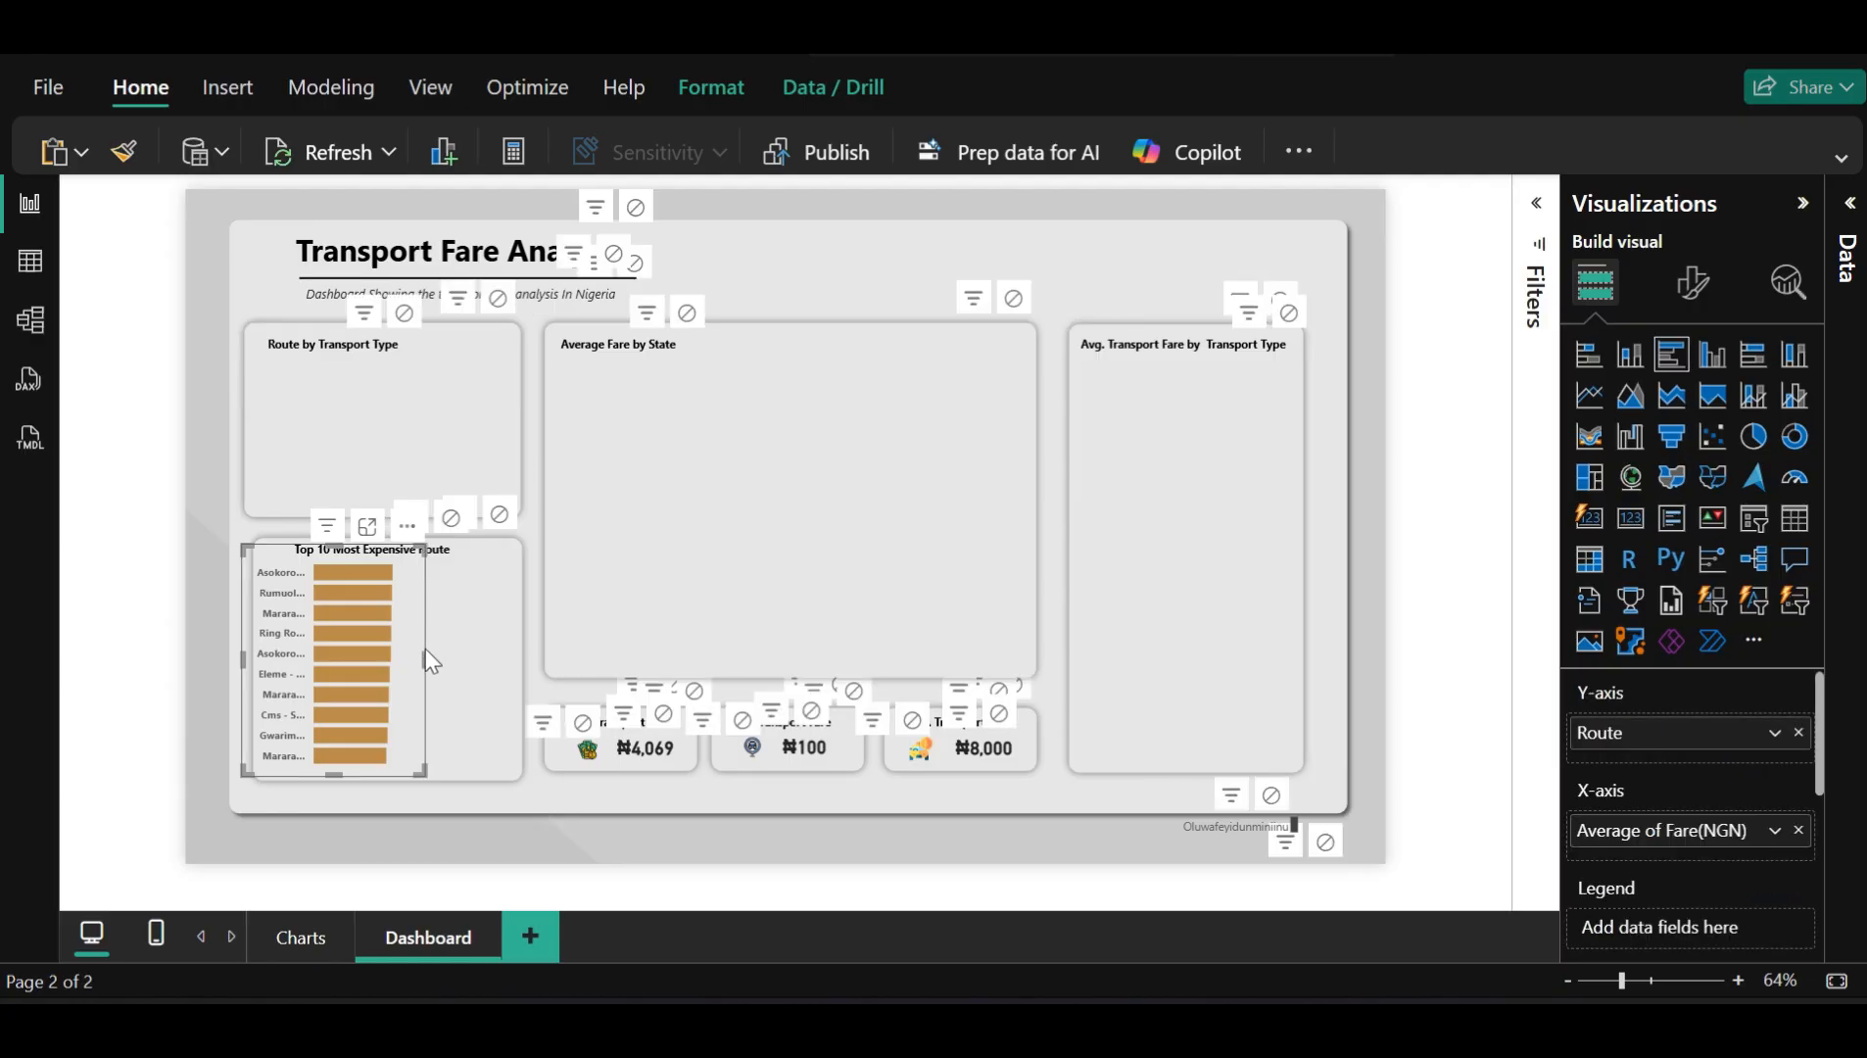
pyautogui.moveTo(424, 658); pyautogui.dragTo(545, 656)
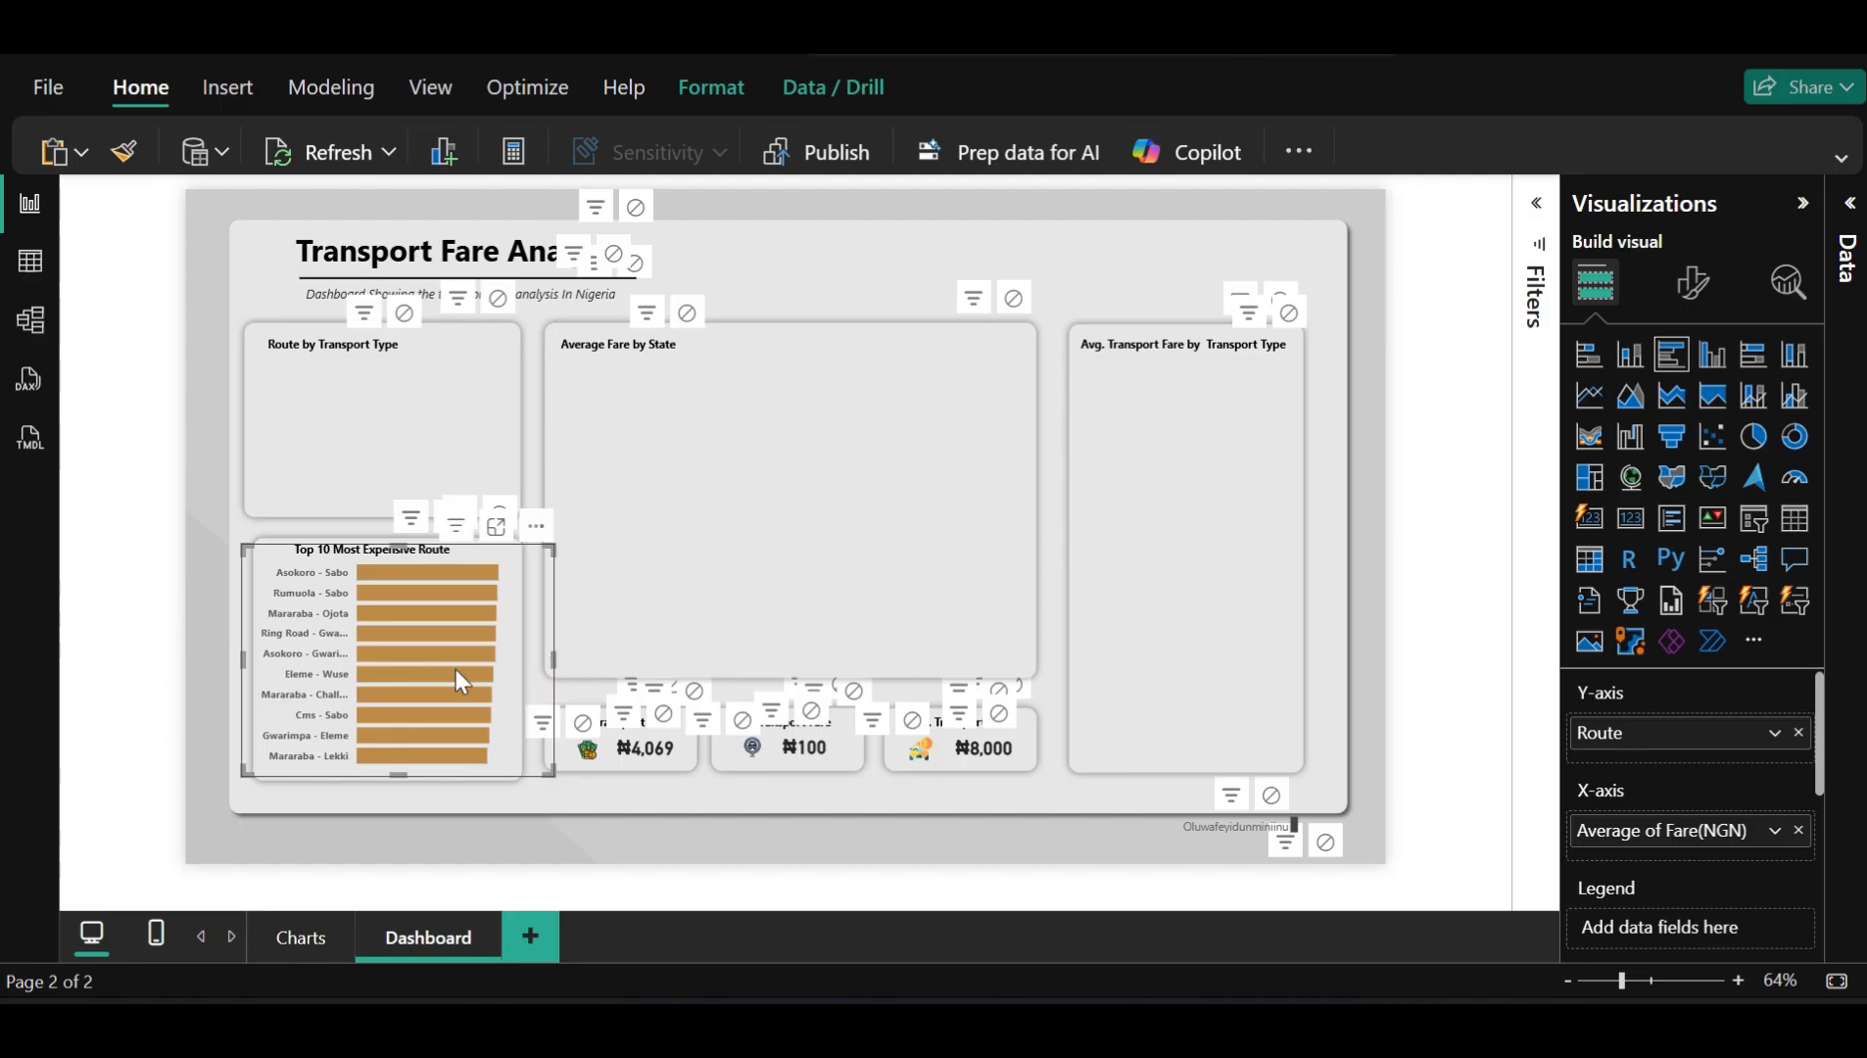
pyautogui.click(149, 697)
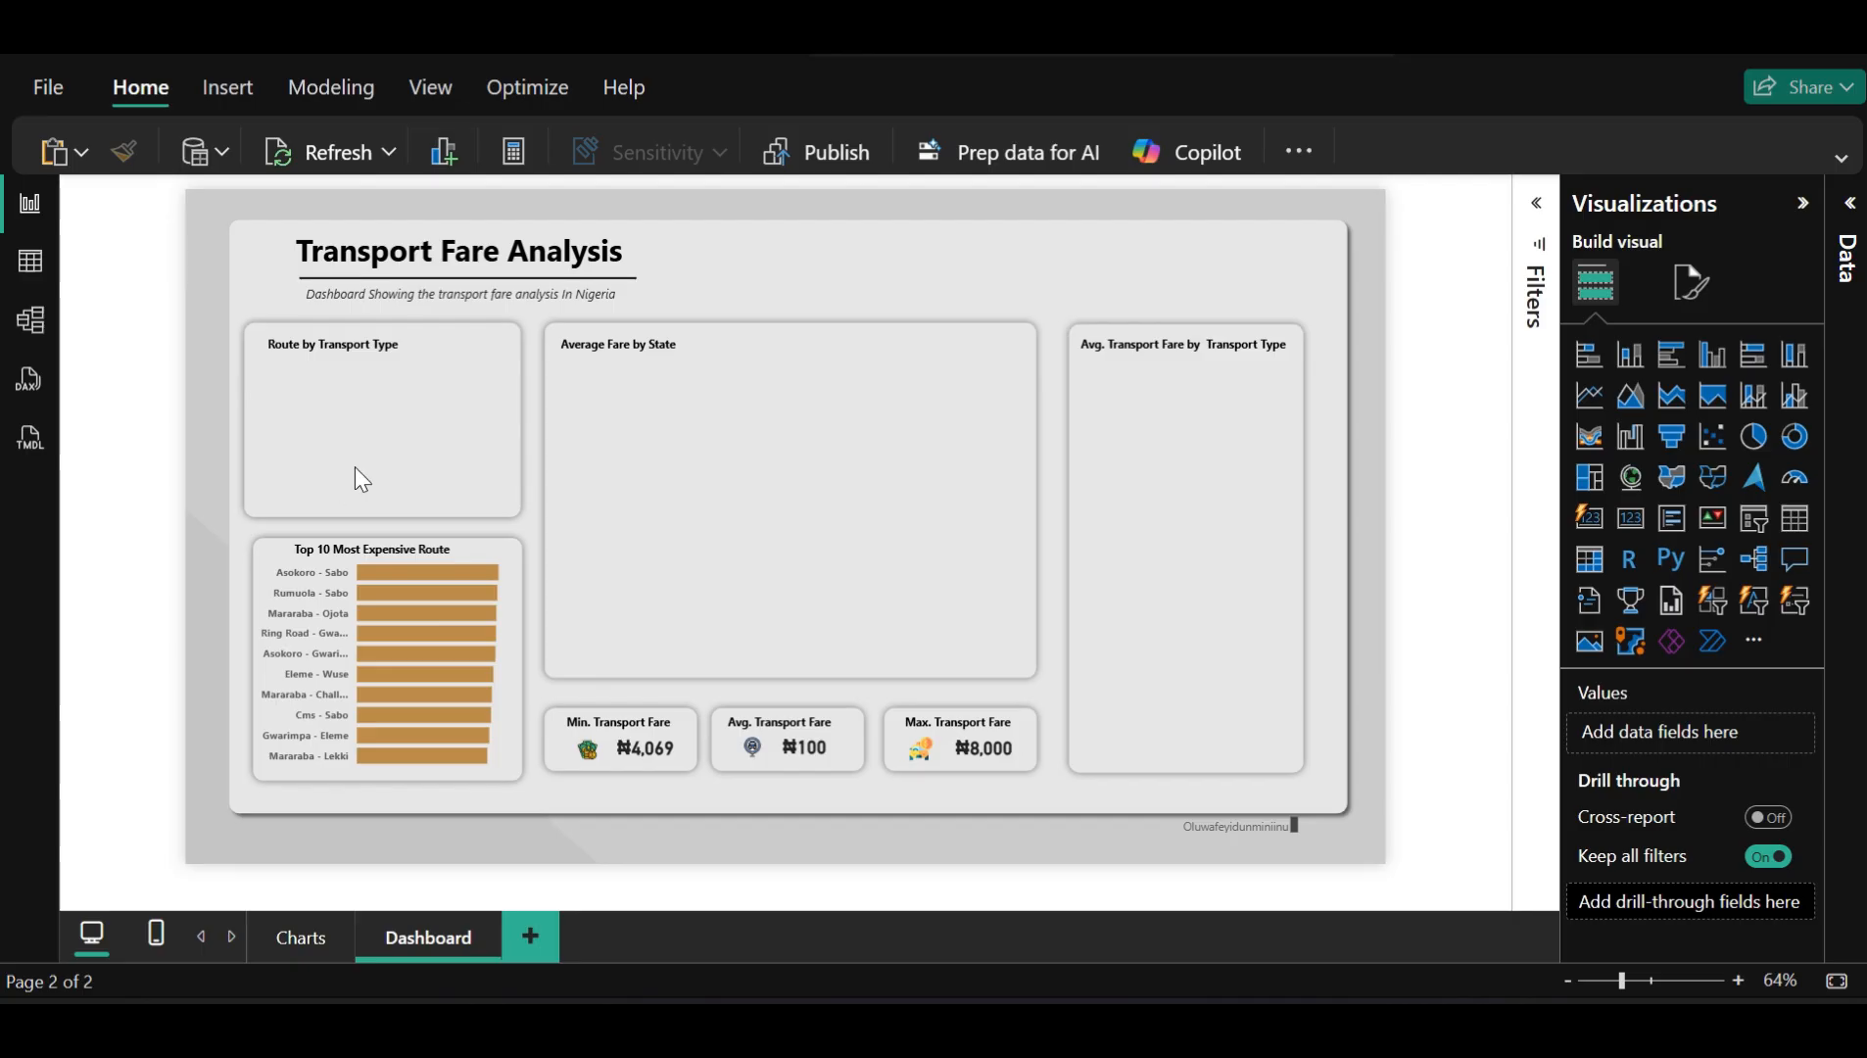
# Highlight the Asokoro - Sabo bar to check how the chart and fare cards respond, and clear the highlight
pyautogui.moveTo(397, 580)
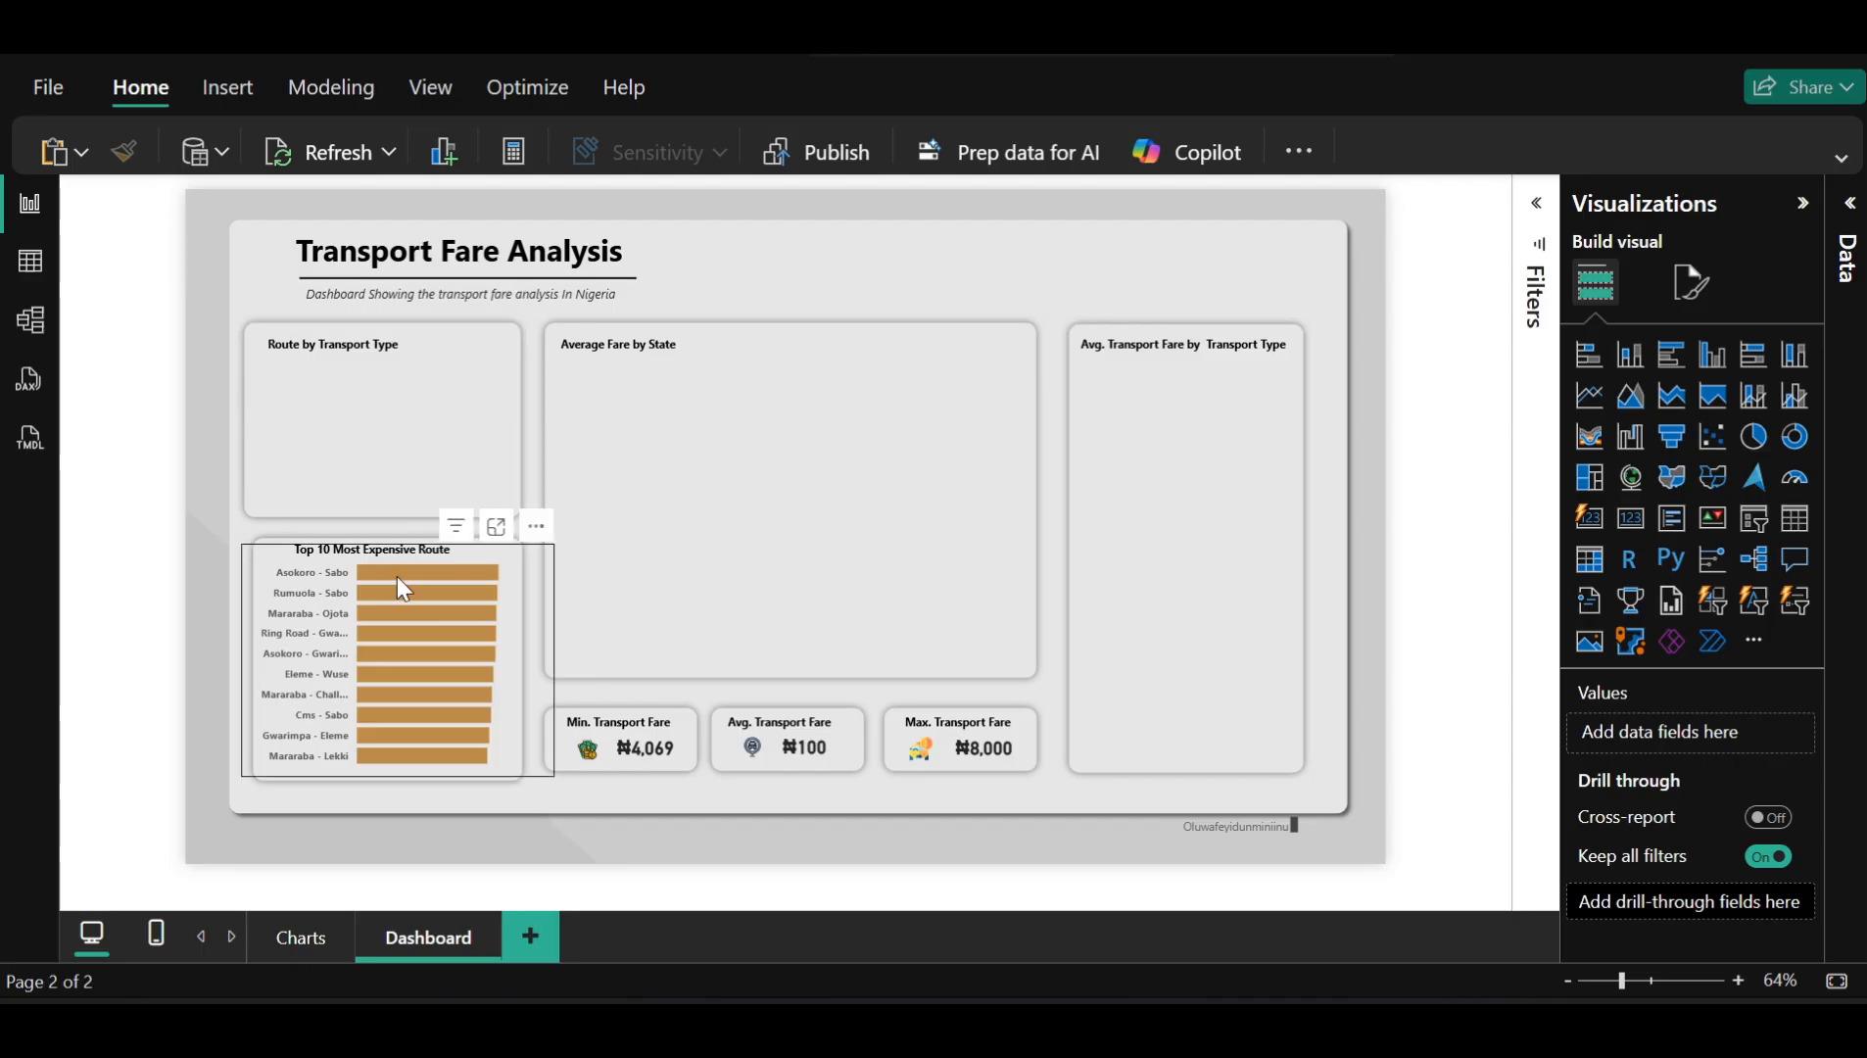
pyautogui.click(397, 576)
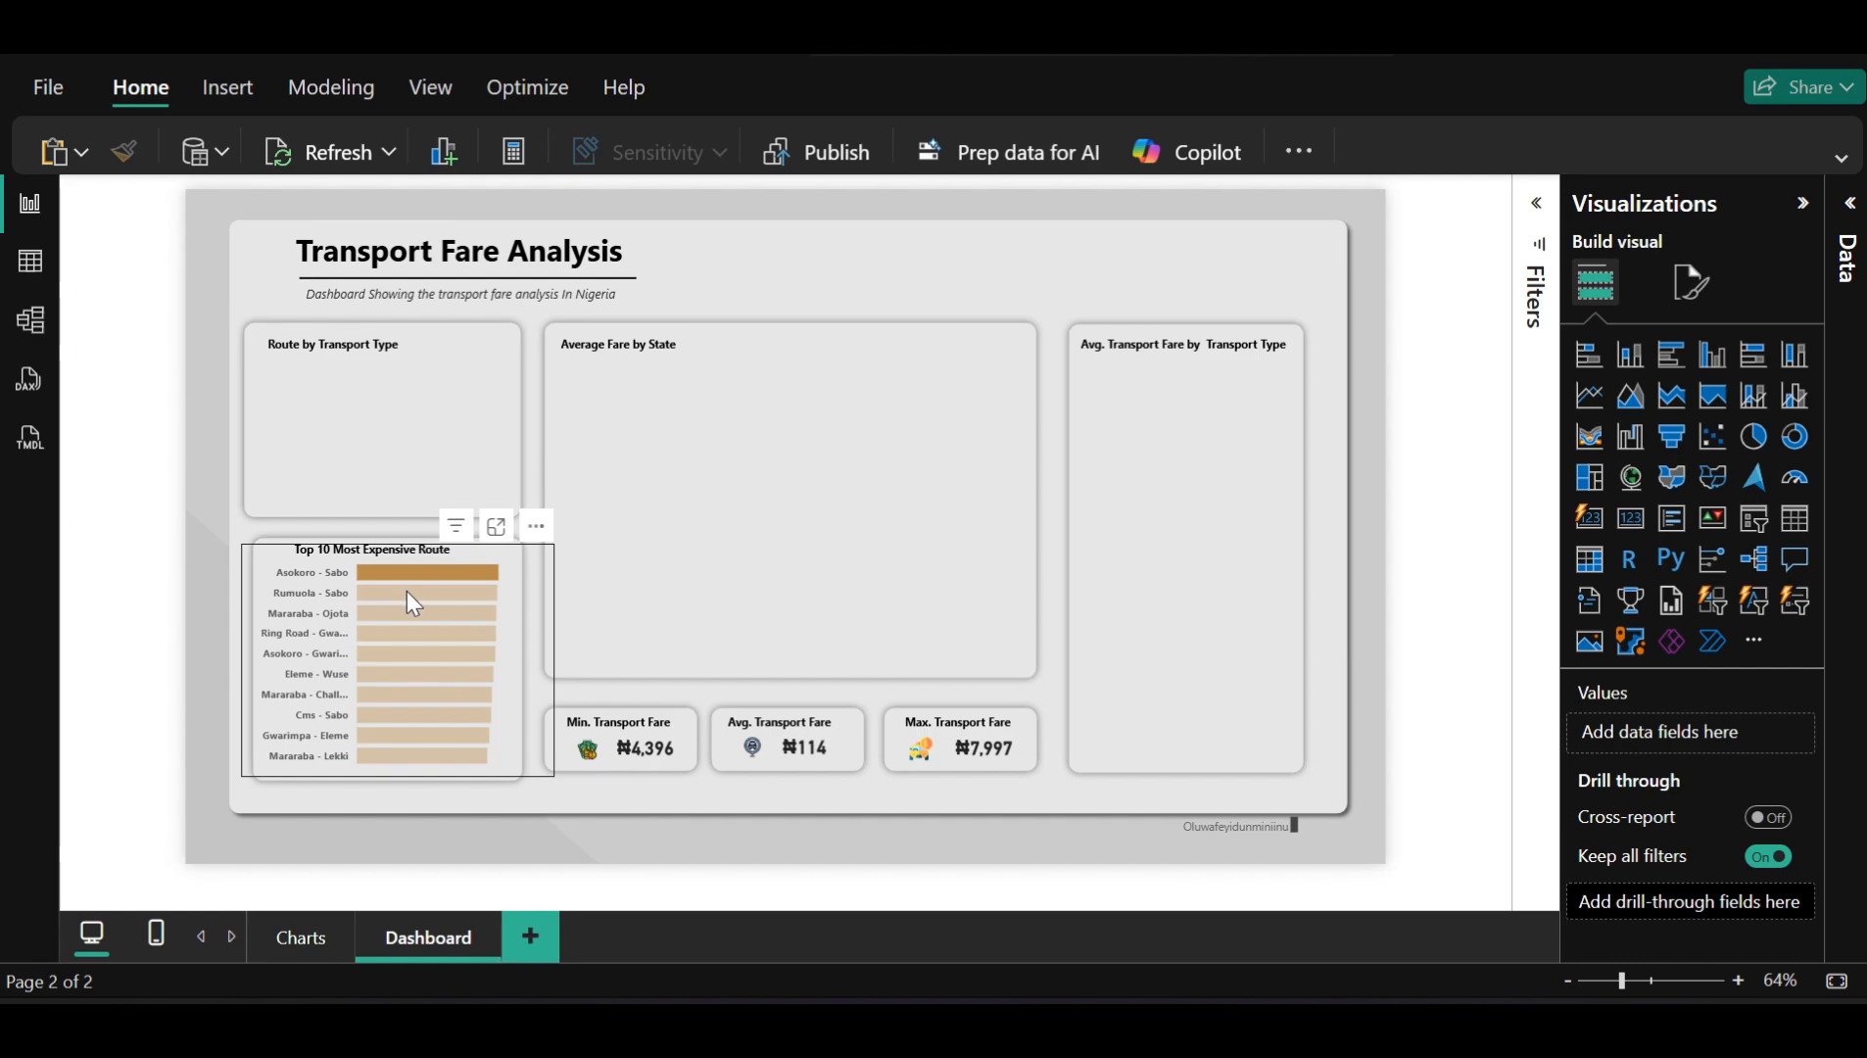
pyautogui.click(408, 594)
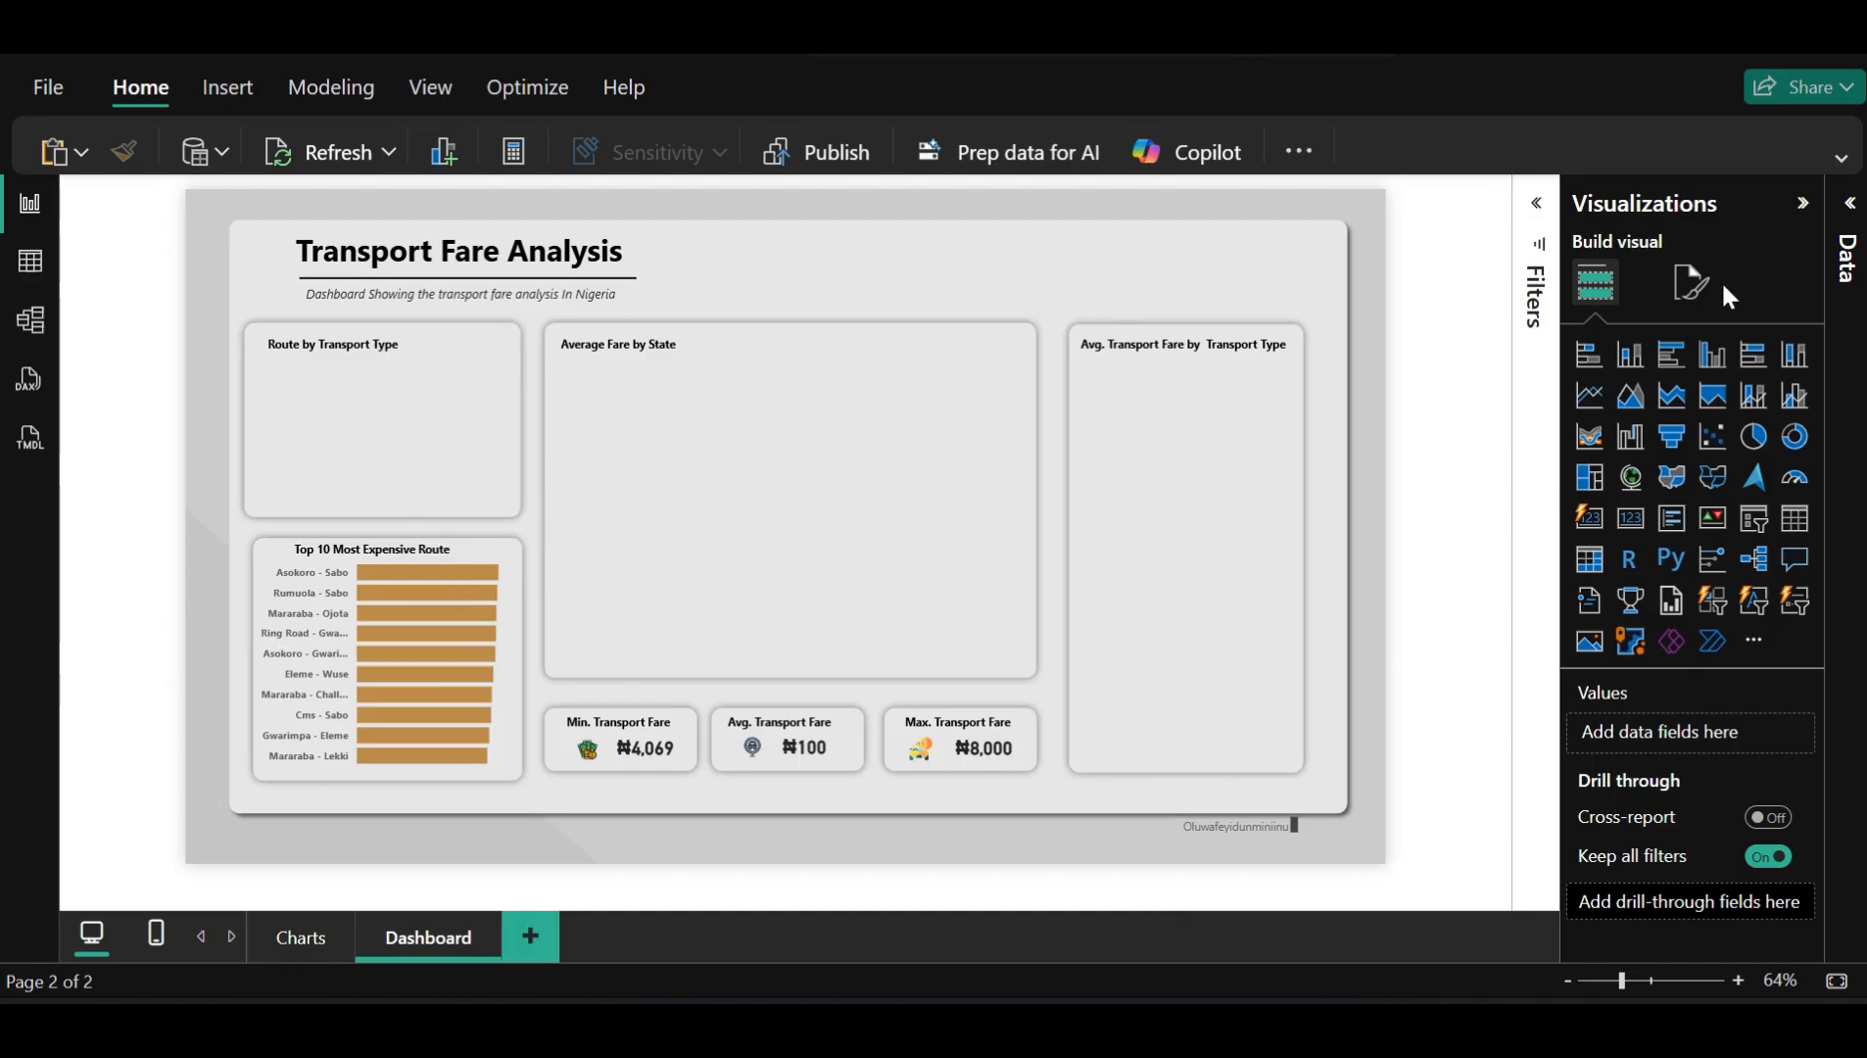
# Turn off the title and header icons of the Average of Fare(NGN) by Transport_Type funnel chart on the Charts page
pyautogui.click(1694, 289)
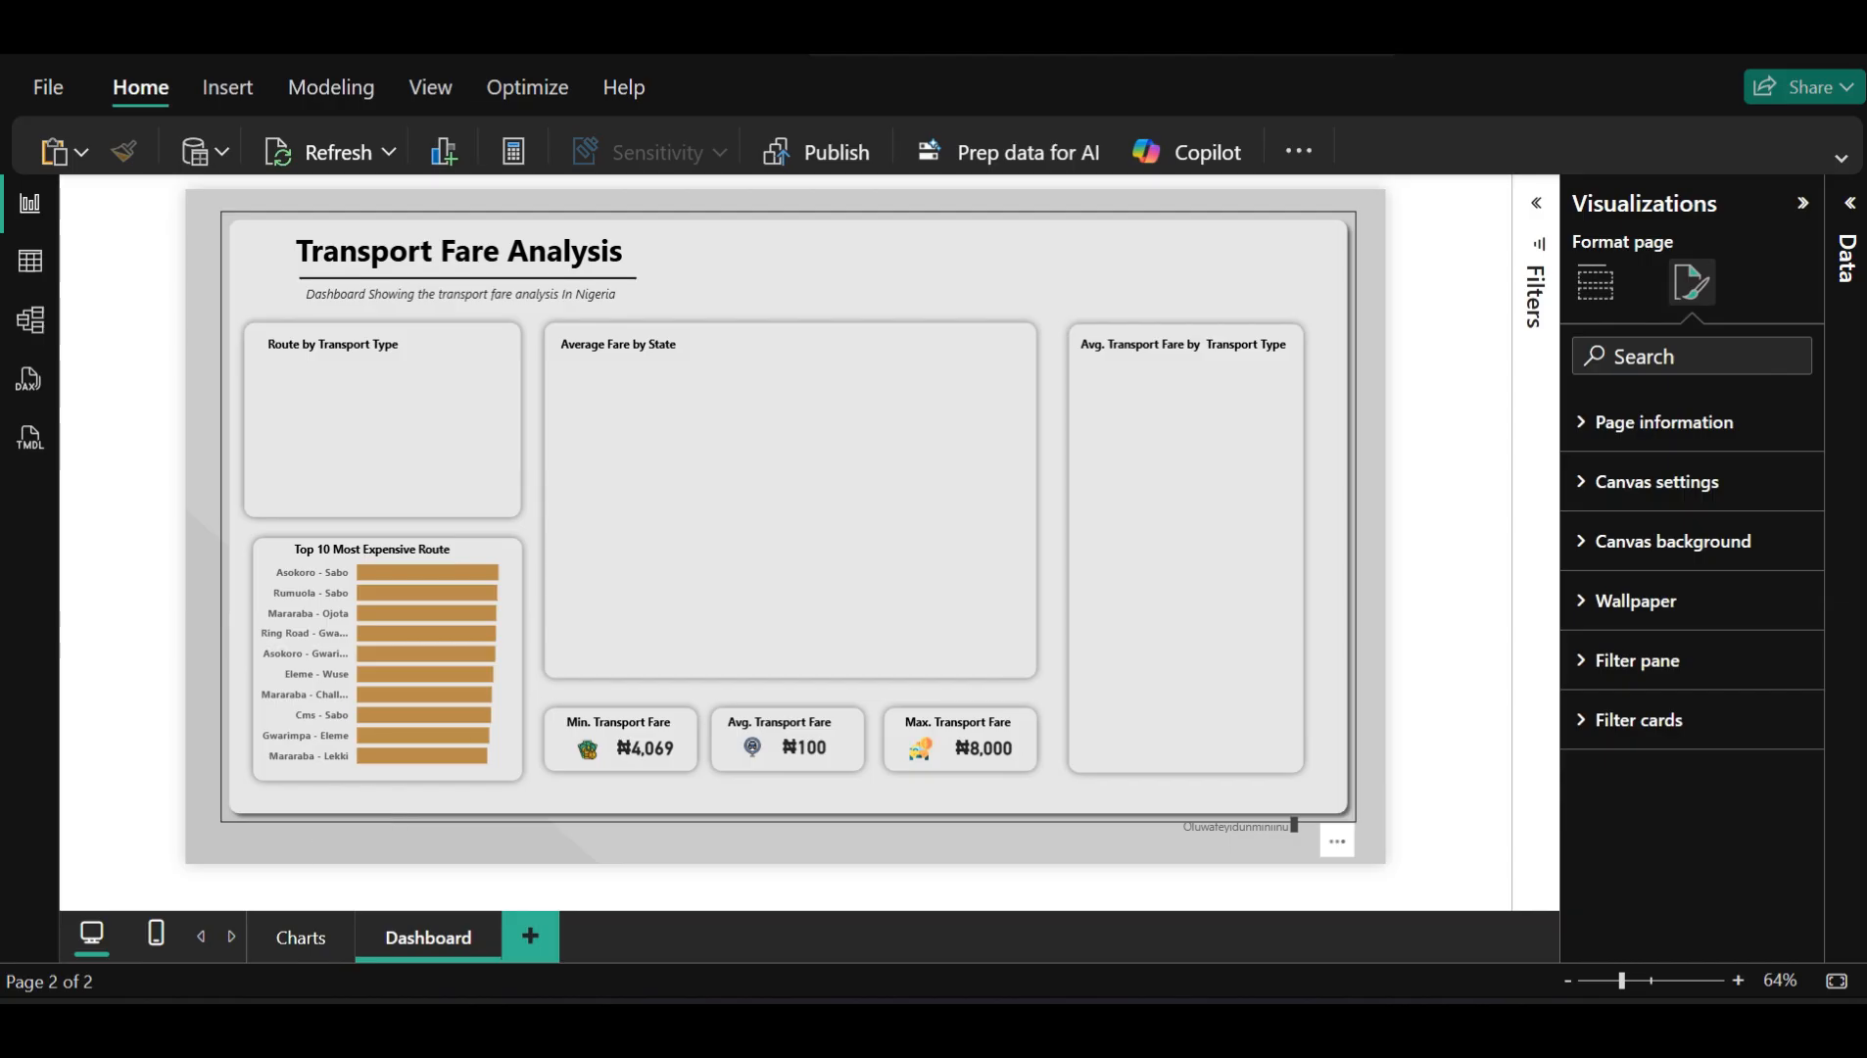
pyautogui.click(301, 937)
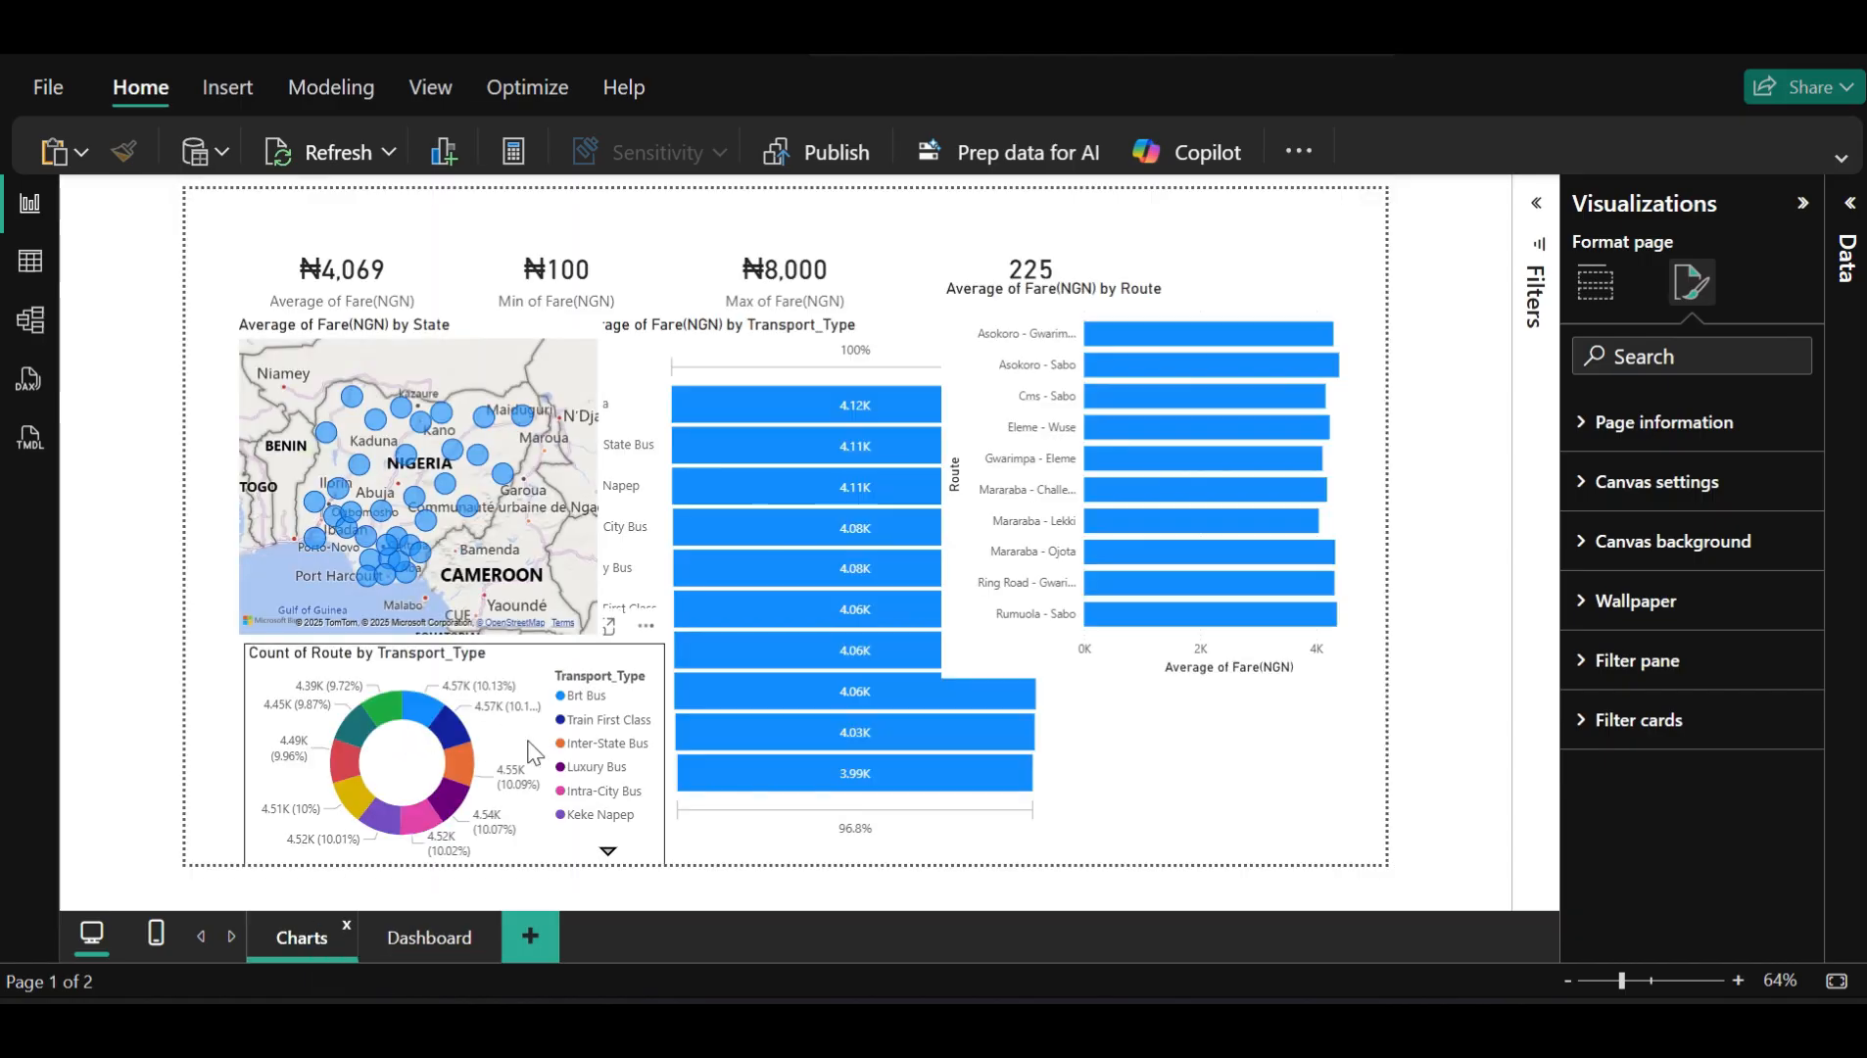
pyautogui.click(882, 365)
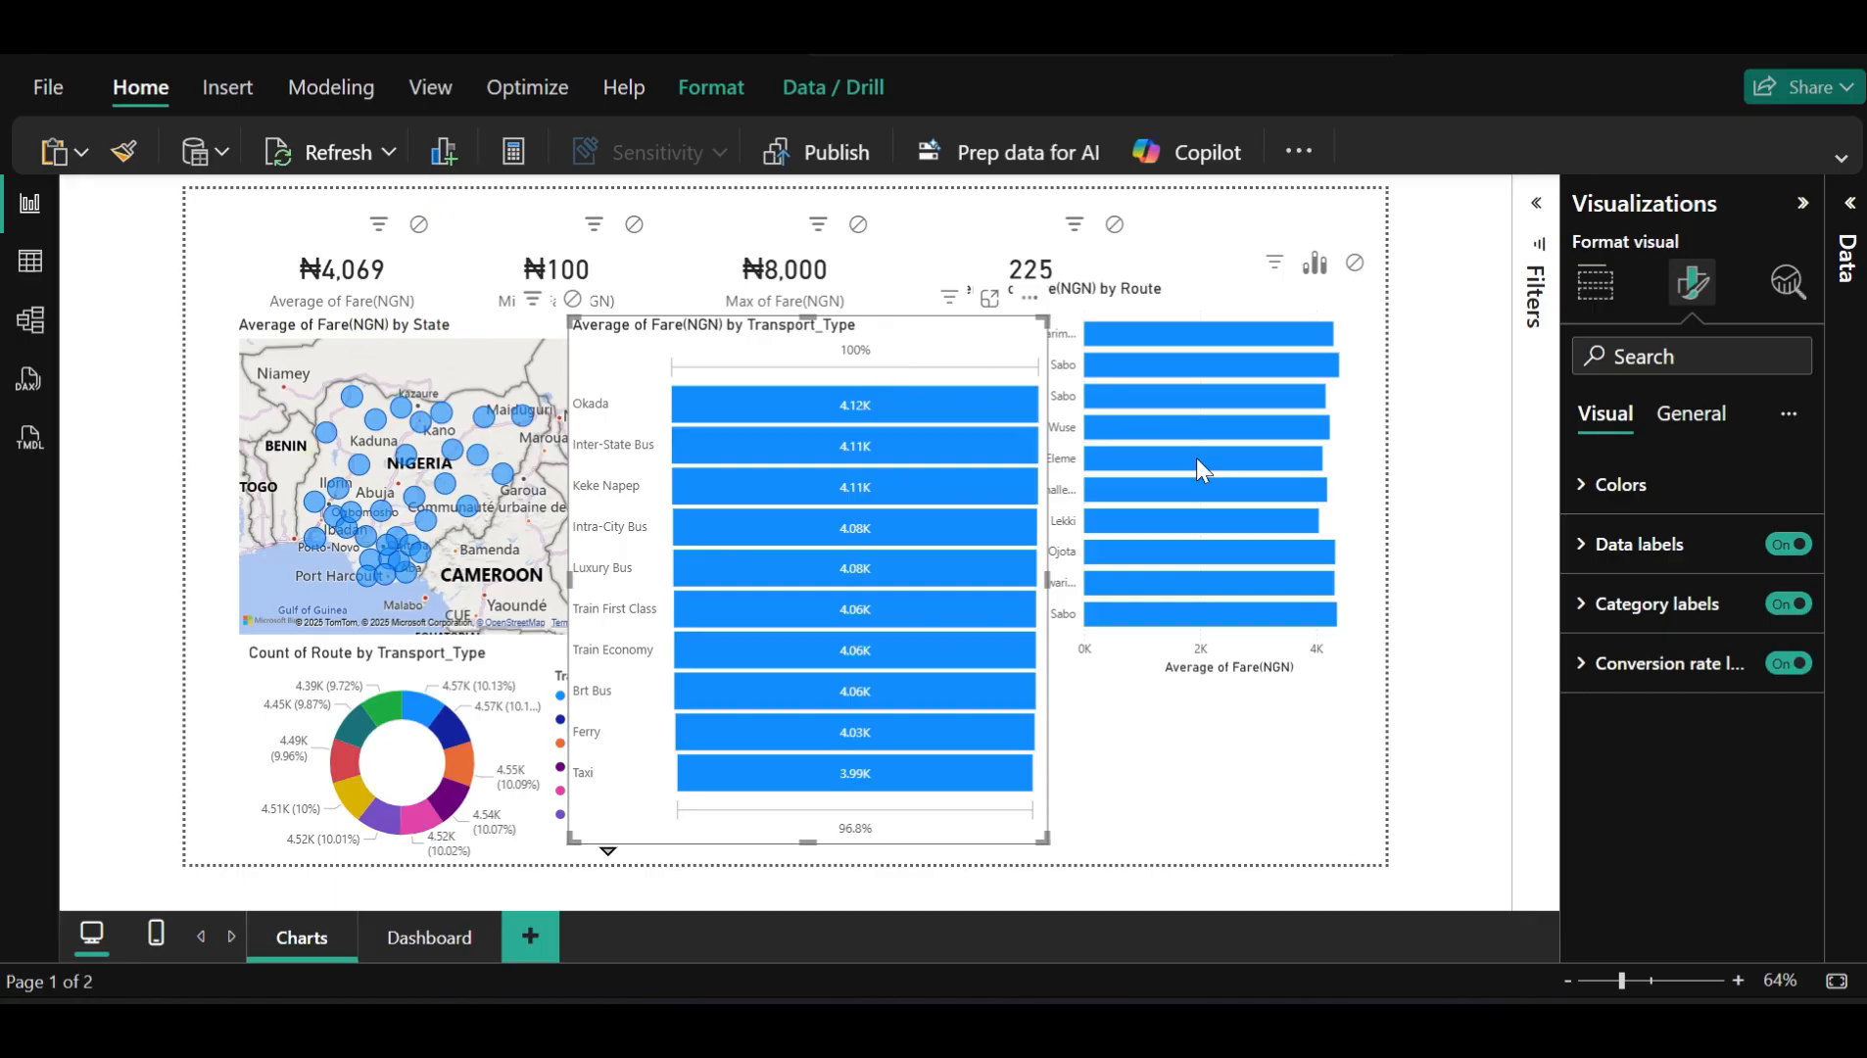
pyautogui.click(1701, 429)
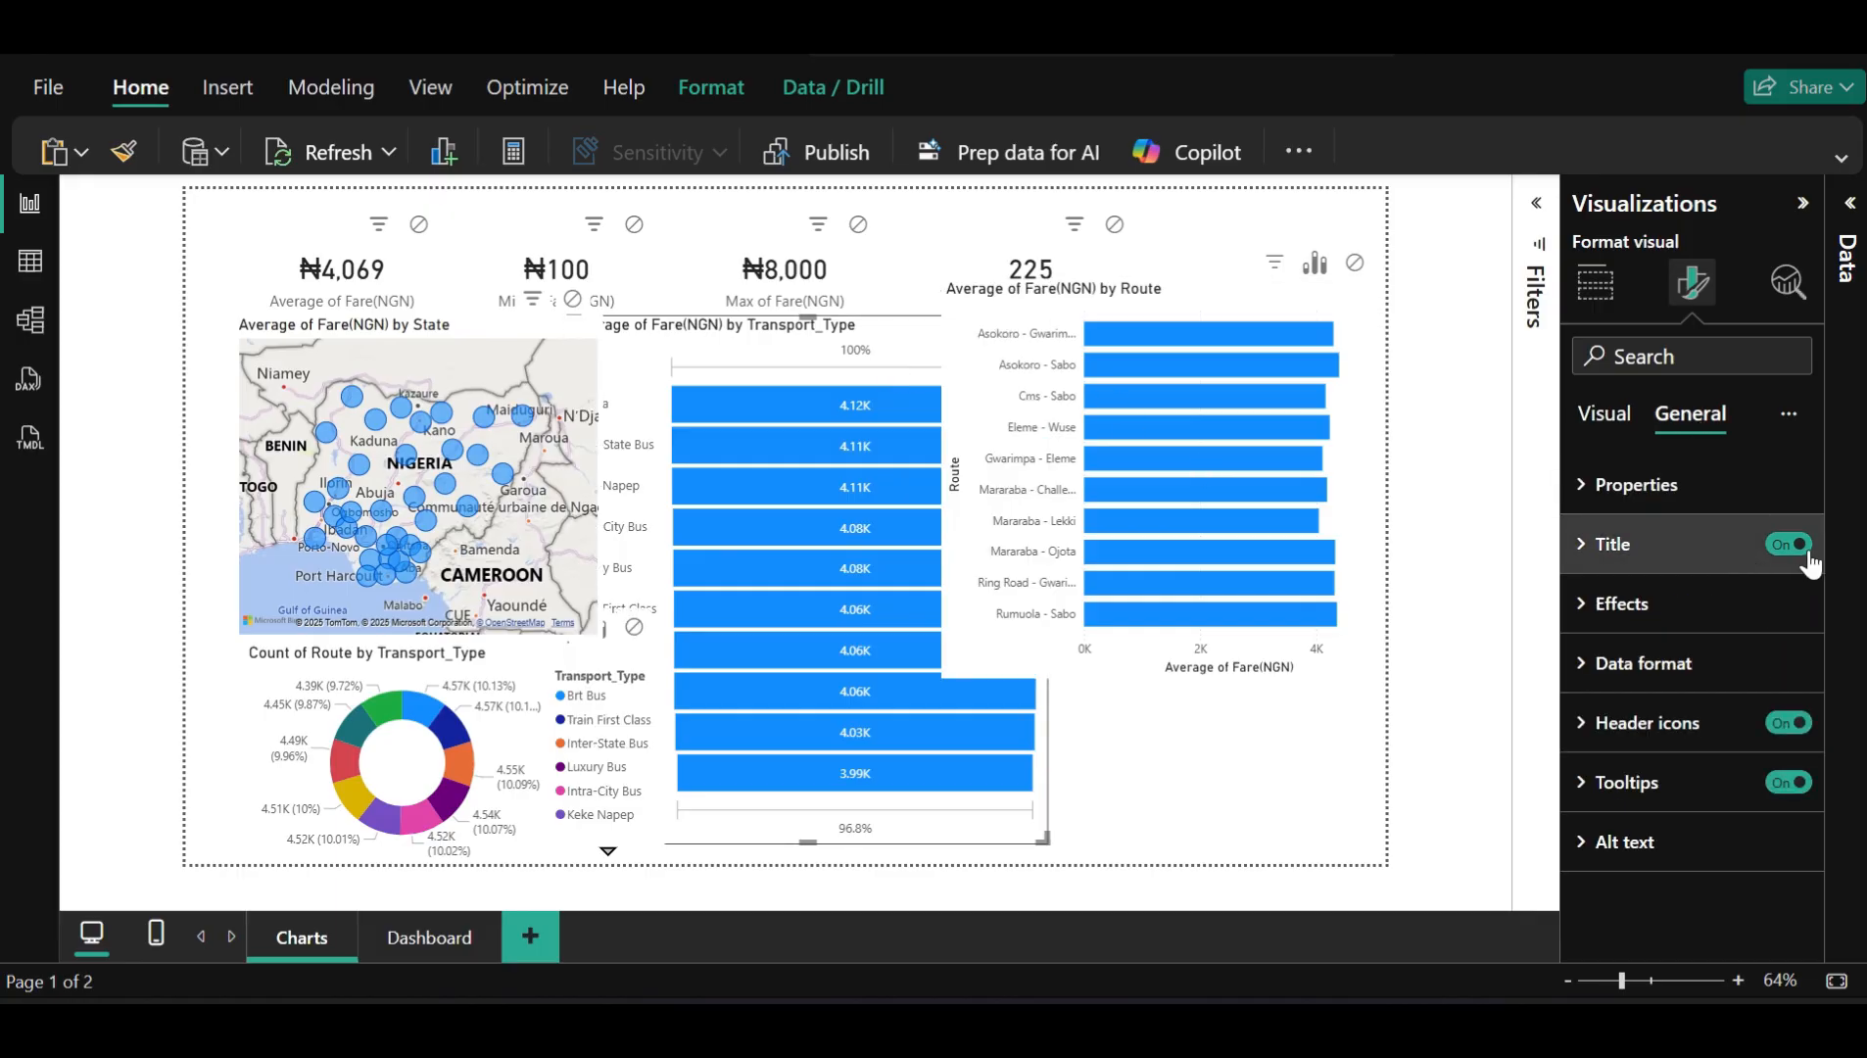
pyautogui.click(1799, 722)
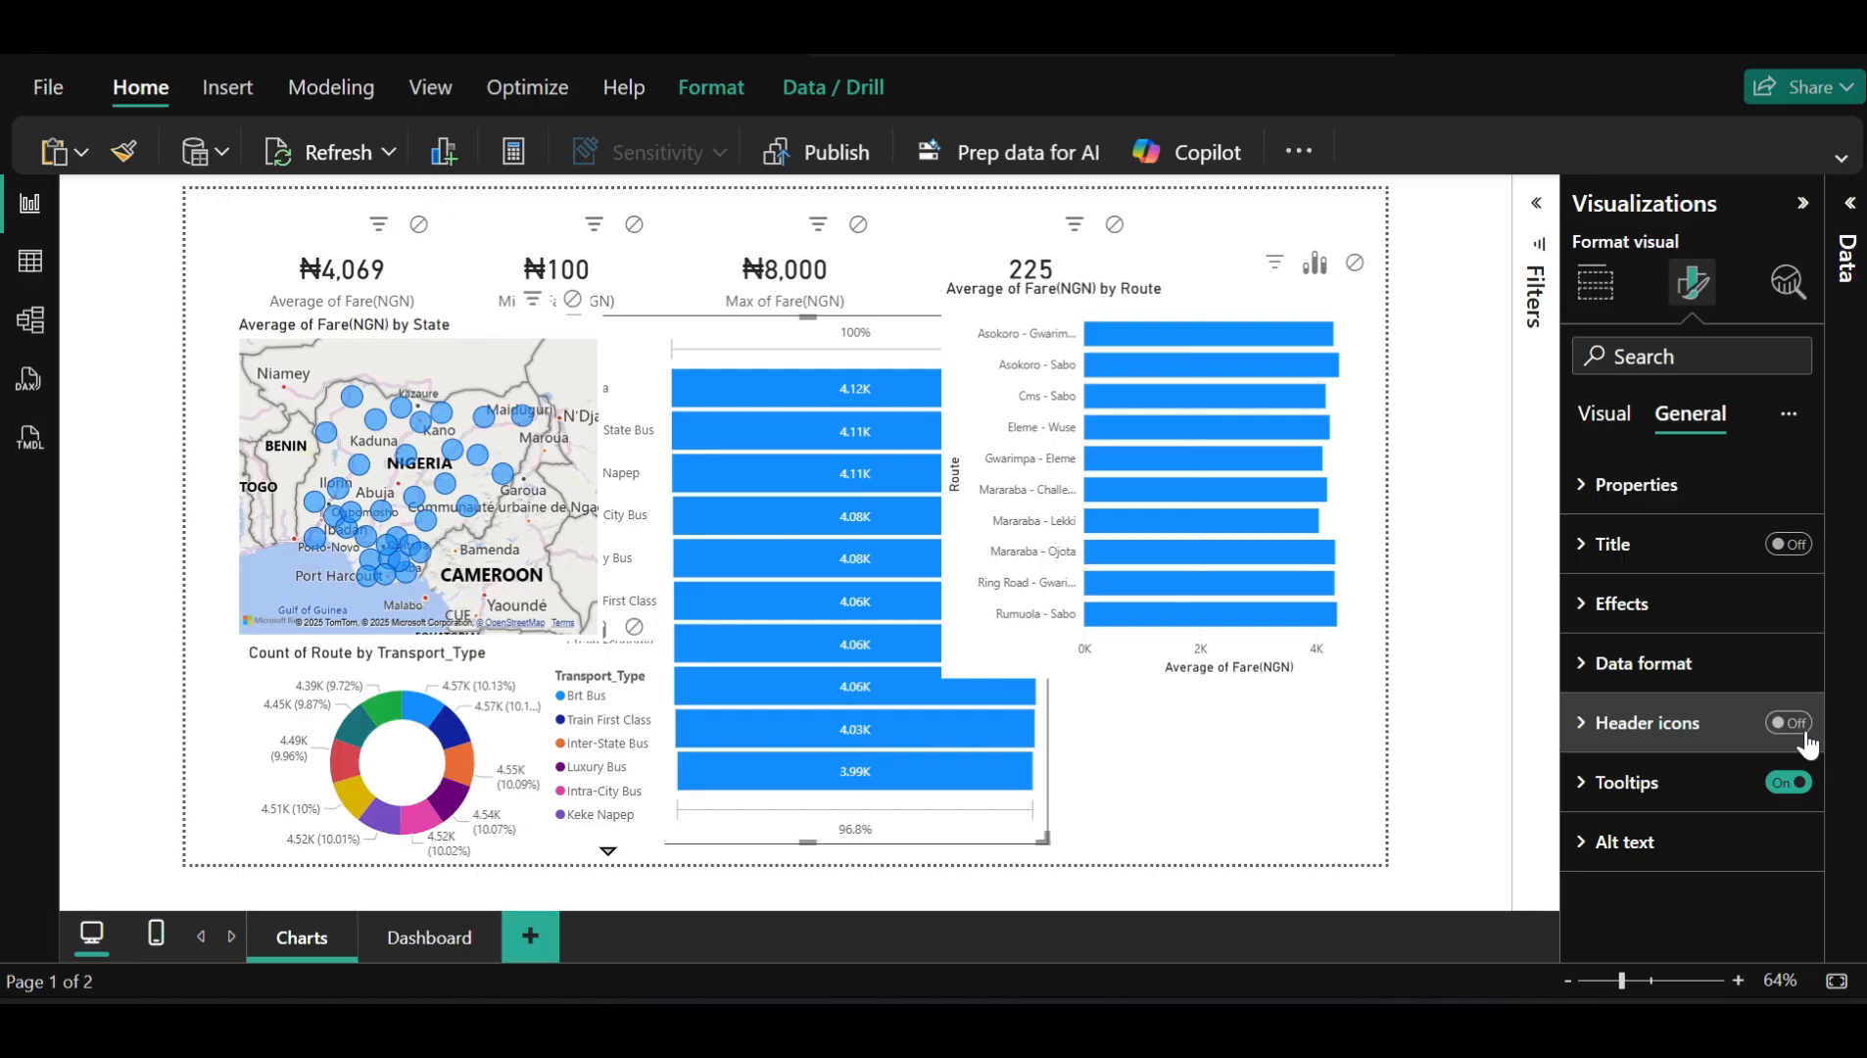
# Copy the transport type funnel chart from the Charts page onto the Dashboard page
pyautogui.click(895, 405)
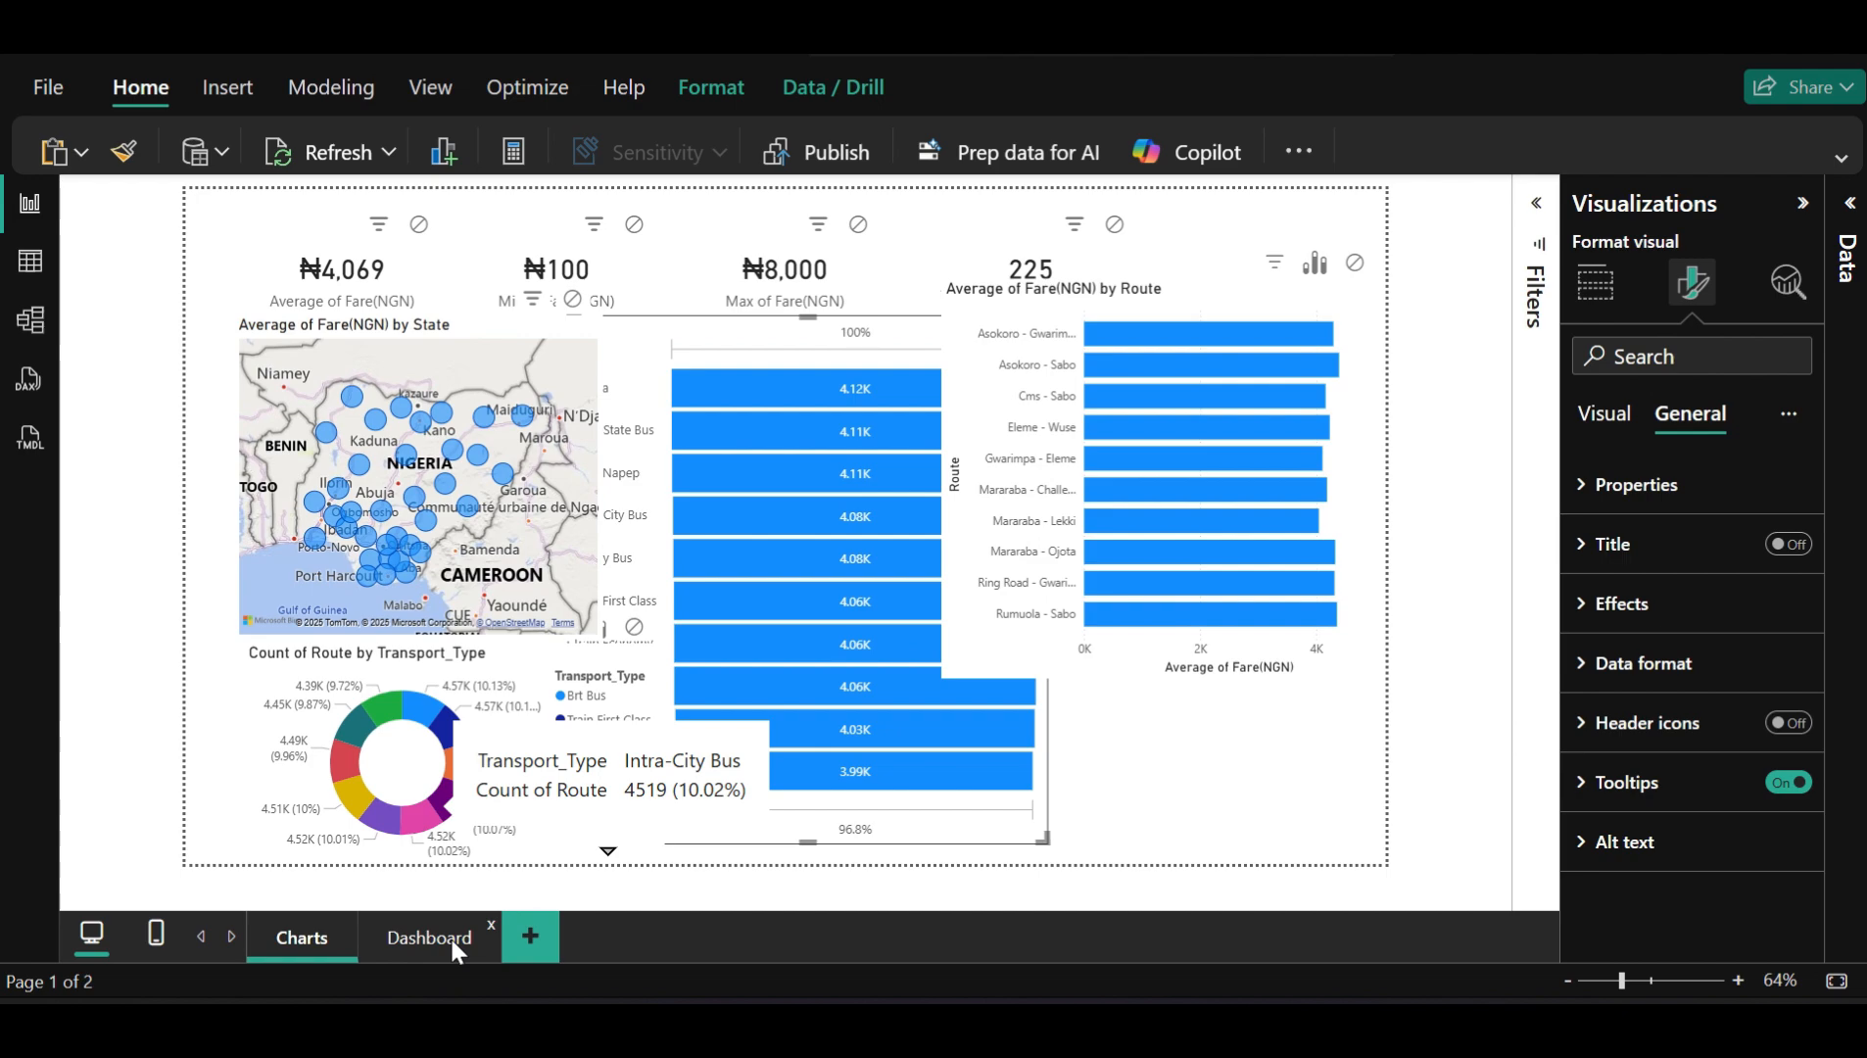
pyautogui.click(451, 943)
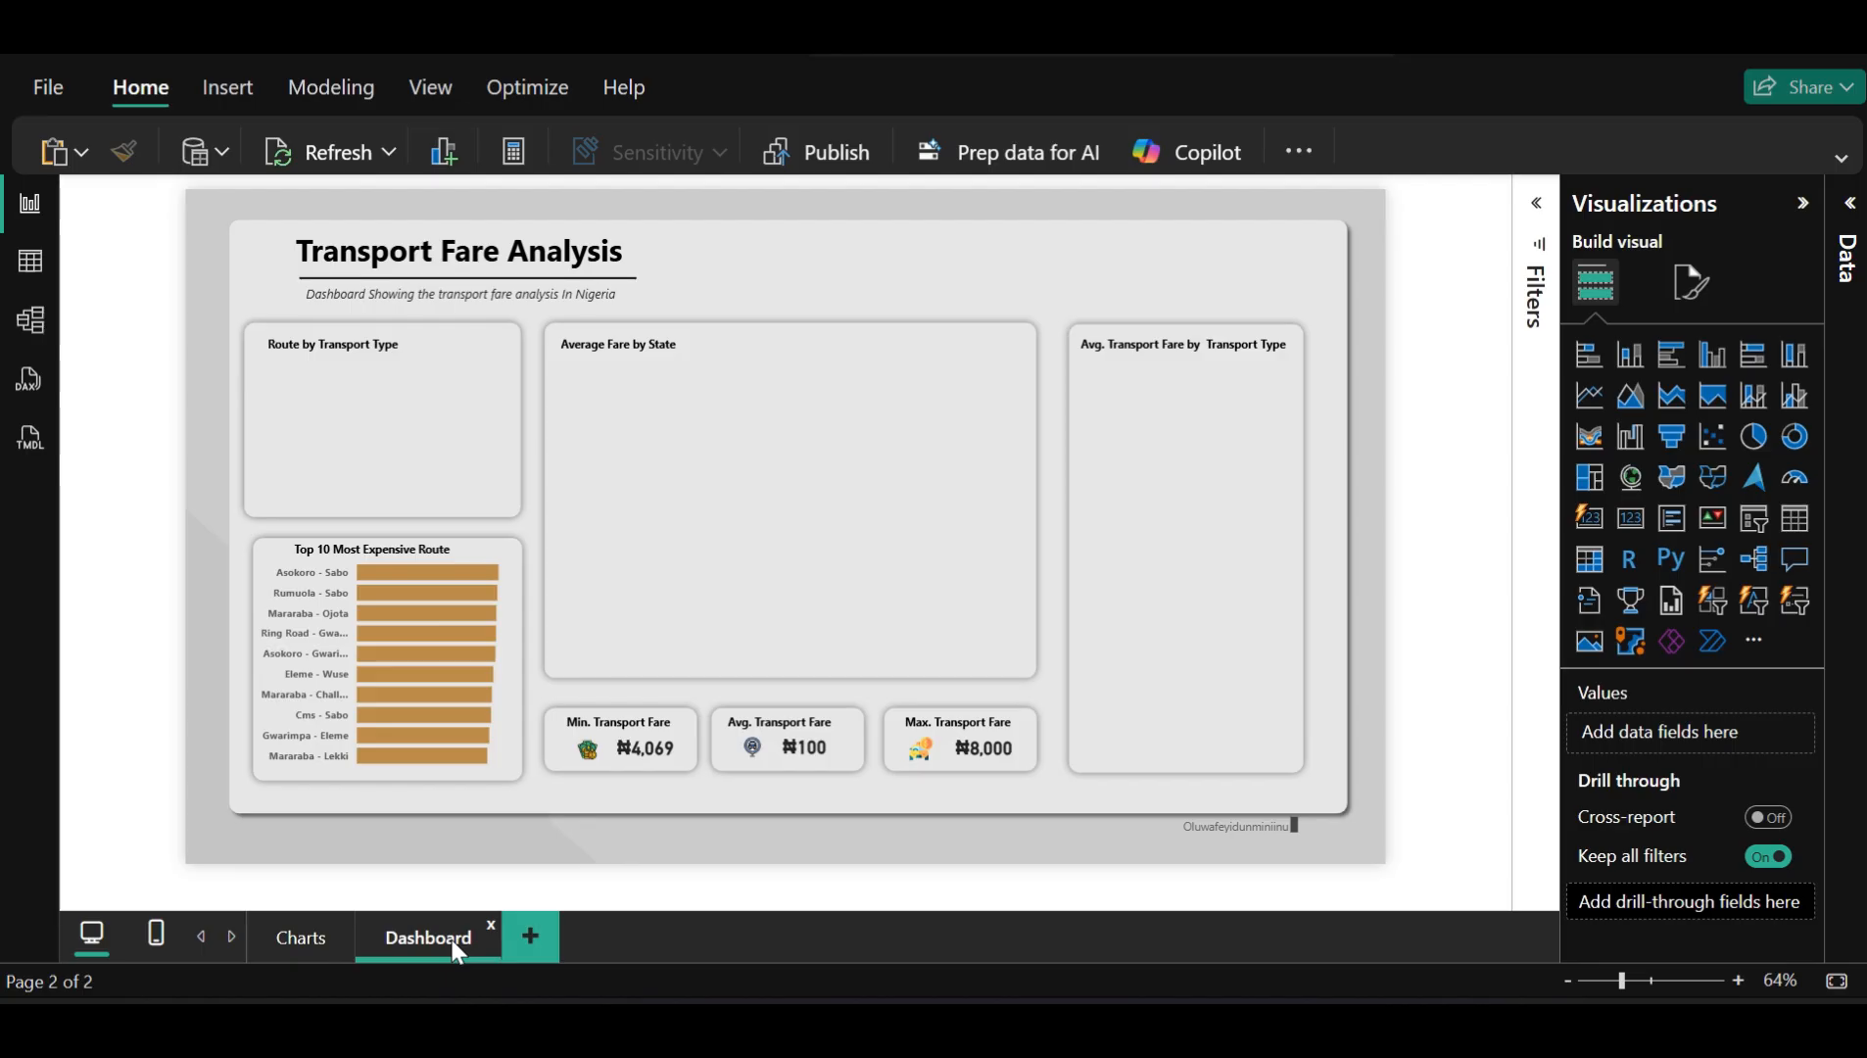
pyautogui.hotkey('ctrl', 'v')
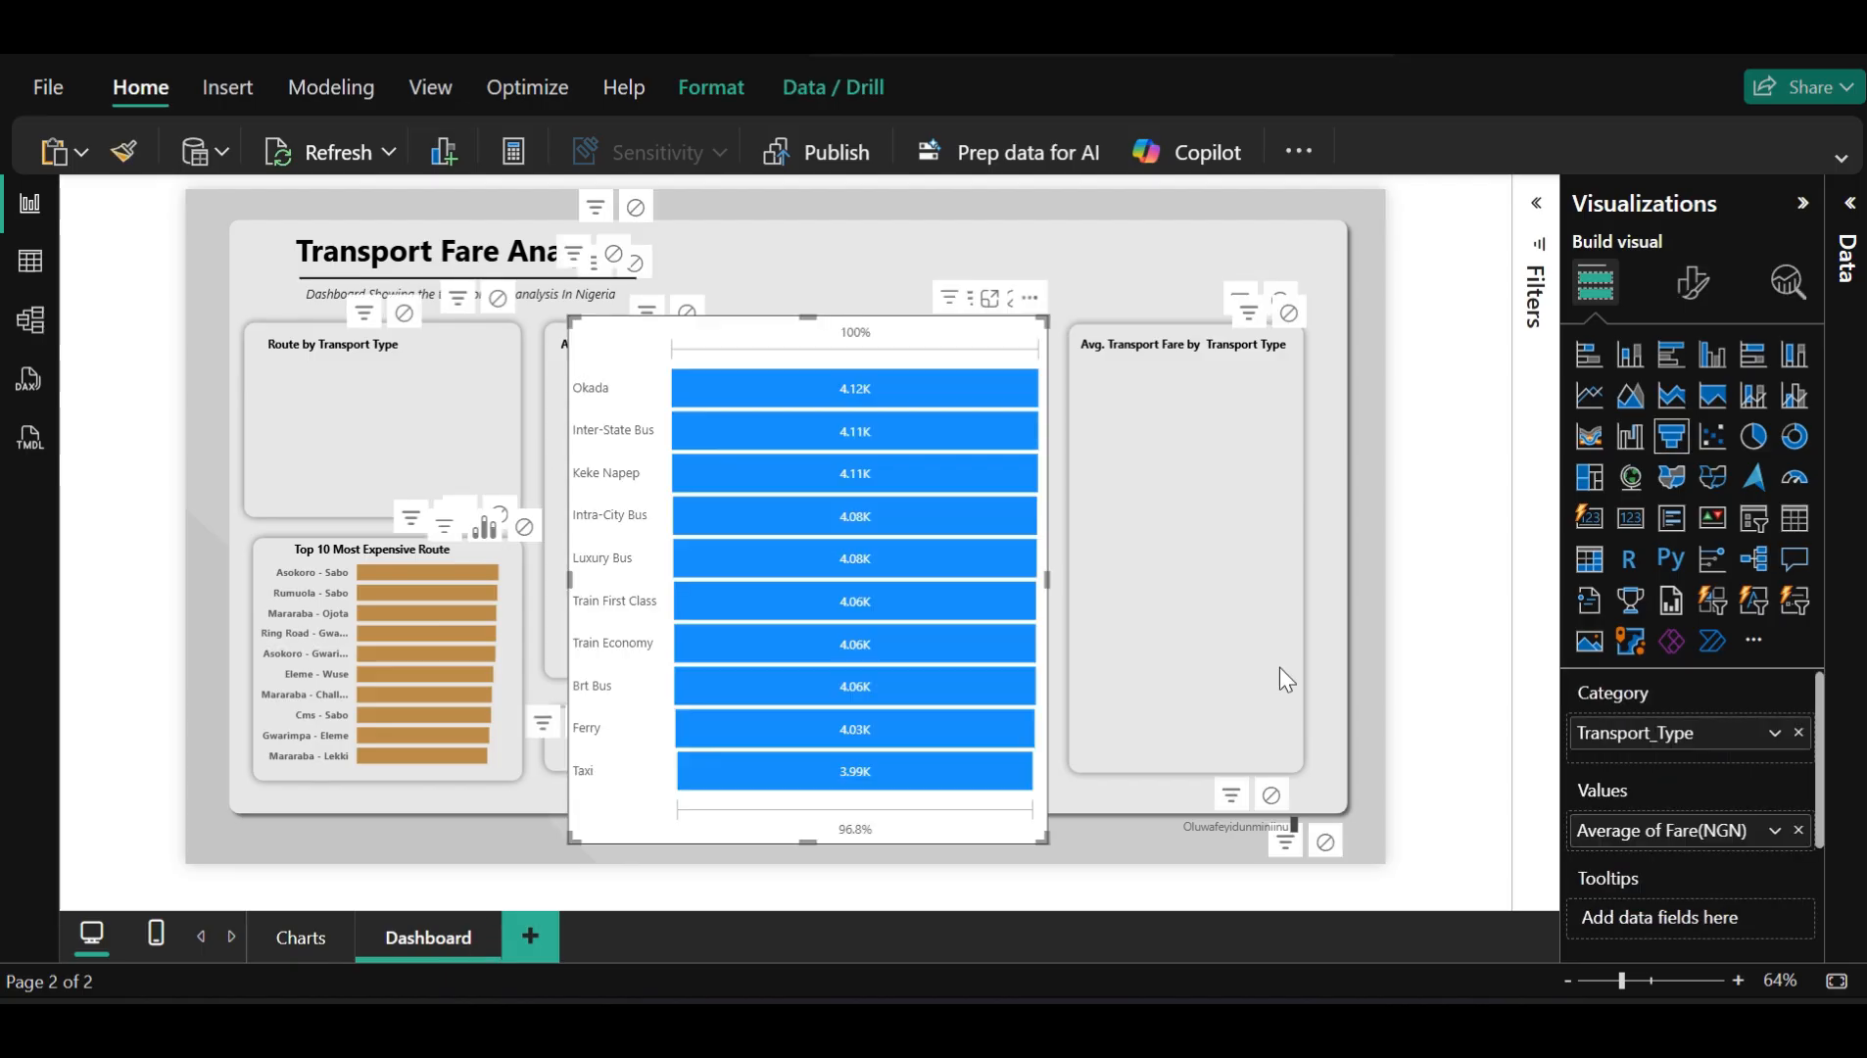
# Try hiding the pasted funnel chart's conversion rate labels, and turn them back on
pyautogui.click(1693, 299)
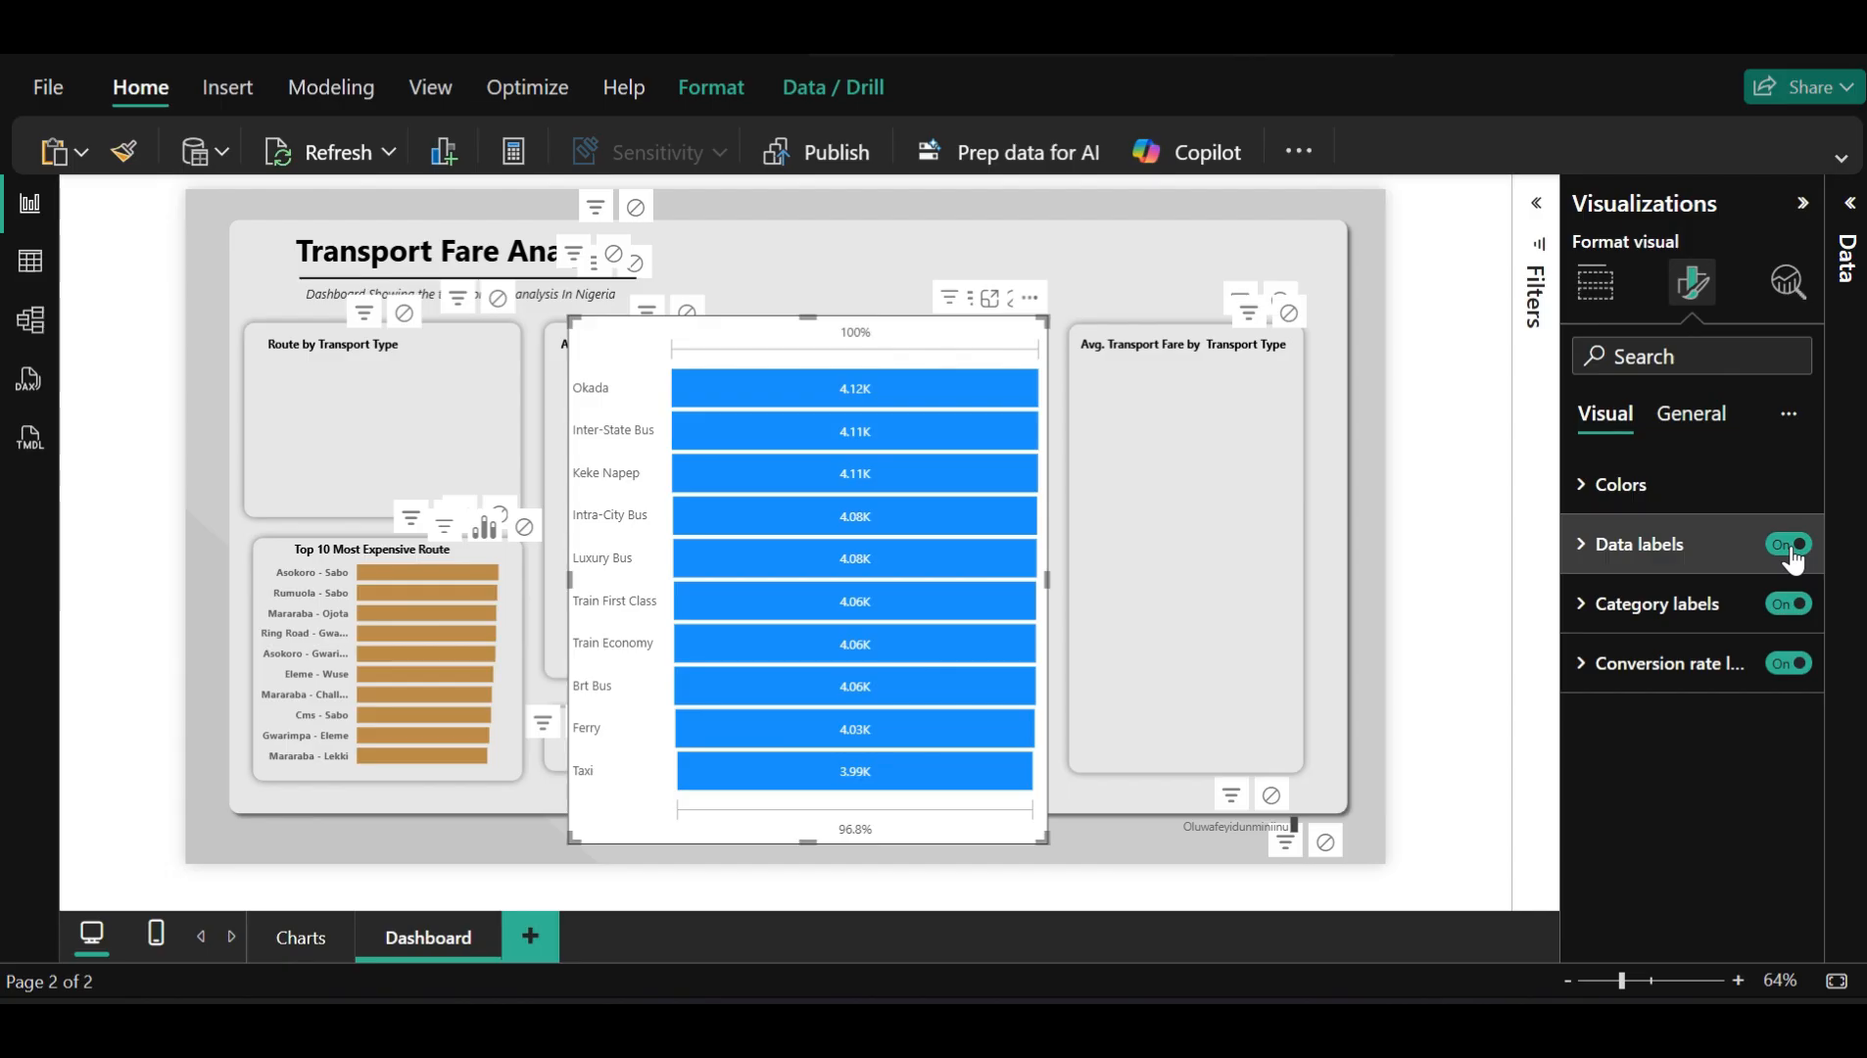
pyautogui.click(1789, 664)
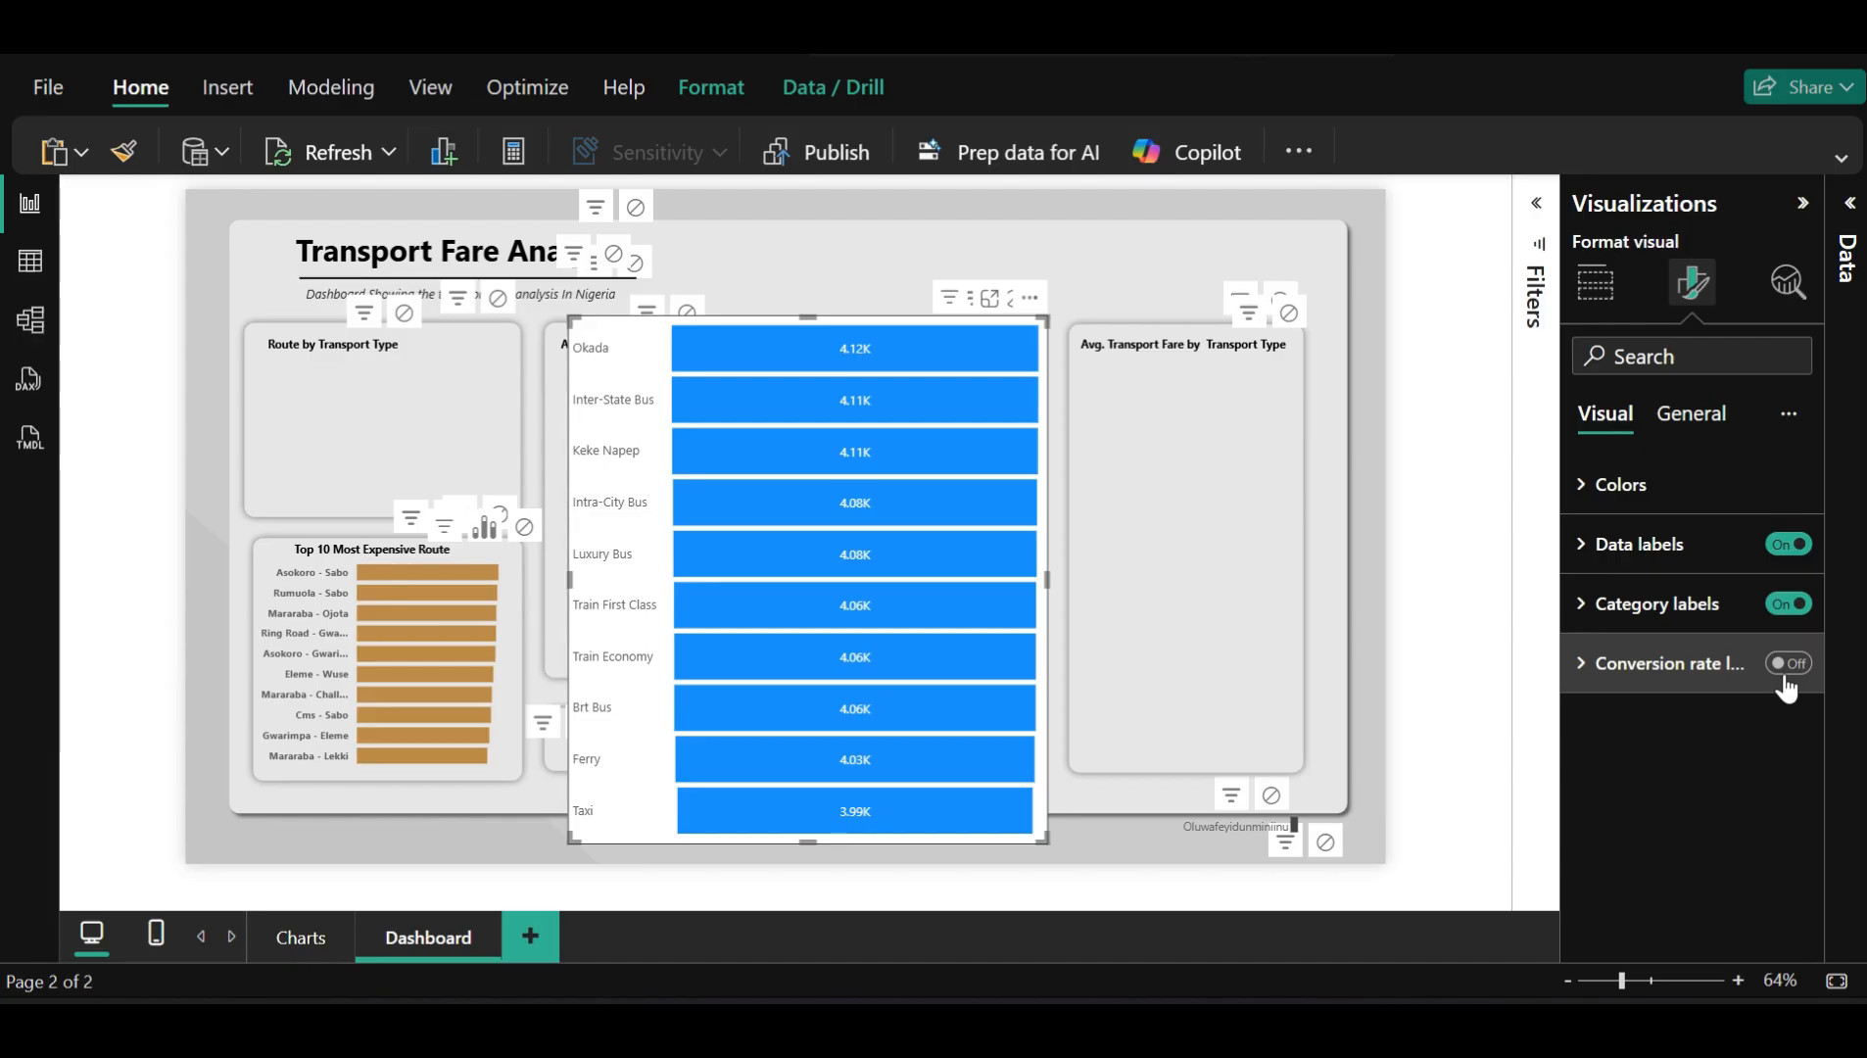
pyautogui.click(1789, 664)
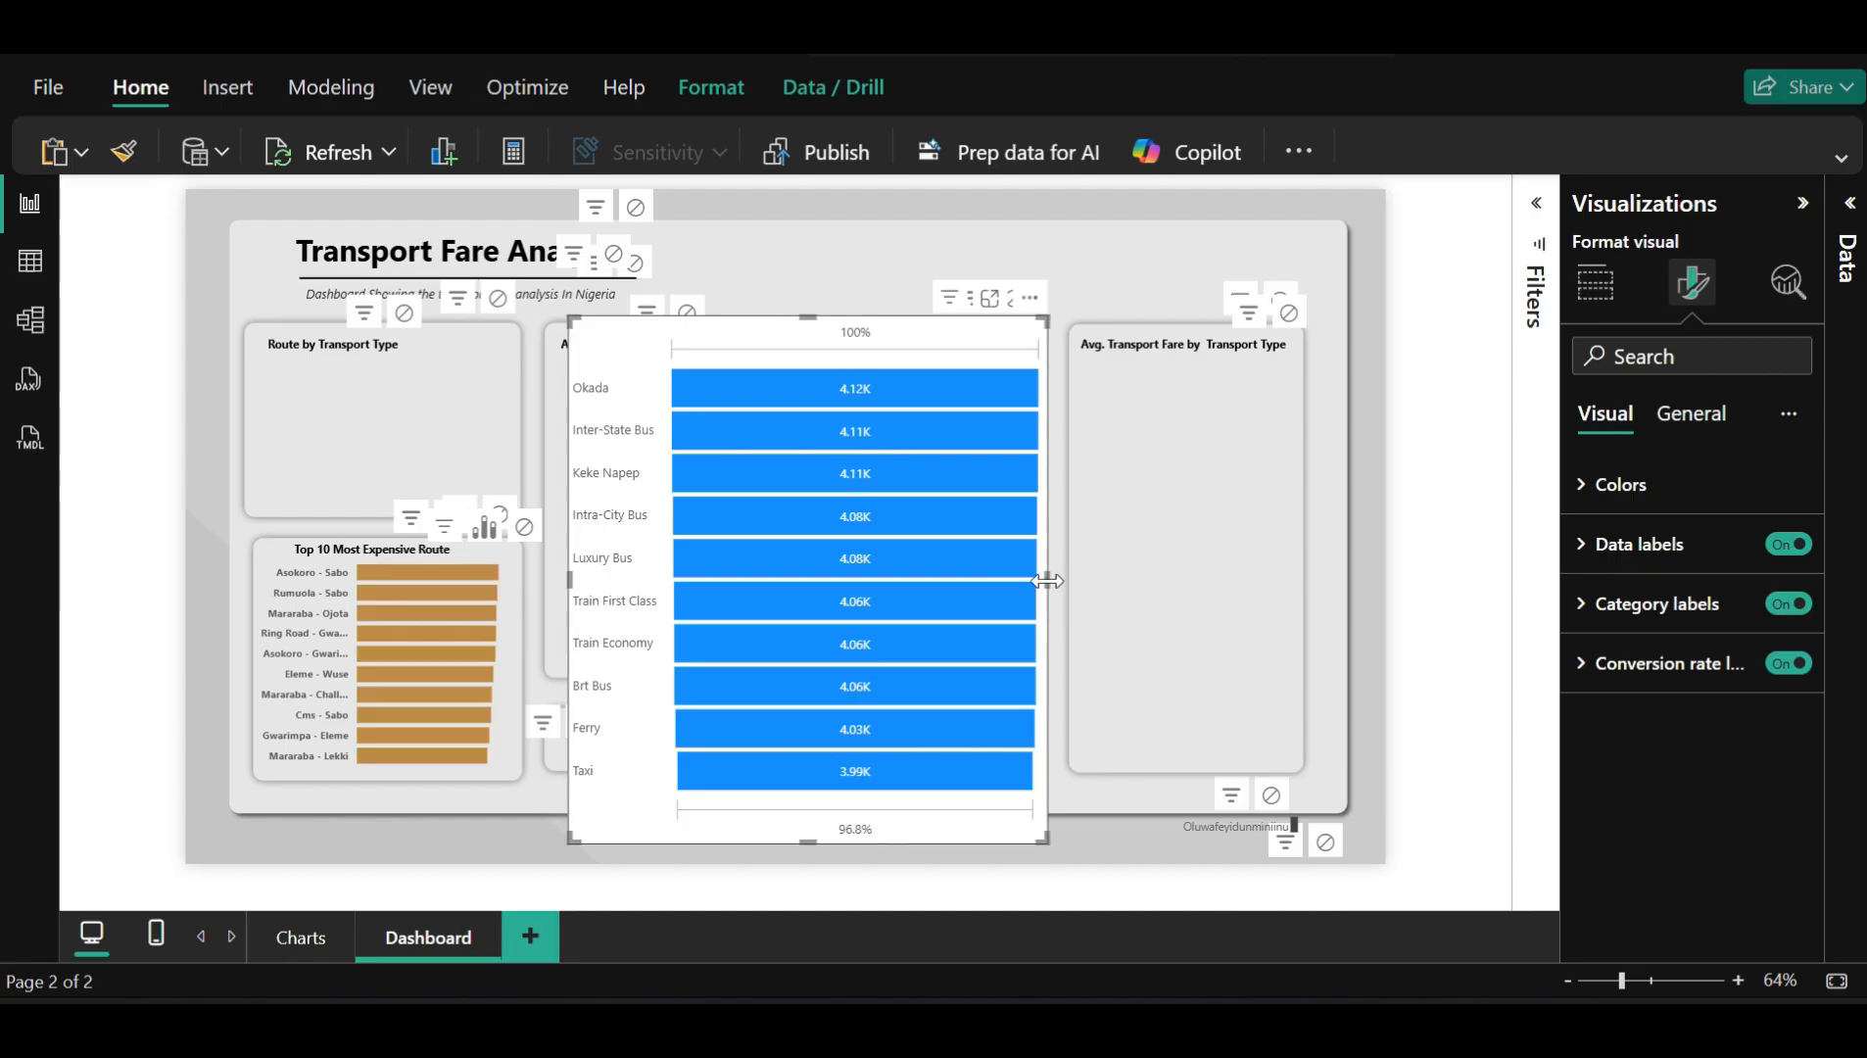
# Narrow the pasted funnel chart and move it down and to the left, away from the Avg. Transport Fare by Transport Type card
pyautogui.moveTo(1048, 581); pyautogui.dragTo(946, 586)
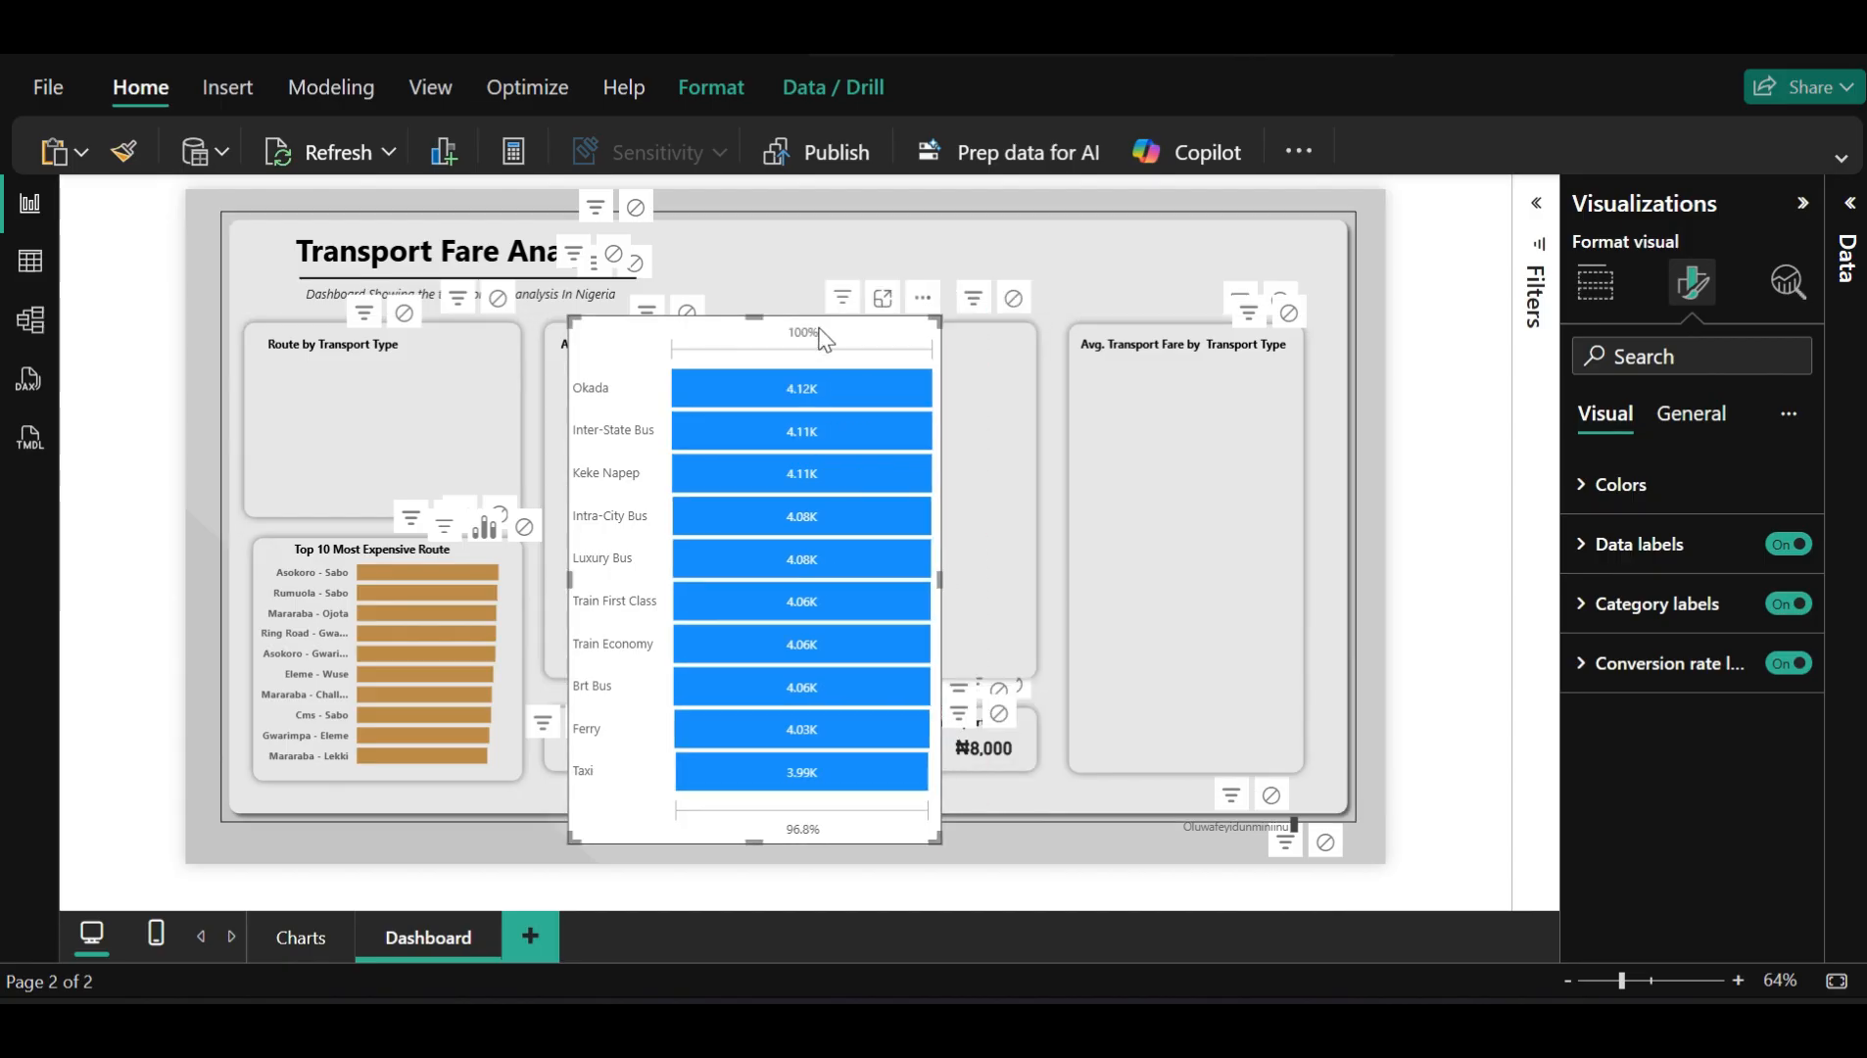
pyautogui.moveTo(821, 336); pyautogui.dragTo(690, 481)
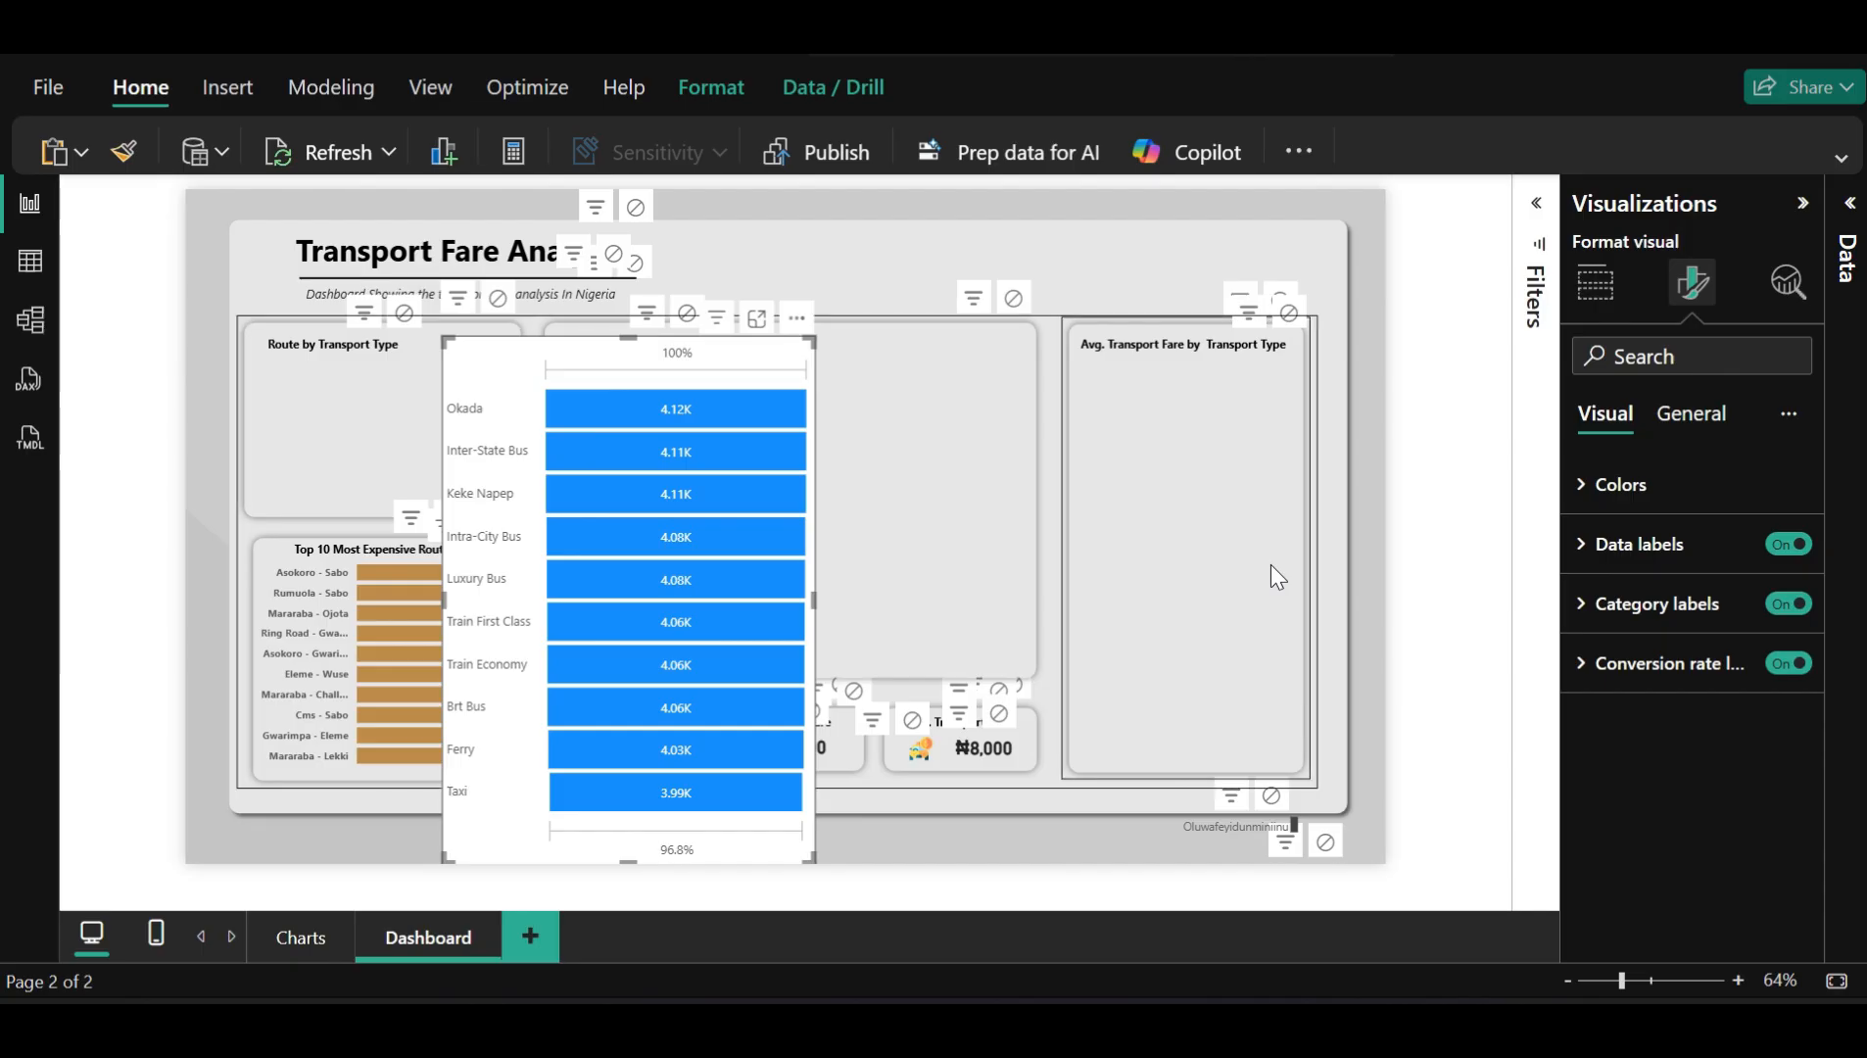
# Select the card shape of Avg. Transport Fare by Transport Type within its group and widen it on both sides
pyautogui.click(1298, 546)
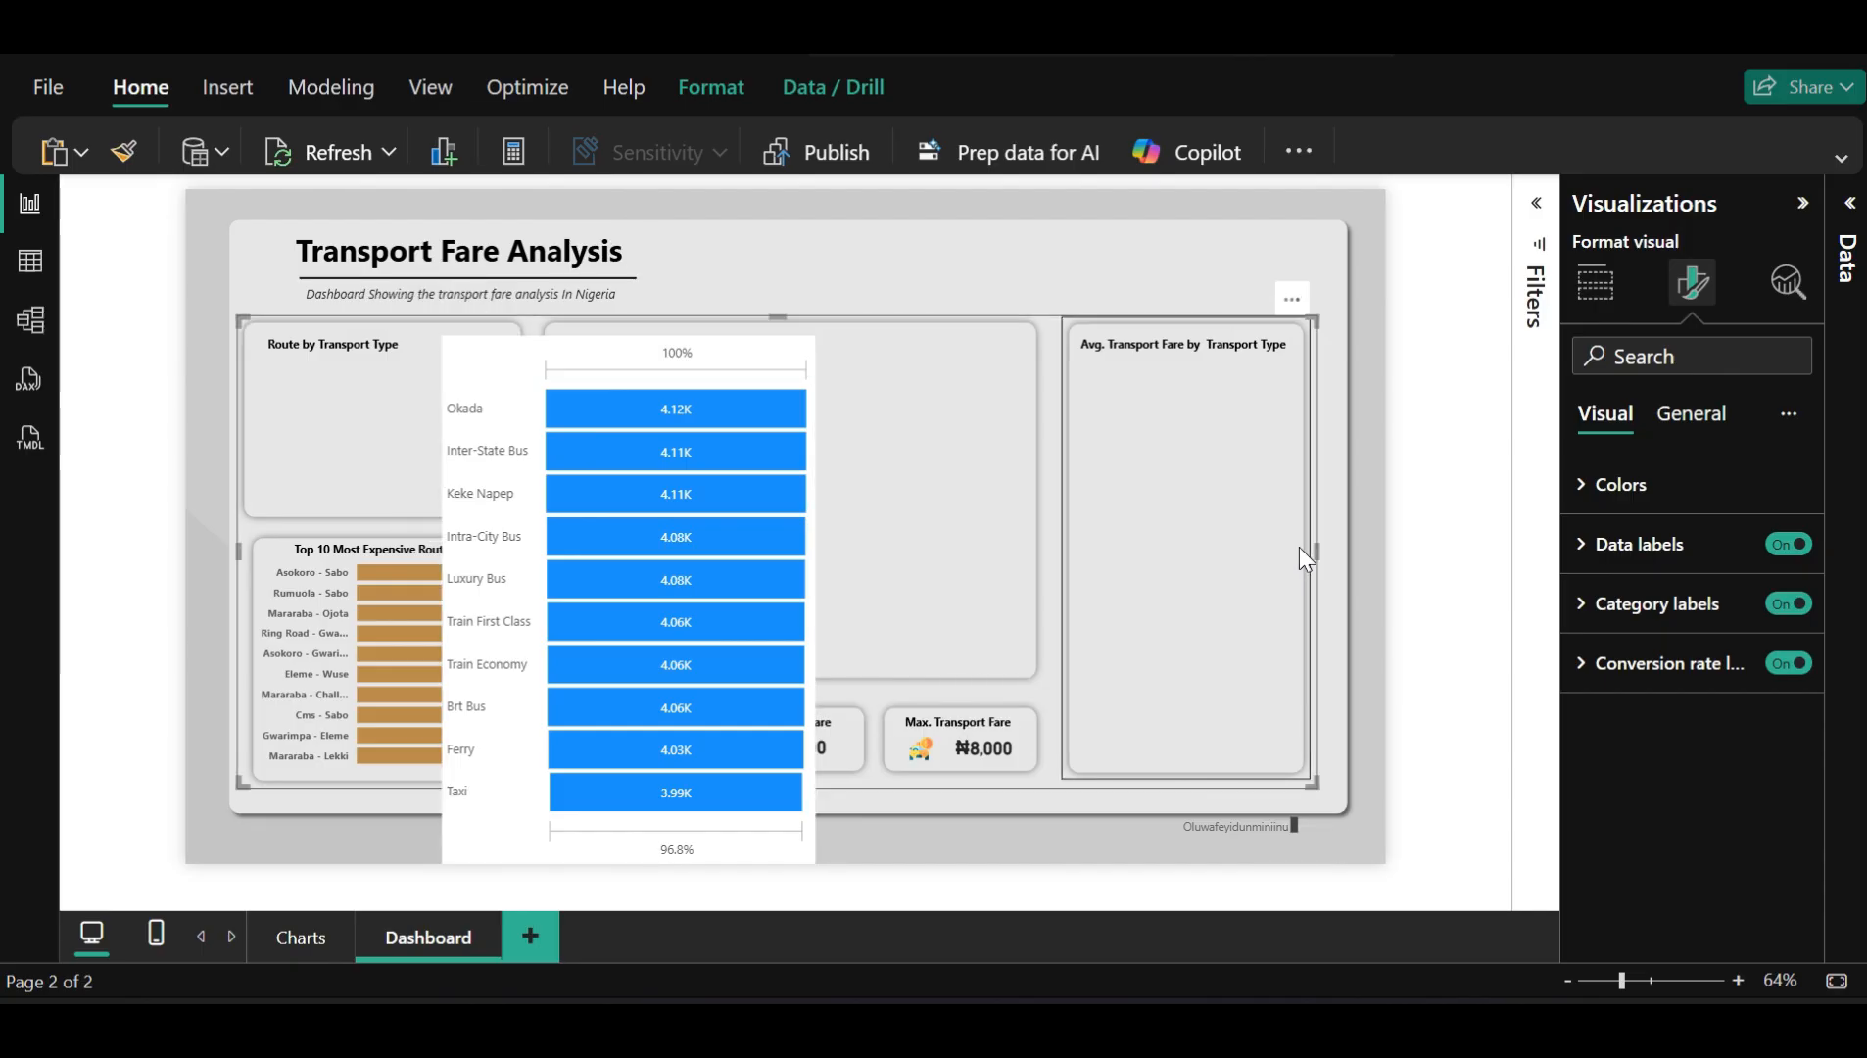
pyautogui.click(1297, 546)
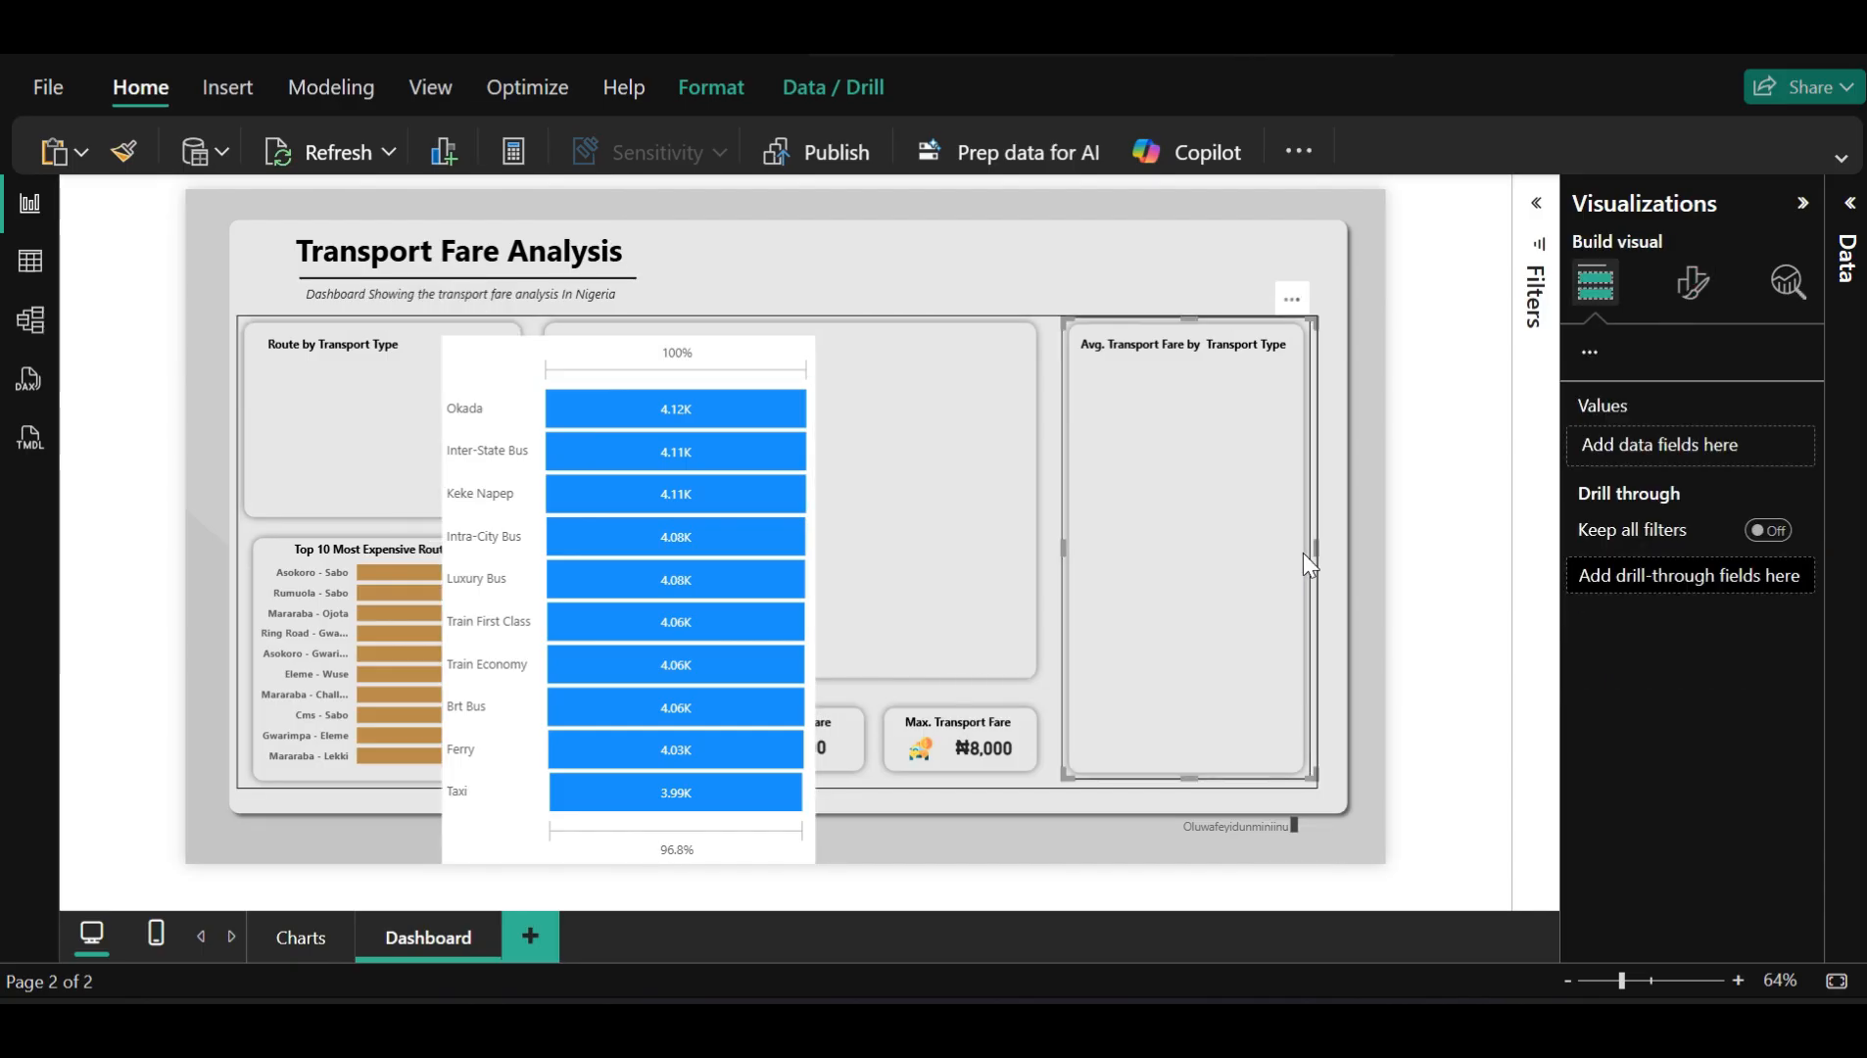
pyautogui.click(1302, 557)
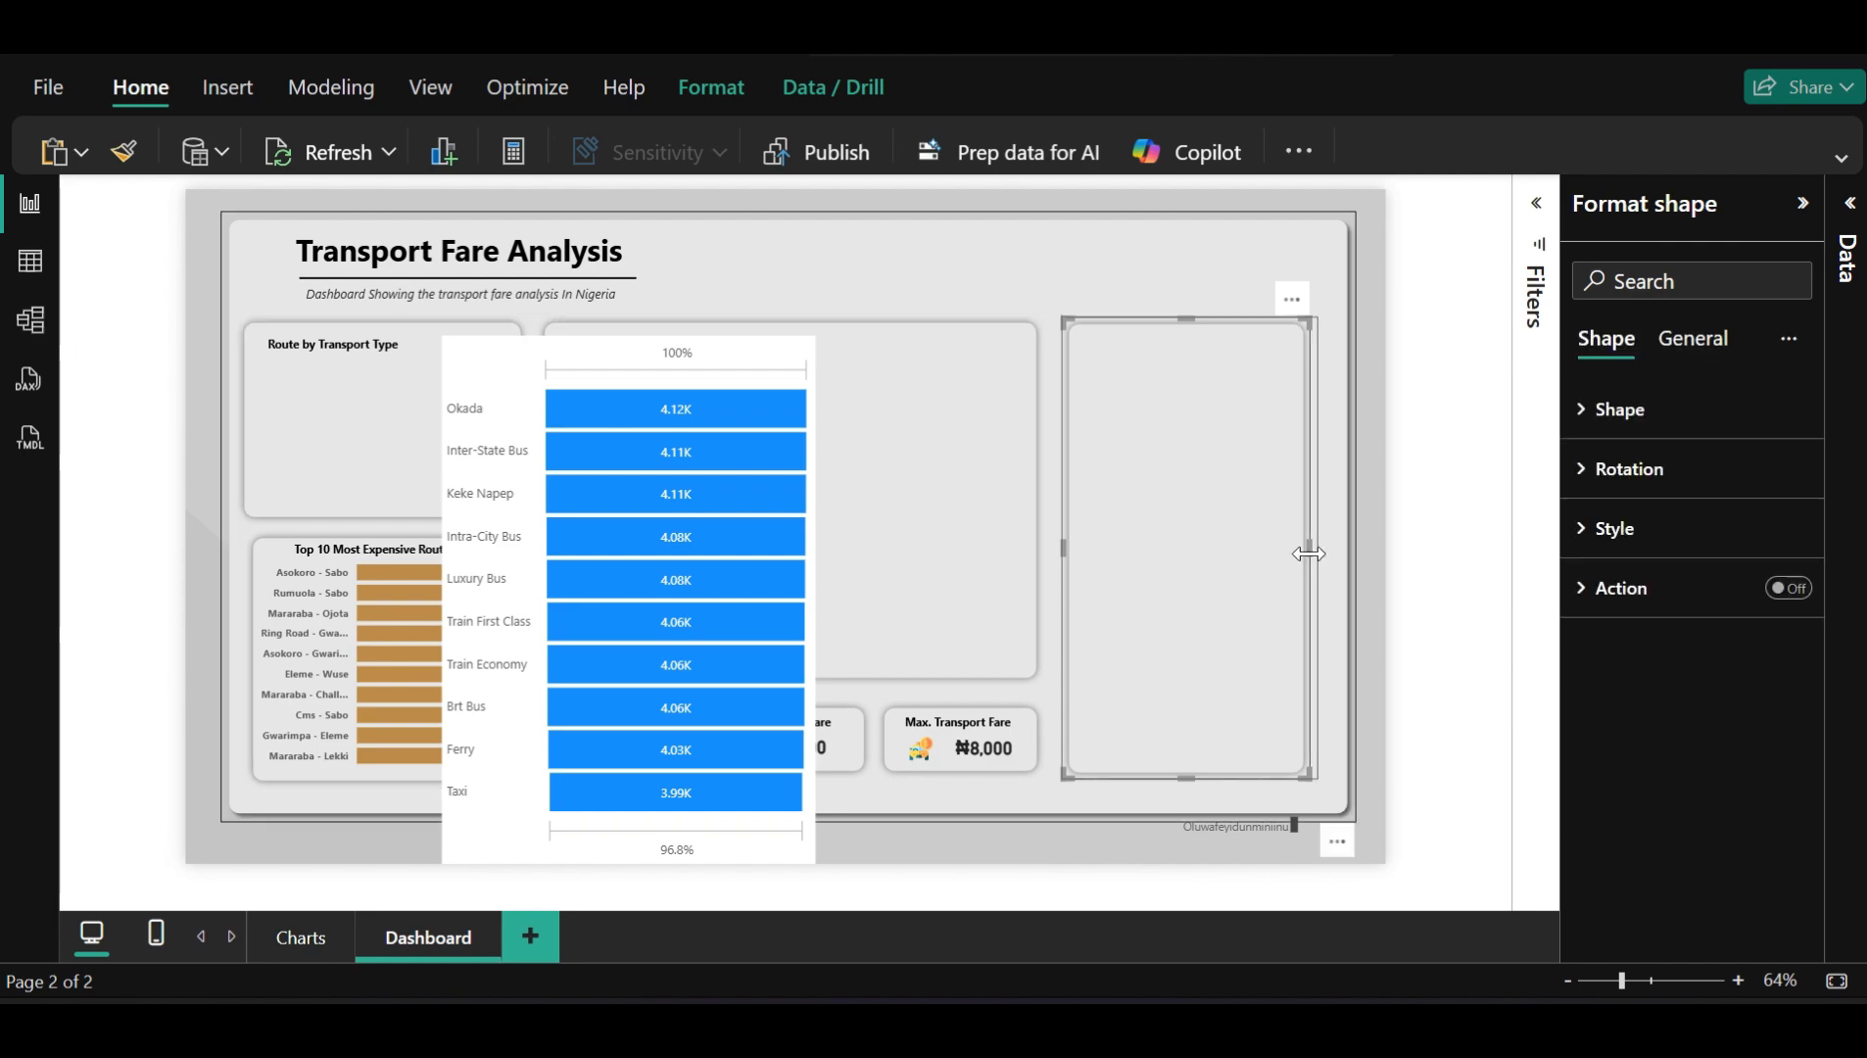
pyautogui.moveTo(1330, 555); pyautogui.dragTo(1332, 555)
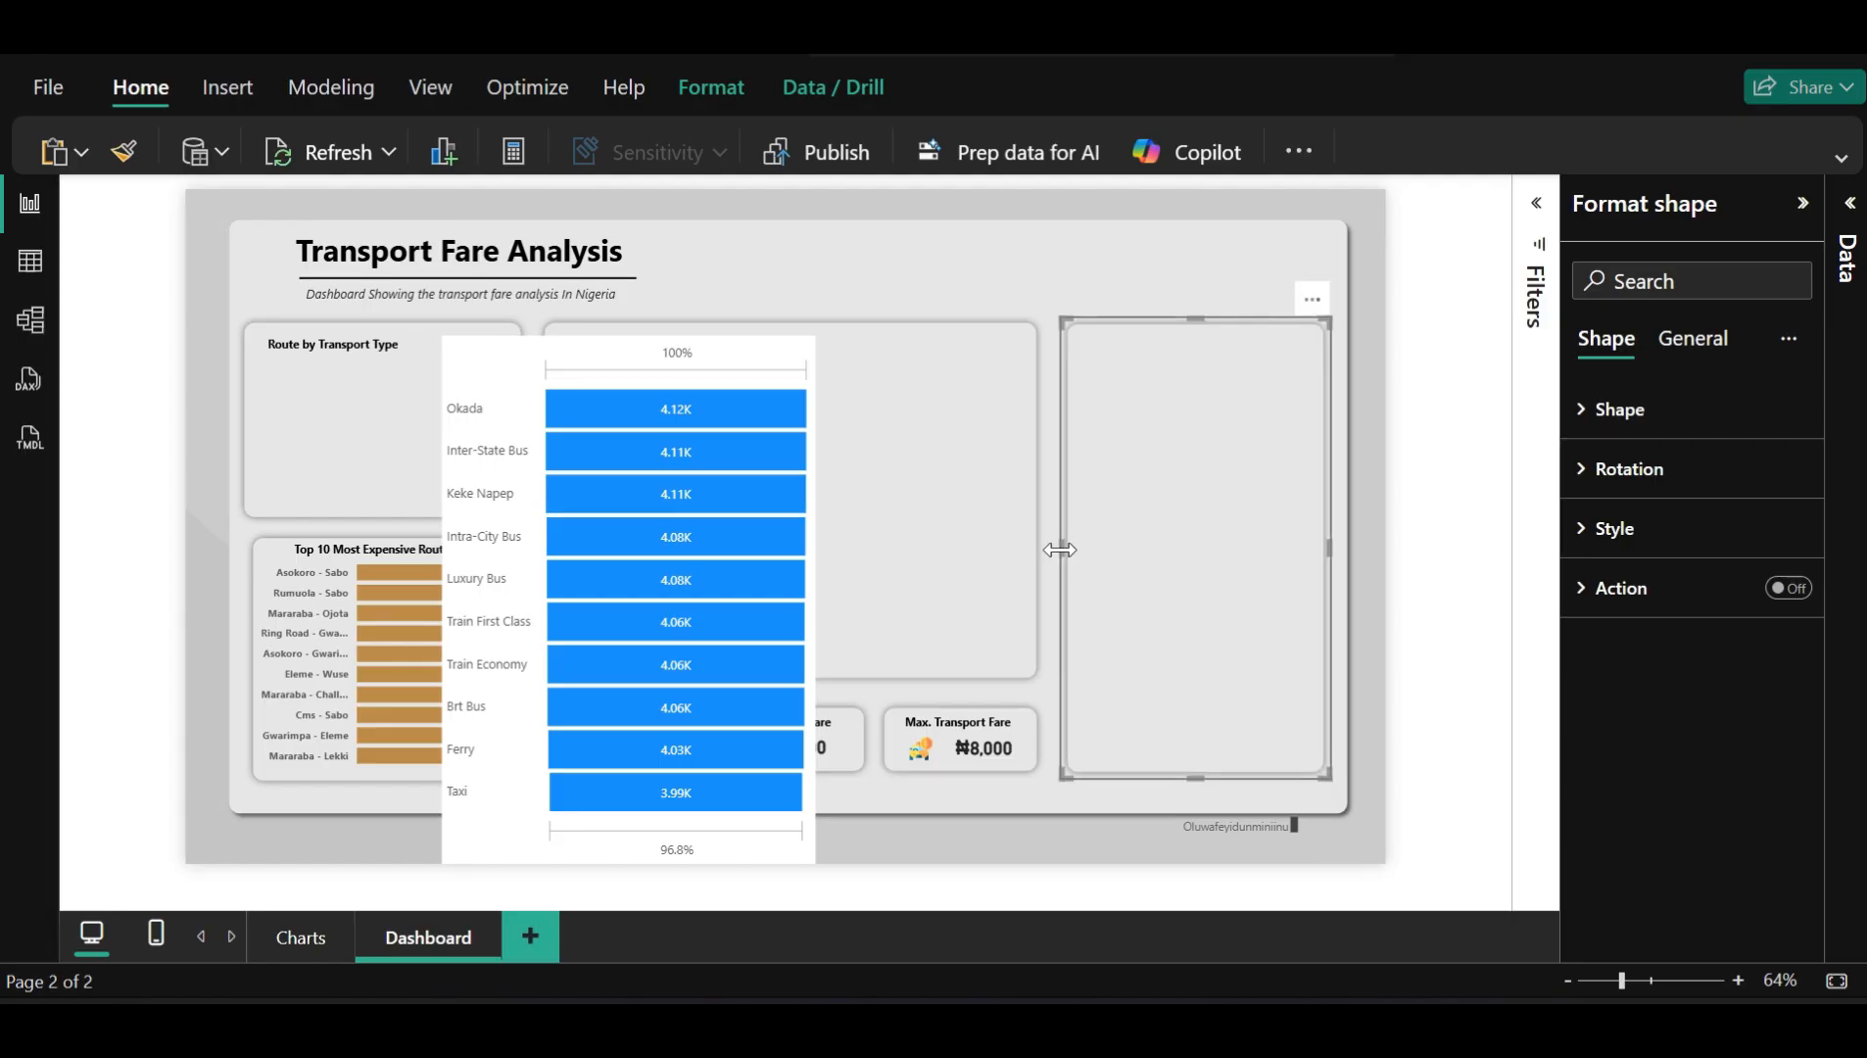
pyautogui.moveTo(1059, 550); pyautogui.dragTo(1049, 547)
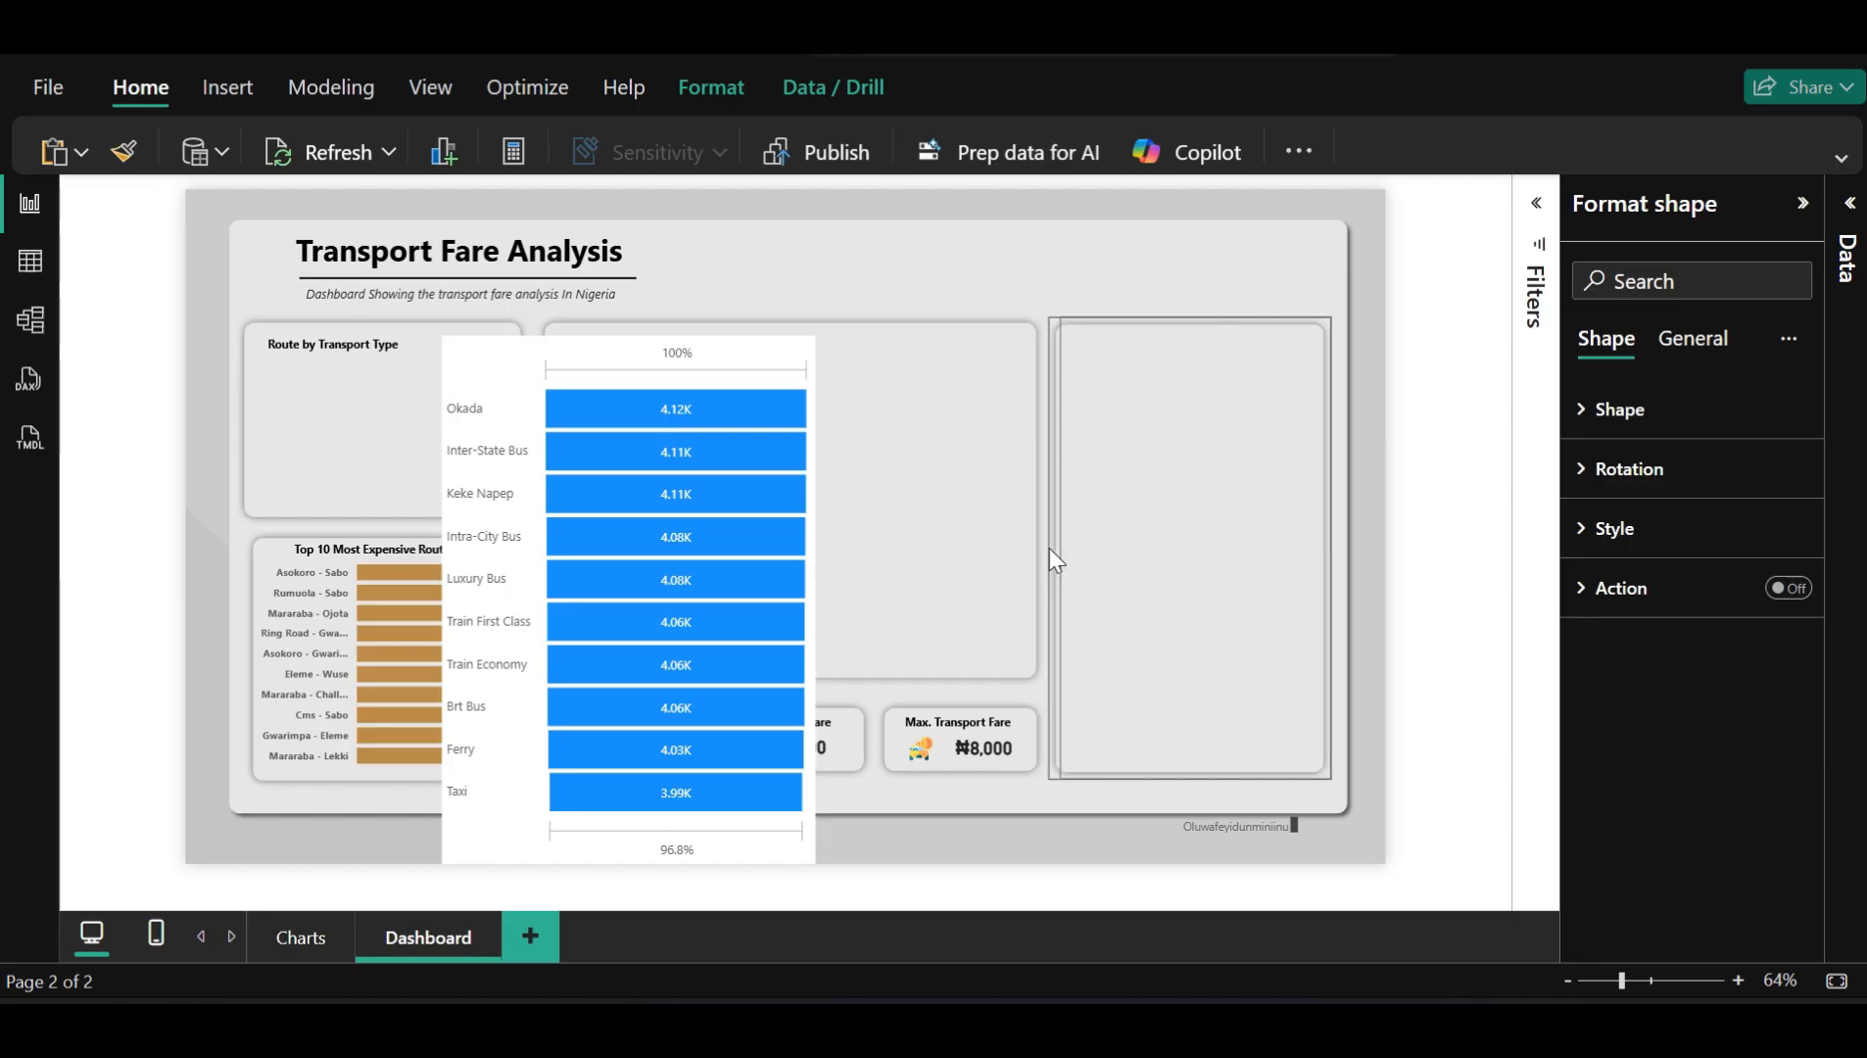
# Select the card shape of Route by Transport Type within its group and pull its left edge slightly inward
pyautogui.moveTo(1049, 546); pyautogui.dragTo(1049, 547)
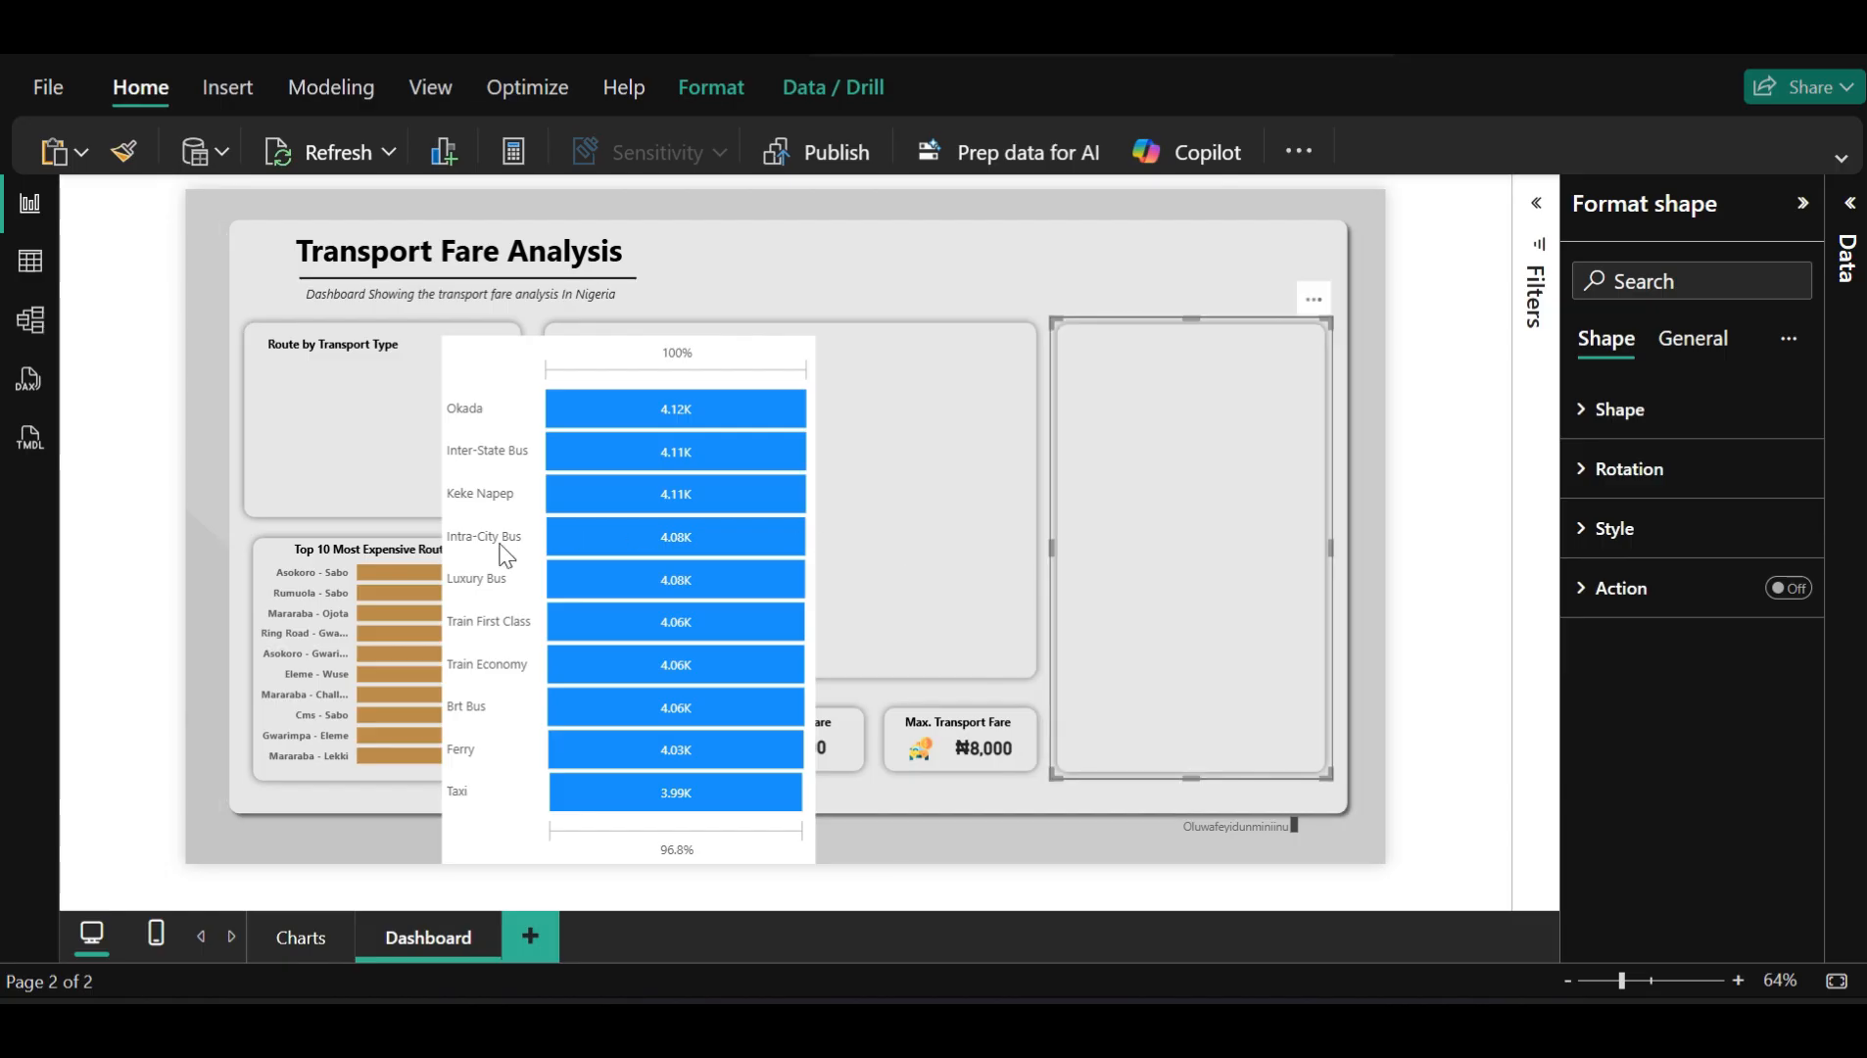
pyautogui.click(247, 493)
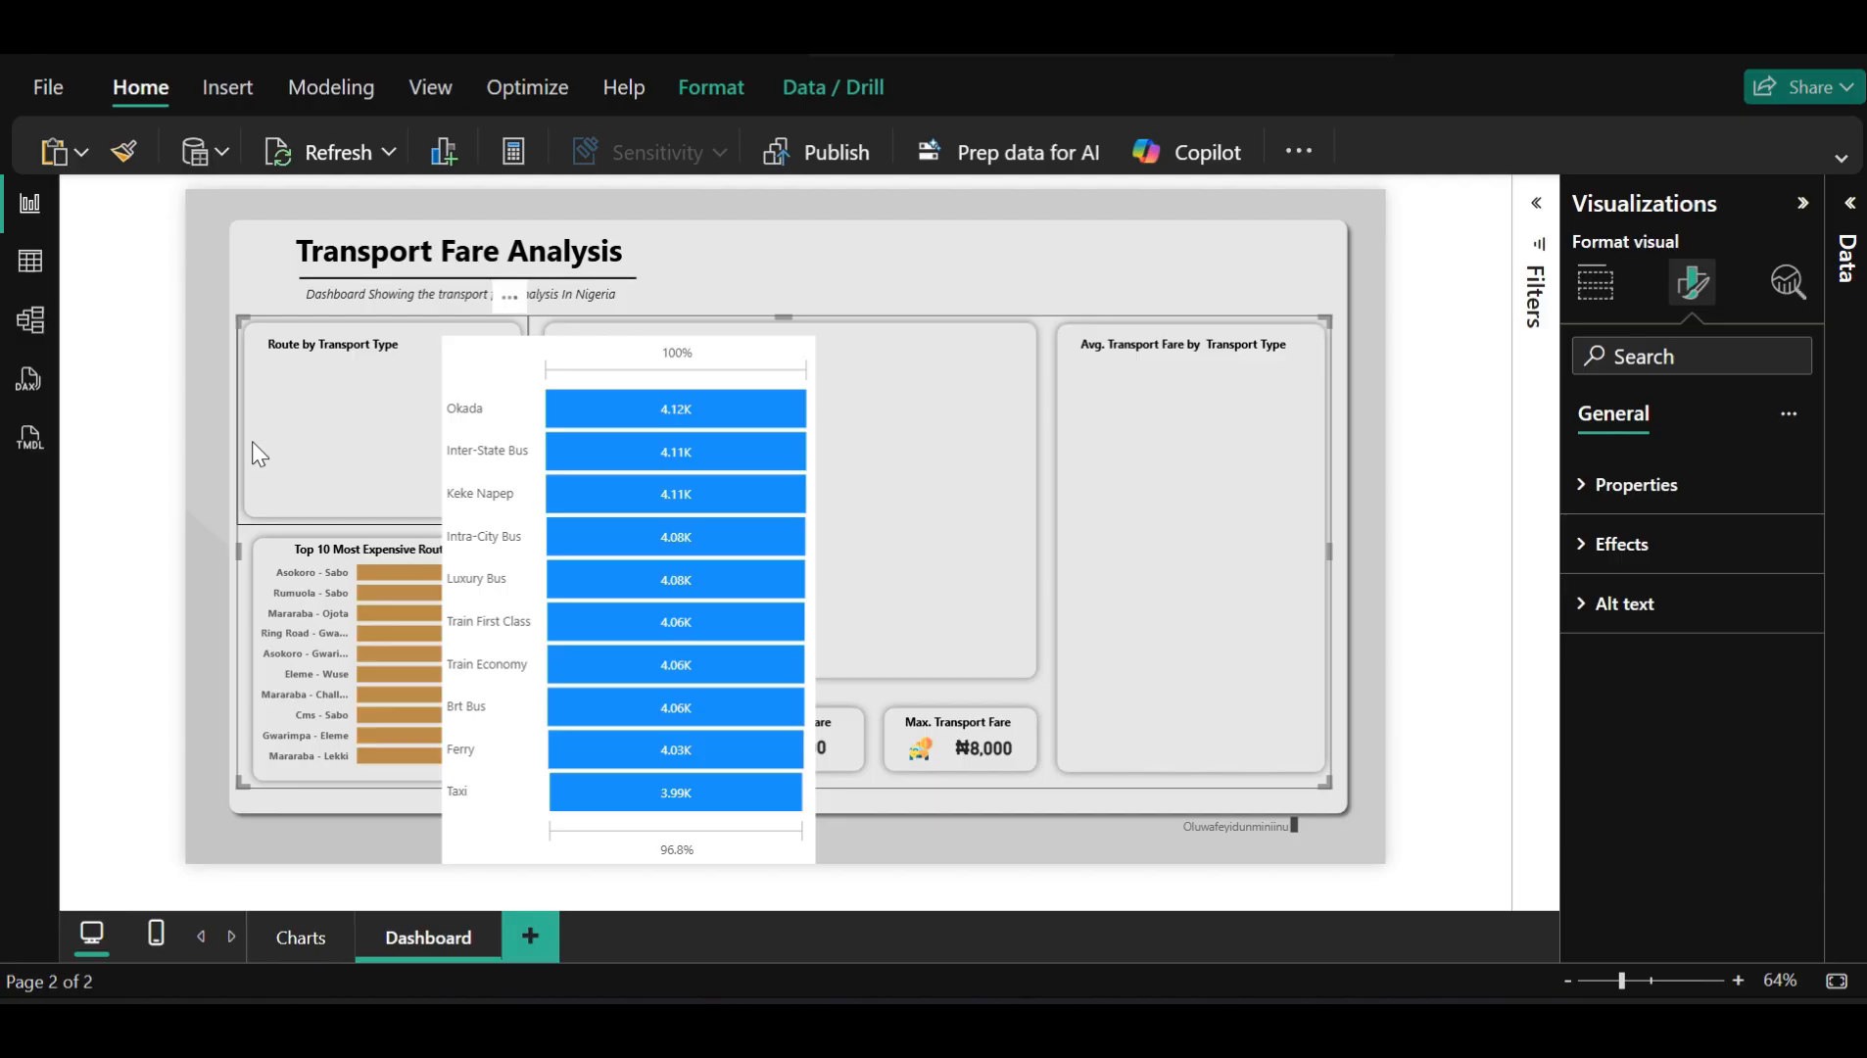
pyautogui.click(253, 442)
pyautogui.click(240, 421)
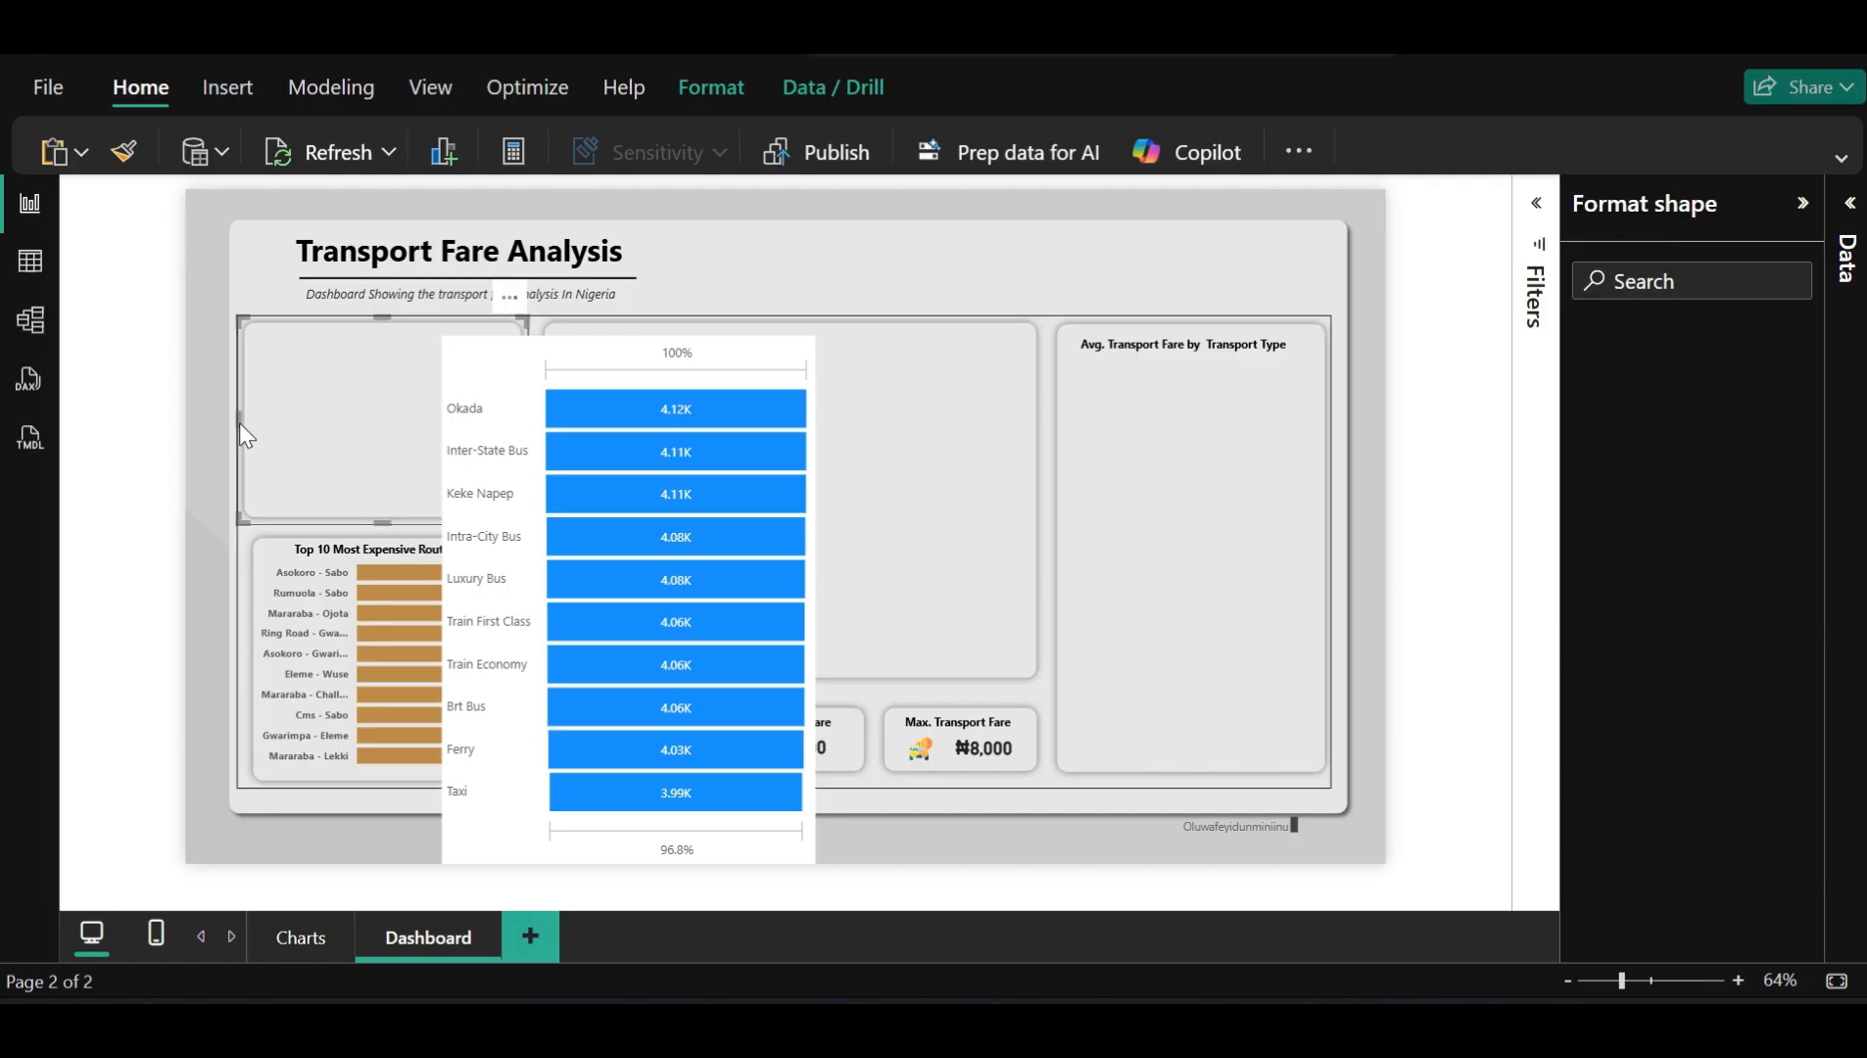
pyautogui.moveTo(235, 420); pyautogui.dragTo(248, 427)
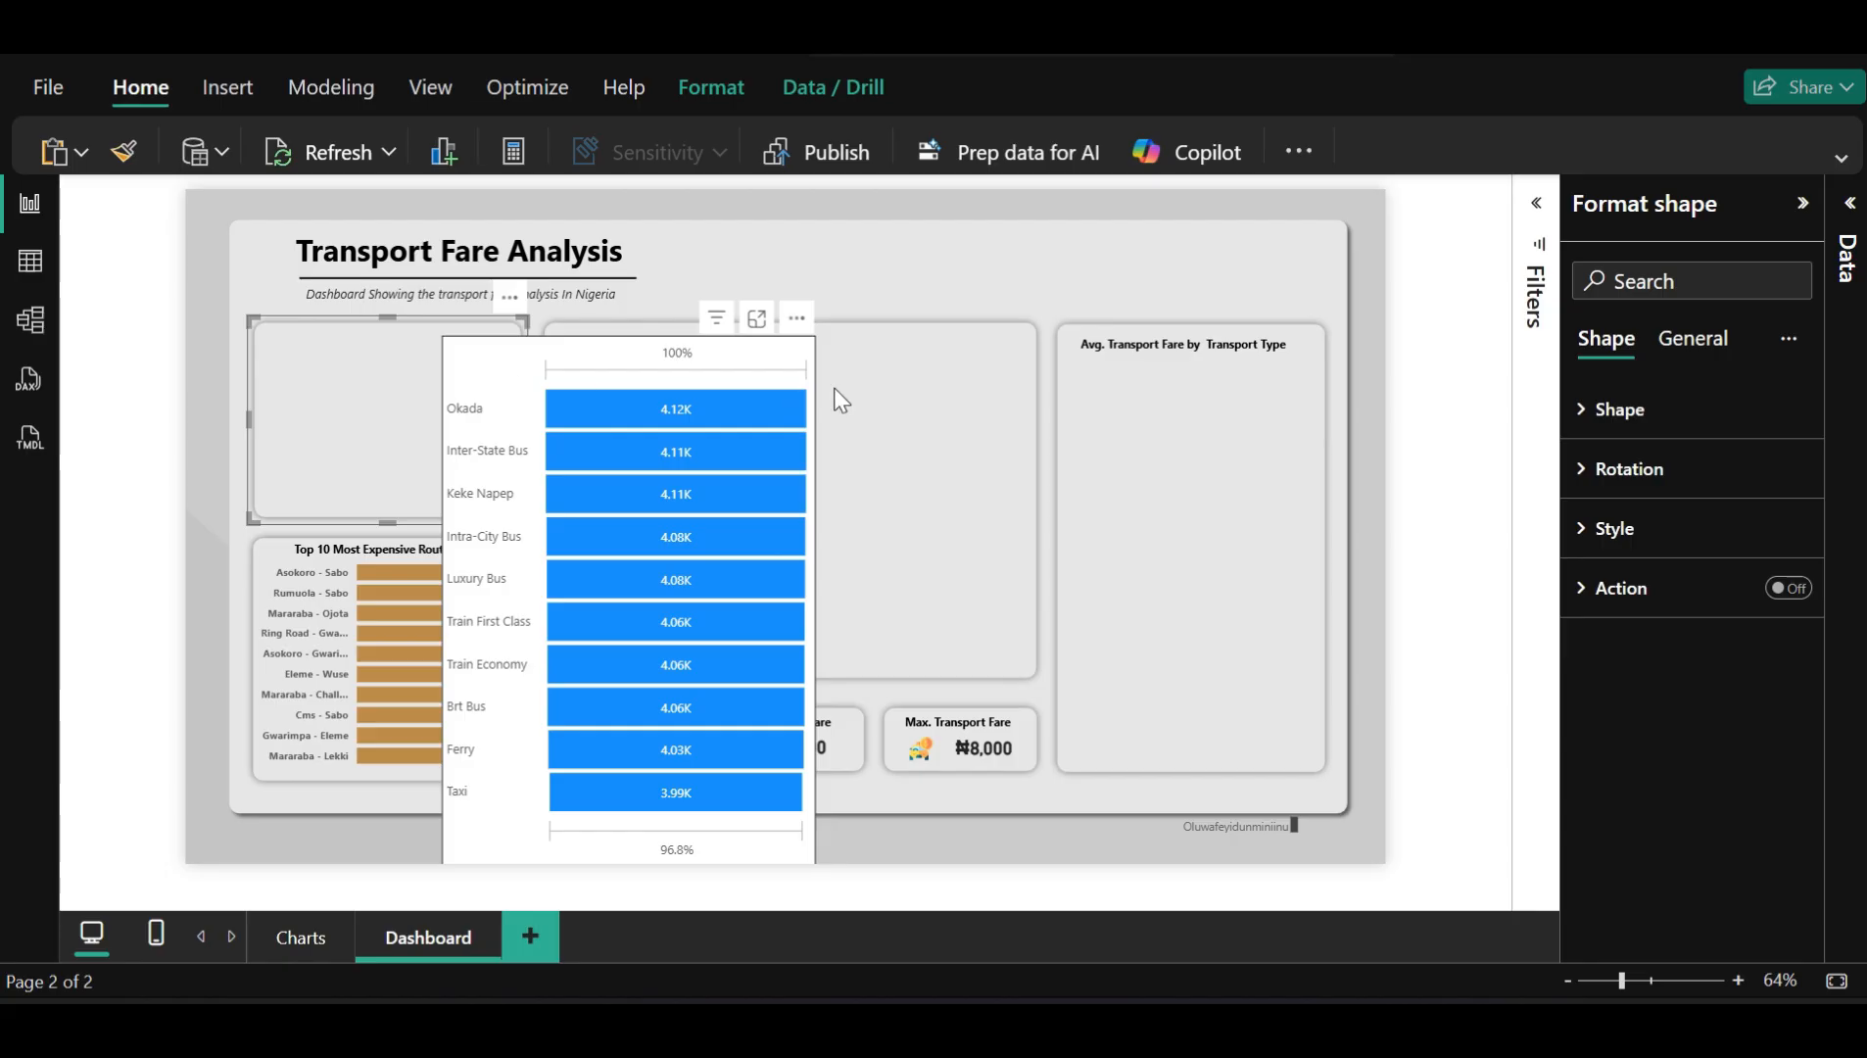
# Move the funnel chart over the Avg. Transport Fare by Transport Type card and change its bars from blue to the recently used brownish orange
pyautogui.click(1184, 361)
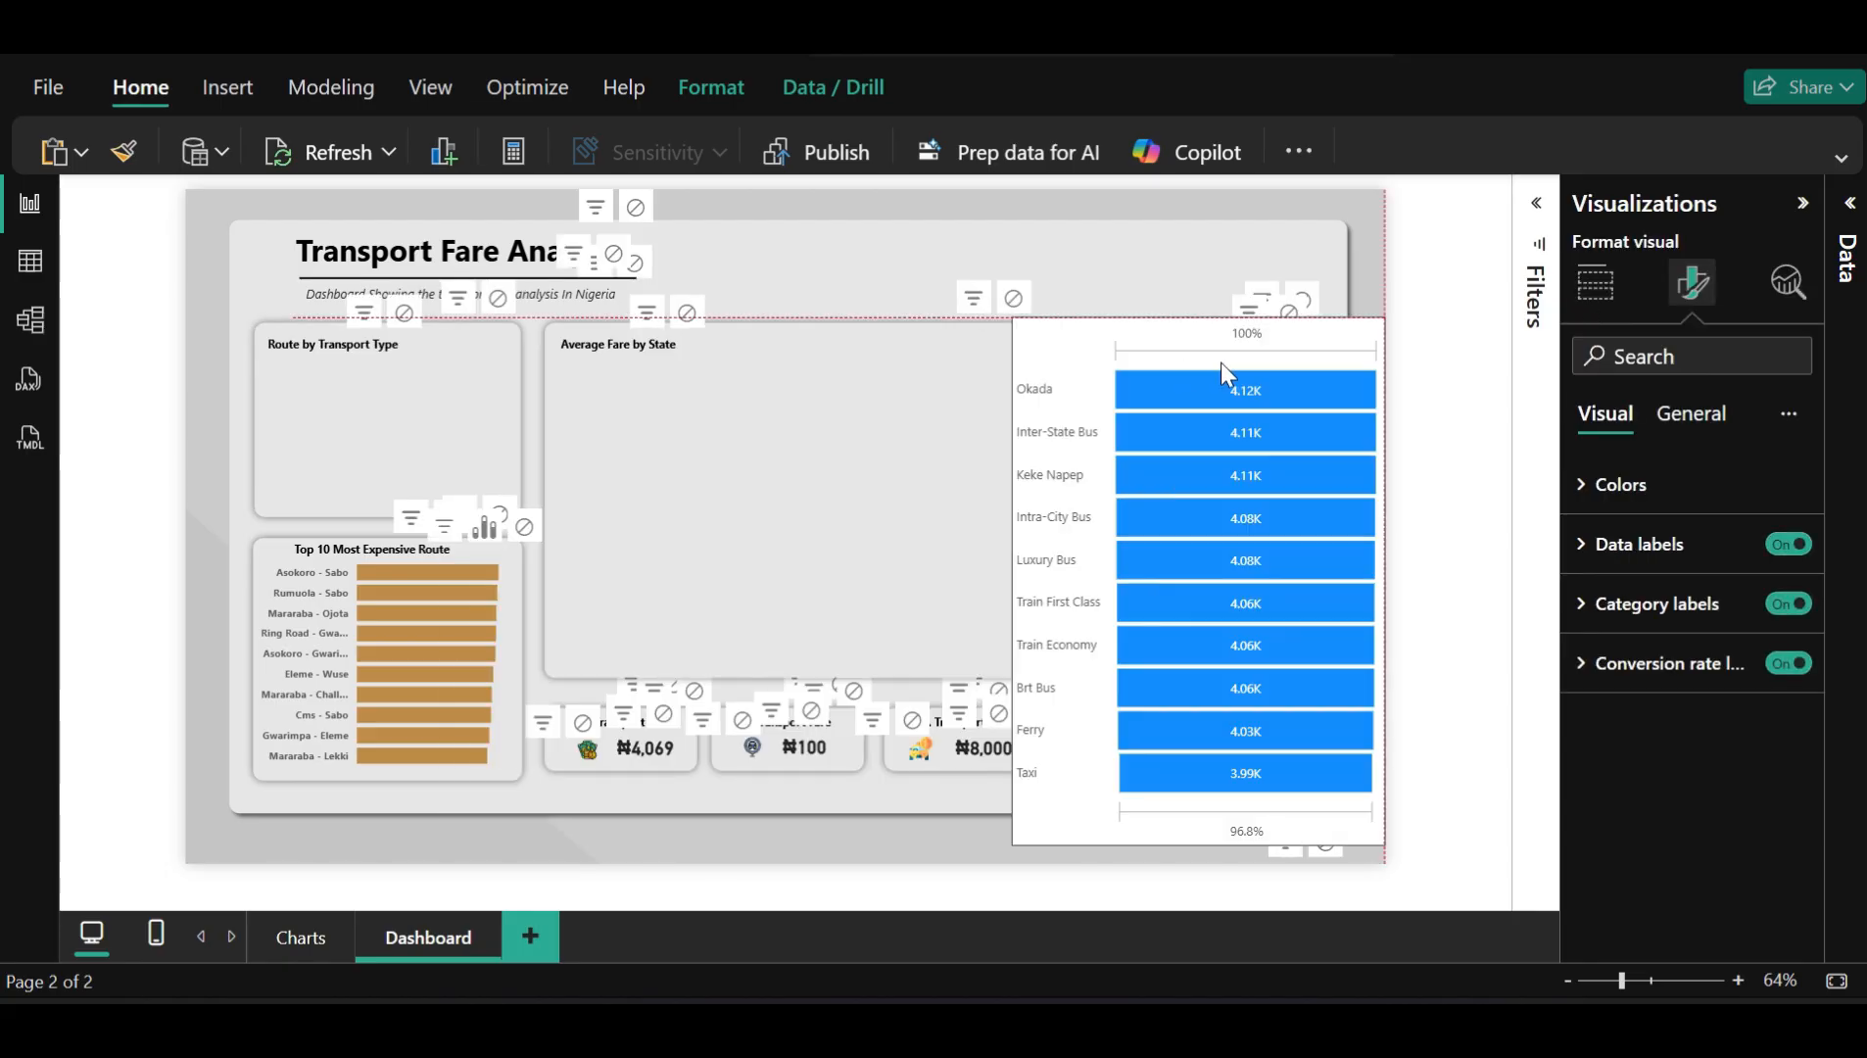
pyautogui.moveTo(1220, 362); pyautogui.dragTo(1180, 359)
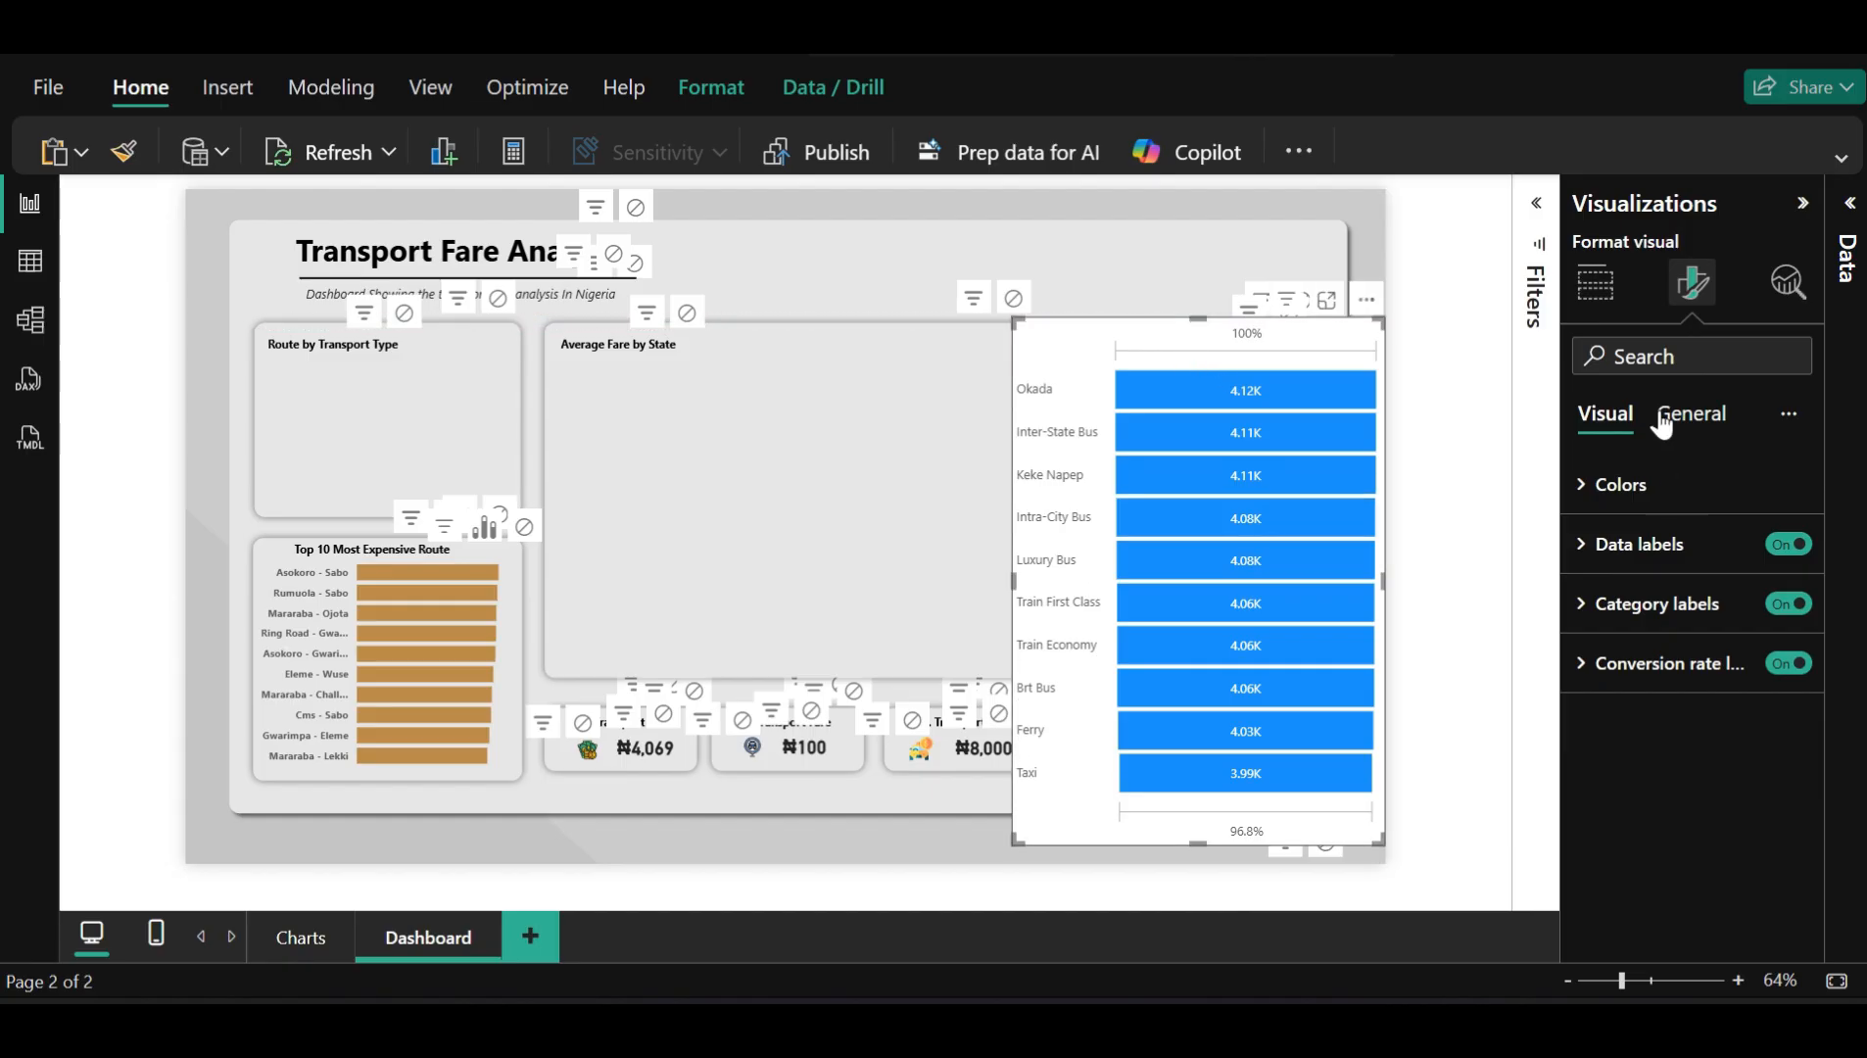
pyautogui.click(1643, 504)
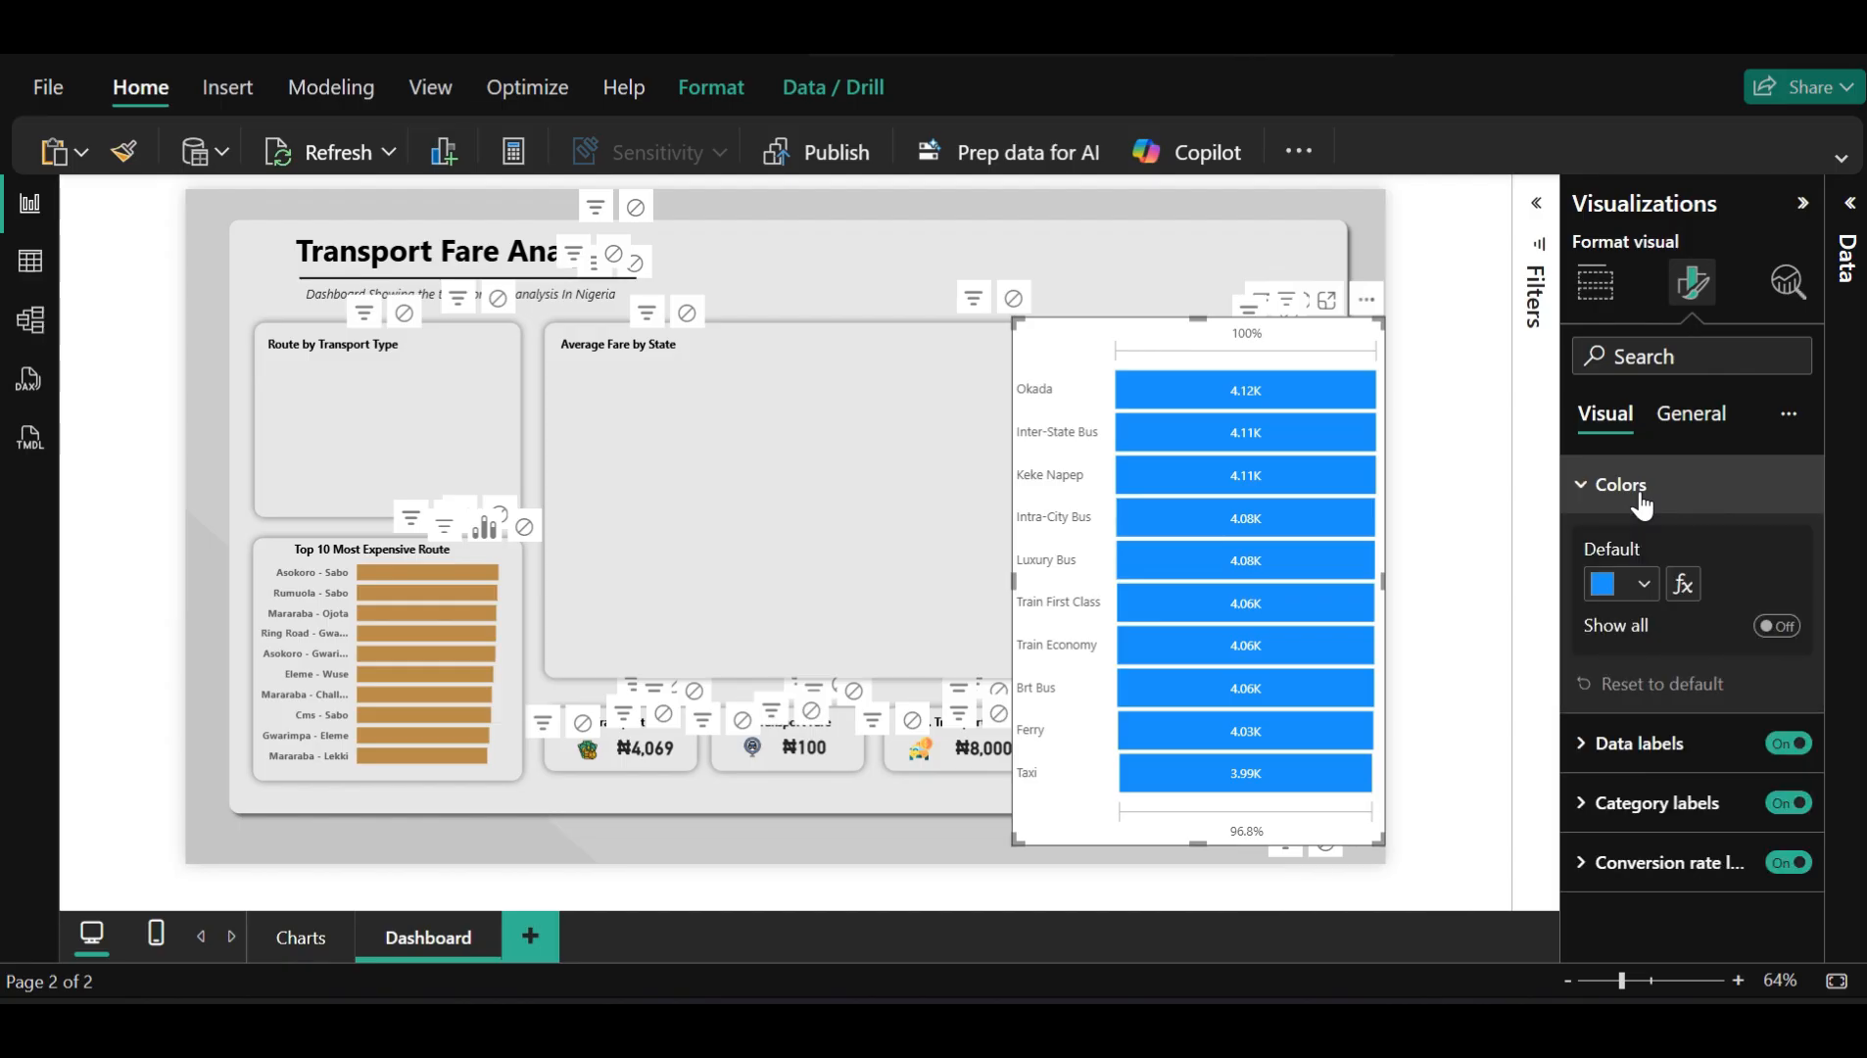
pyautogui.click(1644, 587)
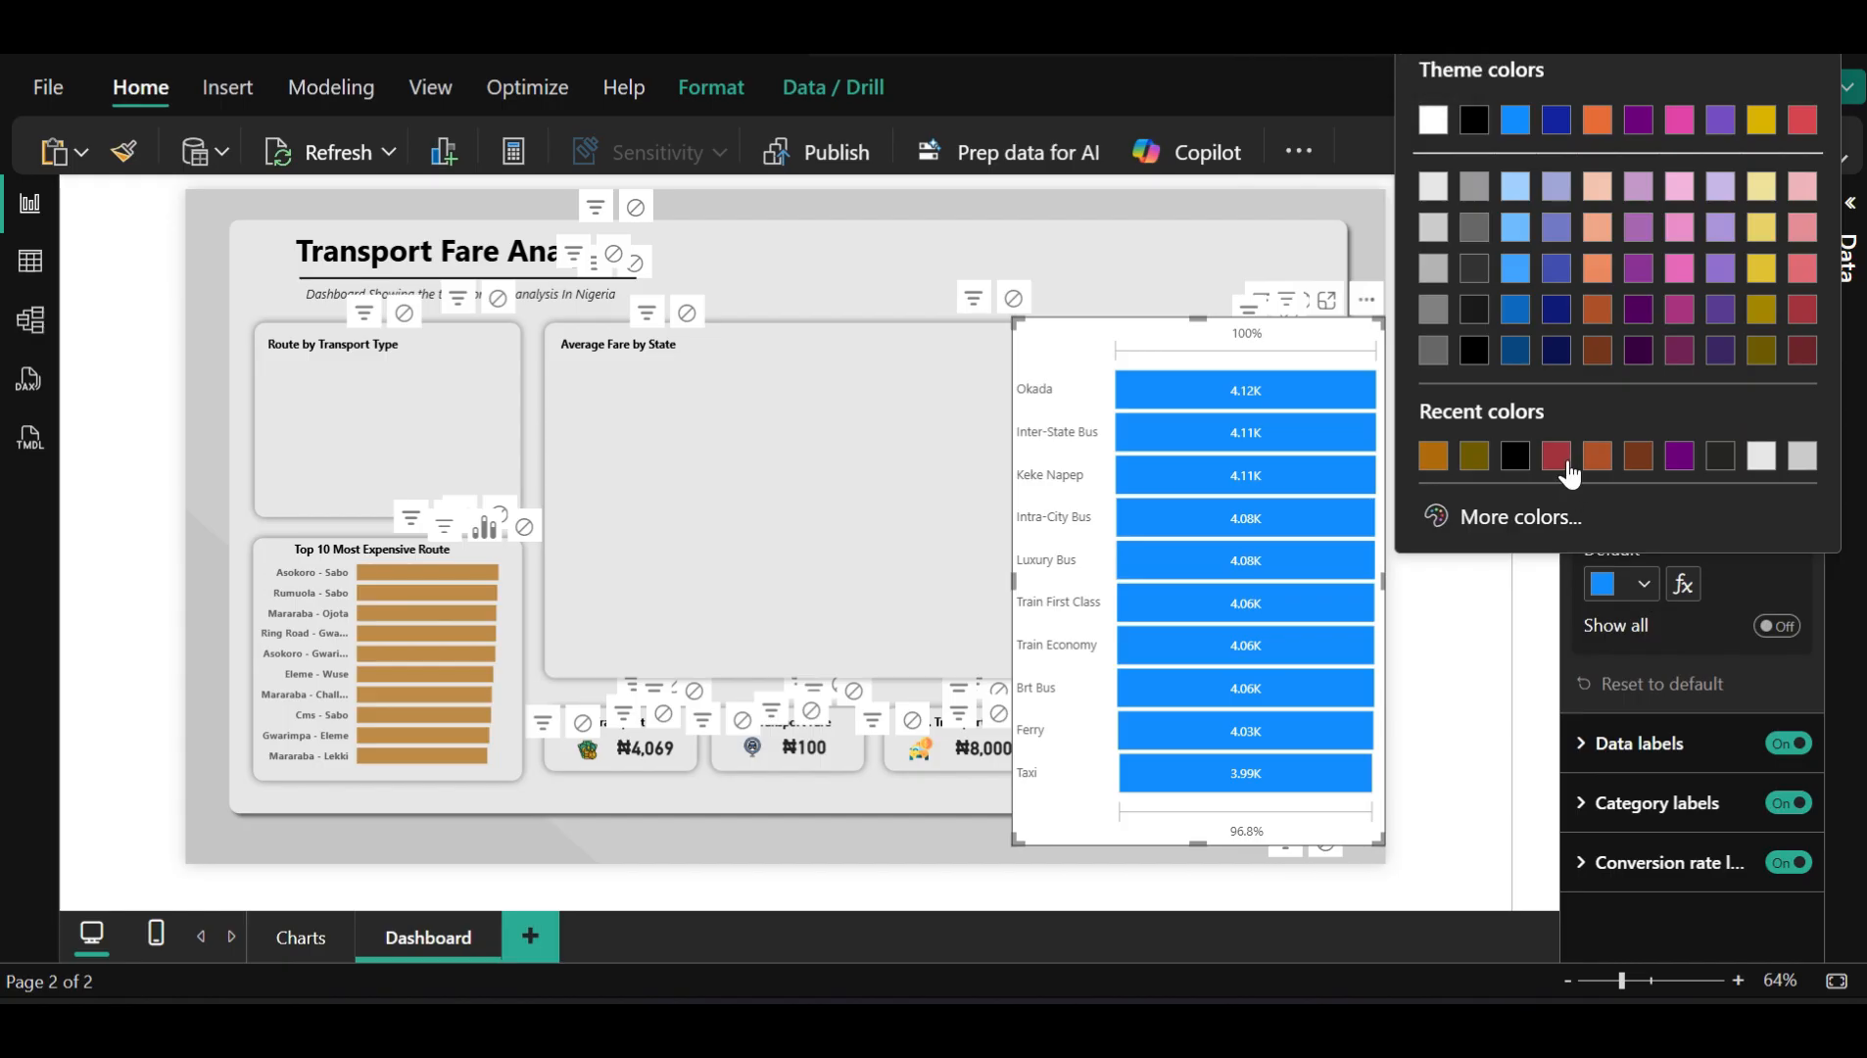
pyautogui.click(1797, 354)
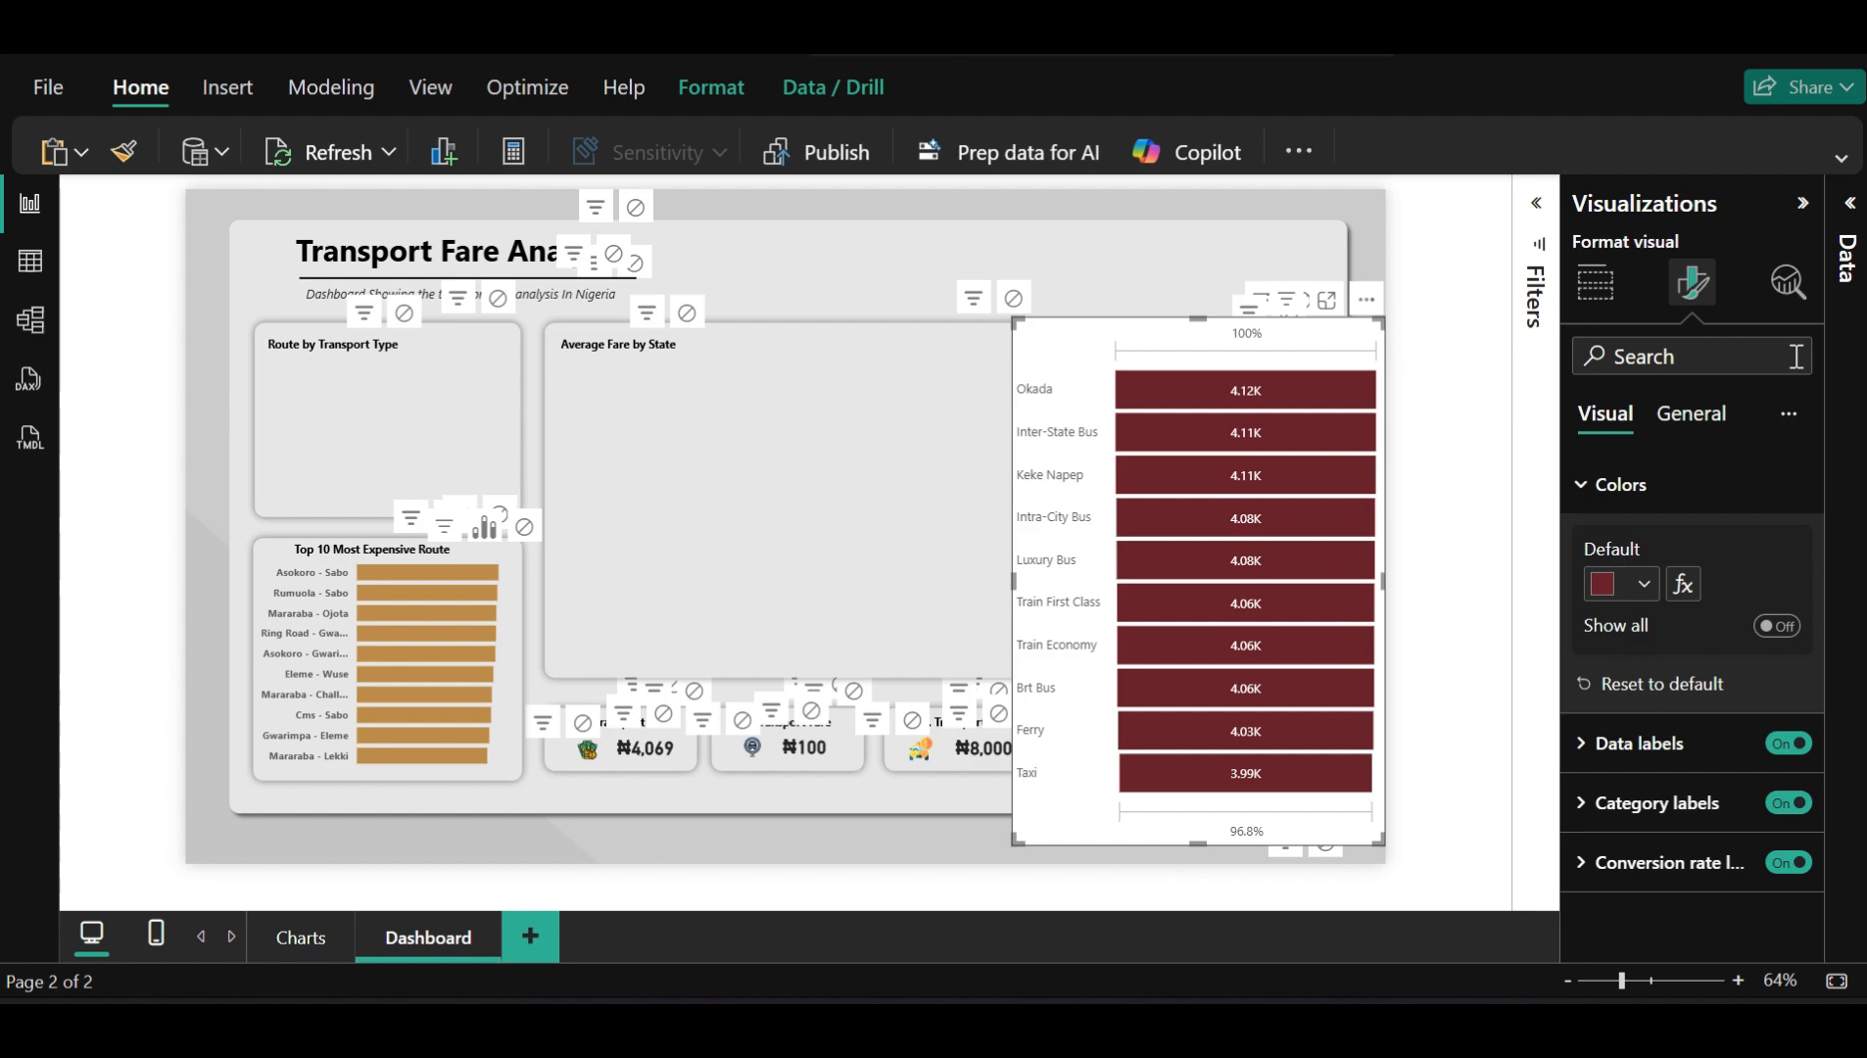
pyautogui.click(1645, 585)
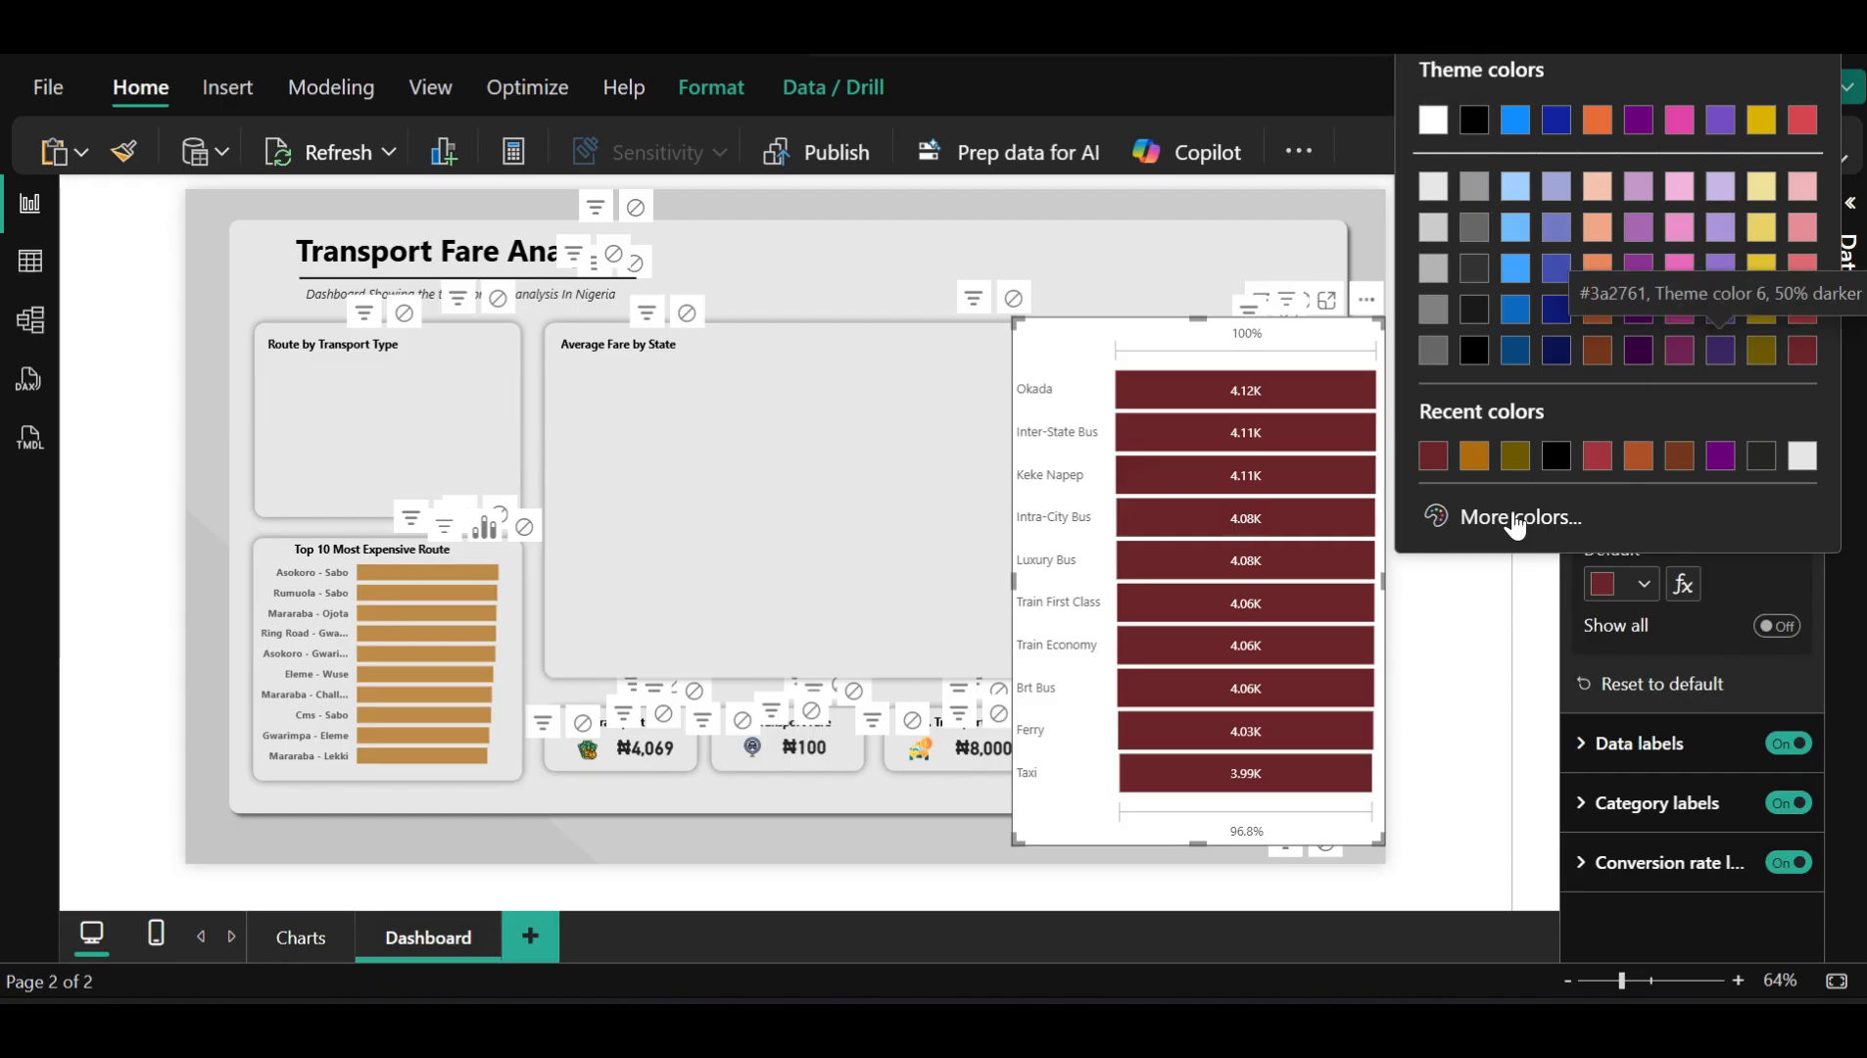
pyautogui.click(1475, 455)
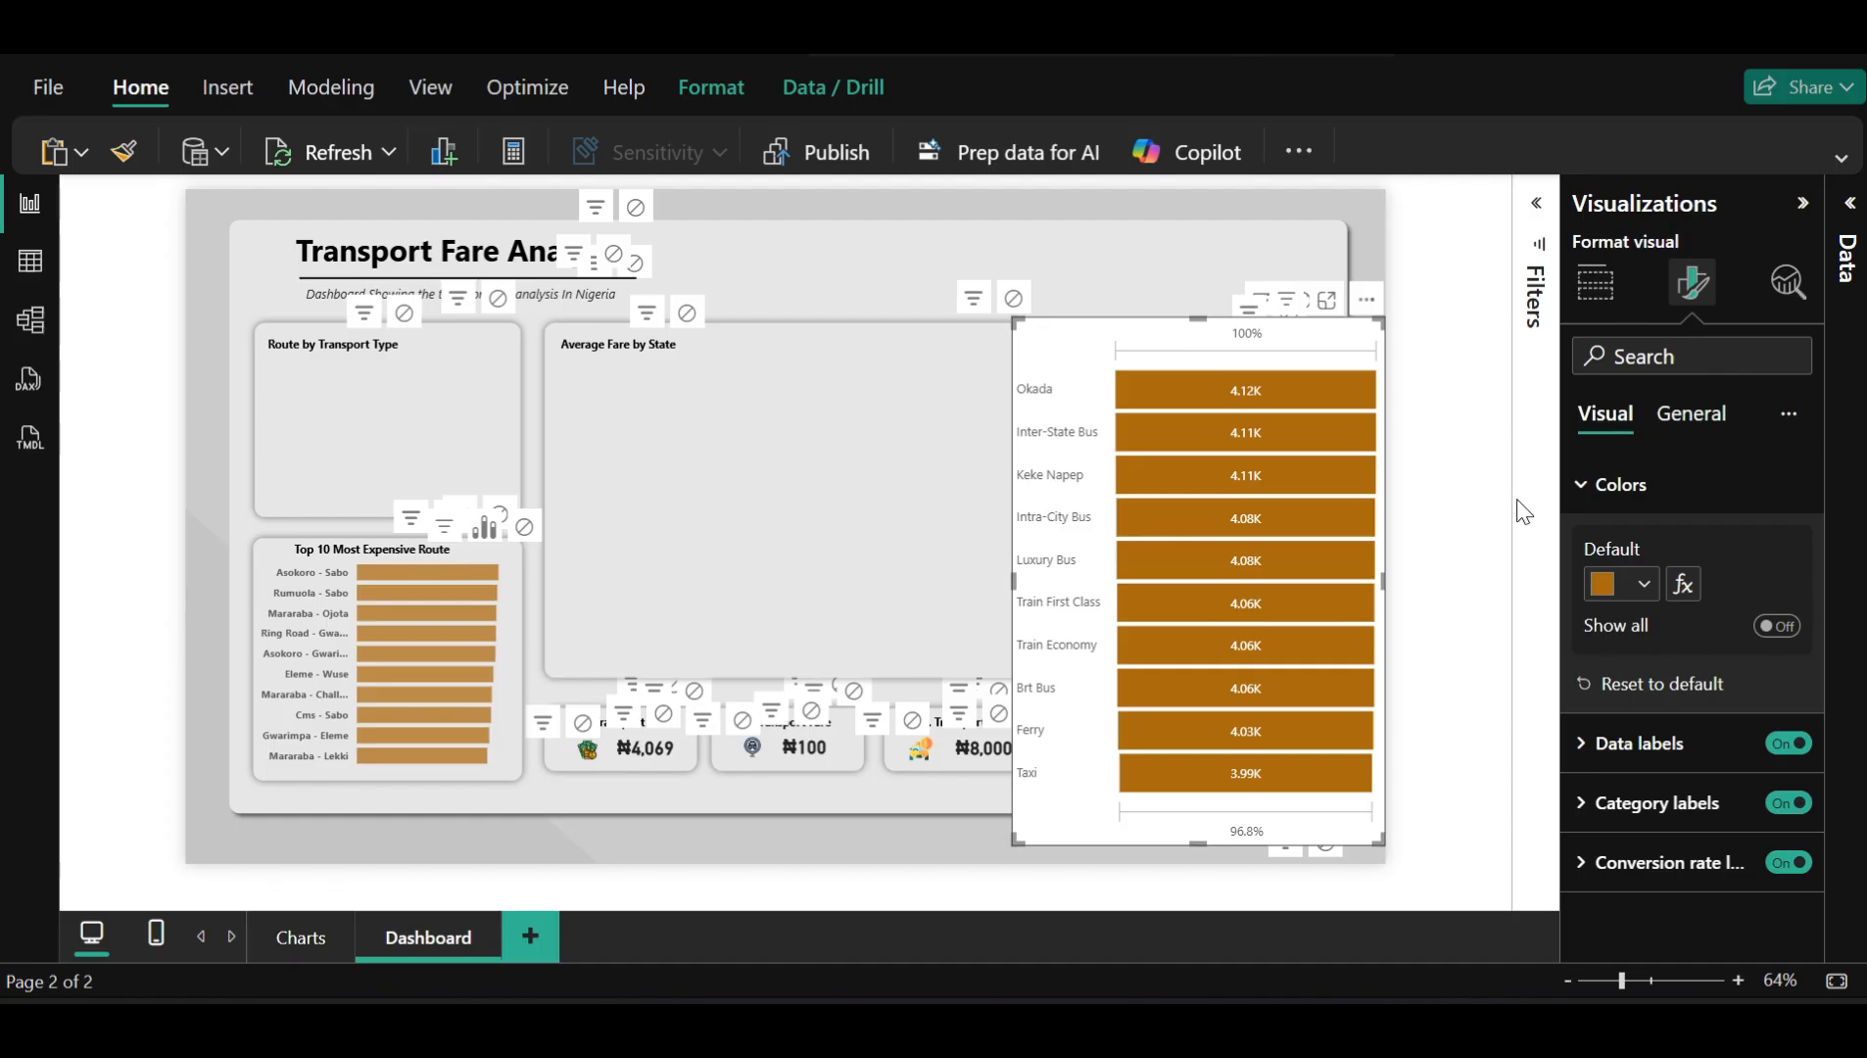
# Turn off the funnel chart's background
pyautogui.click(1696, 415)
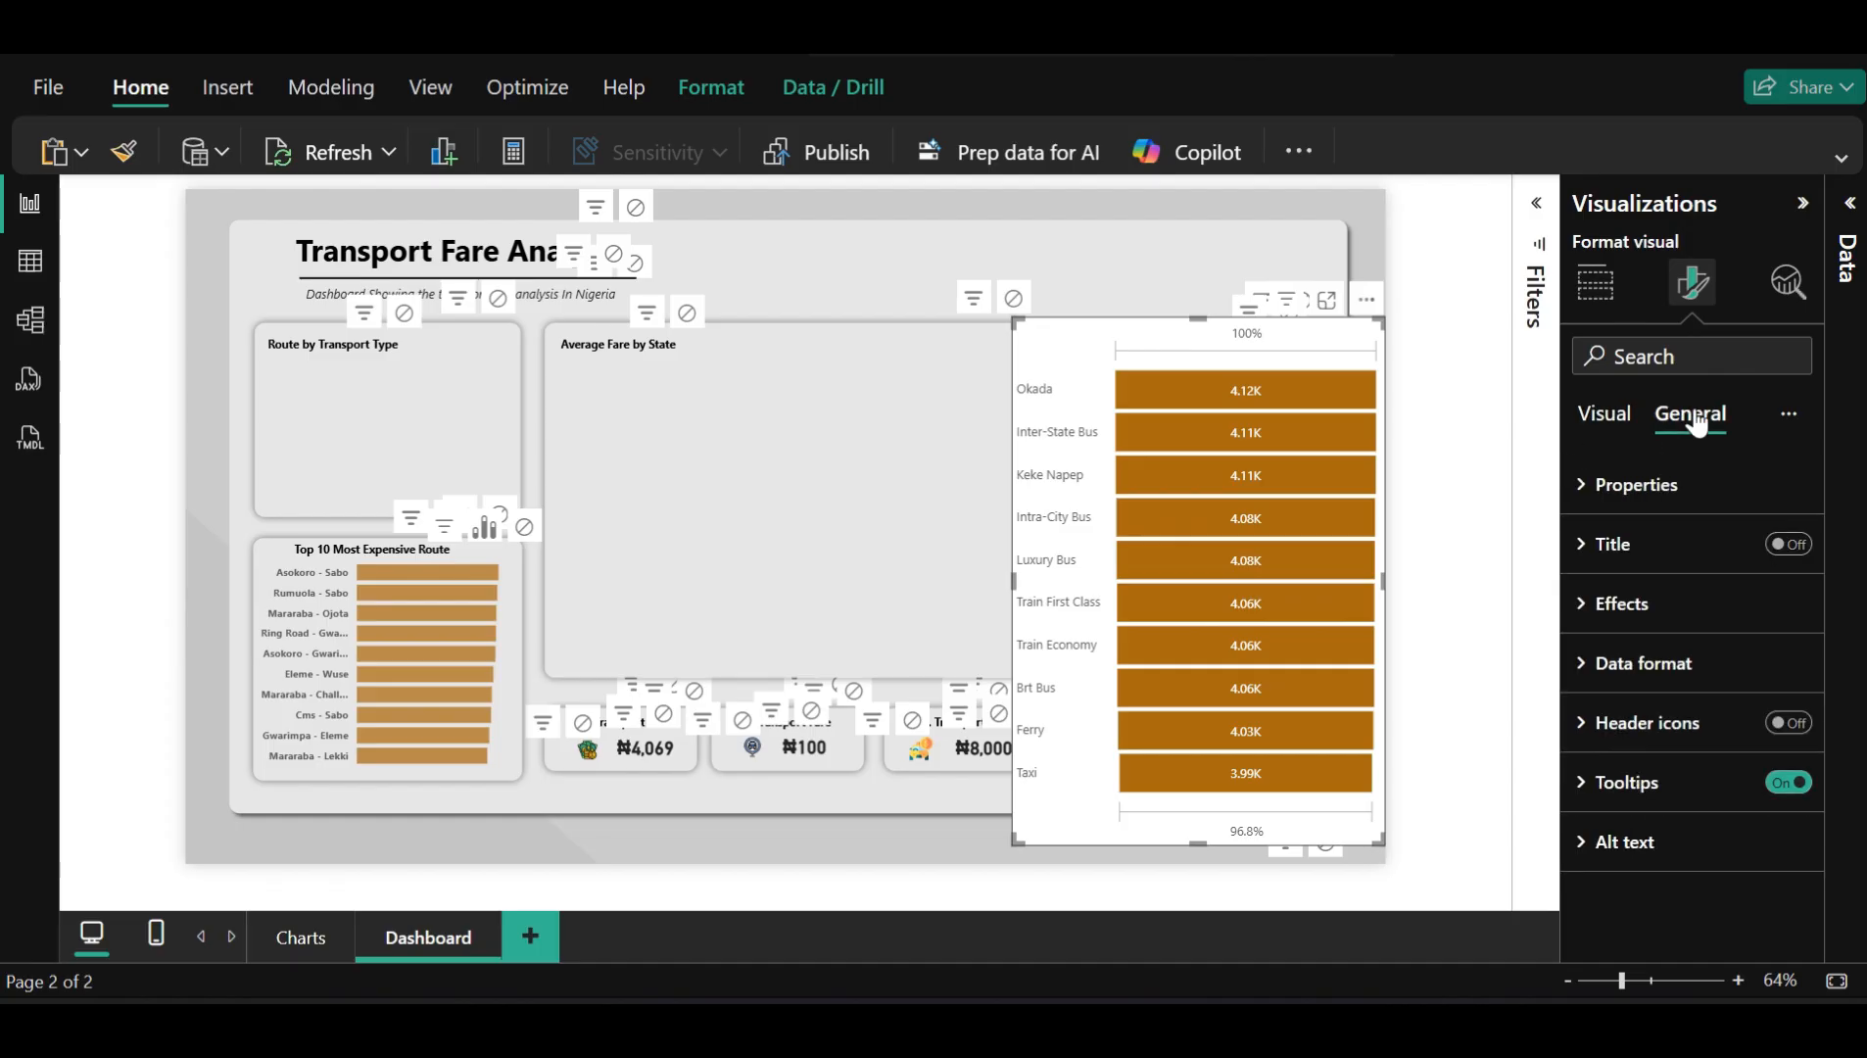
pyautogui.click(1680, 601)
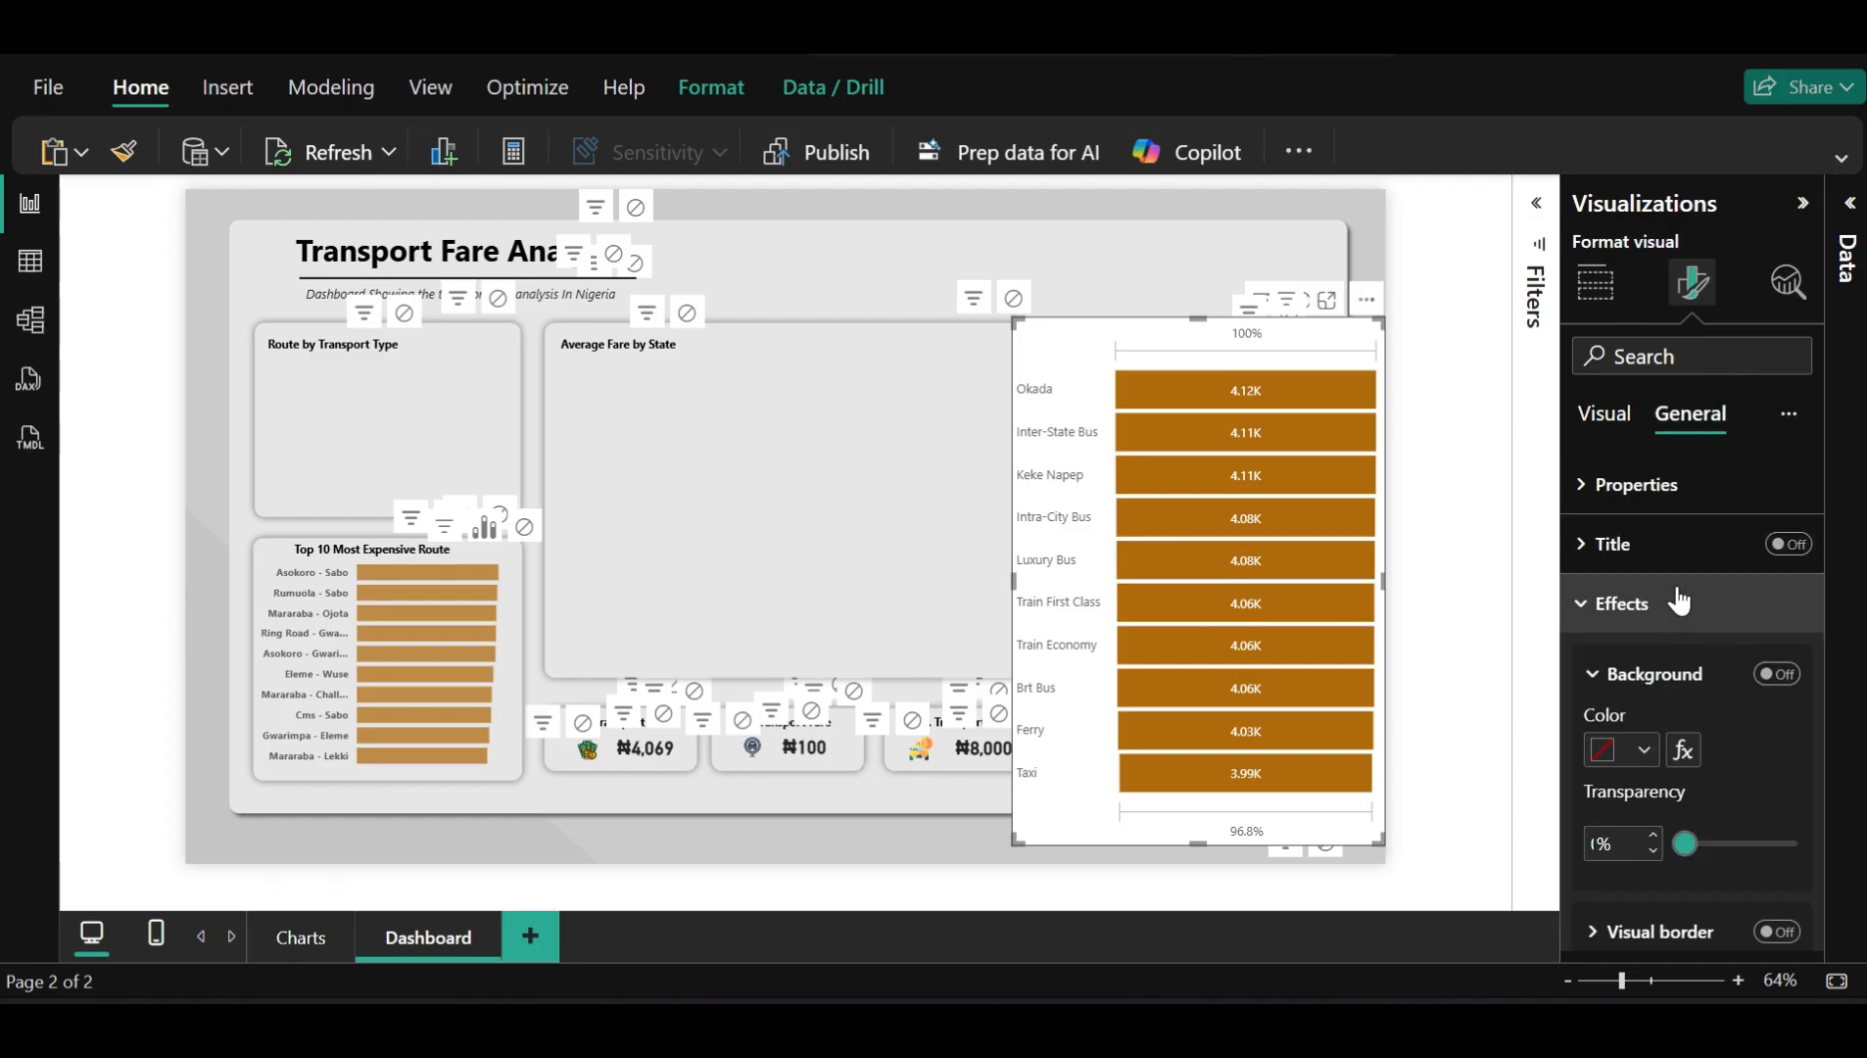
pyautogui.click(1779, 675)
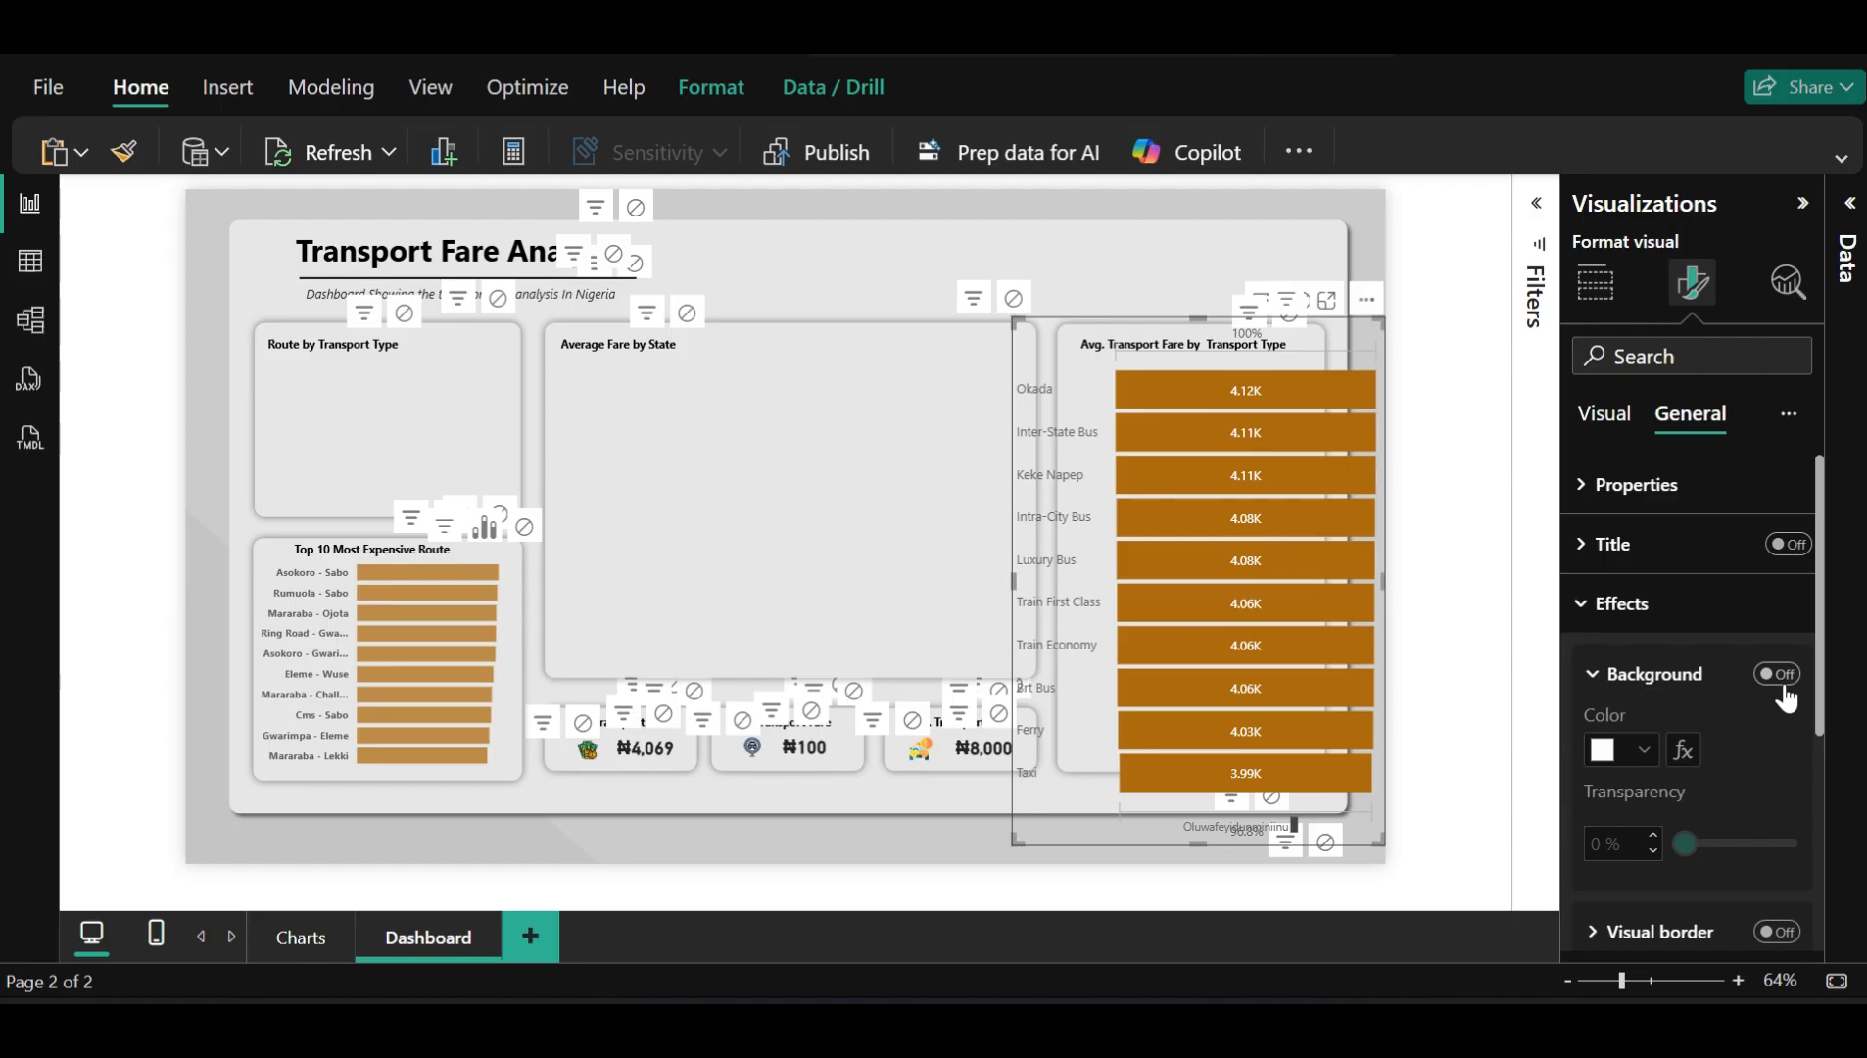
pyautogui.click(1652, 506)
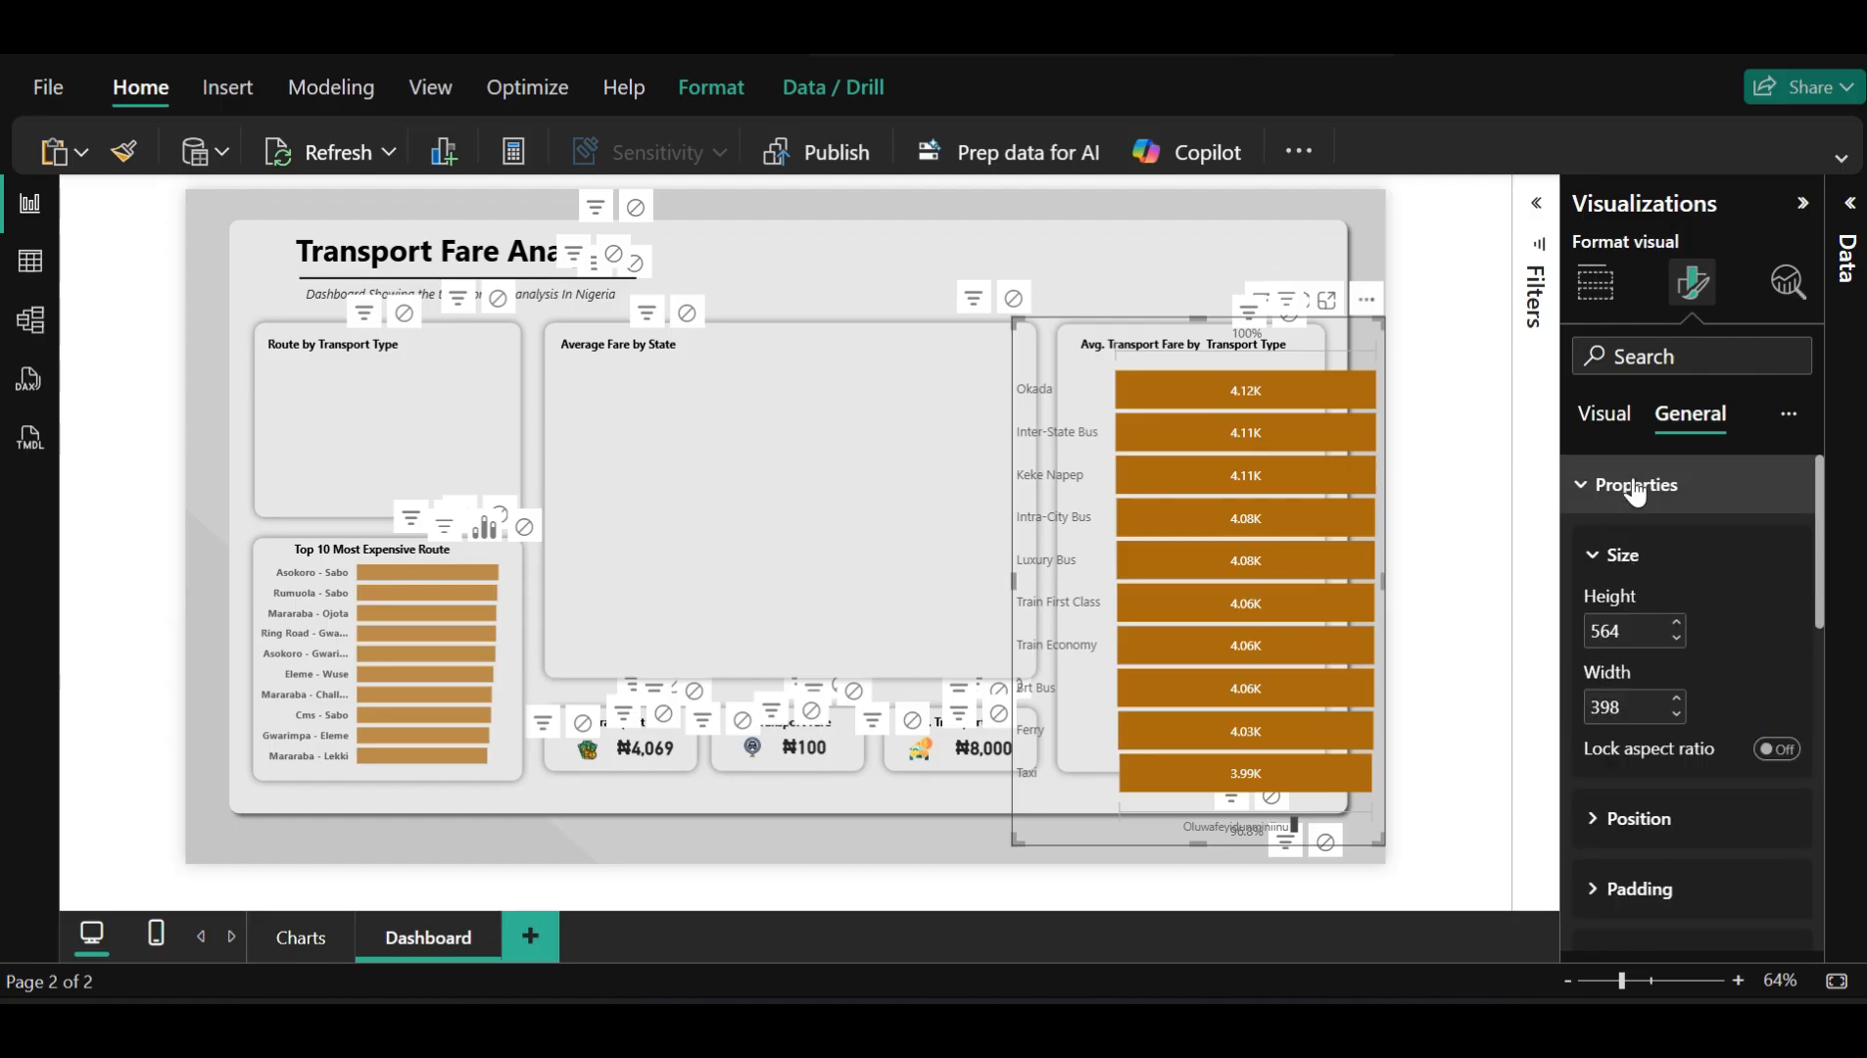
pyautogui.click(1634, 487)
pyautogui.click(1611, 421)
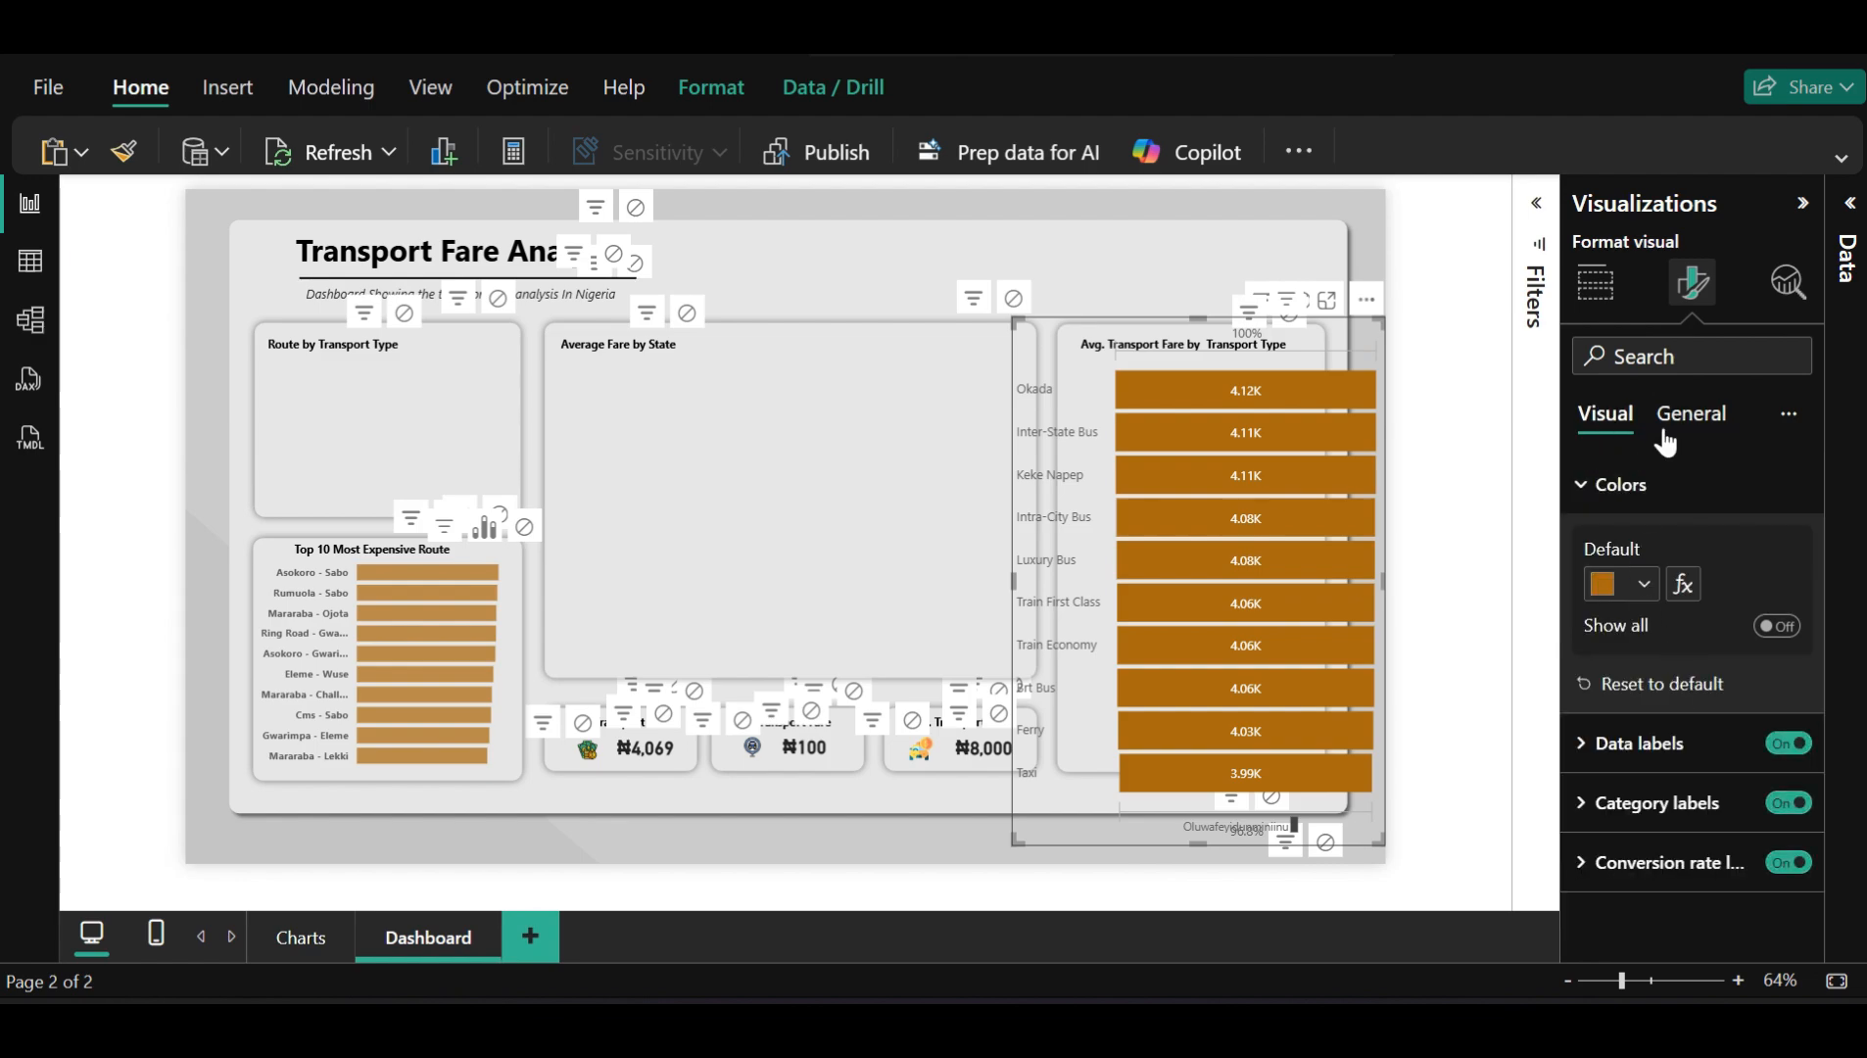
pyautogui.click(1607, 504)
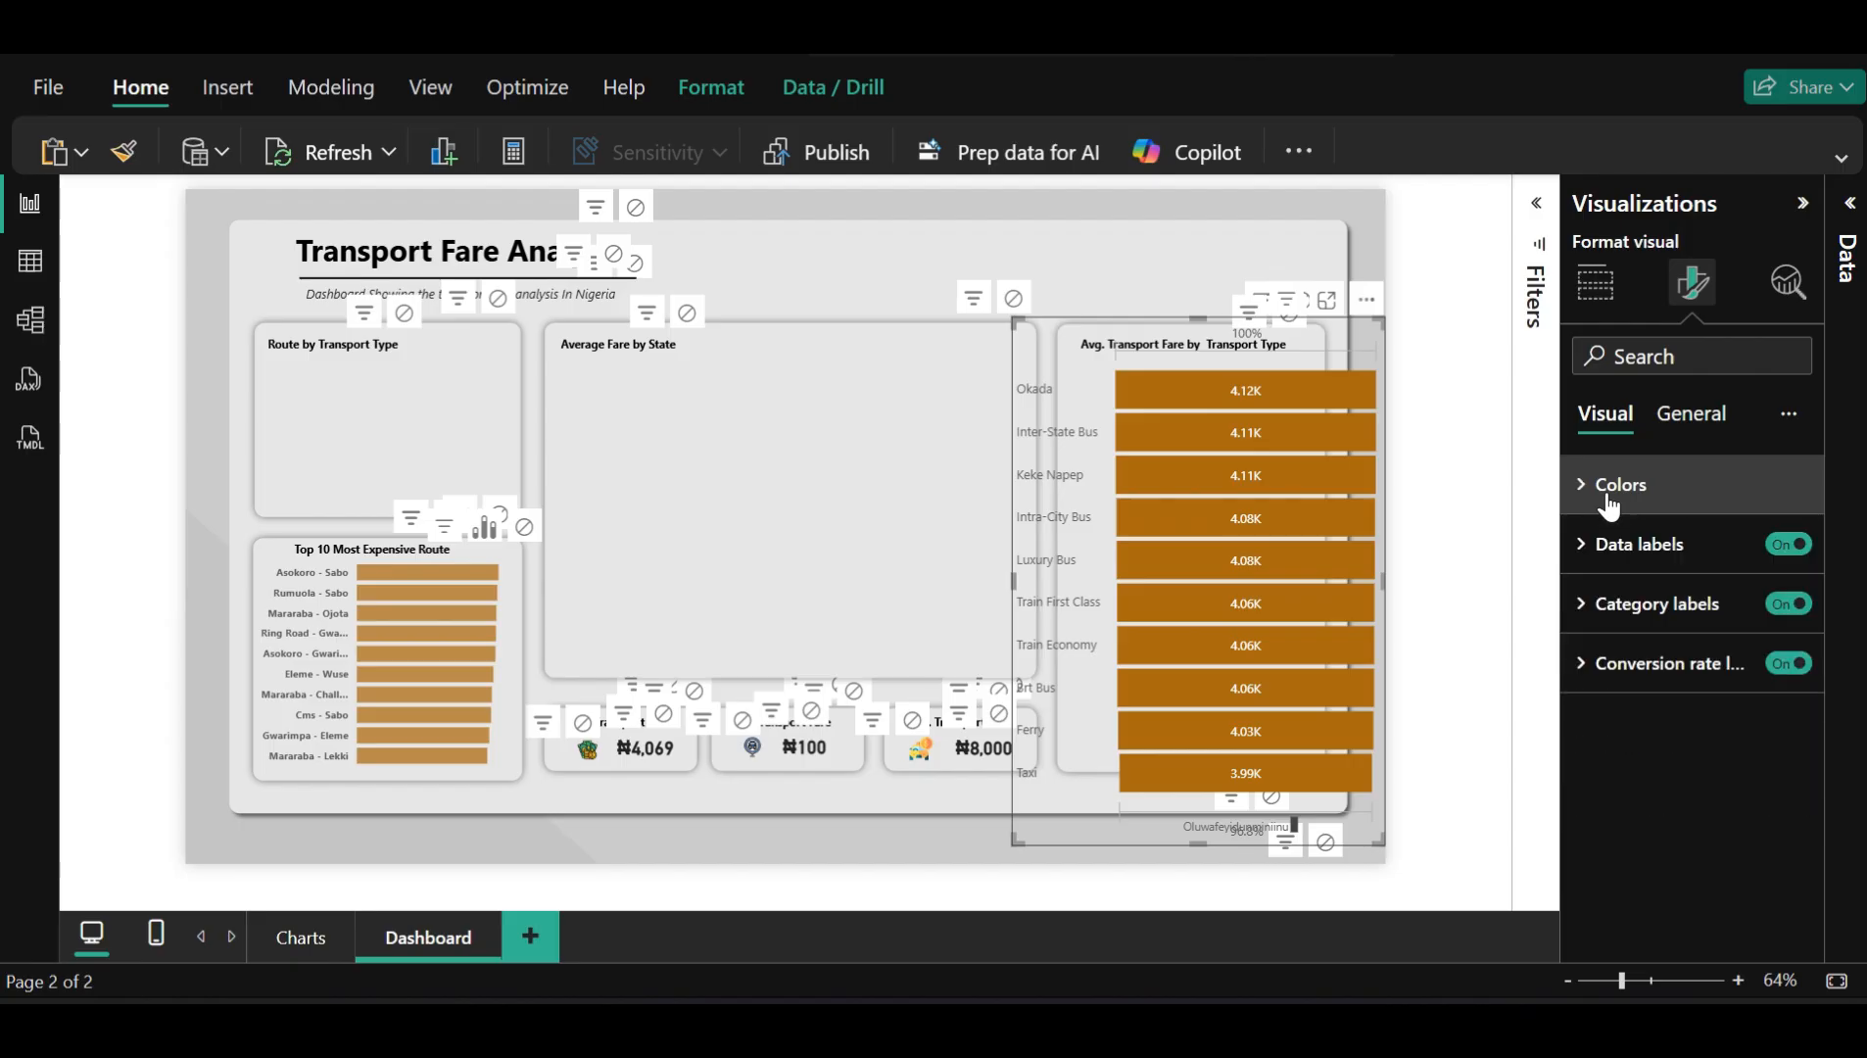
pyautogui.click(1693, 427)
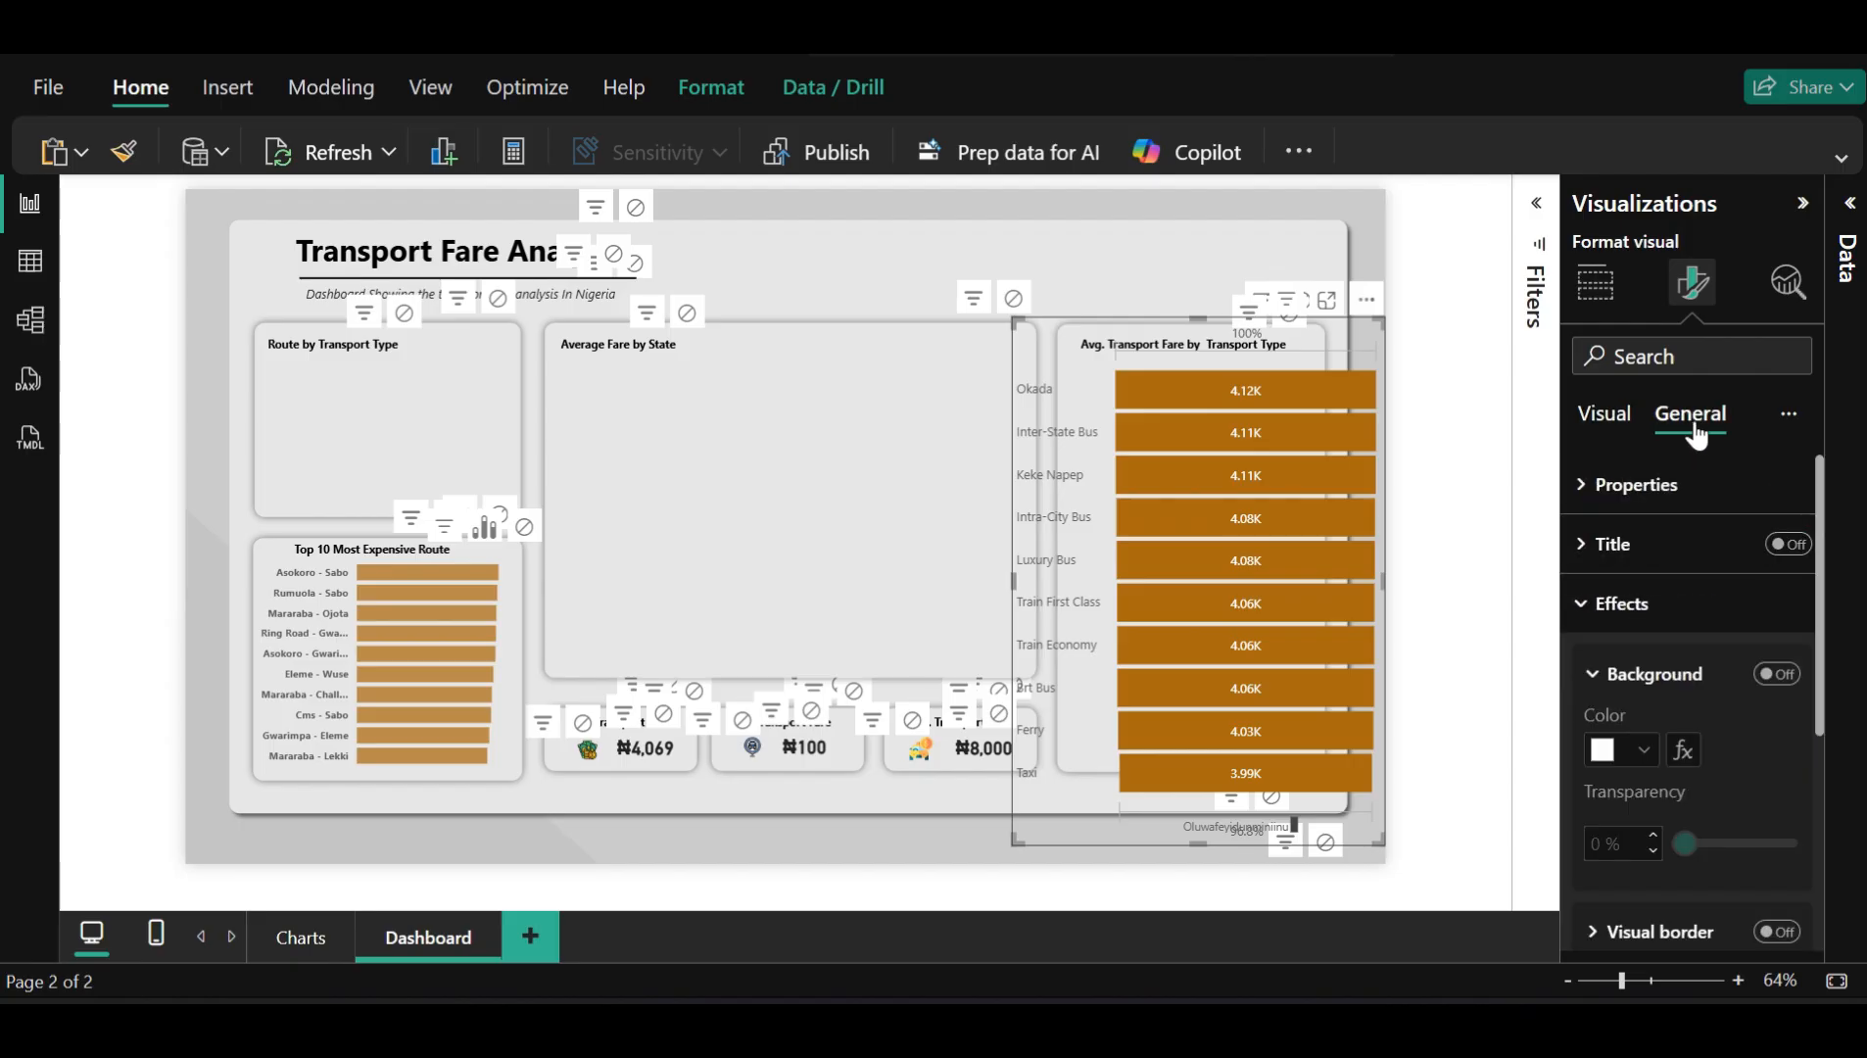
pyautogui.click(1688, 605)
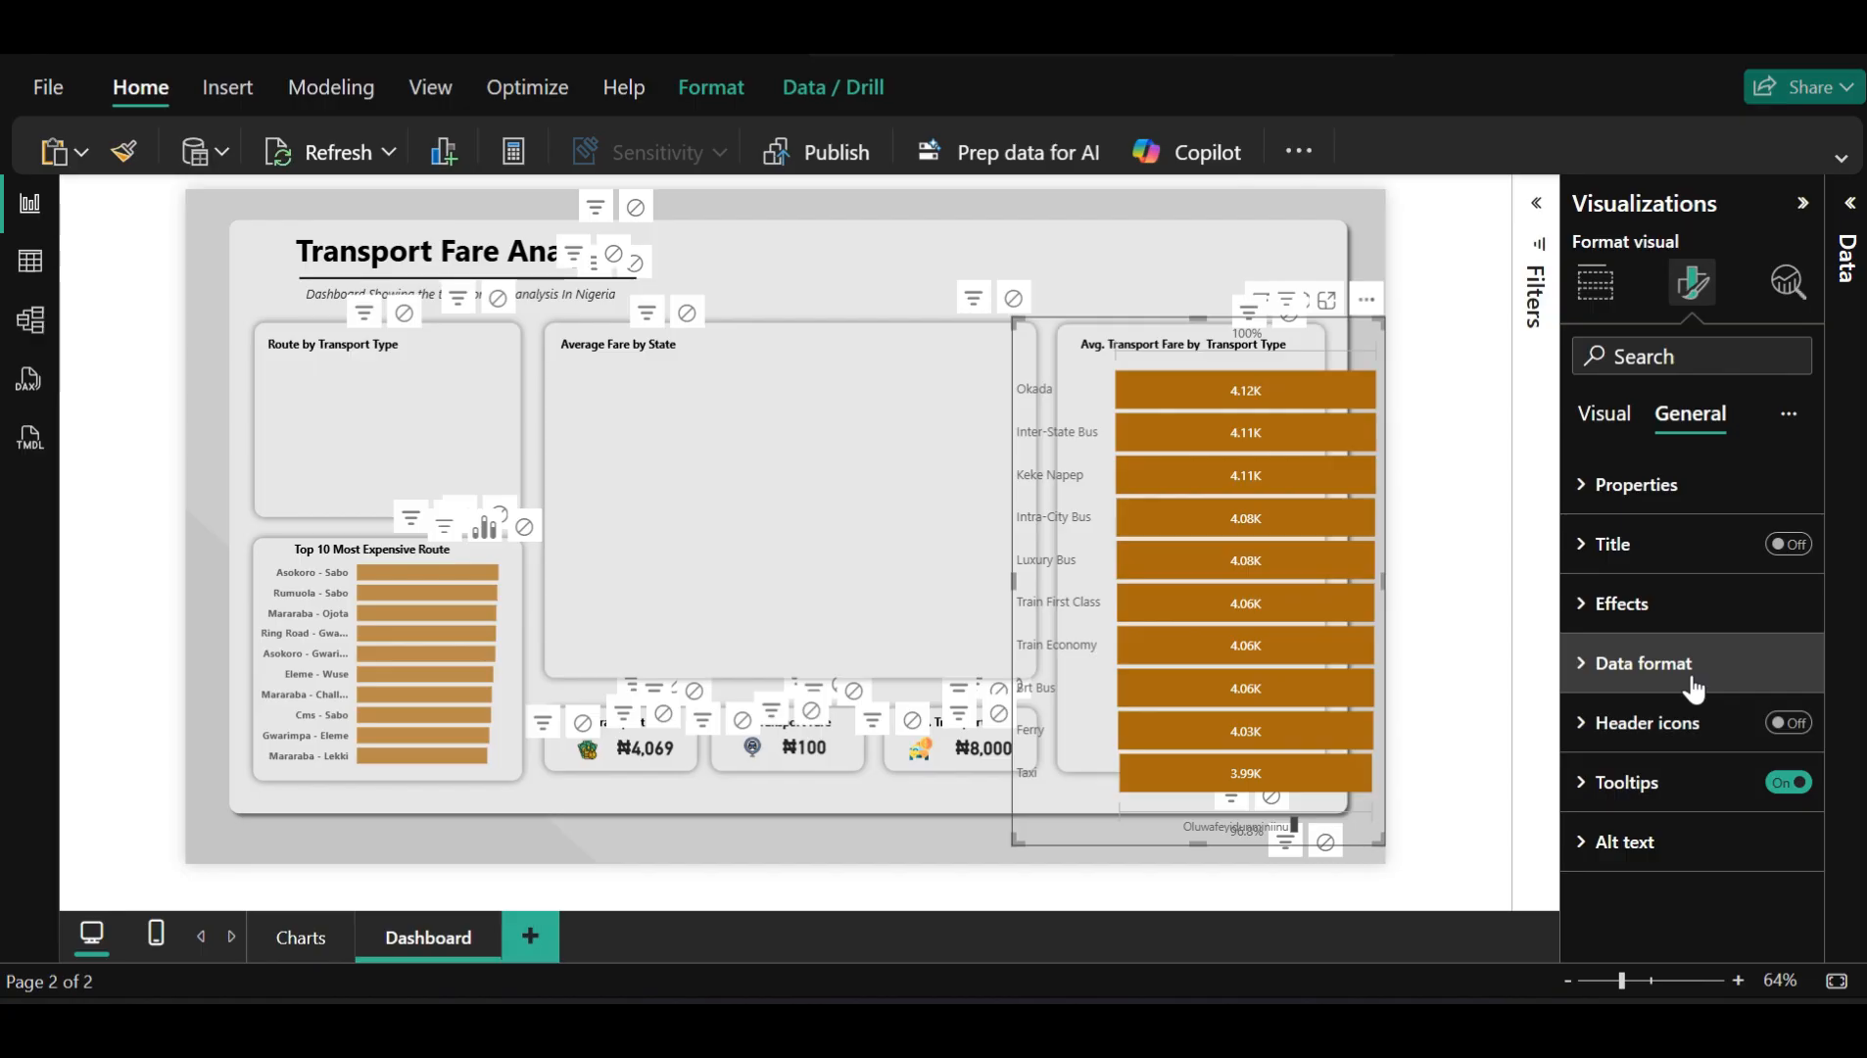
pyautogui.click(1618, 414)
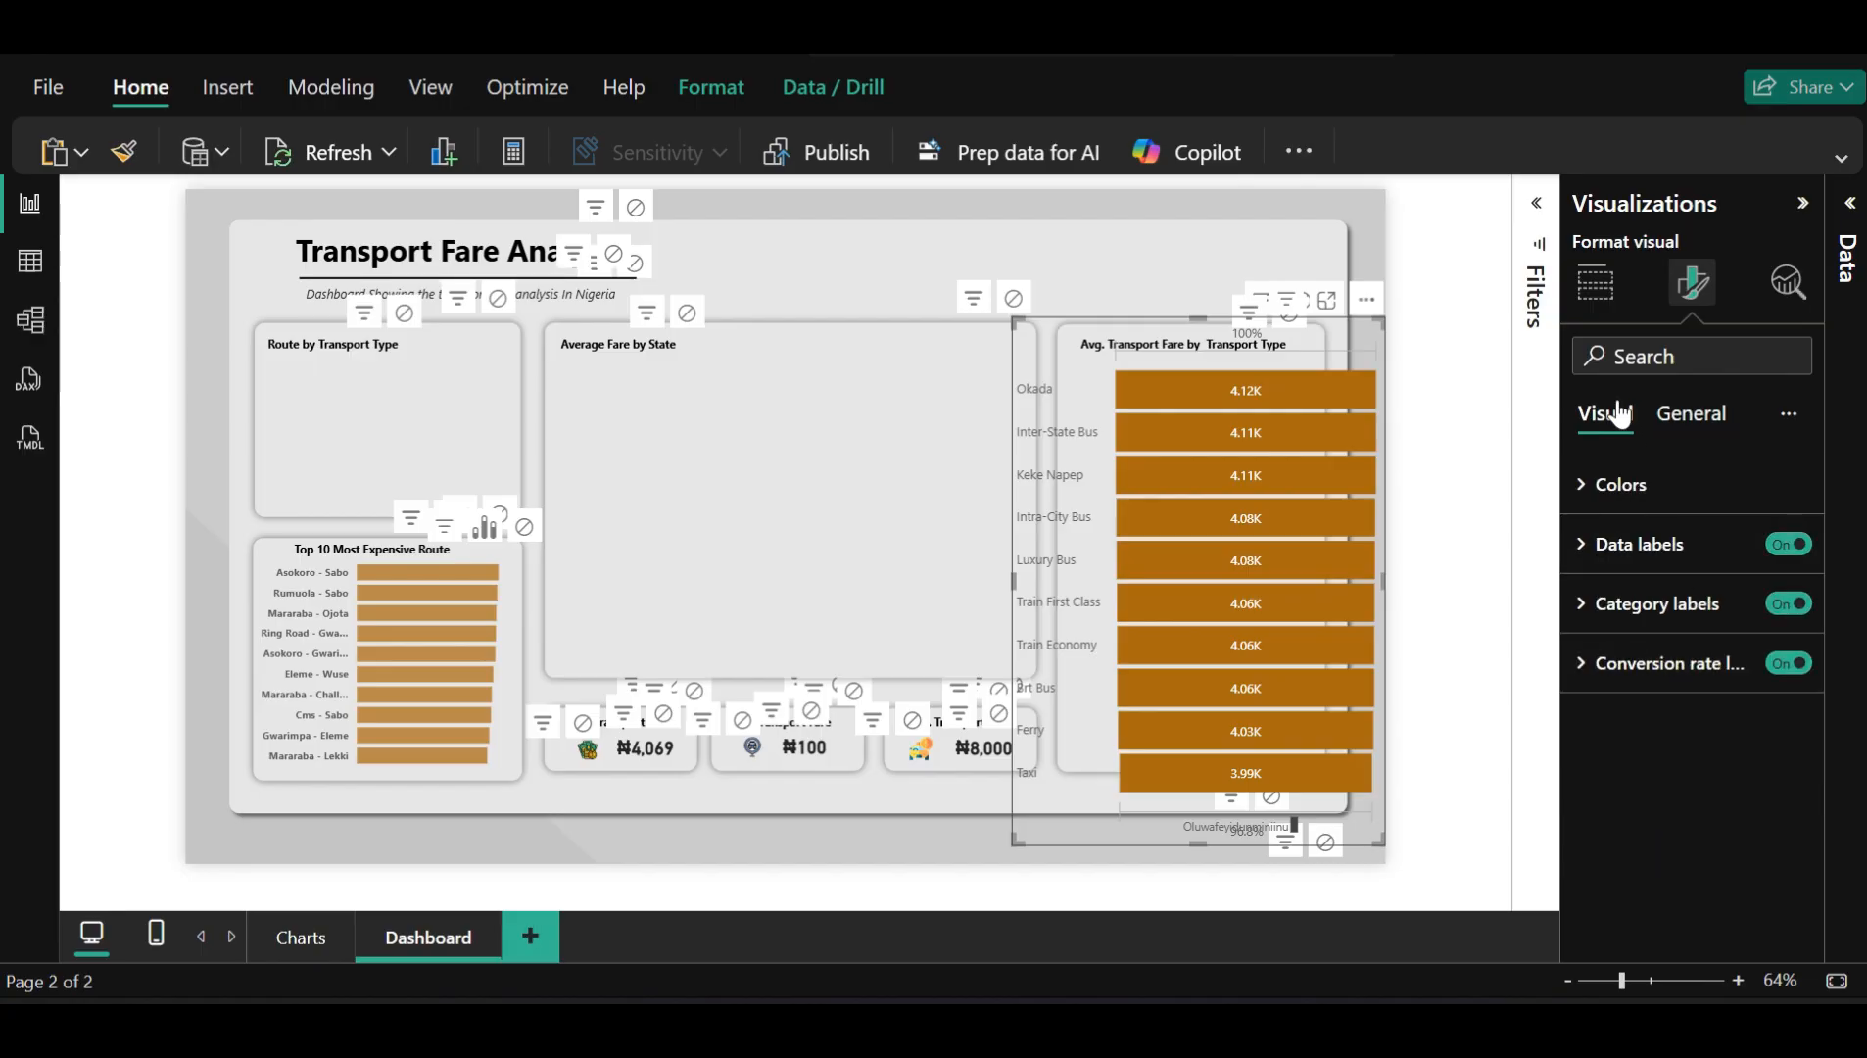
# Set the funnel chart's data label values to font size 8 and make them bold
pyautogui.click(1651, 544)
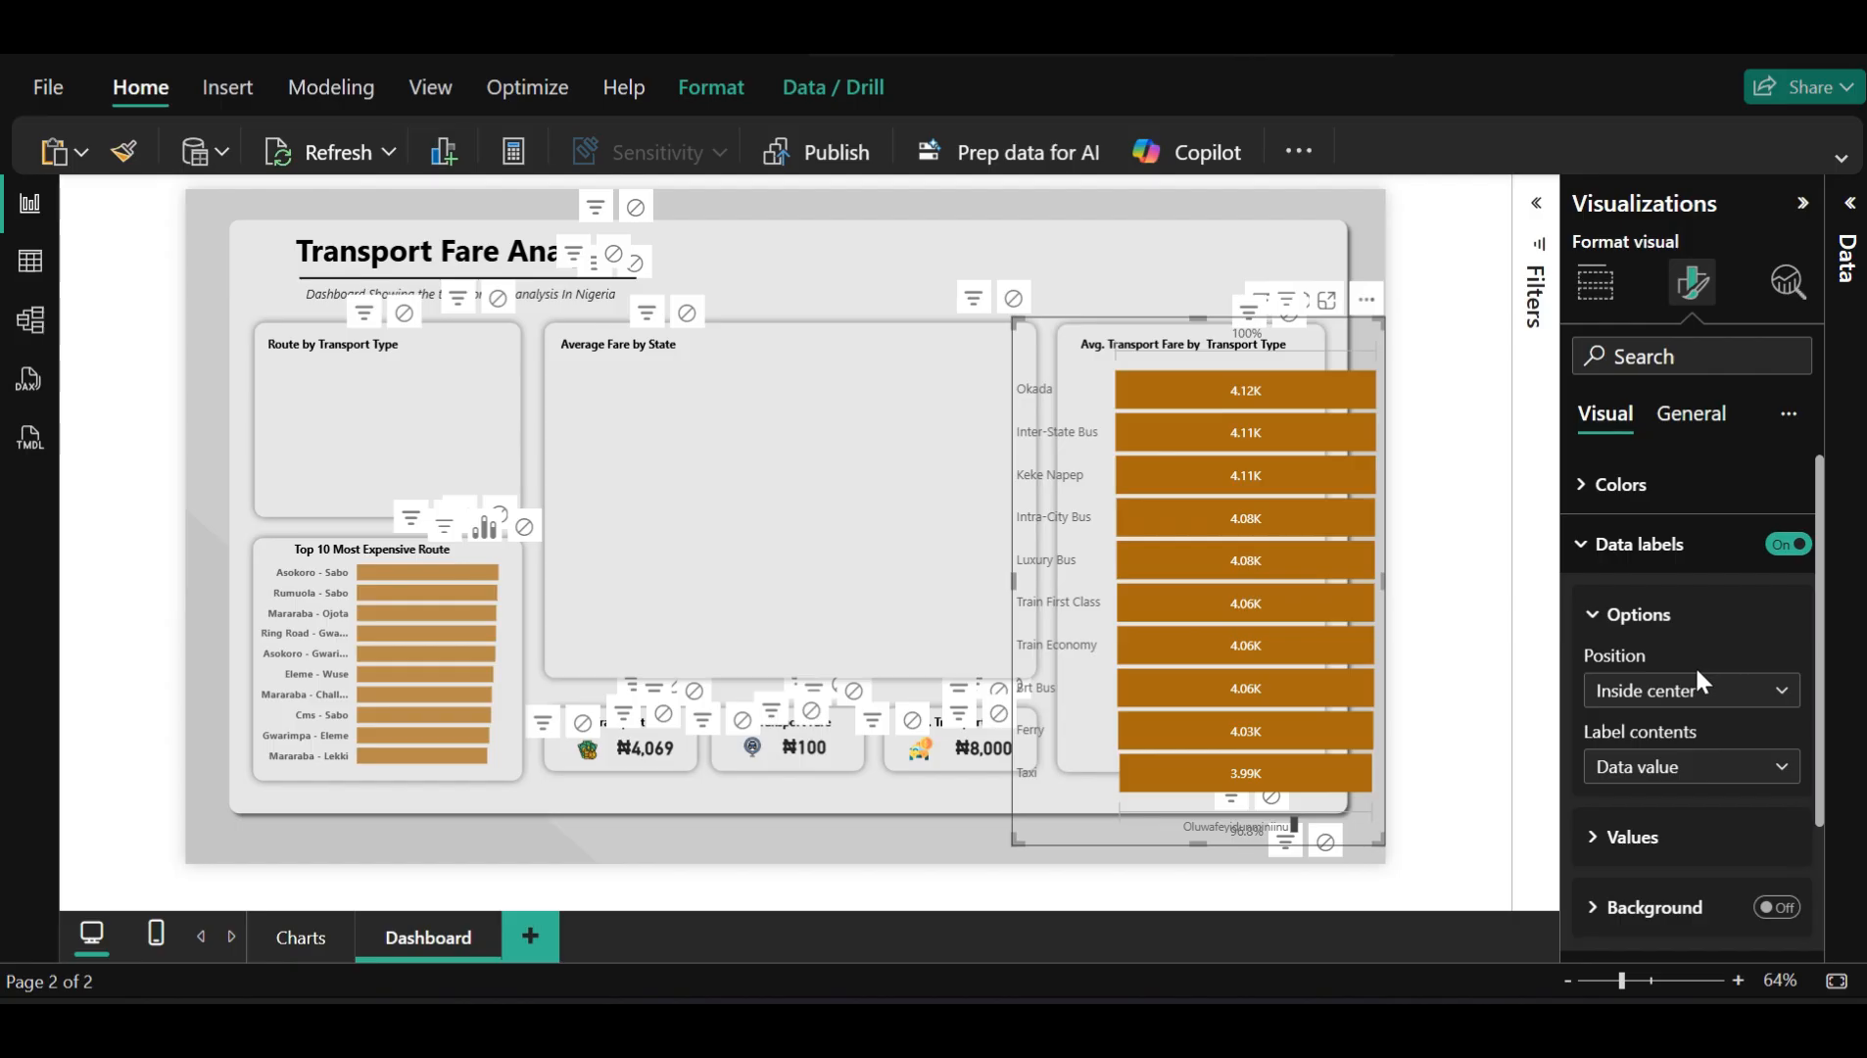
pyautogui.click(1612, 573)
pyautogui.click(1645, 545)
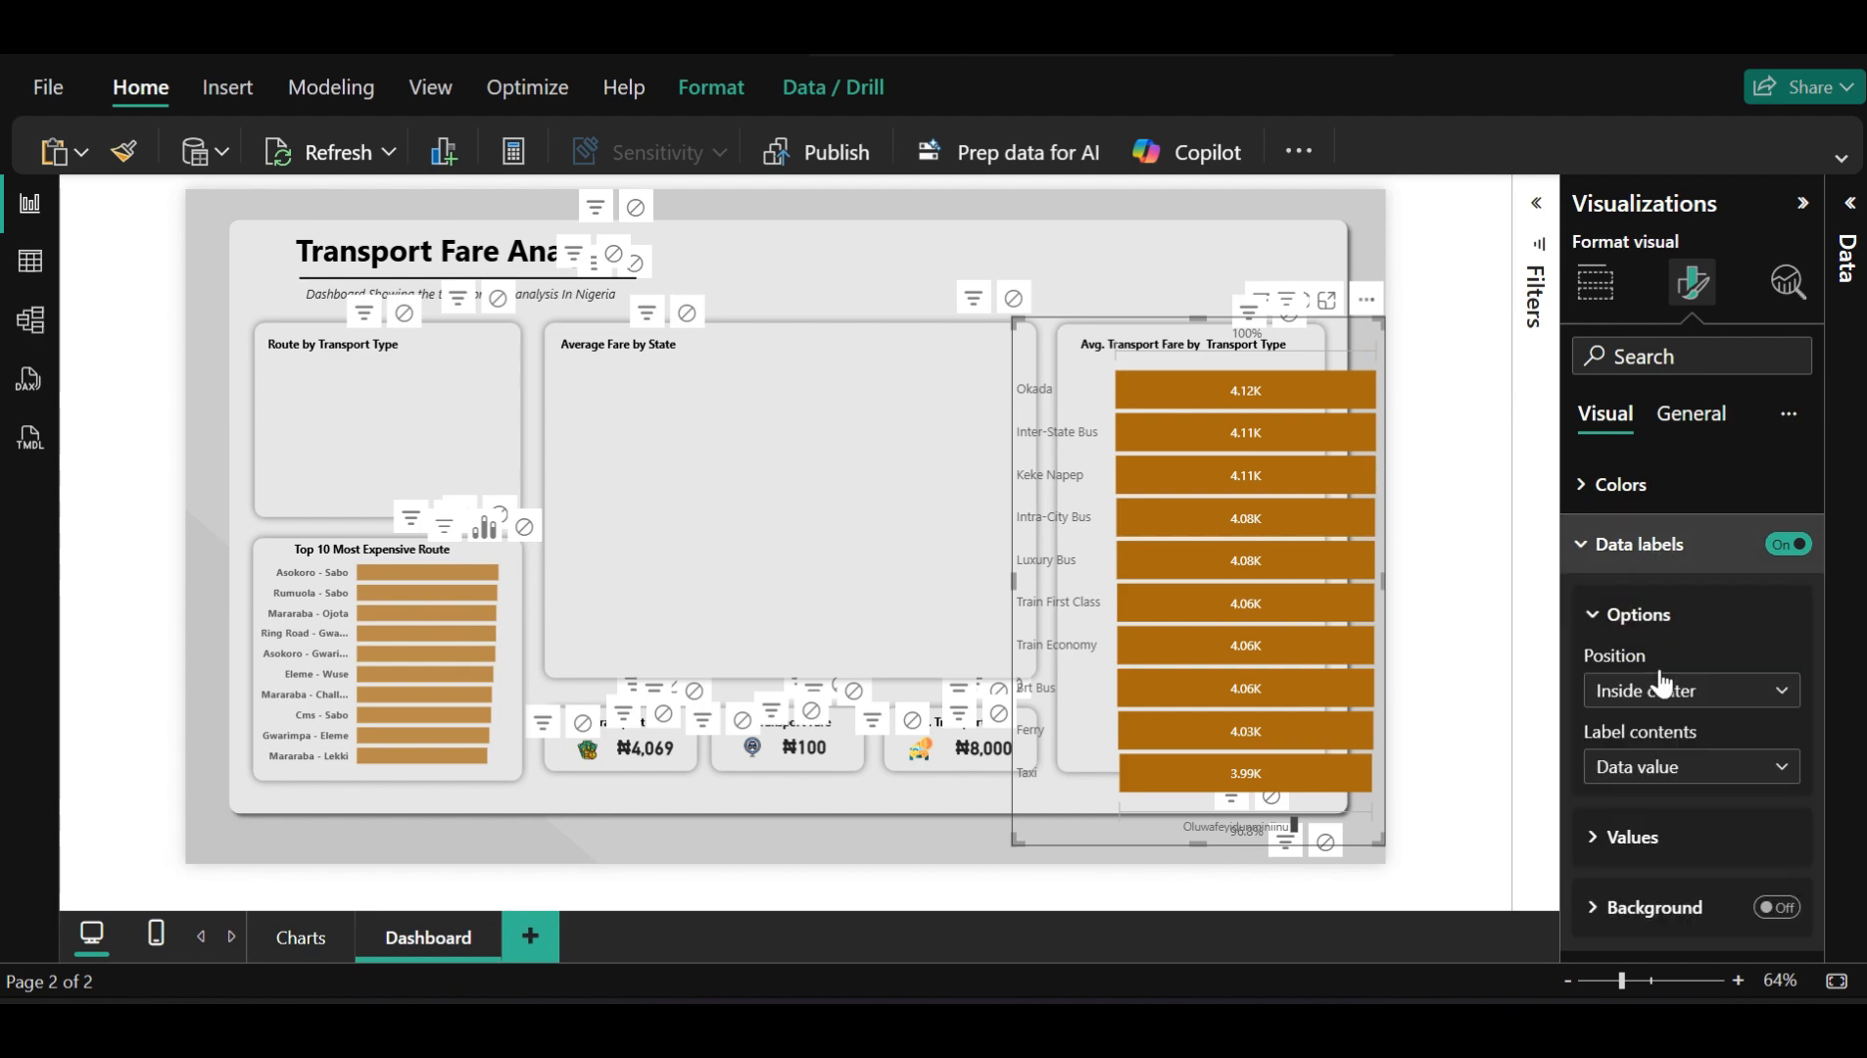
pyautogui.click(1634, 838)
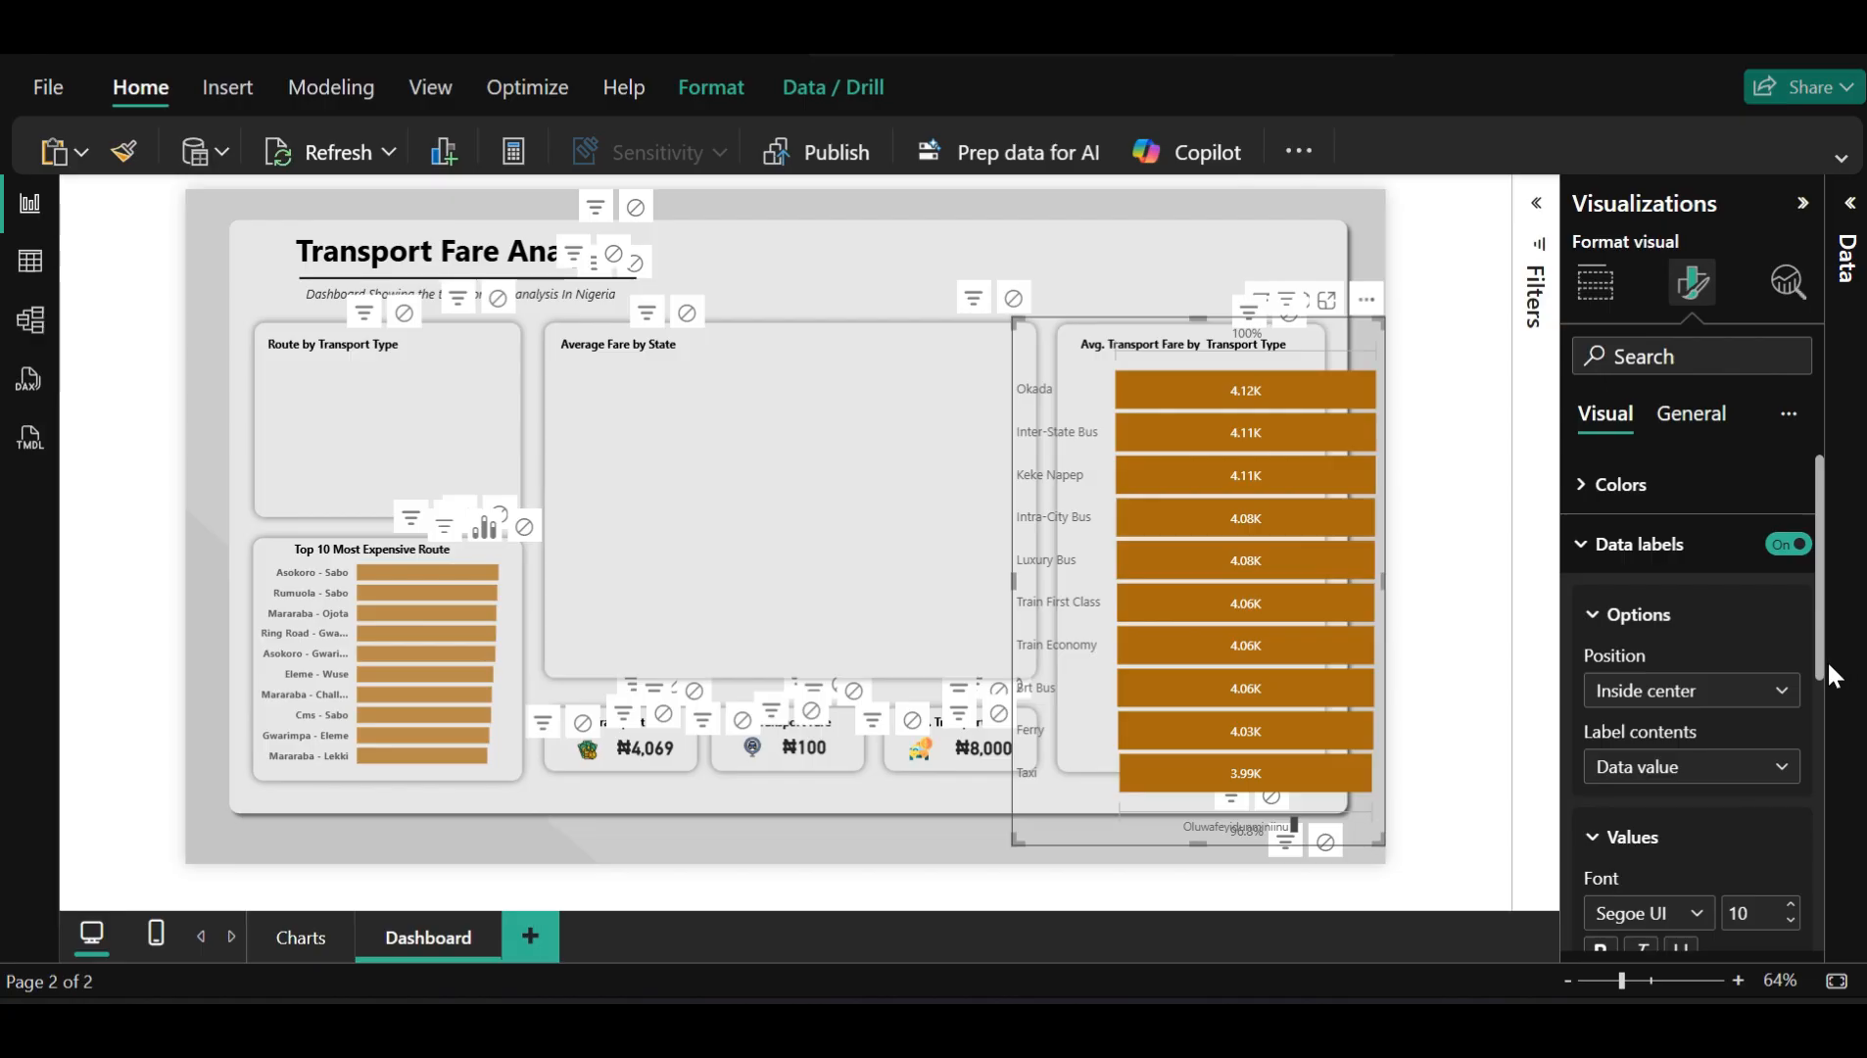
pyautogui.moveTo(1820, 665); pyautogui.dragTo(1813, 718)
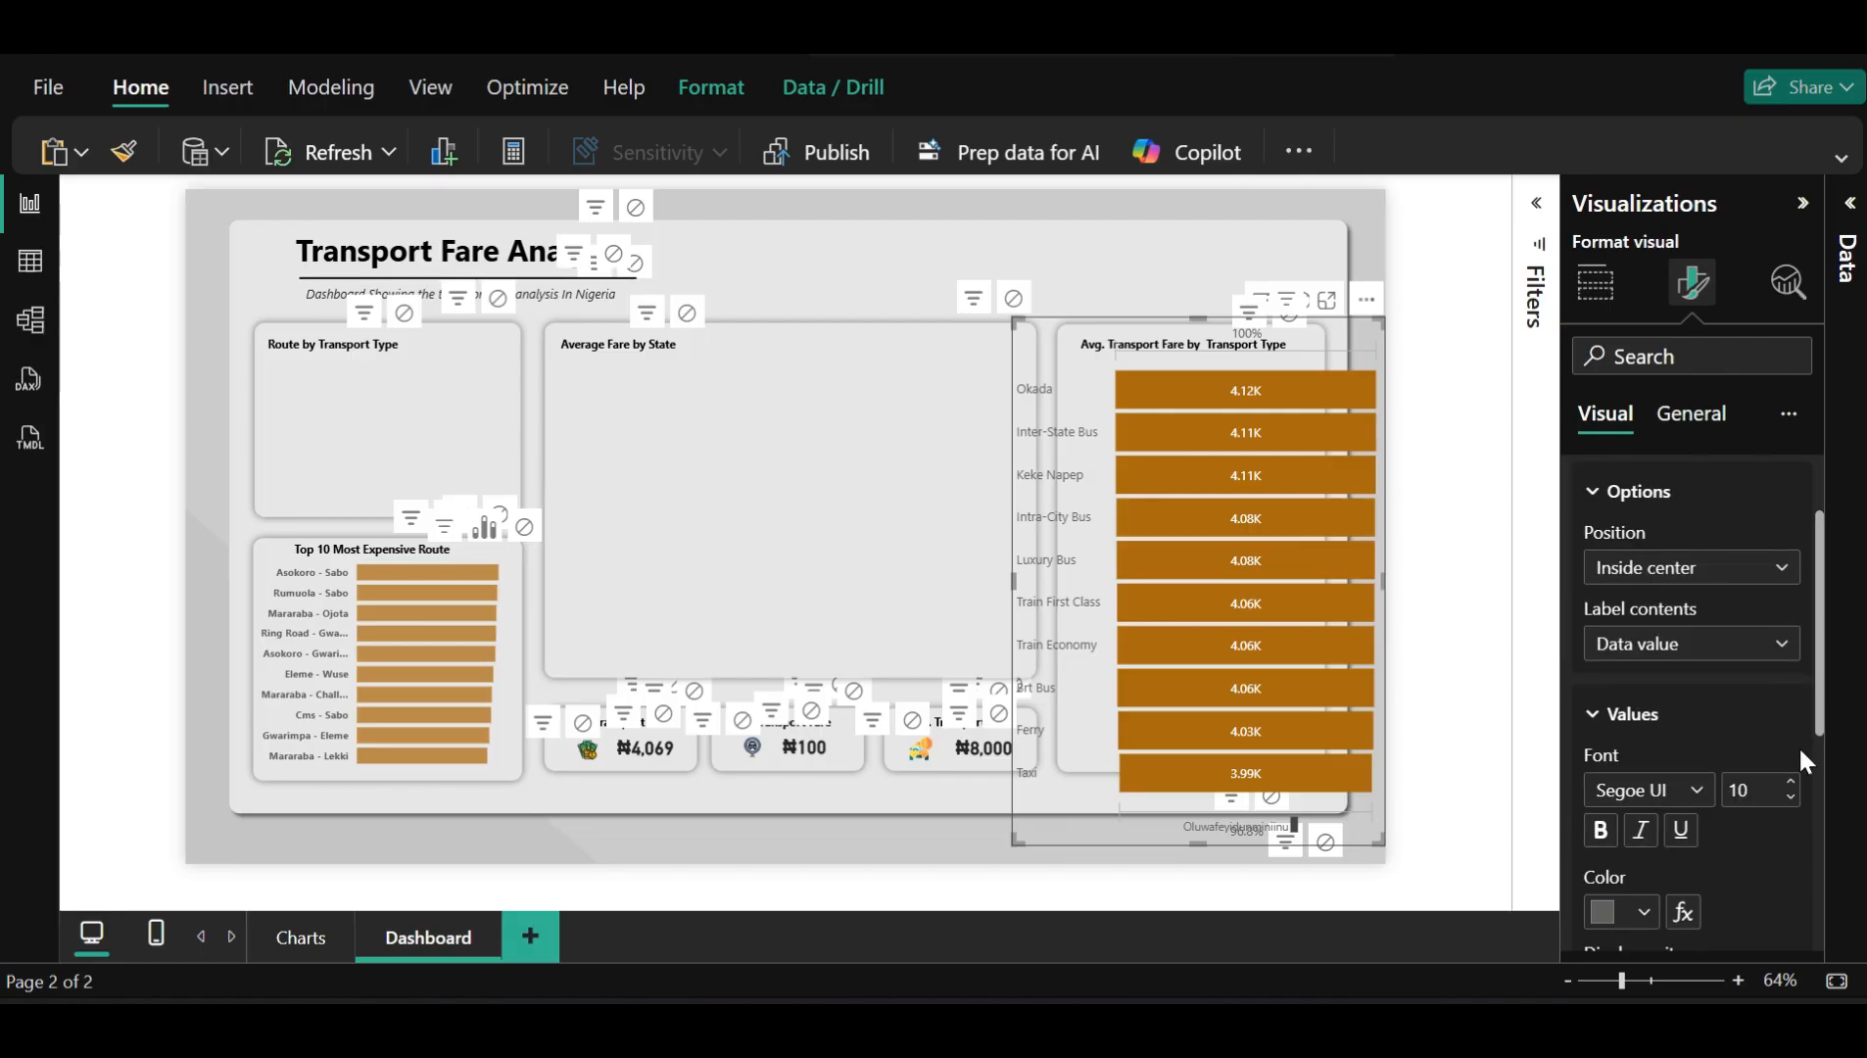
pyautogui.click(1786, 800)
pyautogui.click(1786, 801)
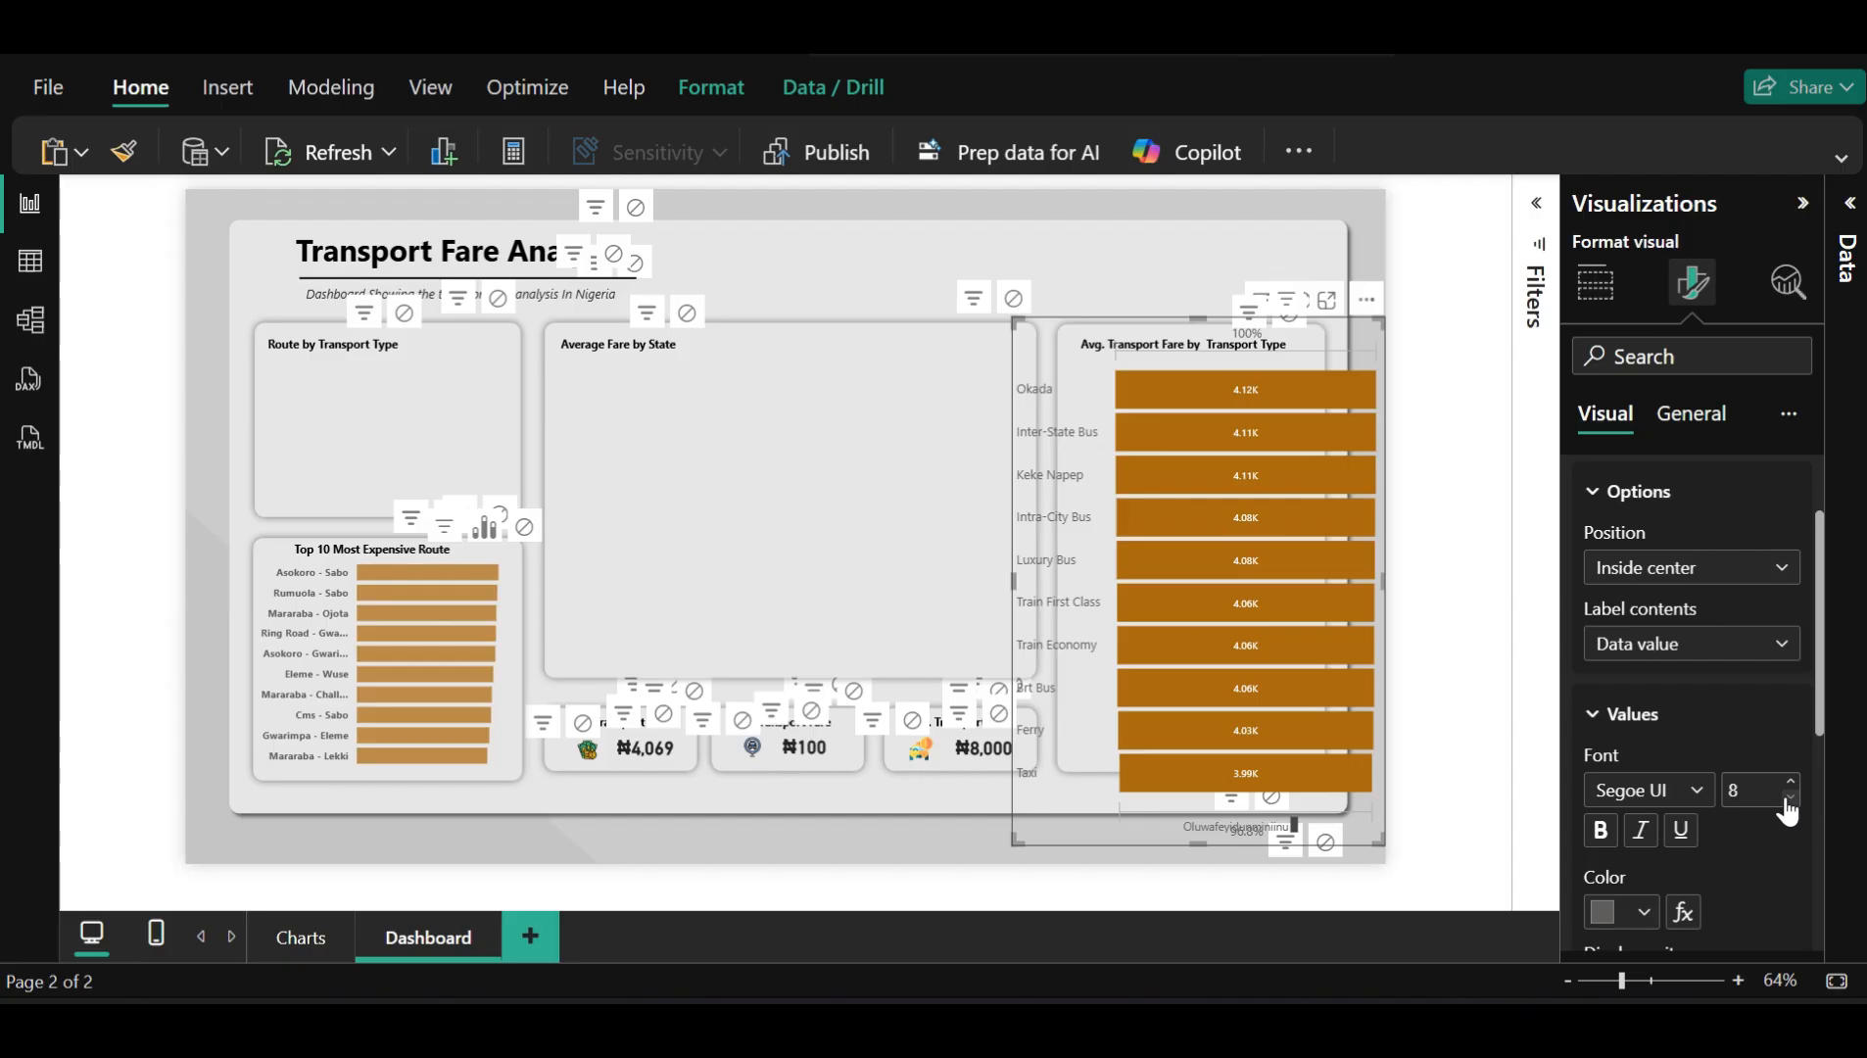
pyautogui.click(1599, 832)
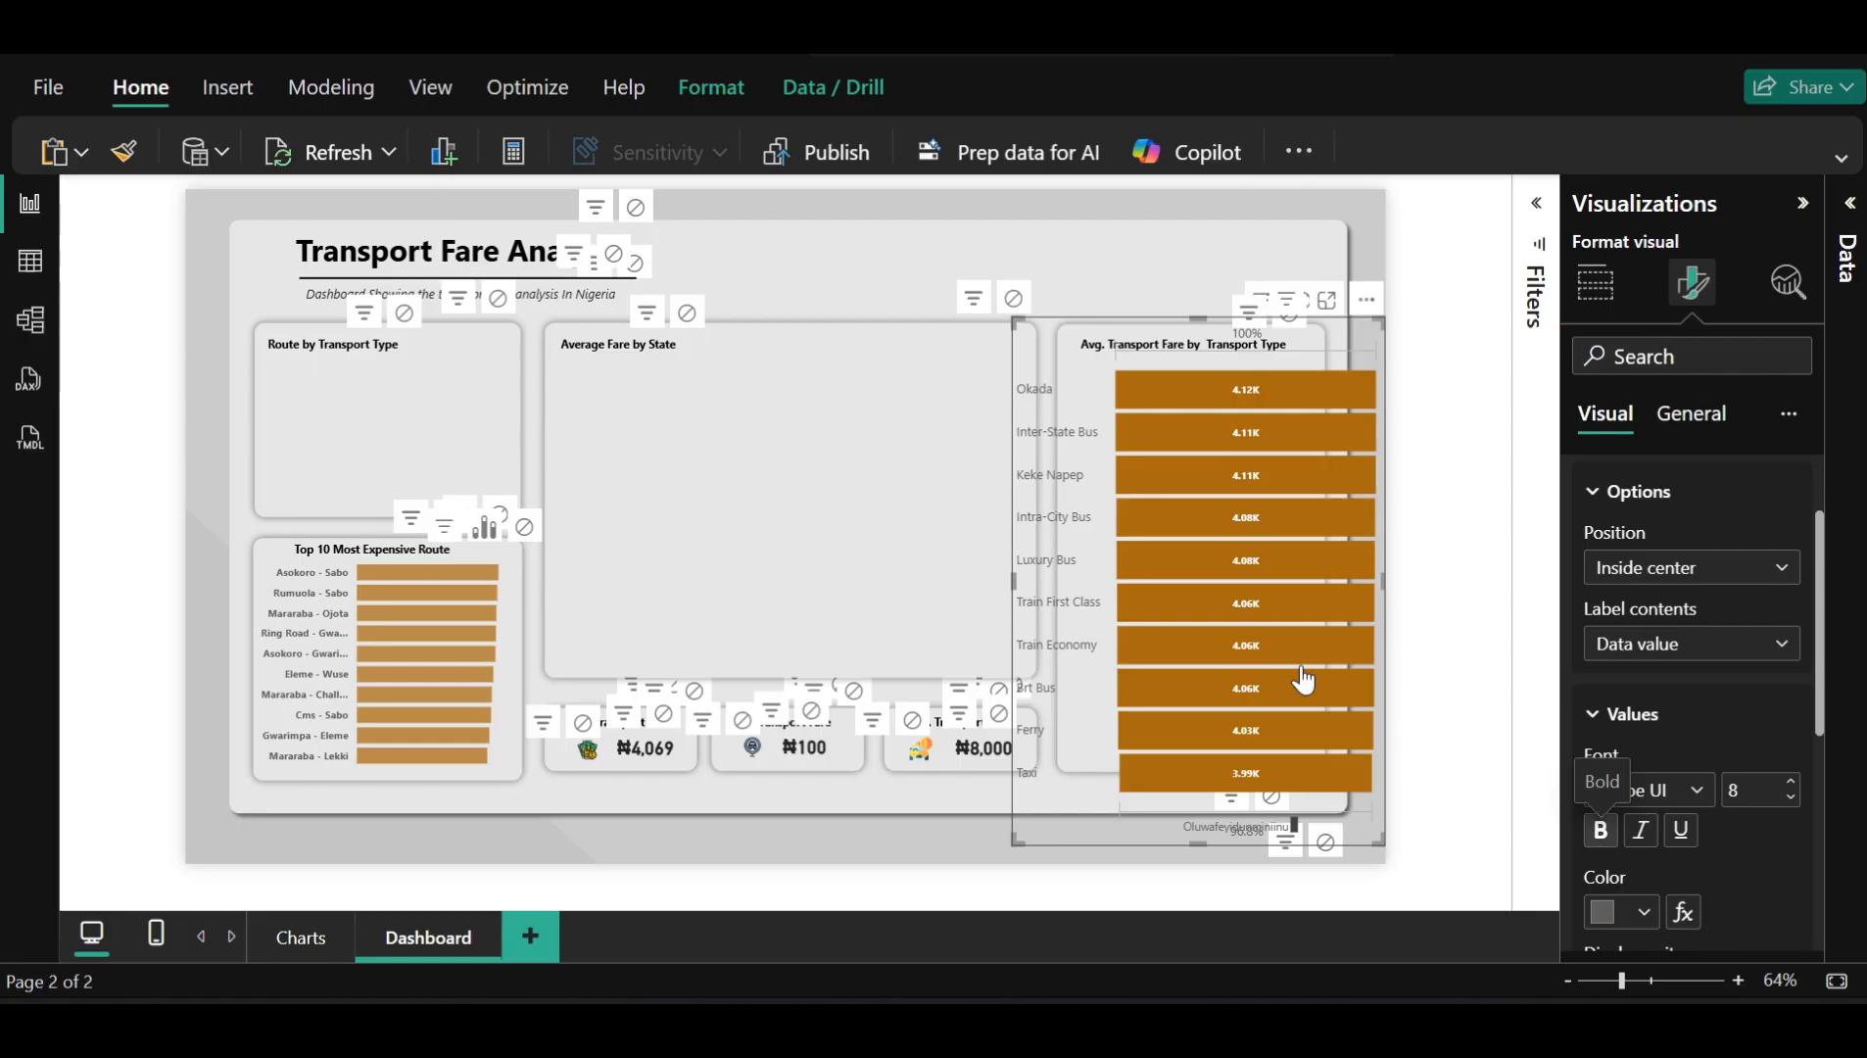
pyautogui.click(1675, 714)
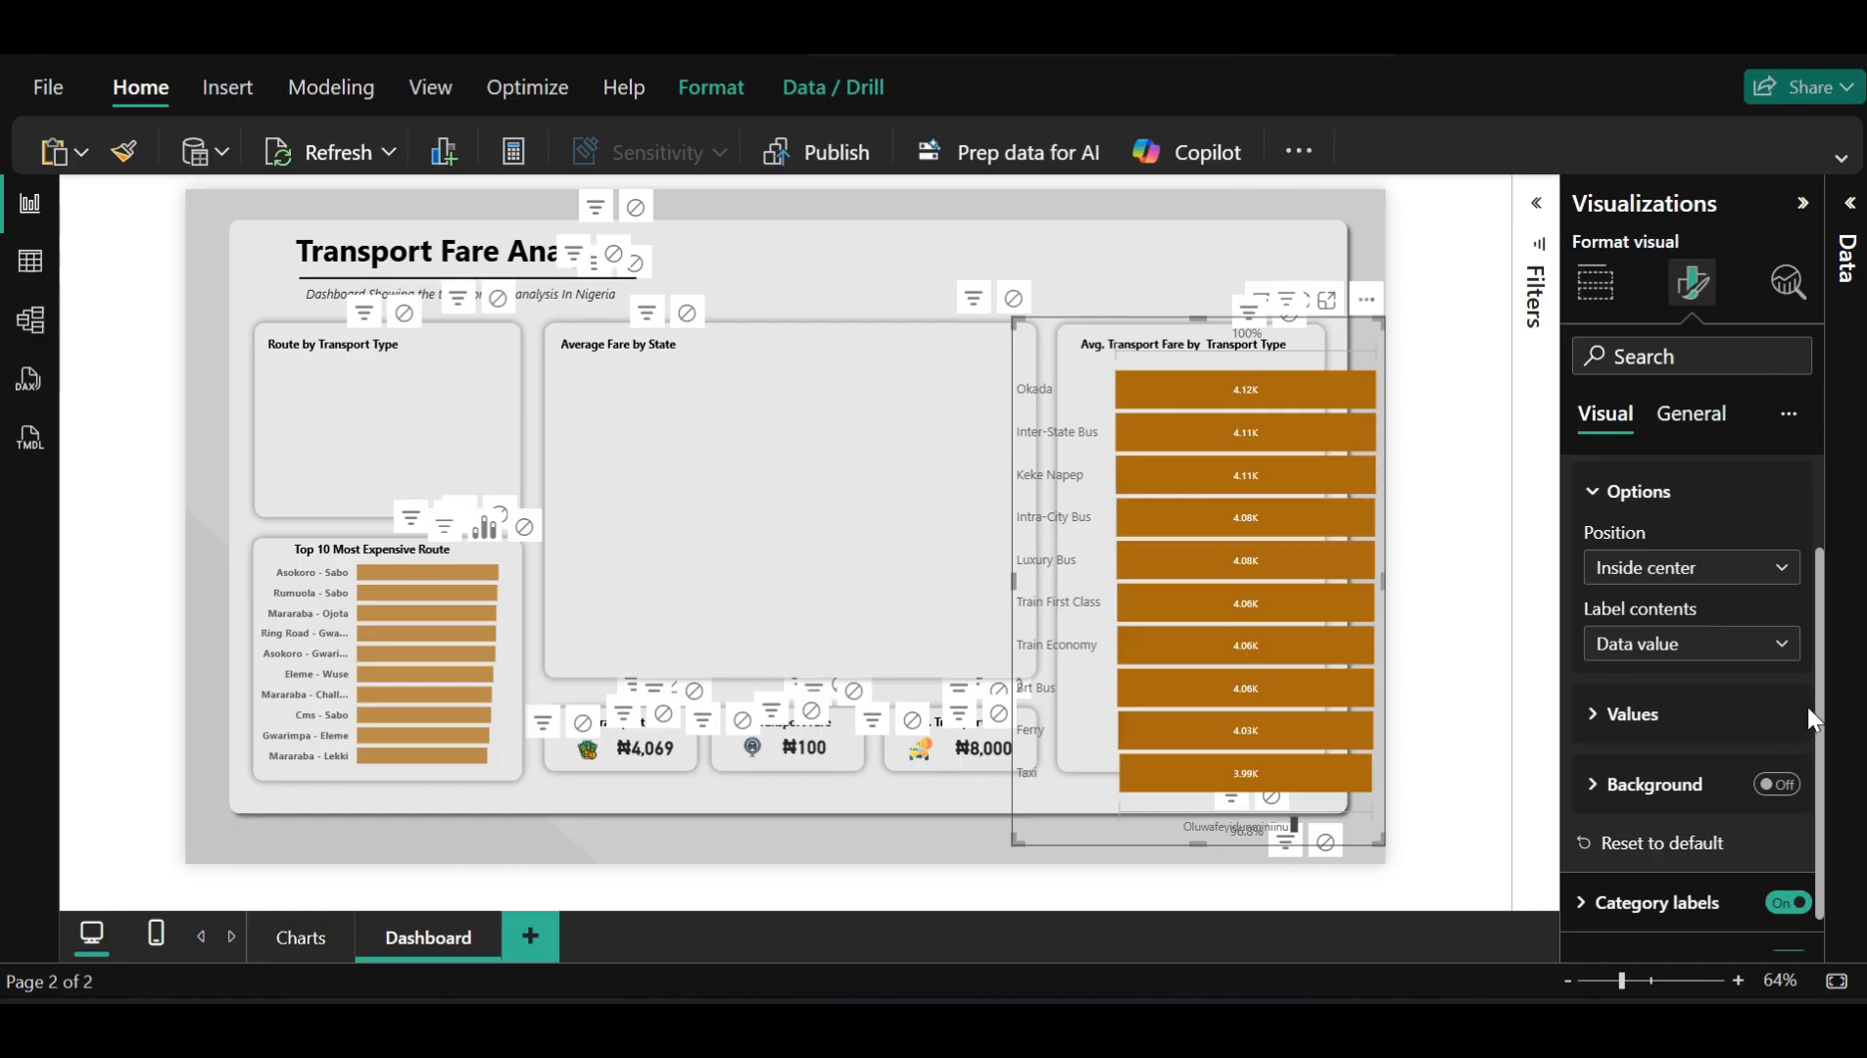
pyautogui.scroll(-2, 1819, 764)
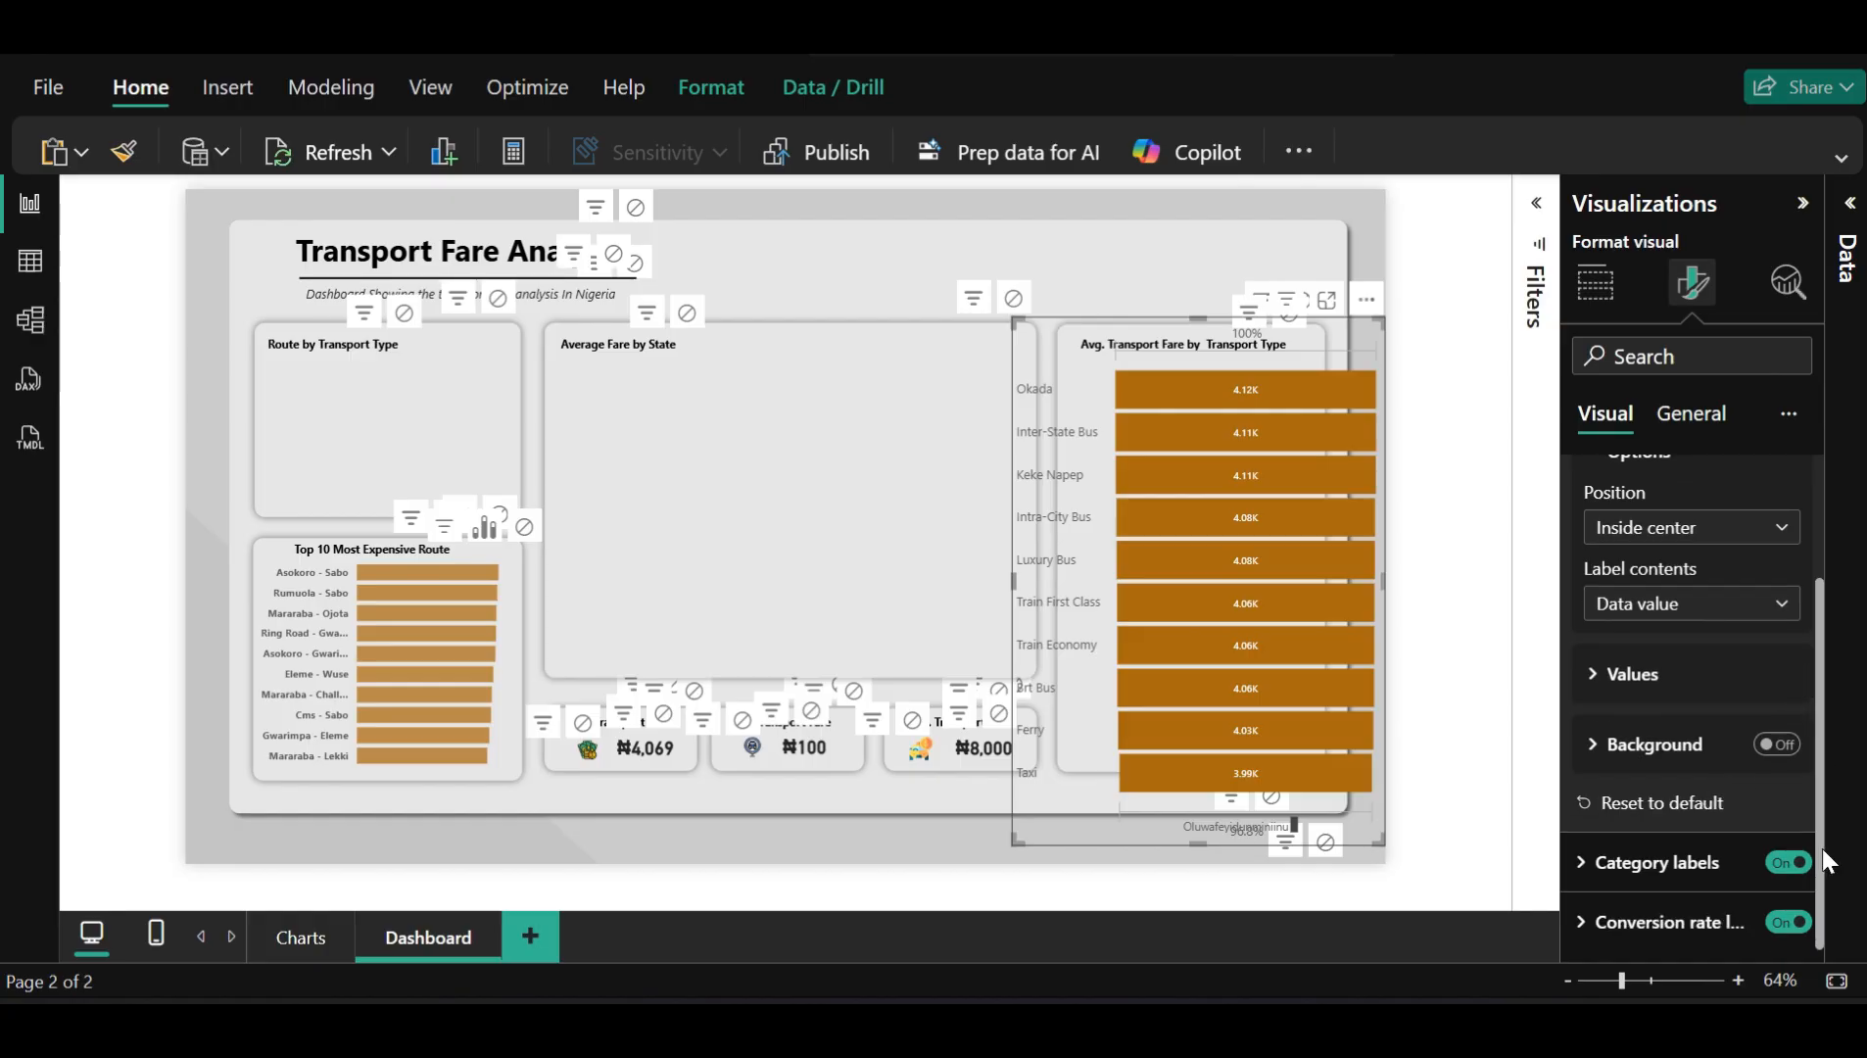
pyautogui.moveTo(1815, 748); pyautogui.dragTo(1822, 607)
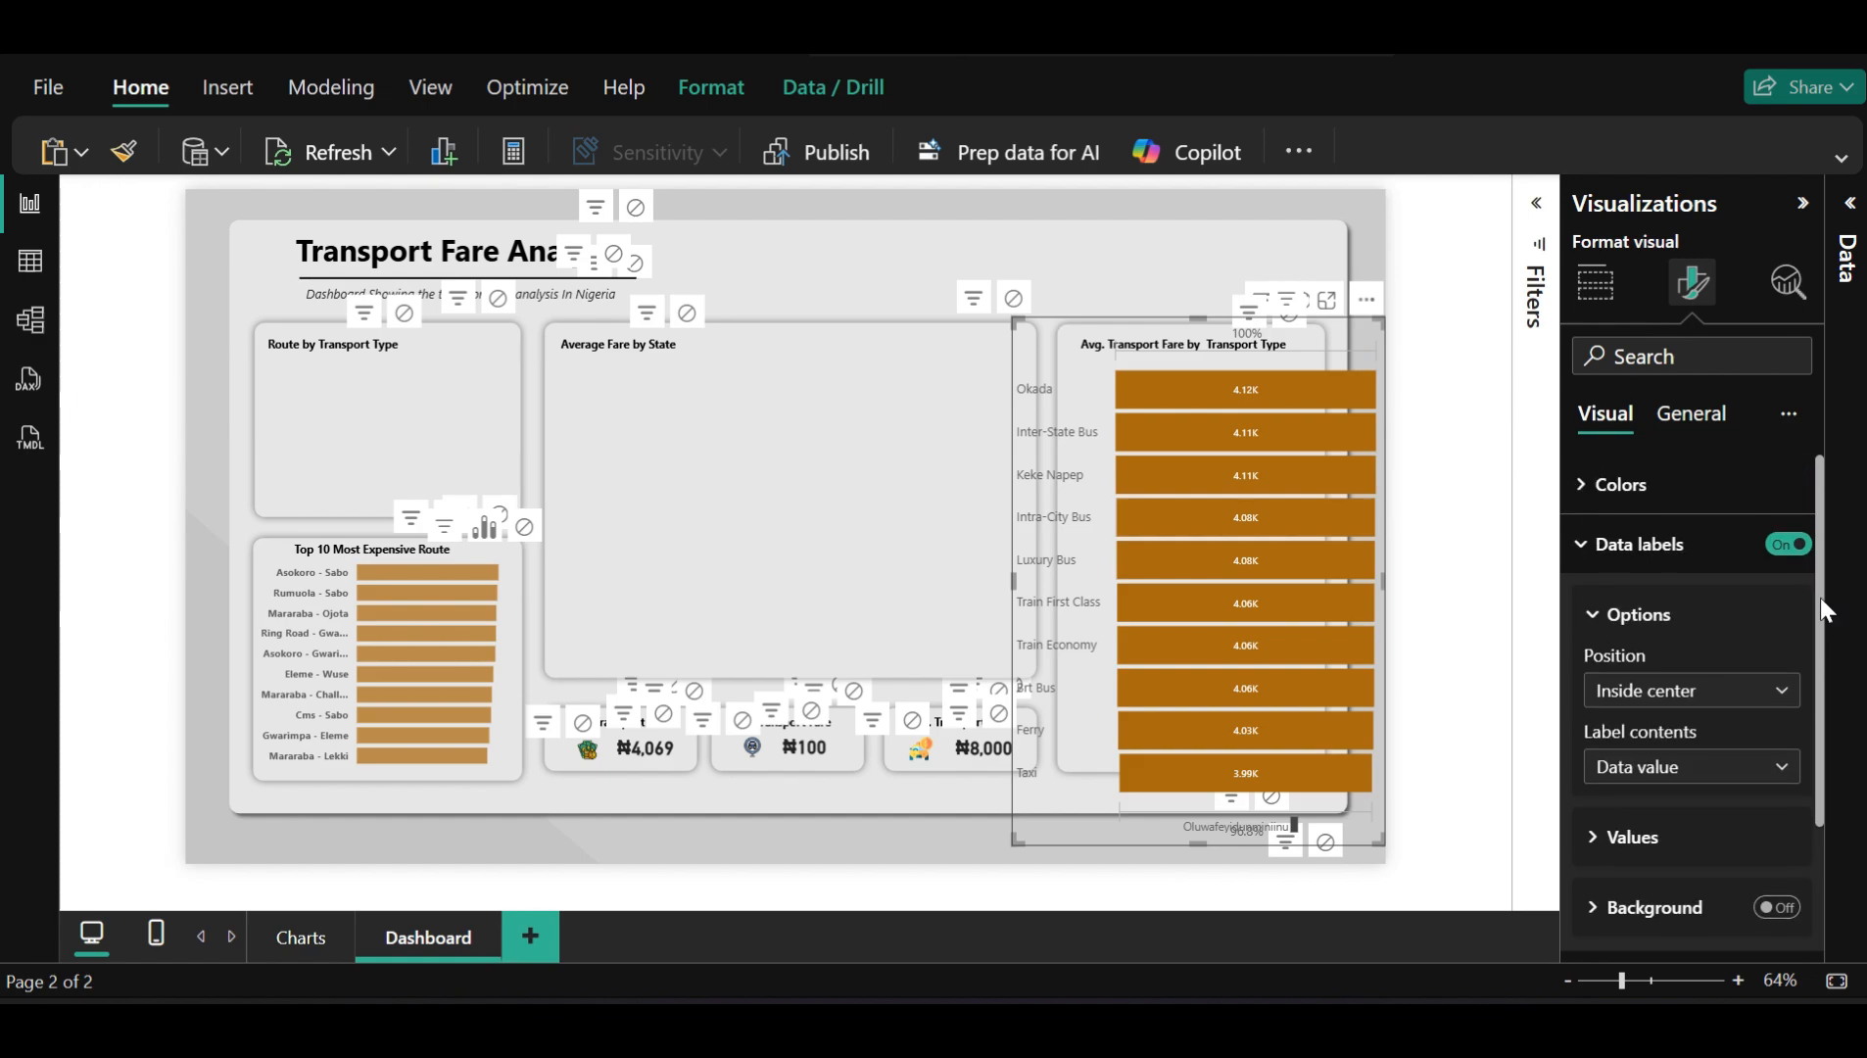
pyautogui.click(1578, 545)
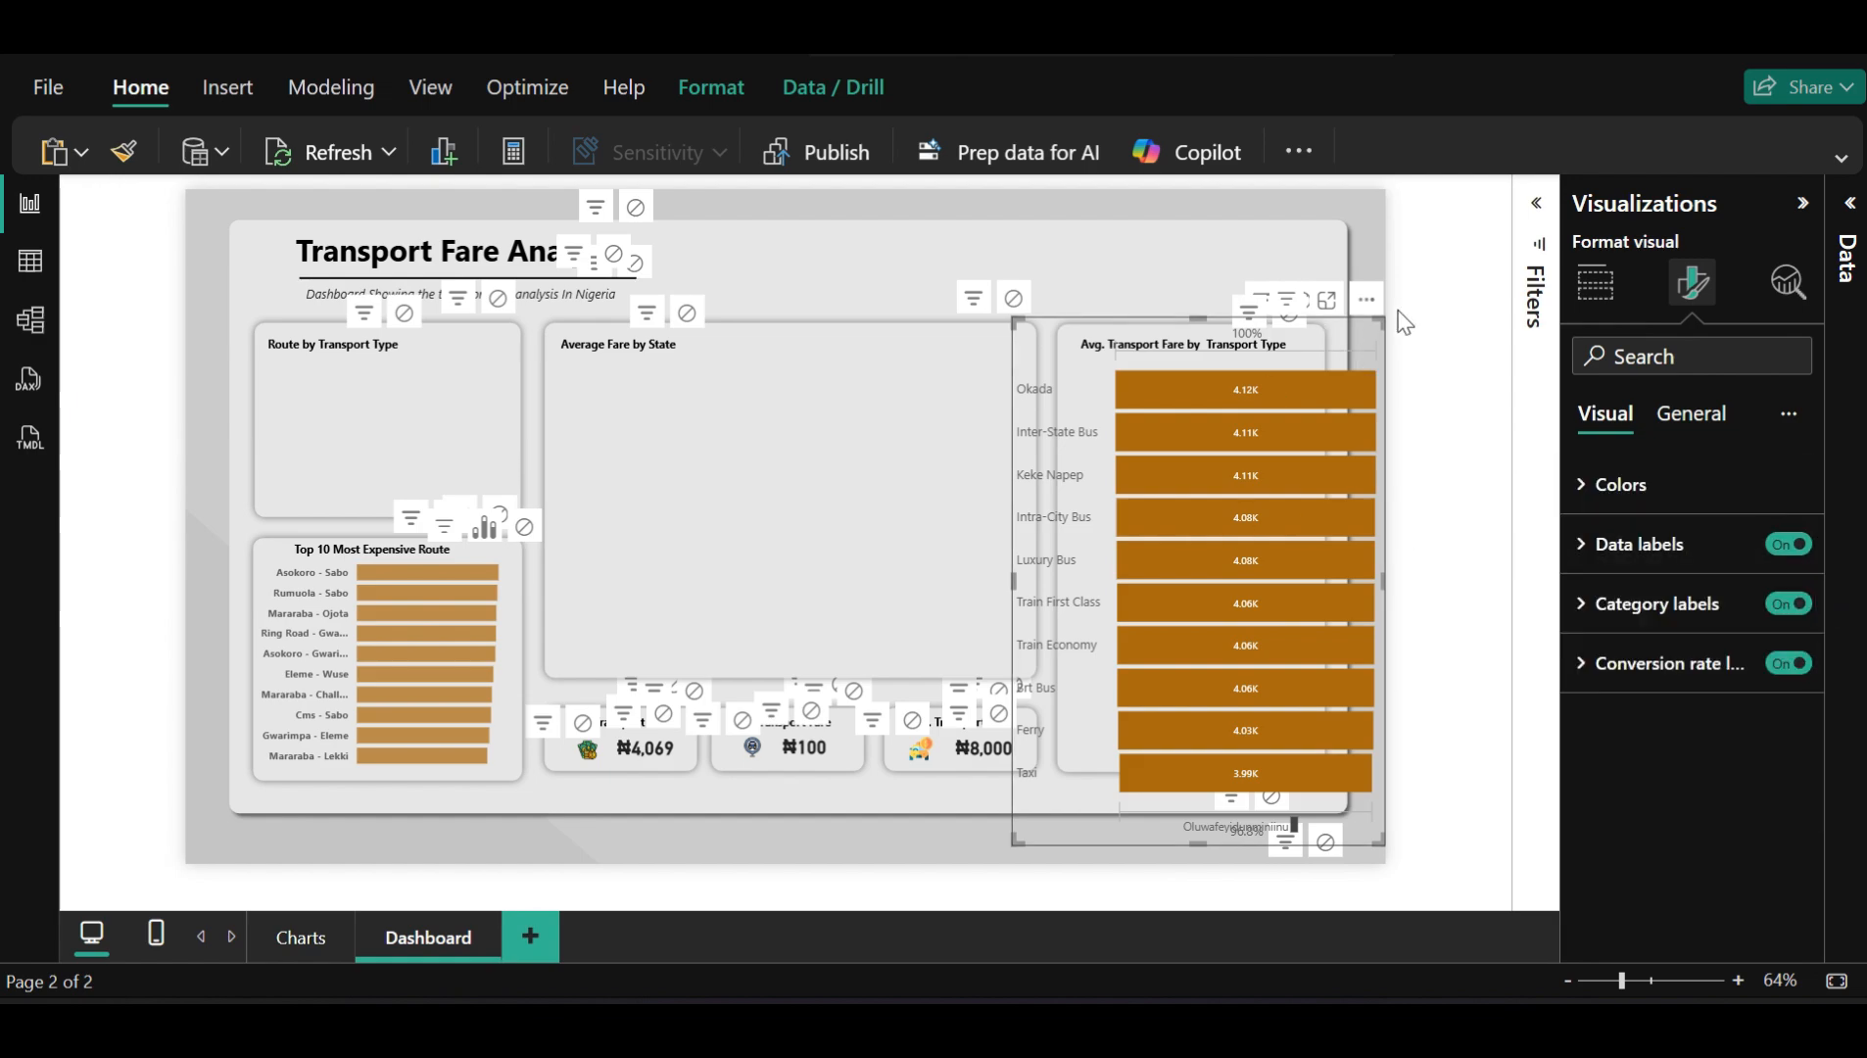
# Shrink the funnel chart in width and height and fit it inside the Avg. Transport Fare by Transport Type card
pyautogui.moveTo(1345, 370); pyautogui.dragTo(1275, 338)
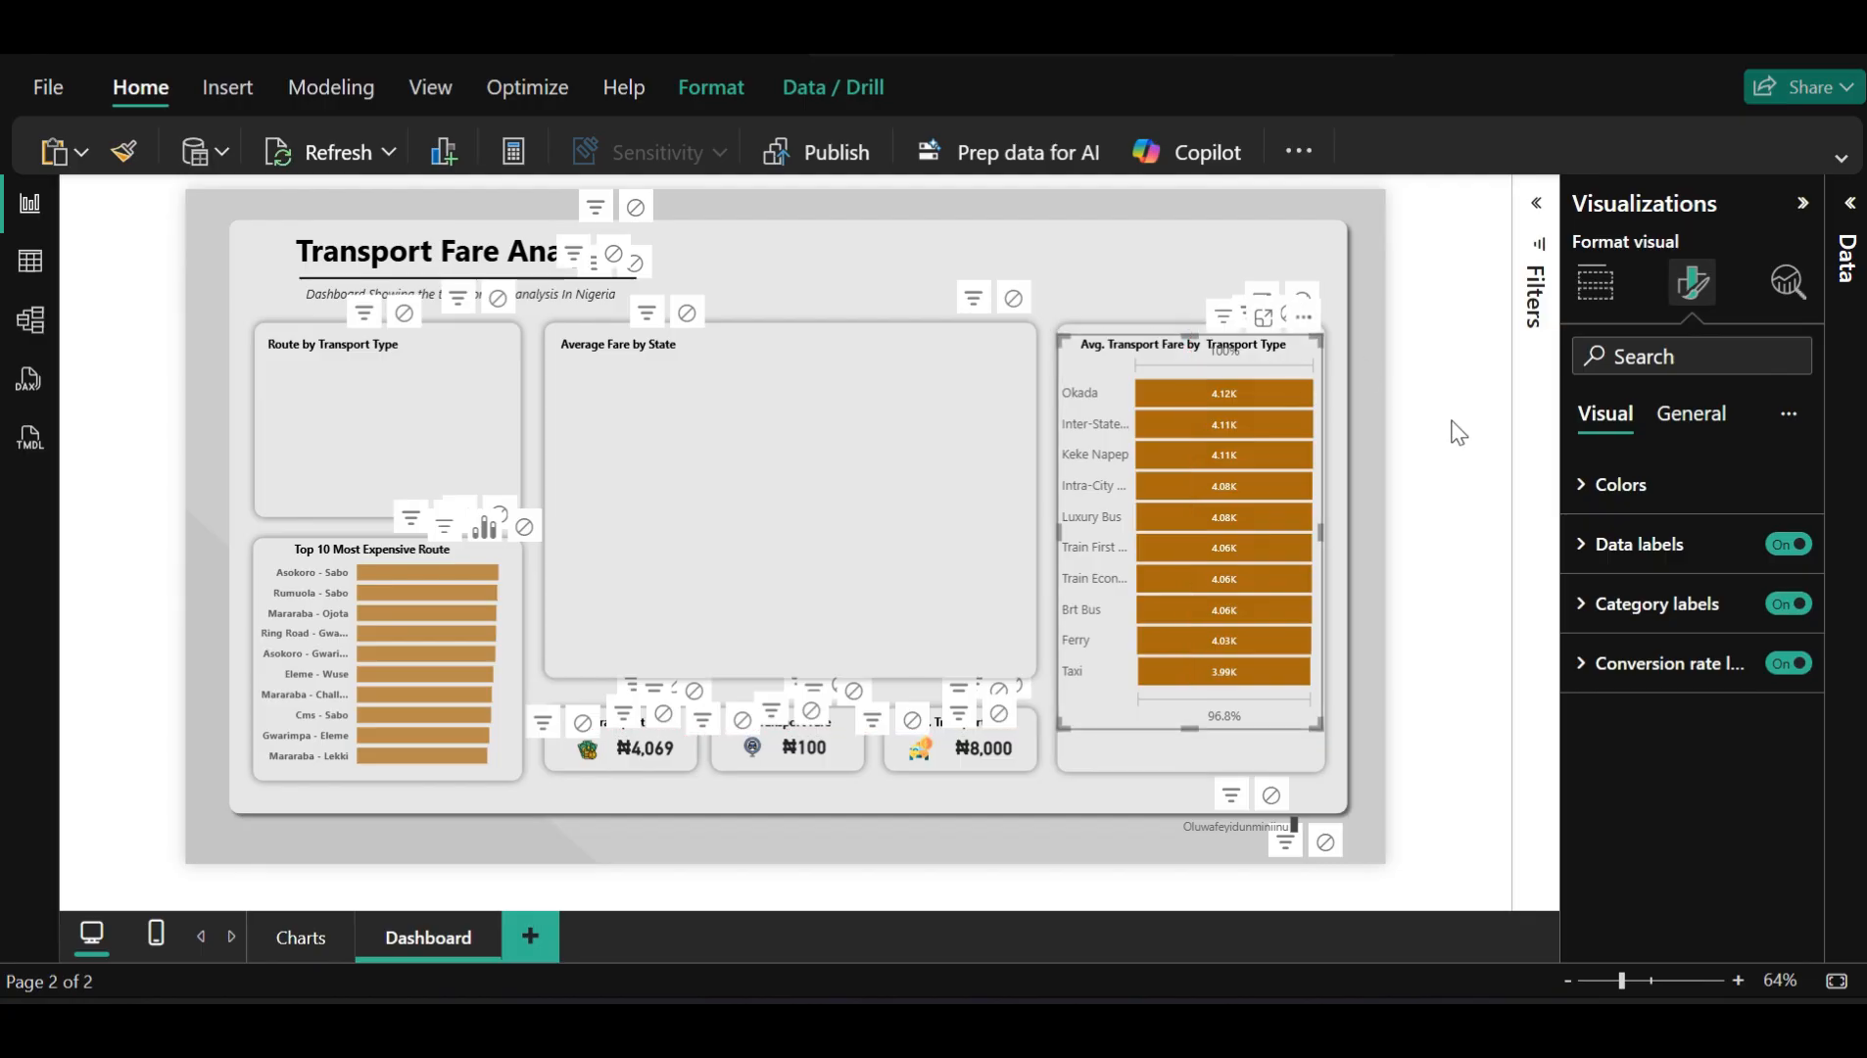
pyautogui.click(1457, 432)
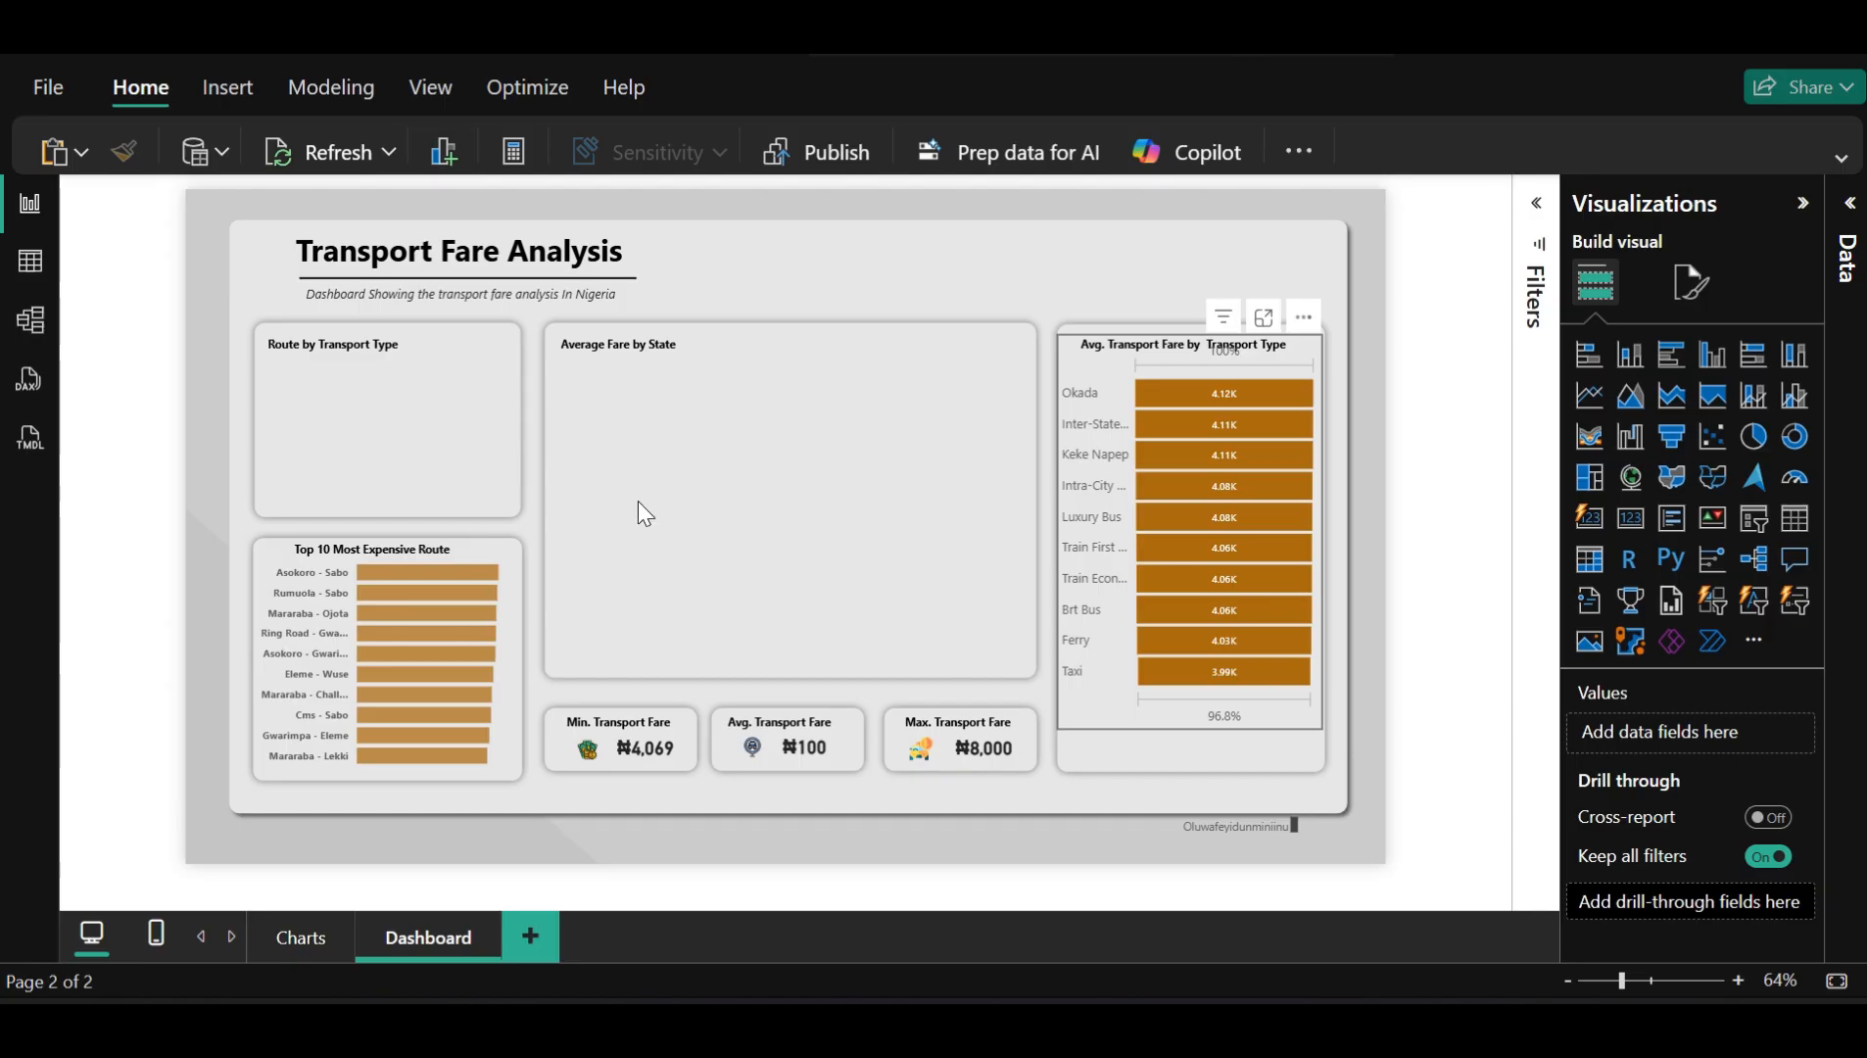
# Move the funnel chart off the Avg. Transport Fare by Transport Type card and over the Top 10 Most Expensive Route card
pyautogui.moveTo(1130, 471); pyautogui.dragTo(1048, 601)
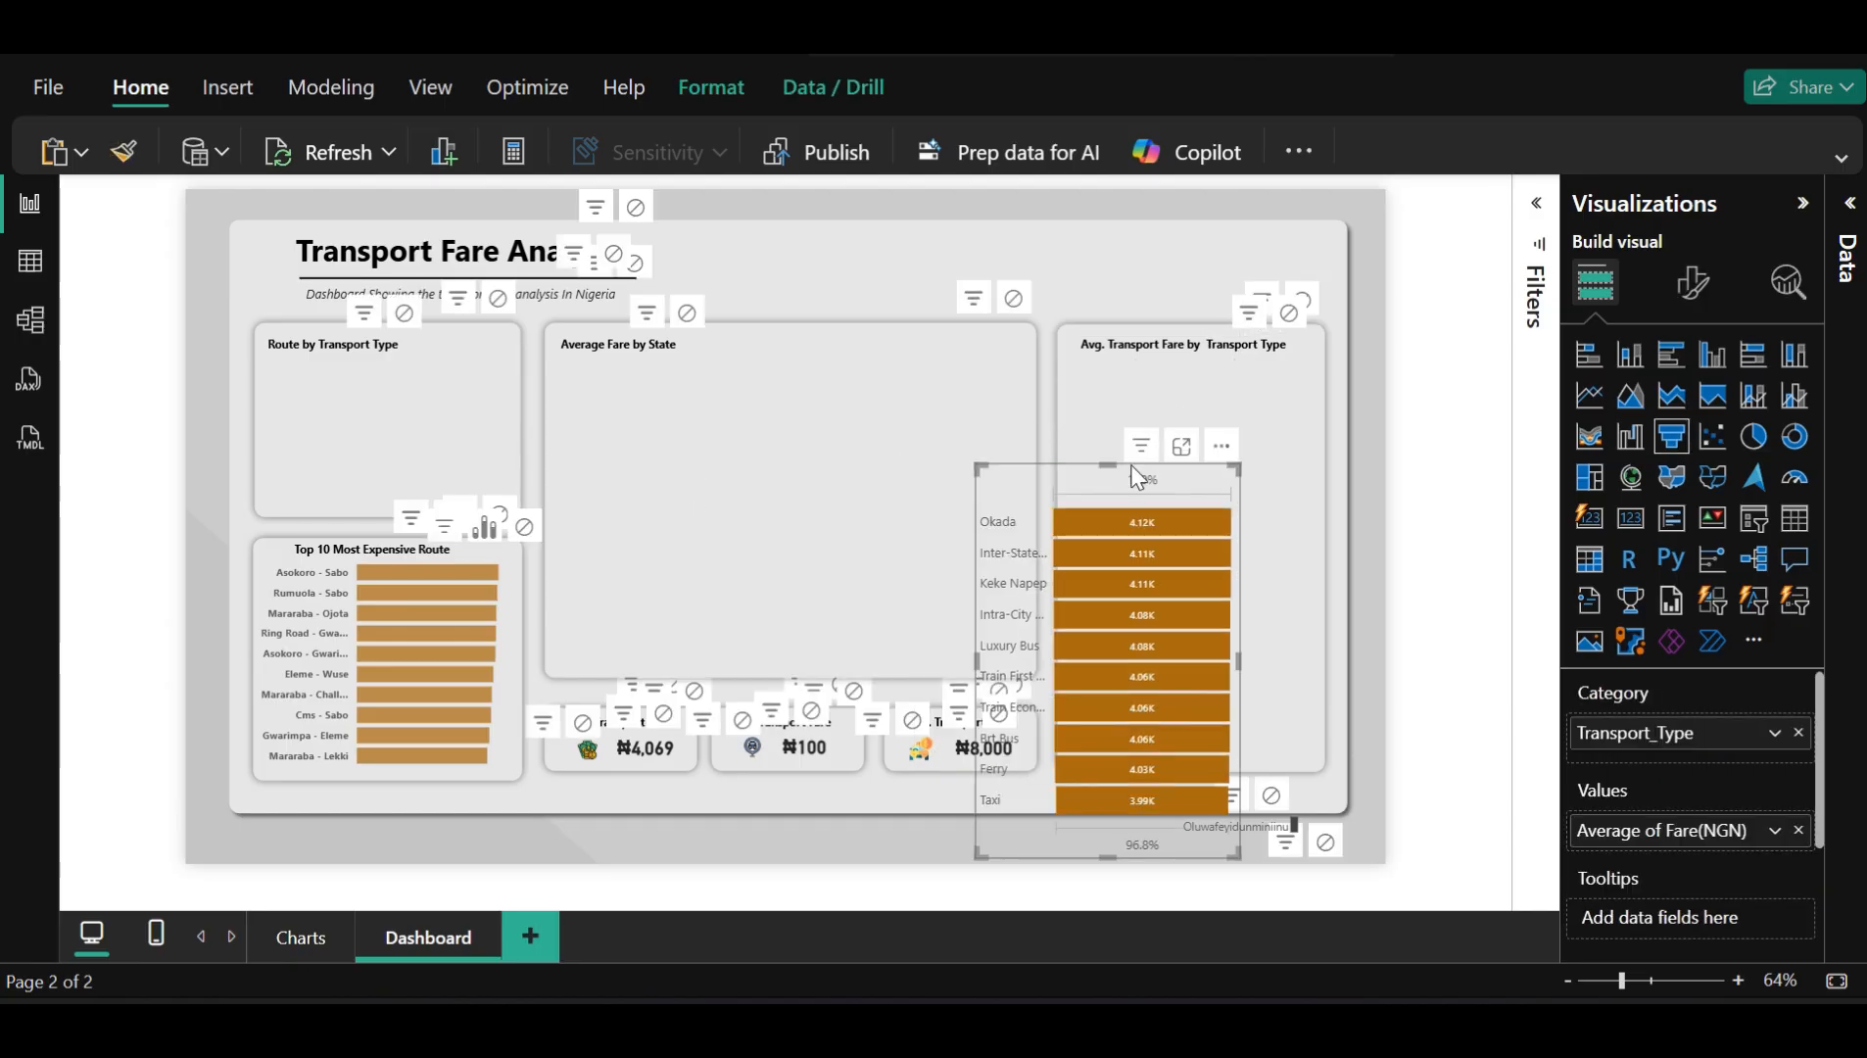
pyautogui.moveTo(1134, 477); pyautogui.dragTo(206, 551)
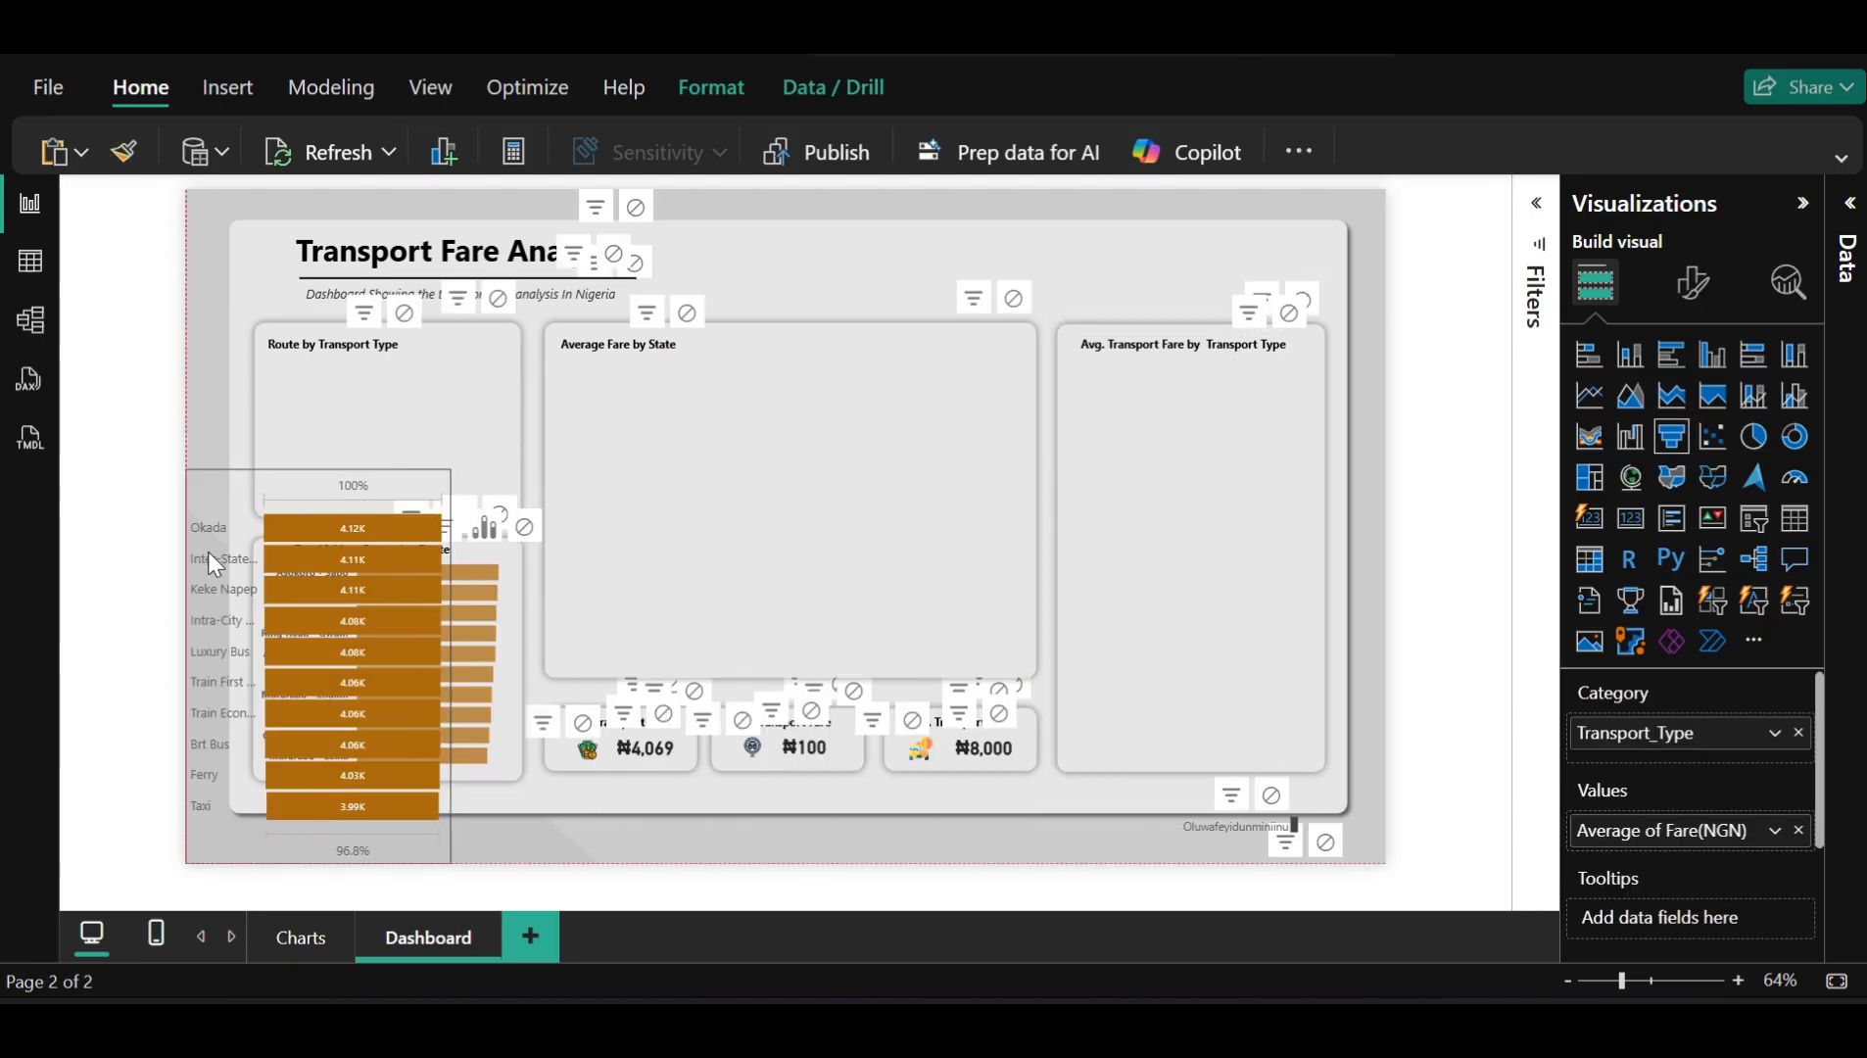
pyautogui.moveTo(359, 527)
pyautogui.mouseDown()
pyautogui.moveTo(427, 533)
pyautogui.moveTo(338, 549)
pyautogui.mouseUp()
pyautogui.moveTo(424, 554); pyautogui.dragTo(424, 554)
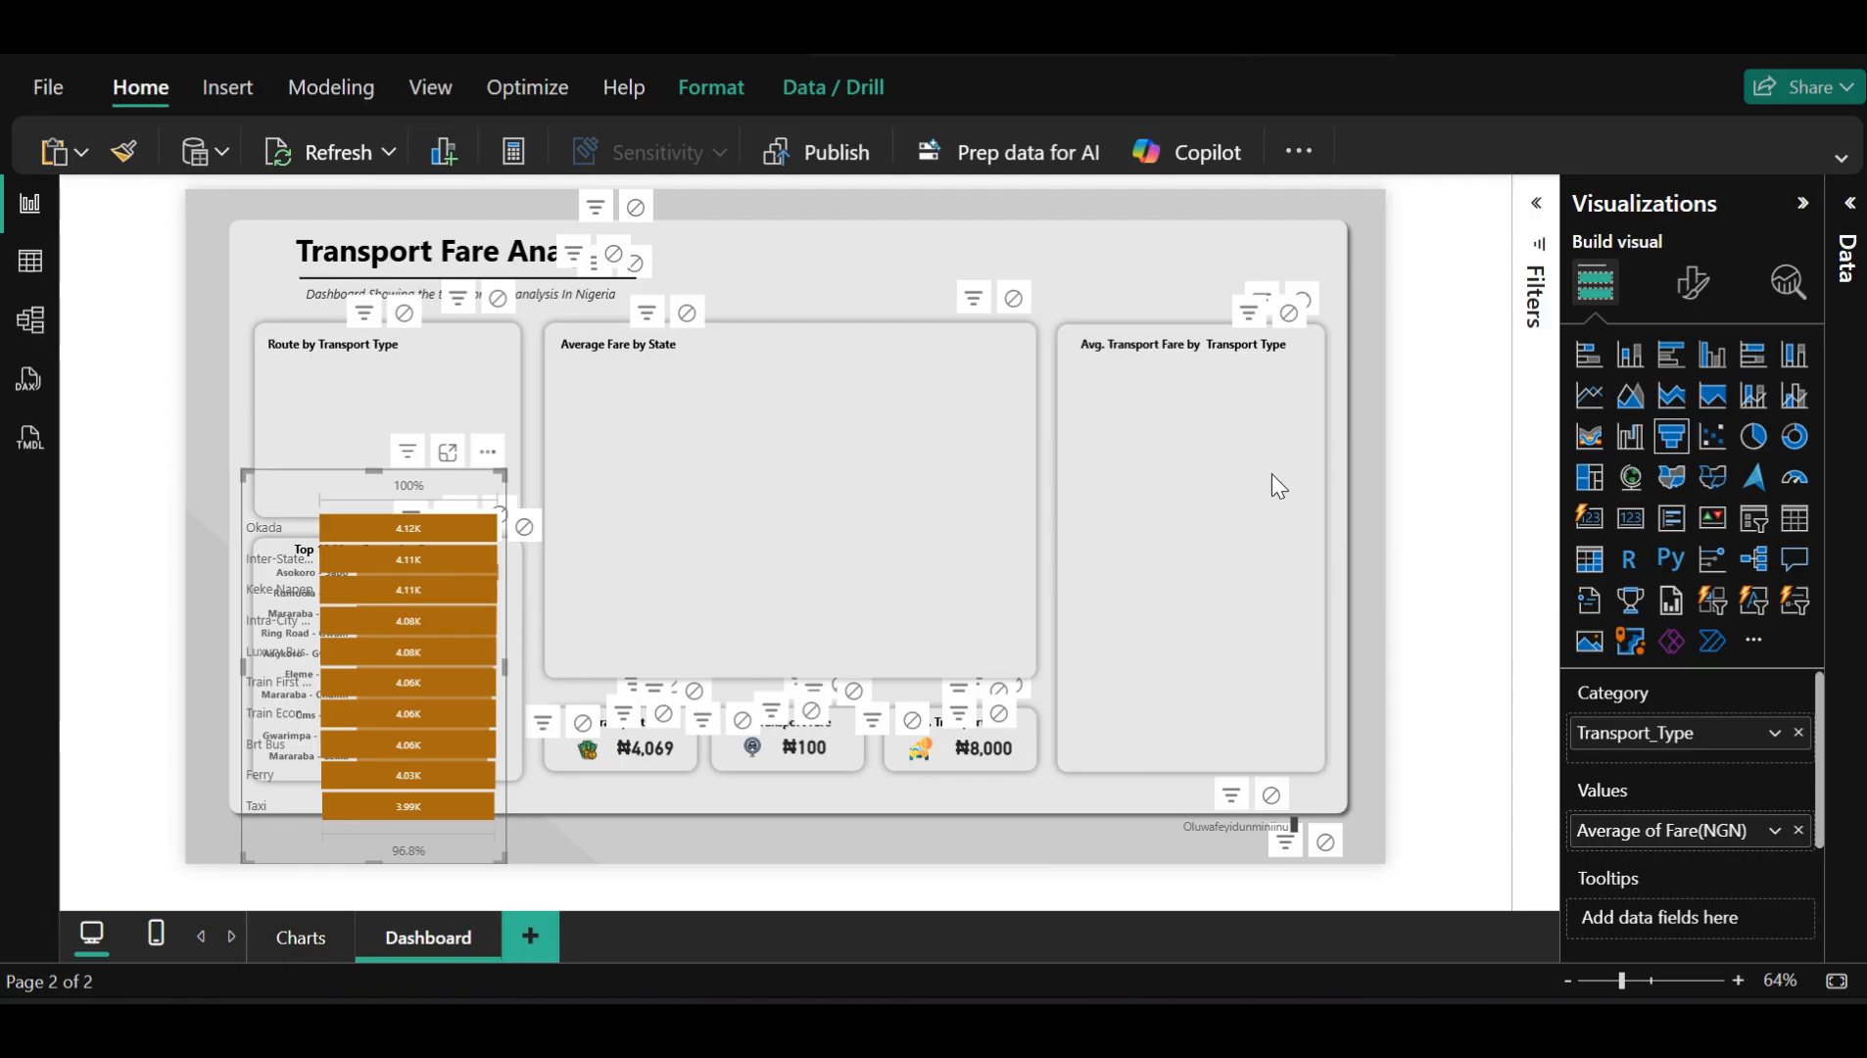
# Move the funnel chart into the Avg. Transport Fare by Transport Type card and align it below the card title
pyautogui.moveTo(424, 554); pyautogui.dragTo(1271, 472)
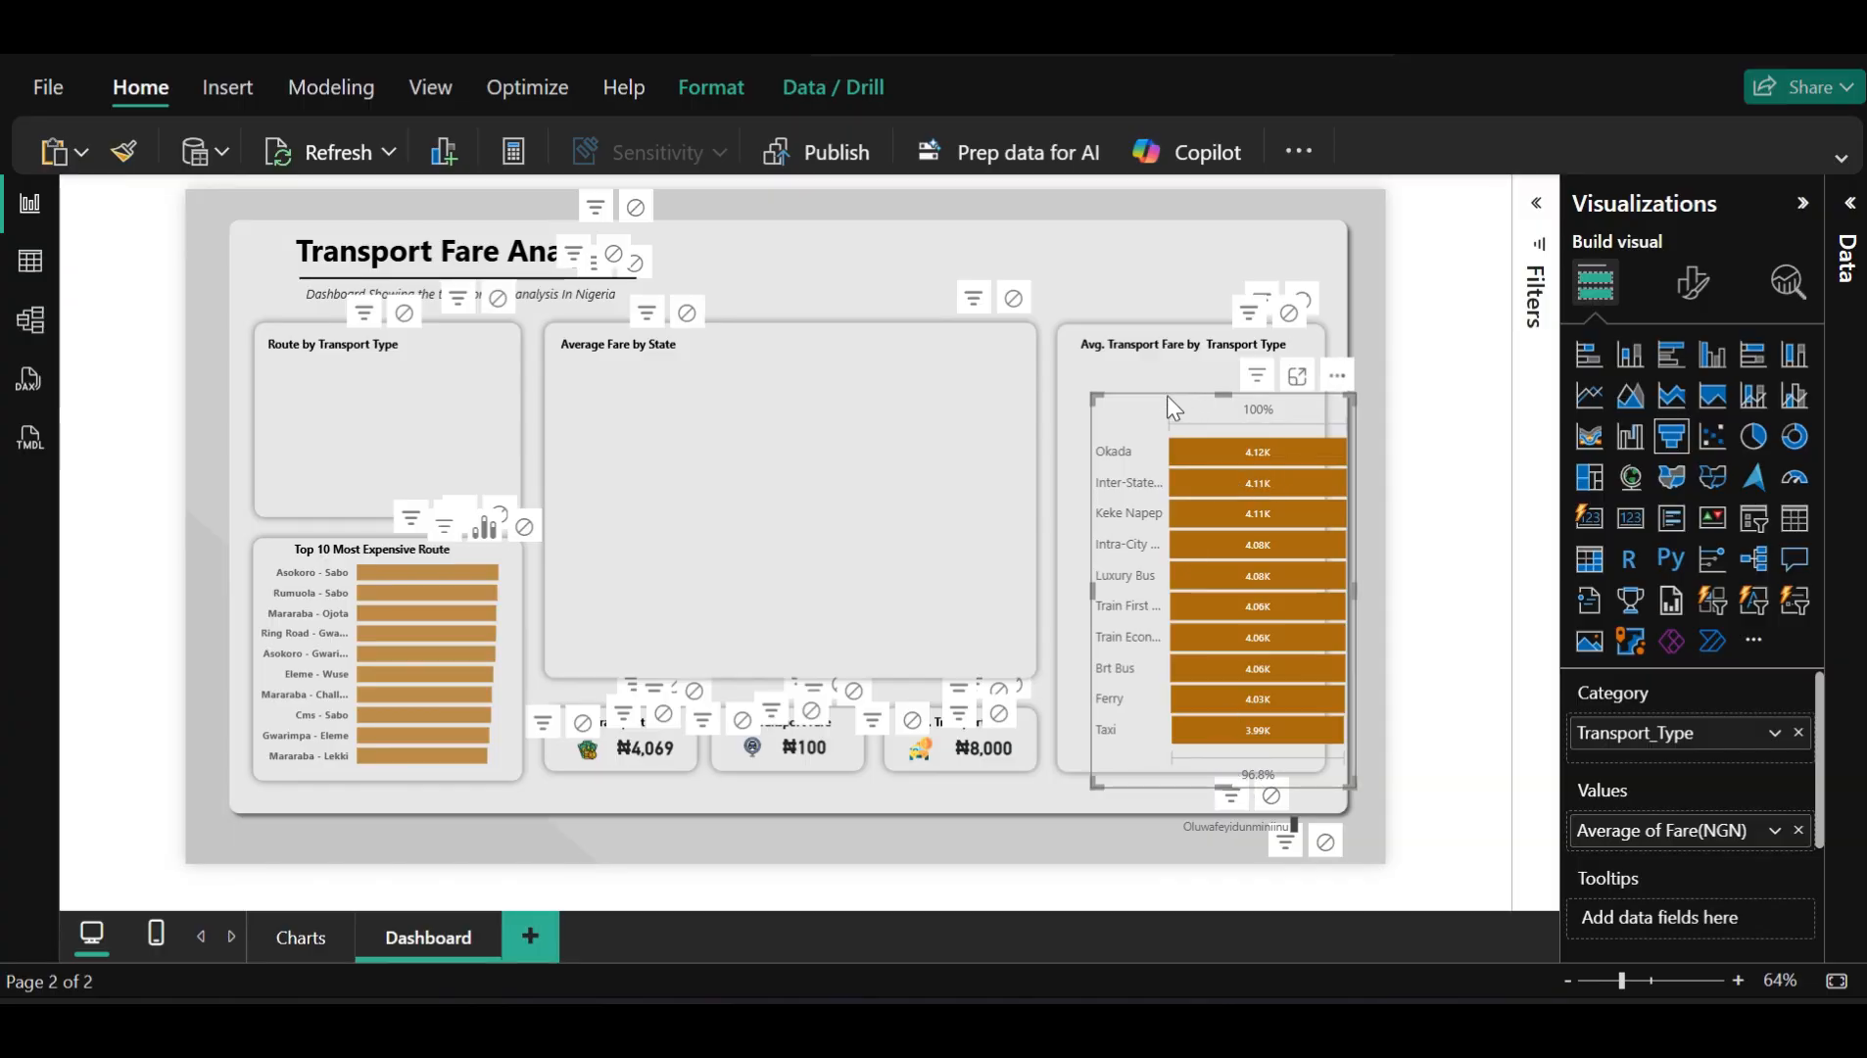
pyautogui.moveTo(1167, 396); pyautogui.dragTo(1134, 375)
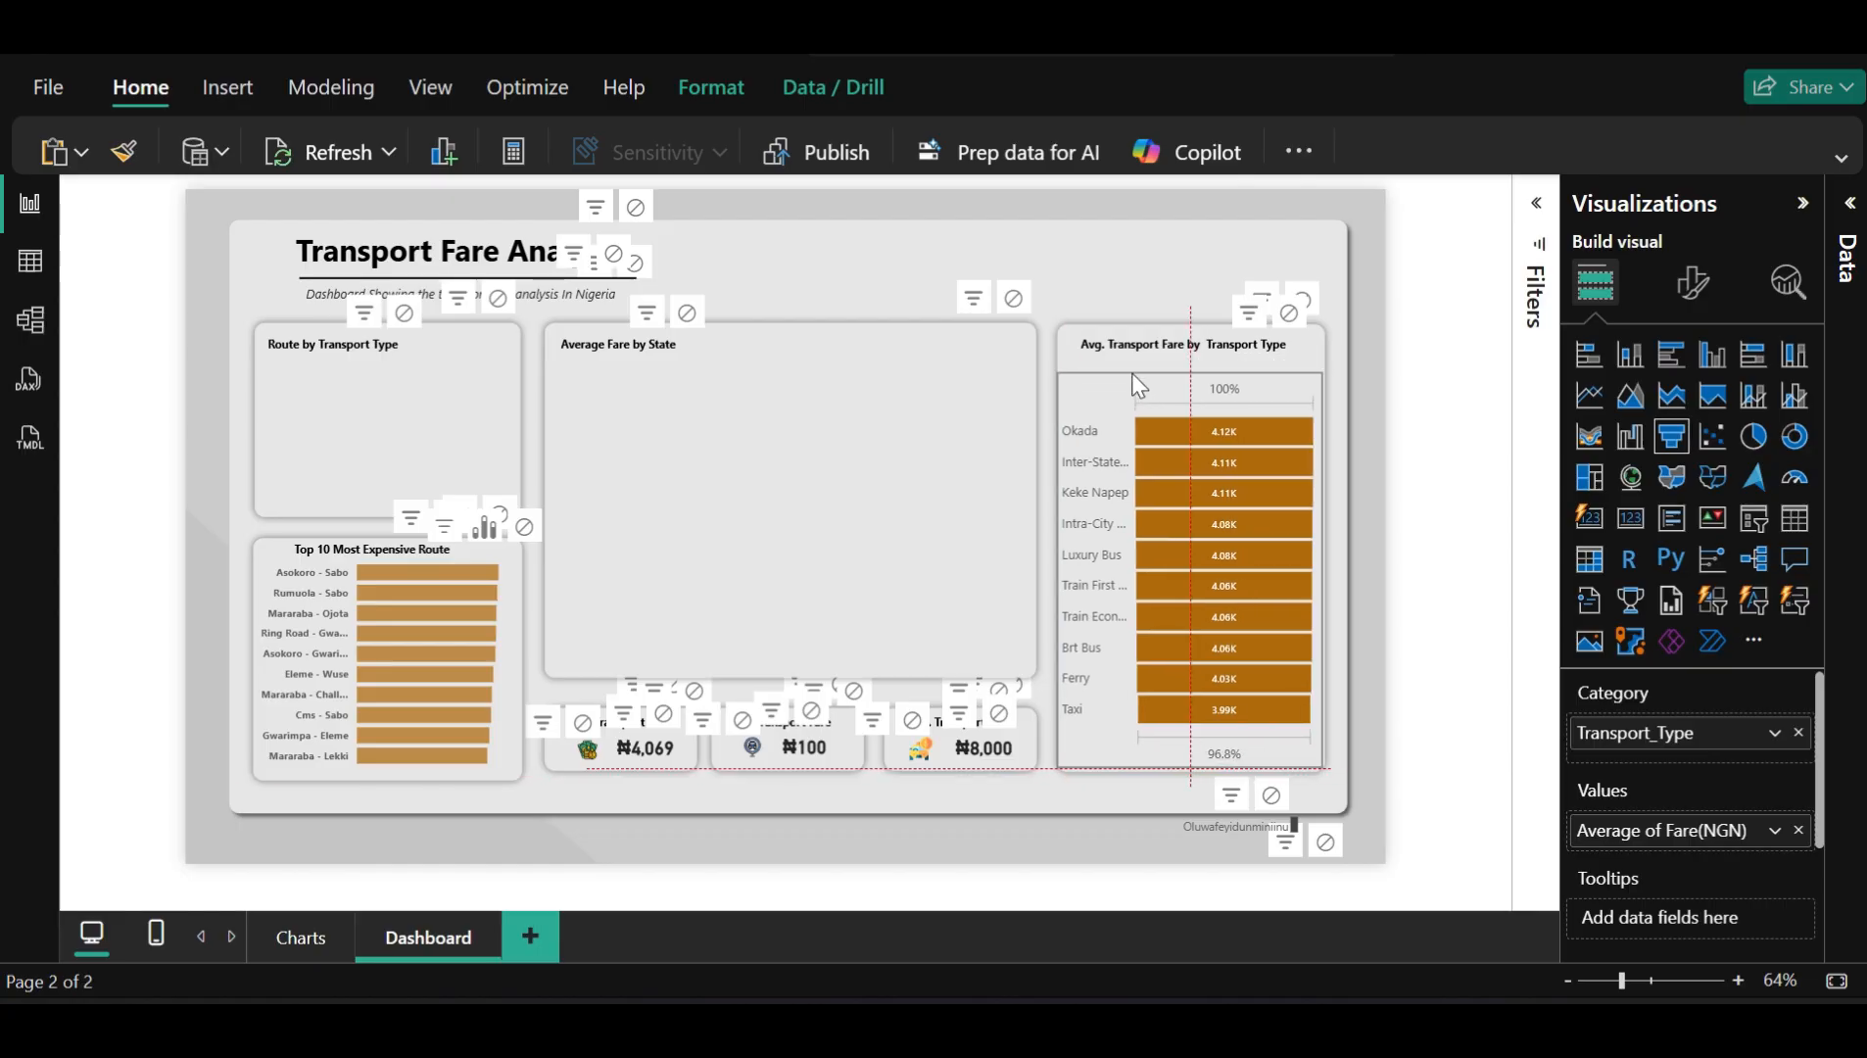
pyautogui.moveTo(1134, 377); pyautogui.dragTo(1184, 375)
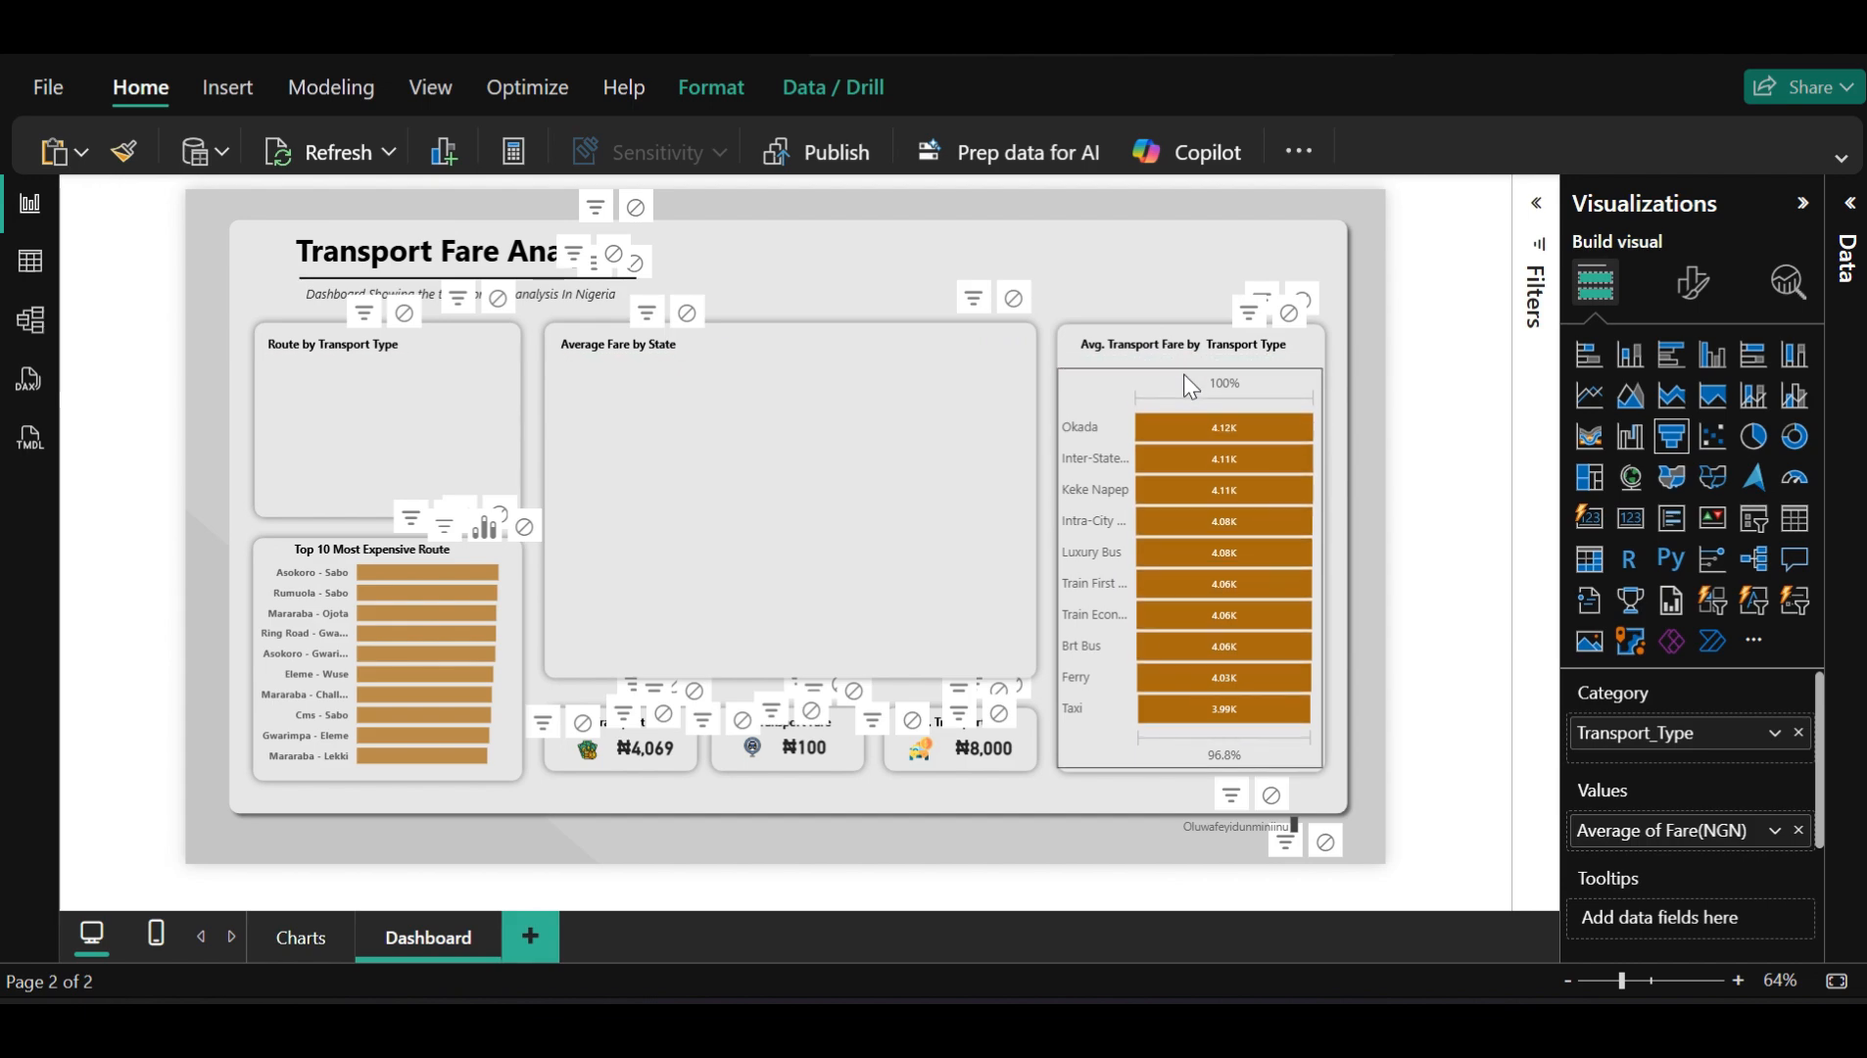
pyautogui.click(1453, 528)
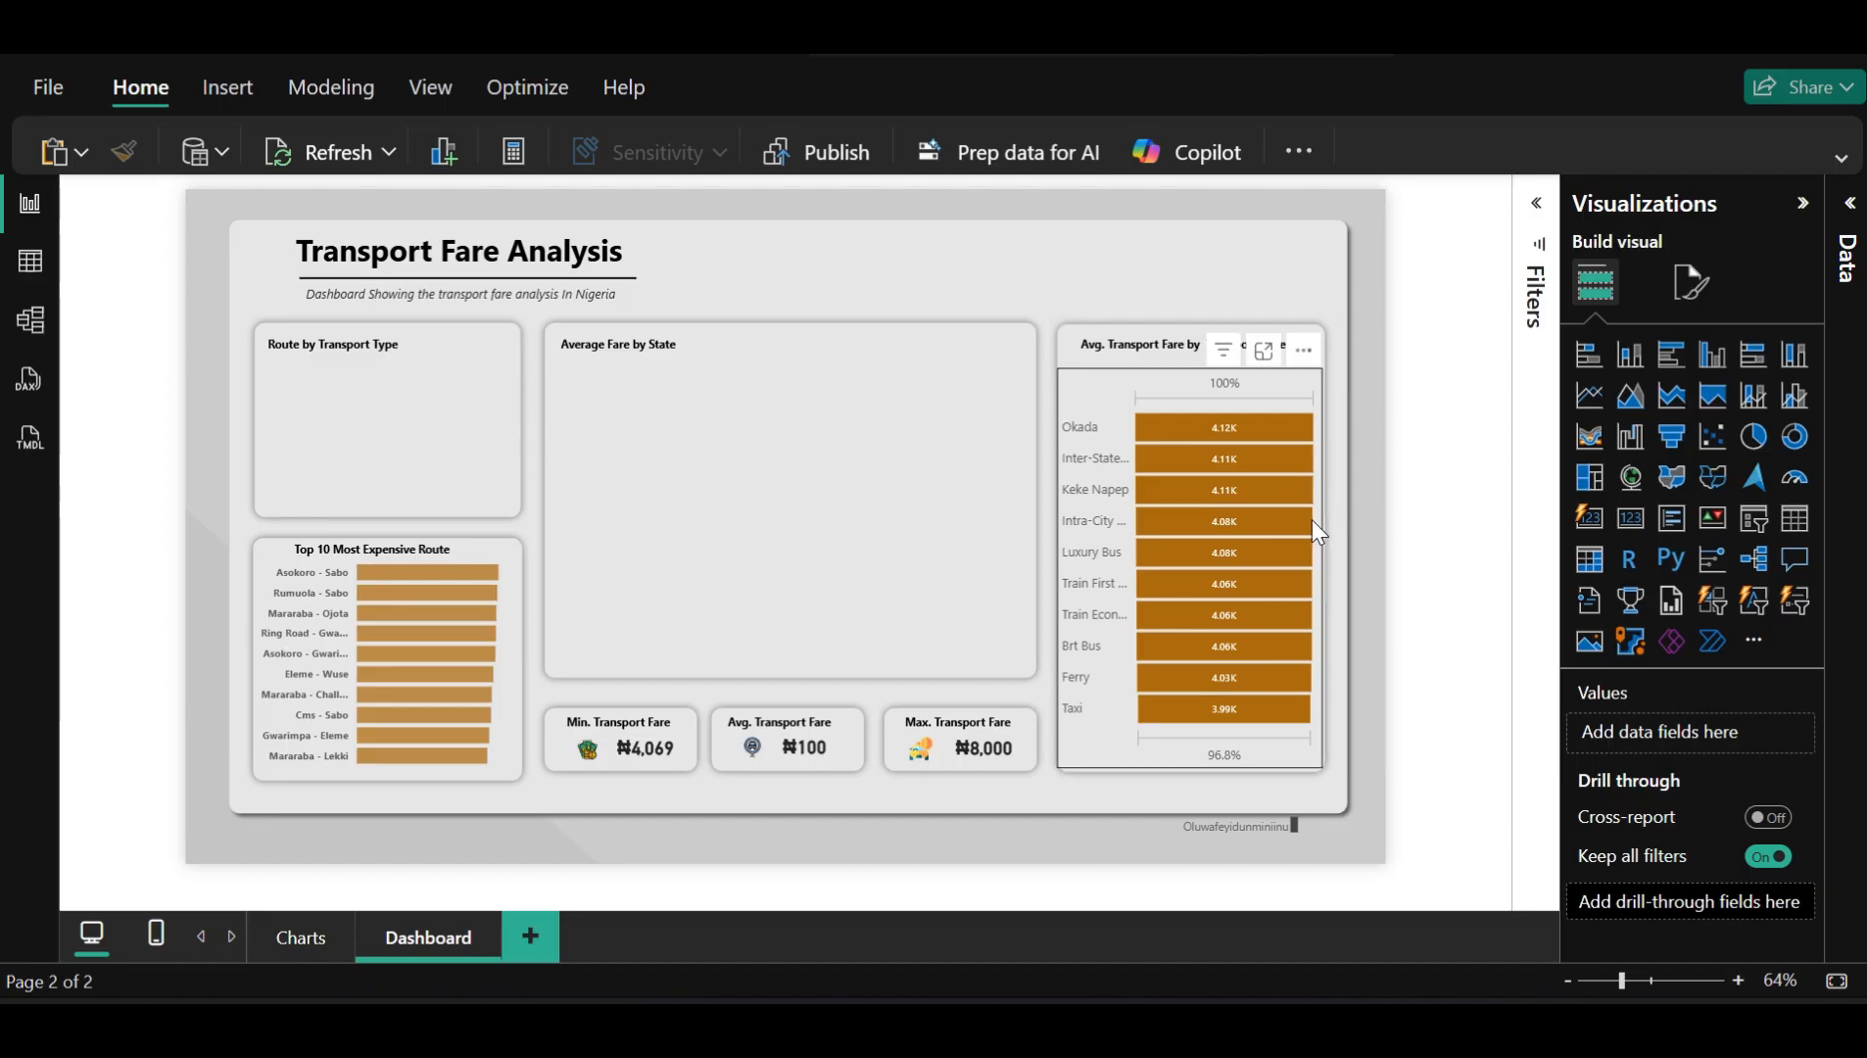
# Copy the formatting of the Top 10 Most Expensive Route bar chart onto the funnel chart with Format Painter
pyautogui.moveTo(1312, 522)
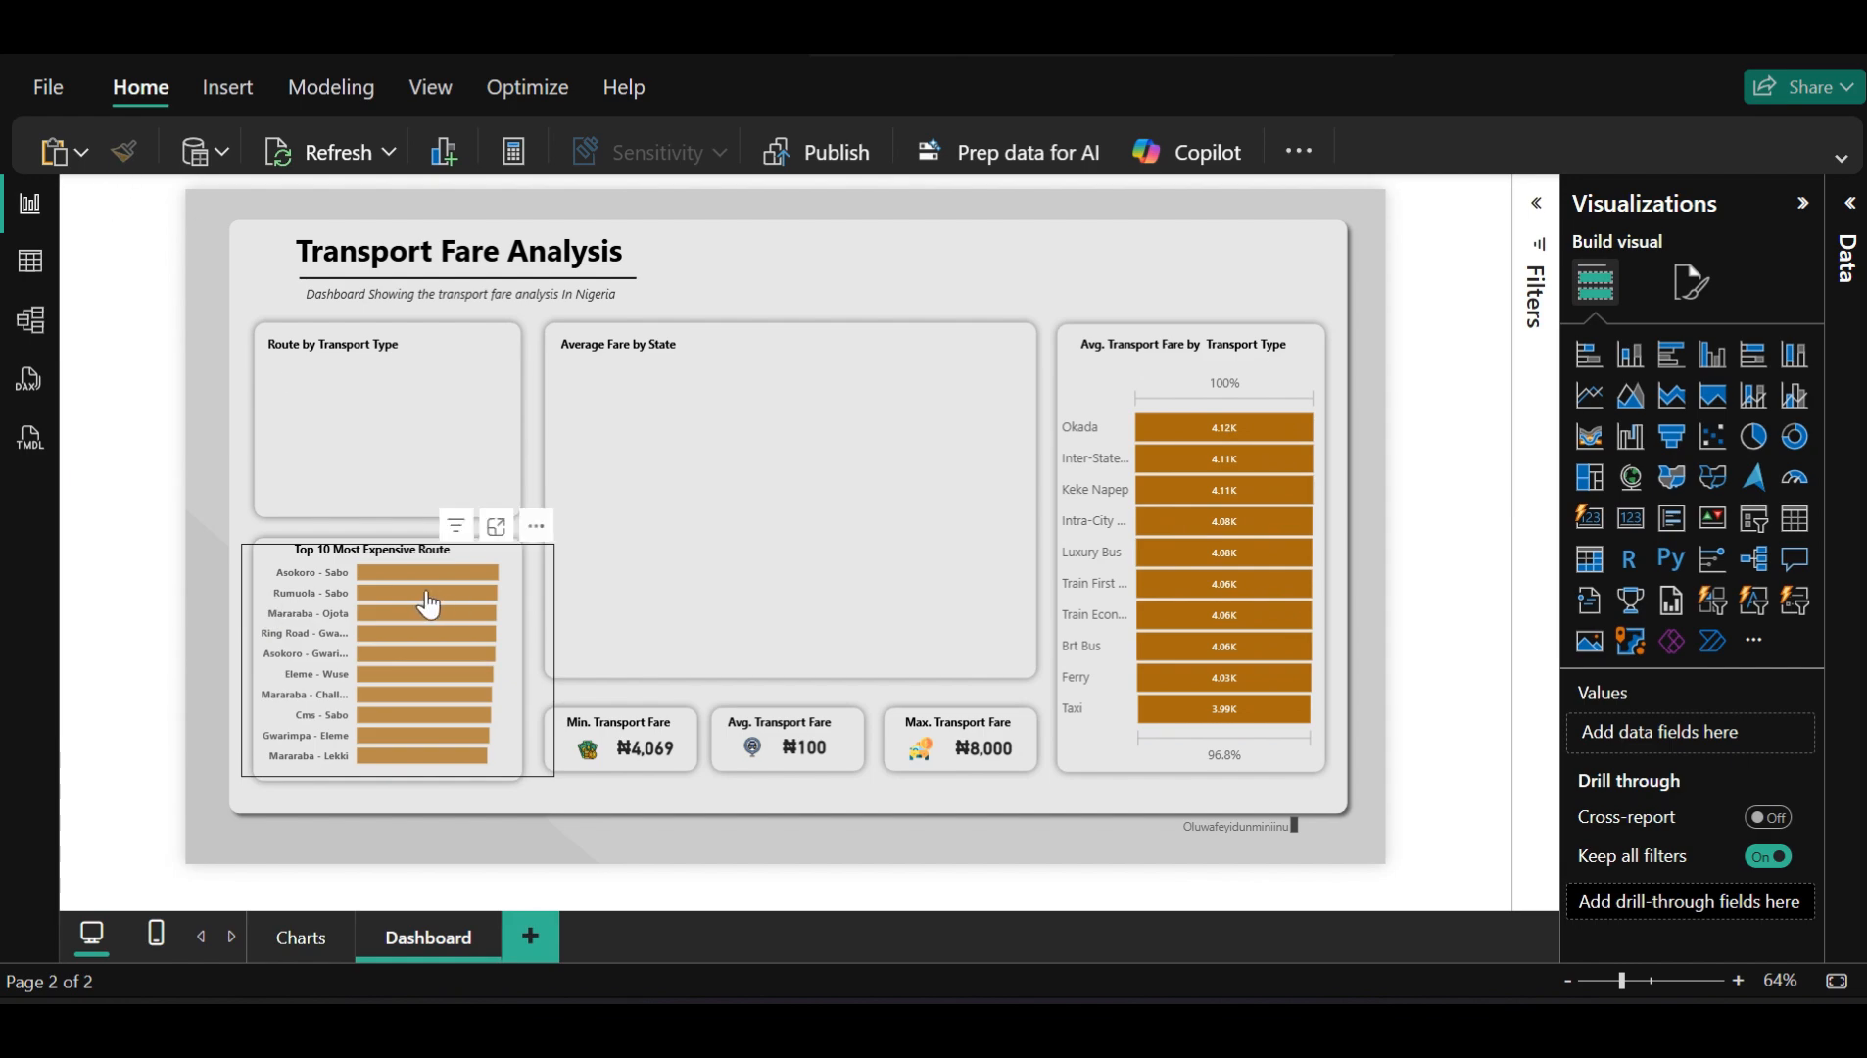
pyautogui.click(347, 586)
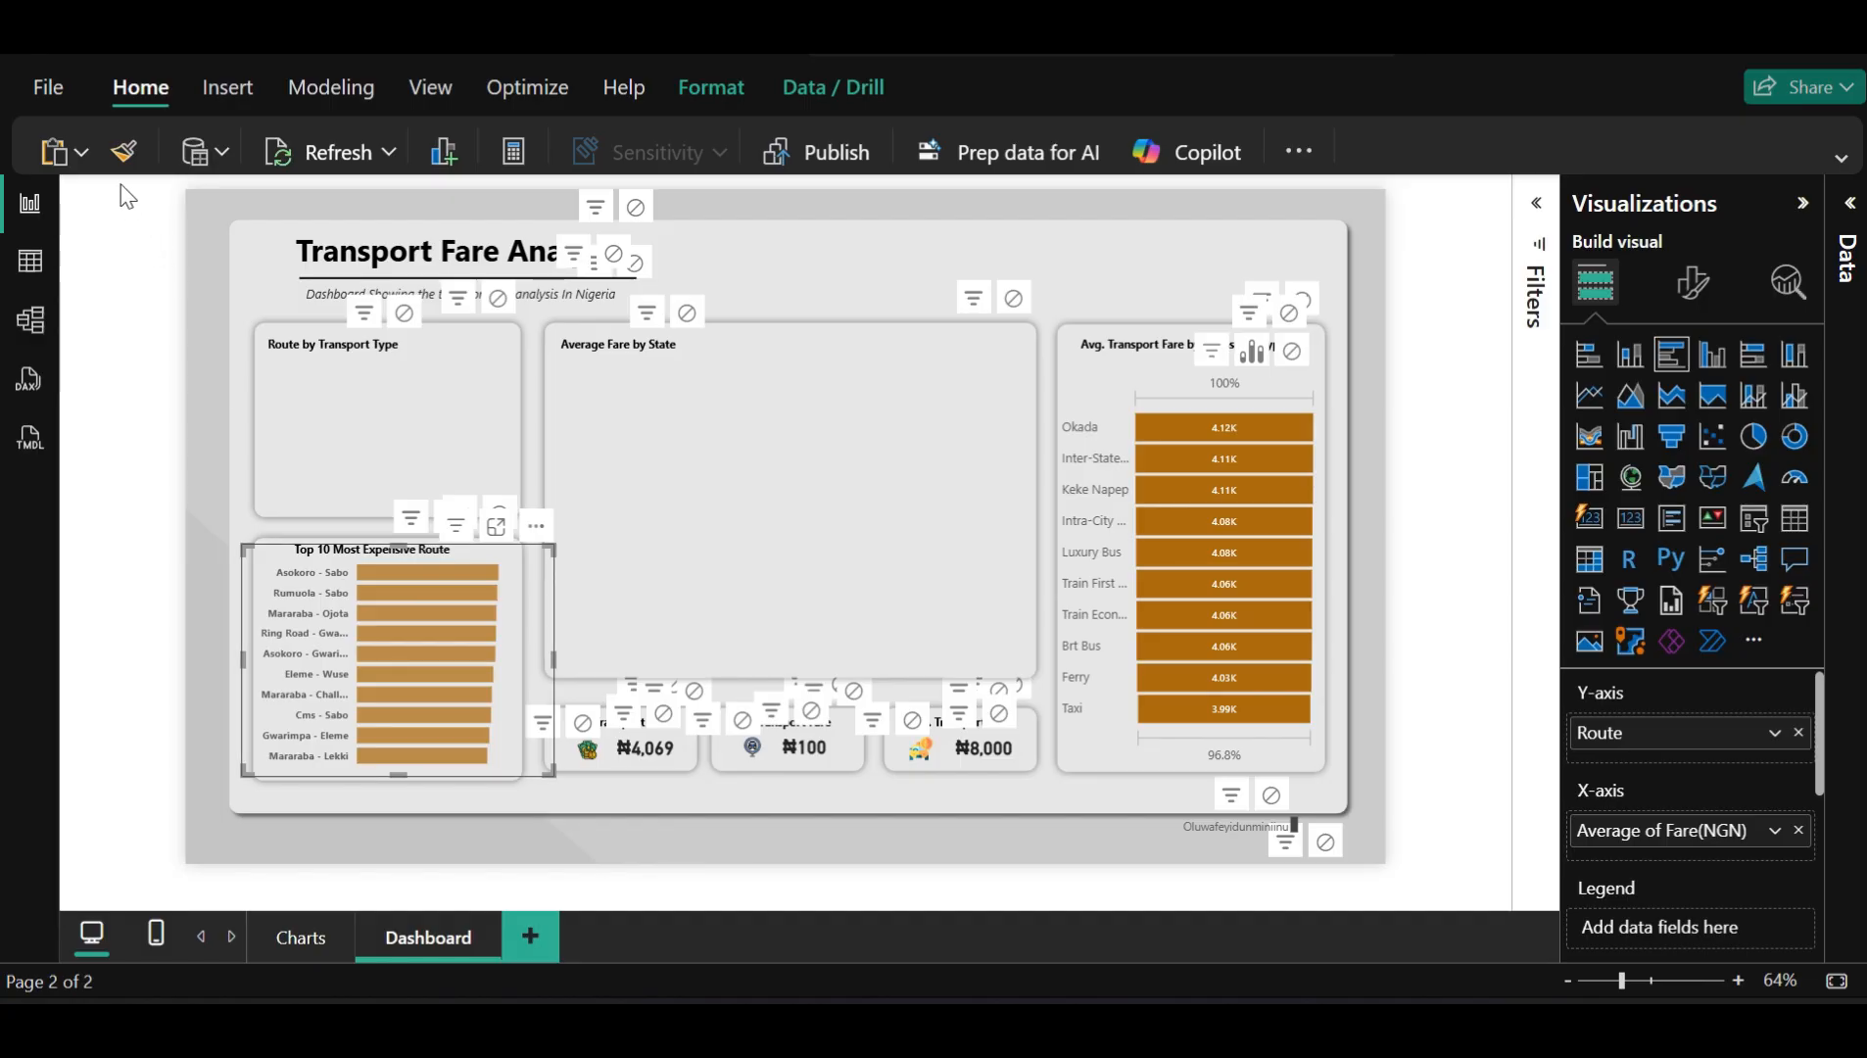
pyautogui.click(116, 157)
pyautogui.click(1143, 588)
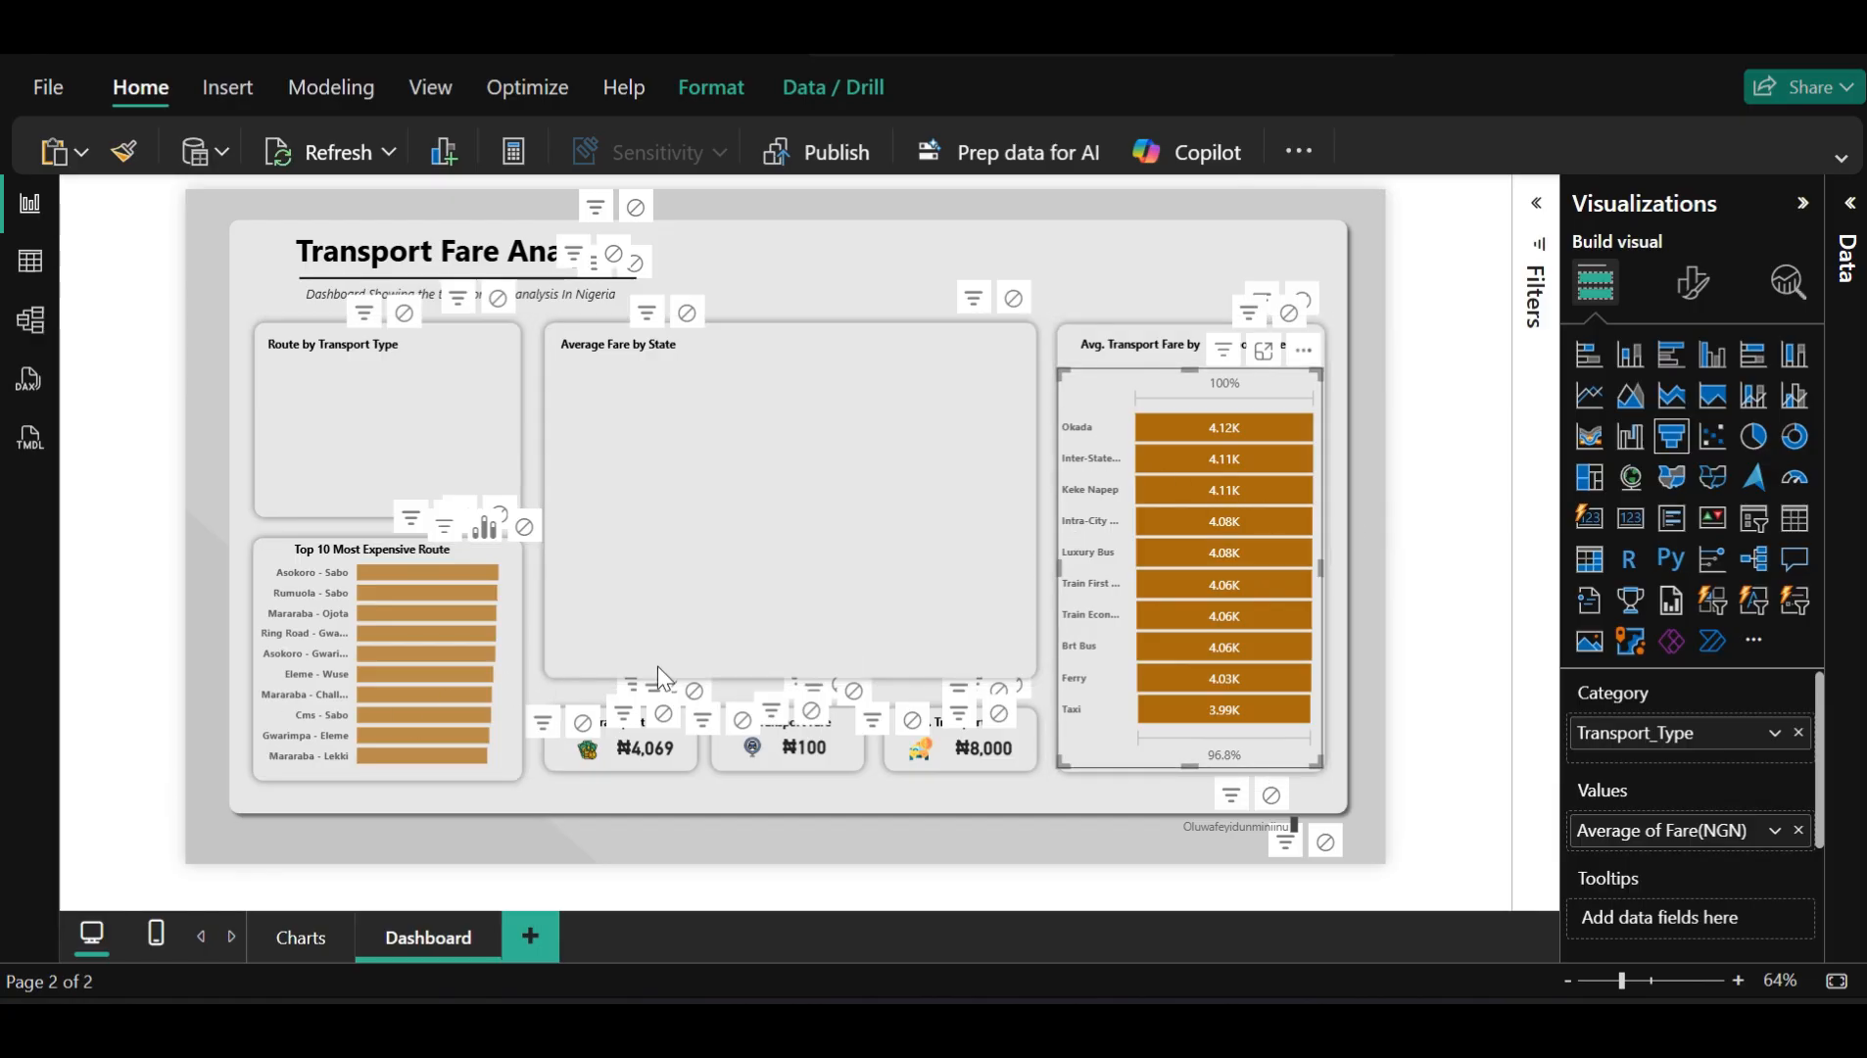
pyautogui.click(1464, 512)
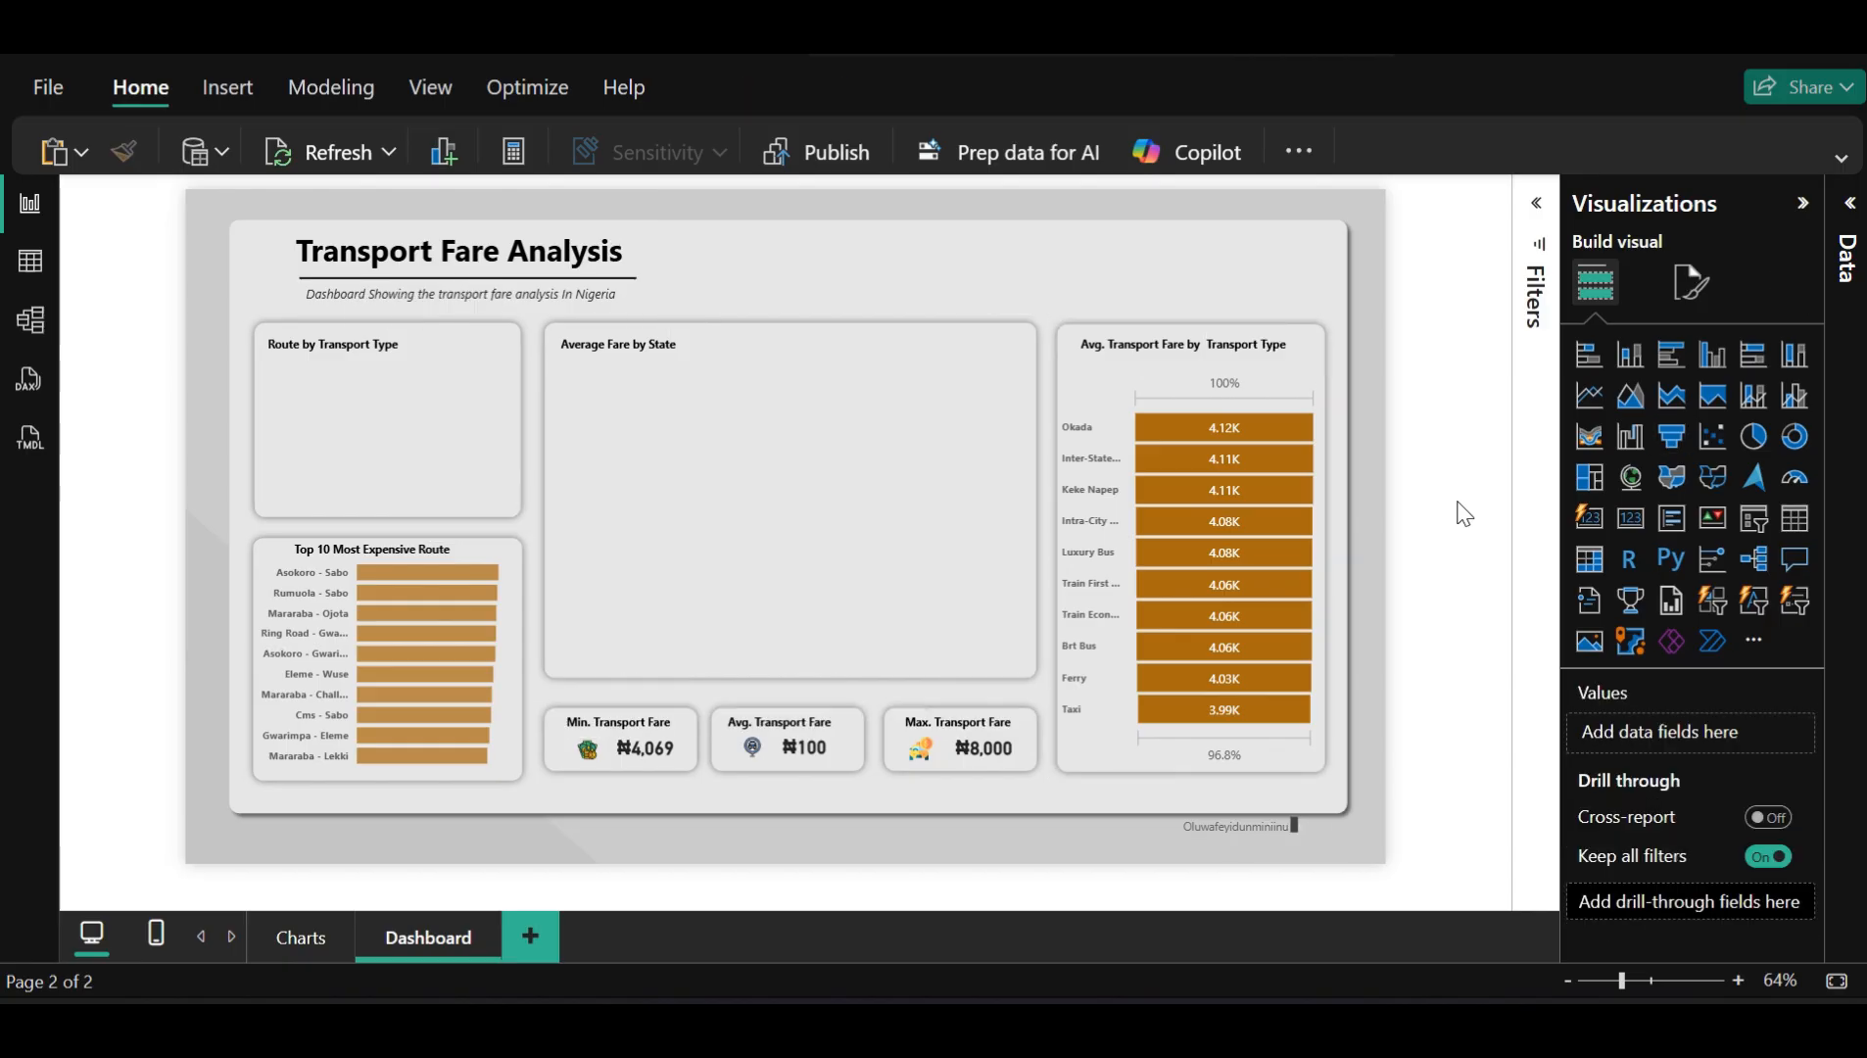
# Set the funnel chart's default bar color to #ad5129, Theme color 3, 25% darker
pyautogui.click(1279, 458)
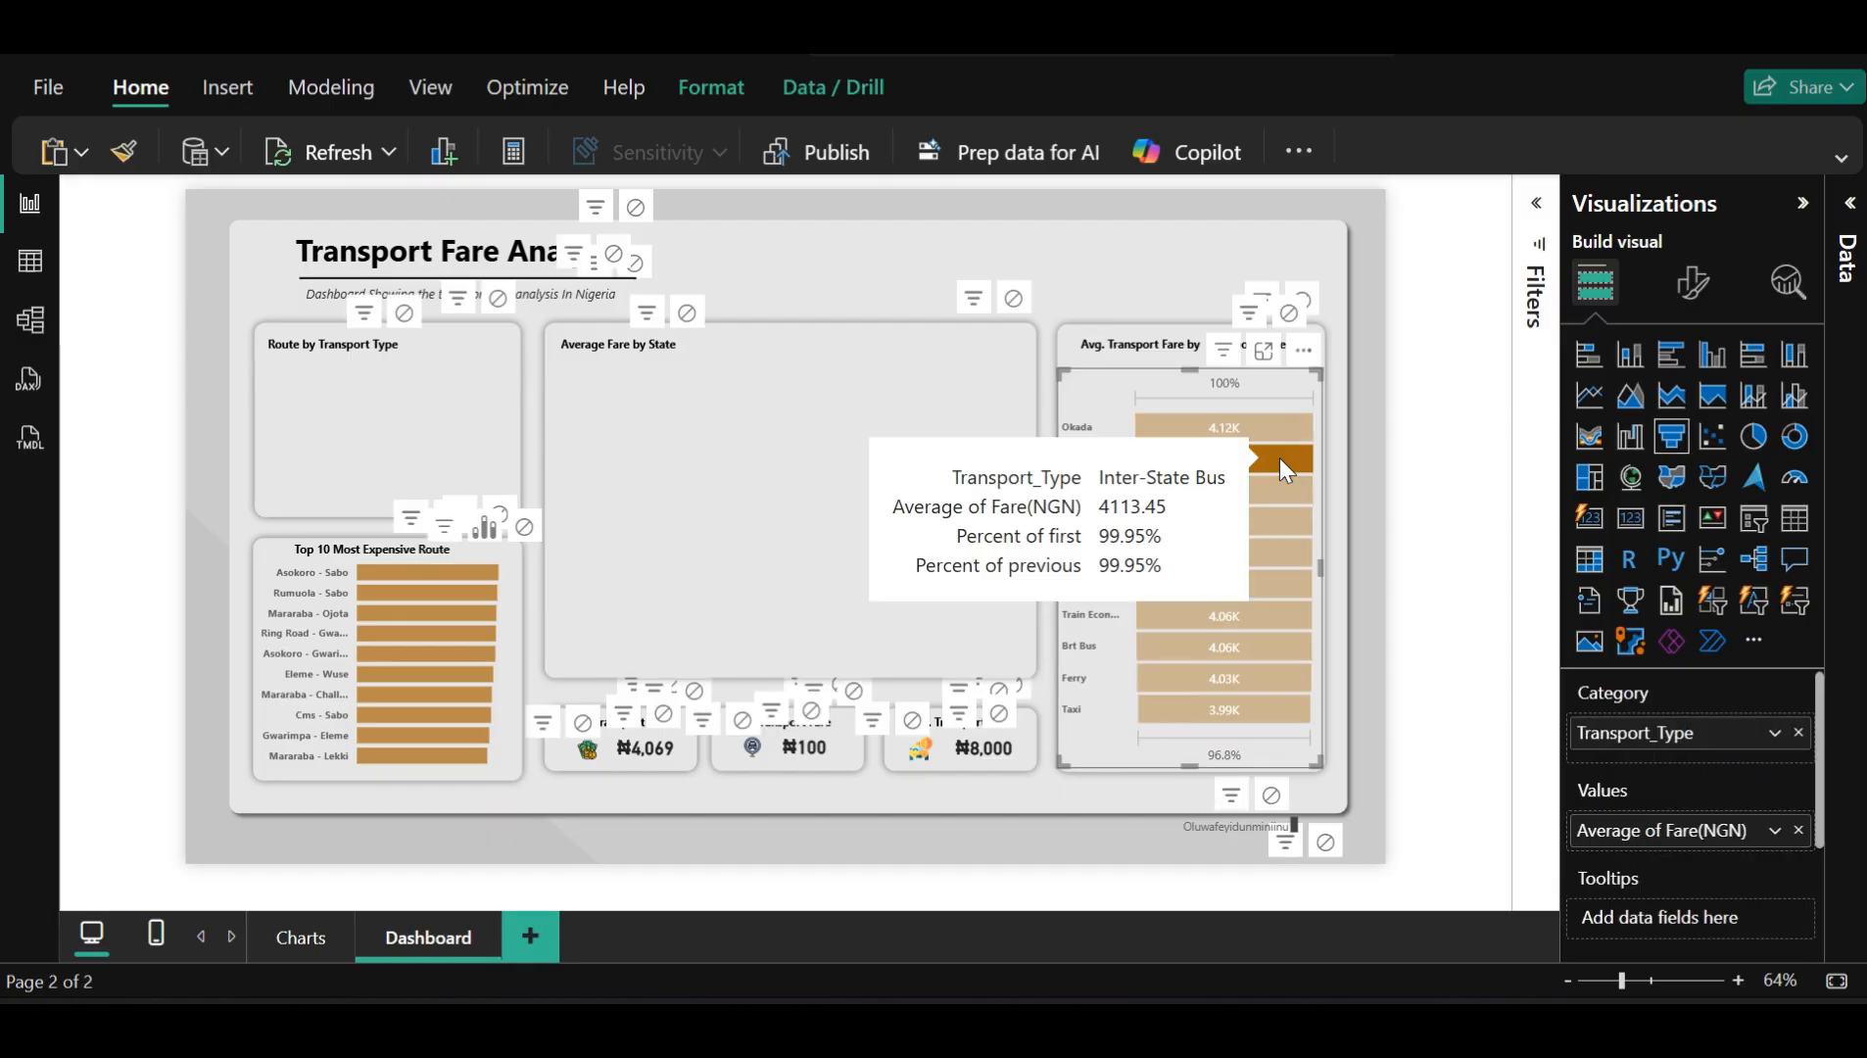
pyautogui.click(1702, 299)
pyautogui.click(1704, 312)
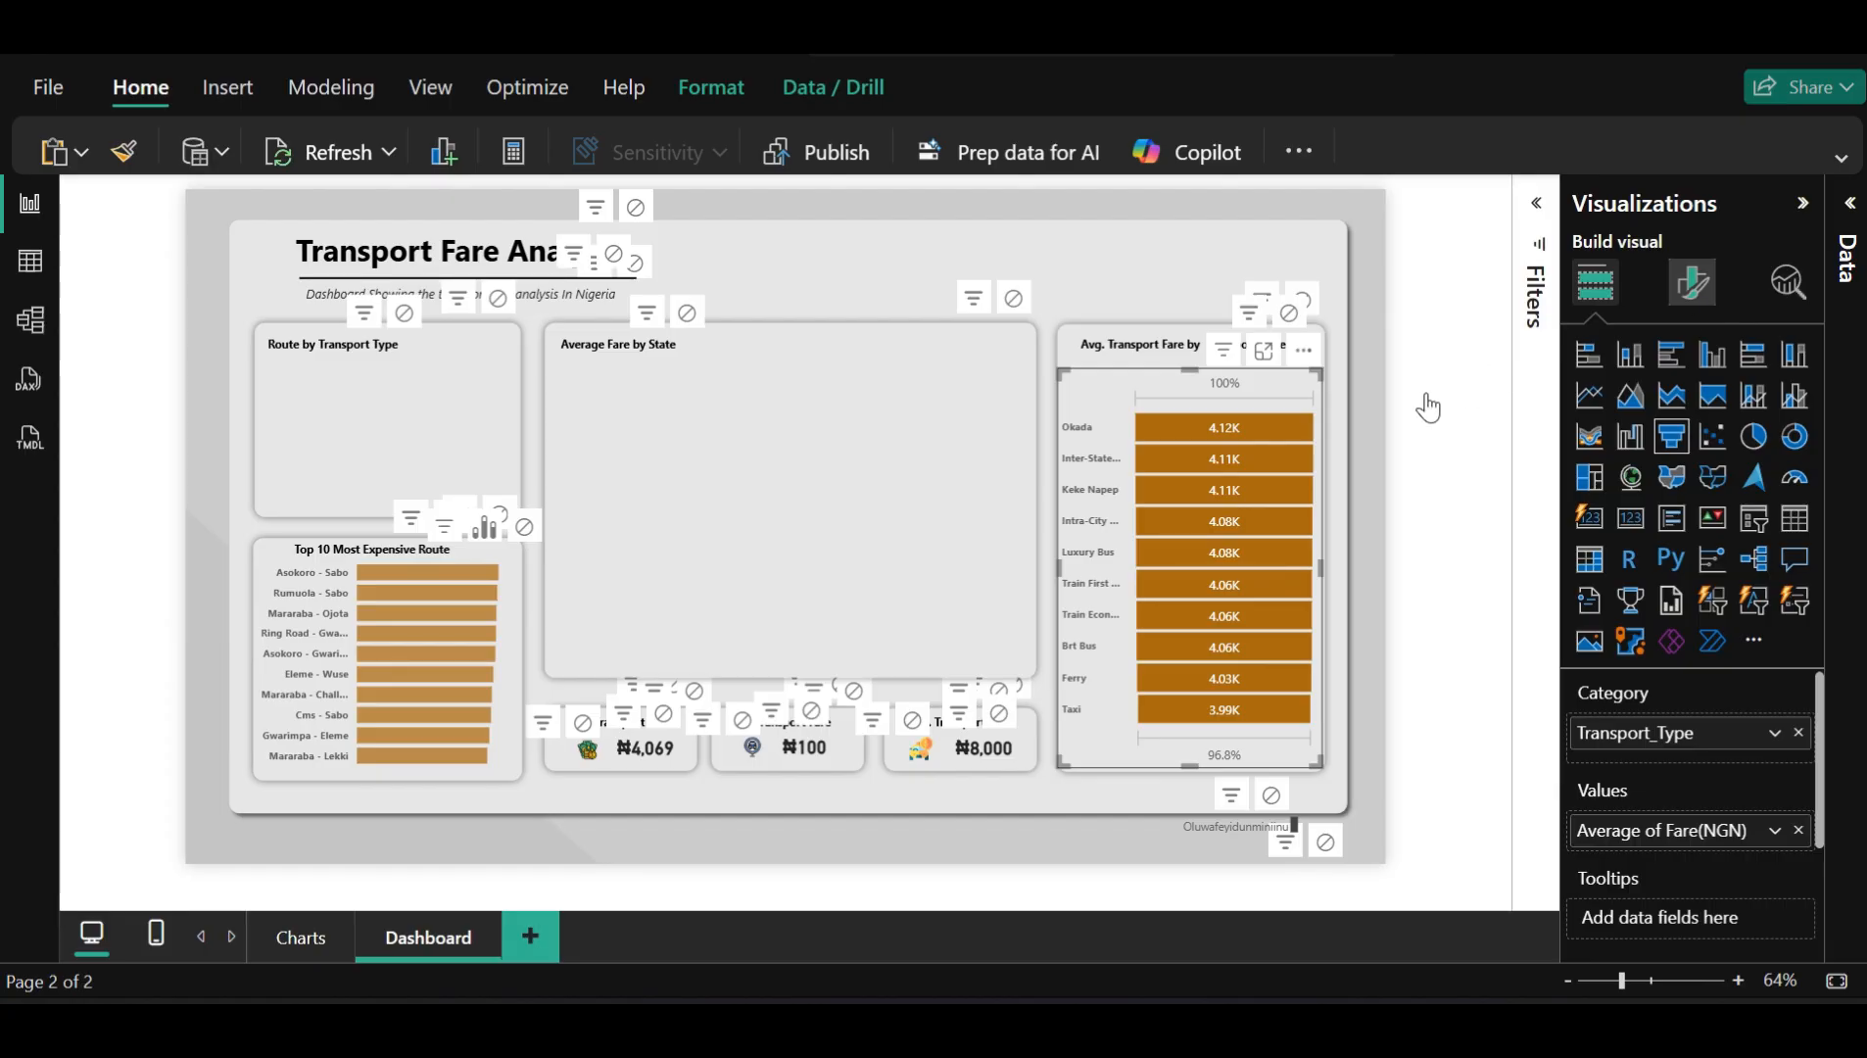
pyautogui.click(1269, 456)
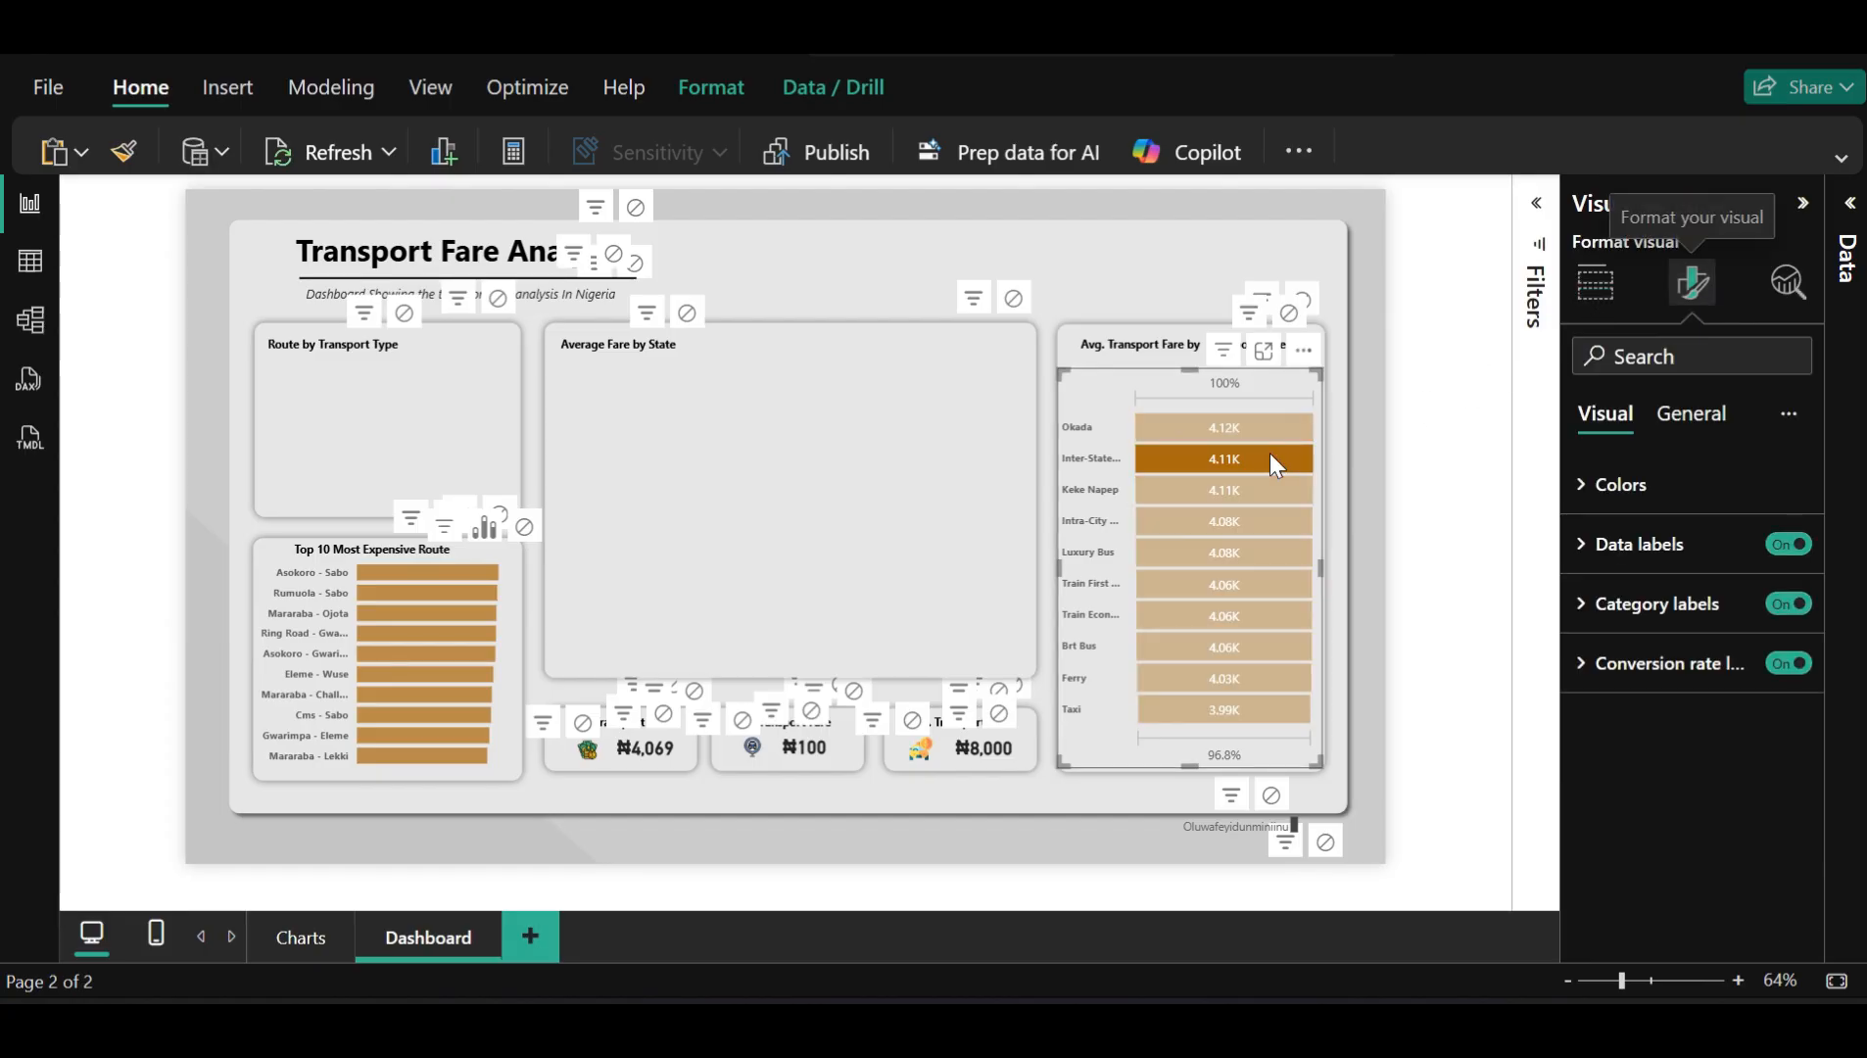
pyautogui.click(1269, 456)
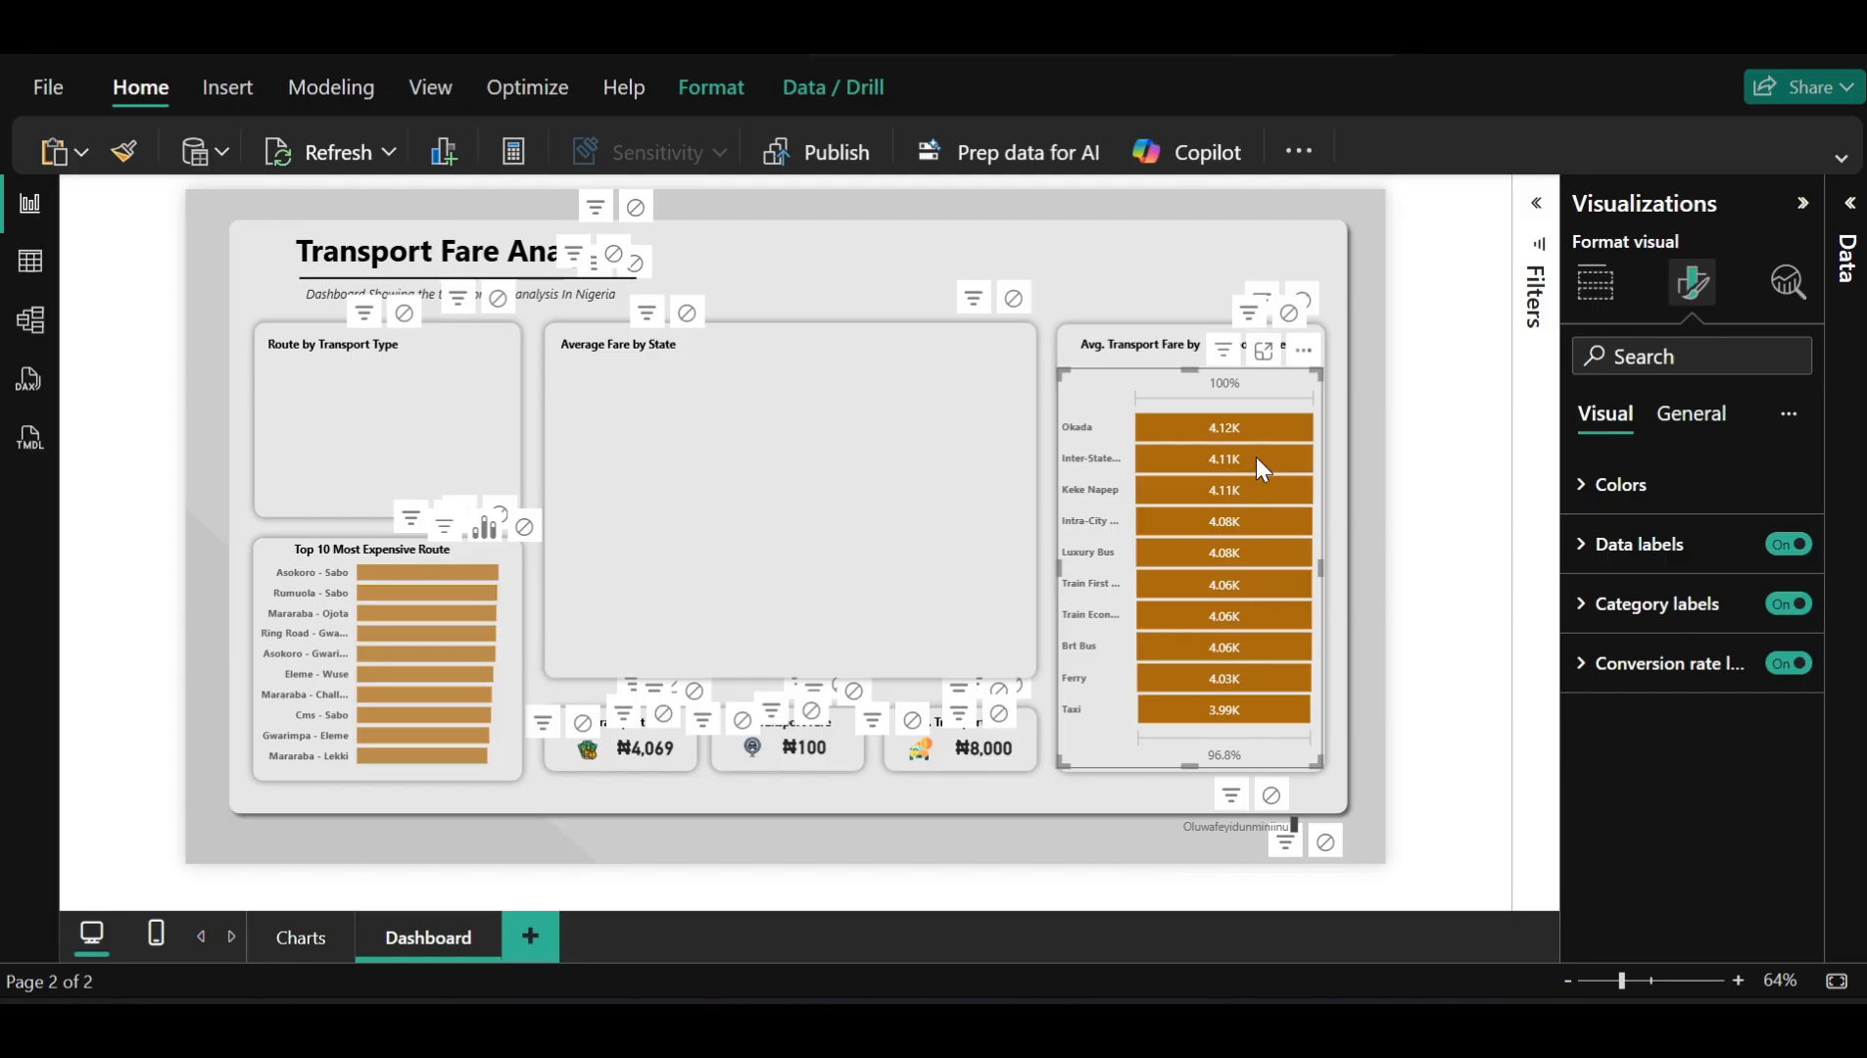
pyautogui.click(1256, 457)
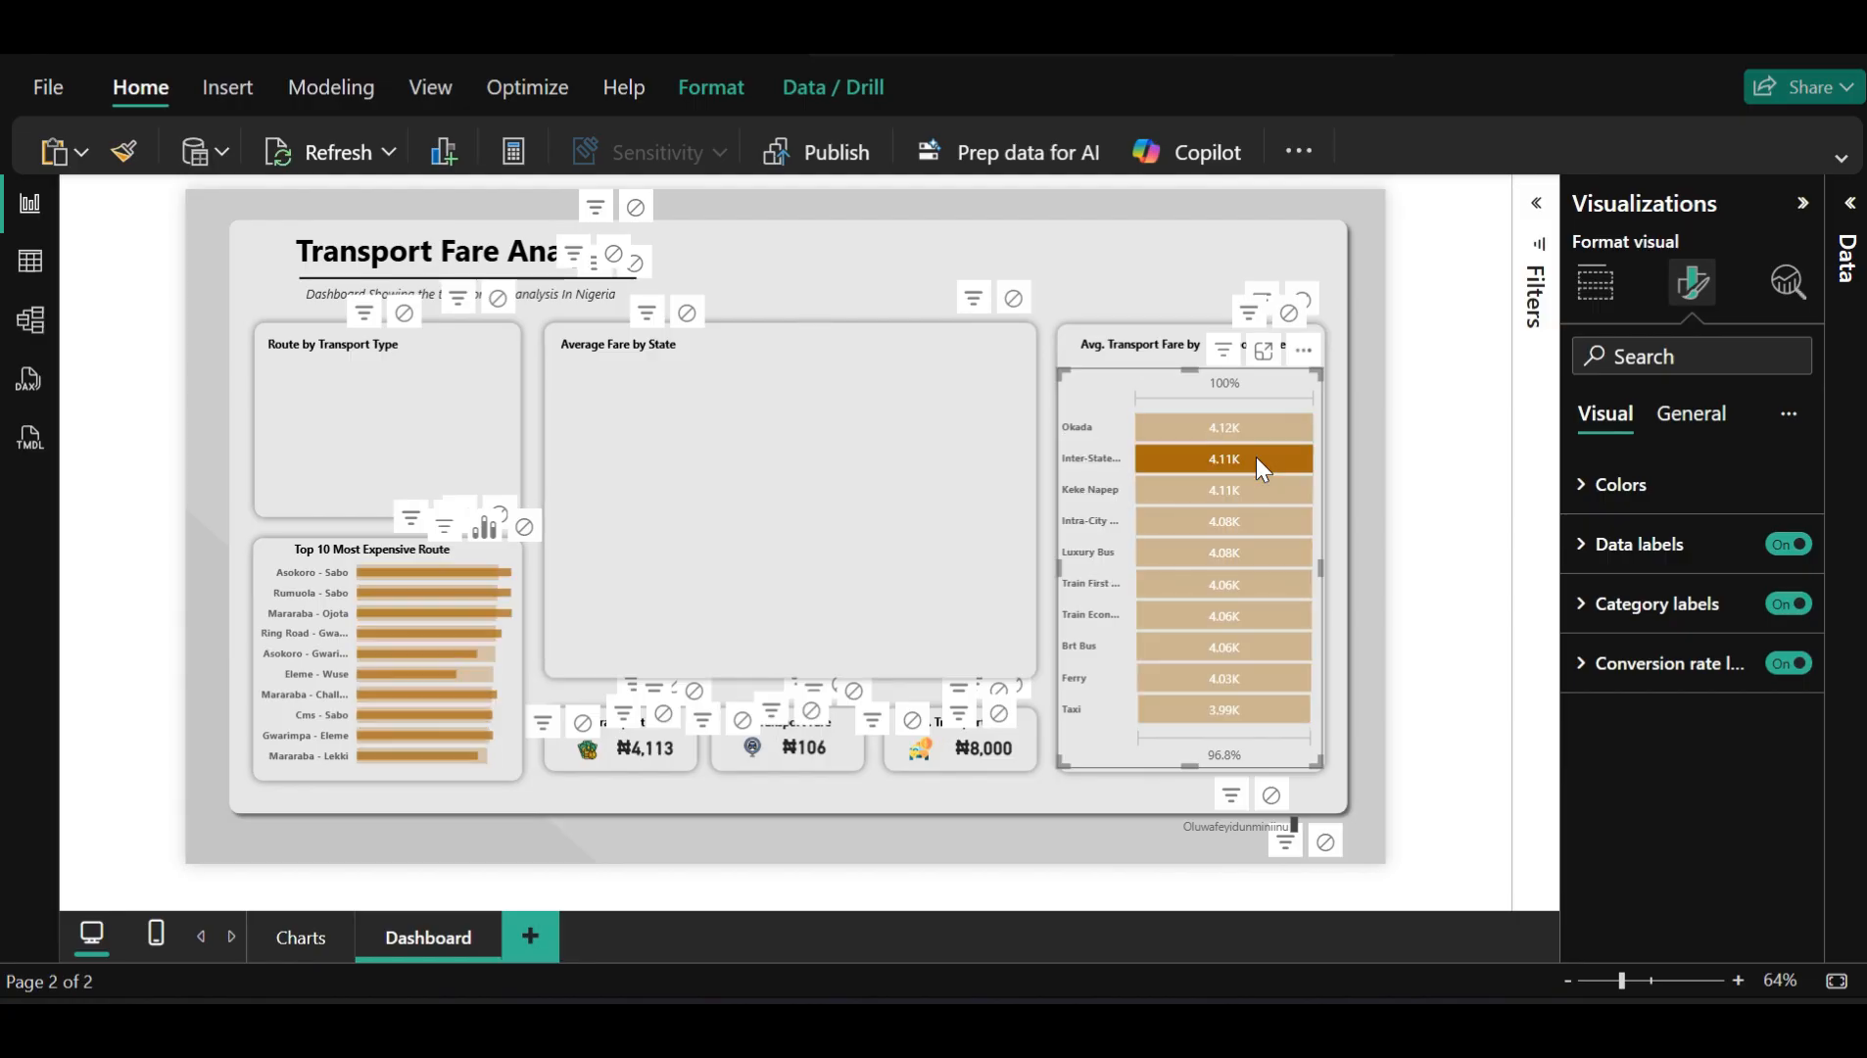
pyautogui.click(1607, 492)
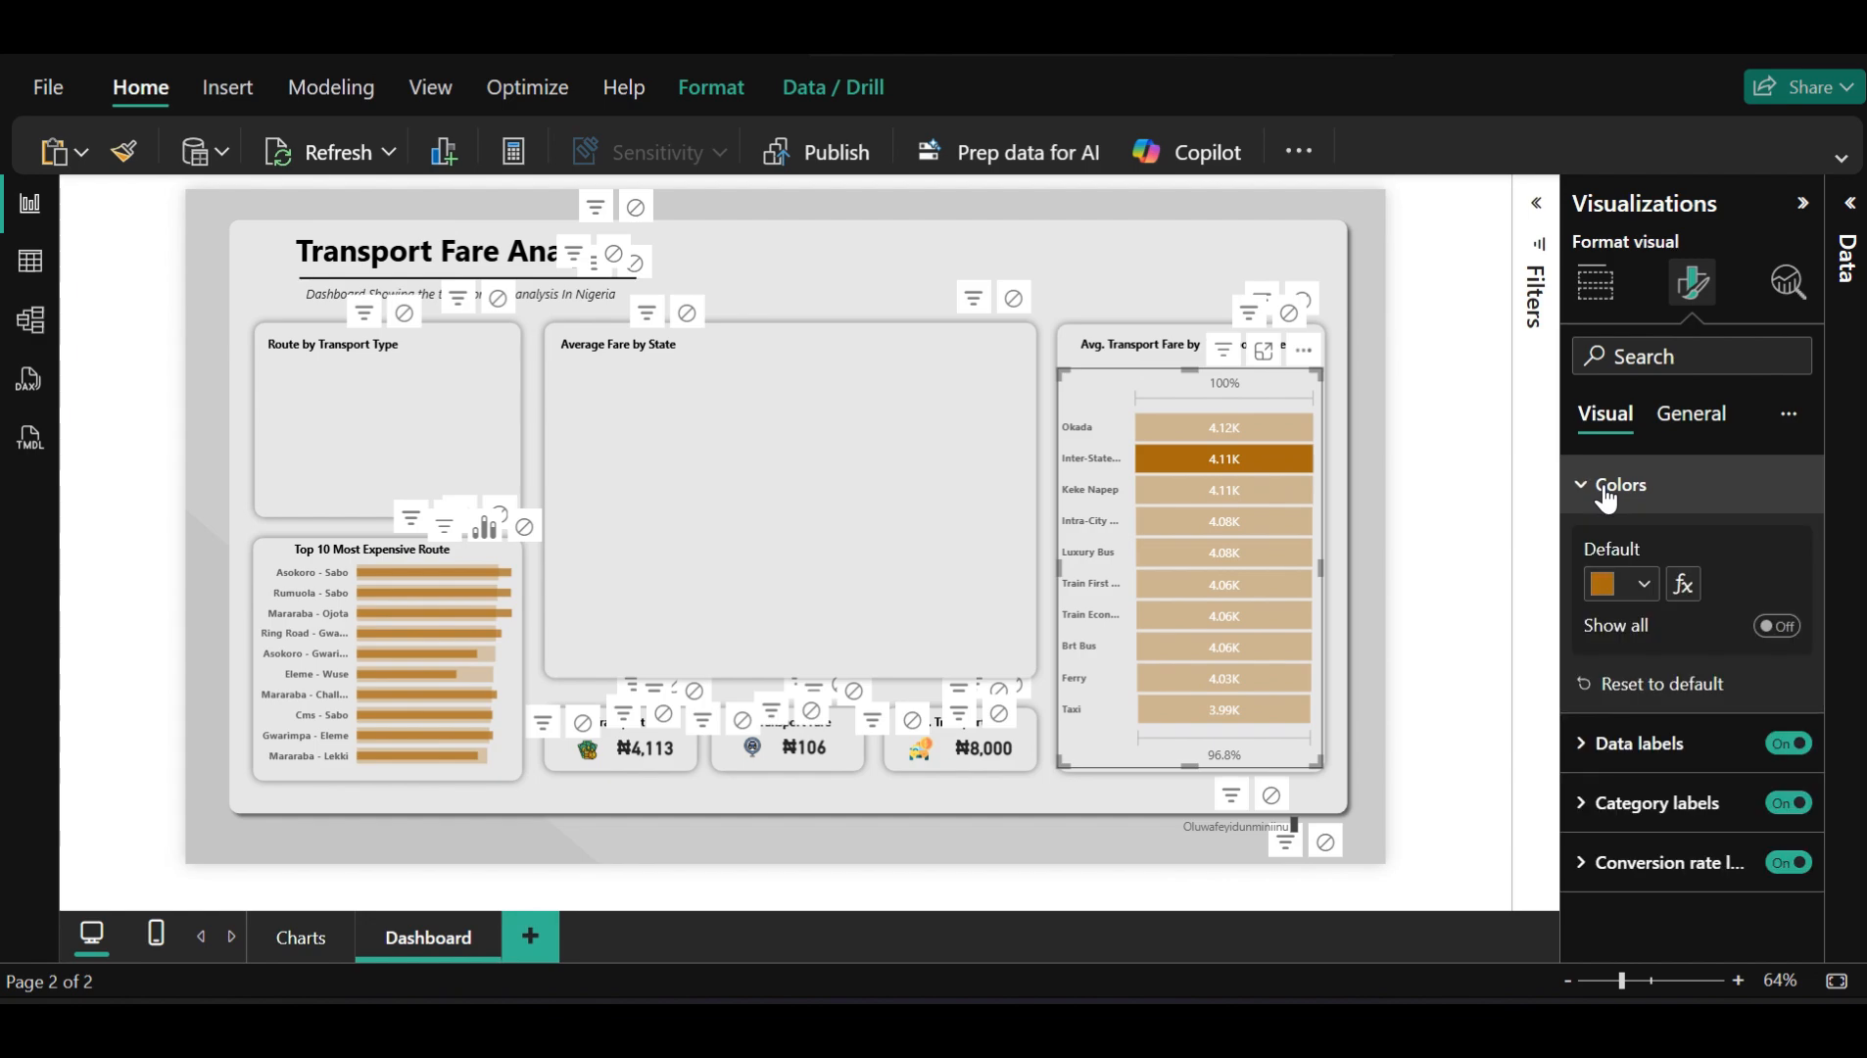
pyautogui.click(1639, 581)
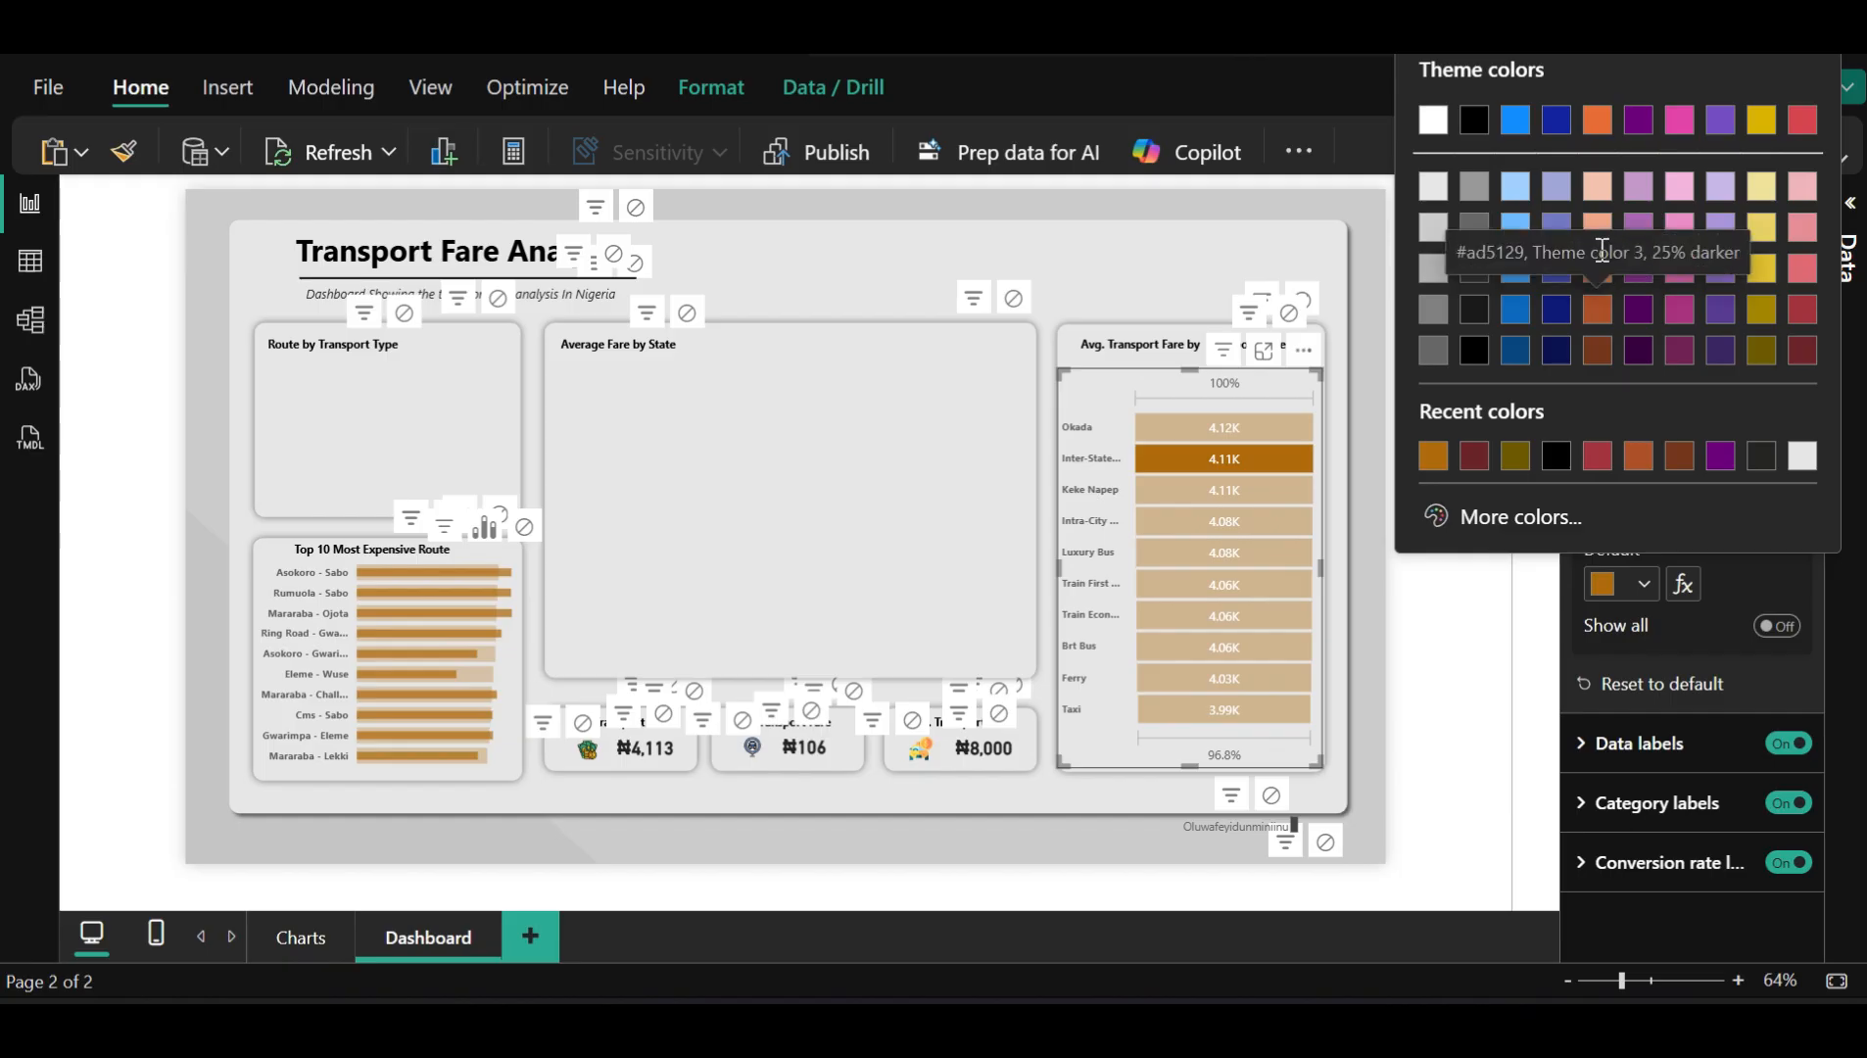
pyautogui.click(1598, 311)
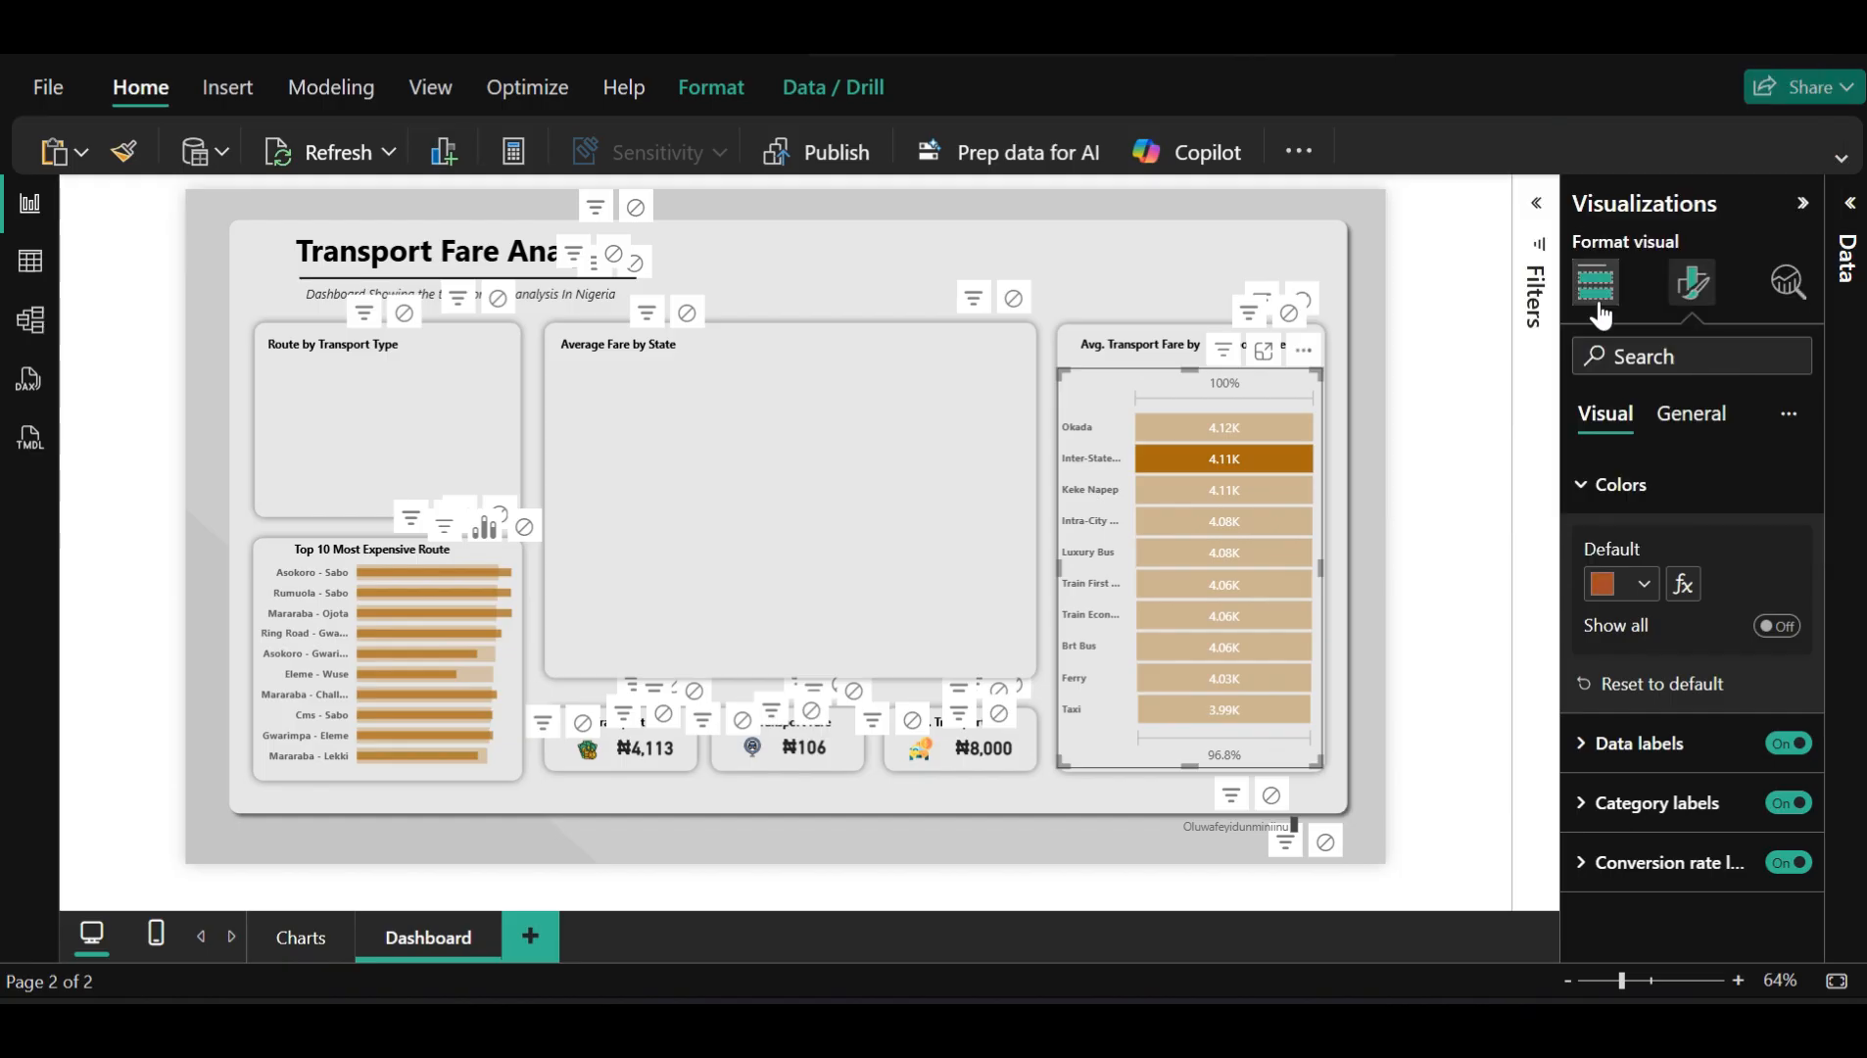
# Undo the funnel chart's color change and clear the highlighting of its Keke Napep bar
pyautogui.click(1249, 497)
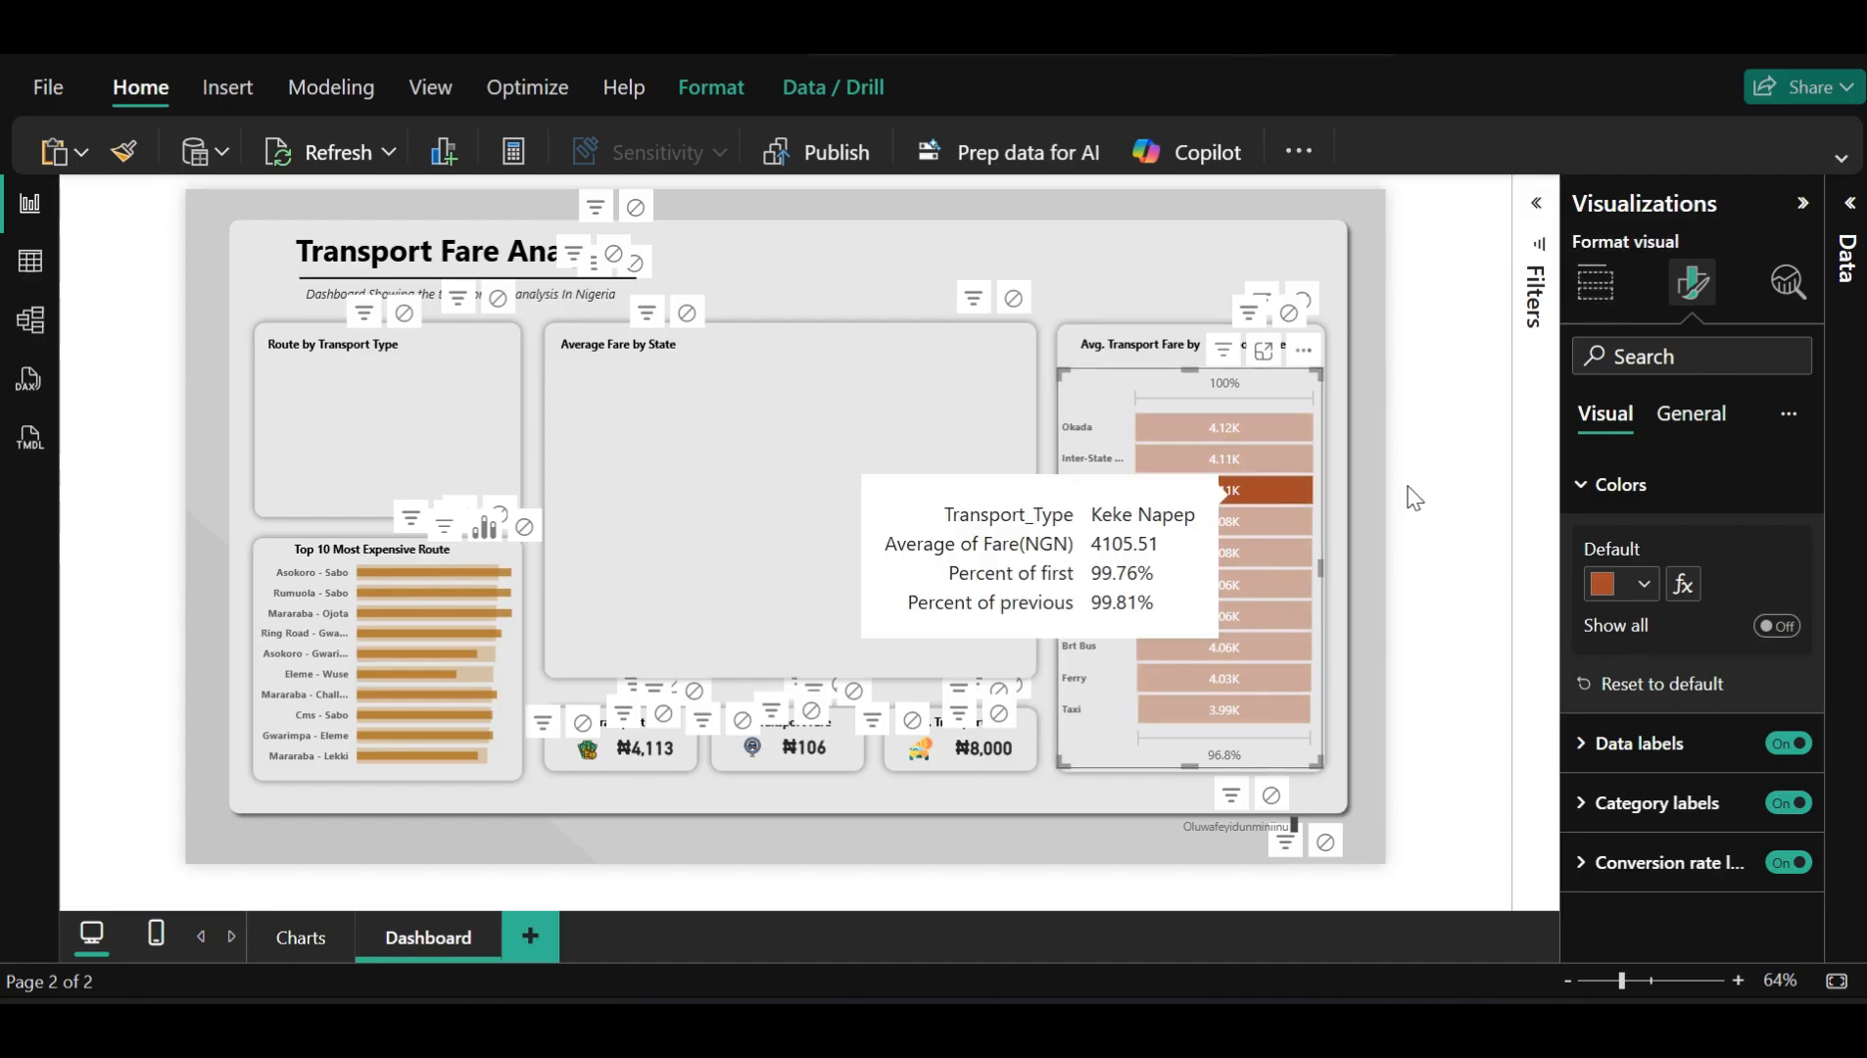
pyautogui.click(1462, 456)
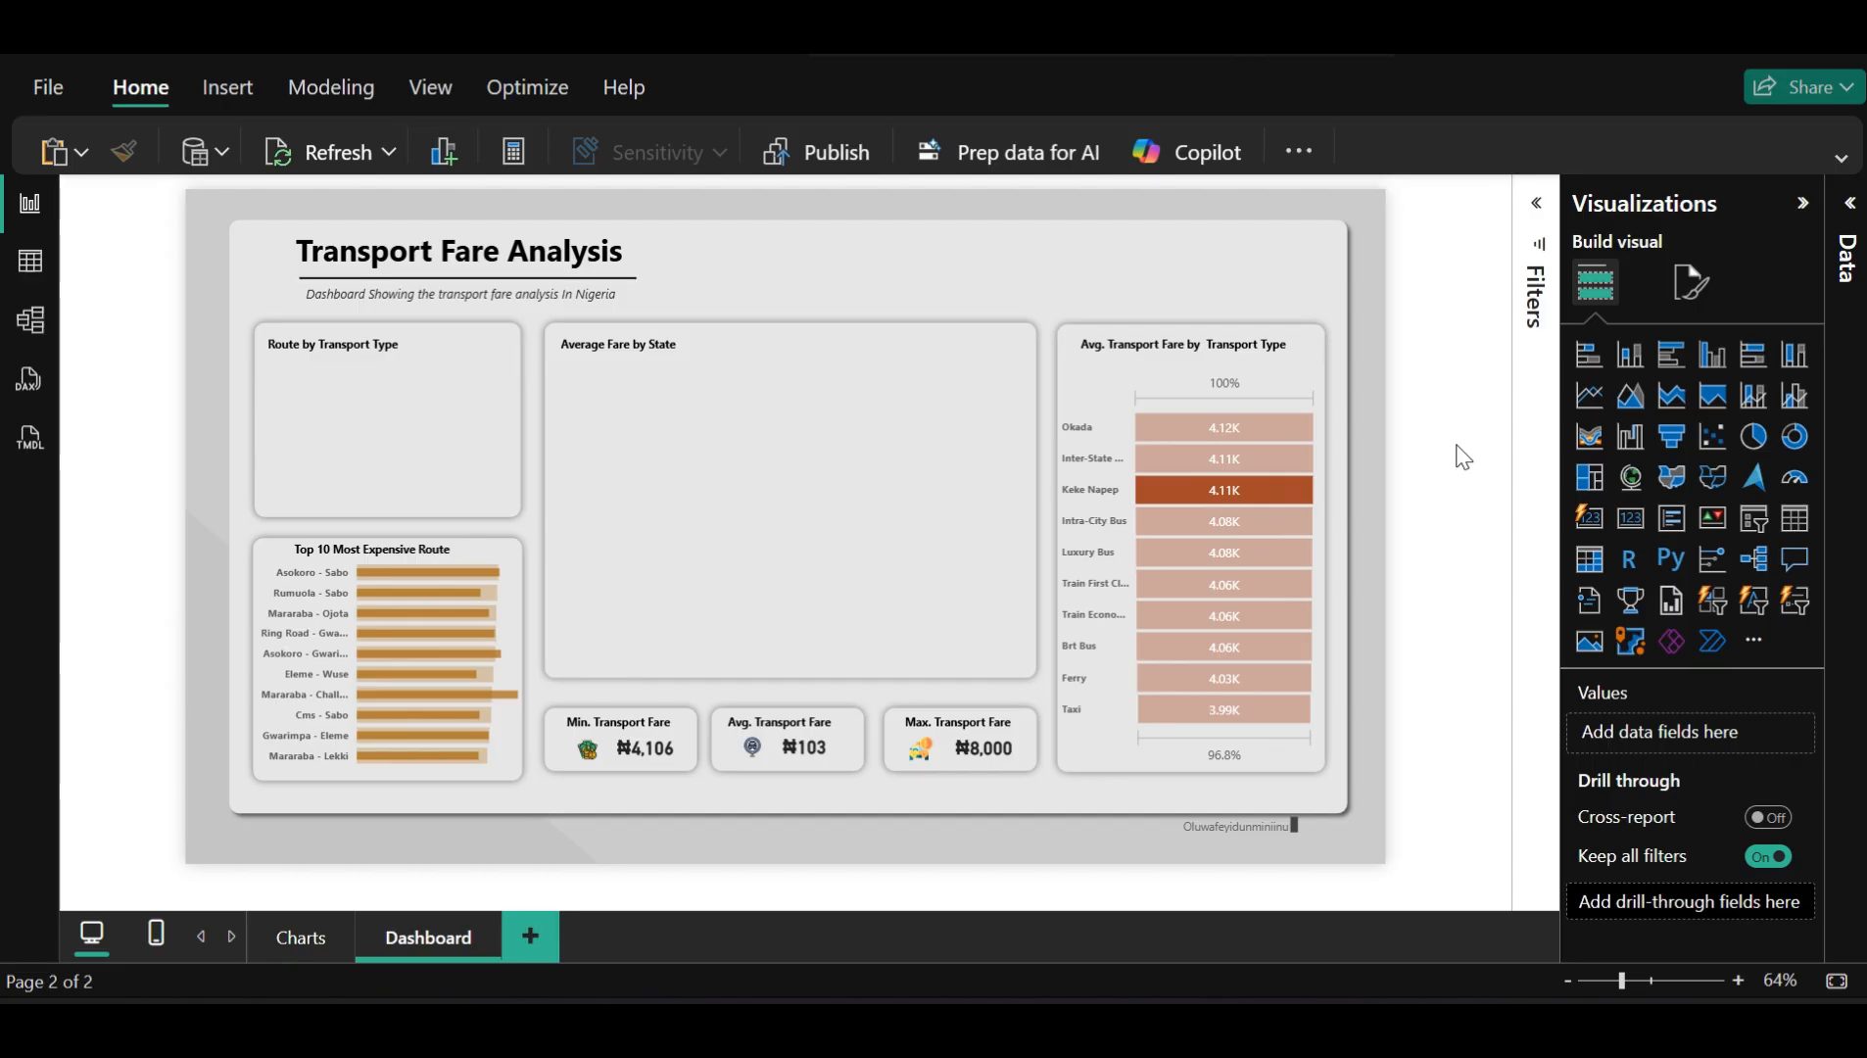
pyautogui.click(1286, 490)
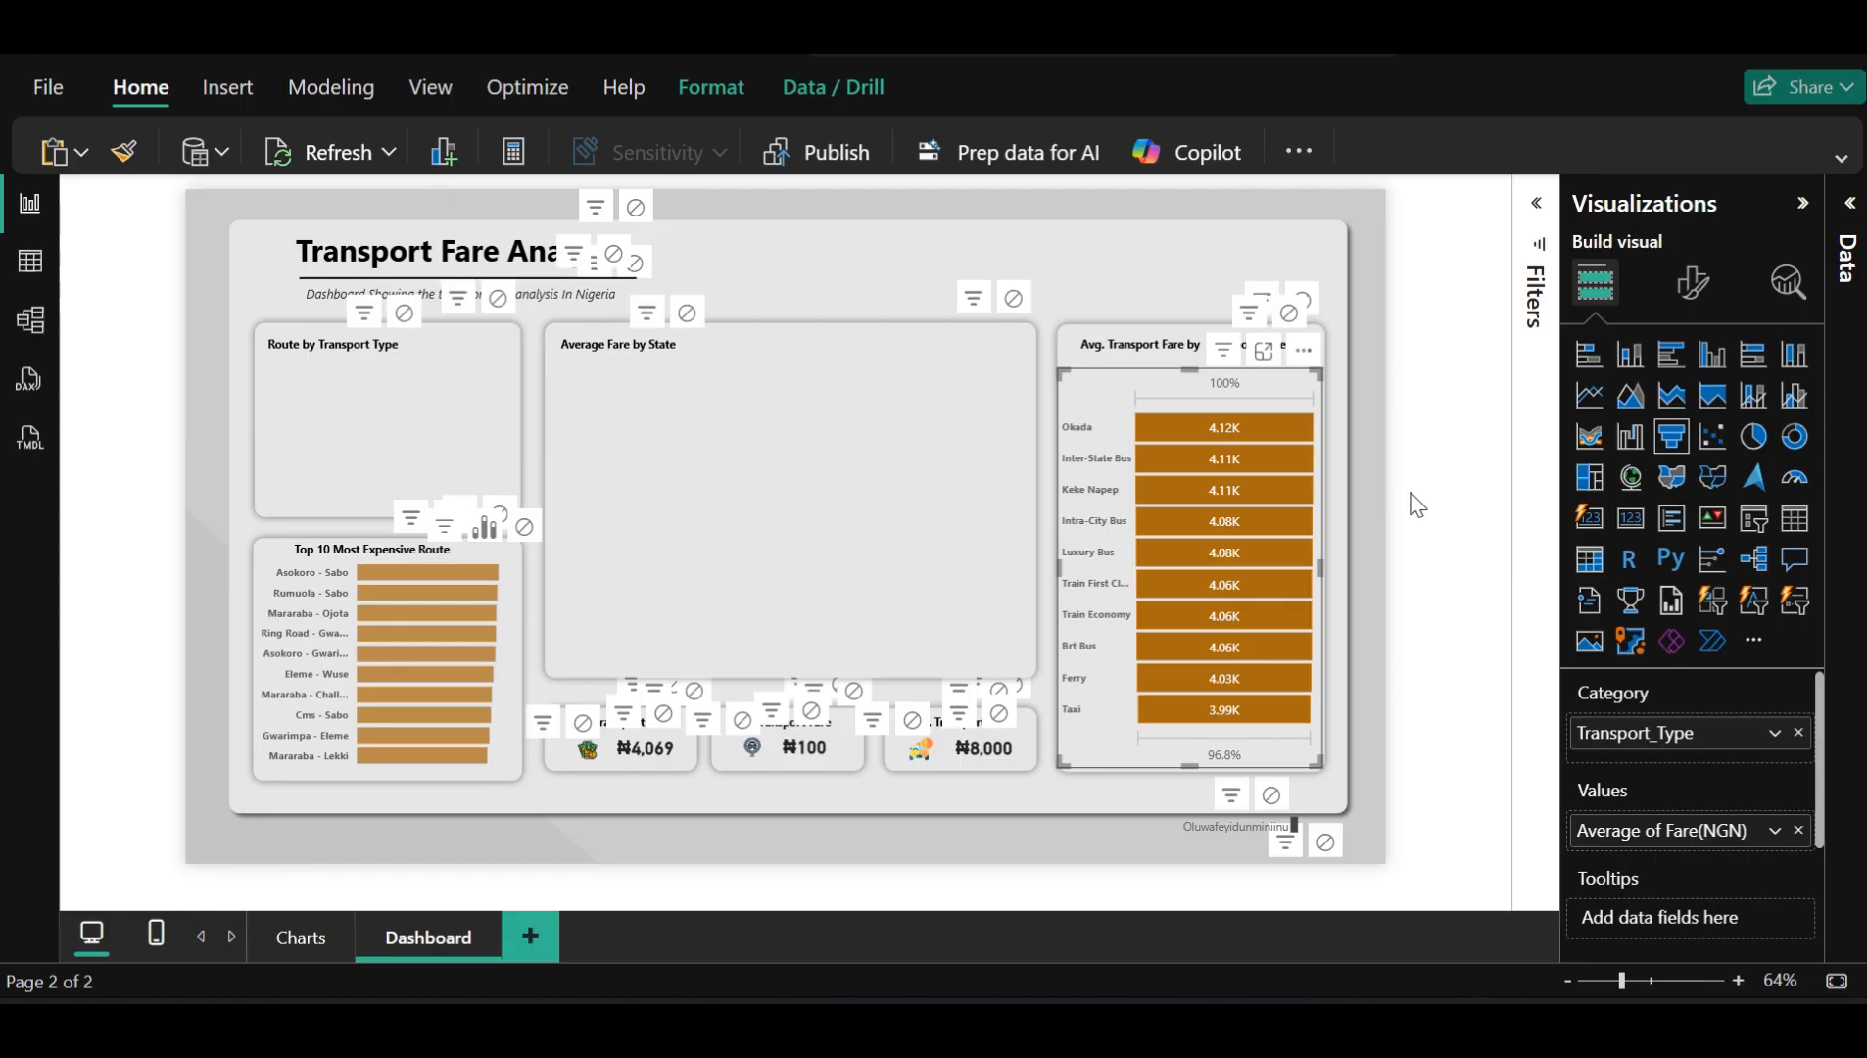
pyautogui.click(1417, 505)
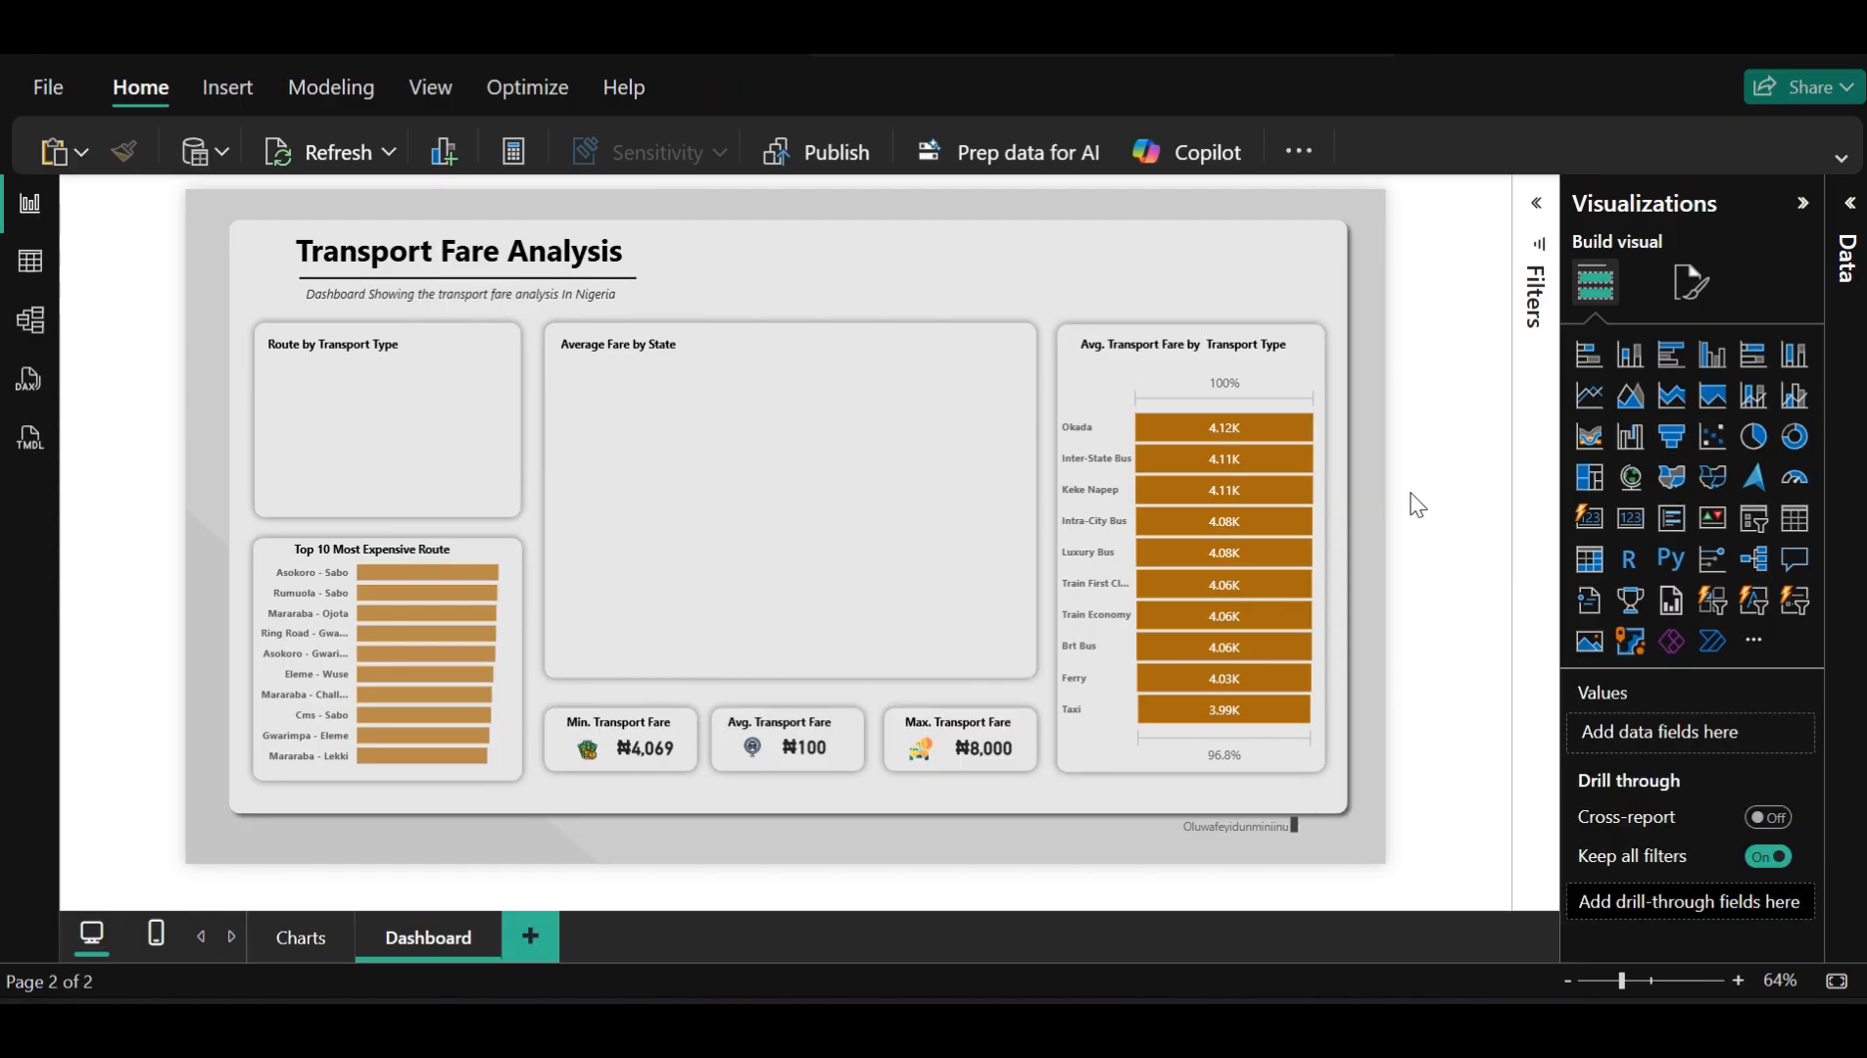
# Move the funnel chart up within its card and extend its lower edge toward the card's bottom
pyautogui.click(1173, 394)
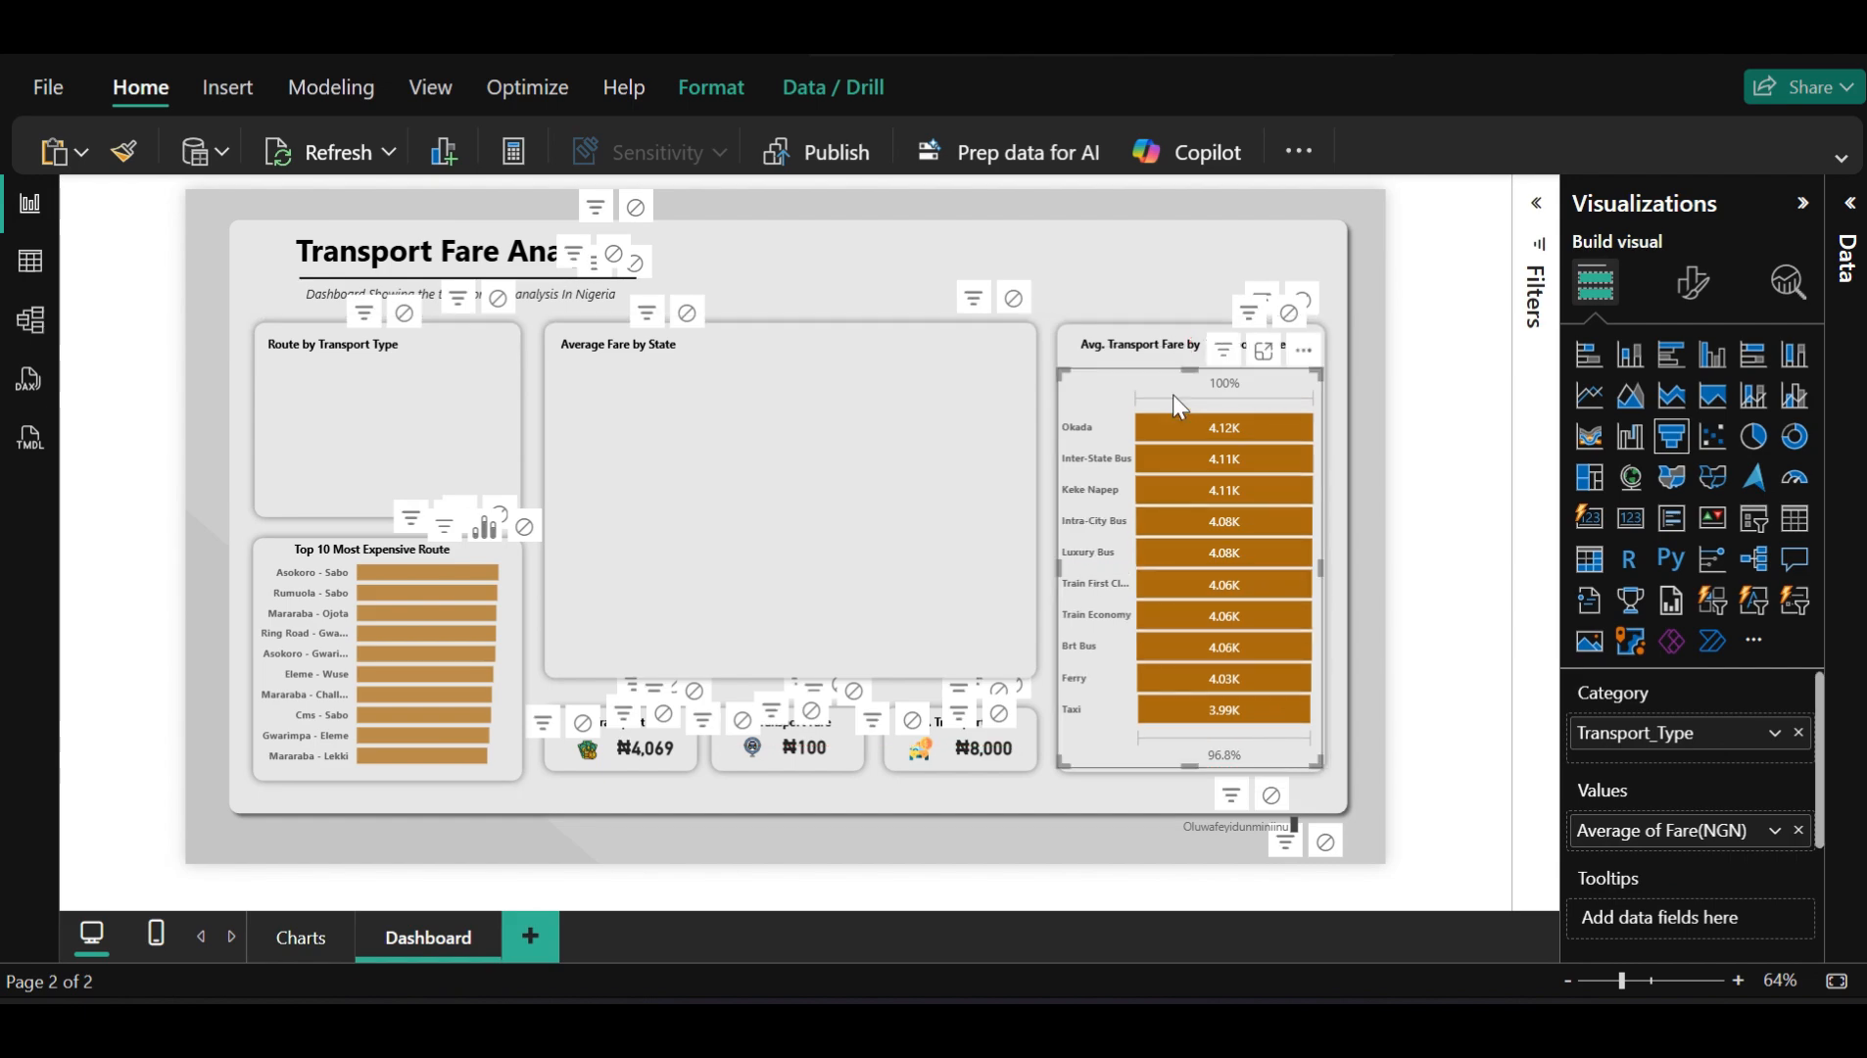
pyautogui.moveTo(1173, 396); pyautogui.dragTo(1172, 364)
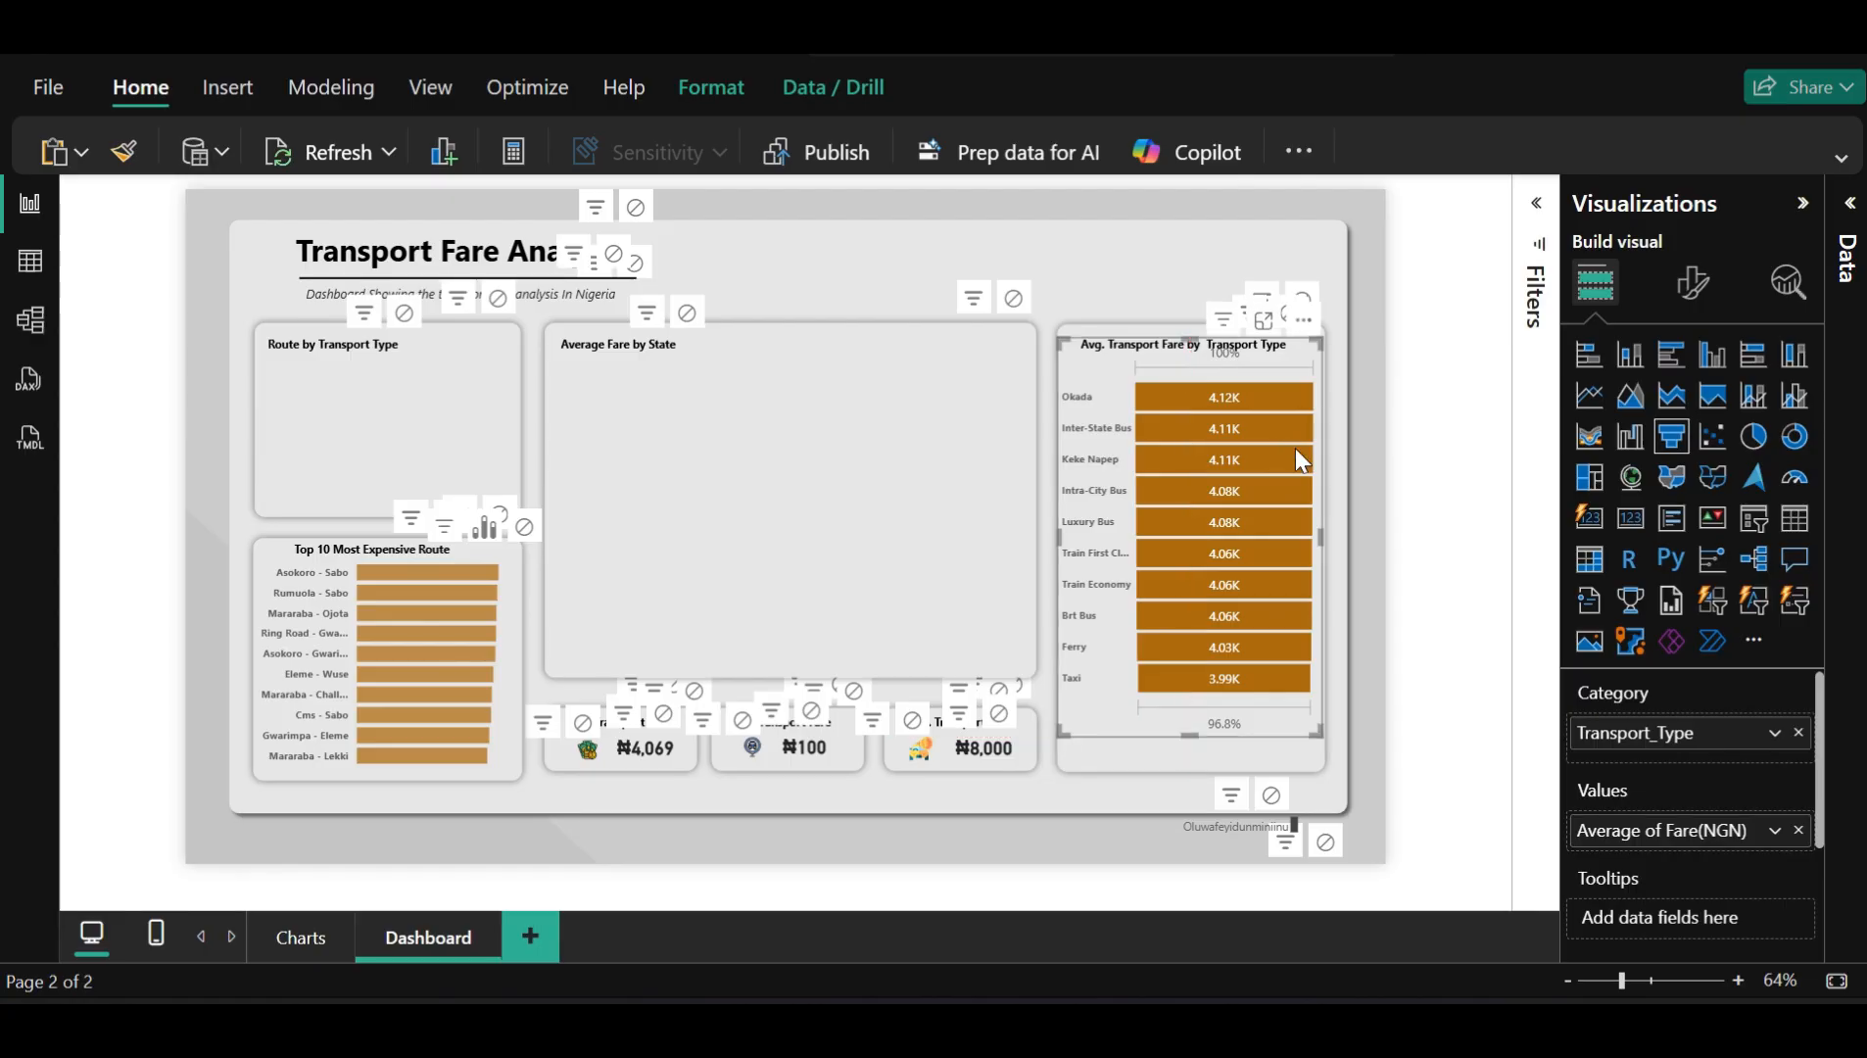
pyautogui.click(1463, 630)
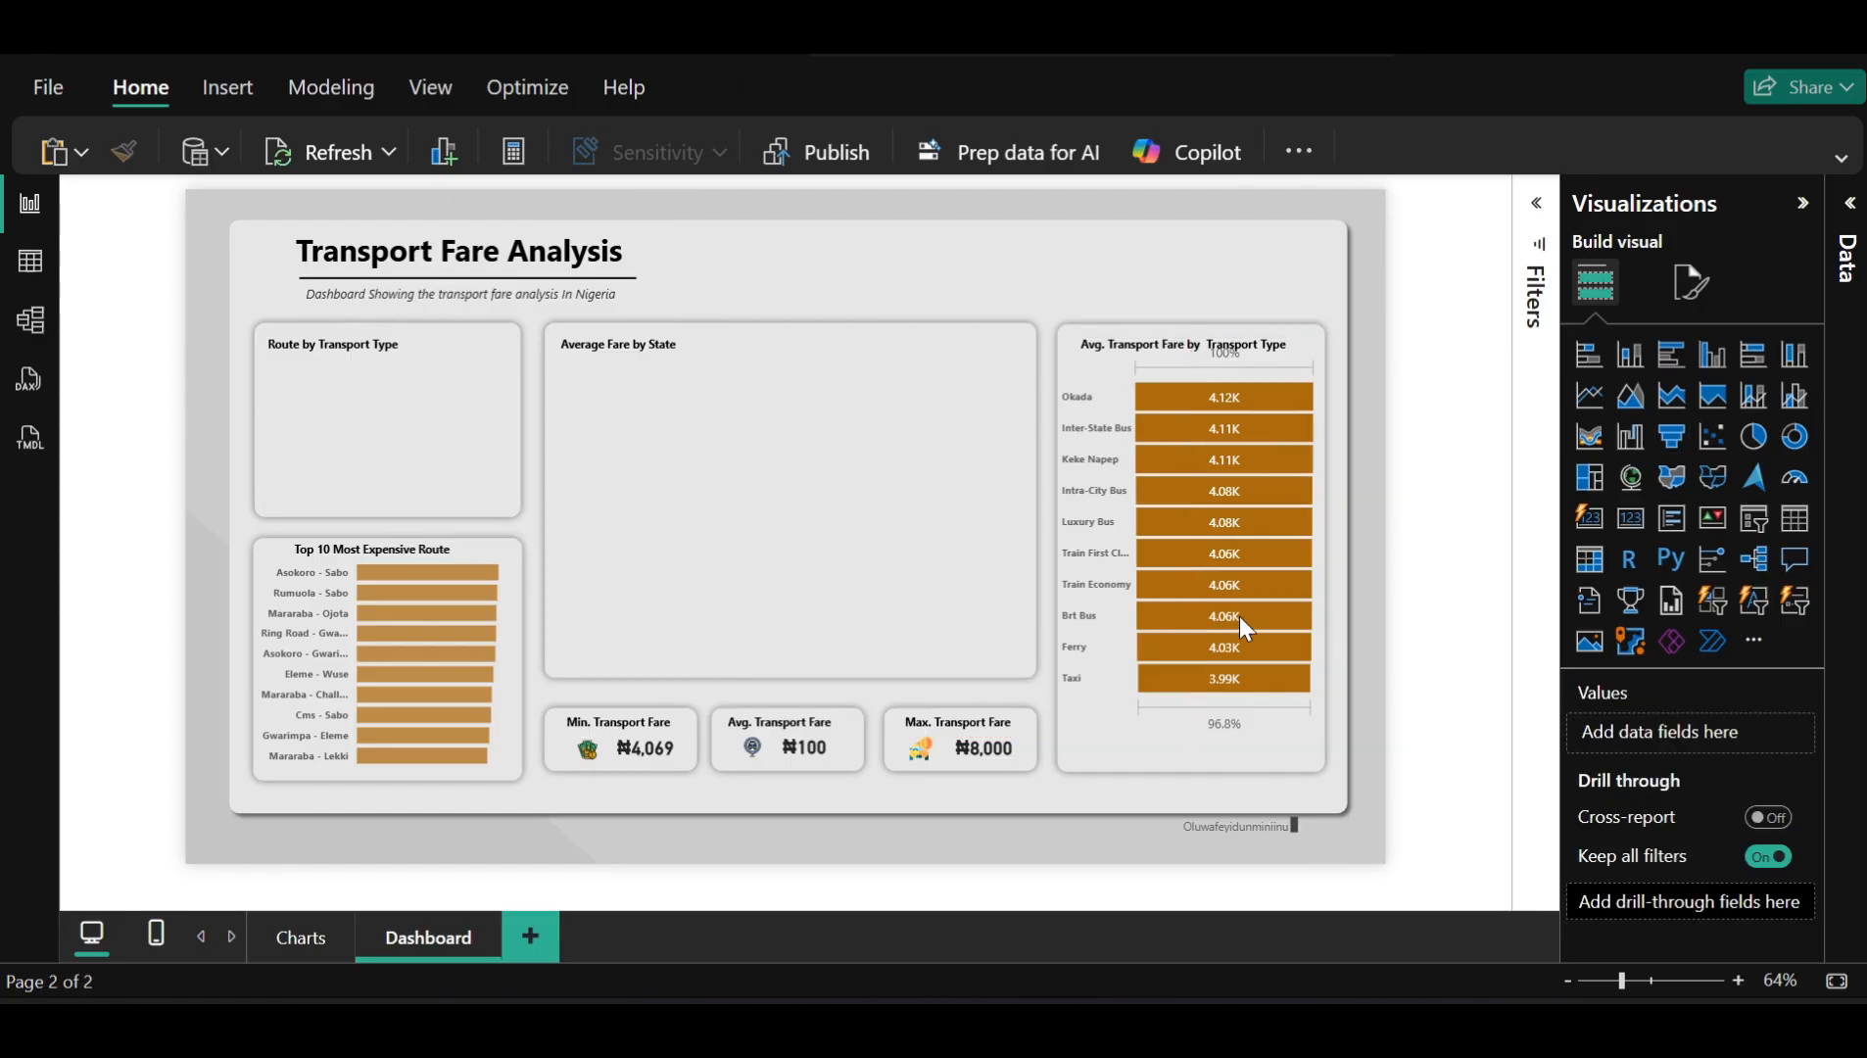
pyautogui.click(1198, 743)
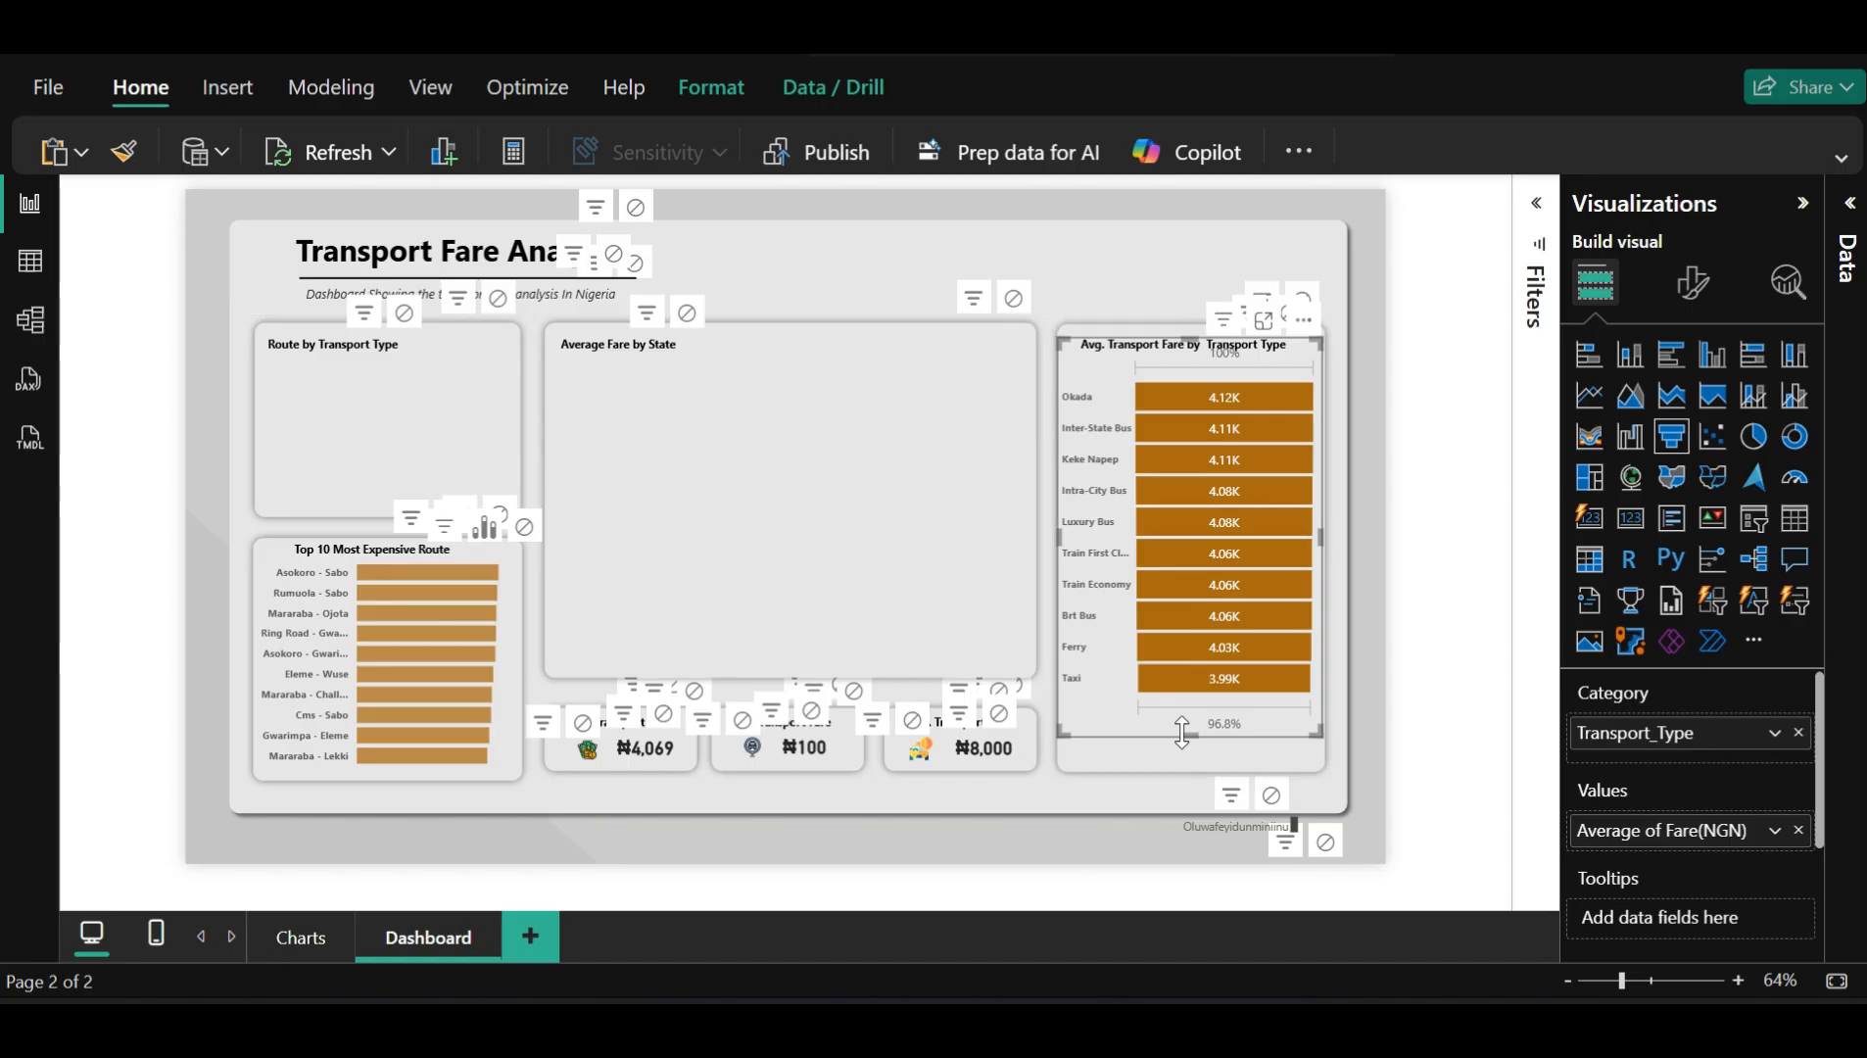
pyautogui.moveTo(1181, 732)
pyautogui.mouseDown()
pyautogui.moveTo(1184, 772)
pyautogui.moveTo(1179, 752)
pyautogui.mouseUp()
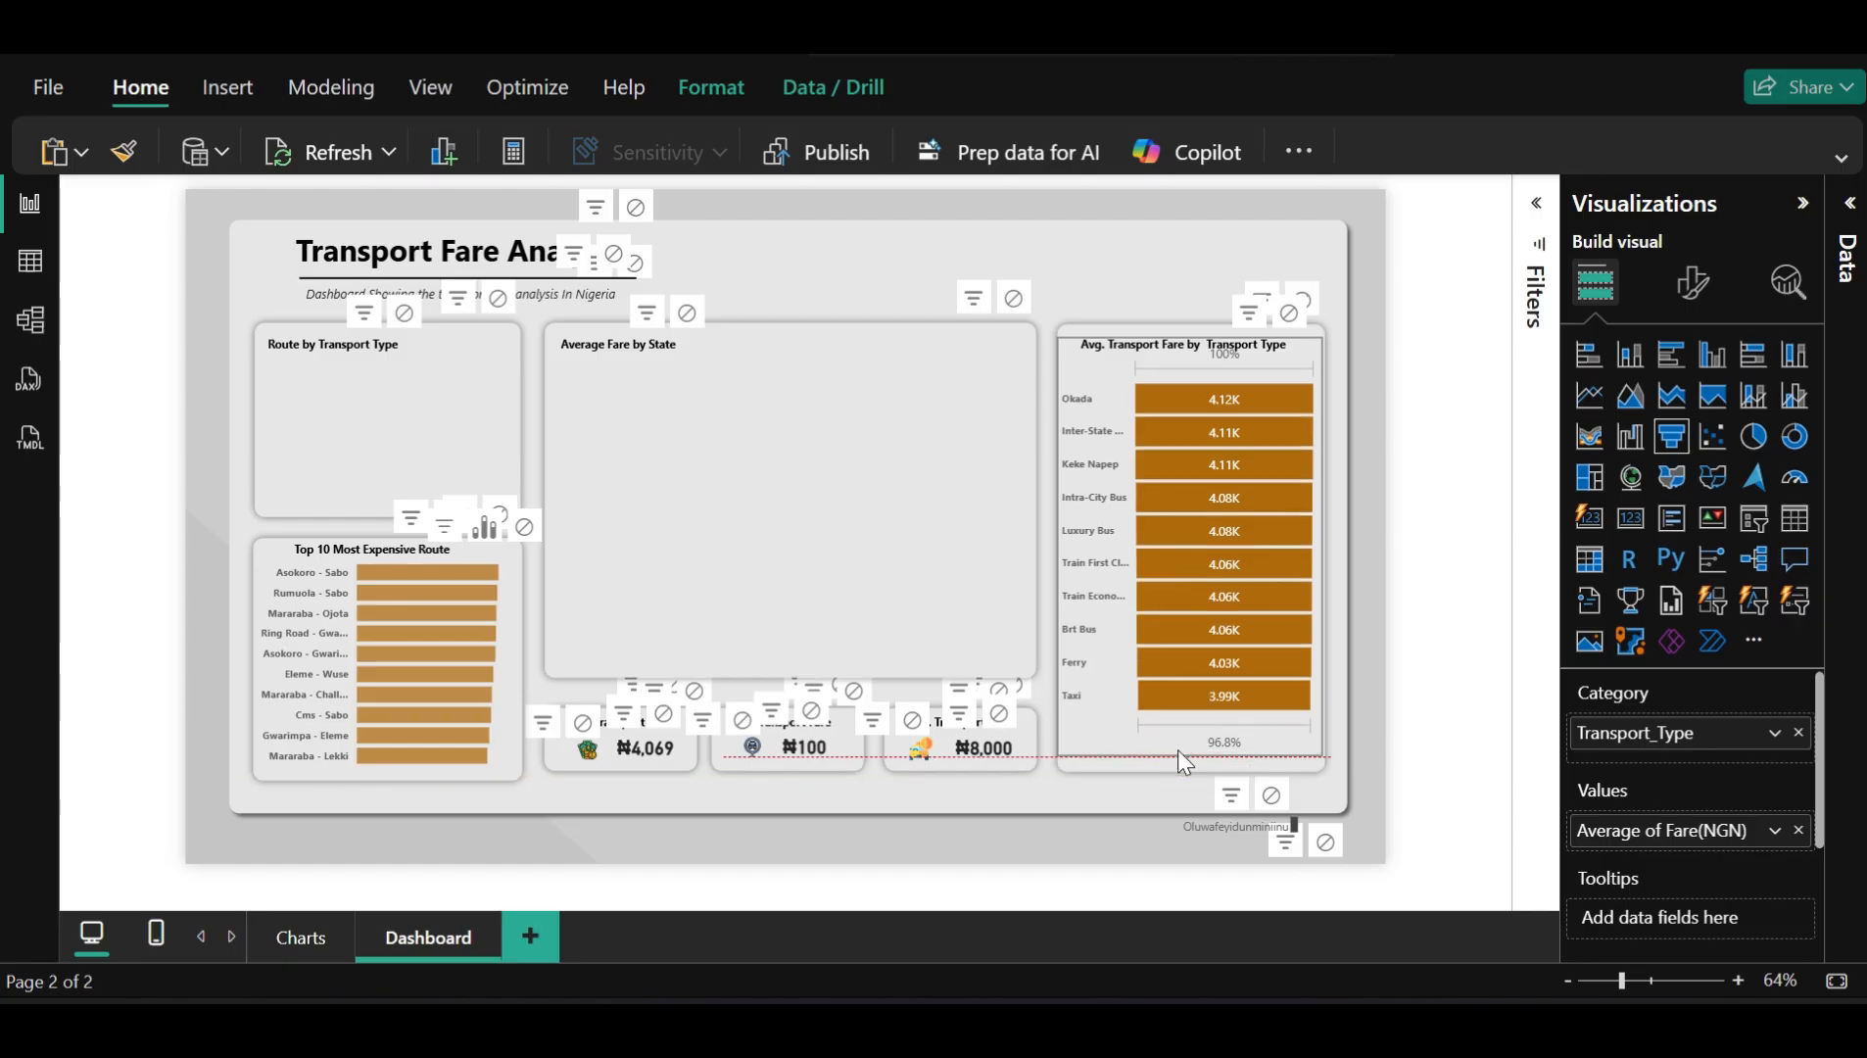
# Lower the funnel chart's upper edge so that it clears the Avg. Transport Fare by Transport Type title
pyautogui.click(1189, 336)
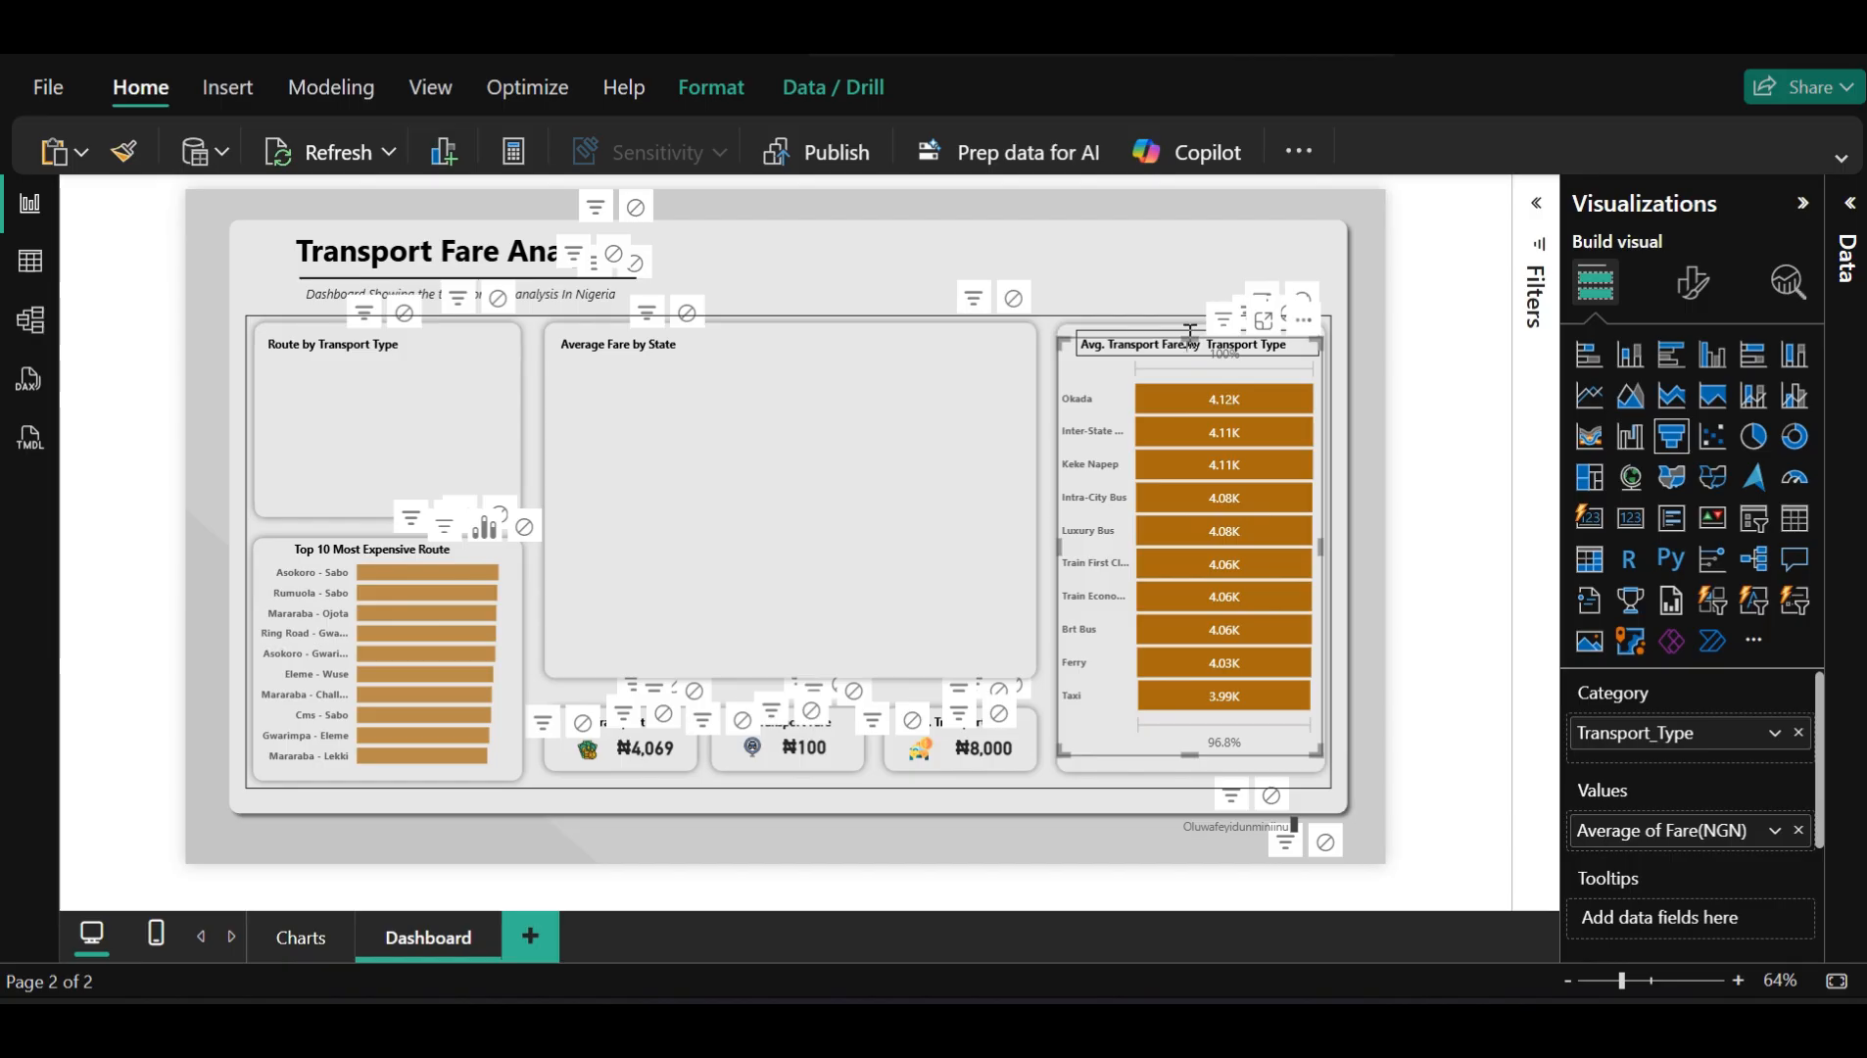
pyautogui.doubleClick(1190, 338)
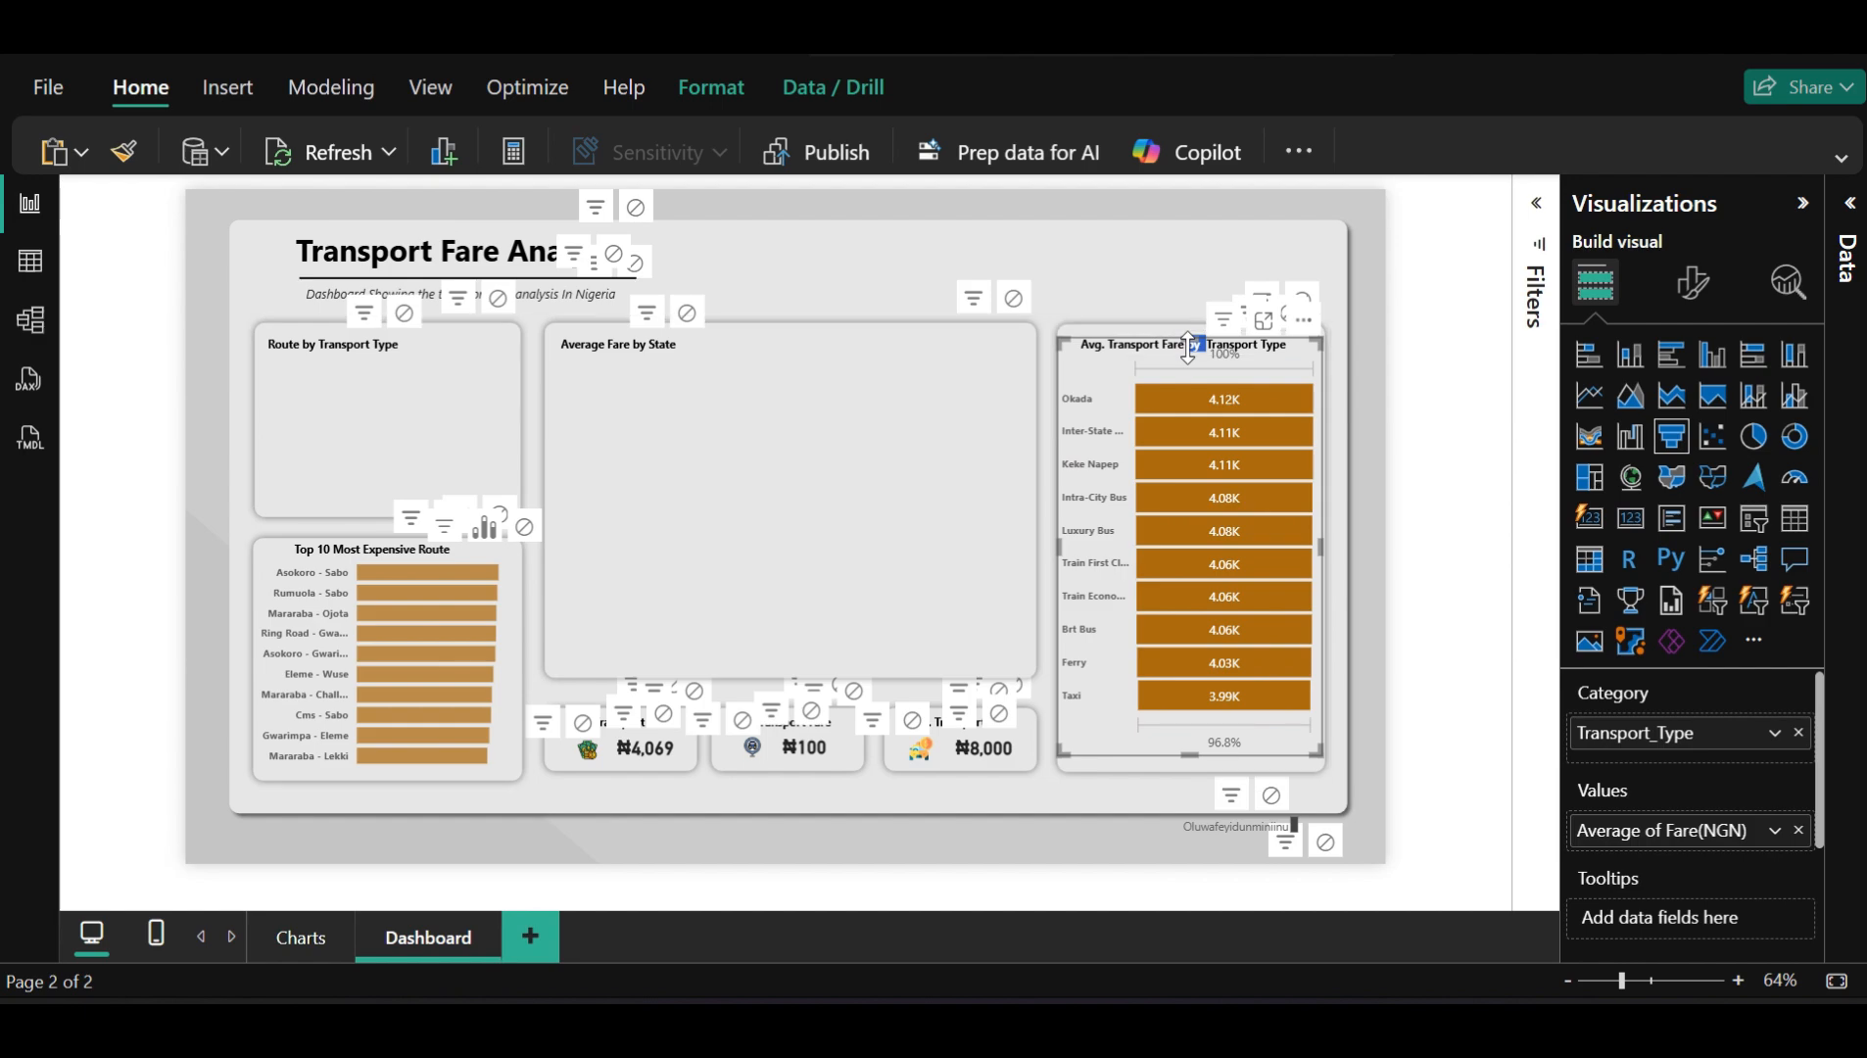
pyautogui.moveTo(1187, 346); pyautogui.dragTo(1190, 370)
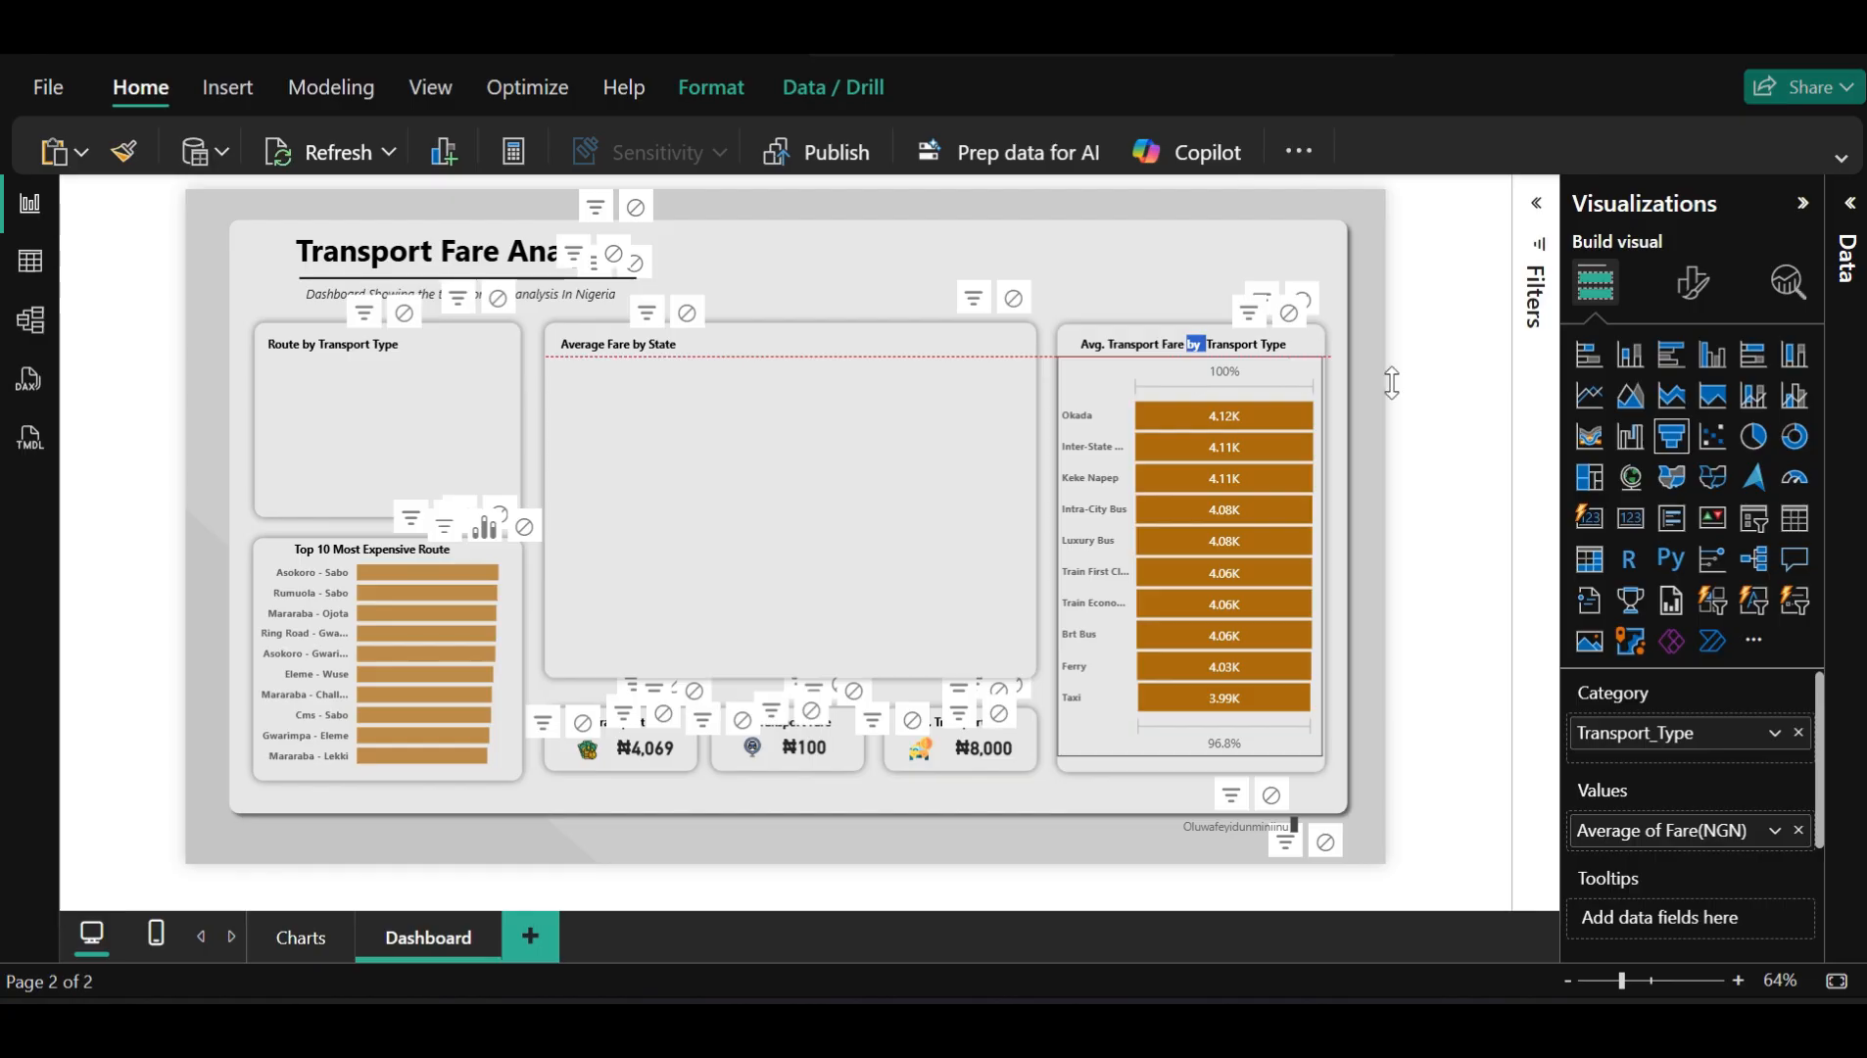
pyautogui.click(1457, 434)
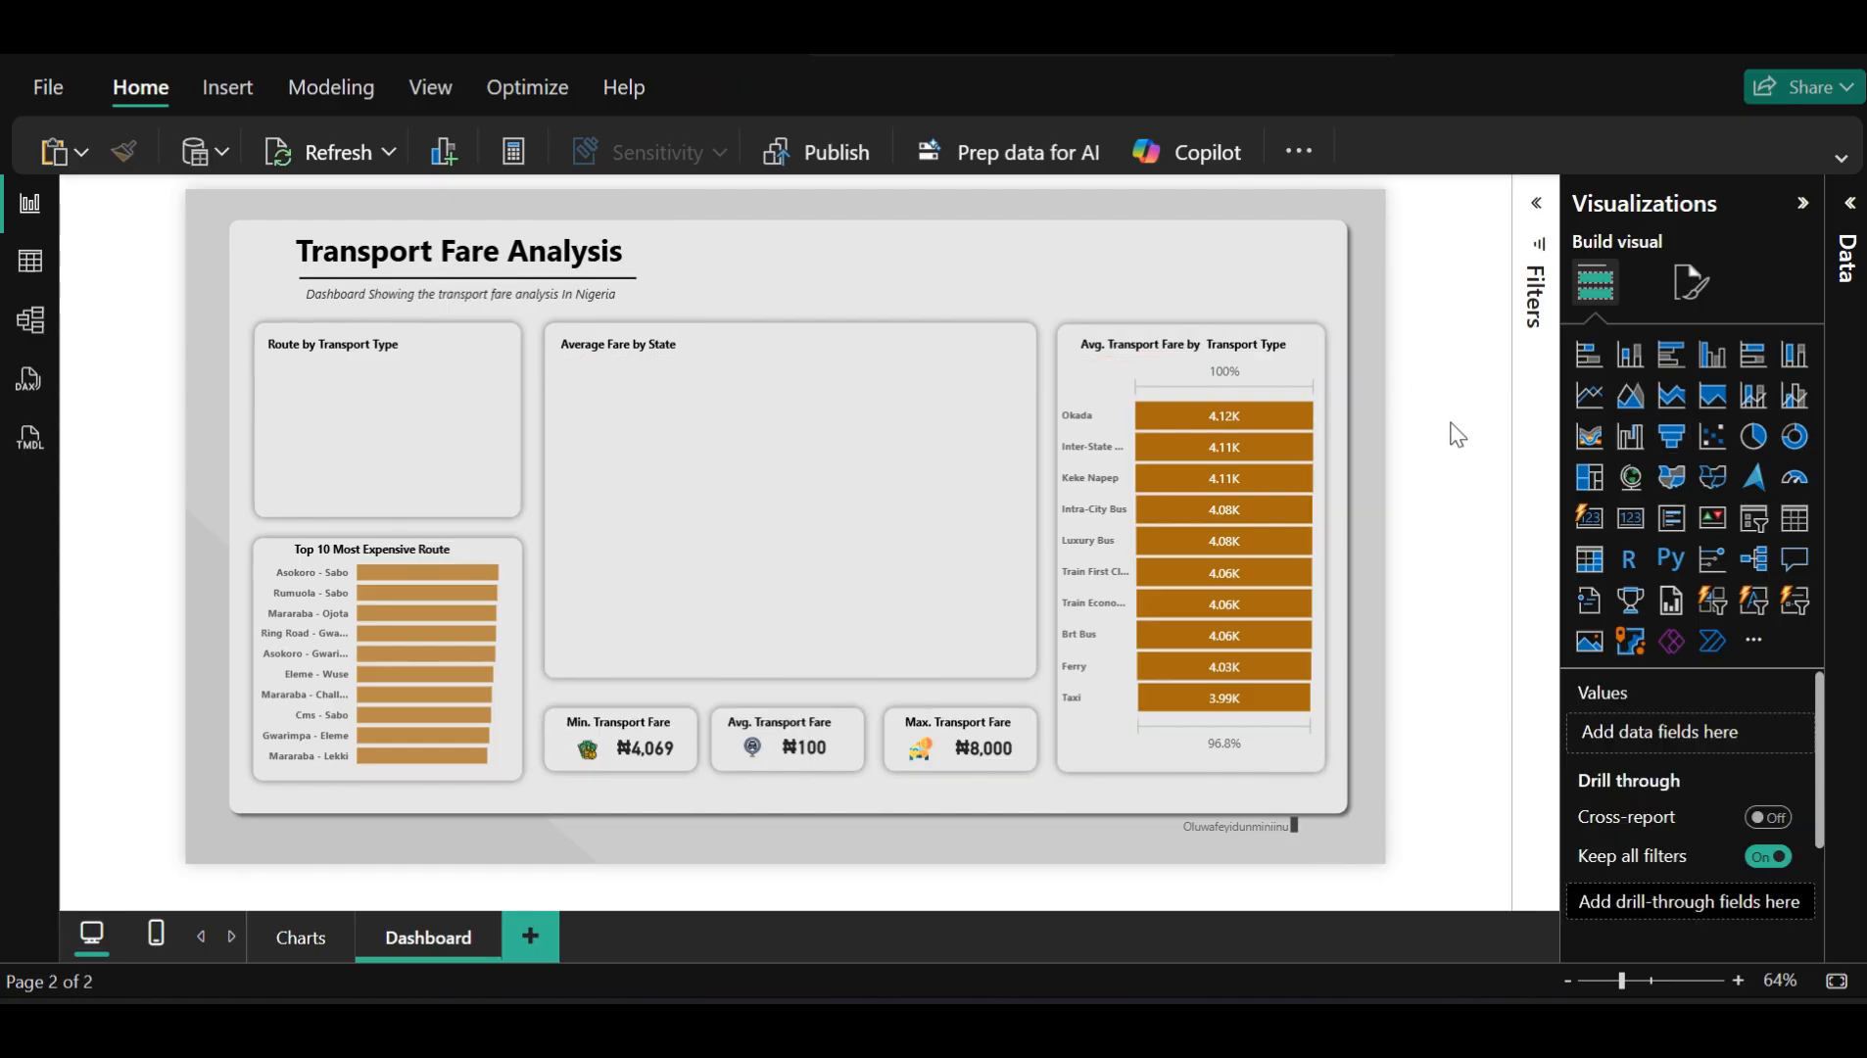
# Fill the background triangle in the page's lower-left corner with the recent brownish-gold color of the funnel bars
pyautogui.click(246, 827)
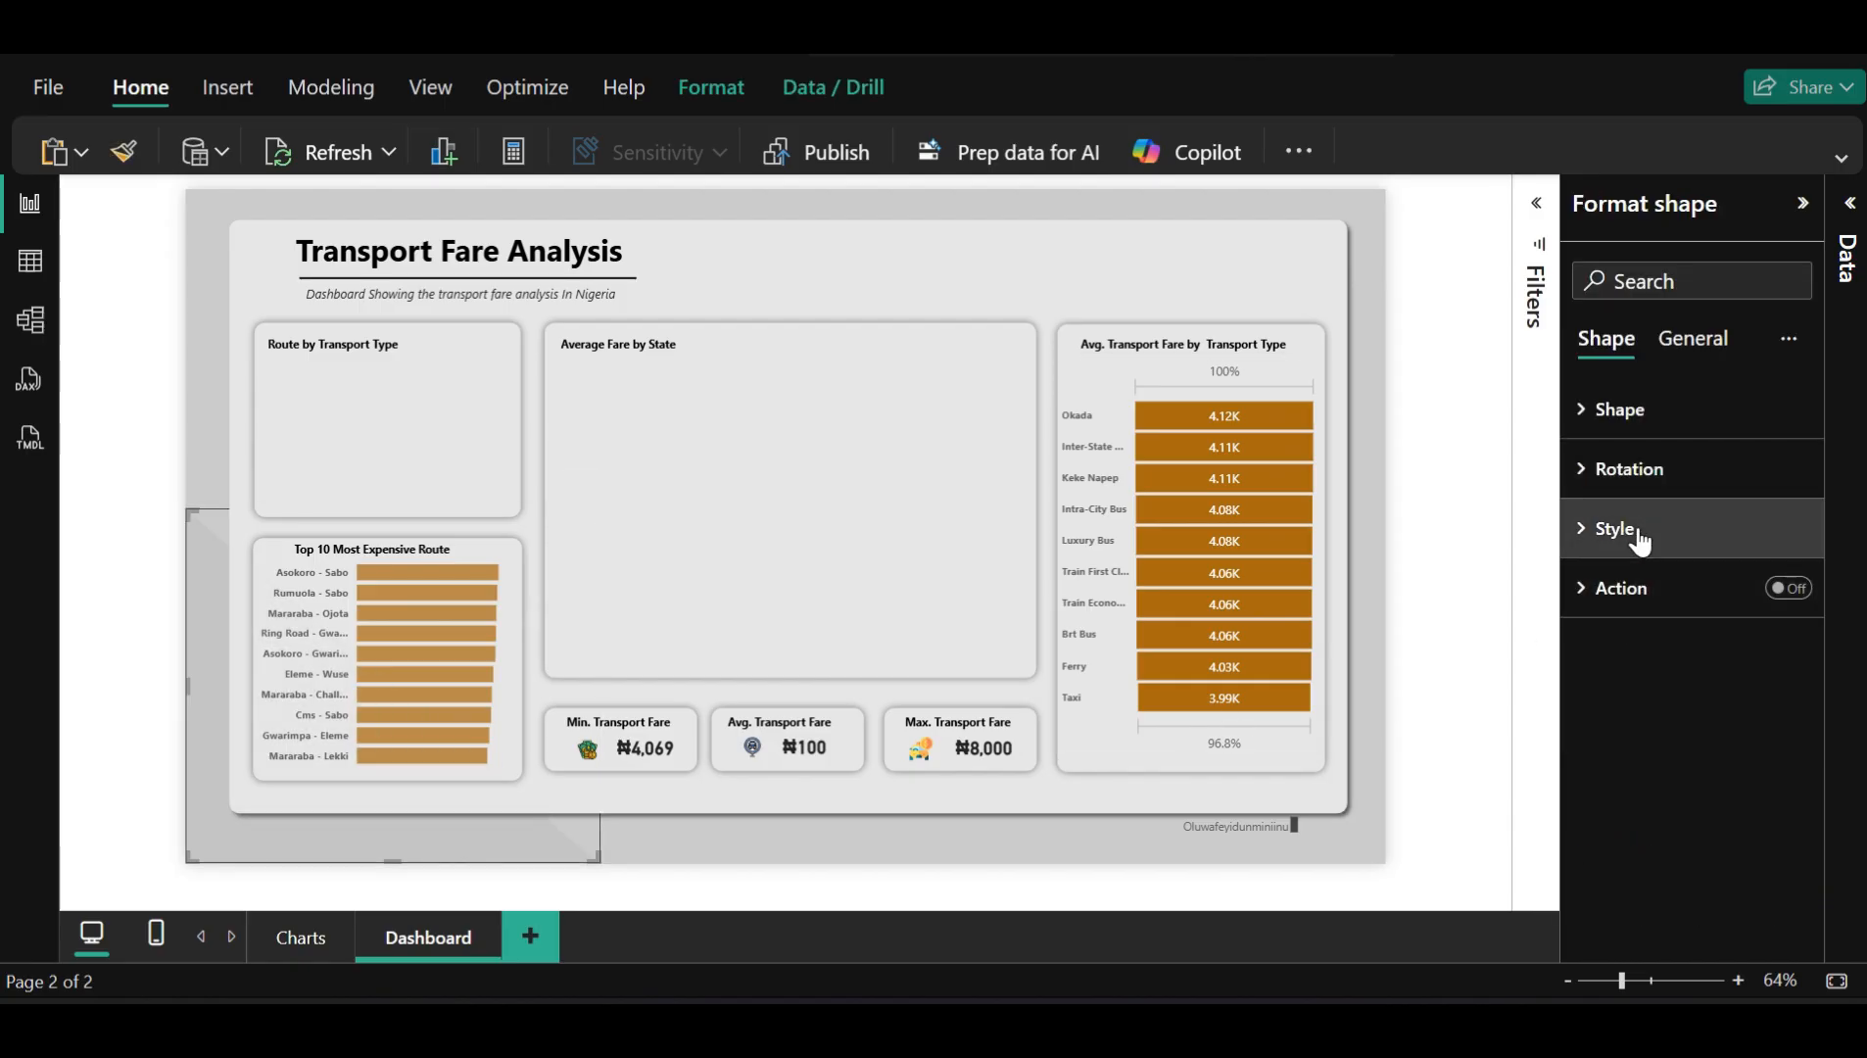
pyautogui.click(1638, 538)
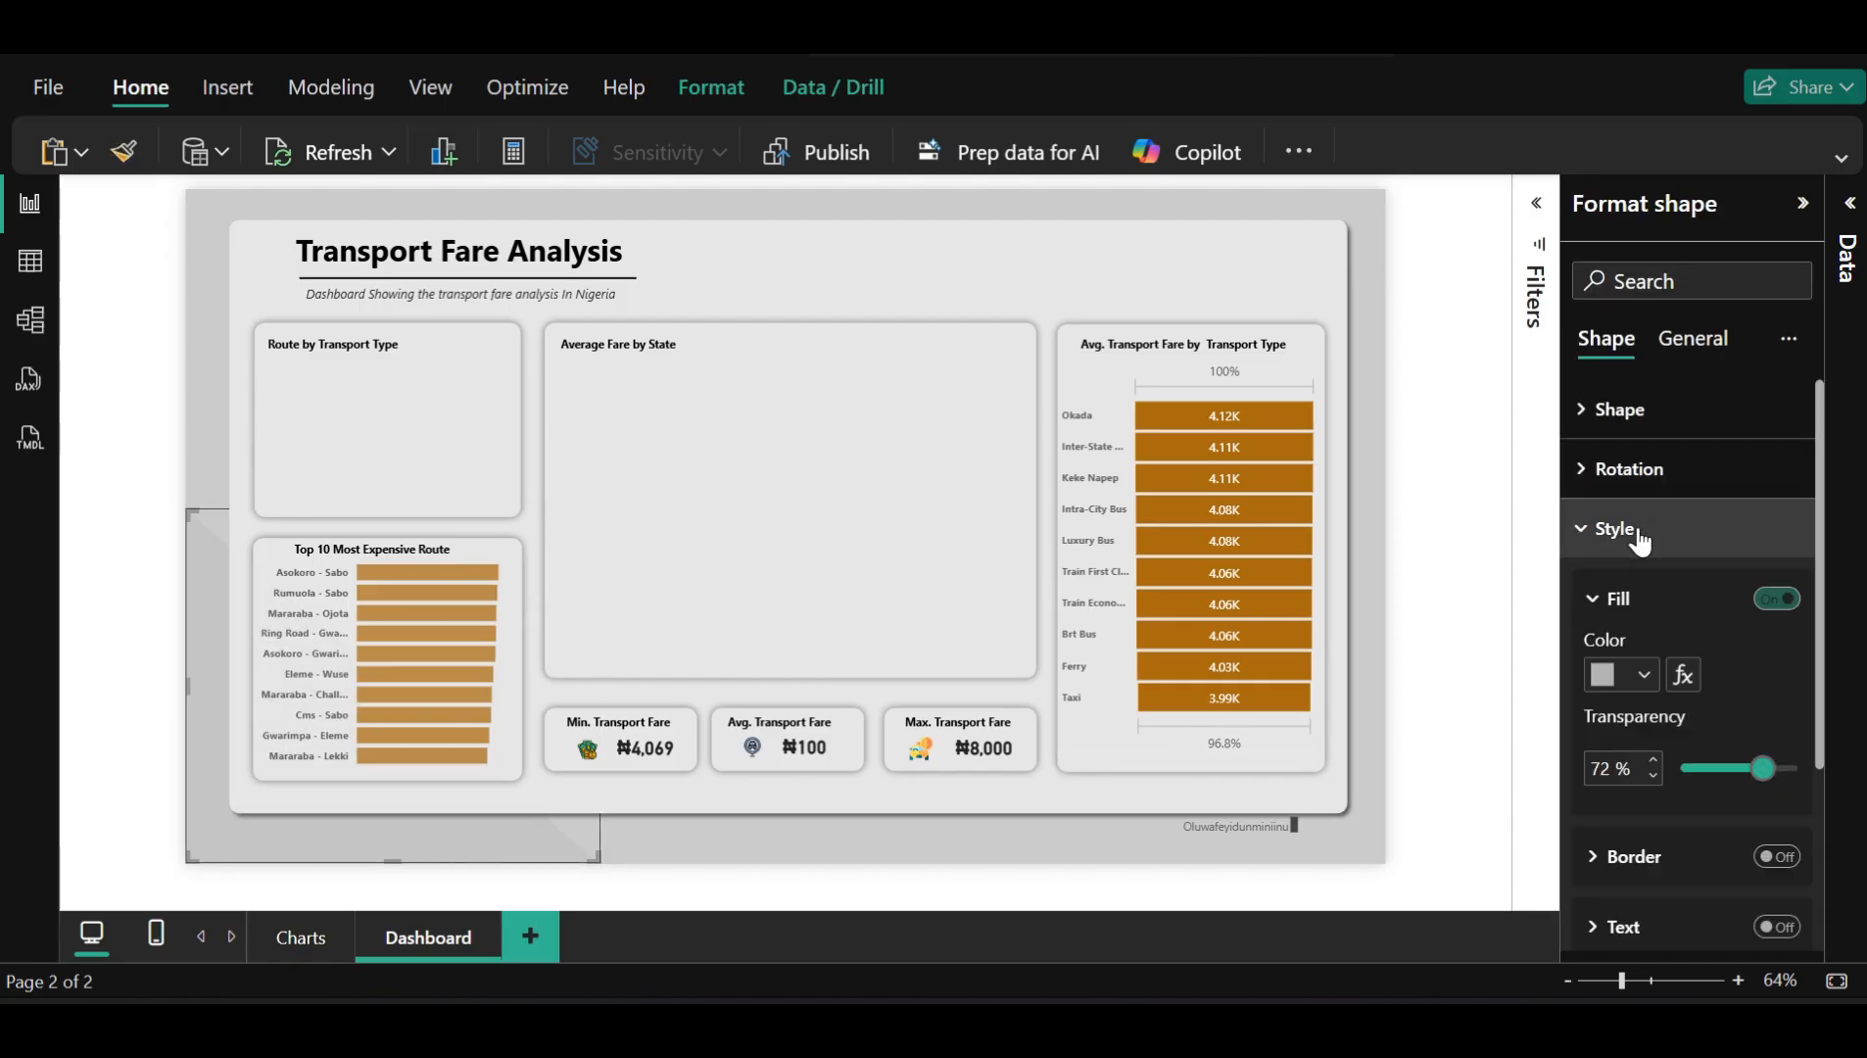
pyautogui.click(1638, 678)
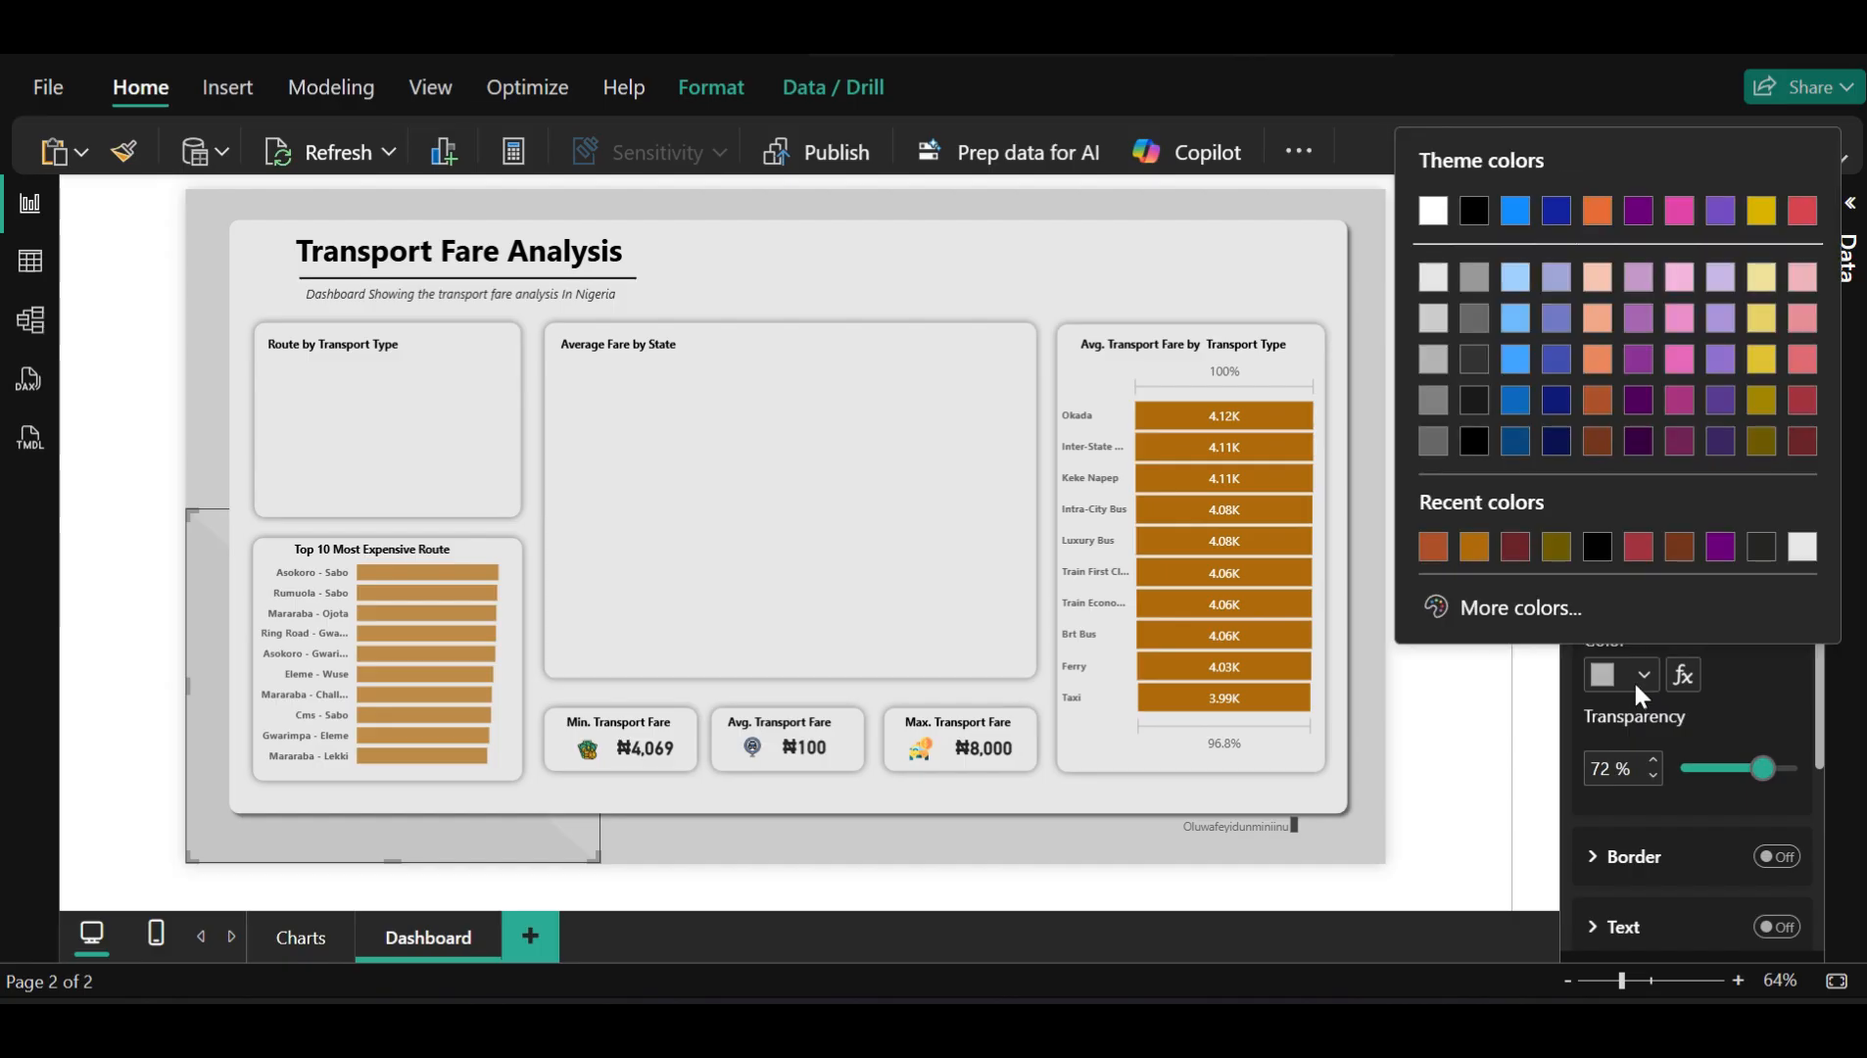
pyautogui.click(1469, 557)
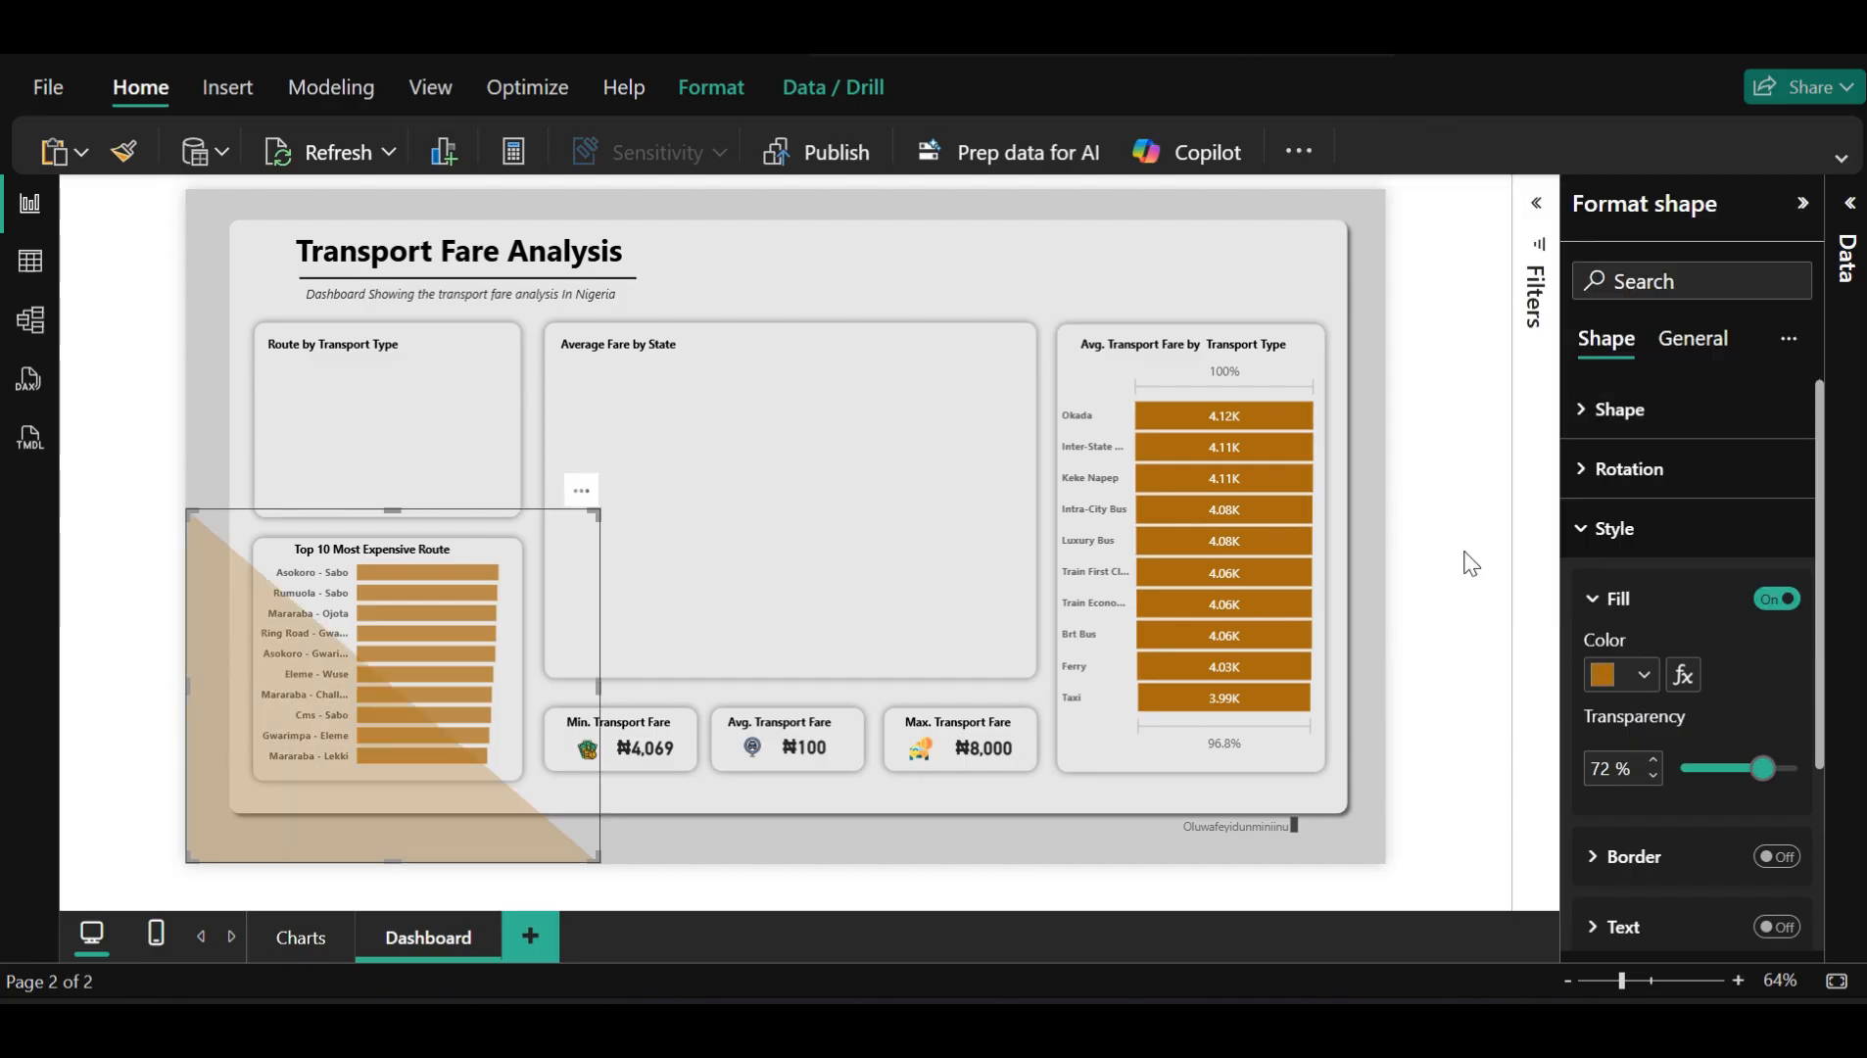
pyautogui.click(1413, 602)
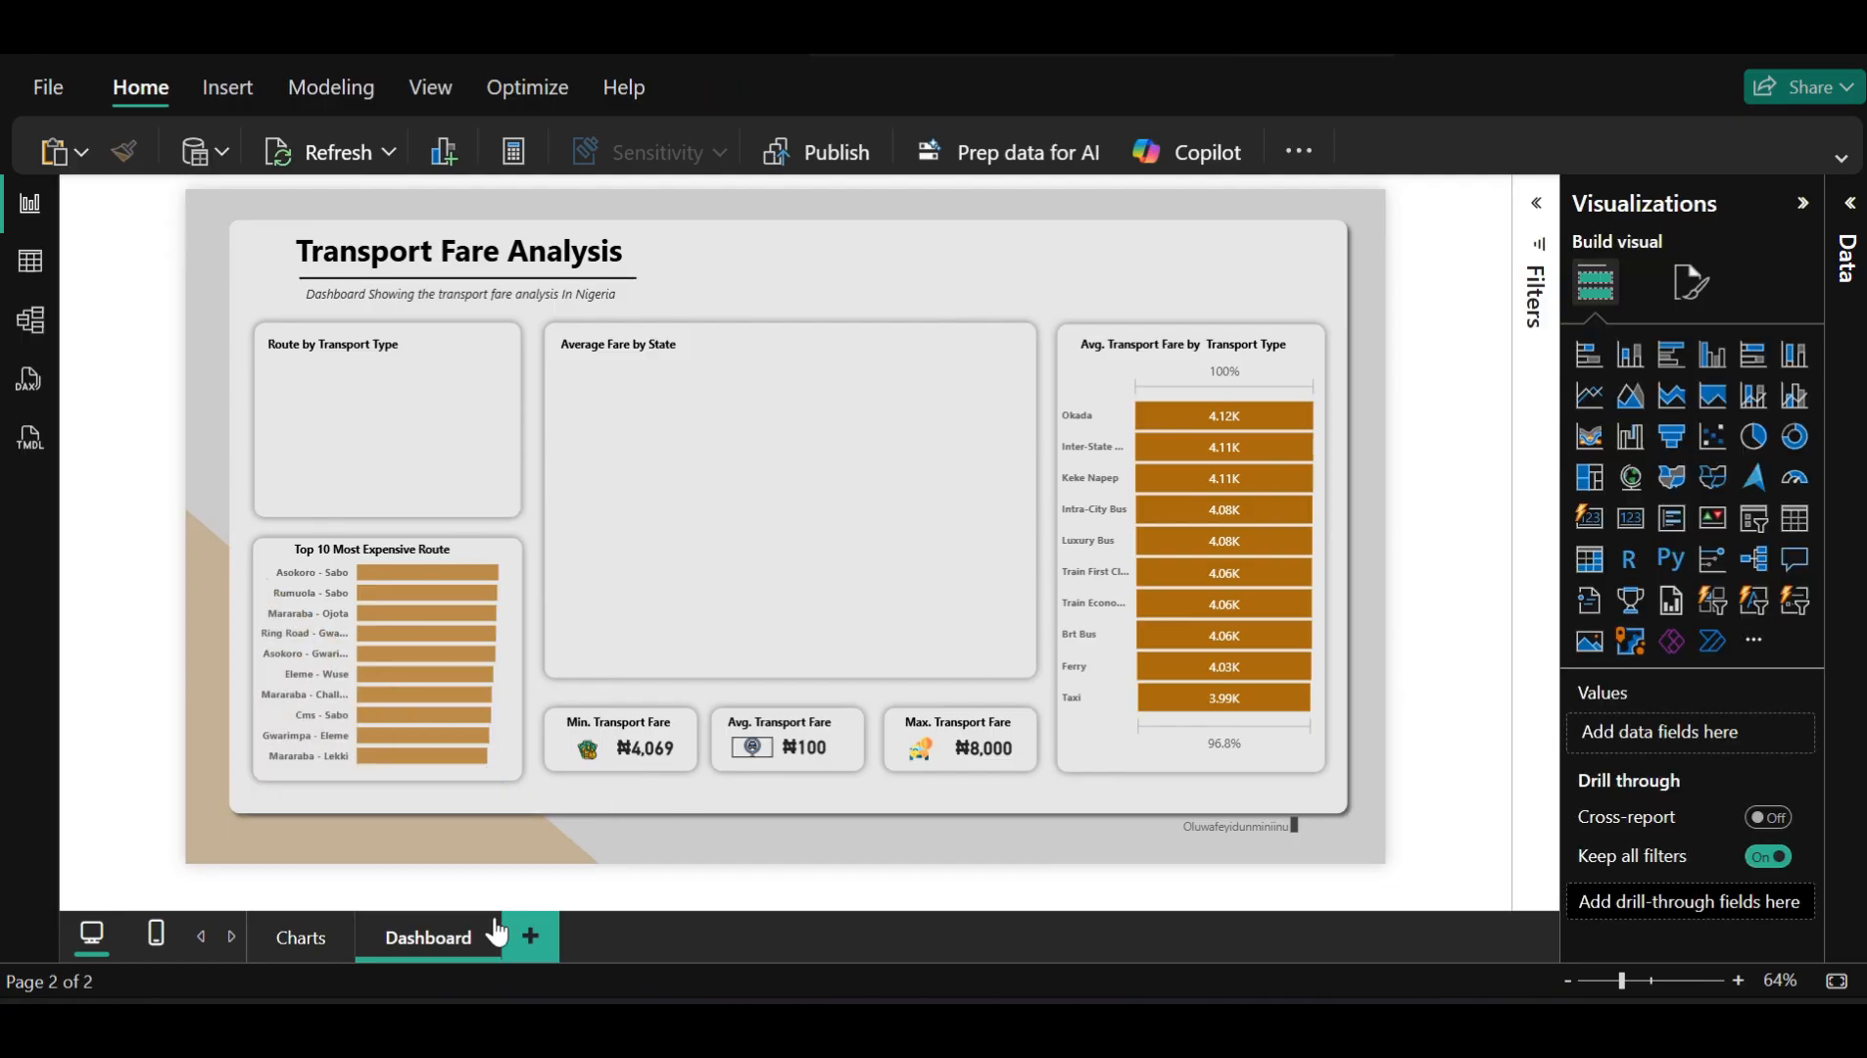
# Make the background triangle in the page's lower-left corner fully opaque by setting its fill transparency to 0%
pyautogui.click(551, 862)
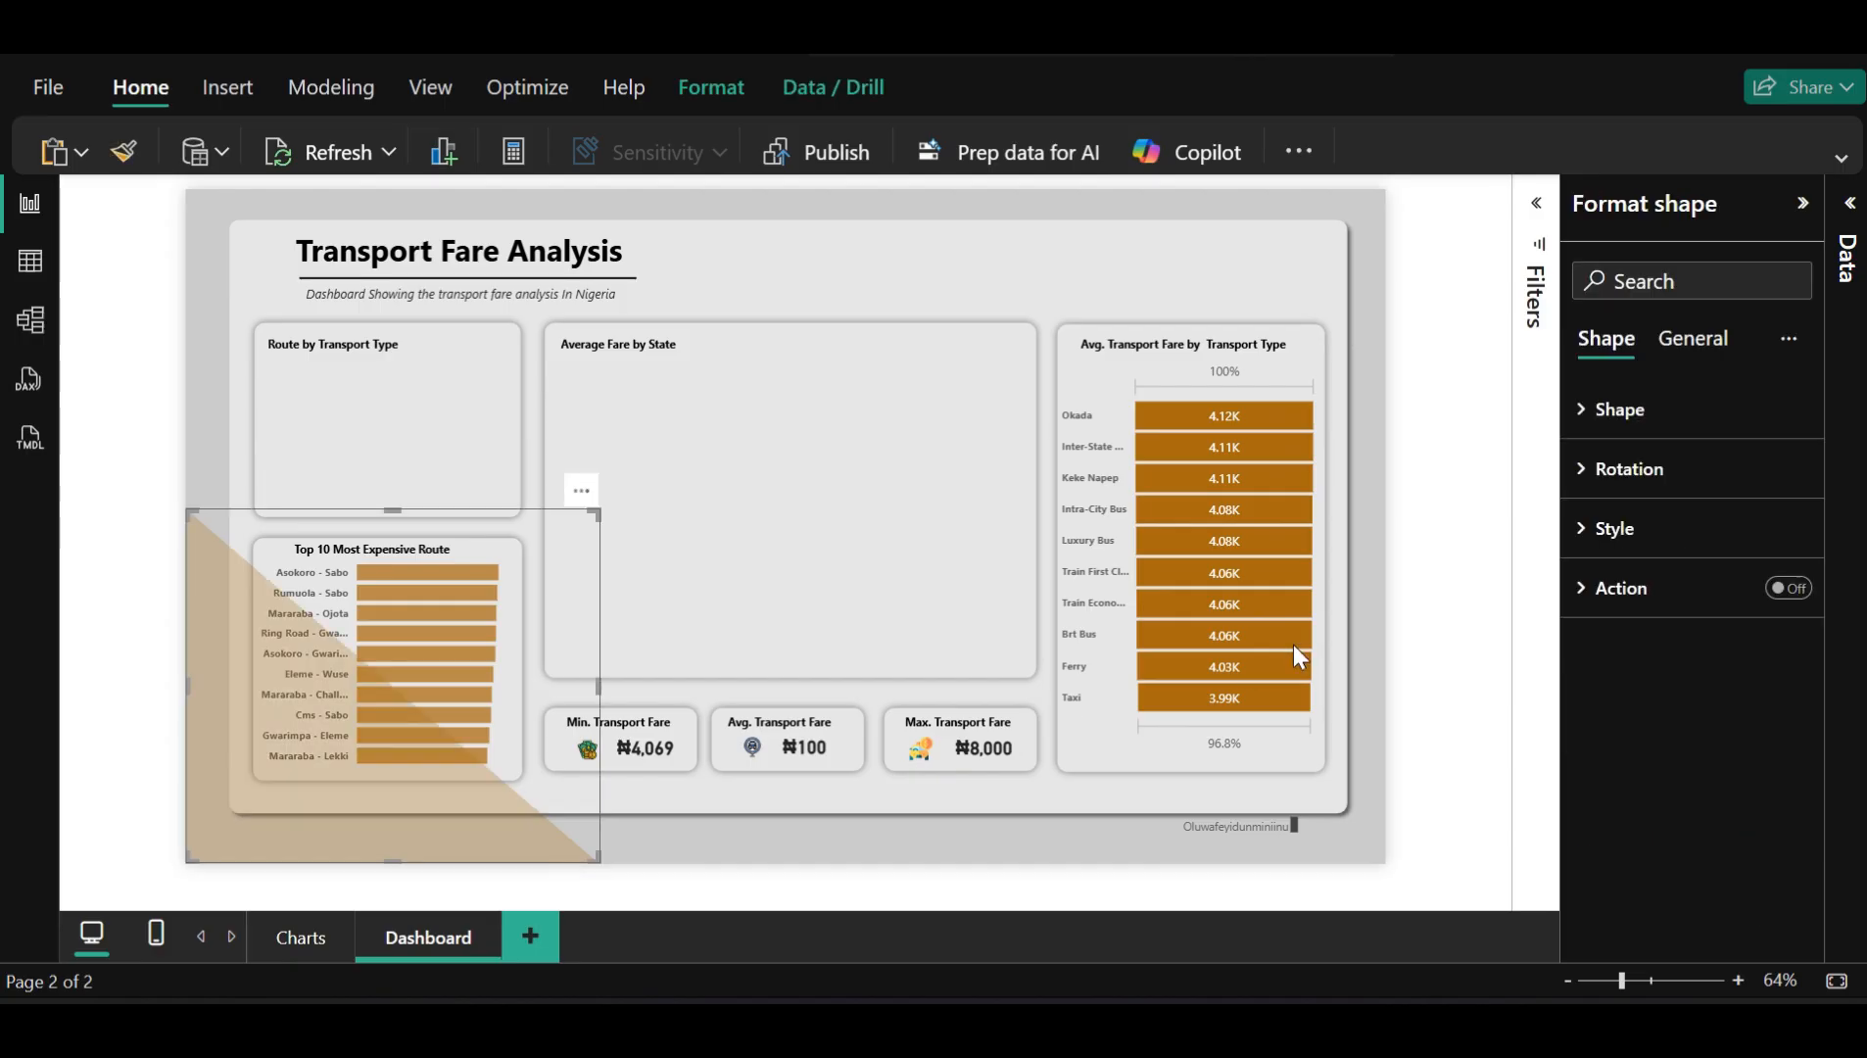
pyautogui.click(1612, 528)
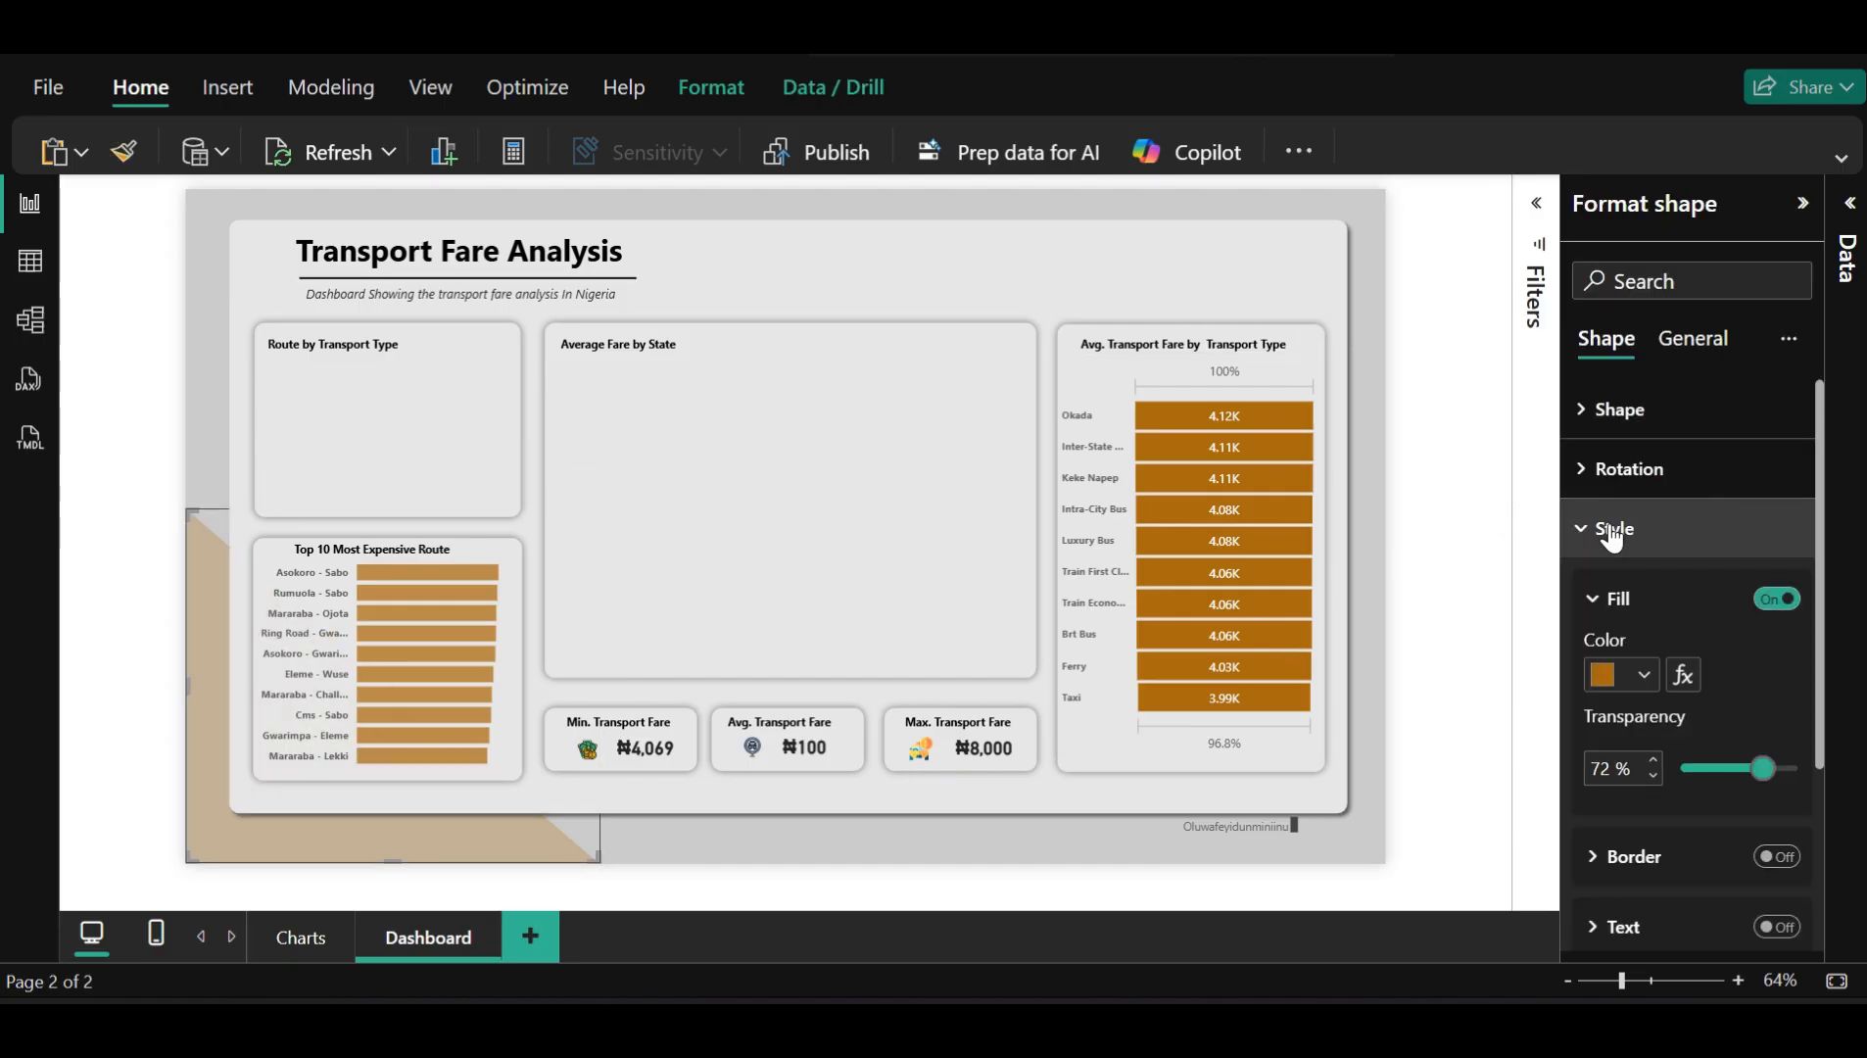
pyautogui.click(1644, 675)
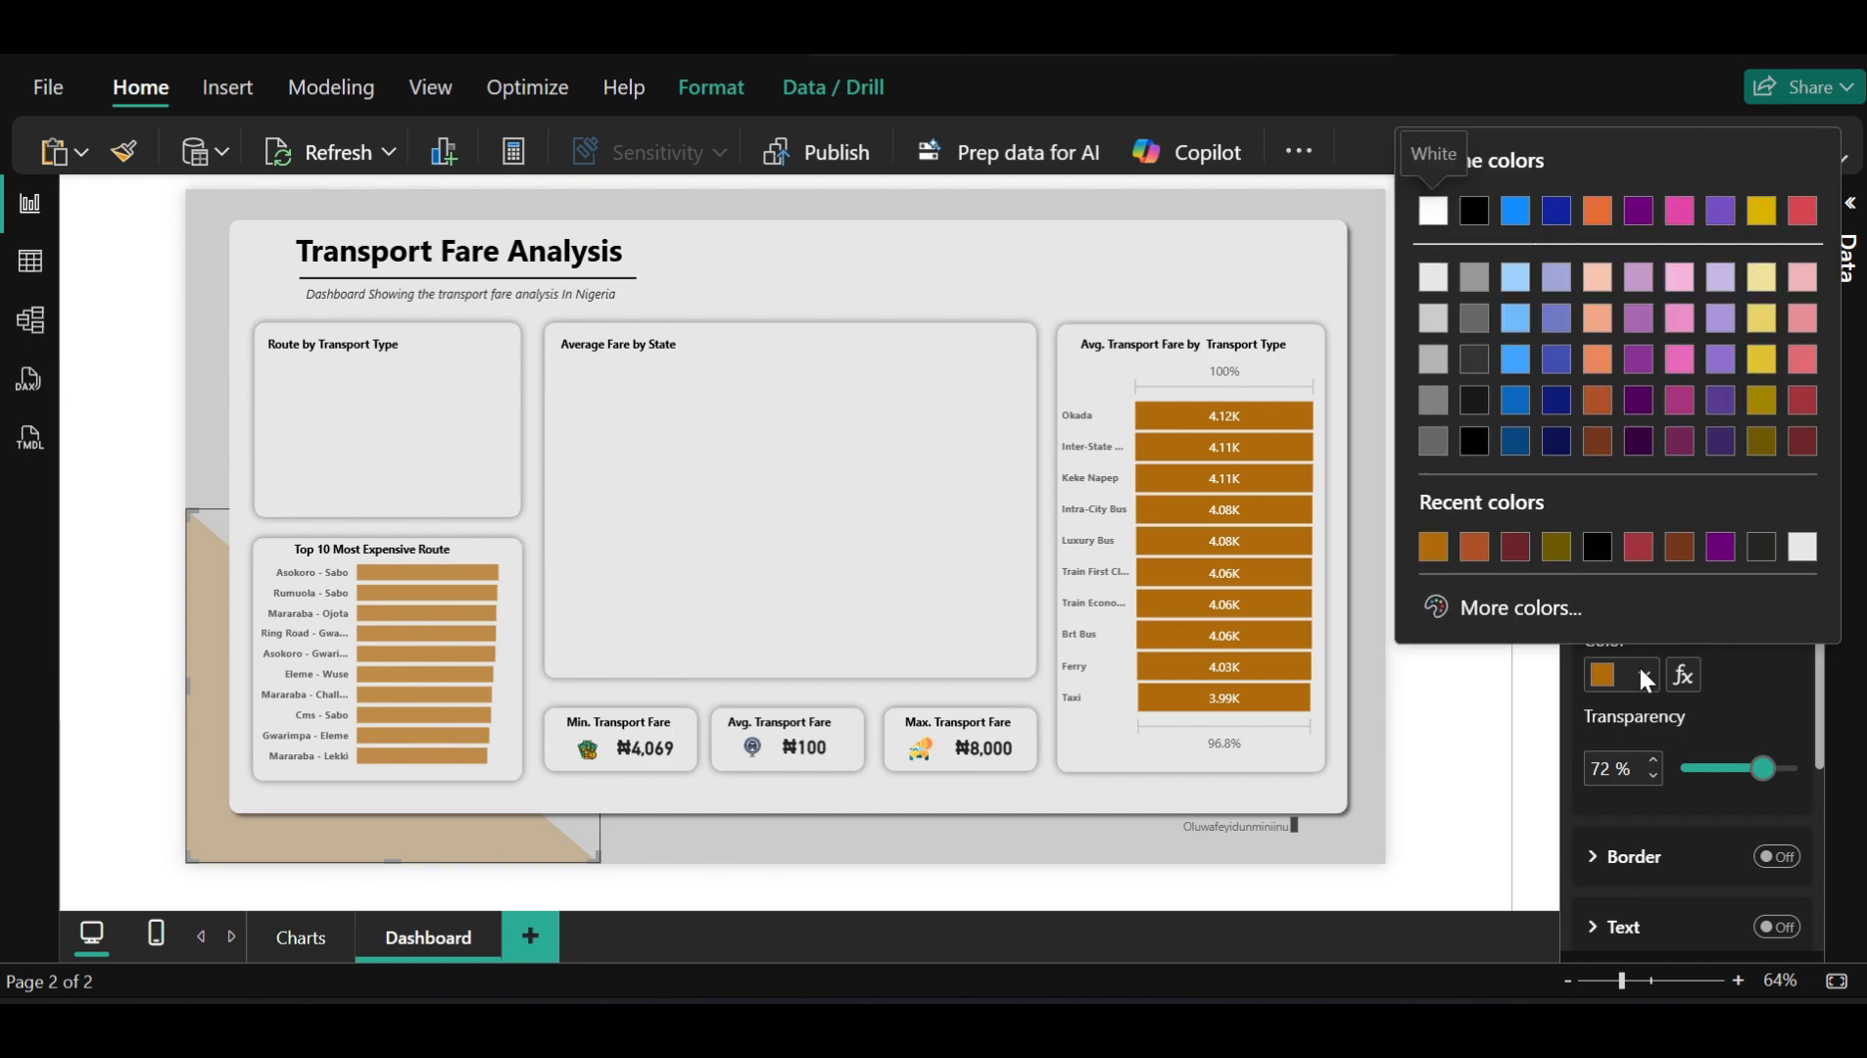
pyautogui.click(1640, 671)
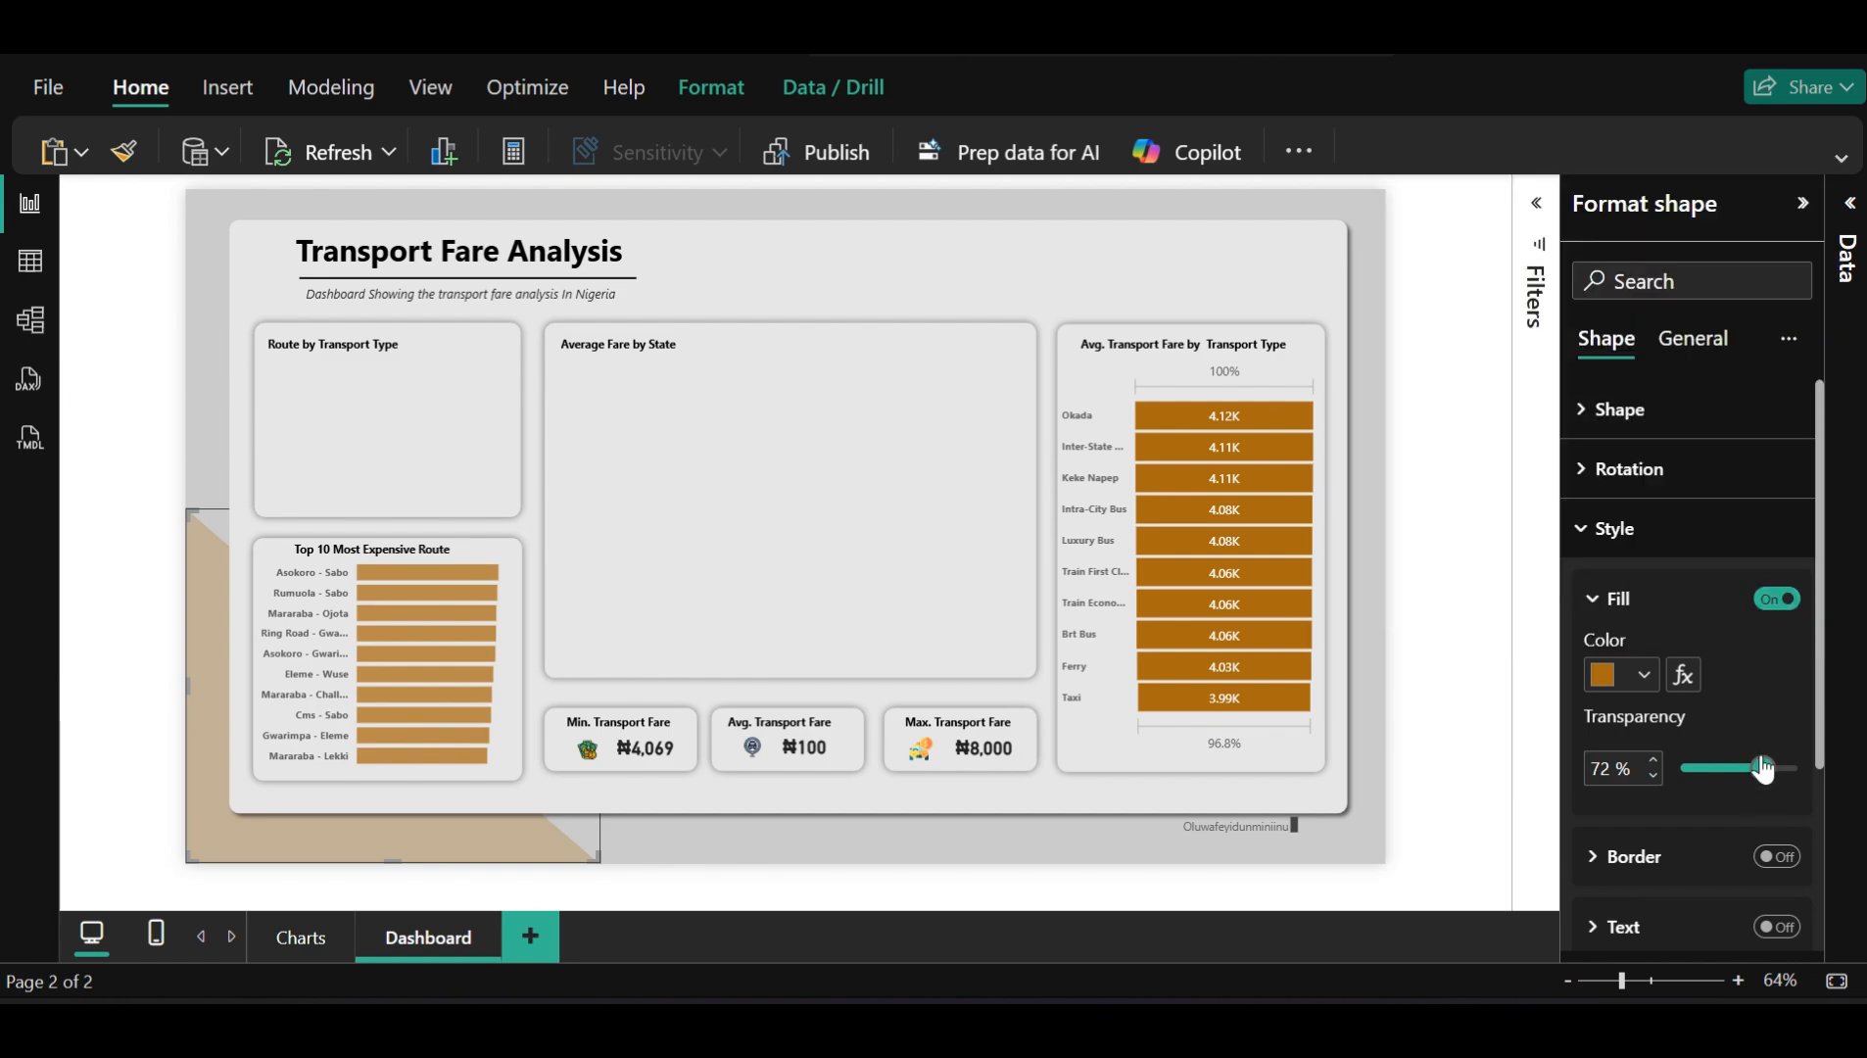
pyautogui.moveTo(1763, 769); pyautogui.dragTo(1658, 770)
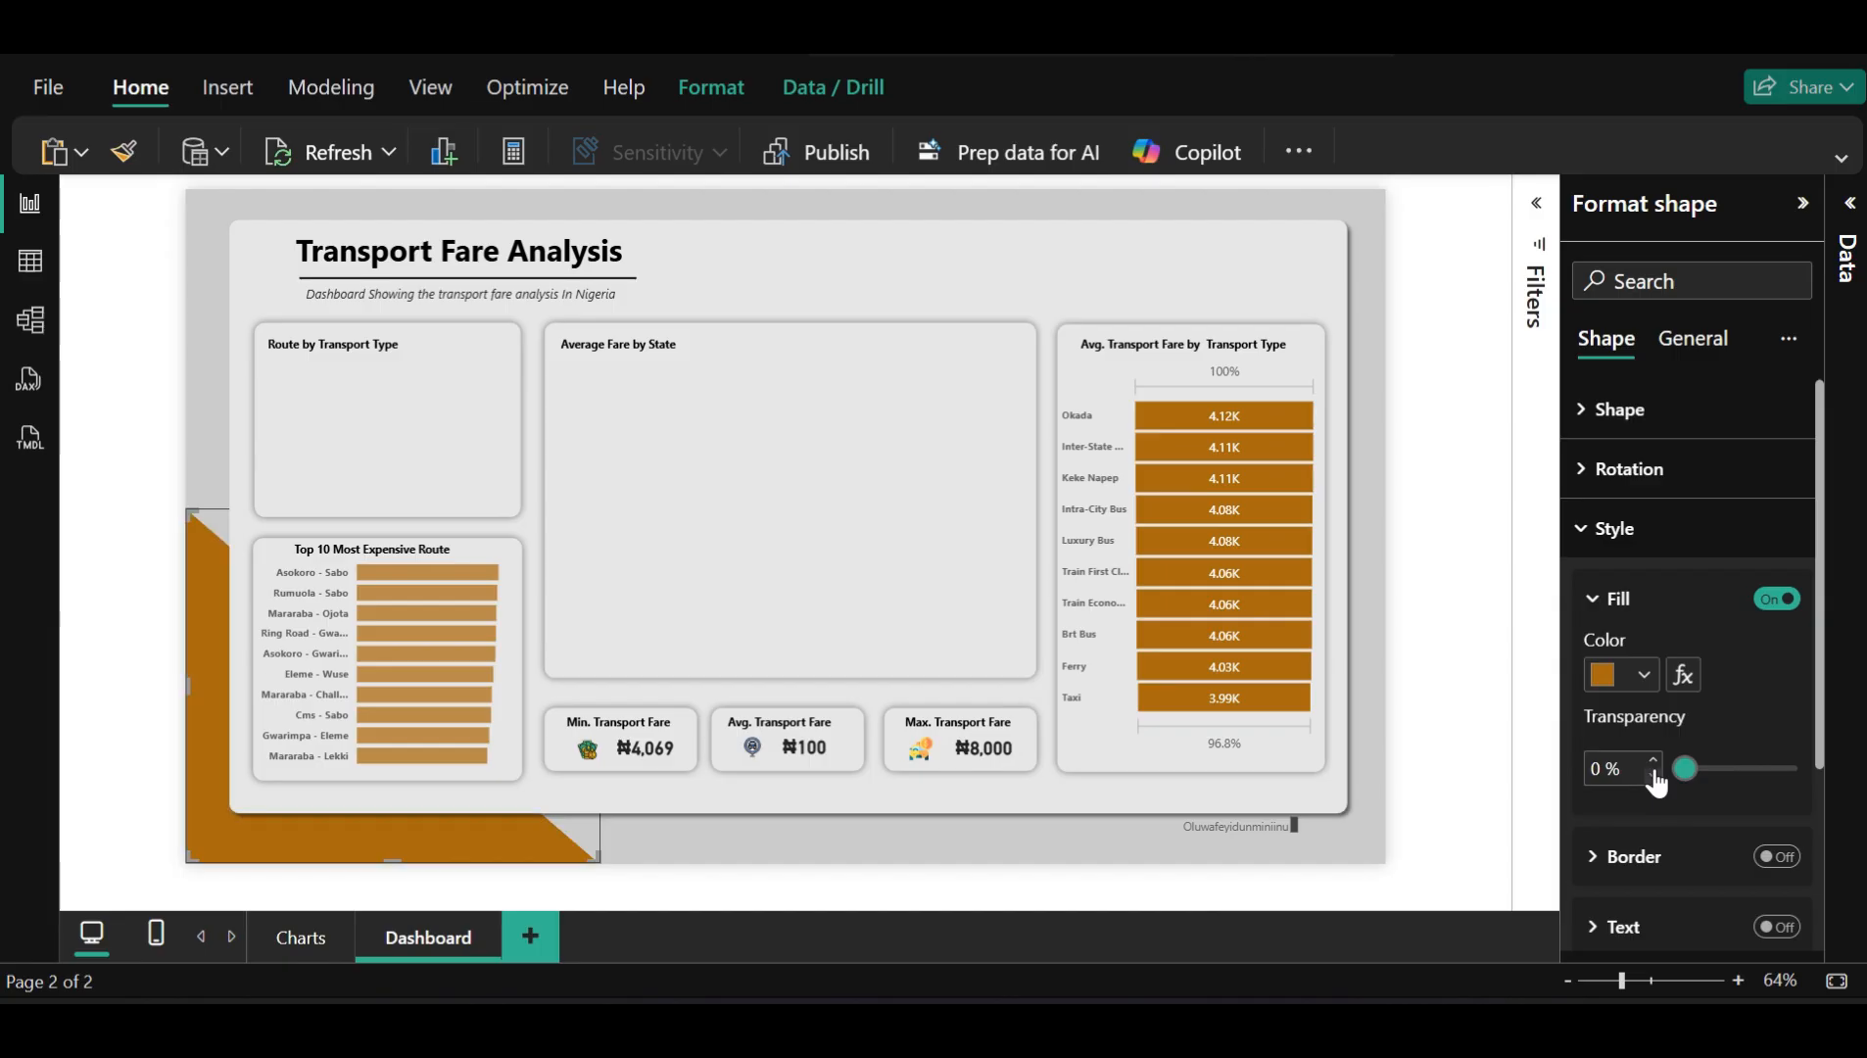
pyautogui.click(1502, 510)
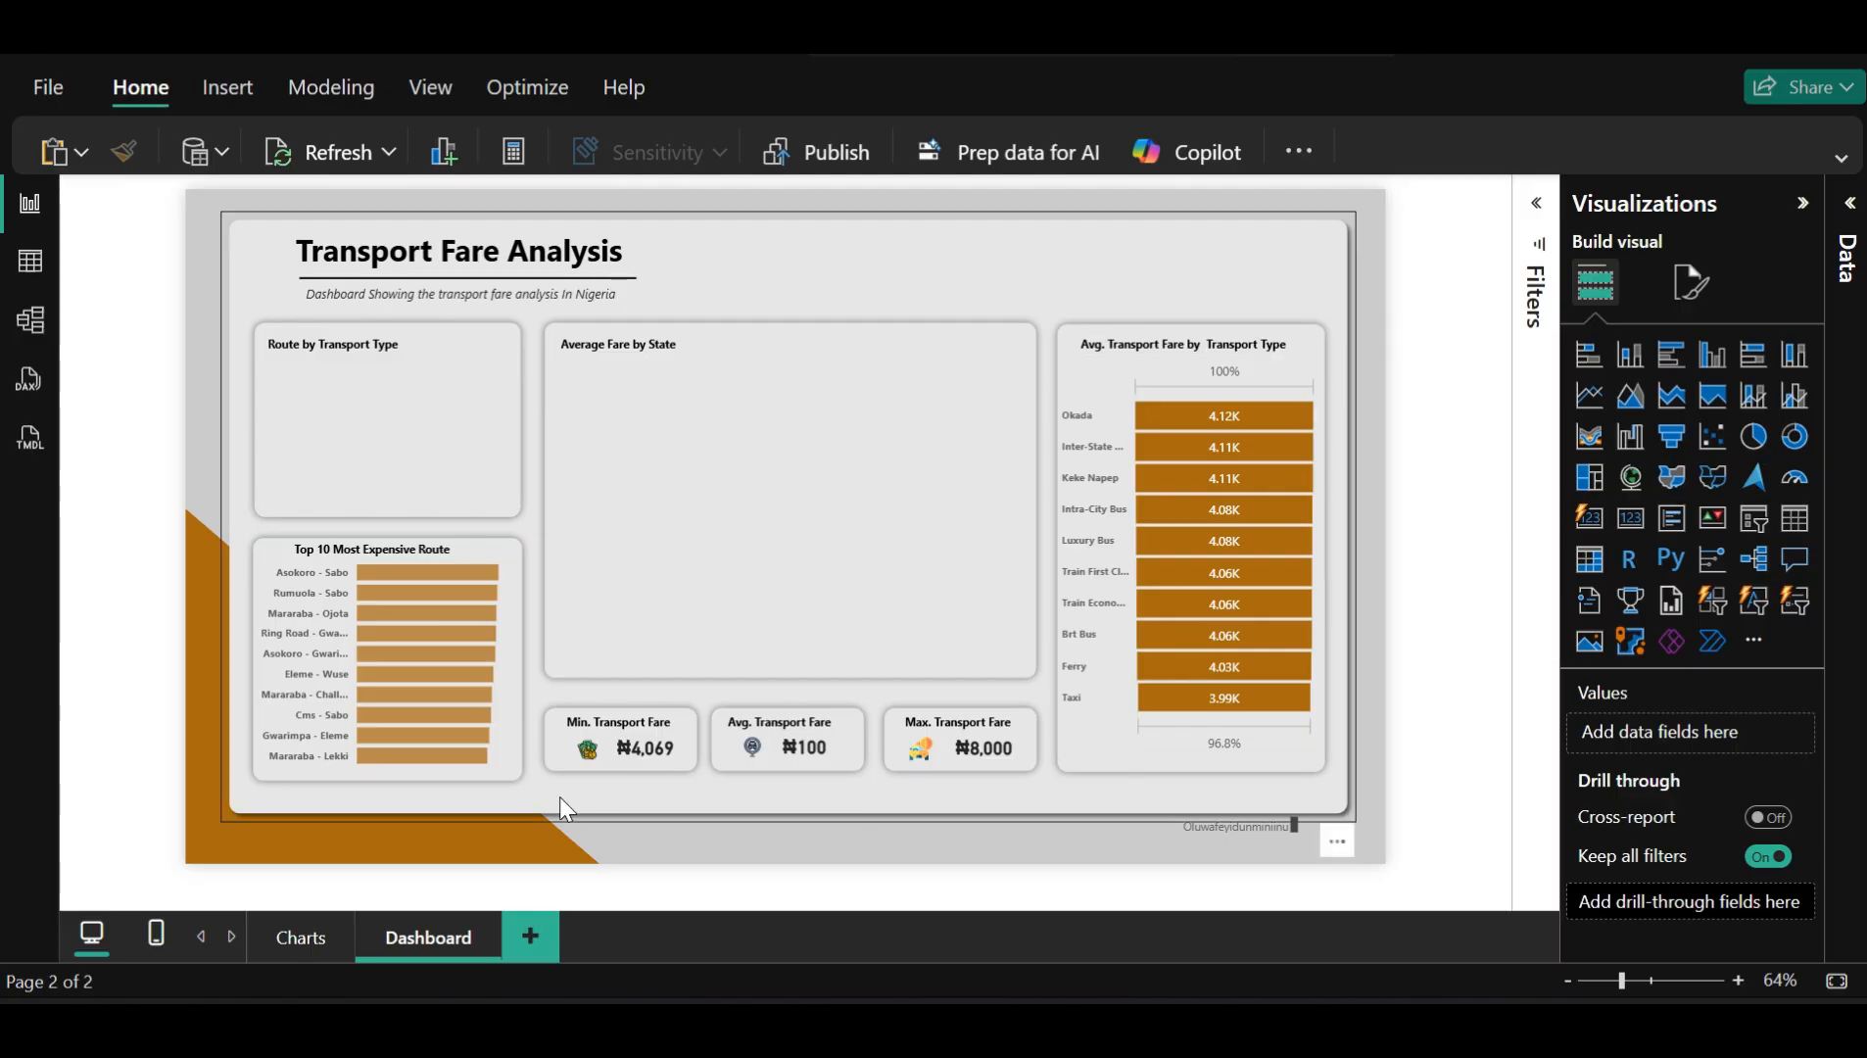
# Raise the fill transparency of the lower-left background triangle to 48%
pyautogui.click(523, 858)
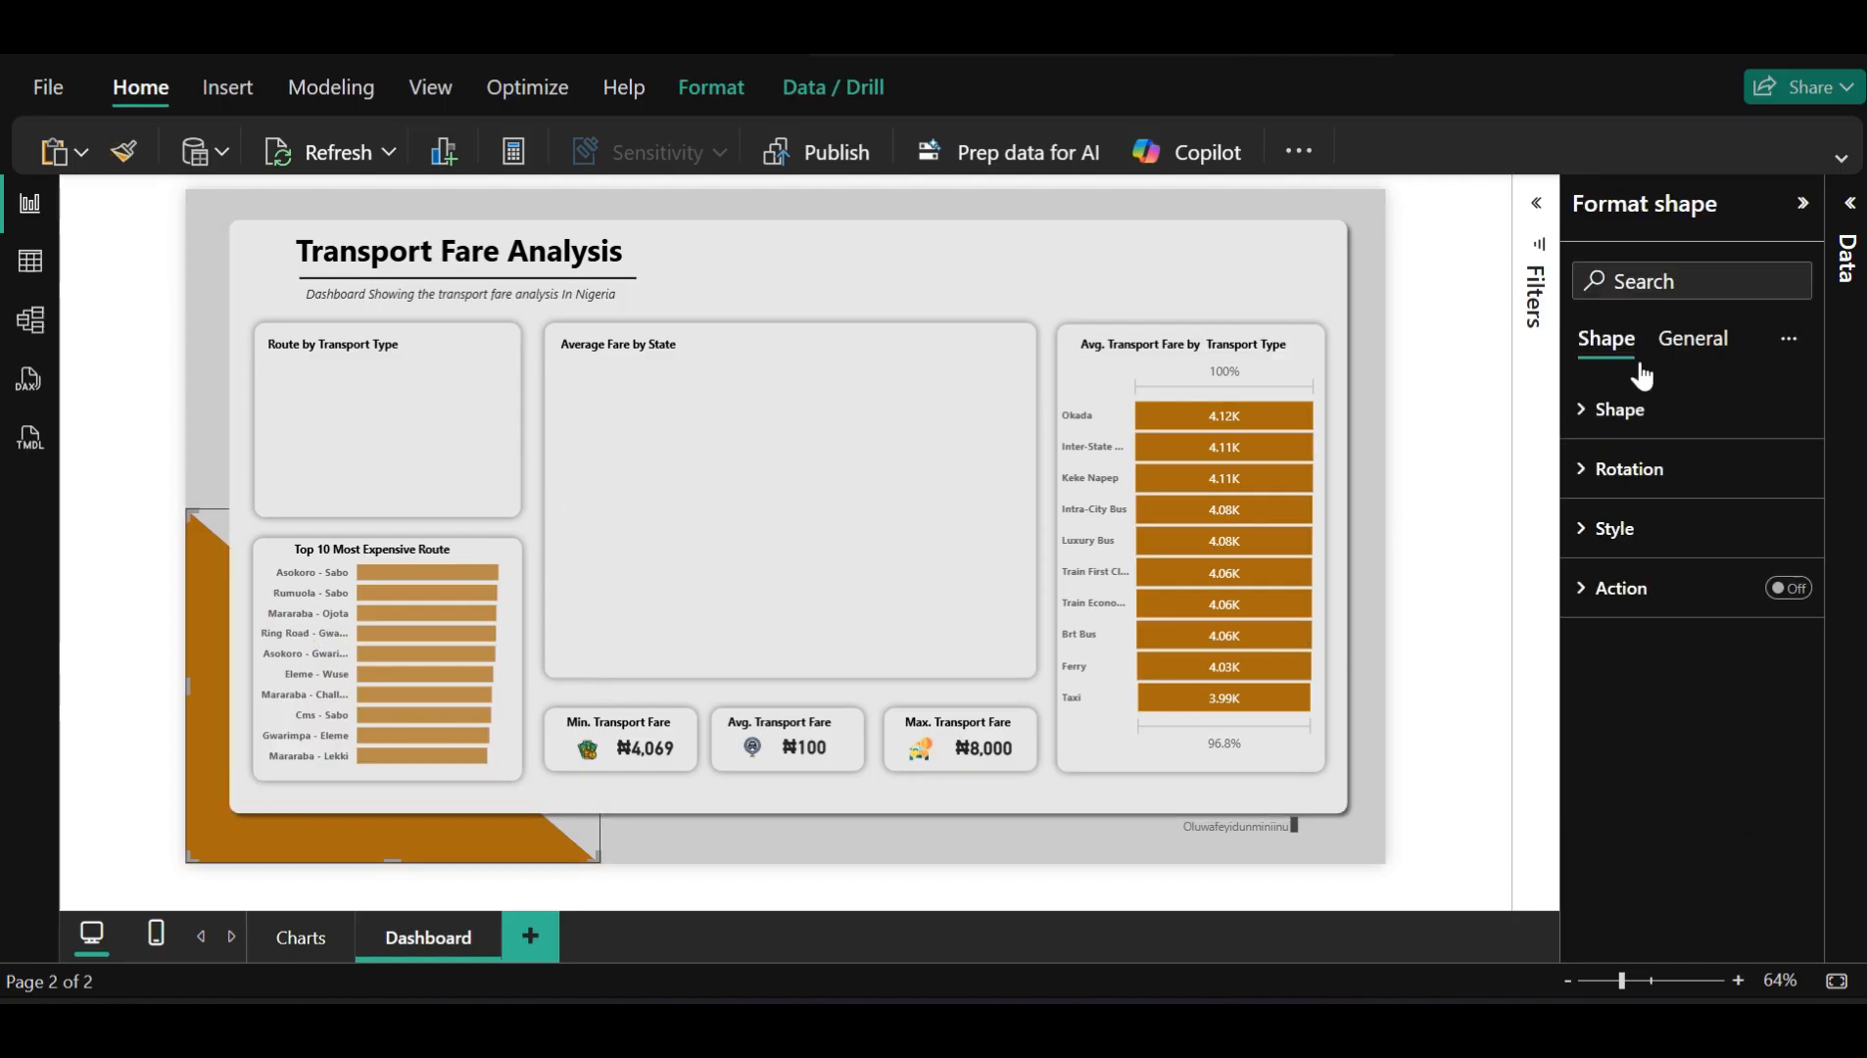
pyautogui.click(1643, 532)
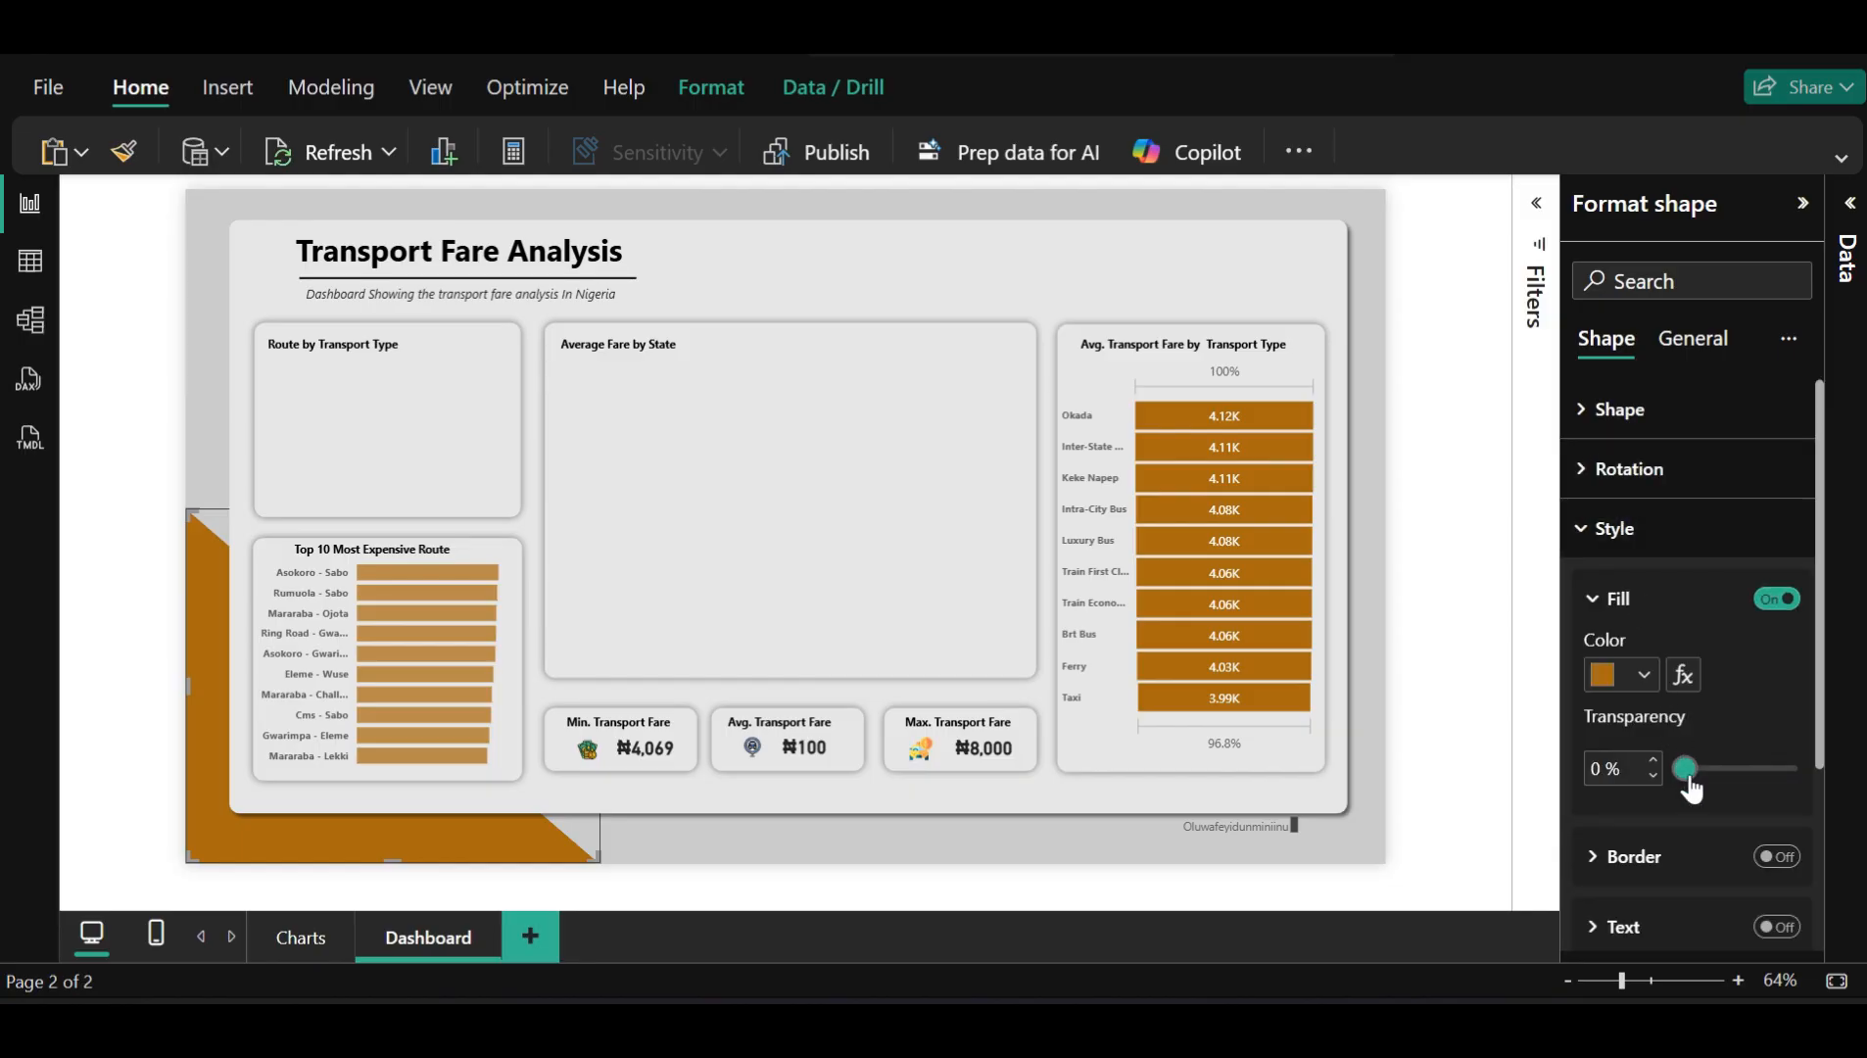
pyautogui.moveTo(1687, 779); pyautogui.dragTo(1735, 791)
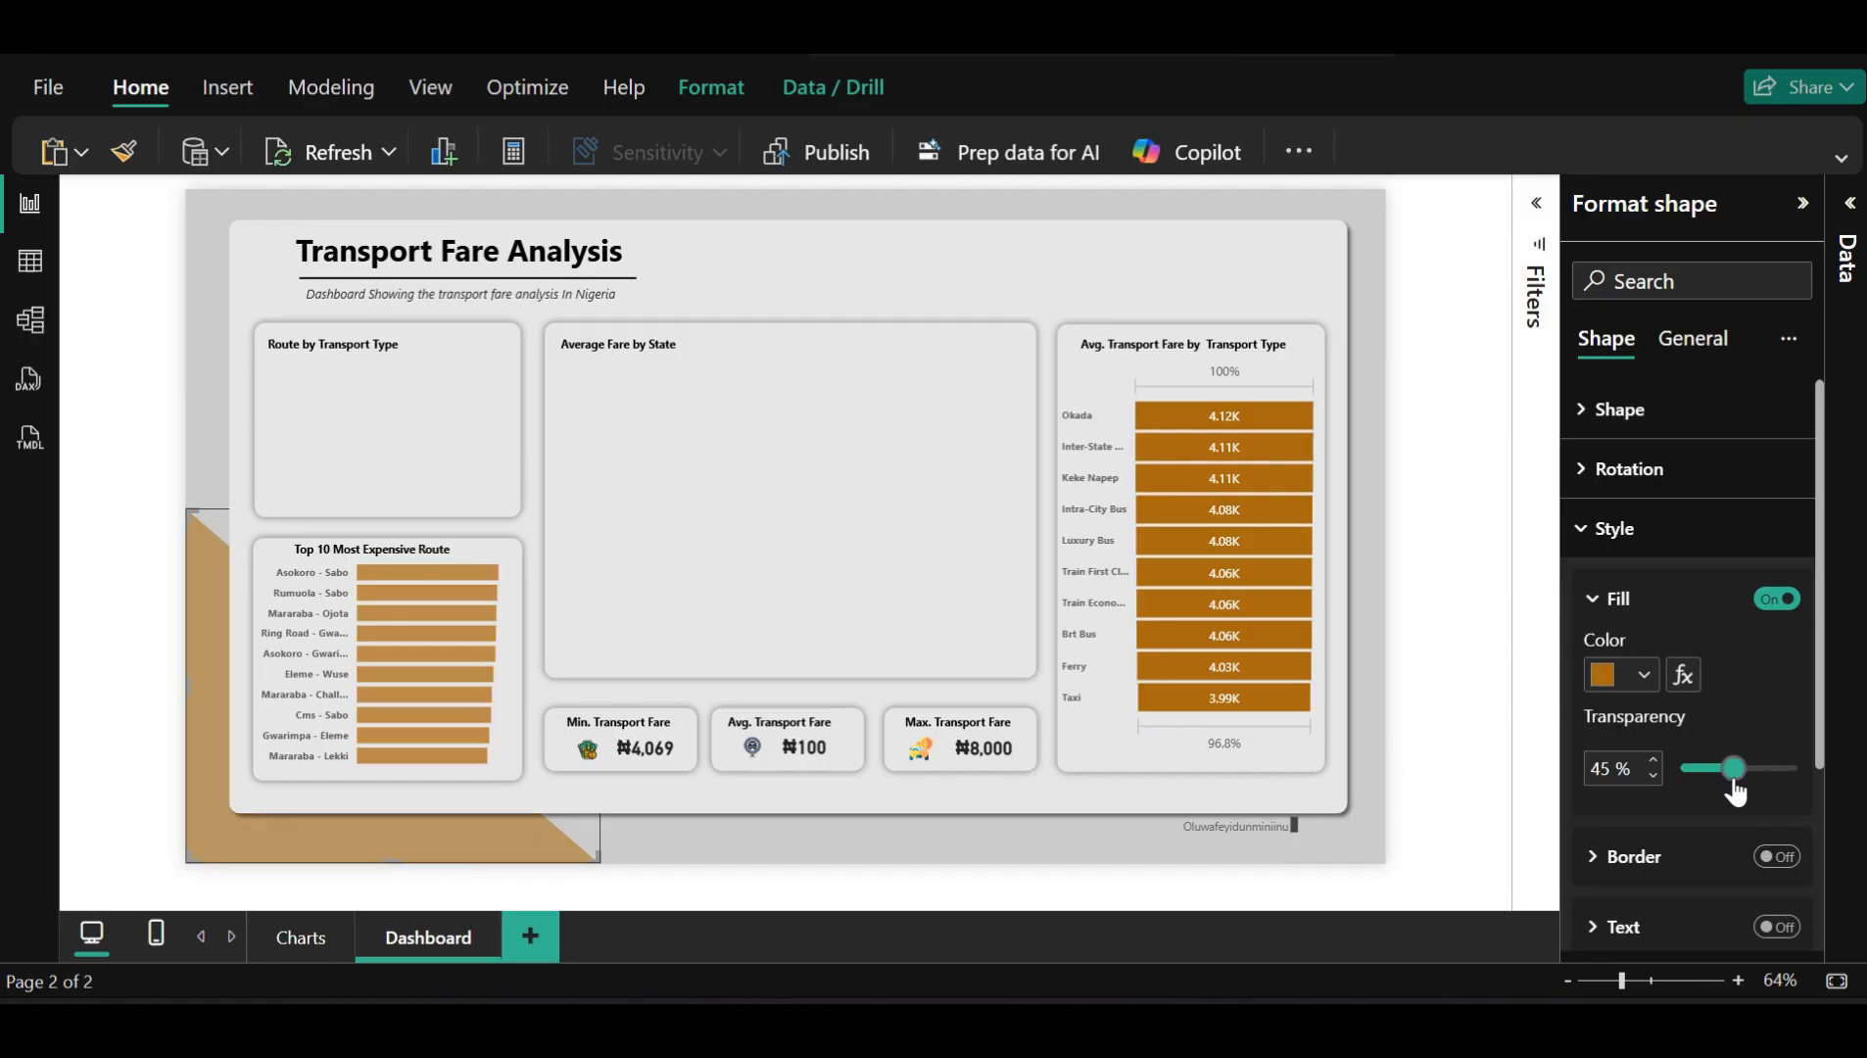
pyautogui.moveTo(1735, 790); pyautogui.dragTo(1725, 783)
pyautogui.moveTo(1709, 774); pyautogui.dragTo(1737, 781)
pyautogui.click(1447, 750)
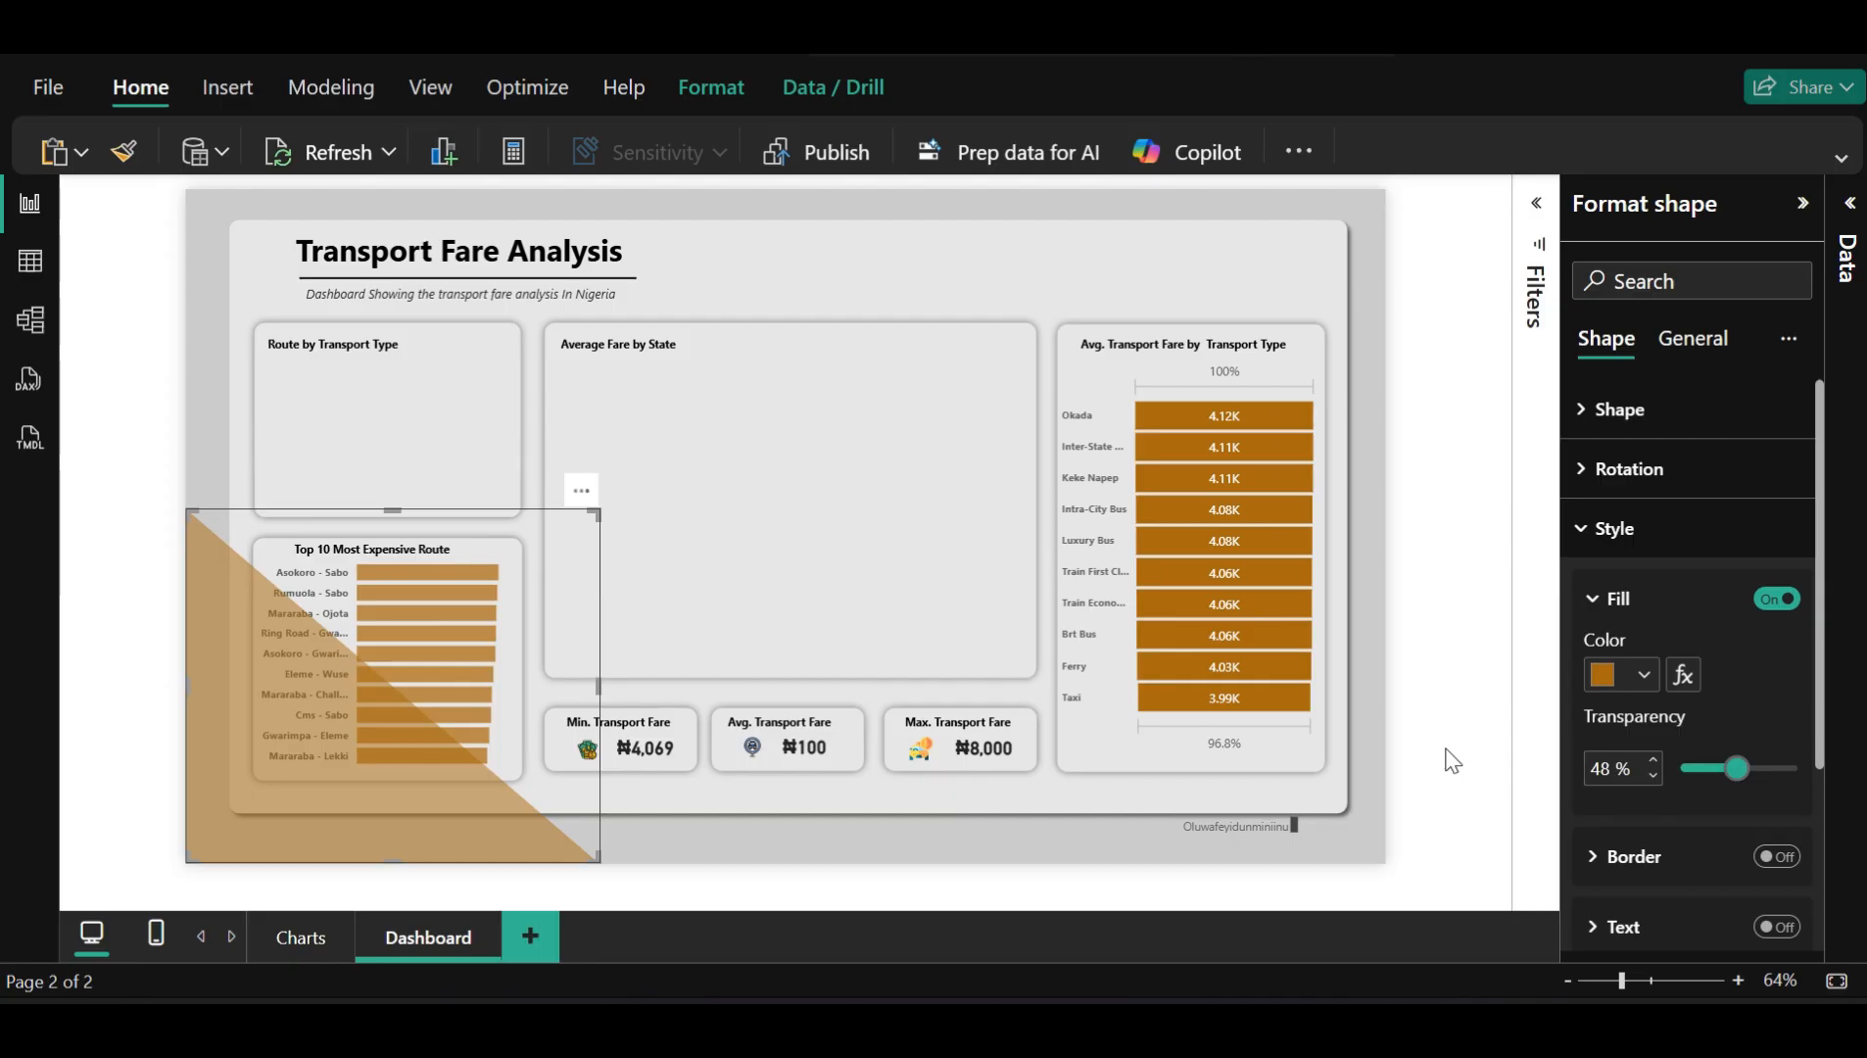
pyautogui.click(1445, 749)
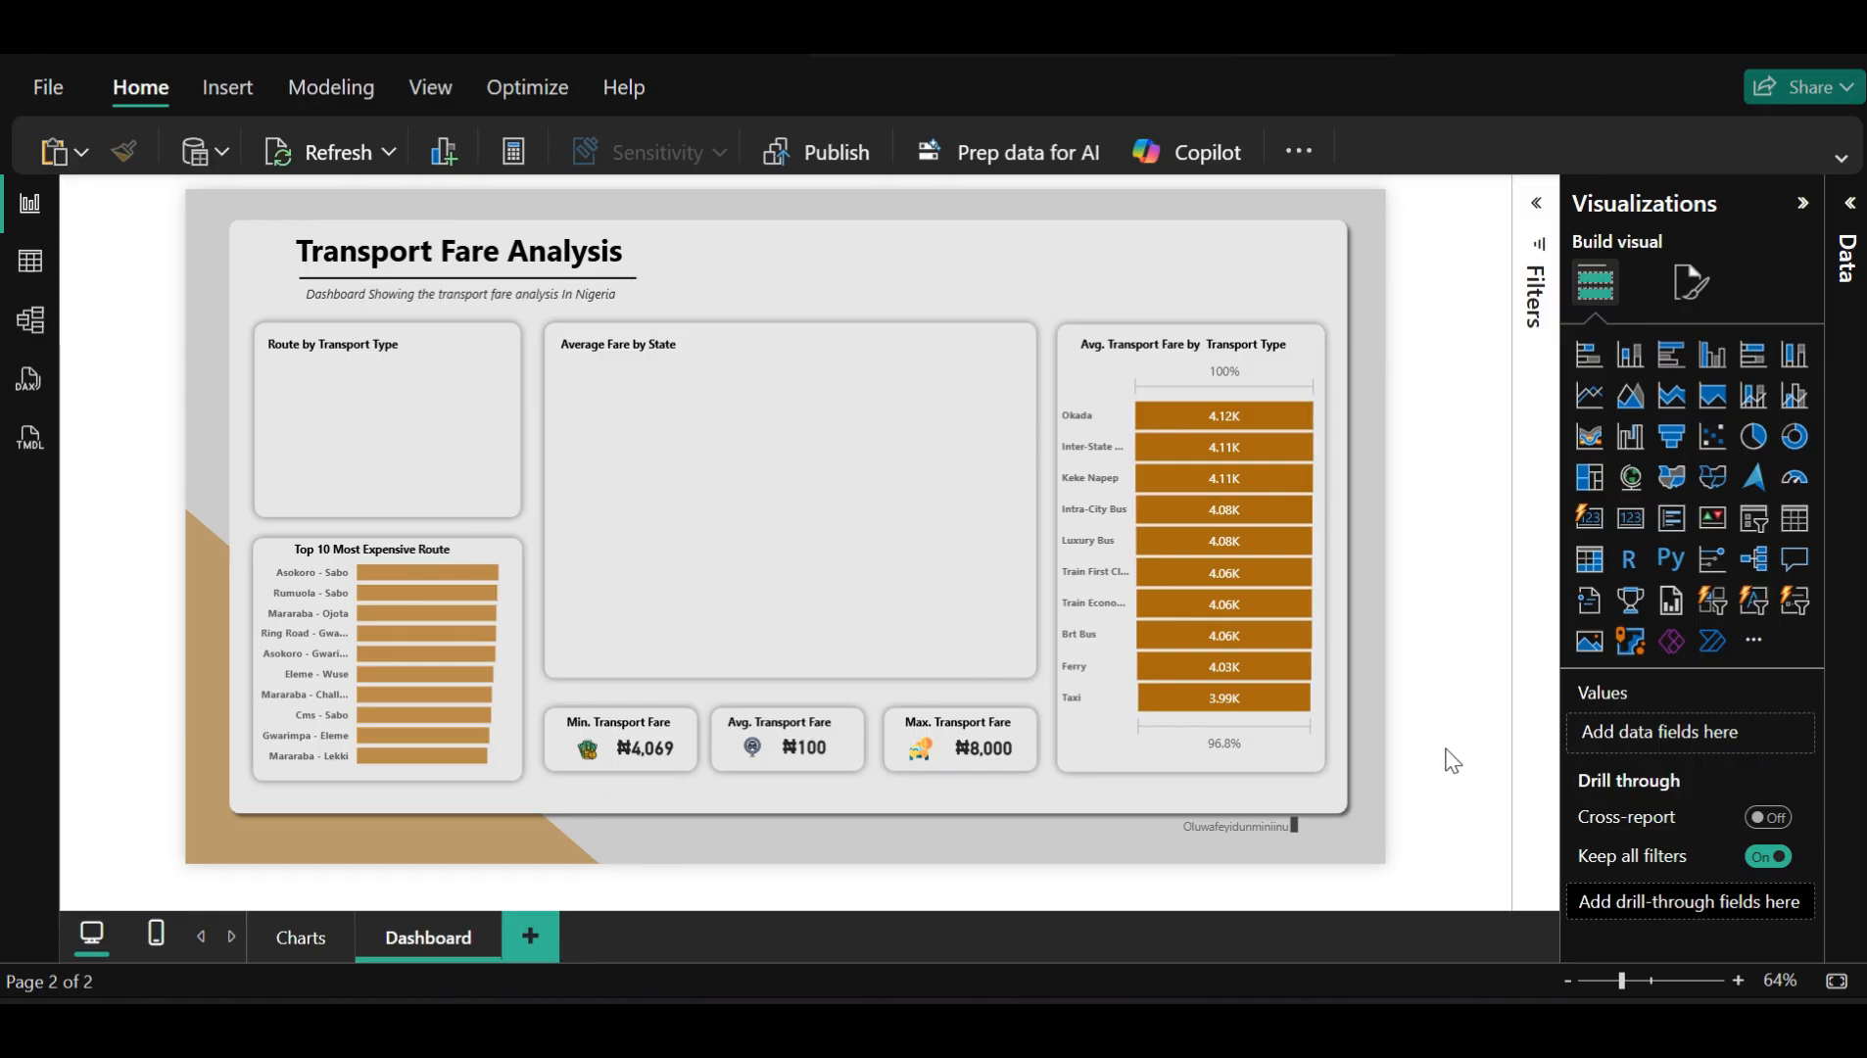
# Try the recent dark olive as the lower-left background triangle's fill, and replace it with a dark gray theme color
pyautogui.click(355, 827)
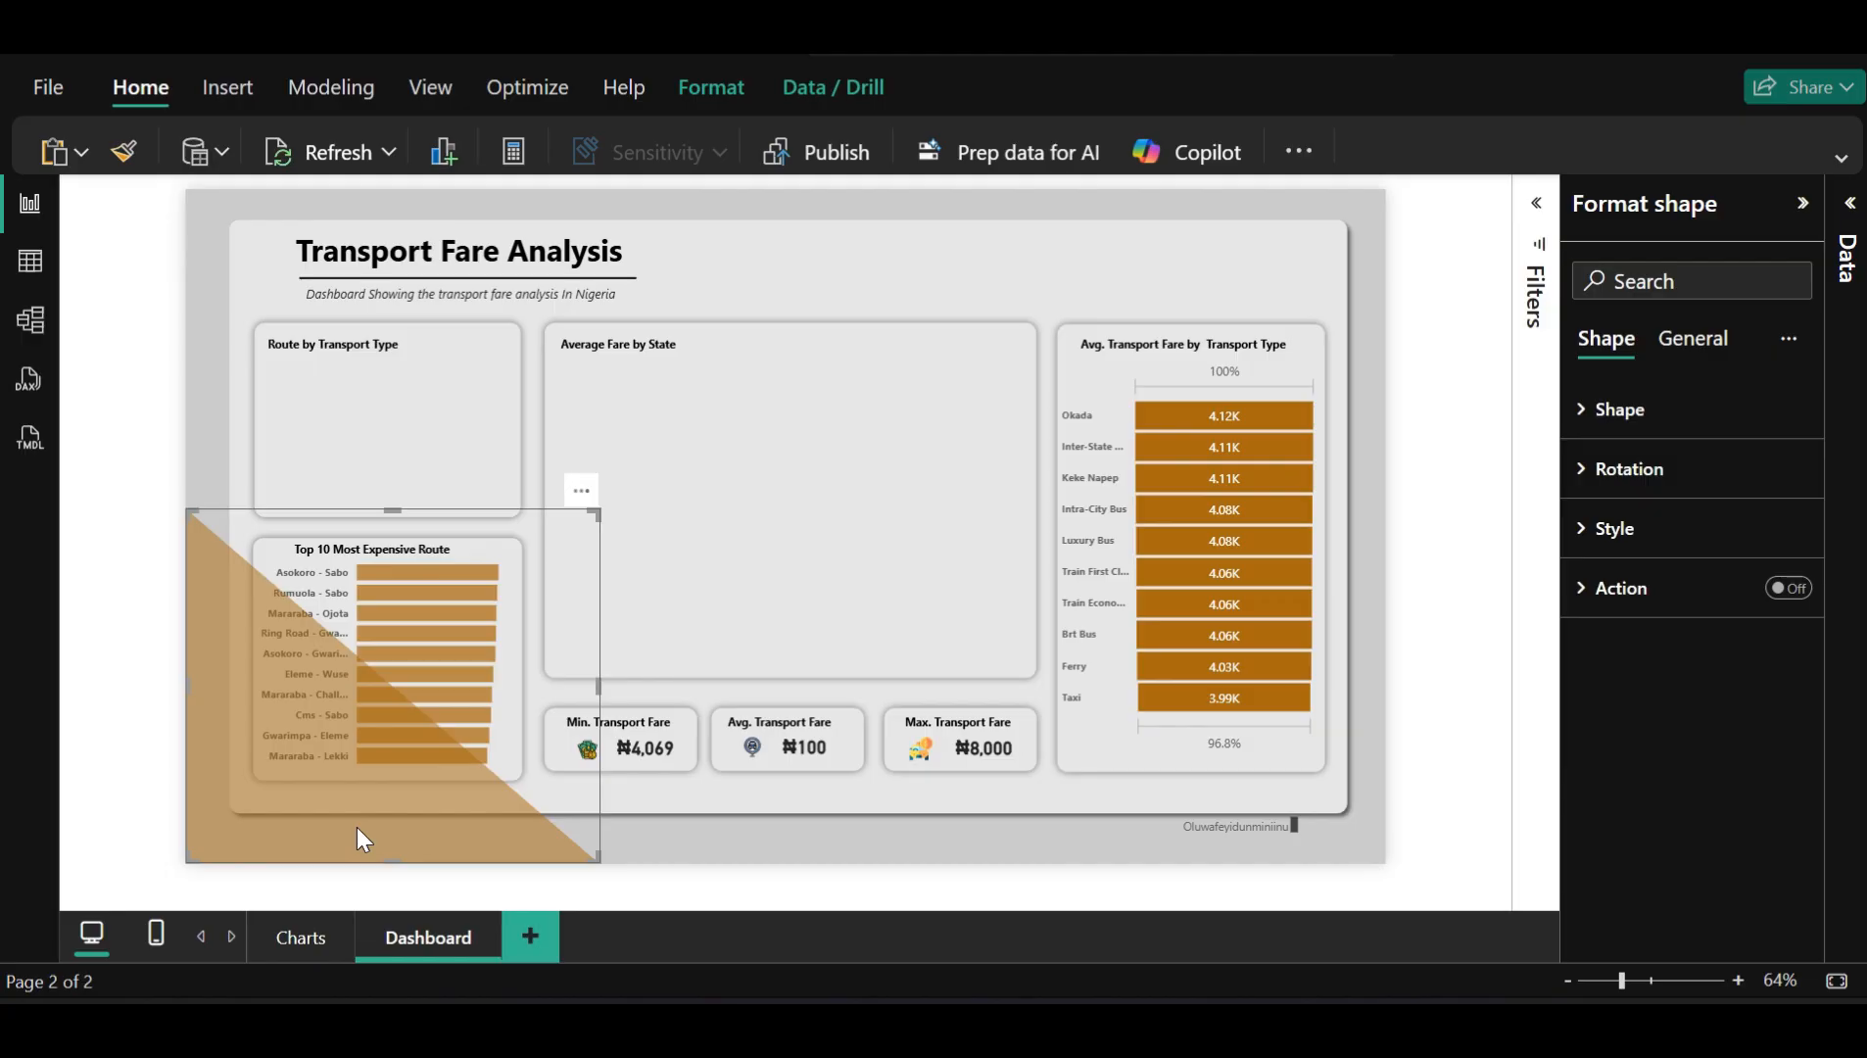
pyautogui.click(1756, 546)
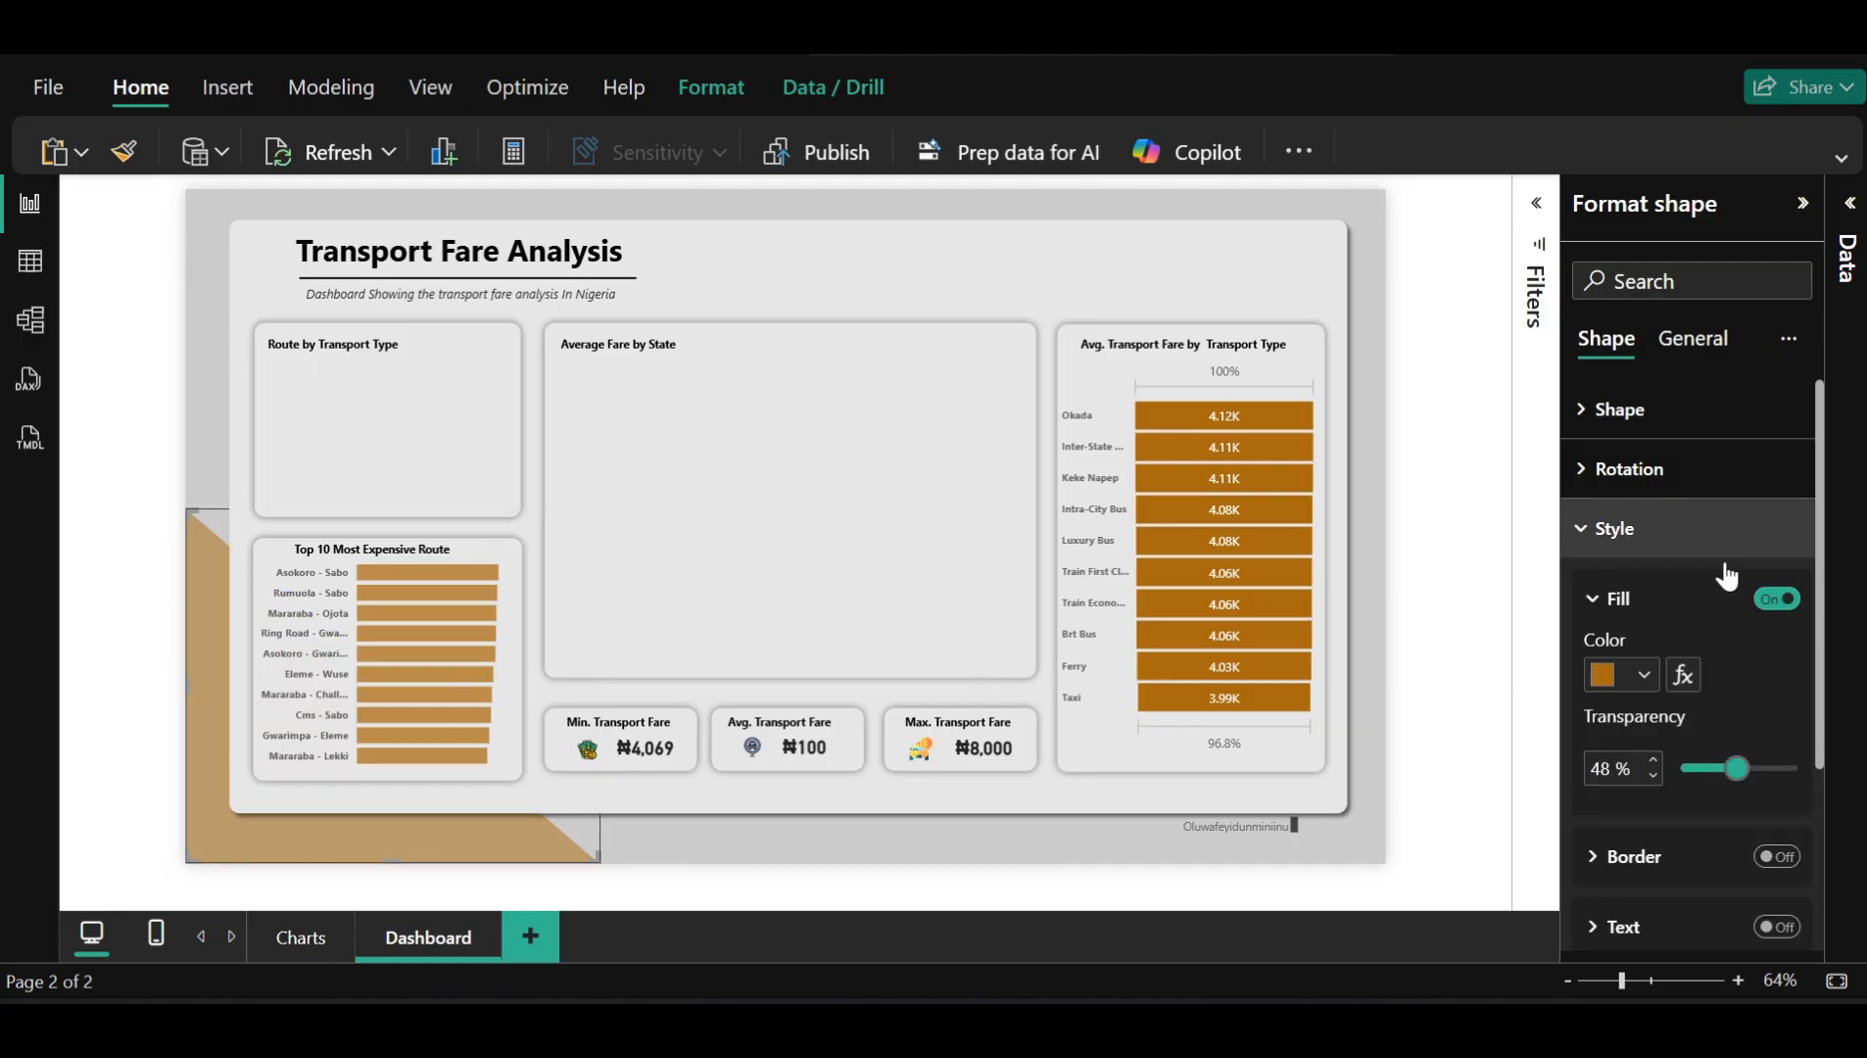
pyautogui.click(1646, 676)
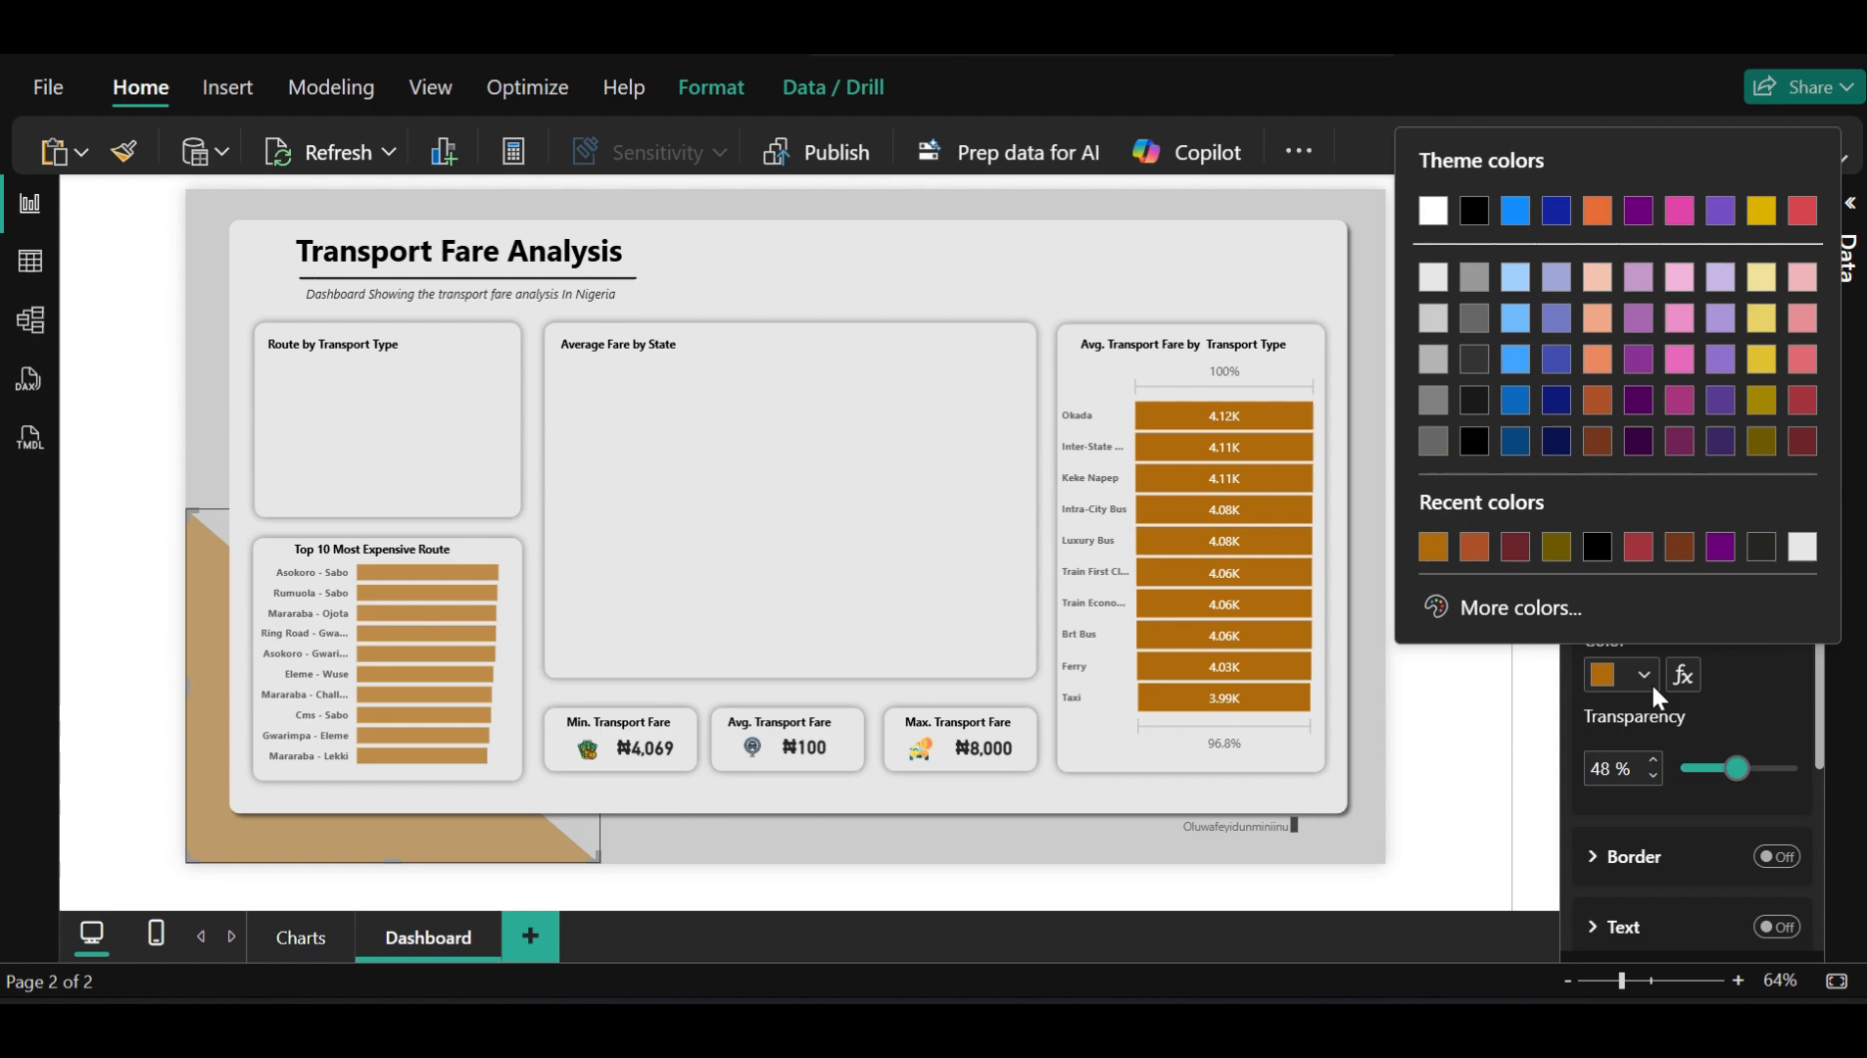
pyautogui.click(1548, 548)
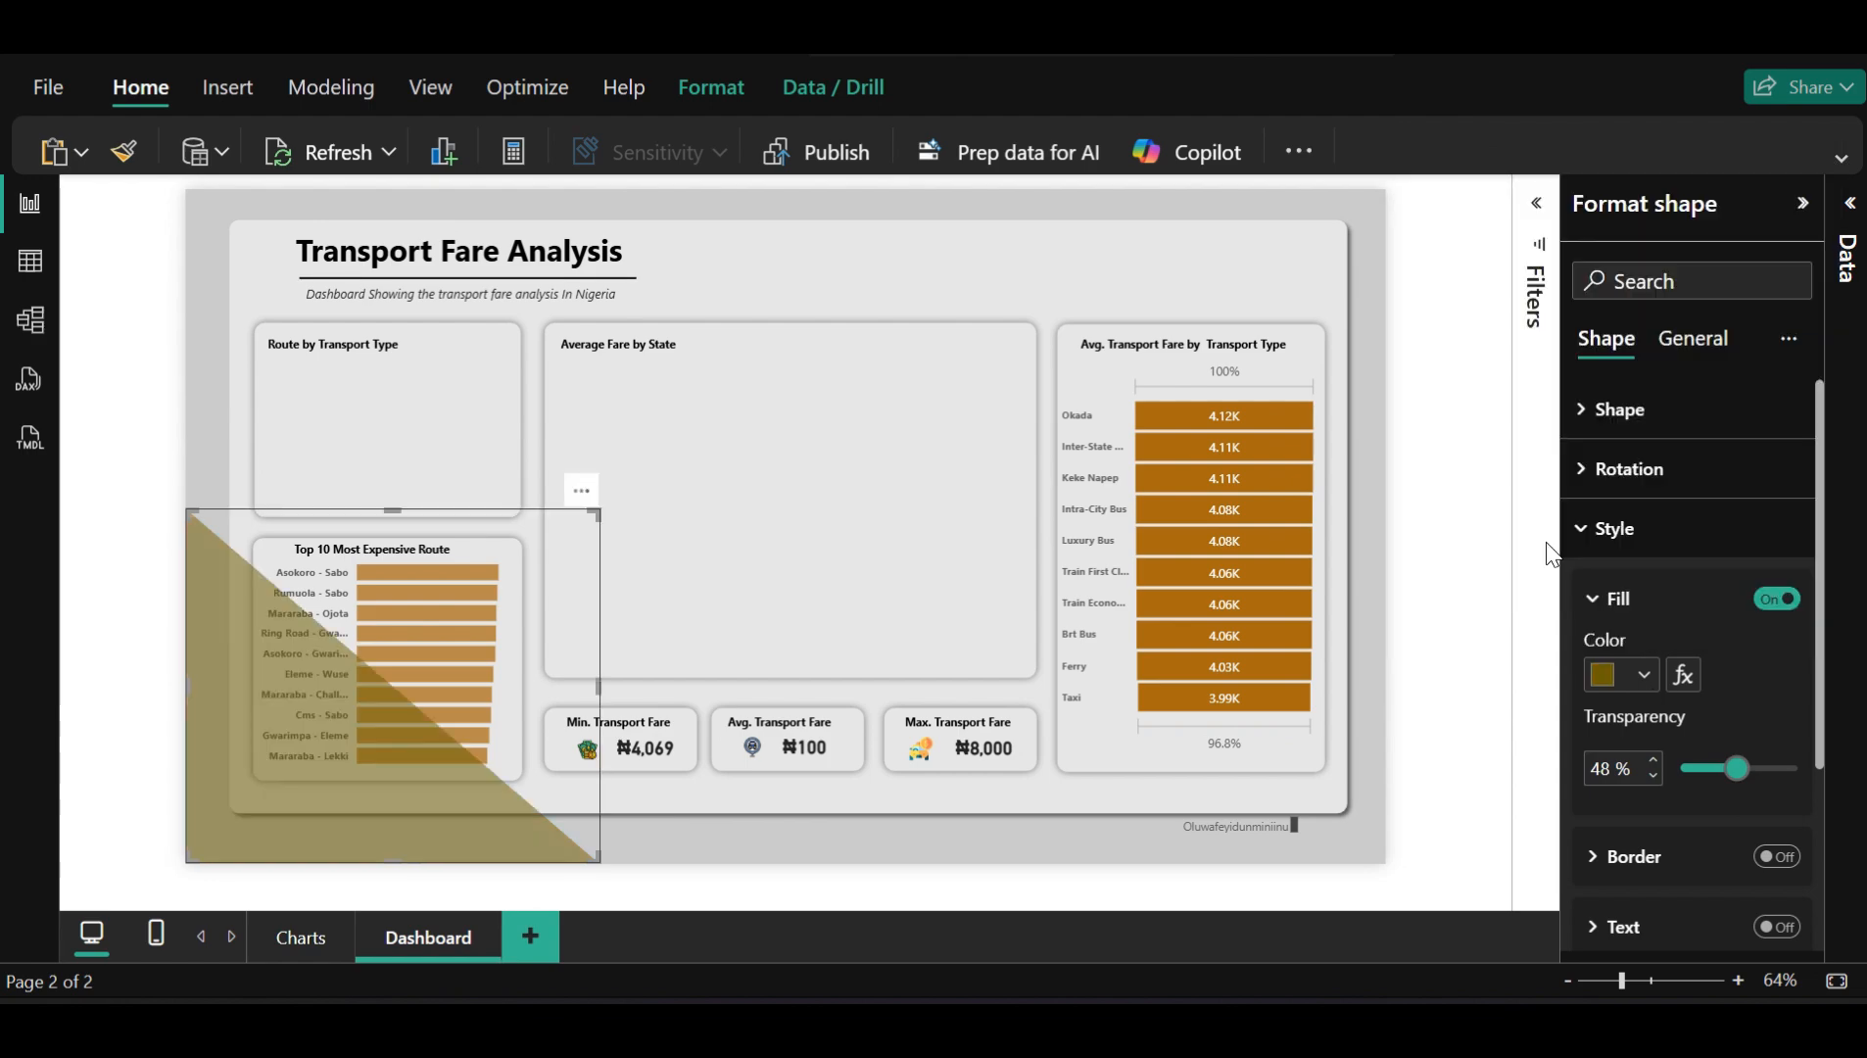
pyautogui.click(1646, 676)
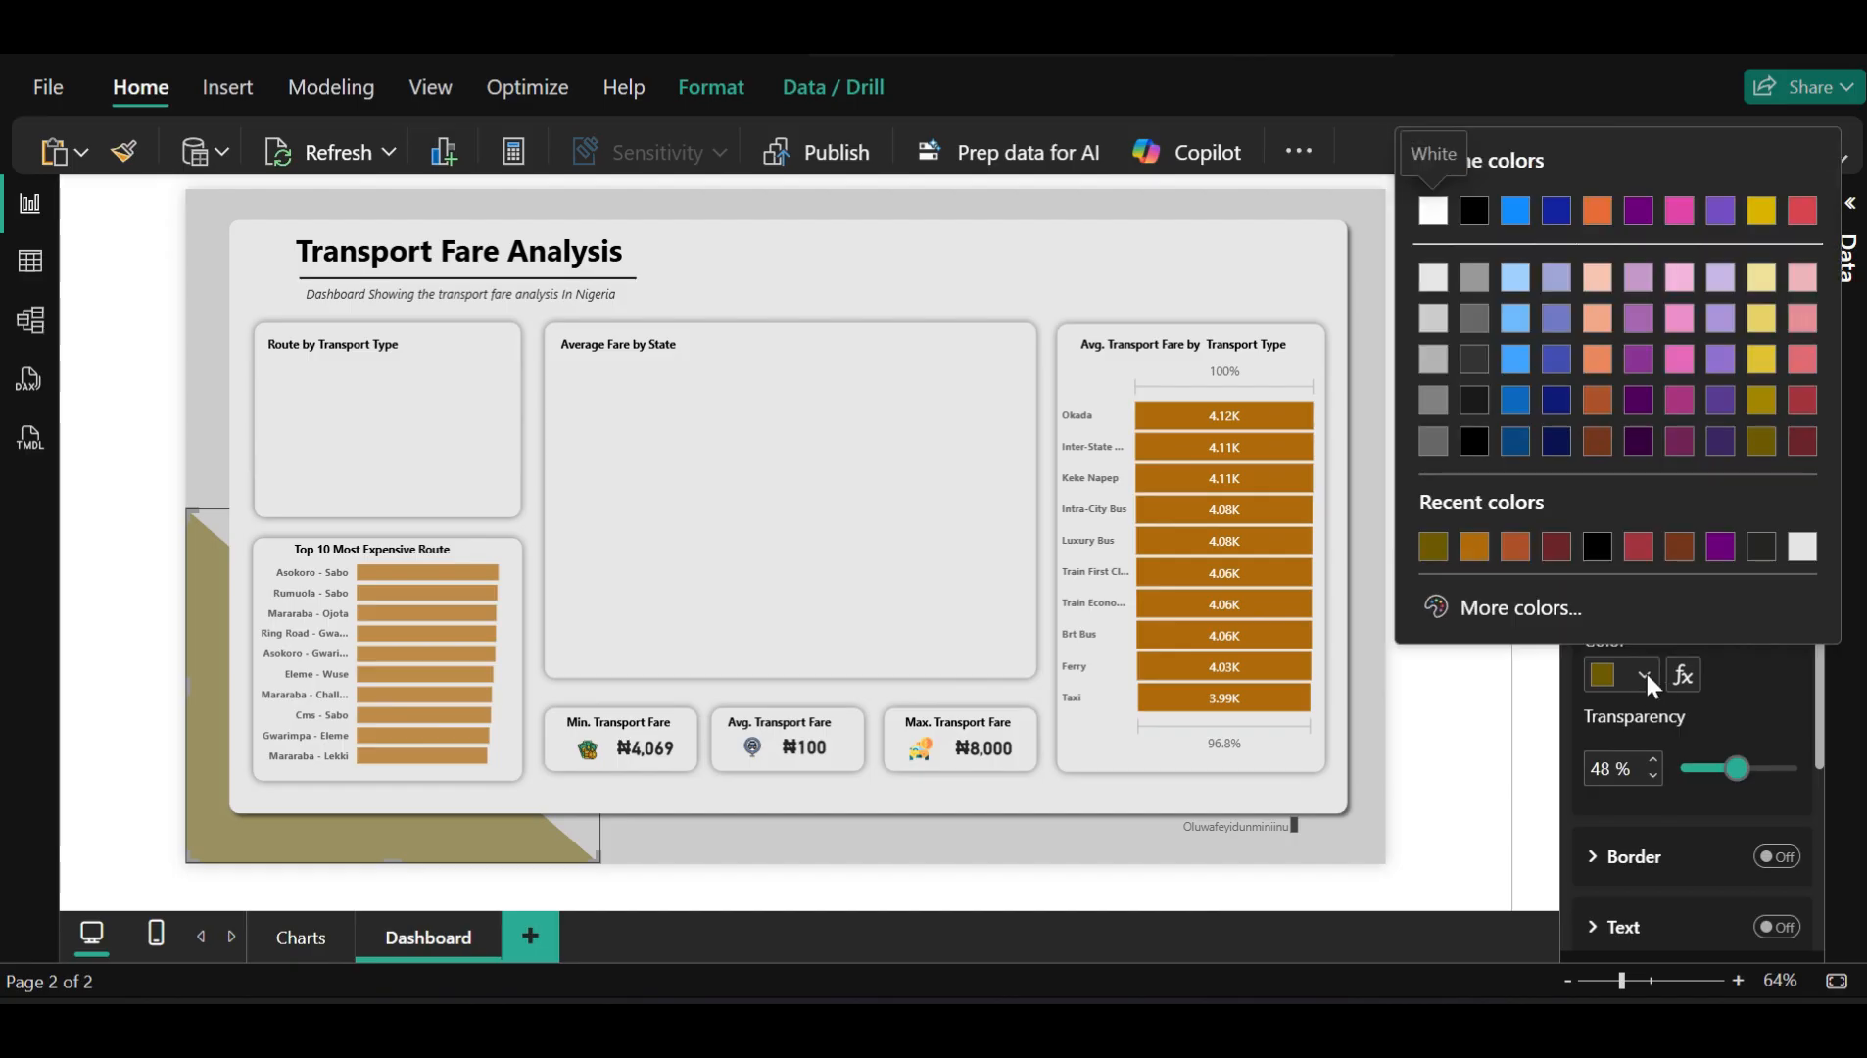
pyautogui.click(1473, 320)
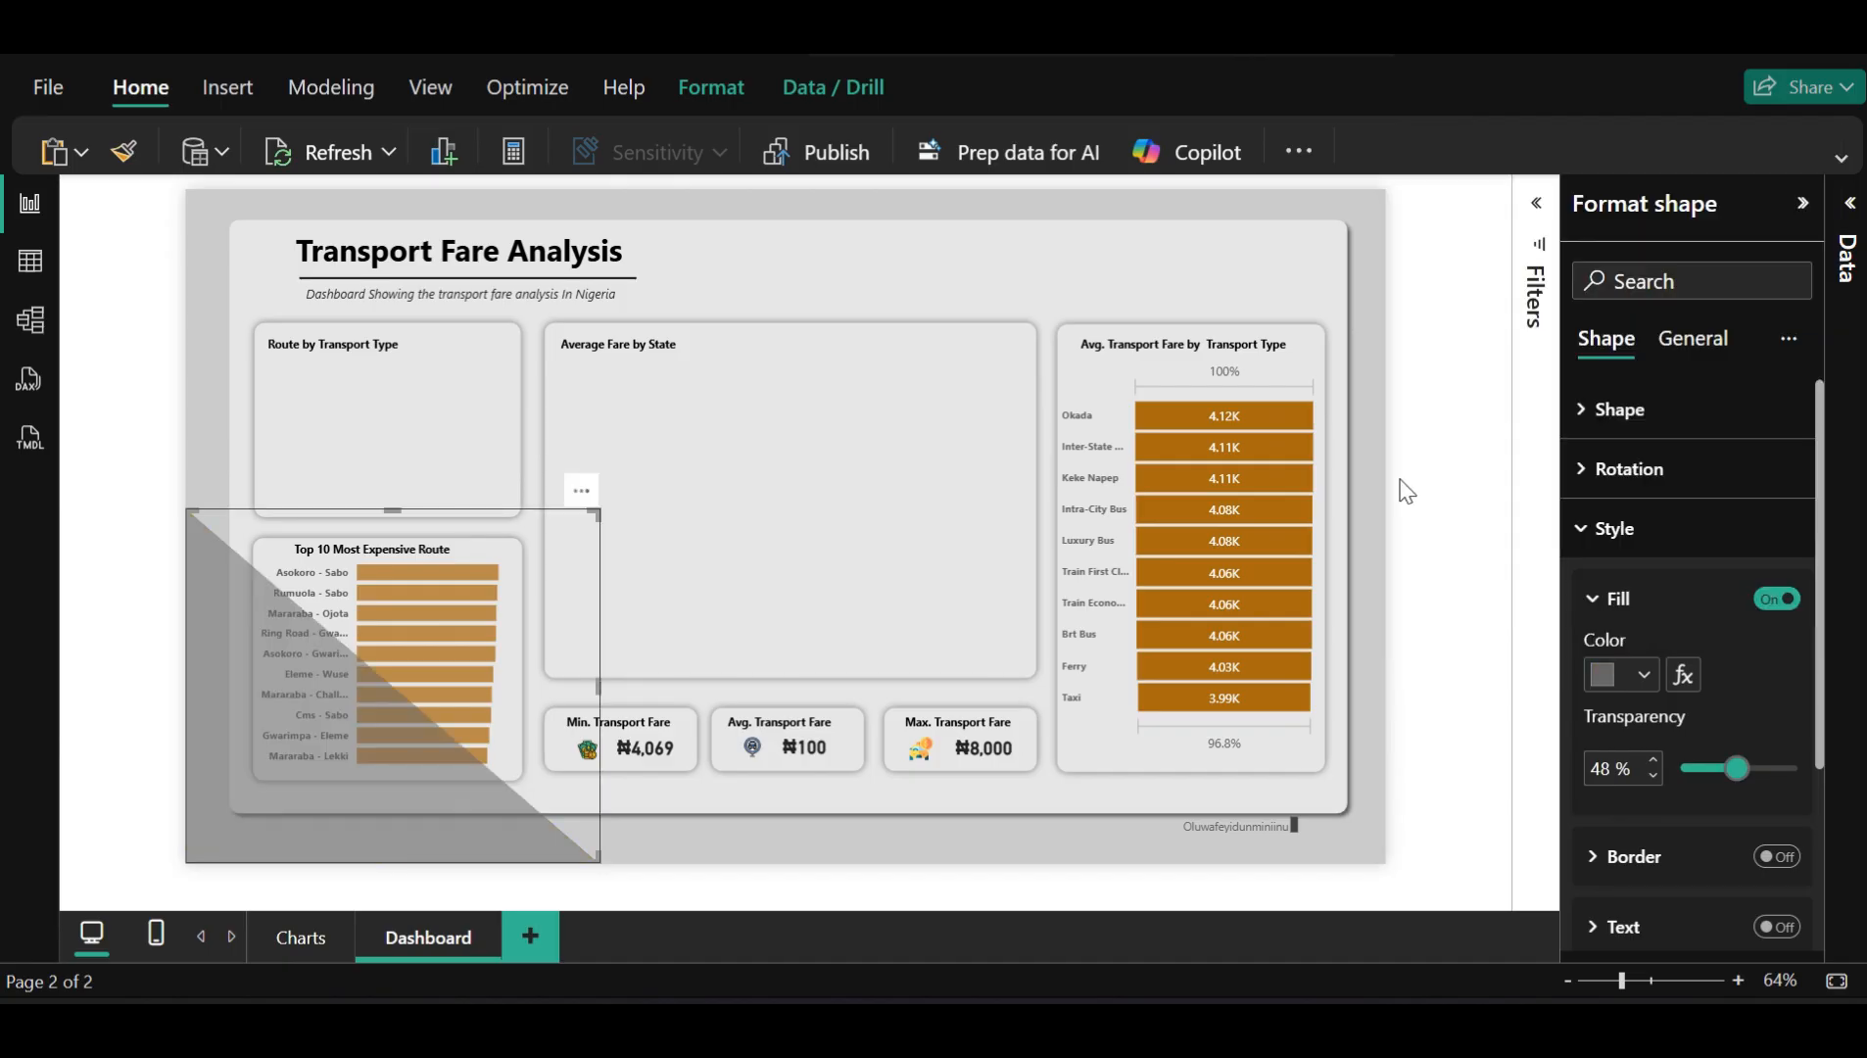
pyautogui.click(1472, 608)
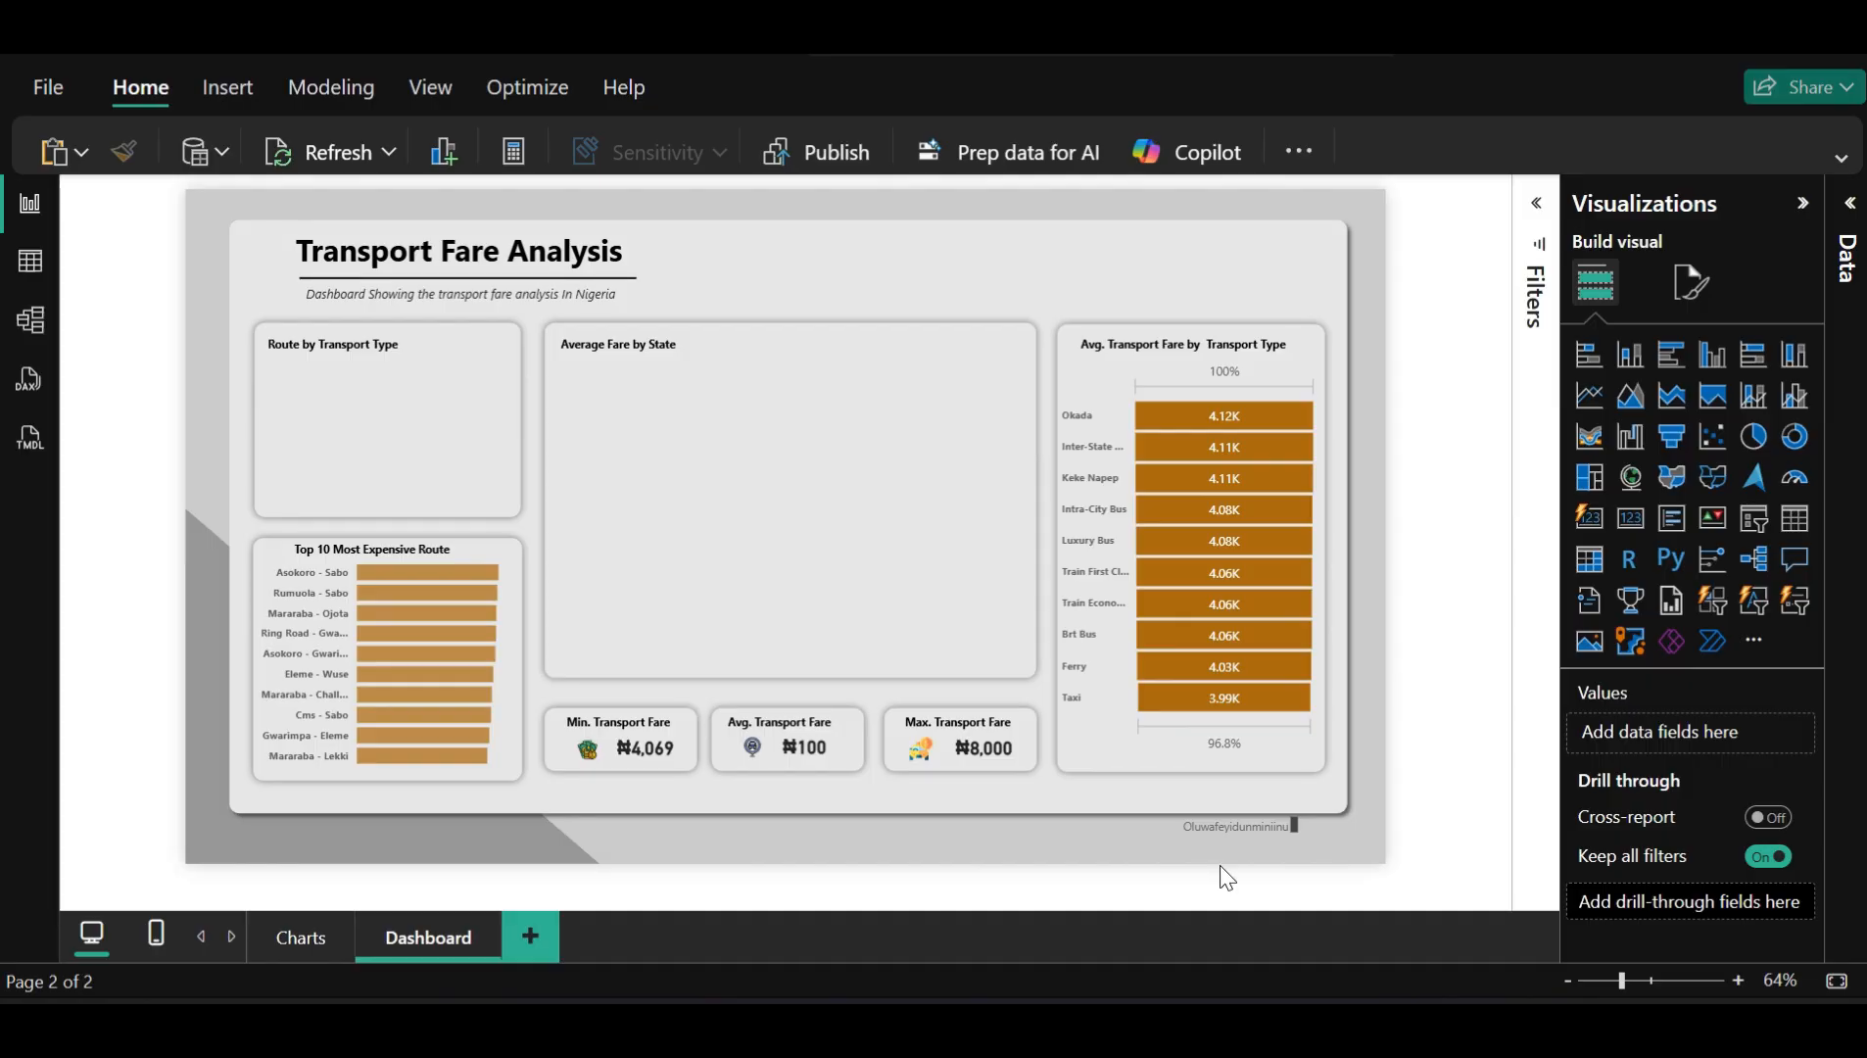
# Set the gray background triangle's fill transparency to 36%
pyautogui.click(506, 838)
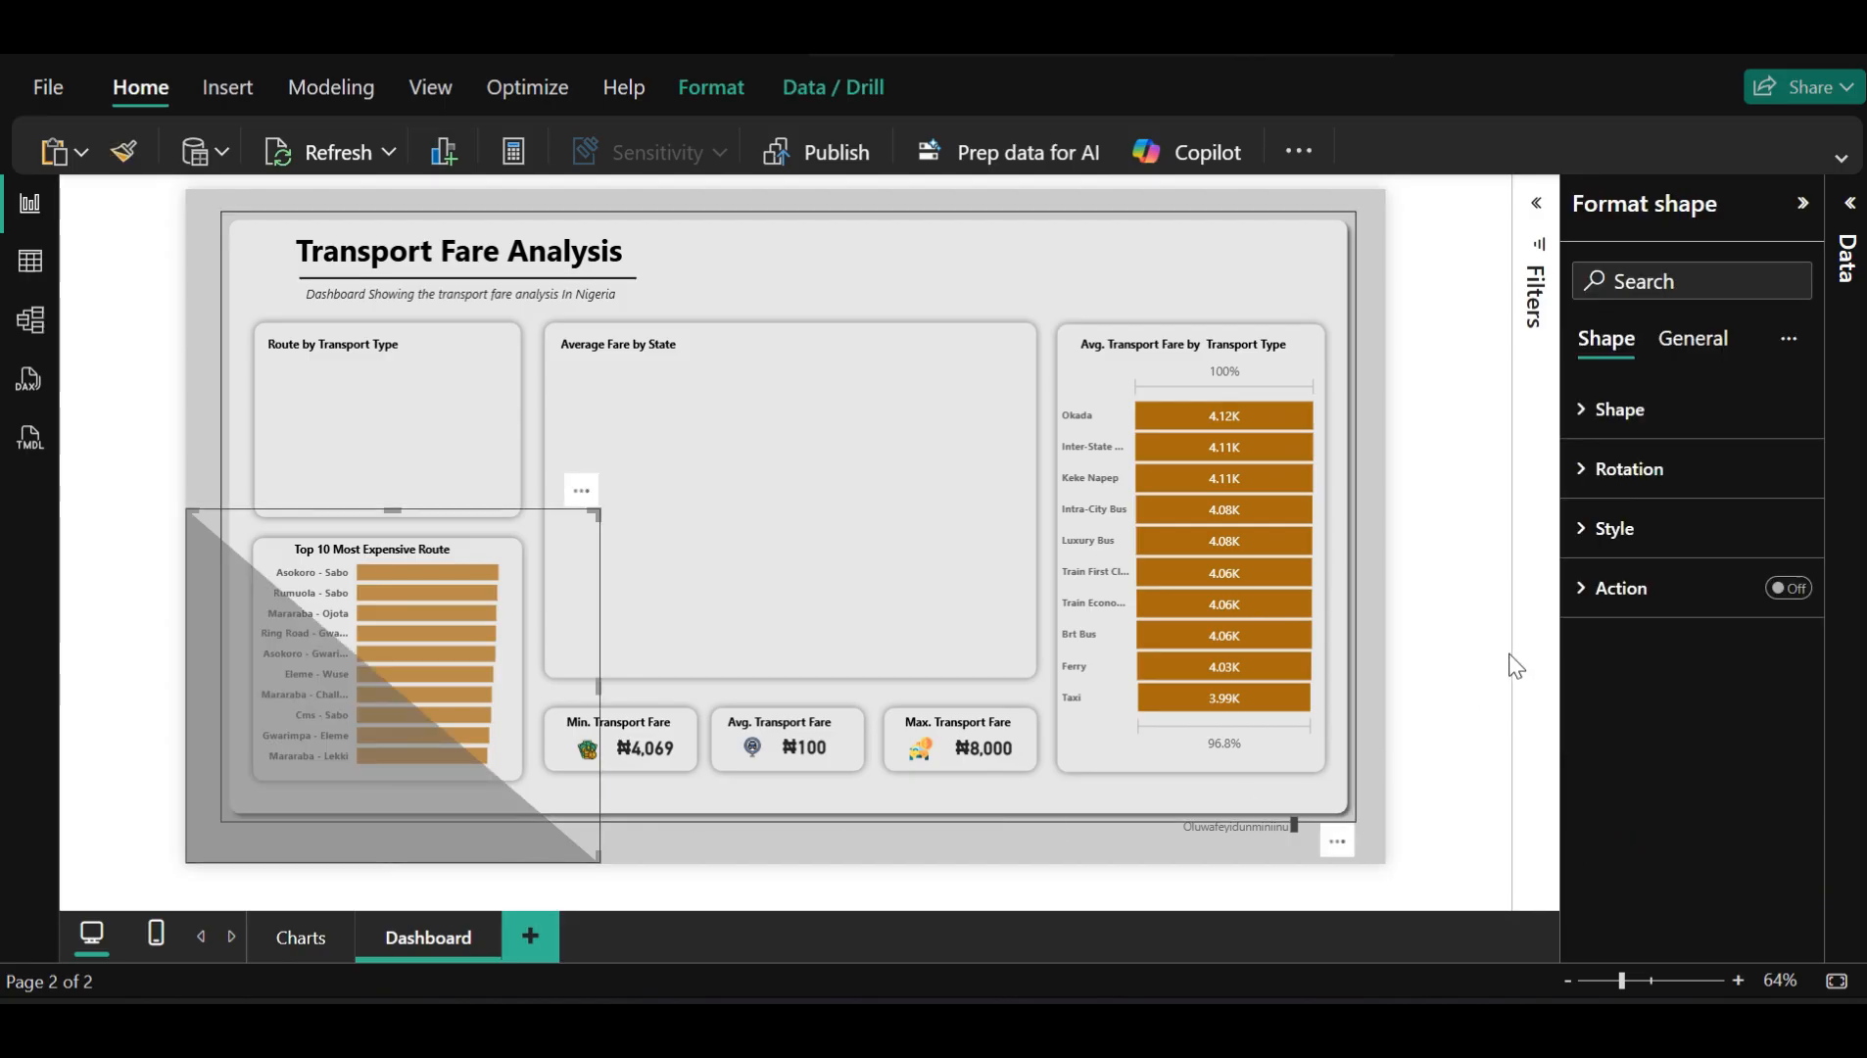
pyautogui.click(1621, 534)
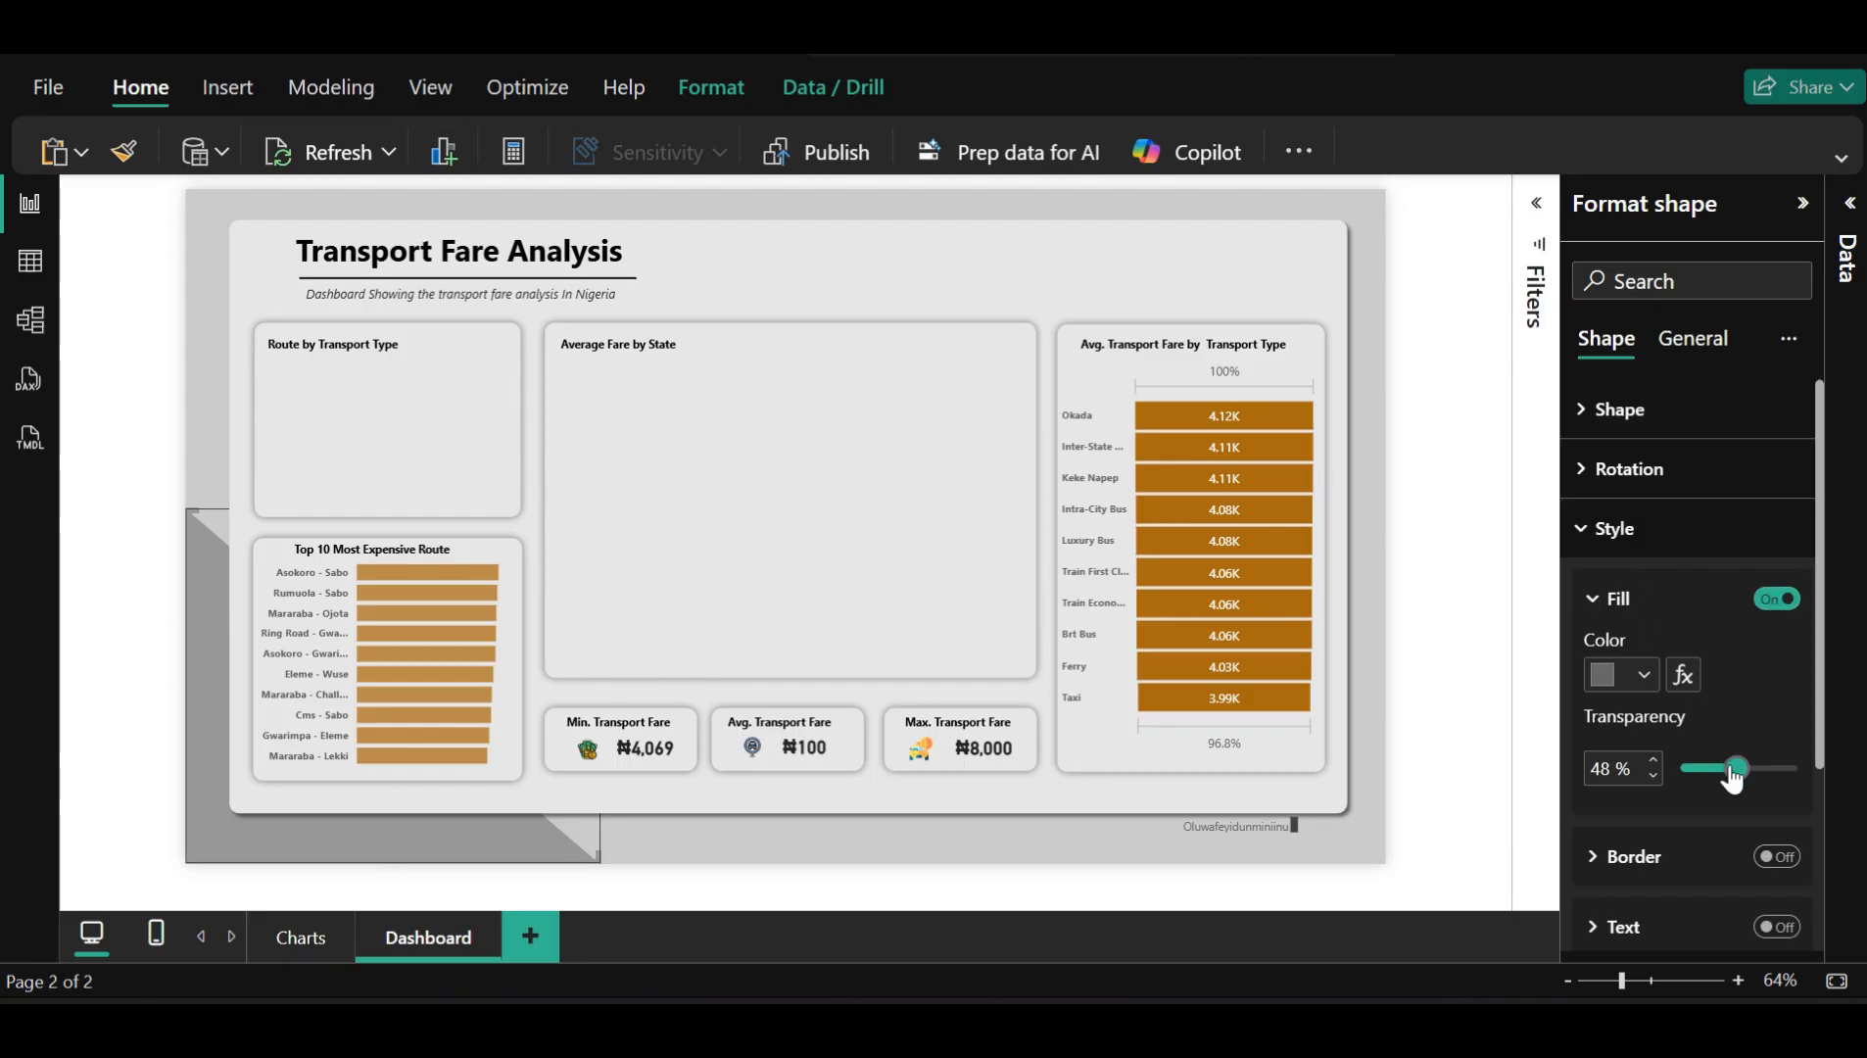
pyautogui.moveTo(1732, 772); pyautogui.dragTo(1723, 770)
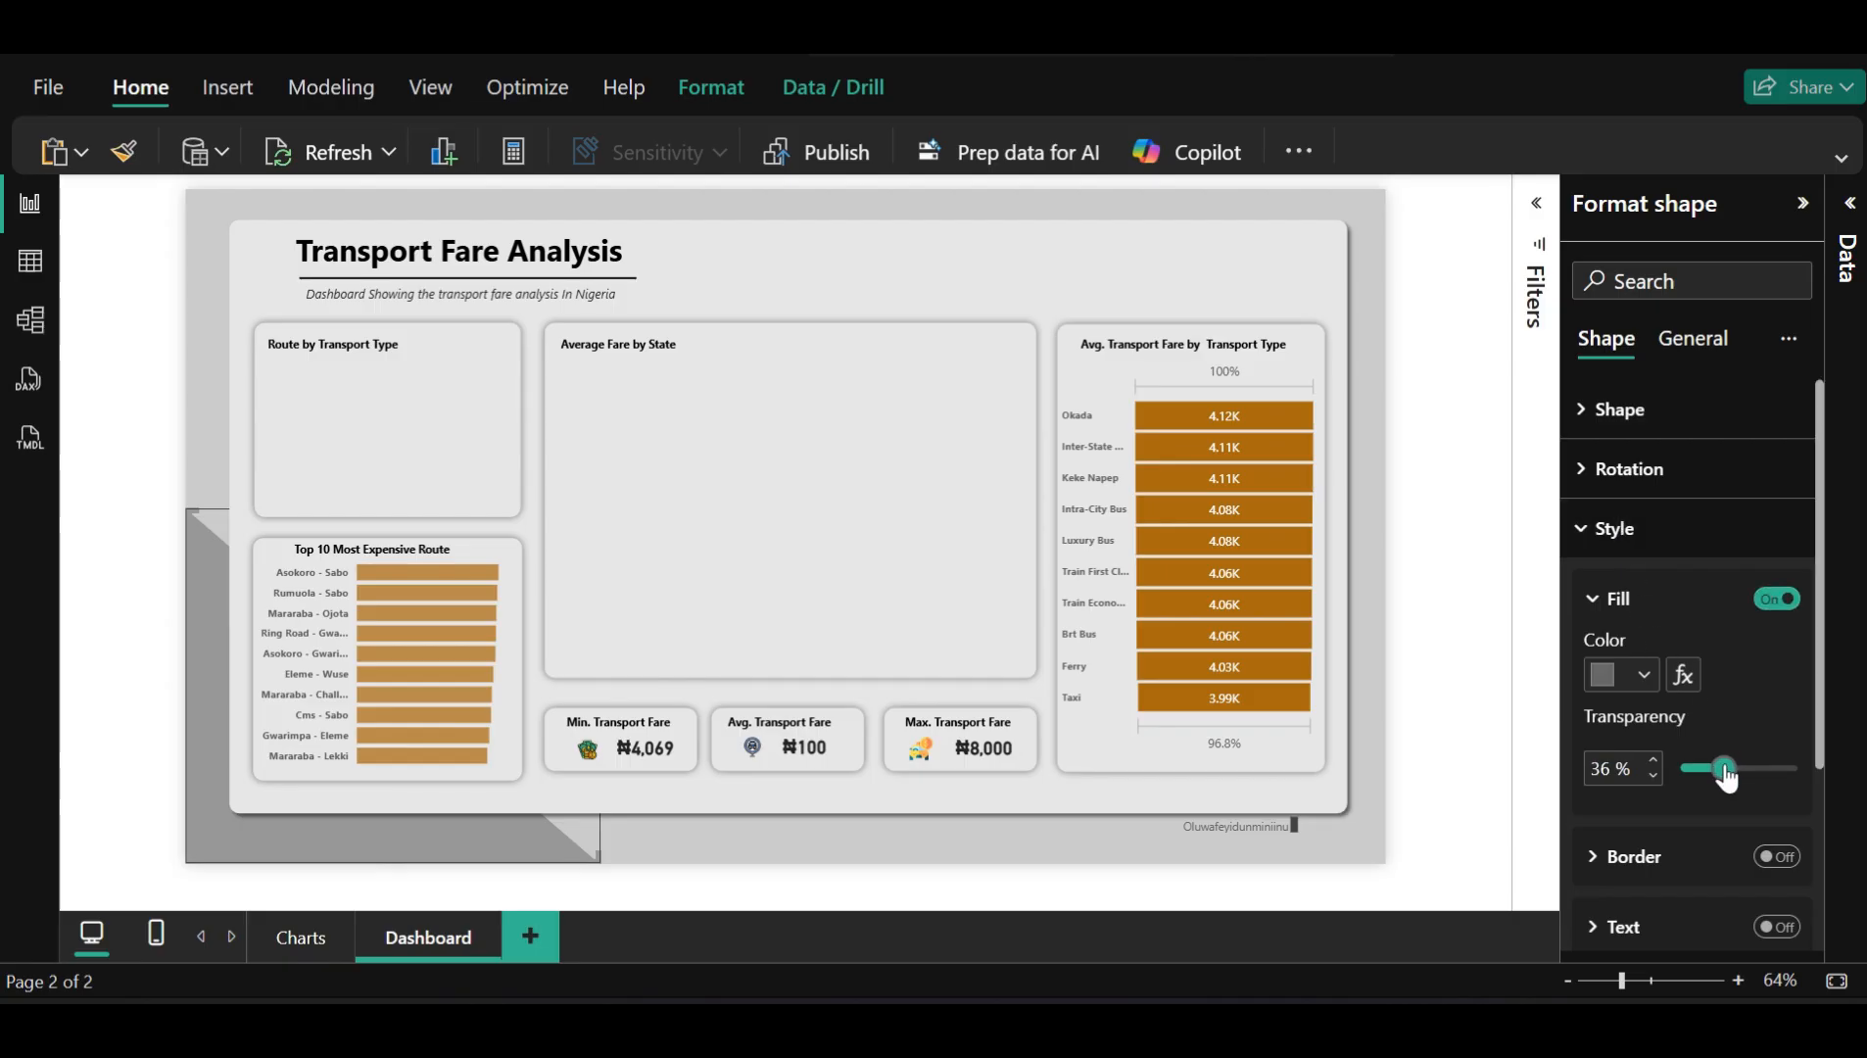
pyautogui.click(1488, 742)
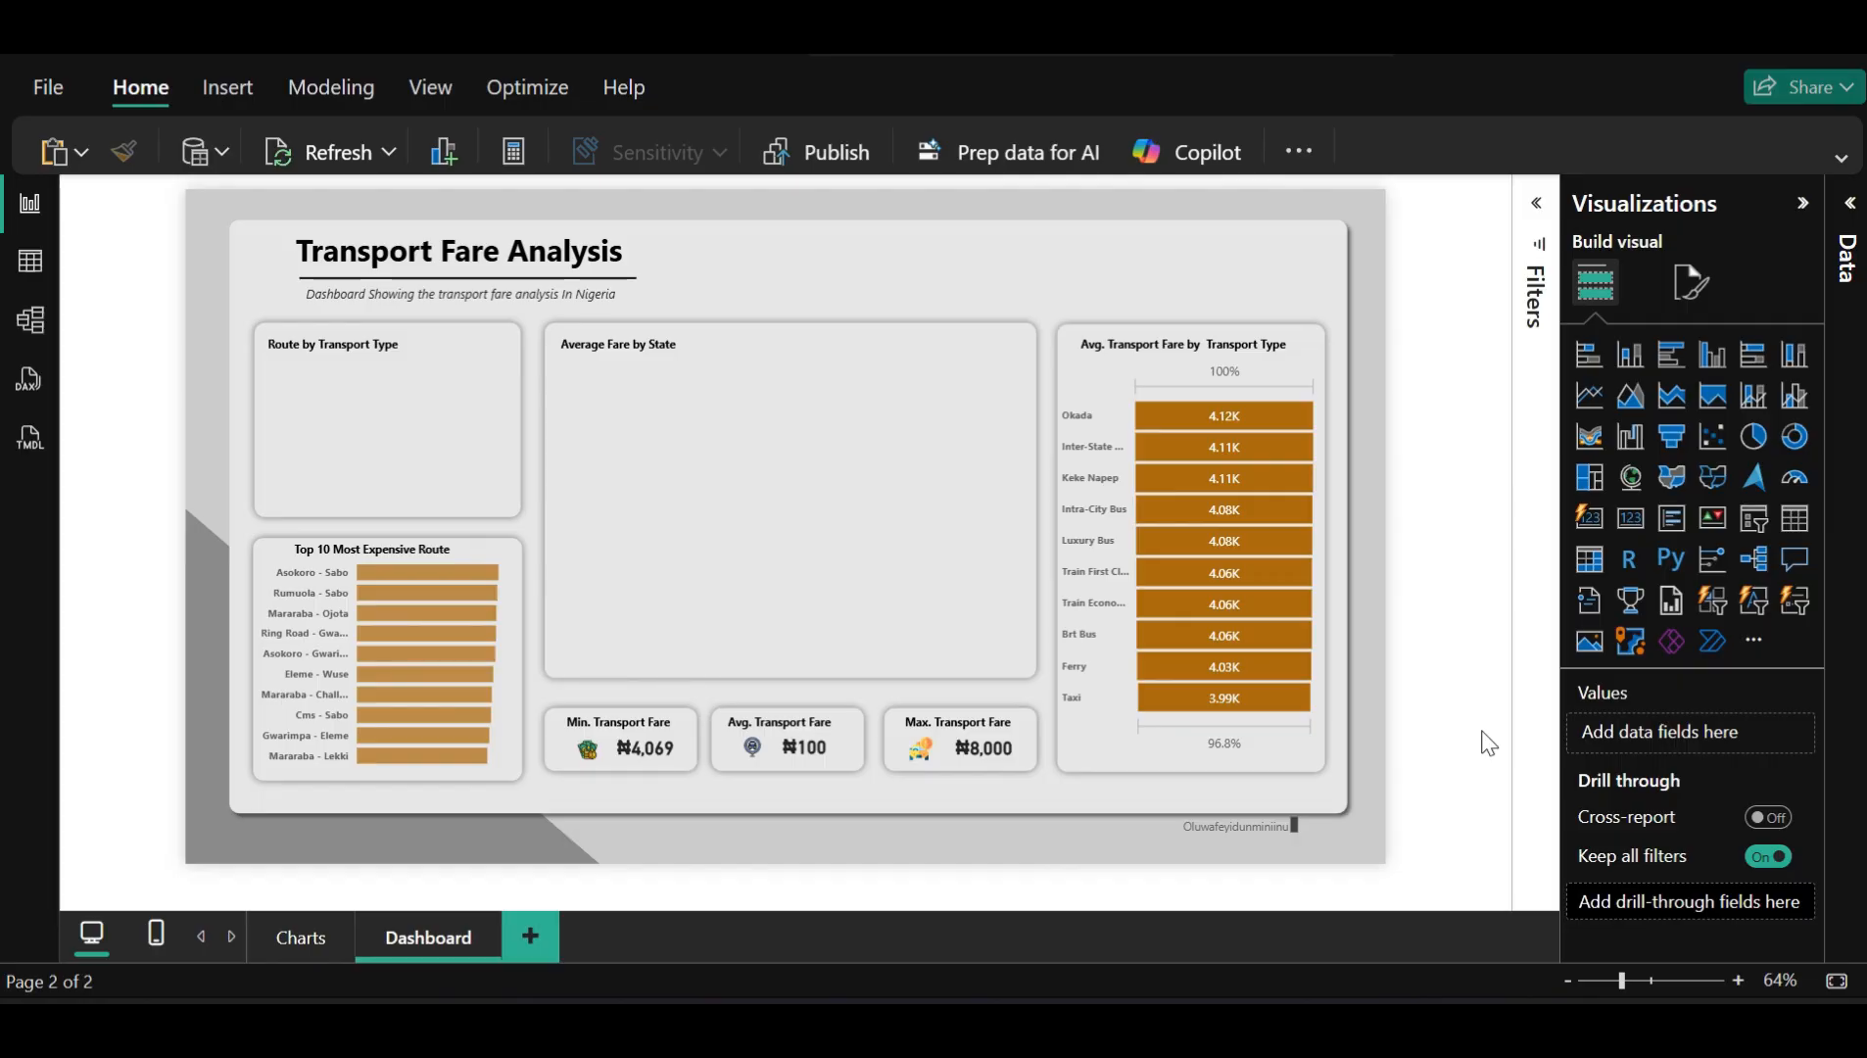